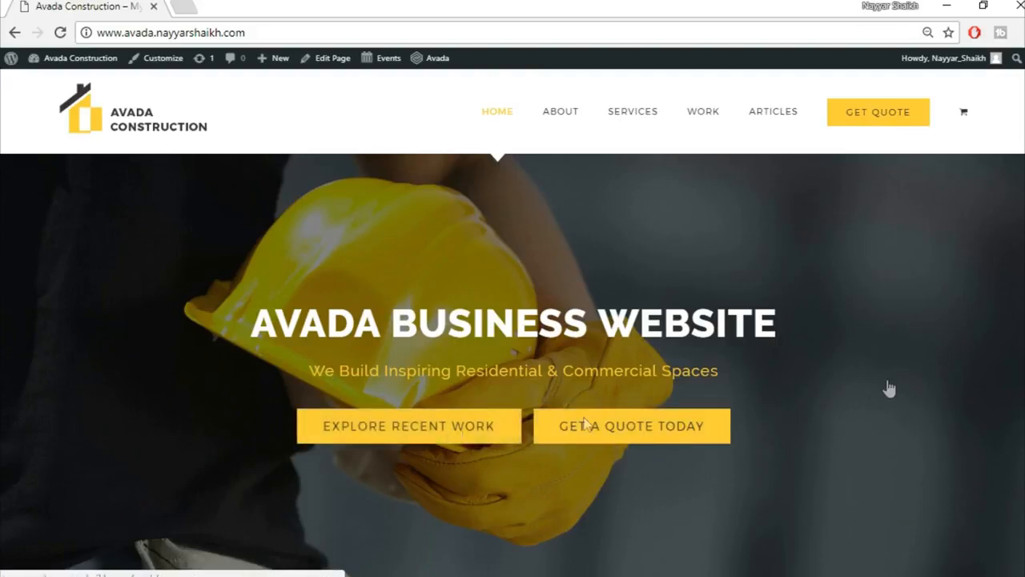
Scroll down the Avada Construction home page to the portfolio items and footer.
scroll(513, 365, down, 5)
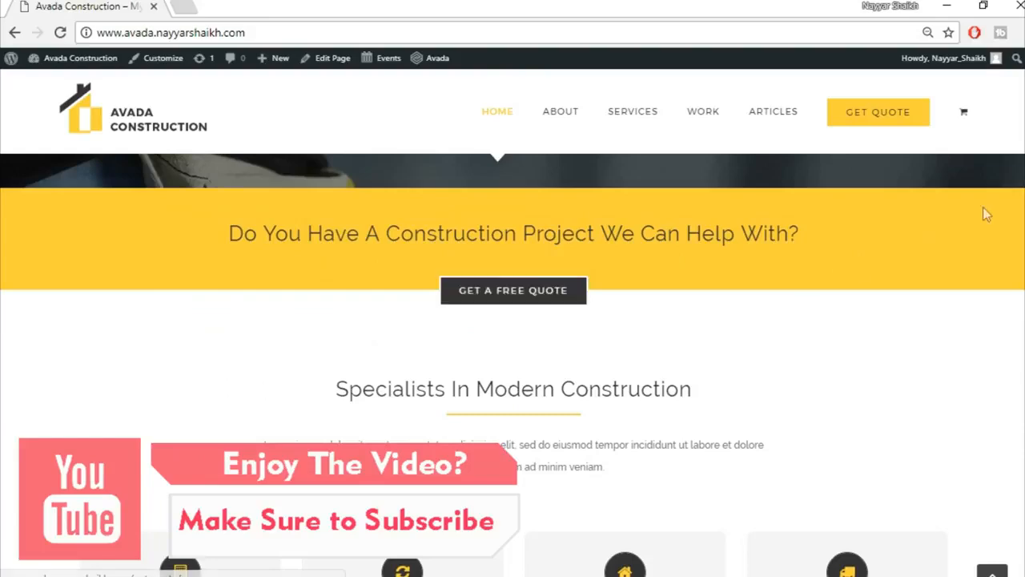
scroll(982, 206, down, 2)
scroll(1018, 210, down, 1)
scroll(1017, 209, up, 1)
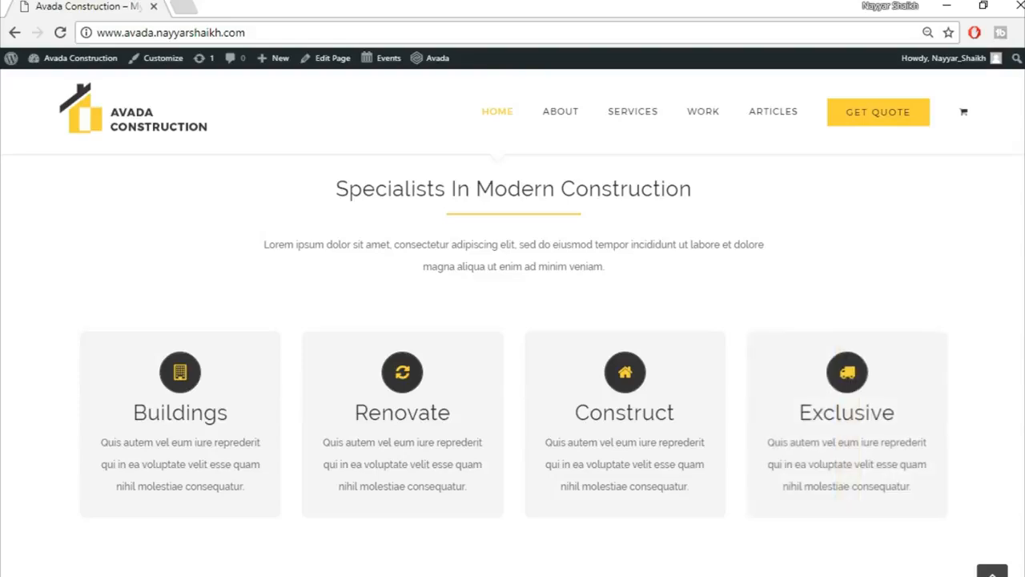
scroll(512, 365, down, 7)
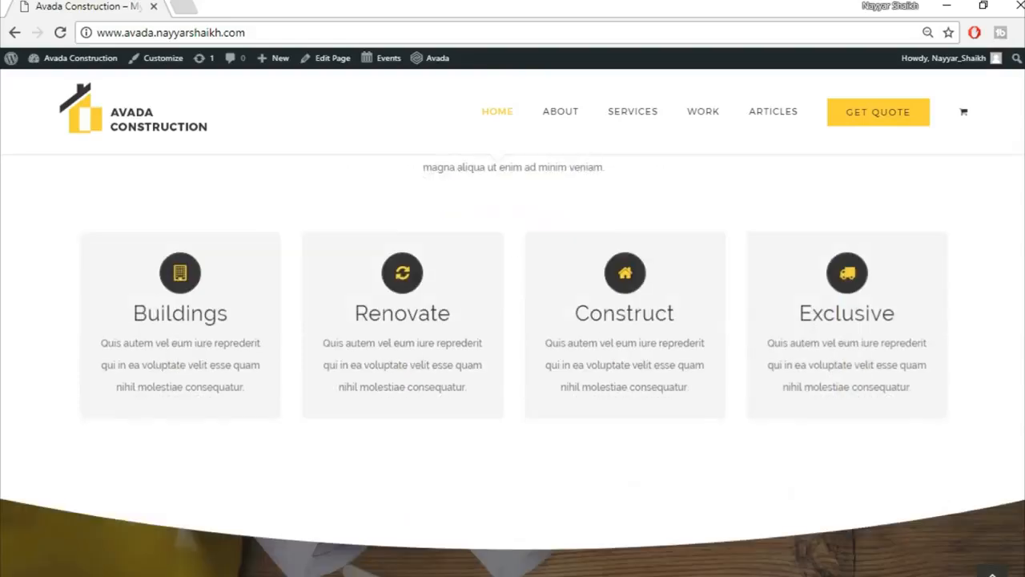
scroll(441, 358, up, 1)
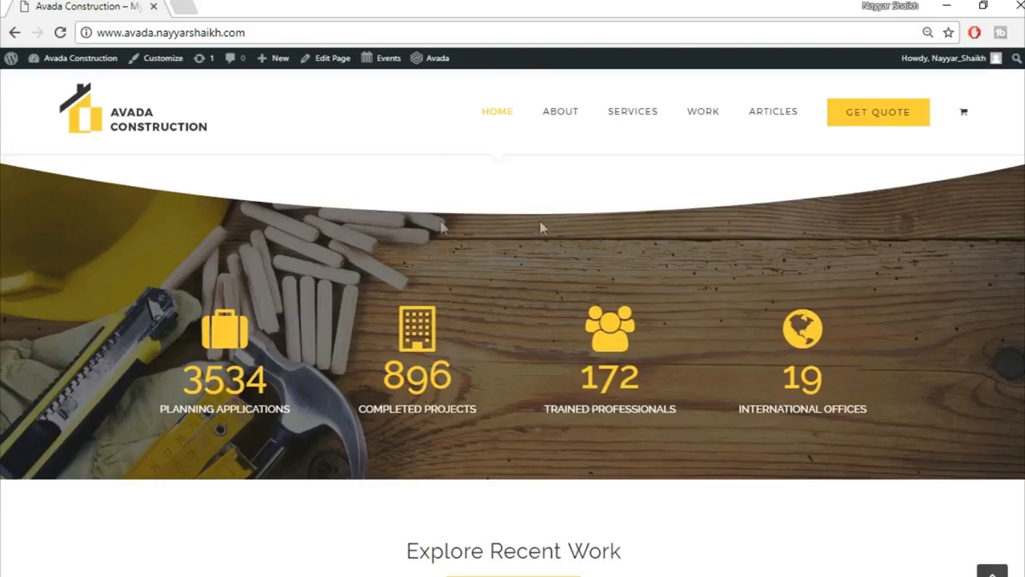
scroll(302, 256, down, 3)
scroll(302, 257, up, 4)
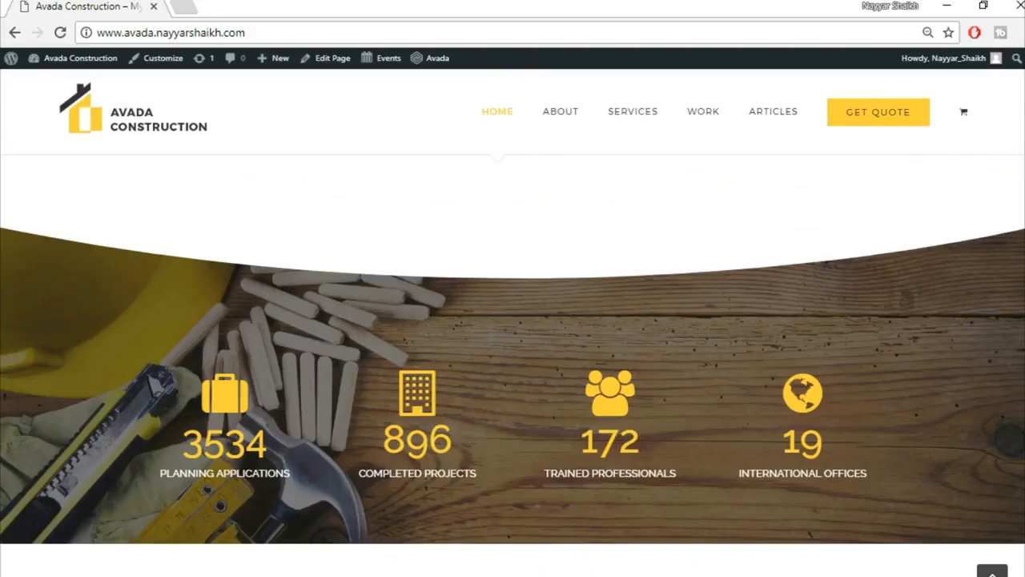
scroll(512, 360, down, 5)
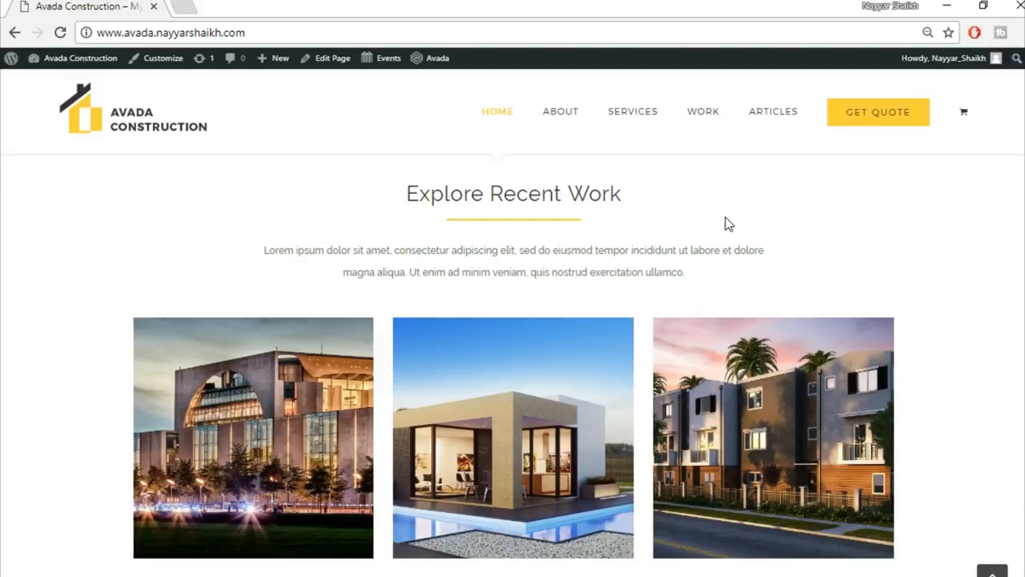
scroll(512, 360, down, 1)
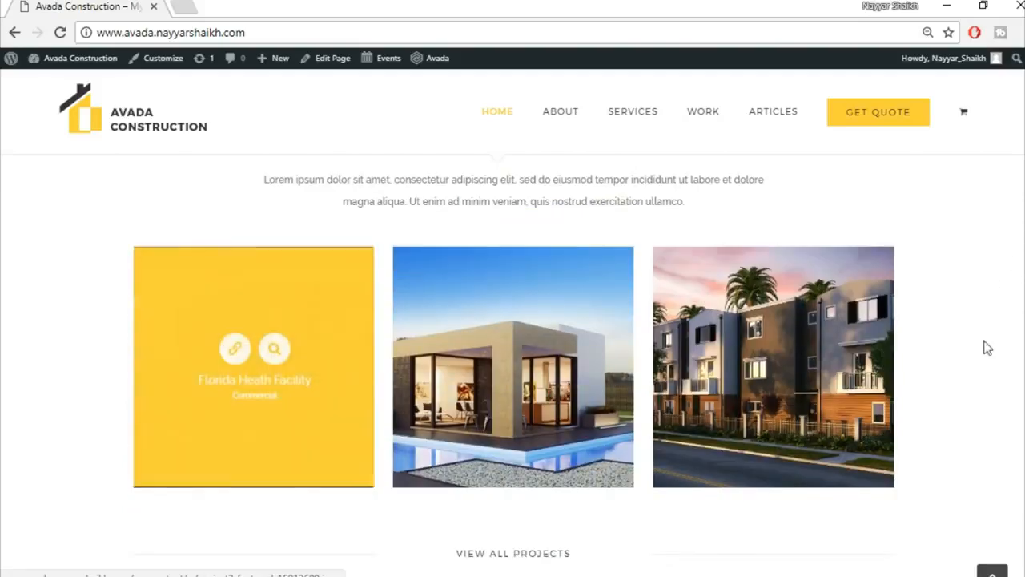
scroll(534, 195, down, 6)
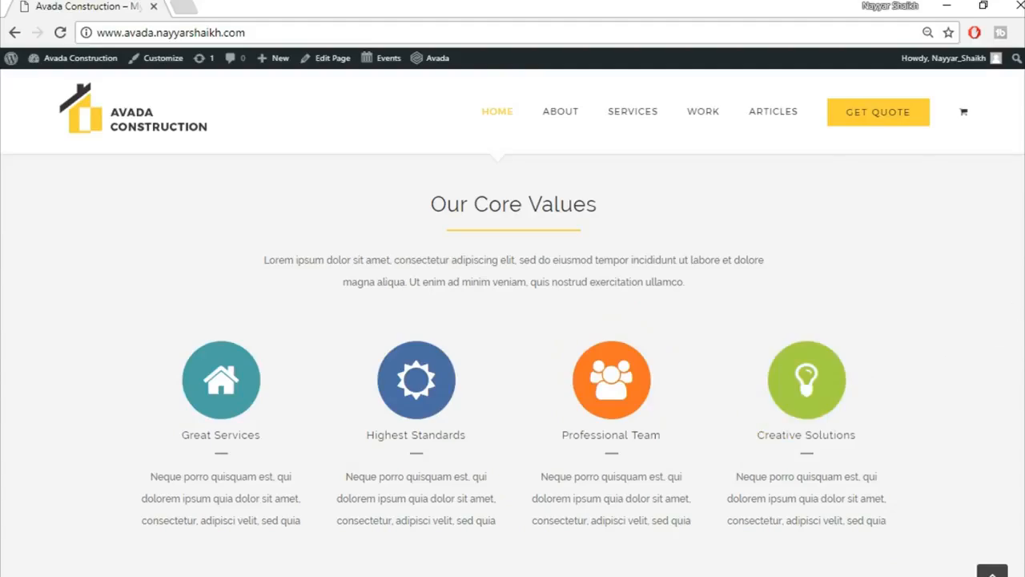
scroll(1016, 313, down, 6)
scroll(512, 365, up, 1)
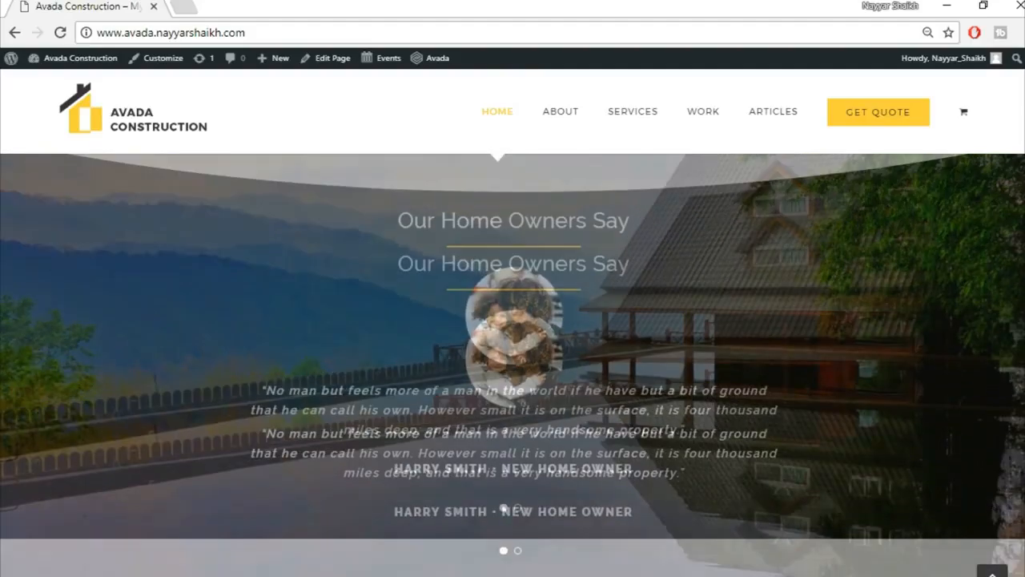
scroll(513, 364, down, 1)
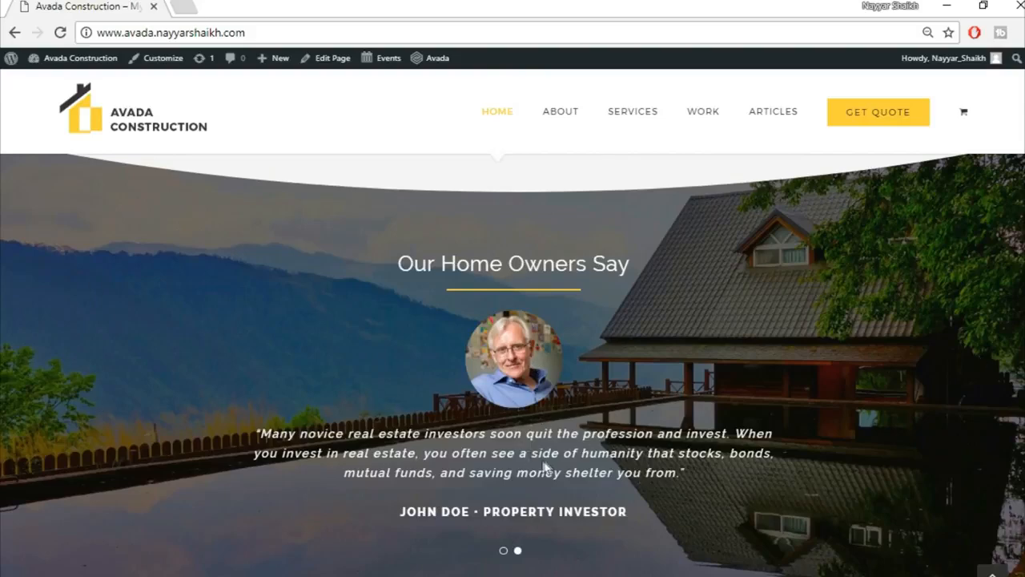
scroll(753, 420, down, 2)
scroll(755, 431, down, 4)
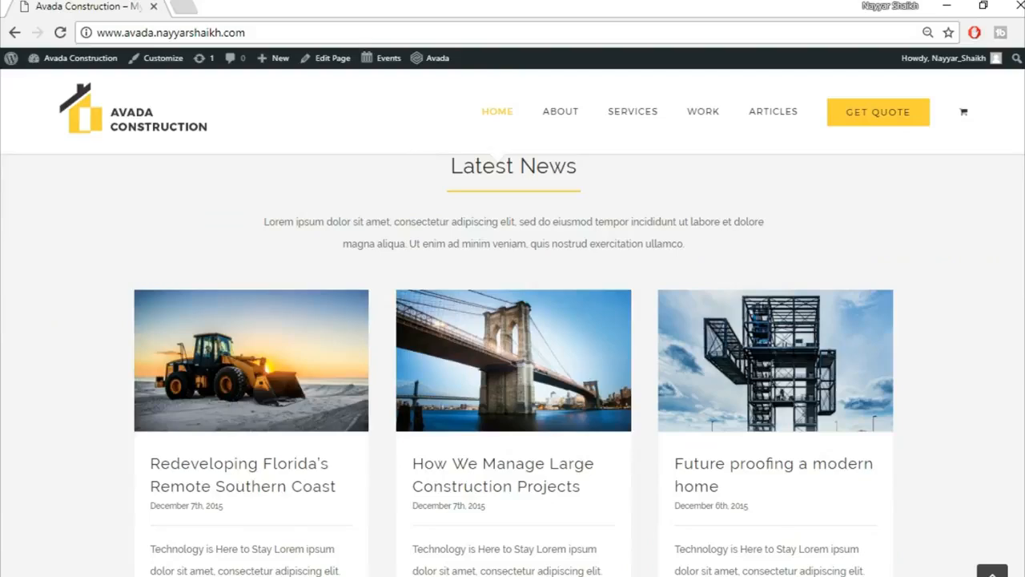
scroll(512, 361, down, 8)
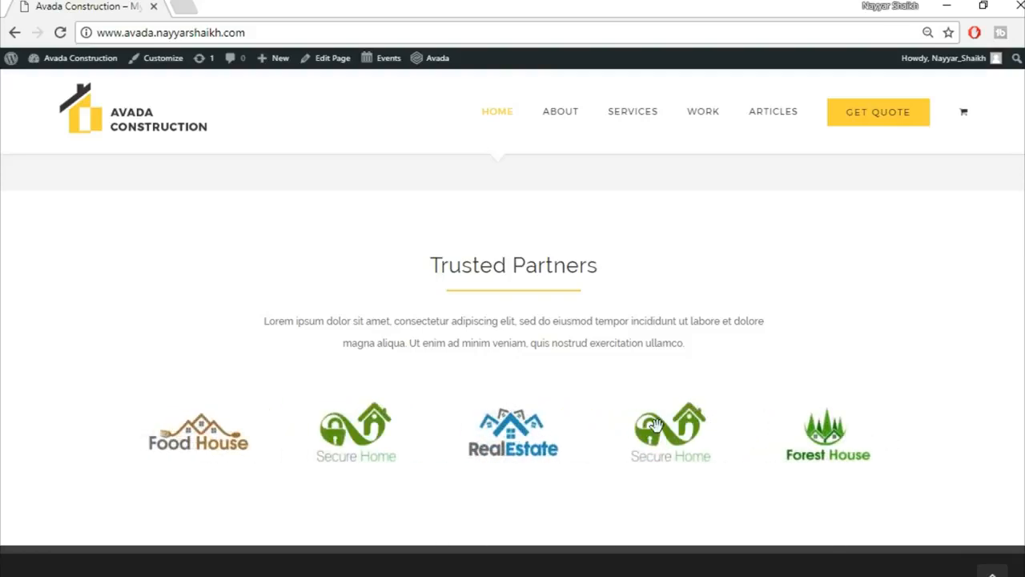
scroll(655, 425, down, 5)
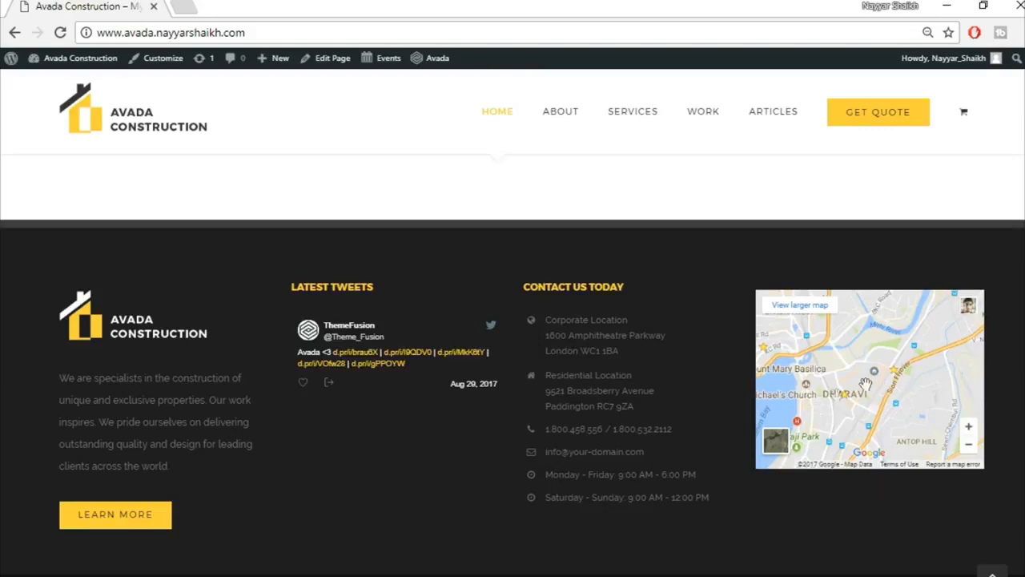
scroll(927, 535, down, 1)
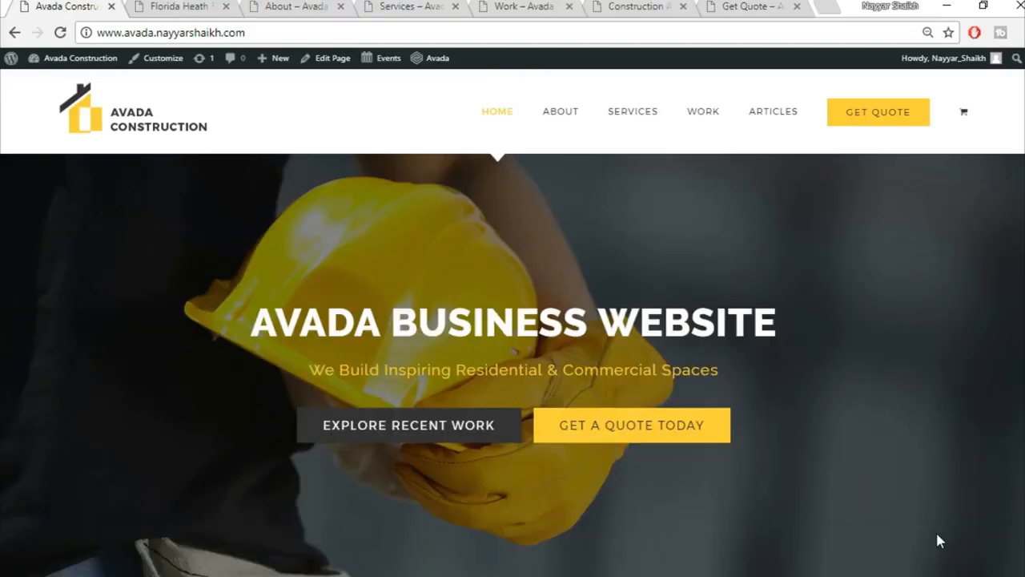
Switch to the Florida Heath Facility tab and scroll to its Belle Glade Project Details.
click(175, 10)
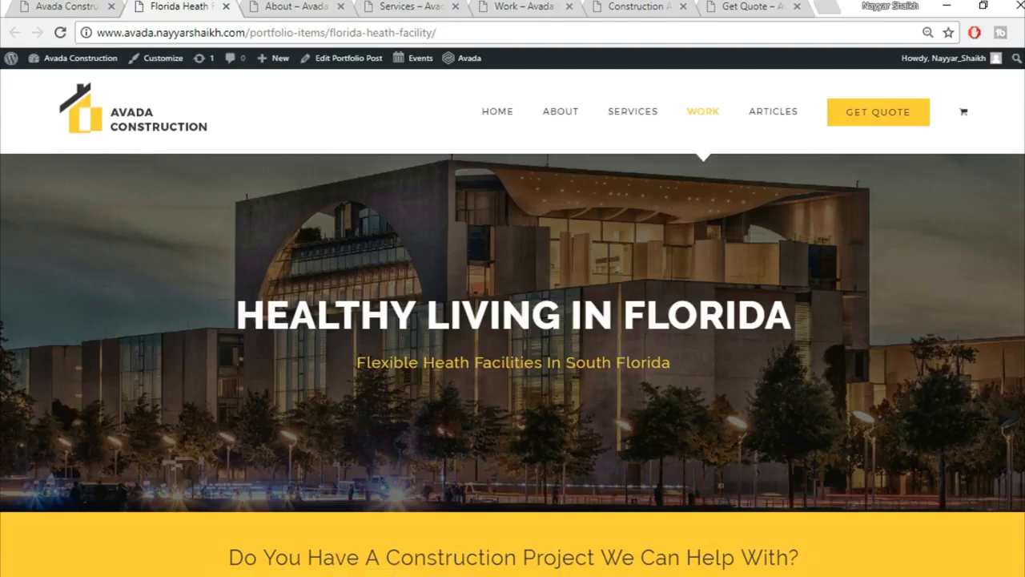
scroll(513, 320, down, 2)
scroll(783, 274, down, 6)
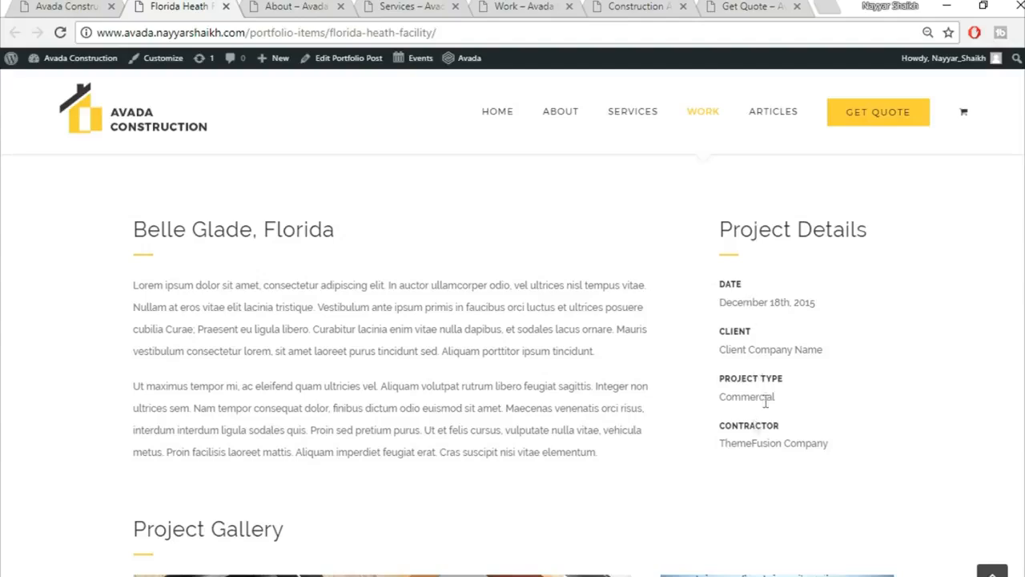
scroll(937, 423, down, 5)
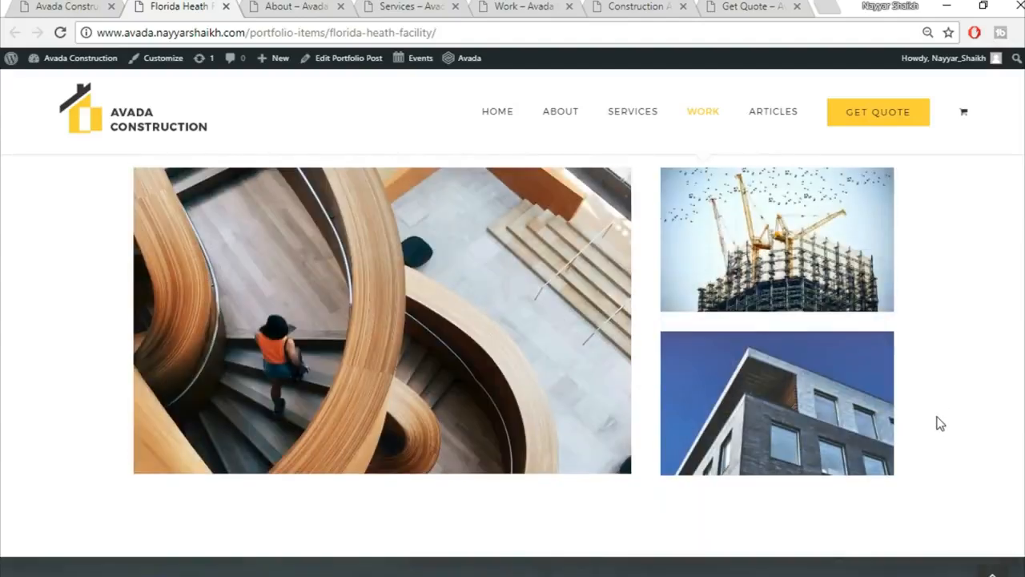
scroll(937, 422, up, 1)
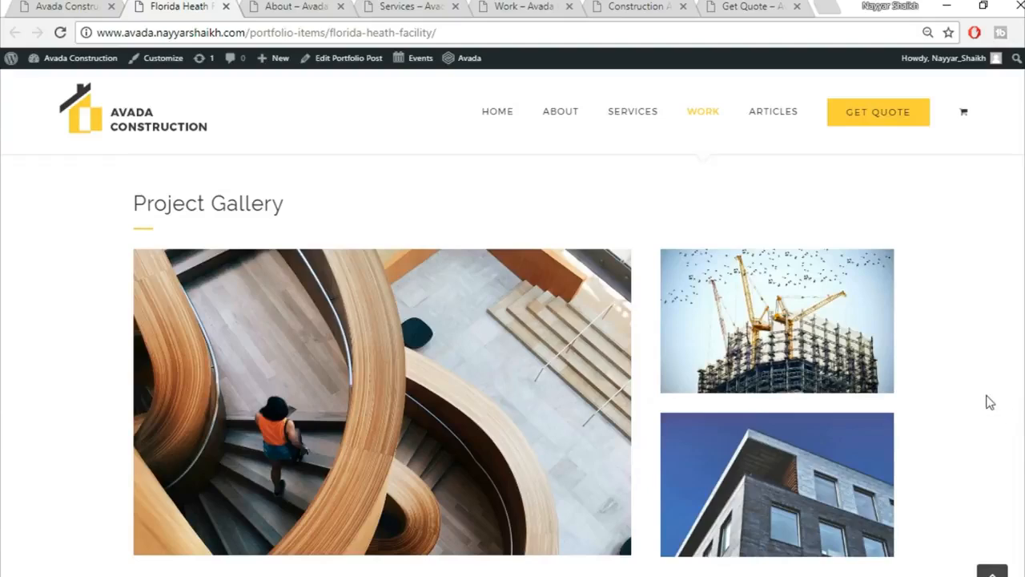
scroll(990, 402, down, 2)
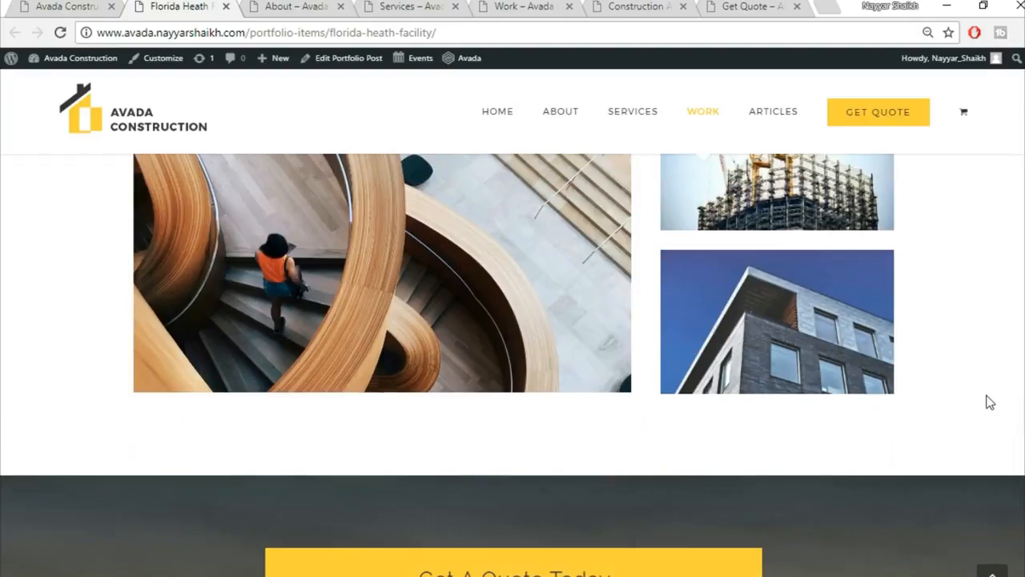
scroll(986, 403, down, 3)
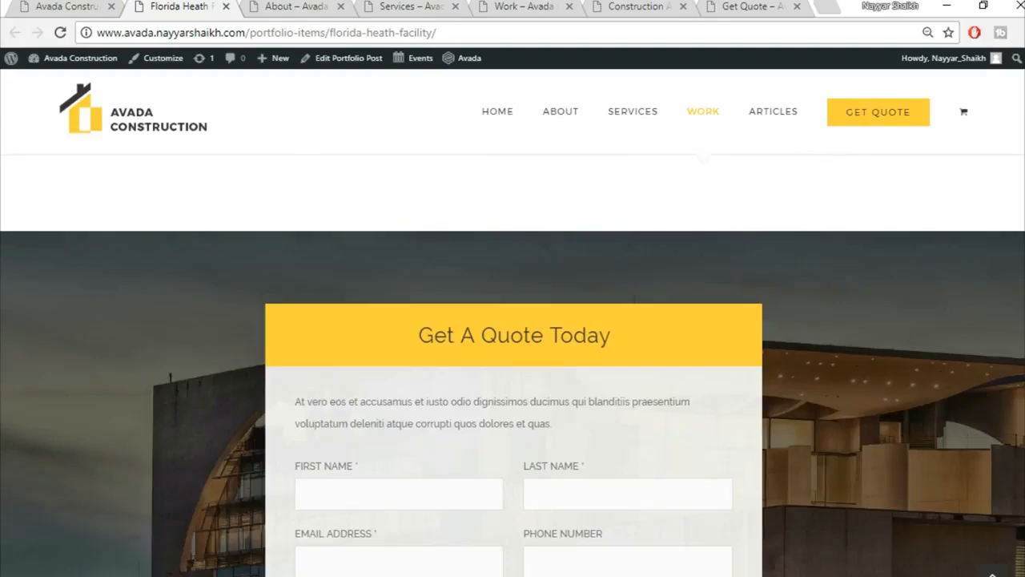
scroll(512, 395, down, 1)
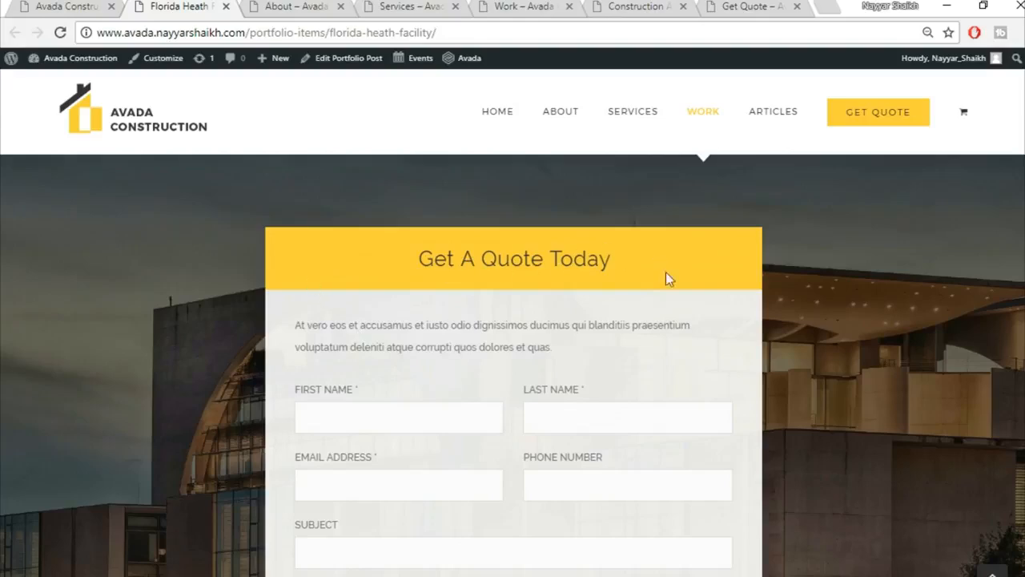
scroll(539, 362, down, 2)
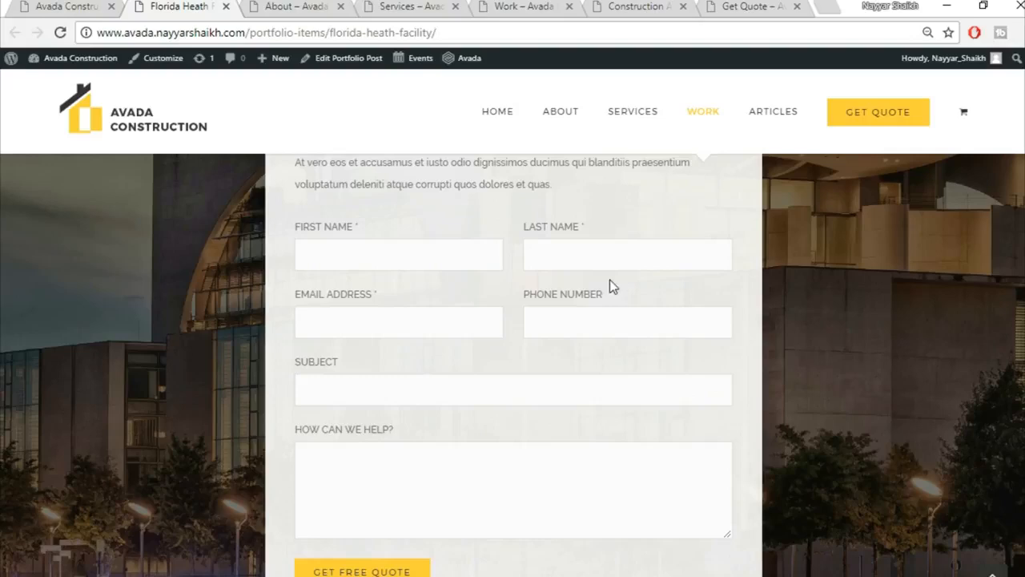
scroll(641, 390, down, 3)
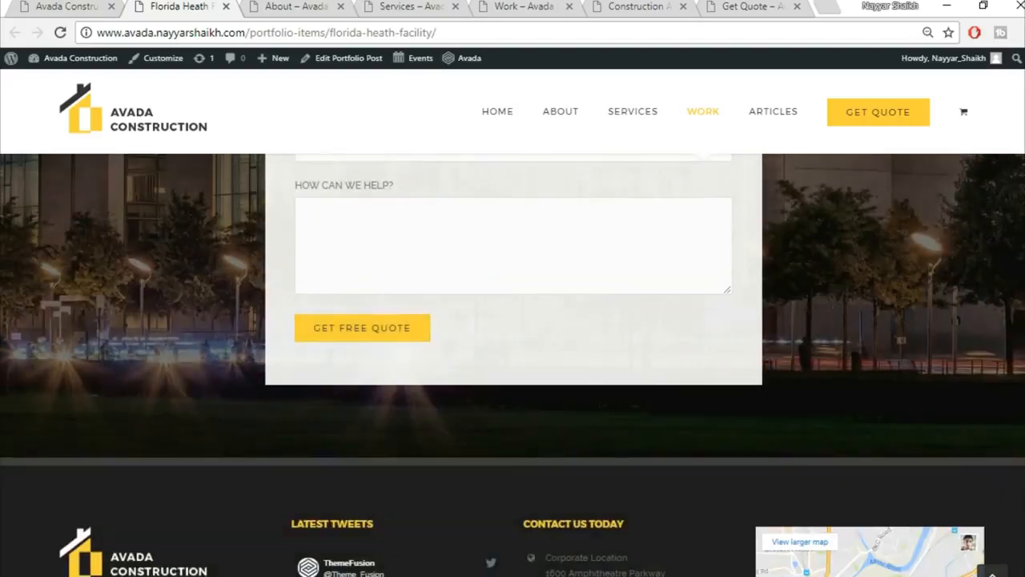
scroll(512, 365, up, 5)
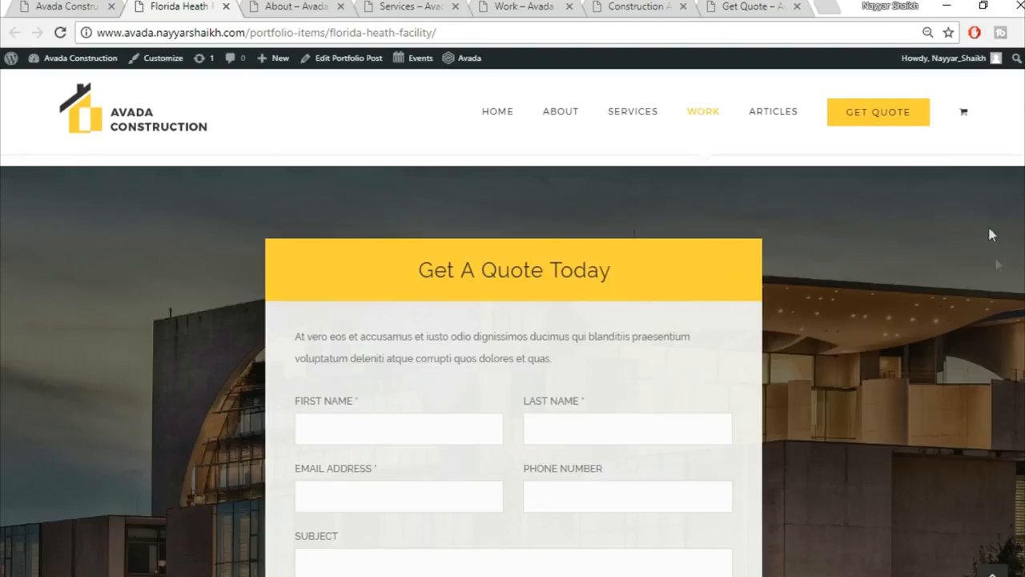
scroll(269, 368, down, 1)
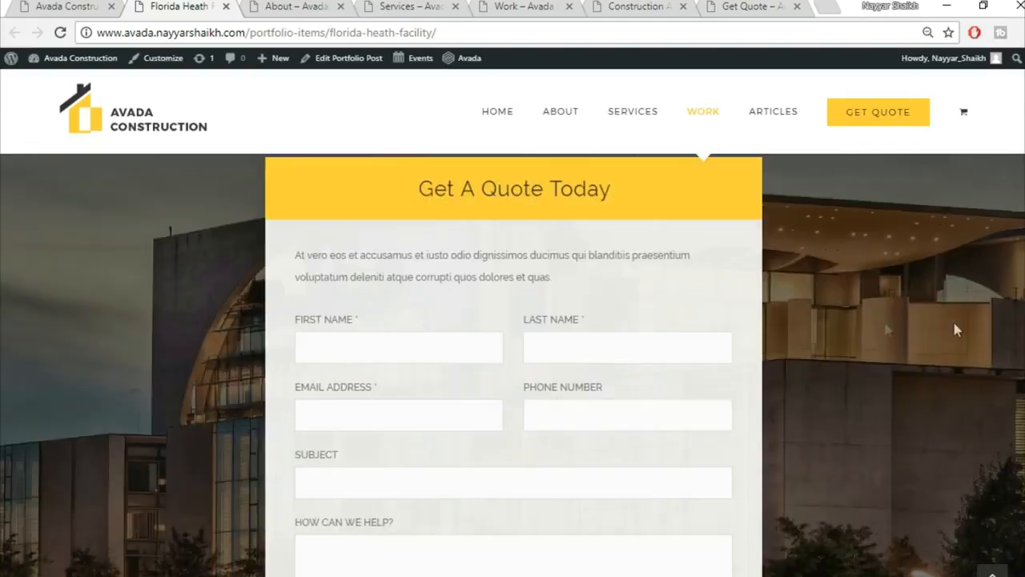
scroll(961, 317, up, 1)
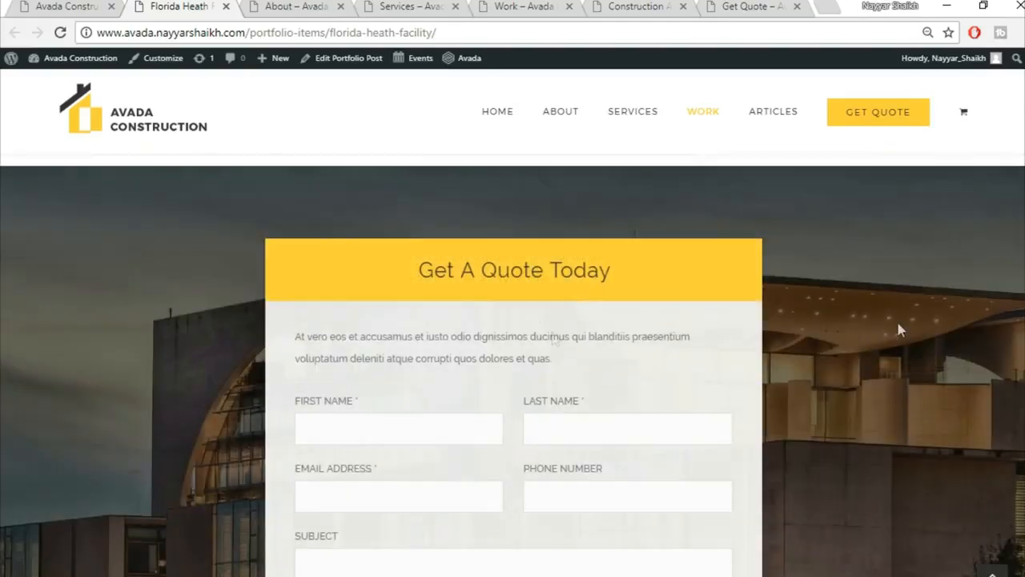
scroll(673, 265, down, 2)
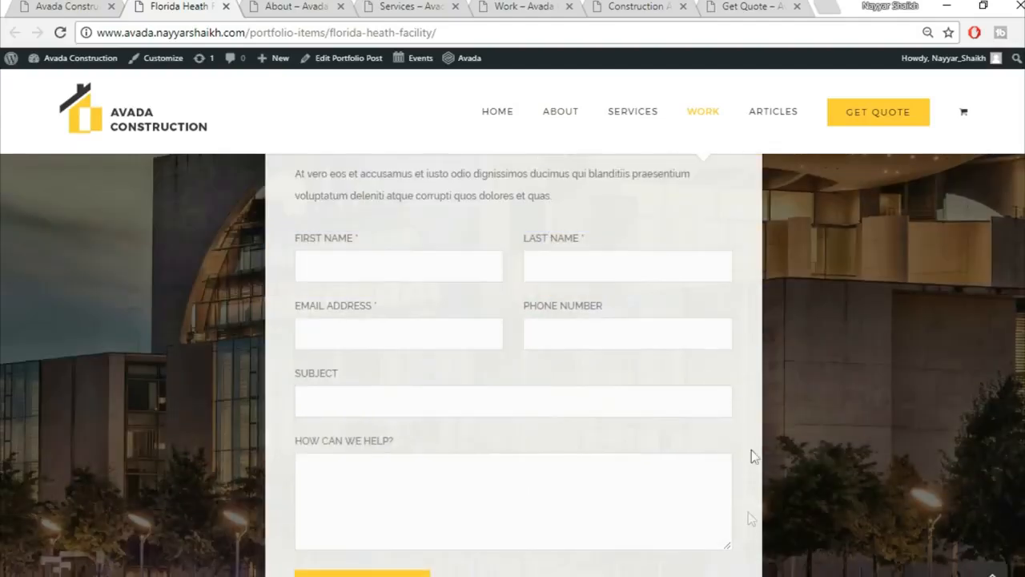
scroll(495, 365, down, 3)
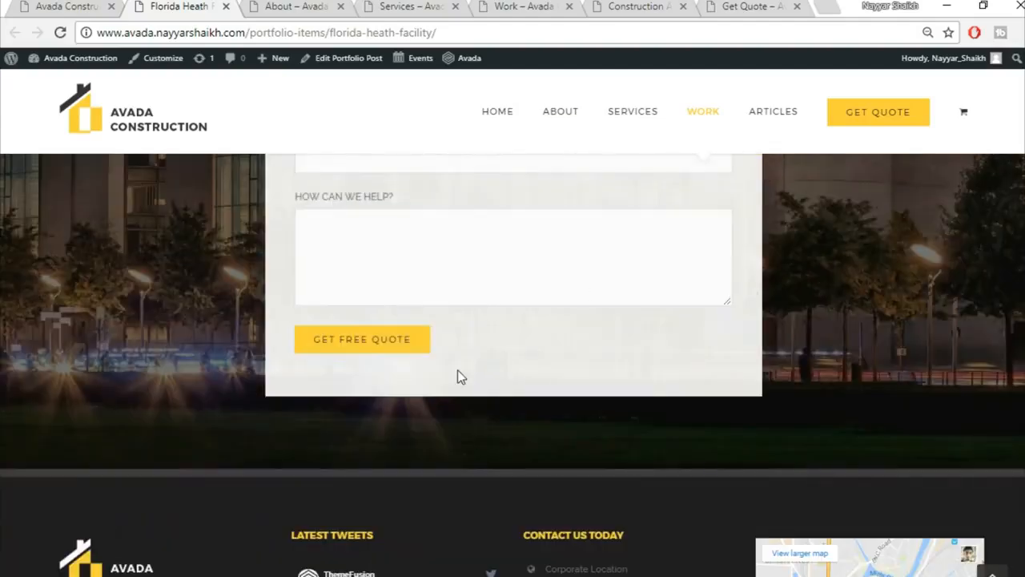
click(993, 572)
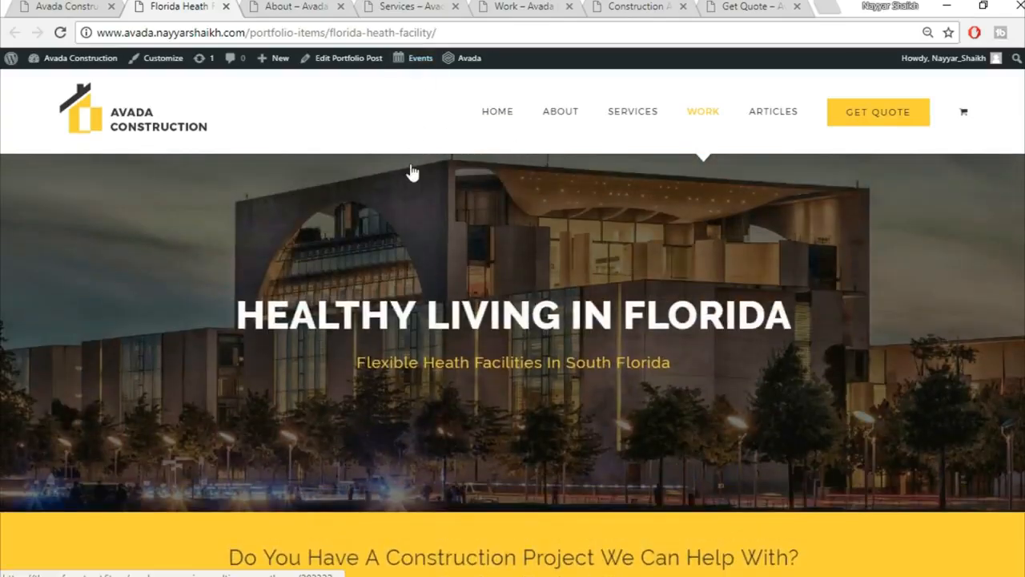
Scroll through the About page from top to bottom, then switch to the Services tab.
click(290, 7)
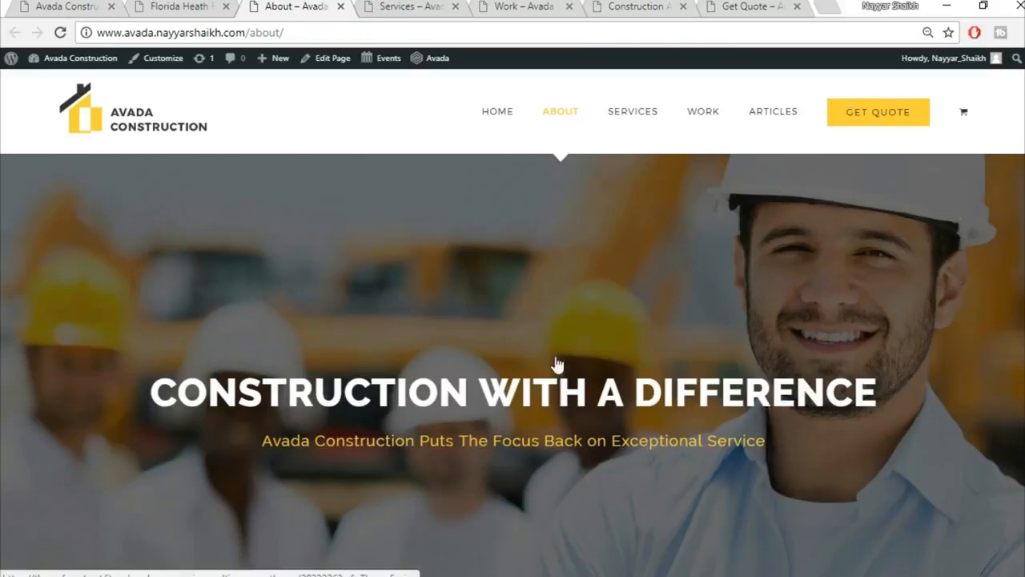
scroll(591, 467, down, 4)
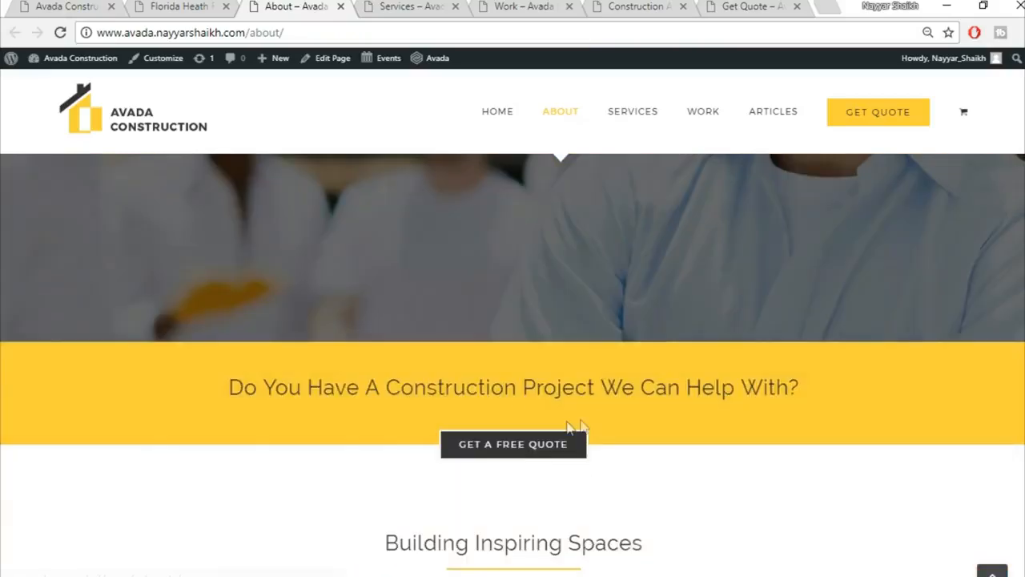
scroll(698, 445, down, 4)
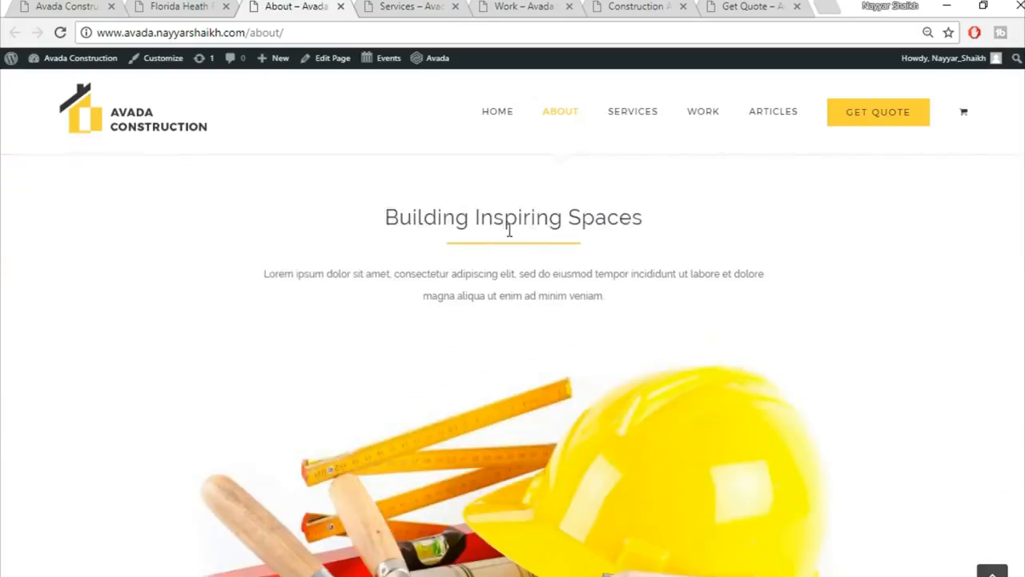
scroll(712, 313, down, 3)
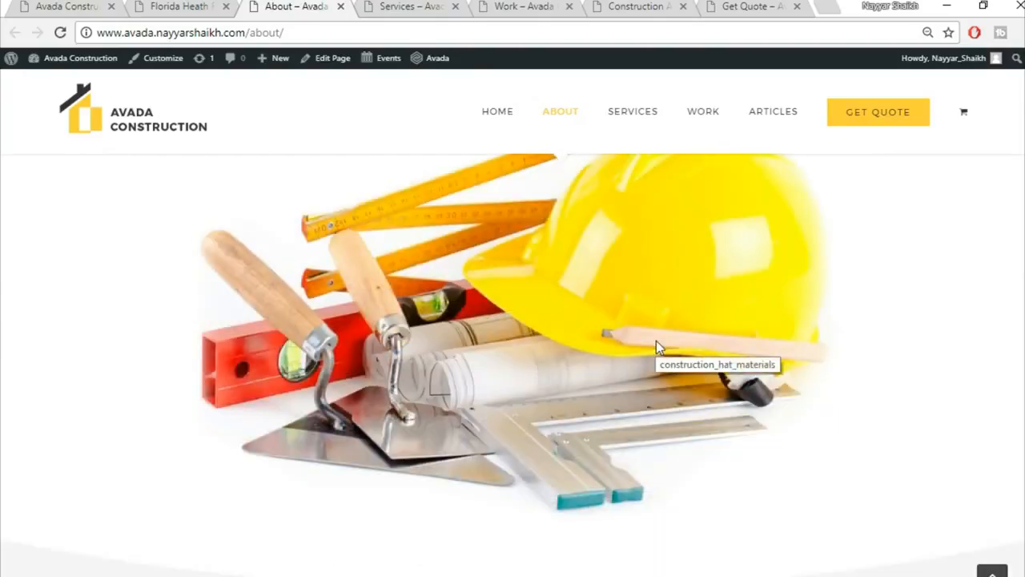
scroll(658, 342, down, 5)
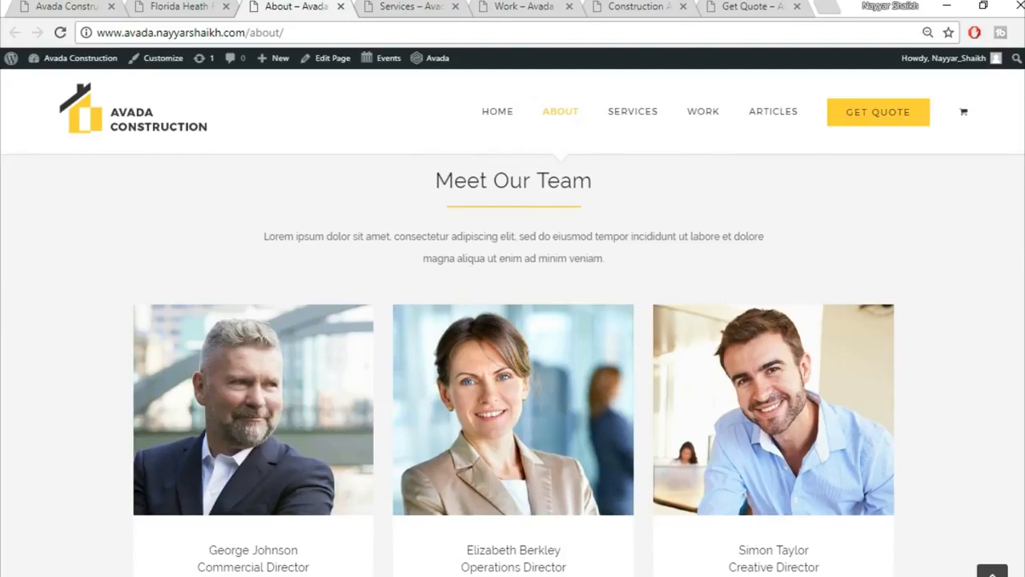
scroll(490, 399, down, 2)
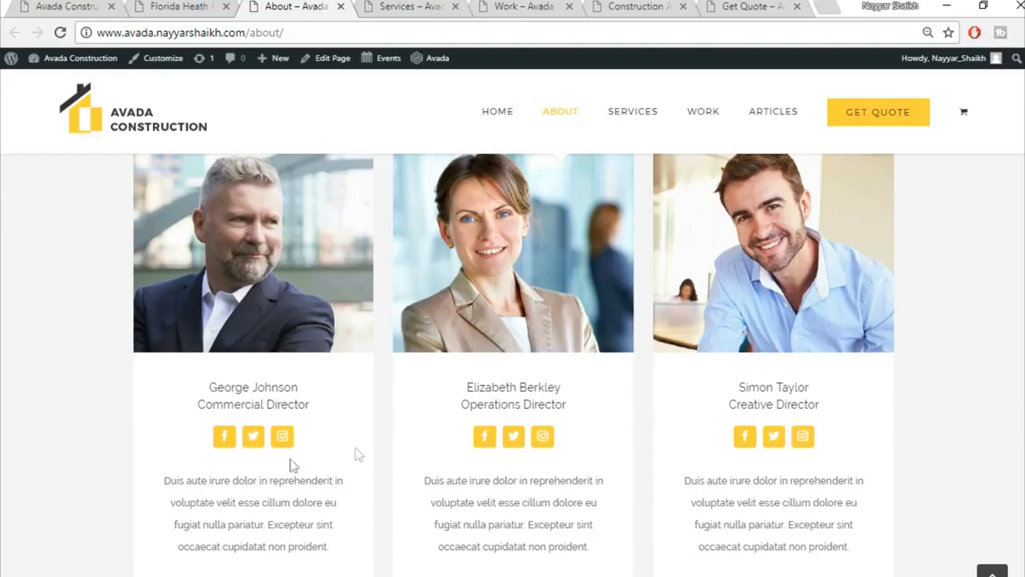
scroll(983, 394, down, 5)
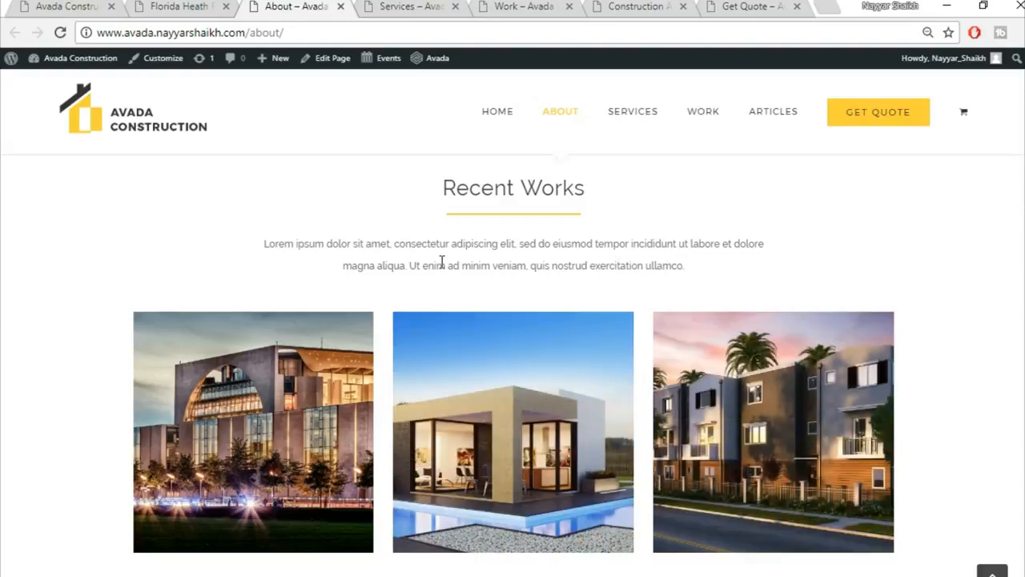
scroll(1009, 361, down, 6)
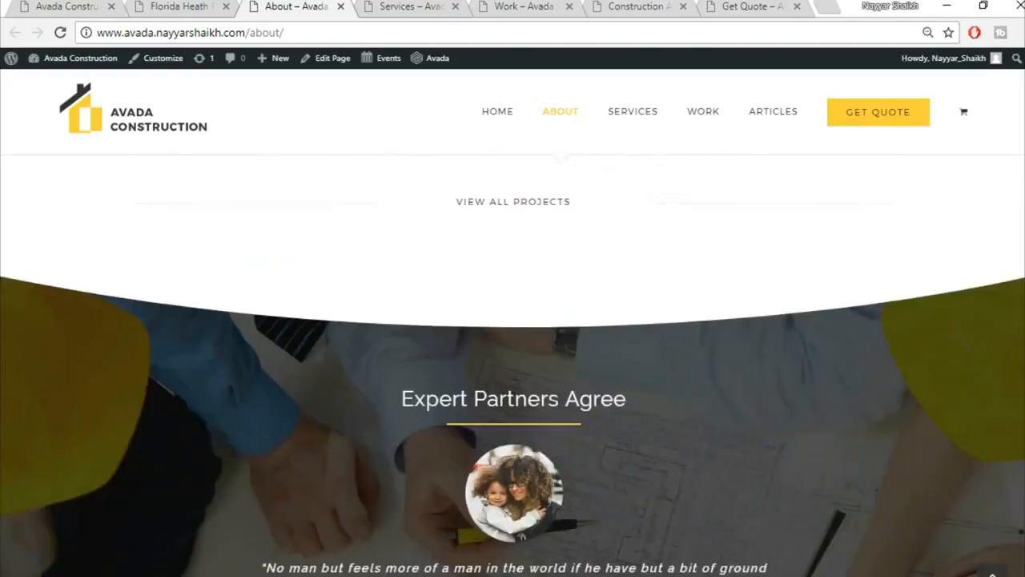
scroll(512, 361, down, 8)
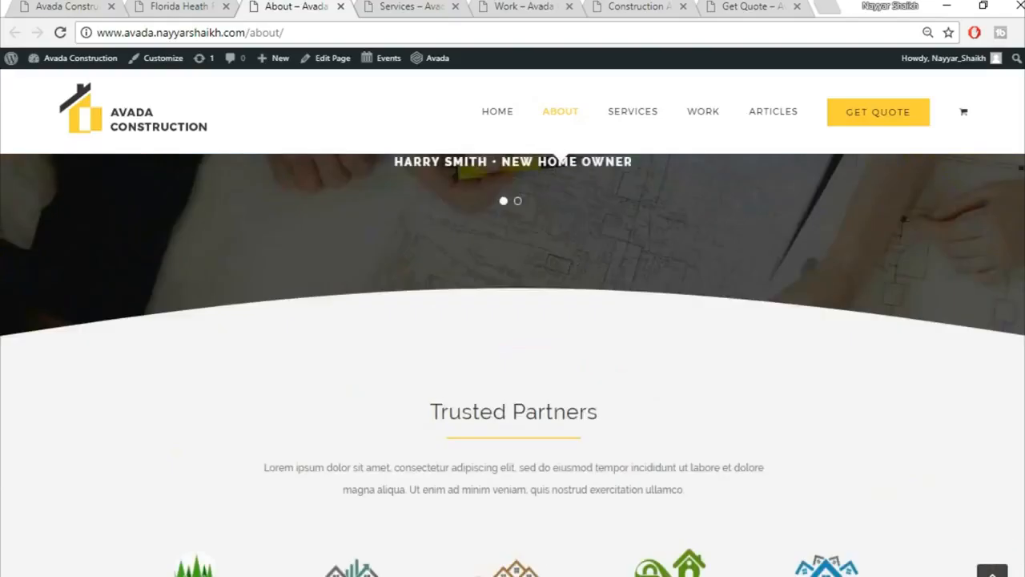
scroll(512, 360, down, 8)
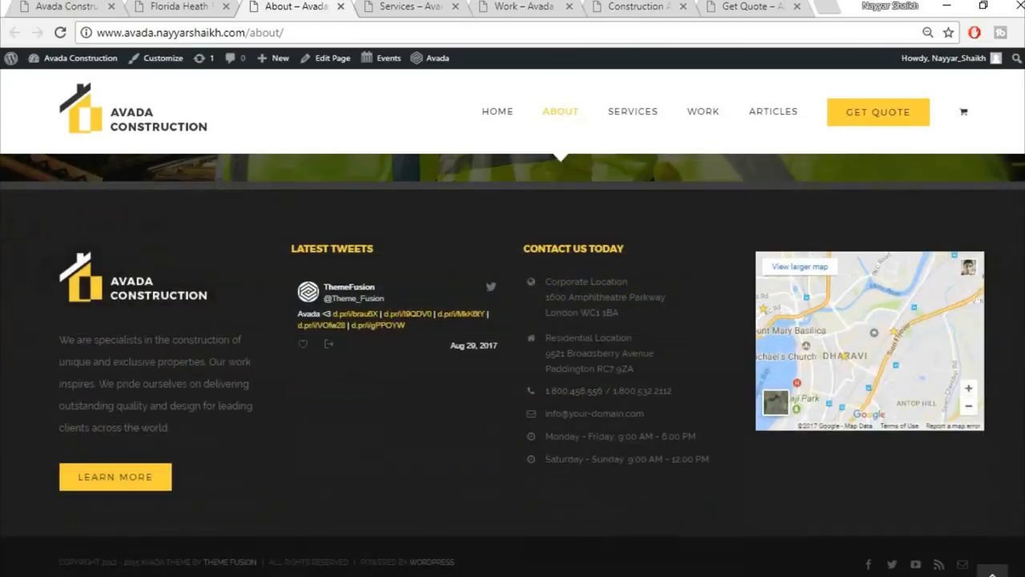
scroll(513, 360, up, 20)
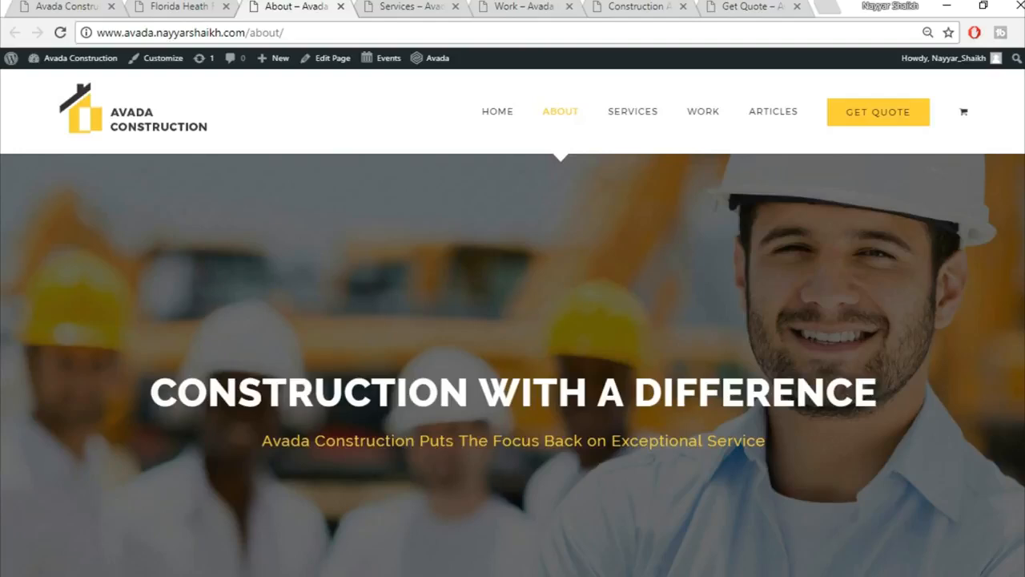
click(401, 7)
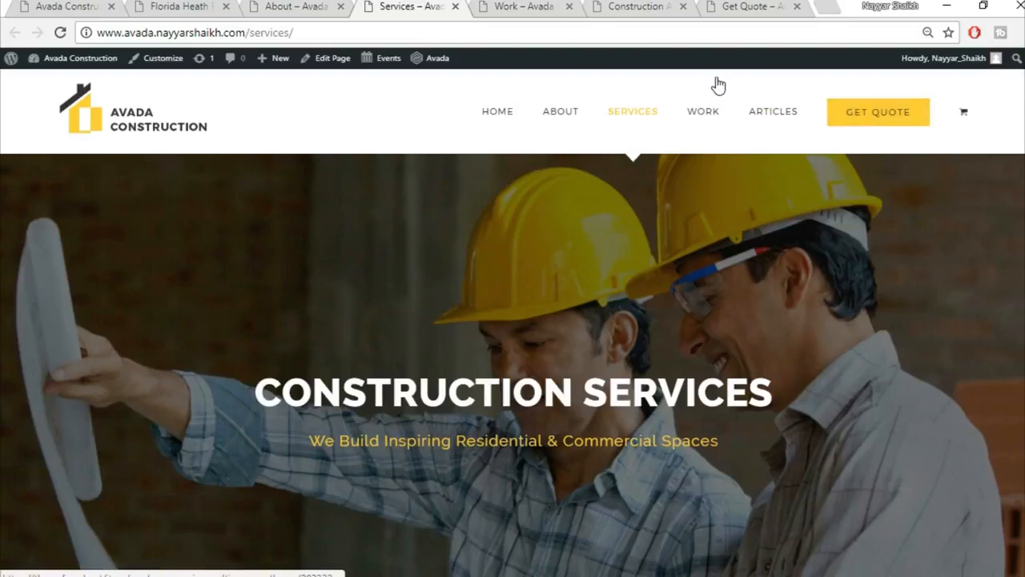
Preview the New Homes, Complete Renovations and Commercial Projects services, ending on New Homes.
scroll(513, 361, down, 3)
scroll(513, 360, down, 4)
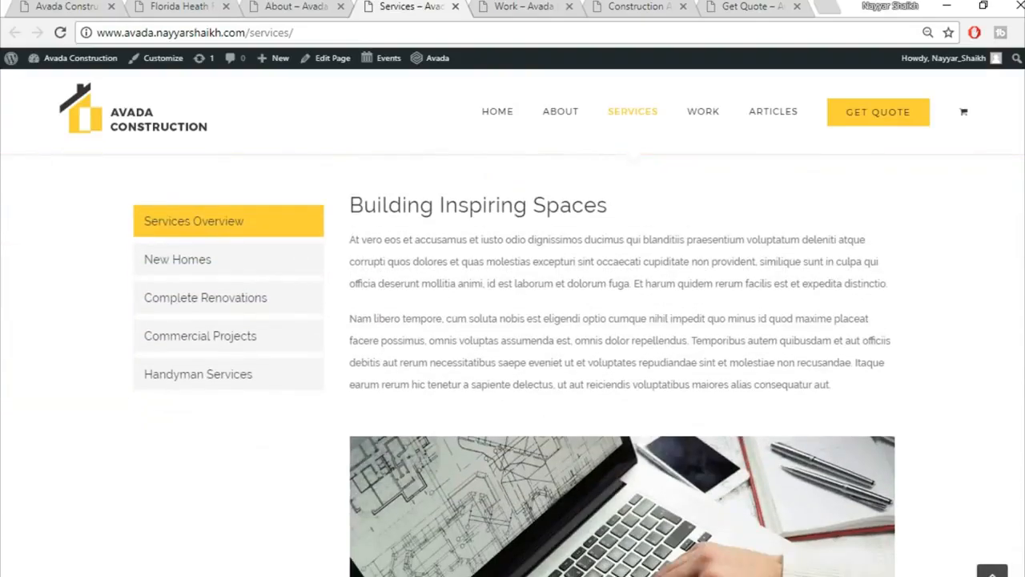
click(254, 268)
click(237, 308)
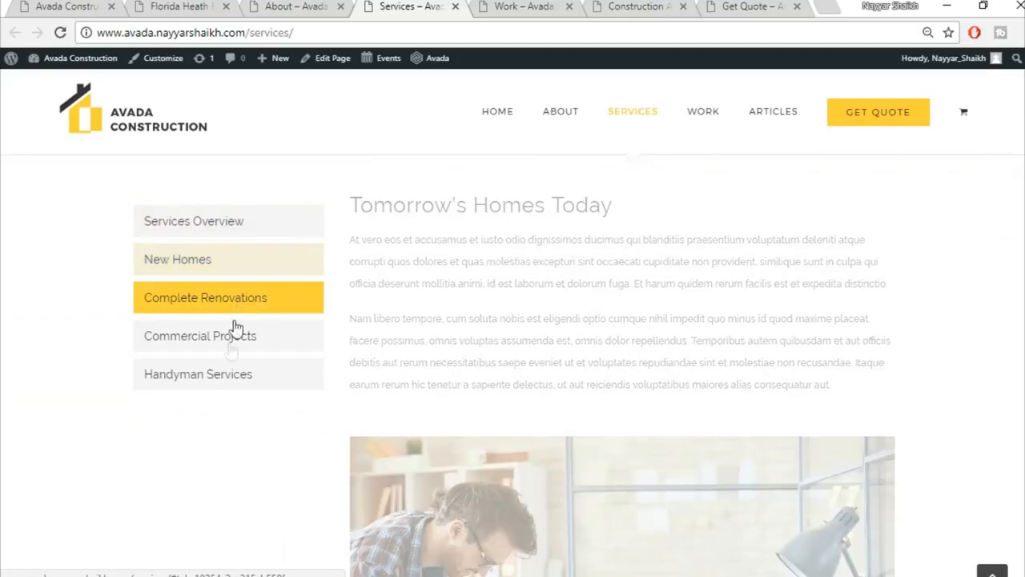
click(230, 346)
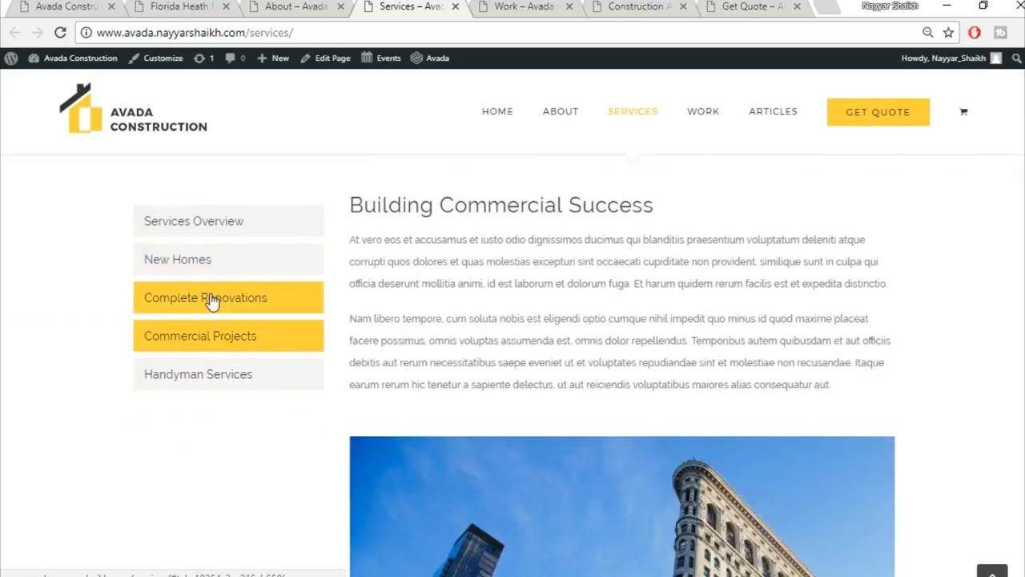
click(210, 299)
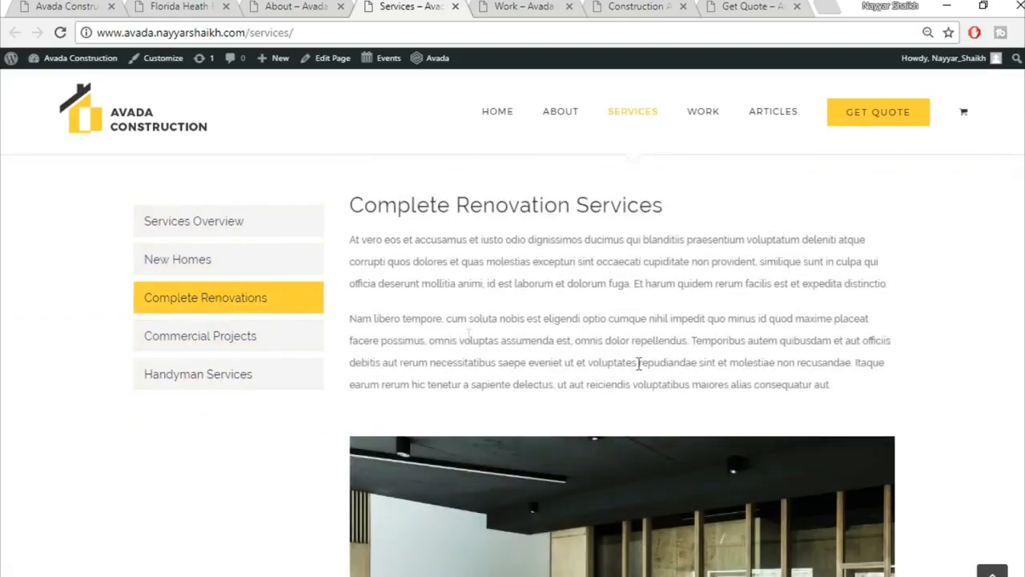
click(176, 271)
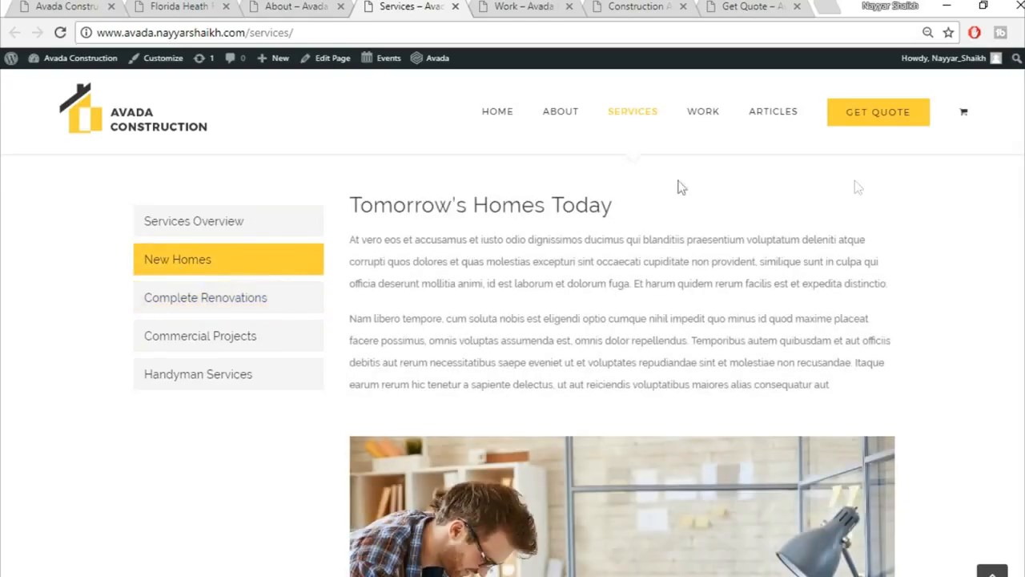
Switch to the Work portfolio page tab.
scroll(699, 370, down, 10)
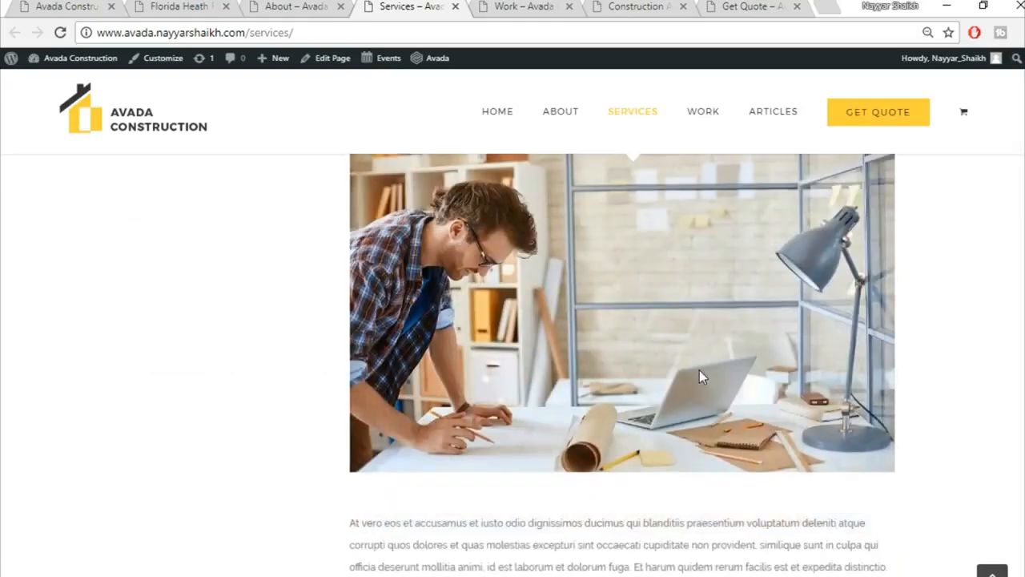
scroll(699, 370, up, 10)
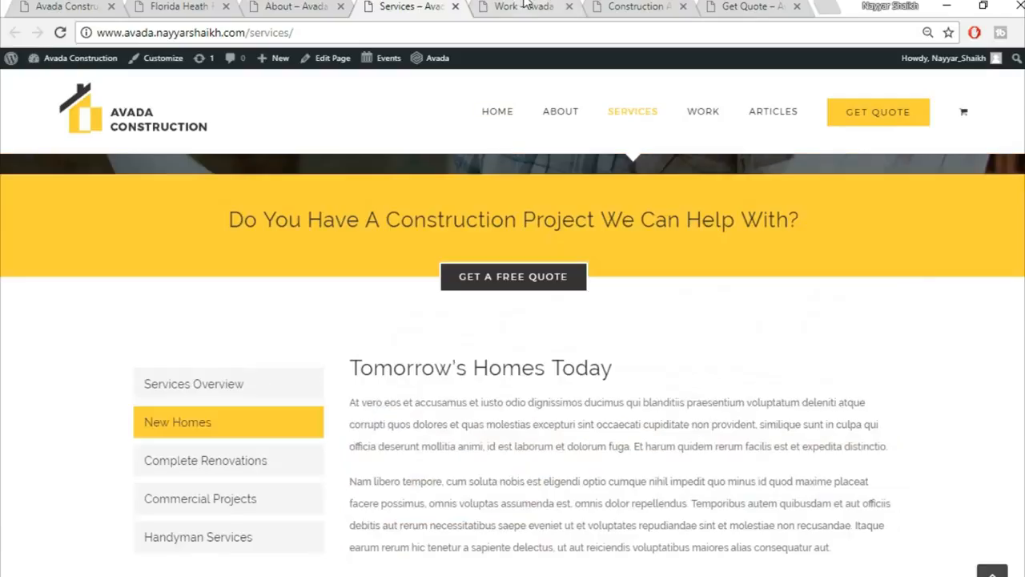
click(524, 5)
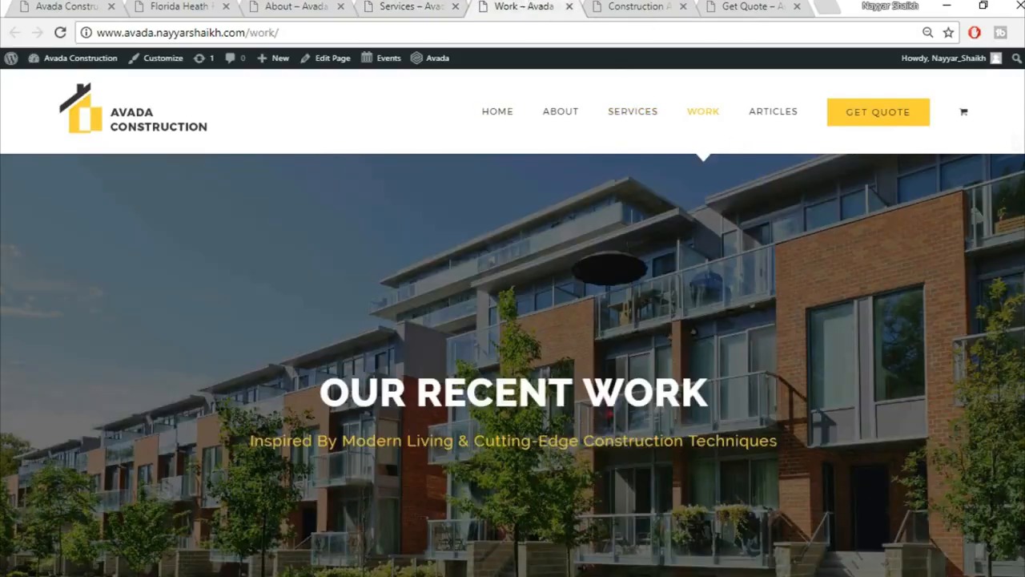
Scroll through the Work page's portfolio grid and back up.
scroll(512, 365, down, 10)
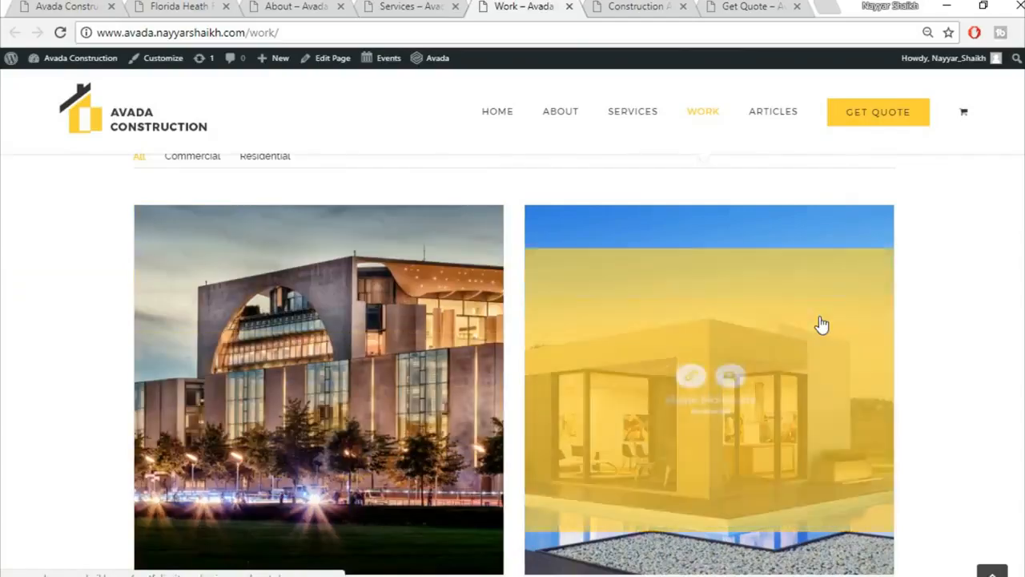
scroll(821, 325, down, 1)
scroll(821, 324, down, 4)
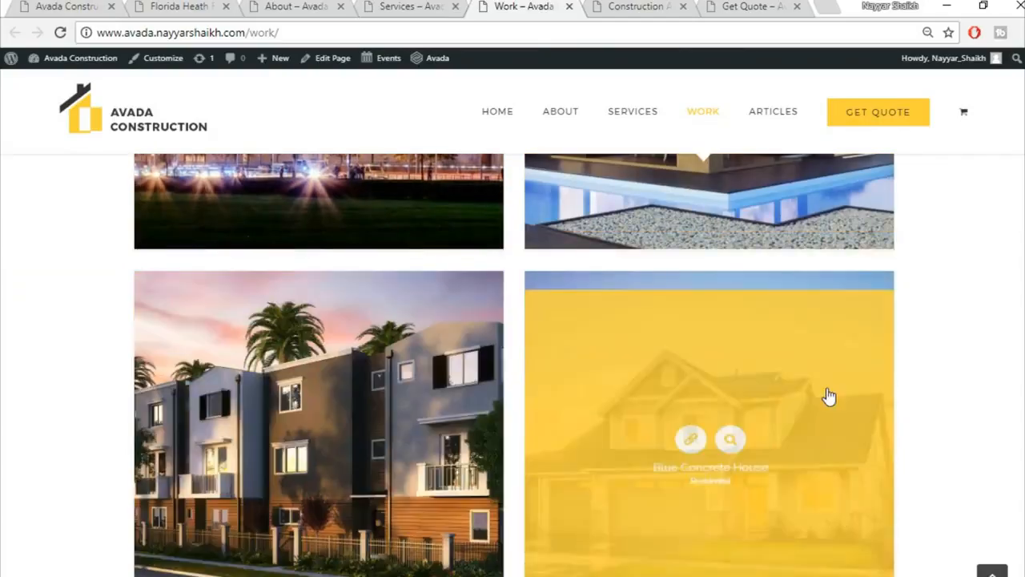
scroll(829, 396, down, 3)
scroll(446, 379, up, 8)
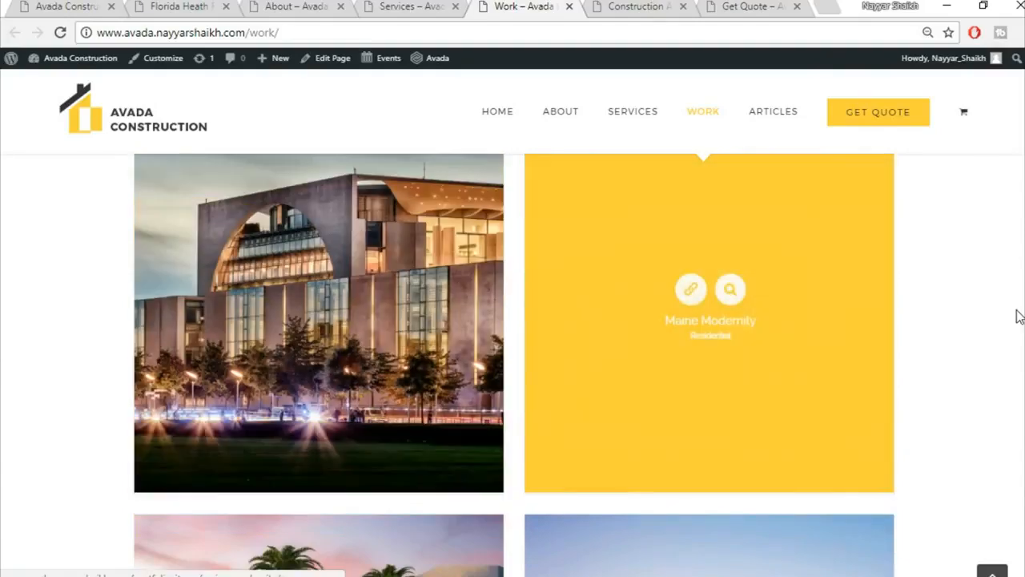
scroll(1016, 313, up, 5)
Open the Construction Articles page and scroll through its article posts.
click(770, 111)
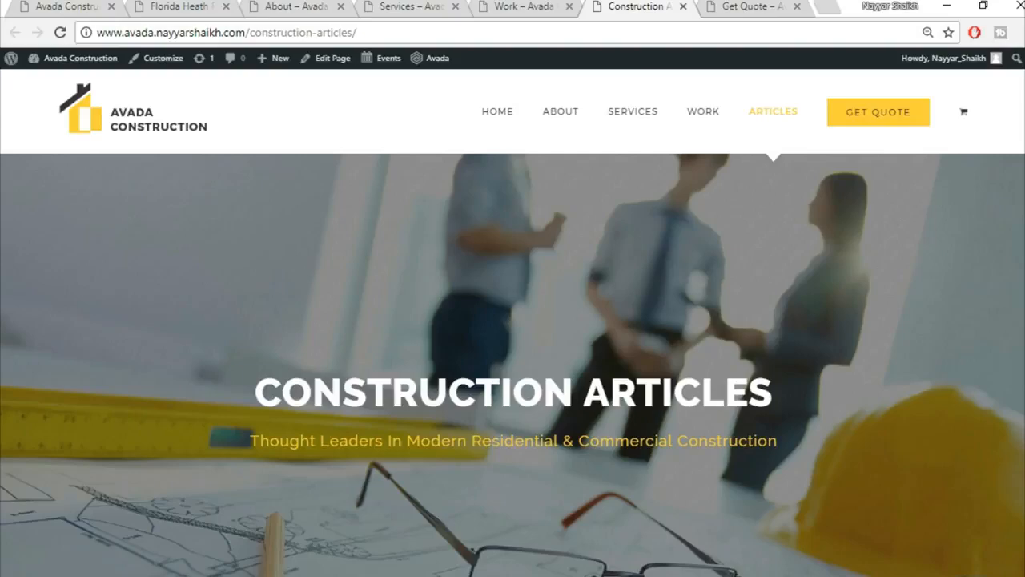
scroll(512, 365, down, 10)
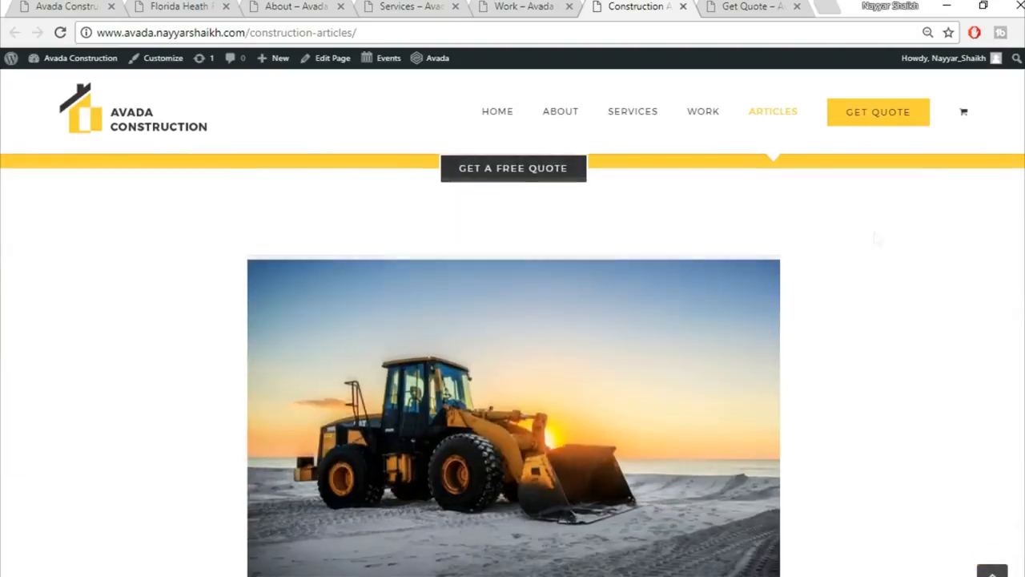
scroll(470, 315, down, 2)
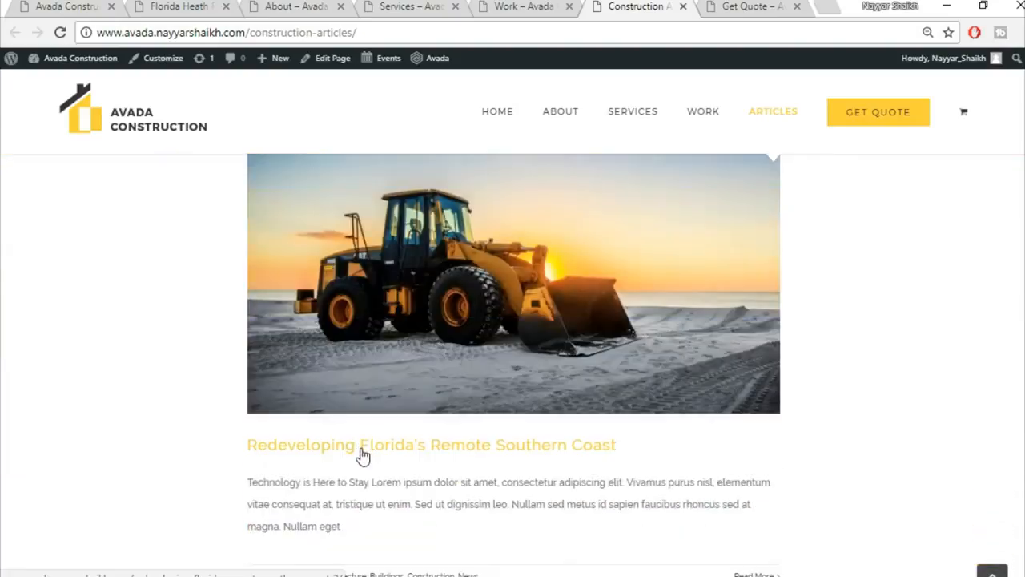
scroll(362, 455, down, 2)
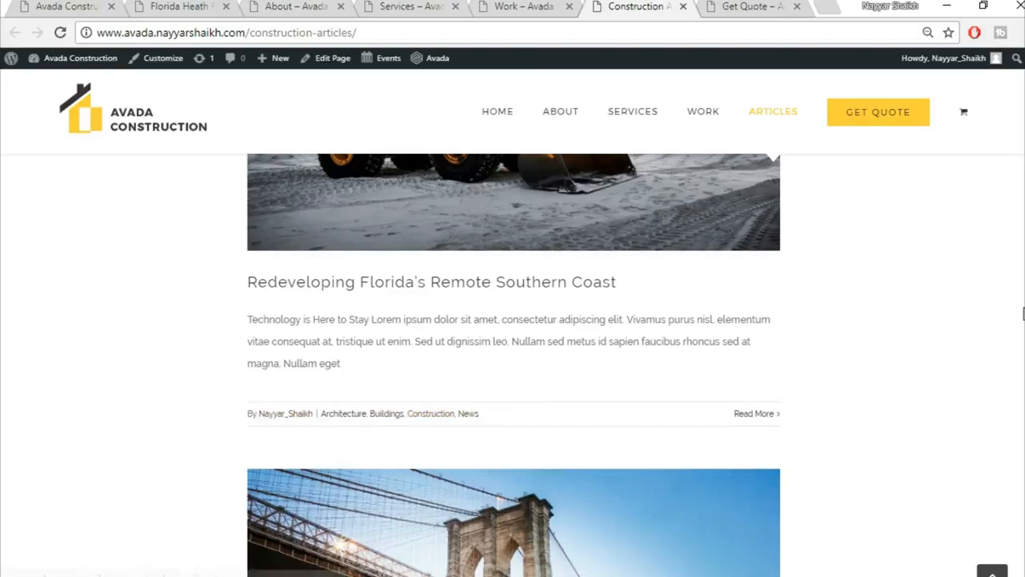
scroll(514, 364, up, 3)
scroll(513, 364, down, 17)
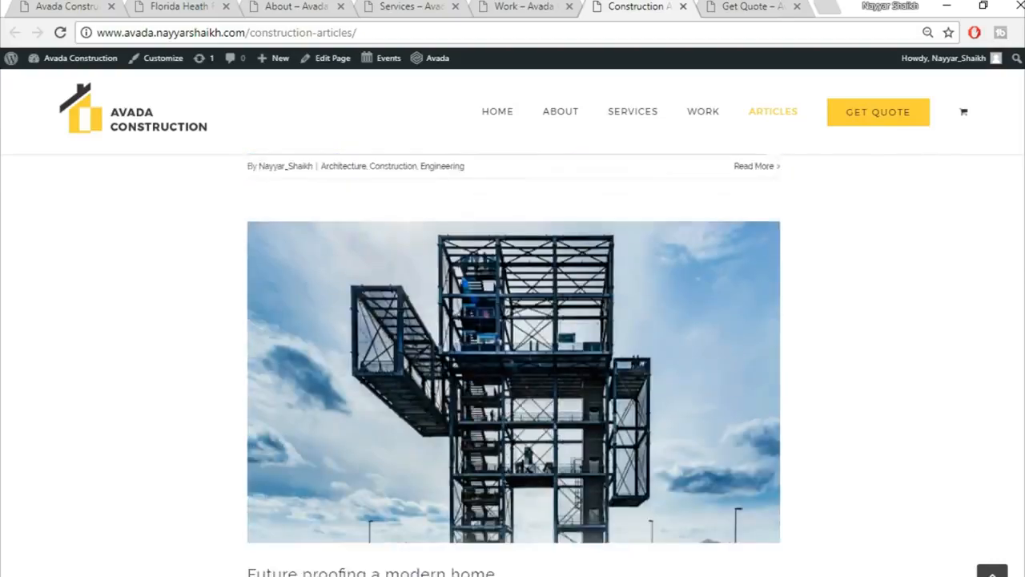
scroll(514, 365, down, 6)
scroll(513, 364, up, 20)
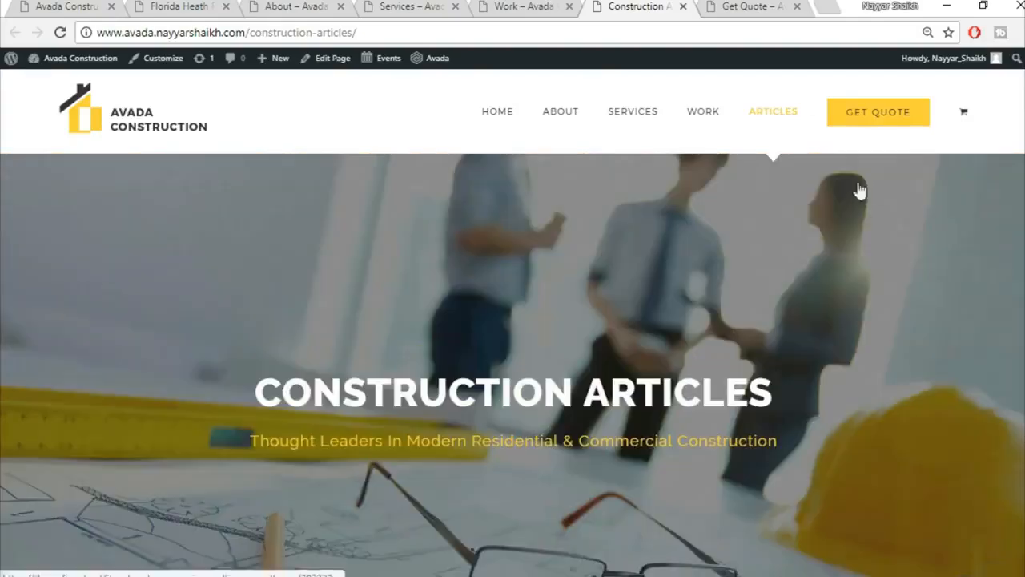
Switch to the Get Quote tab and scroll through its quote form.
click(757, 7)
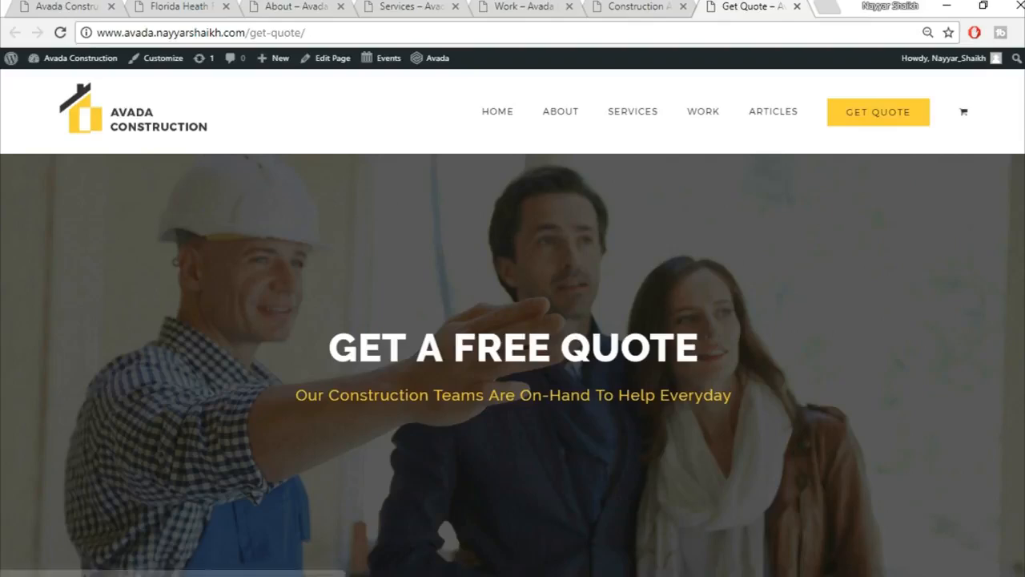
scroll(513, 365, down, 1)
scroll(512, 366, down, 5)
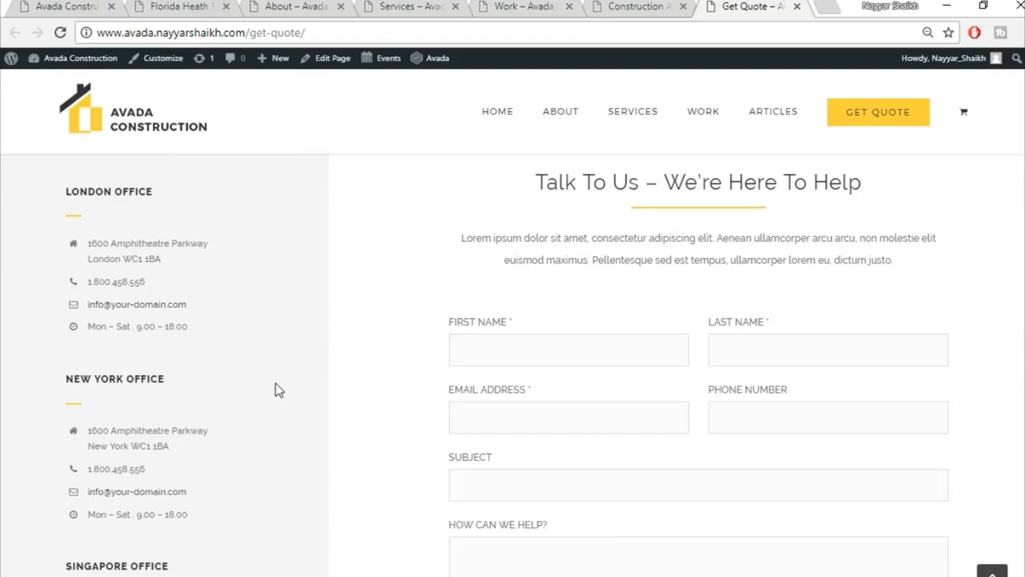
scroll(512, 360, down, 3)
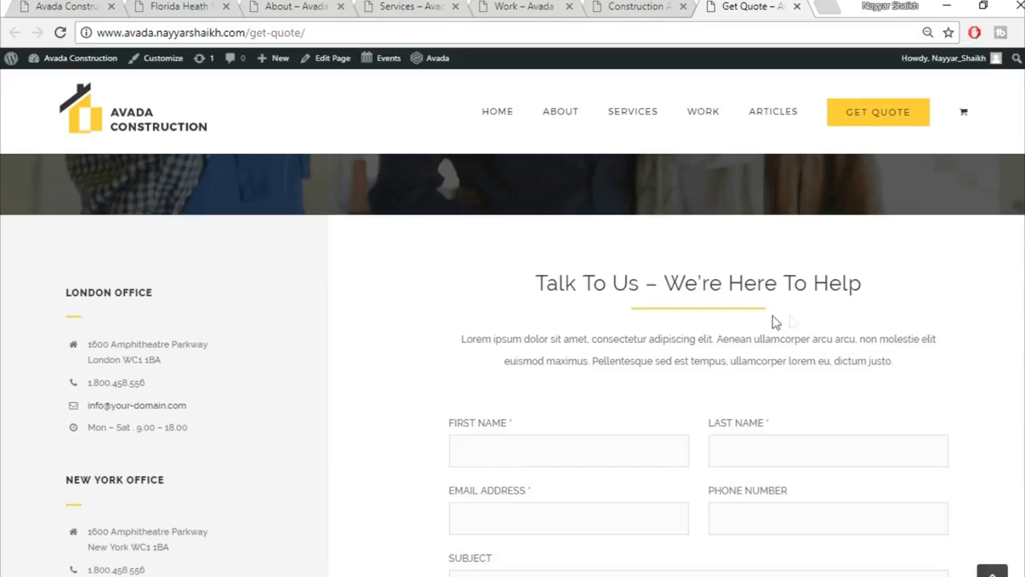
scroll(632, 297, down, 2)
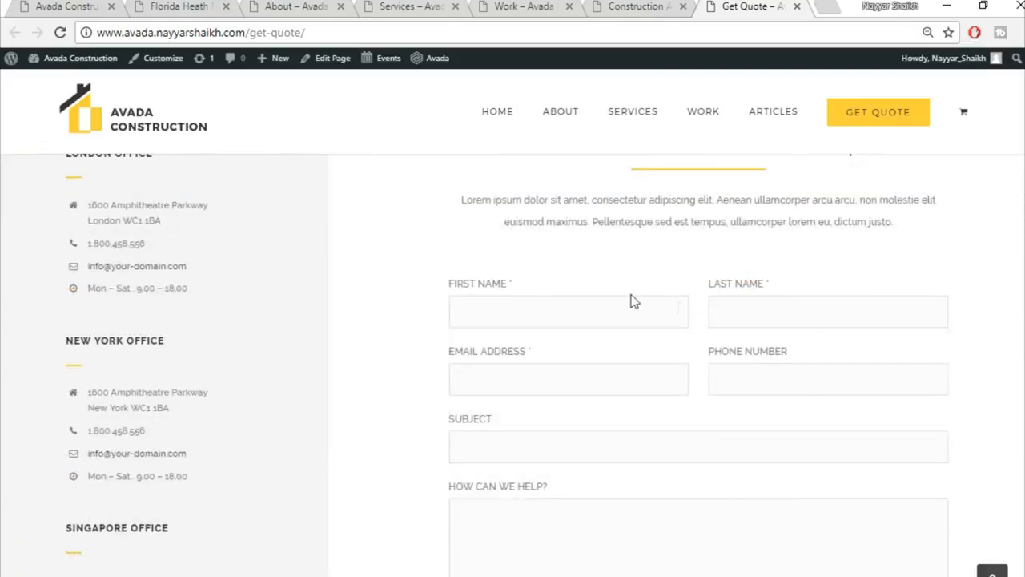
scroll(801, 352, down, 1)
scroll(634, 508, down, 5)
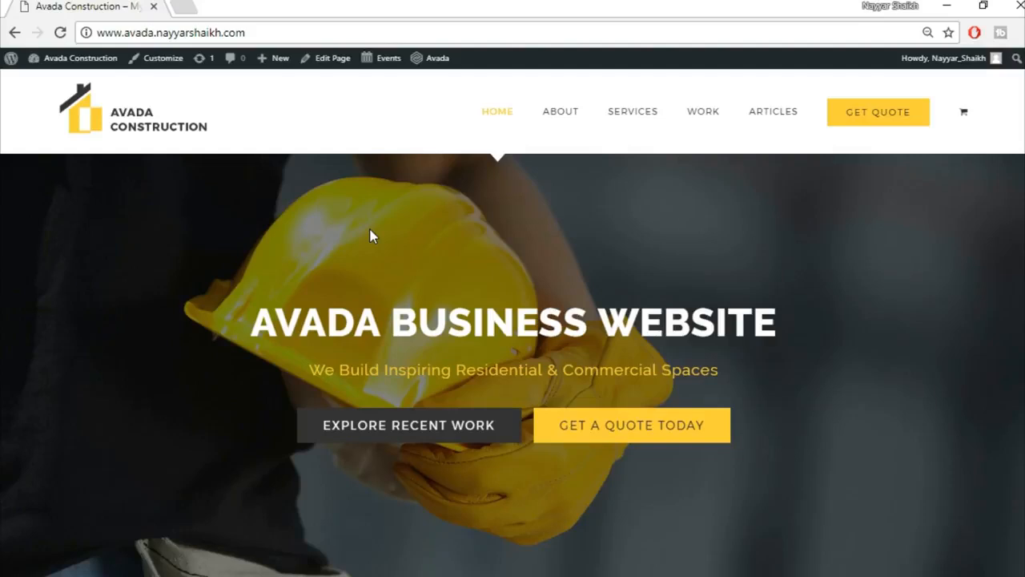
Load bloggdude.com/tmd in a new tab, scroll to the cloud plans and highlight Storm Cloud's SSD.
click(184, 8)
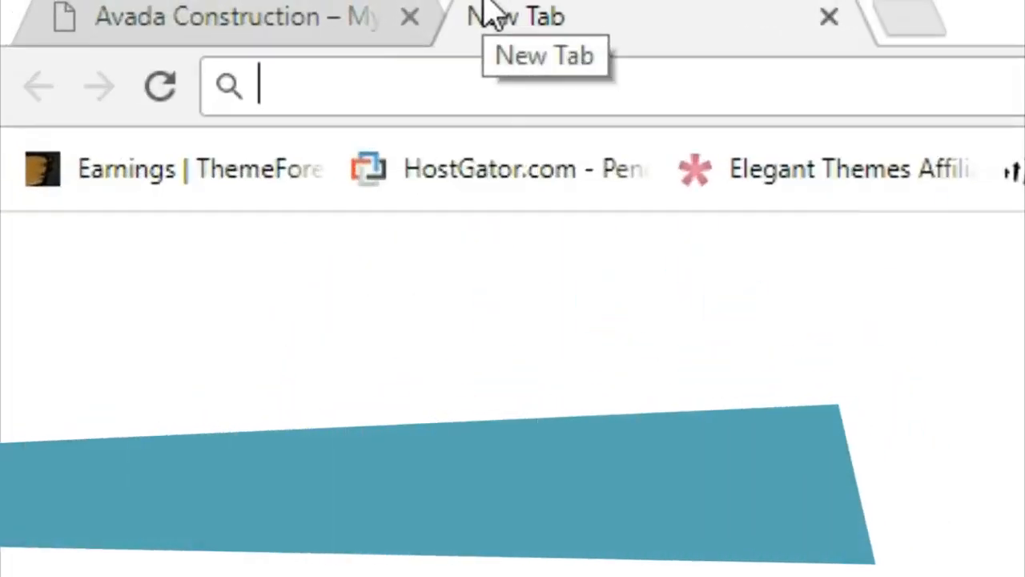
text(bloggdude.com/)
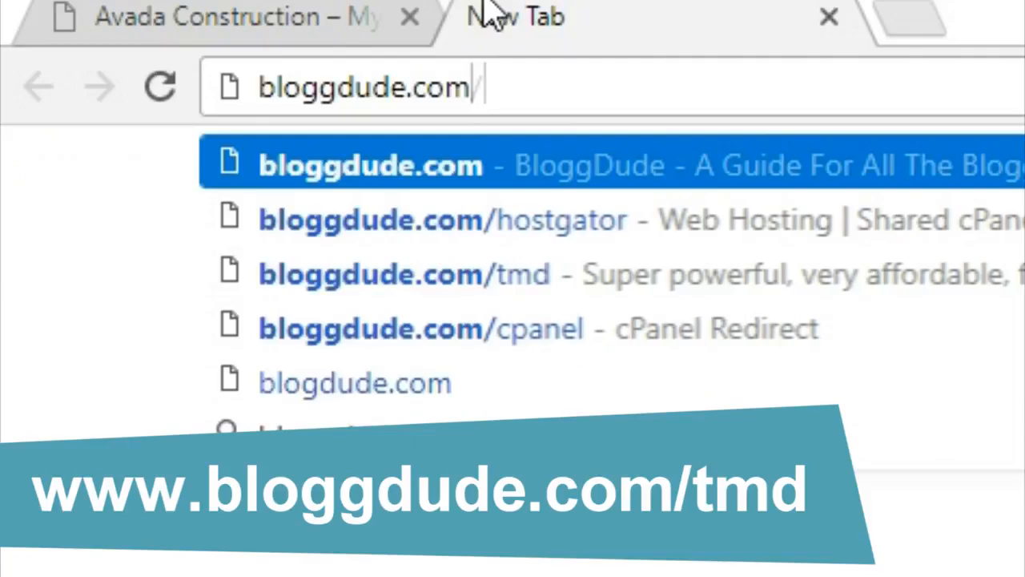
text(tmd)
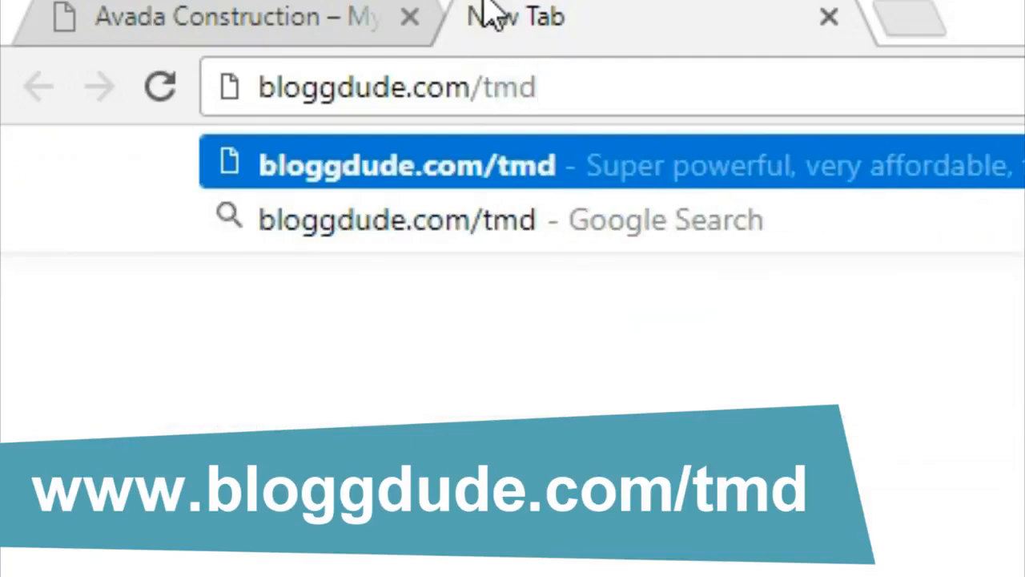
key(Return)
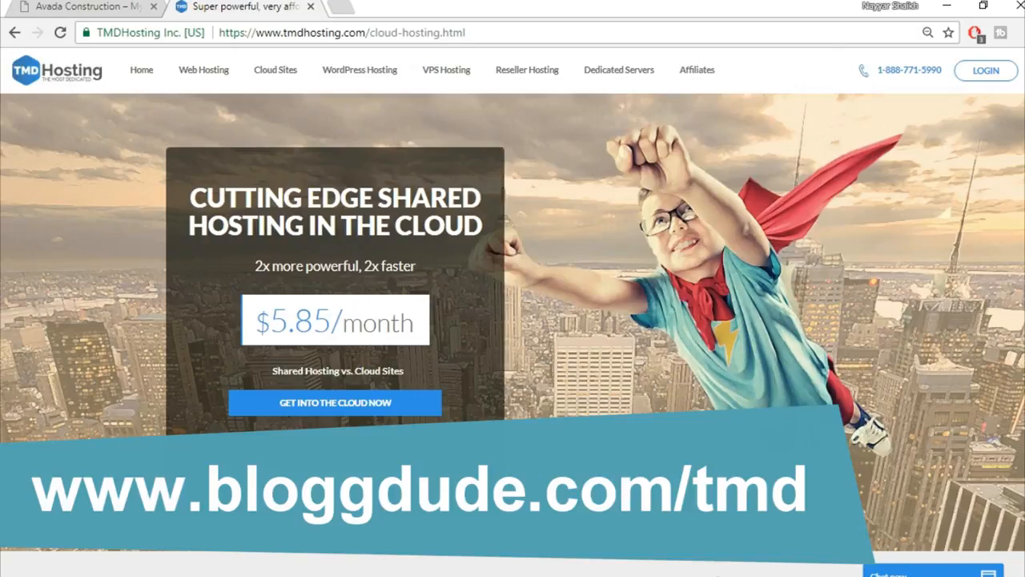
scroll(513, 321, down, 15)
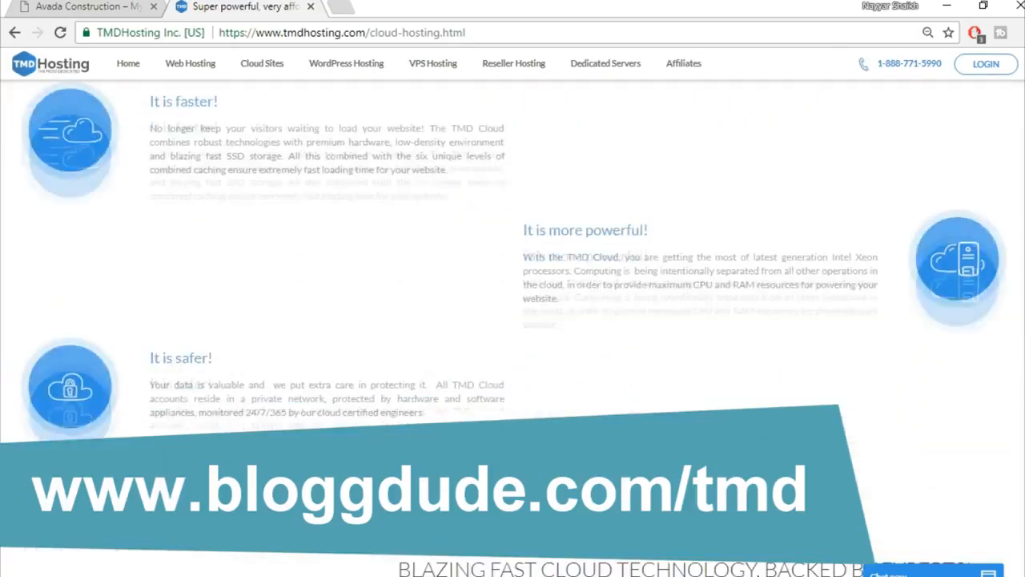
scroll(512, 321, down, 4)
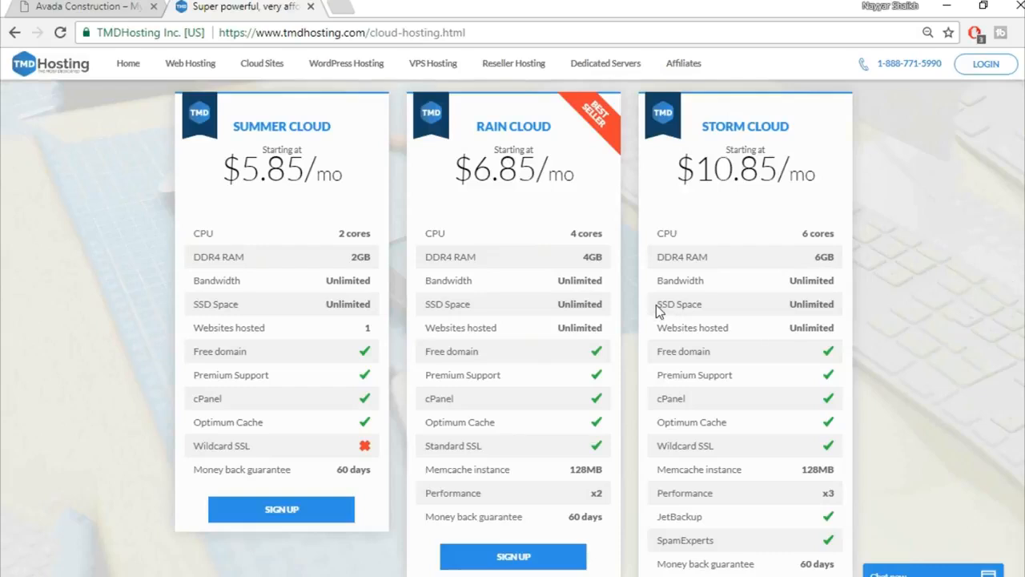
drag(656, 304, 675, 301)
Search Google for "ssd vs hdd web hosting" in a new tab.
click(343, 5)
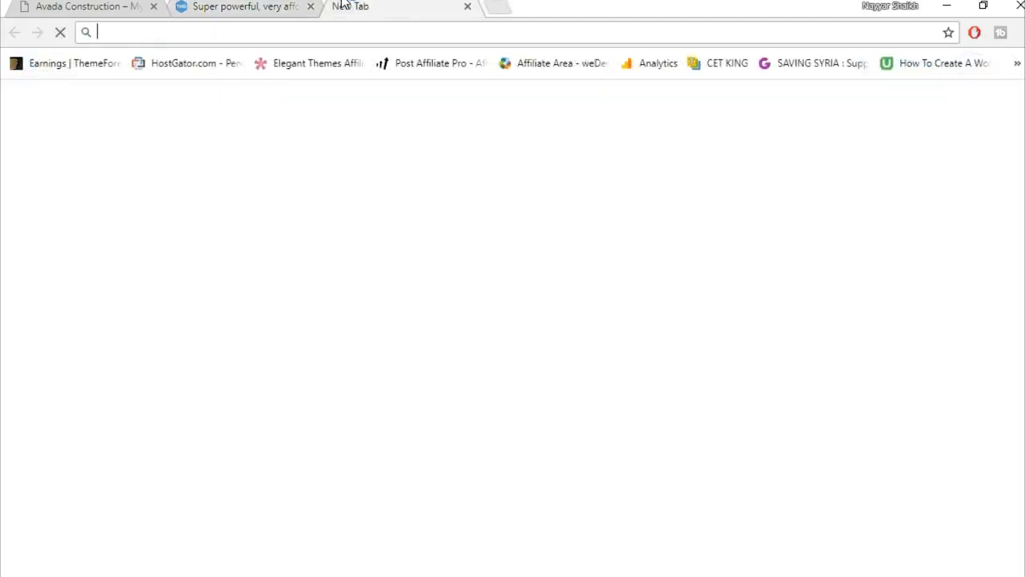
text(ssd)
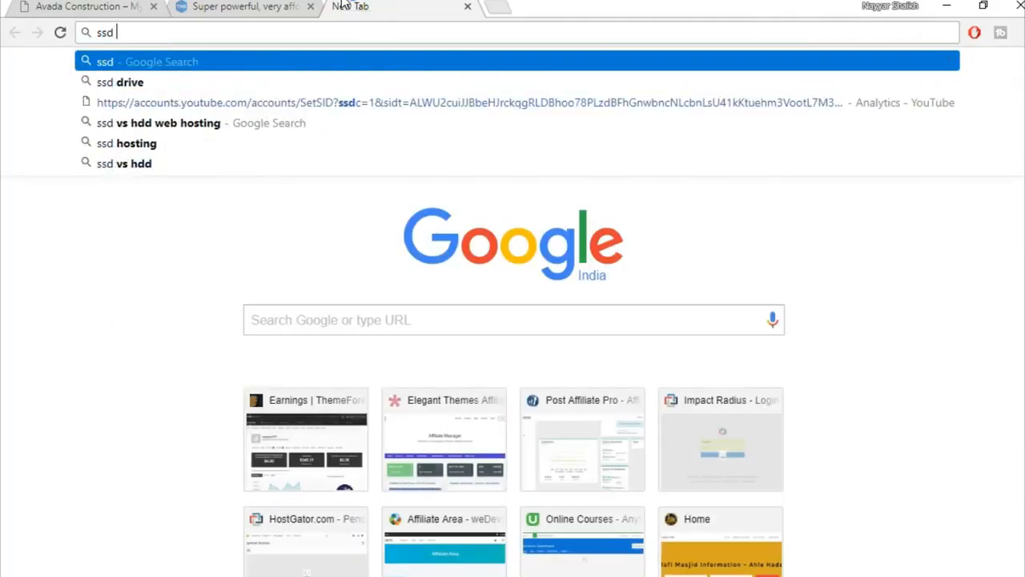
key(Down)
key(Down)
key(Down)
key(Return)
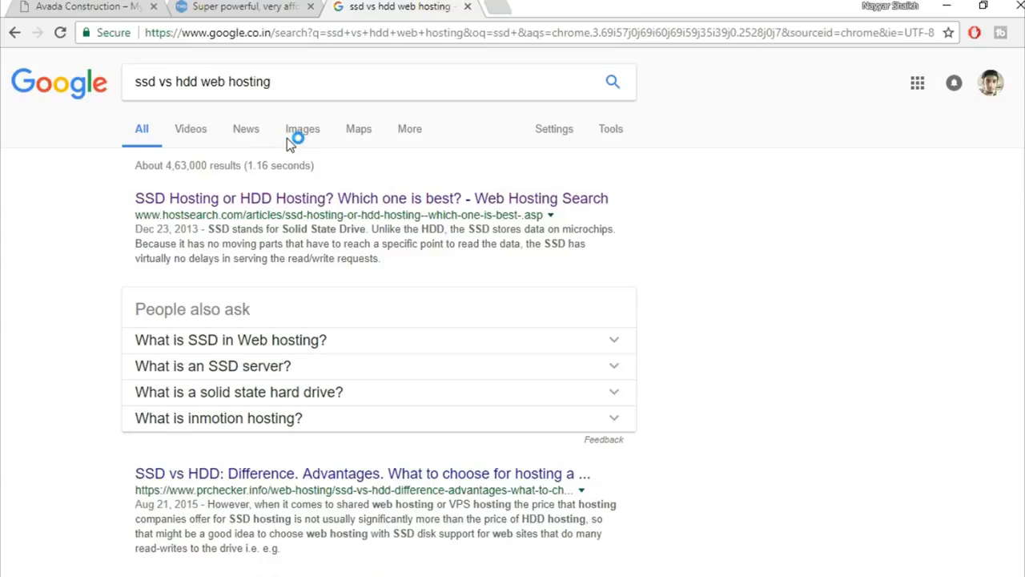
Switch to image results and expand the SSD vs HDD speed chart preview.
click(298, 131)
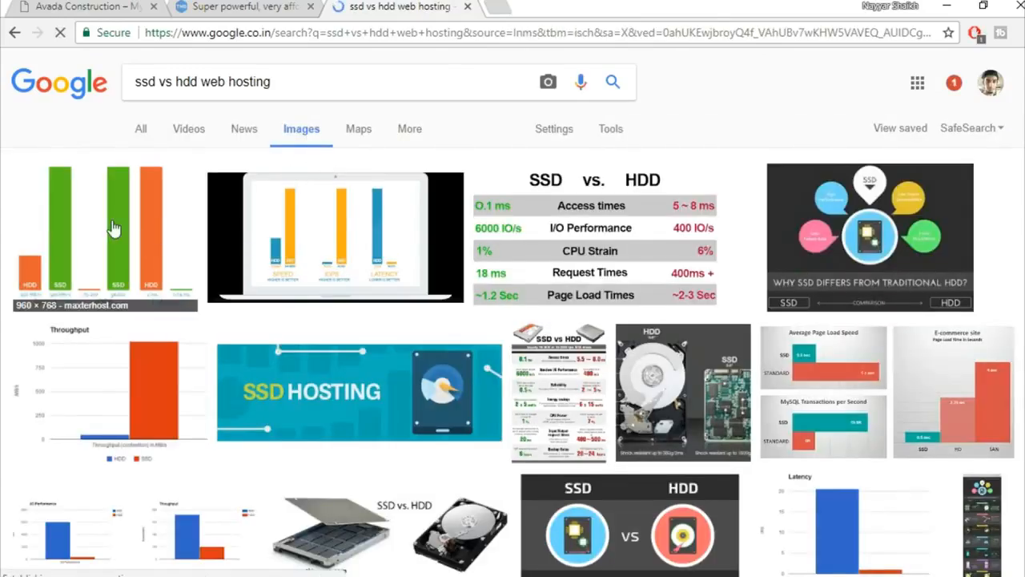
click(113, 229)
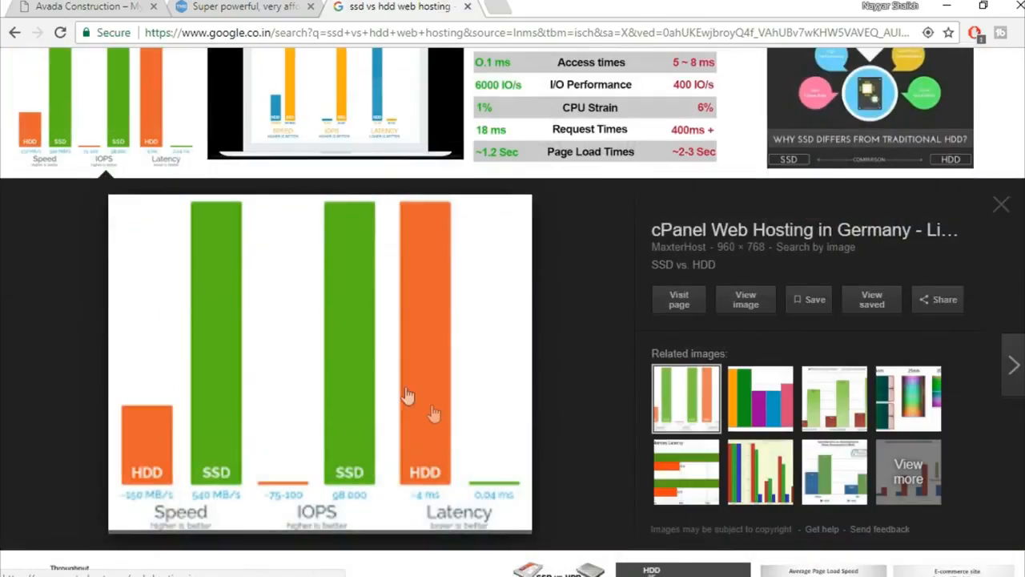
scroll(417, 400, down, 1)
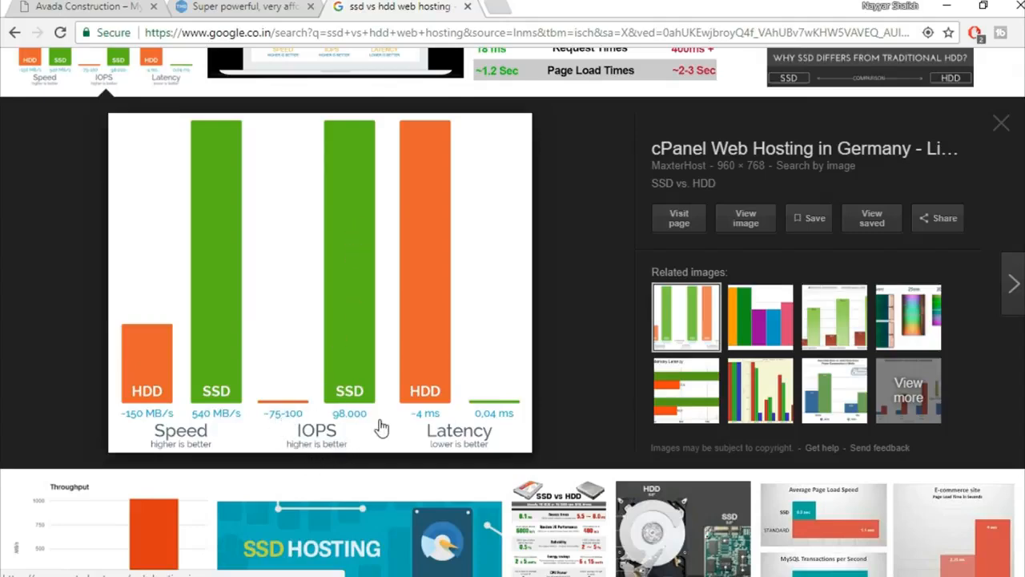
scroll(533, 343, up, 3)
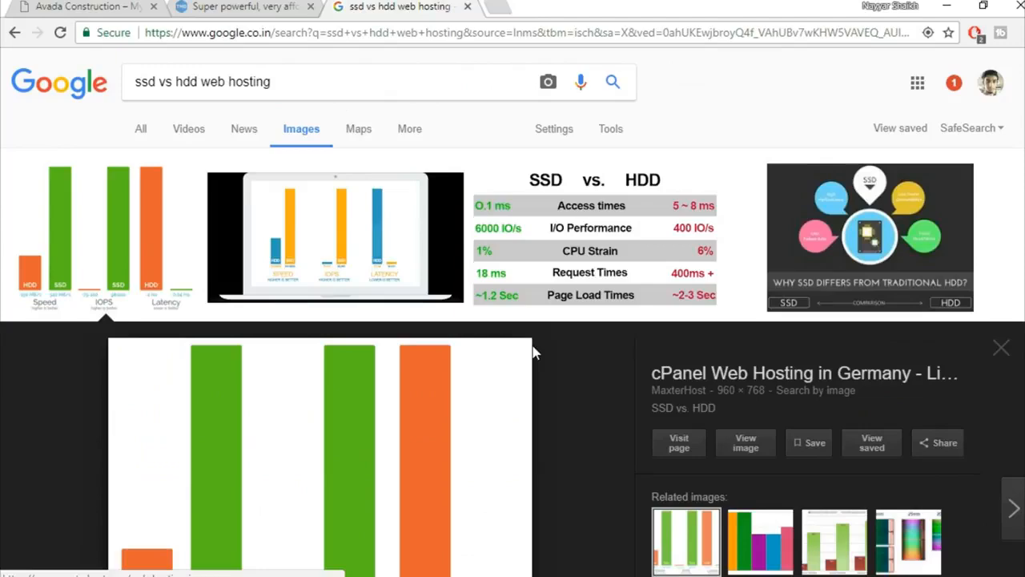
Close the image search tab and briefly highlight Storm Cloud's Unlimited SSD space value.
click(468, 7)
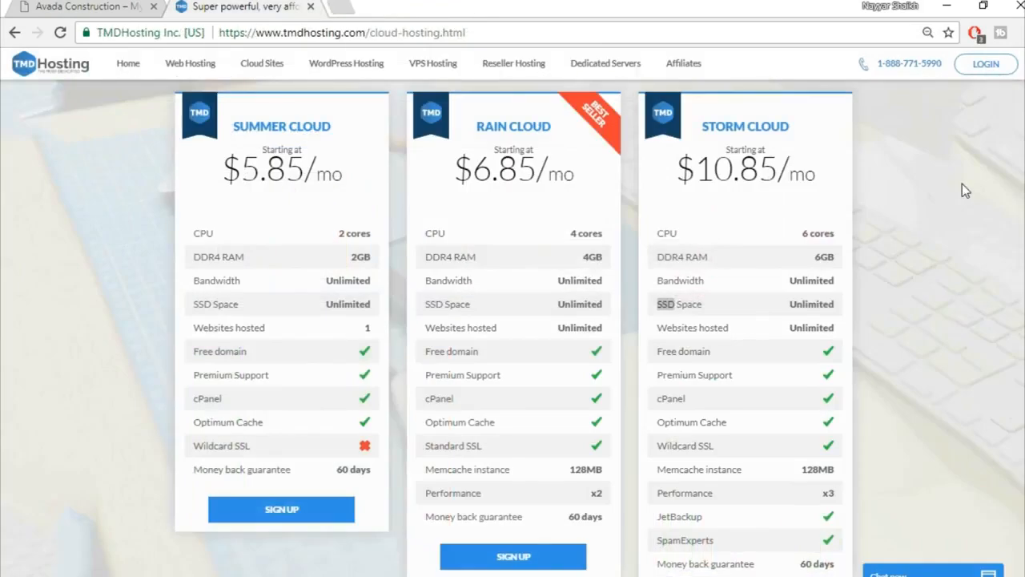
click(966, 204)
drag(789, 305, 809, 301)
click(809, 301)
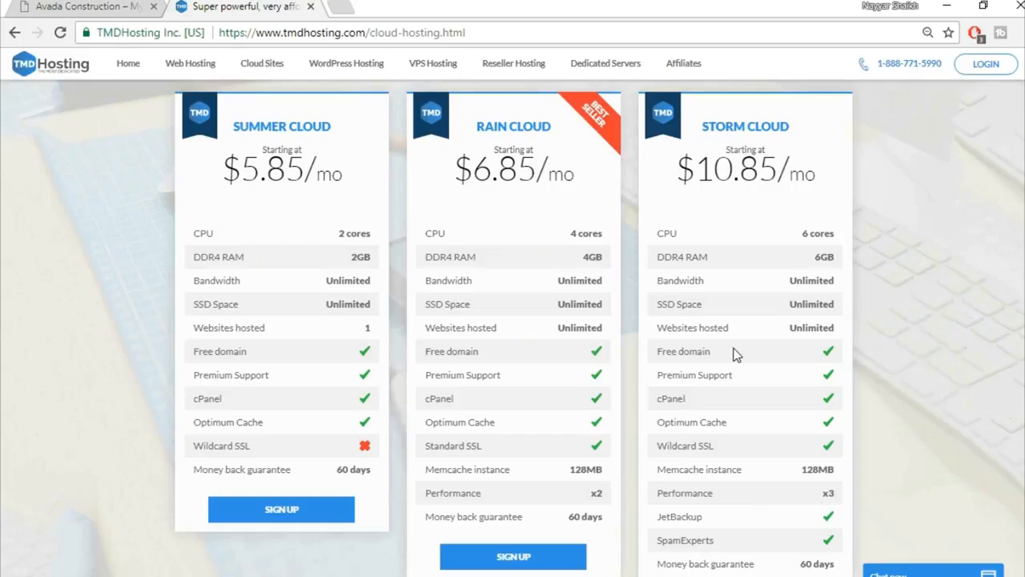
Scroll around the Summer, Rain and Storm Cloud pricing cards comparing plan features.
scroll(853, 314, down, 1)
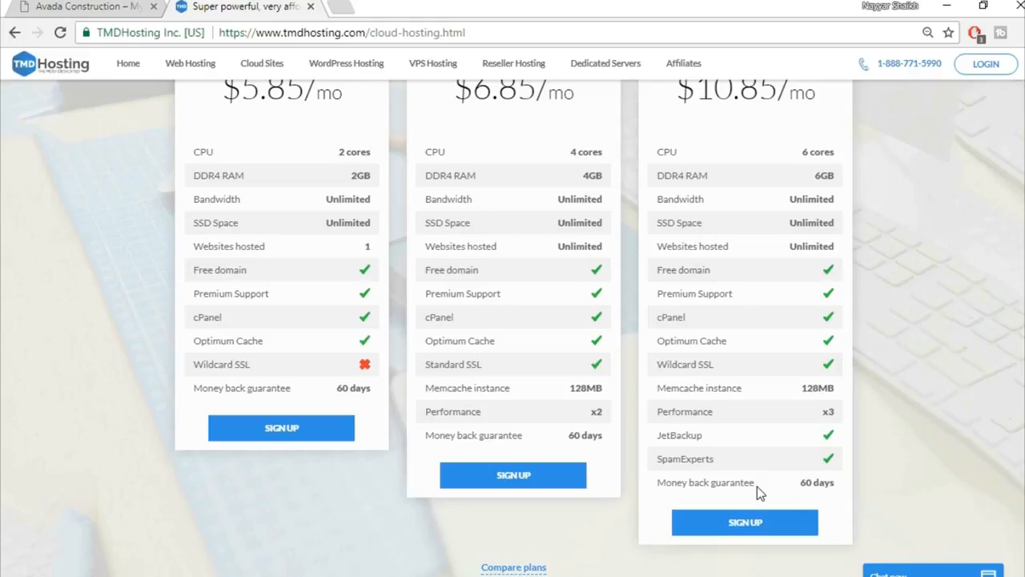
scroll(913, 474, up, 1)
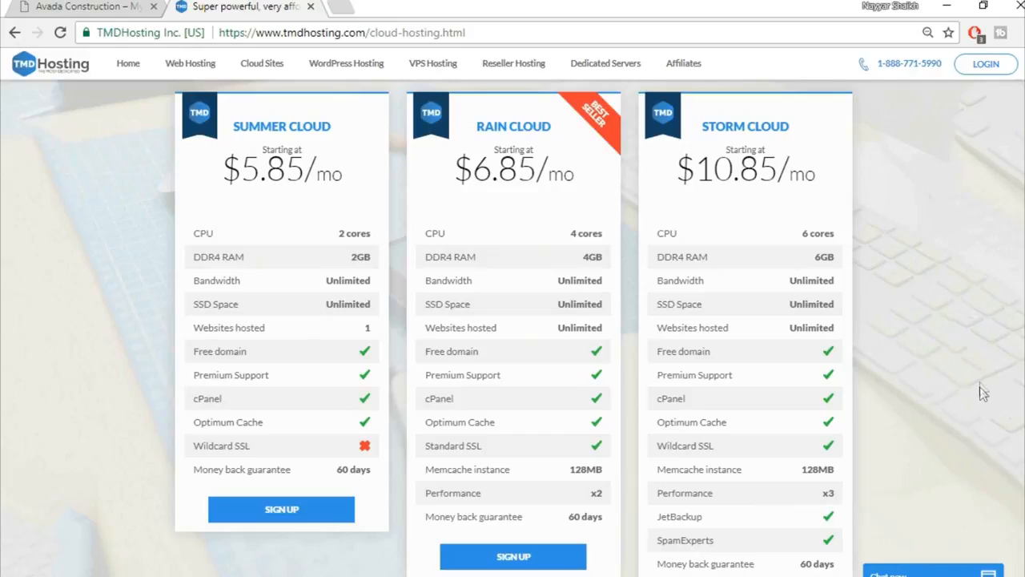
scroll(985, 386, down, 2)
scroll(985, 386, up, 3)
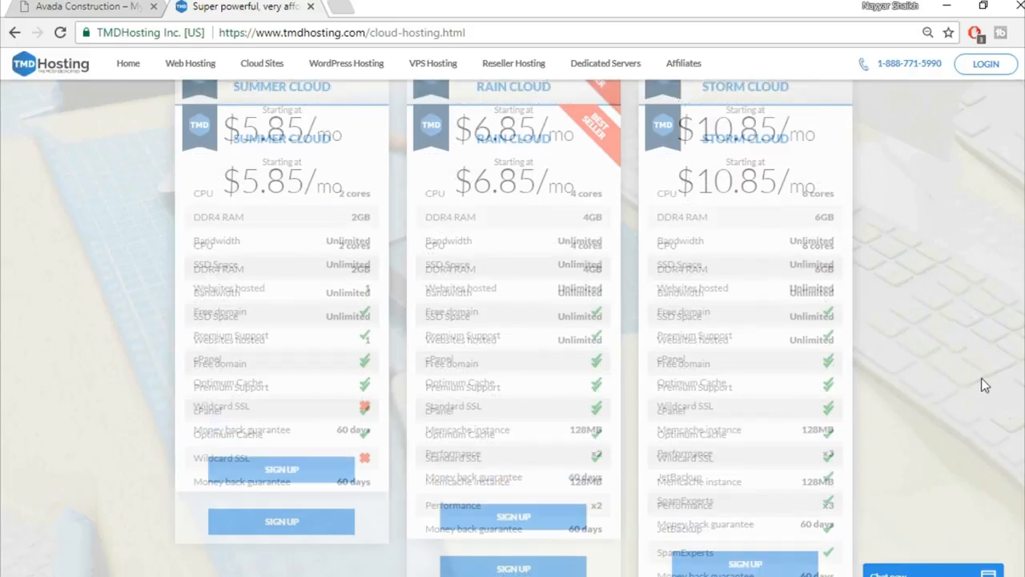
scroll(985, 386, down, 1)
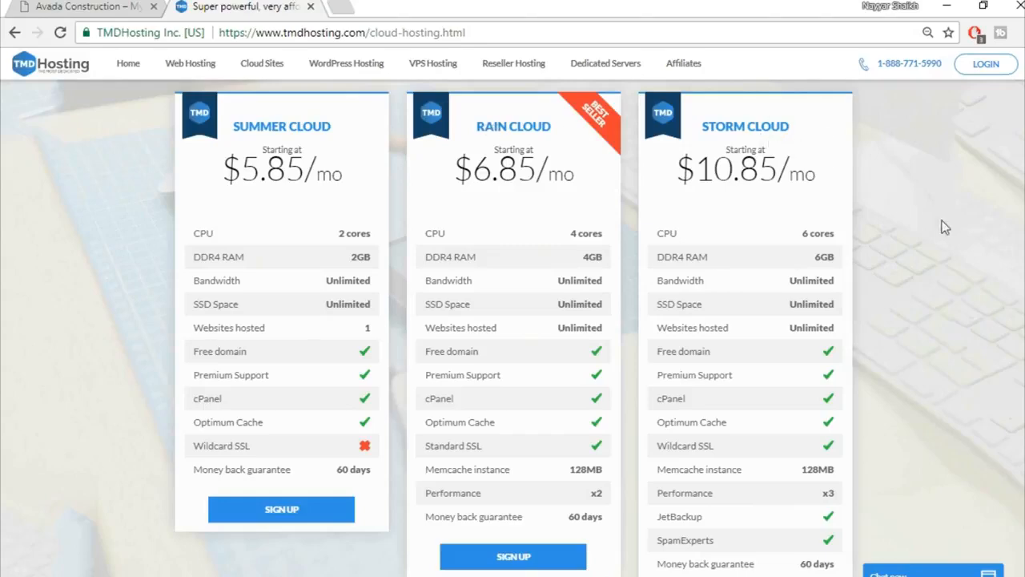
scroll(943, 224, down, 2)
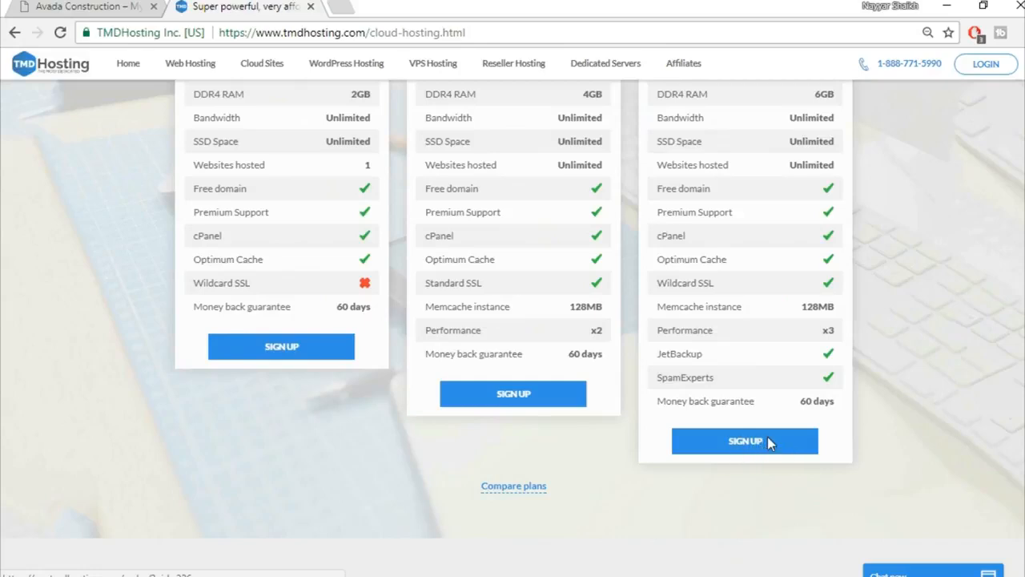
Start the Storm Cloud order, enter the desired domain name and continue to contact information.
click(767, 438)
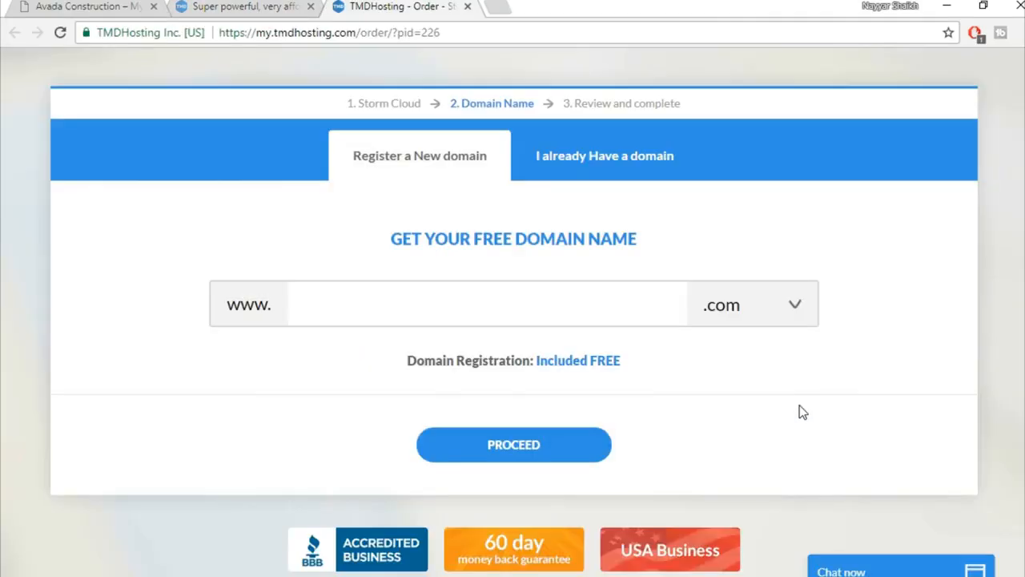
click(614, 299)
text(nayyarshaikh1)
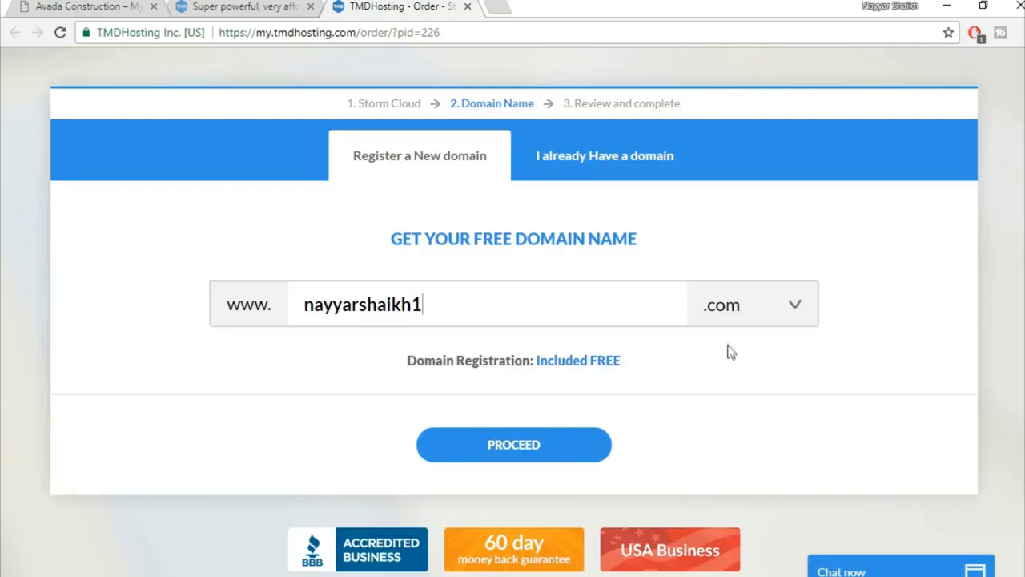
click(535, 453)
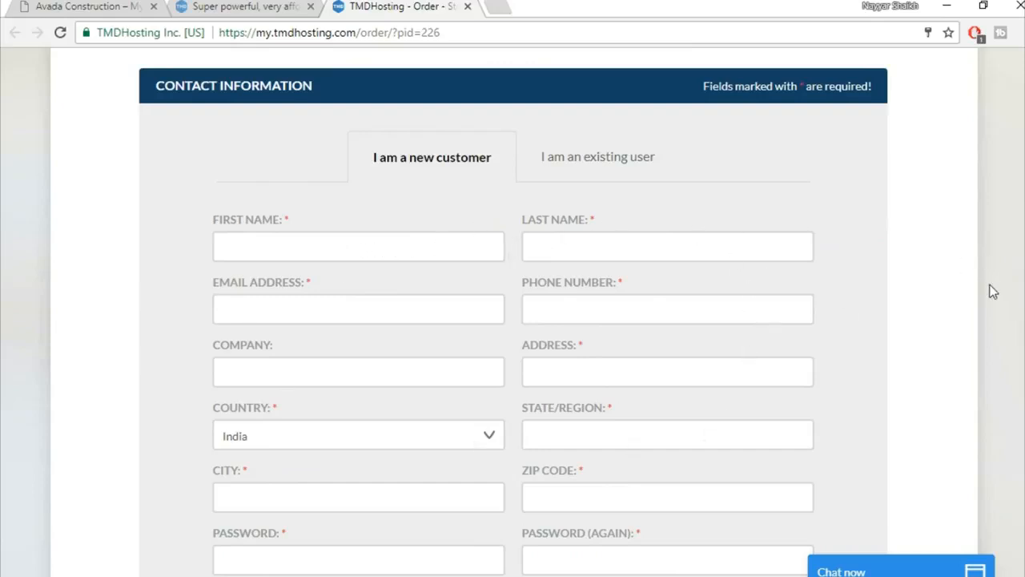
Try PayPal as the payment method, then switch back to credit card.
scroll(993, 292, down, 4)
scroll(993, 292, down, 2)
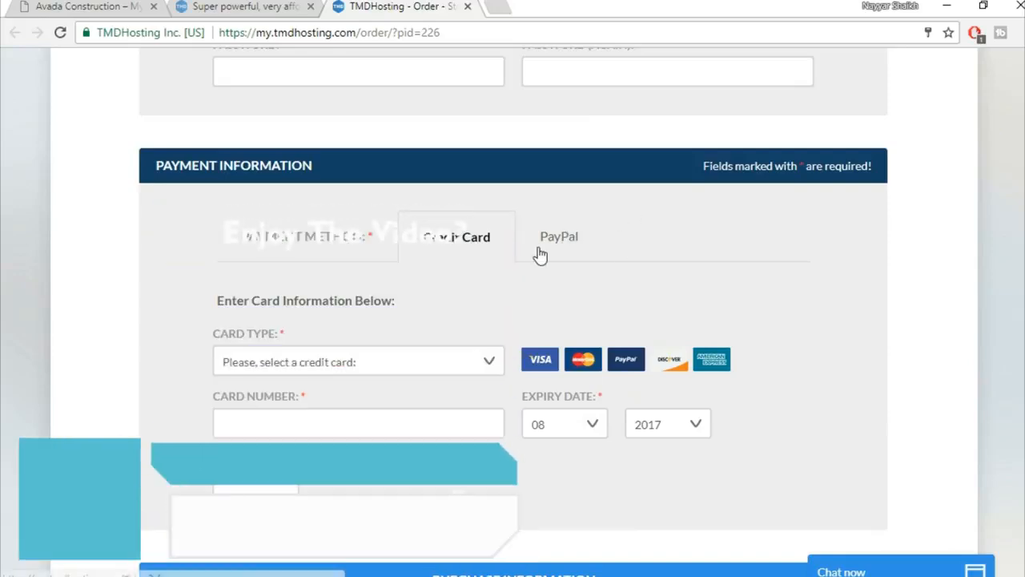
click(559, 234)
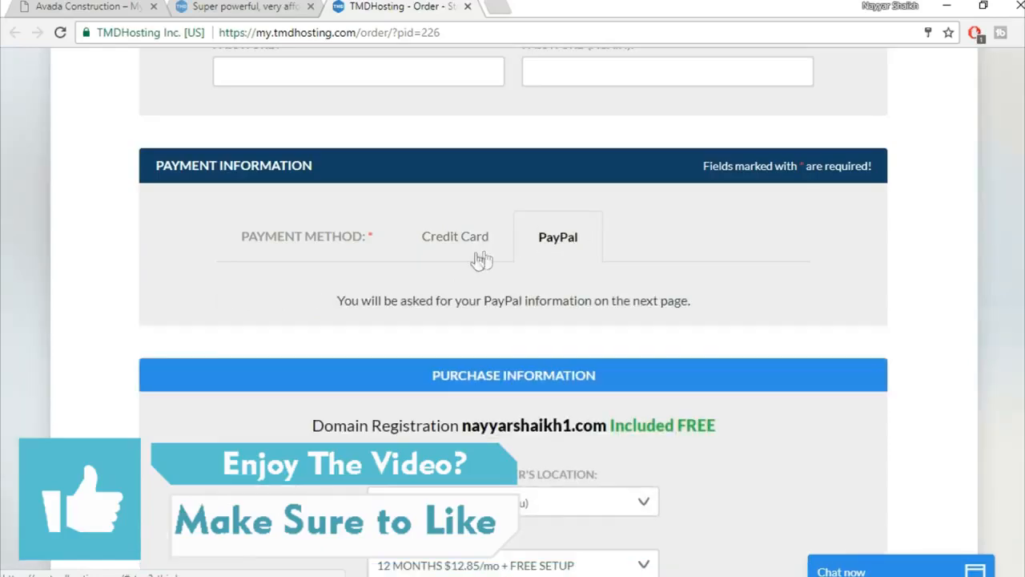
click(440, 246)
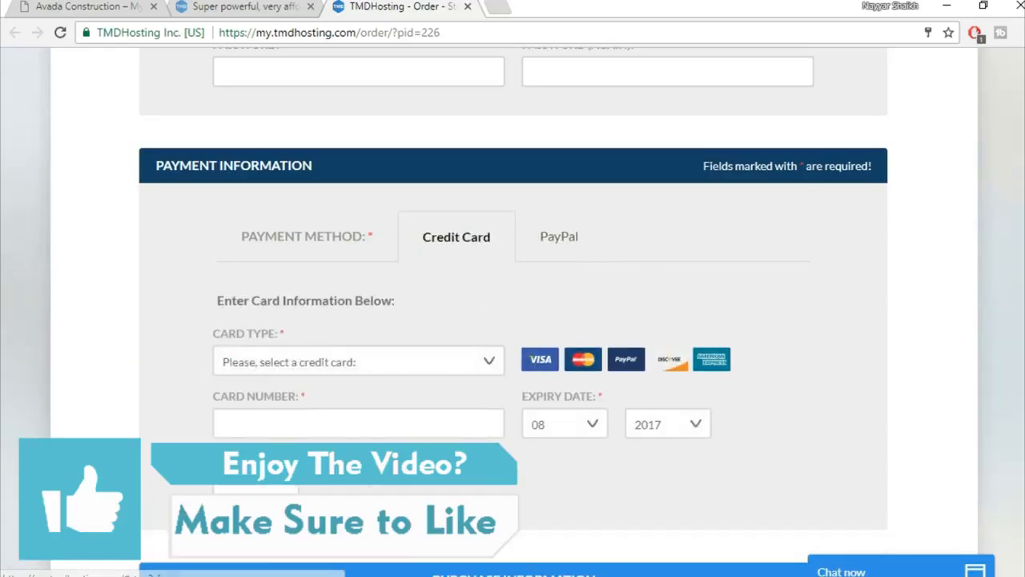
Untick the Domain privacy add-on and confirm turning it off.
scroll(680, 201, down, 5)
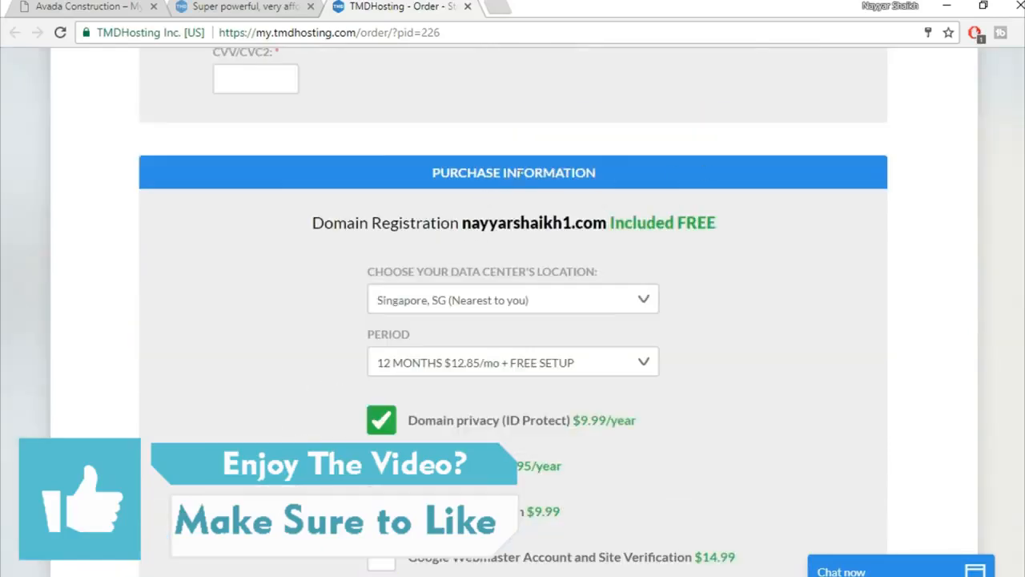
scroll(850, 244, down, 1)
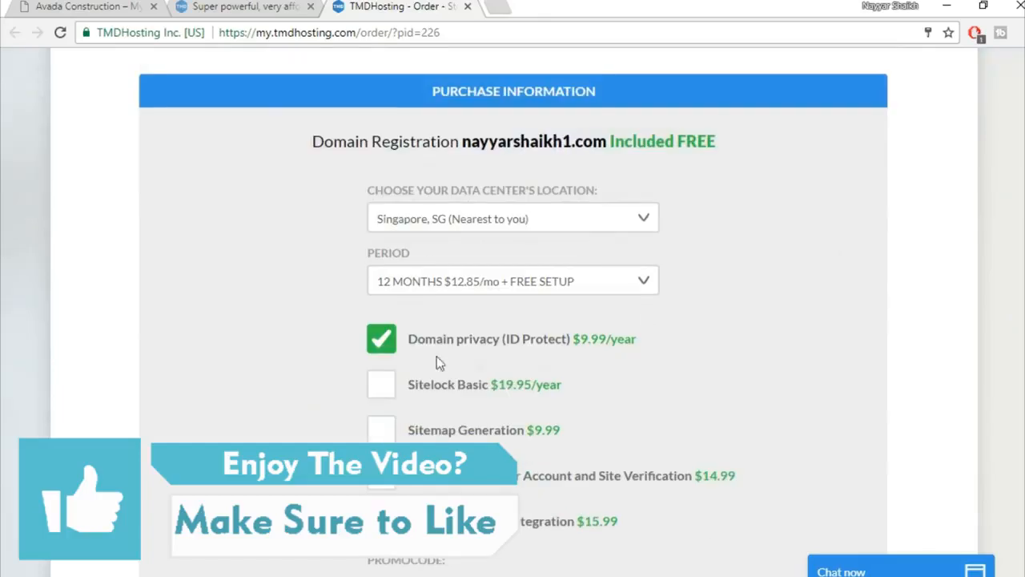
click(382, 346)
click(613, 282)
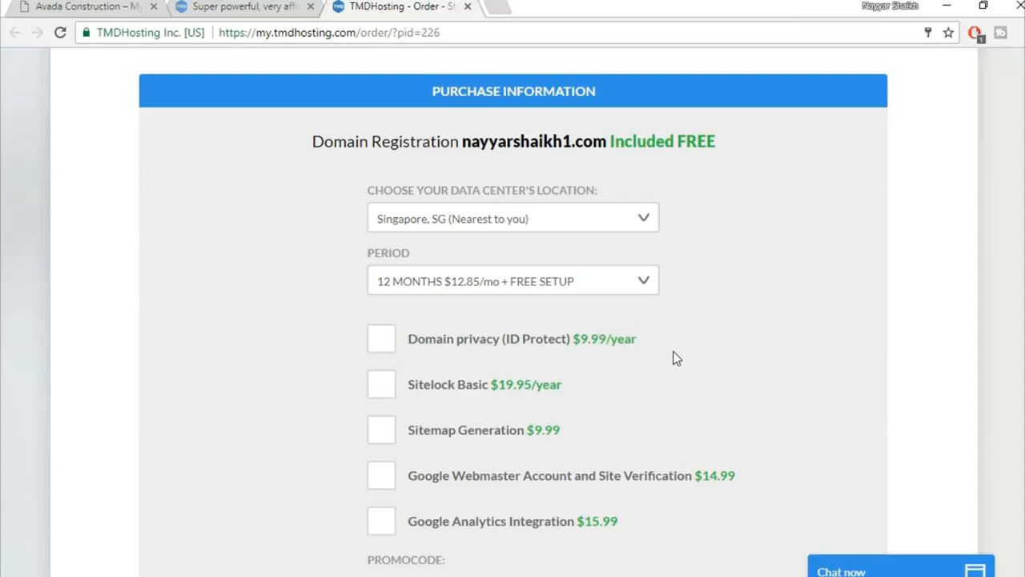
scroll(660, 360, down, 1)
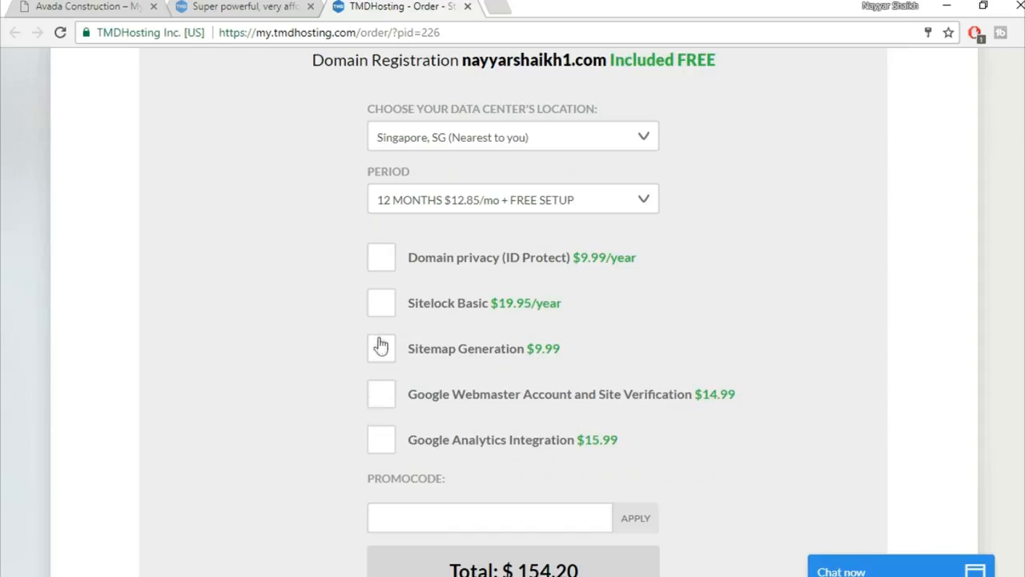
Apply the 7% promo code to bring the total to $143.41, and accept the Terms of Service.
scroll(853, 323, down, 2)
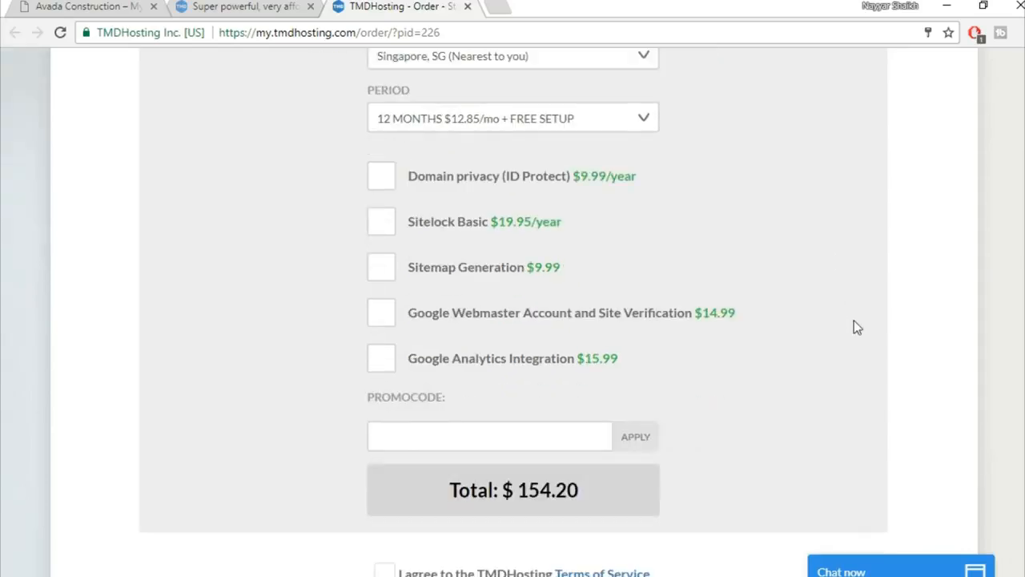
click(515, 365)
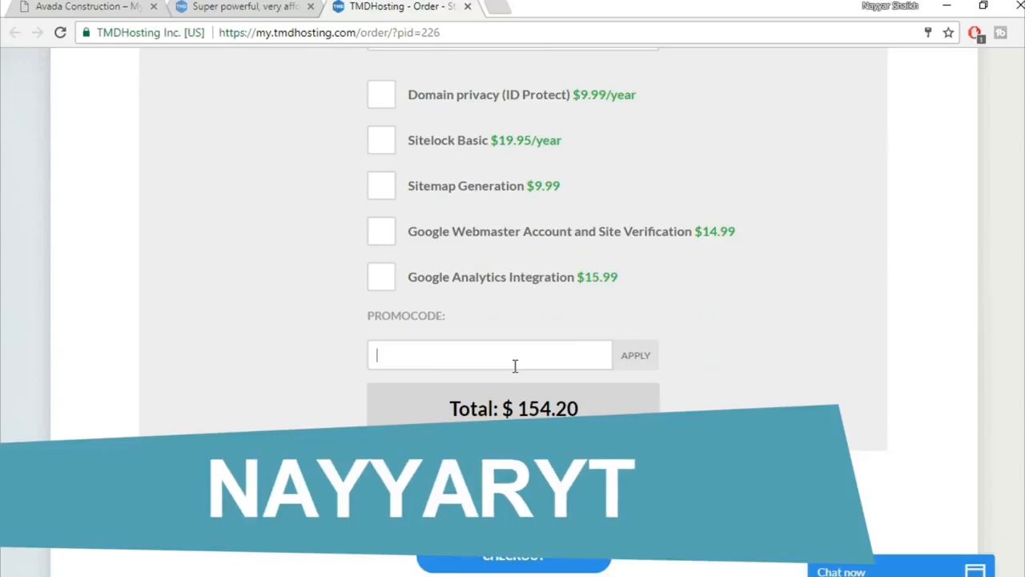
text(nayyaryt)
click(646, 362)
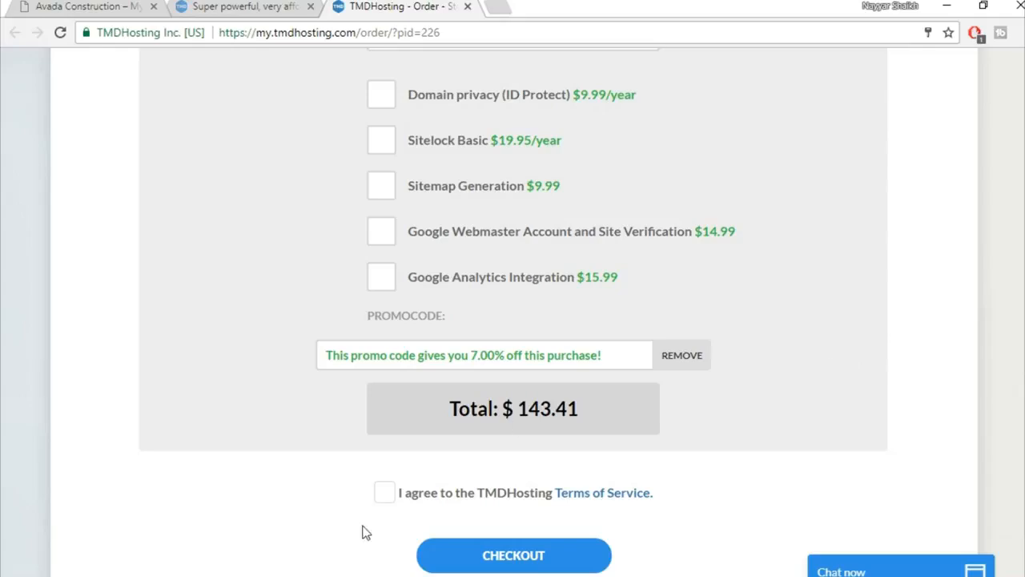
click(383, 499)
scroll(838, 479, down, 2)
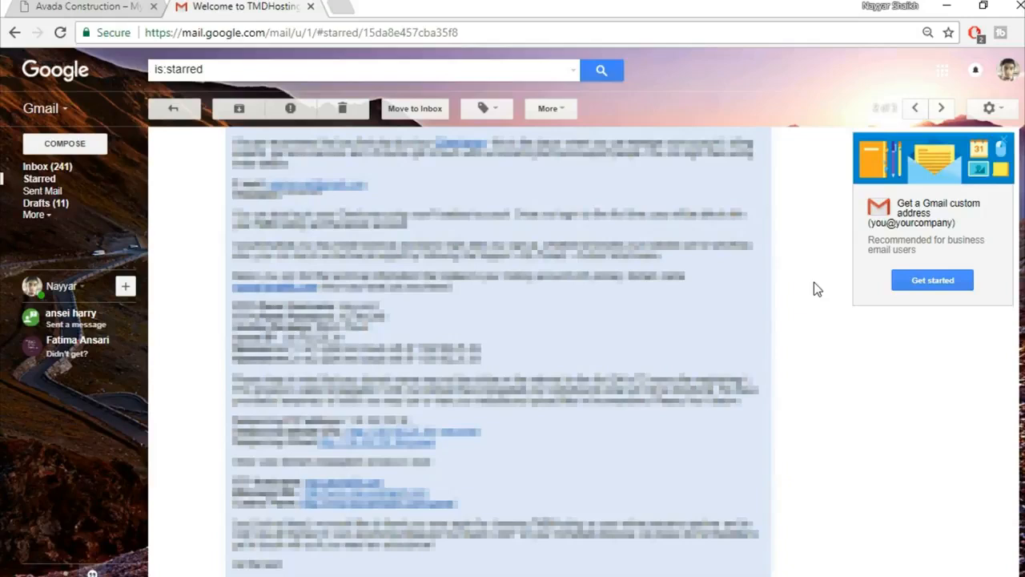
Open the welcome email's cPanel login link in a new tab.
right_click(375, 512)
click(464, 350)
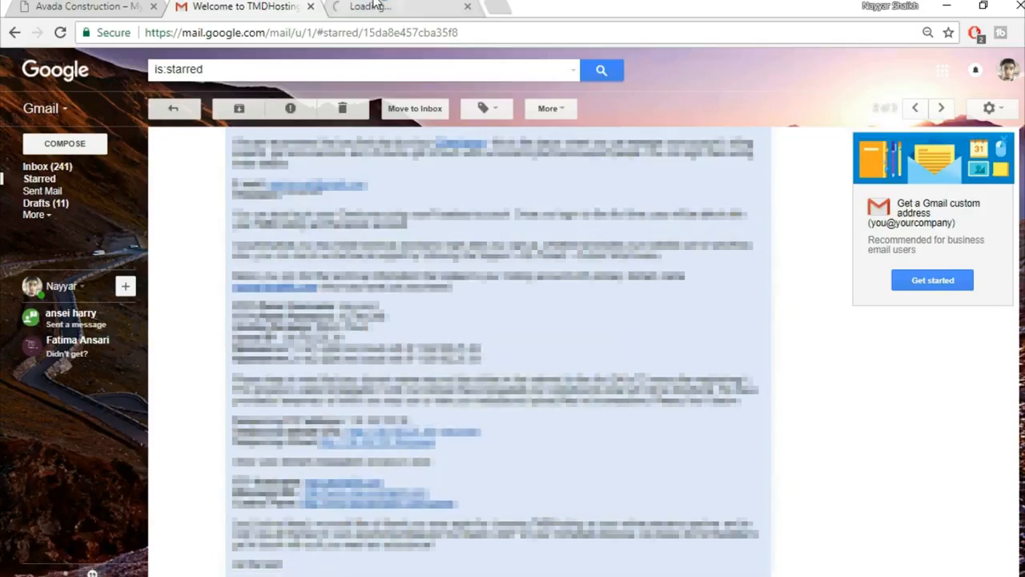
click(376, 6)
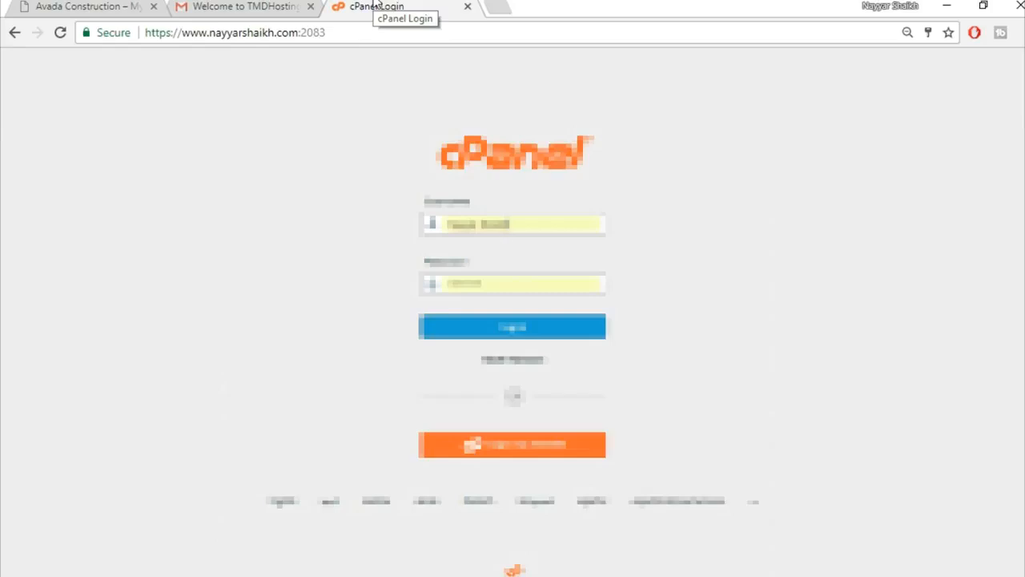
Enter the emailed username and saved password in the cPanel login form and log in.
click(244, 6)
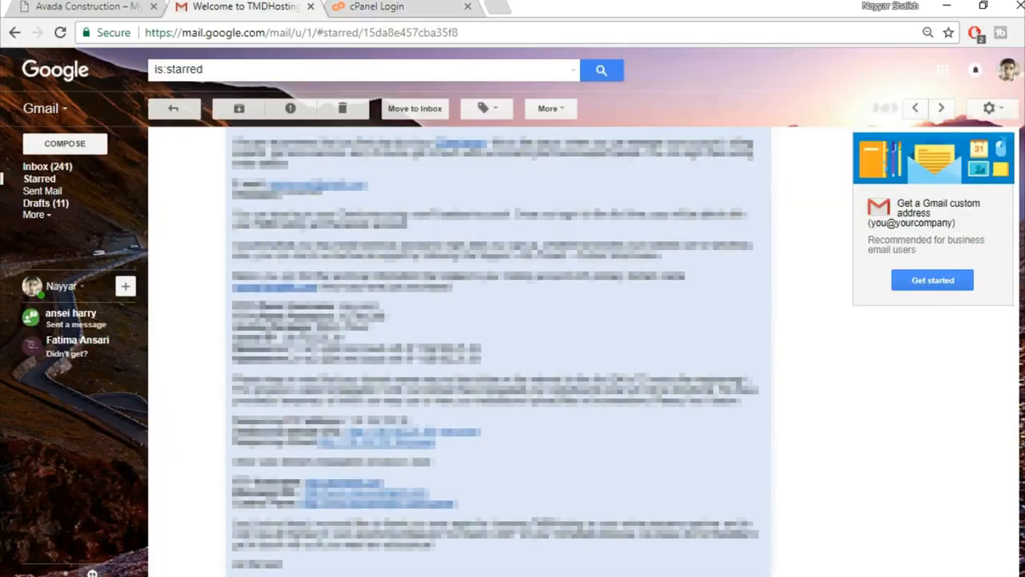
drag(380, 307, 341, 307)
click(385, 5)
drag(559, 222, 368, 219)
key(BackSpace)
click(447, 247)
drag(567, 222, 396, 227)
key(BackSpace)
key(ctrl+v)
click(483, 245)
click(507, 326)
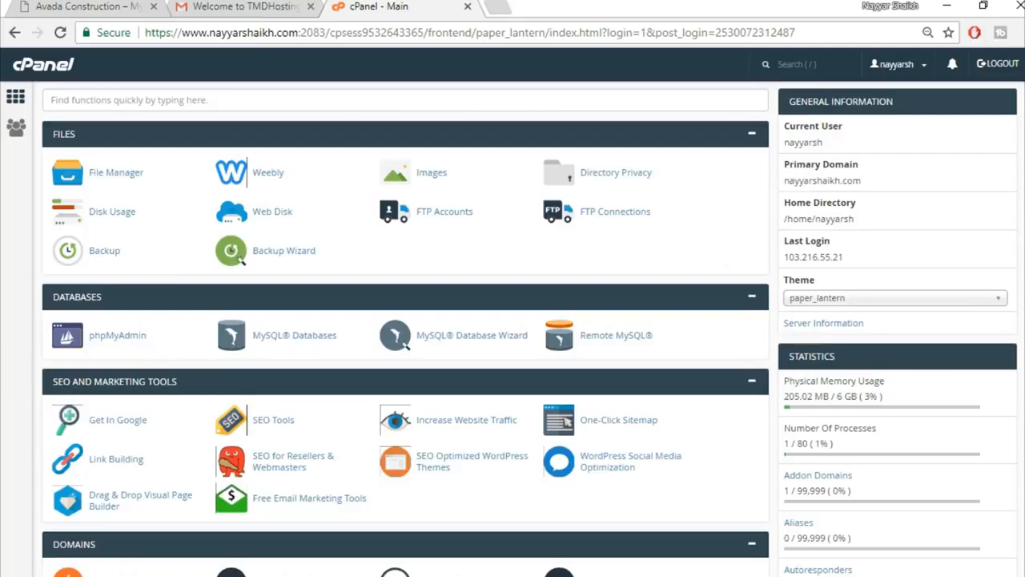
Open Softaculous's WordPress installer and start a new installation.
scroll(407, 320, down, 15)
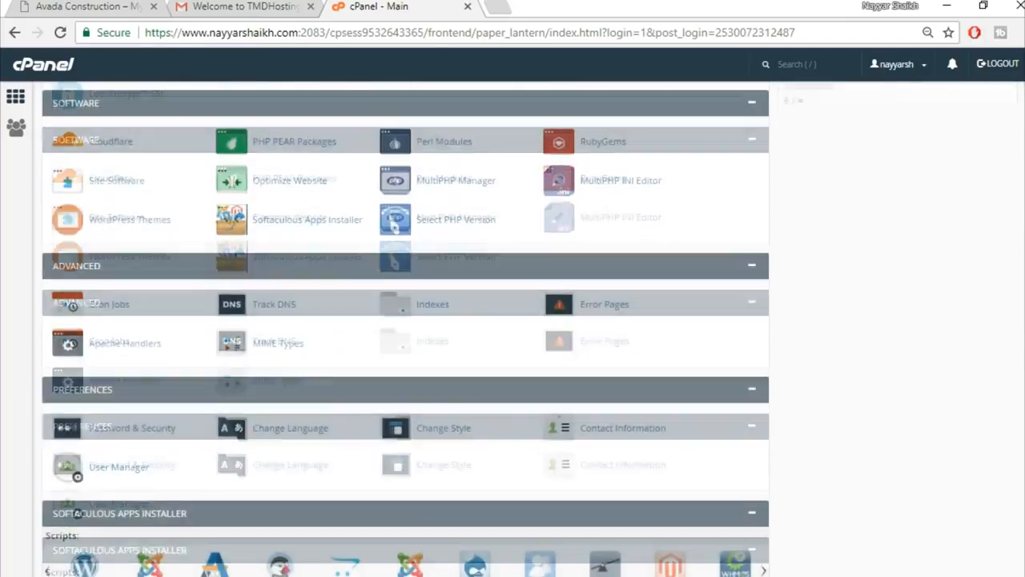
scroll(406, 320, down, 2)
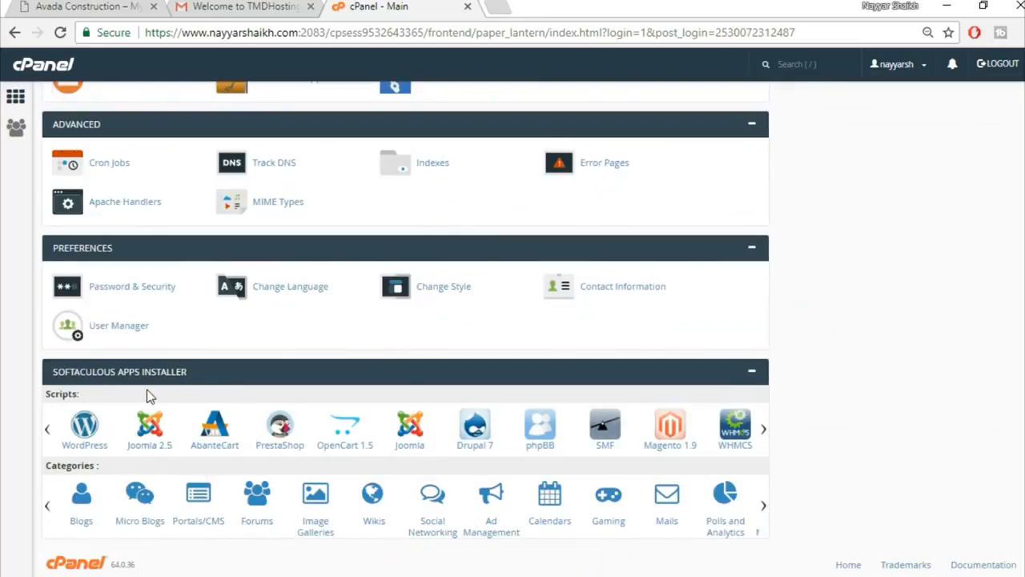
click(84, 433)
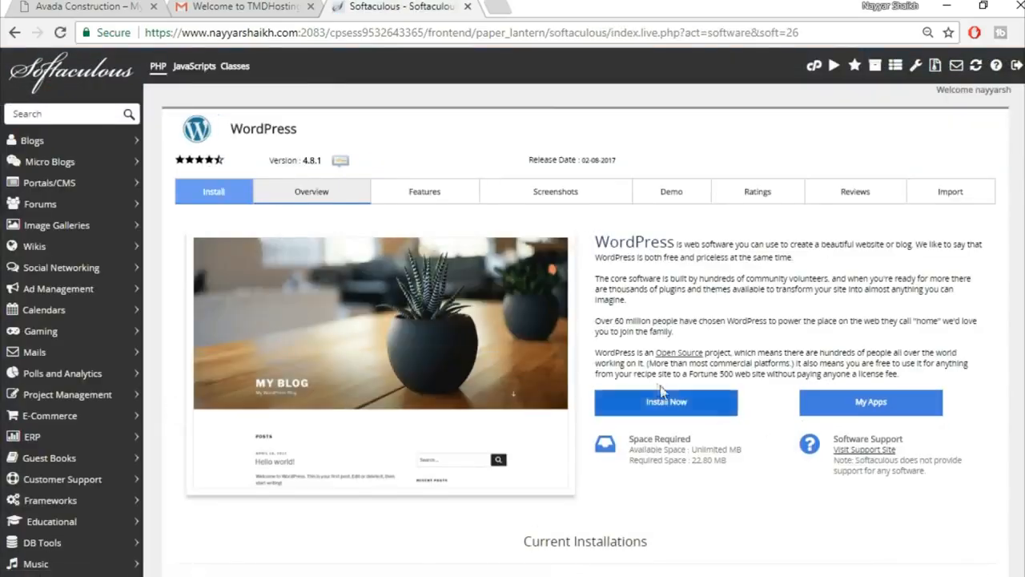
click(666, 403)
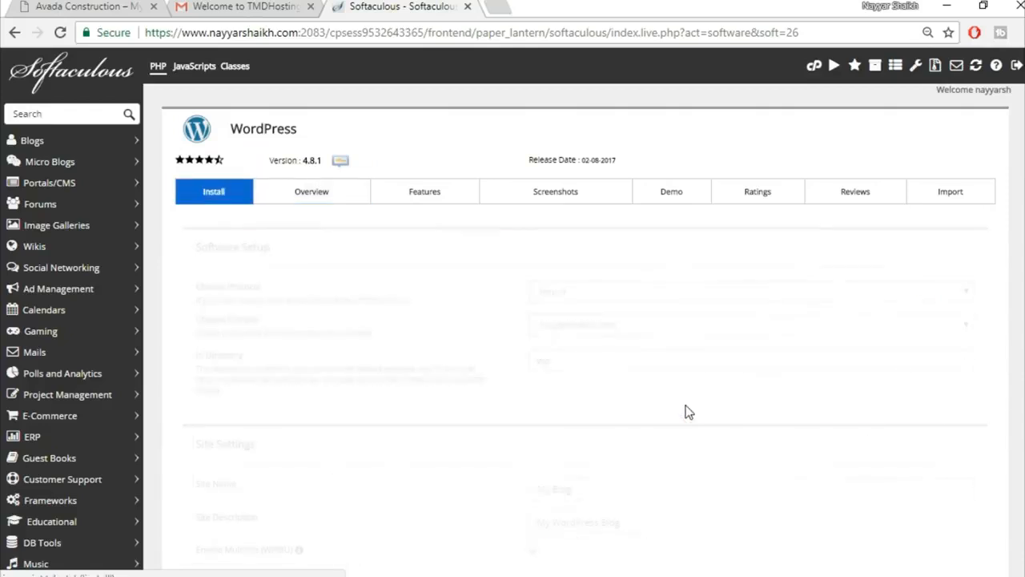
Choose the avada2 subdomain and clear the default 'wp' install directory.
click(632, 328)
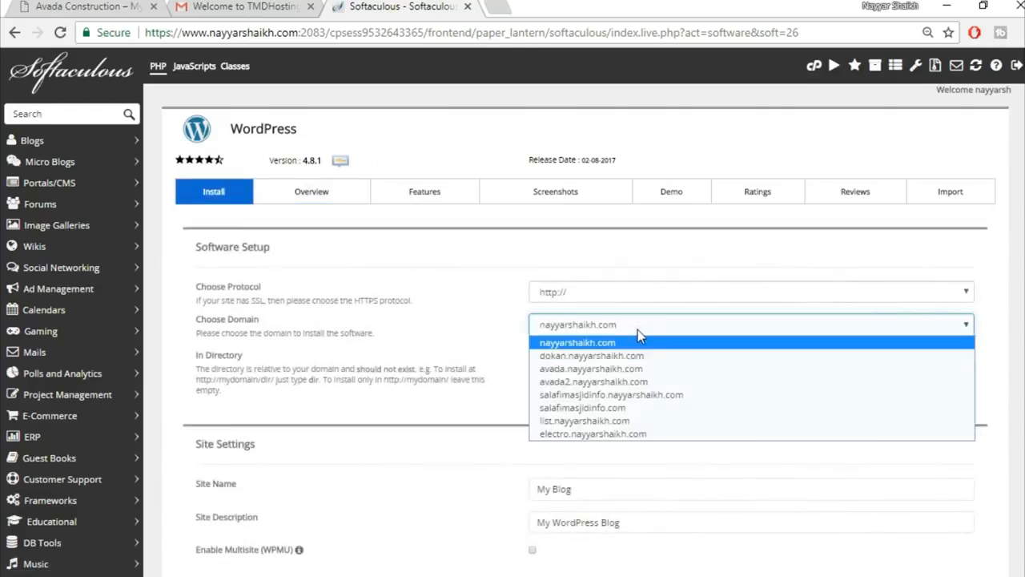
click(624, 387)
click(580, 359)
drag(581, 359, 490, 360)
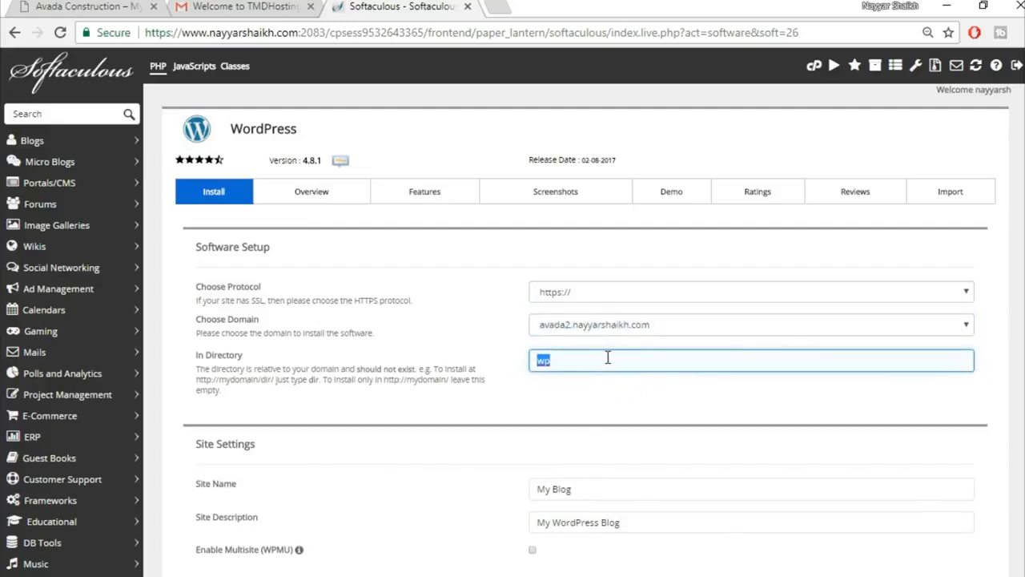
key(BackSpace)
scroll(703, 401, down, 1)
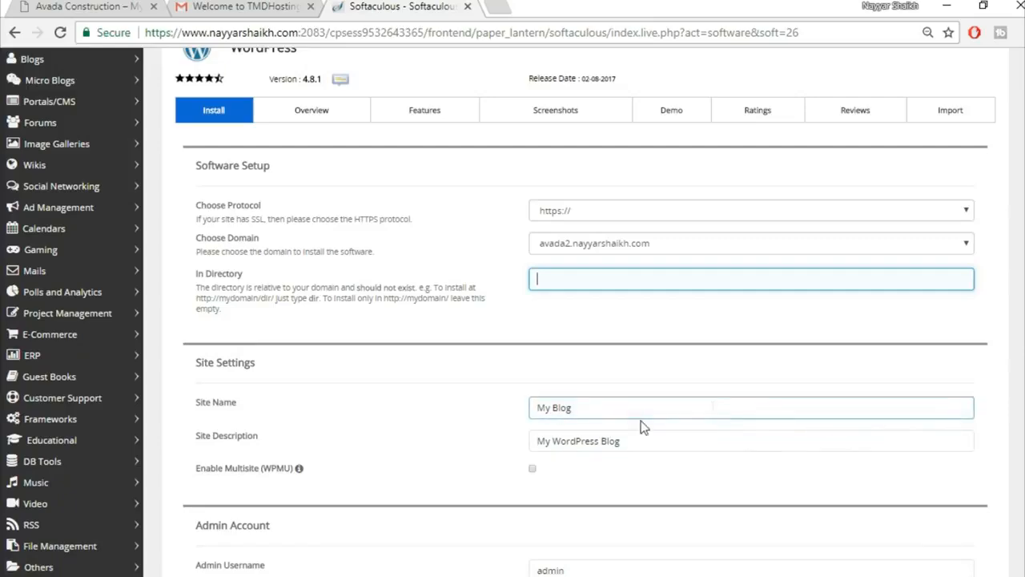
Replace the admin username, password and e-mail with the browser's saved autofill values.
scroll(732, 437, down, 3)
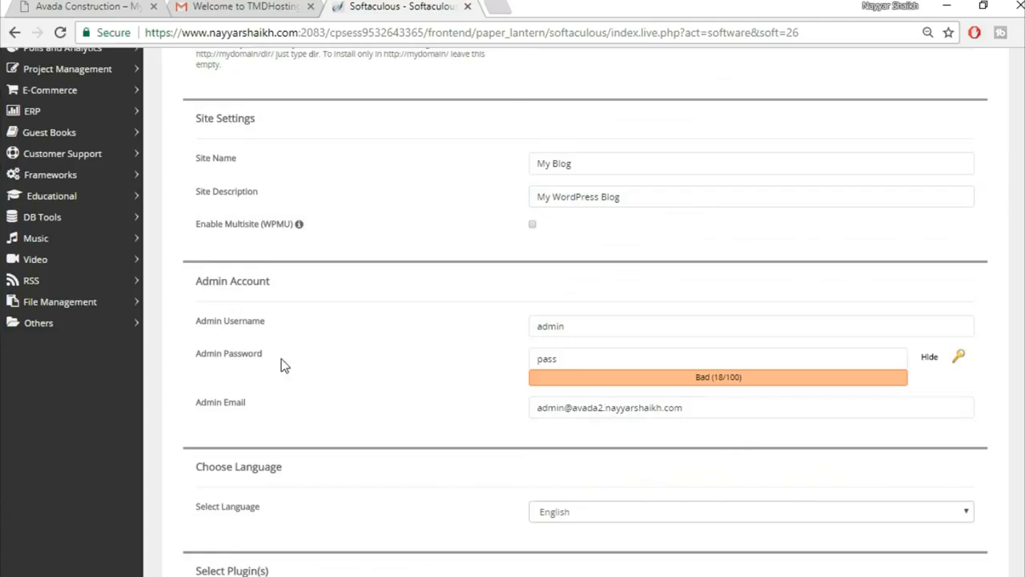
drag(606, 326, 508, 334)
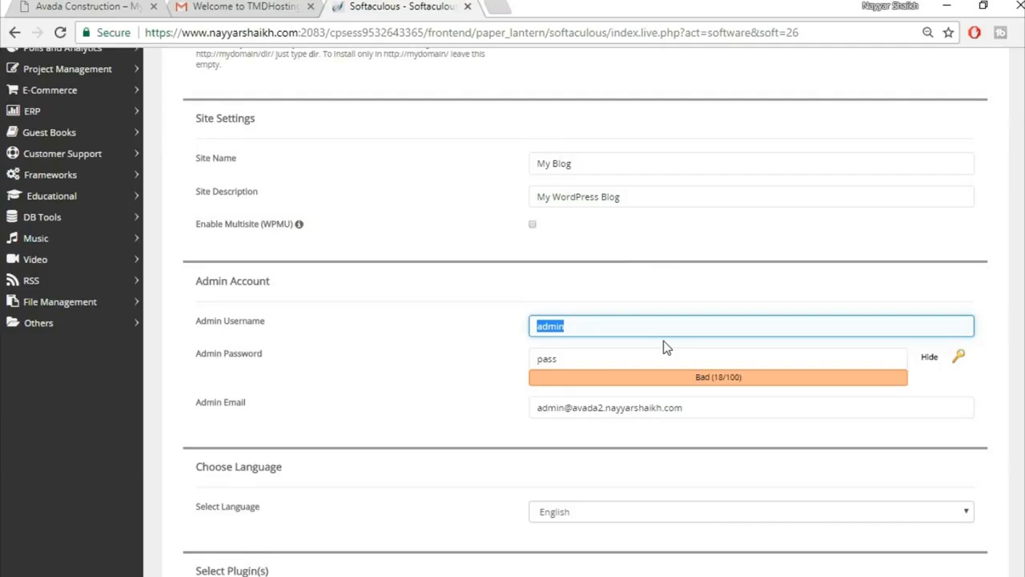
text(Na)
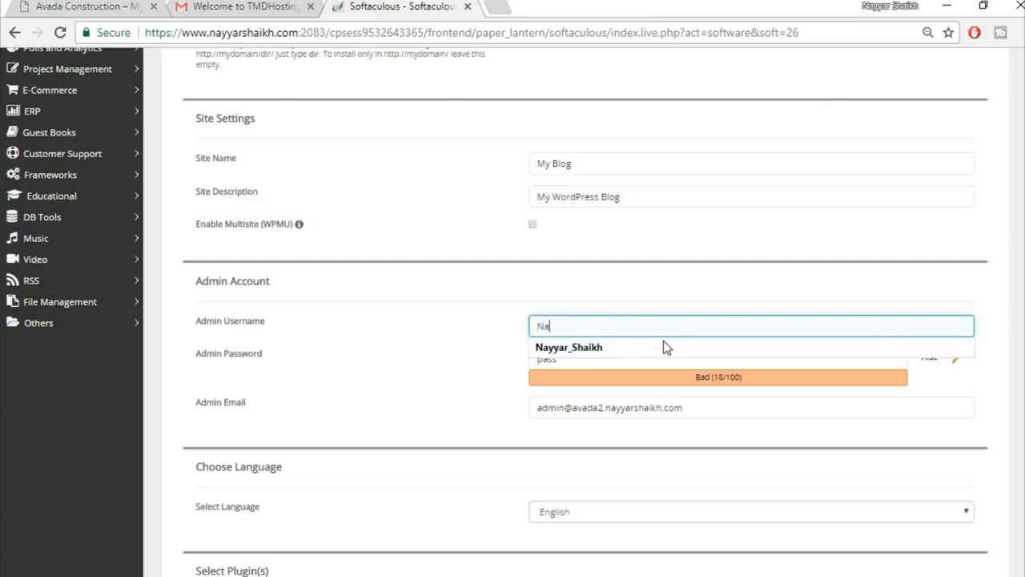
click(664, 347)
drag(737, 409, 396, 408)
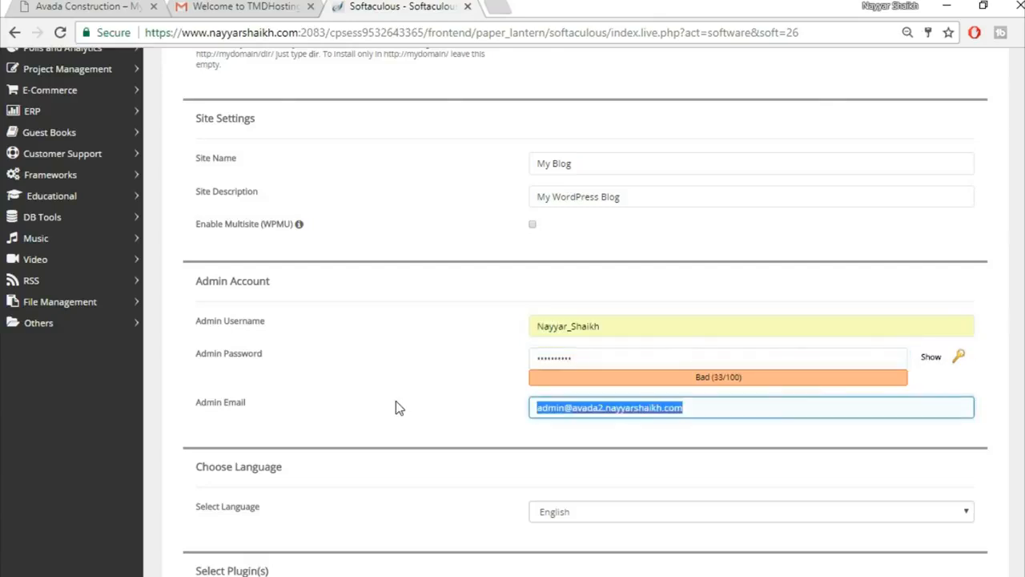
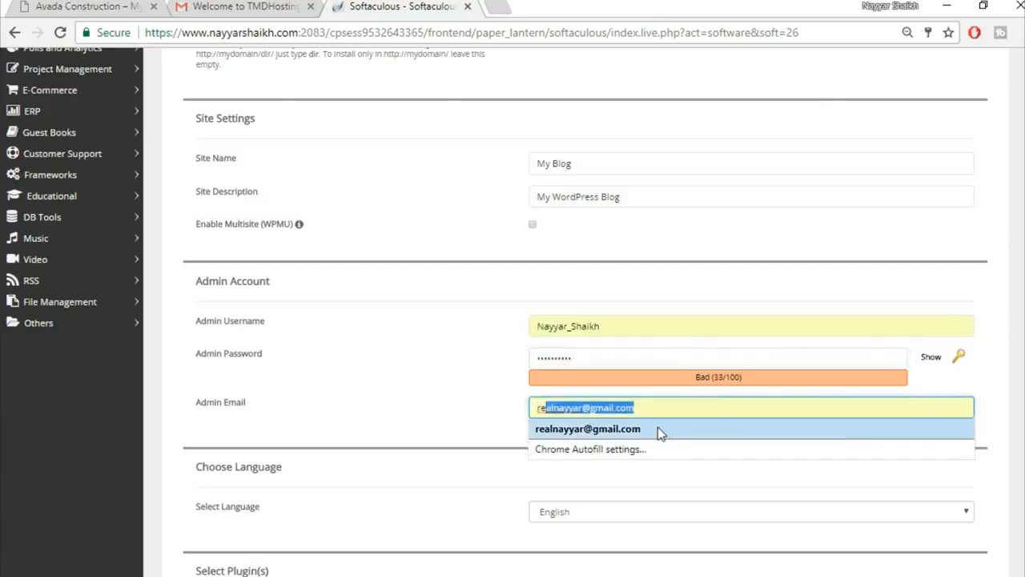
click(660, 432)
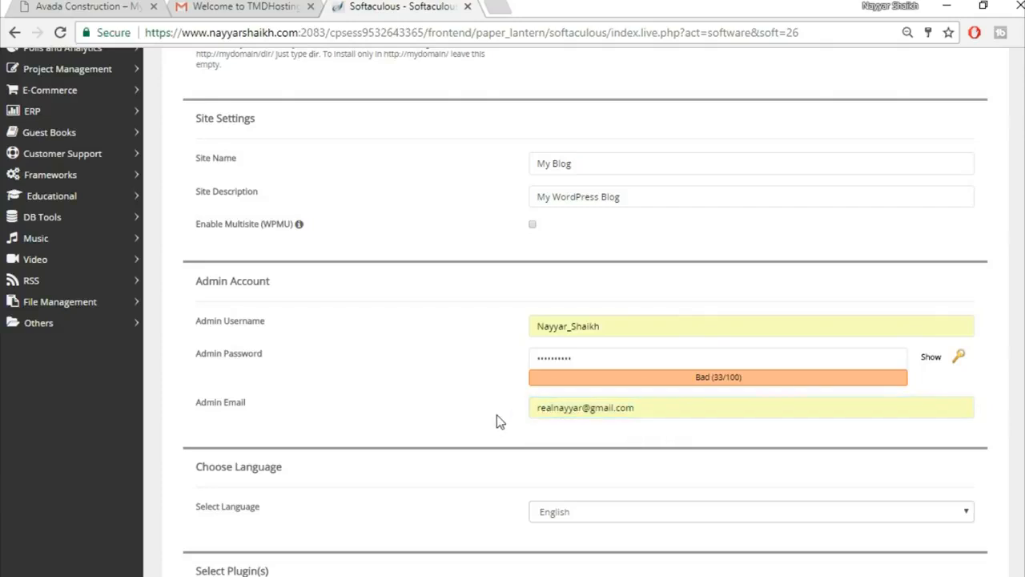
click(613, 409)
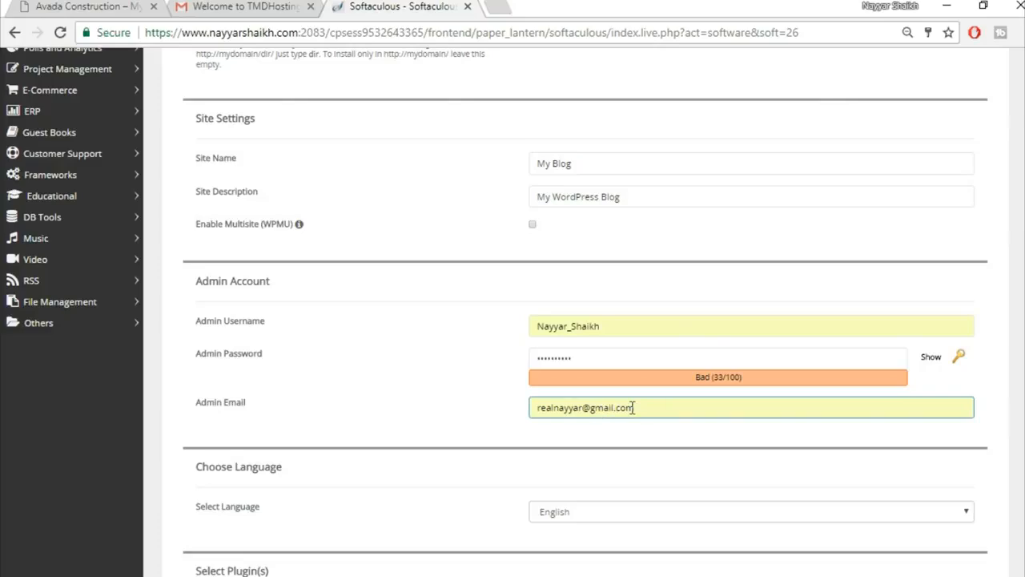
click(506, 433)
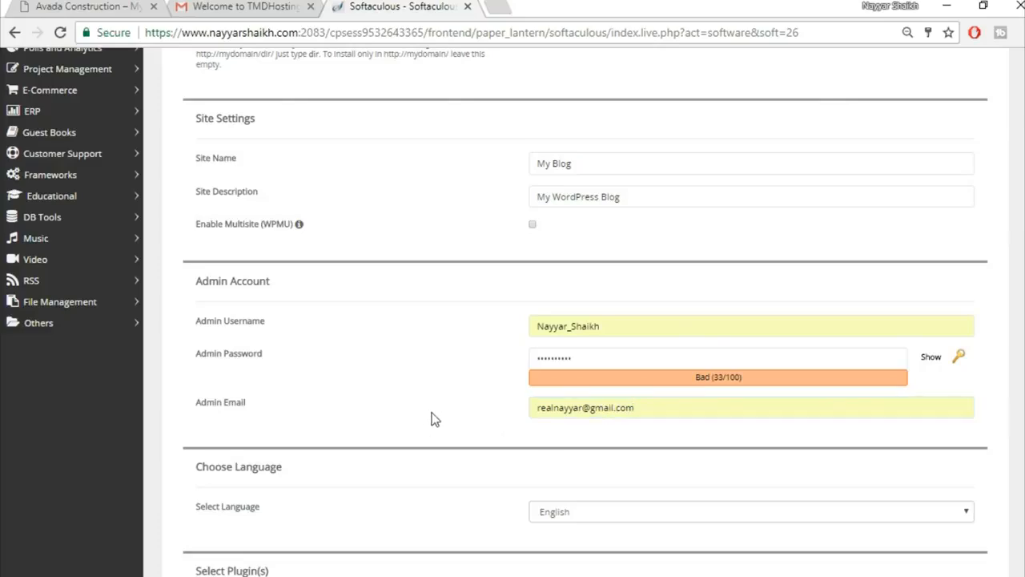
scroll(426, 427, down, 9)
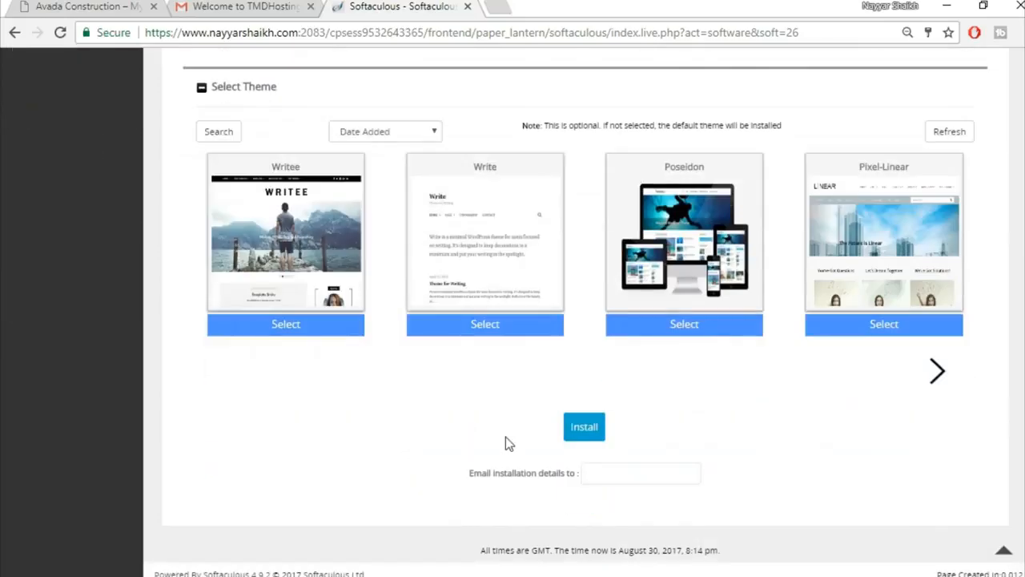
Run the WordPress install, then open its Administrative URL in a new tab.
click(588, 430)
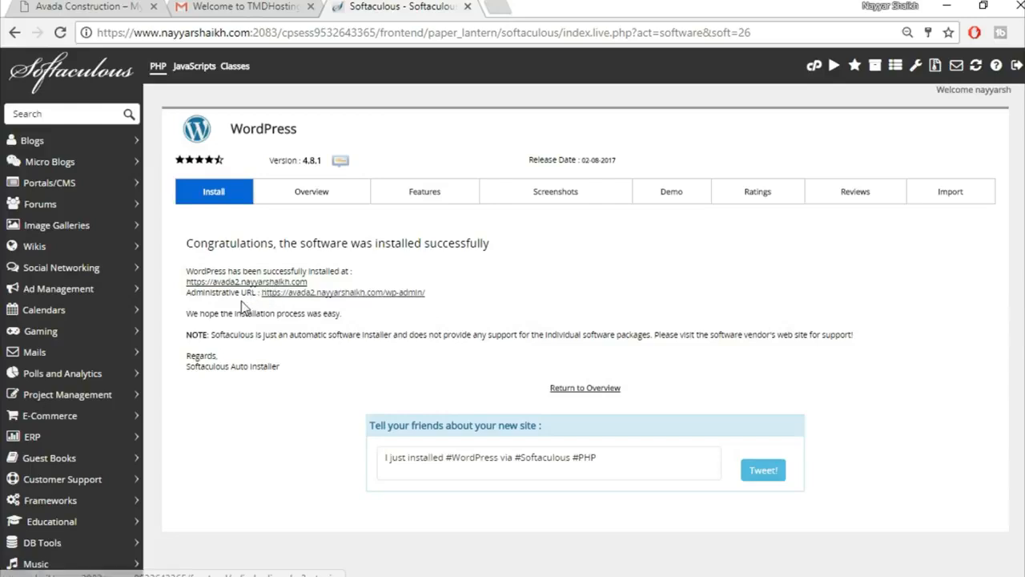
right_click(371, 294)
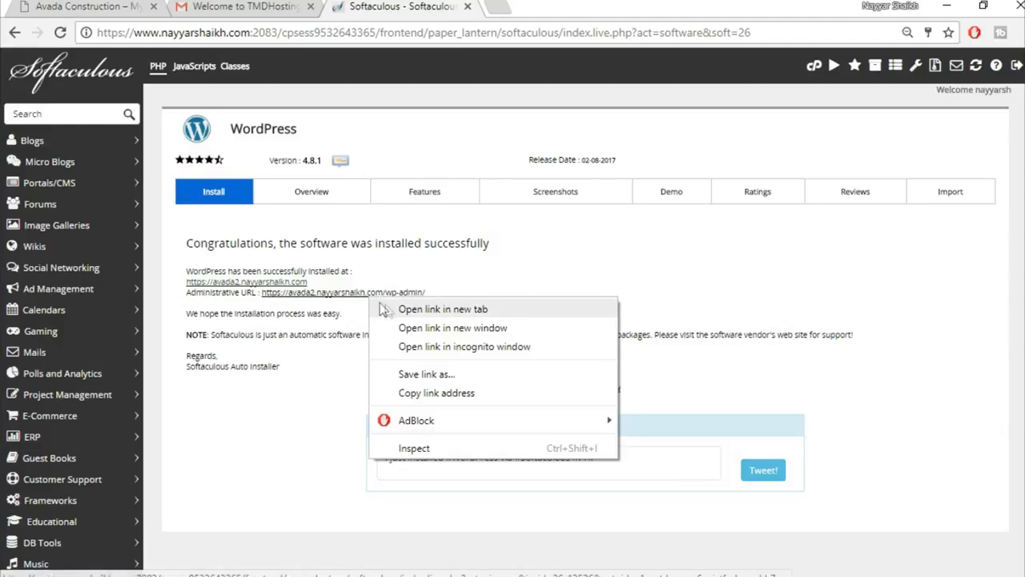
click(442, 309)
click(561, 7)
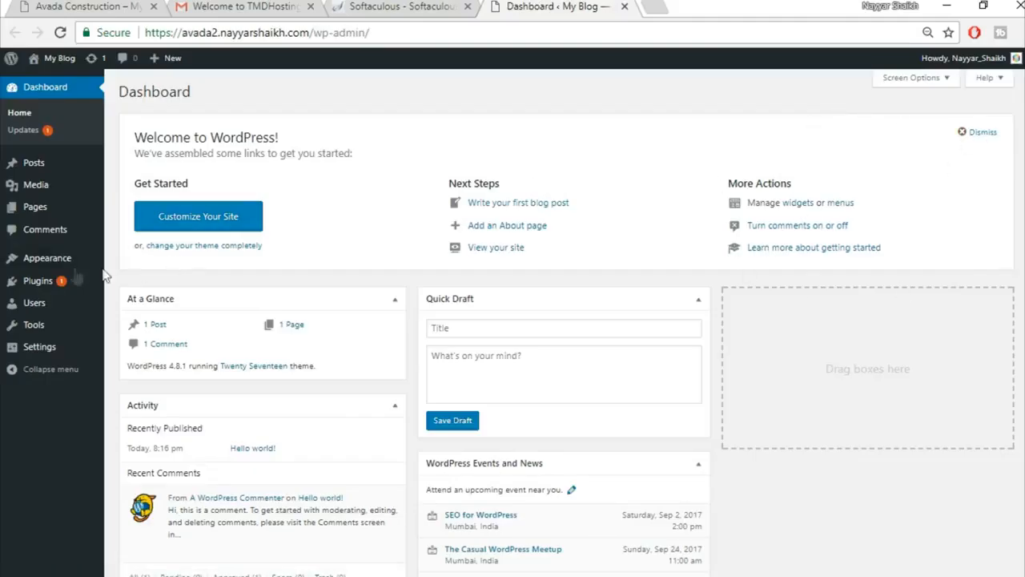
Go to the Plugins page and open Bulk Actions for Akismet Anti-Spam and Hello Dolly.
mouse_move(48, 285)
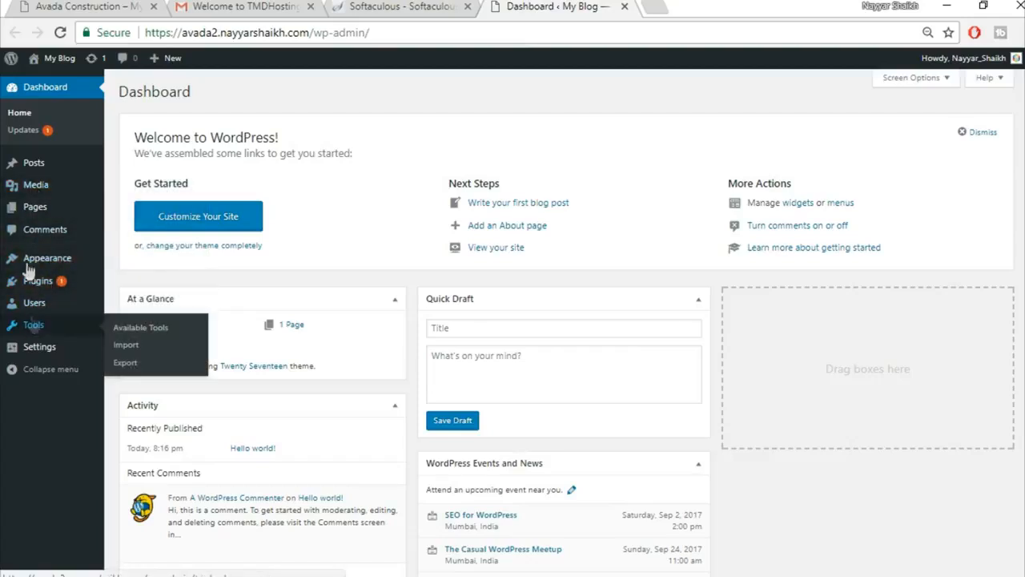
click(55, 282)
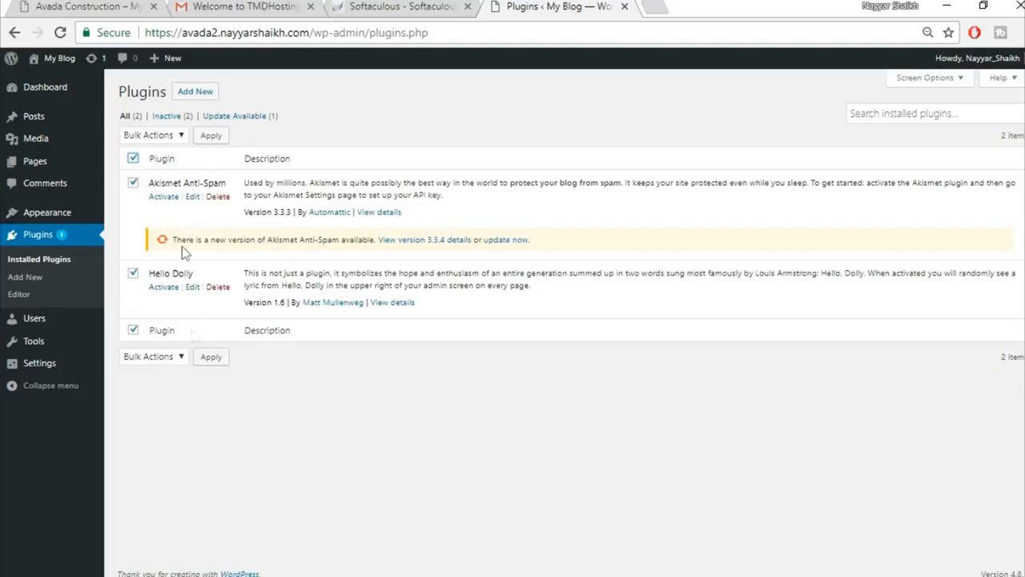
click(152, 135)
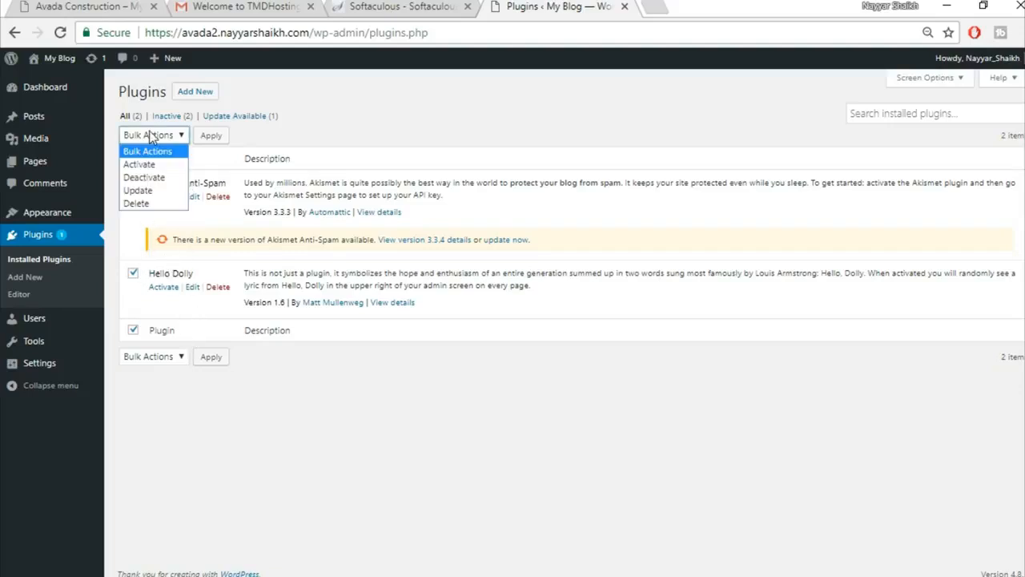
Bulk-delete Akismet Anti-Spam and Hello Dolly with Bulk Actions > Delete and confirm.
click(144, 177)
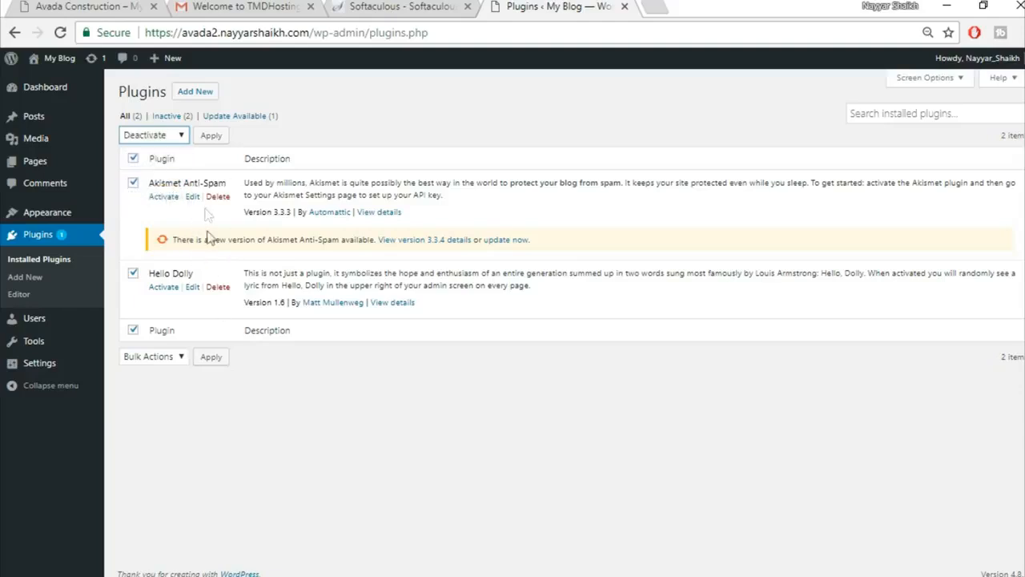
click(148, 135)
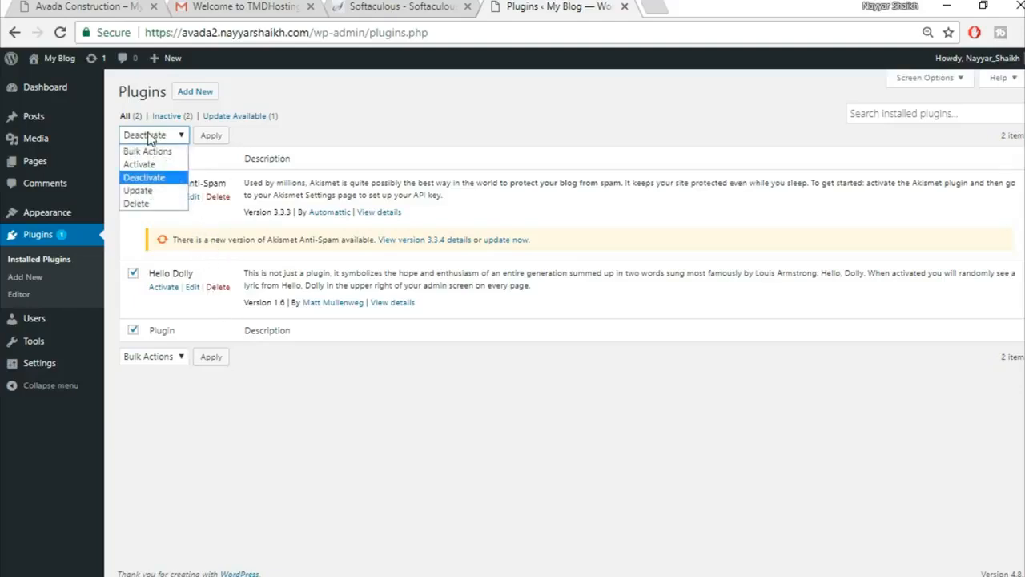
click(141, 203)
click(210, 138)
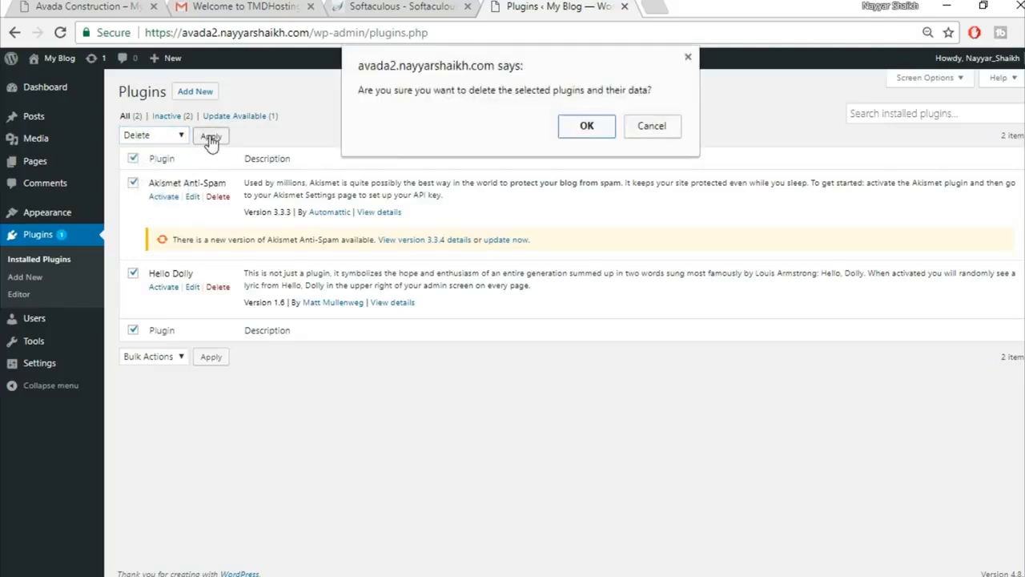
click(567, 128)
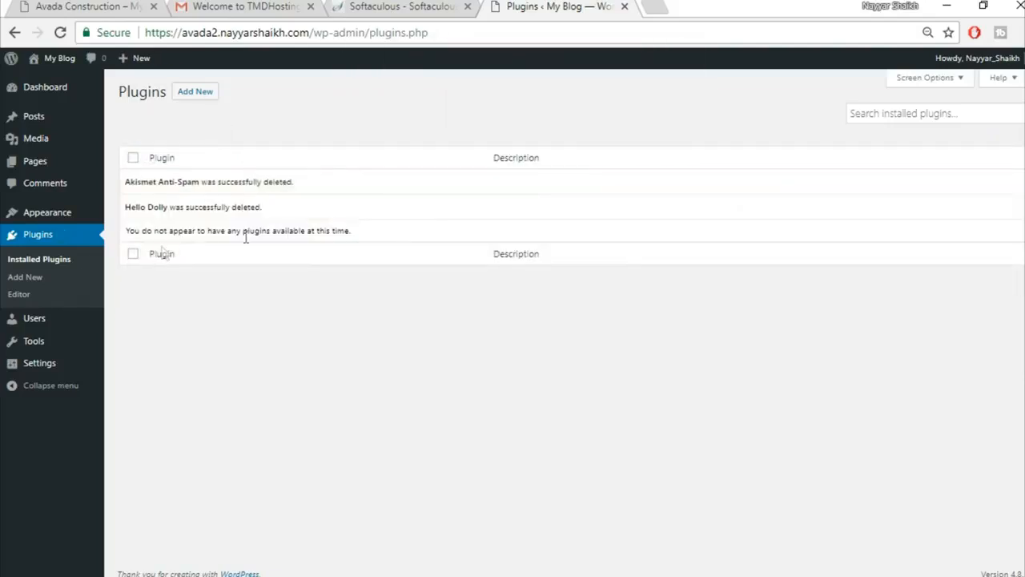
Delete the Twenty Fifteen theme from Appearance > Themes.
click(40, 212)
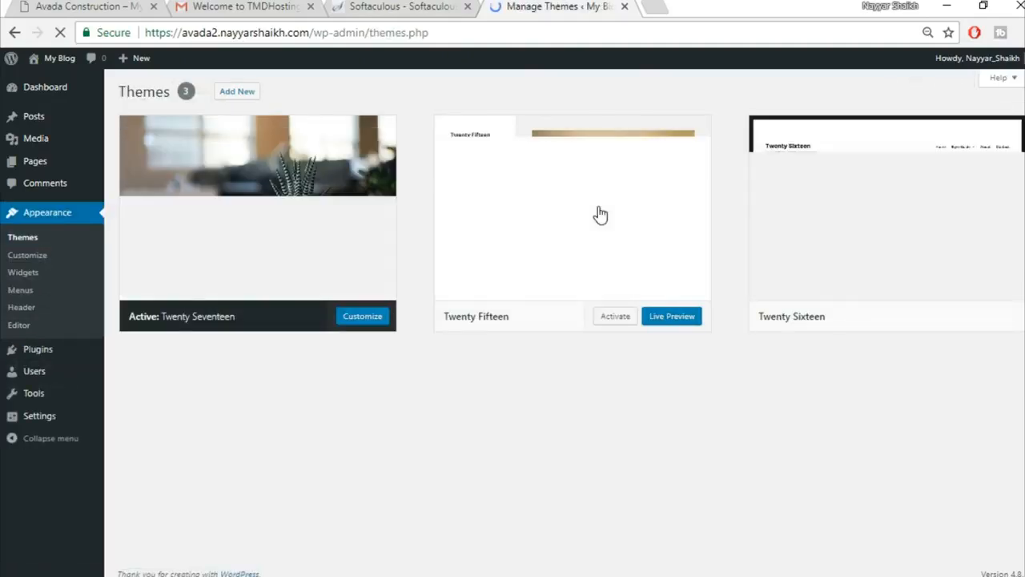
click(597, 208)
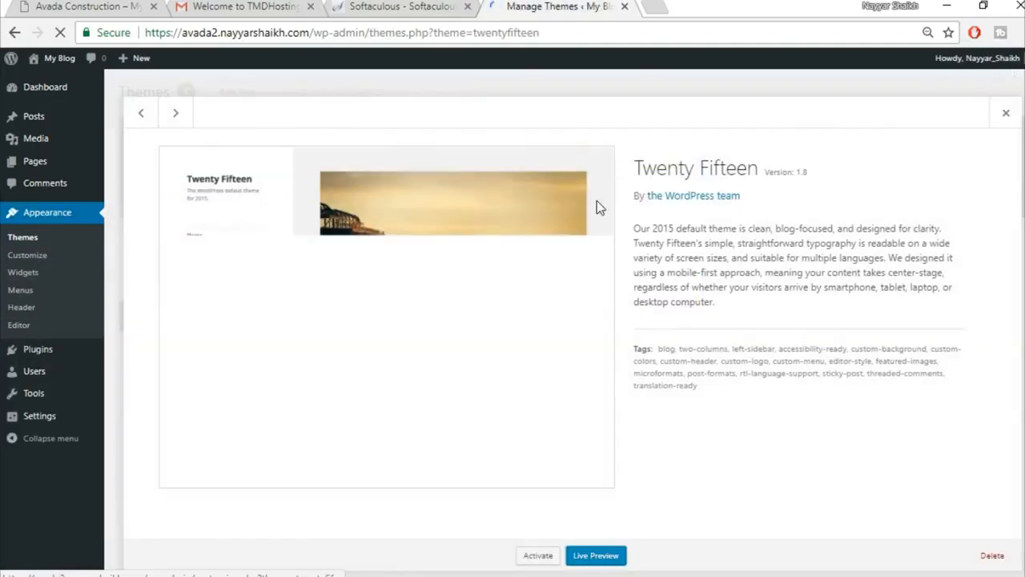
click(991, 555)
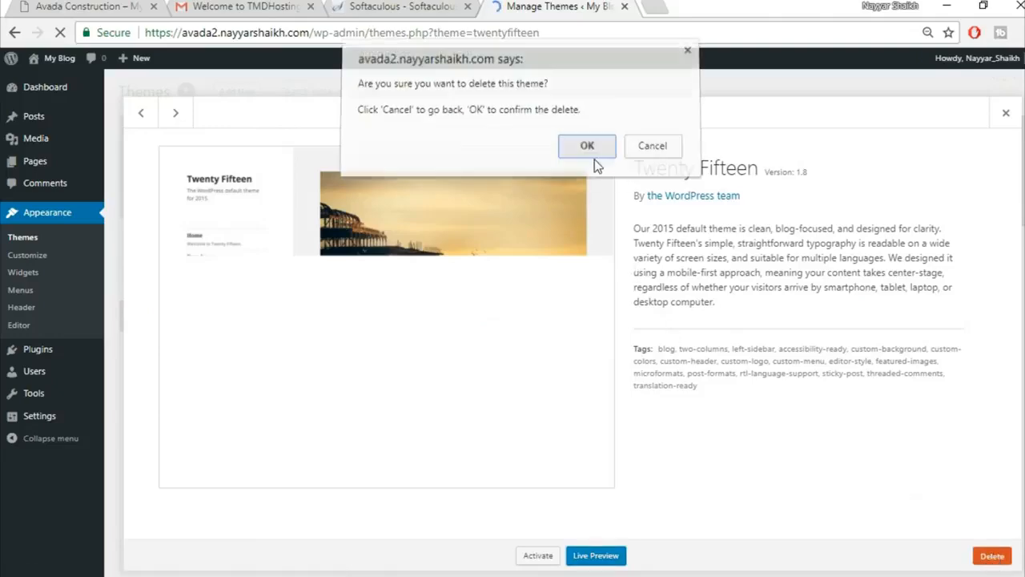
click(587, 146)
Delete the Twenty Sixteen theme, leaving Twenty Seventeen as the only theme.
click(600, 247)
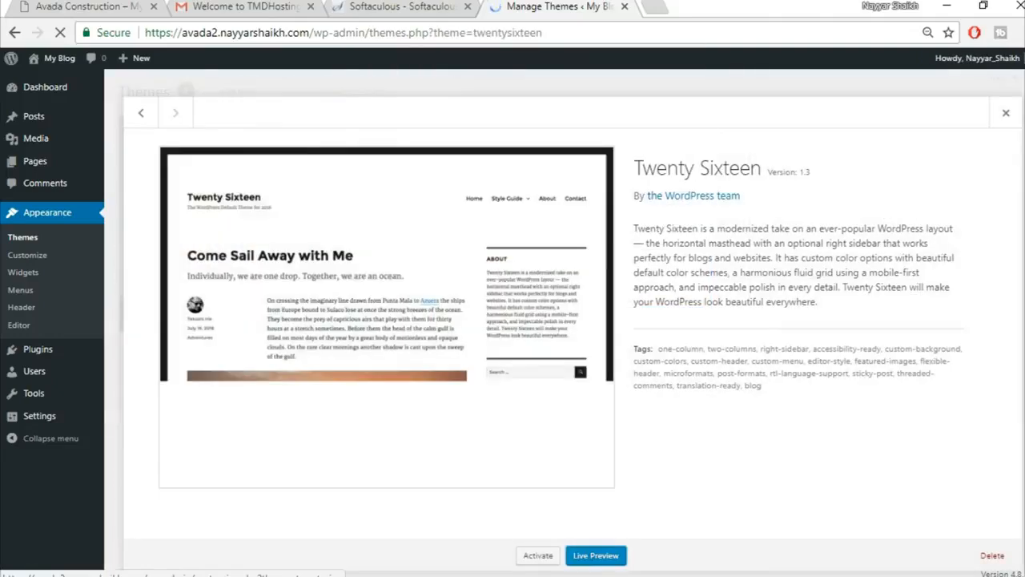
click(993, 556)
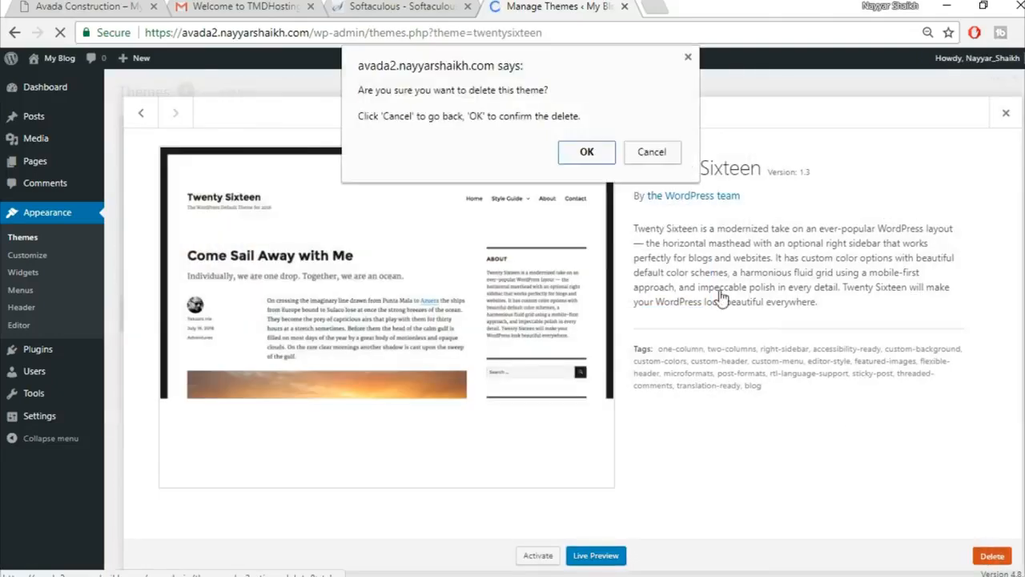
click(587, 152)
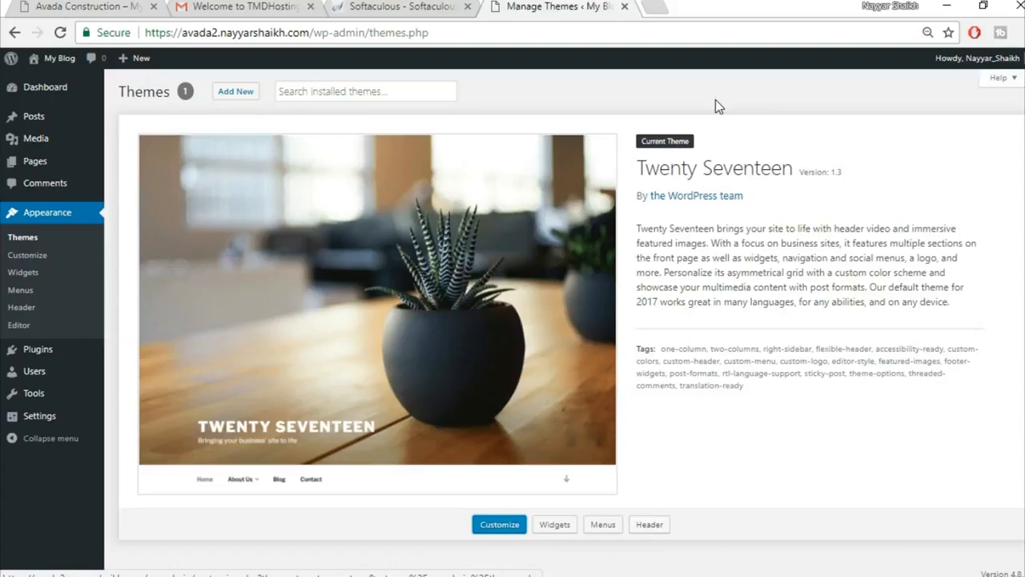
click(666, 8)
text(bloggdude.com/)
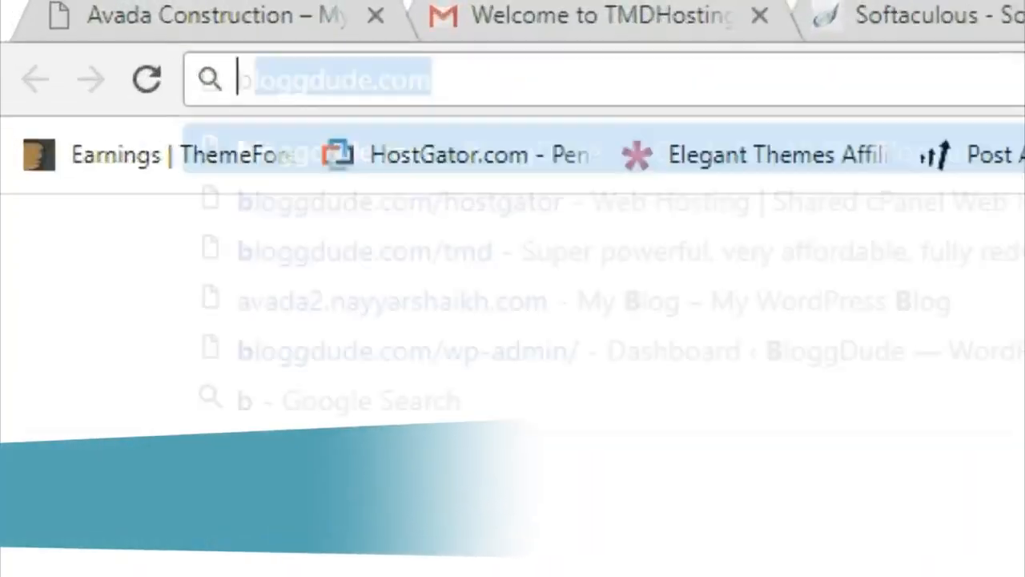
text(avada)
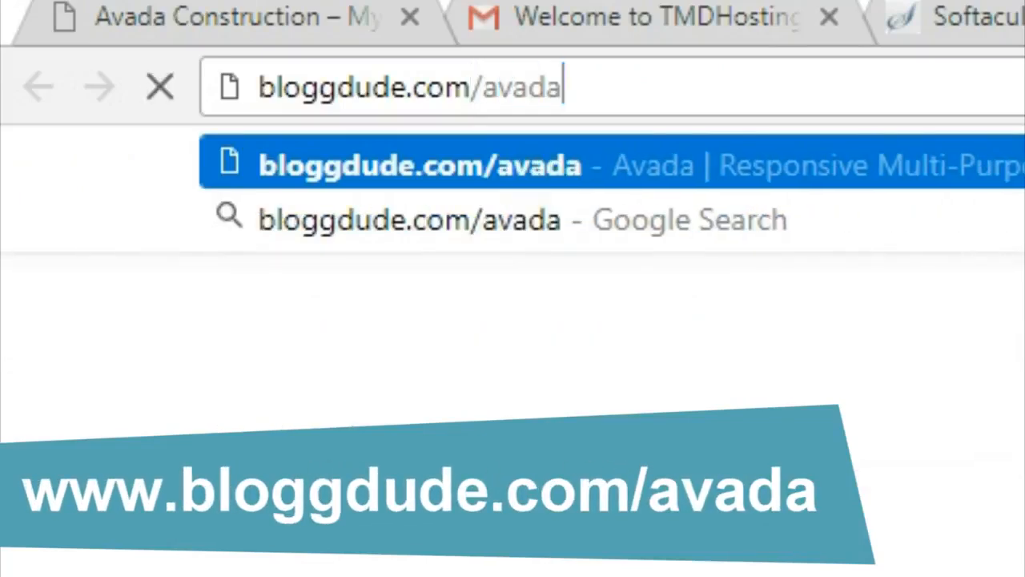
key(Return)
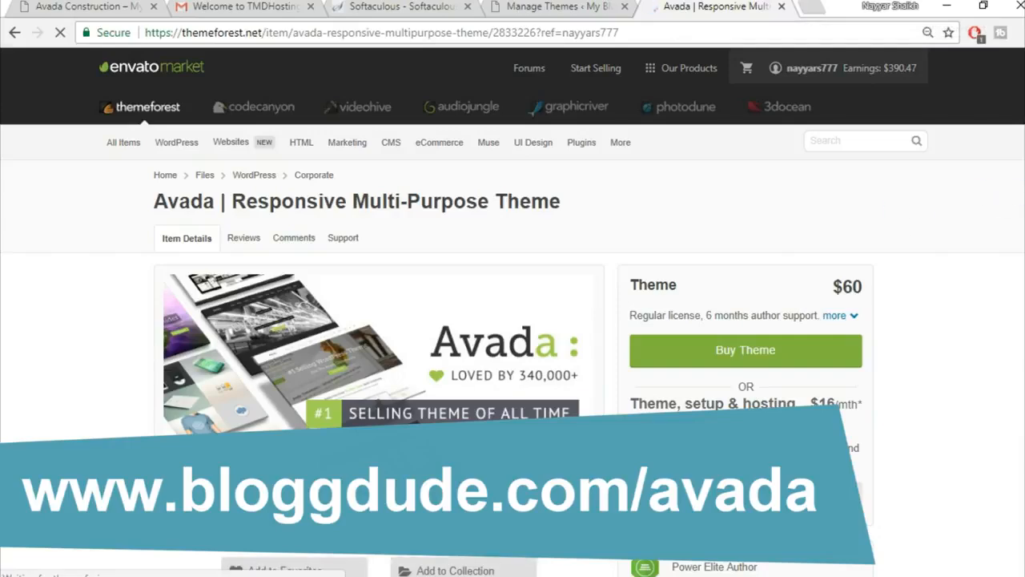
scroll(995, 328, down, 1)
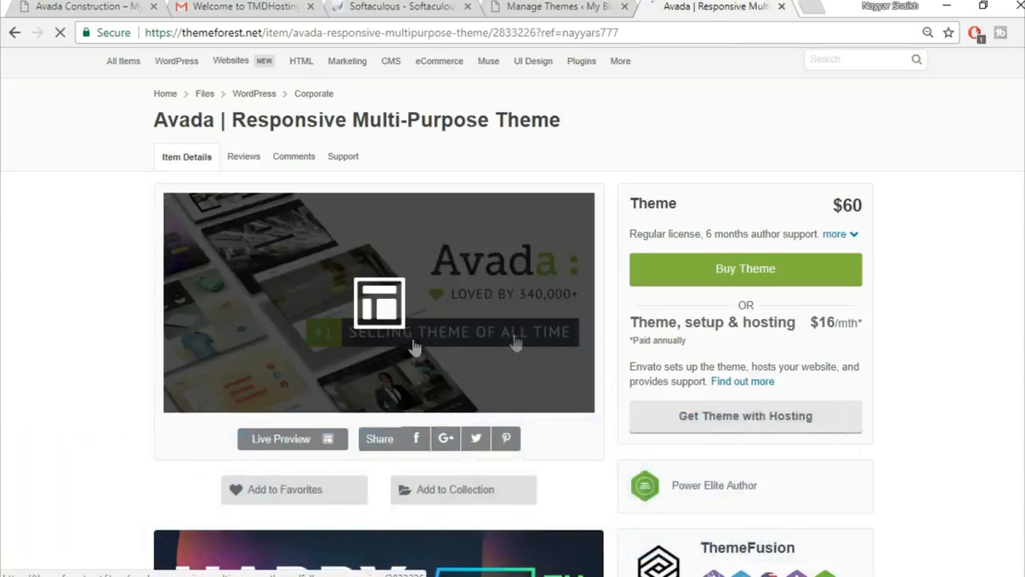
scroll(1004, 276, down, 4)
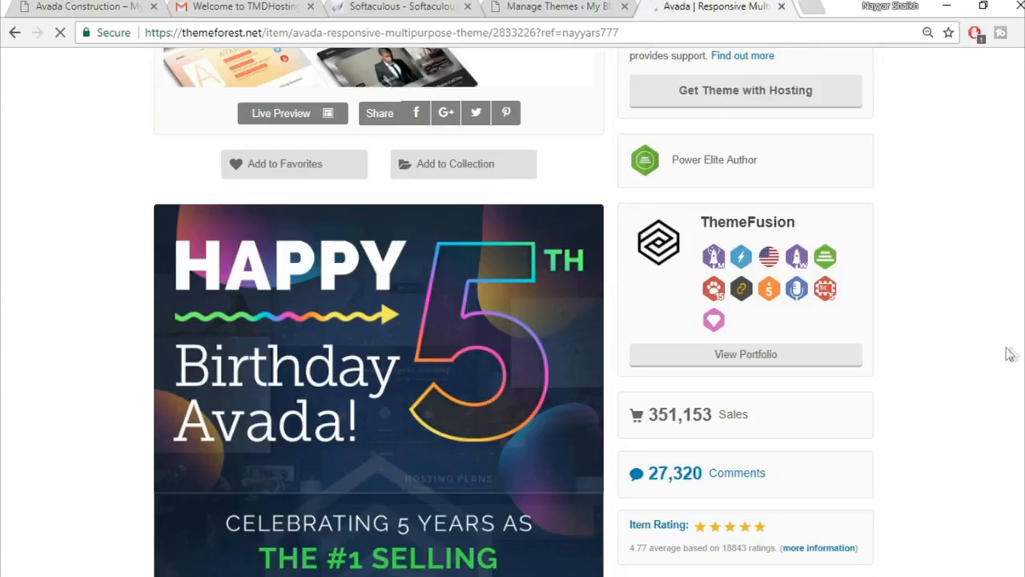
scroll(1014, 352, down, 2)
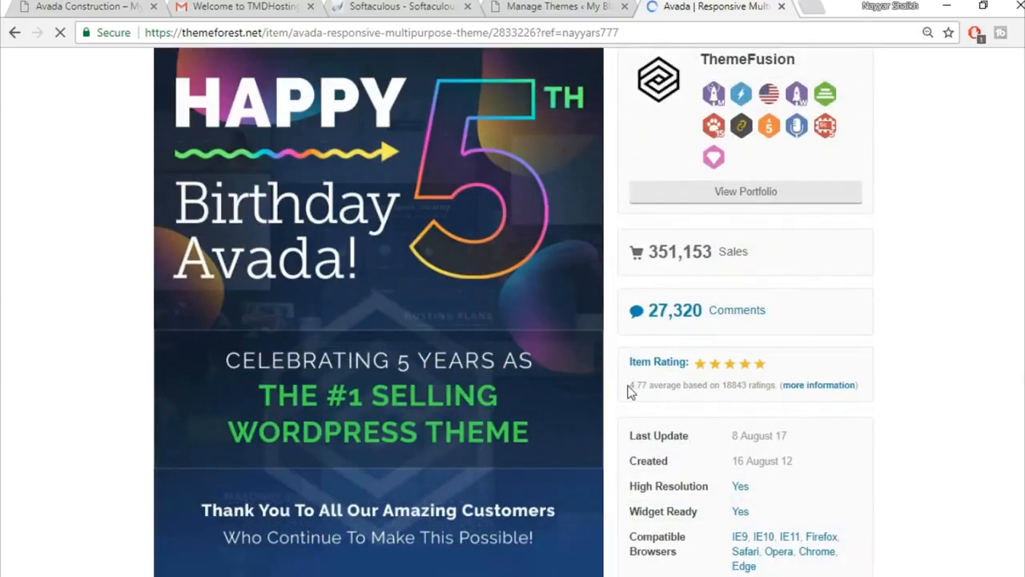
drag(629, 390, 648, 395)
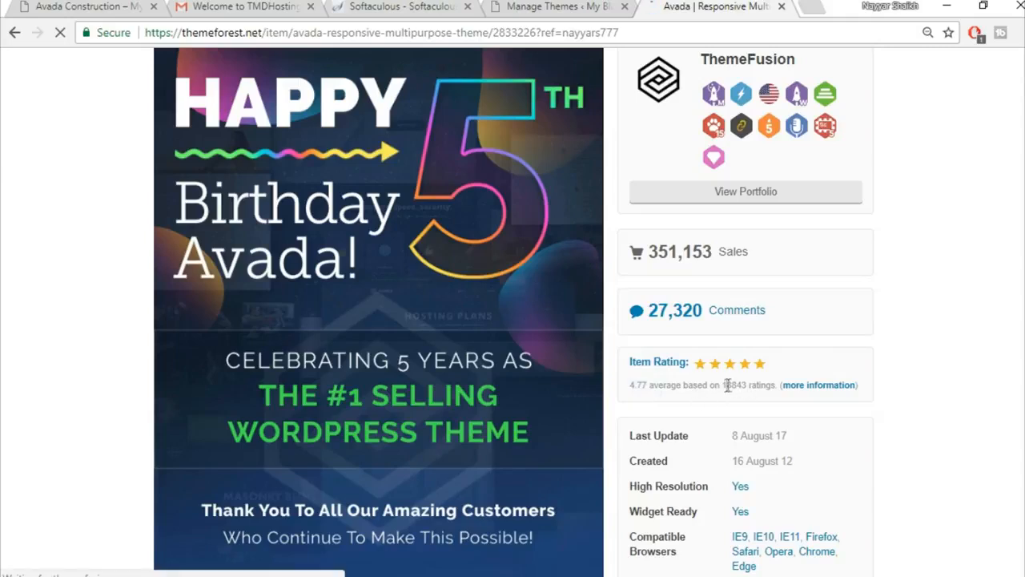
scroll(992, 354, up, 4)
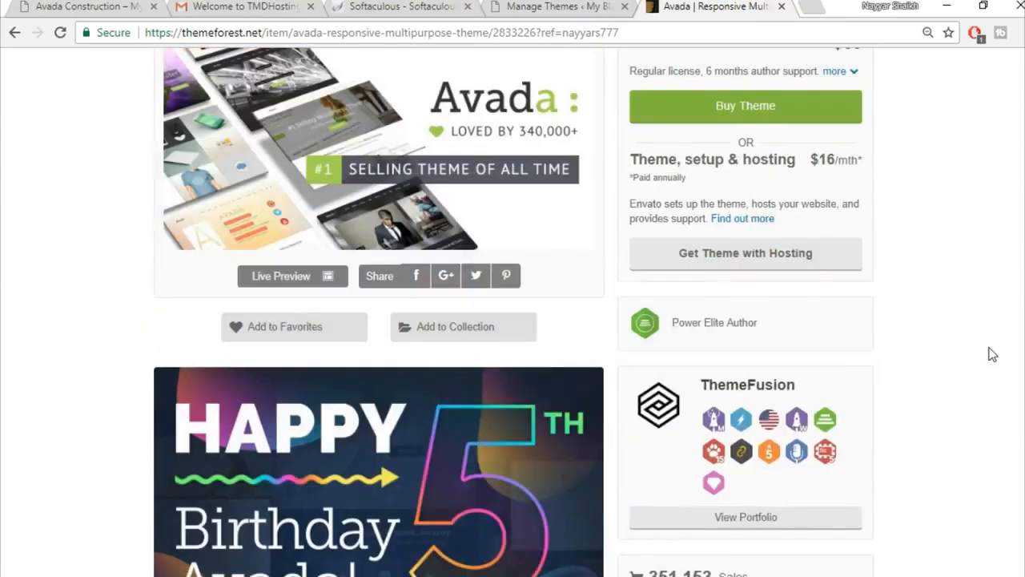
scroll(991, 354, up, 3)
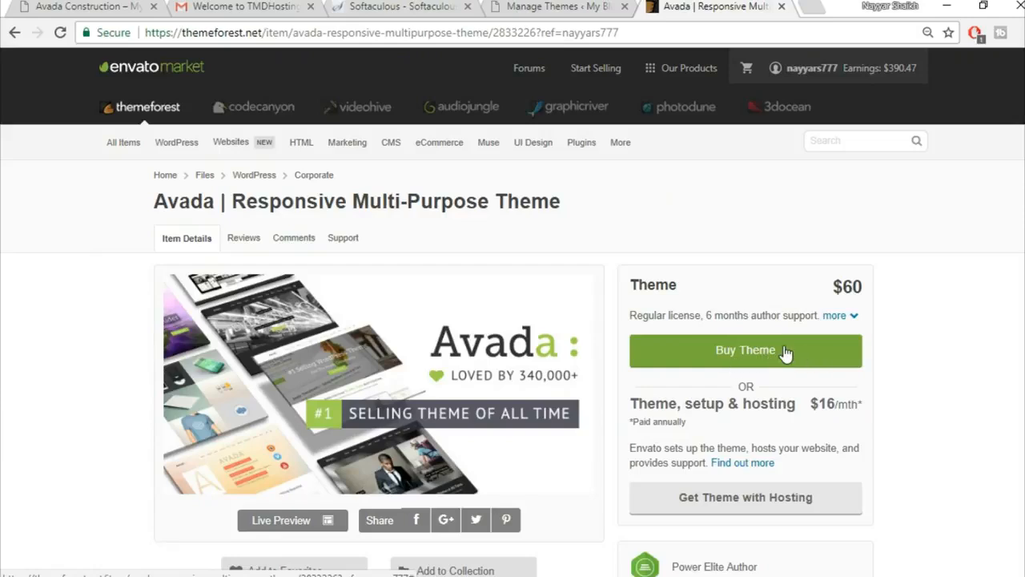
click(781, 6)
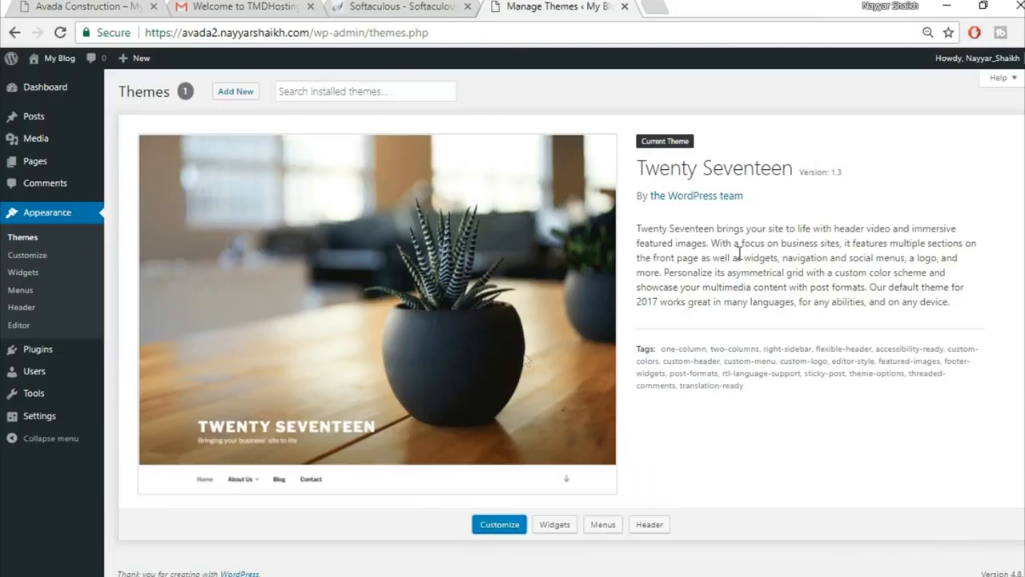
Extract the Avada v5.1.6 zip with WinRAR into a new folder in Avada Course.
click(385, 571)
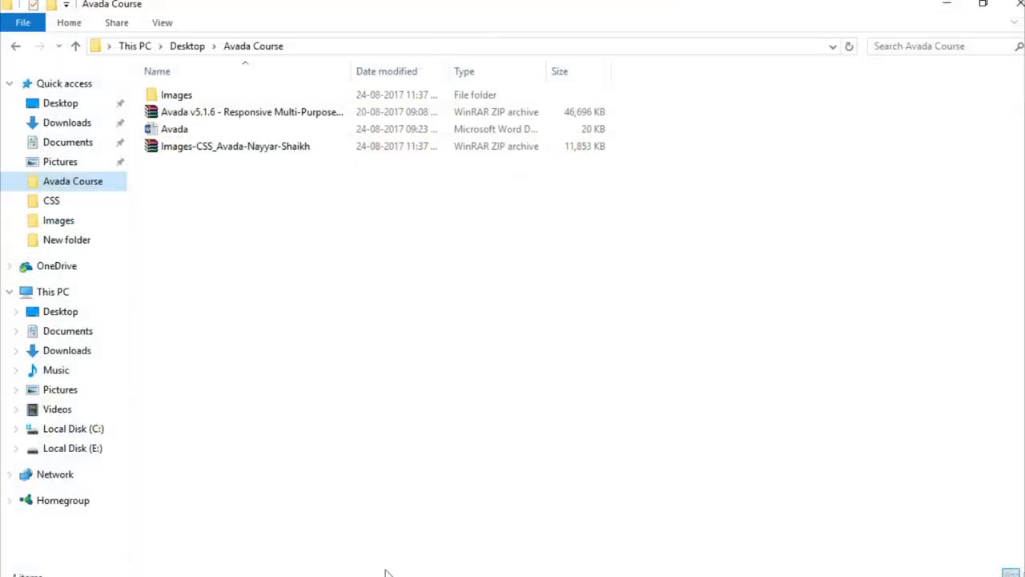
click(253, 112)
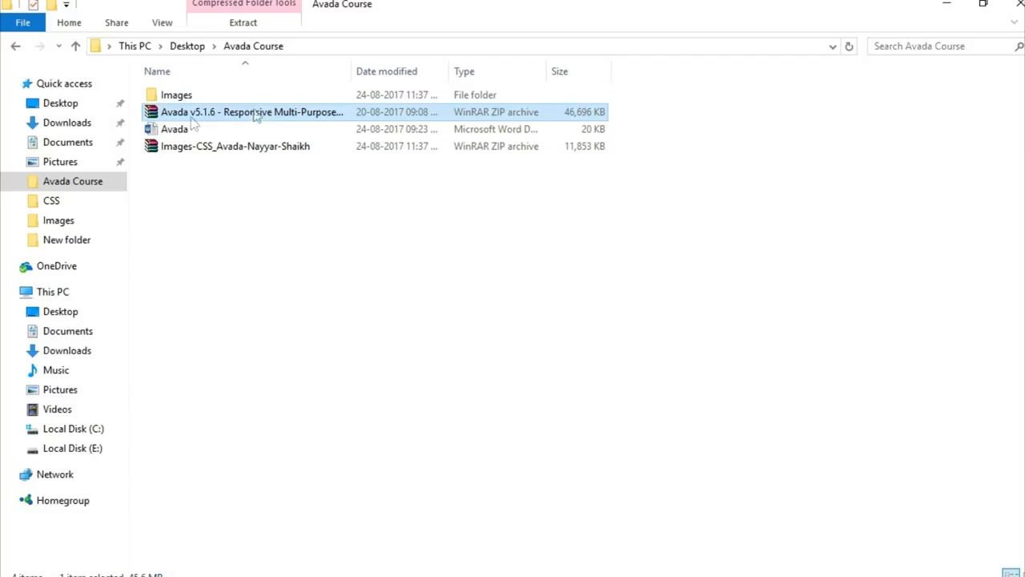
double_click(222, 111)
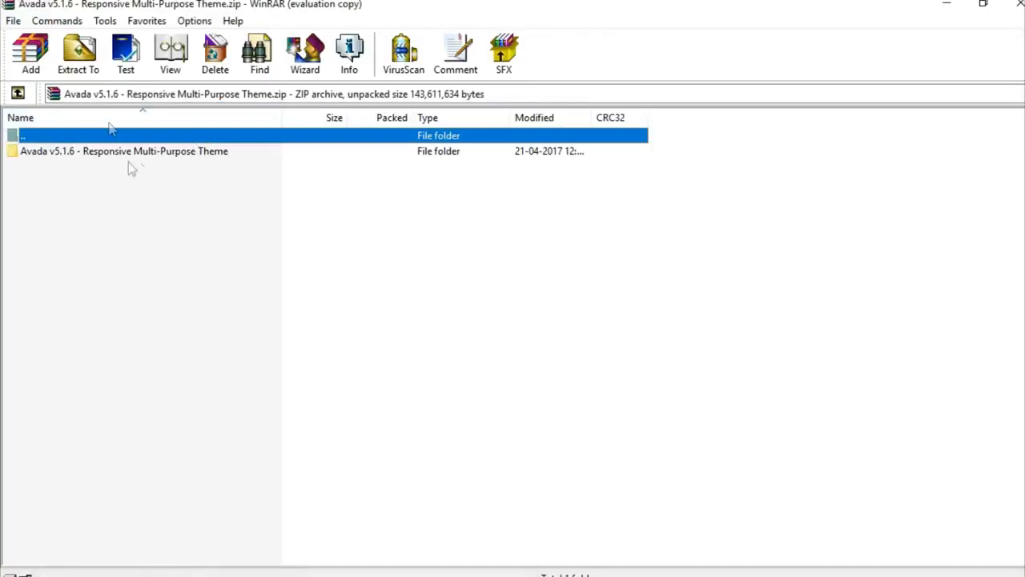
click(78, 58)
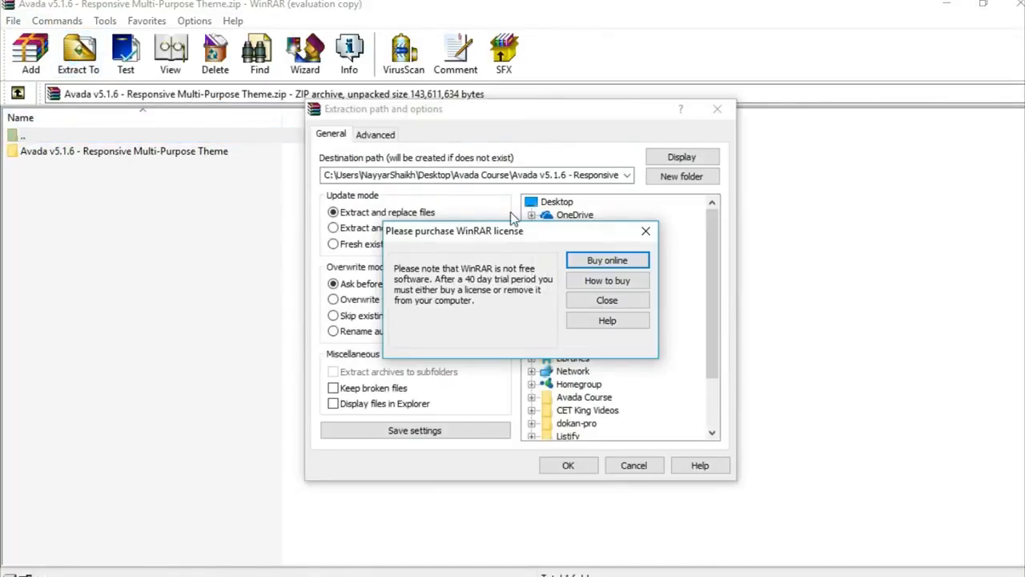
click(645, 230)
click(579, 467)
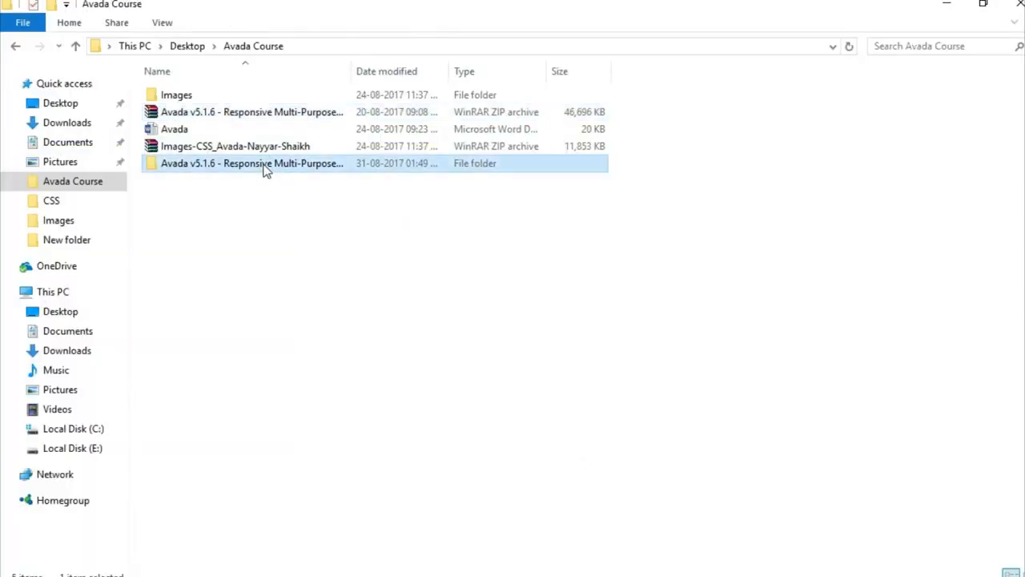
Open the extracted Avada v5.1.6 folders down to the Avada Theme folder.
double_click(266, 167)
double_click(237, 100)
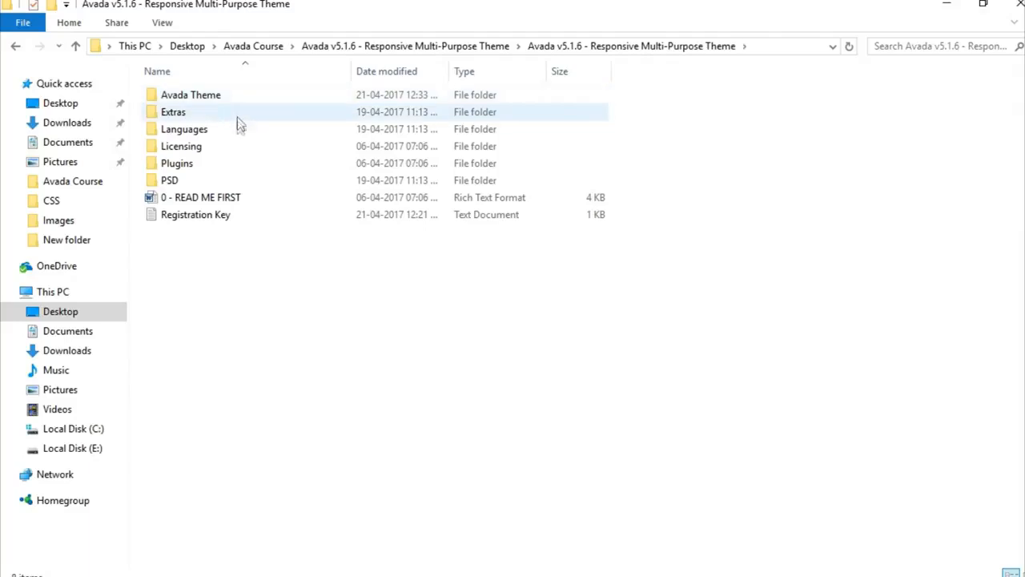
double_click(217, 98)
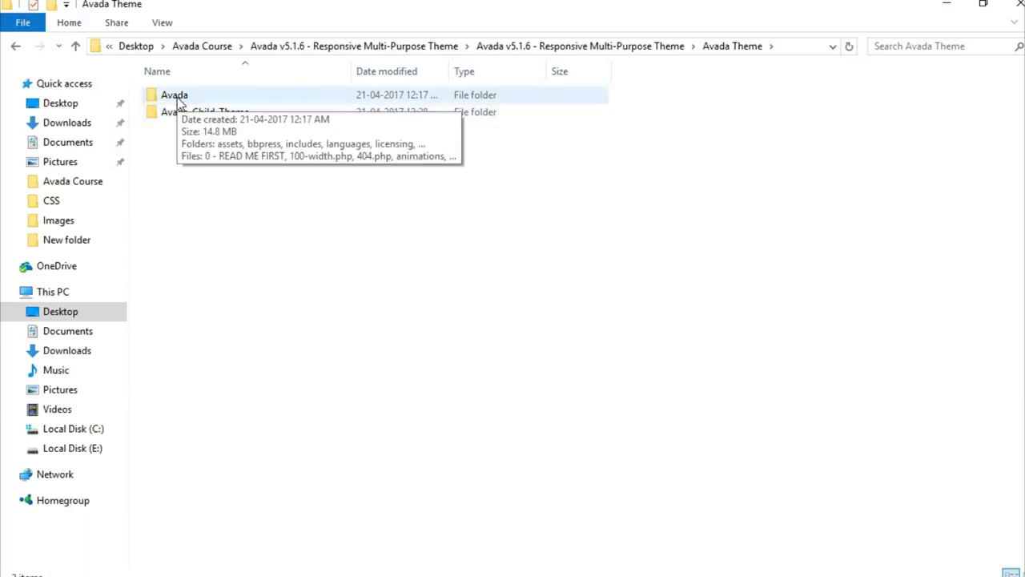
Pack the Avada folder into a ZIP archive named Avada.
click(181, 100)
right_click(181, 100)
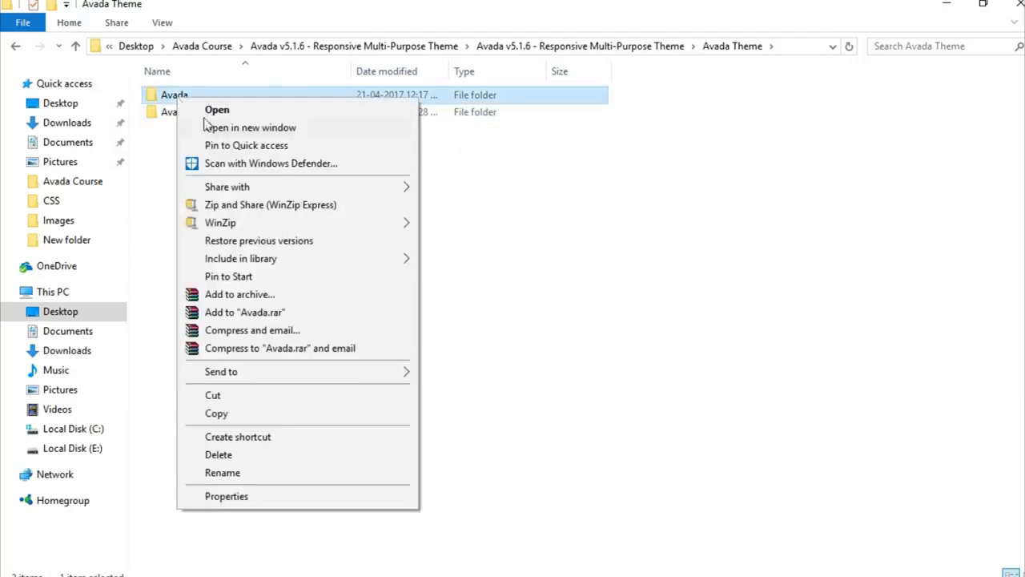
click(323, 294)
click(457, 277)
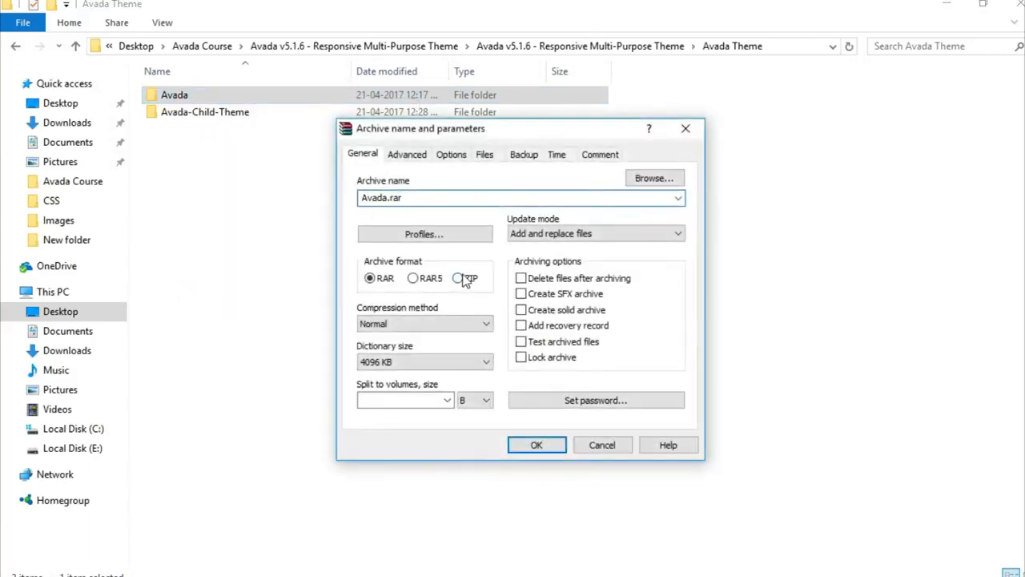
click(538, 445)
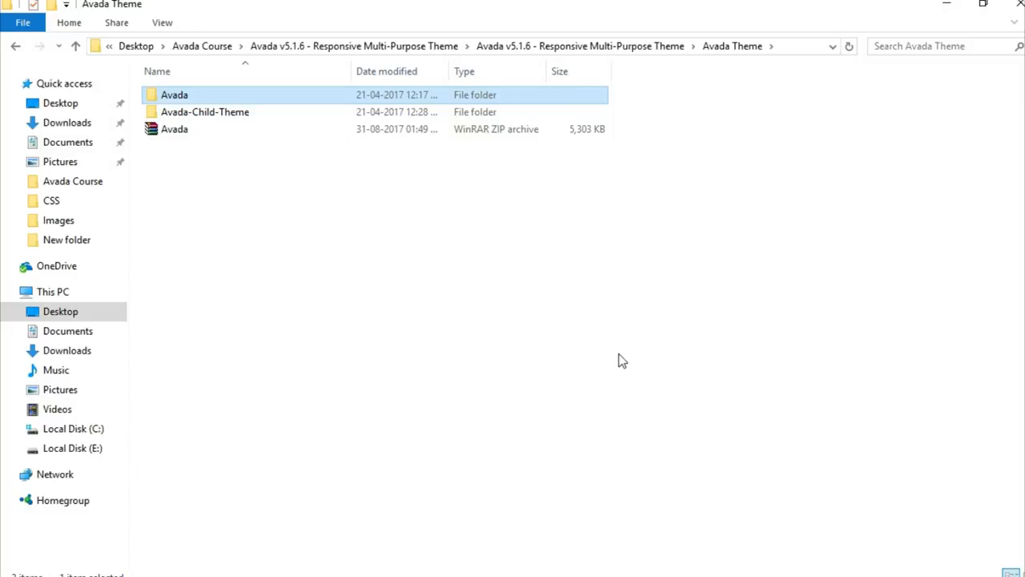
click(189, 132)
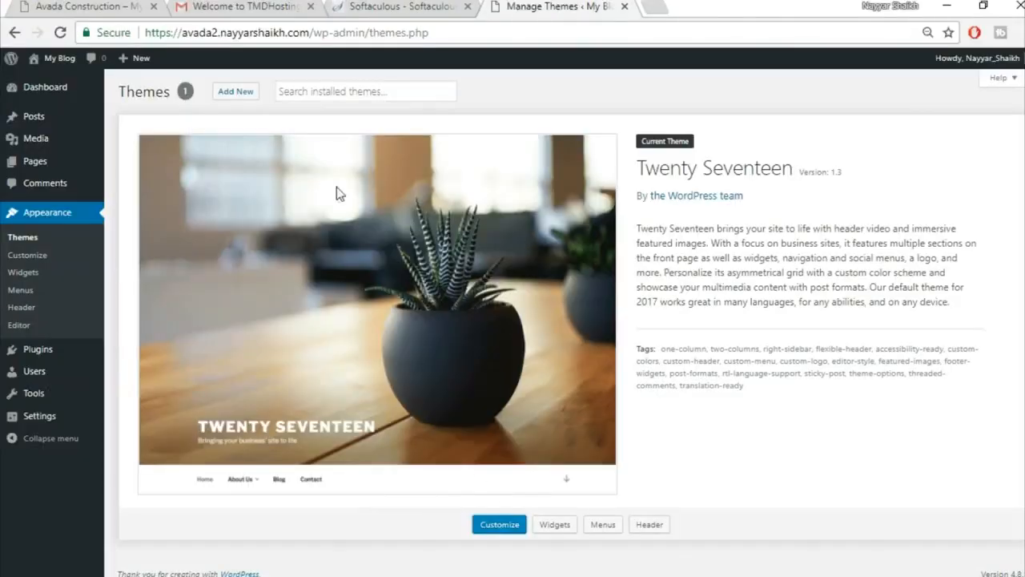
Choose Avada.zip from Avada Course > Avada v5.1.6 > Avada Theme as the theme upload file.
click(245, 98)
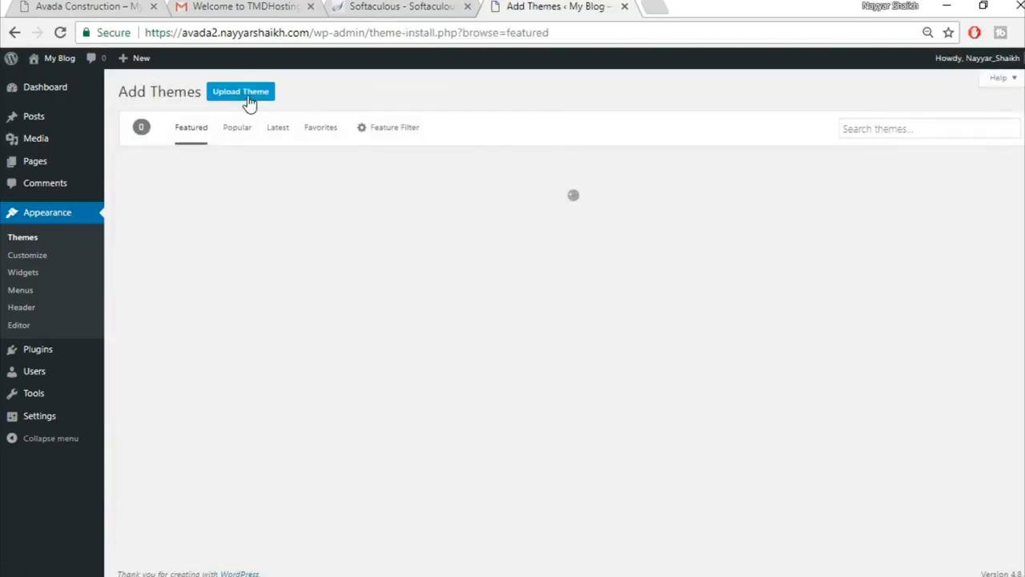
click(240, 95)
click(484, 213)
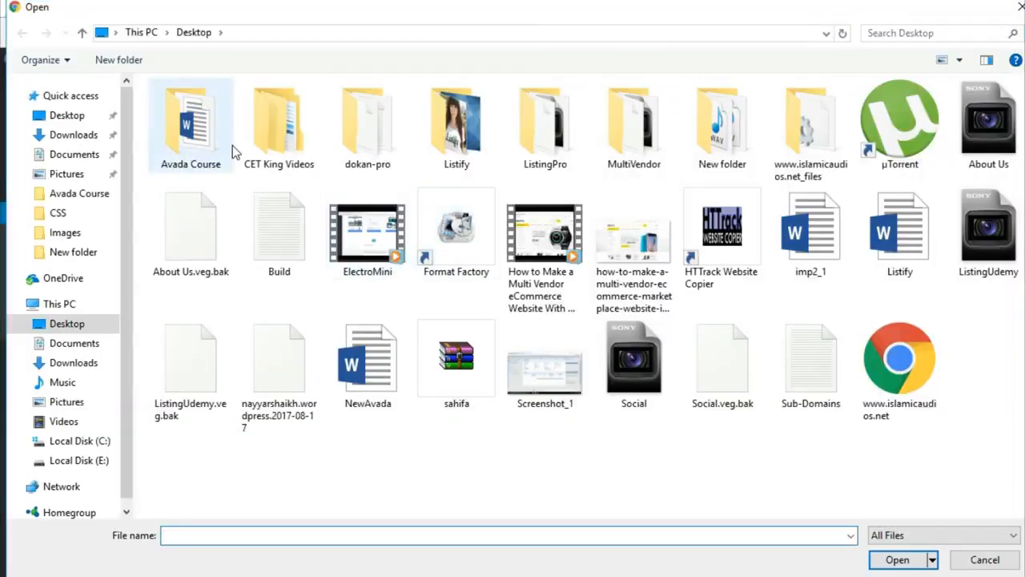
double_click(229, 145)
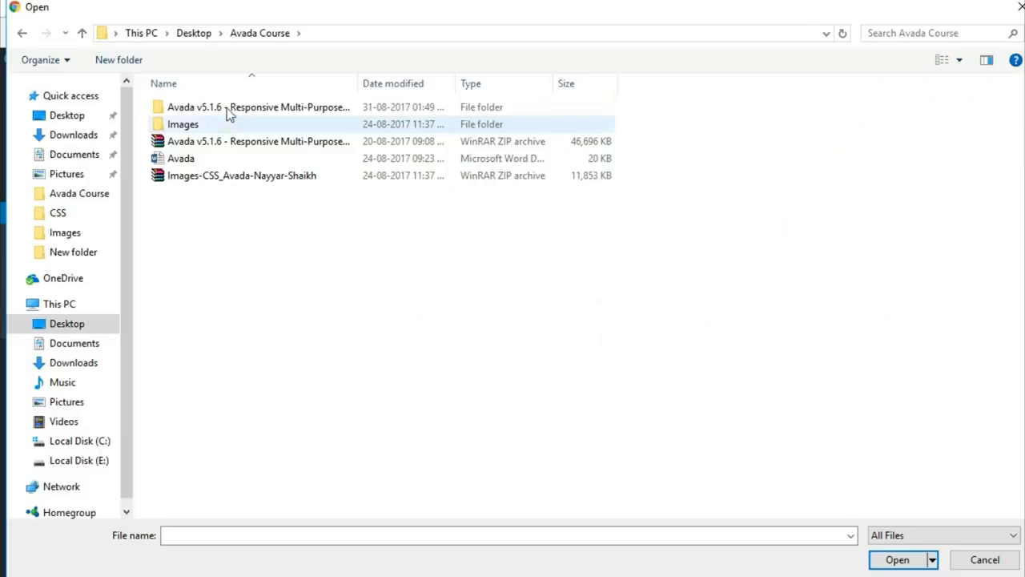
click(231, 110)
double_click(231, 110)
double_click(222, 110)
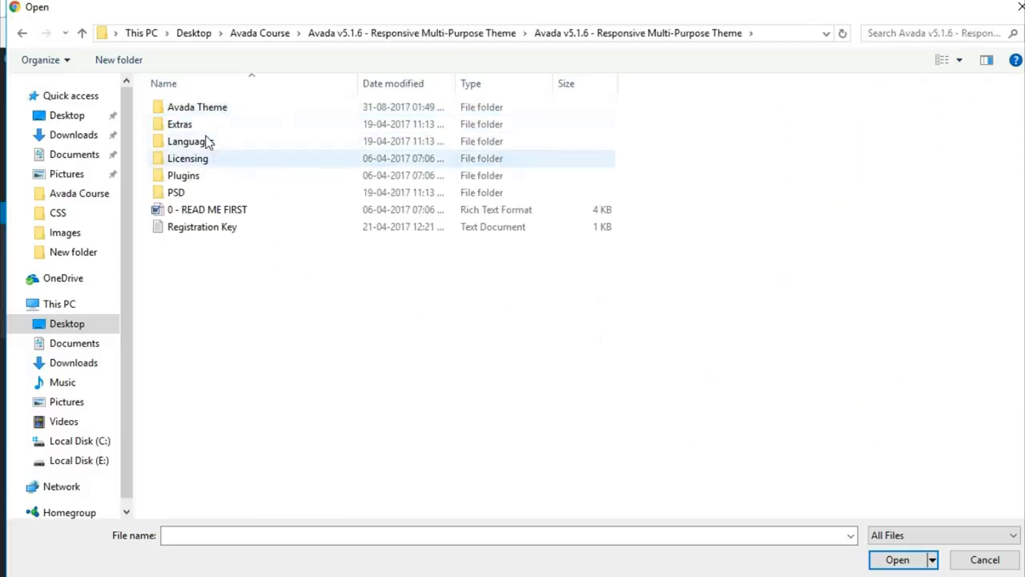
double_click(210, 109)
click(211, 142)
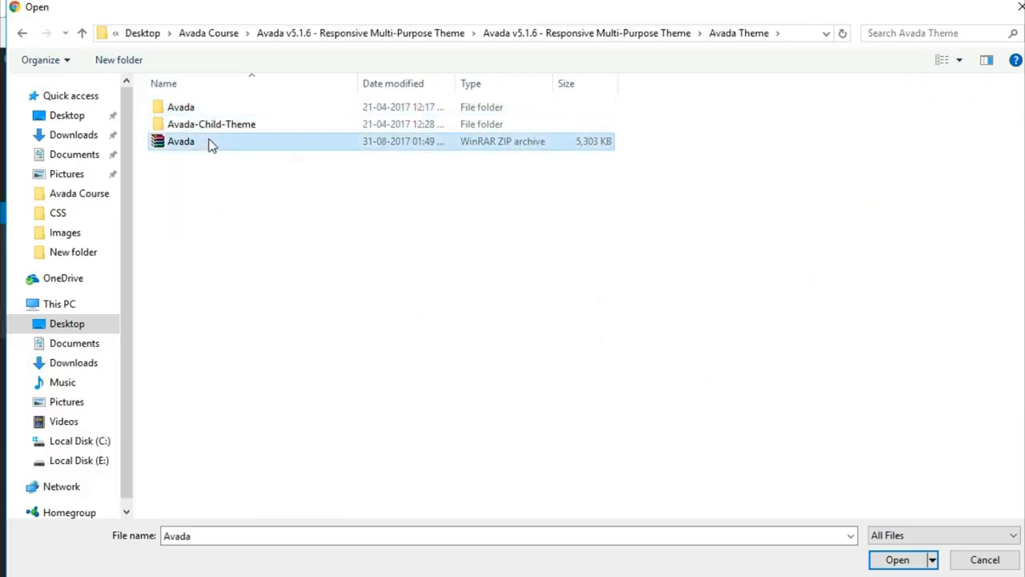
click(898, 559)
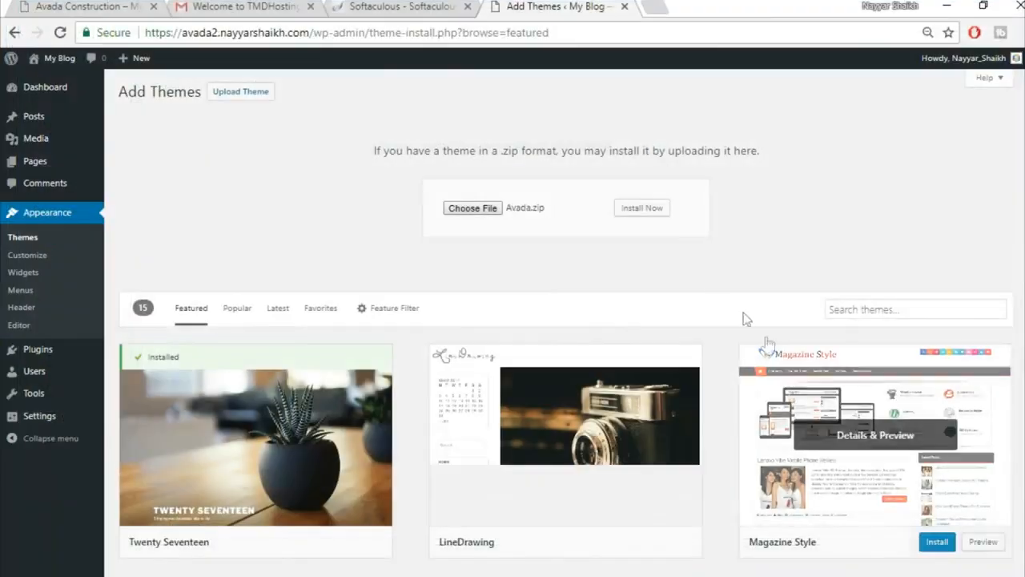
Install and activate the Avada 5.1.6 theme, then view its Registration page with the purchase-code field.
click(647, 210)
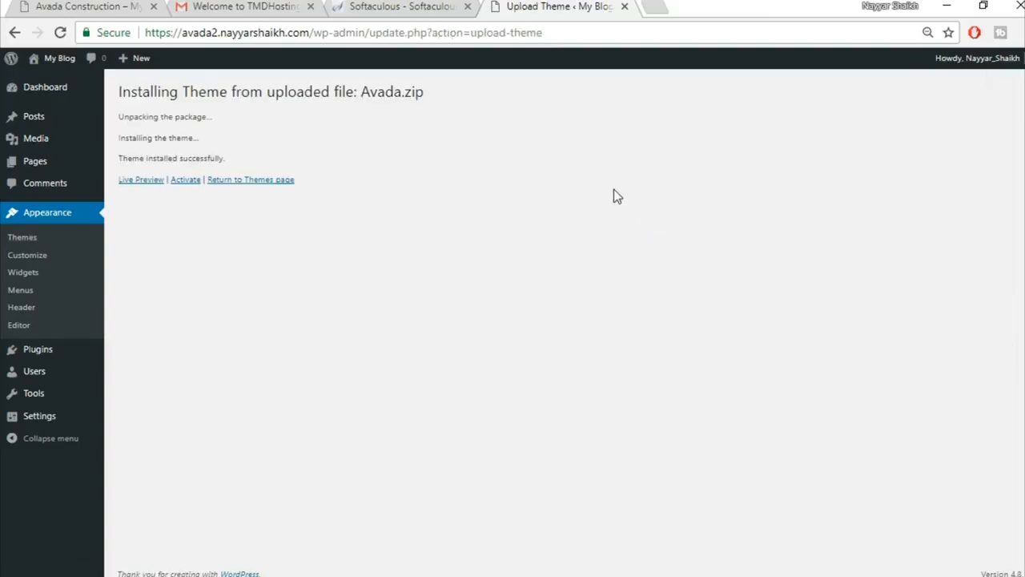
click(184, 187)
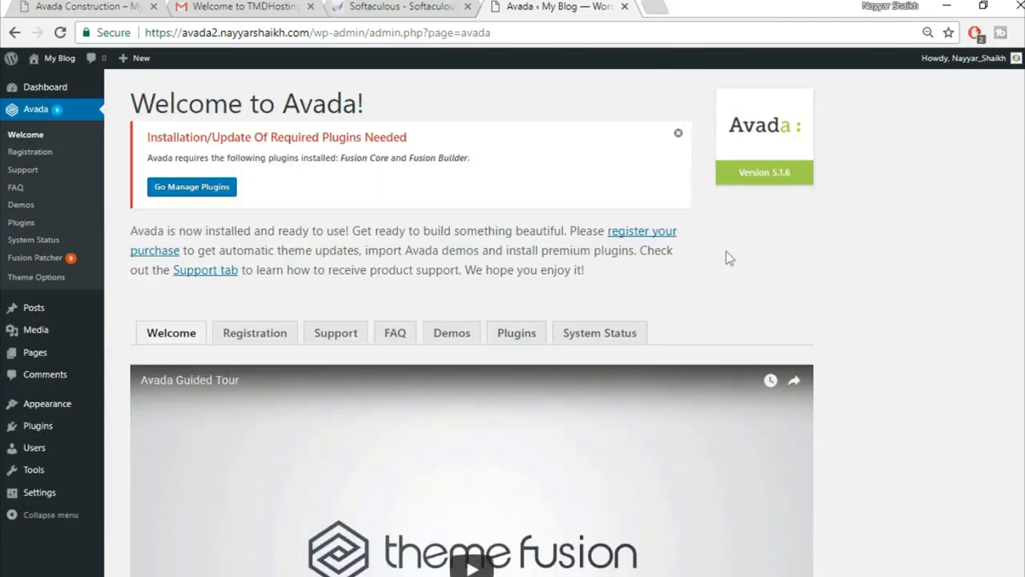
click(255, 340)
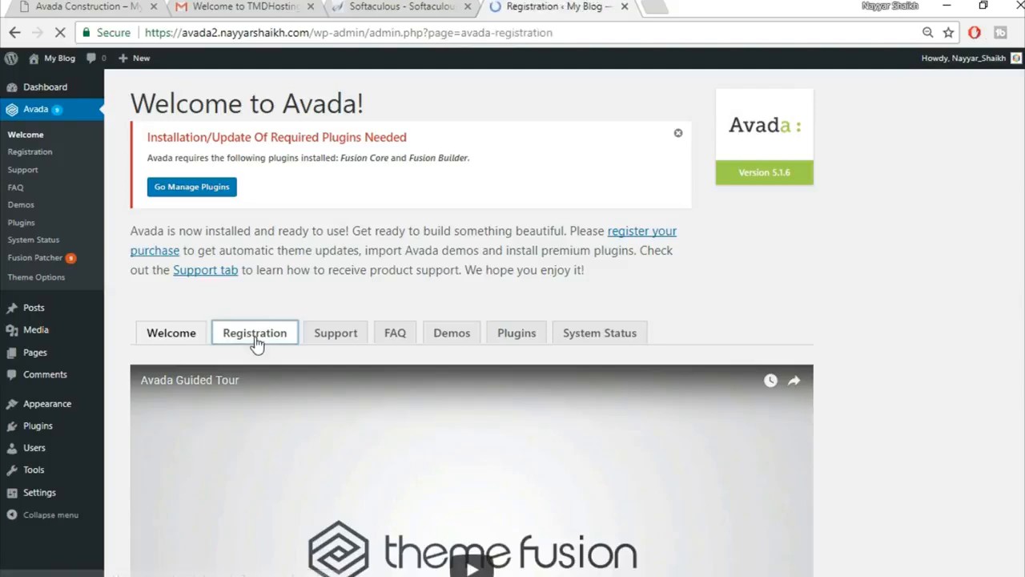
scroll(827, 325, down, 1)
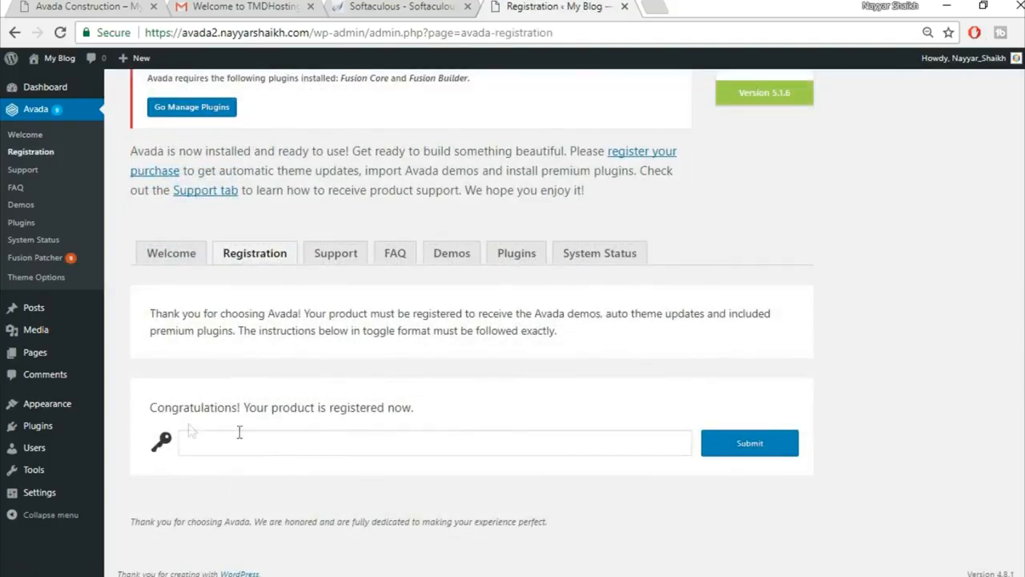
drag(139, 405, 450, 414)
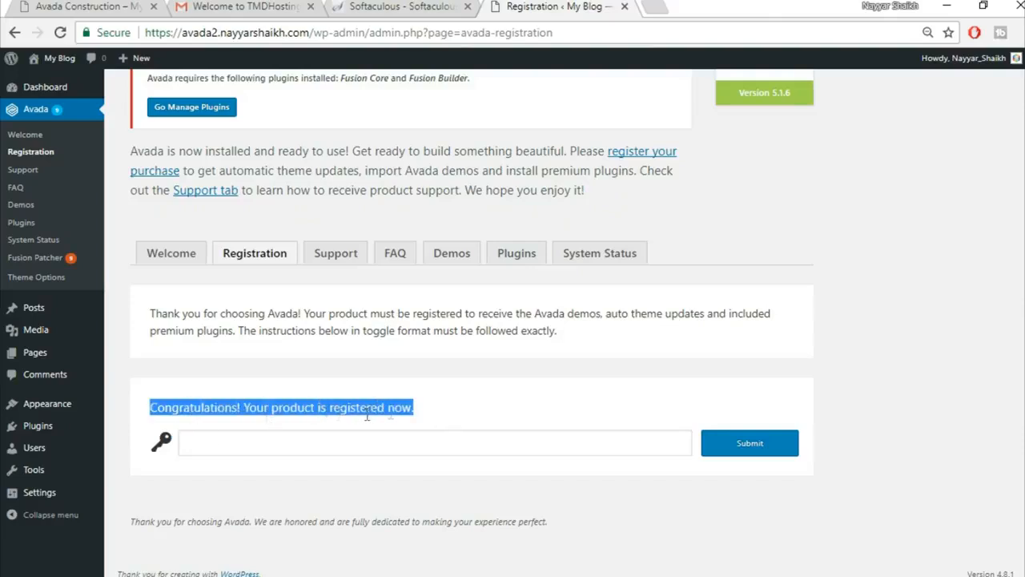
click(472, 417)
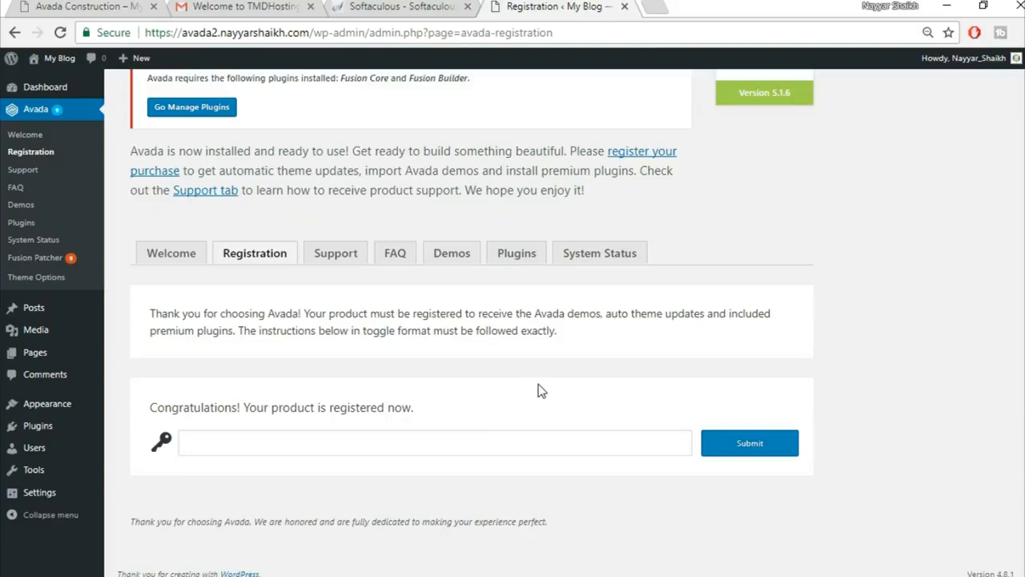
scroll(529, 376, up, 1)
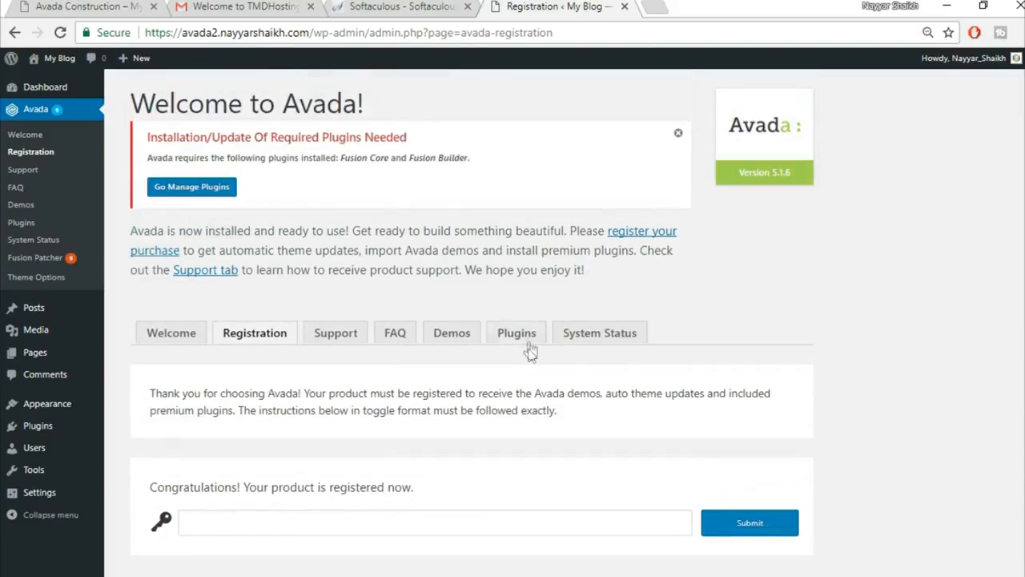
Install the Fusion Core plugin from Avada's Plugins list and return to the required plugins installer.
click(525, 344)
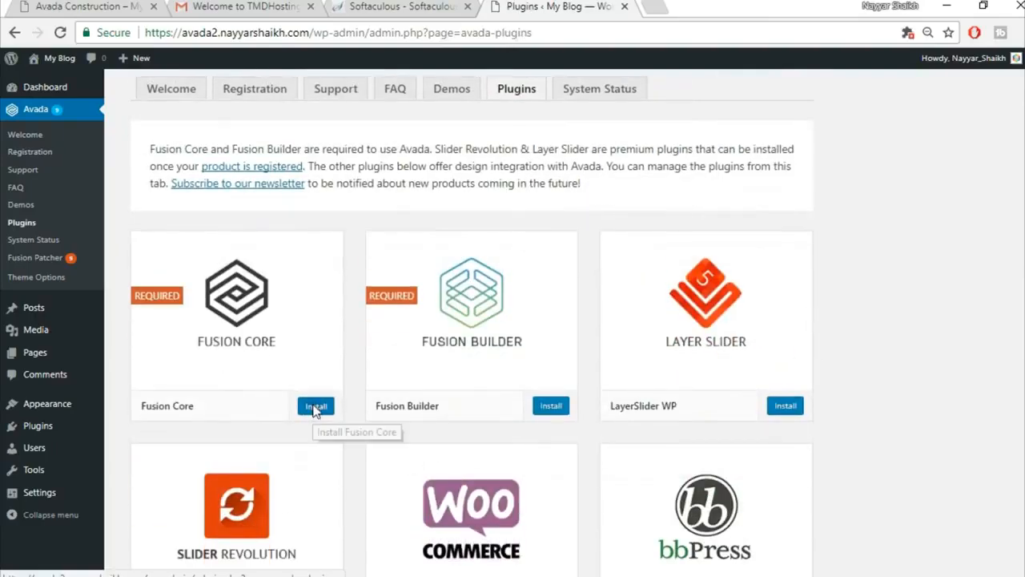
click(315, 407)
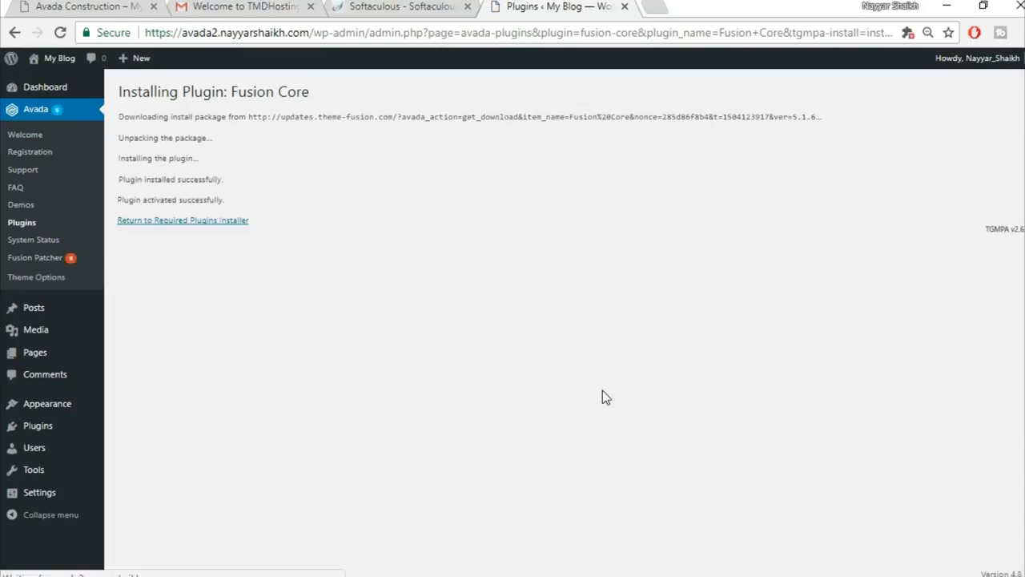
click(170, 227)
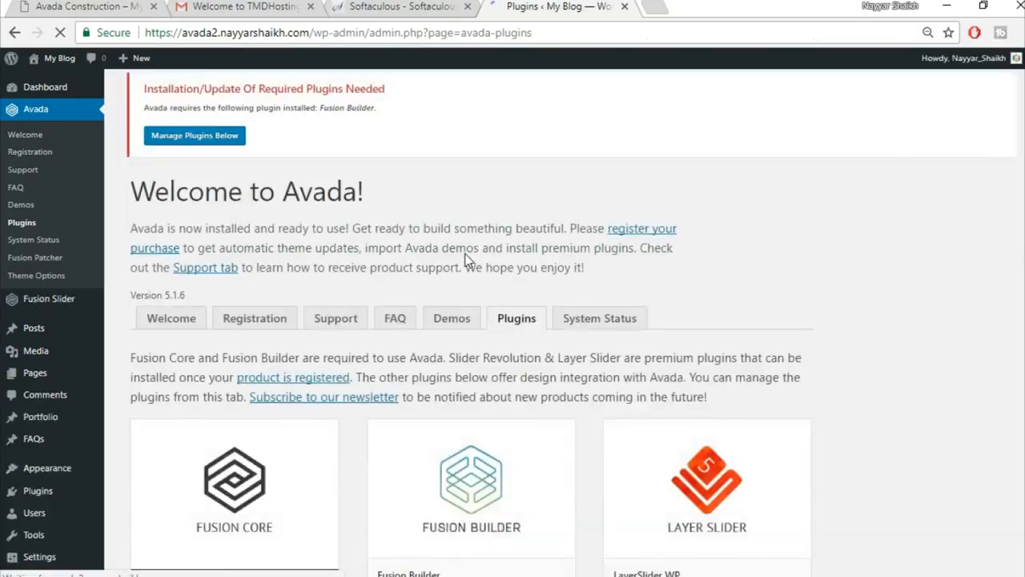
scroll(791, 272, down, 4)
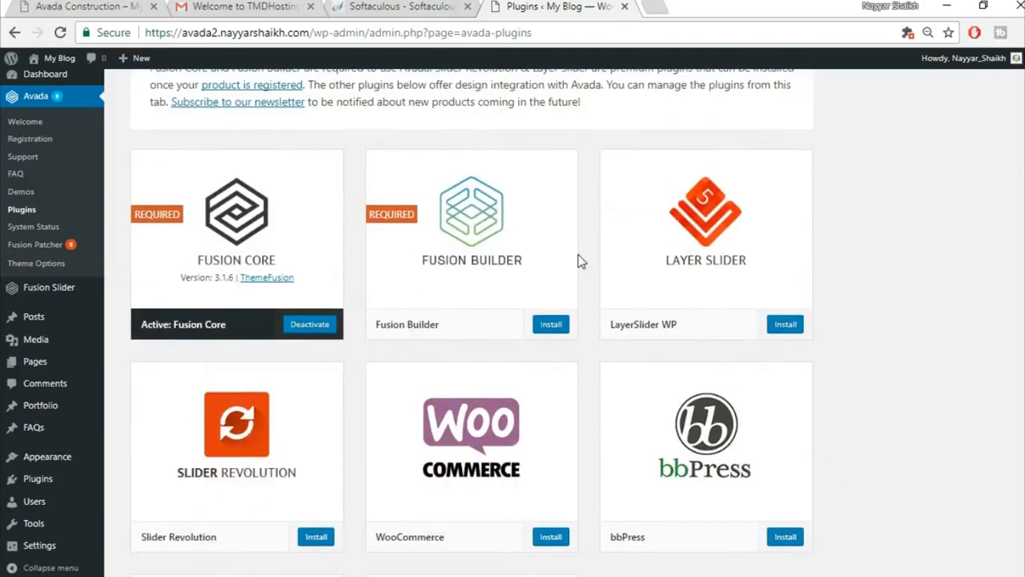
scroll(815, 430, down, 3)
scroll(815, 430, up, 2)
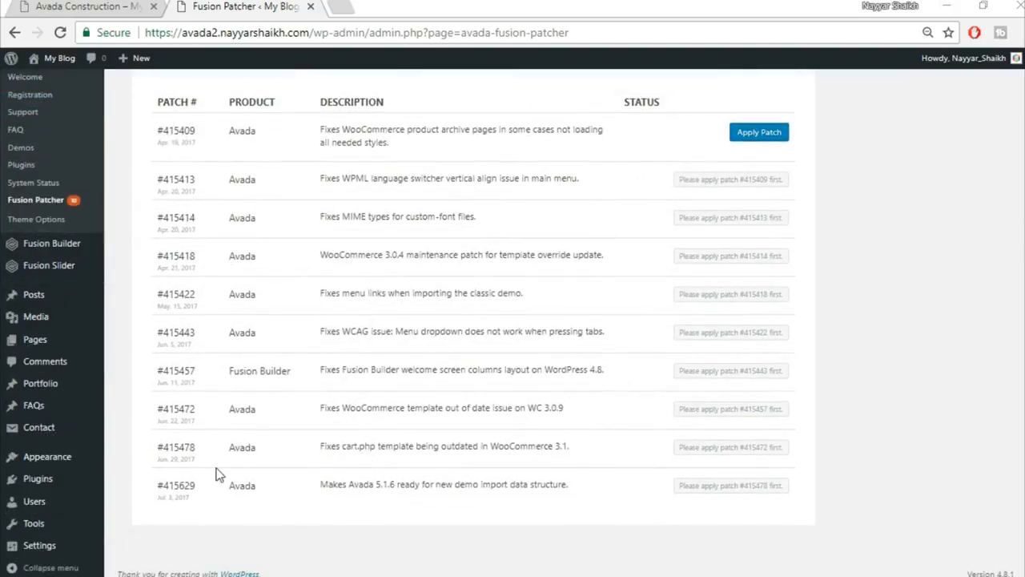
Apply Avada patches #415409, #415413 and #415422 in Fusion Patcher.
scroll(705, 446, up, 2)
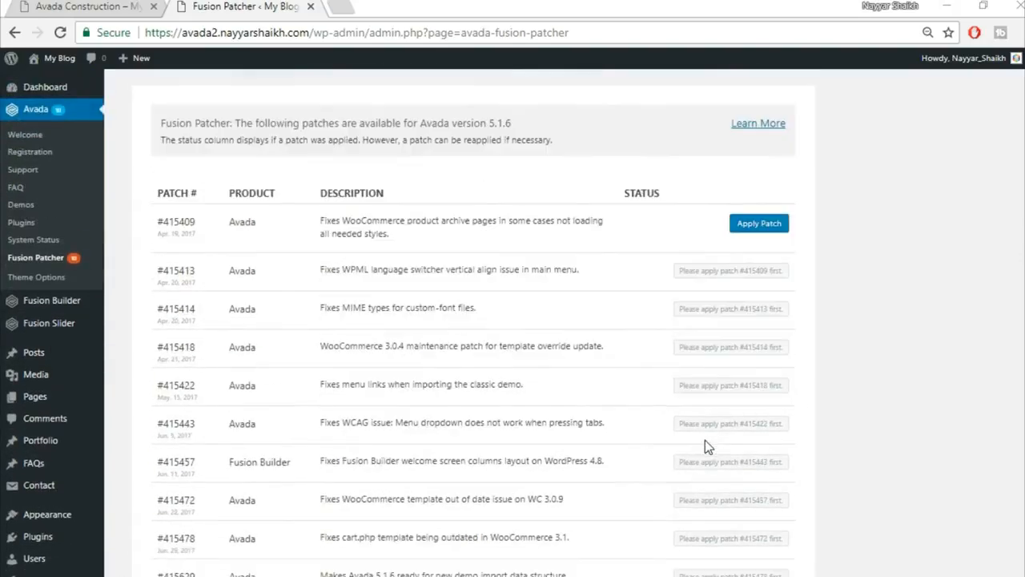
click(758, 228)
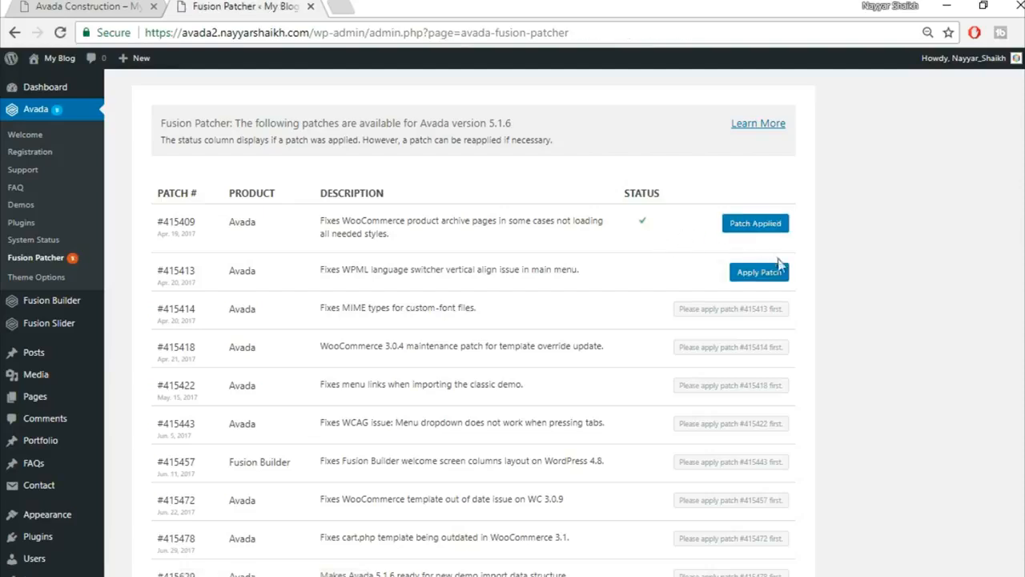
click(765, 272)
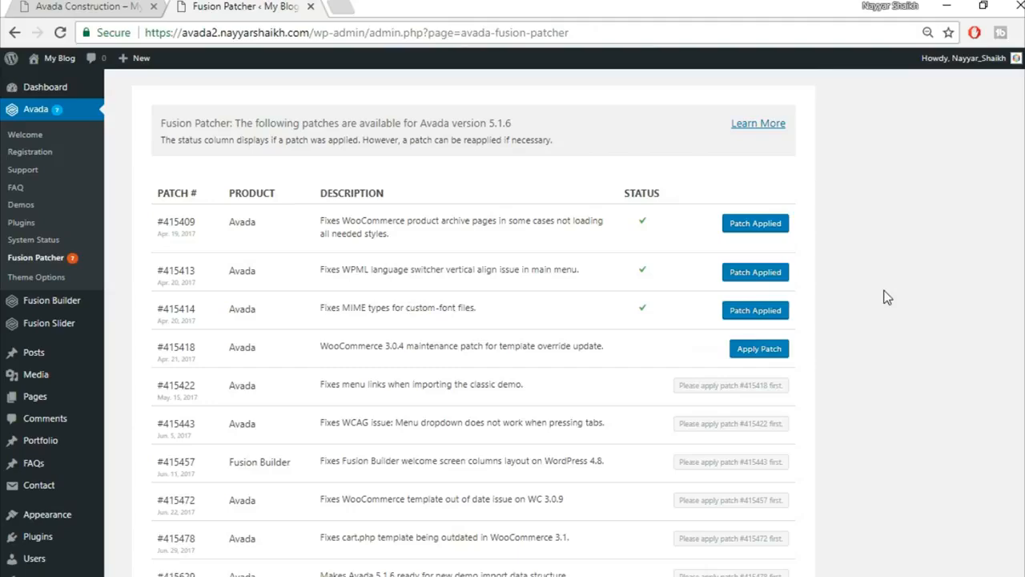
scroll(885, 337, down, 1)
click(769, 311)
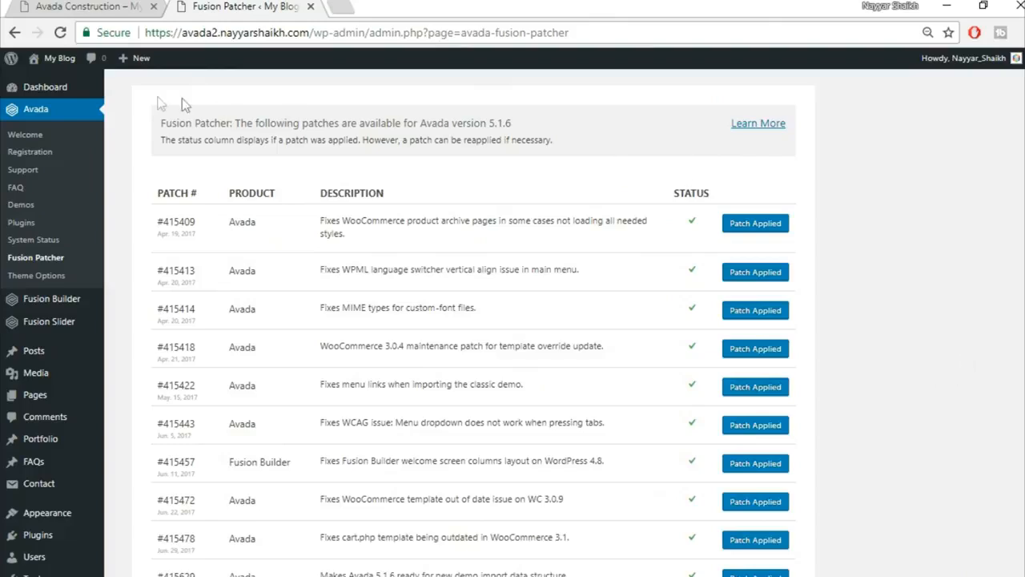
mouse_move(55, 61)
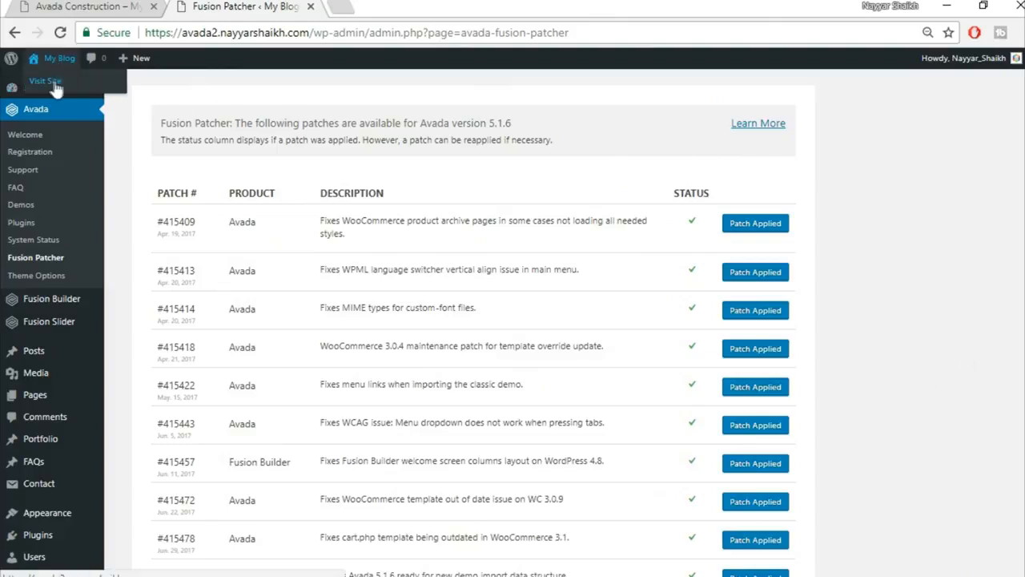
Open the blog's front end in a new browser tab via Visit Site.
right_click(50, 86)
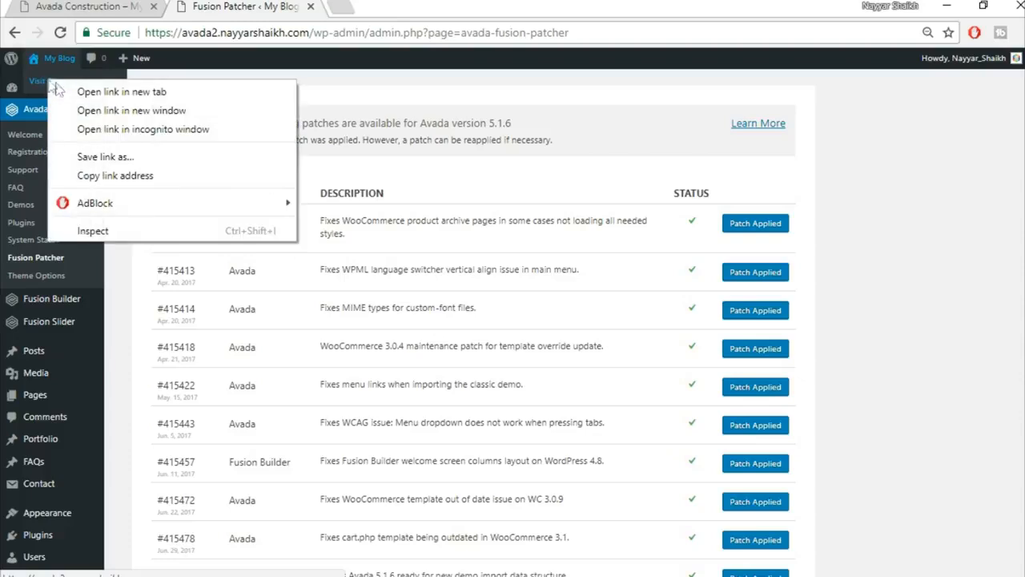
click(120, 92)
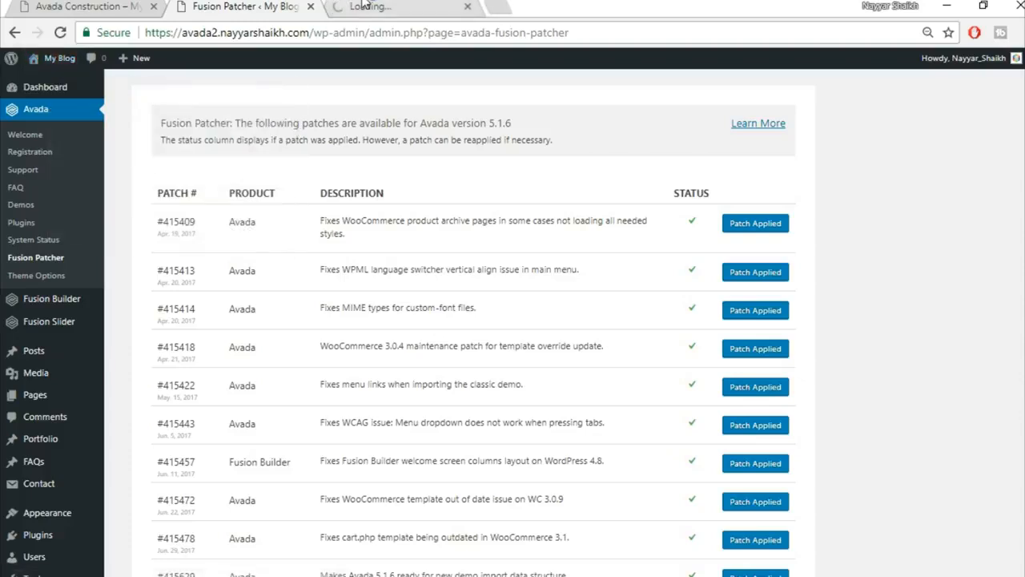
key(ctrl+Tab)
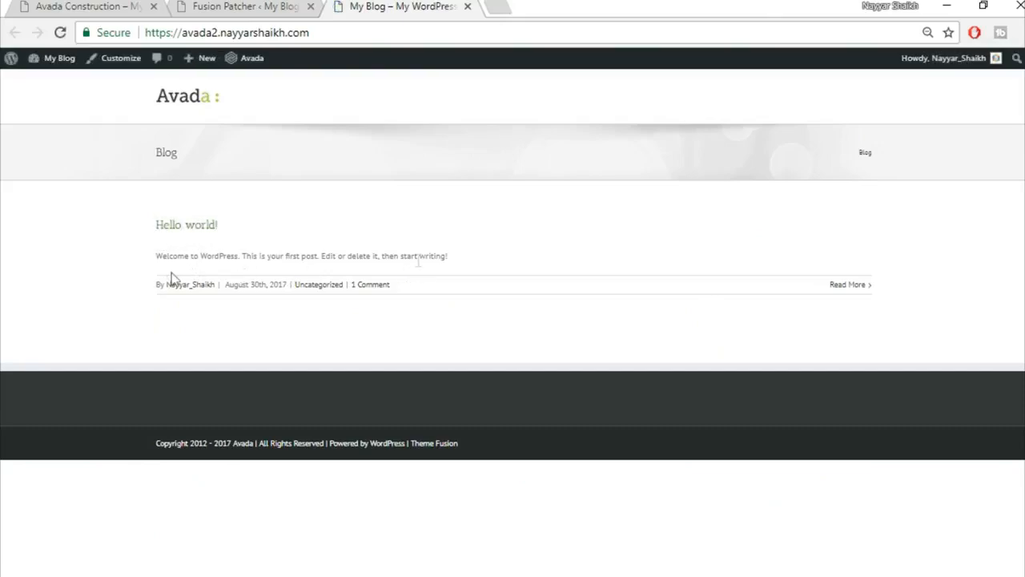
Compare the new blog with the Avada Construction demo site, then return to Fusion Patcher.
click(82, 6)
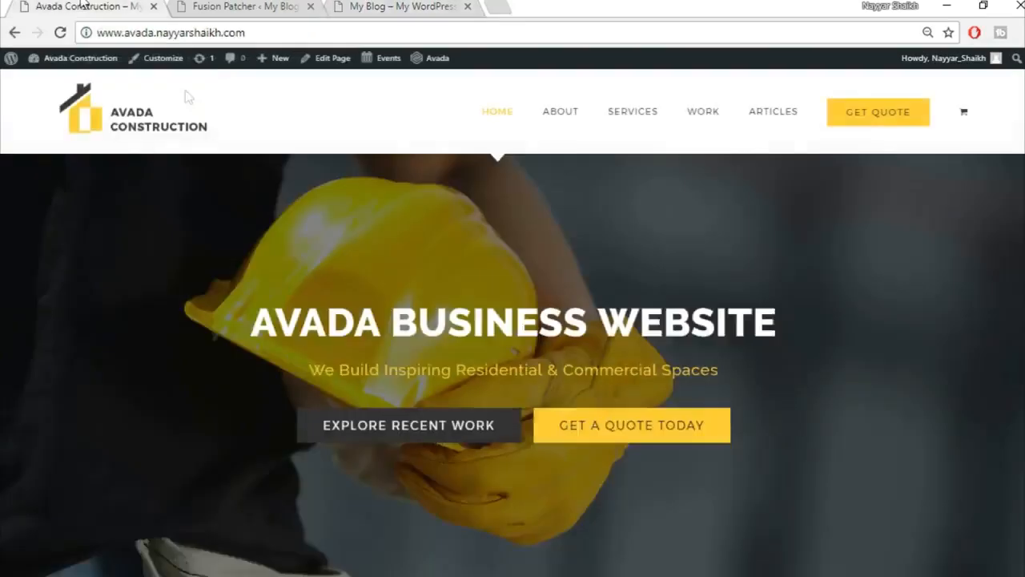
scroll(639, 408, down, 3)
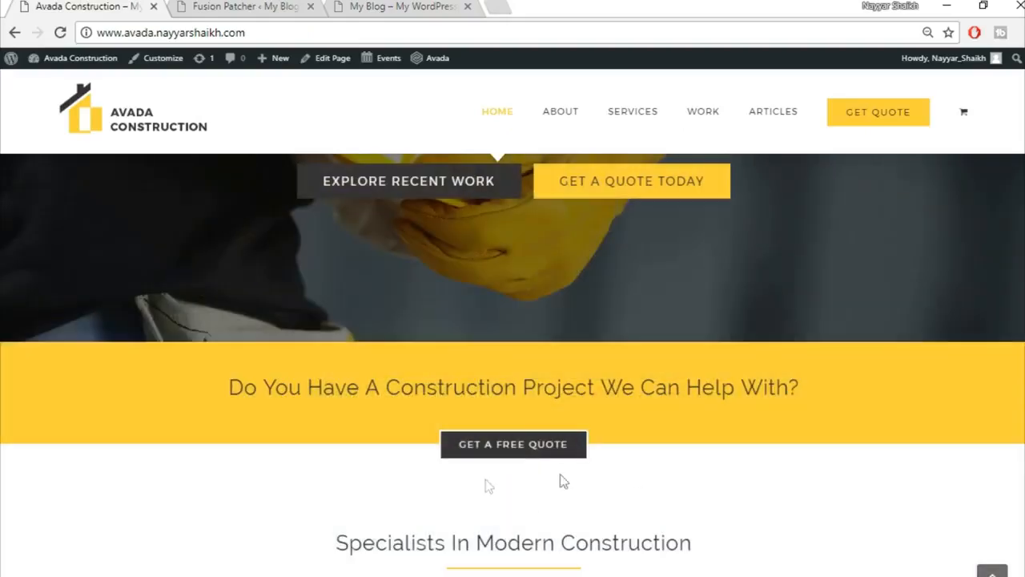
scroll(550, 522, up, 3)
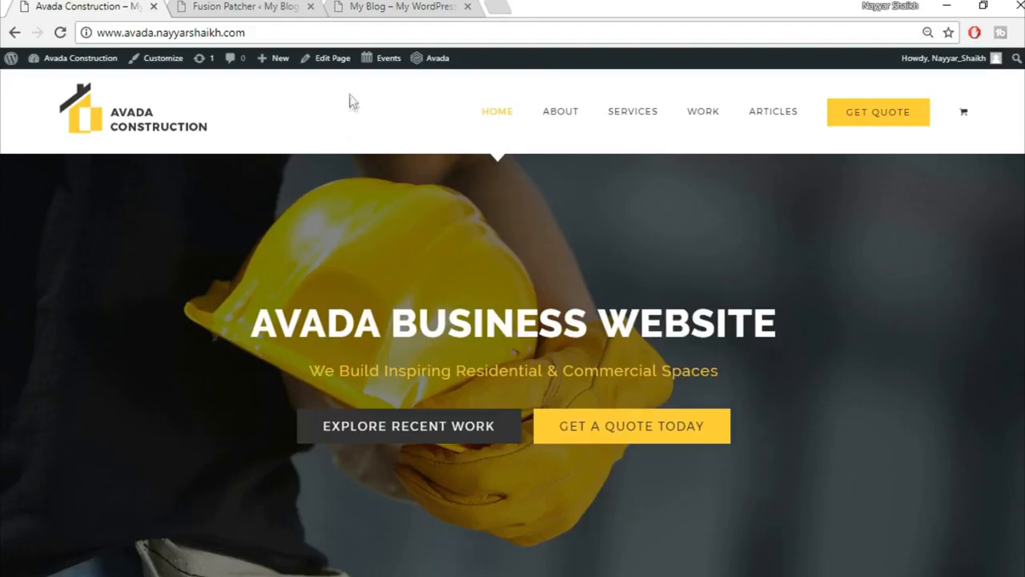
click(400, 6)
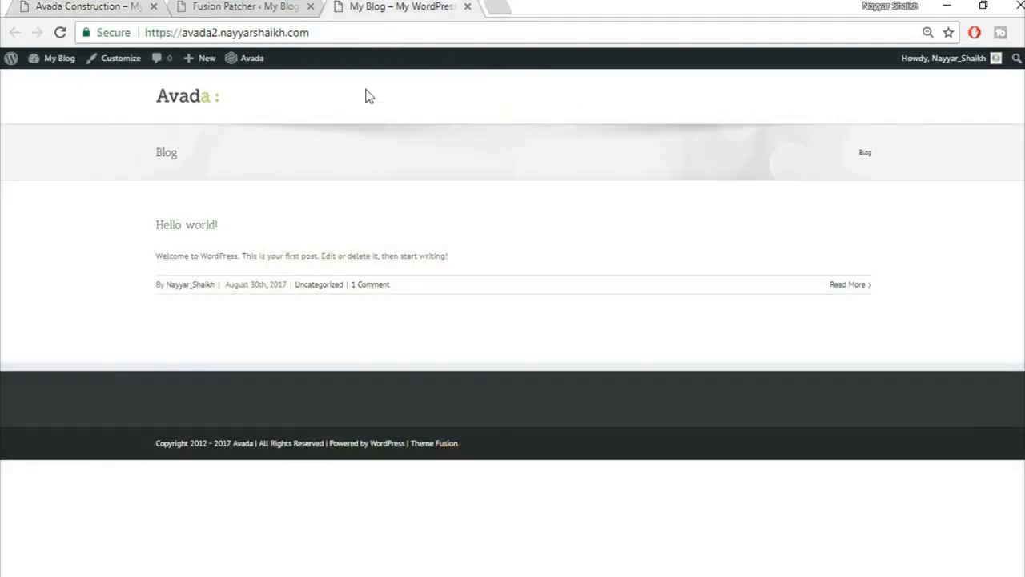
click(145, 6)
click(230, 6)
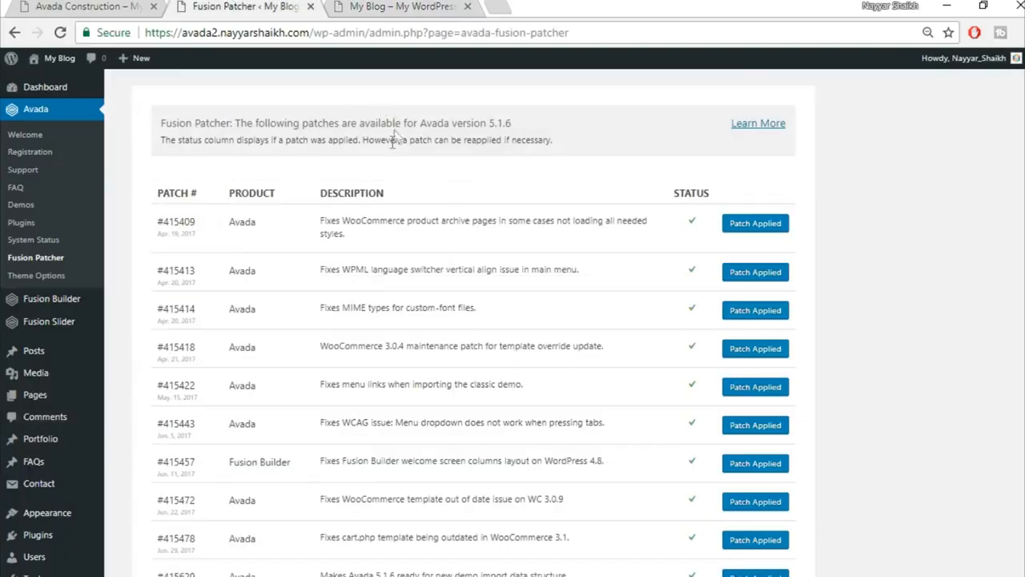
Set Main Menu Highlight Style to Arrow and preview it against the demo and blog tabs.
click(35, 281)
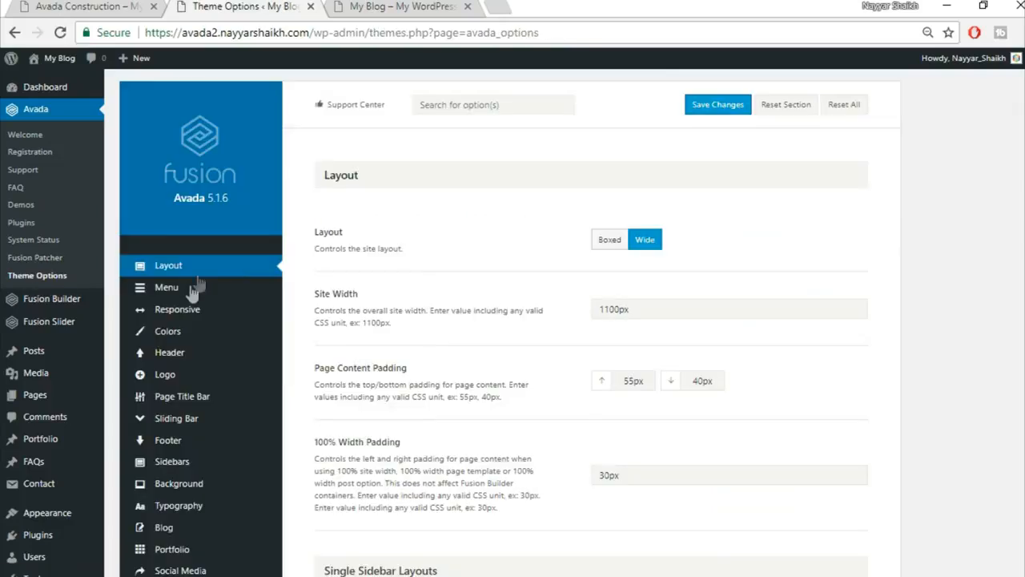
mouse_move(191, 293)
click(190, 294)
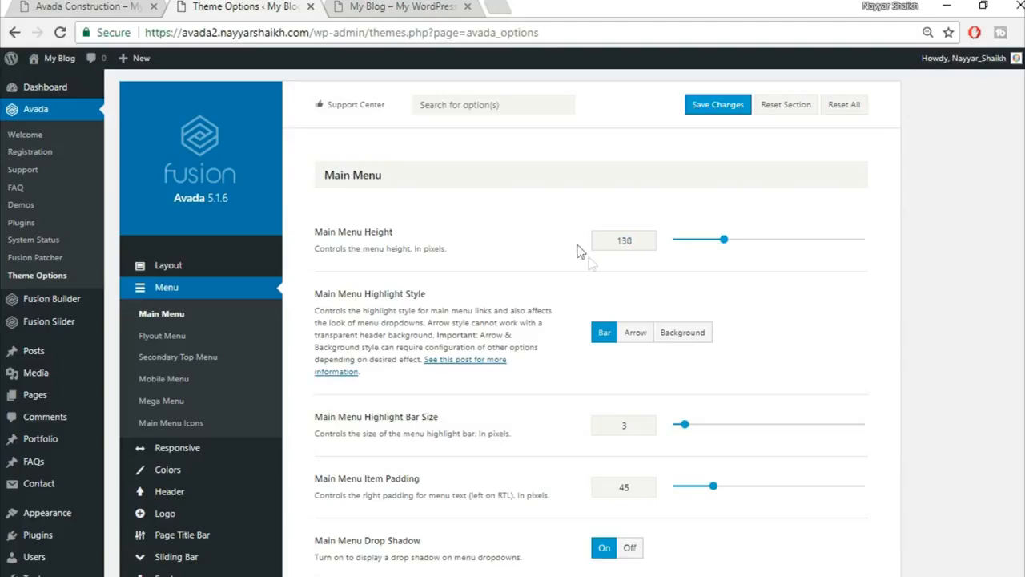
click(637, 340)
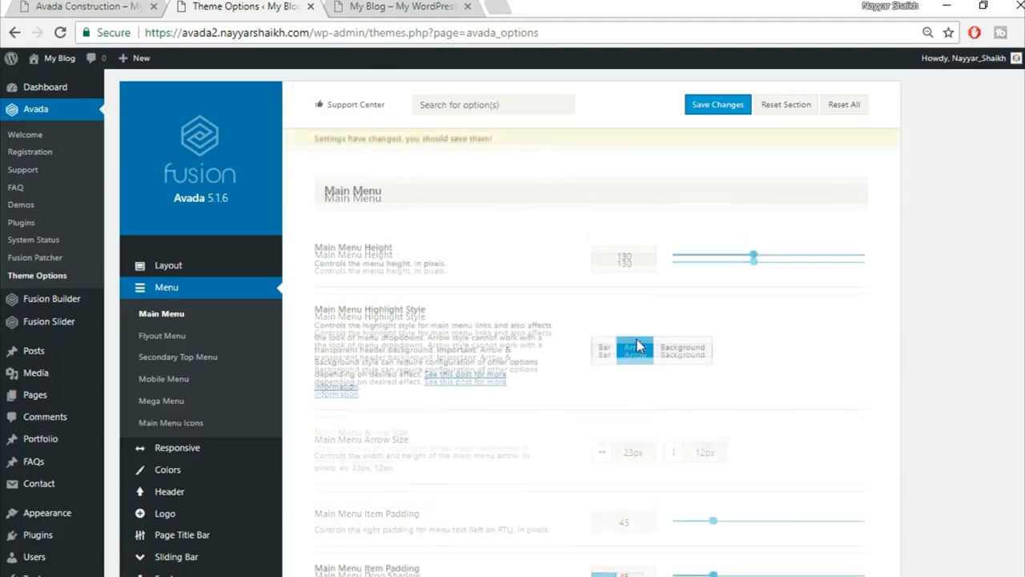
click(128, 7)
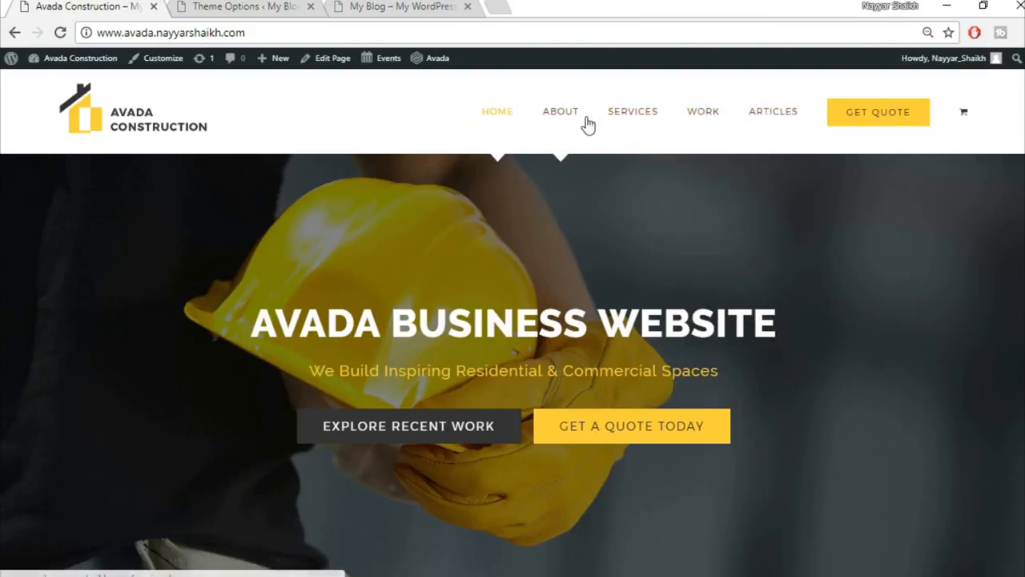
click(396, 7)
click(235, 5)
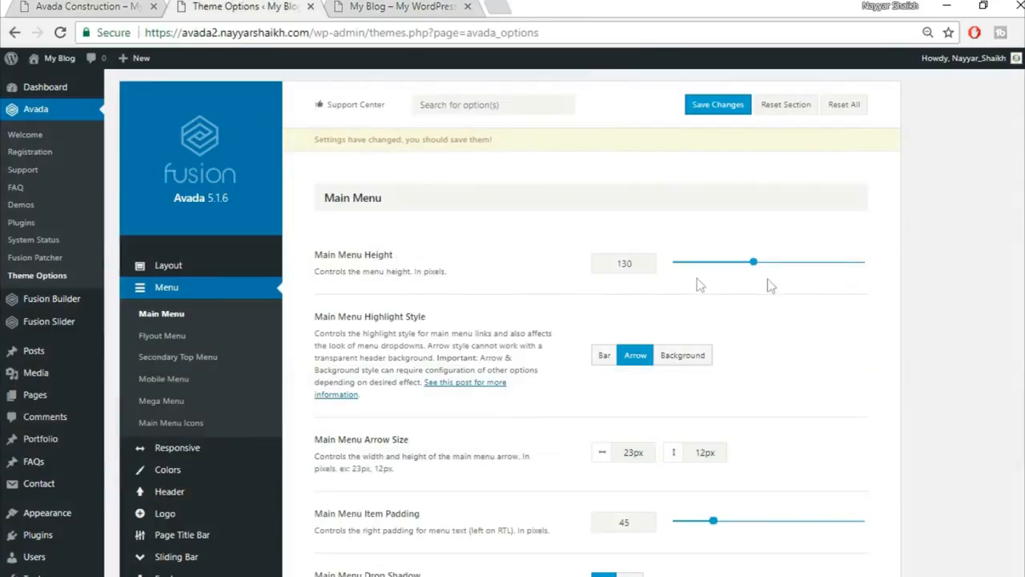
Set the Main Menu Typography font family to Montserrat.
scroll(724, 361, down, 1)
scroll(512, 320, down, 2)
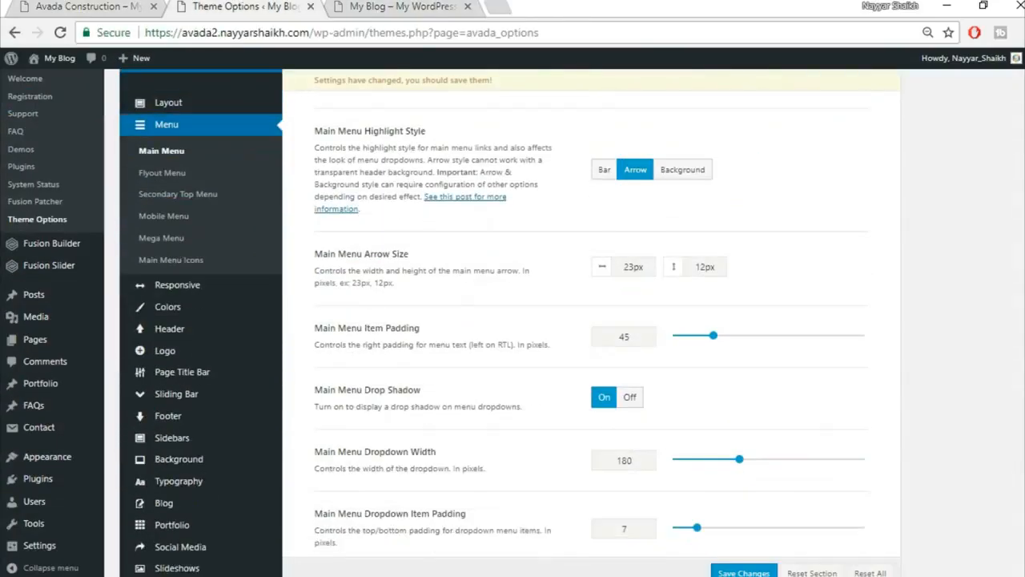
scroll(512, 320, down, 5)
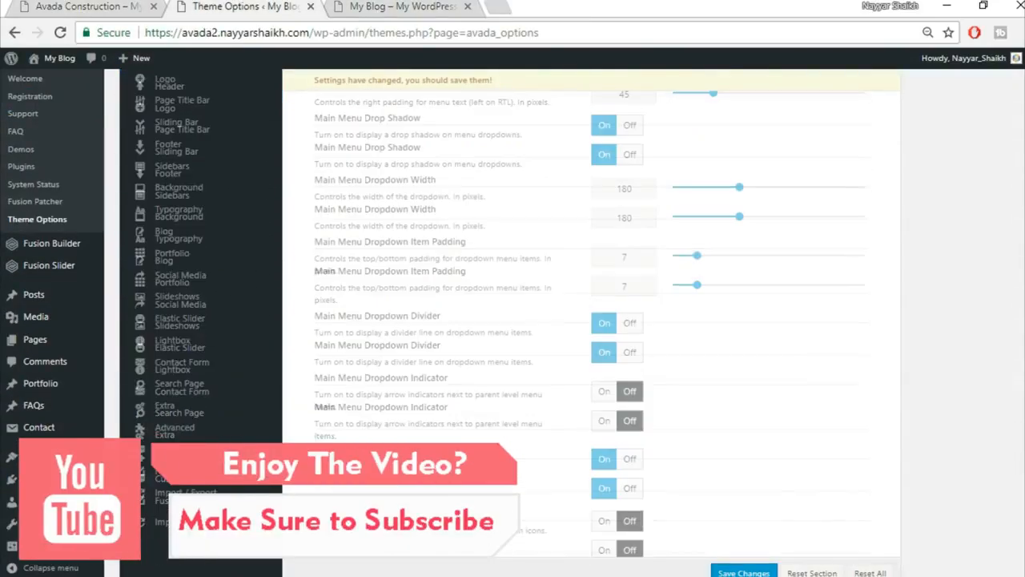
scroll(577, 320, down, 3)
scroll(576, 320, down, 5)
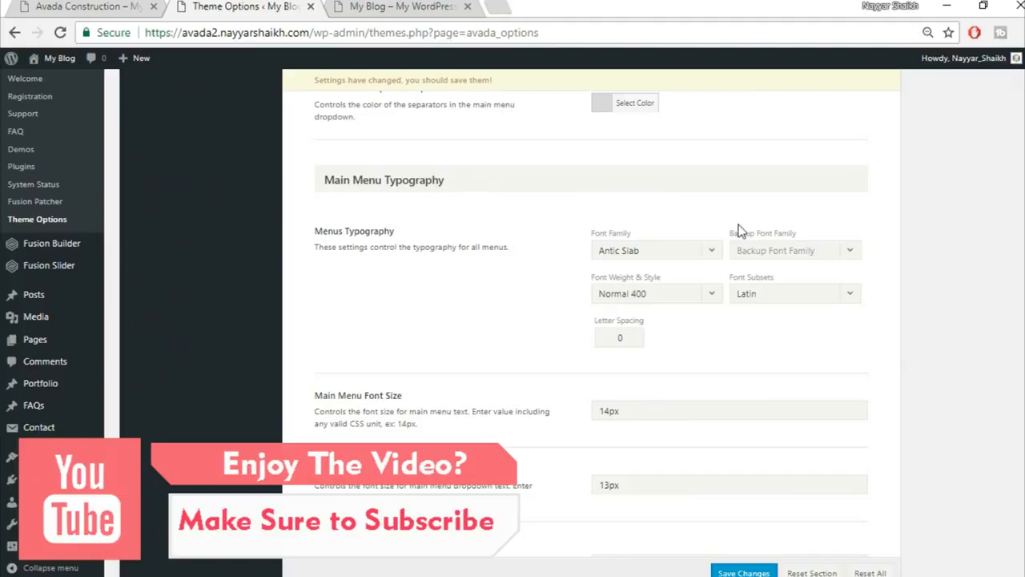
click(653, 251)
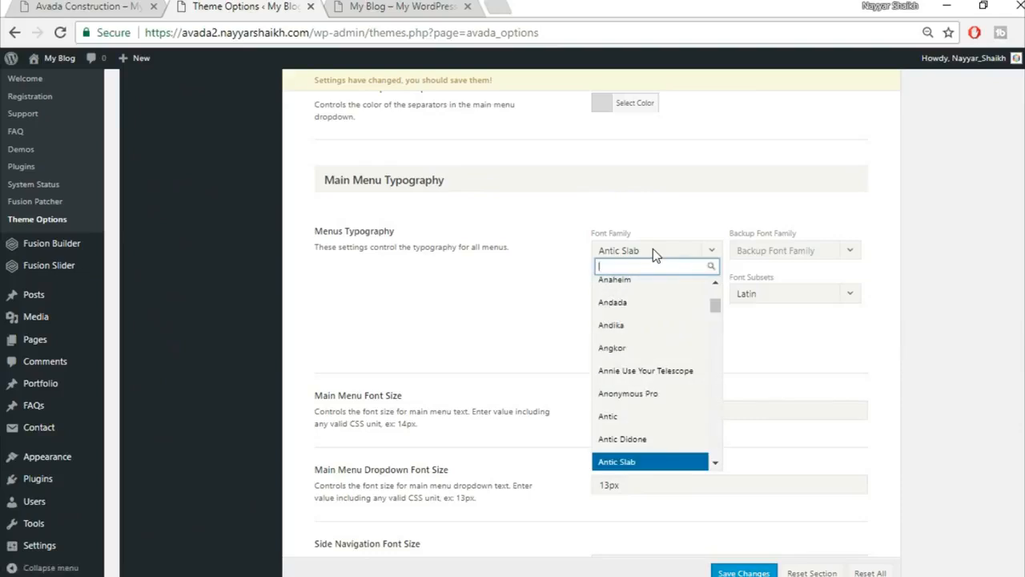
text(mony)
key(BackSpace)
text(ts)
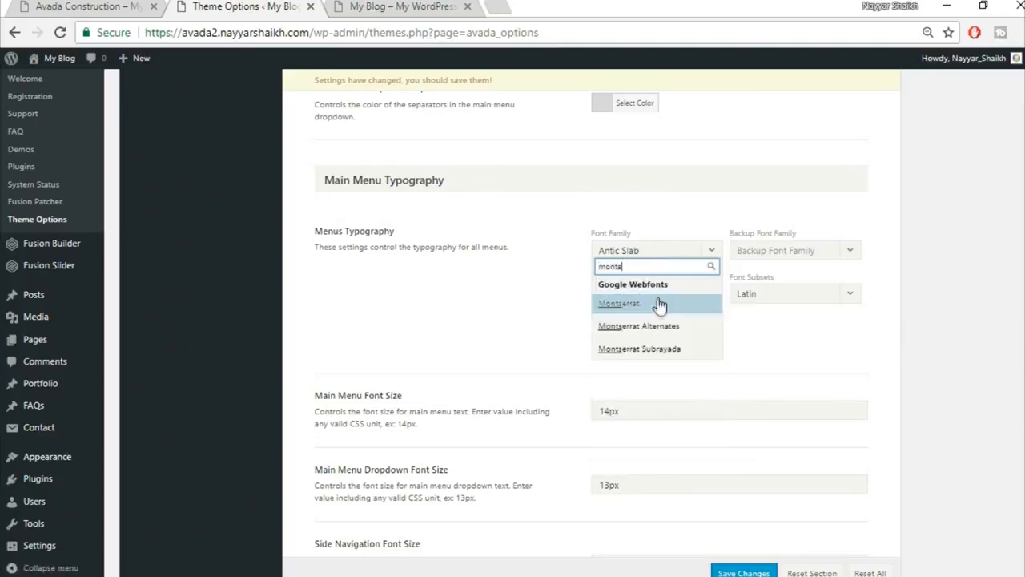
click(663, 306)
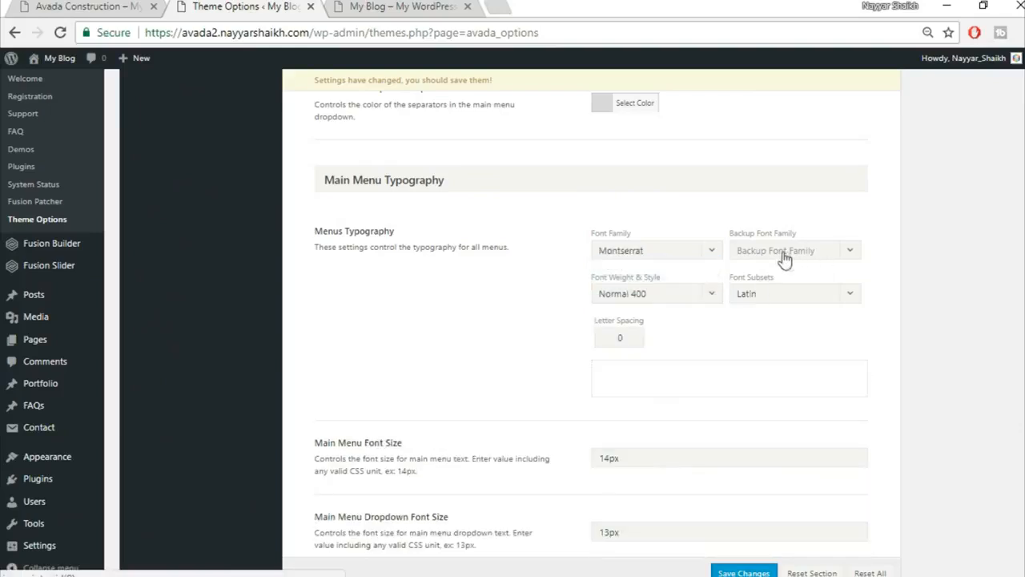
Use Arial, Helvetica, sans-serif as the backup font and select letter spacing to make it 1px.
click(800, 256)
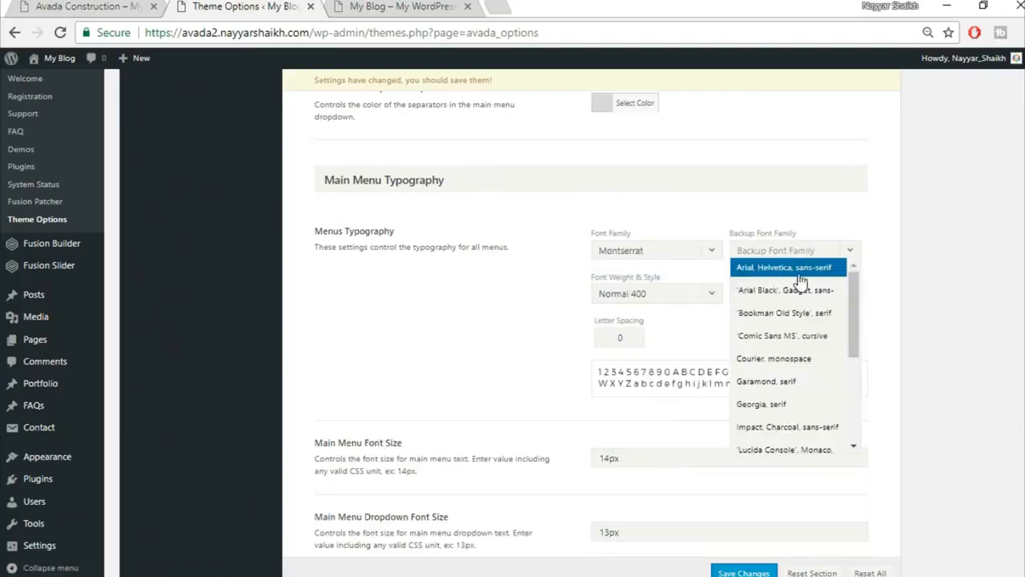
click(795, 273)
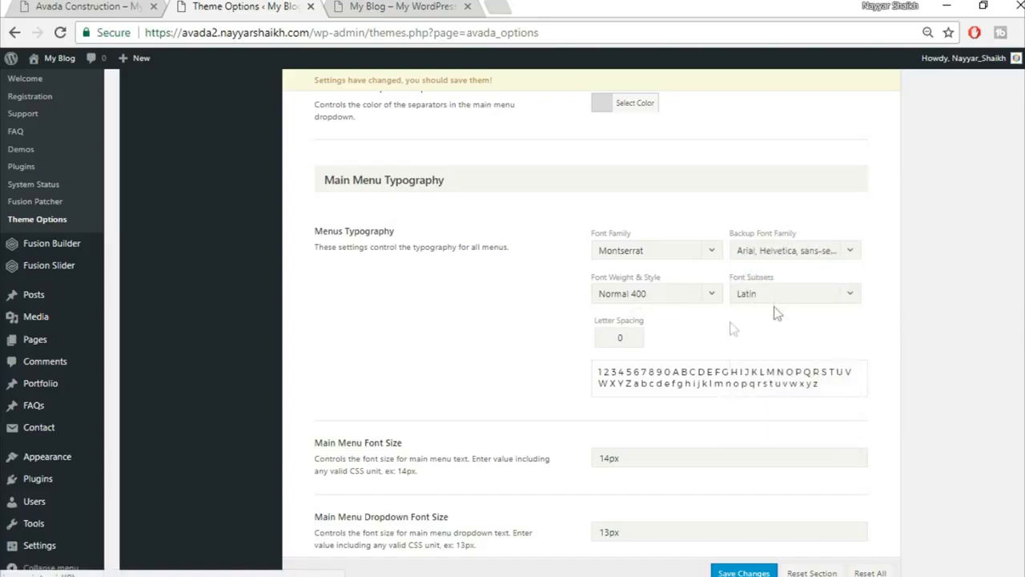
double_click(621, 337)
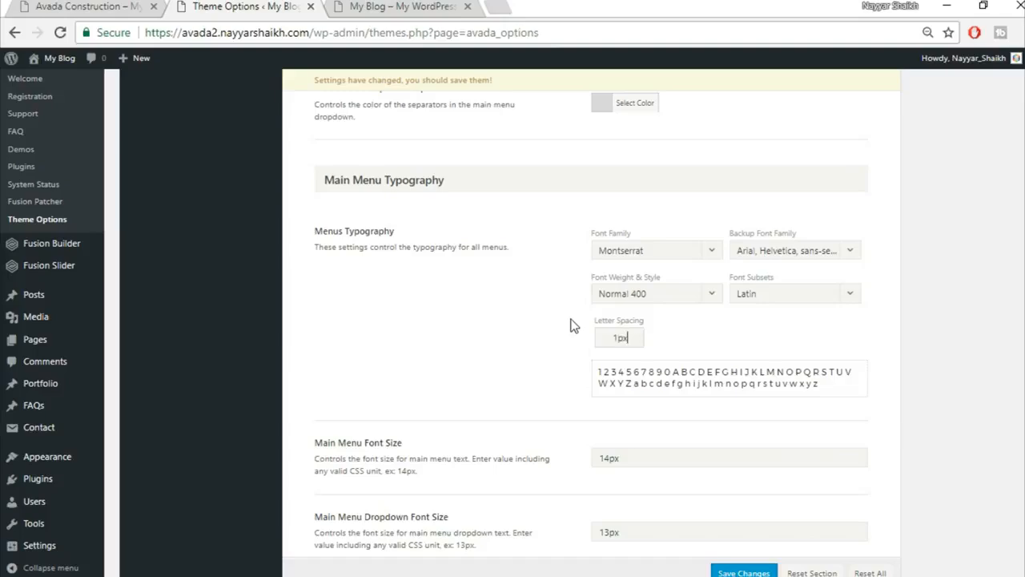
Set Main Menu Font Hover Color to yellow #fed03d and save the Theme Options.
scroll(801, 414, down, 2)
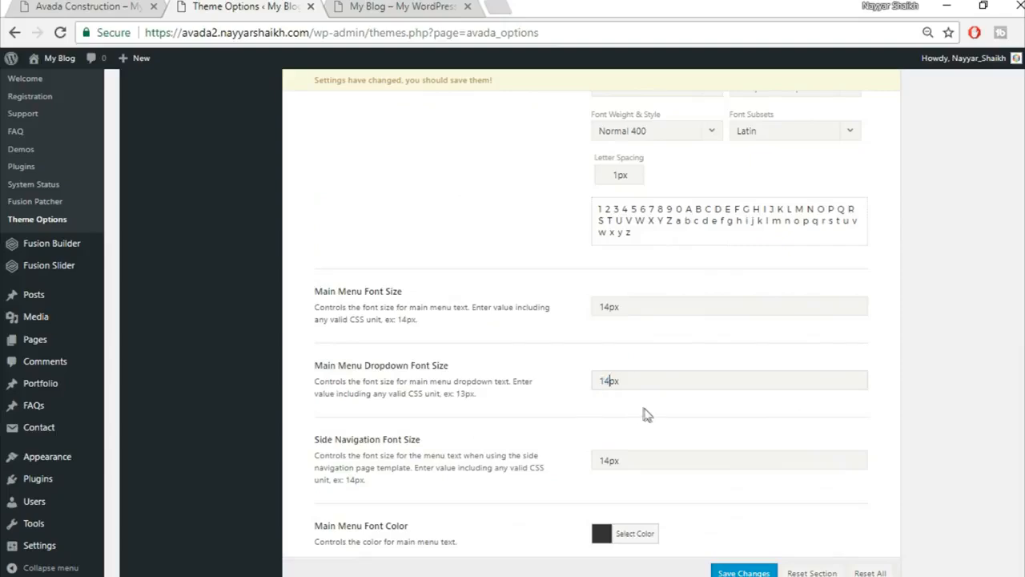
scroll(646, 413, down, 2)
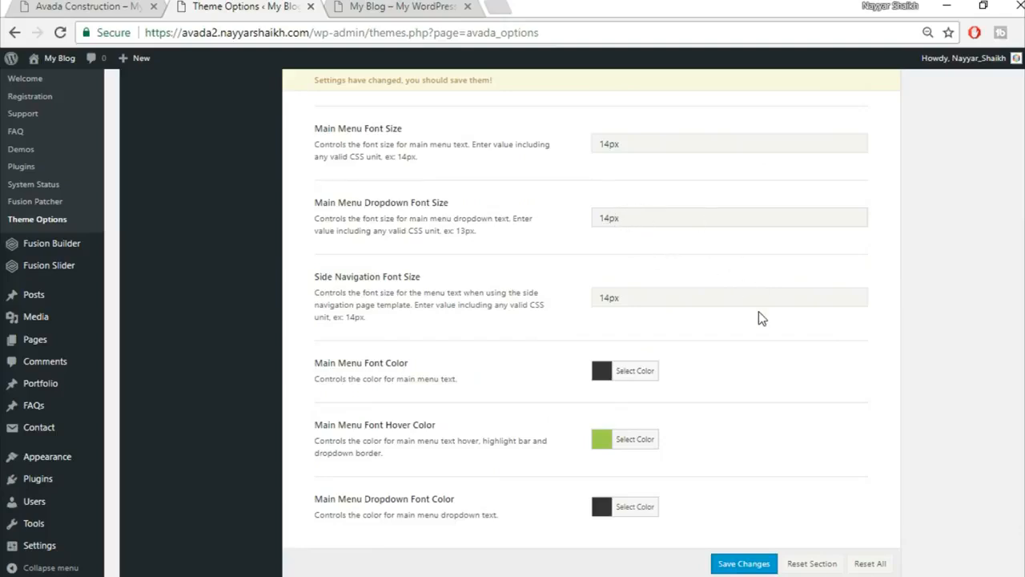
scroll(759, 313, down, 1)
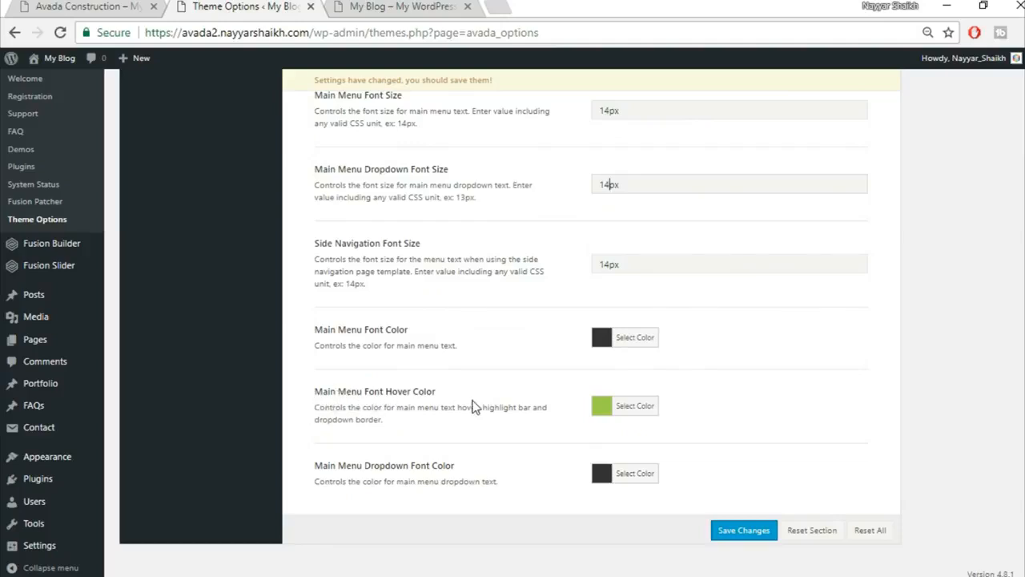
click(448, 6)
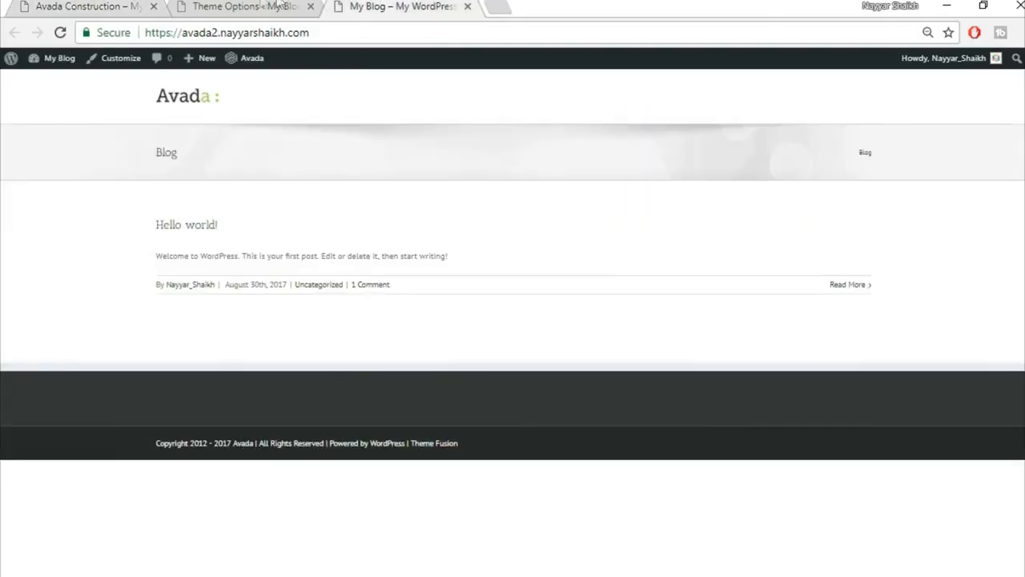
click(278, 6)
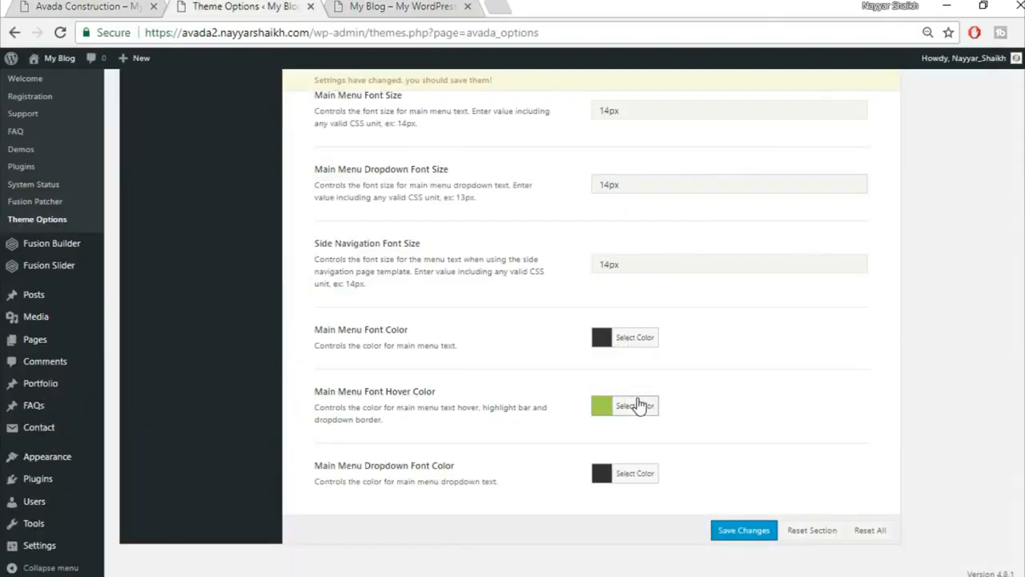
click(632, 396)
drag(730, 396, 637, 395)
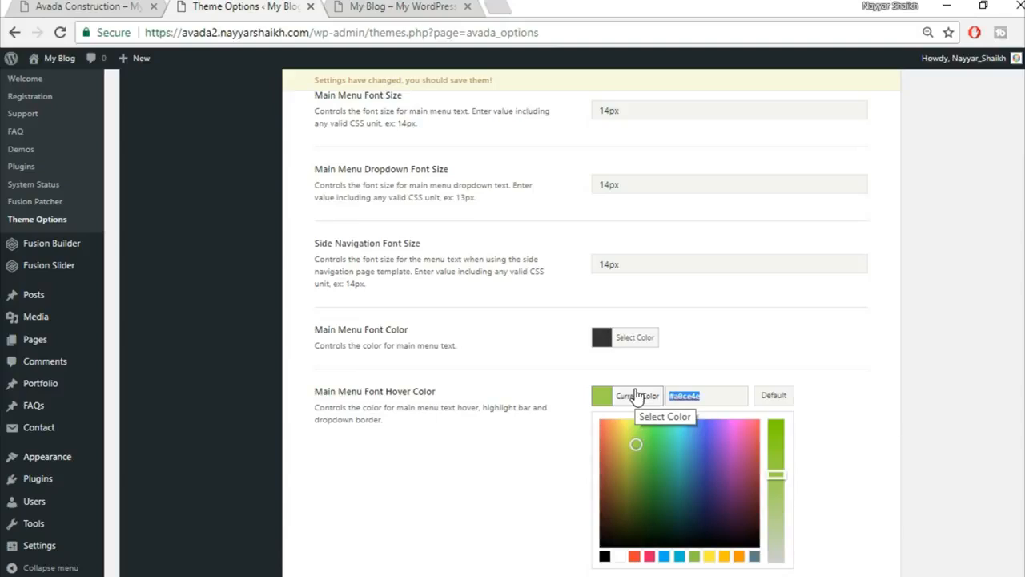
text(fed)
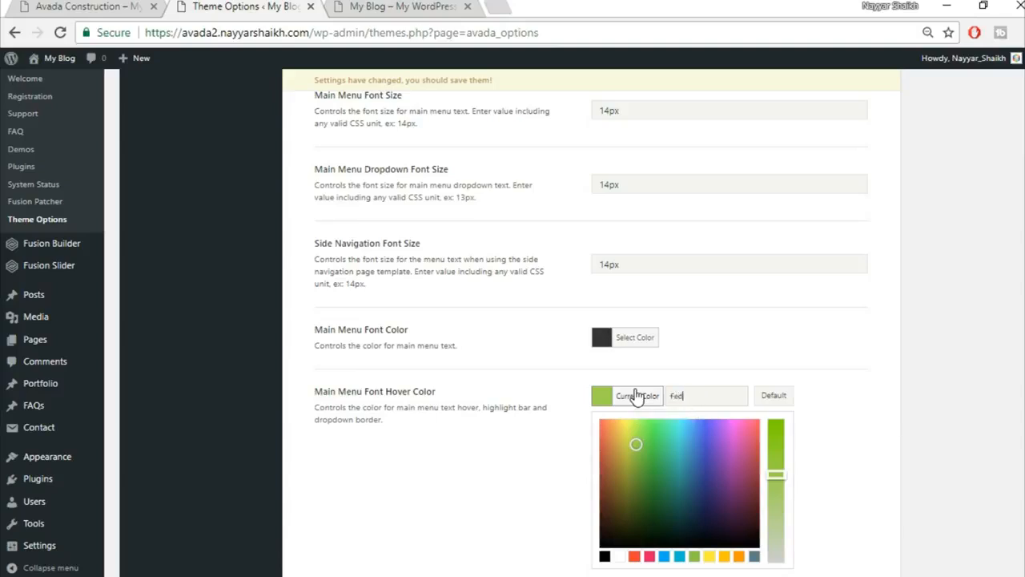
text(03d)
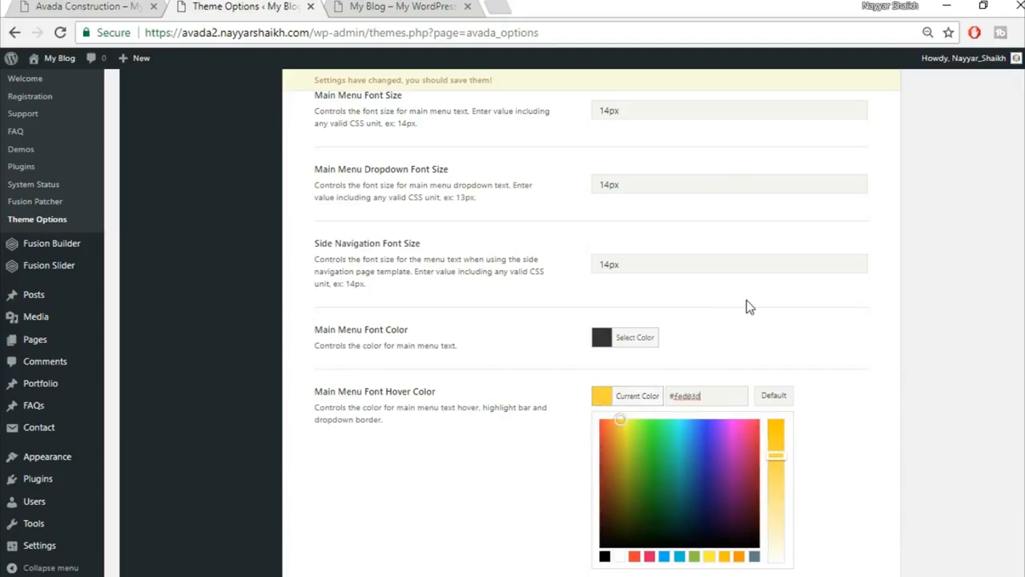
click(747, 300)
click(744, 532)
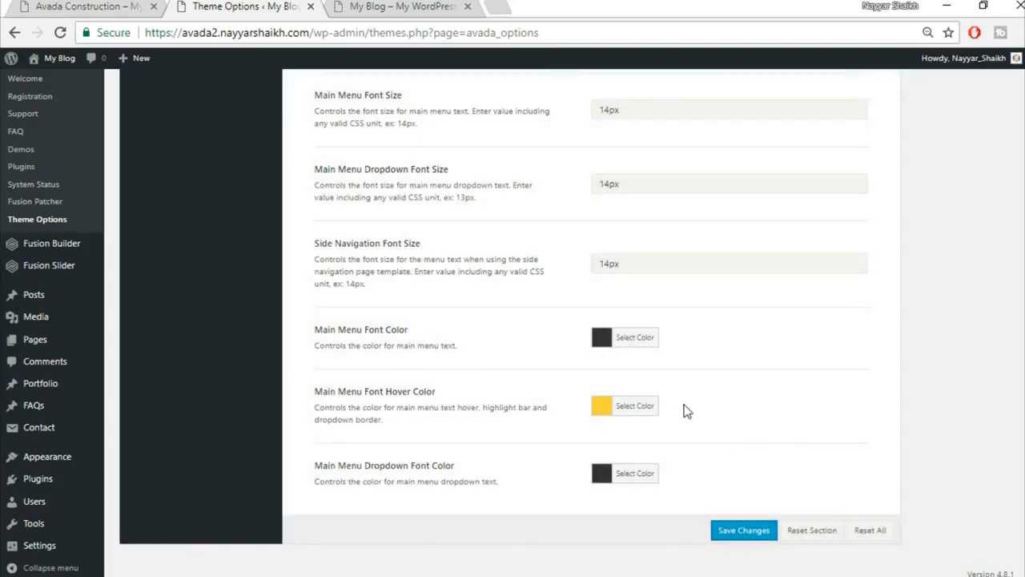
Preview the yellow menu hover on the blog front page and return to Theme Options.
scroll(708, 411, up, 10)
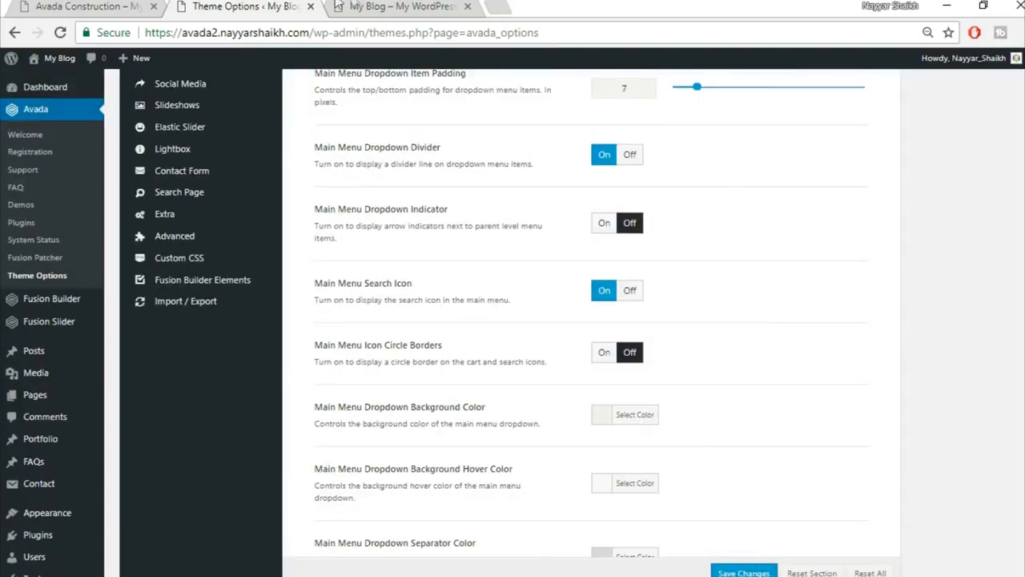
click(338, 5)
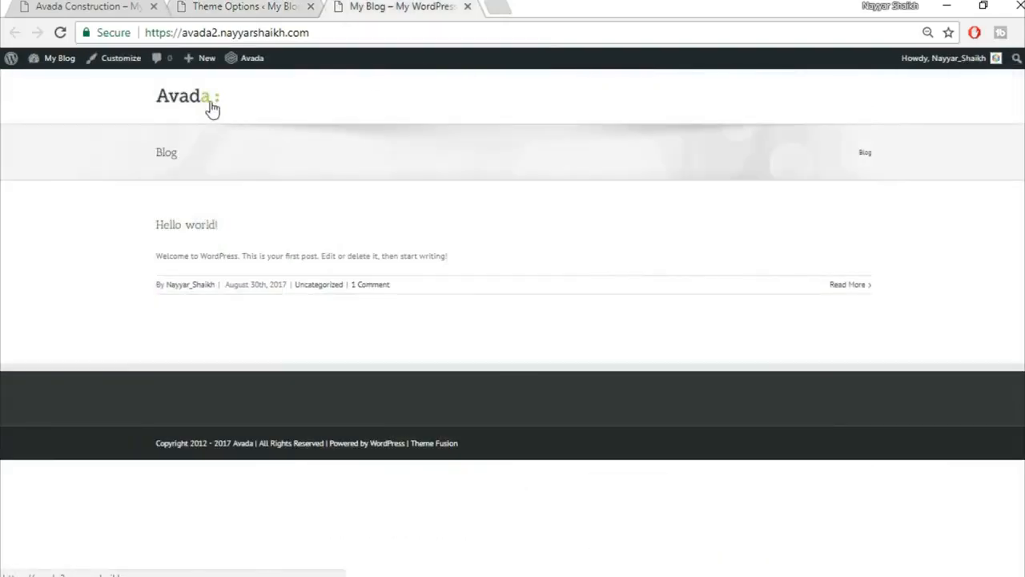
click(226, 6)
scroll(300, 303, up, 5)
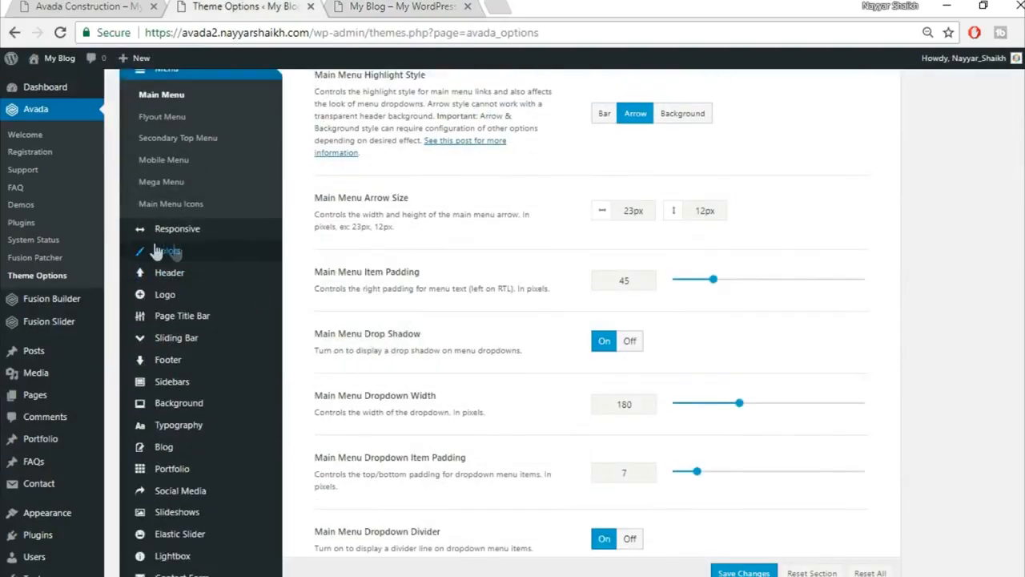
click(168, 251)
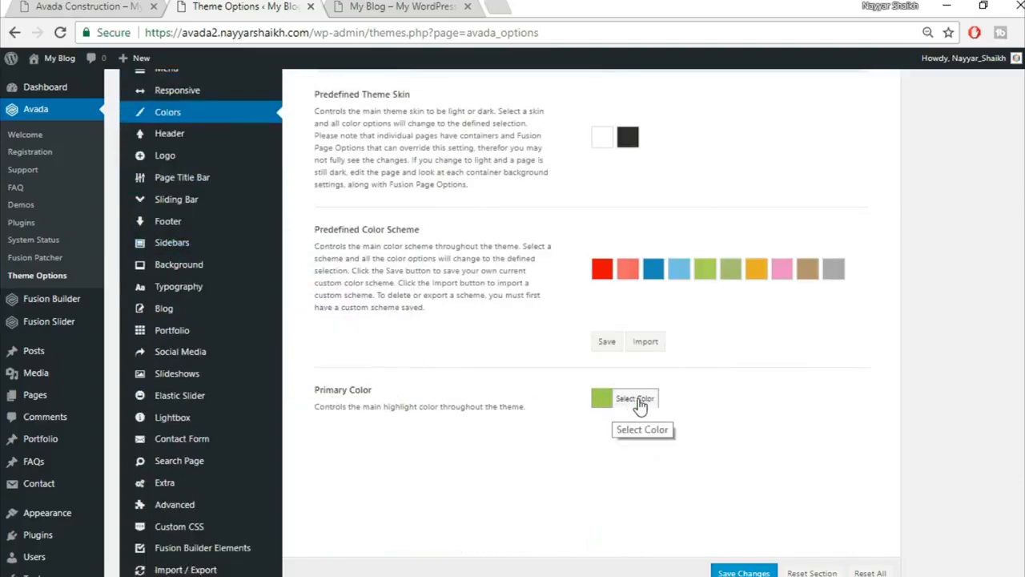
click(606, 406)
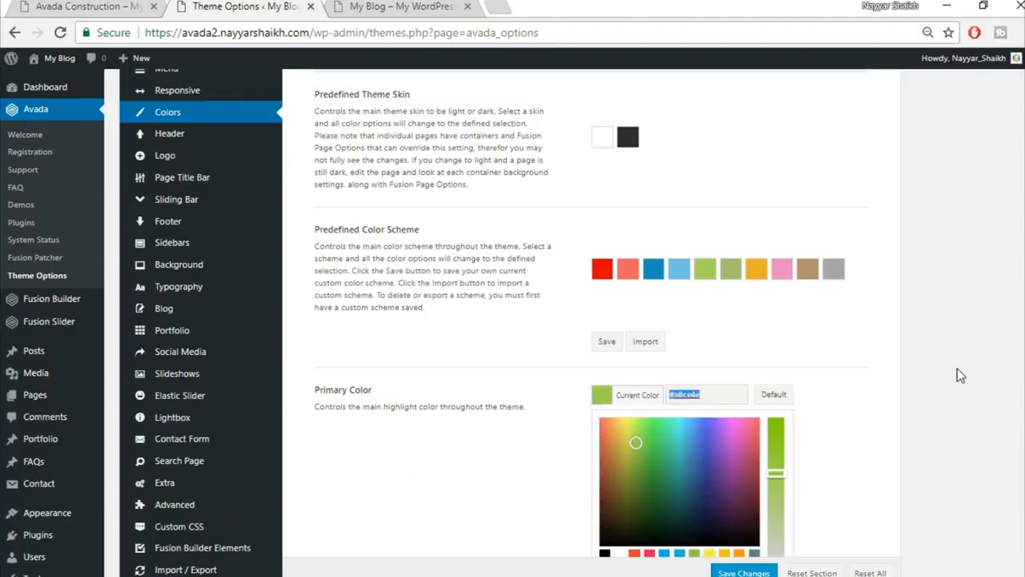
scroll(655, 502, down, 1)
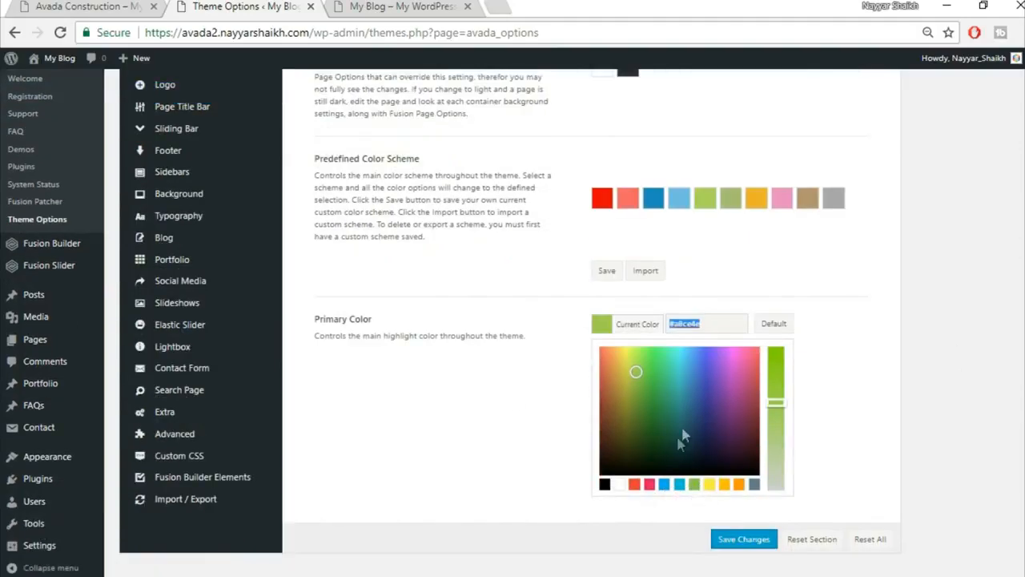
text(fed83d)
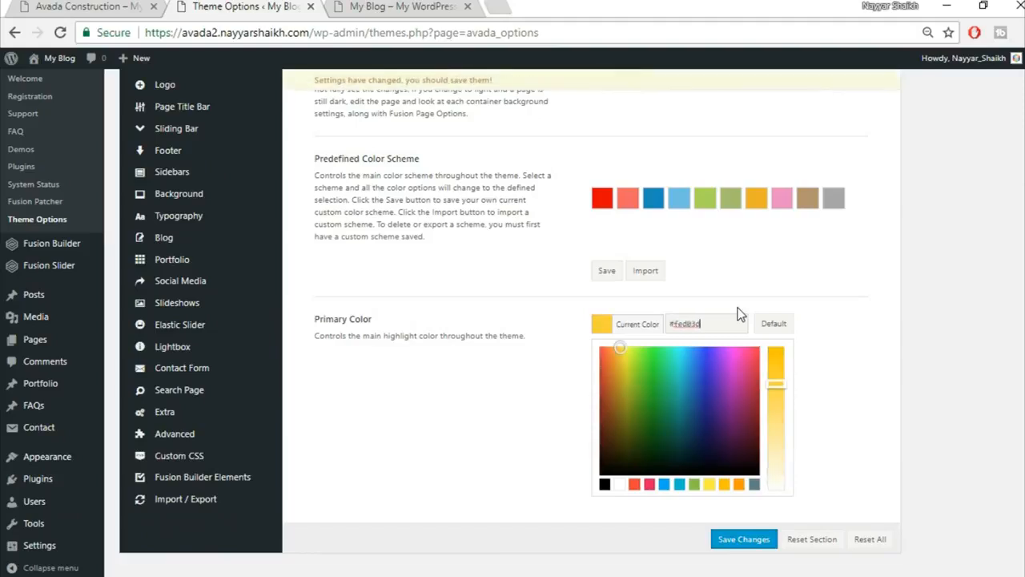
click(853, 316)
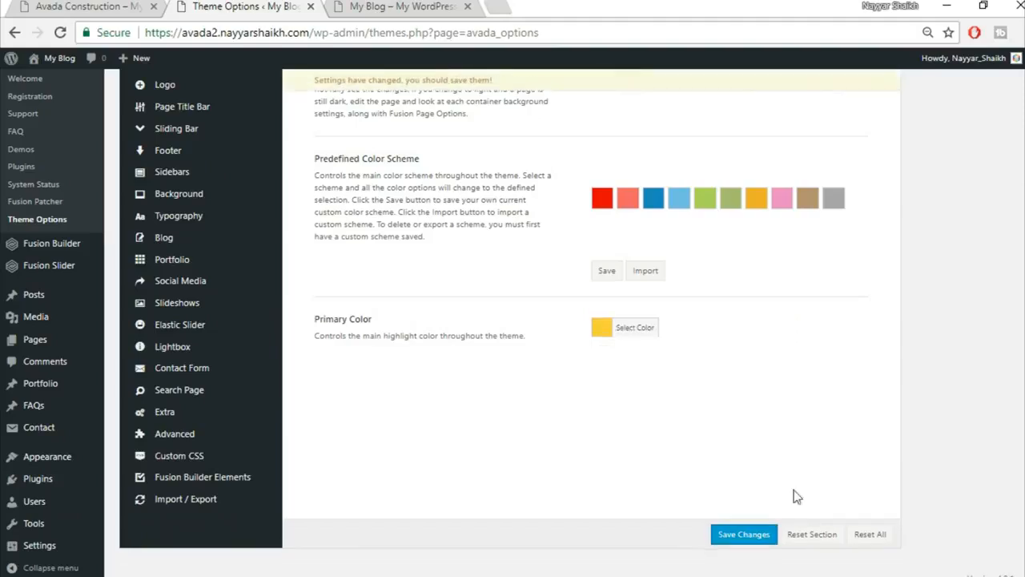
click(744, 542)
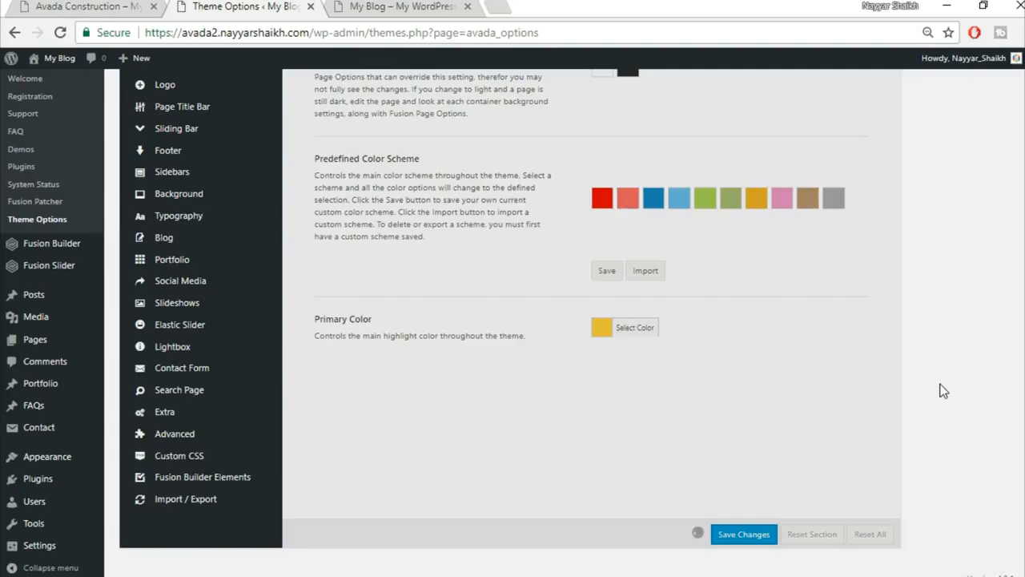
scroll(366, 301, up, 2)
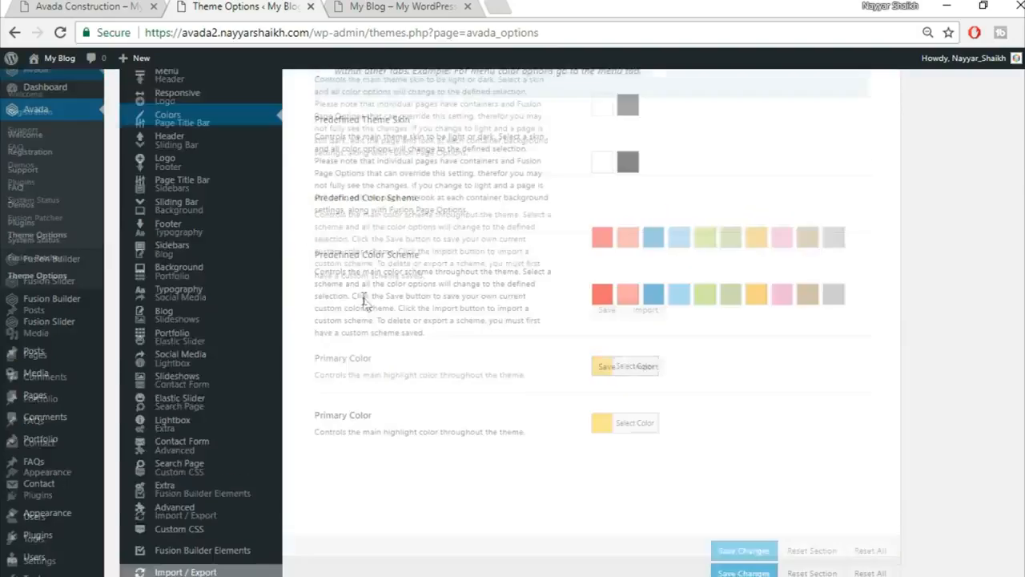
mouse_move(187, 319)
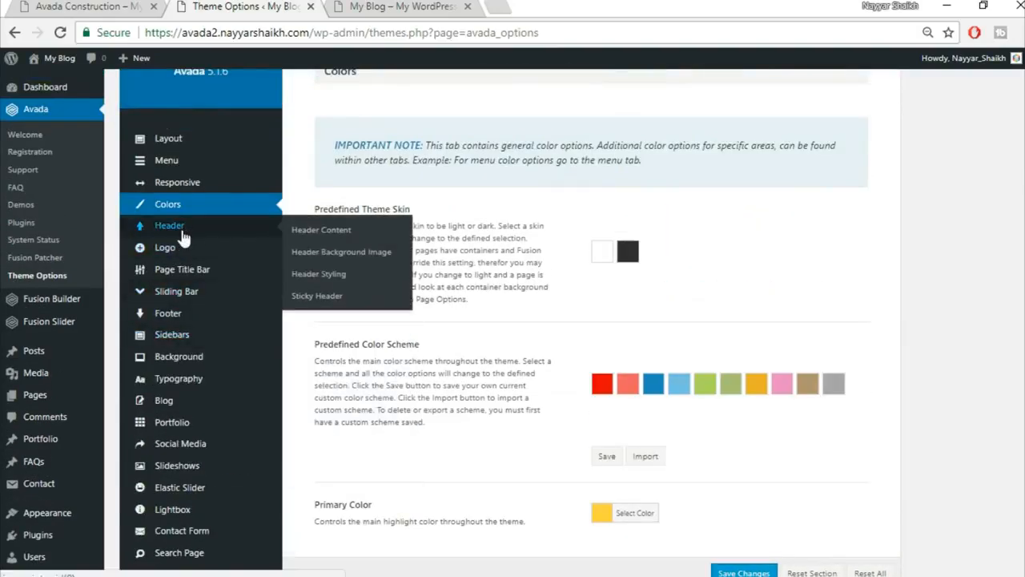
Open the Header Content options and compare with the blog and Construction demo tabs.
click(184, 232)
scroll(966, 236, up, 2)
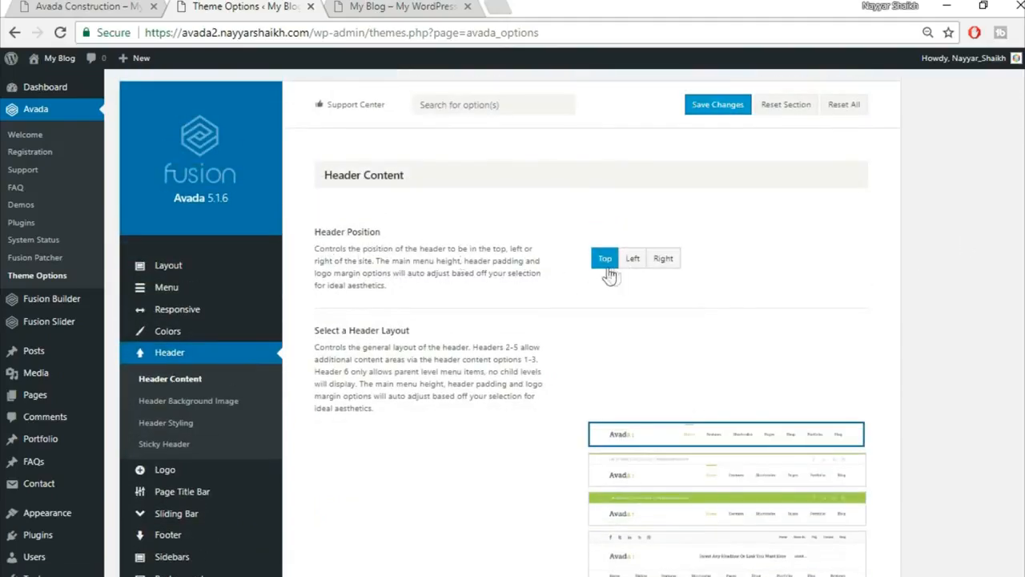
click(396, 6)
key(ctrl+1)
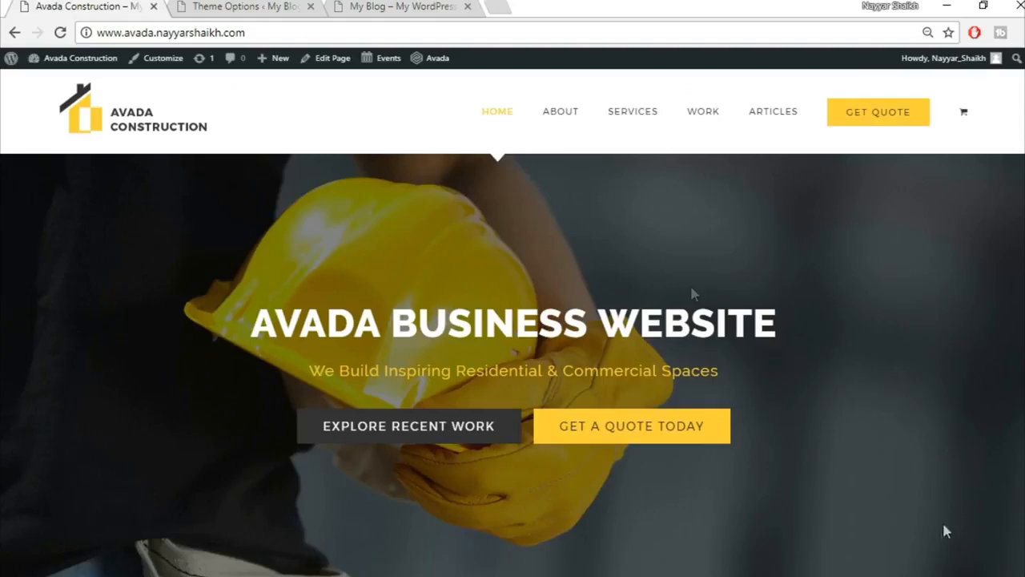
key(ctrl+shift+Tab)
key(ctrl+shift+Tab)
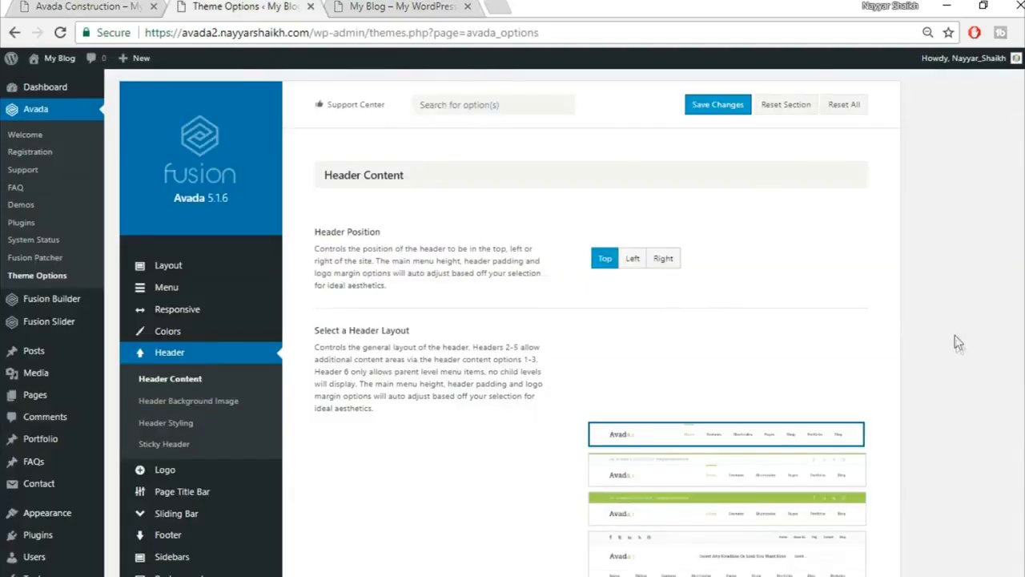
Save the header settings with Top header position and the first header layout.
scroll(954, 336, down, 2)
mouse_move(718, 355)
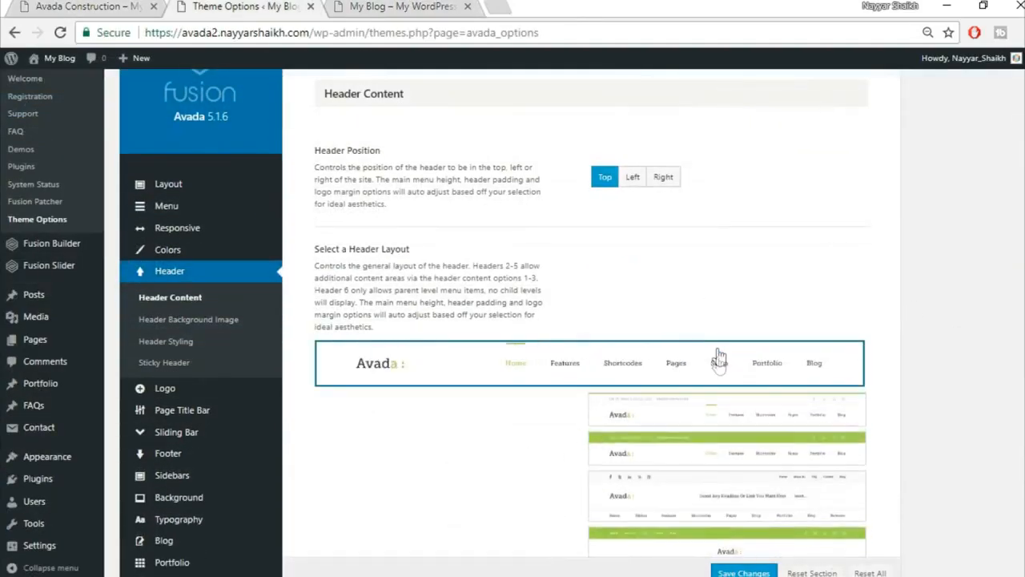
scroll(718, 535, down, 1)
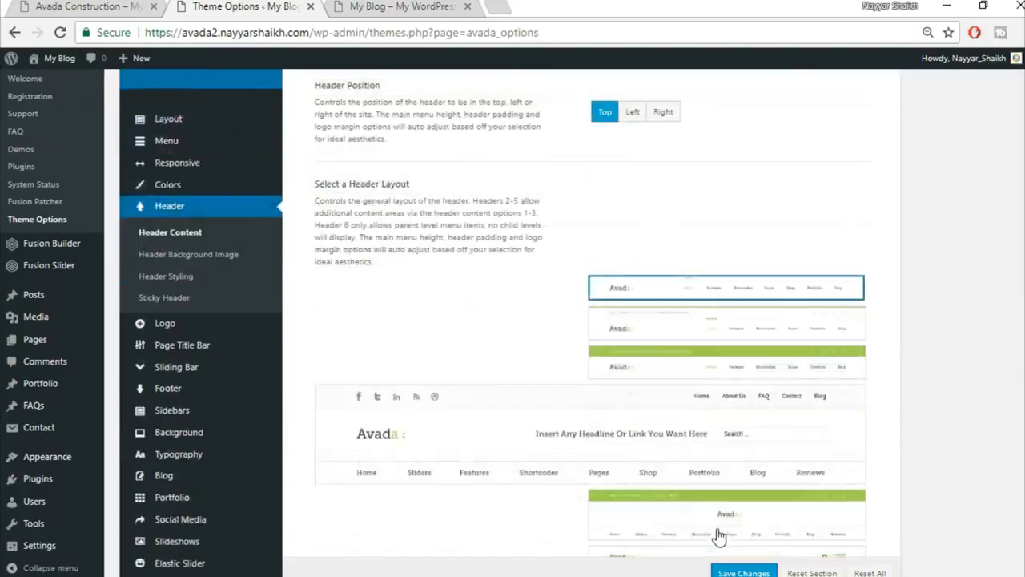
scroll(718, 535, down, 1)
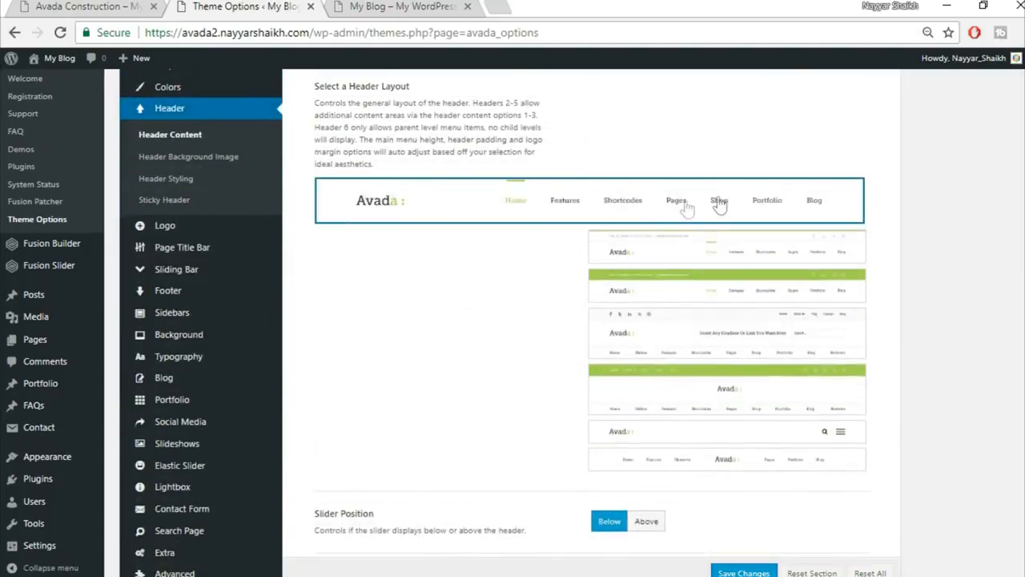
scroll(664, 201, down, 1)
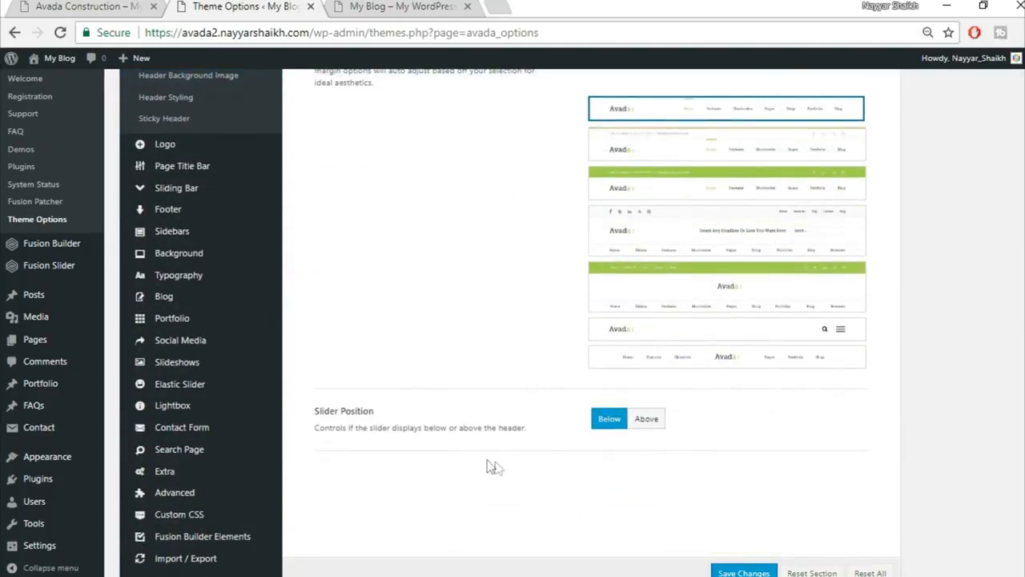
scroll(721, 448, down, 1)
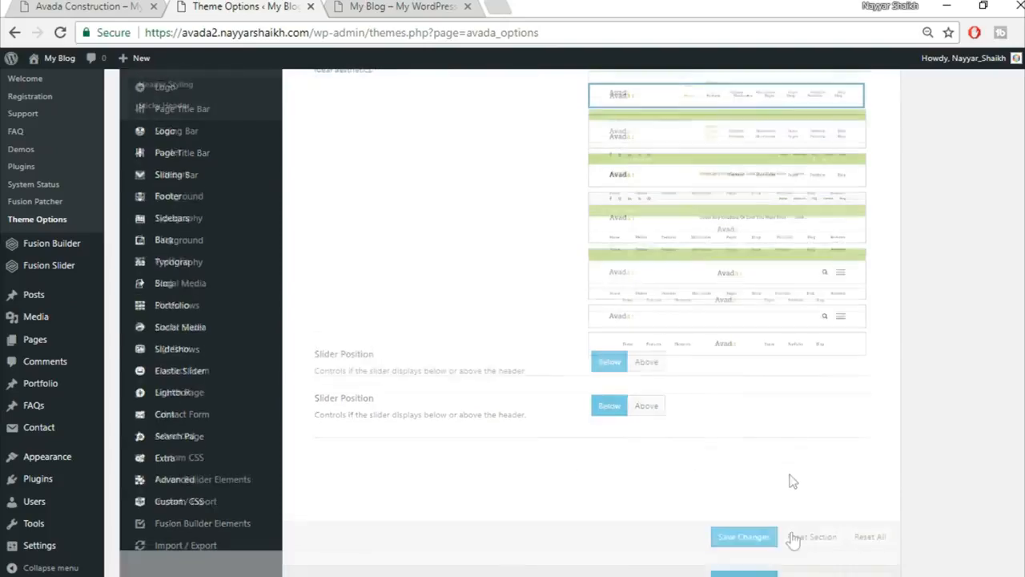
click(744, 530)
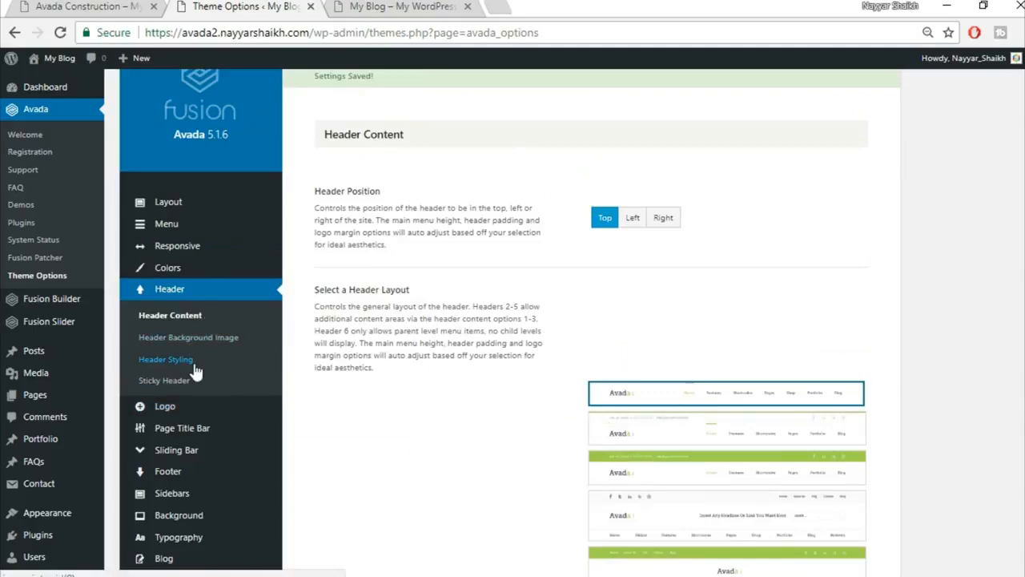
Turn 100% Header Width on in Header Styling, comparing against the demo and blog headers.
click(193, 365)
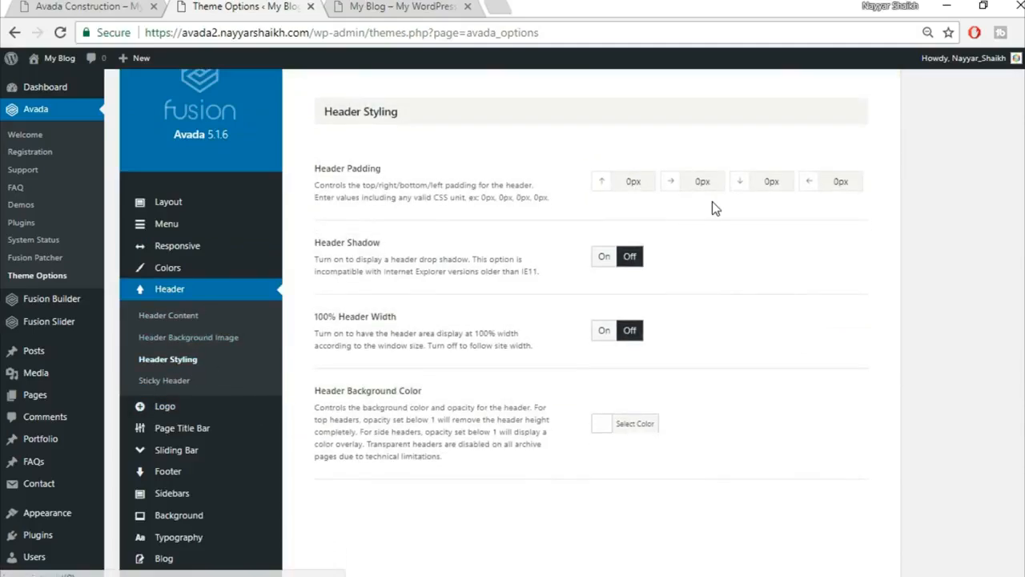
click(357, 6)
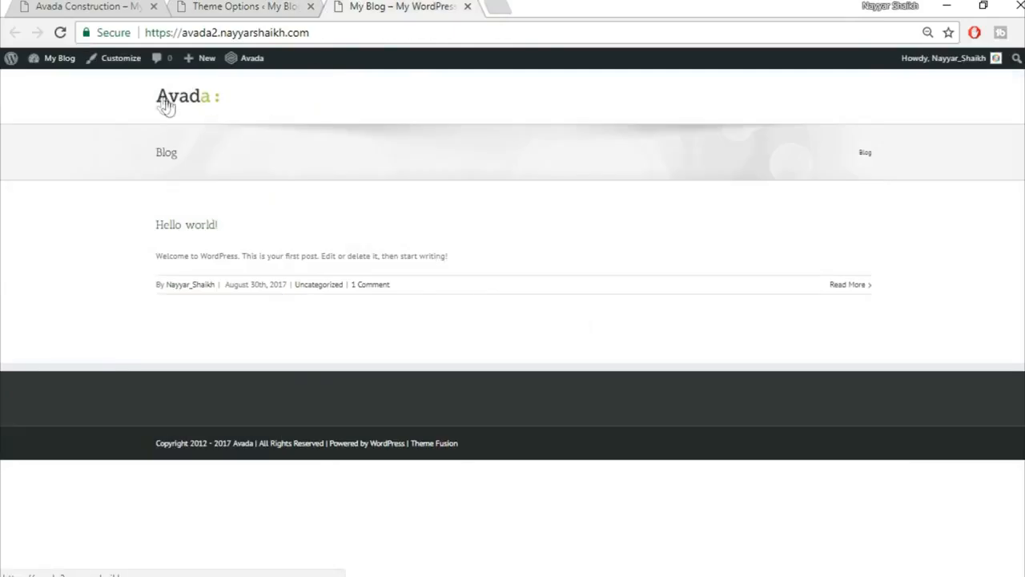
click(80, 6)
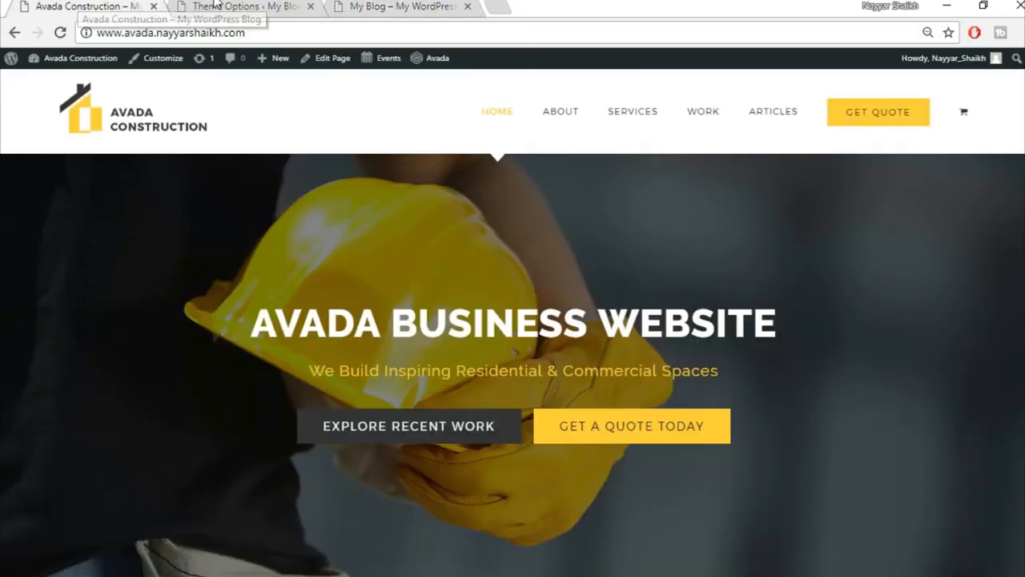
click(252, 6)
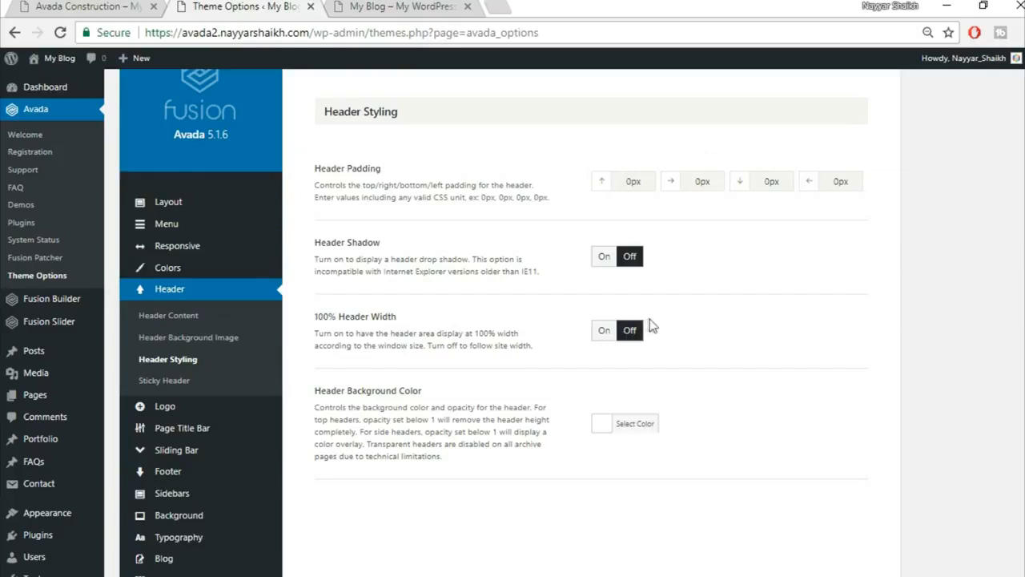
click(605, 332)
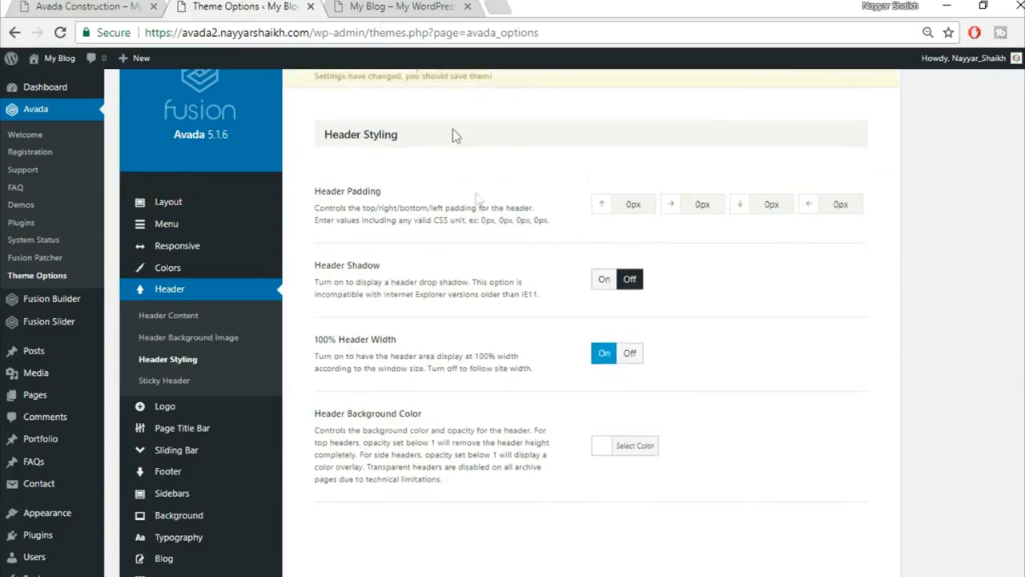
click(390, 6)
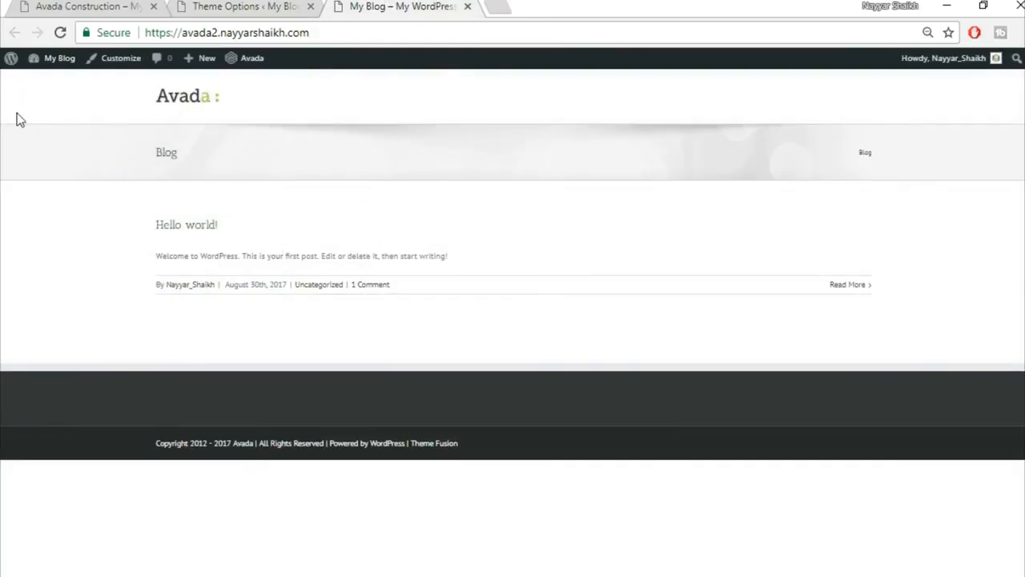
click(251, 5)
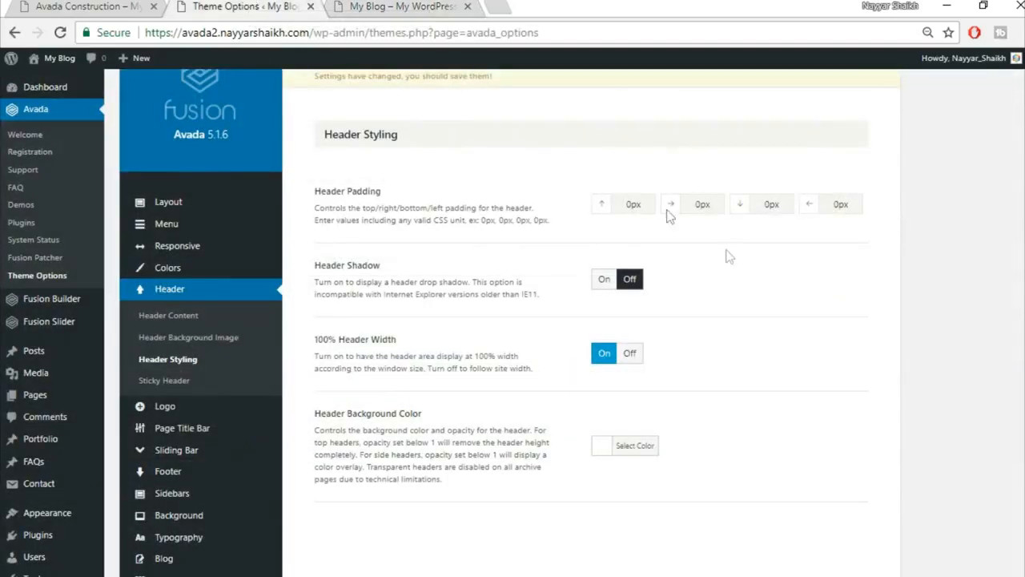
Set right and left header padding to 4% and save the changes.
drag(715, 206, 653, 205)
click(99, 6)
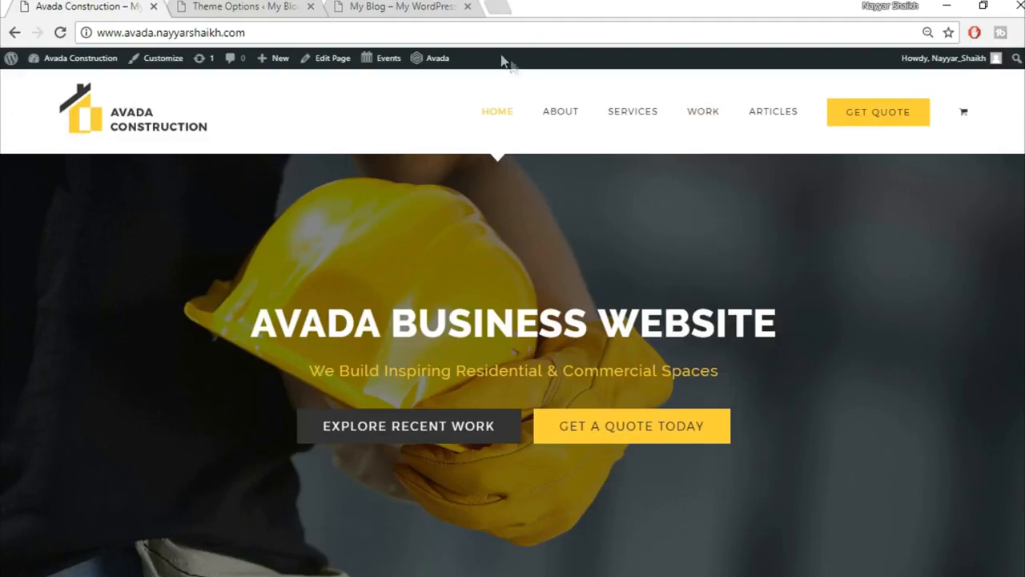
click(398, 6)
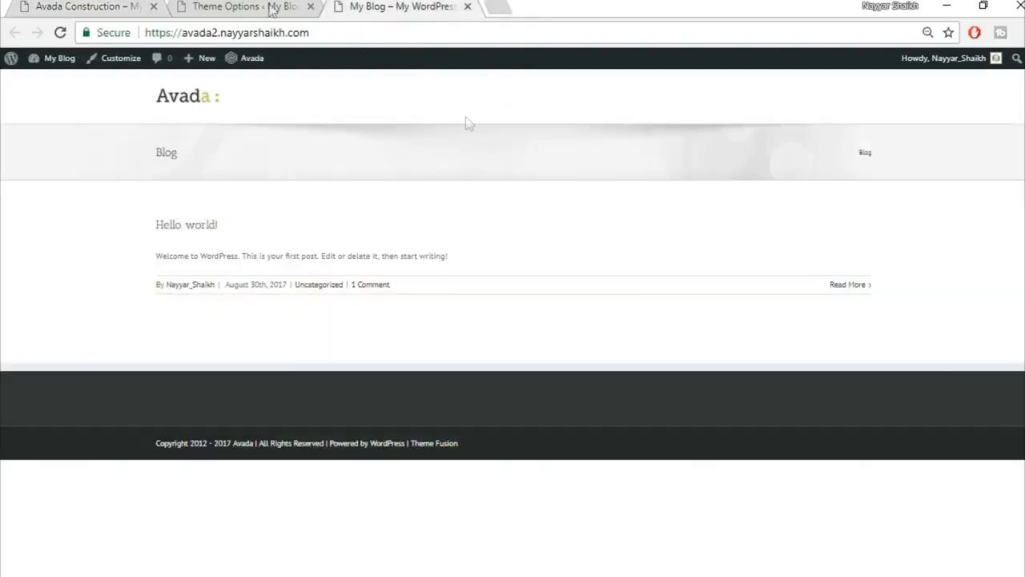
click(220, 6)
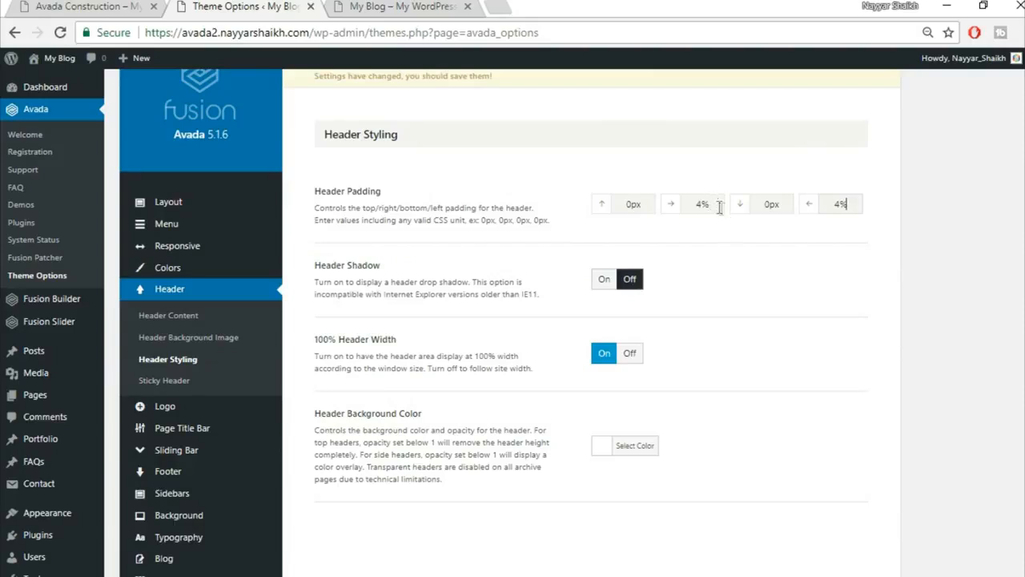
scroll(753, 424, down, 3)
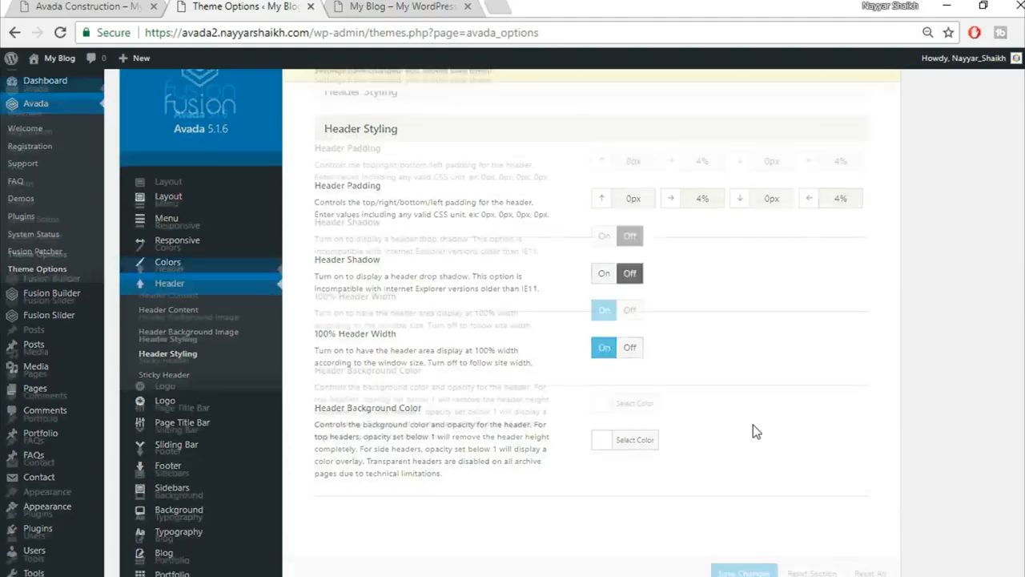
click(744, 572)
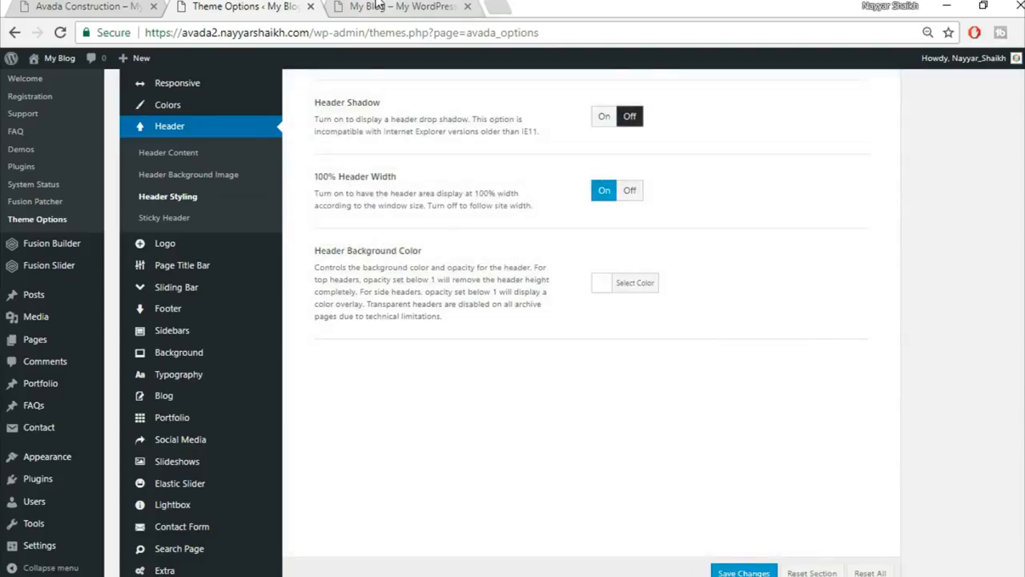
Check the full-width header on the blog front page, then go to the Logo options.
click(382, 6)
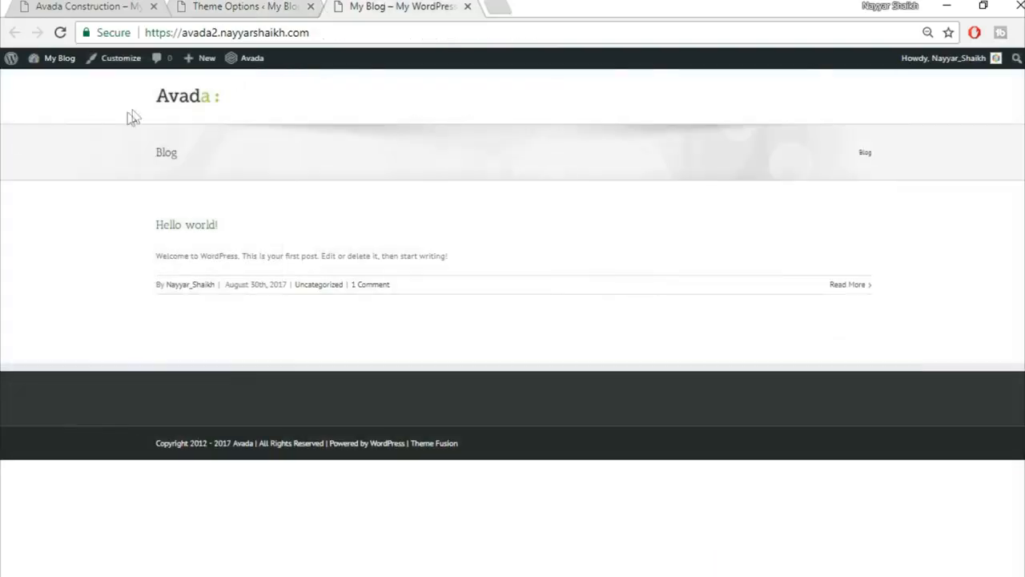
click(225, 6)
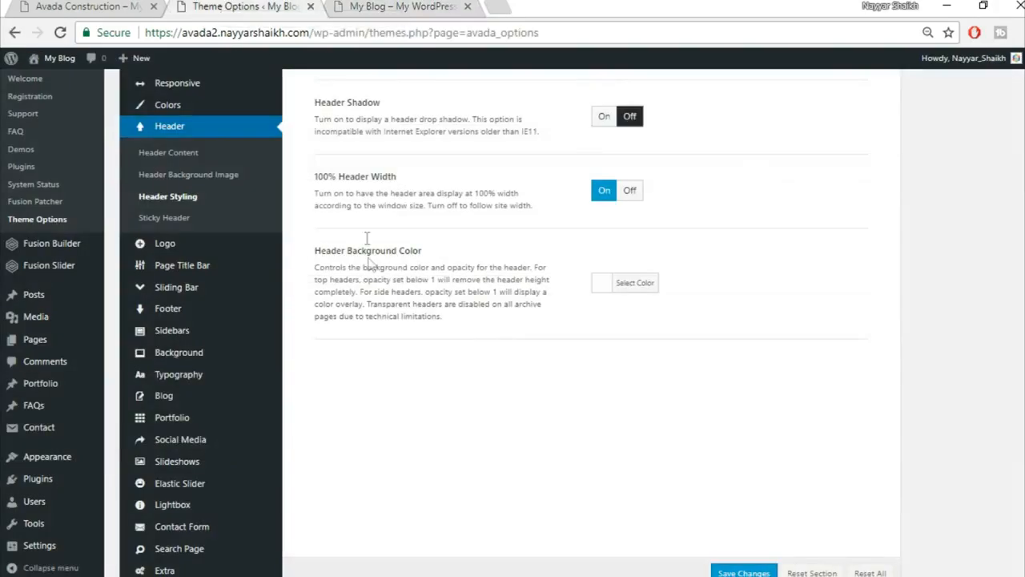
scroll(320, 240, down, 1)
mouse_move(238, 387)
scroll(238, 386, down, 1)
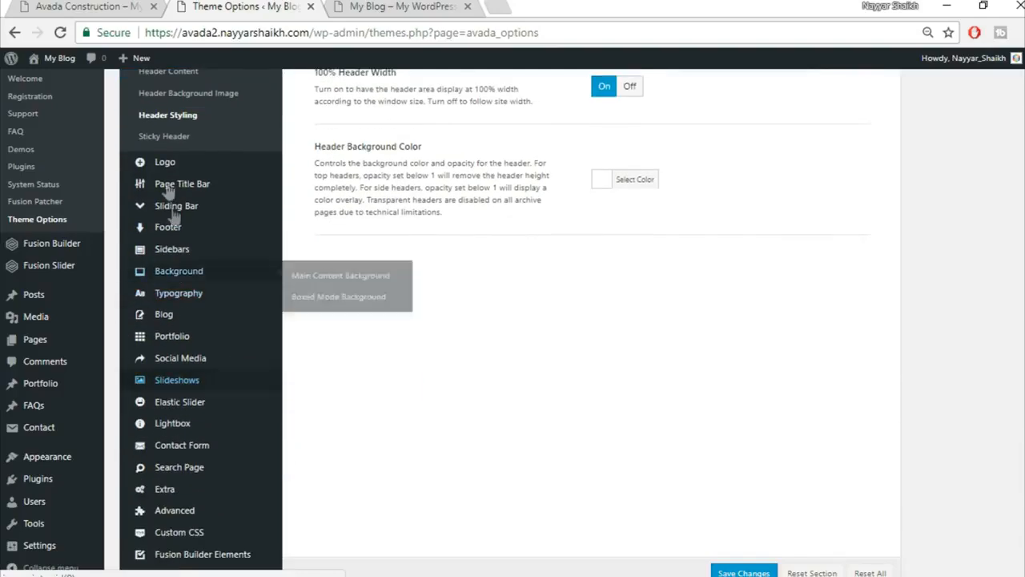
click(195, 167)
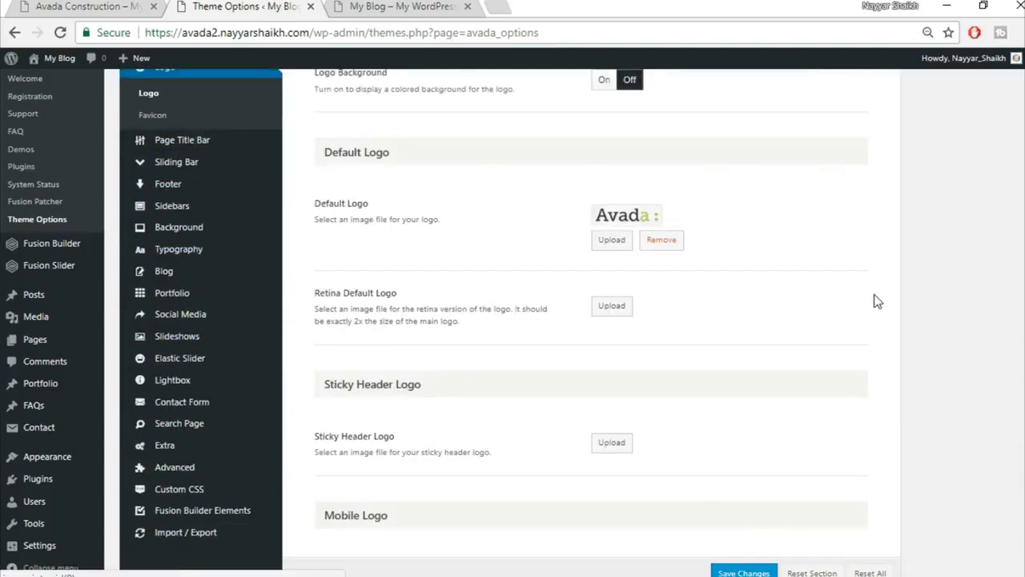
scroll(873, 297, up, 3)
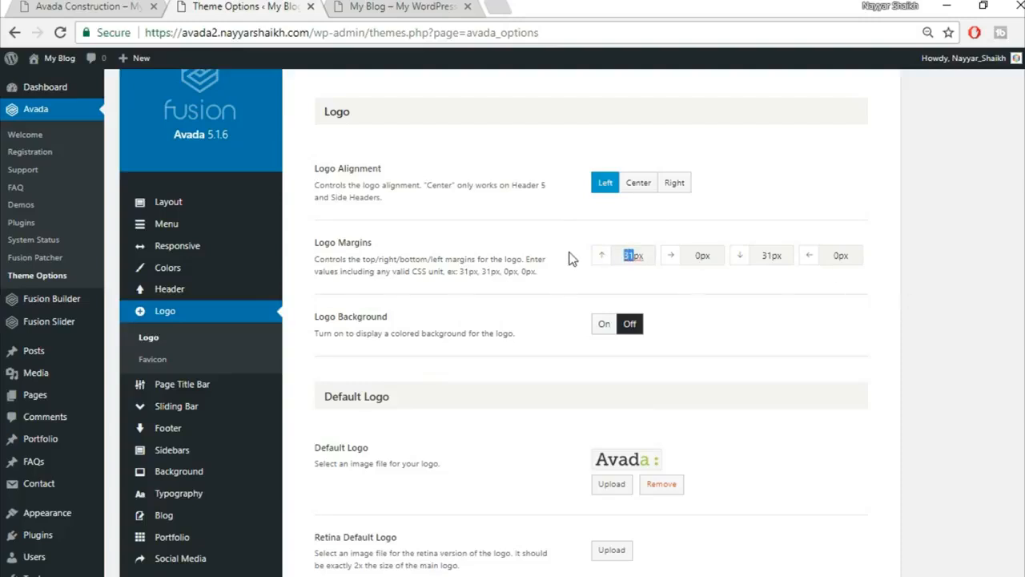
Change the logo's bottom margin to 20px, check the blog front page, then remove the default Avada logo.
double_click(771, 254)
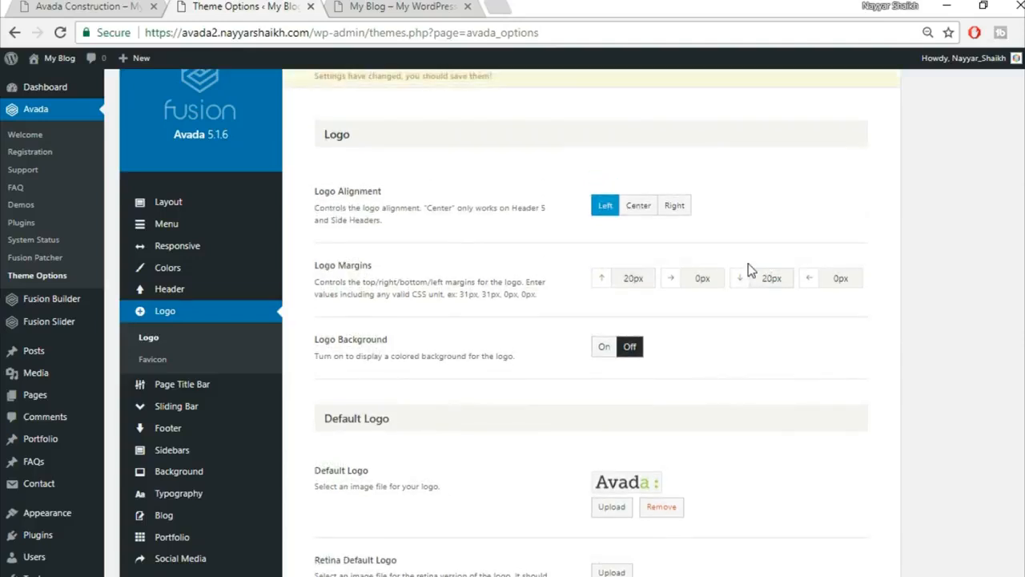
scroll(793, 345, down, 3)
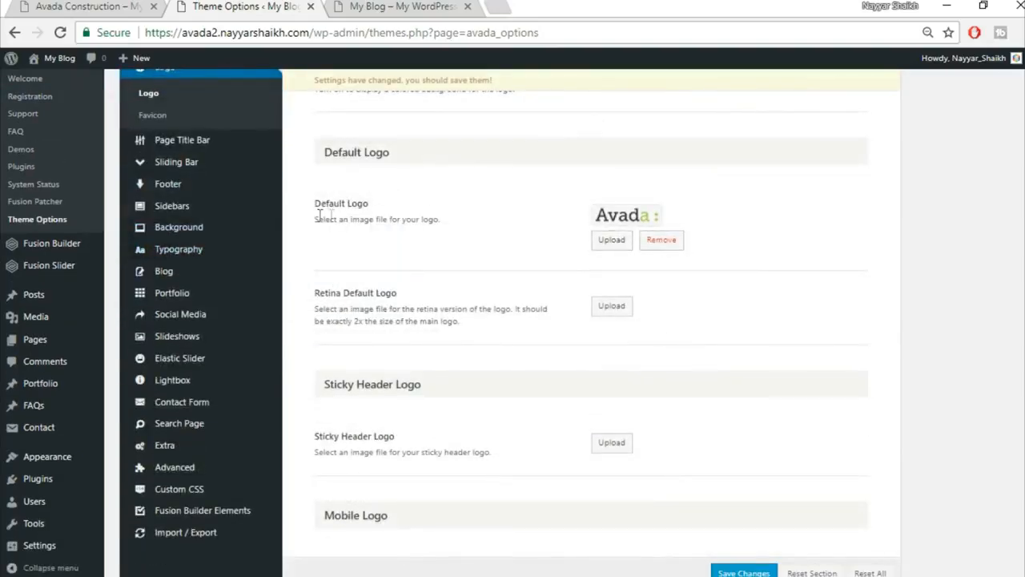
click(352, 7)
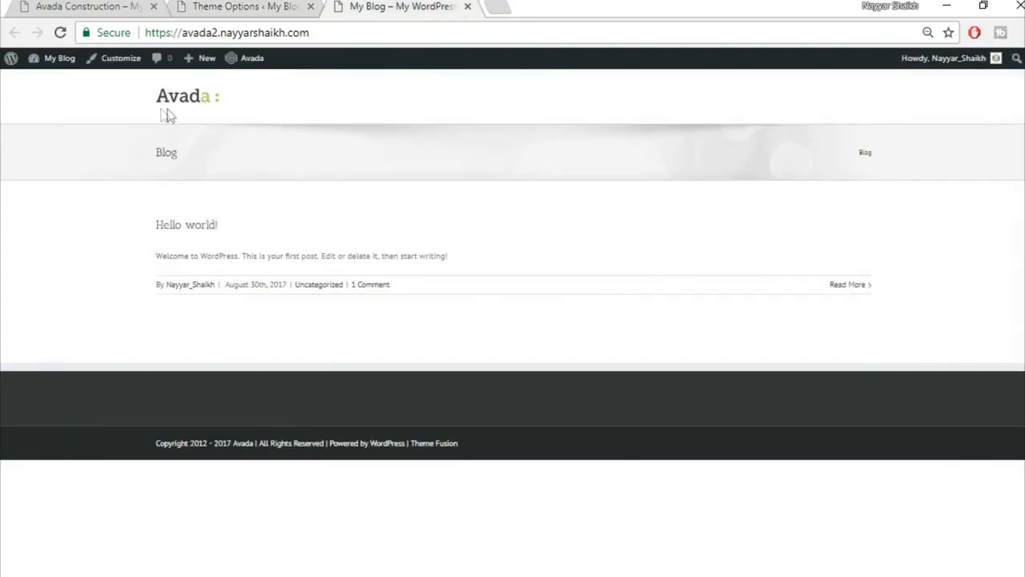
click(224, 6)
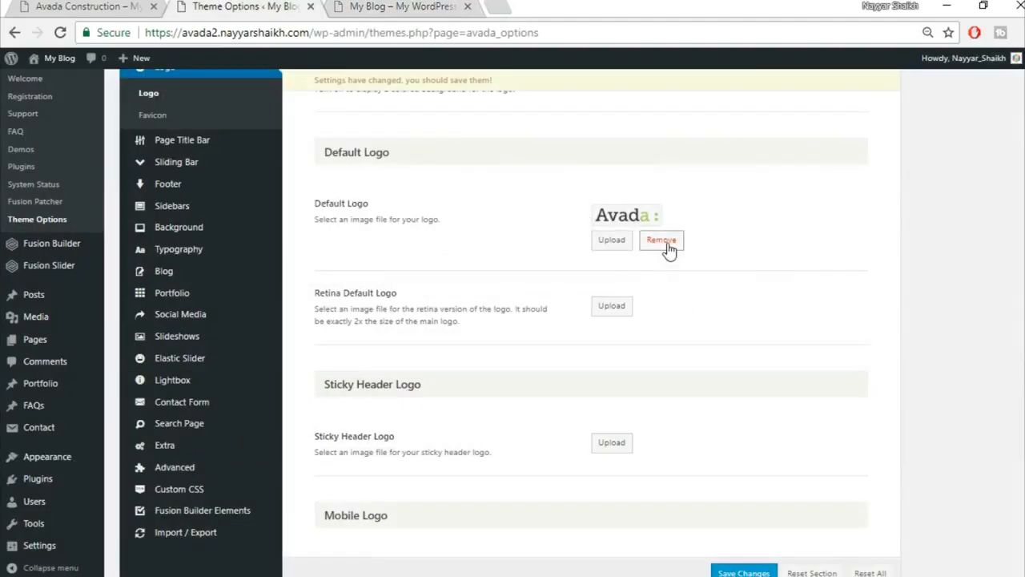
click(668, 251)
scroll(661, 224, up, 2)
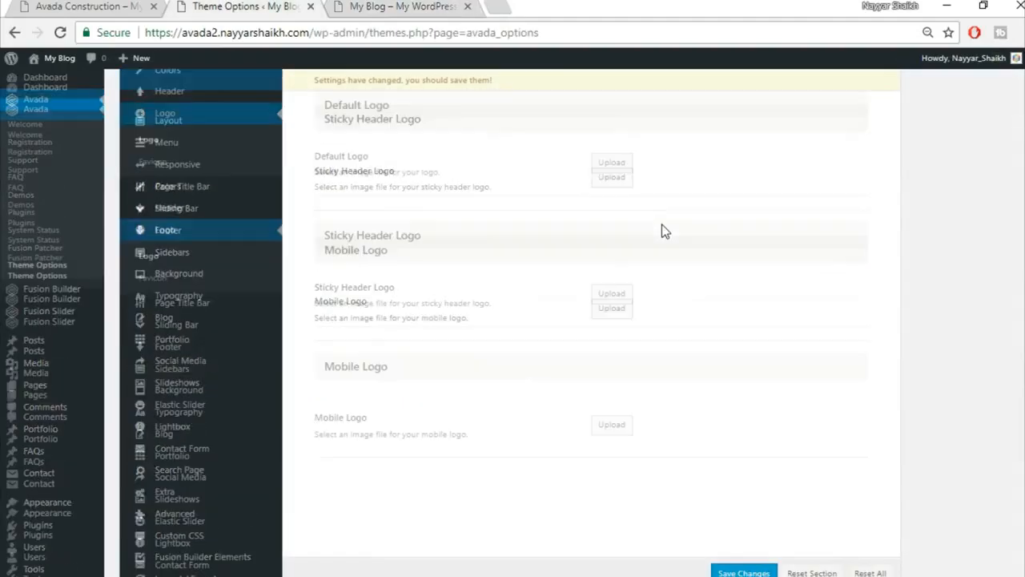
scroll(607, 197, up, 1)
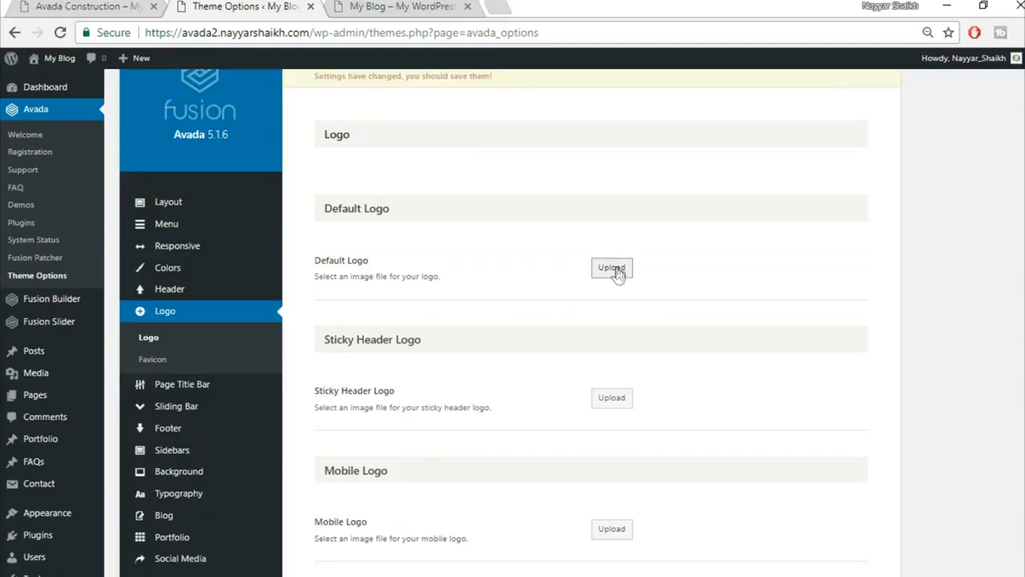
Begin uploading a new default logo, scroll the Avada Construction demo homepage, and start a new browser tab.
click(617, 273)
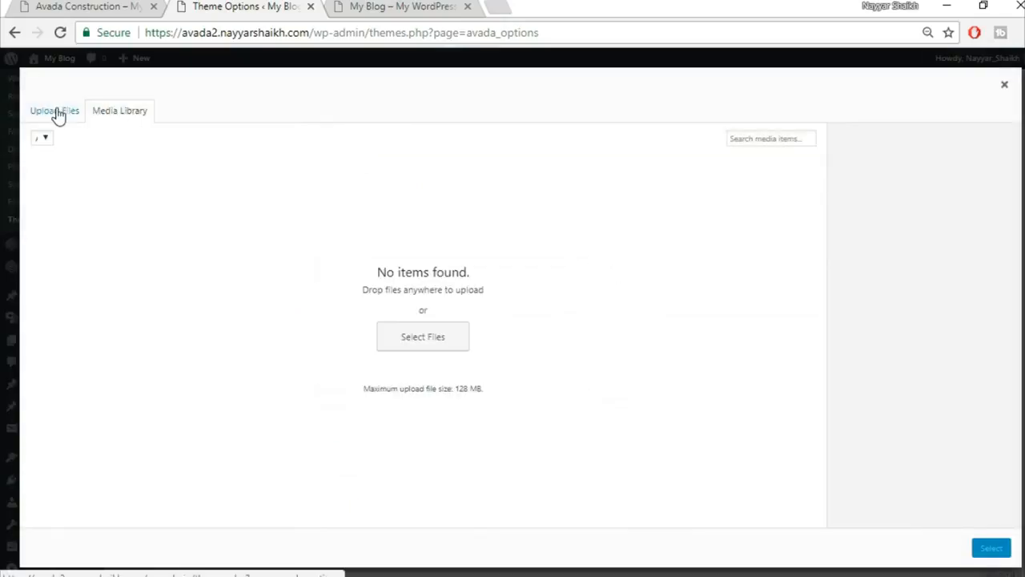
click(99, 6)
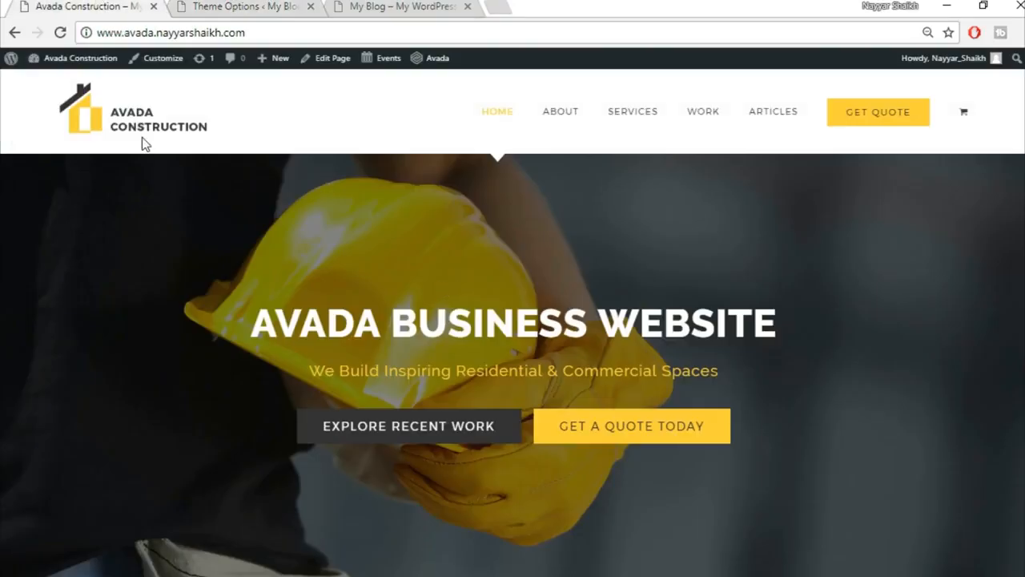
scroll(793, 412, down, 10)
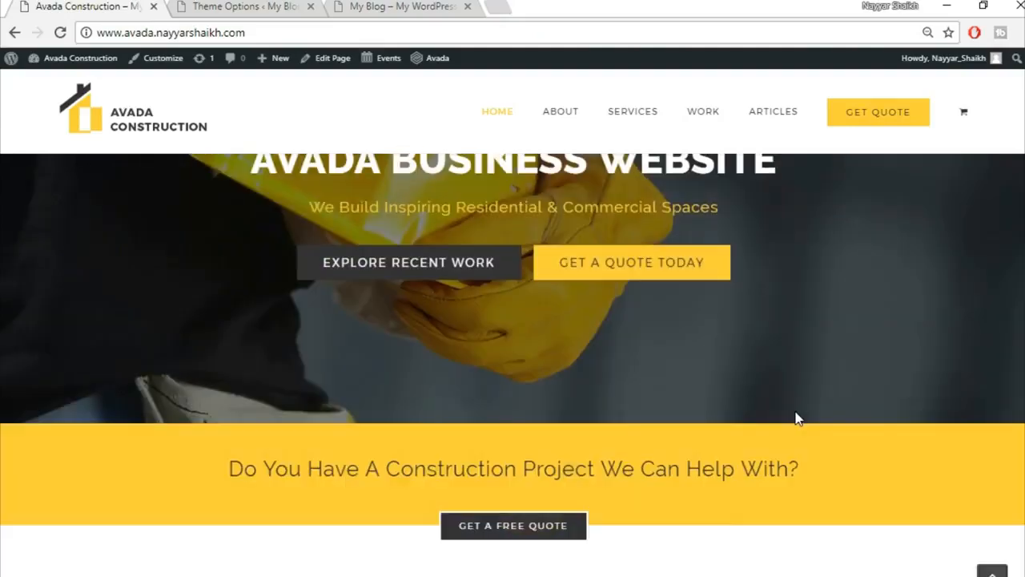
scroll(797, 416, down, 8)
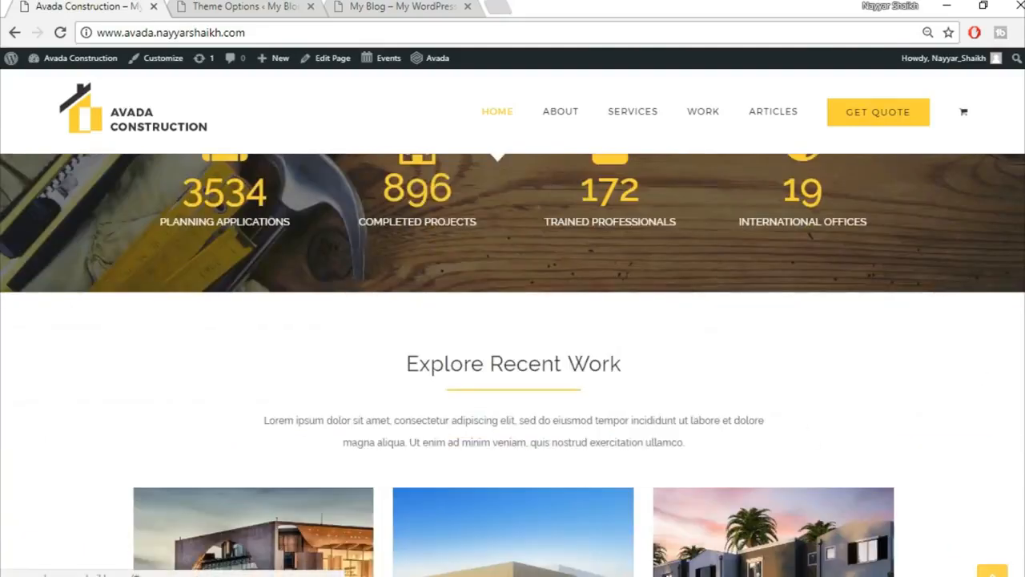
click(992, 571)
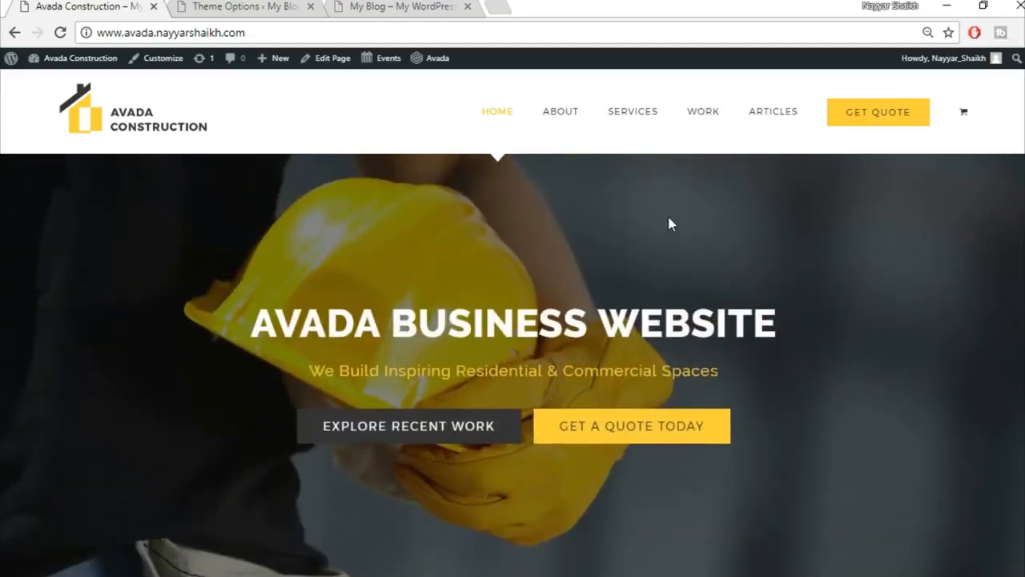
click(493, 4)
Load bloggdude.com and open the 'How to Make a WordPress Website 2018 – Avada Theme Tutorial' post's download links.
text(bloggdude.com)
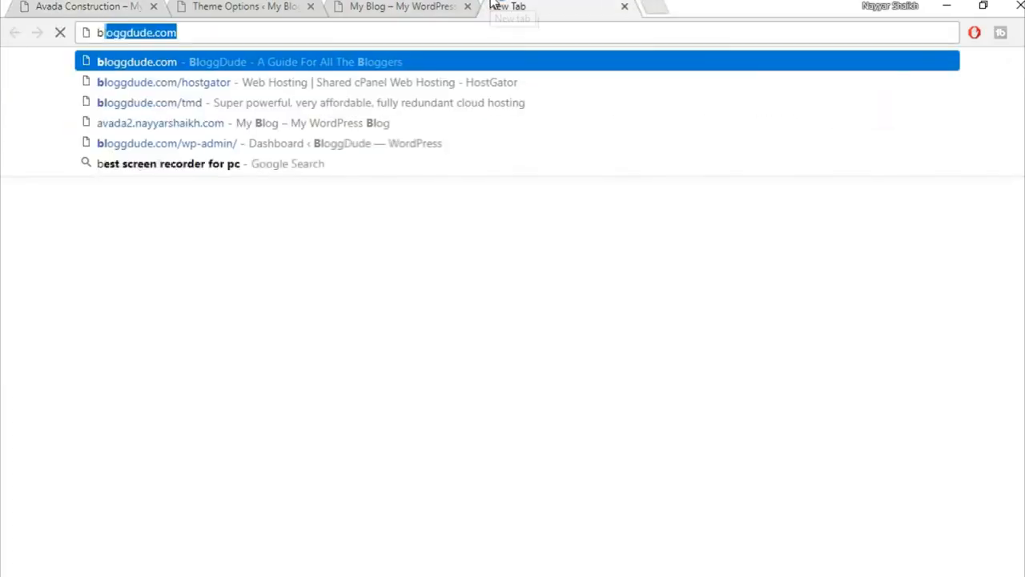
key(Right)
key(Return)
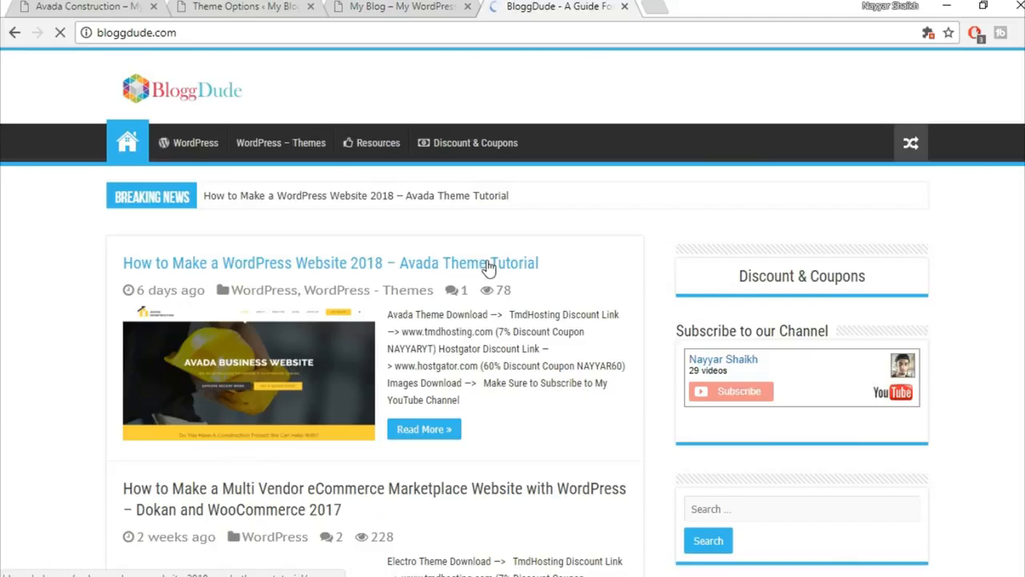
click(488, 266)
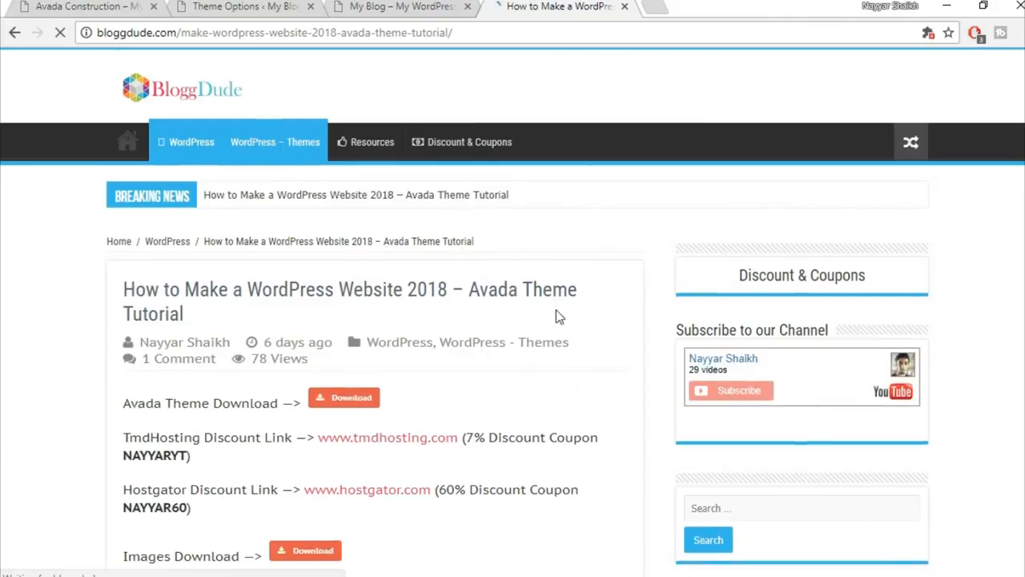
scroll(558, 317, down, 4)
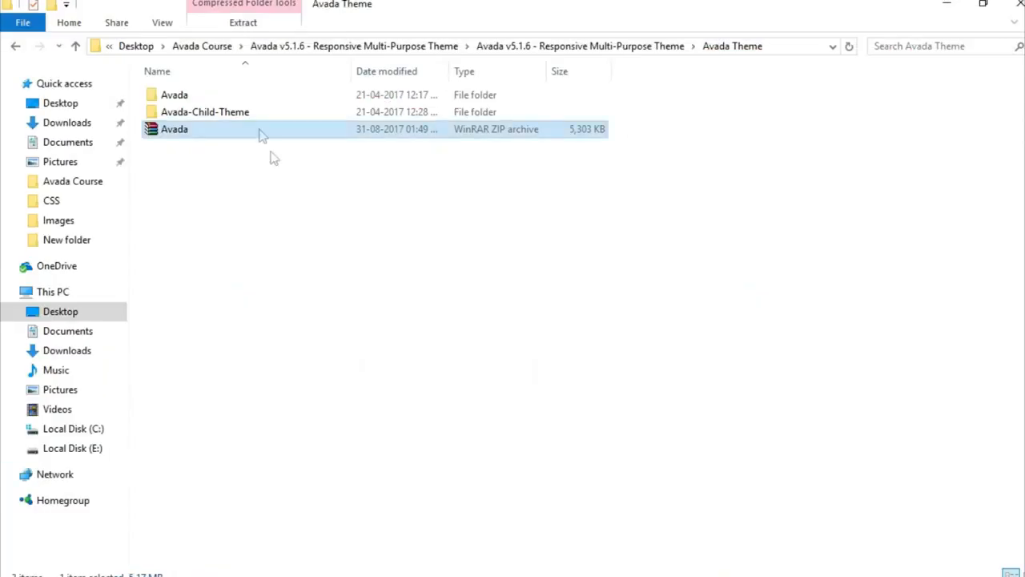
Go up to the Avada Course folder in File Explorer and open its Images folder.
click(210, 46)
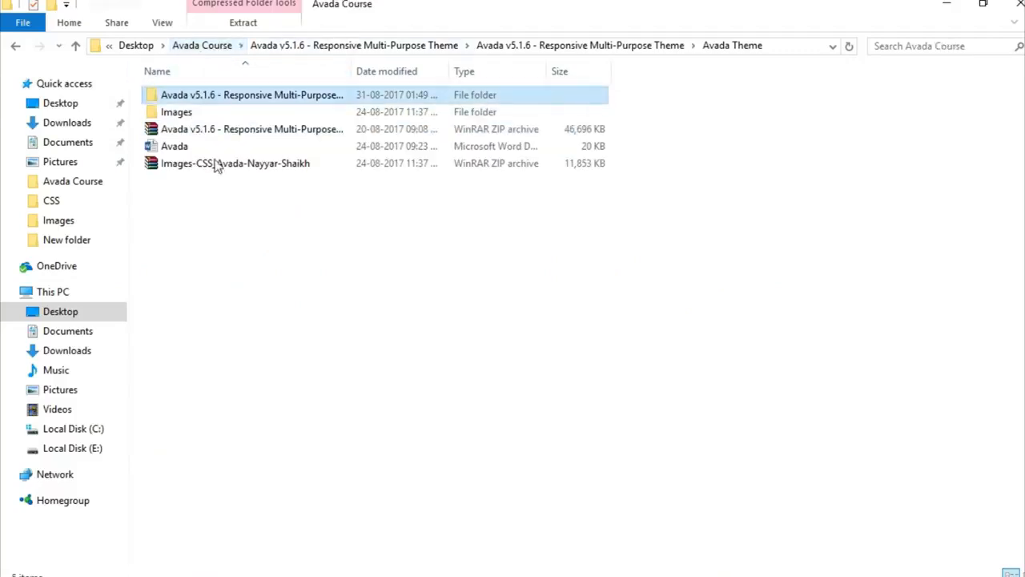
click(264, 164)
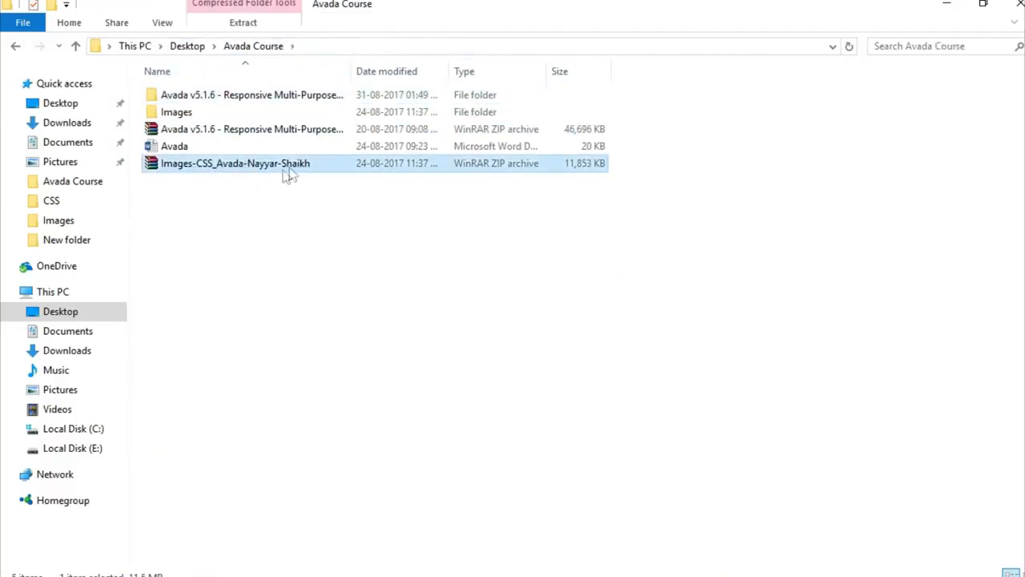
double_click(211, 119)
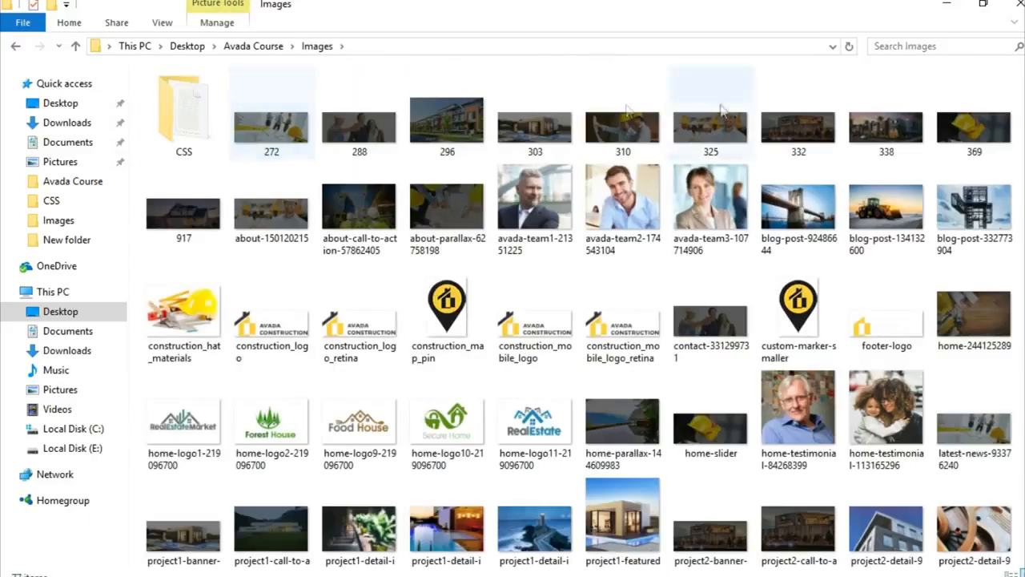
scroll(905, 538, down, 5)
scroll(900, 536, up, 5)
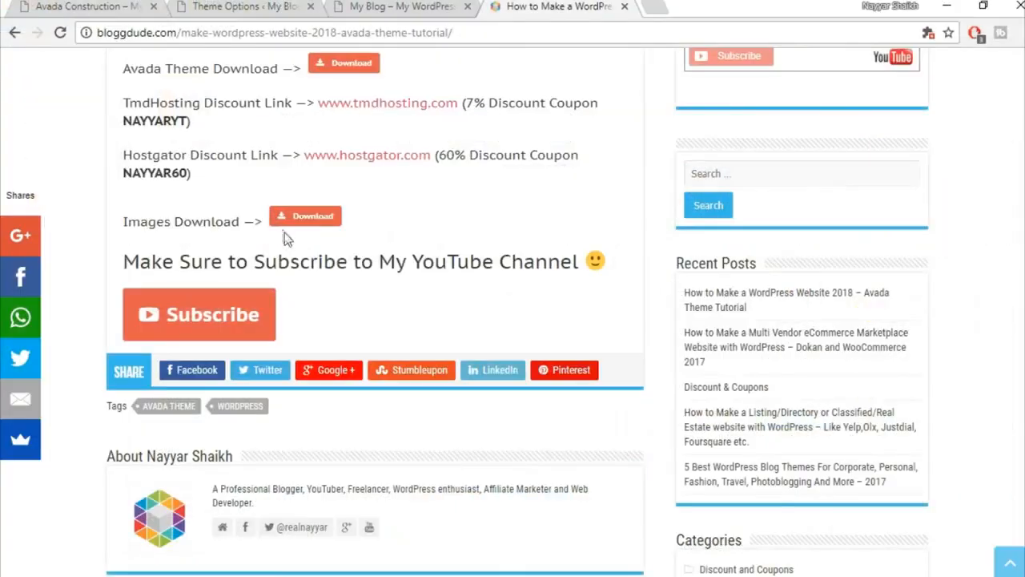
scroll(284, 240, up, 1)
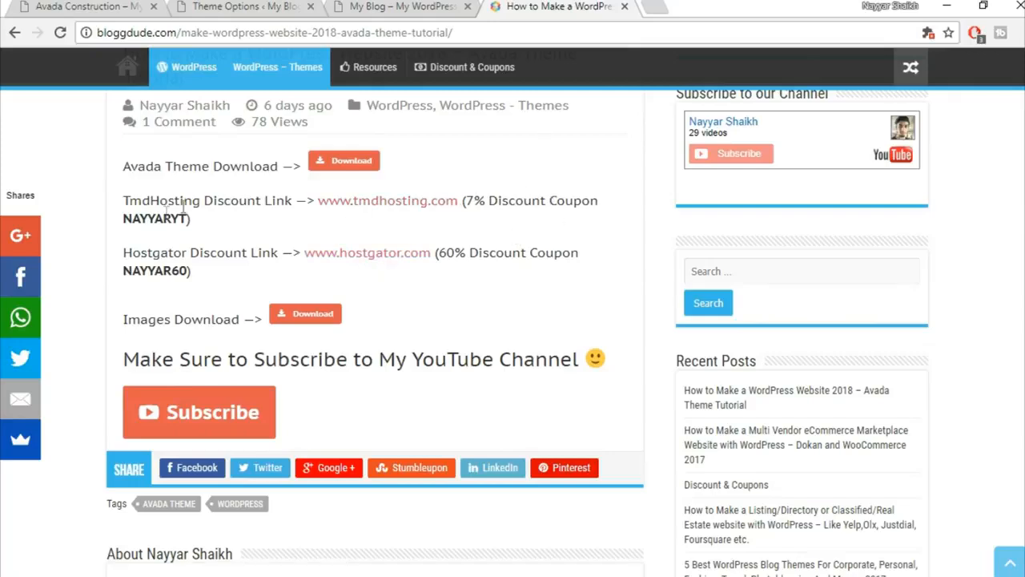
Highlight the TmdHosting discount coupon code on the post, then return to the Theme Options logo upload.
drag(127, 226, 197, 223)
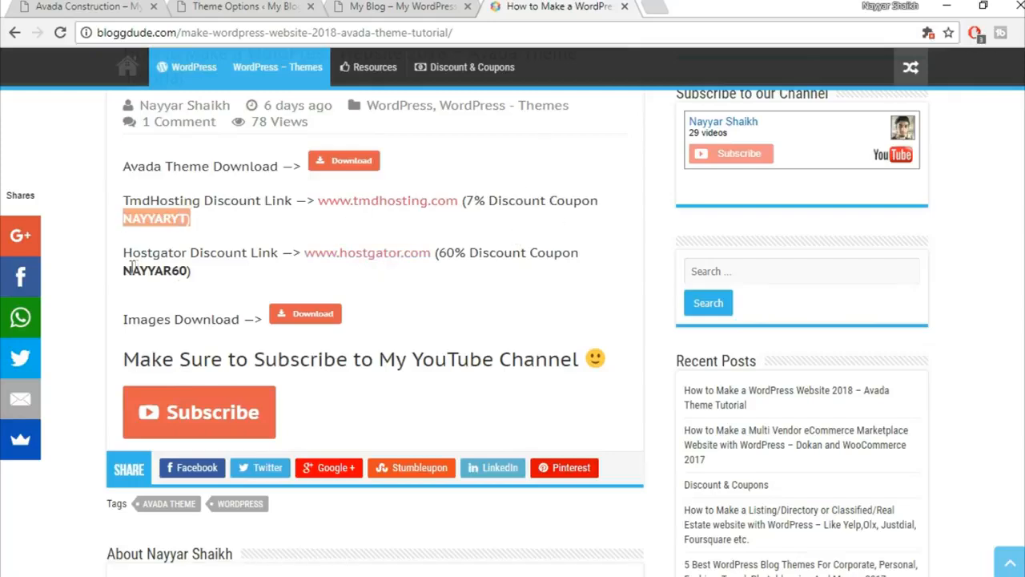
click(250, 183)
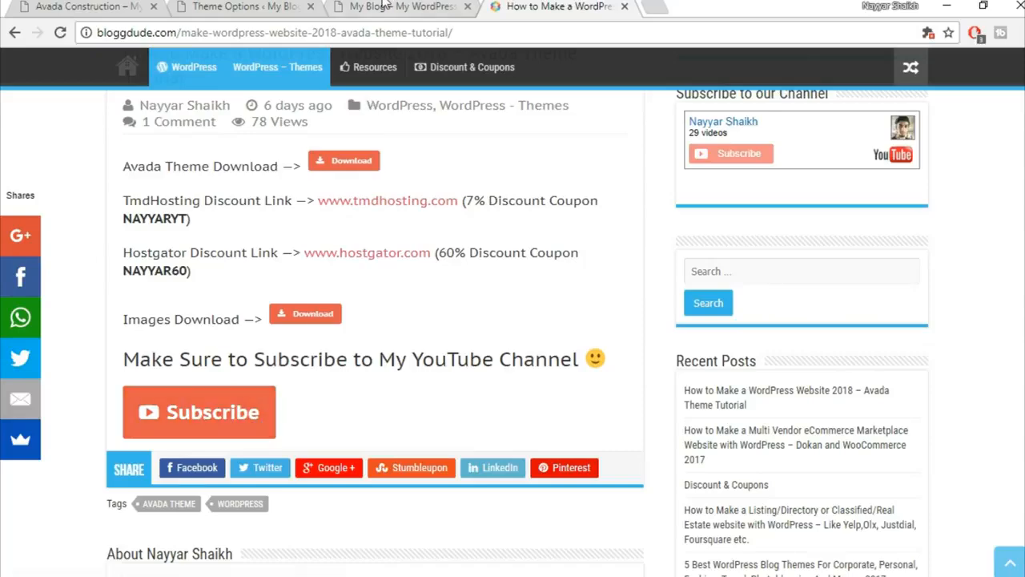
click(384, 6)
click(203, 6)
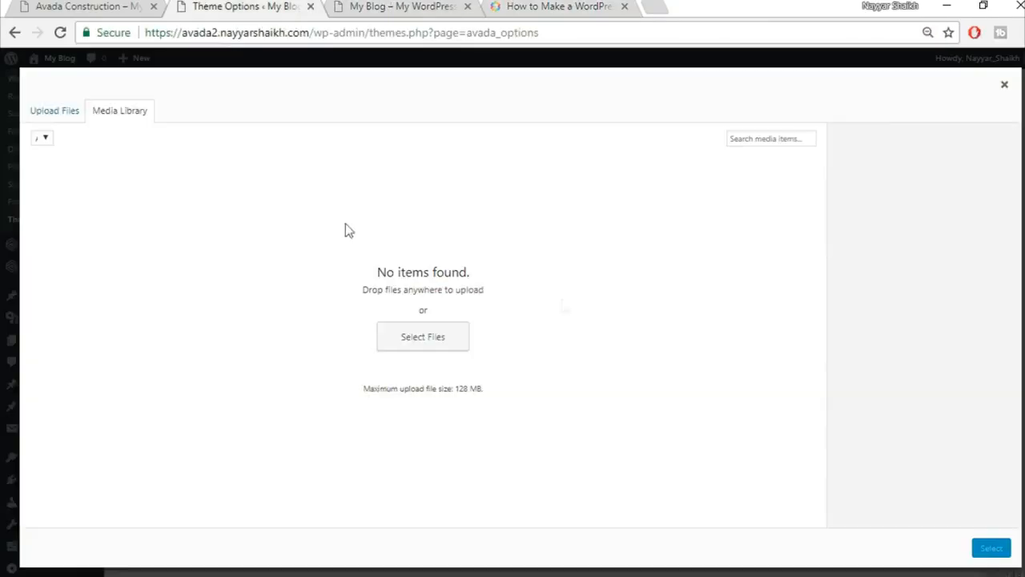
Upload construction_logo.png from Avada Course\Images, set it as the Default Logo, and save the changes.
click(76, 117)
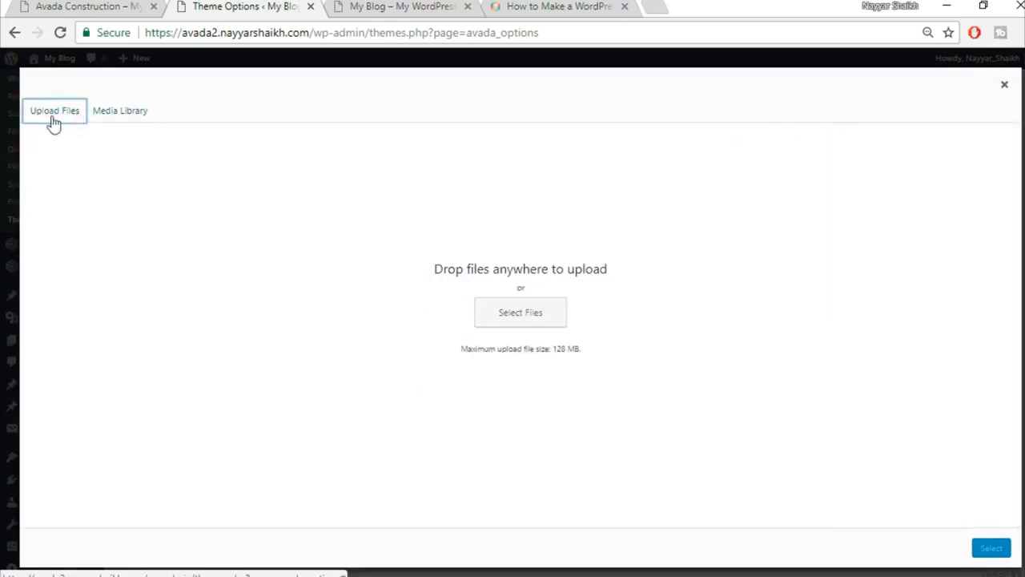
click(514, 313)
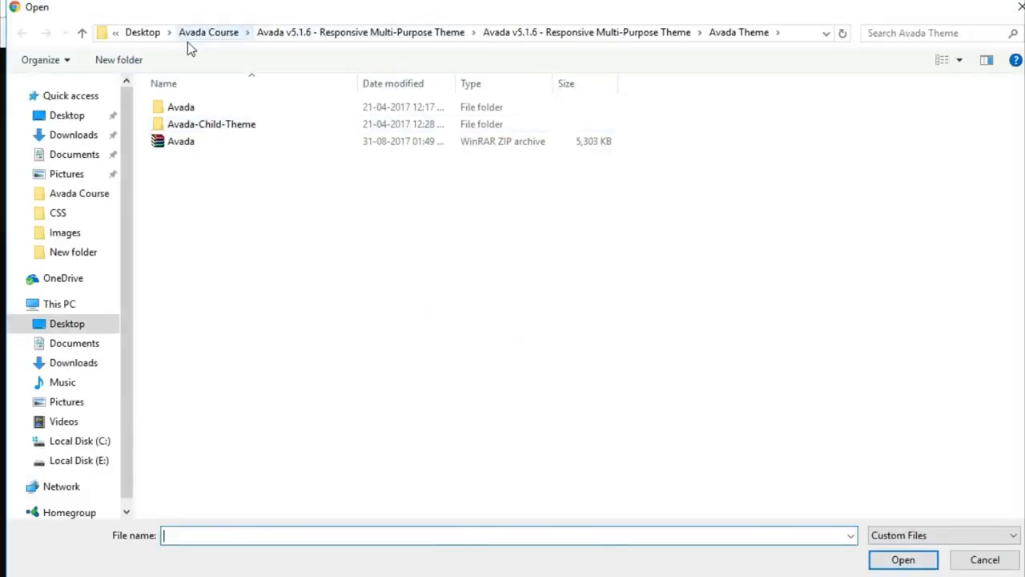
click(208, 32)
double_click(218, 123)
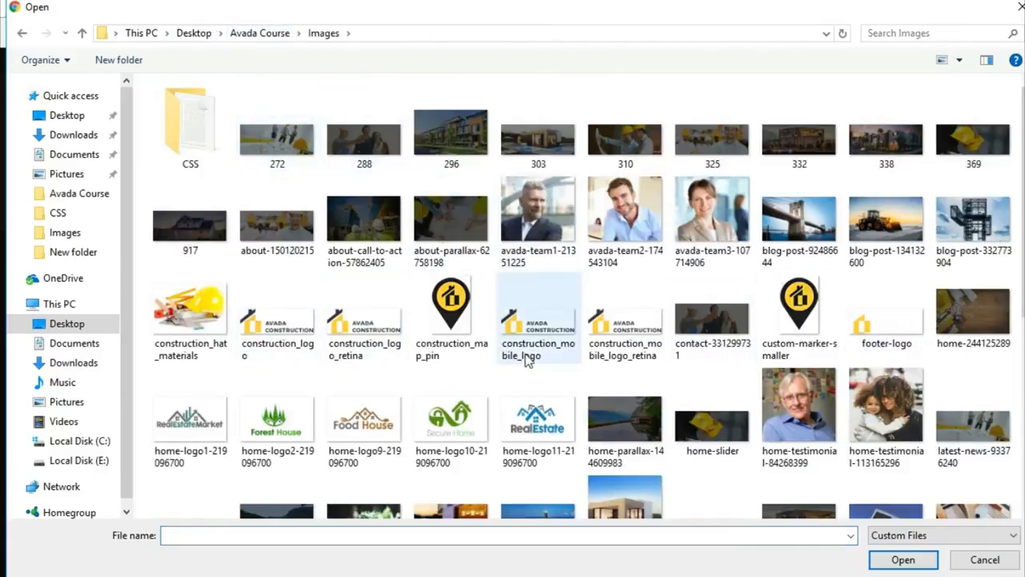
click(277, 344)
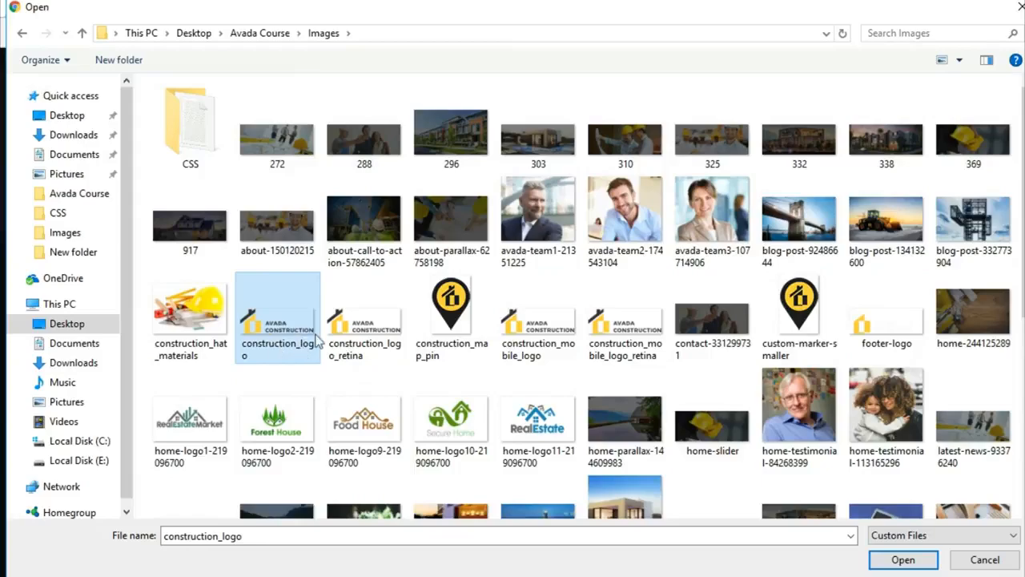
click(888, 560)
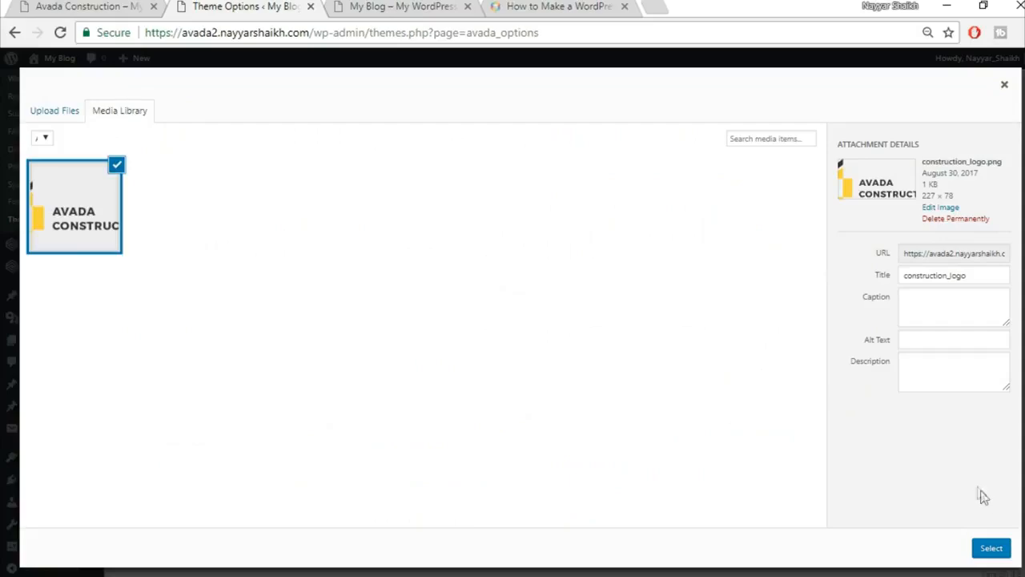
click(990, 548)
scroll(951, 444, down, 5)
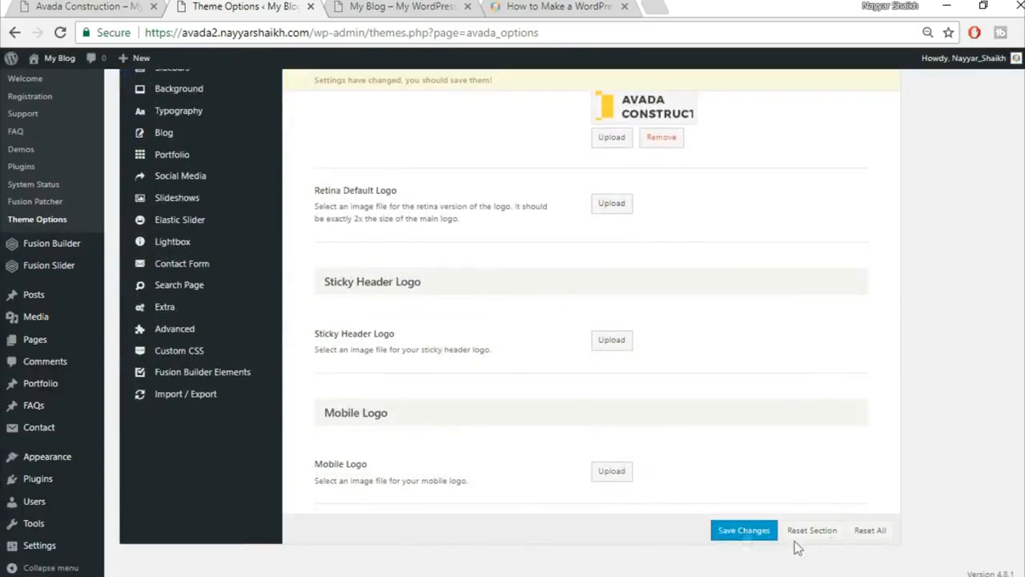
click(744, 531)
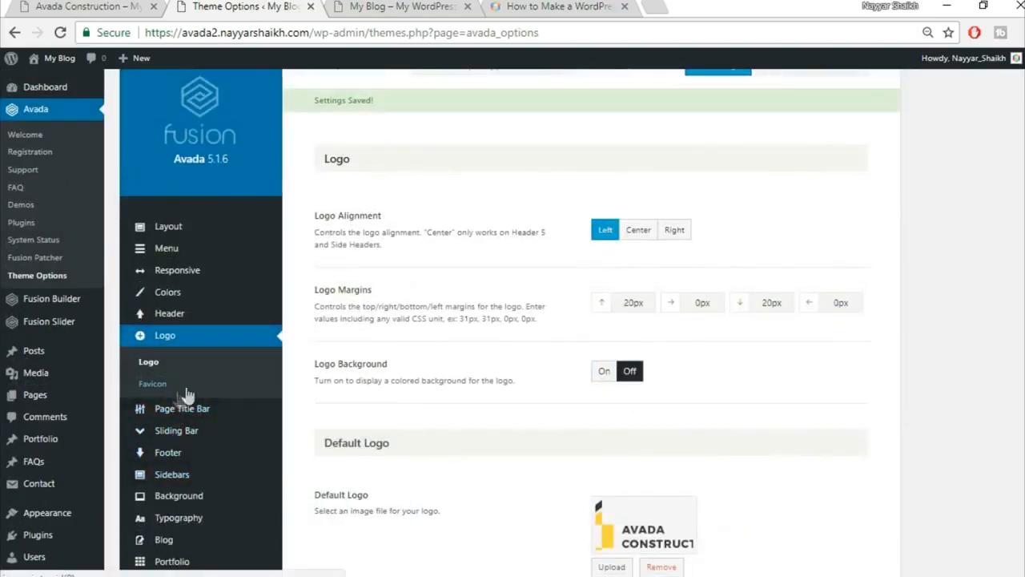
Show the Favicon settings, comparing them against the BloggDude tutorial post.
click(180, 388)
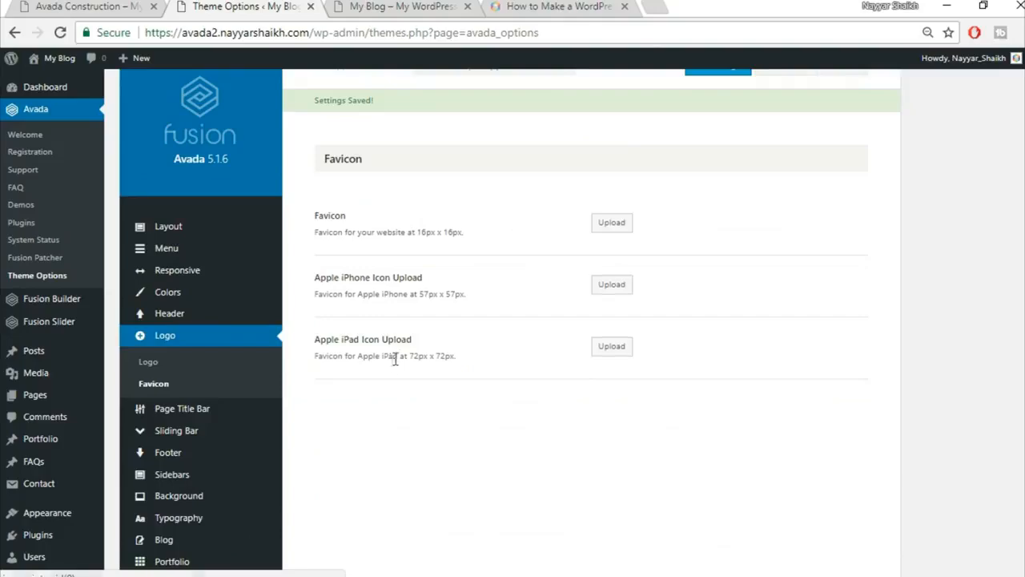
click(565, 6)
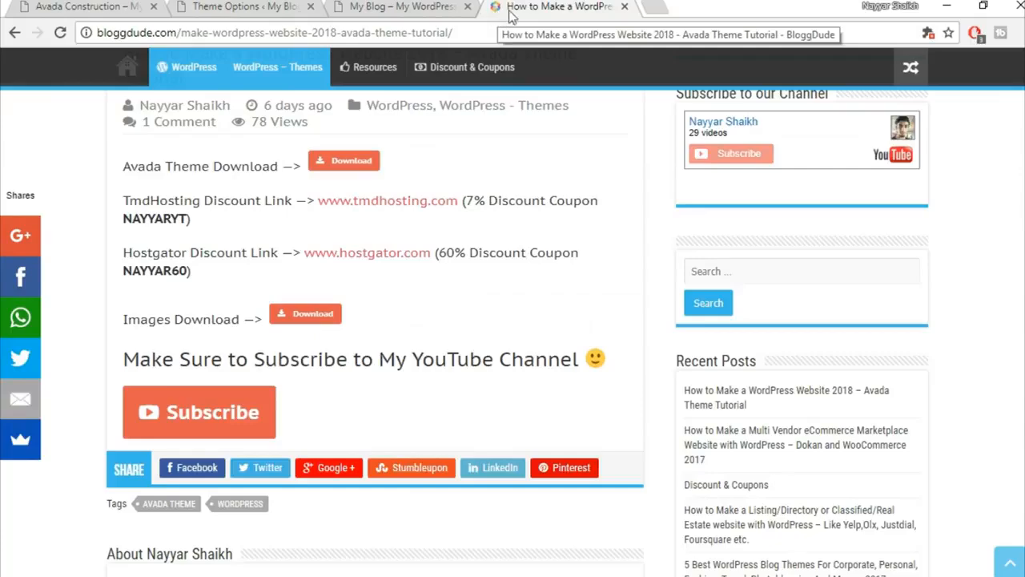
click(236, 8)
click(582, 6)
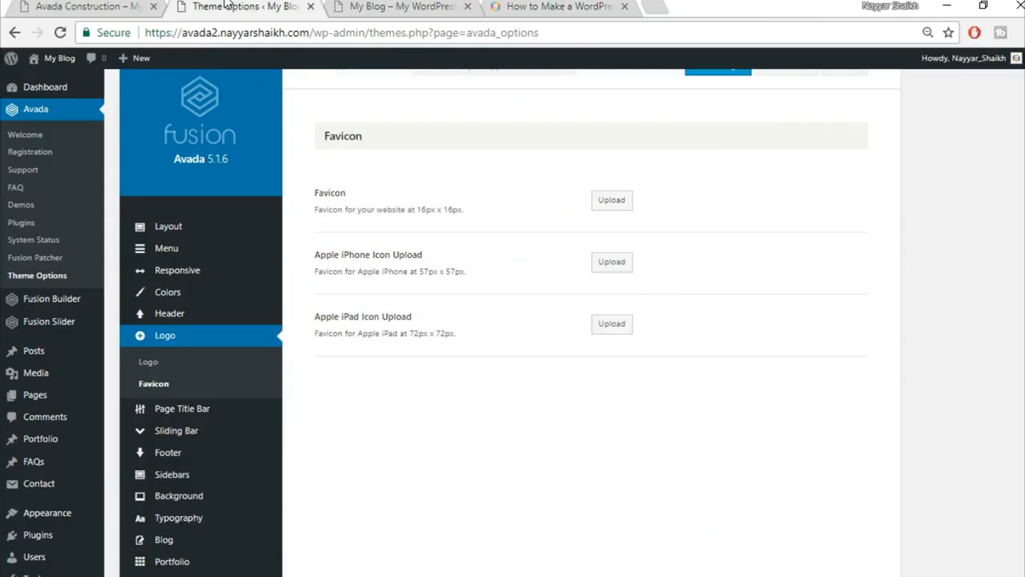
click(232, 7)
Upload construction_map_pin.png and set it as the site's Favicon.
click(613, 199)
click(70, 110)
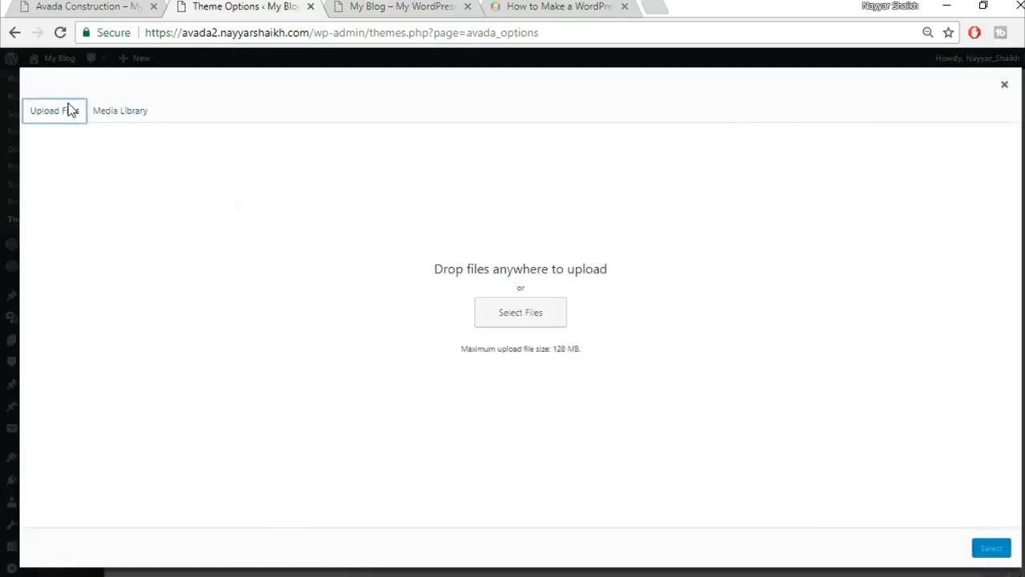
click(516, 323)
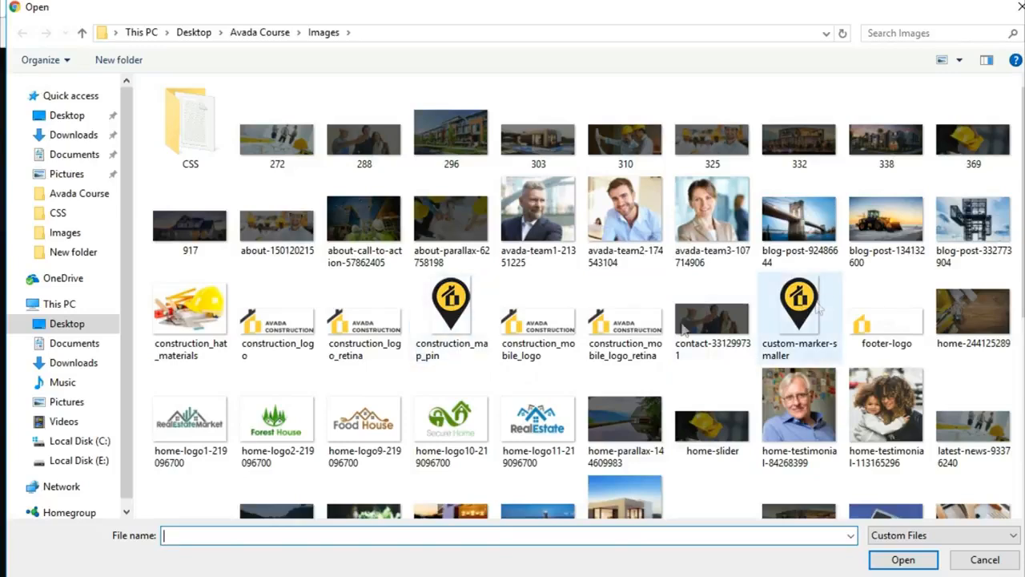
click(460, 356)
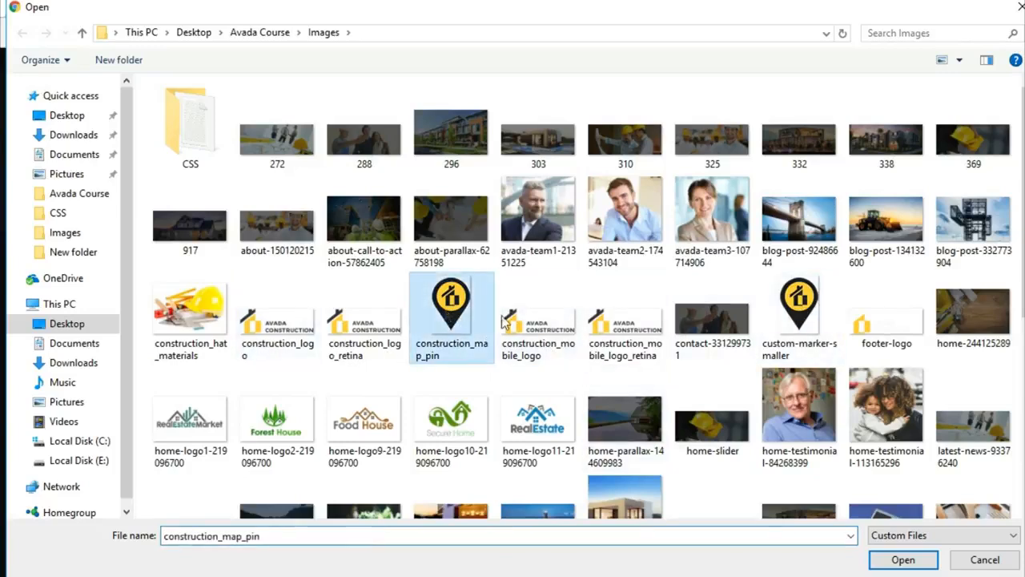
click(901, 559)
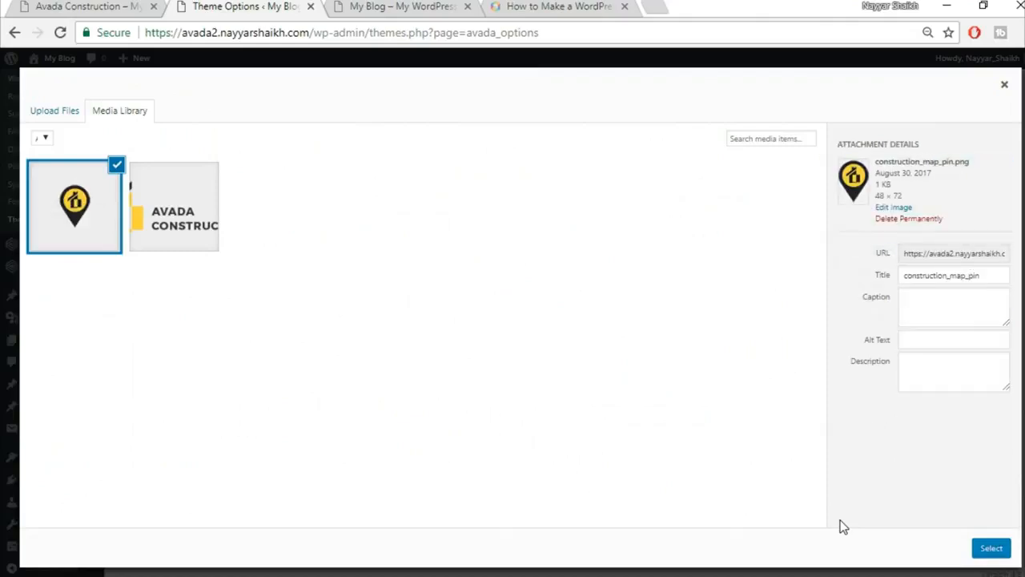
click(991, 548)
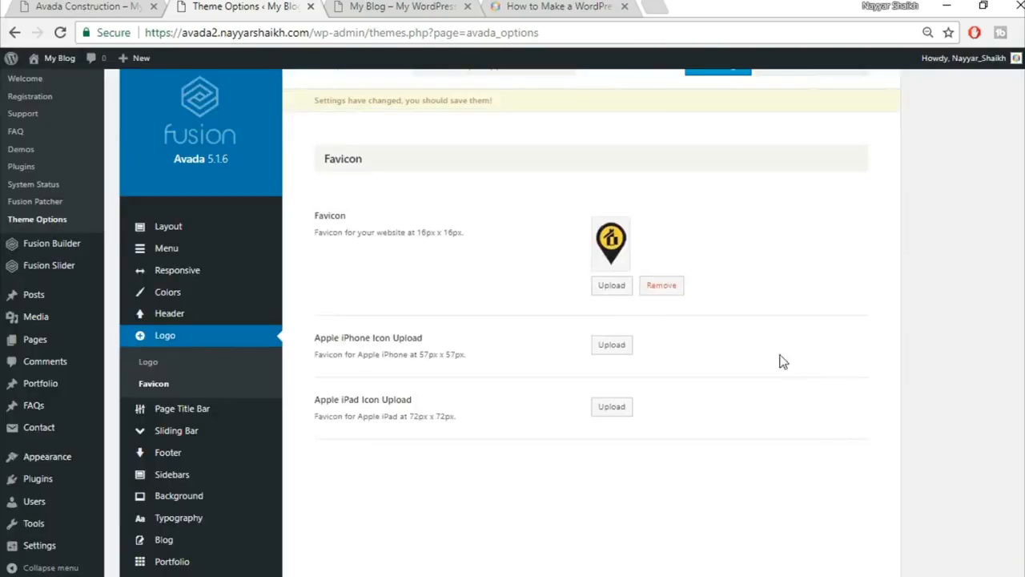
Save the favicon change and compare the blog front page with the Avada Construction demo.
scroll(785, 376, up, 1)
click(724, 112)
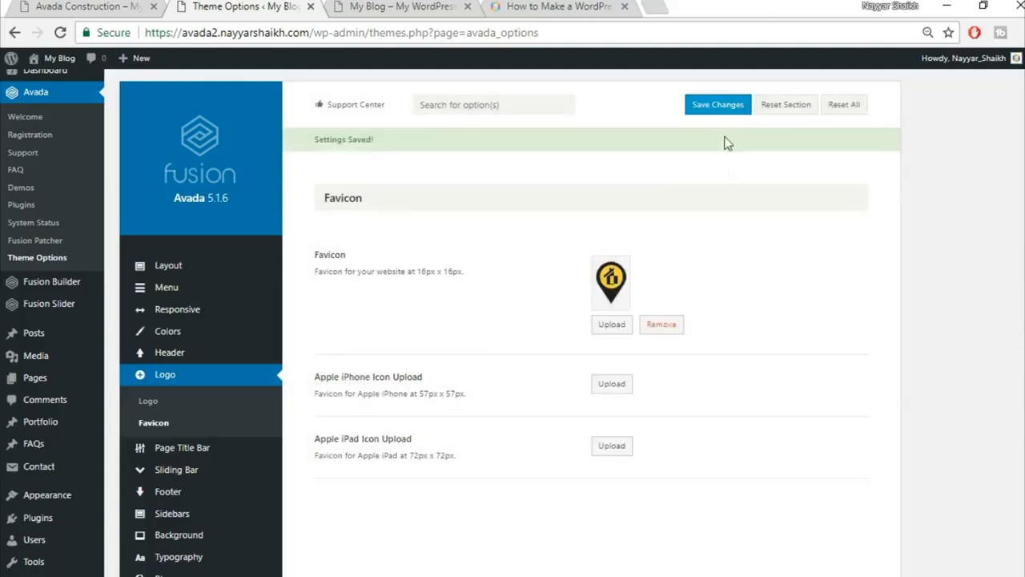
click(416, 5)
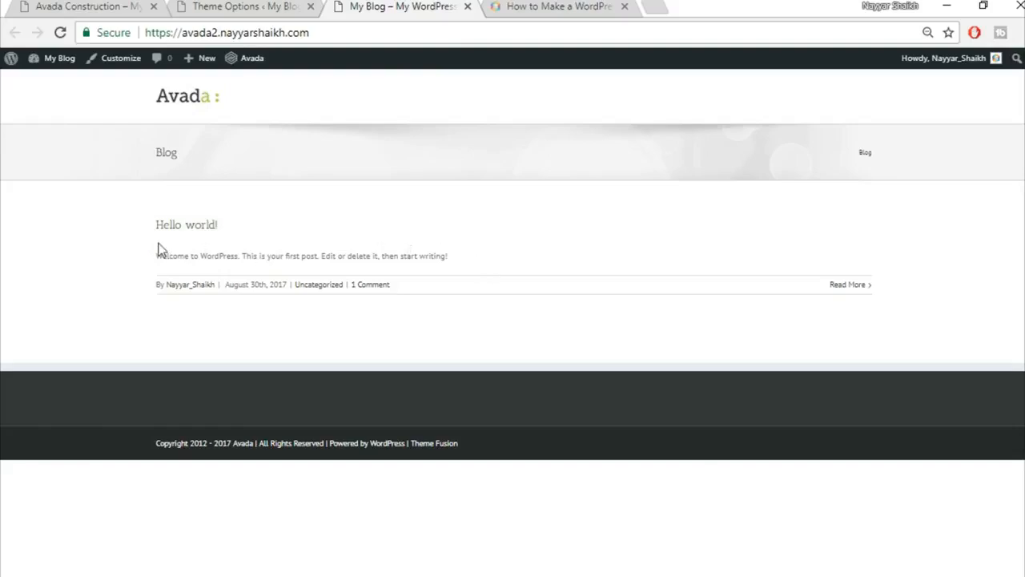
click(92, 5)
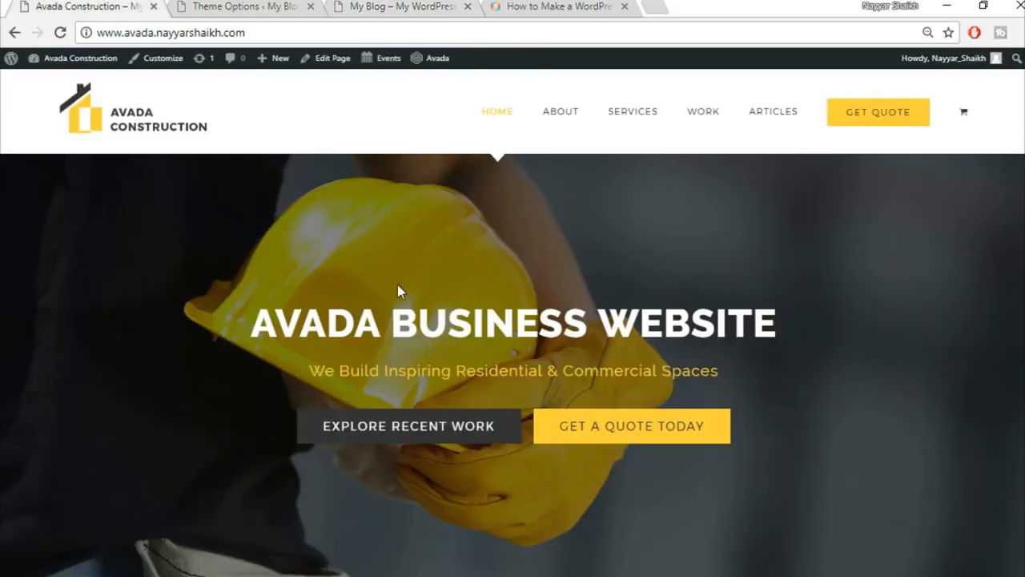
scroll(401, 291, down, 5)
click(362, 6)
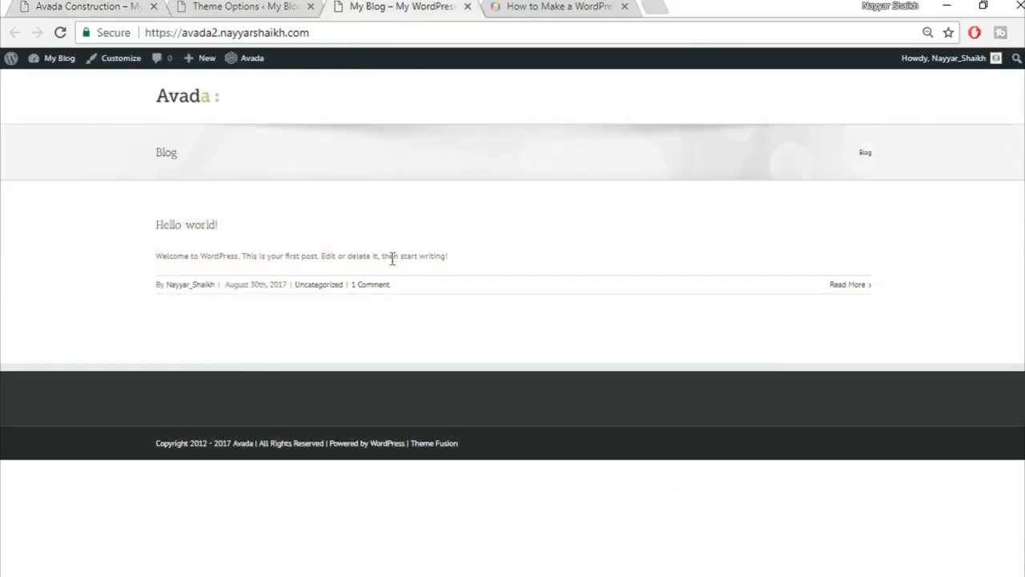
Scroll through the Avada Construction demo homepage again, then go back to the Theme Options.
click(80, 6)
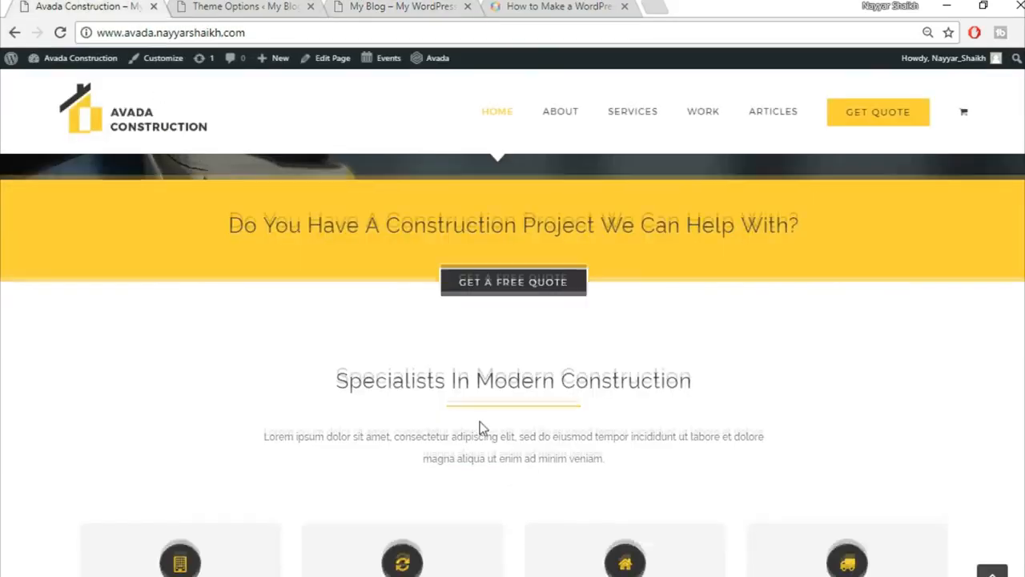
scroll(479, 429, down, 3)
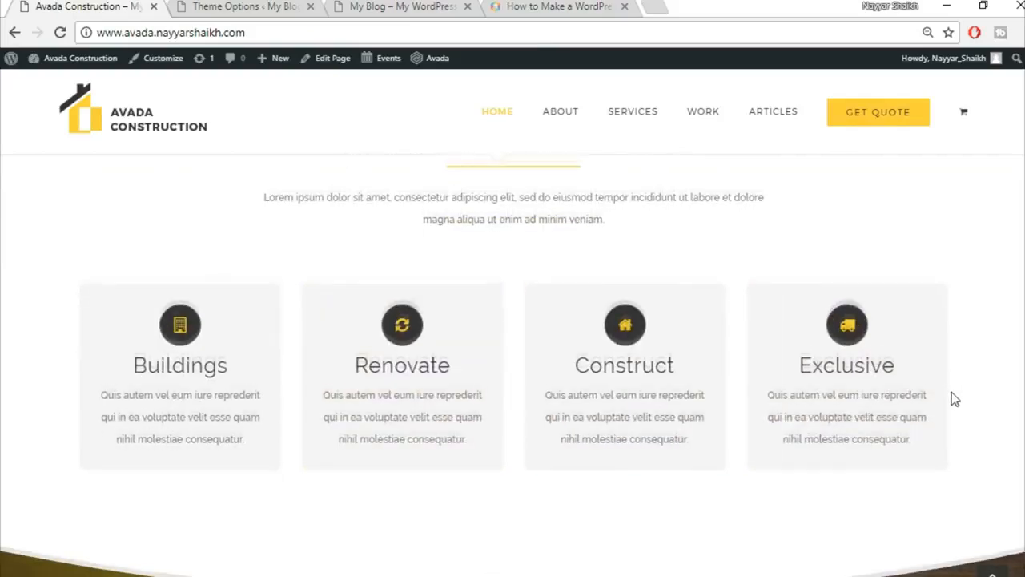
scroll(952, 399, up, 10)
click(428, 6)
click(189, 5)
scroll(1007, 336, down, 3)
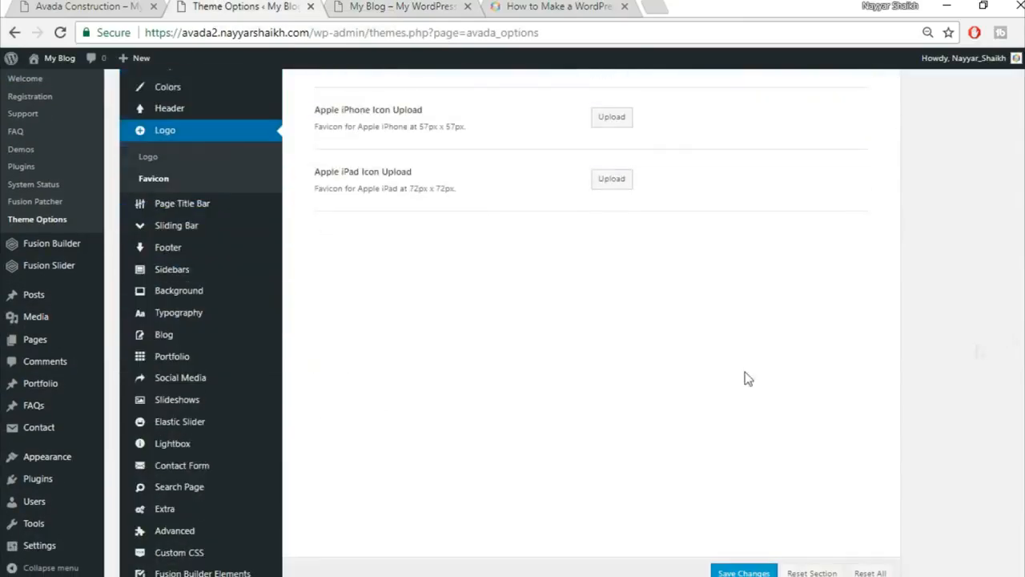
Set the body font family to Raleway with an Arial, Helvetica, sans-serif backup font.
click(197, 313)
scroll(920, 350, up, 2)
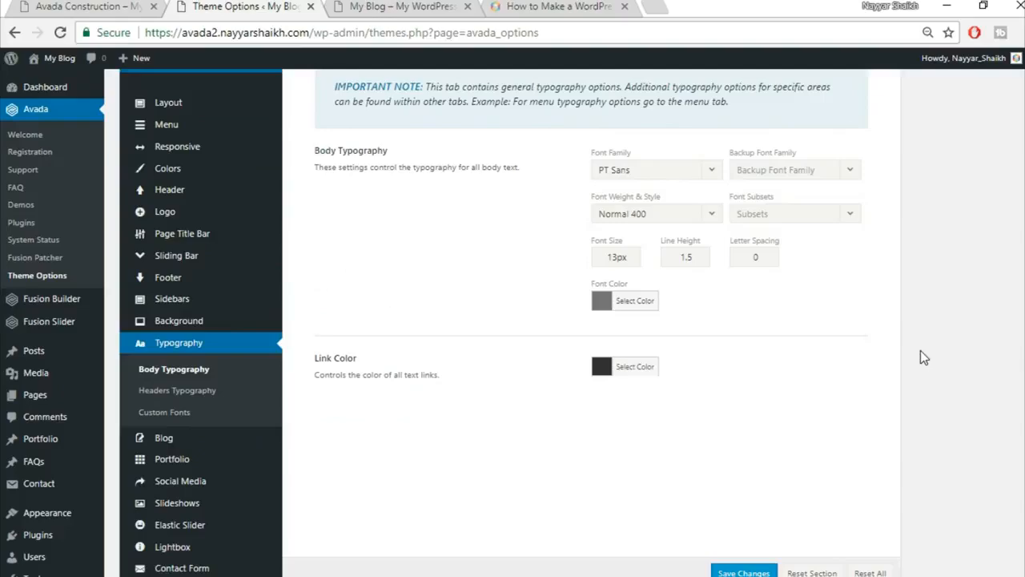
scroll(920, 353, up, 1)
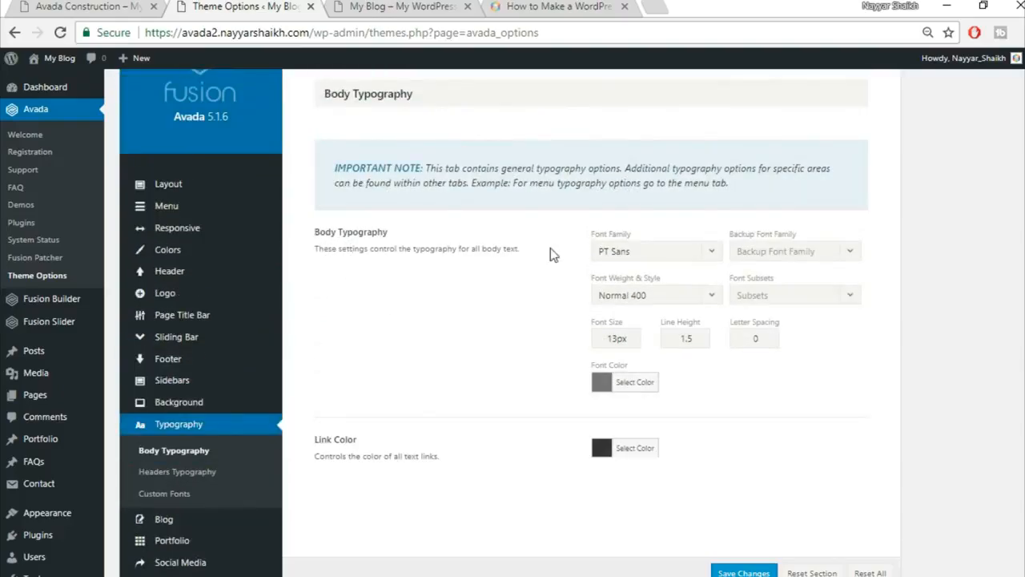
click(687, 258)
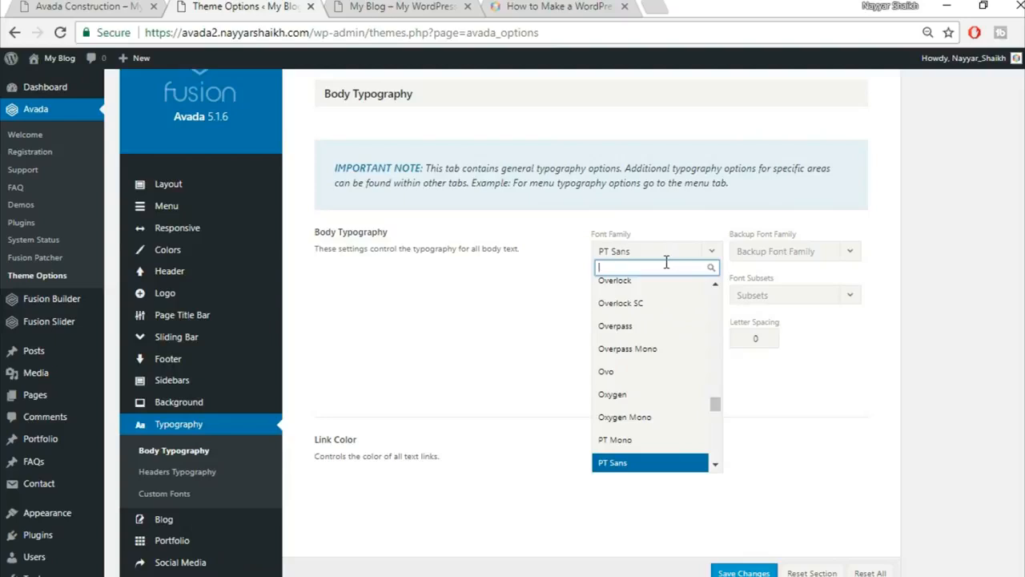
text(ra)
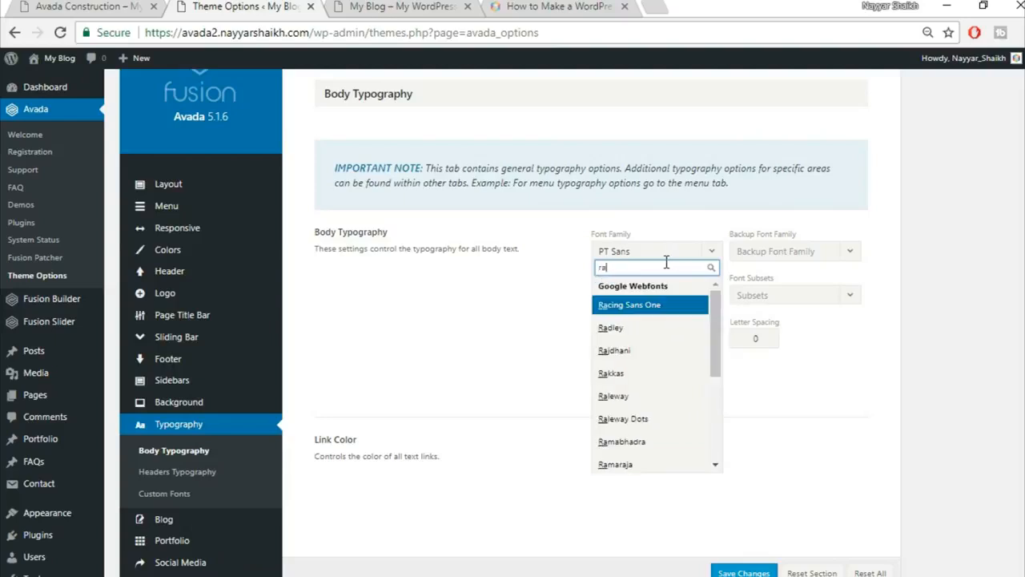
text(le)
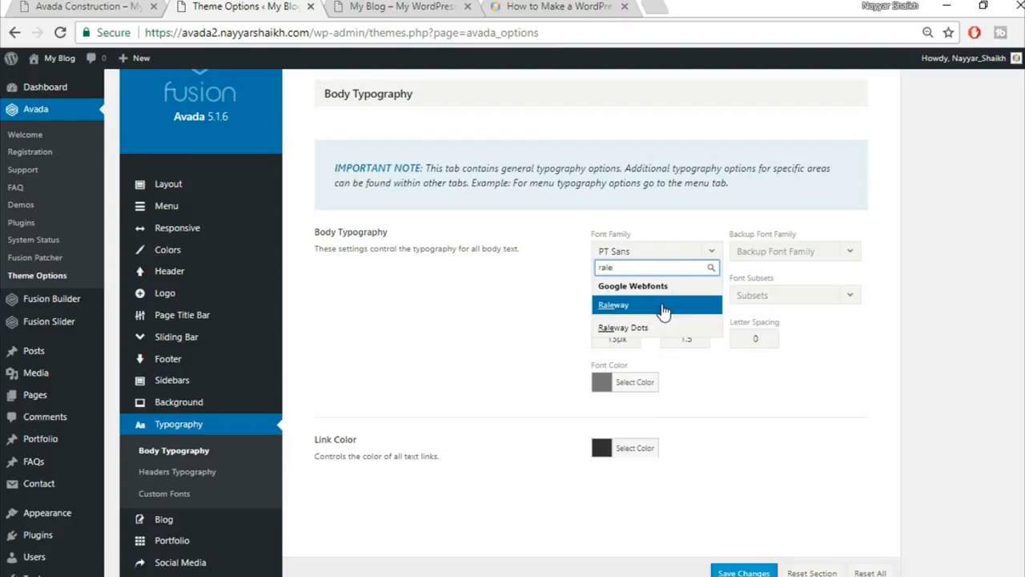
click(602, 311)
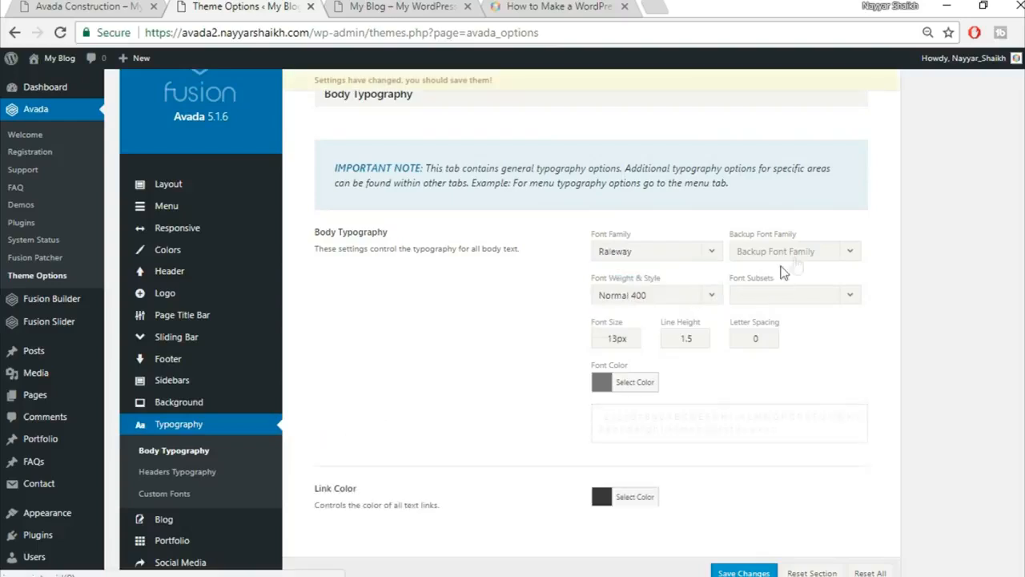
click(777, 256)
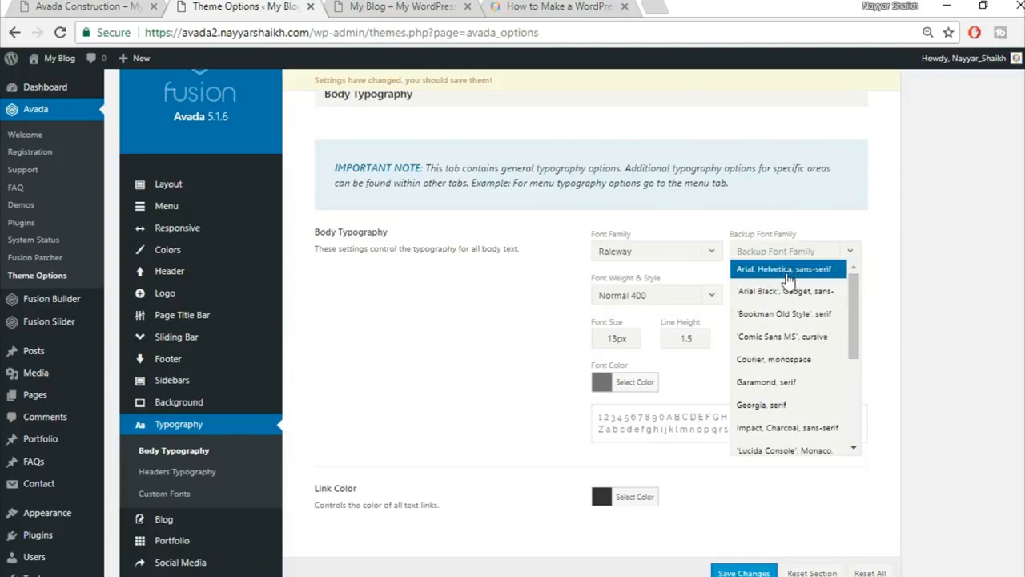
click(789, 271)
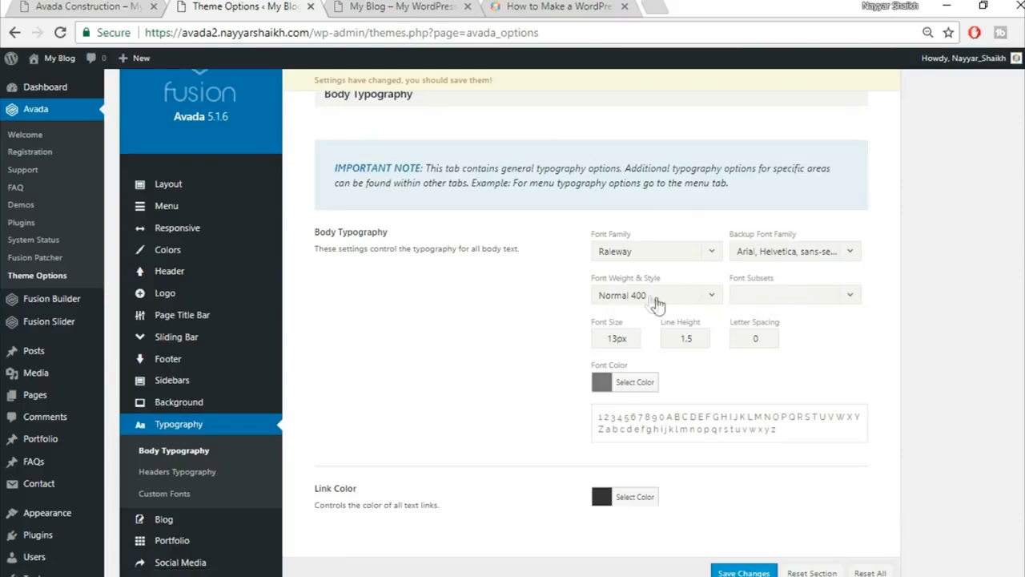
Set the body font weight to Medium 500, size 15px and line height 2.27.
click(675, 298)
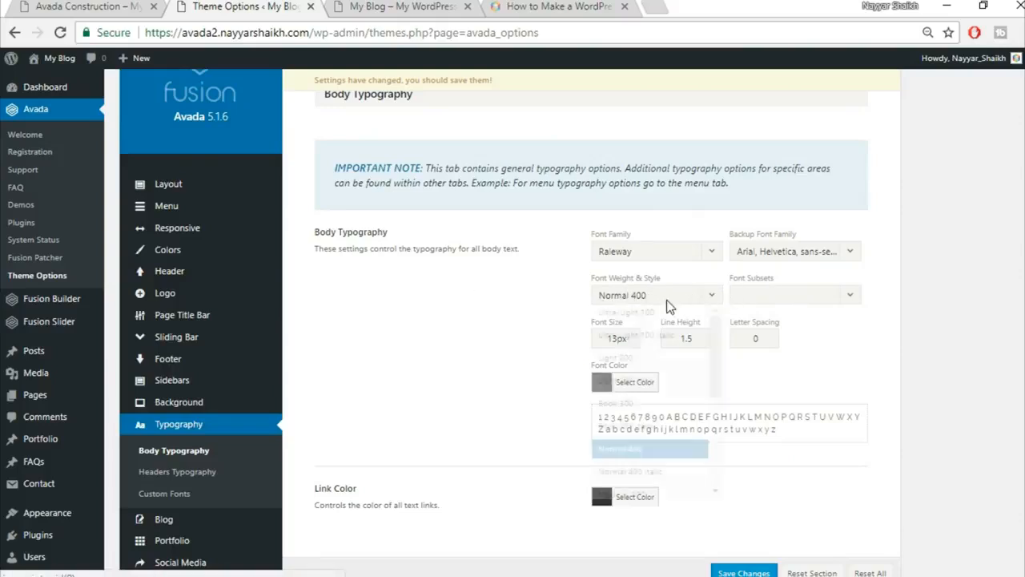
scroll(676, 420, down, 2)
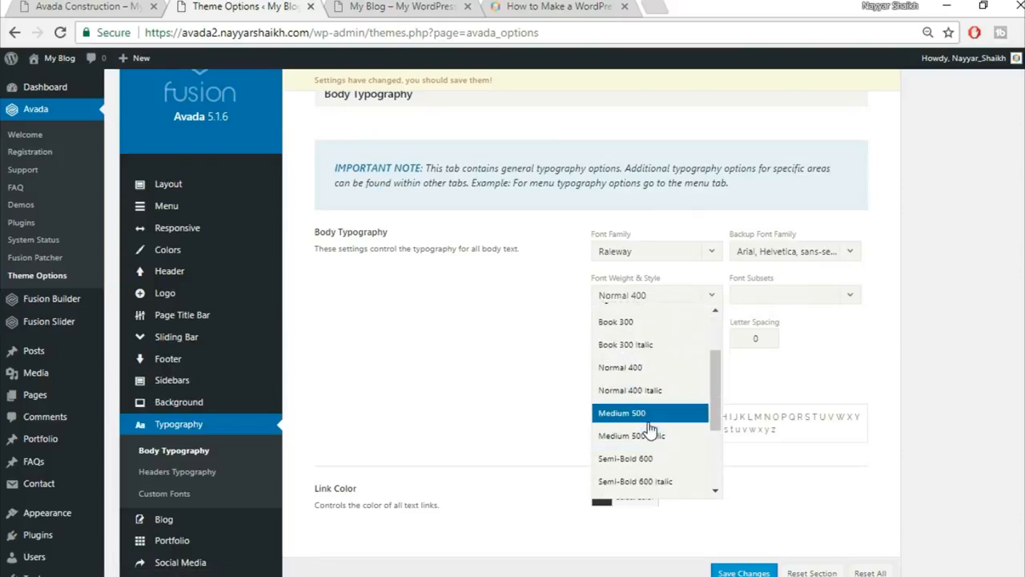
click(640, 415)
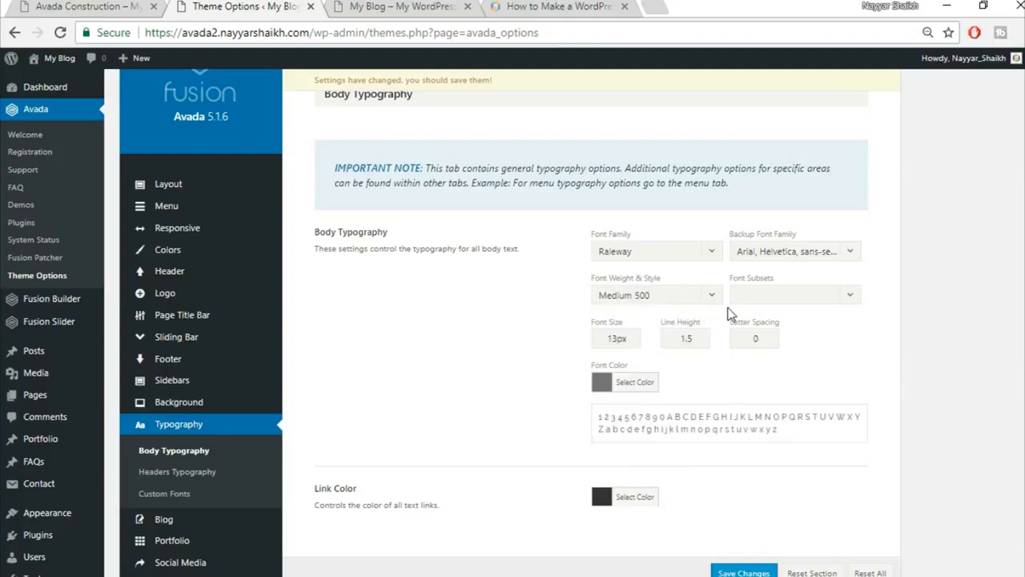
drag(615, 342, 513, 346)
text(15)
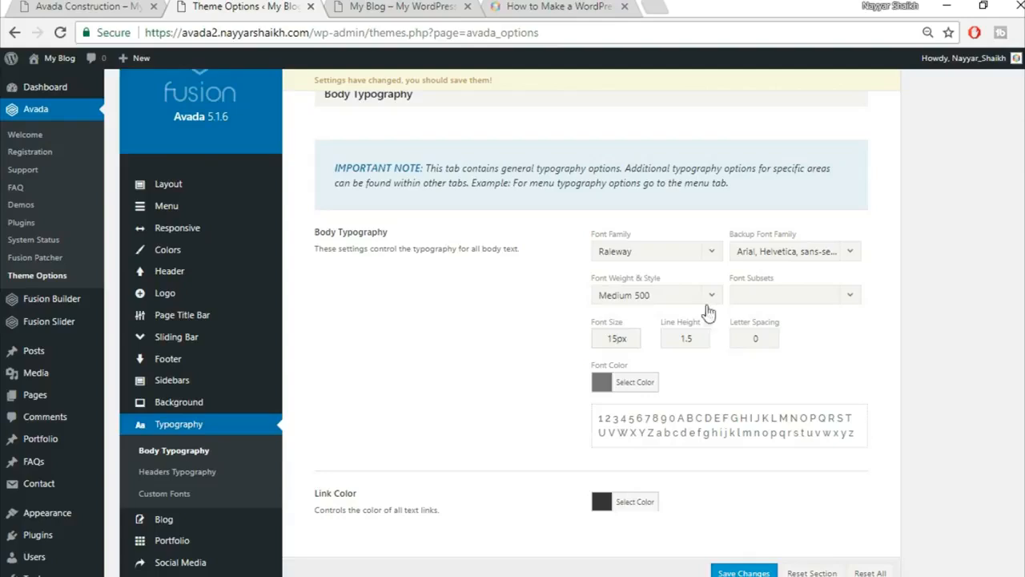
drag(705, 338, 627, 341)
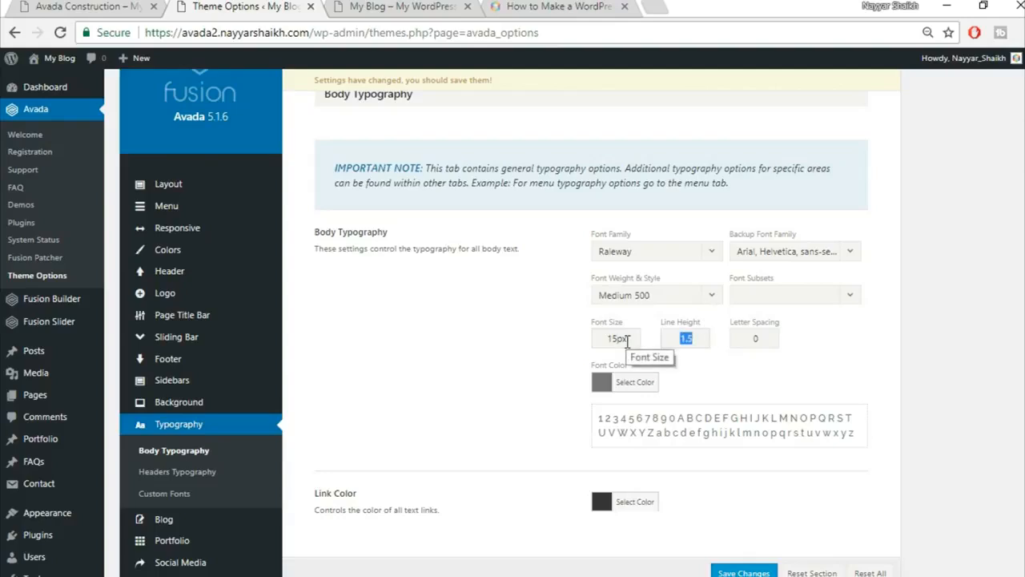
text(2.27)
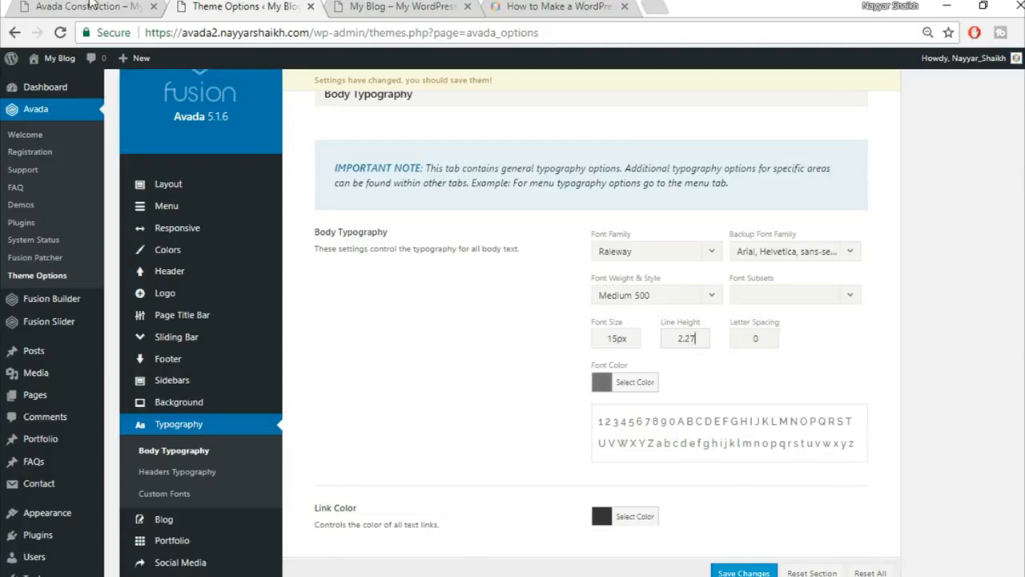
click(93, 7)
Save the Raleway Medium 500, 15px, 2.27 line-height Body Typography settings.
scroll(580, 430, down, 8)
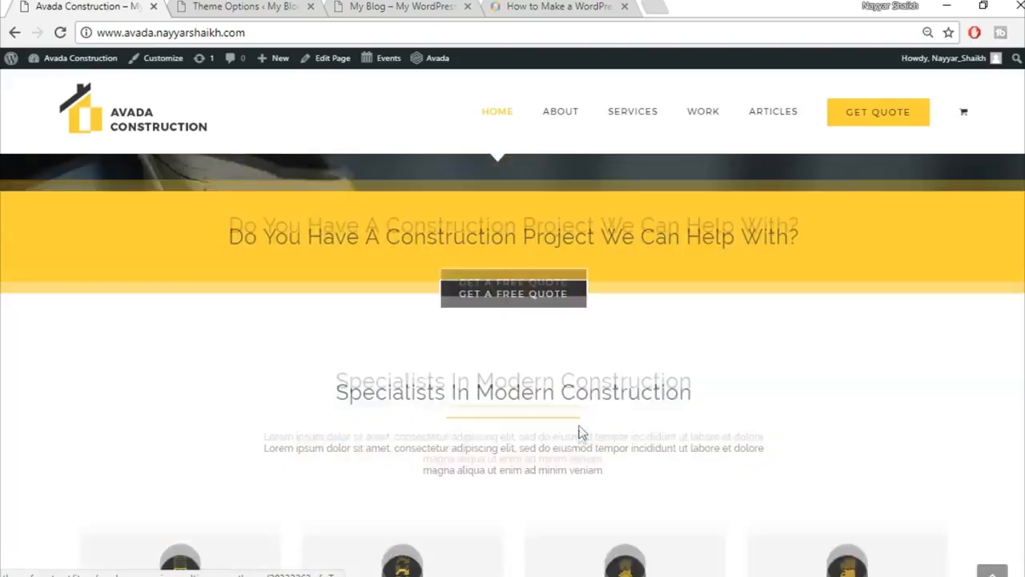
scroll(579, 434, up, 3)
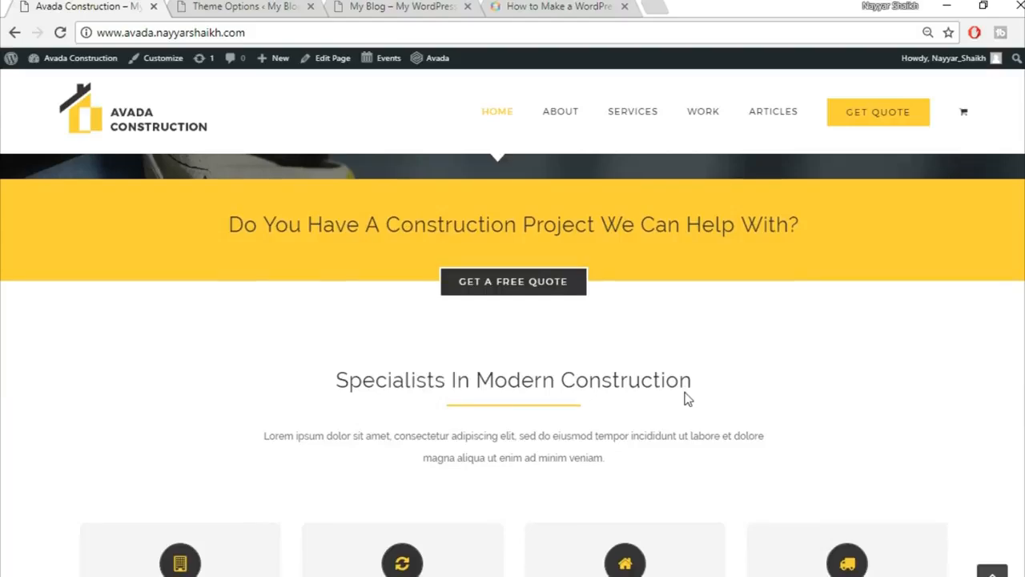
scroll(445, 311, down, 2)
scroll(636, 334, up, 2)
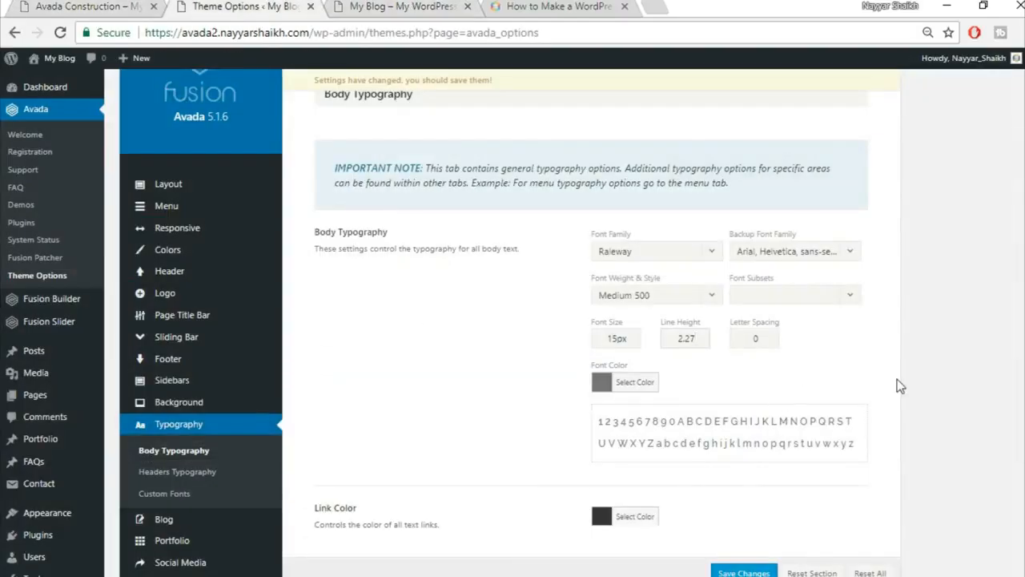
scroll(900, 385, down, 2)
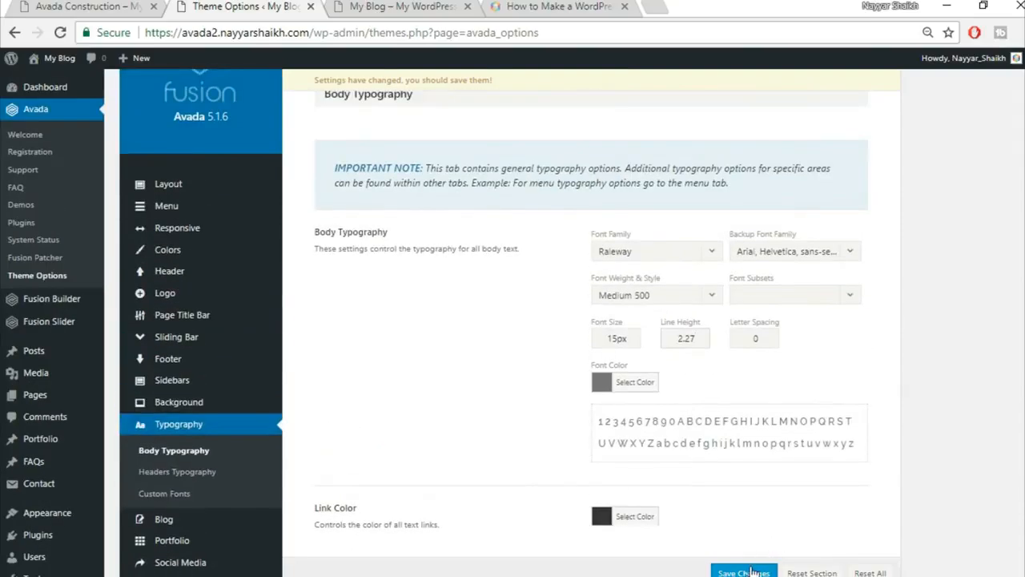
click(771, 571)
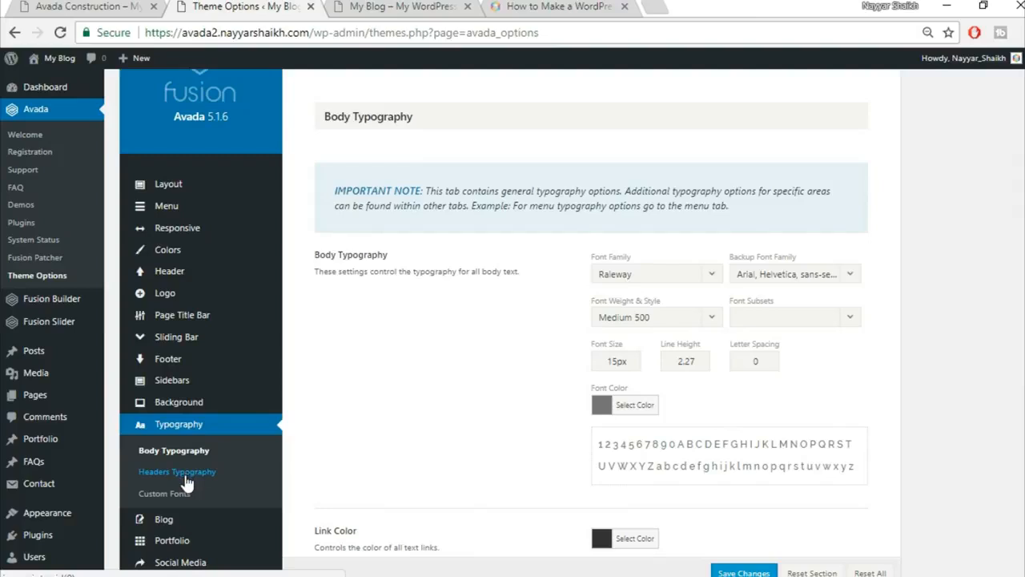
In Headers Typography, give H1 Raleway with an Arial, Helvetica, sans-serif backup, Extra-Bold 800, and 2px letter spacing.
click(183, 474)
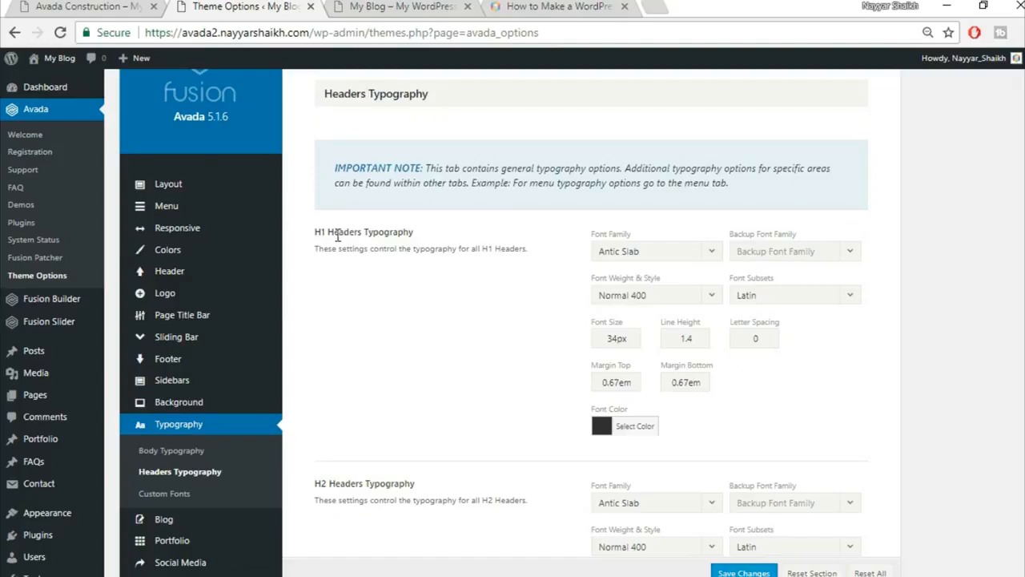
click(659, 254)
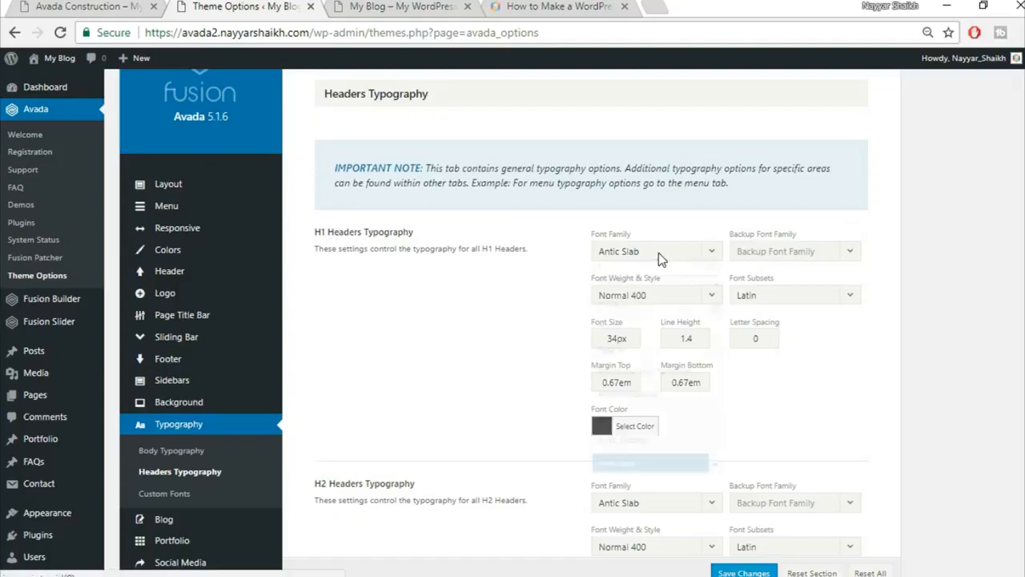
text(rale)
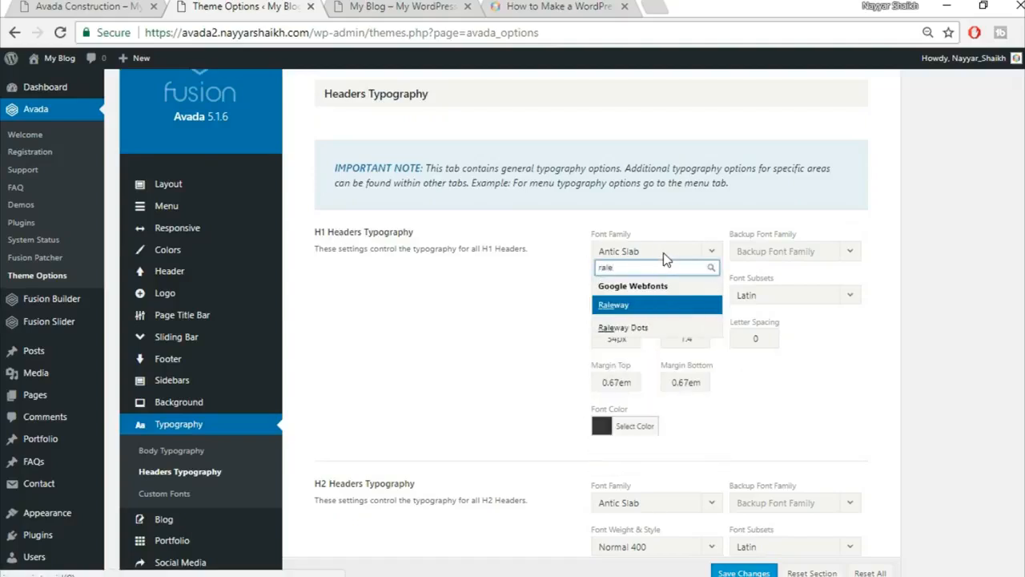
click(634, 304)
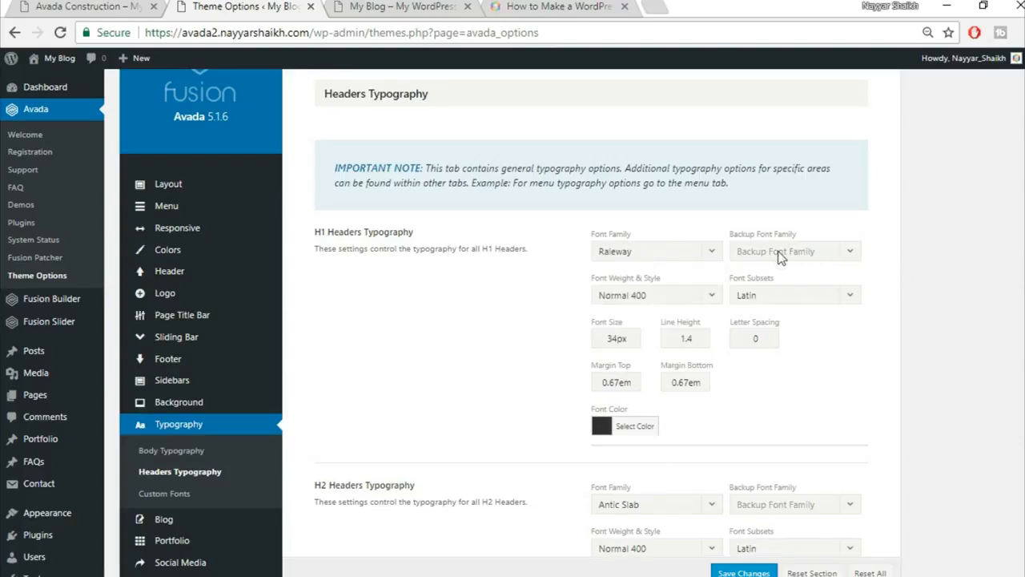
click(784, 253)
click(787, 270)
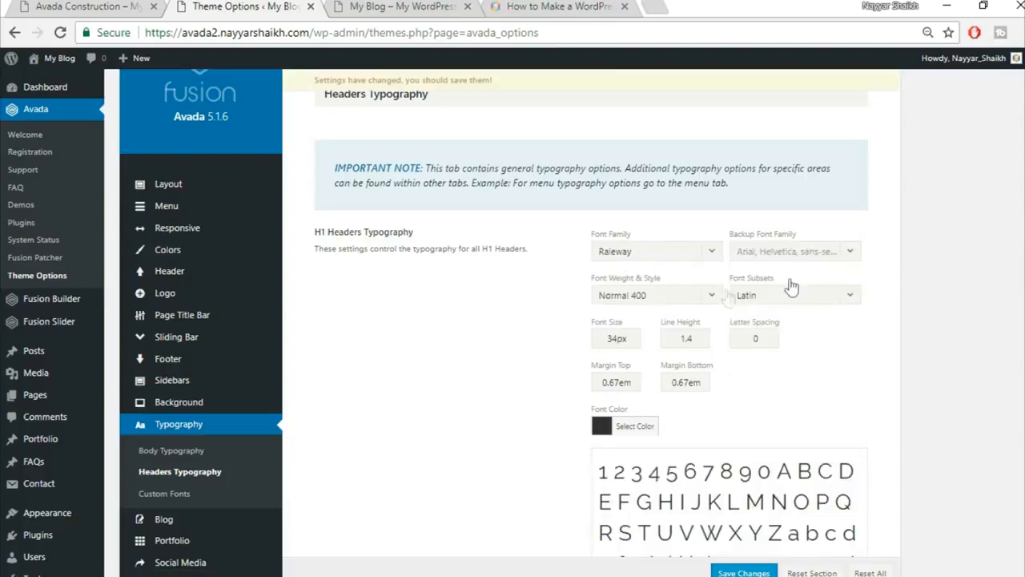
click(664, 300)
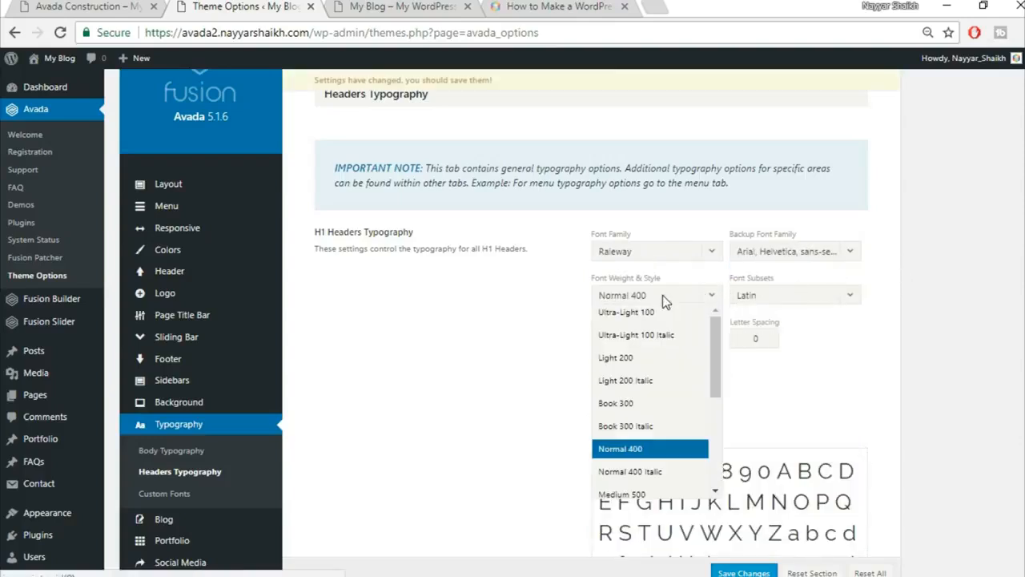
scroll(665, 362, down, 2)
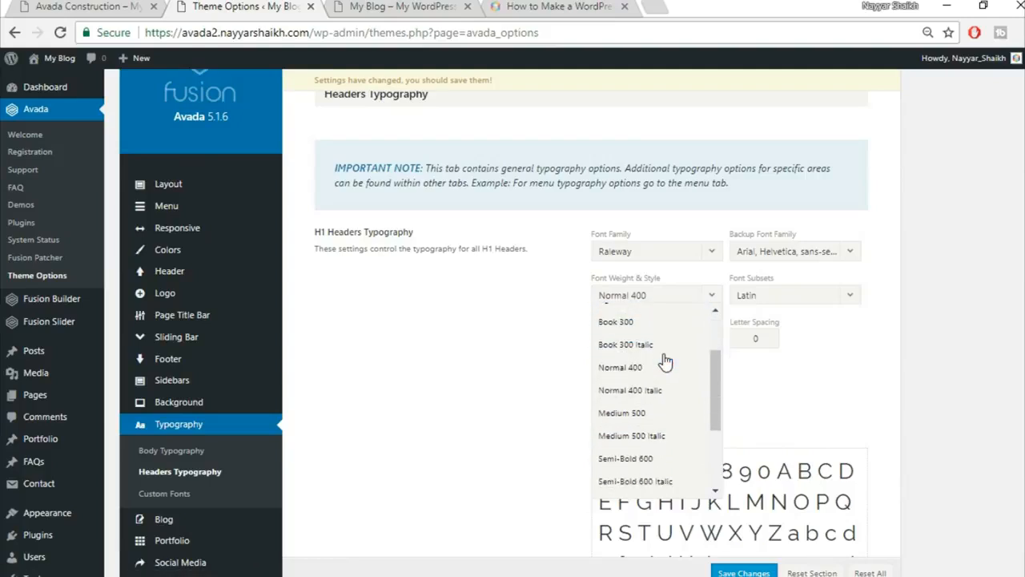
scroll(669, 376, down, 2)
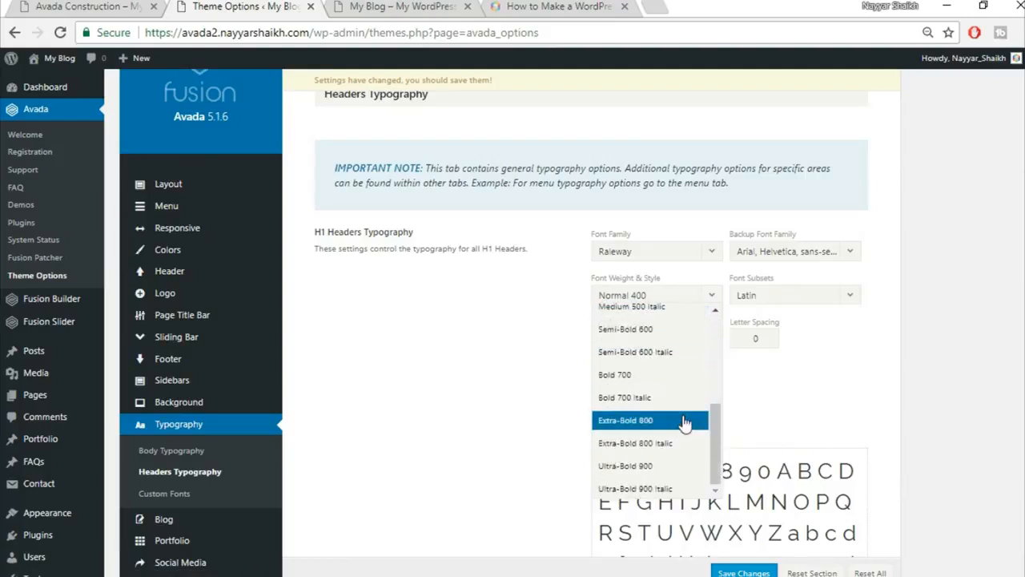
click(675, 420)
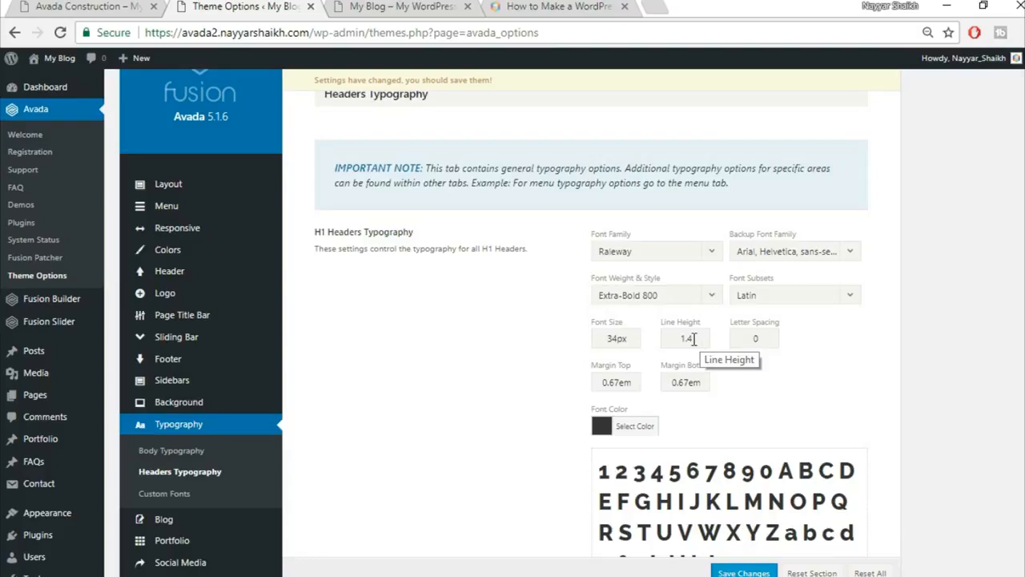
double_click(756, 338)
text(2px)
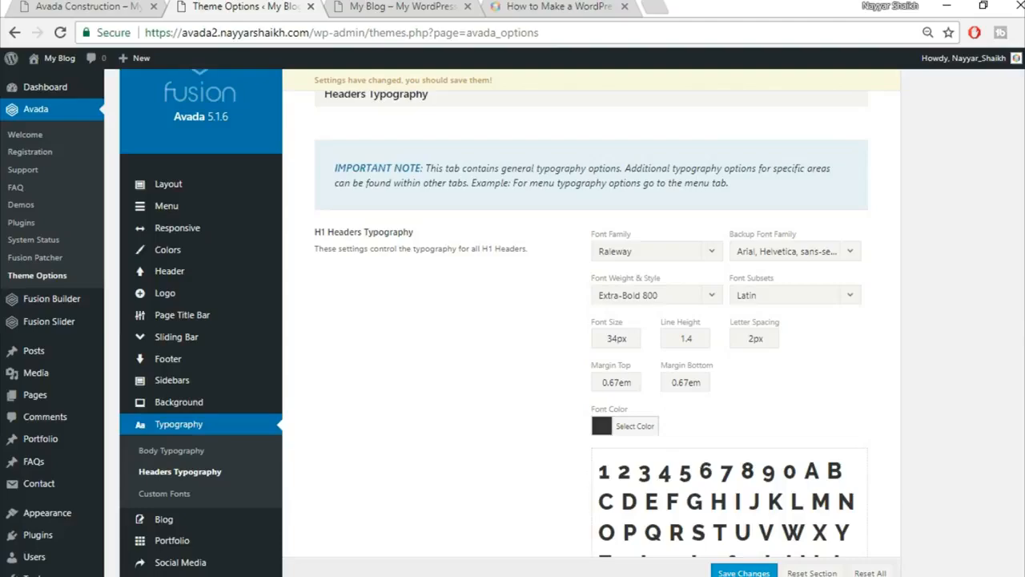
Set the H2 font to Raleway with an Arial, Helvetica, sans-serif backup.
scroll(599, 140, down, 9)
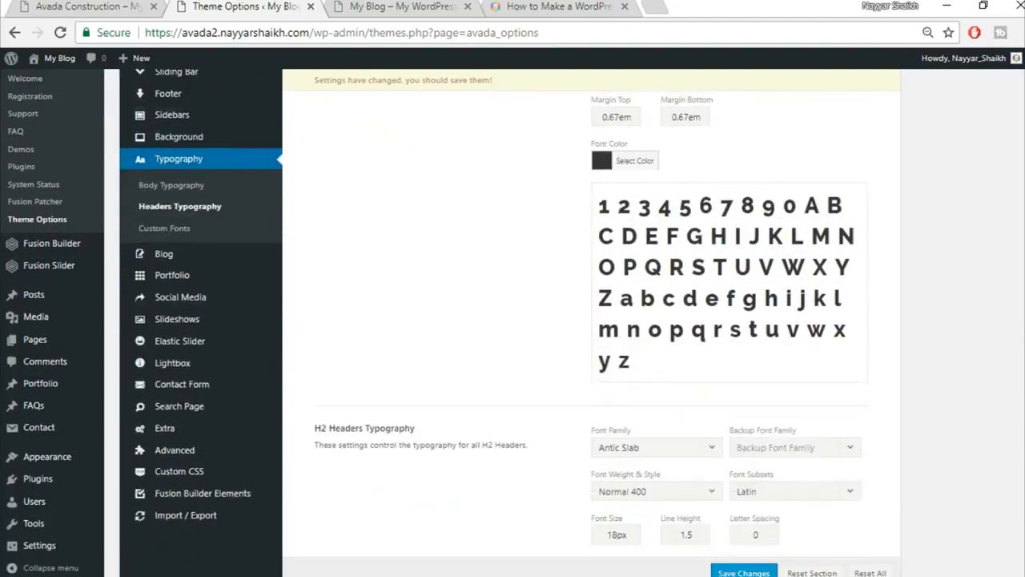
click(609, 141)
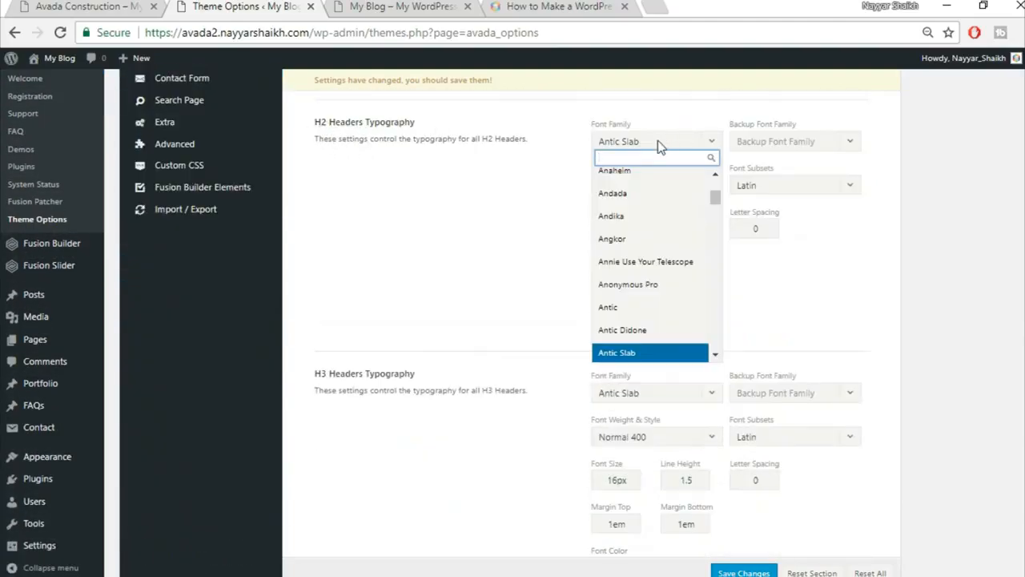
text(rale)
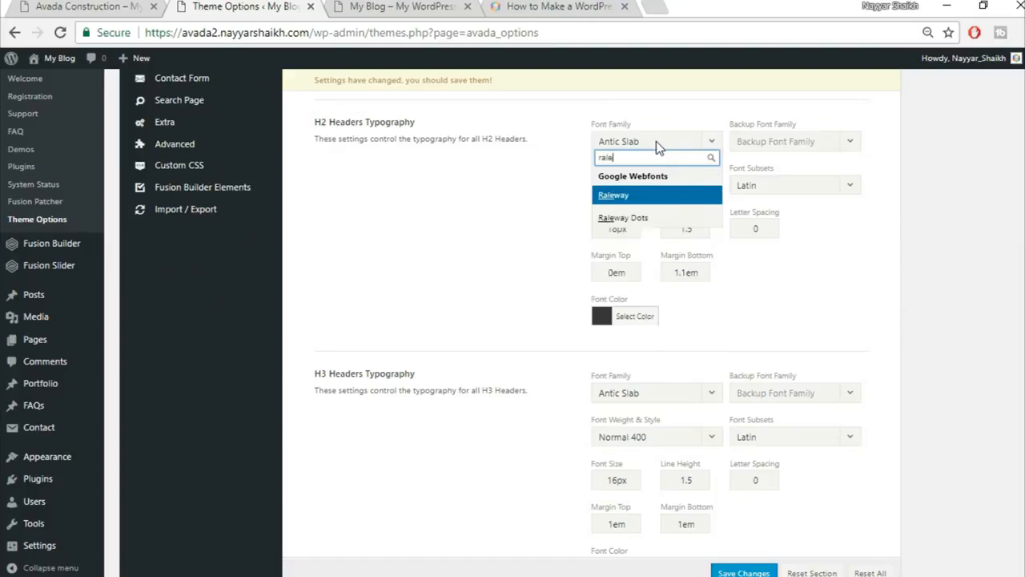
key(Return)
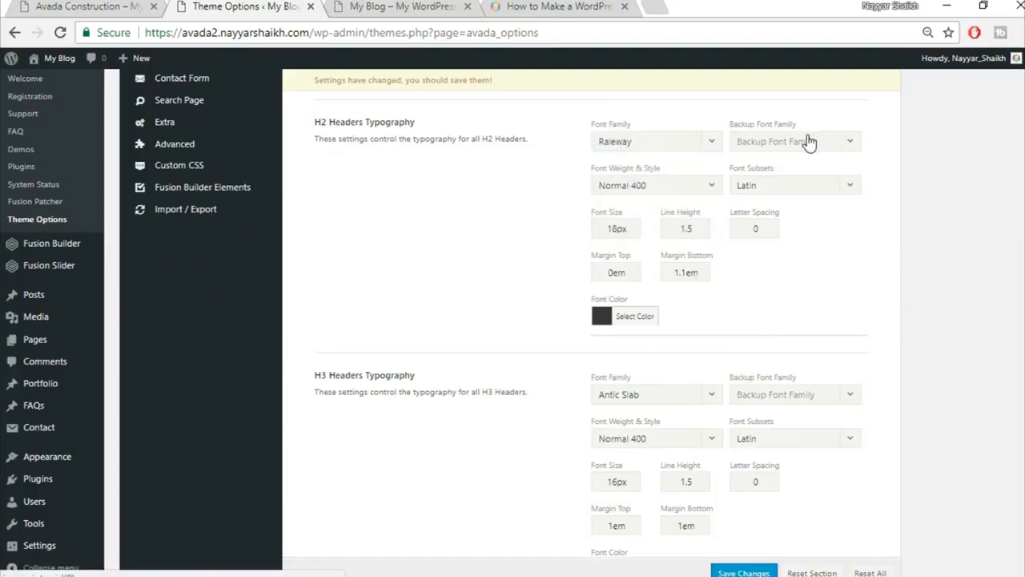
click(804, 141)
click(797, 172)
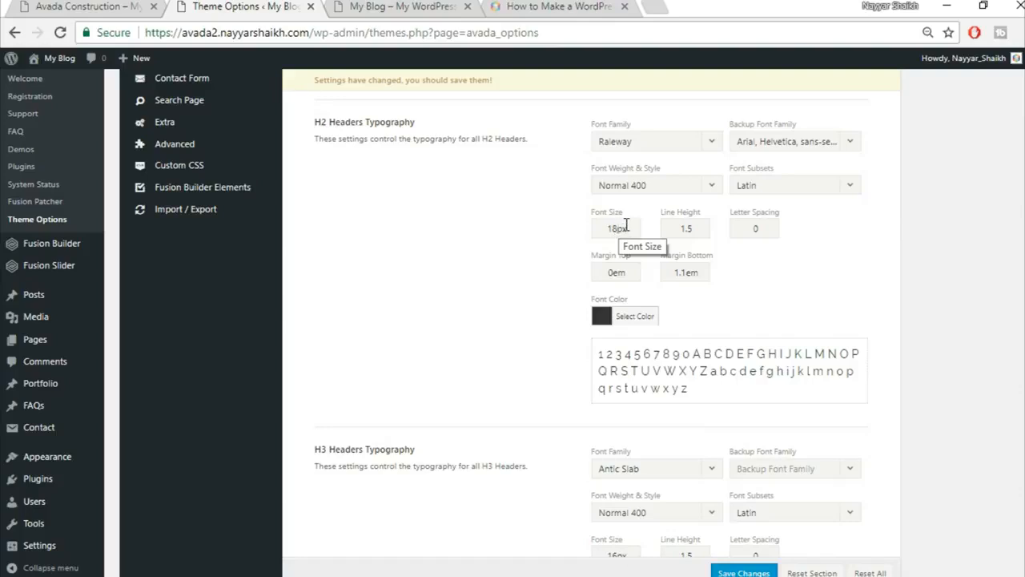
Give H2 a 32px font size, 1.3 line height and 0.5em bottom margin.
drag(616, 228, 563, 228)
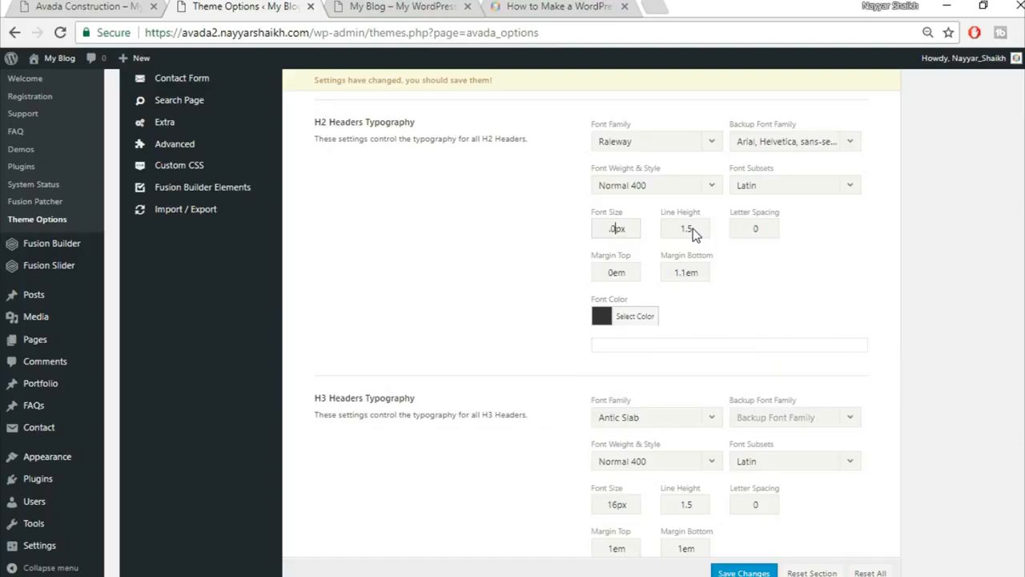
drag(616, 229, 495, 216)
text(32)
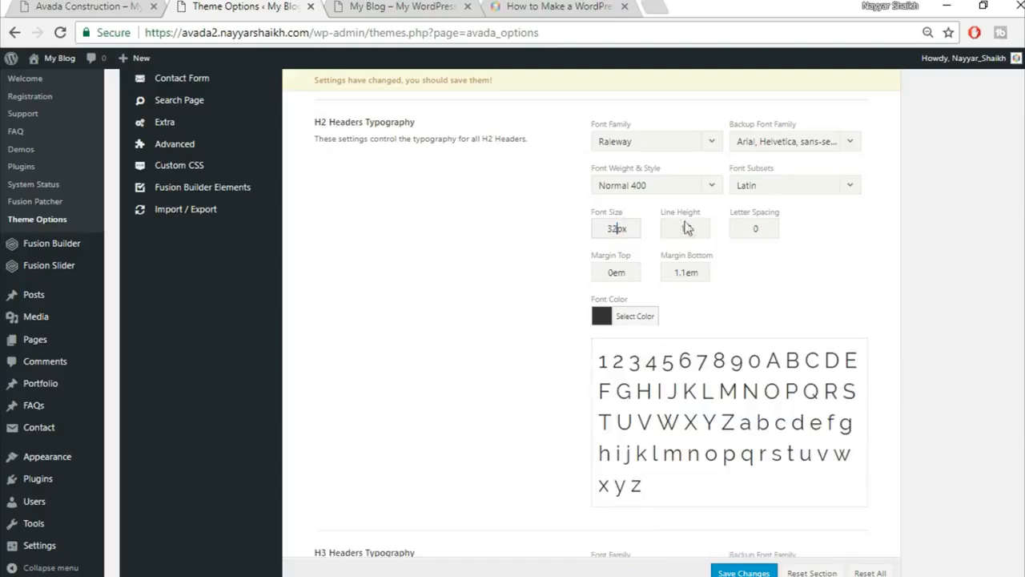
drag(698, 230, 655, 229)
text(1.3)
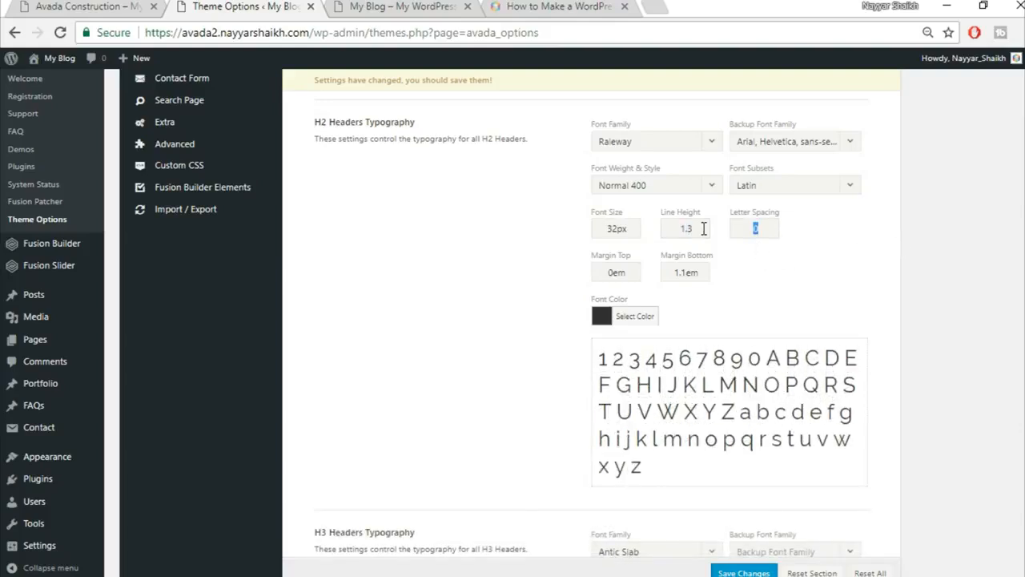
text(1px)
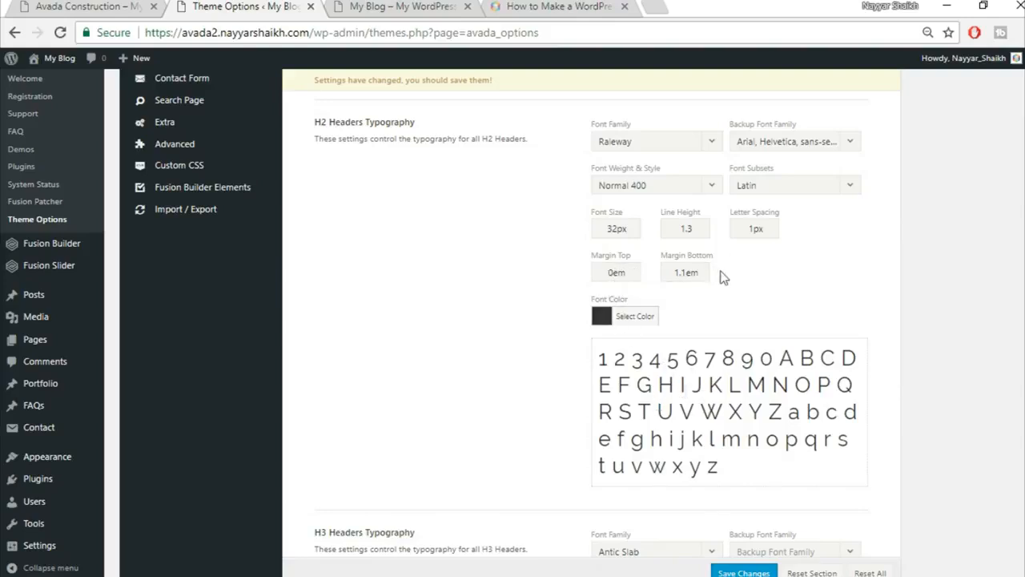
double_click(687, 272)
text(0em)
Set the H3 font to Raleway with an Arial, Helvetica, sans-serif backup.
scroll(799, 285, down, 4)
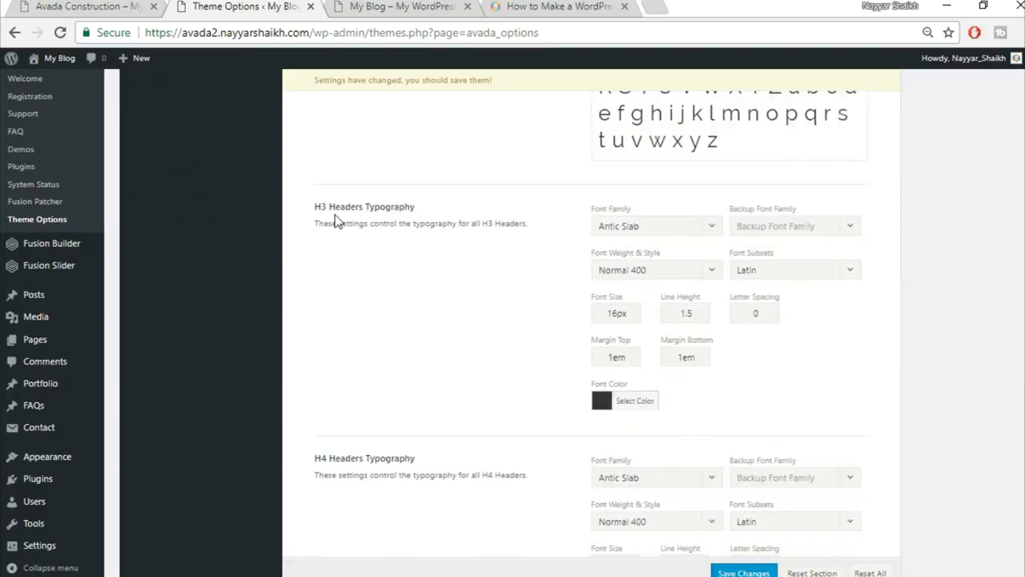
scroll(424, 236, down, 1)
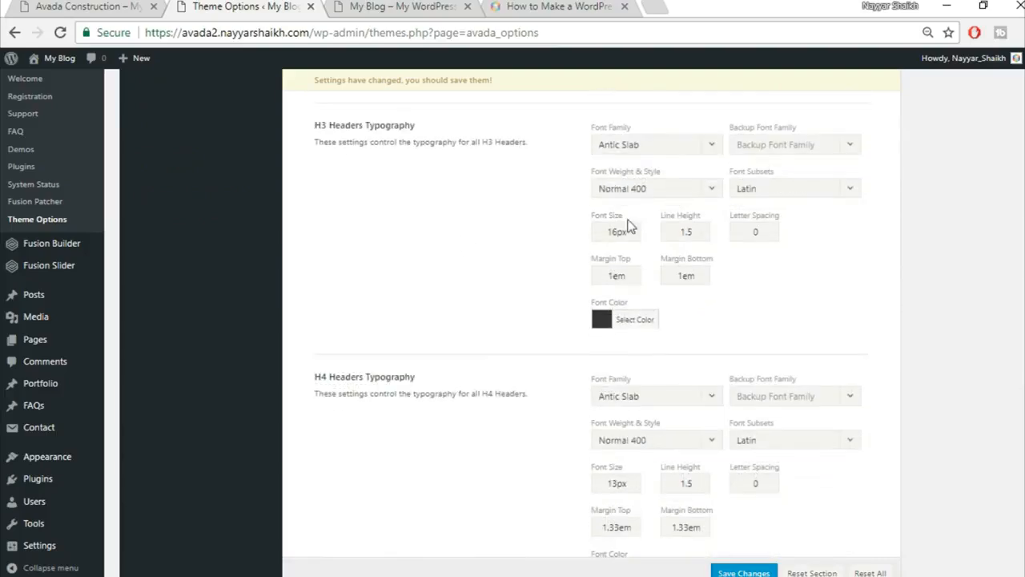
click(654, 151)
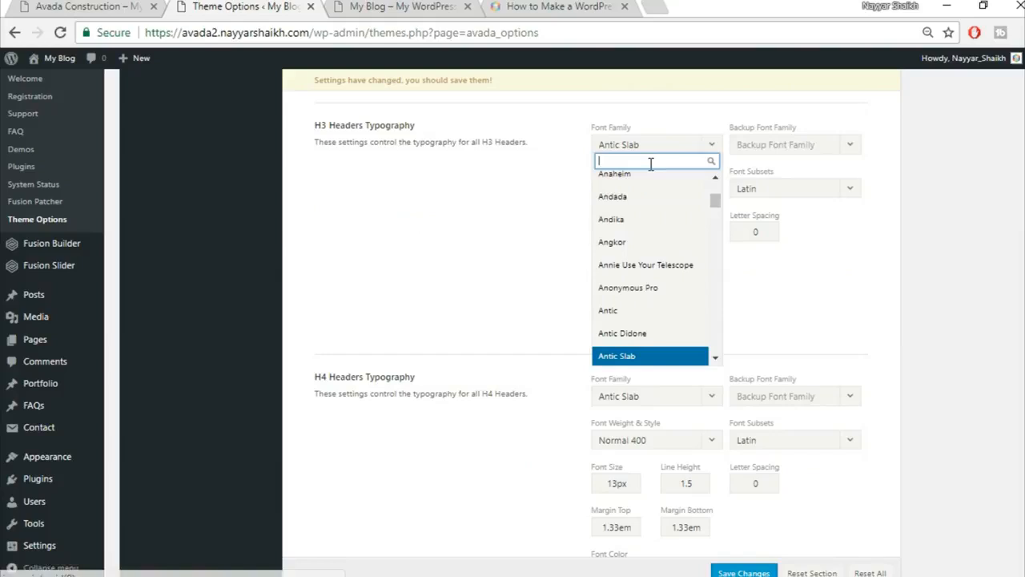
text(rale)
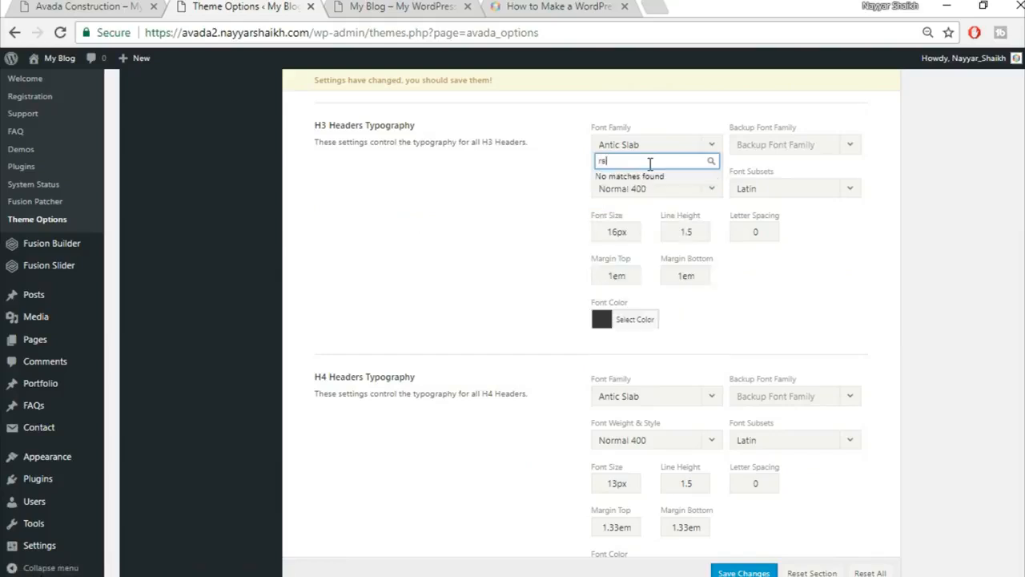
click(644, 205)
click(818, 149)
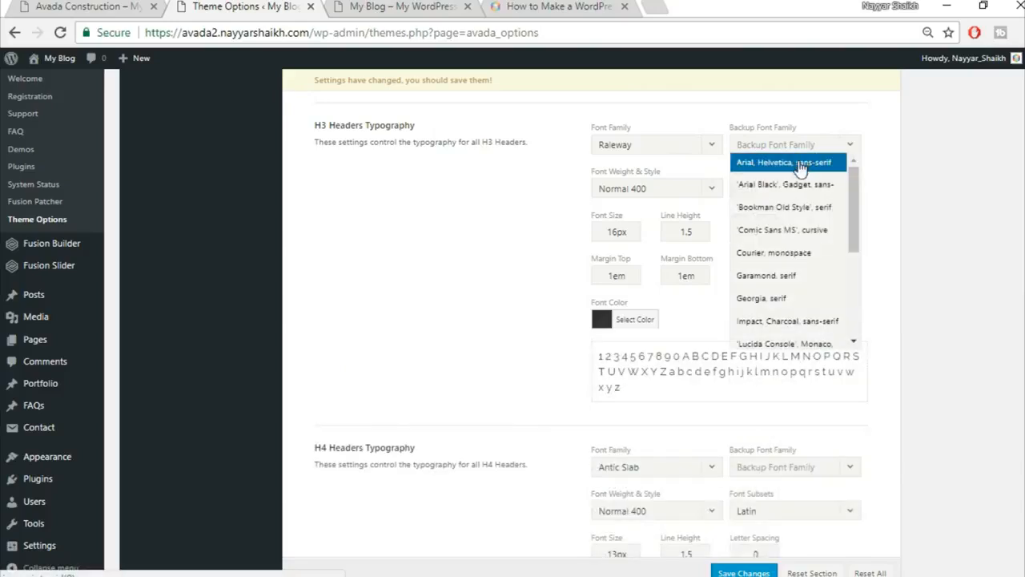
click(778, 162)
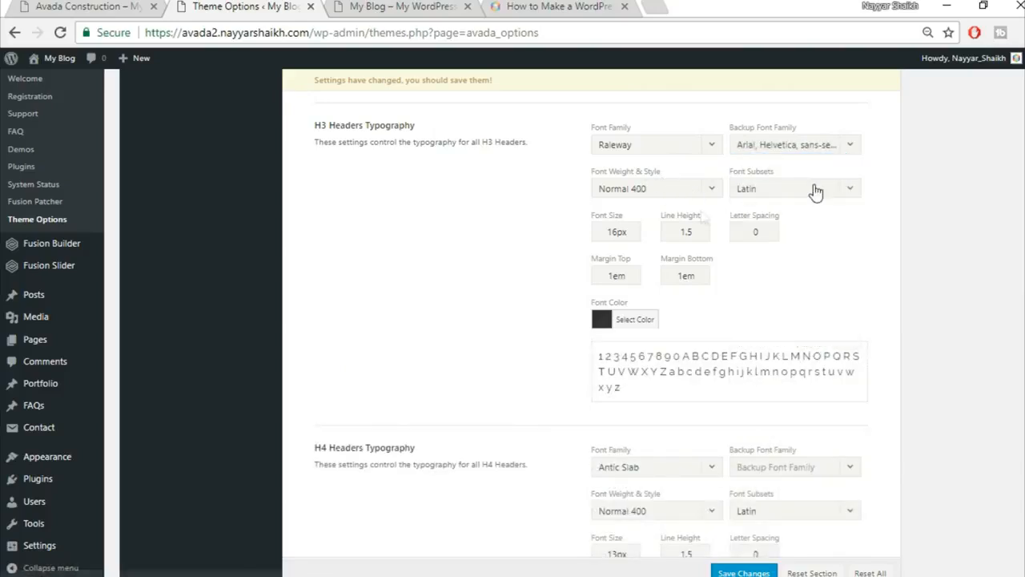
Change the H3 font size to 20px and letter spacing to 1px.
drag(613, 232, 574, 235)
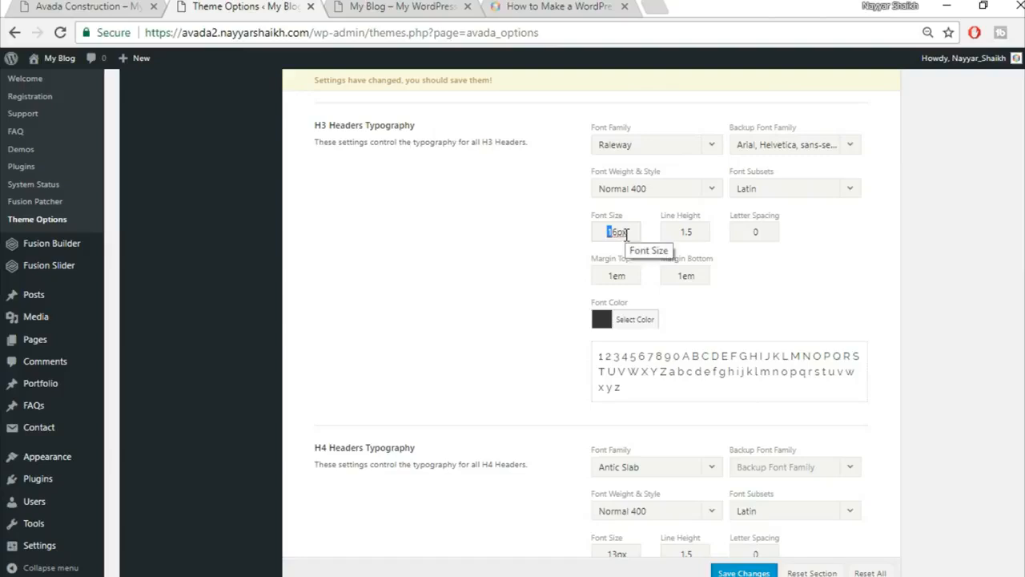
key(BackSpace)
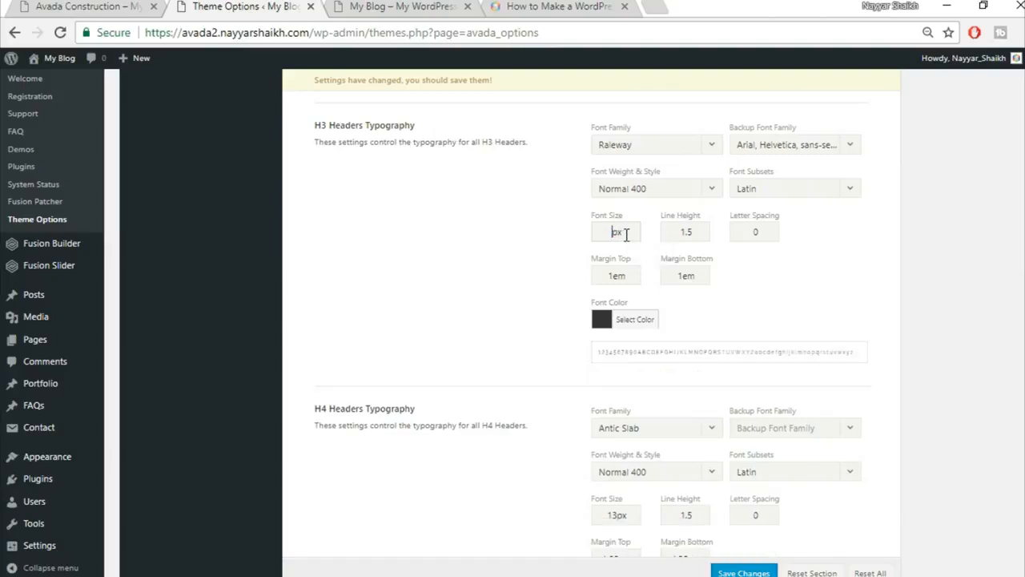
text(20)
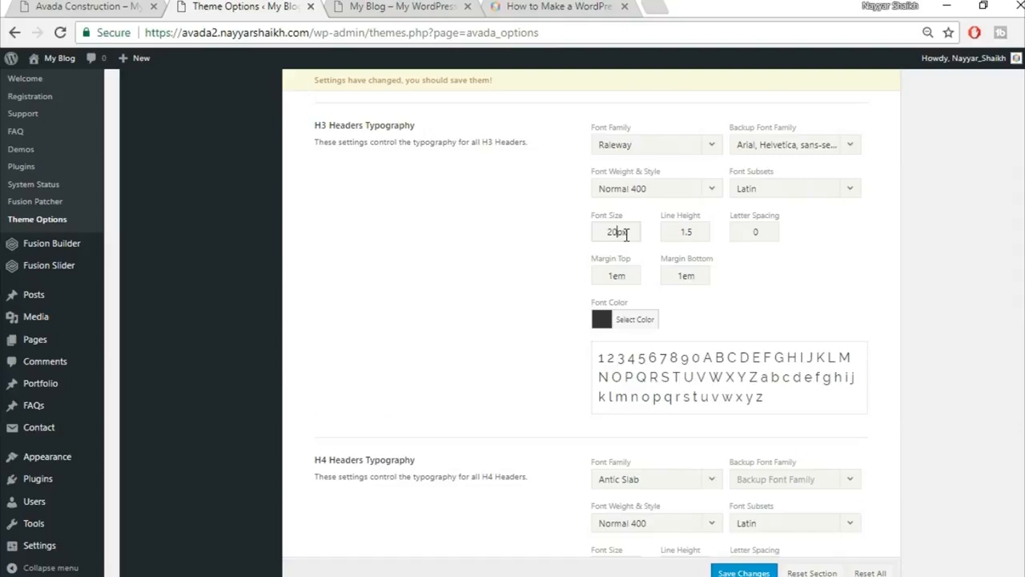
double_click(765, 229)
text(1px)
click(838, 327)
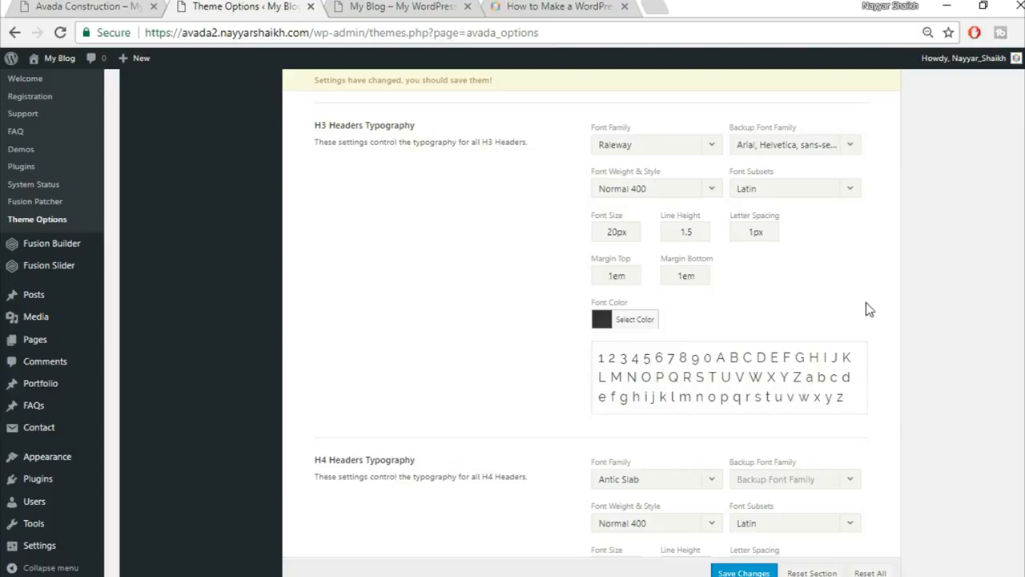
scroll(867, 306, down, 1)
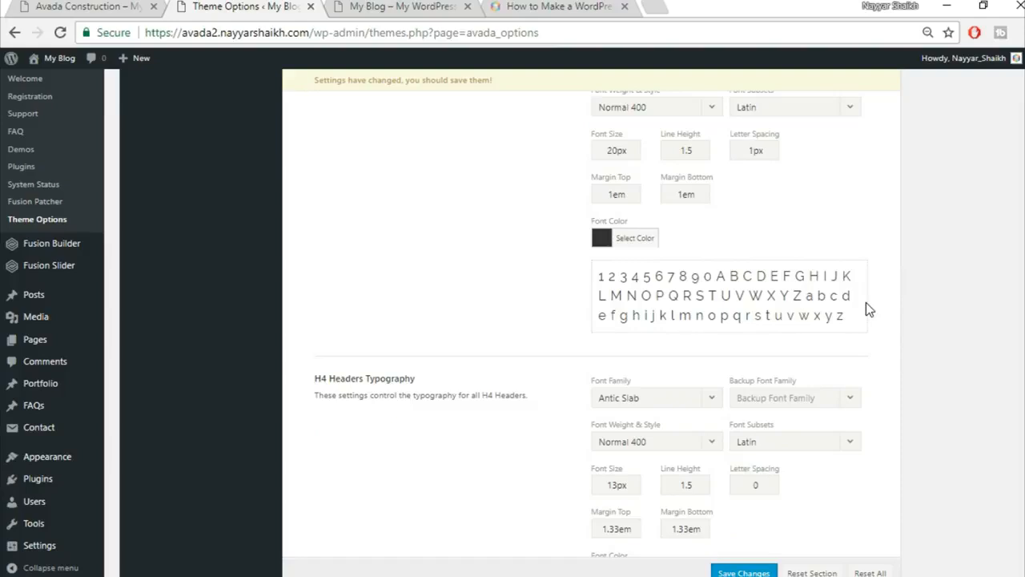
Set H4 to Raleway with an Arial, Helvetica, sans-serif backup at 18px.
scroll(865, 302, down, 2)
click(665, 233)
text(rale)
click(660, 288)
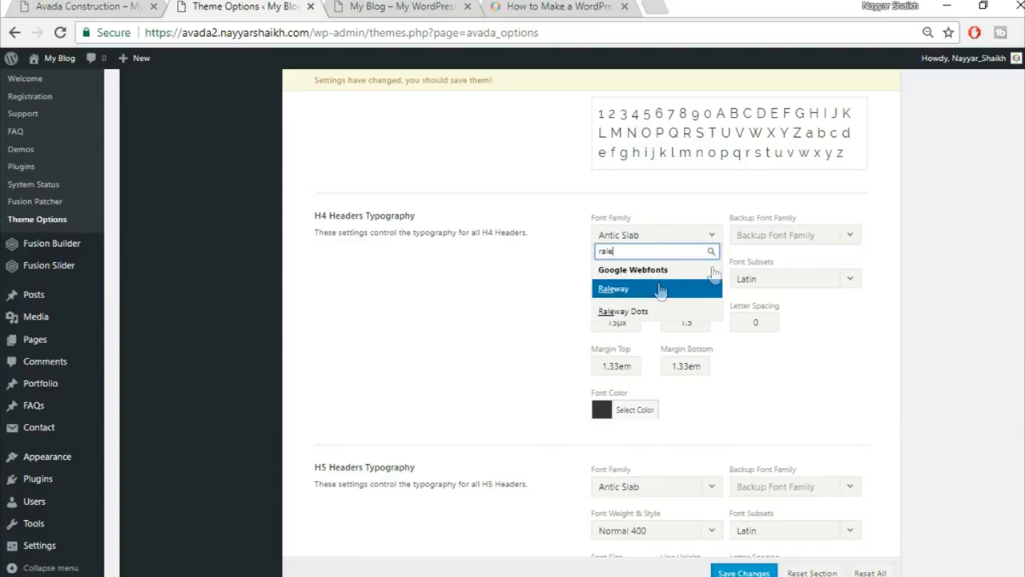
click(817, 237)
click(783, 253)
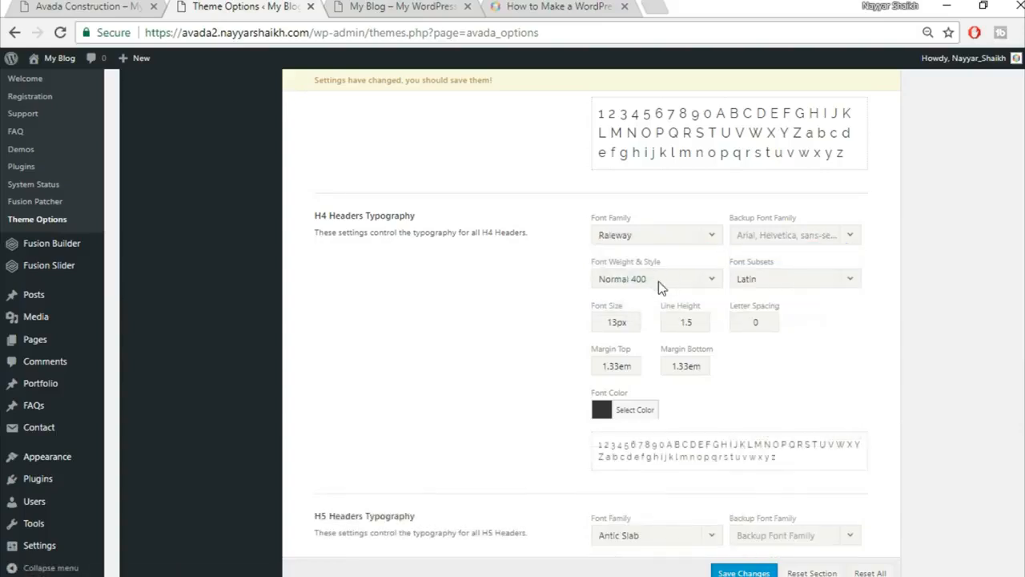
drag(621, 322, 551, 319)
text(18)
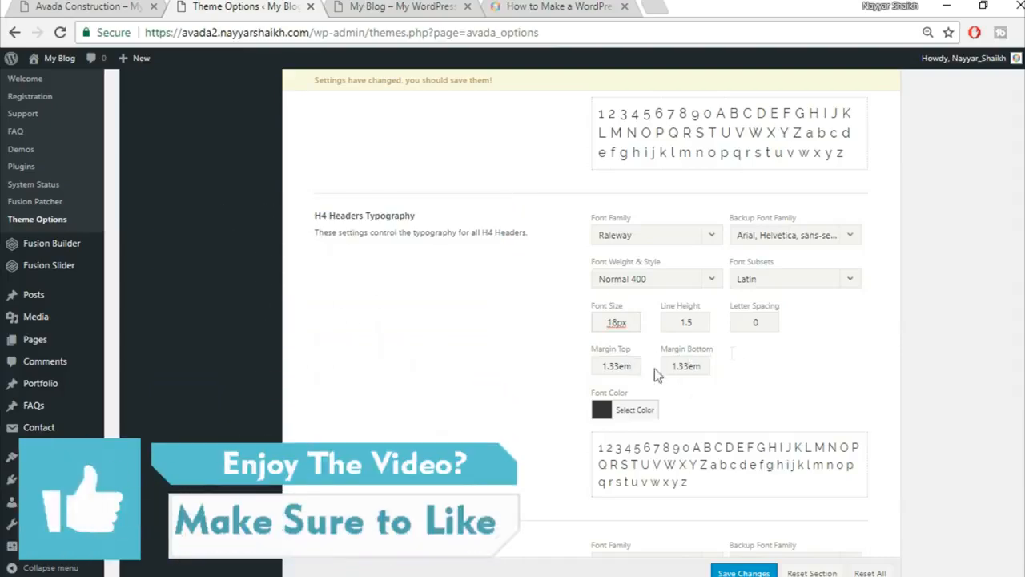
Set H5 to Raleway with an Arial backup, 16px size and 1.4 line height.
scroll(752, 350, down, 4)
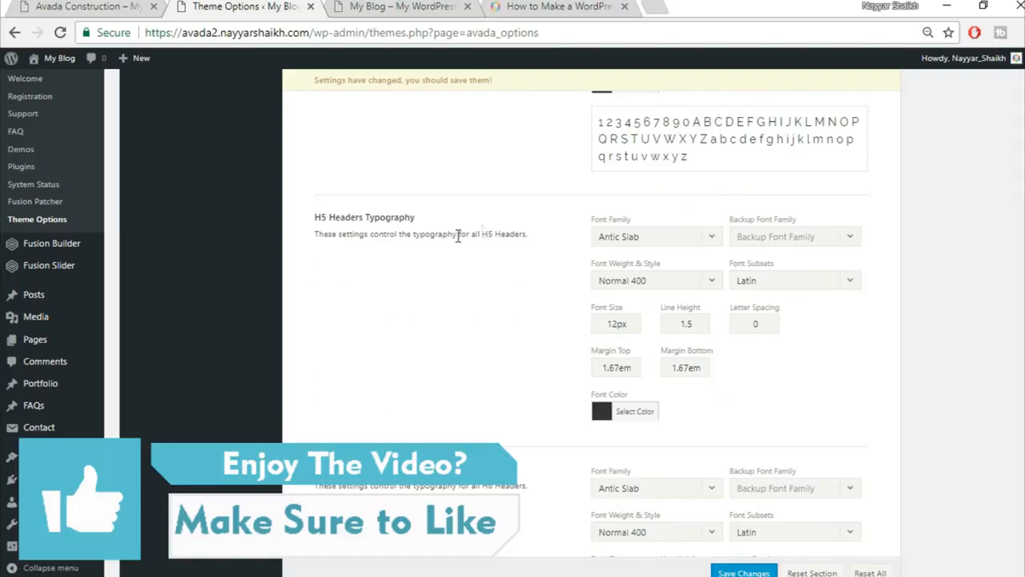
click(638, 237)
text(rale)
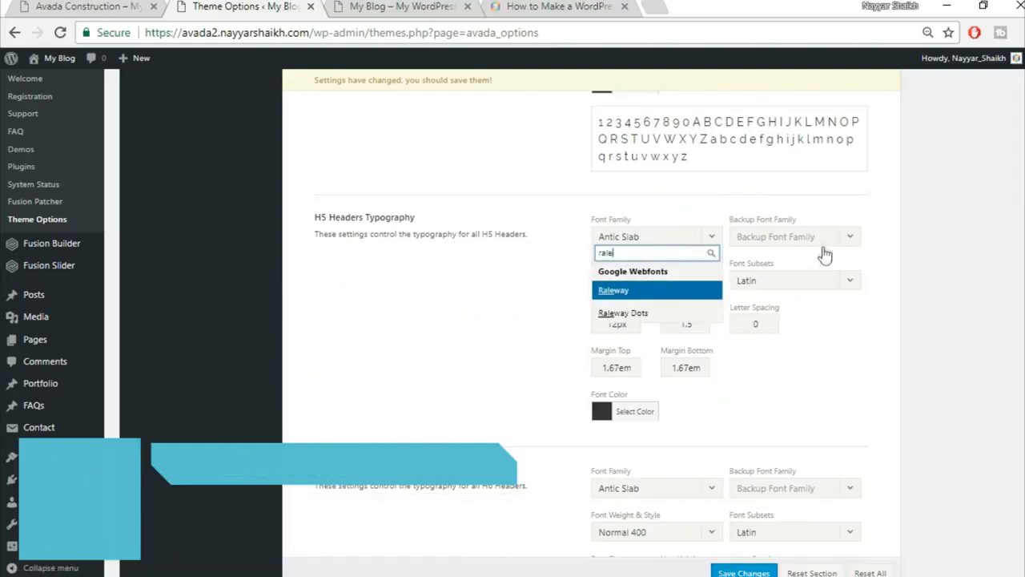
key(Return)
click(827, 238)
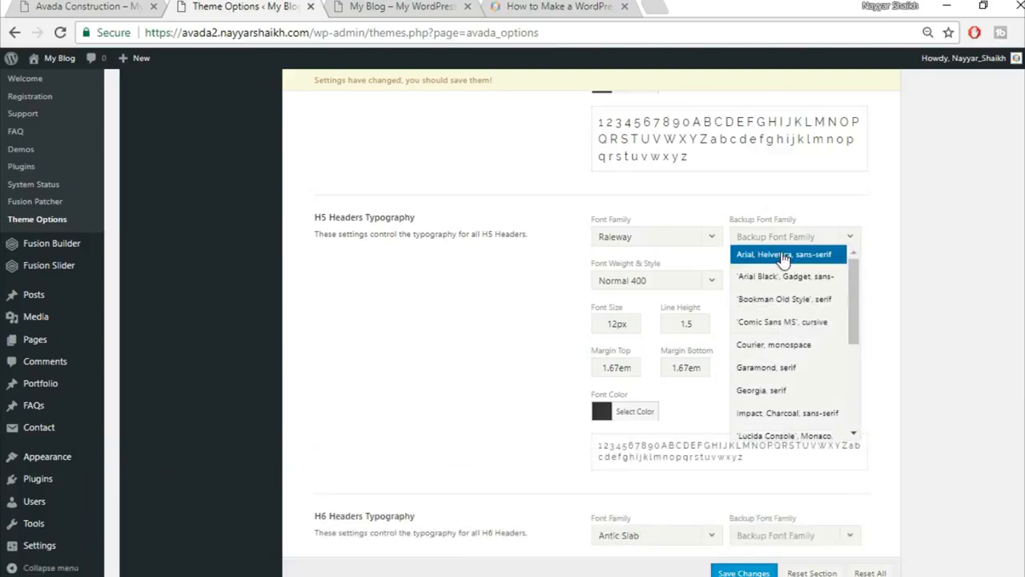
key(Return)
drag(622, 323, 563, 331)
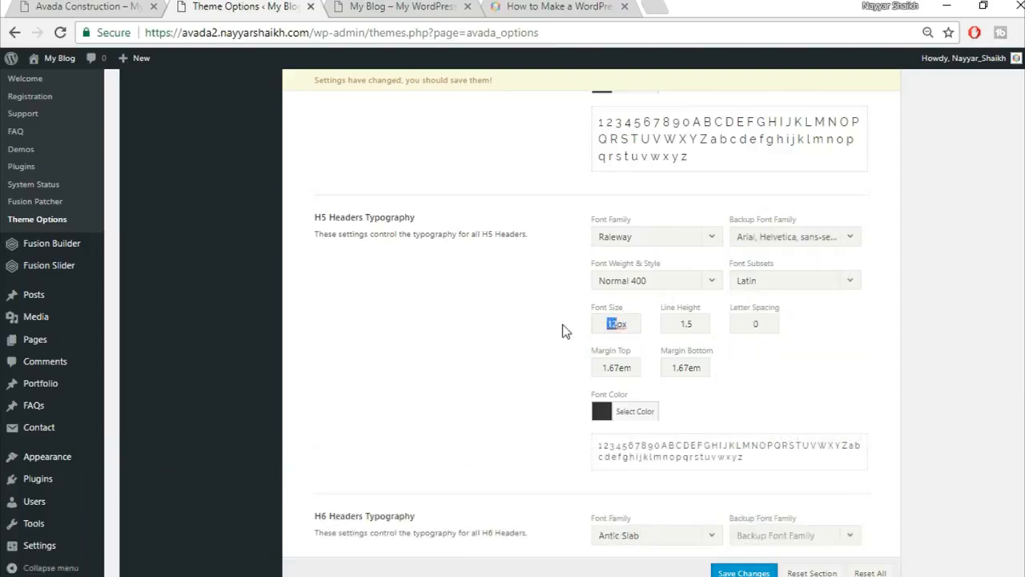
click(696, 324)
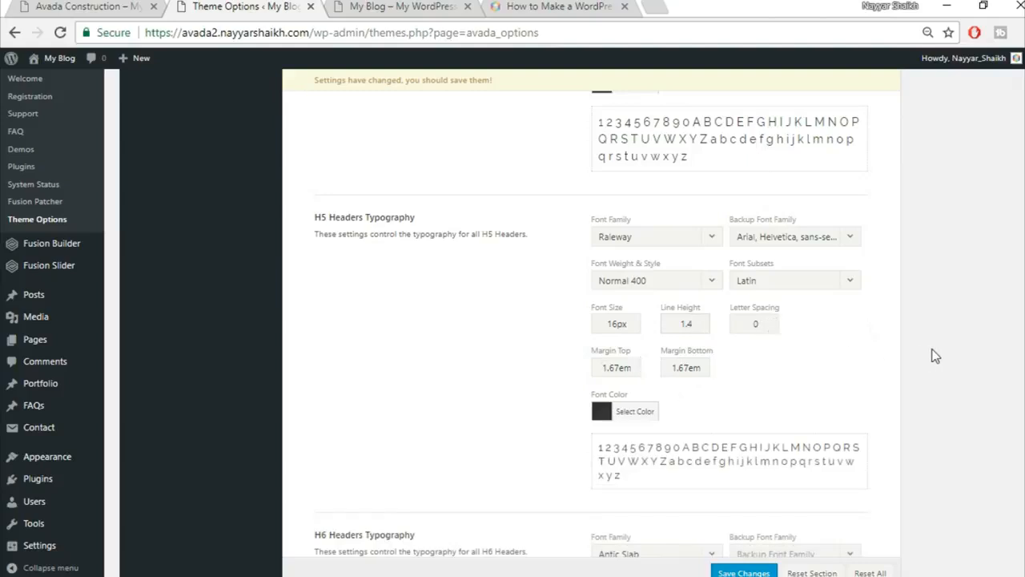
scroll(934, 355, down, 4)
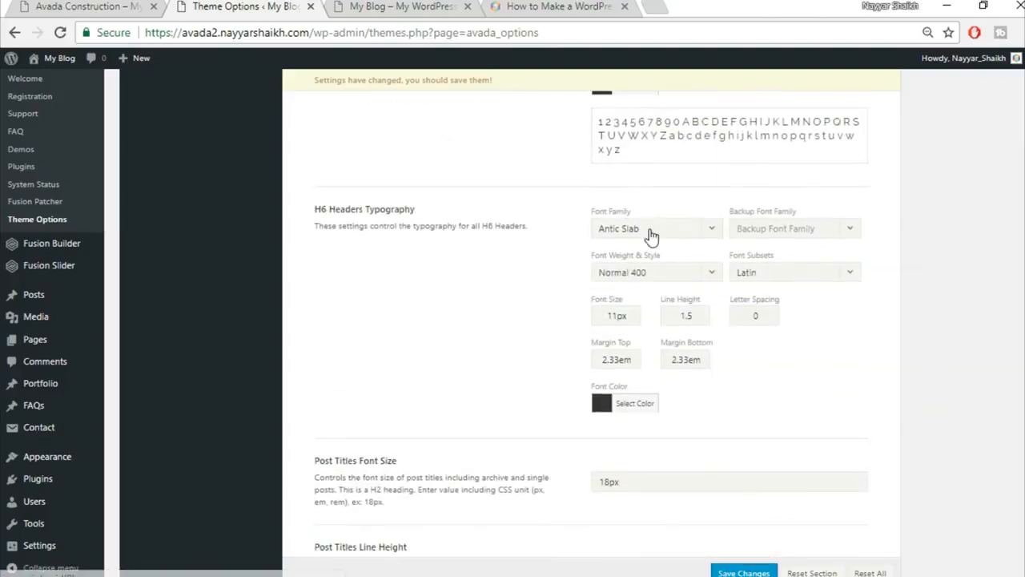
Set H6 to Raleway with an Arial, Helvetica, sans-serif backup at 12px.
click(649, 231)
text(rale)
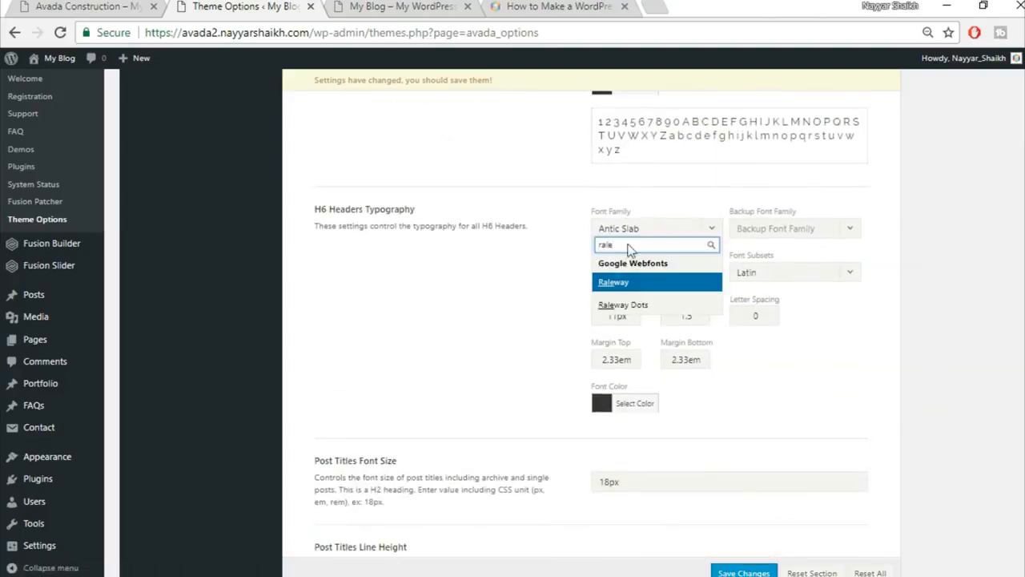
click(622, 283)
click(805, 236)
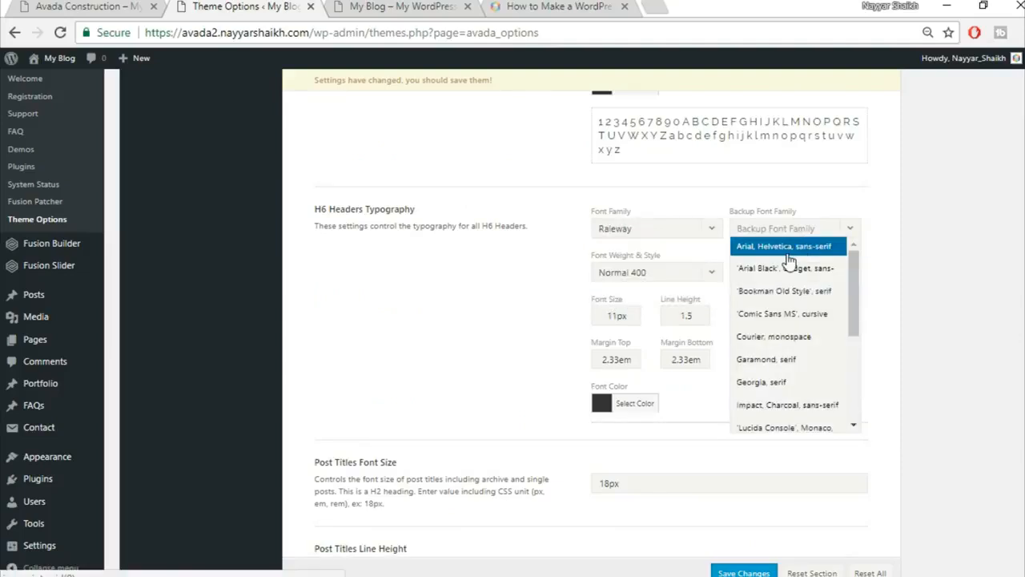
click(787, 249)
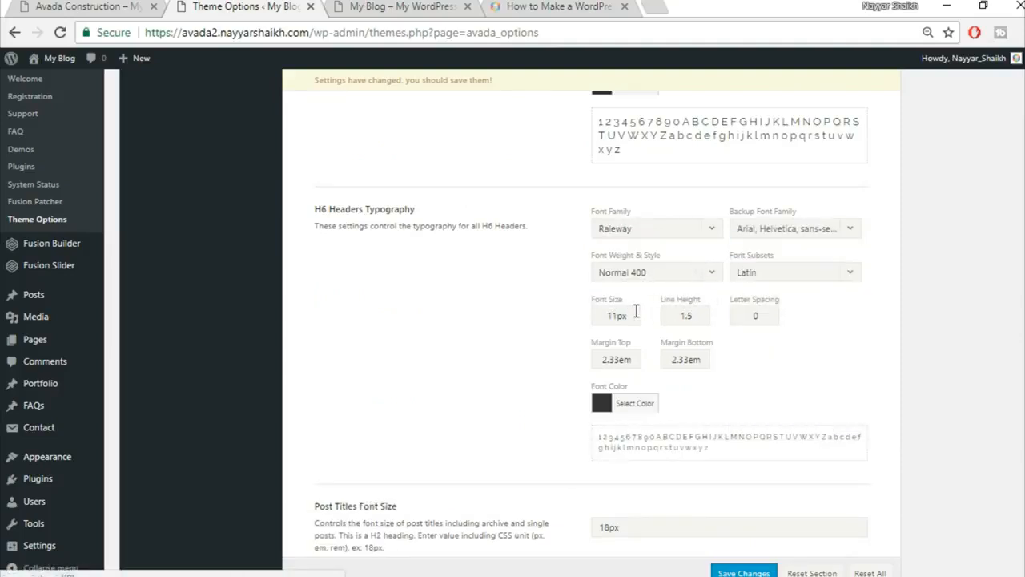
drag(617, 315, 524, 323)
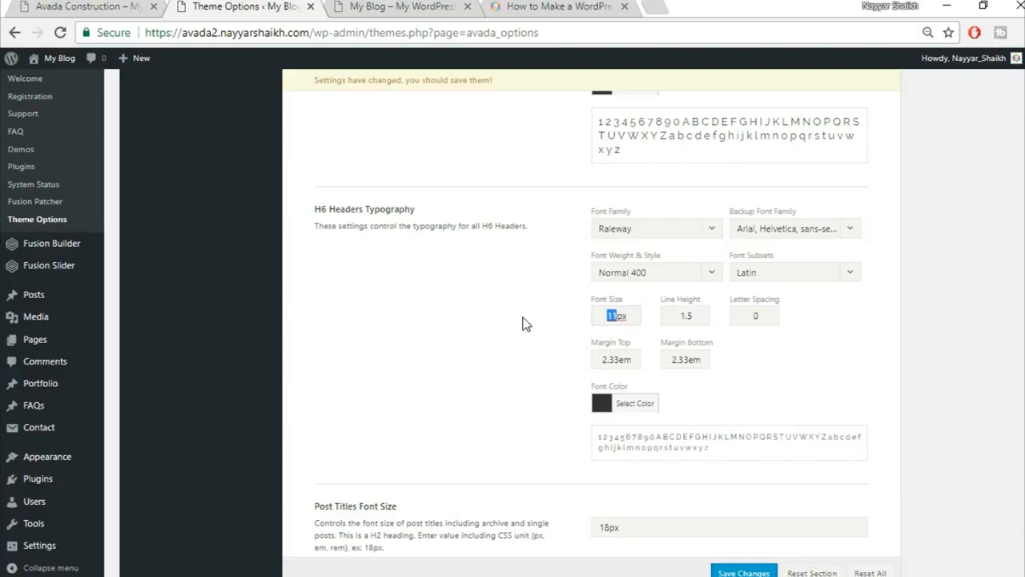
text(12)
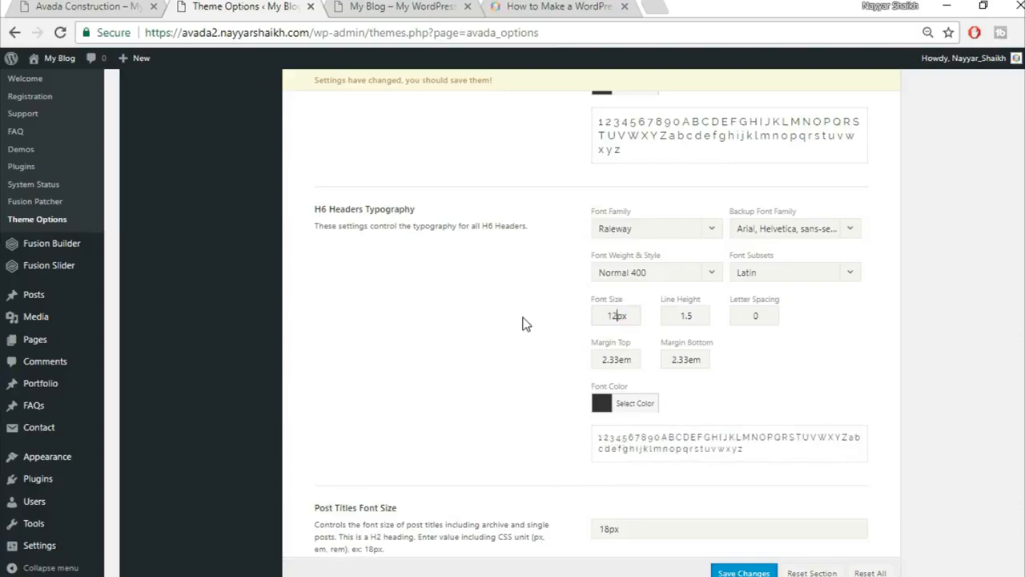
Give H6 a 1.2 line height, 1px letter spacing and 0.4em top margin.
drag(681, 316, 688, 318)
text(2)
double_click(755, 317)
text(1)
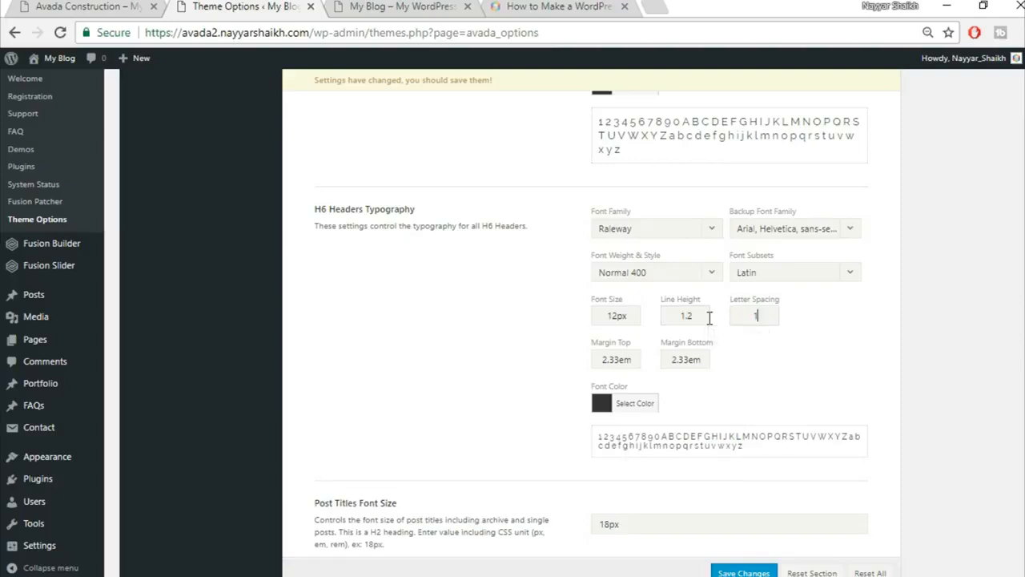
text(px)
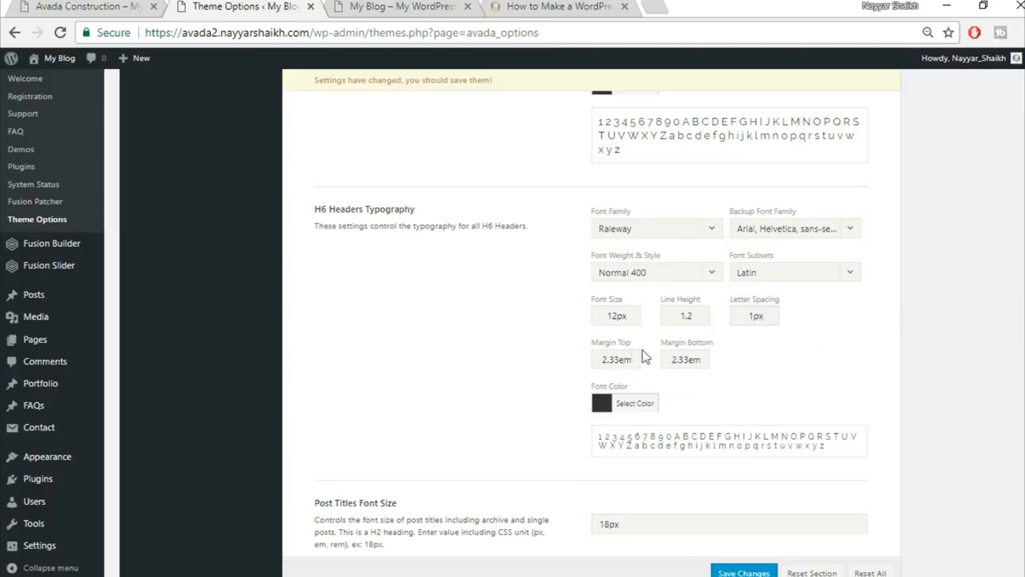
double_click(617, 358)
text(0.4)
key(Tab)
text(0)
click(146, 6)
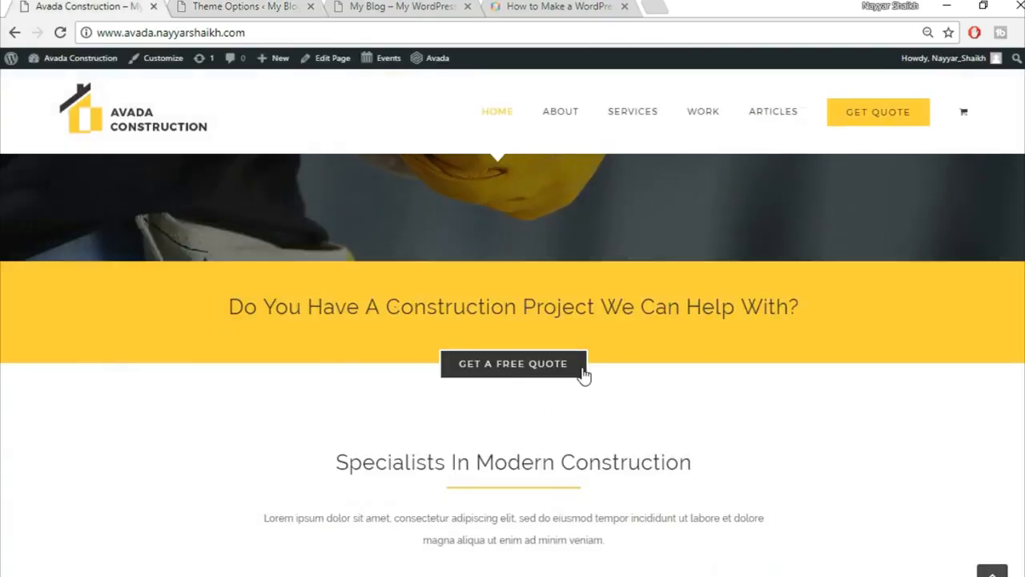
scroll(581, 376, up, 5)
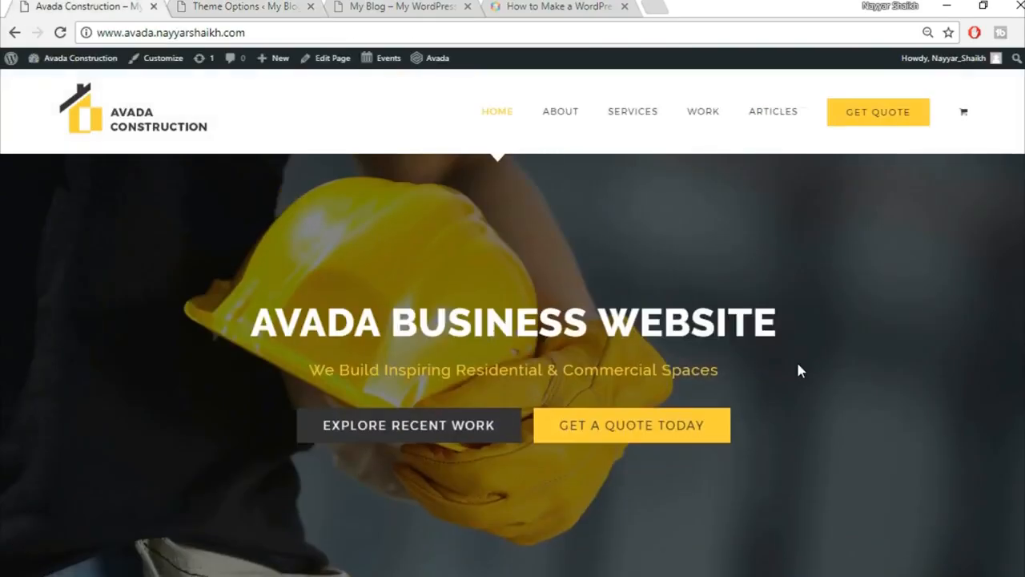
scroll(799, 370, down, 10)
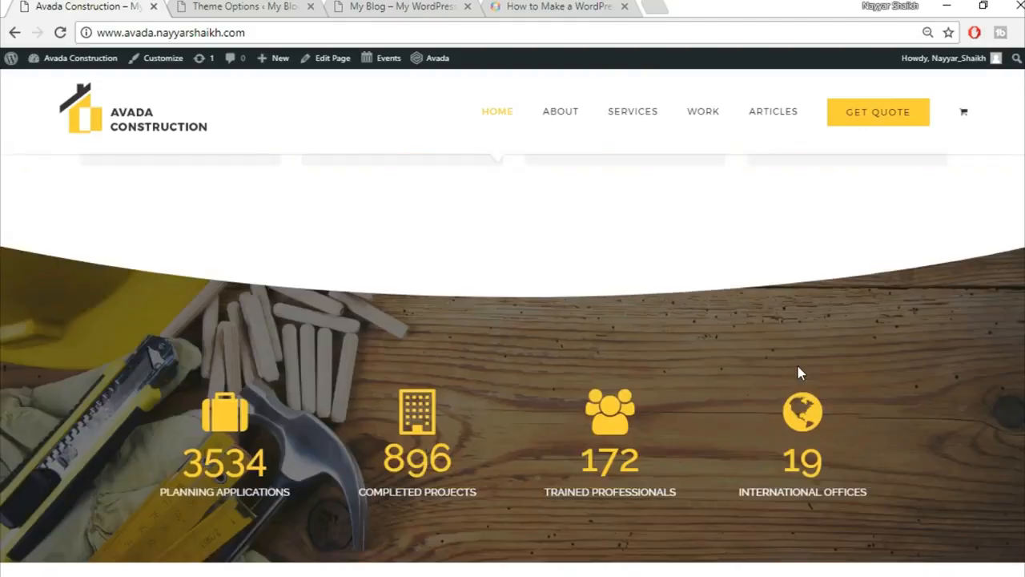
scroll(798, 370, up, 10)
click(387, 5)
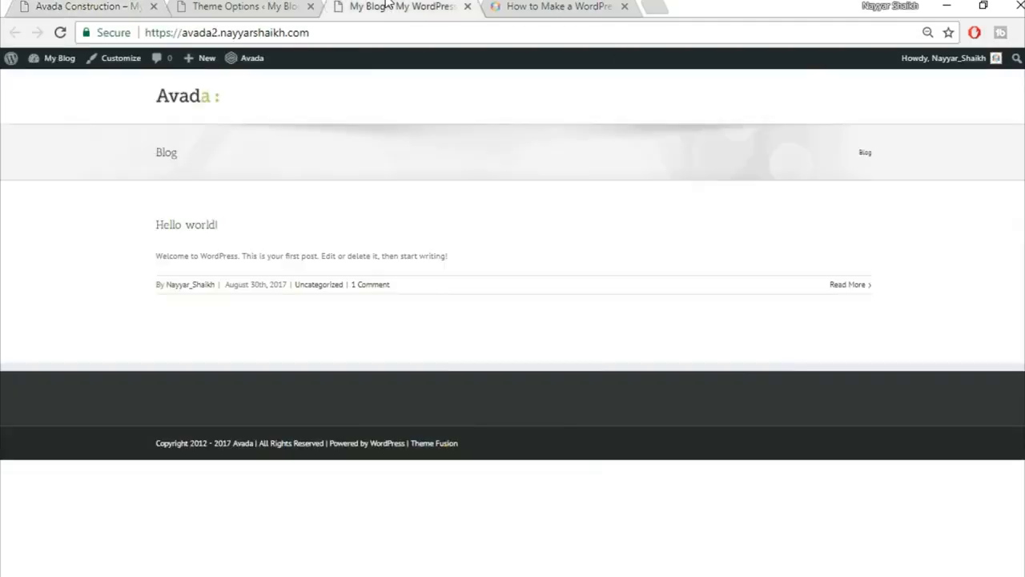
click(234, 5)
scroll(984, 376, down, 3)
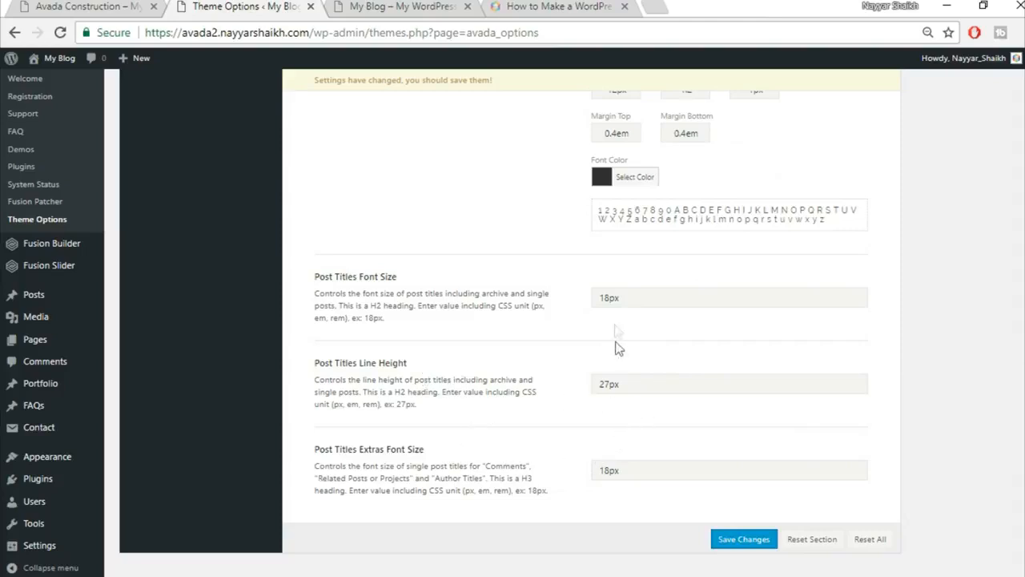
Set Post Titles font size to 24px and Post Title Extras to 30px, then save the changes.
double_click(609, 297)
text(26)
key(BackSpace)
text(4)
double_click(608, 381)
double_click(607, 469)
text(30)
click(744, 539)
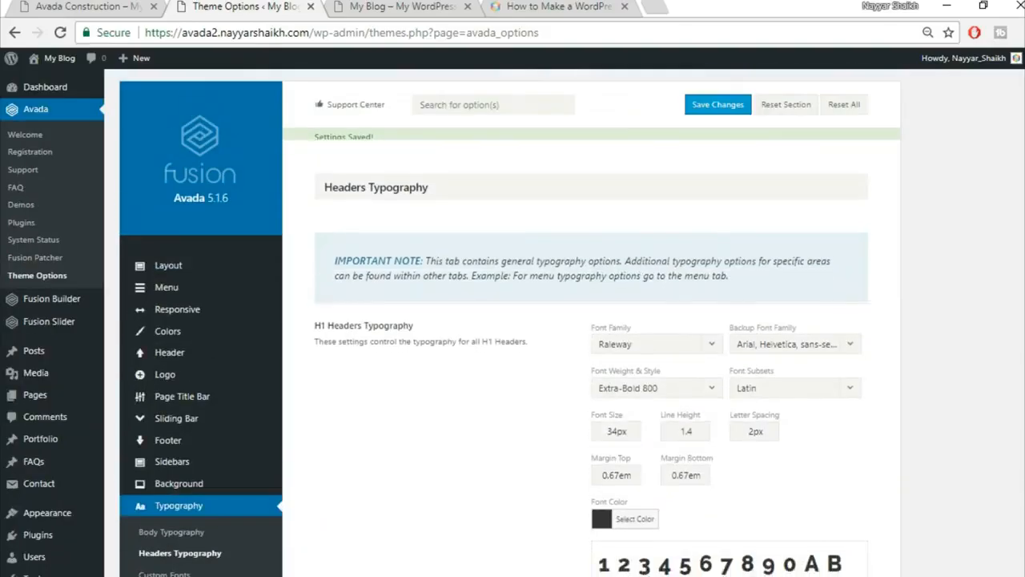
Look over the Avada Construction demo site, then return to the theme options.
click(80, 6)
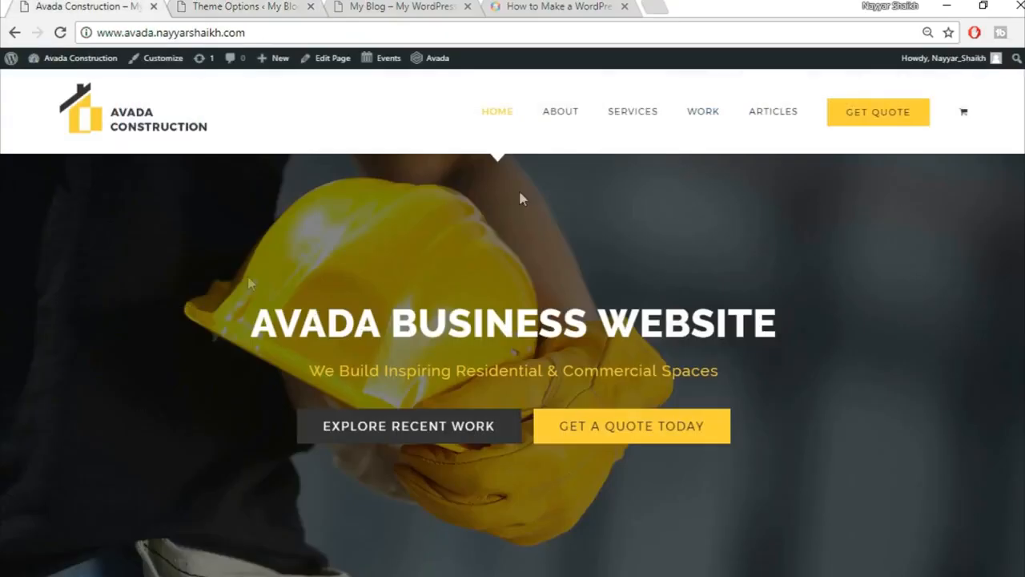
click(289, 7)
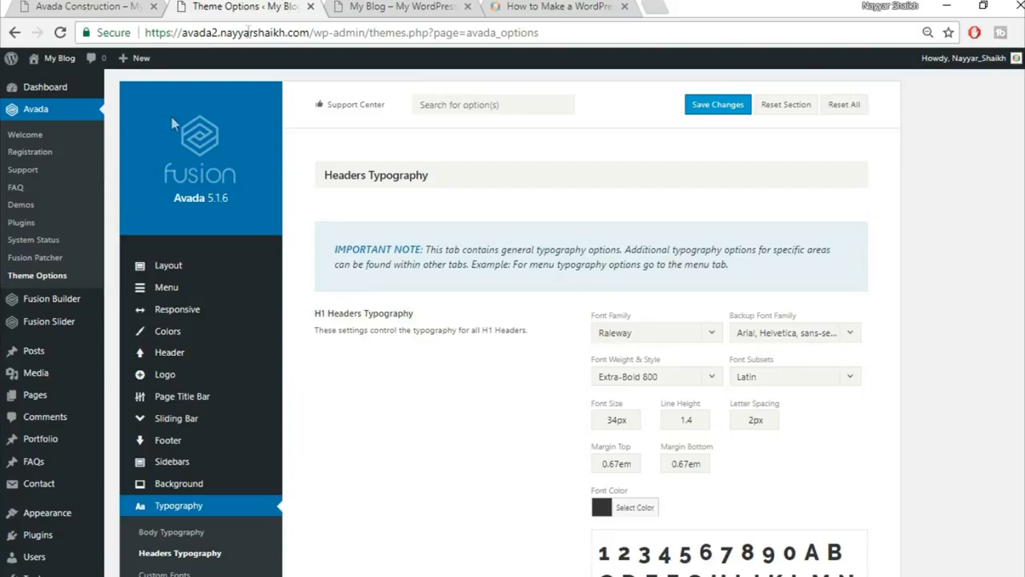
mouse_move(53, 330)
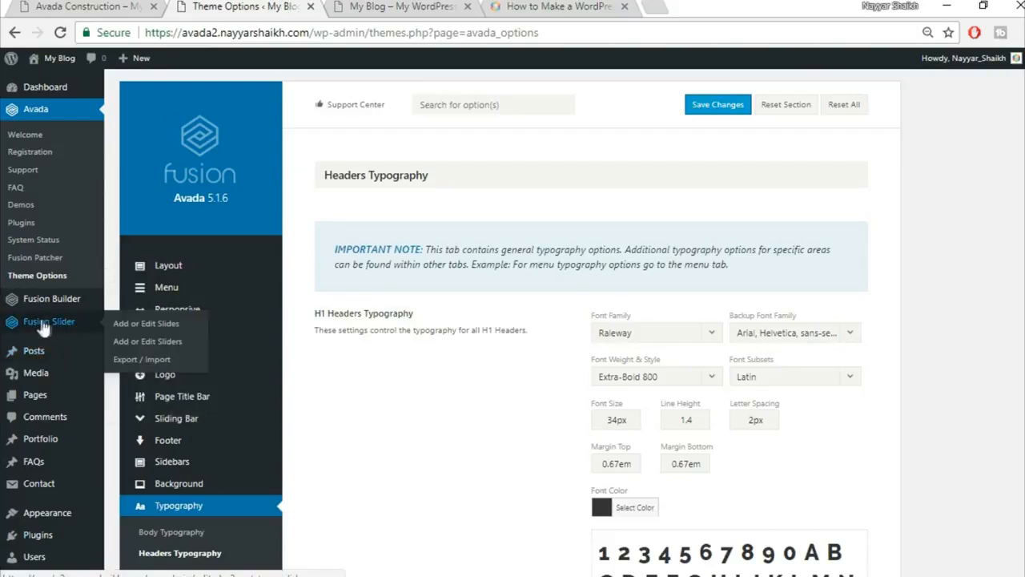
Add a Fusion slider named Slider with its slider height set to 50.
click(154, 351)
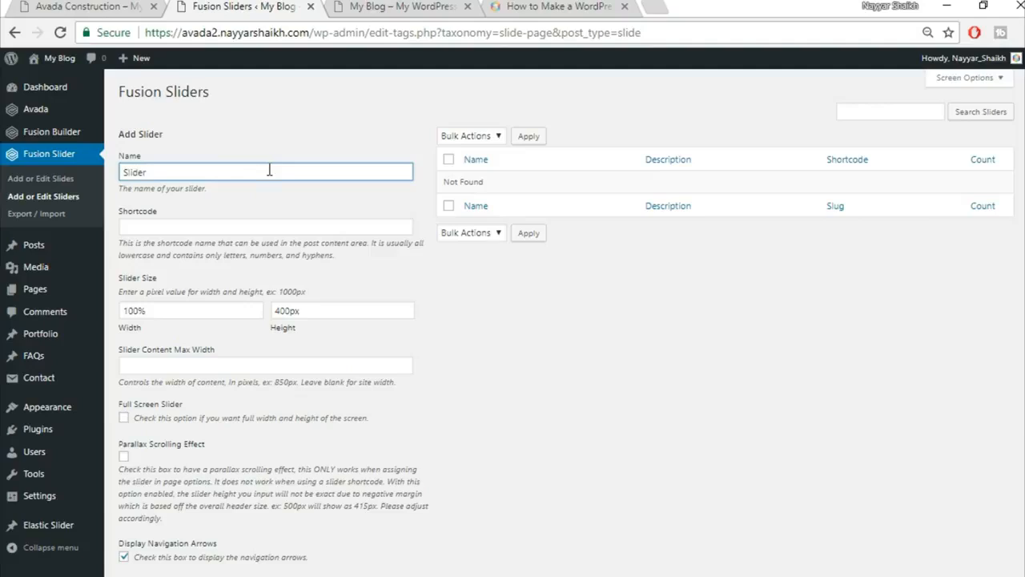
scroll(468, 273, down, 1)
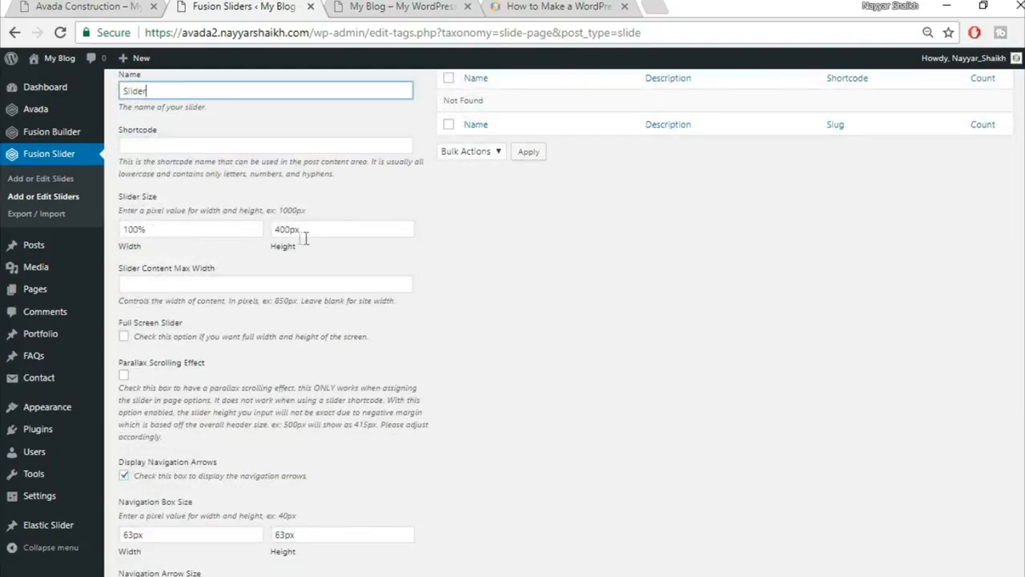
drag(290, 230, 232, 223)
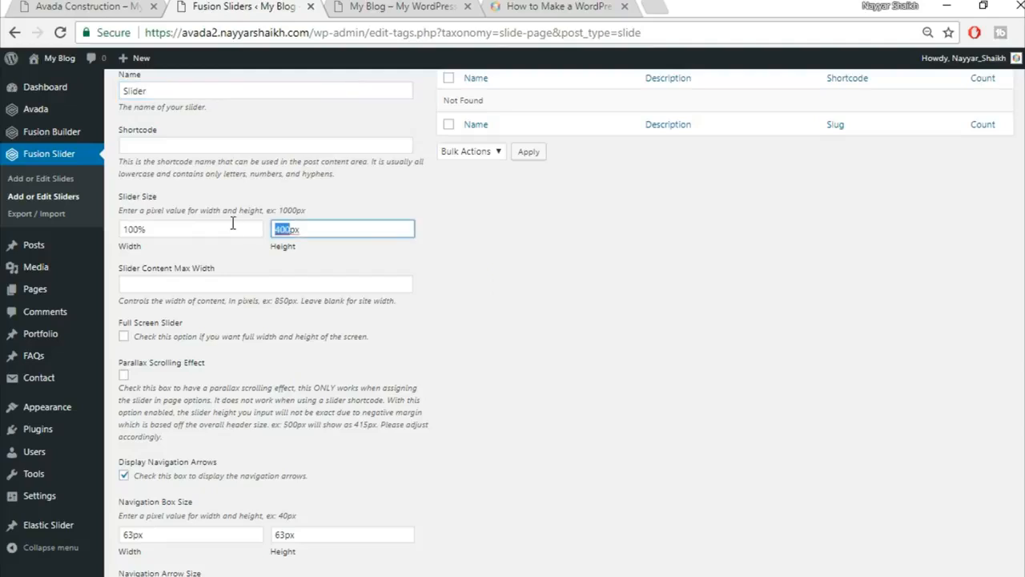
text(50)
scroll(623, 361, down, 3)
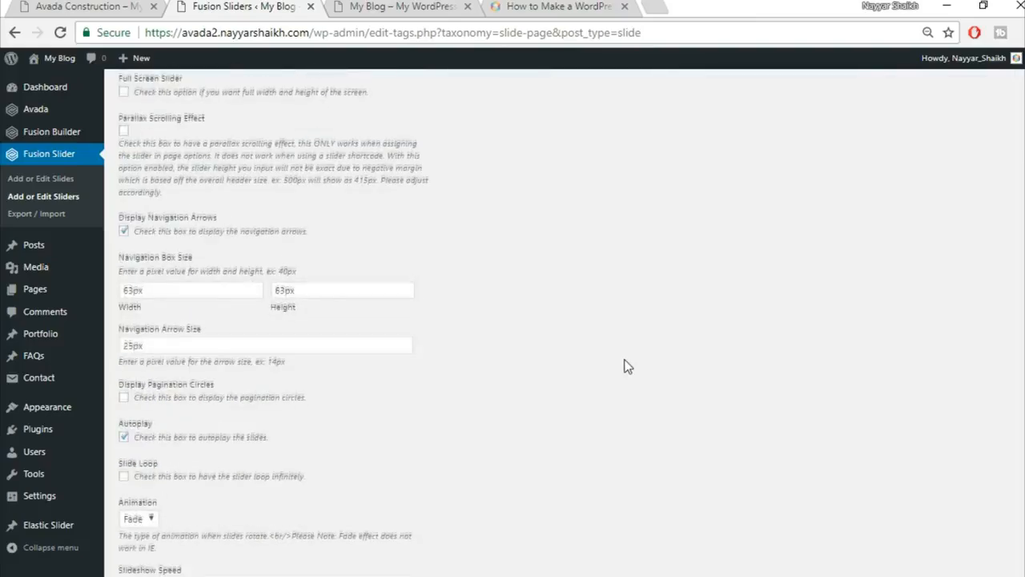
scroll(628, 366, down, 3)
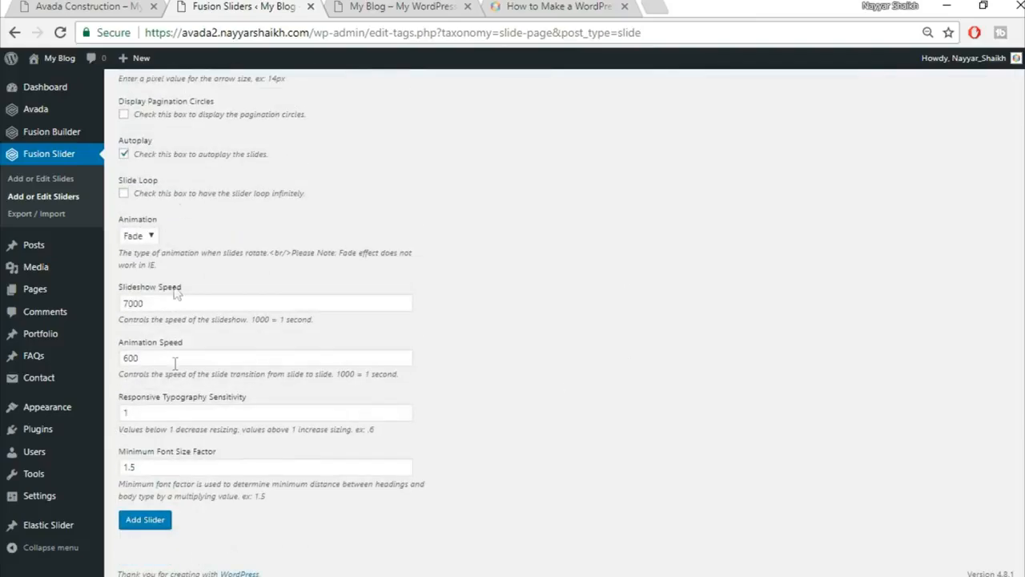
click(146, 521)
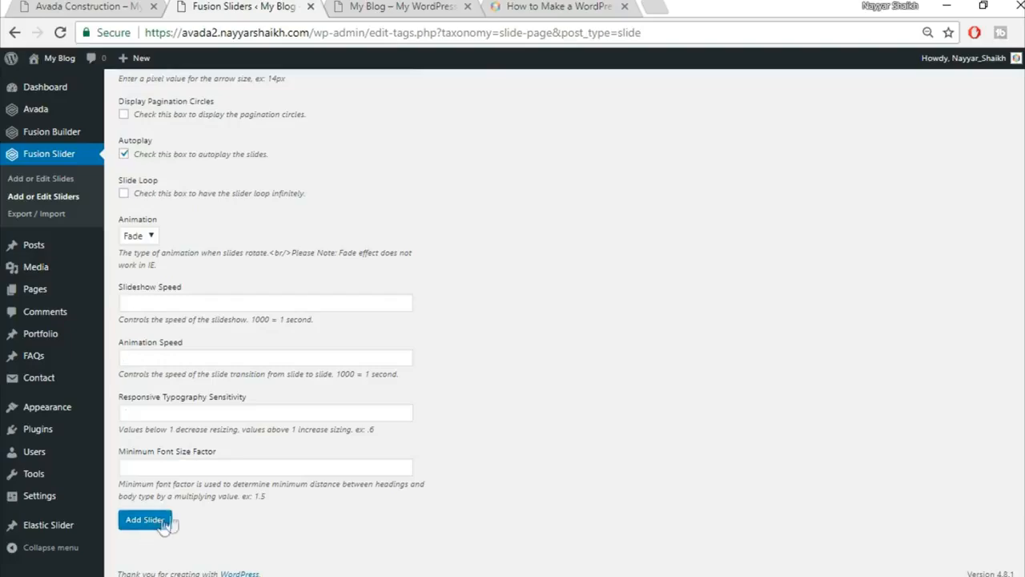
scroll(435, 497, up, 7)
mouse_move(473, 189)
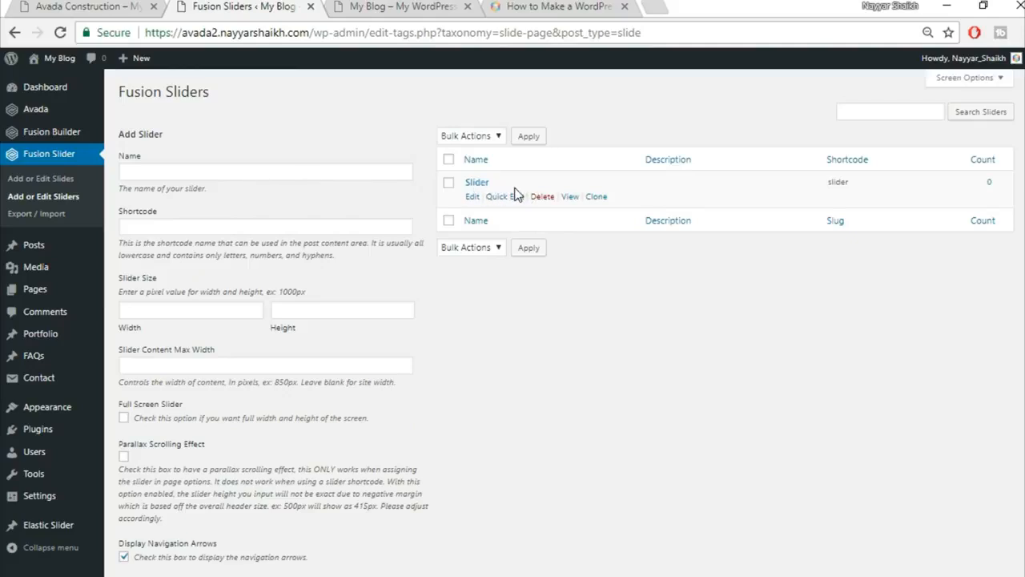
Start a new slide from Add or Edit Slides and view the live site's hero for reference.
click(64, 179)
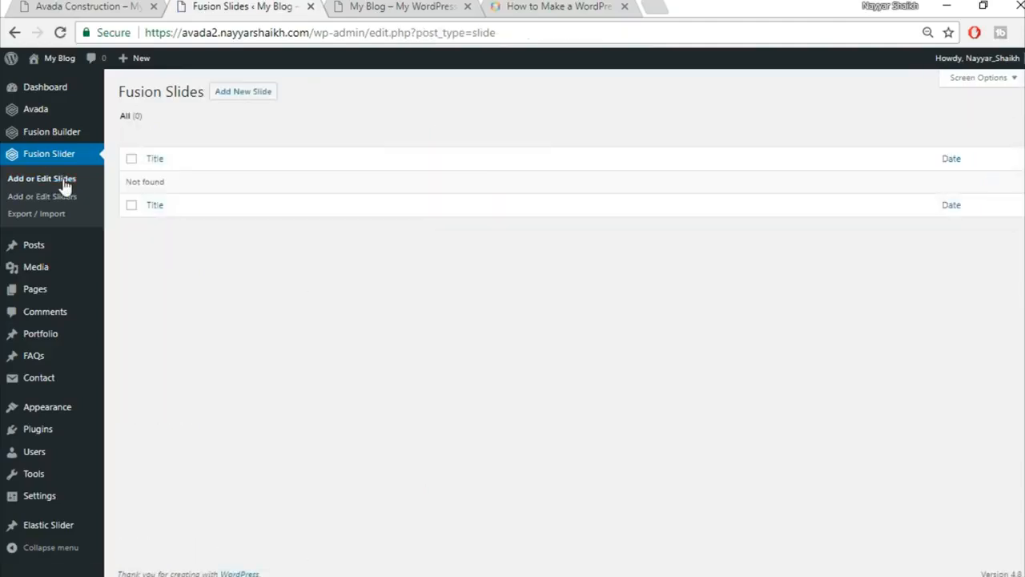
click(245, 95)
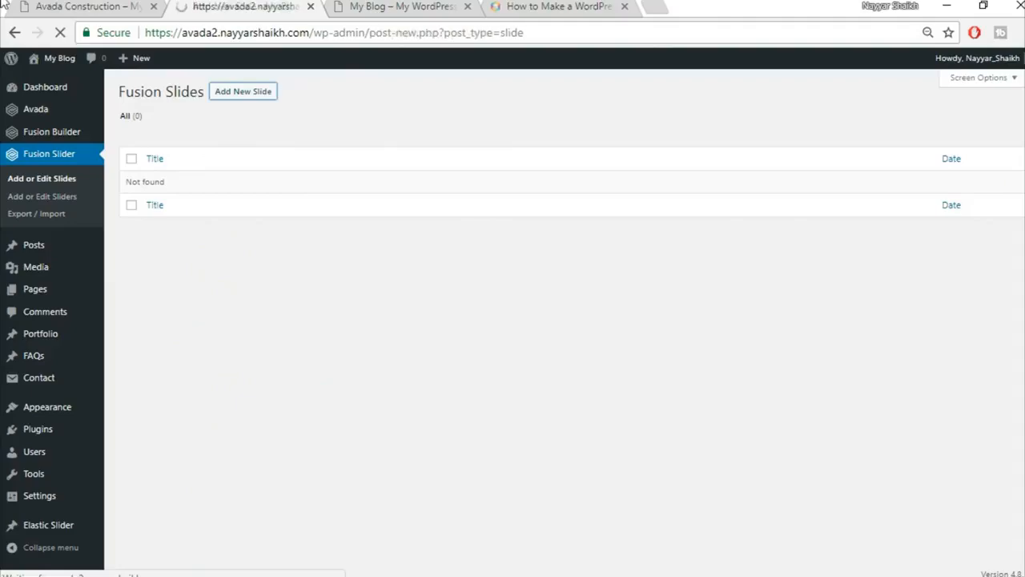
click(26, 6)
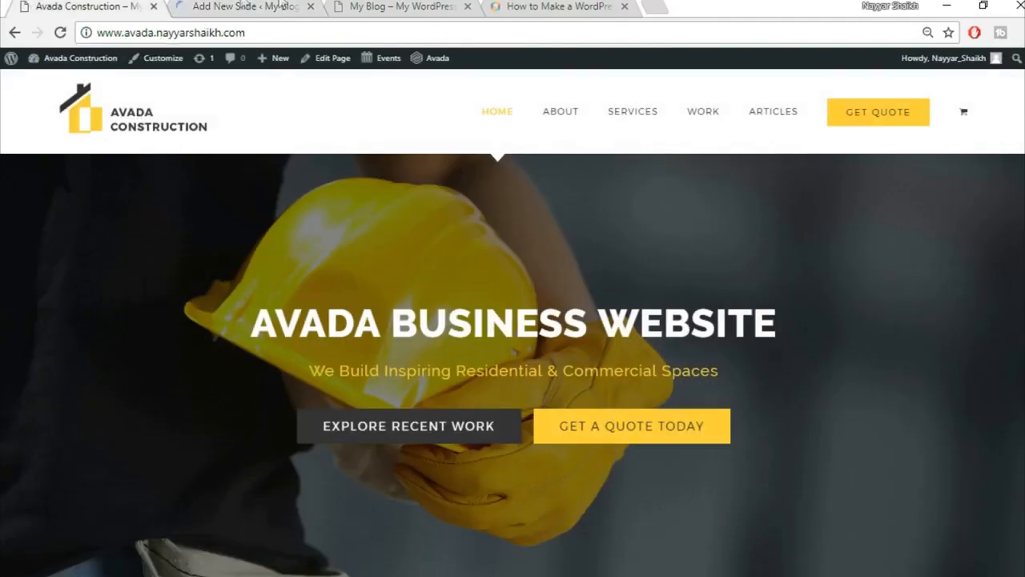
Title the slide Slide1, copy the demo hero title, and set content alignment to Center.
click(229, 5)
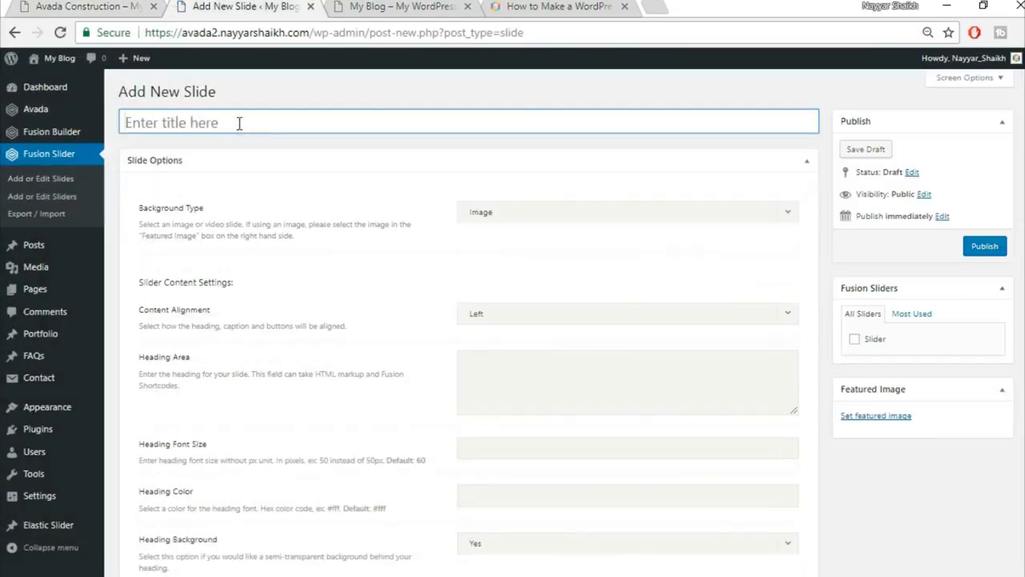
text(Slide1)
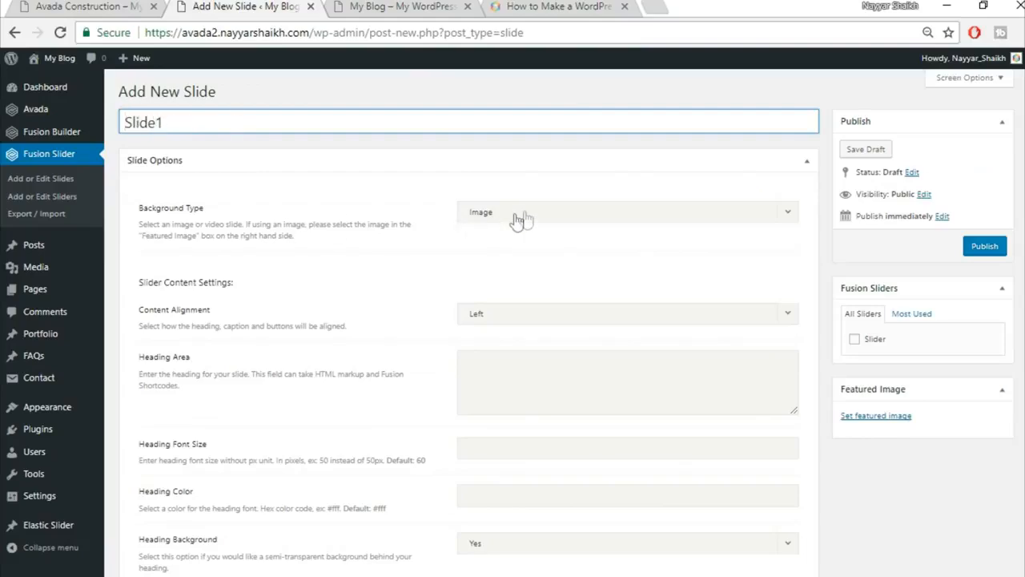
key(ctrl+shift+Tab)
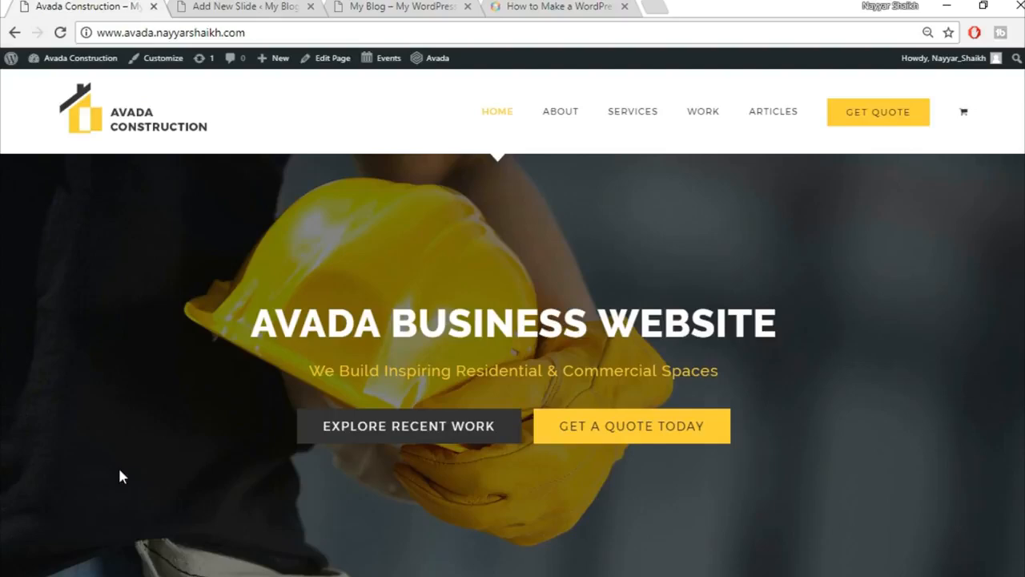
click(275, 6)
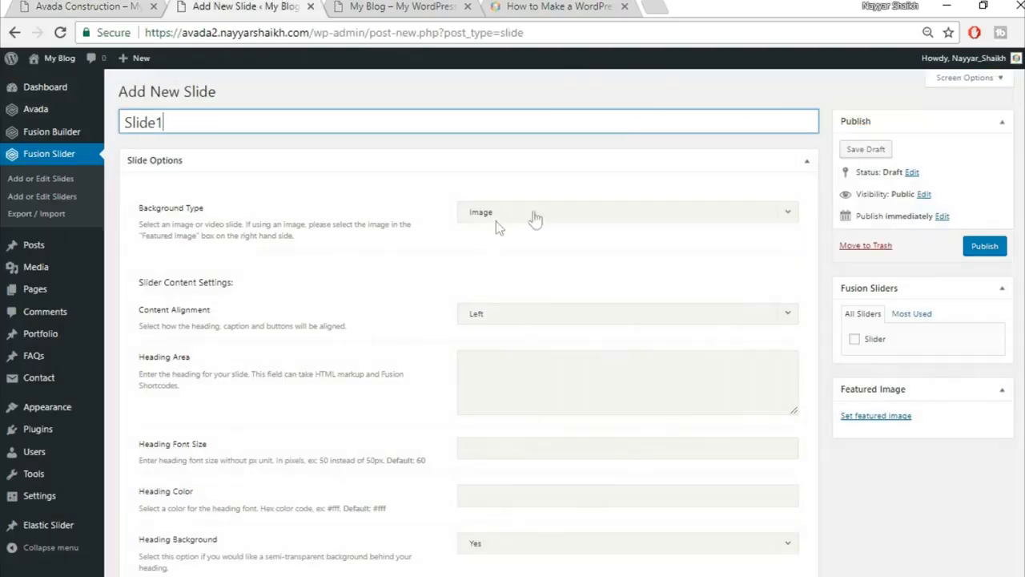
scroll(433, 264, down, 1)
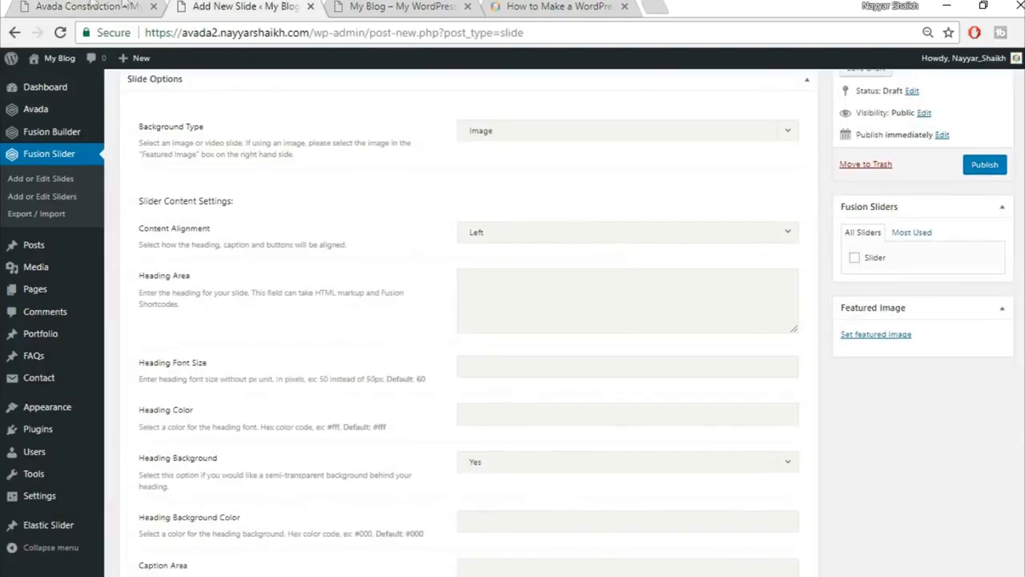
key(ctrl+shift+Tab)
drag(267, 318, 783, 327)
key(ctrl+c)
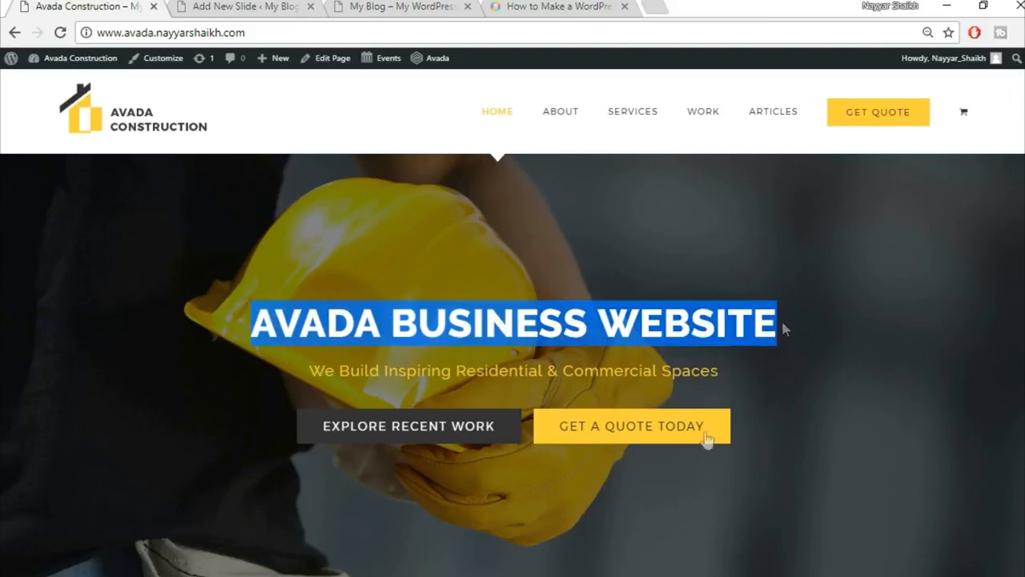
key(ctrl+Tab)
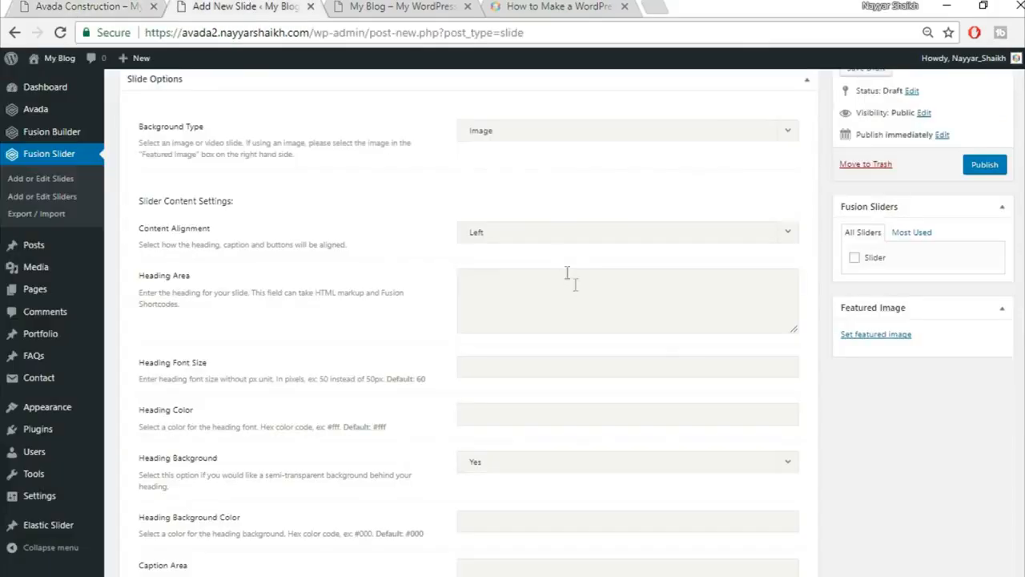
click(559, 233)
click(550, 277)
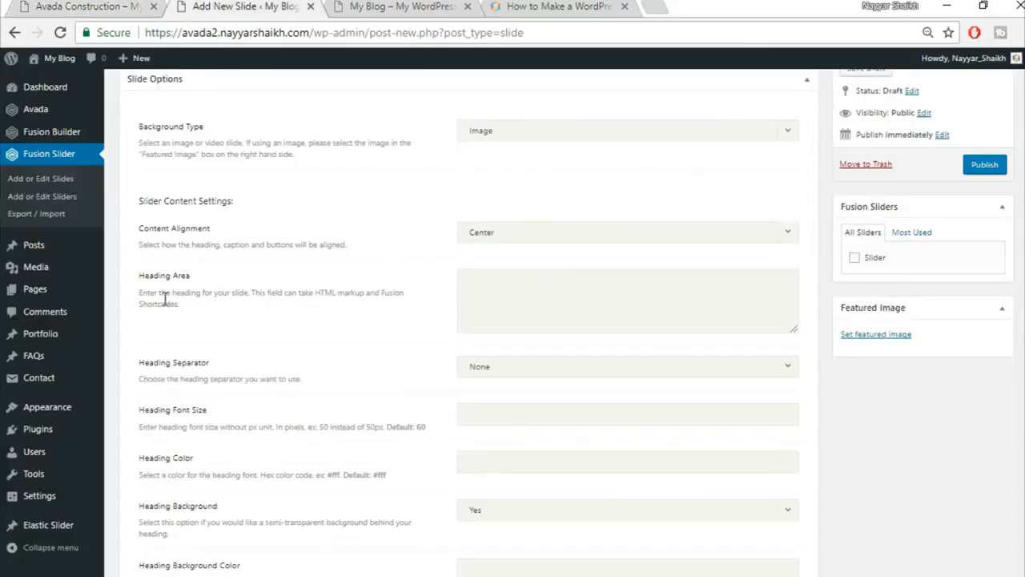
Paste AVADA BUSINESS WEBSITE into the Heading Area, wrapped in <strong></strong> tags.
click(49, 7)
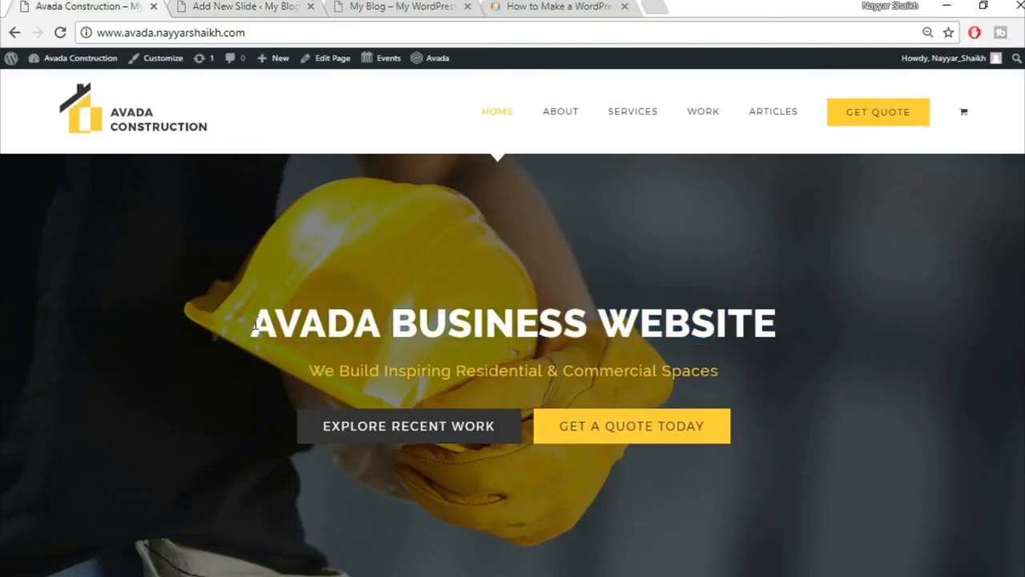
click(250, 7)
key(ctrl+v)
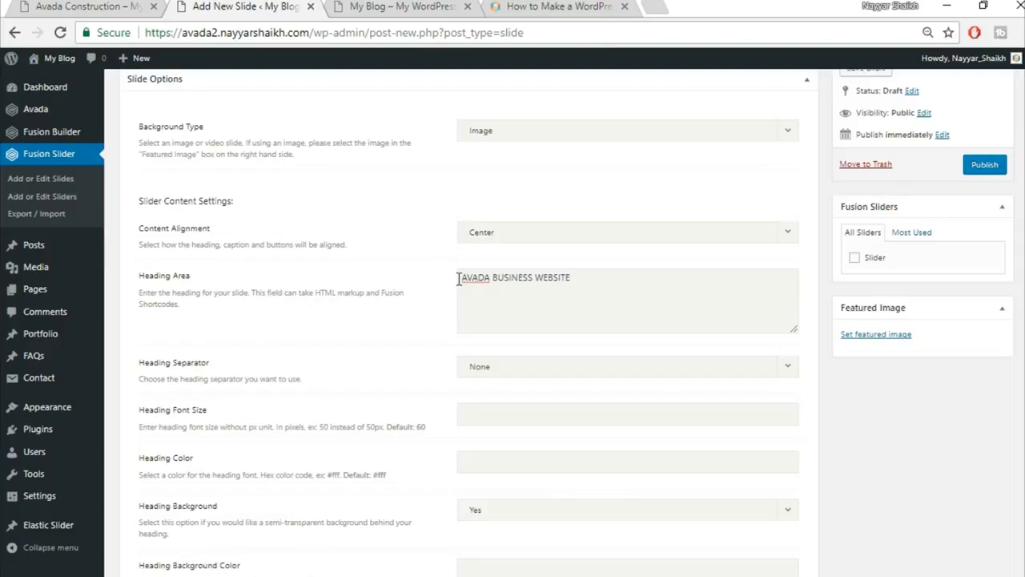
text(<strong>)
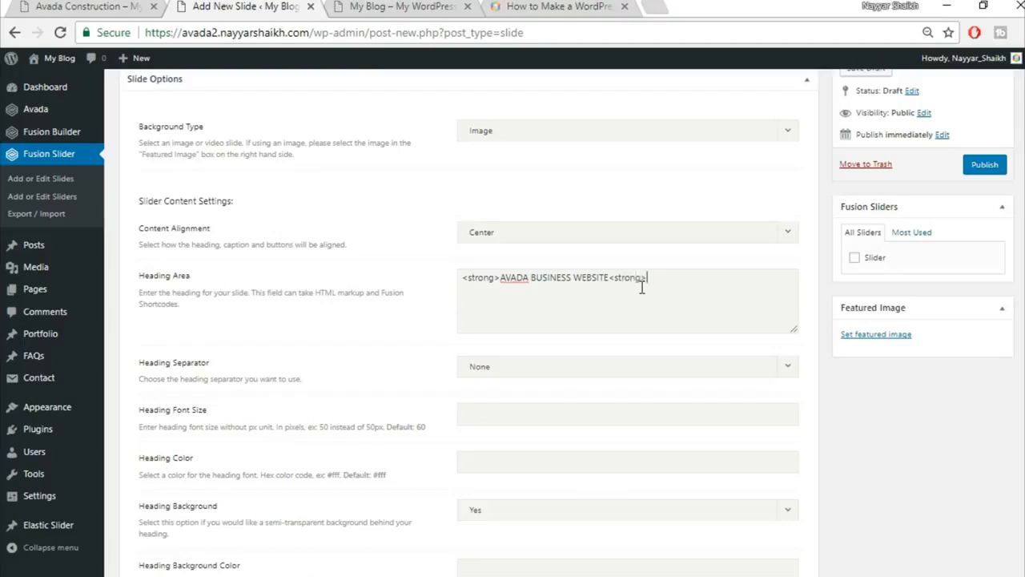
text(/)
click(126, 6)
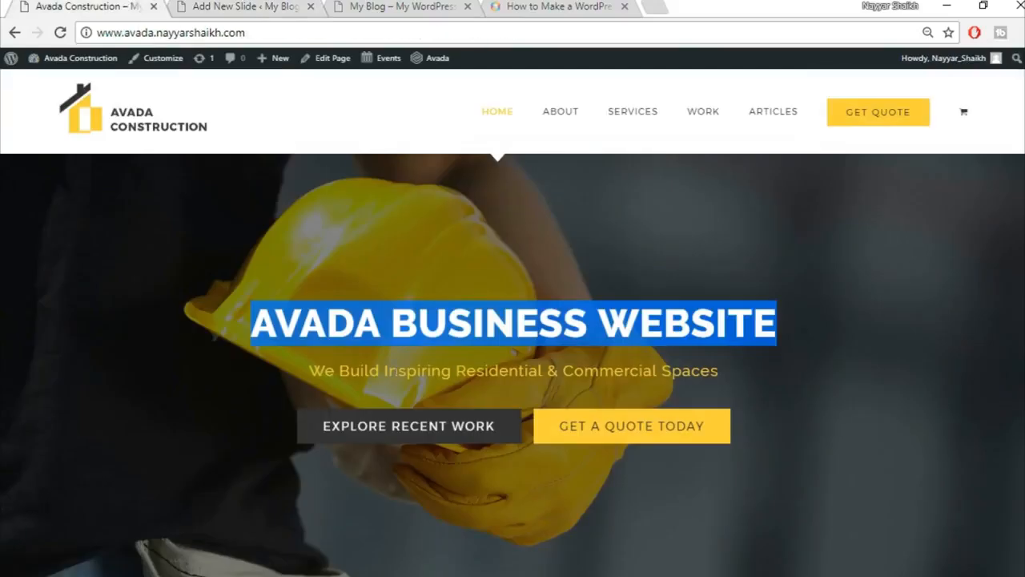
click(359, 334)
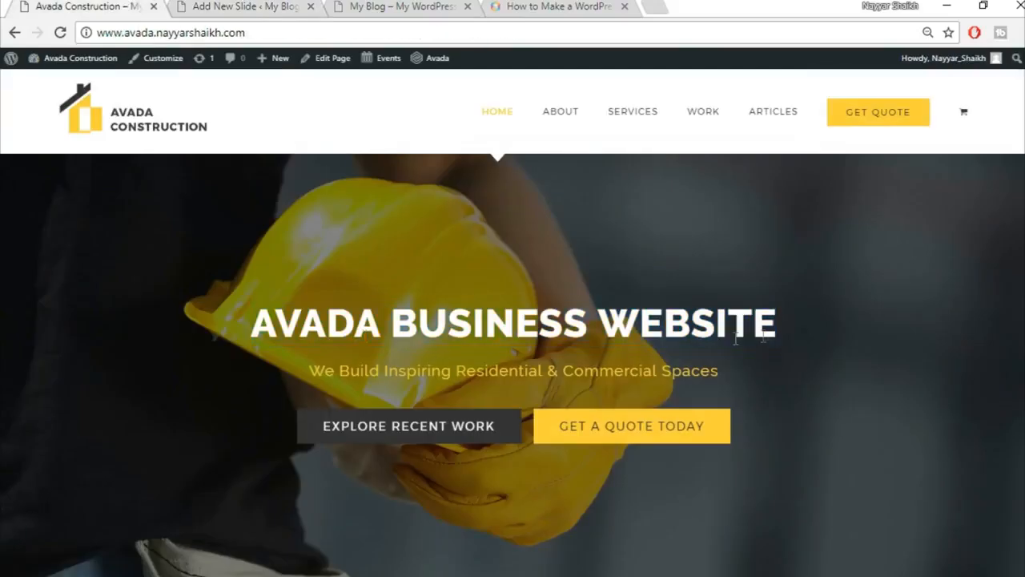
drag(252, 332, 807, 337)
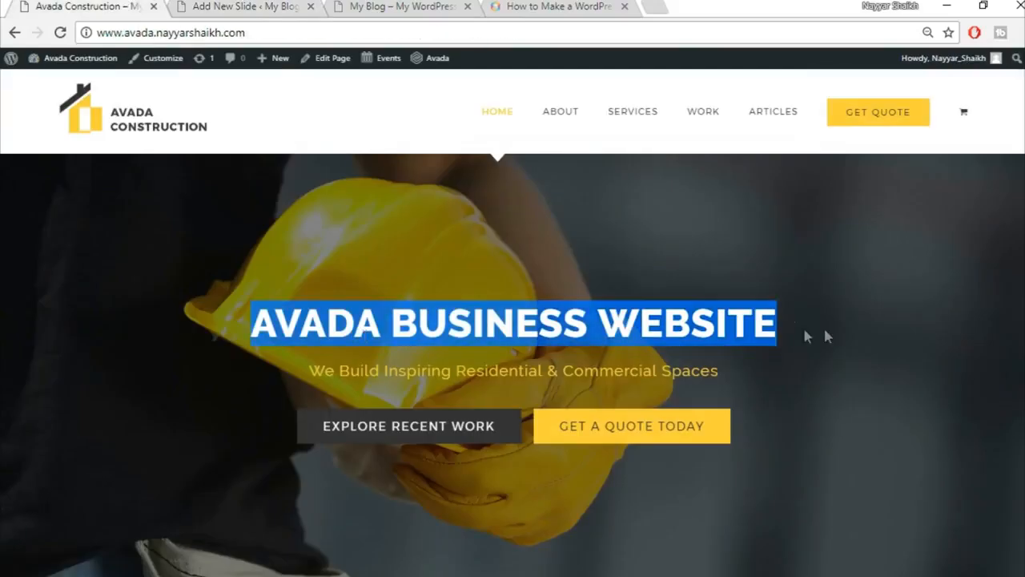
click(834, 338)
click(280, 6)
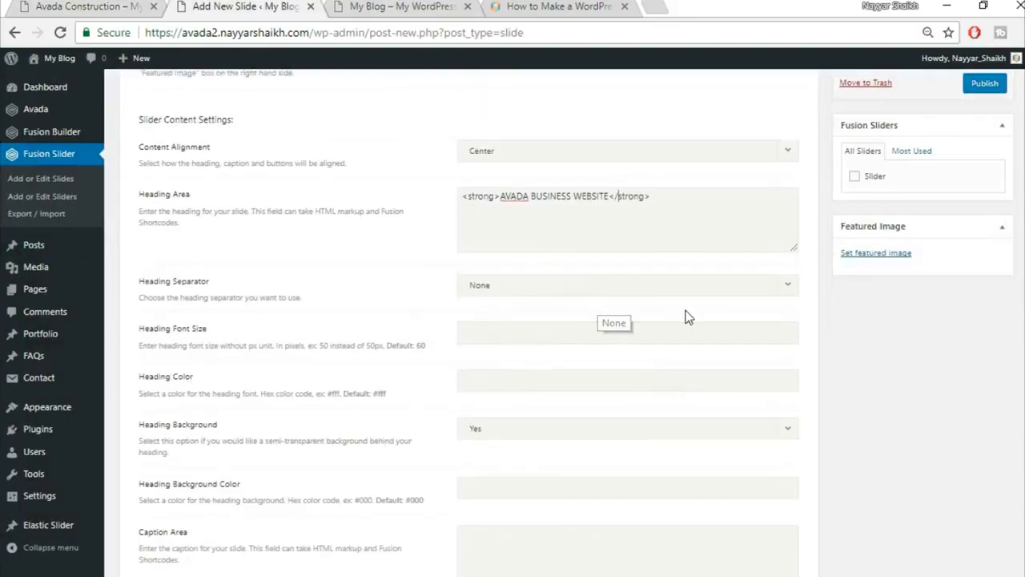
Set the slide's Heading Color to #fff.
scroll(224, 280, down, 1)
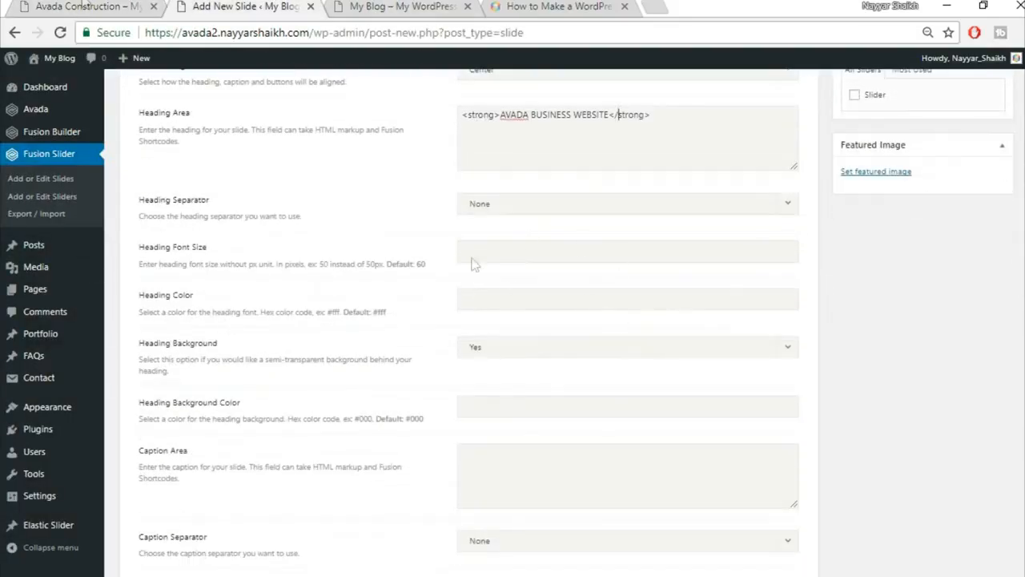
click(24, 5)
click(254, 6)
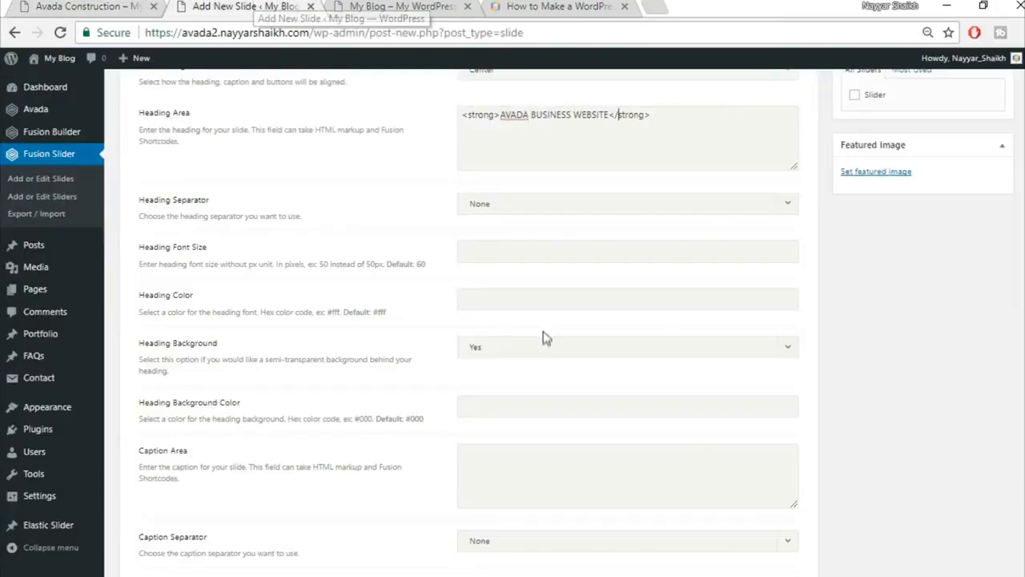
text(#fff)
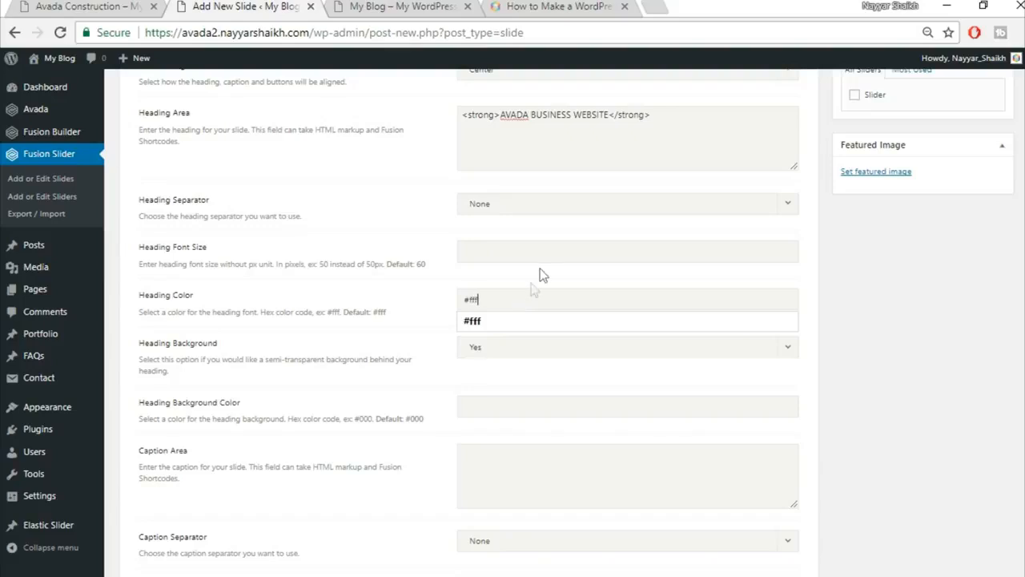
click(540, 269)
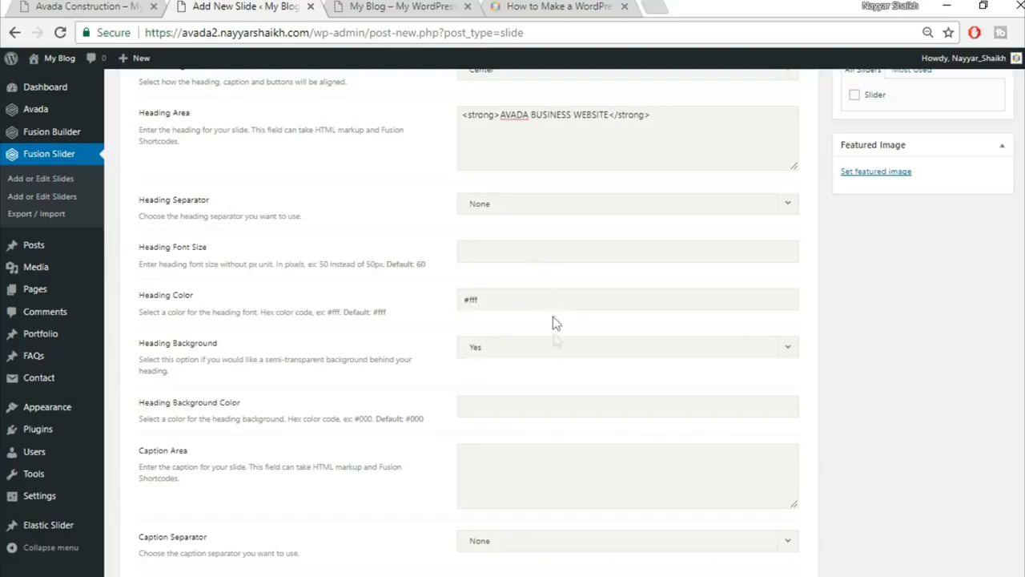
Set Heading Background to No, then select the subtitle text on the live homepage.
scroll(366, 412, down, 2)
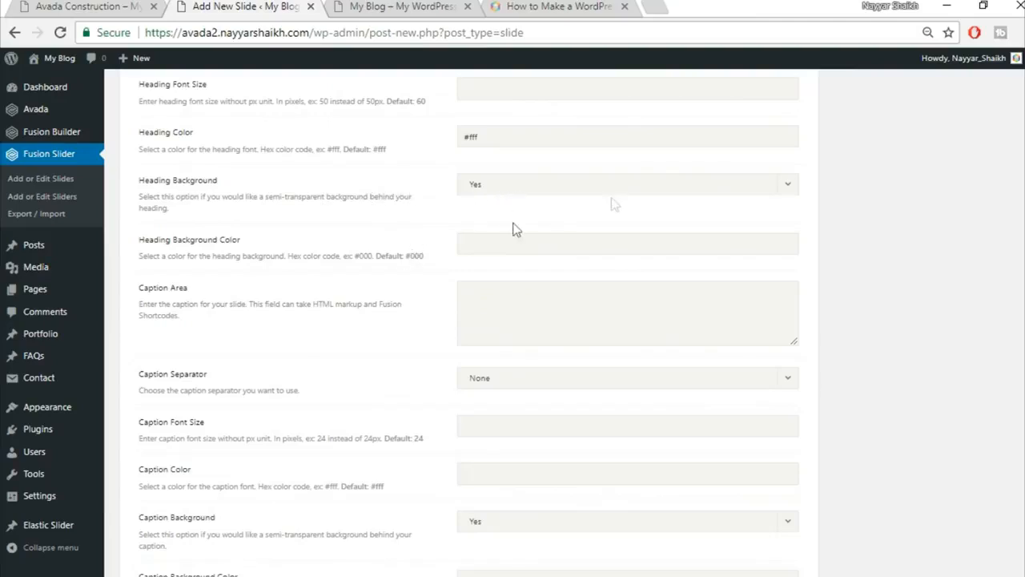
click(553, 196)
click(542, 230)
click(124, 6)
drag(307, 370, 720, 370)
key(ctrl+c)
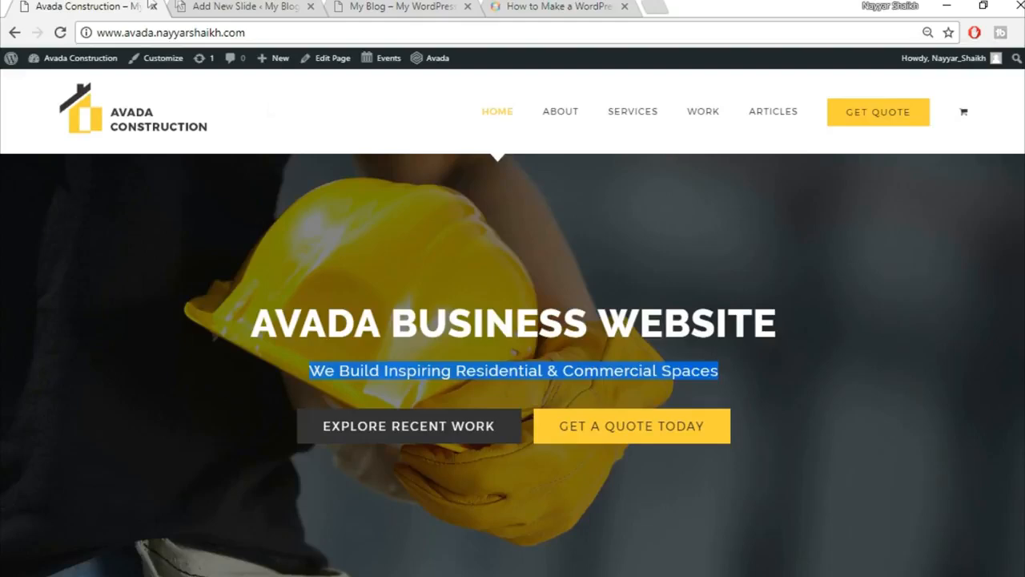
Paste 'We Build Inspiring Residential & Commercial Spaces' into the slide caption.
click(241, 7)
key(ctrl+v)
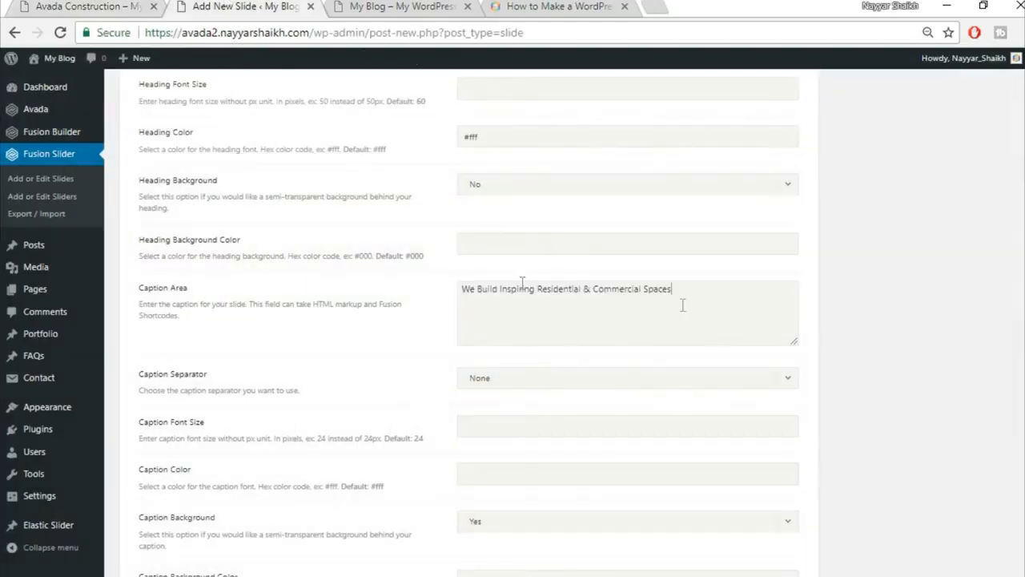
scroll(907, 367, down, 2)
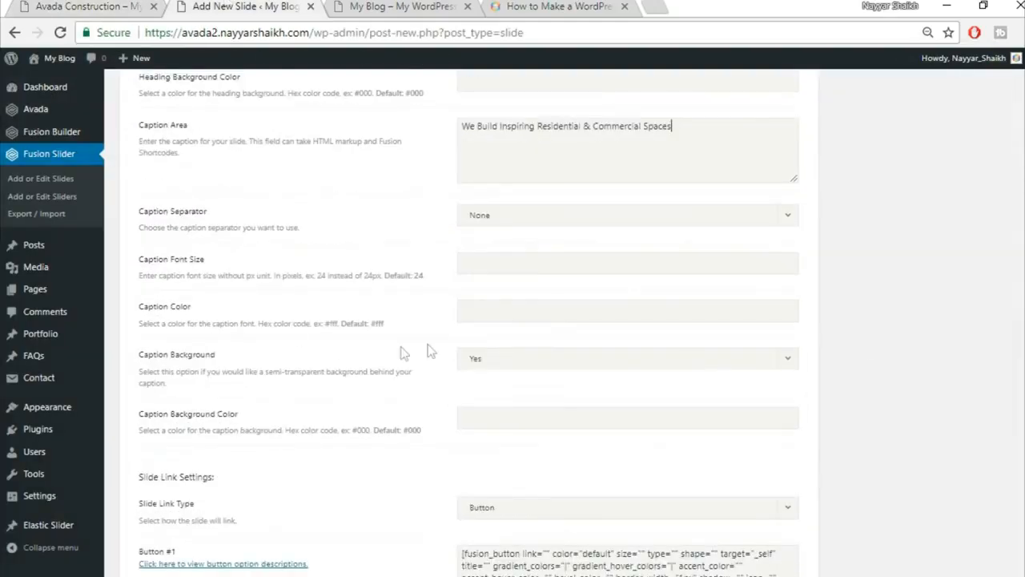
click(80, 7)
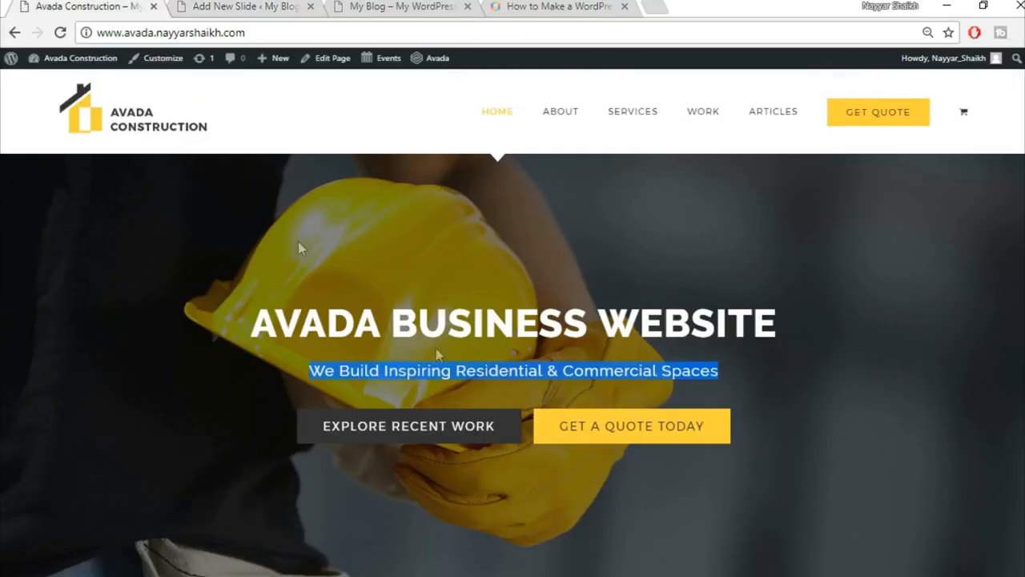
click(470, 378)
key(ctrl+Tab)
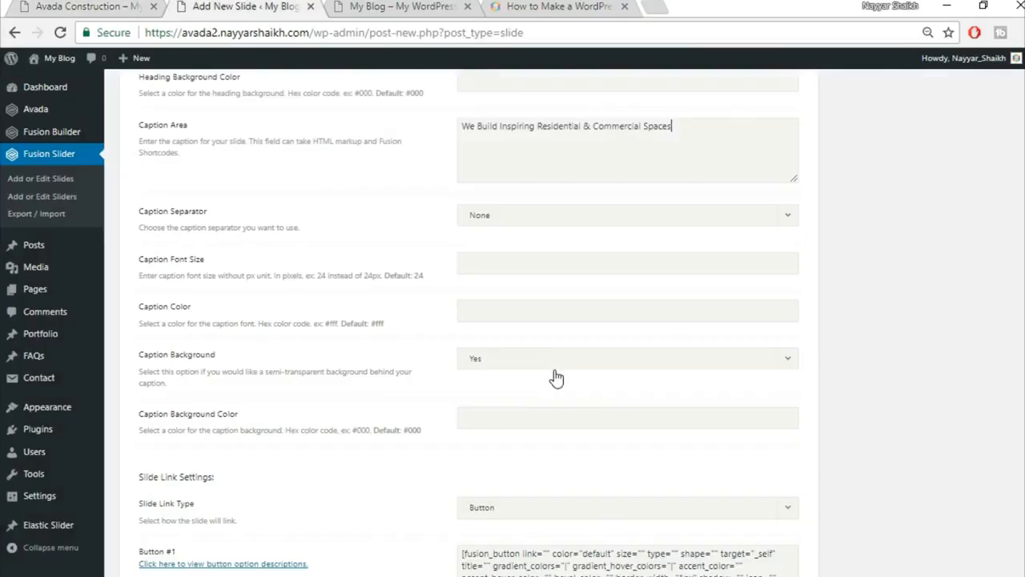
Set the caption colour to #fed03d and Caption Background to No.
click(532, 317)
text(#fed03d)
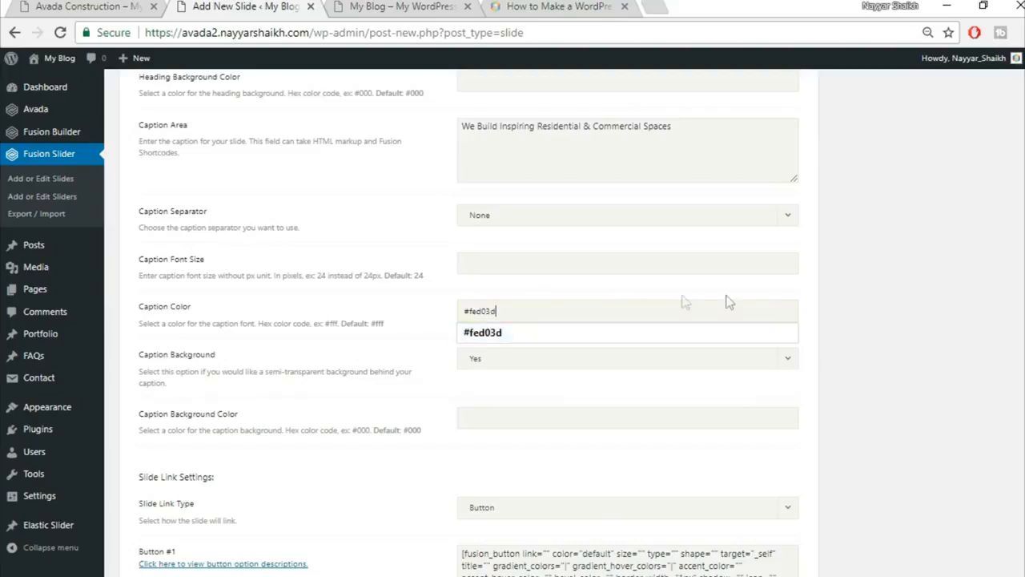
click(902, 340)
scroll(903, 339, down, 1)
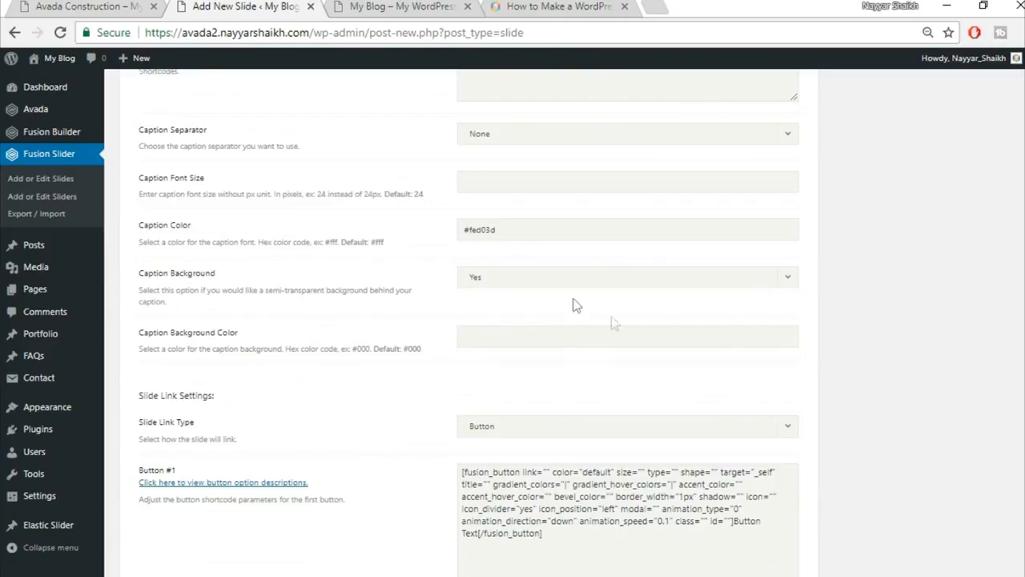
click(552, 279)
click(534, 324)
Scroll to the Button #1/#2 fields and bring up the Avada Construction demo for reference.
scroll(969, 338, down, 1)
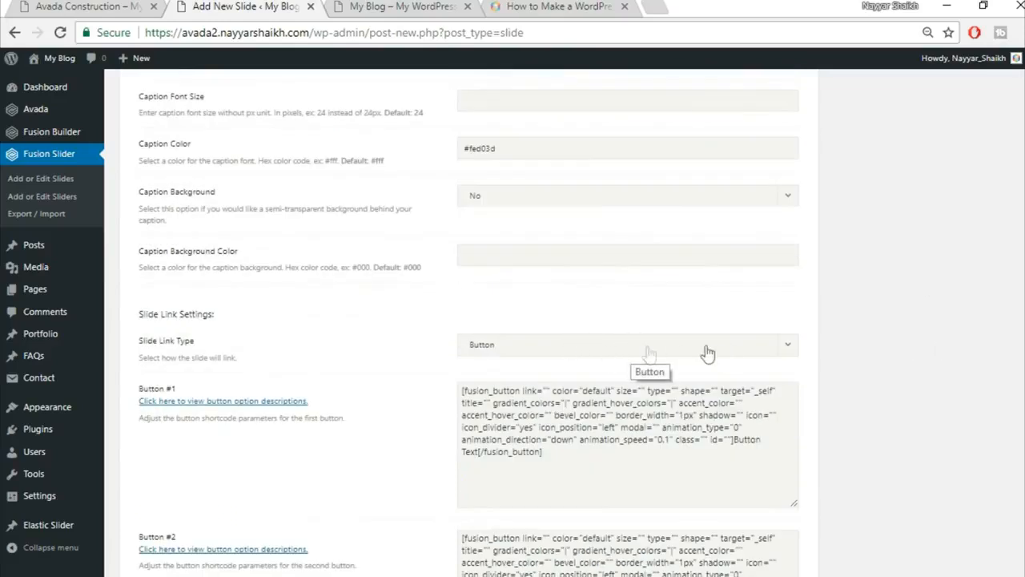
scroll(897, 385, down, 2)
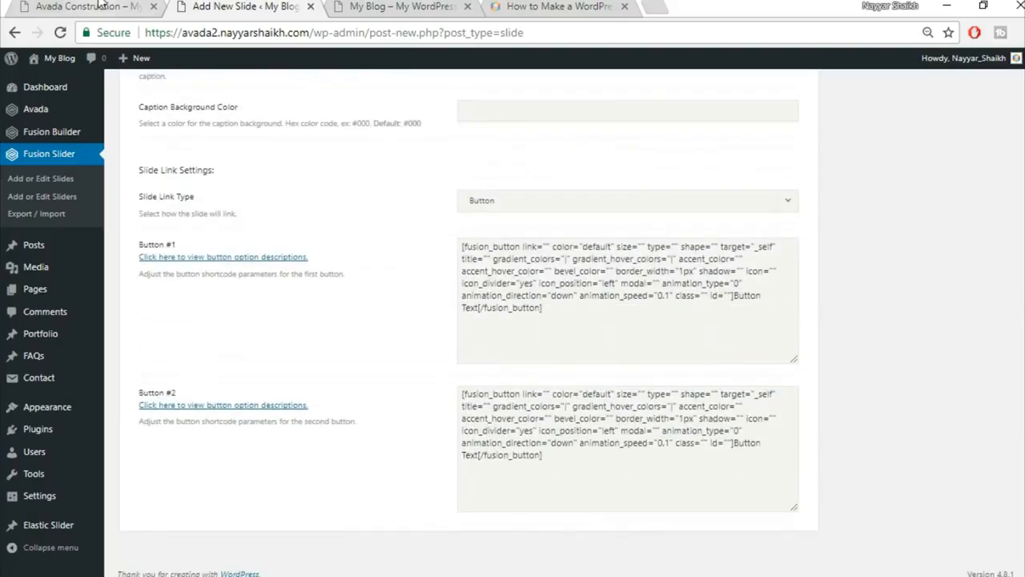
key(ctrl+shift+Tab)
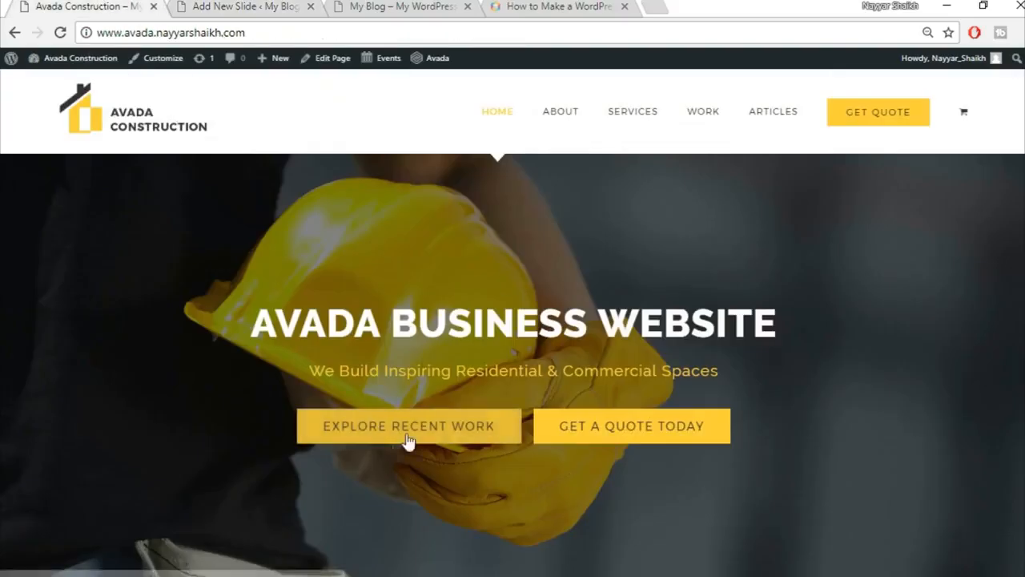
In Button #1's shortcode set link="#", color="custom", size="xlarge" and empty gradient_colors.
click(232, 7)
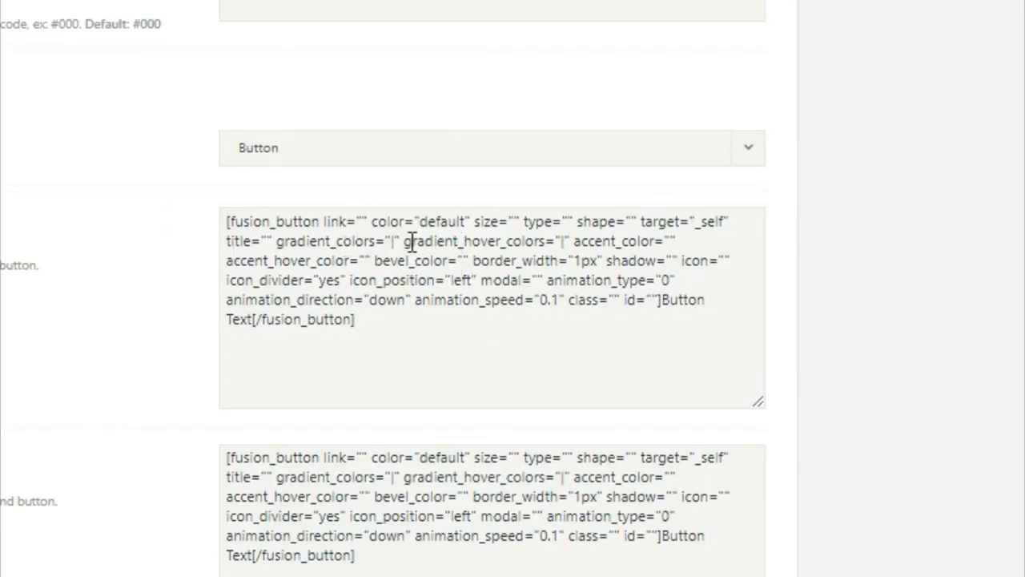
click(261, 237)
text(#)
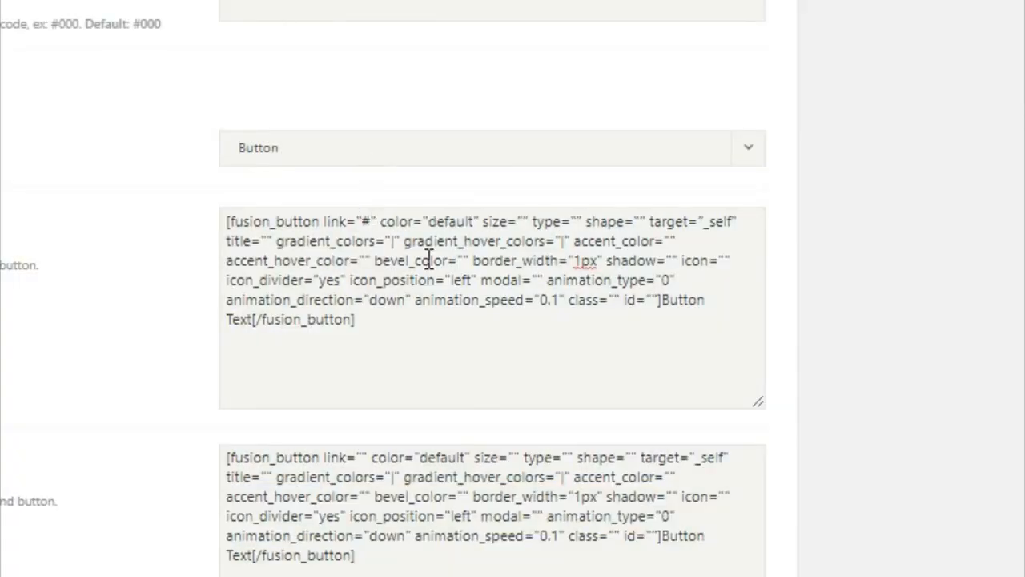
double_click(366, 221)
drag(430, 222, 476, 219)
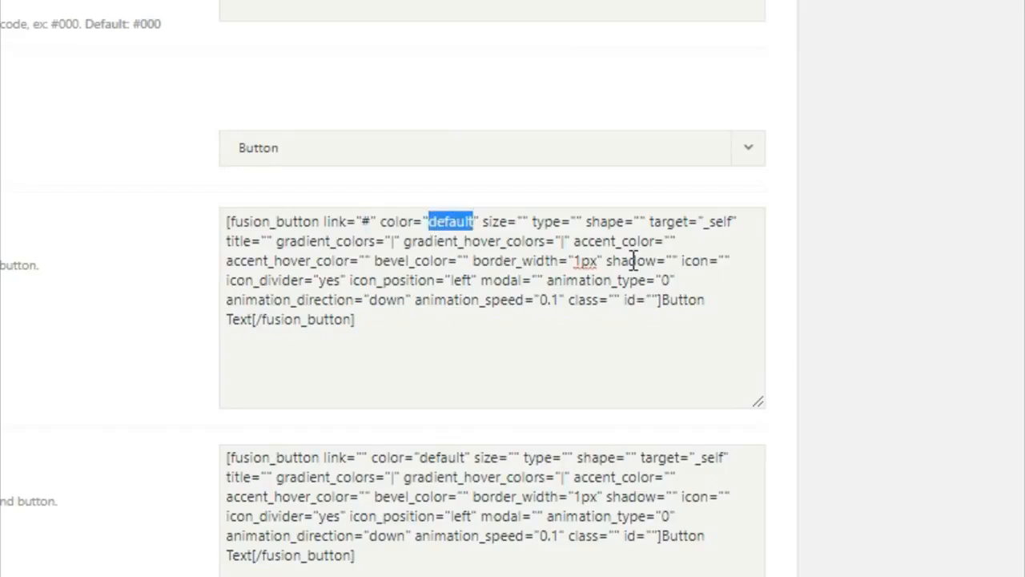
key(BackSpace)
text(custom)
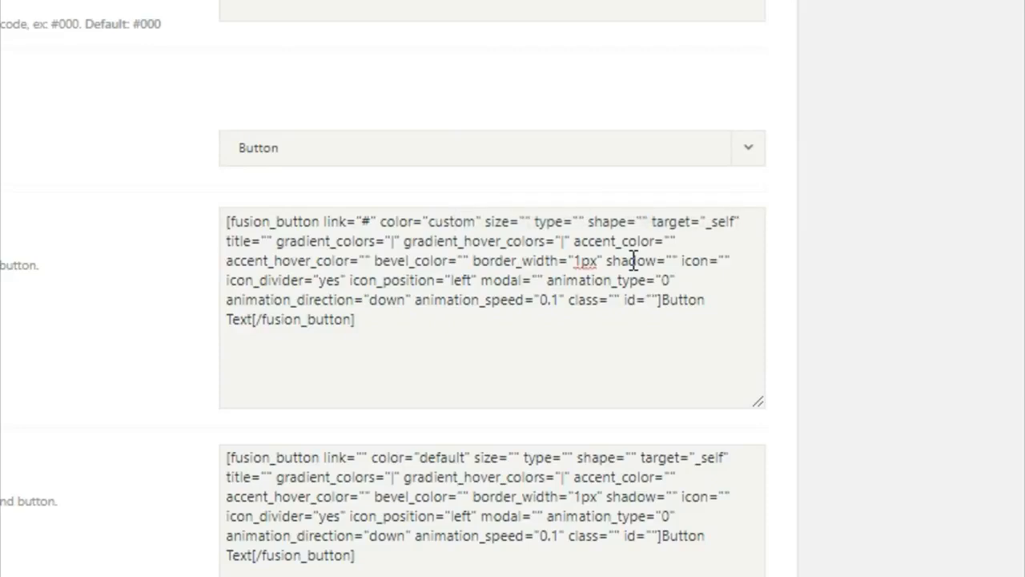
click(524, 222)
text(xlarge)
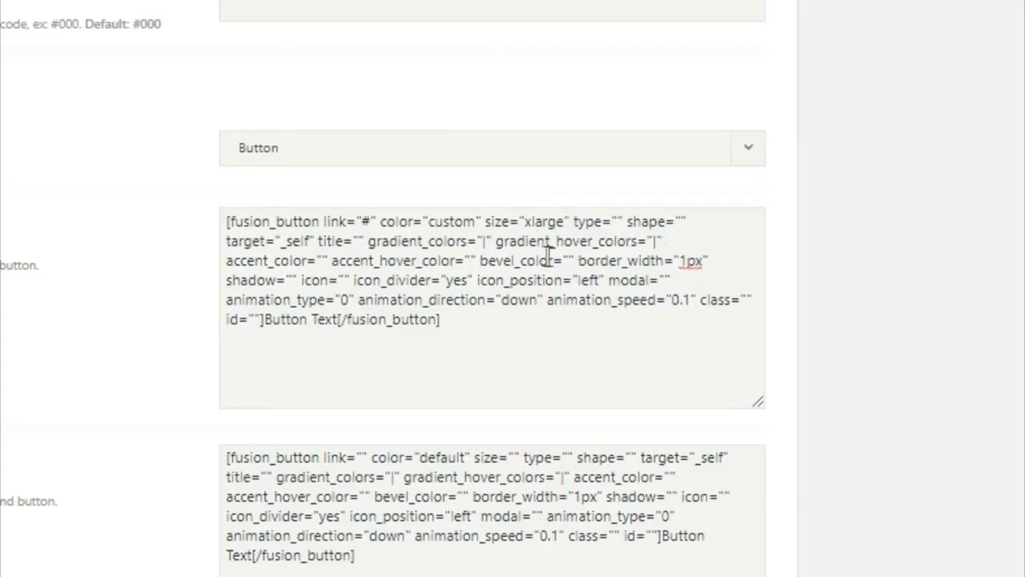
click(486, 242)
double_click(484, 241)
key(BackSpace)
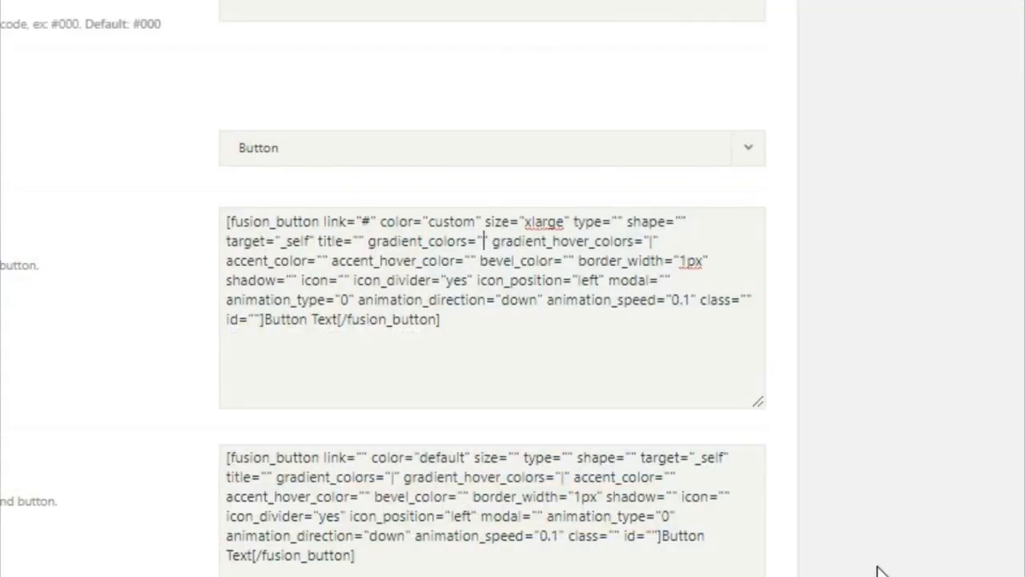
Give Button #1 gradient #333, accent #fff, accent hover #333 and label EXPLORE RECENT WORK.
text(#333)
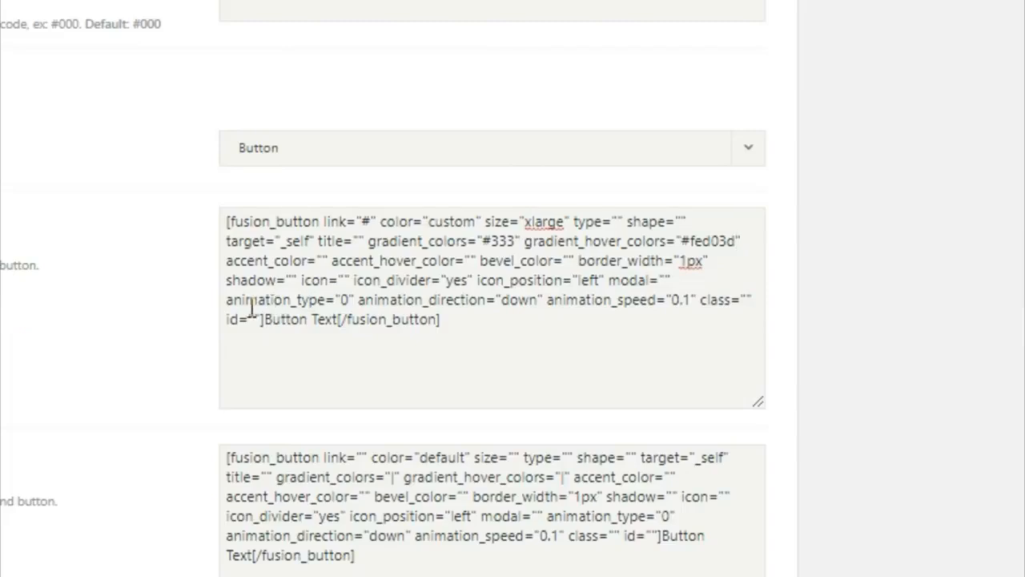
click(327, 260)
text(#)
text(fff)
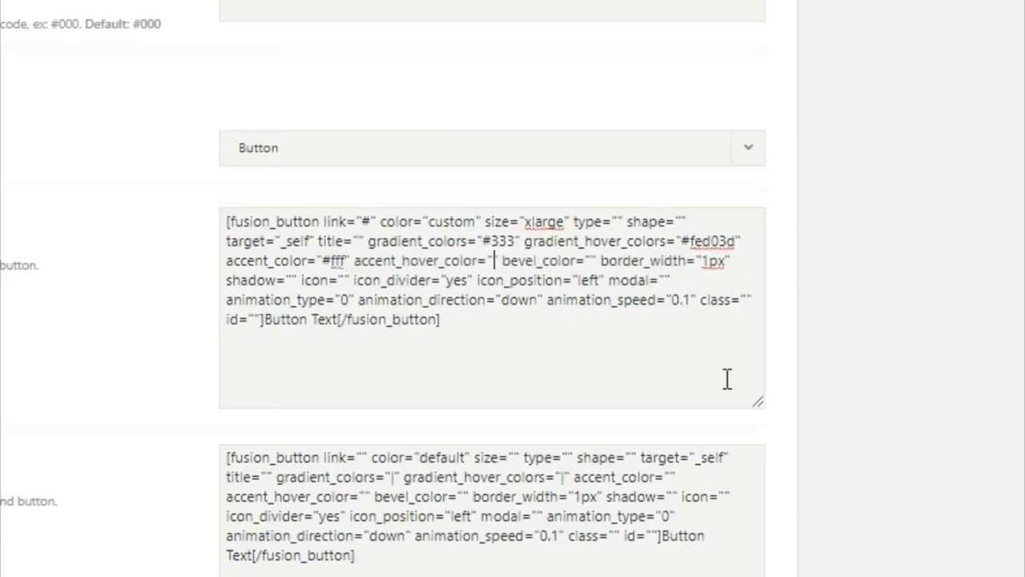
text(#333)
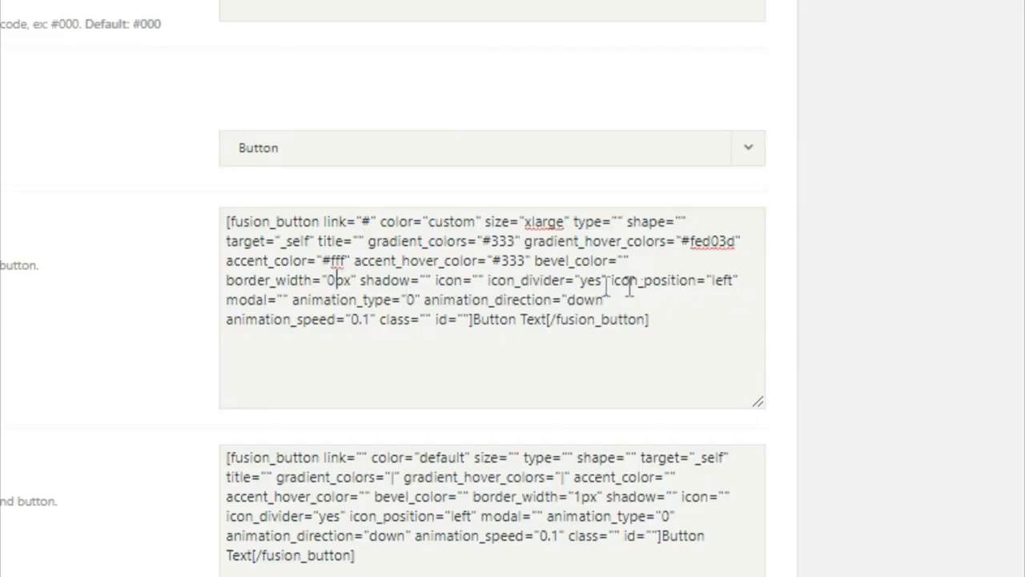
drag(474, 322, 548, 327)
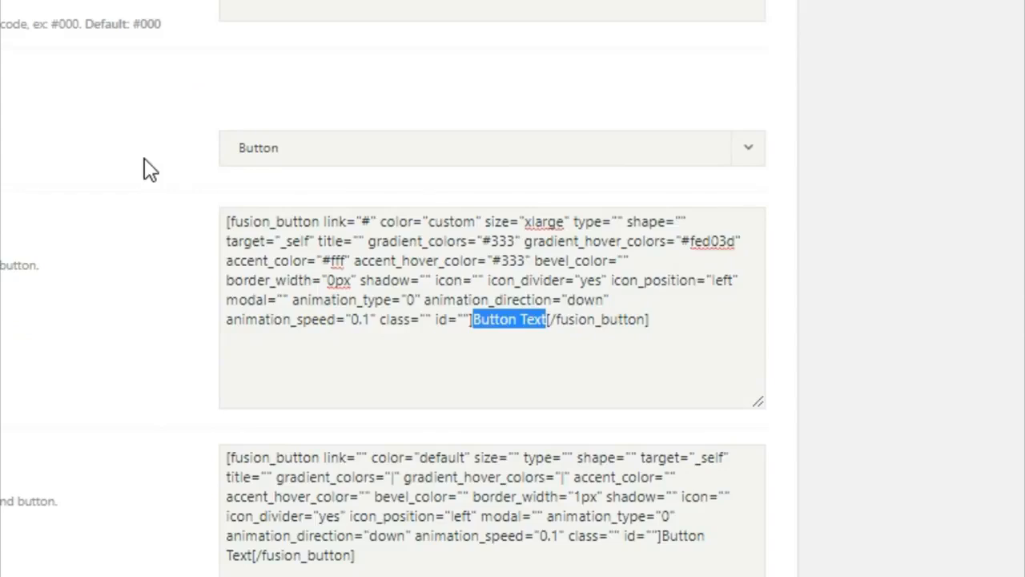
text(EXPLORE)
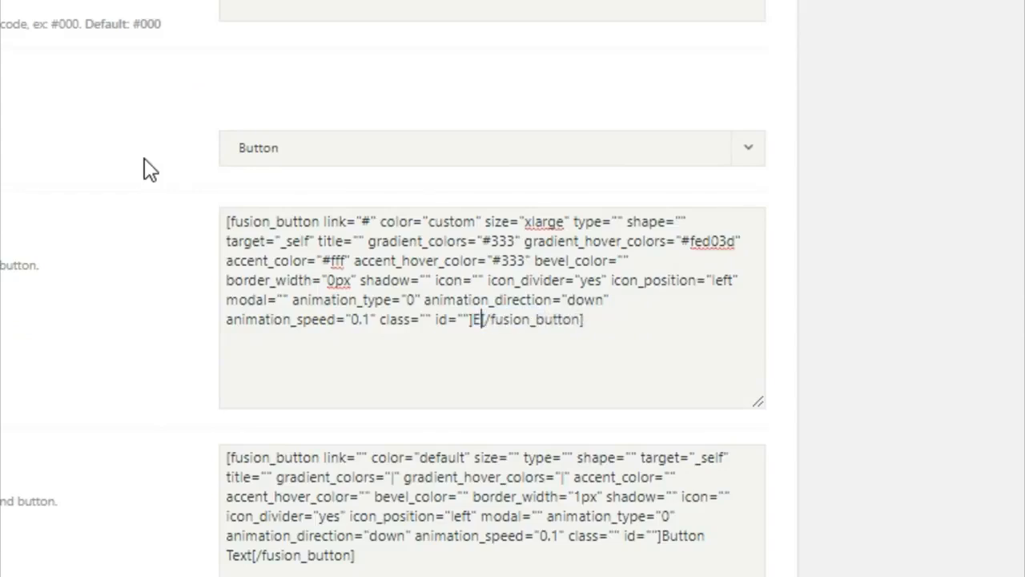
text( RECENT )
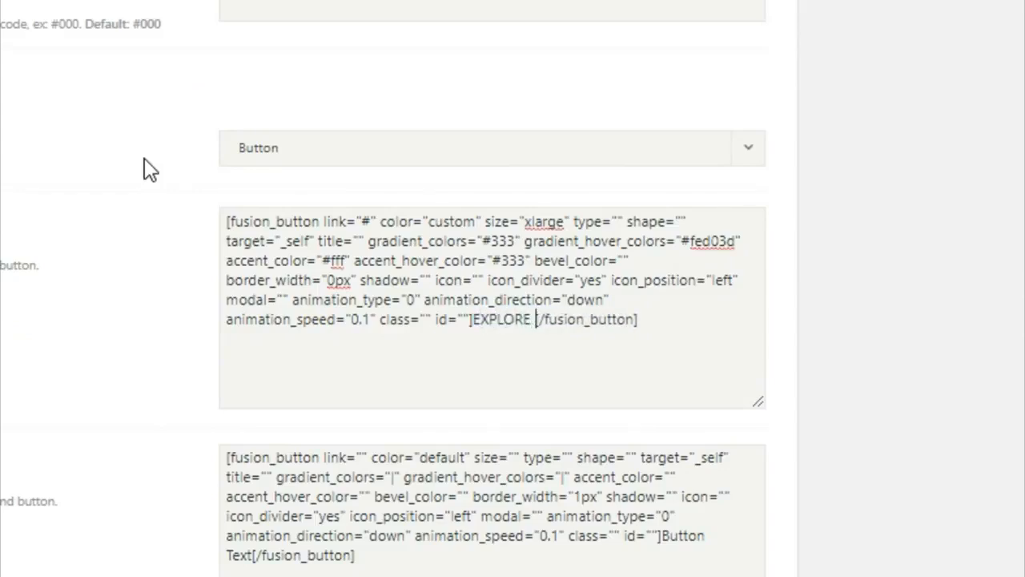
text(WORK)
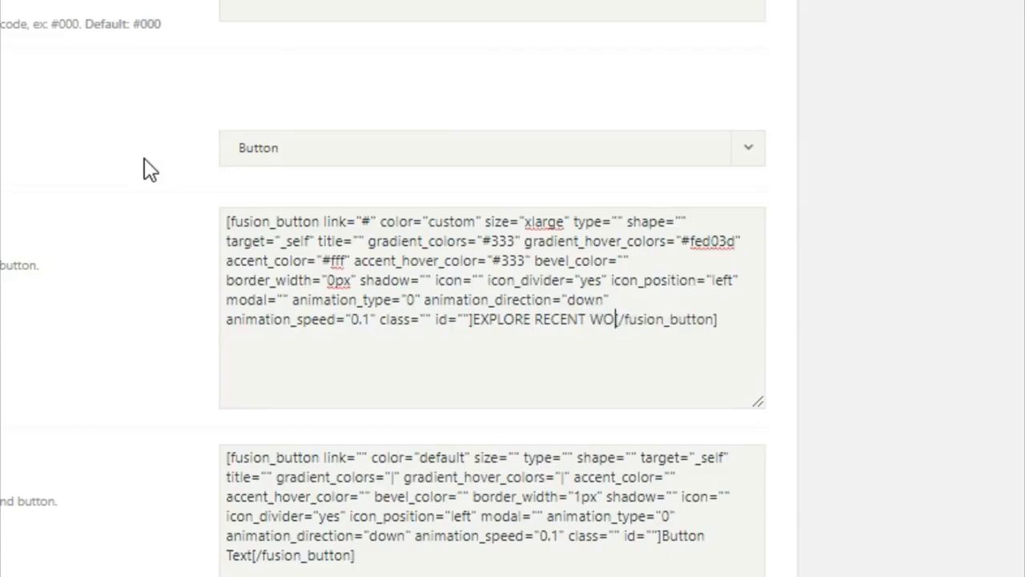
Set Button #2's shortcode to link "#", color "custom" and size "xlarge".
click(360, 457)
text(#)
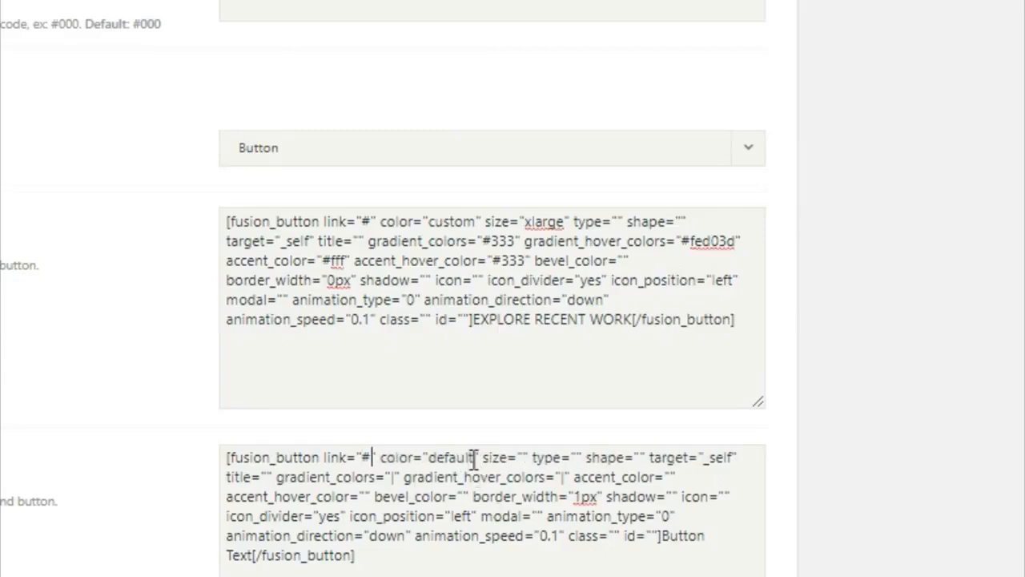
drag(472, 458, 440, 466)
key(BackSpace)
key(Delete)
key(BackSpace)
text(custom" size=")
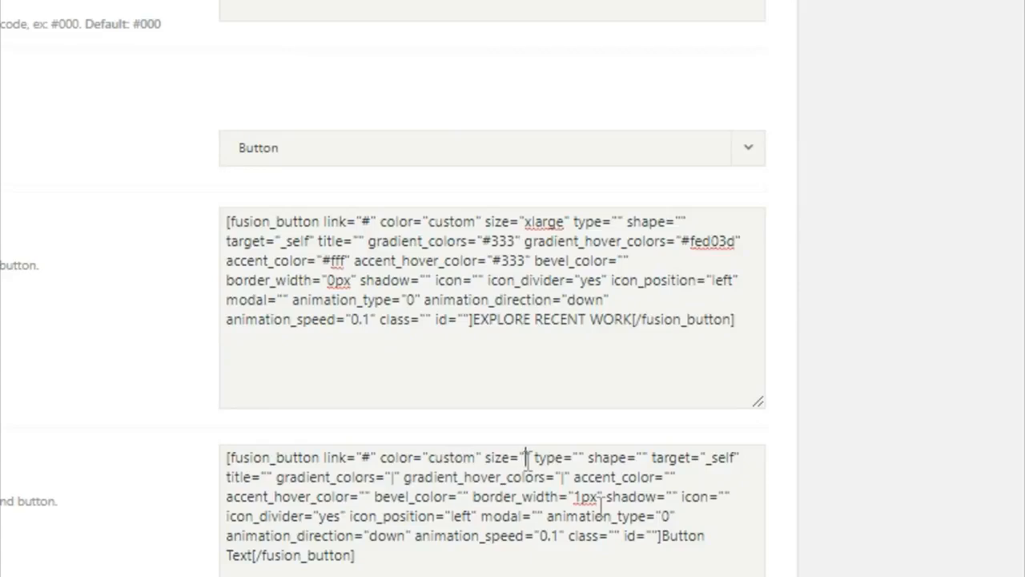
text(xlarge)
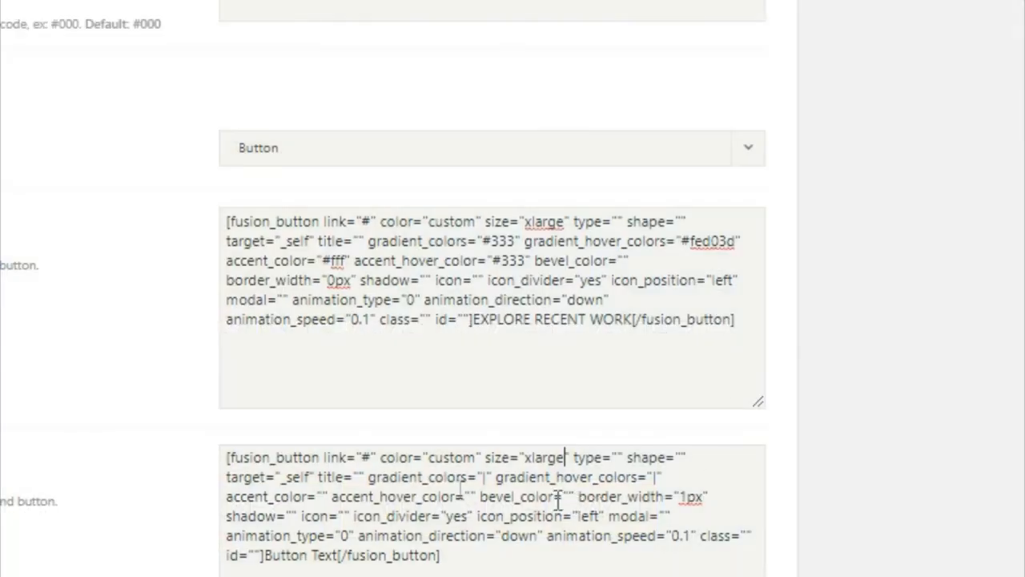
Give Button #2 gradient #fed03d, gradient hover #333 and accent hover #fff.
drag(484, 478, 491, 478)
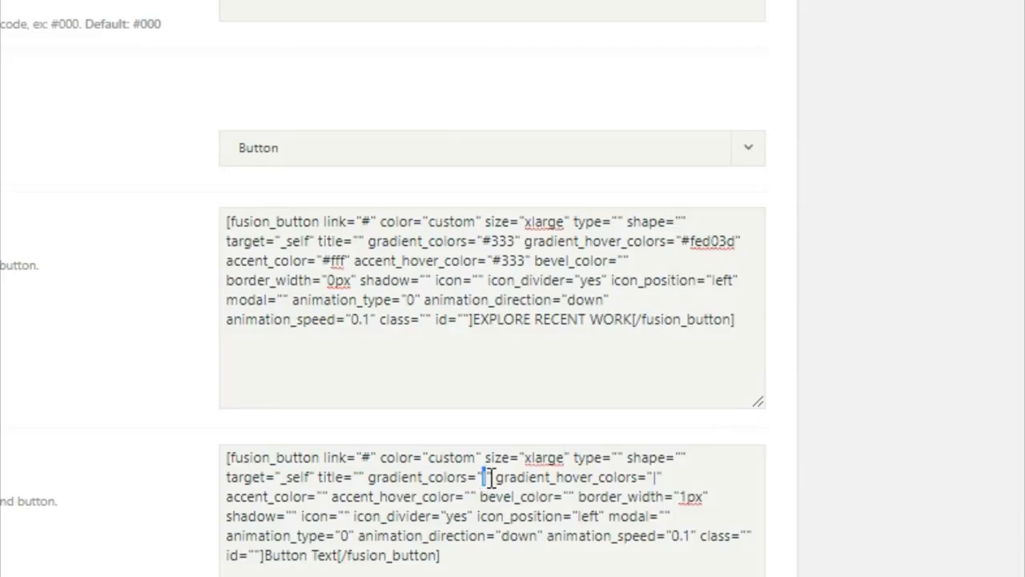
text(#fe)
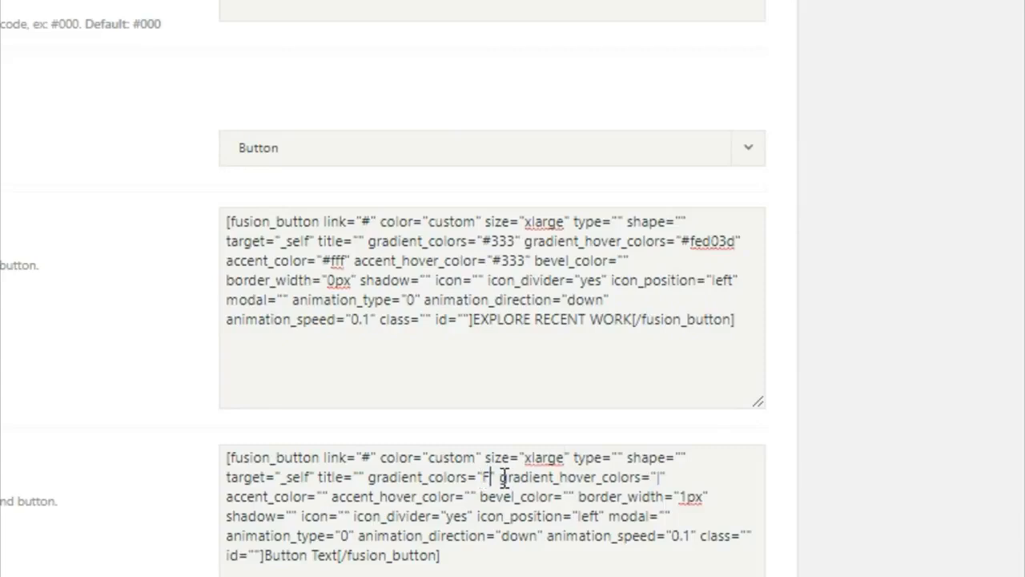
text(d03d)
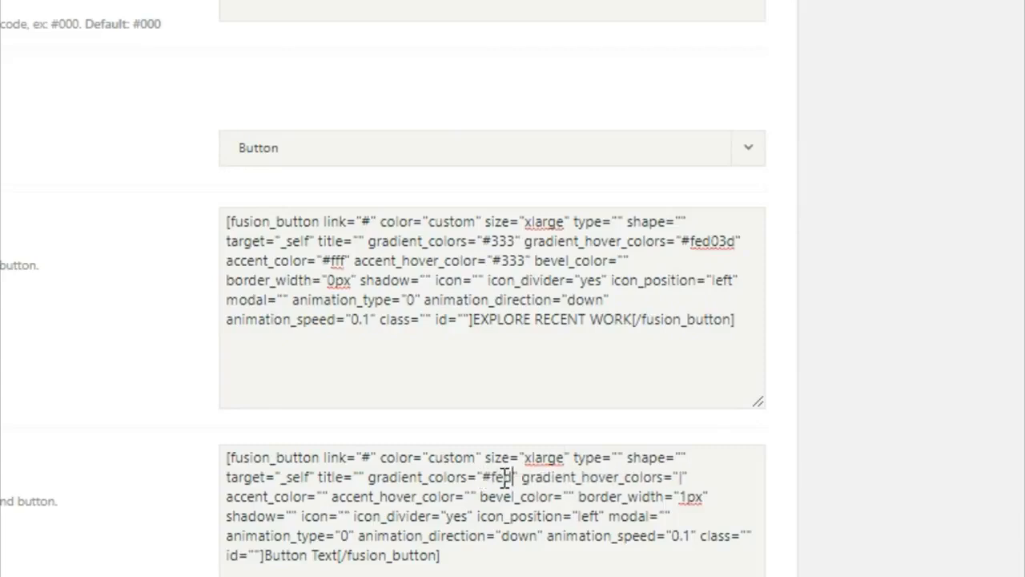
double_click(705, 477)
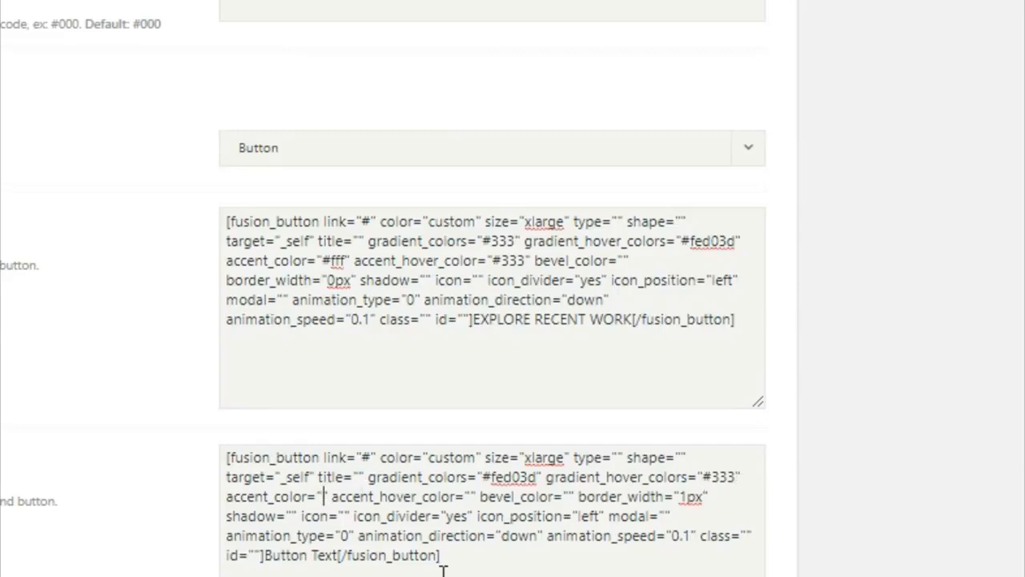
text(#333)
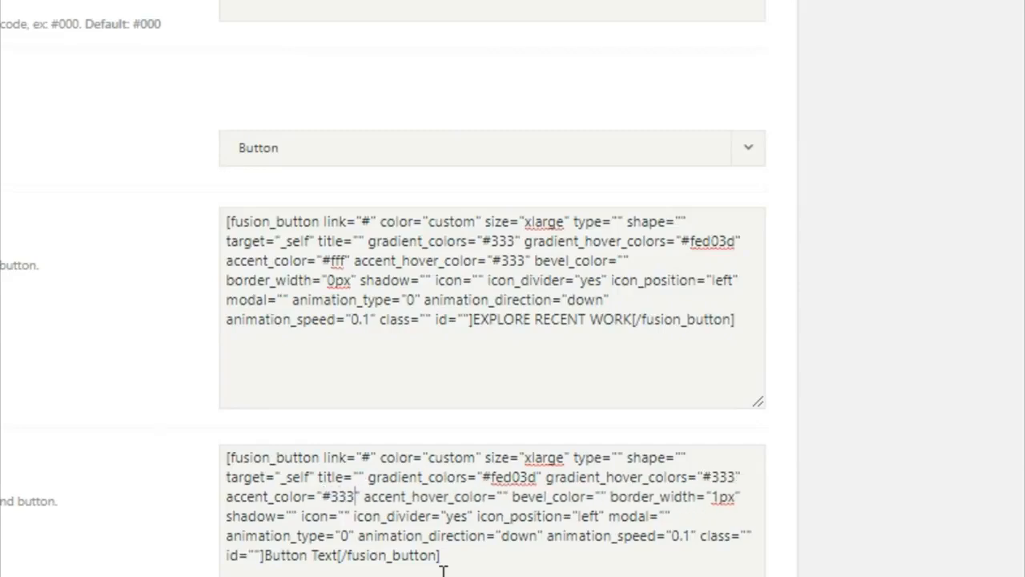
click(522, 500)
text(#fff)
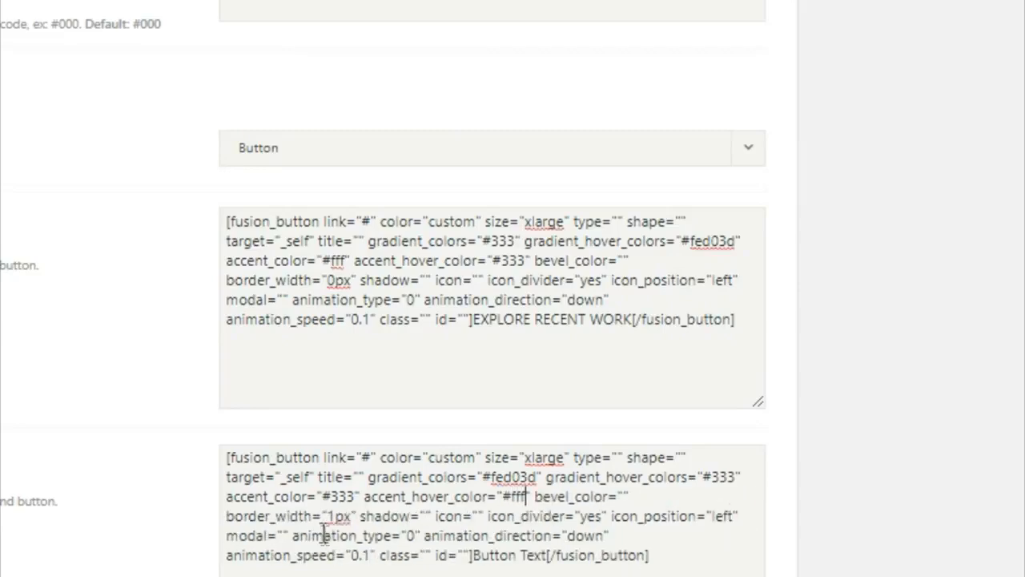
Set Button #2's border width to 0px and its label to GET A QUOTE TODAY.
drag(336, 517, 350, 518)
key(BackSpace)
text(0)
drag(472, 556, 552, 560)
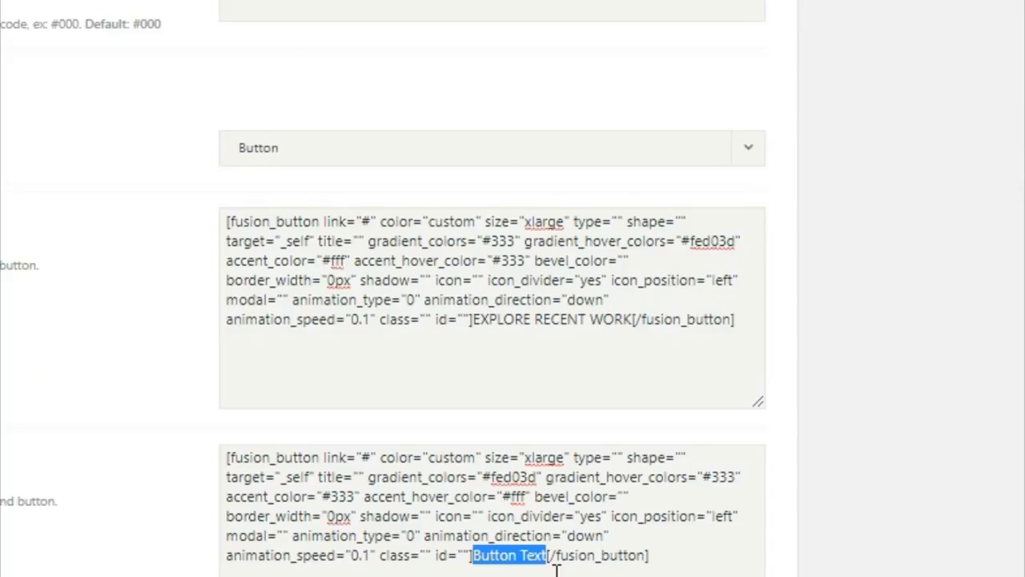
text(GET A)
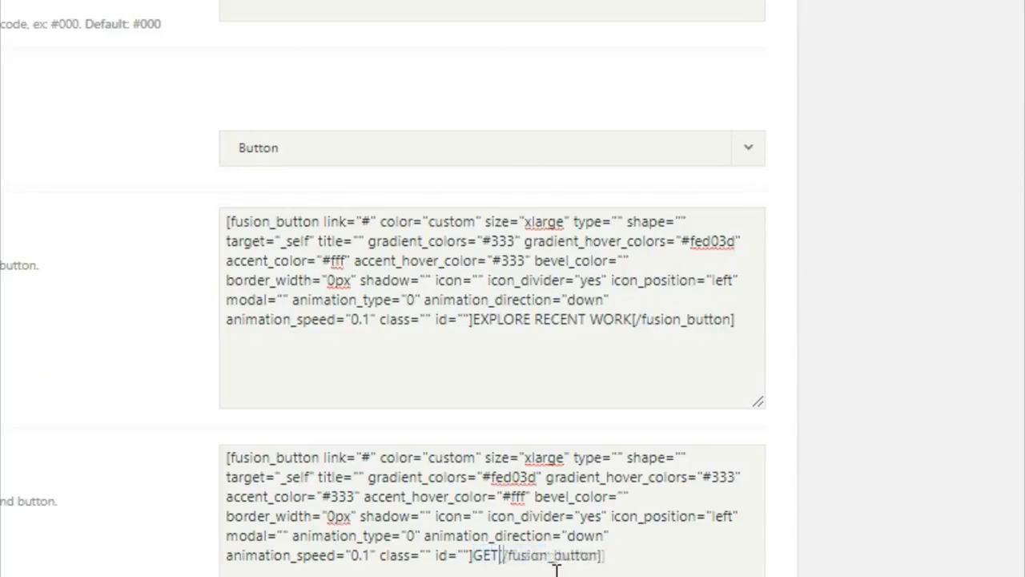
text( QUOT)
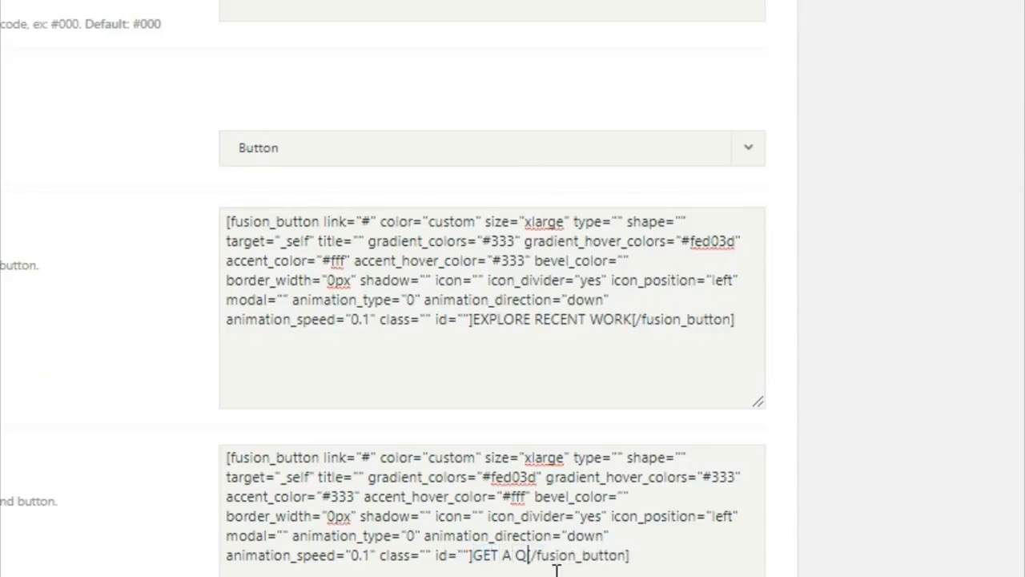
text(E TDAY)
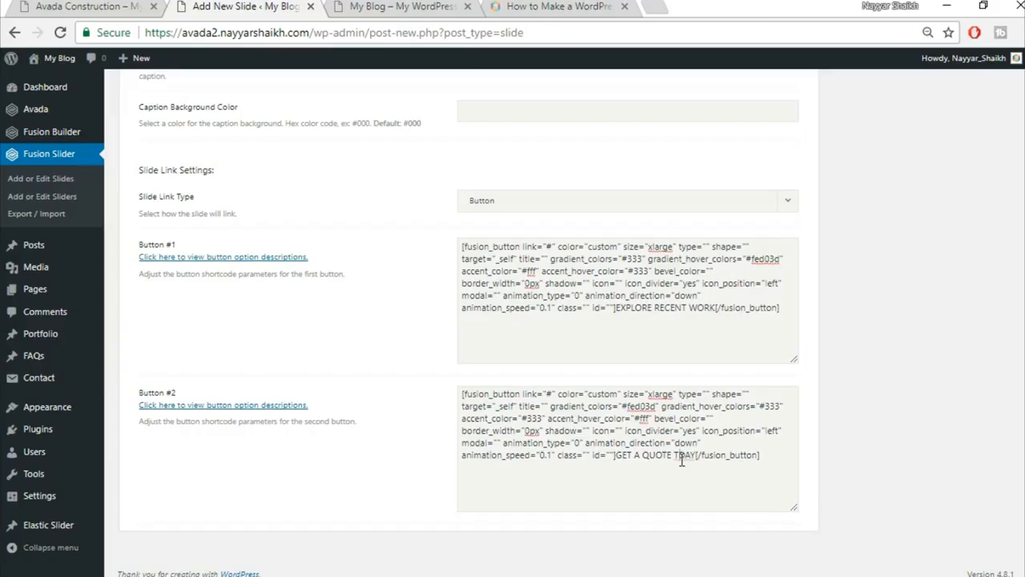
text(O)
scroll(851, 427, up, 6)
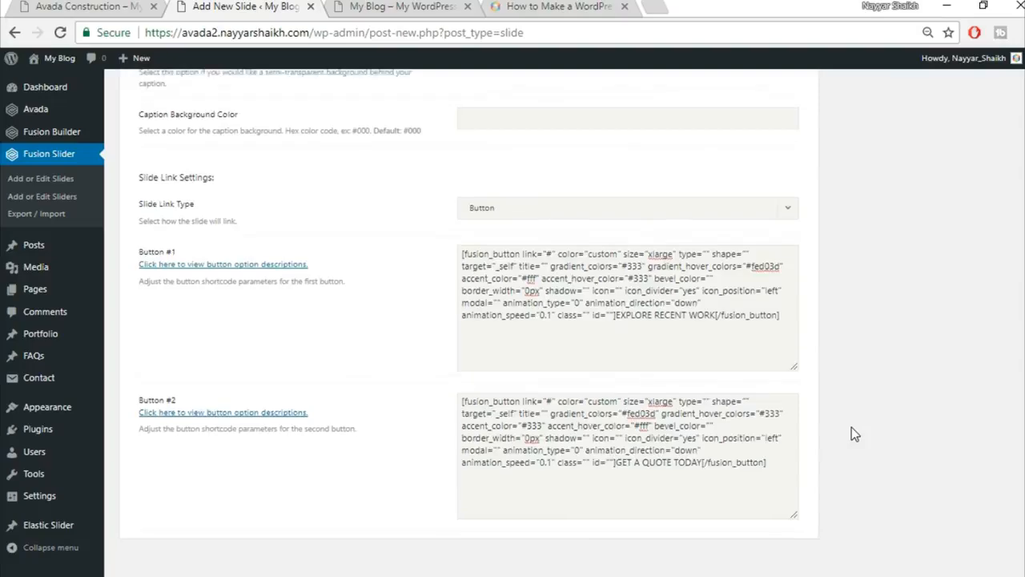
scroll(864, 439, up, 5)
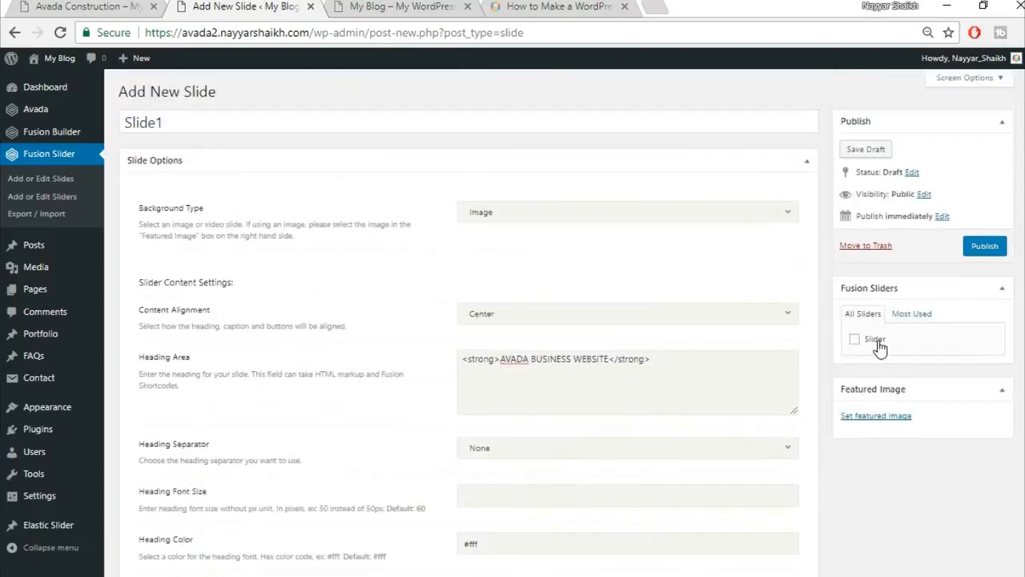
Upload home-slider.jpg through the media library and set it as Slide1's featured image.
click(875, 417)
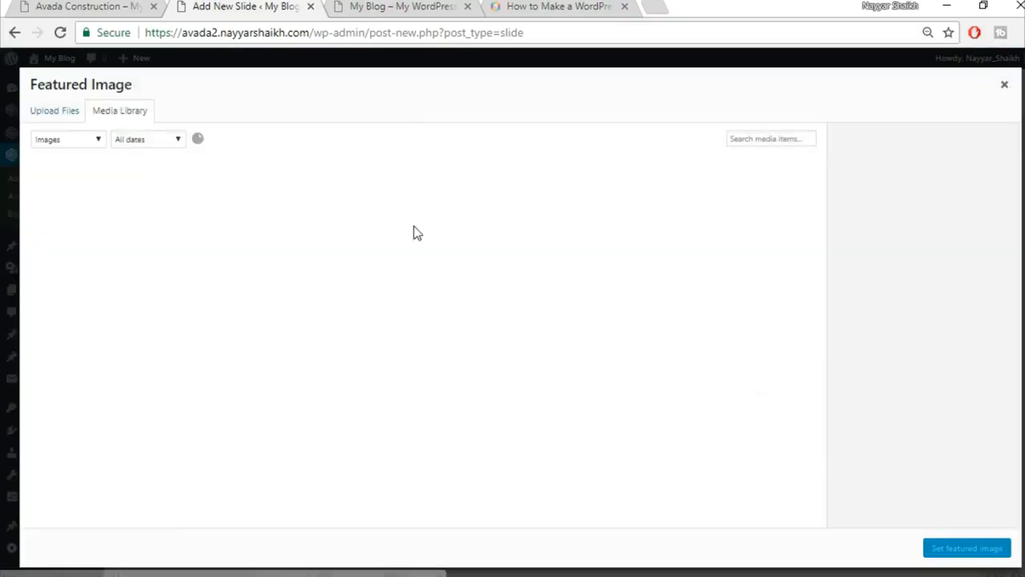
click(53, 116)
click(481, 303)
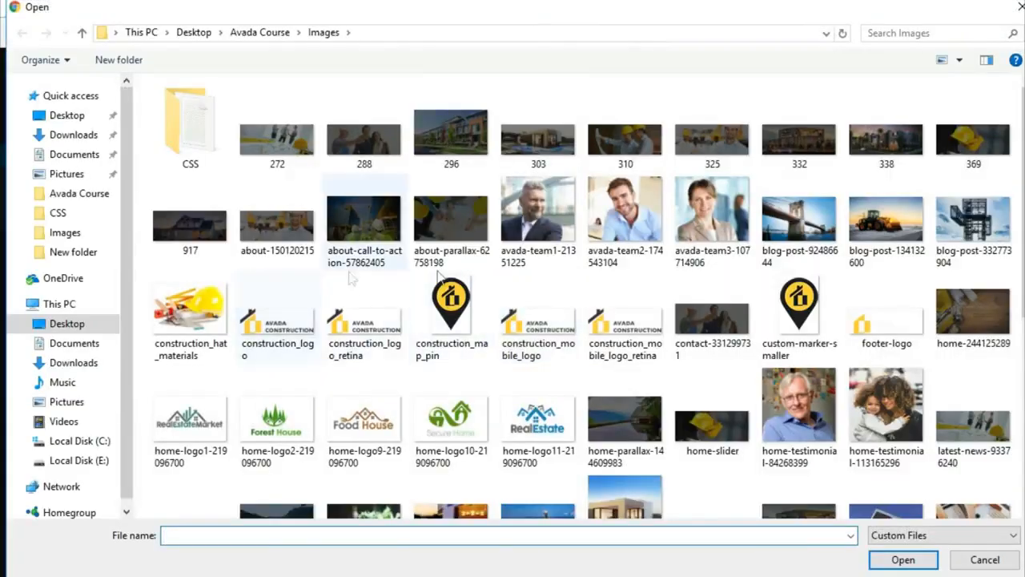
scroll(974, 358, down, 3)
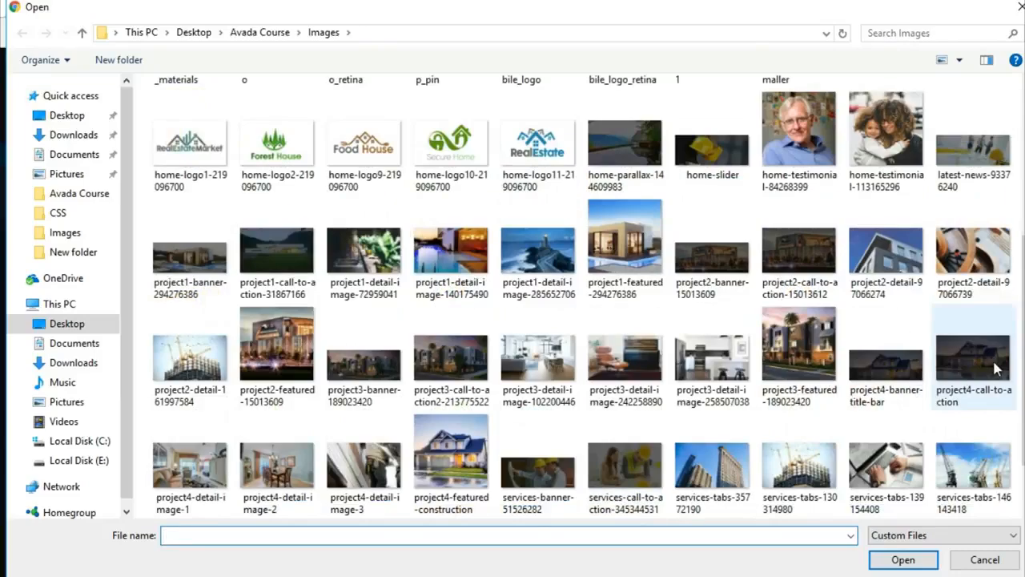
scroll(531, 336, down, 1)
text(H)
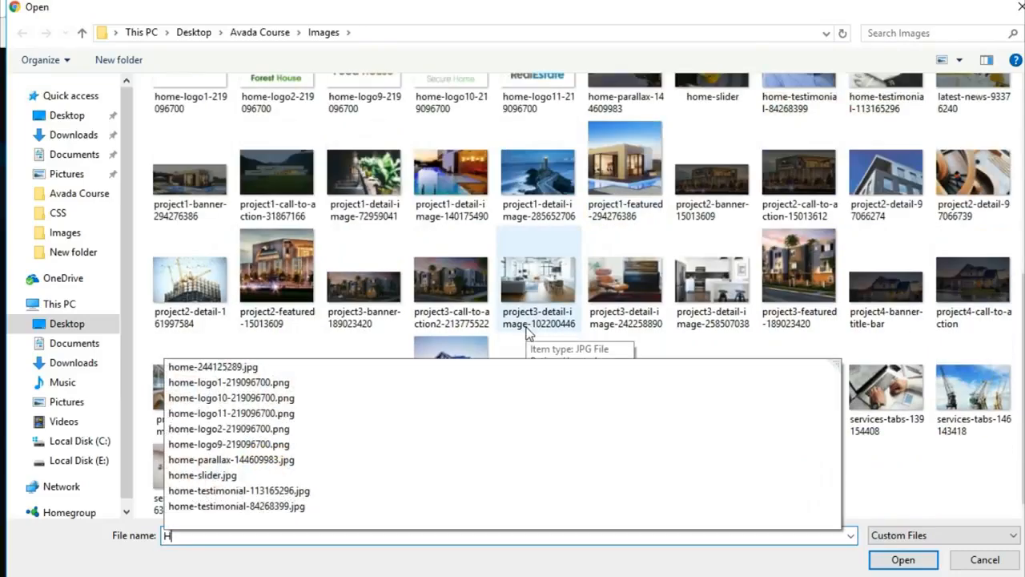
click(241, 477)
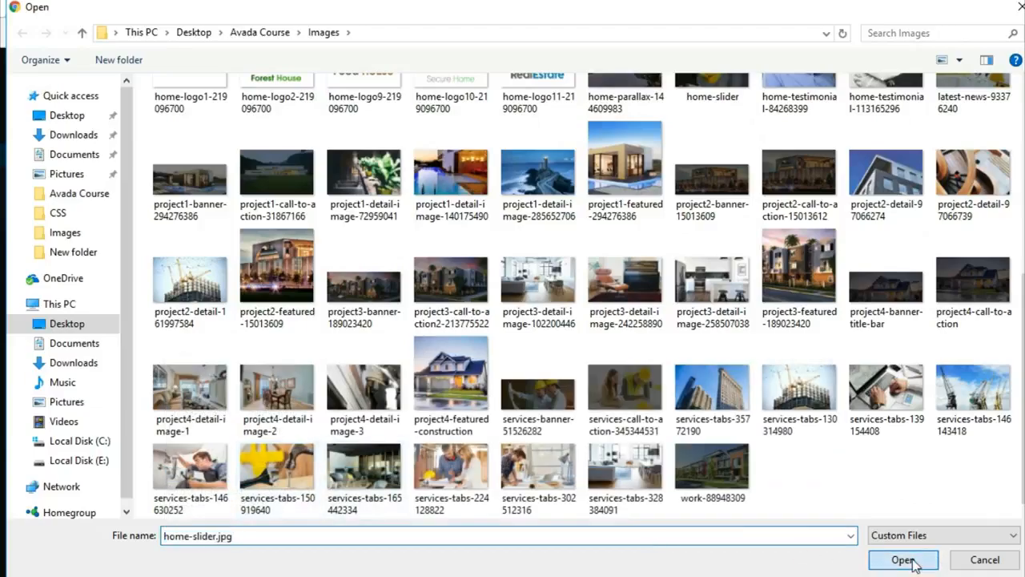
click(908, 558)
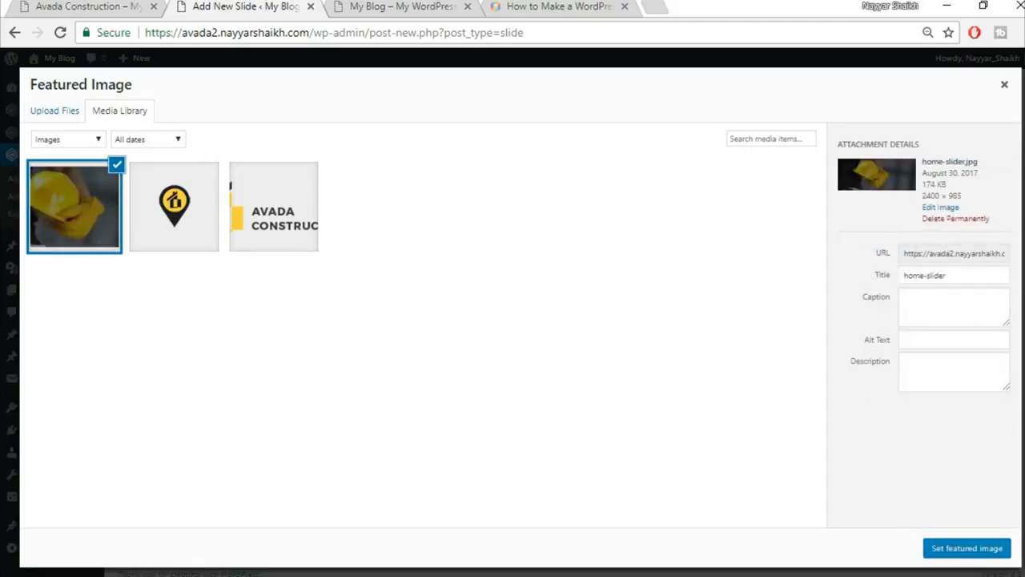
click(963, 549)
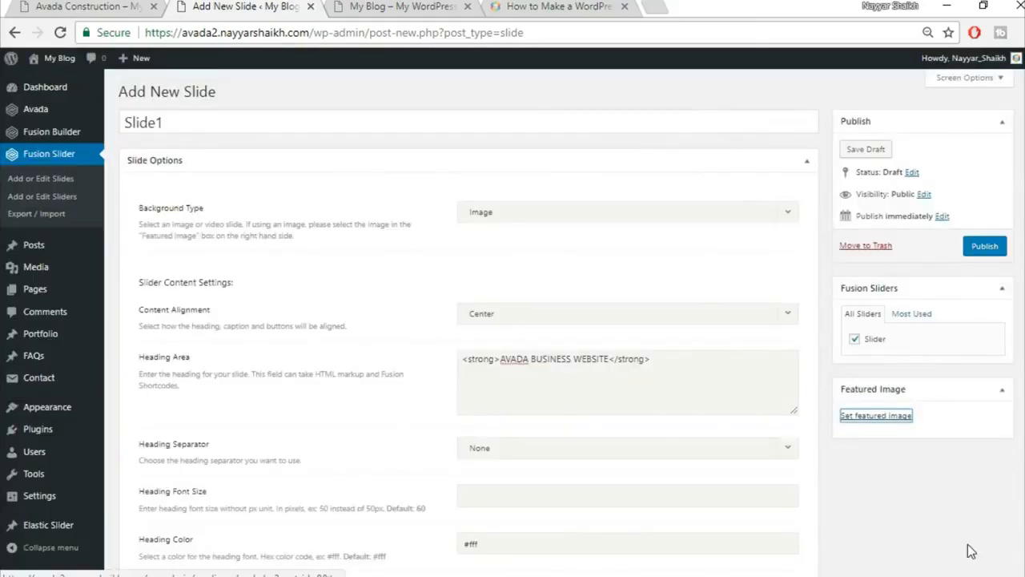
Publish Slide1 and scroll the live homepage to view the hard-hat slide.
click(981, 255)
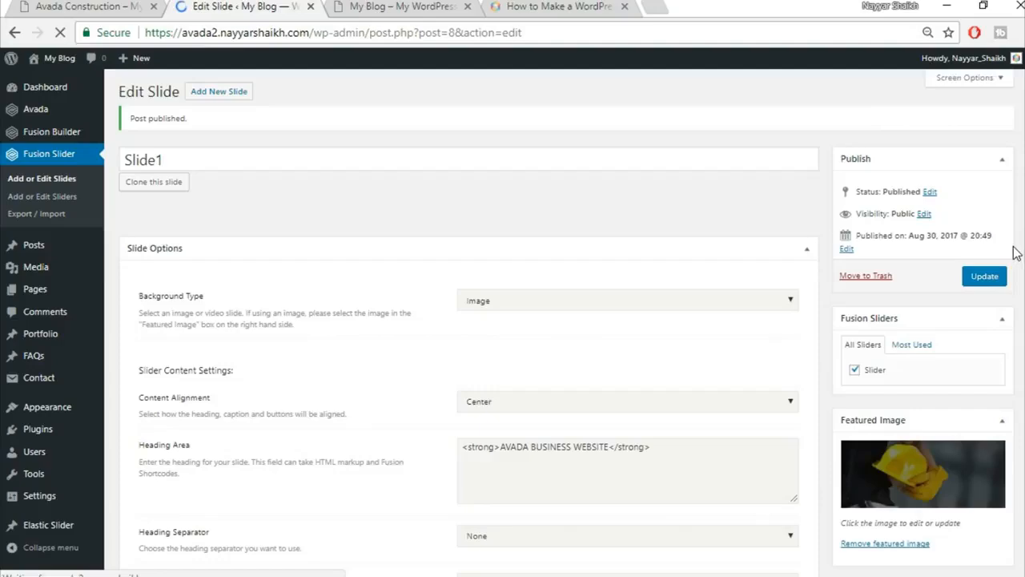
click(107, 6)
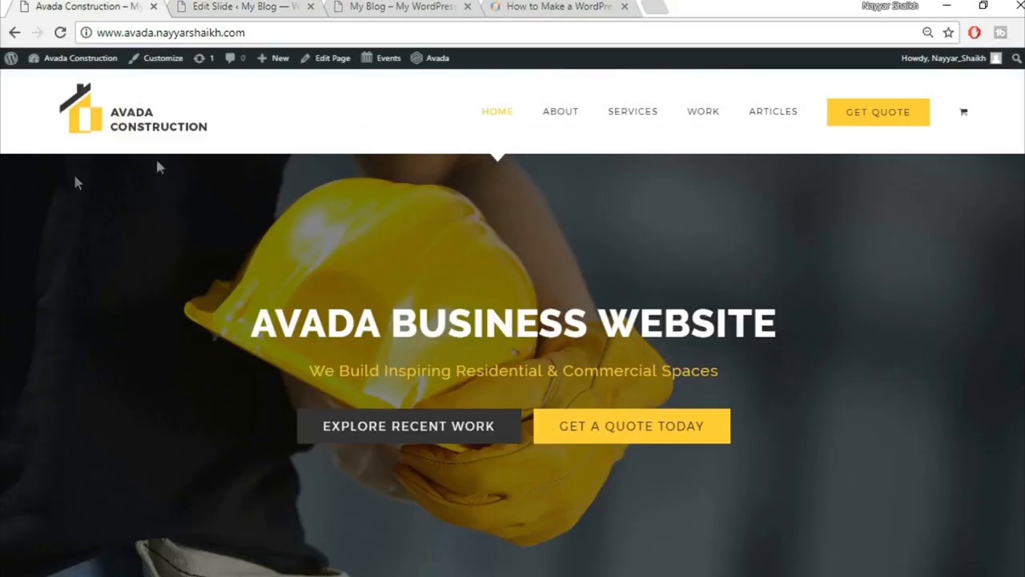
scroll(915, 372, down, 4)
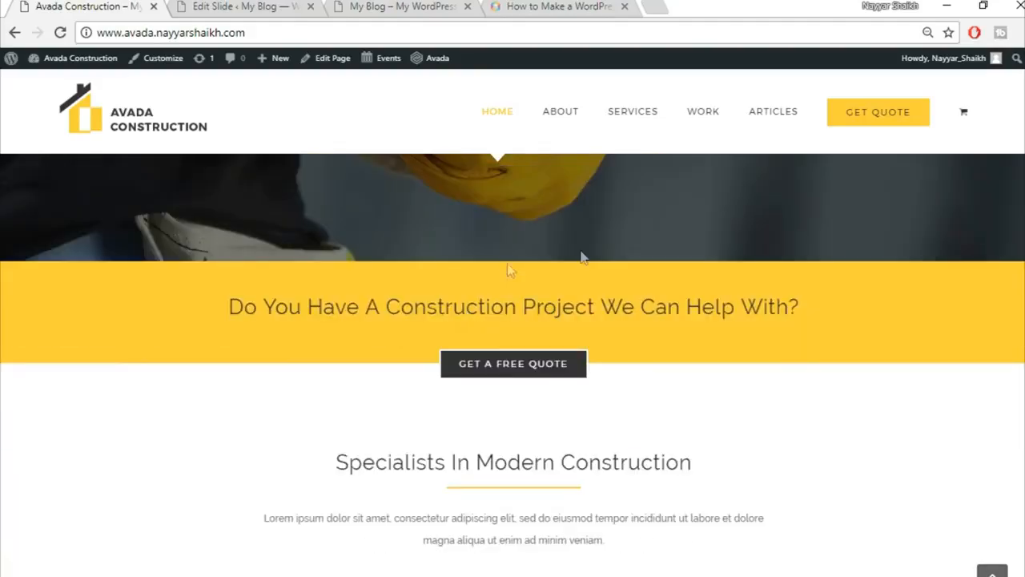
scroll(358, 399, down, 1)
scroll(705, 479, down, 1)
scroll(705, 472, up, 7)
click(216, 5)
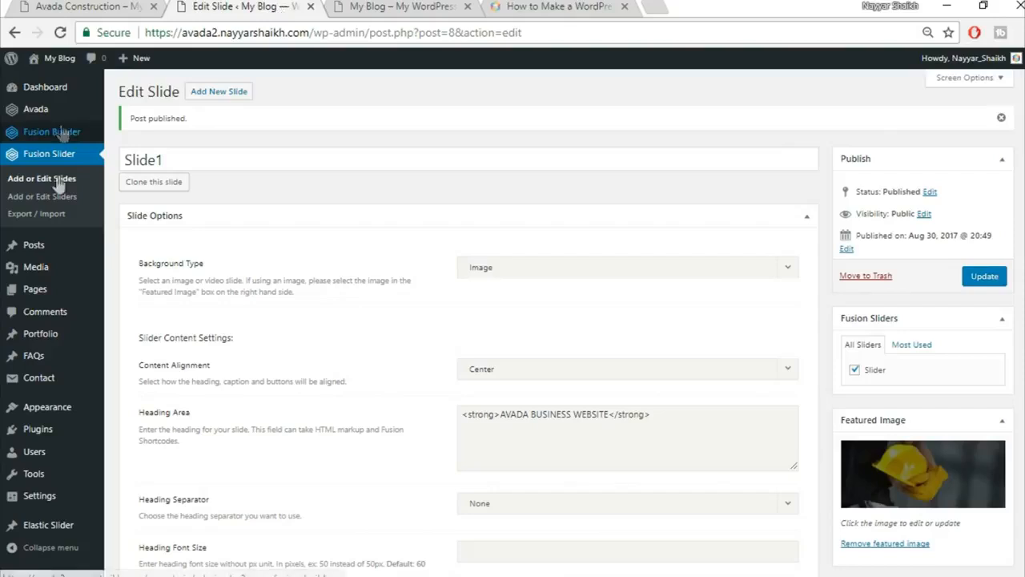
mouse_move(48, 293)
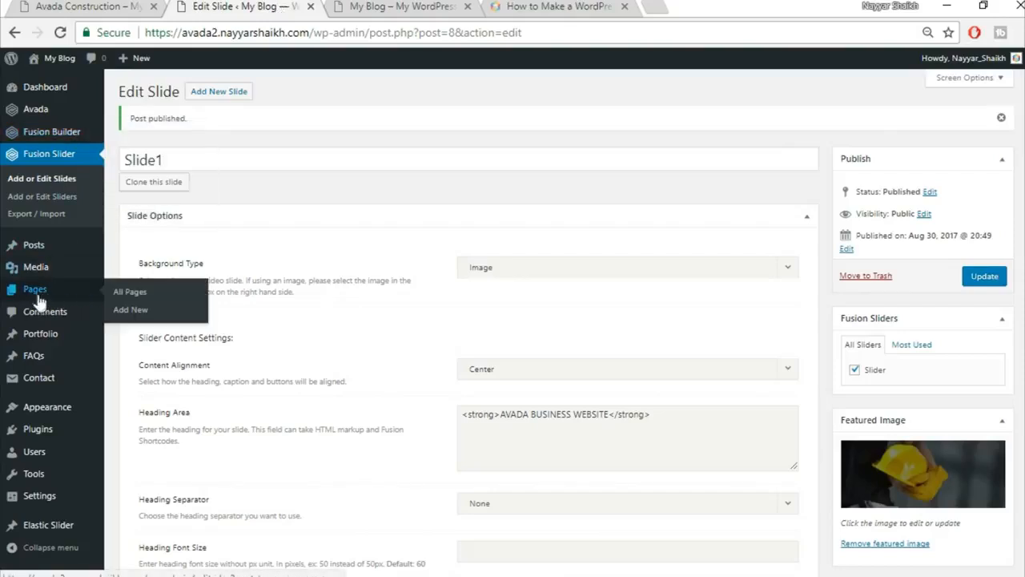
Create a new page titled 'Home Page' using the 100% Width template.
click(134, 311)
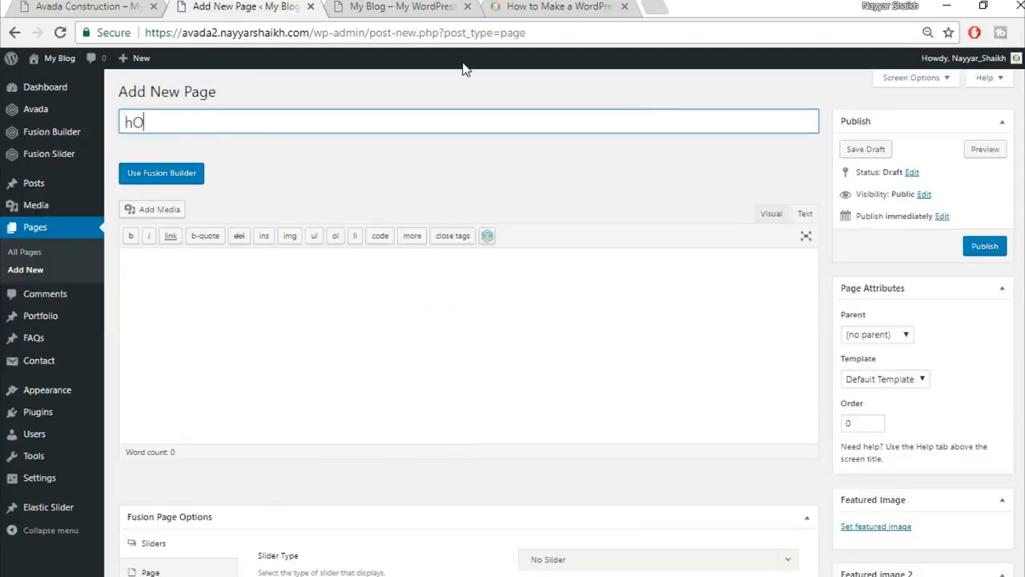
key(BackSpace)
key(BackSpace)
key(BackSpace)
key(BackSpace)
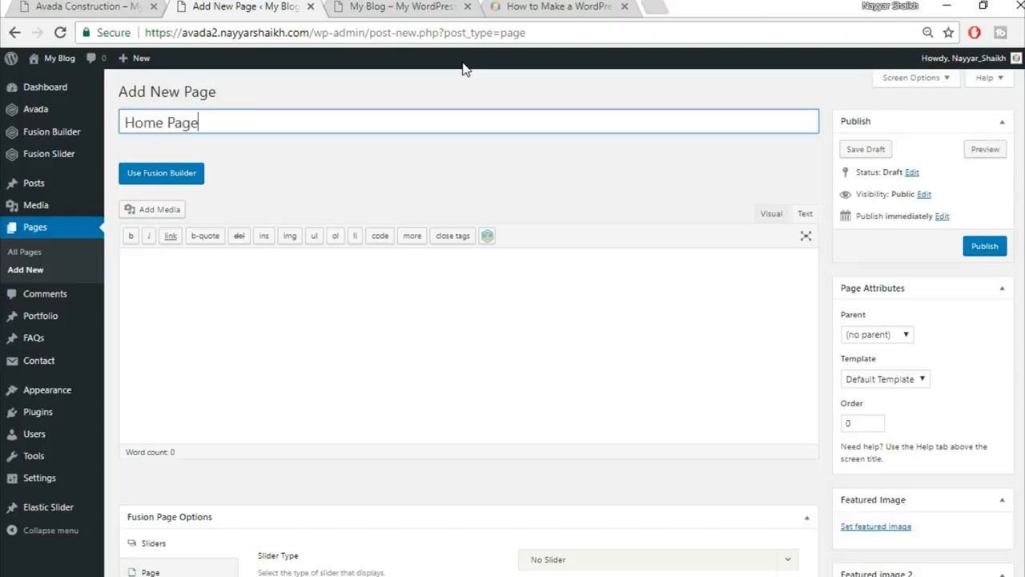
text(Home Page)
click(871, 382)
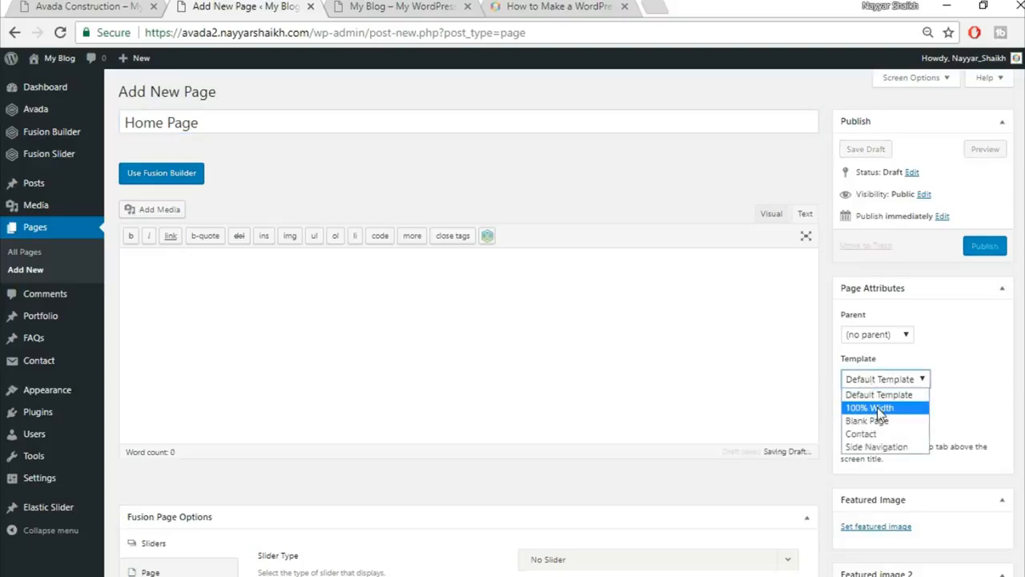
click(877, 407)
scroll(877, 406, down, 4)
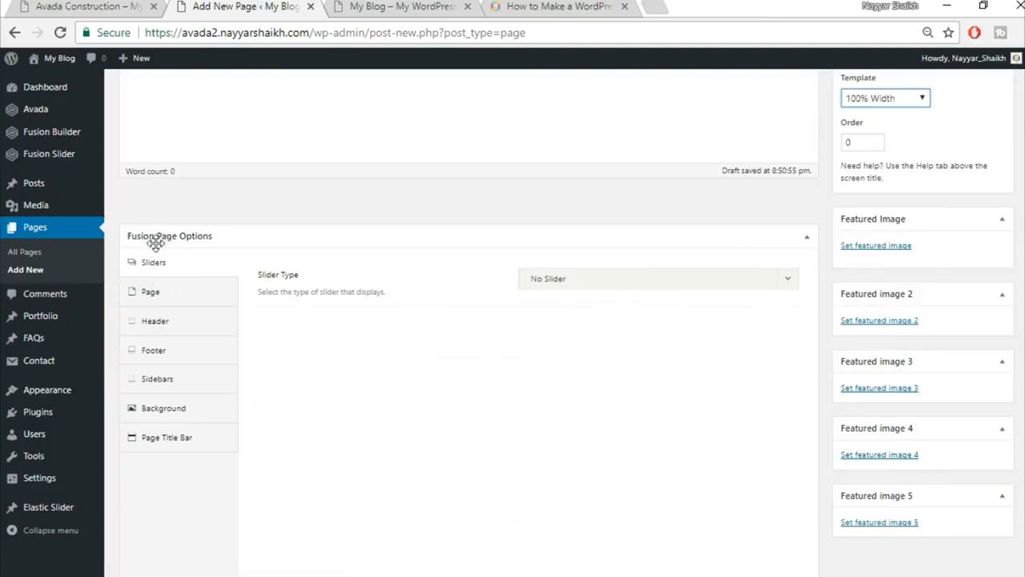
Set the page's Slider Type to Fusion Slider and choose the slider named Slider.
click(583, 285)
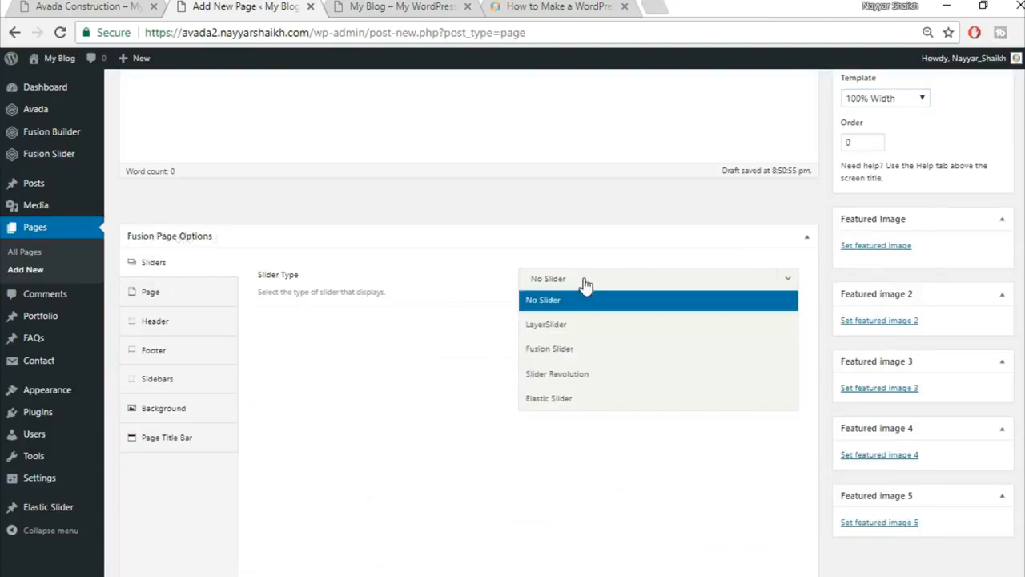
click(610, 353)
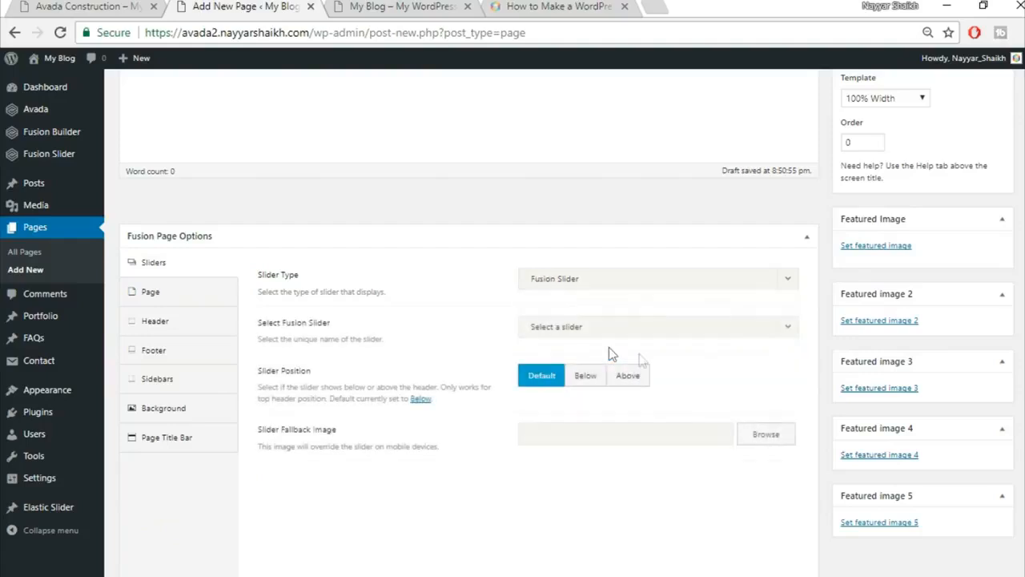
click(613, 328)
click(605, 376)
Set the page content padding to 0 top and 0 bottom.
click(168, 302)
click(563, 278)
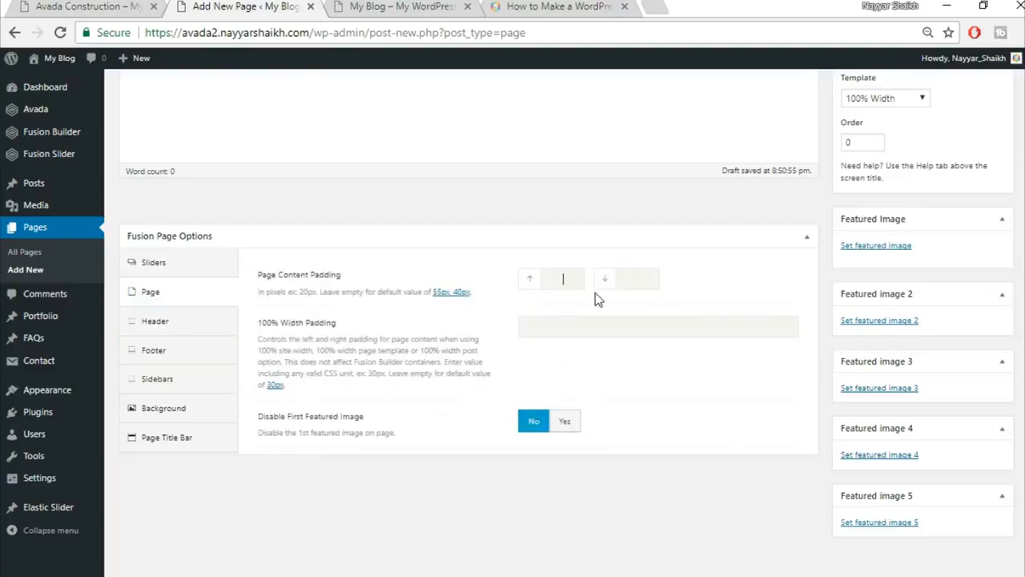
text(0)
key(Tab)
text(0)
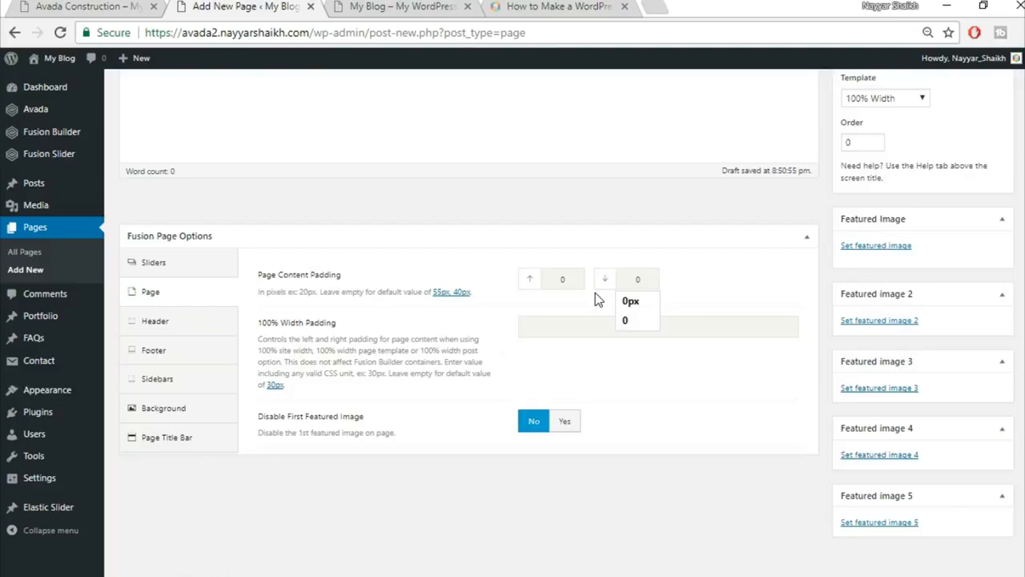
click(579, 305)
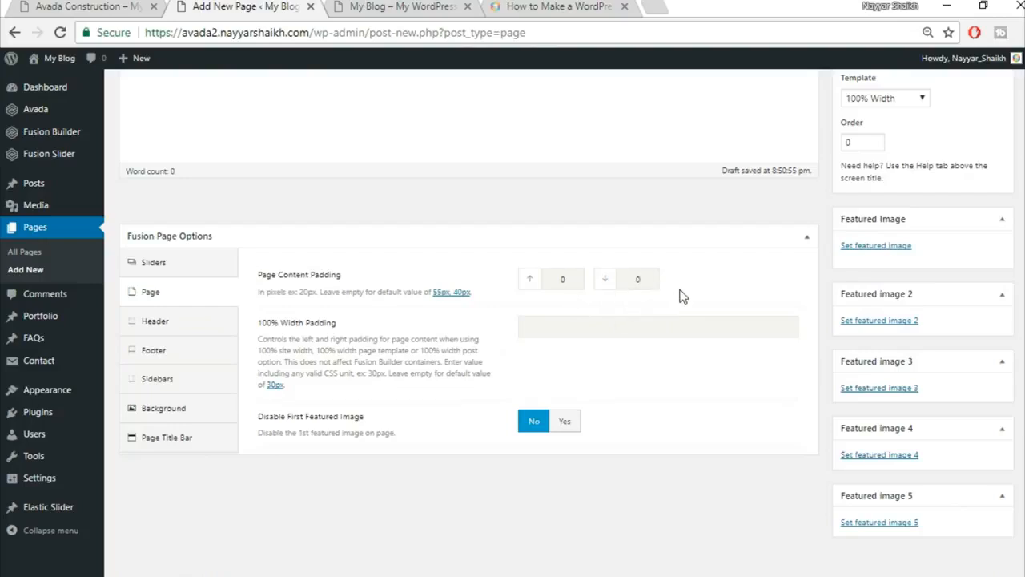
Set Page Title Bar to Hide.
click(170, 445)
click(564, 288)
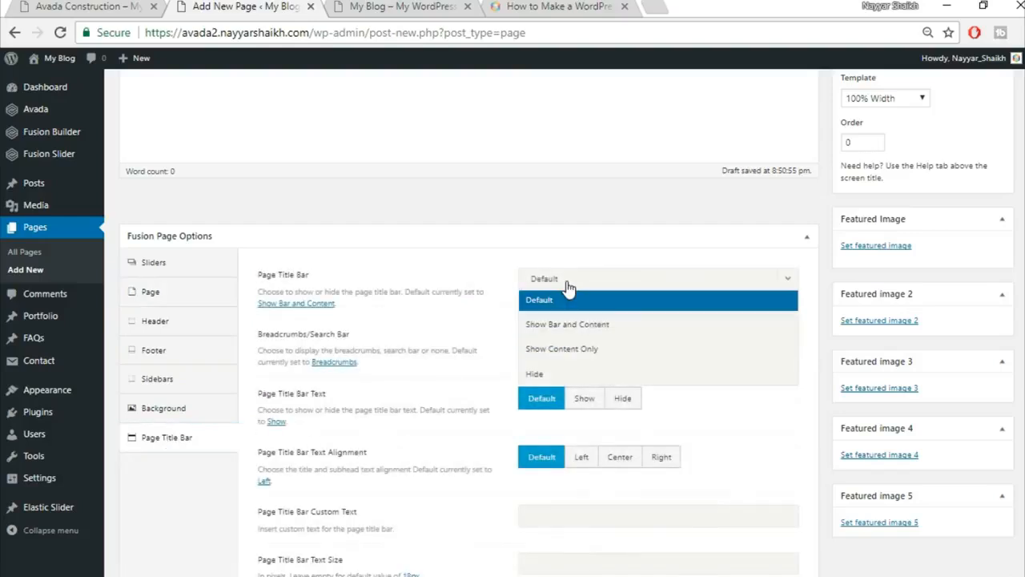
click(566, 380)
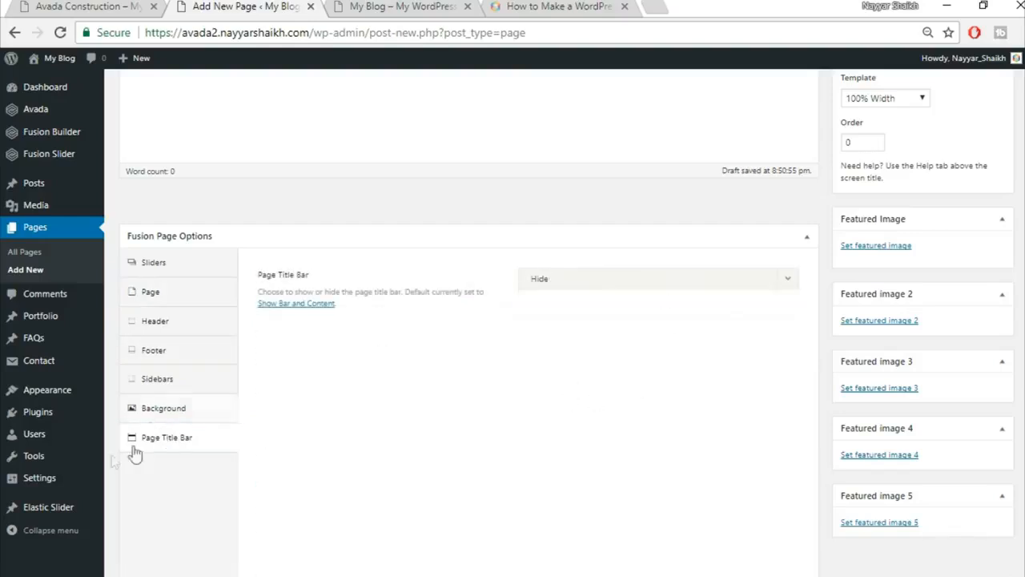
Review the slider, padding and title bar settings against the live homepage.
click(176, 273)
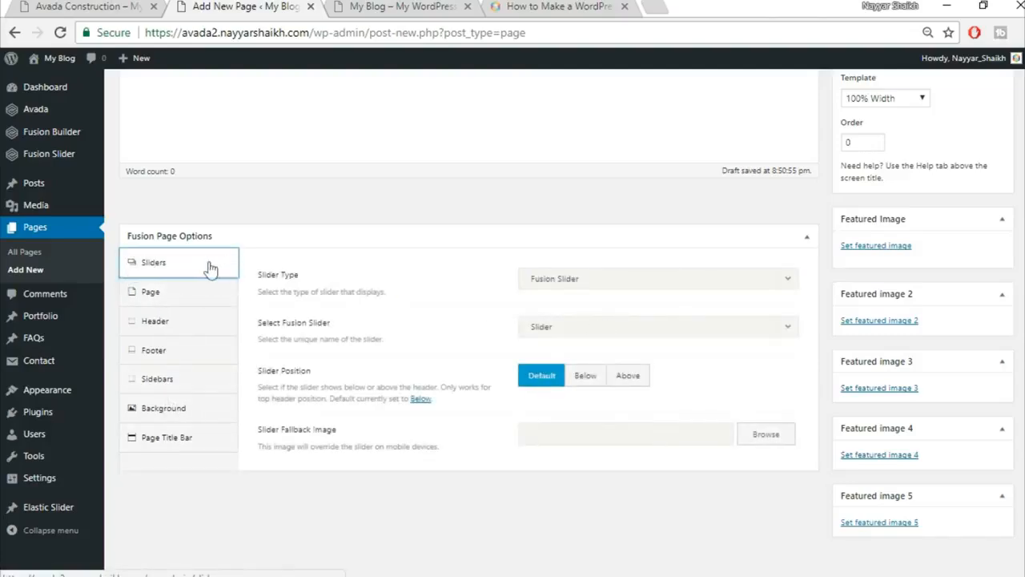
click(48, 6)
click(232, 7)
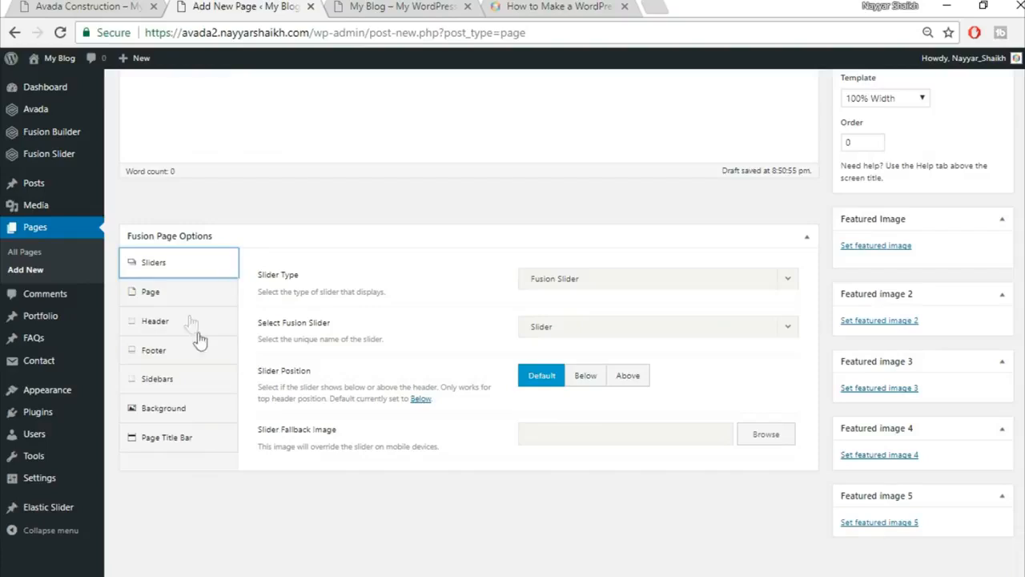
click(184, 297)
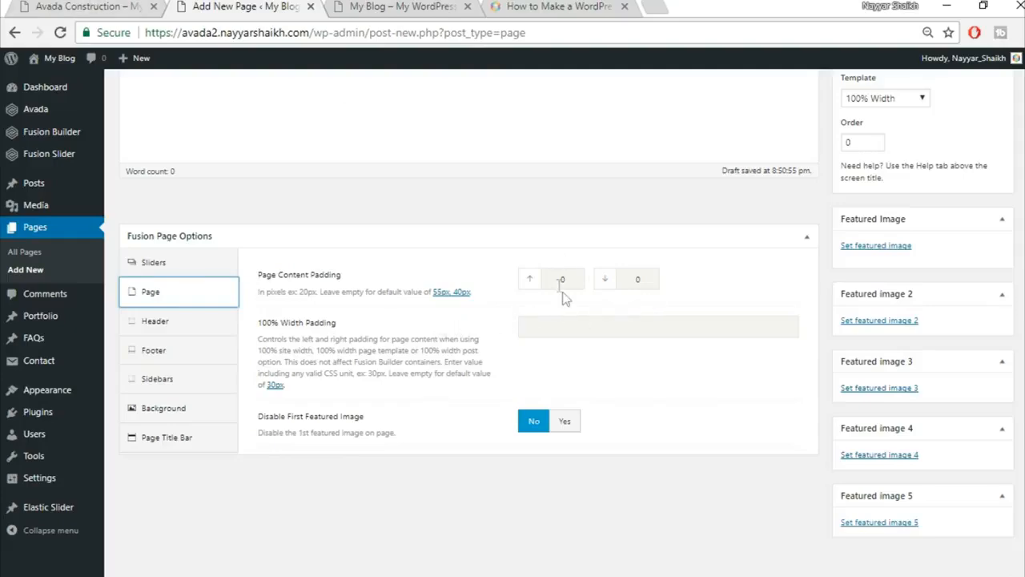
click(100, 6)
click(181, 443)
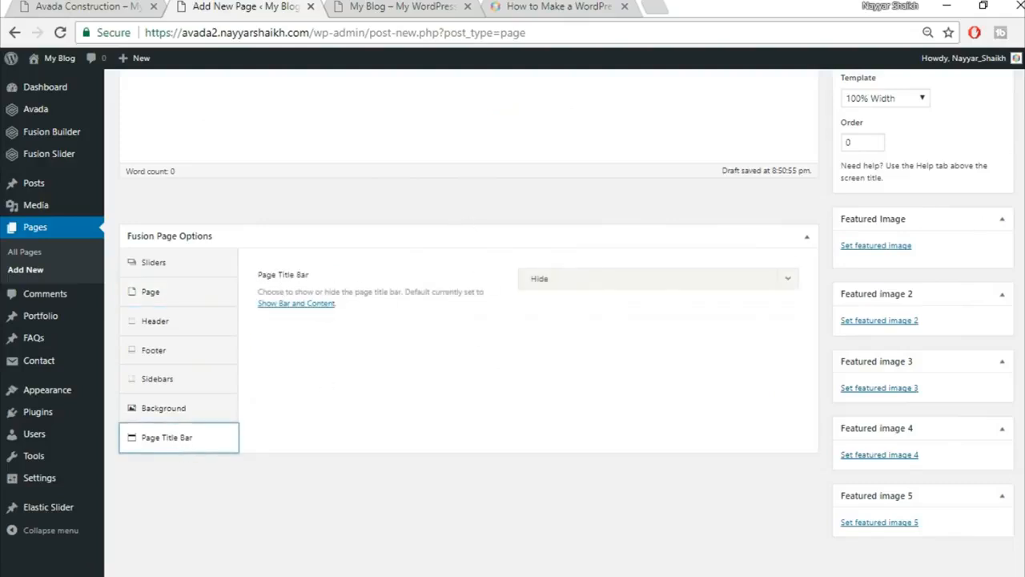
scroll(469, 320, up, 5)
click(90, 7)
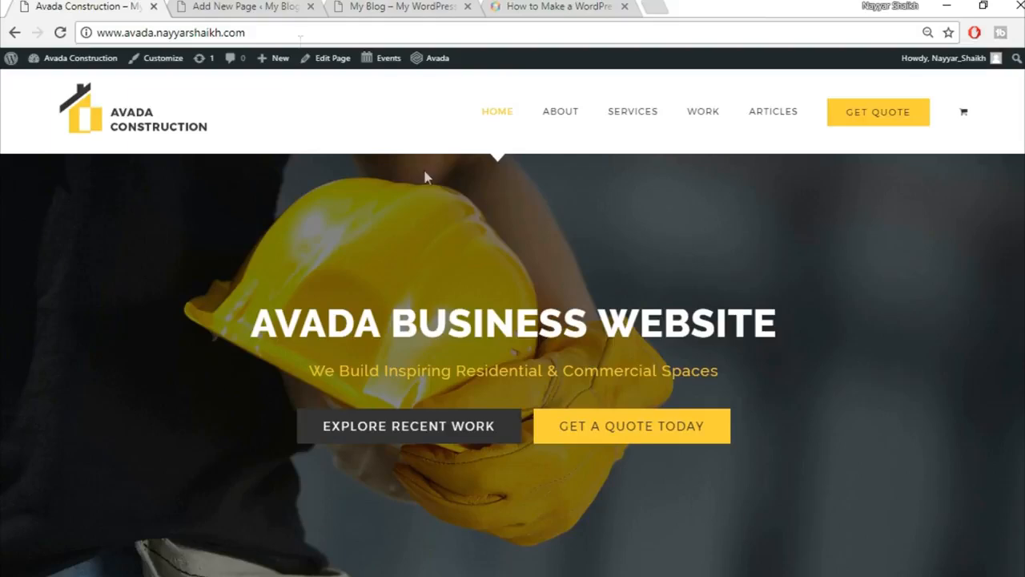
Switch the Home Page draft to the Fusion Builder editor, then glance at the demo homepage.
click(243, 6)
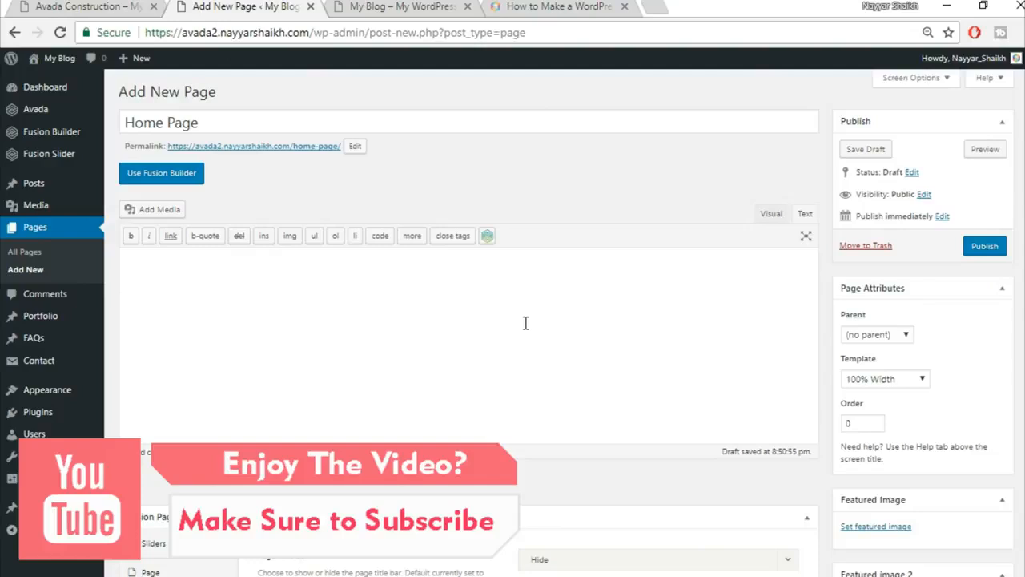
click(182, 178)
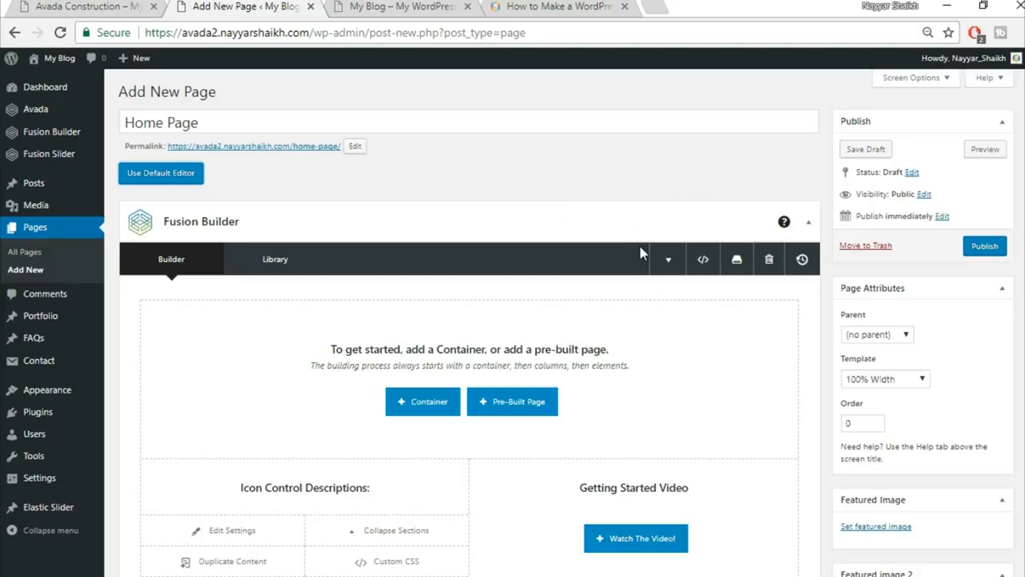
scroll(640, 248, down, 1)
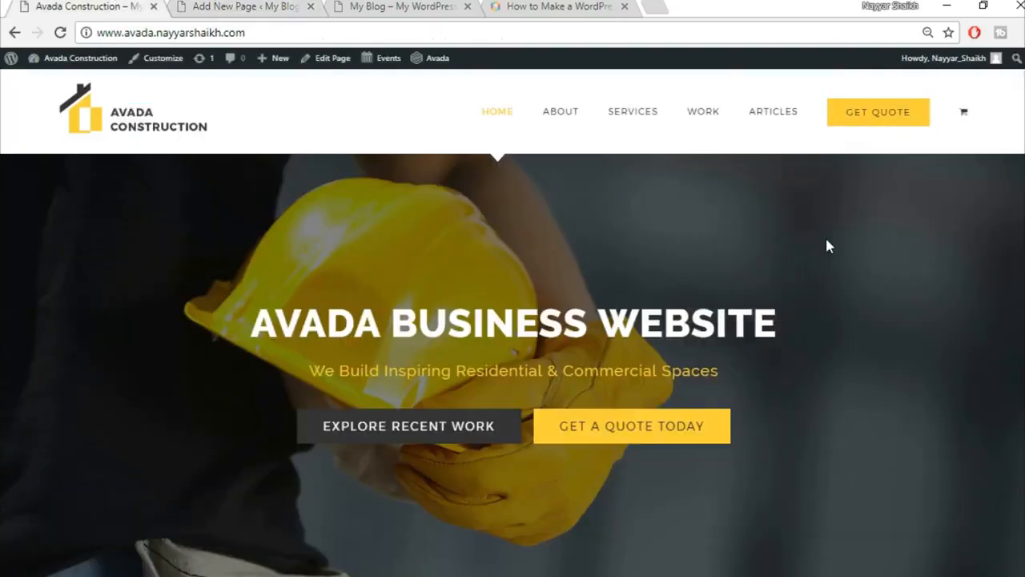
scroll(827, 246, down, 4)
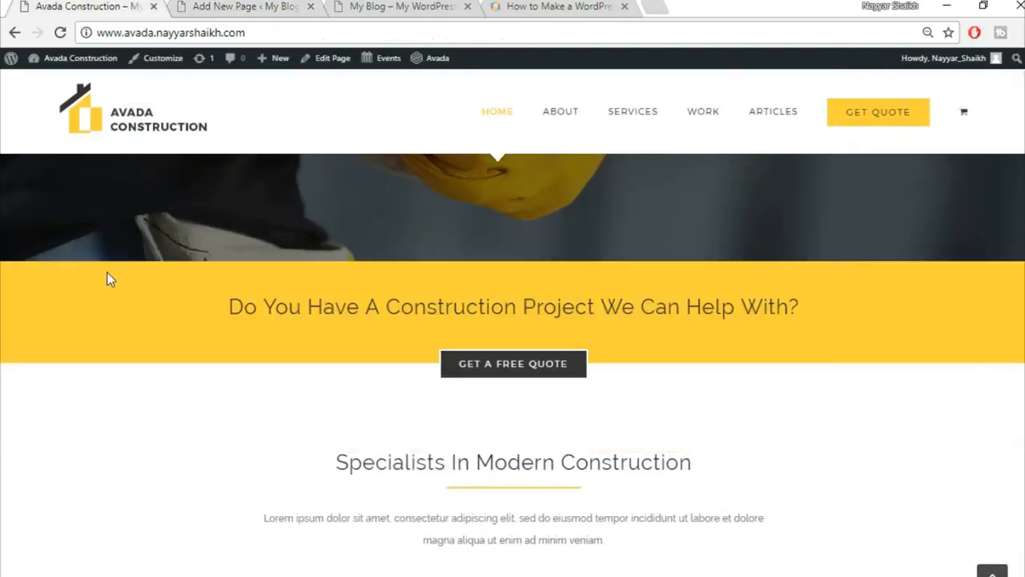
click(230, 6)
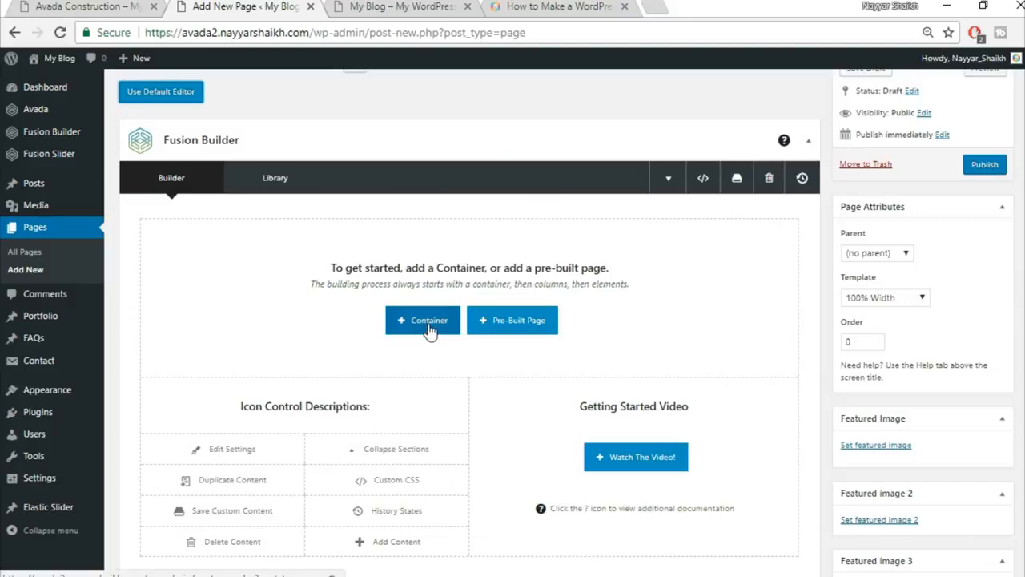
click(88, 5)
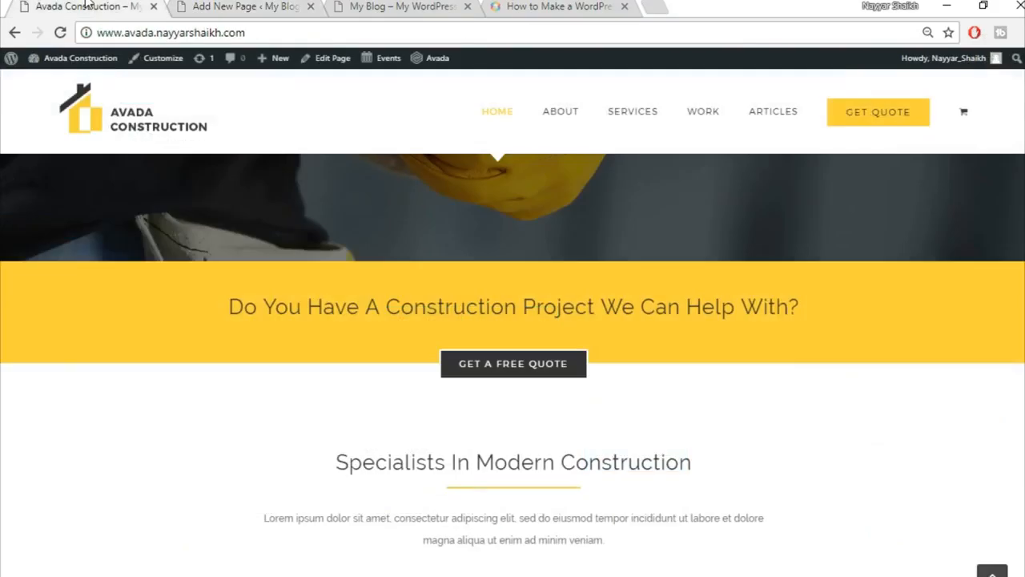
click(238, 5)
Scroll through the Avada Construction demo homepage's sections, then return to the Home Page builder.
click(88, 5)
scroll(93, 350, up, 5)
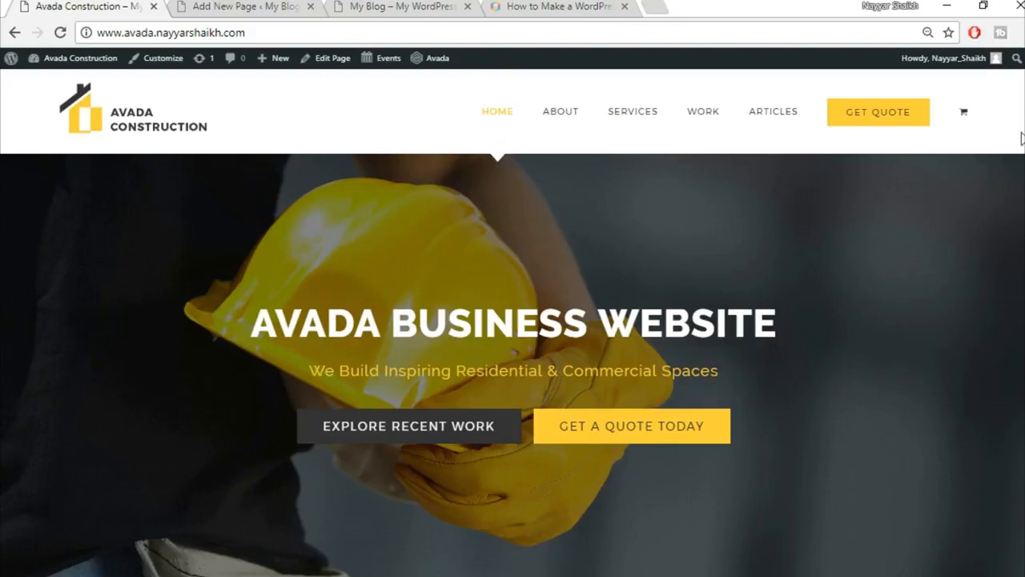
drag(2, 158, 766, 198)
scroll(797, 386, down, 10)
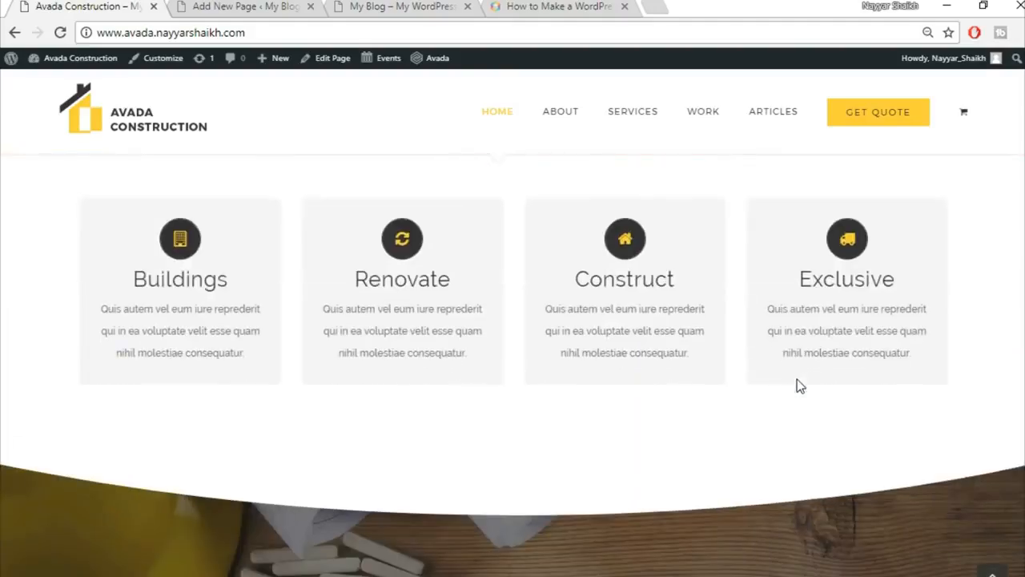
scroll(796, 385, up, 4)
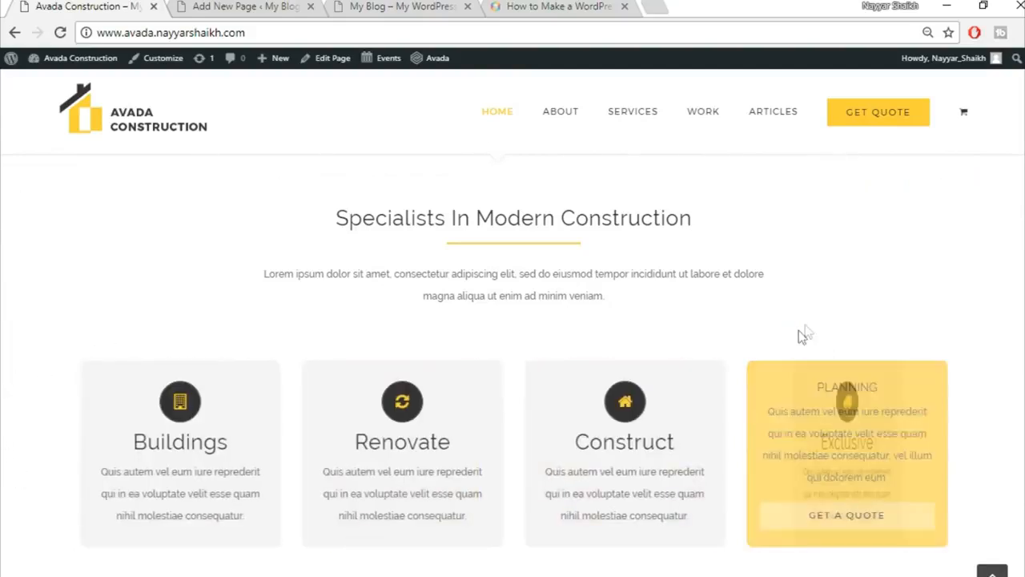
scroll(812, 325, up, 8)
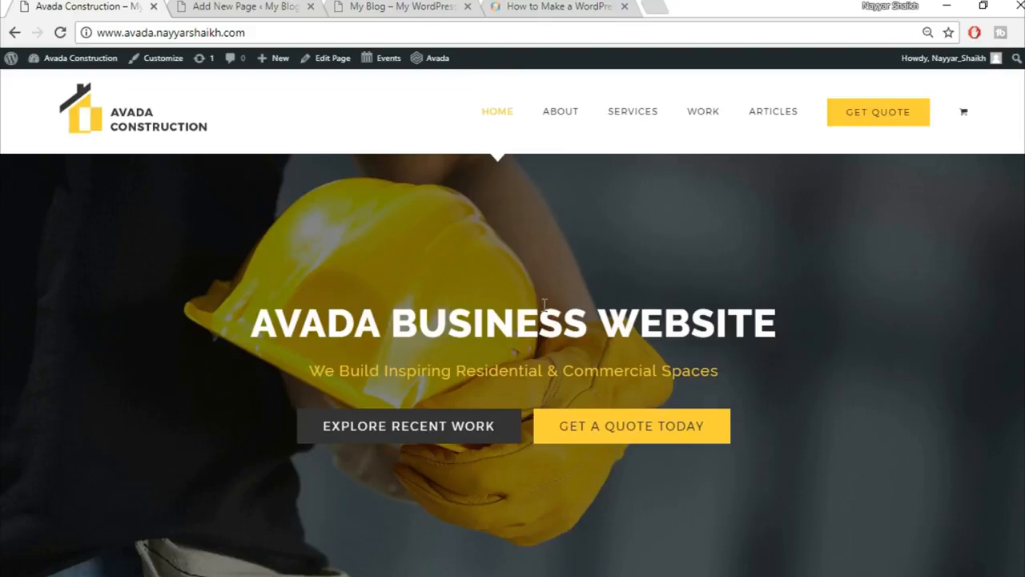
click(295, 8)
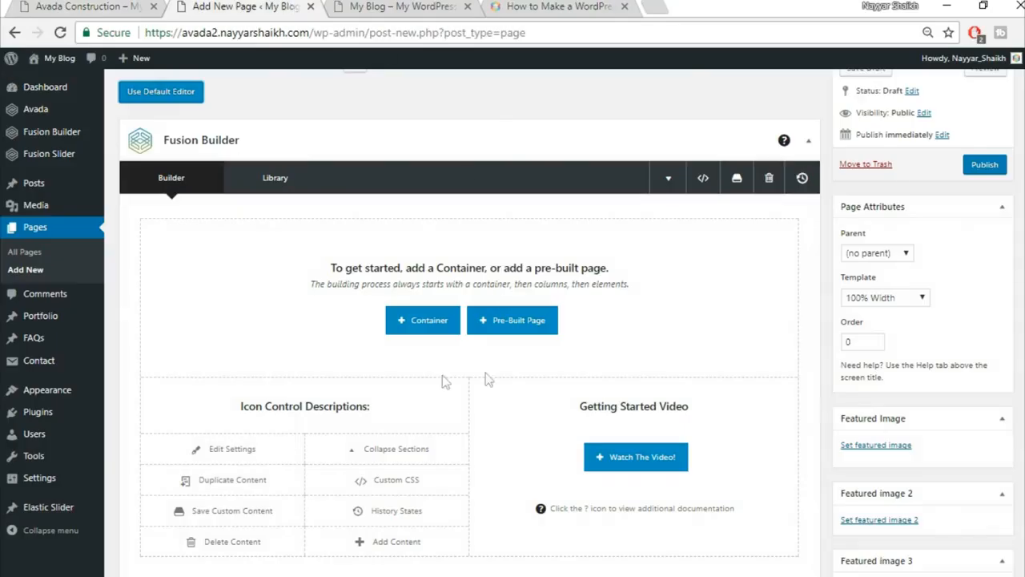
Insert a 1/1 container and copy the yellow band's heading text from the demo site.
click(429, 321)
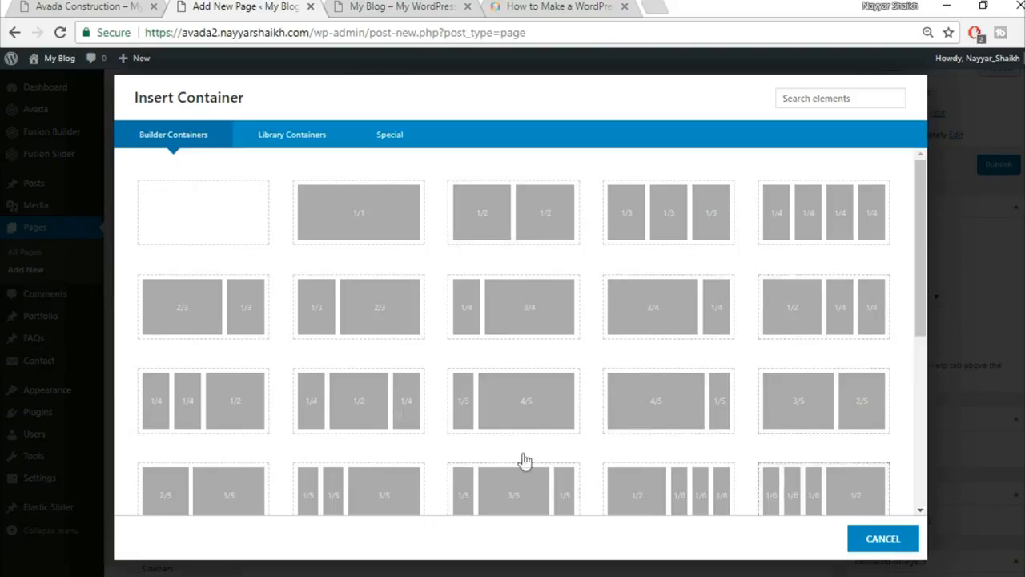
click(364, 227)
click(88, 6)
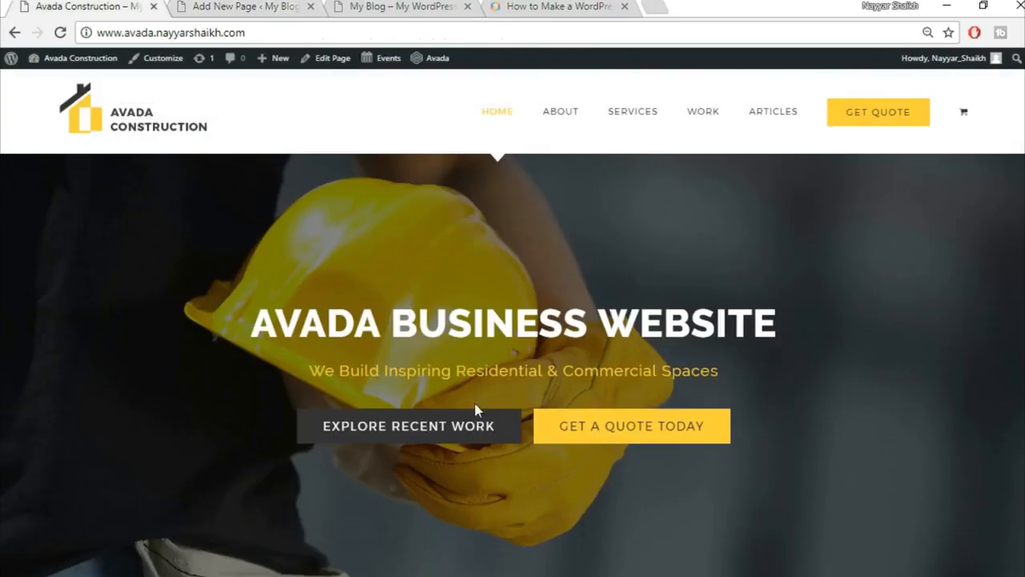
scroll(476, 408, down, 4)
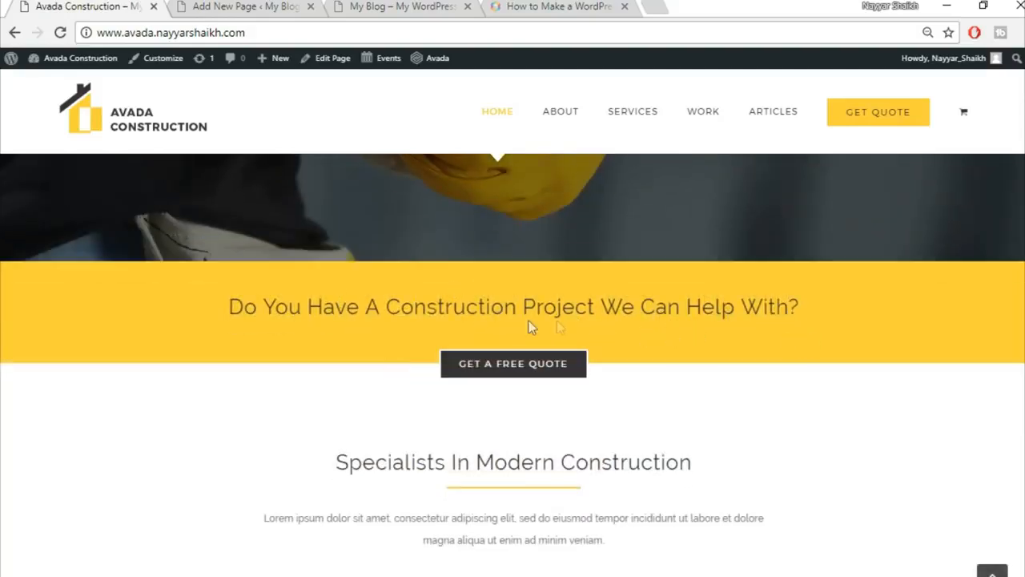
drag(226, 312, 798, 306)
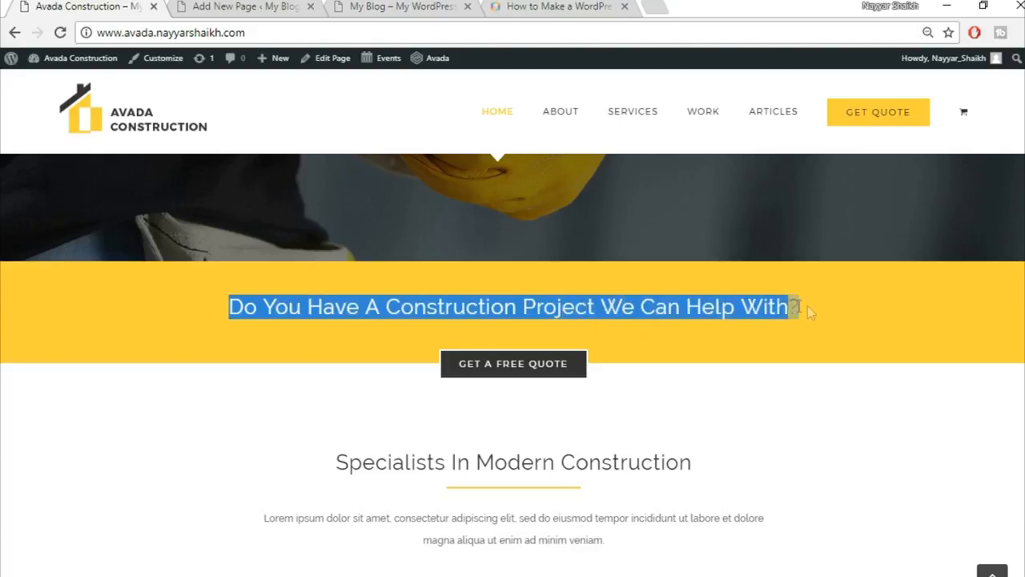
click(801, 332)
click(248, 6)
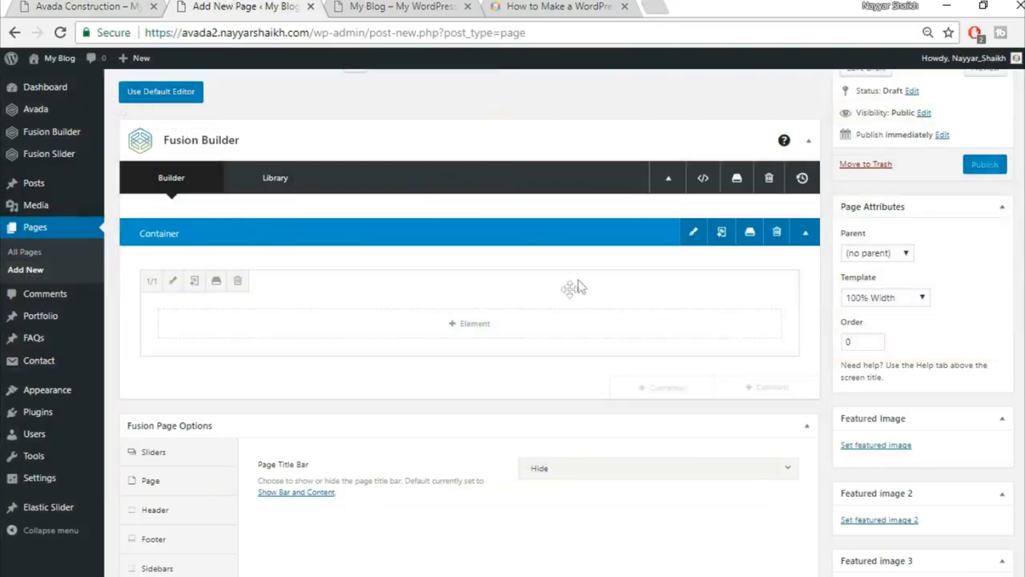
click(478, 322)
Add a Text Block with the pasted heading 'Do You Have A Construction Project We Can Help With?', centred.
click(813, 100)
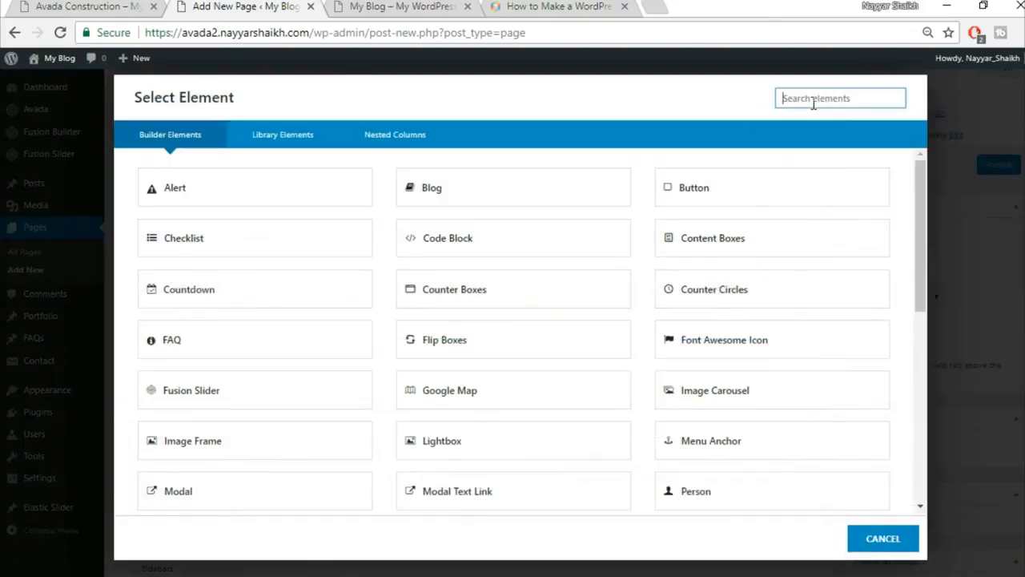
text(text)
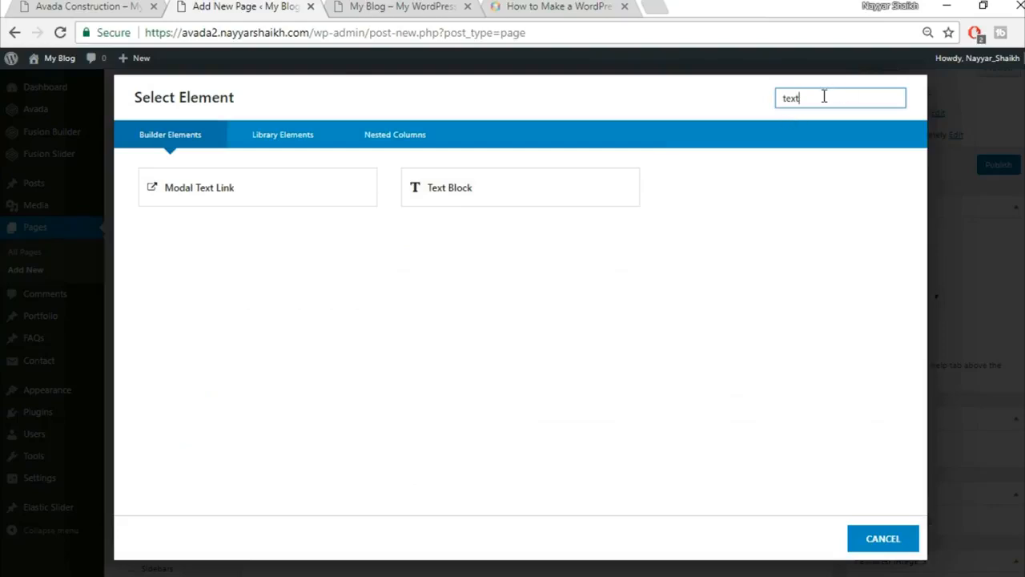
click(513, 190)
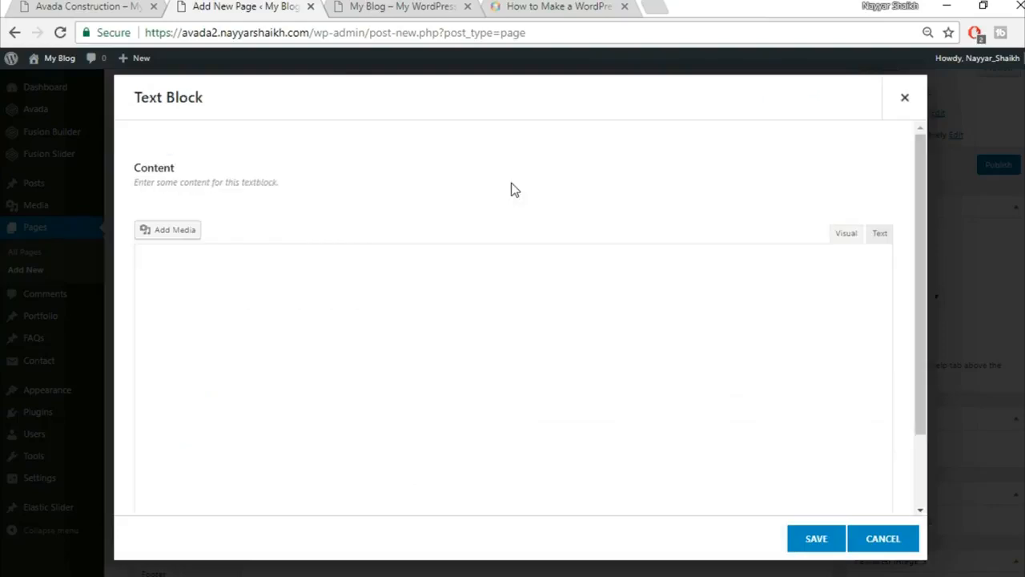
key(ctrl+a)
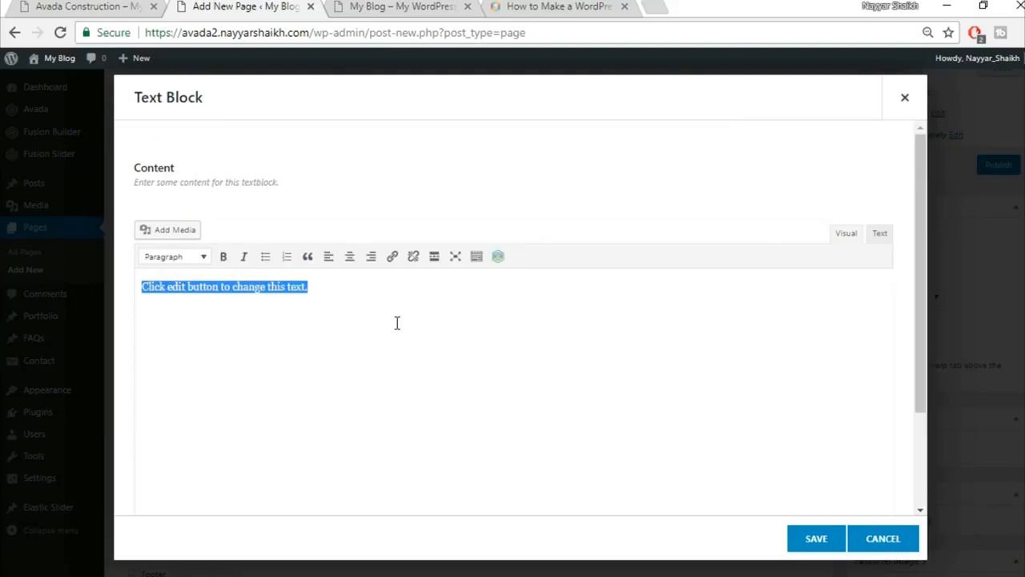
text(Do You Have A Construction Project We Can Help With?)
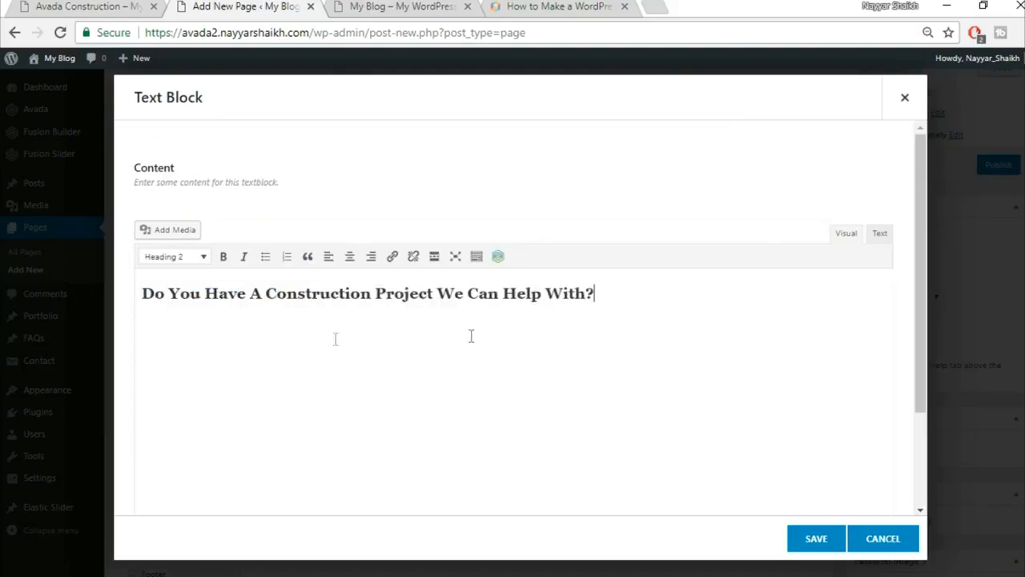
key(ctrl+a)
click(353, 262)
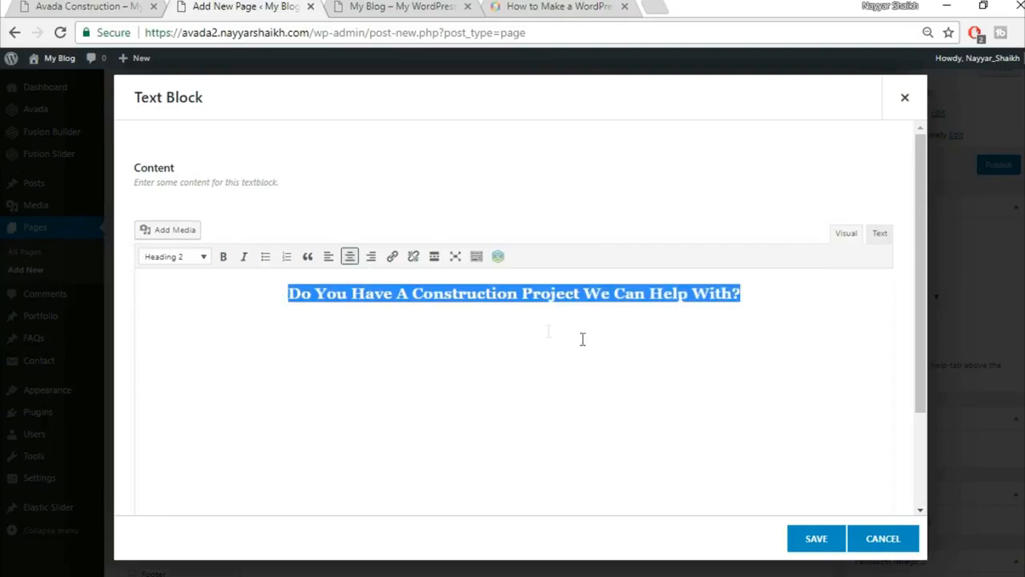
Compare the heading with the demo homepage and save the text block.
click(121, 6)
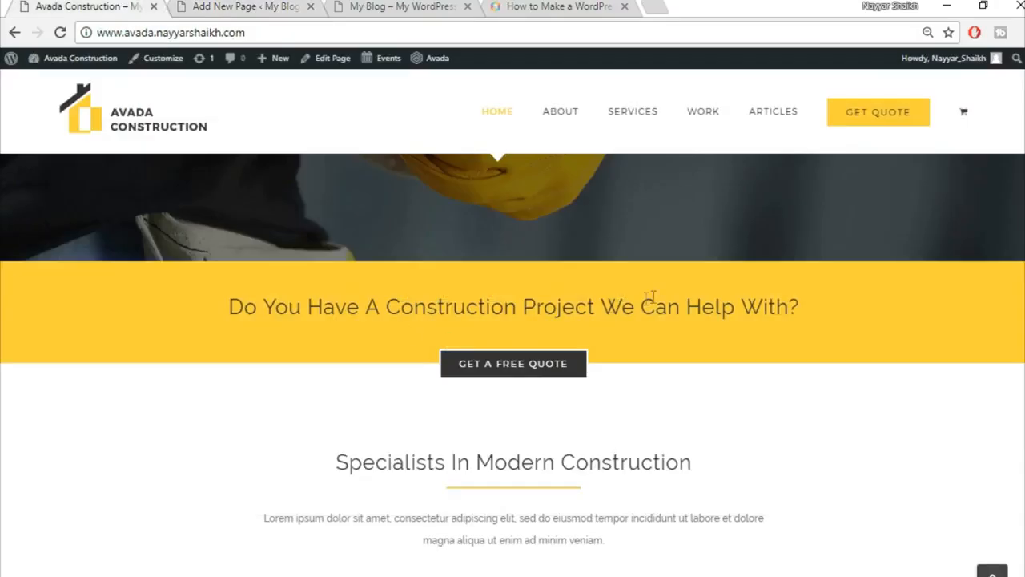
click(240, 7)
click(817, 539)
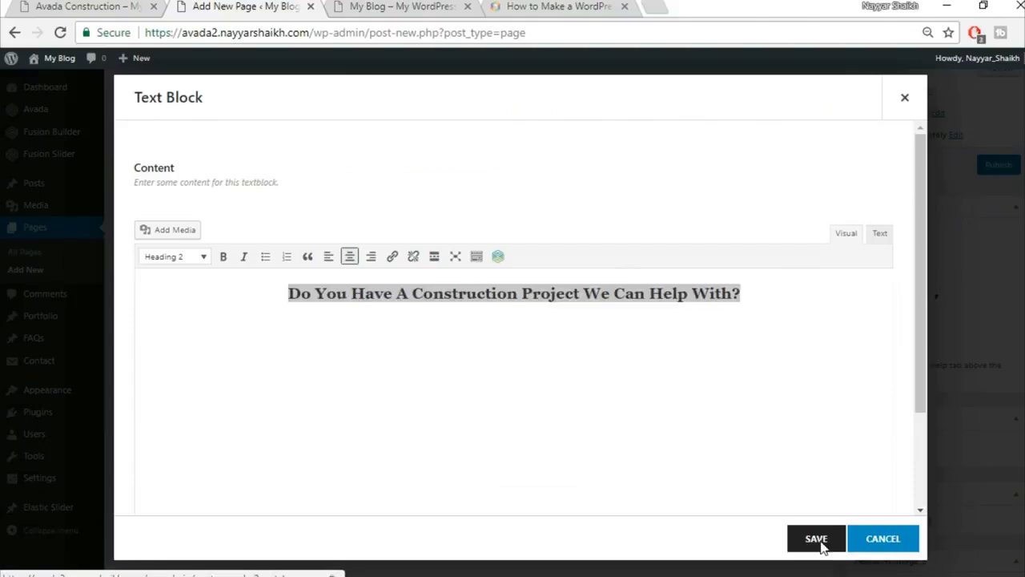
key(ctrl+shift+Tab)
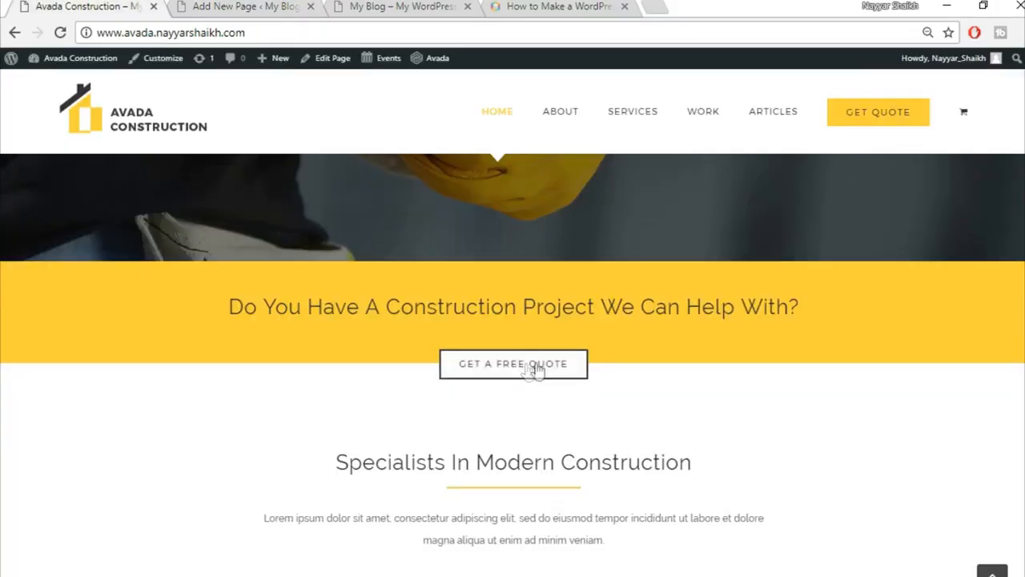
click(240, 6)
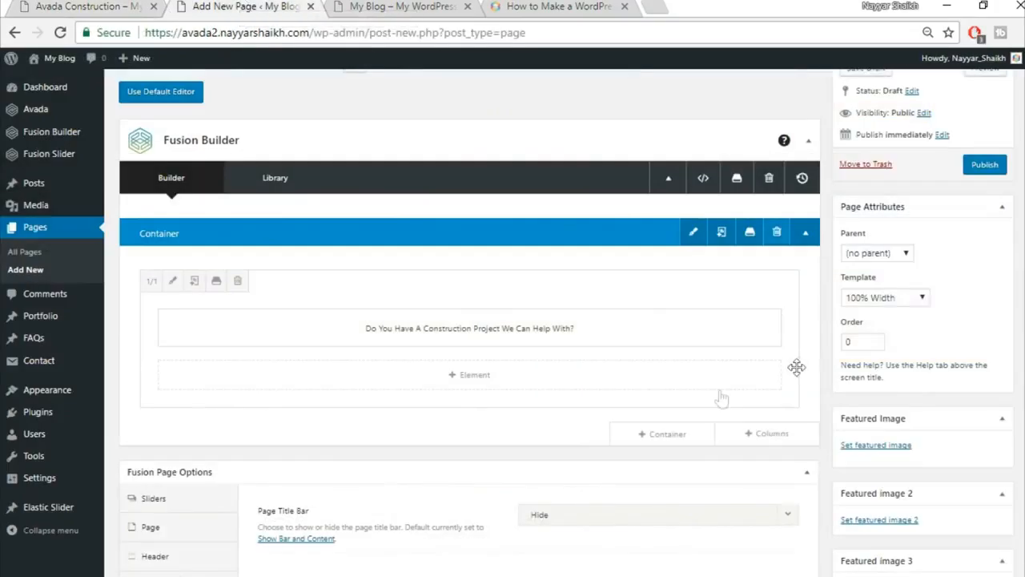
Add a second 1/1 container holding a Button element.
click(680, 440)
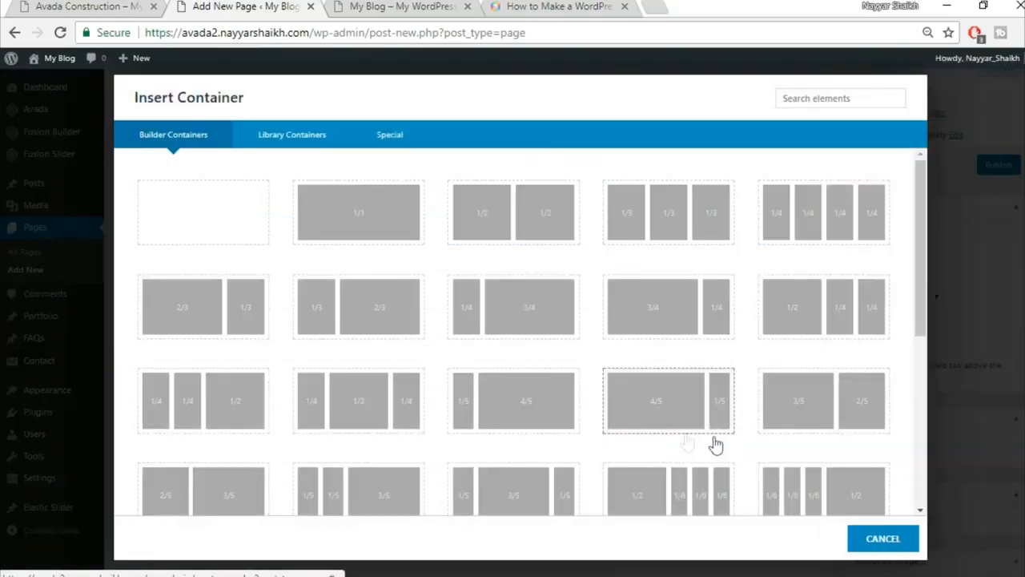
click(376, 222)
scroll(756, 330, down, 4)
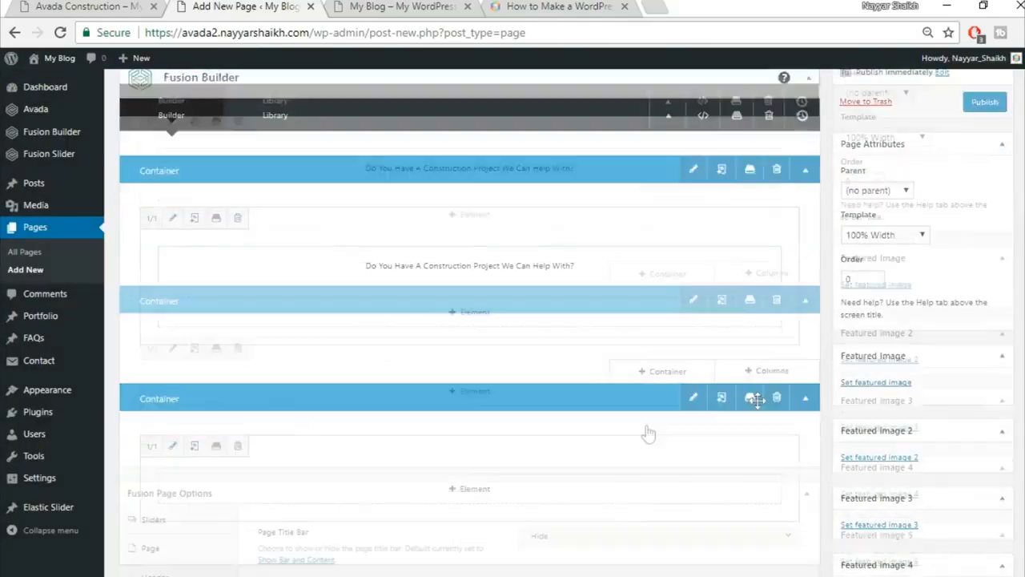
click(502, 396)
click(833, 99)
text(butt)
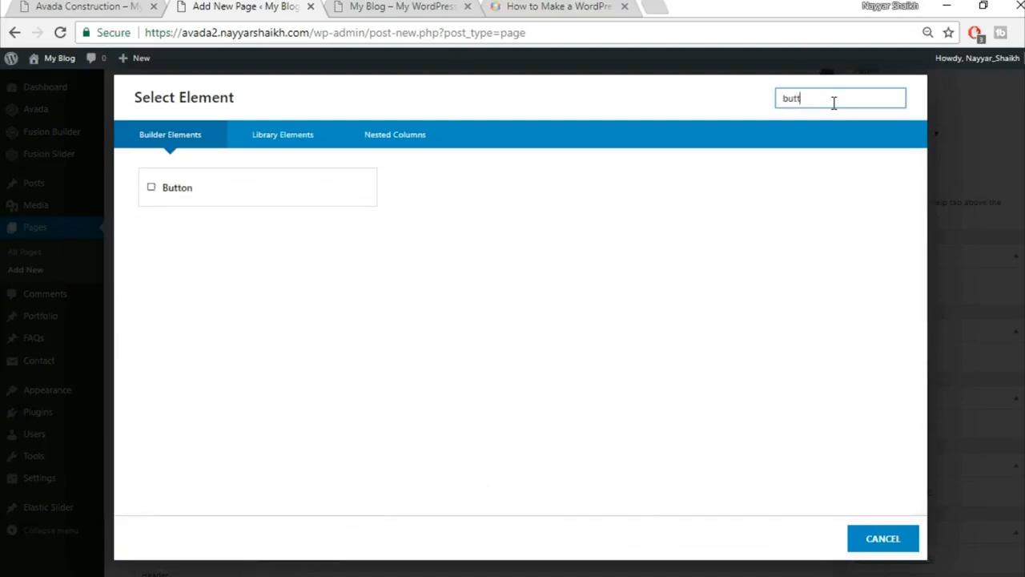
click(272, 203)
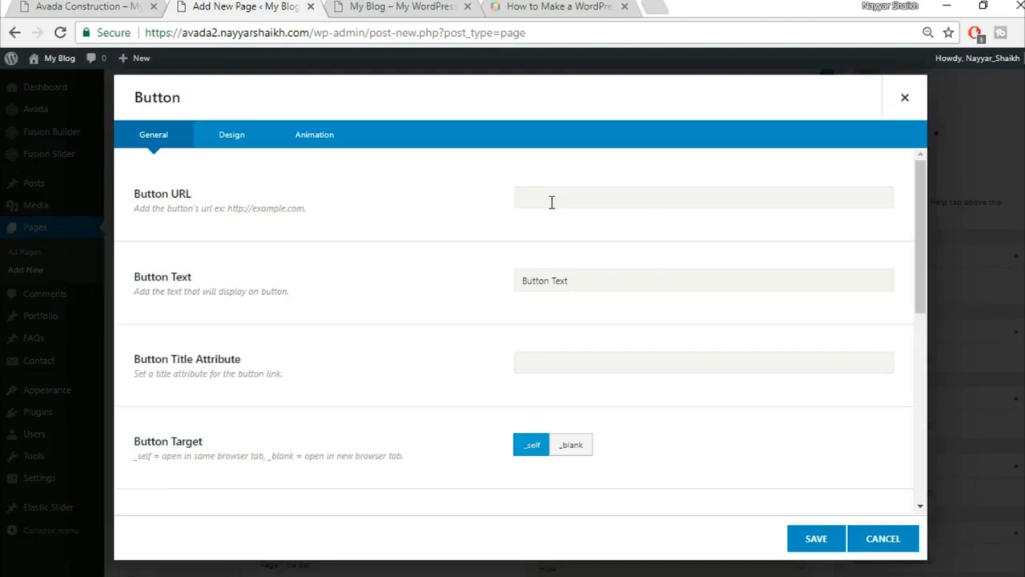
Set the button URL to # and its text to GET A FREE QUOTE.
click(552, 202)
click(10, 1)
click(53, 4)
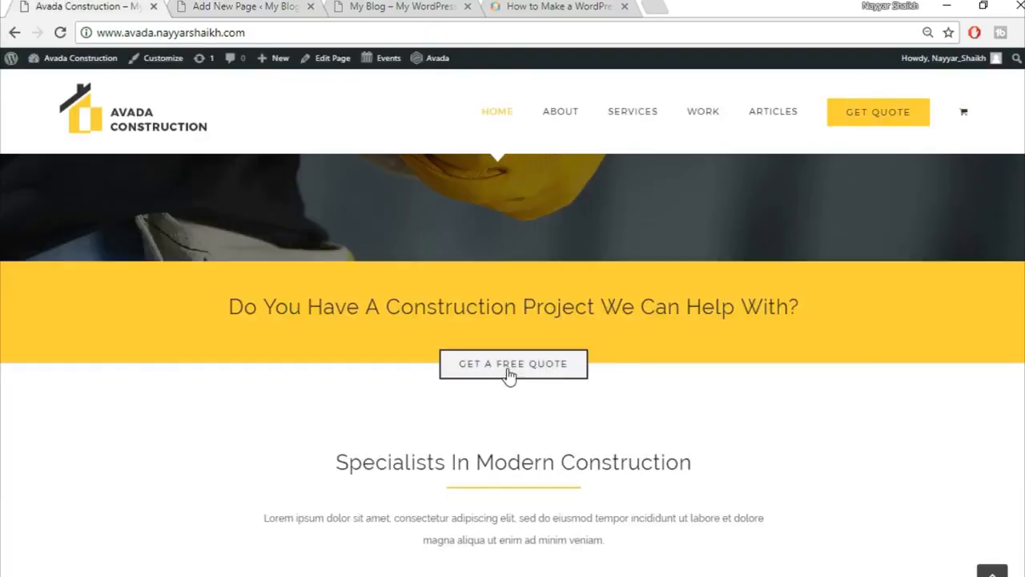
click(256, 7)
drag(594, 275, 480, 295)
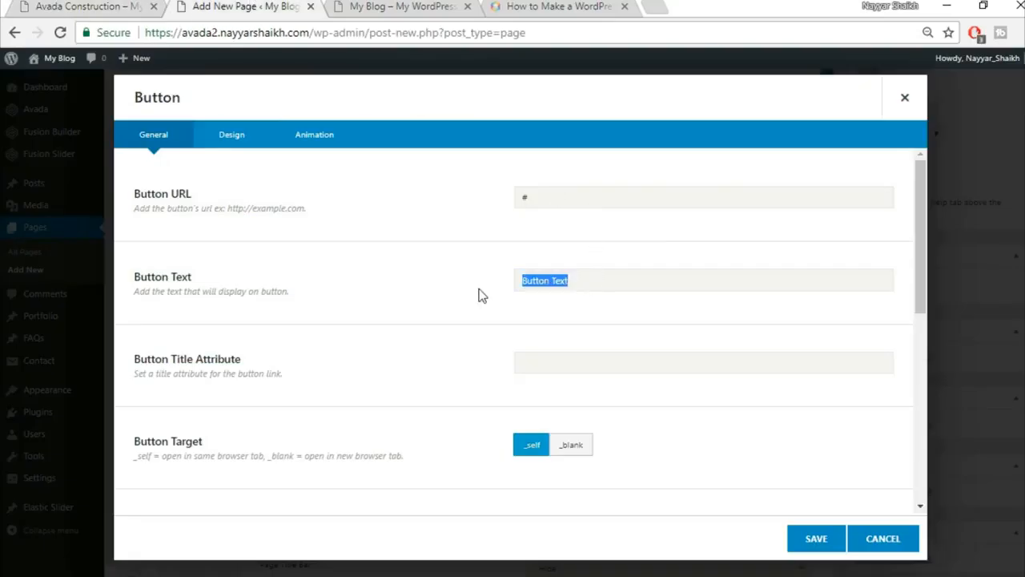
text(GET A FREE QUOTE)
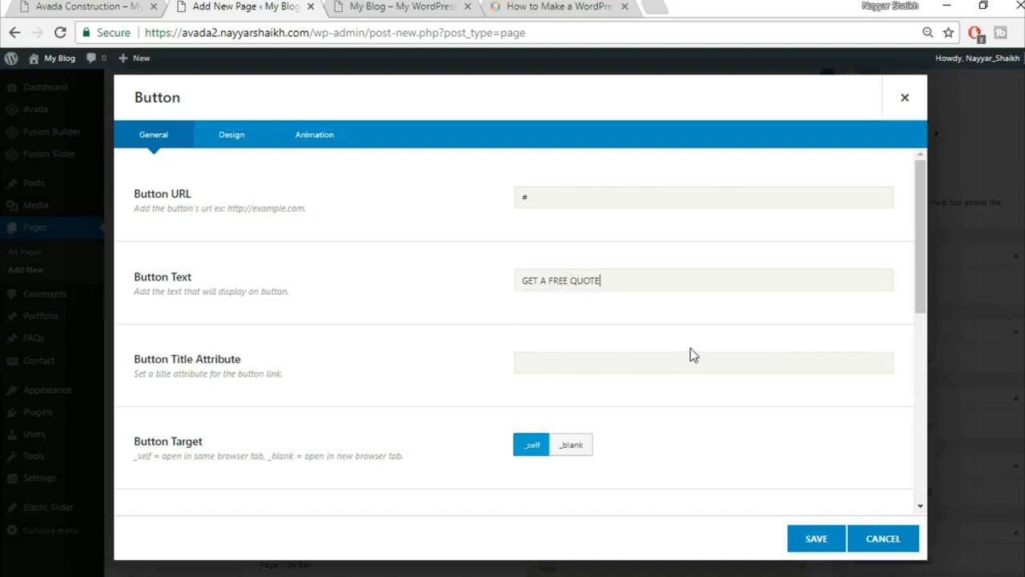
Centre the button, checking it against the reference site's quote button.
scroll(693, 355, down, 2)
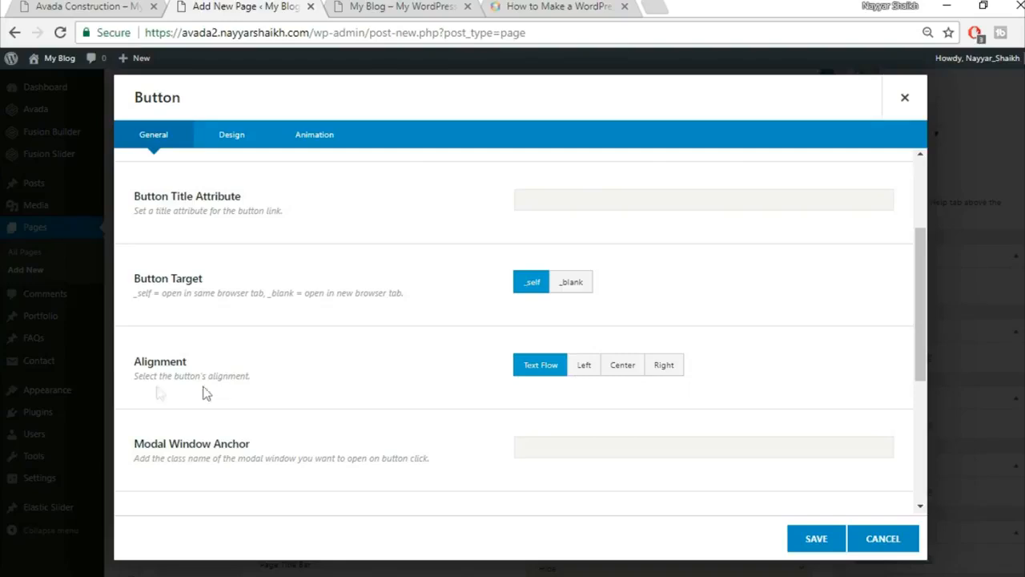
click(638, 377)
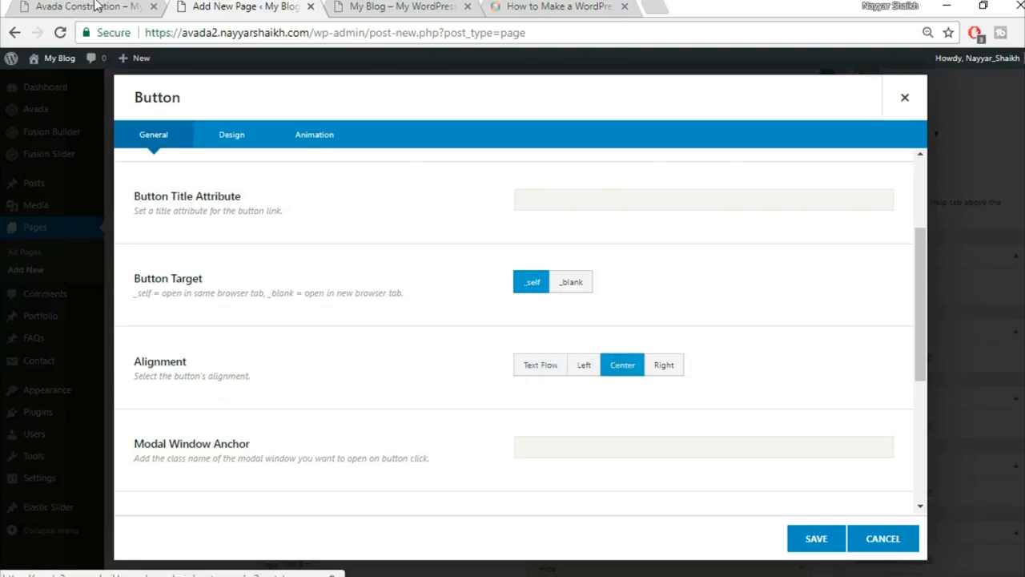
click(88, 7)
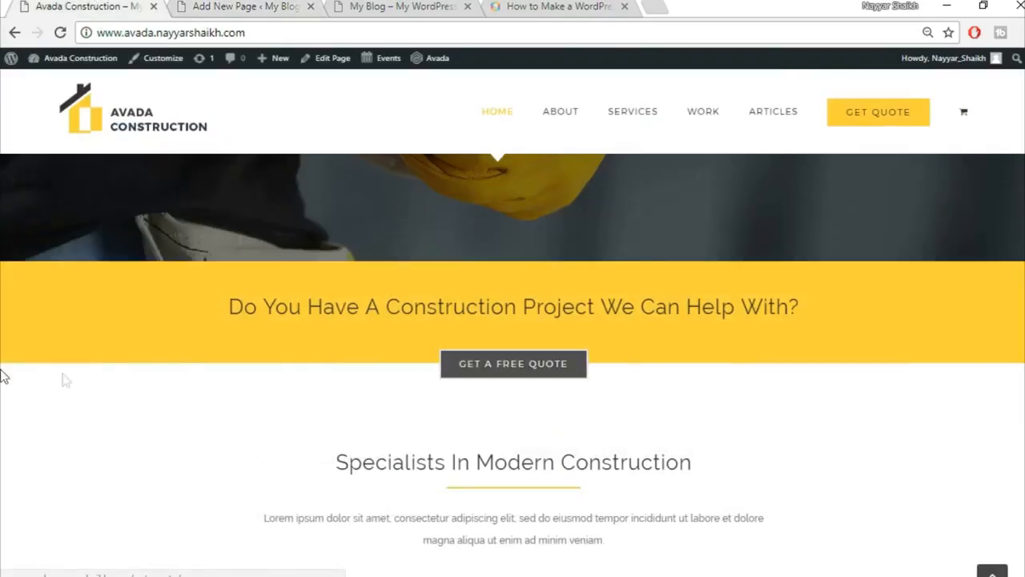
click(227, 5)
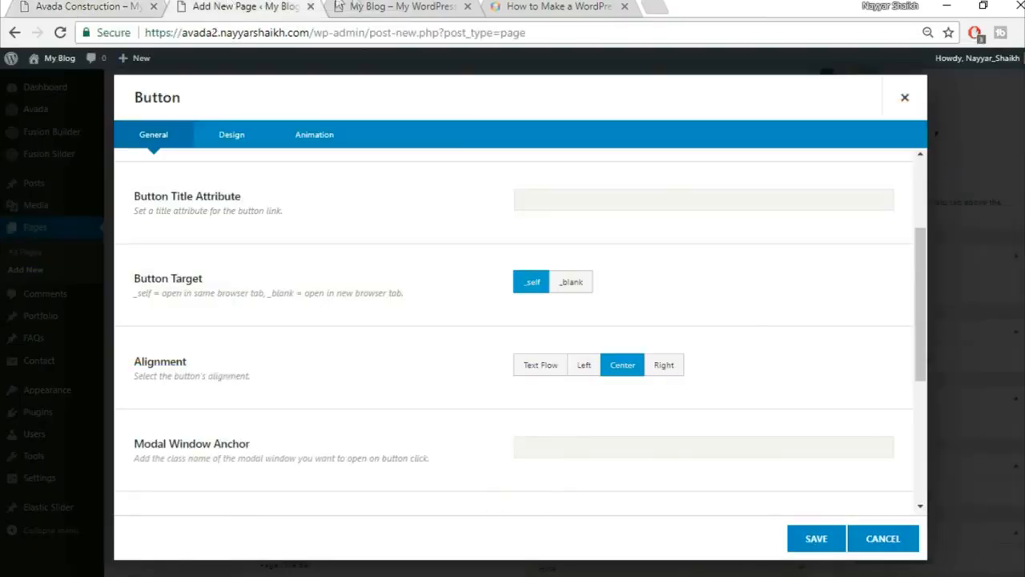
scroll(749, 315, down, 3)
scroll(740, 333, up, 5)
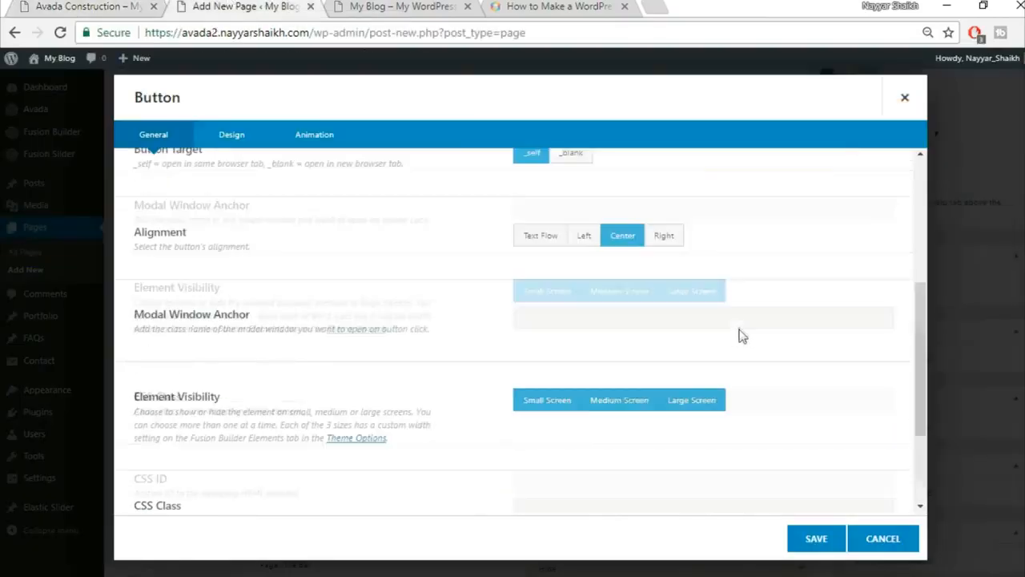
click(237, 143)
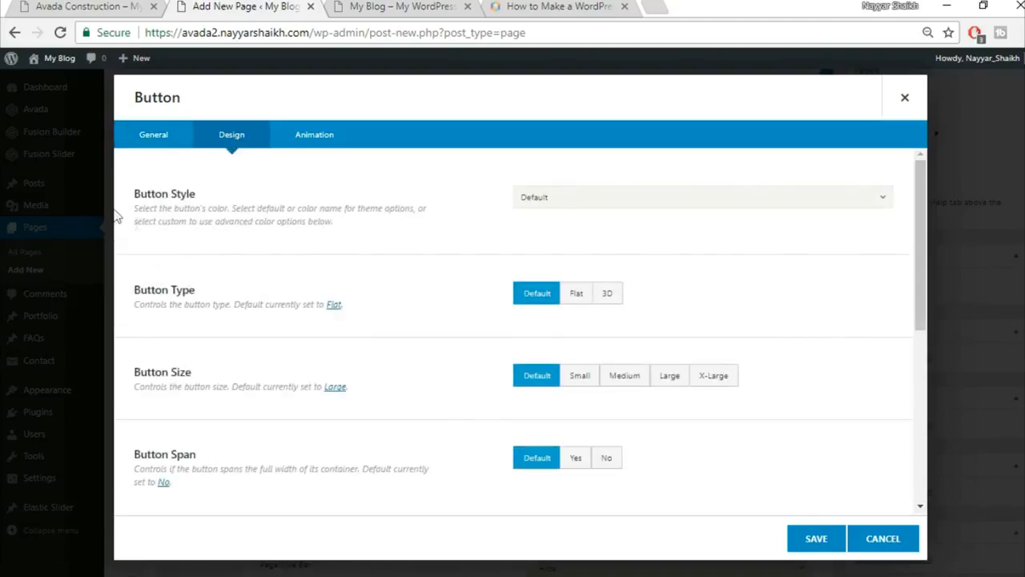
Choose a custom button style and paste a dark colour for the top and bottom gradient.
click(549, 199)
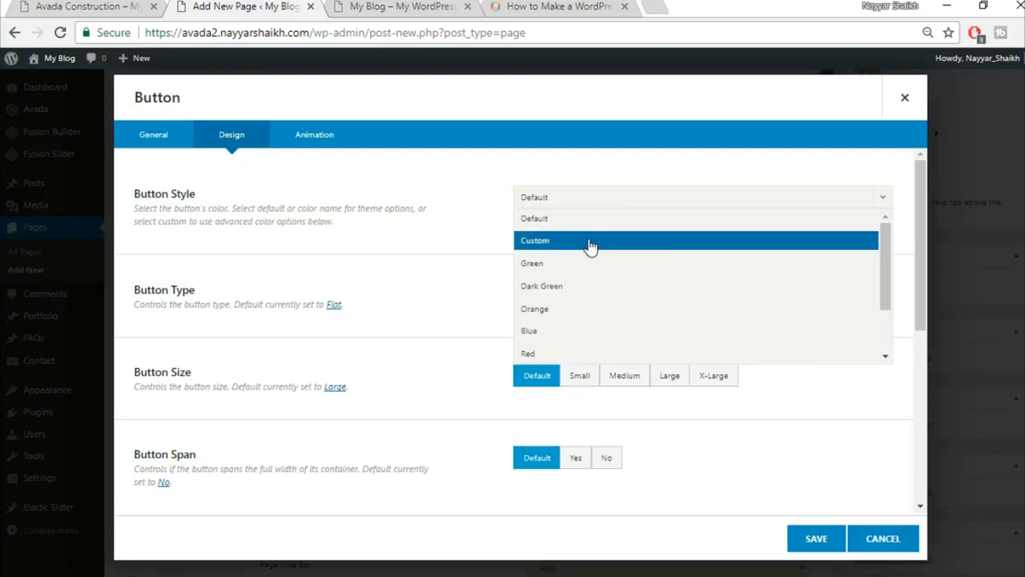
click(589, 242)
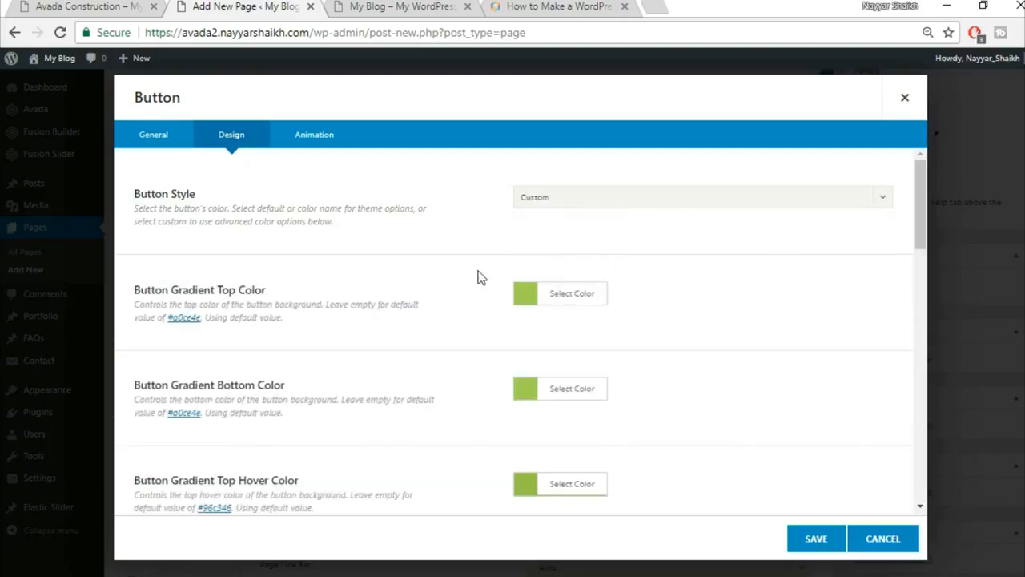
click(134, 6)
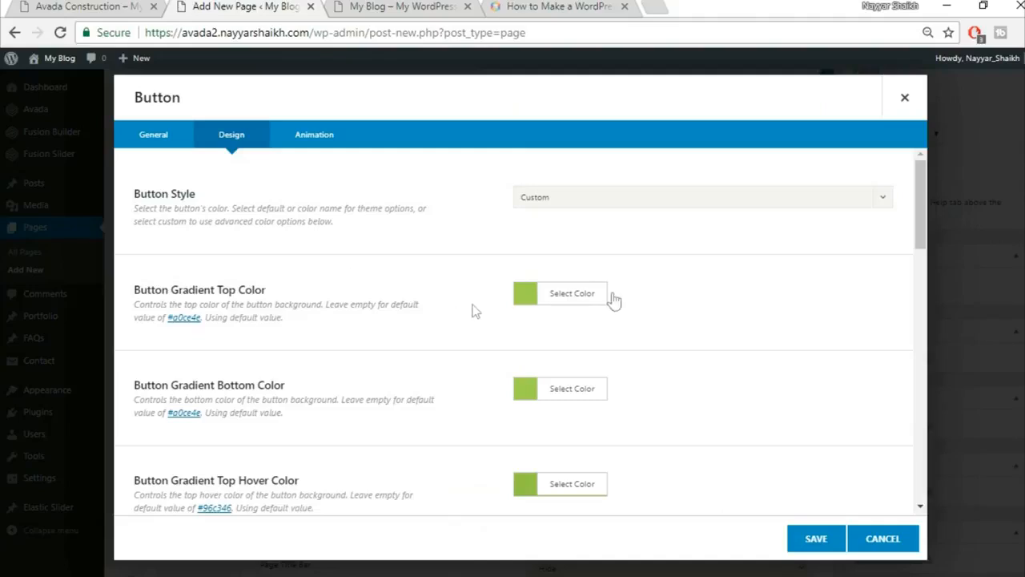
click(577, 296)
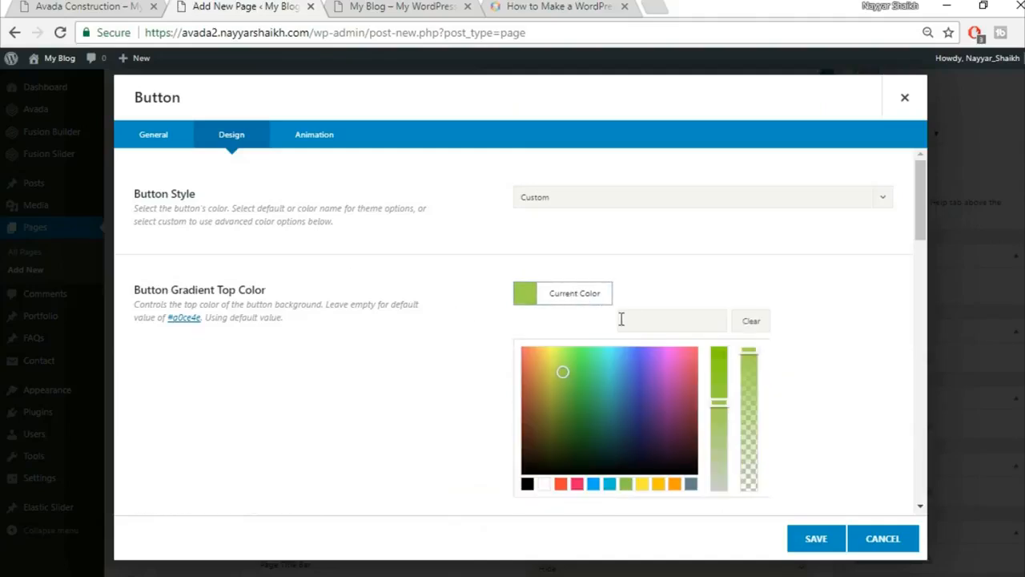
click(678, 312)
text(#333333)
click(812, 279)
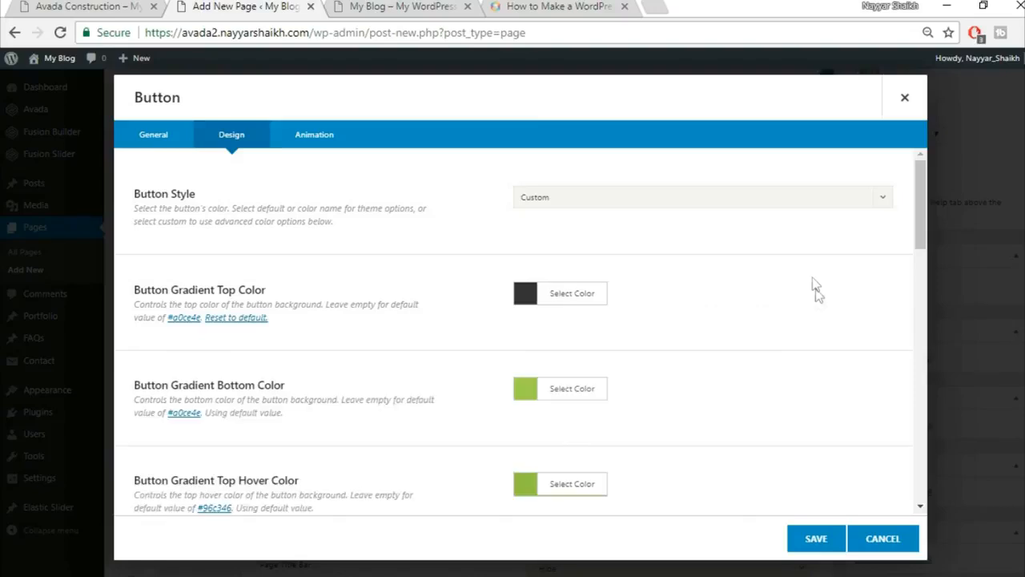
click(561, 392)
click(667, 413)
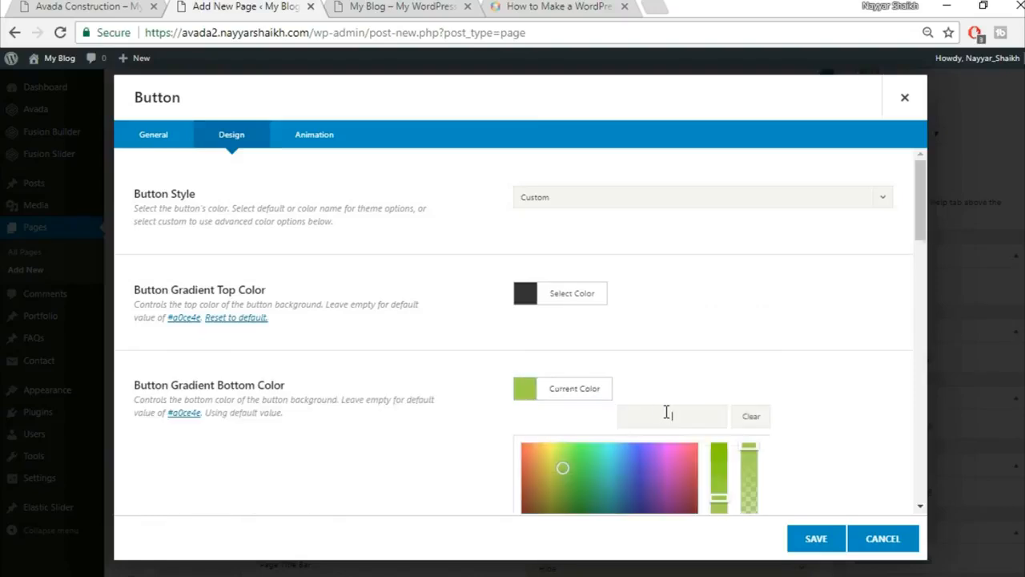
key(ctrl+v)
click(781, 360)
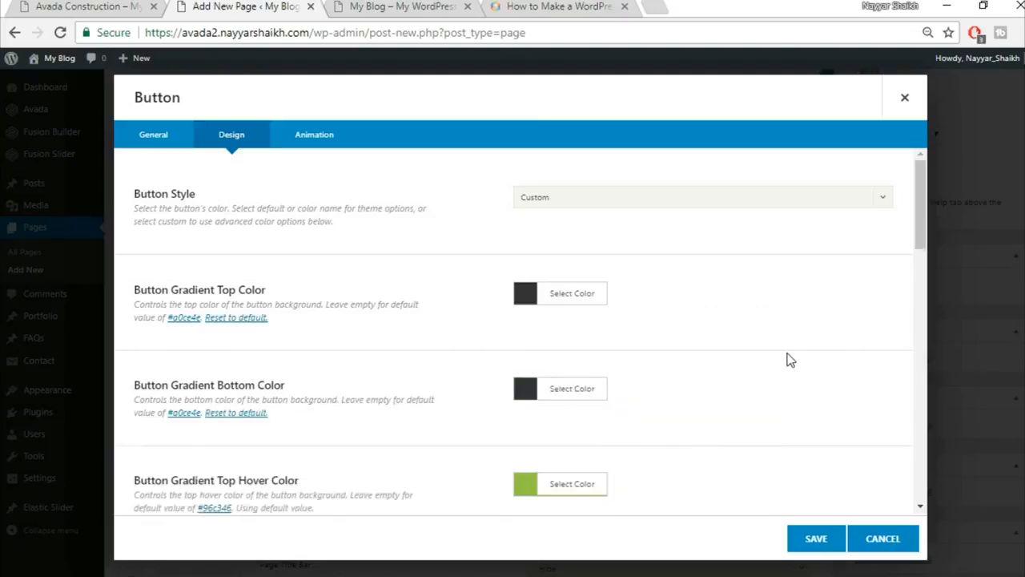
Set both top and bottom gradient hover colours to white.
scroll(788, 359, down, 3)
scroll(787, 360, down, 2)
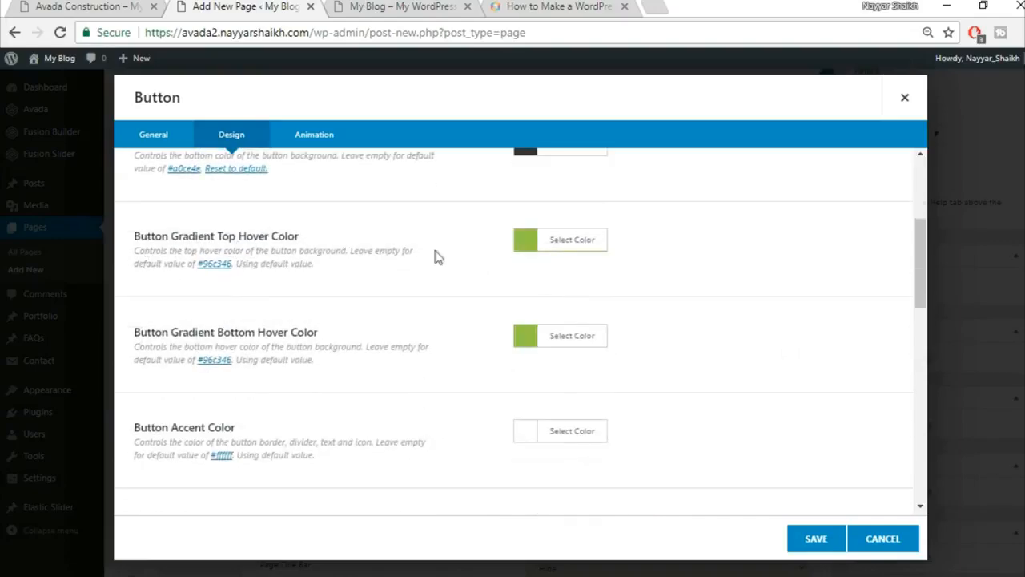
click(100, 6)
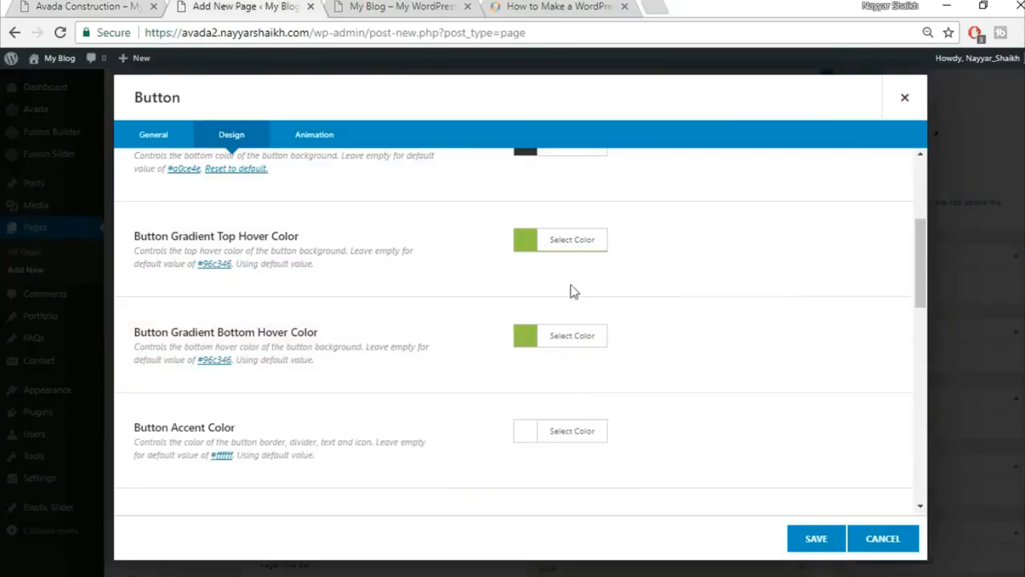
click(575, 250)
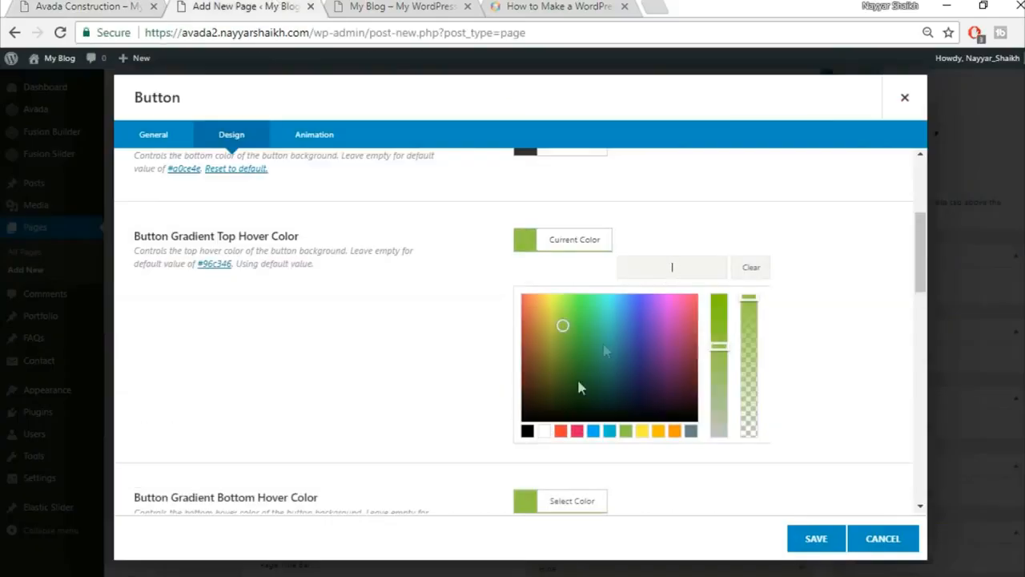
click(544, 432)
click(817, 373)
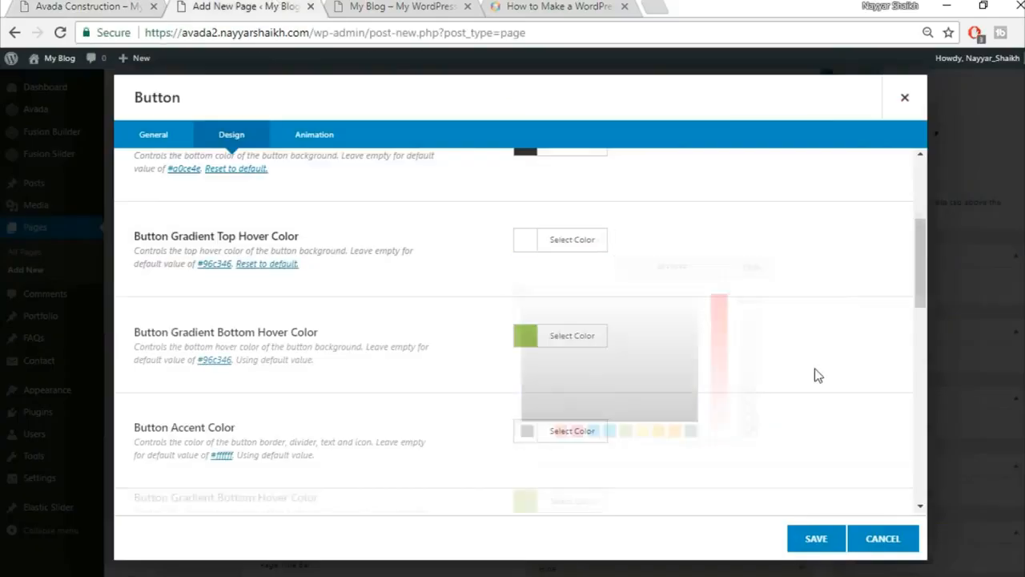
click(594, 343)
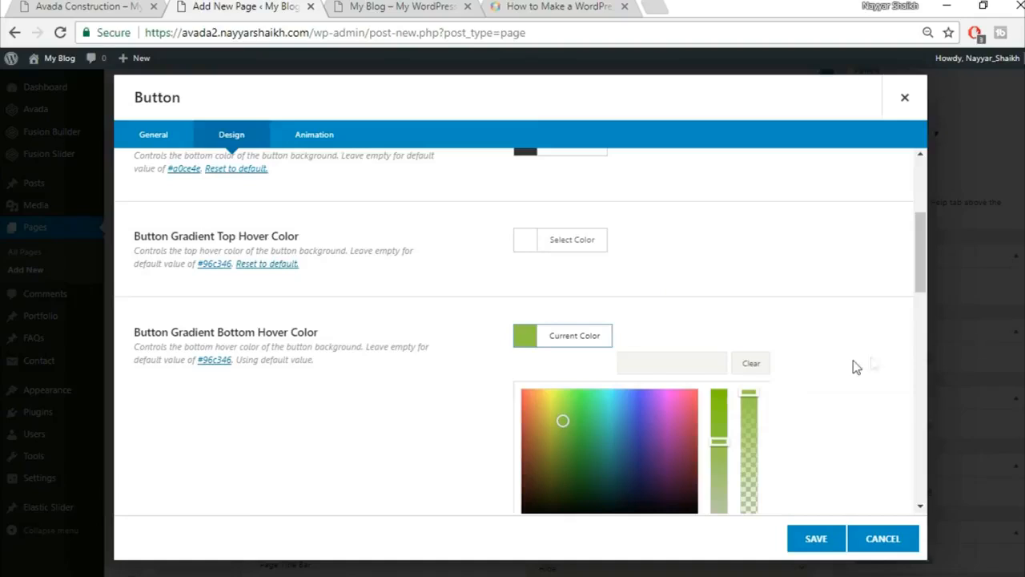
scroll(799, 379, down, 1)
click(544, 449)
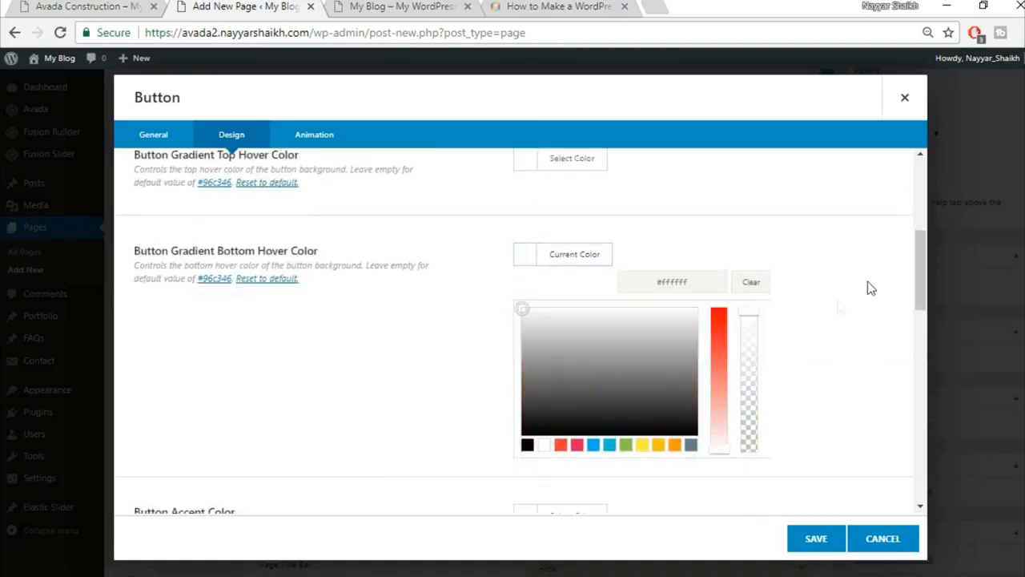
click(868, 285)
scroll(317, 307, down, 1)
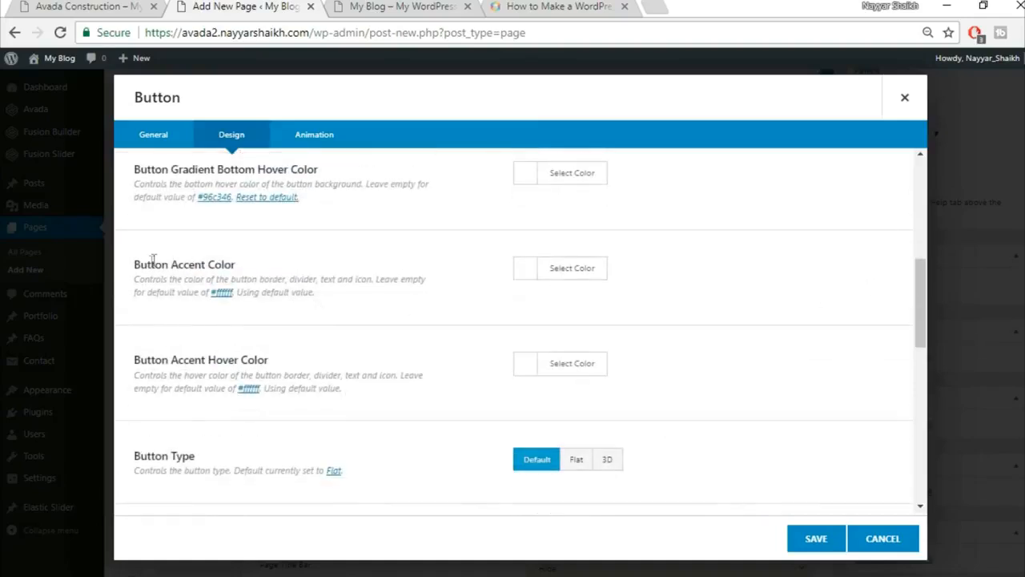
click(108, 5)
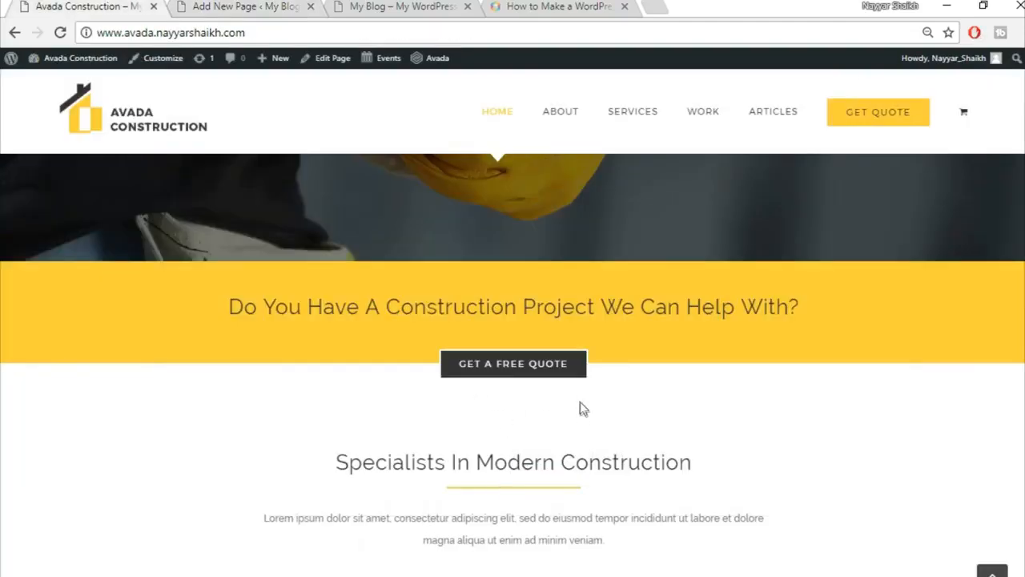
click(263, 5)
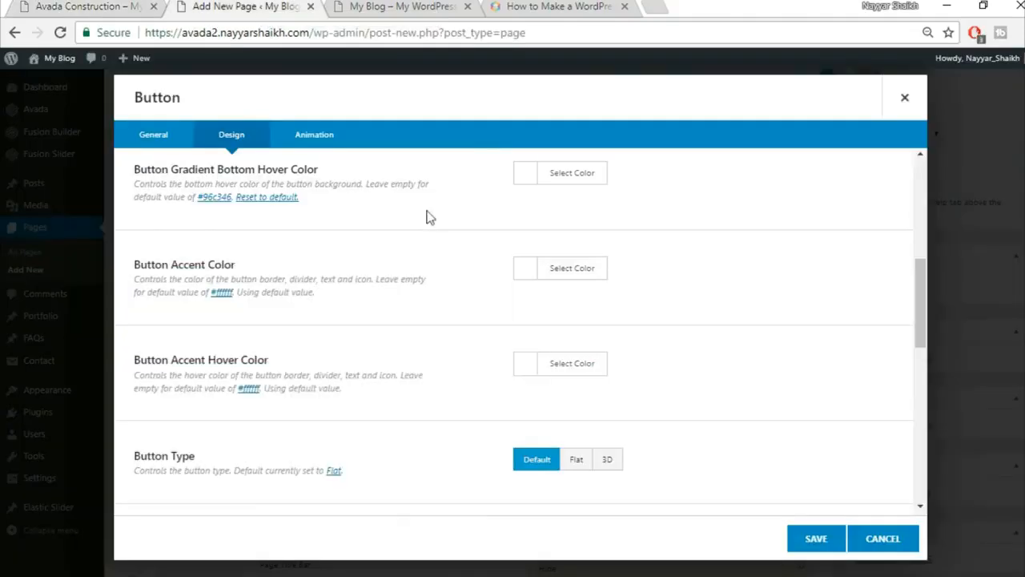
Set the button accent colour to white and accent hover colour to black.
click(557, 268)
click(543, 461)
click(815, 294)
click(597, 362)
scroll(777, 381, down, 1)
scroll(777, 381, down, 1)
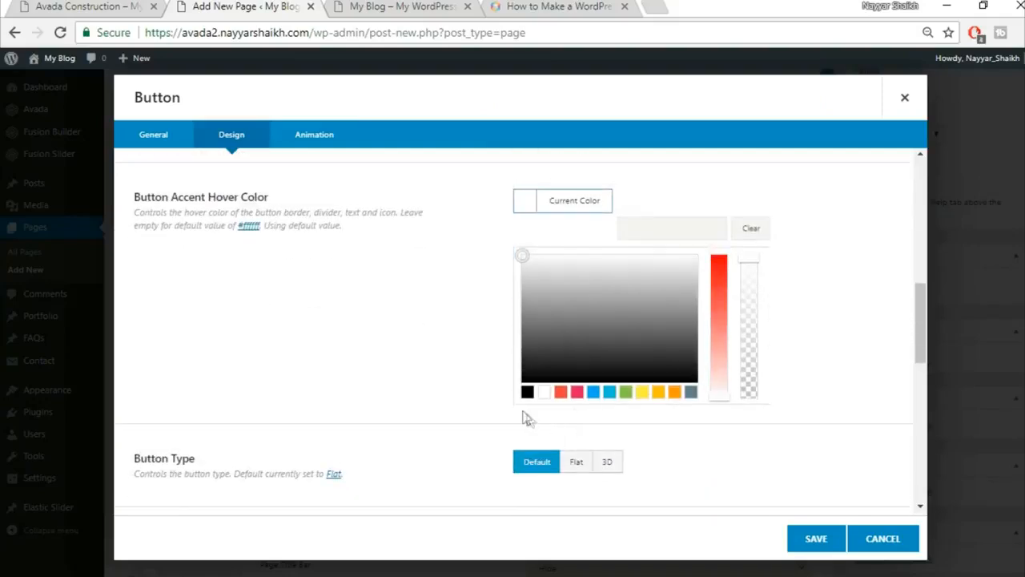
click(527, 393)
click(807, 277)
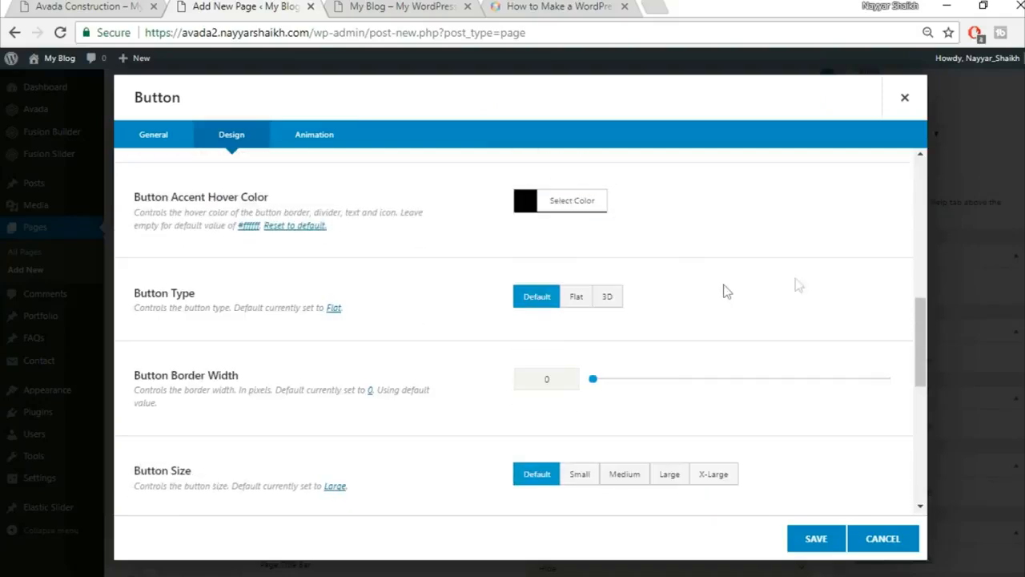
Give the button border width 2 and X-Large size after checking the reference button.
scroll(775, 292, down, 1)
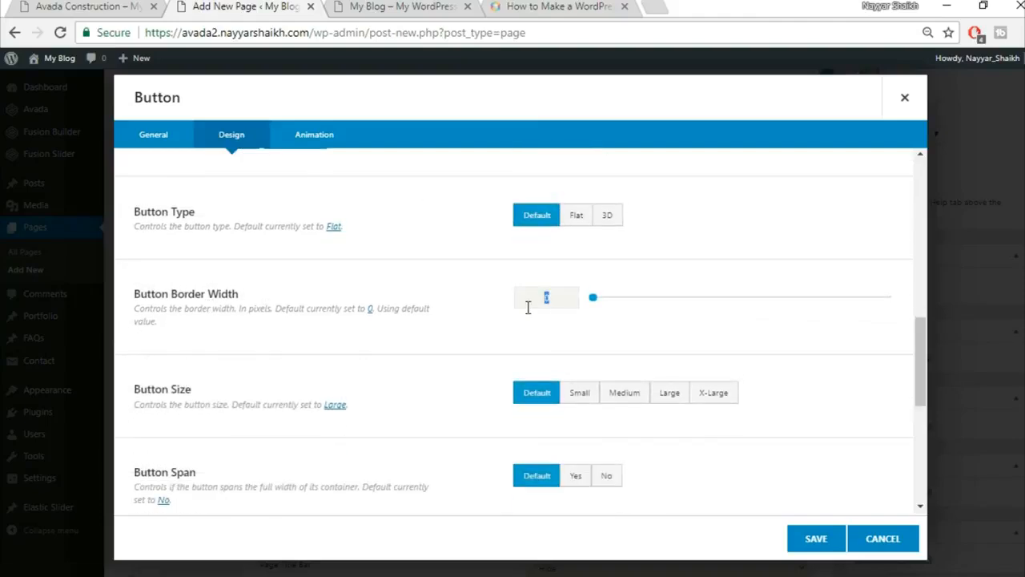
text(2)
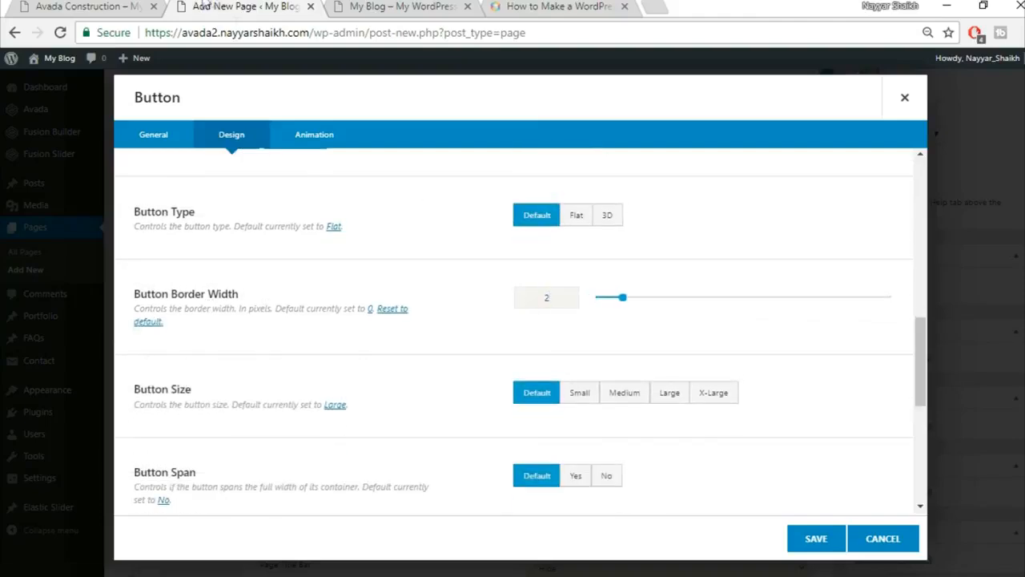
click(137, 4)
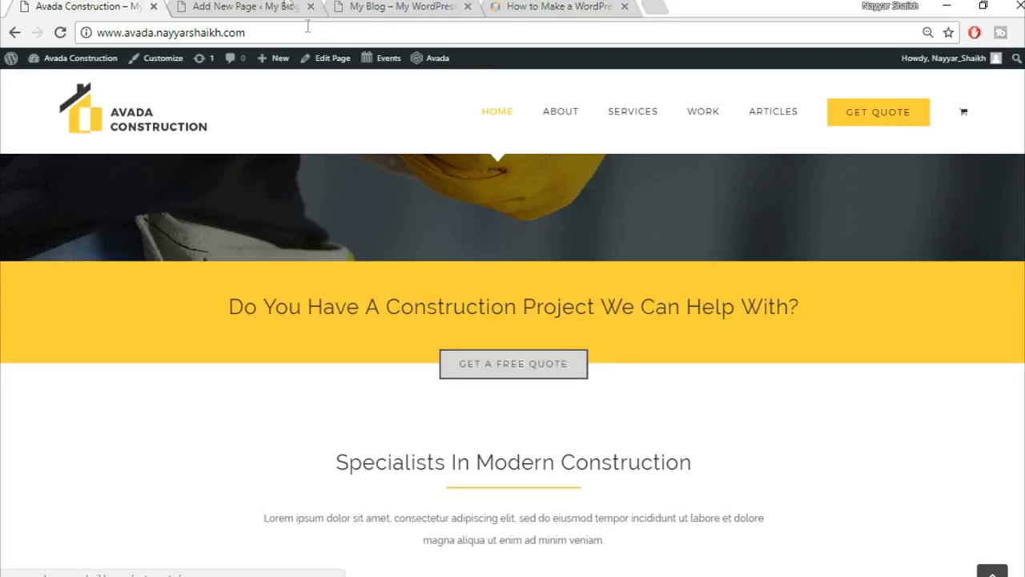
click(282, 5)
click(559, 306)
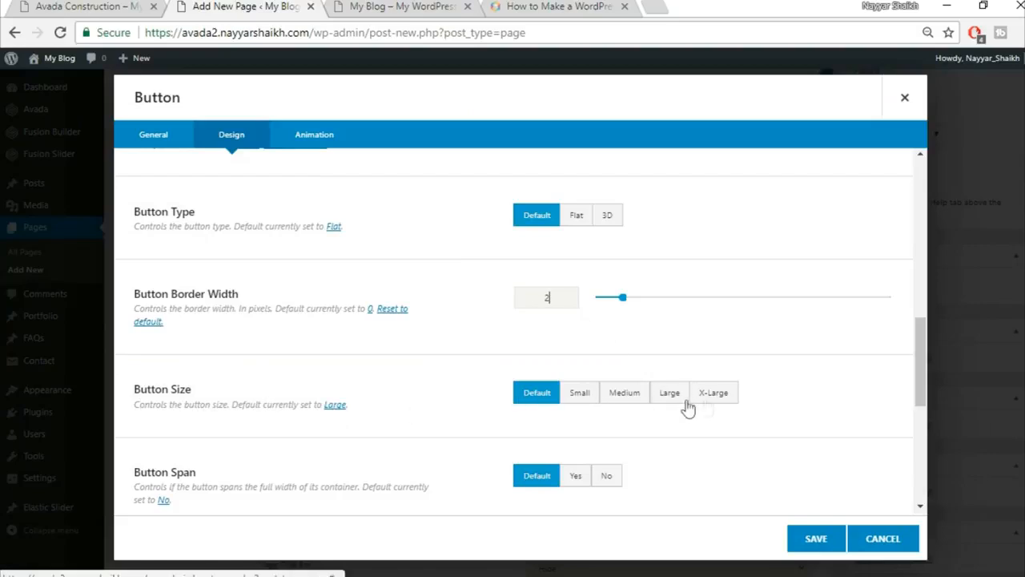
click(720, 396)
scroll(760, 399, down, 2)
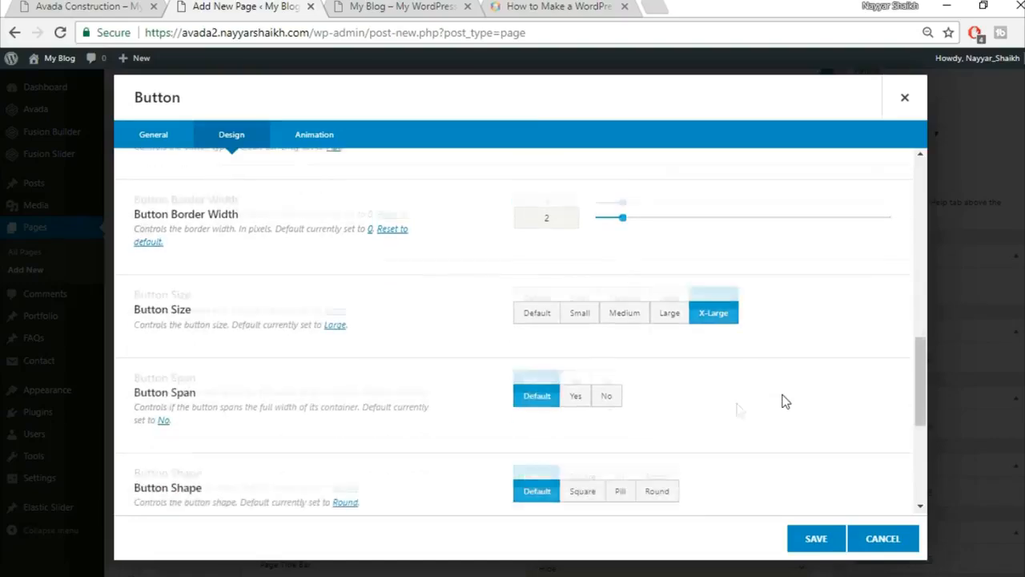
scroll(497, 384, down, 3)
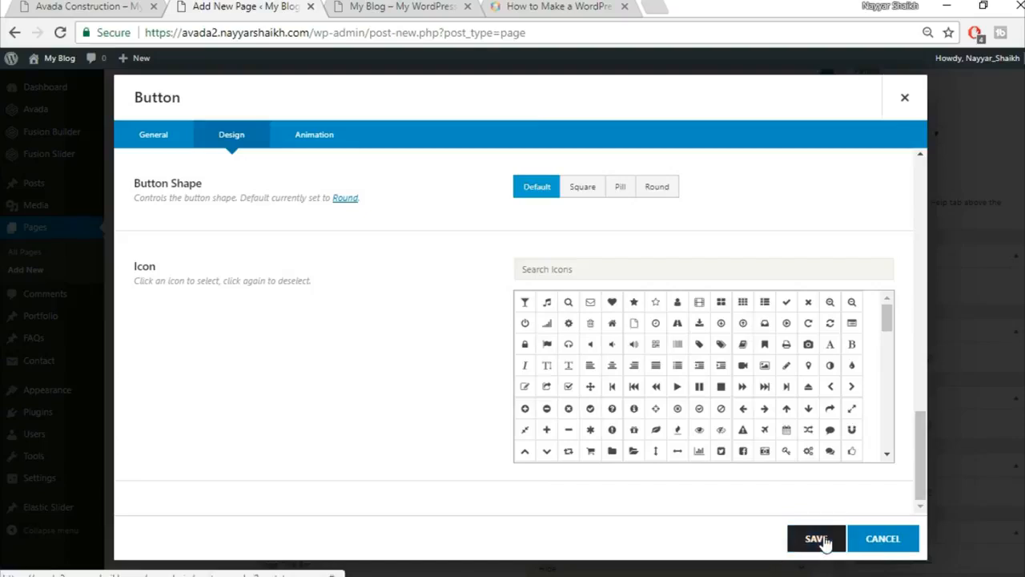
Set the GET A FREE QUOTE button's animation type to Fade and save the button.
click(317, 144)
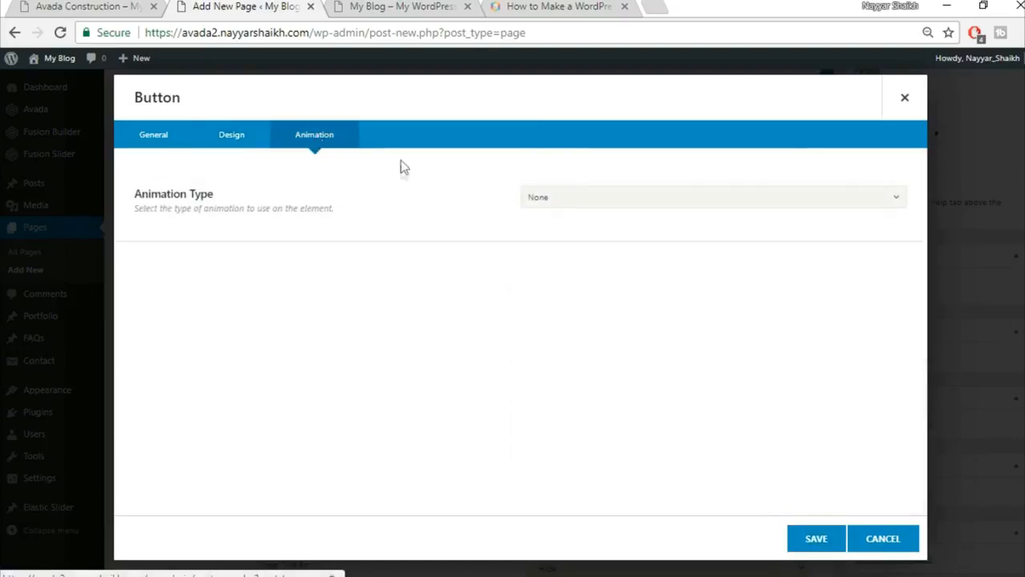
click(585, 199)
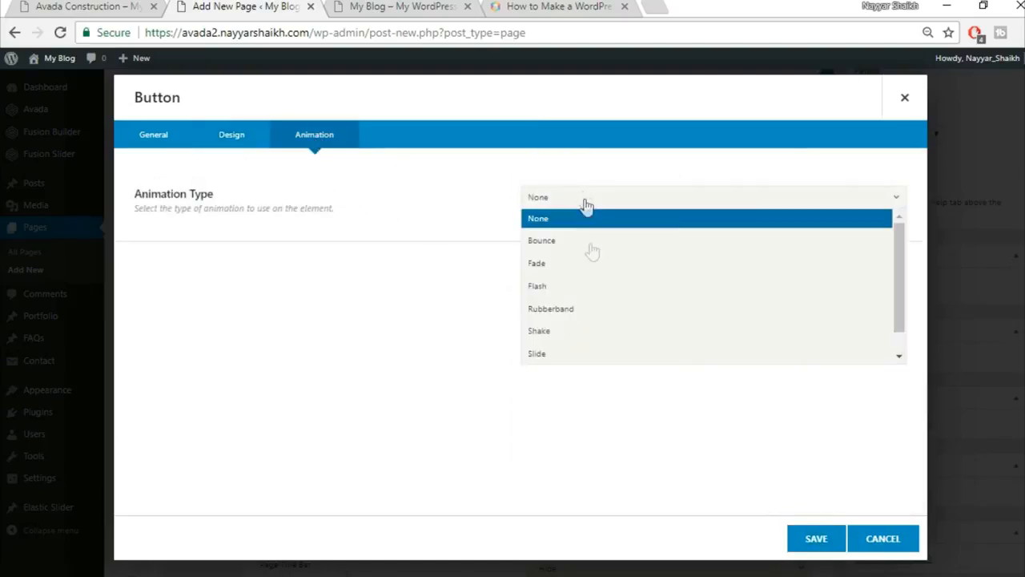
click(613, 268)
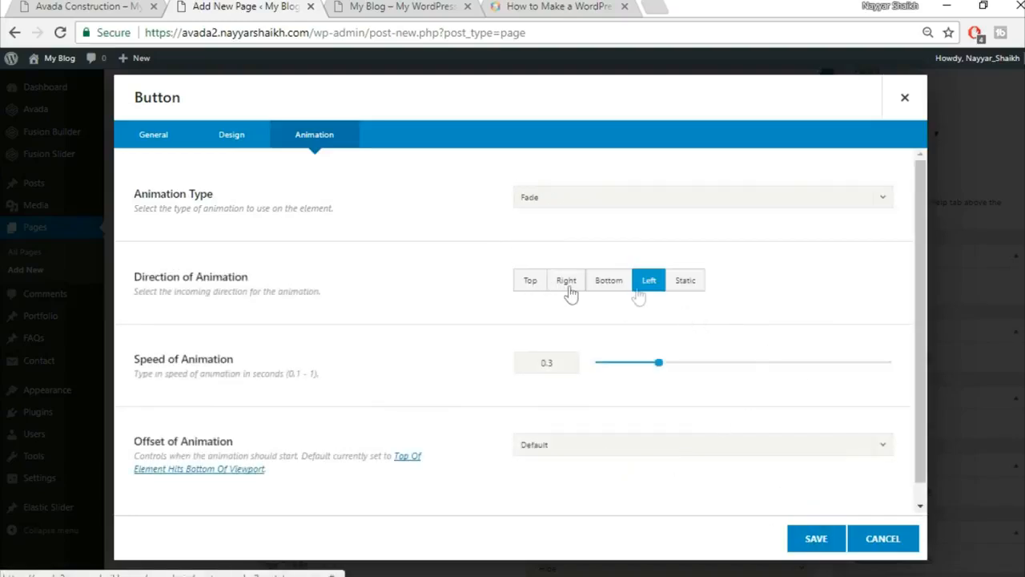
scroll(588, 406, down, 1)
scroll(588, 406, down, 1)
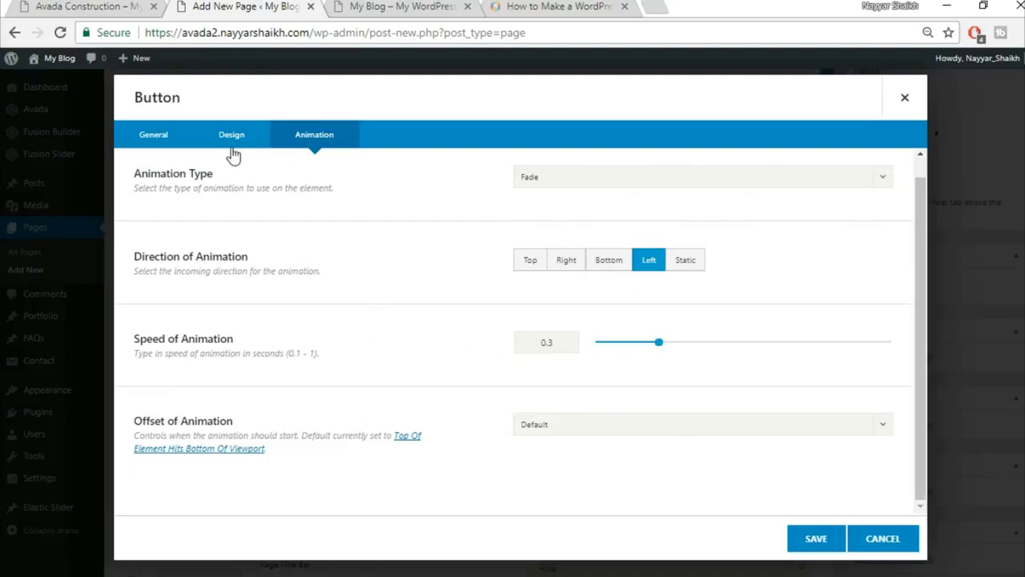
scroll(522, 283, up, 1)
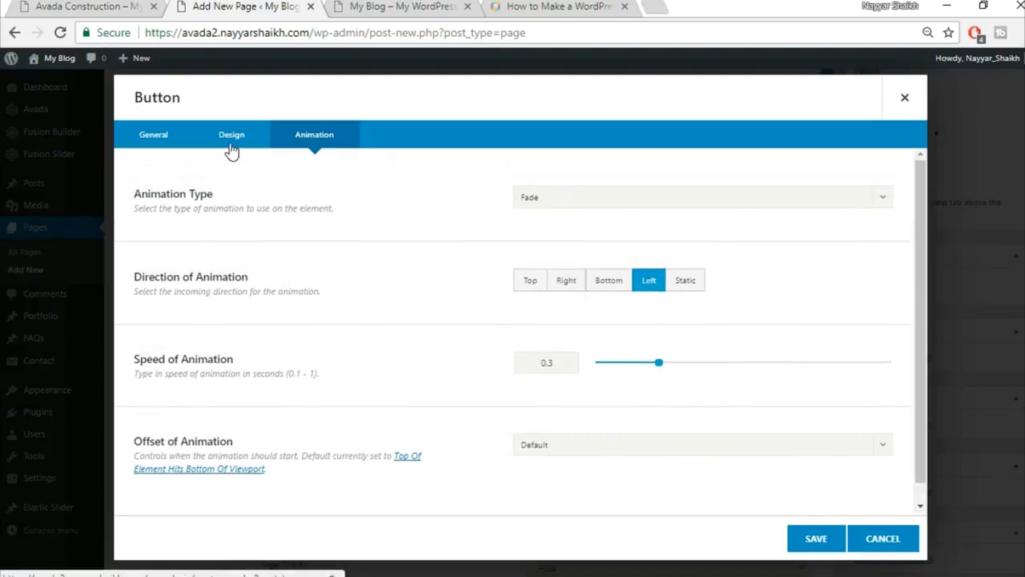
click(232, 144)
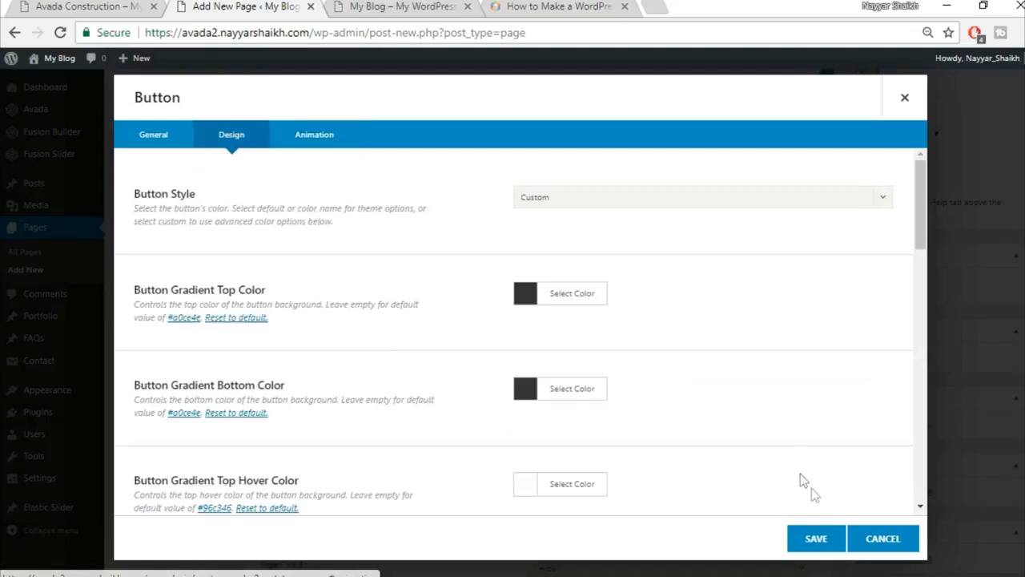
click(816, 539)
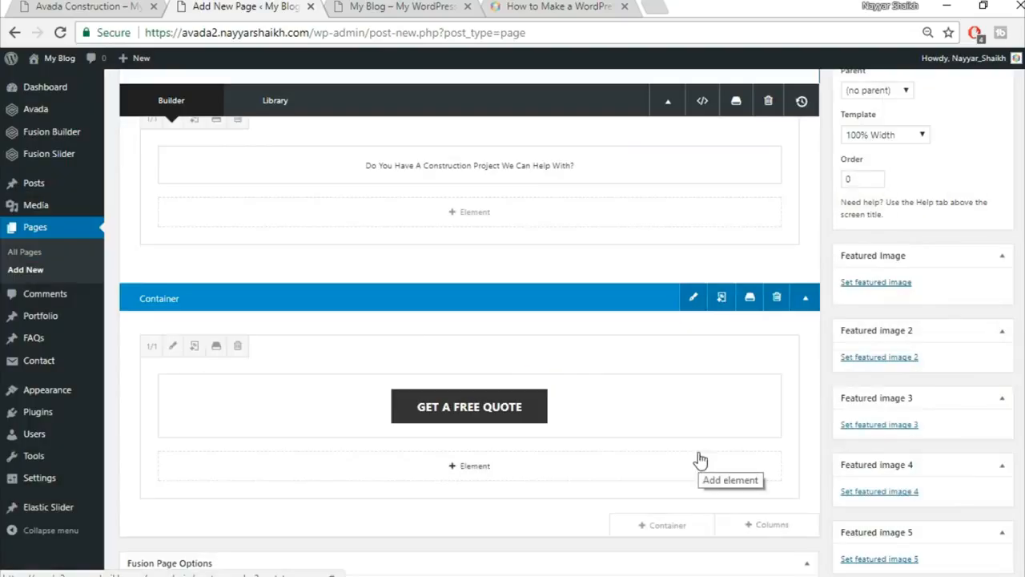
Publish the Home Page and bring up the context menu on its View page link.
scroll(698, 455, up, 1)
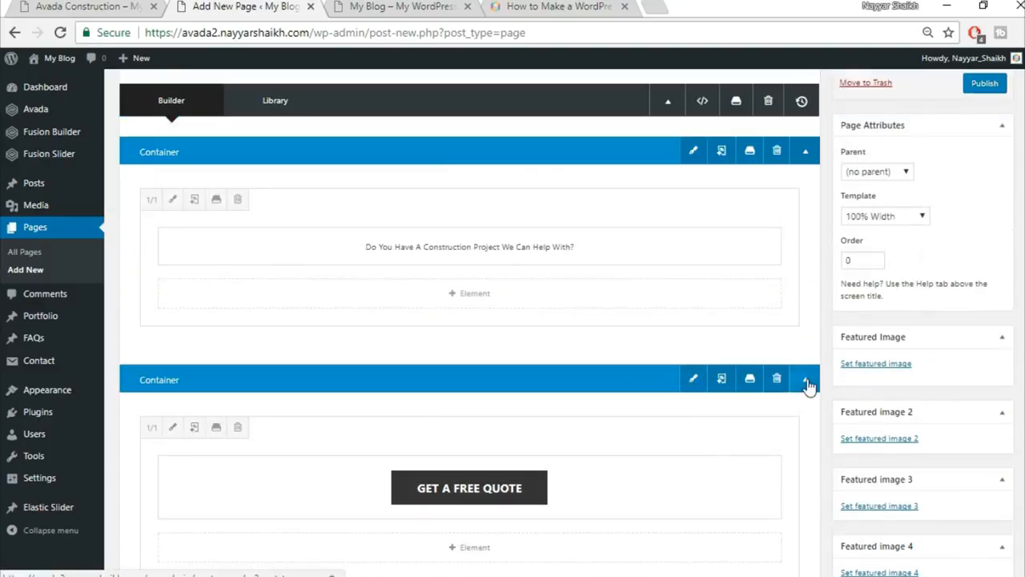
scroll(797, 406, up, 2)
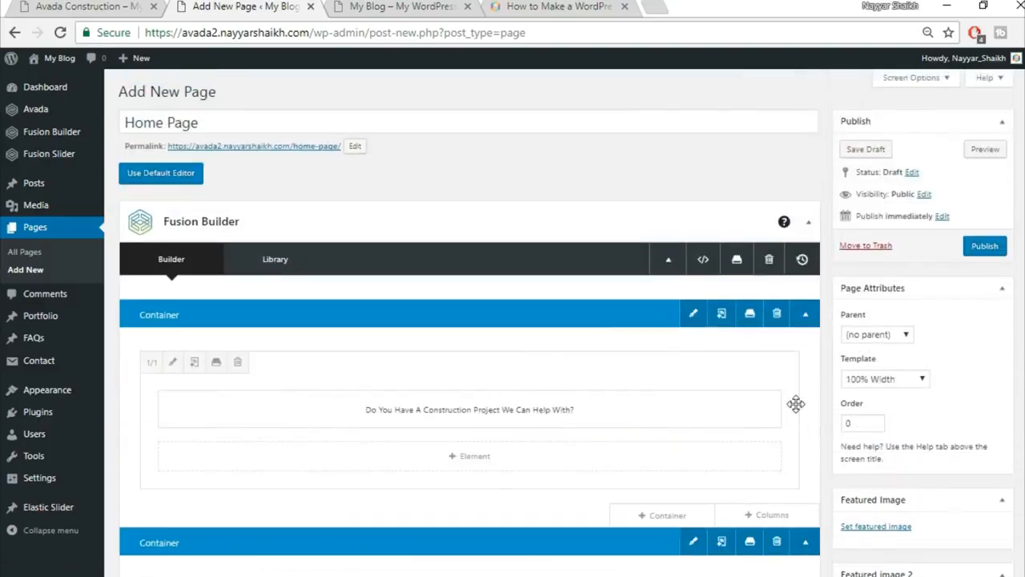
click(986, 252)
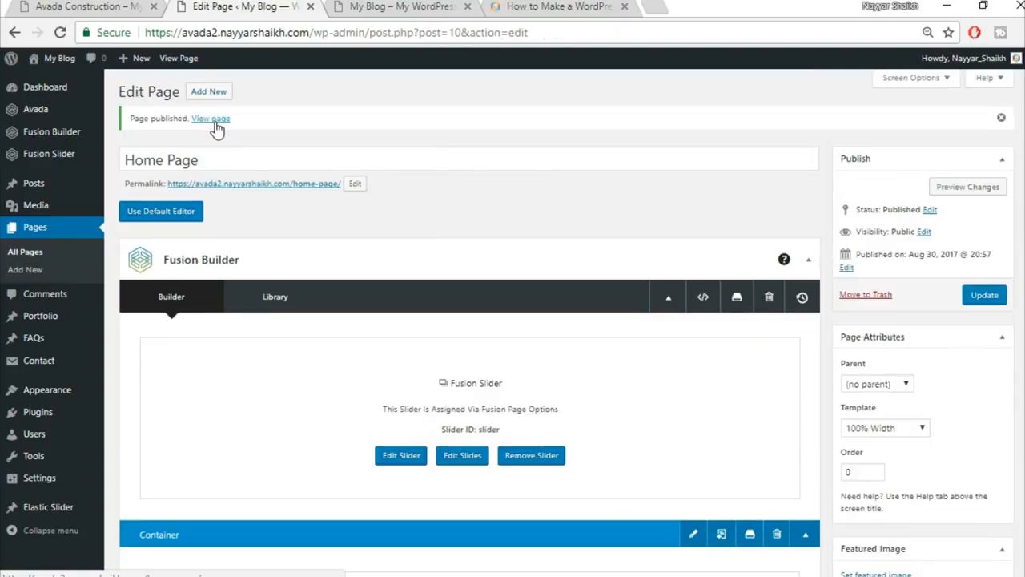
right_click(213, 120)
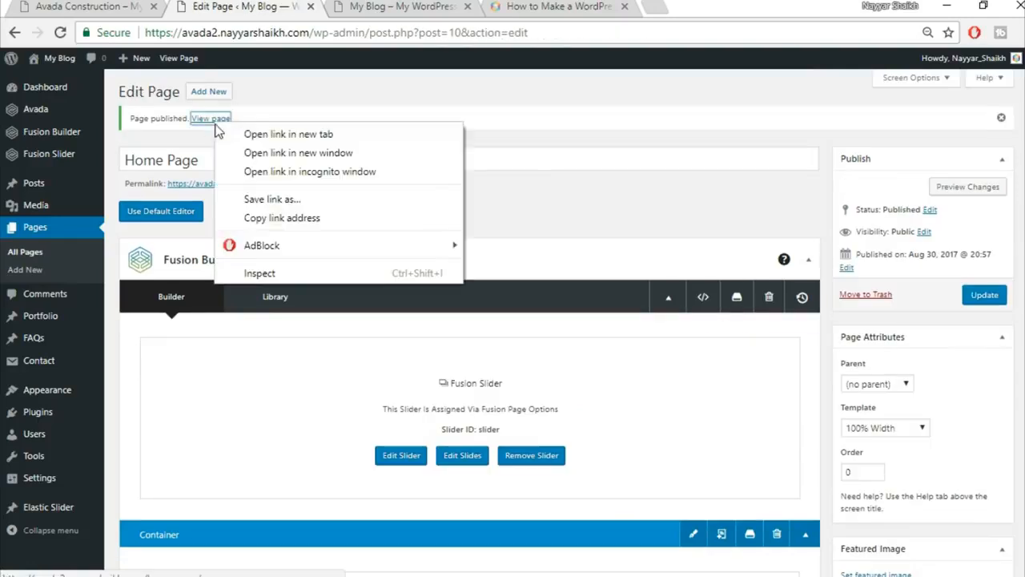
Open the published Home Page in a new tab, compare it with the Construction demo, and return to the editor.
click(272, 135)
click(396, 6)
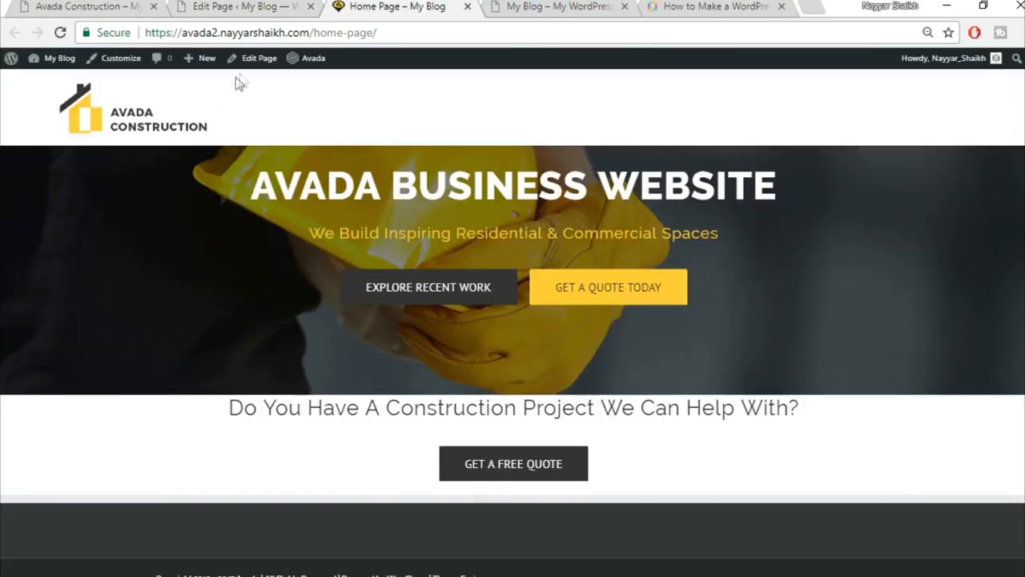
click(68, 6)
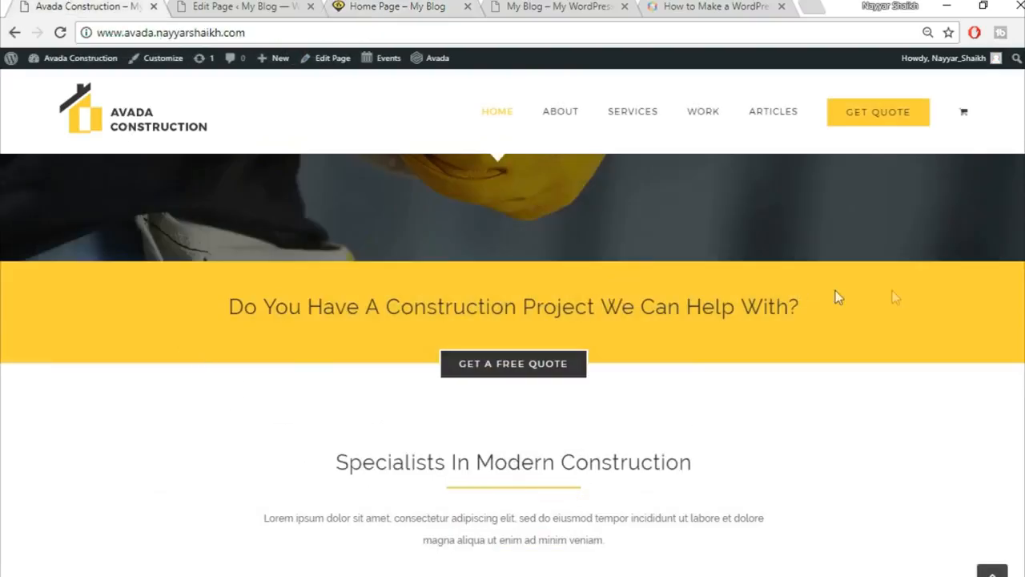
click(232, 7)
click(417, 7)
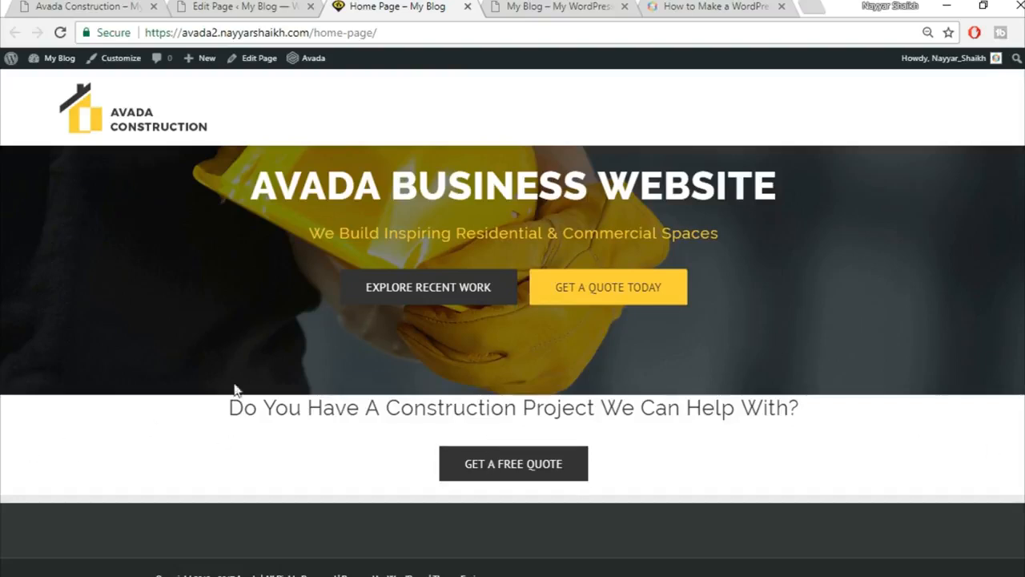
click(250, 6)
scroll(703, 381, down, 3)
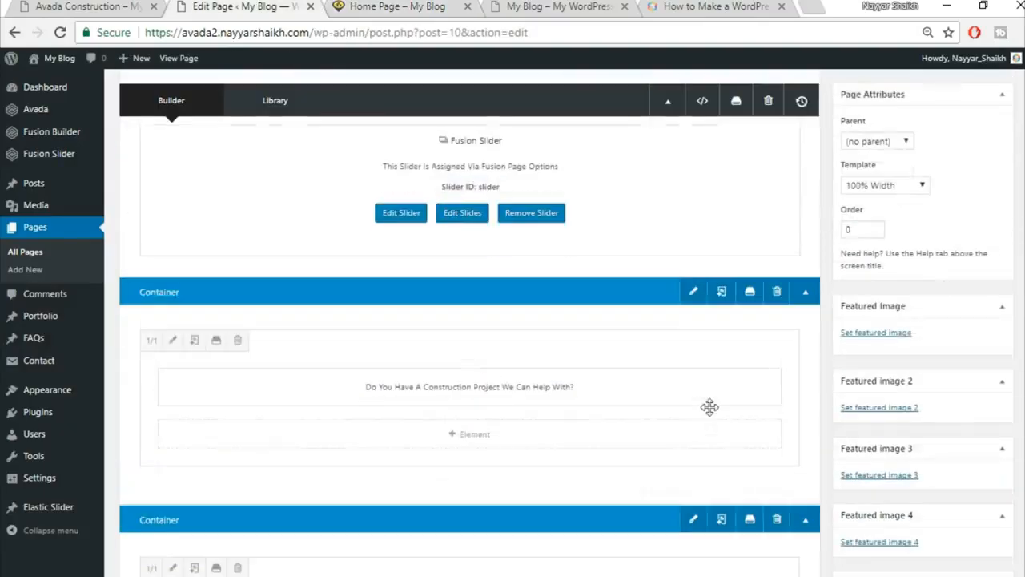
Give the heading's container a #fed93d yellow background and update the Home Page.
click(693, 293)
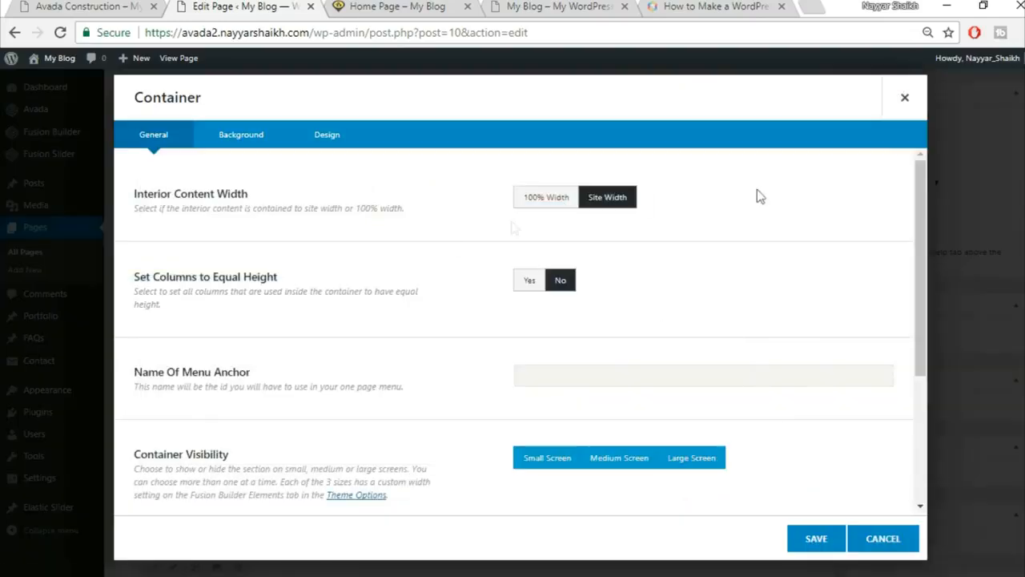
click(248, 143)
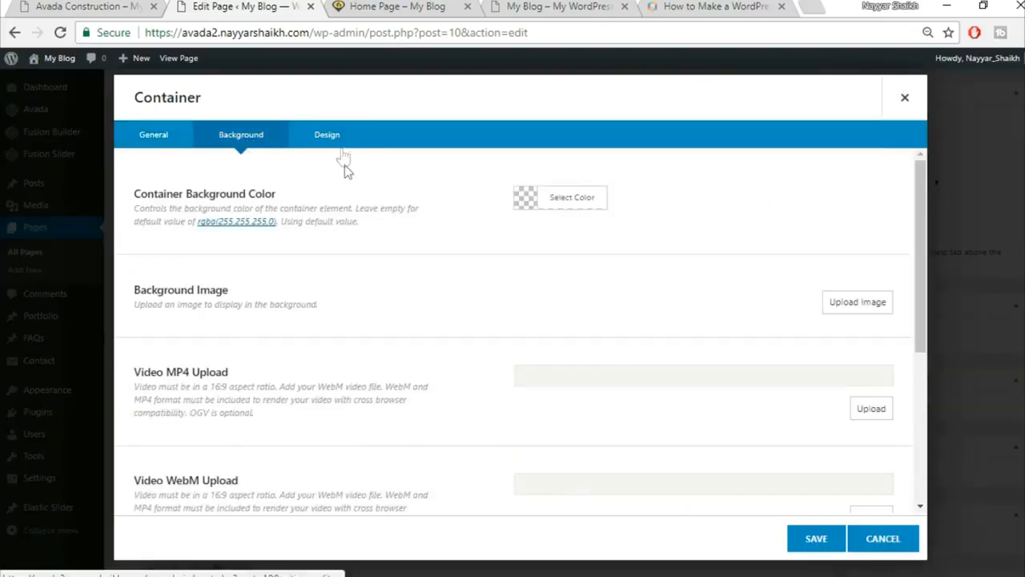
click(572, 199)
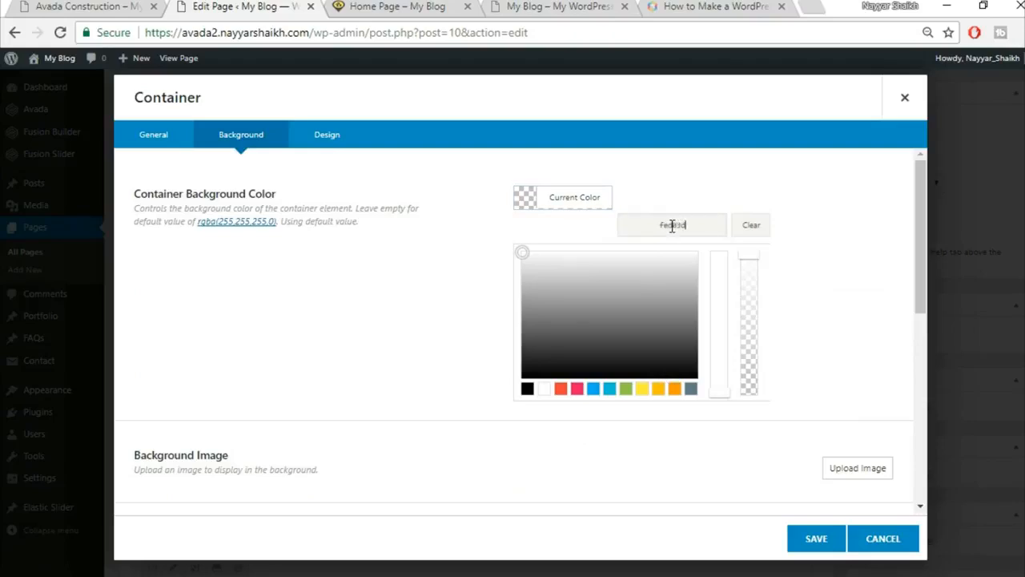
click(625, 446)
scroll(602, 373, down, 4)
click(816, 538)
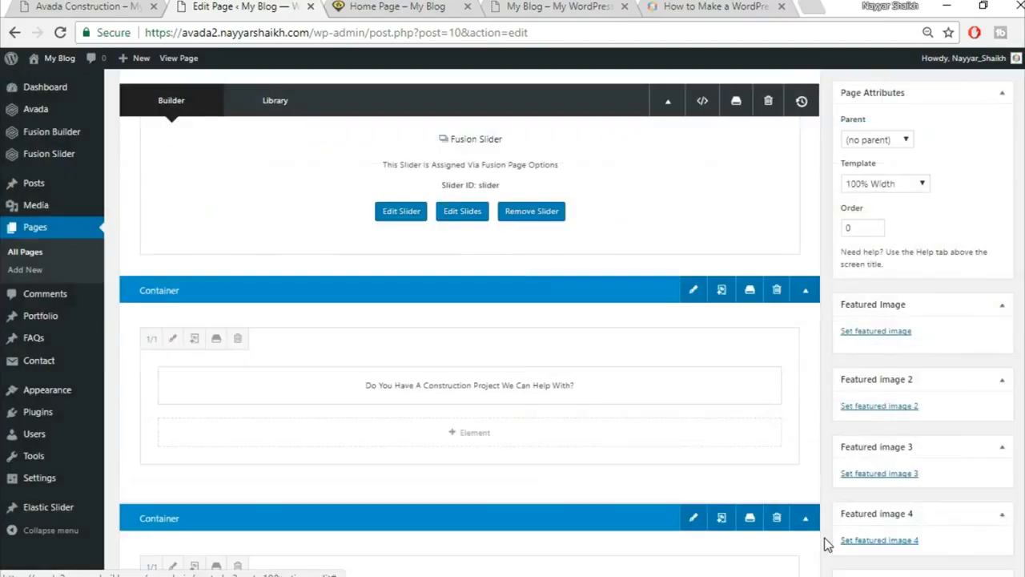
scroll(997, 311, up, 3)
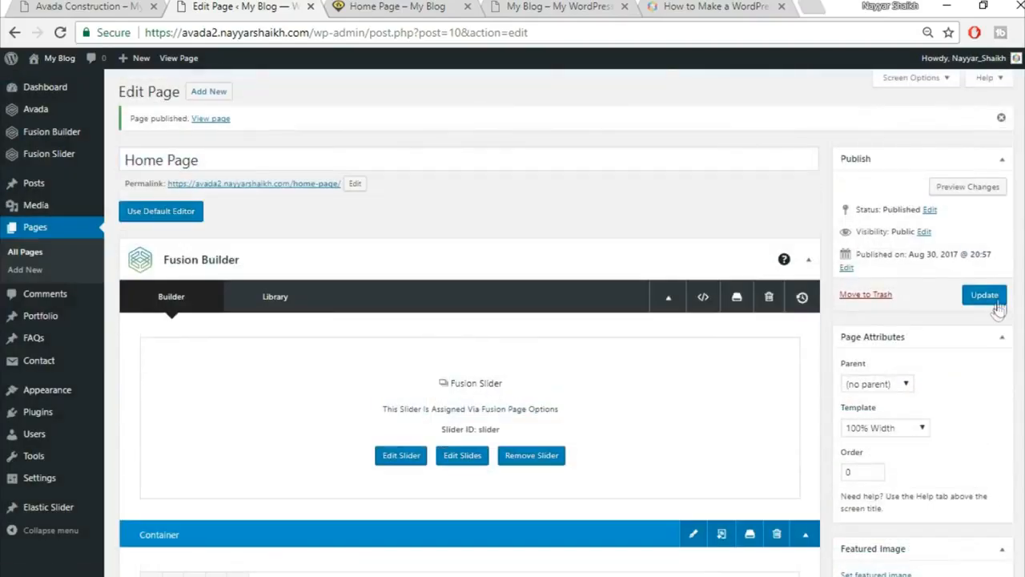
click(986, 296)
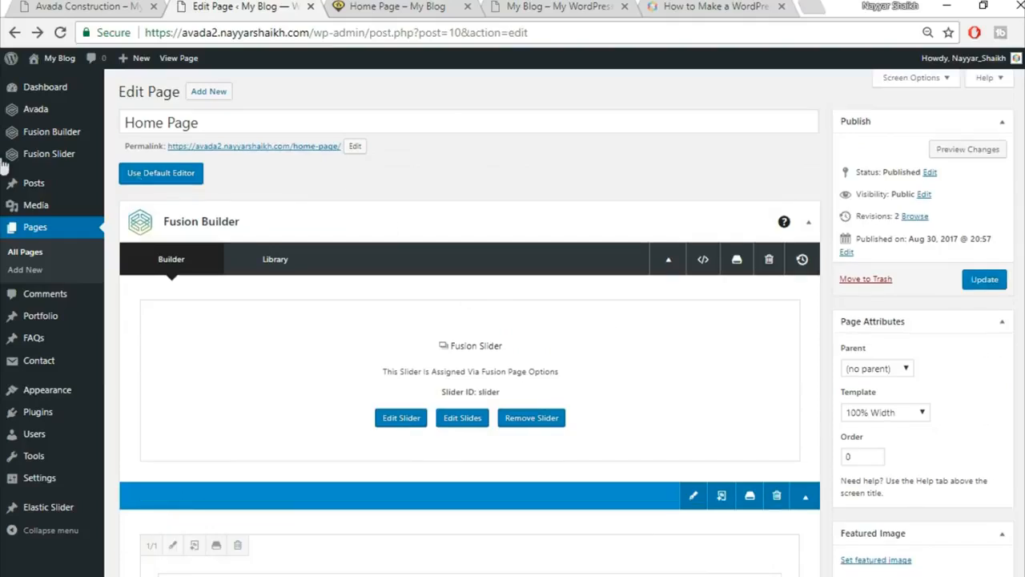
mouse_move(80, 154)
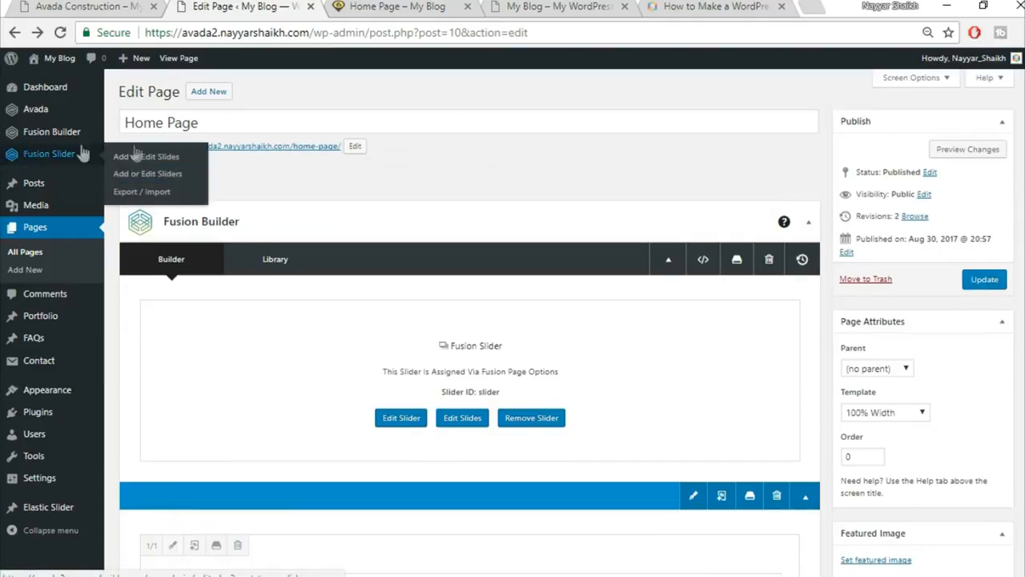
Enable Full Screen Slider on the Fusion Slider and return to the Home Page tab.
click(164, 181)
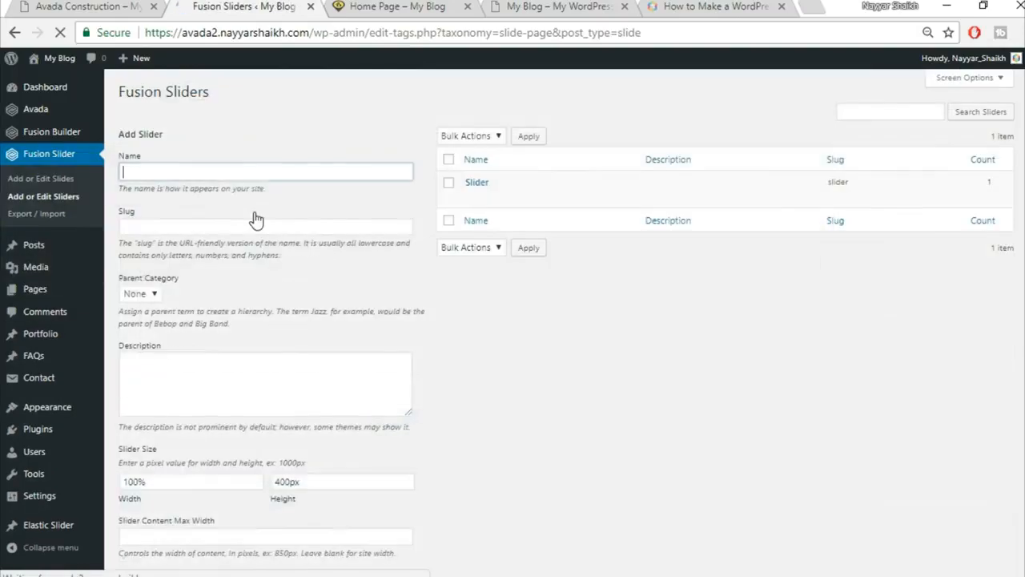
mouse_move(502, 201)
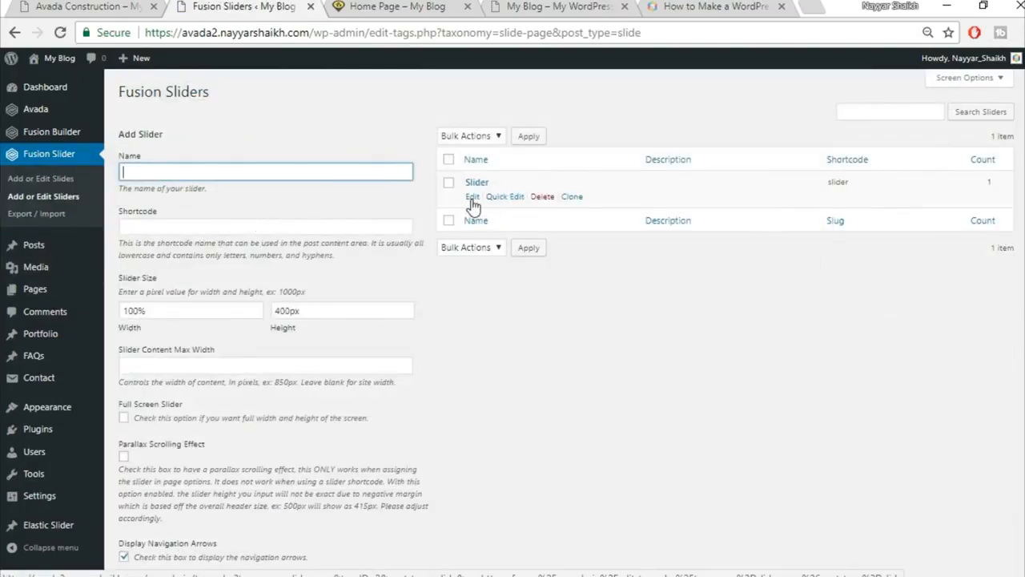
click(472, 198)
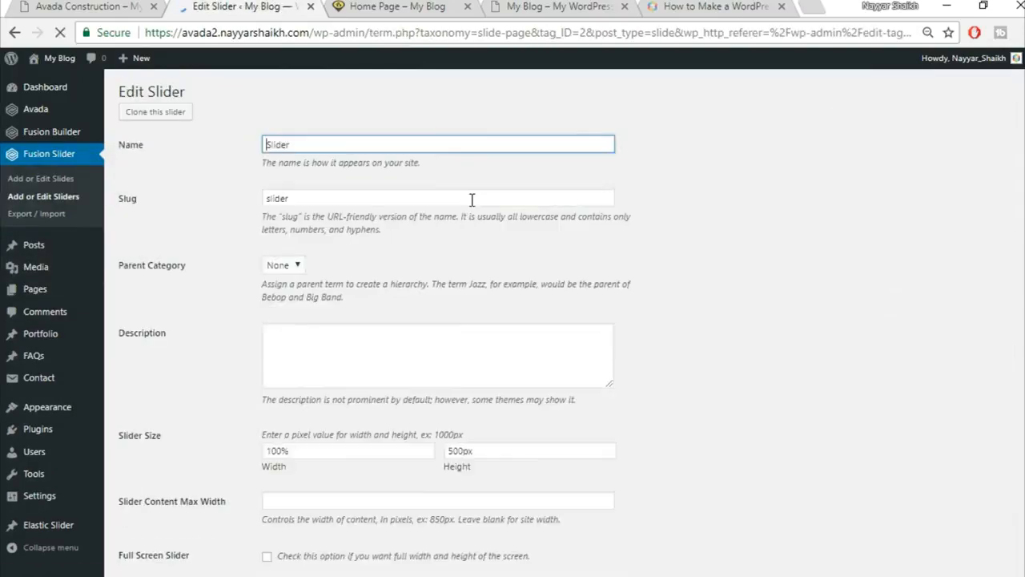
scroll(645, 311, down, 5)
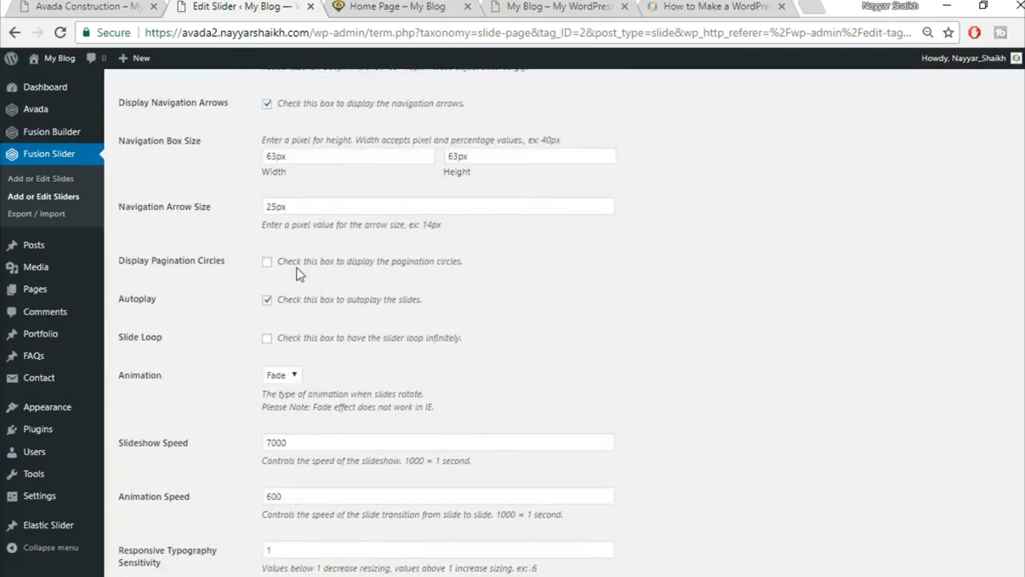
scroll(507, 275, down, 2)
scroll(509, 276, up, 1)
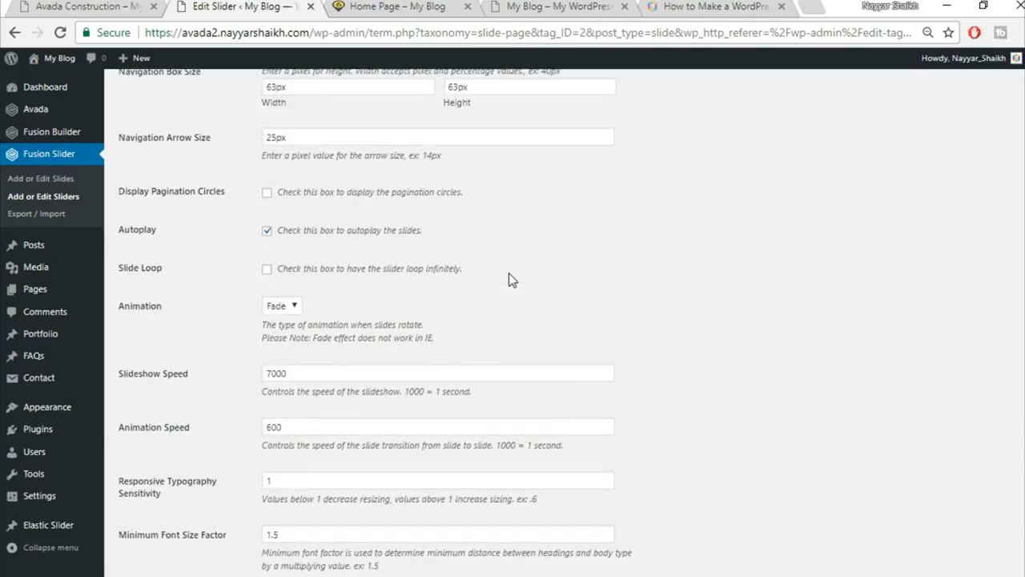
scroll(505, 275, up, 4)
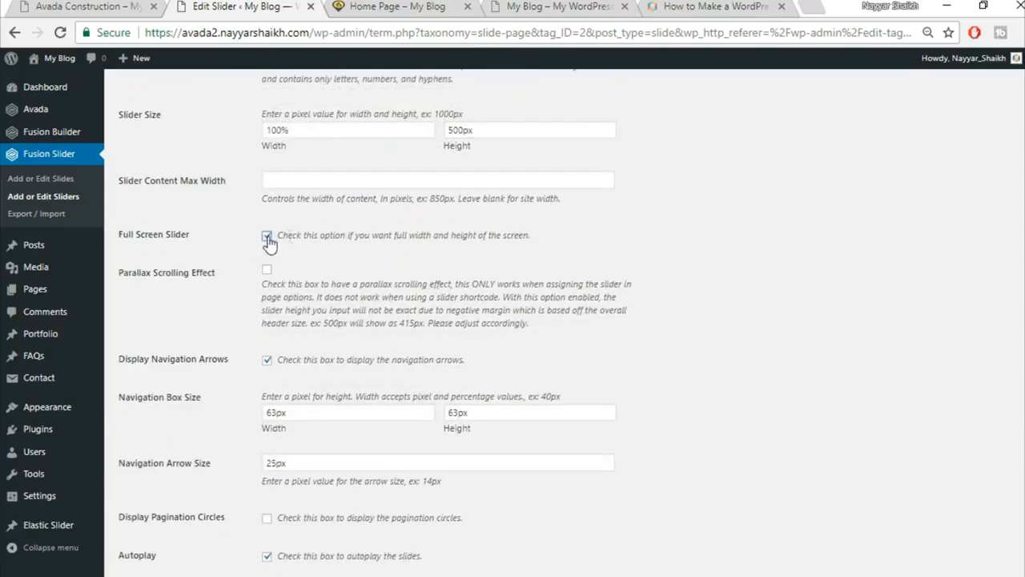
scroll(630, 318, down, 5)
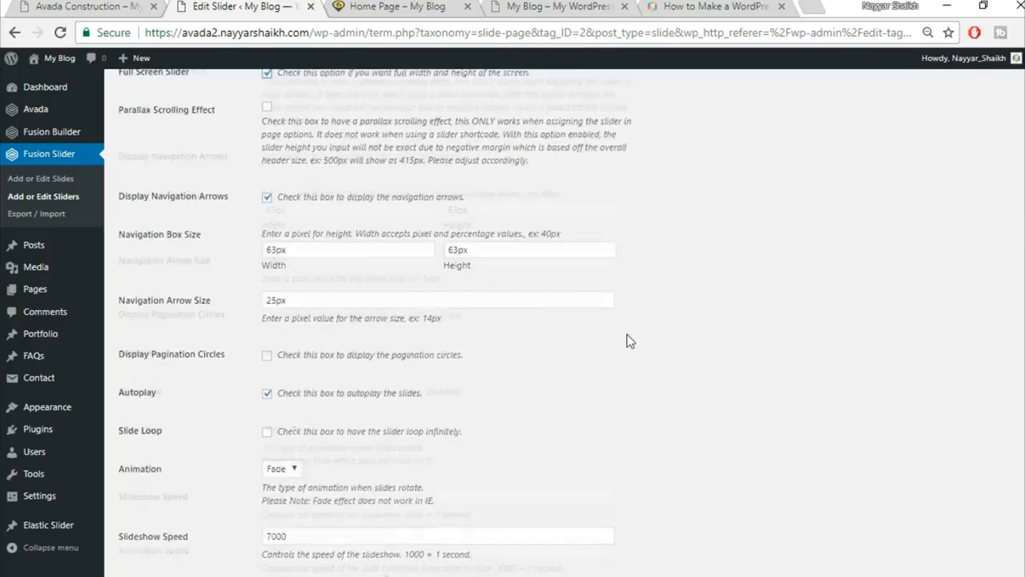
click(392, 6)
Reload the Home Page to show the full-screen slider.
click(402, 31)
key(Return)
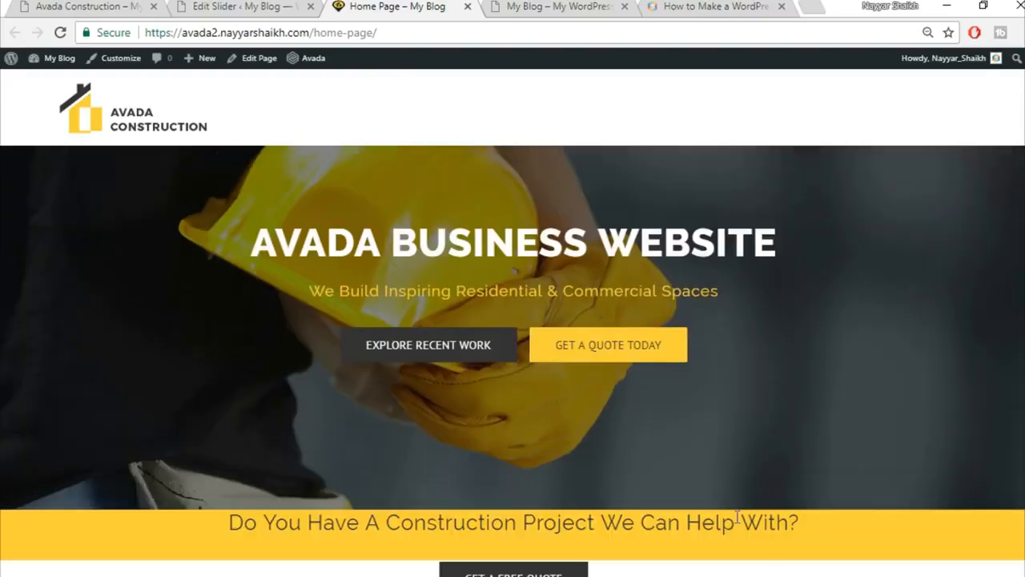
scroll(540, 481, down, 2)
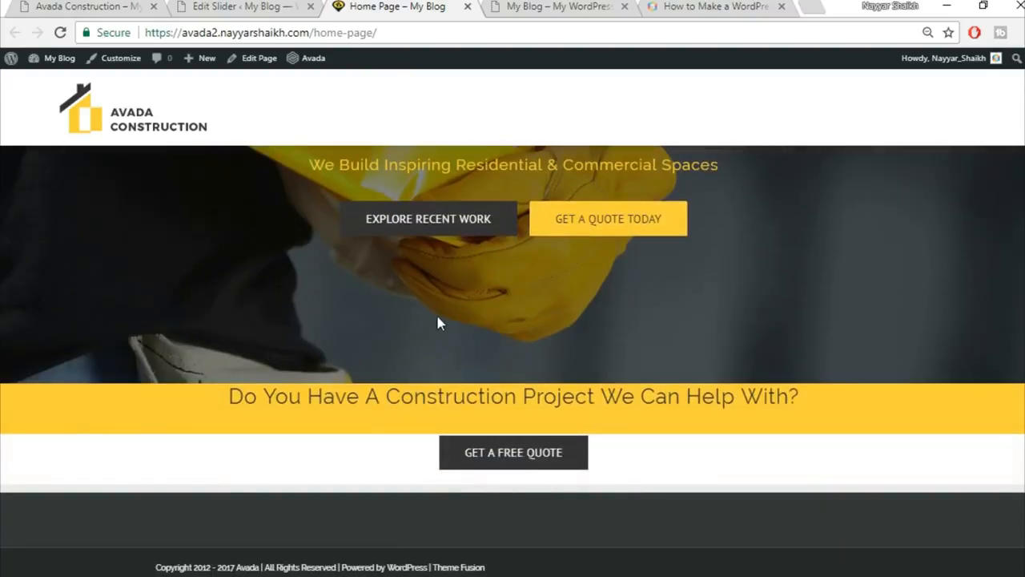
Compare the site's slider with the Avada Construction demo's slider.
click(126, 6)
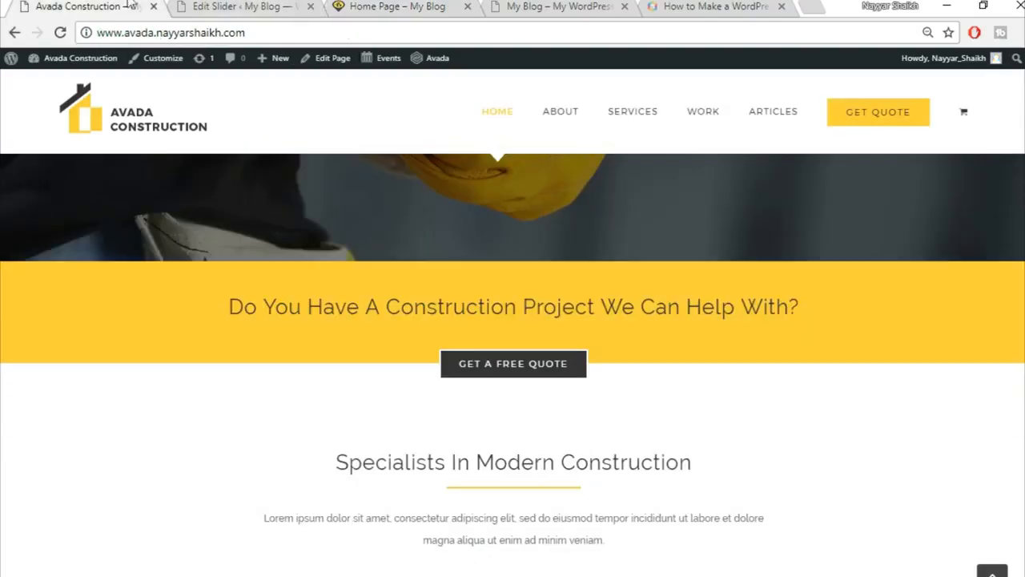
scroll(651, 432, up, 2)
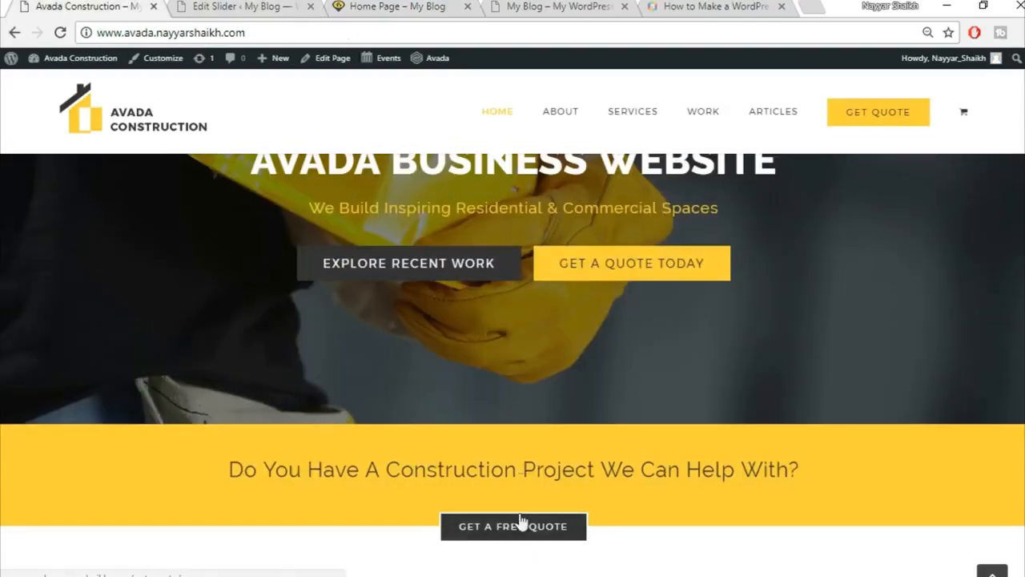
click(383, 6)
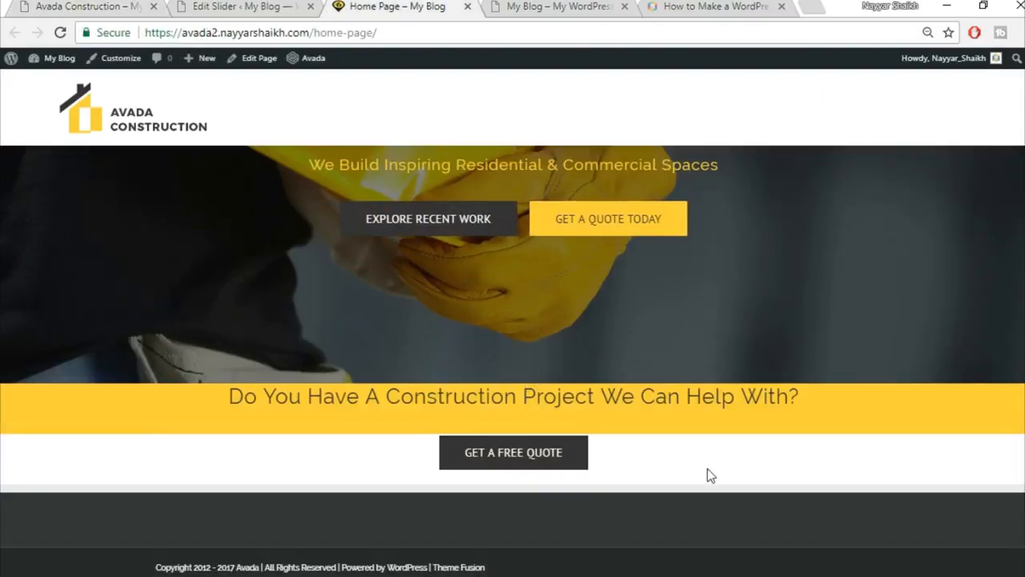
scroll(707, 473, up, 2)
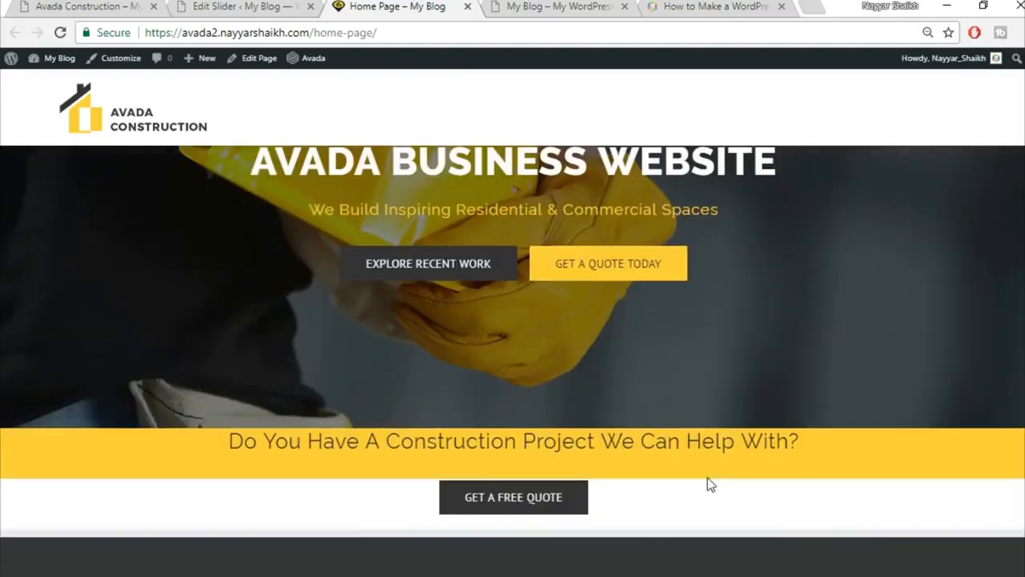
click(242, 7)
click(133, 6)
scroll(673, 326, down, 5)
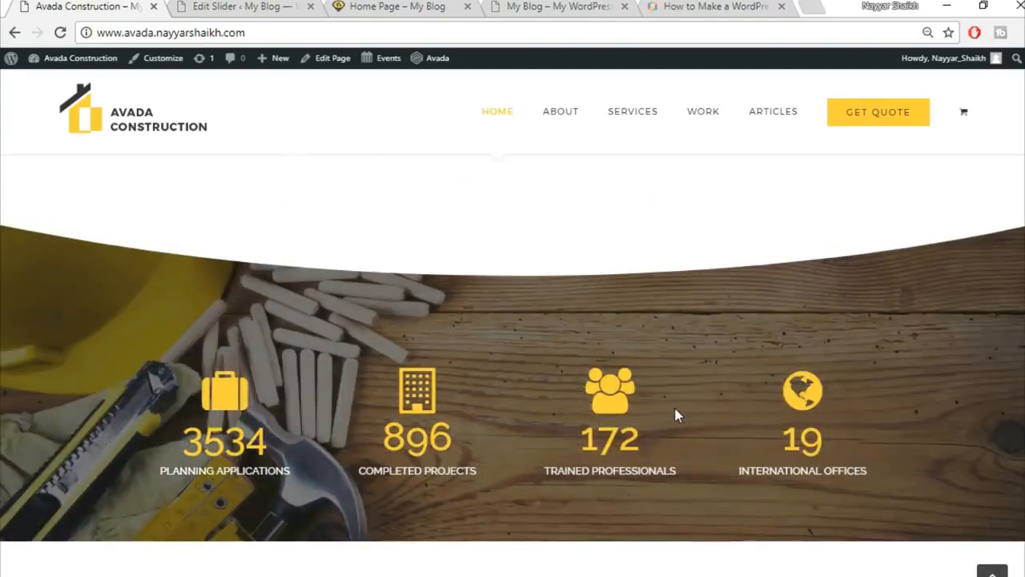
scroll(678, 414, up, 10)
click(229, 6)
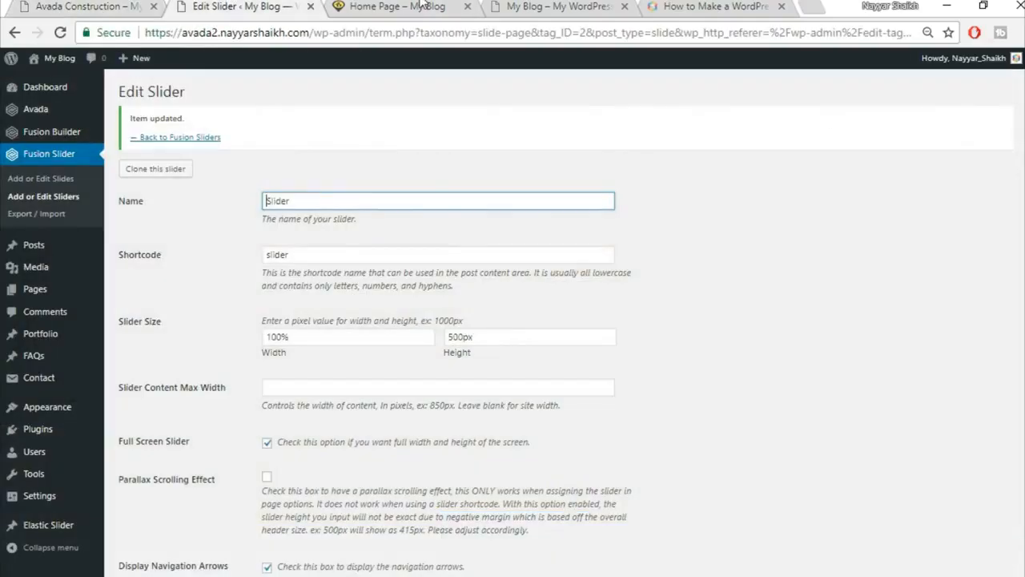
click(422, 6)
scroll(627, 423, up, 1)
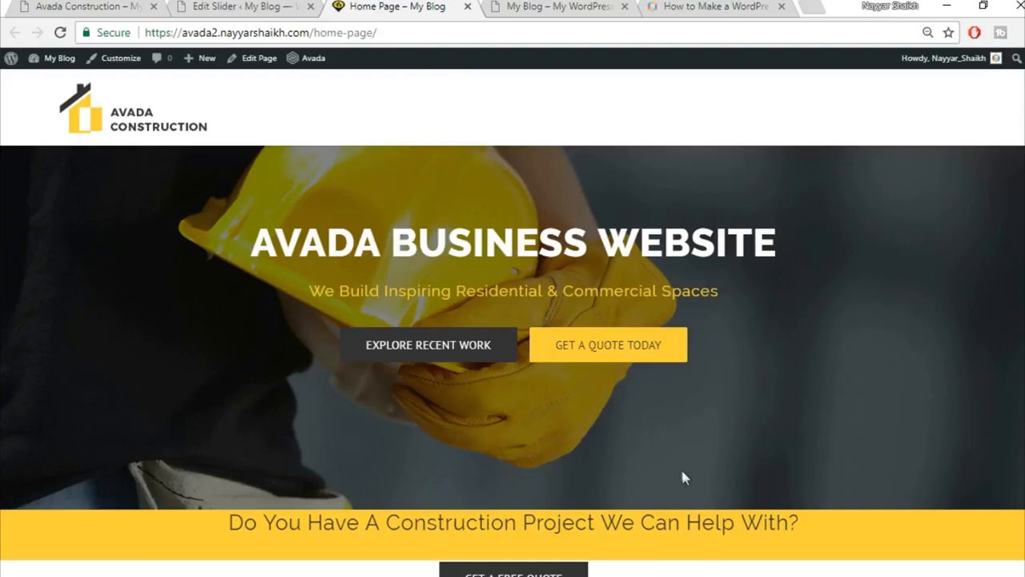
scroll(681, 476, down, 1)
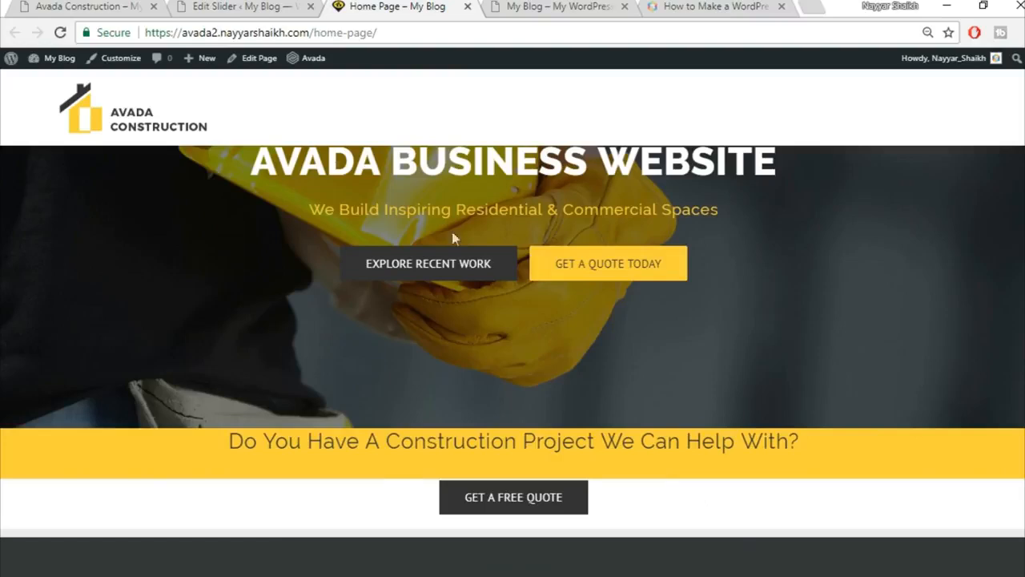
Open the Home Page editor in a new tab and close the Edit Slider tab.
right_click(258, 68)
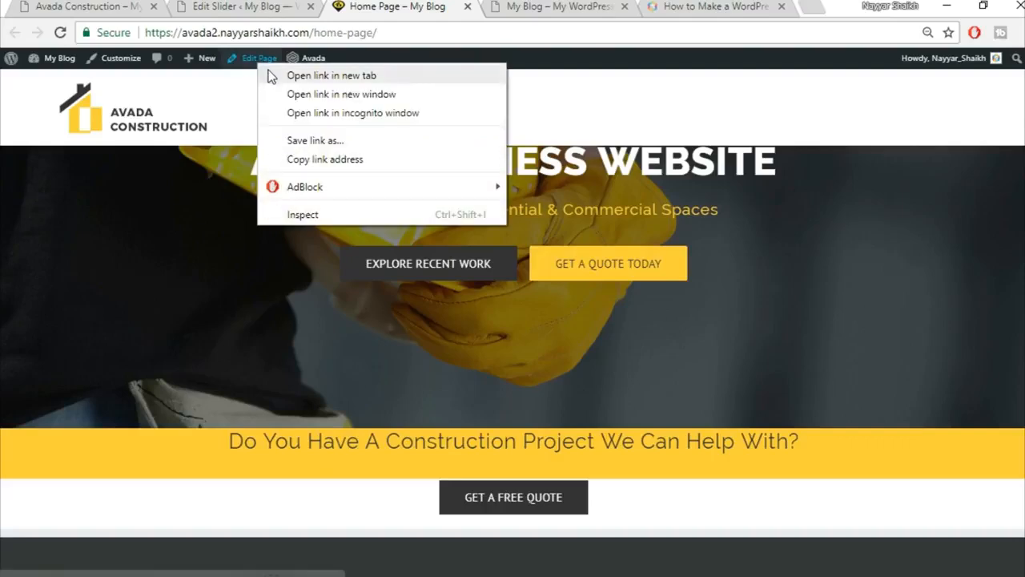
click(276, 73)
scroll(370, 162, up, 1)
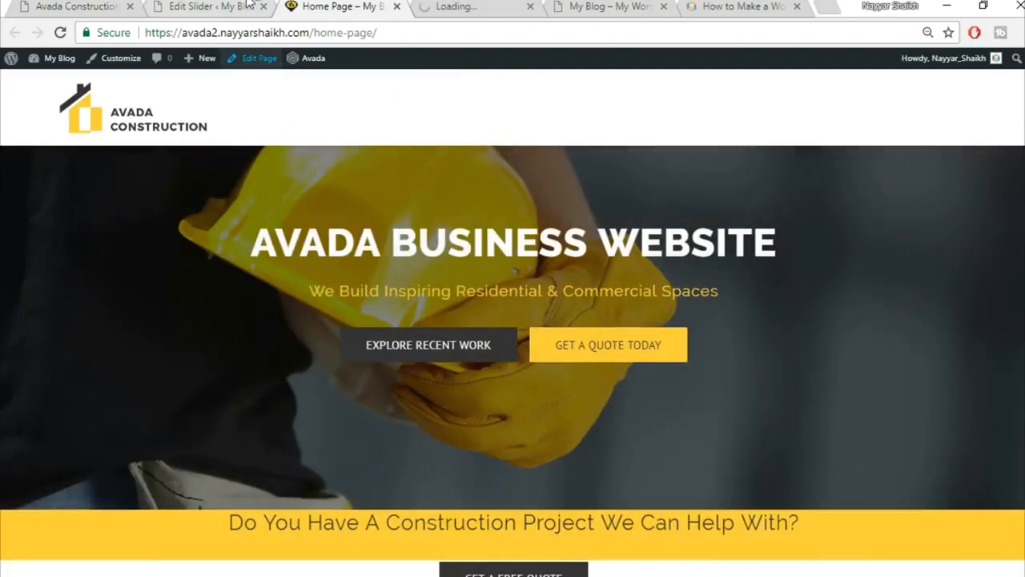
click(247, 6)
click(264, 7)
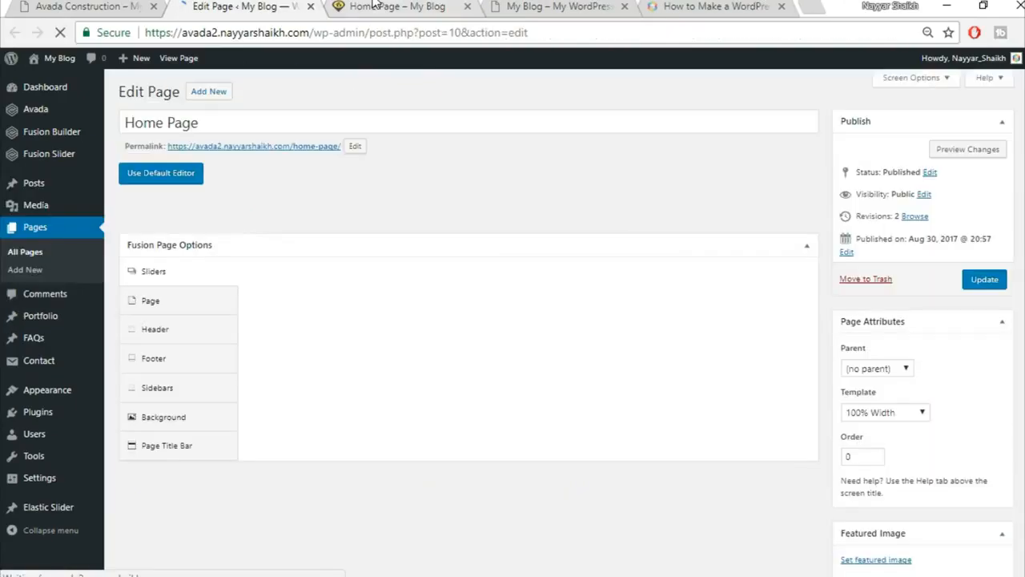
click(372, 7)
Review the Avada Construction demo, then view the Home Page's Fusion Builder layout.
click(126, 5)
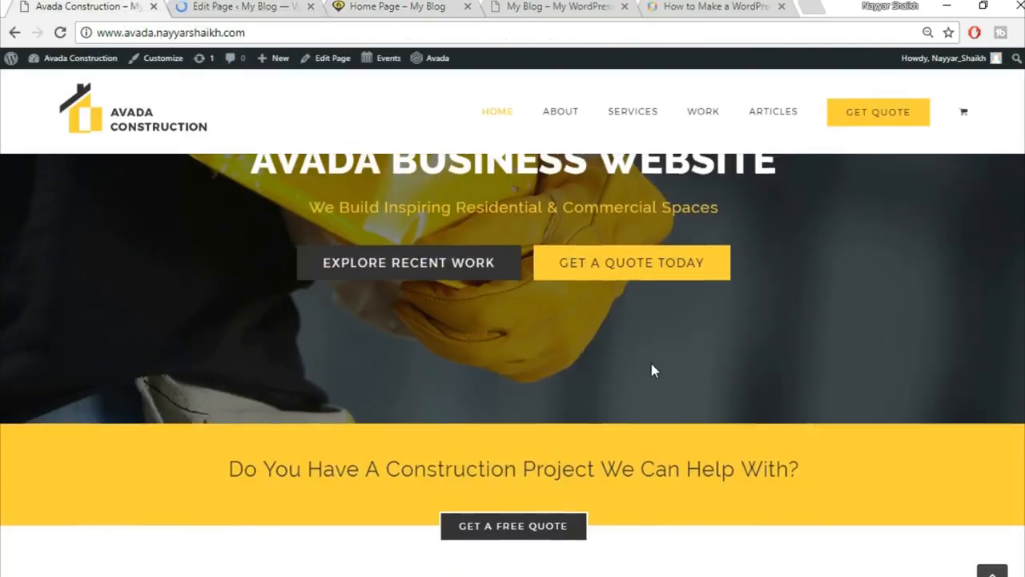
scroll(650, 359, down, 4)
scroll(855, 361, down, 3)
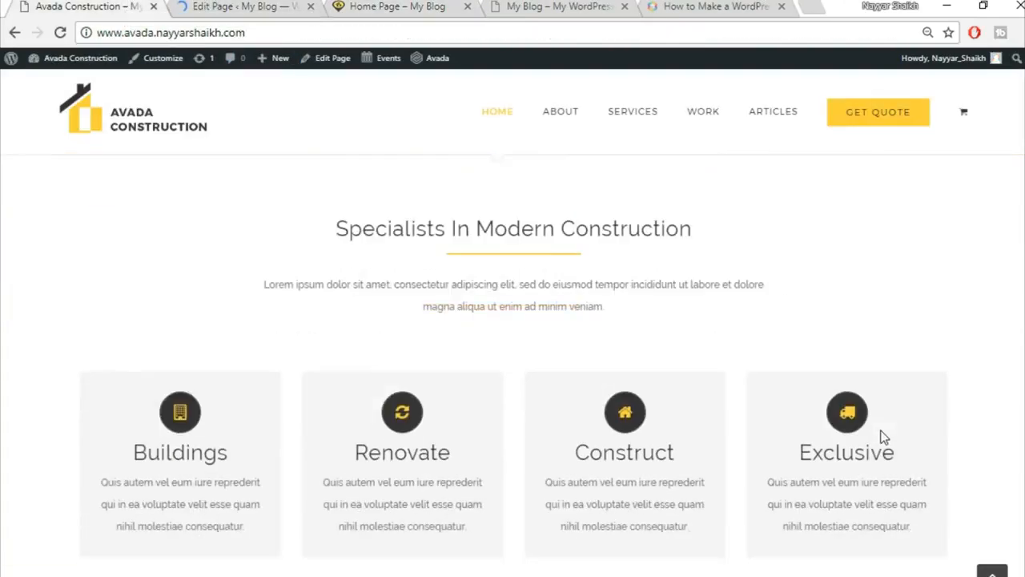
scroll(716, 378, up, 2)
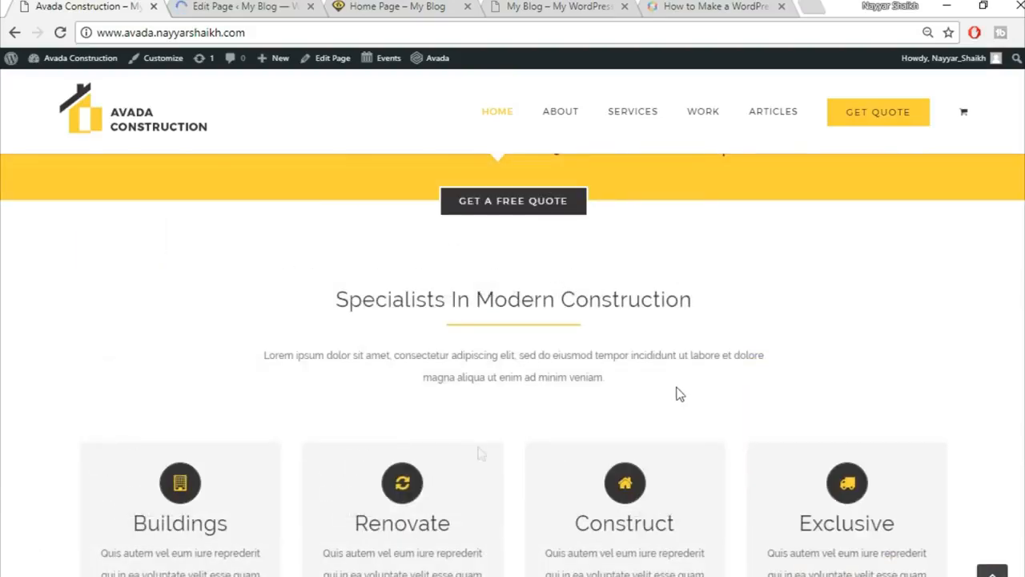
scroll(889, 507, down, 1)
scroll(884, 508, down, 1)
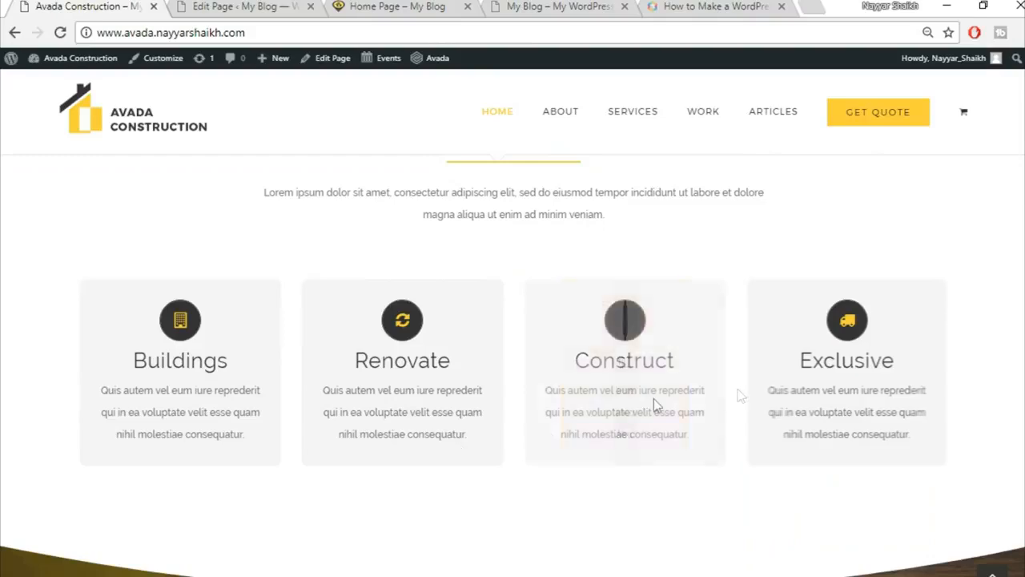
click(281, 5)
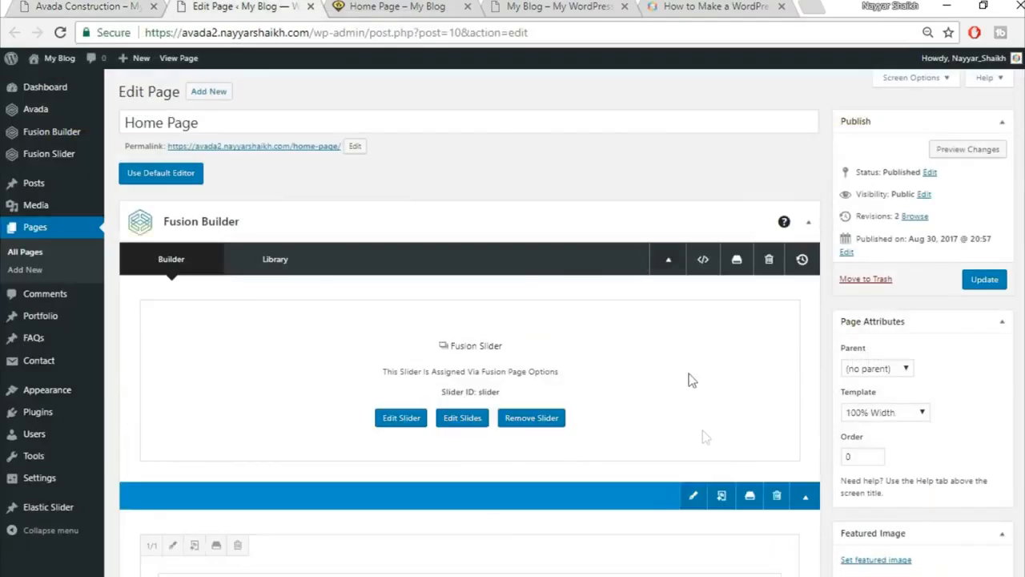
scroll(703, 432, down, 6)
scroll(702, 433, up, 4)
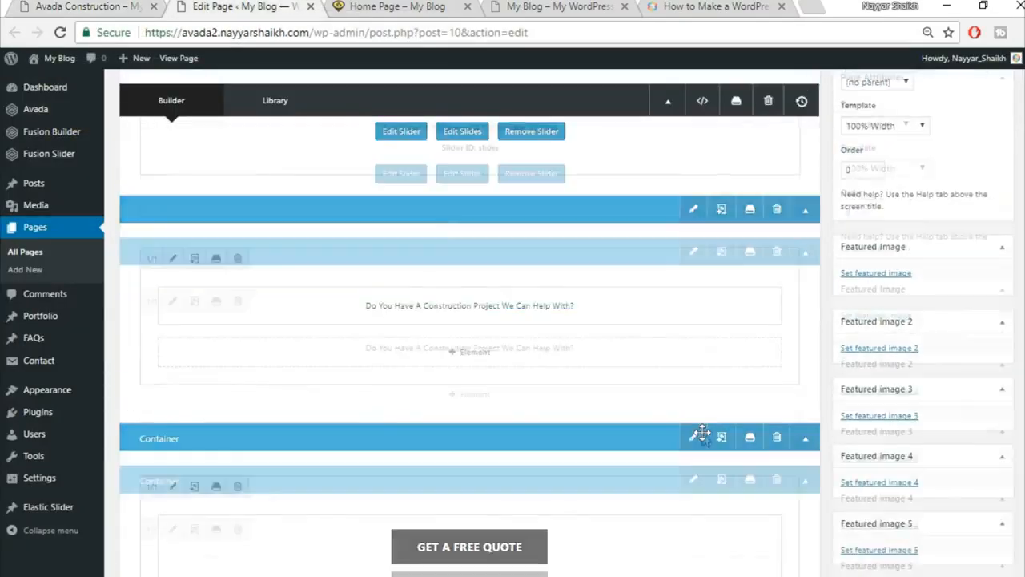
scroll(714, 421, up, 1)
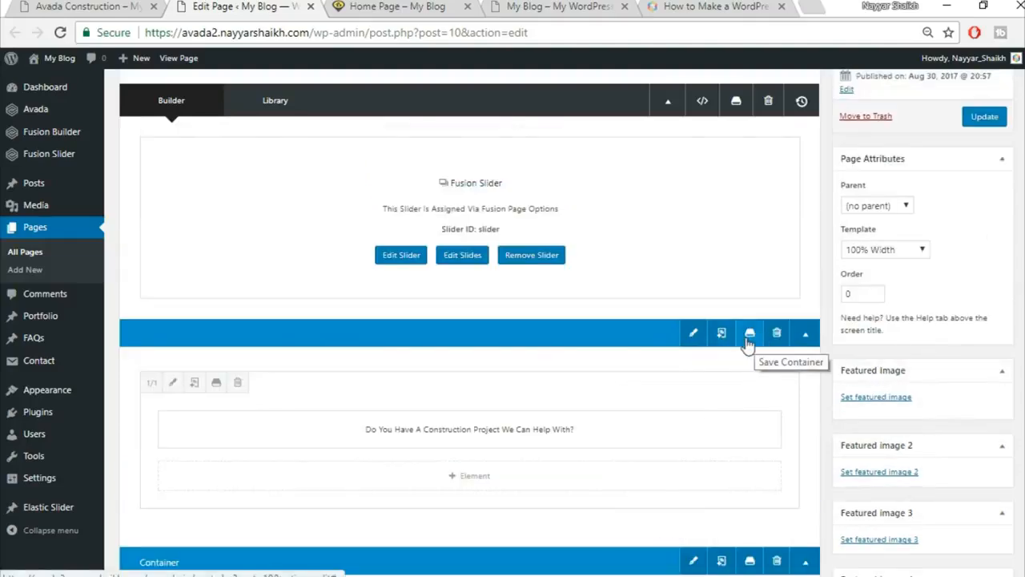
Save the heading container to the Avada library as 'Top1'.
click(750, 335)
click(346, 189)
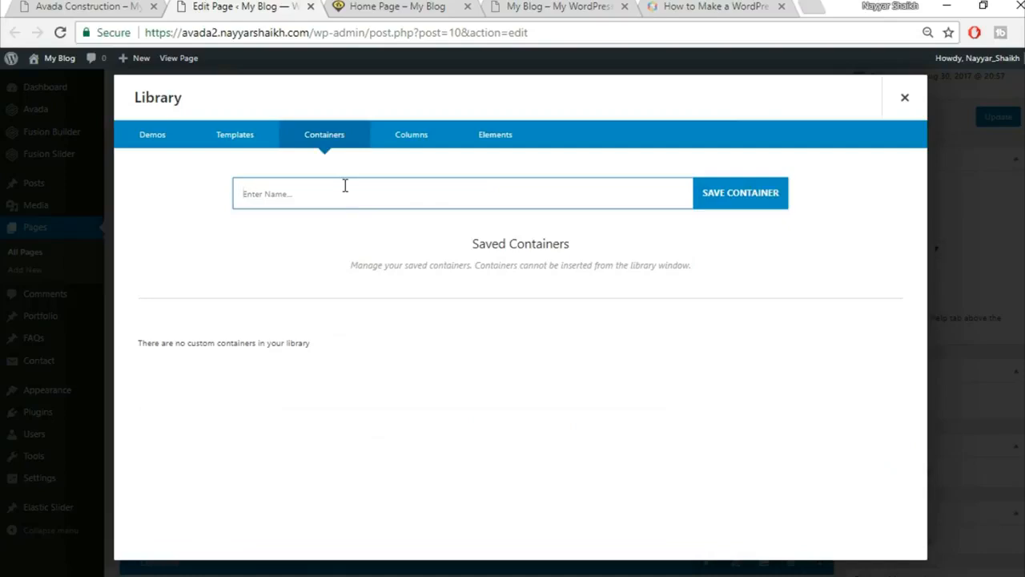
text(Top1)
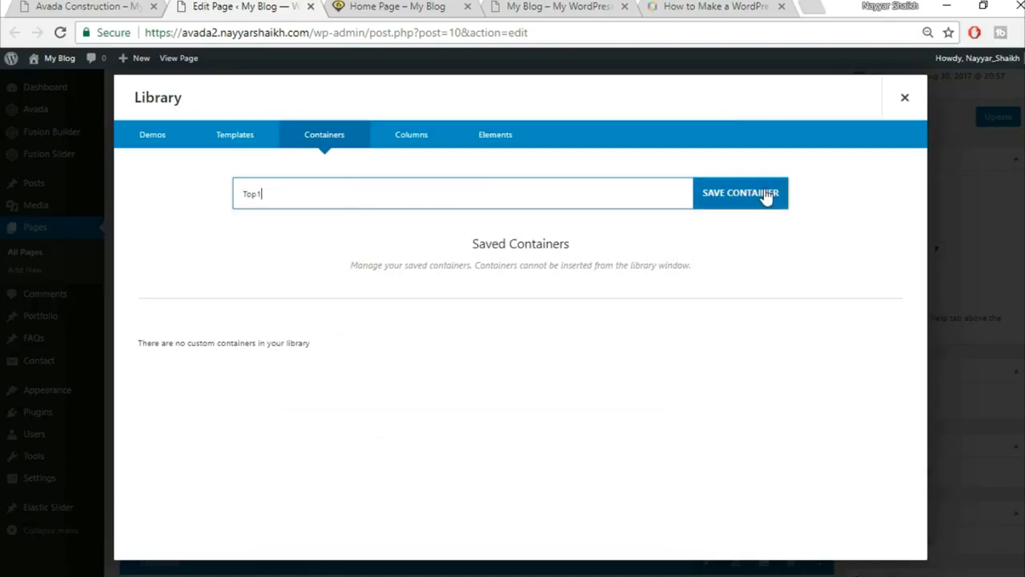
click(766, 196)
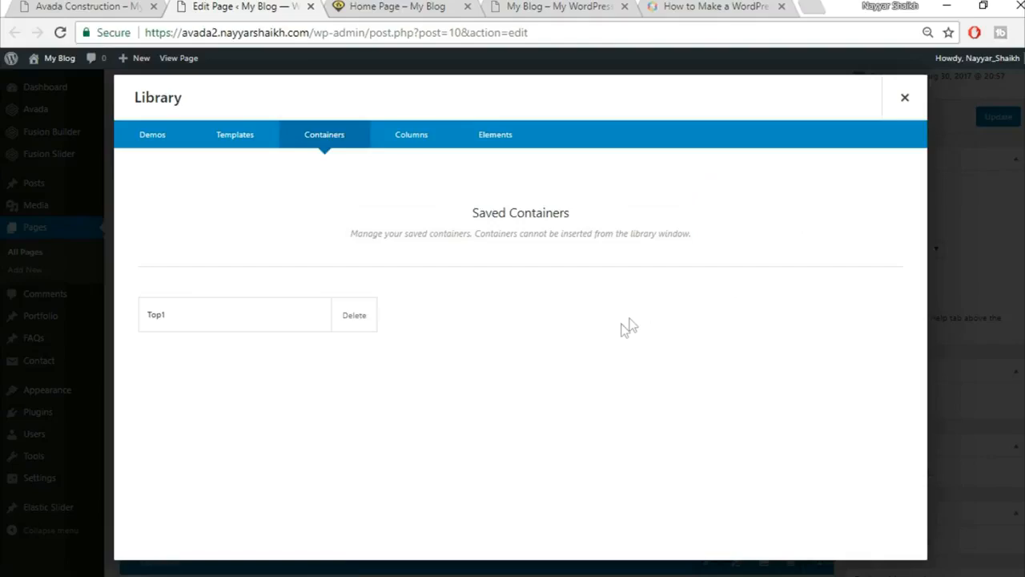
click(905, 97)
scroll(790, 309, down, 2)
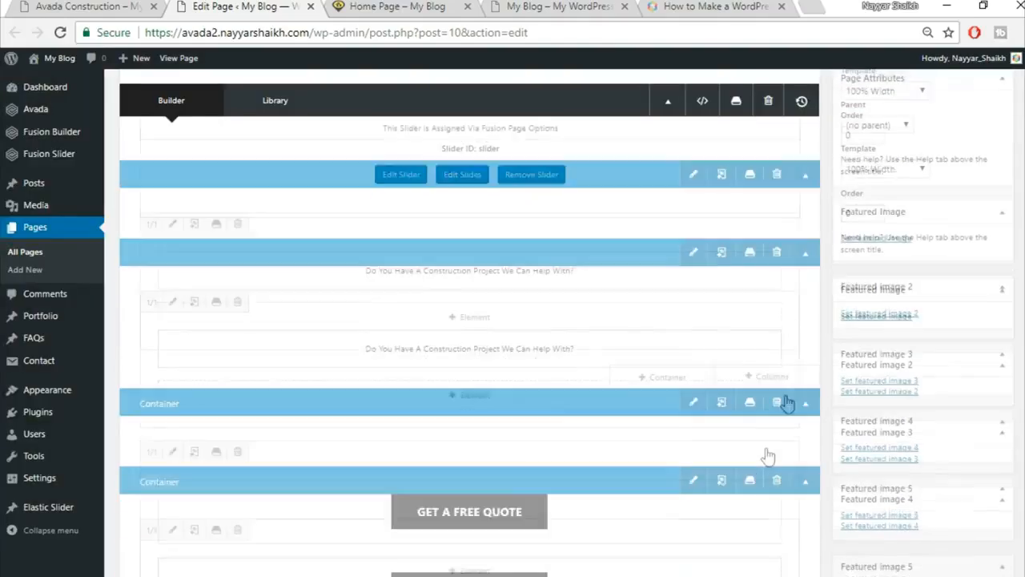
Save the GET A FREE QUOTE container as 'Top2' and view the construction demo.
click(750, 398)
click(517, 195)
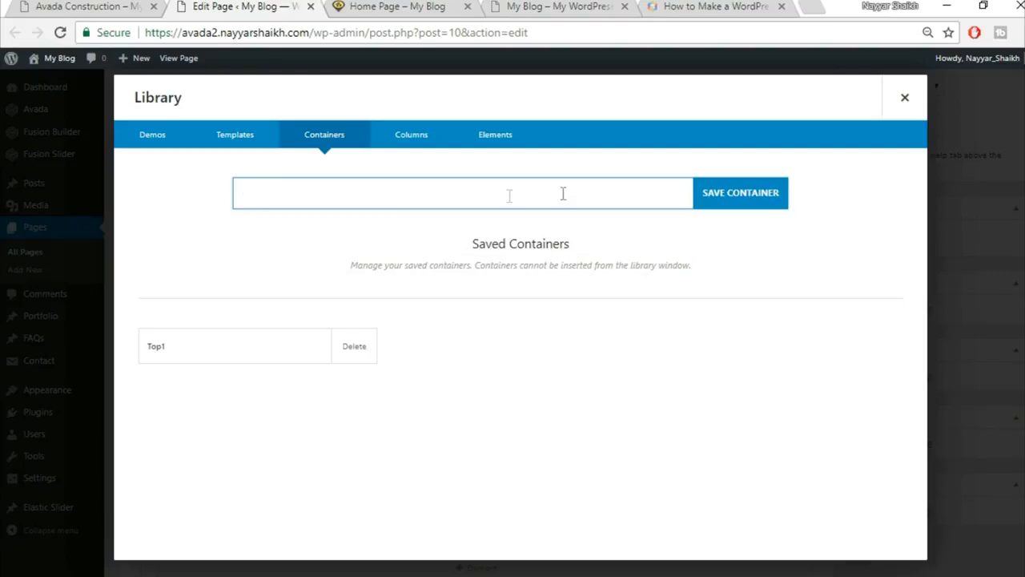
click(898, 112)
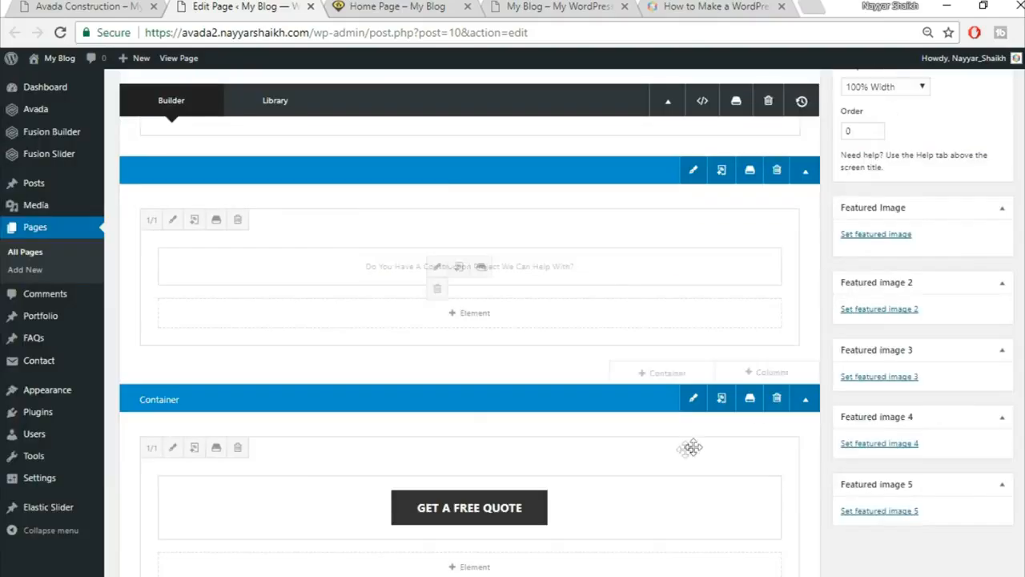
click(751, 405)
click(370, 201)
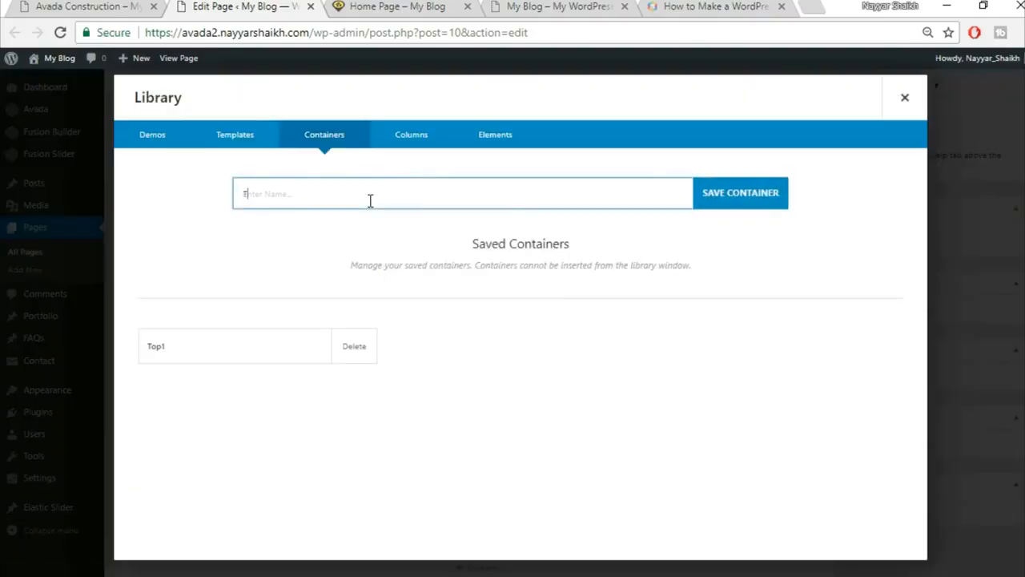
text(Top2)
click(741, 193)
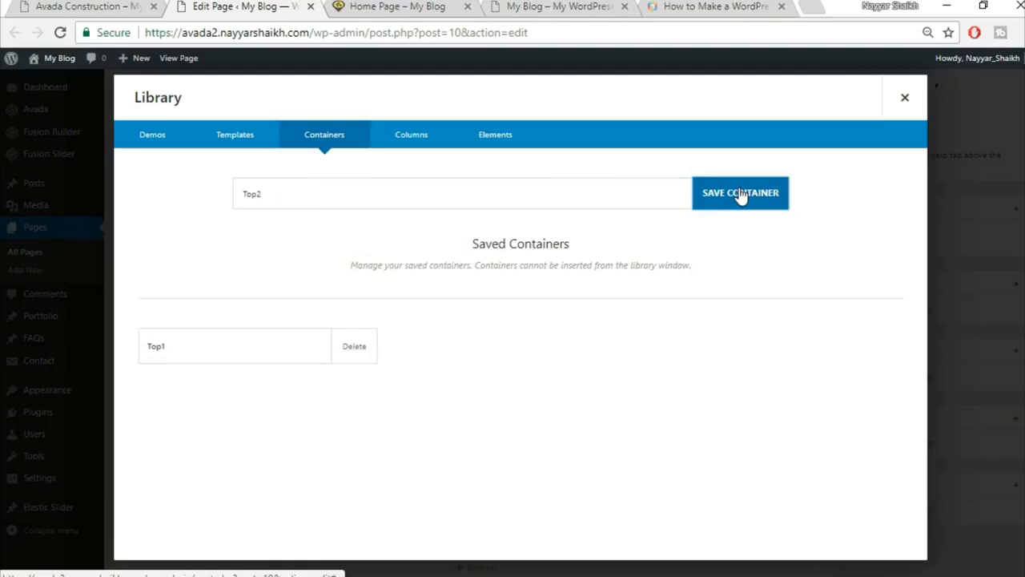
click(905, 97)
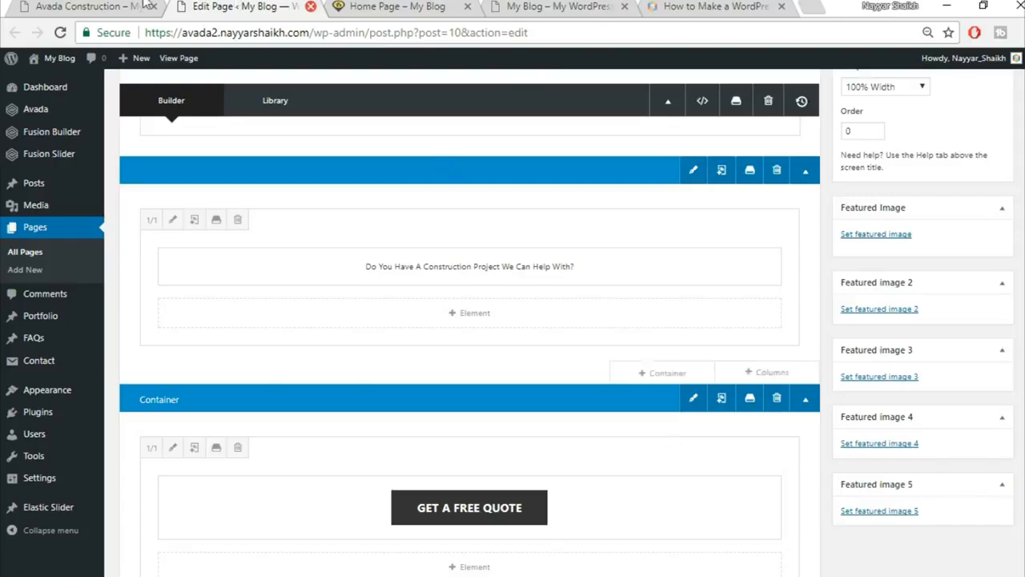
click(108, 6)
scroll(524, 418, up, 6)
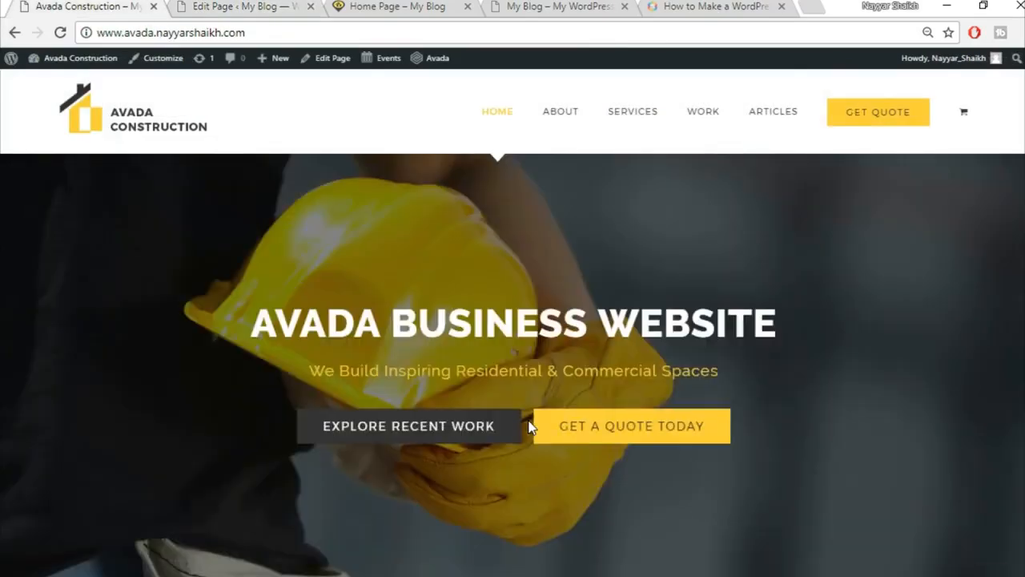
Compare the live demo with the builder and return to the quote button container.
scroll(528, 426, down, 3)
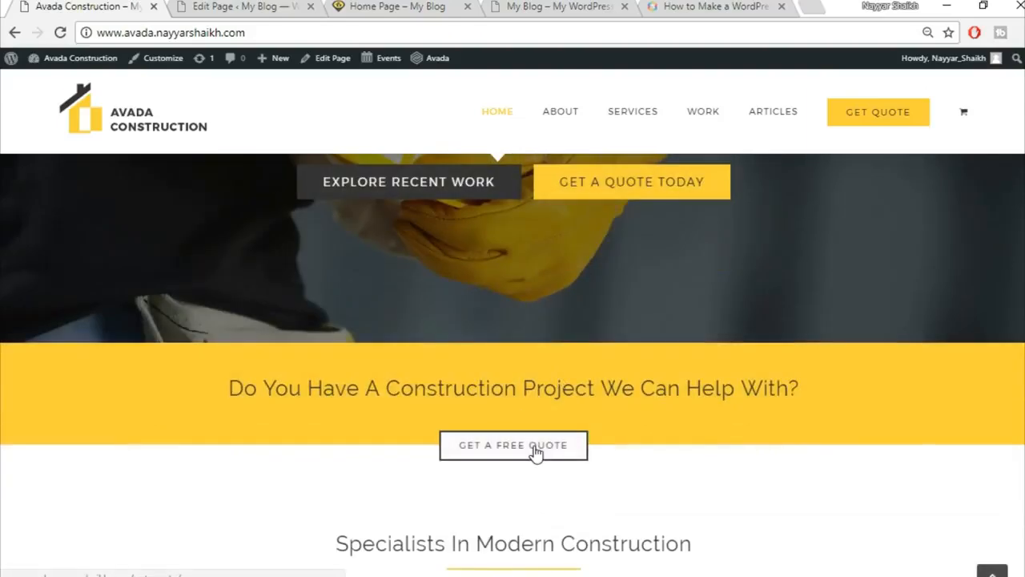
click(255, 7)
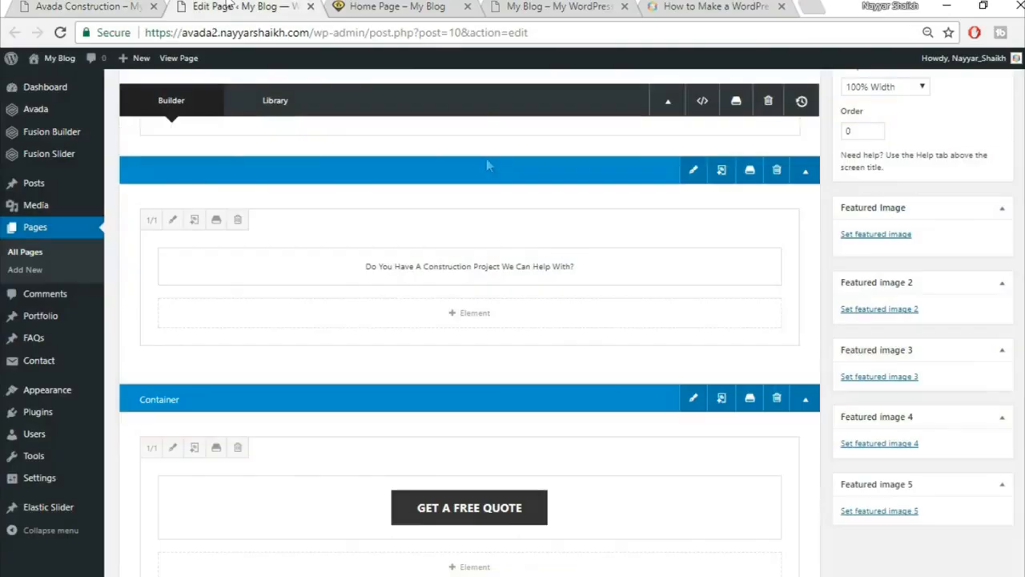
click(92, 6)
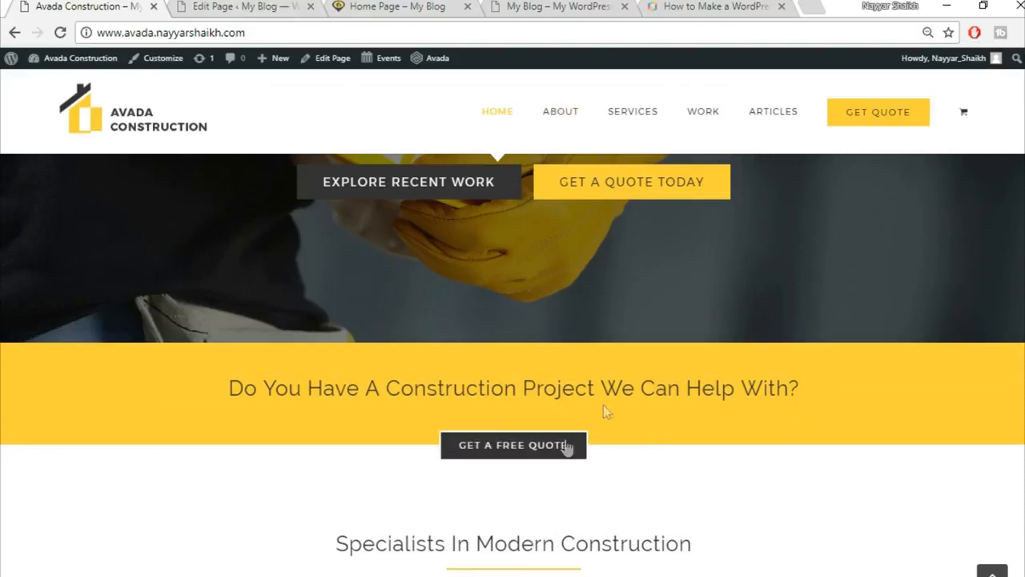
click(246, 6)
scroll(567, 378, up, 3)
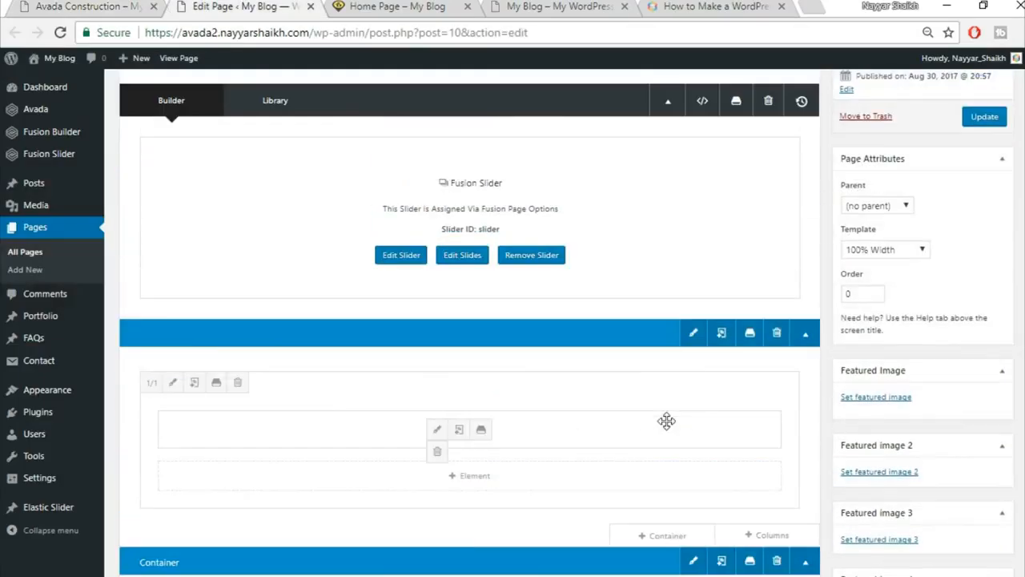
scroll(666, 421, down, 5)
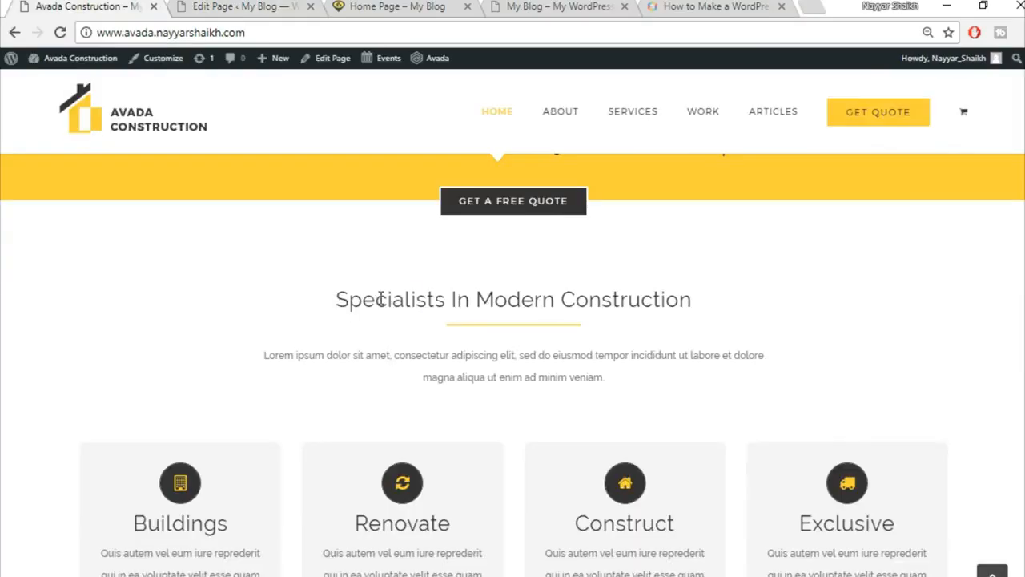
drag(402, 298, 723, 387)
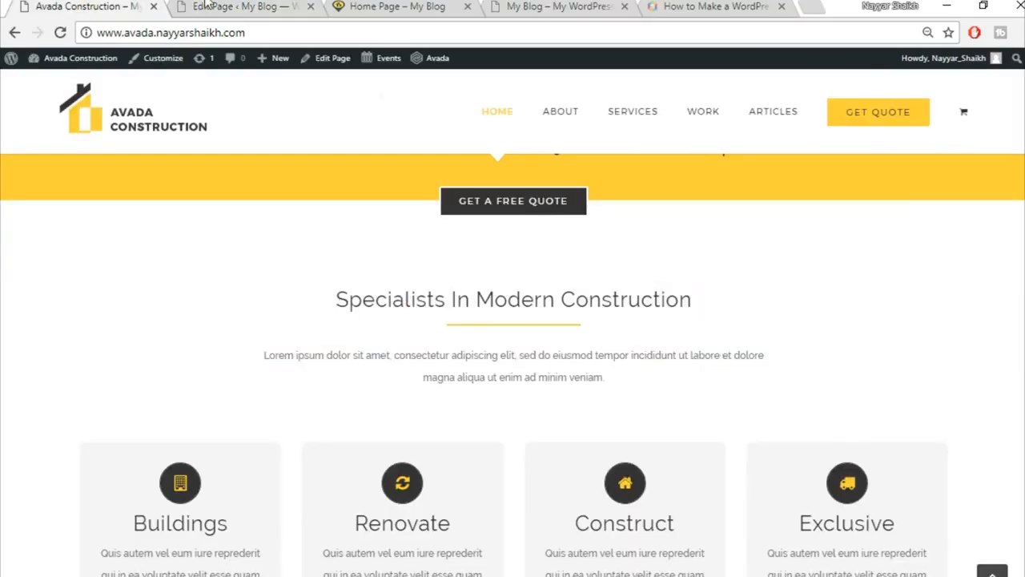
click(206, 5)
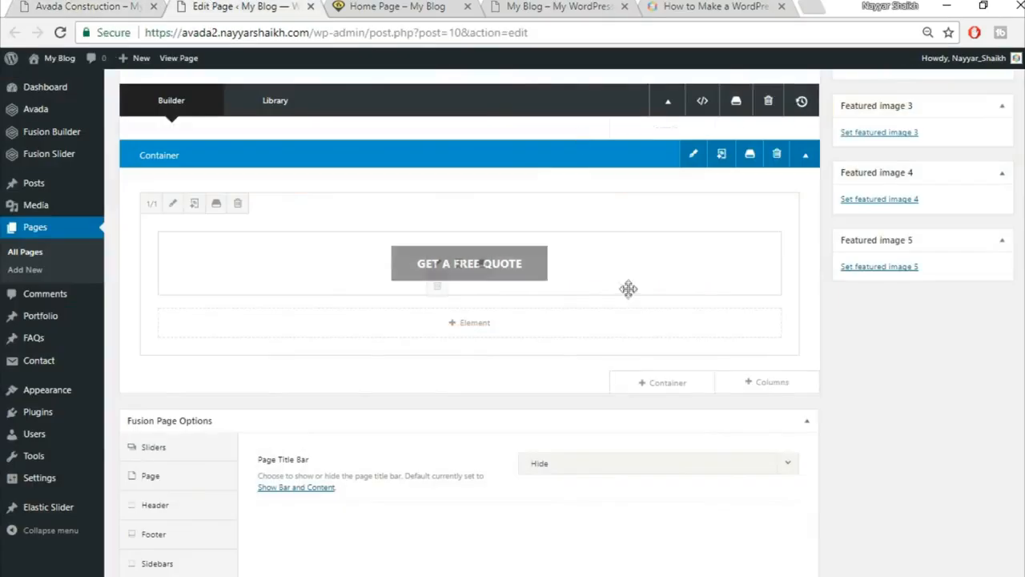
Add a new 1/1 full-width container and copy the demo's 'Specialists In Modern Construction' heading.
click(665, 383)
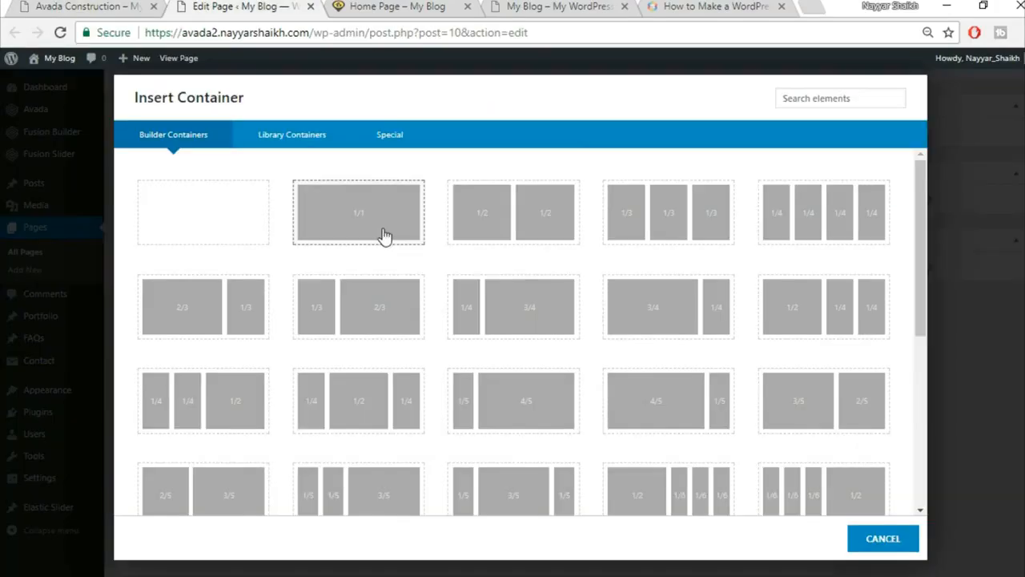
click(385, 235)
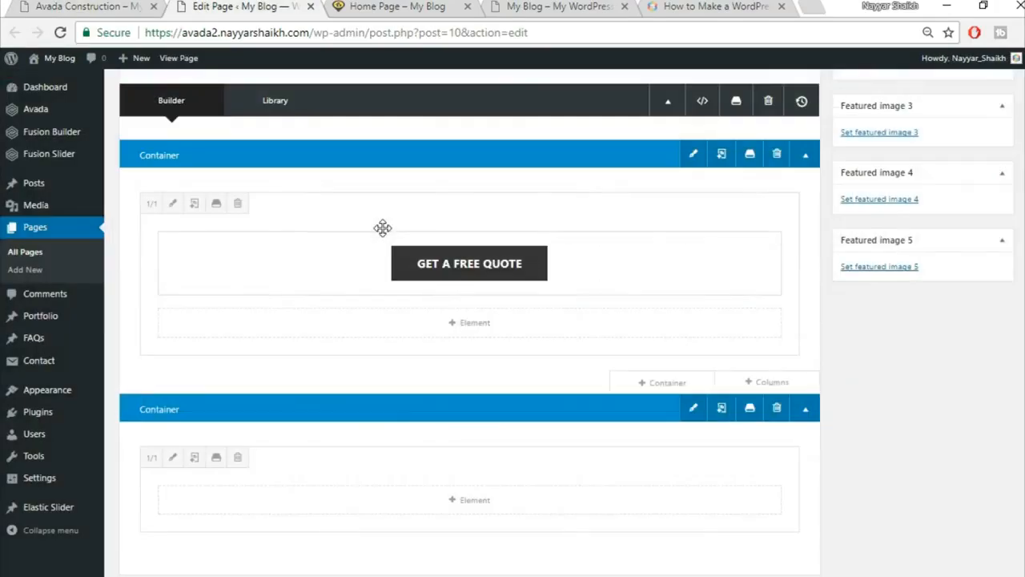
scroll(521, 384, down, 2)
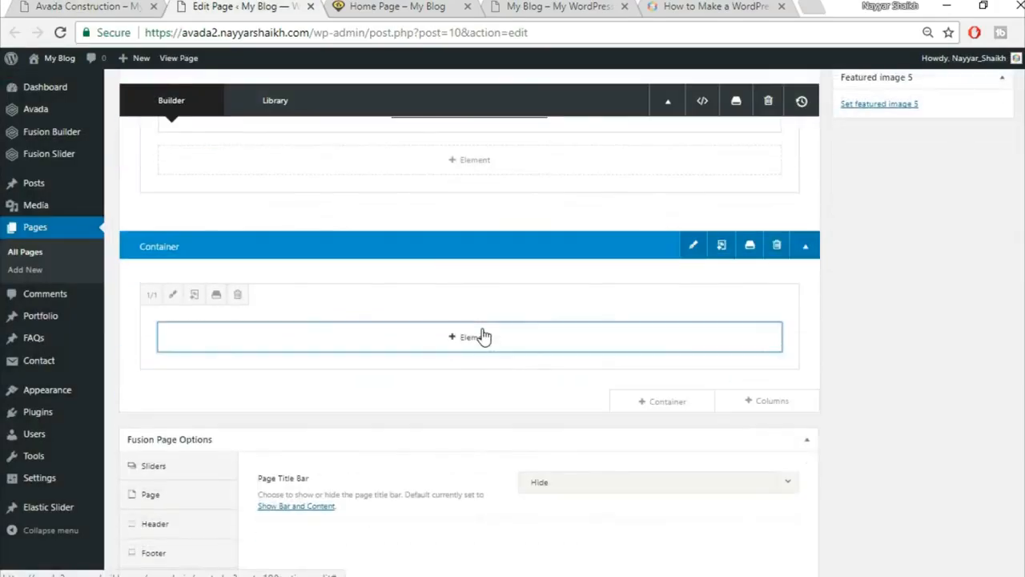
click(481, 336)
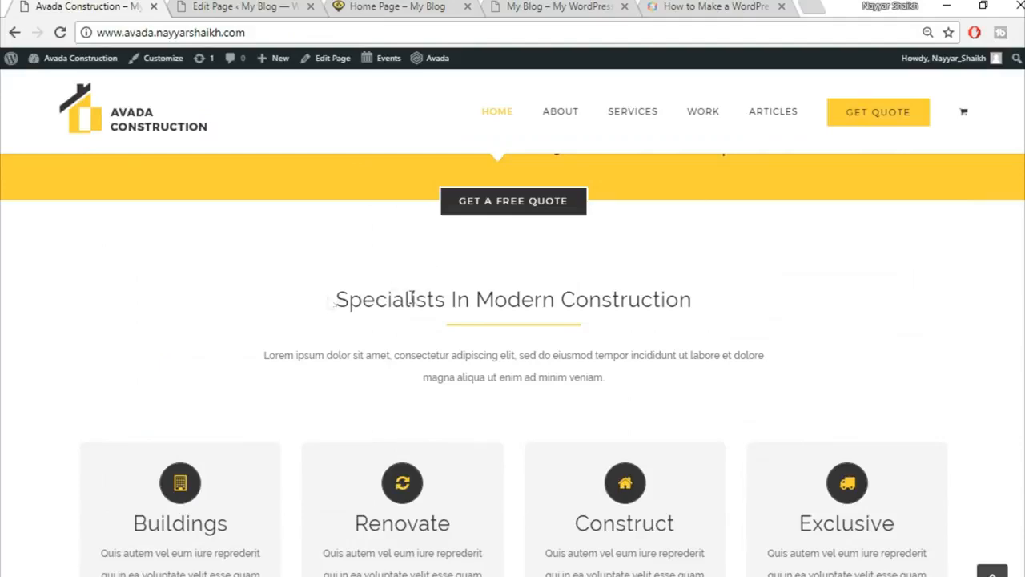
drag(333, 301, 745, 303)
key(ctrl+c)
click(273, 5)
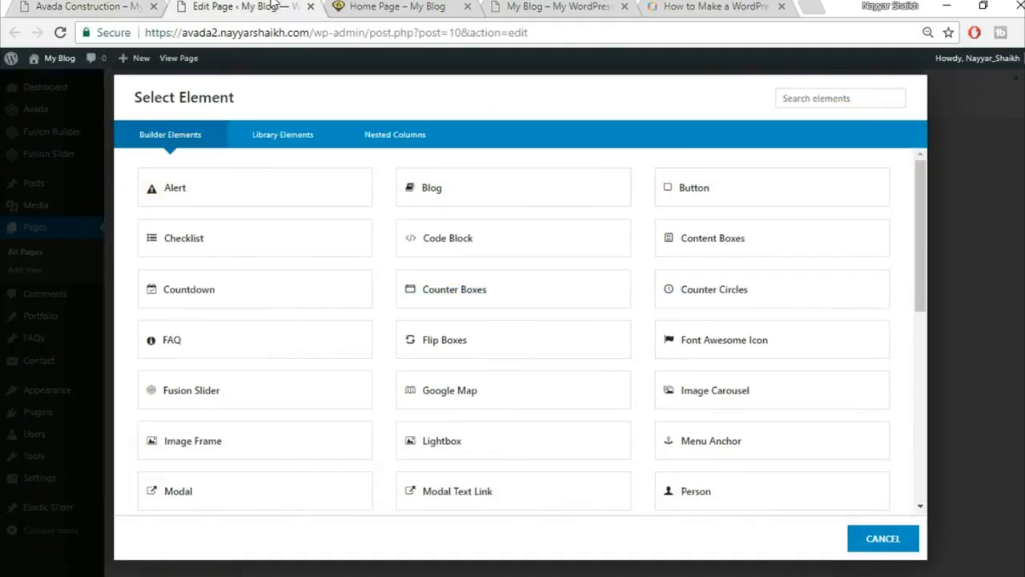
Add a Text Block with the centred heading 'Specialists In Modern Construction'.
click(830, 102)
text(tex)
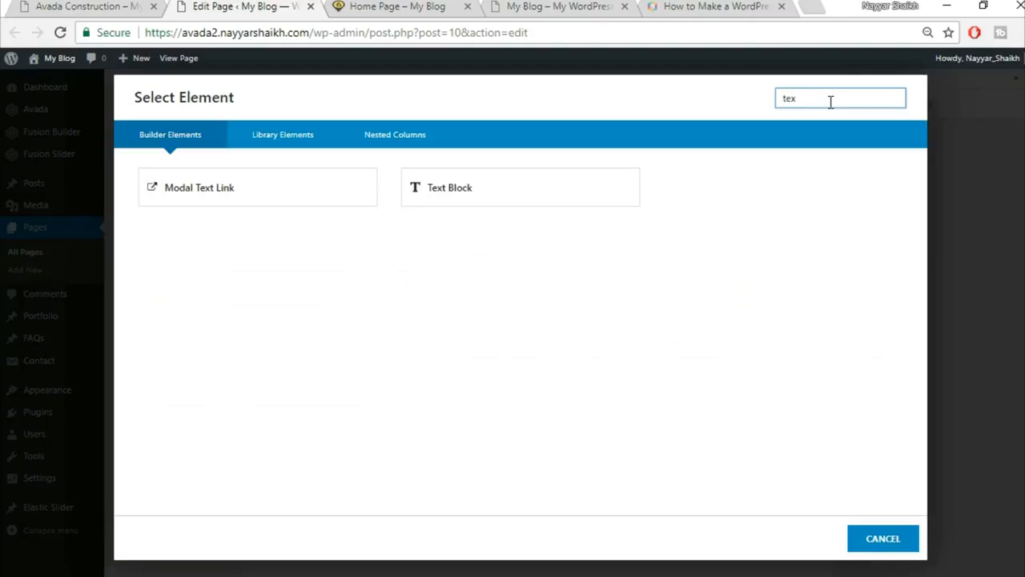
click(493, 198)
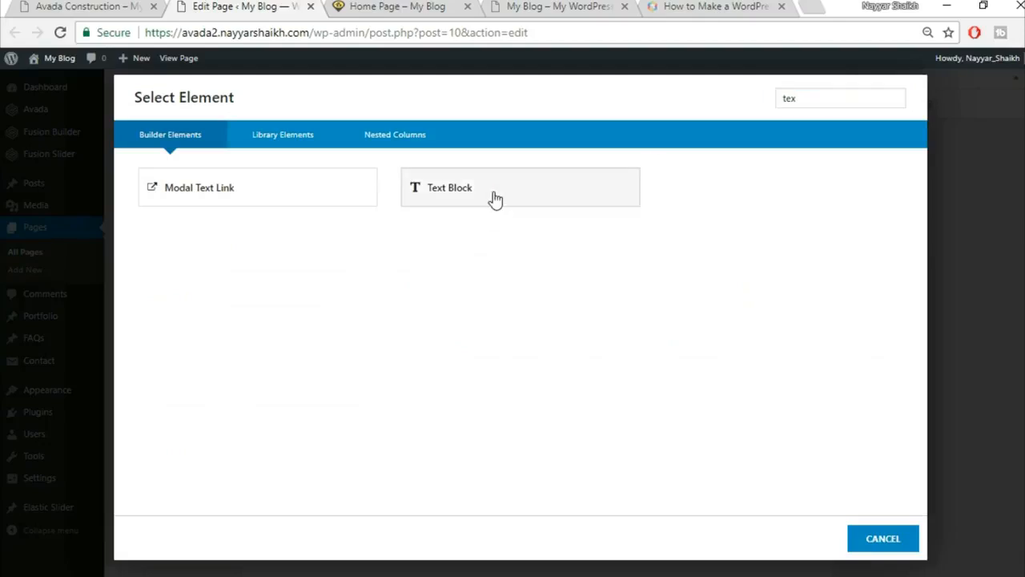
key(ctrl+a)
key(ctrl+v)
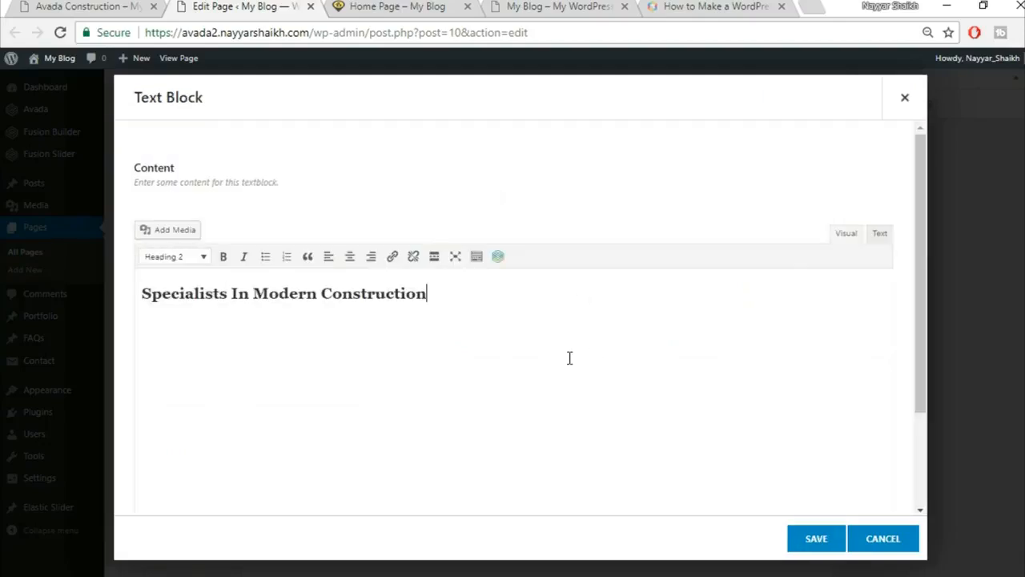
click(349, 256)
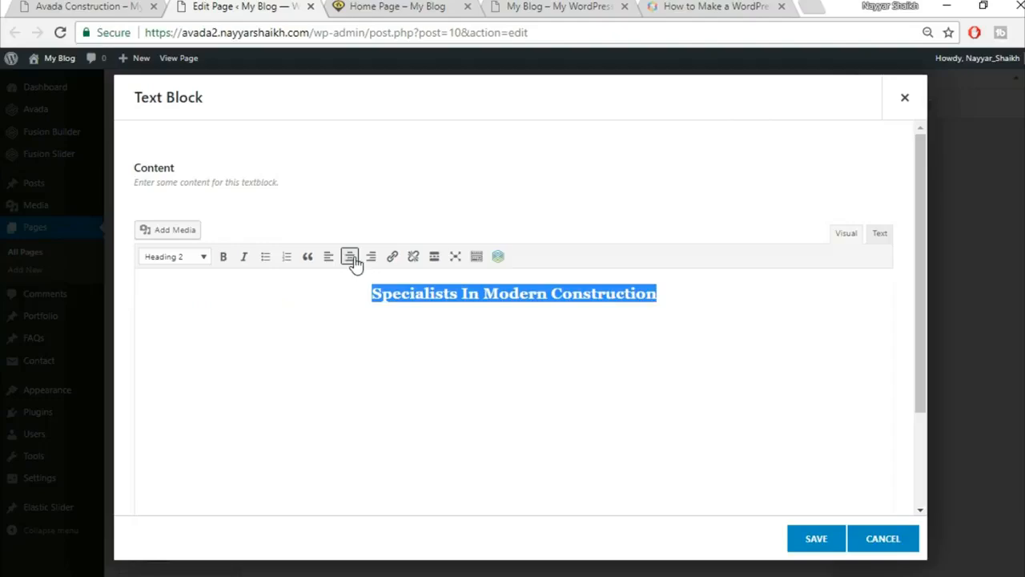
click(814, 544)
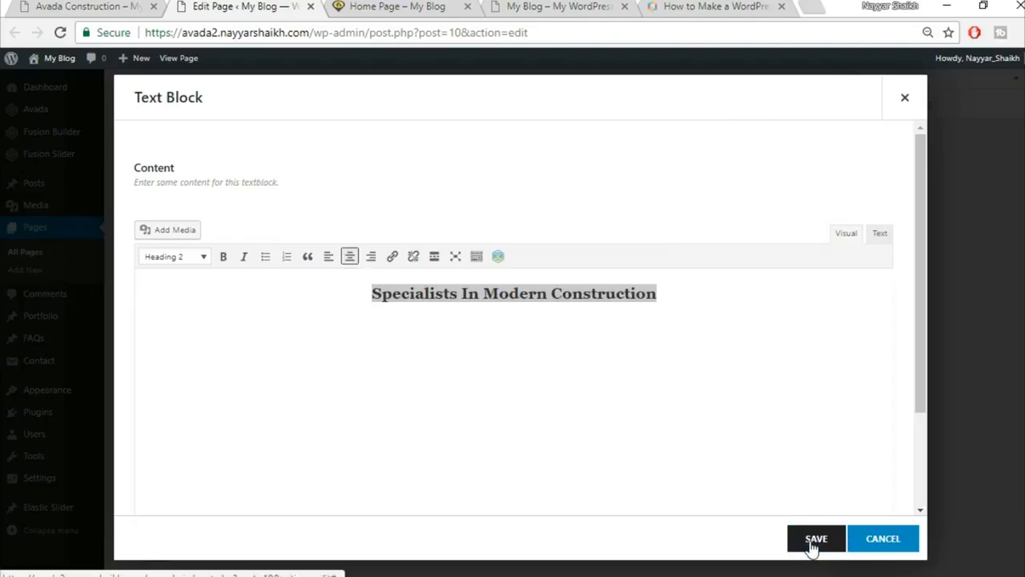
Search the element list for 'sepa' to add a separator below the heading.
click(132, 5)
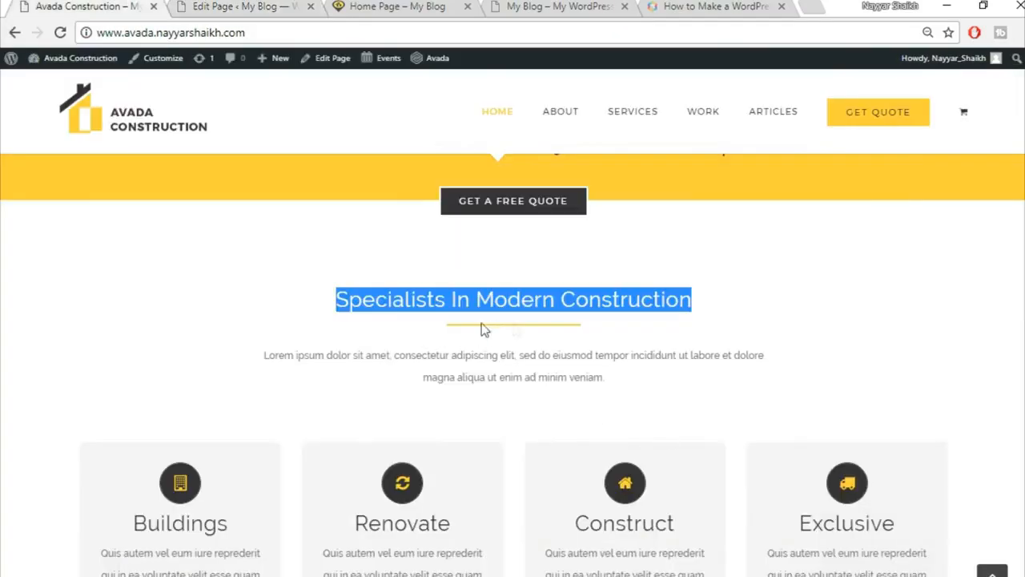
click(254, 5)
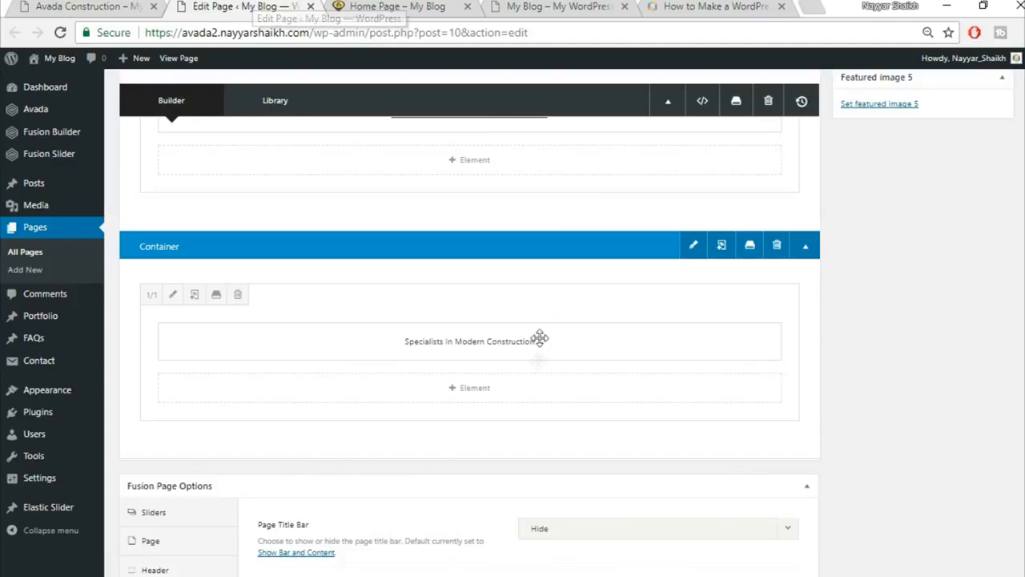
click(484, 391)
click(829, 100)
text(sepa)
Add a Separator element with the Single Border Solid style.
click(584, 184)
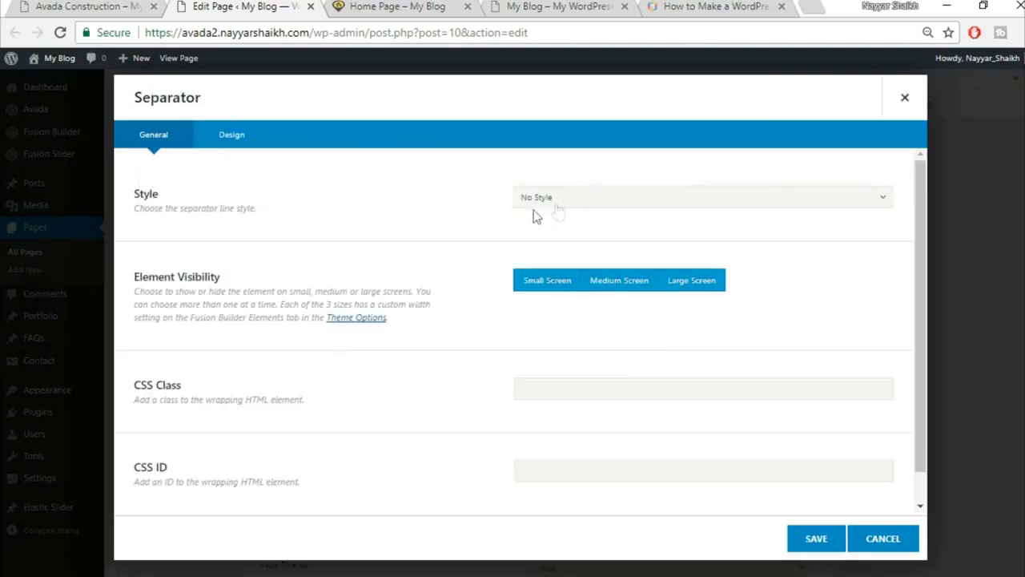
click(589, 202)
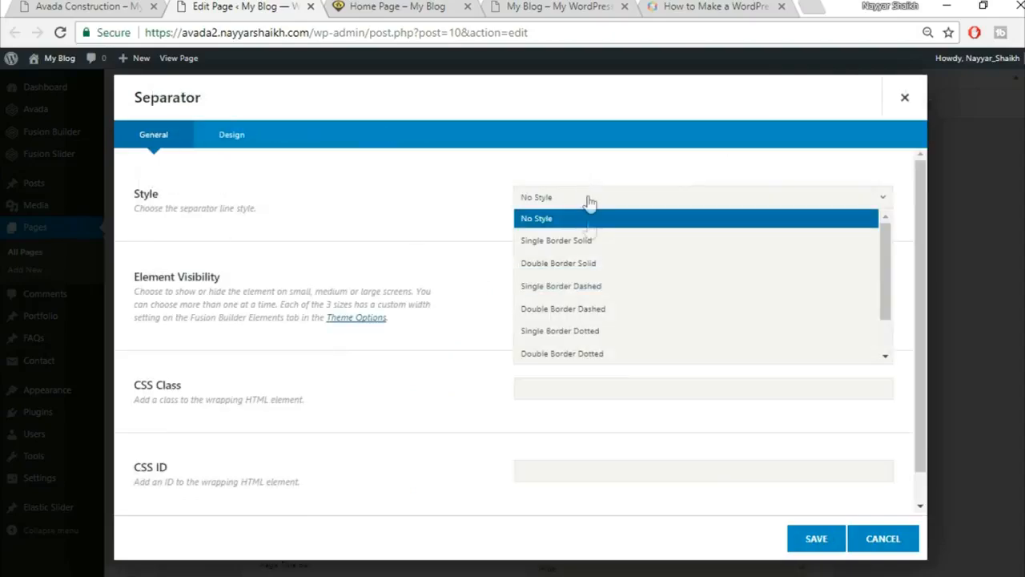
click(595, 240)
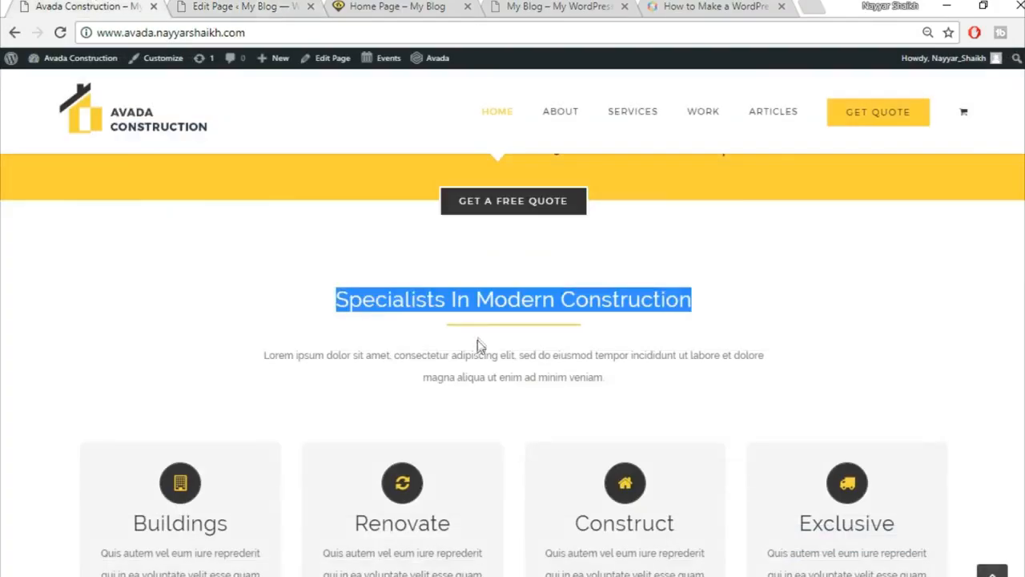
click(479, 344)
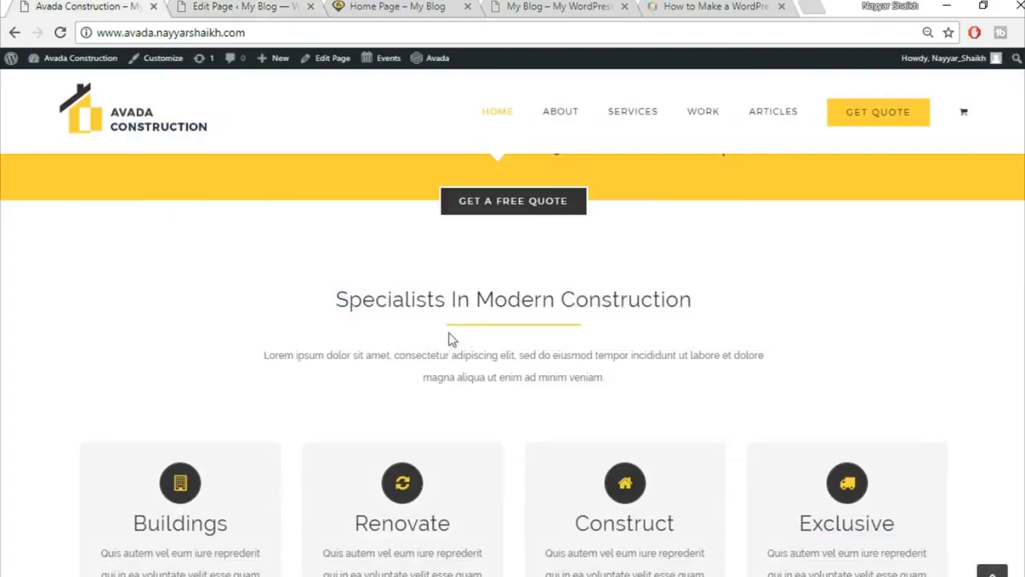
click(222, 10)
scroll(365, 404, down, 1)
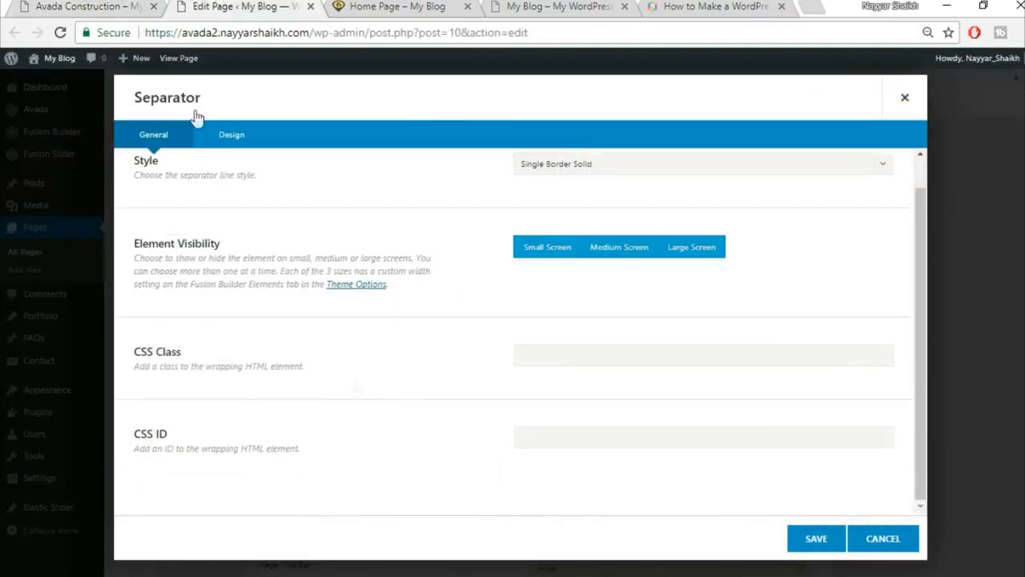
Make the separator yellow (#fed83d) with 0 top and 30 bottom margins.
click(242, 152)
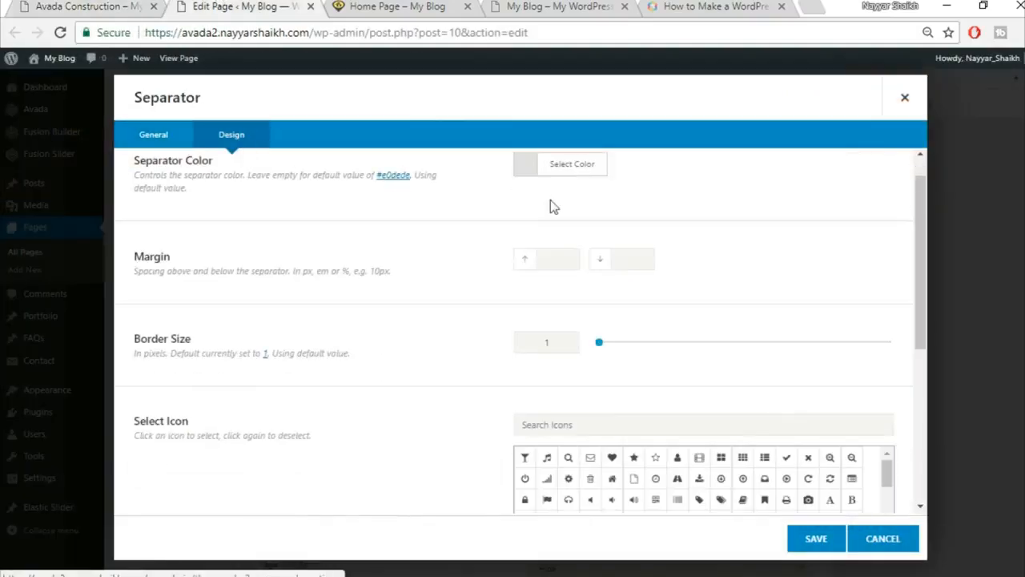
click(588, 202)
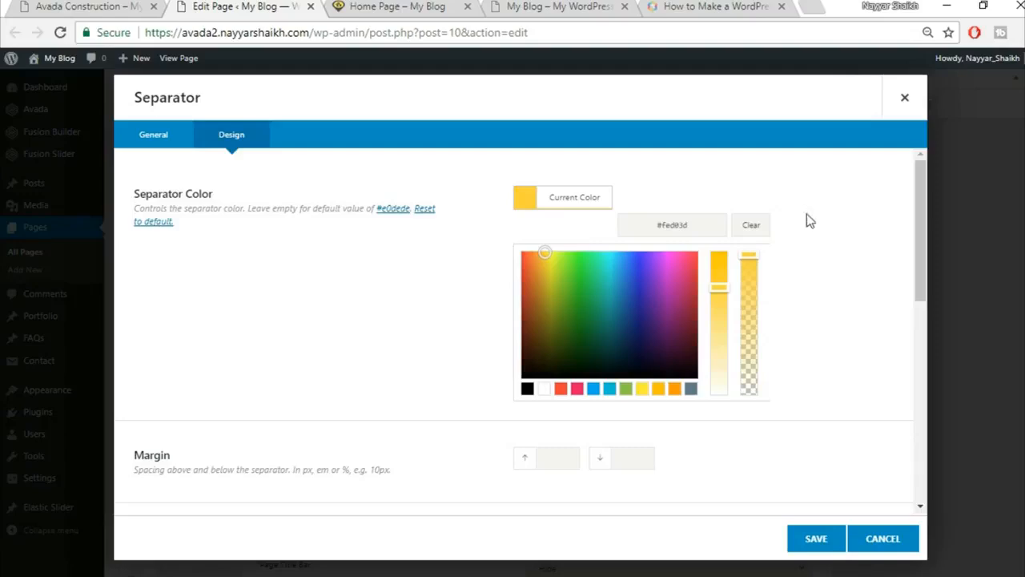
scroll(842, 254, down, 3)
scroll(842, 254, down, 1)
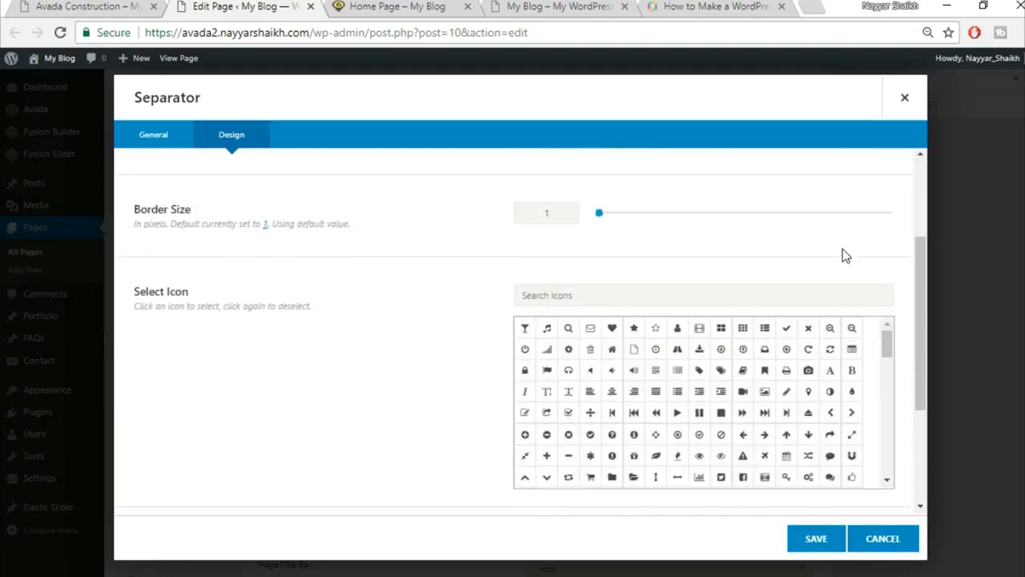
scroll(690, 260, up, 1)
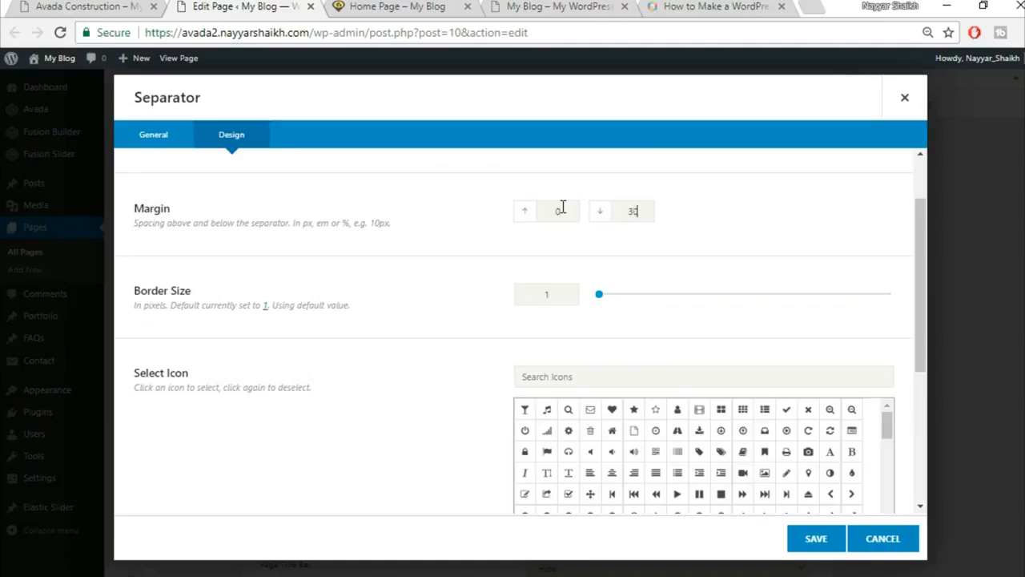
click(128, 7)
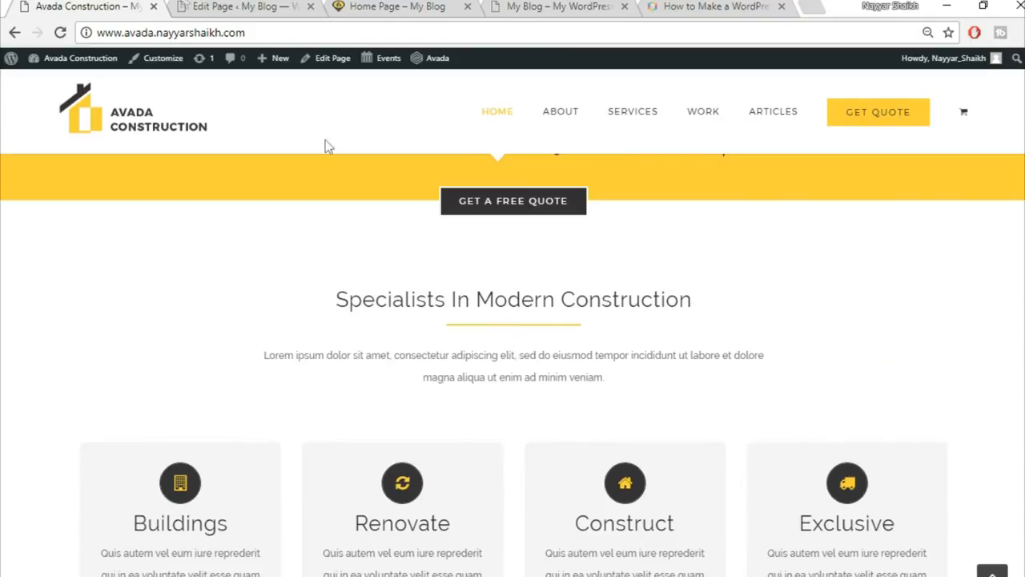
click(192, 6)
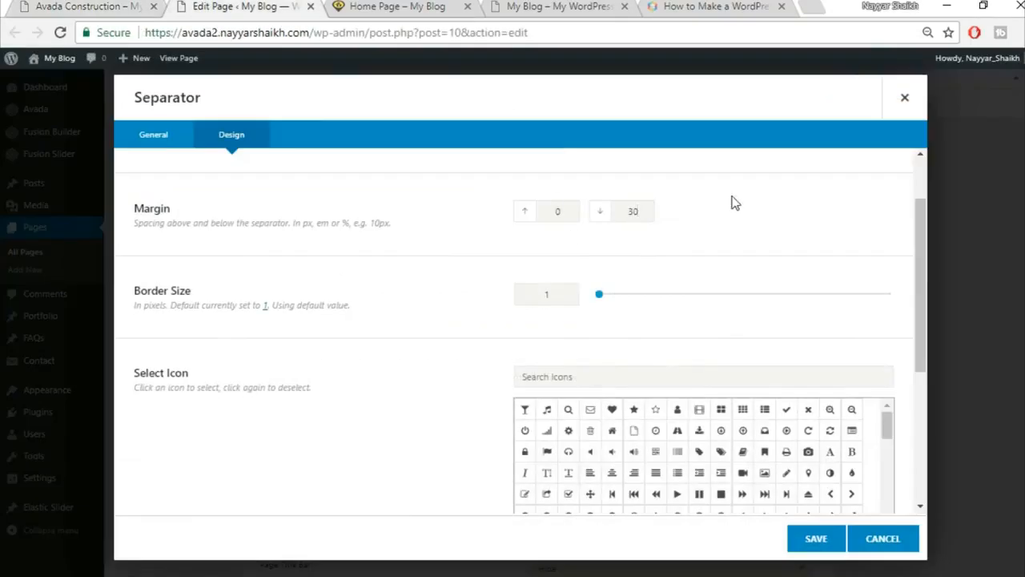
Set the separator's border size to 2, matching the reference thickness.
double_click(560, 290)
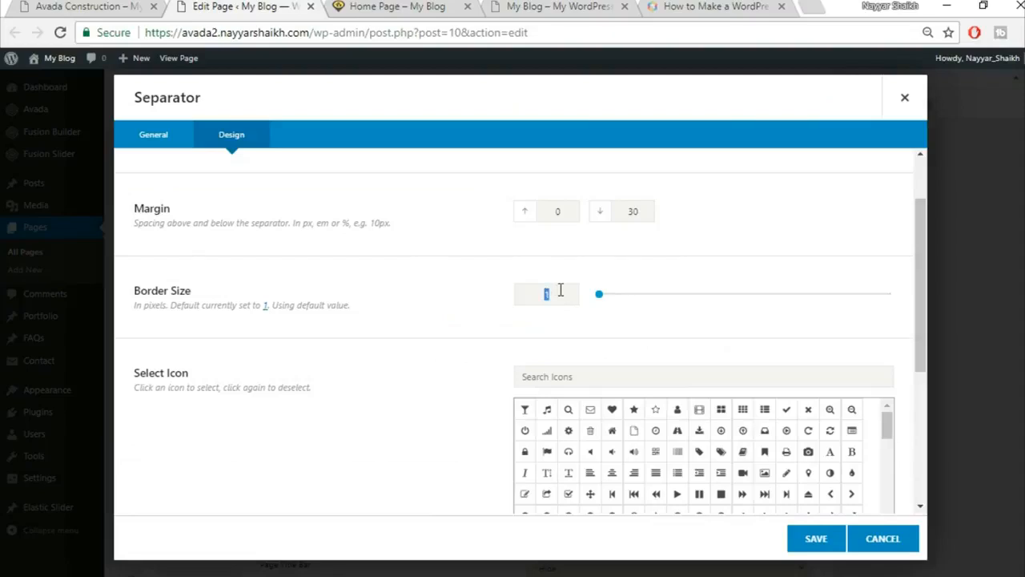
text(2)
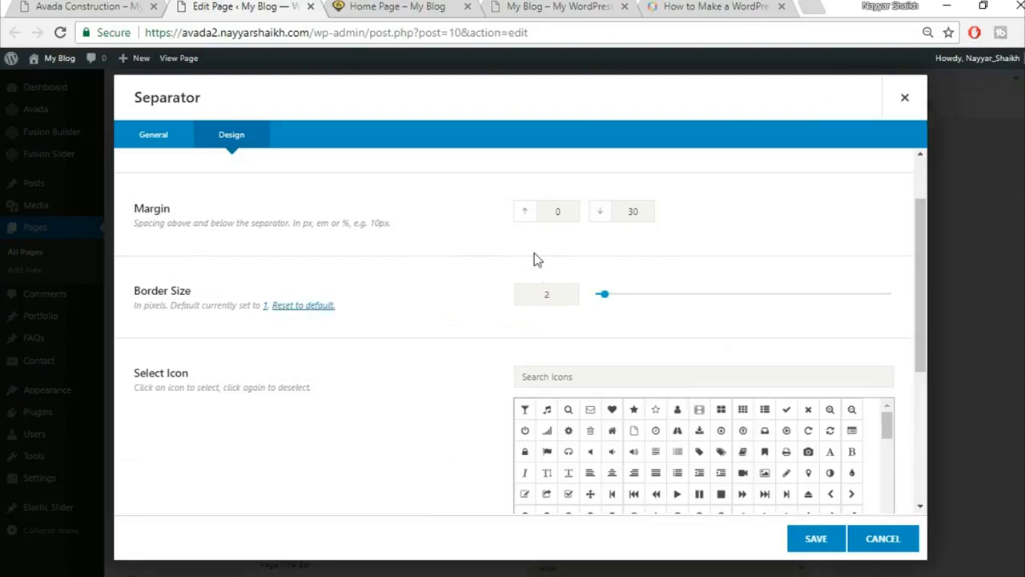
click(113, 6)
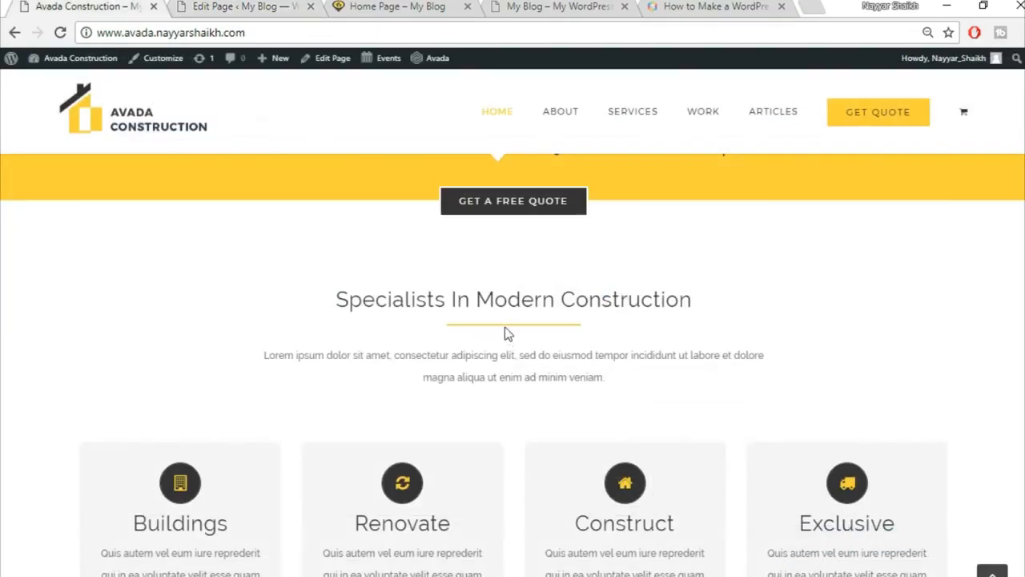
click(242, 7)
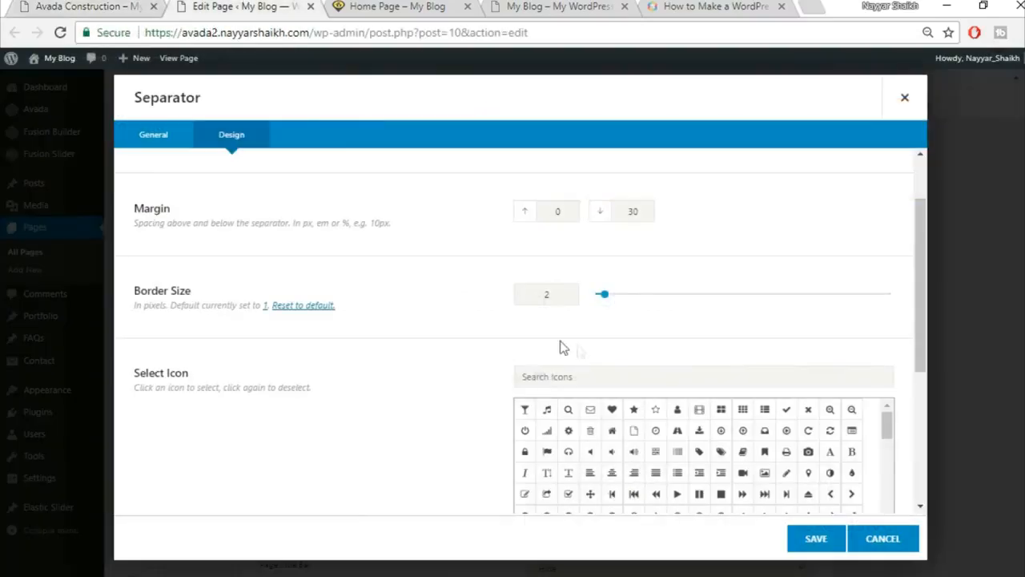
click(103, 6)
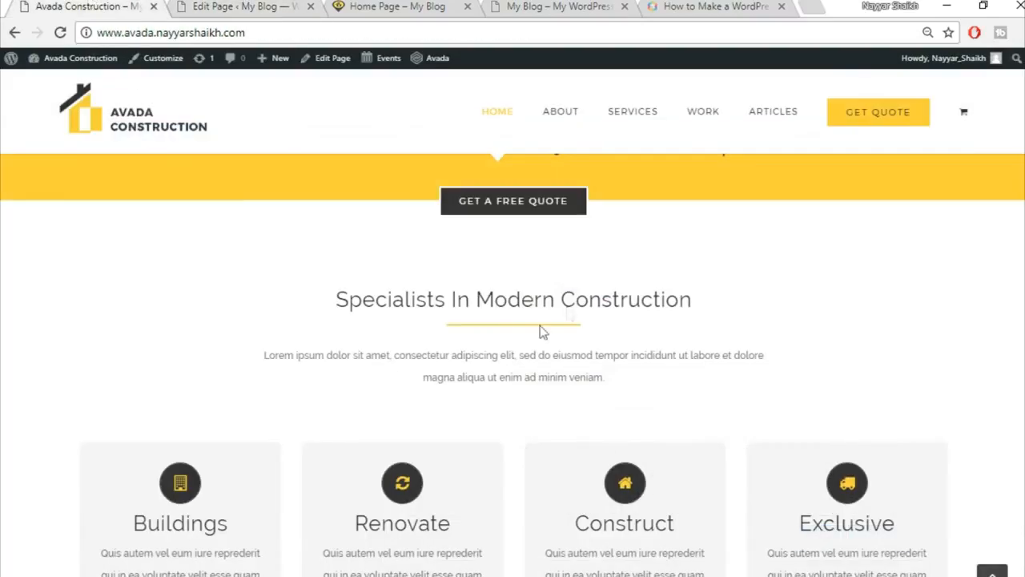
click(247, 5)
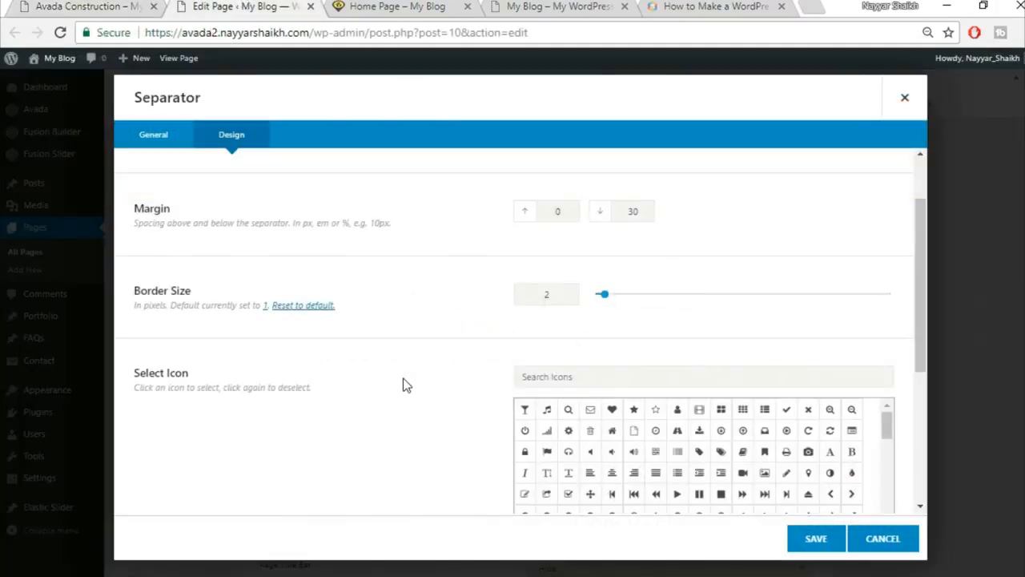
Set the separator width to 200px and save the separator.
scroll(403, 378, down, 3)
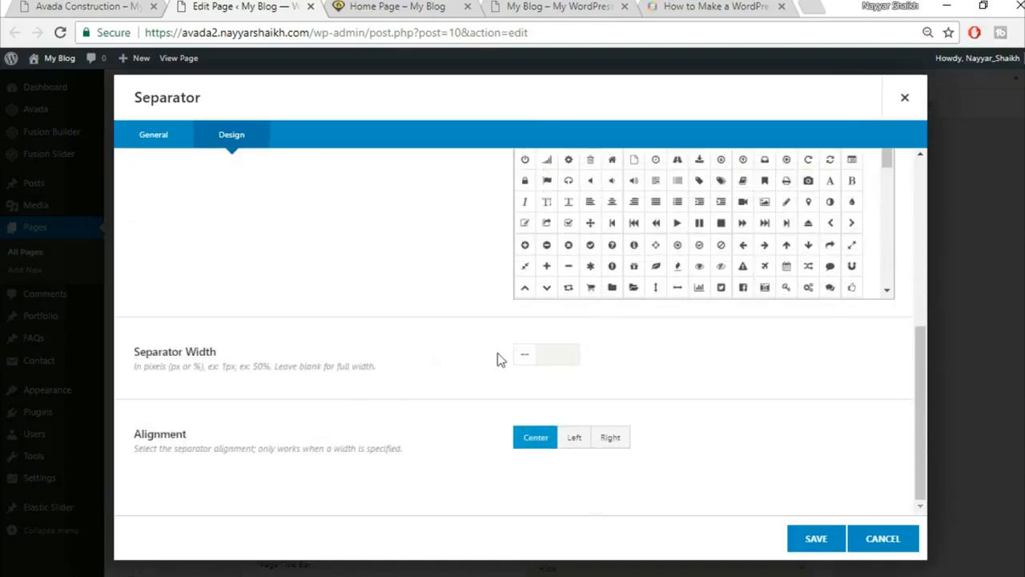
click(104, 5)
click(230, 5)
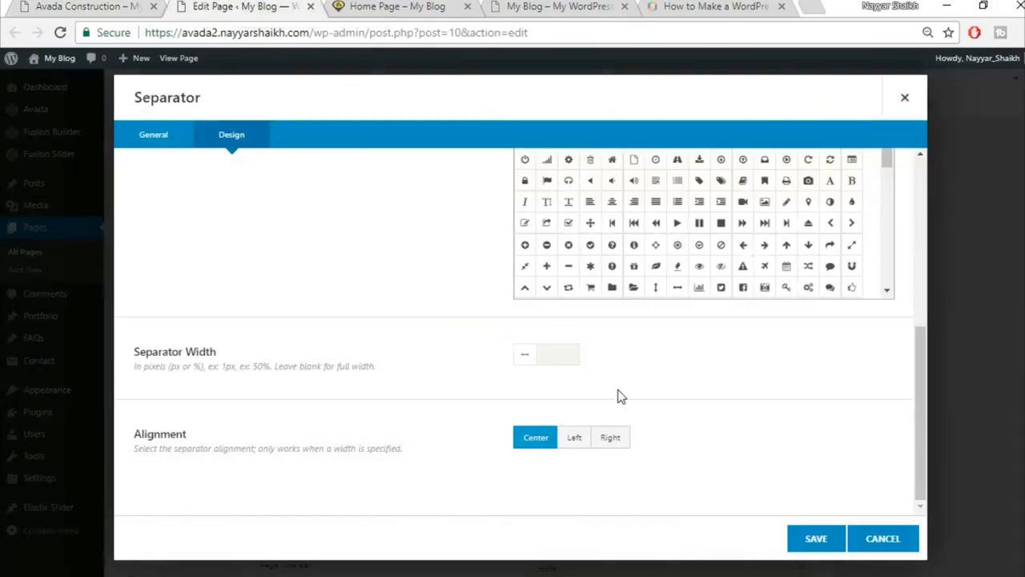
click(560, 353)
text(20)
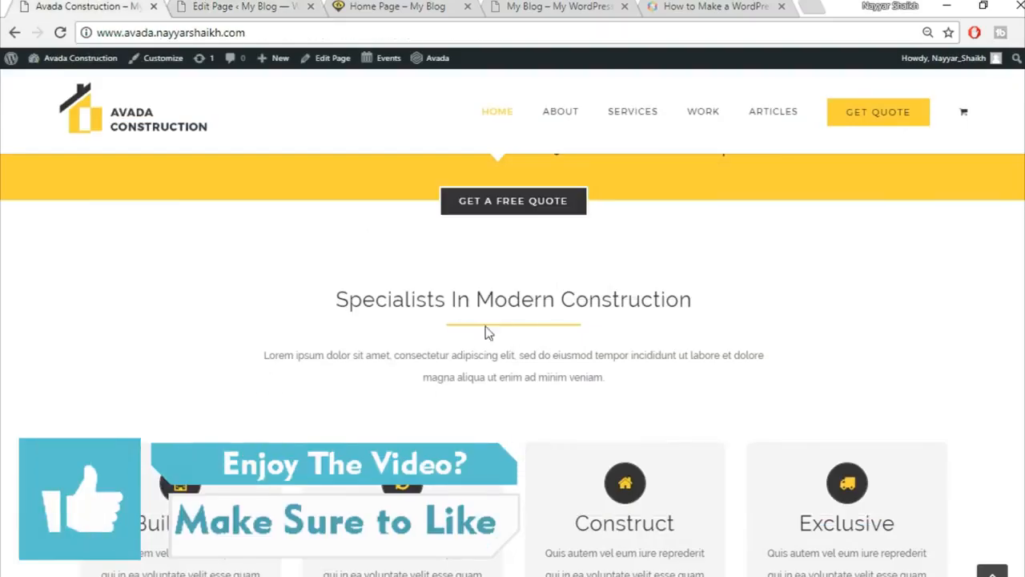
click(202, 6)
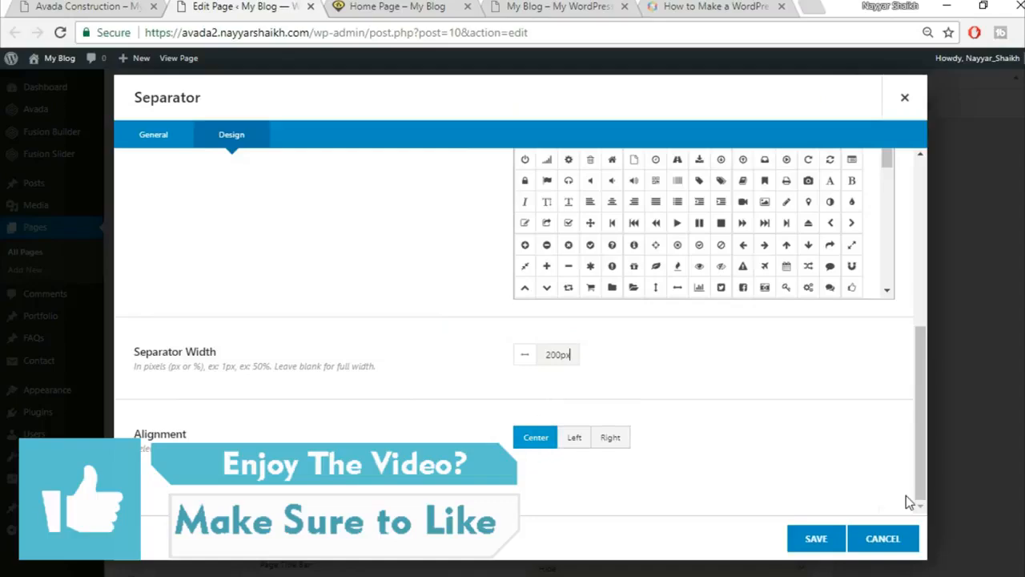
click(814, 539)
Copy the Lorem ipsum paragraph from the reference homepage.
click(52, 6)
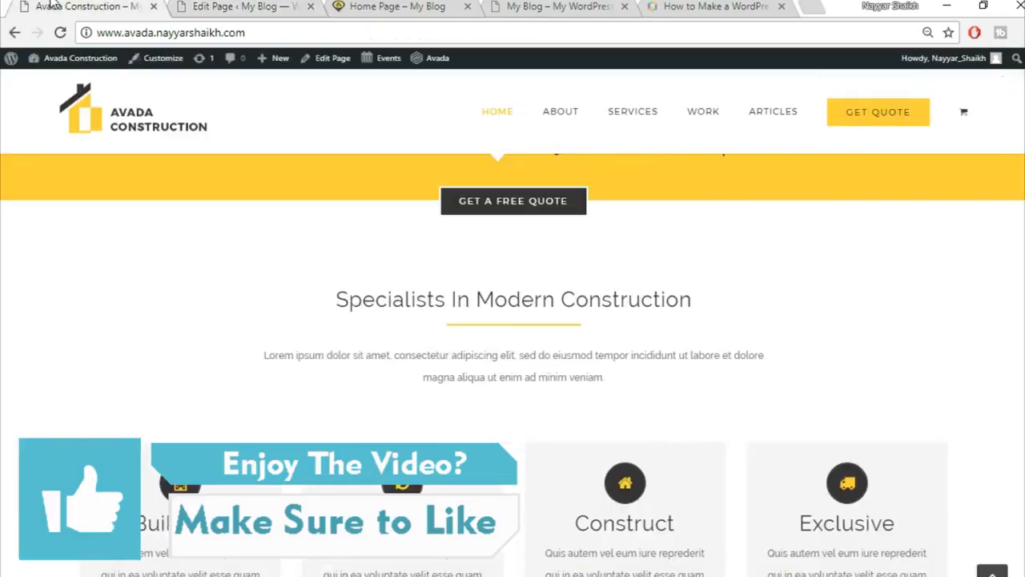
drag(269, 357, 735, 381)
key(ctrl+c)
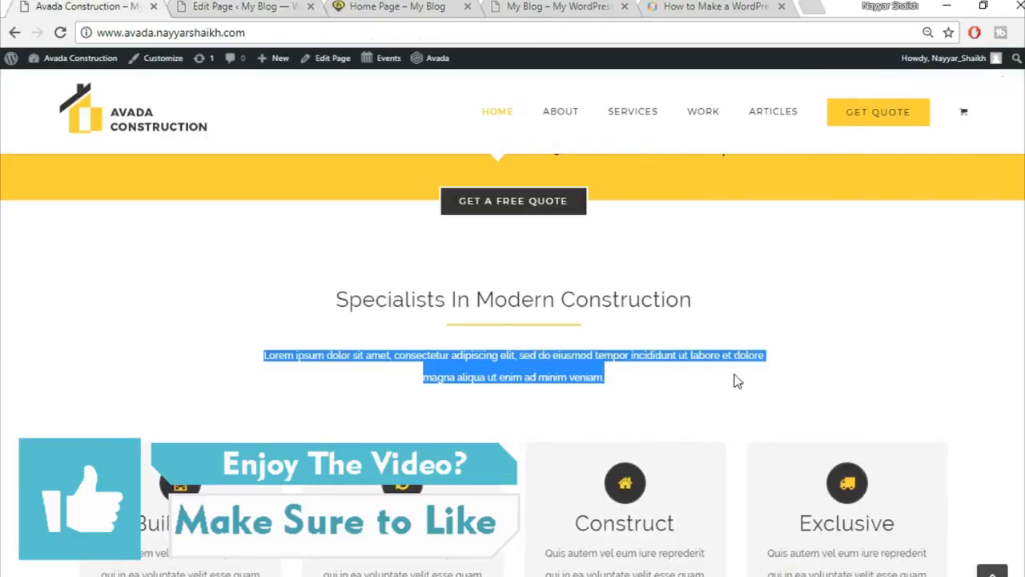
key(ctrl+Tab)
Add a Text Block below the separator with the pasted paragraph centred, and save it.
click(494, 441)
click(822, 91)
text(tex)
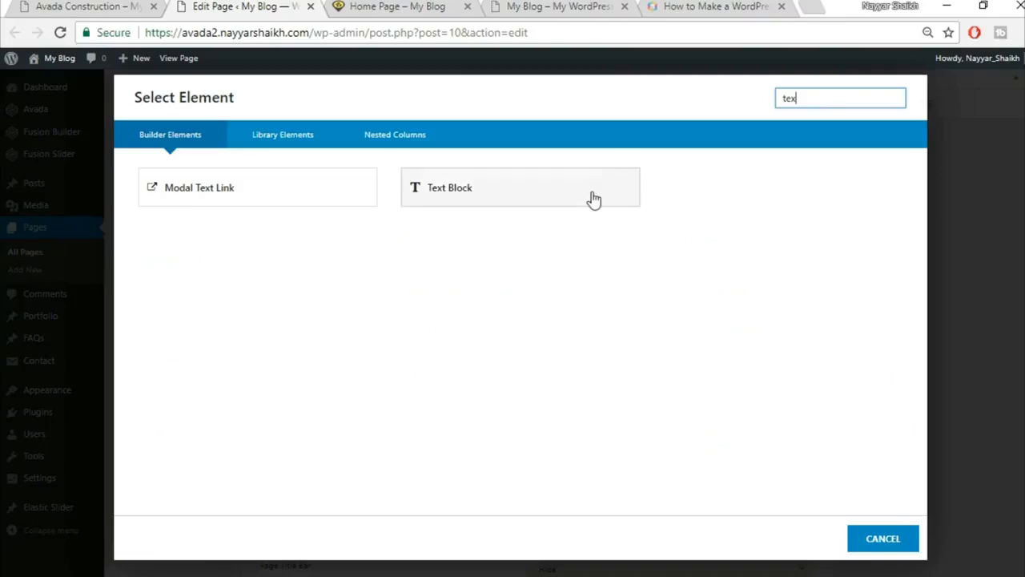
click(594, 199)
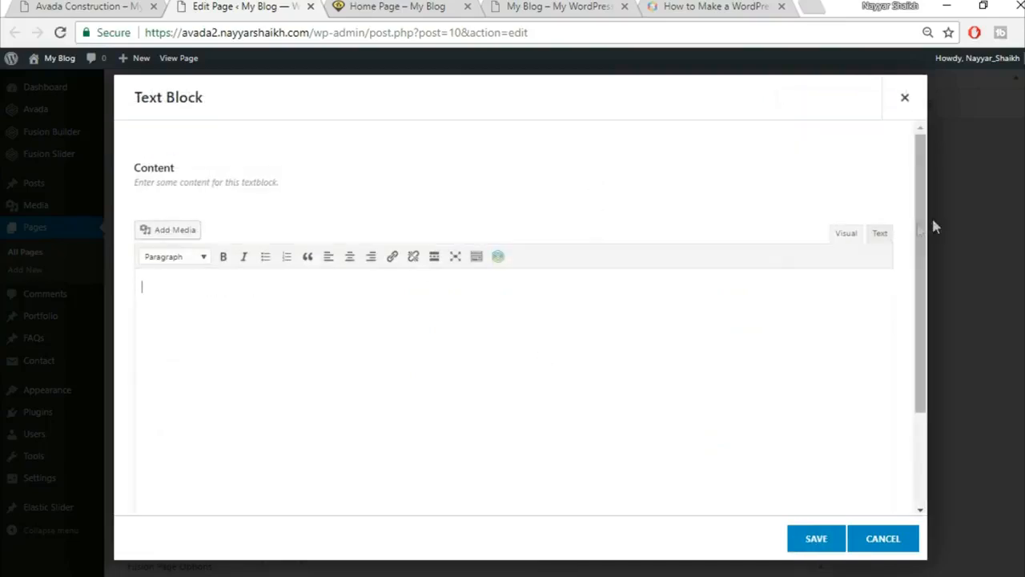
click(881, 233)
key(ctrl+v)
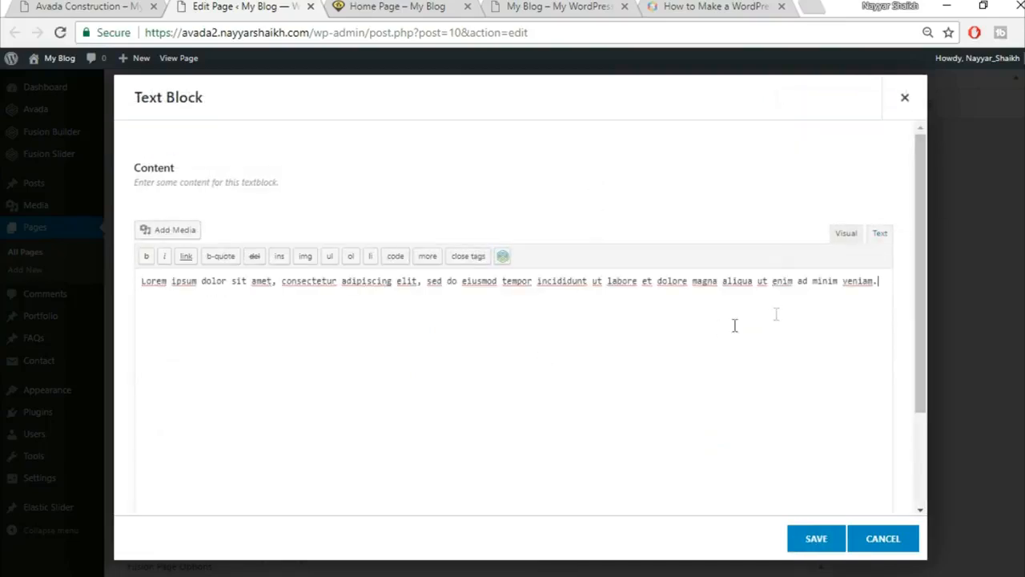
click(847, 240)
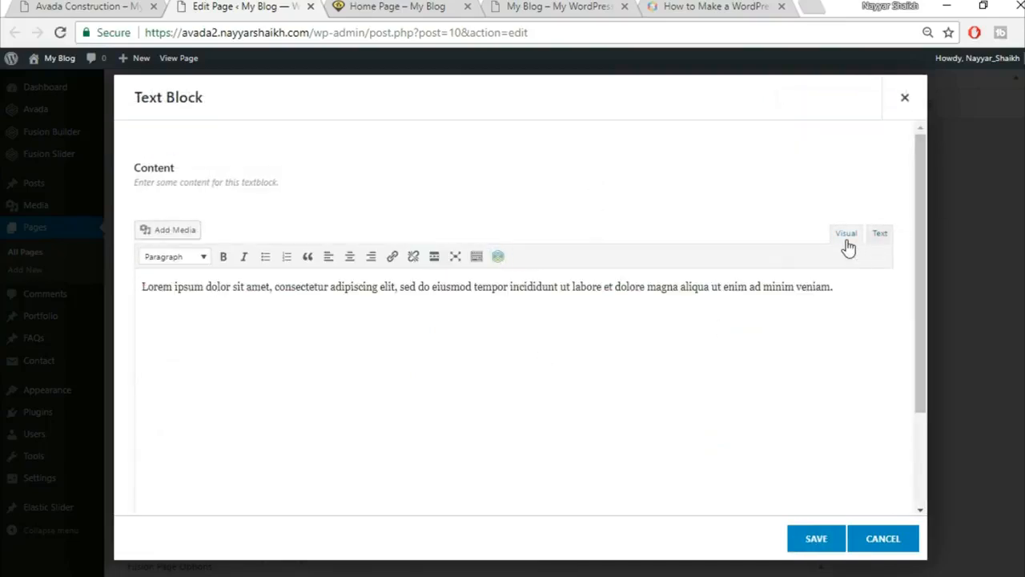
click(350, 256)
click(811, 540)
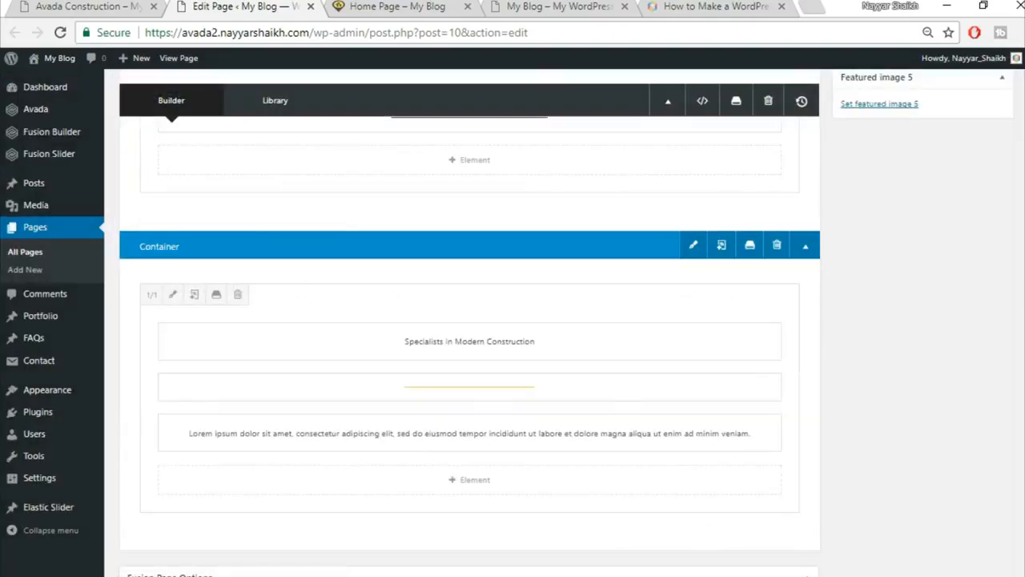
Check the Construction demo, then publish the Home Page changes.
click(81, 6)
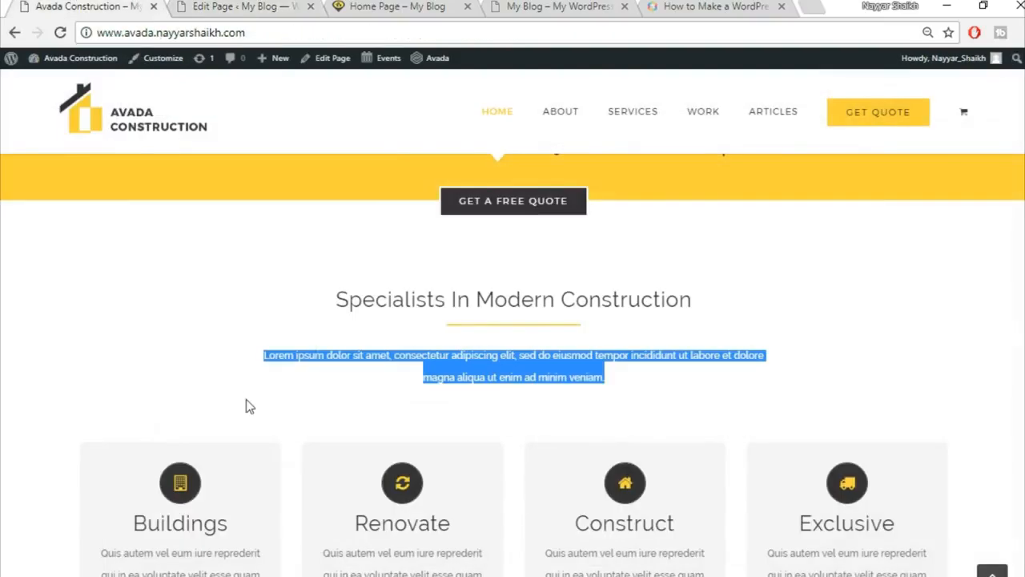
click(178, 6)
scroll(997, 435, up, 10)
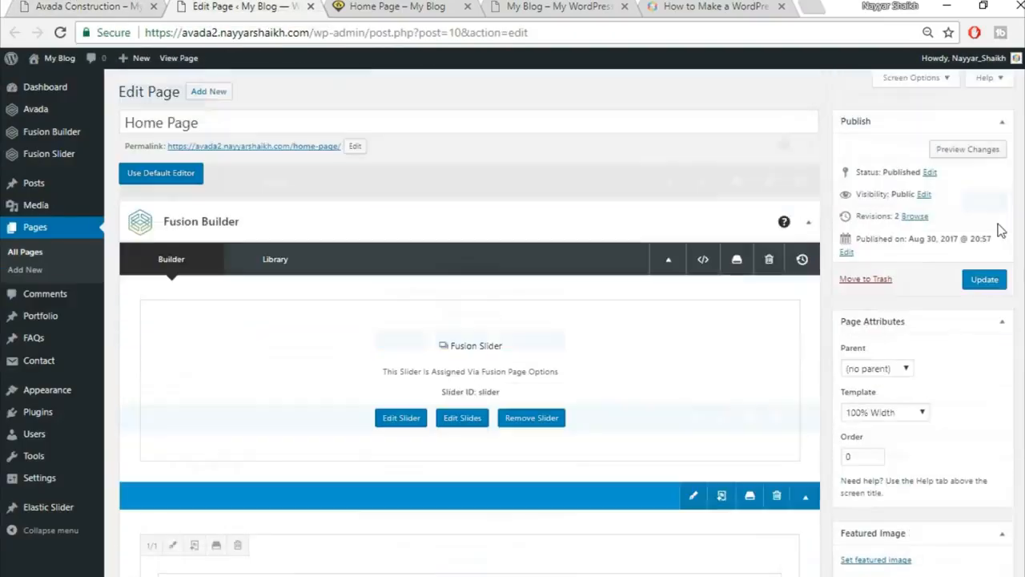
click(984, 279)
Reload the live Home Page to see the published heading, separator and paragraph.
click(387, 6)
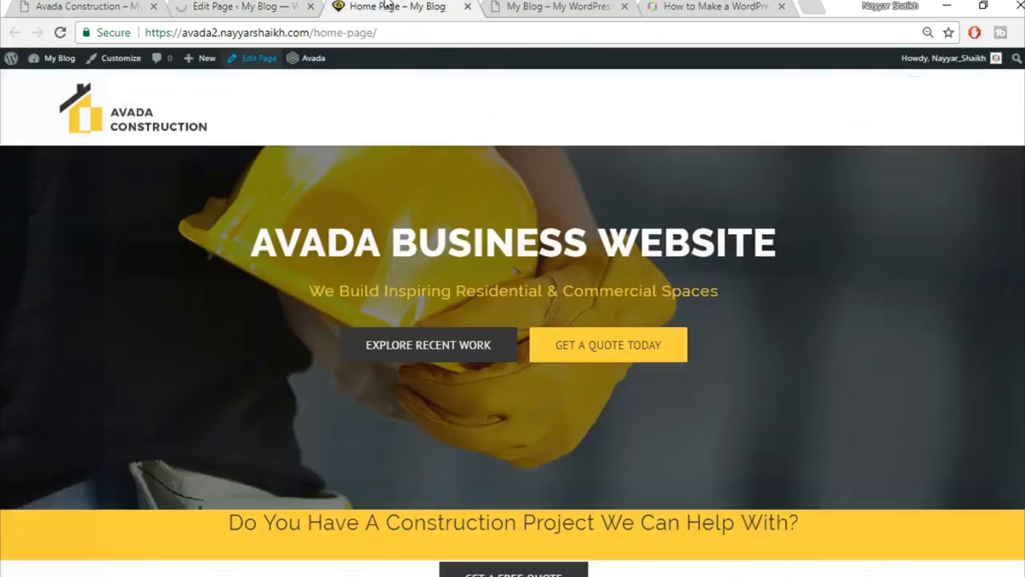
click(402, 30)
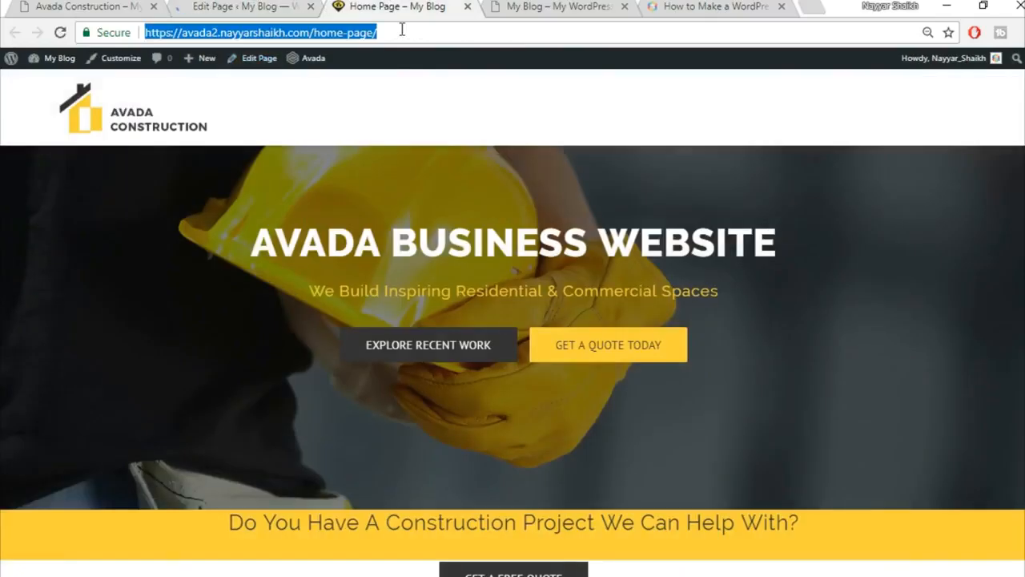
key(Return)
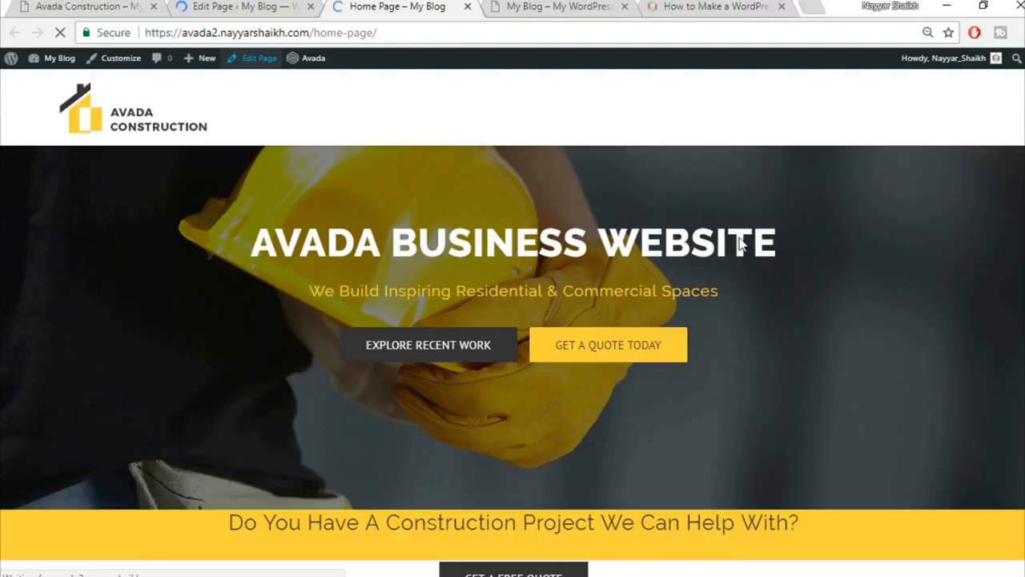
scroll(765, 265, down, 3)
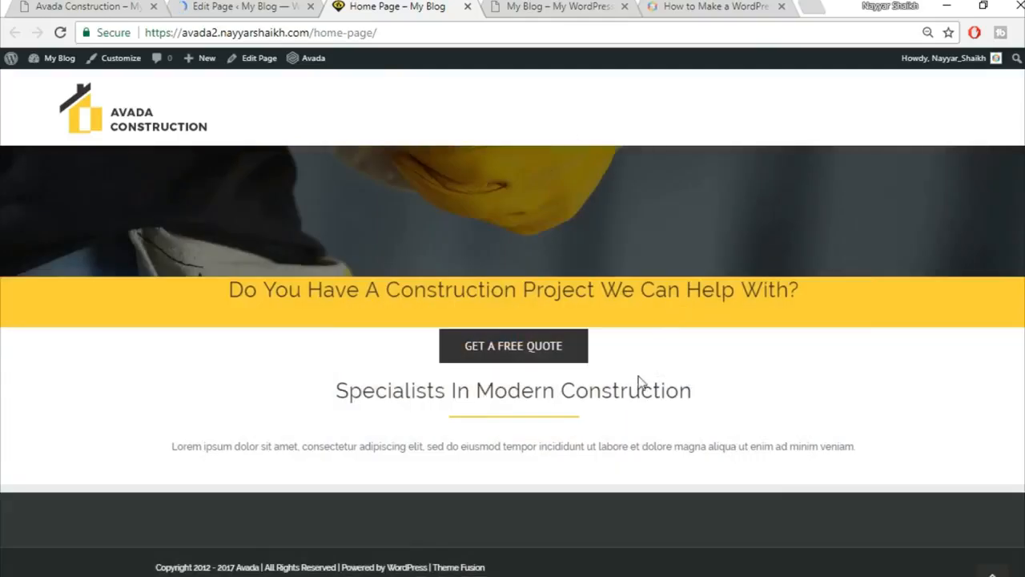
Compare the demo's lorem paragraph against the rebuilt Home Page's lorem paragraph.
click(88, 6)
click(294, 360)
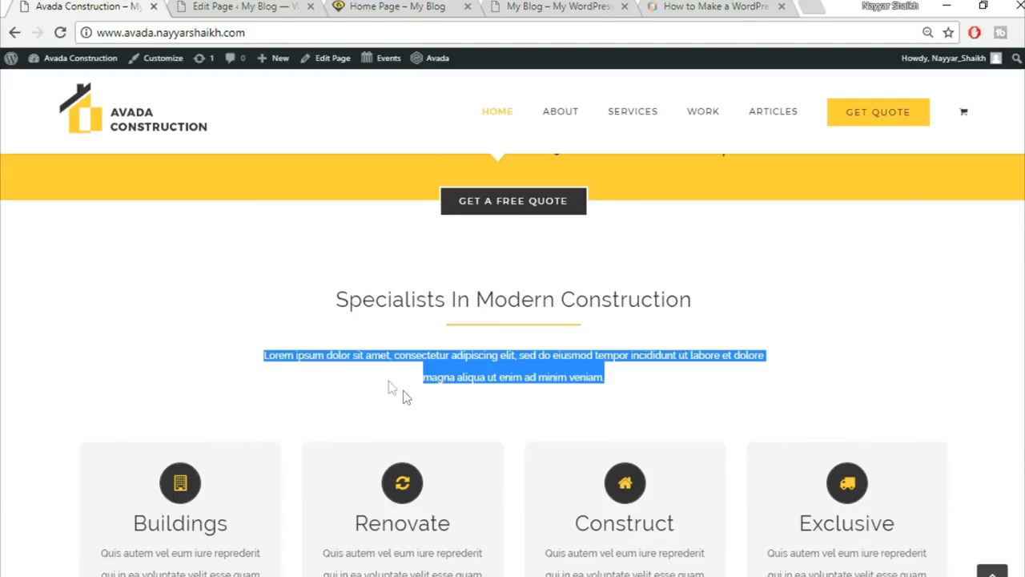
drag(257, 361, 611, 378)
click(267, 5)
click(397, 5)
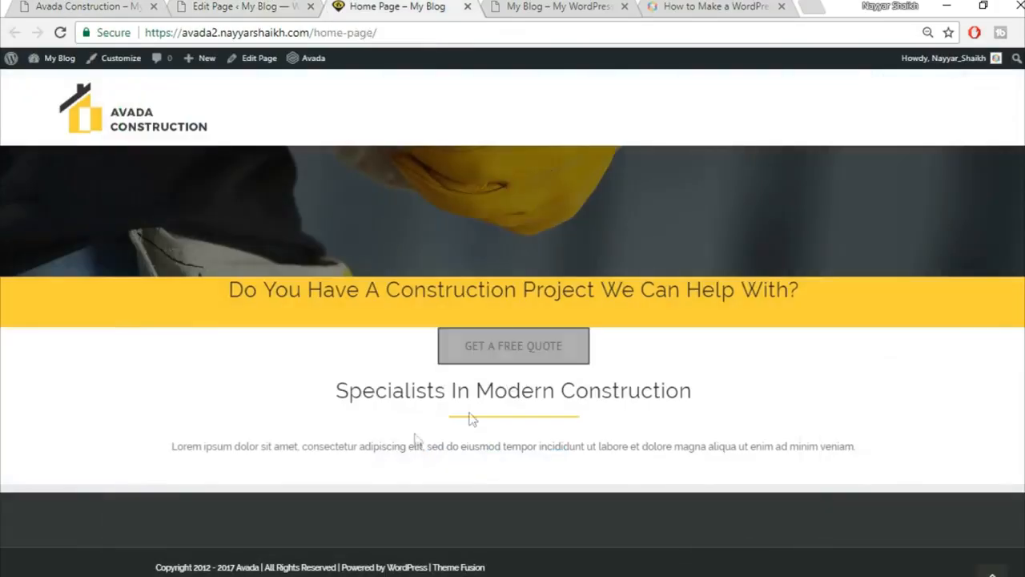
drag(186, 450, 816, 481)
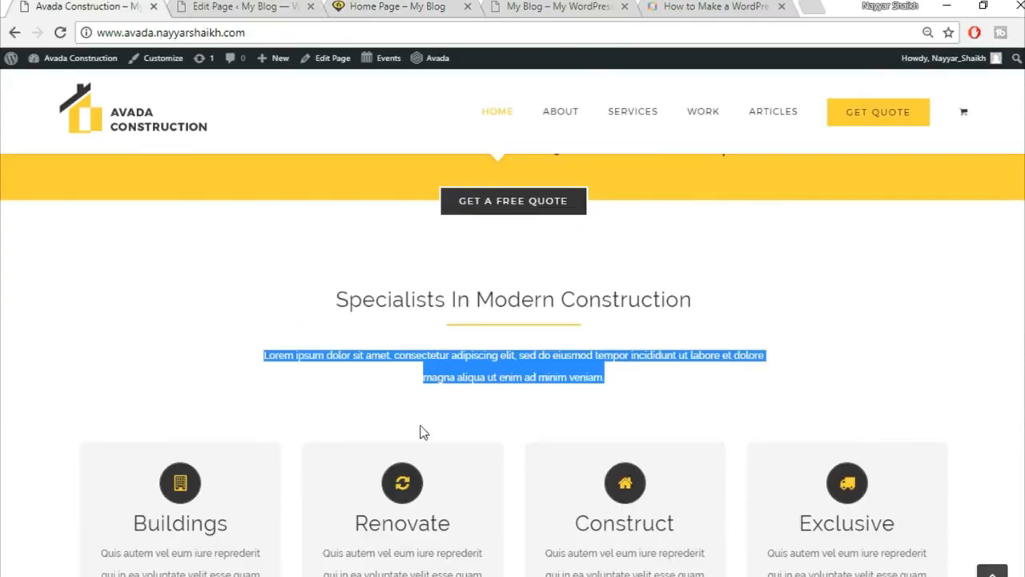
click(446, 362)
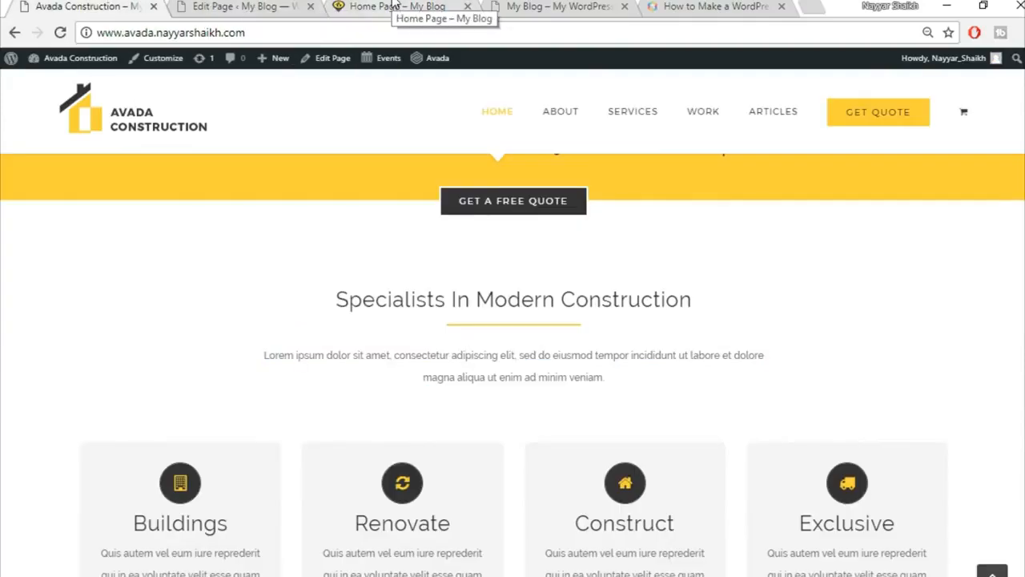
click(244, 6)
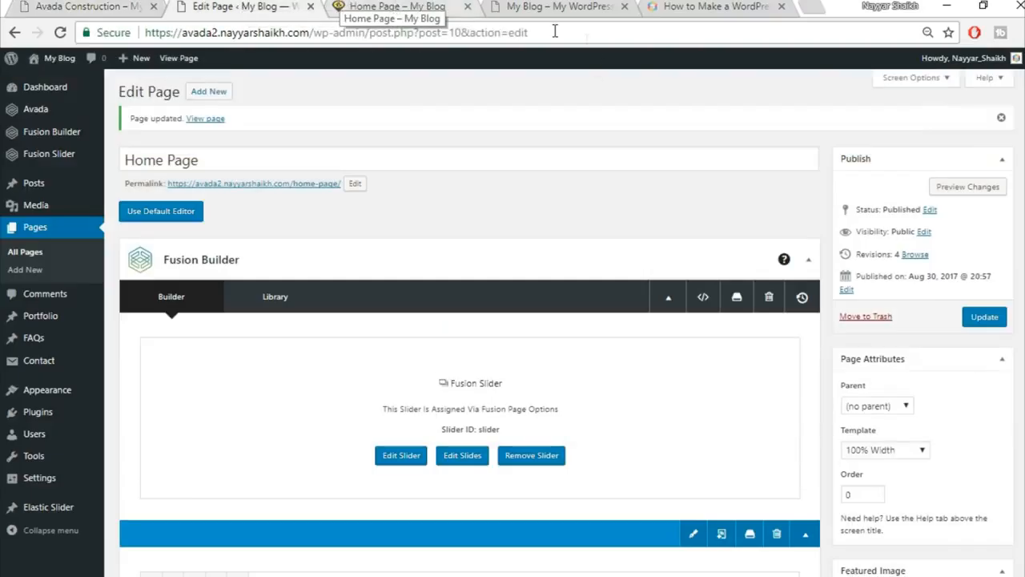
Scroll the demo homepage to its Buildings, Renovate, Construct and Exclusive service boxes.
scroll(633, 370, down, 4)
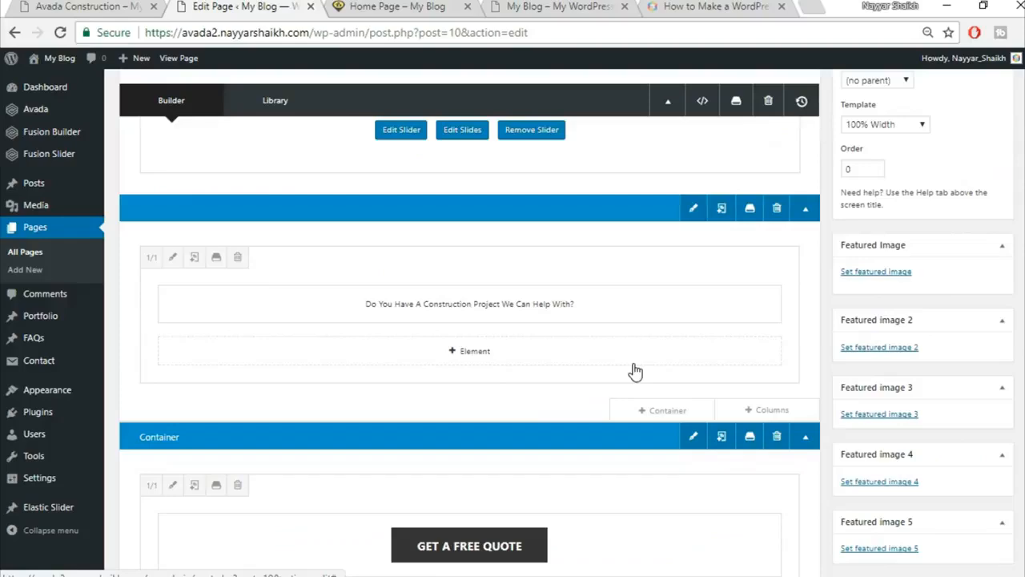
scroll(633, 371, down, 4)
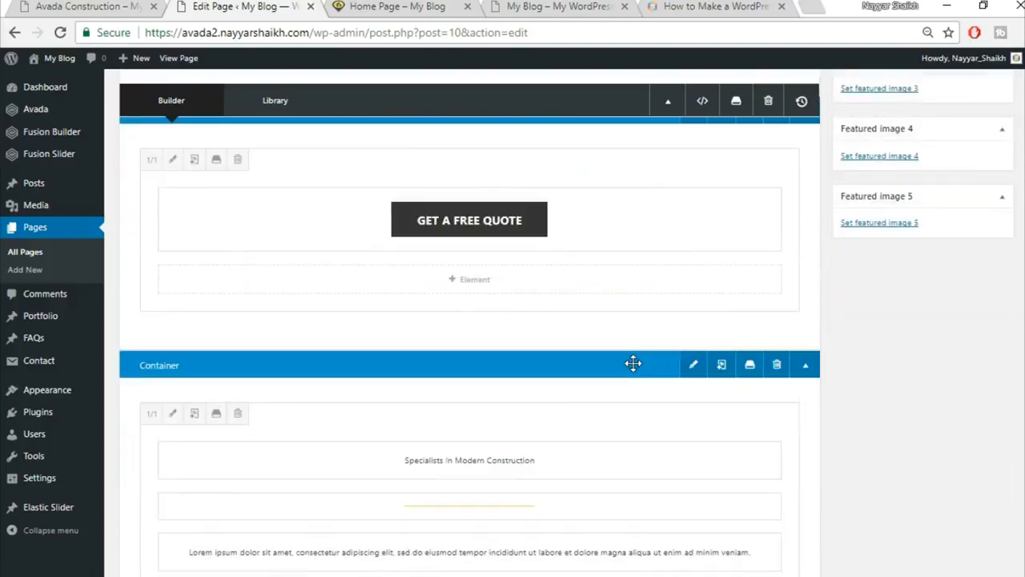
scroll(633, 365, down, 4)
click(107, 6)
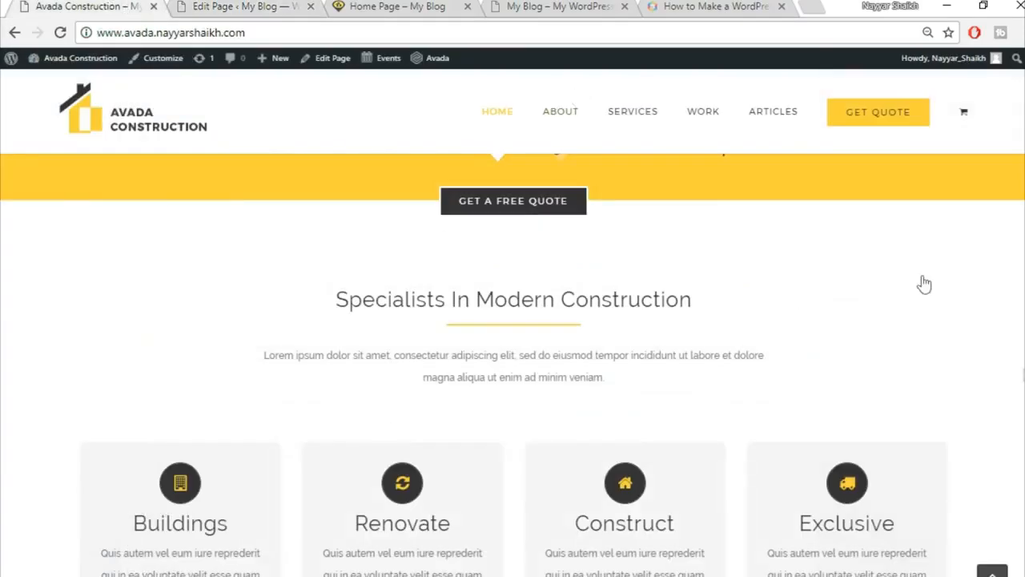
scroll(465, 400, down, 1)
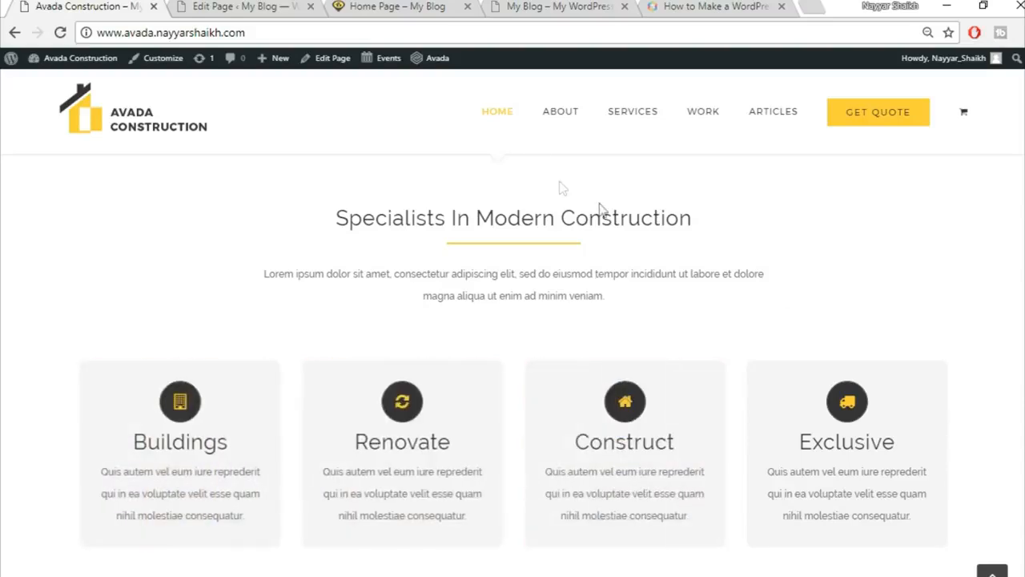
Add a new 1/1 full-width container below the Specialists section.
click(238, 7)
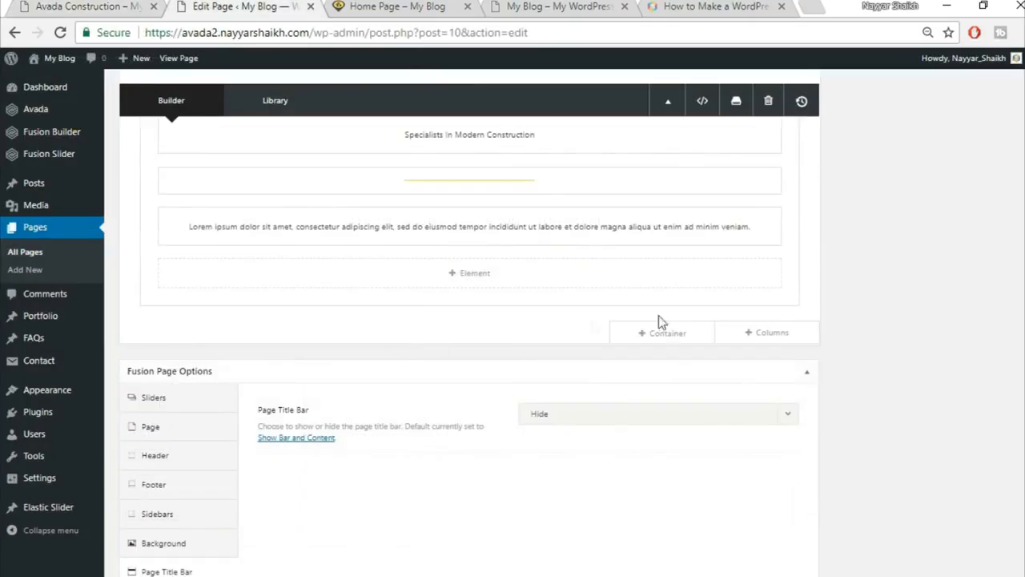
click(663, 332)
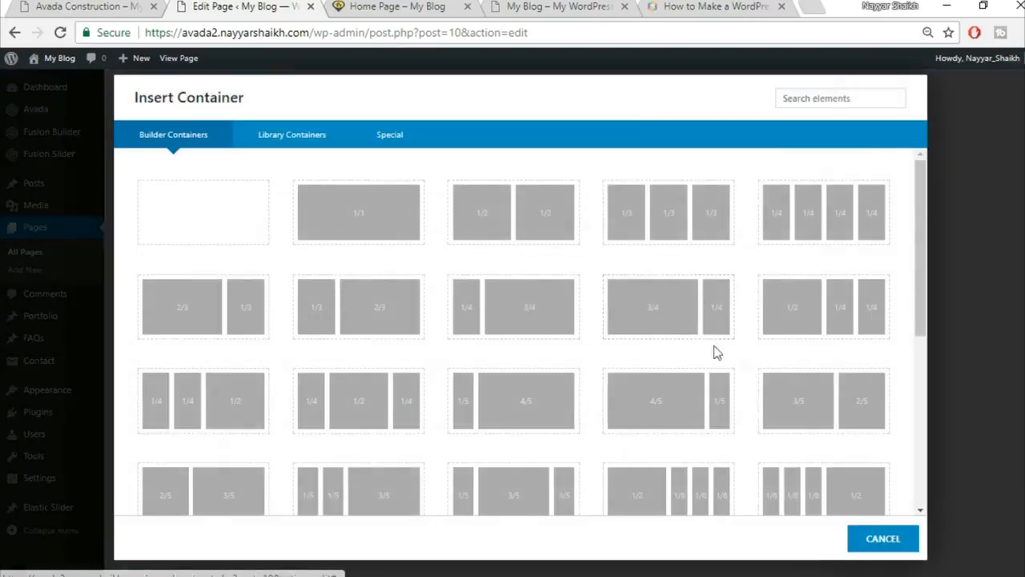
click(335, 219)
scroll(483, 454, down, 1)
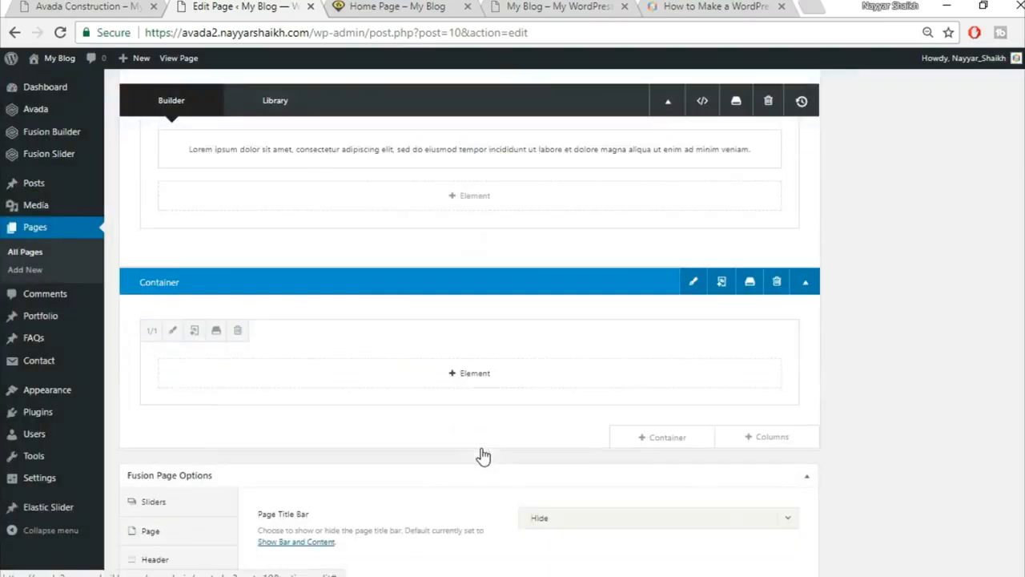
Insert a Flip Boxes element into the new container via the 'fli' element search.
click(470, 374)
click(842, 103)
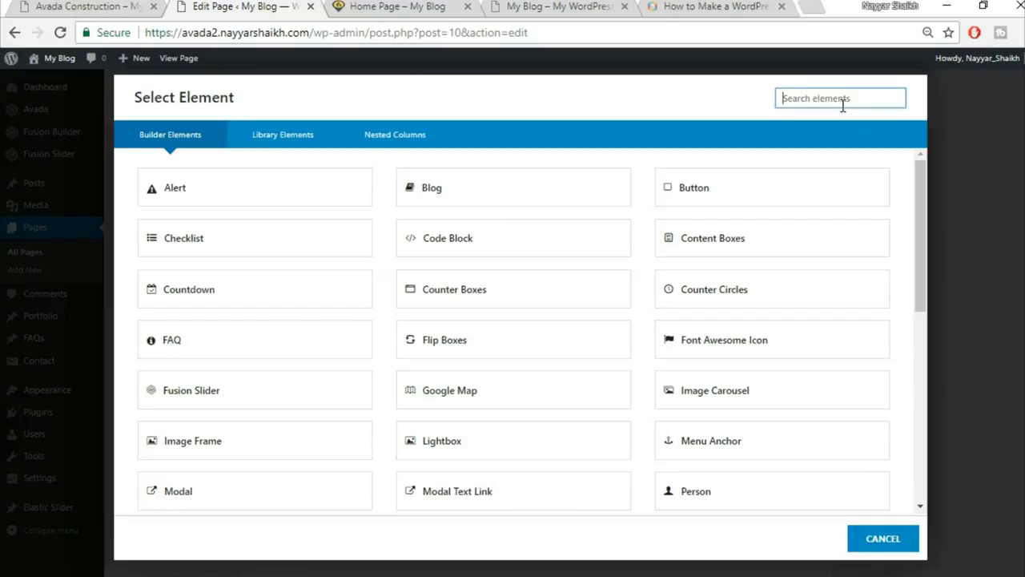
text(fli)
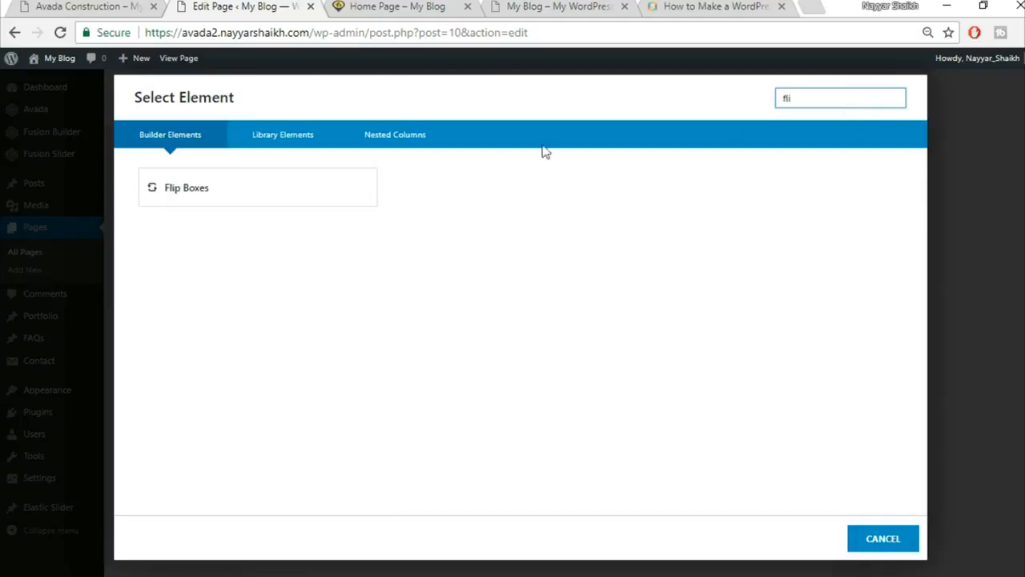
click(82, 4)
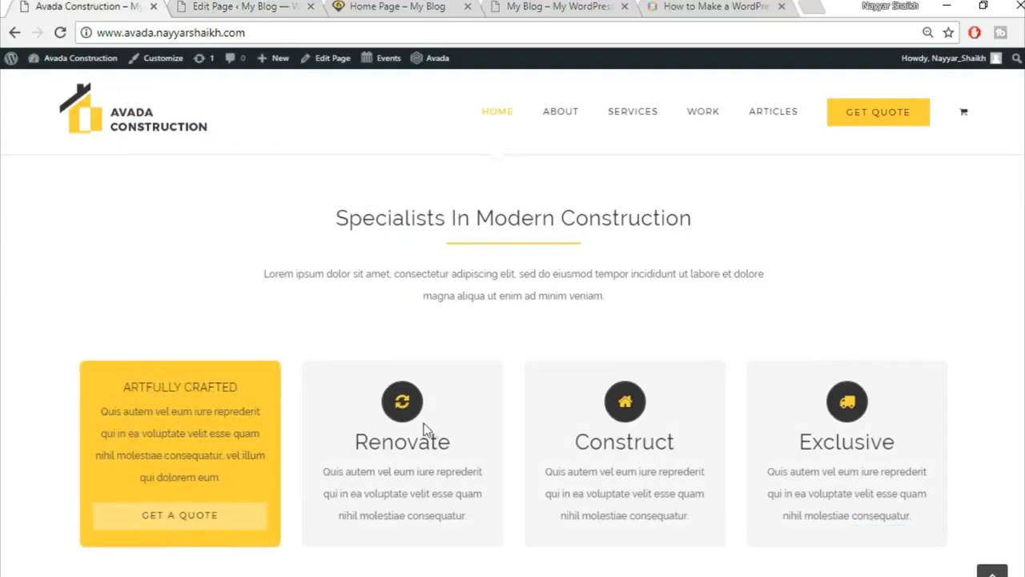
scroll(431, 423, down, 2)
click(238, 6)
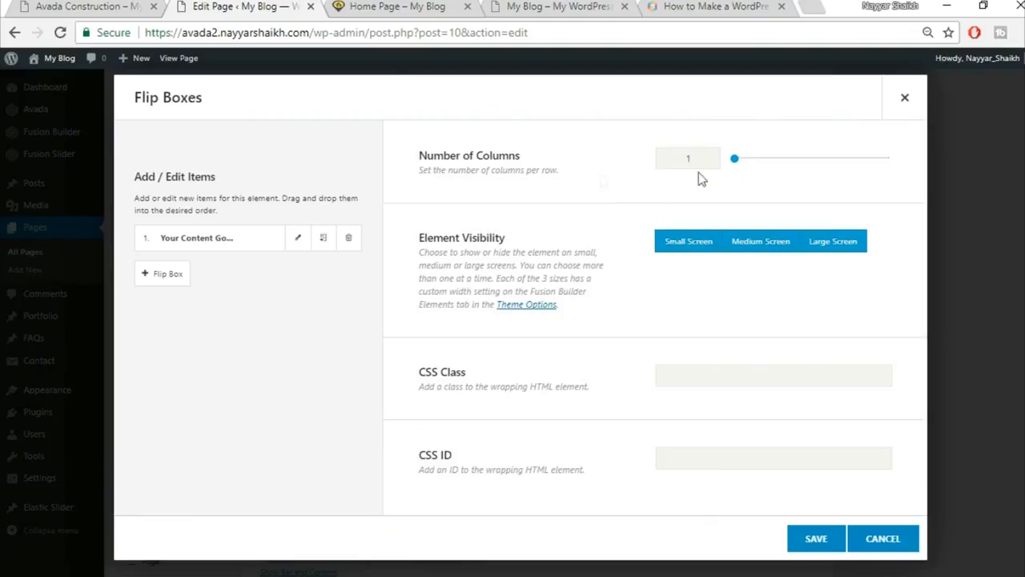
Set the Flip Boxes element to four columns, matching the demo's row.
click(120, 7)
click(207, 5)
text(4)
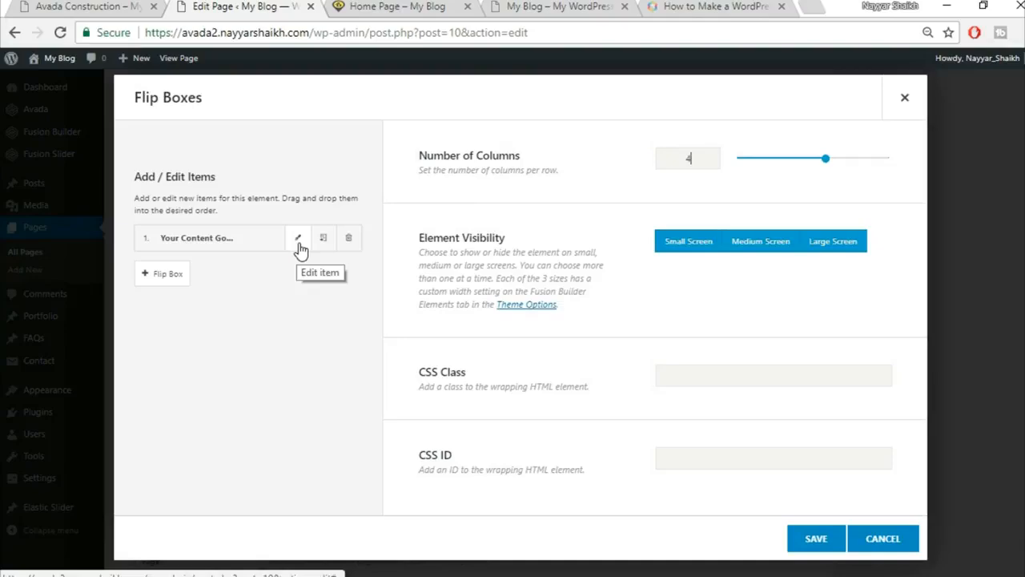
click(80, 6)
mouse_move(192, 313)
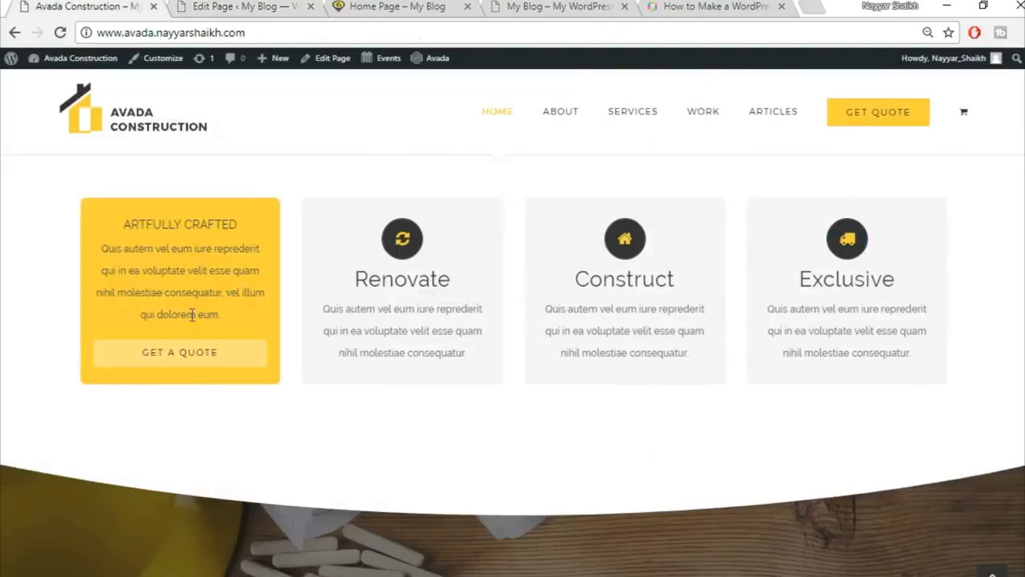
click(196, 6)
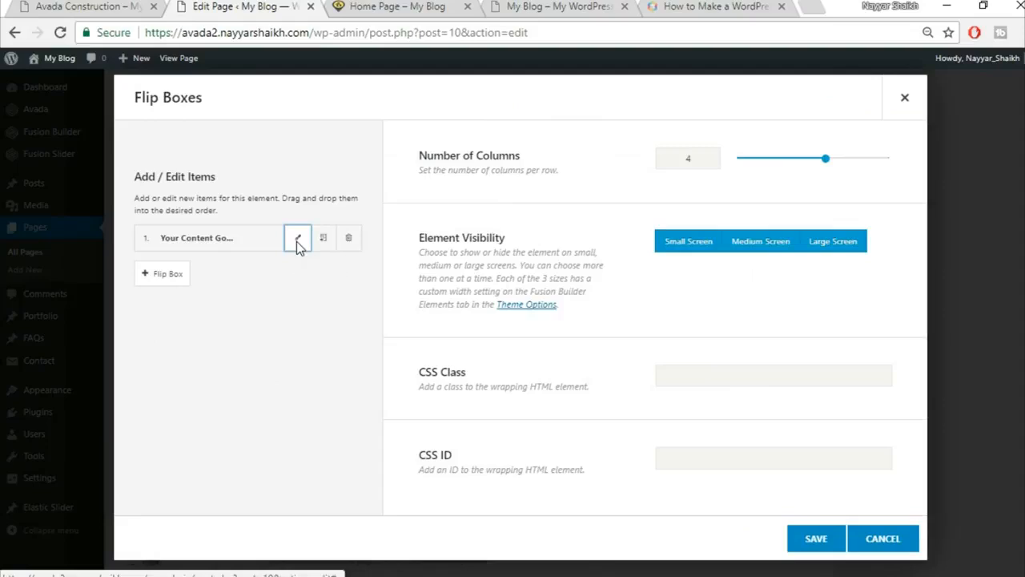
Open the first flip box item for editing, referencing the demo's Buildings box.
click(297, 239)
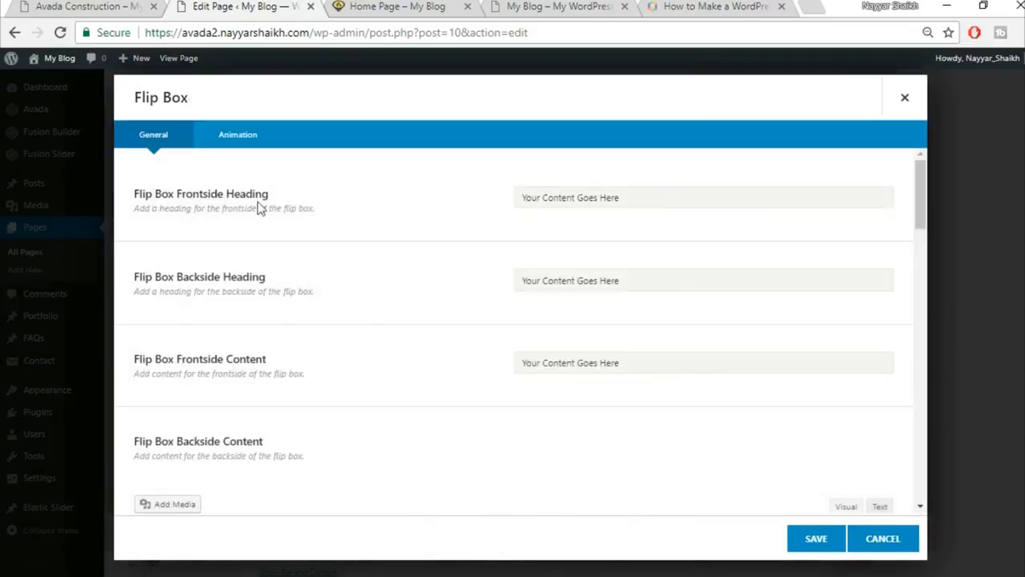
click(93, 6)
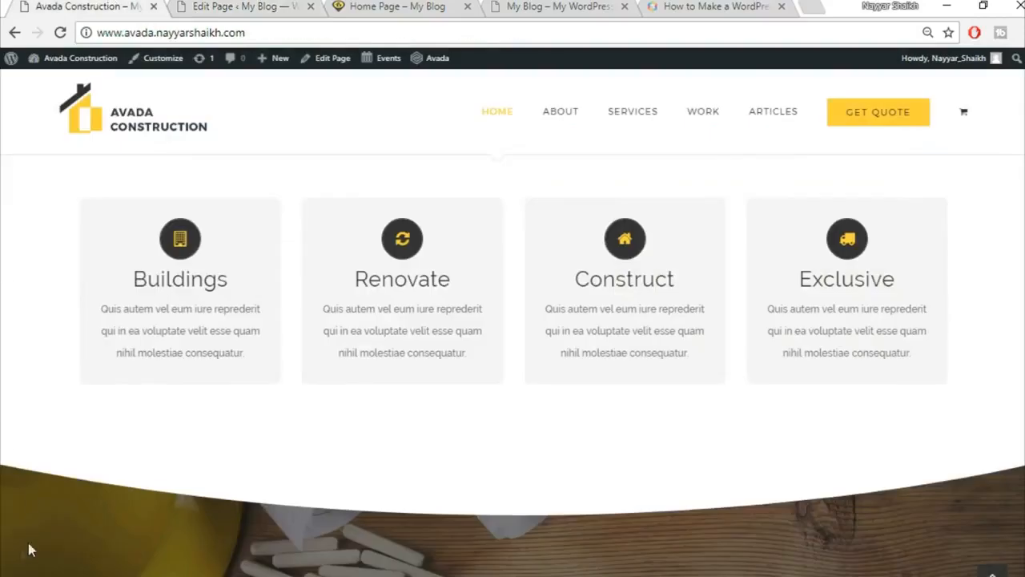
mouse_move(145, 272)
click(267, 7)
click(618, 197)
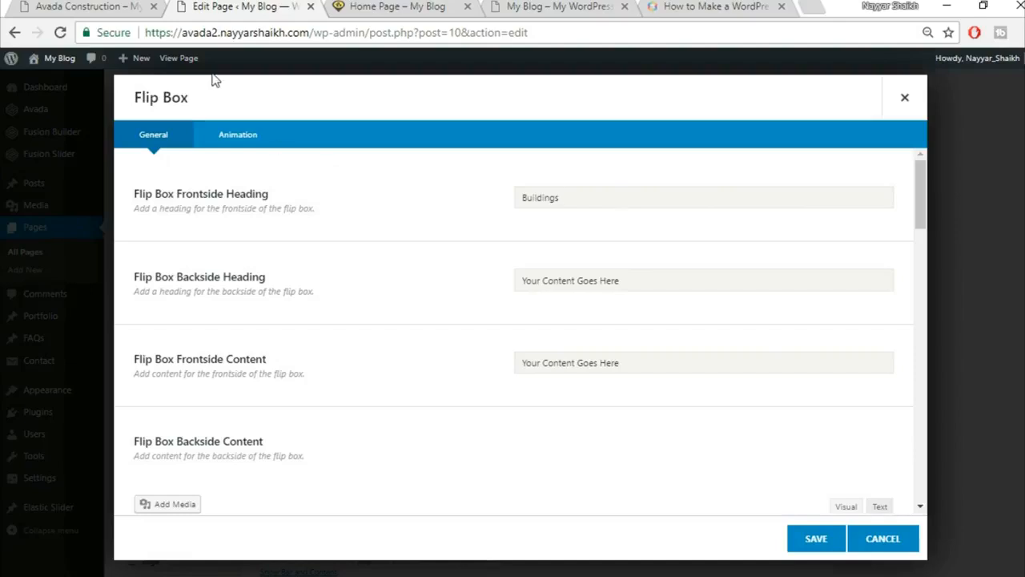
Copy 'ARTFULLY CRAFTED' from the demo and paste it as the backside heading.
click(58, 5)
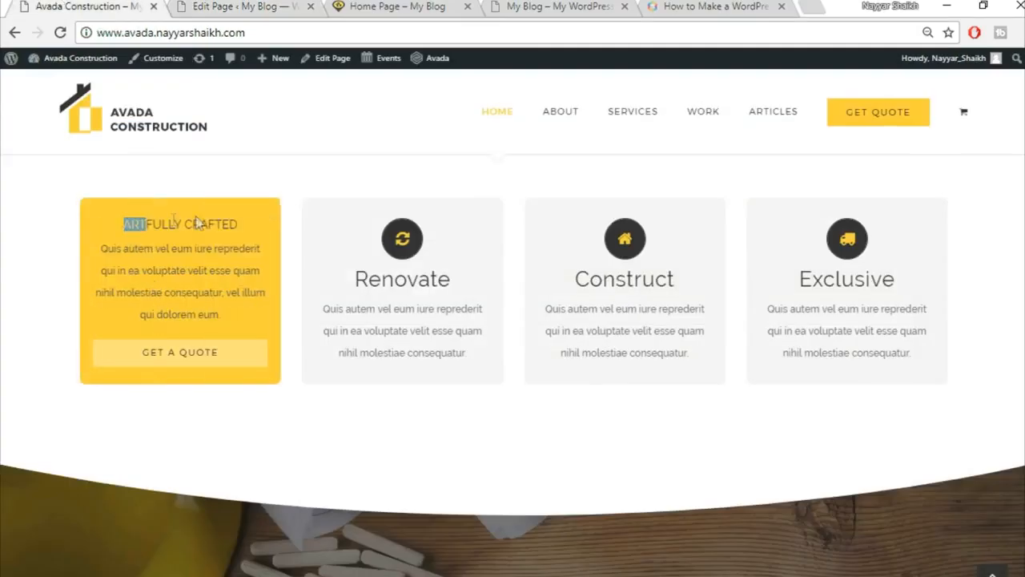
drag(197, 223, 254, 217)
key(ctrl+c)
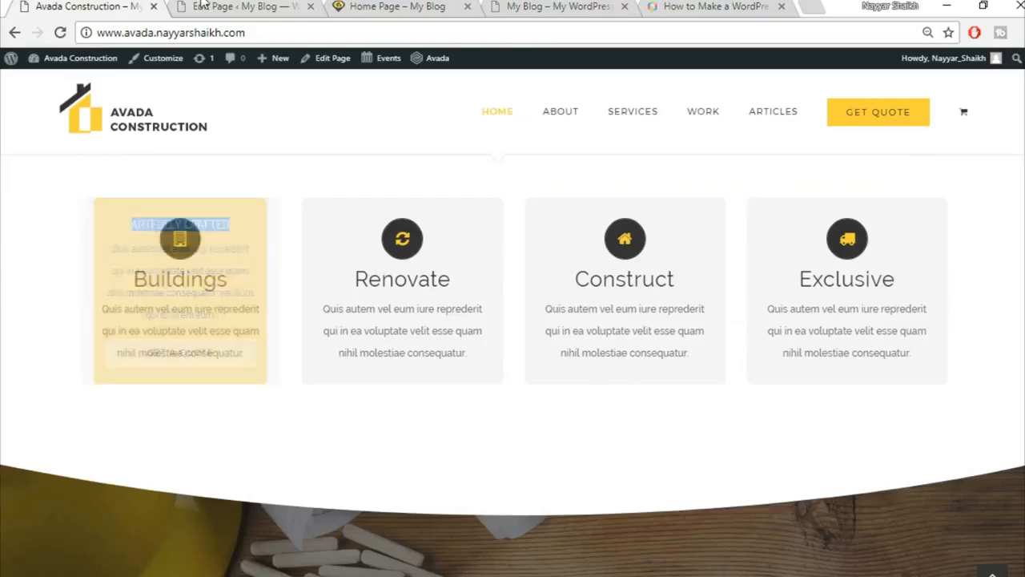
click(232, 6)
click(617, 274)
key(ctrl+v)
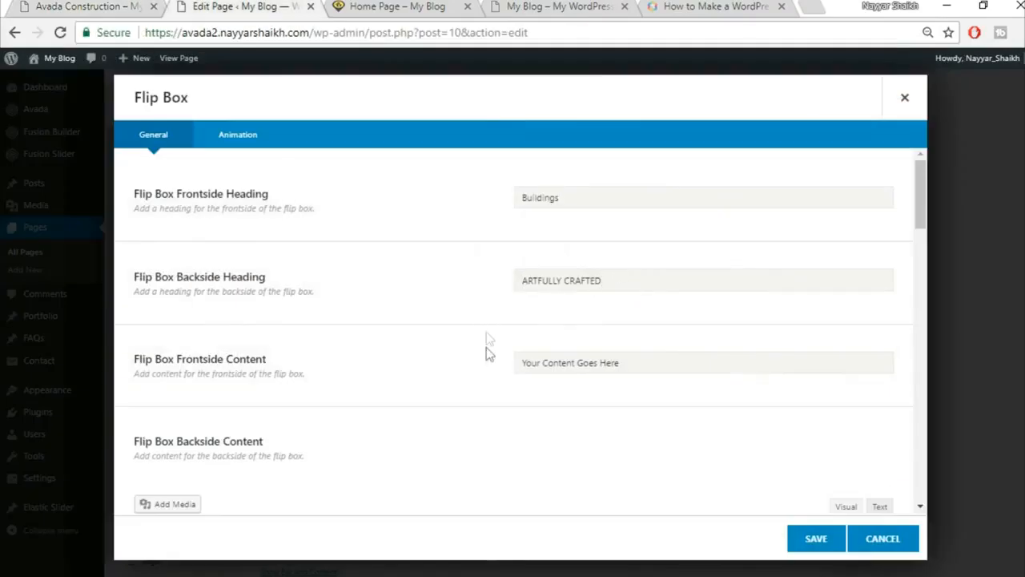
scroll(489, 356, down, 1)
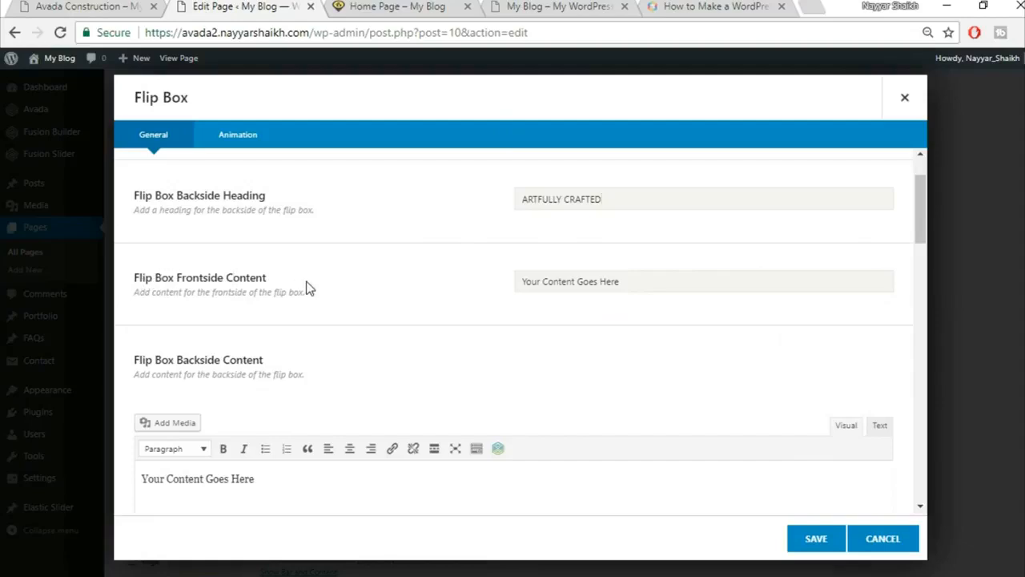
Copy the demo's Quis autem lorem paragraph into the Flip Box Frontside Content.
click(70, 5)
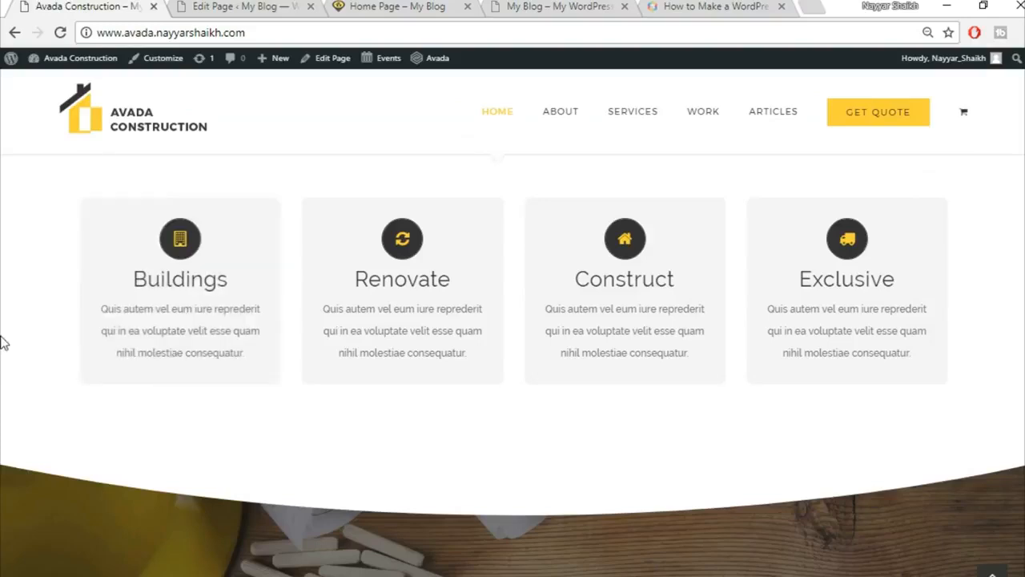
drag(101, 246, 258, 320)
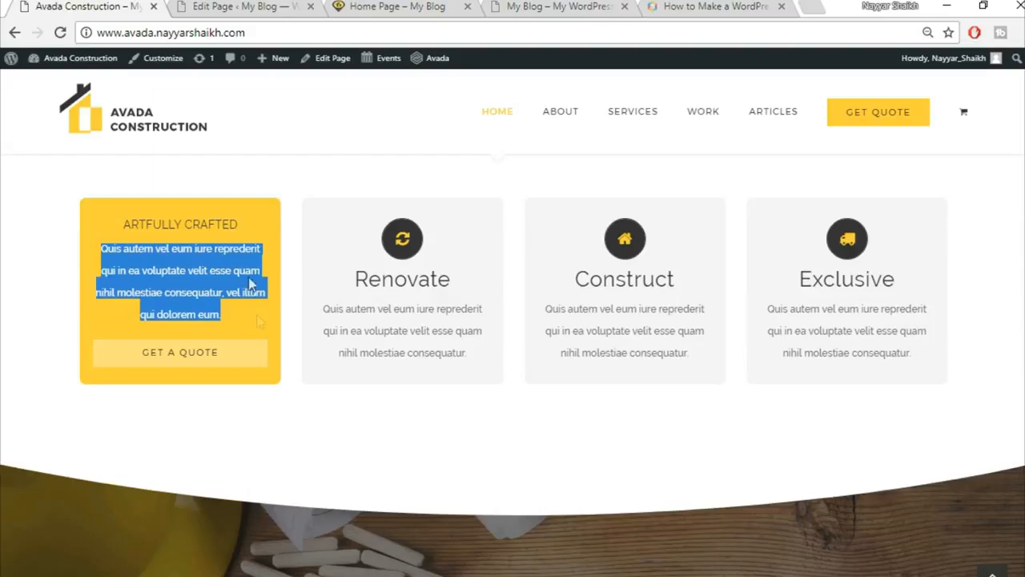
click(209, 6)
click(592, 277)
key(ctrl+v)
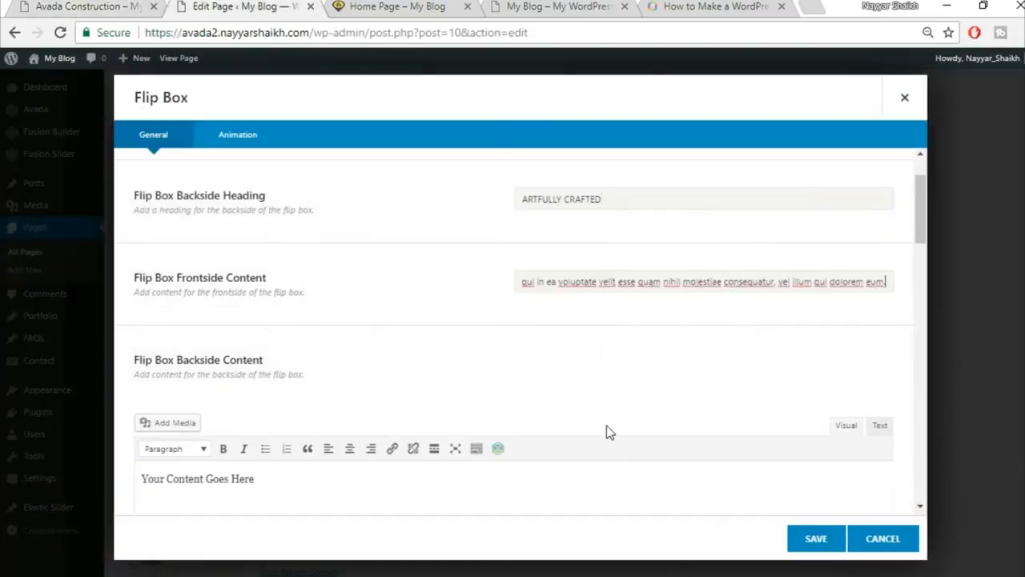
Paste the same Latin paragraph into the Backside Content using its Text tab.
scroll(688, 421, down, 4)
click(798, 355)
click(879, 263)
text(Quis autem vel eum iure reprehenderit qui in ea voluptate velit esse quam nihil molestiae consequatur, vel illum qui dolorem eum.)
click(846, 263)
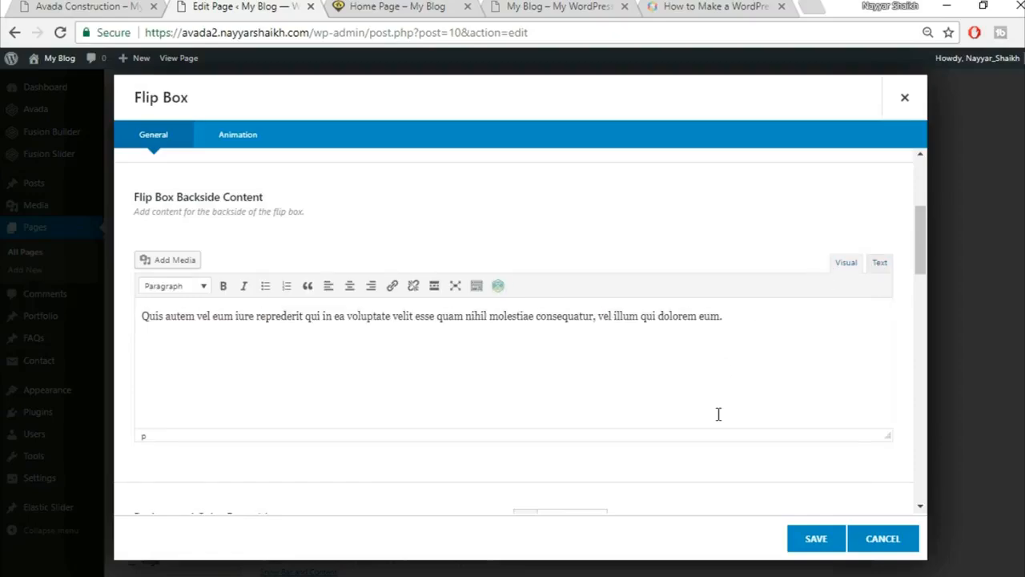
scroll(719, 413, down, 3)
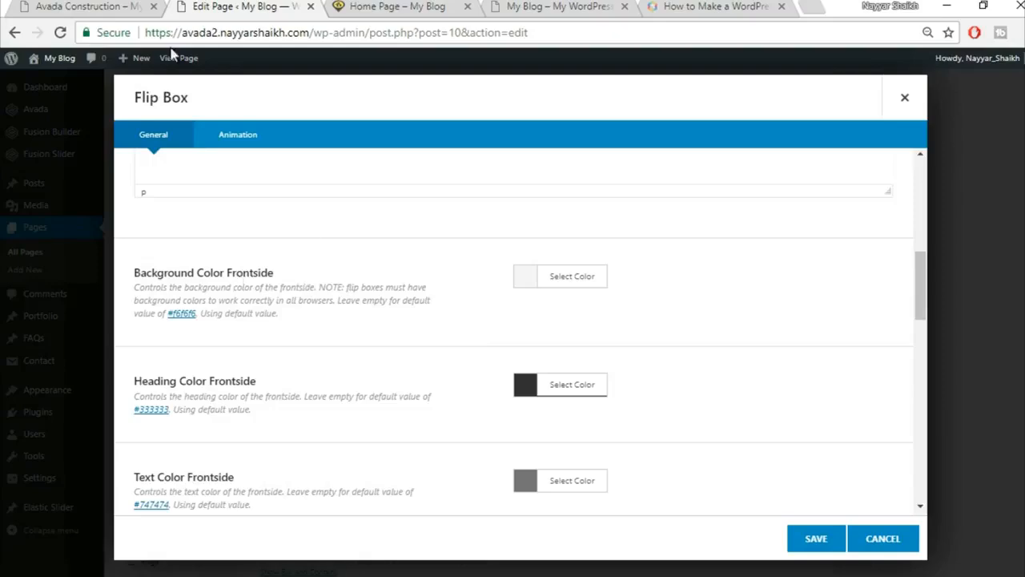
Compare the flip box settings against the demo's flip boxes.
click(67, 5)
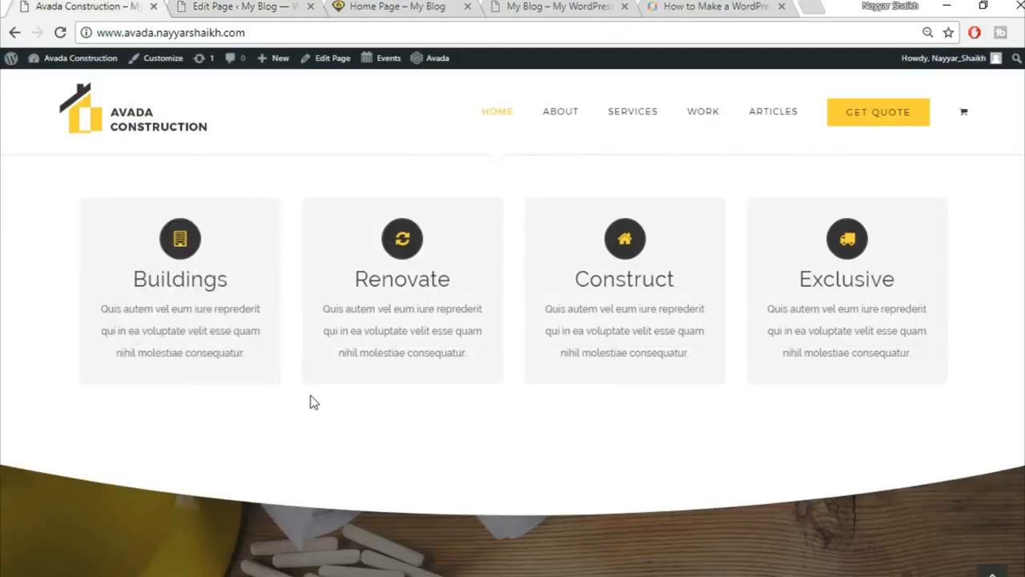
click(237, 7)
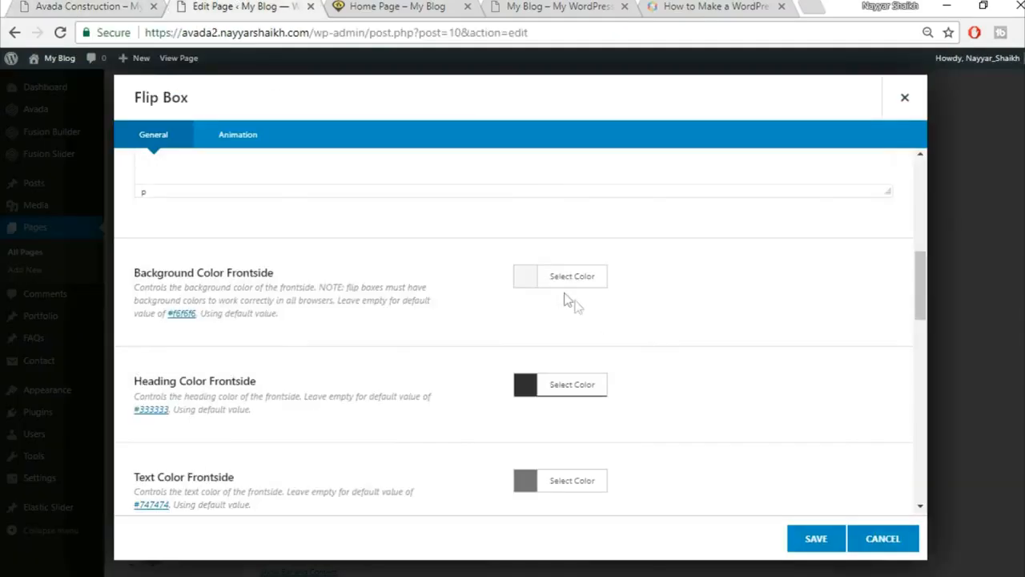
scroll(884, 364, down, 1)
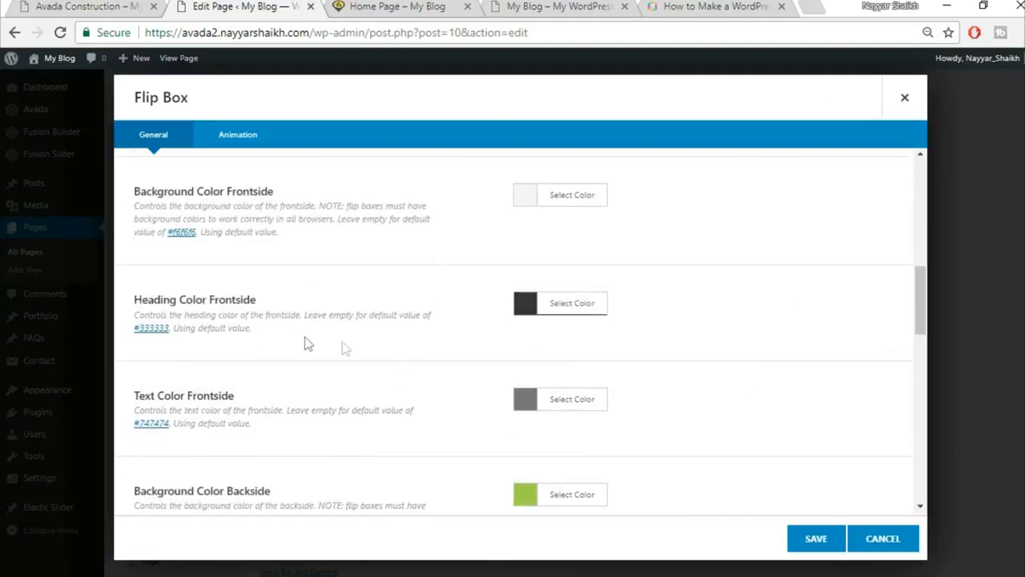
click(80, 7)
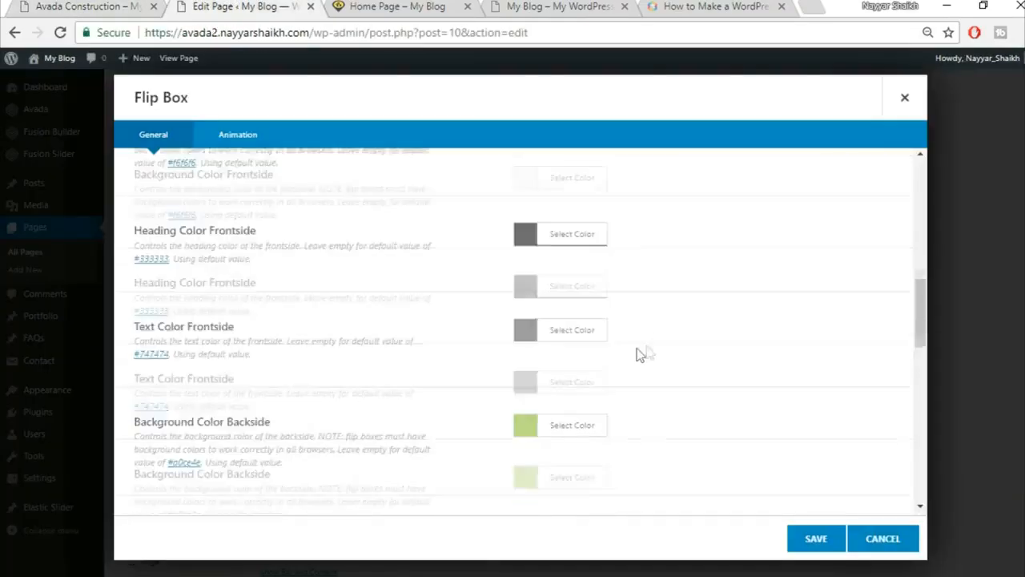
scroll(641, 350, down, 2)
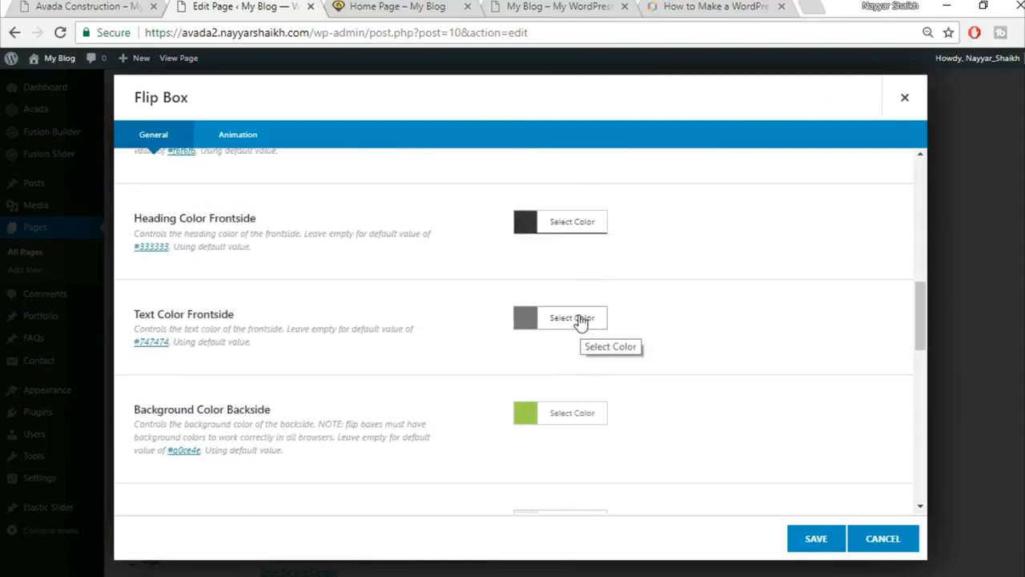
click(118, 6)
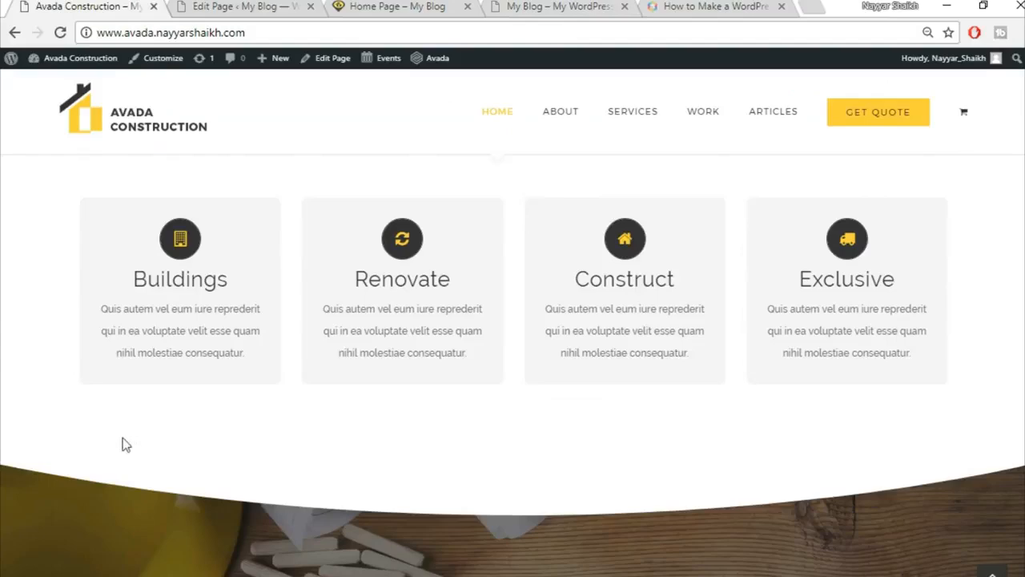
click(239, 8)
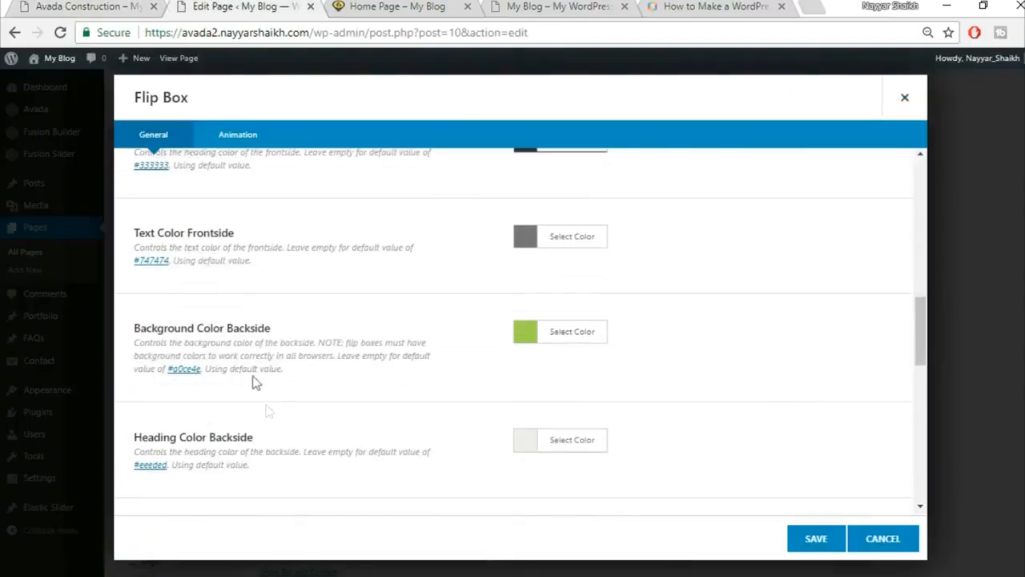
Set the backside background colour to yellow #fed03d.
click(88, 6)
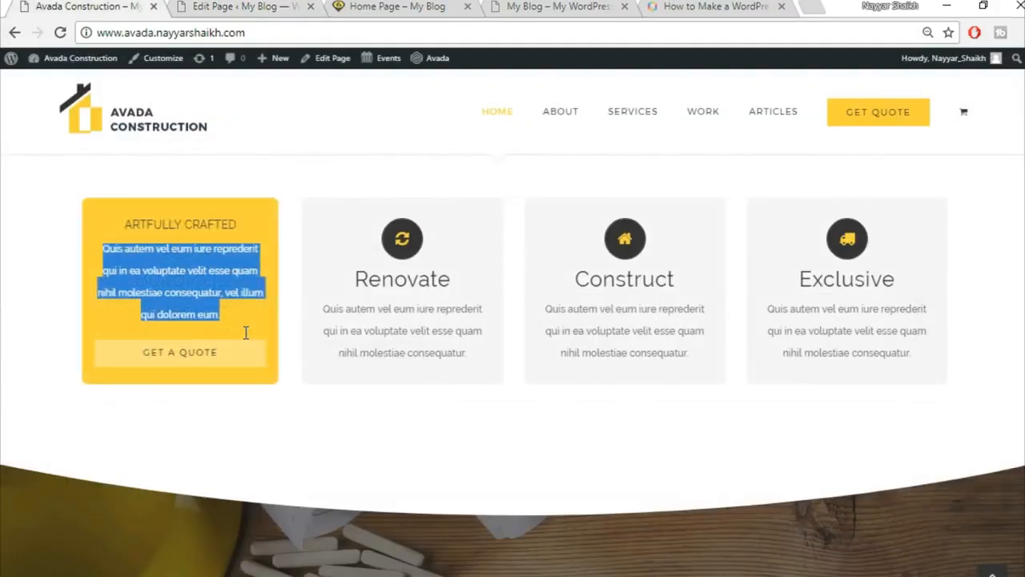
click(141, 237)
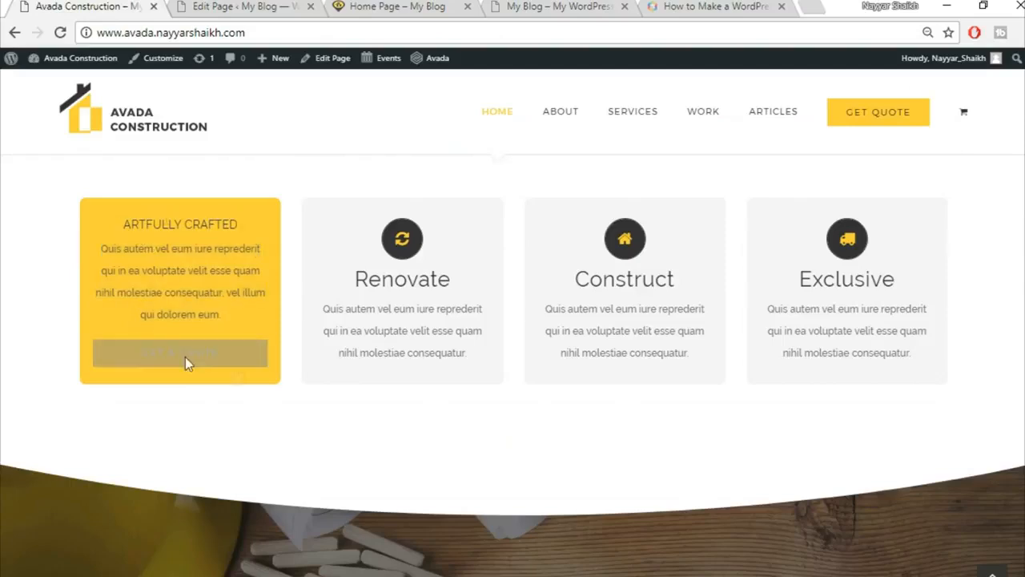
click(221, 7)
click(571, 332)
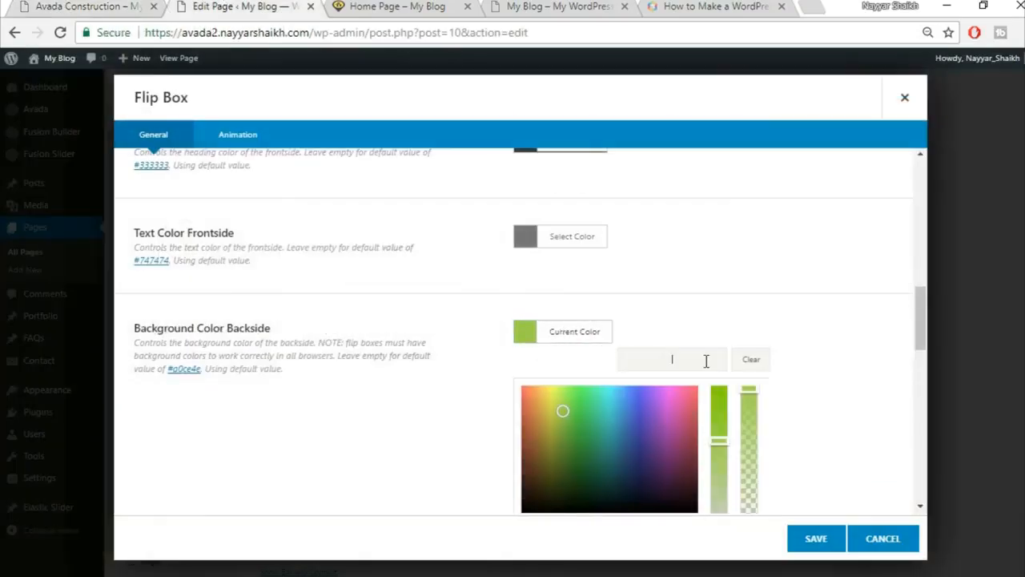
click(706, 361)
text(fed03d)
click(770, 304)
scroll(774, 302, down, 2)
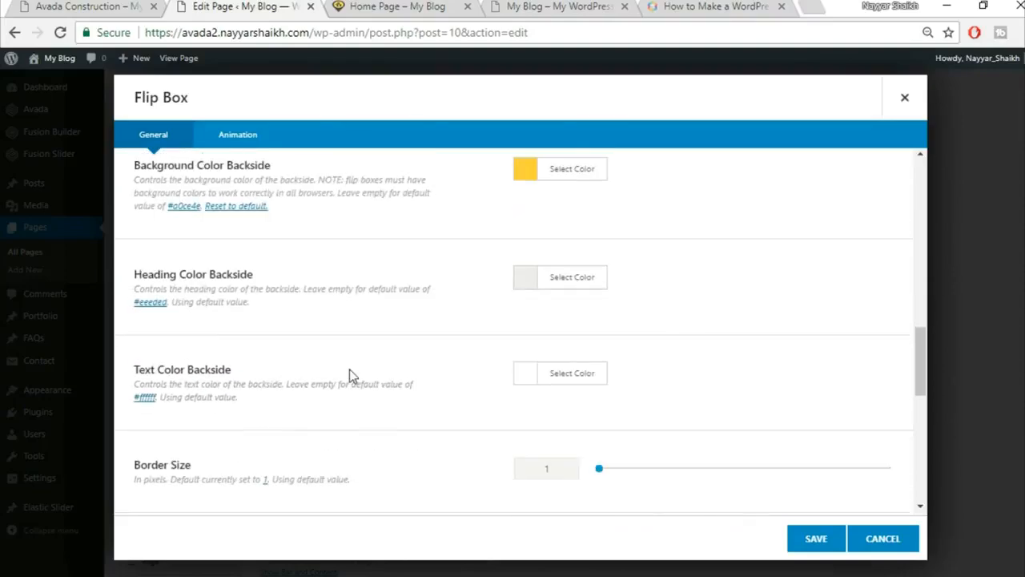
Make the backside heading colour black.
click(69, 7)
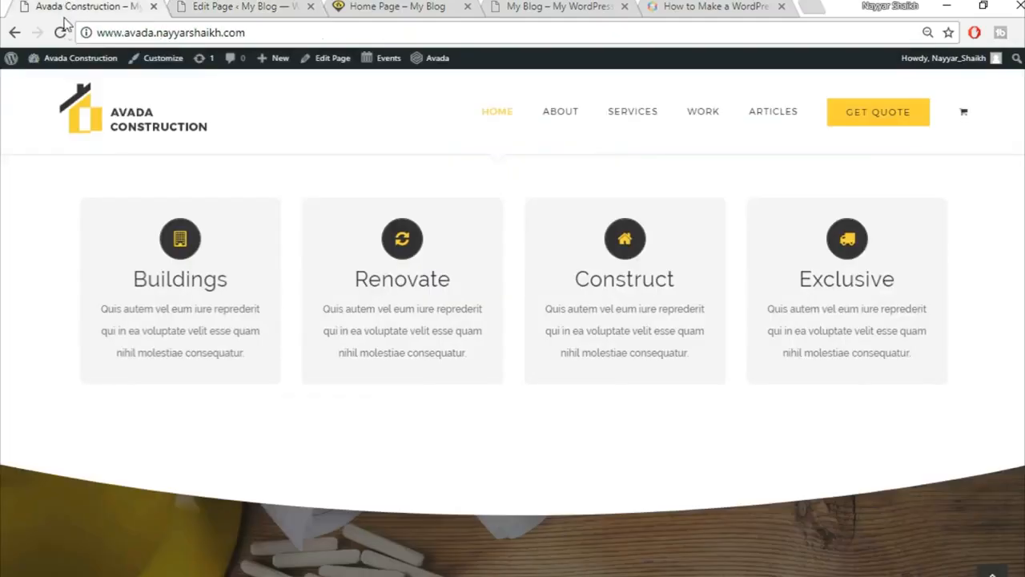
mouse_move(149, 313)
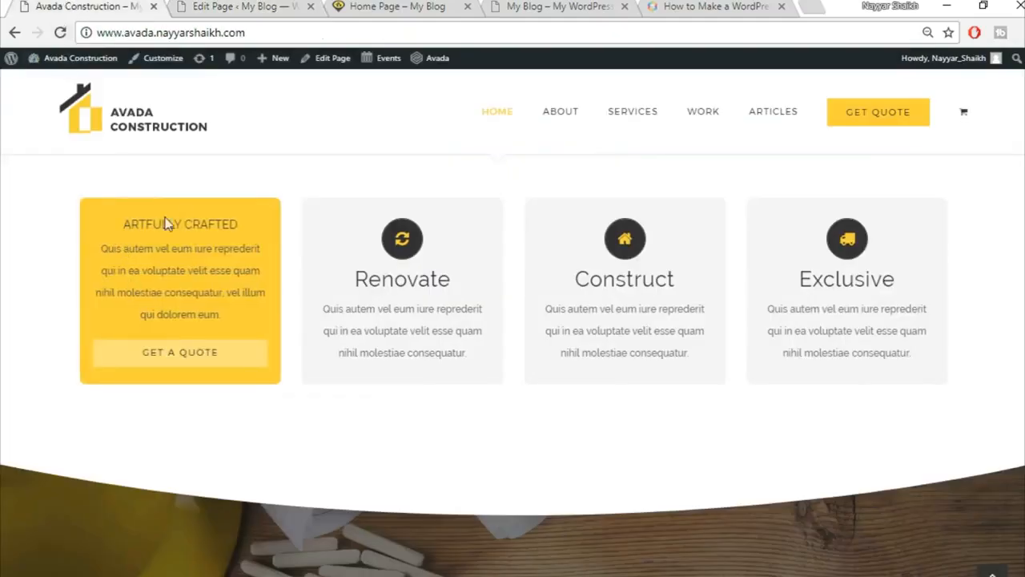
click(204, 4)
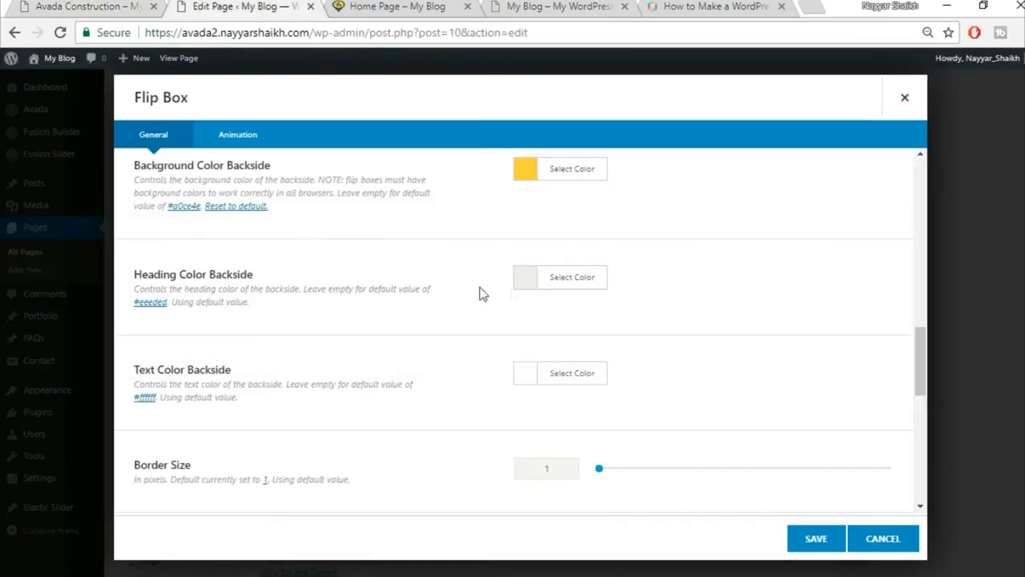
click(562, 287)
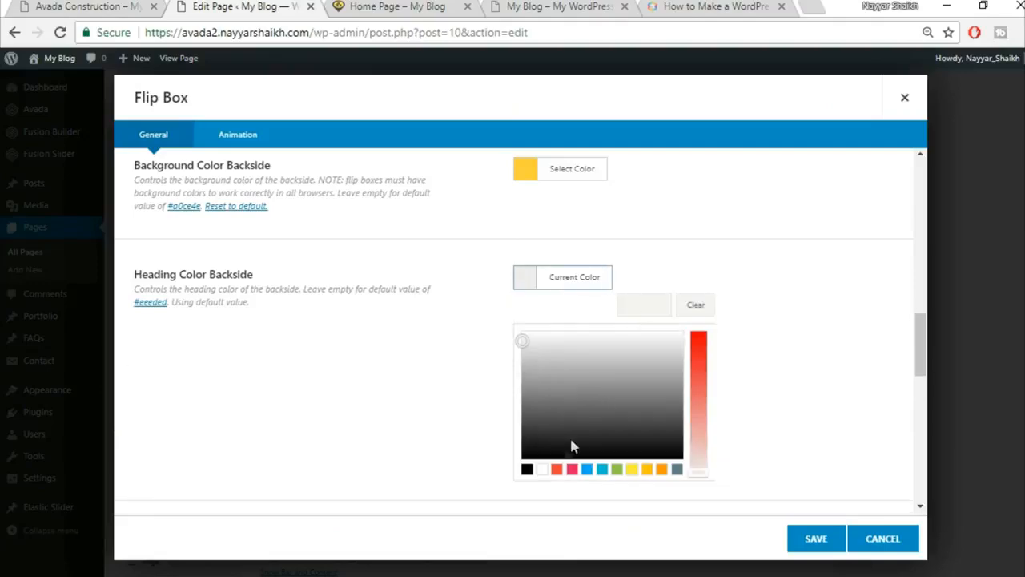
click(526, 468)
click(719, 252)
click(54, 6)
click(172, 6)
scroll(655, 328, down, 2)
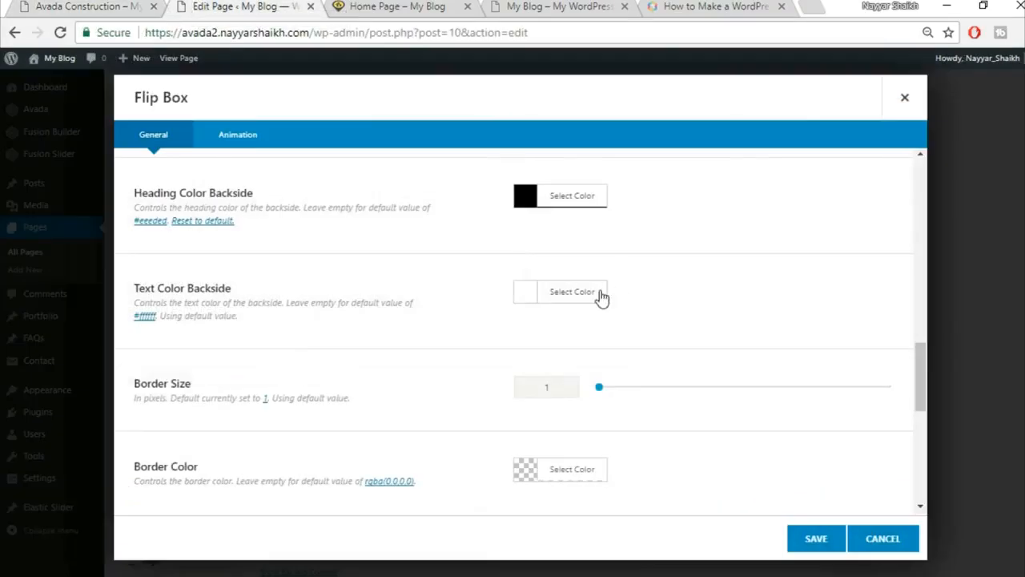
Set the backside text colour to dark grey #333333.
click(600, 293)
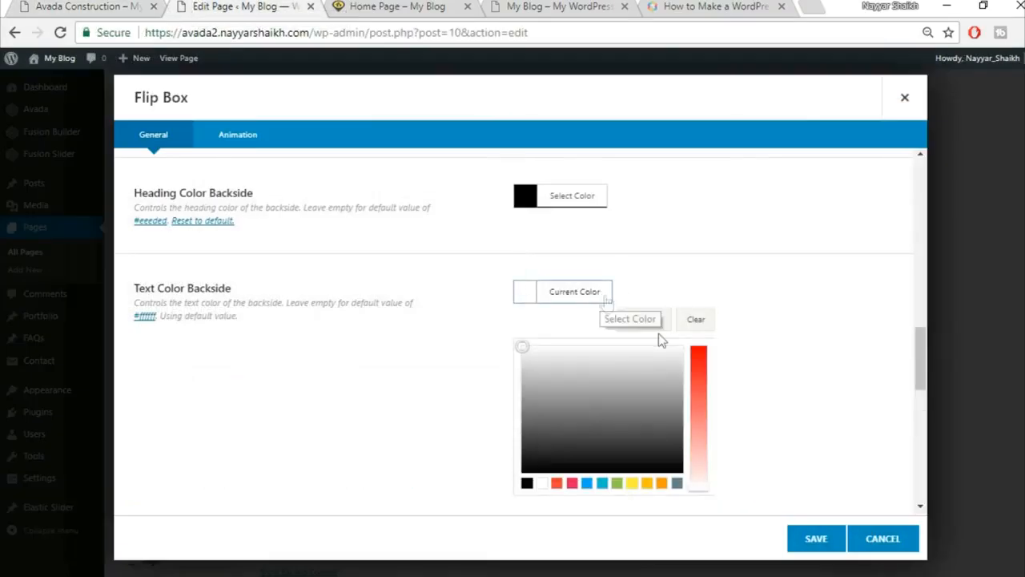
drag(531, 422, 533, 447)
click(747, 387)
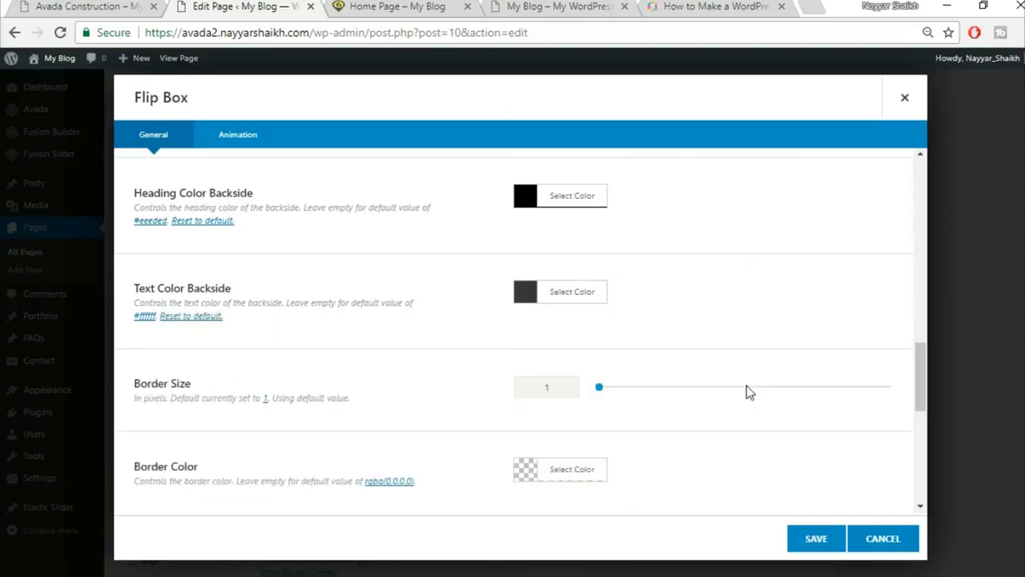
scroll(746, 389, down, 2)
Set the border size to 0 and choose the power icon for the flip box.
click(89, 6)
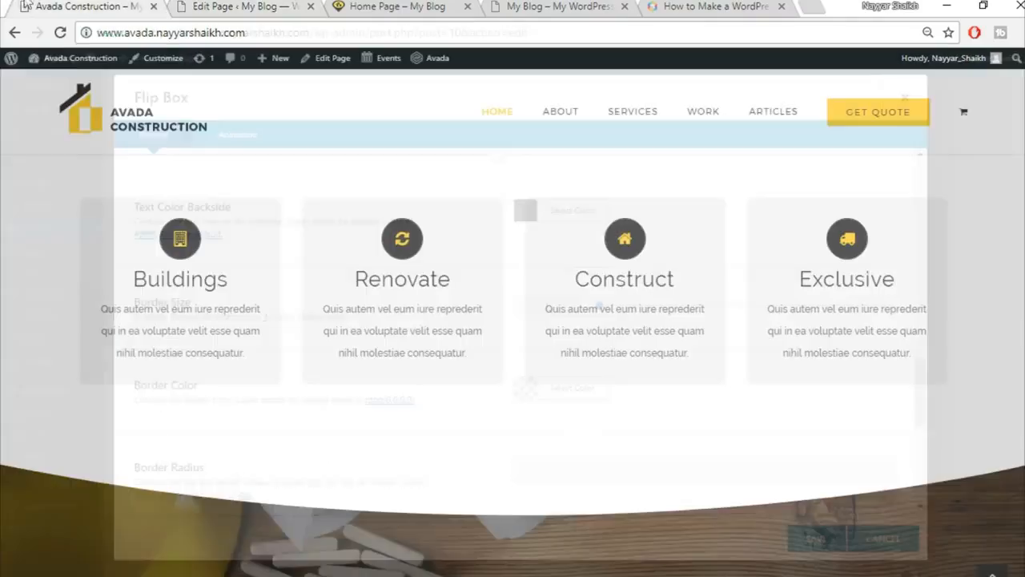
mouse_move(224, 220)
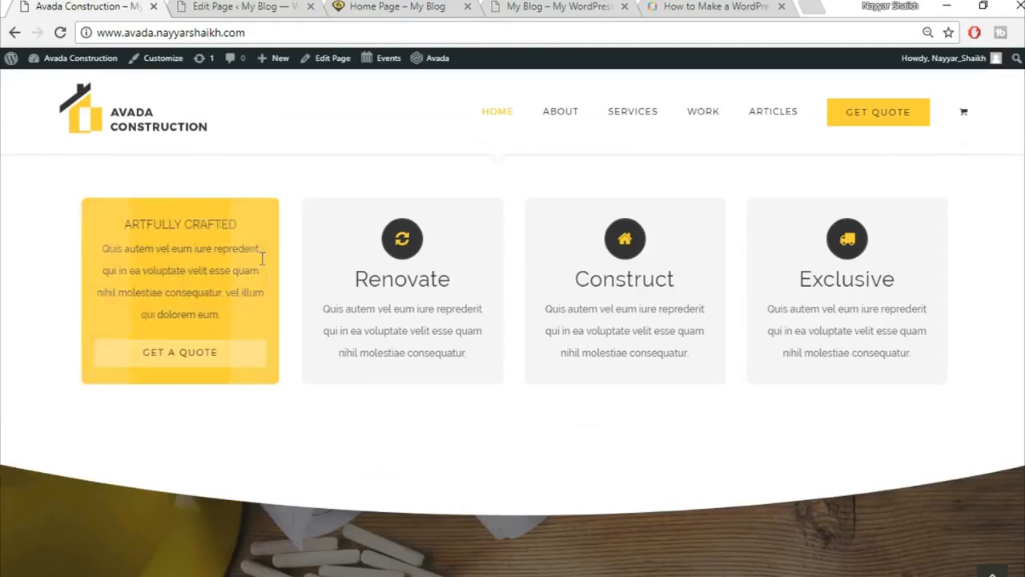
click(264, 8)
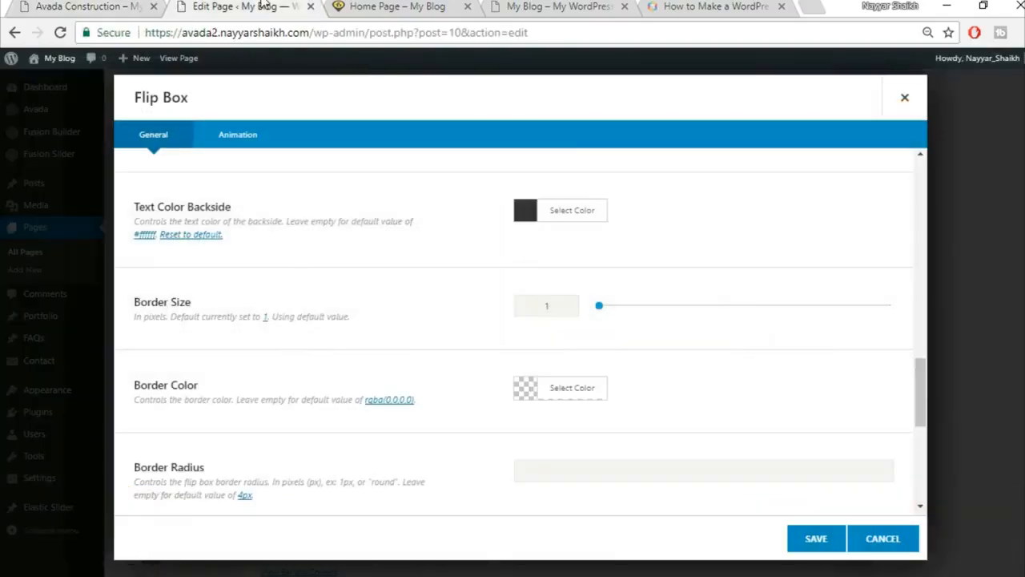
drag(559, 312, 487, 315)
text(0)
scroll(487, 332, down, 2)
click(525, 375)
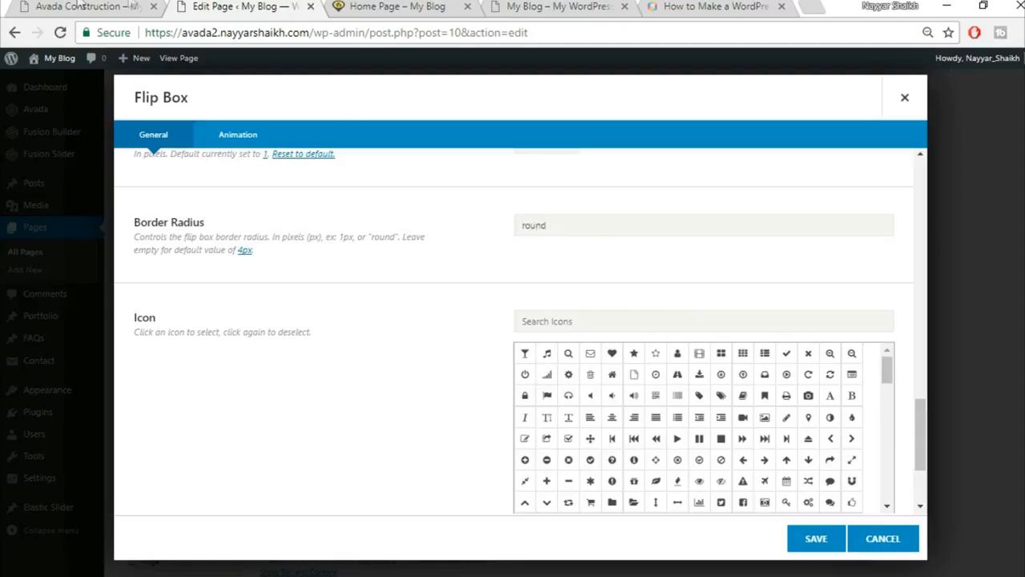
Search the icons for 'bu' and pick the first building icon for the flip box.
click(80, 6)
click(226, 6)
click(126, 5)
click(226, 6)
click(649, 324)
text(buil)
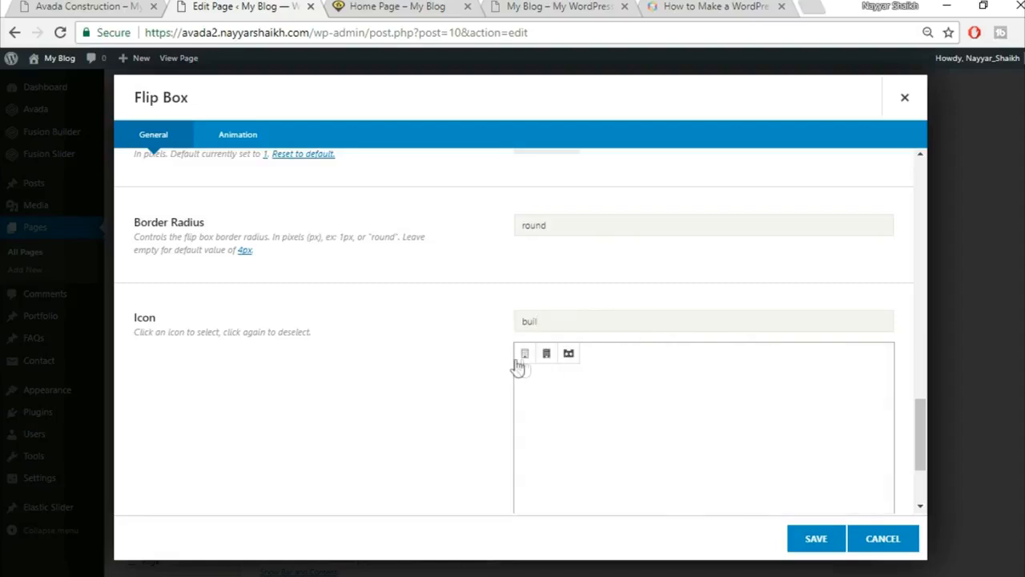
click(524, 357)
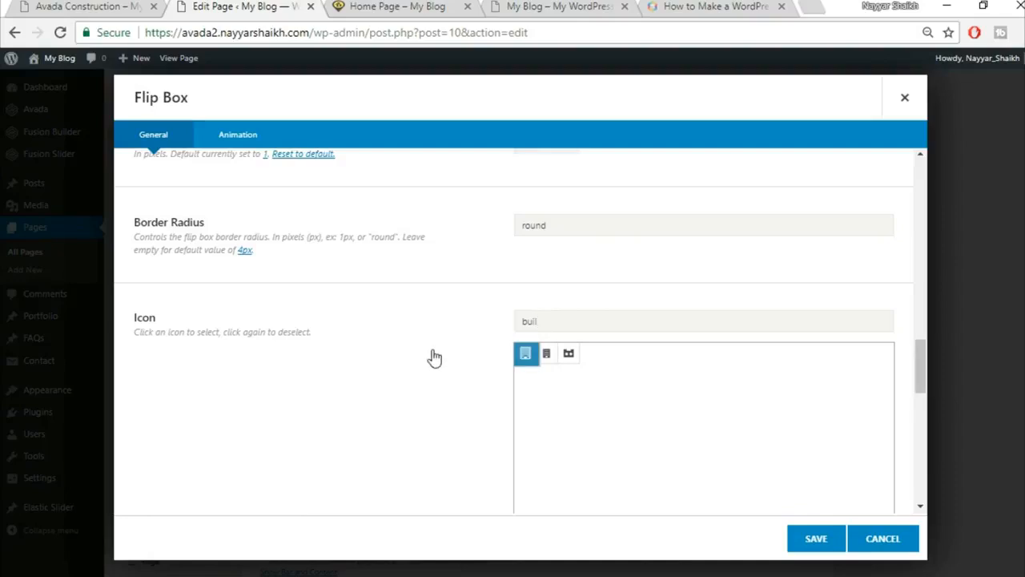
scroll(432, 356, down, 7)
scroll(433, 357, up, 3)
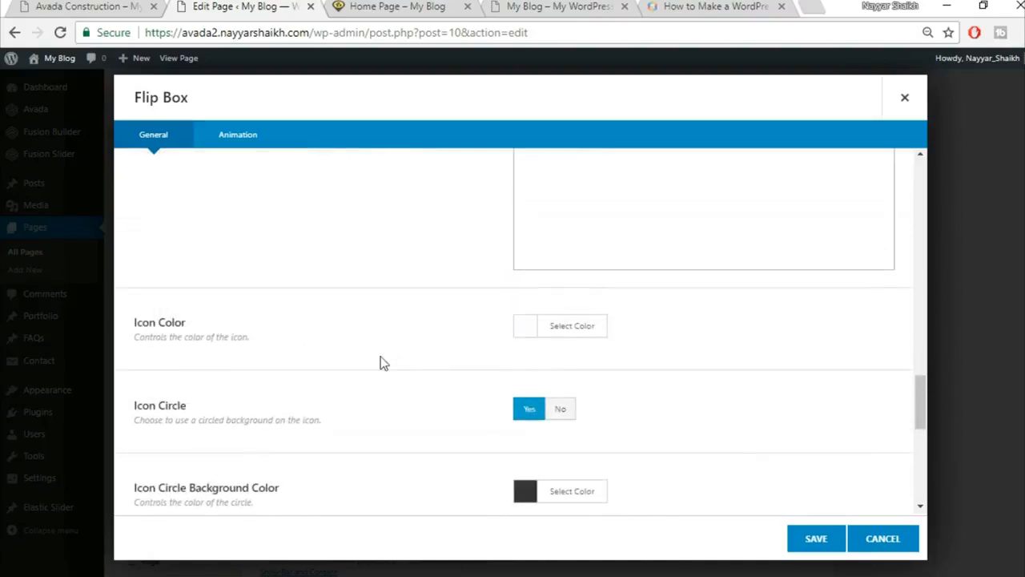
Set the flip box icon colour to yellow #fed83d.
click(140, 7)
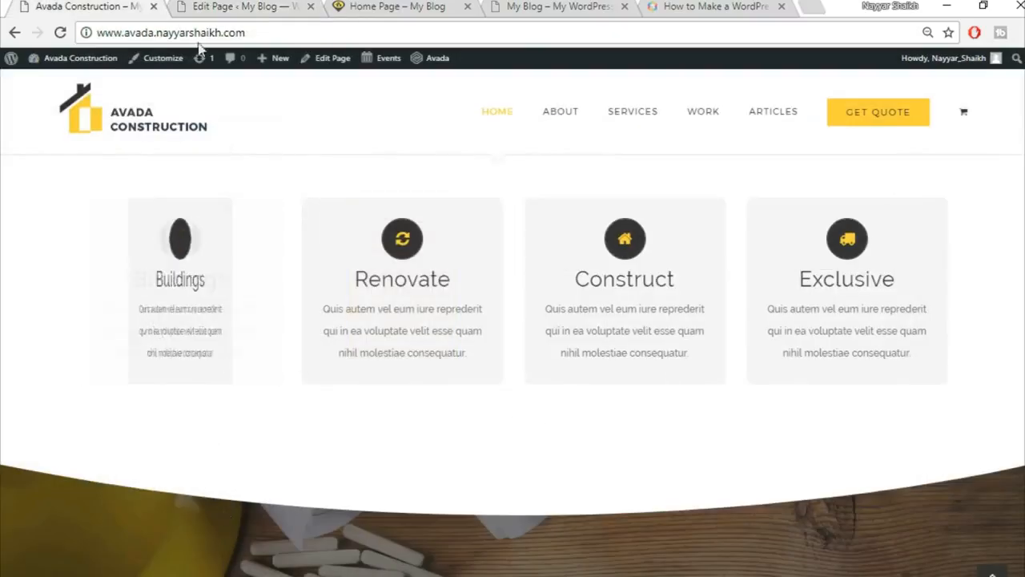
click(217, 7)
click(591, 325)
click(660, 358)
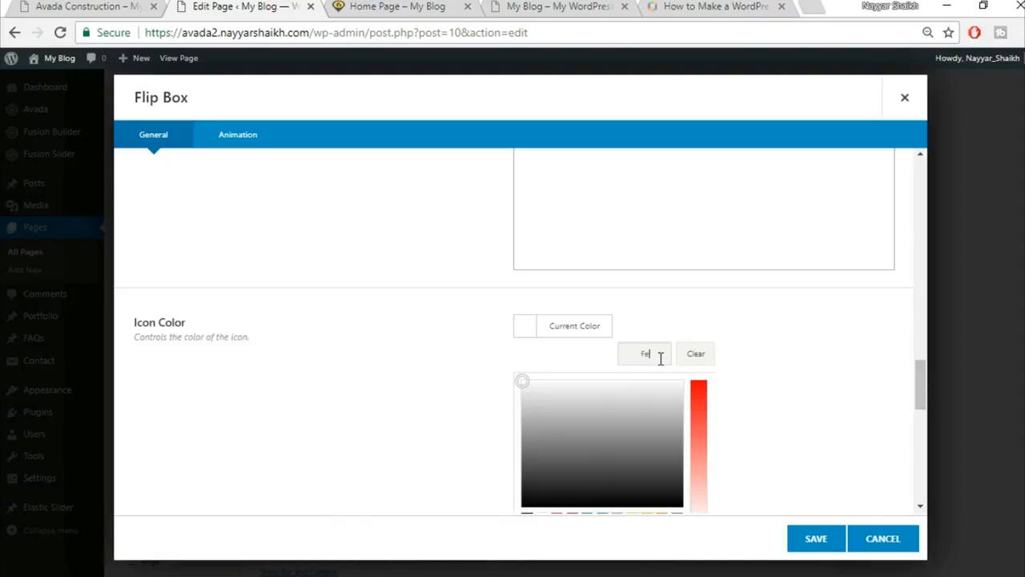
text(fed83d)
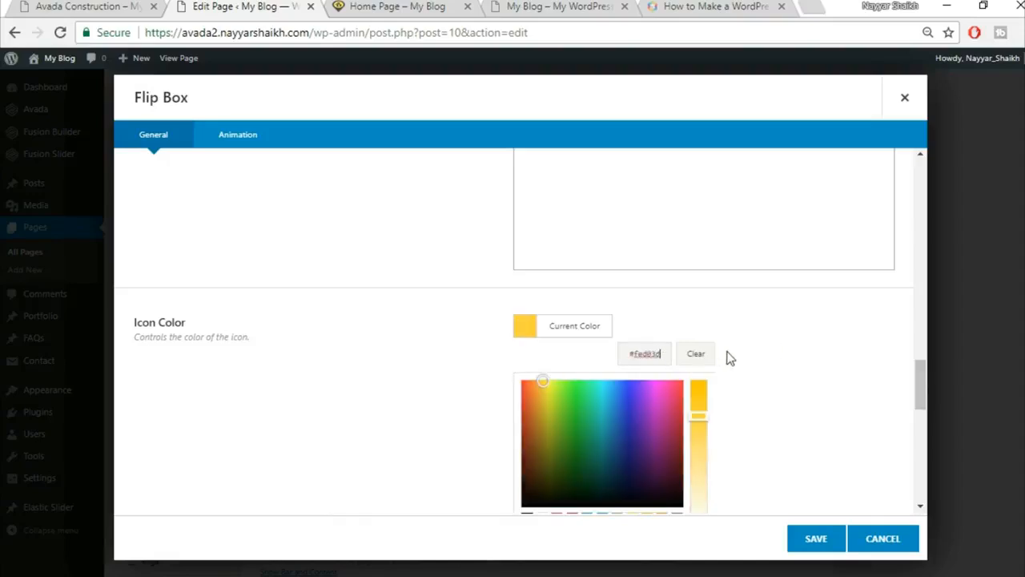
click(785, 352)
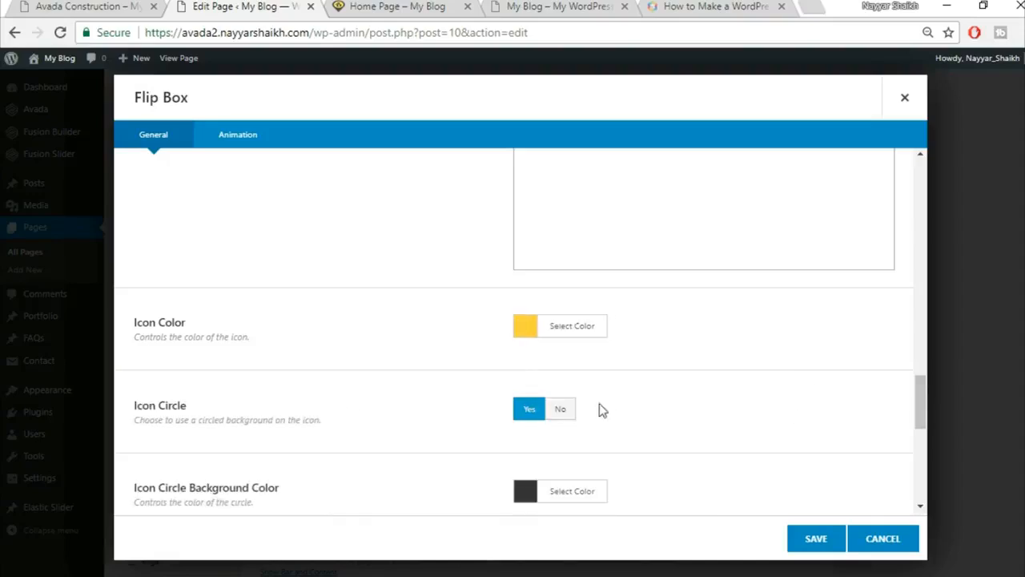
scroll(773, 393, down, 3)
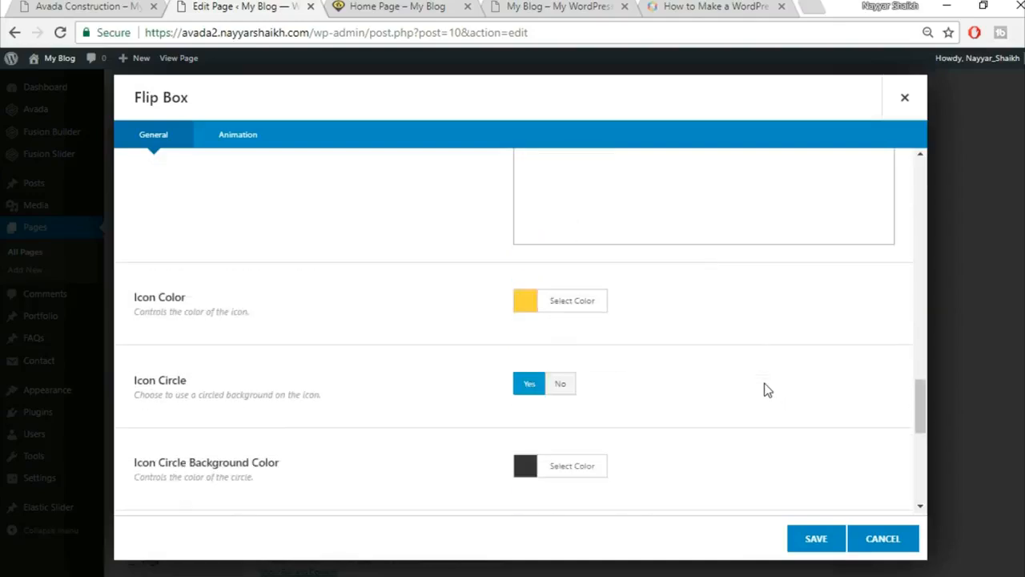
scroll(764, 384, up, 5)
Clear the 'round' border radius value, leaving the animation type at None.
drag(570, 307, 483, 321)
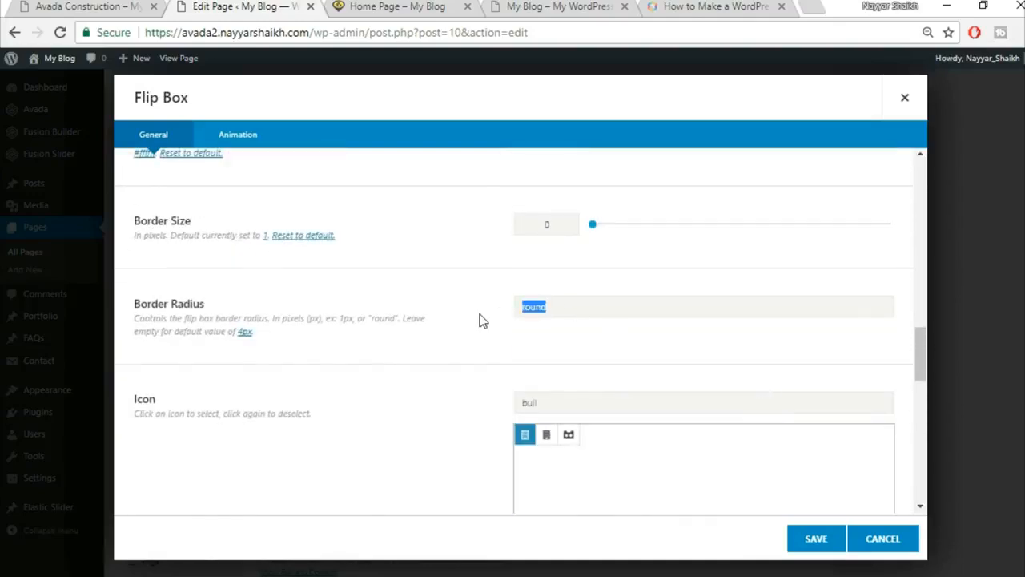
key(BackSpace)
scroll(451, 350, down, 3)
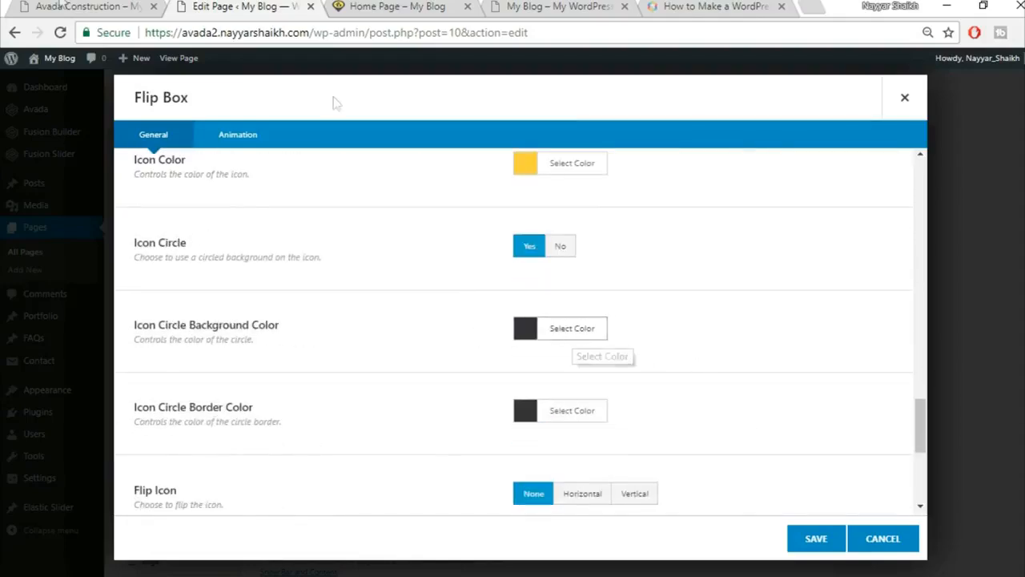
click(92, 7)
click(237, 6)
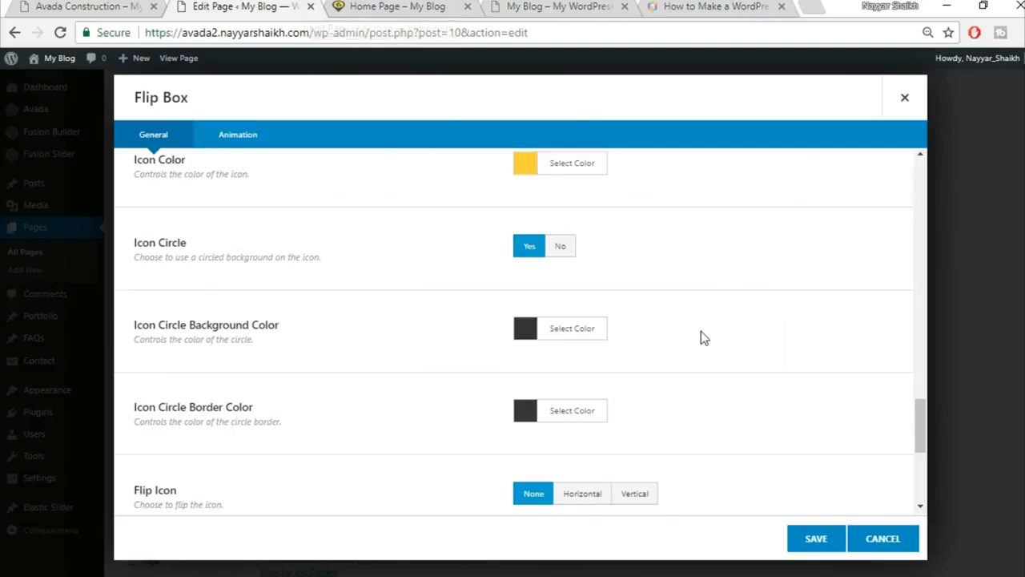
scroll(701, 331, down, 2)
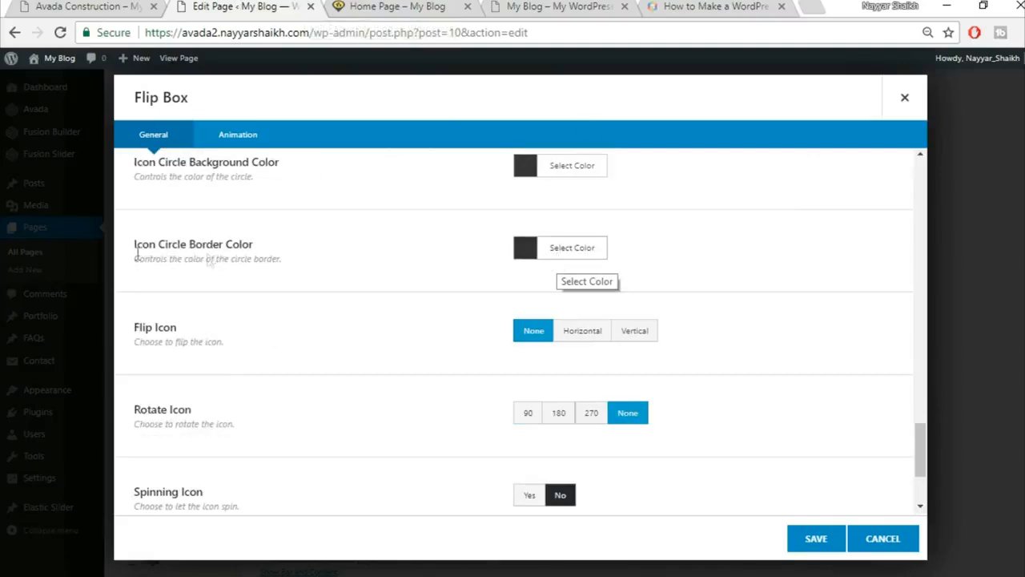
scroll(705, 293, down, 1)
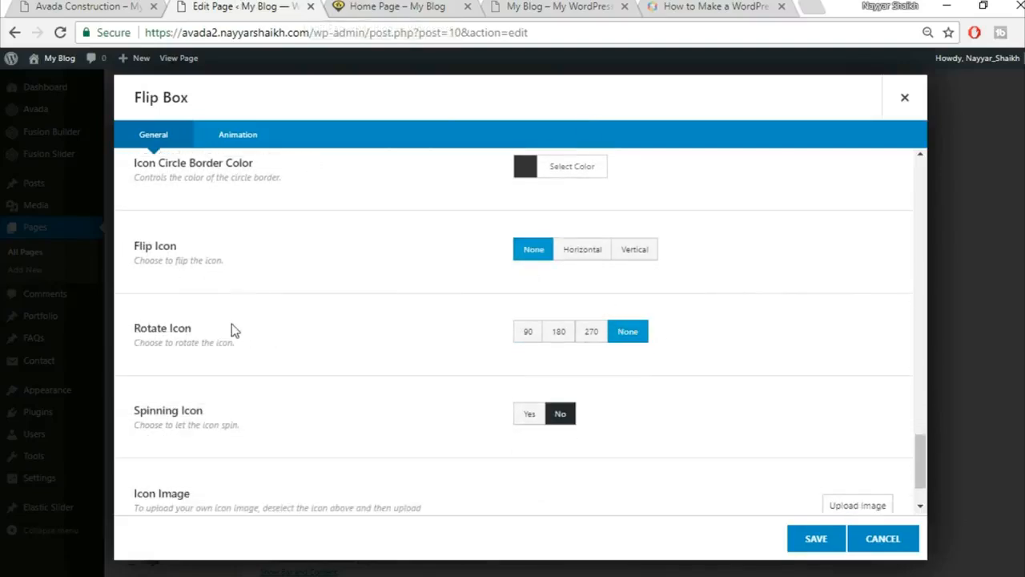
scroll(320, 419, down, 1)
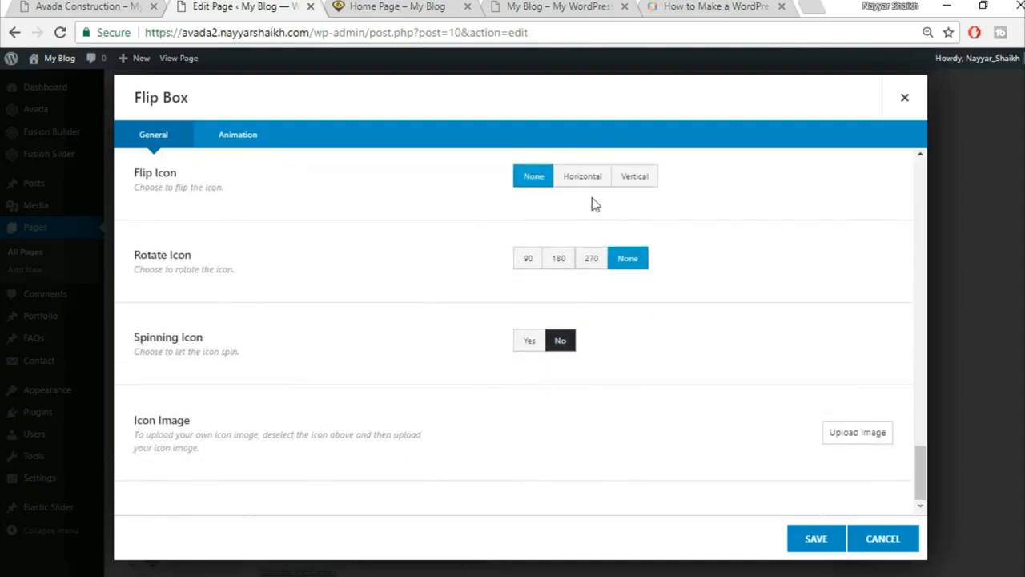
click(262, 144)
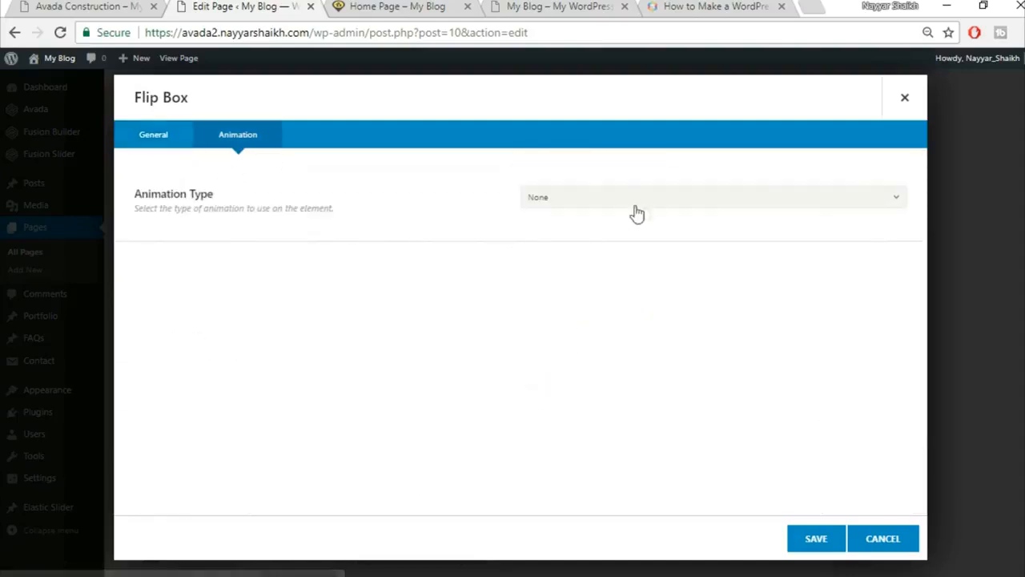
click(172, 138)
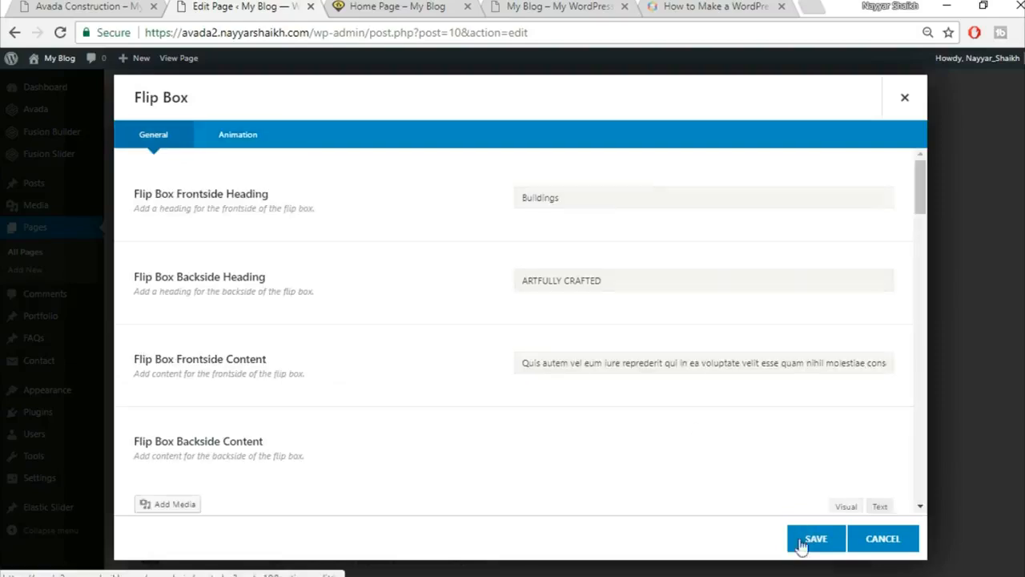
Save the Buildings flip box settings.
click(805, 546)
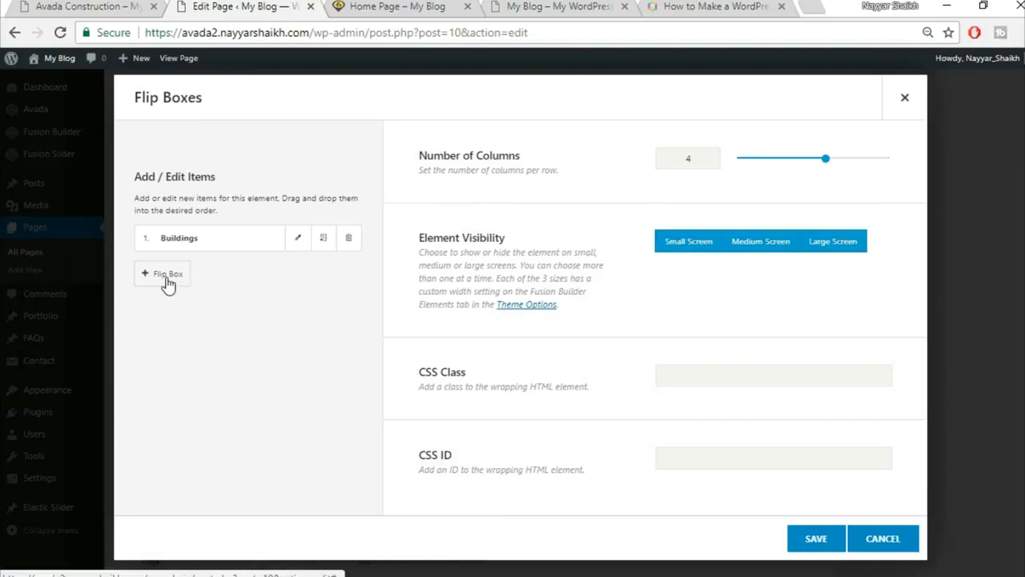
click(94, 6)
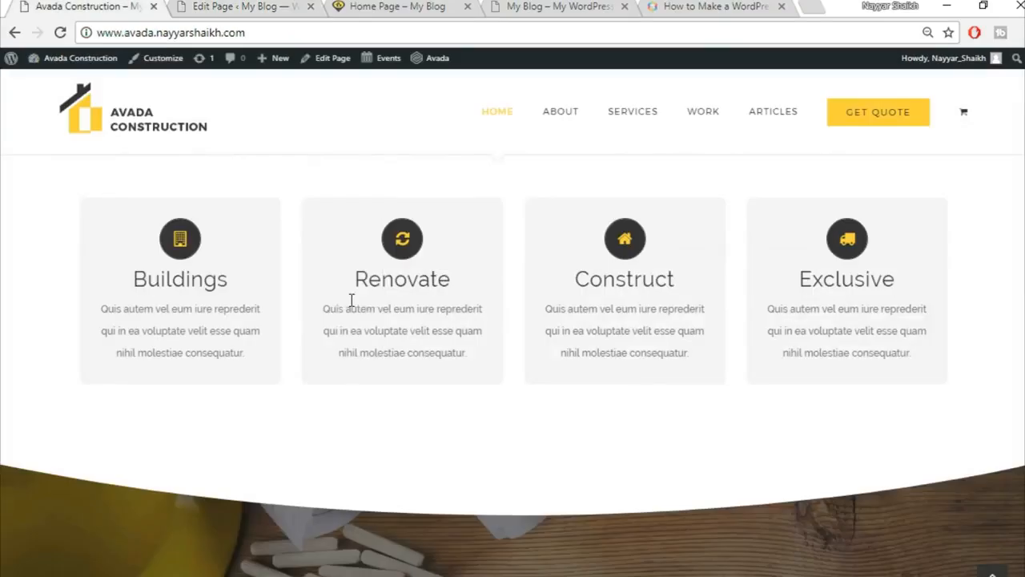
click(271, 6)
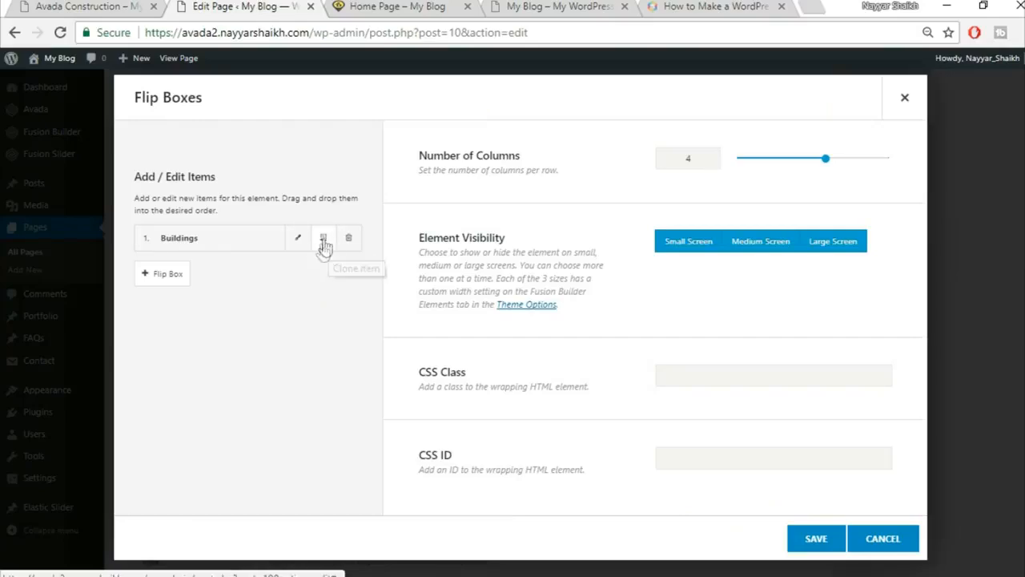
Clone Buildings three times to make four boxes and save the Flip Boxes element.
click(322, 245)
click(322, 244)
click(322, 244)
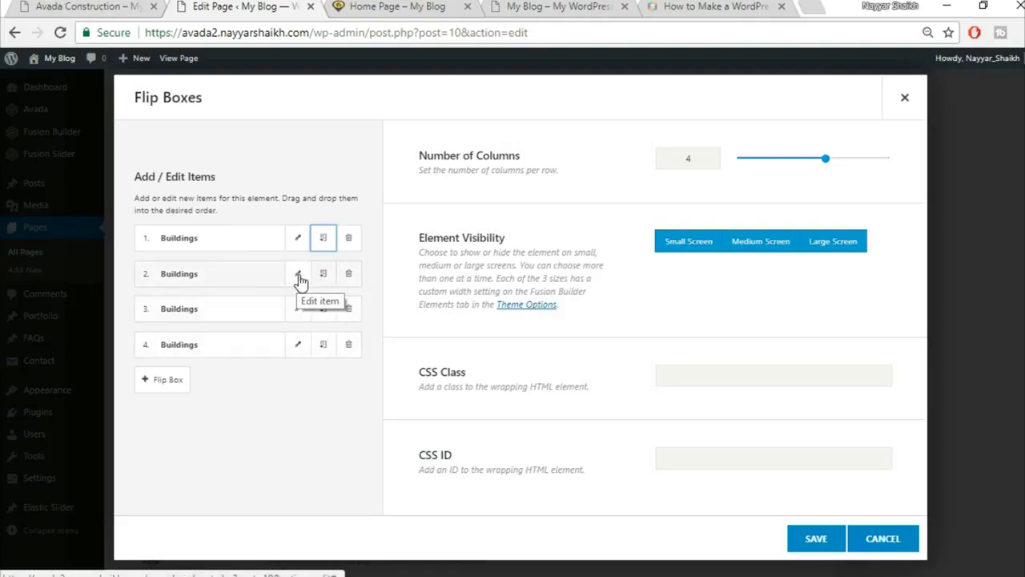
click(80, 6)
mouse_move(381, 295)
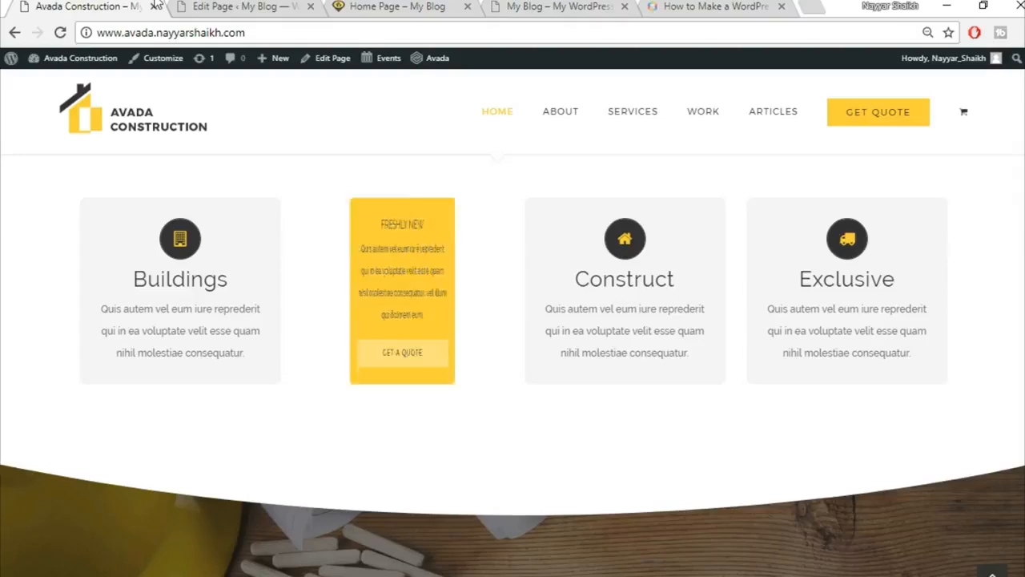
click(242, 5)
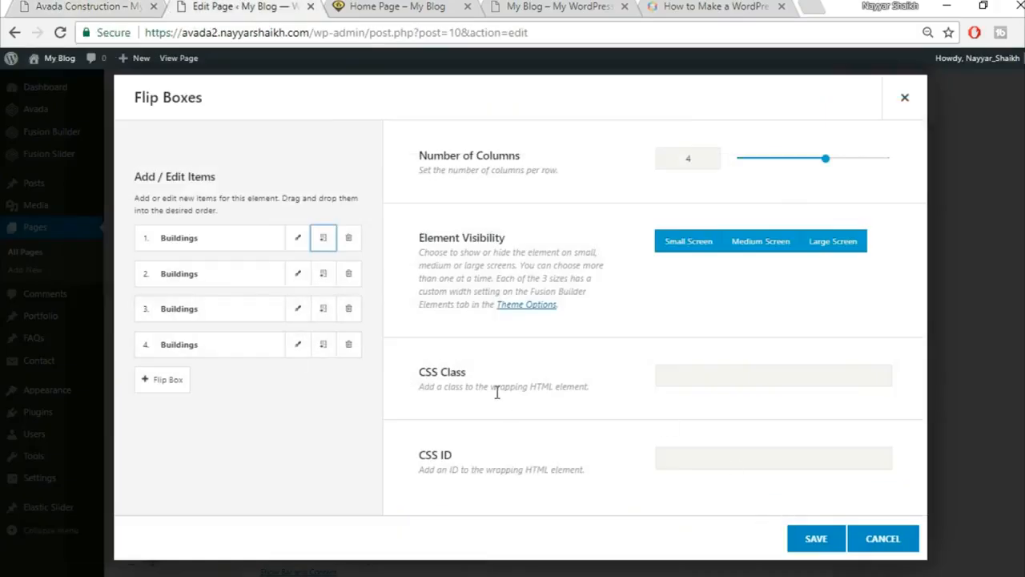
click(805, 549)
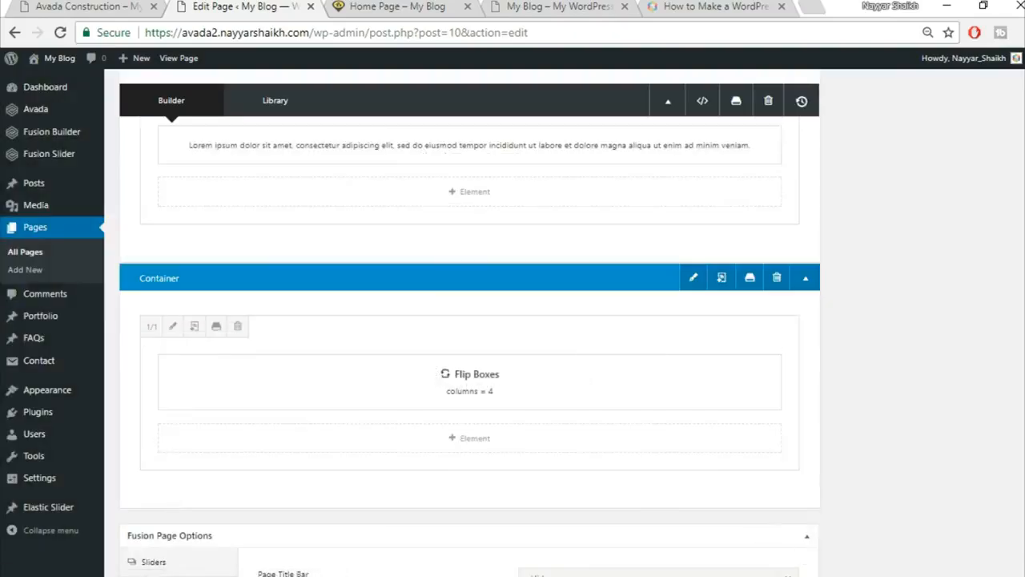
Update the home page and check the four Buildings flip boxes on the live site.
scroll(1019, 244, up, 8)
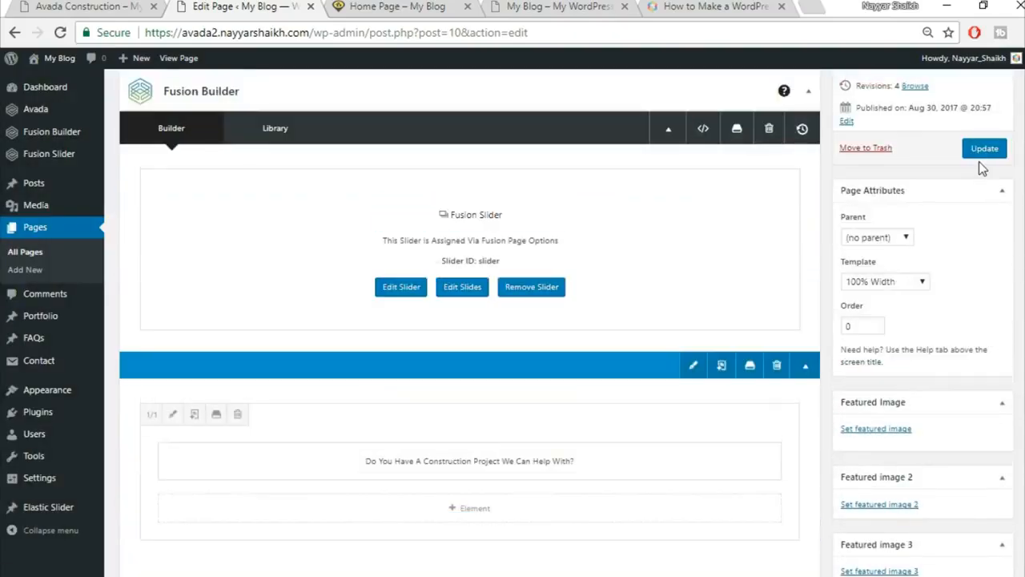
click(984, 151)
click(408, 8)
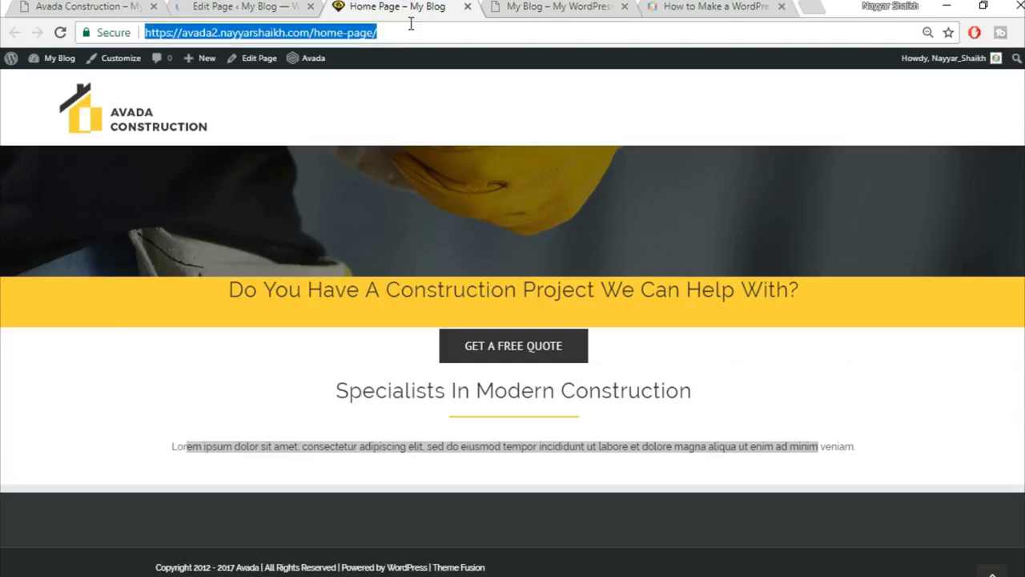
scroll(957, 218, down, 3)
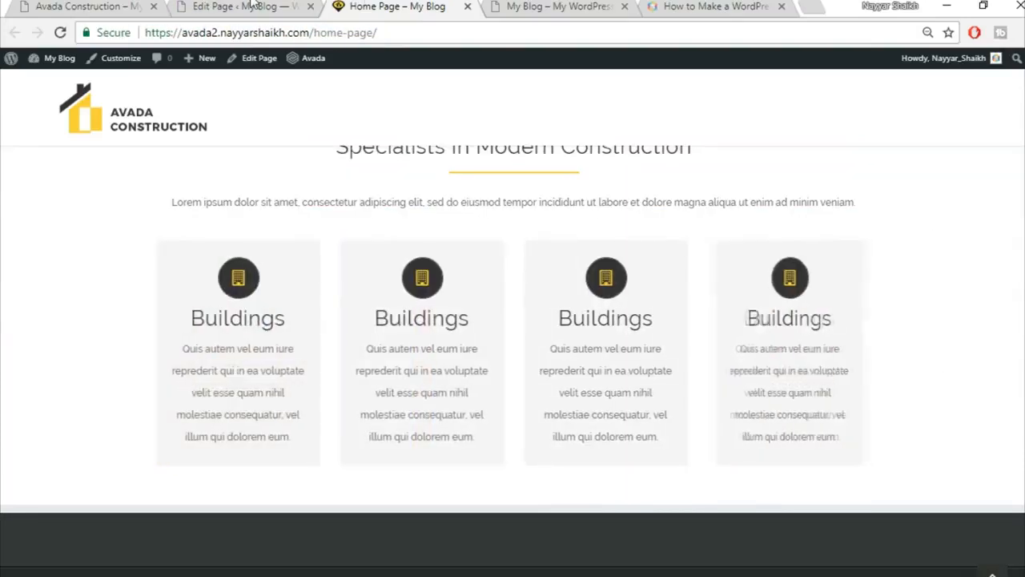
scroll(732, 384, up, 2)
scroll(851, 419, down, 2)
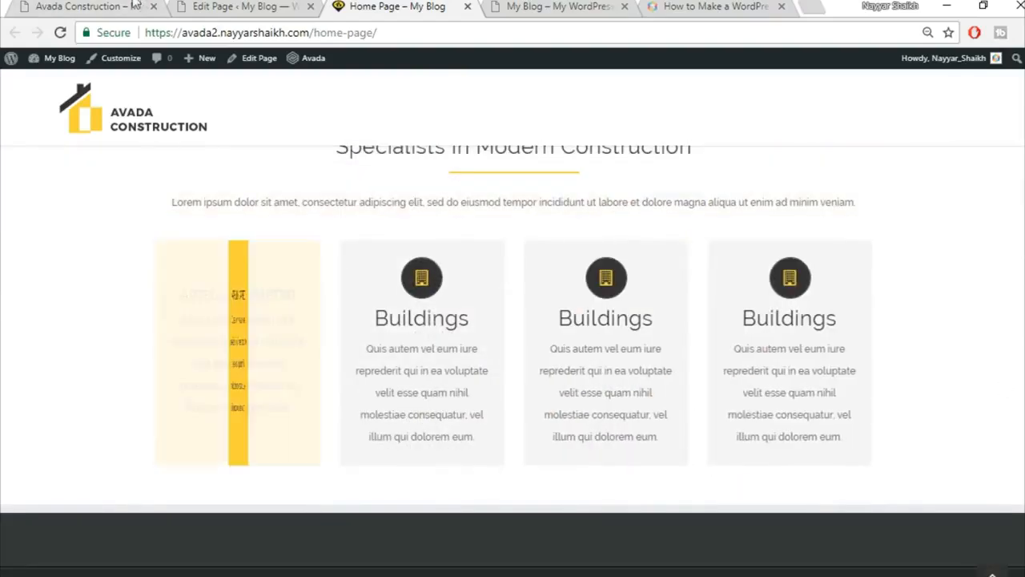
click(80, 5)
scroll(1000, 298, down, 4)
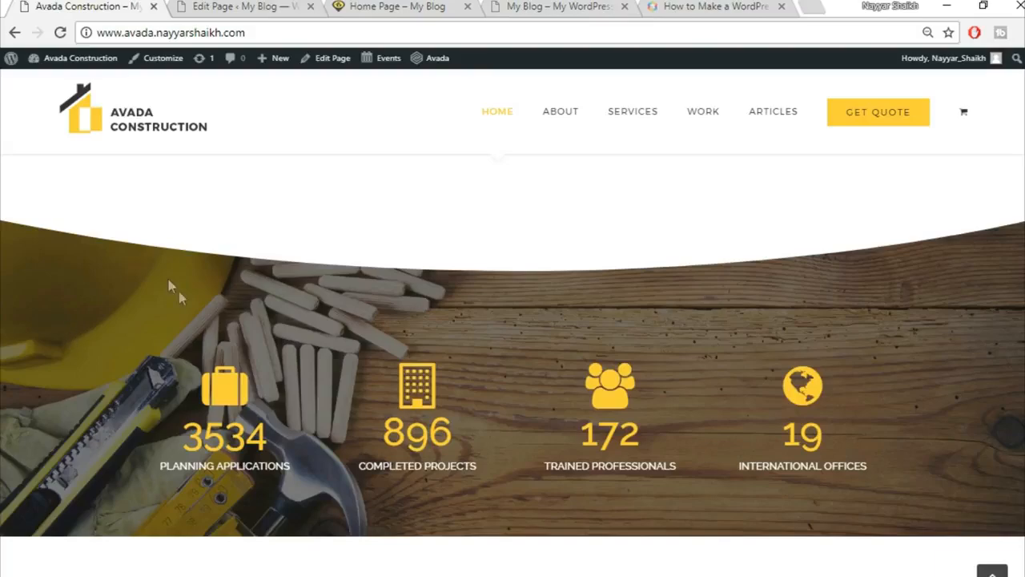
click(215, 6)
scroll(661, 362, down, 10)
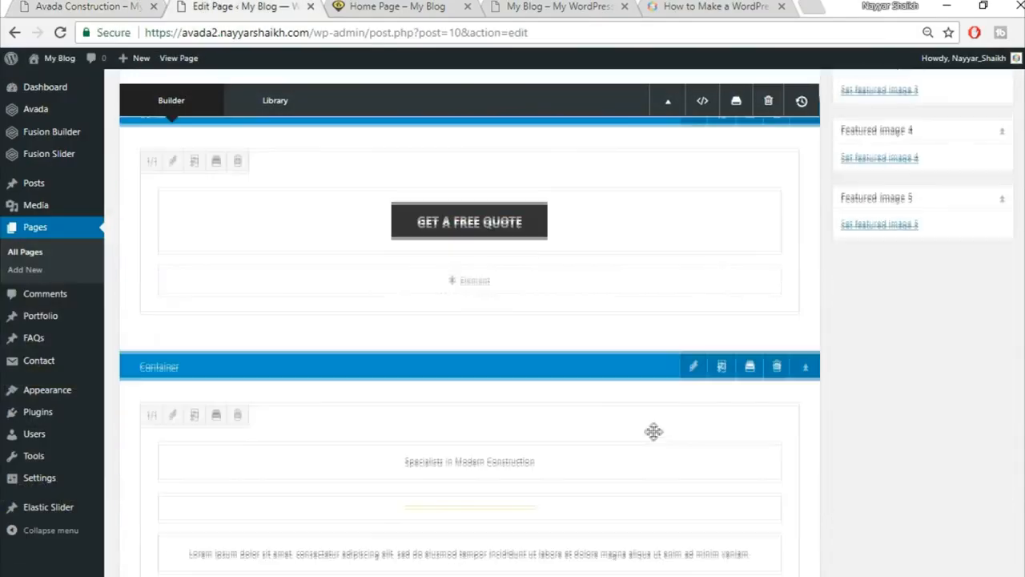
scroll(702, 366, down, 3)
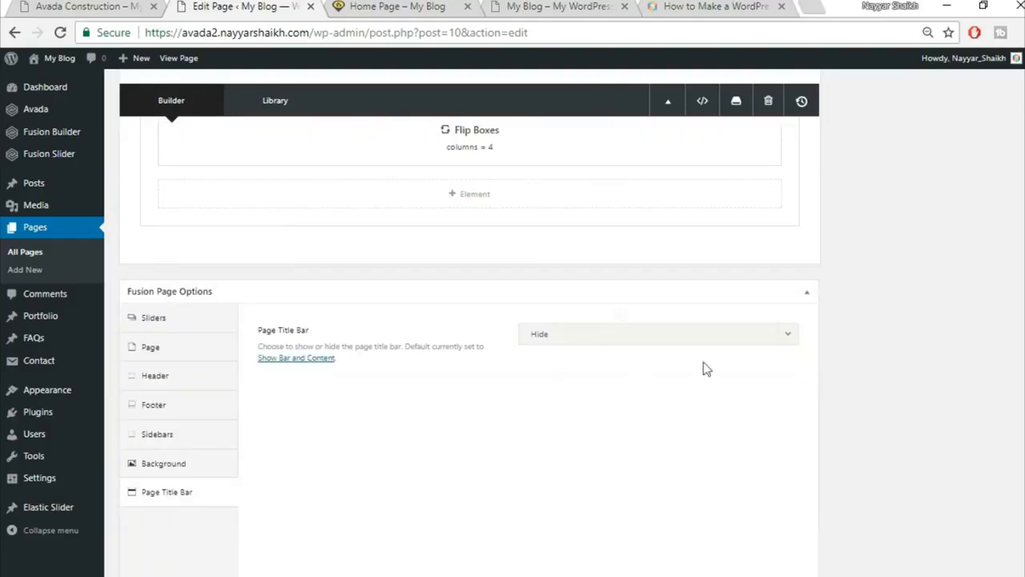
Add a 1/1 container below the Flip Boxes and insert a Section Separator element.
click(665, 254)
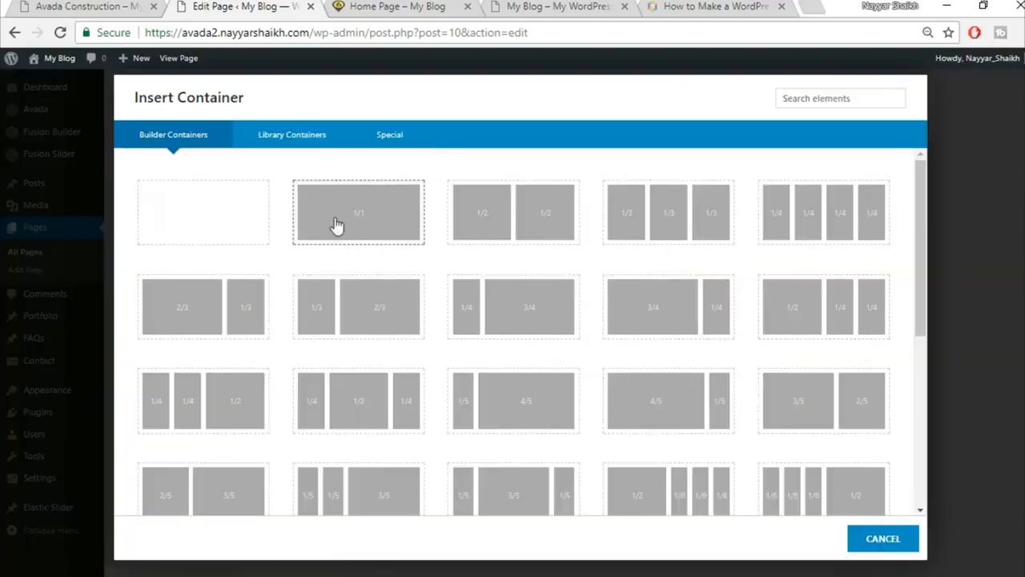
click(382, 230)
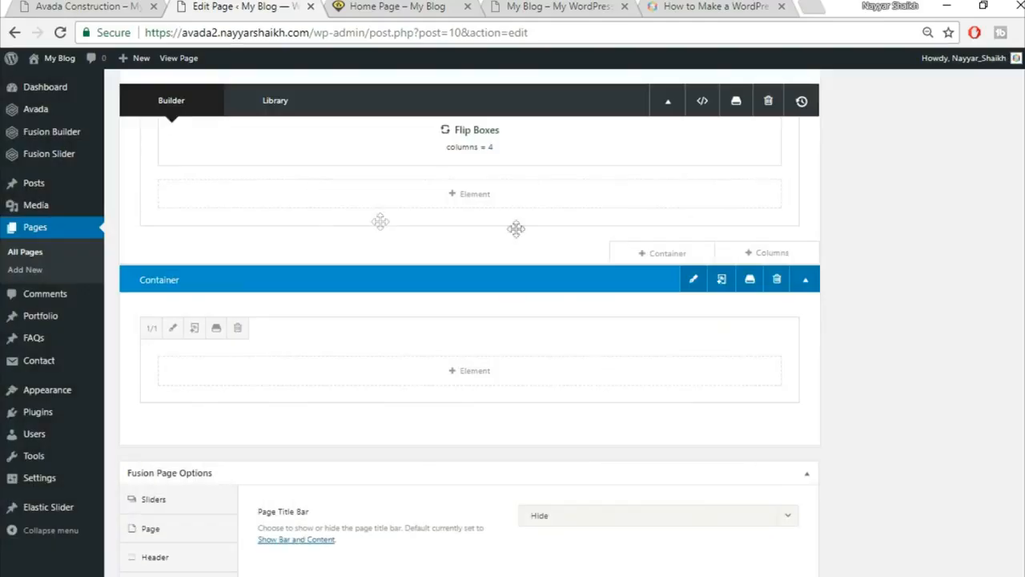
click(500, 374)
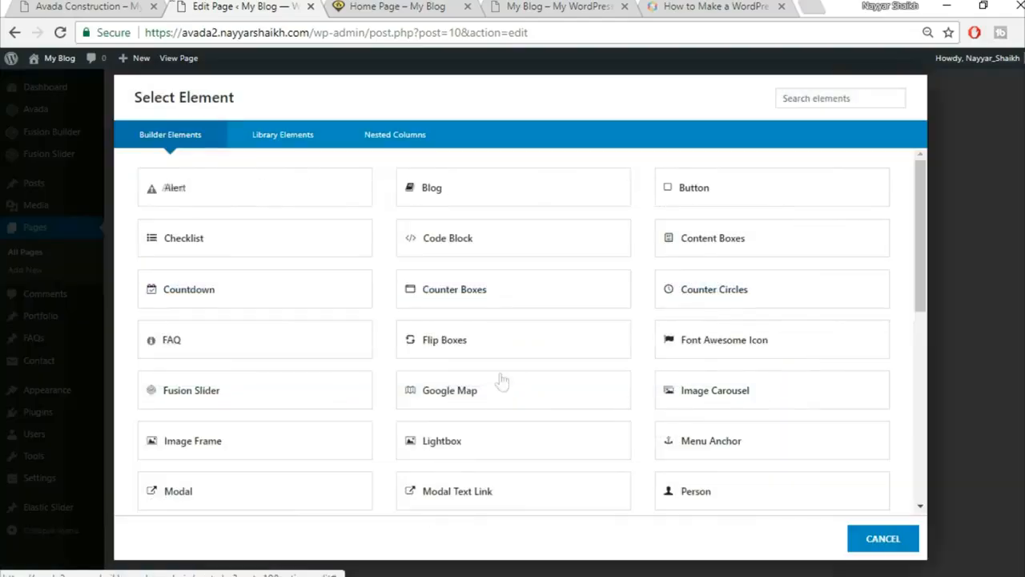
click(129, 6)
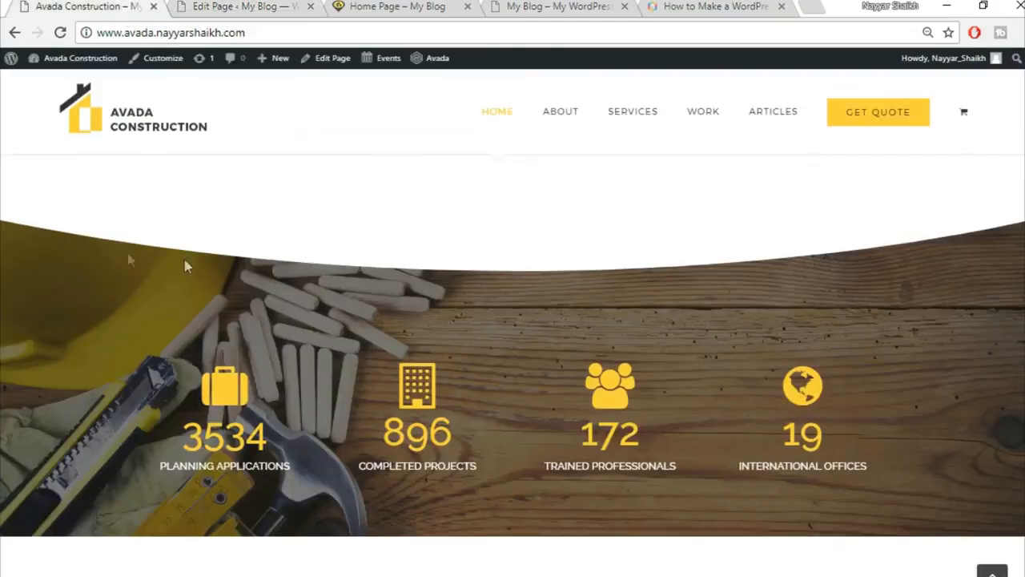
click(248, 5)
click(835, 98)
text(sec)
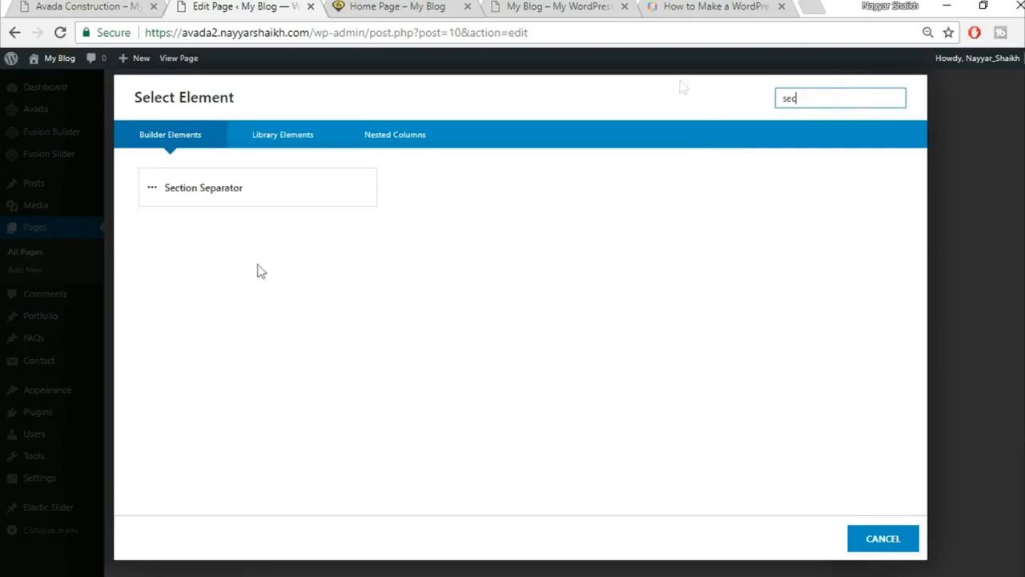
click(313, 185)
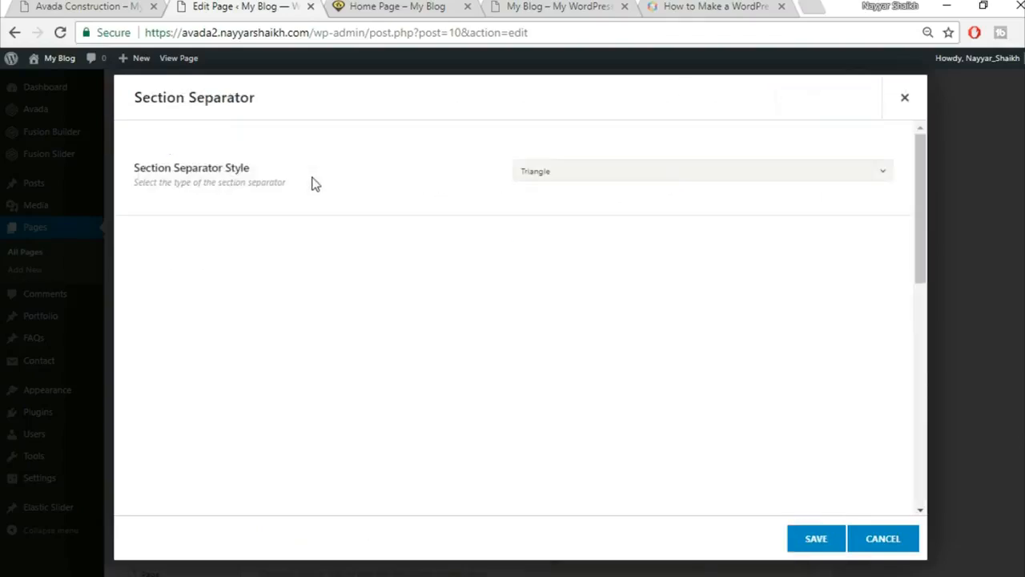
Set the separator style to Big Half Circle positioned at Bottom.
click(611, 170)
click(619, 306)
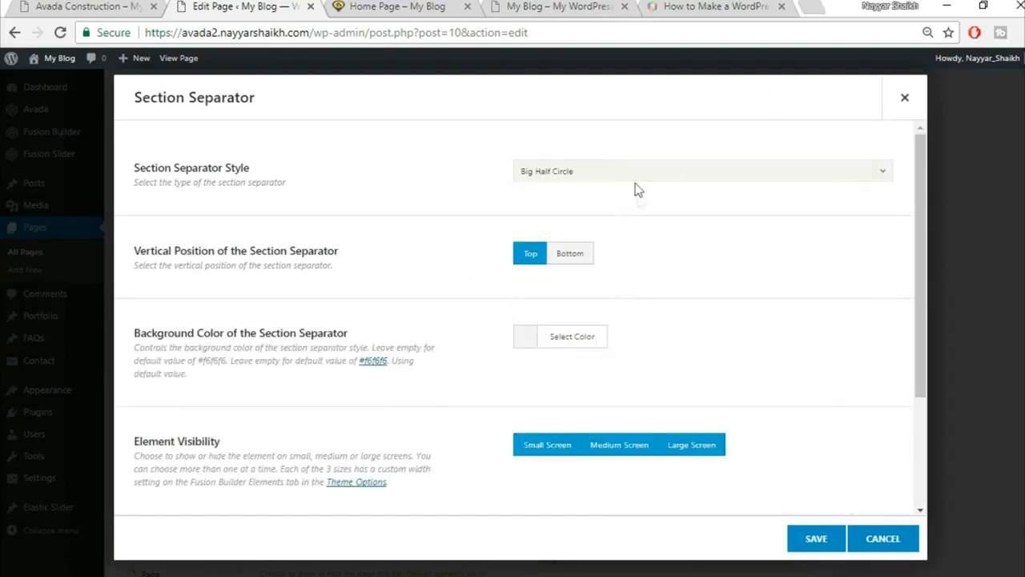
click(575, 257)
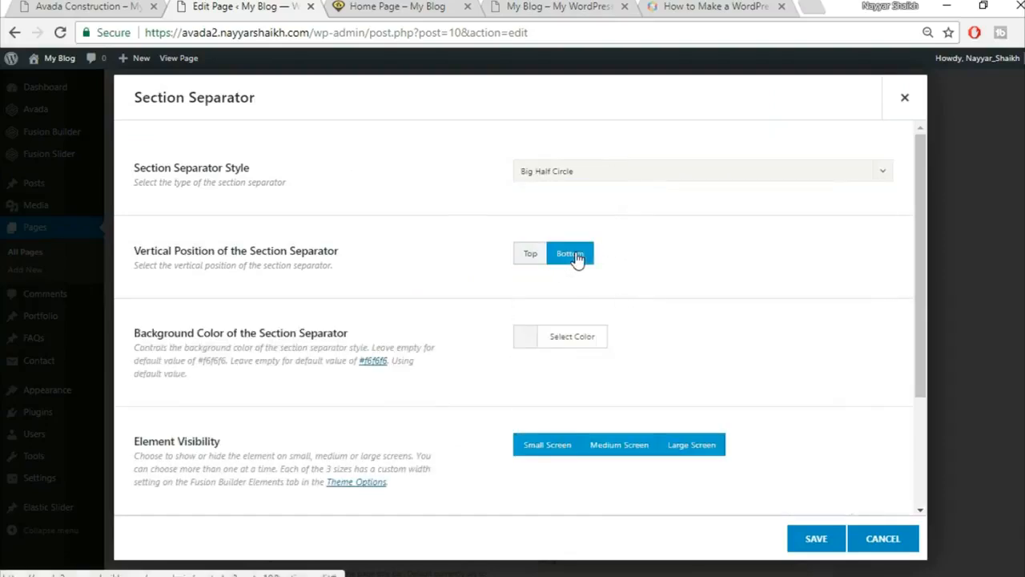
click(100, 6)
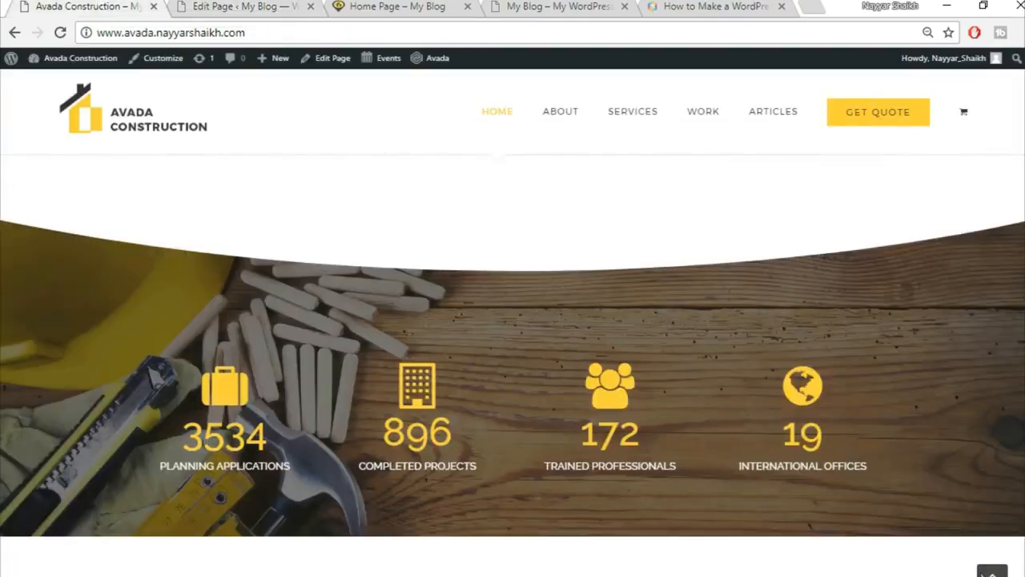
click(232, 6)
Give the separator a white #ffffff background and save it.
scroll(814, 273, down, 1)
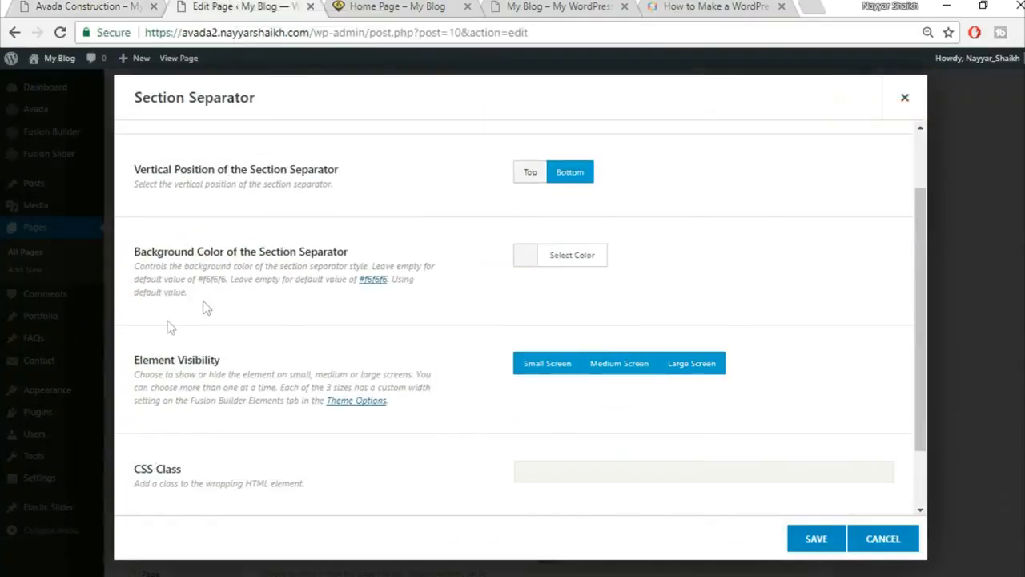
click(576, 256)
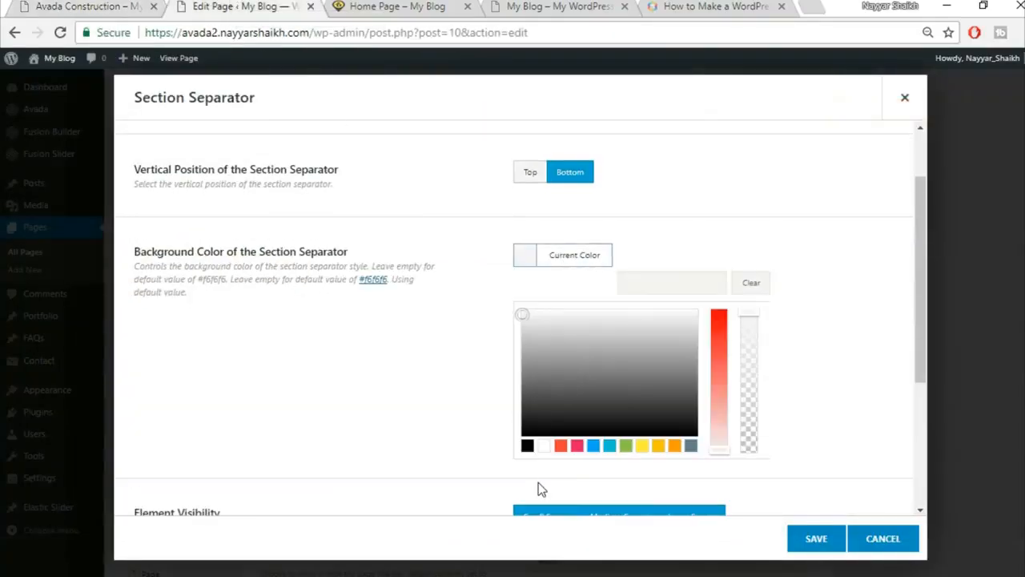
click(544, 445)
click(859, 171)
click(56, 6)
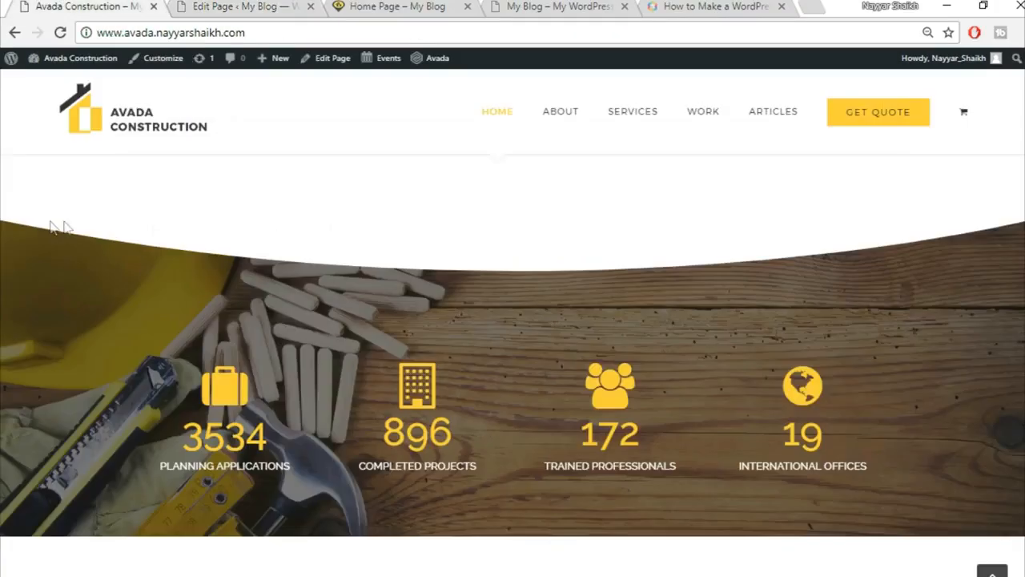
click(240, 7)
scroll(785, 330, down, 1)
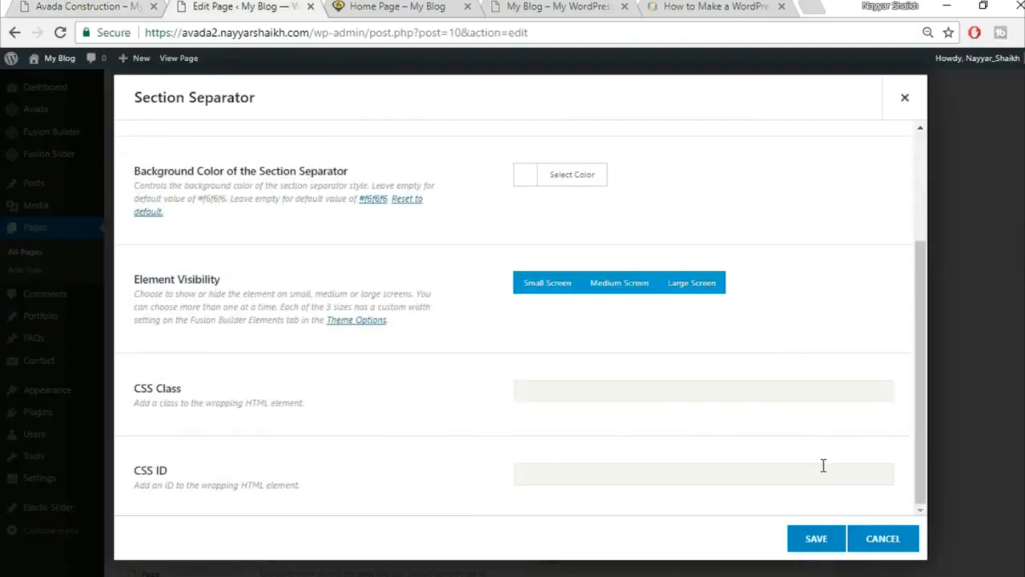
scroll(807, 504, up, 2)
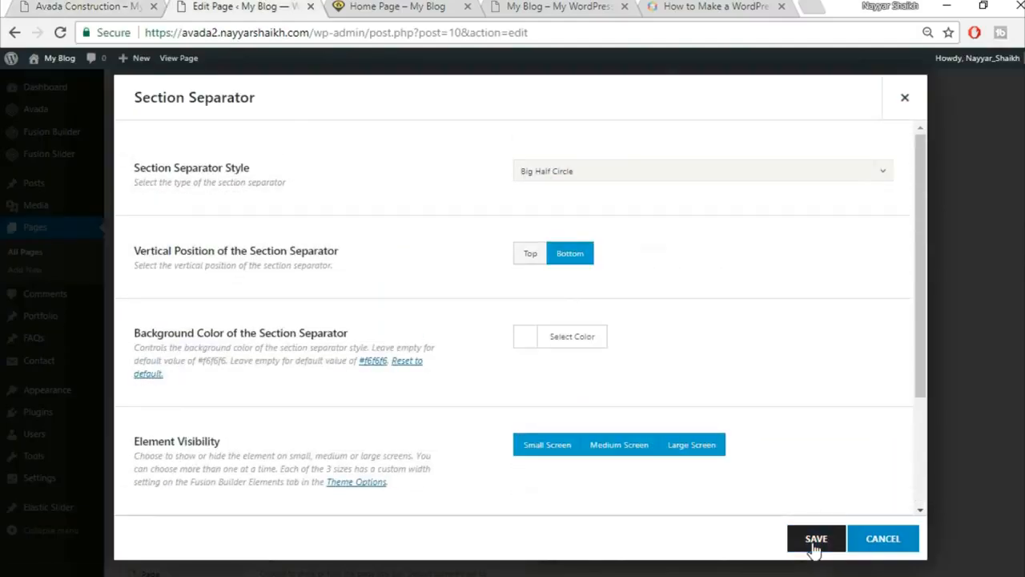
click(815, 544)
click(88, 6)
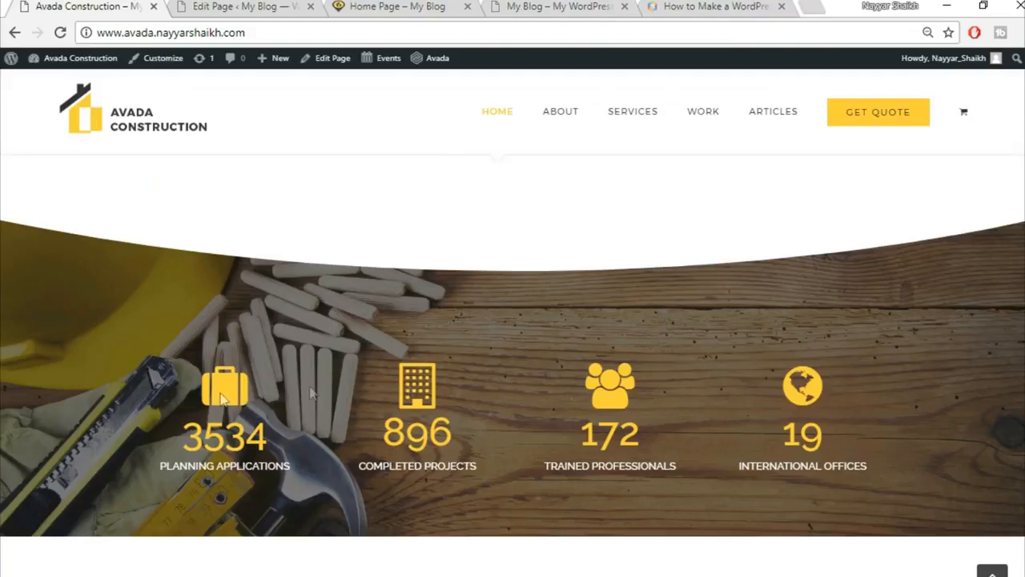
Add a 1/1 column below the separator and insert Counter Boxes via the 'cou' search.
click(261, 7)
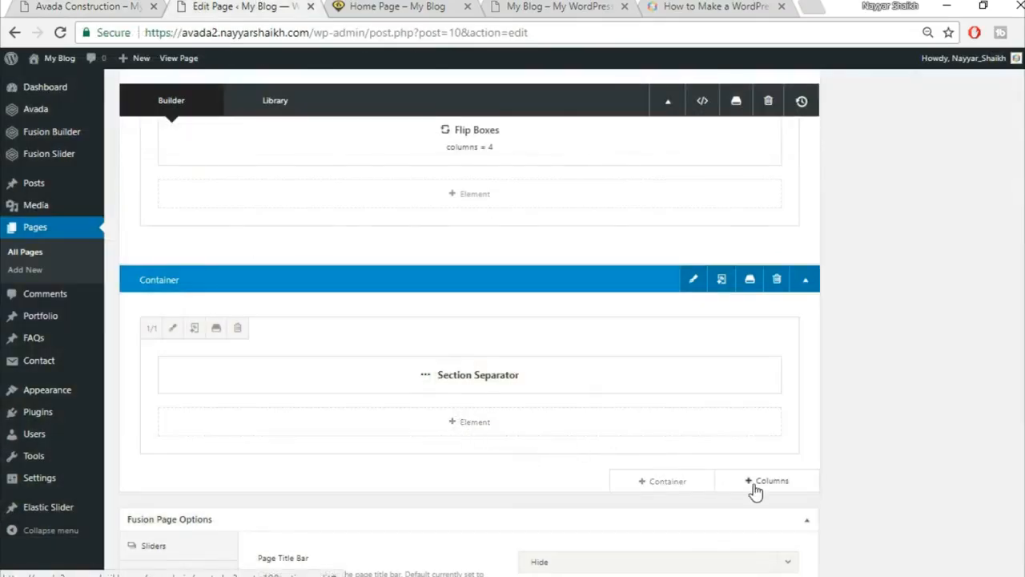
scroll(757, 484, down, 2)
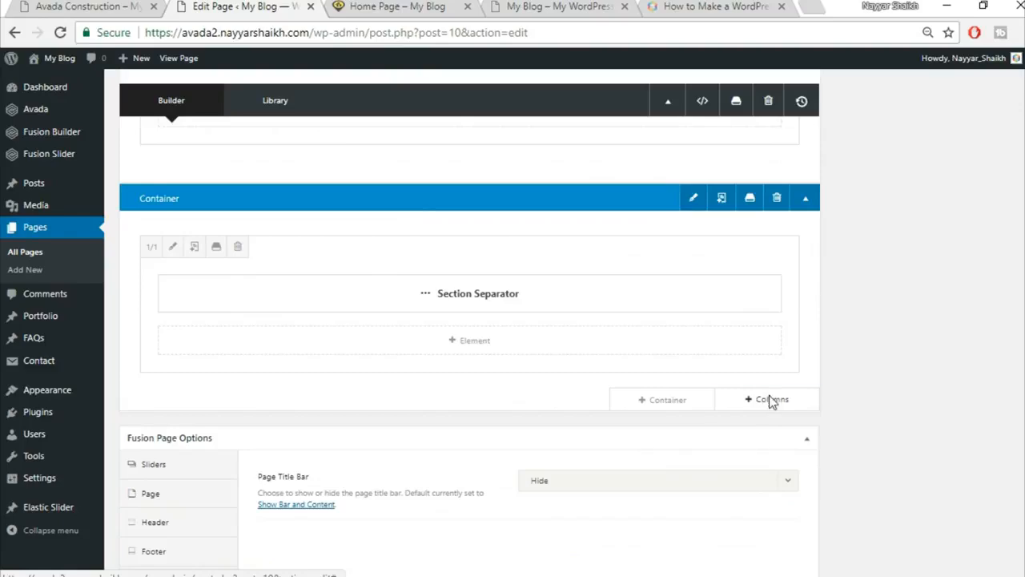
click(769, 399)
click(208, 226)
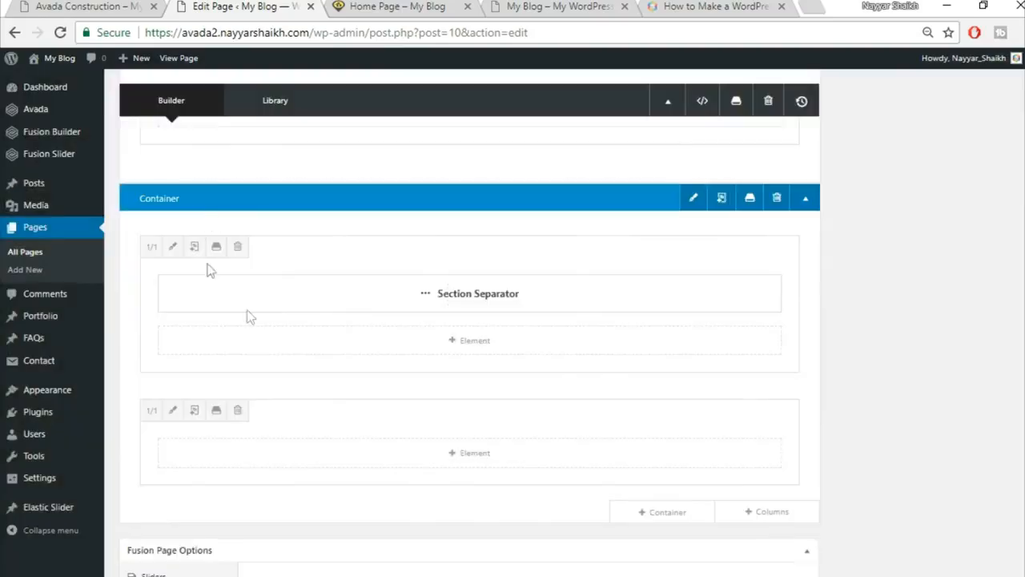
click(72, 6)
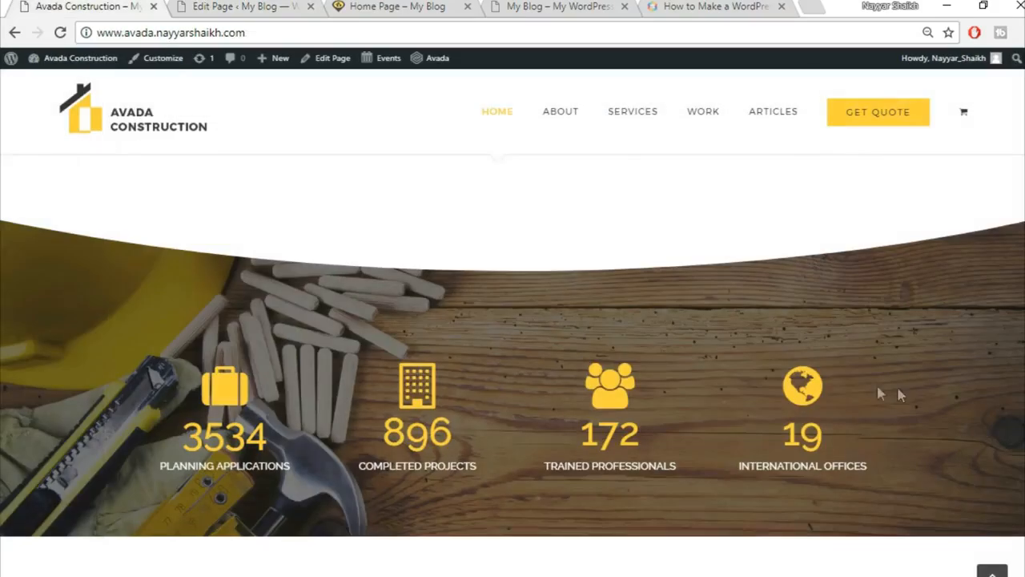
click(241, 7)
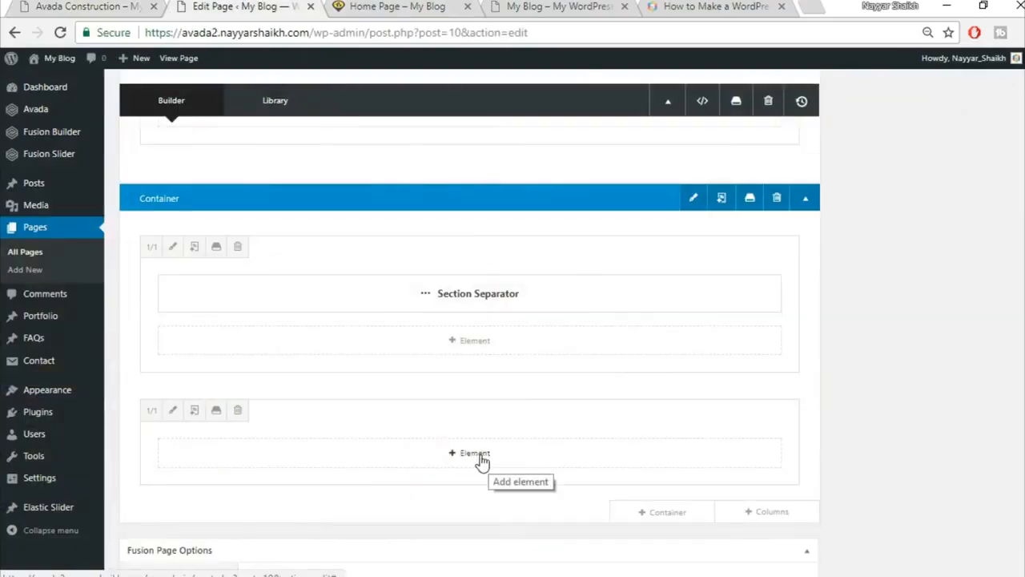
click(476, 453)
click(819, 99)
text(cou)
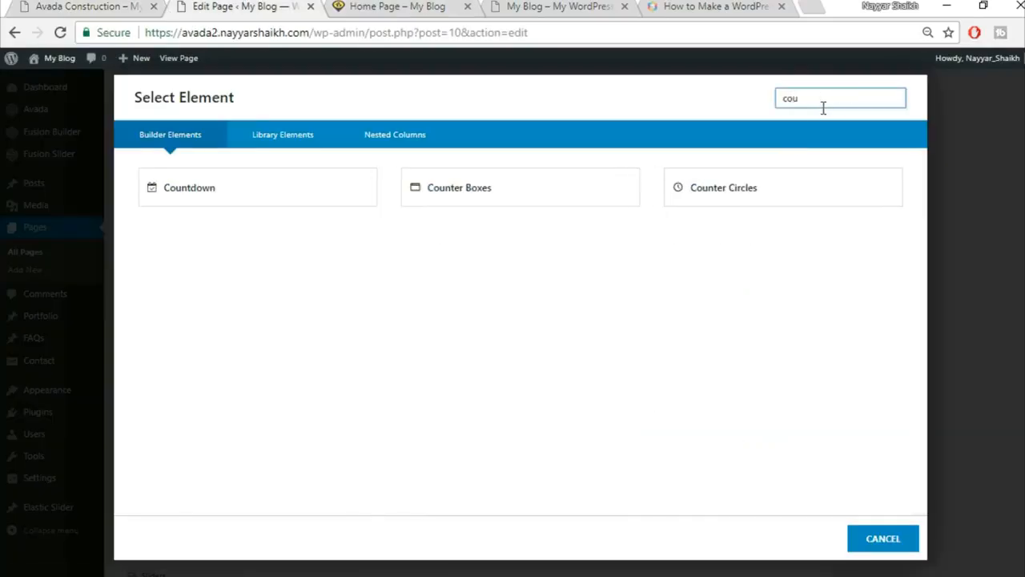
click(544, 194)
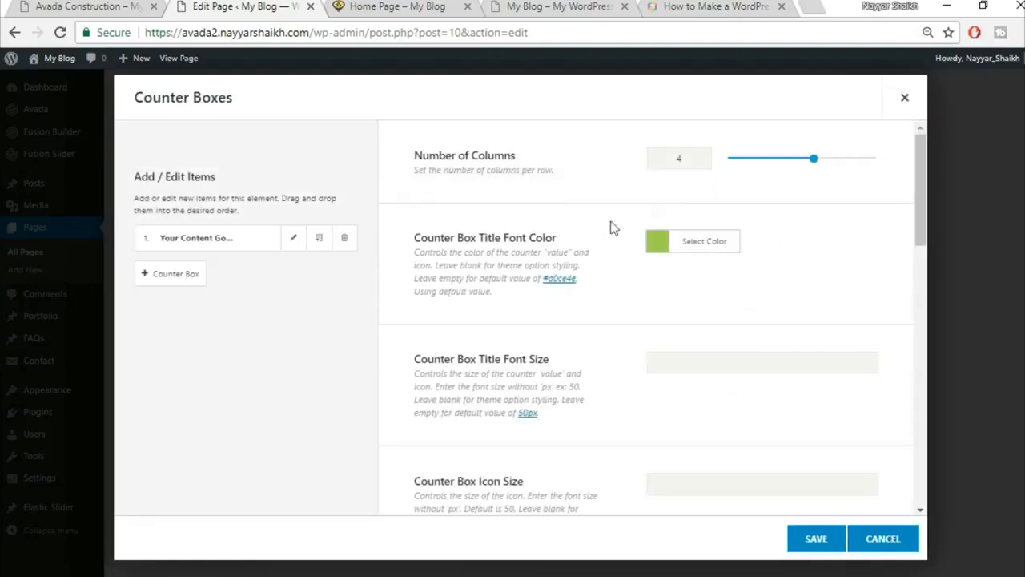
Set the counter title colour to yellow.
click(83, 7)
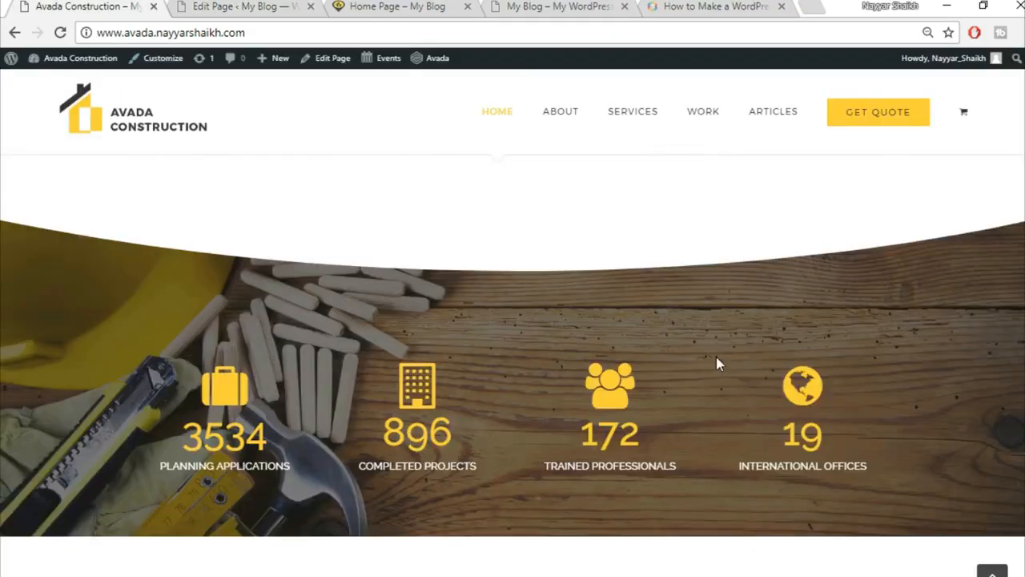
click(244, 6)
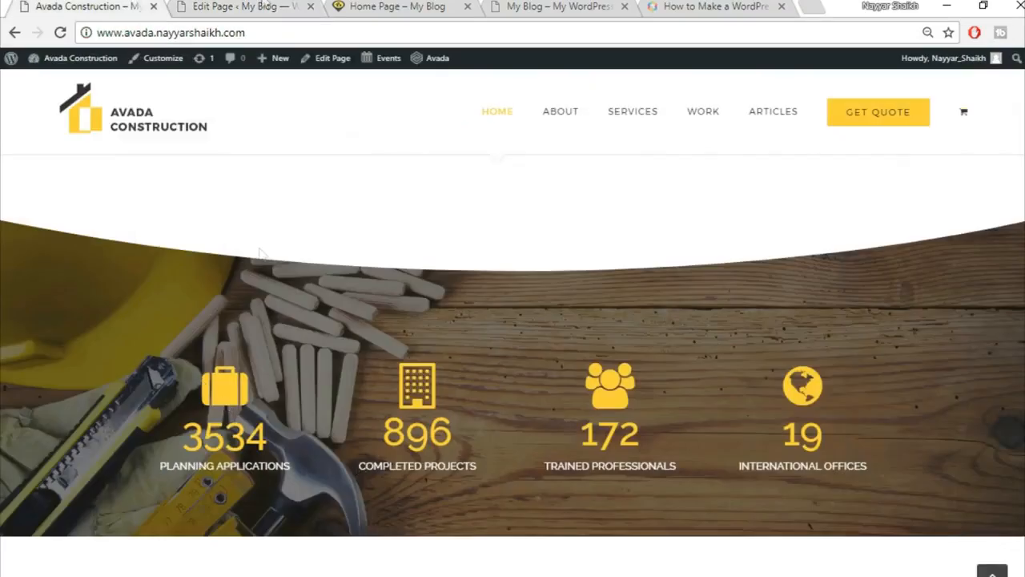
click(267, 6)
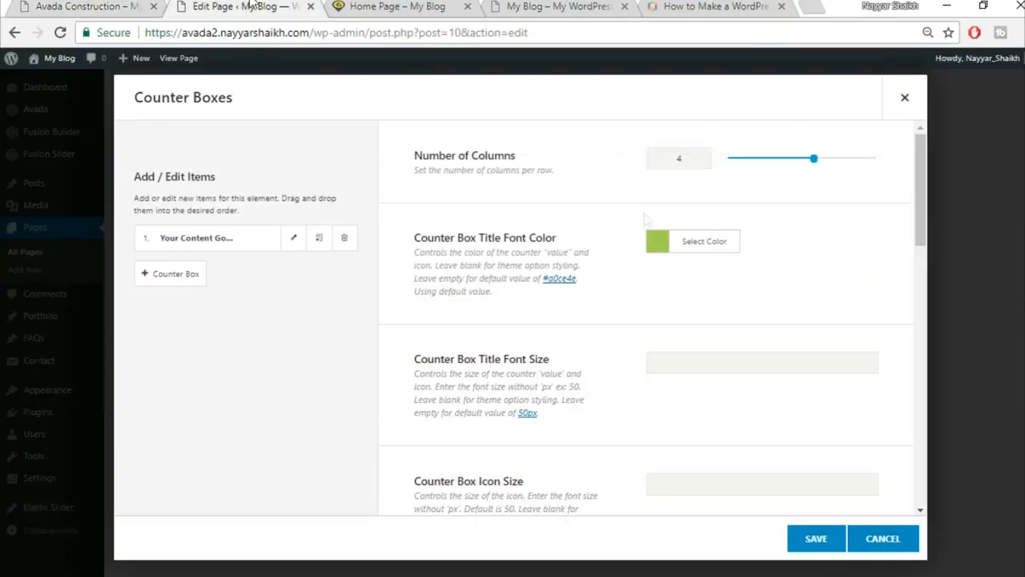
click(707, 255)
click(801, 271)
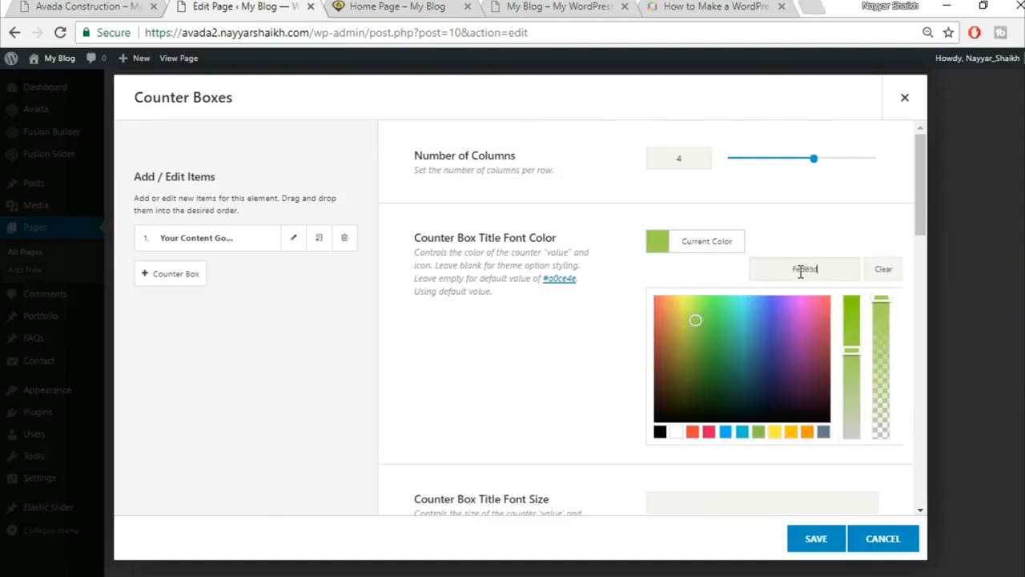
click(820, 229)
scroll(825, 234, down, 2)
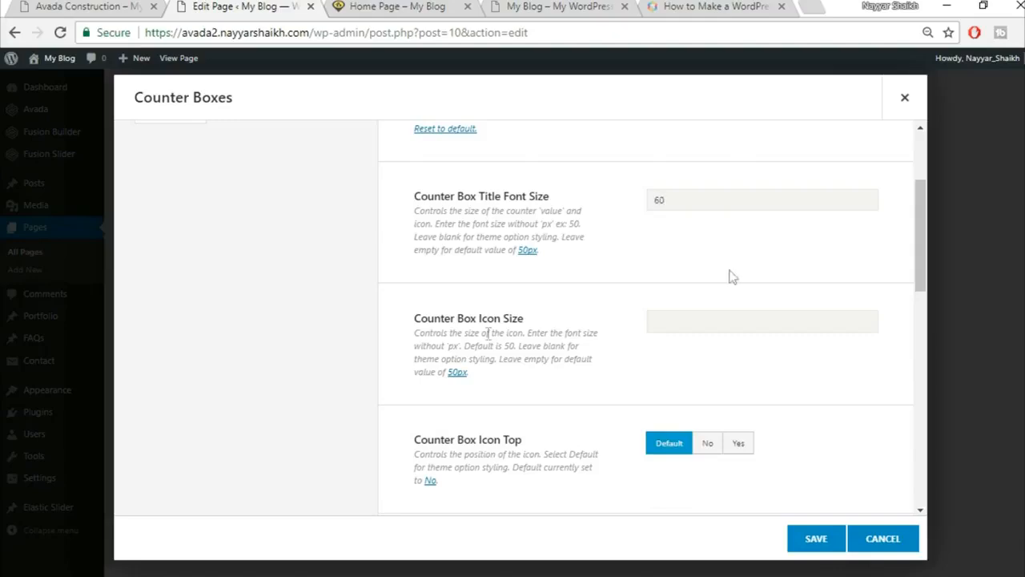
Set Icon Top to Yes so the icons sit above the numbers.
click(122, 6)
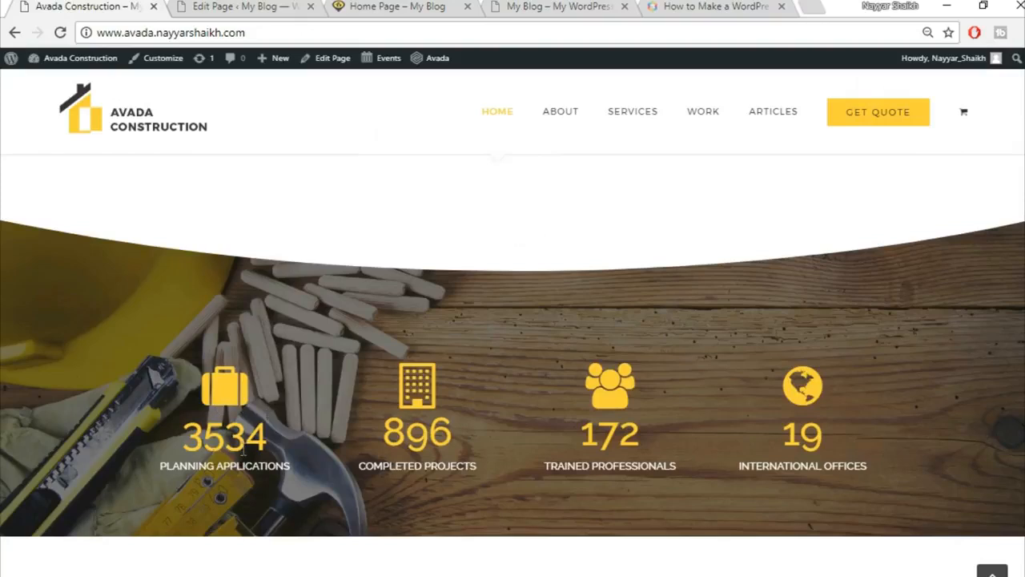
click(233, 6)
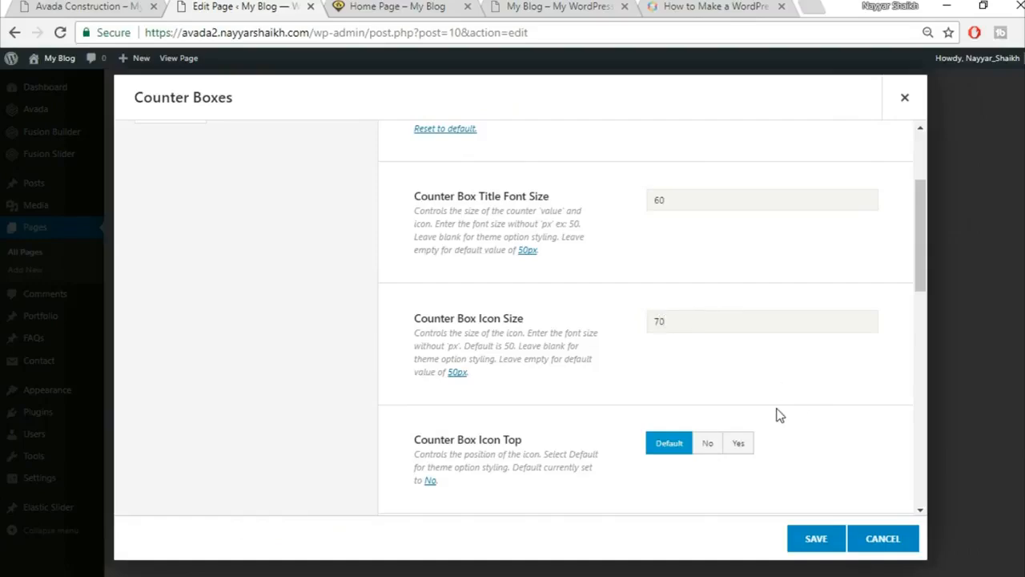
scroll(817, 388, down, 1)
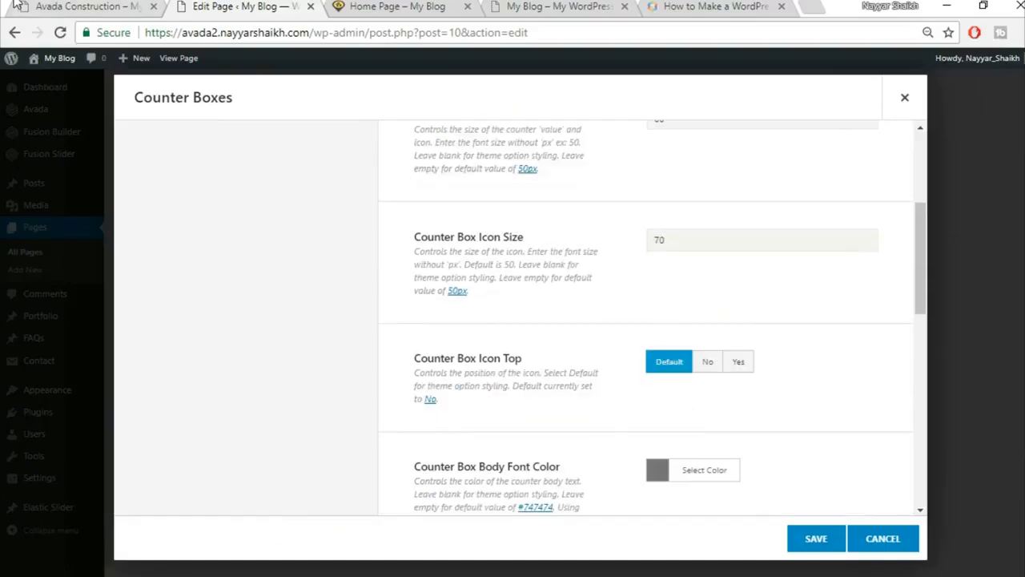
click(42, 6)
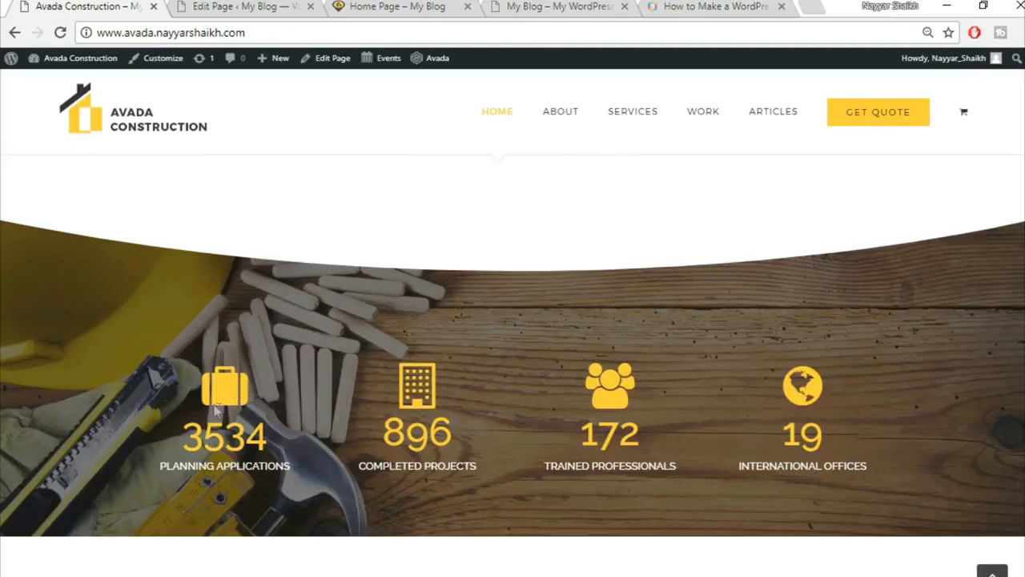
click(240, 7)
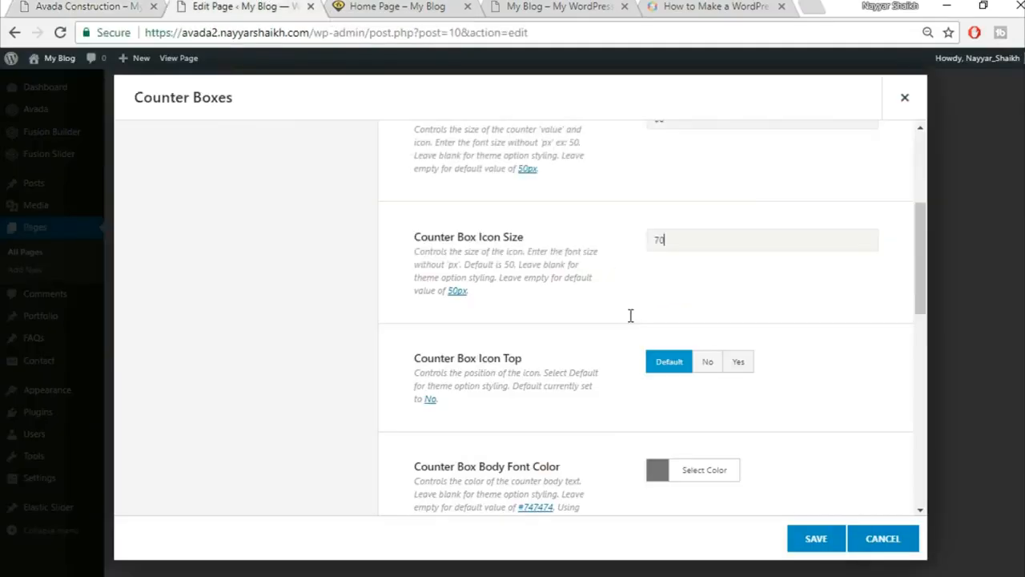
click(739, 364)
scroll(788, 324, down, 1)
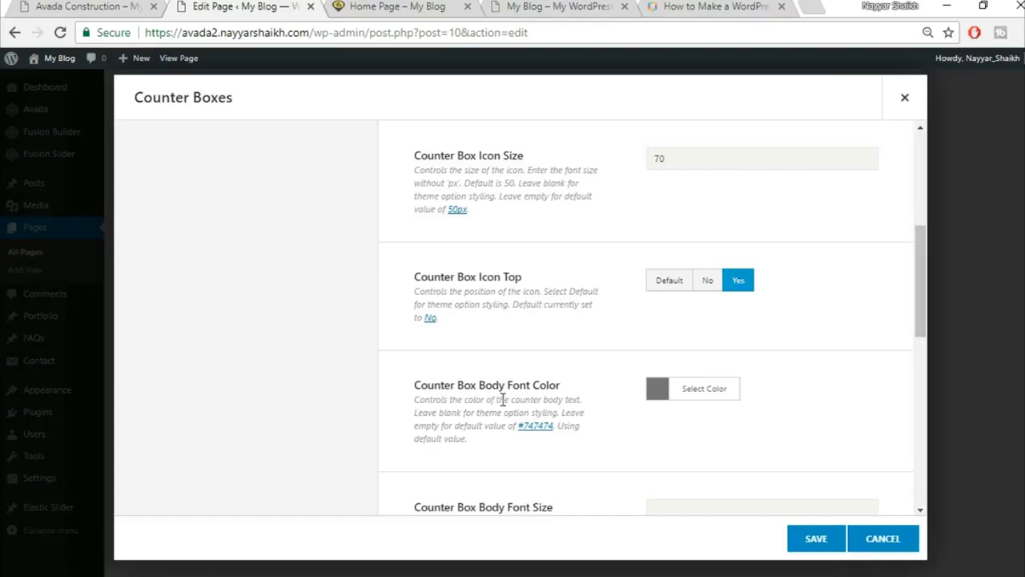
Make the counter body text white #ffffff.
click(124, 6)
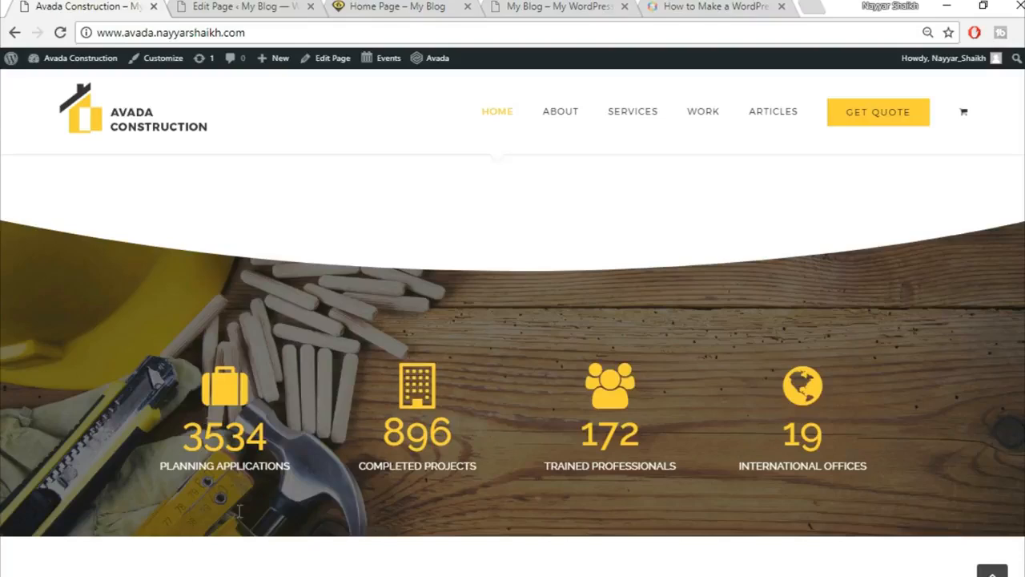
drag(160, 475, 306, 481)
click(306, 481)
click(230, 7)
click(716, 403)
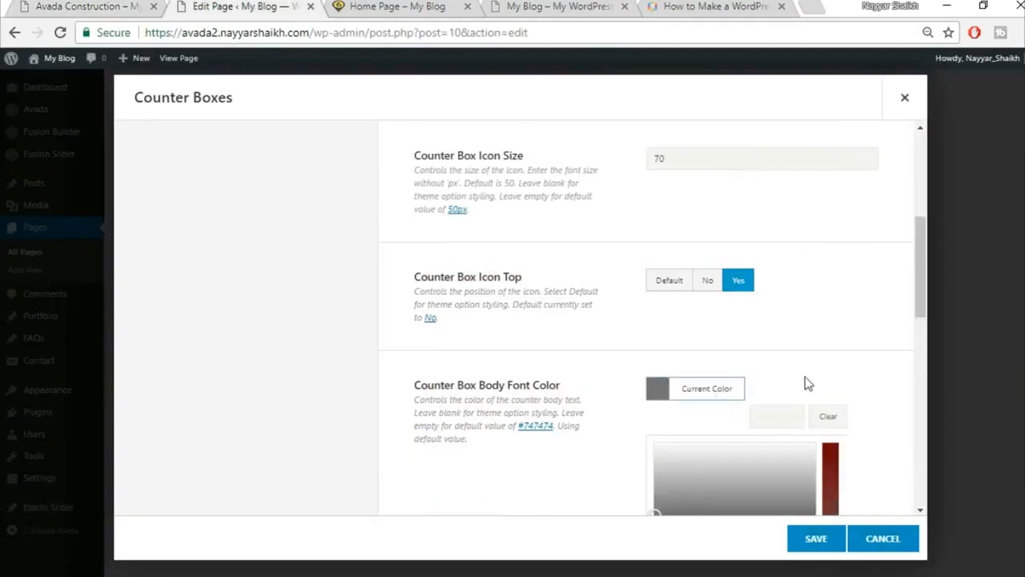
scroll(805, 376, down, 3)
click(673, 336)
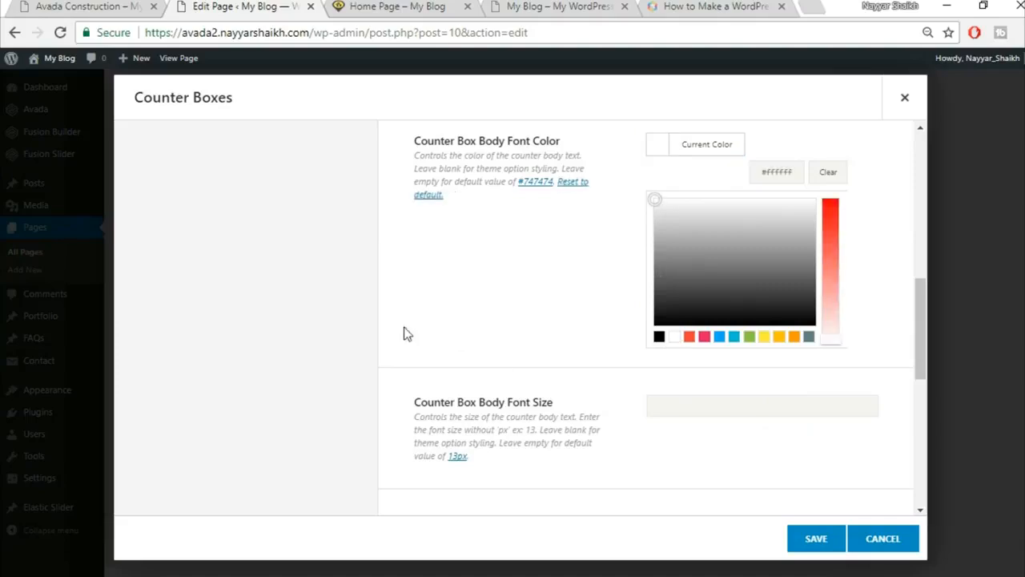
click(530, 284)
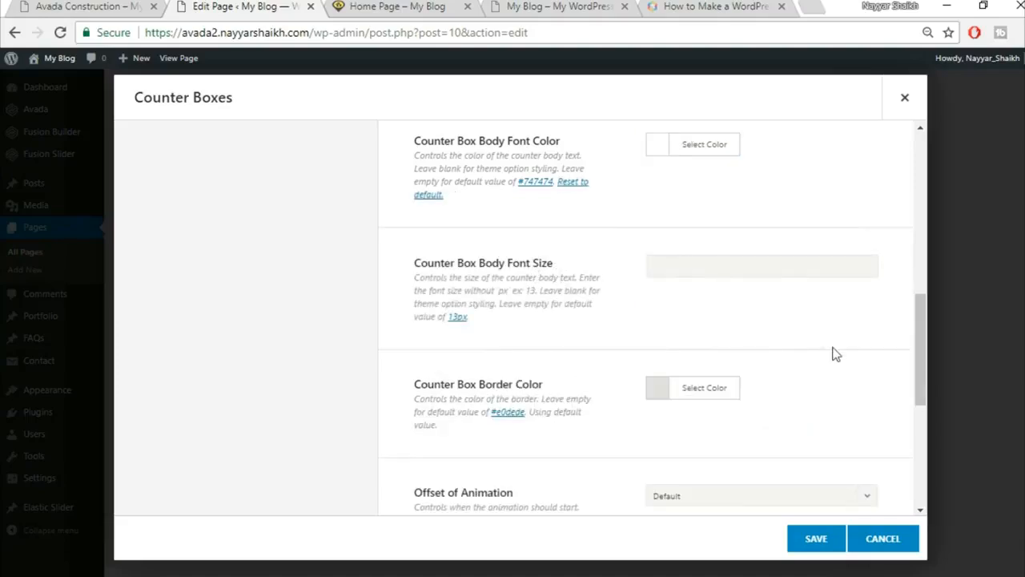
Drag the border colour alpha to 0 to make the counter border transparent.
scroll(872, 356, down, 1)
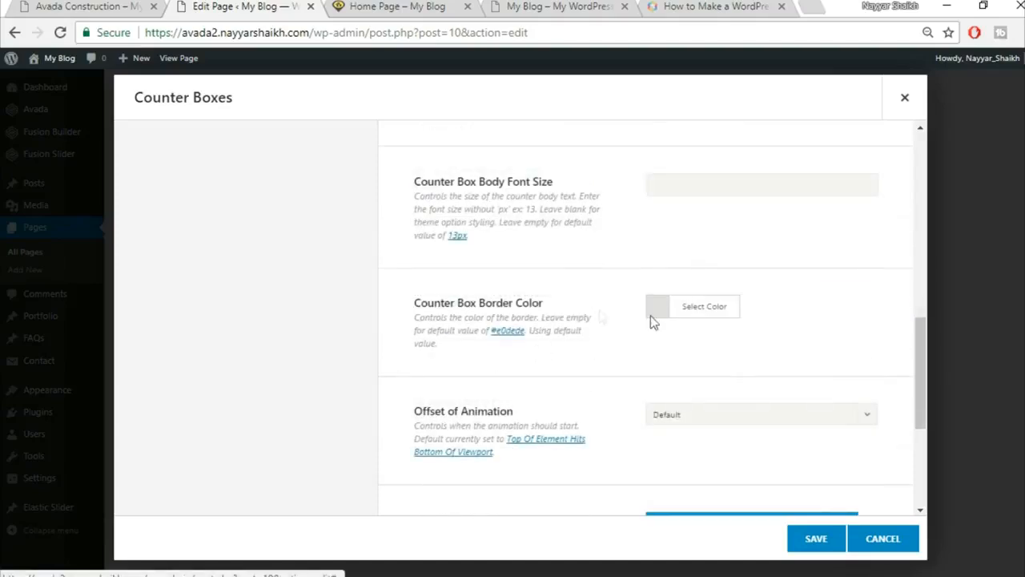
click(695, 314)
scroll(728, 265, down, 1)
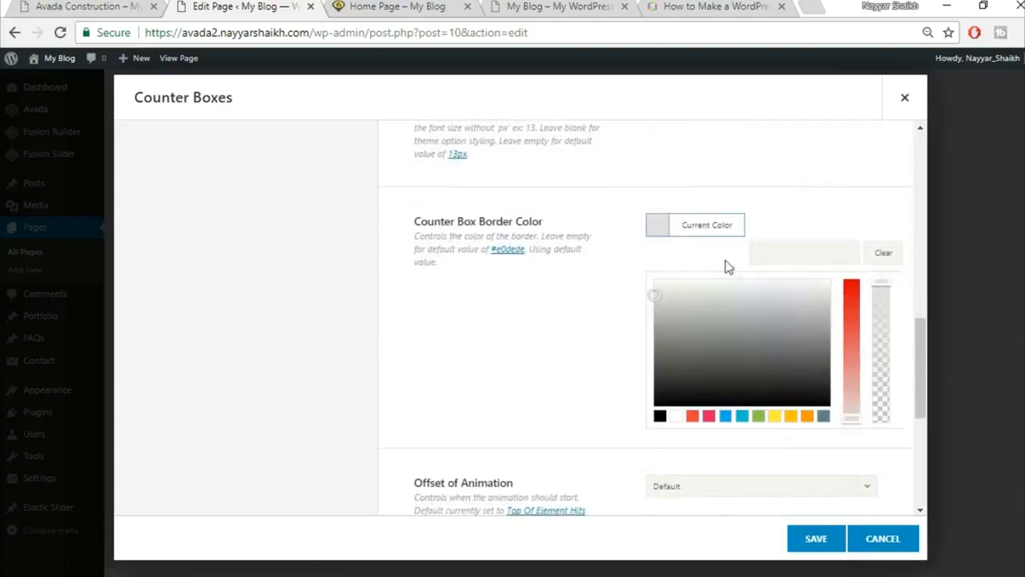
drag(881, 284, 883, 432)
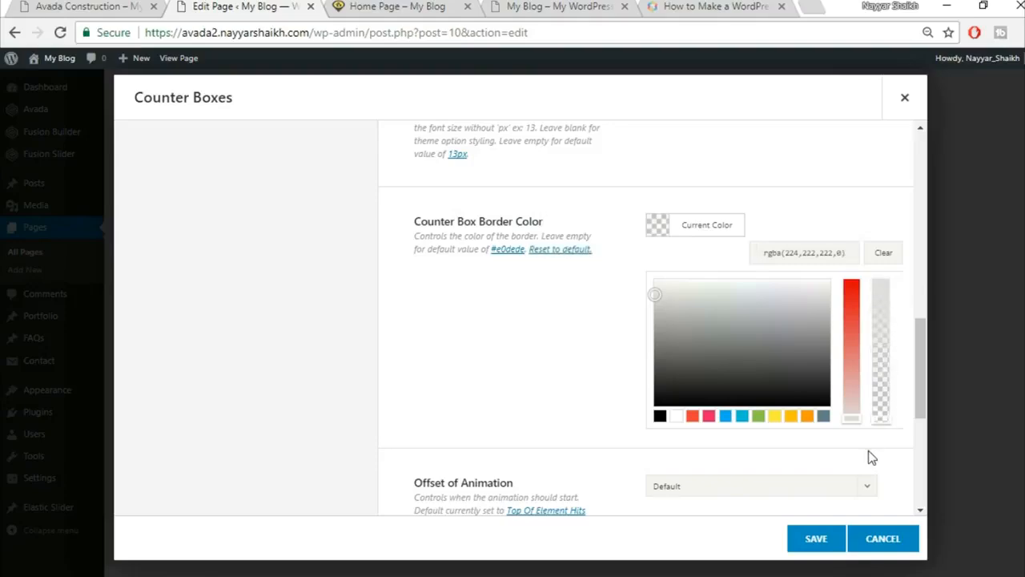
click(870, 455)
Open the first counter item for editing.
scroll(877, 395, down, 1)
scroll(566, 338, down, 2)
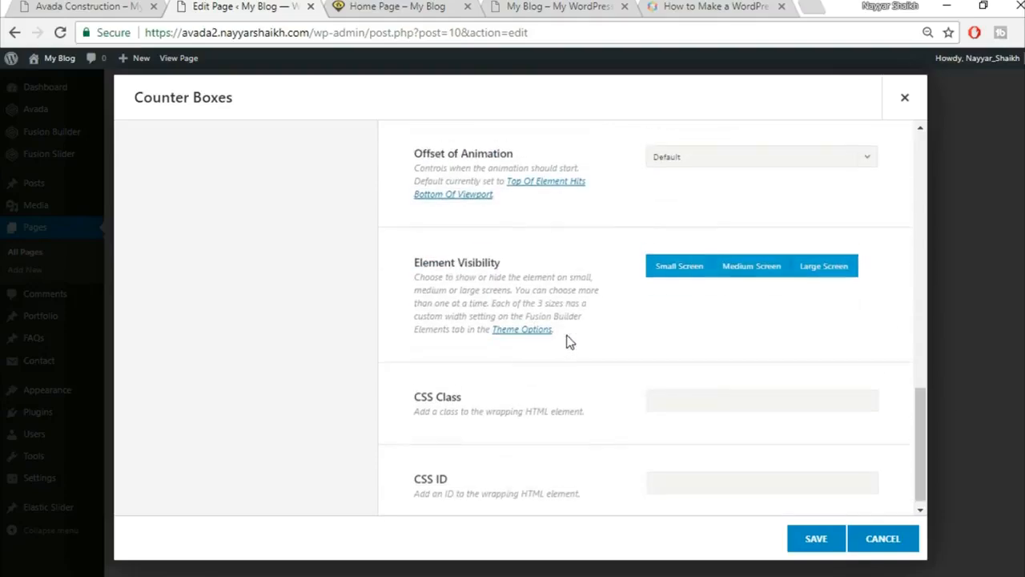
scroll(574, 342, up, 10)
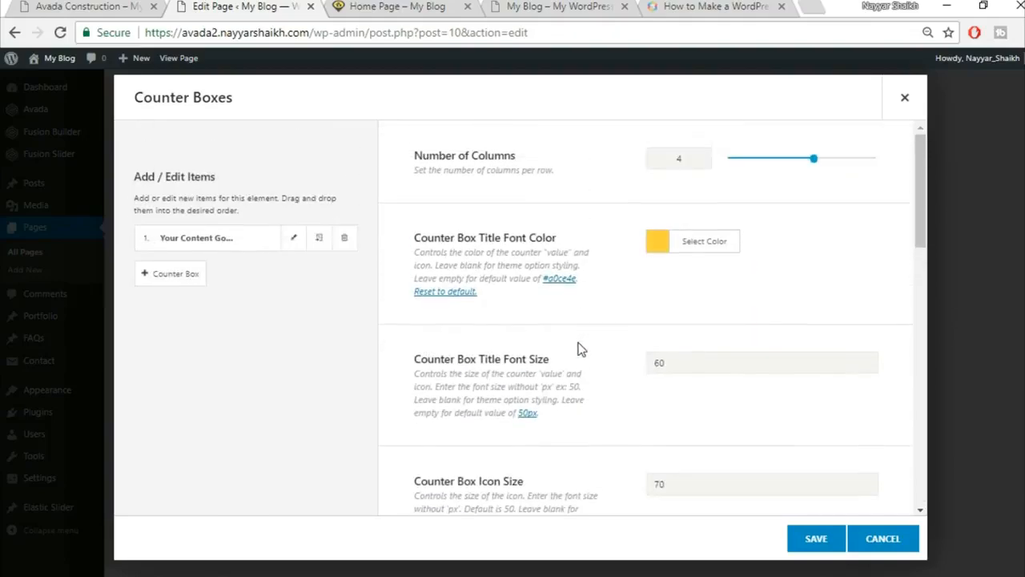
click(294, 238)
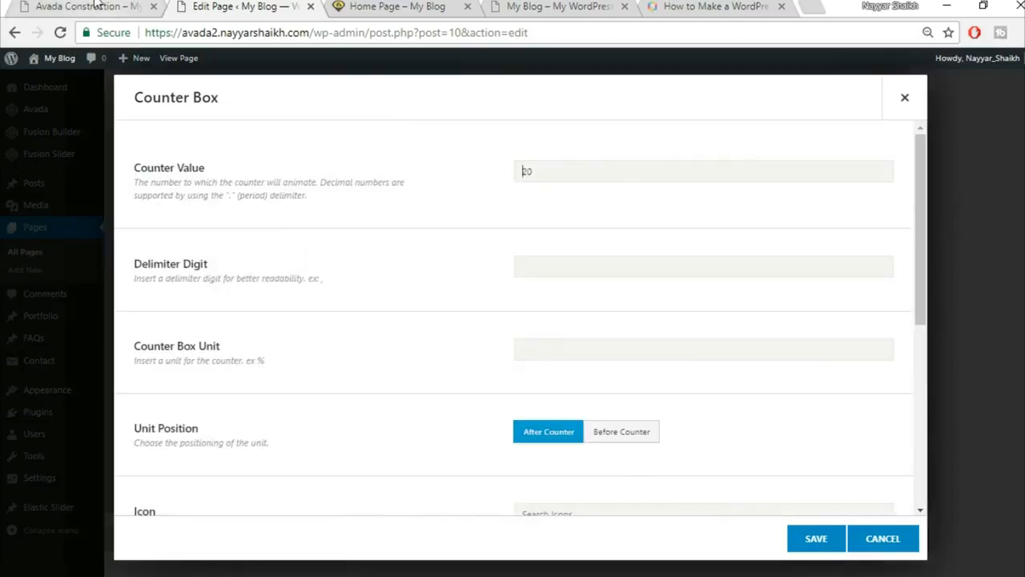
Set the first counter's value to 3534, copied from the reference site.
click(116, 10)
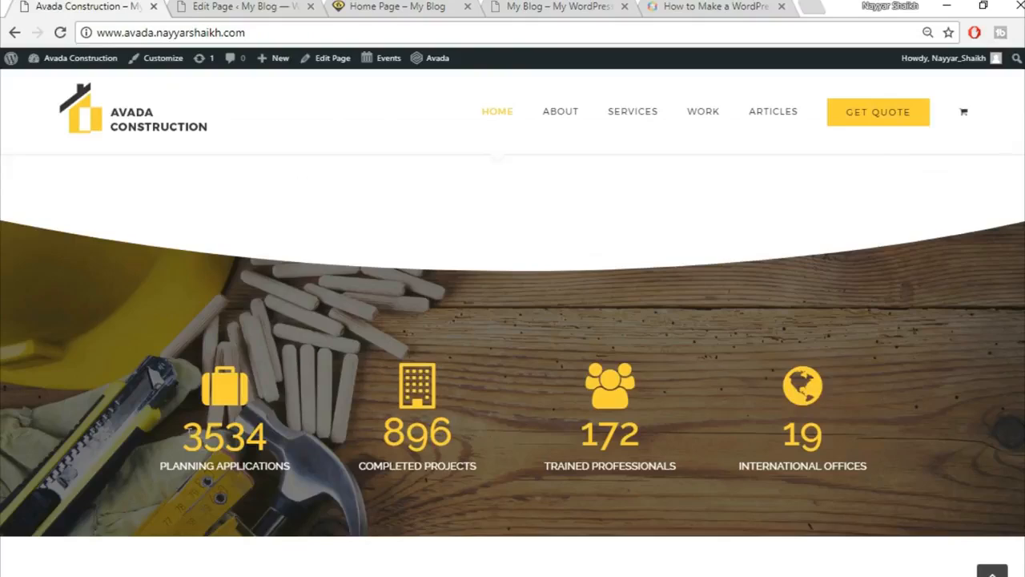
drag(179, 437, 316, 440)
key(ctrl+c)
click(228, 6)
drag(591, 172, 482, 172)
key(ctrl+v)
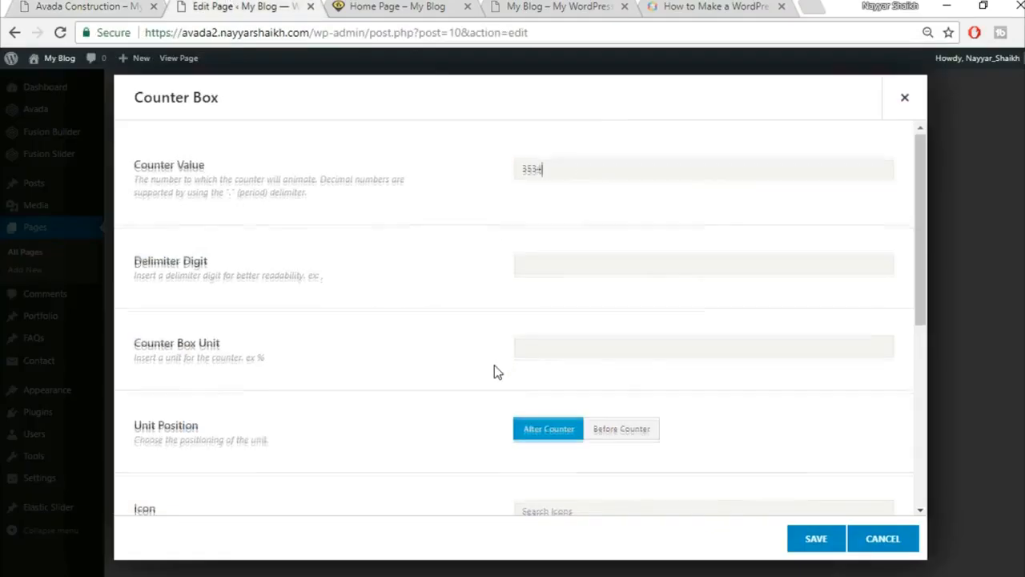
scroll(494, 369, down, 2)
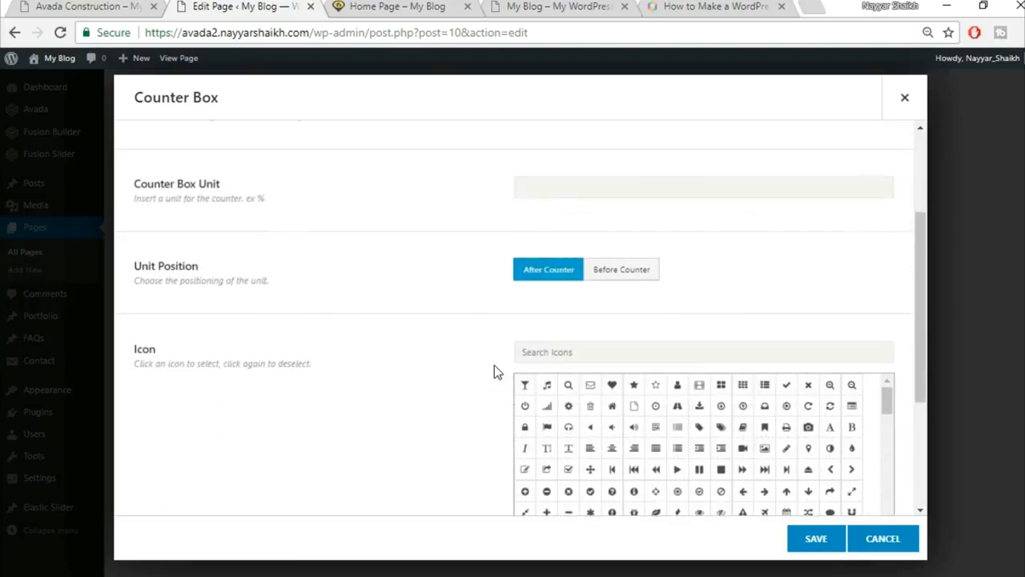
scroll(494, 366, up, 2)
scroll(494, 365, down, 3)
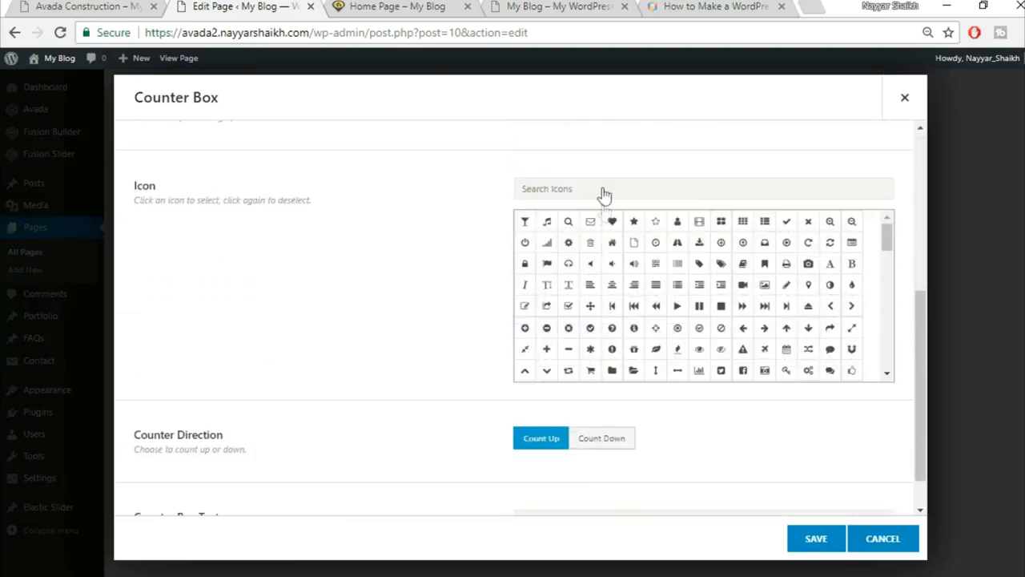
Search 'br' and choose the briefcase icon for the counter.
click(139, 5)
click(252, 4)
click(641, 185)
text(brie)
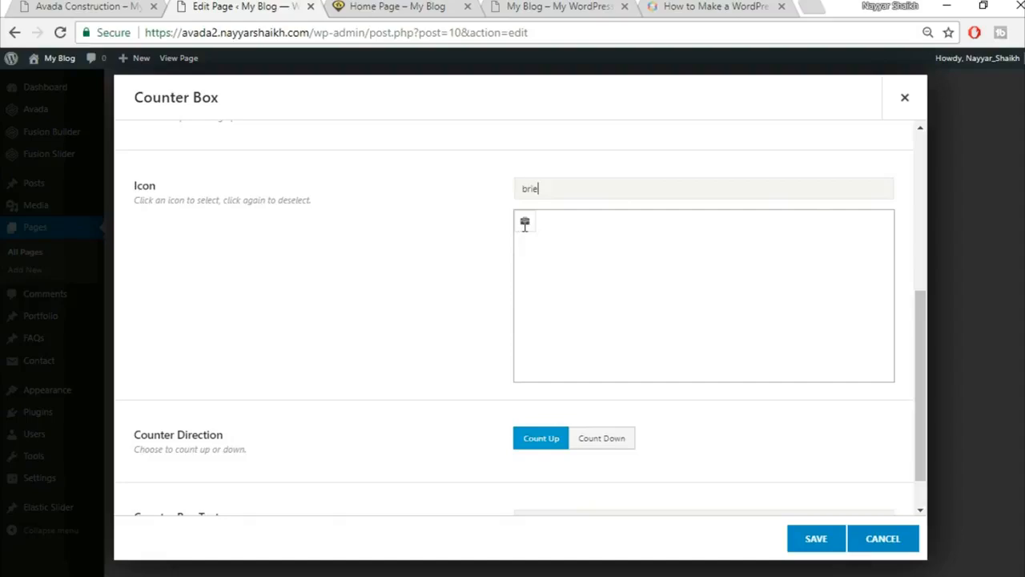
click(526, 226)
scroll(414, 283, down, 1)
scroll(415, 283, up, 3)
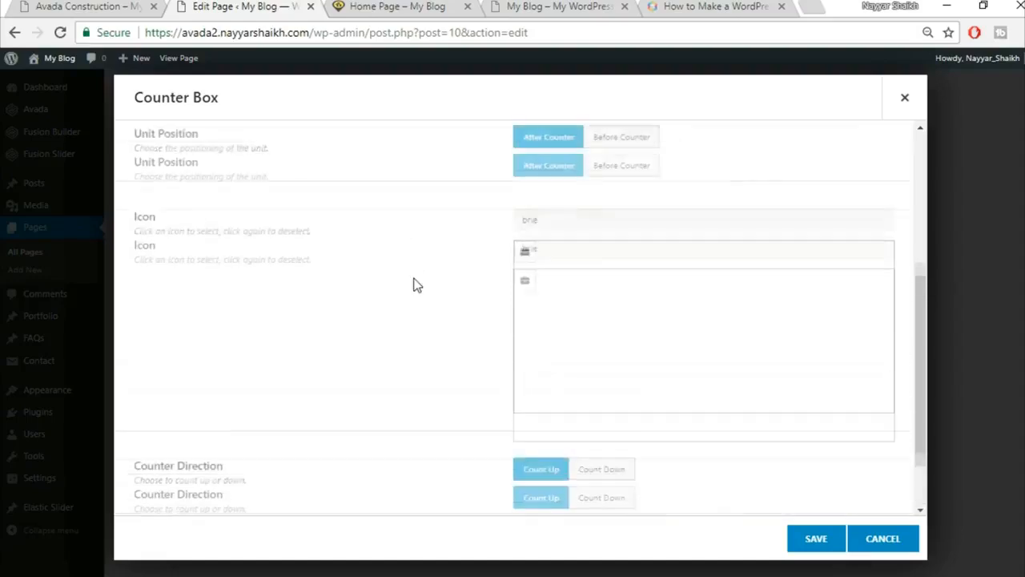
click(529, 340)
scroll(425, 345, down, 2)
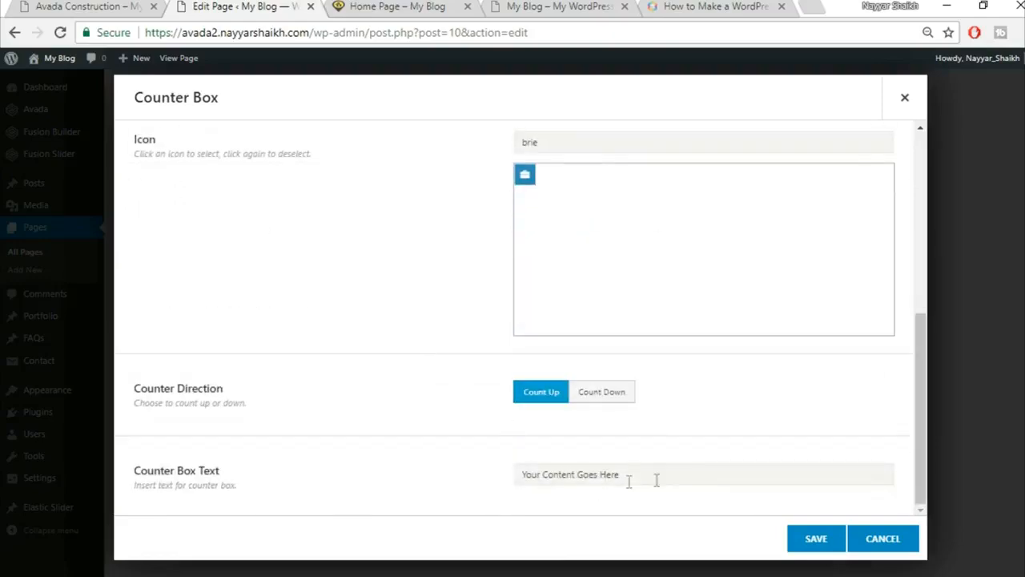
Paste PLANNING APPLICATIONS as the counter text and save the item.
click(39, 6)
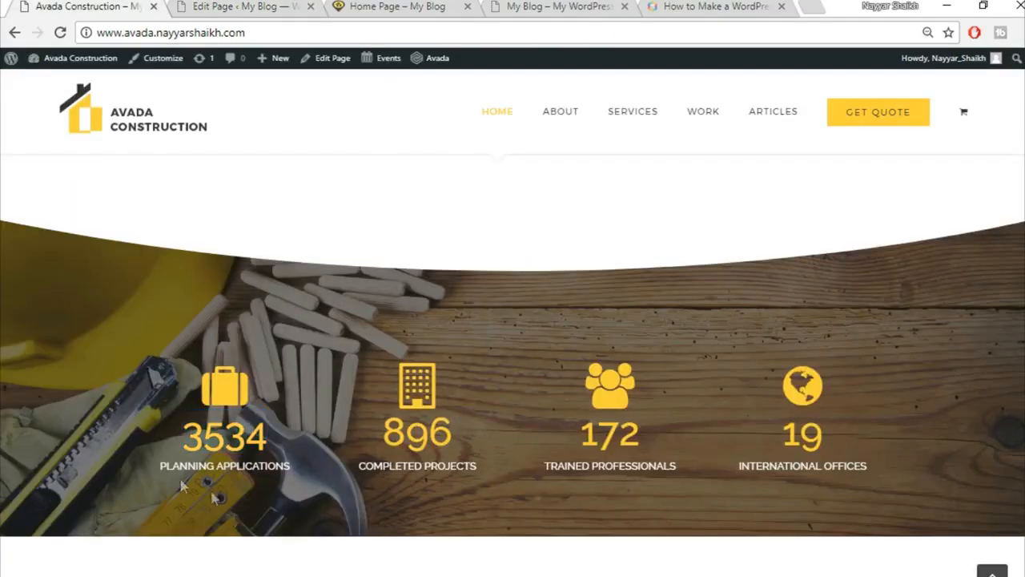
drag(148, 468, 303, 463)
key(ctrl+c)
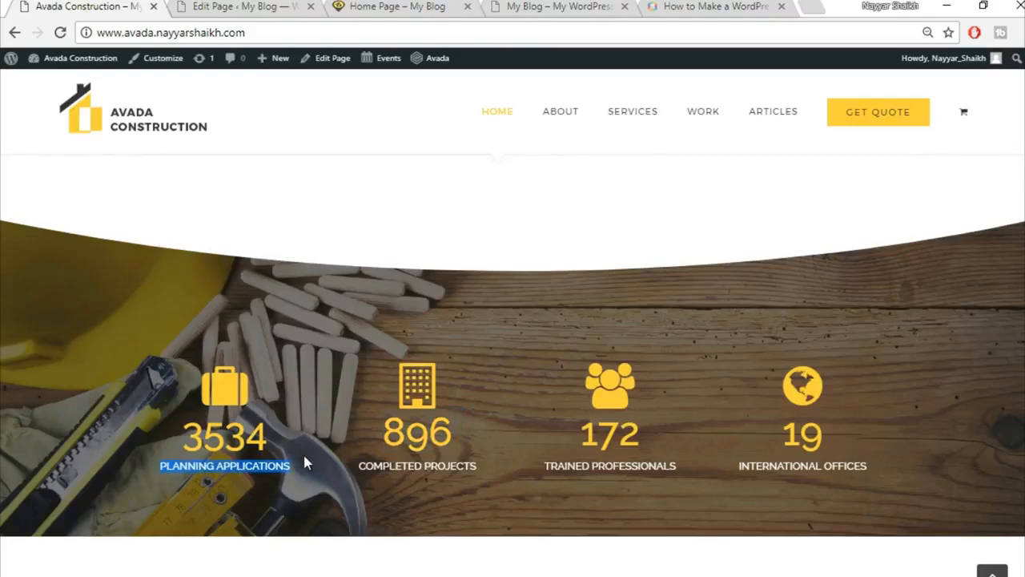
click(241, 10)
click(641, 474)
key(ctrl+v)
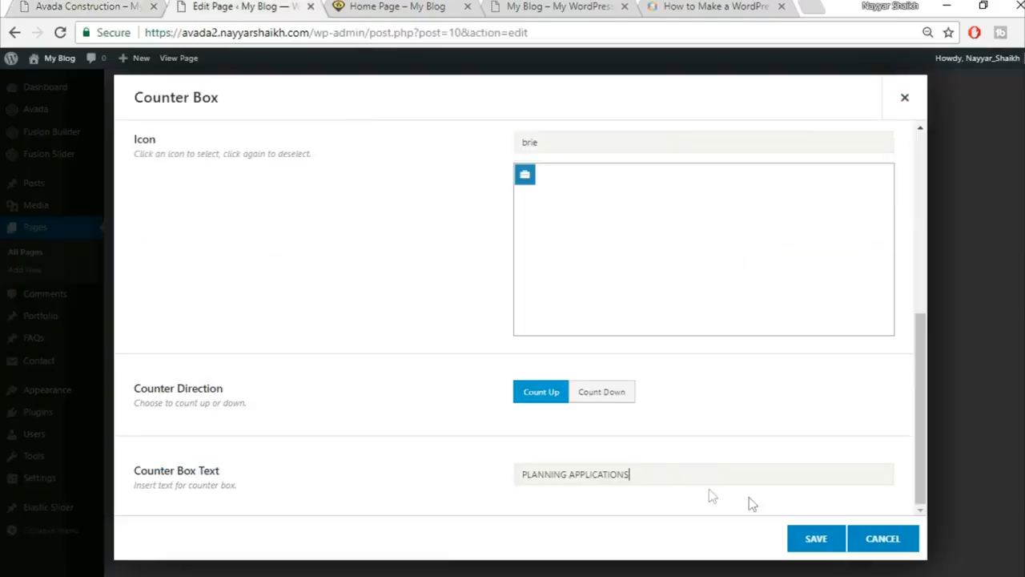
click(837, 540)
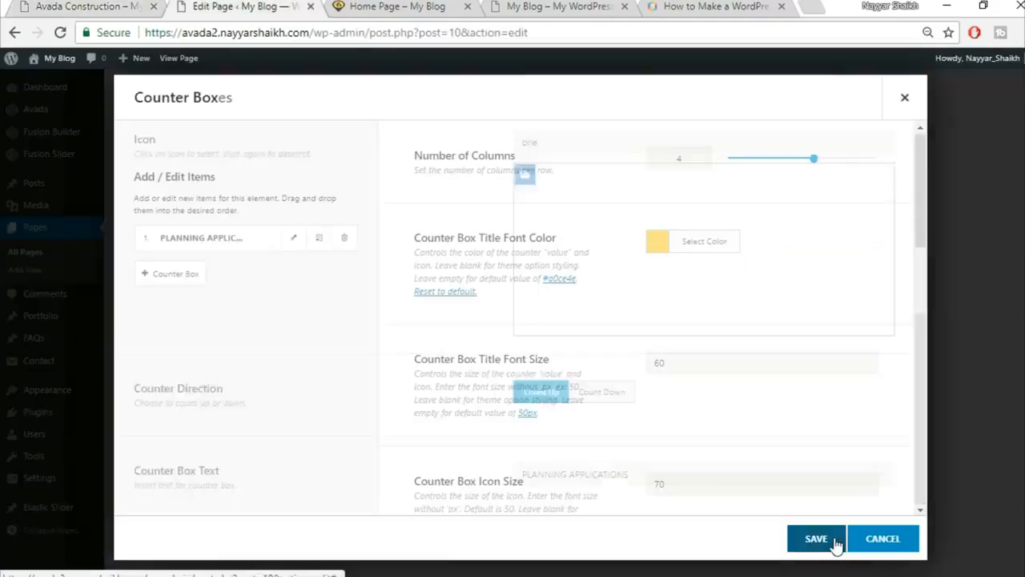
Duplicate the first counter item three times to make four counters, save, and compare with the reference site.
click(319, 239)
click(319, 238)
click(319, 239)
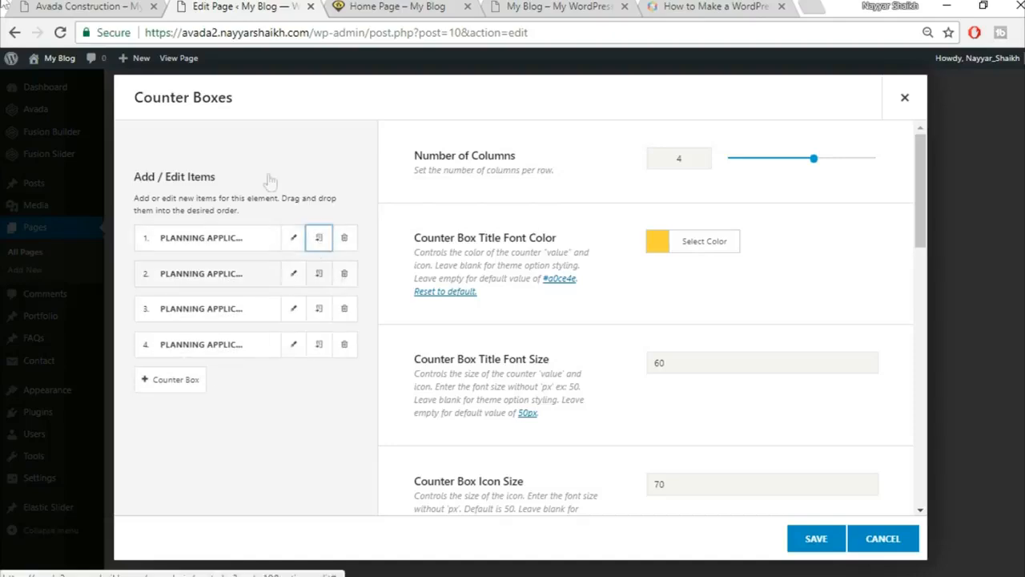
click(816, 537)
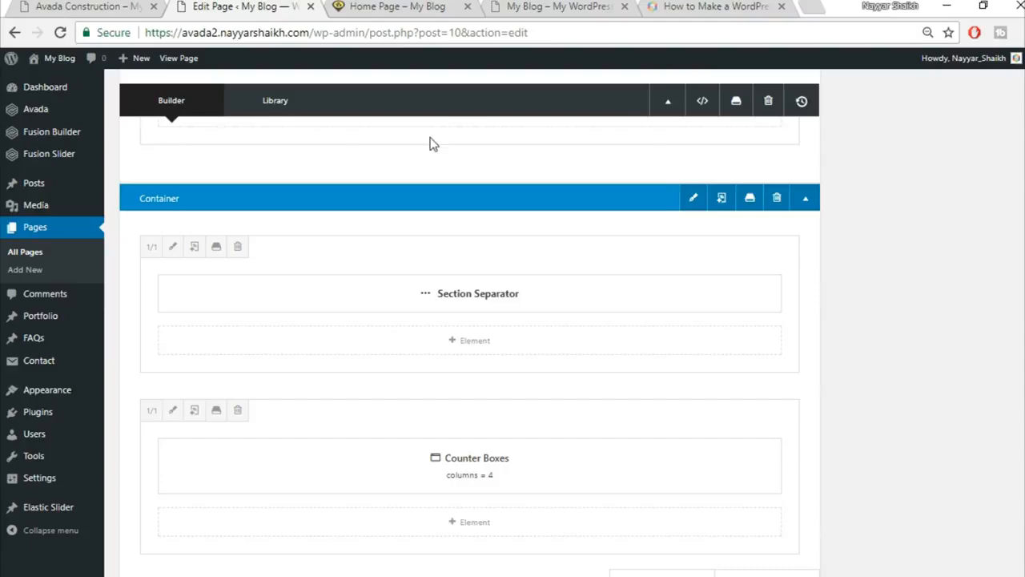
click(113, 6)
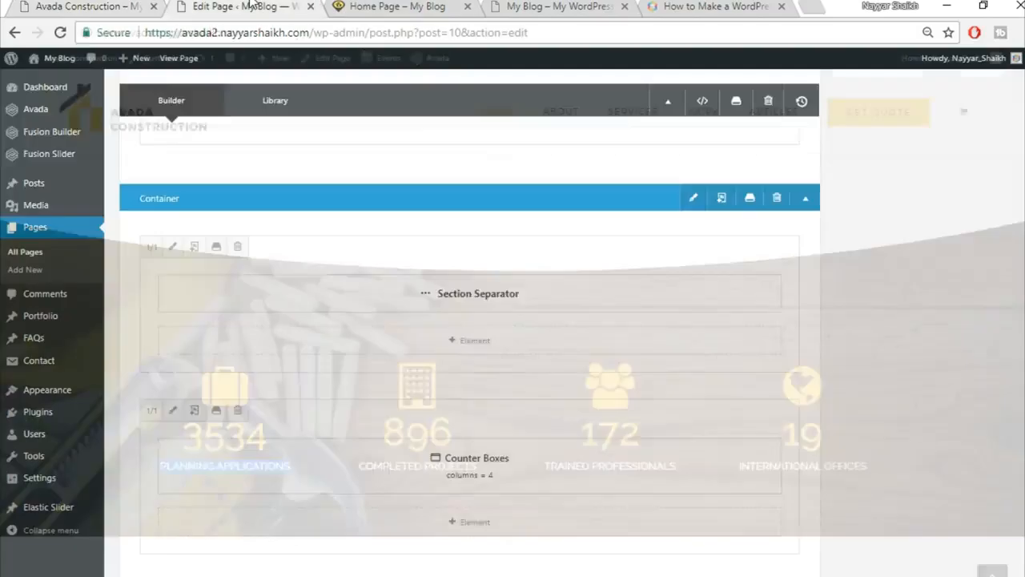
click(241, 6)
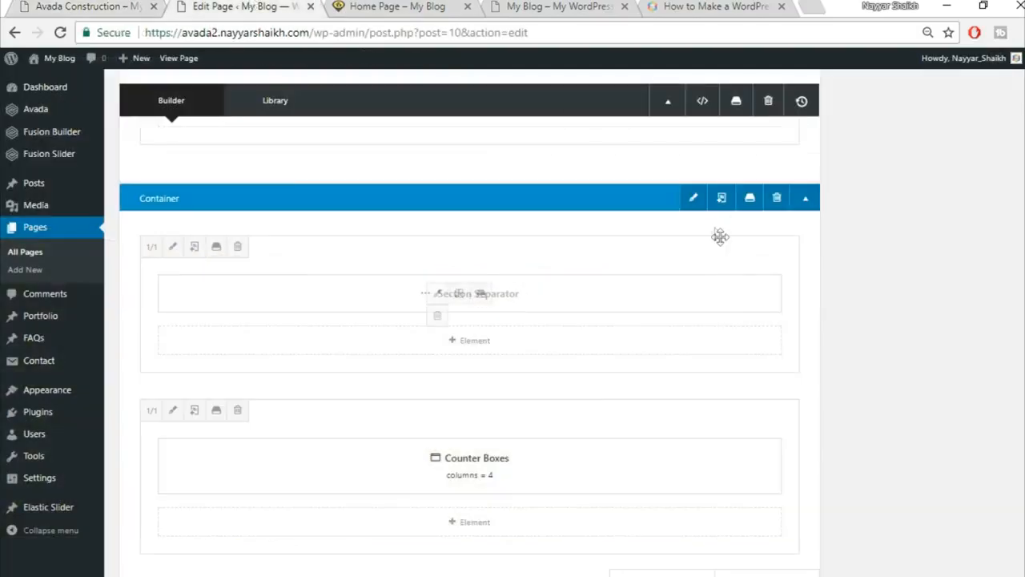
Upload home-244125289 and set it as the container's background image.
click(693, 200)
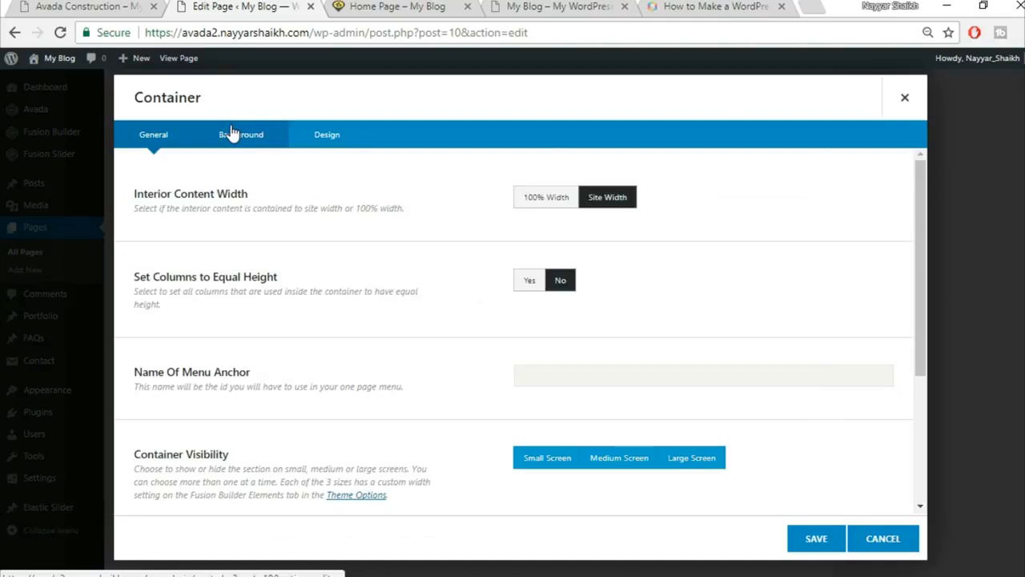
click(232, 133)
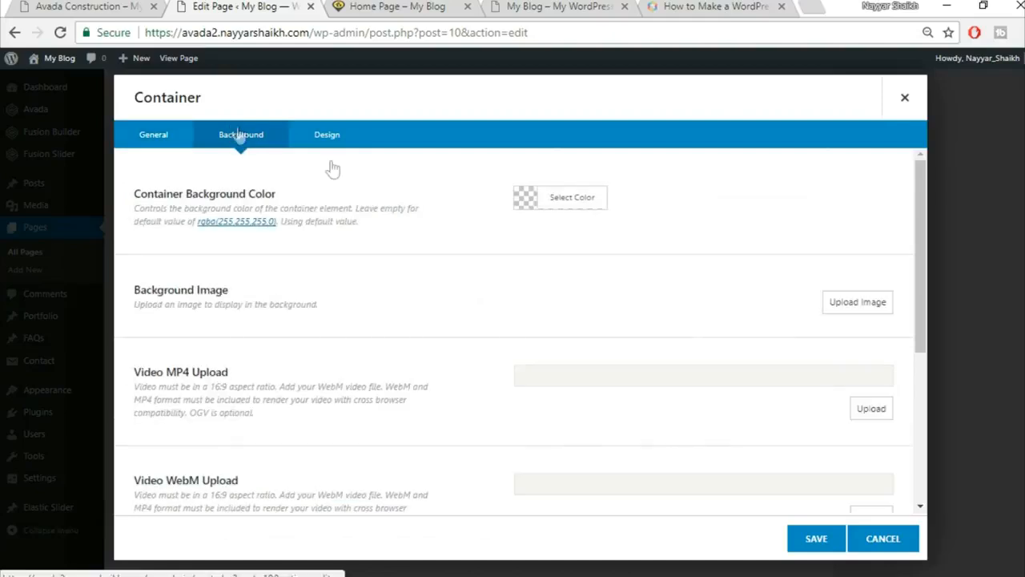
click(855, 308)
click(201, 112)
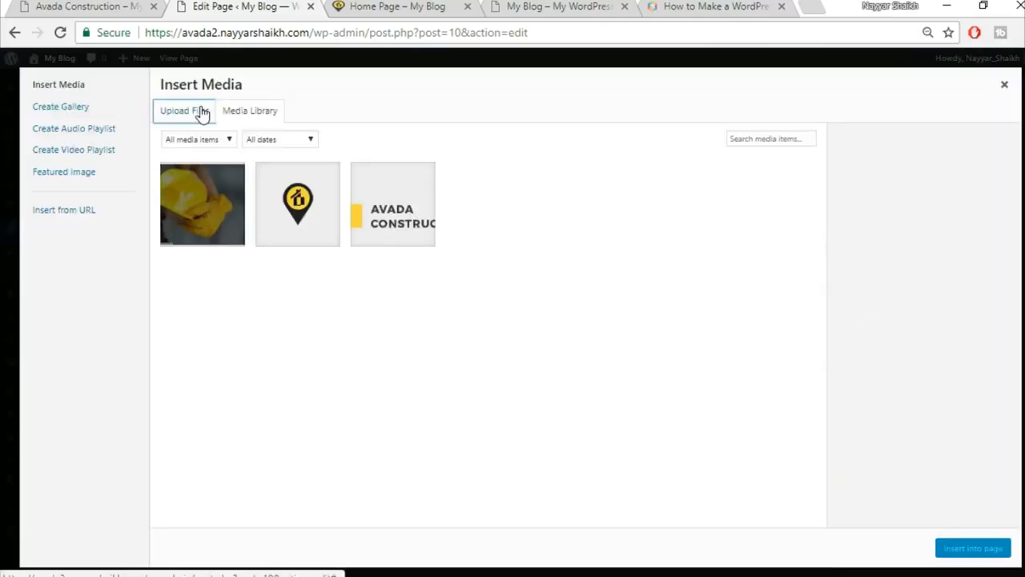
click(601, 312)
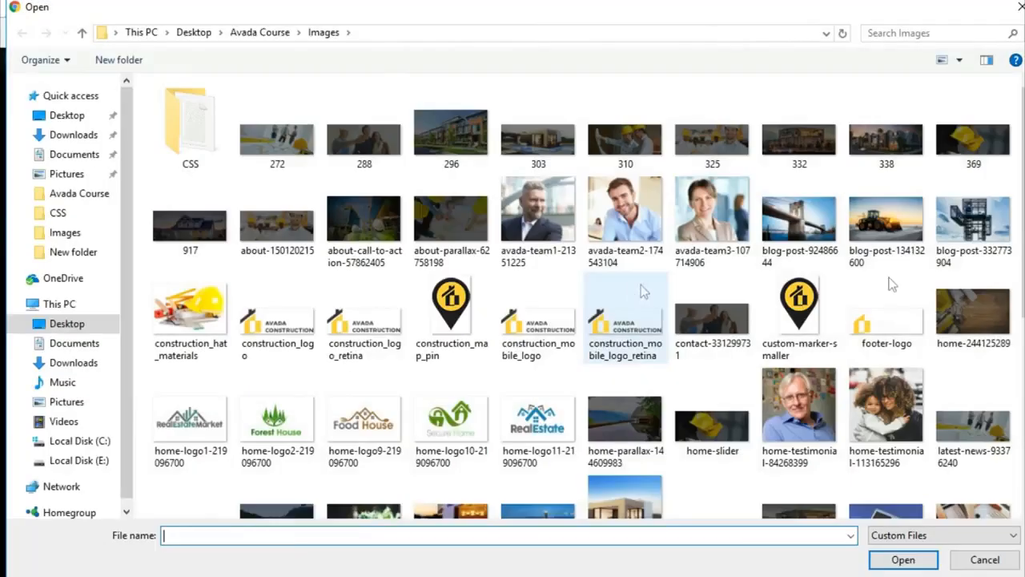
click(991, 330)
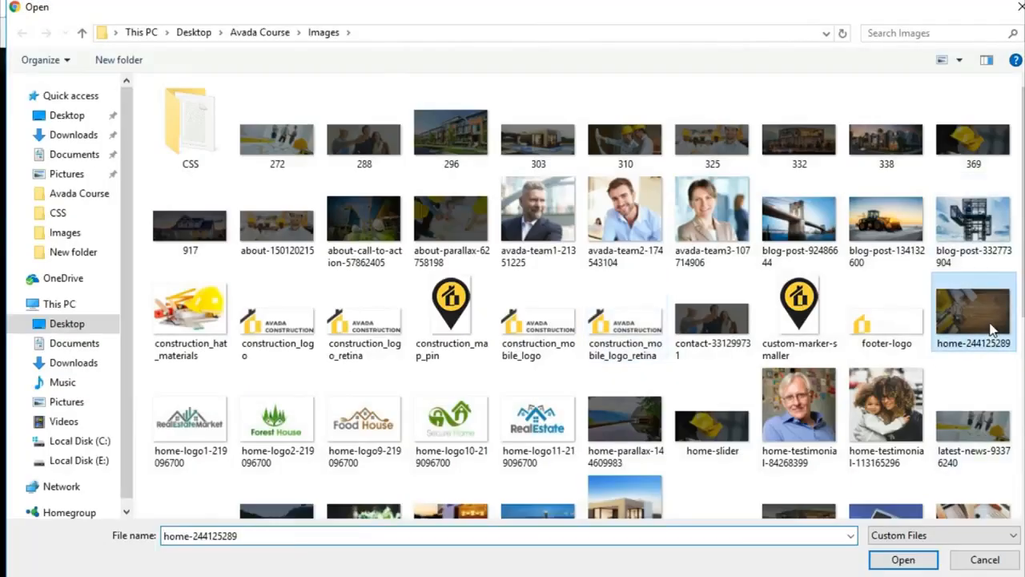
click(905, 560)
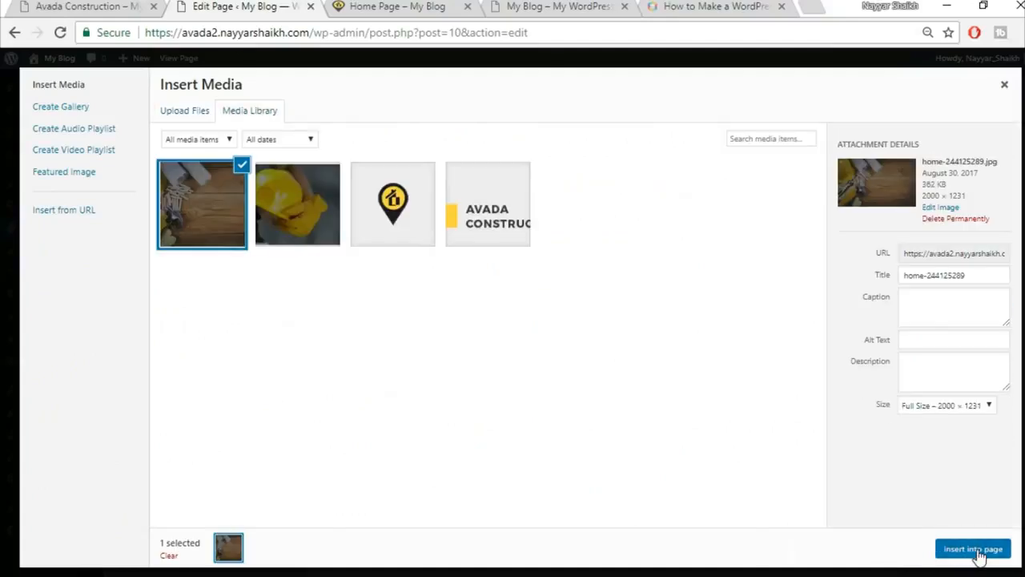
click(975, 551)
Save the container's background settings and update the home page.
scroll(424, 407, down, 5)
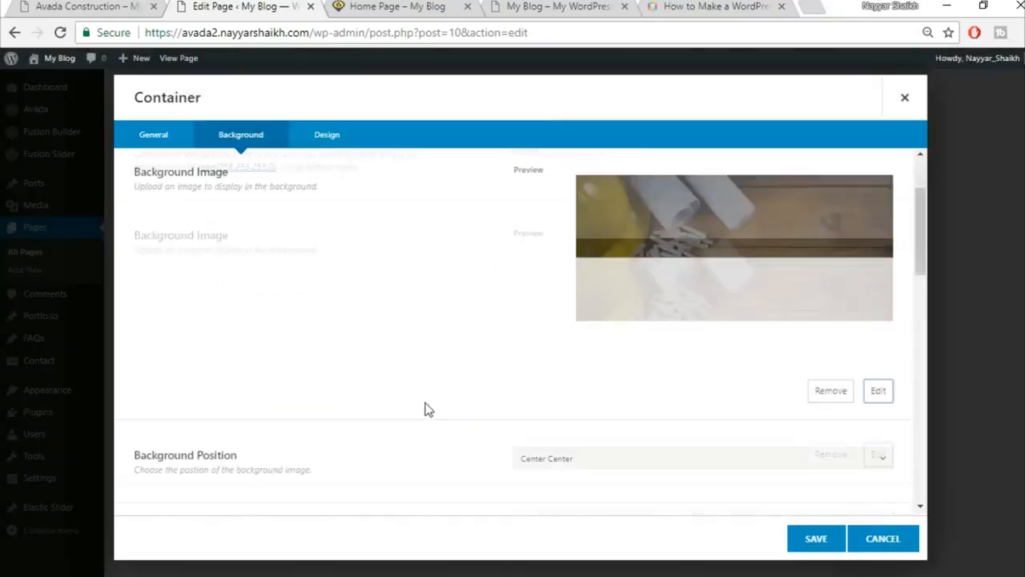
scroll(664, 347, down, 1)
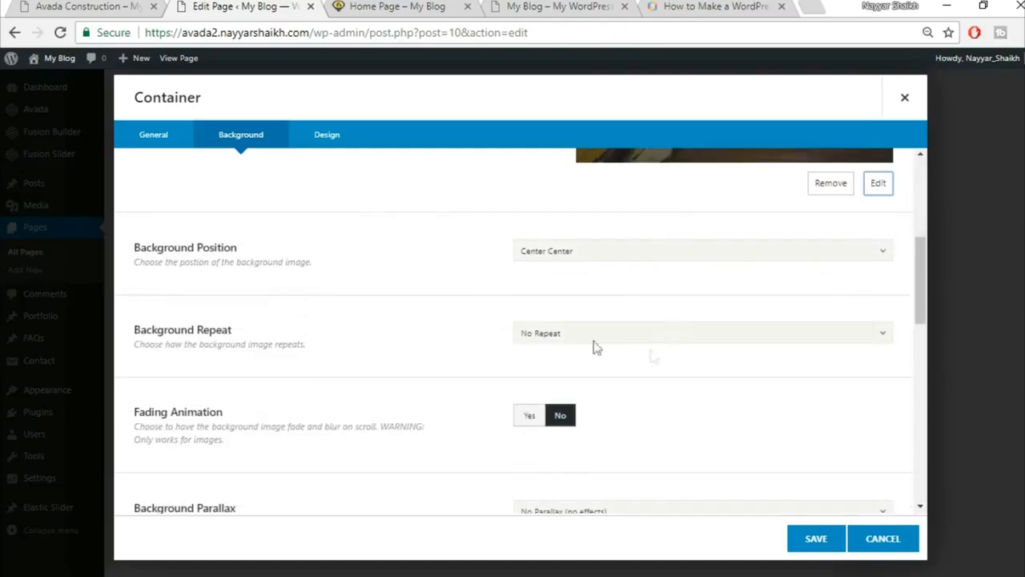
scroll(681, 369, down, 2)
scroll(697, 386, down, 10)
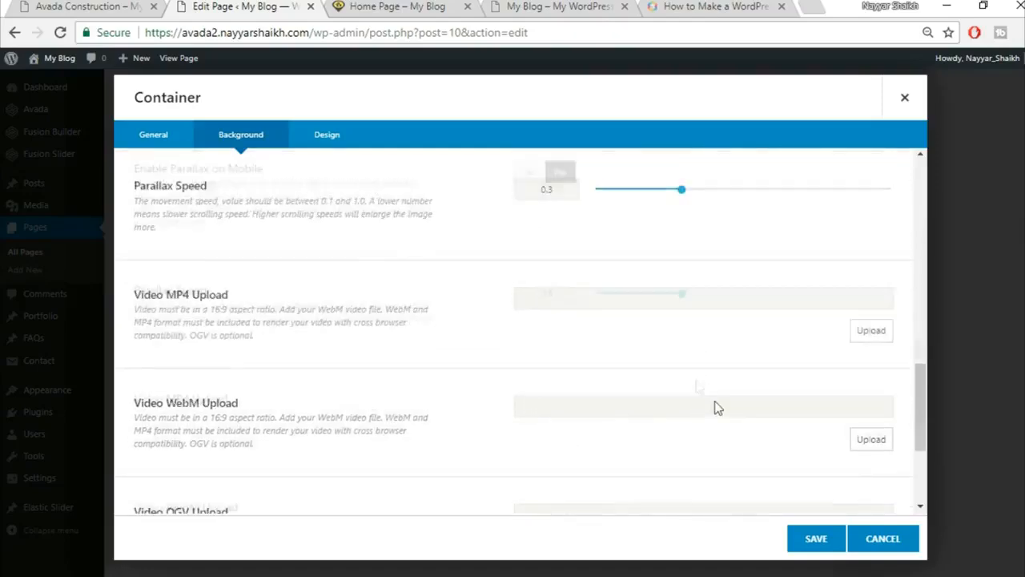
click(822, 541)
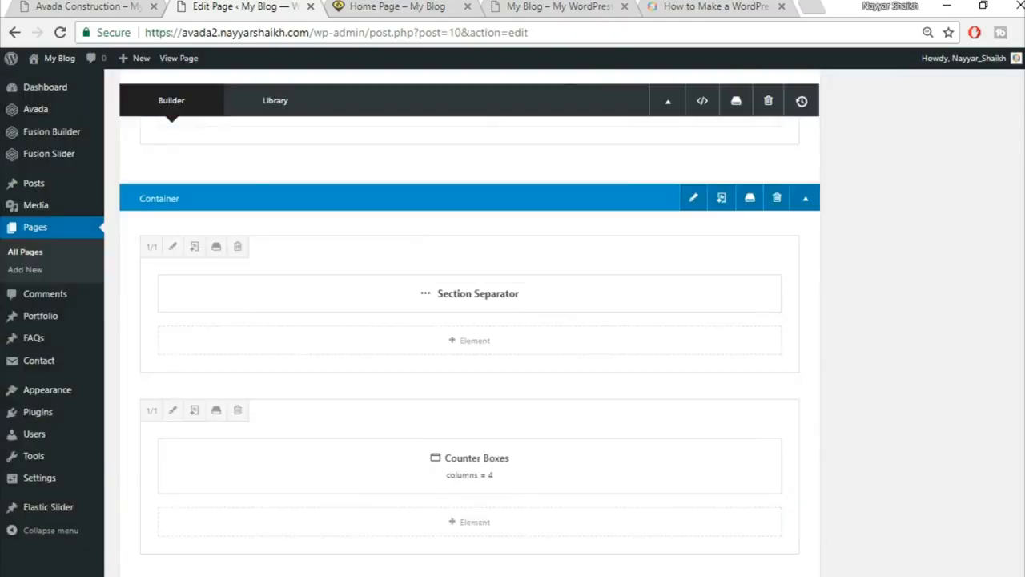
scroll(1000, 400, up, 10)
click(993, 320)
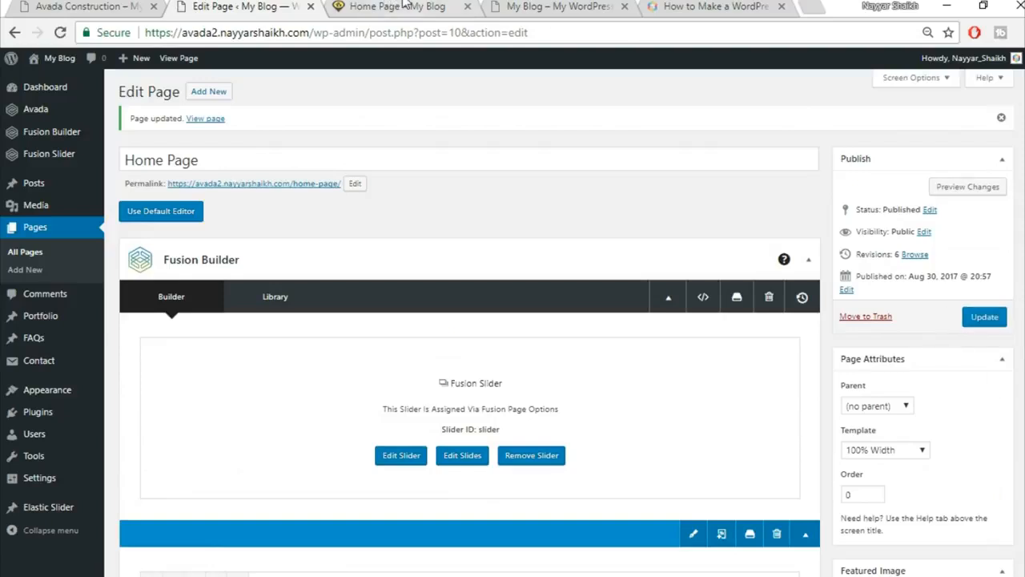
Reload the live home page and compare the counters background with the Avada Construction demo.
click(396, 7)
click(60, 33)
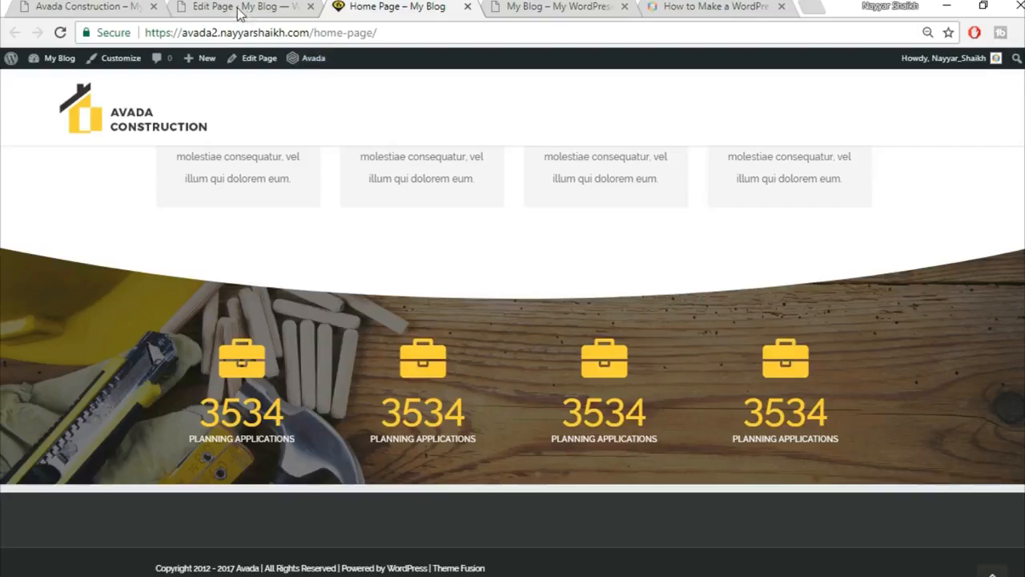
click(119, 6)
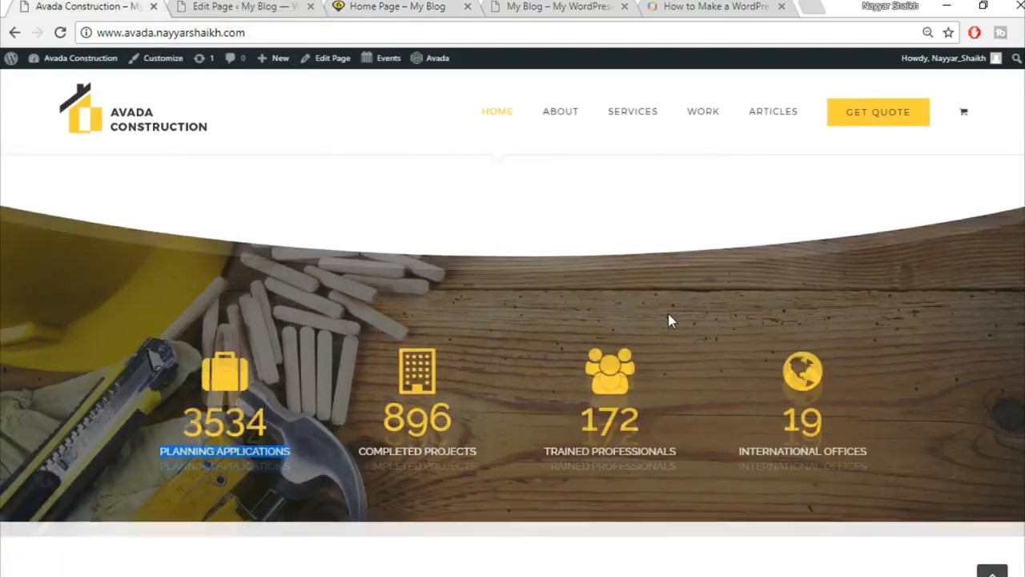
scroll(670, 320, down, 5)
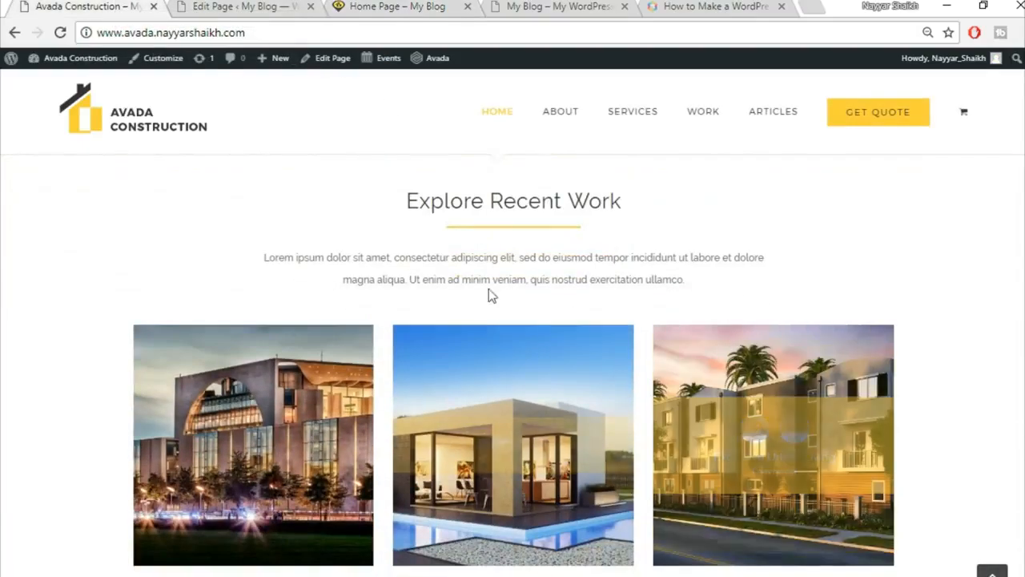
scroll(703, 263, down, 1)
scroll(609, 321, down, 1)
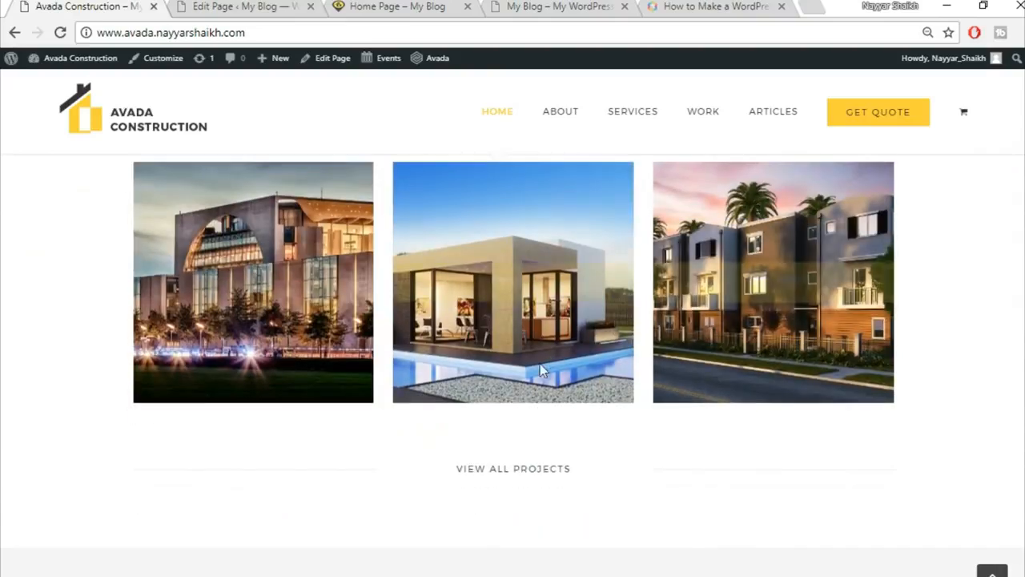
scroll(540, 373, up, 2)
scroll(744, 317, down, 1)
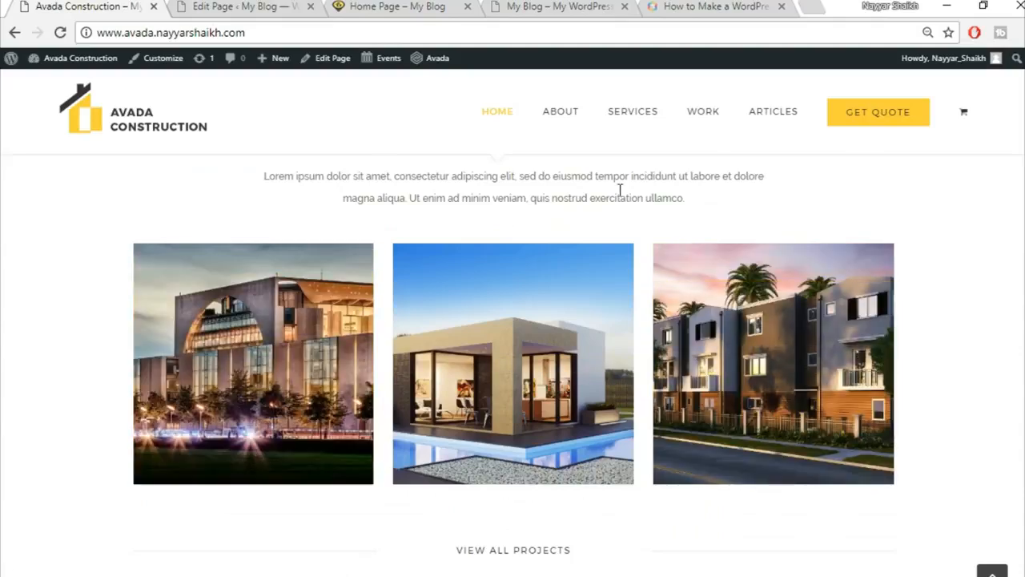
Review the live home page again, then go back to the page editor.
click(244, 5)
click(391, 7)
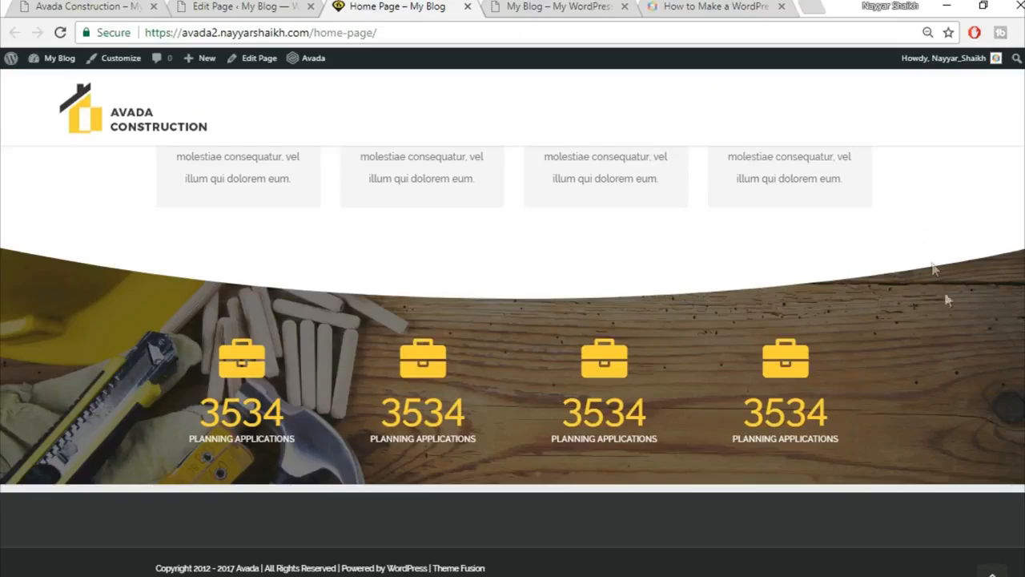
scroll(512, 361, up, 3)
scroll(512, 360, up, 4)
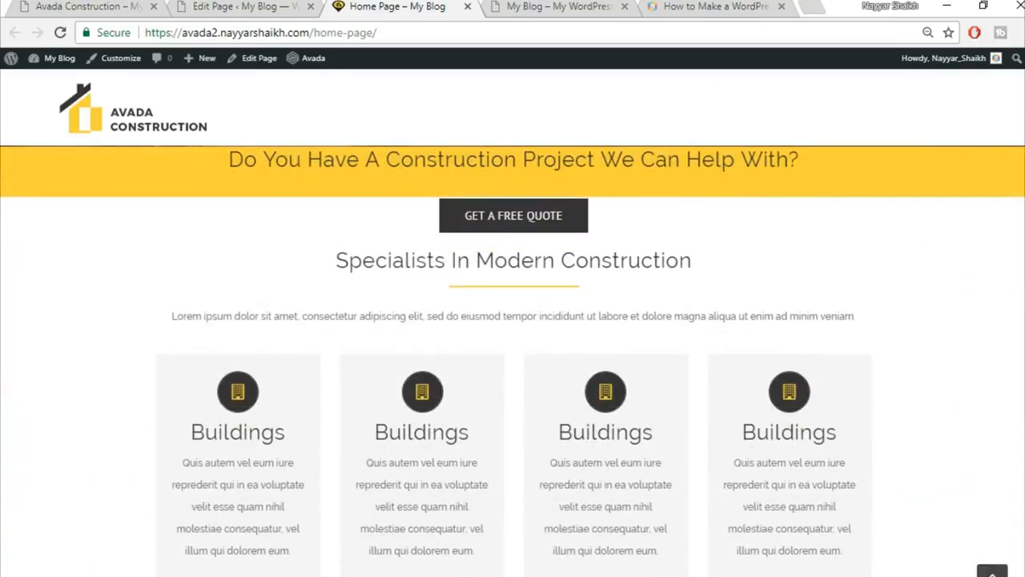
scroll(700, 485, up, 1)
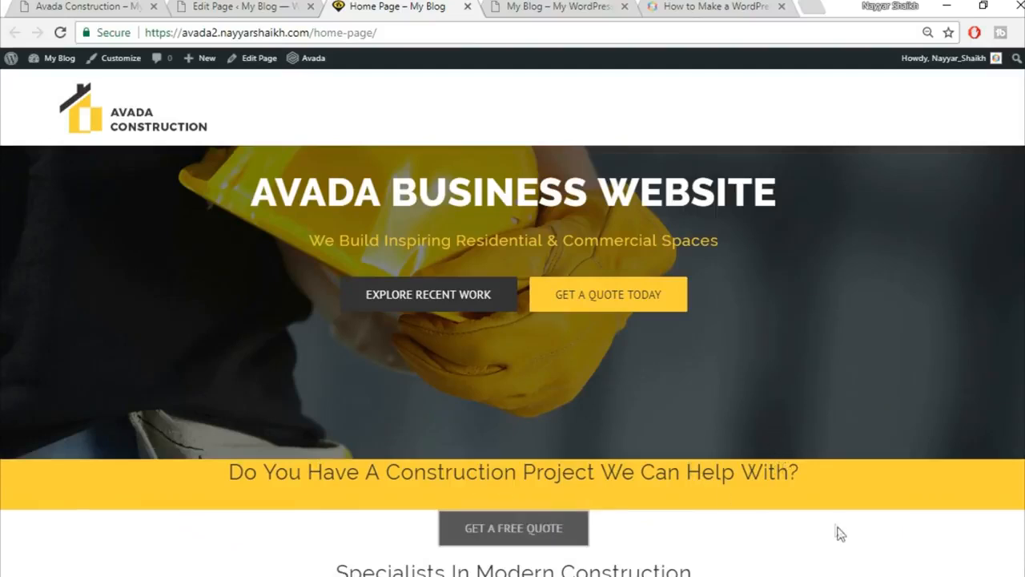
scroll(833, 532, down, 4)
scroll(846, 453, up, 2)
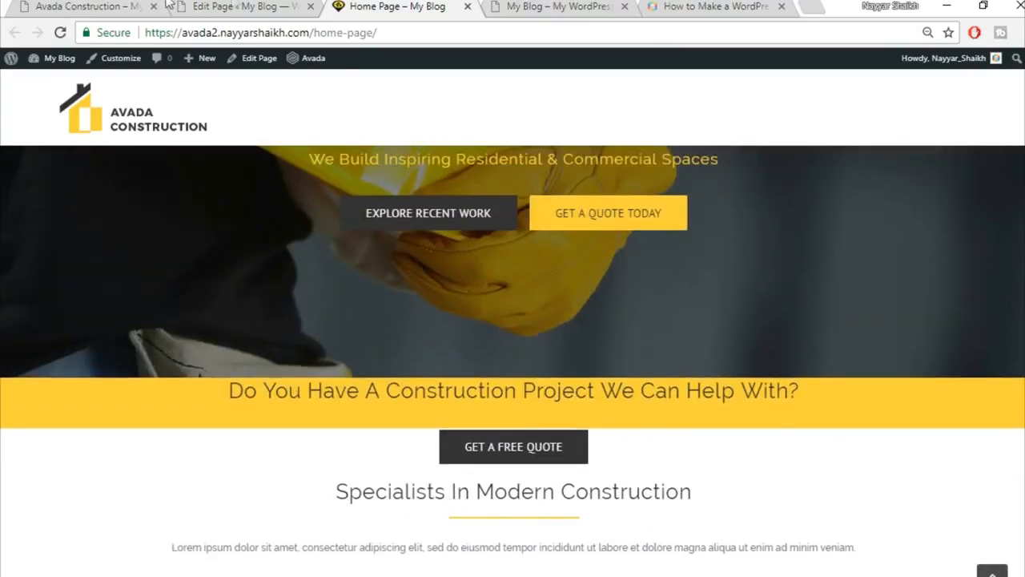
click(234, 6)
scroll(581, 457, down, 5)
Set the construction-project banner column's top padding to 50 and save it.
click(215, 7)
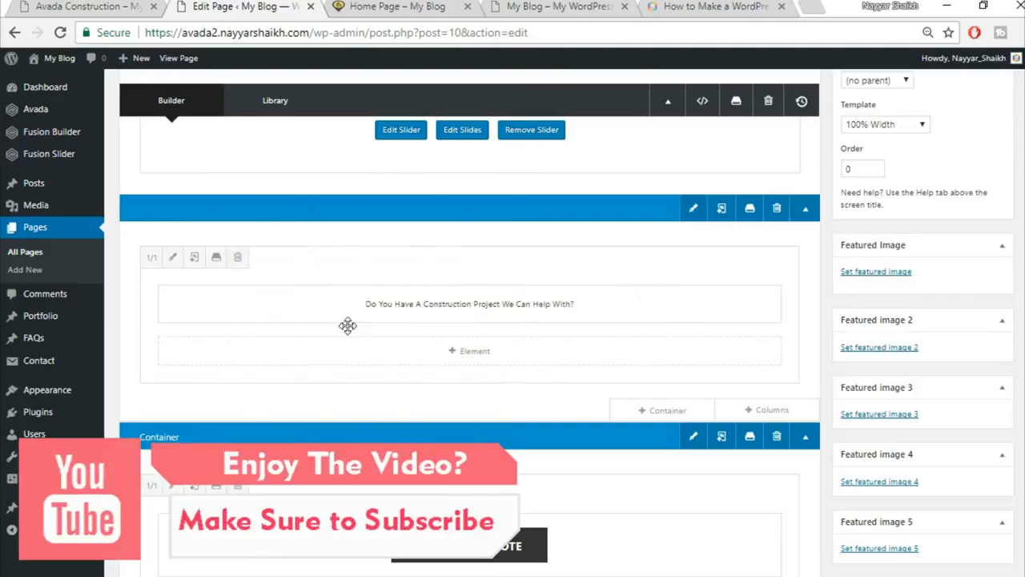
click(172, 260)
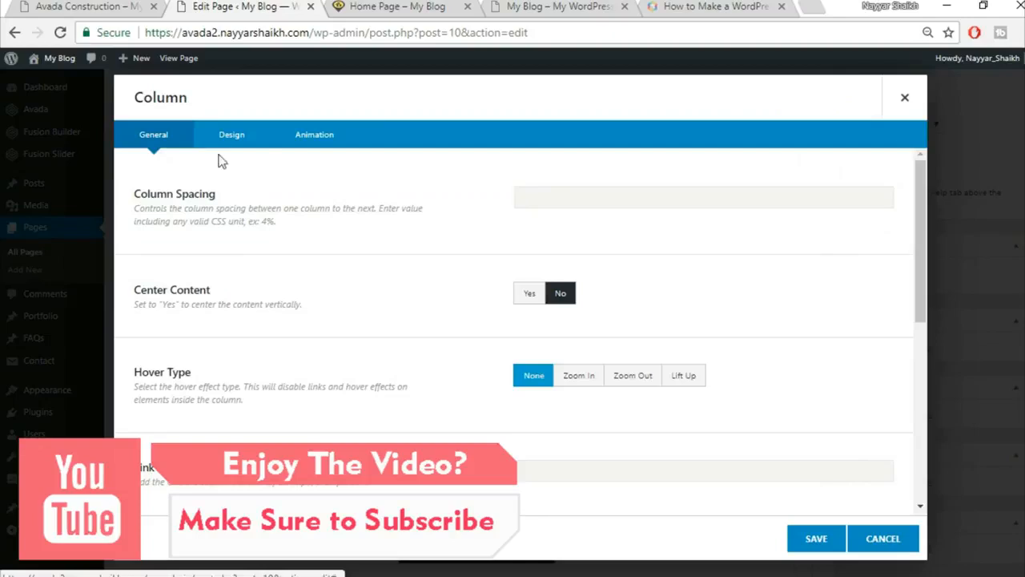
click(230, 134)
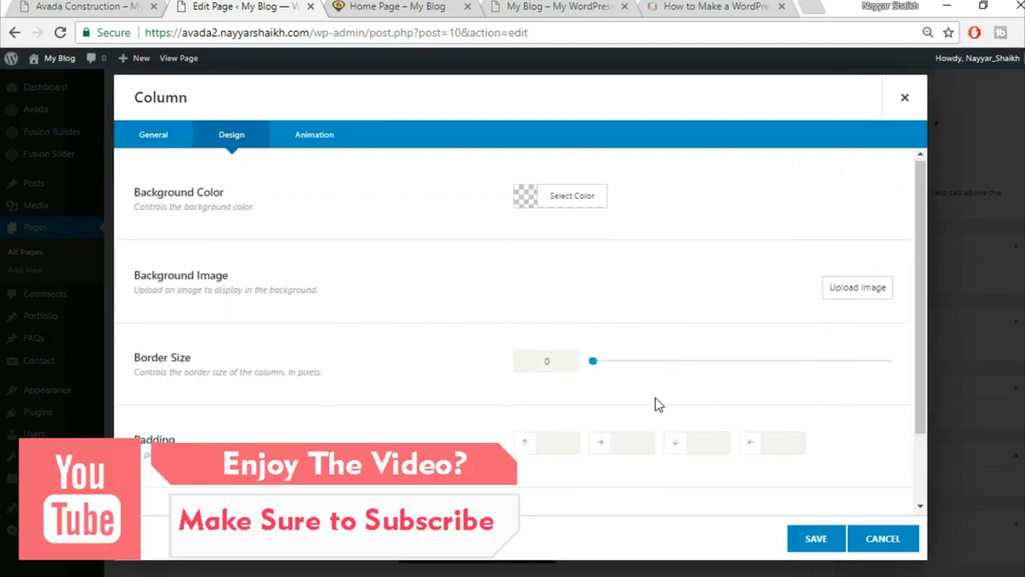
scroll(655, 404, down, 1)
click(542, 359)
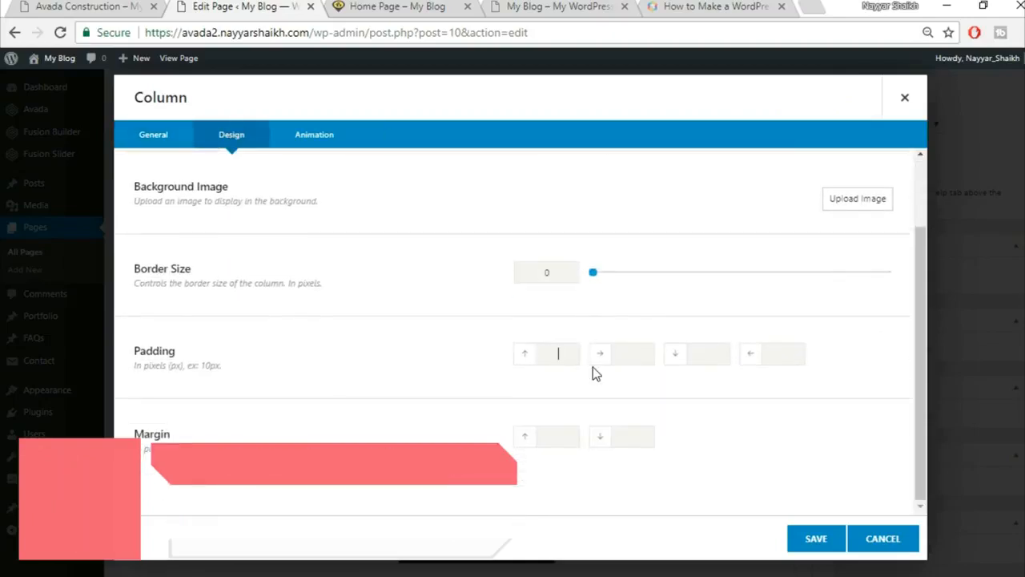
text(50)
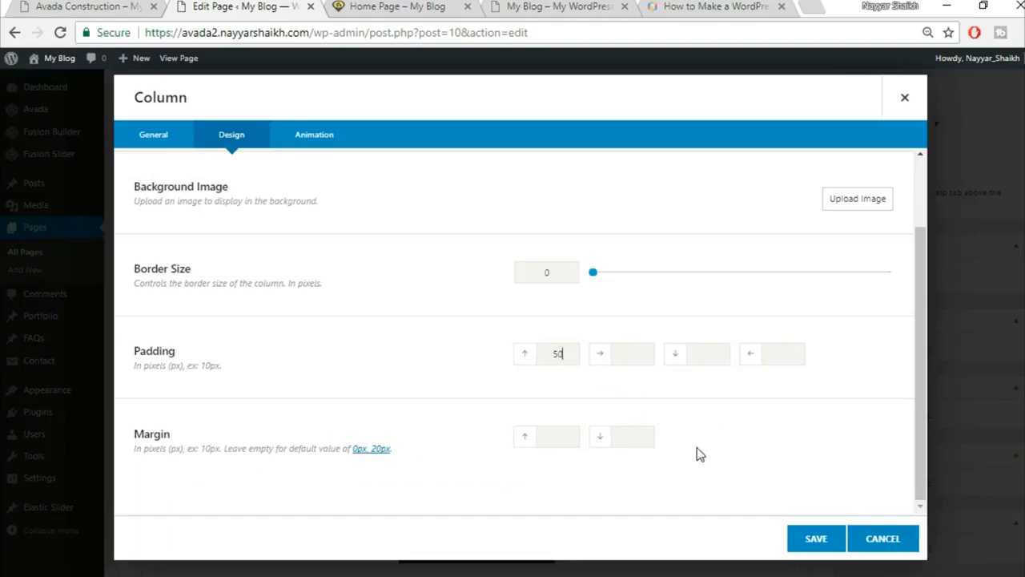
click(810, 548)
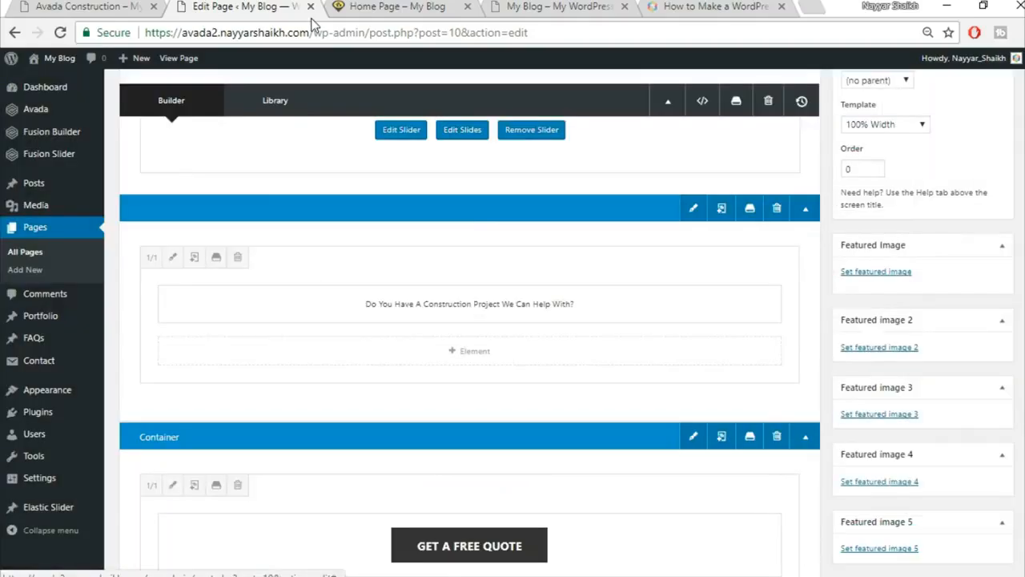
Check the yellow banner heading on the live home page, then return to the editor.
click(392, 10)
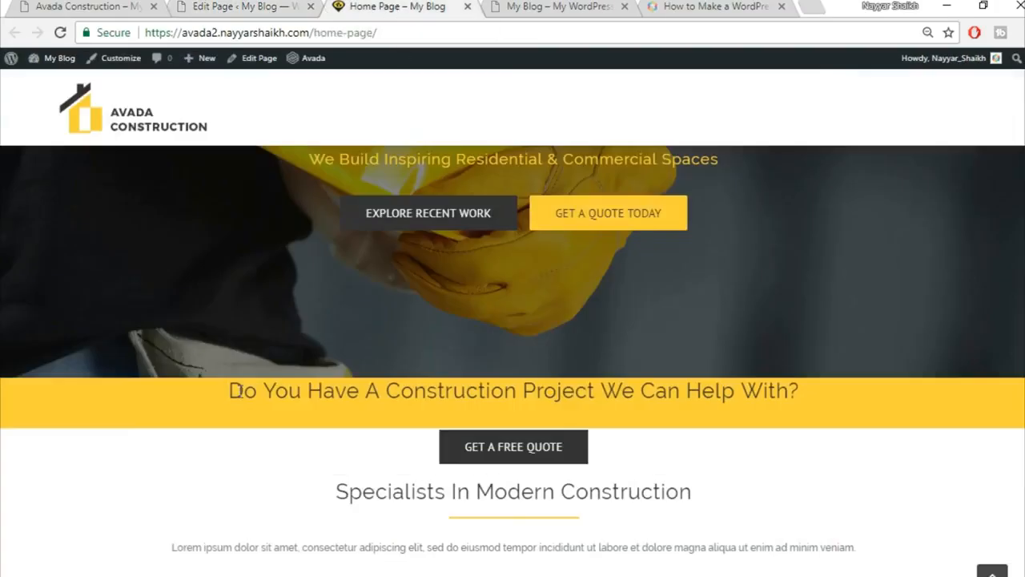
drag(230, 391, 811, 413)
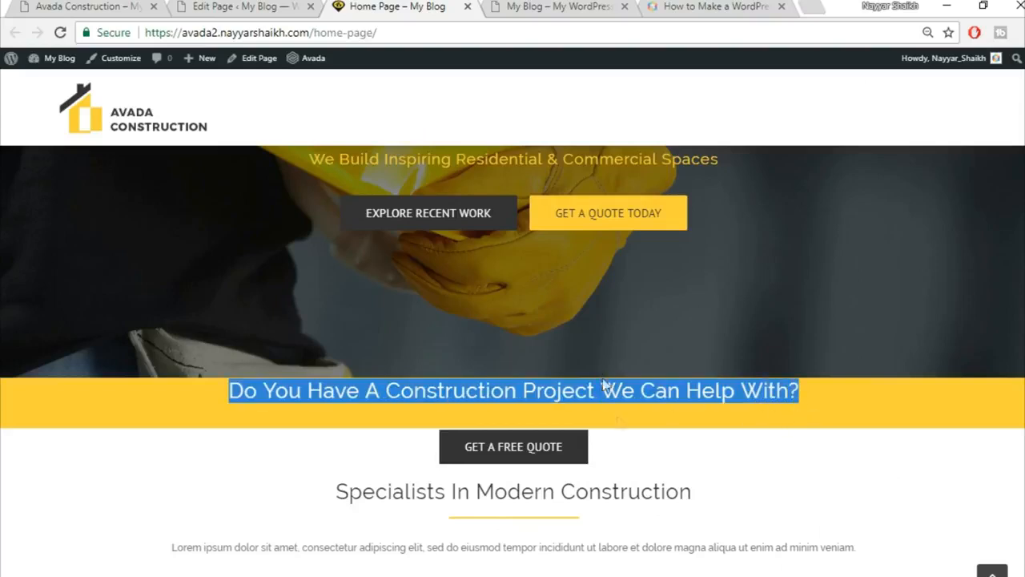
click(280, 7)
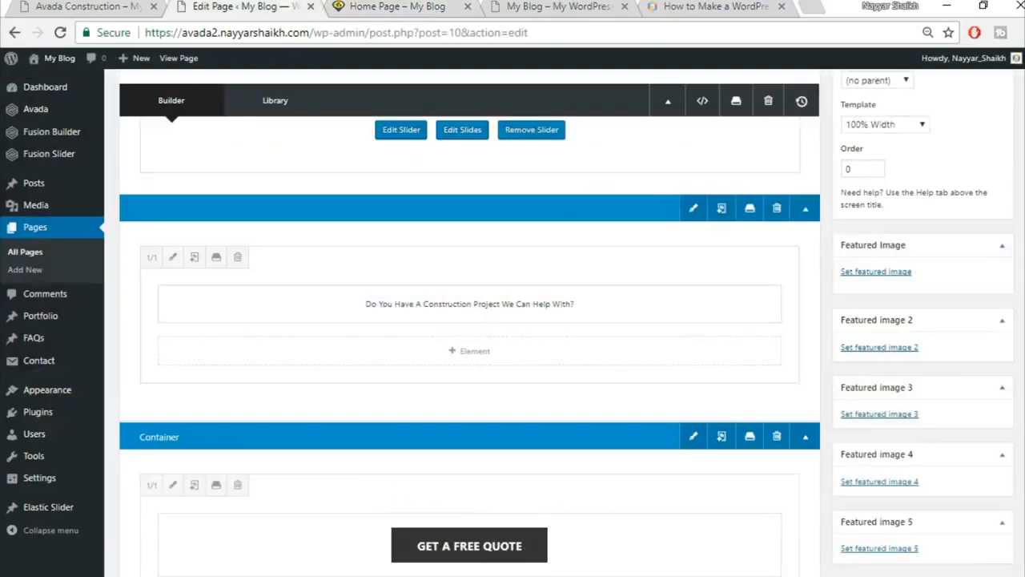
Update the home page and reload it on the live site.
scroll(469, 321, up, 3)
click(985, 235)
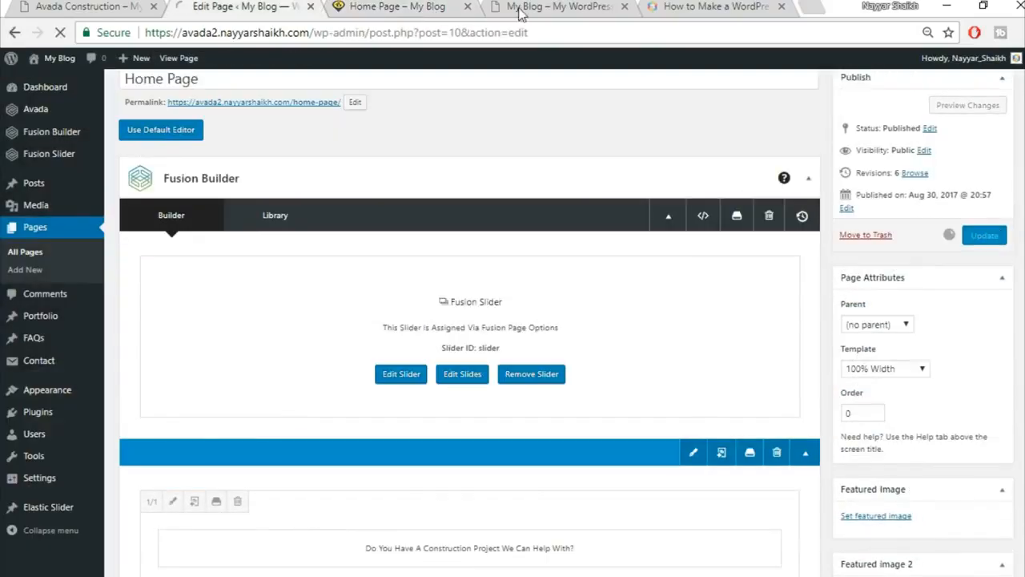
click(405, 6)
click(406, 30)
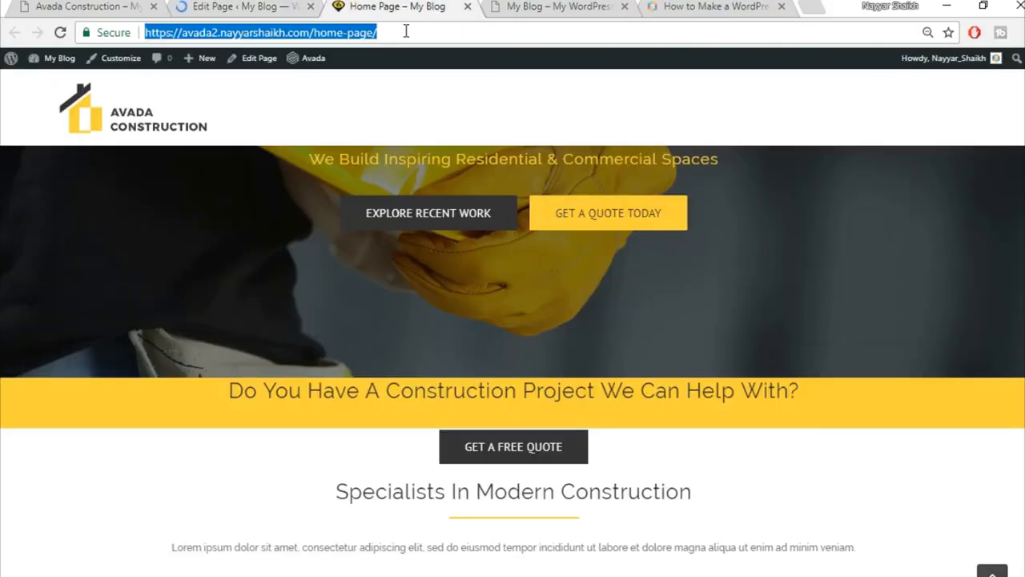
key(Return)
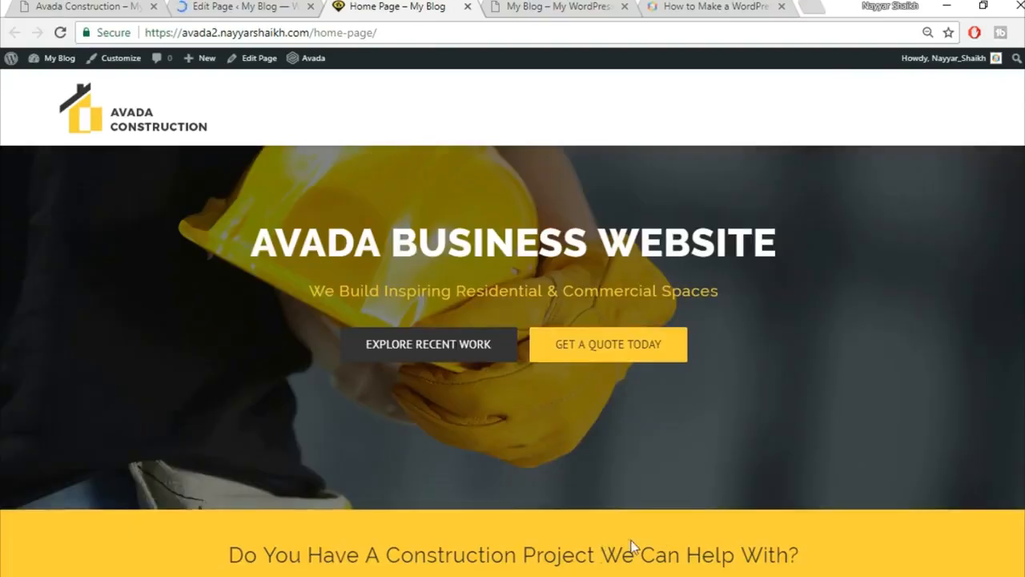
Review the yellow construction-project banner on the live page, then return to the editor.
scroll(673, 530, down, 1)
scroll(673, 530, up, 1)
scroll(733, 517, down, 1)
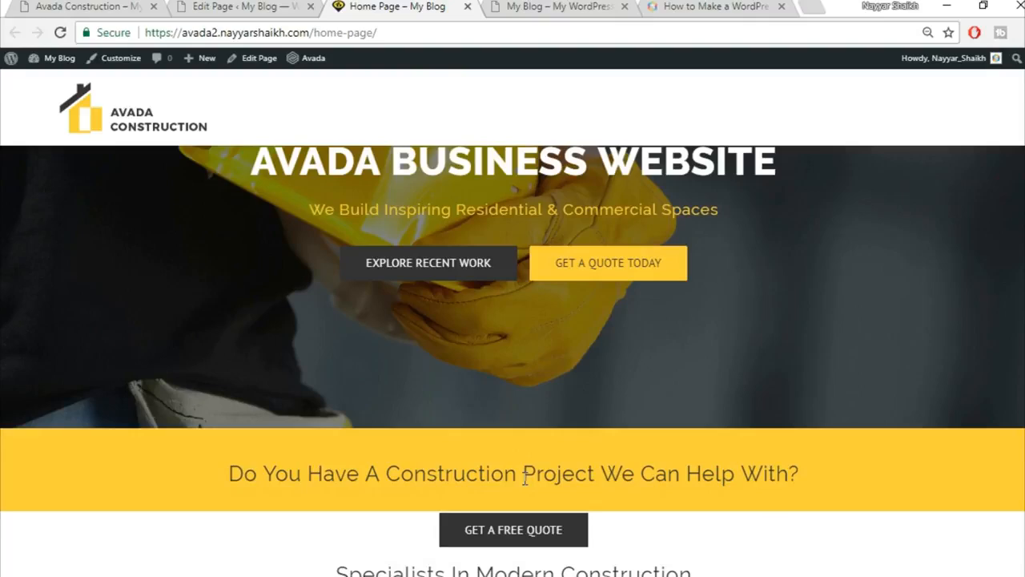
scroll(524, 478, down, 2)
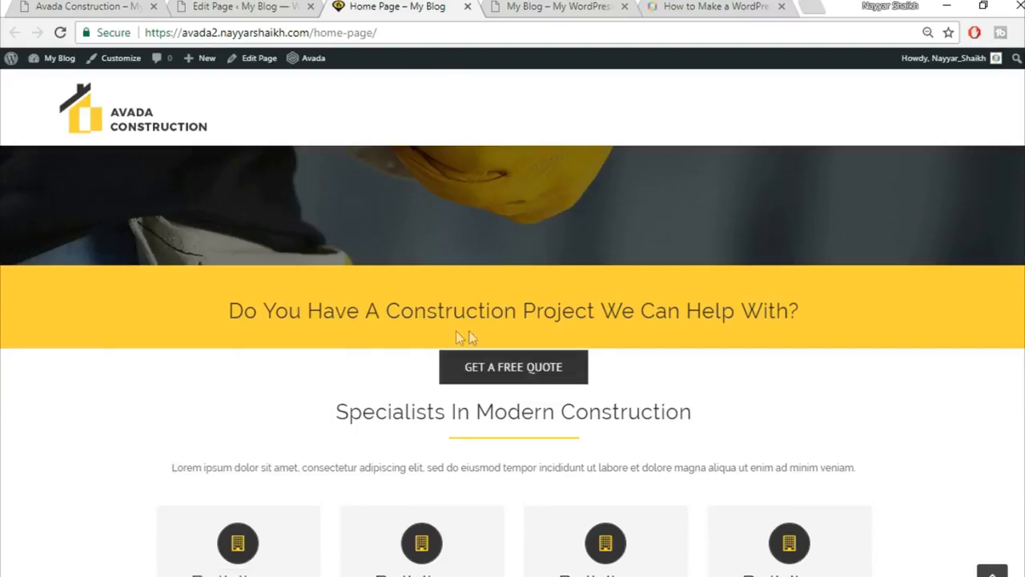
click(220, 5)
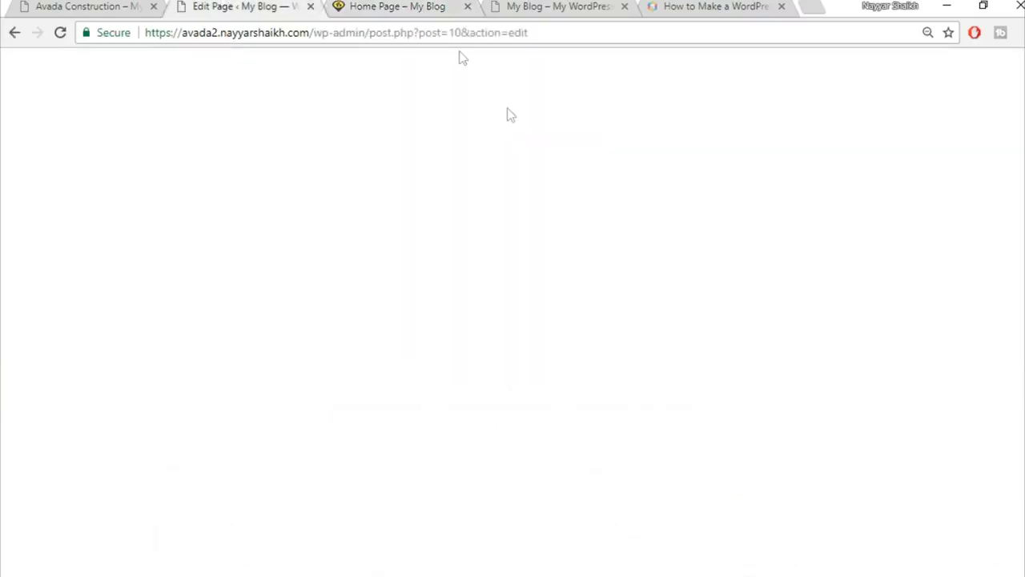
Give the GET A FREE QUOTE column a -22 top margin and save it.
scroll(614, 282, down, 3)
scroll(614, 282, down, 3)
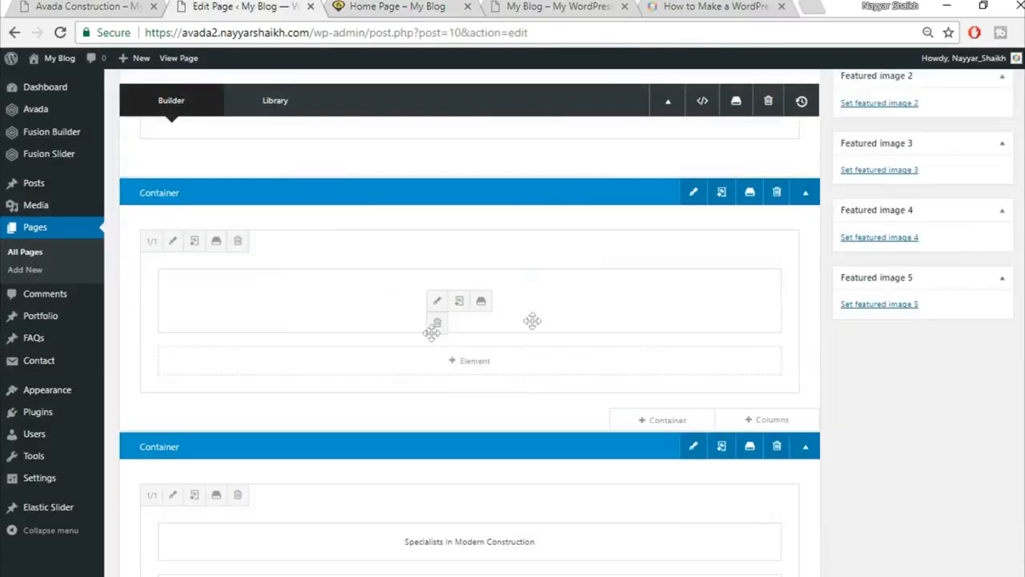
click(172, 242)
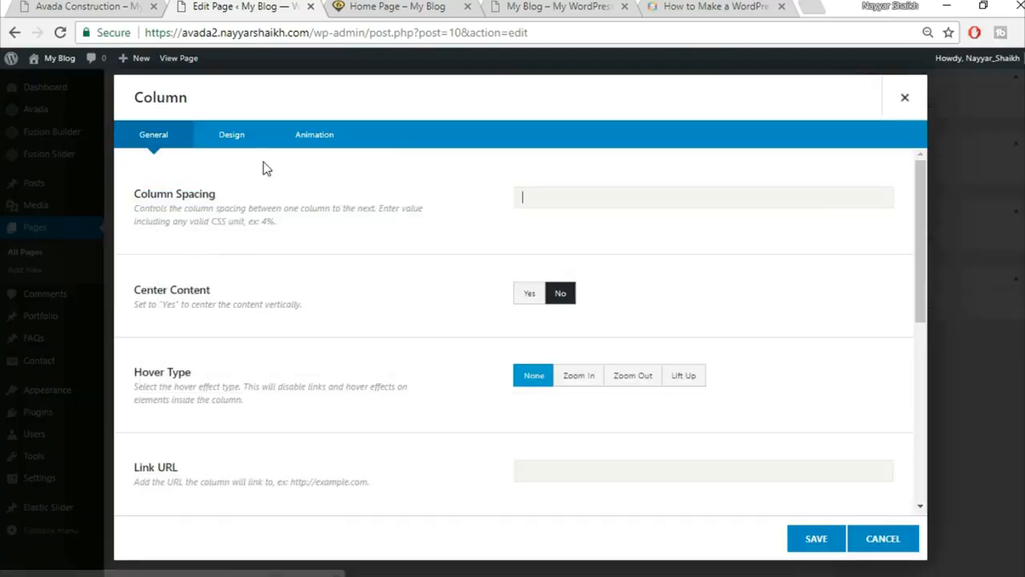
click(230, 136)
scroll(588, 446, down, 1)
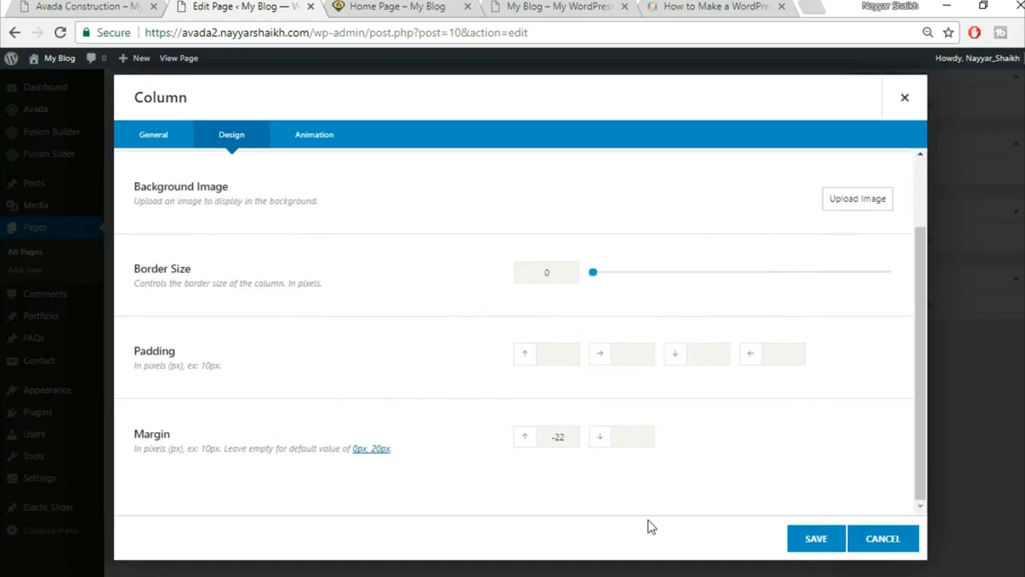
click(400, 9)
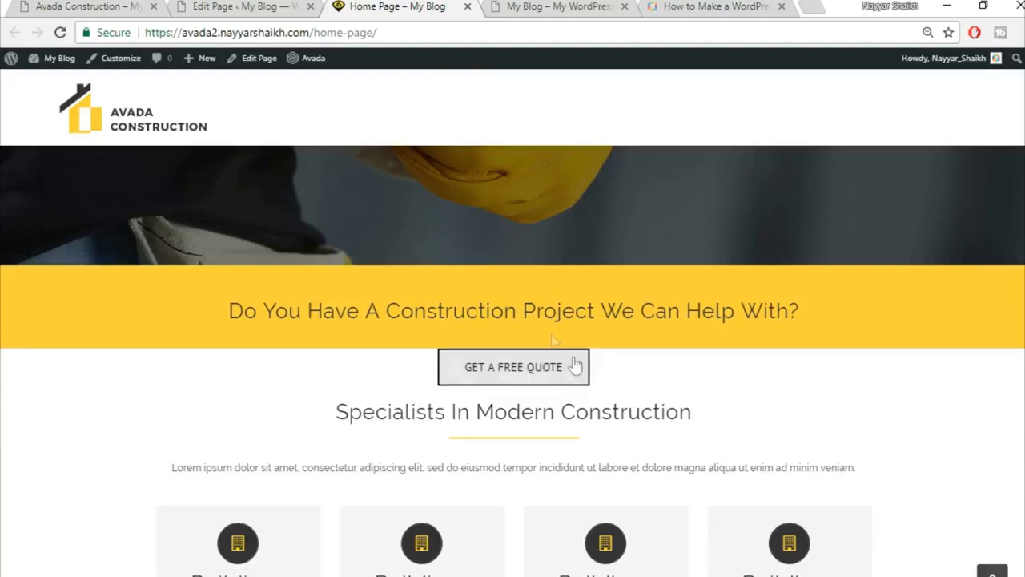
click(287, 5)
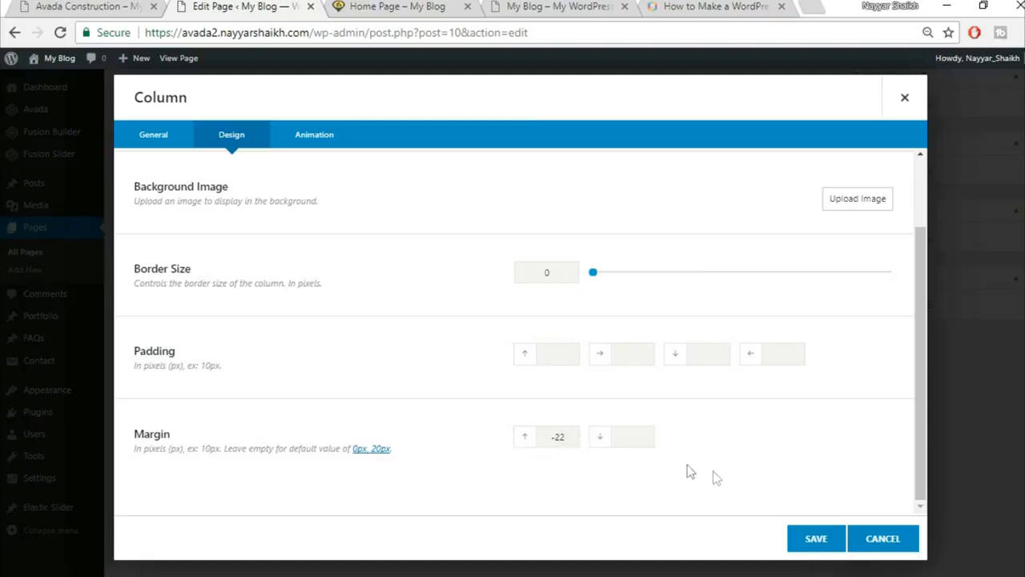
click(828, 550)
Update the home page and switch to the live site.
scroll(836, 549, up, 5)
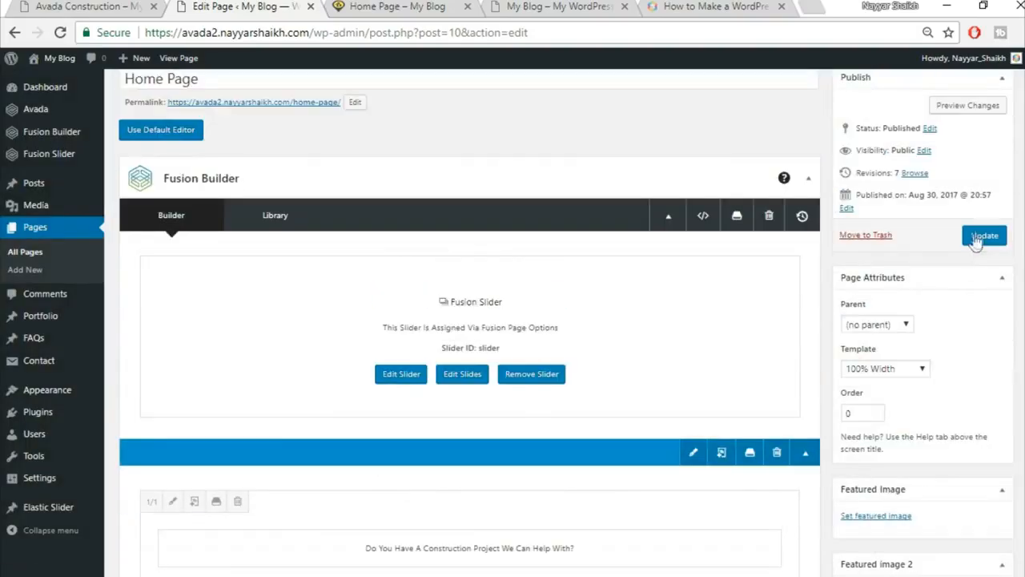
click(984, 234)
click(401, 6)
key(F5)
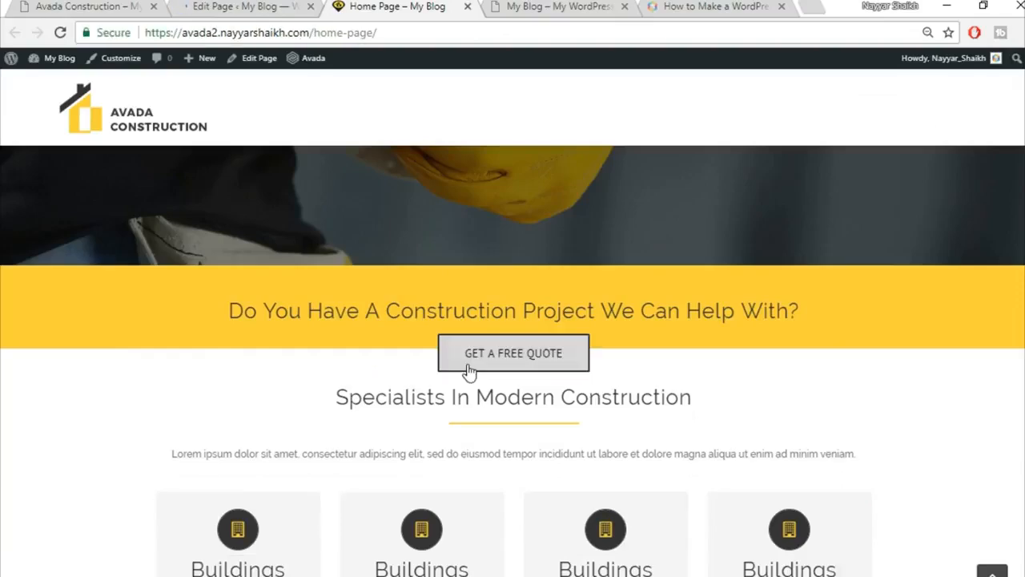
scroll(754, 337, down, 2)
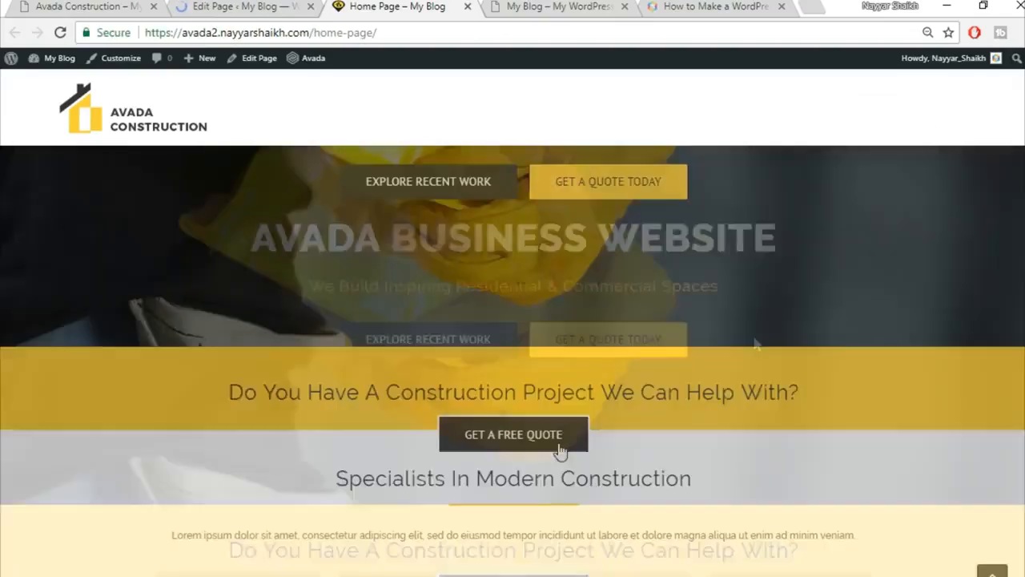
scroll(783, 406, down, 2)
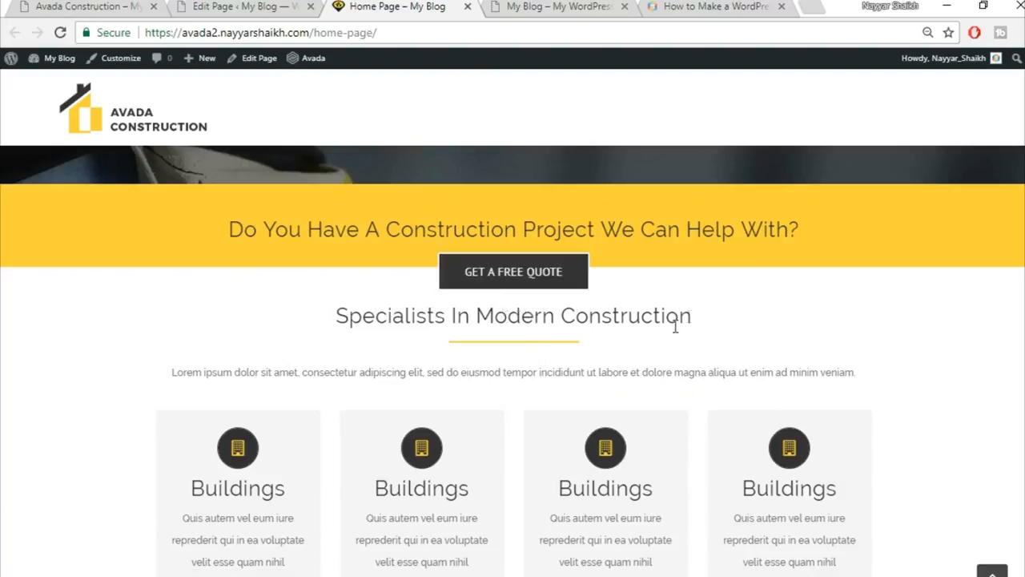
click(240, 6)
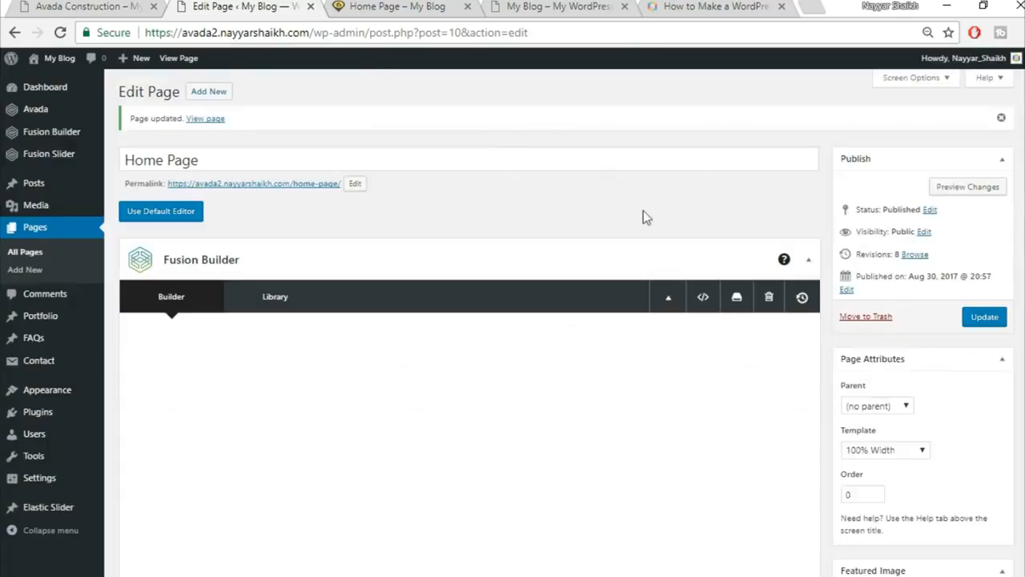
scroll(744, 269, down, 3)
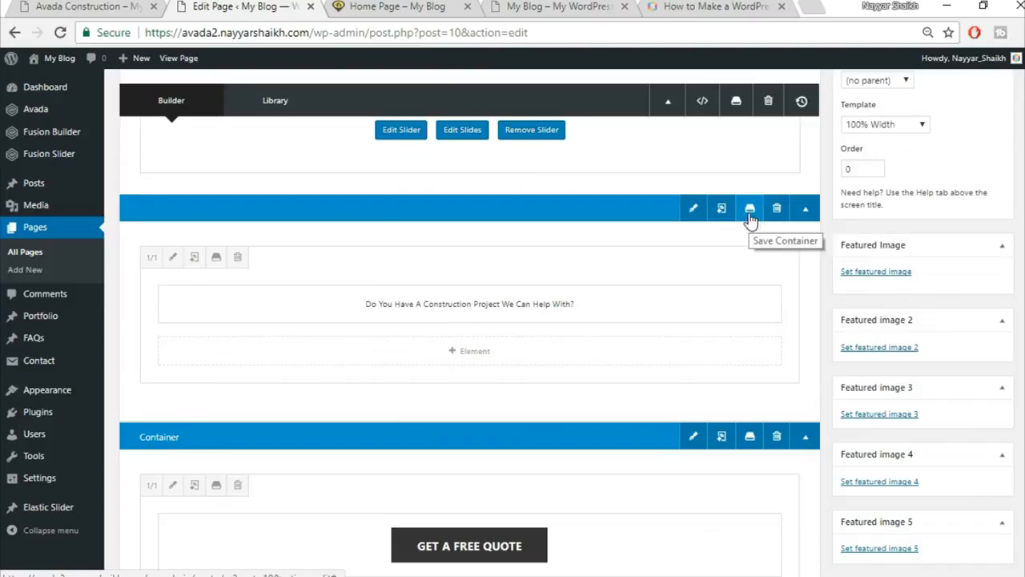
click(405, 8)
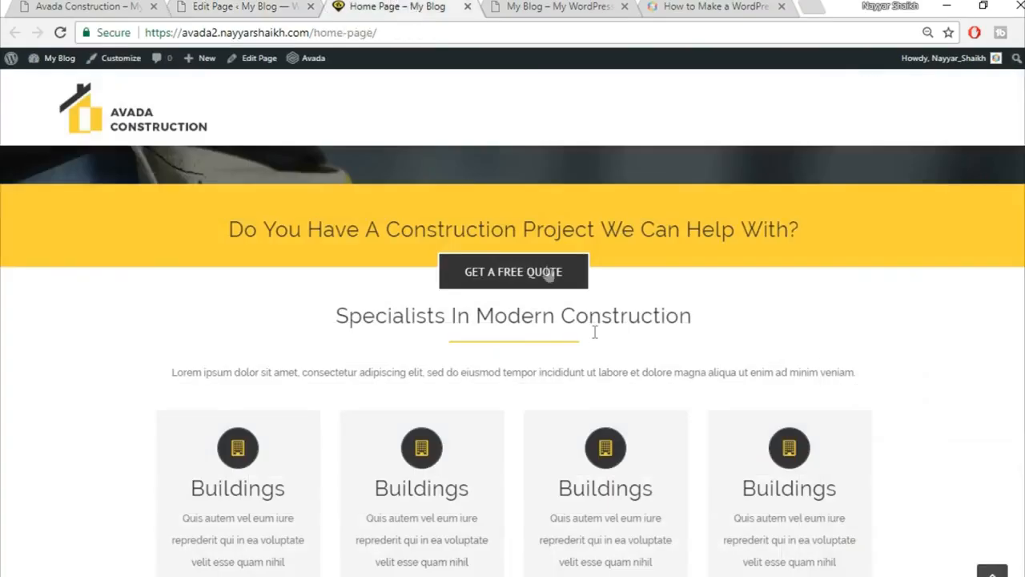
scroll(749, 321, up, 2)
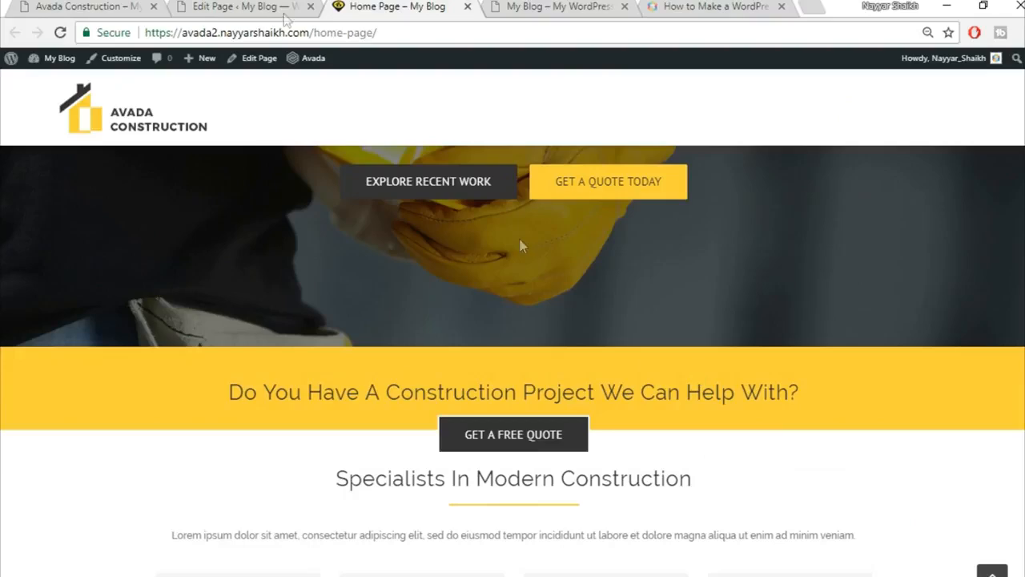
click(265, 7)
click(381, 7)
scroll(655, 377, down, 2)
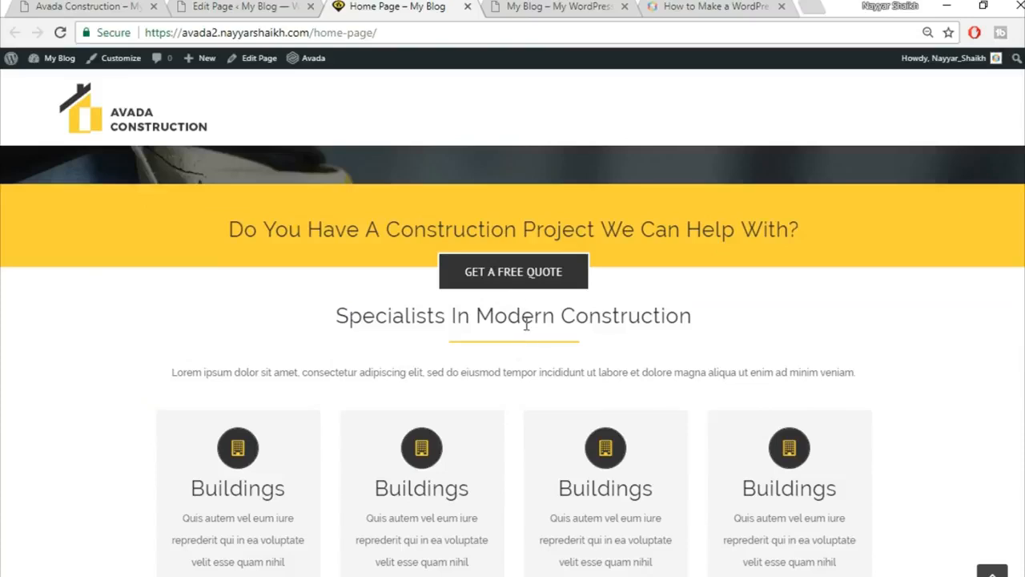
drag(338, 316, 690, 317)
click(606, 318)
Set the Specialists In Modern Construction column's top padding to 50 and save it.
click(268, 6)
scroll(586, 261, down, 5)
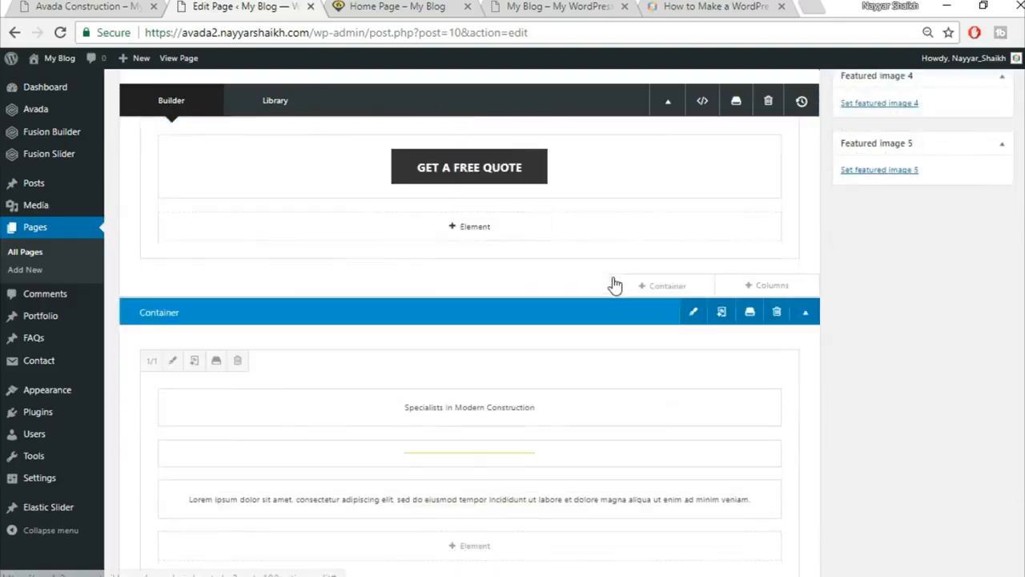
scroll(614, 285, down, 1)
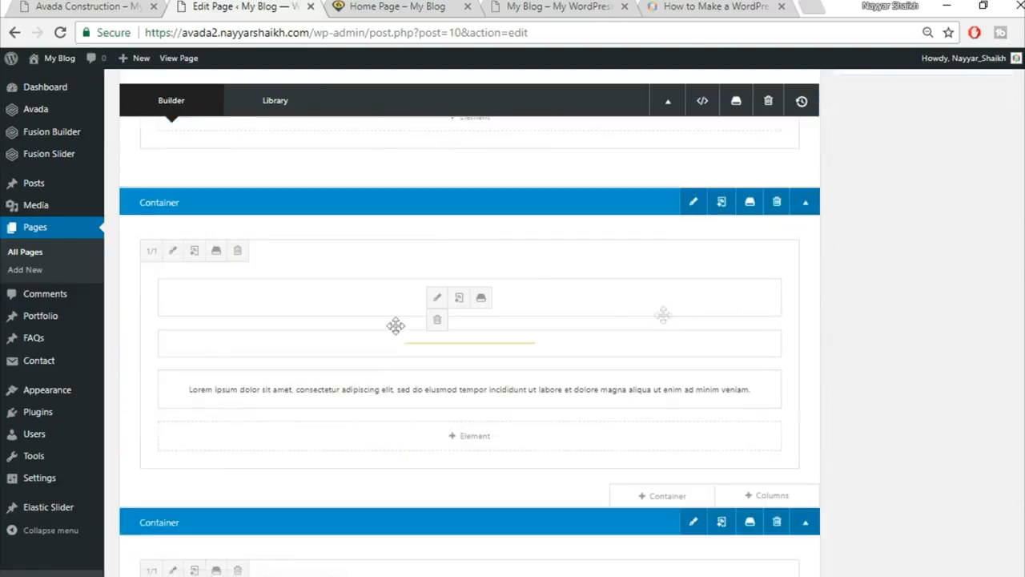
click(172, 253)
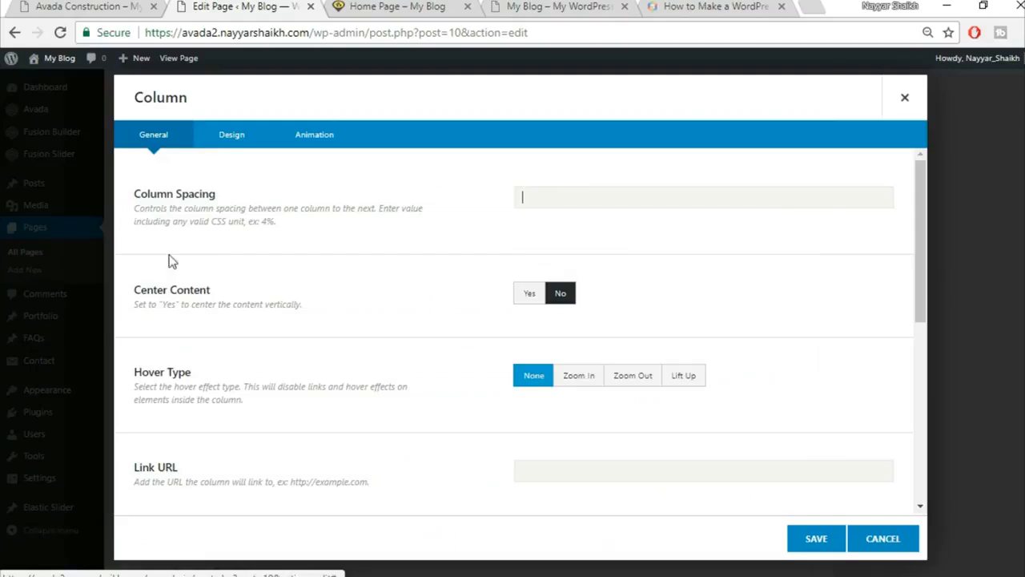
click(242, 135)
scroll(732, 298, down, 1)
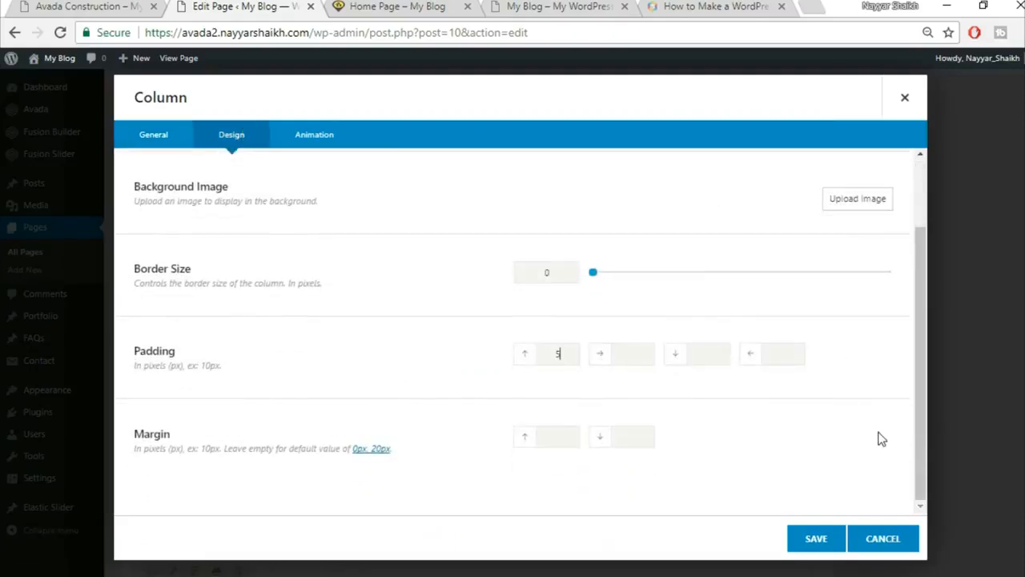
click(816, 539)
Update the home page and switch to the live site.
scroll(803, 528, up, 15)
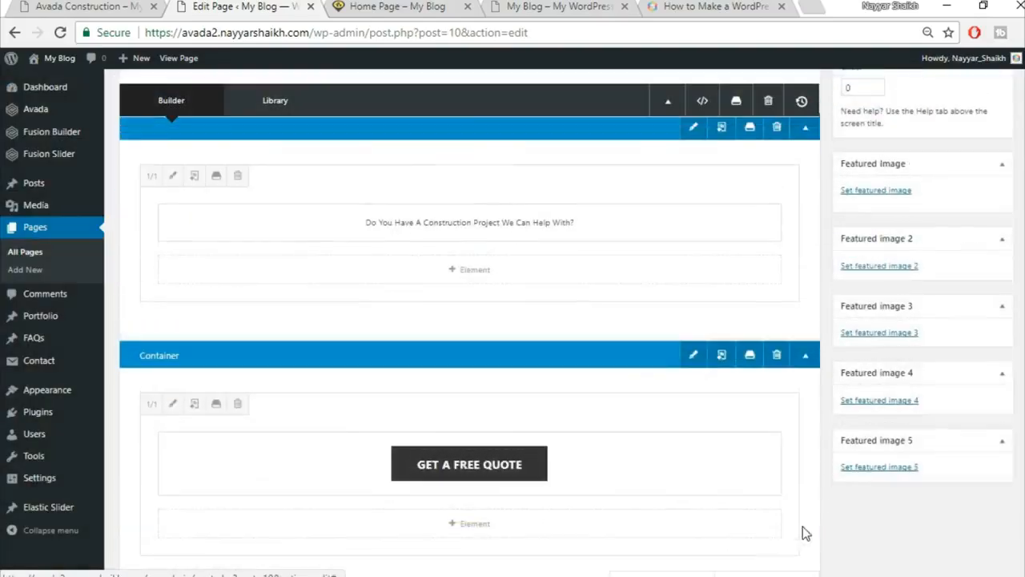
click(978, 319)
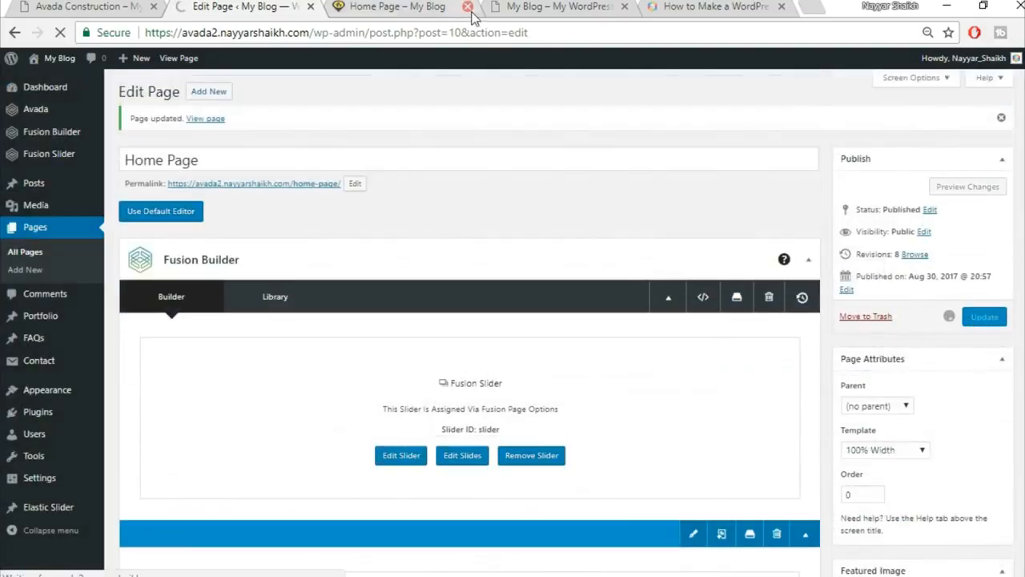
click(415, 8)
Reload the live page to check spacing above Specialists, compare with the demo, then return to the editor.
click(423, 33)
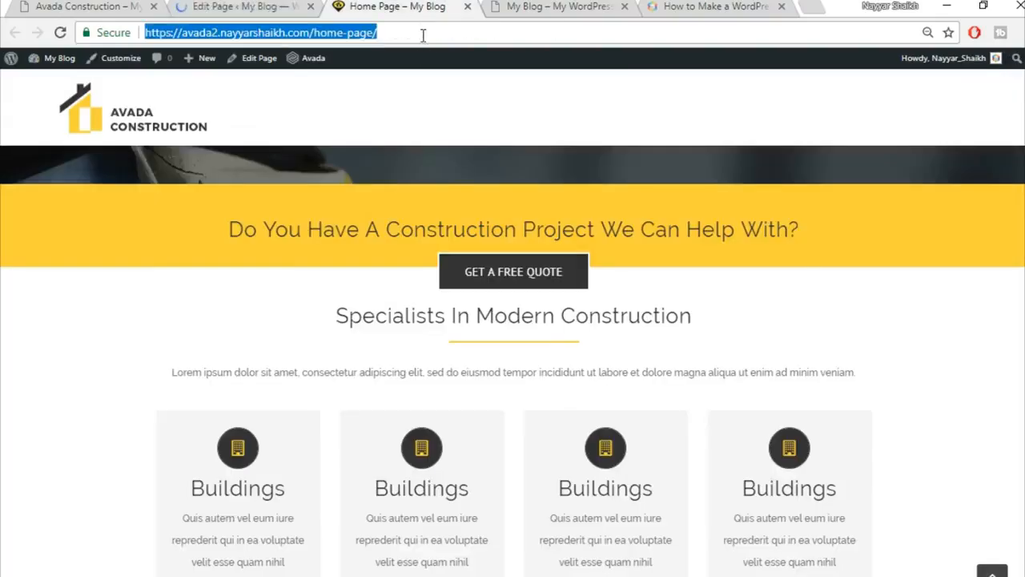
key(Return)
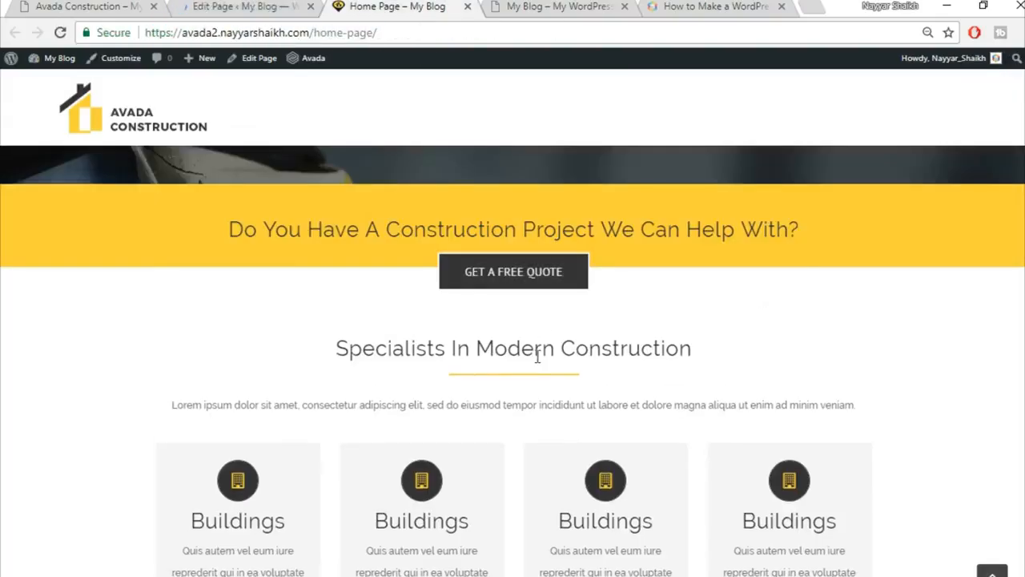
scroll(696, 318, down, 2)
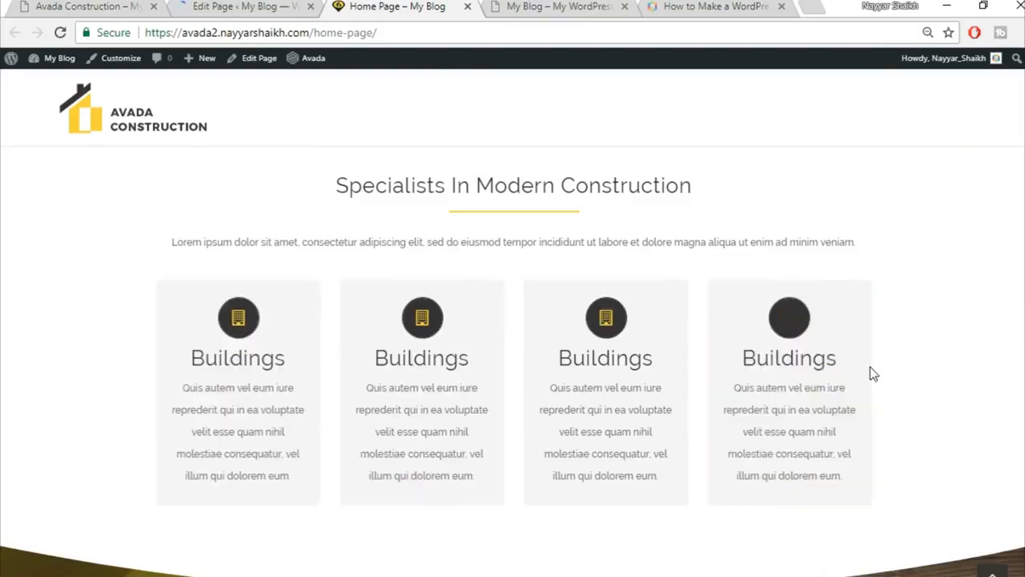
click(97, 5)
scroll(284, 336, up, 8)
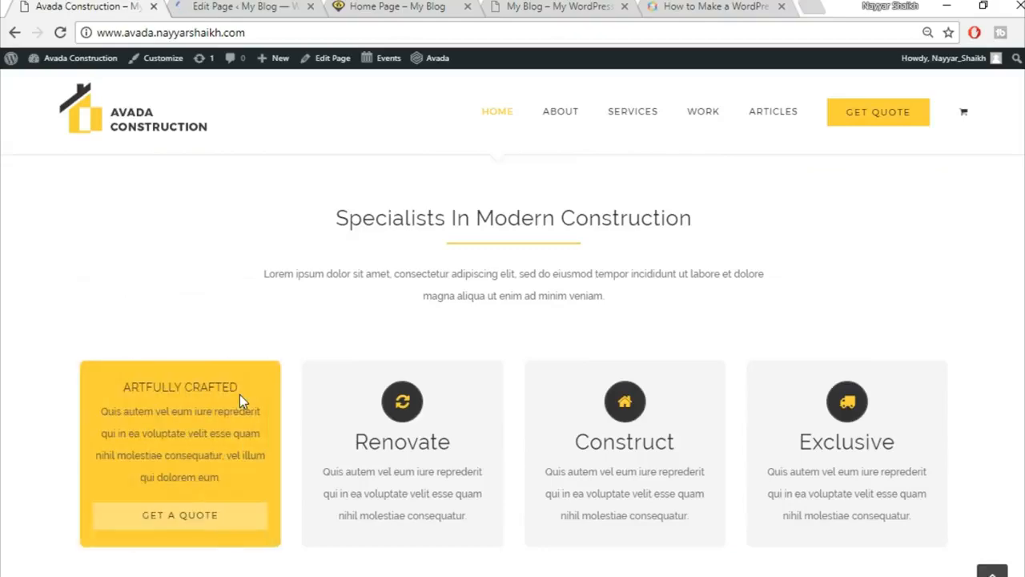
scroll(239, 394, down, 1)
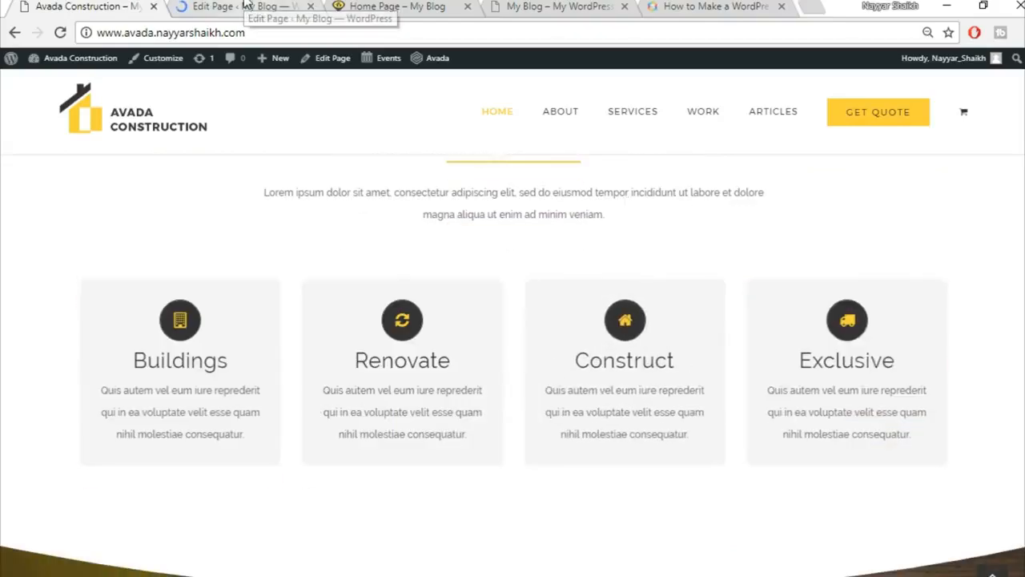
click(246, 5)
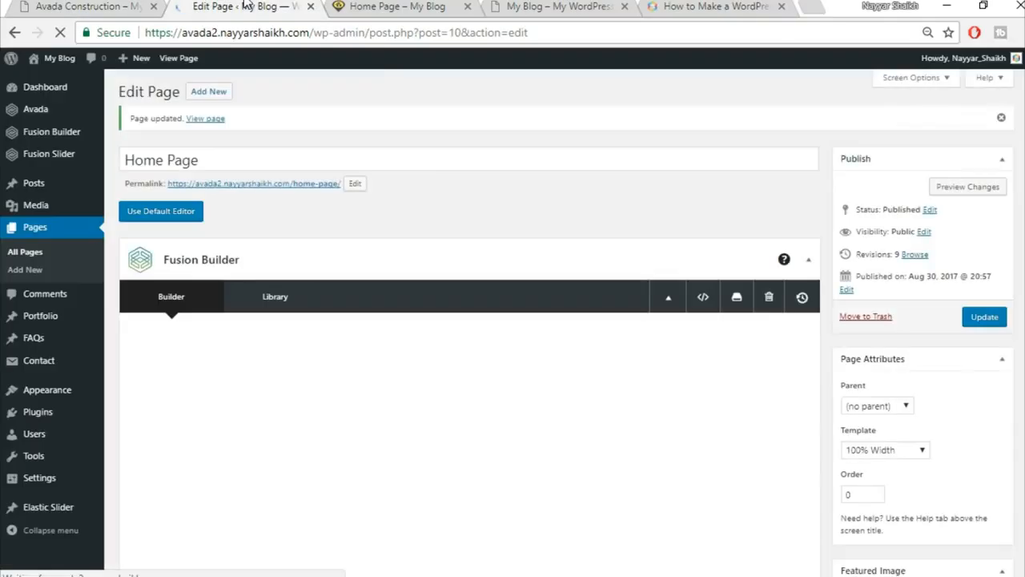
Give the Flip Boxes column 8% left and right padding and save it.
scroll(592, 247, down, 5)
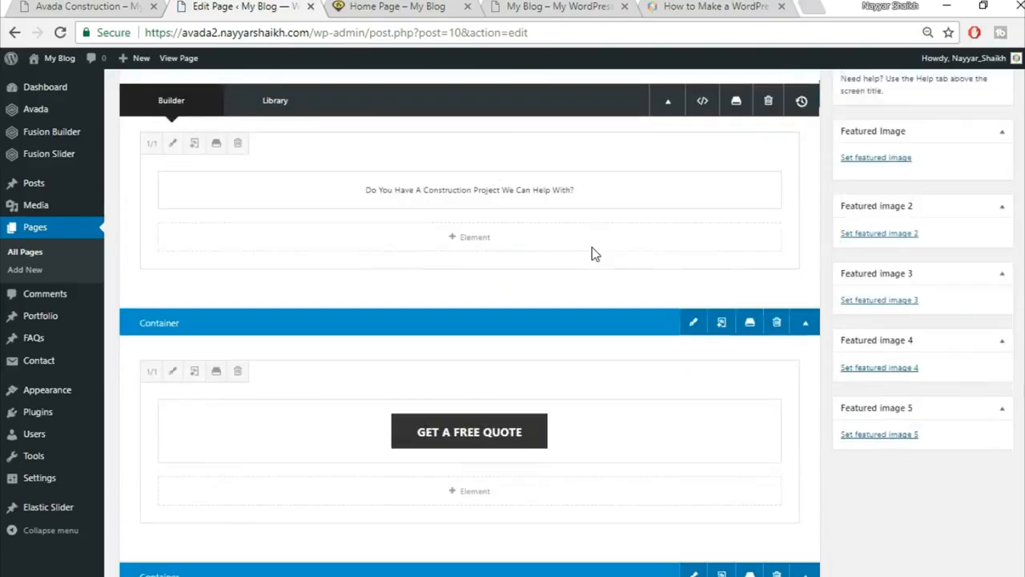
scroll(592, 247, down, 4)
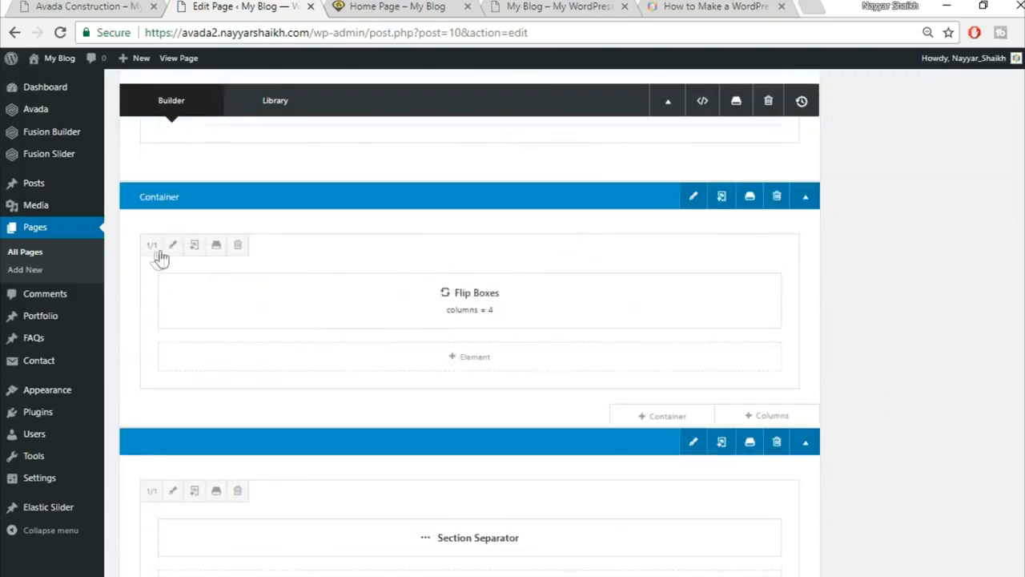
click(171, 246)
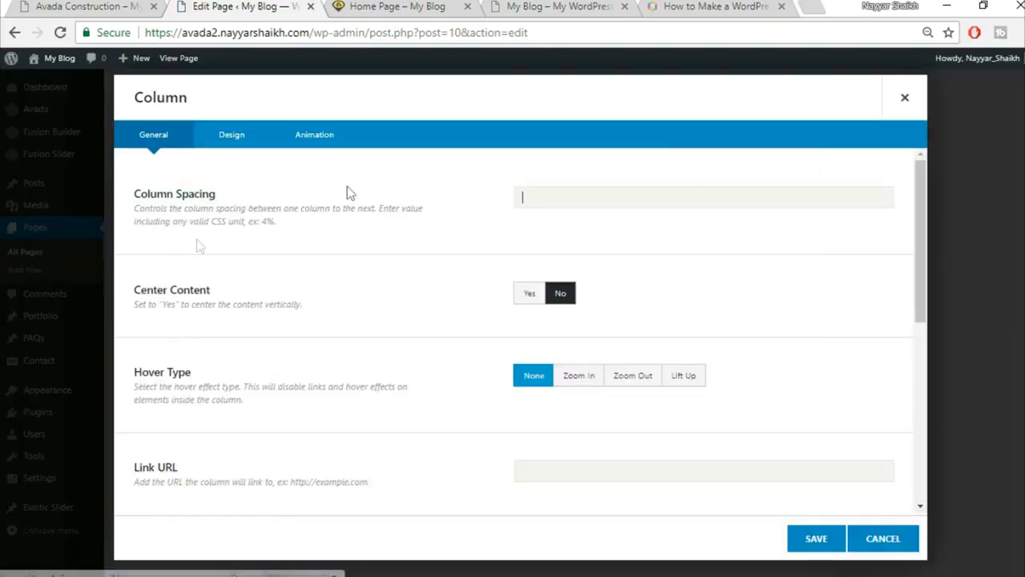
click(231, 136)
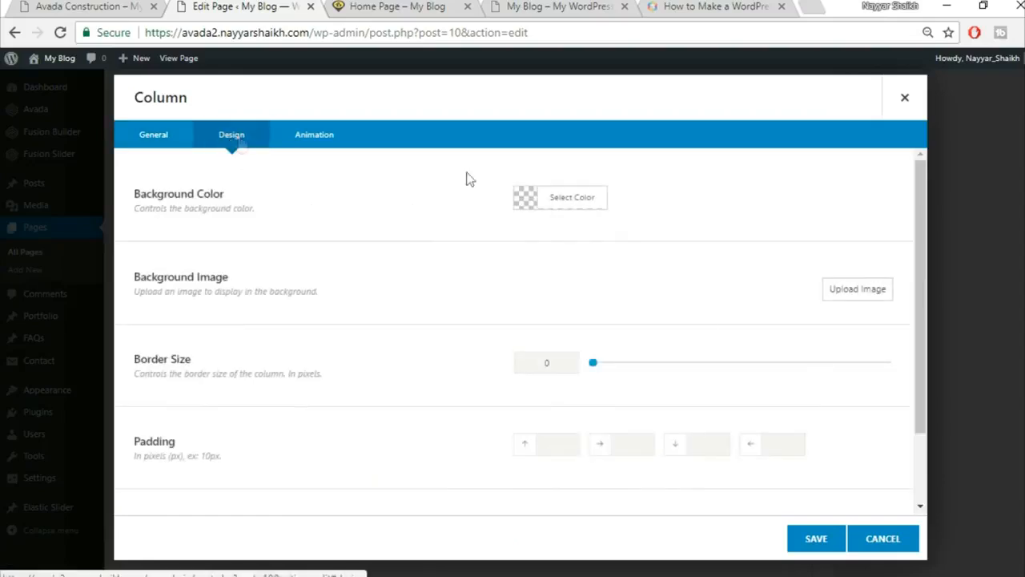
scroll(640, 408, down, 2)
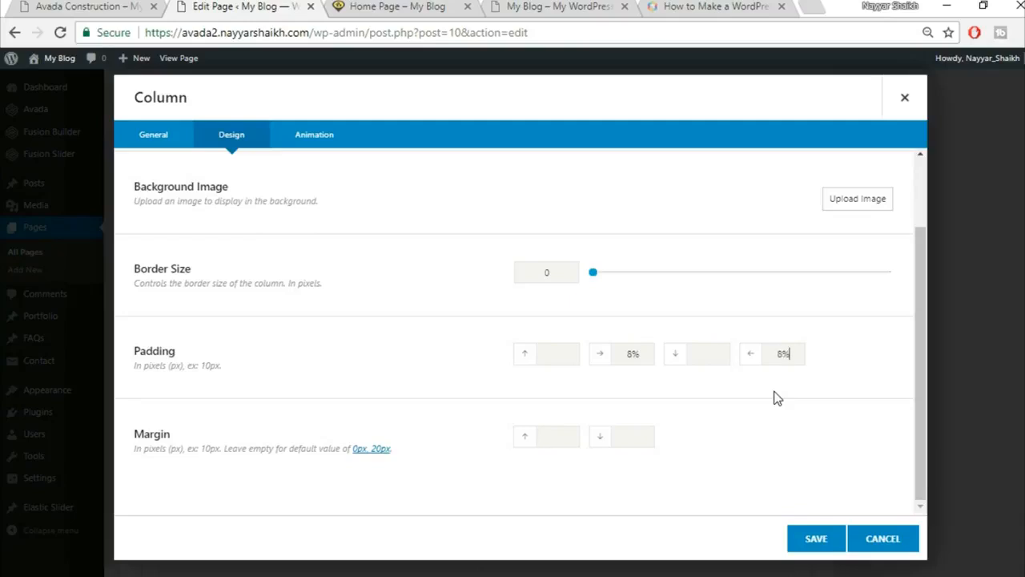
click(816, 538)
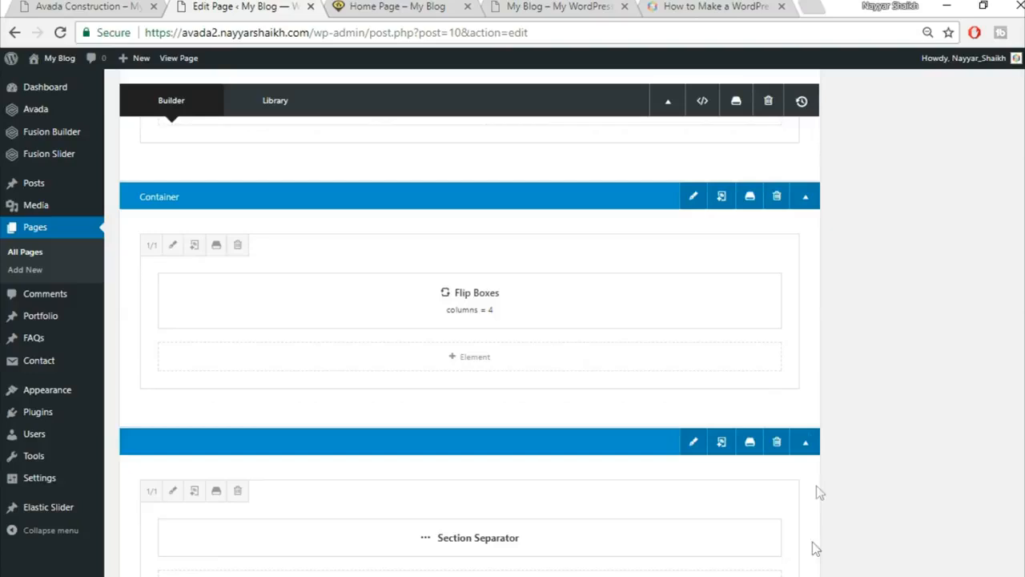
Make the Flip Boxes container 100% width with equal-height columns and update the home page.
click(691, 199)
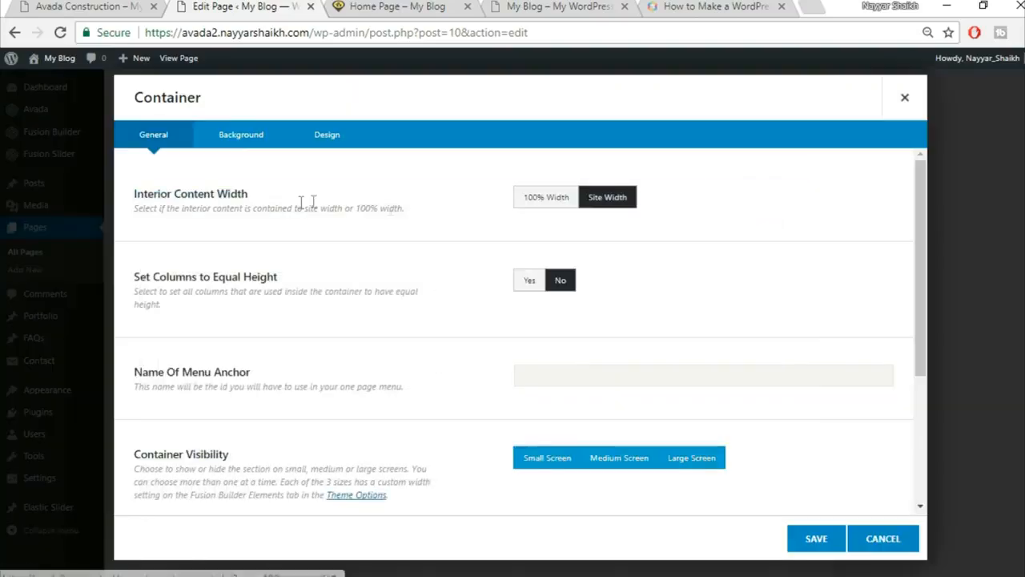
click(547, 201)
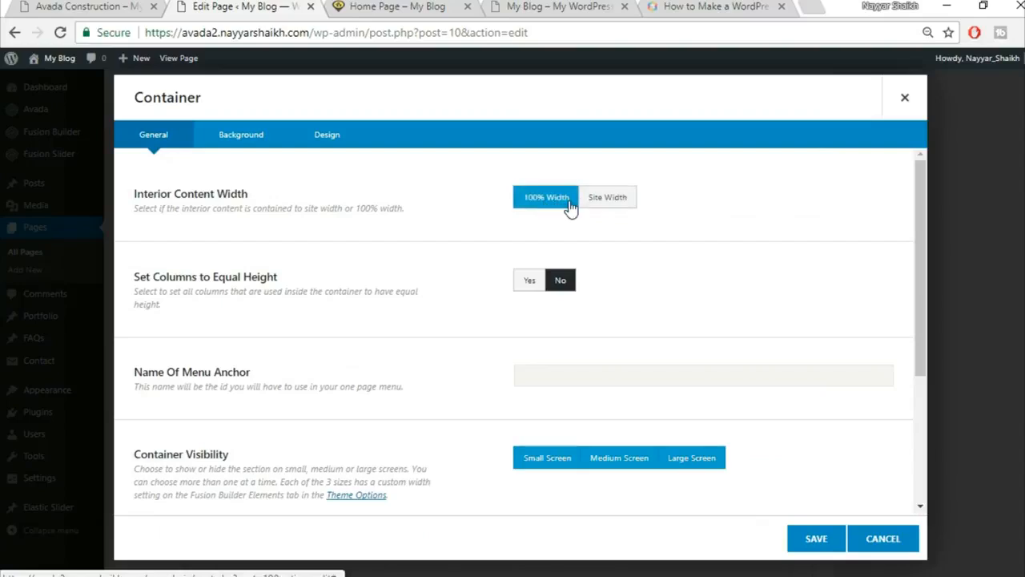
click(528, 282)
click(817, 539)
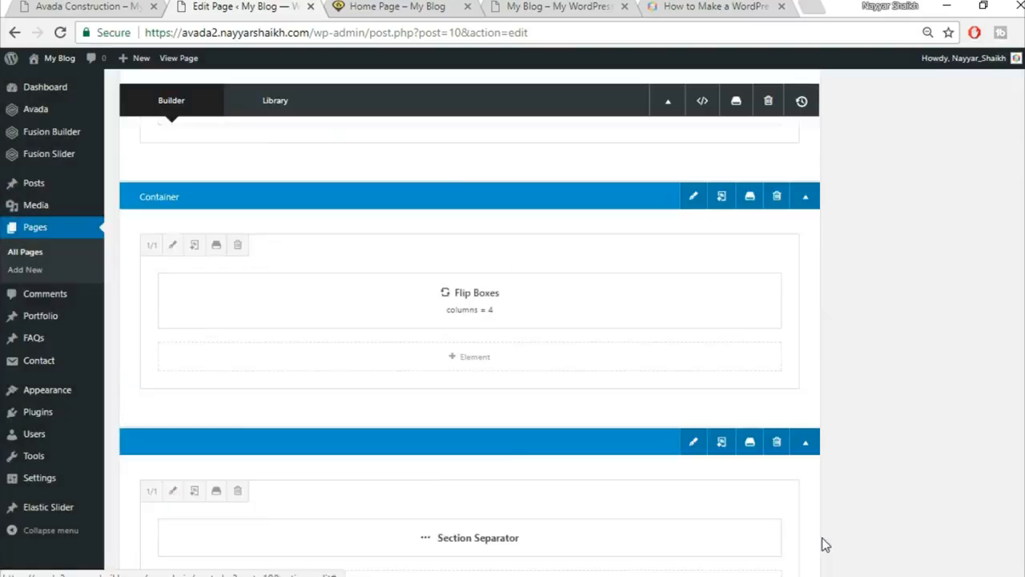
scroll(824, 542, up, 10)
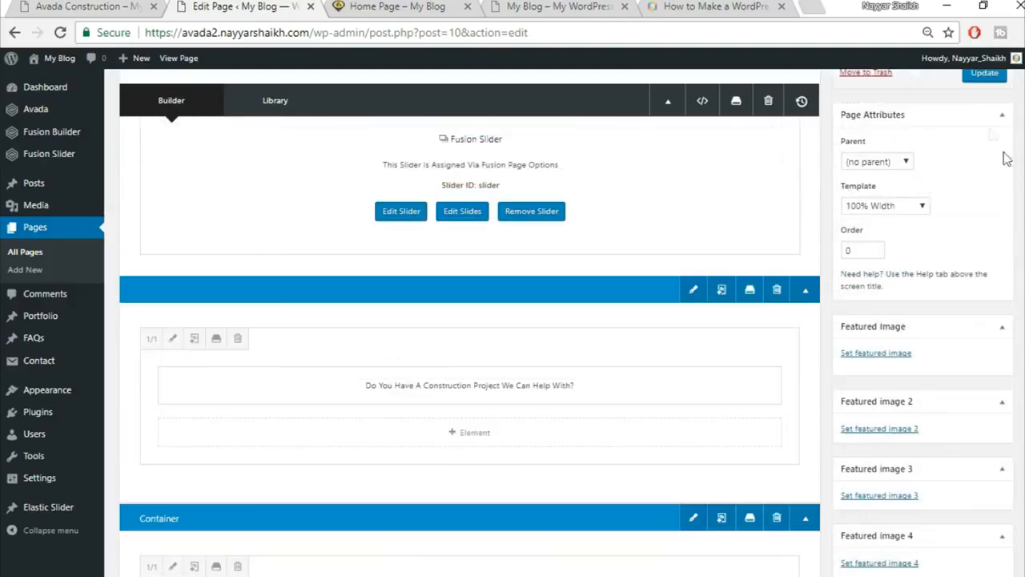
click(987, 74)
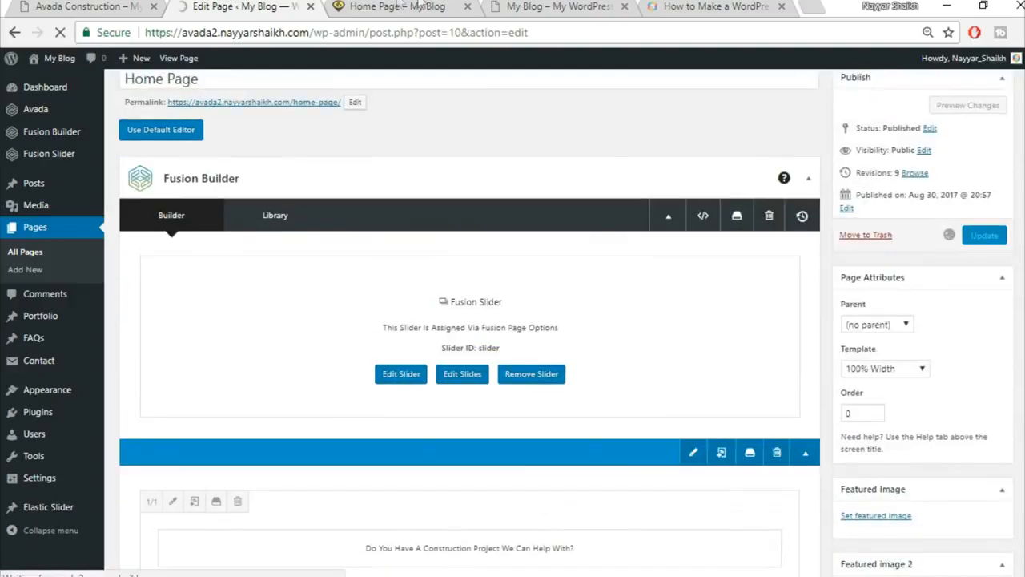
click(398, 6)
Reload the live page to check the wider Buildings flip boxes and counters, then return to the editor.
mouse_move(170, 299)
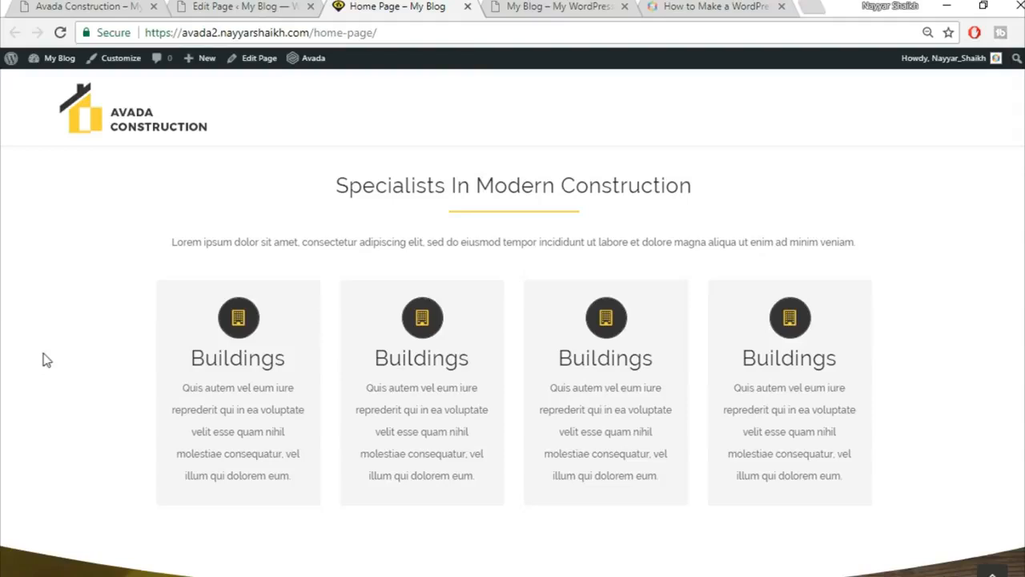
click(60, 32)
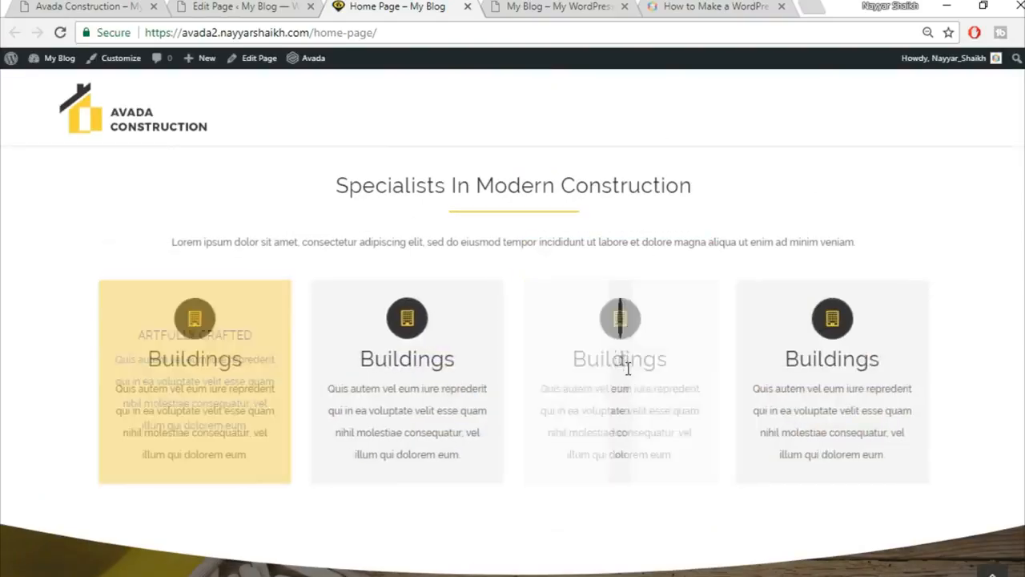
scroll(1015, 390, down, 3)
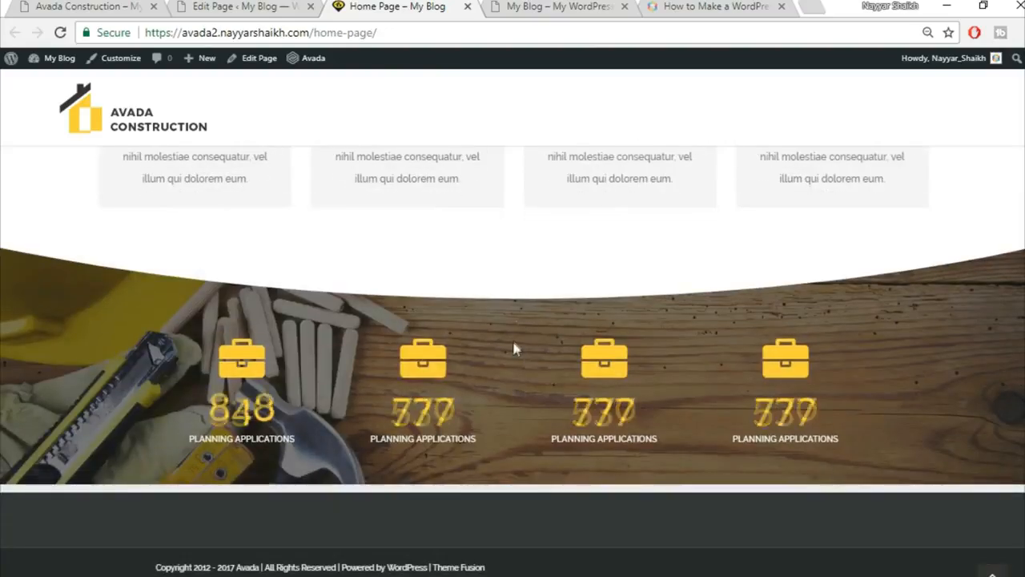
click(222, 6)
scroll(580, 364, down, 10)
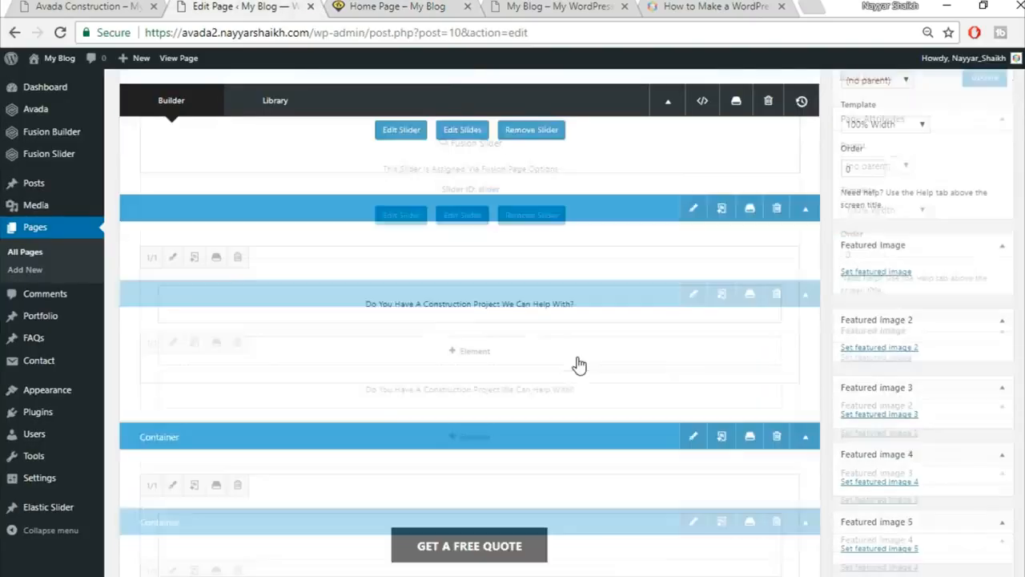
Set the Counter Boxes column padding to 90 top and 50 bottom and save it.
scroll(580, 364, down, 6)
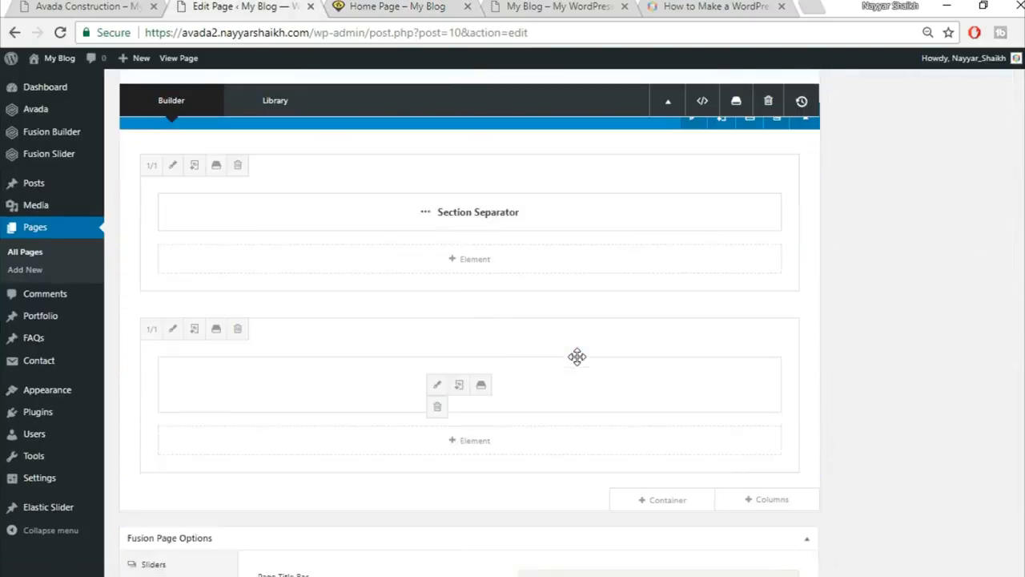
scroll(579, 364, up, 3)
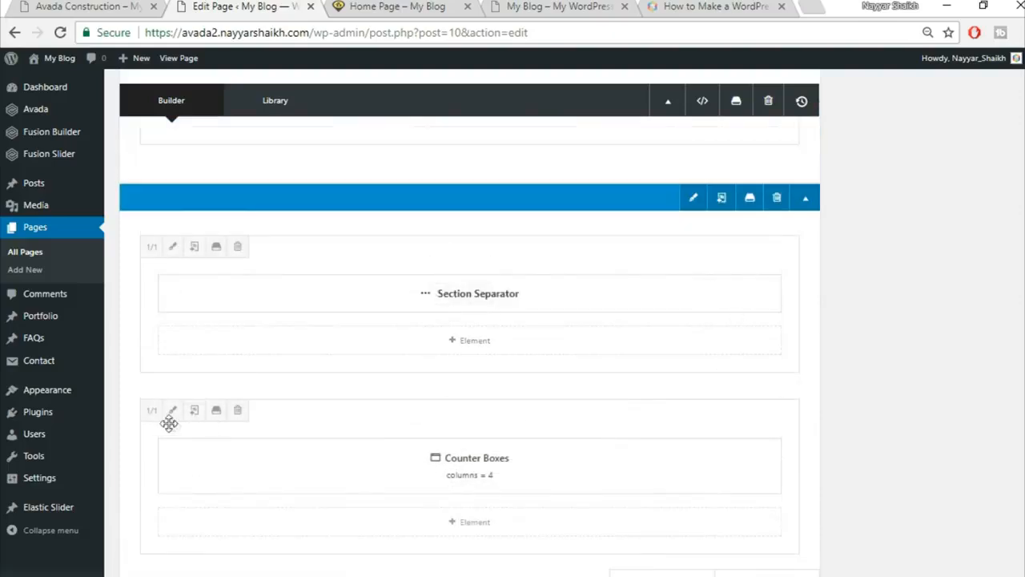
click(173, 410)
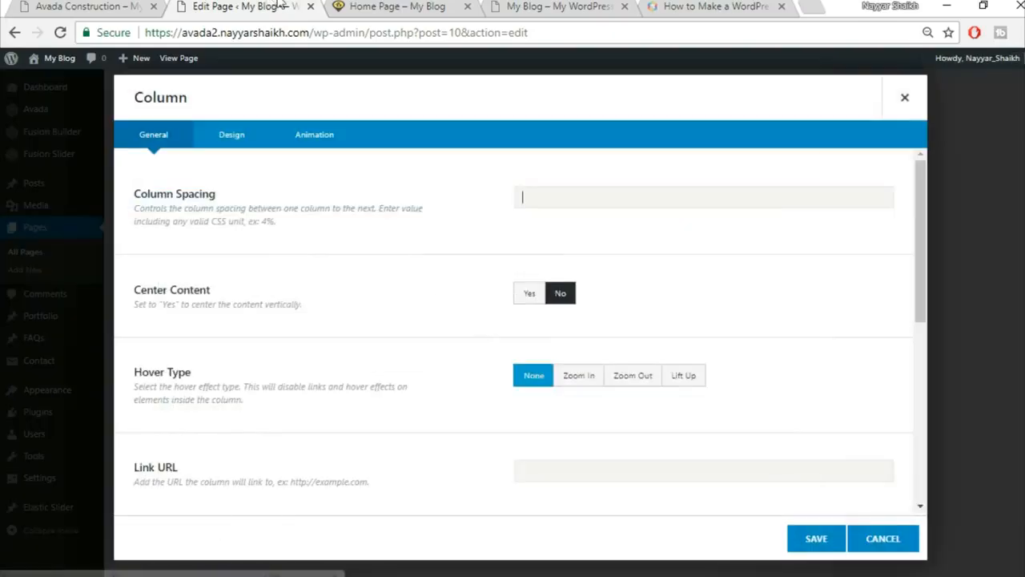
click(361, 5)
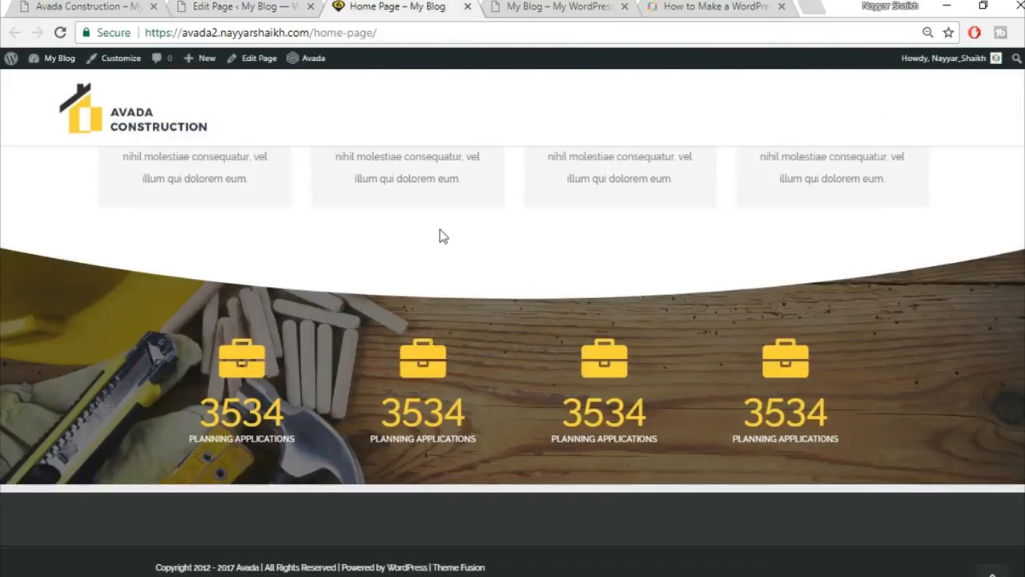
click(300, 6)
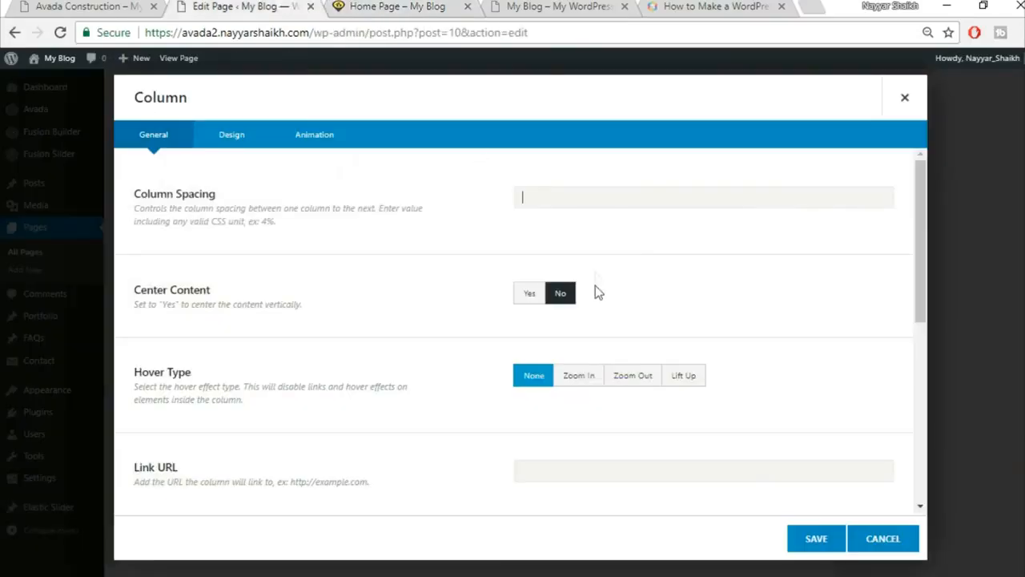
click(212, 141)
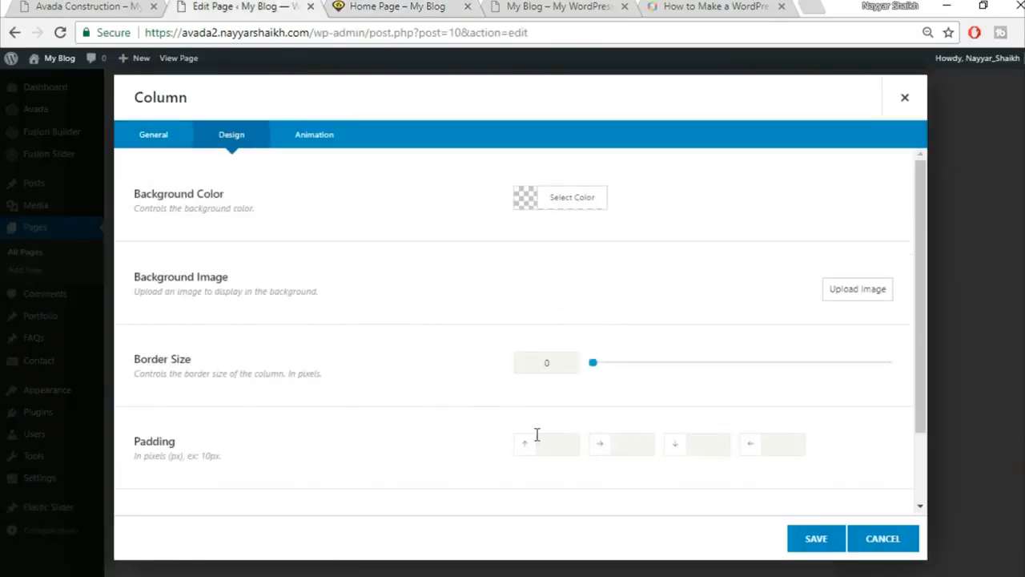
scroll(541, 429, down, 1)
text(90)
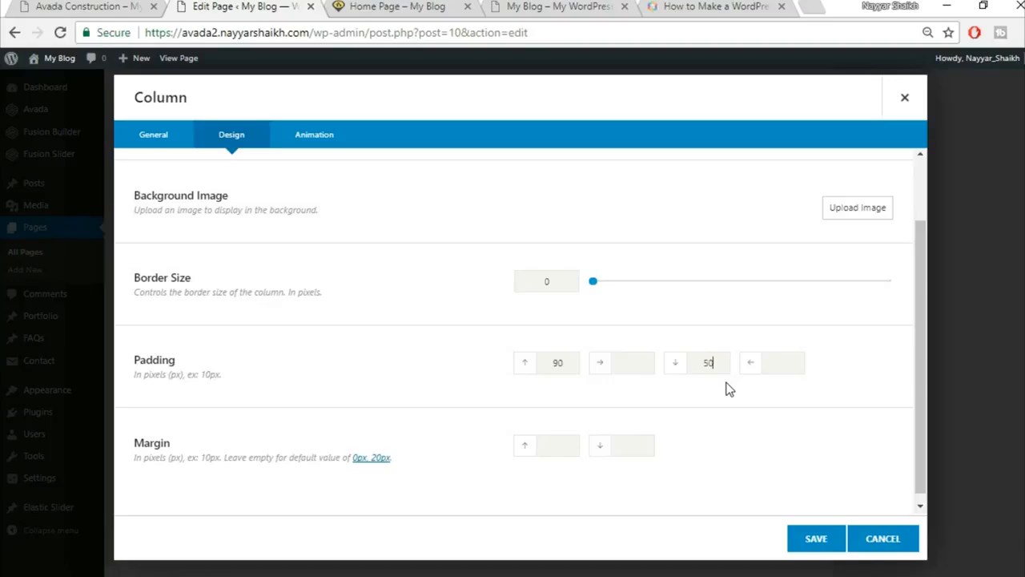
click(809, 544)
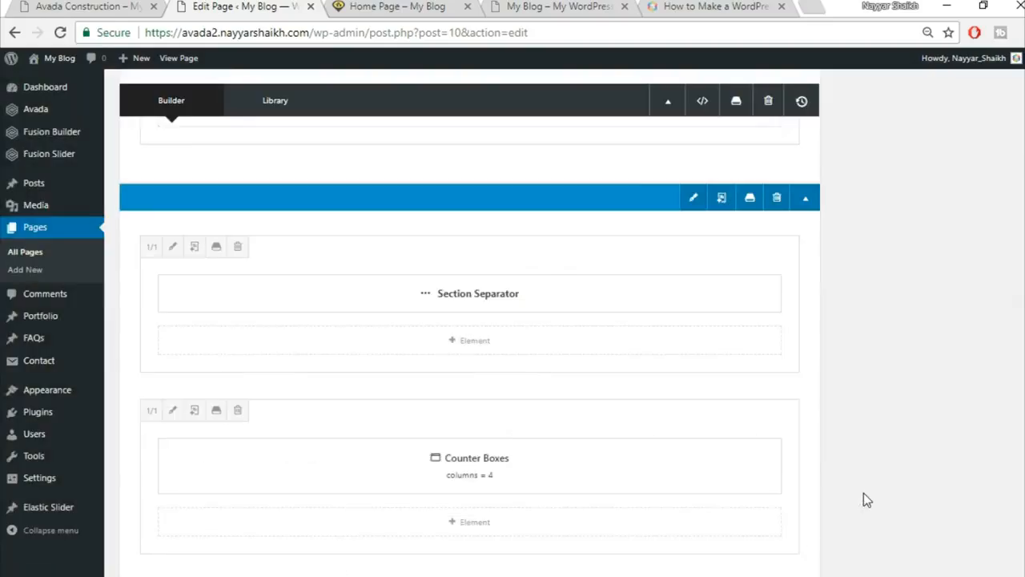
Update the home page with the new padding.
scroll(864, 493, down, 5)
scroll(870, 496, up, 15)
click(985, 320)
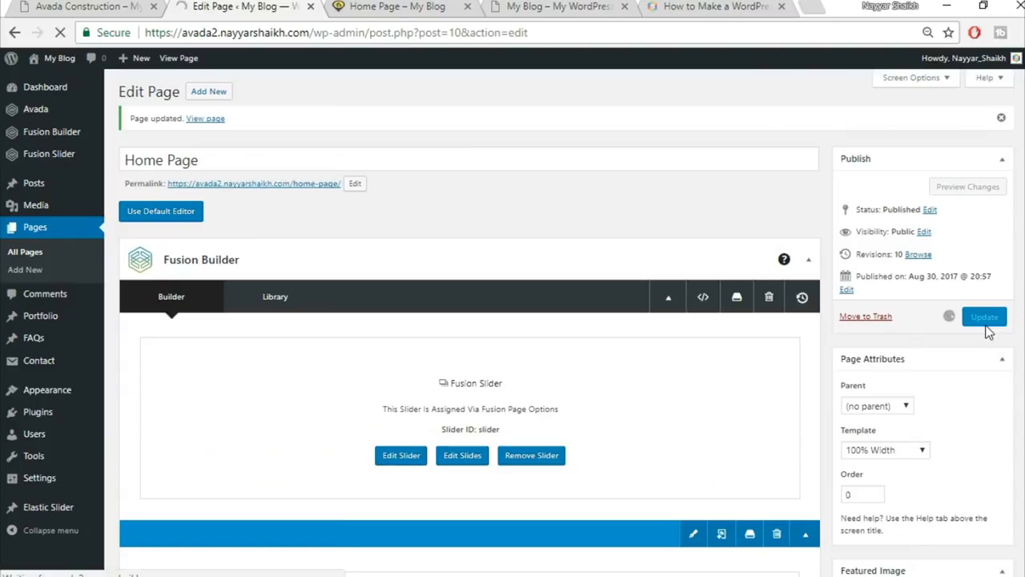
Reload the live Home Page and scroll through the newly padded counters section.
click(407, 6)
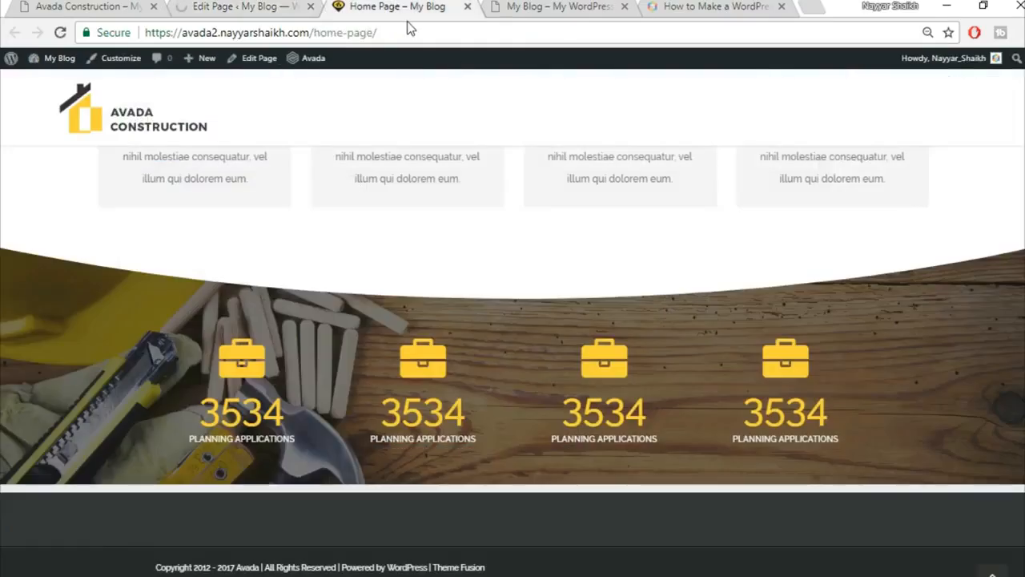
click(423, 33)
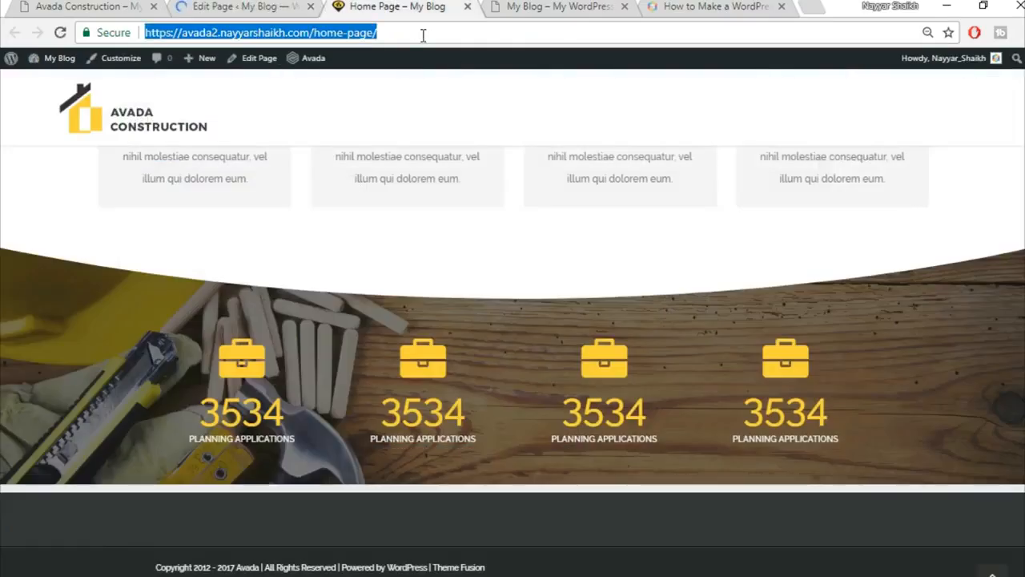
key(Return)
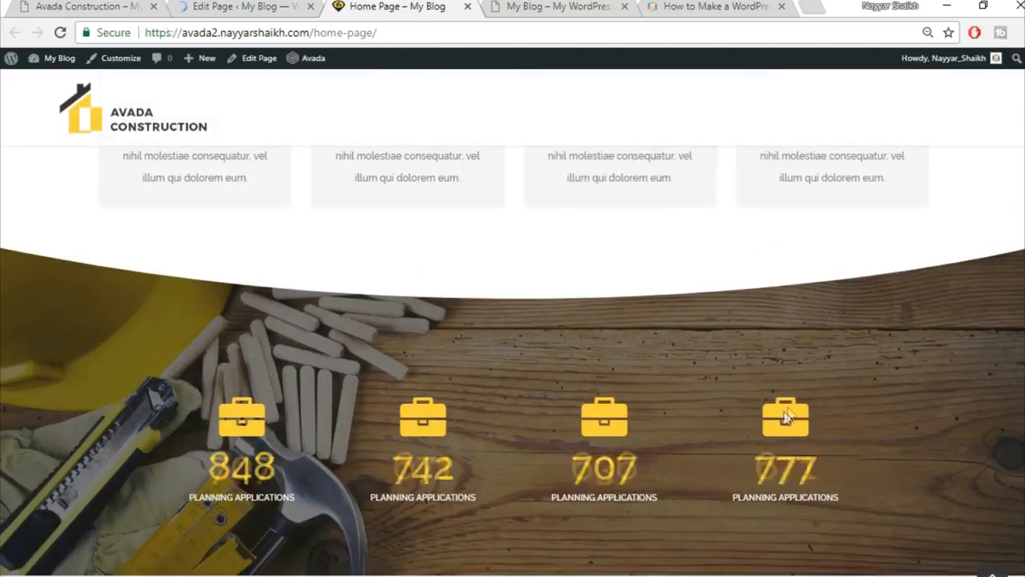
scroll(507, 293, down, 2)
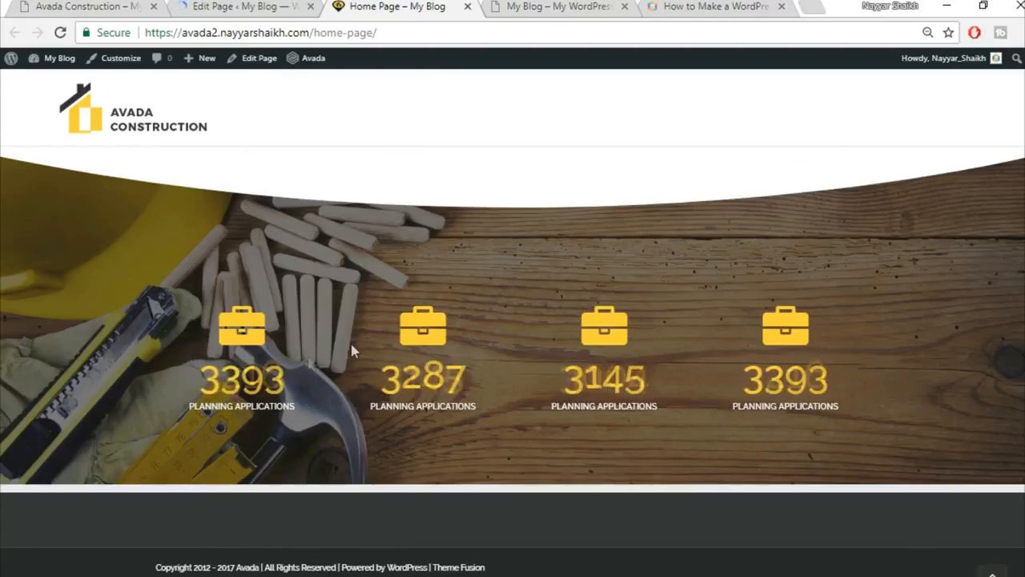
scroll(604, 347, up, 10)
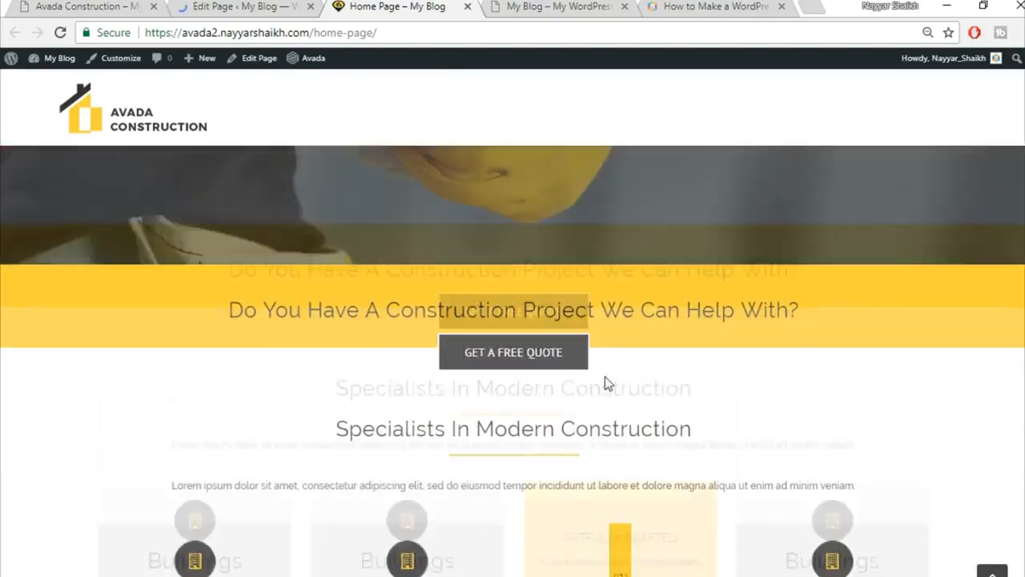
scroll(766, 398, up, 2)
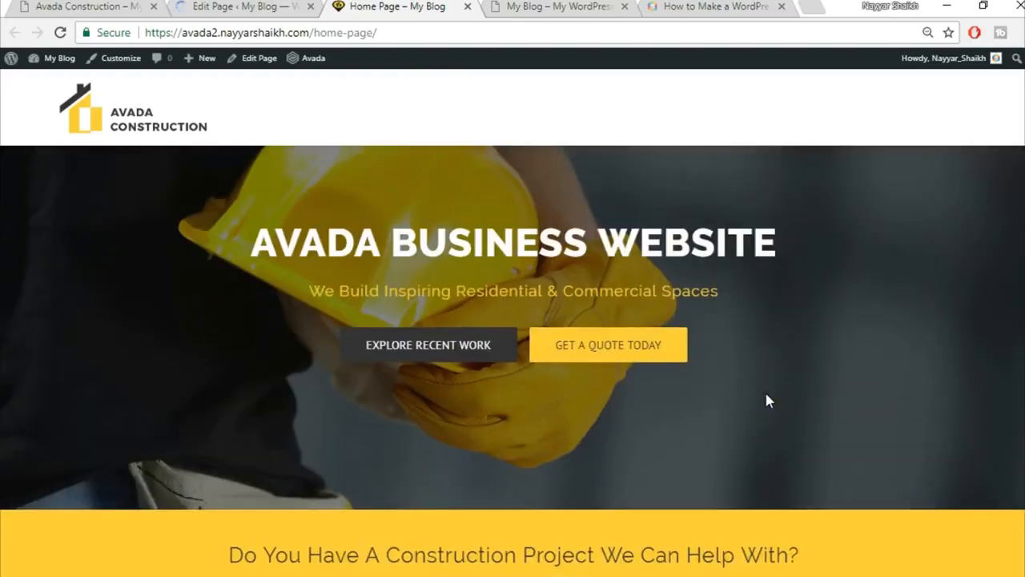
Compare it against the Avada Construction demo's counters, then go back to the page editor.
click(87, 5)
scroll(562, 361, down, 2)
scroll(562, 360, down, 8)
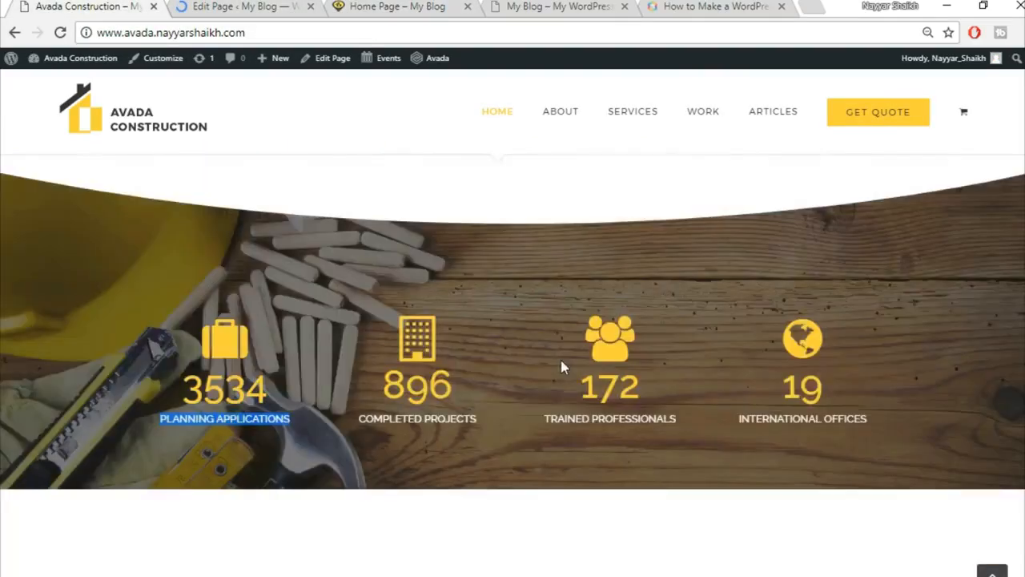
scroll(346, 289, up, 3)
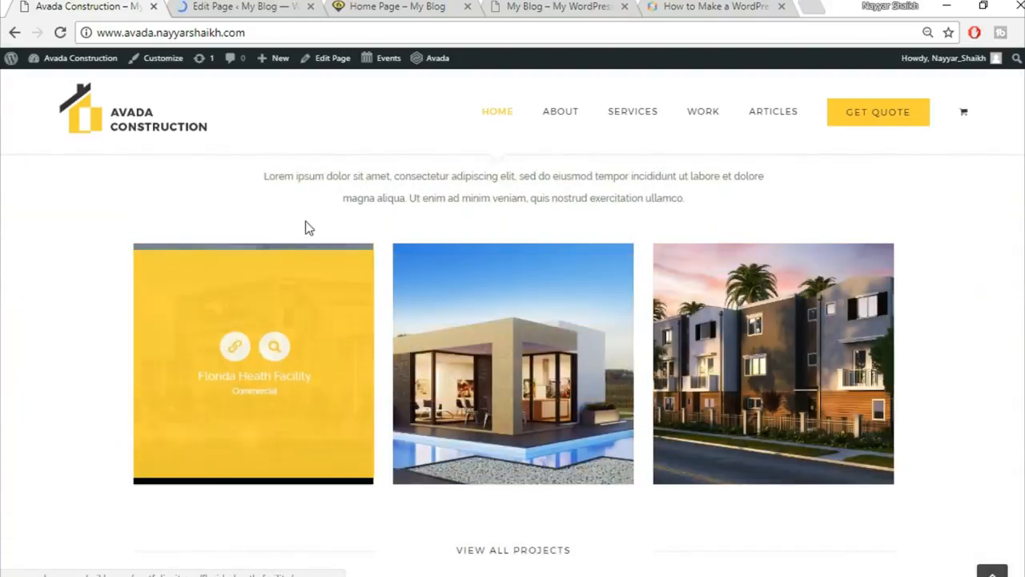
click(245, 7)
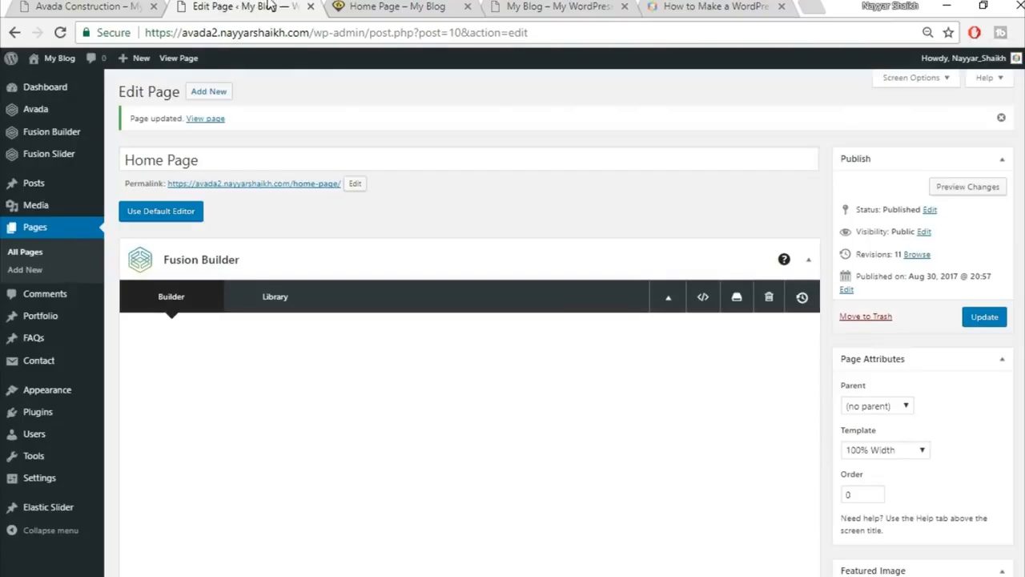
Add a 'Commercial' portfolio category (slug commercial) from Portfolio Categories.
mouse_move(42, 322)
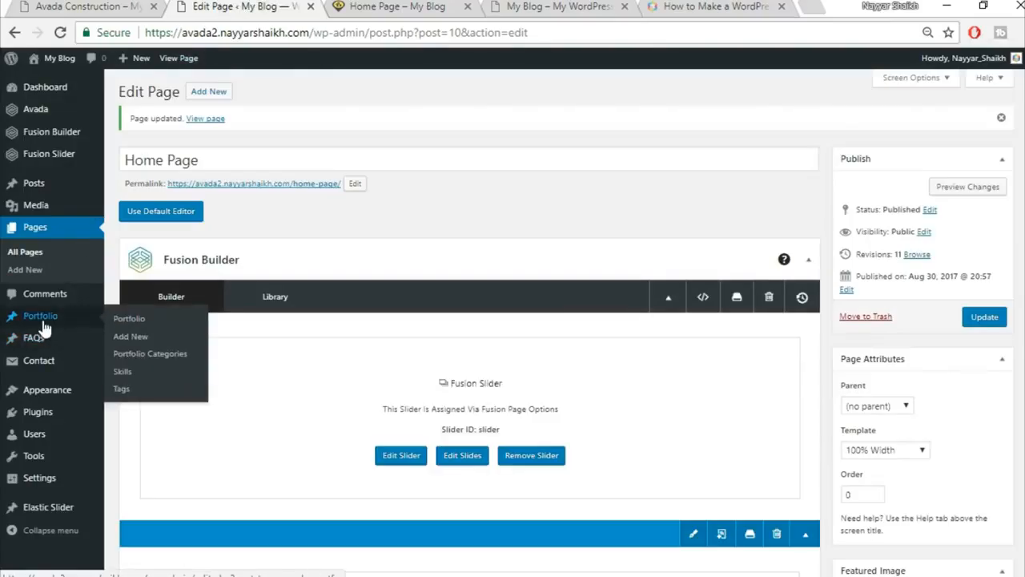
click(161, 355)
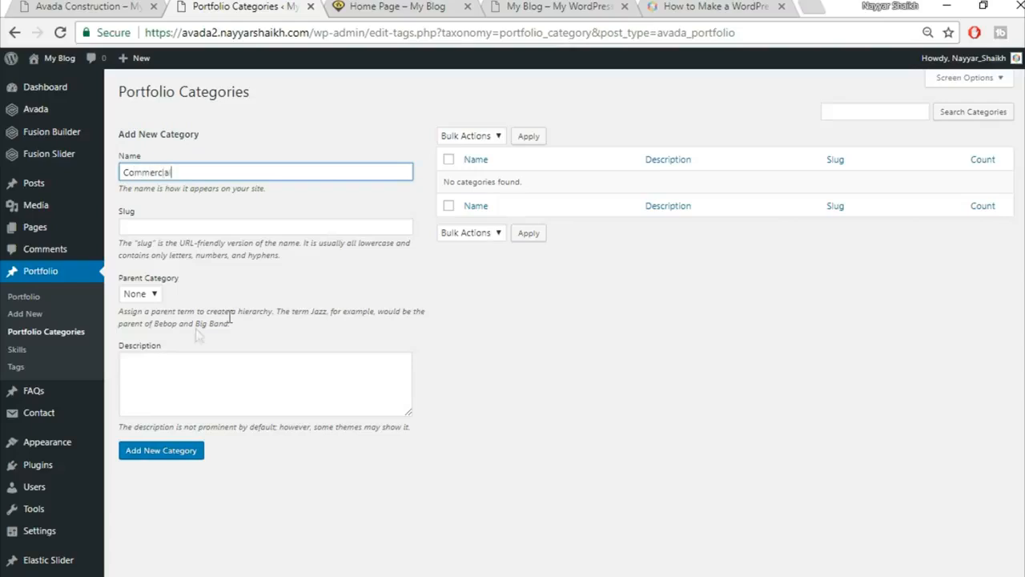
click(186, 458)
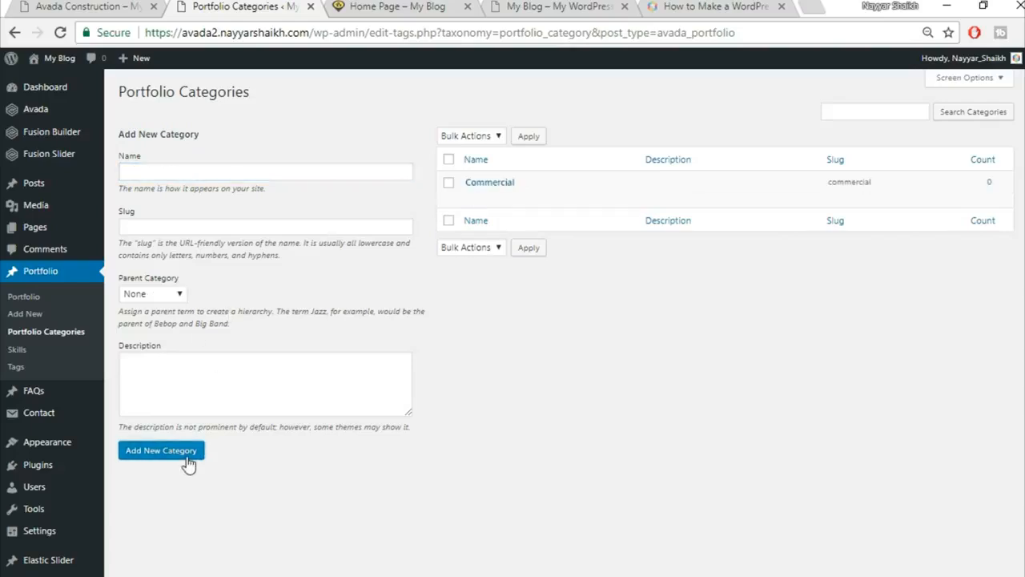
mouse_move(516, 186)
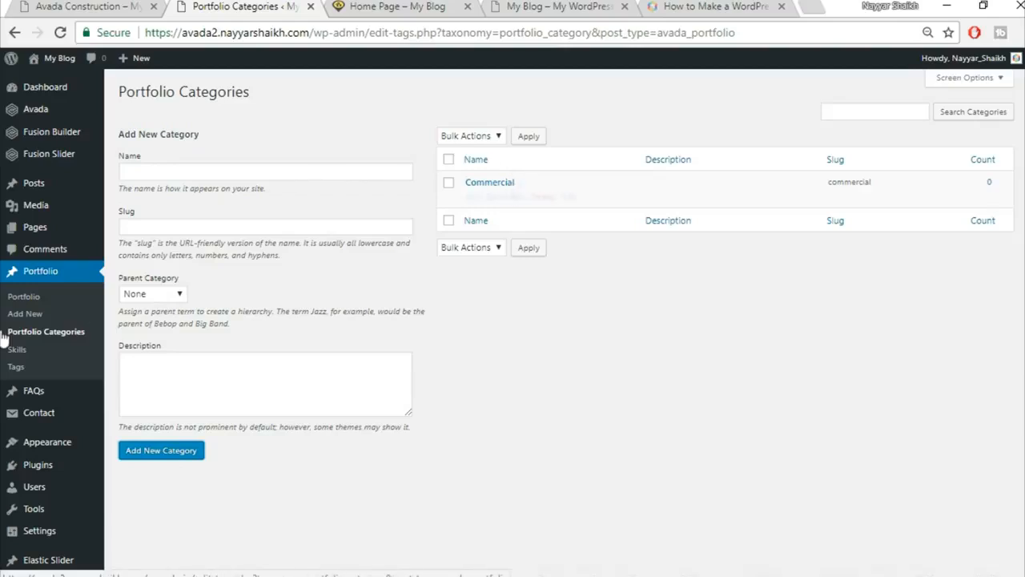
Start a new portfolio post and review the demo's Florida Heath Facility project for reference.
click(27, 316)
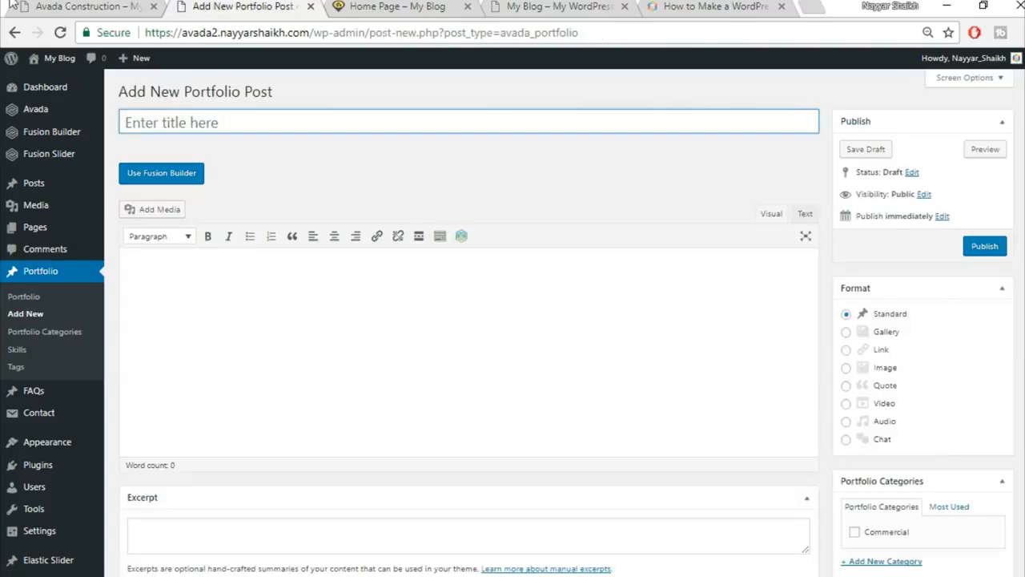
click(114, 5)
click(292, 283)
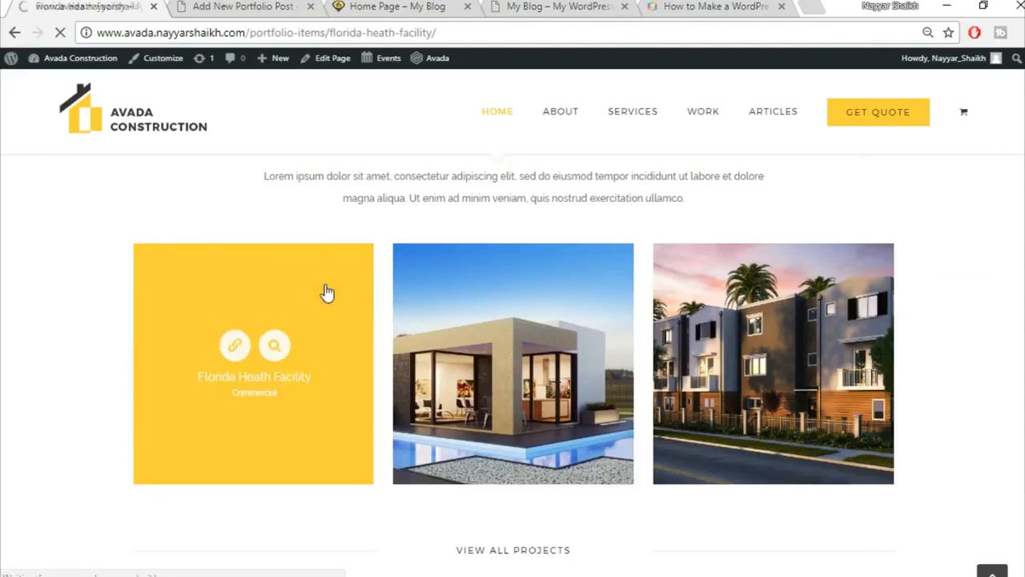
scroll(711, 307, down, 3)
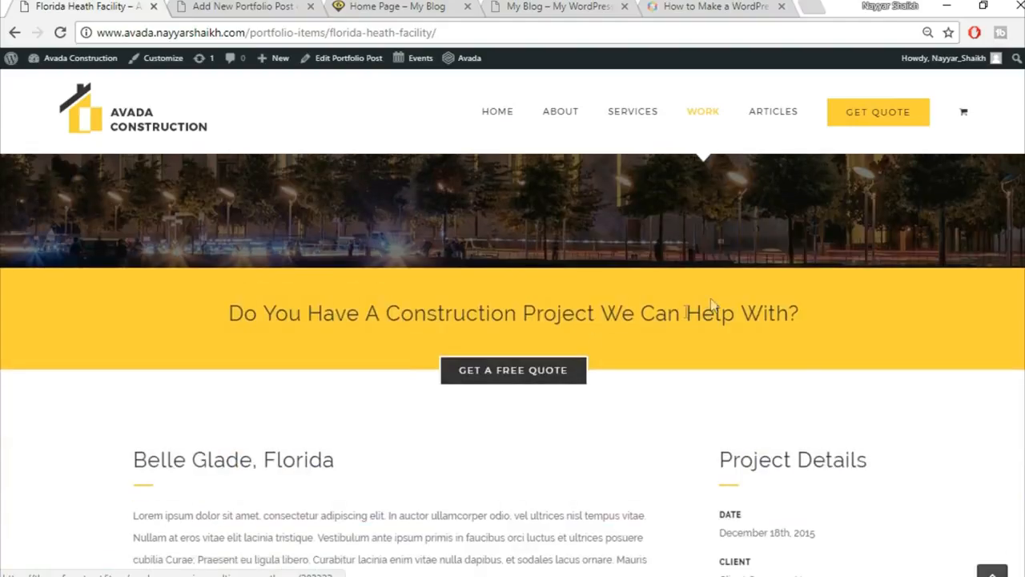
scroll(479, 409, down, 4)
scroll(705, 389, down, 10)
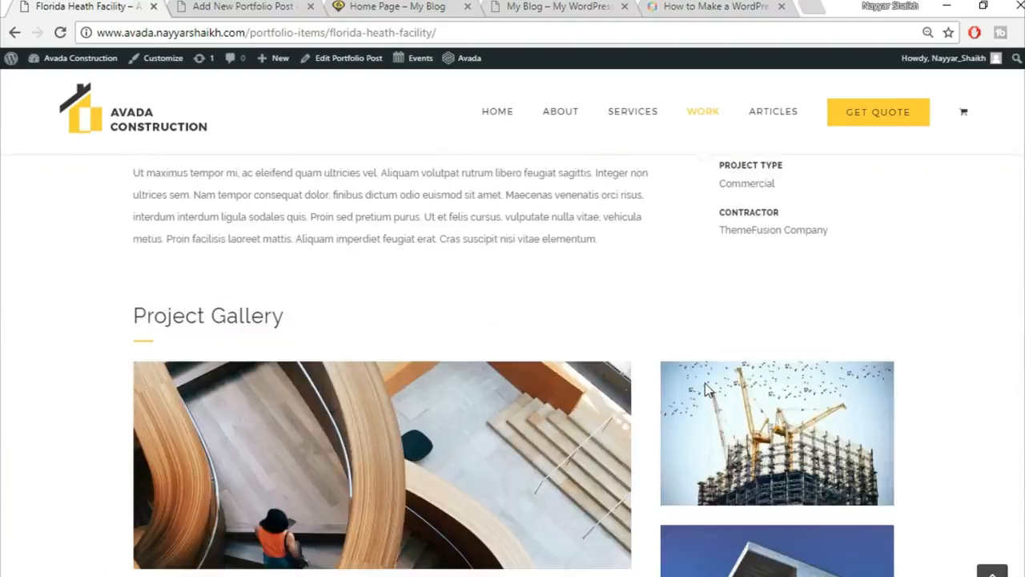
scroll(705, 389, up, 7)
scroll(705, 390, up, 10)
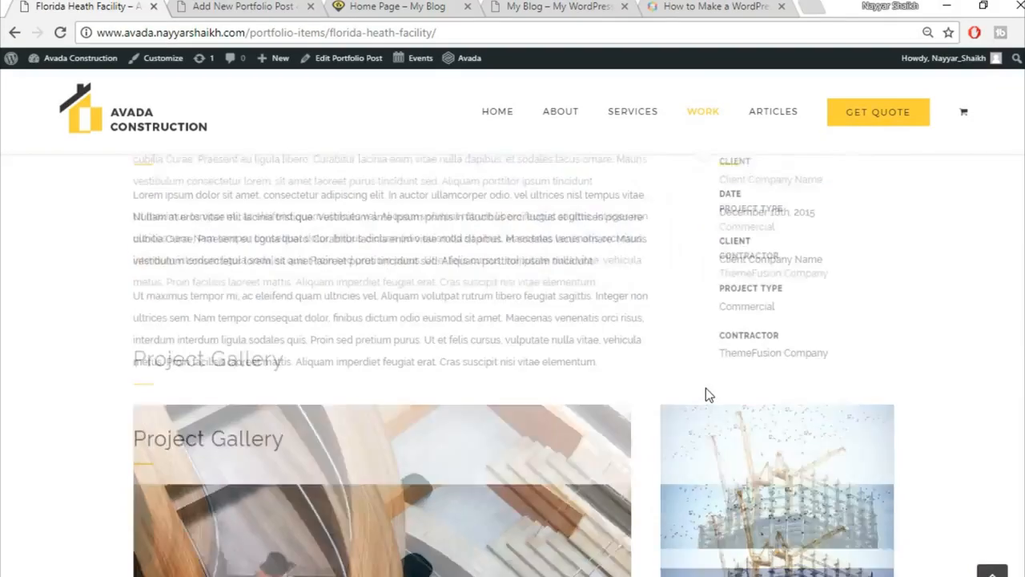
scroll(535, 430, down, 2)
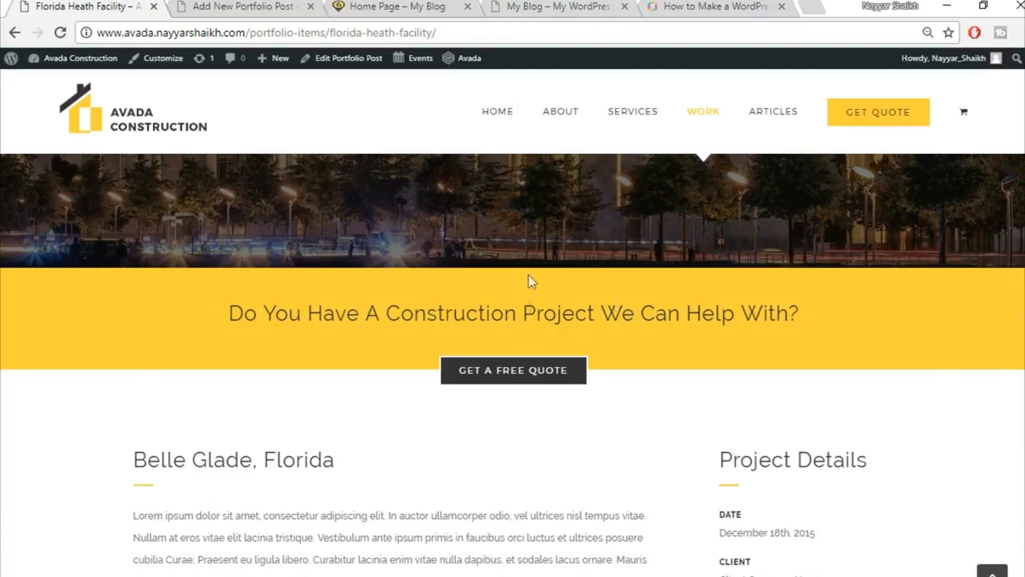
scroll(160, 147, up, 3)
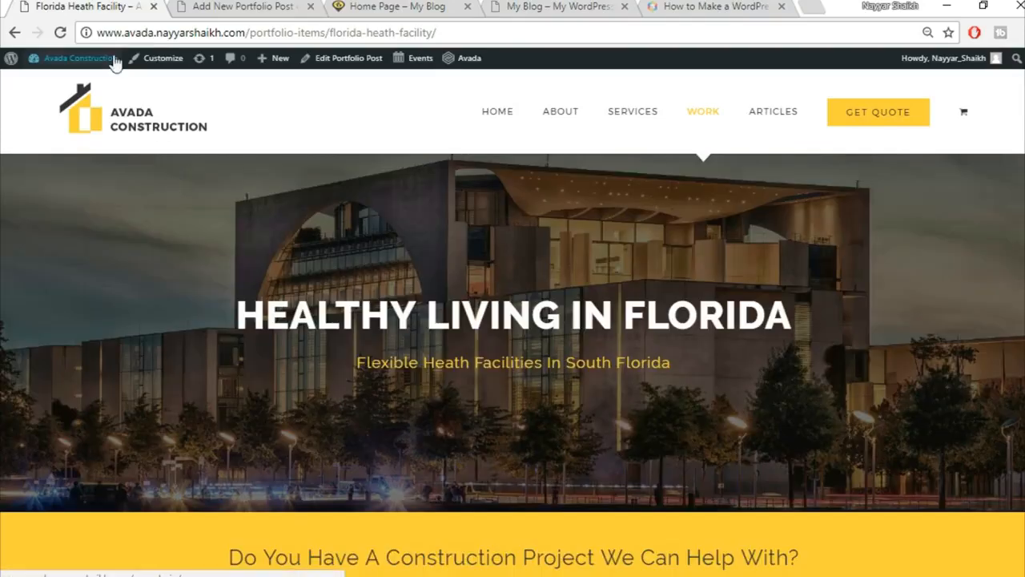
Title the new portfolio post 'Florida Health Facility'.
click(209, 7)
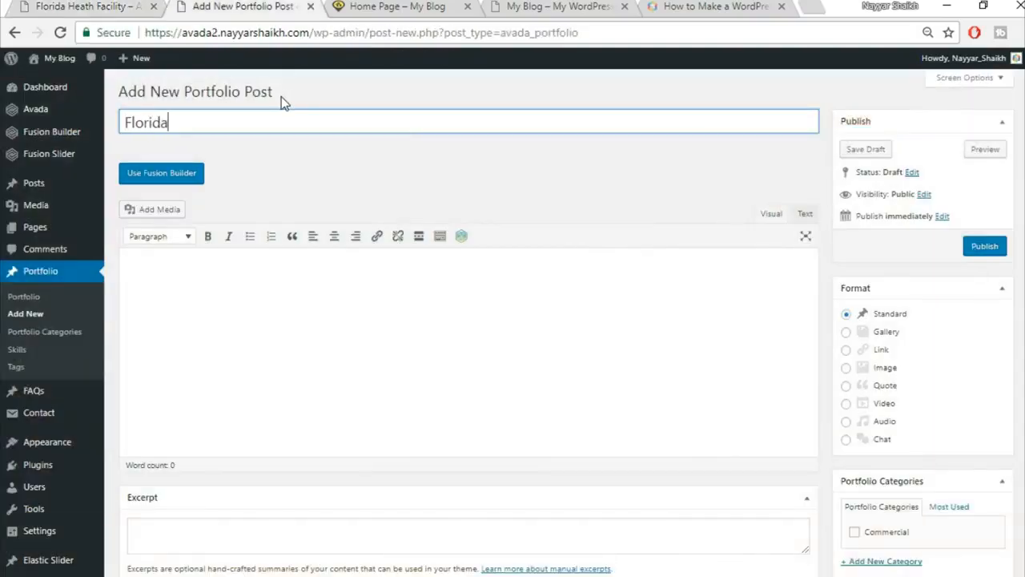
text(Facility)
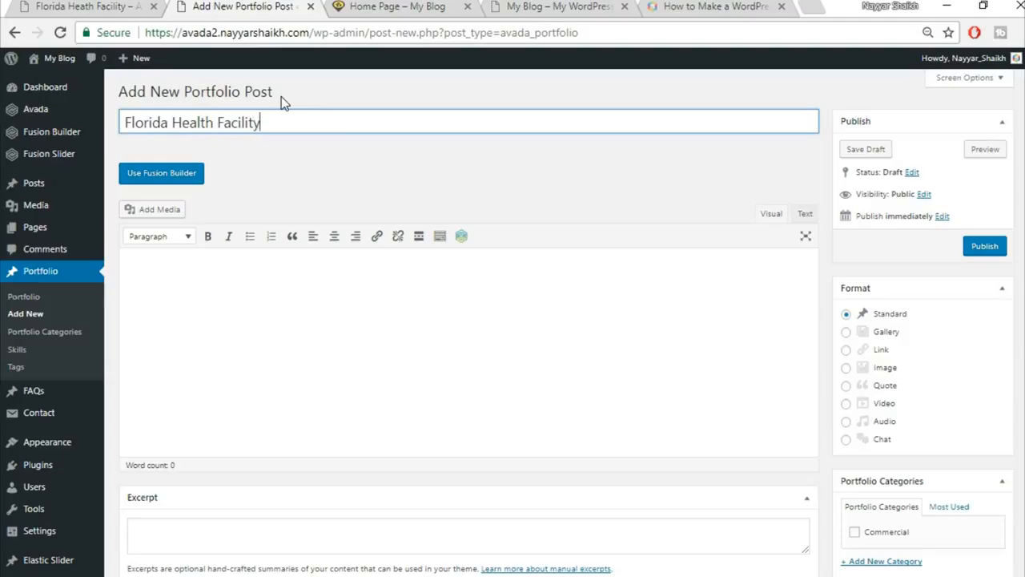
scroll(881, 385, down, 2)
Tick the Commercial category for the Florida Health Facility post.
click(885, 373)
scroll(921, 401, down, 2)
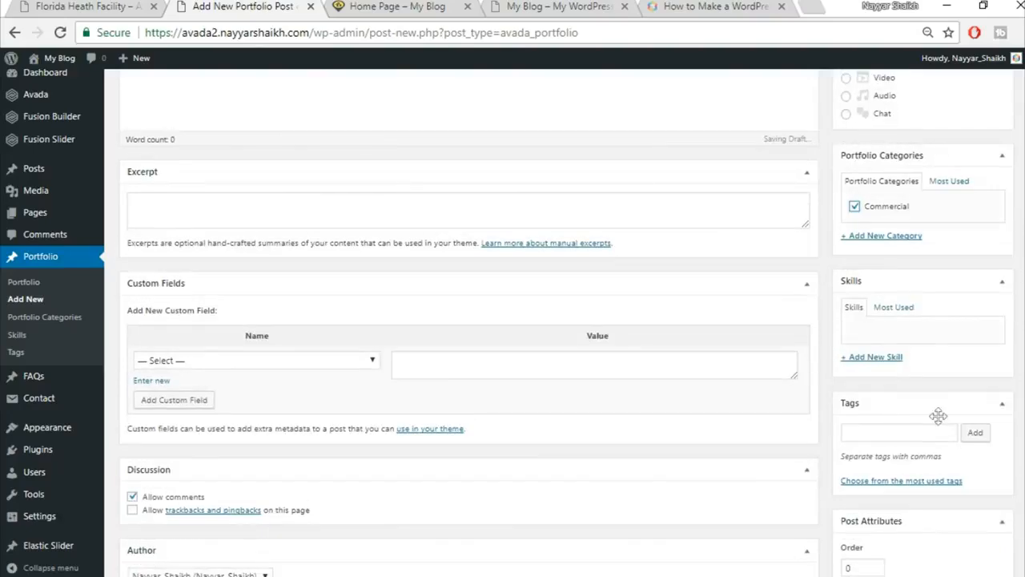
scroll(989, 429, down, 3)
scroll(988, 424, down, 3)
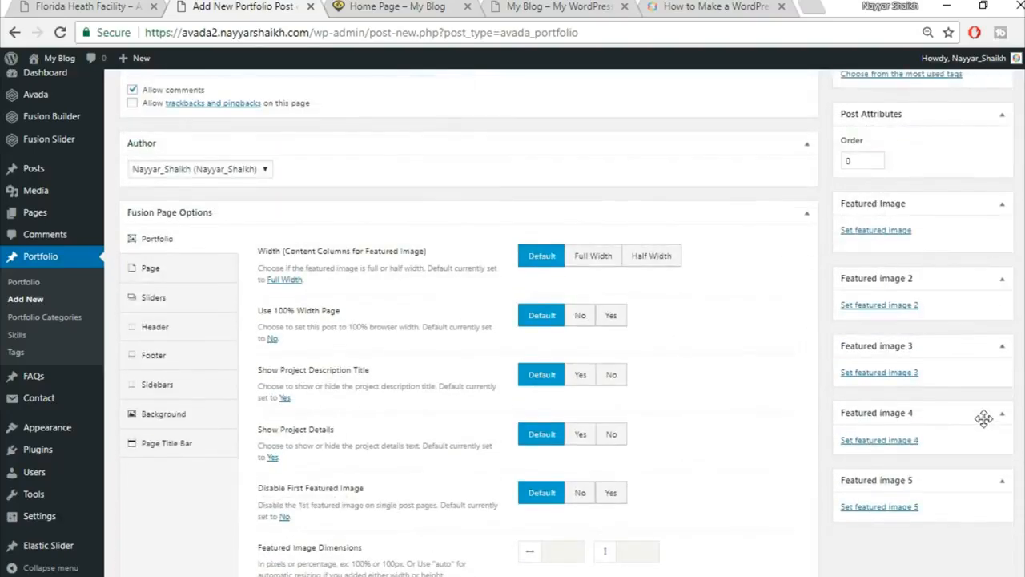
scroll(555, 341, up, 2)
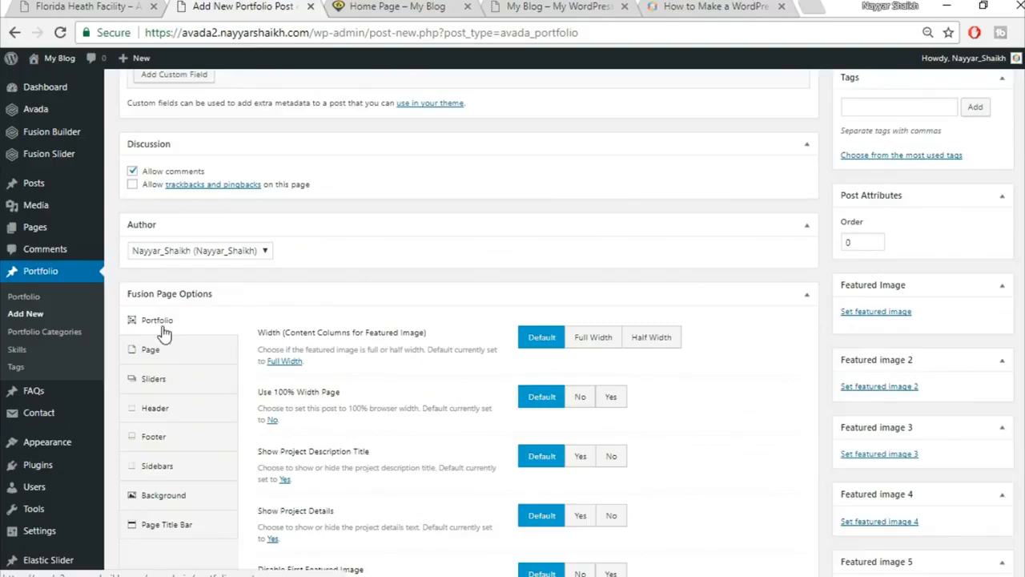
scroll(818, 341, up, 5)
scroll(163, 171, down, 6)
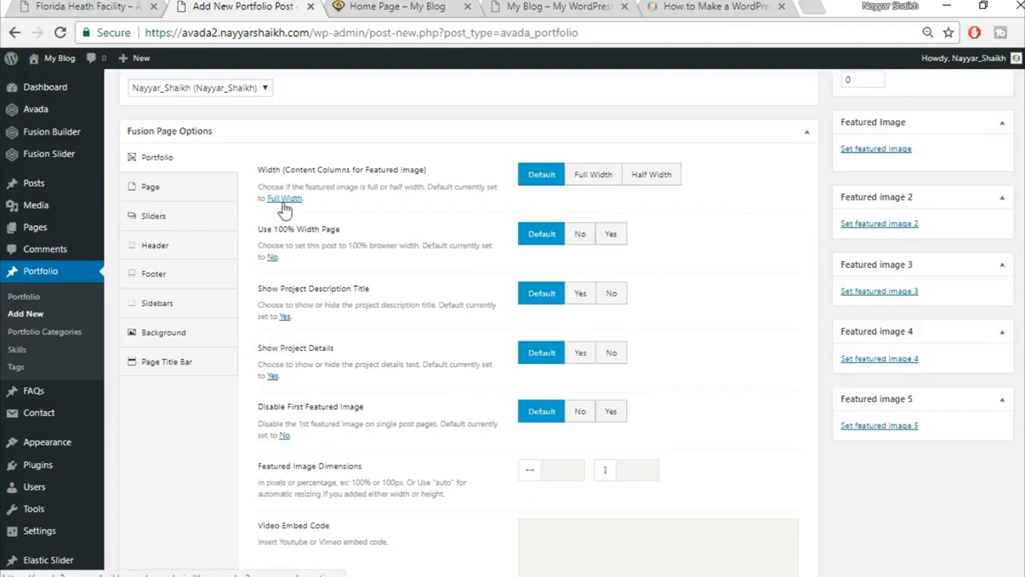
Make the featured image full width, use a 100% width page, and hide project title and details.
click(585, 183)
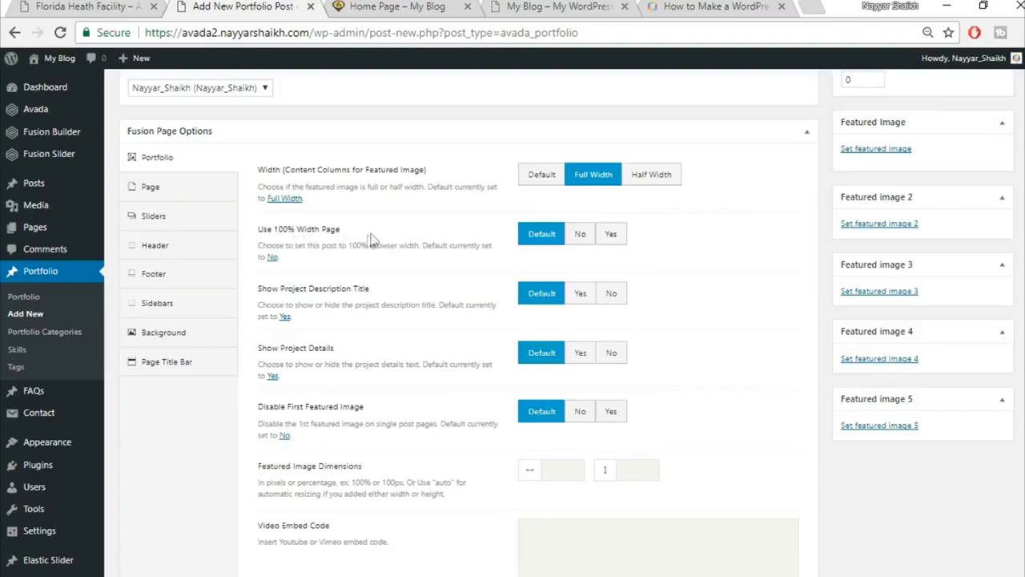
click(617, 234)
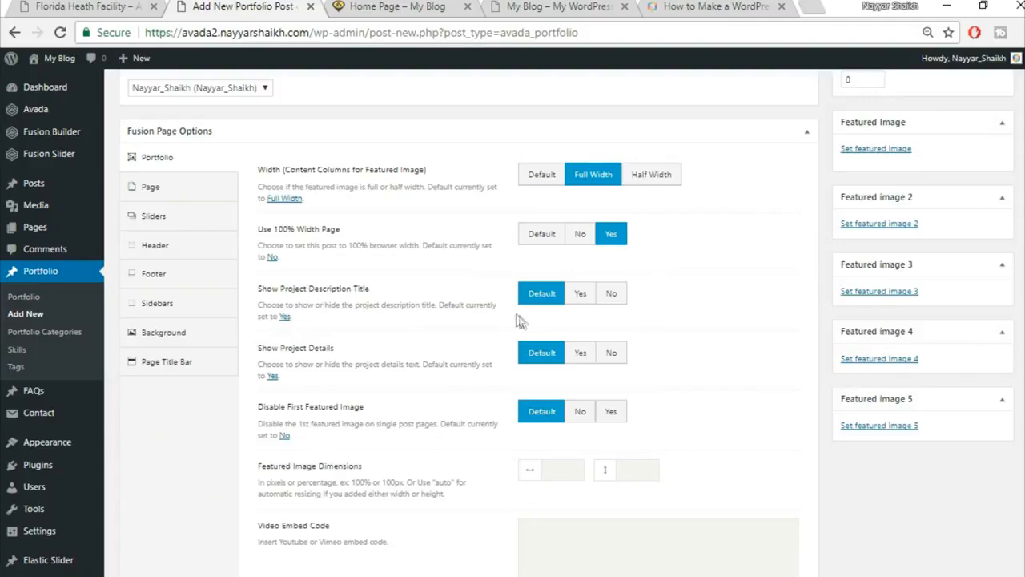
click(611, 293)
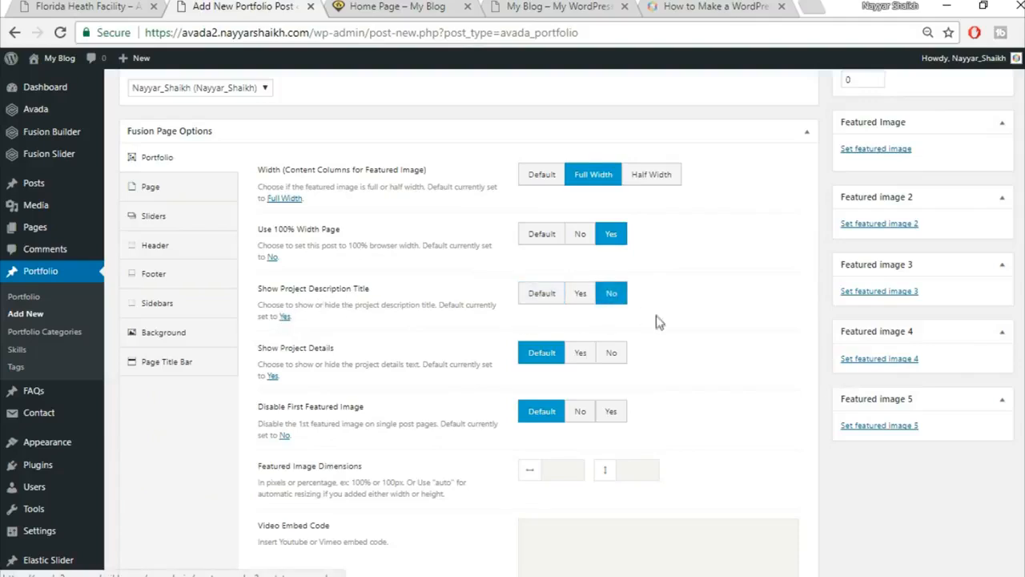
click(612, 353)
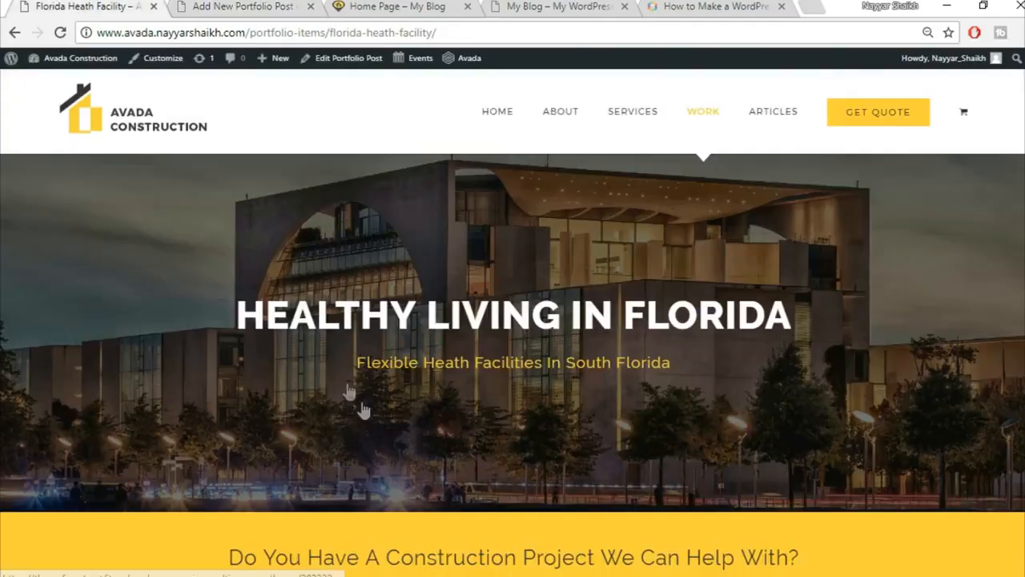
scroll(362, 407, down, 7)
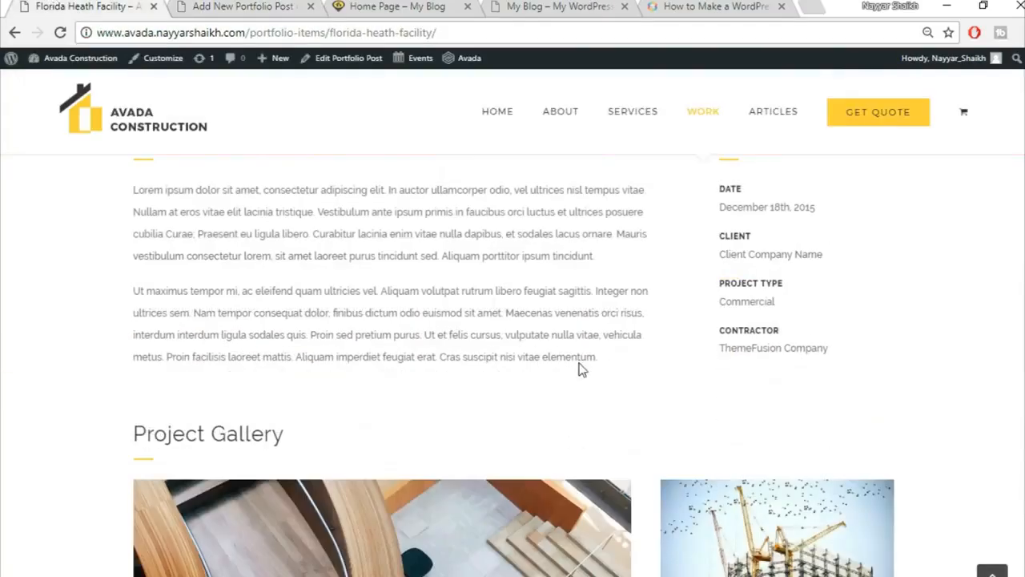
Disable the first featured image on the post.
click(300, 6)
scroll(791, 392, down, 2)
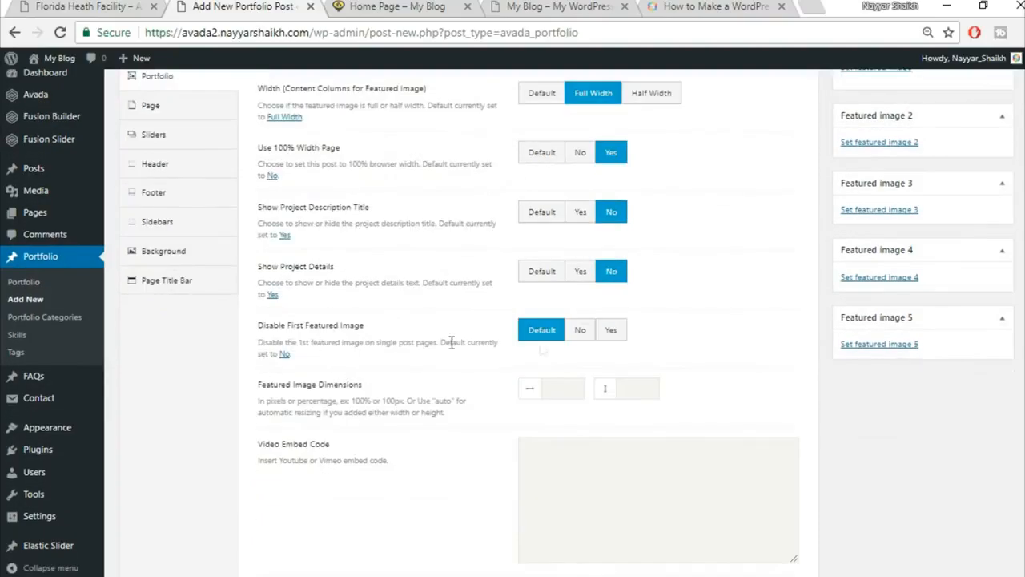
click(624, 339)
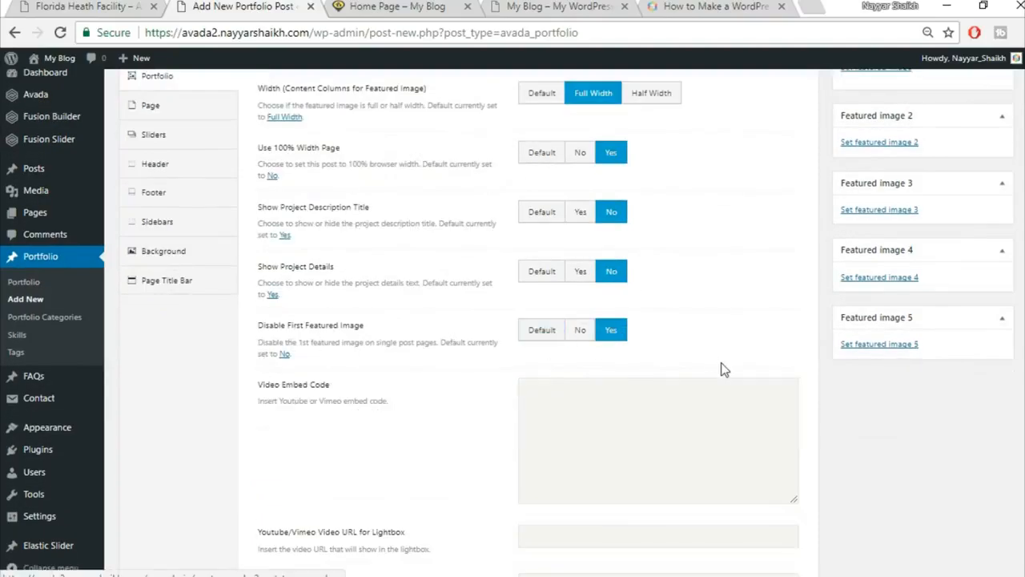
Open links in a new window and hide related projects, social share box and previous/next pagination.
scroll(723, 369, down, 3)
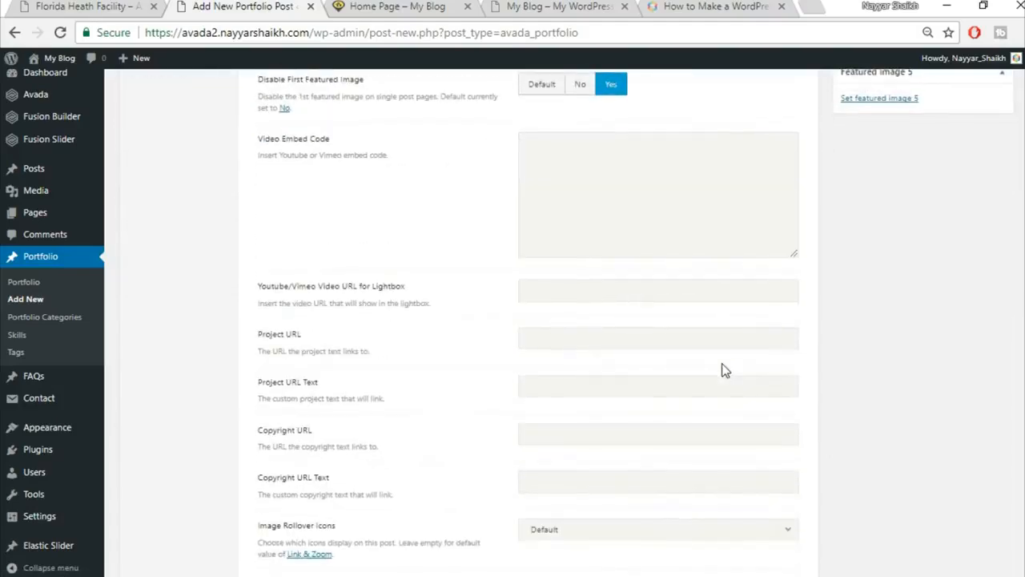
scroll(724, 368, down, 4)
scroll(746, 344, down, 1)
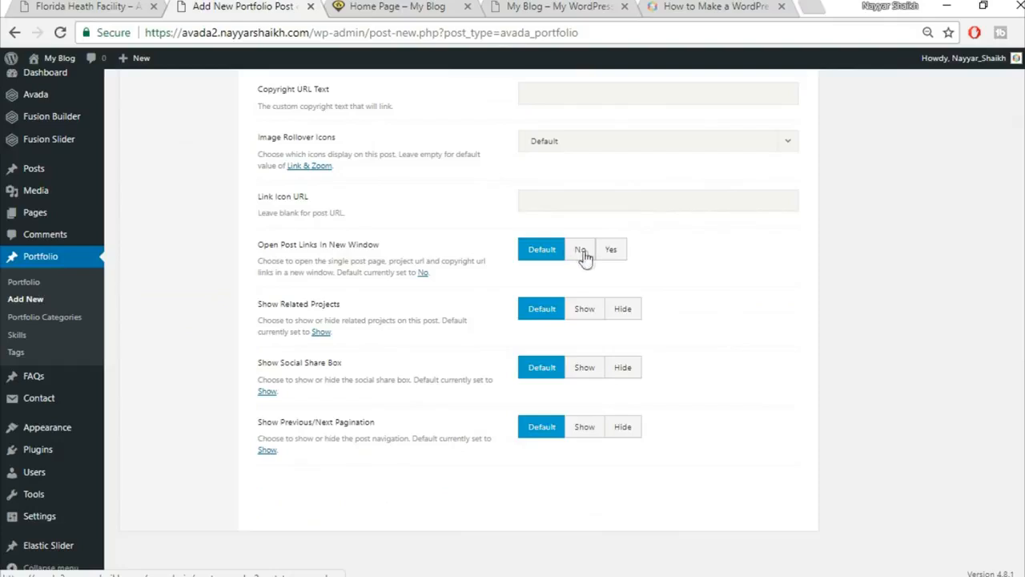
click(610, 253)
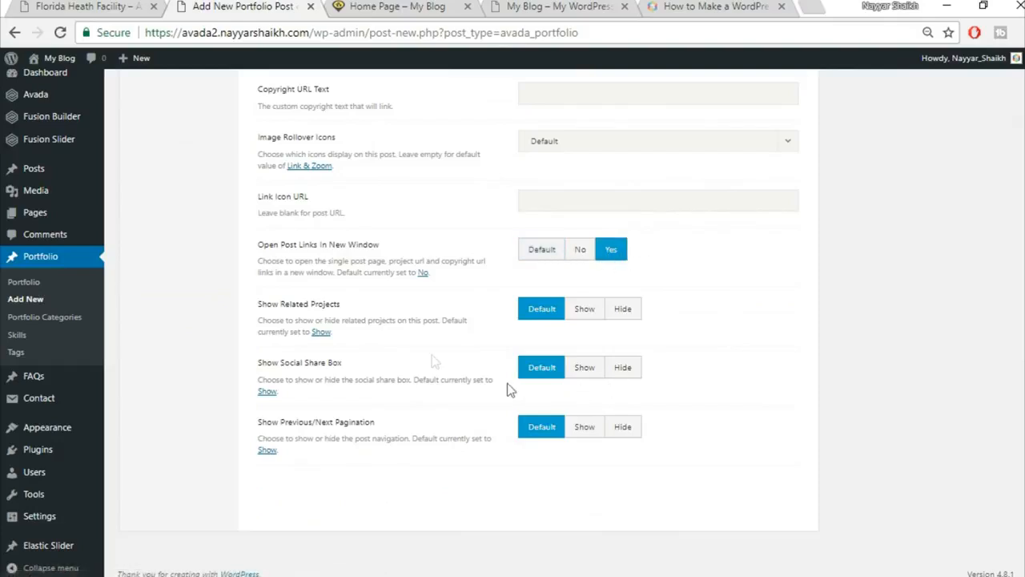
click(630, 315)
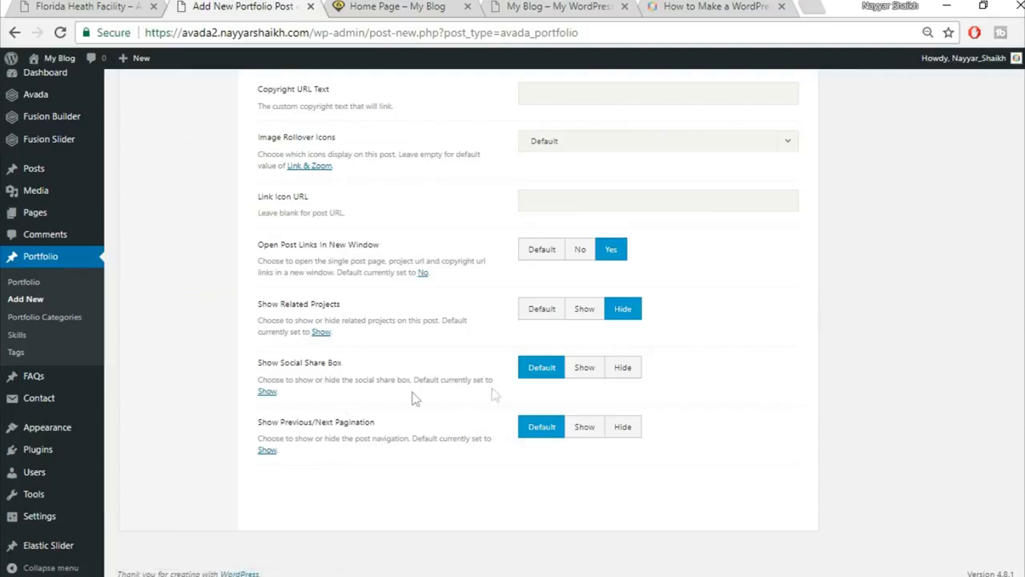
click(624, 374)
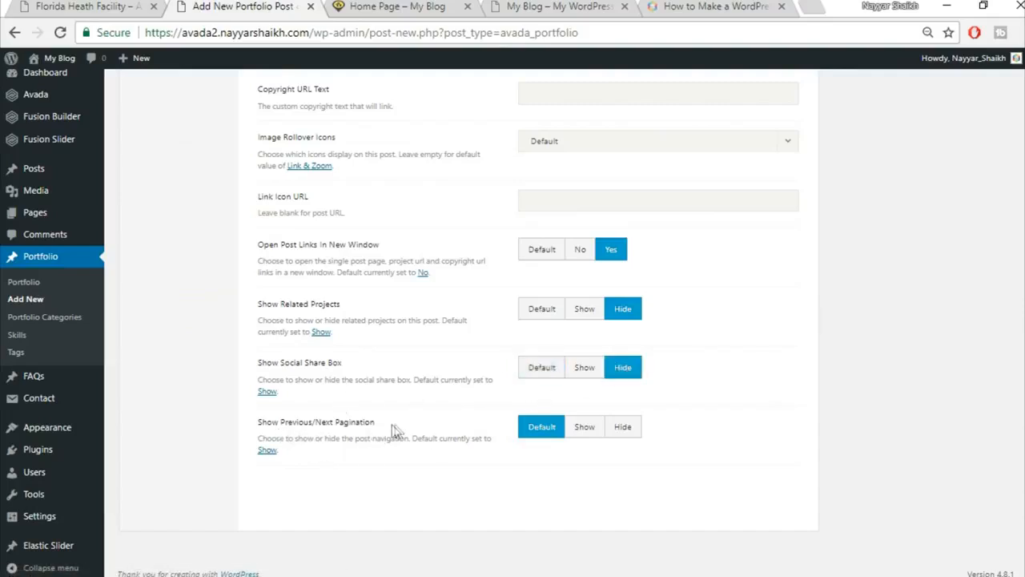
click(630, 433)
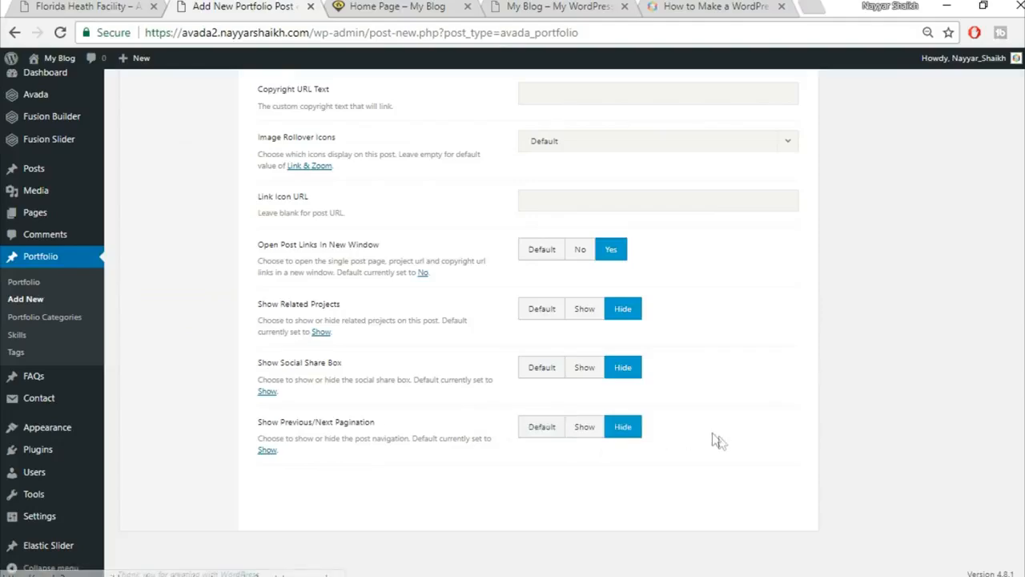
scroll(717, 439, up, 8)
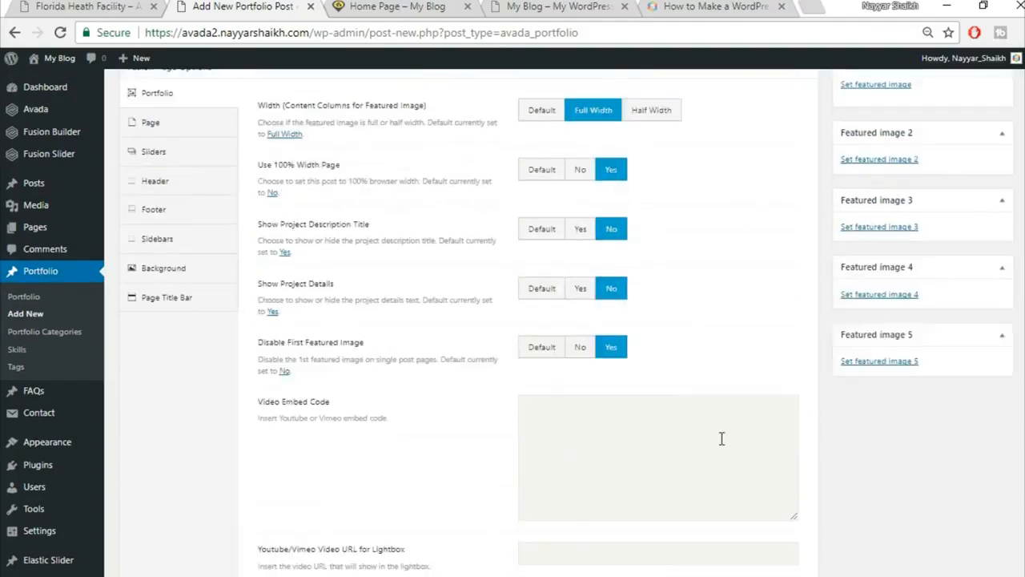
scroll(721, 438, up, 1)
Set the page content padding to 0 top and 0 bottom.
click(88, 7)
scroll(528, 272, up, 2)
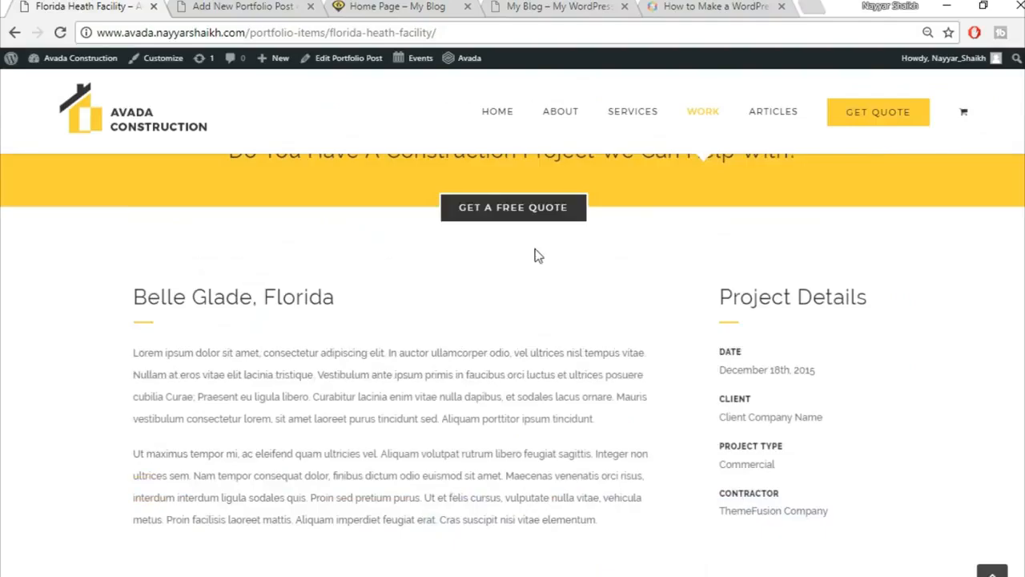
click(227, 6)
click(170, 206)
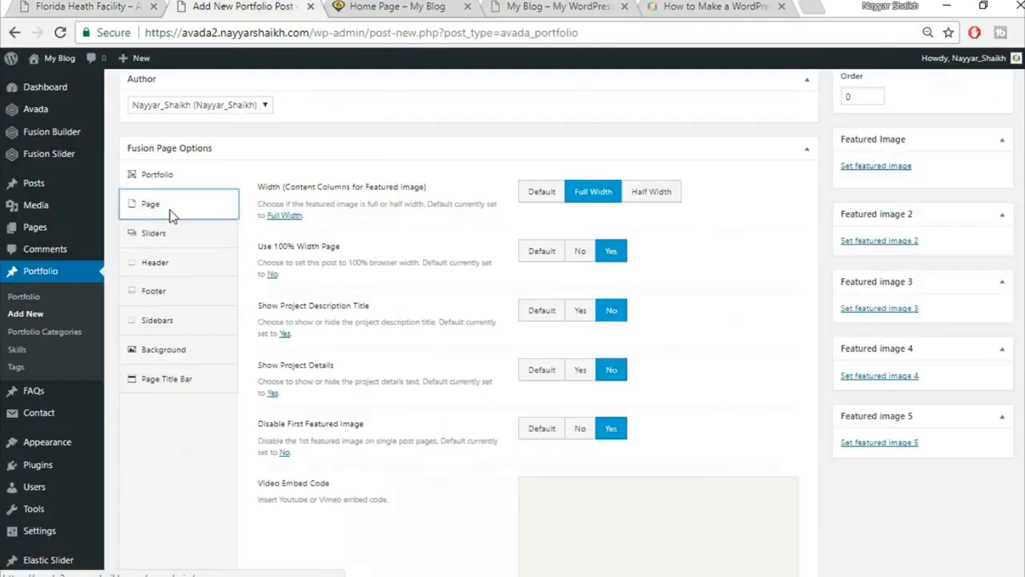
click(571, 261)
text(0)
key(Tab)
text(0)
click(601, 372)
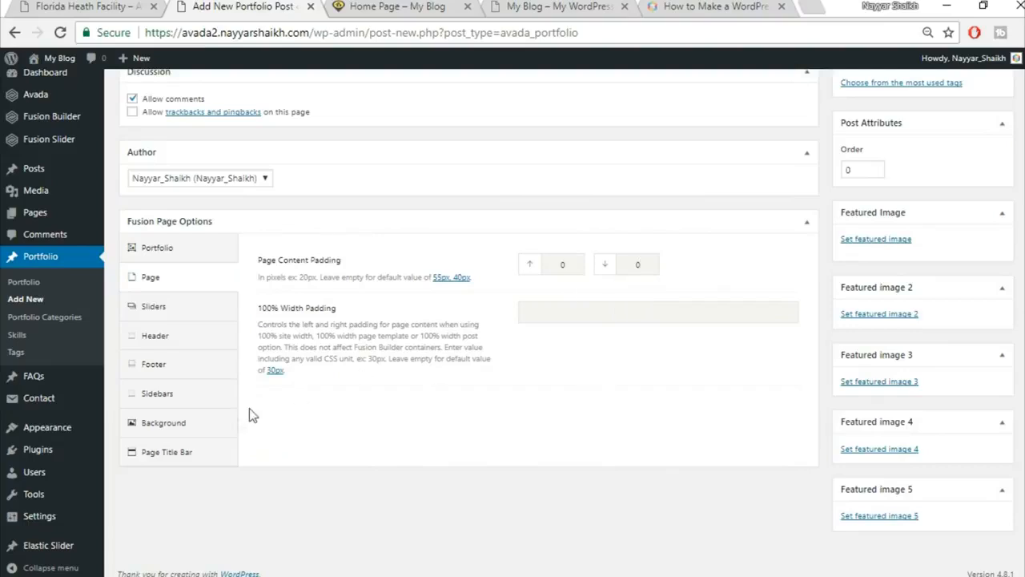
Hide the page title bar and publish the Florida Health Facility post.
click(210, 453)
scroll(210, 456, down, 1)
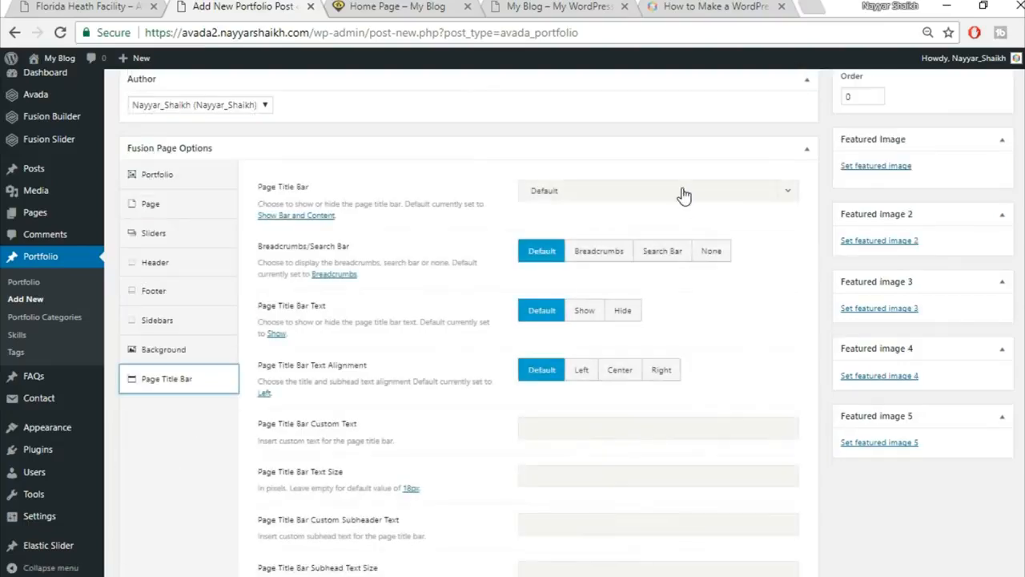
click(683, 195)
click(617, 285)
scroll(801, 272, up, 10)
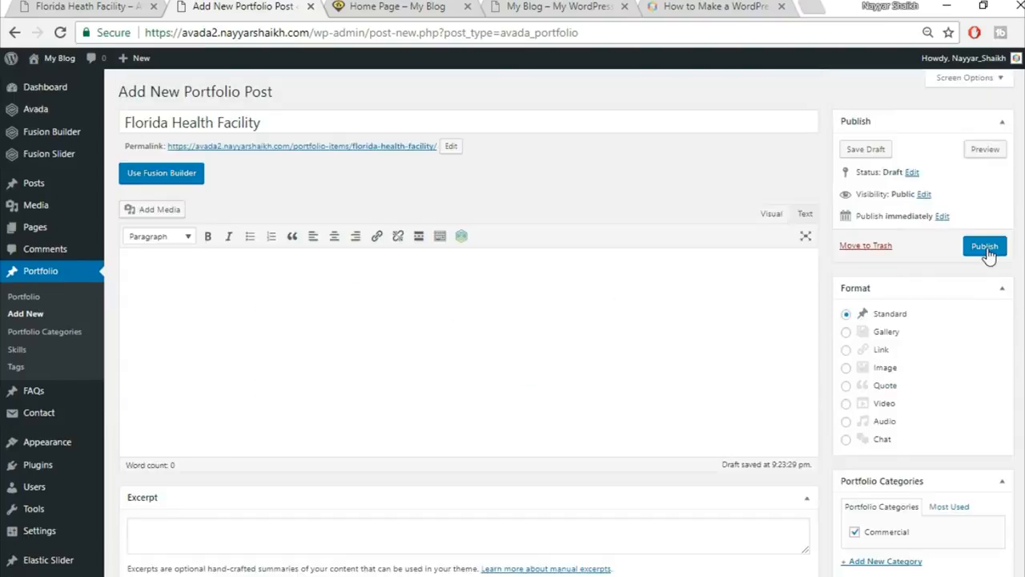
click(985, 246)
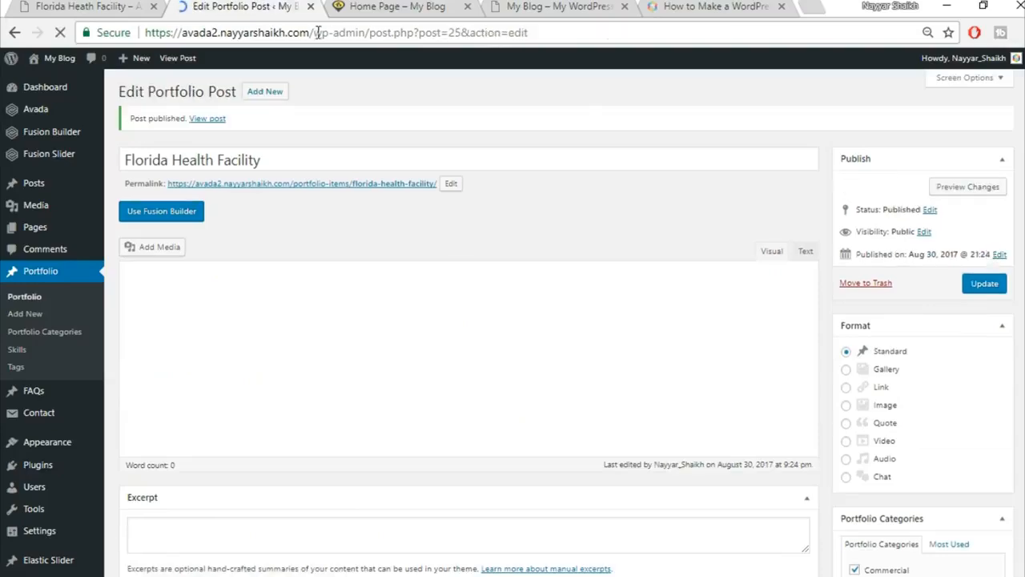
Check the live home page, then return to the portfolio post editor.
click(337, 6)
scroll(634, 361, down, 2)
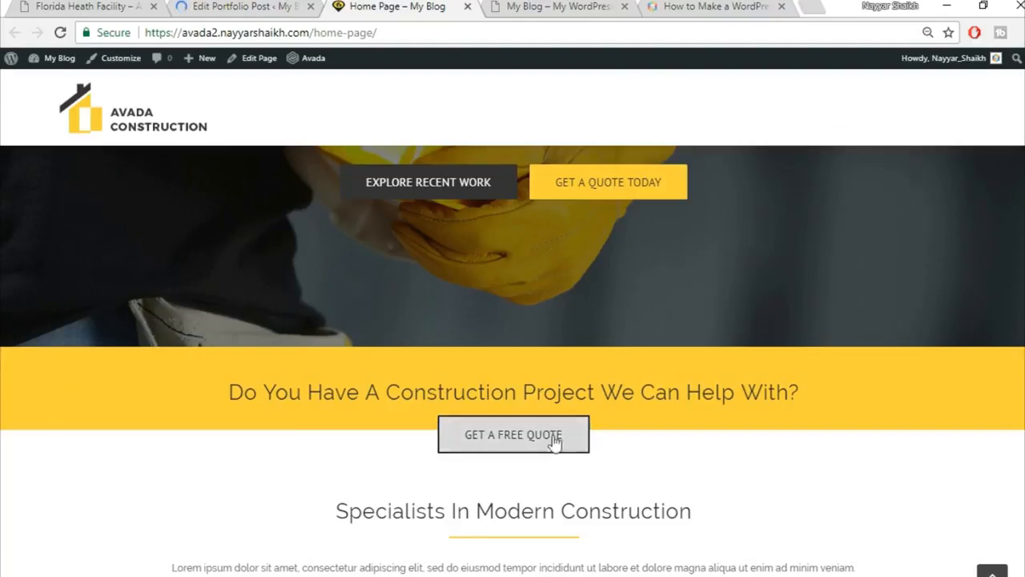
scroll(927, 435, down, 3)
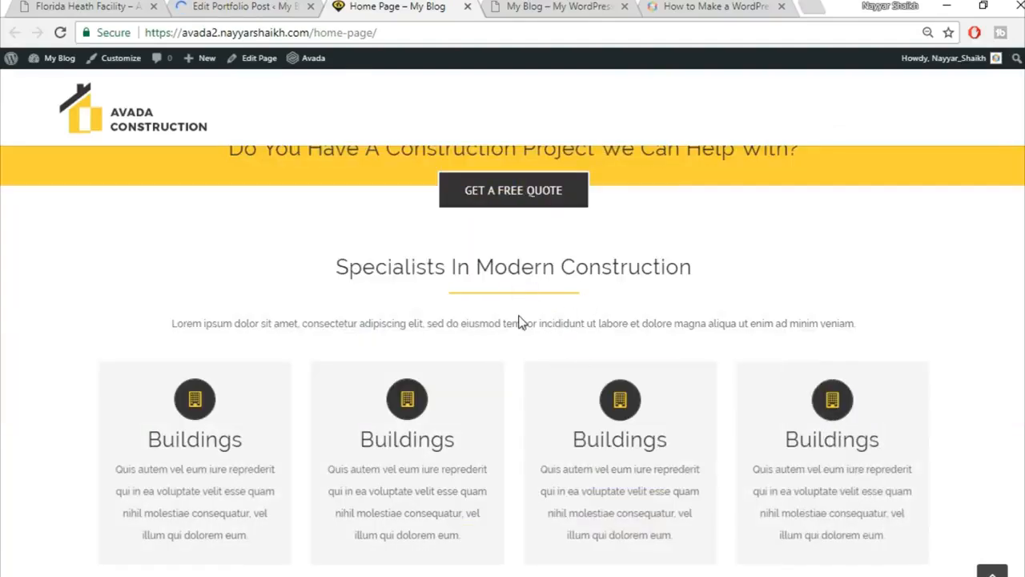
click(250, 5)
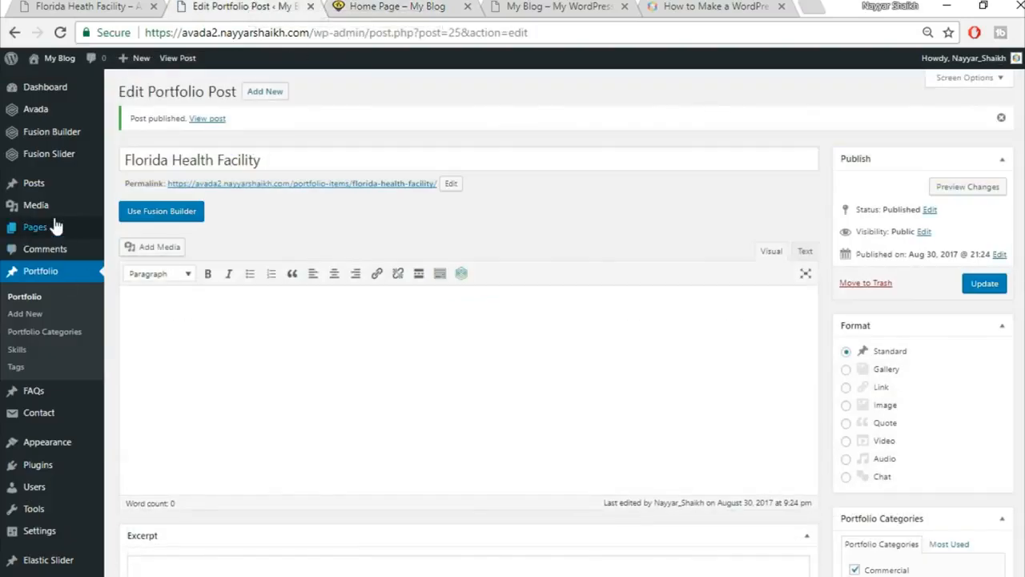
From All Pages, move Sample Page to Trash and open Home Page in the builder.
mouse_move(47, 233)
click(128, 230)
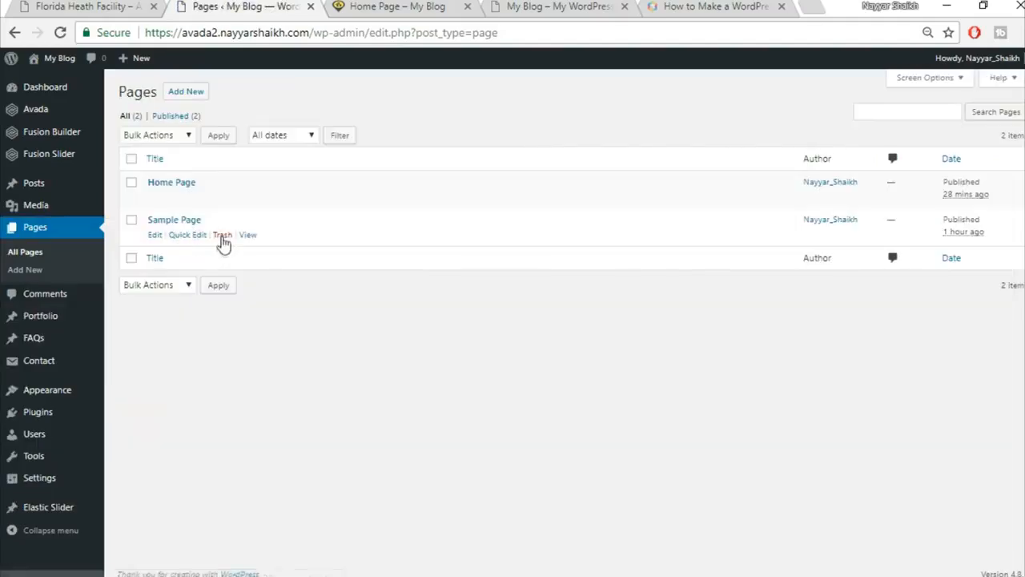
click(224, 236)
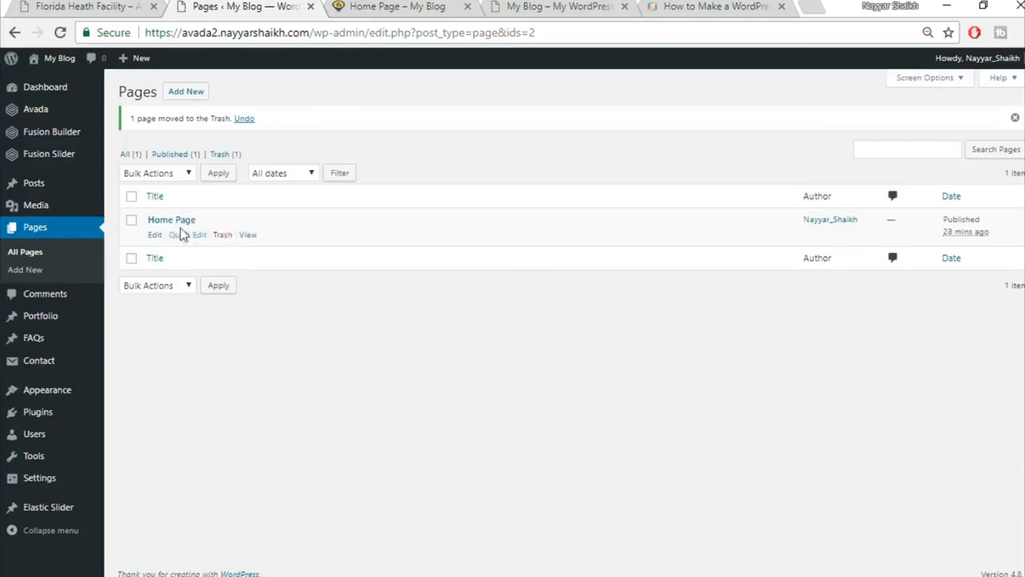
click(155, 235)
scroll(610, 160, down, 6)
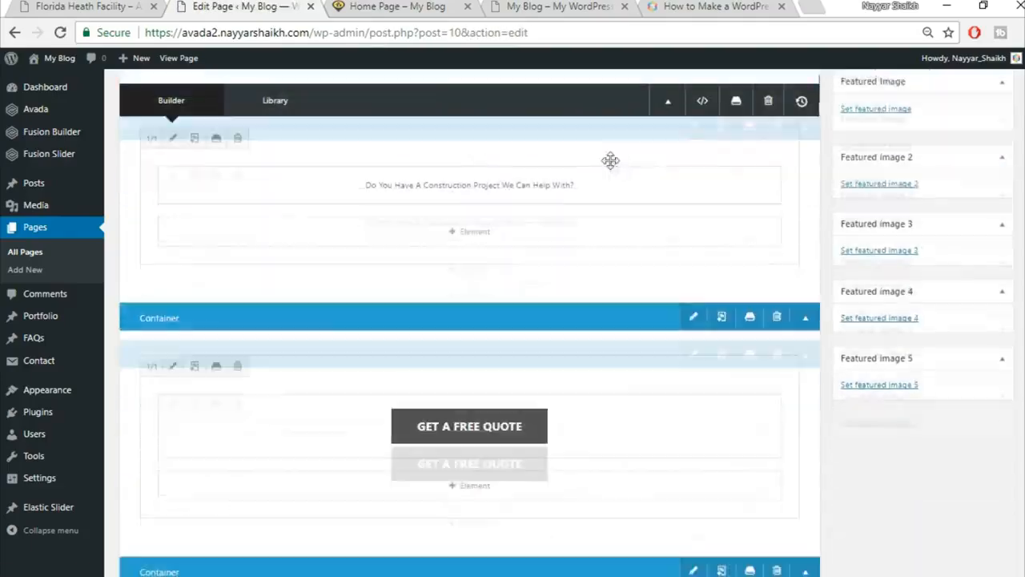
scroll(613, 168, up, 2)
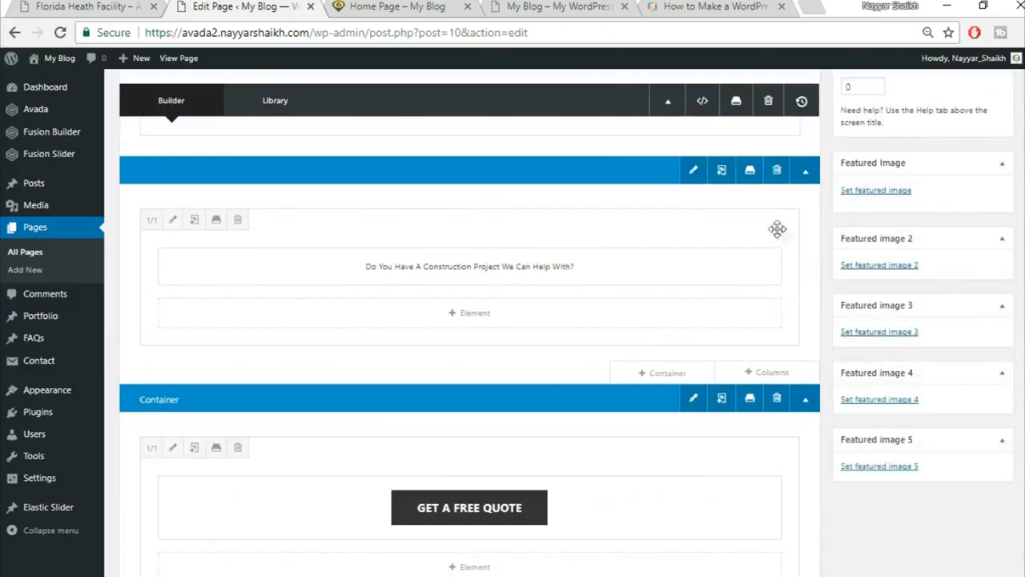
Delete the old Top2 and Top1 entries from the saved containers library.
click(750, 171)
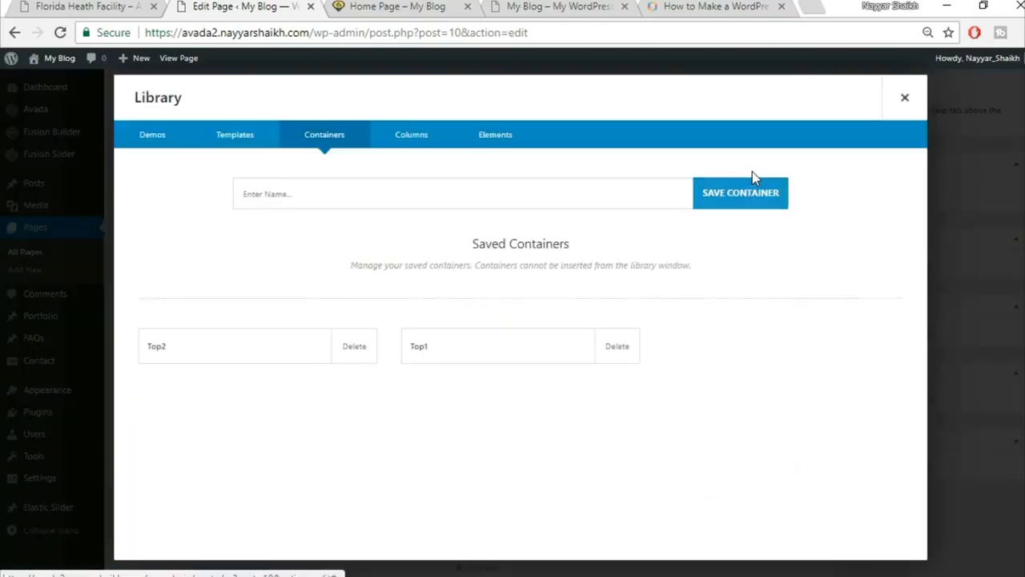
click(354, 347)
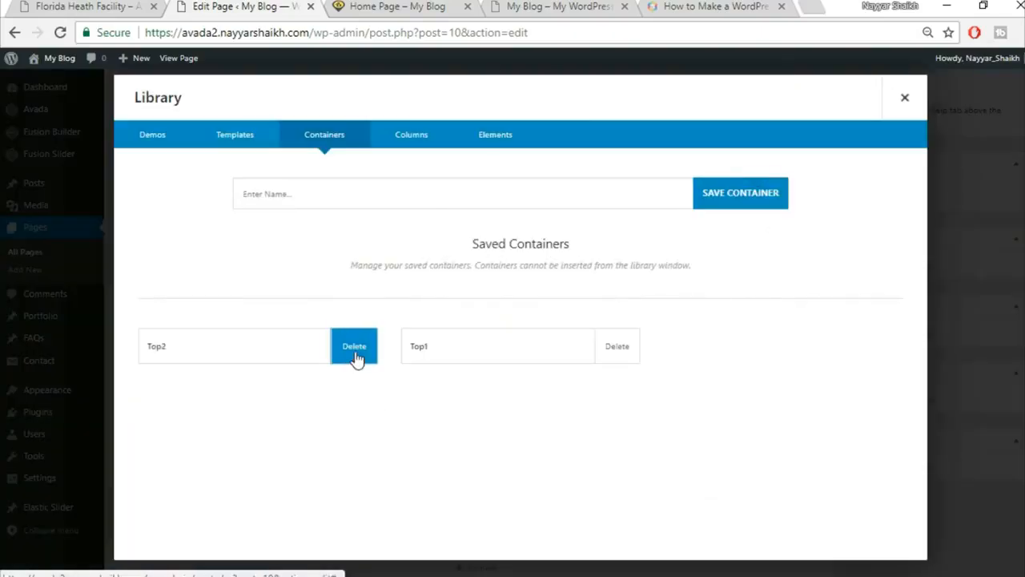
click(581, 129)
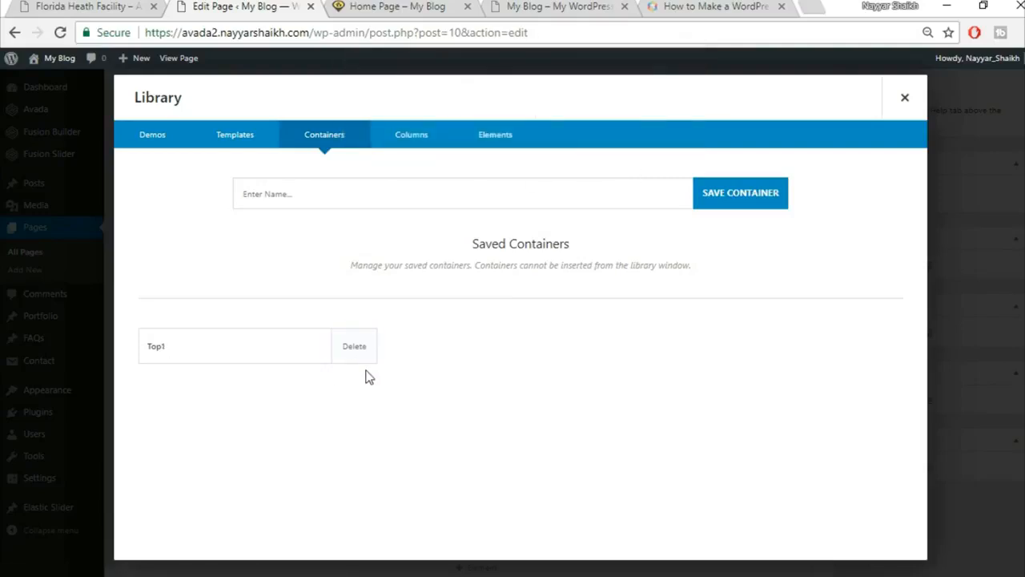
click(355, 358)
click(585, 129)
Save the question banner container as Top1 and the free-quote button container as Top2.
click(426, 201)
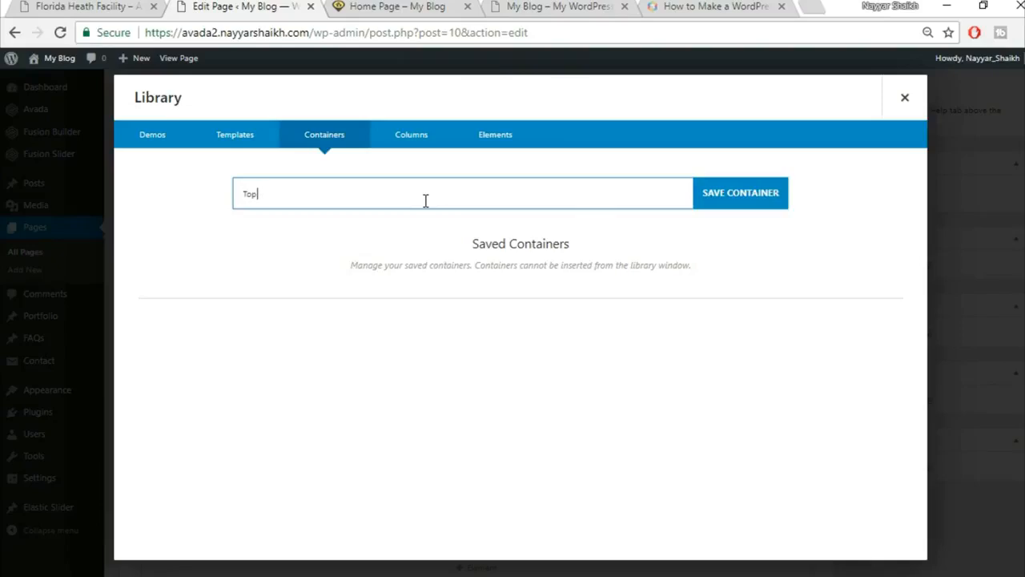
click(753, 190)
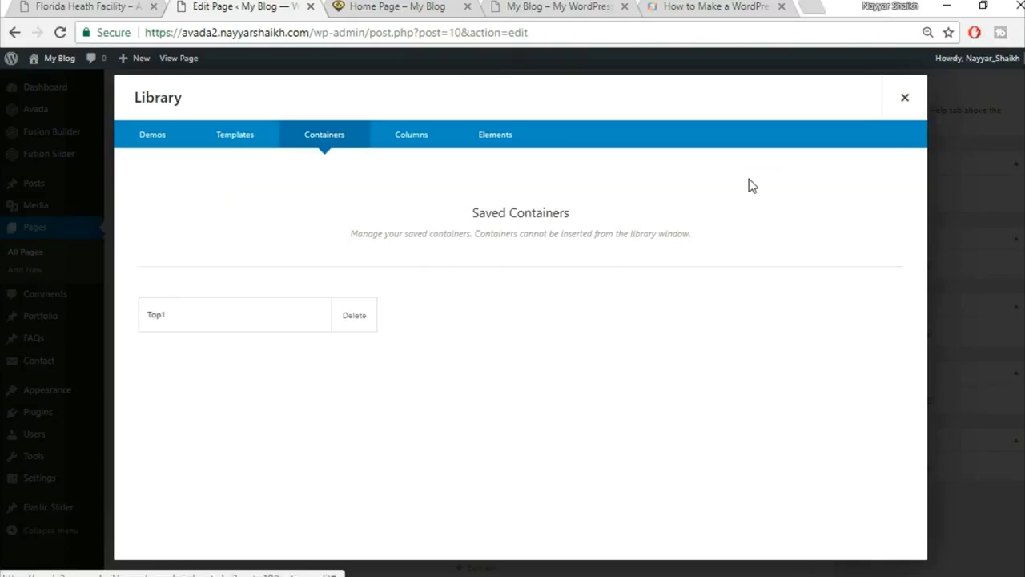
click(905, 97)
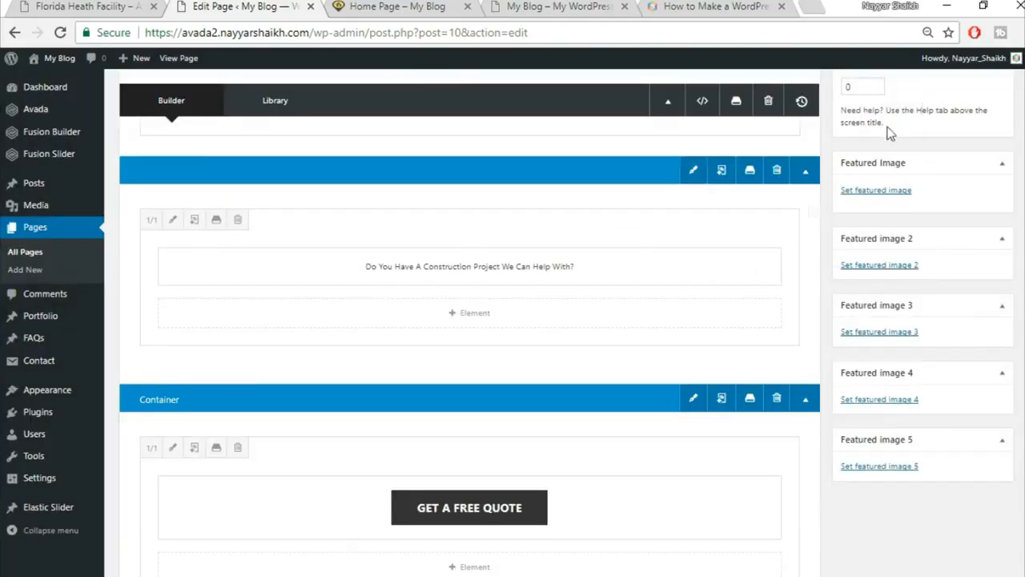
scroll(784, 335, down, 1)
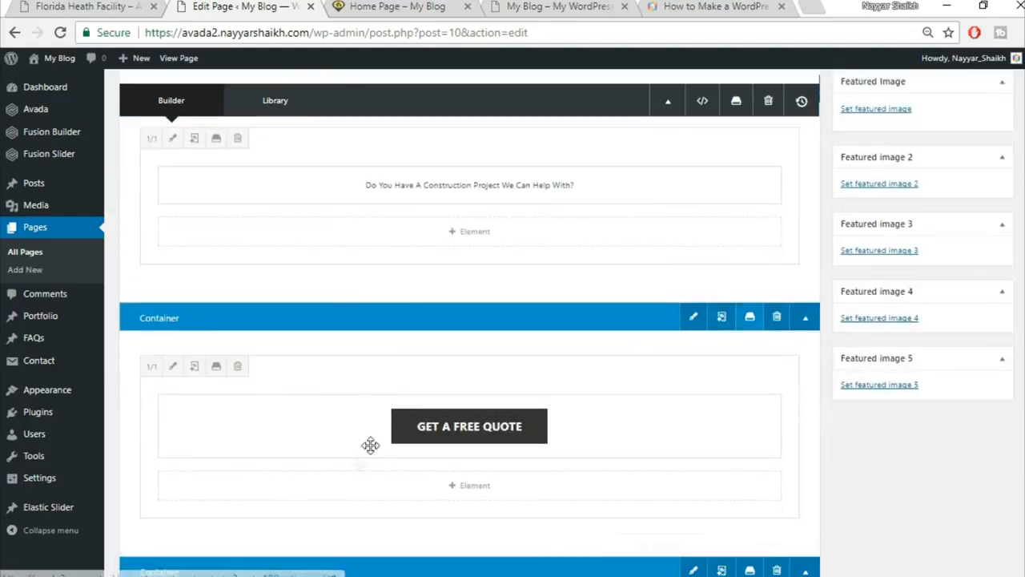
click(749, 321)
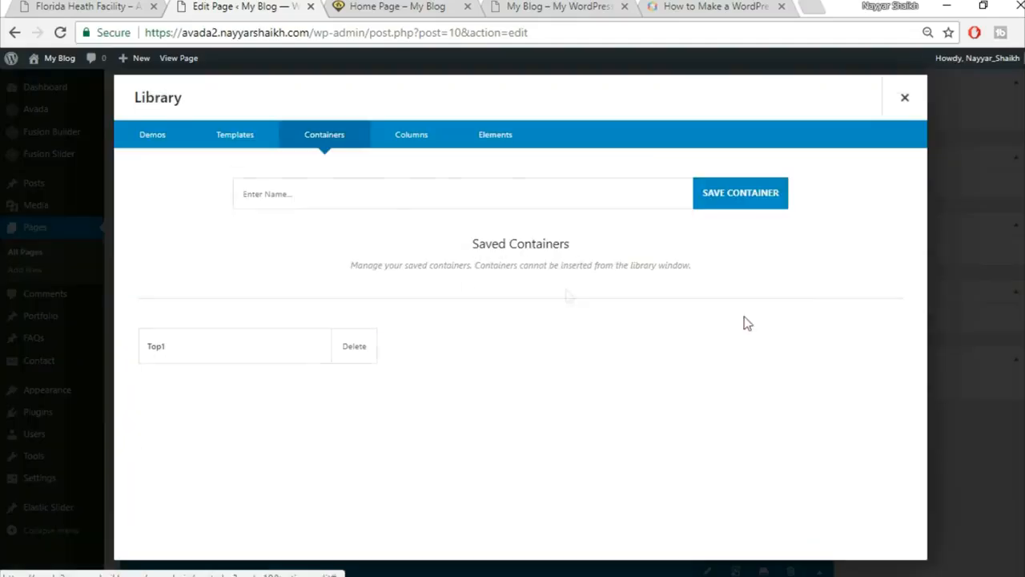
click(487, 193)
text(Top2)
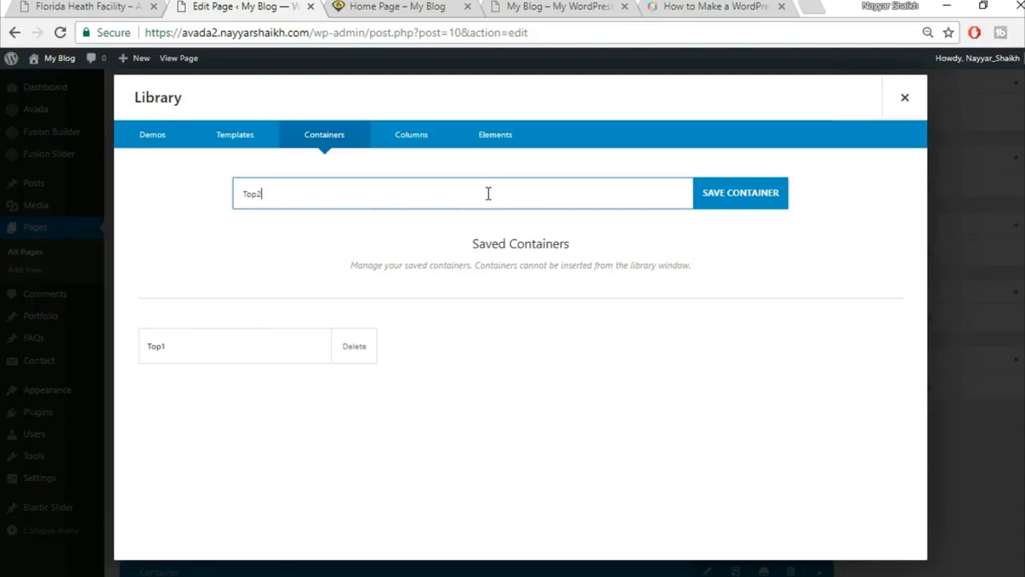
click(758, 192)
click(905, 97)
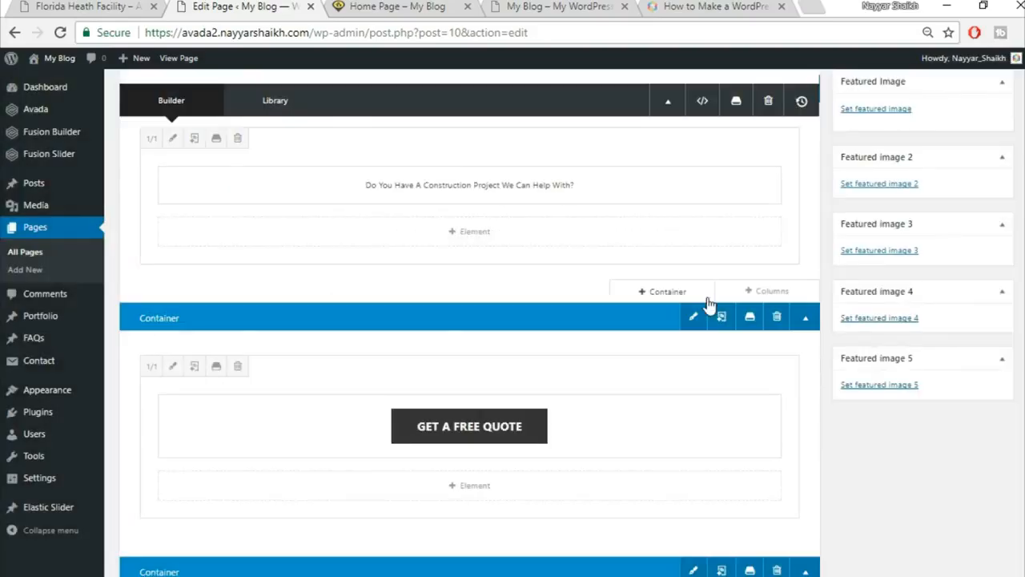
Begin saving the Specialists In Modern Construction container, then view the live home page.
scroll(711, 303, down, 4)
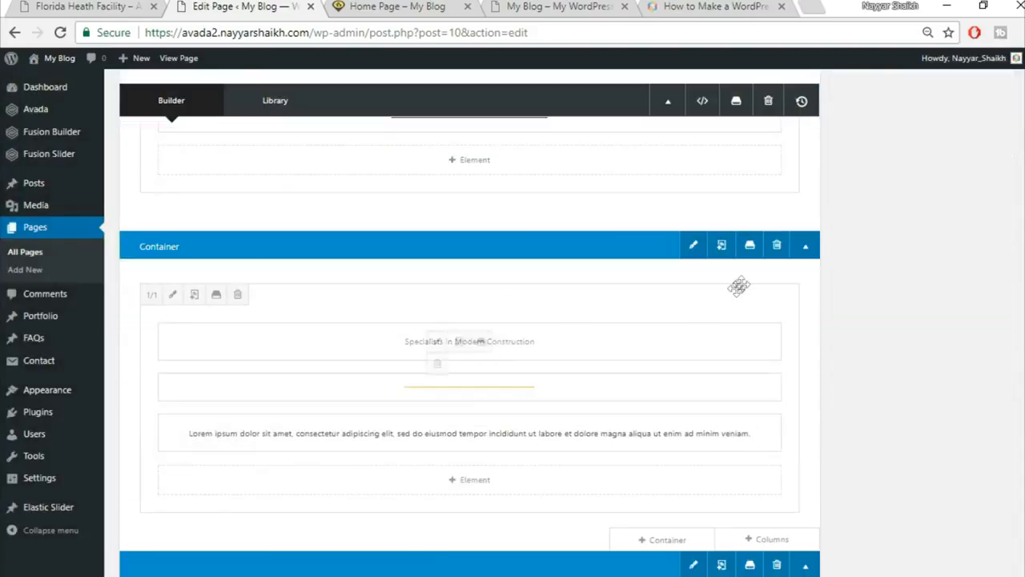
click(750, 245)
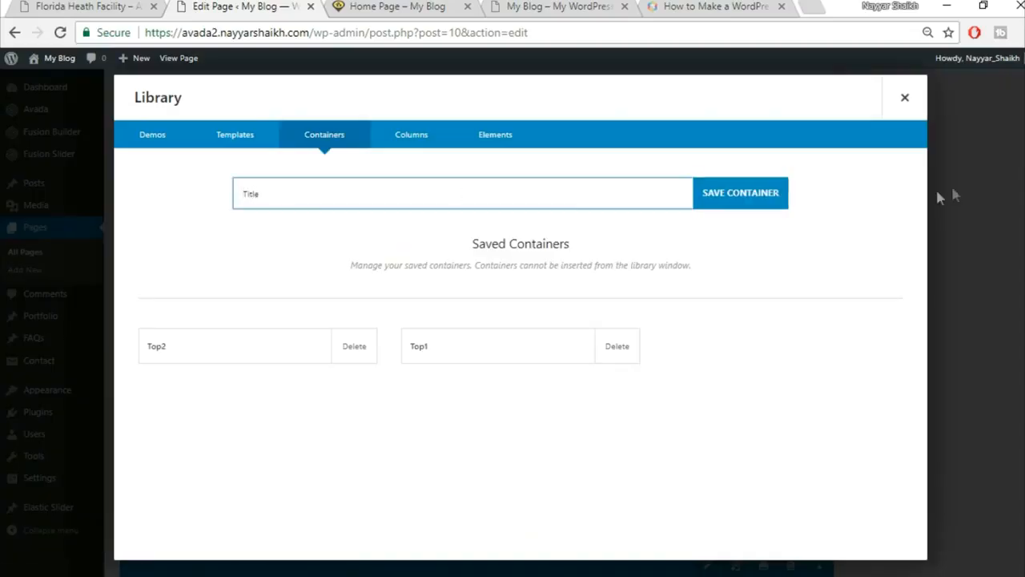
click(425, 7)
scroll(385, 215, down, 1)
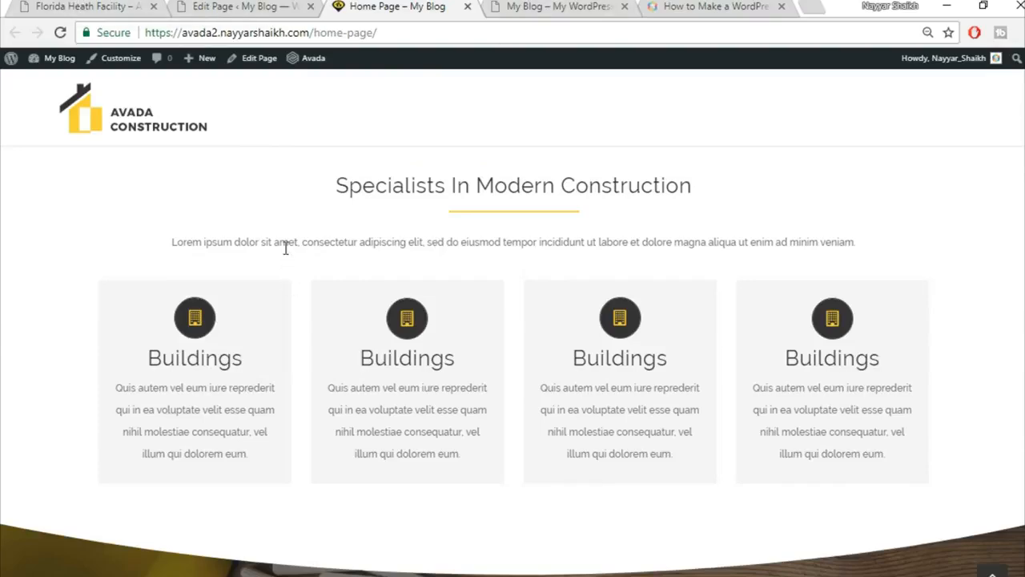
Go from the demo portfolio page back to the demo home page's Specialists section.
click(89, 7)
scroll(726, 321, down, 10)
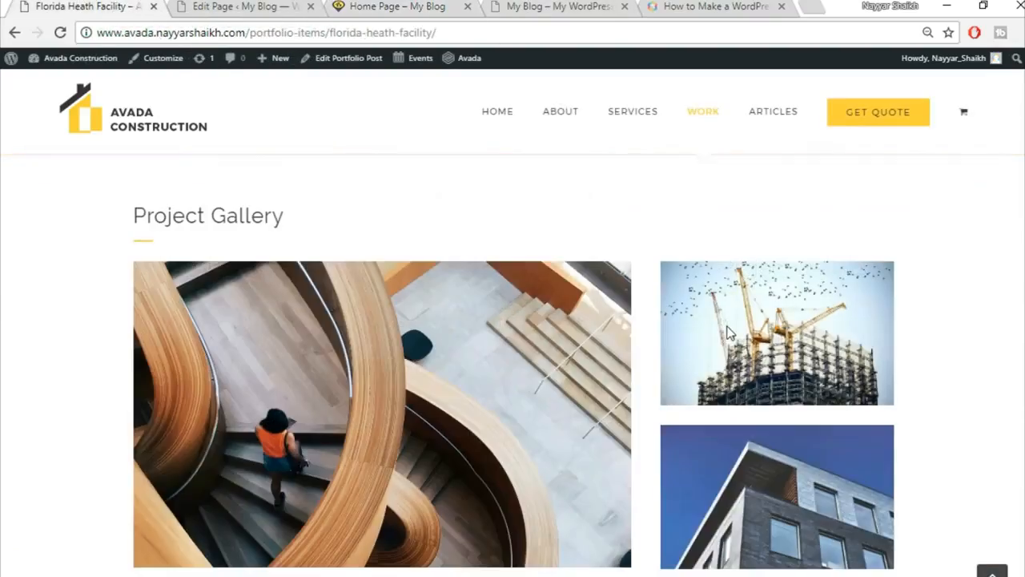
scroll(730, 382, up, 3)
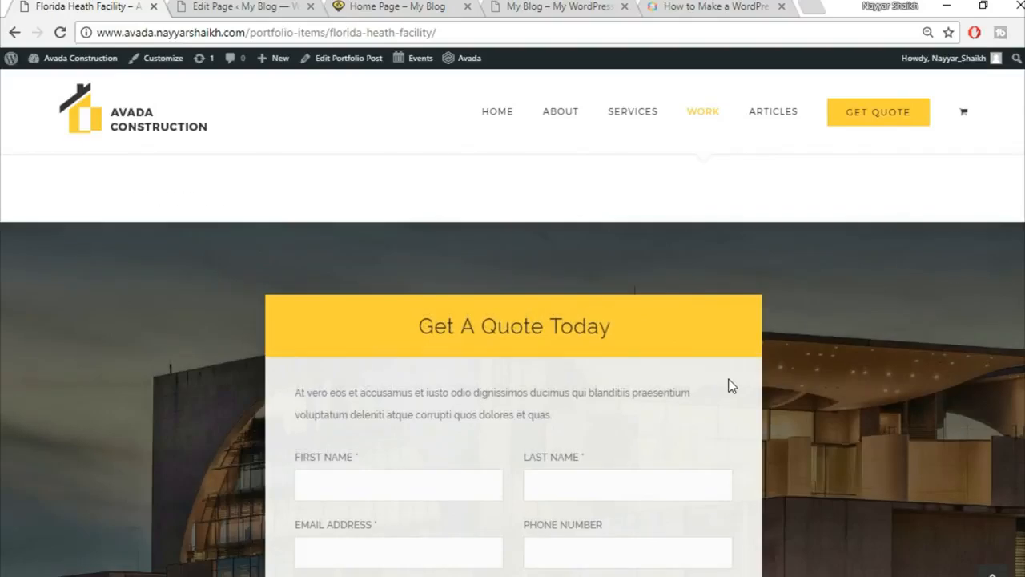
scroll(731, 385, up, 10)
click(141, 121)
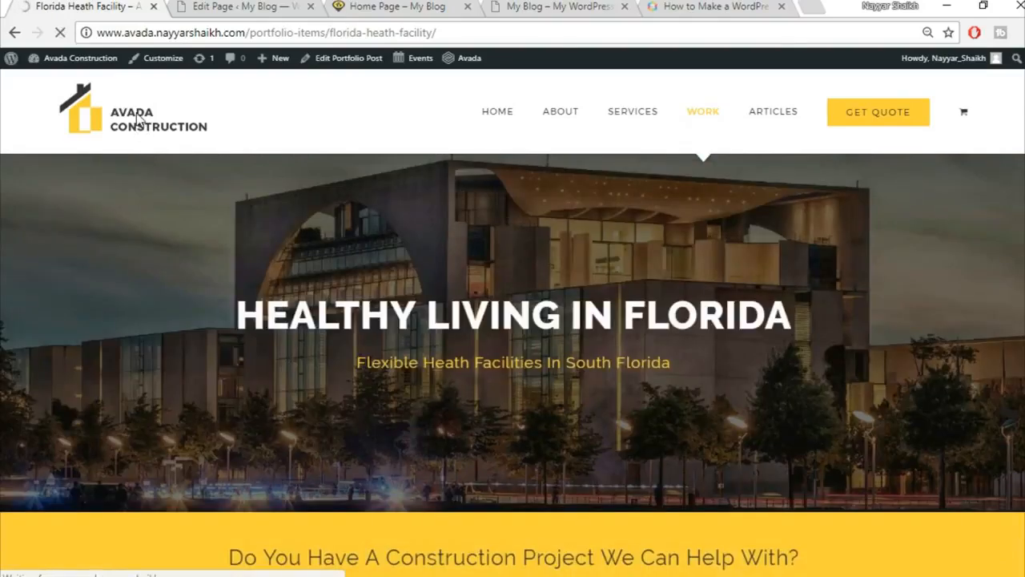
scroll(321, 240, down, 8)
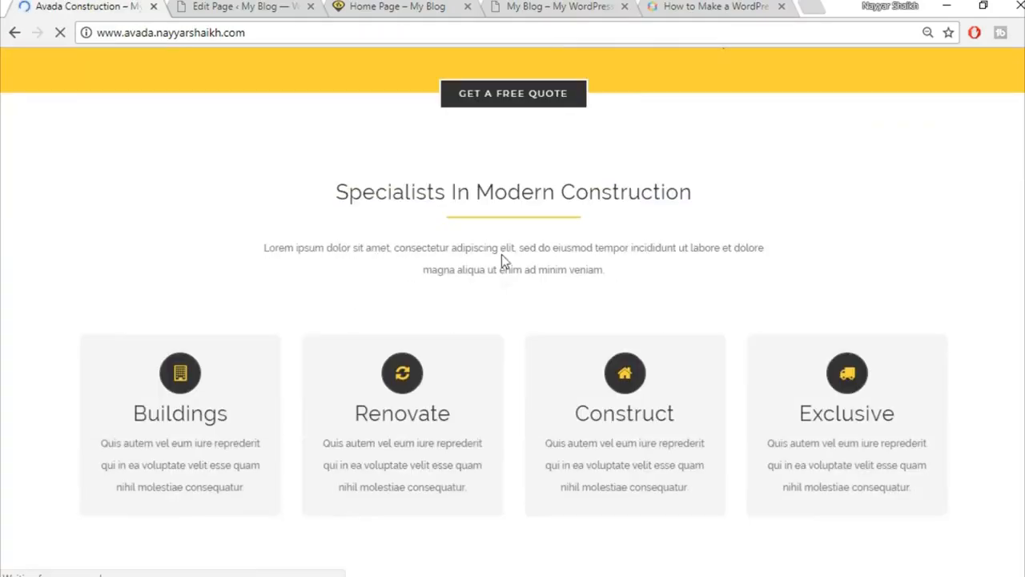
Study the Specialists heading, paragraph and quote button text, then return to the editor's Containers library.
drag(264, 247, 630, 270)
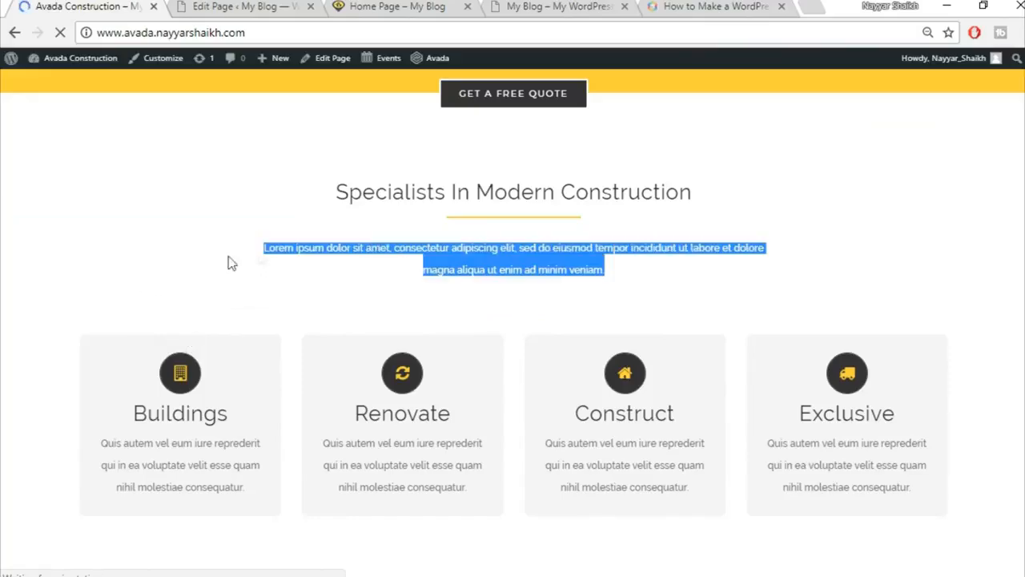
click(86, 285)
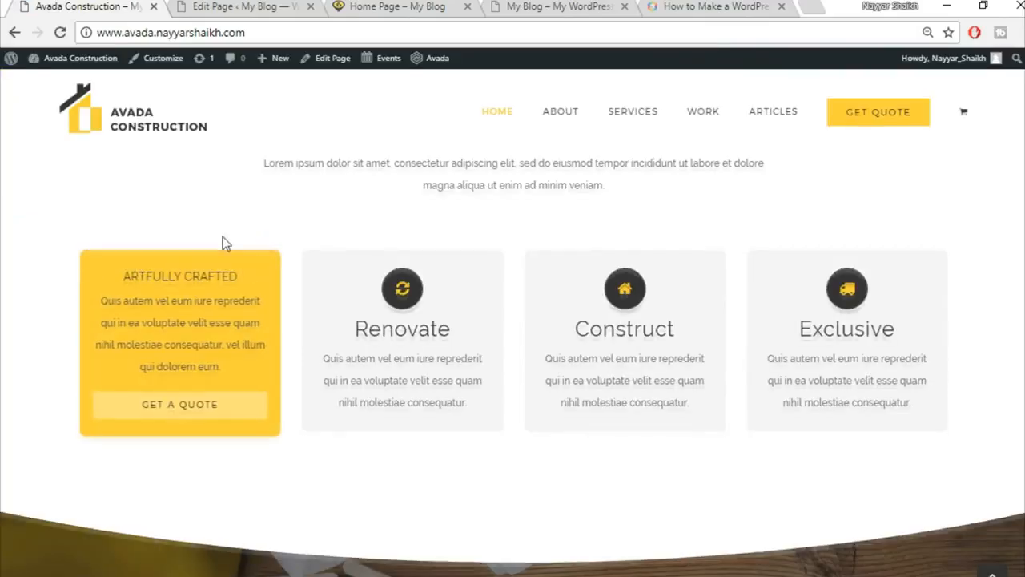
scroll(80, 219, up, 2)
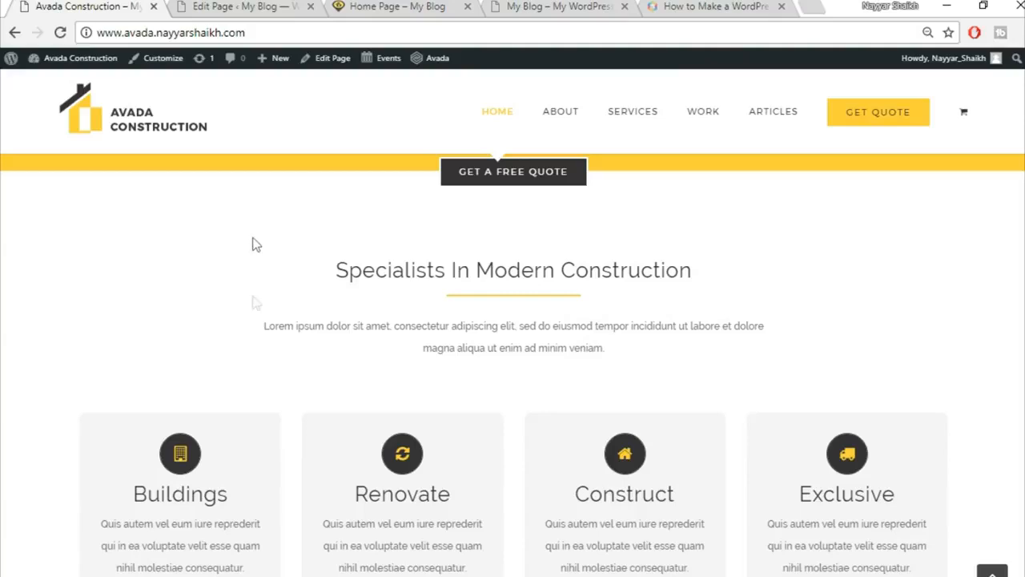
drag(249, 160, 686, 387)
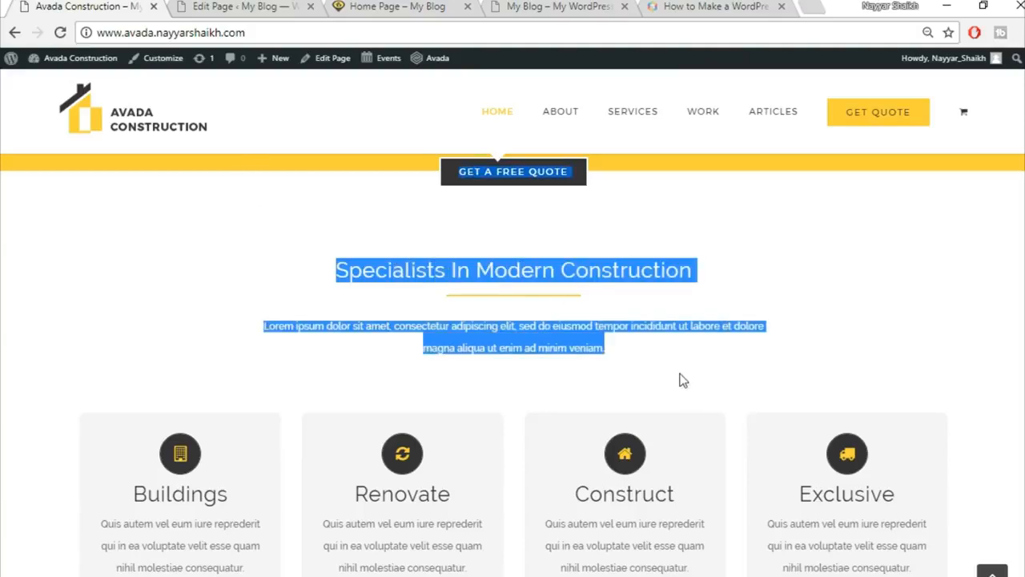
click(680, 381)
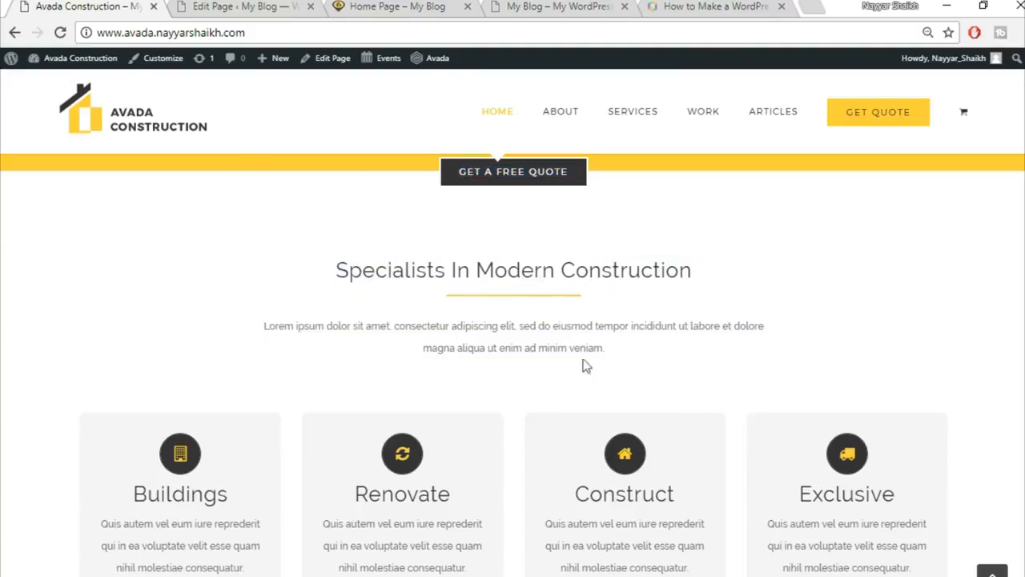
click(402, 4)
click(206, 4)
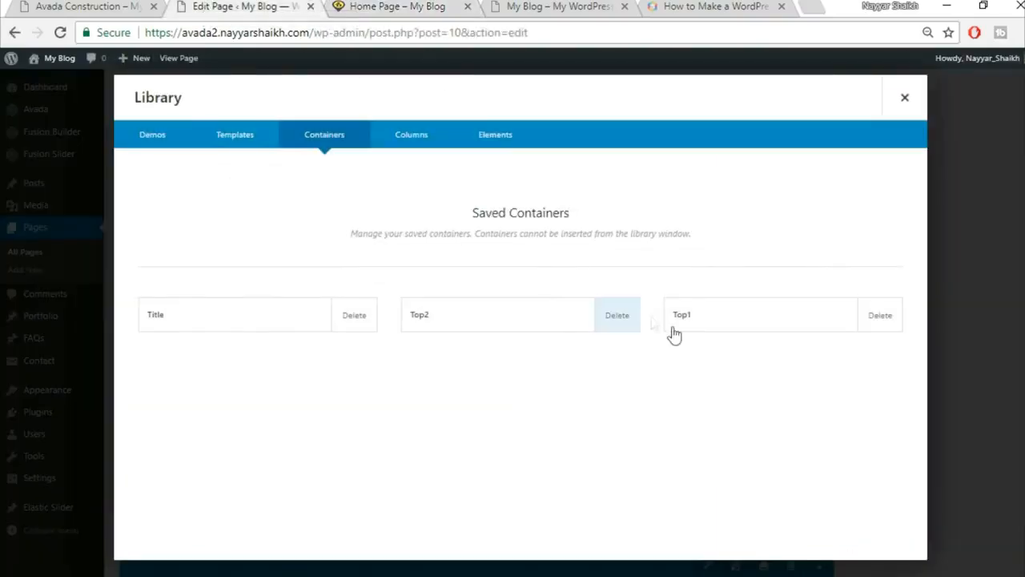
Delete the saved Title container from the library.
click(356, 328)
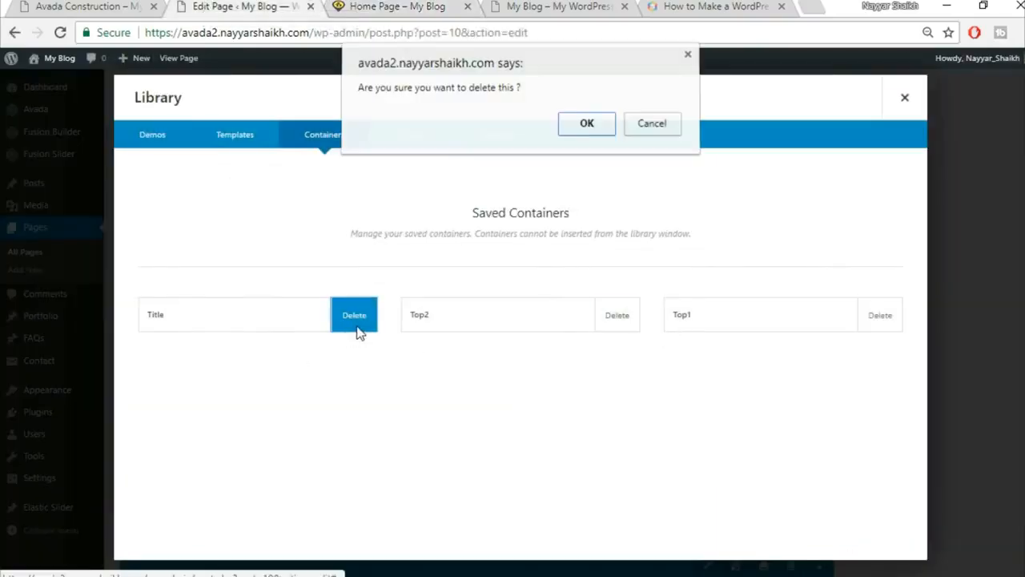
click(587, 126)
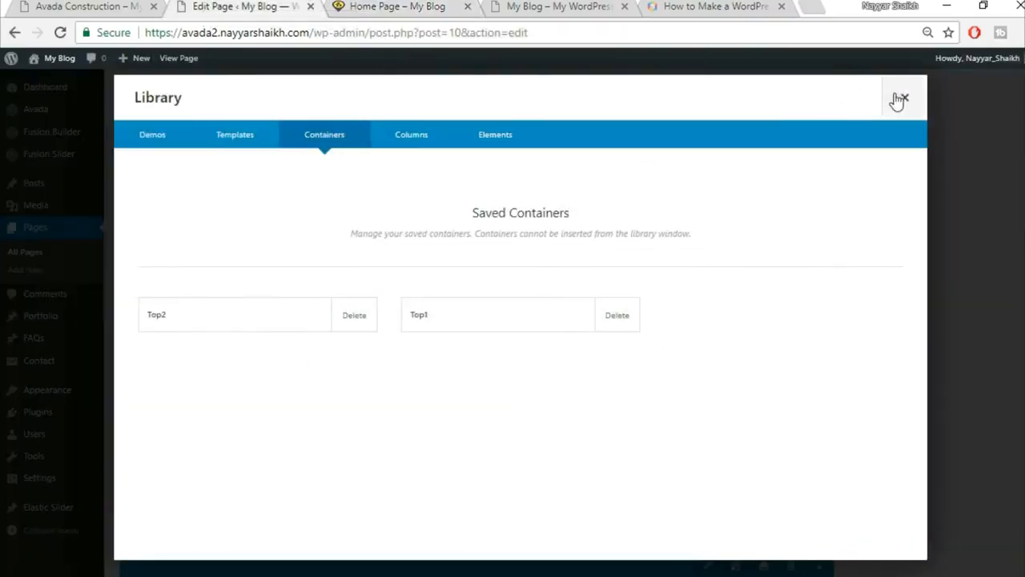
click(902, 99)
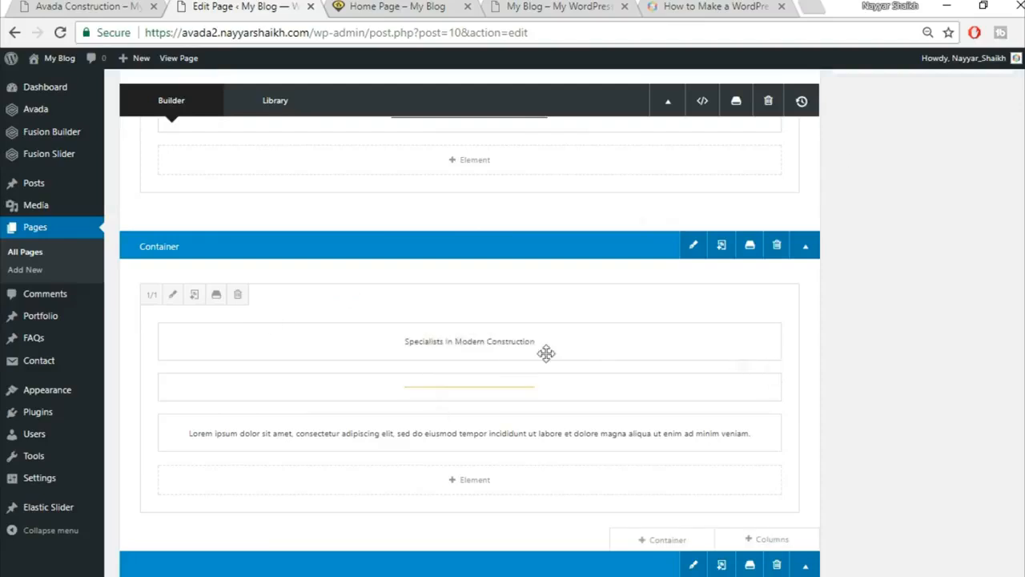
Give the Specialists column 15% left and right padding and update the Home Page.
click(174, 296)
click(246, 145)
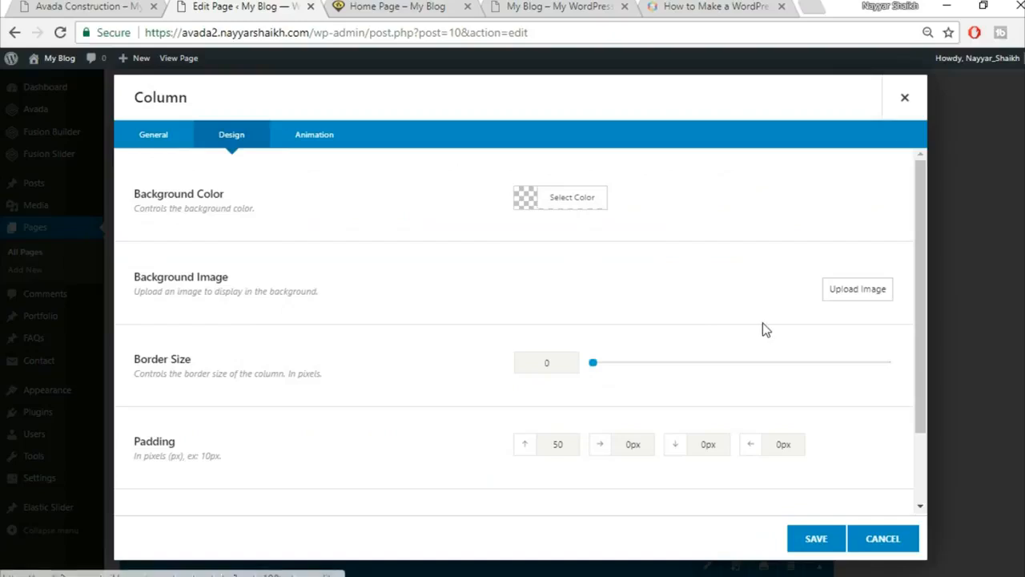
scroll(763, 324, down, 2)
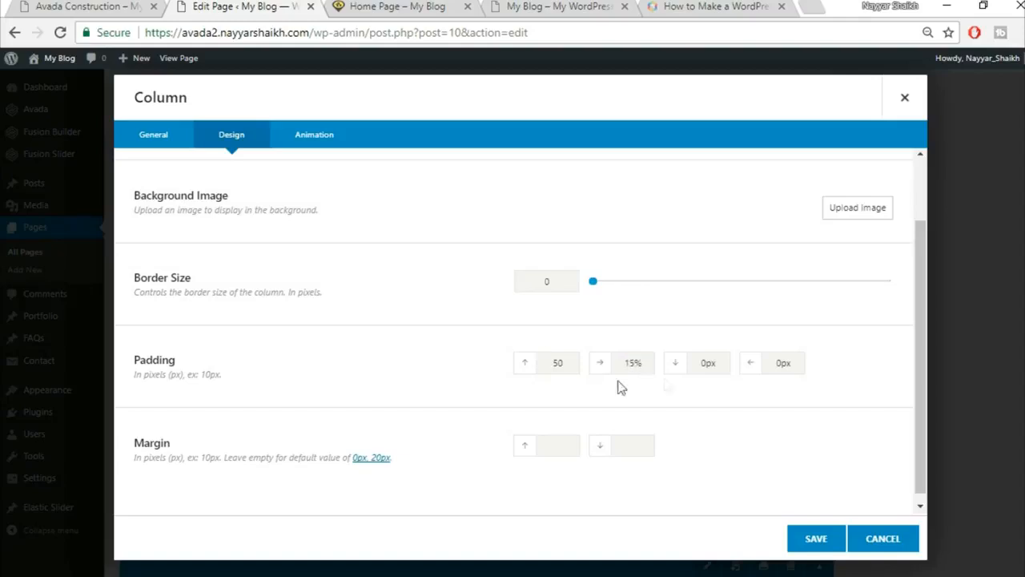
drag(808, 364, 734, 359)
click(815, 538)
scroll(846, 521, up, 10)
click(999, 287)
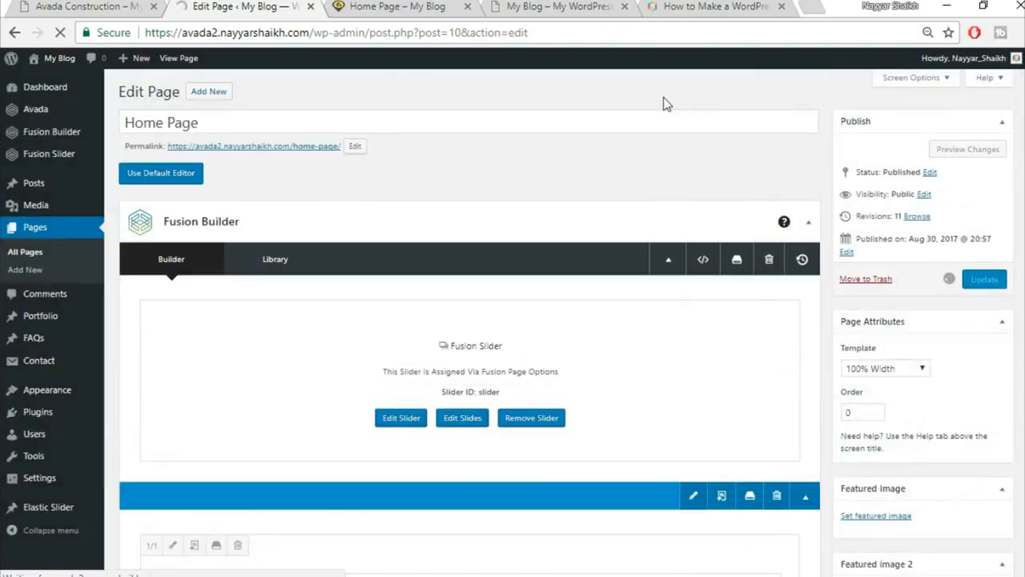
Reload the live Home Page to check the column padding changes.
click(390, 7)
click(383, 30)
key(Return)
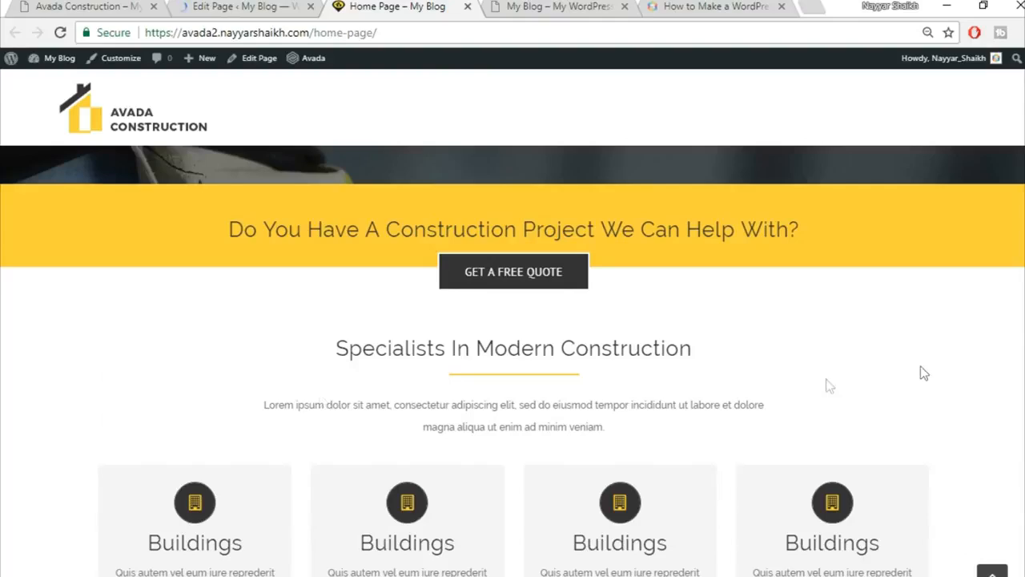
scroll(873, 309, down, 1)
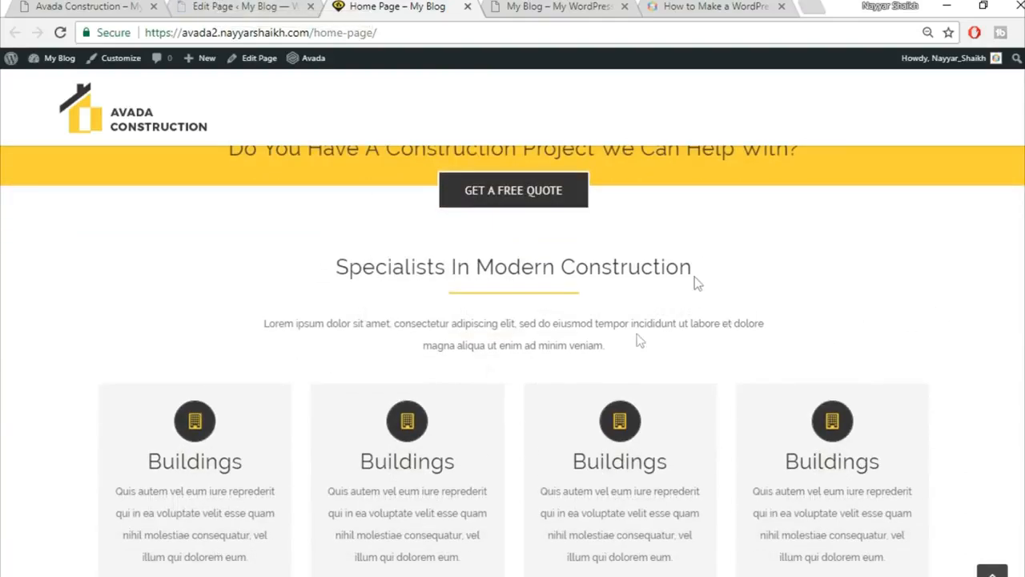
Save the Specialists In Modern Construction container to the library as Title.
click(245, 5)
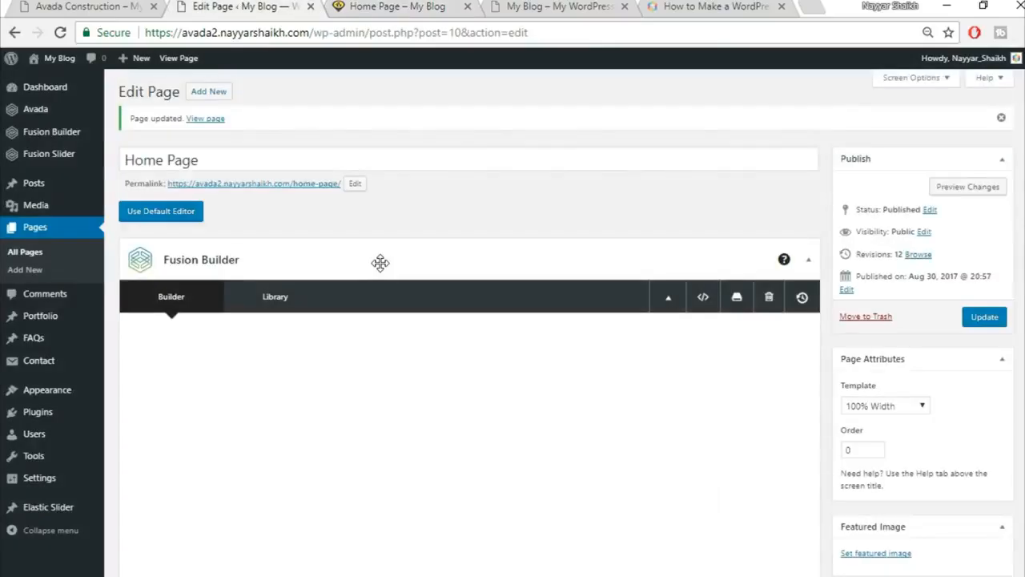
scroll(380, 264, down, 3)
scroll(380, 263, down, 10)
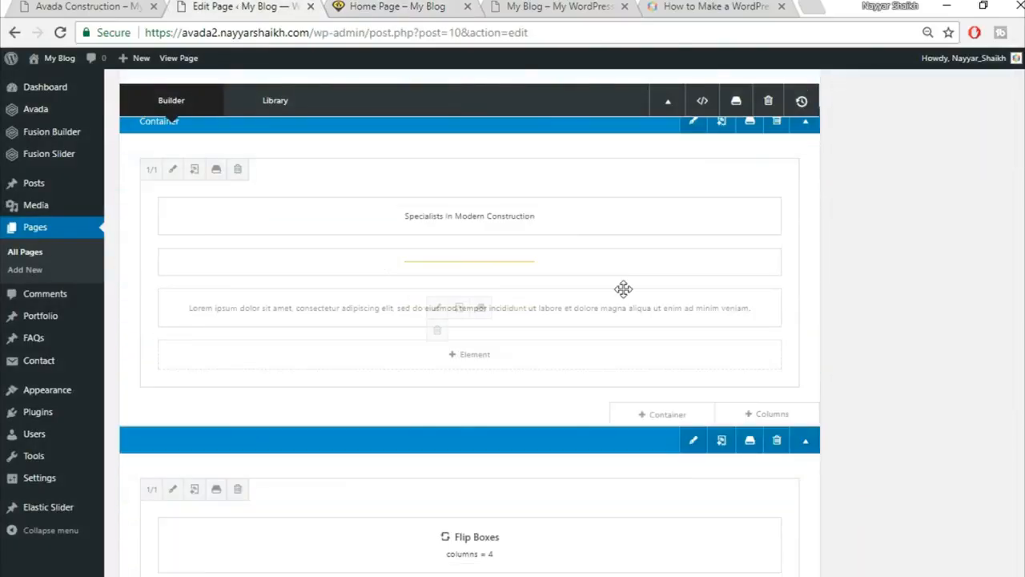
click(750, 200)
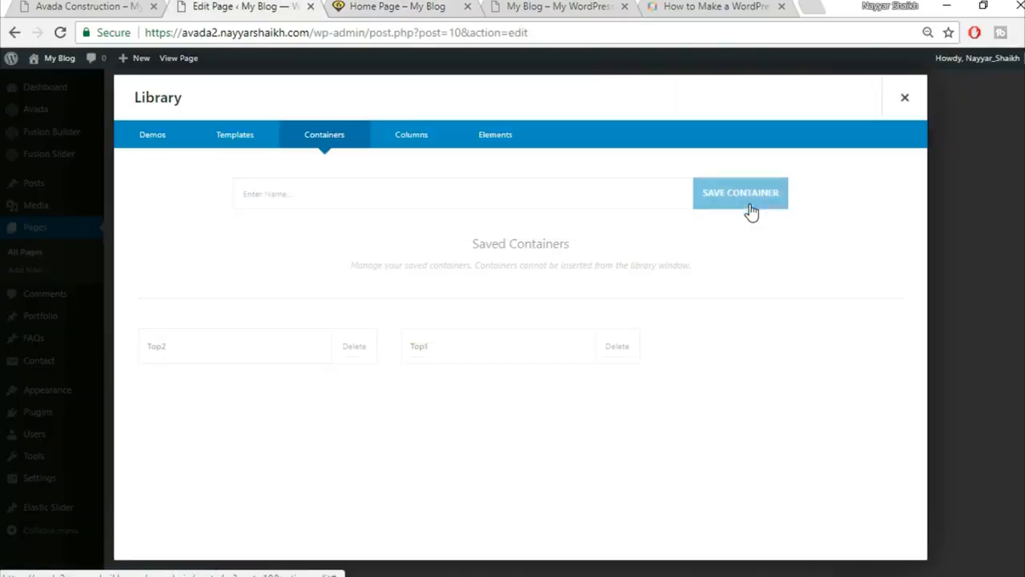
click(473, 197)
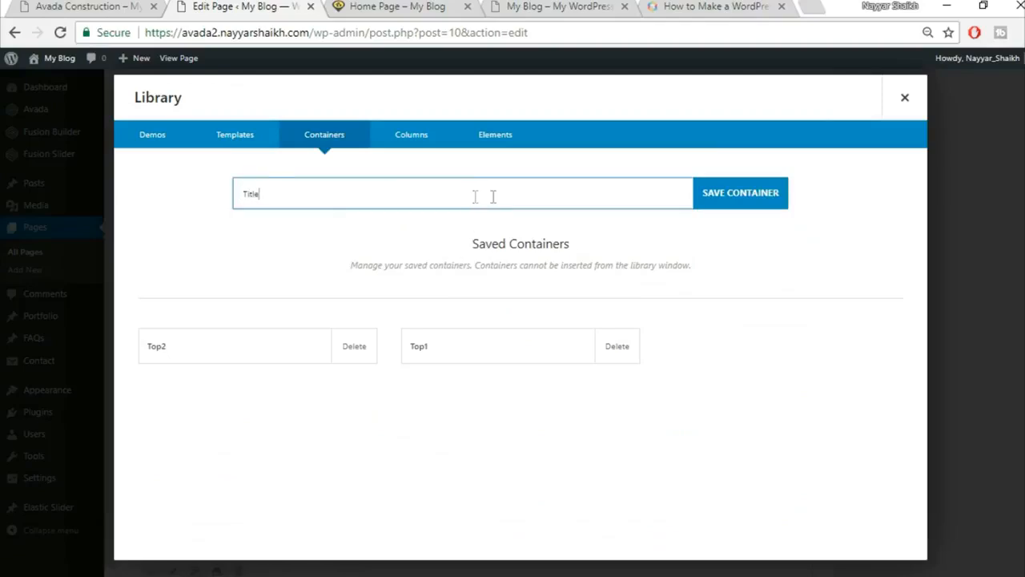
click(734, 212)
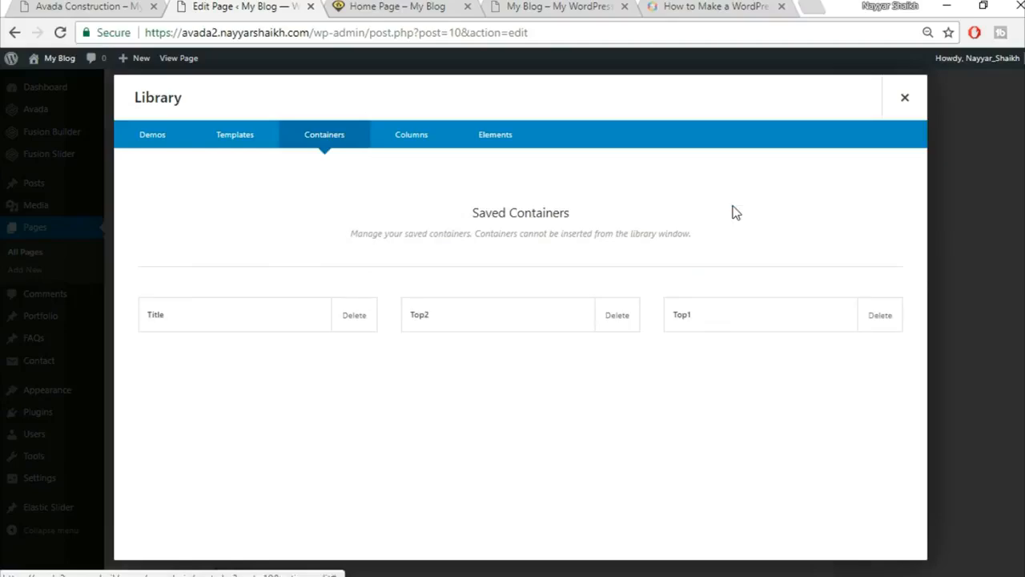
click(902, 97)
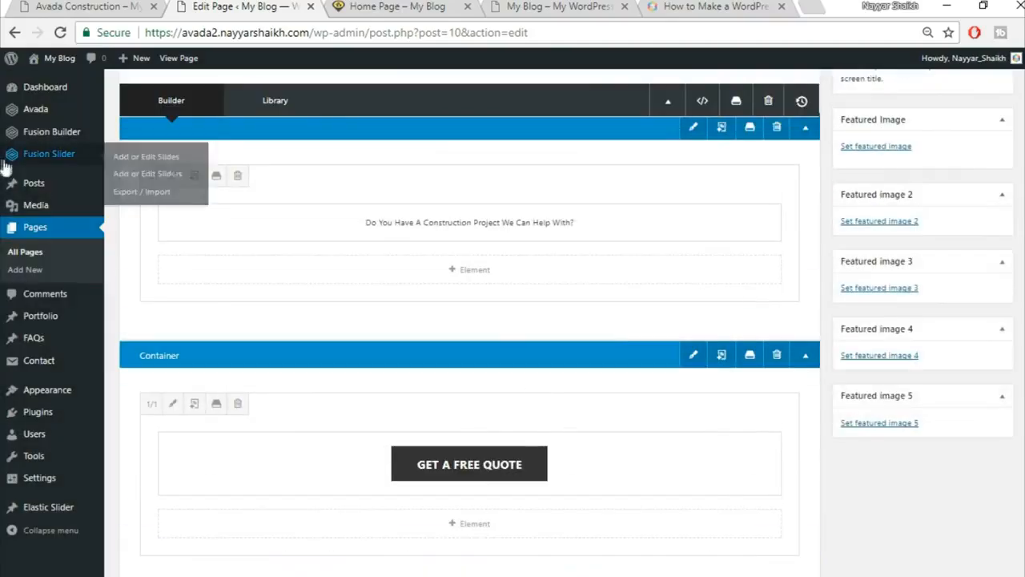
Open the Florida Health Facility post from the Portfolio list for editing.
mouse_move(43, 320)
click(56, 322)
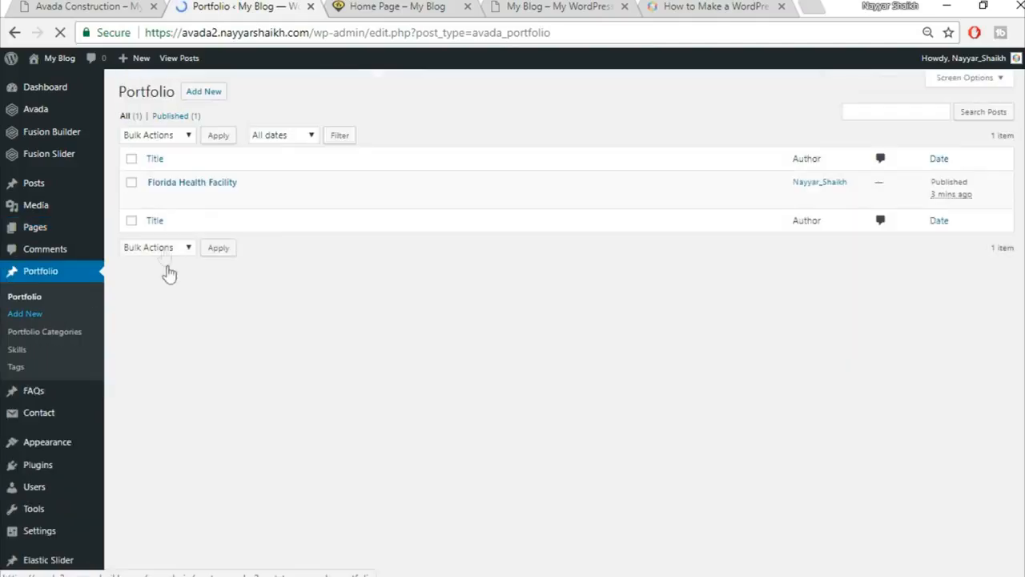
mouse_move(157, 197)
click(156, 198)
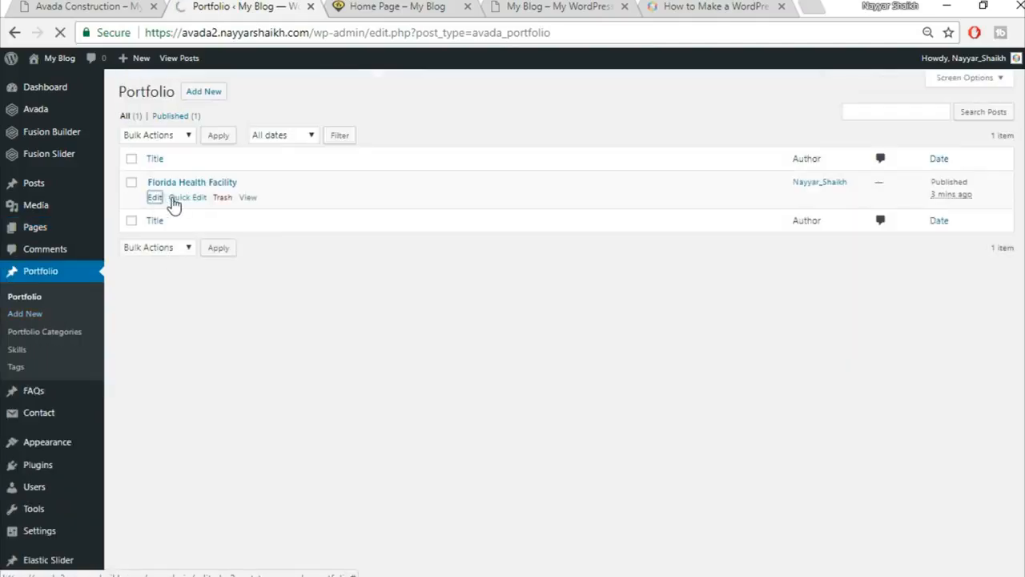
click(66, 4)
scroll(487, 443, up, 6)
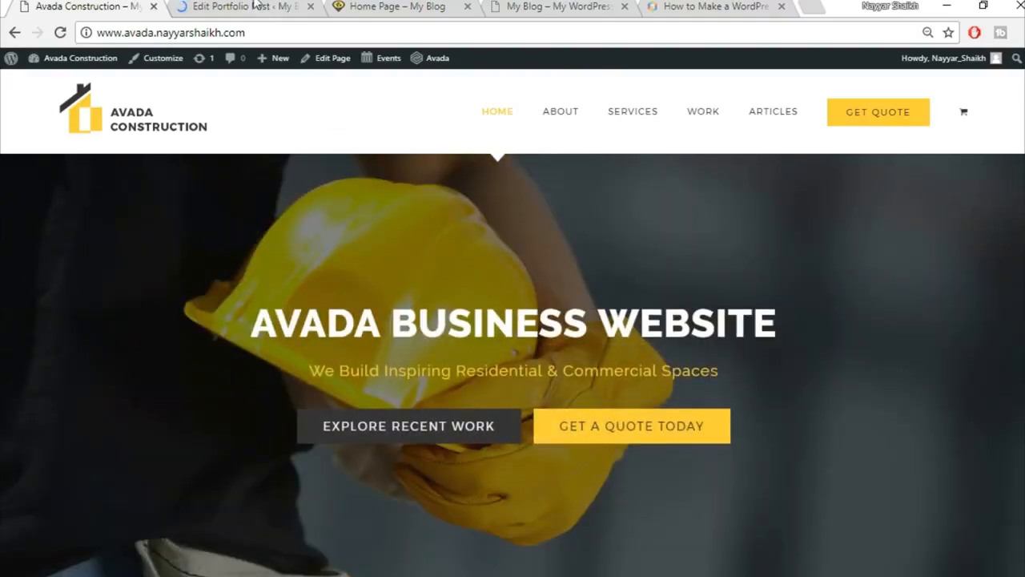
click(254, 5)
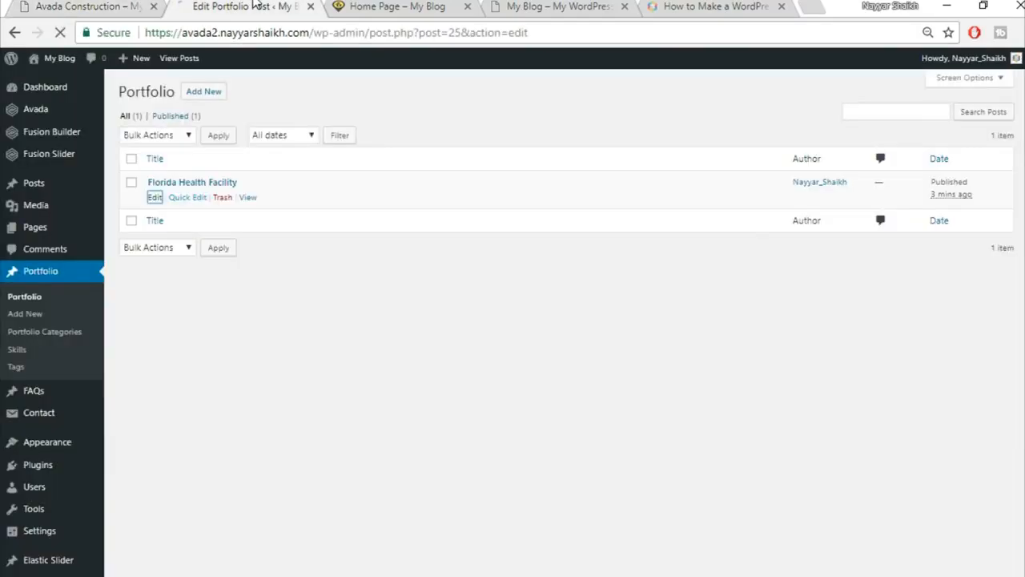
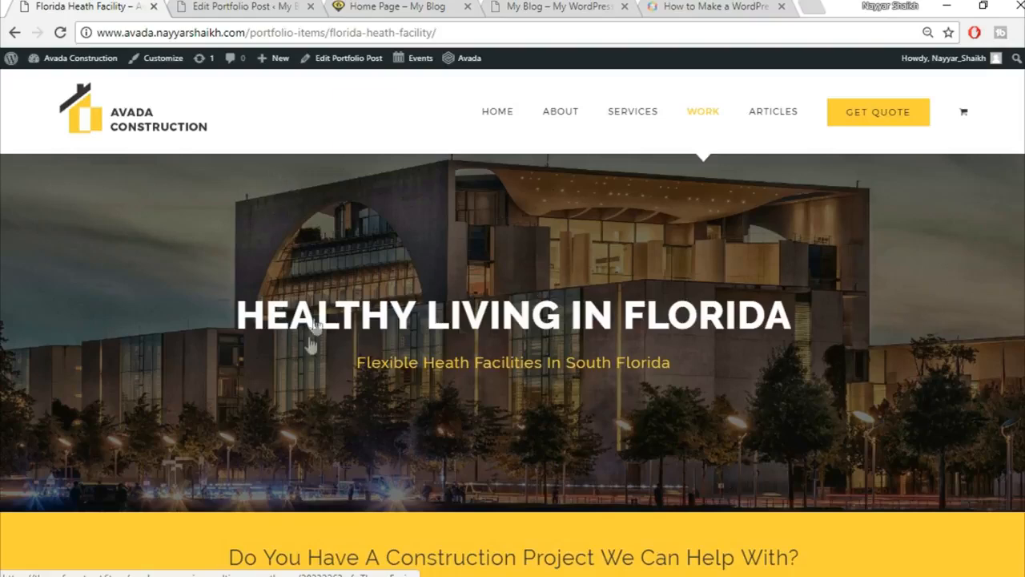
Switch the Florida Health Facility post to Fusion Builder and collapse the Custom Fields, Excerpt, Comments and Discussion boxes.
click(240, 6)
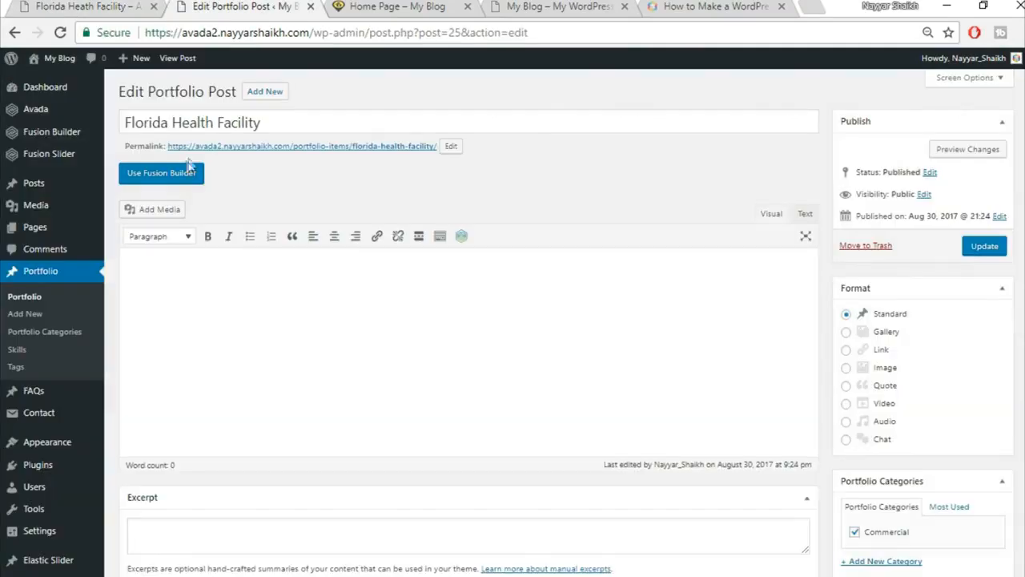
click(190, 165)
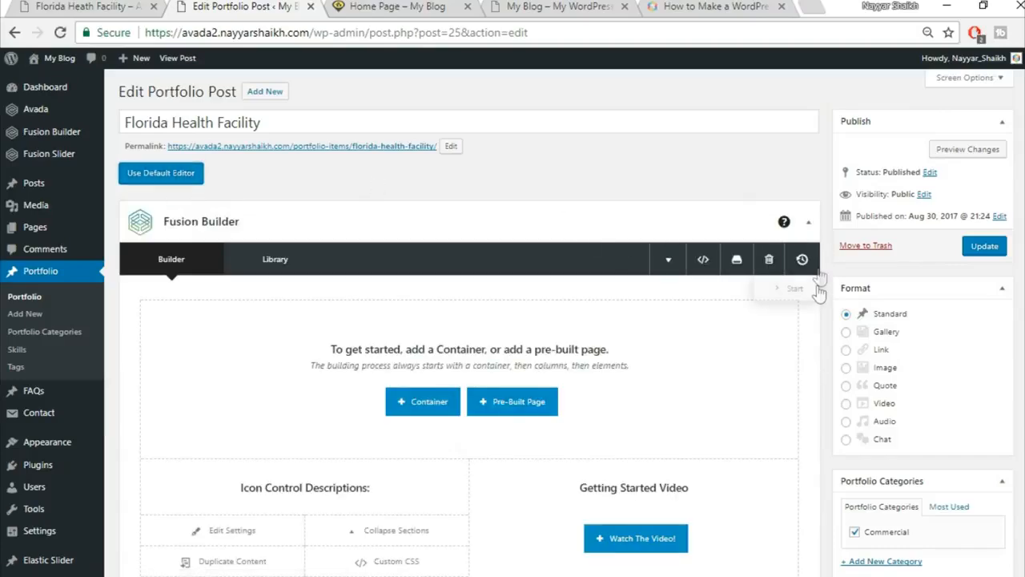
scroll(817, 285, down, 15)
scroll(817, 285, up, 10)
click(804, 312)
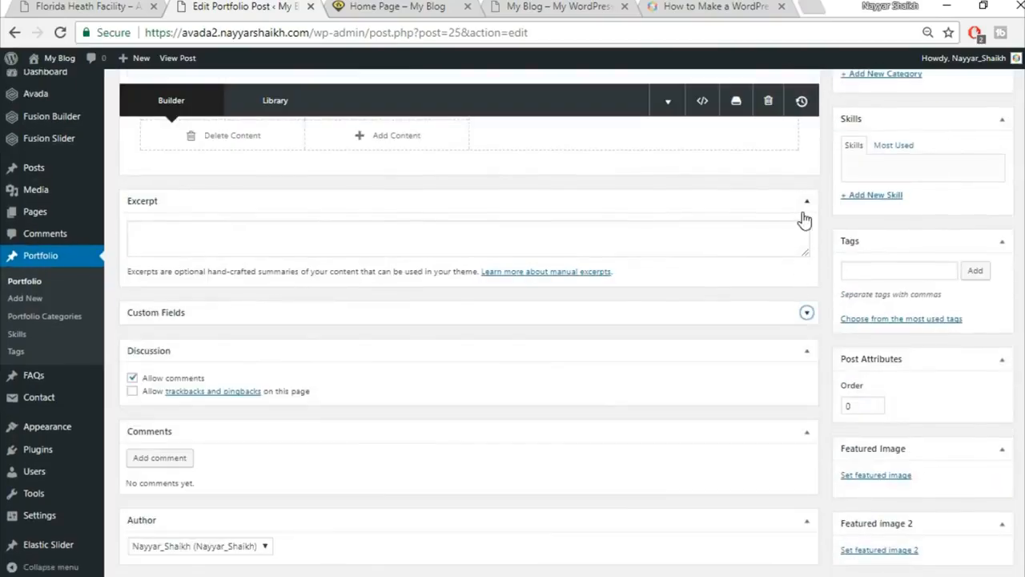
click(806, 202)
click(807, 360)
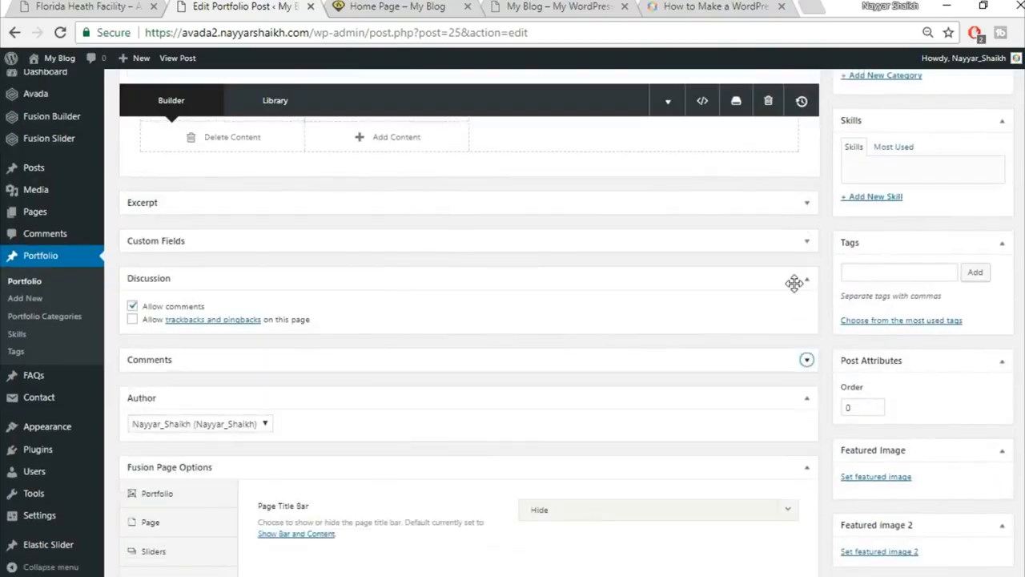
click(805, 278)
scroll(828, 375, down, 1)
In the Sliders page options, set Slider Type to Fusion Slider and select 'Slider'.
click(169, 428)
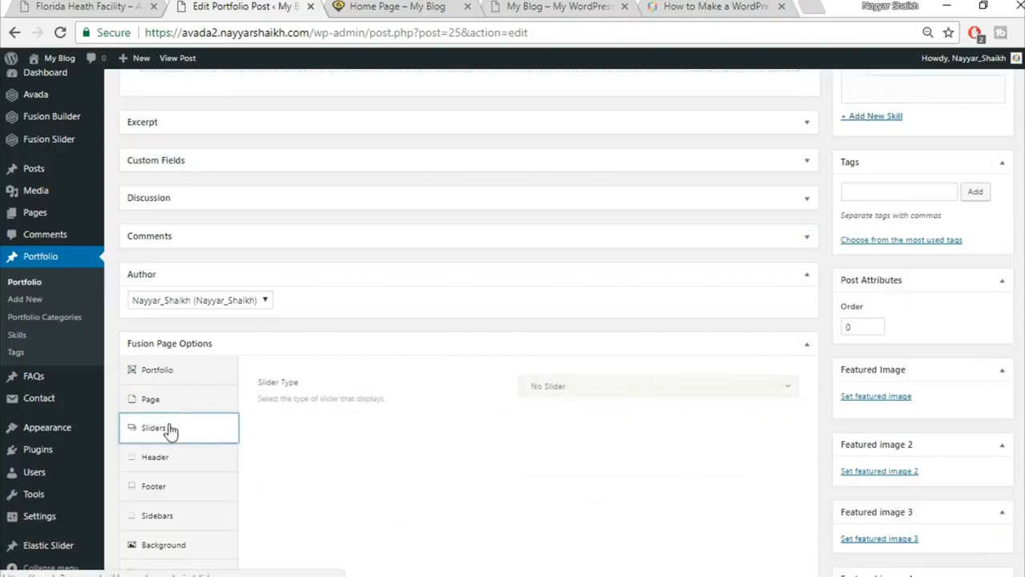
click(633, 390)
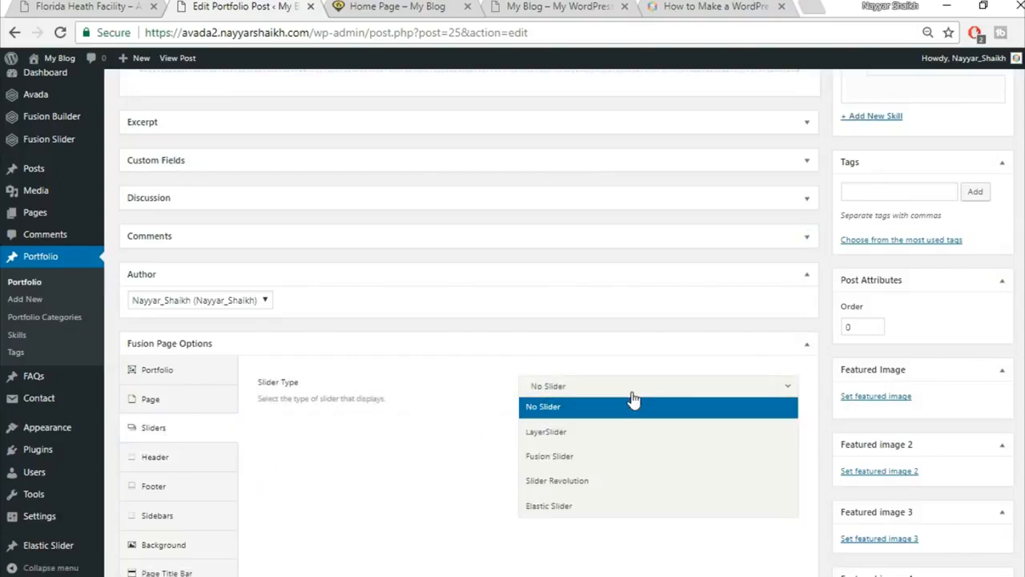
click(591, 456)
click(593, 436)
click(583, 484)
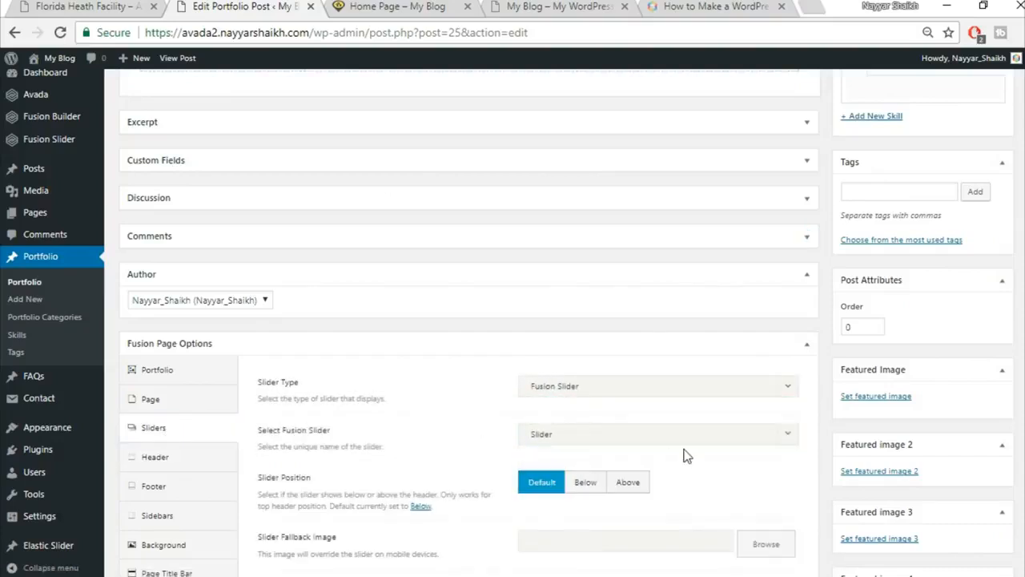
scroll(682, 456, down, 2)
scroll(757, 458, up, 2)
scroll(771, 428, up, 5)
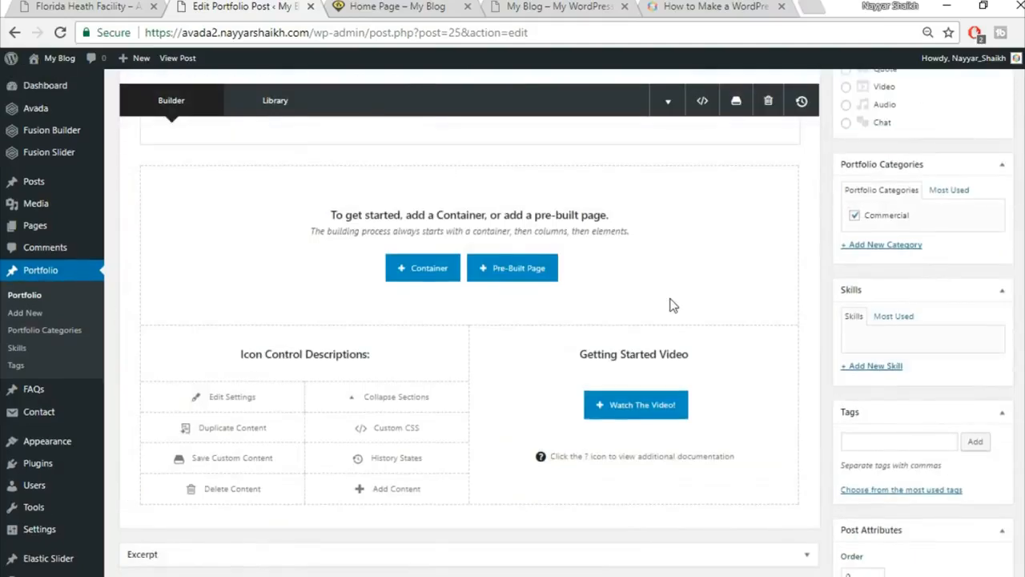
scroll(672, 304, up, 2)
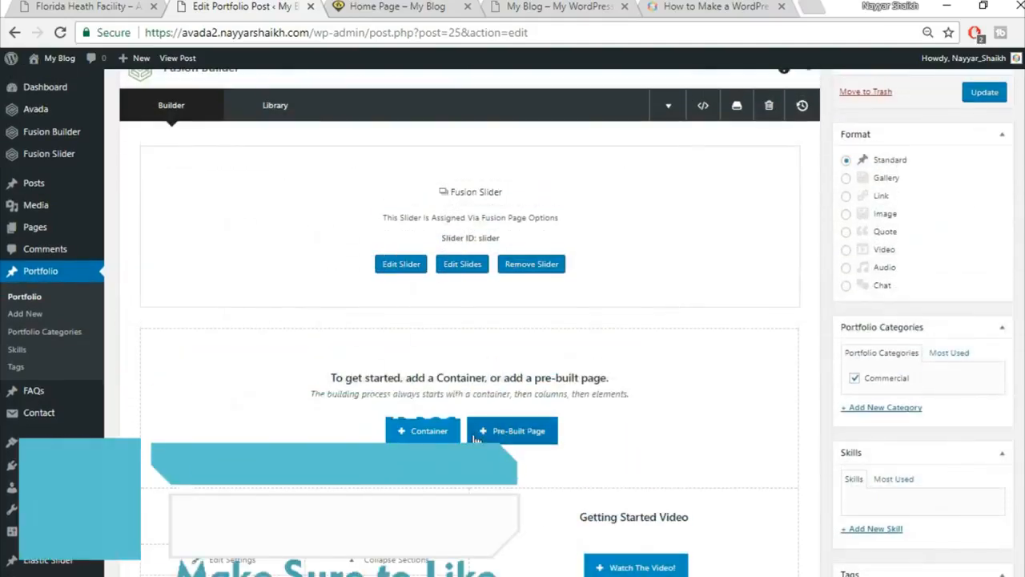
Check the live portfolio page, then return to the post editor.
click(27, 6)
scroll(538, 325, down, 4)
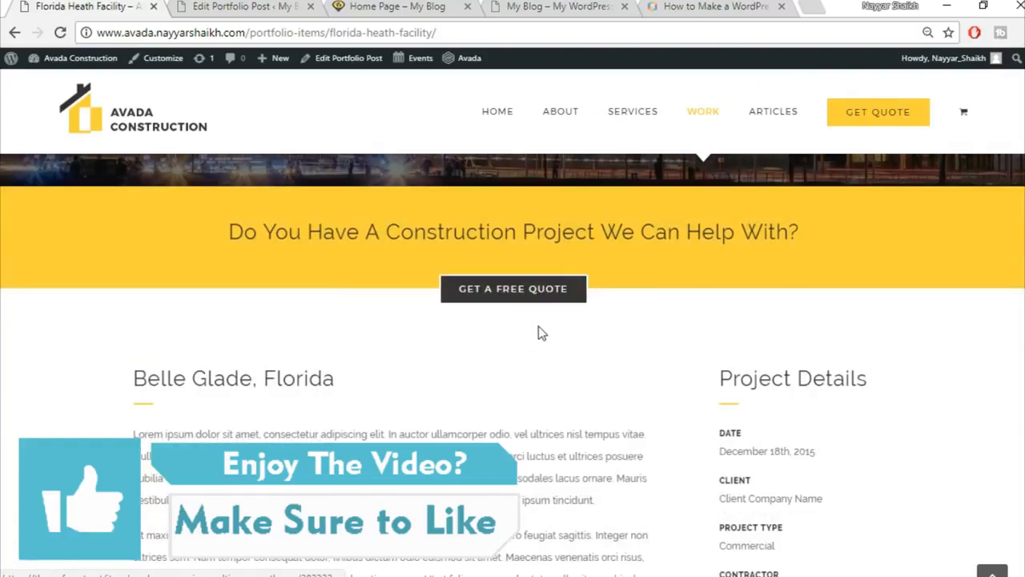
scroll(539, 326, up, 1)
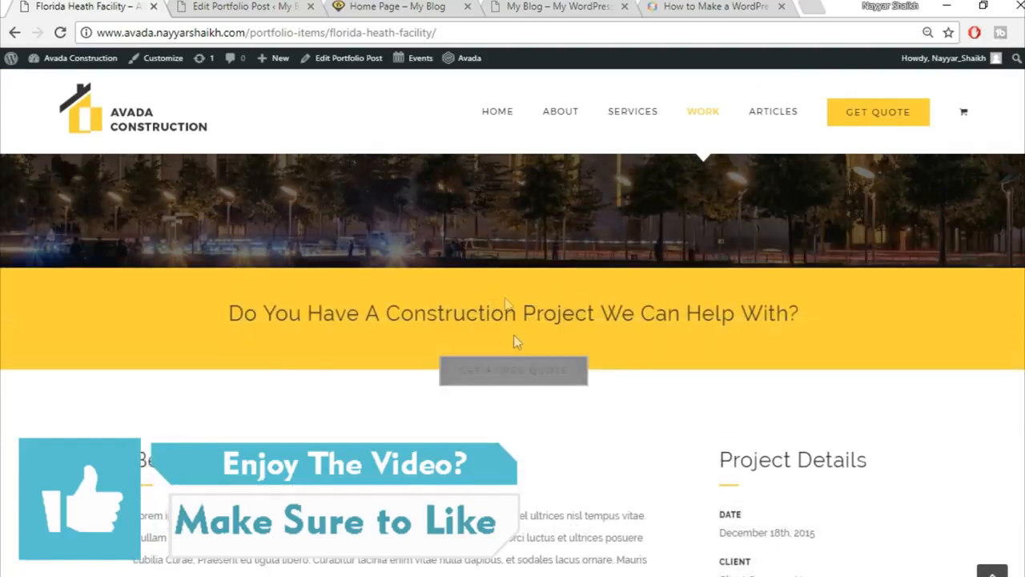
click(237, 5)
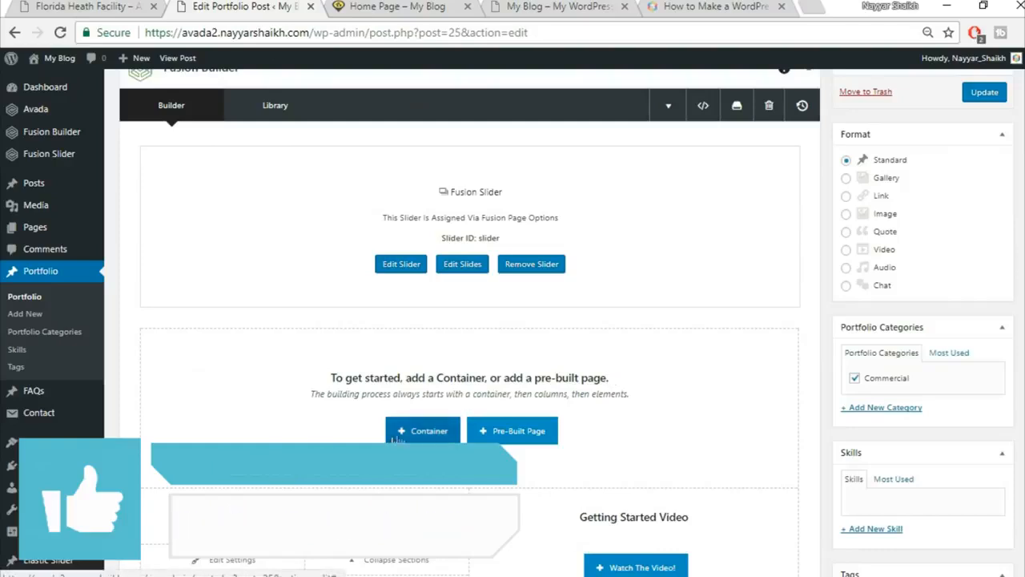
Insert the Top1 and then Top2 library containers below the slider and click Update.
click(422, 435)
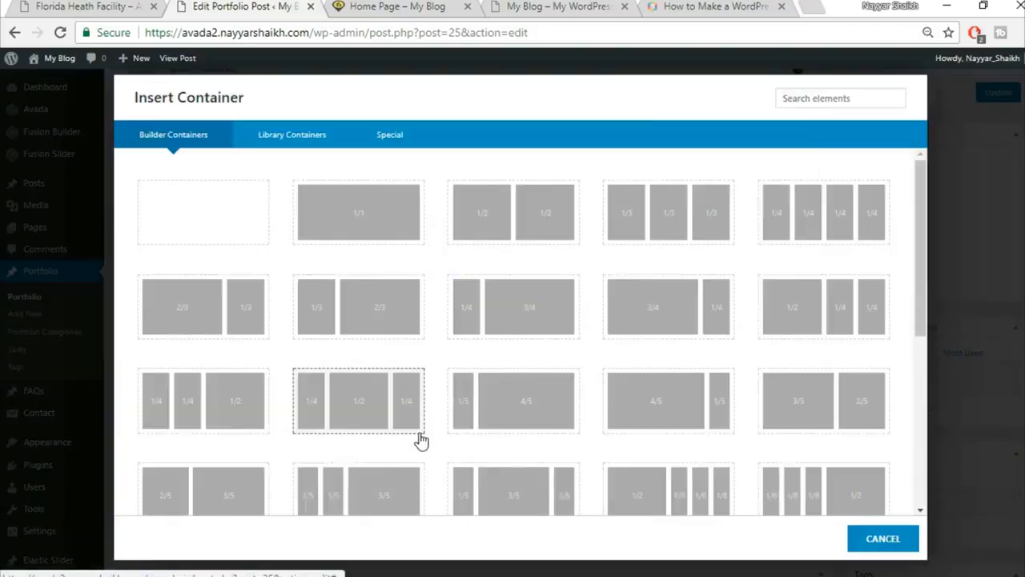
click(290, 144)
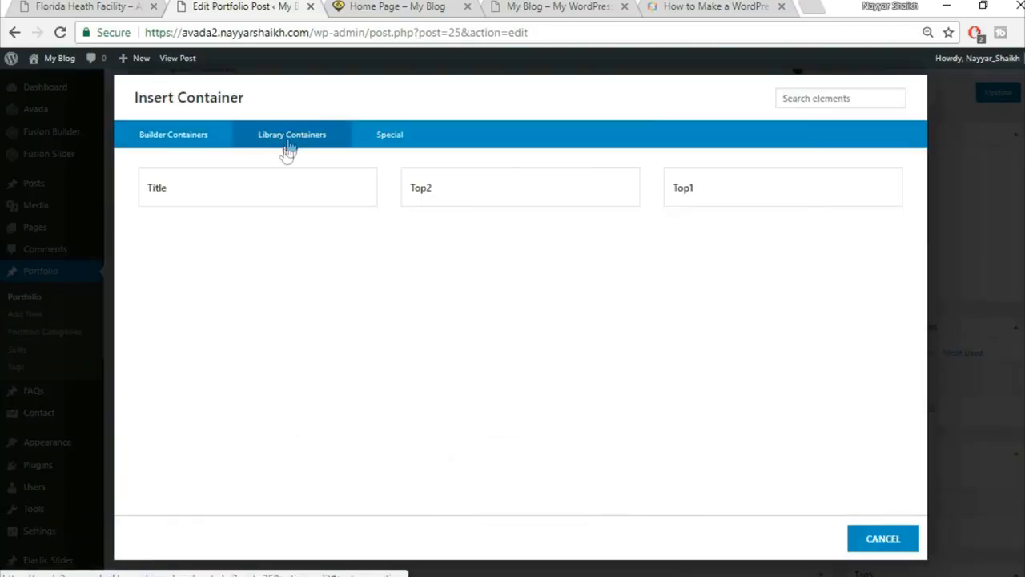
click(728, 186)
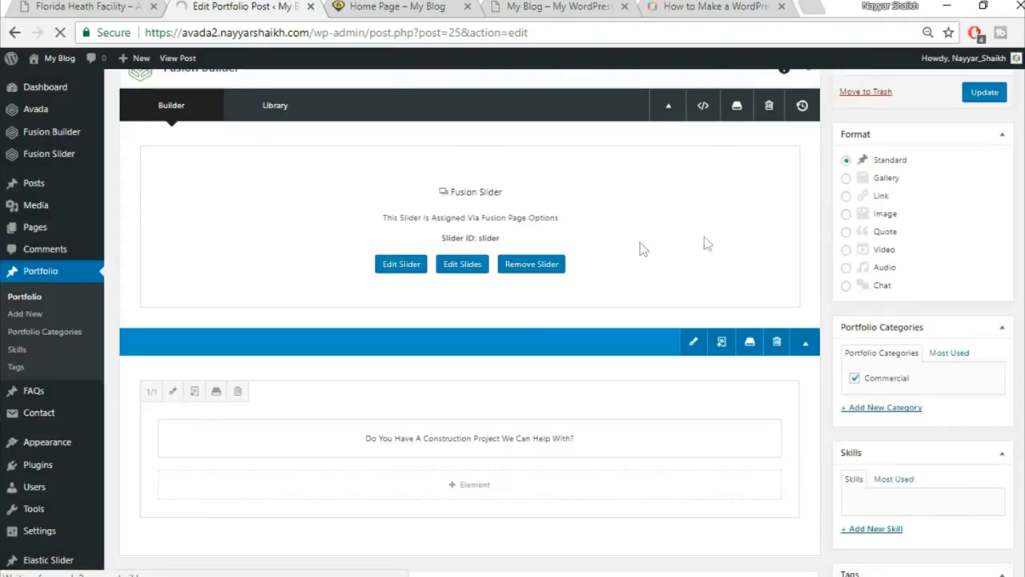
scroll(697, 272, down, 3)
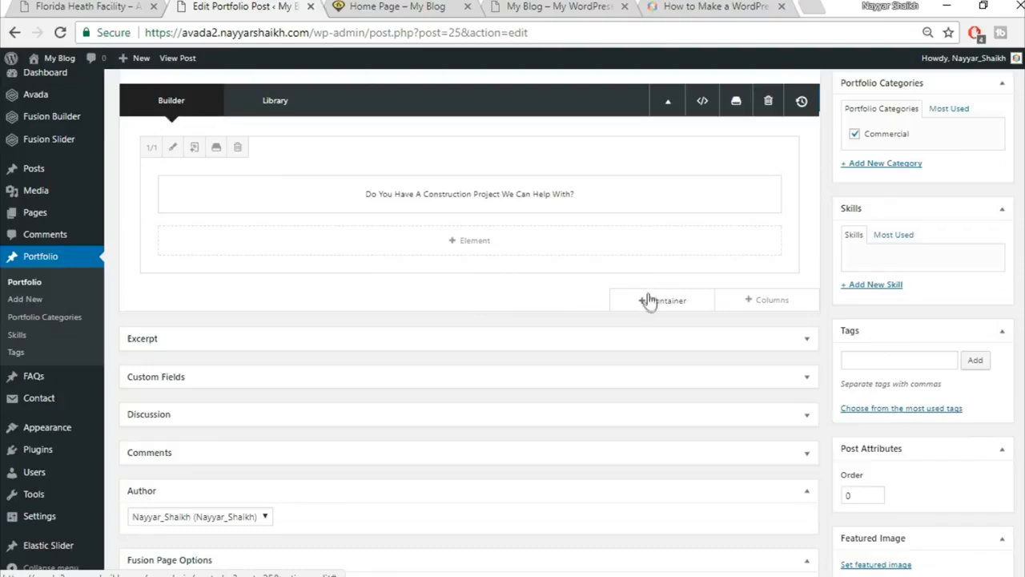
click(658, 306)
click(295, 135)
click(485, 189)
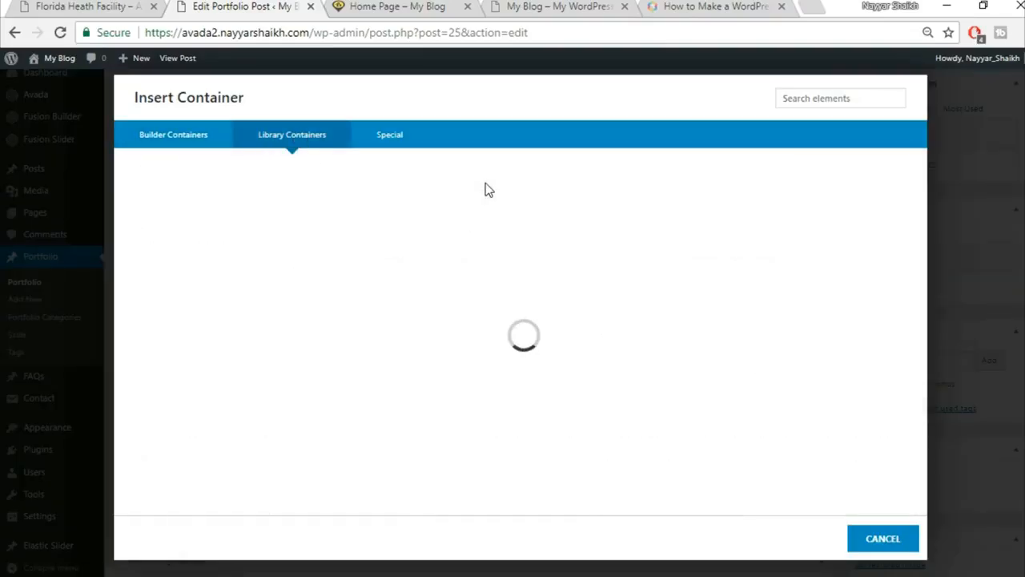
scroll(643, 368, up, 5)
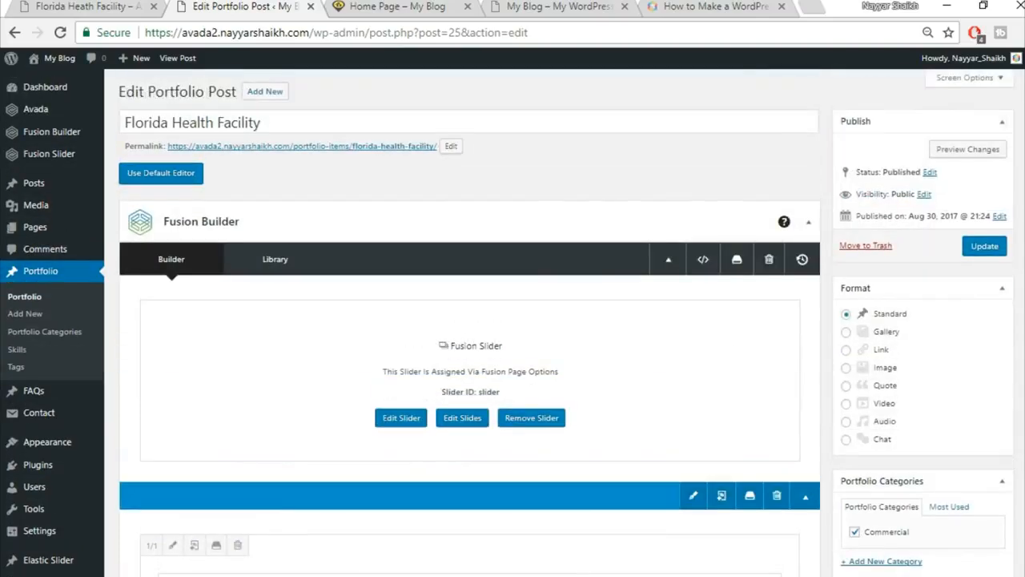
click(1001, 252)
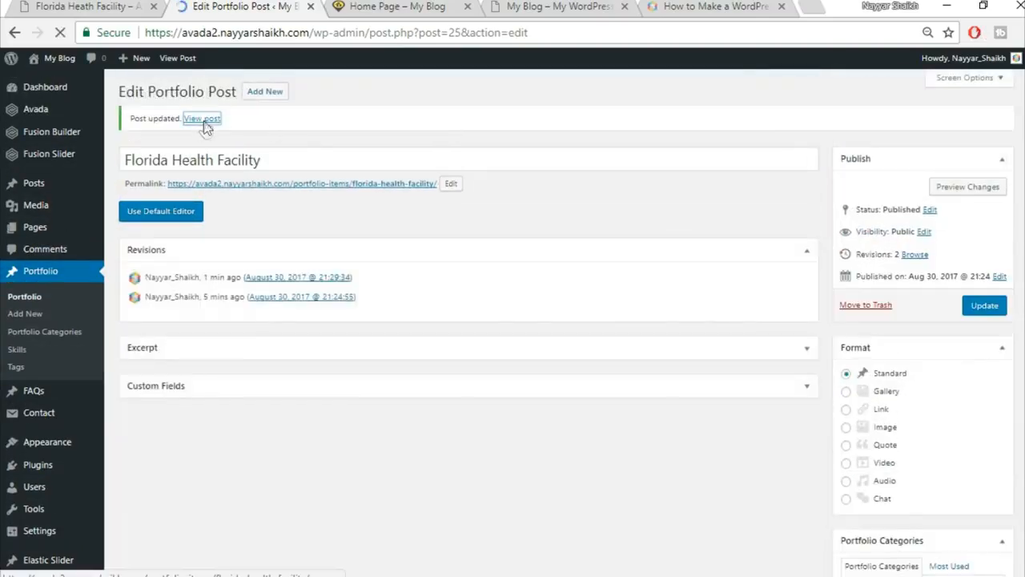
Open the published post in a new tab to view it.
right_click(205, 119)
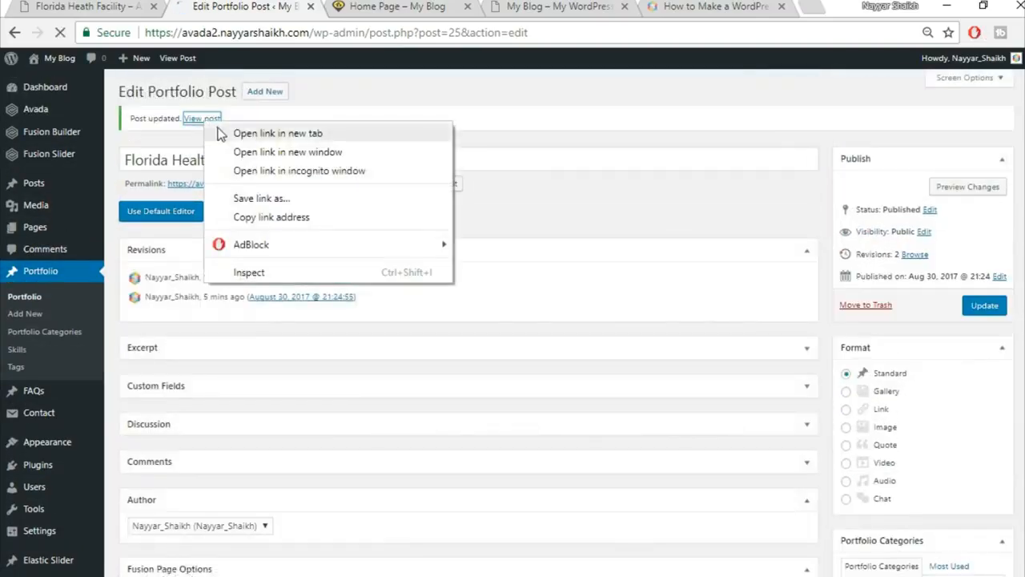
click(232, 133)
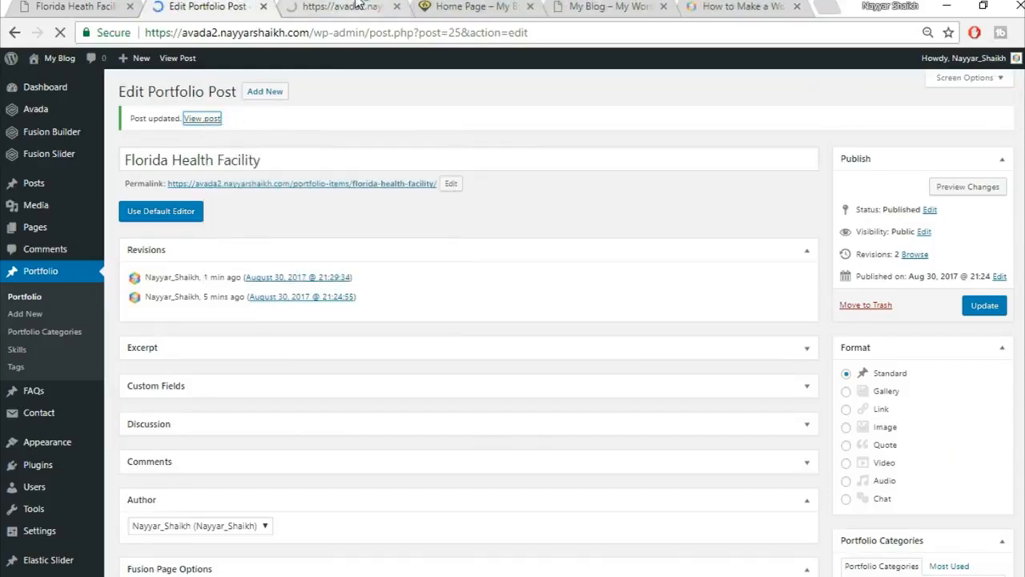
click(358, 5)
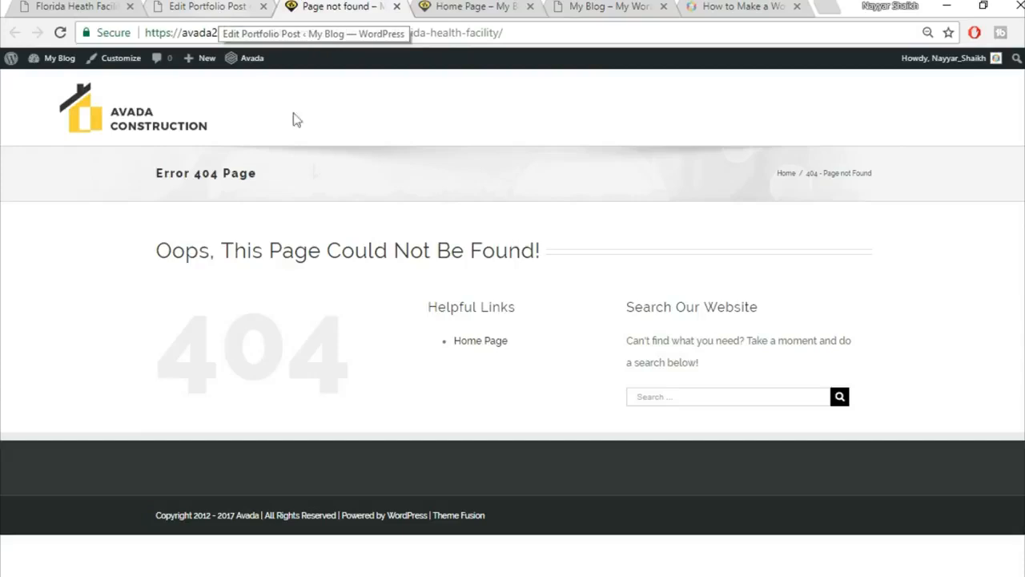
Set the permalink structure to Post name (/%postname%/) and save the changes.
mouse_move(50, 59)
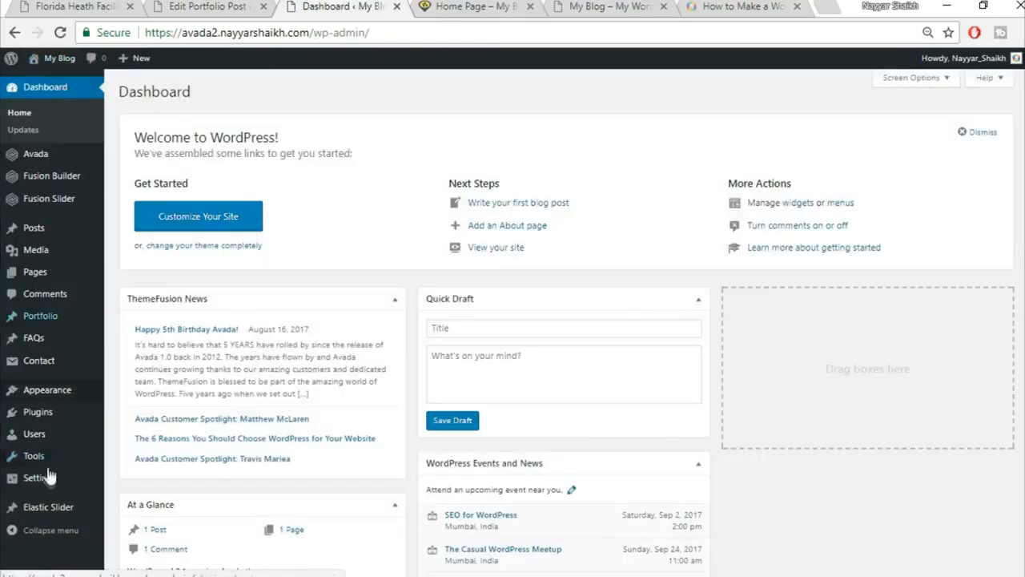
mouse_move(41, 481)
scroll(140, 481, down, 1)
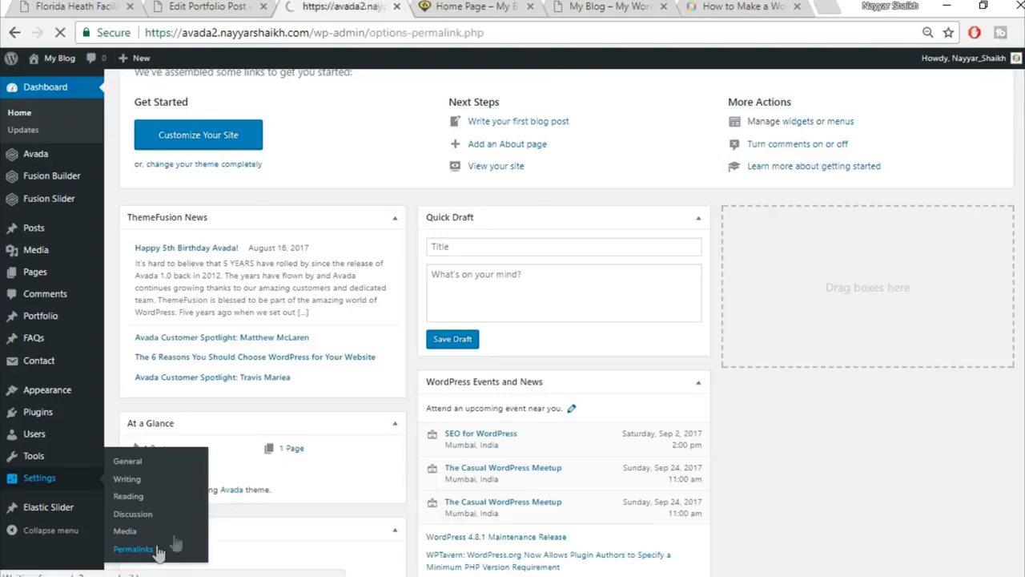
scroll(853, 296, down, 1)
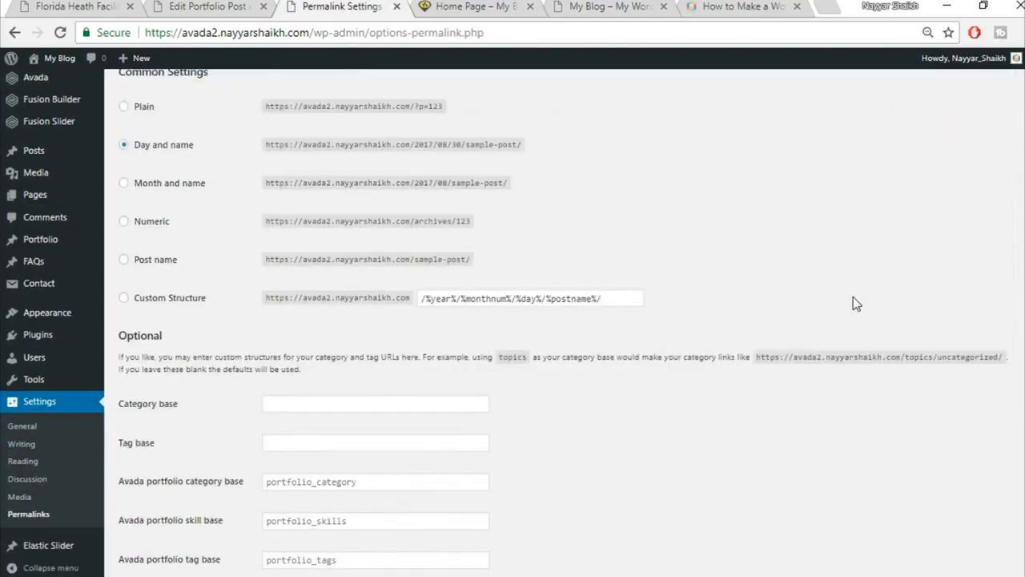
click(160, 261)
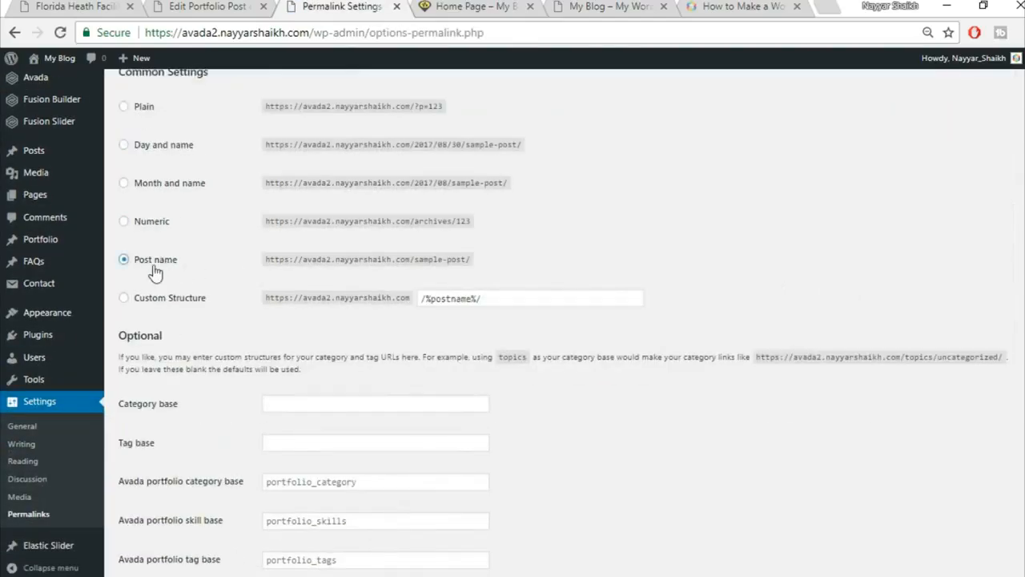
scroll(181, 271, up, 1)
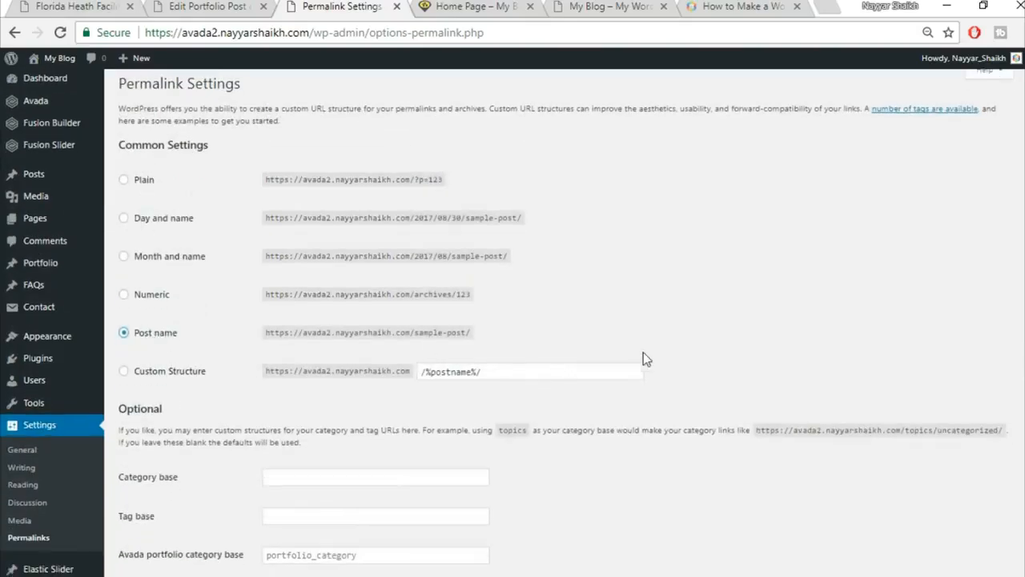
scroll(643, 359, down, 2)
click(151, 527)
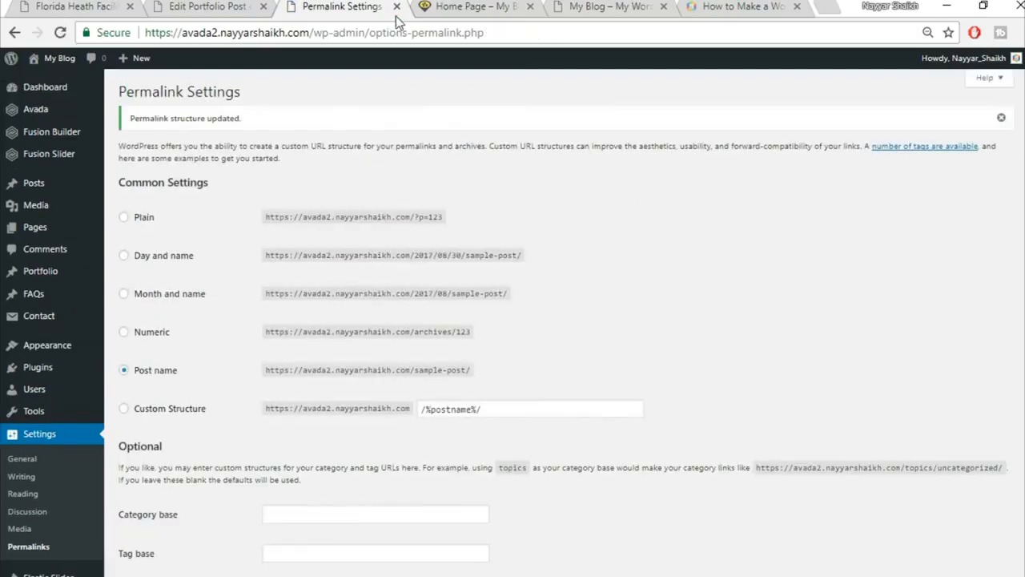
Close the permalink settings and open the updated post in a new tab to review it.
click(396, 7)
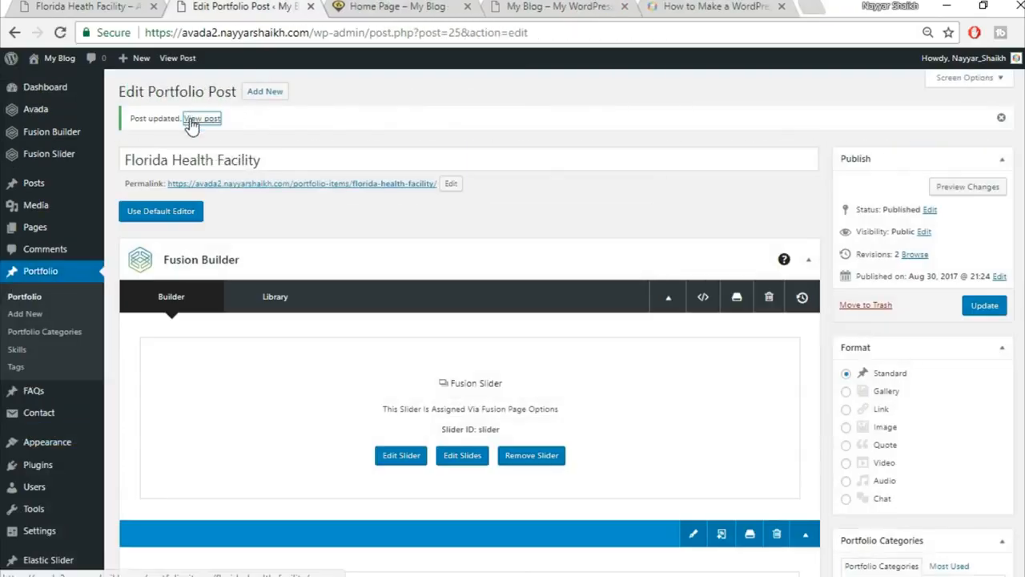
right_click(193, 119)
click(240, 131)
click(345, 7)
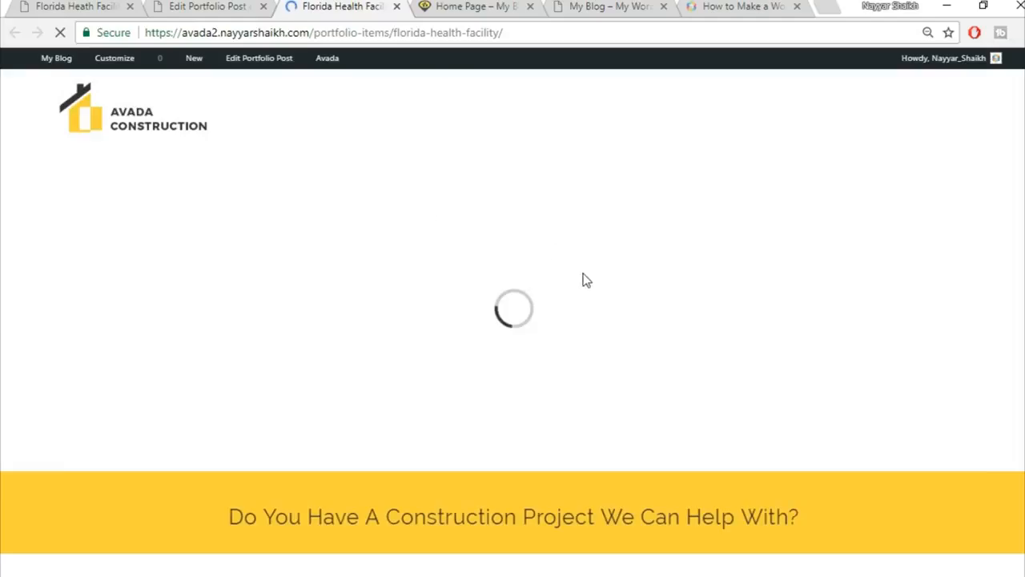
scroll(882, 248, down, 2)
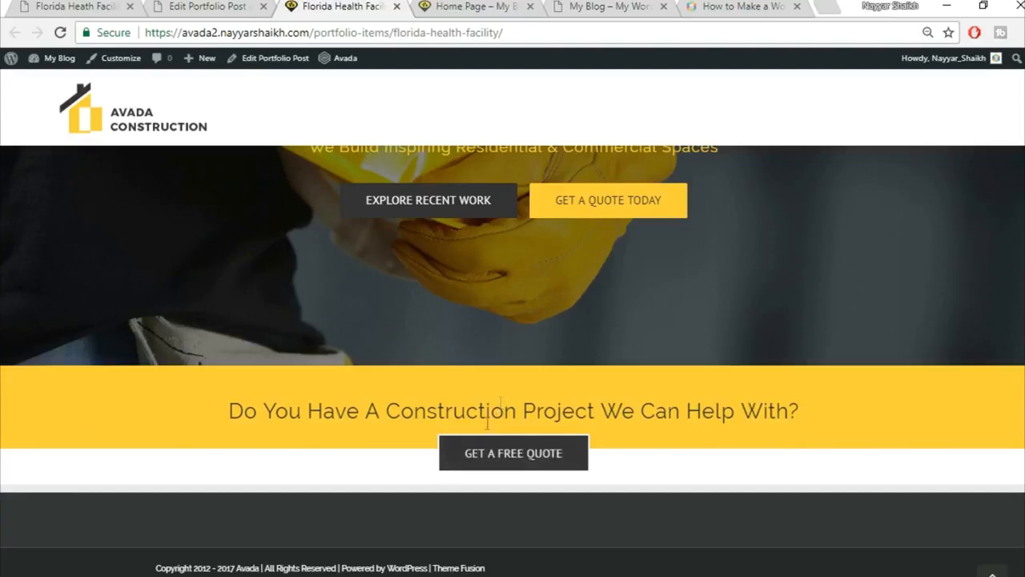
Compare it against the demo Florida Health Facility page, then return to the post editor.
click(206, 7)
click(76, 7)
scroll(529, 240, down, 3)
scroll(279, 266, up, 1)
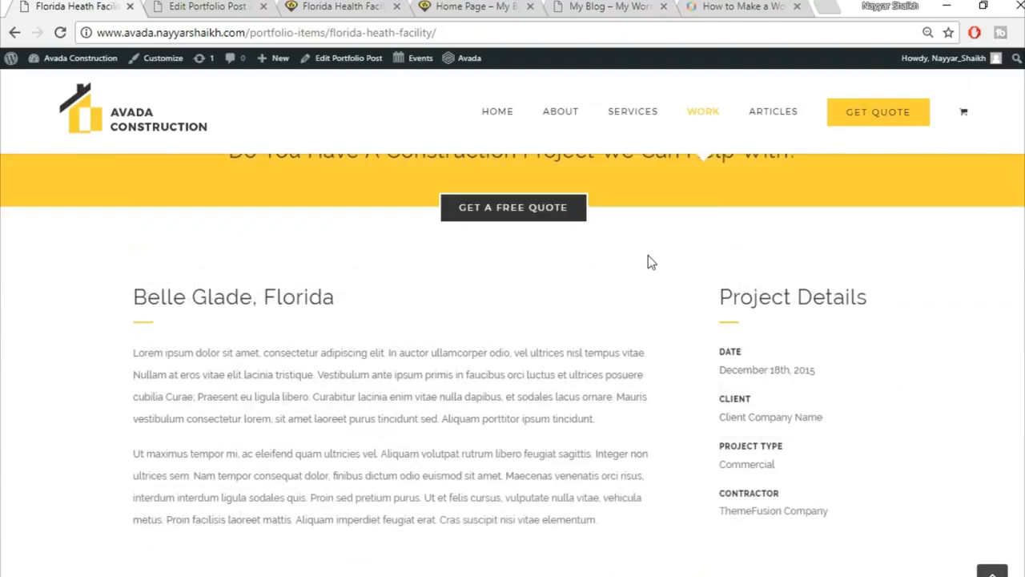
scroll(666, 323, up, 1)
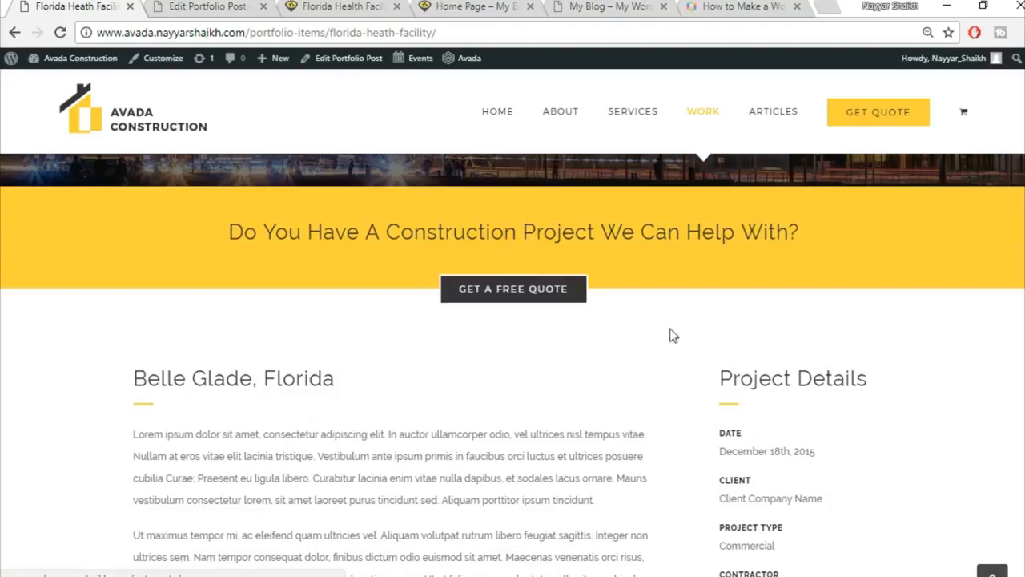
scroll(369, 380, down, 1)
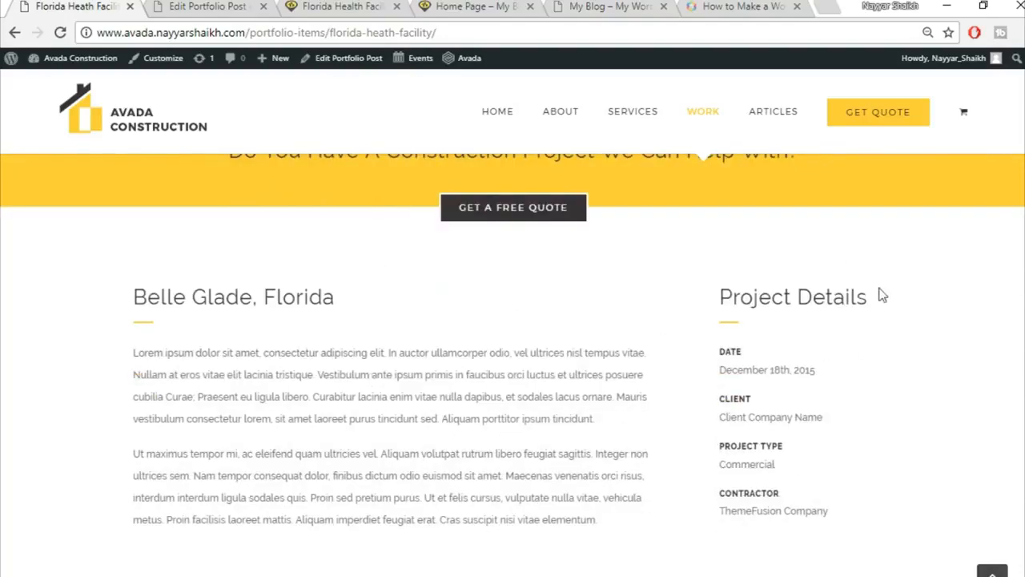
click(175, 5)
scroll(600, 293, down, 10)
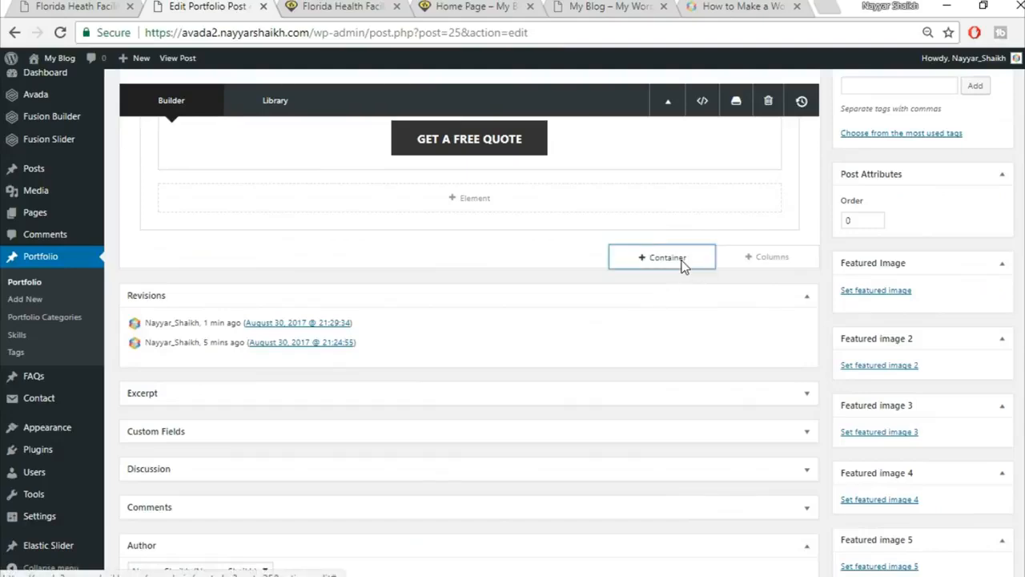
Add a new container with the 3/4 + 1/4 column layout.
click(682, 264)
click(49, 5)
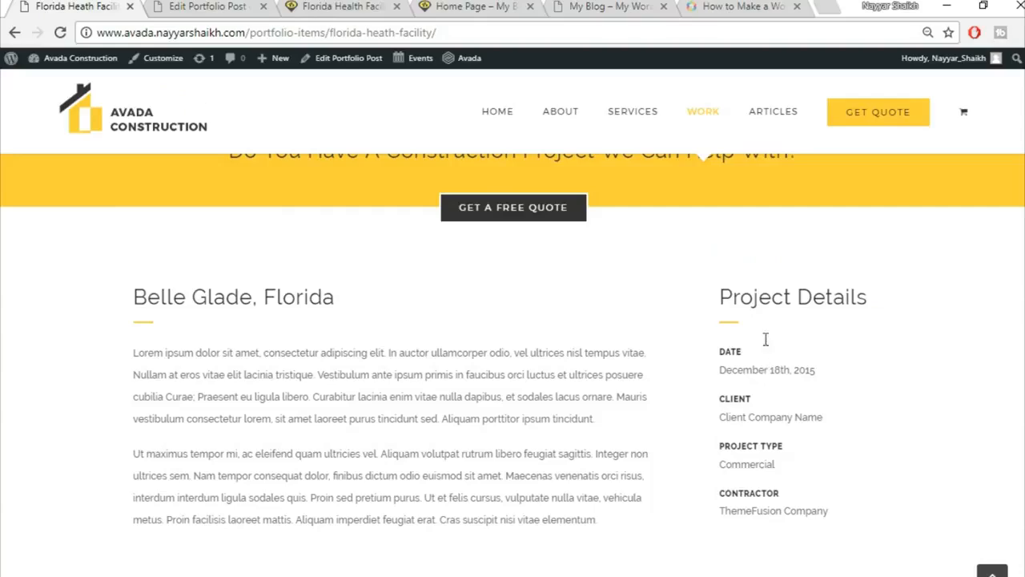
click(207, 5)
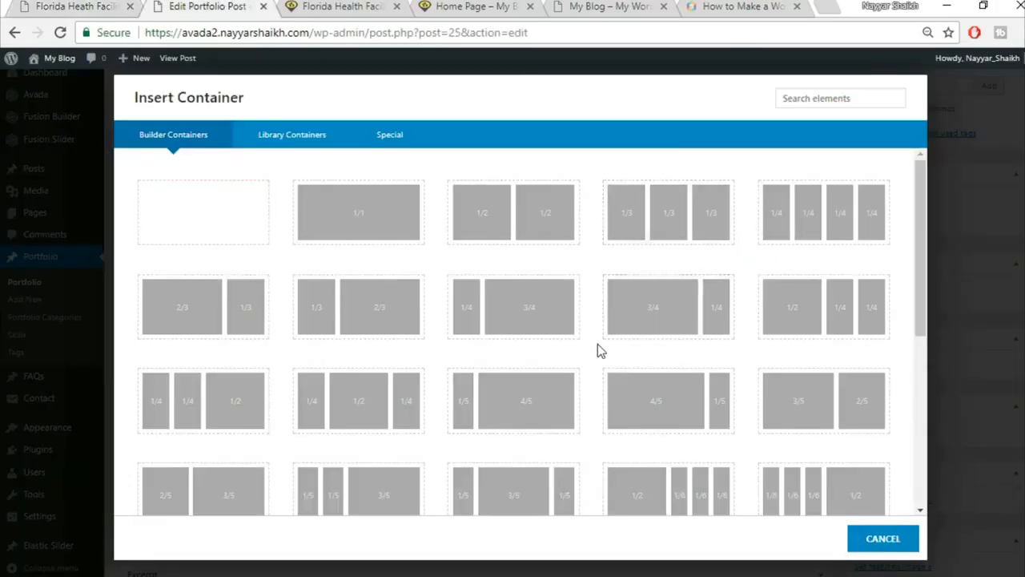
click(659, 322)
Add a Text Block with the demo's 'Belle Glade, Florida' heading pasted as Heading 2 into the 3/4 column.
click(49, 5)
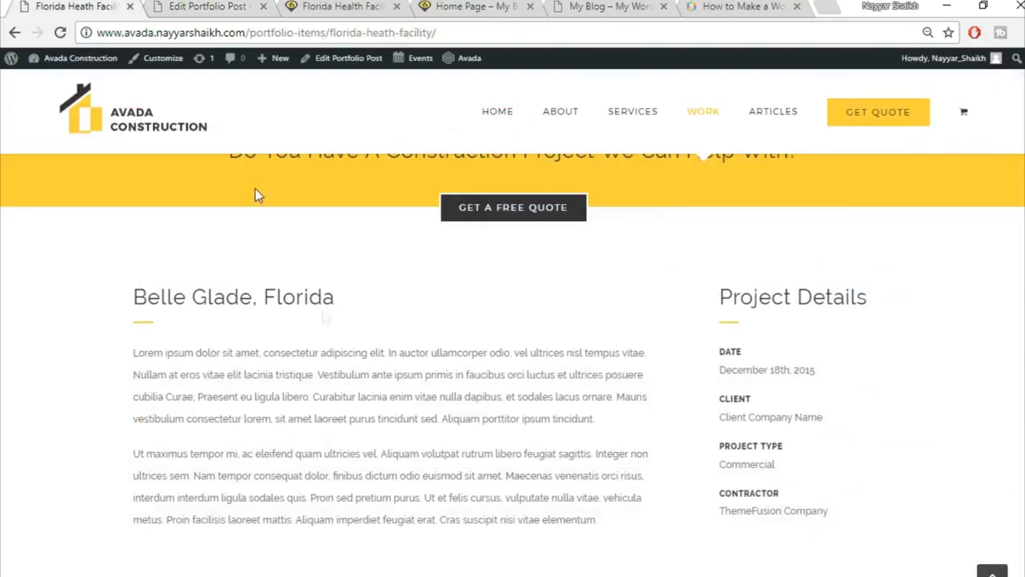
drag(133, 298, 395, 306)
key(ctrl+c)
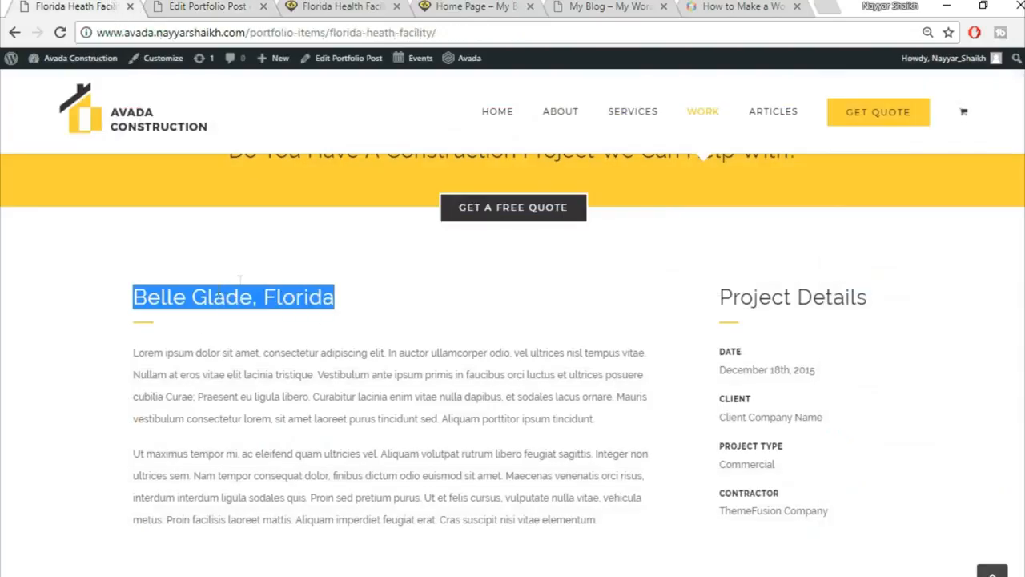
click(210, 6)
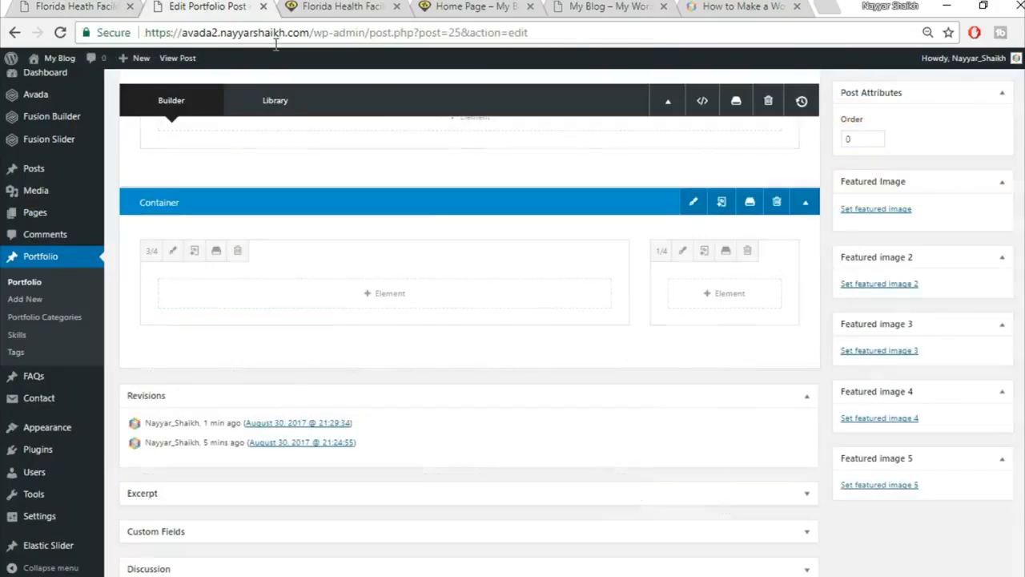
click(404, 298)
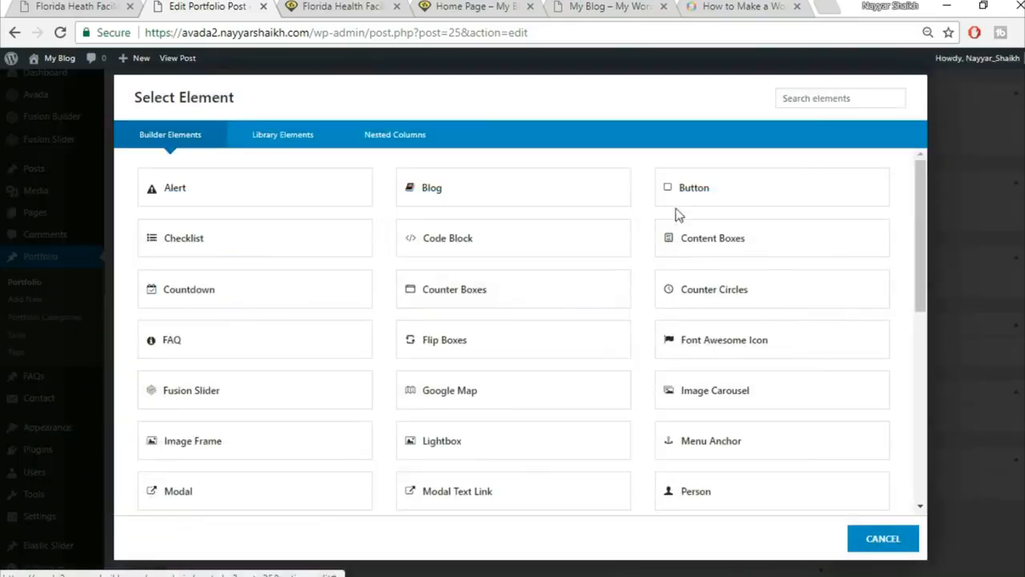
click(807, 100)
text(tex)
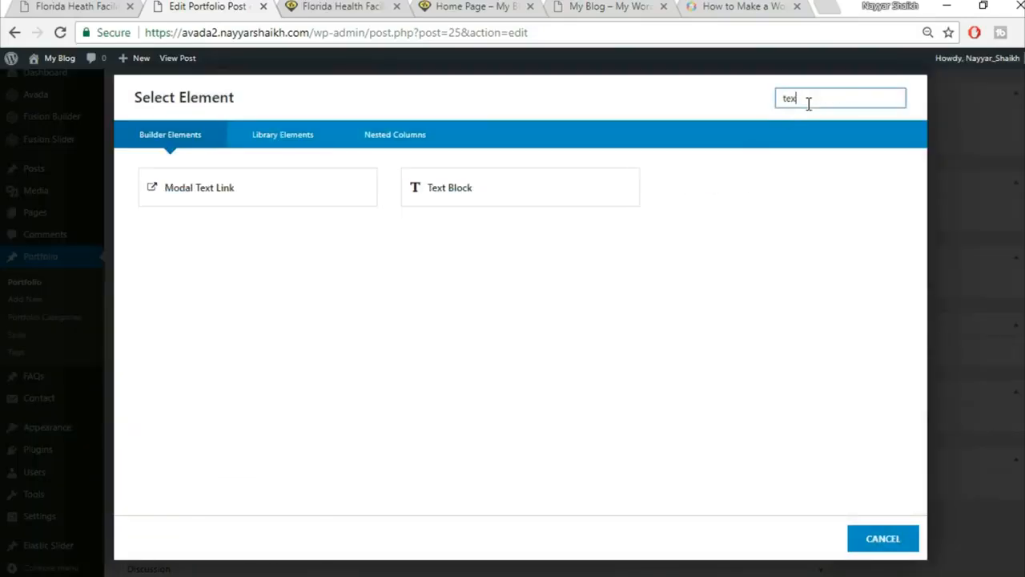
click(572, 183)
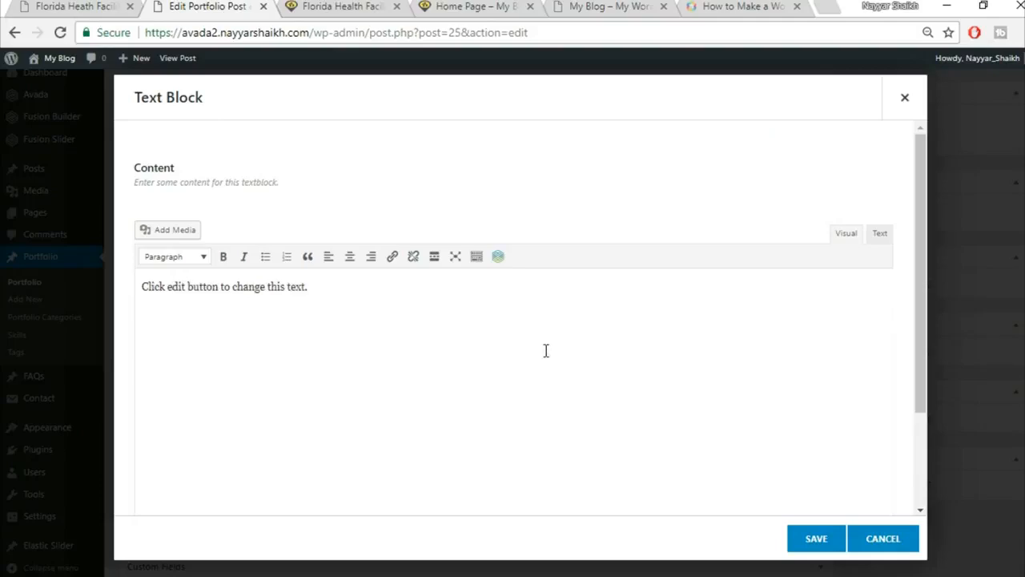
key(ctrl+v)
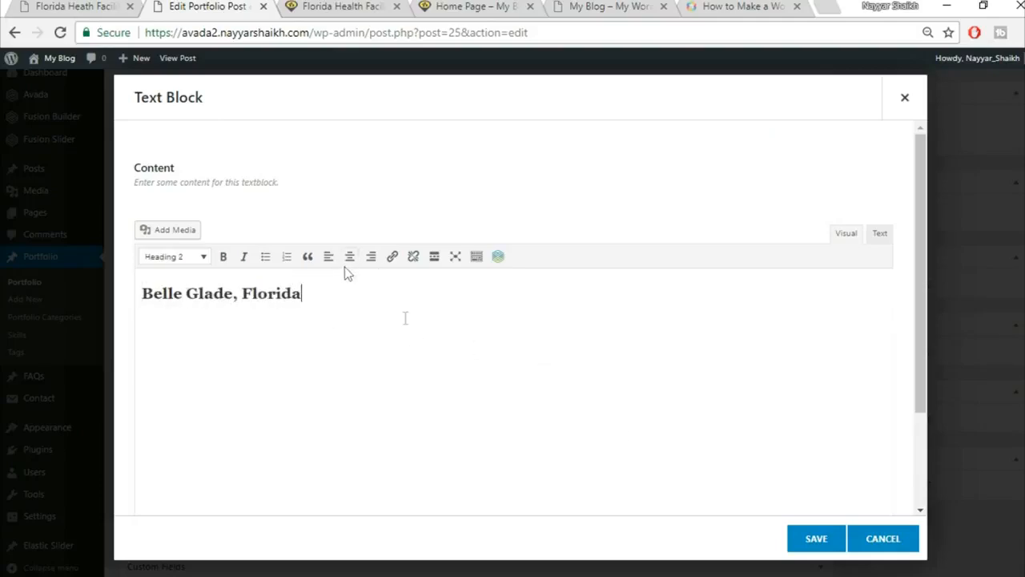
click(817, 538)
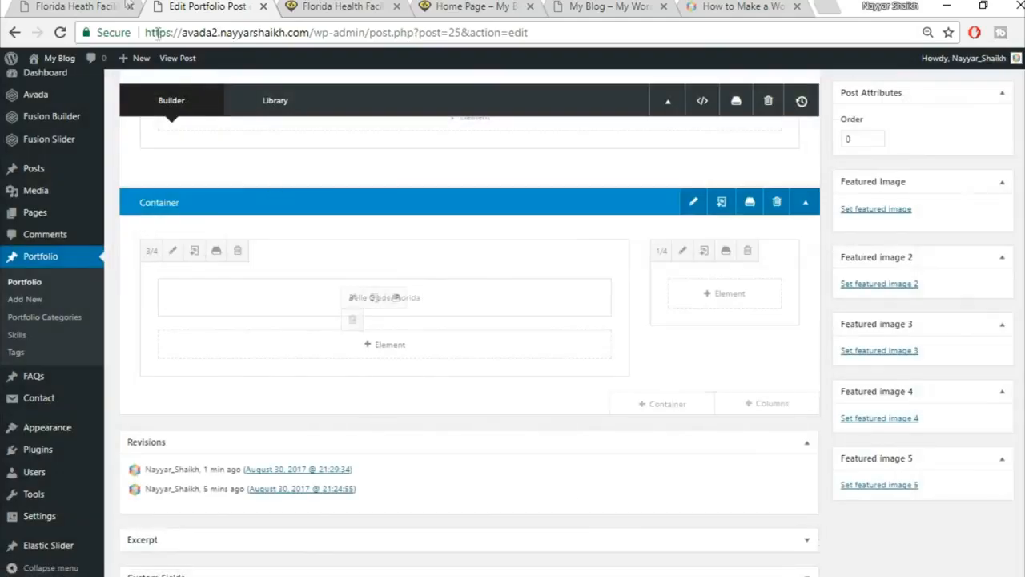
key(ctrl+1)
click(141, 334)
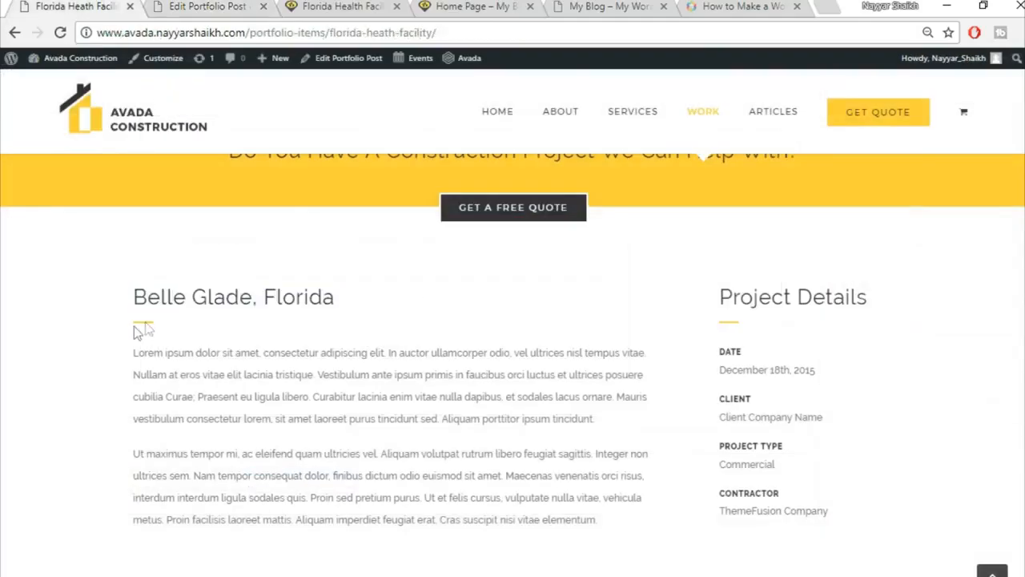
click(141, 6)
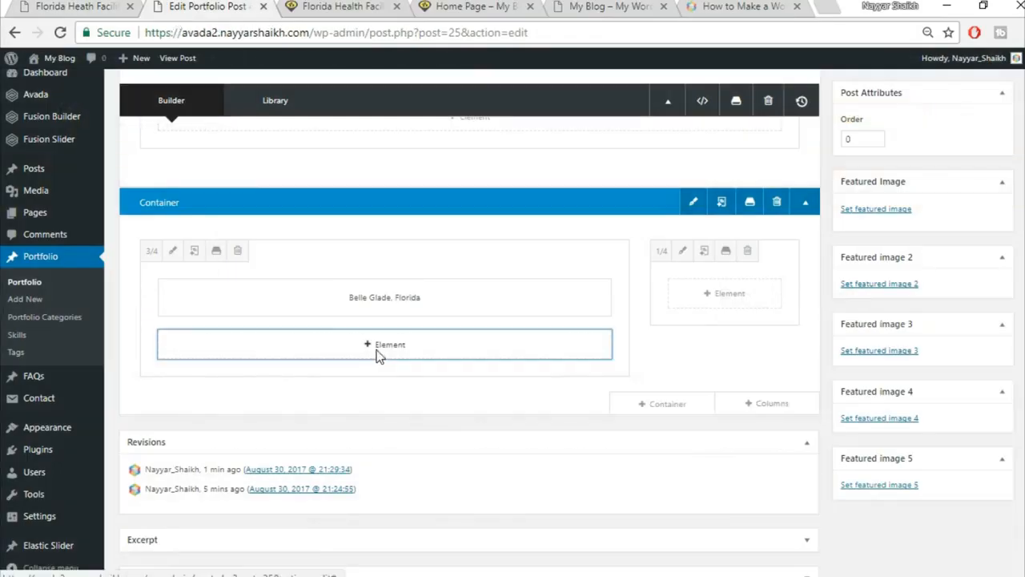
click(376, 350)
Add a Separator below the heading with a single solid line in the pasted yellow colour.
click(787, 97)
text(sepa)
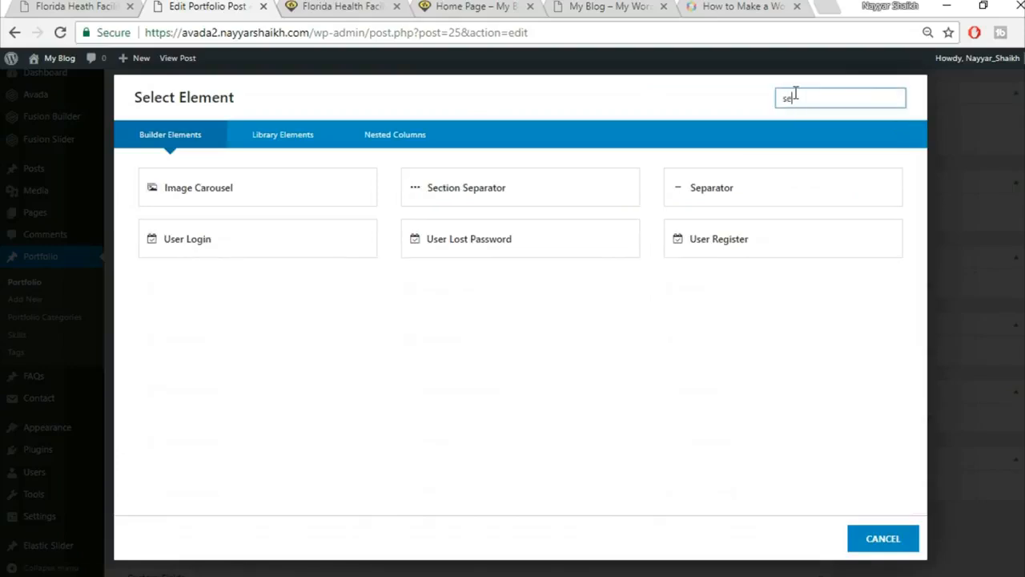
click(634, 190)
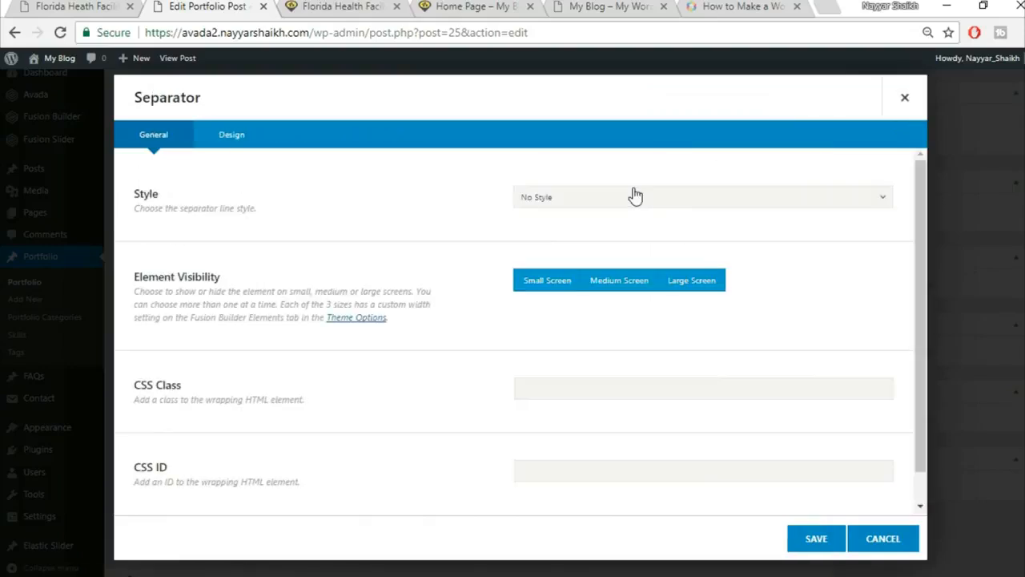
click(639, 210)
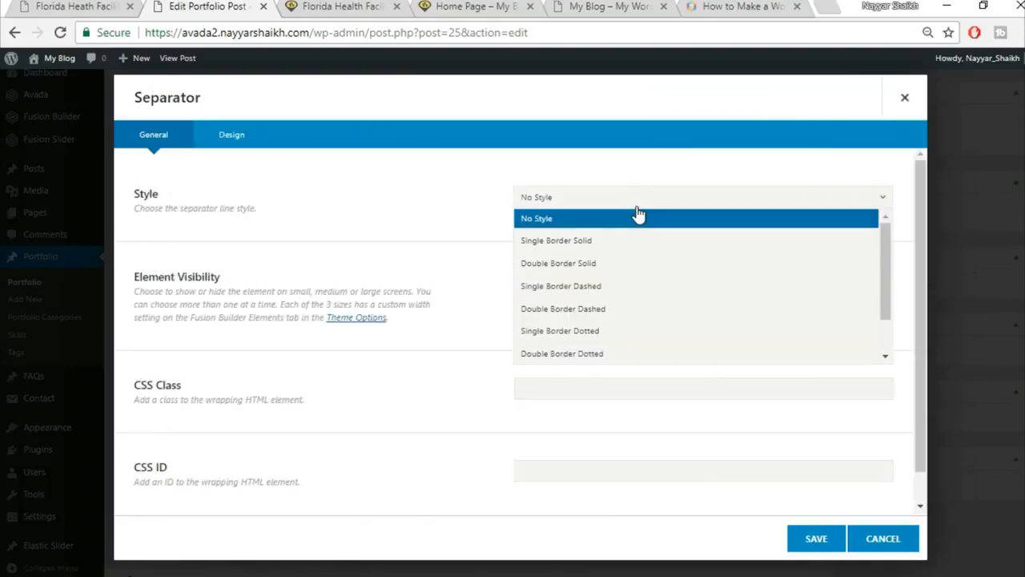
click(600, 241)
scroll(790, 258, down, 1)
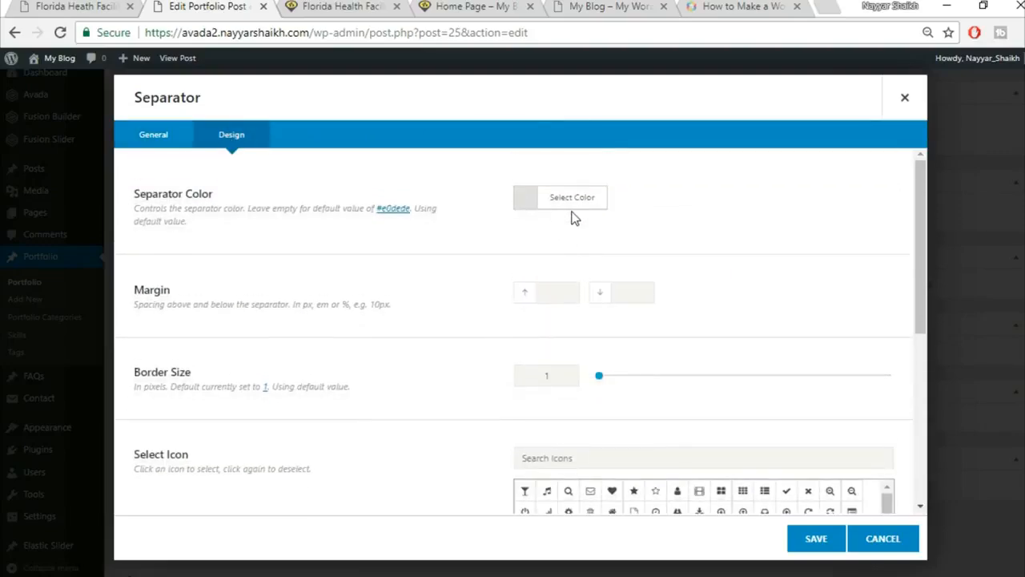
click(574, 205)
click(709, 221)
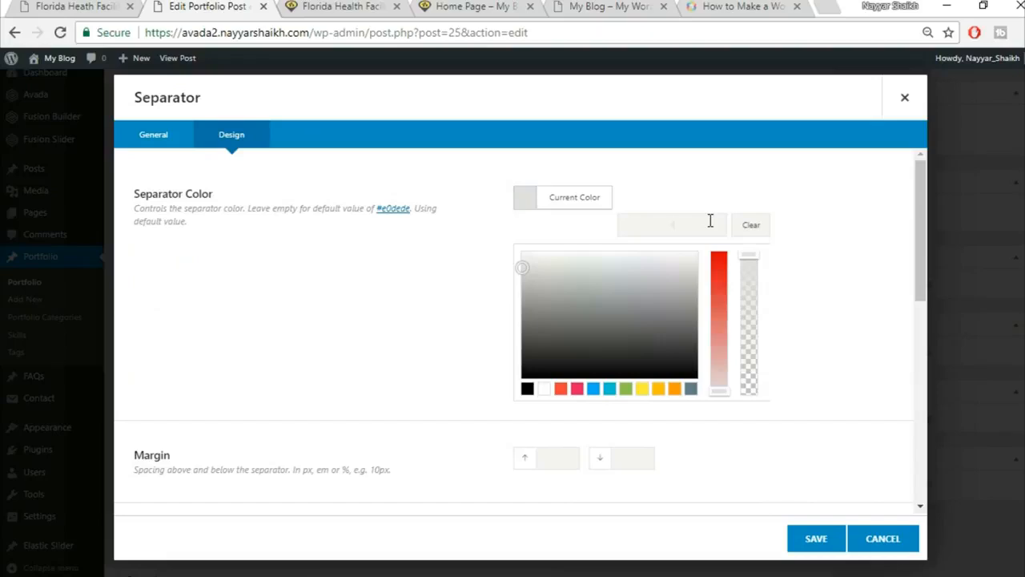
key(BackSpace)
key(BackSpace)
key(BackSpace)
key(BackSpace)
key(BackSpace)
key(ctrl+v)
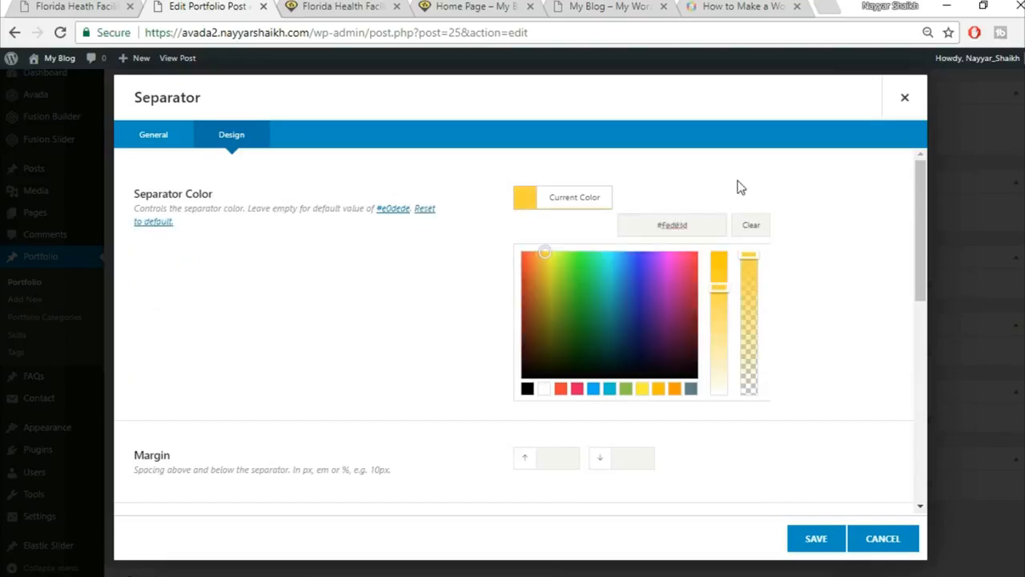
click(743, 189)
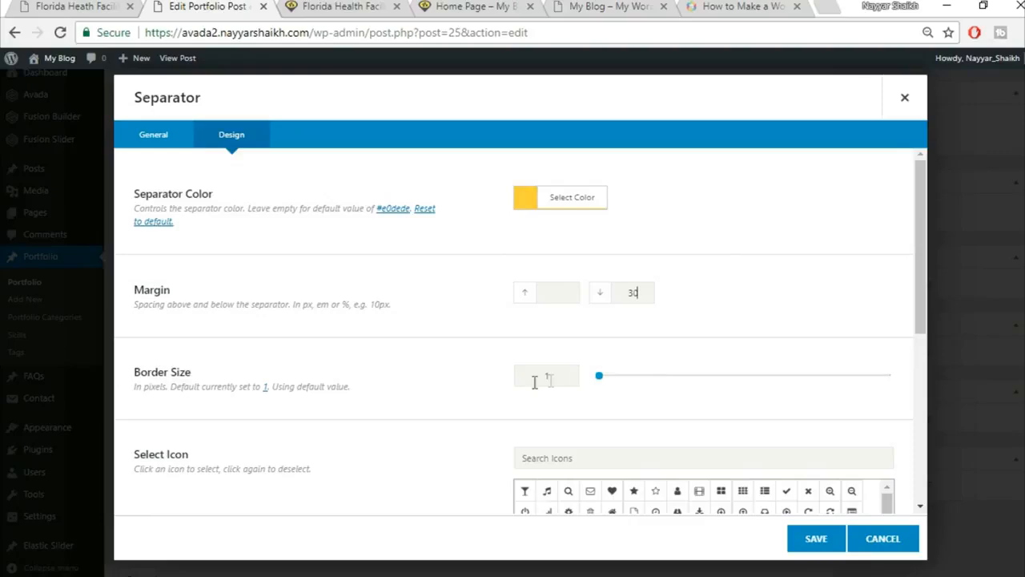
Give the separator a 2px border, align it left, and save it.
text(2)
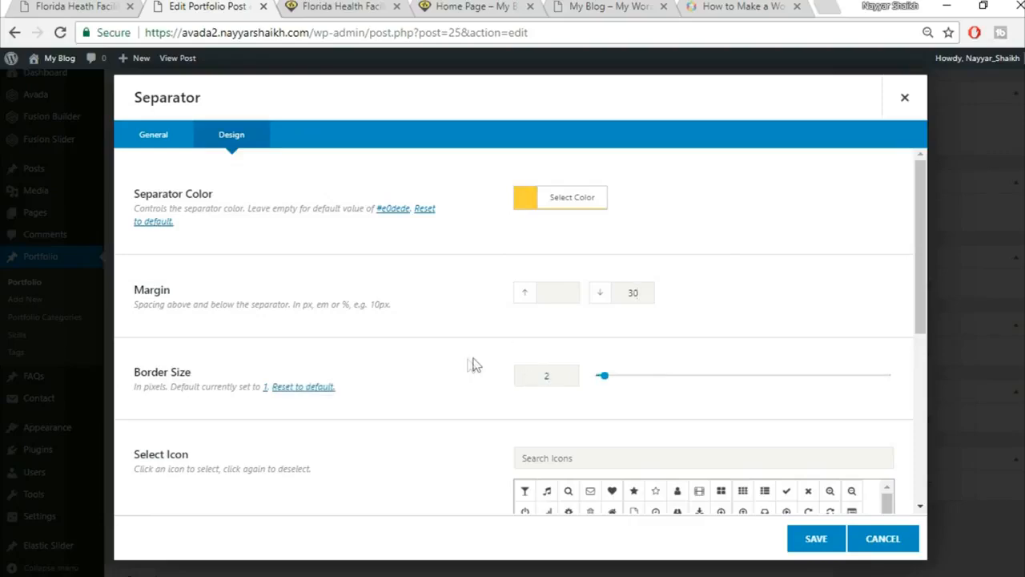
scroll(432, 358, down, 2)
scroll(426, 338, down, 2)
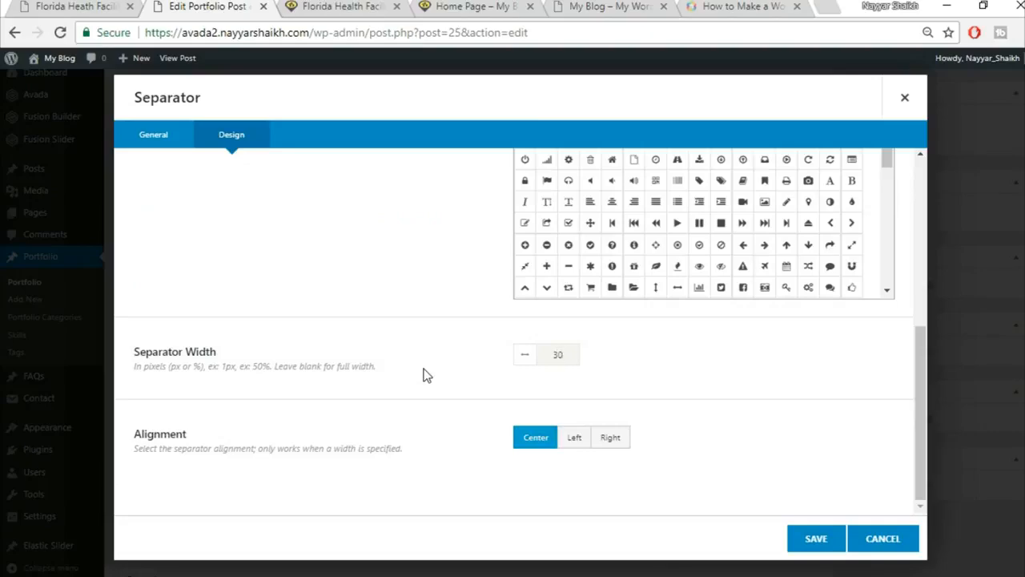
click(108, 6)
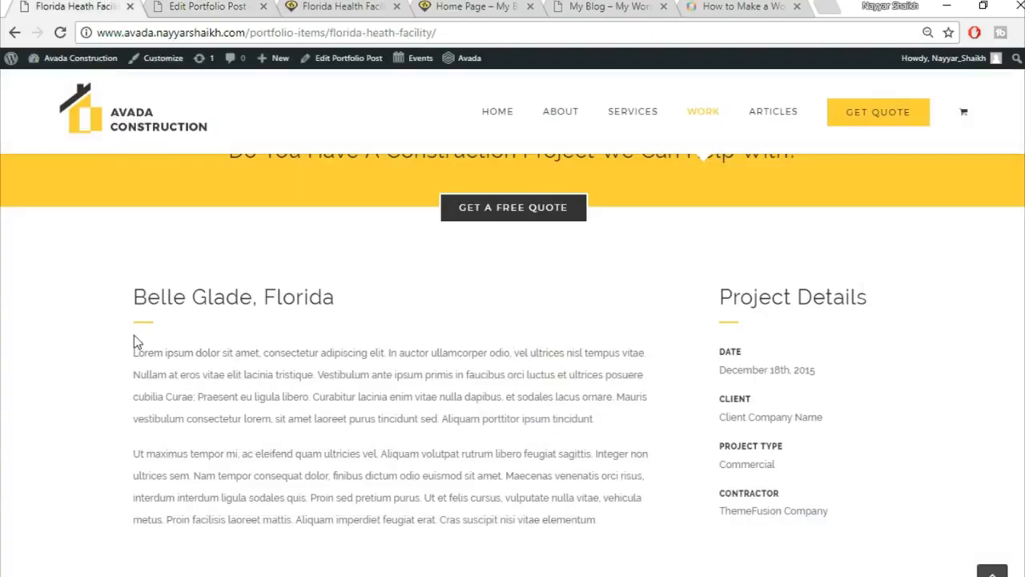
click(178, 5)
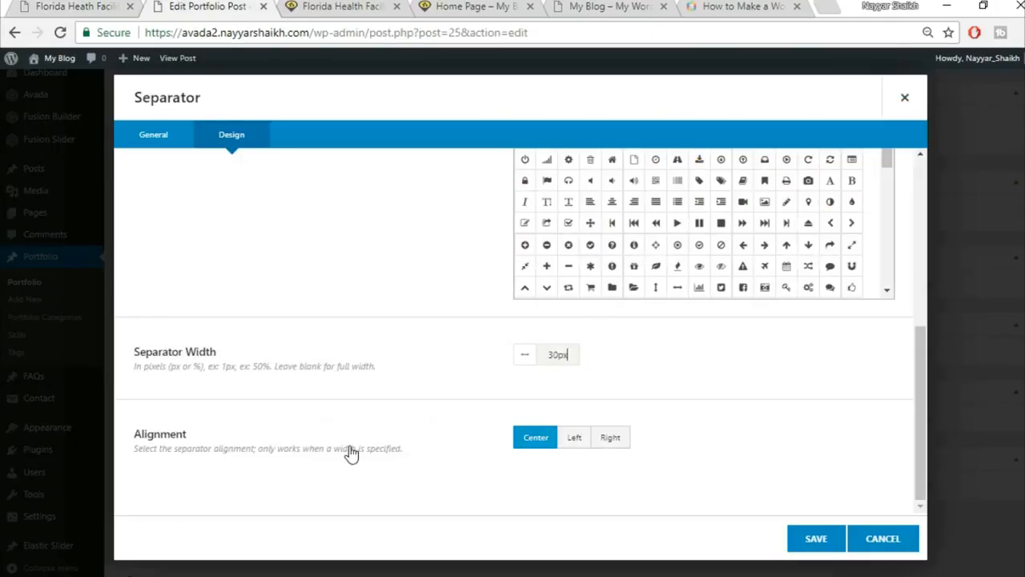
click(579, 445)
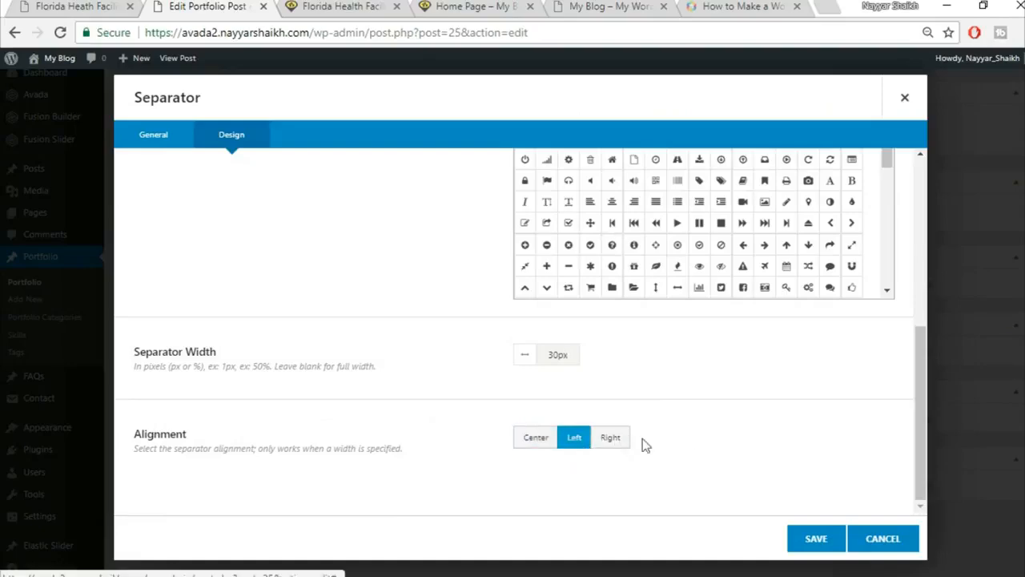
click(817, 541)
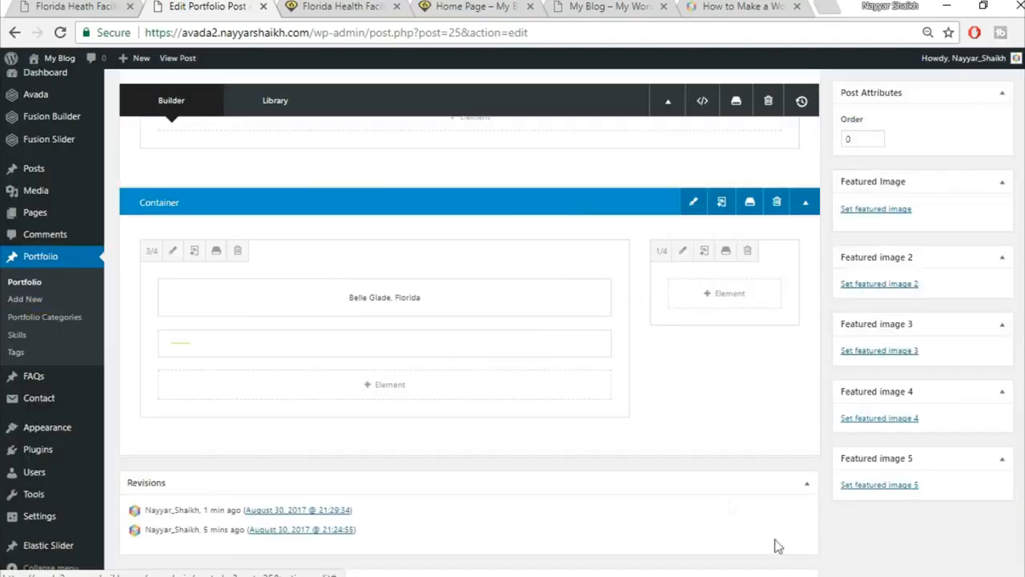
Add a Text Block below the separator holding the two Lorem ipsum paragraphs copied from the demo page.
click(377, 389)
click(72, 5)
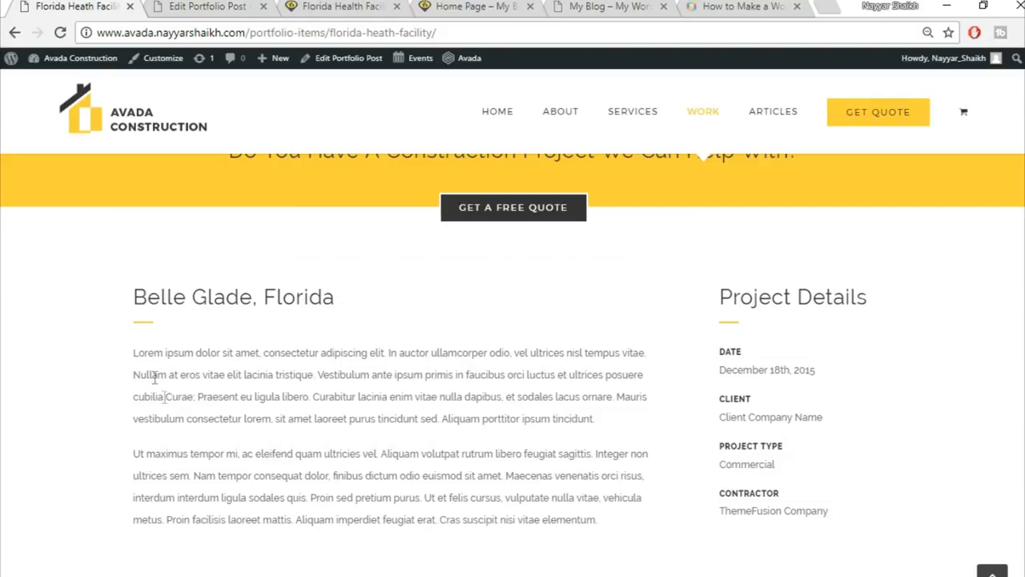
drag(133, 353, 596, 520)
key(ctrl+c)
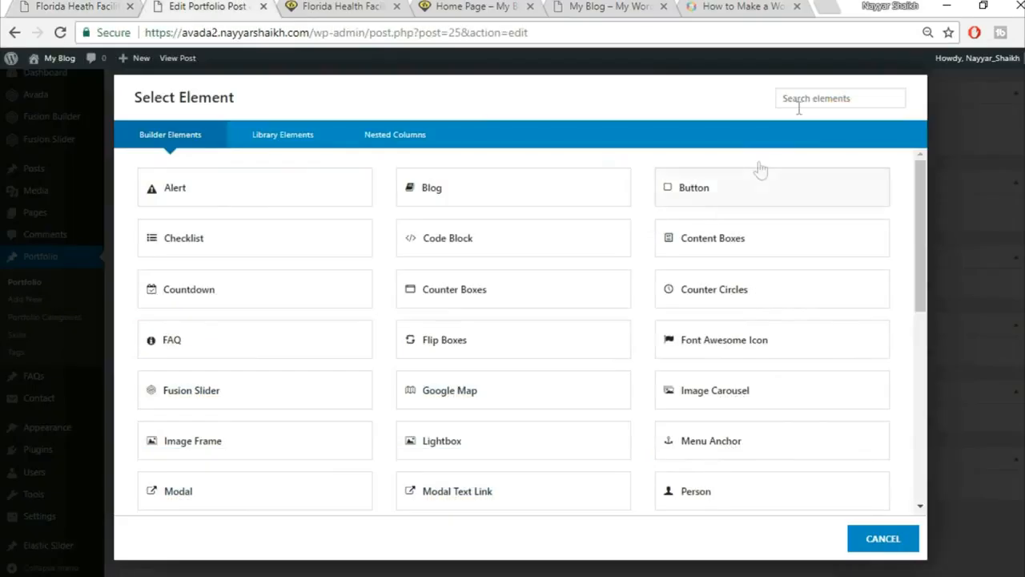
click(807, 99)
text(tex)
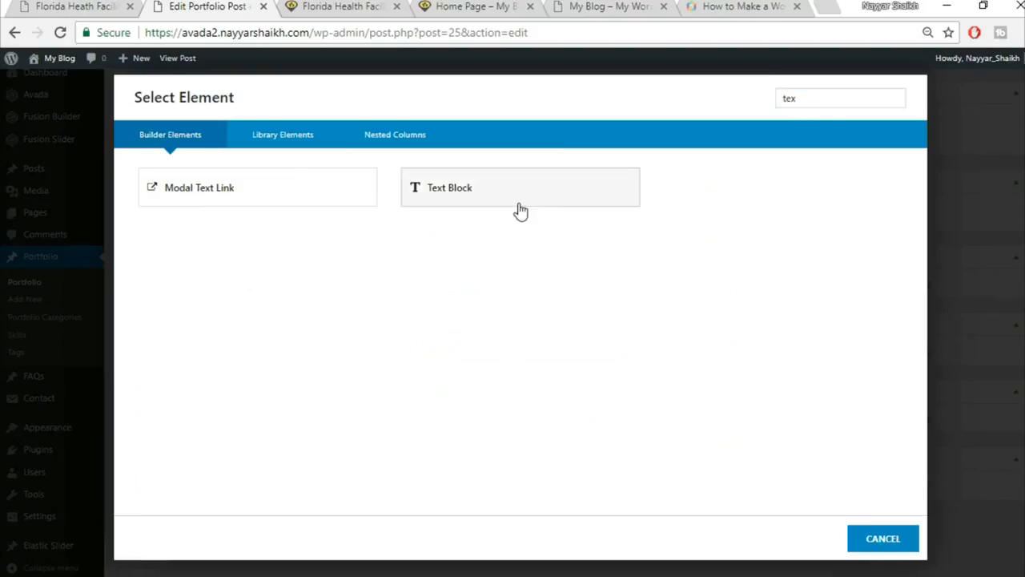
click(521, 210)
click(597, 368)
key(ctrl+a)
key(BackSpace)
key(ctrl+v)
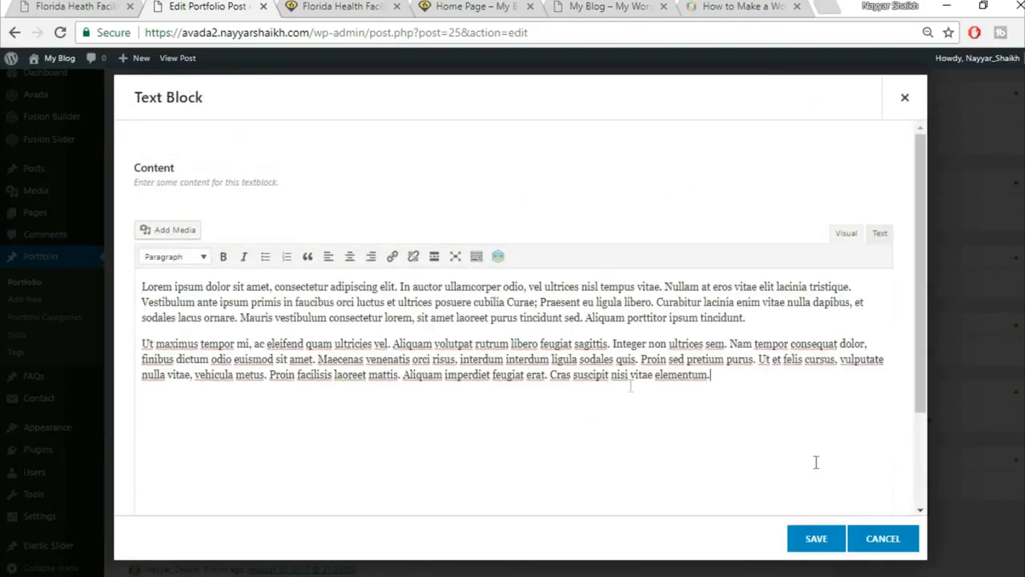
click(817, 544)
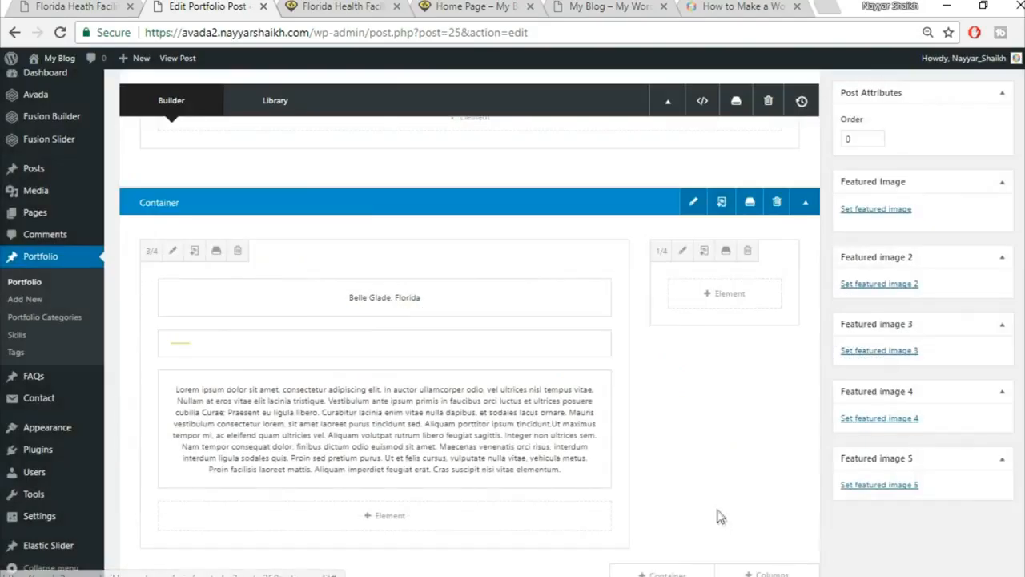
Add a Text Block with the copied 'Project Details' heading to the 1/4 column.
click(85, 6)
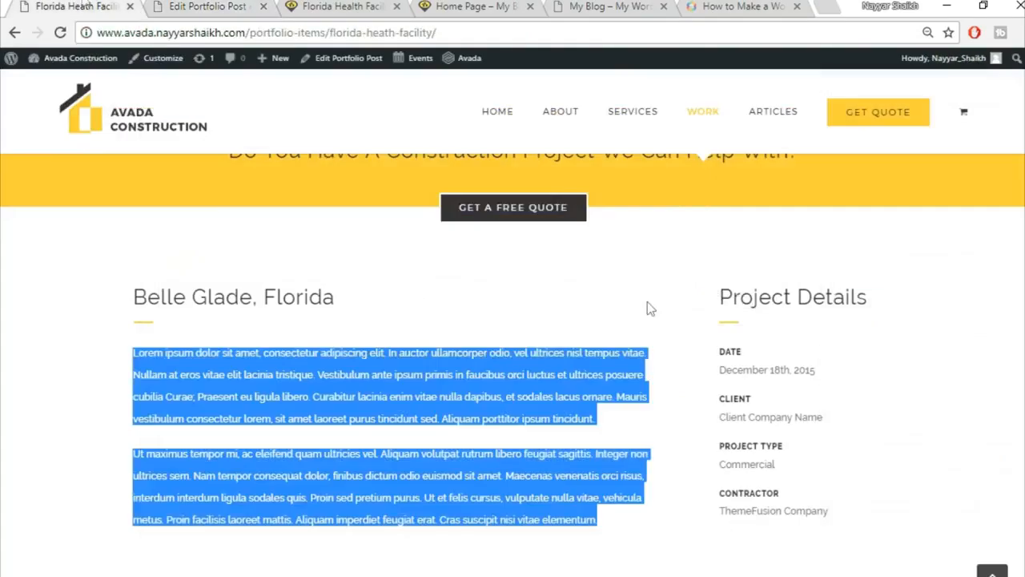
click(198, 6)
click(724, 295)
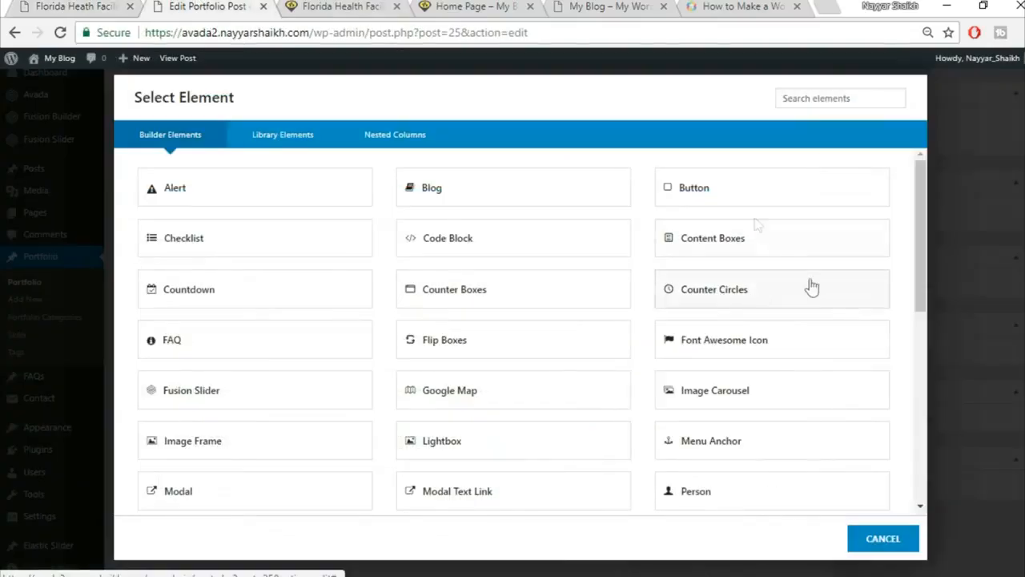
click(818, 98)
text(text)
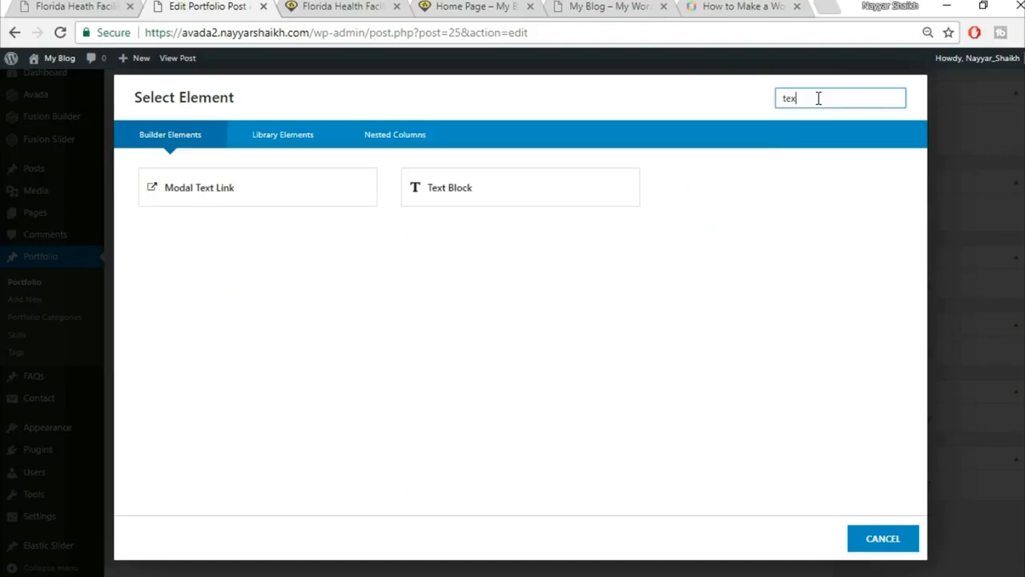
click(453, 186)
click(173, 35)
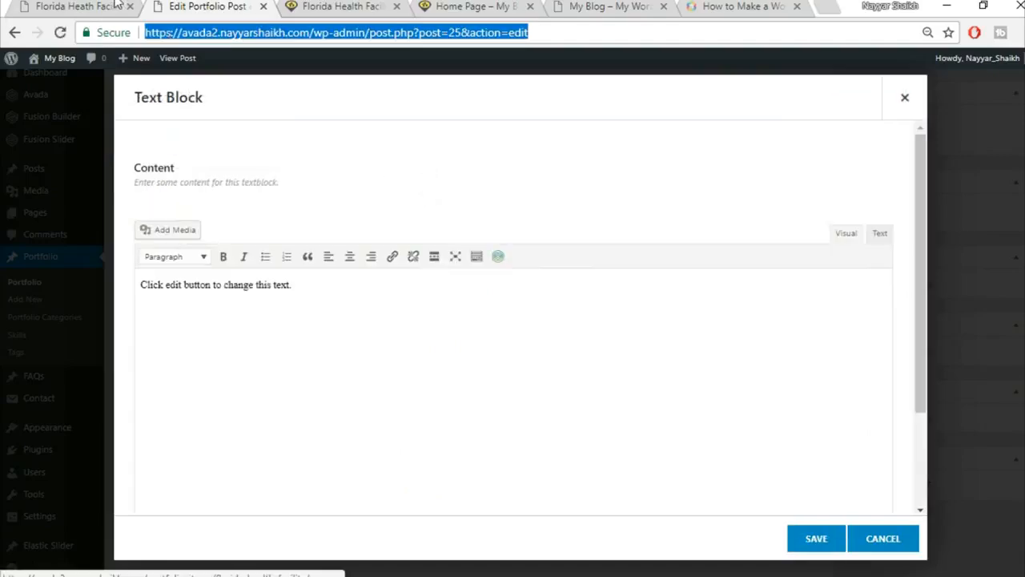
click(115, 6)
drag(722, 297, 881, 277)
key(ctrl+c)
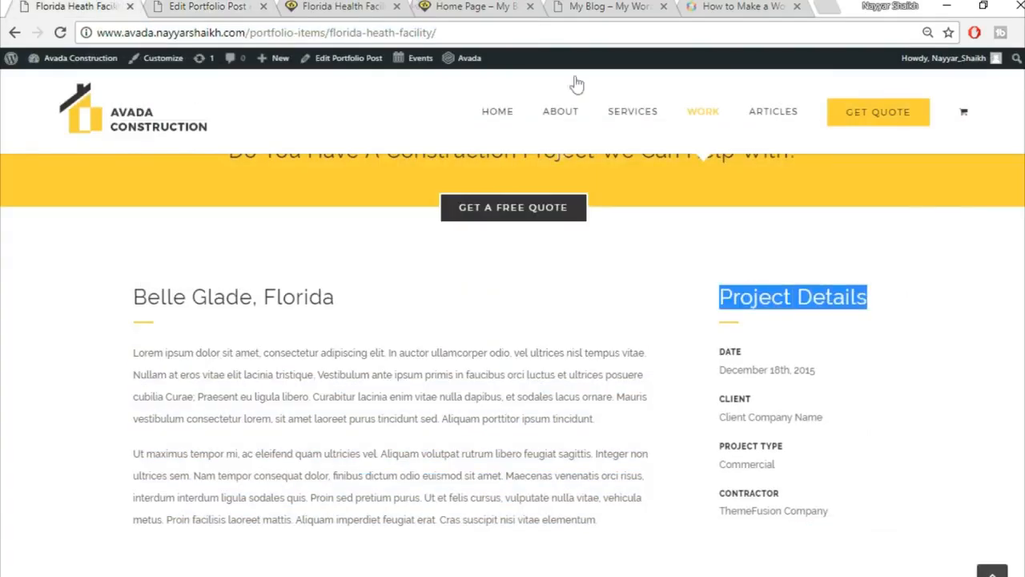
click(250, 4)
click(555, 343)
key(ctrl+a)
key(BackSpace)
key(ctrl+v)
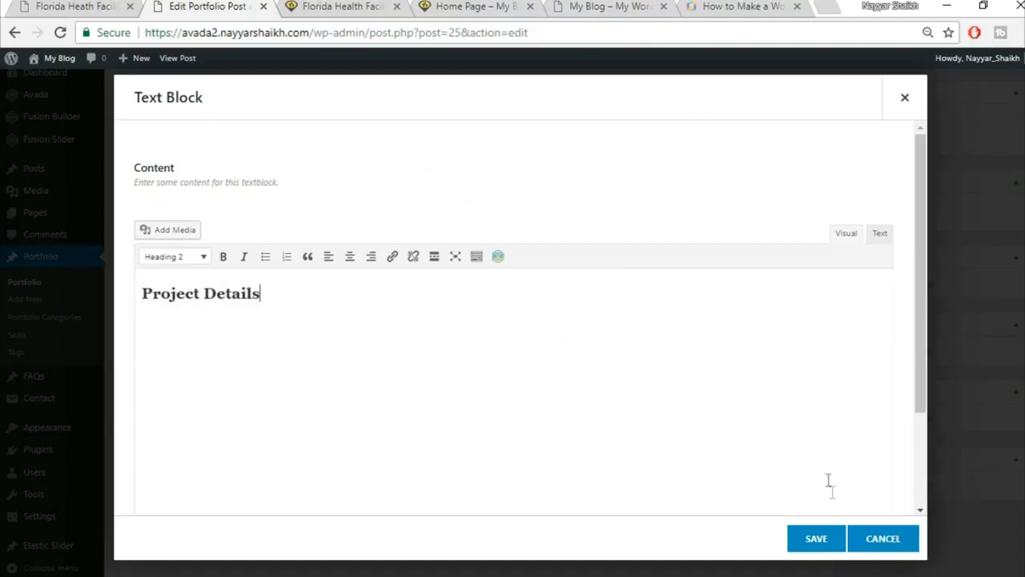
click(814, 538)
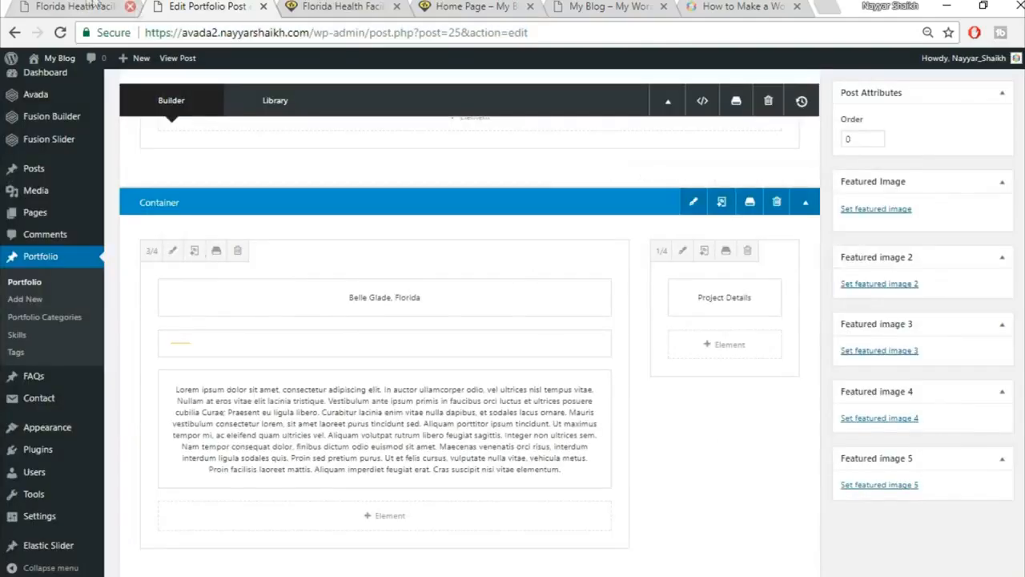
Clone the yellow separator and move the copy under Project Details in the 1/4 column.
click(71, 6)
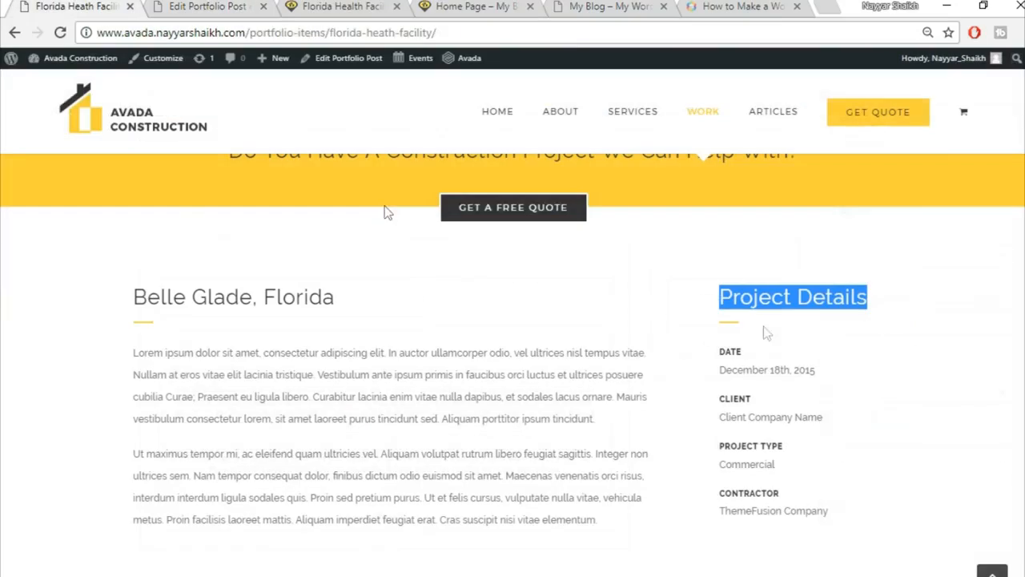
click(233, 6)
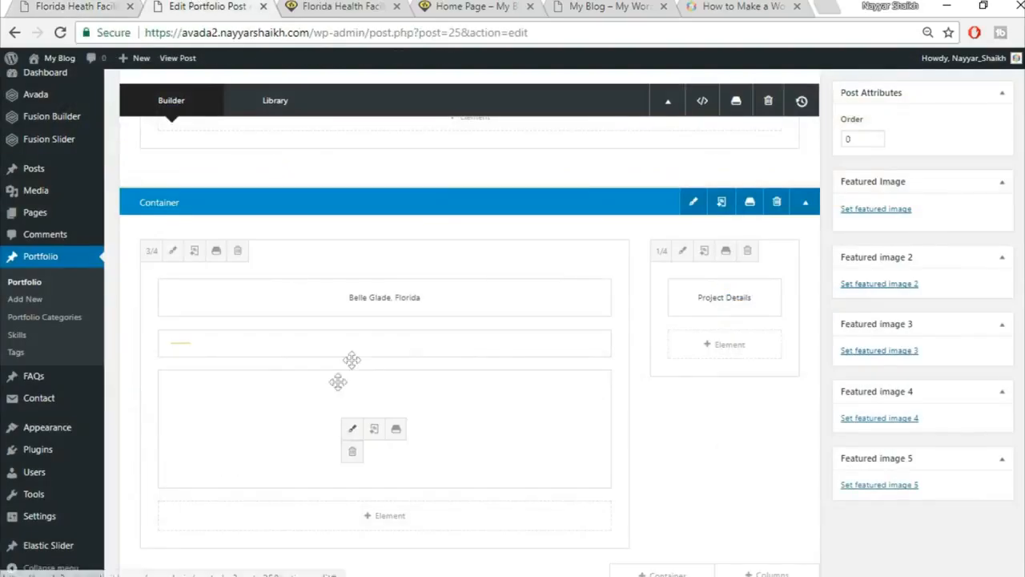
click(372, 346)
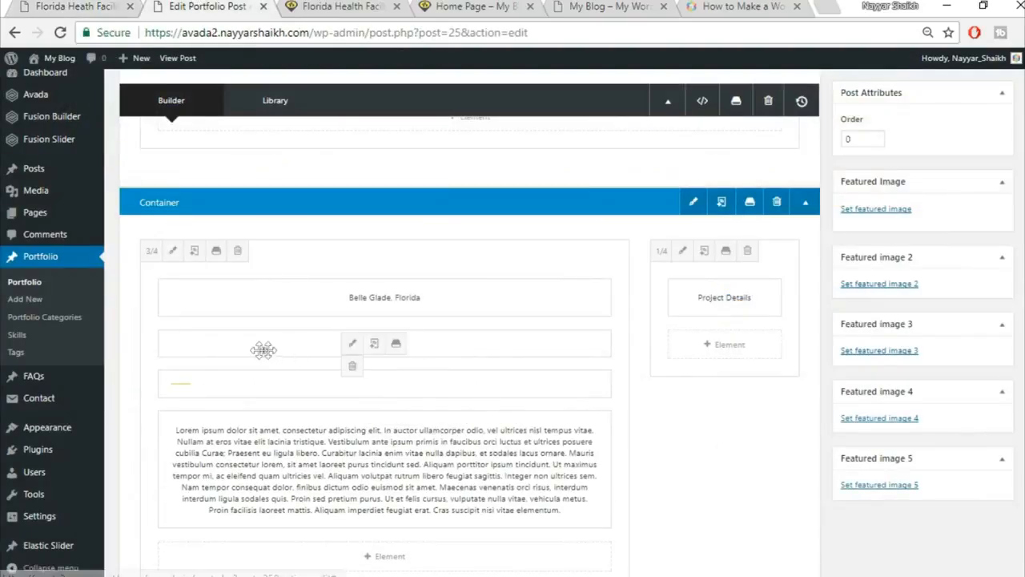
drag(354, 336, 739, 350)
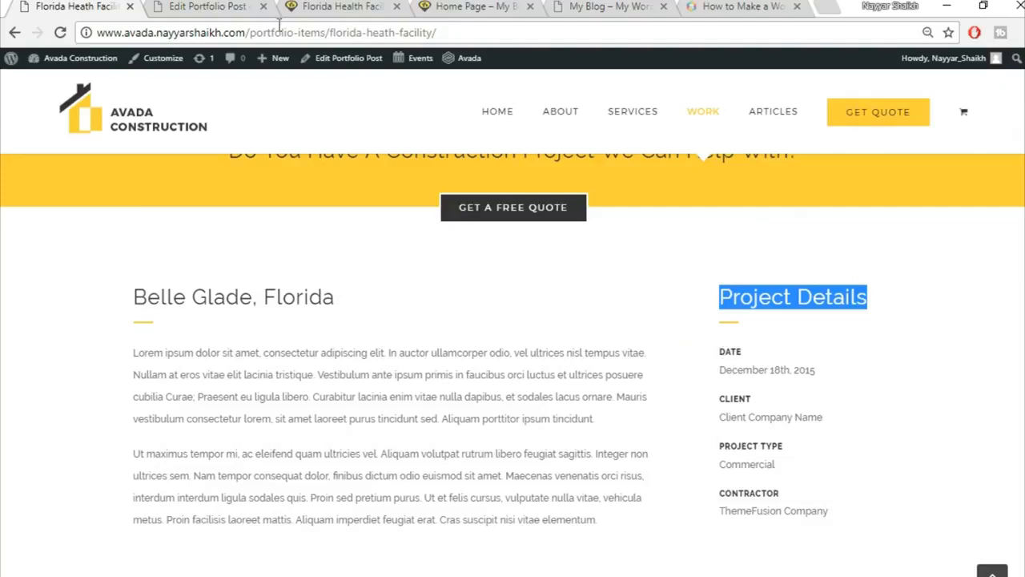
click(210, 6)
Add a Text Block to the narrow column and paste in 'DATE' and 'December 18th, 2015' copied from the live page.
click(750, 391)
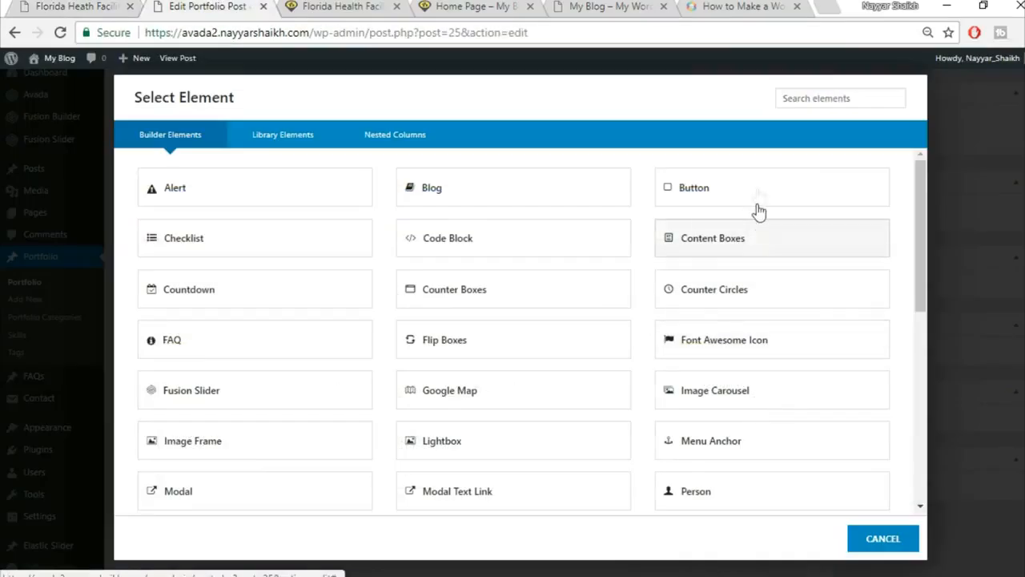
click(848, 90)
text(text)
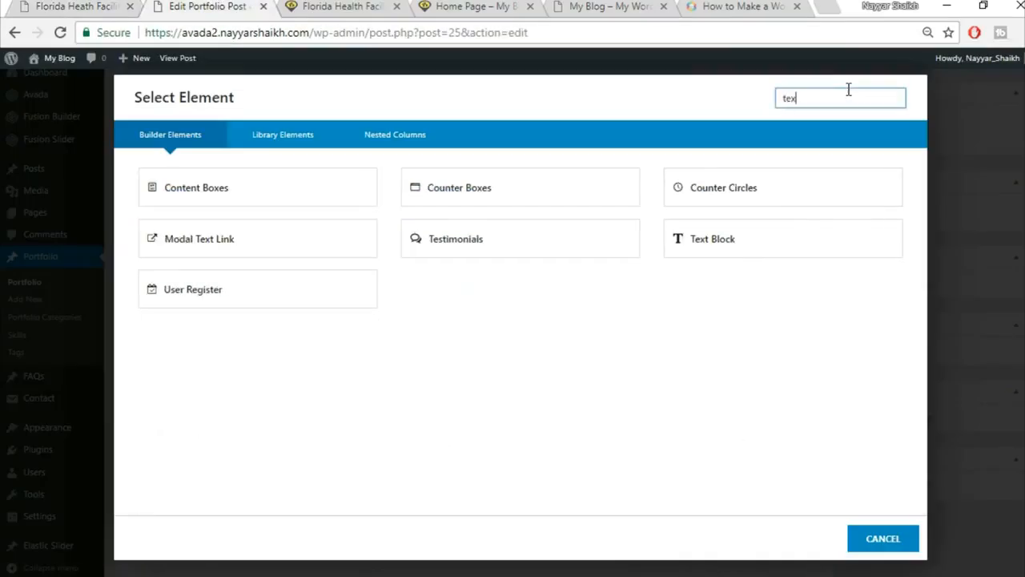
click(577, 192)
right_click(4, 7)
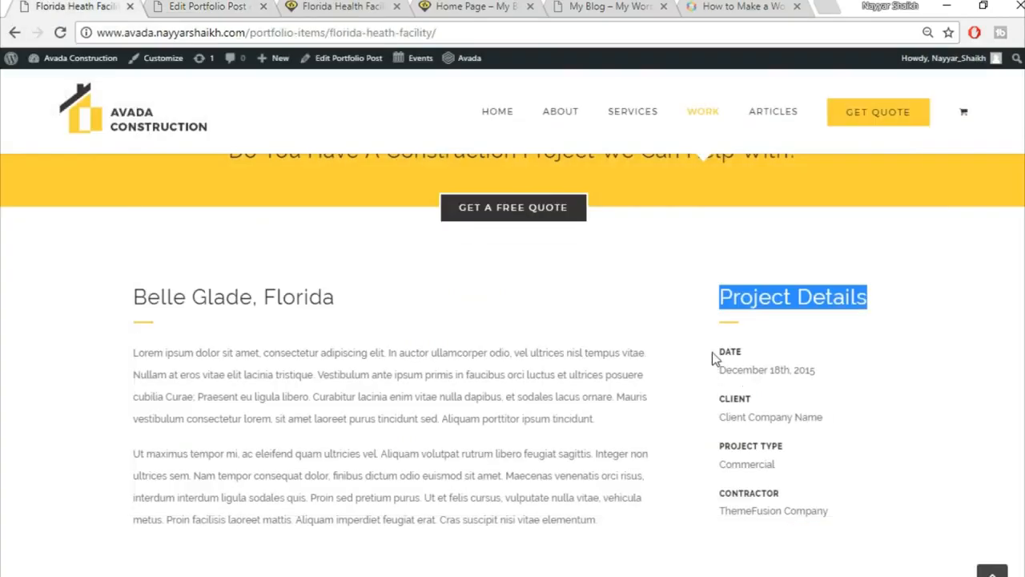
drag(712, 353, 865, 375)
key(ctrl+c)
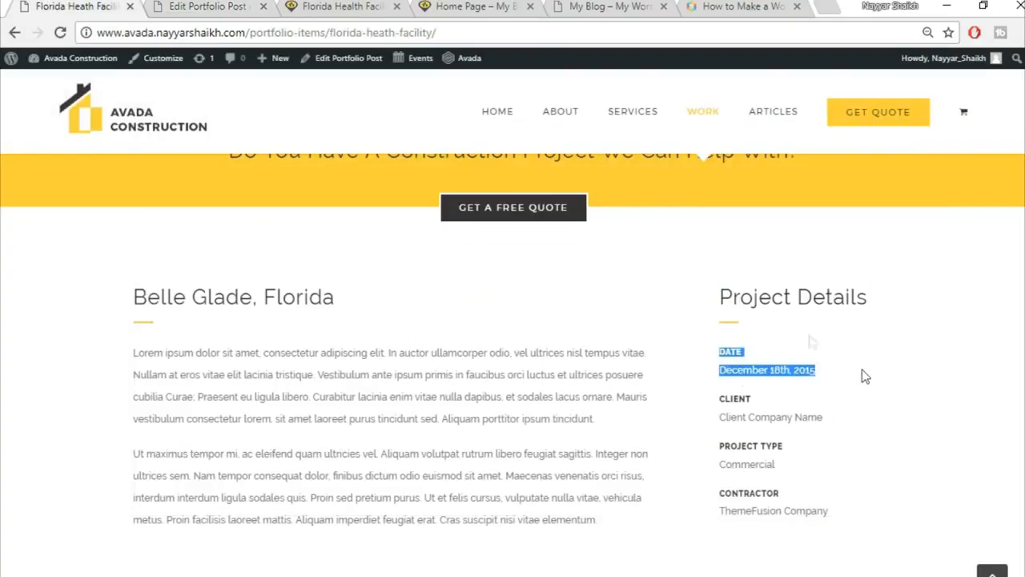
click(269, 3)
click(473, 436)
key(ctrl+a)
key(BackSpace)
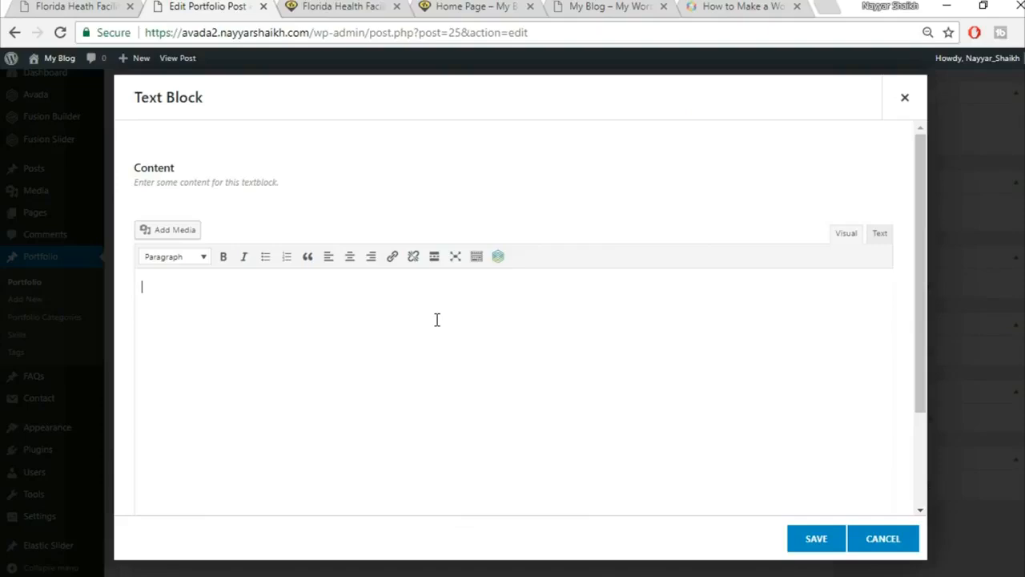
key(ctrl+v)
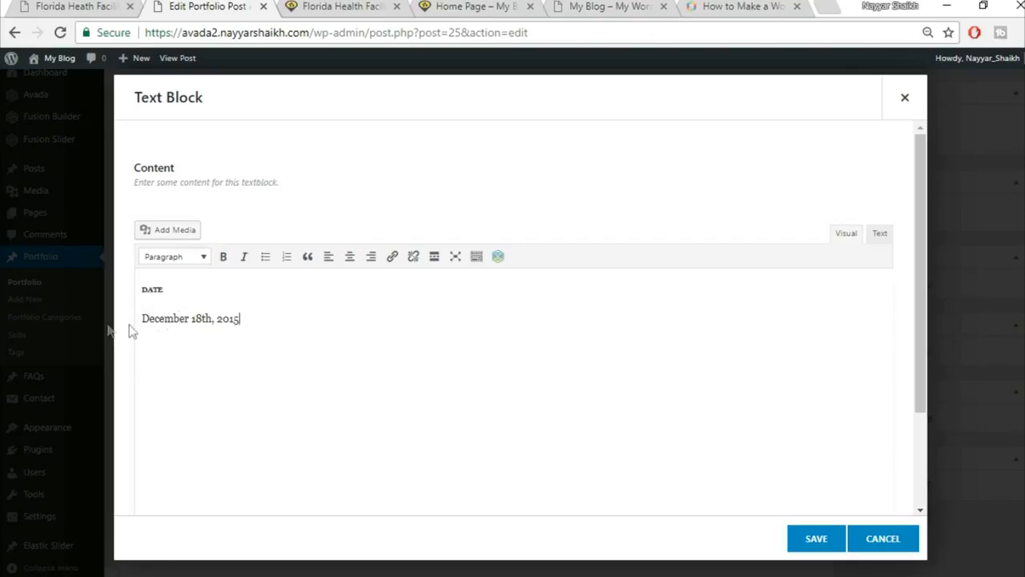
Strip the font-size and line-height attributes from the DATE heading in HTML view, then save the block.
drag(169, 289, 140, 291)
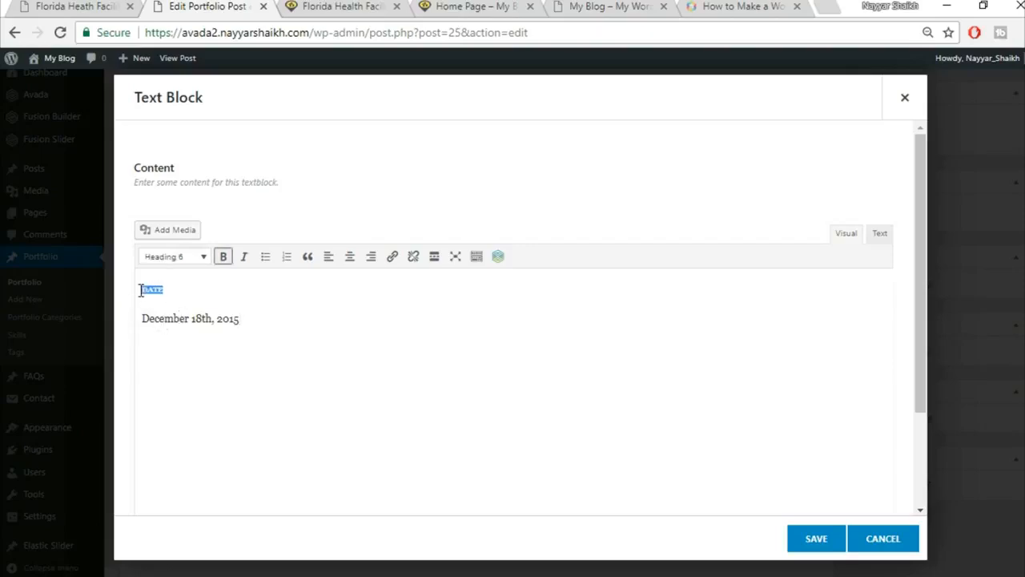
click(189, 260)
click(189, 256)
click(192, 286)
drag(177, 289, 128, 296)
click(880, 234)
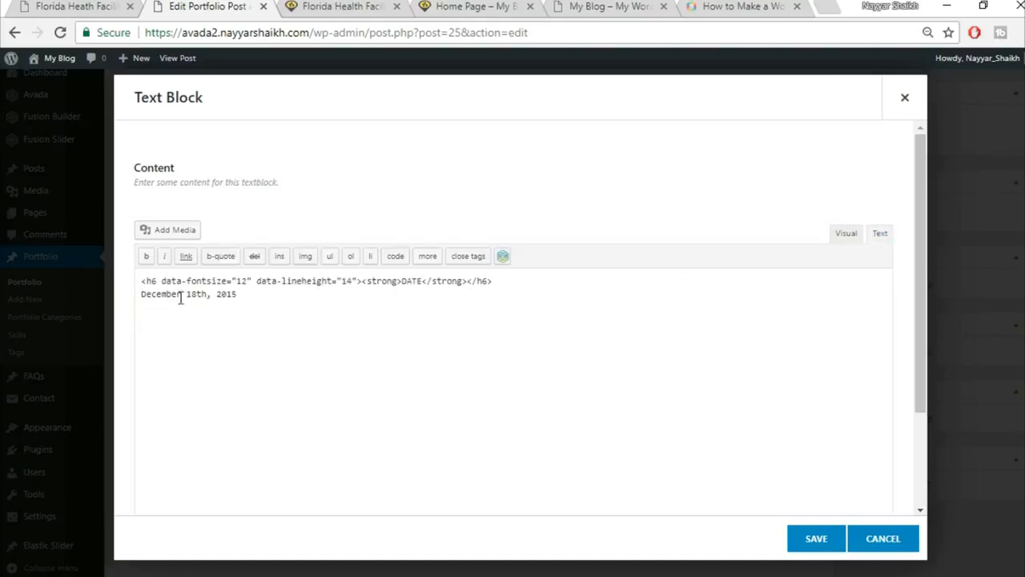
drag(162, 286, 355, 277)
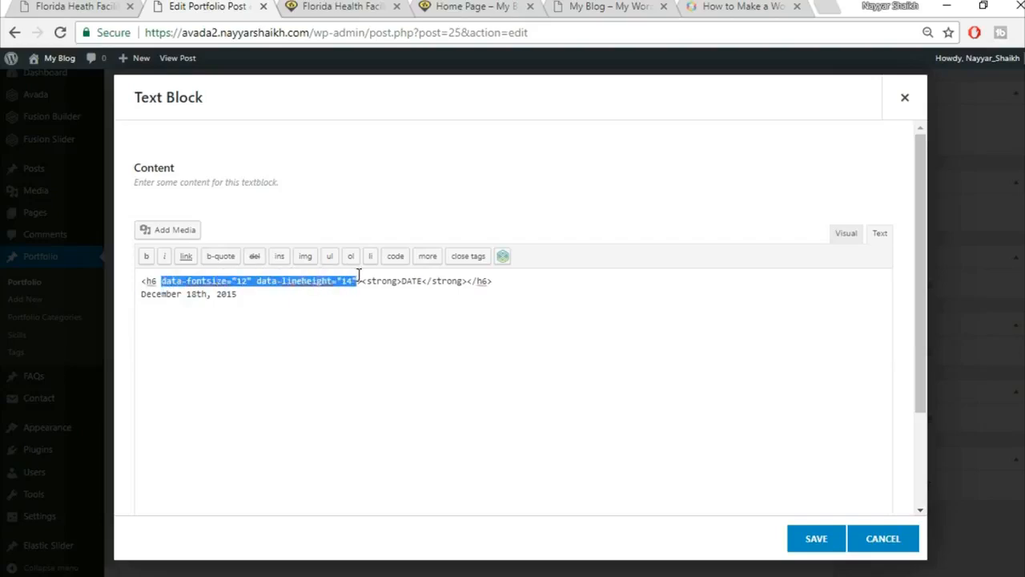
key(BackSpace)
key(BackSpace)
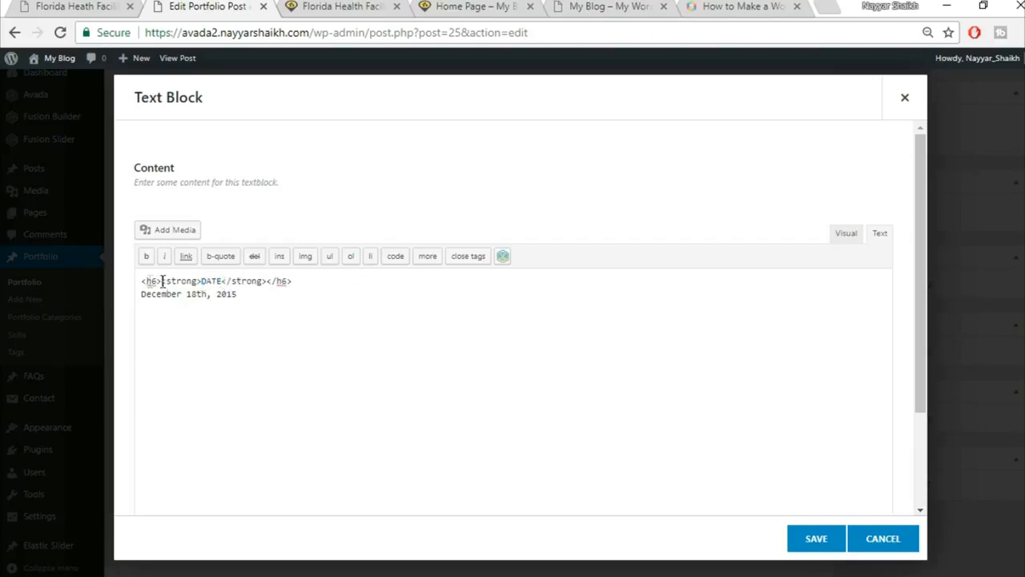
drag(300, 286, 268, 287)
click(847, 234)
drag(261, 316, 143, 315)
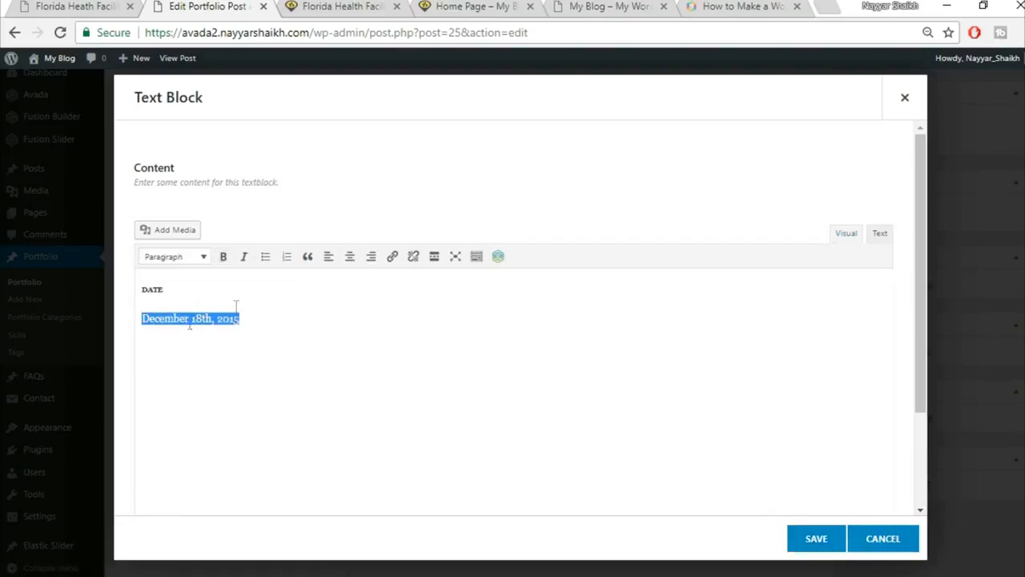
click(817, 545)
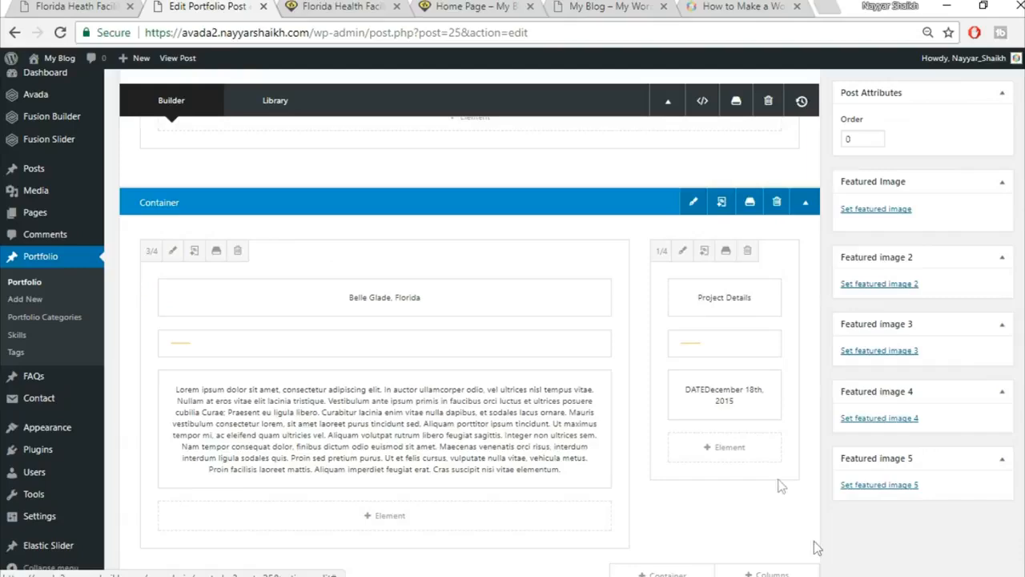
Clone the date block twice so three date blocks sit under Project Details.
click(714, 394)
click(714, 394)
scroll(870, 453, down, 3)
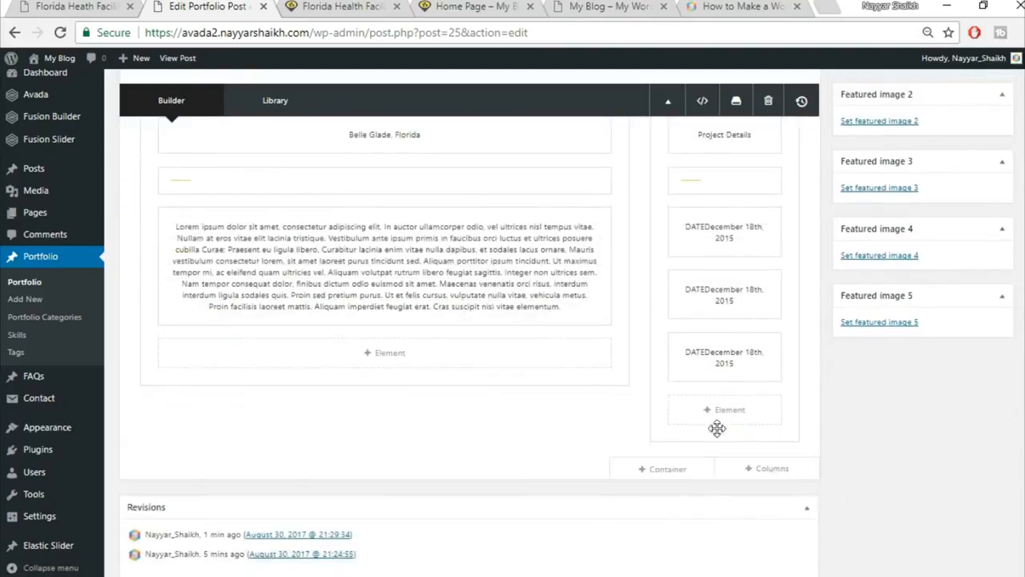
scroll(721, 441, up, 2)
scroll(721, 448, up, 3)
click(70, 5)
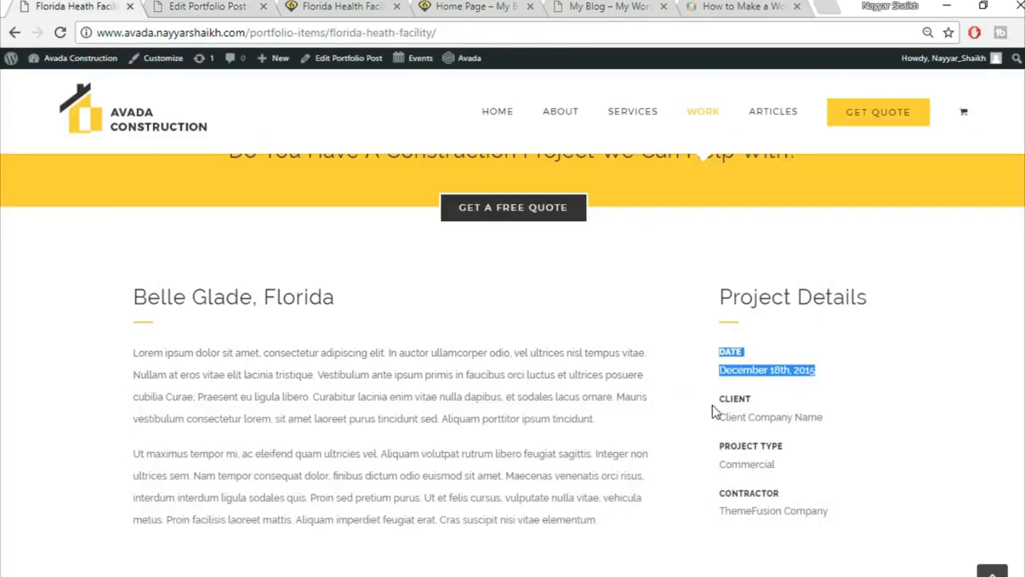
click(244, 6)
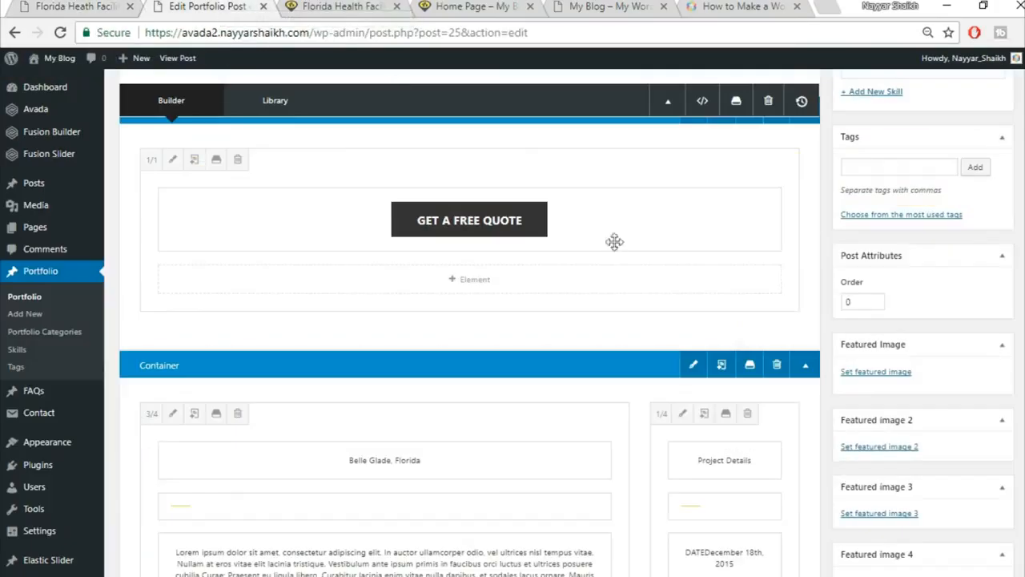
scroll(612, 241, up, 4)
scroll(468, 320, up, 5)
Update the post and reload the live page to confirm three DATE – December 18th, 2015 entries.
click(984, 306)
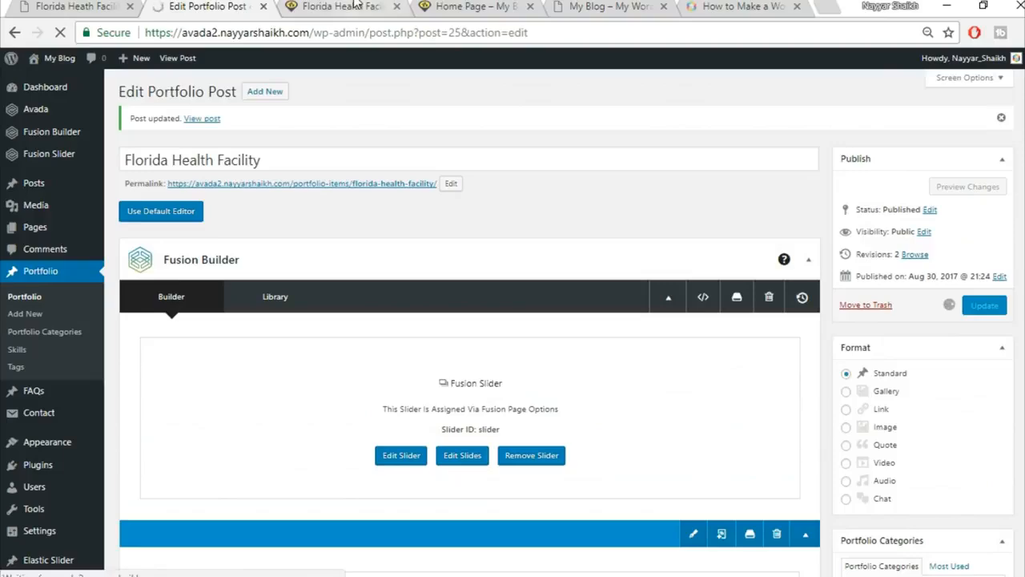
click(100, 4)
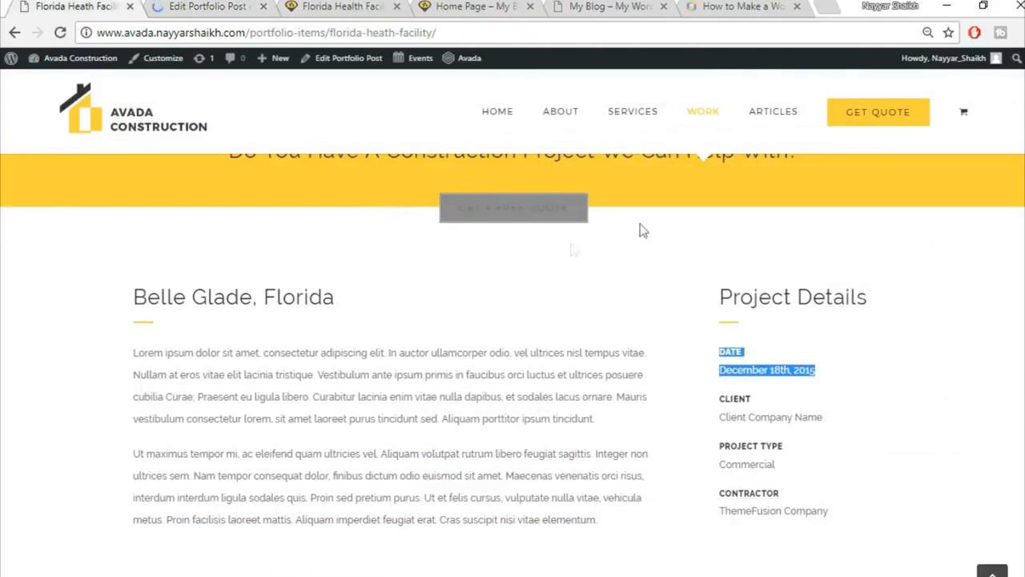
click(343, 6)
click(374, 33)
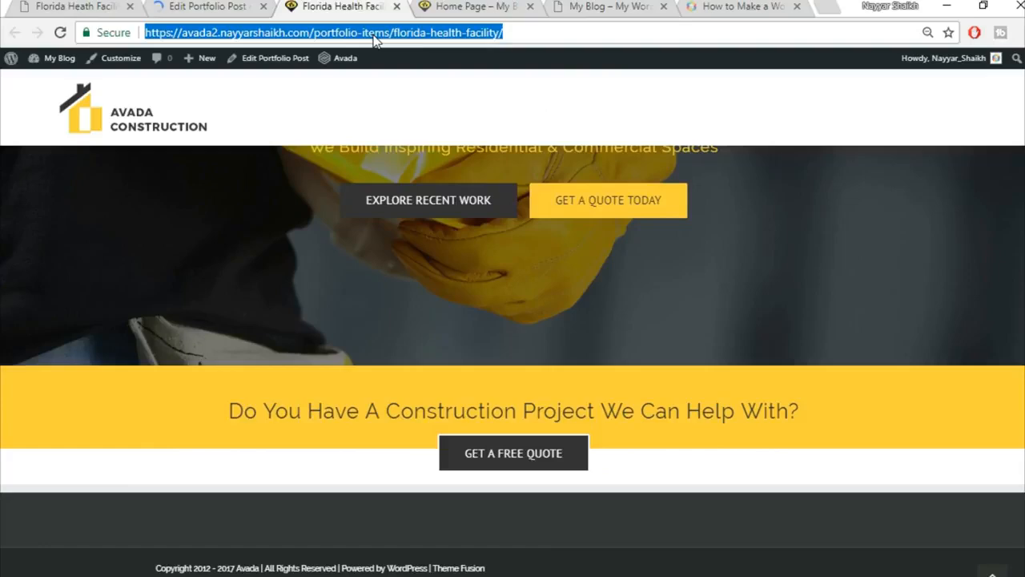
key(Return)
scroll(979, 379, down, 4)
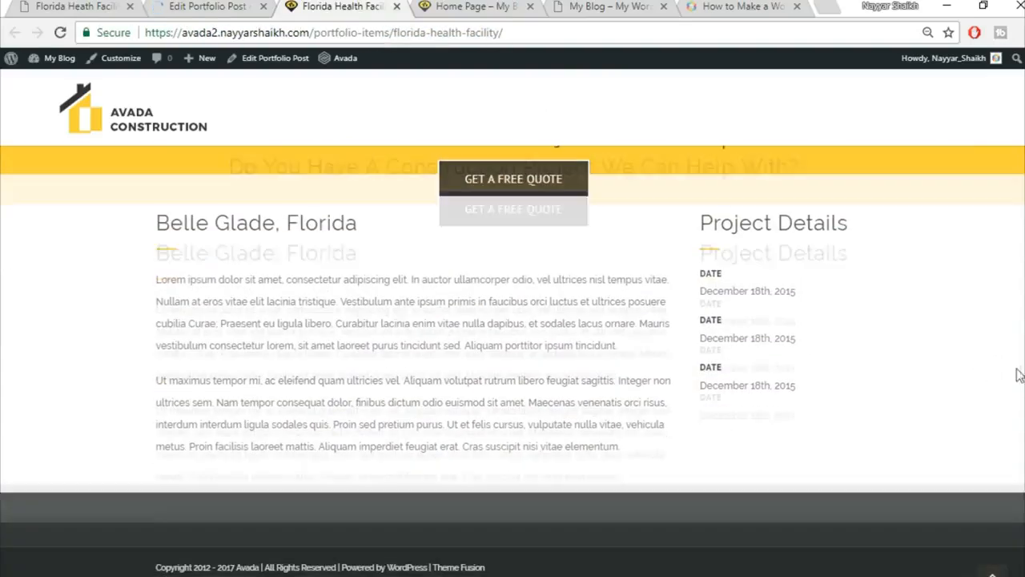
scroll(979, 378, up, 2)
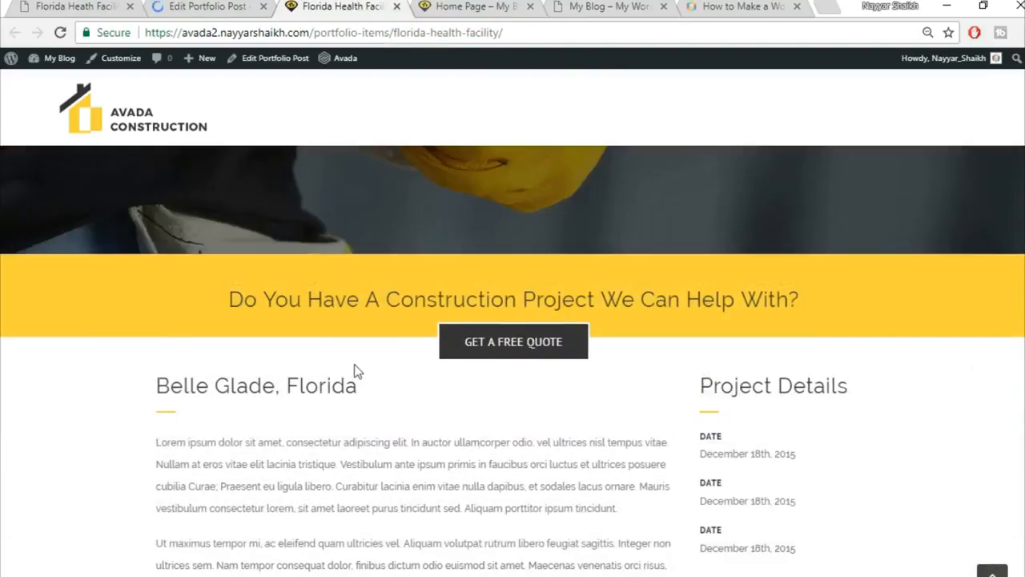
scroll(393, 398, down, 1)
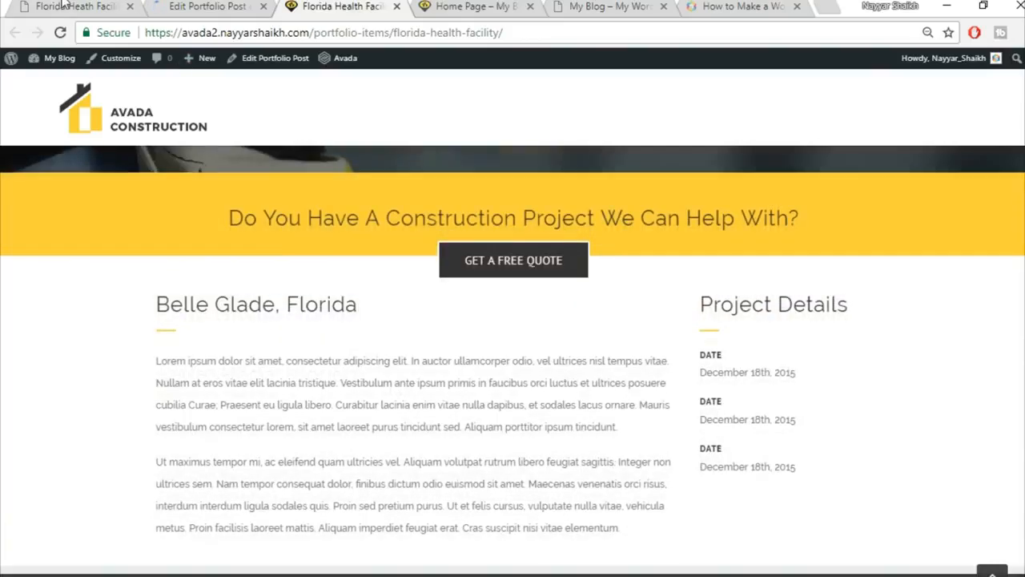
click(63, 5)
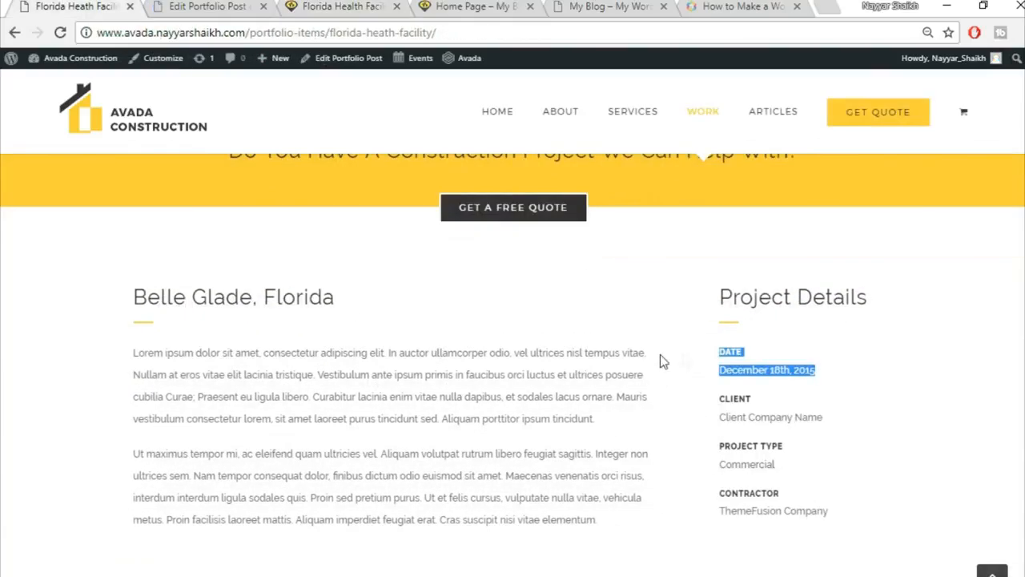
click(337, 6)
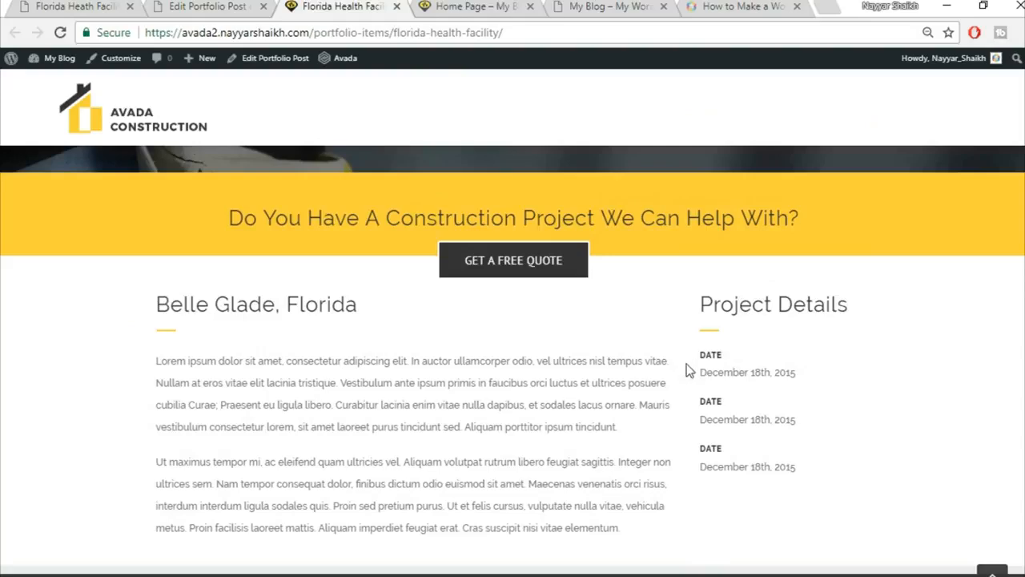
click(221, 4)
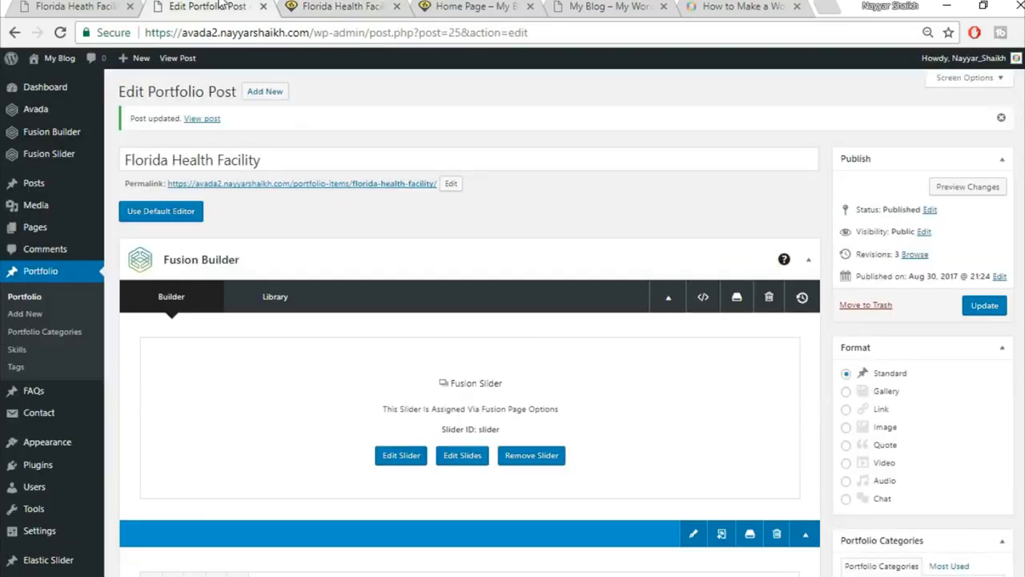
scroll(648, 421, down, 10)
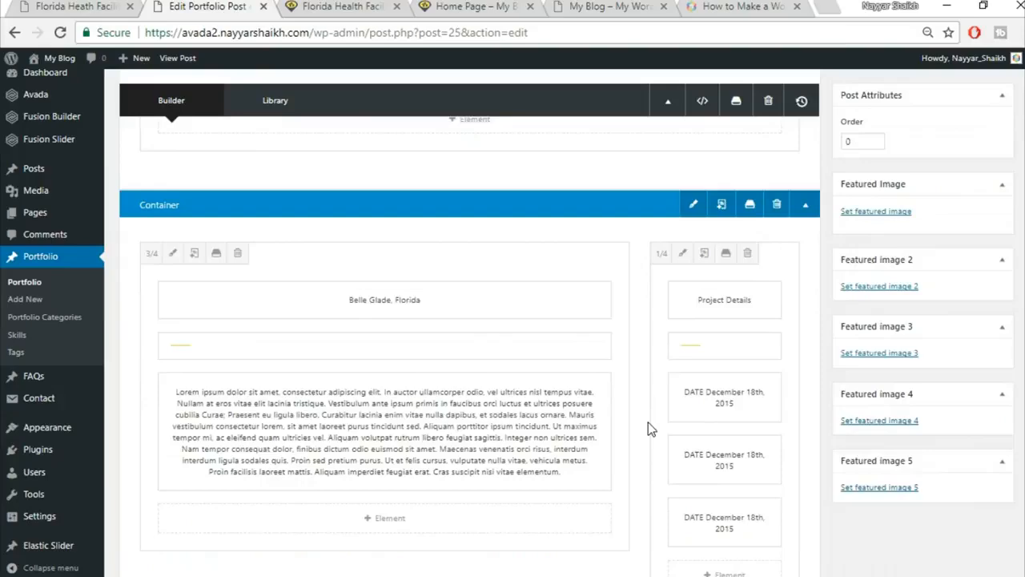
click(172, 251)
click(232, 136)
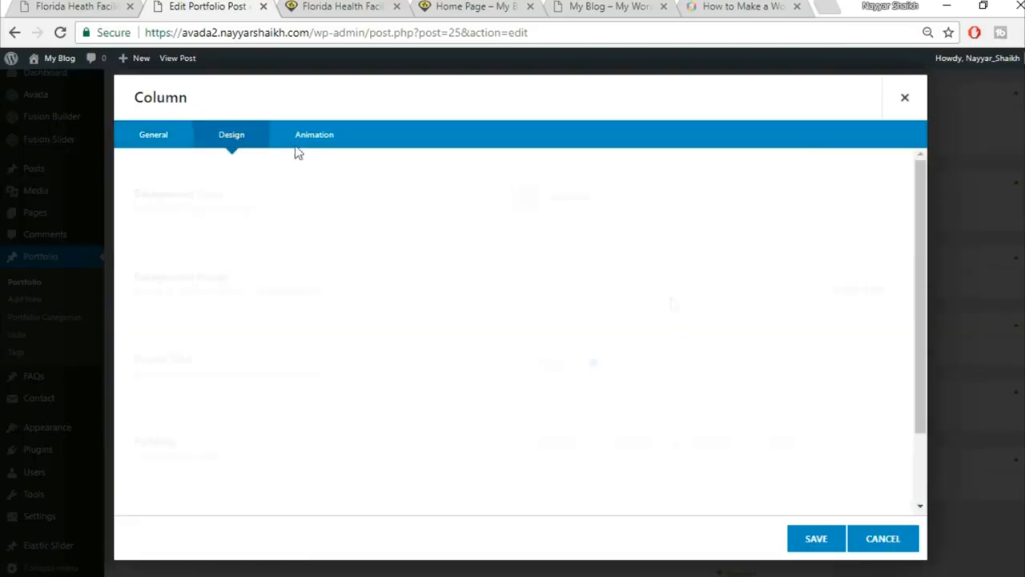
scroll(649, 439, down, 2)
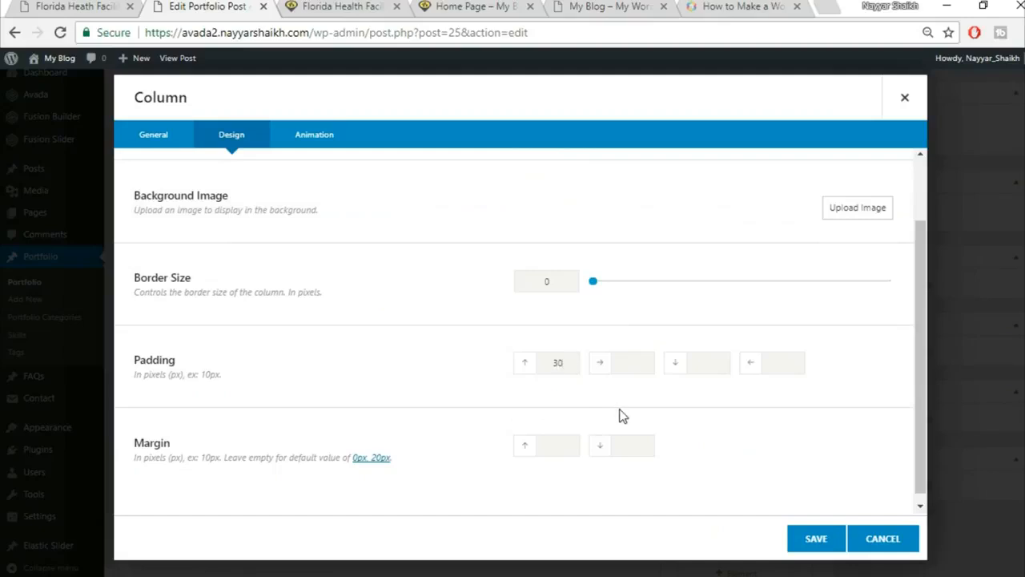
click(37, 5)
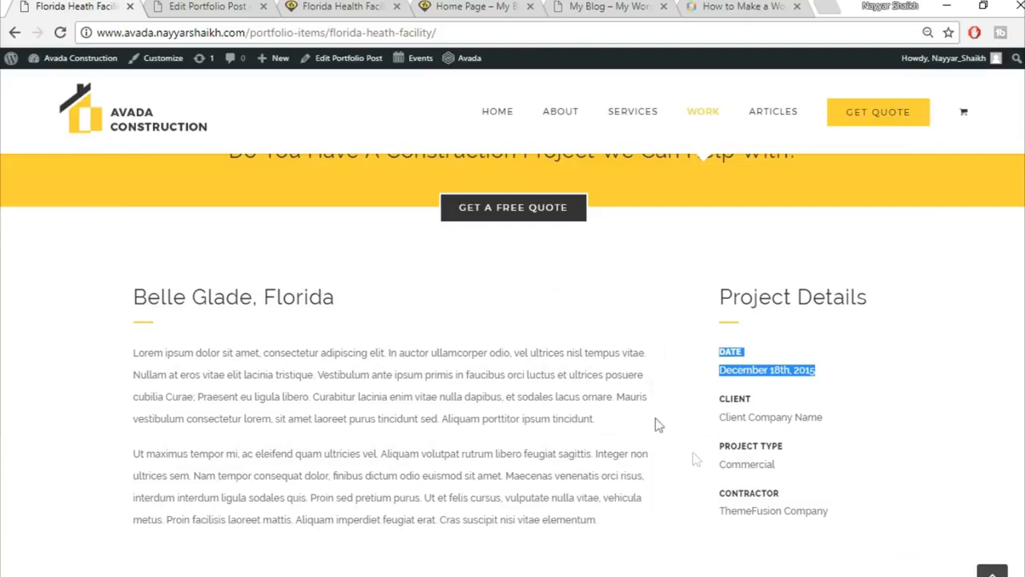
click(204, 6)
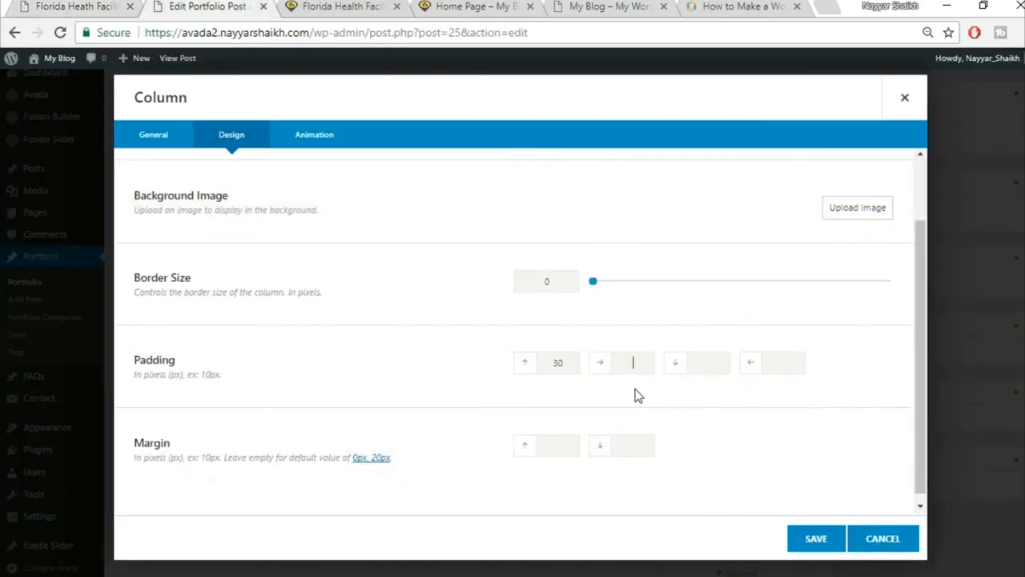
click(816, 539)
scroll(809, 542, down, 10)
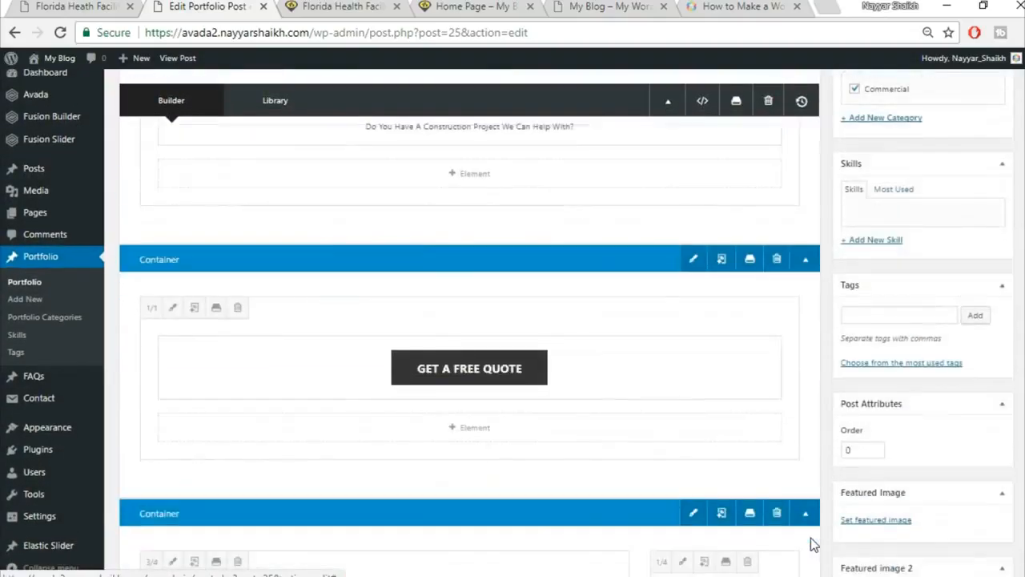
Clone a date block in the 1/4 column for a fourth entry and update the post.
click(715, 441)
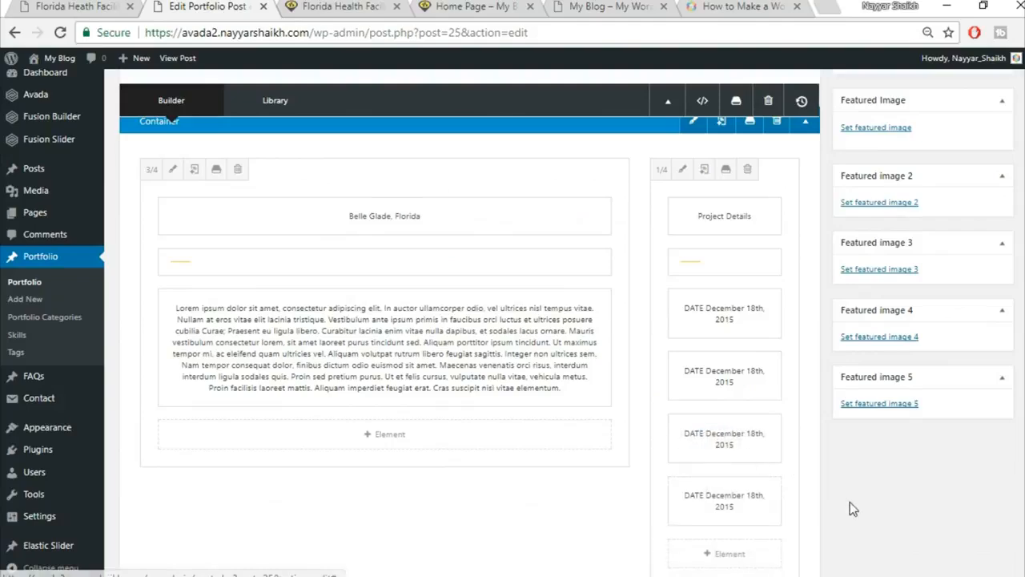
scroll(853, 500, up, 8)
click(985, 144)
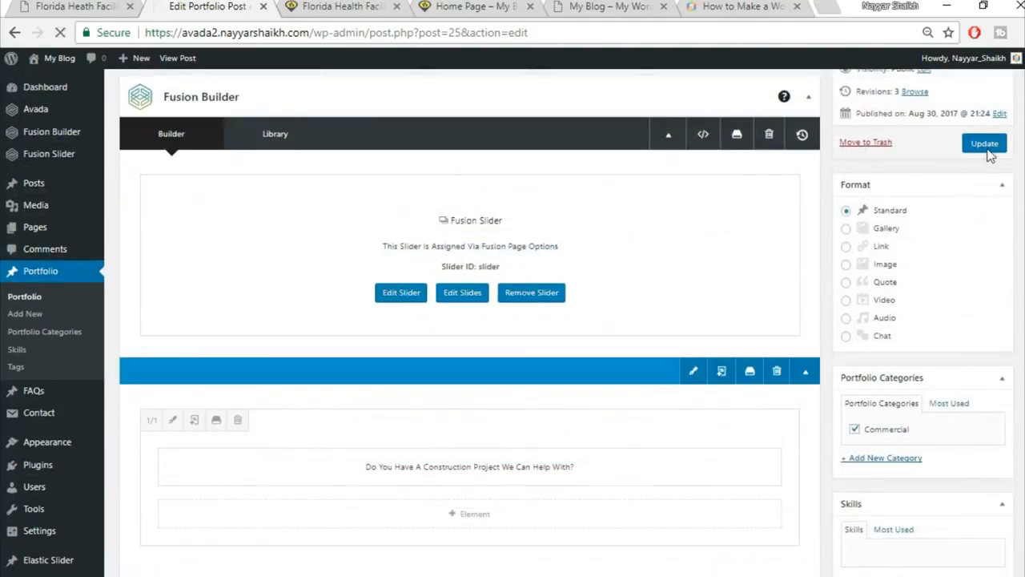
Reload the live portfolio page to check that it shows four DATE entries.
click(326, 7)
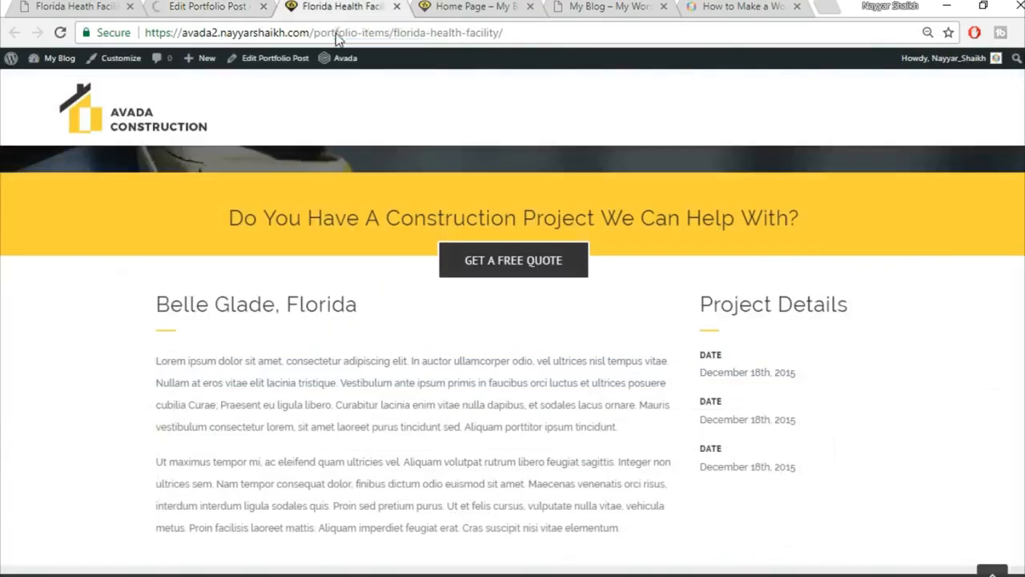
click(336, 33)
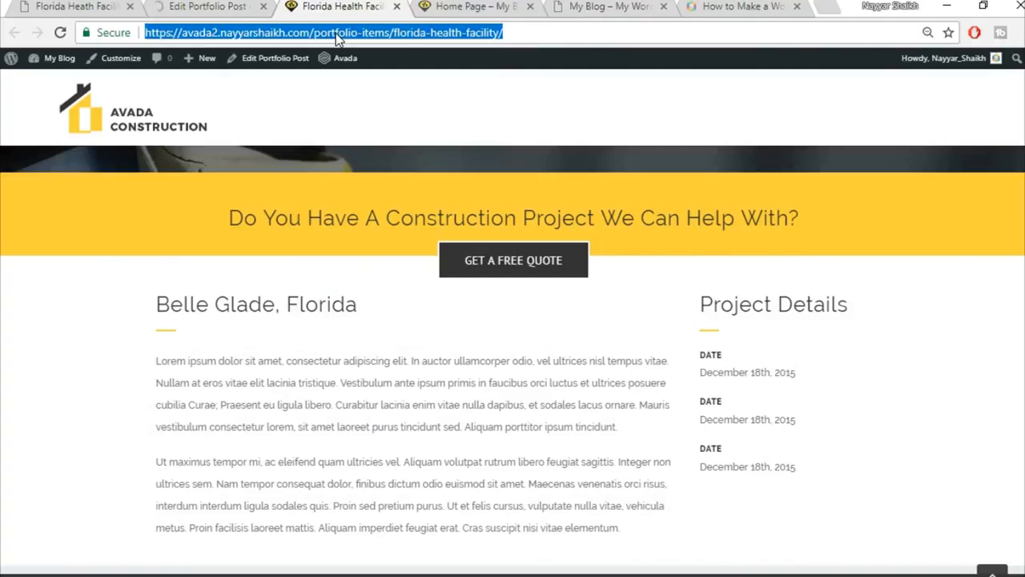
key(Return)
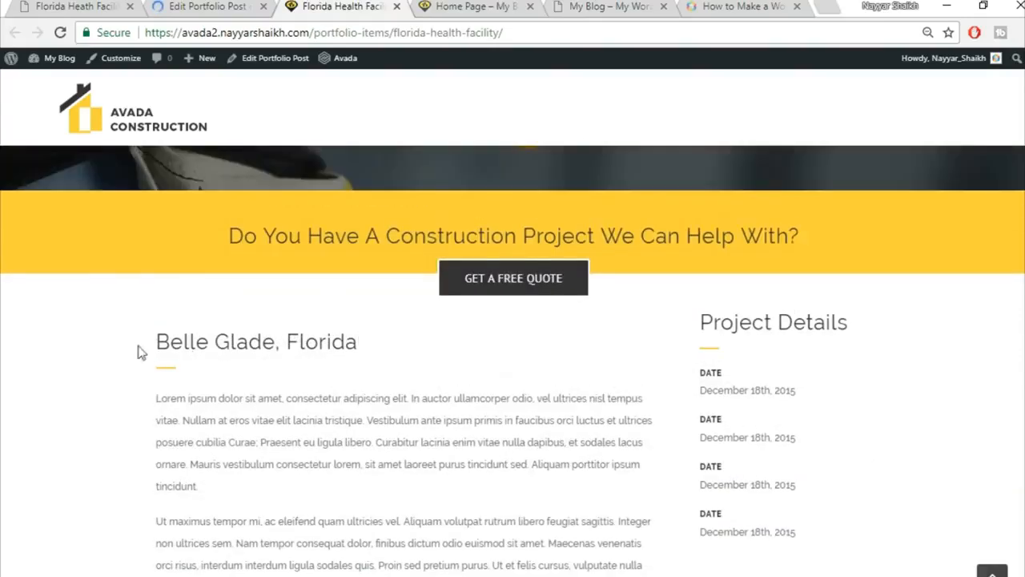
drag(139, 350, 394, 346)
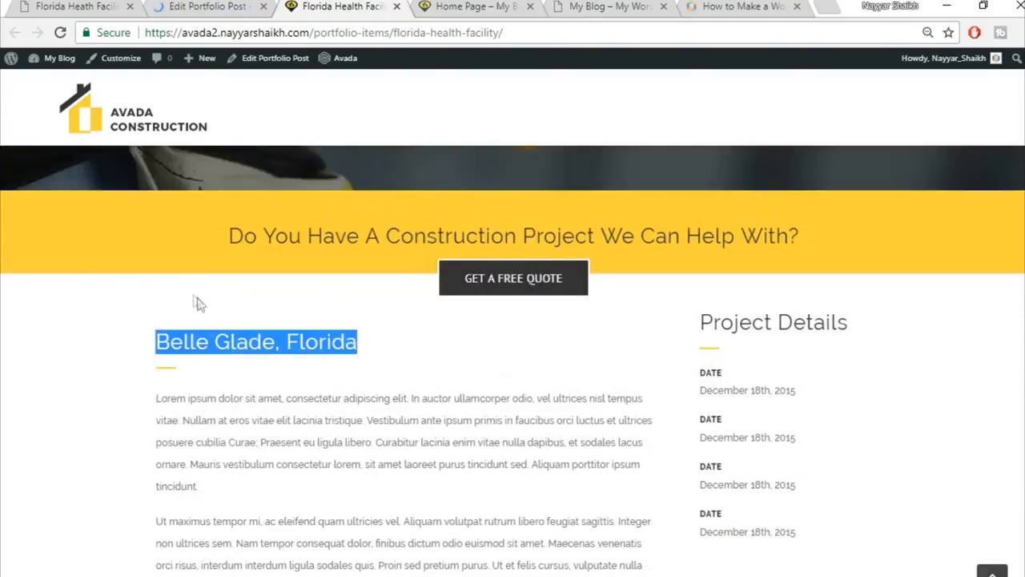
scroll(702, 277, down, 1)
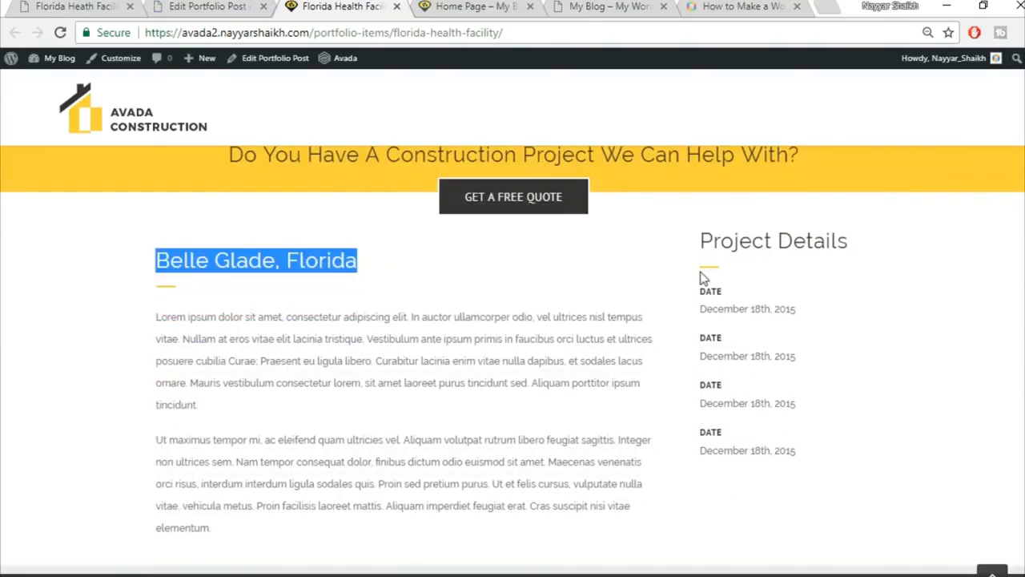
click(786, 290)
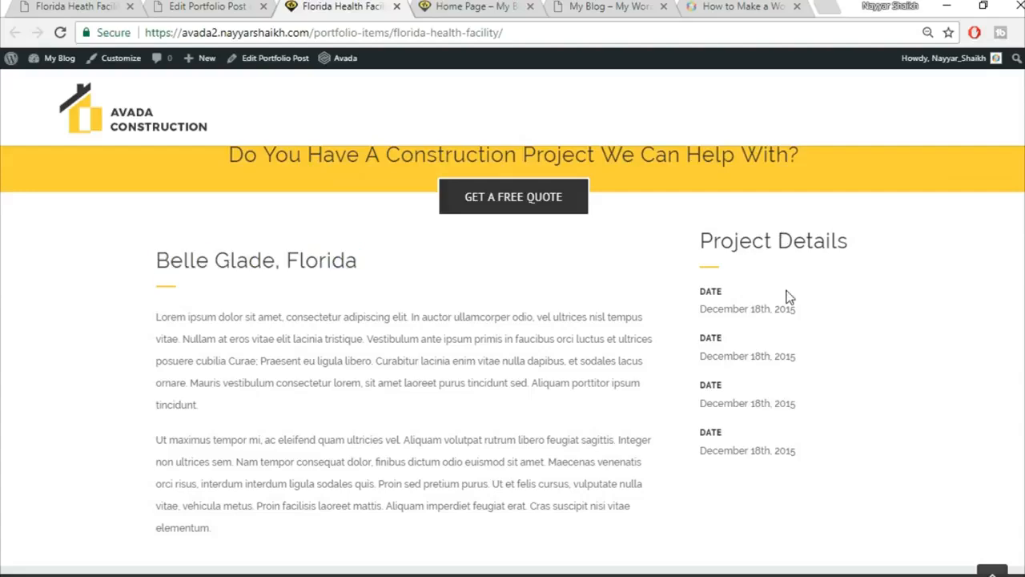
click(222, 5)
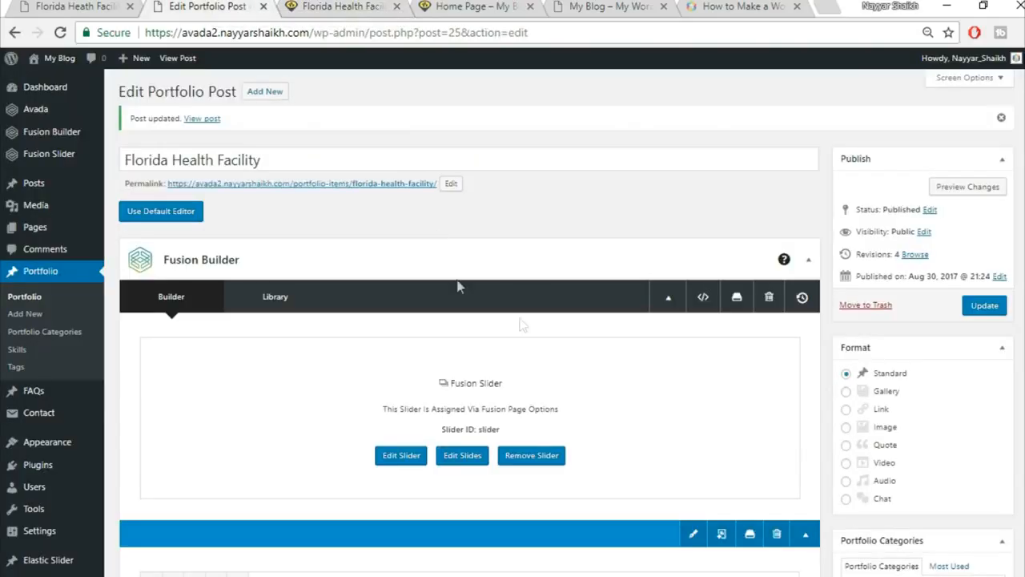
Set the Project Details column's top padding to 30 and update the post.
scroll(536, 324, down, 8)
scroll(654, 356, down, 2)
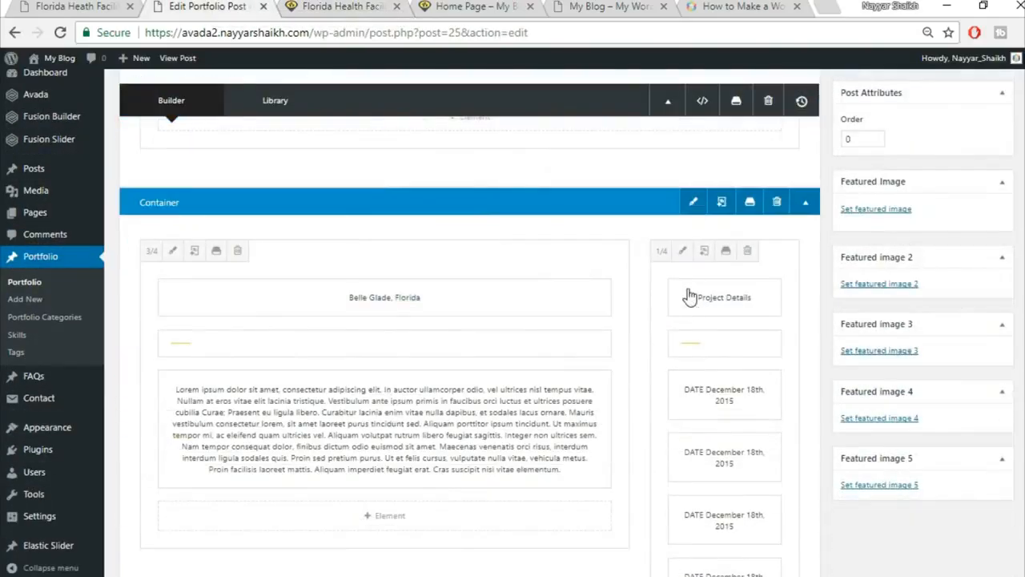
click(680, 250)
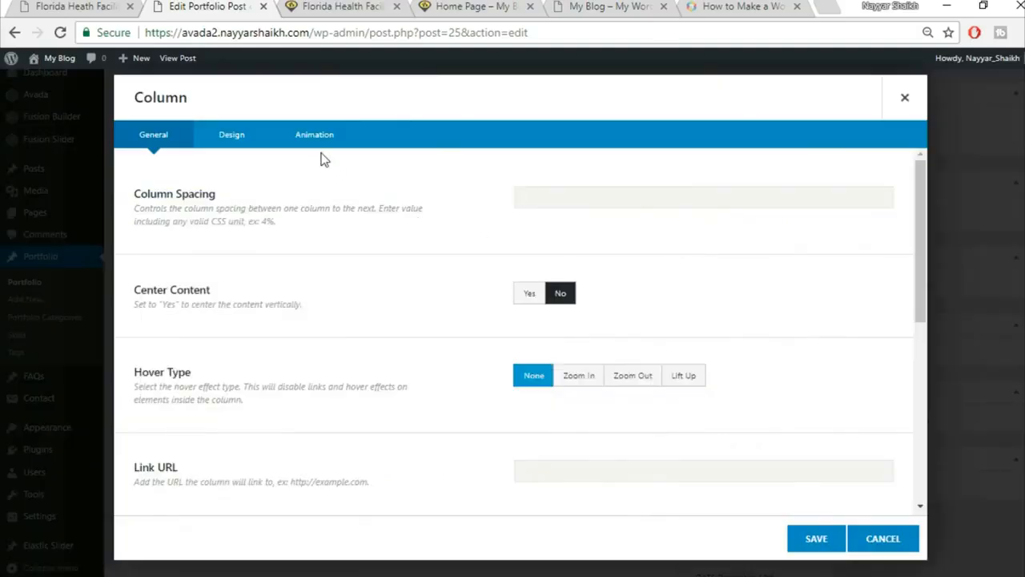
click(232, 138)
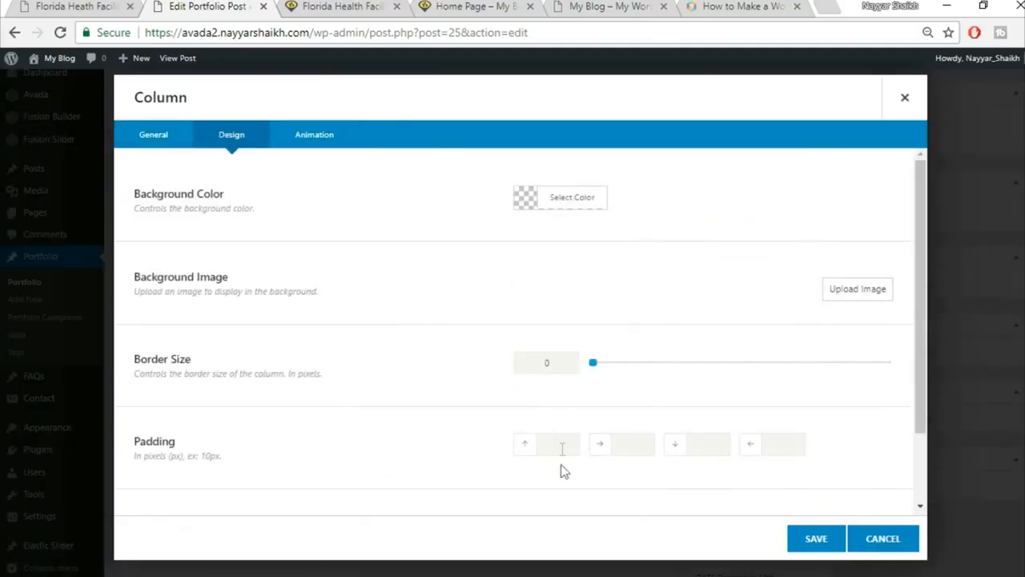
text(30)
click(816, 539)
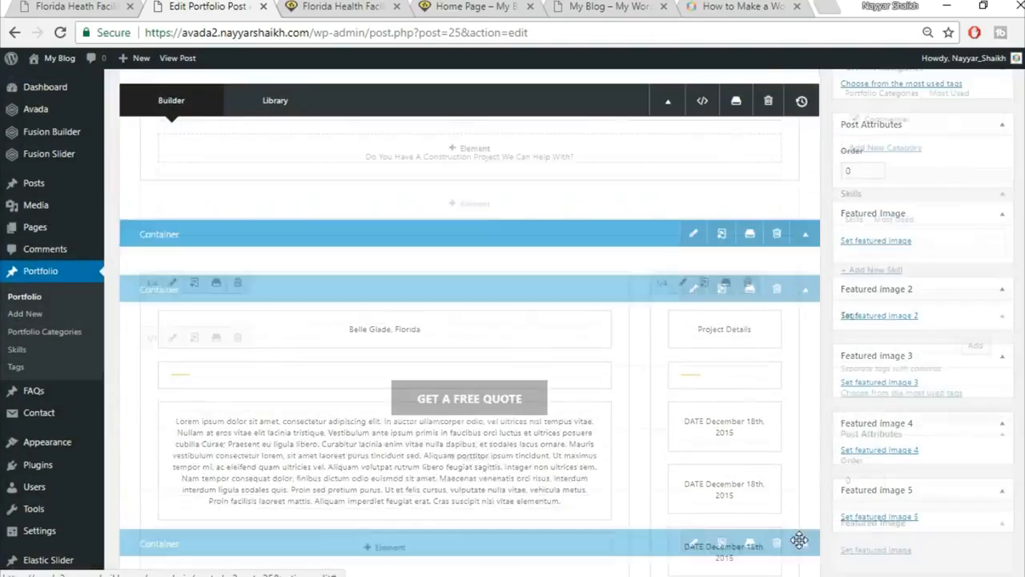
click(983, 306)
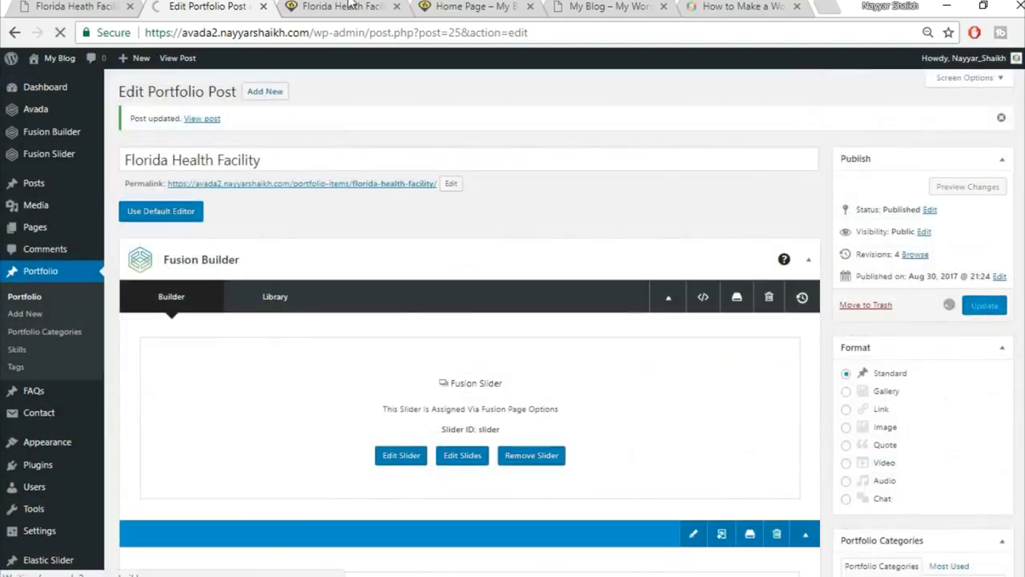
Reload the live page to see the lowered column and compare it with the reference page.
click(350, 6)
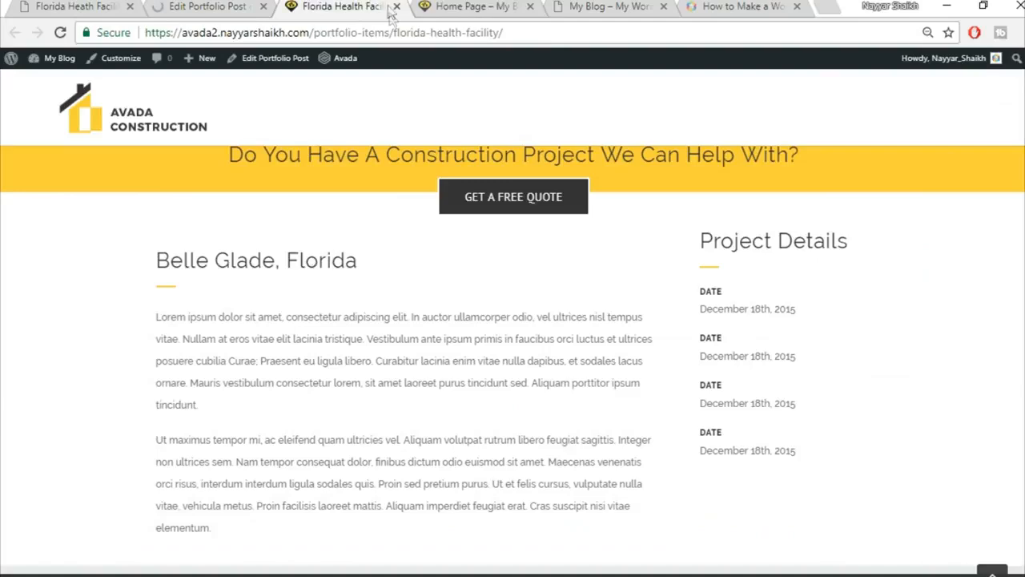
click(389, 30)
key(Return)
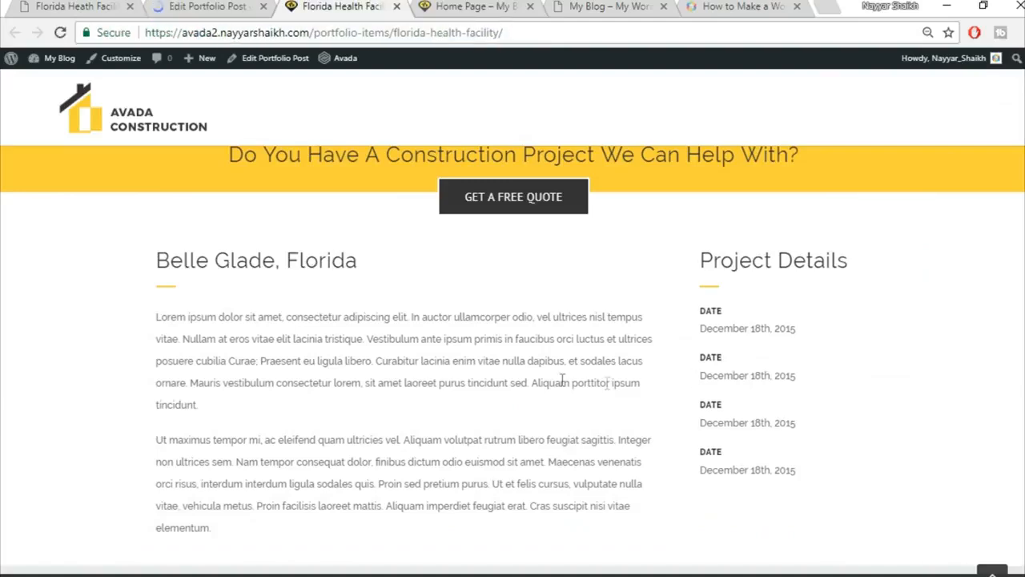
click(82, 6)
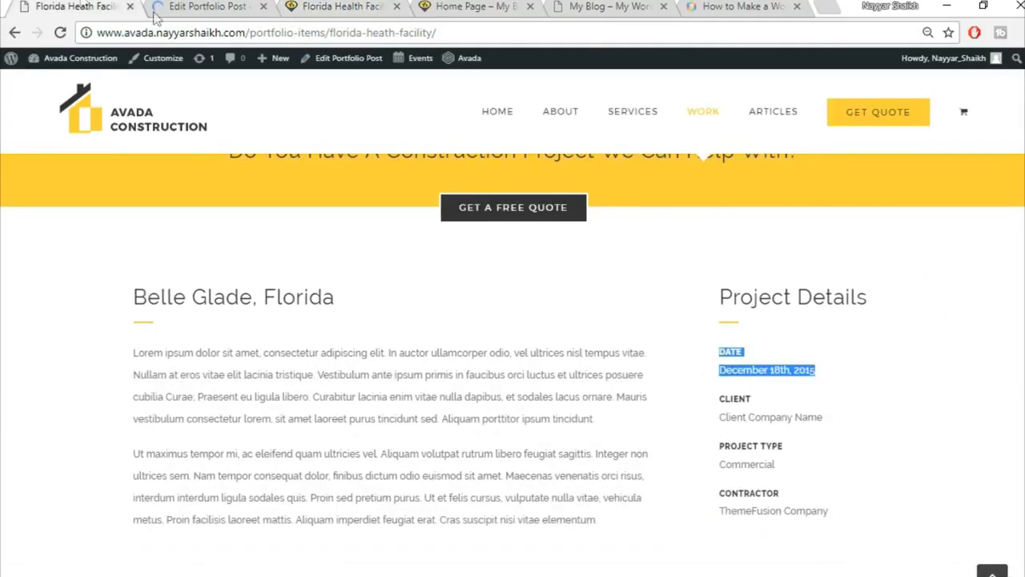
scroll(955, 369, down, 6)
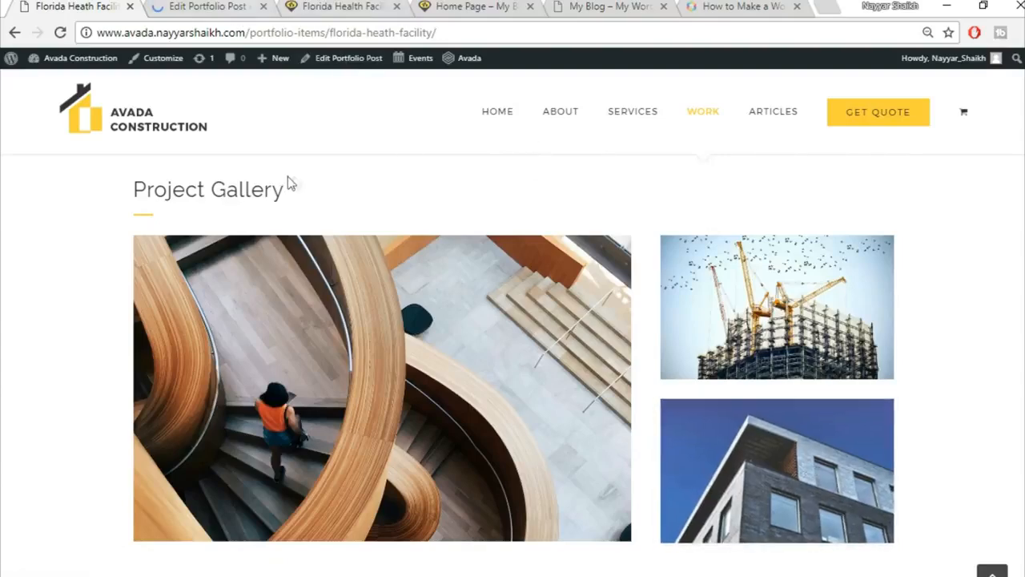
click(204, 7)
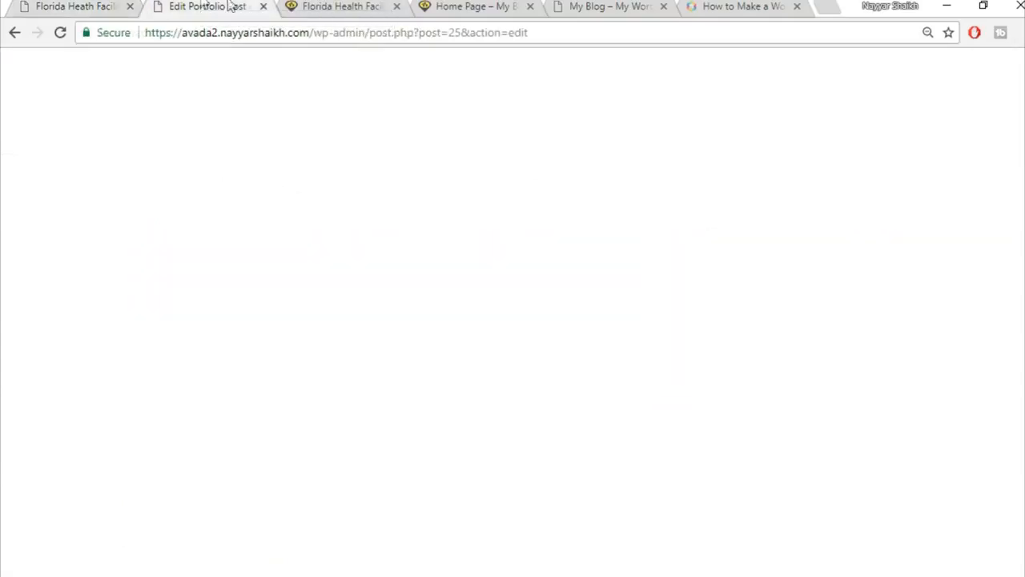
scroll(766, 354, down, 10)
Copy the Project Gallery heading from the reference portfolio page.
scroll(769, 364, down, 3)
click(75, 6)
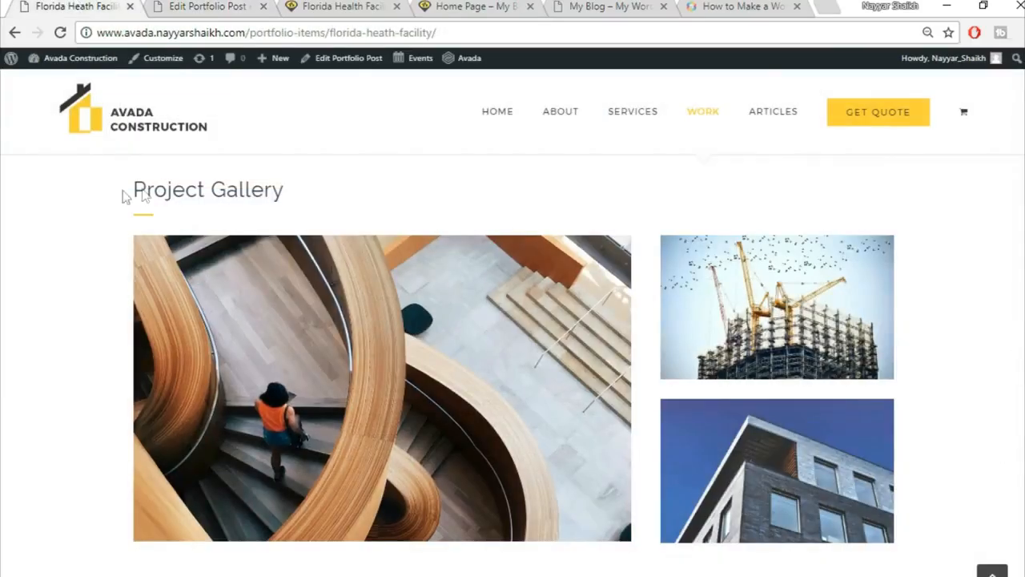
drag(124, 197, 324, 192)
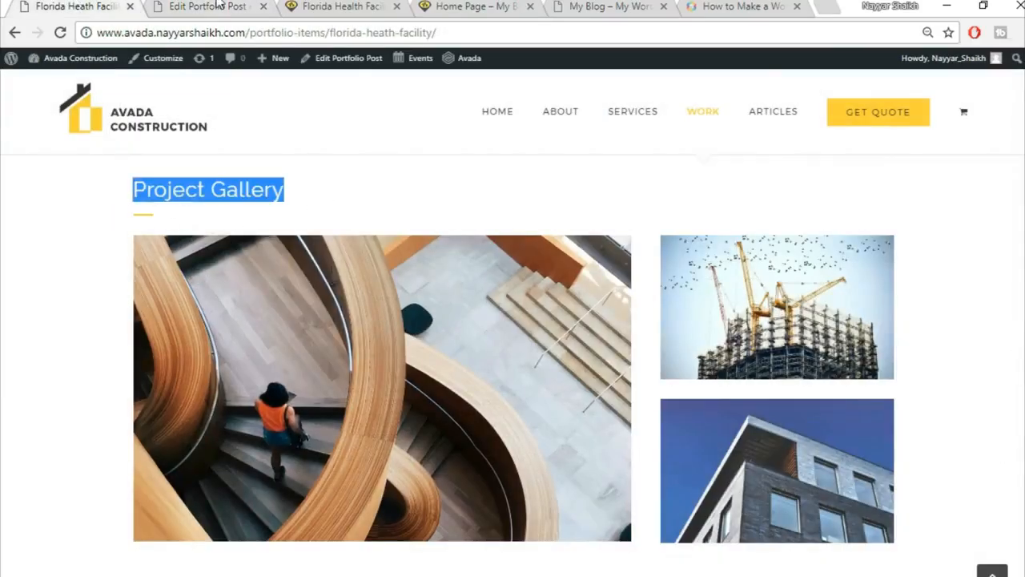
click(215, 6)
scroll(614, 366, down, 8)
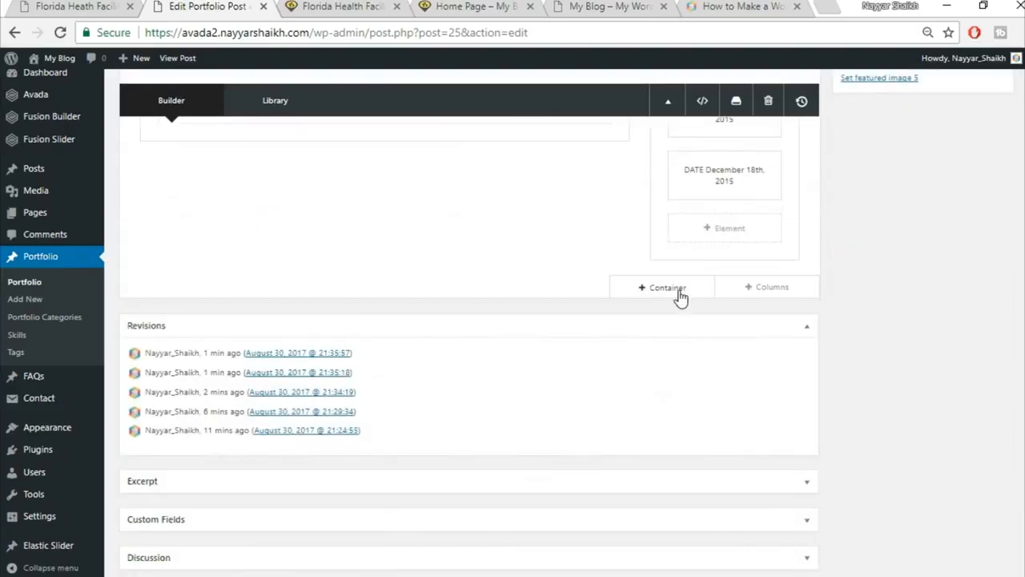
Add a full-width 1/1 container with a Text Block holding the pasted Project Gallery heading.
click(678, 293)
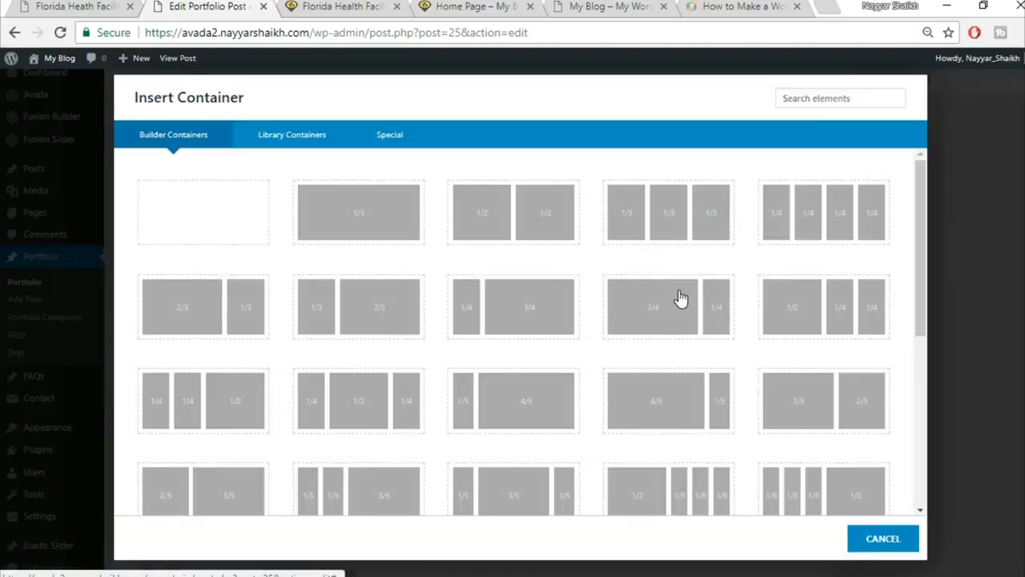
click(392, 232)
click(466, 412)
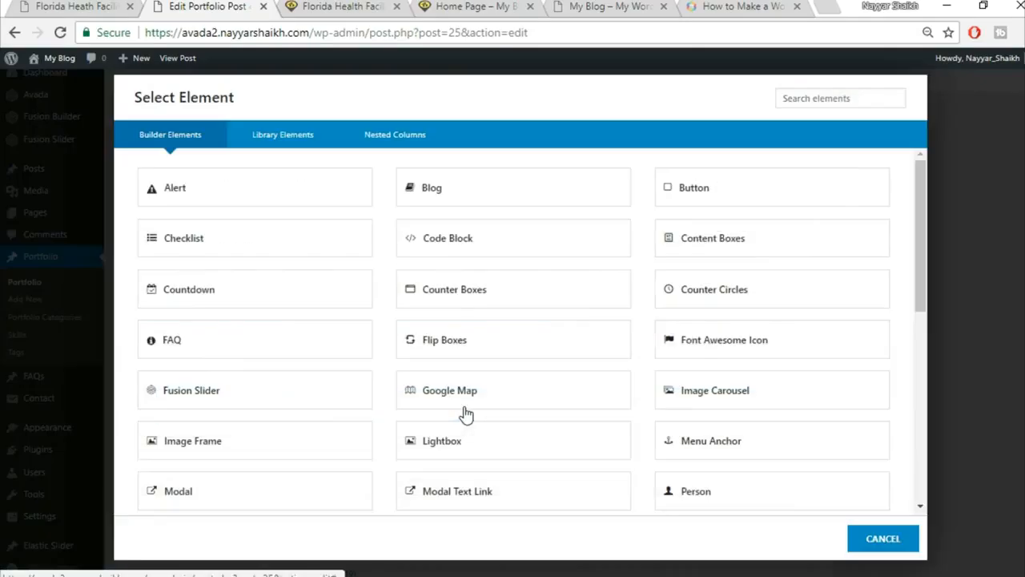
click(811, 96)
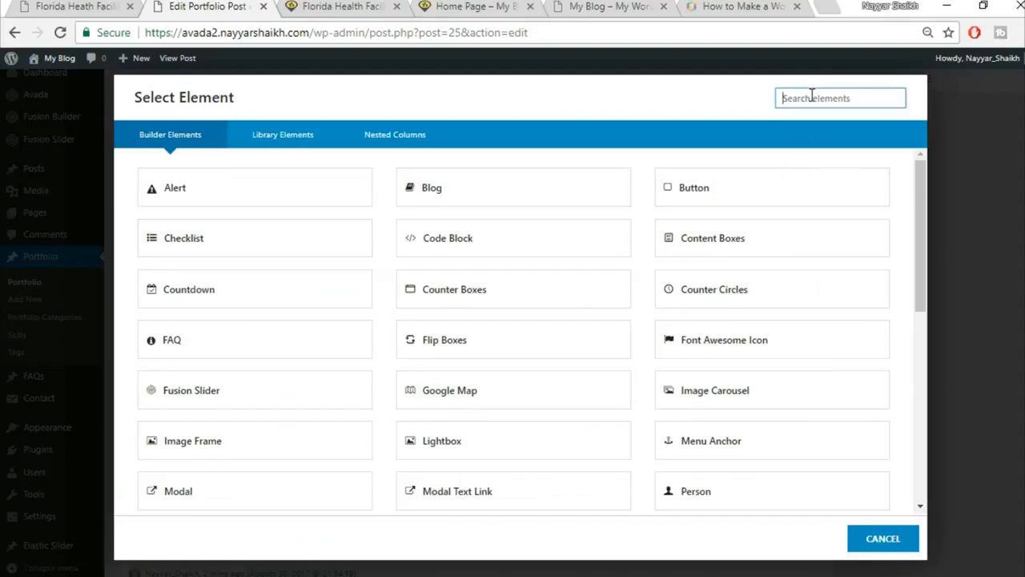
text(t)
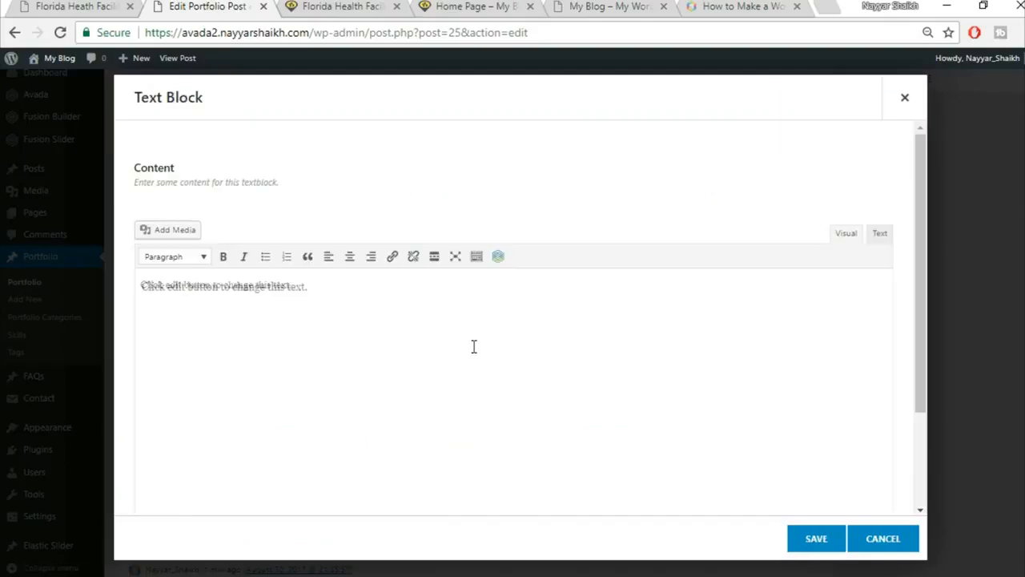
key(ctrl+a)
key(Delete)
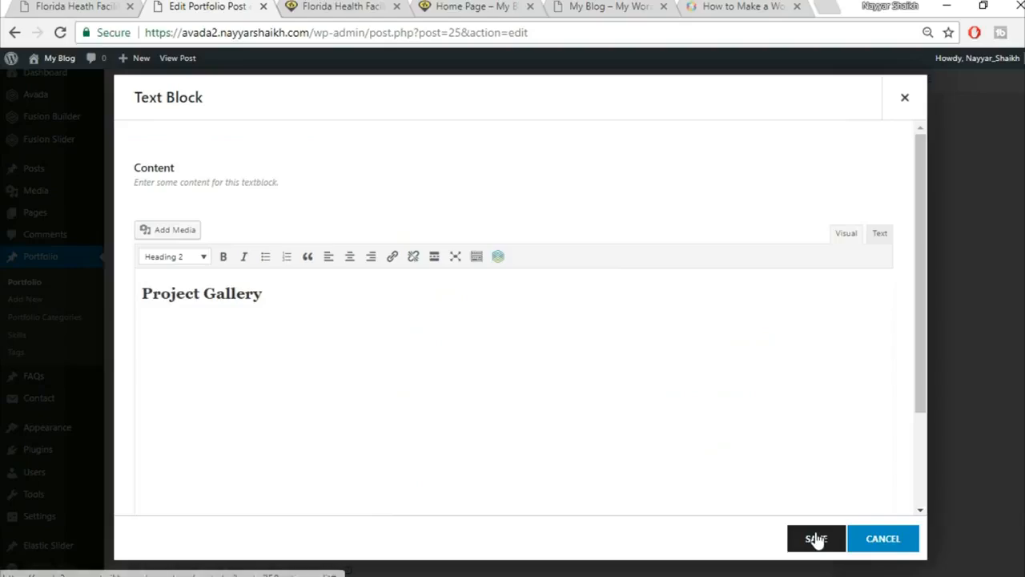
click(816, 538)
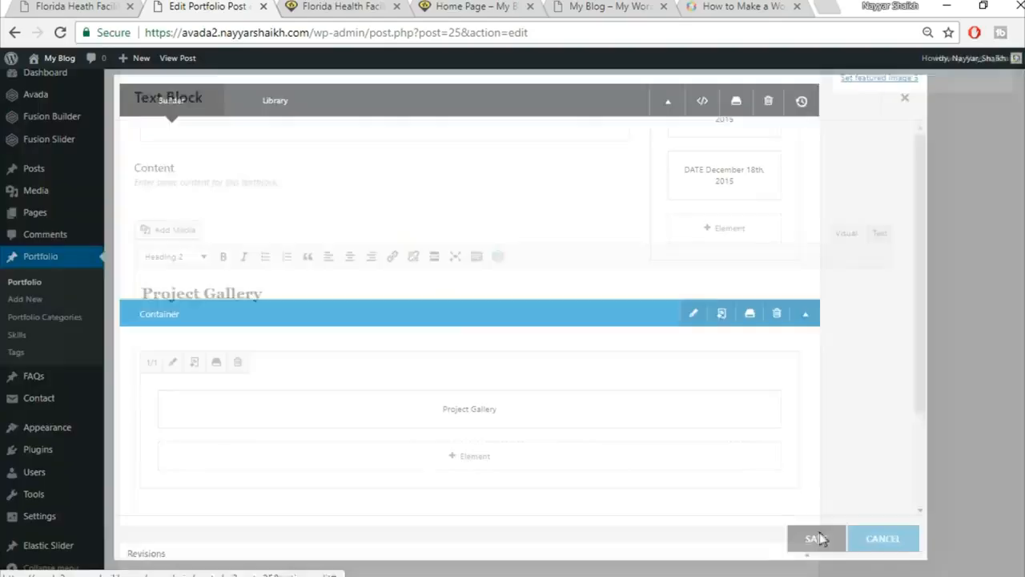
Clone the yellow separator and drag the copy beneath the Project Gallery heading.
scroll(535, 302, up, 3)
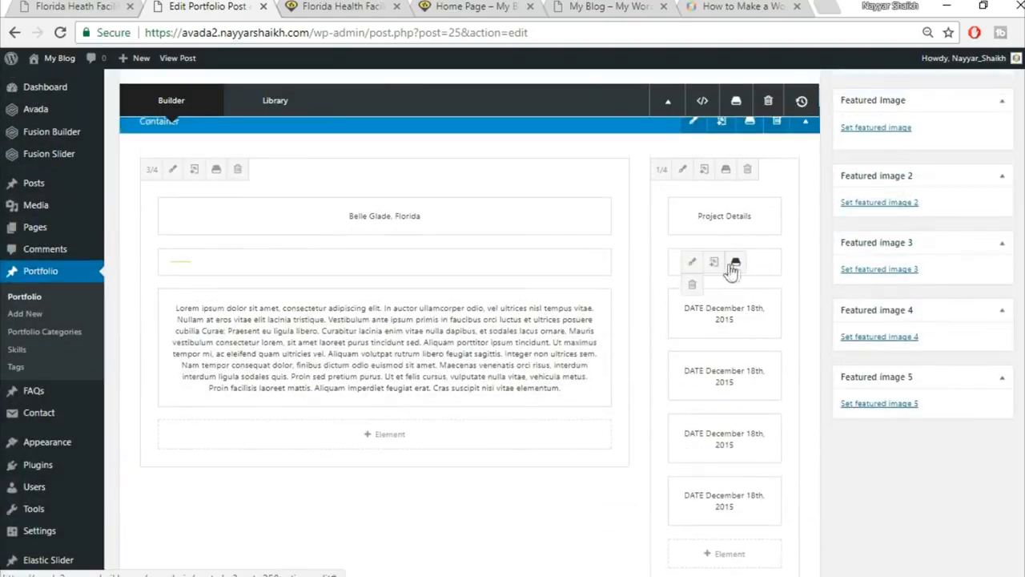
click(716, 263)
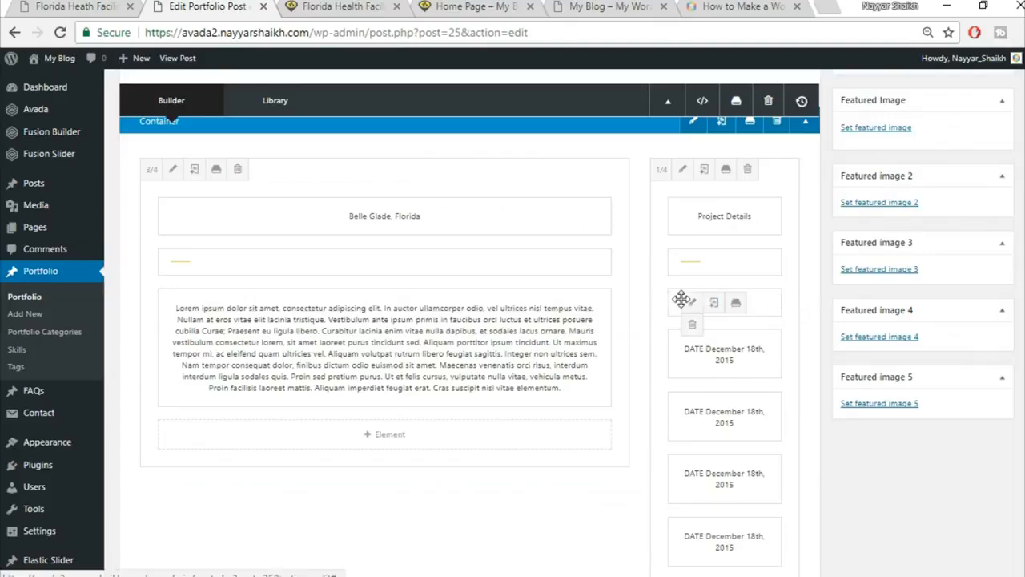
drag(771, 293, 563, 474)
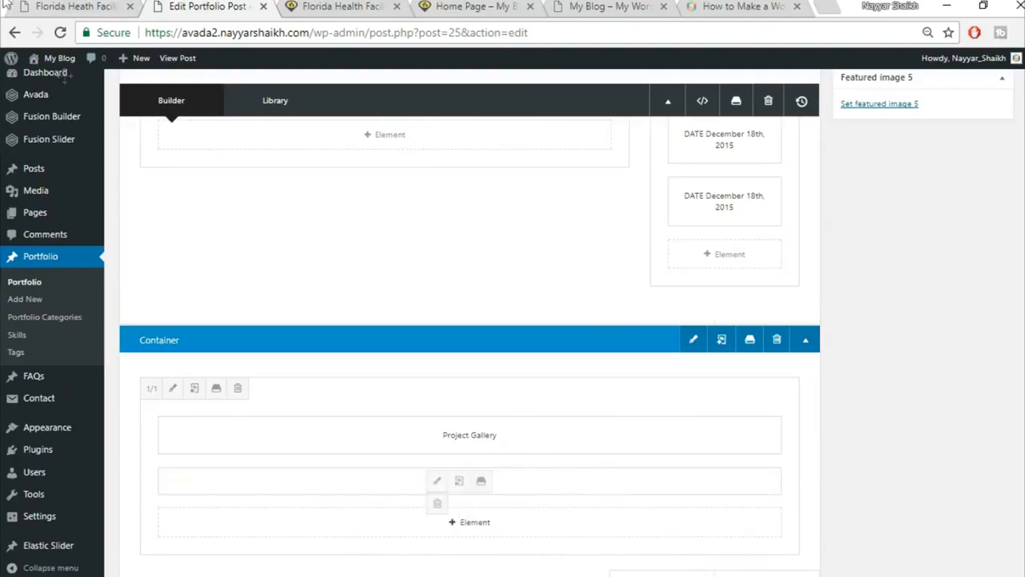
click(76, 6)
click(176, 217)
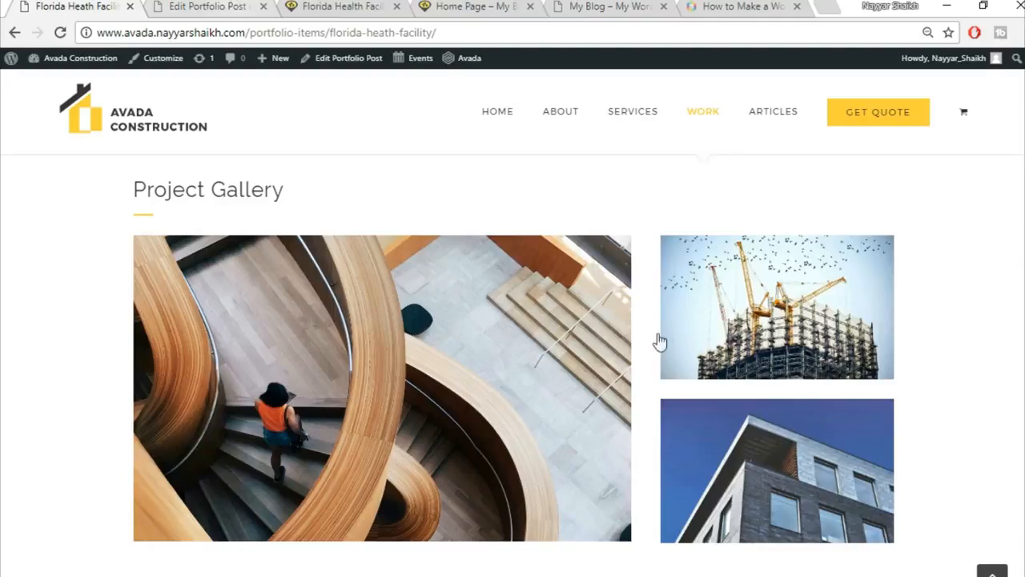
click(217, 5)
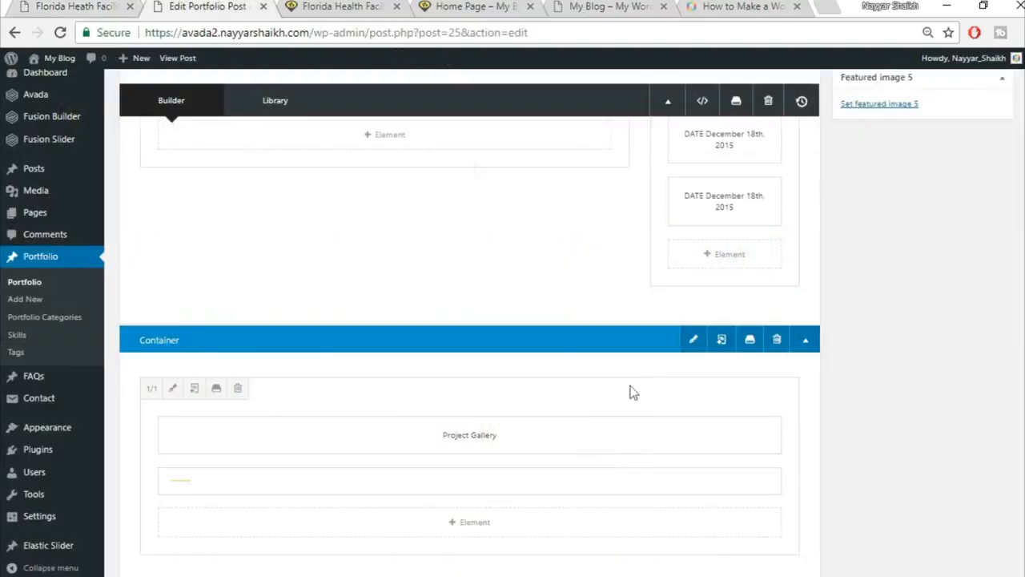
scroll(693, 436, down, 2)
Insert a 2/3 + 1/3 column row beneath the Project Gallery container.
click(765, 427)
click(126, 5)
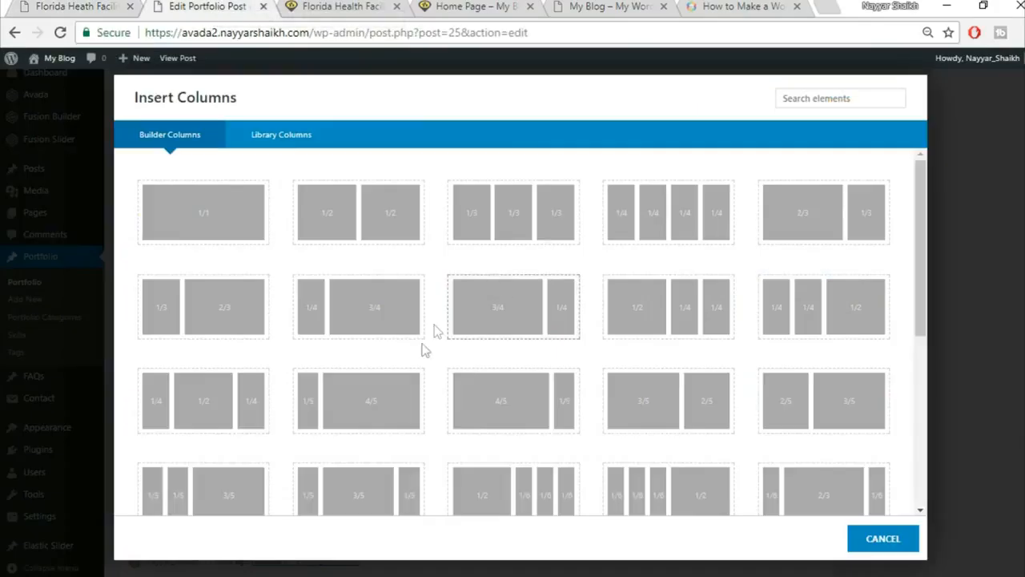
click(814, 227)
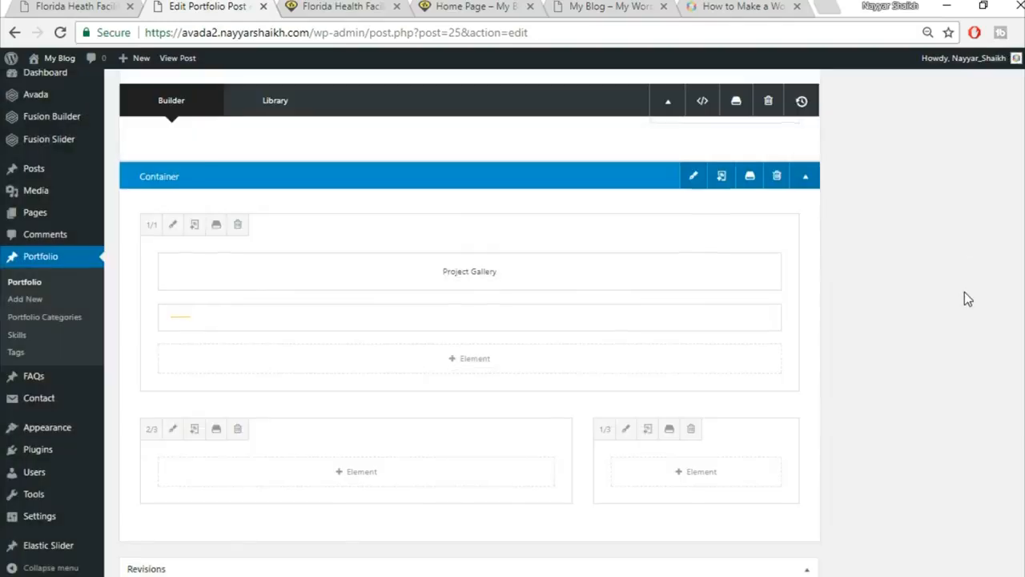
scroll(965, 297, down, 2)
click(88, 6)
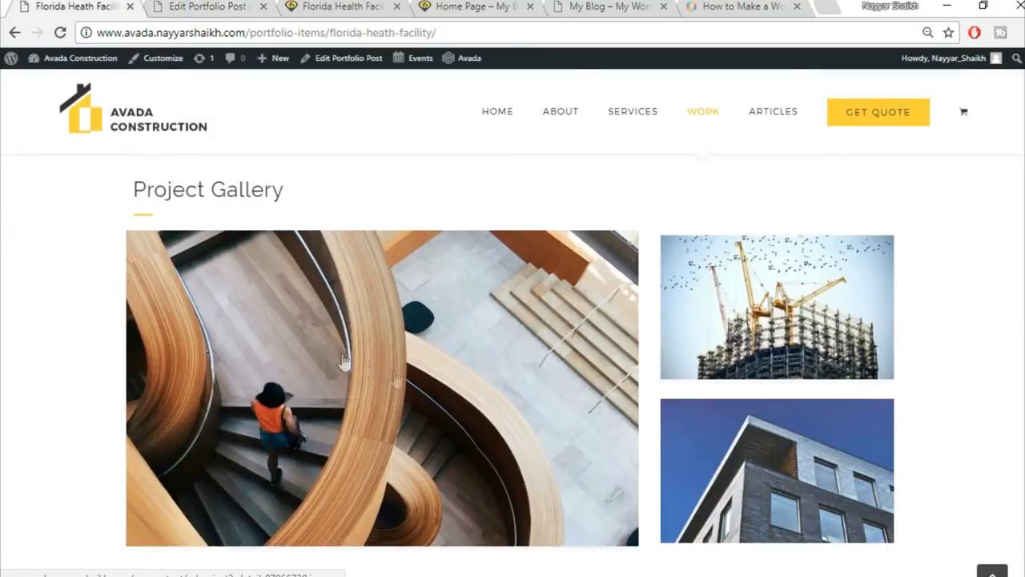
click(232, 7)
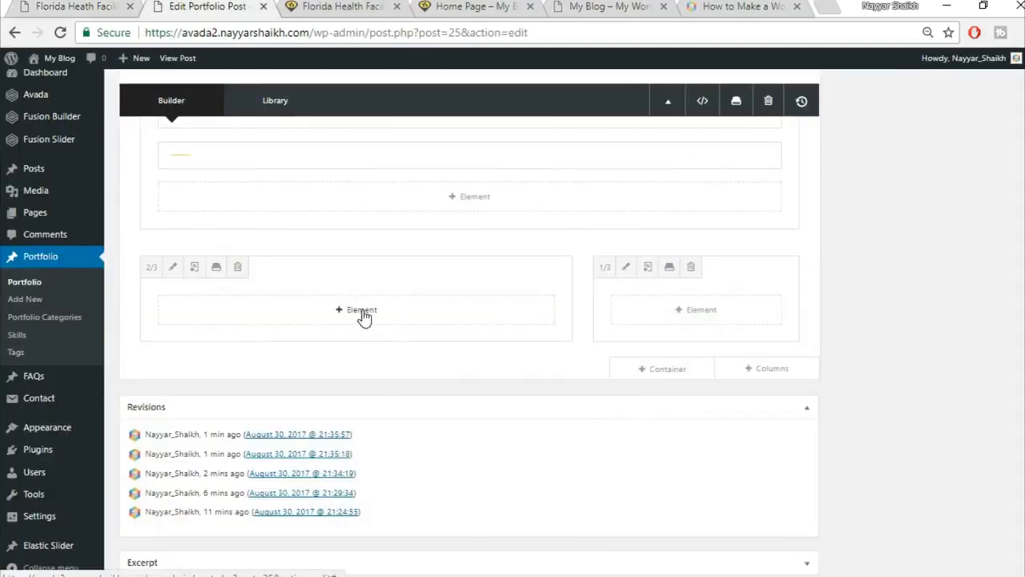
Add an Image Frame element to the two-thirds column.
click(360, 315)
click(831, 97)
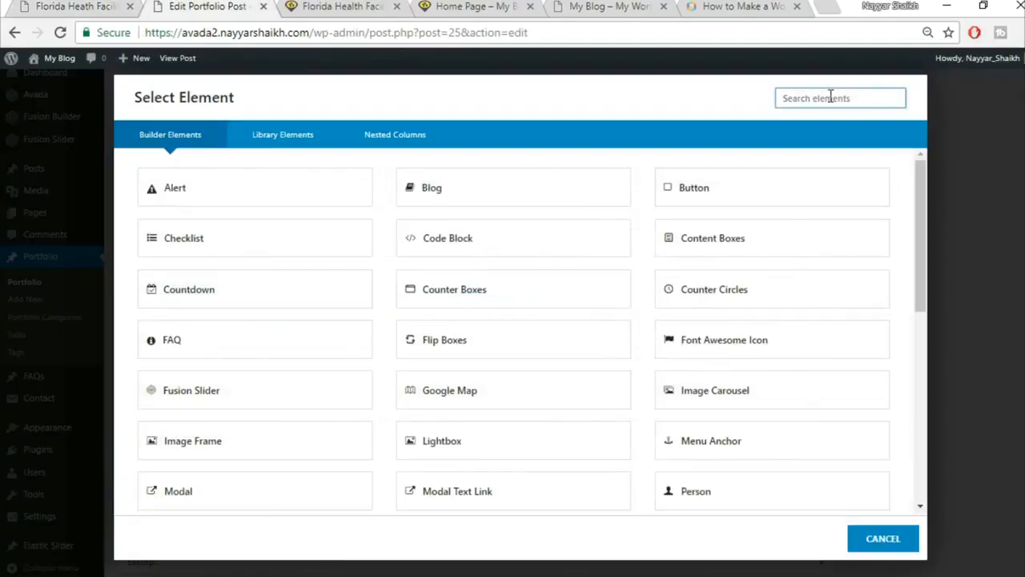
text(ima)
click(561, 190)
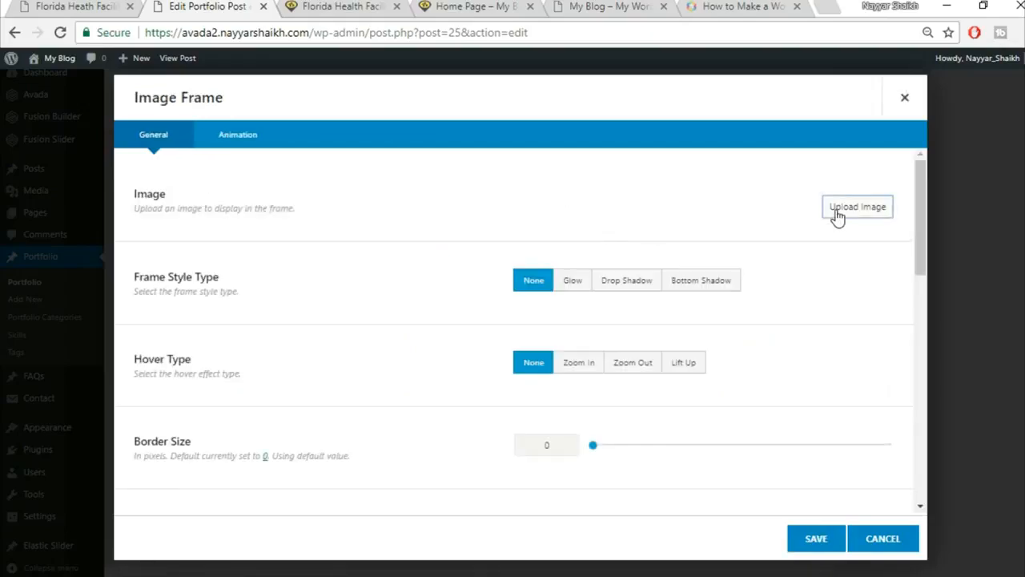
Upload project2-detail-97066739 and insert it into the Image Frame at Full Size.
click(837, 209)
click(205, 115)
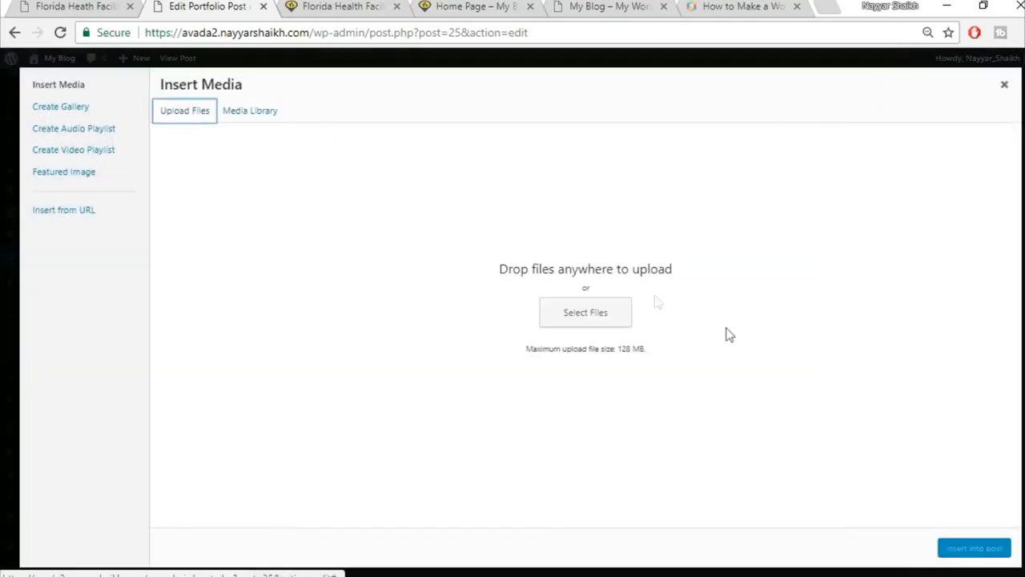
click(601, 317)
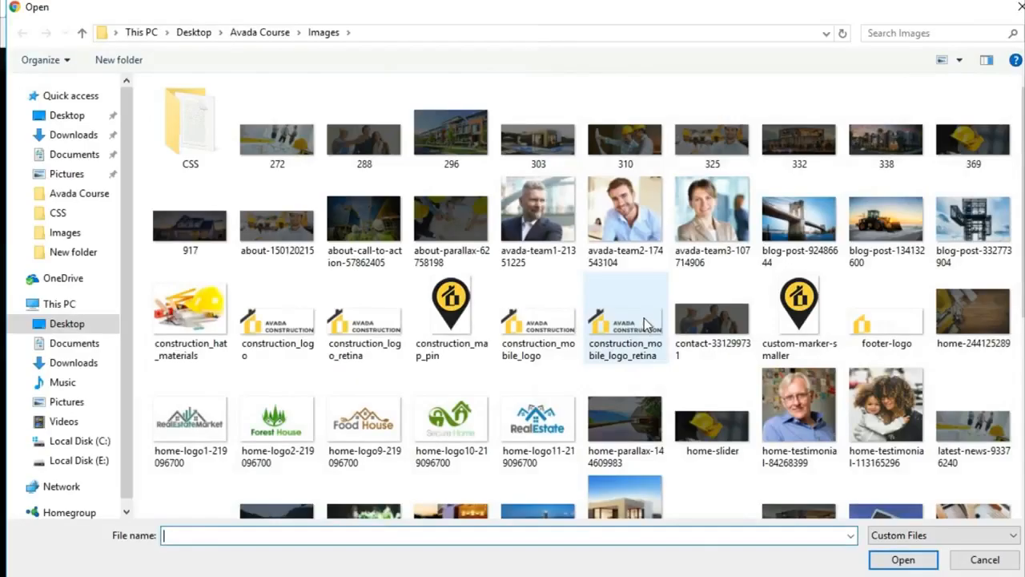
scroll(780, 333, down, 3)
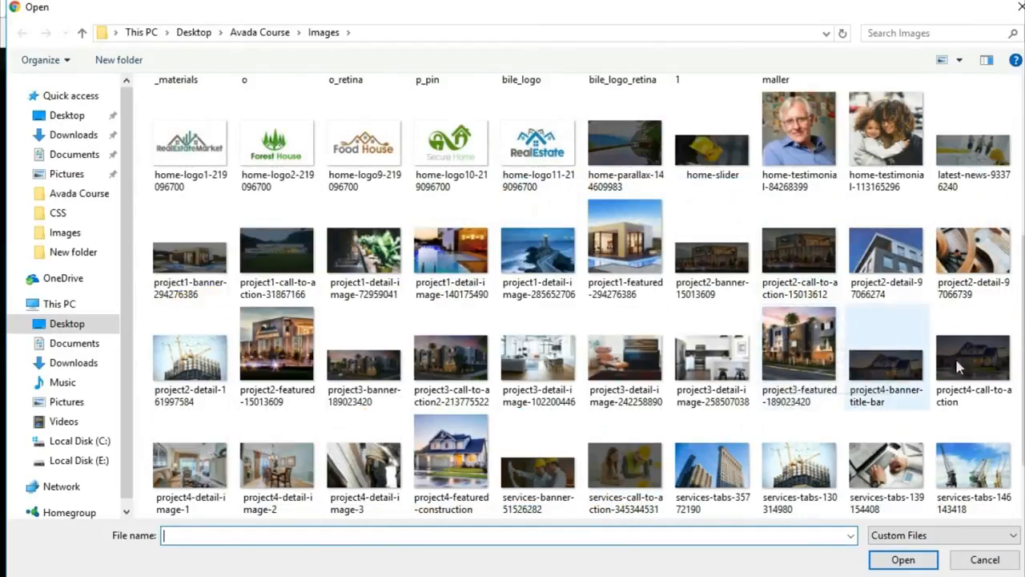
click(989, 240)
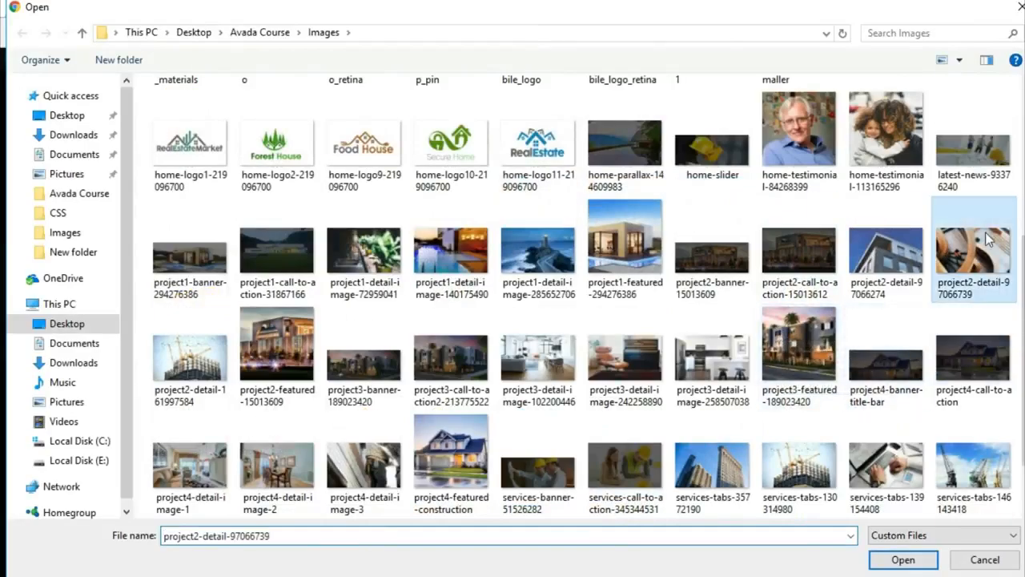
click(903, 560)
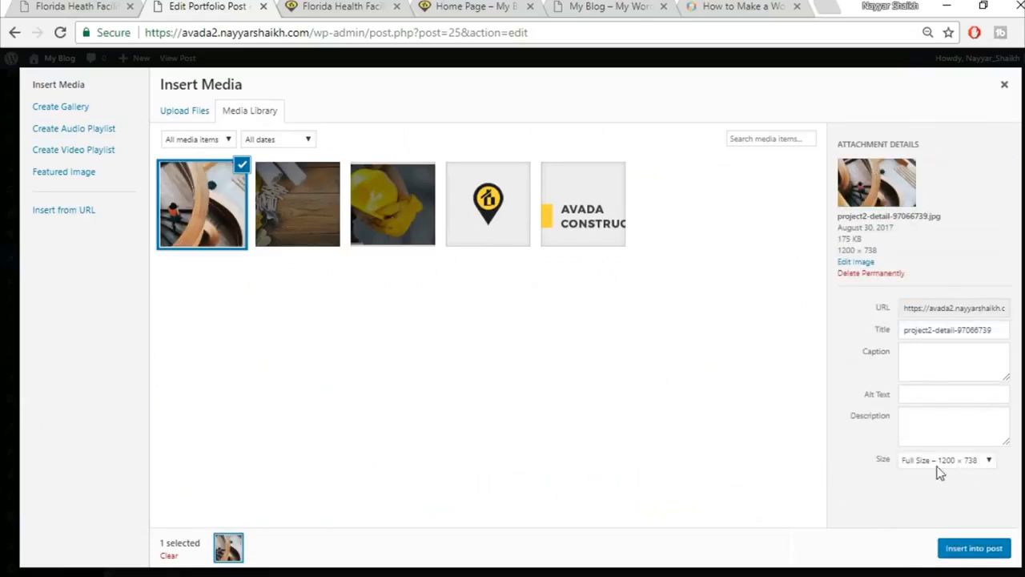
click(938, 468)
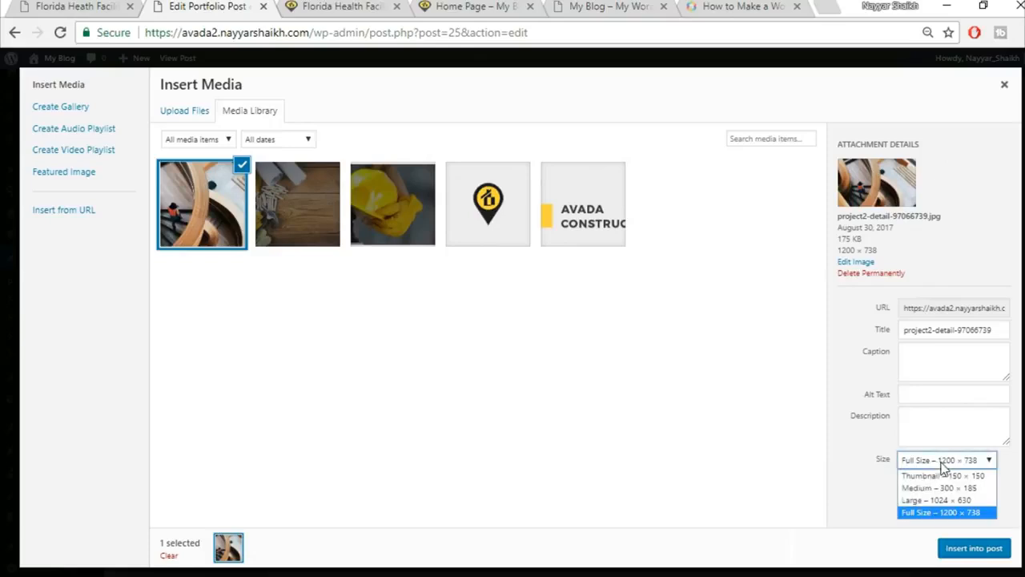
click(938, 512)
click(971, 549)
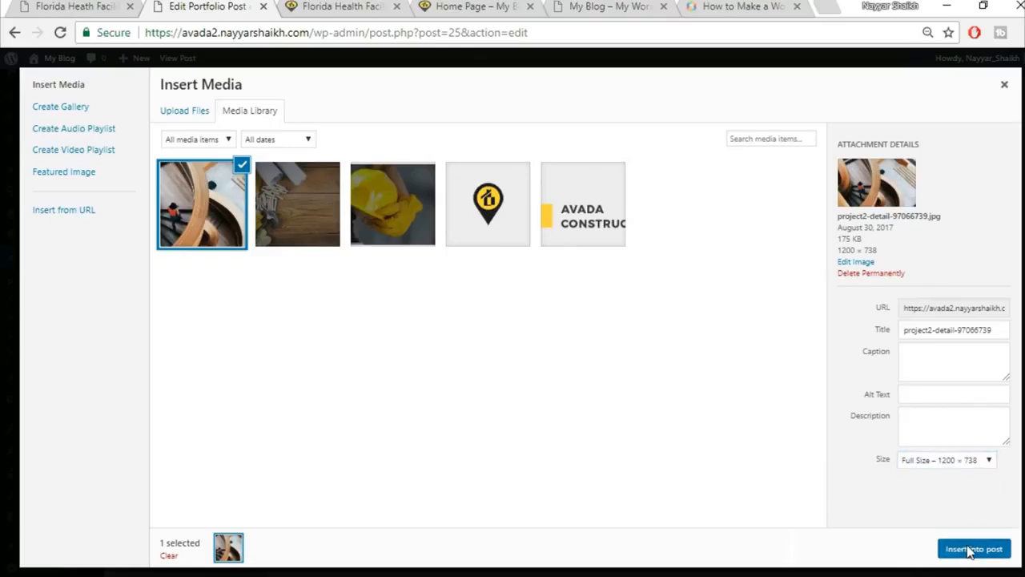
scroll(695, 421, down, 2)
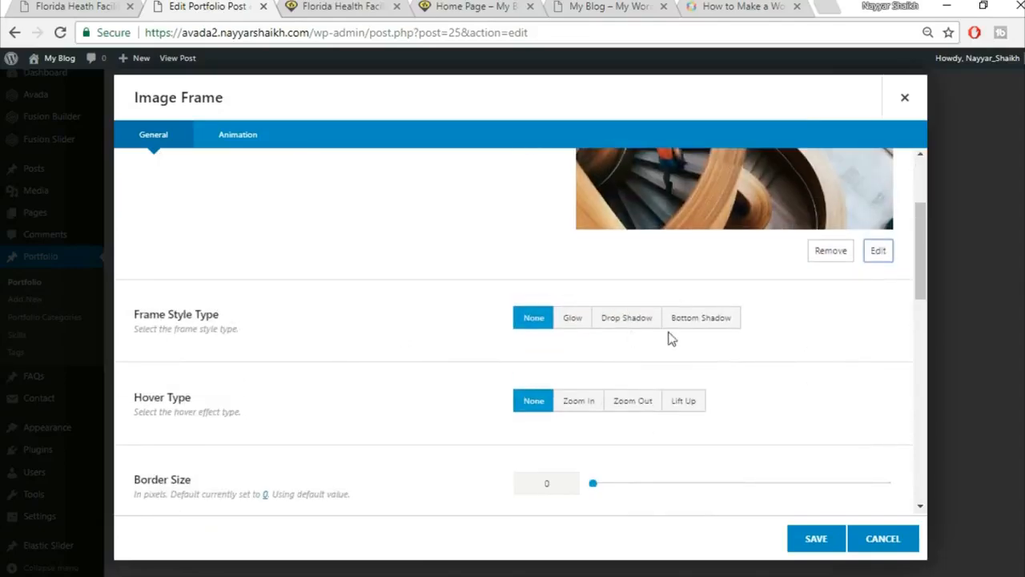
Set the staircase image's Hover Type to Lift Up.
scroll(745, 388, down, 1)
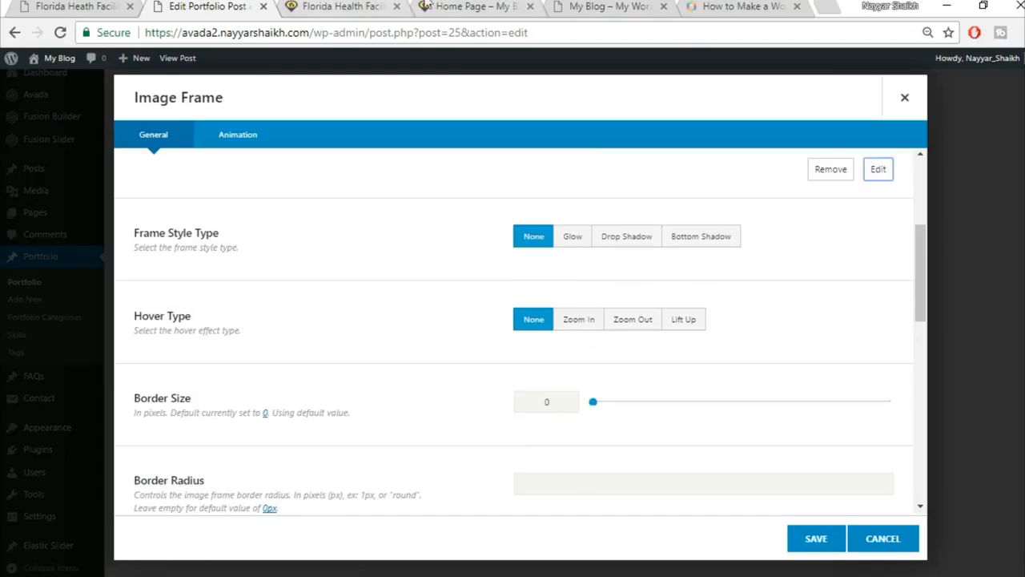
click(78, 6)
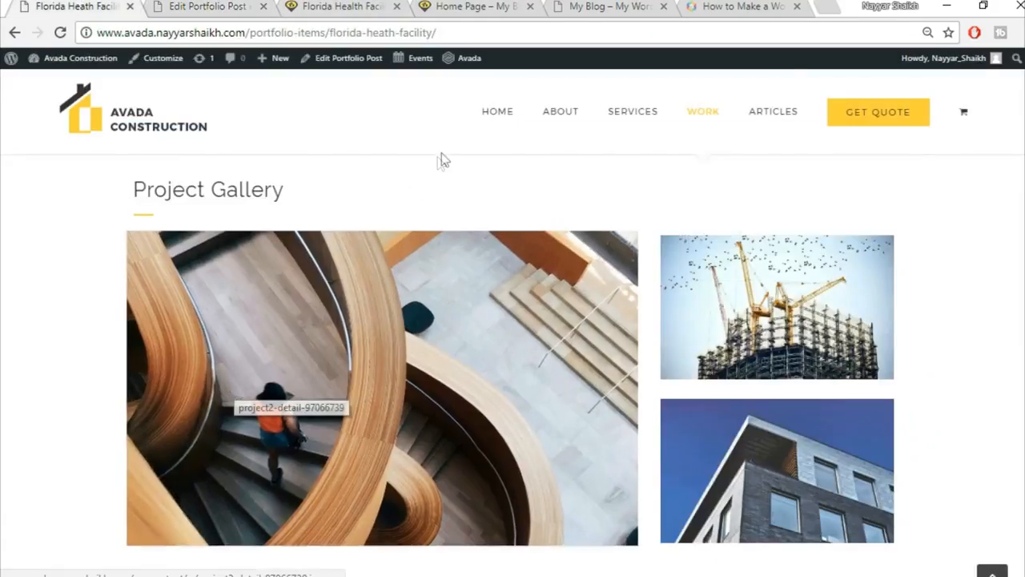
key(ctrl+Tab)
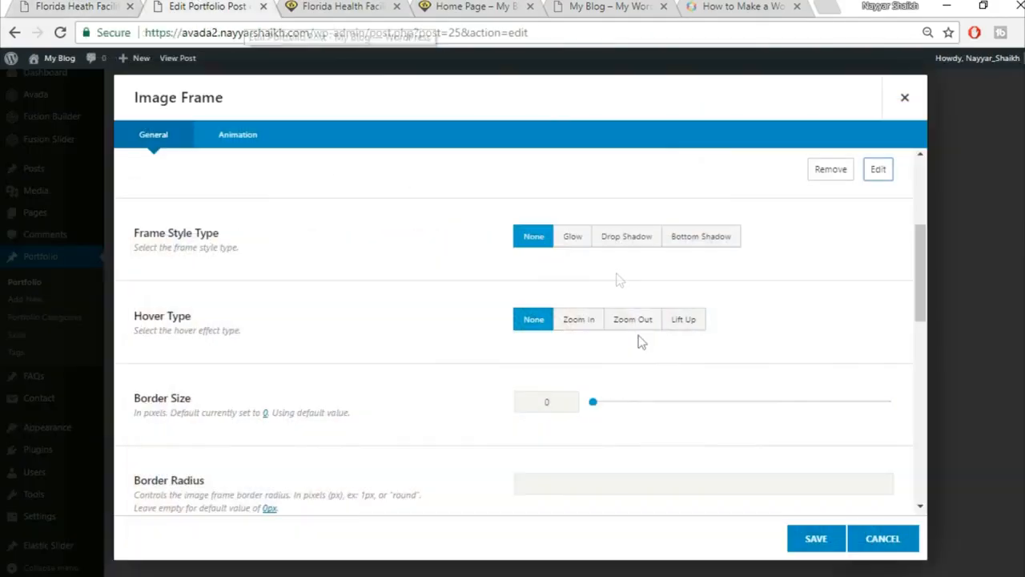
click(591, 327)
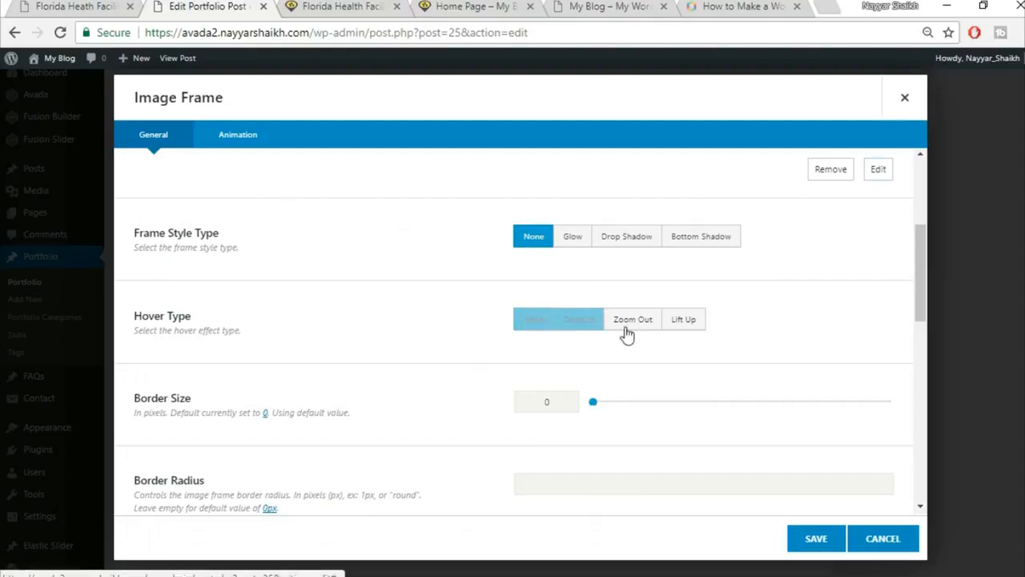
click(672, 325)
scroll(257, 357, down, 1)
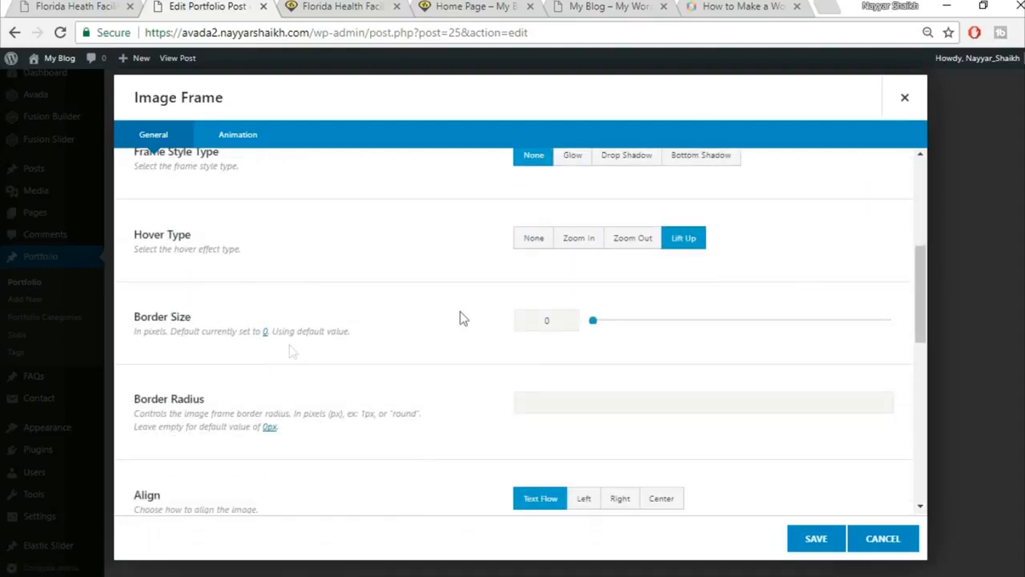
scroll(721, 272, down, 1)
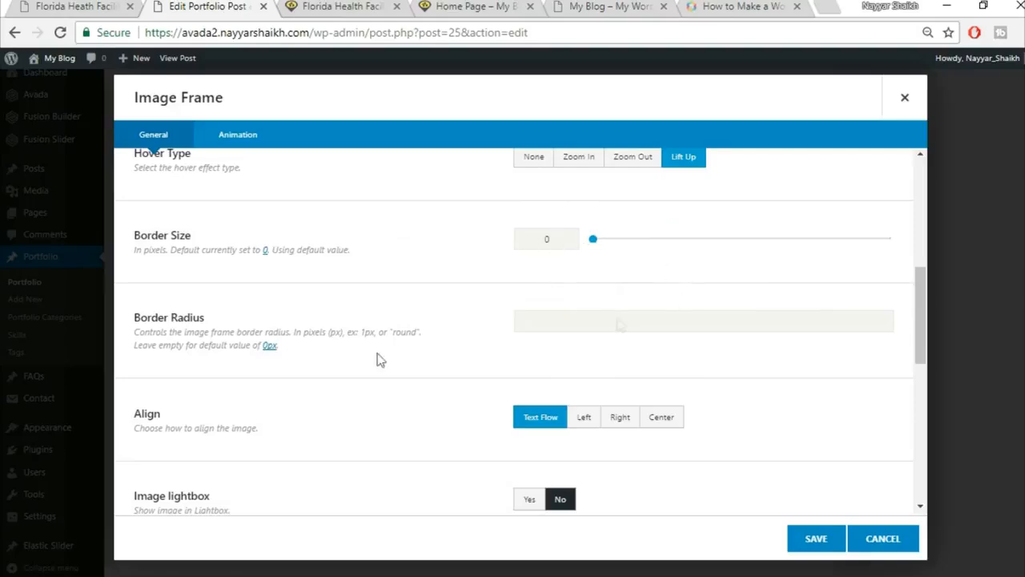
Compare against the live Project Gallery page and save the Image Frame.
click(95, 6)
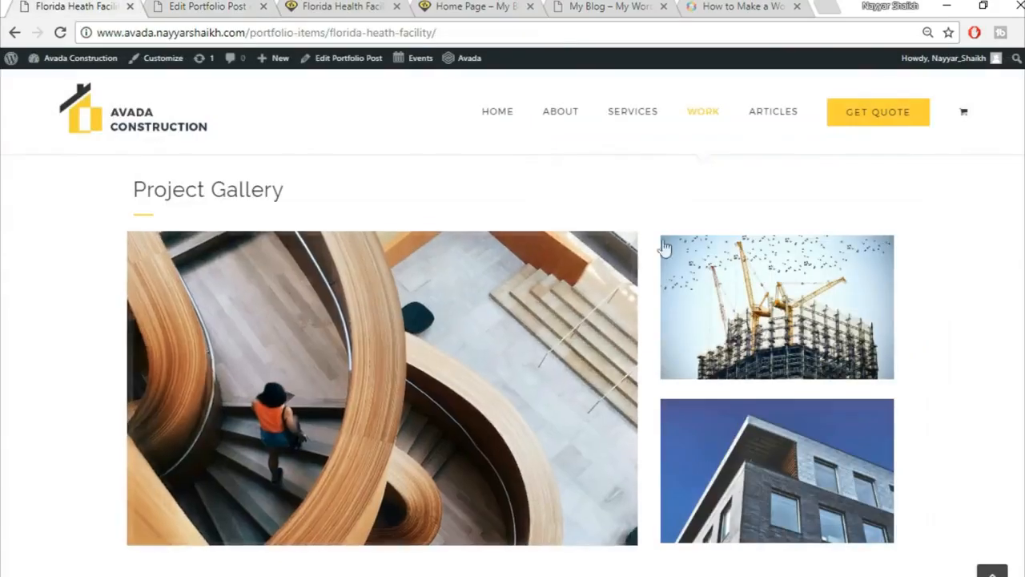
click(236, 6)
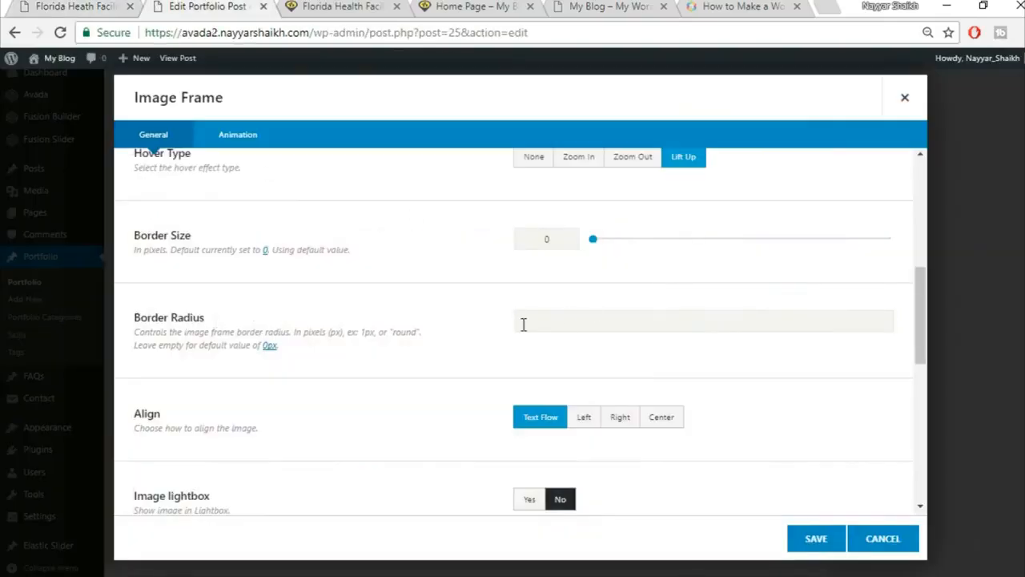
click(35, 5)
key(ctrl+Tab)
scroll(911, 414, down, 1)
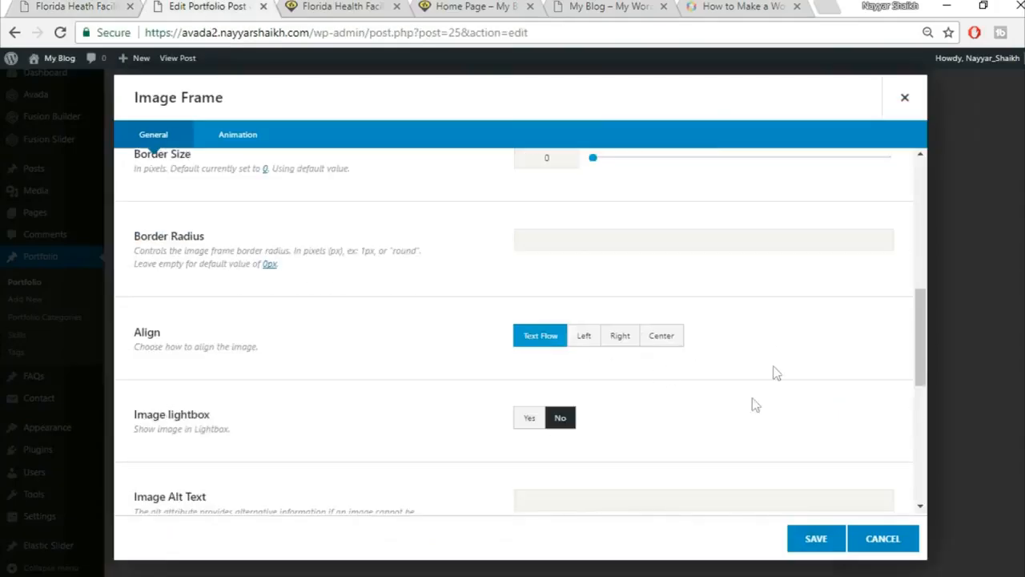
scroll(755, 405, down, 6)
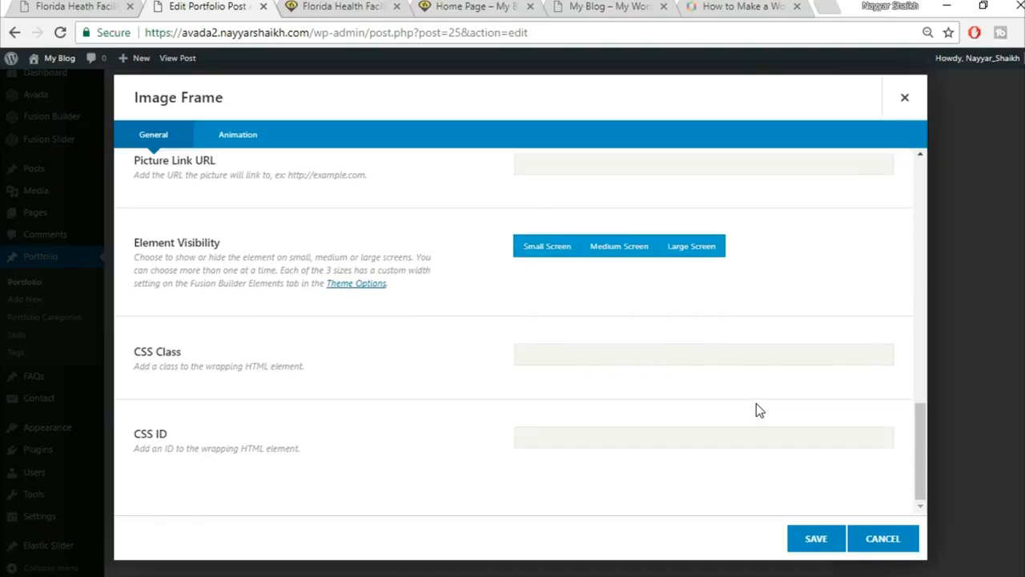
click(807, 547)
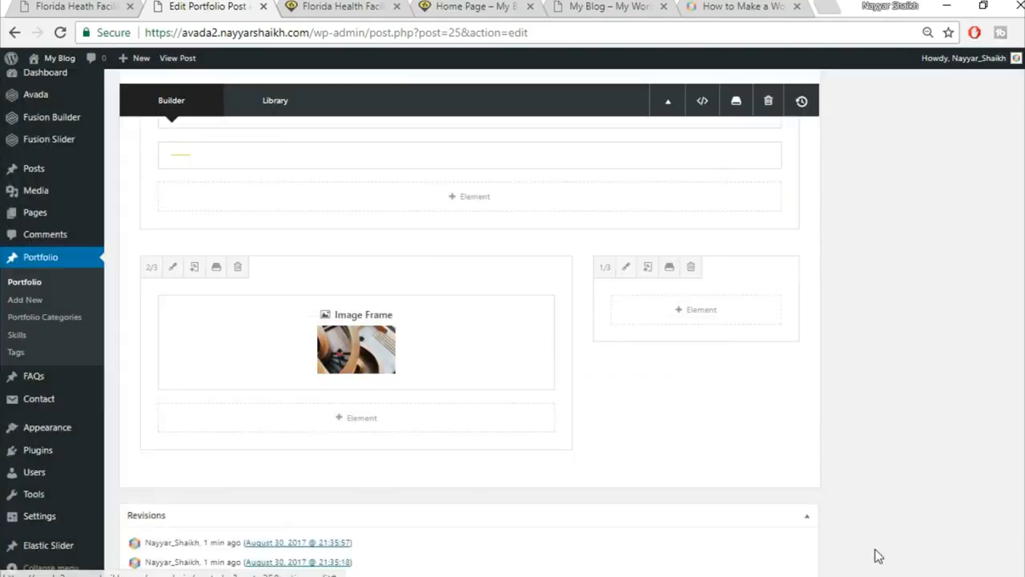
Add an Image Frame element to the narrow 1/3 column.
click(50, 6)
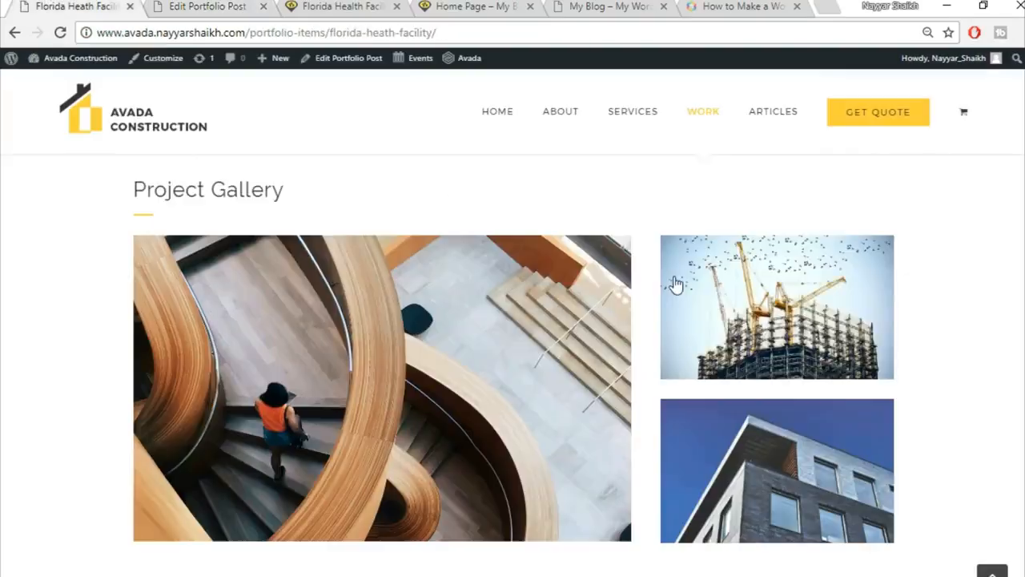
click(195, 5)
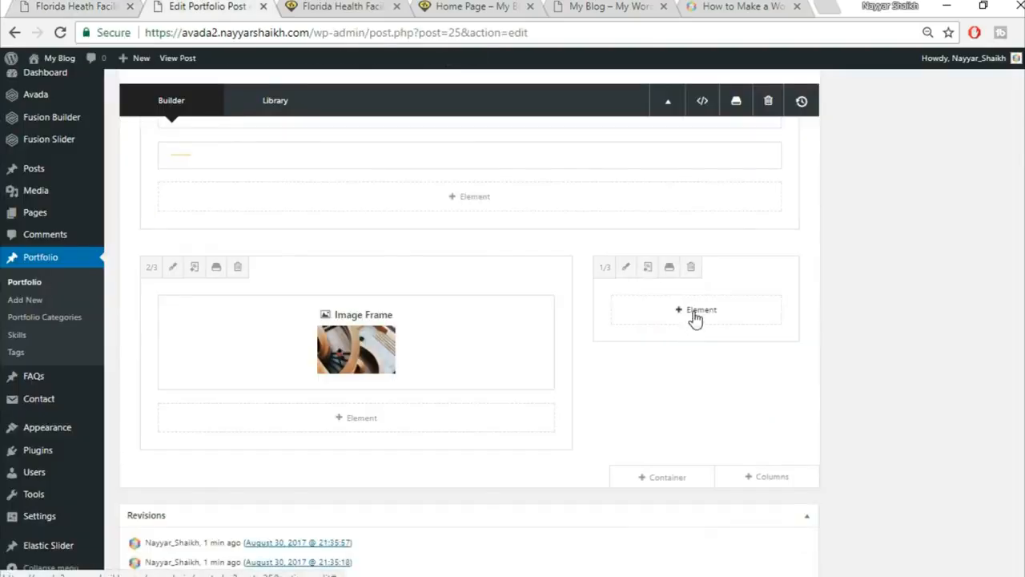
click(694, 311)
click(804, 98)
text(ima)
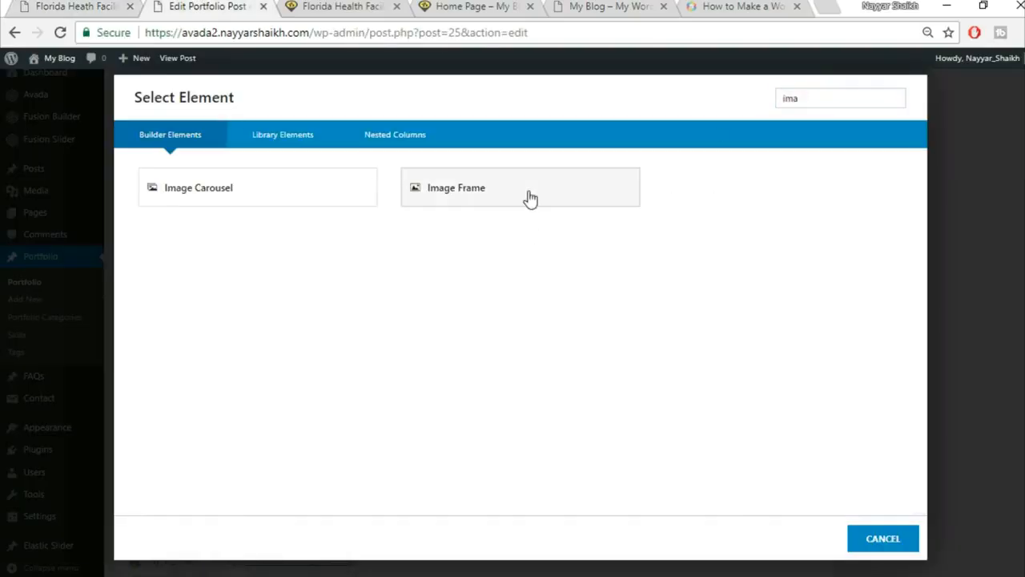
click(527, 199)
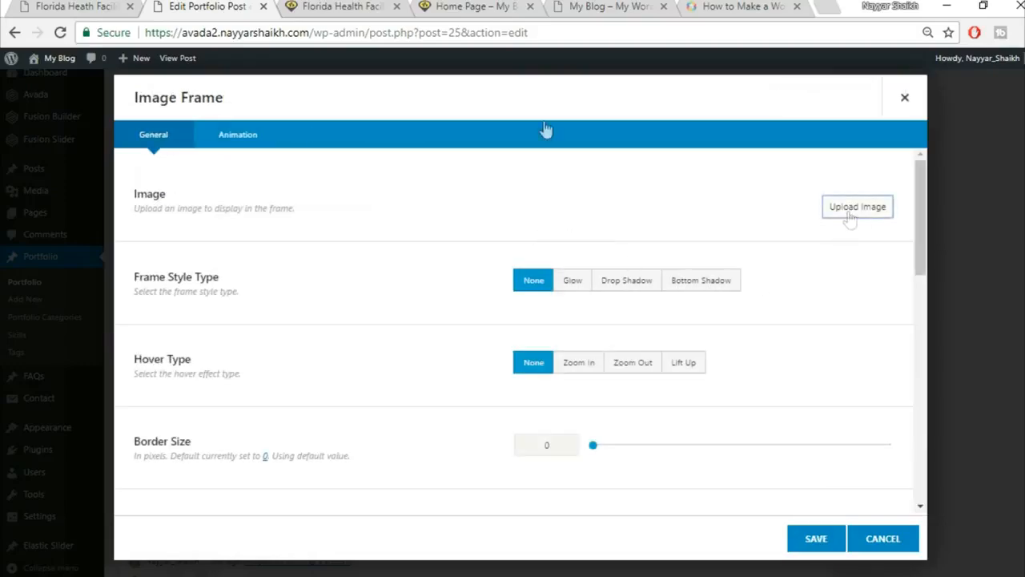
Upload the building photo project2-detail-97066274 and insert it into the frame.
click(849, 219)
click(27, 5)
click(200, 5)
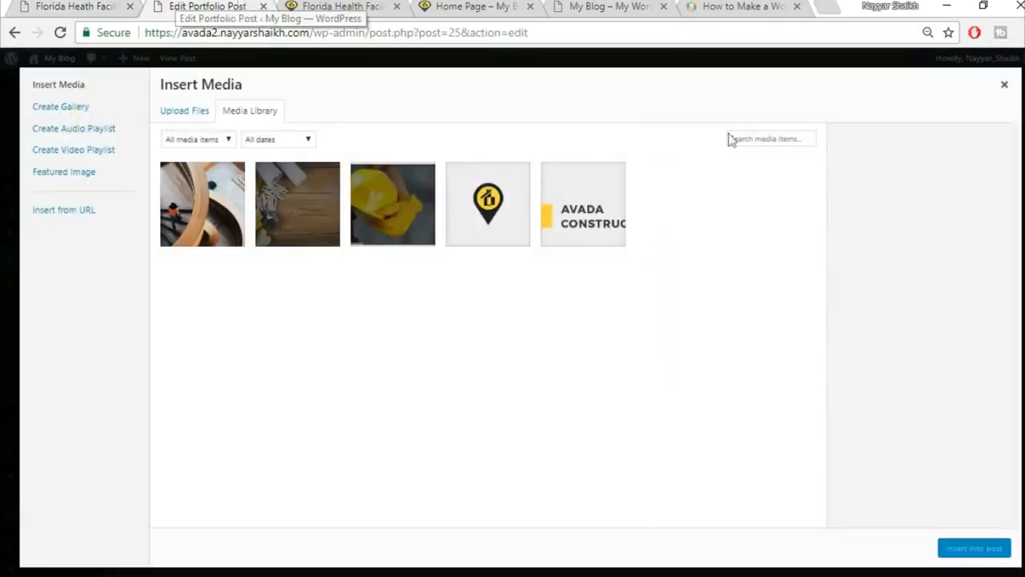
click(192, 114)
click(627, 321)
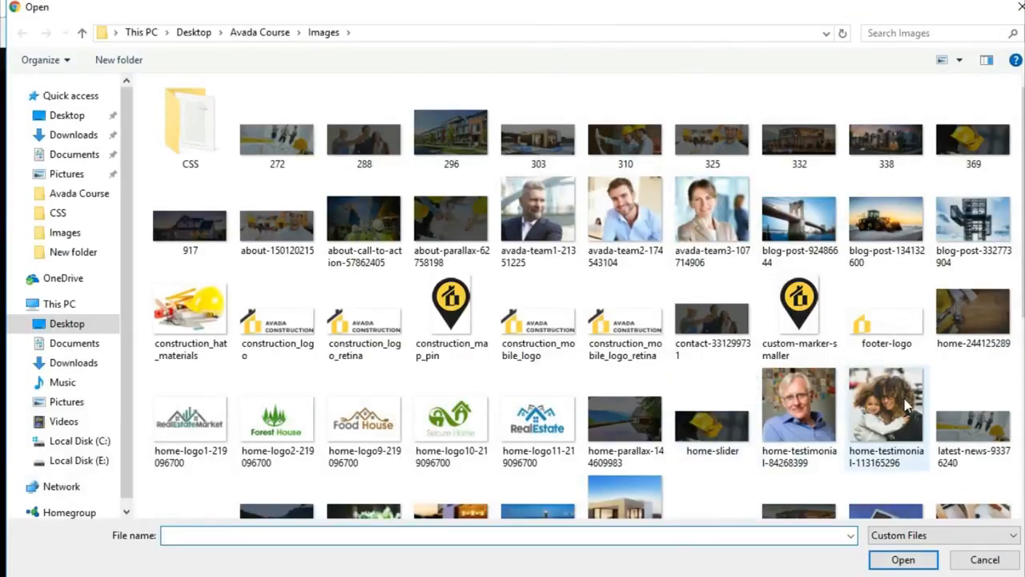
scroll(906, 400, down, 3)
scroll(968, 381, up, 2)
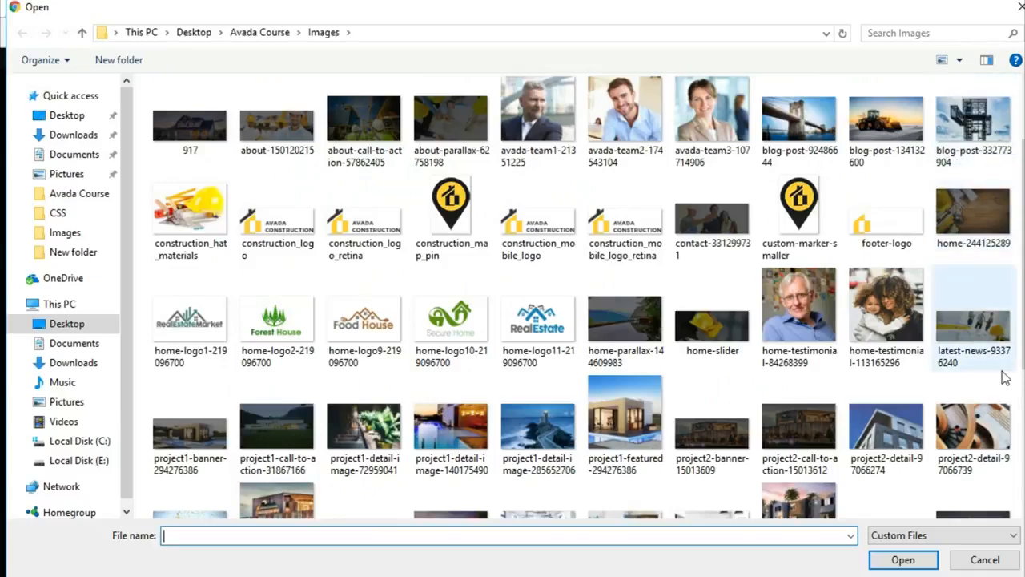
click(902, 455)
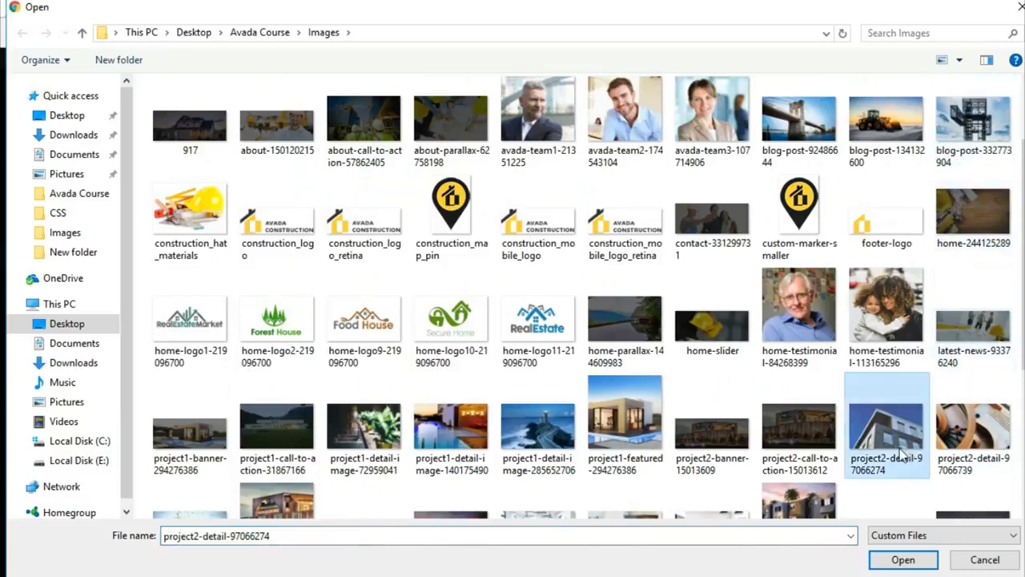
click(897, 560)
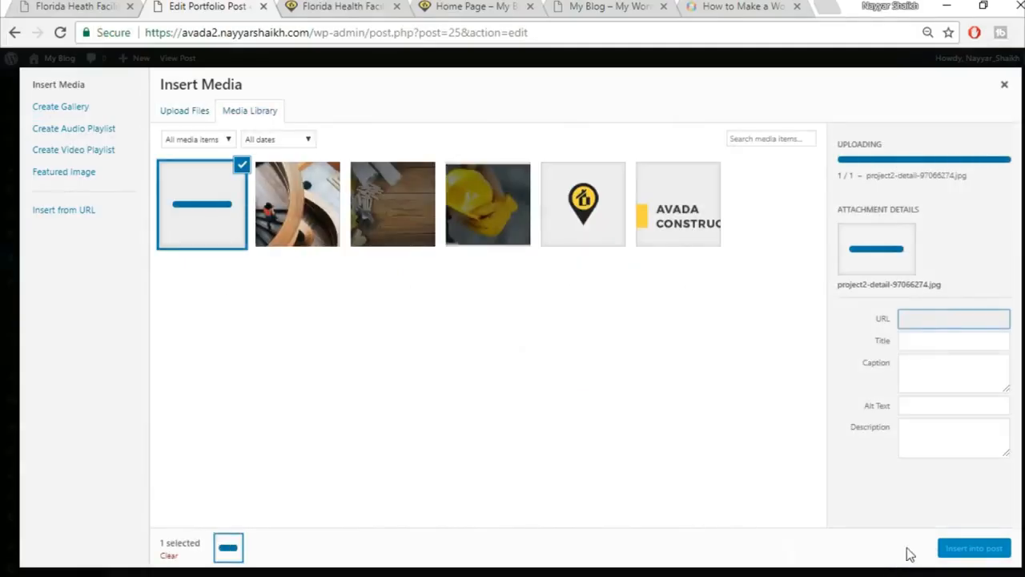
click(958, 549)
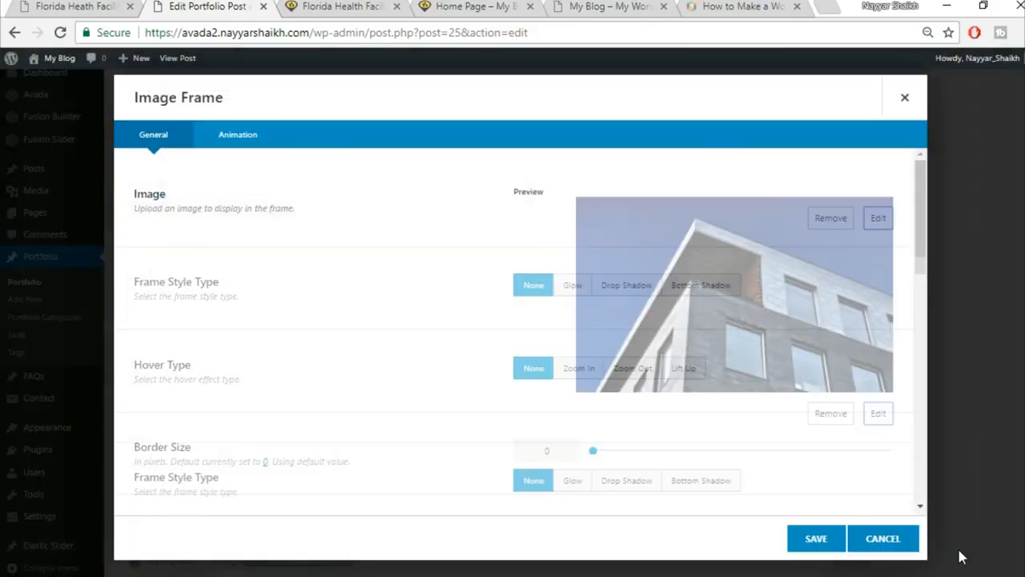
Give the building image a Lift Up hover effect and save it.
scroll(678, 441, down, 2)
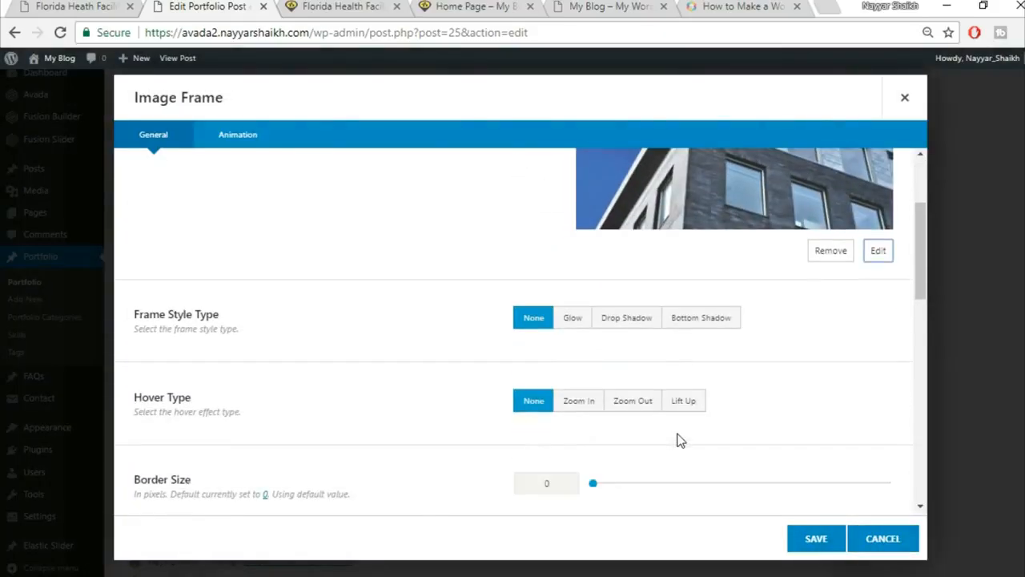
click(681, 408)
click(813, 541)
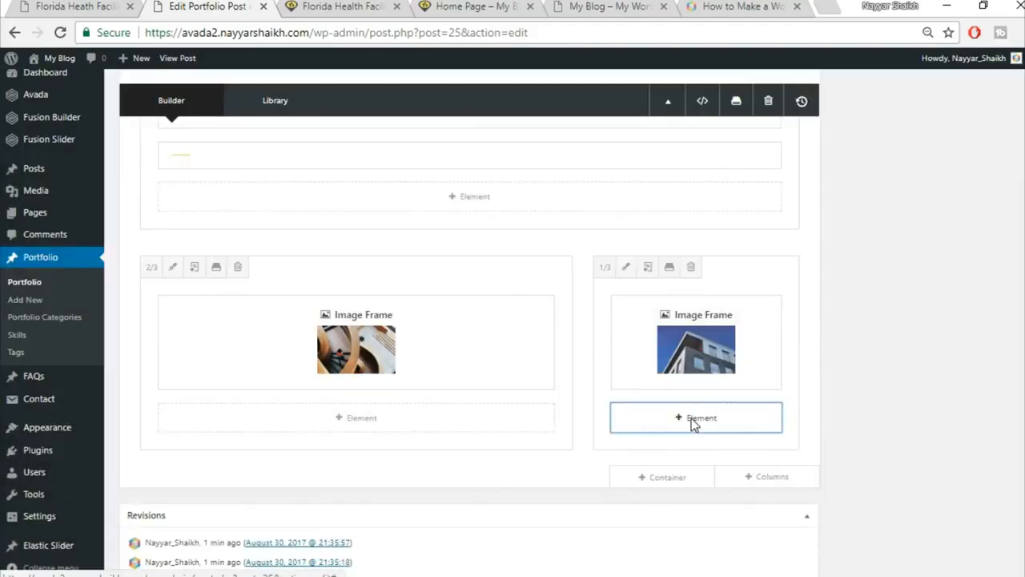
Add a Separator with a 28 bottom margin under the building image in the 1/3 column.
click(691, 418)
click(832, 97)
text(sepa)
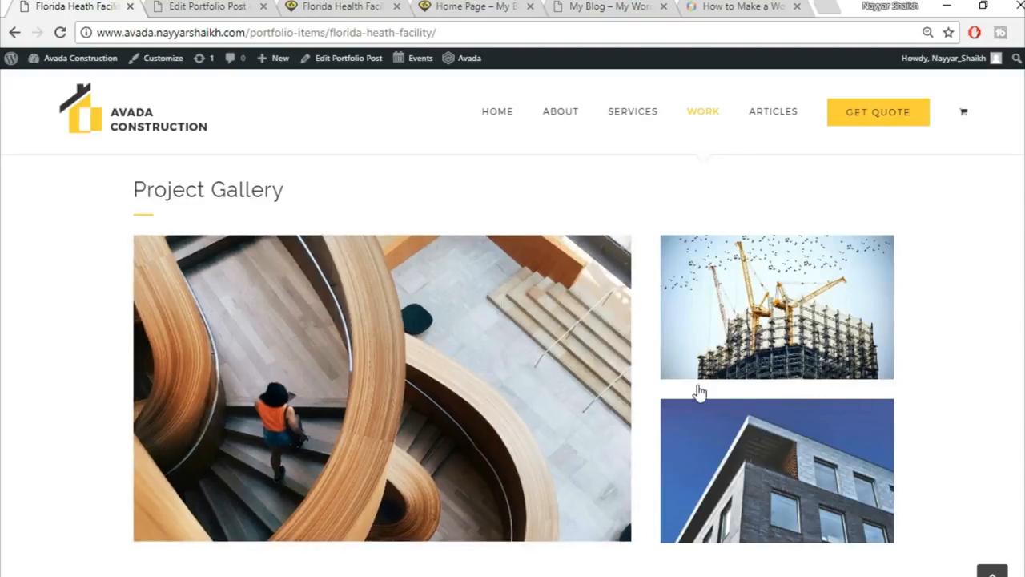
click(224, 5)
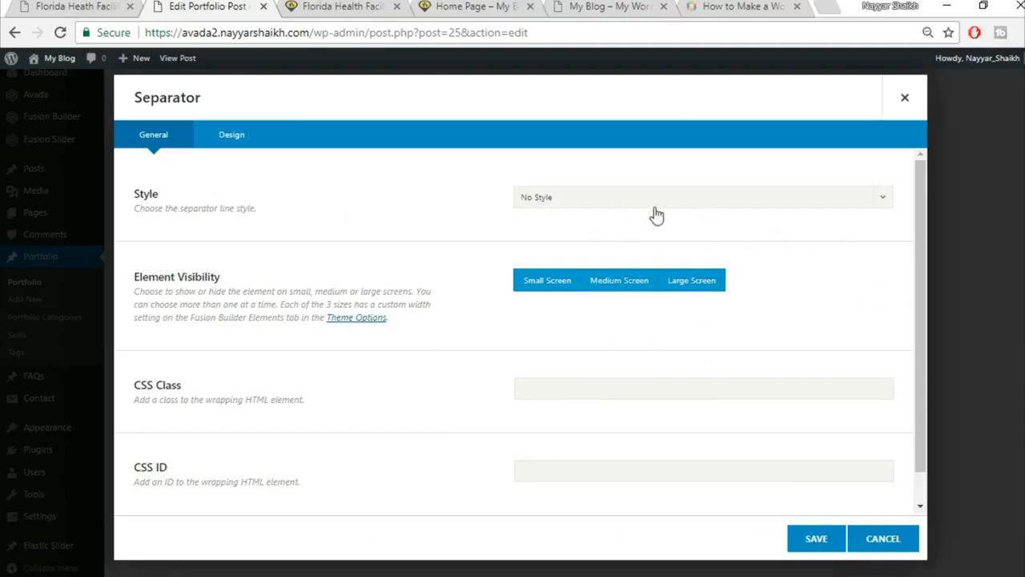
click(248, 145)
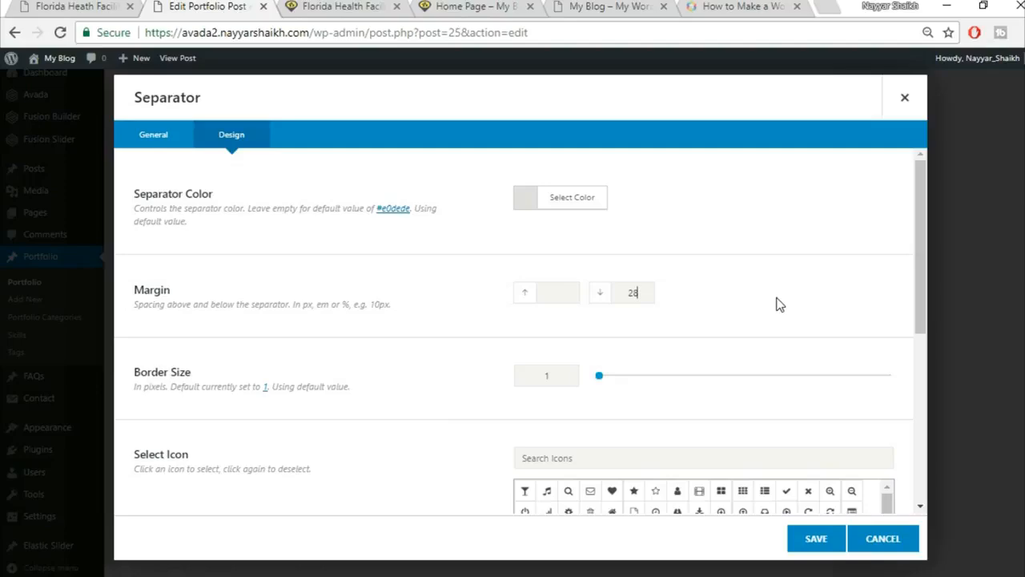
scroll(418, 336, down, 5)
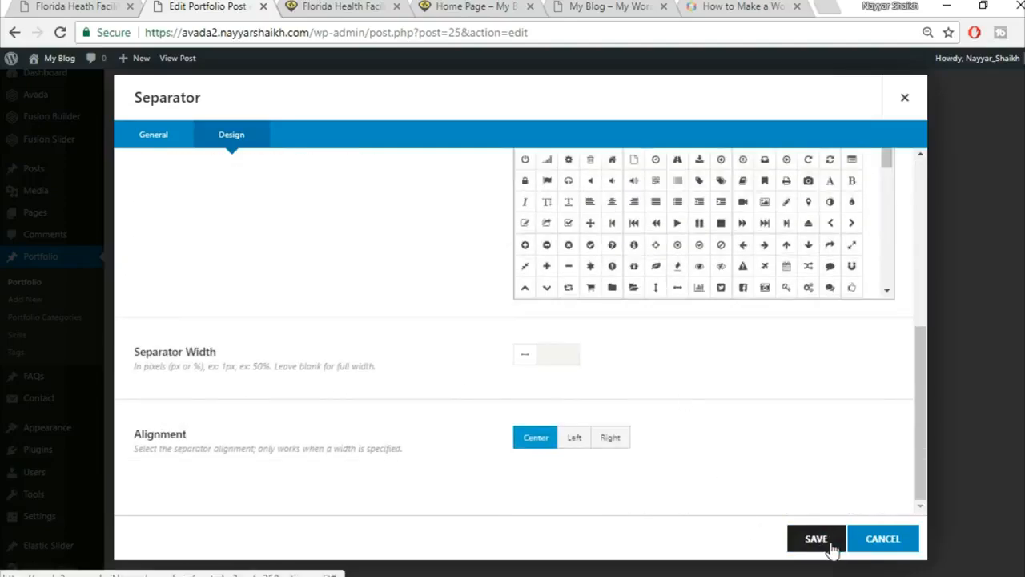
click(816, 539)
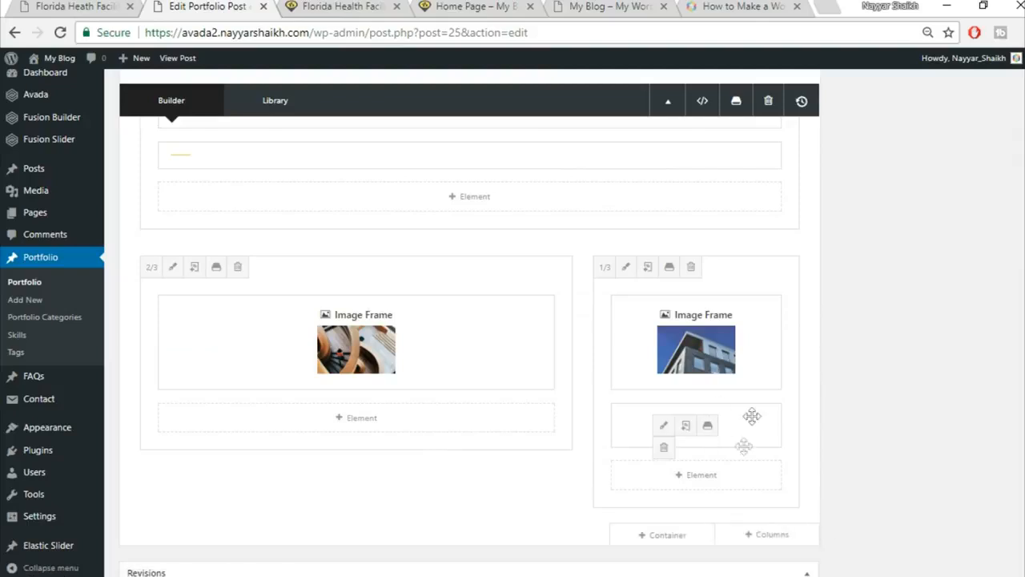
Add an Image Frame below the separator holding the uploaded crane photo project2-detail-161997584.
click(712, 475)
click(802, 92)
text(ima)
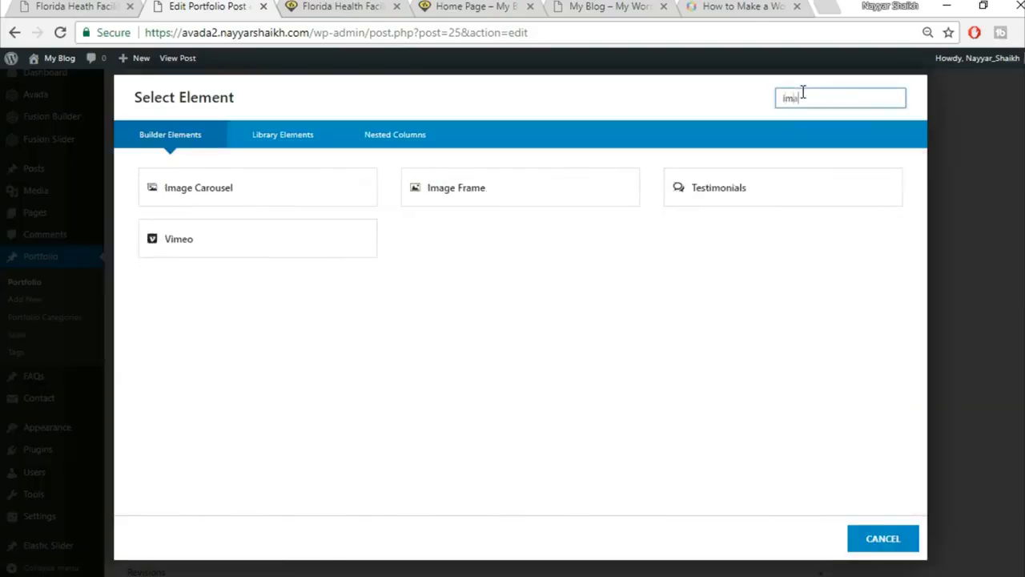
click(452, 192)
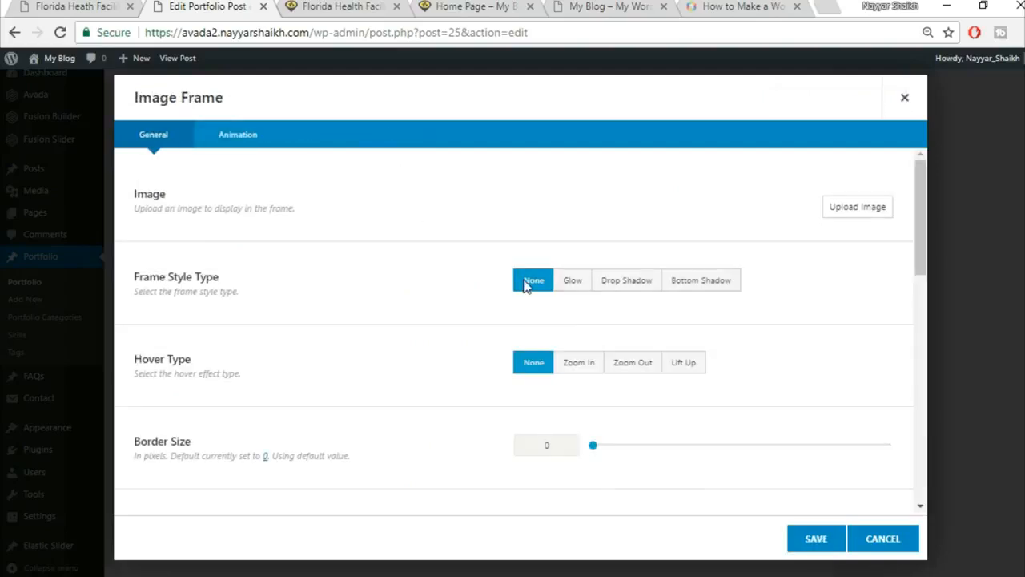
click(855, 209)
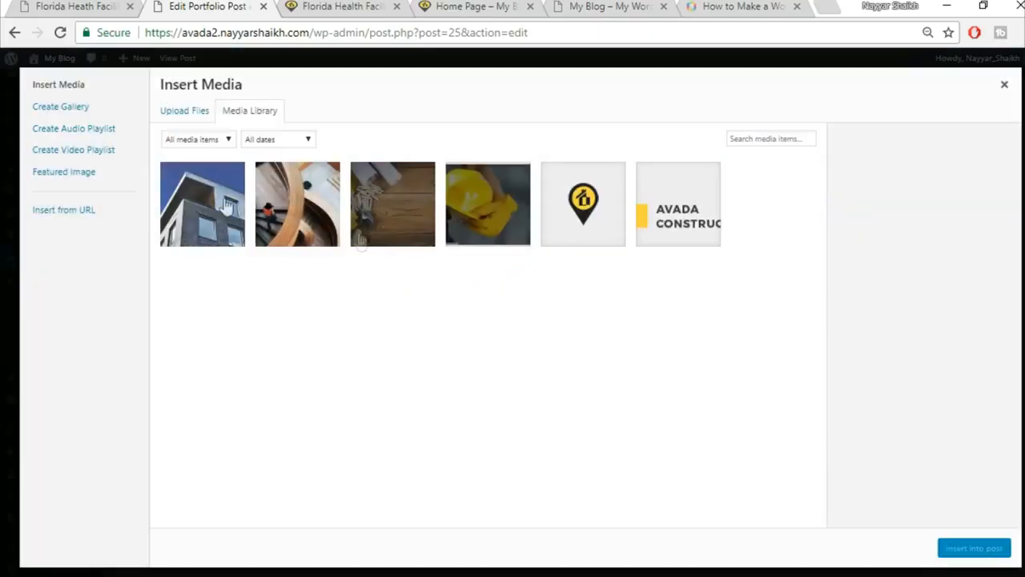
click(172, 110)
click(600, 315)
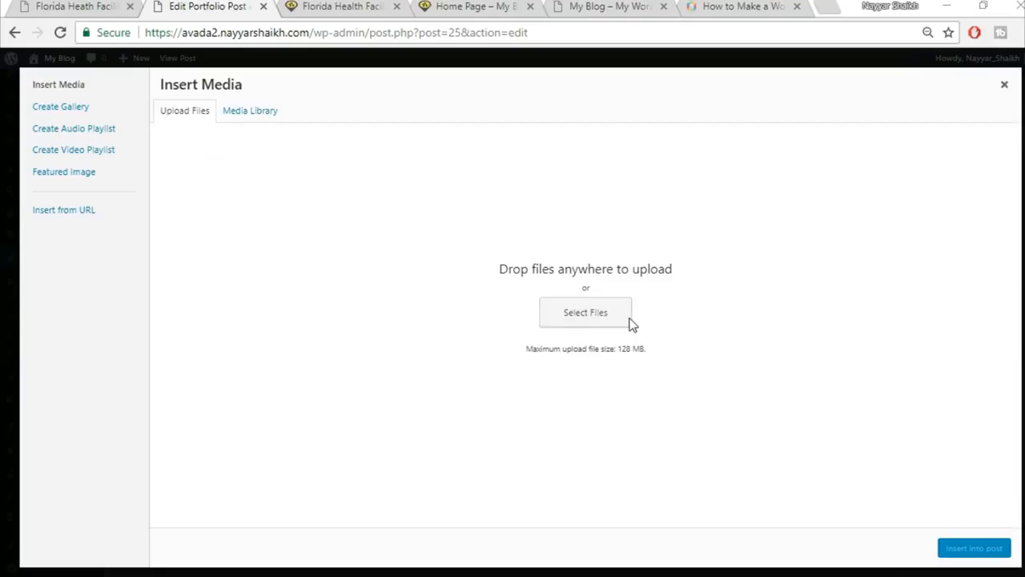
scroll(803, 383, down, 5)
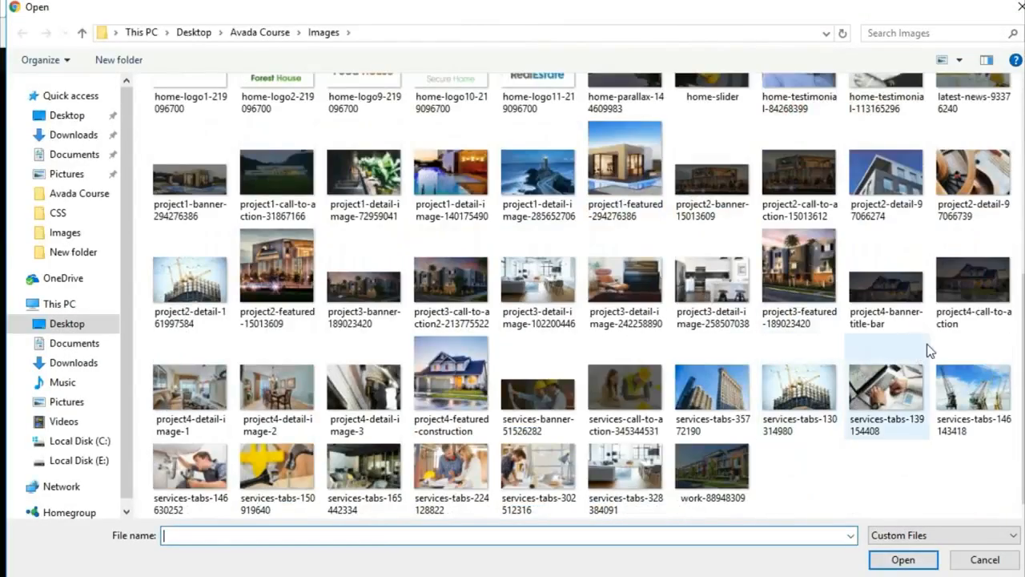
click(172, 316)
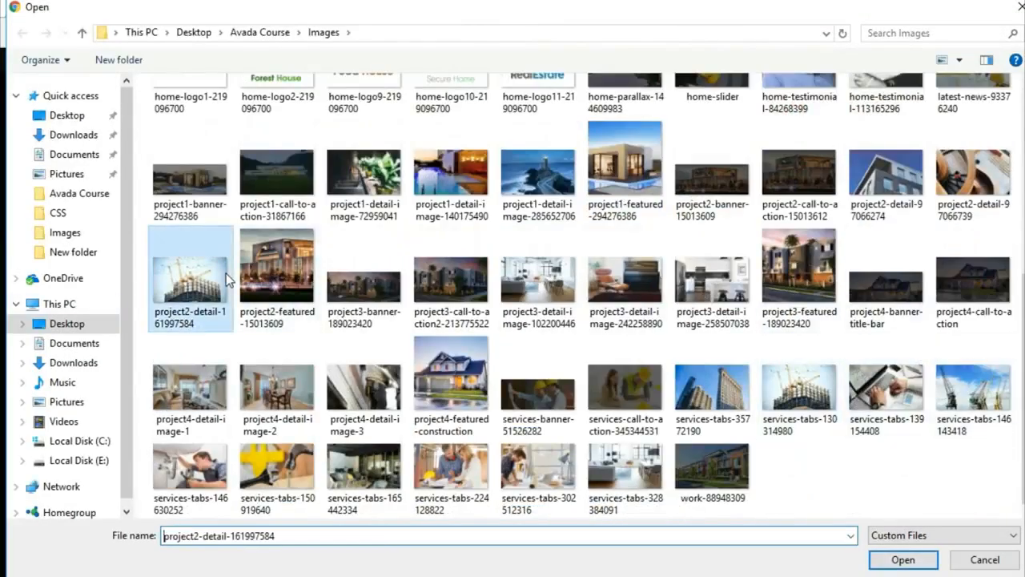
click(904, 559)
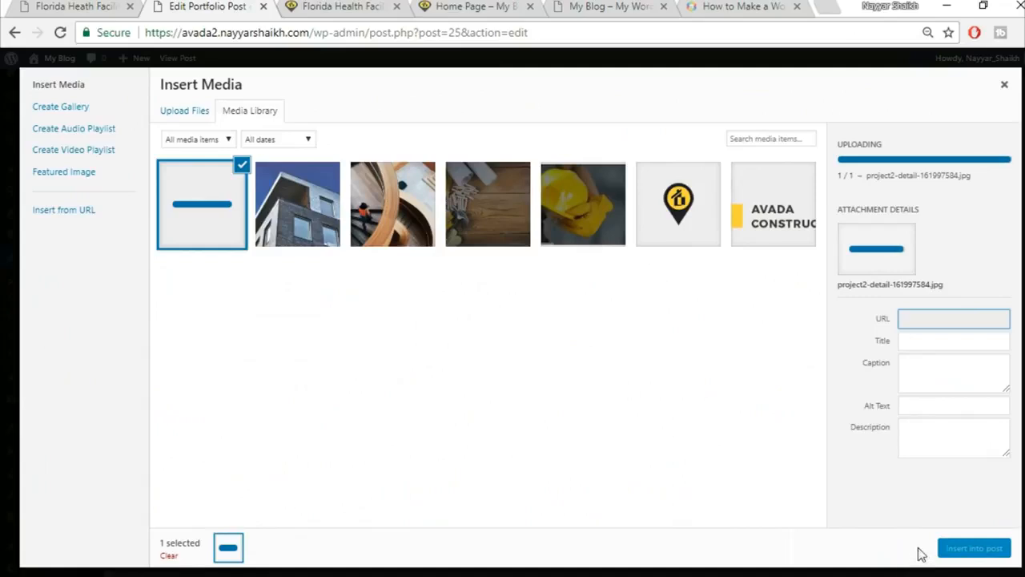
click(972, 549)
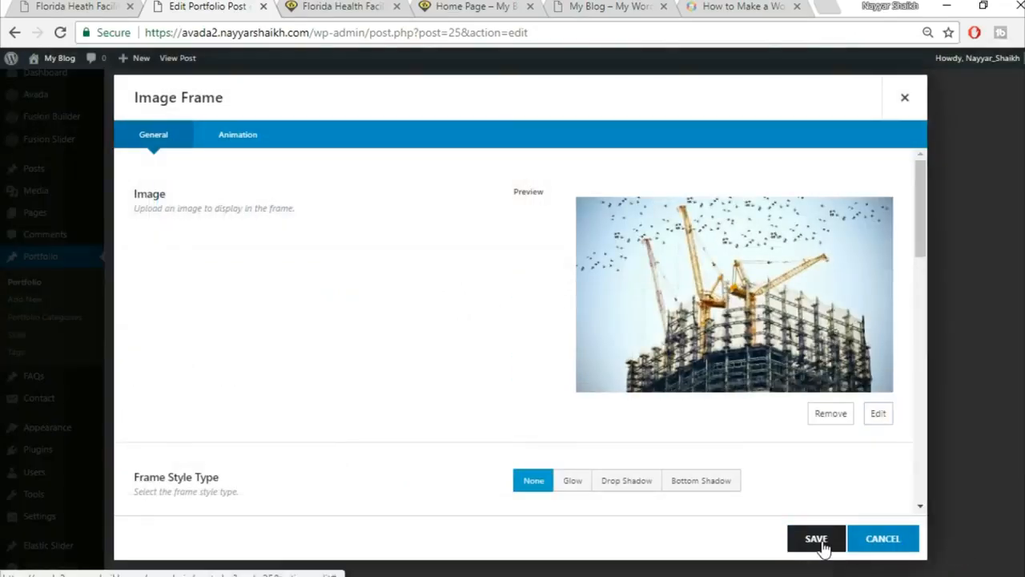
click(816, 539)
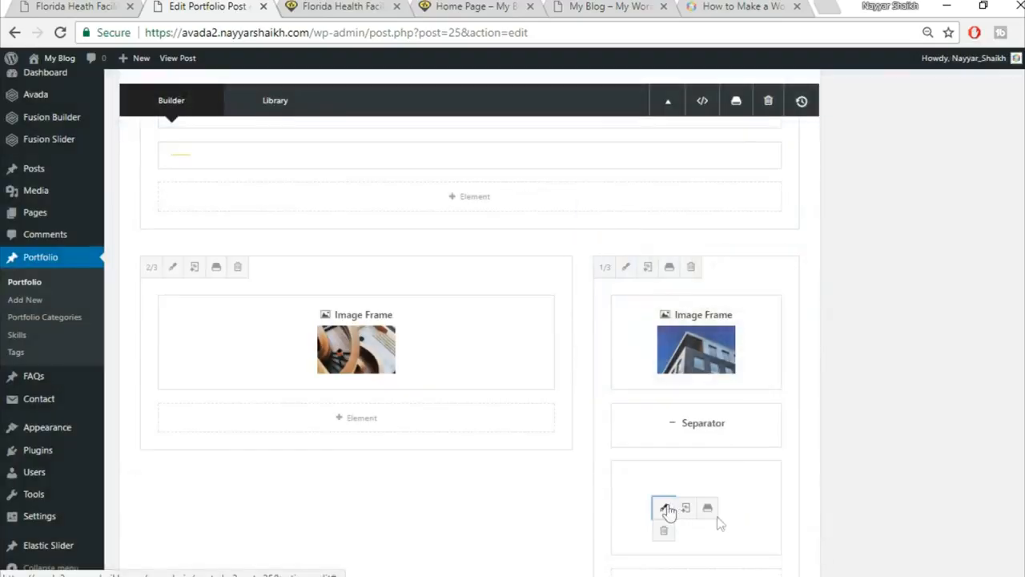
Set the crane image frame's Hover Type to Lift Up and save it.
click(666, 509)
scroll(657, 420, down, 2)
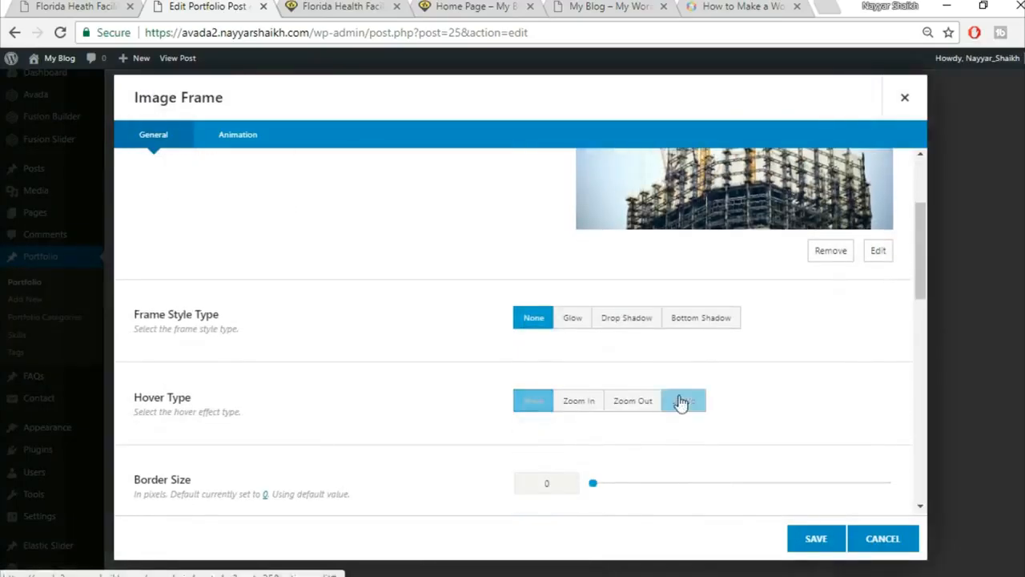
click(816, 539)
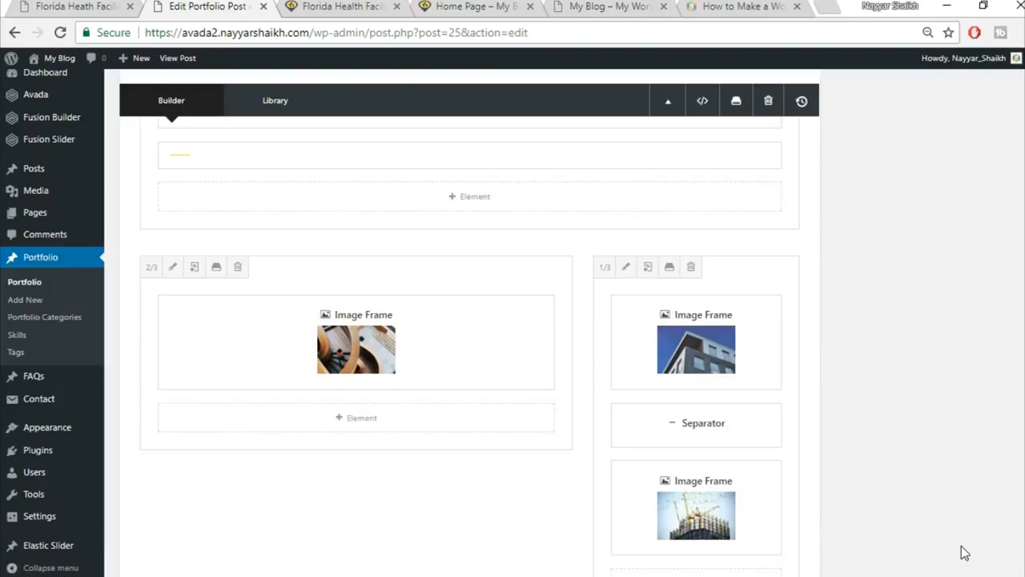
scroll(964, 553, up, 15)
Update the post and reload the live Florida Health Facility page to view the Project Gallery.
click(984, 89)
click(340, 7)
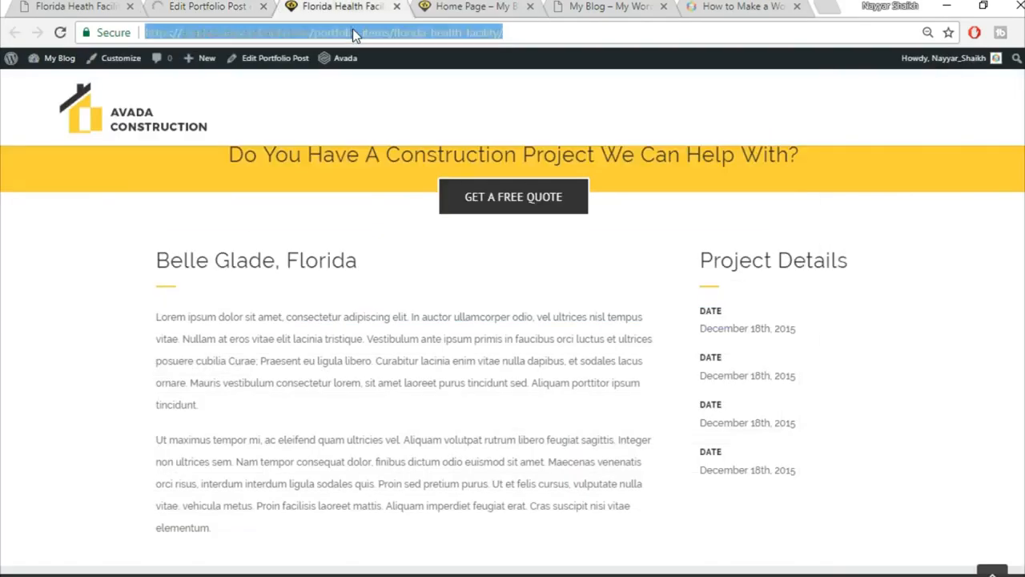
key(Return)
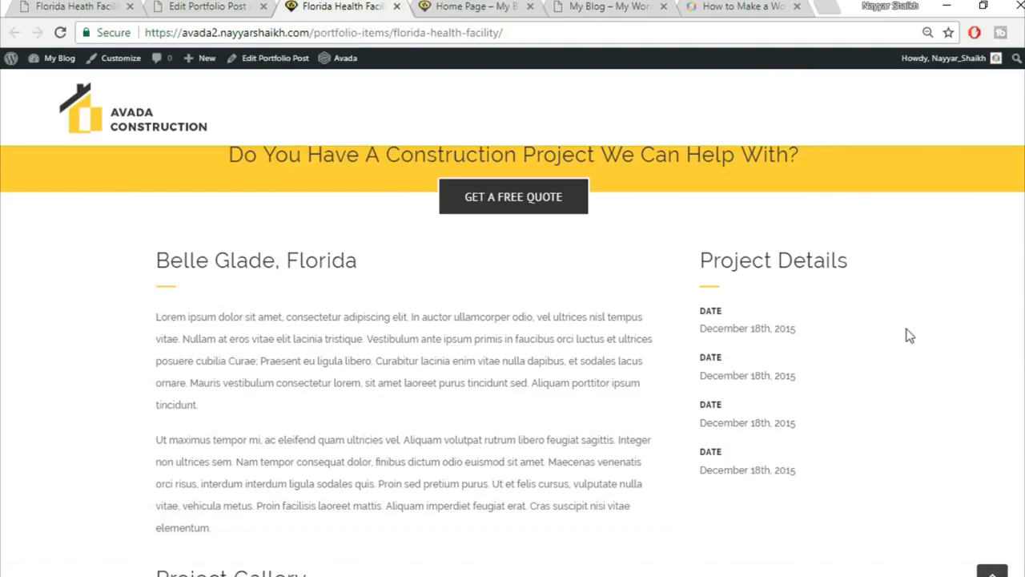
scroll(907, 328, down, 5)
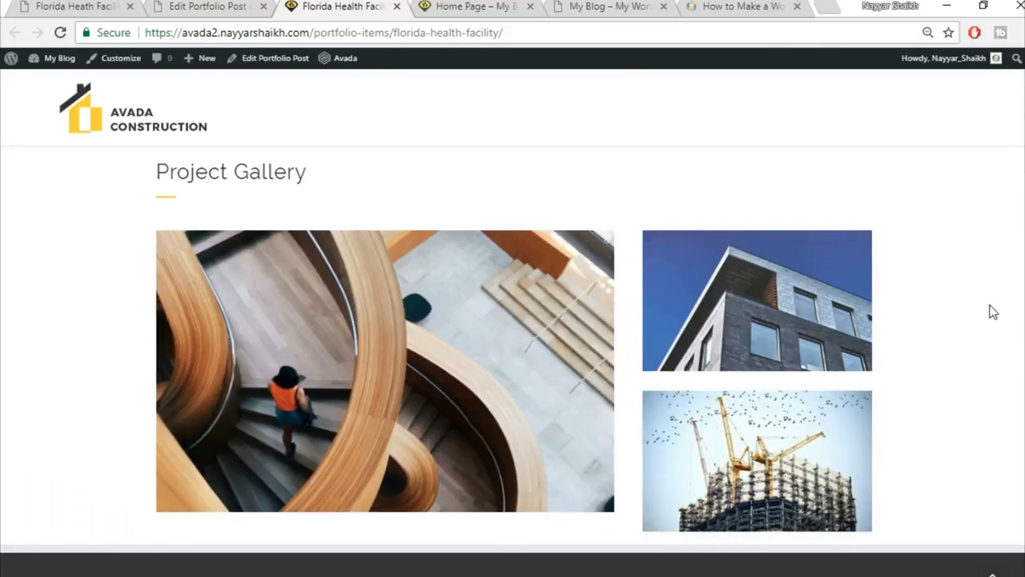
Compare the gallery against the demo site's portfolio page, then return to the editor.
click(86, 5)
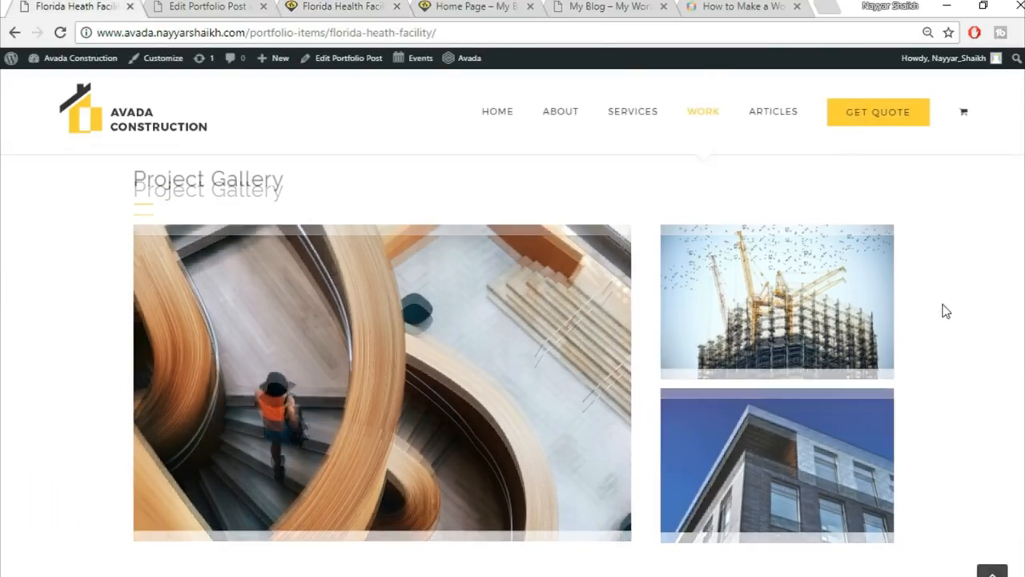
scroll(941, 309, down, 5)
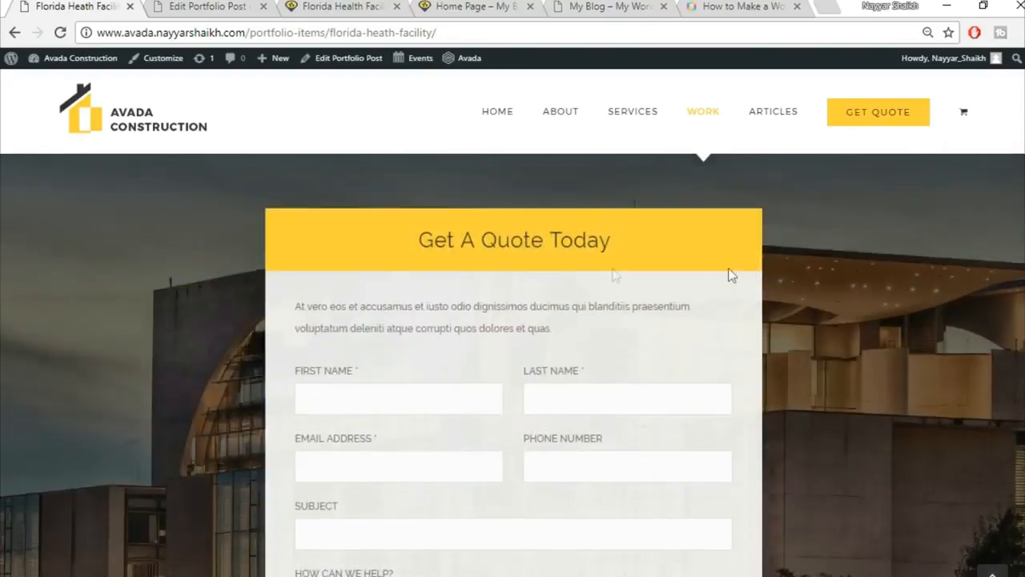
scroll(627, 252, down, 1)
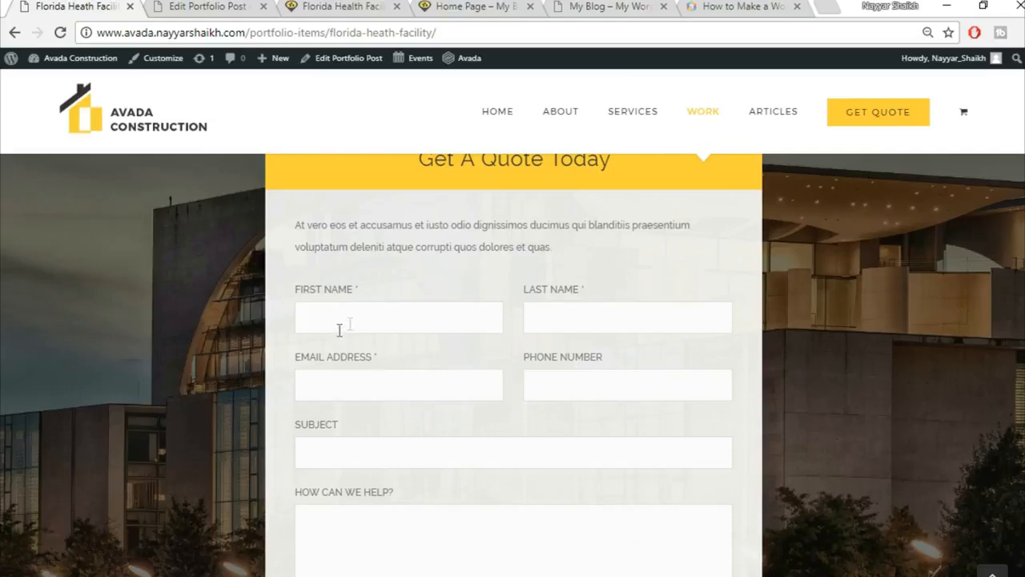
scroll(334, 251, down, 2)
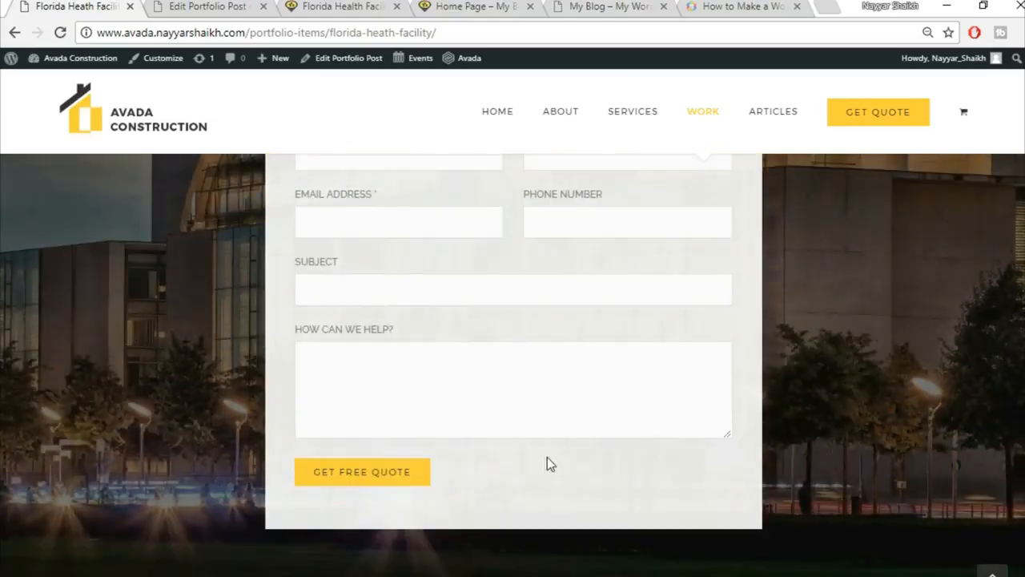
scroll(547, 462, up, 3)
click(240, 7)
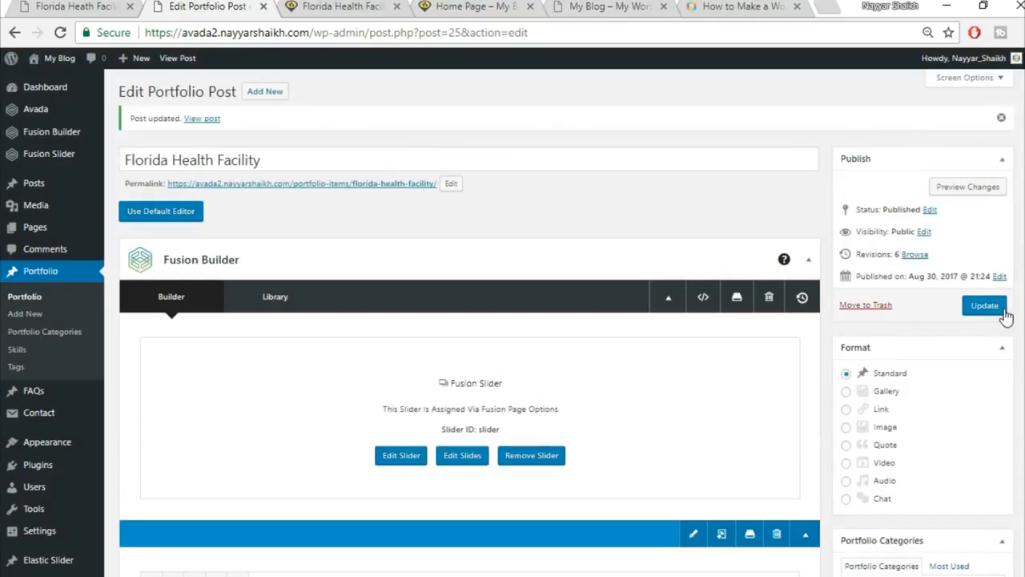
Open Contact > Add New in a new browser tab and switch to it.
mouse_move(45, 418)
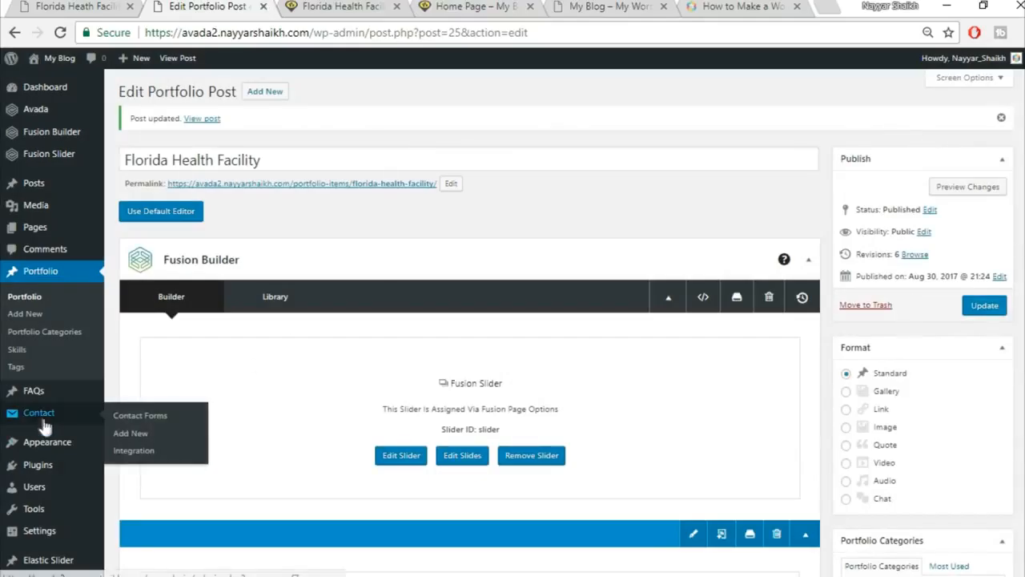
right_click(142, 440)
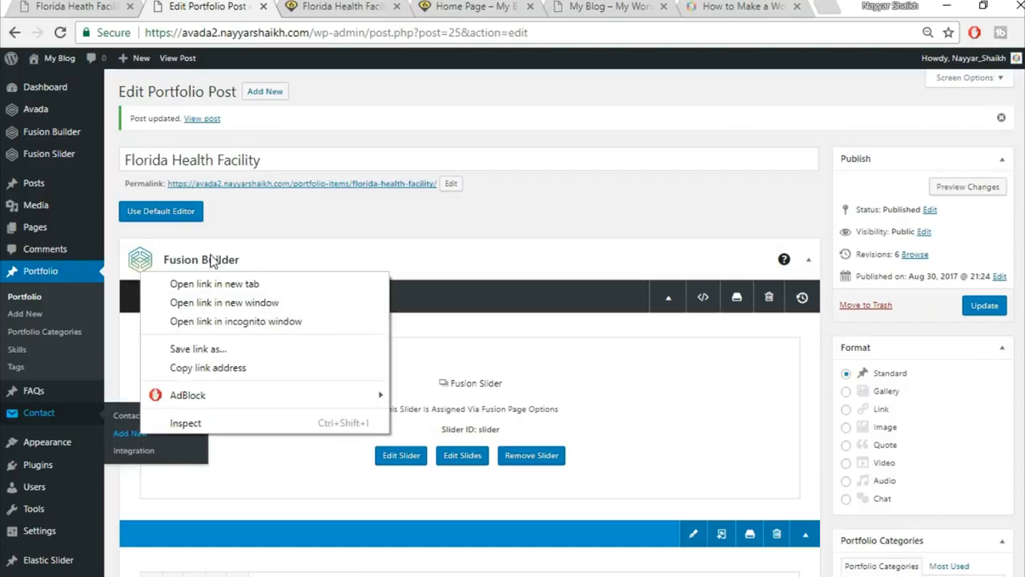
click(208, 282)
click(317, 6)
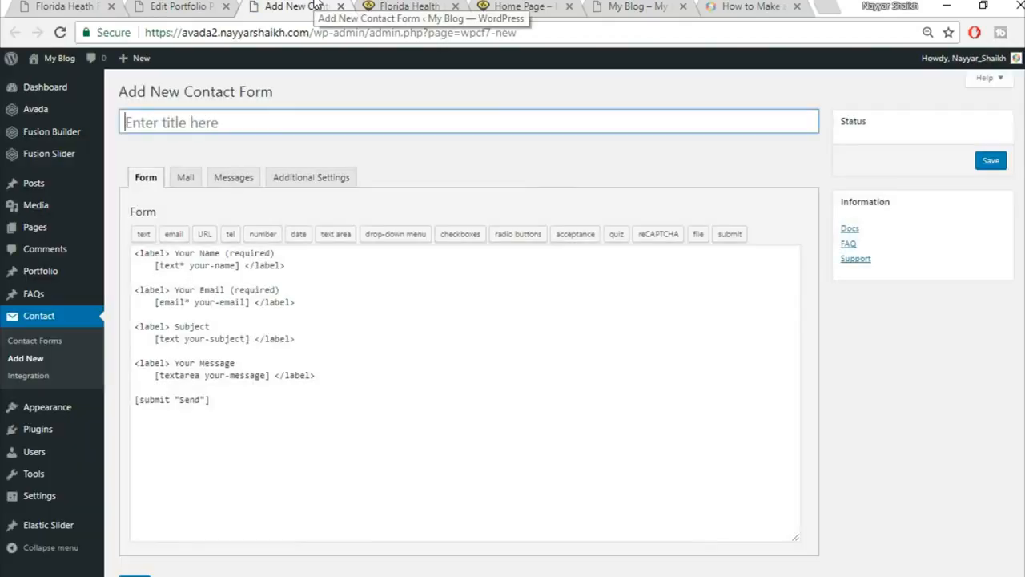
Open CSS.txt from the Avada Course Images CSS folder in a maximized Notepad.
key(alt+Tab)
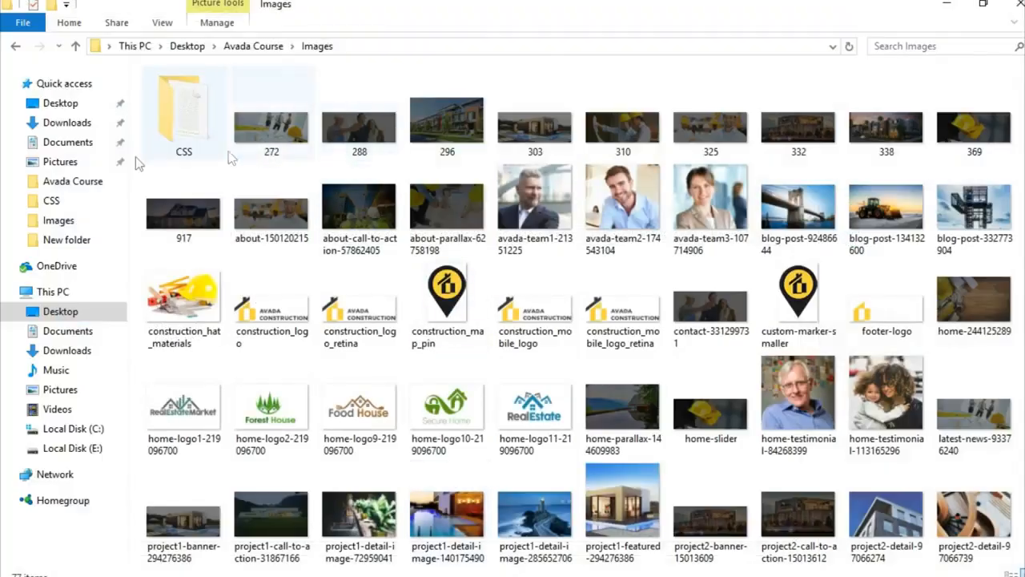
double_click(184, 122)
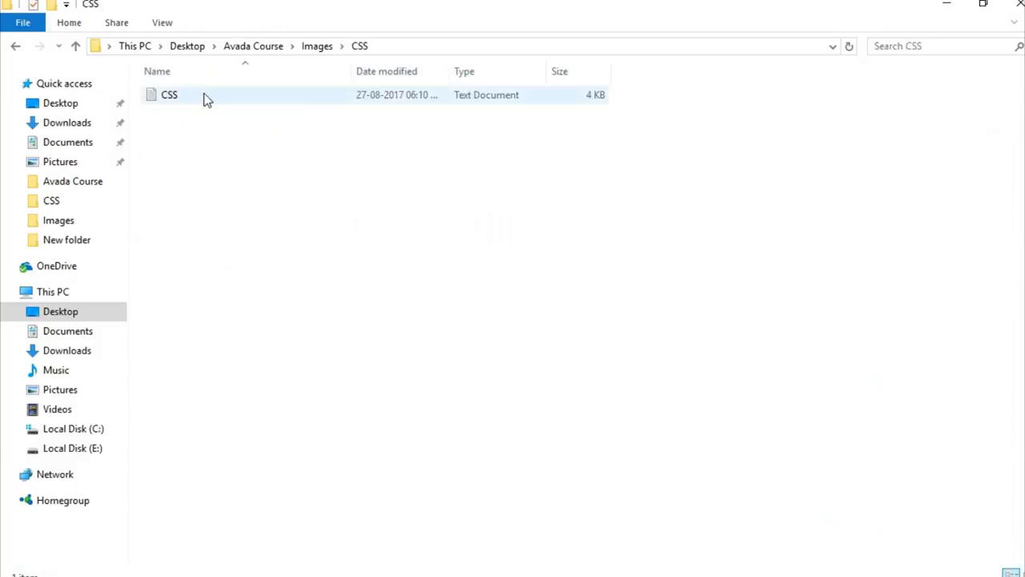
double_click(192, 92)
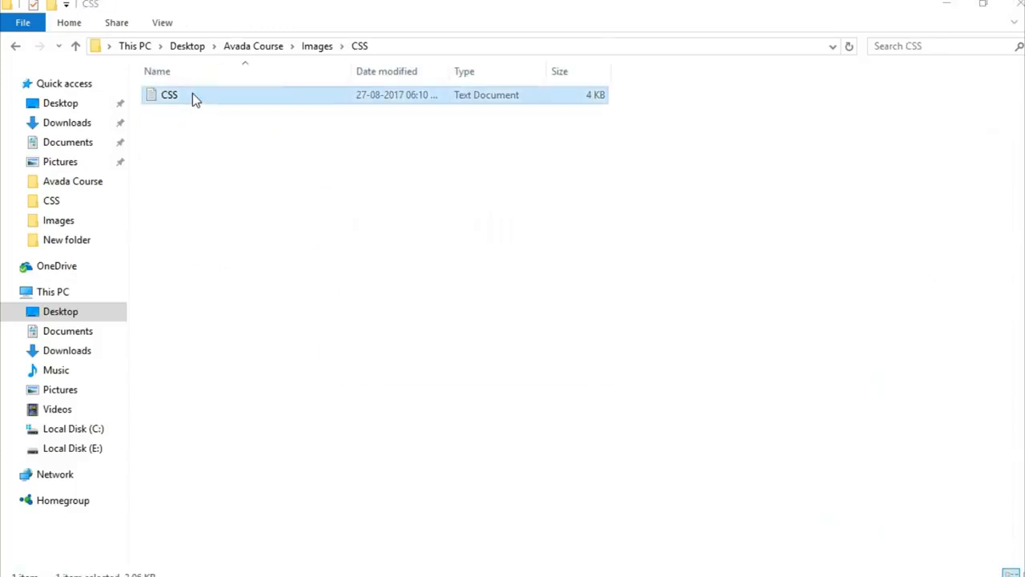
click(565, 48)
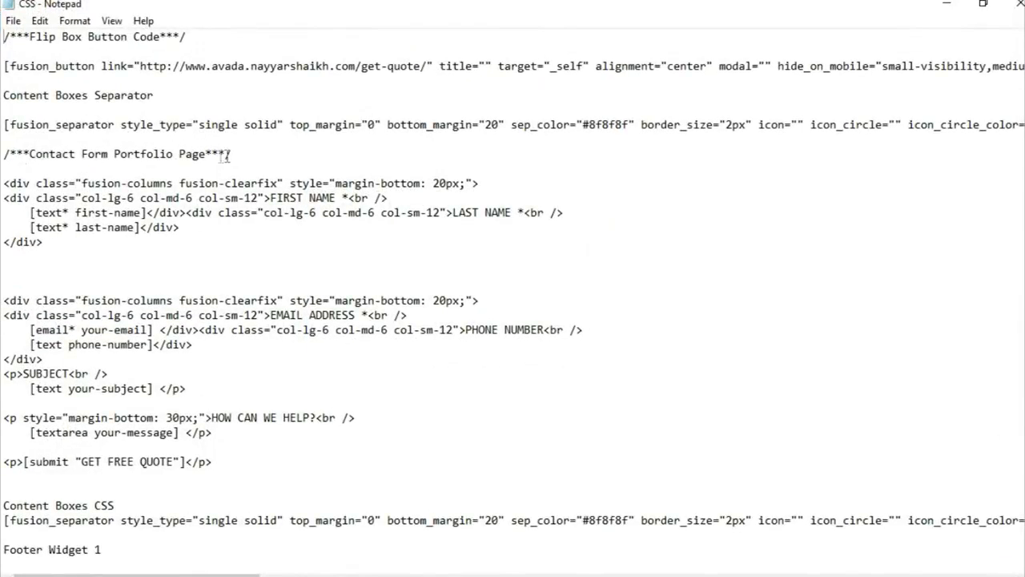
Copy the contact form markup through the GET FREE QUOTE submit line and return to Chrome.
drag(6, 169, 283, 467)
key(ctrl+c)
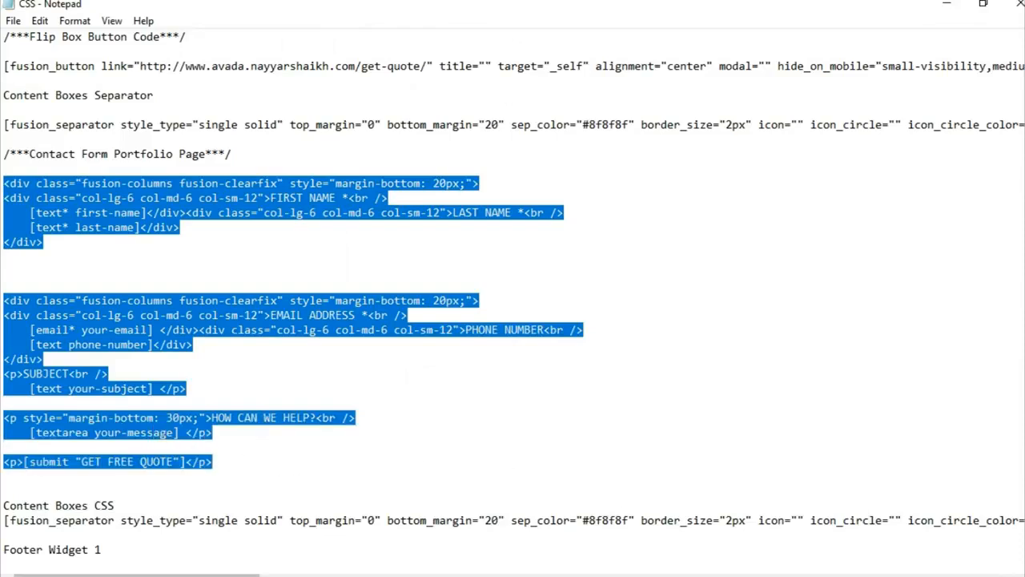
key(alt+Tab)
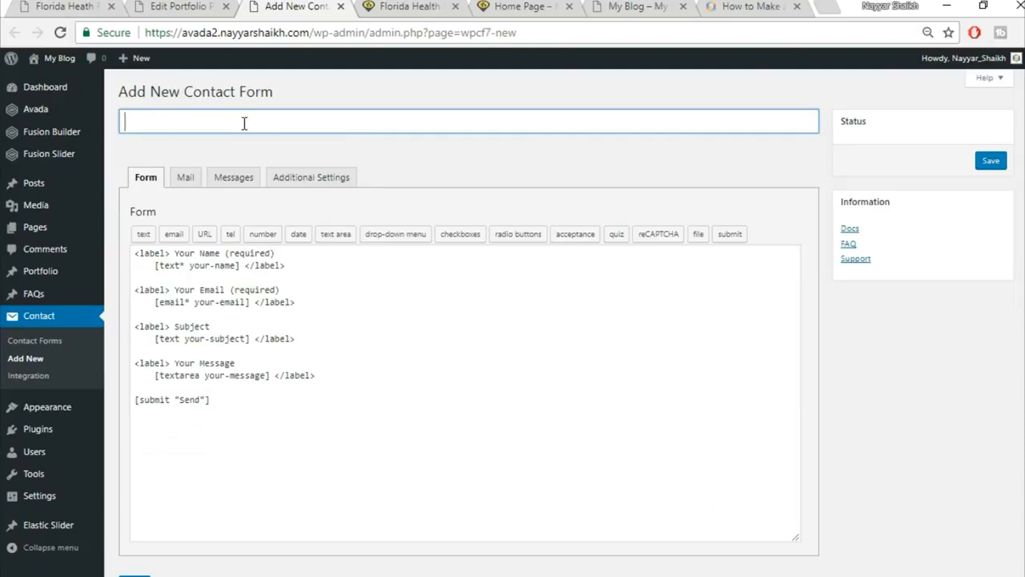
Title the form CF1, replace the default template with the pasted markup, and save.
text(CF1)
click(251, 363)
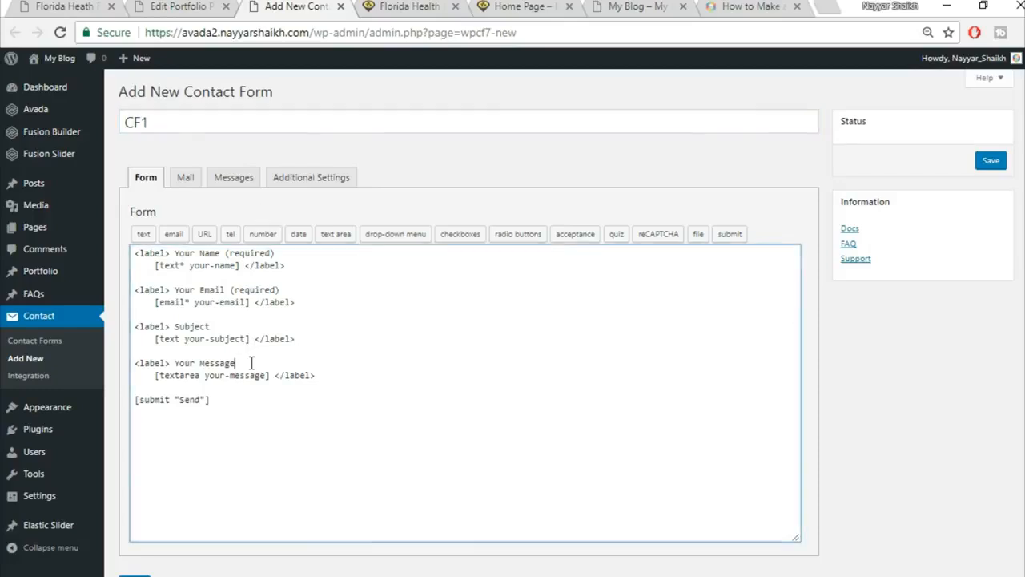
key(ctrl+a)
key(BackSpace)
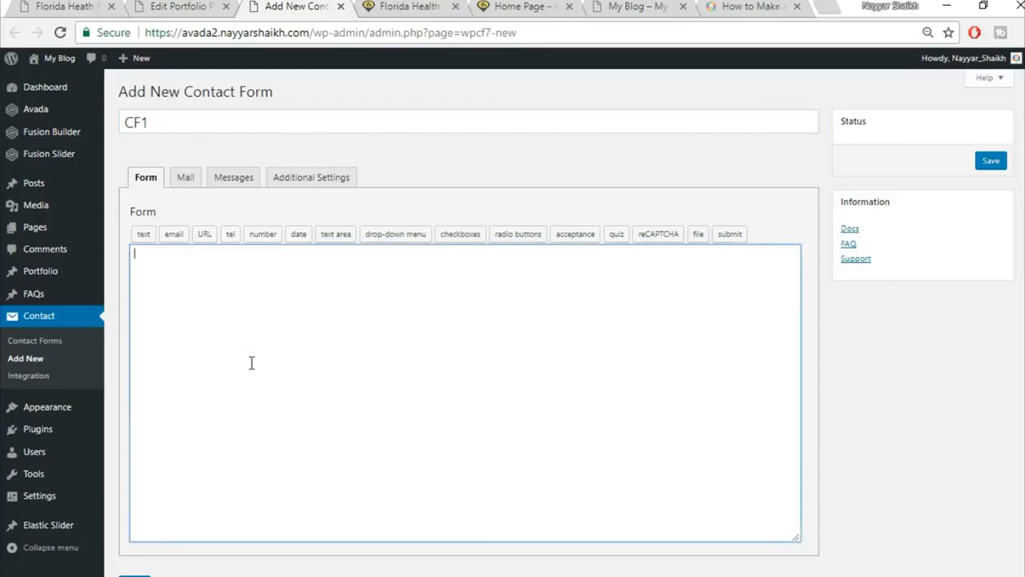
key(ctrl+v)
scroll(798, 329, down, 2)
click(135, 521)
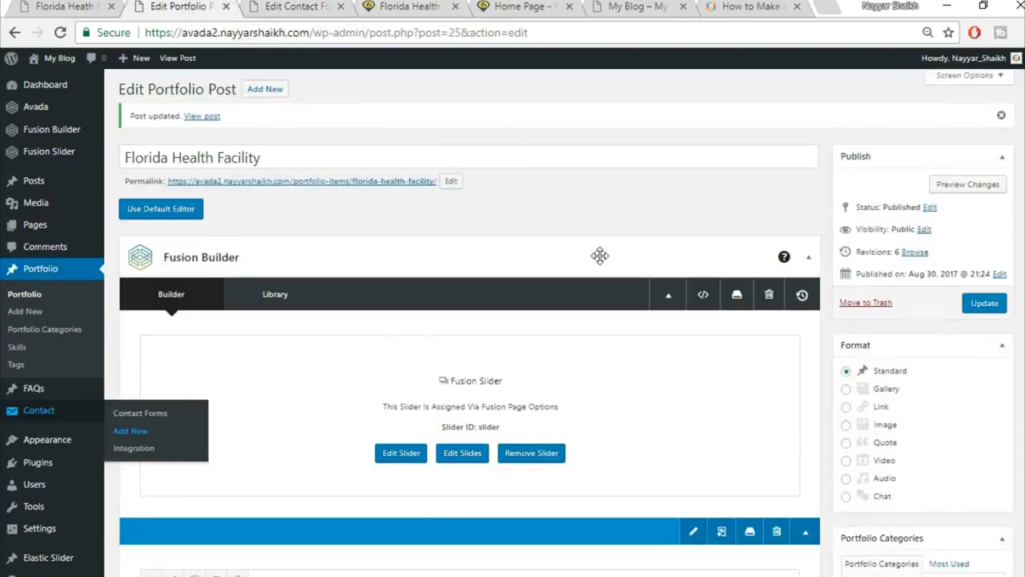
scroll(599, 257, down, 8)
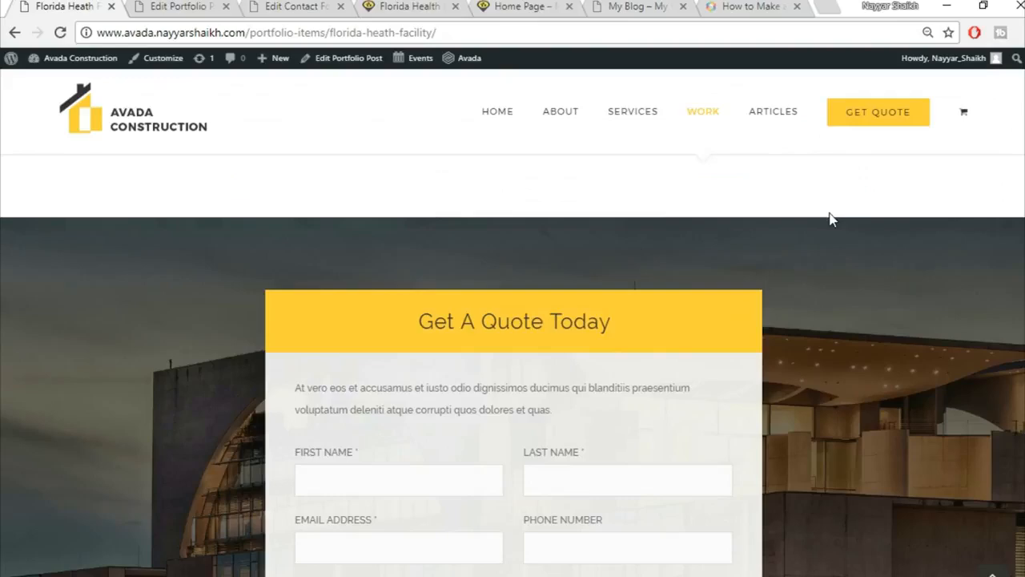
Insert a 1/6 - 2/3 - 1/6 container below the project gallery, checking the live page for reference.
scroll(432, 215, down, 2)
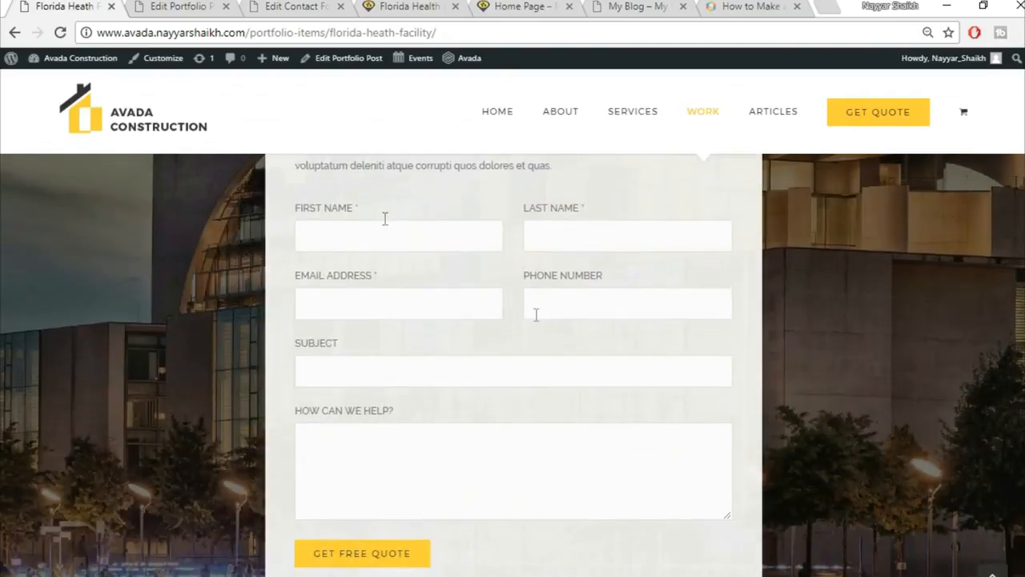
scroll(547, 442, up, 2)
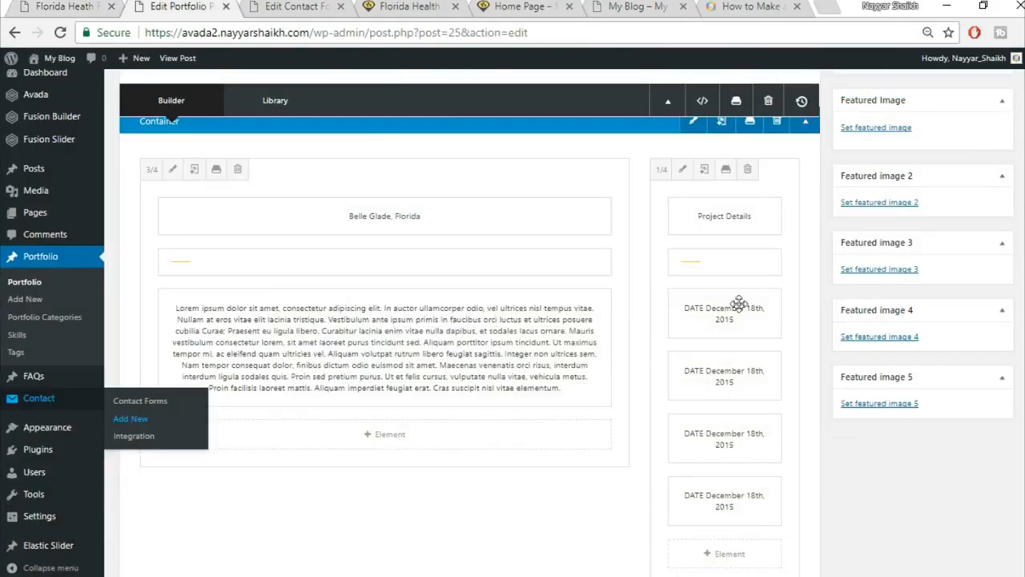
scroll(849, 464, down, 12)
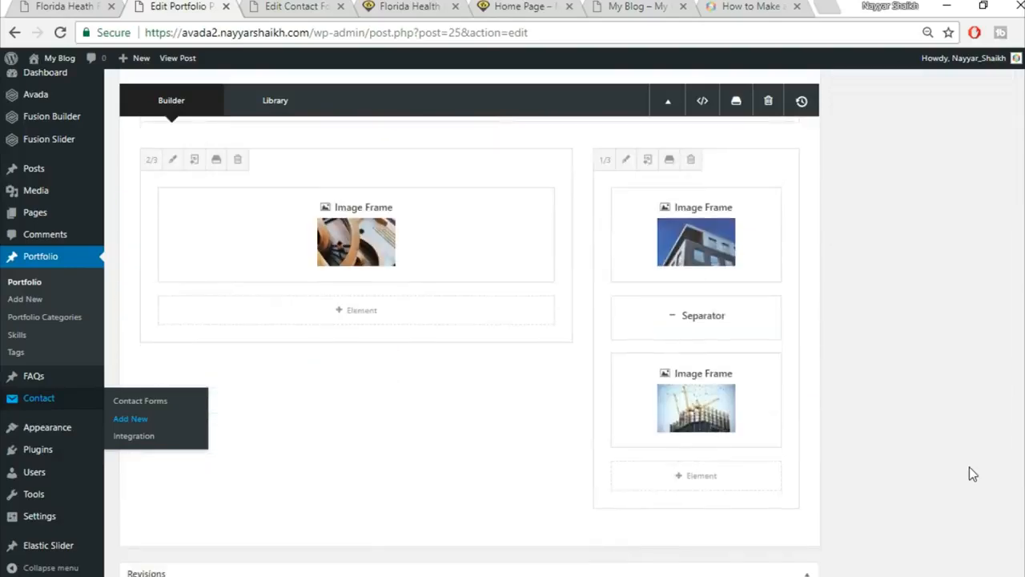
scroll(969, 466, up, 4)
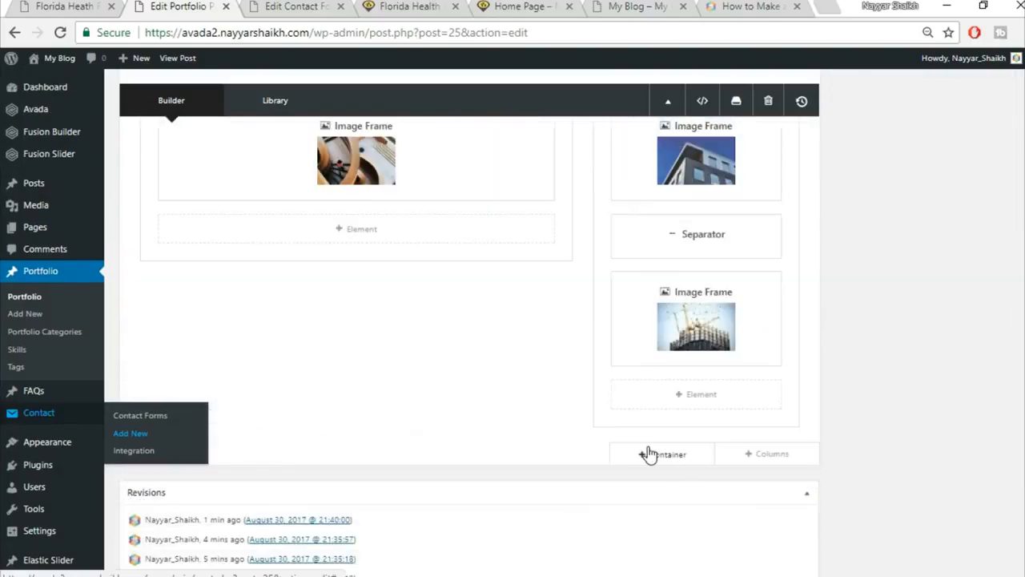
click(650, 454)
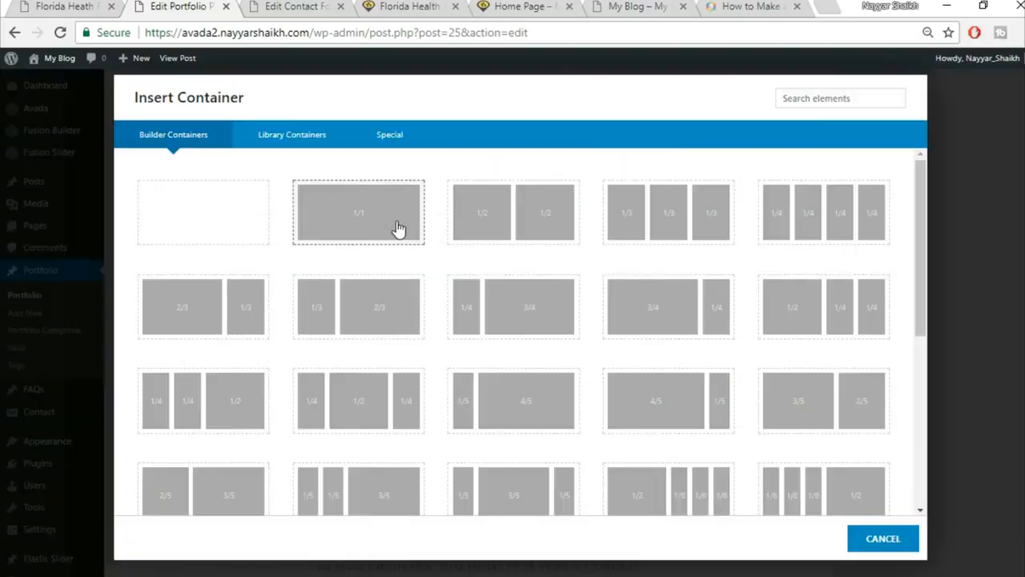
click(28, 6)
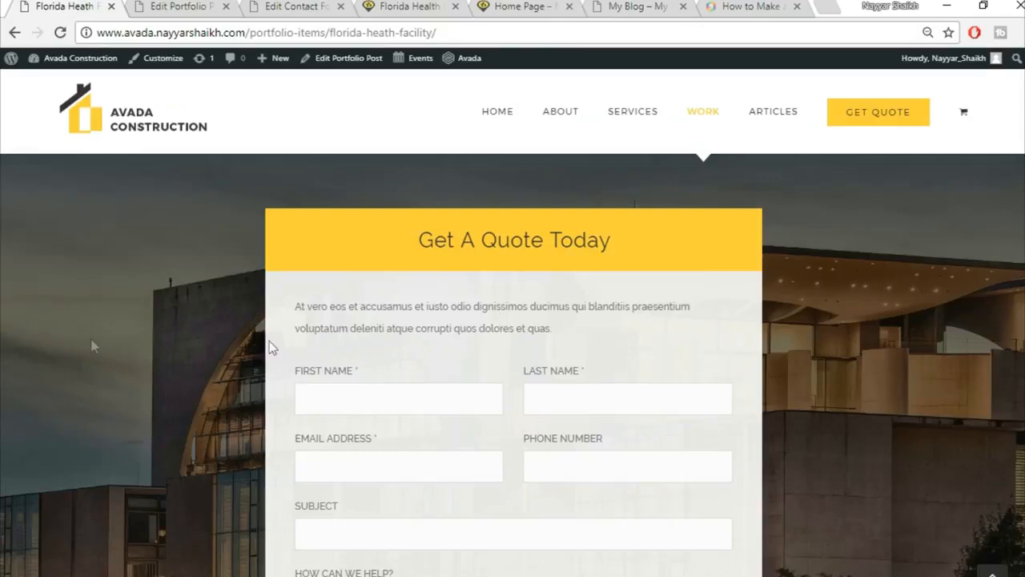
click(186, 7)
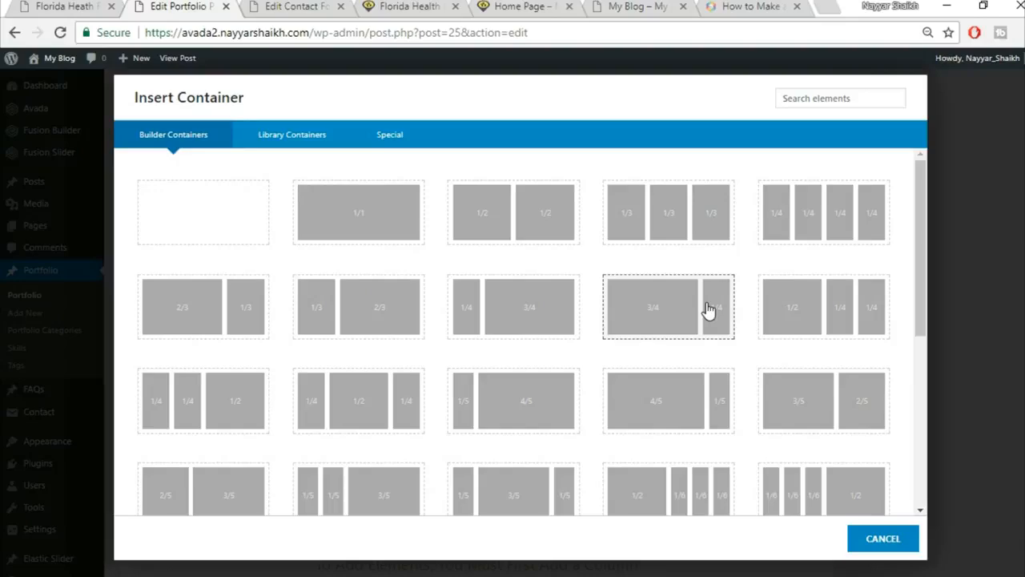
scroll(657, 320, down, 2)
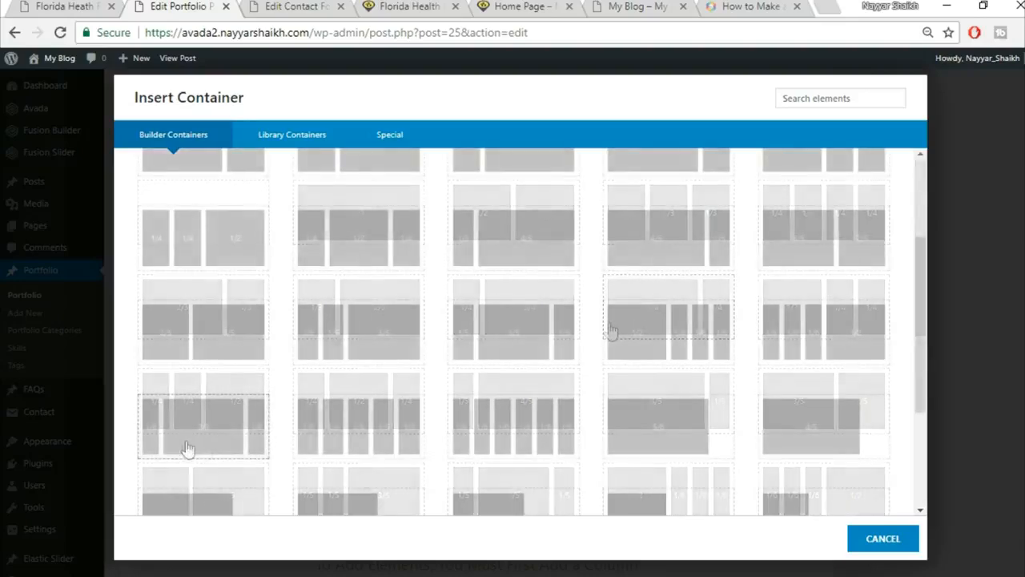
click(165, 446)
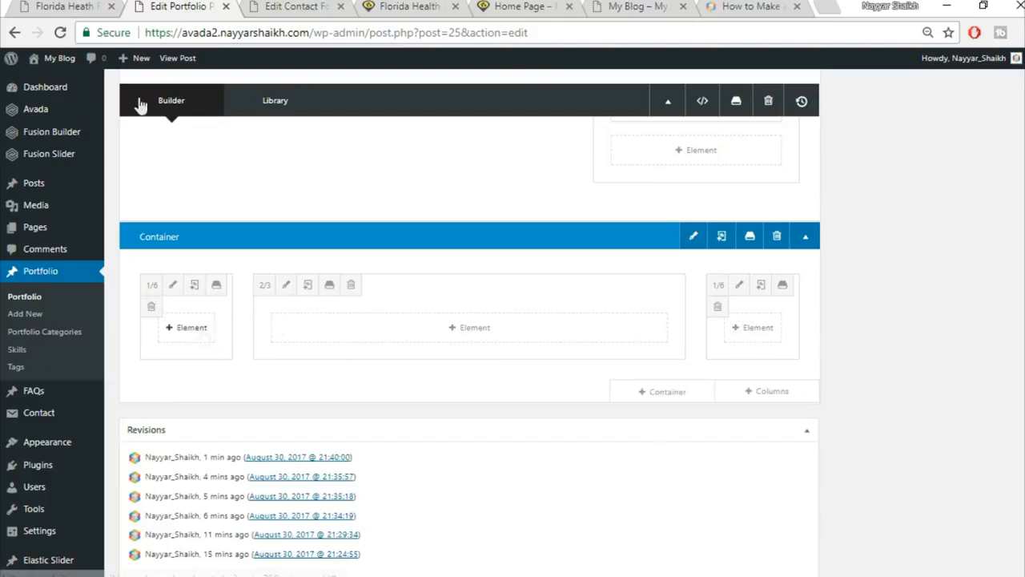
Grab the 'Get A Quote Today' heading from the live page and open the element search.
click(51, 6)
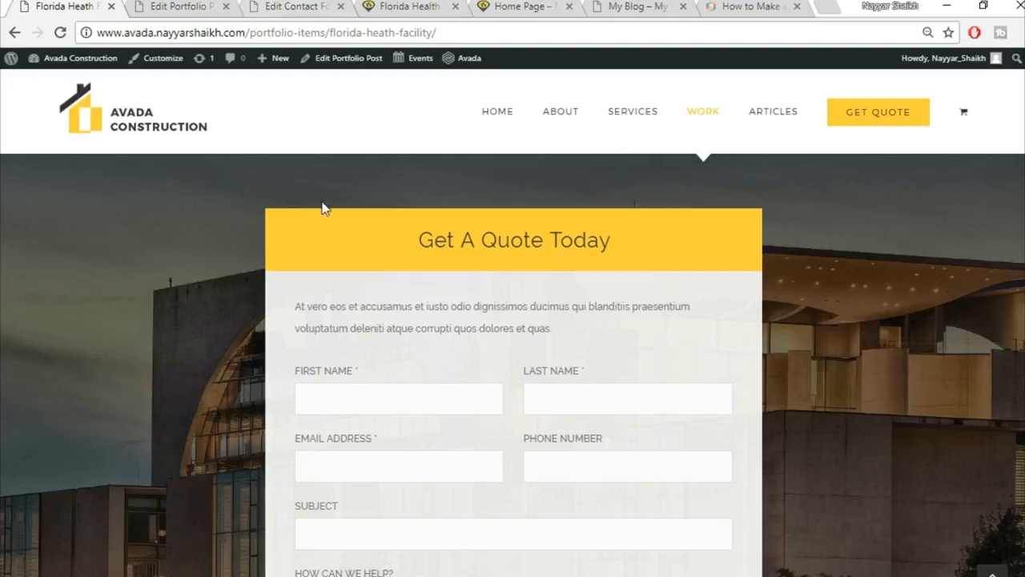
click(173, 6)
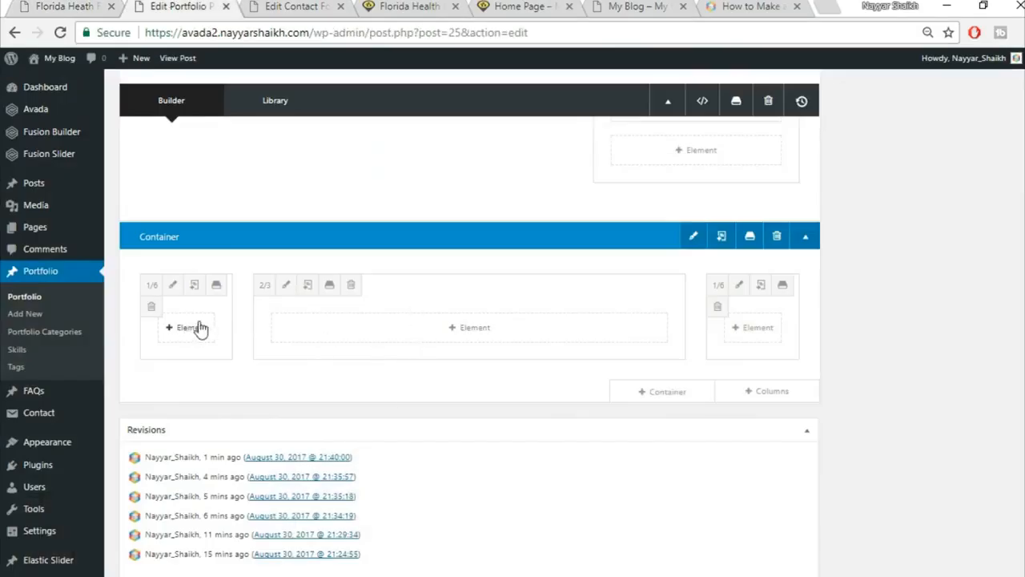
click(536, 344)
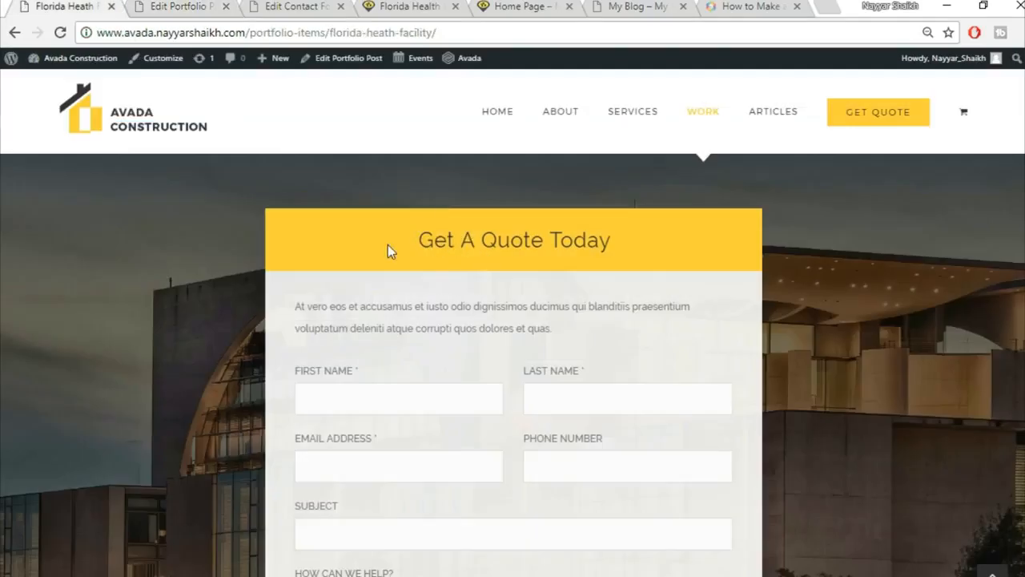
triple_click(540, 226)
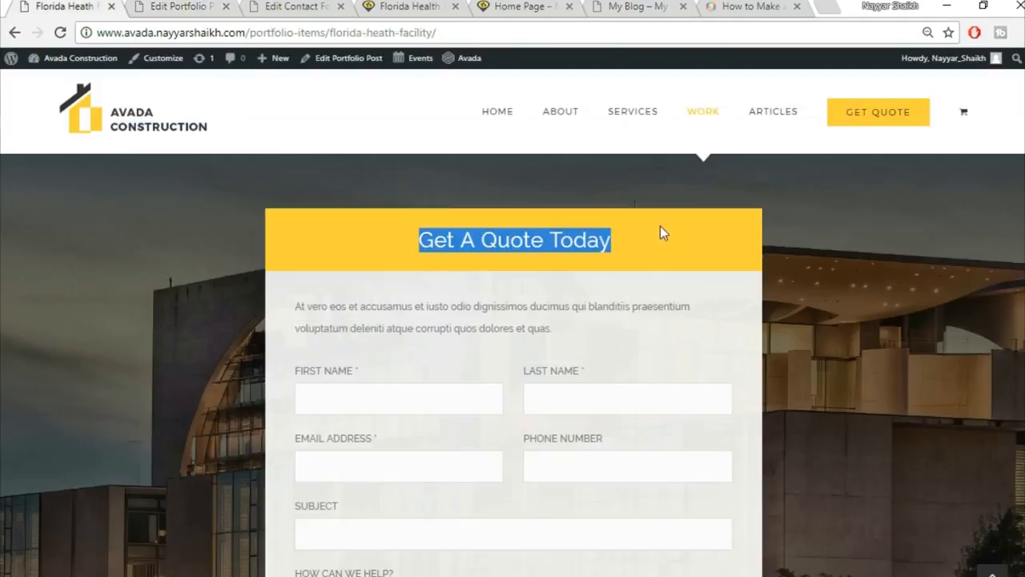
click(202, 5)
click(815, 105)
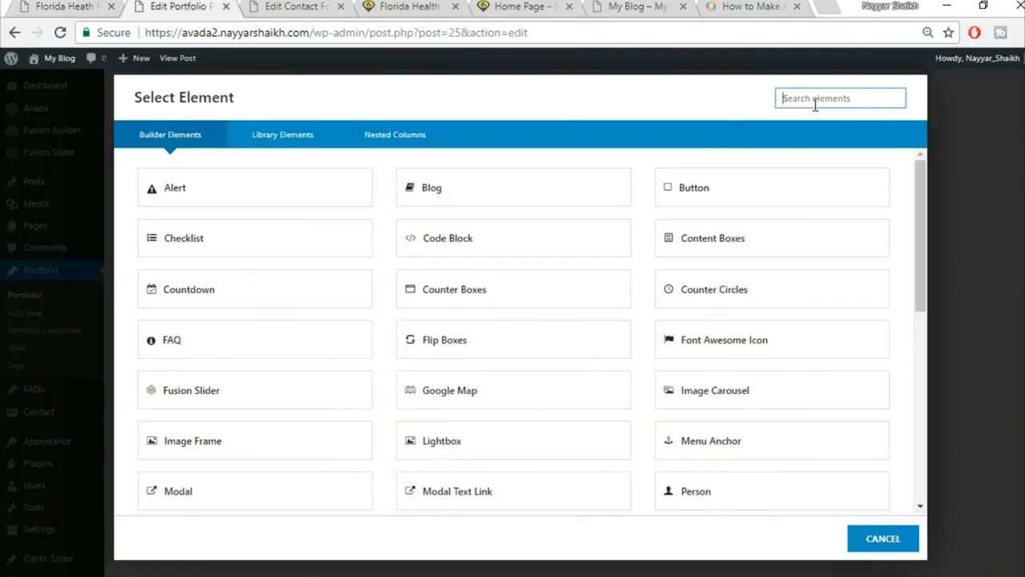
Add a Tagline Box element and give it a yellow background.
text(tag)
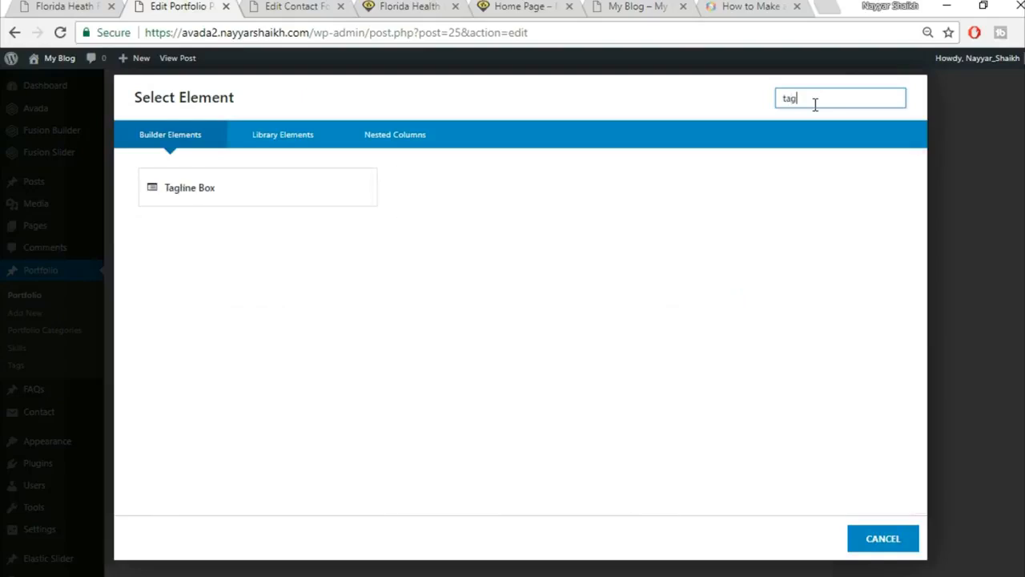
click(285, 193)
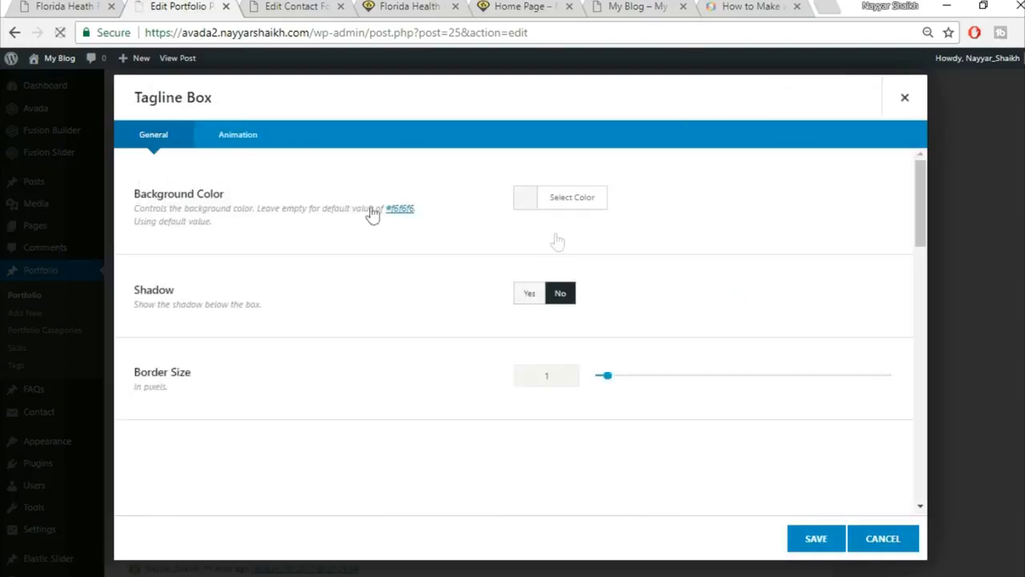
click(583, 210)
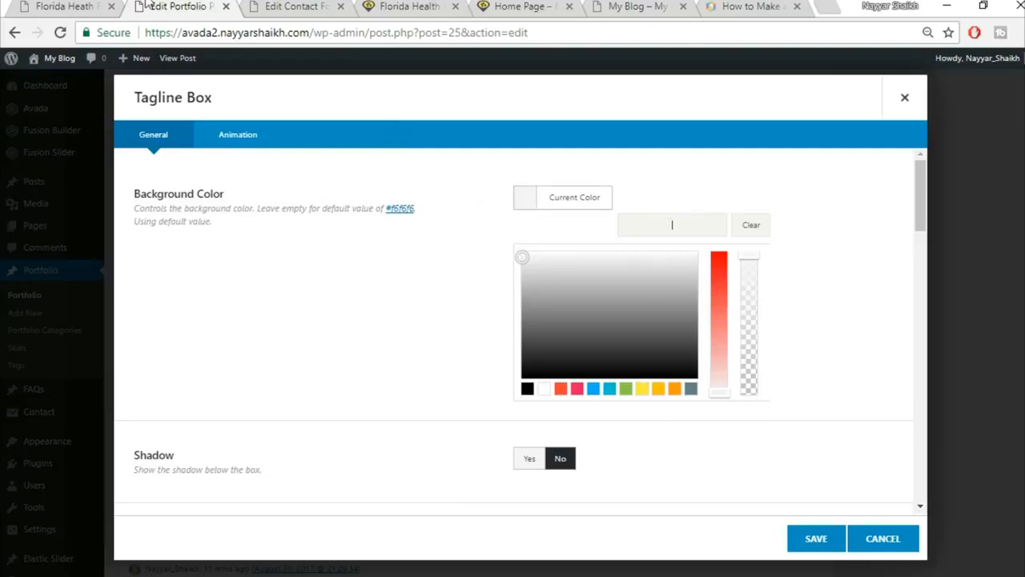
click(76, 5)
click(672, 257)
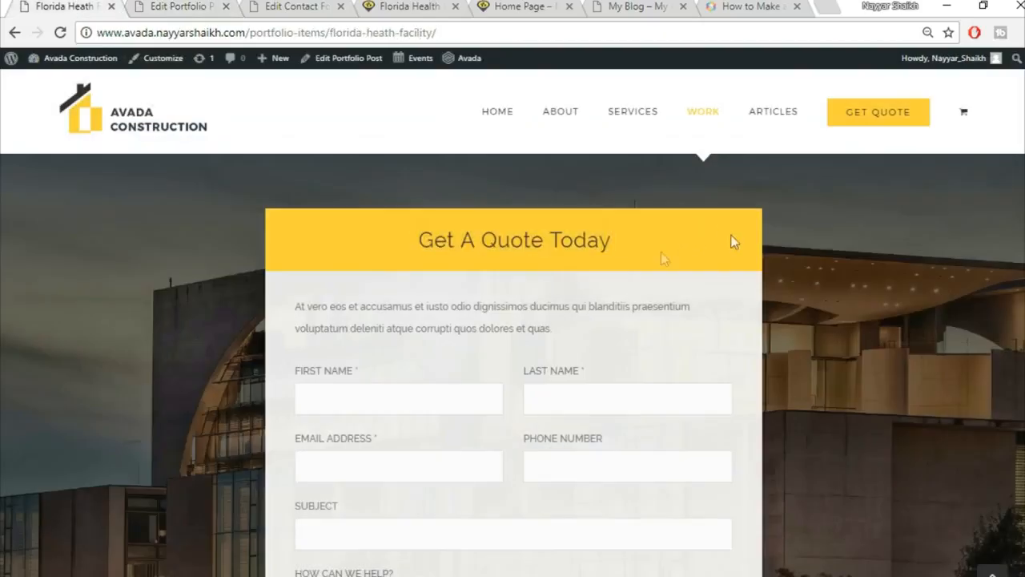
click(218, 5)
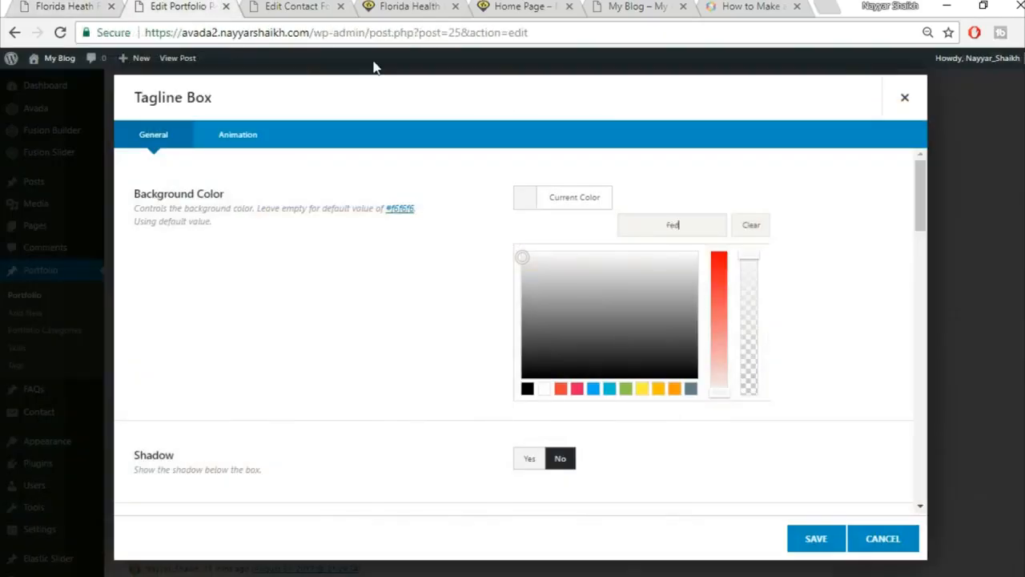
click(821, 169)
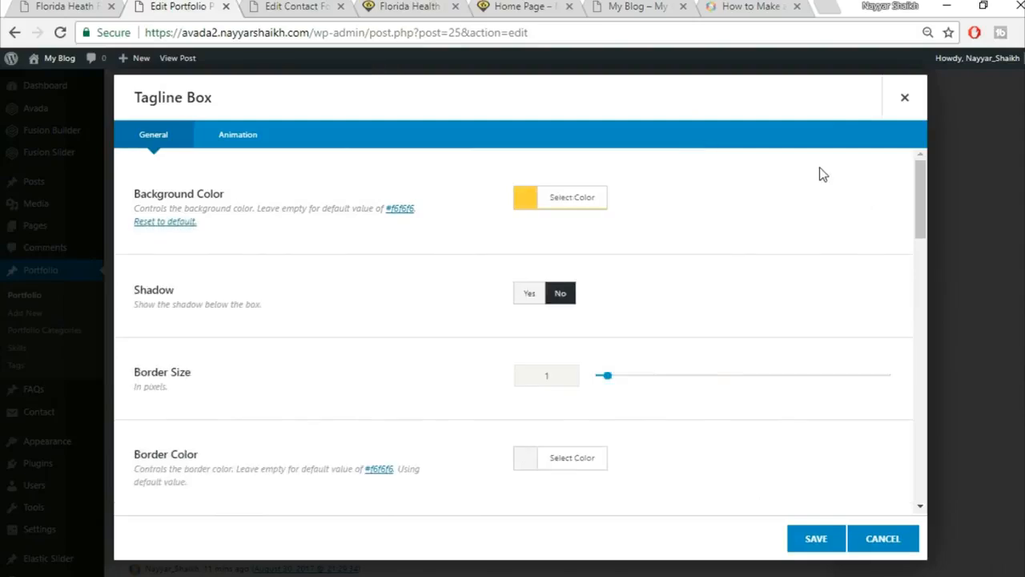
scroll(544, 239, down, 1)
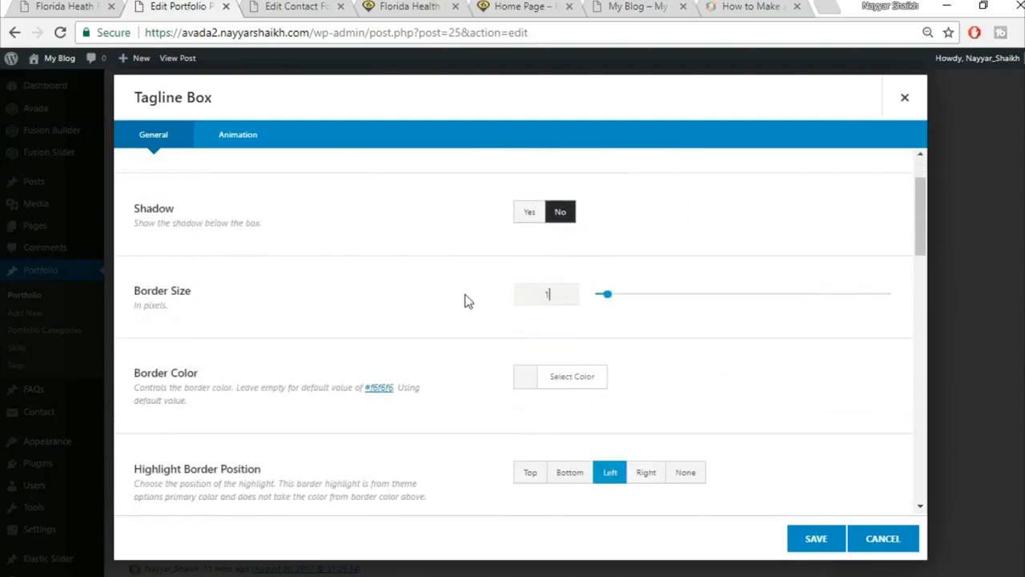
Set the tagline box border size to 0 and centre its content alignment.
text(0)
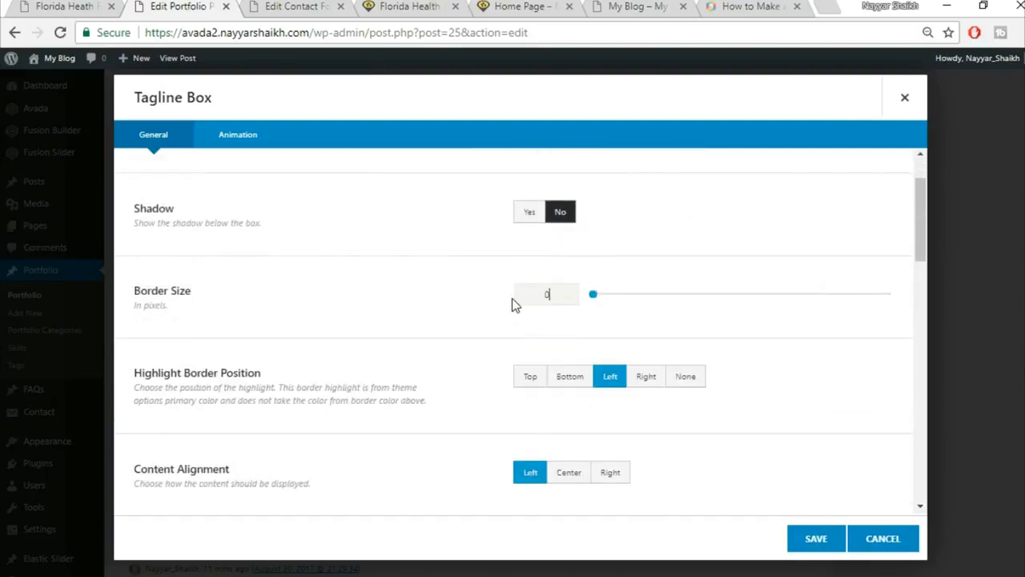
scroll(551, 383, down, 1)
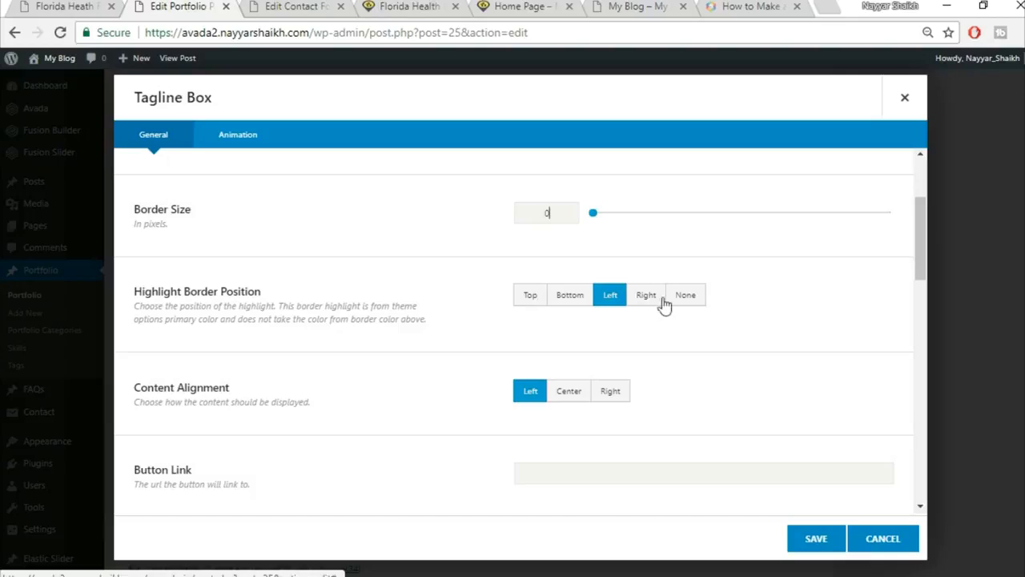
scroll(715, 322, down, 2)
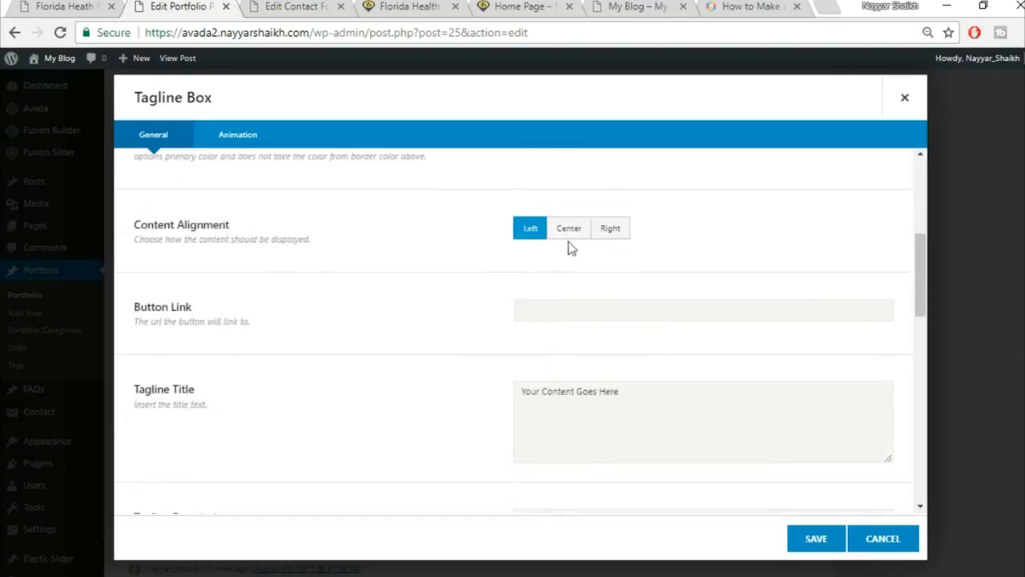
click(569, 234)
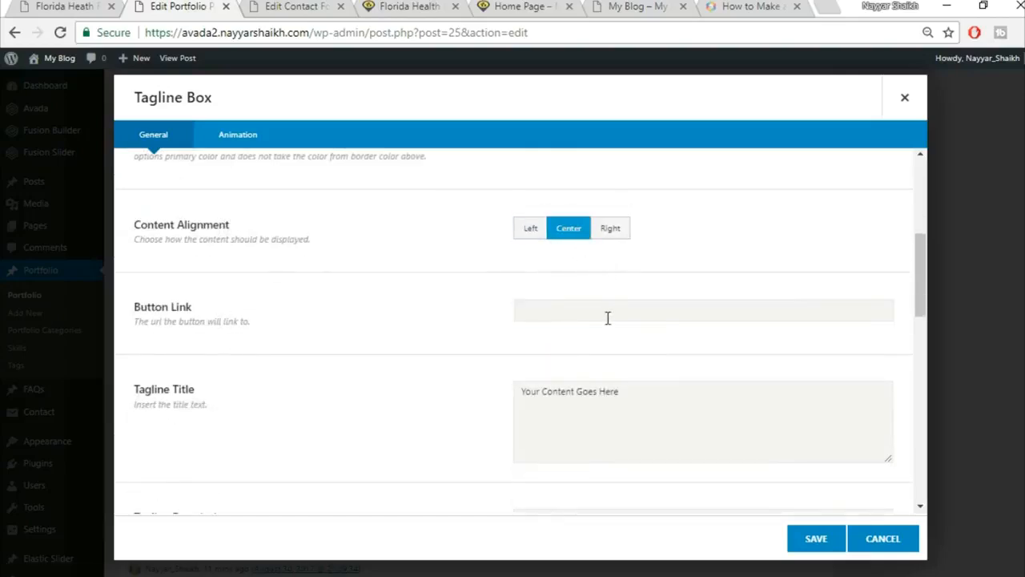
scroll(807, 375, down, 1)
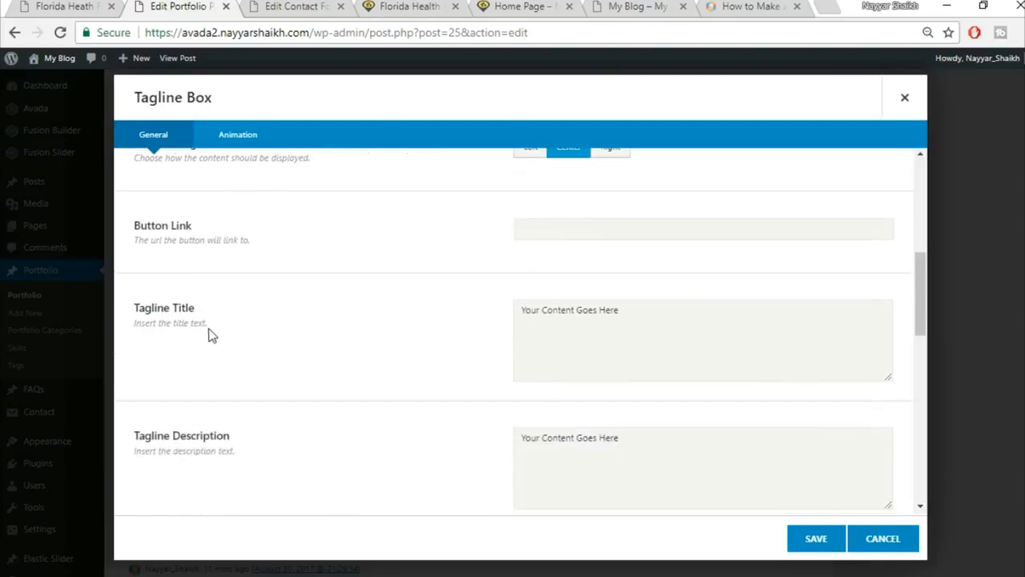
Paste 'Get A Quote Today' as the title and clear the description and additional content.
click(665, 335)
text(Get A Quote Today)
click(18, 6)
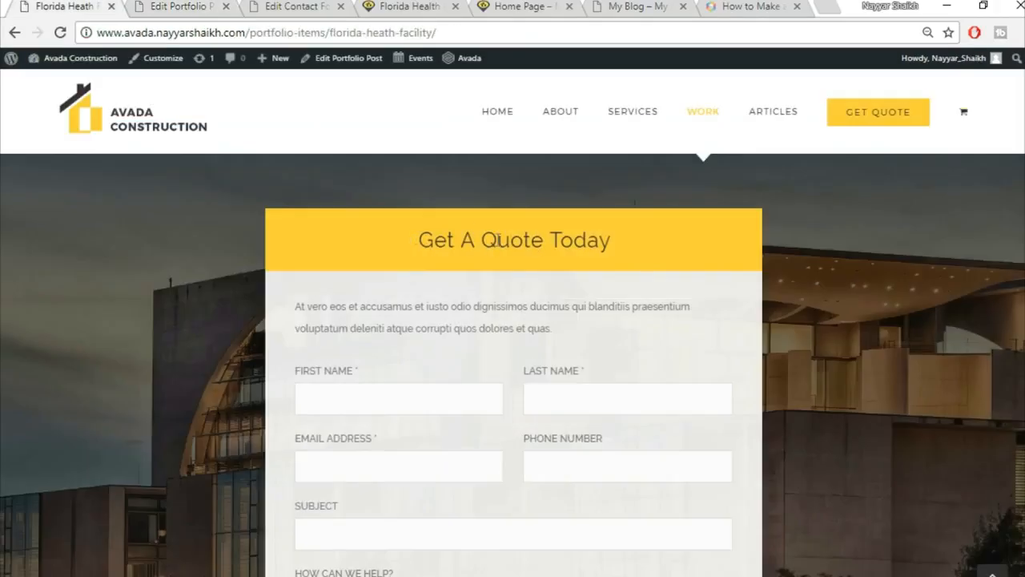
click(223, 6)
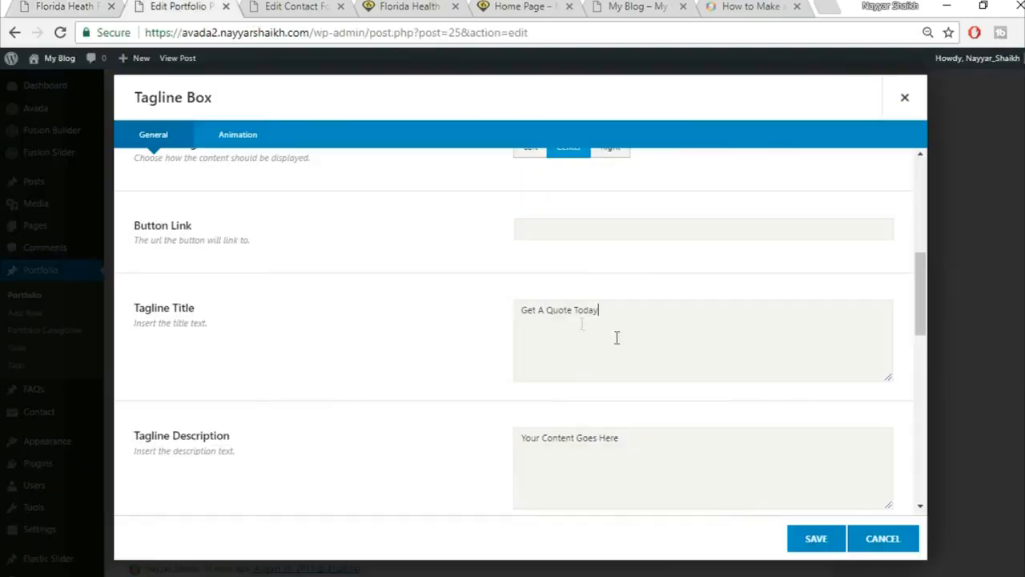
click(708, 458)
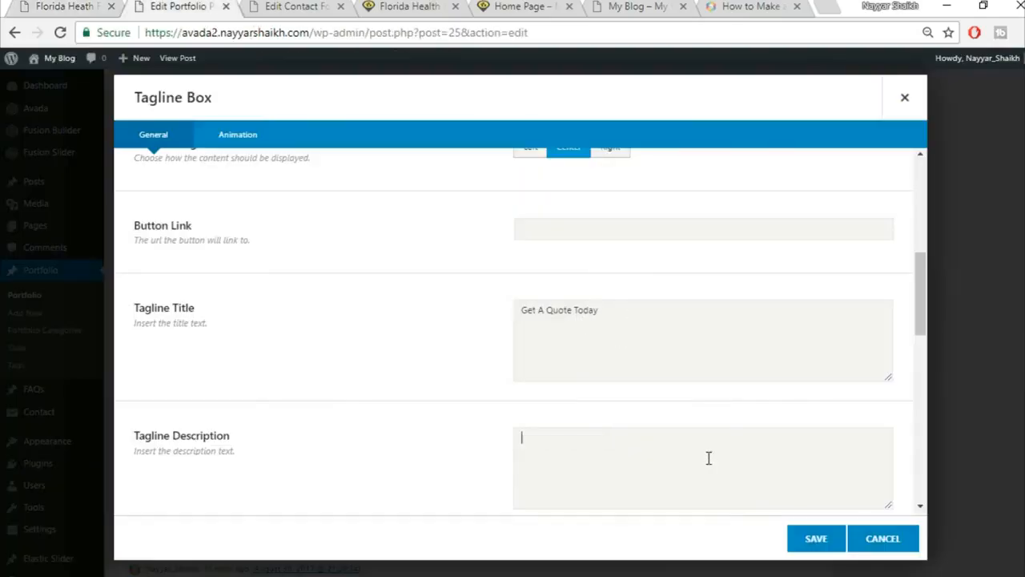
scroll(657, 455, down, 2)
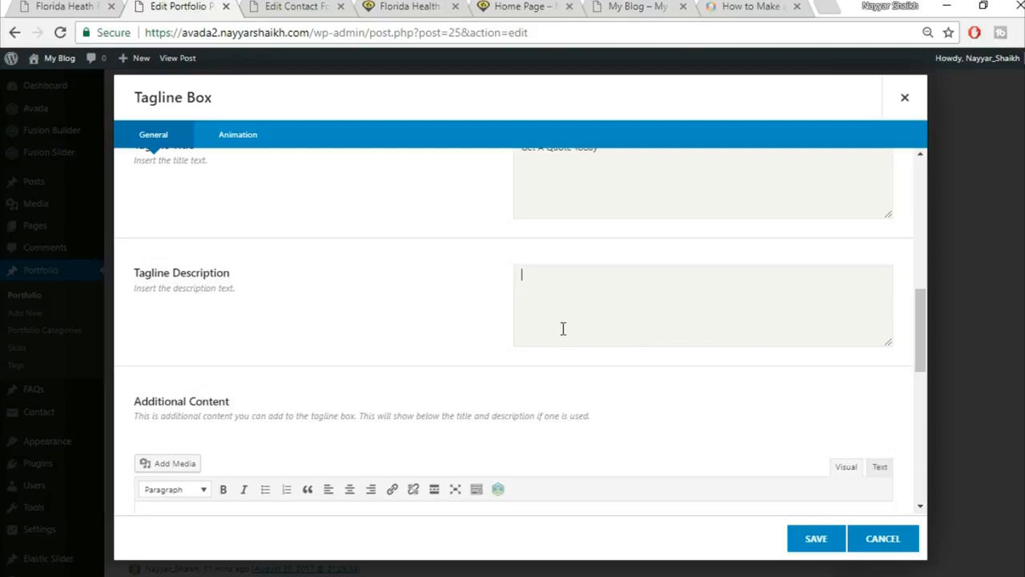
scroll(580, 335, down, 3)
click(403, 378)
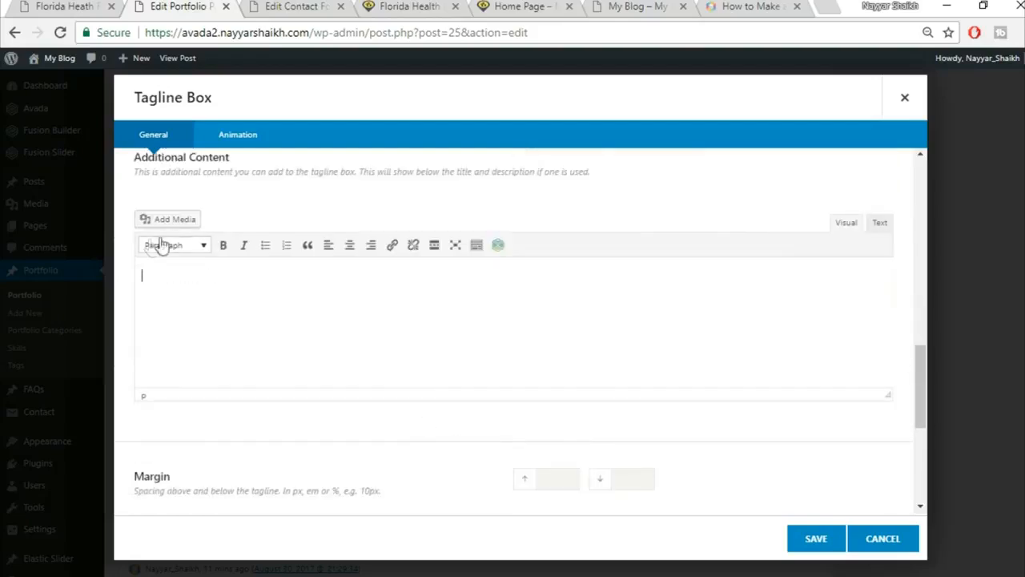
scroll(486, 360, down, 3)
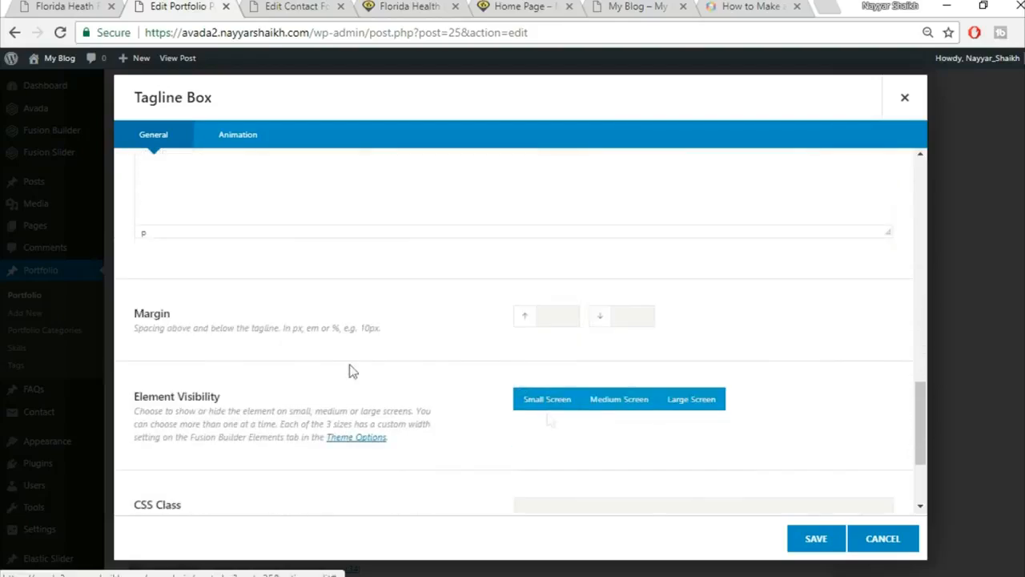
Set the top and bottom margins to 0 and save the tagline box.
click(557, 315)
text(0)
key(Tab)
text(0)
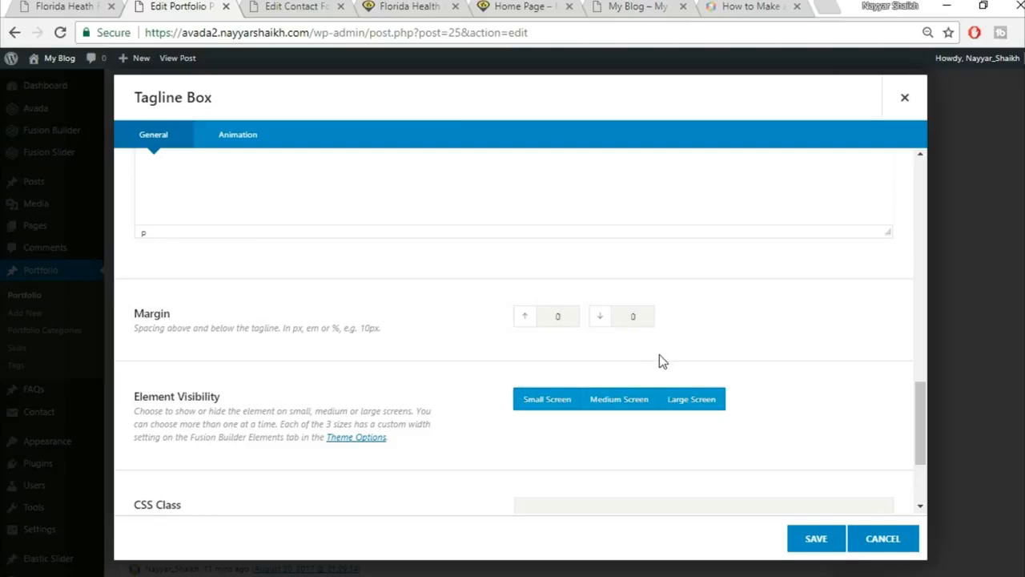
click(103, 5)
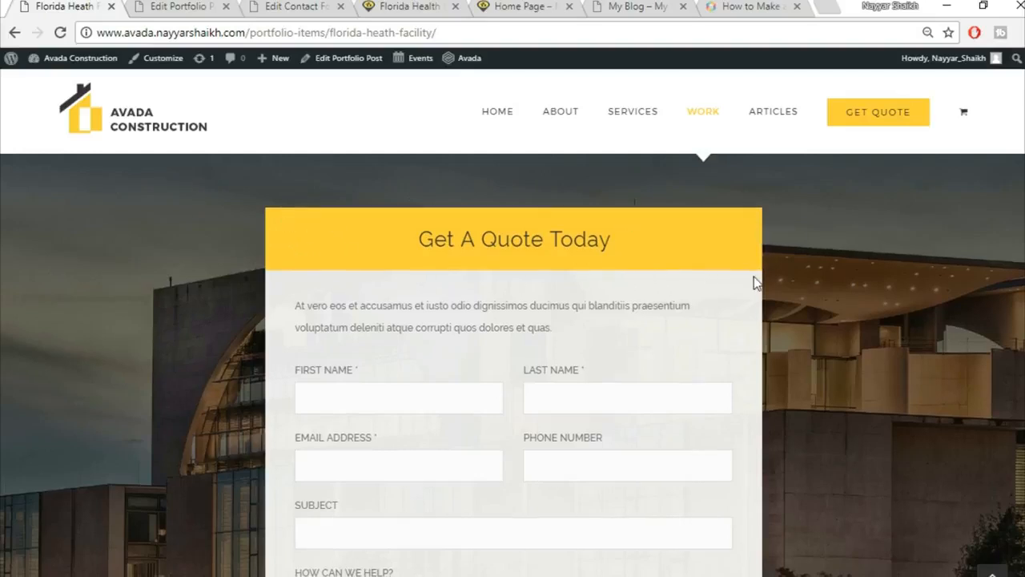
scroll(703, 181, down, 1)
click(195, 5)
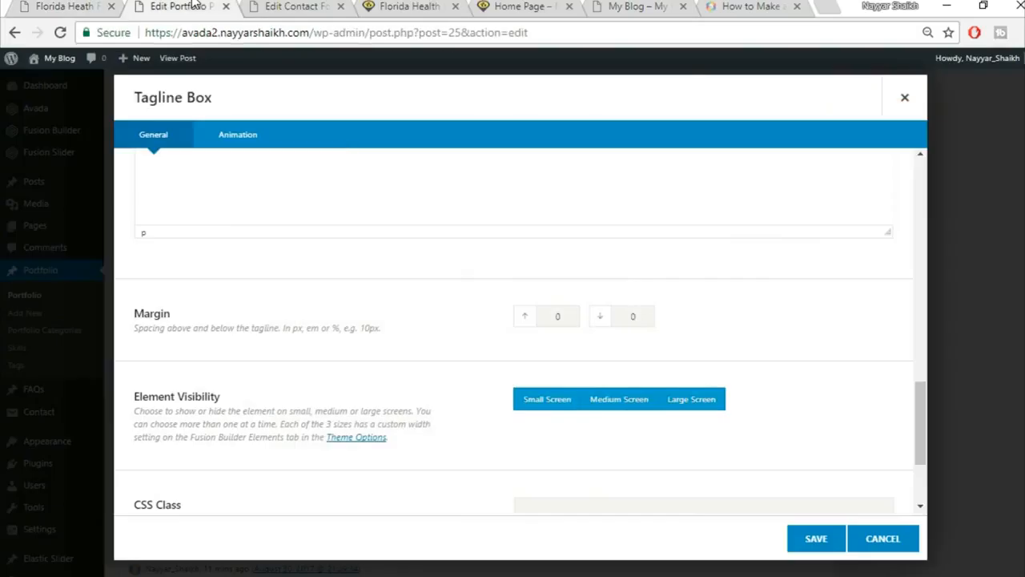
key(shift+Tab)
scroll(862, 385, down, 3)
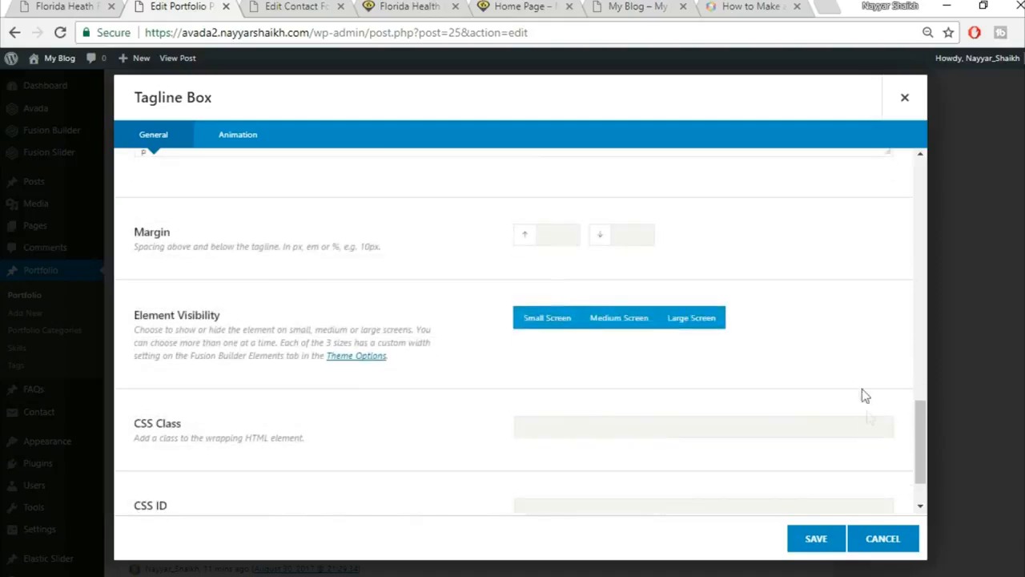
click(808, 542)
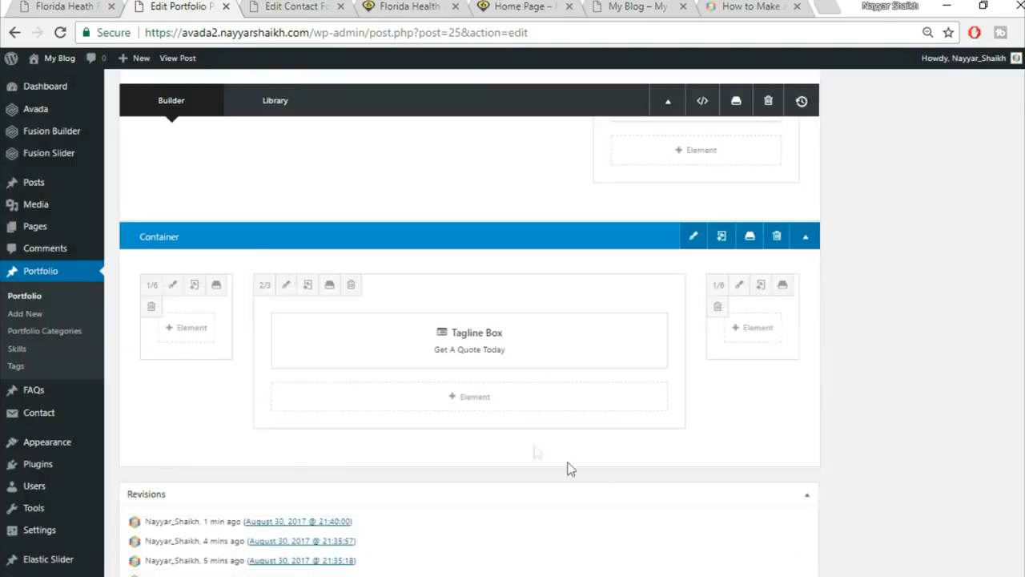
Insert a 1/1 Nested Columns element directly below the Get A Quote Today tagline box.
click(494, 403)
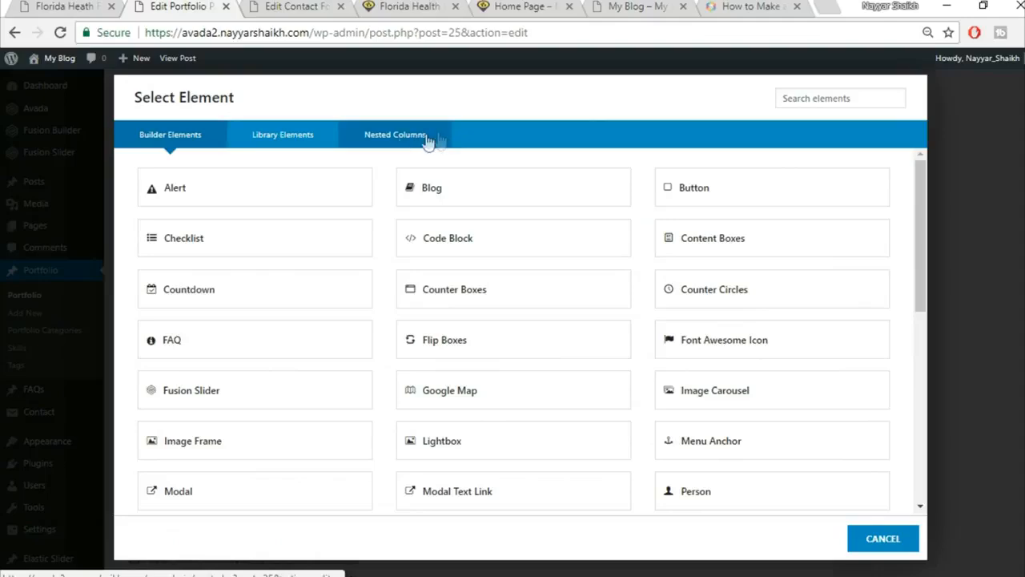
click(395, 138)
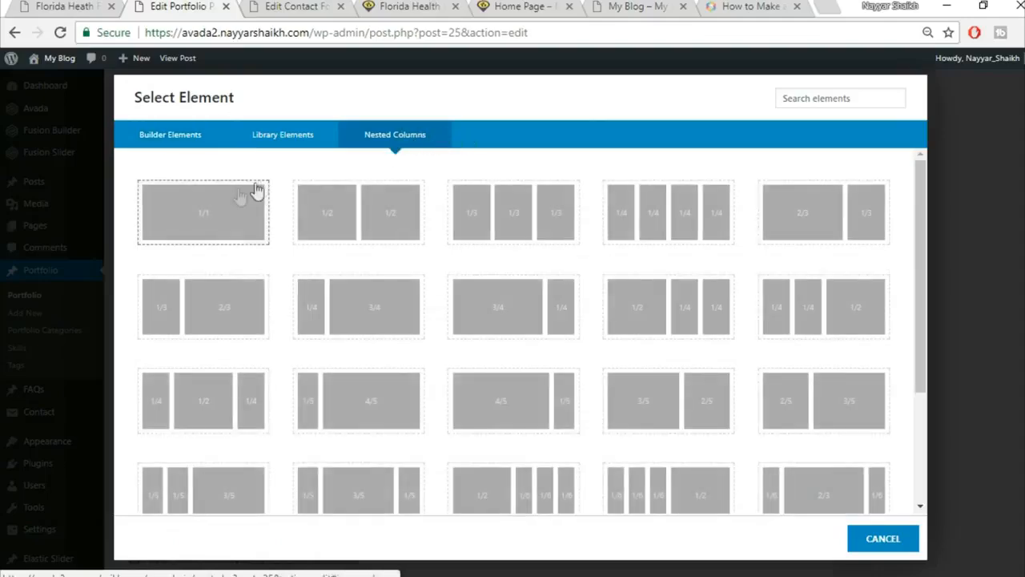
click(195, 231)
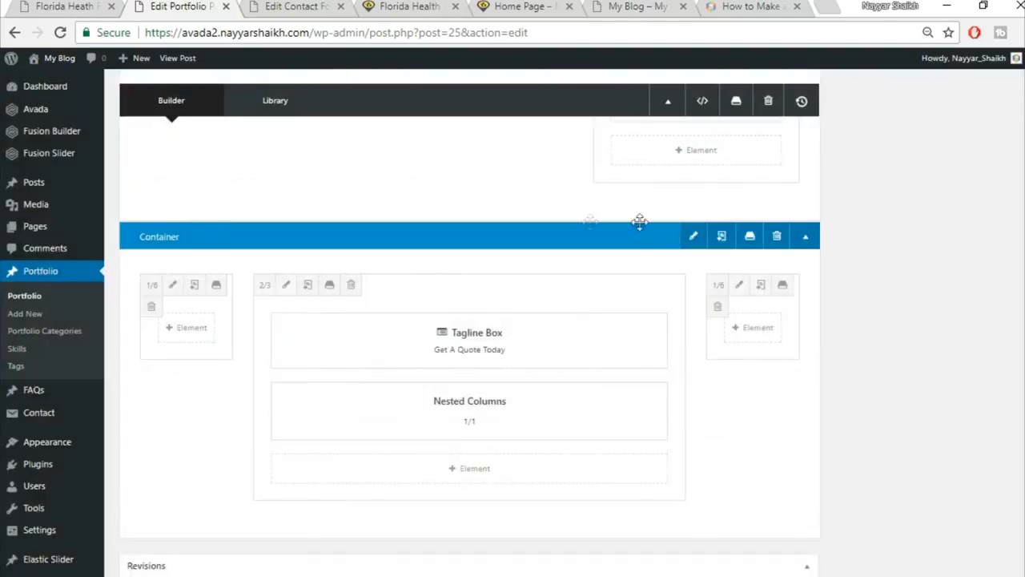
scroll(711, 316, down, 1)
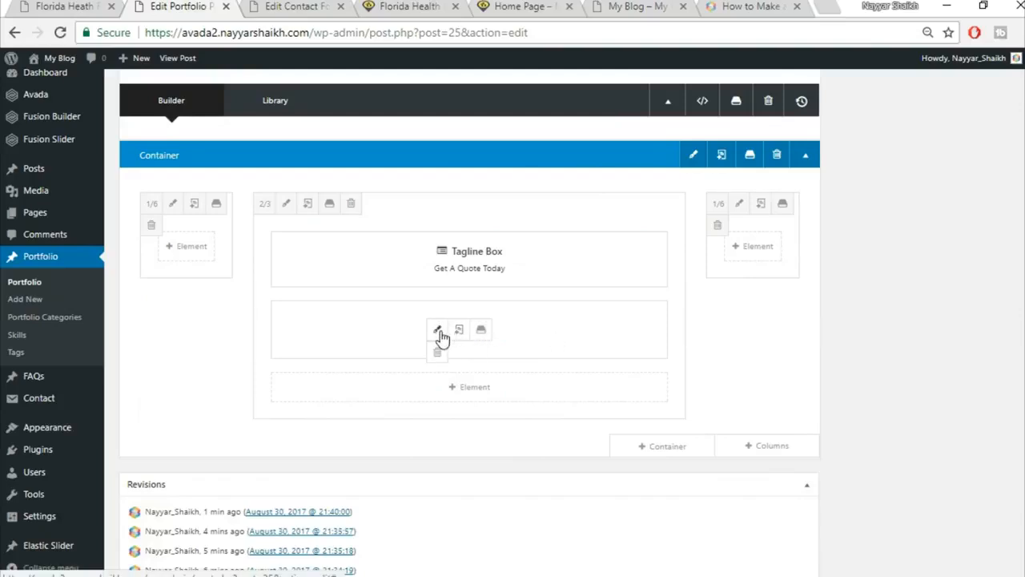
Open the nested column and copy the intro paragraph from the live quote page.
click(437, 332)
click(84, 4)
scroll(288, 340, up, 1)
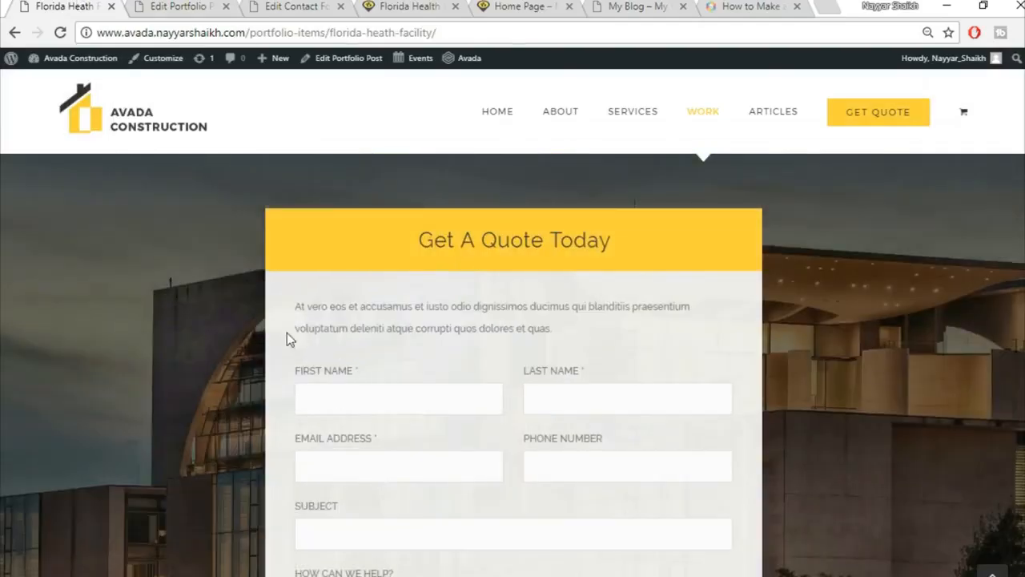
triple_click(382, 305)
key(ctrl+c)
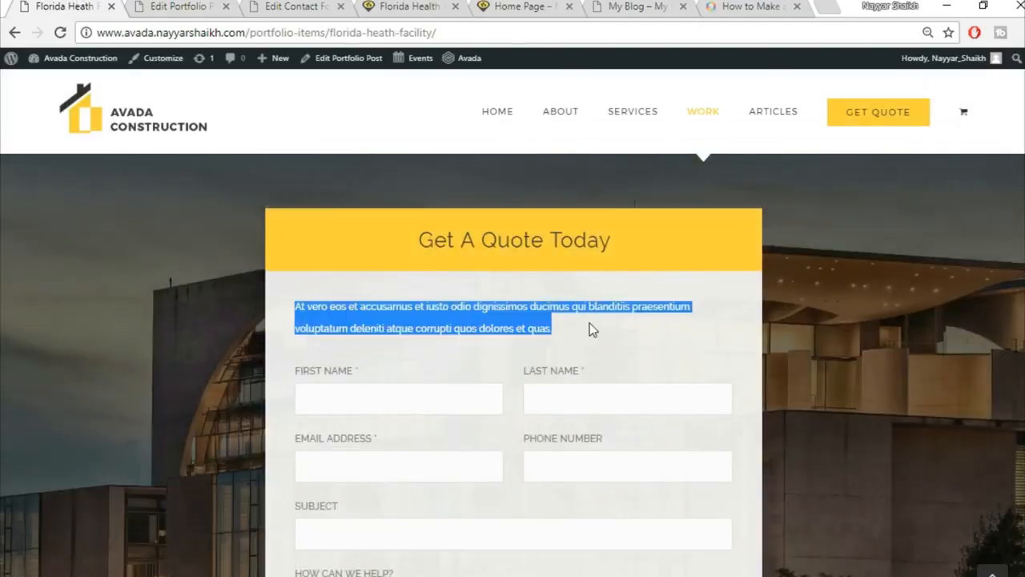
click(188, 6)
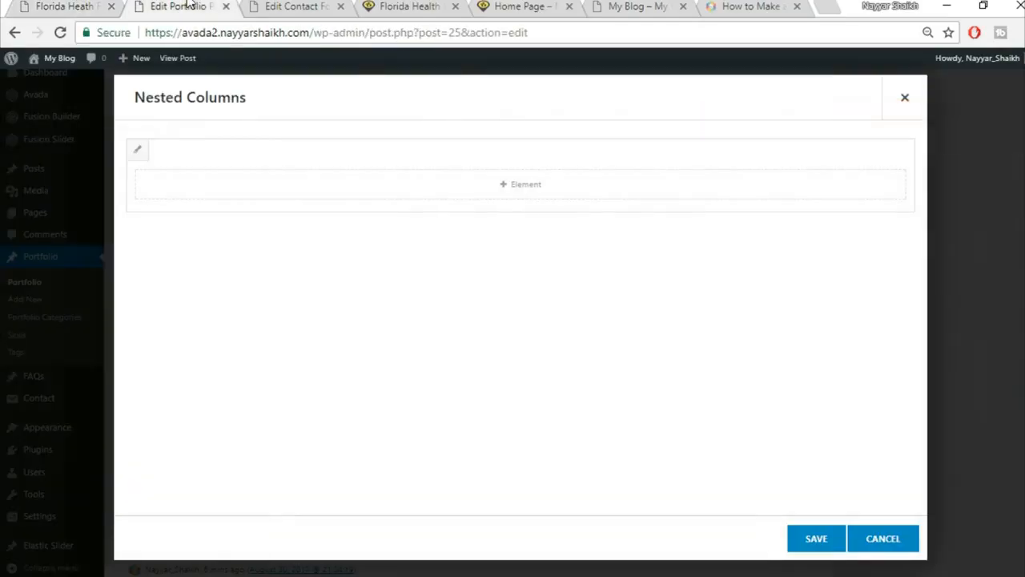
Add a Text Block holding the pasted 'At vero eos et accusamus…' paragraph and save it.
click(585, 190)
click(813, 98)
text(tex)
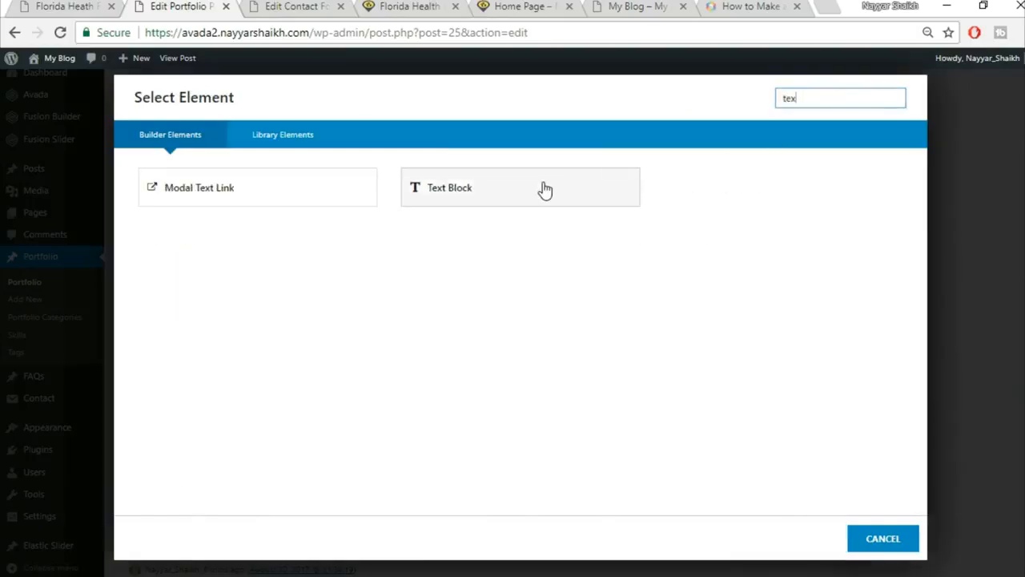
click(544, 189)
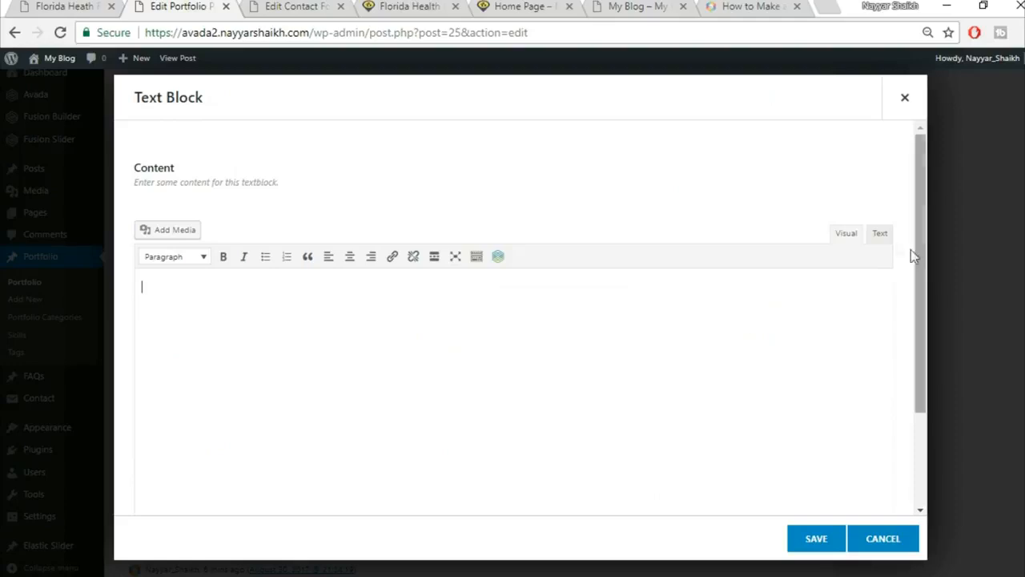
click(869, 233)
key(ctrl+v)
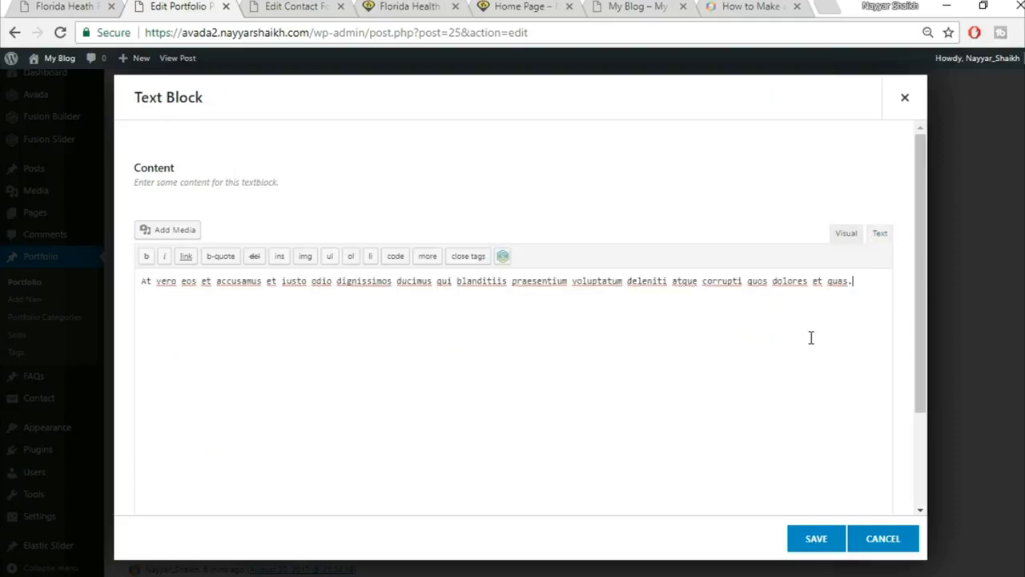
click(822, 541)
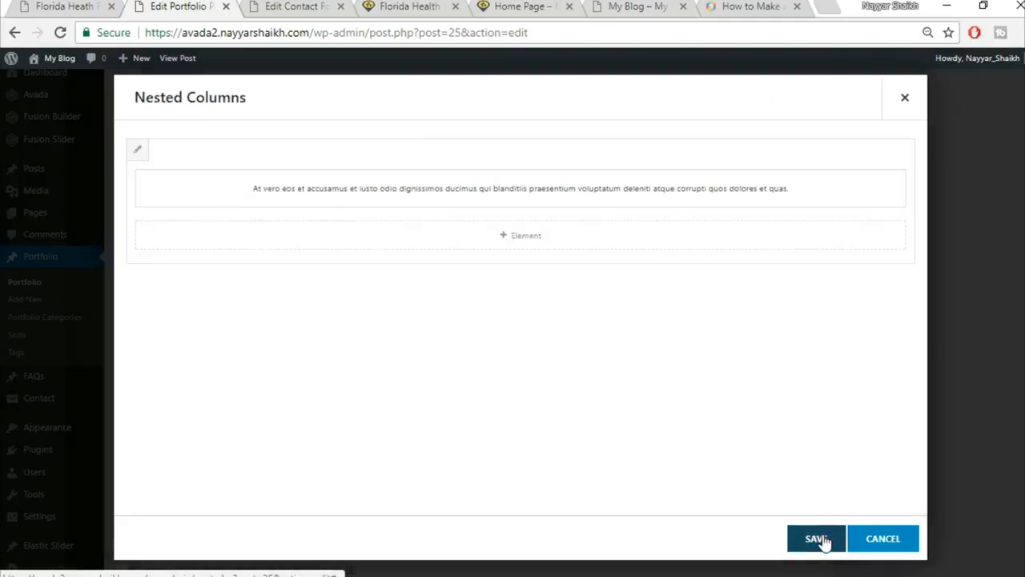
Recheck the live quote page, then start adding another element to the nested column.
click(70, 5)
scroll(643, 369, down, 1)
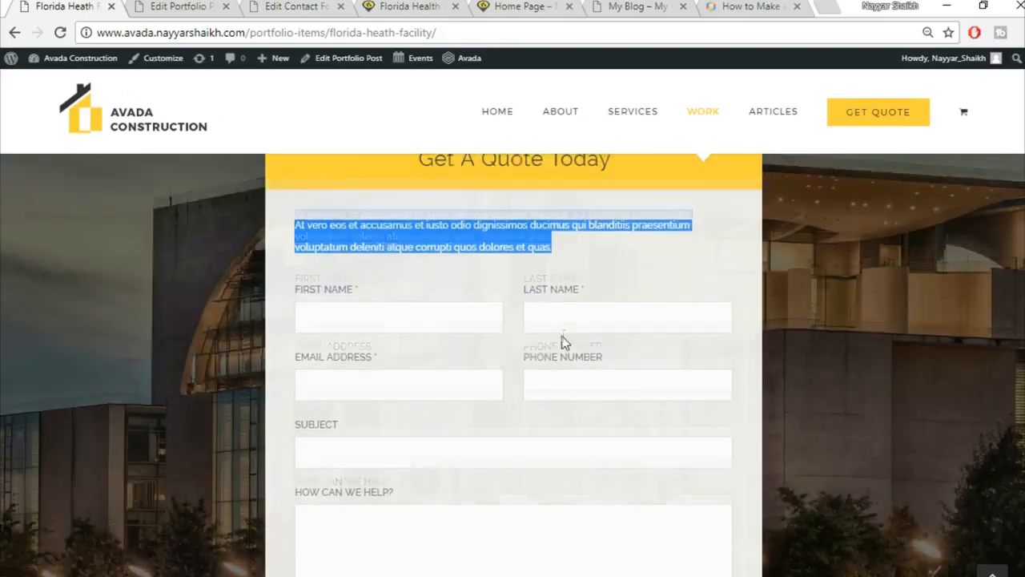
scroll(562, 336, down, 3)
click(157, 6)
click(558, 249)
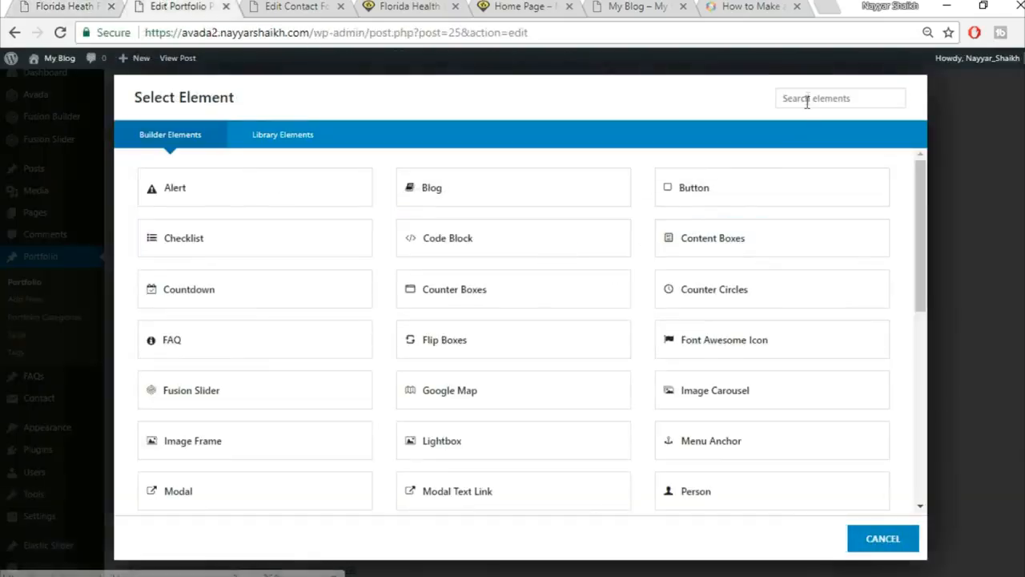
Add a Code Block with the CF1 Contact Form 7 shortcode and save the nested columns.
click(815, 92)
text(cod)
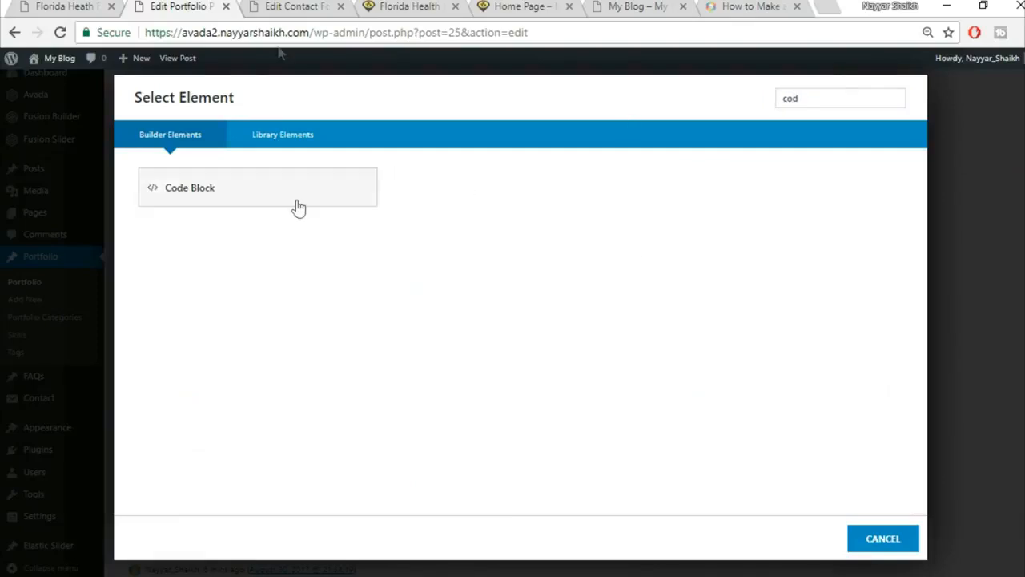
click(296, 206)
click(296, 7)
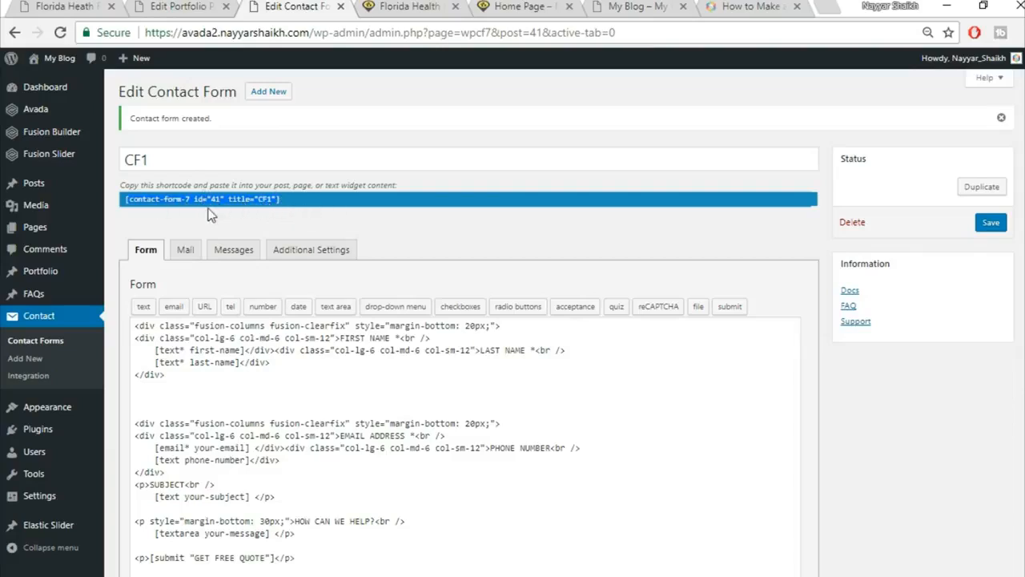
click(160, 5)
text([contact-form-7 id="41" title="CF1"])
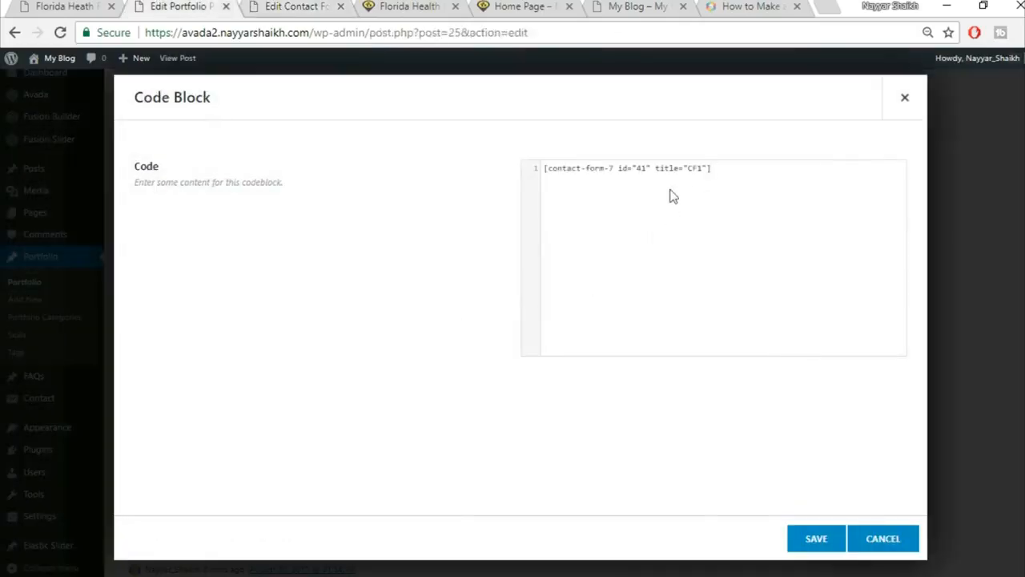
click(811, 540)
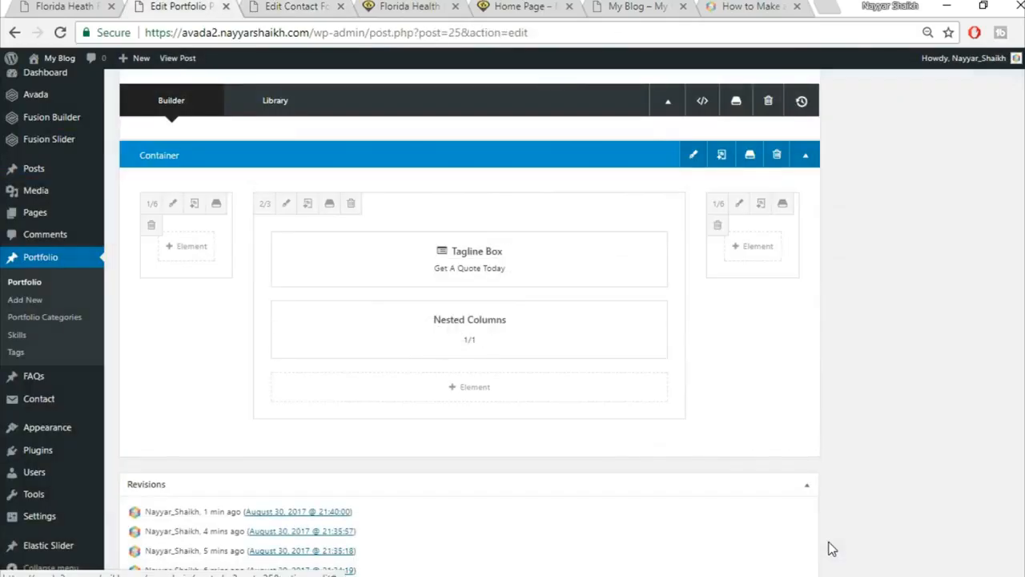
click(833, 543)
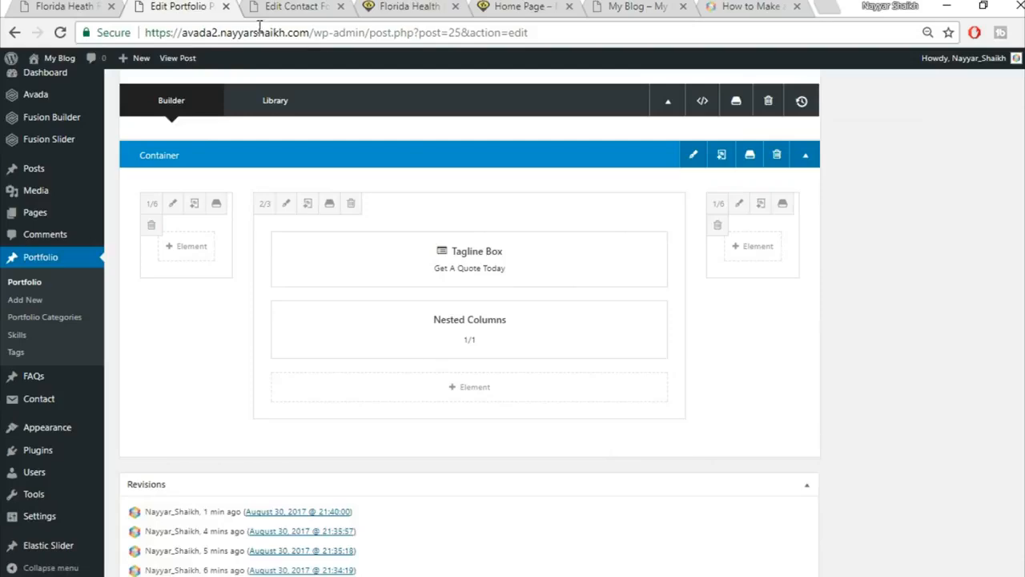
Review the live page to confirm the quote form ending with GET FREE QUOTE appears.
click(64, 7)
scroll(529, 318, up, 6)
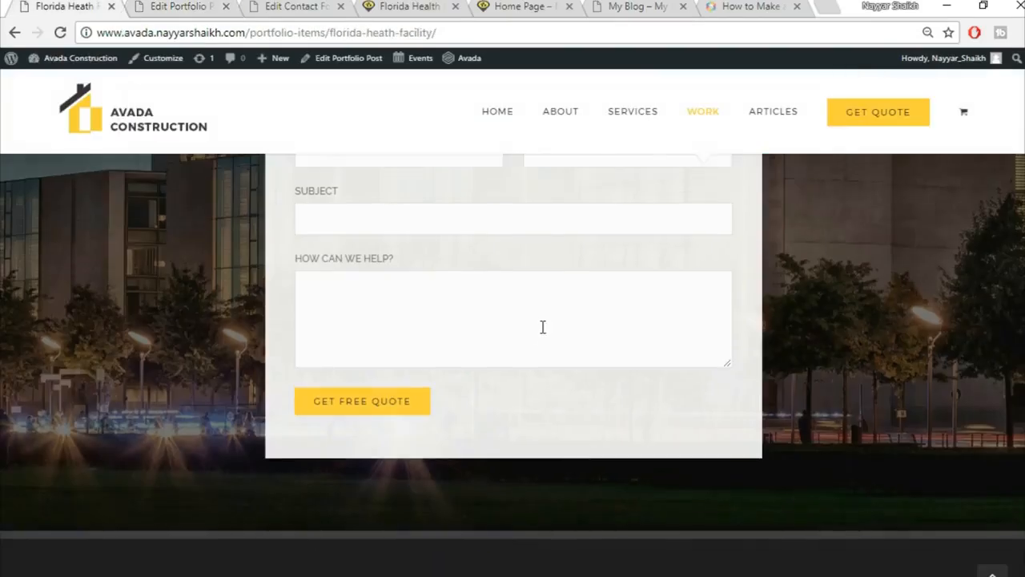
scroll(542, 328, down, 5)
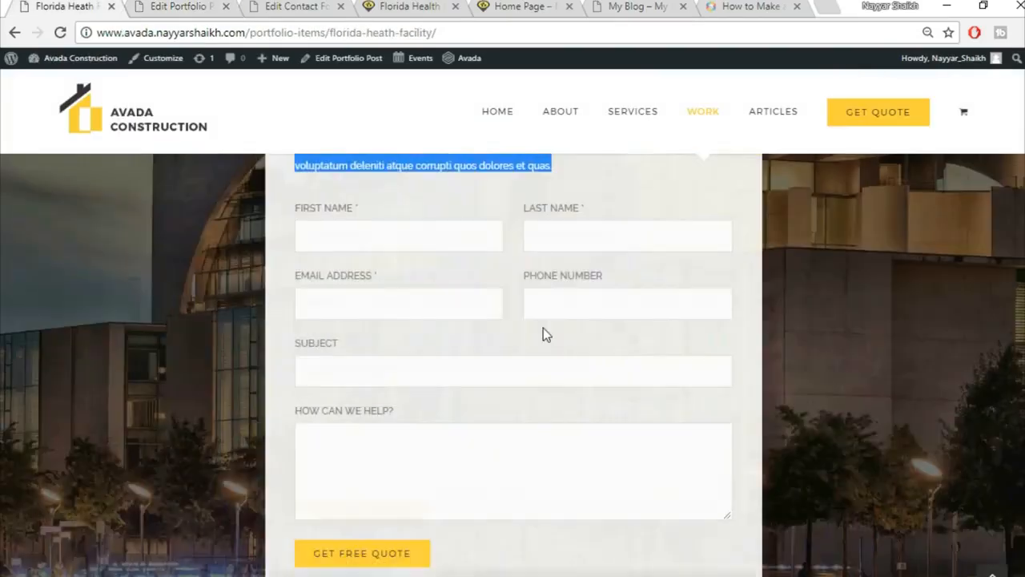
scroll(561, 361, up, 4)
scroll(564, 362, up, 3)
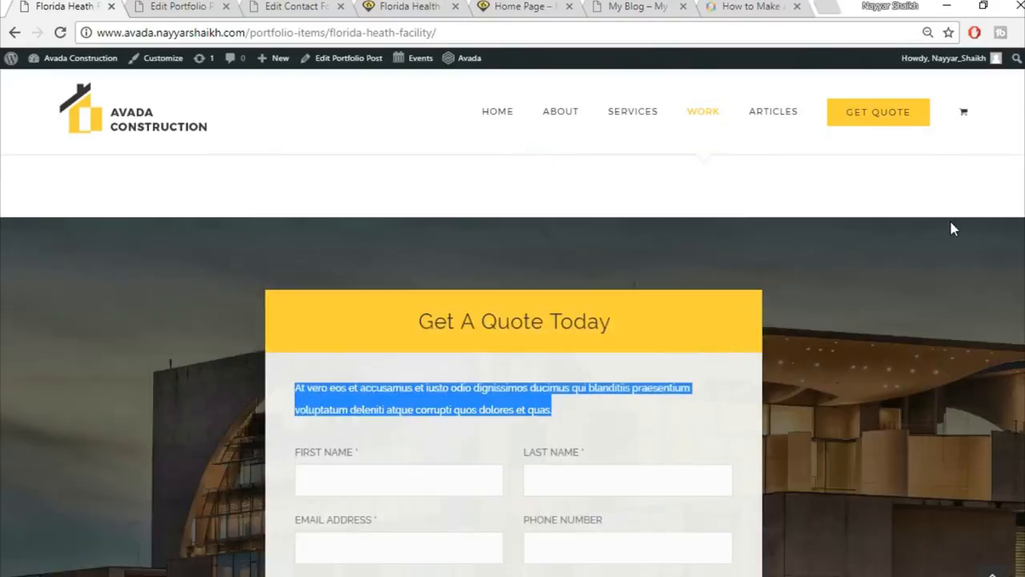
click(735, 421)
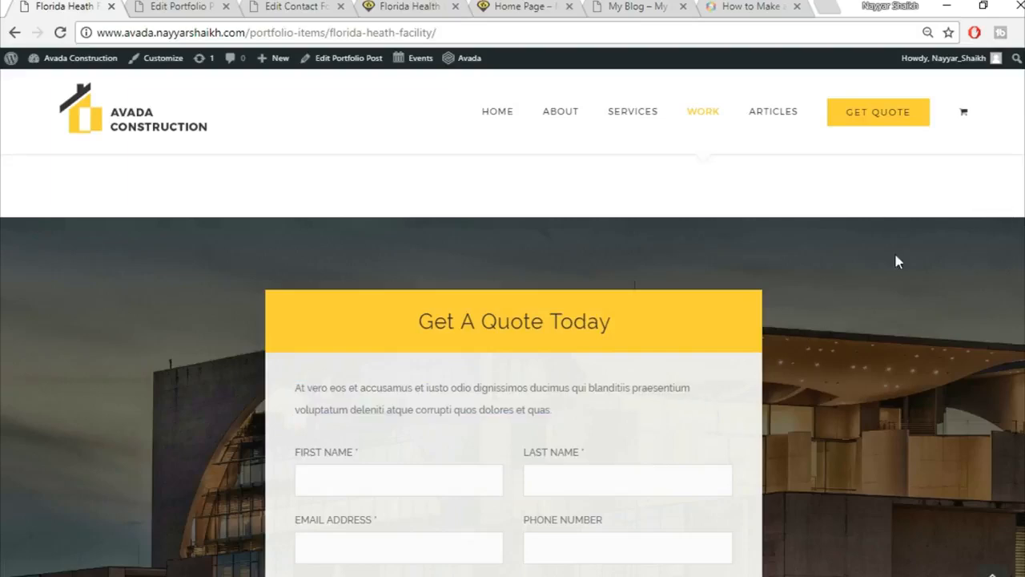
scroll(952, 335, down, 5)
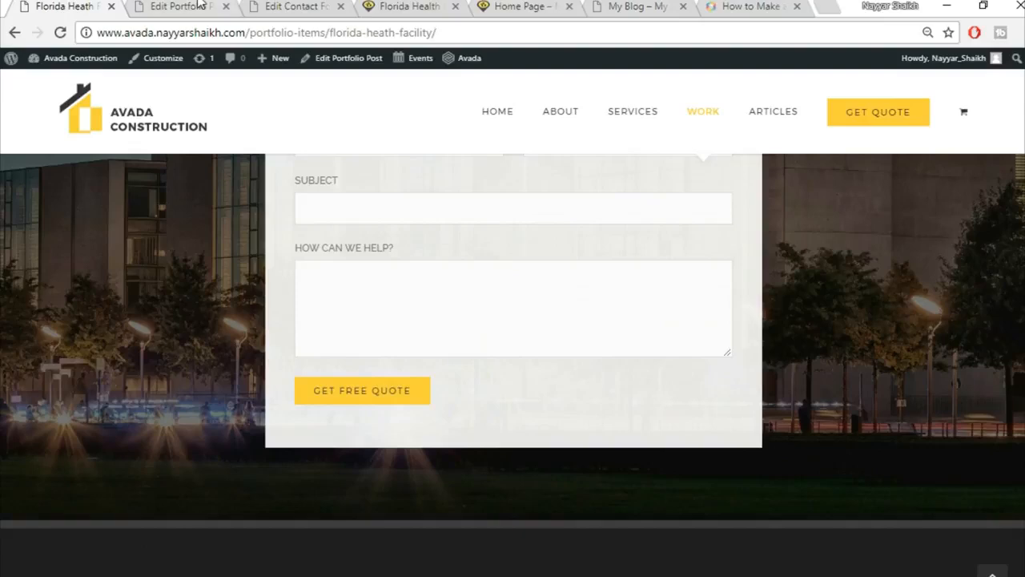
key(ctrl+Tab)
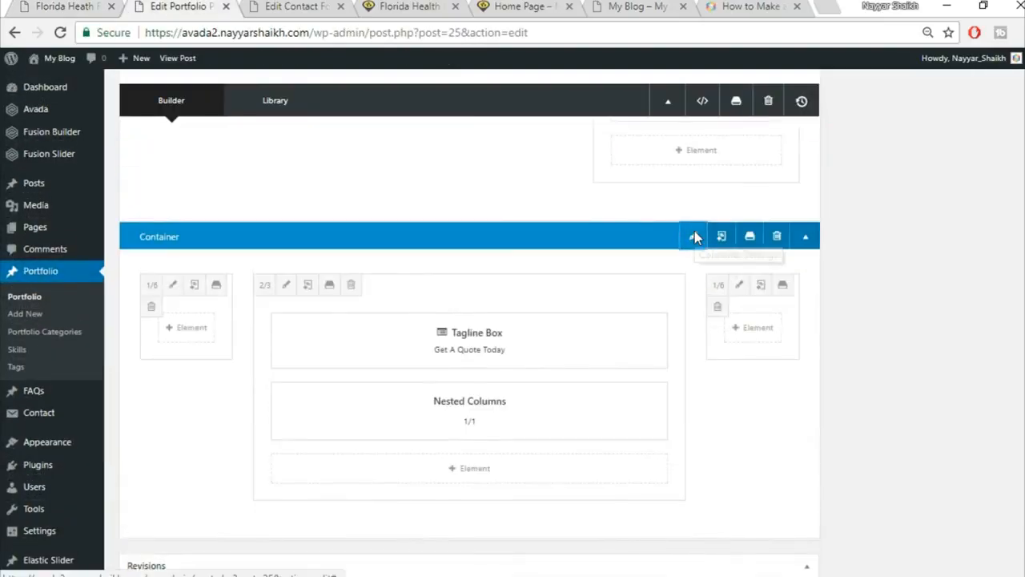
Upload 332.jpg and set it as the quote container's background image.
click(693, 235)
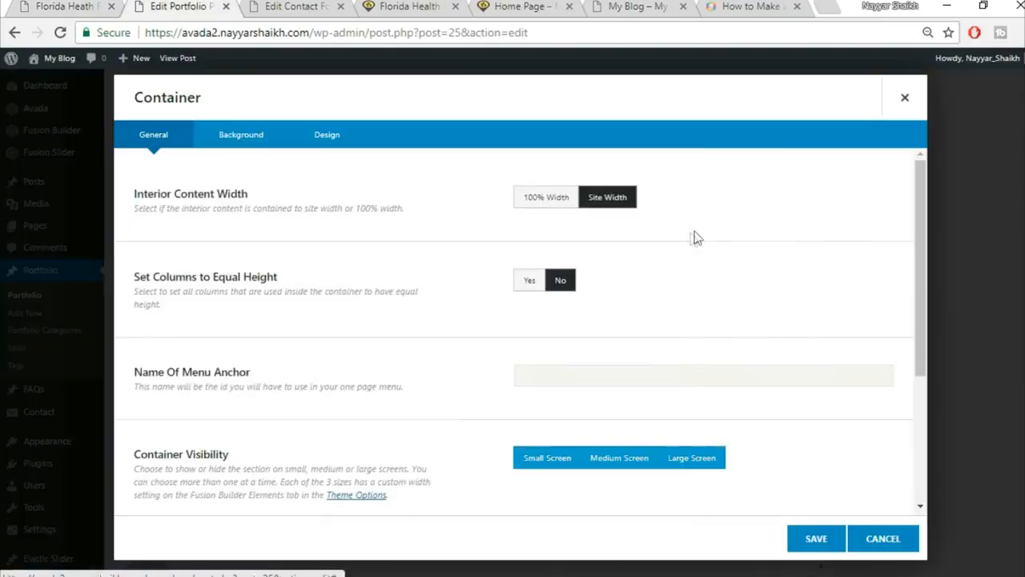
click(241, 148)
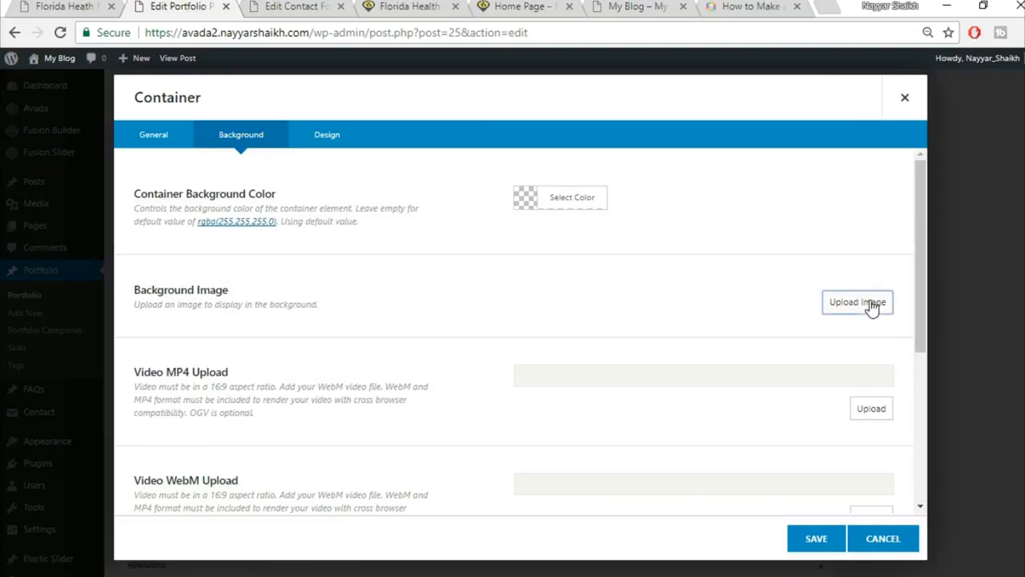
click(873, 308)
click(170, 115)
click(582, 310)
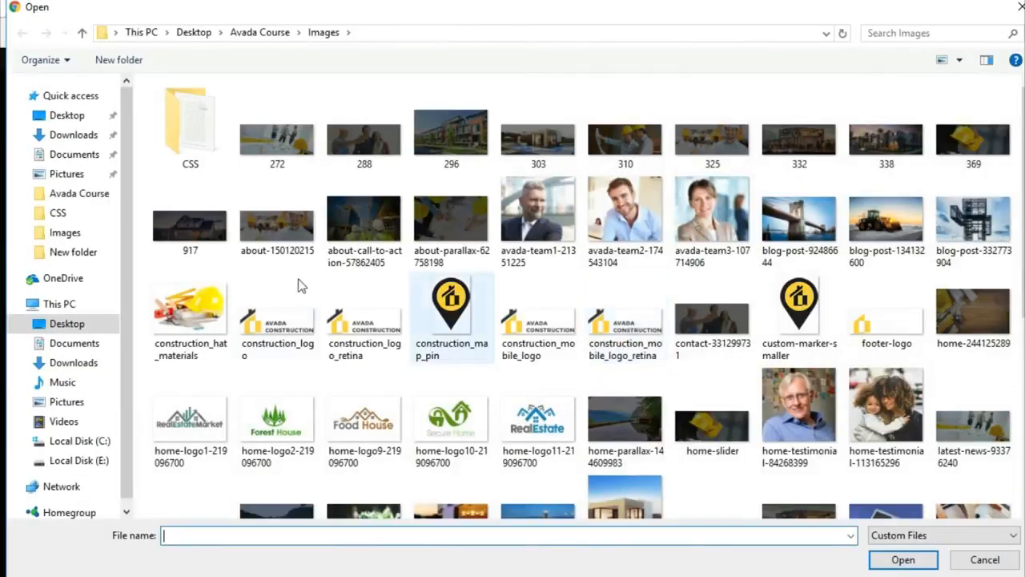
click(833, 160)
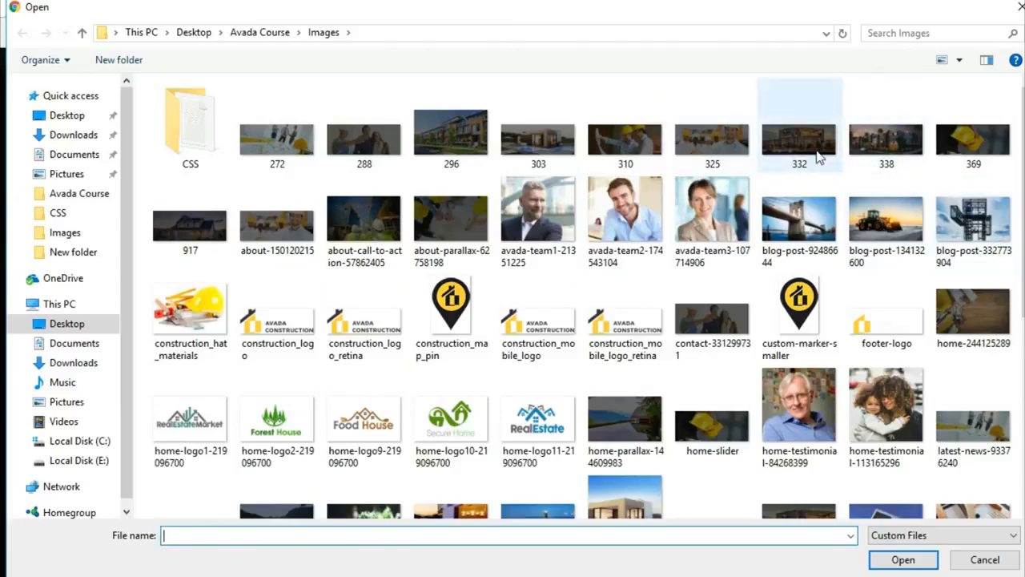
click(904, 559)
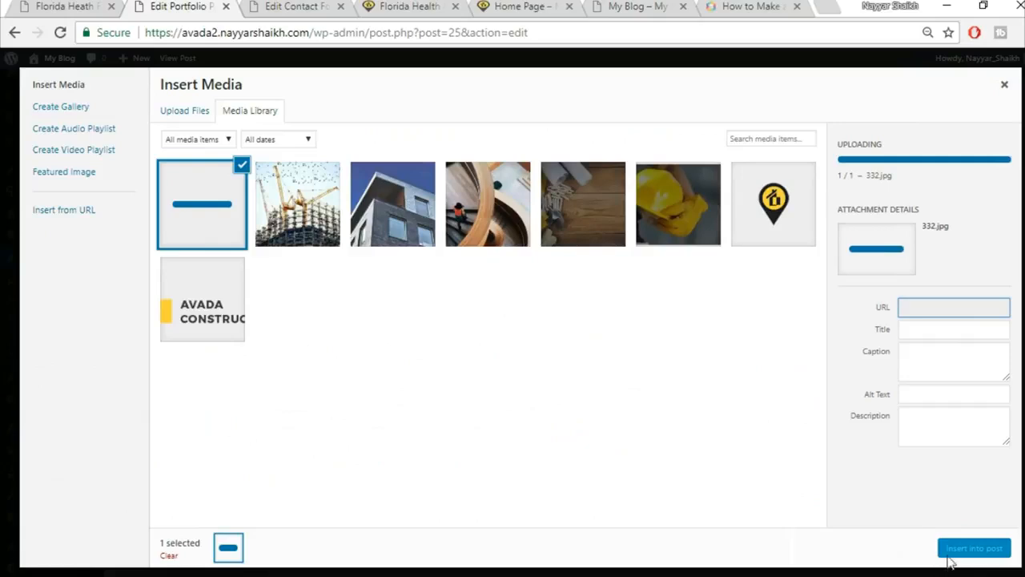
click(972, 549)
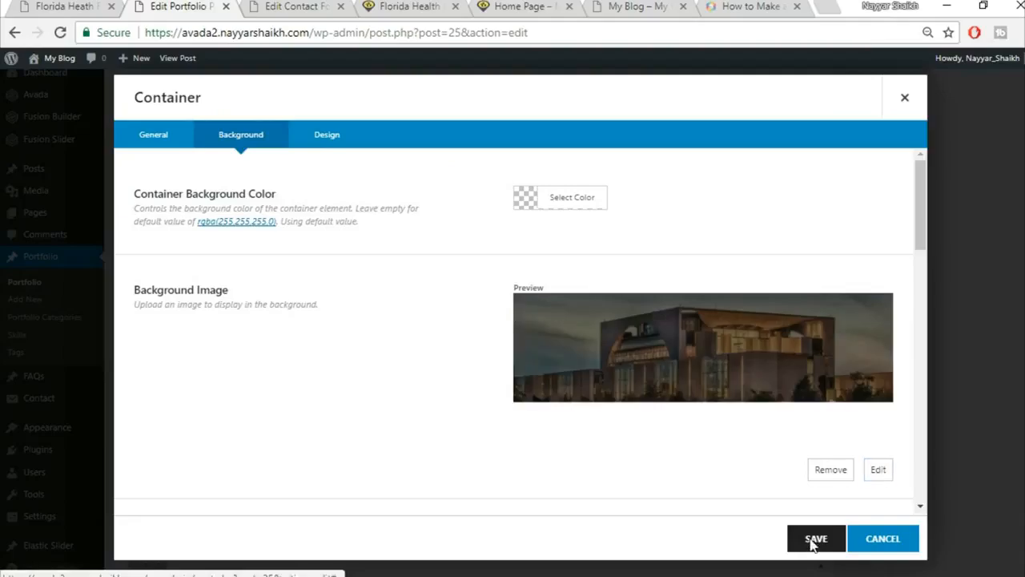
click(815, 542)
click(68, 7)
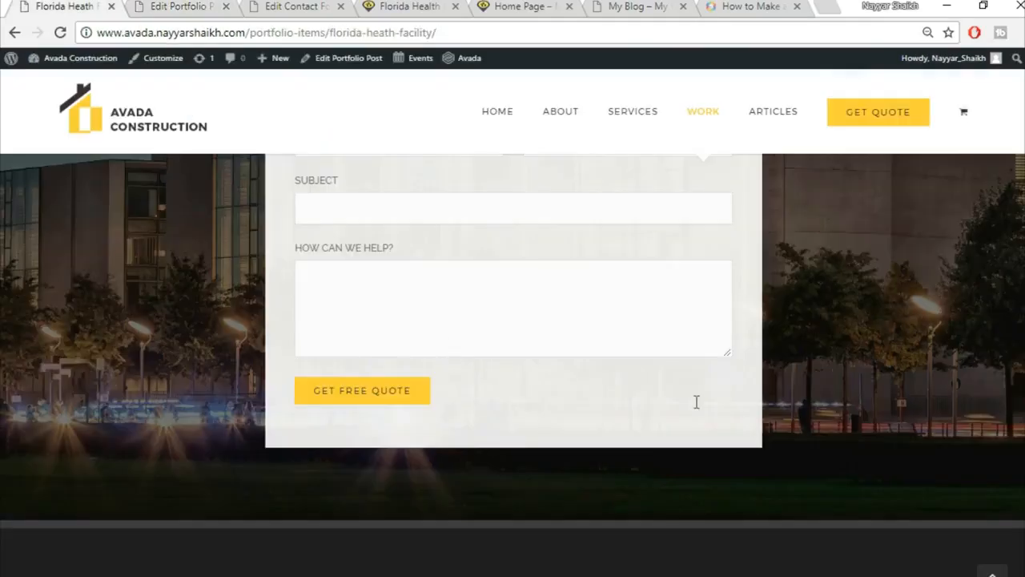
Update the Florida Health Facility portfolio post to publish the changes.
scroll(766, 407, up, 2)
scroll(769, 406, up, 2)
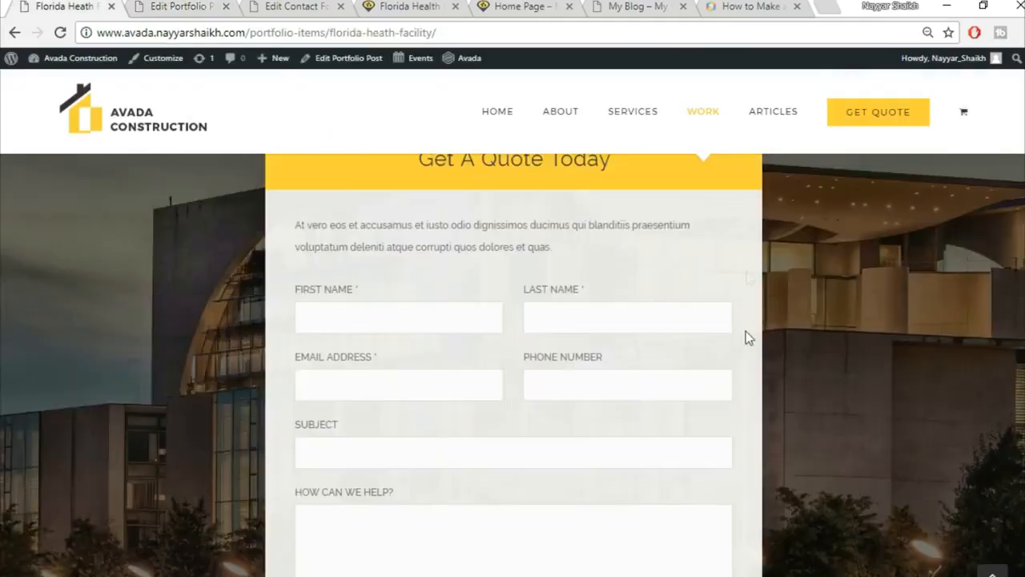
scroll(752, 343, up, 1)
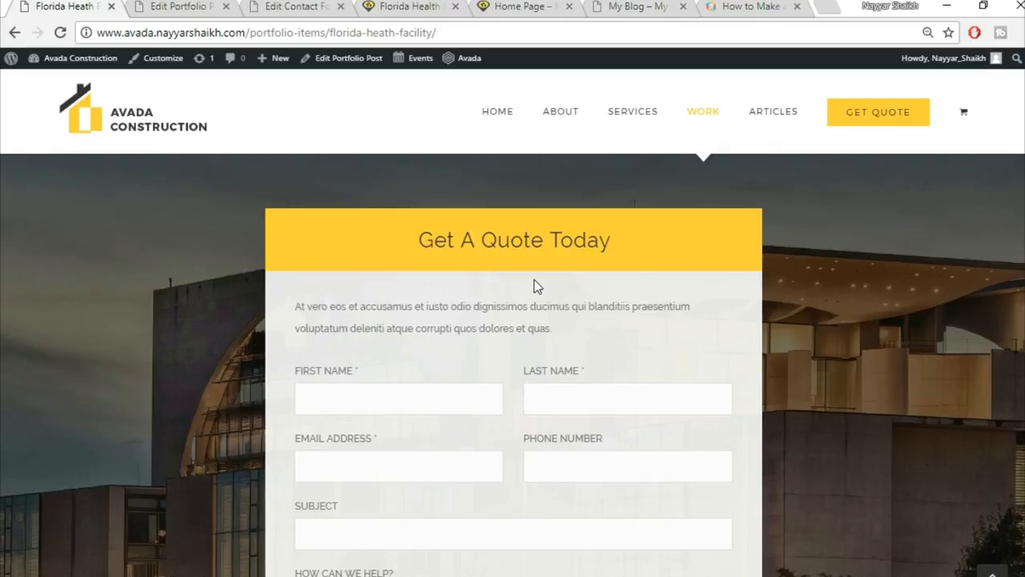
click(200, 8)
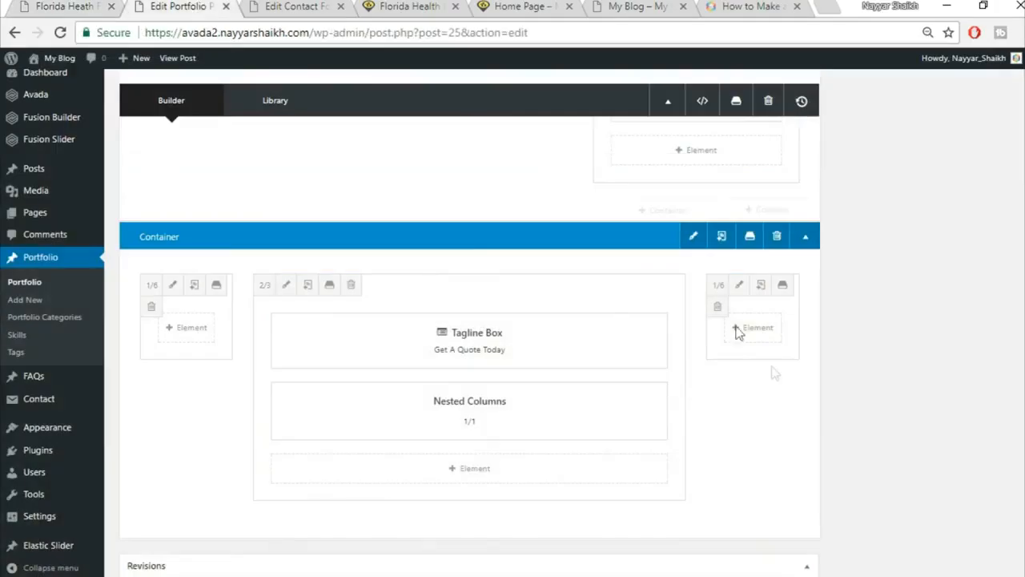
scroll(807, 446, up, 10)
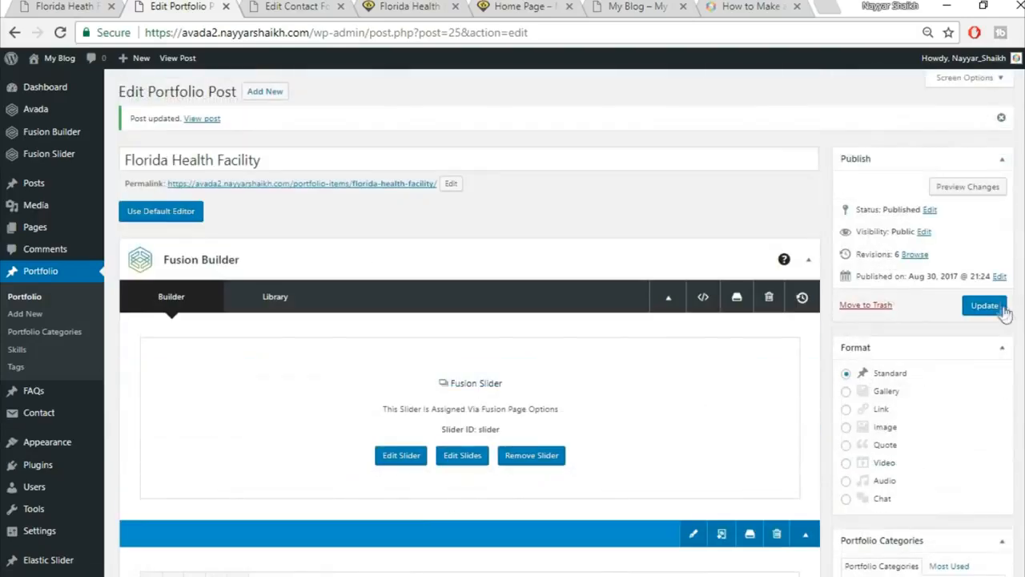
click(1001, 308)
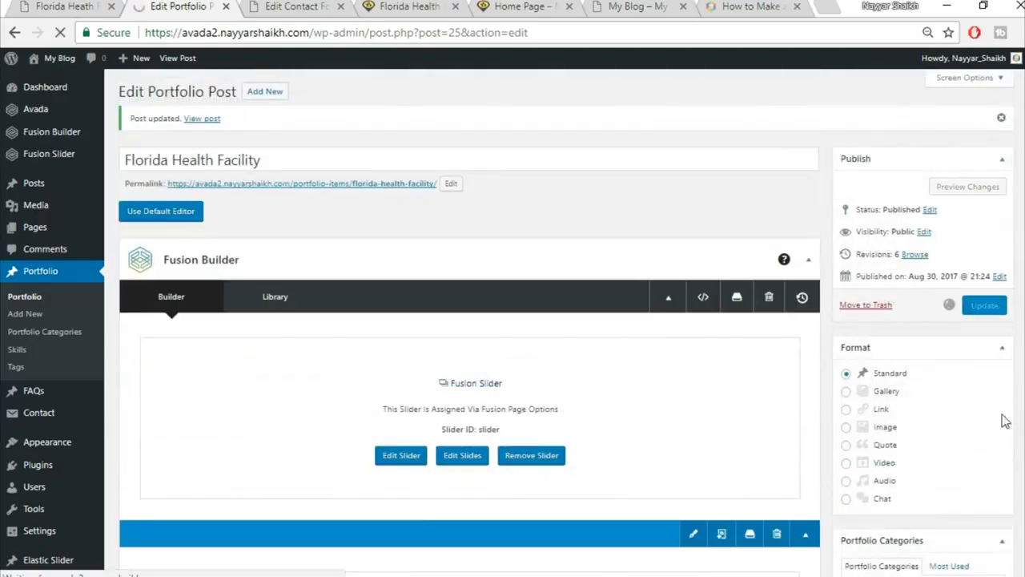
Move the contact form tab to the end and reload the live page at Get A Quote Today.
click(293, 7)
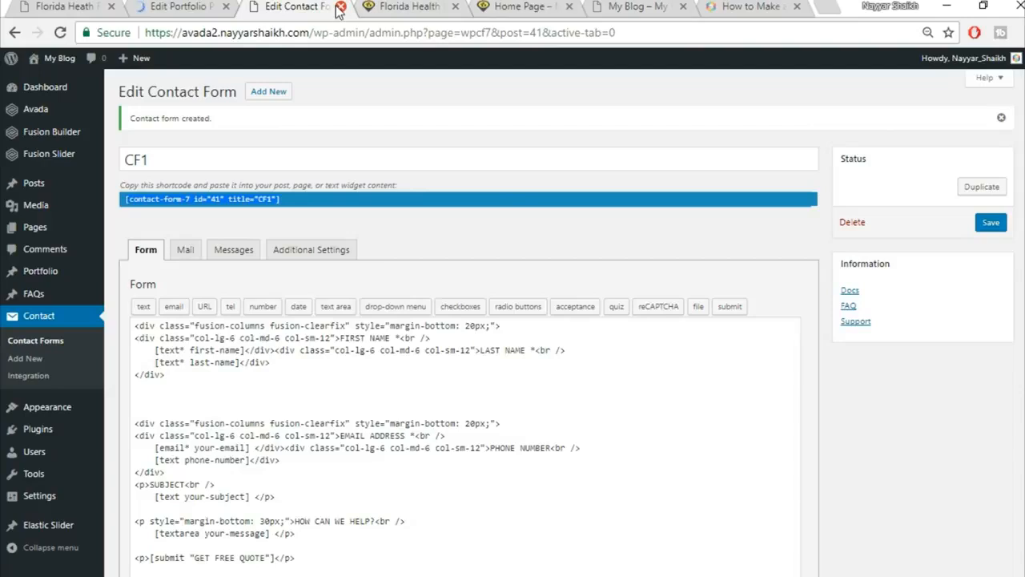
drag(338, 8, 771, 6)
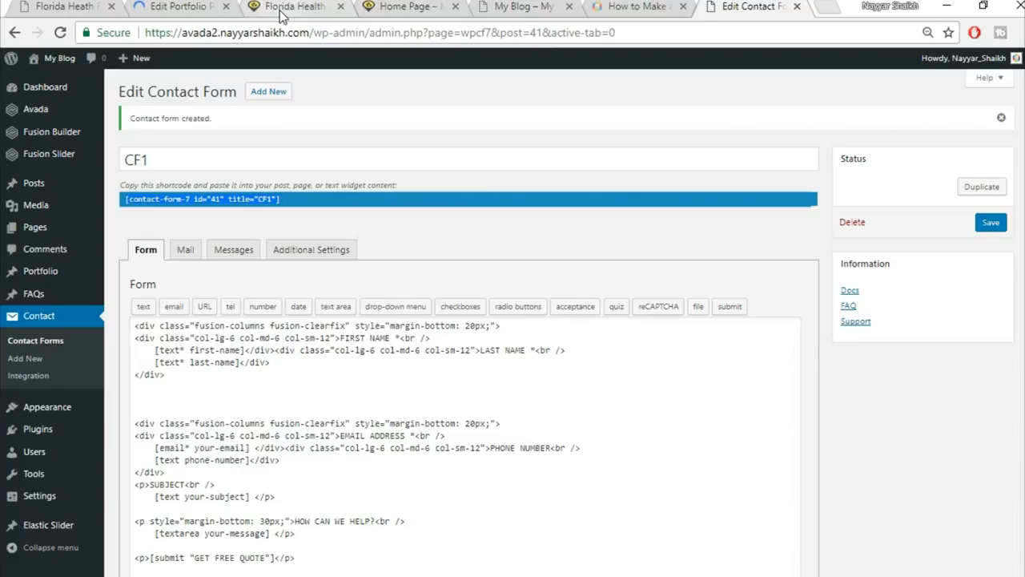
click(290, 7)
click(314, 33)
click(311, 33)
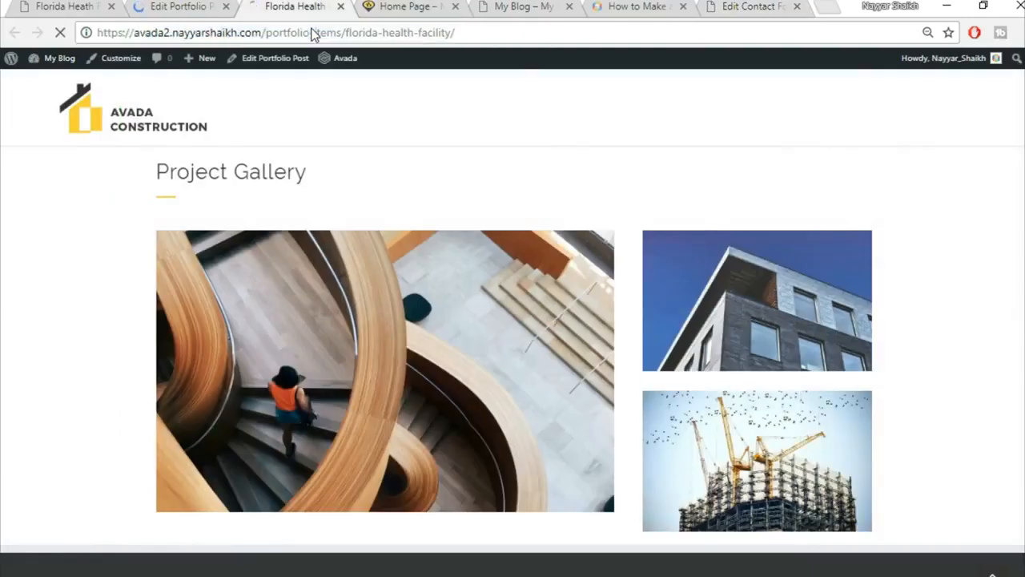
key(Return)
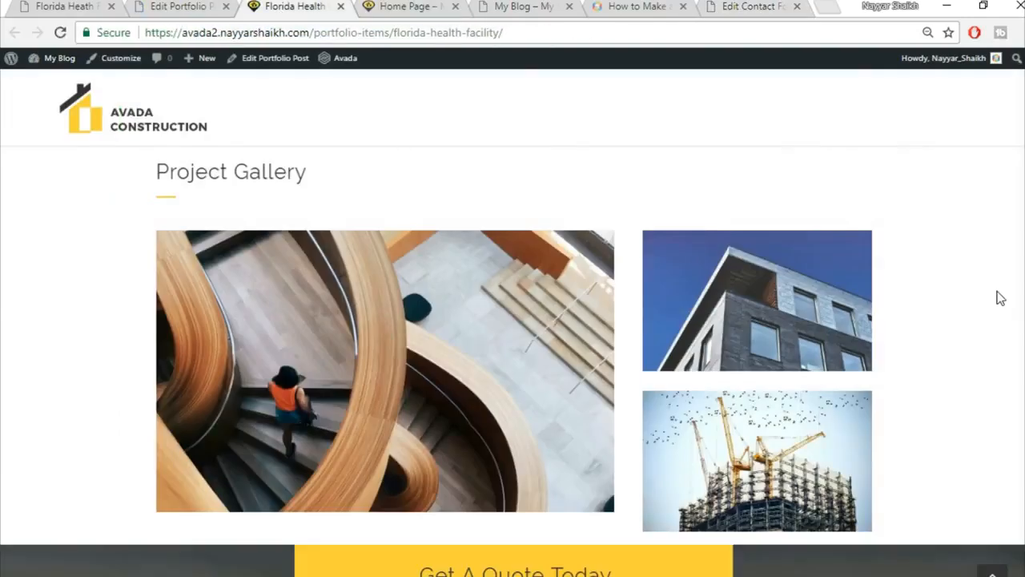
scroll(996, 296, down, 4)
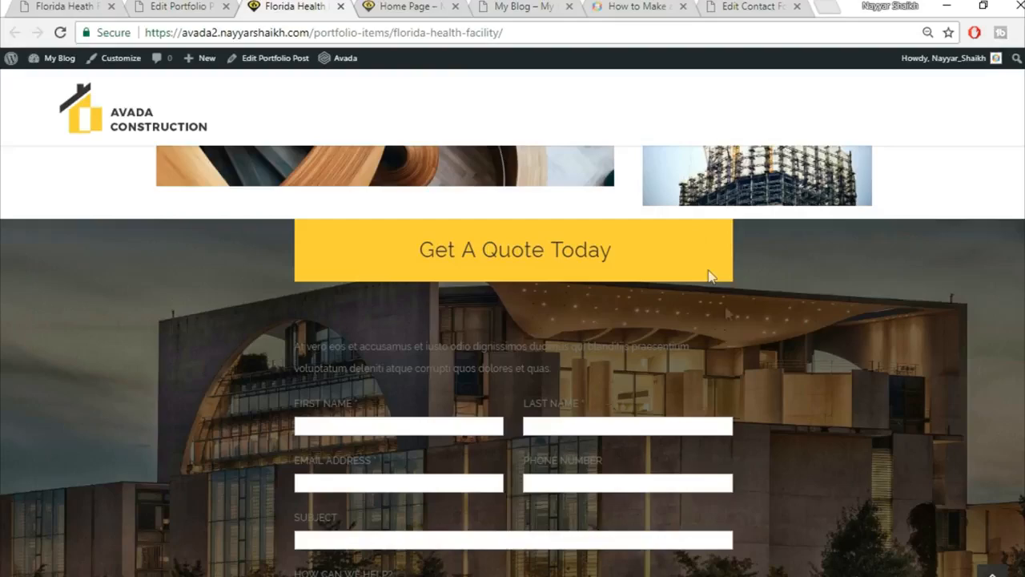
Scroll the live quote form, then scroll the portfolio post editor down to the quote section.
scroll(721, 297, down, 1)
scroll(721, 321, down, 3)
scroll(710, 338, up, 4)
click(179, 6)
scroll(791, 397, down, 3)
scroll(794, 409, down, 10)
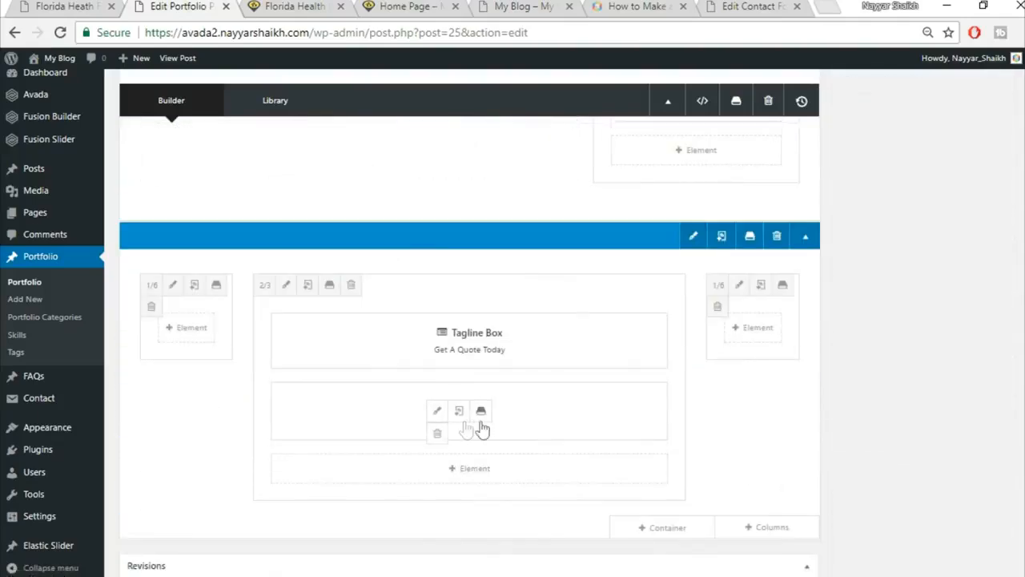
Compare the demo page's quote form intro against the builder's Tagline Box and Nested Columns.
click(41, 7)
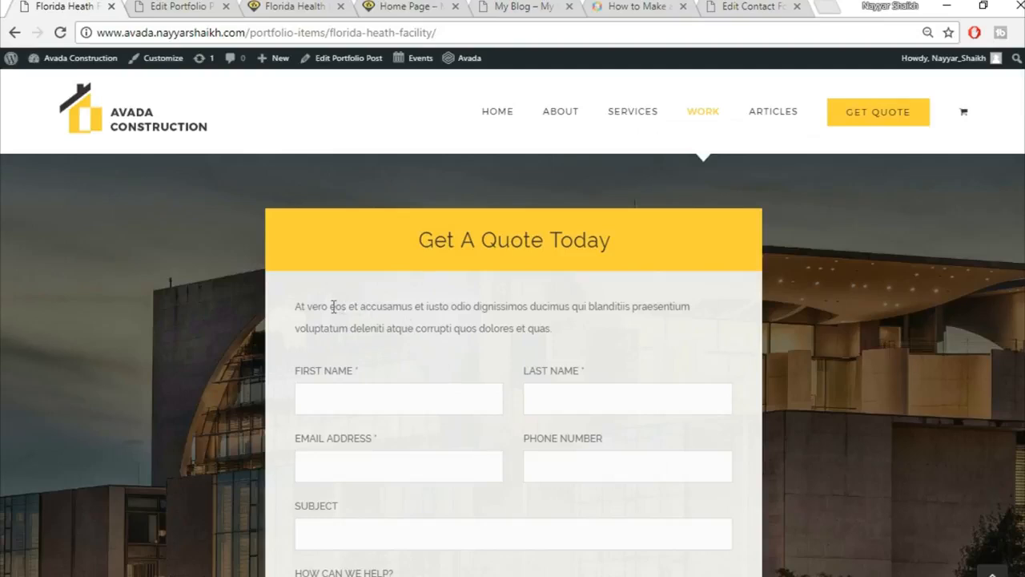
drag(296, 306, 512, 306)
click(450, 386)
click(144, 7)
mouse_move(460, 417)
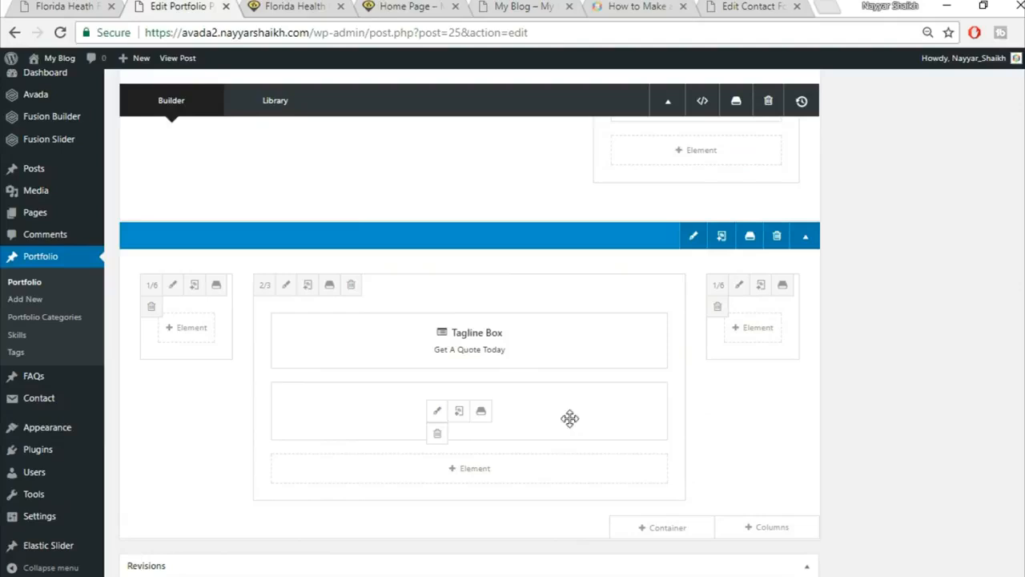
click(68, 7)
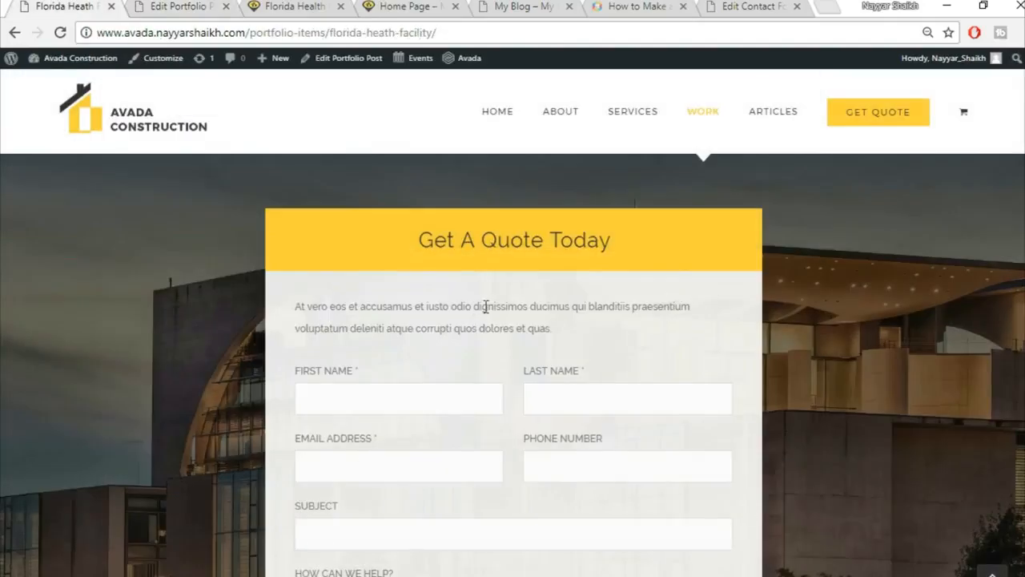
click(187, 5)
mouse_move(433, 414)
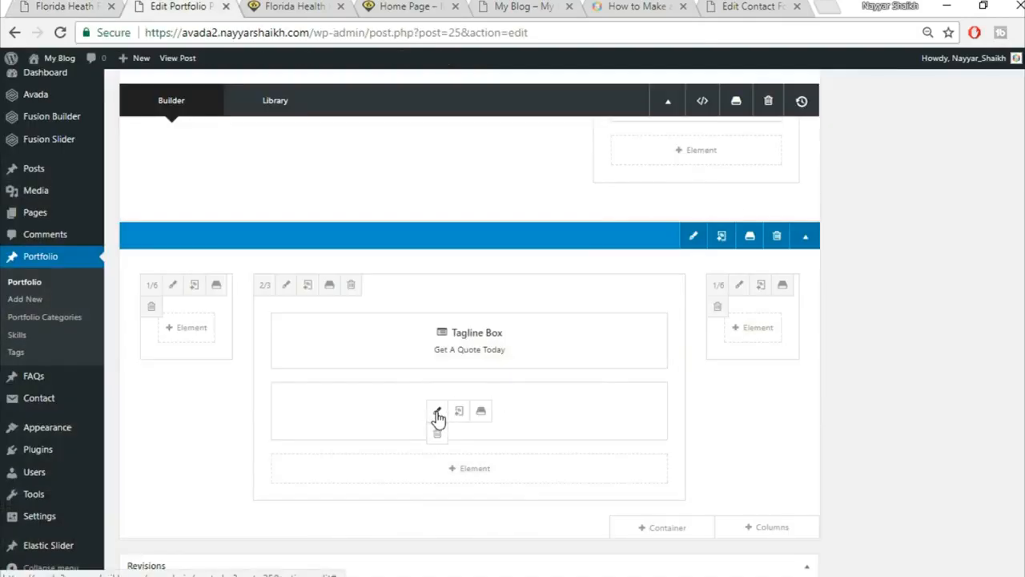
Give the inner nested column a #f5f5f5 background, save both dialogs, and update the post.
click(438, 412)
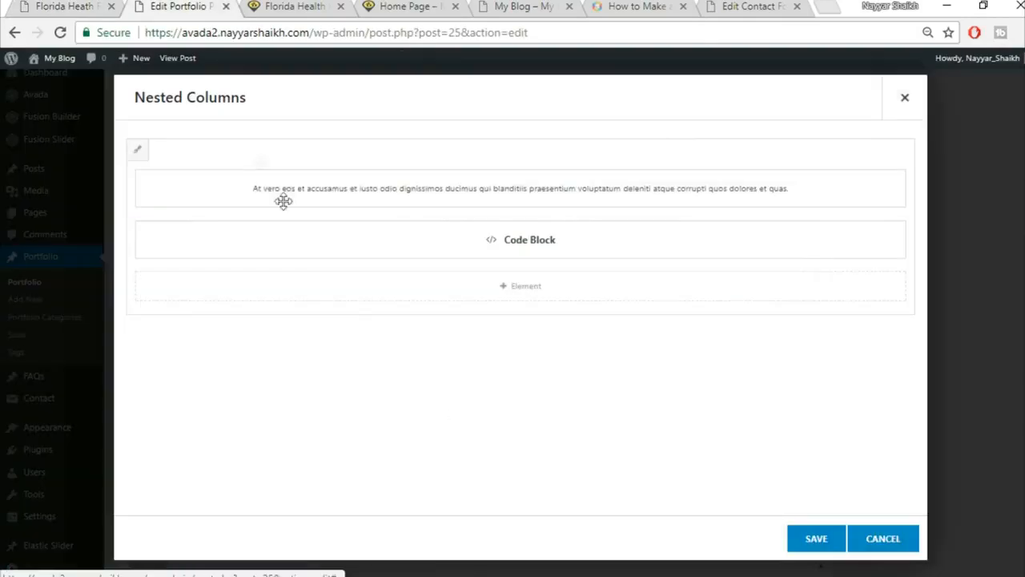
click(138, 151)
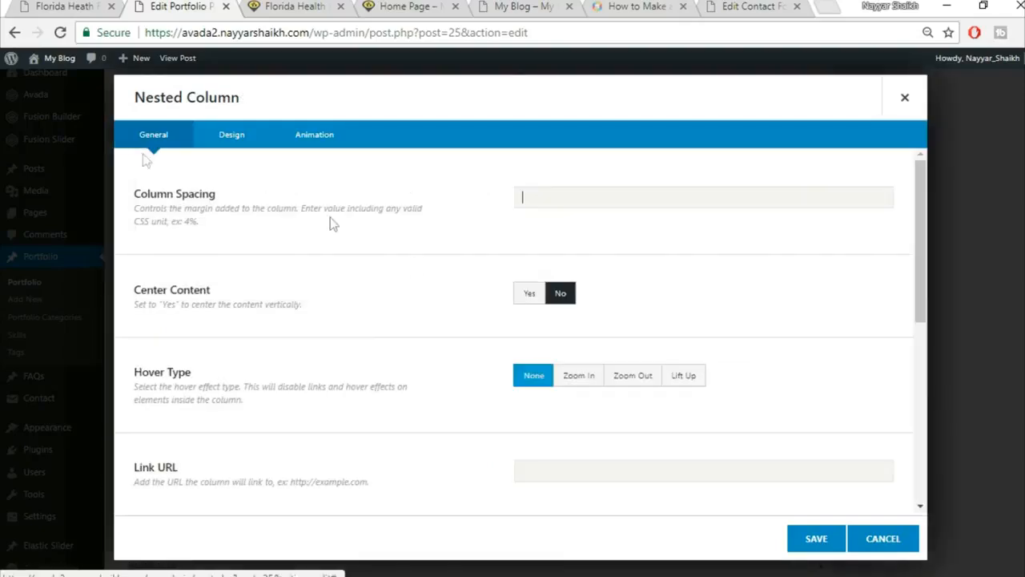
click(231, 144)
click(575, 198)
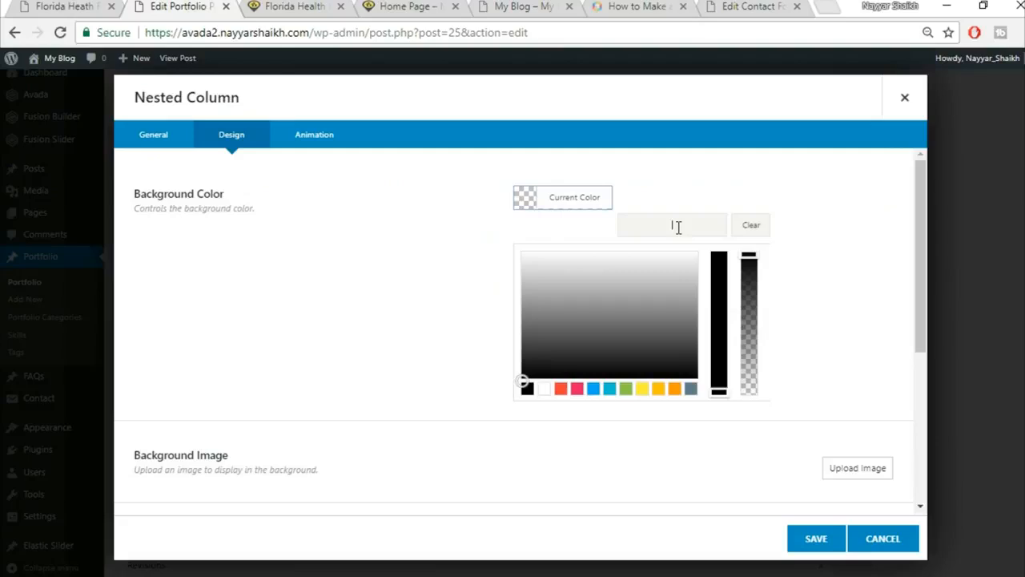
text(f5f5f5)
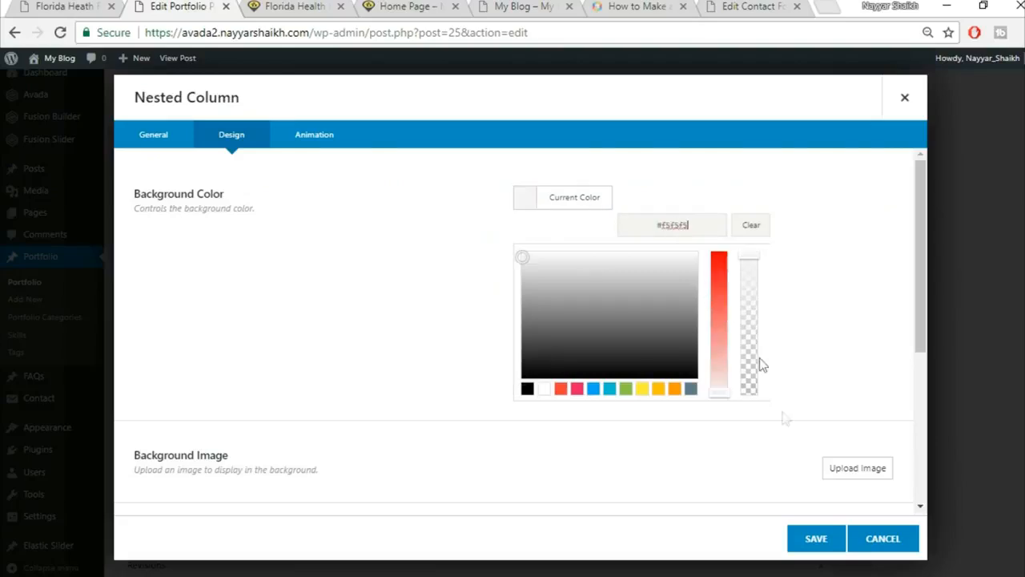
click(810, 540)
click(812, 540)
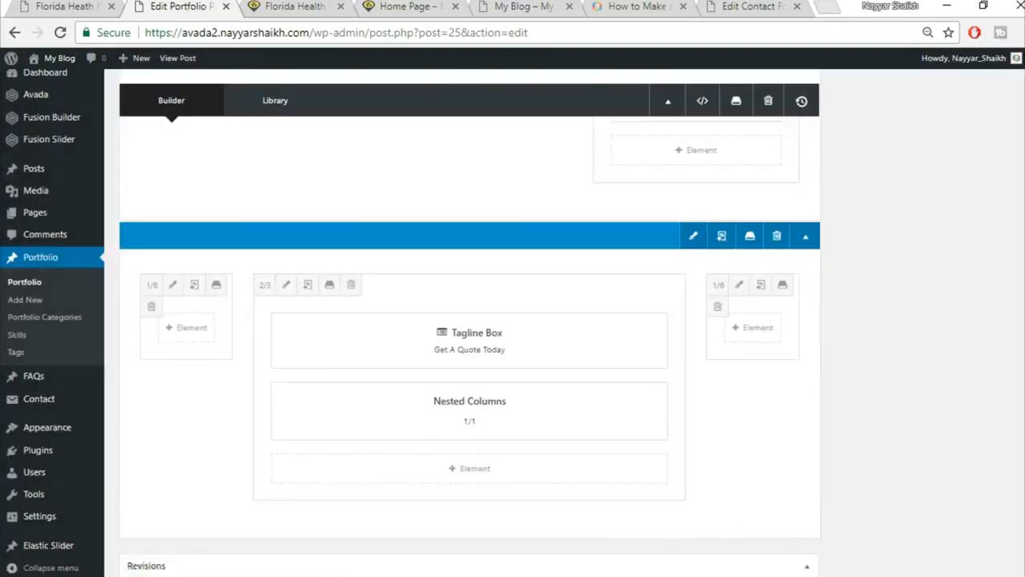
scroll(469, 320, up, 4)
click(984, 305)
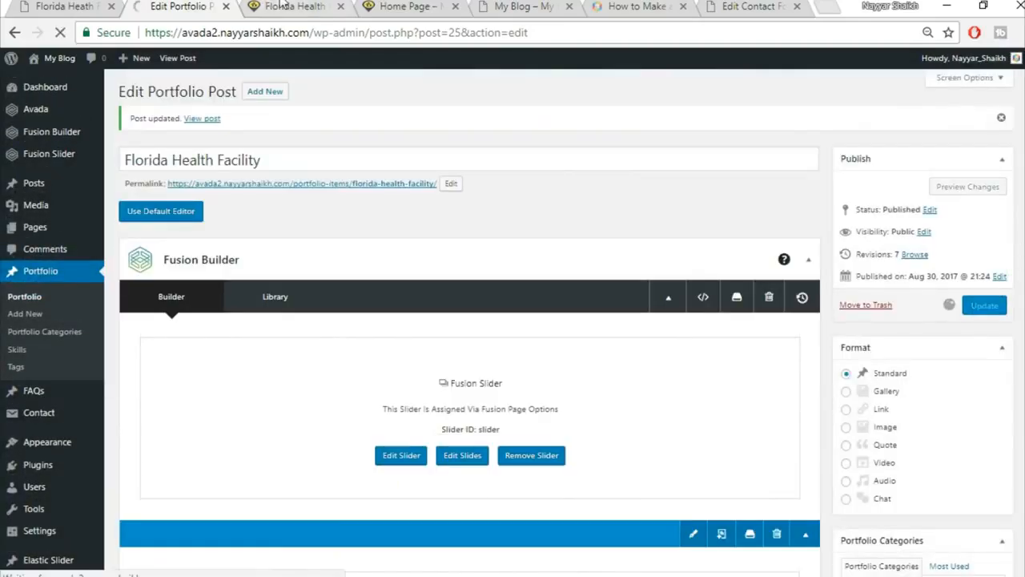
Reload the live Florida Health Facility page and inspect the grey quote form.
click(282, 5)
click(304, 35)
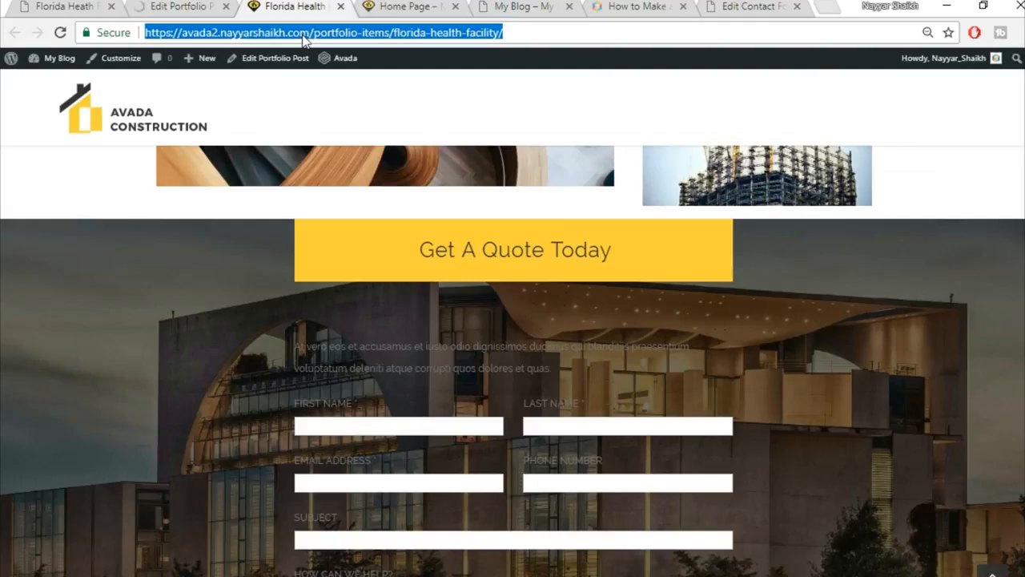
key(Return)
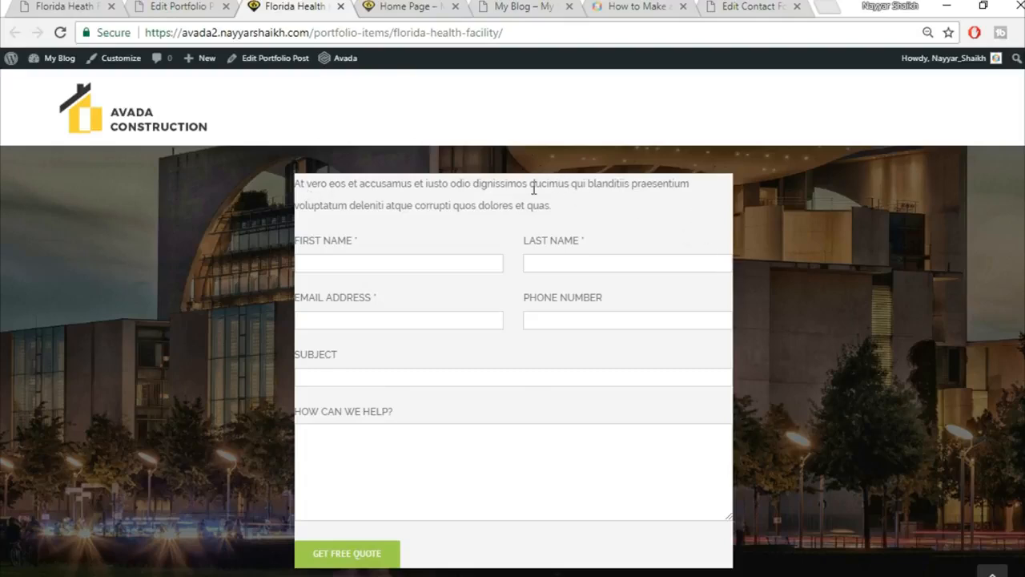
scroll(626, 300, up, 2)
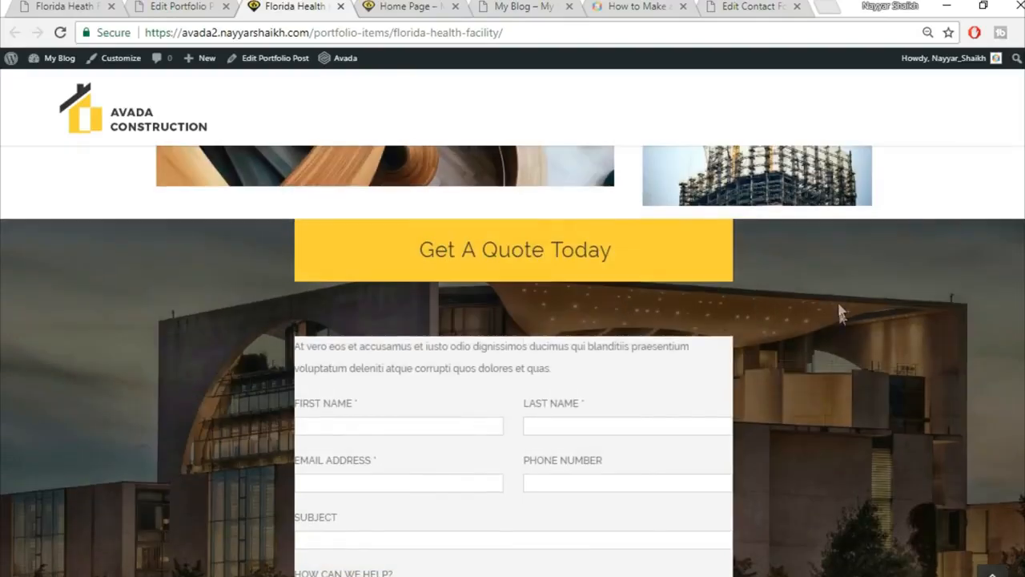
scroll(838, 312, down, 3)
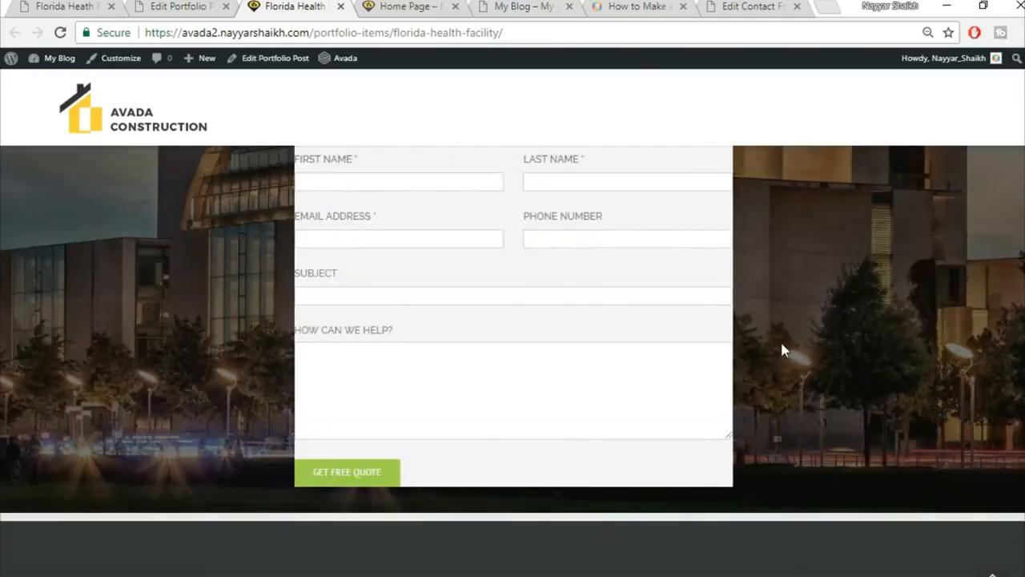
scroll(783, 349, up, 3)
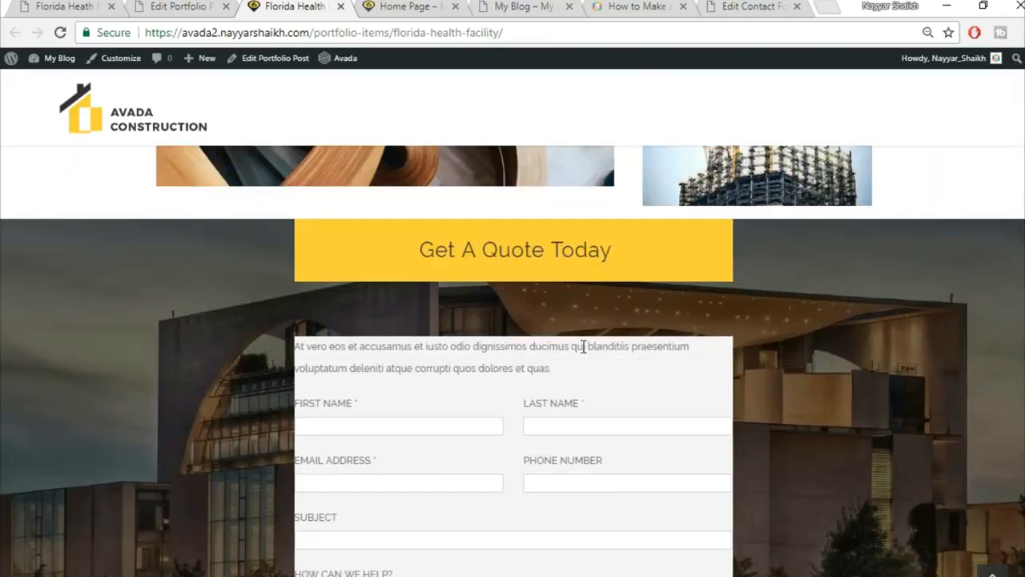
scroll(619, 346, down, 1)
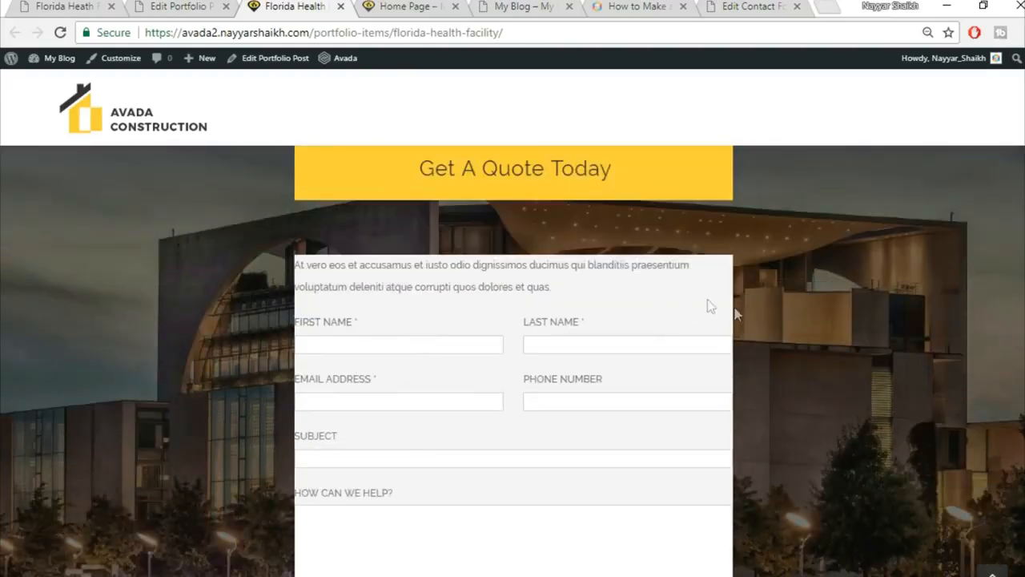
scroll(853, 337, up, 1)
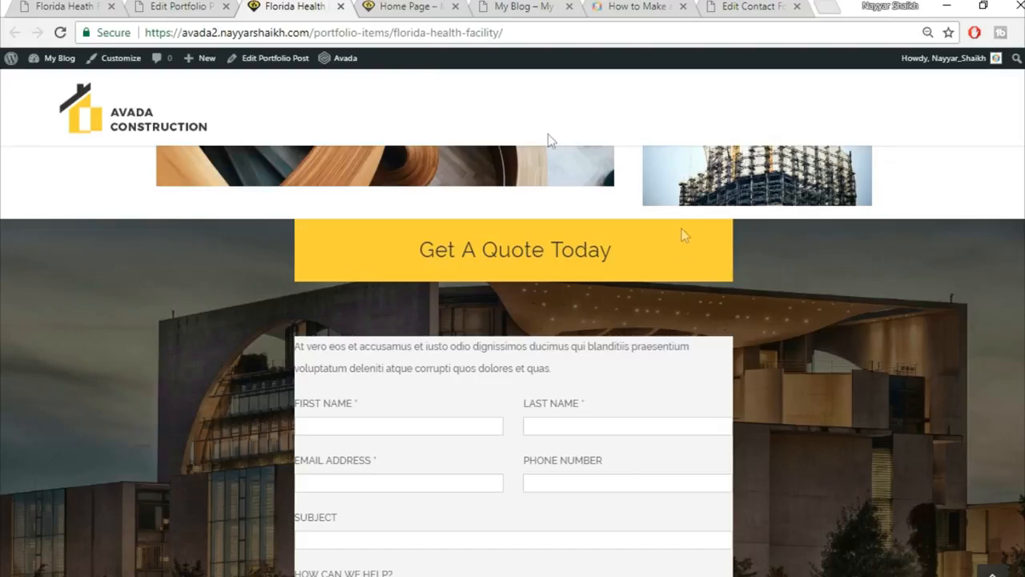
Check the demo page, then scroll the post builder back to the Tagline Box.
click(34, 4)
scroll(498, 342, up, 2)
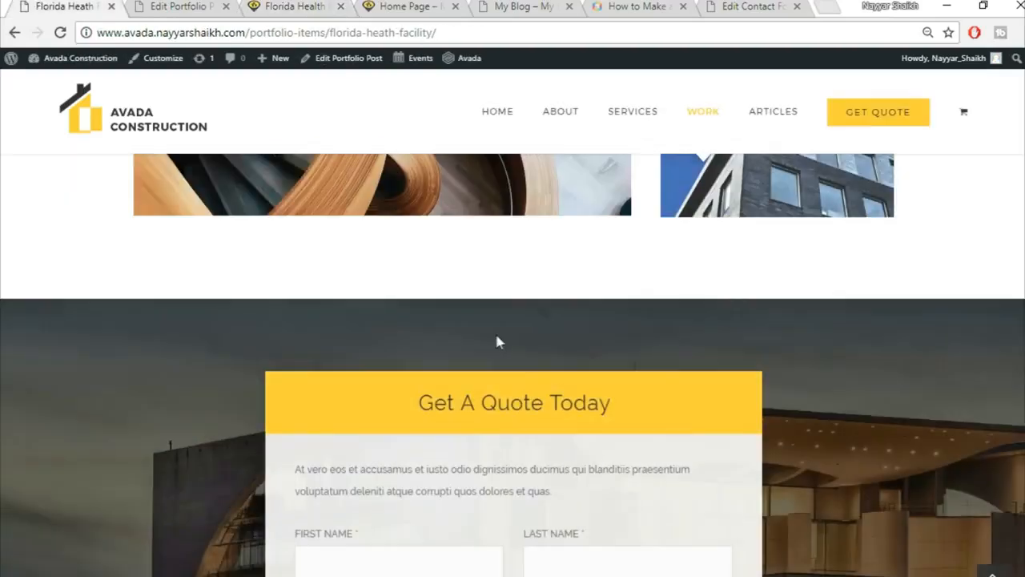
click(192, 7)
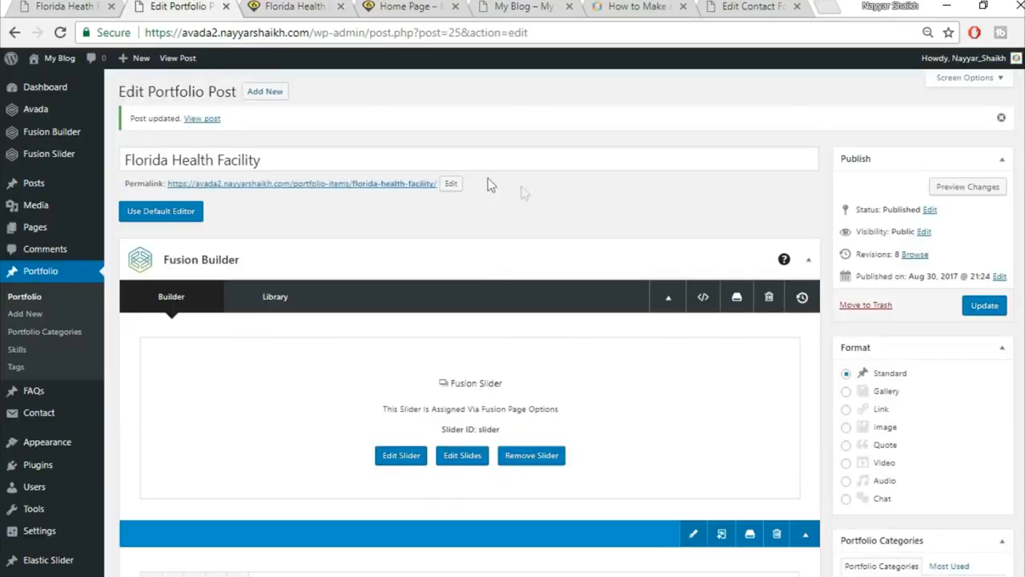
scroll(594, 394, down, 8)
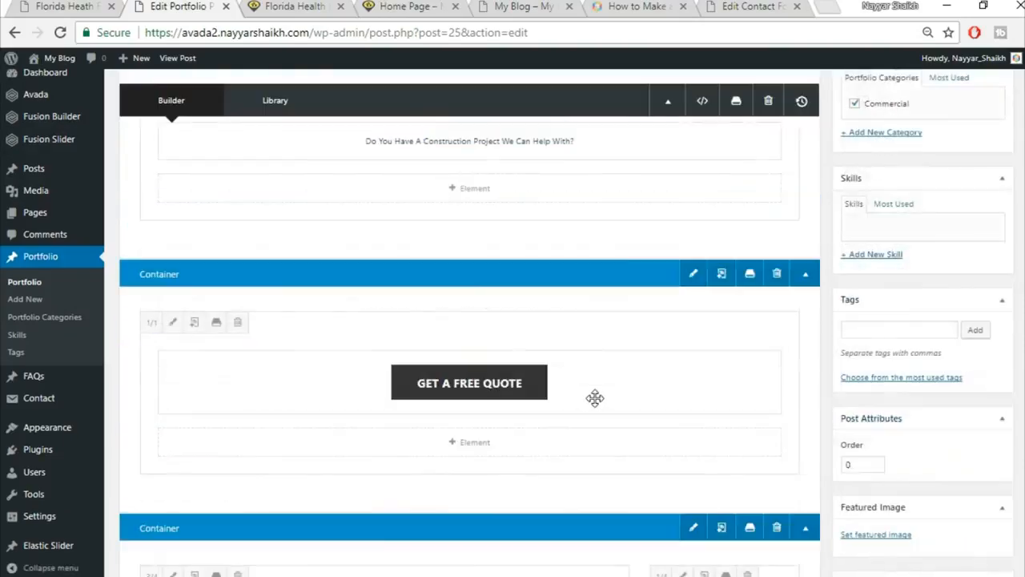
scroll(596, 413, down, 5)
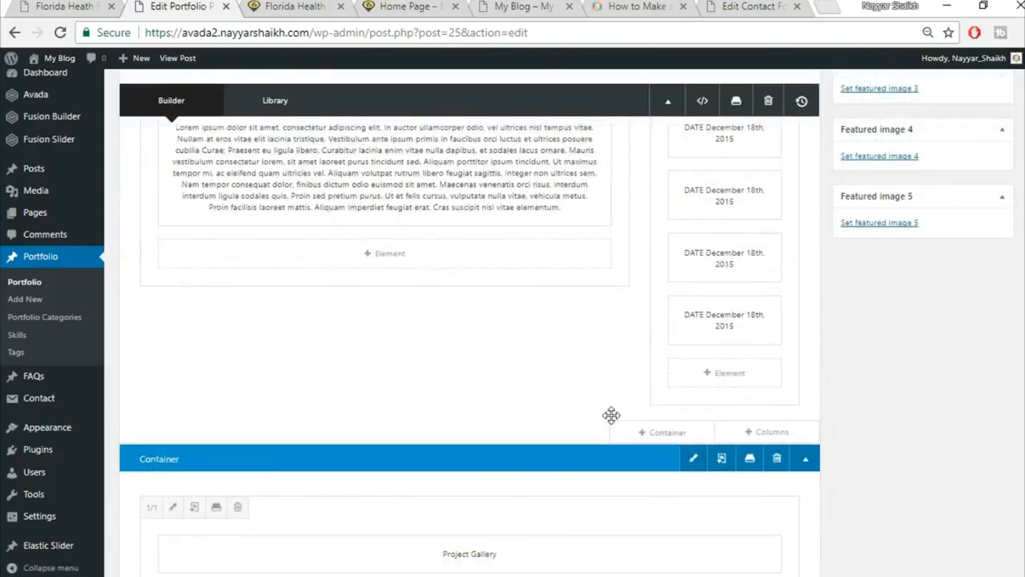
scroll(611, 415, down, 8)
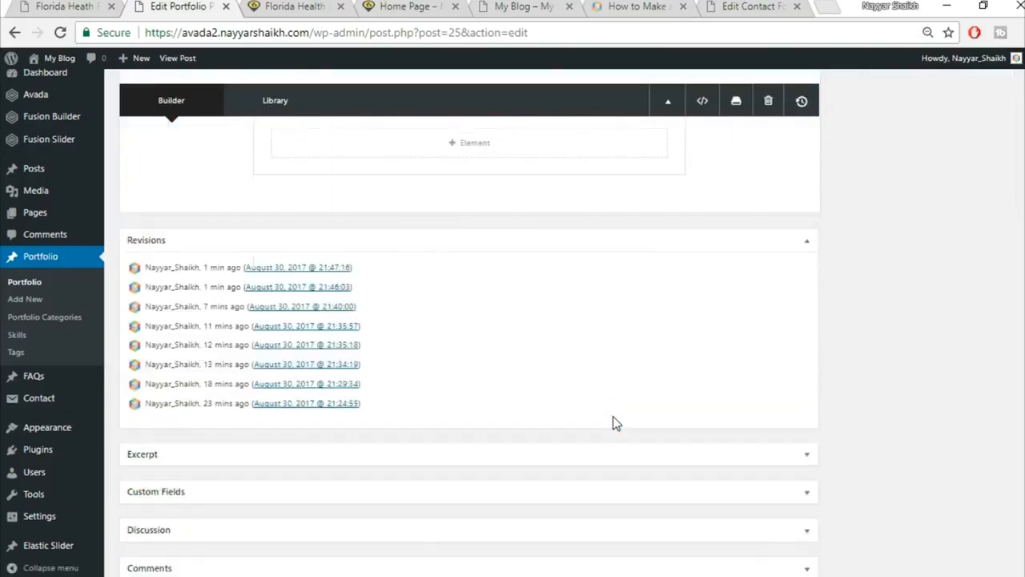
scroll(613, 415, up, 4)
scroll(613, 417, up, 2)
scroll(721, 427, down, 1)
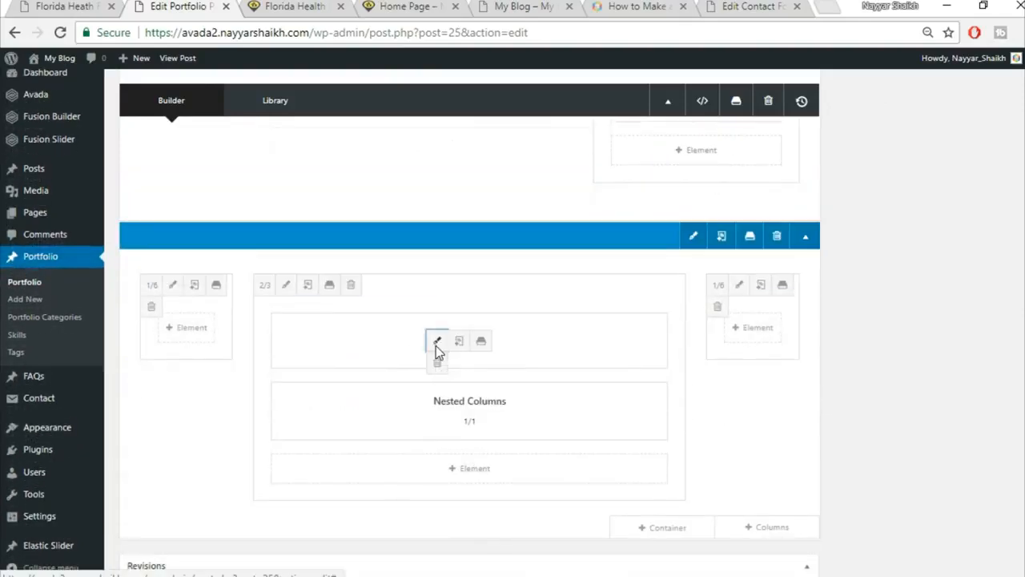
Set the Get A Quote Today tagline box's top margin to 0, save, and view the live page.
click(436, 342)
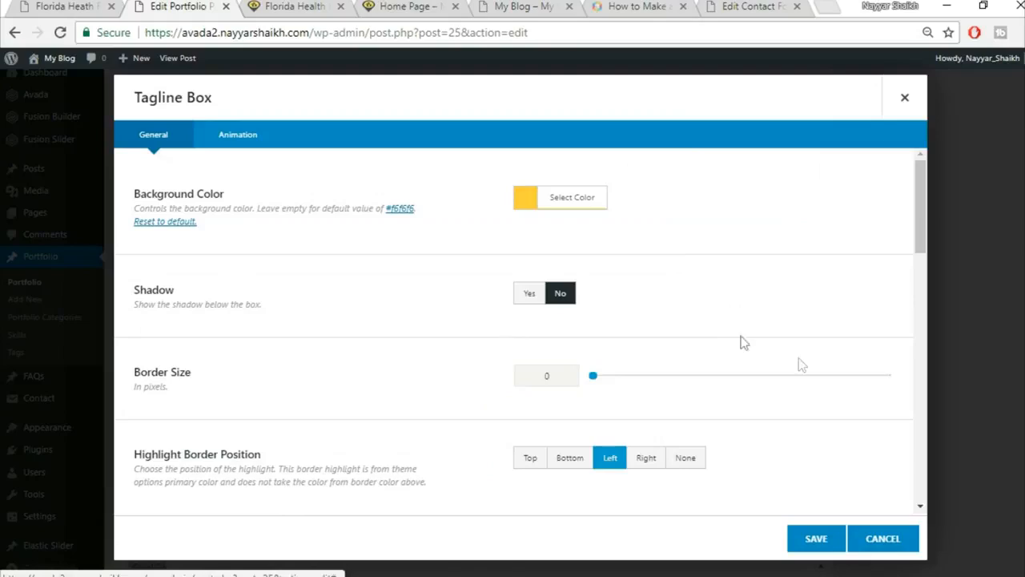
scroll(800, 363, down, 10)
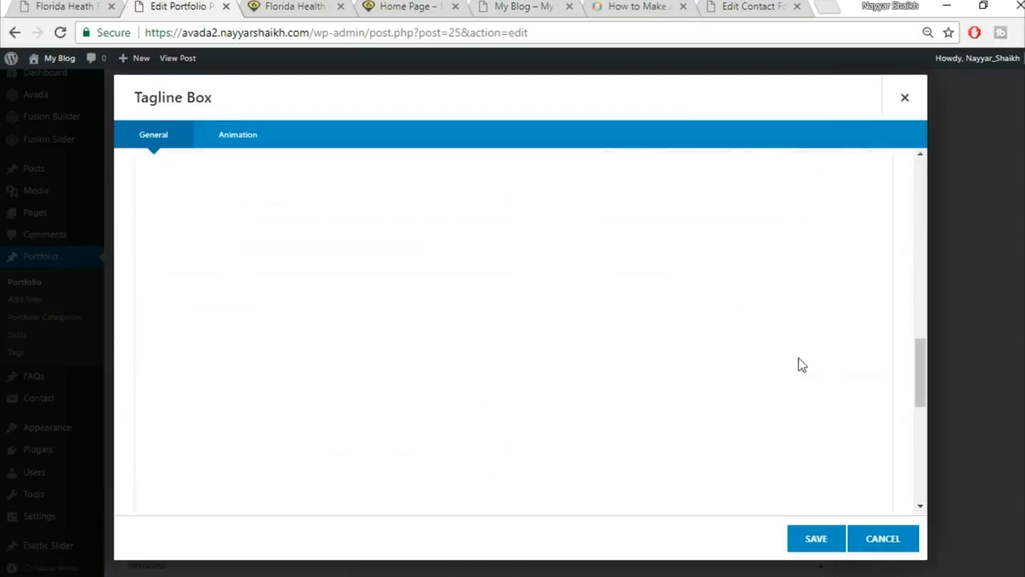
scroll(555, 205, up, 1)
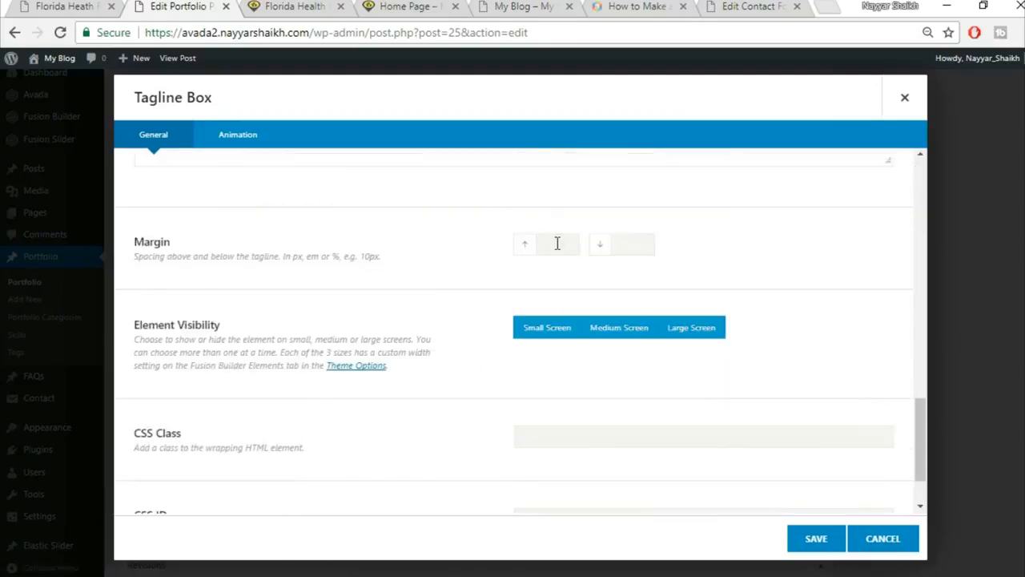
click(561, 233)
text(0)
click(840, 540)
click(314, 6)
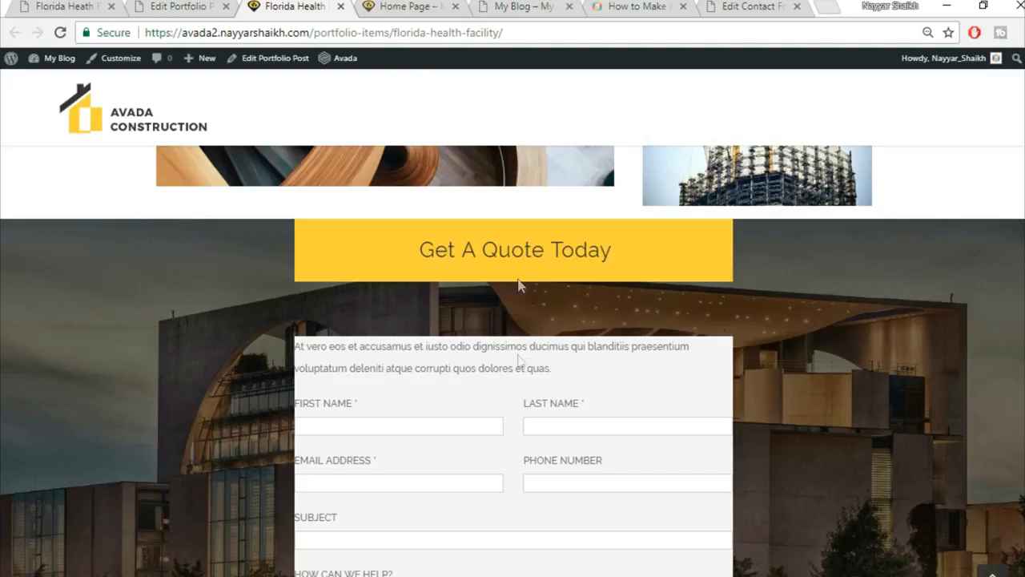
Open the nested column's Design settings inside the Nested Columns element.
click(196, 6)
mouse_move(450, 414)
click(437, 413)
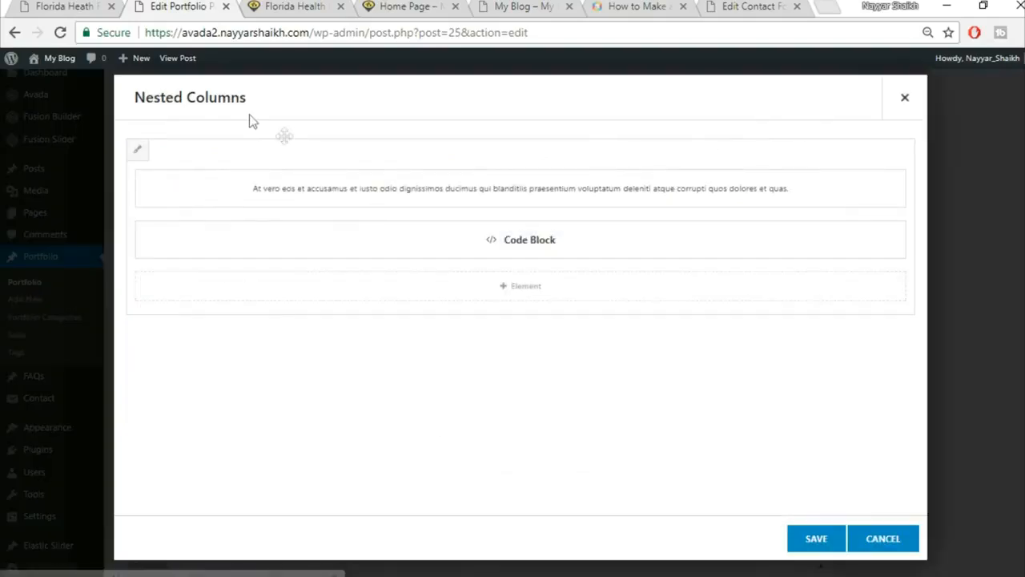
click(138, 152)
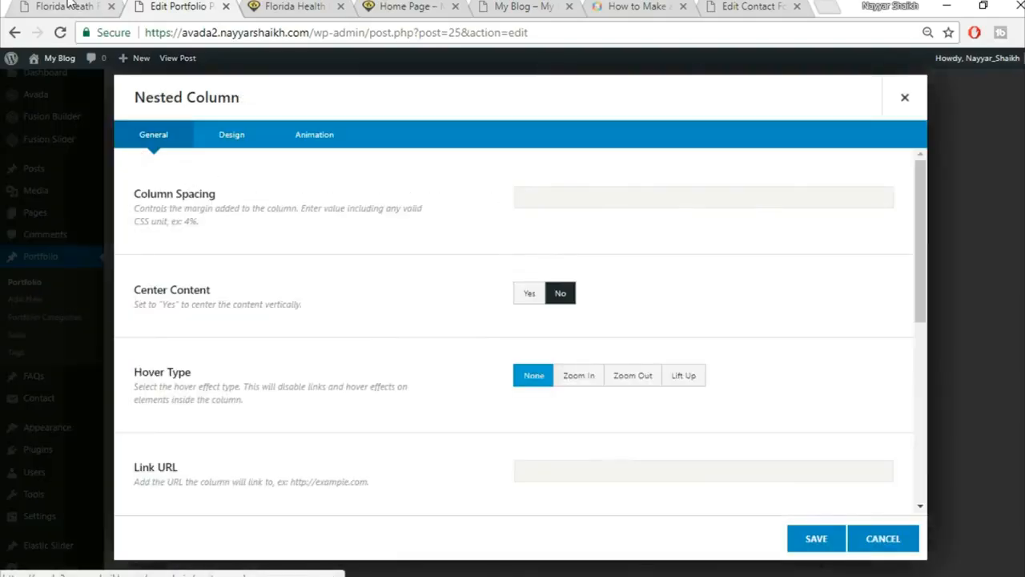
click(248, 138)
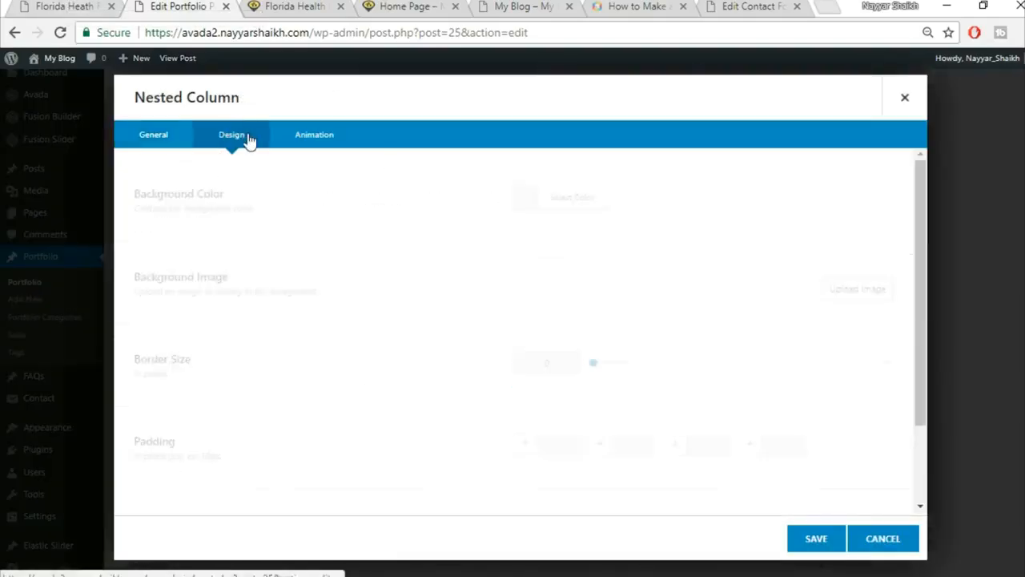
Enter 6% padding and 0 top and bottom margins for the nested column, then save.
scroll(547, 365, down, 1)
click(547, 365)
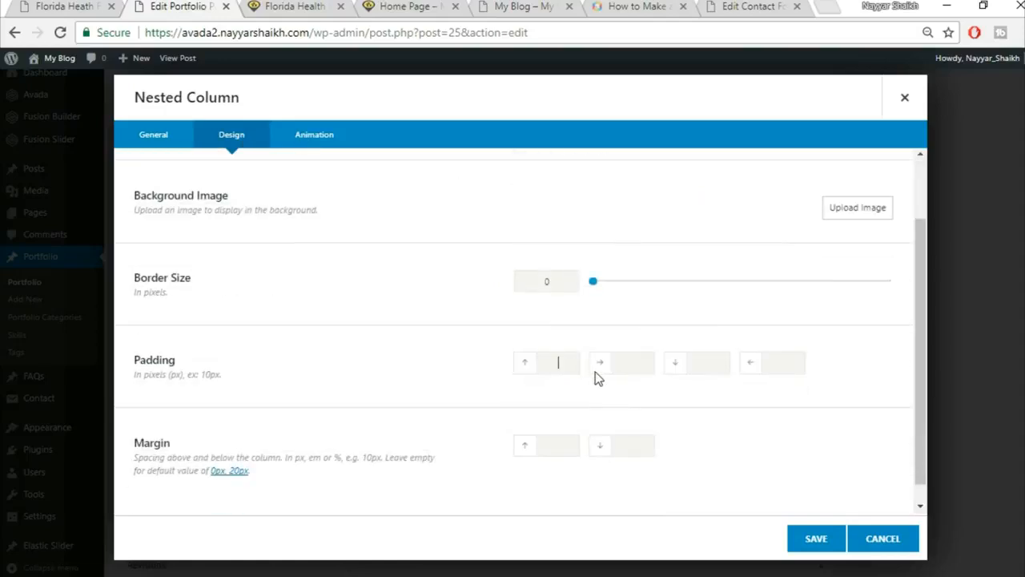
text(6%)
key(Tab)
text(6%)
key(Tab)
text(6%)
key(Tab)
key(Tab)
text(0)
key(Tab)
click(325, 6)
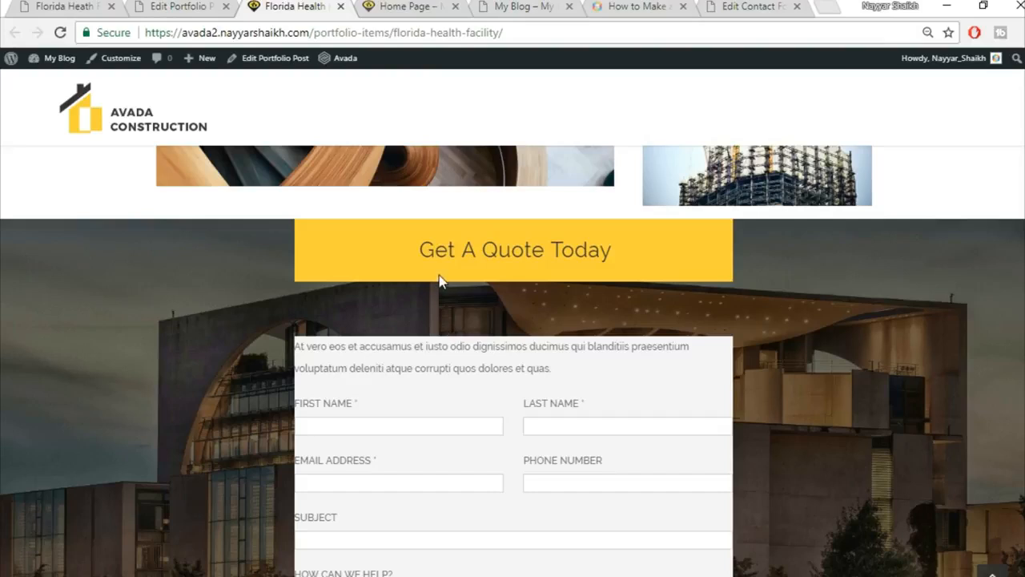
key(ctrl+shift+Tab)
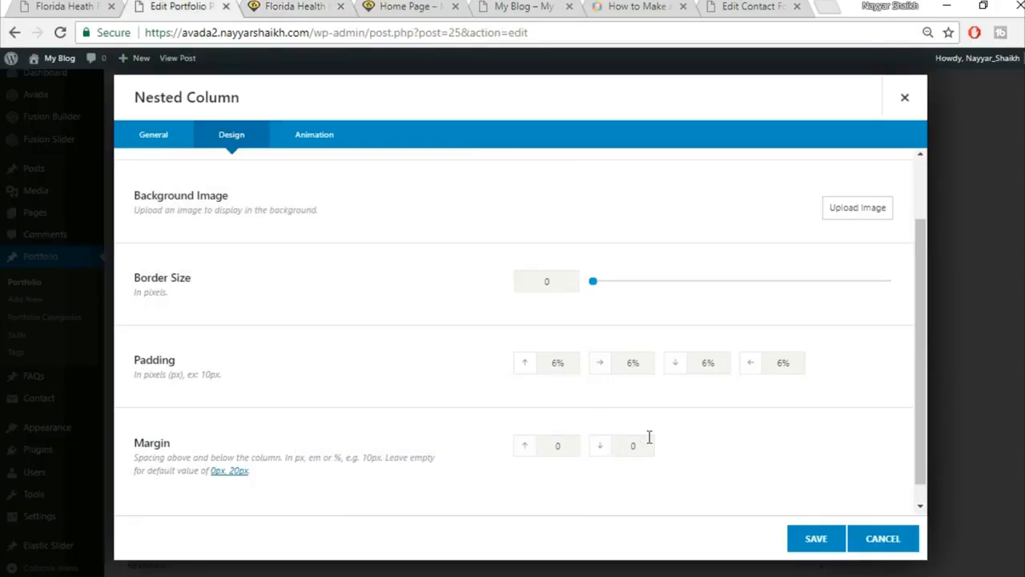
click(807, 549)
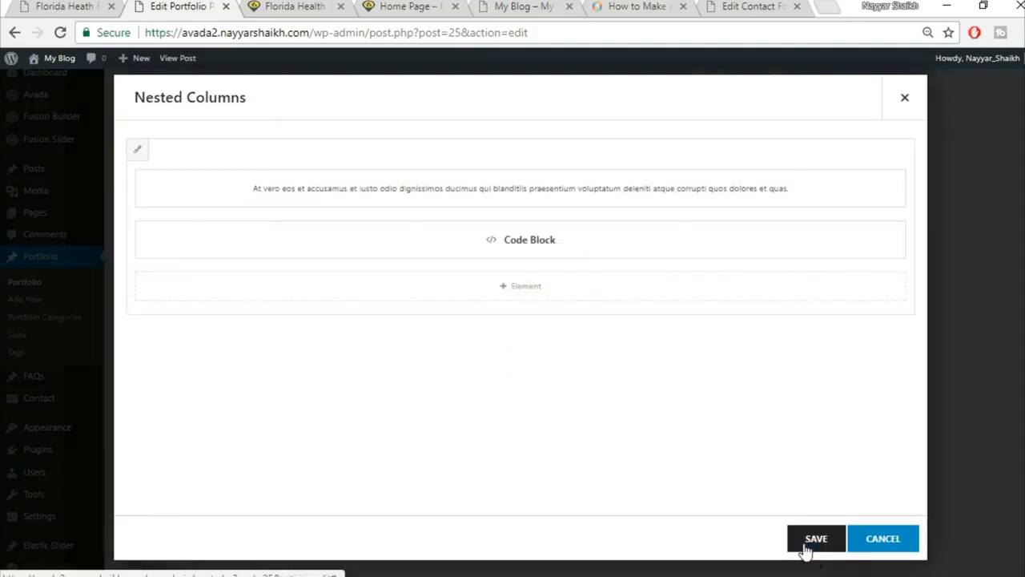
Save the Nested Columns element, then give the quote section's container 6% top and bottom padding.
click(821, 547)
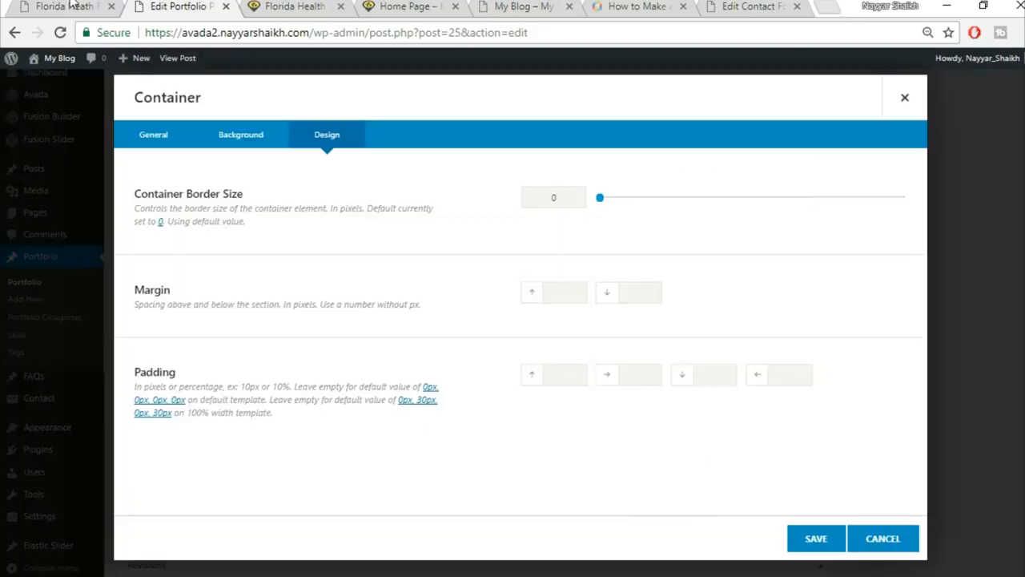
click(288, 11)
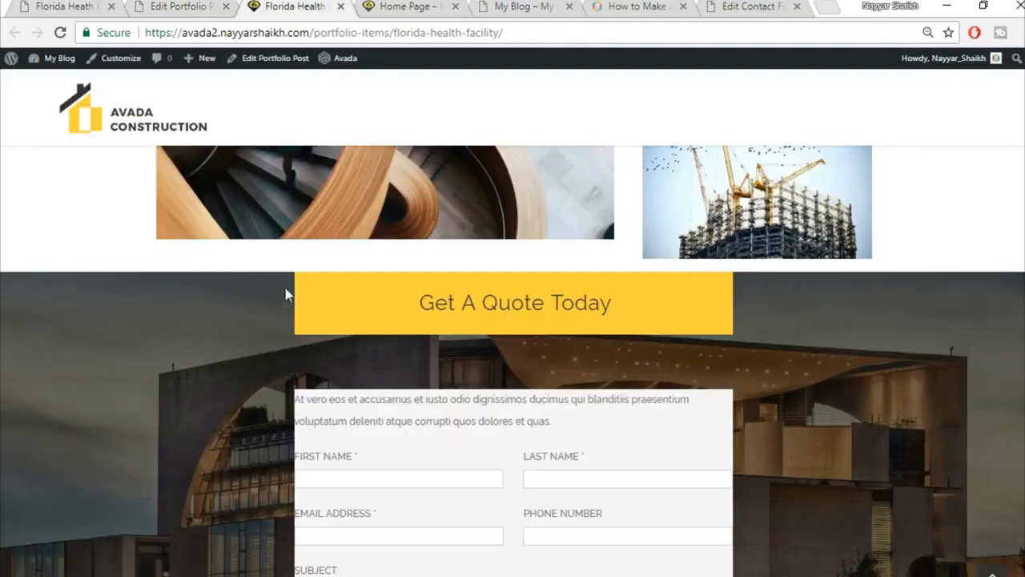
scroll(734, 455, down, 4)
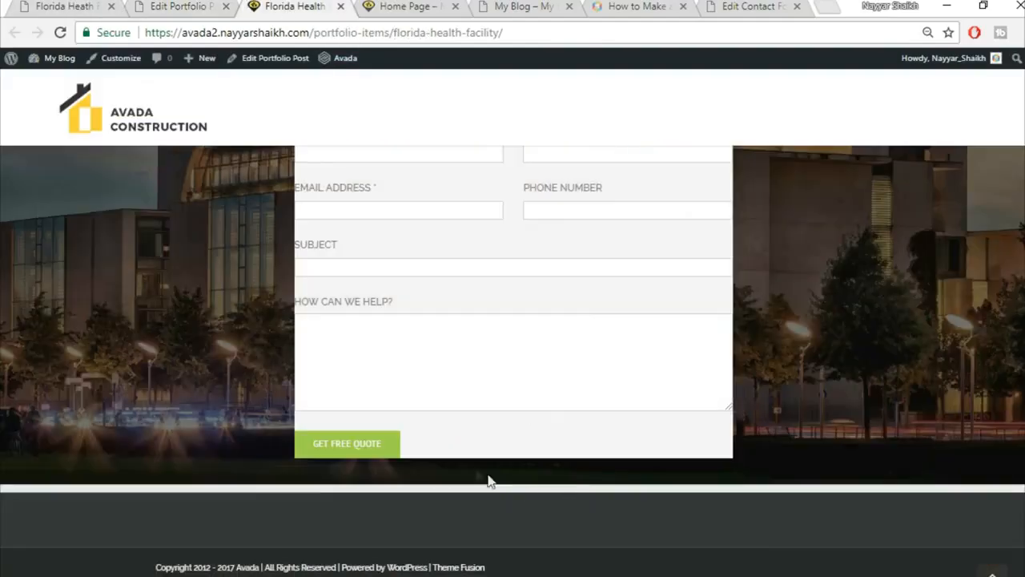
click(180, 6)
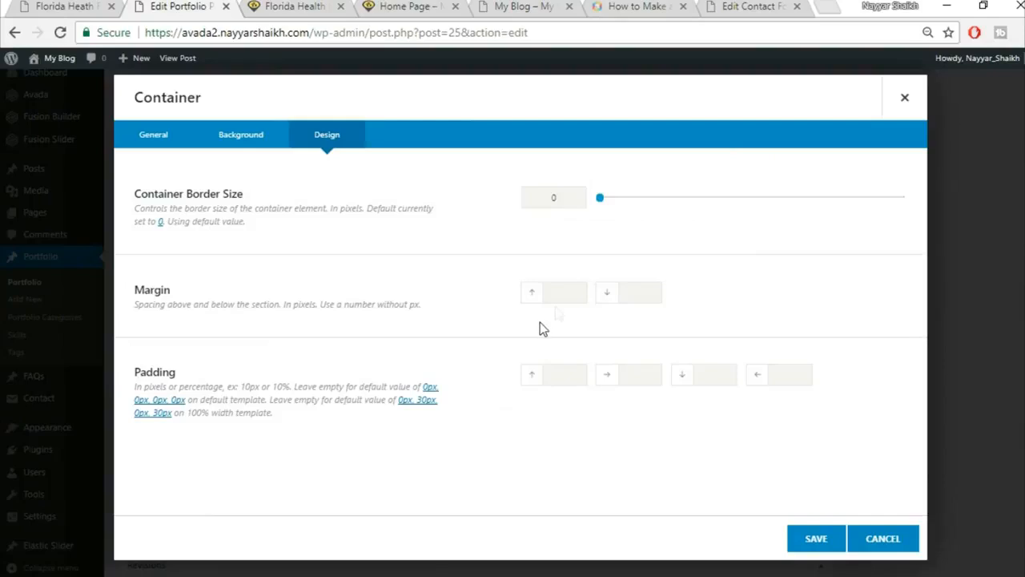
click(569, 373)
text(6%)
key(Tab)
key(Tab)
text(6%)
Save the container padding, update the post, and reload the live Florida Health Facility page.
click(815, 540)
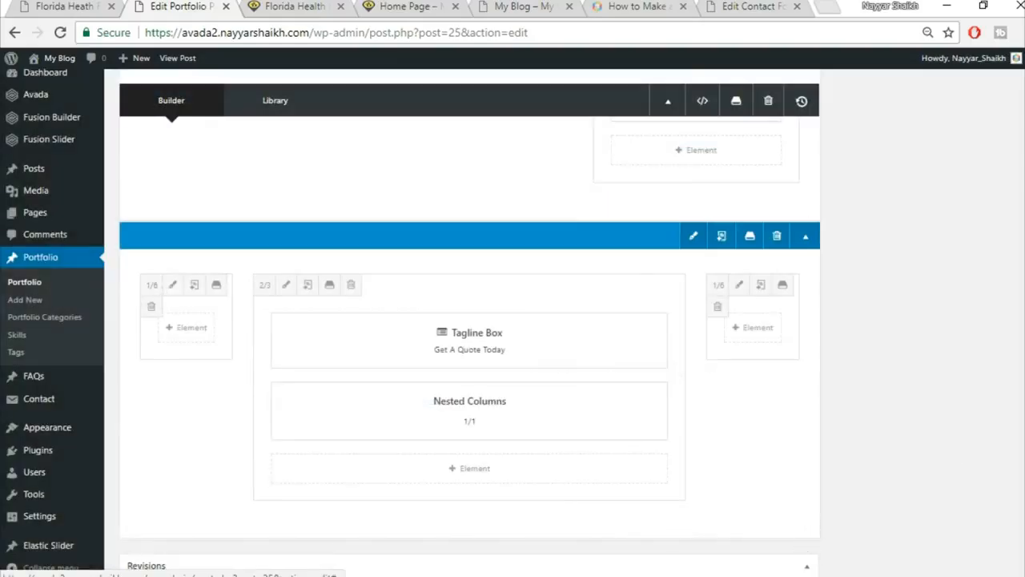
scroll(801, 481, up, 4)
click(985, 308)
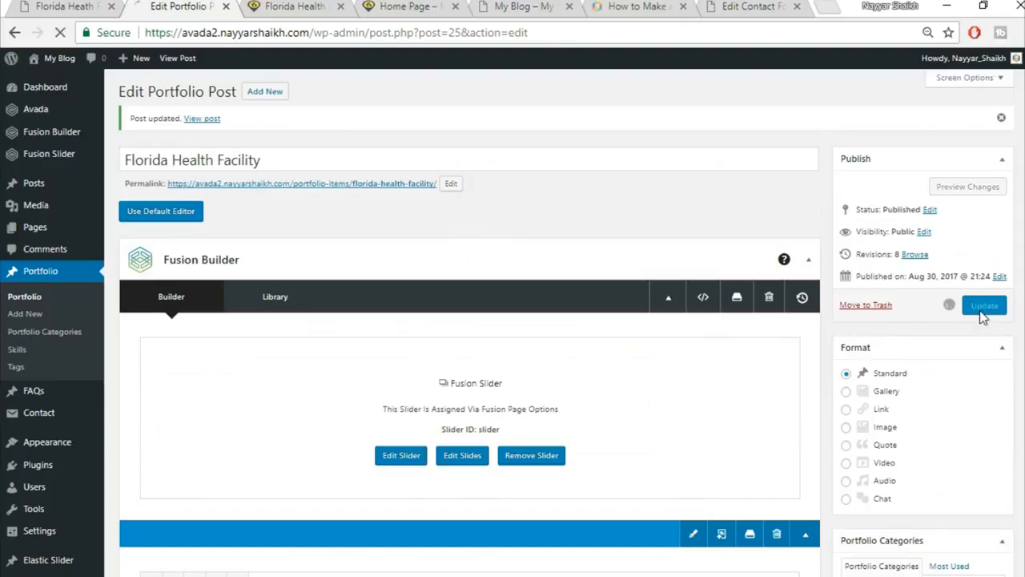
click(324, 8)
click(328, 33)
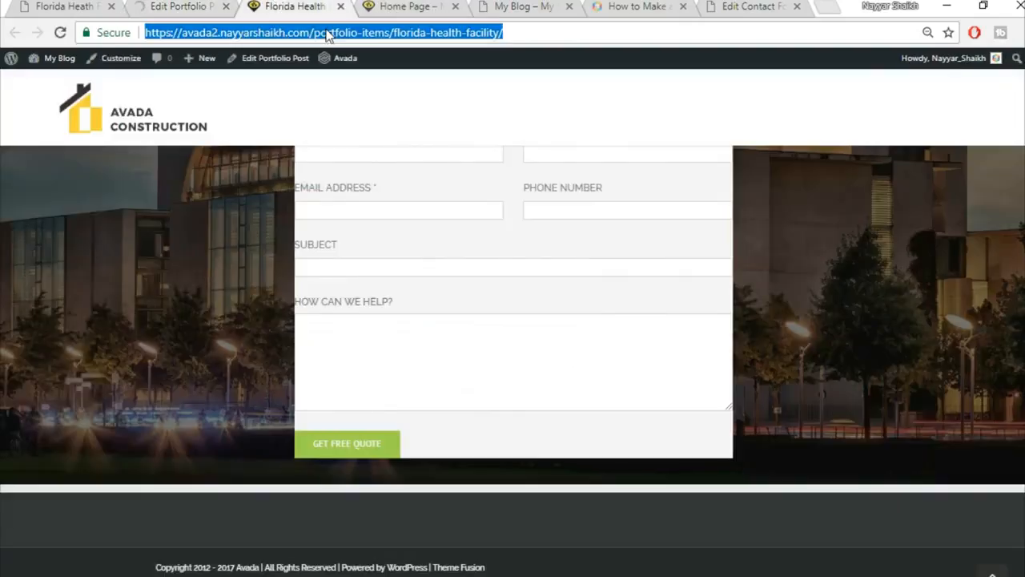
key(Return)
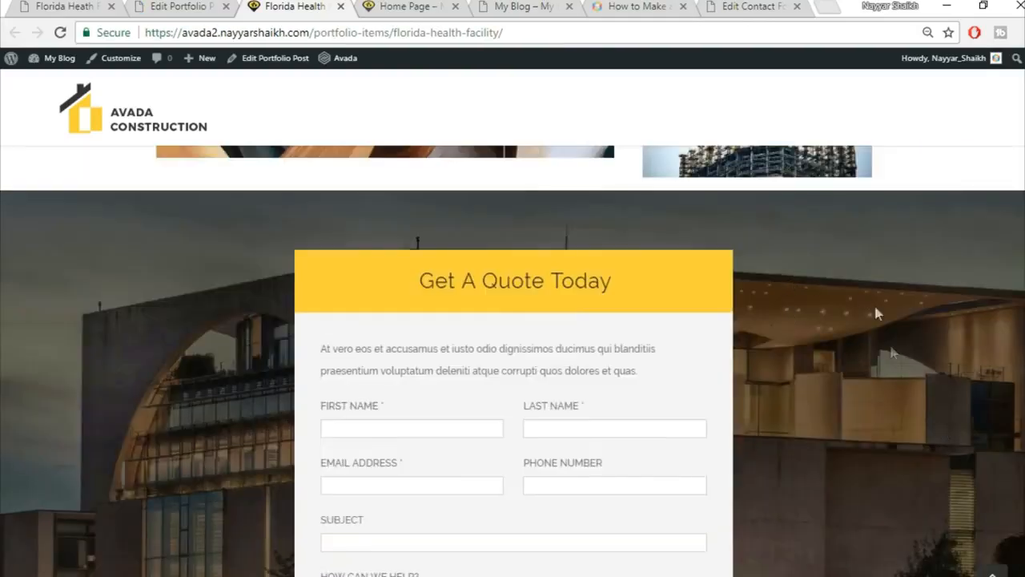
Scroll through the reloaded live page to review the padded quote section.
scroll(895, 381, down, 4)
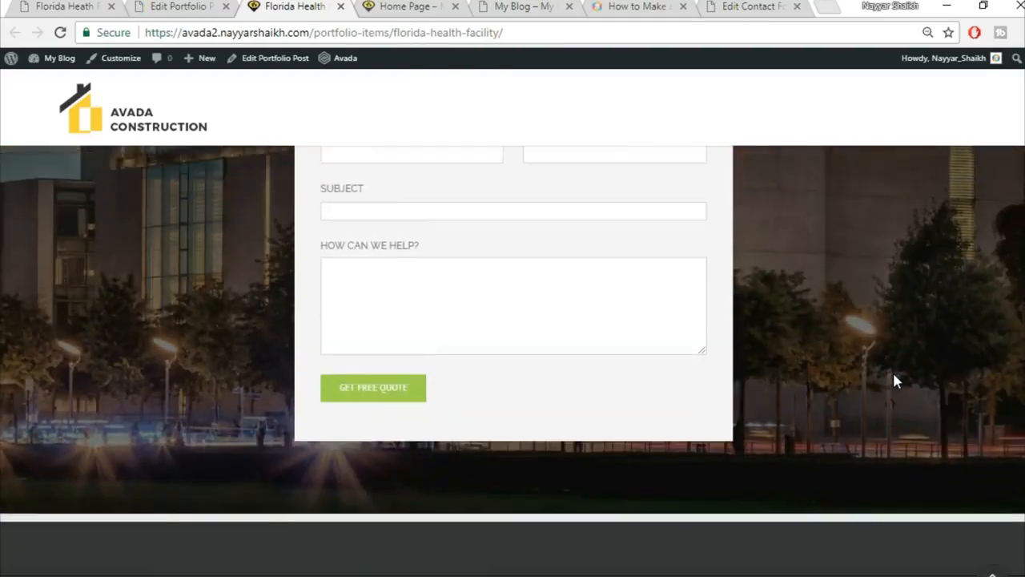
scroll(895, 382, up, 5)
scroll(895, 381, up, 2)
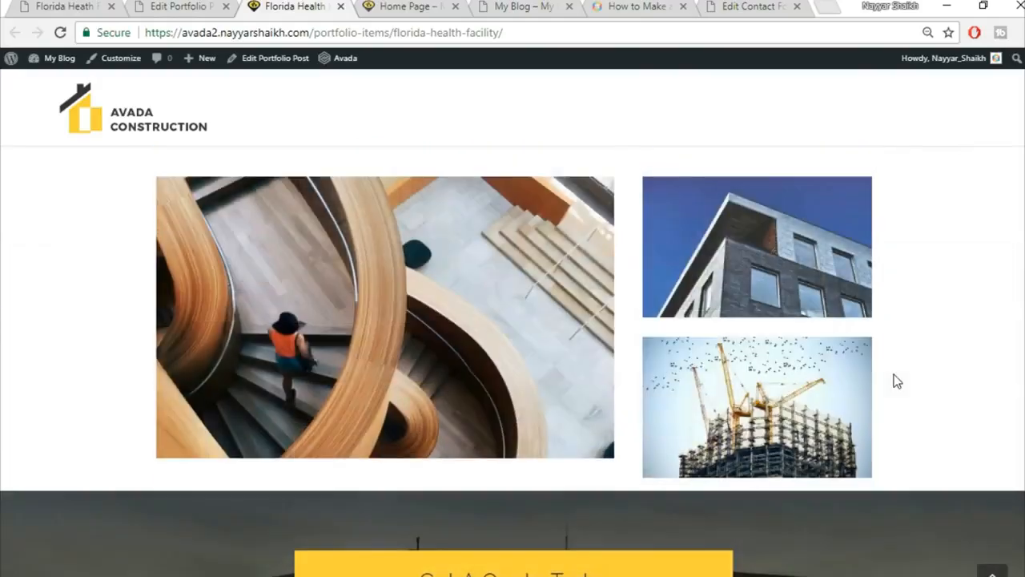
scroll(896, 381, up, 8)
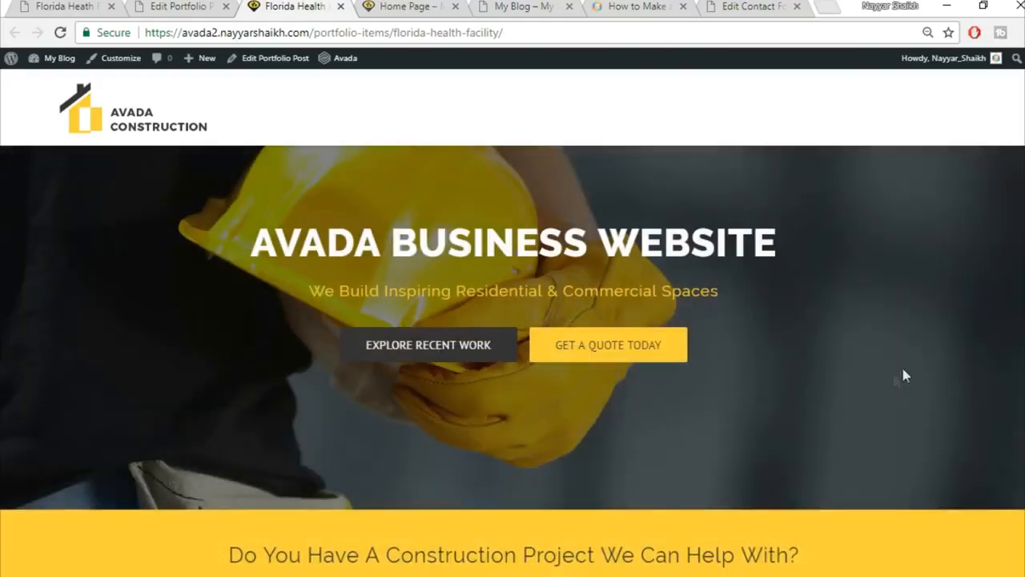
scroll(513, 360, down, 8)
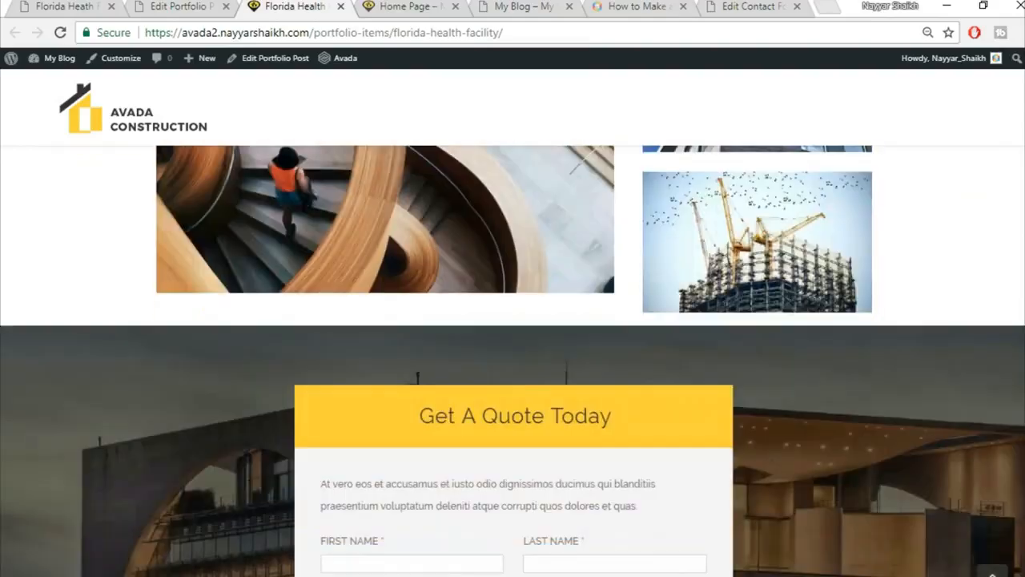
scroll(512, 361, down, 3)
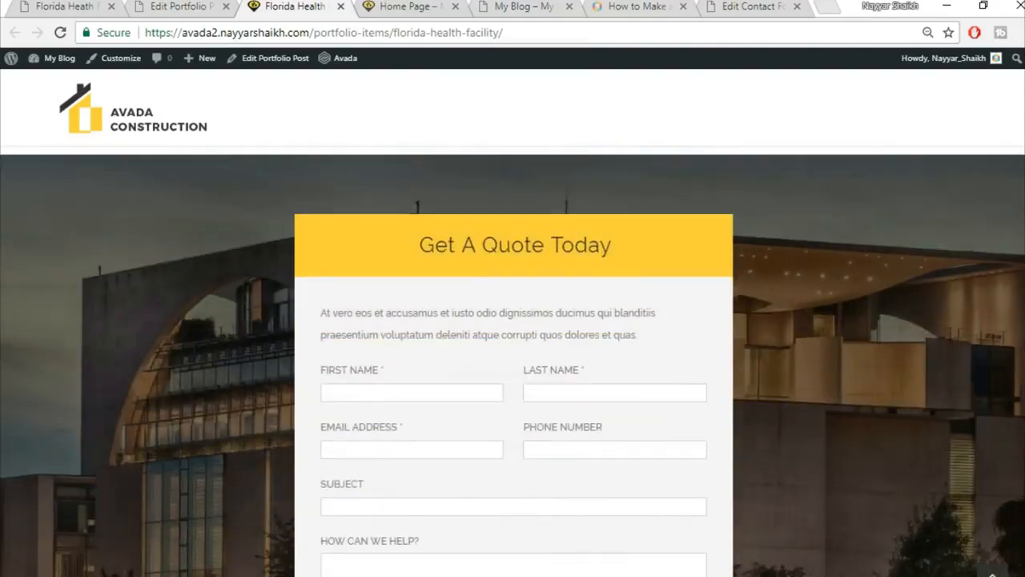
scroll(512, 360, down, 1)
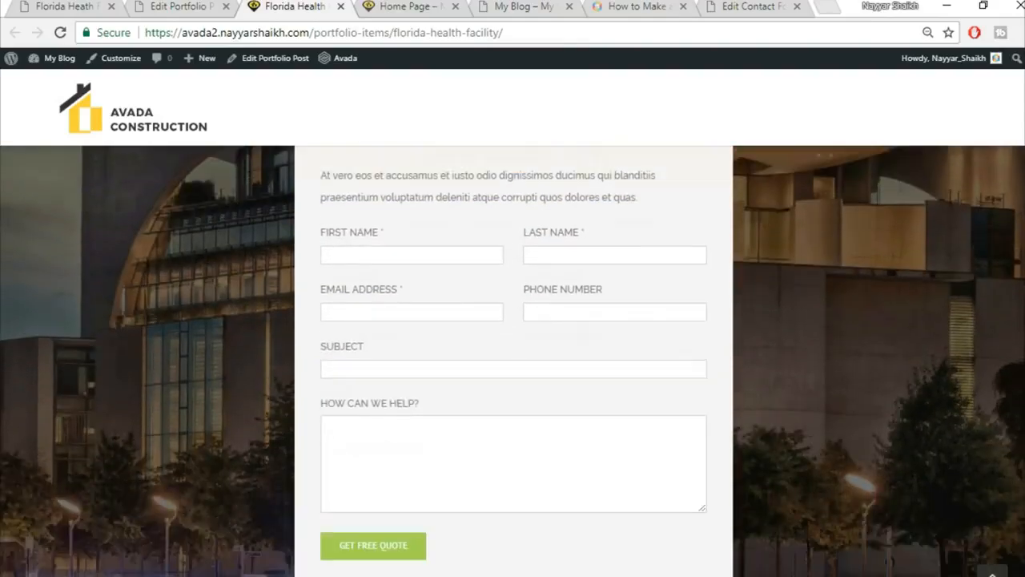
scroll(513, 360, down, 2)
scroll(513, 361, up, 2)
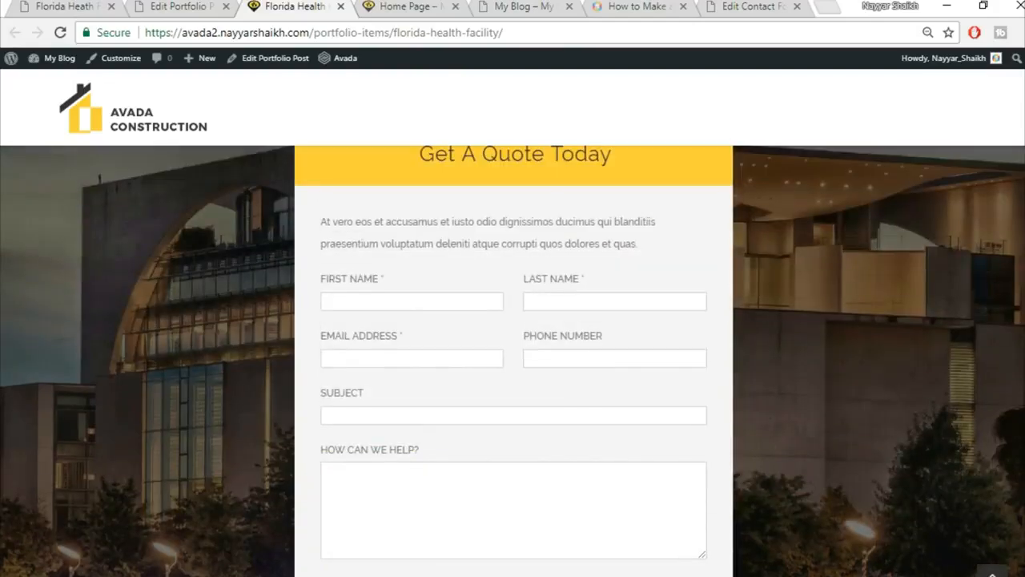
scroll(512, 361, up, 1)
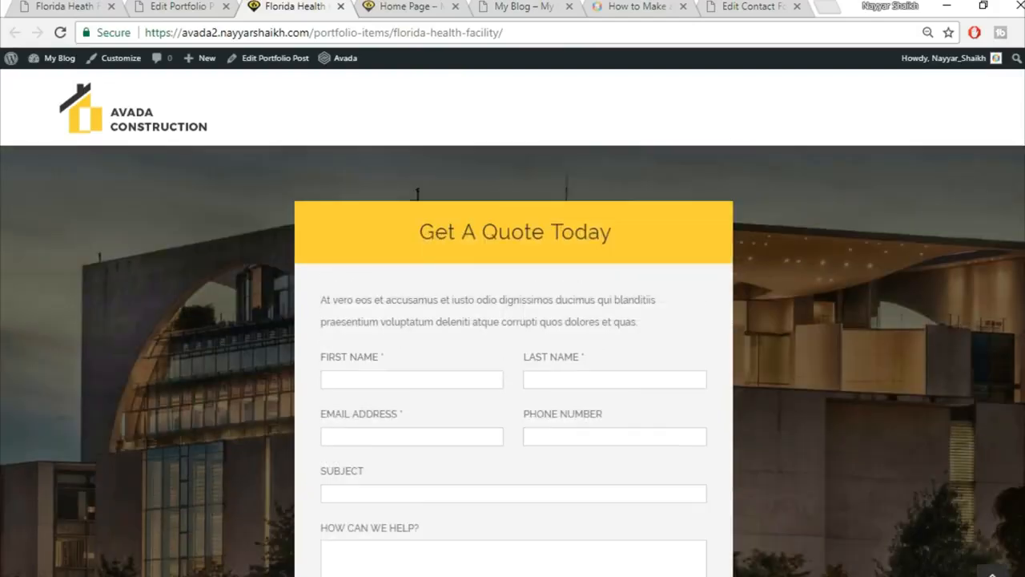
drag(1023, 423, 1021, 216)
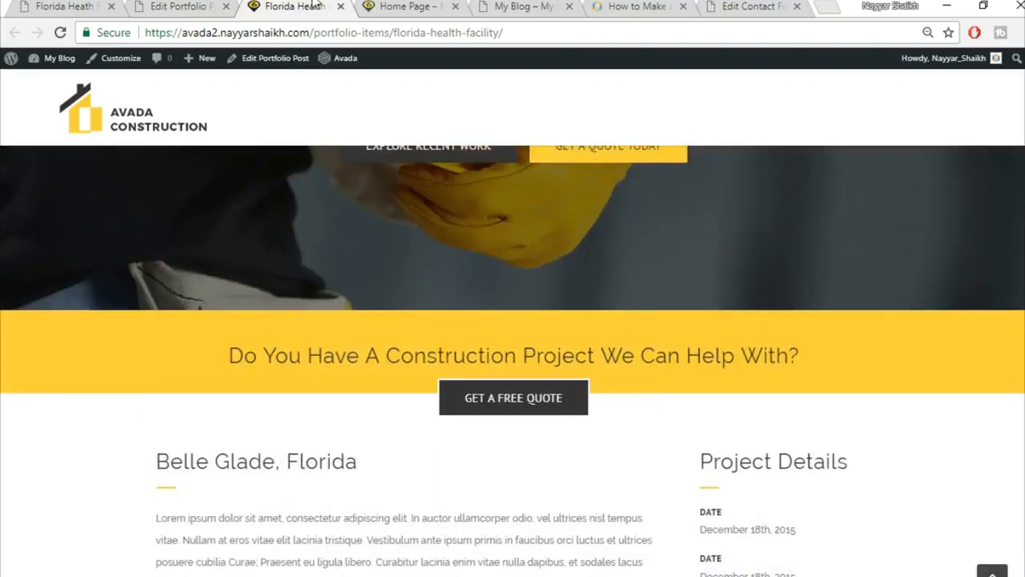
Compare with the reference Florida Heath Facility page, close the live tab, and return to the post editor.
click(40, 5)
scroll(360, 337, down, 9)
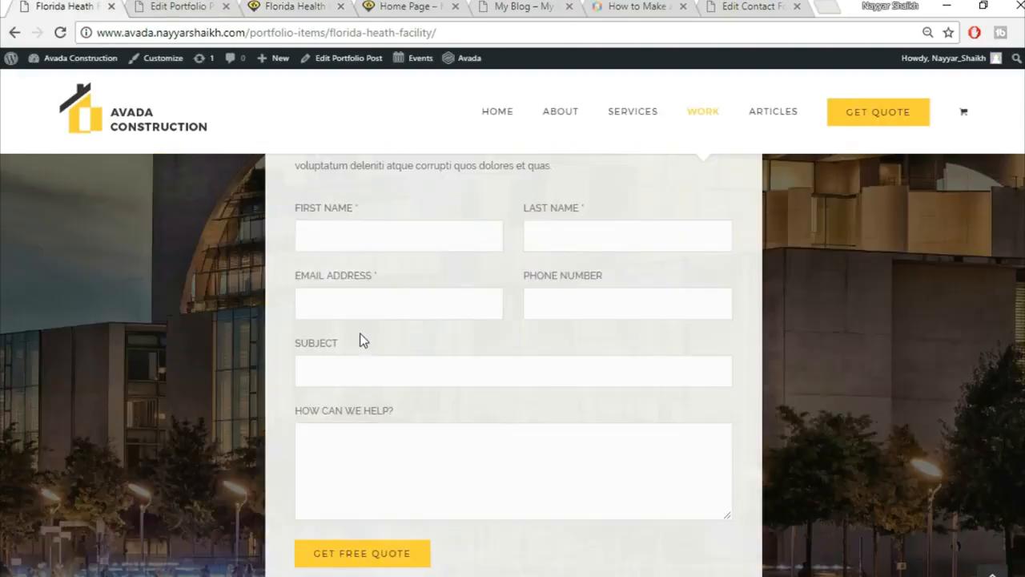
scroll(367, 382, up, 6)
scroll(369, 386, up, 5)
click(172, 6)
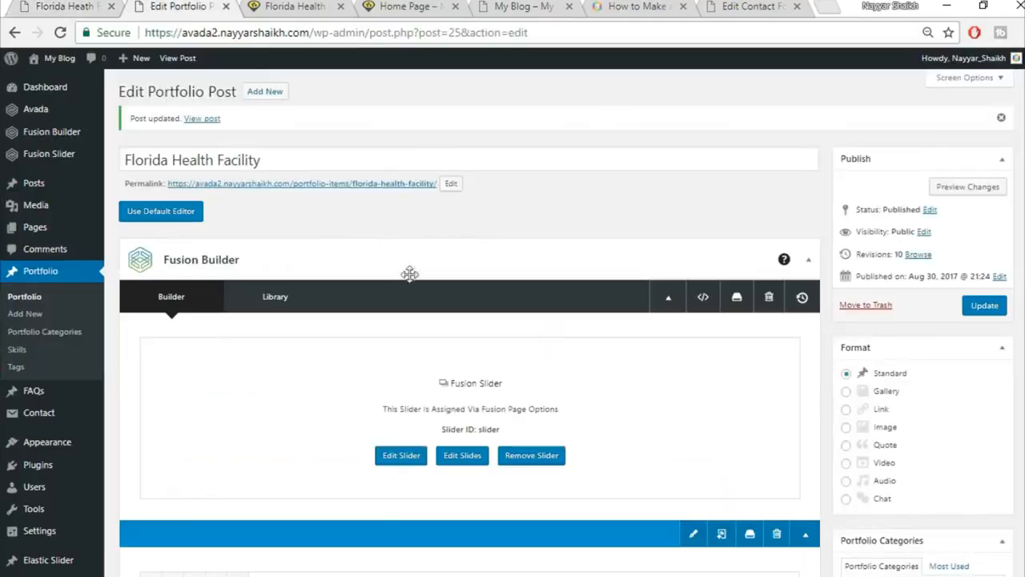
click(405, 6)
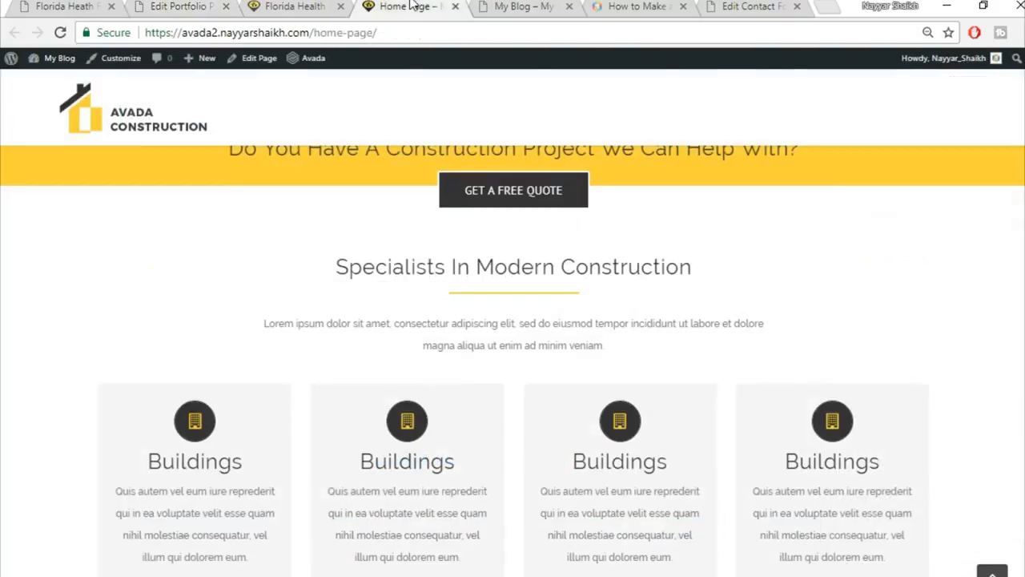
scroll(486, 259, up, 5)
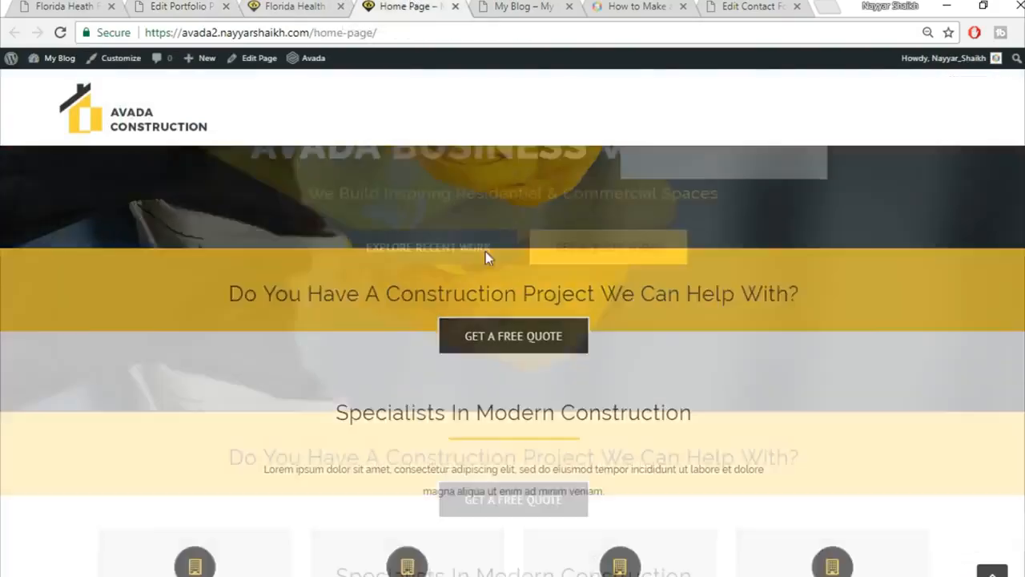
click(340, 7)
click(68, 6)
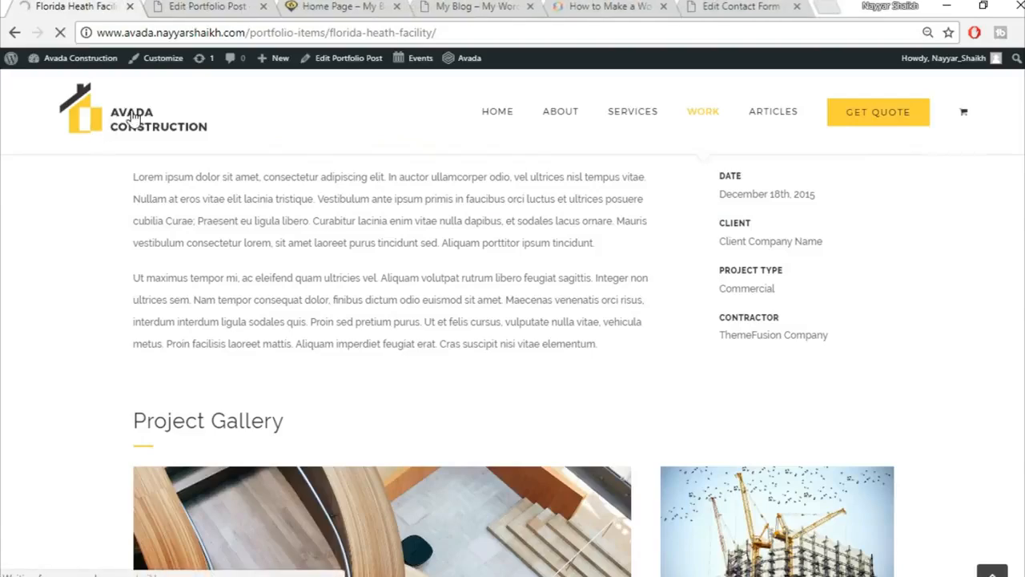
click(192, 7)
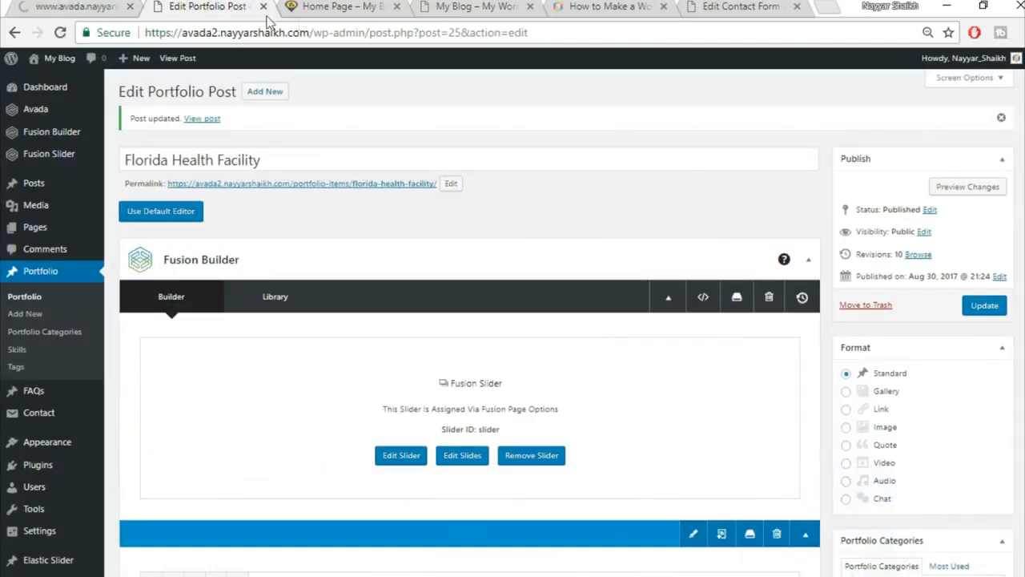
Close the portfolio editor and open the home page editor in a new tab ahead of the home page.
key(ctrl+w)
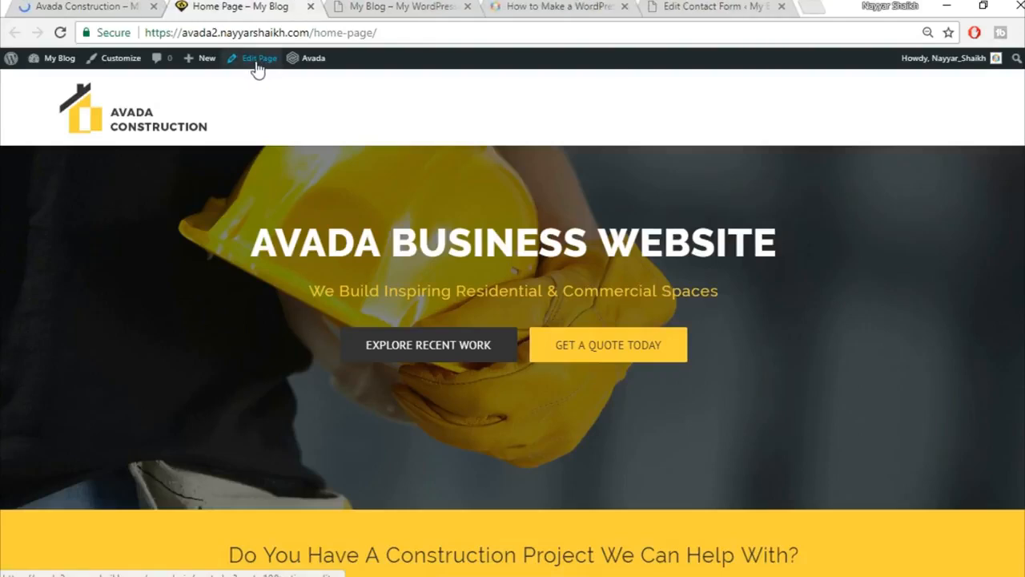
right_click(253, 64)
click(320, 76)
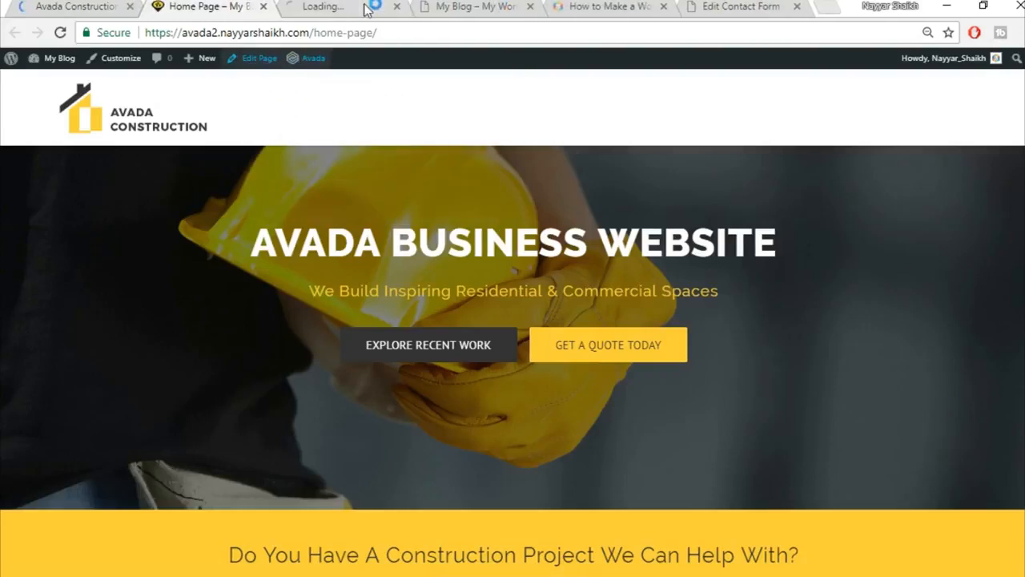
drag(336, 6, 216, 15)
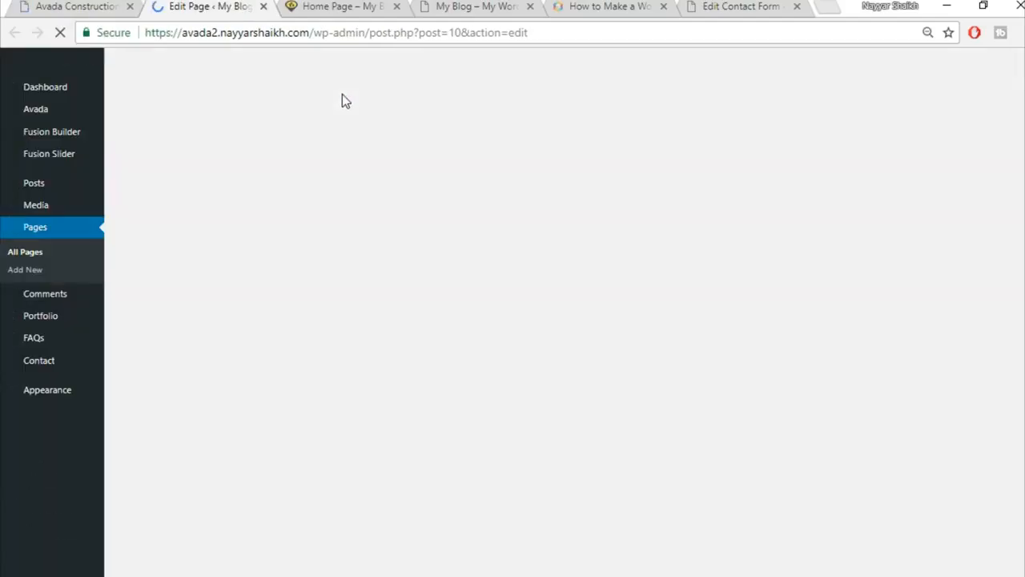
Review the live home page and the Avada Construction demo site's sections.
click(340, 5)
scroll(739, 344, down, 10)
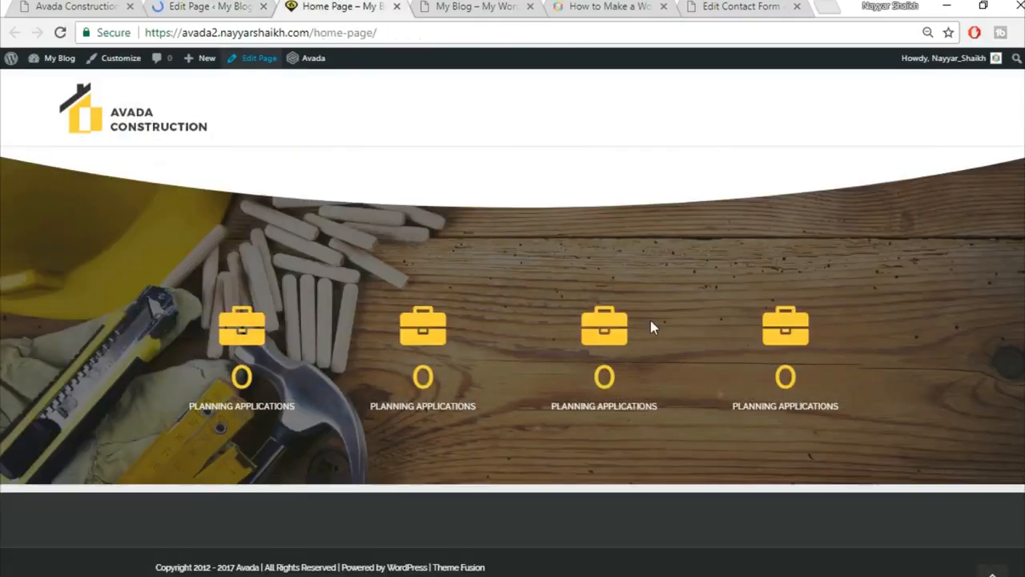
click(84, 6)
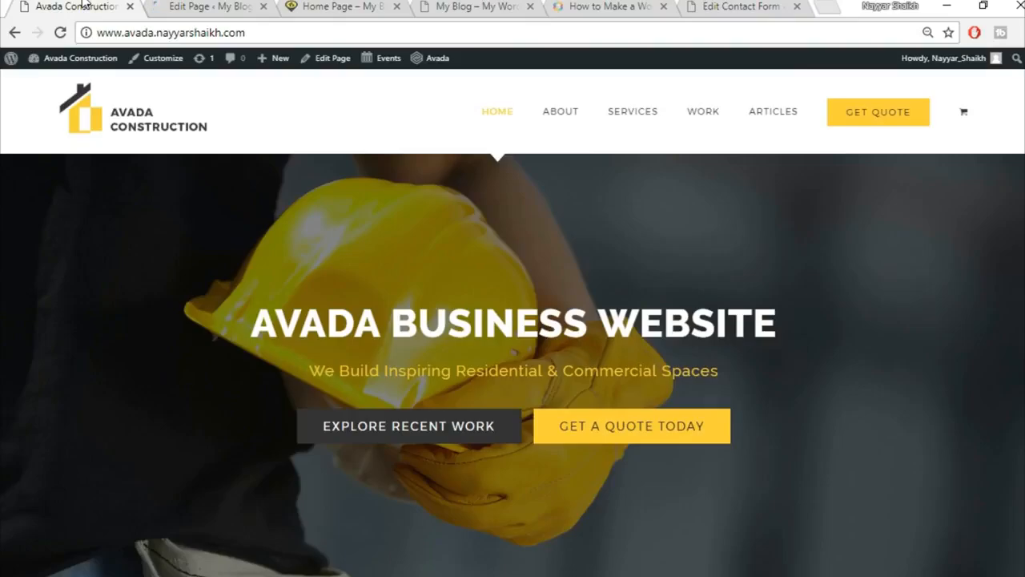
scroll(522, 169, down, 5)
scroll(540, 211, down, 8)
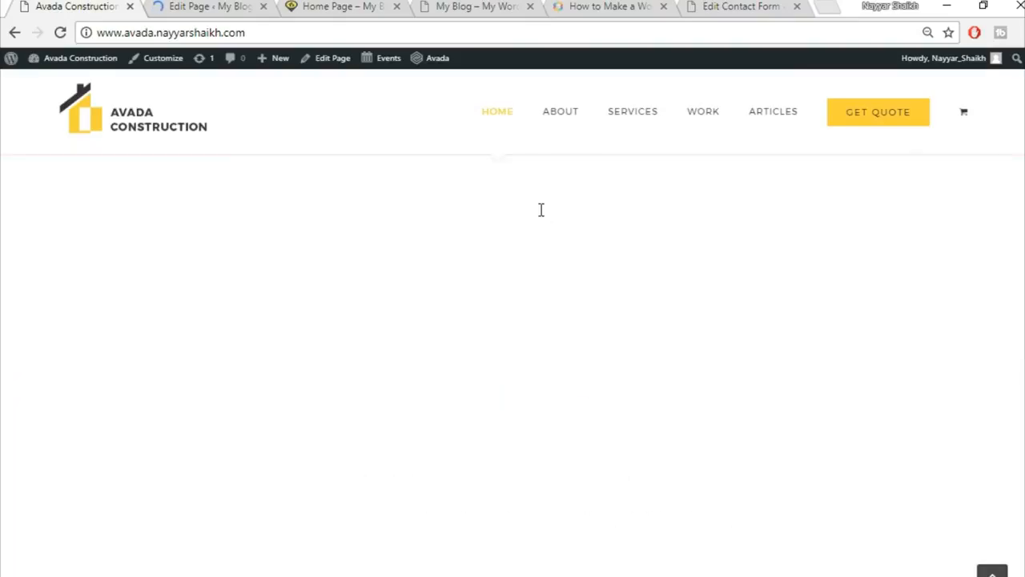
scroll(541, 241, up, 2)
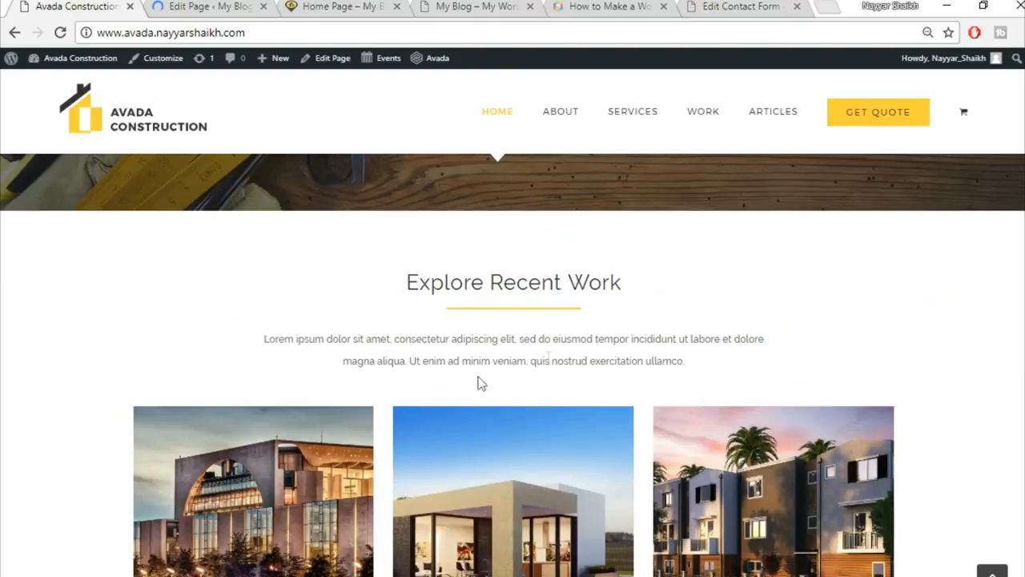
scroll(549, 366, down, 2)
scroll(672, 439, down, 1)
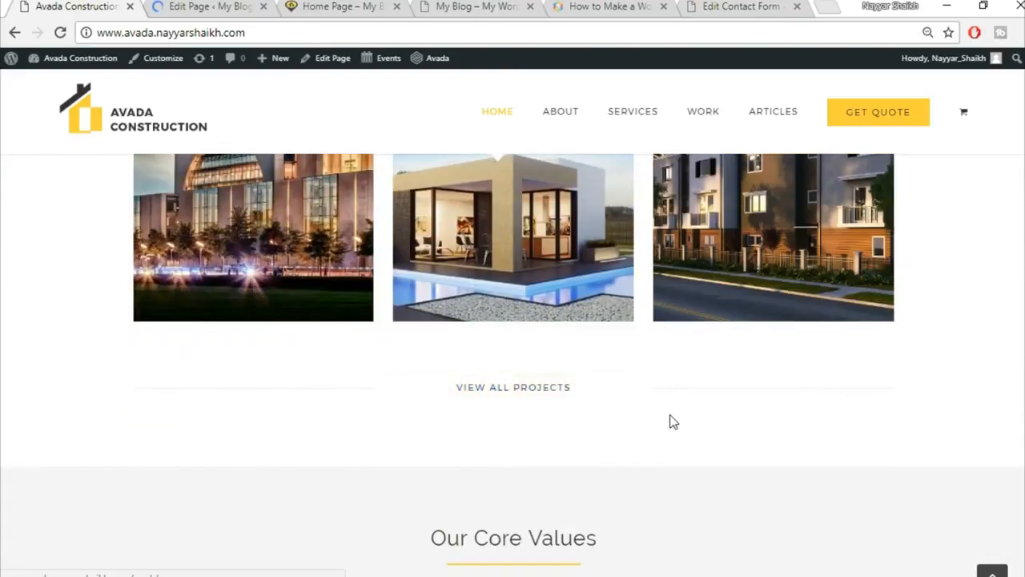
scroll(671, 417, up, 2)
Scroll the home page editor to the Counter Boxes, checking the demo's Explore Recent Work section.
click(206, 5)
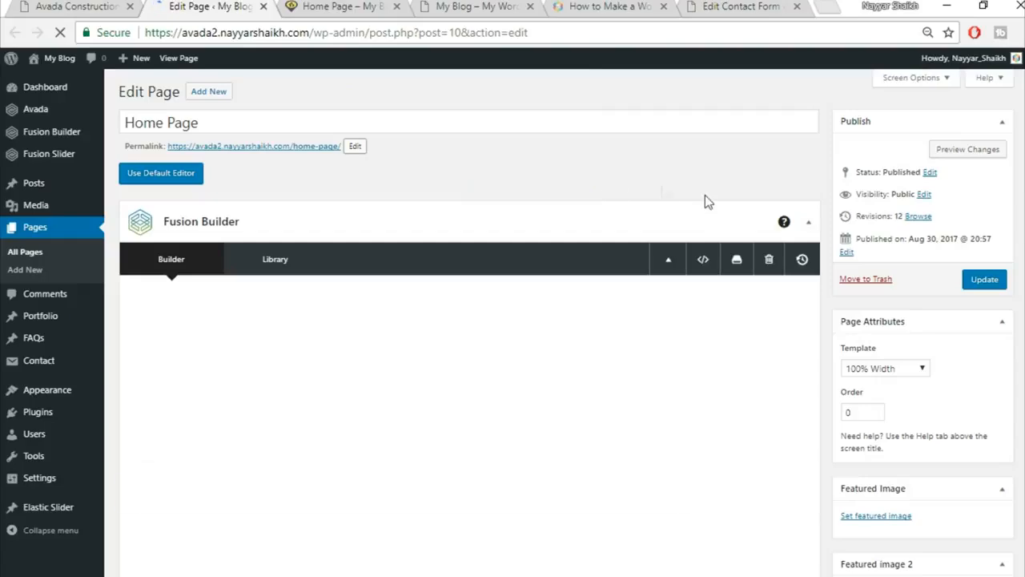
scroll(706, 210, down, 3)
scroll(706, 211, down, 15)
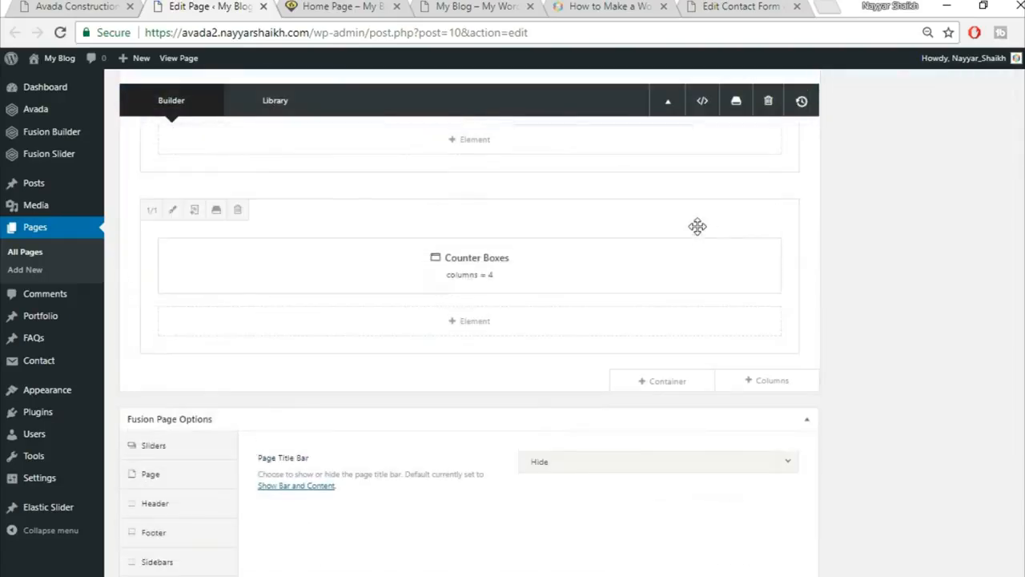
click(126, 5)
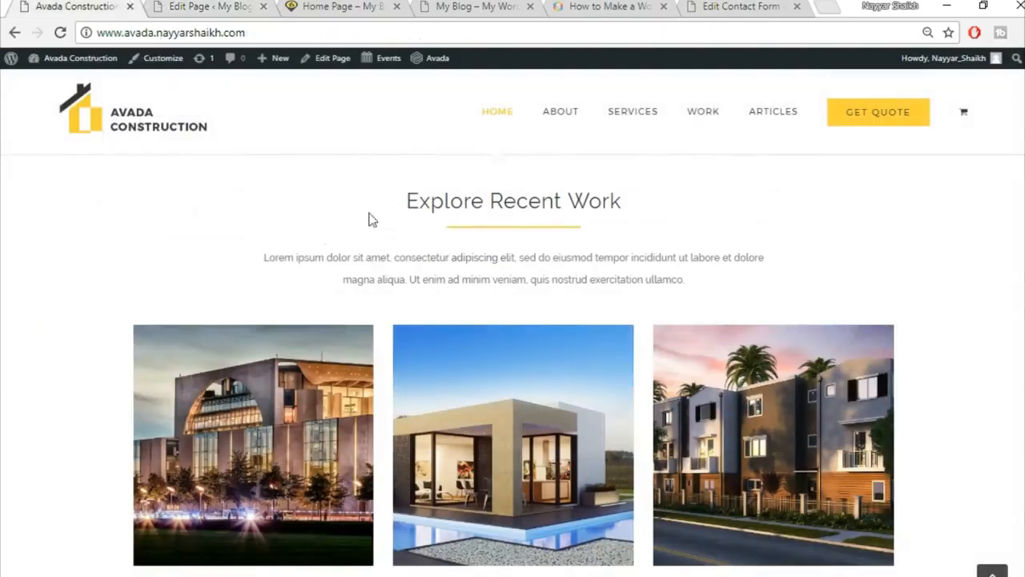
click(215, 7)
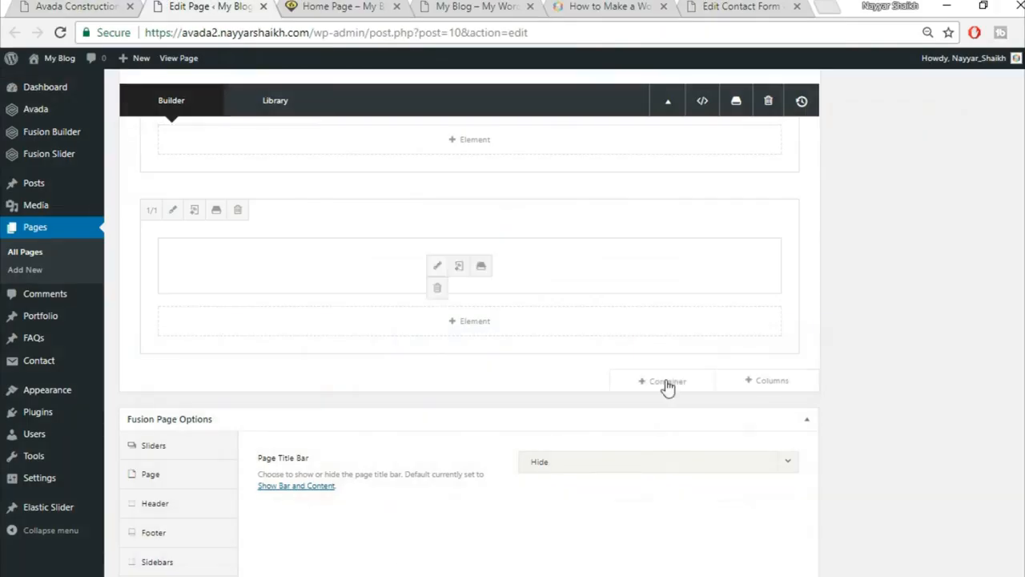
Insert the saved Title container from the library below the existing layout.
click(683, 386)
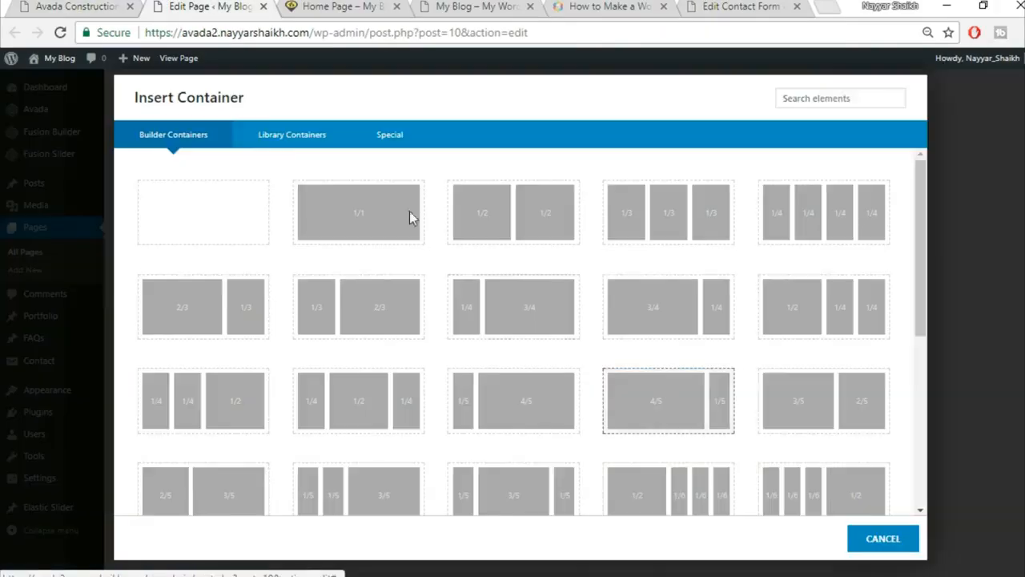
click(285, 137)
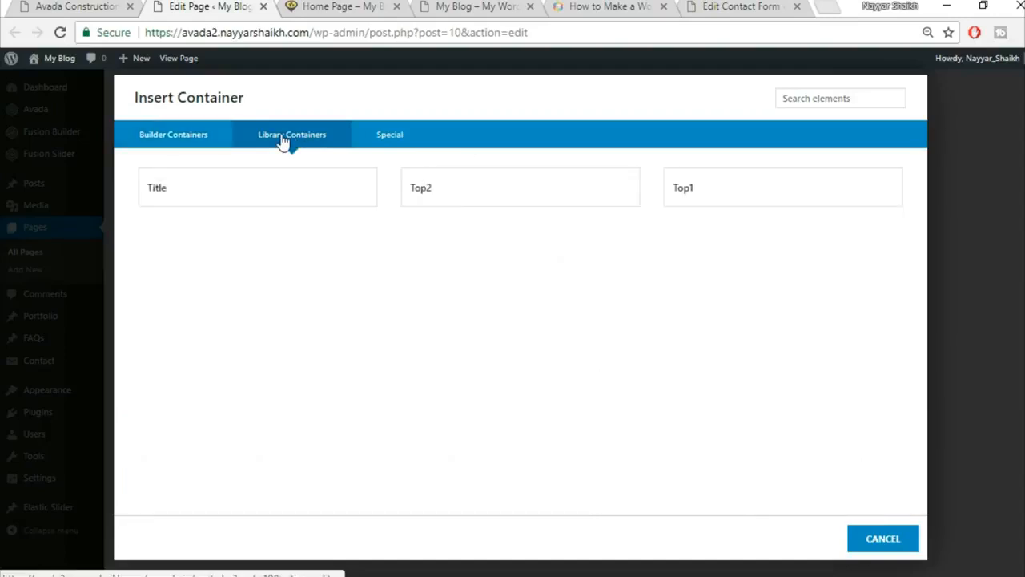
click(198, 200)
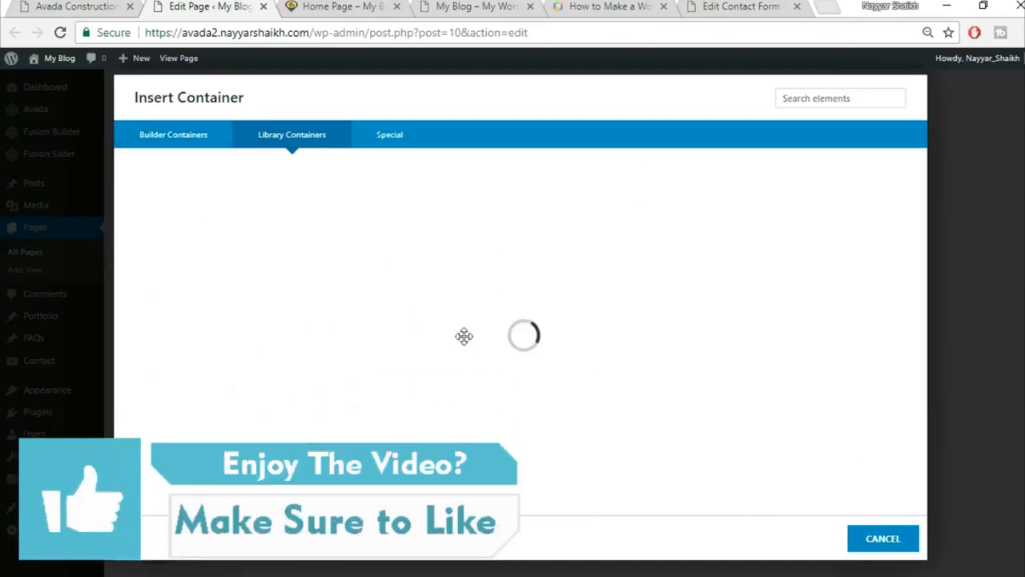
scroll(817, 445, down, 2)
scroll(817, 445, down, 1)
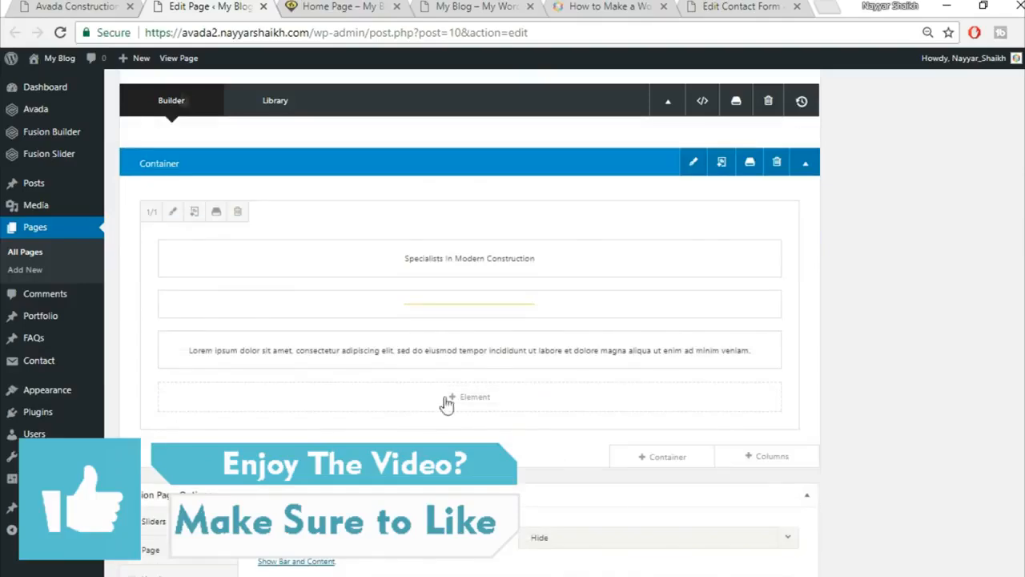
click(100, 6)
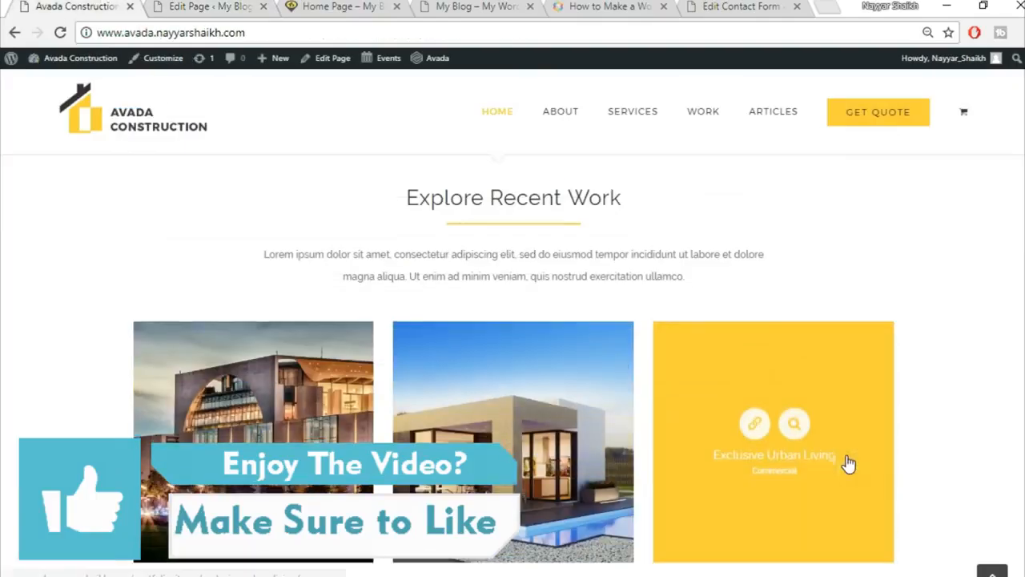
scroll(846, 462, down, 2)
click(209, 7)
Add a 1/1 column row and start adding an element to it.
mouse_move(670, 462)
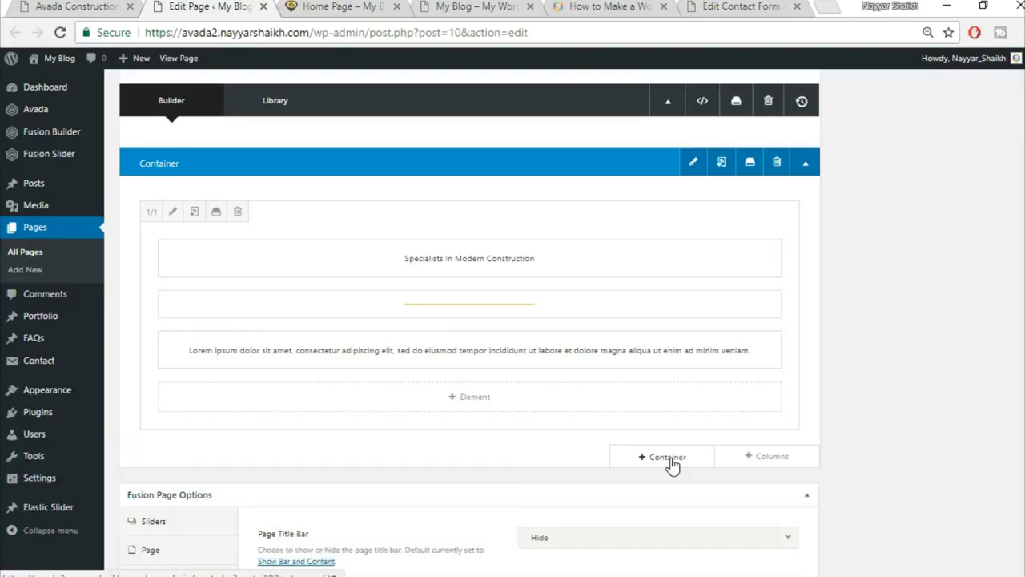
click(771, 458)
click(206, 223)
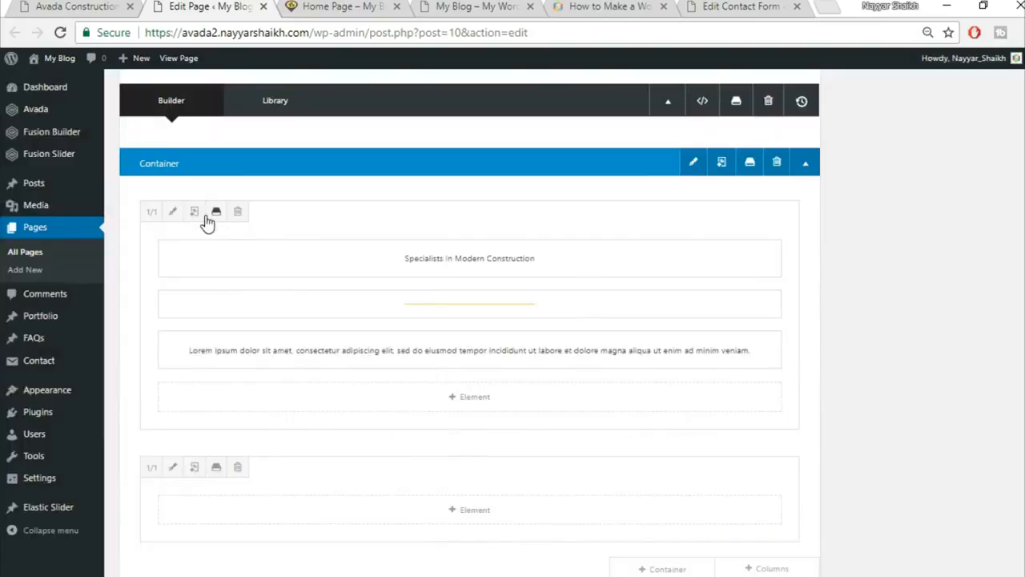
click(472, 510)
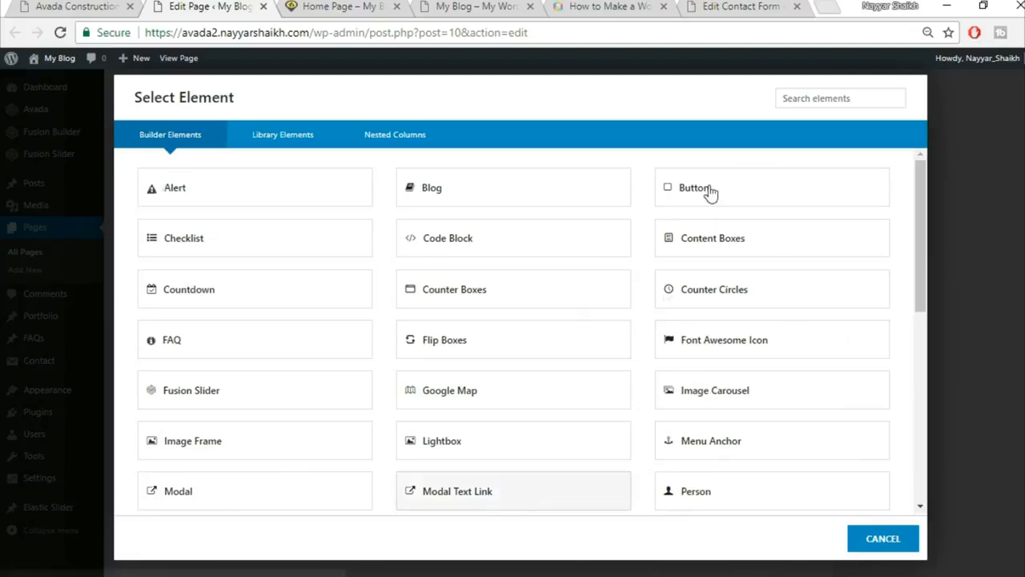
Add a Portfolio element to the new column and switch its layout to Grid.
scroll(709, 192, down, 3)
click(800, 96)
text(por)
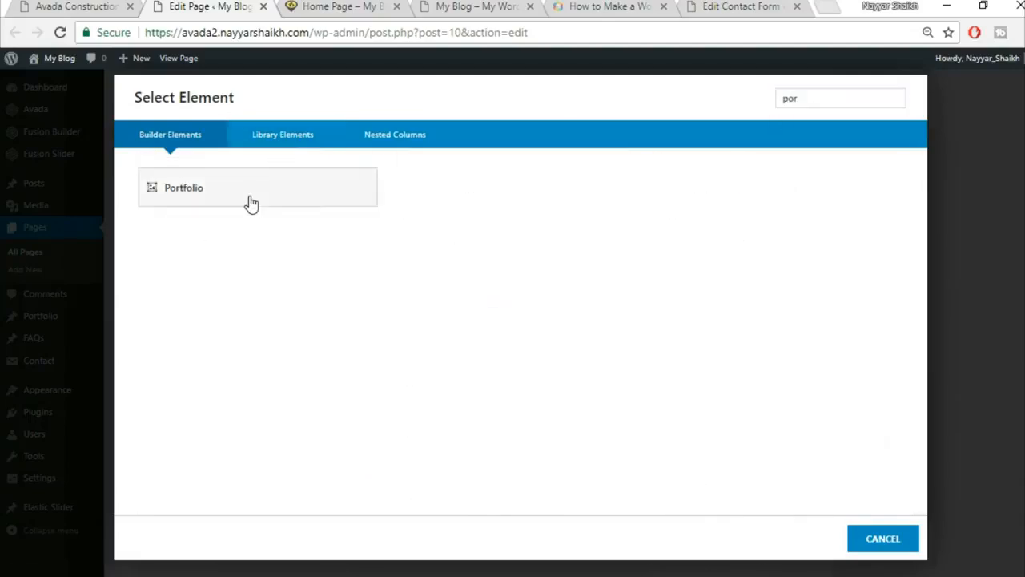
click(252, 203)
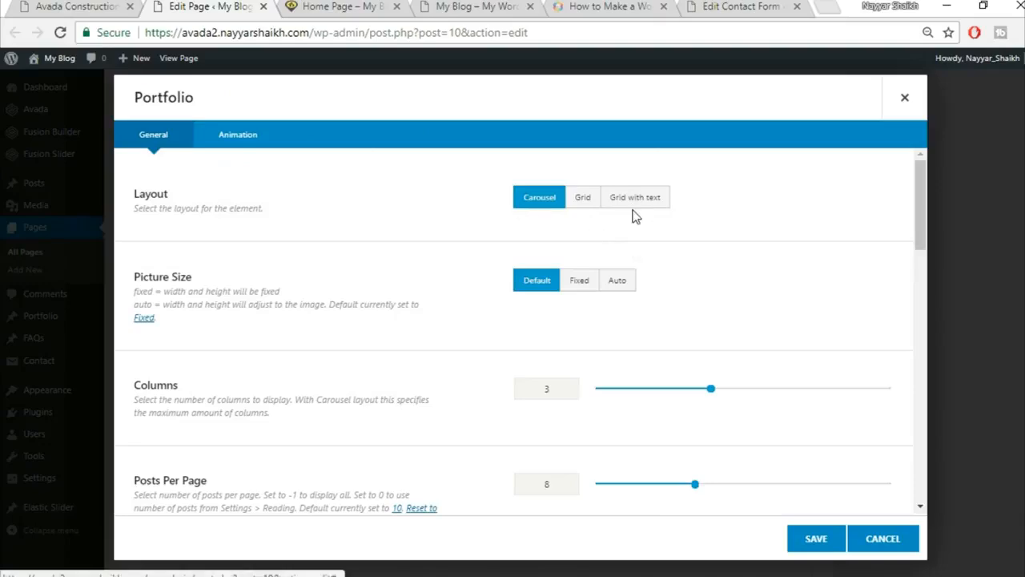
click(582, 202)
click(120, 7)
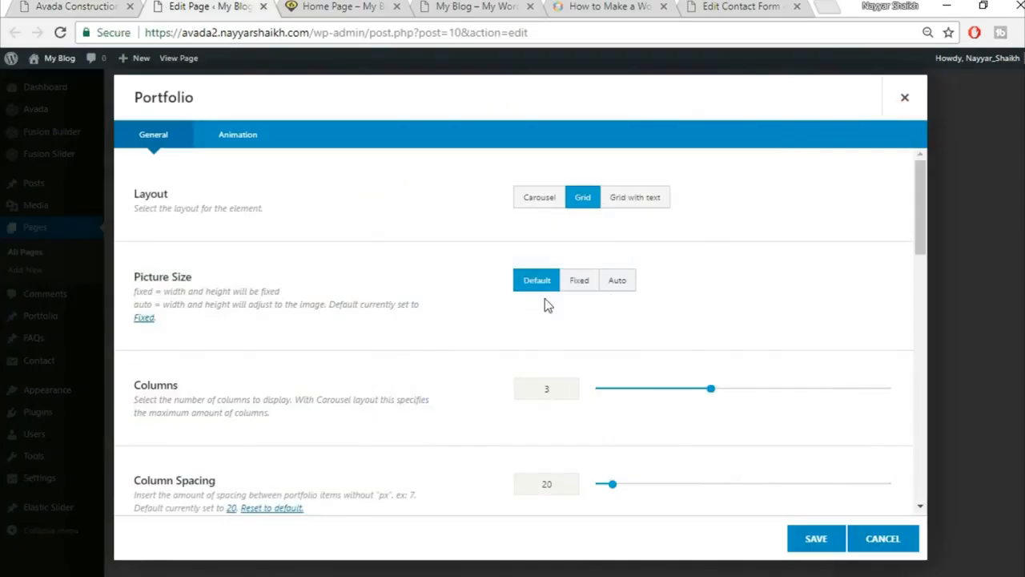
Set the portfolio picture size to Auto, change a field to 30, and hide the category filters.
click(631, 285)
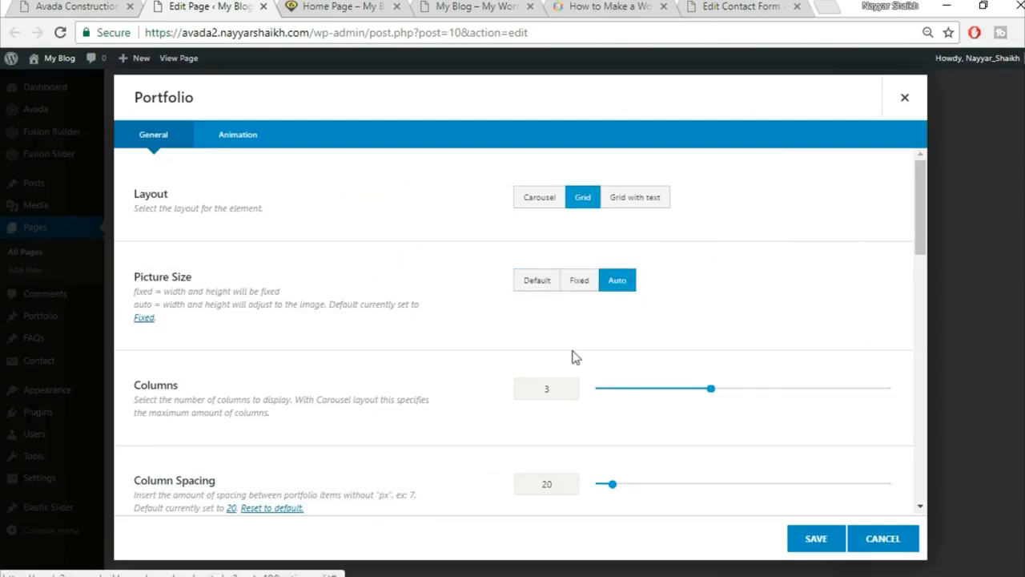
scroll(739, 354, down, 2)
drag(569, 325, 485, 332)
text(30)
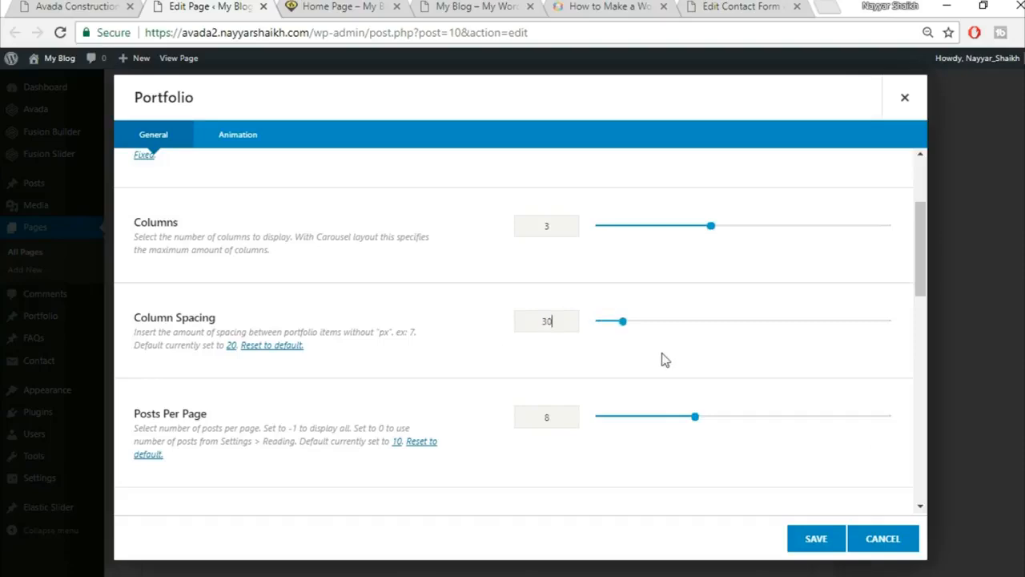
scroll(673, 365, down, 1)
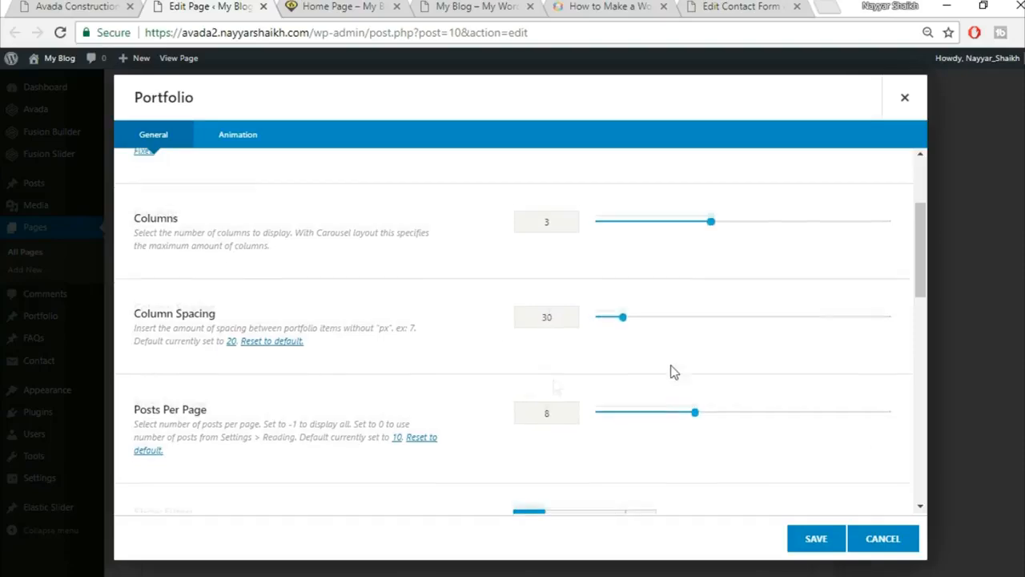
click(52, 6)
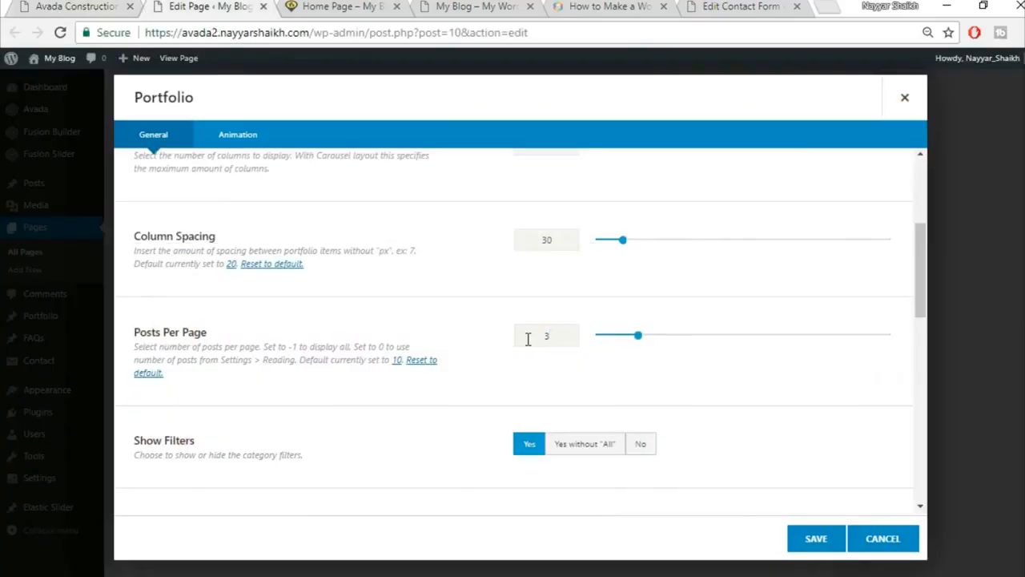
scroll(519, 373, down, 2)
click(641, 290)
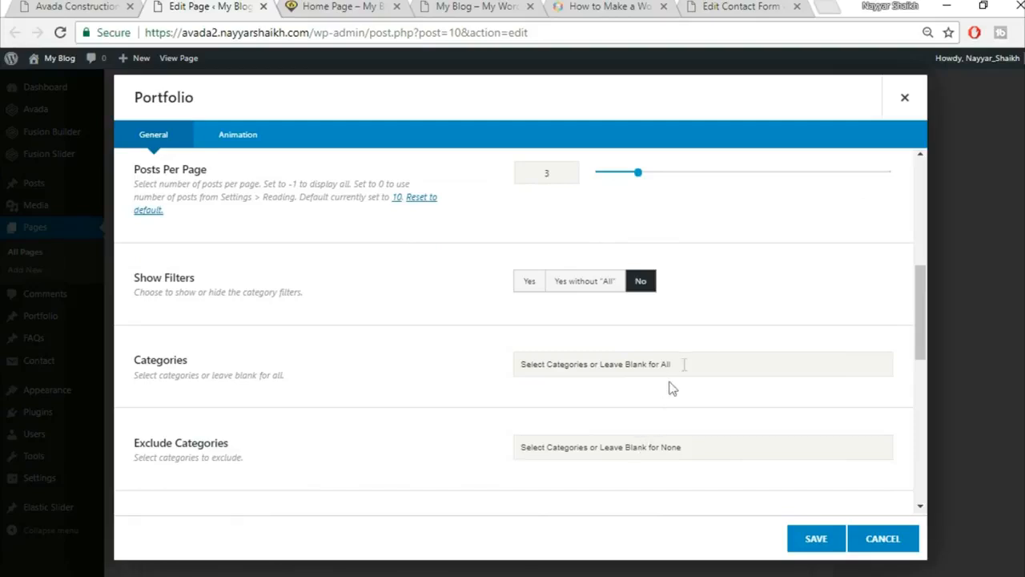
Save the Portfolio element settings and compare the result with the live site.
scroll(473, 378, down, 1)
scroll(472, 378, down, 3)
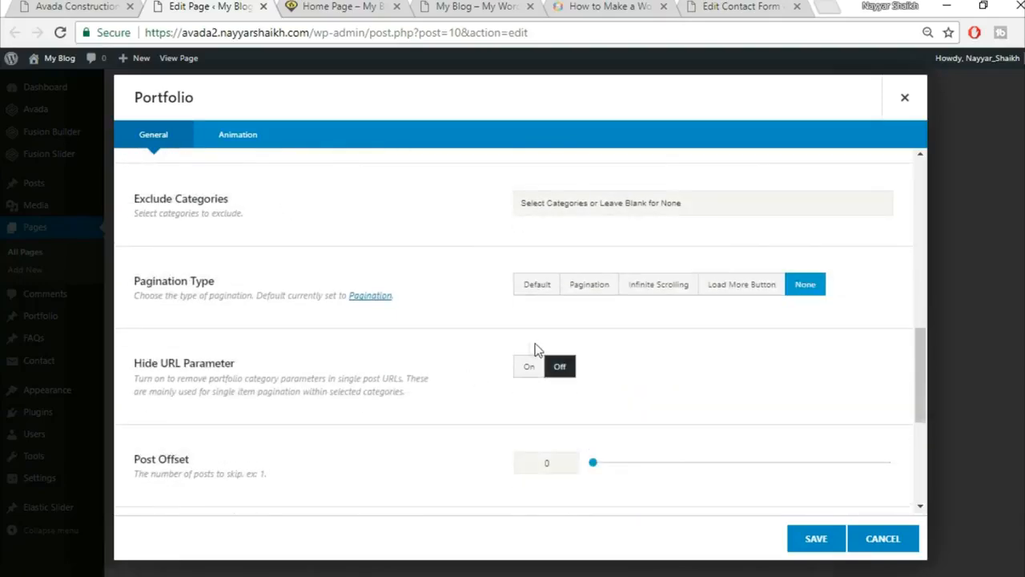
scroll(724, 393, down, 2)
scroll(297, 430, down, 2)
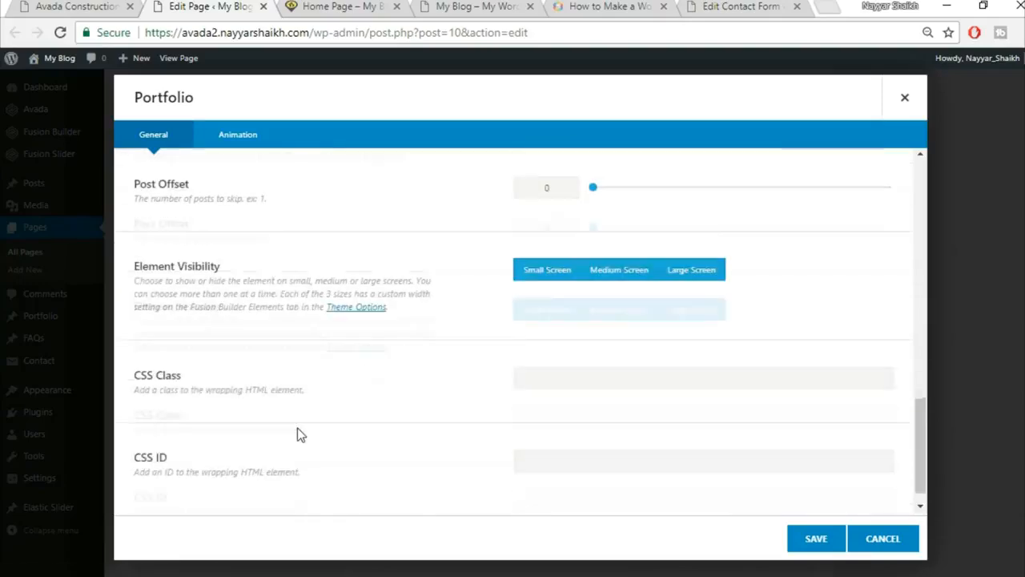
click(816, 545)
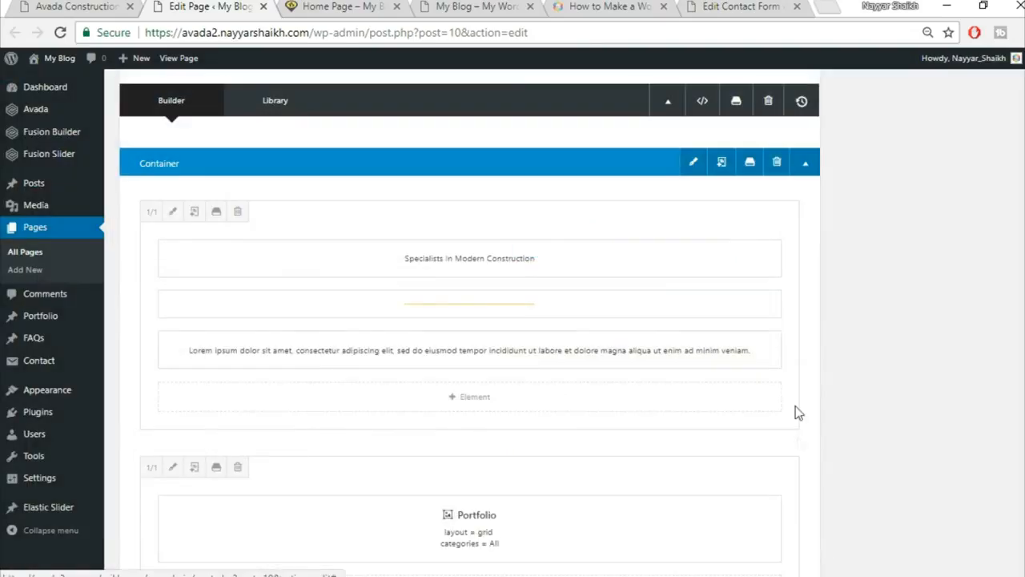
key(ctrl+shift+Tab)
scroll(843, 361, down, 3)
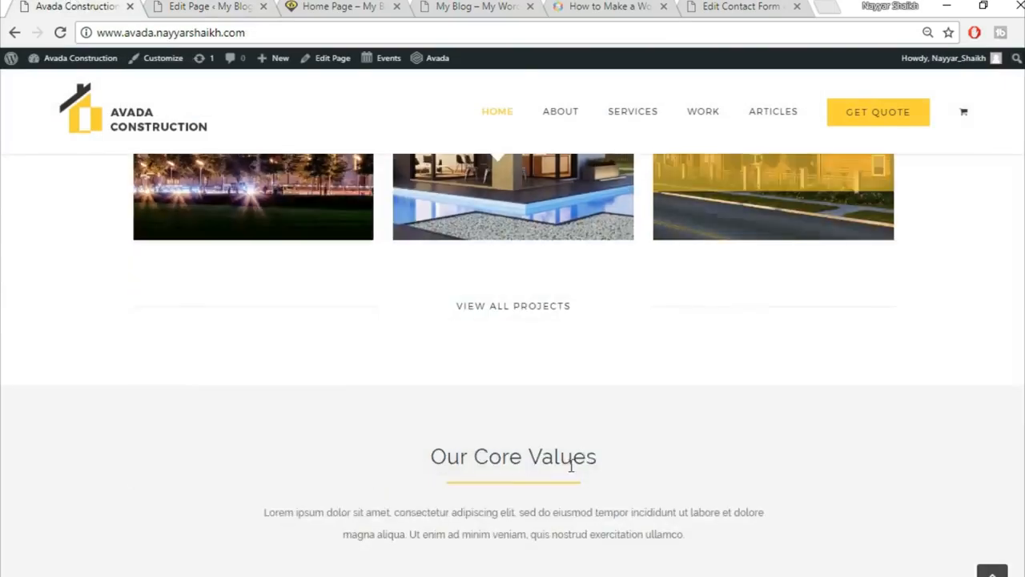
click(268, 5)
scroll(604, 424, down, 3)
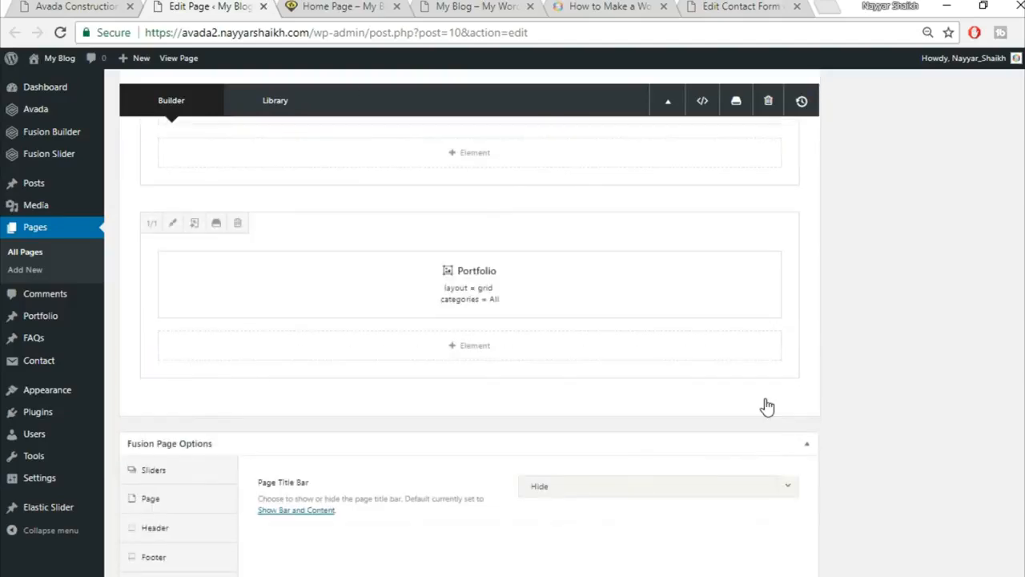
Add a 1/3-1/3-1/3 column row and place a Separator element in its first column.
click(765, 407)
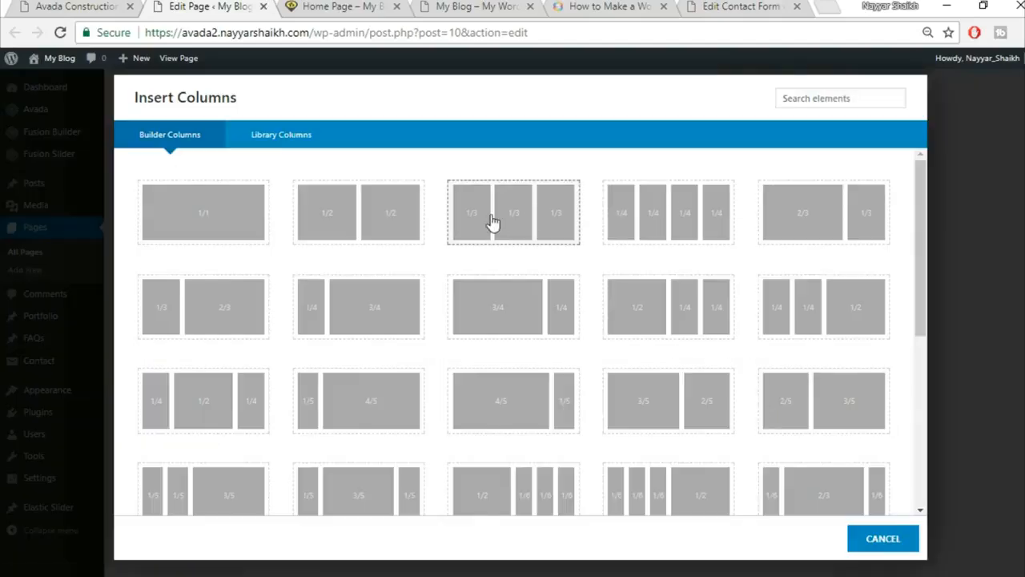
click(522, 221)
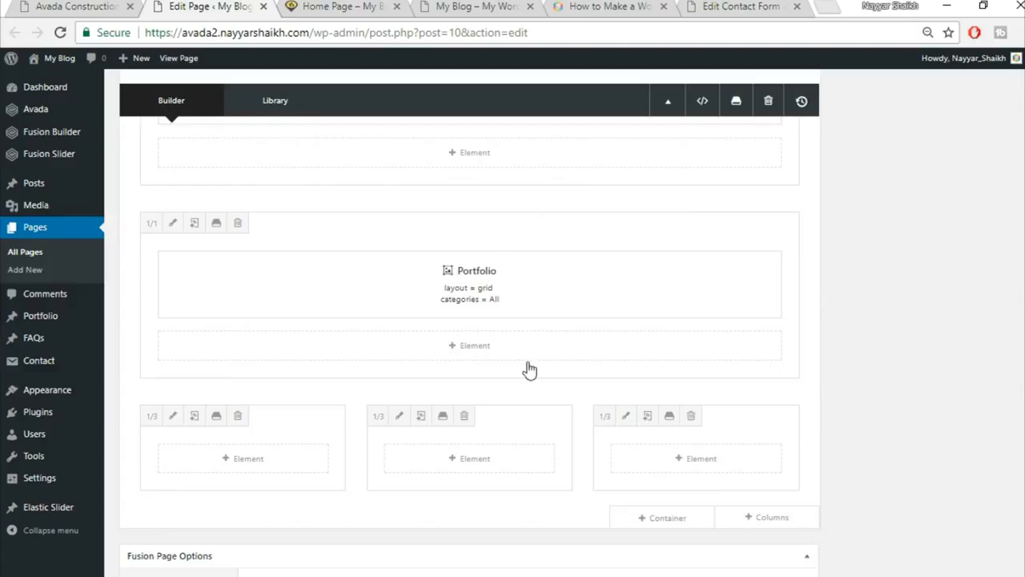
click(259, 465)
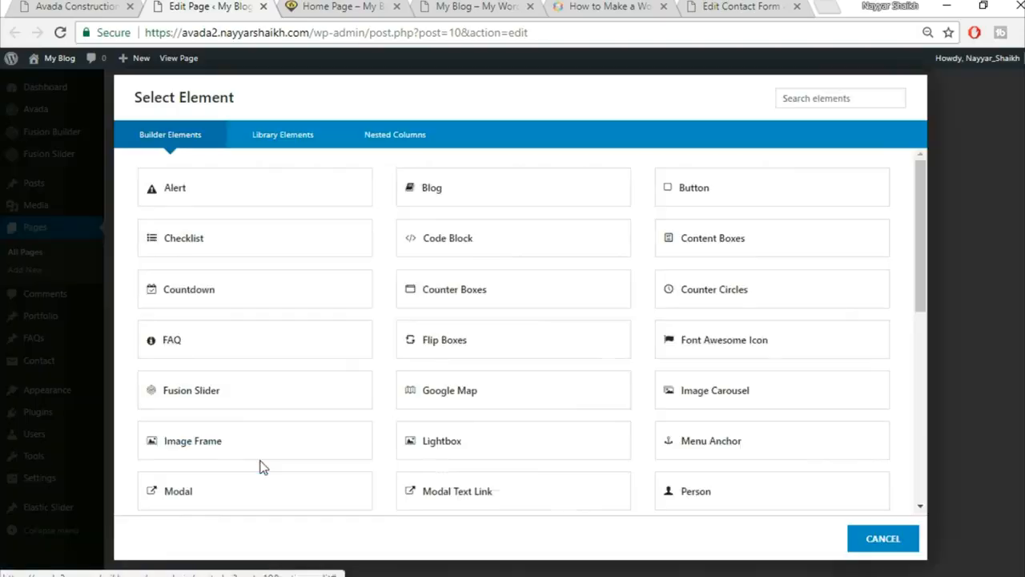
click(818, 99)
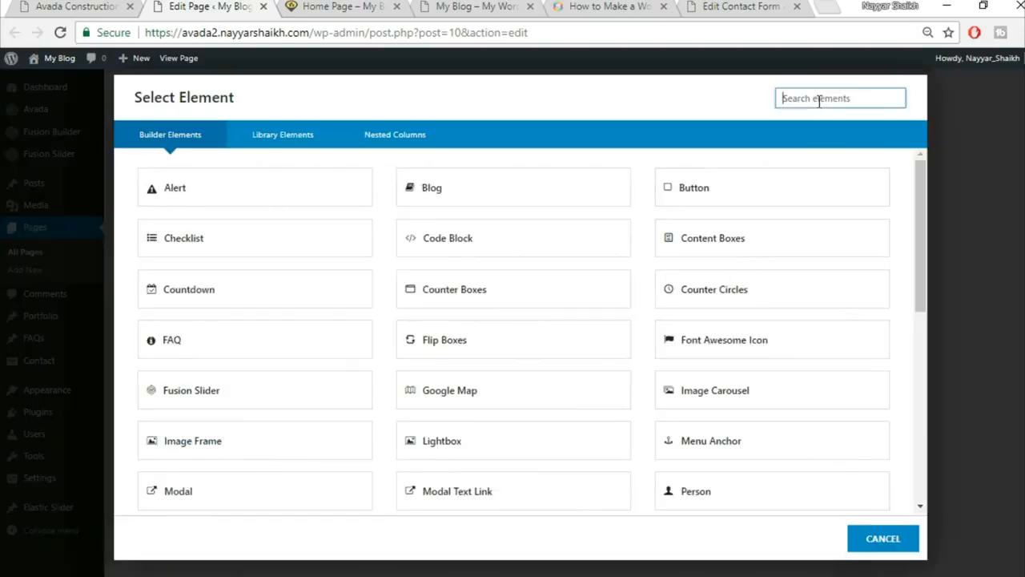
text(sep)
click(487, 201)
click(107, 6)
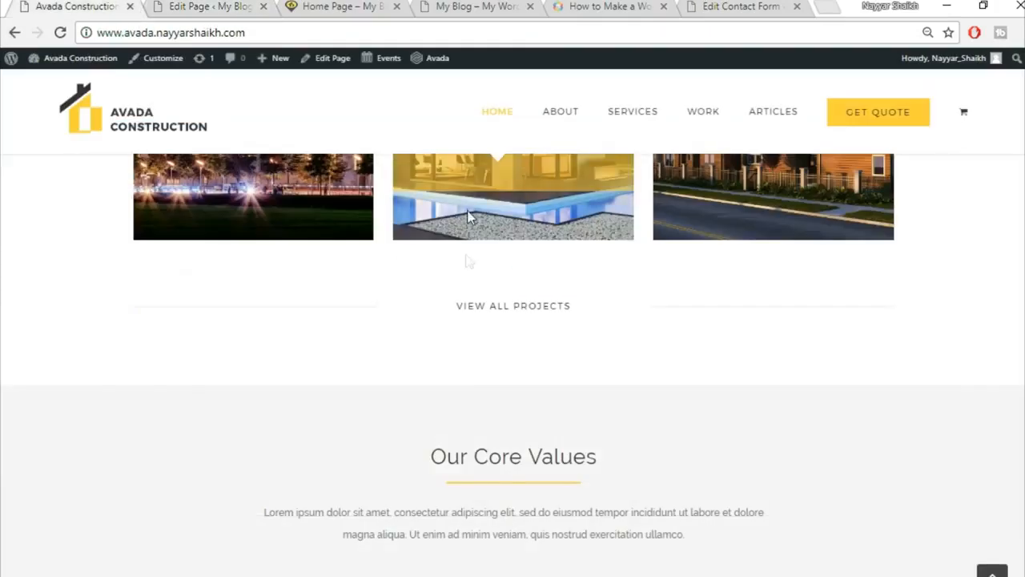
scroll(432, 291, down, 2)
scroll(435, 289, up, 2)
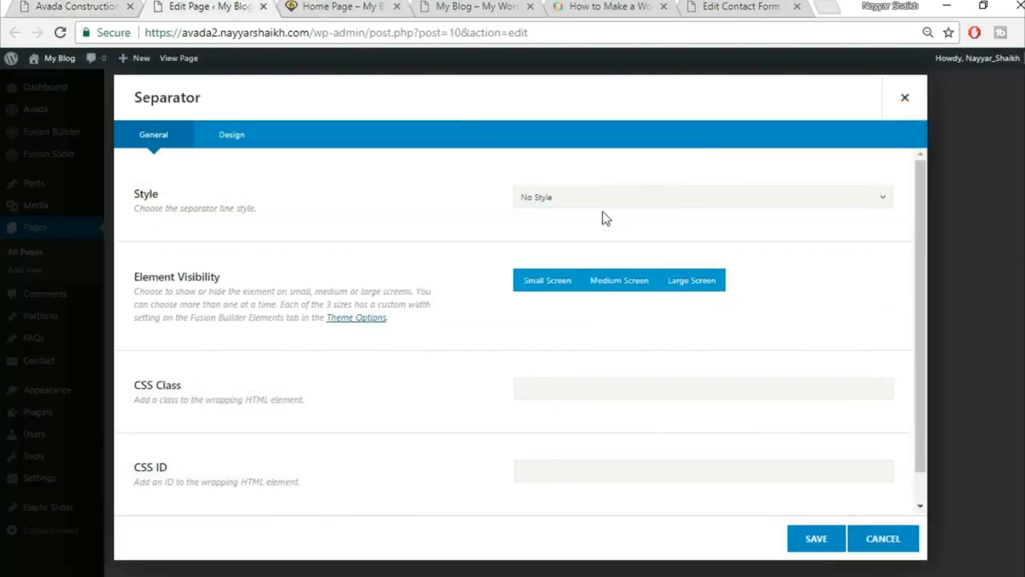
Make the separator a single solid line and adjust its colour in the Design settings.
click(602, 204)
click(601, 242)
scroll(439, 346, down, 1)
click(244, 142)
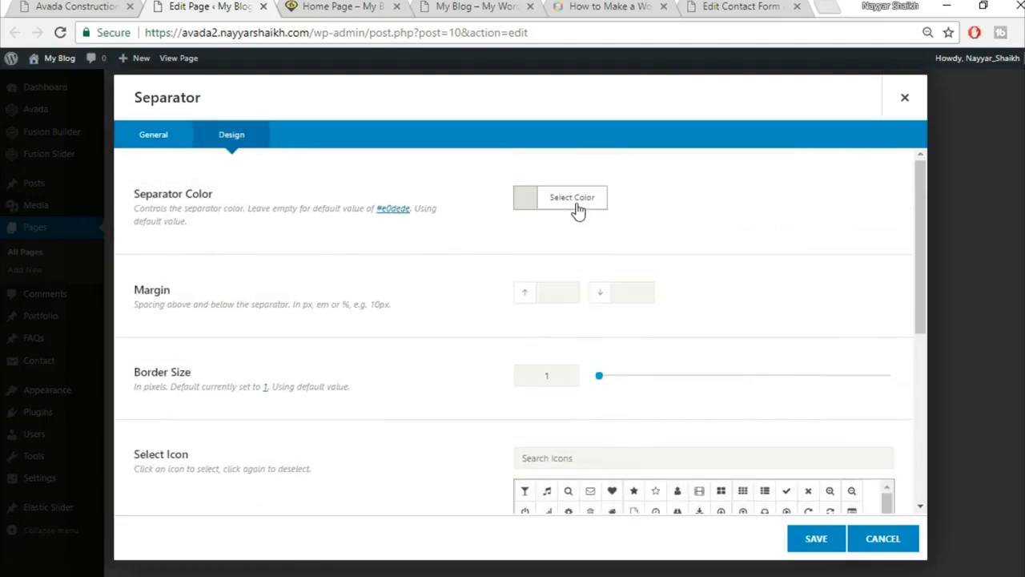
click(577, 202)
click(672, 224)
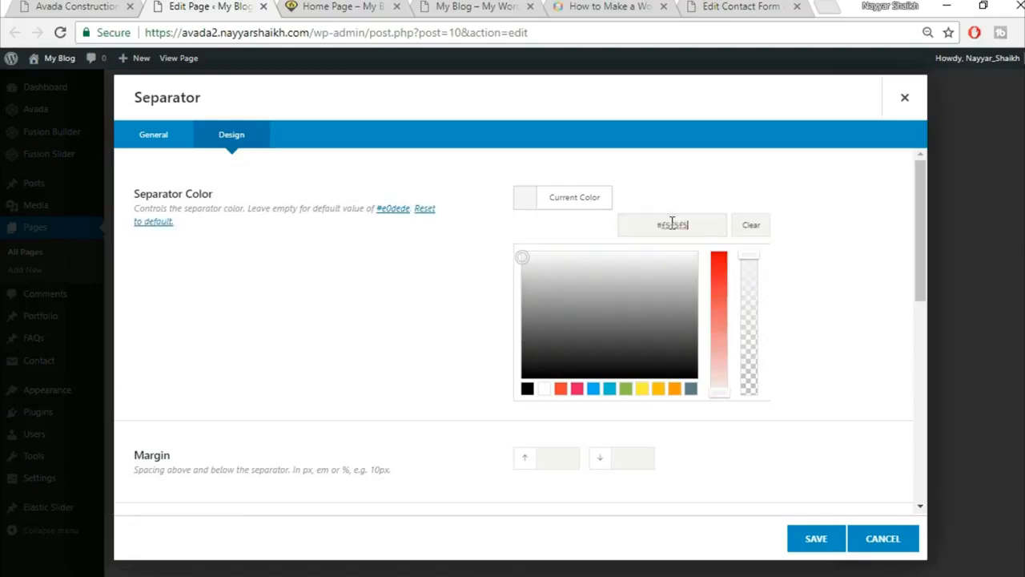
click(340, 168)
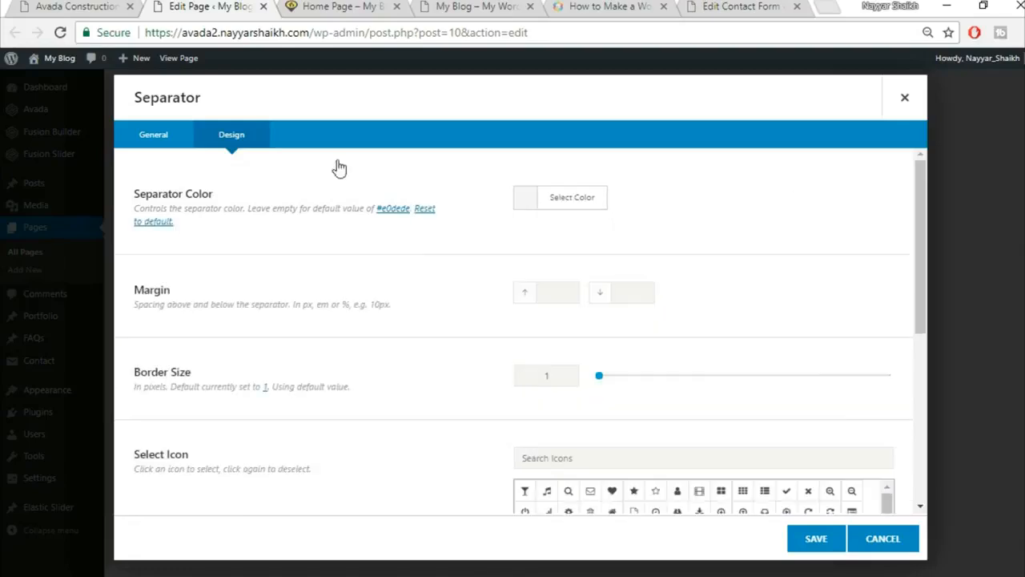
Set the separator border size to 2 and width to 100%, then save it.
click(94, 6)
scroll(481, 360, down, 1)
drag(559, 295, 491, 305)
text(2)
scroll(446, 377, down, 3)
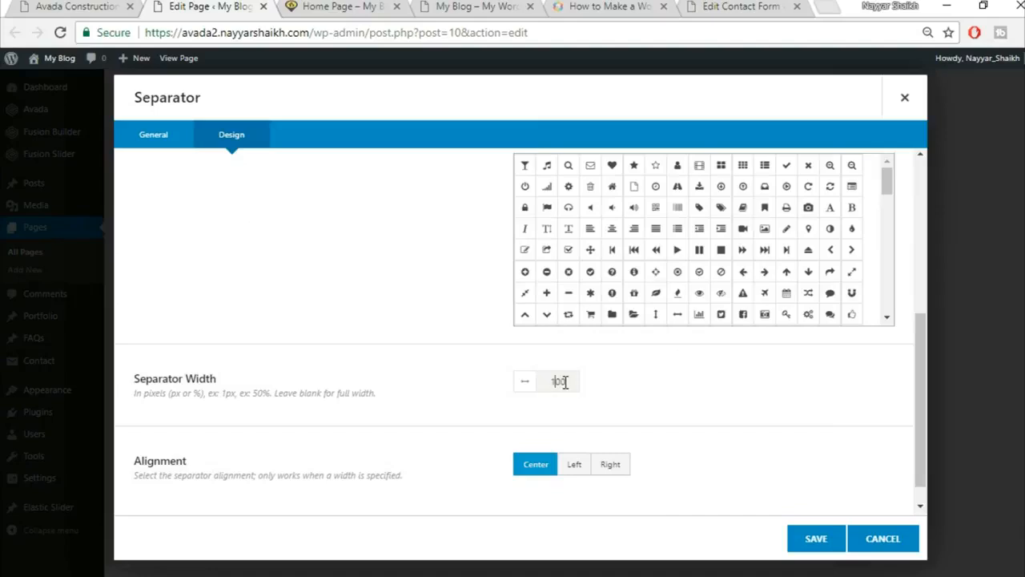
key(BackSpace)
key(Delete)
text(0%)
scroll(638, 413, down, 1)
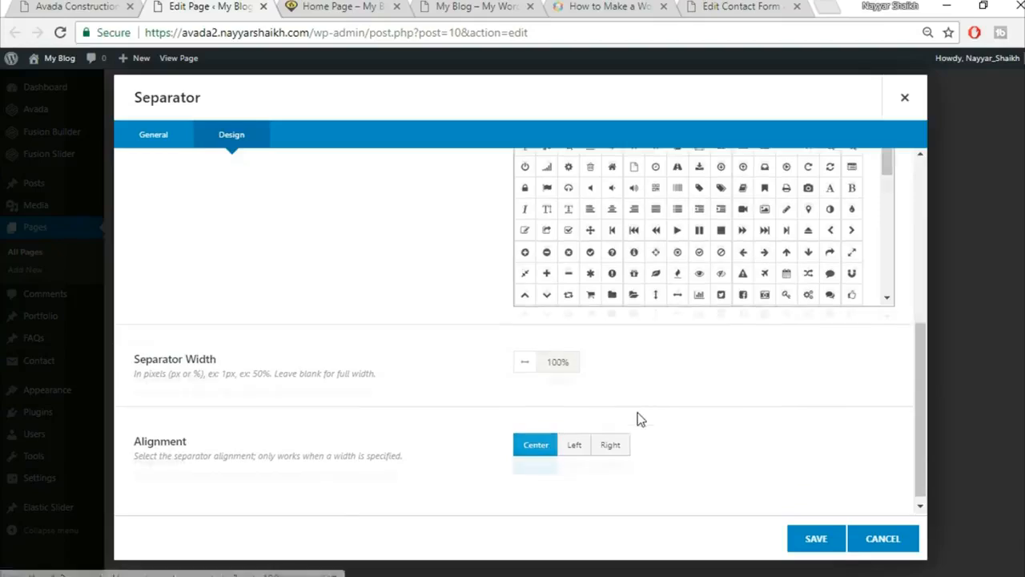
click(803, 549)
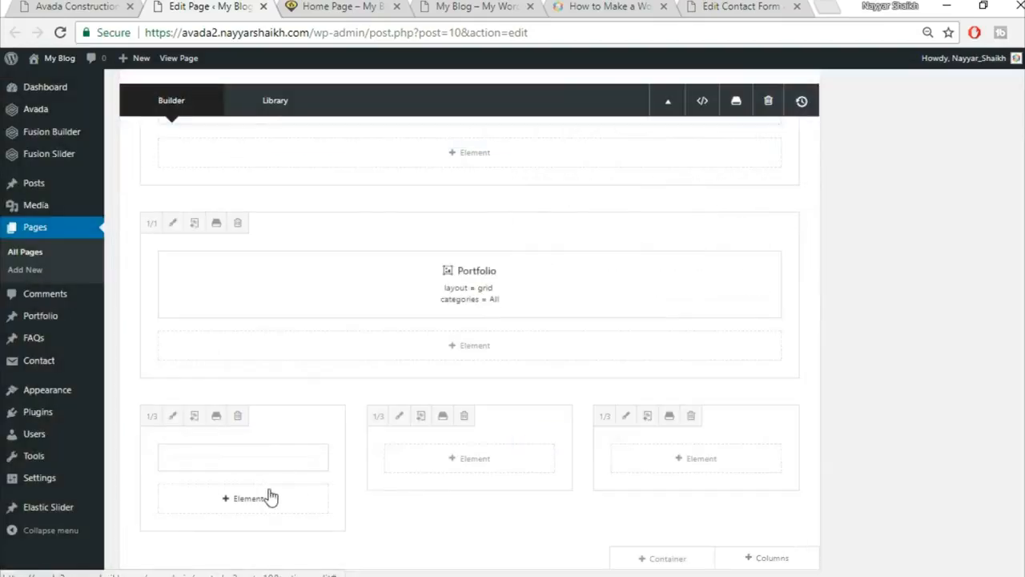
Drag a separator into the third column and check the live site for reference.
mouse_move(238, 467)
drag(293, 469, 752, 458)
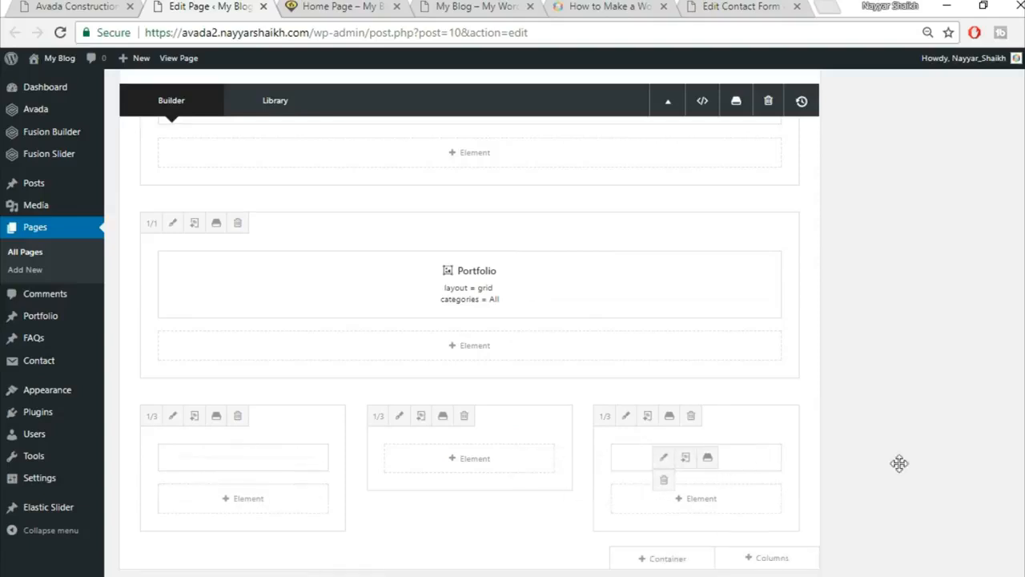
scroll(633, 436, down, 1)
click(113, 4)
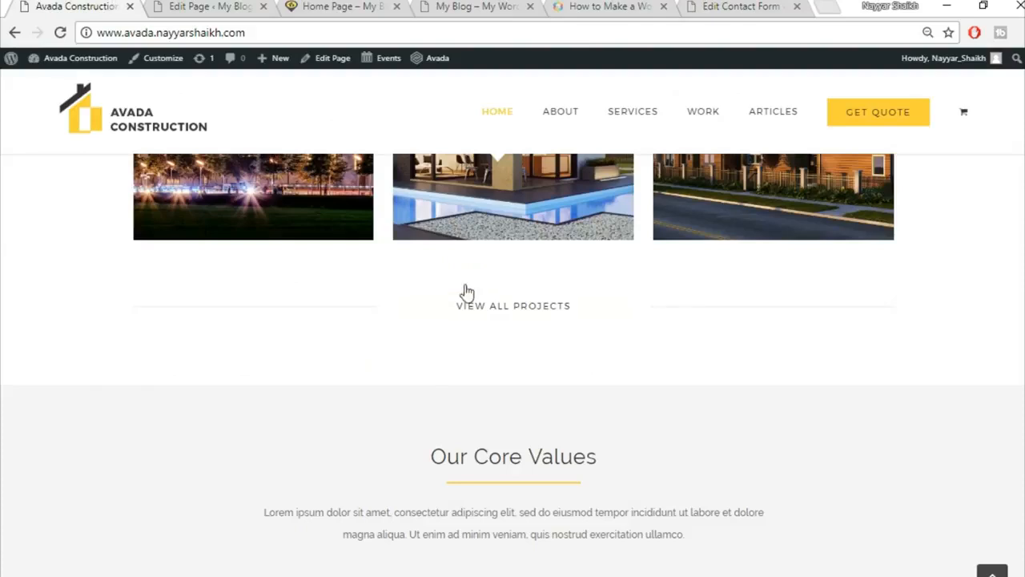
click(154, 7)
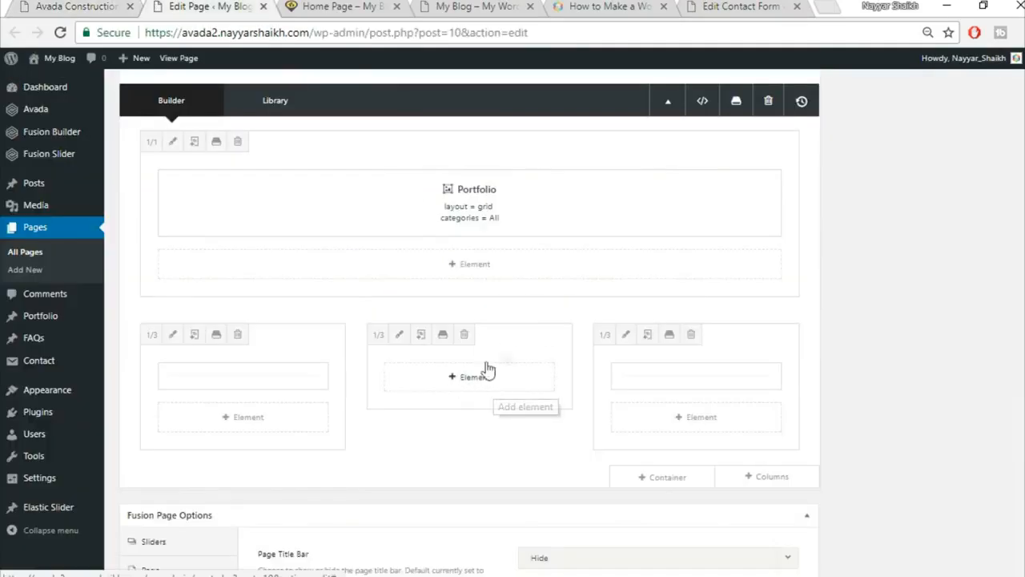
Add a Button element to the middle column with link # and text VIEW ALL PROJECTS.
click(465, 386)
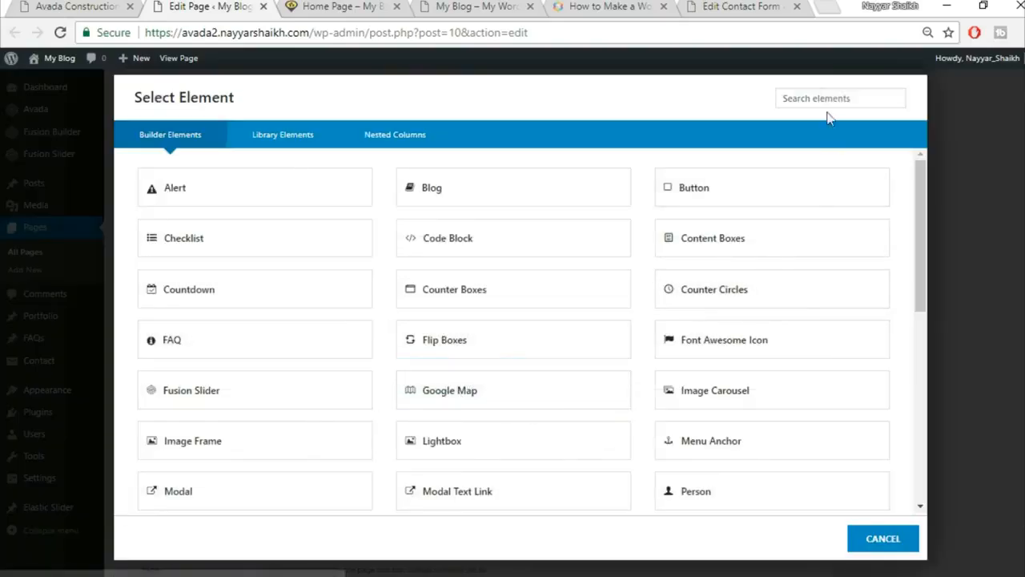
click(740, 193)
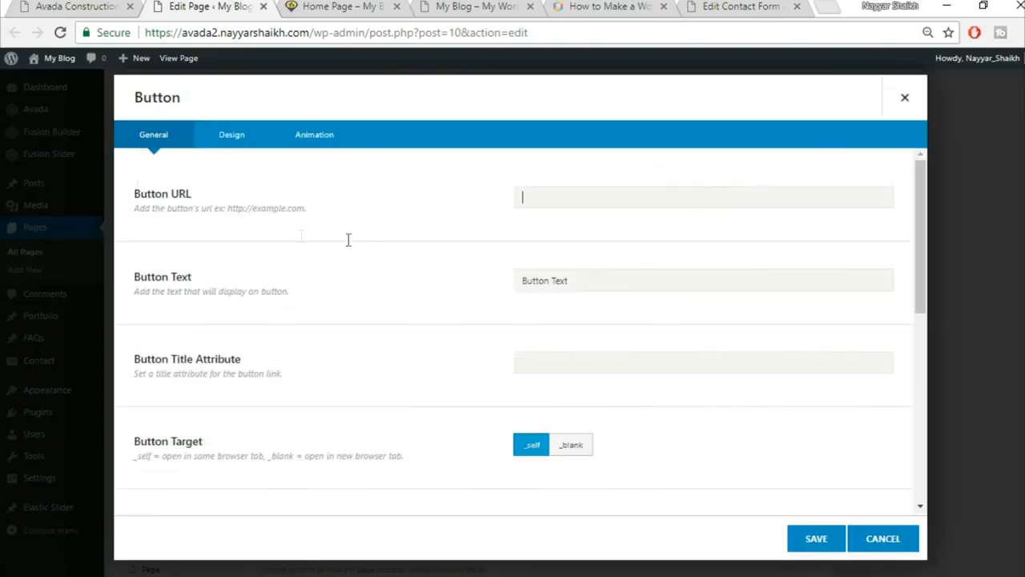
text(#)
key(Tab)
click(112, 5)
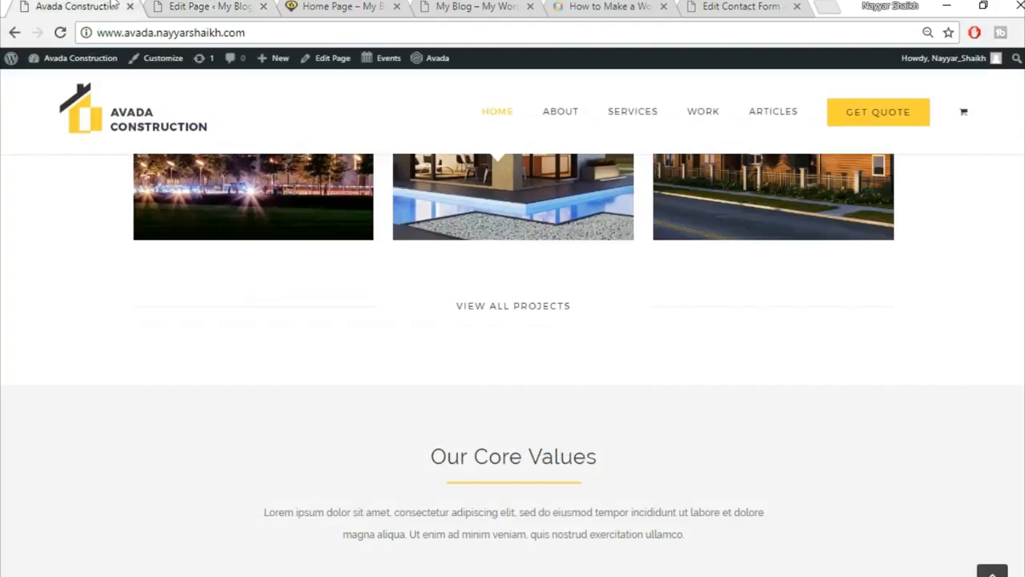
click(254, 6)
text(Vi)
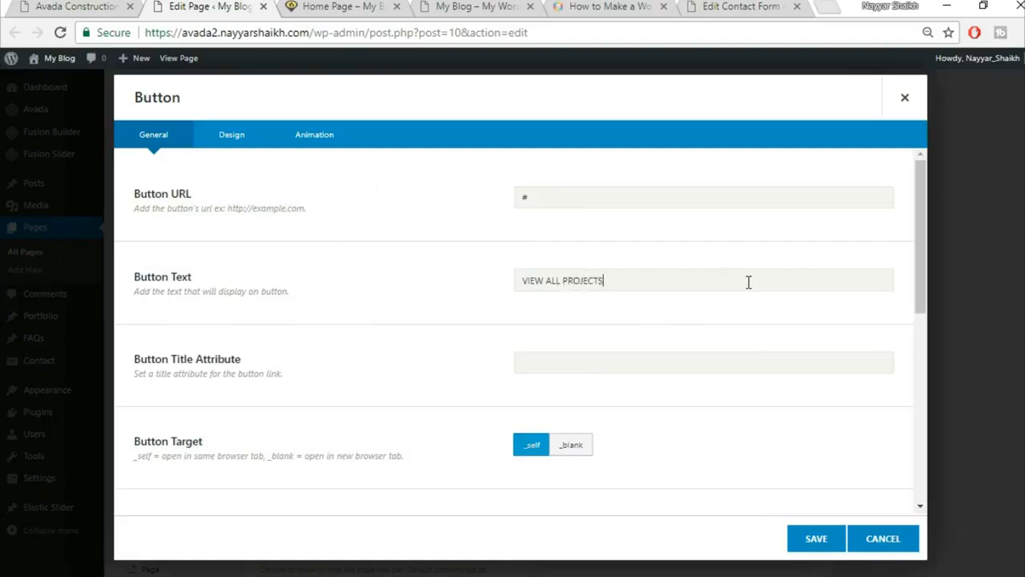
scroll(705, 311, down, 4)
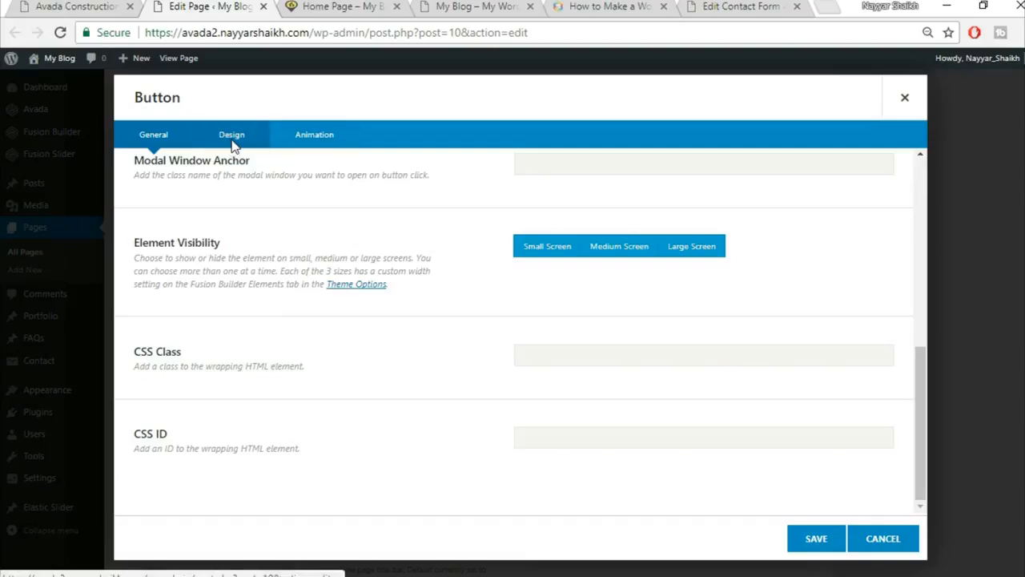
click(233, 142)
scroll(690, 240, up, 5)
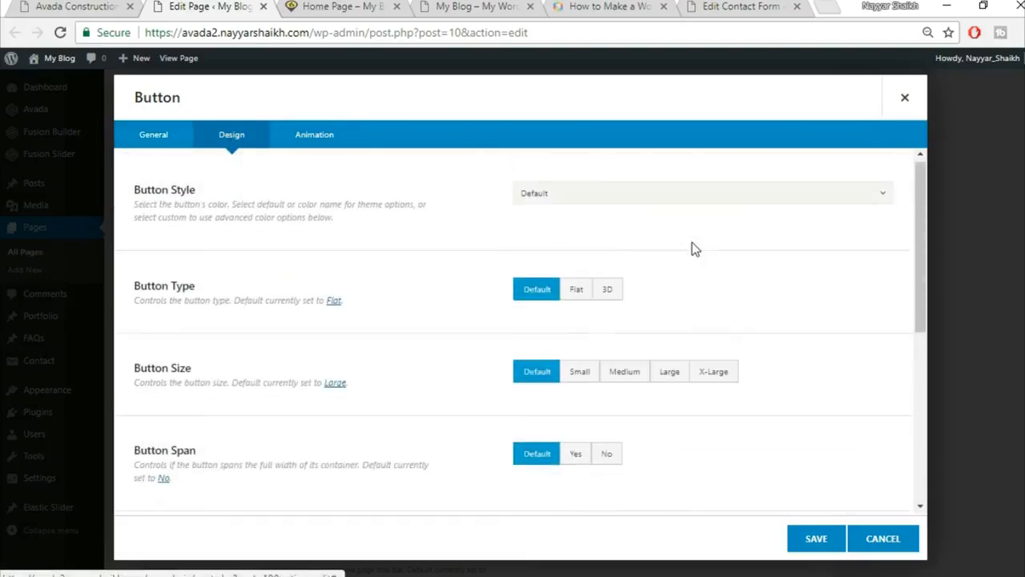
Give the button a custom colour style with white top and bottom gradient colours.
click(627, 200)
click(619, 241)
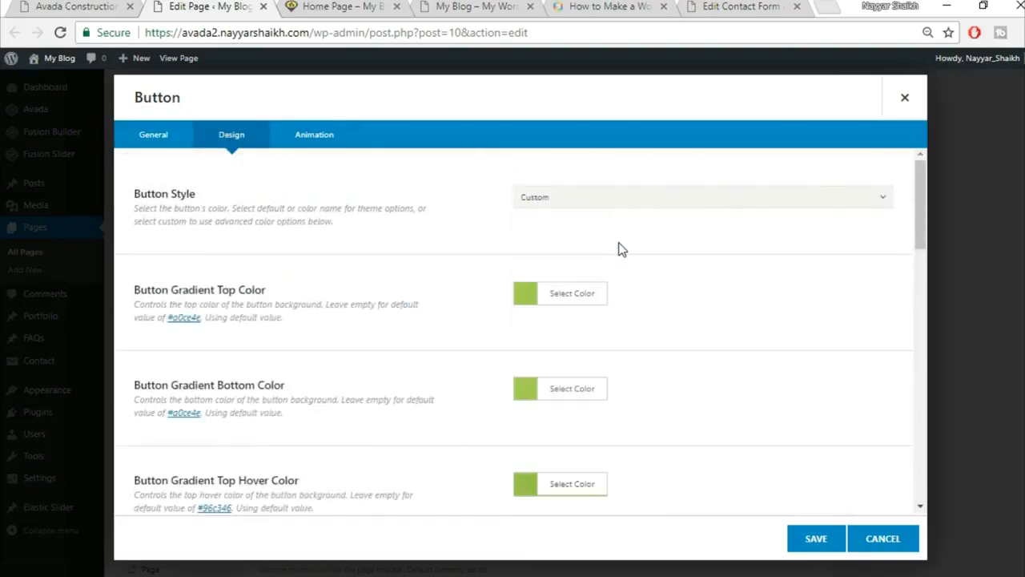
click(58, 7)
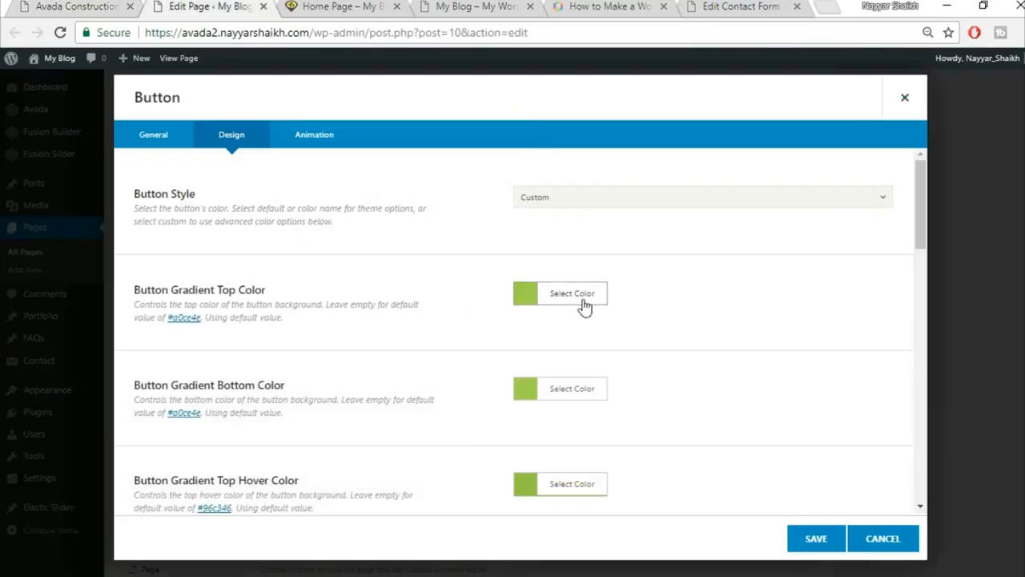
click(581, 301)
click(654, 317)
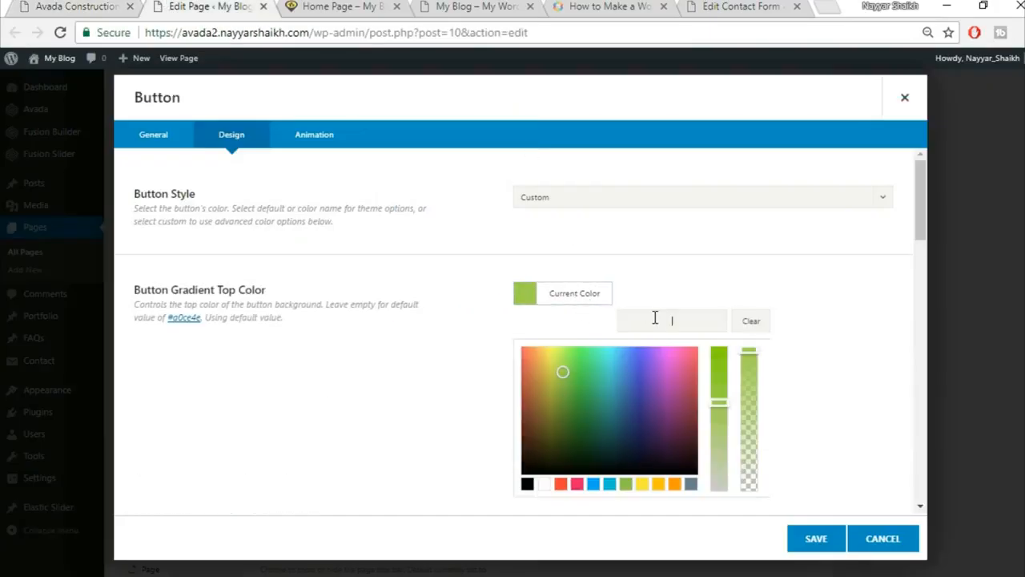
click(543, 483)
scroll(805, 327, down, 1)
click(804, 323)
click(580, 311)
click(545, 497)
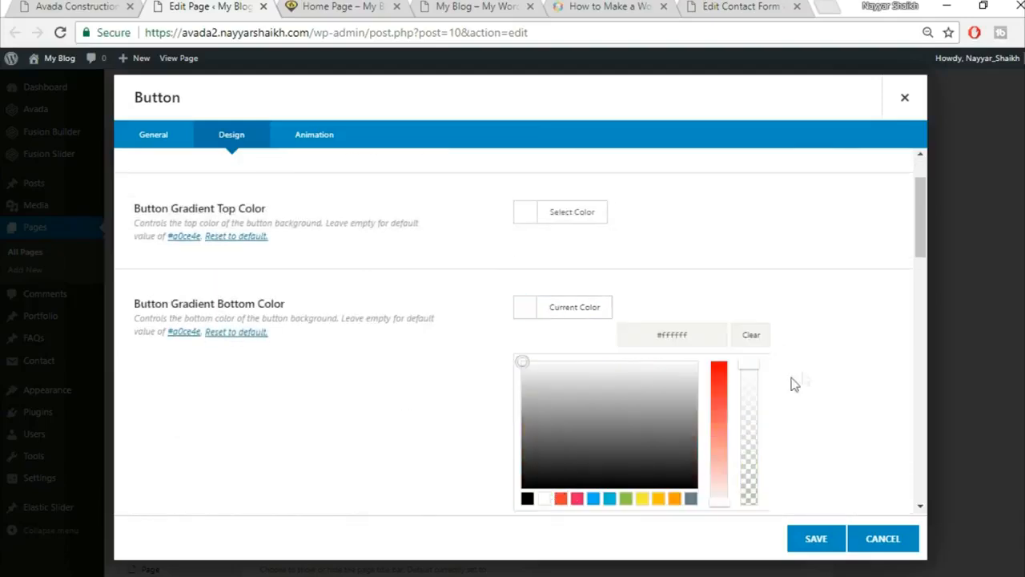
scroll(803, 371, down, 2)
click(779, 342)
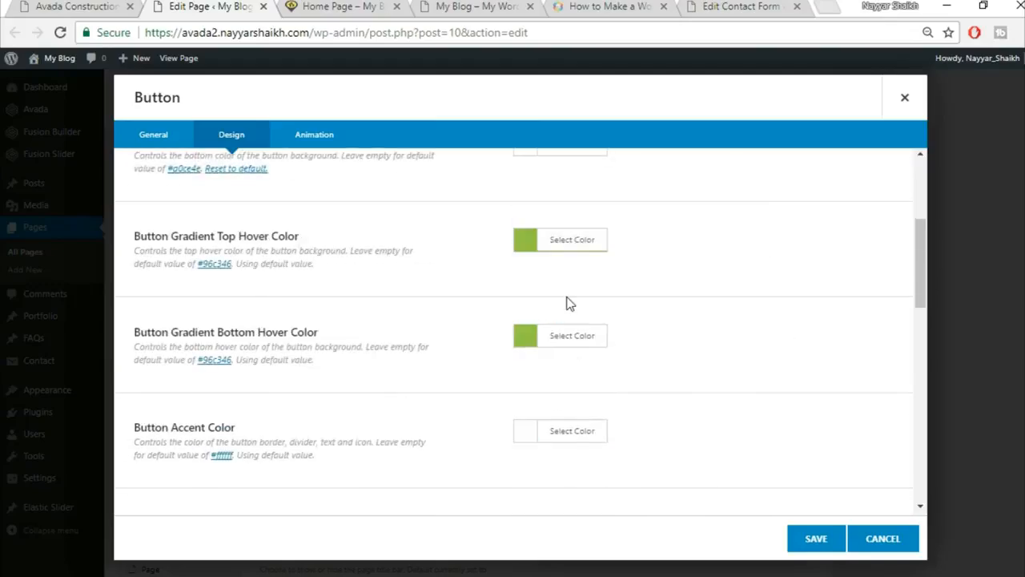
scroll(272, 394, up, 1)
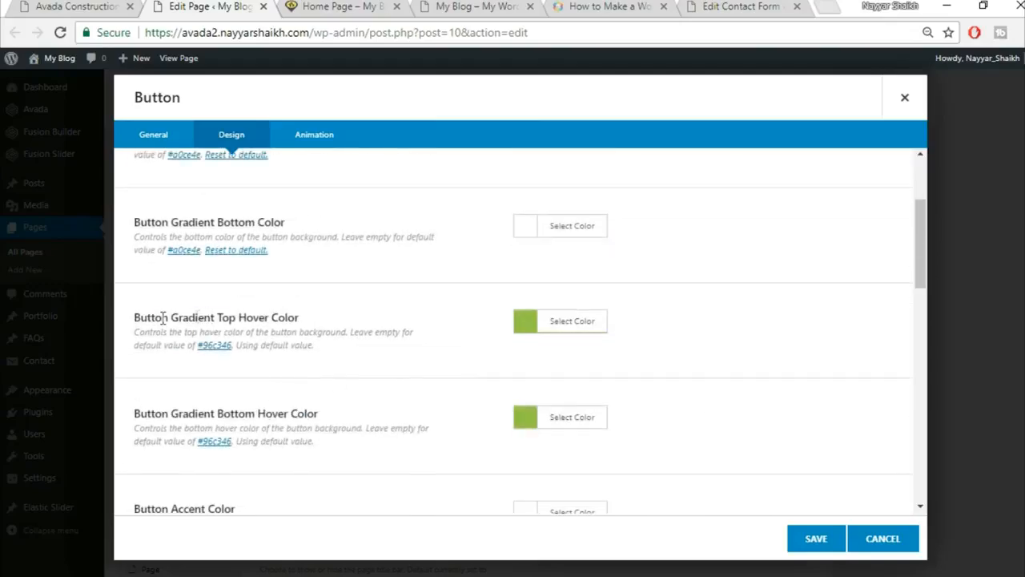
drag(163, 317, 324, 314)
Set both the top and bottom gradient hover colours to #FED03D.
click(596, 323)
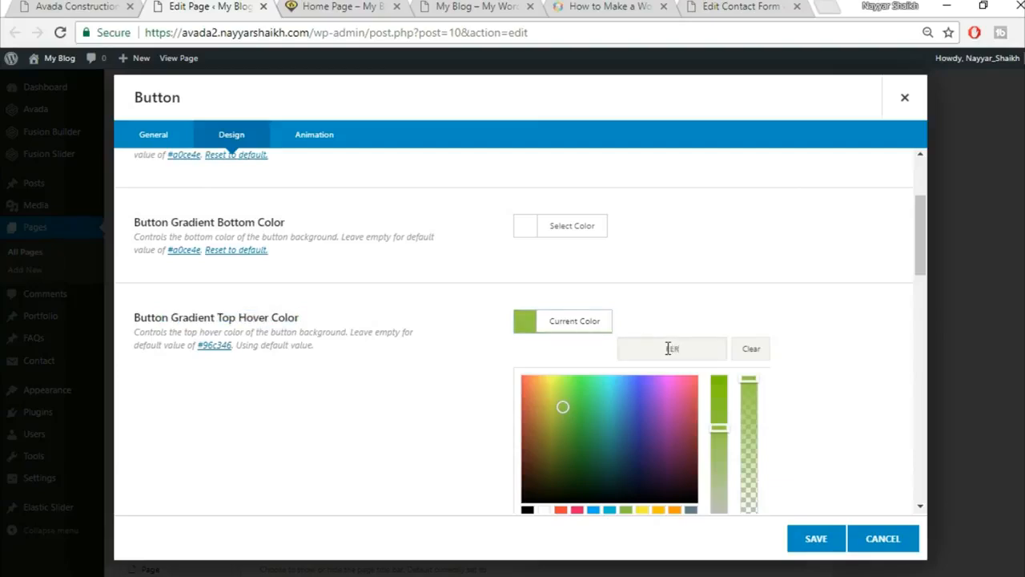
click(668, 348)
text(FED03D)
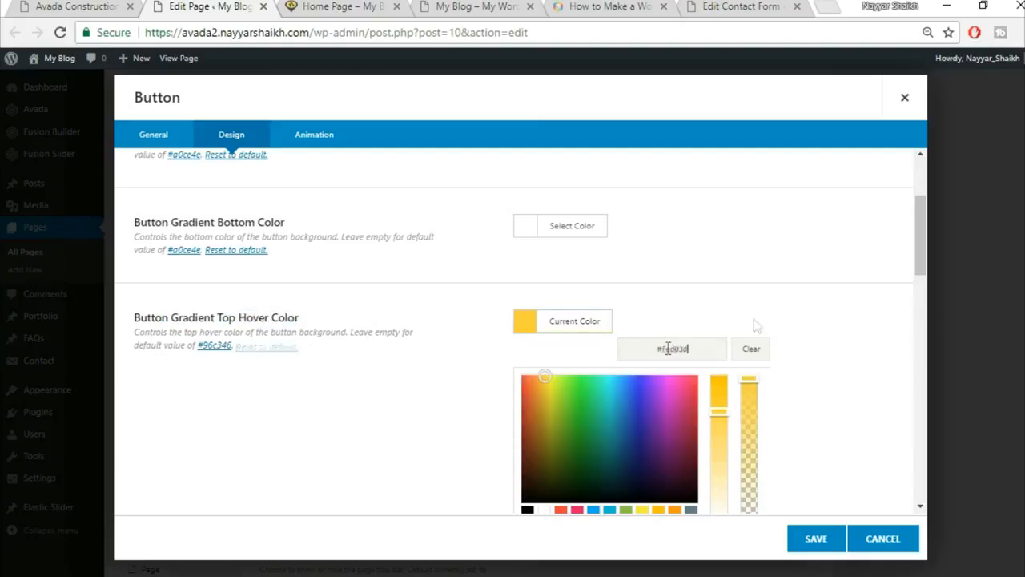
scroll(793, 337, down, 1)
click(829, 344)
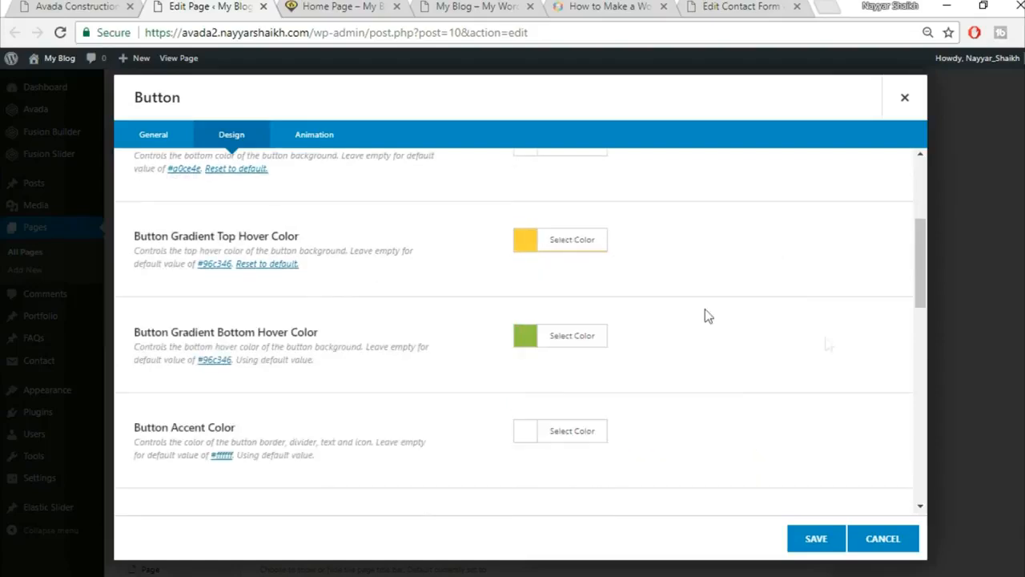
click(584, 337)
click(700, 368)
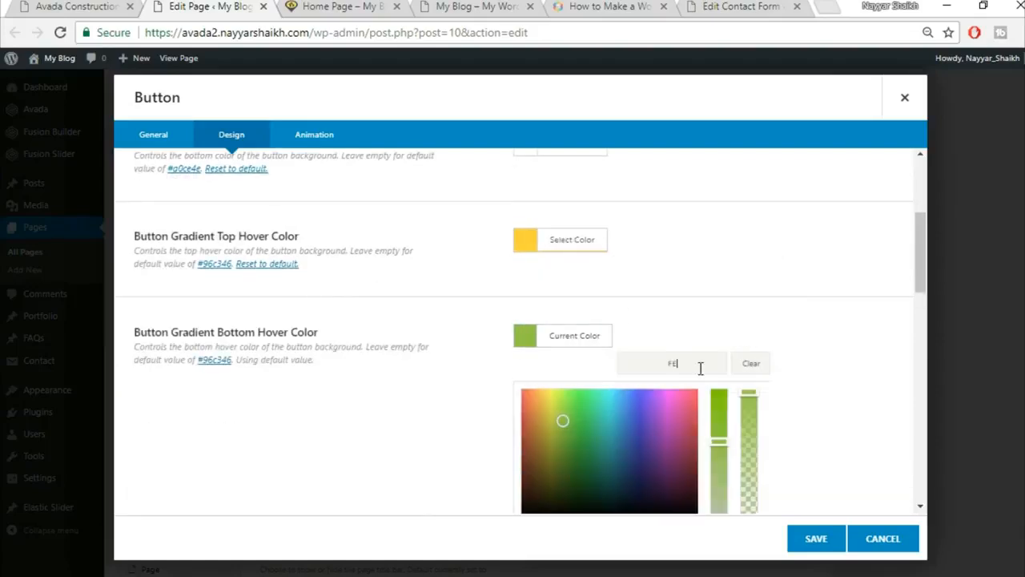
text(FED03D)
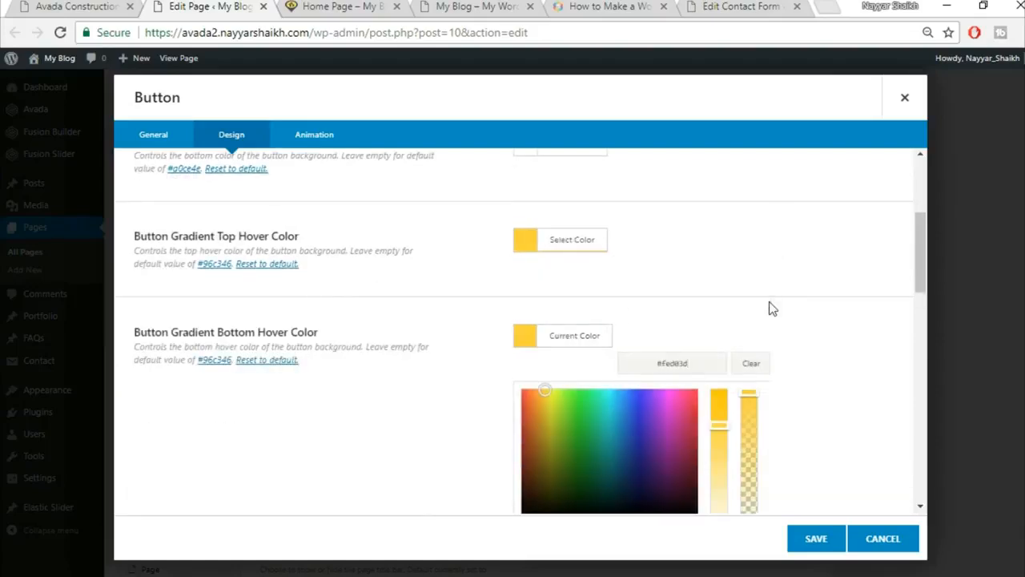
click(788, 318)
scroll(516, 409, down, 1)
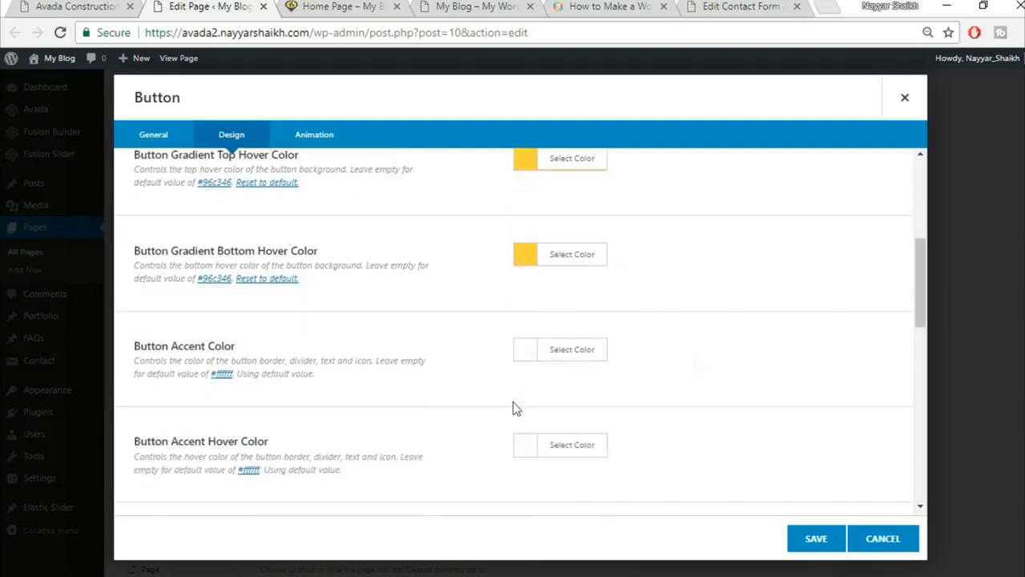
click(104, 5)
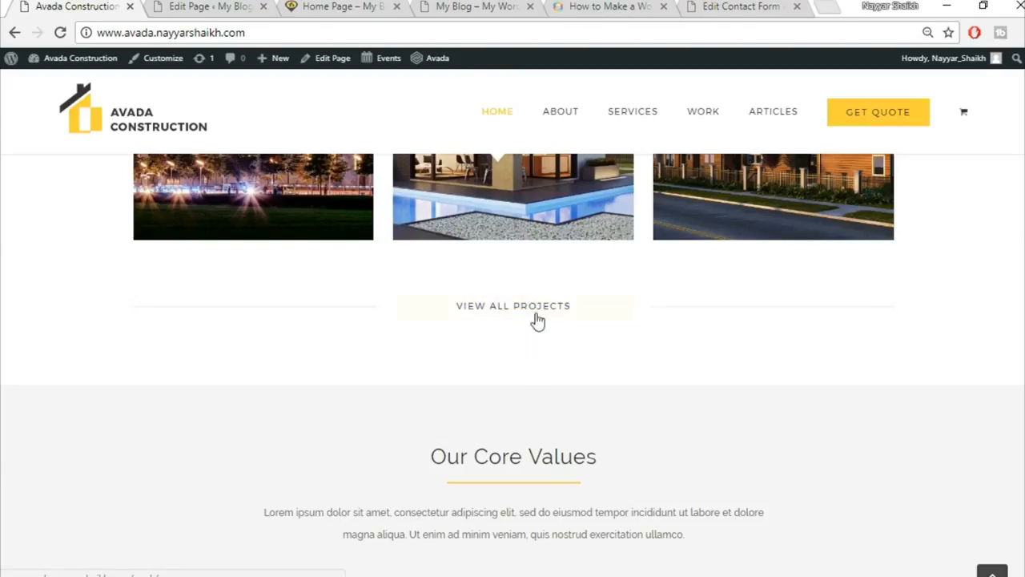
click(208, 4)
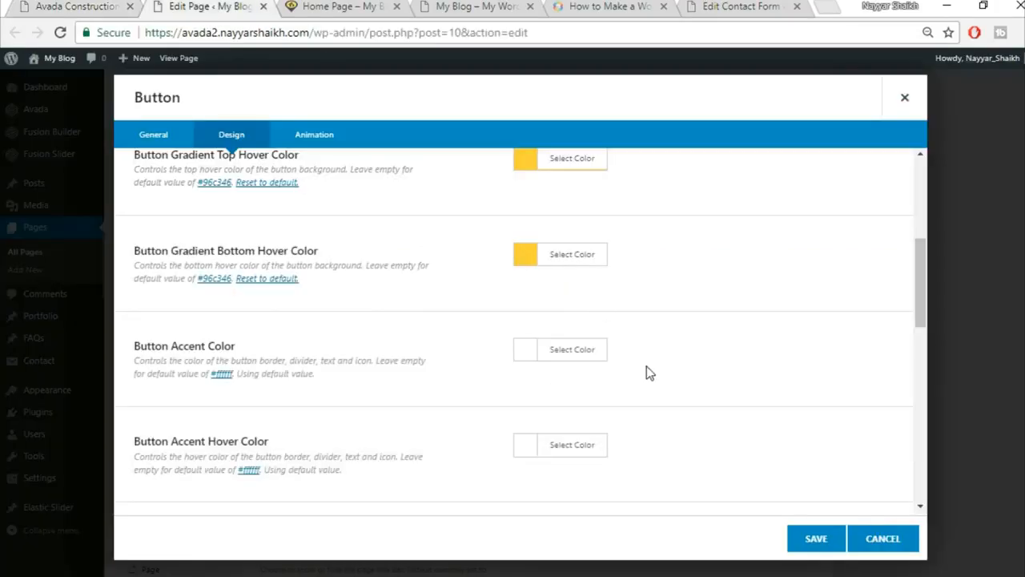
Make the accent and accent hover colours black, set size X-Large, and save the button.
click(583, 352)
scroll(653, 398, down, 2)
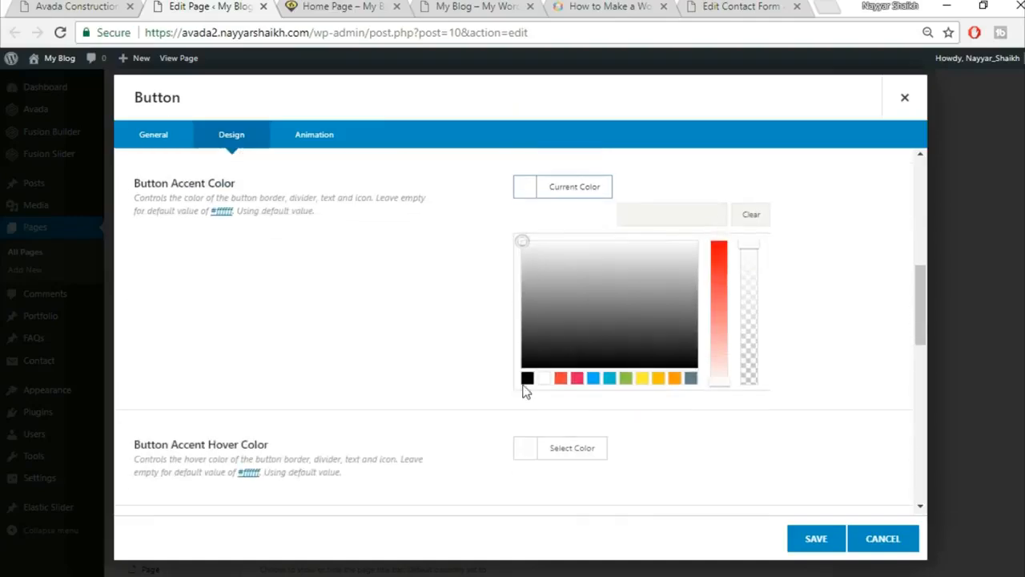
click(527, 377)
click(366, 366)
click(543, 284)
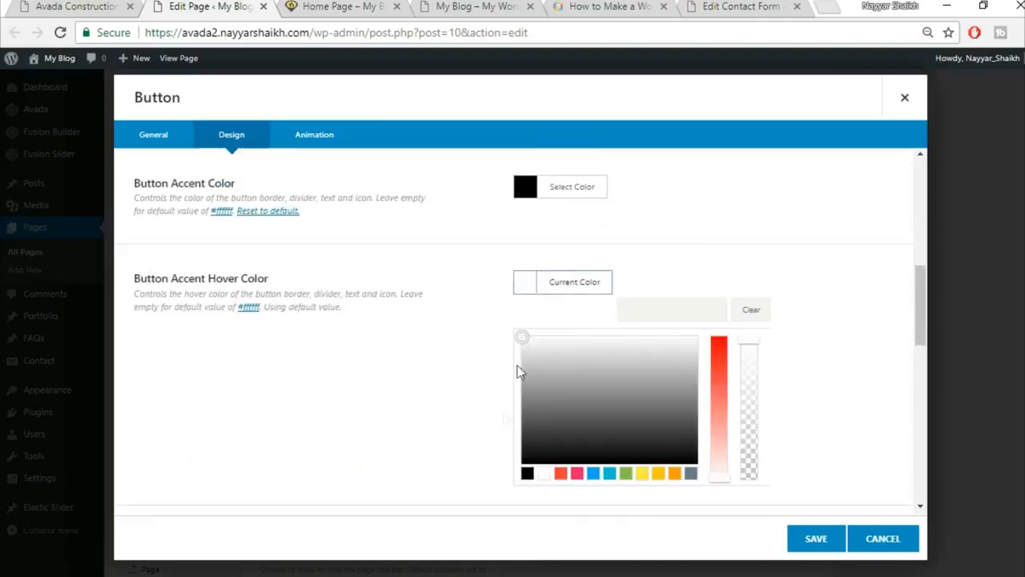
click(527, 474)
click(873, 338)
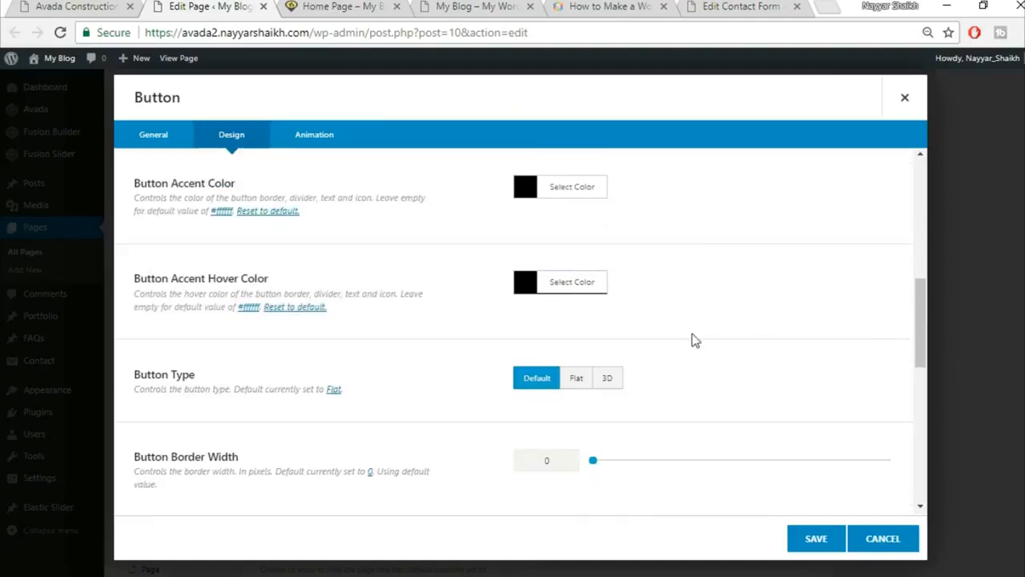
scroll(698, 341, down, 1)
scroll(688, 343, down, 2)
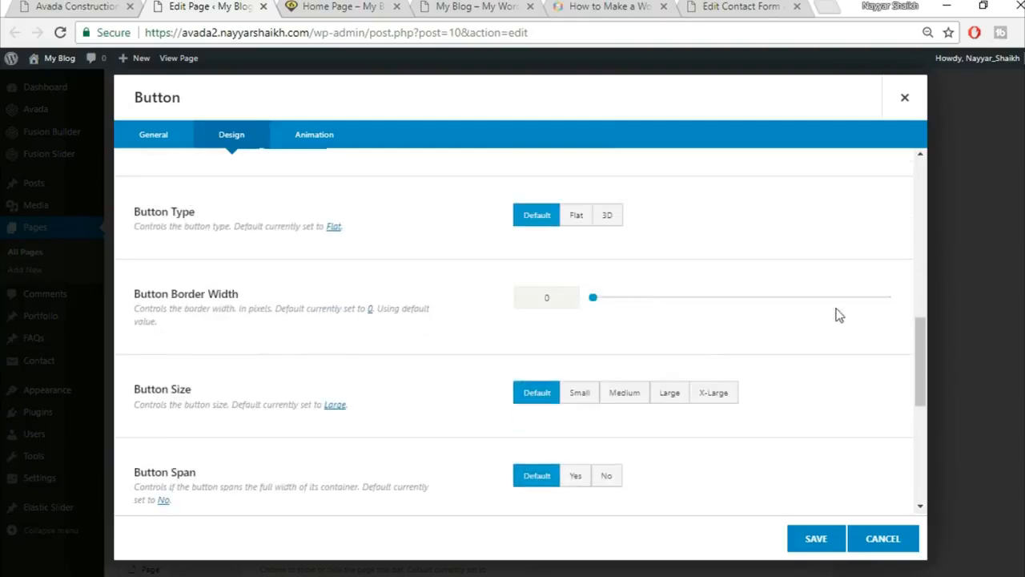
scroll(847, 316, down, 1)
click(734, 314)
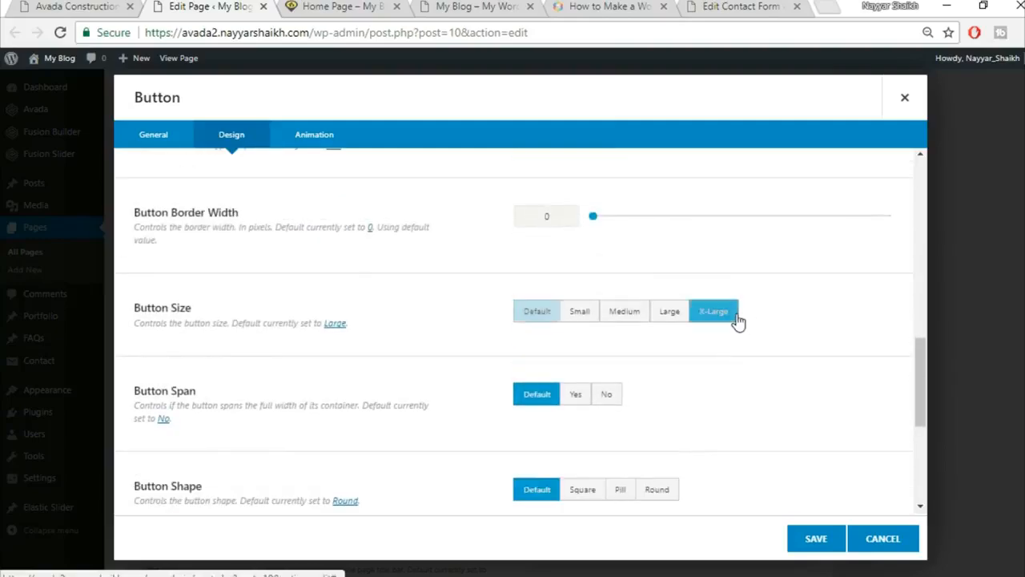
scroll(849, 314, down, 3)
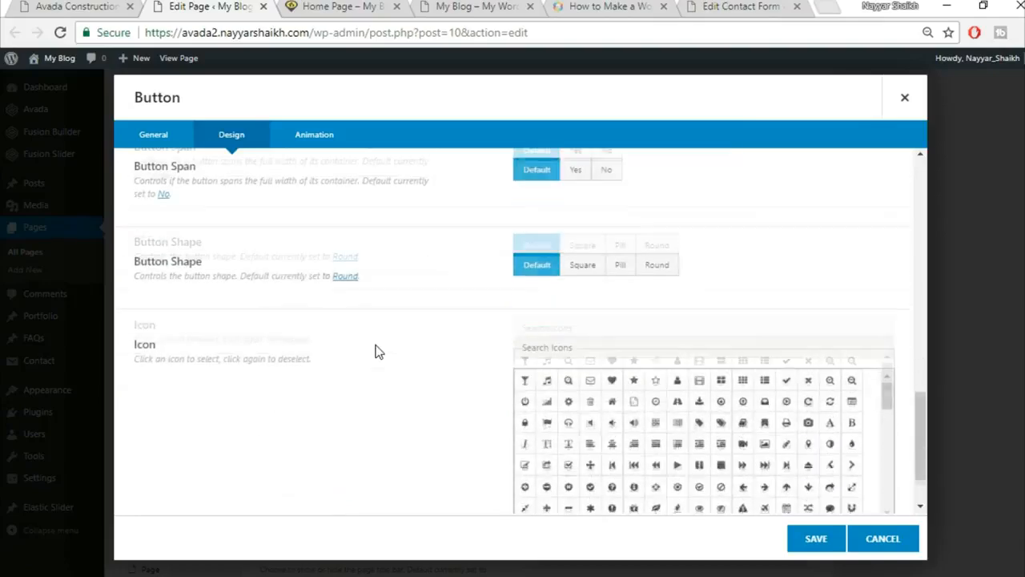
click(831, 548)
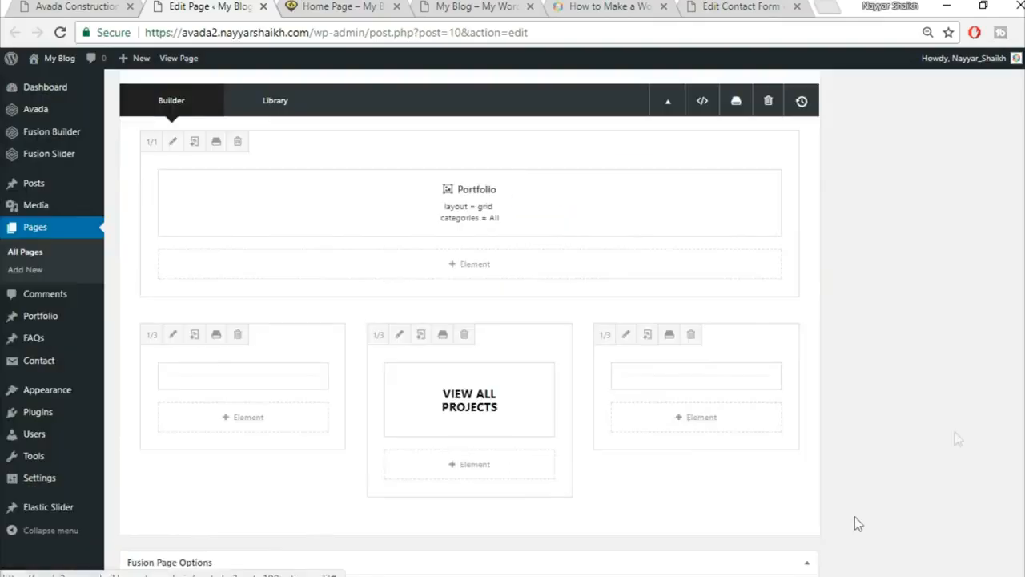
Update the page, reload the live home page, then view the Avada Construction demo to compare.
scroll(857, 523, up, 15)
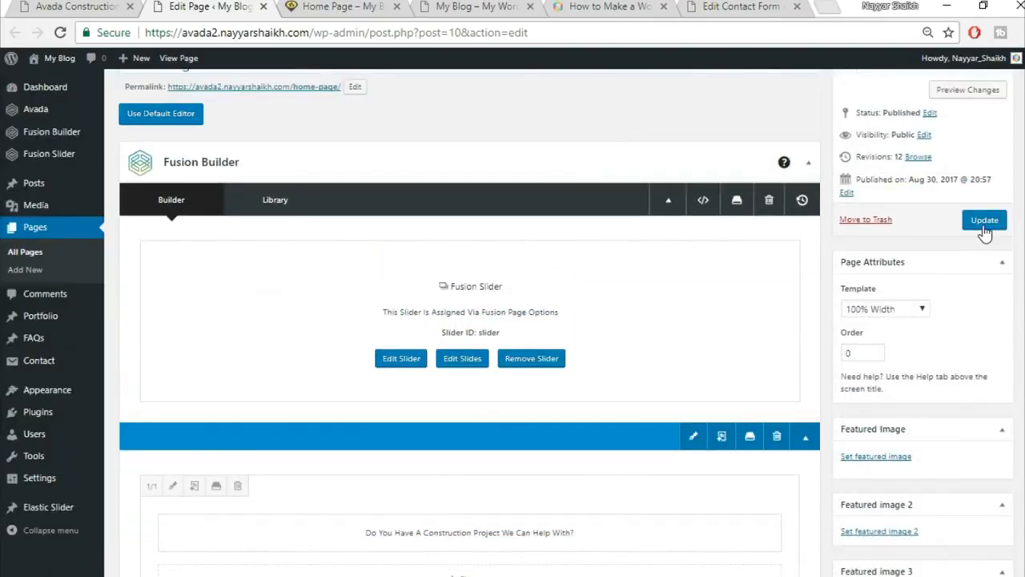
click(985, 230)
click(336, 7)
click(368, 36)
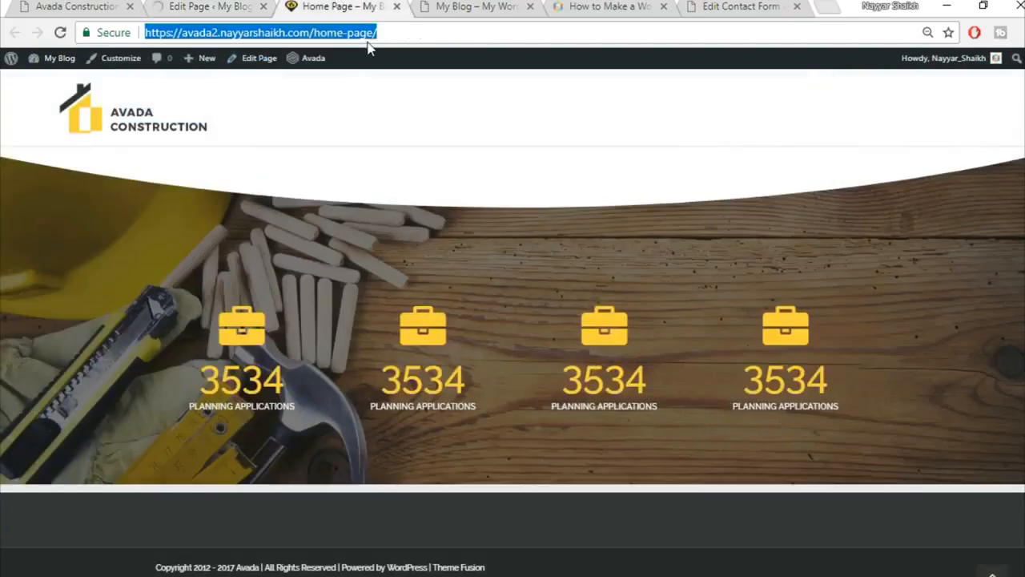
key(Return)
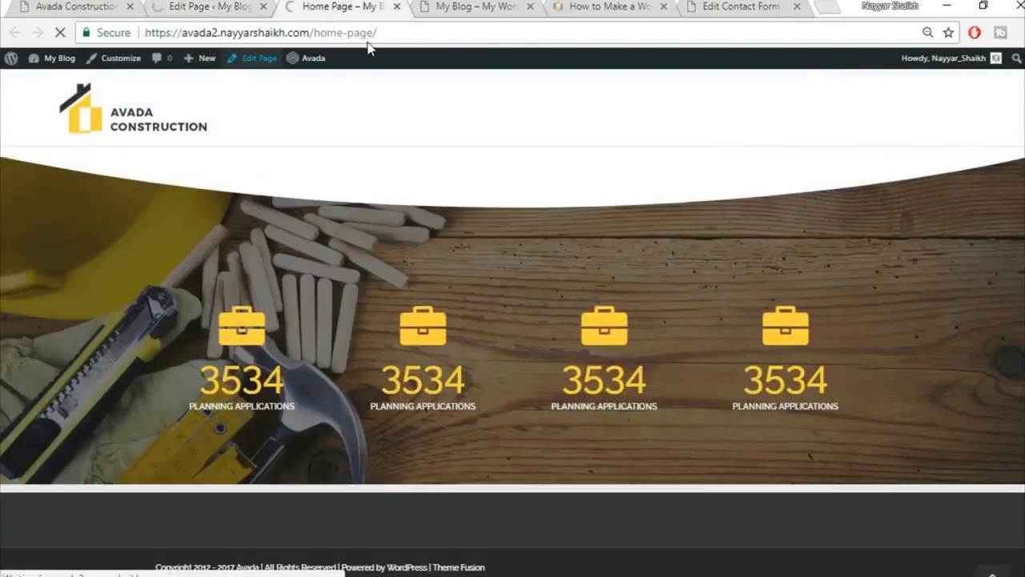
scroll(295, 430, down, 4)
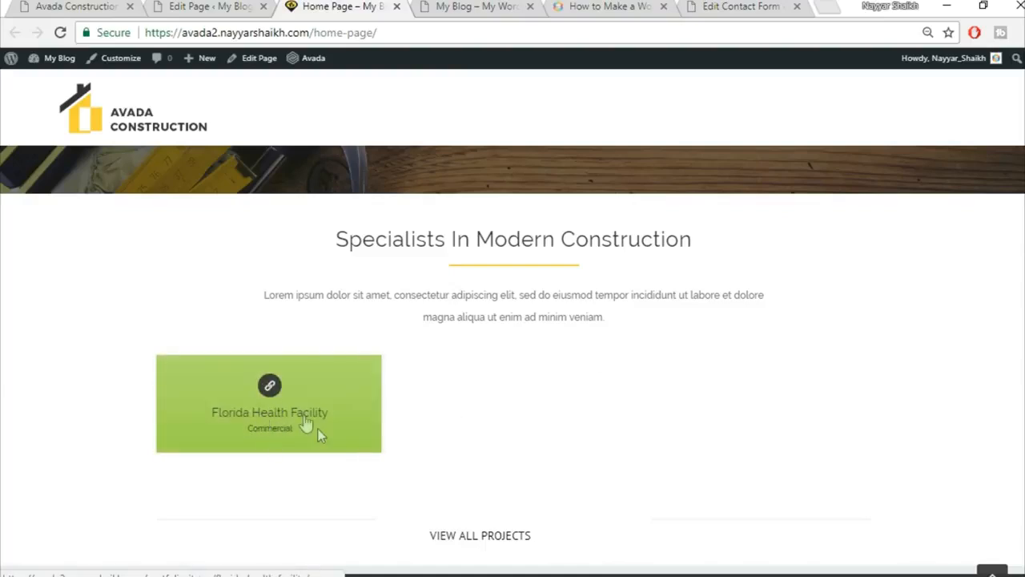
click(79, 5)
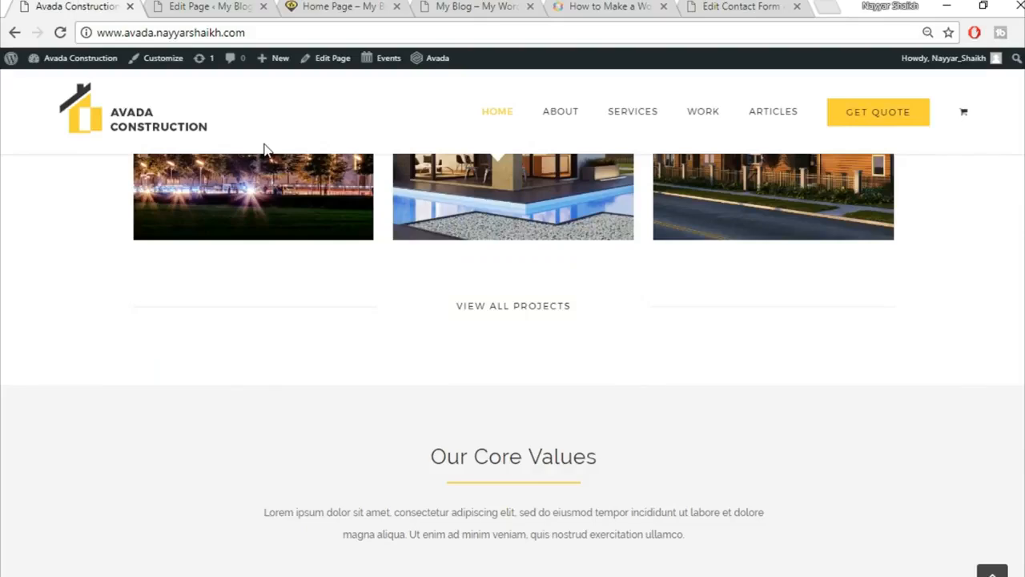
scroll(315, 281, up, 2)
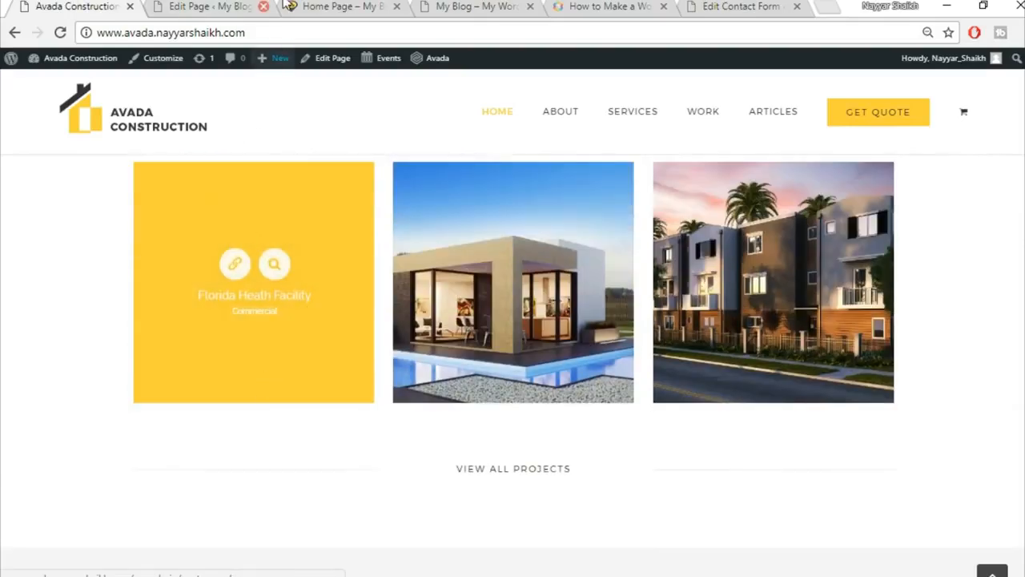
Open the Portfolio admin section in a new tab to reach the Florida Health Facility post.
click(235, 6)
click(353, 5)
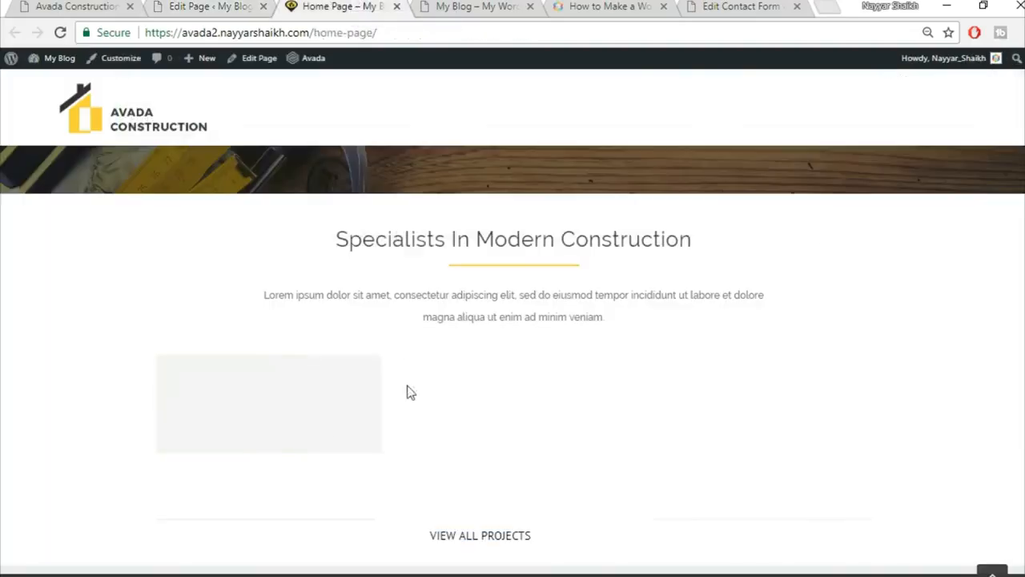
click(200, 6)
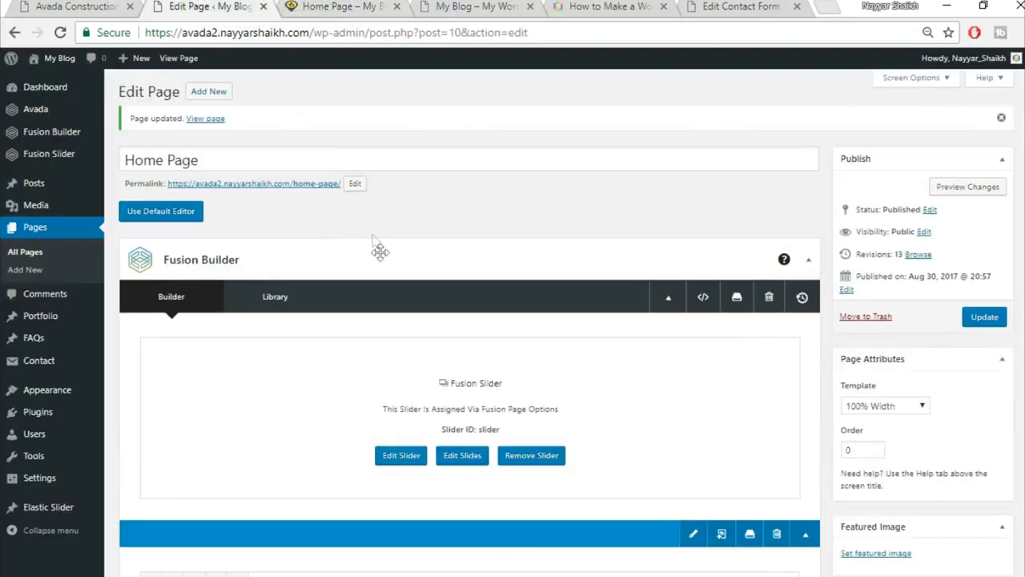
right_click(58, 321)
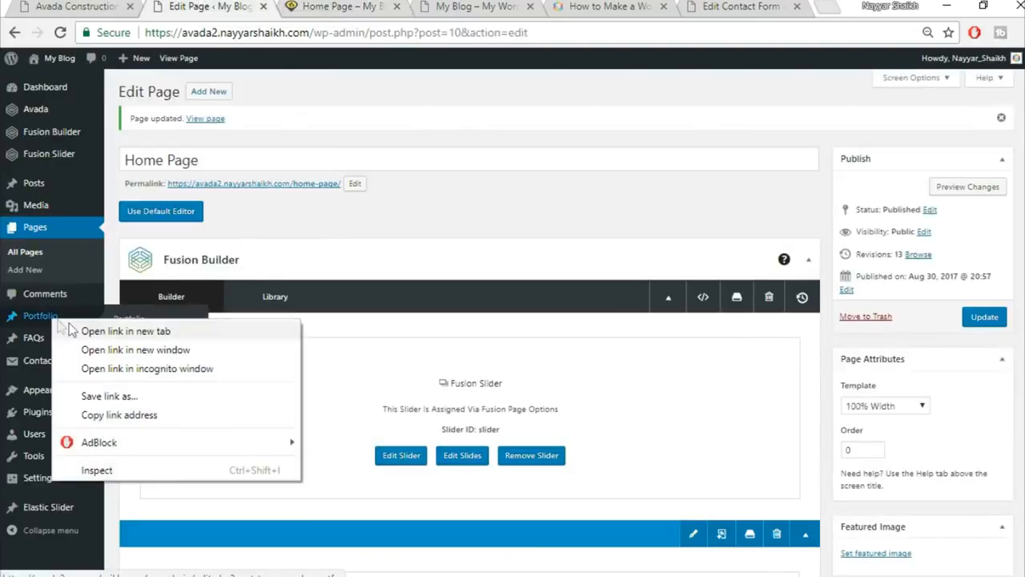
click(80, 331)
click(304, 6)
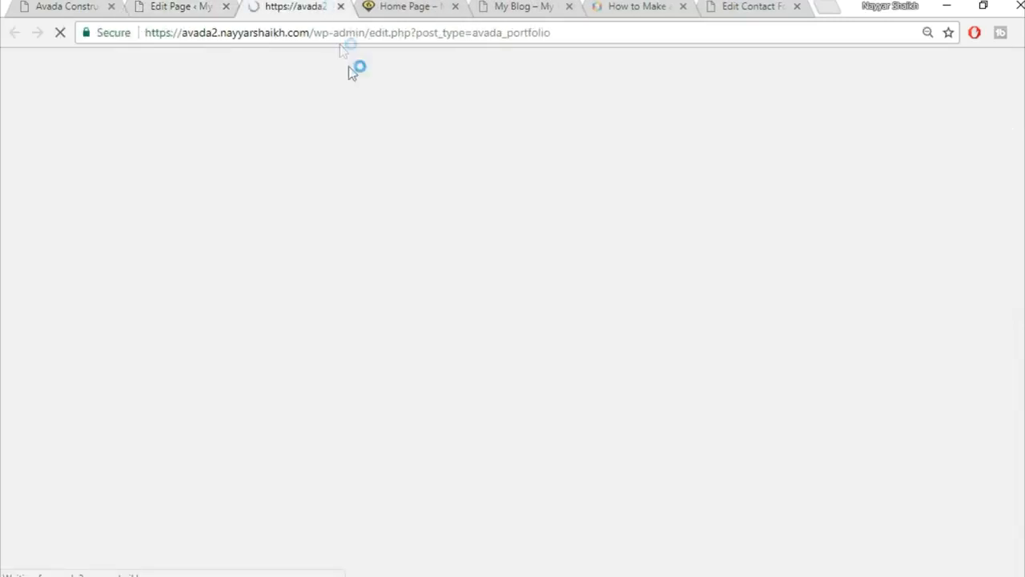
mouse_move(158, 203)
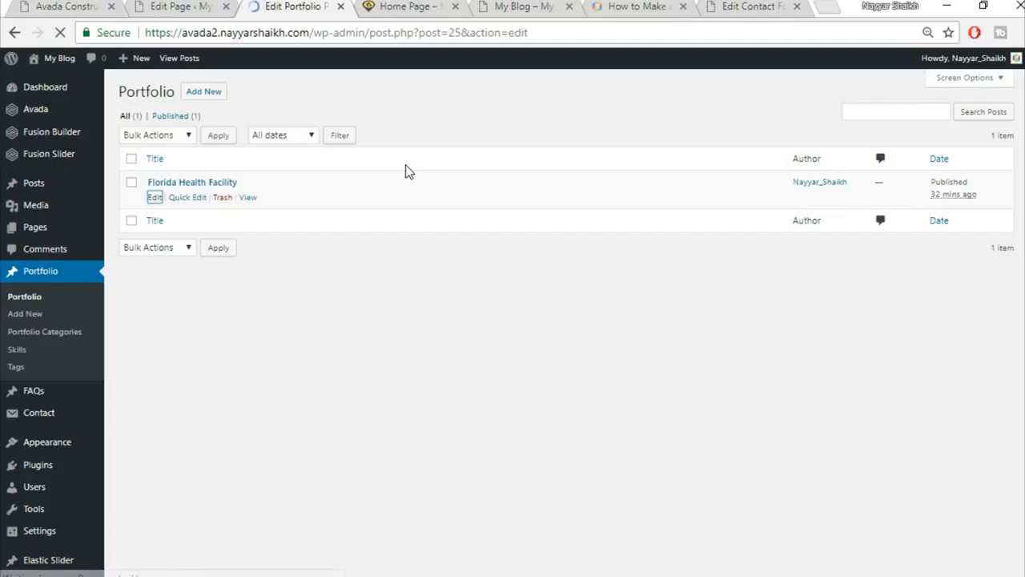
scroll(1020, 304, down, 10)
scroll(1020, 305, down, 1)
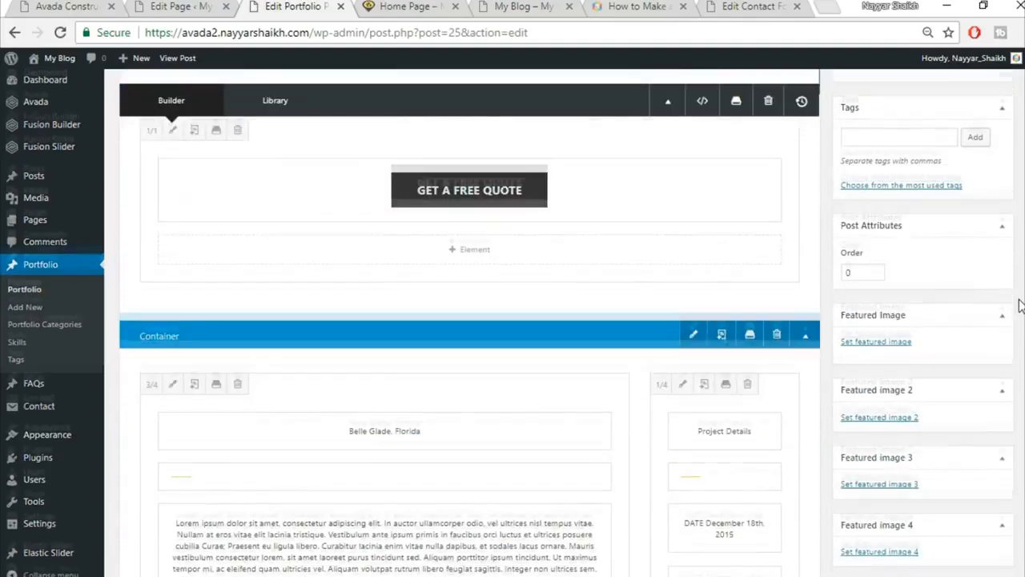
scroll(1020, 305, up, 4)
scroll(1019, 306, down, 5)
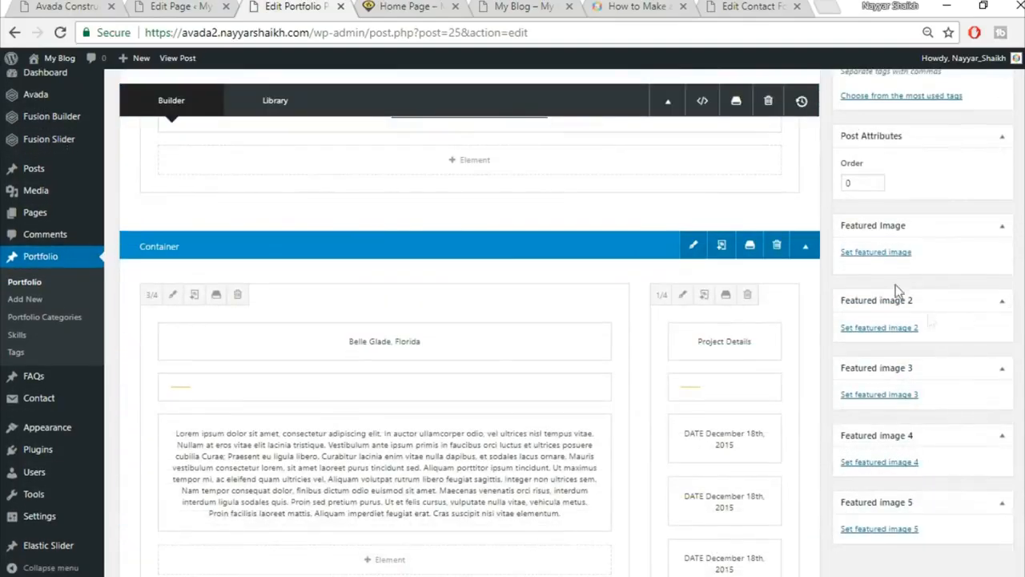
Upload project2-featured-15013609 as the post's featured image and update the post.
click(877, 253)
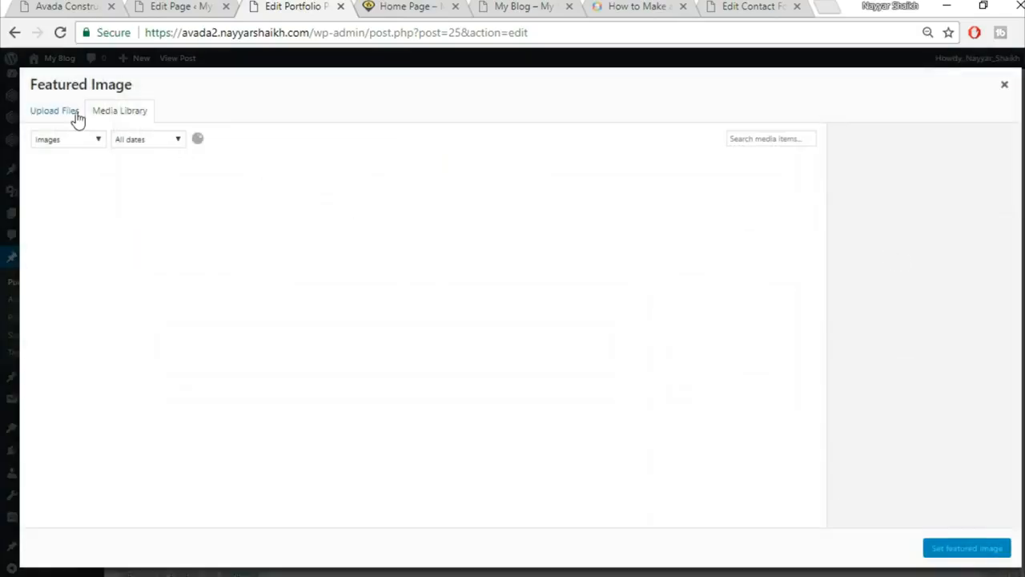
click(56, 112)
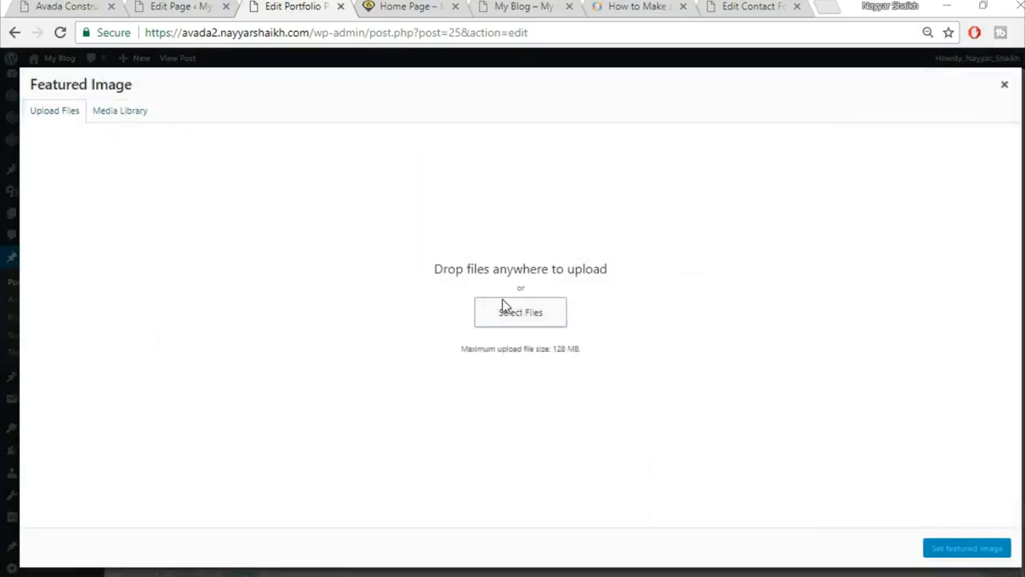
click(506, 305)
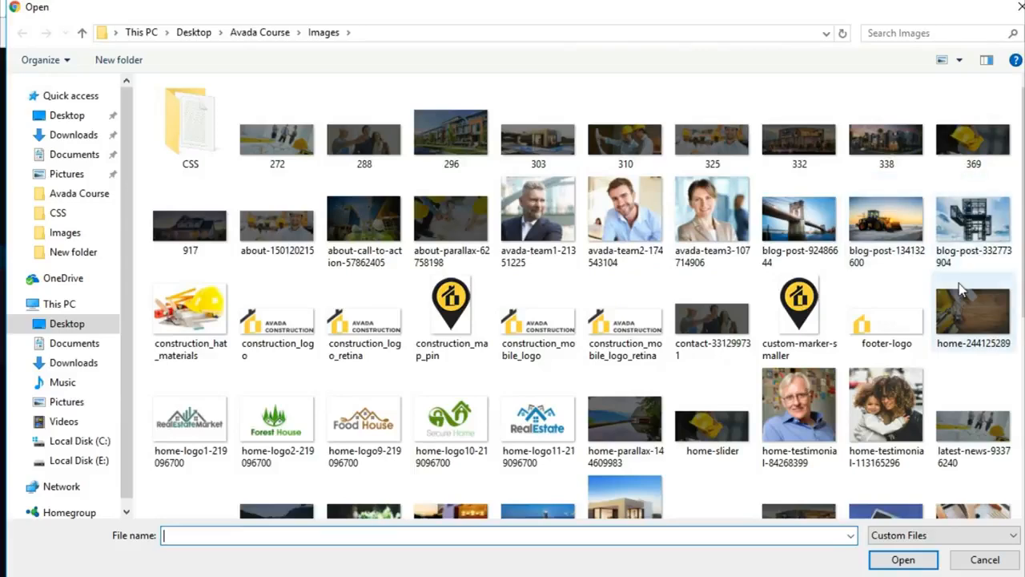
scroll(961, 291, down, 5)
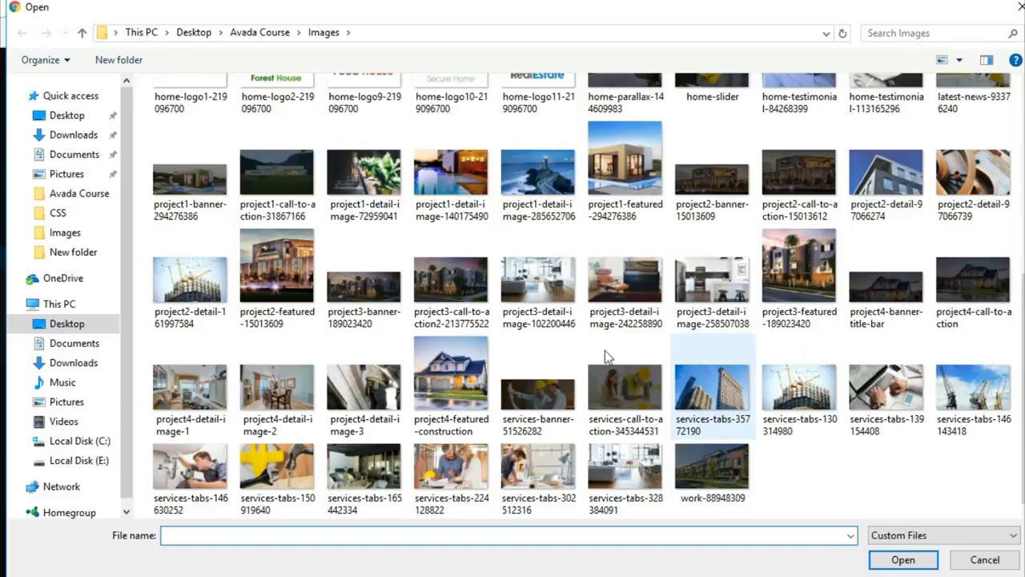
click(277, 264)
click(898, 558)
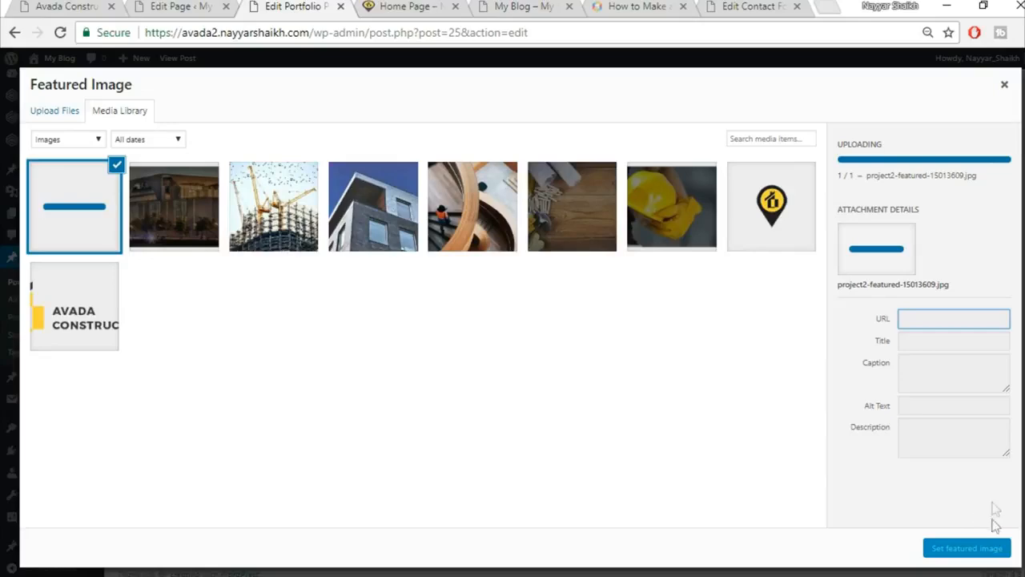
click(979, 558)
scroll(974, 543, up, 5)
scroll(974, 543, up, 4)
click(980, 273)
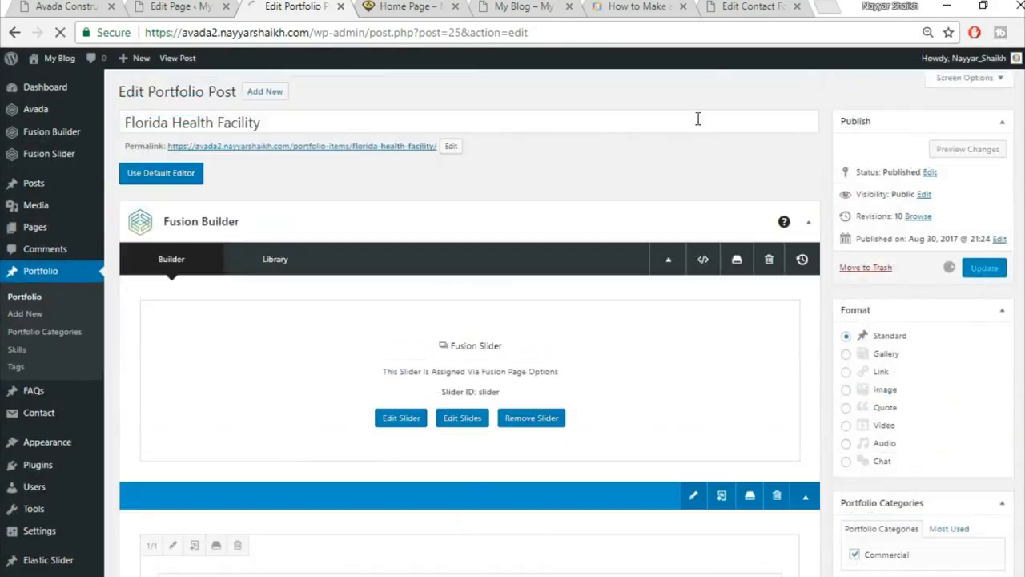
click(390, 7)
Reload the live home page and check that the Florida Health Facility project image appears.
click(390, 27)
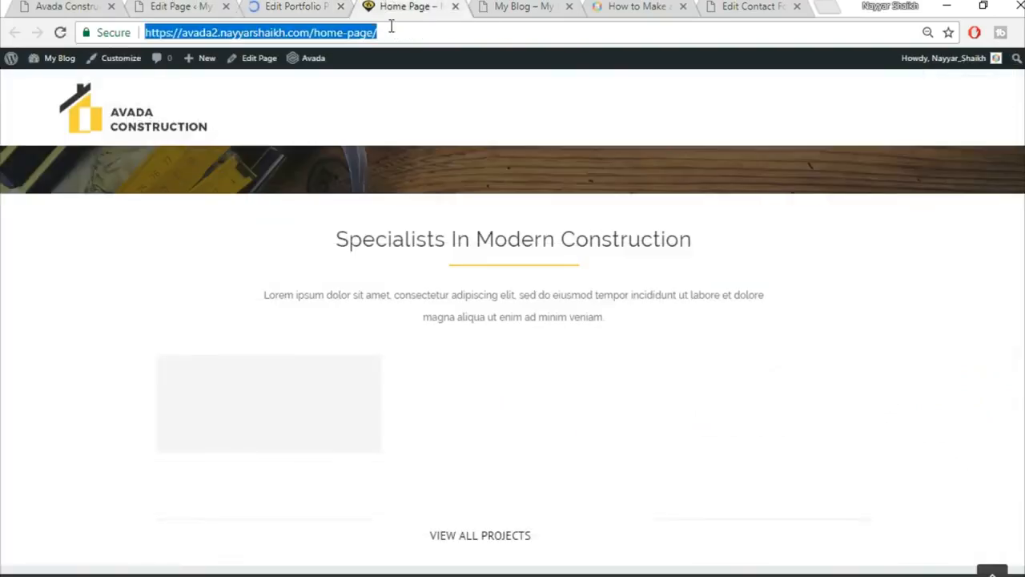
key(Return)
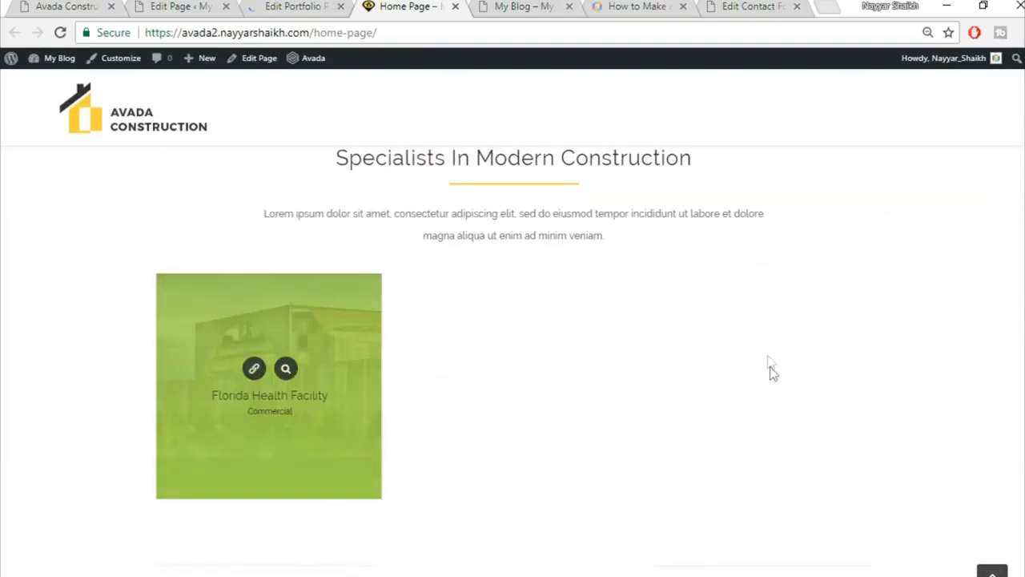
scroll(769, 365, up, 2)
scroll(727, 335, down, 4)
scroll(730, 334, up, 1)
scroll(720, 348, down, 1)
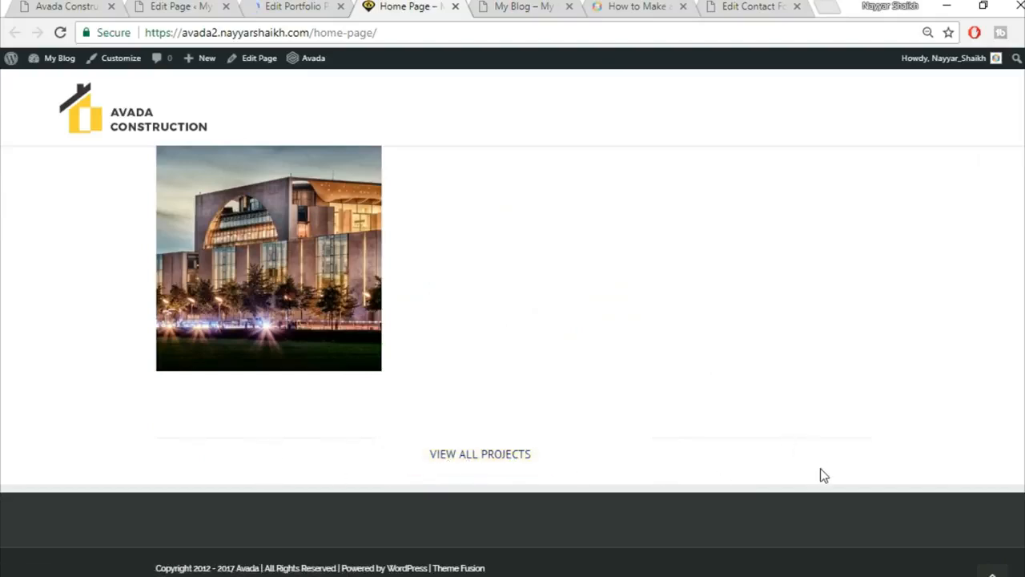
scroll(849, 473, up, 1)
scroll(854, 476, down, 1)
Compare the home page against the Avada Construction demo site.
click(80, 7)
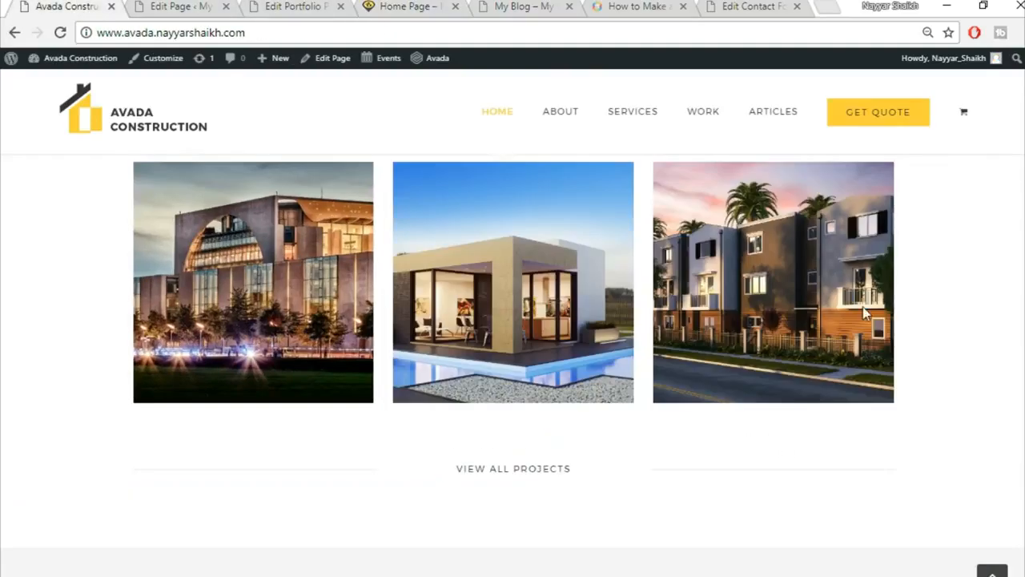
scroll(861, 354, down, 3)
scroll(576, 369, up, 2)
scroll(622, 377, down, 2)
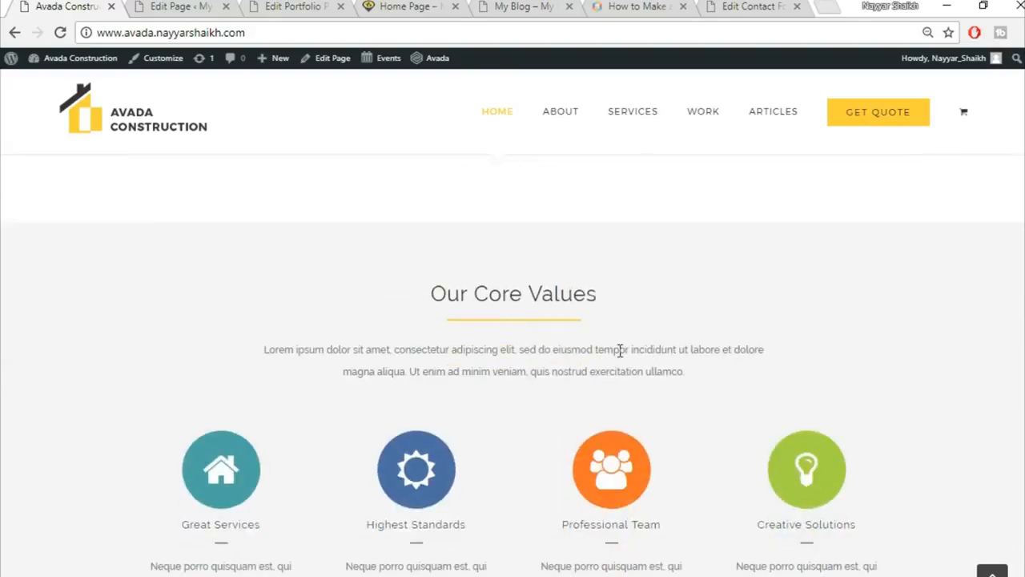
scroll(717, 303, up, 1)
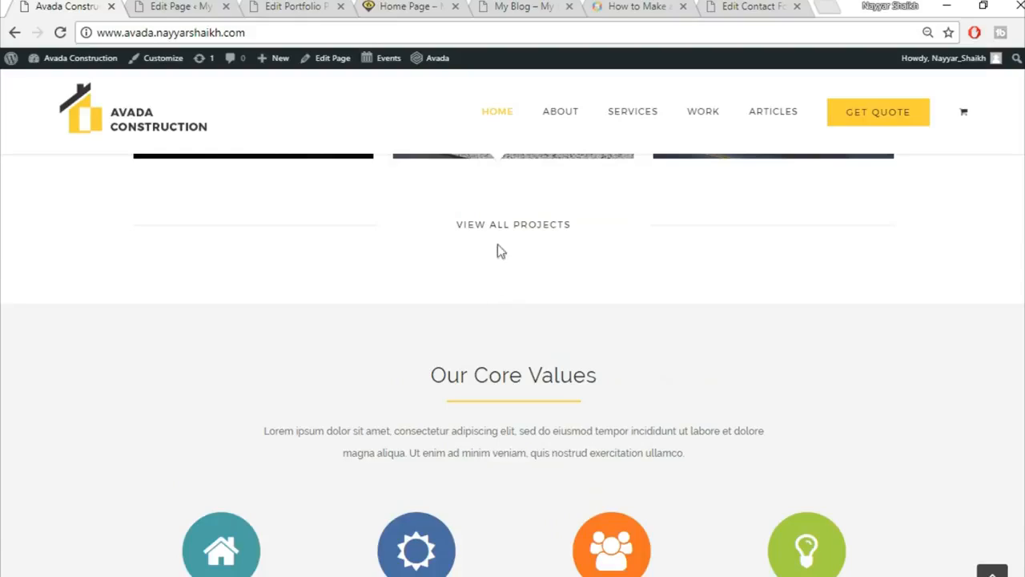
Return to the Home Page builder, showing the Counter Boxes above the Specialists in Modern Construction section.
click(202, 6)
scroll(613, 380, down, 8)
scroll(647, 398, down, 10)
scroll(647, 398, down, 4)
scroll(632, 323, up, 1)
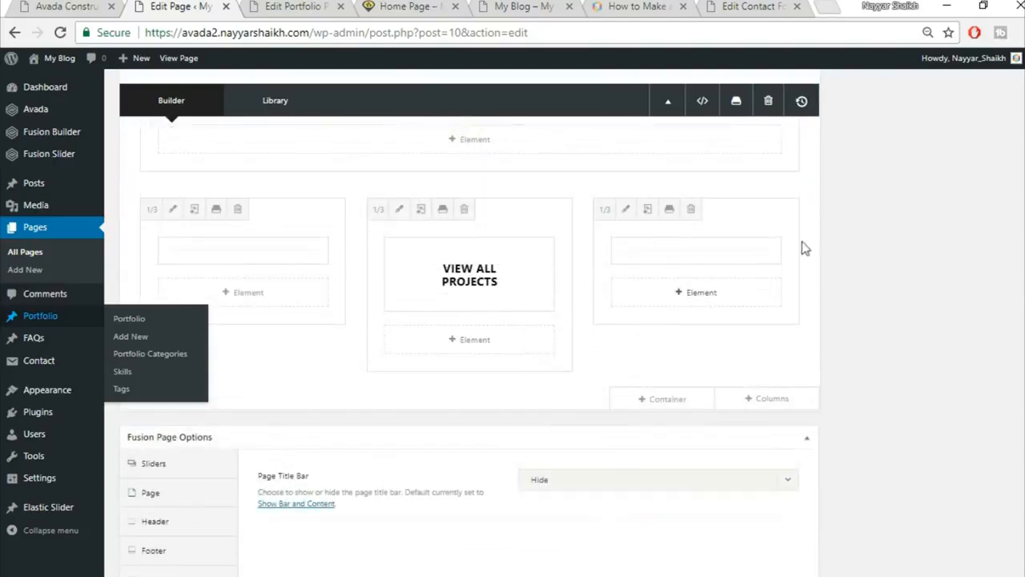
scroll(841, 330, up, 6)
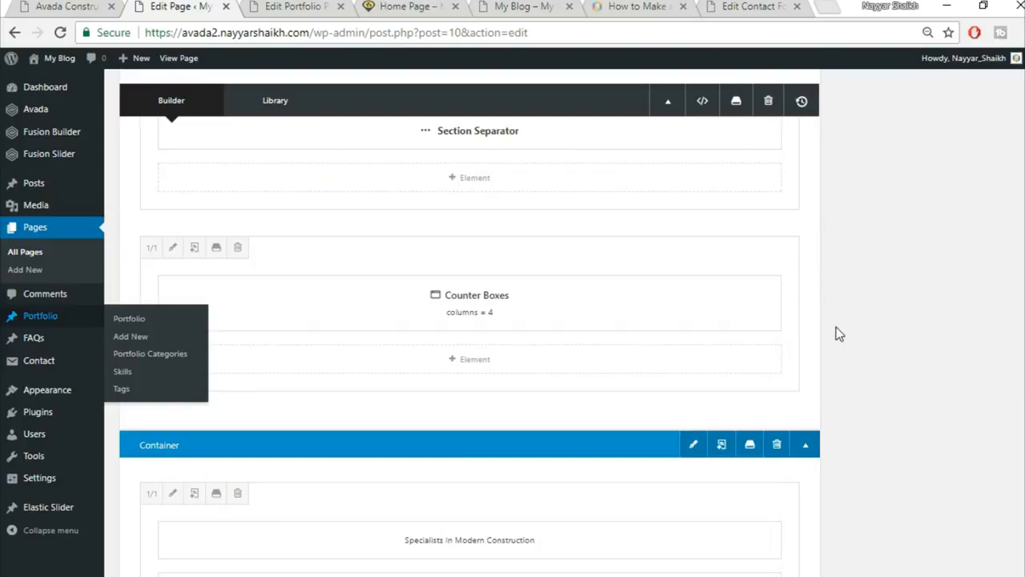
Give the Specialists In Modern Construction container 30 top and 50 bottom padding, then update the page.
click(693, 362)
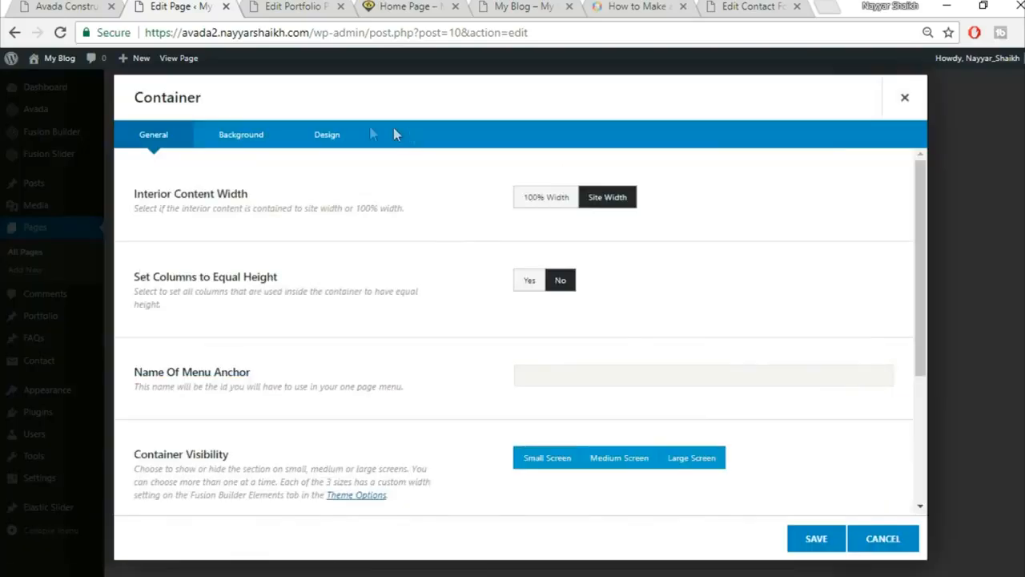
click(268, 138)
click(320, 138)
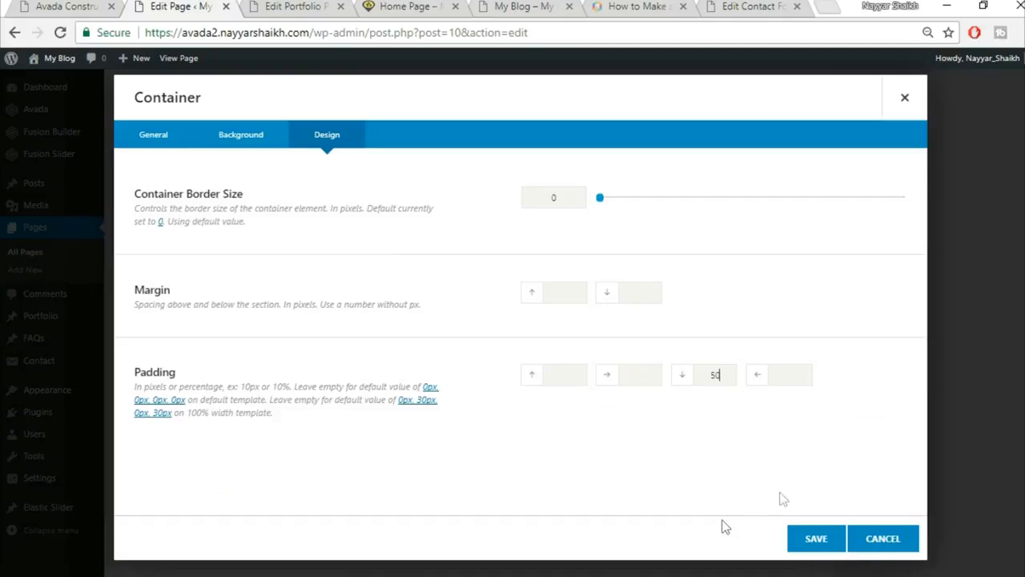
click(409, 5)
scroll(617, 278, up, 4)
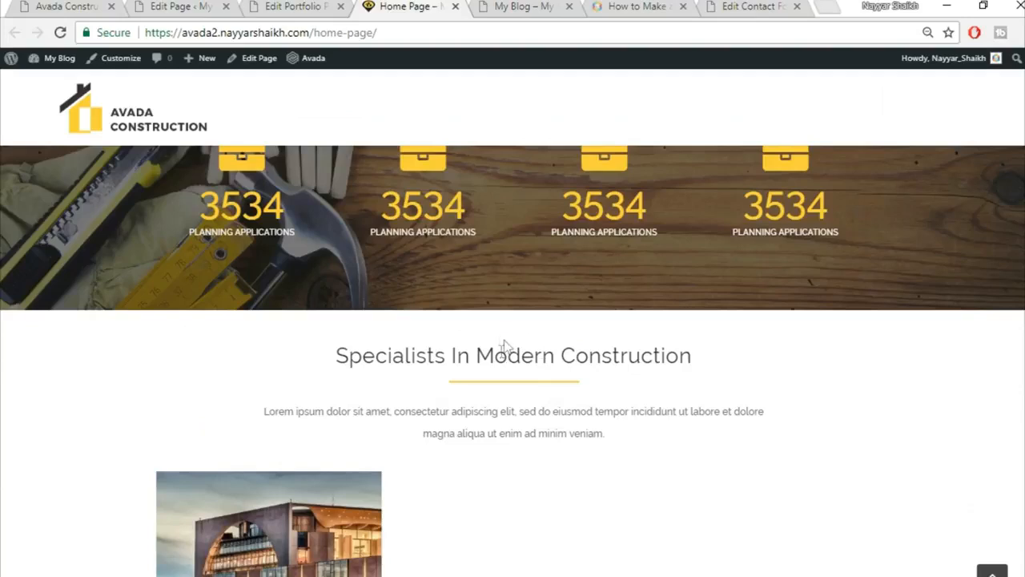
click(192, 7)
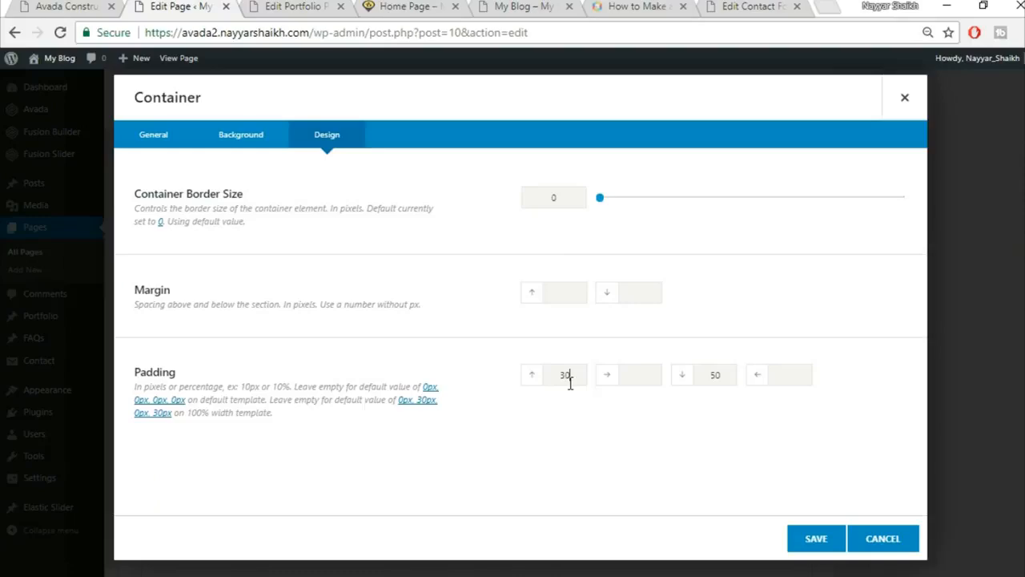
click(817, 538)
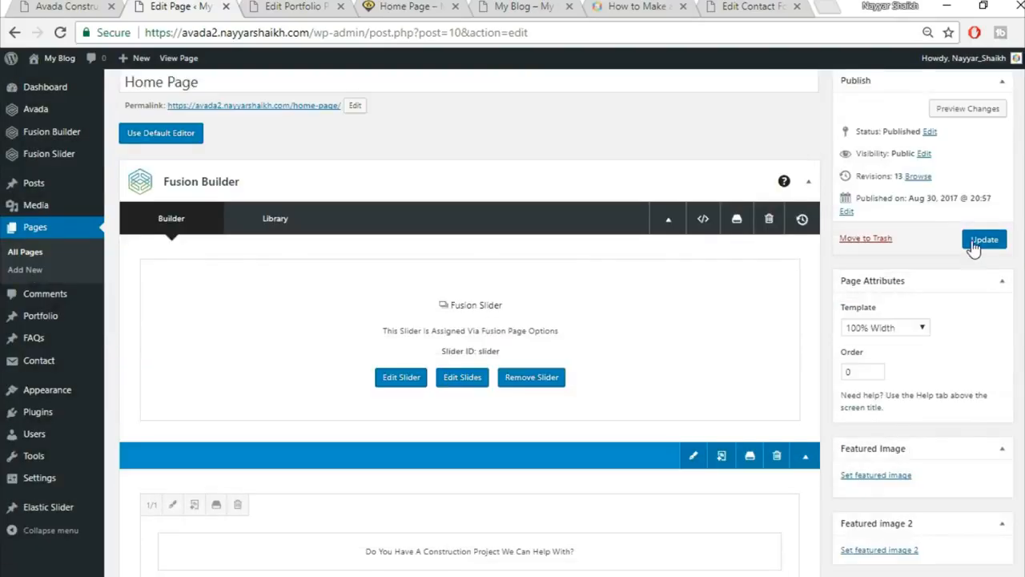
click(982, 239)
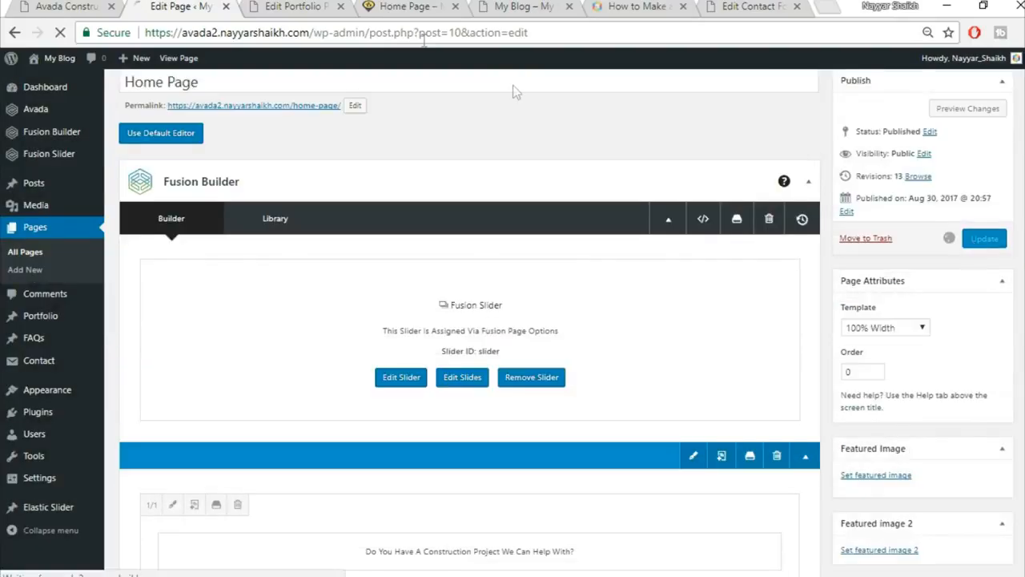
Reload the live home page to check the new spacing and compare with the demo.
click(330, 10)
click(341, 6)
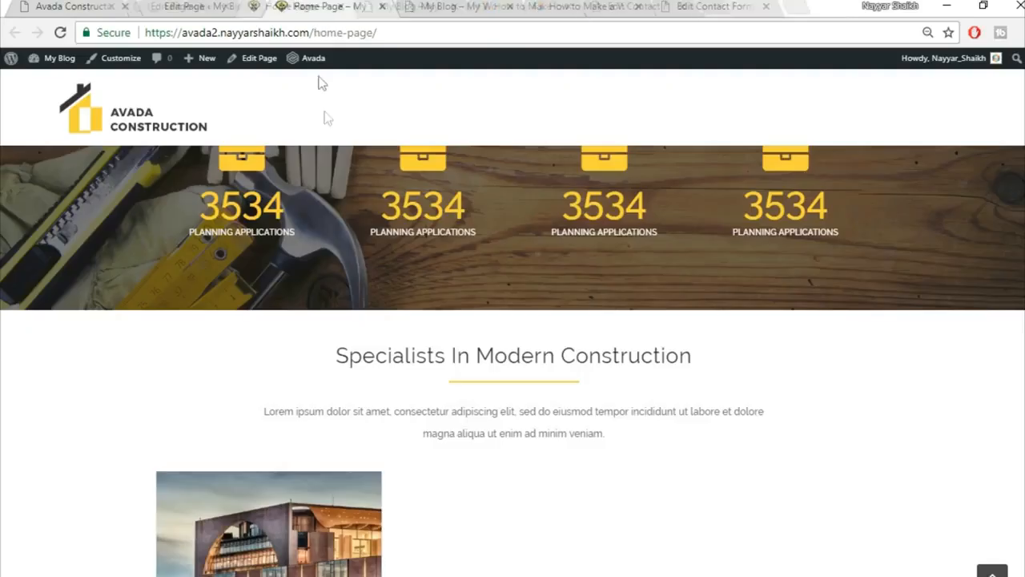
click(371, 33)
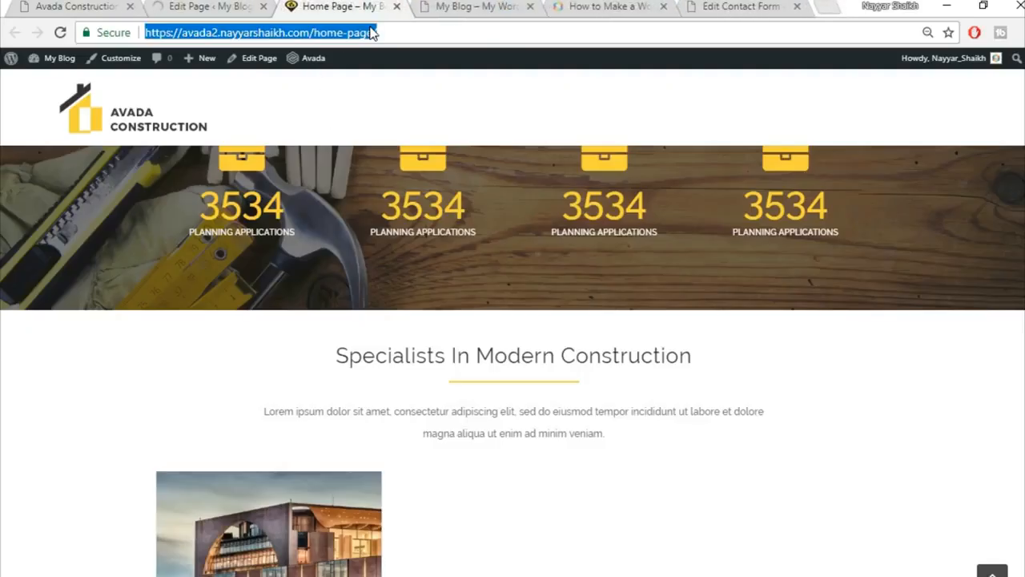
key(Return)
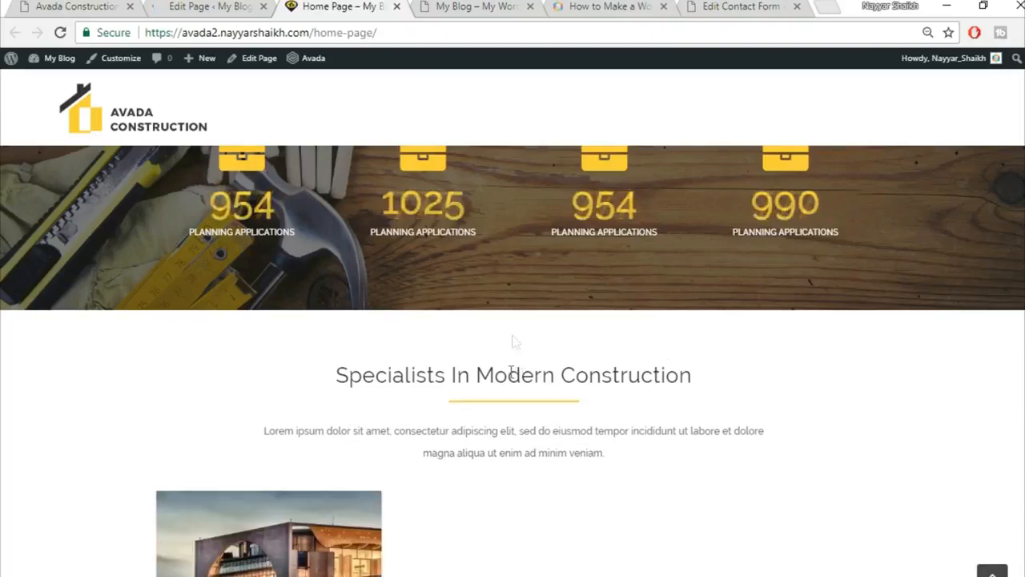
scroll(648, 341, down, 3)
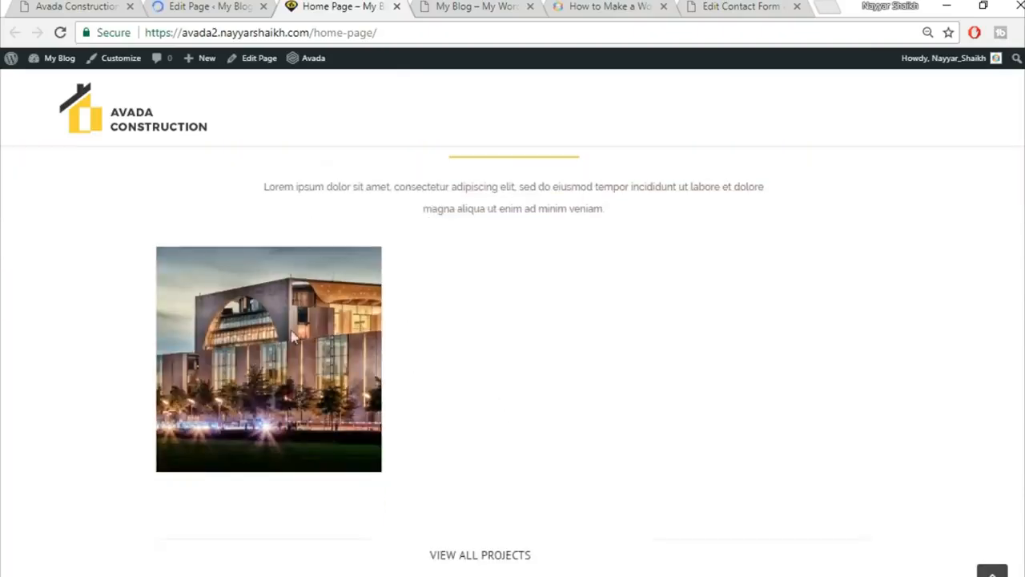
scroll(517, 476, down, 2)
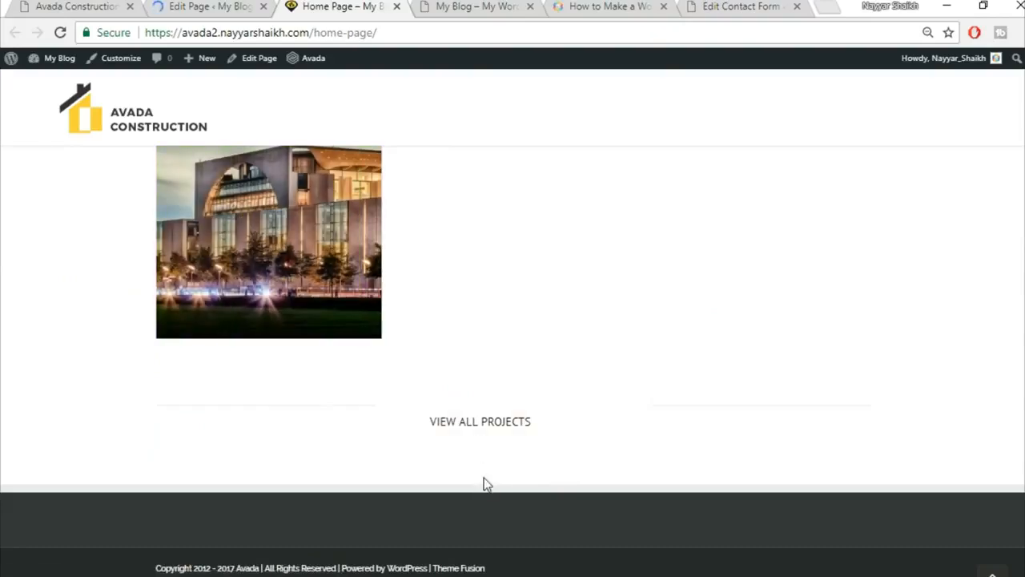
click(70, 4)
scroll(761, 380, down, 2)
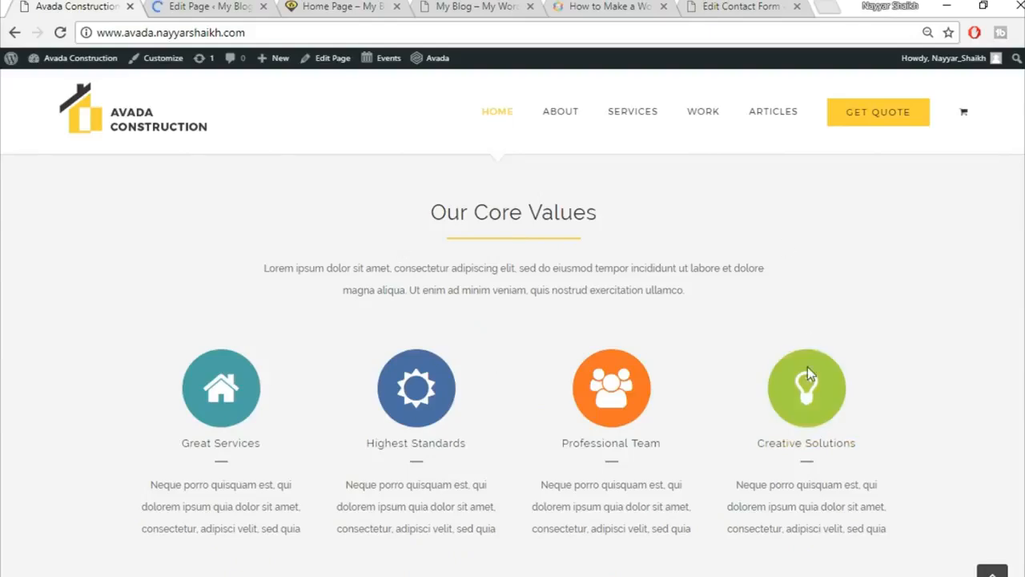
Review the demo site's Our Core Values section before building it.
click(196, 6)
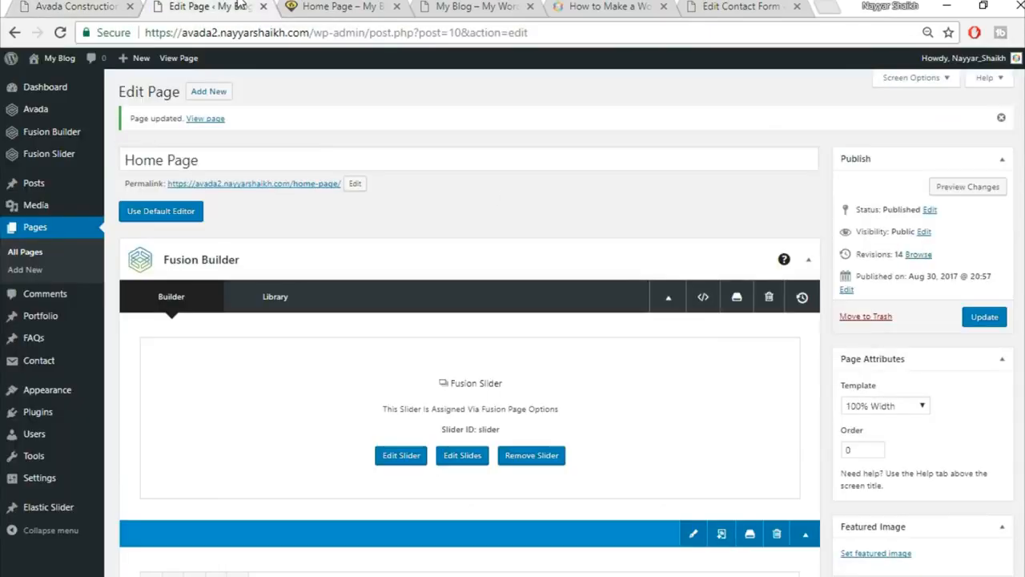
scroll(561, 240, down, 10)
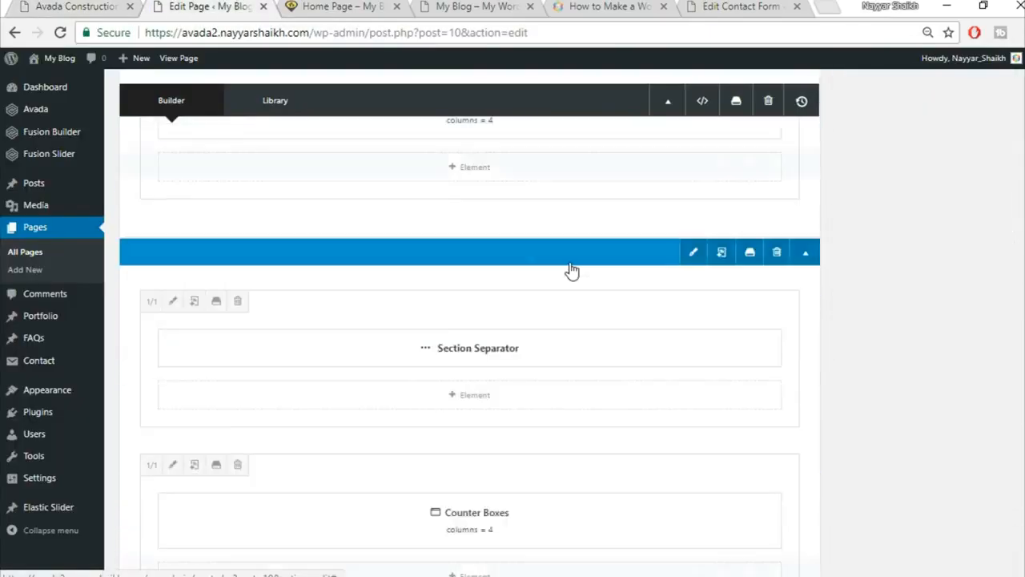
scroll(572, 270, down, 7)
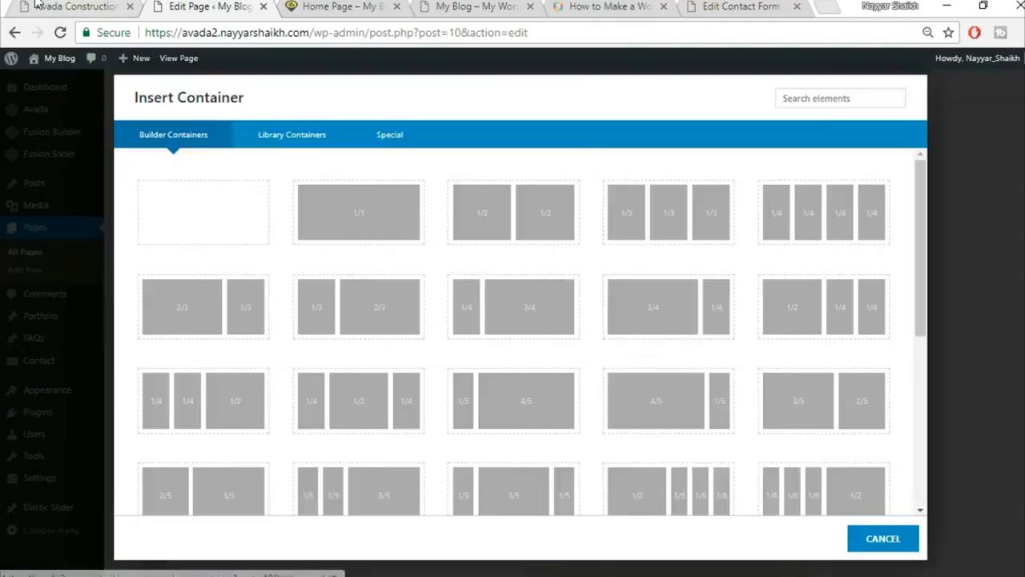
click(37, 5)
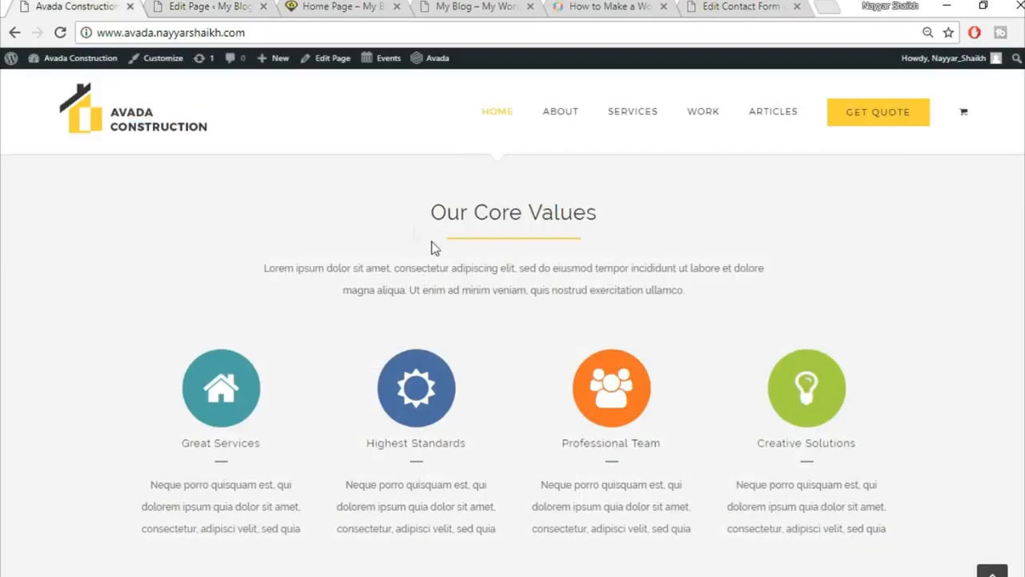
scroll(503, 237, up, 1)
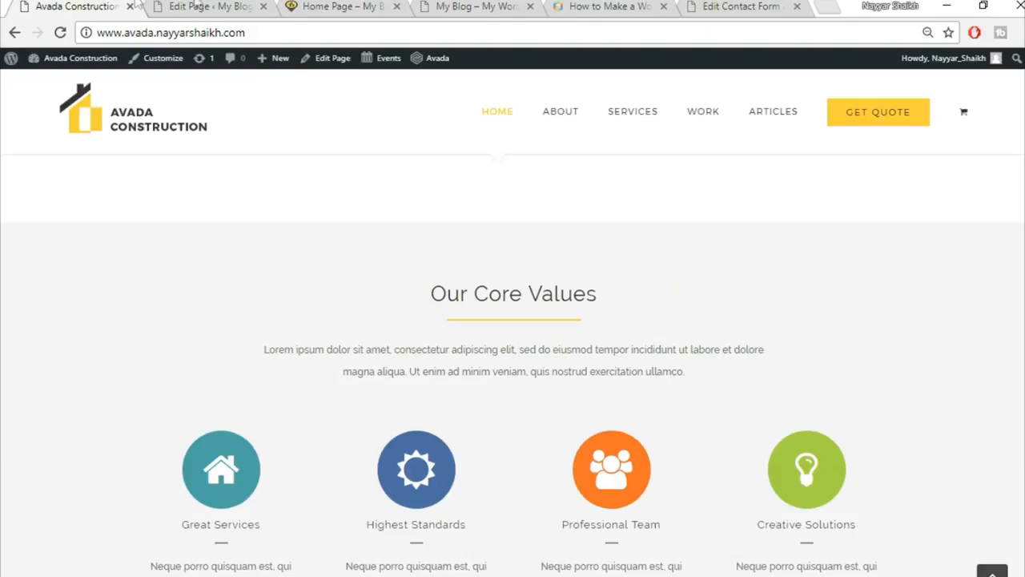
click(197, 6)
Insert the saved Title library container and copy the 'Our Core Values' heading from the demo.
click(309, 145)
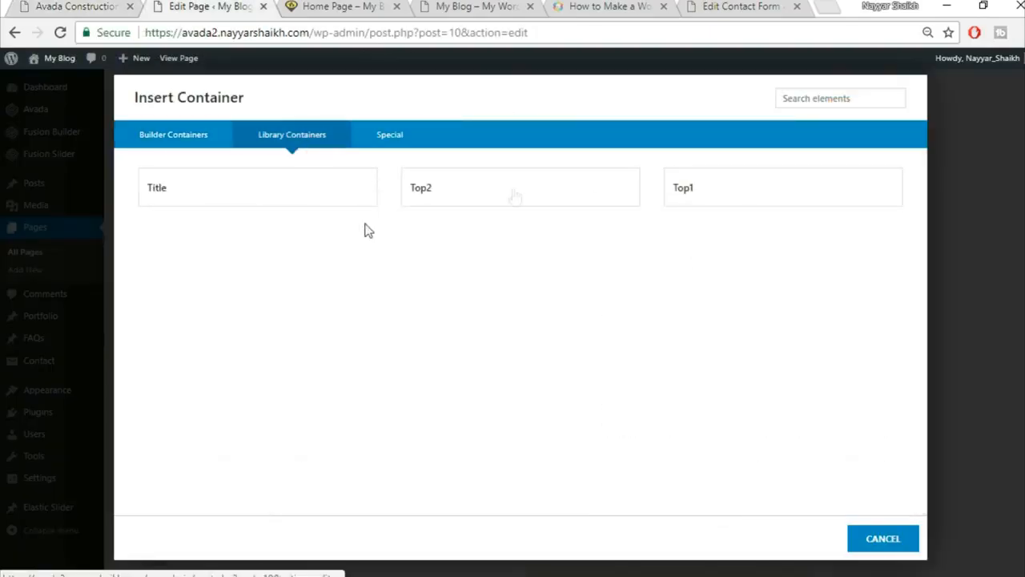
click(274, 200)
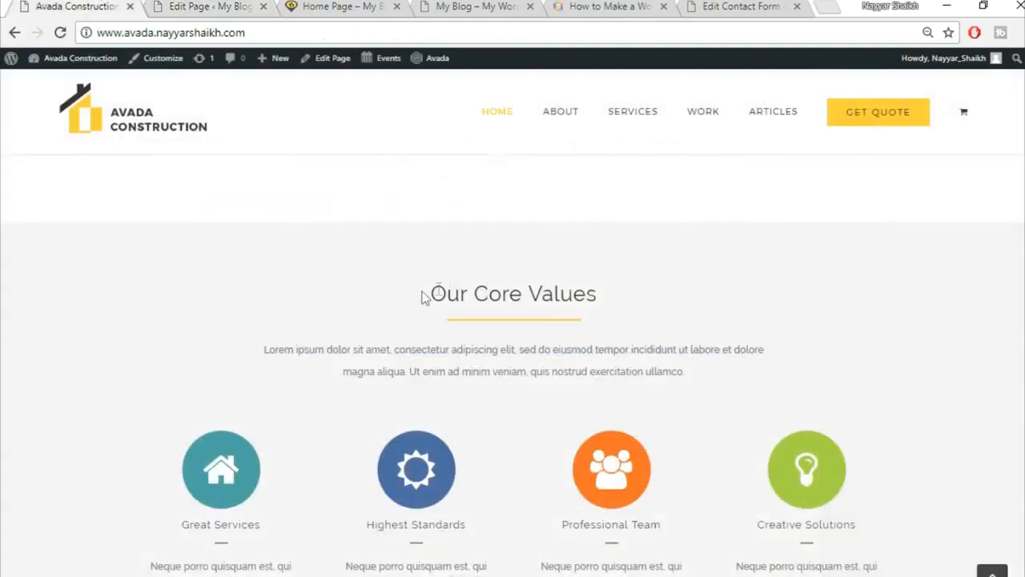
drag(429, 293, 602, 293)
key(ctrl+c)
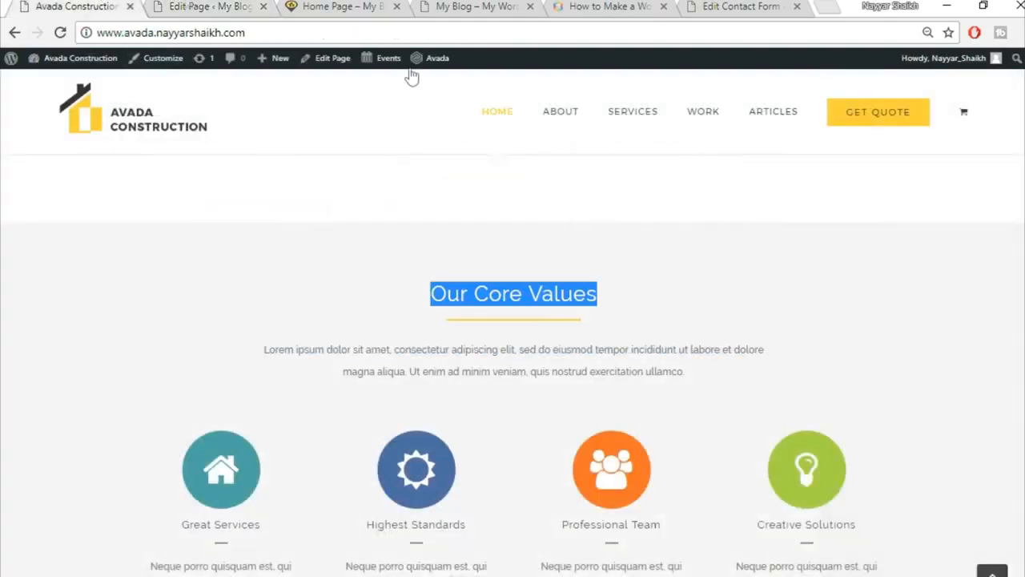
click(182, 6)
scroll(903, 389, down, 2)
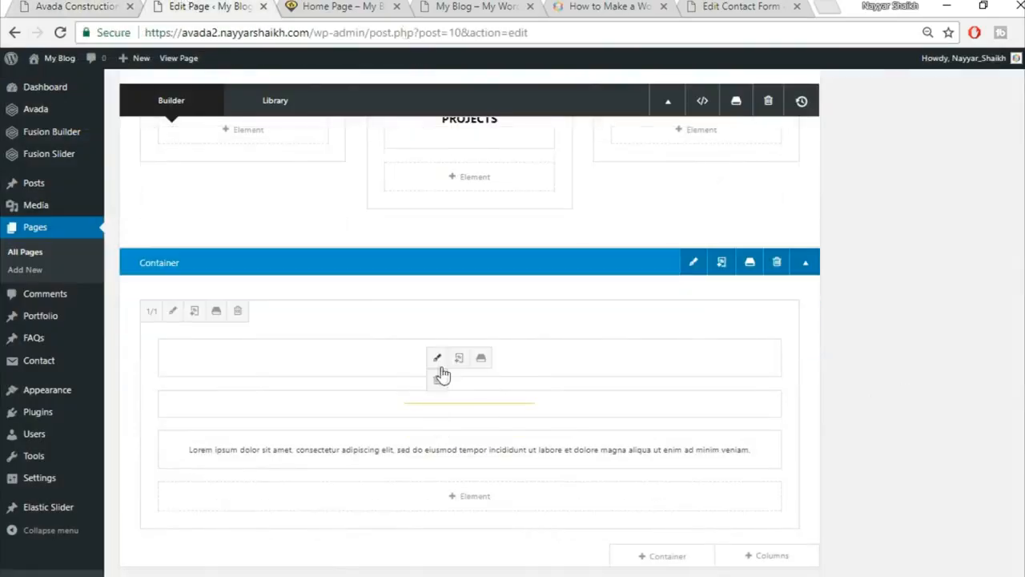
Change the title Text Block to a centred 'Our Core Values' heading, save, and compare with the demo.
click(437, 362)
triple_click(513, 307)
key(ctrl+v)
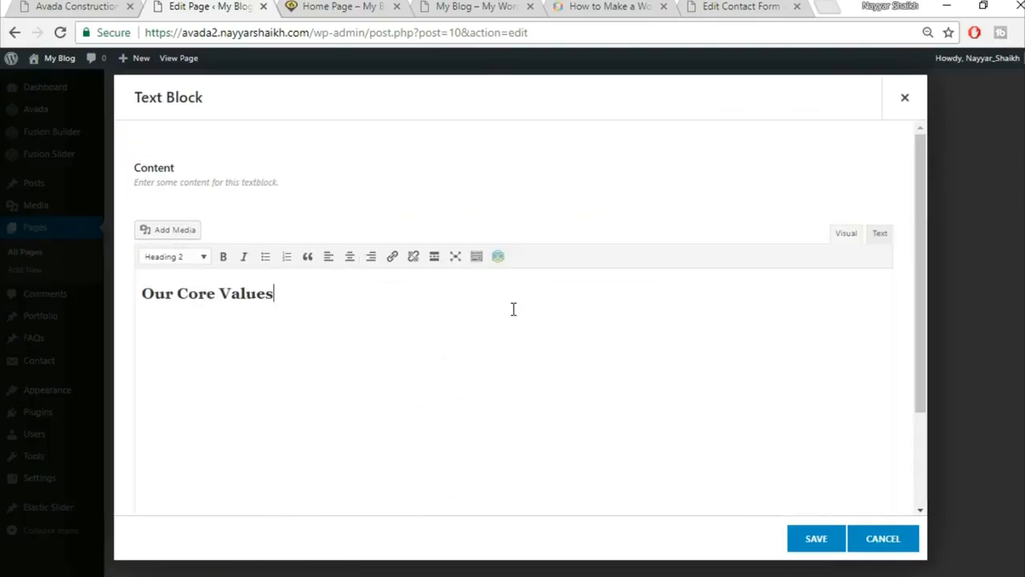
key(ctrl+a)
click(349, 257)
click(814, 545)
click(90, 4)
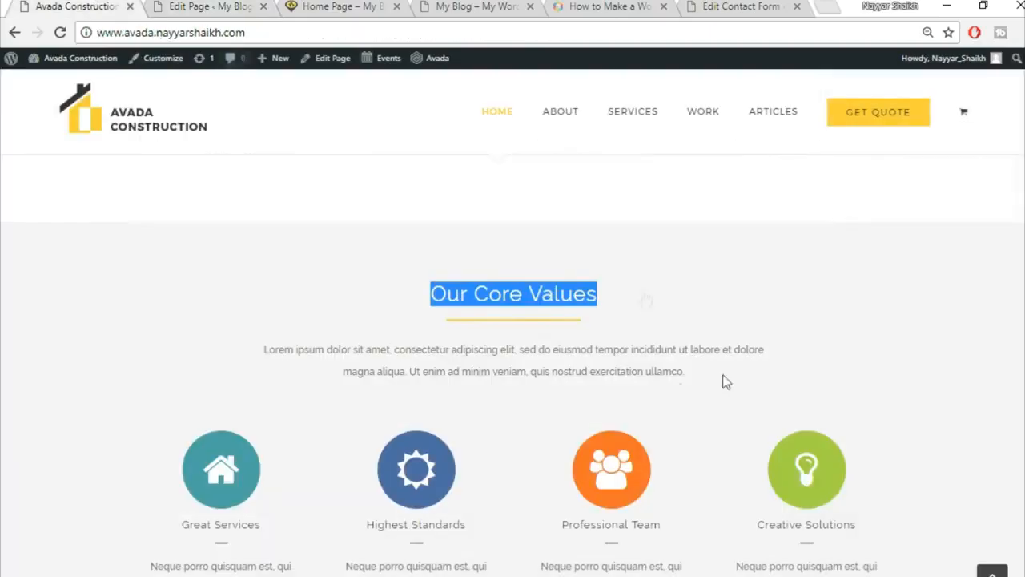
scroll(608, 389, down, 2)
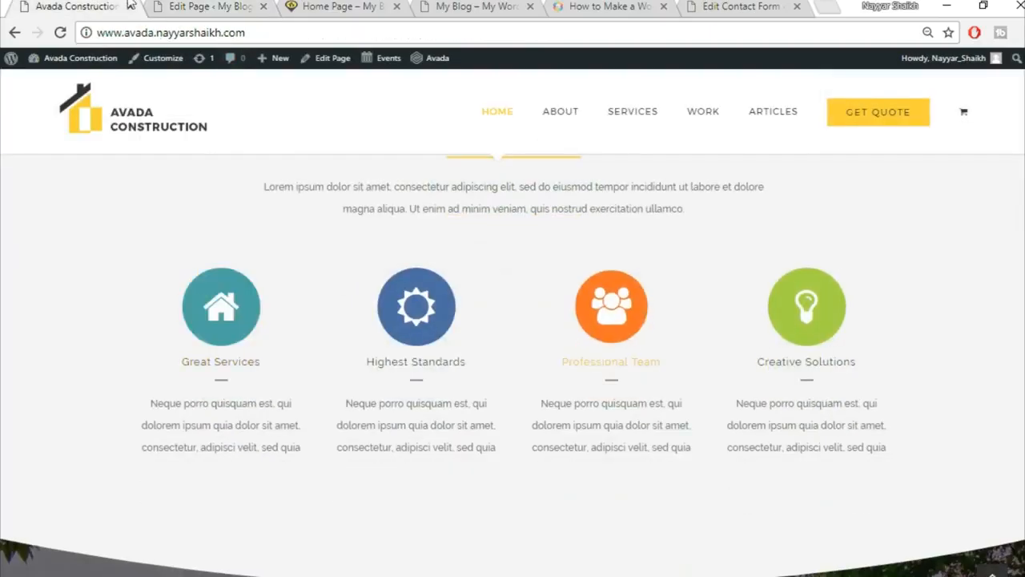
click(206, 6)
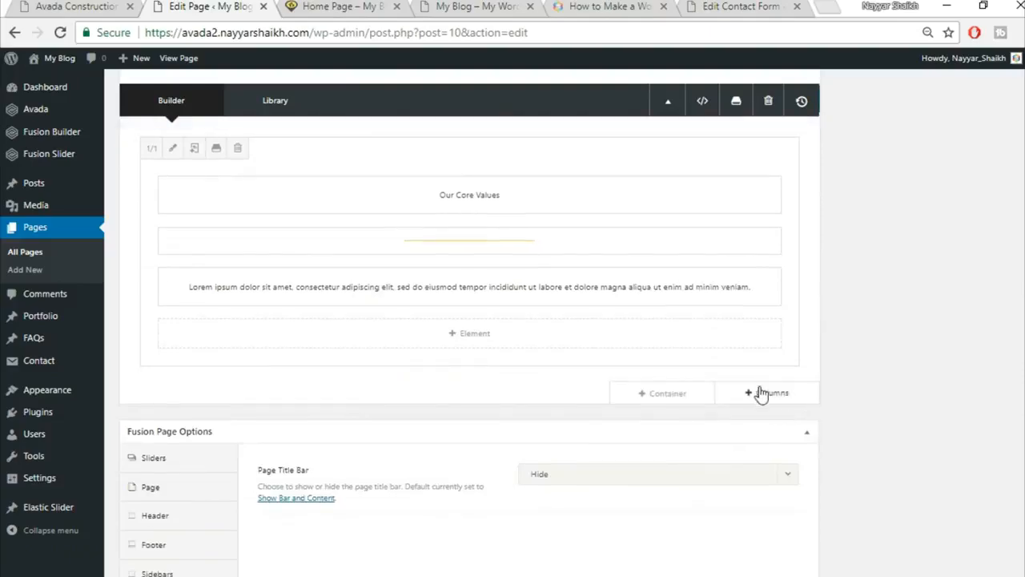
Add a 1/1 column row below Our Core Values and insert Content Boxes via a 'con' search.
click(768, 394)
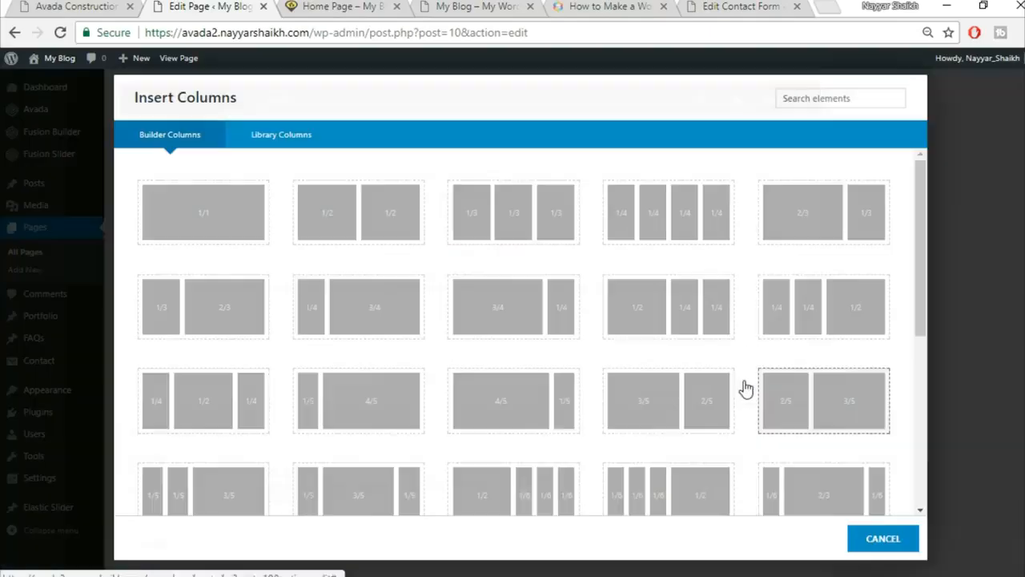
click(213, 222)
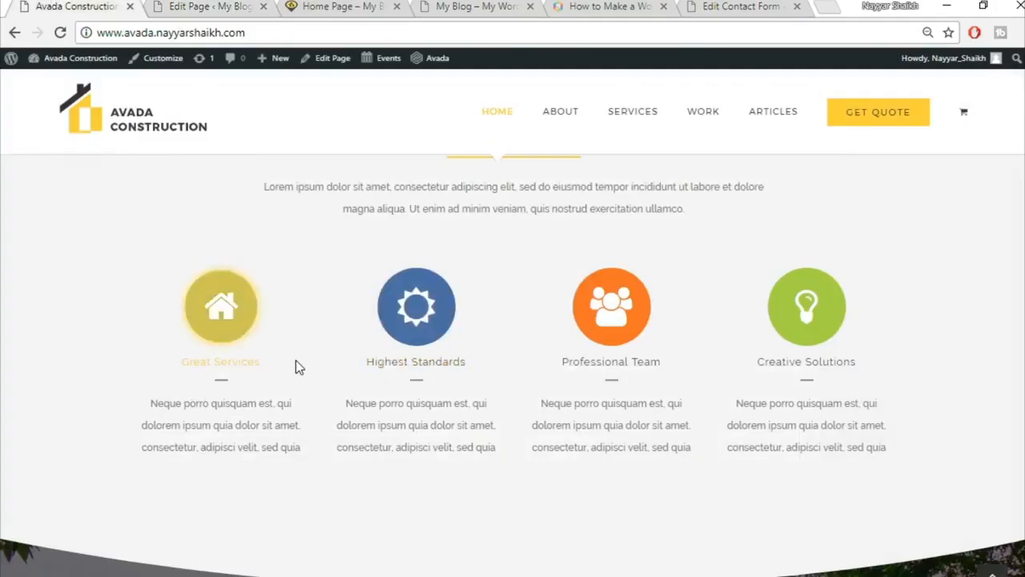
click(198, 5)
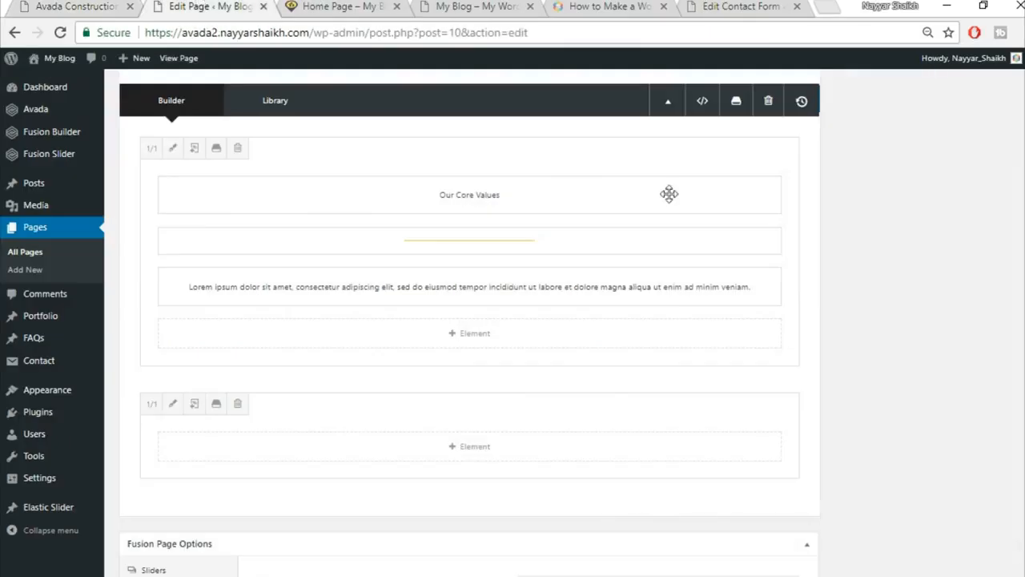
click(474, 447)
click(817, 103)
text(con)
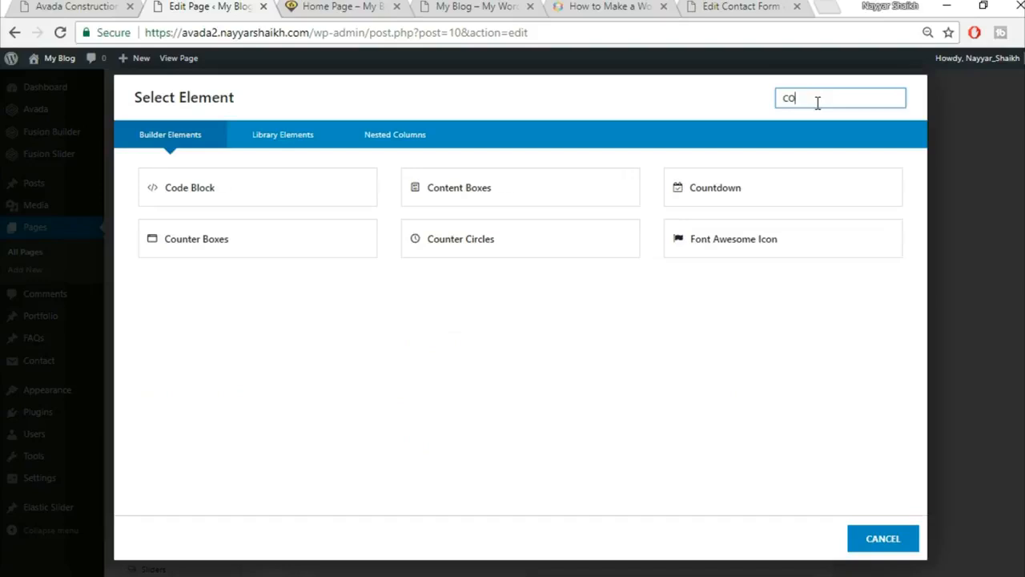
click(242, 188)
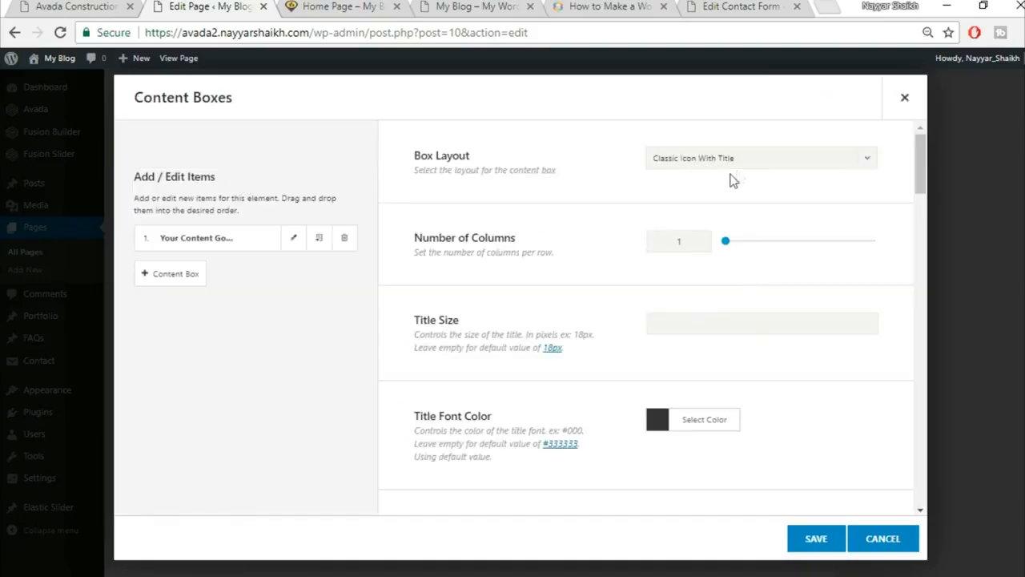
Set the Content Boxes layout to Classic Icon On Top, matching the demo's four boxes.
click(707, 161)
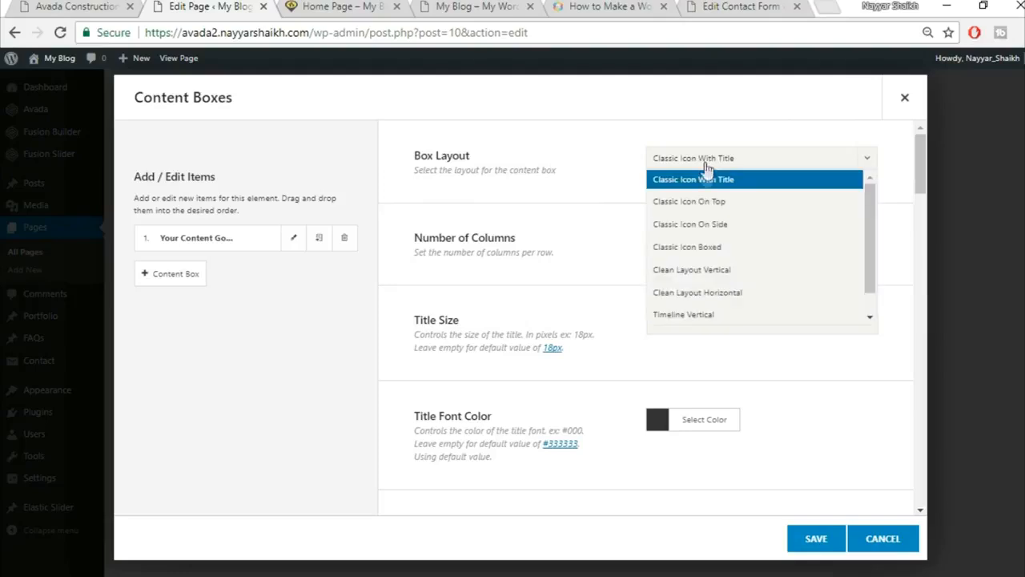
click(717, 205)
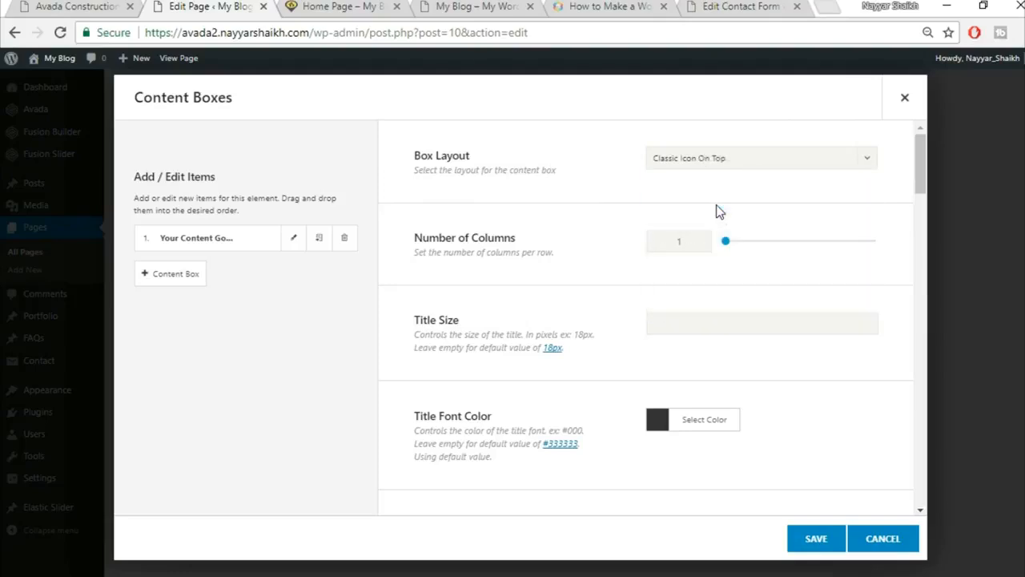
click(114, 6)
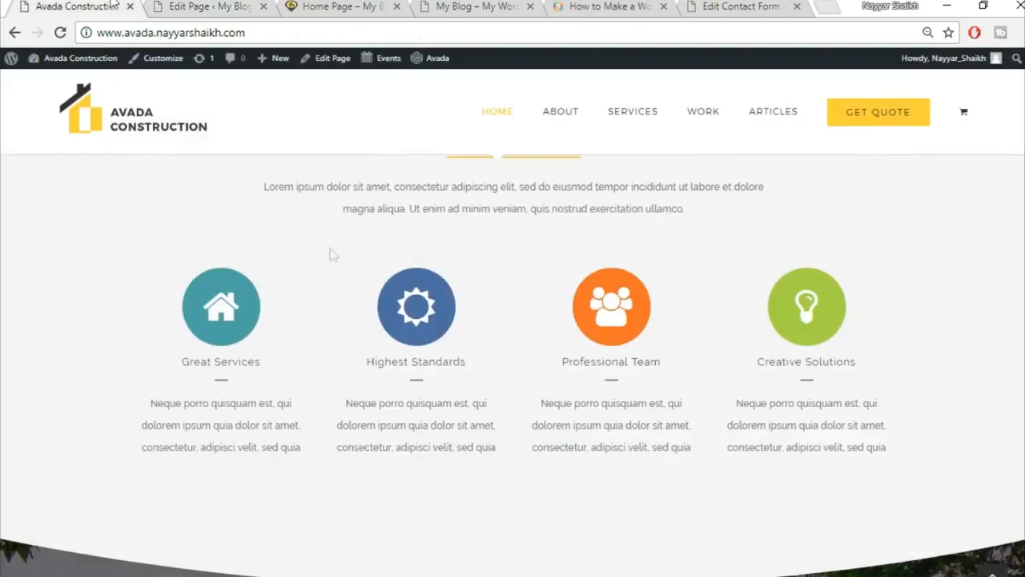
click(222, 6)
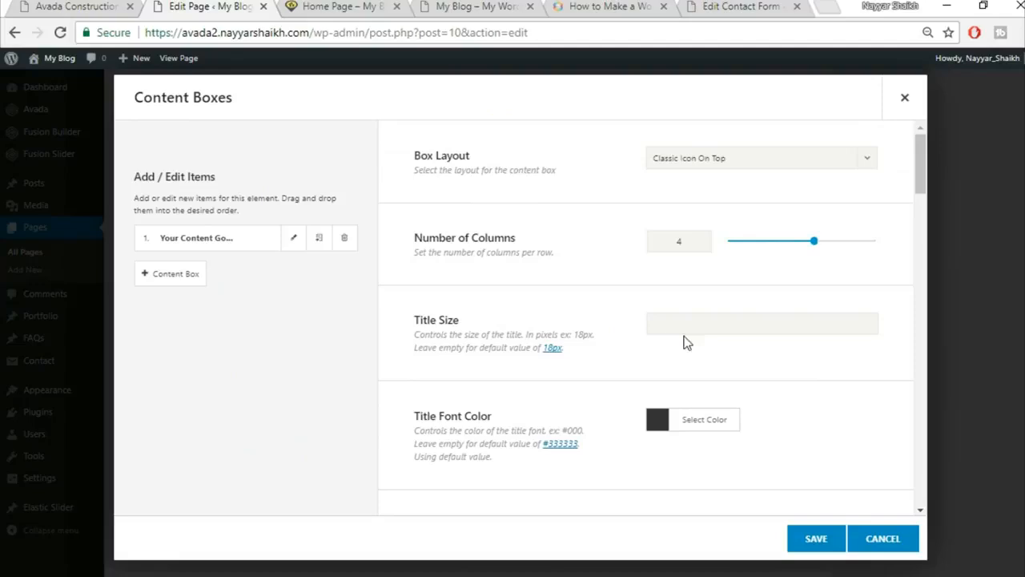
scroll(718, 332, down, 2)
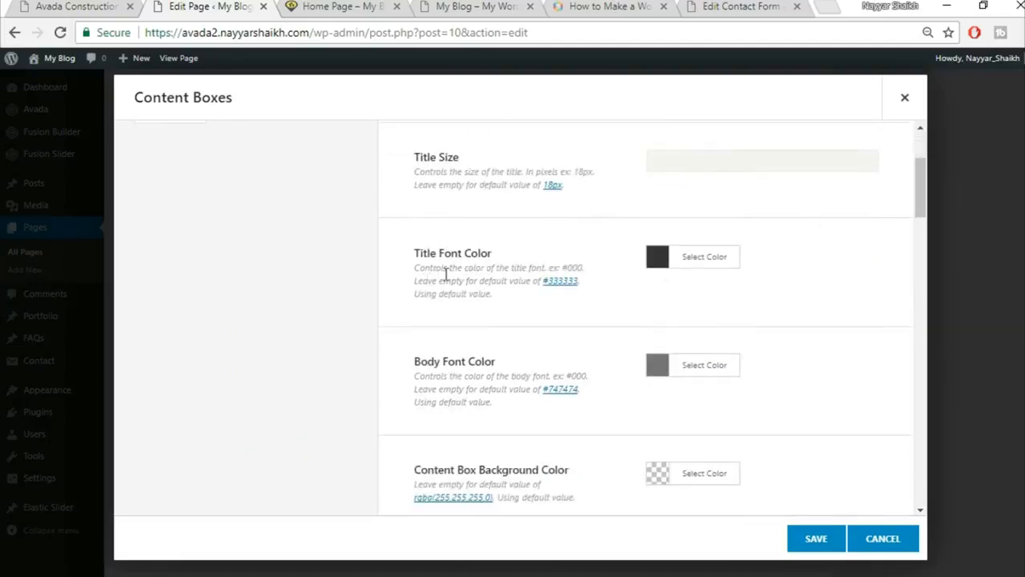
click(87, 6)
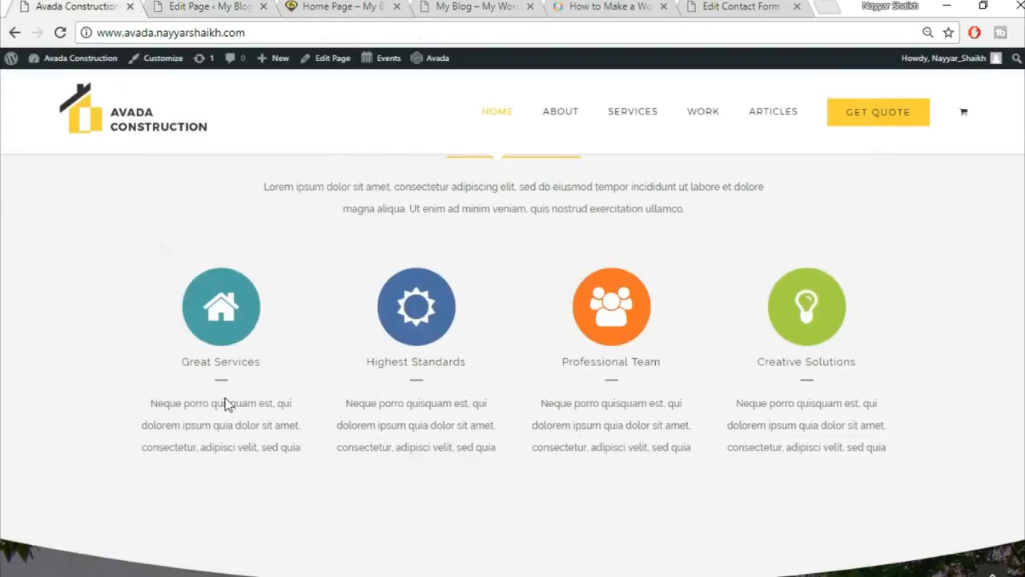
click(256, 6)
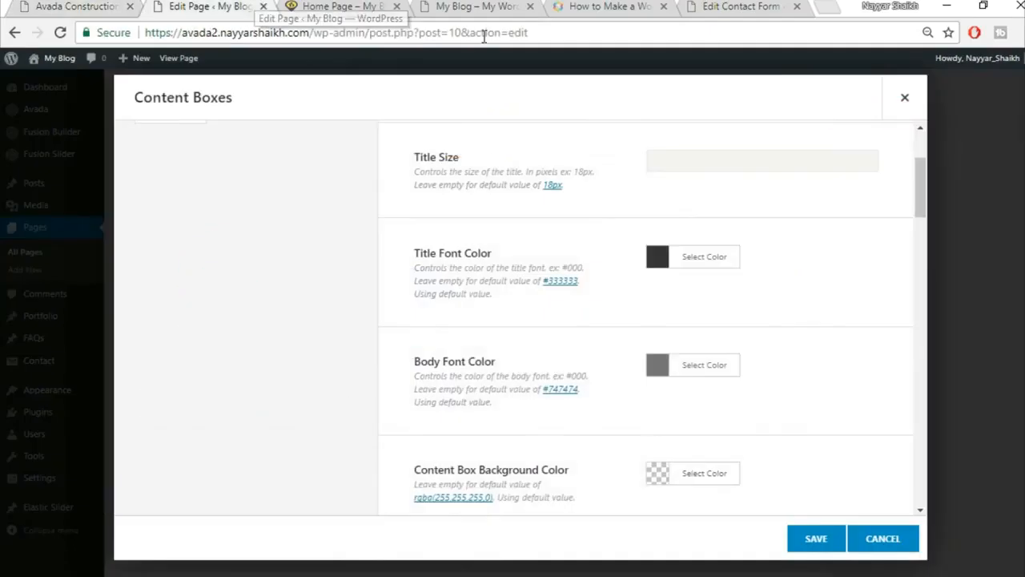
Set the Content Boxes Icon Size to 60 px.
scroll(849, 287, down, 1)
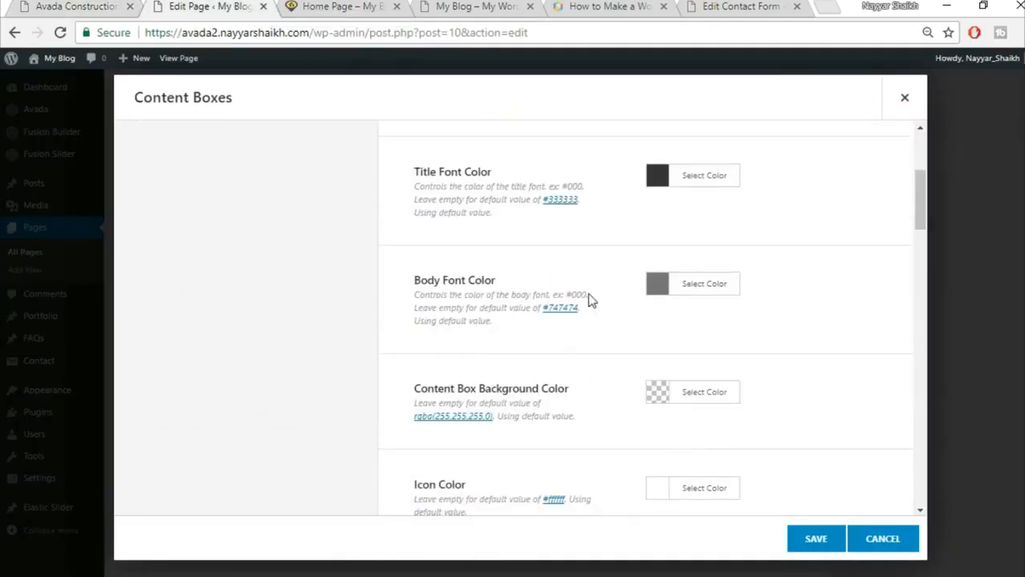
scroll(857, 317, down, 1)
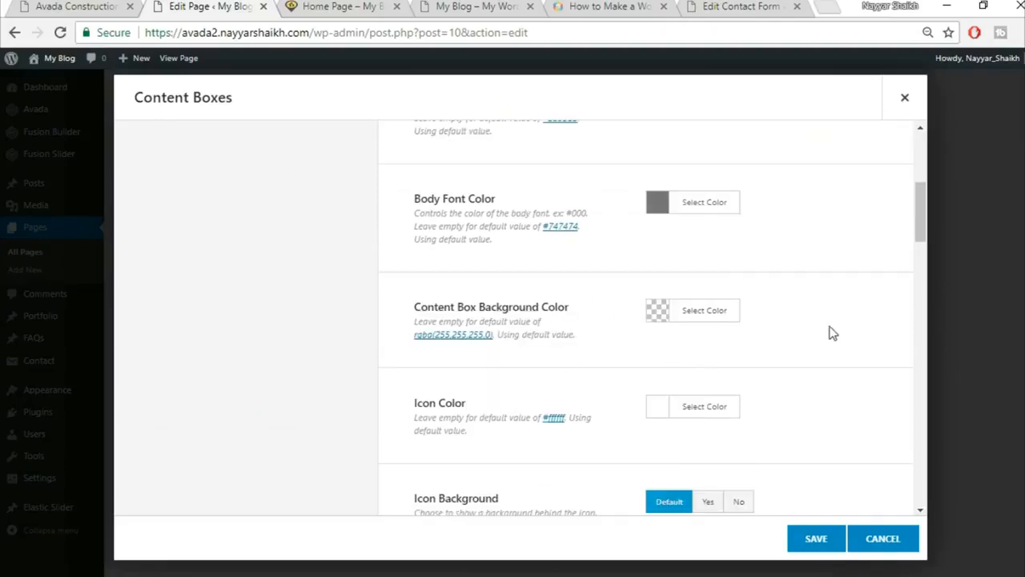
scroll(833, 333, down, 1)
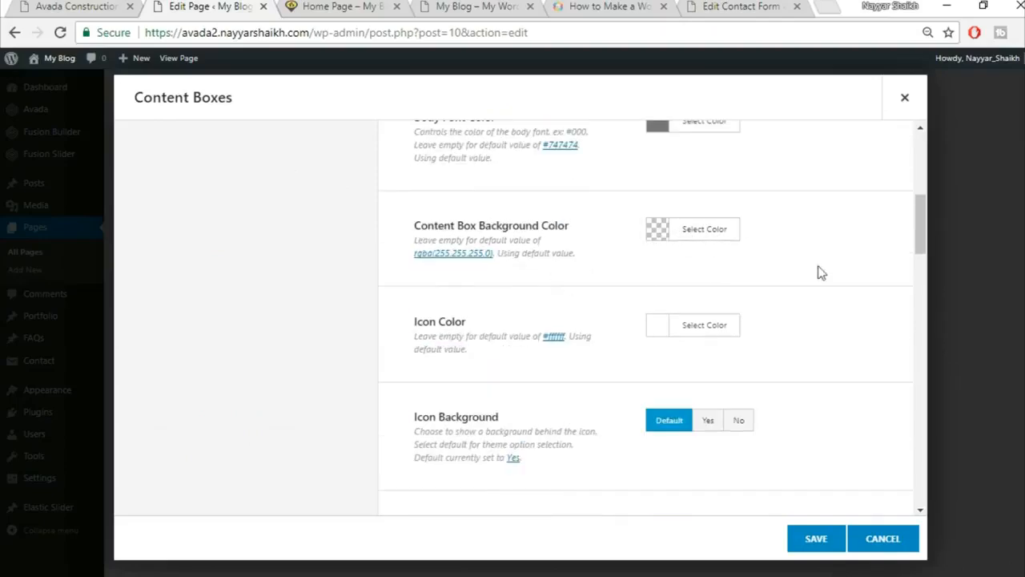
scroll(832, 301, down, 1)
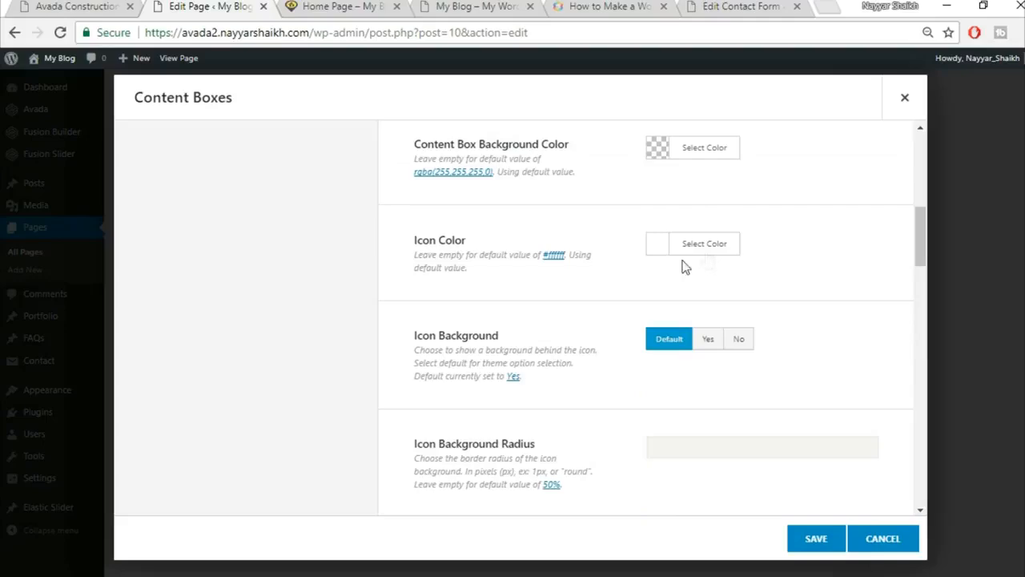
scroll(845, 364, down, 1)
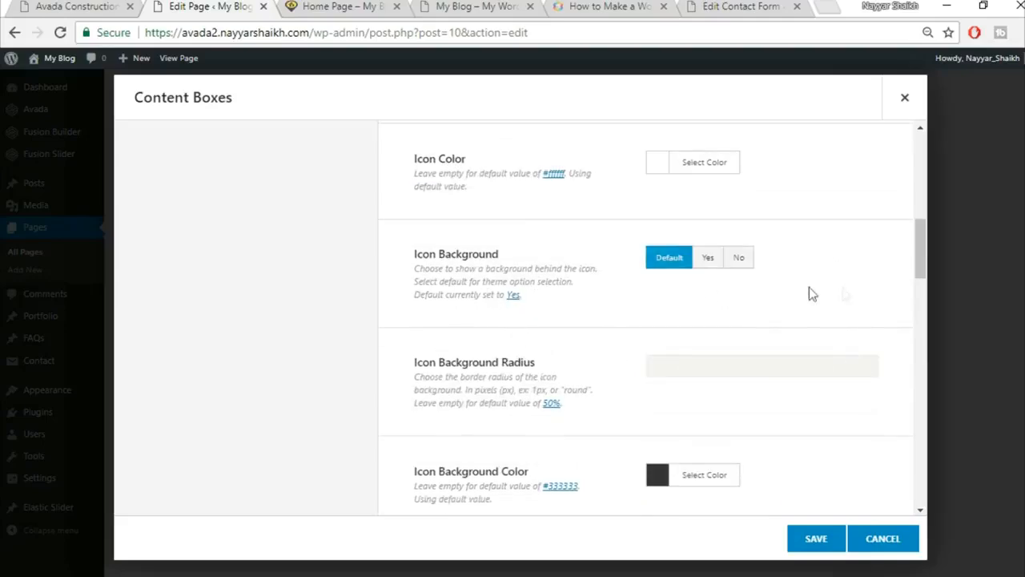
scroll(865, 322, down, 3)
scroll(864, 323, down, 1)
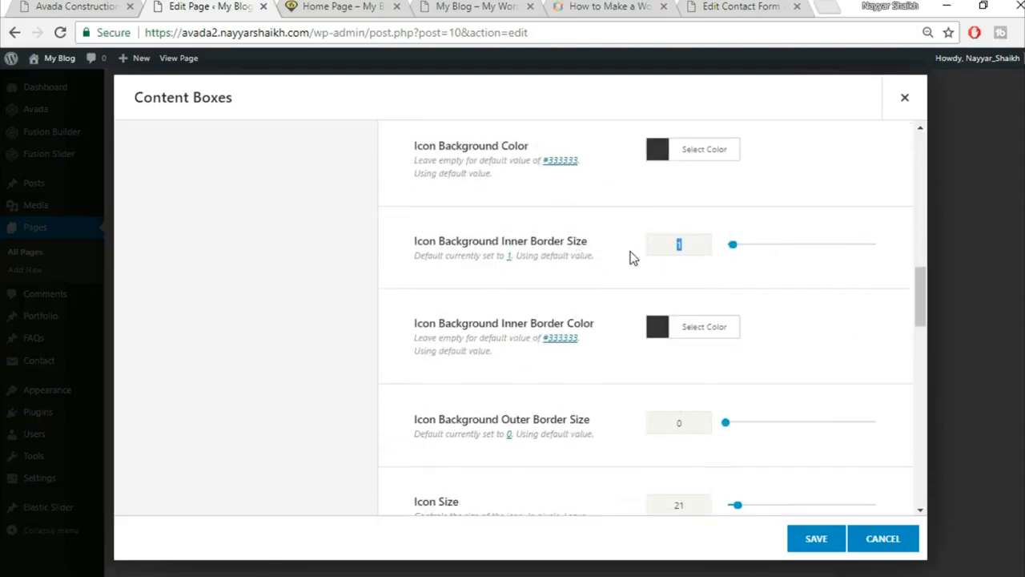
text(0)
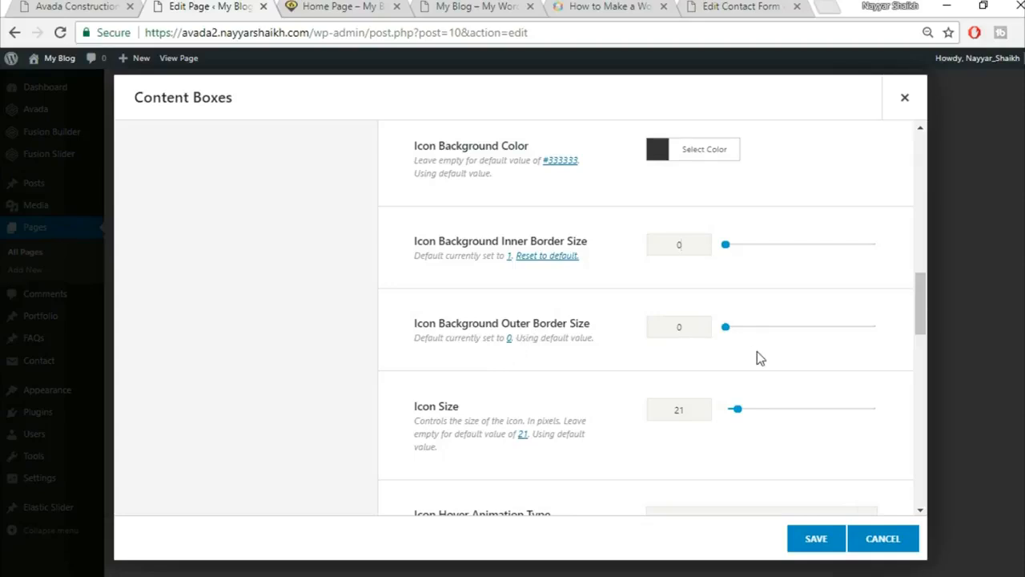
scroll(757, 352, down, 1)
text(60)
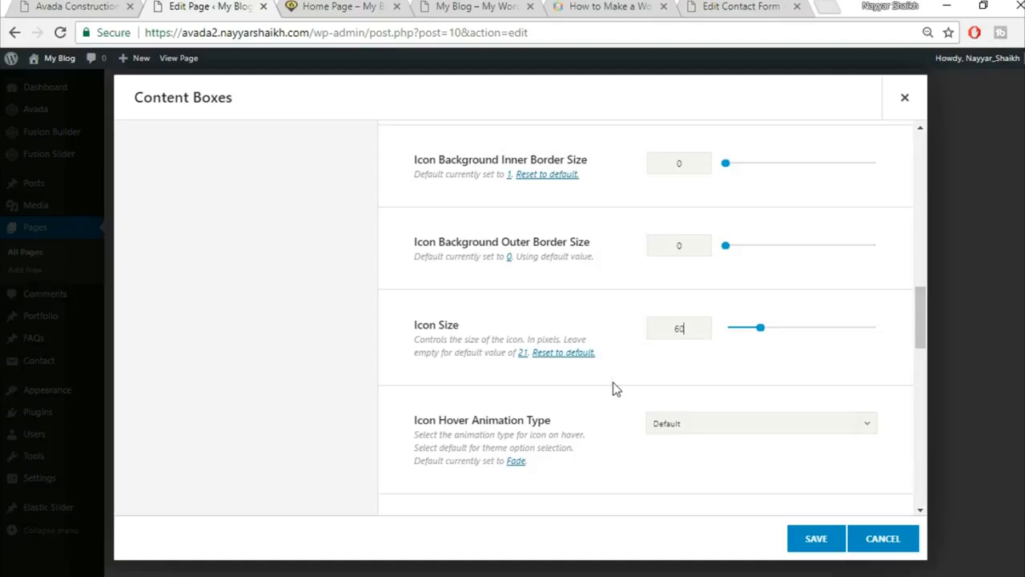
scroll(609, 381, down, 1)
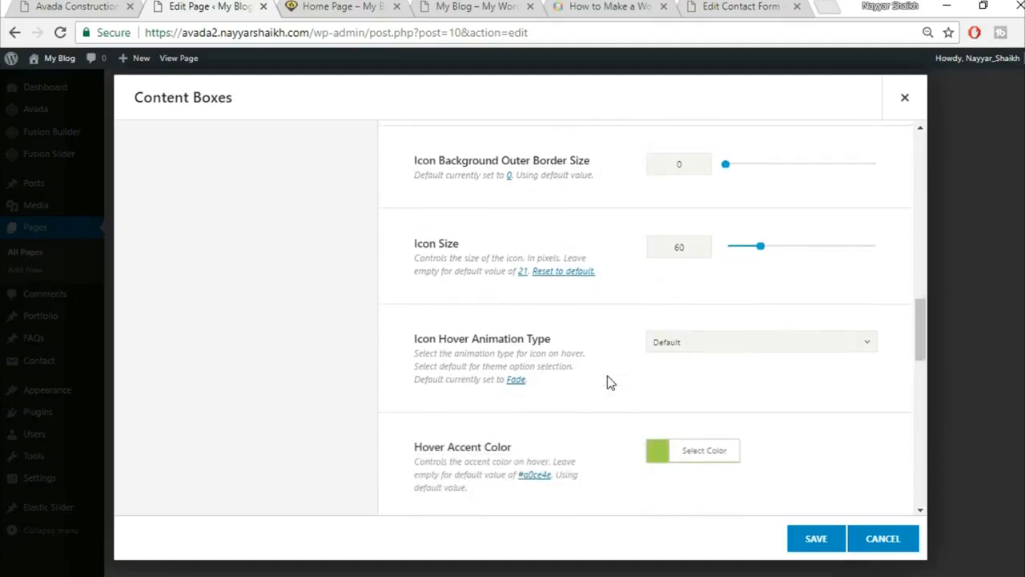
Choose Pulsate as the icon hover animation.
click(717, 343)
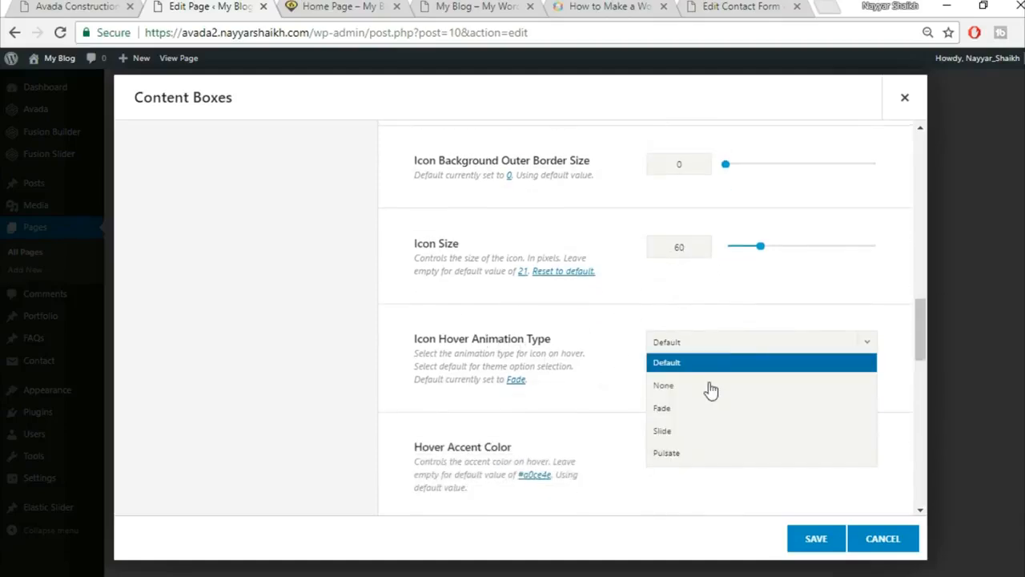
click(694, 454)
click(71, 5)
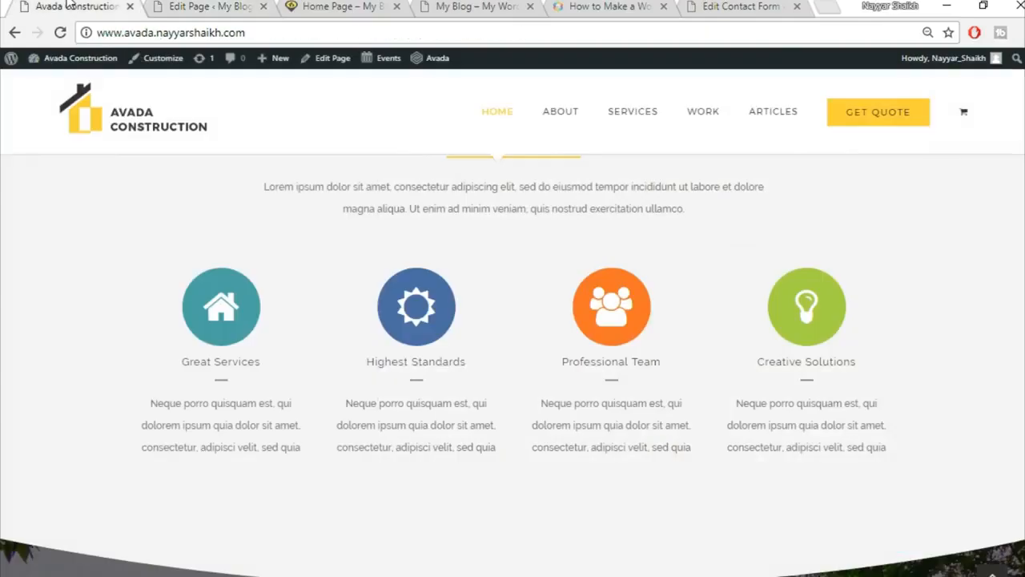
click(207, 5)
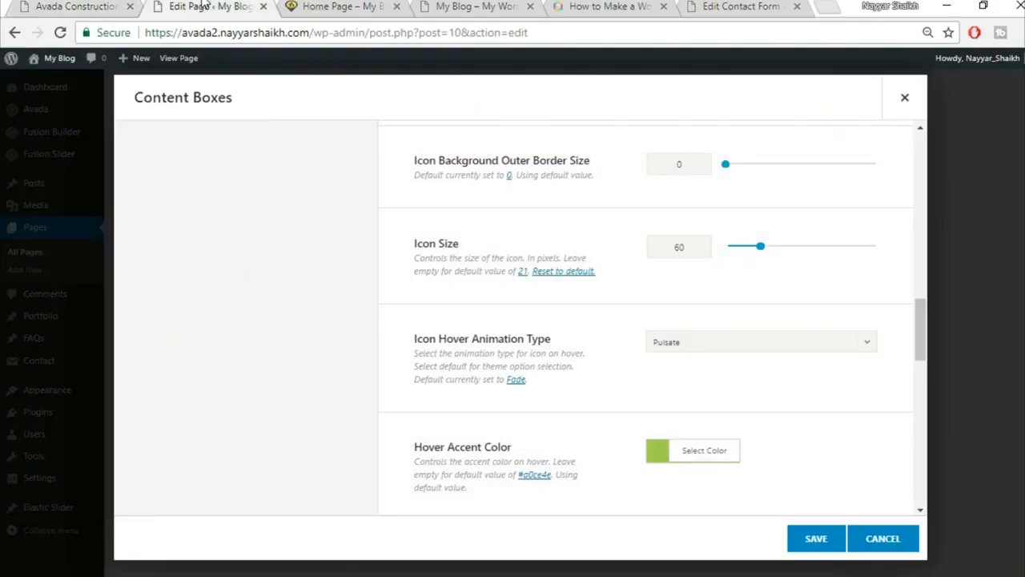
scroll(846, 369, down, 2)
Set the Hover Accent Color to yellow.
click(732, 290)
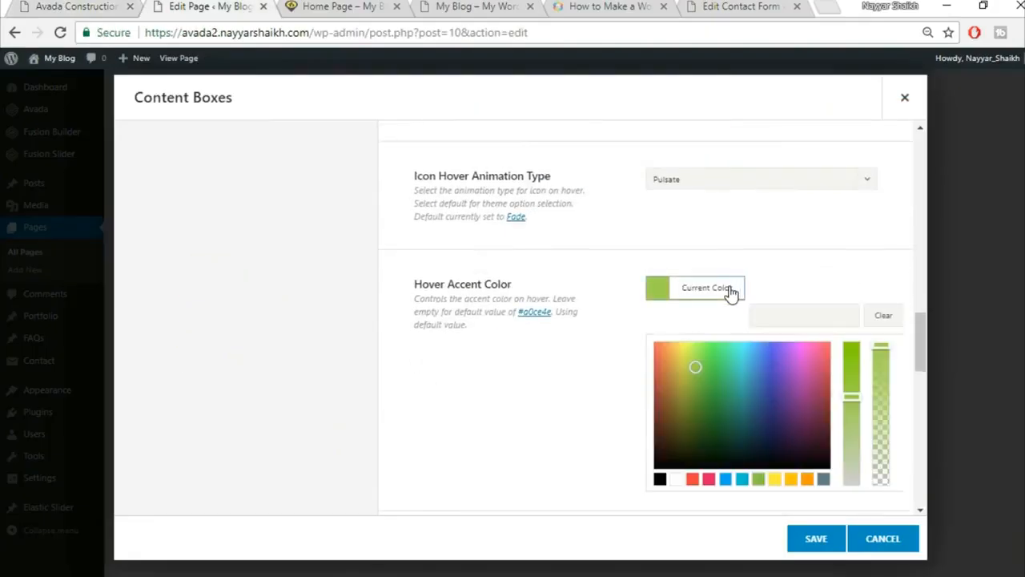
click(800, 314)
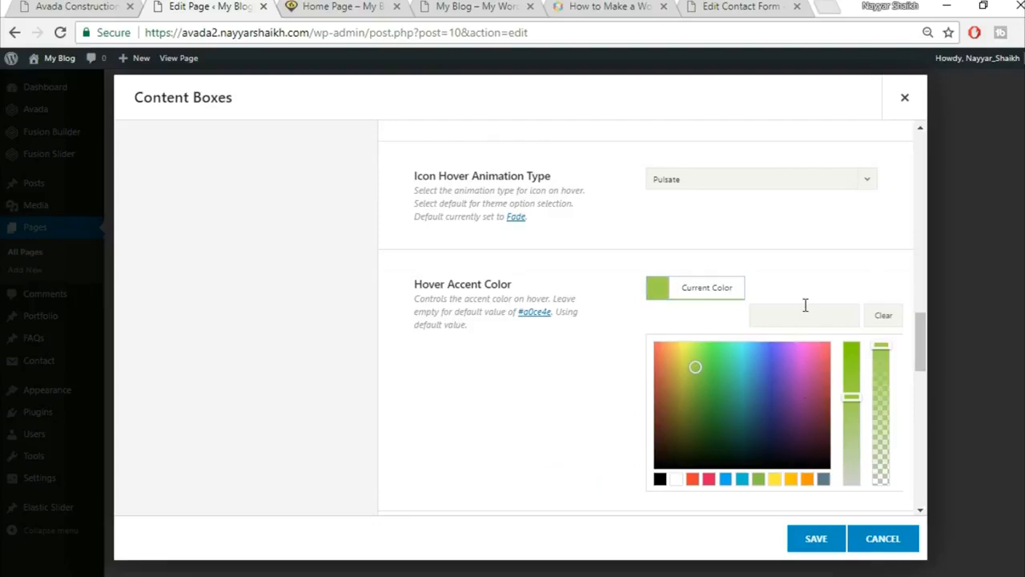
click(798, 242)
scroll(824, 283, down, 1)
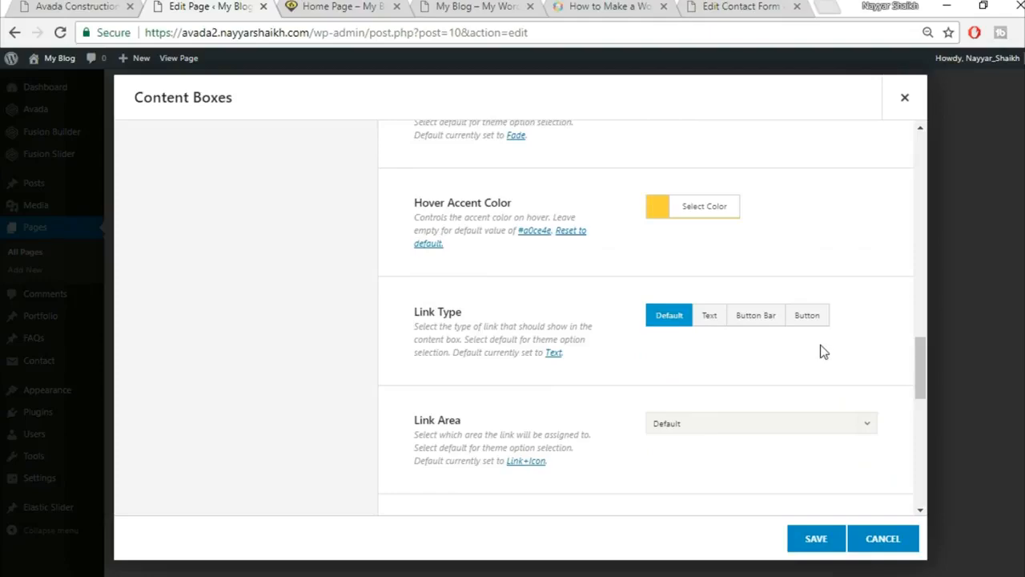
scroll(820, 346, down, 4)
scroll(820, 349, down, 3)
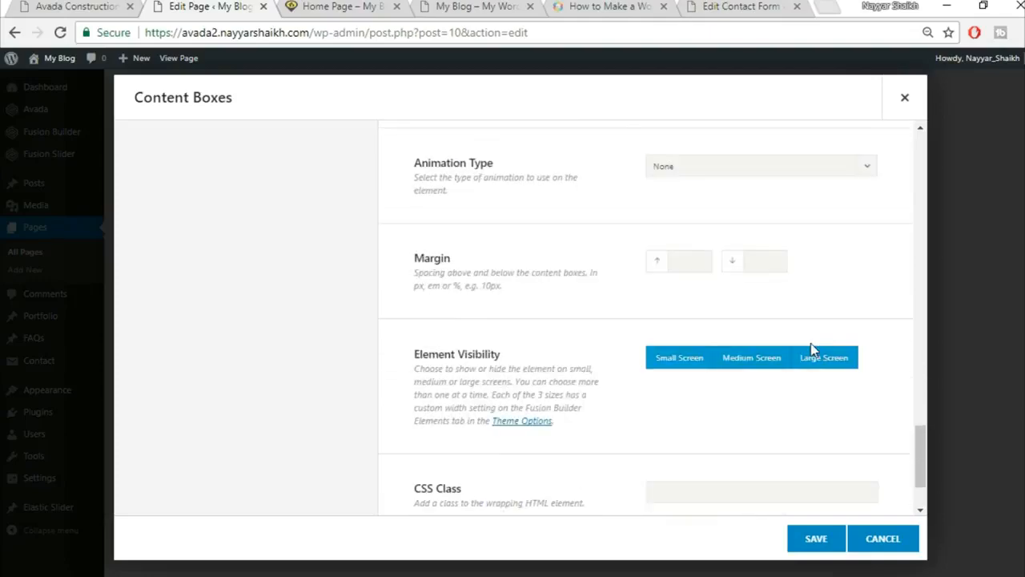
scroll(811, 349, down, 2)
scroll(810, 348, up, 6)
scroll(825, 356, up, 5)
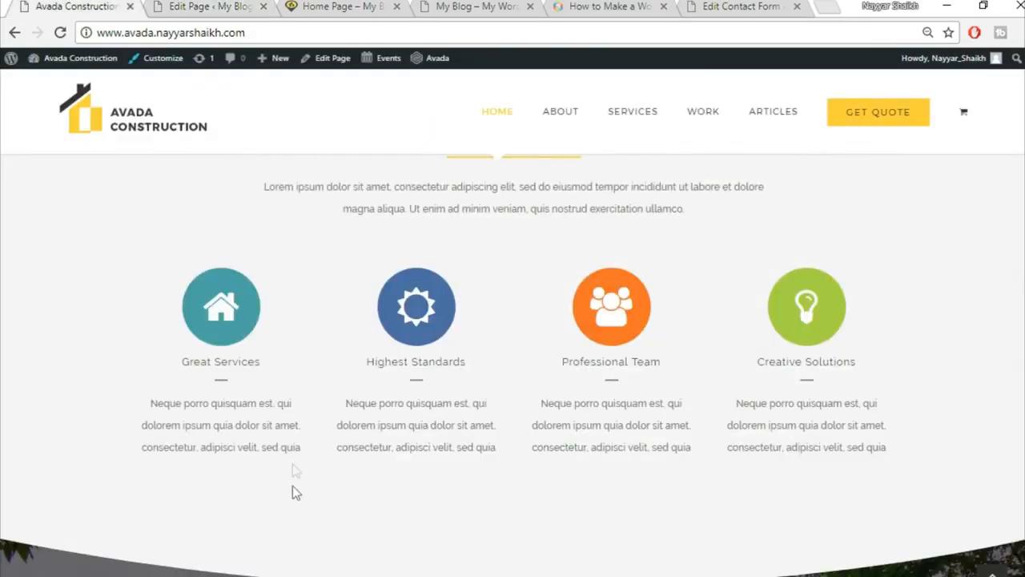
click(205, 6)
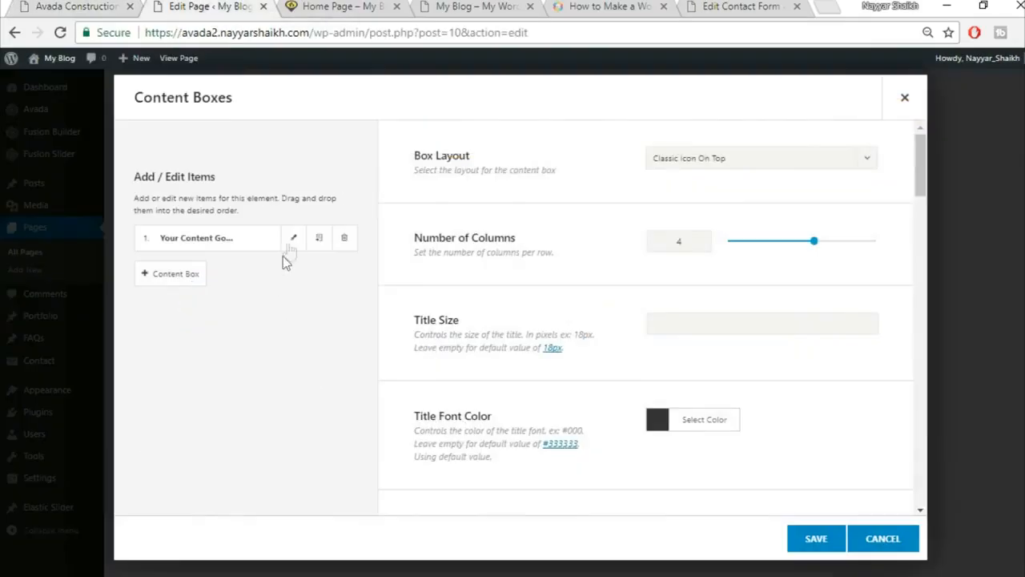
Title the first content box 'Great Services', copying the text from the demo site.
click(293, 237)
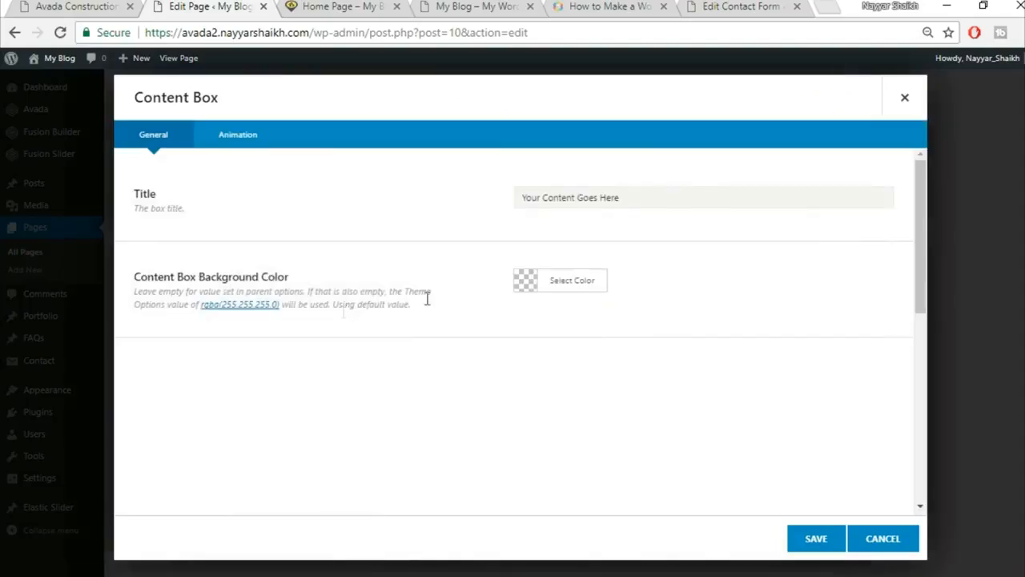
click(53, 6)
drag(181, 361, 277, 362)
key(ctrl+c)
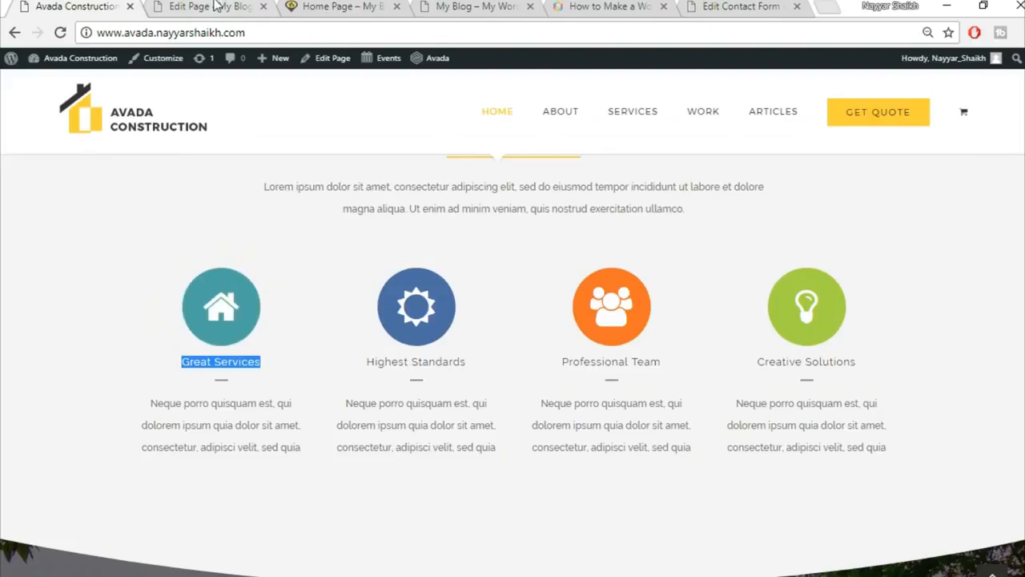
click(216, 6)
triple_click(582, 197)
key(ctrl+v)
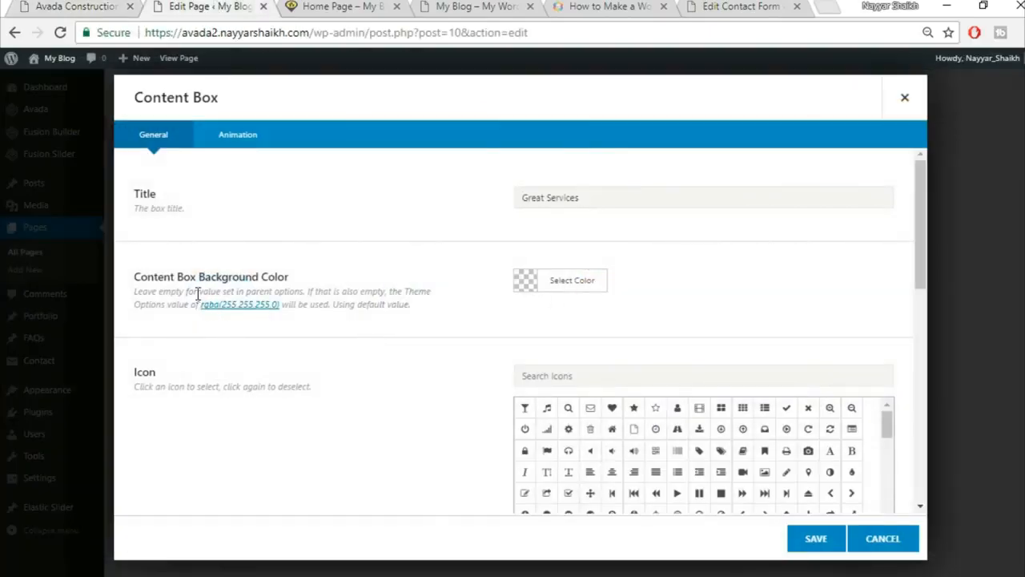
Give the first content box the home icon.
click(88, 5)
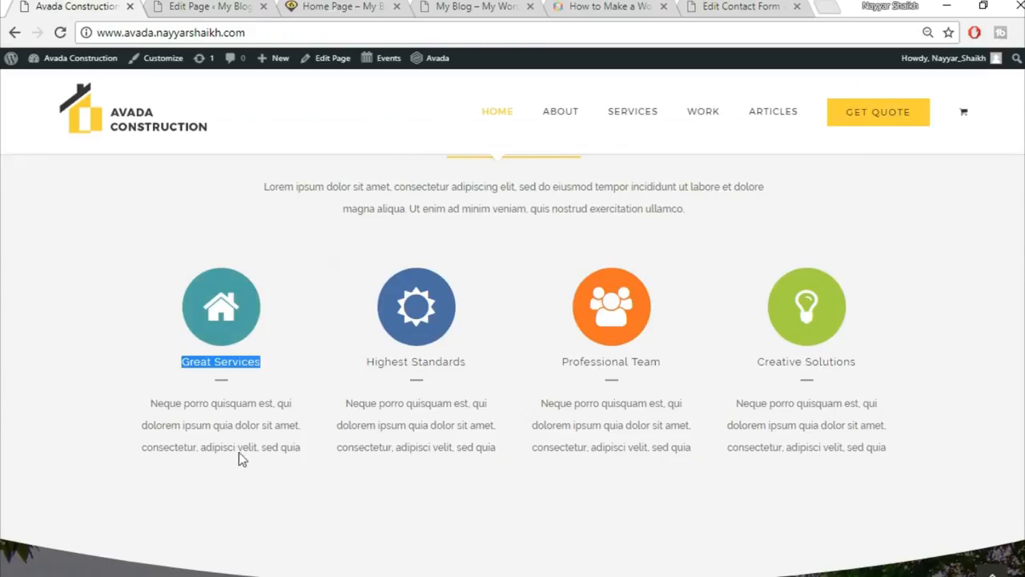
click(189, 5)
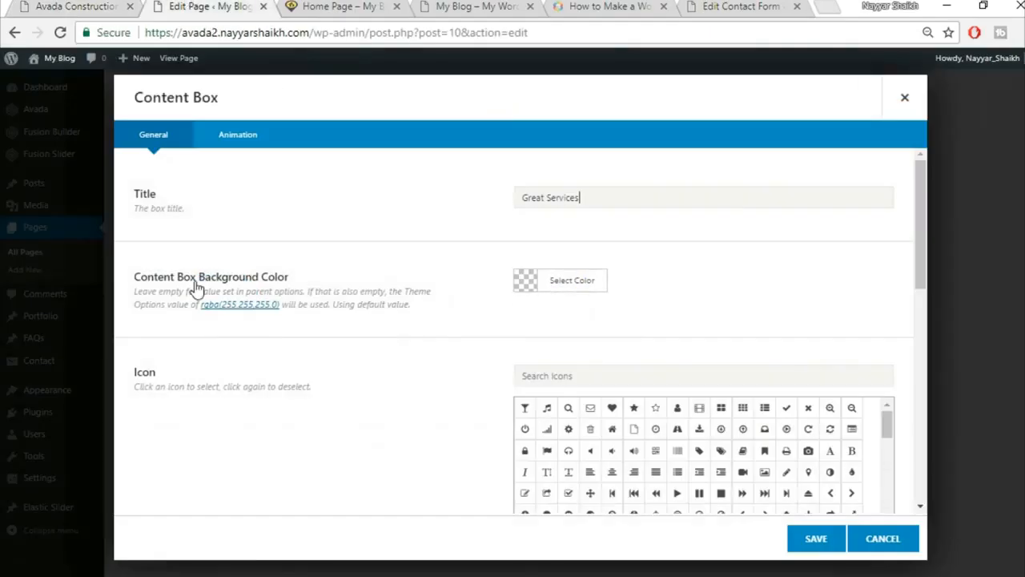
key(ctrl+shift+Tab)
key(ctrl+Tab)
click(627, 371)
text(g)
key(BackSpace)
text(home)
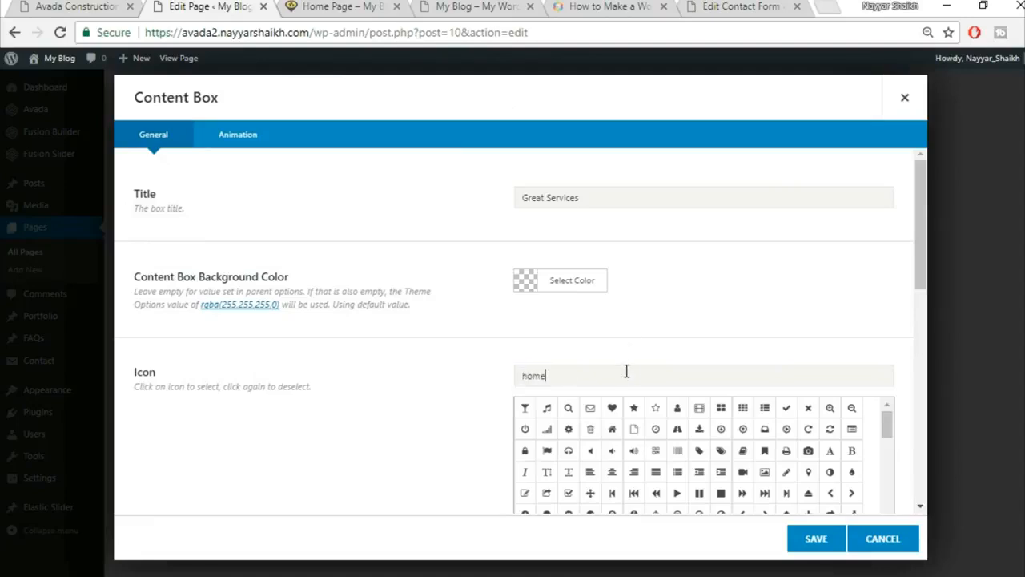
click(526, 410)
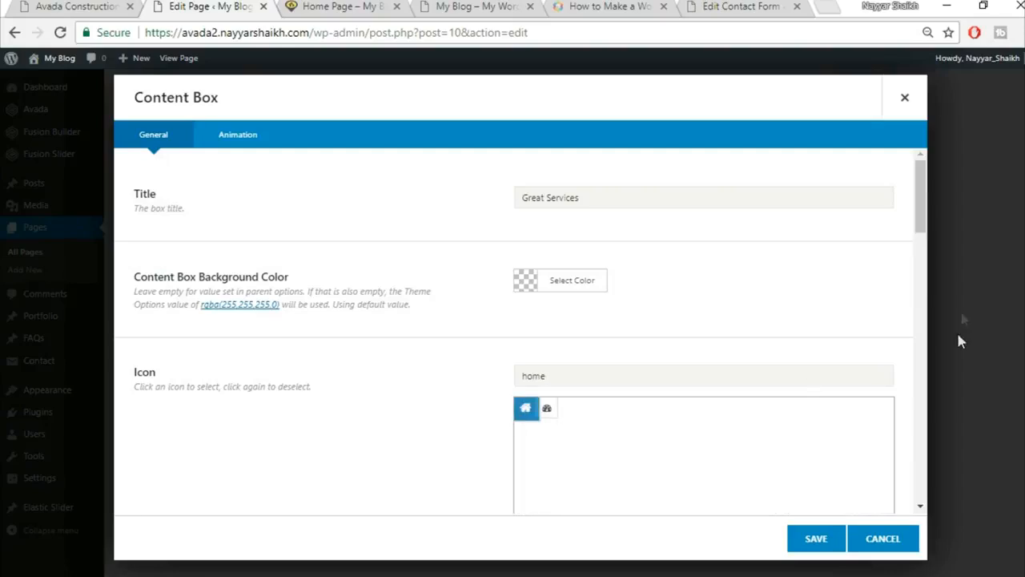
Set the box's icon colour from a swatch and compare it with the live demo icons.
drag(920, 230, 920, 301)
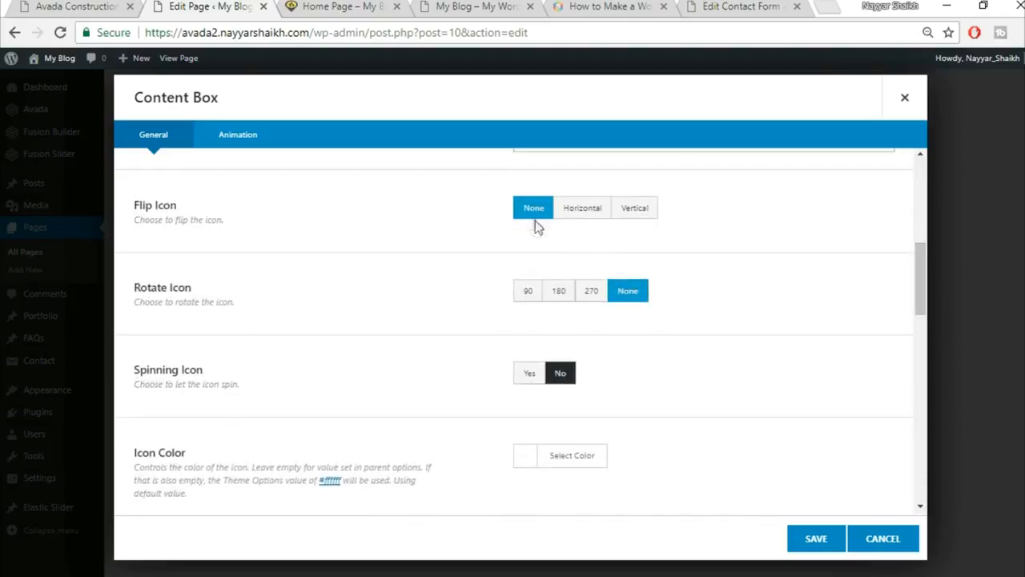
scroll(712, 343, down, 1)
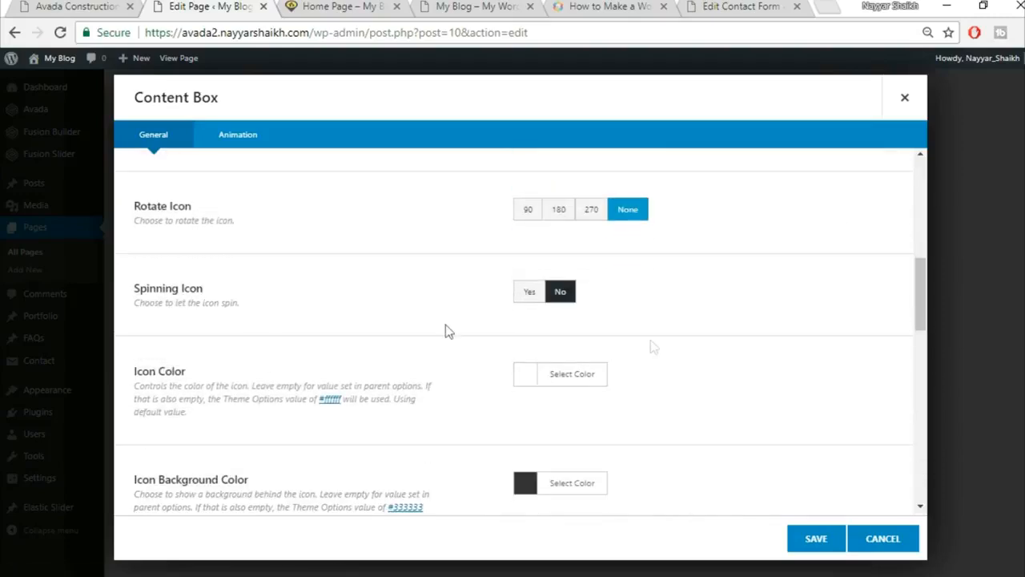
click(561, 375)
scroll(566, 440, down, 2)
click(542, 404)
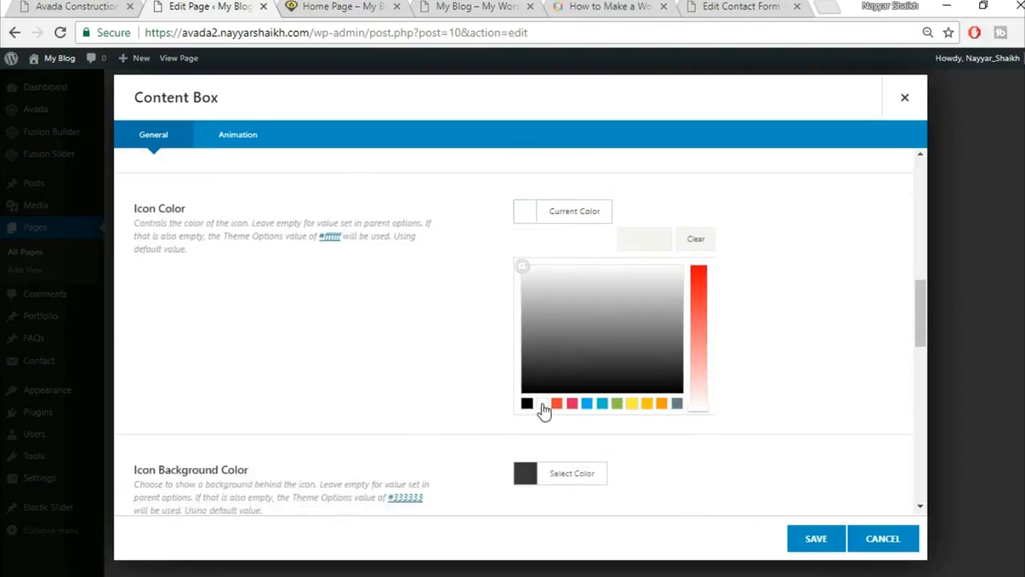
click(872, 283)
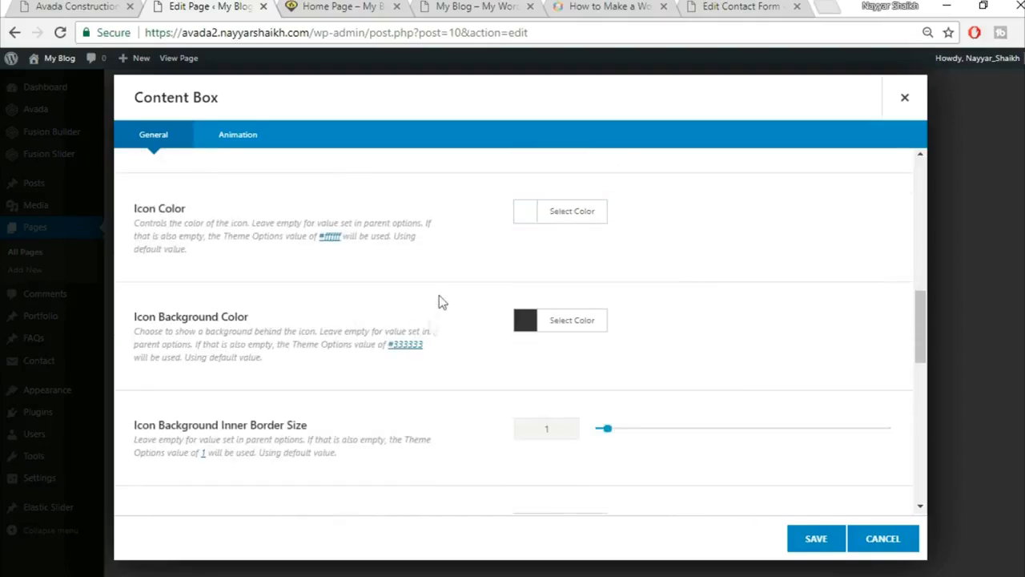
click(76, 6)
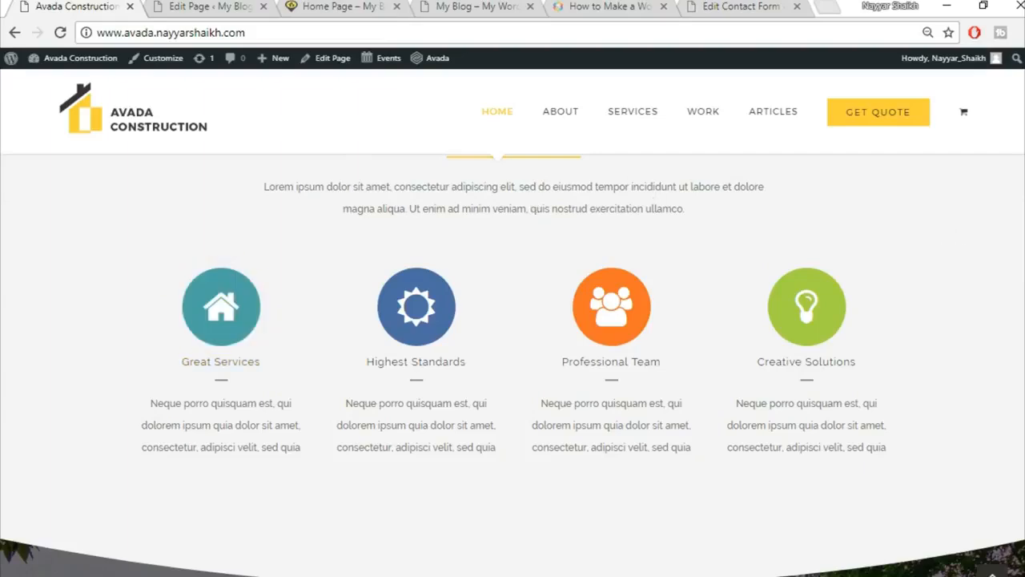
scroll(230, 295, down, 1)
scroll(231, 295, up, 1)
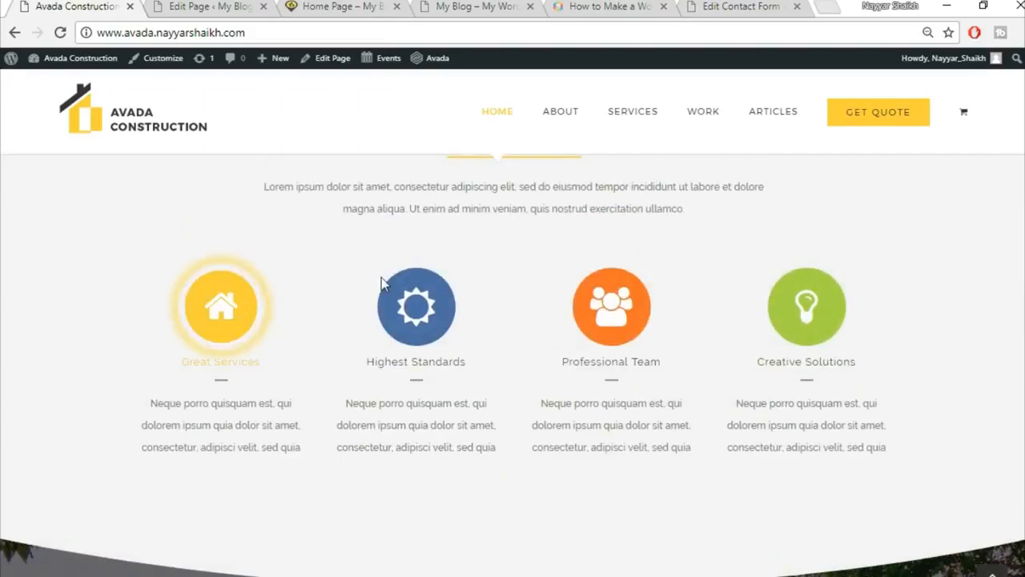
Inspect the demo's Great Services home icon in the DevTools Elements panel.
right_click(237, 321)
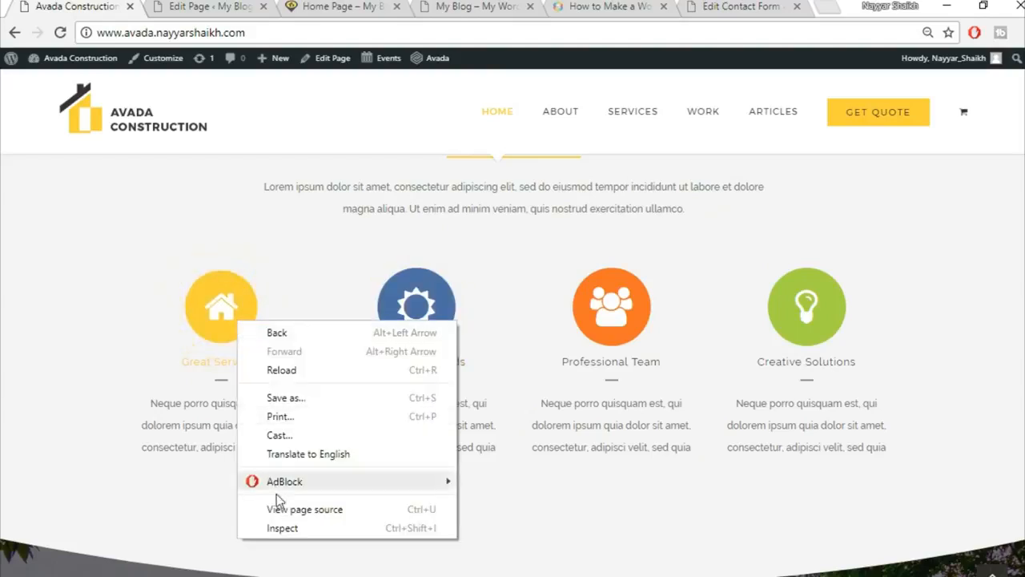
click(290, 530)
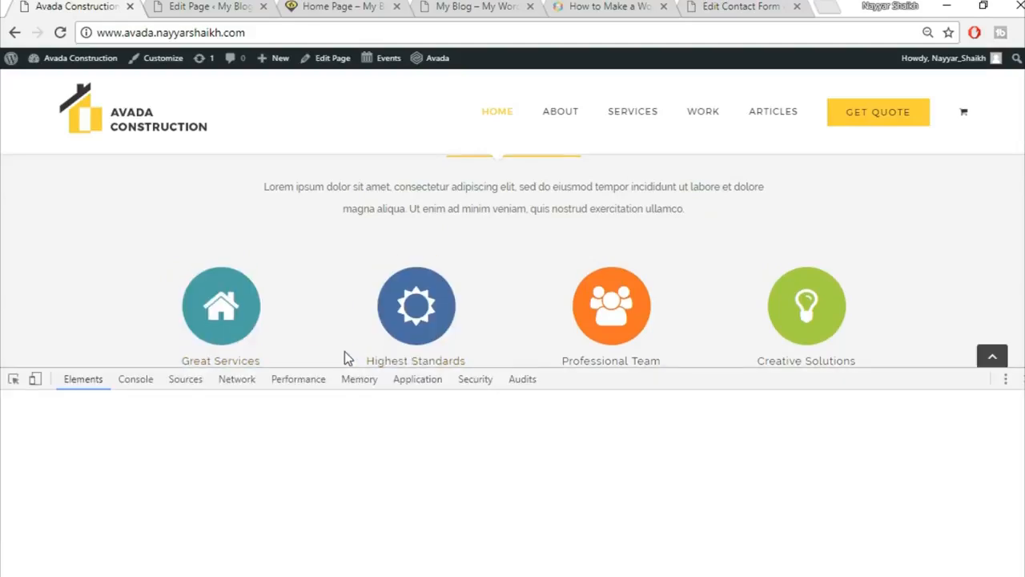
scroll(326, 338, down, 1)
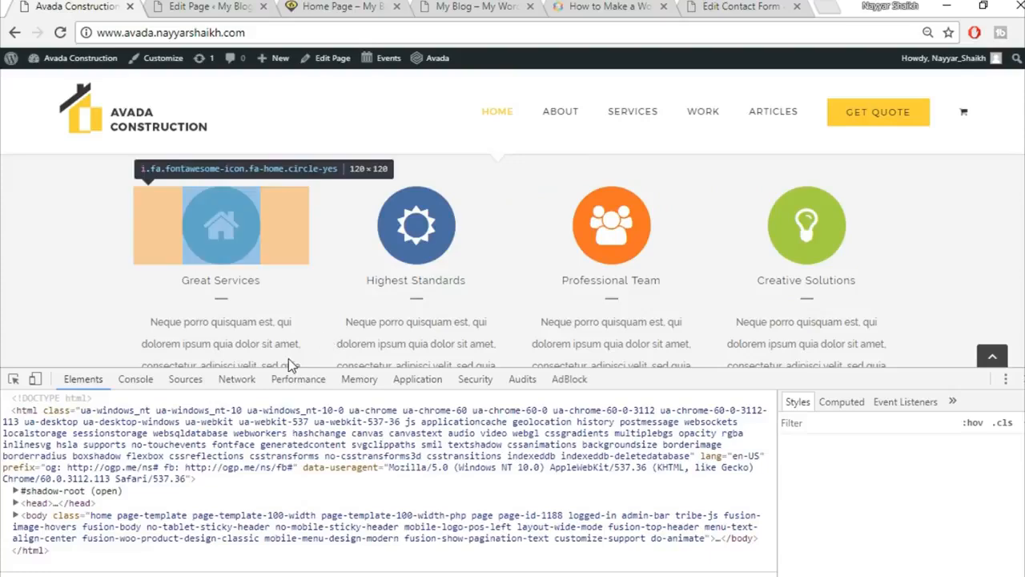
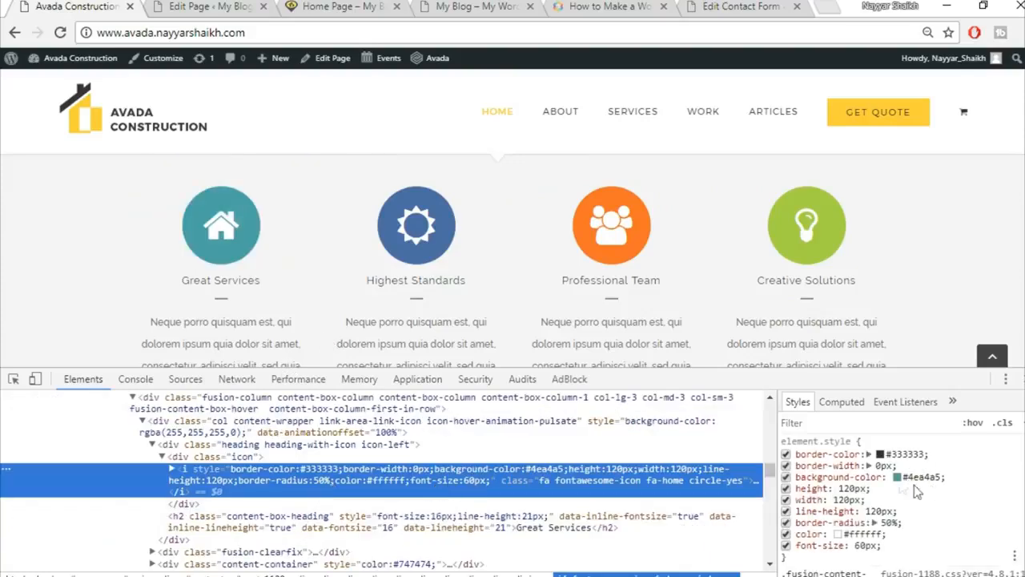
Copy the demo icon's teal background colour #4ea4a5 from DevTools.
click(918, 474)
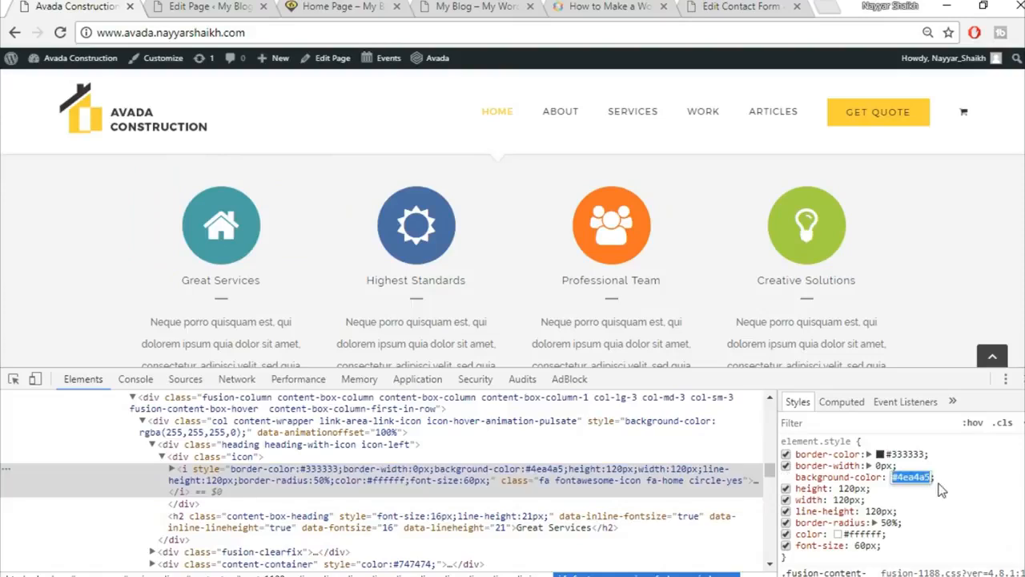
key(Escape)
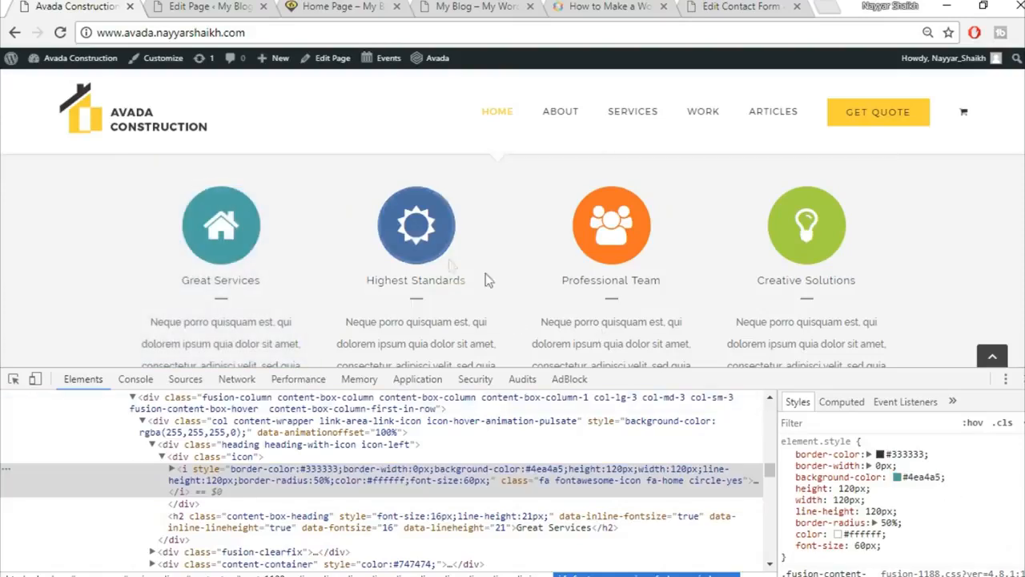
right_click(436, 251)
click(481, 456)
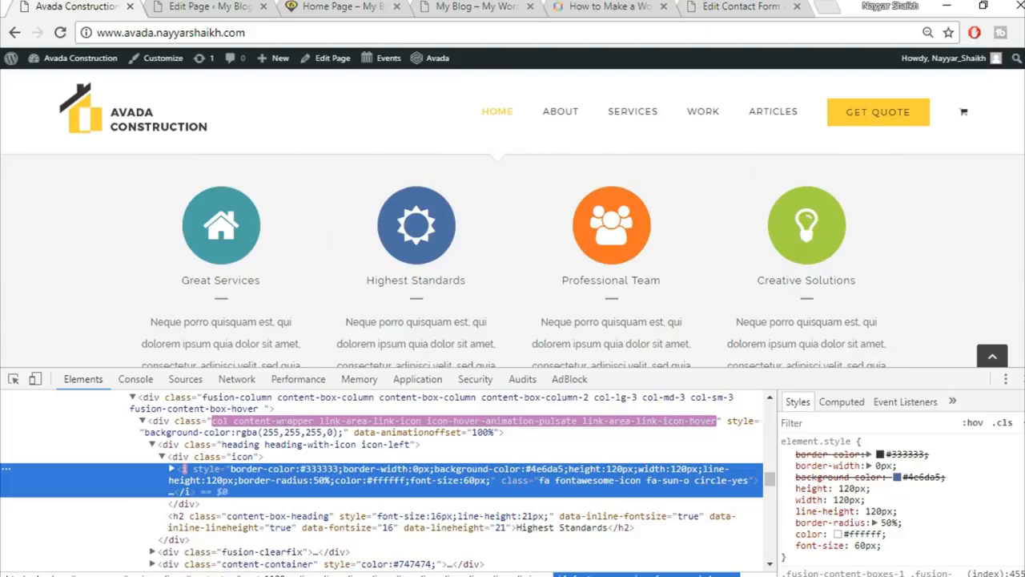
Close DevTools and bring up the content box's Icon Background Color picker.
key(F12)
click(218, 4)
click(575, 327)
Set the icon background colour to #4ea4a5 and the inner border size to 0.
click(658, 356)
key(ctrl+v)
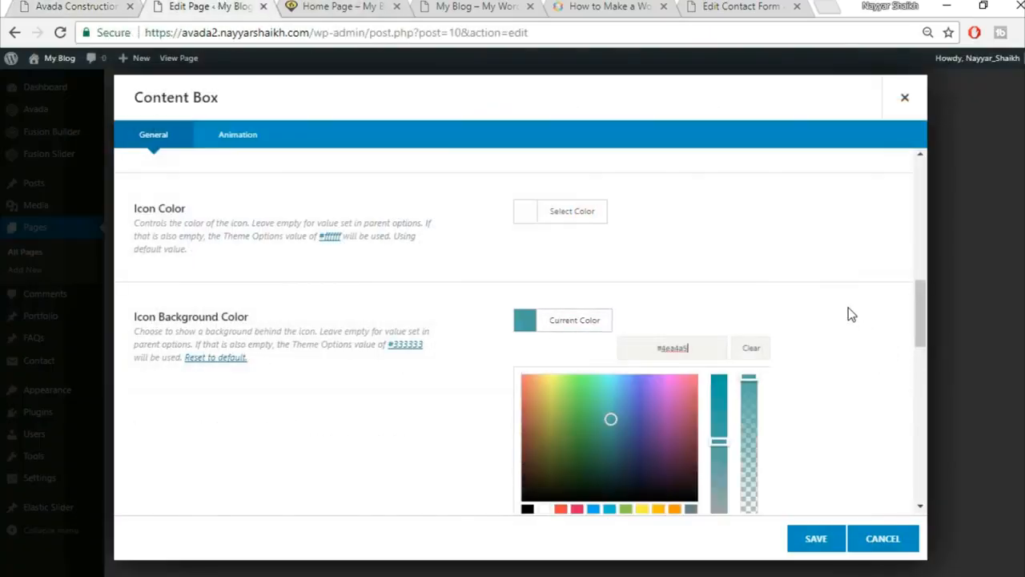
click(849, 314)
scroll(851, 314, down, 1)
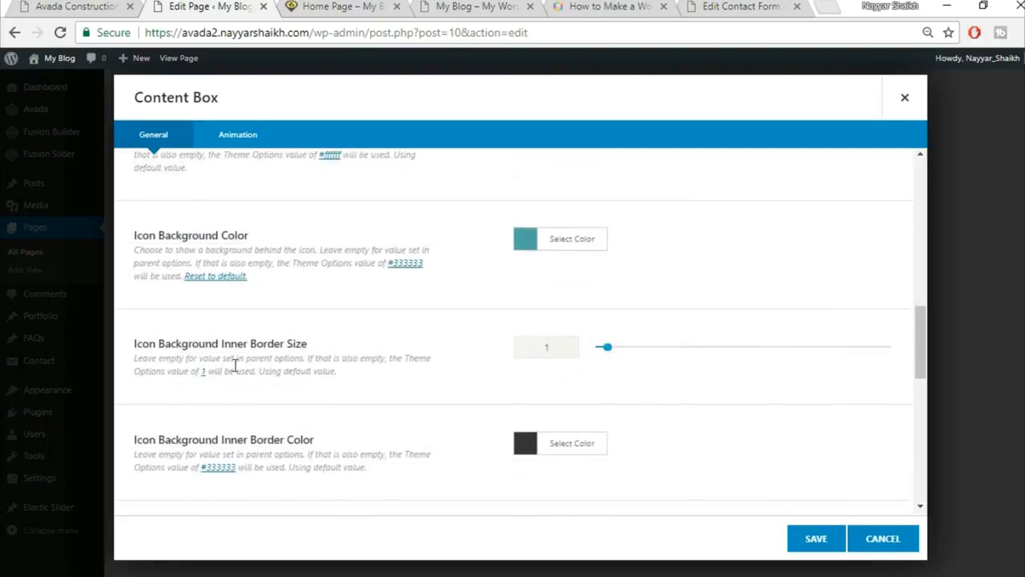
text(0)
Fill the box content with the Neque porro paragraph copied from the demo site.
scroll(490, 369, down, 1)
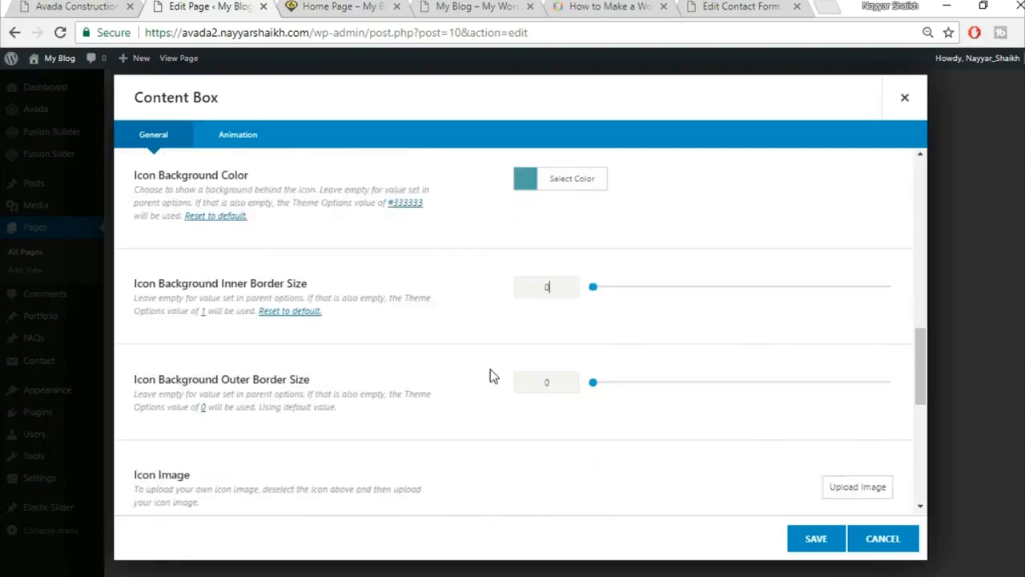
scroll(490, 373, down, 3)
scroll(467, 368, down, 1)
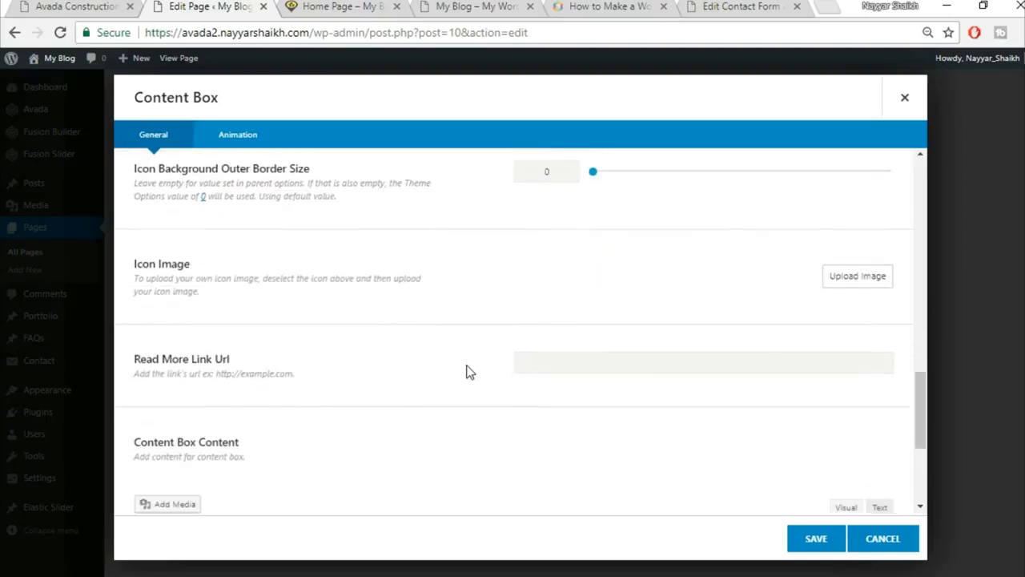
scroll(470, 372, down, 3)
click(366, 370)
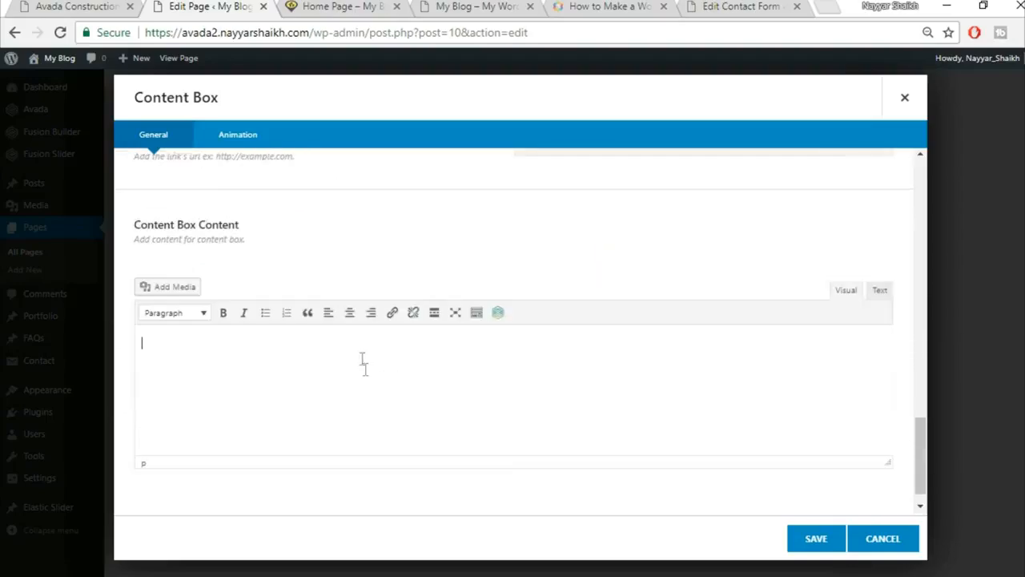
click(73, 6)
drag(150, 322, 312, 371)
key(ctrl+c)
click(200, 6)
key(ctrl+v)
Save the content box and clone it three times into four Great Services boxes.
scroll(791, 500, down, 1)
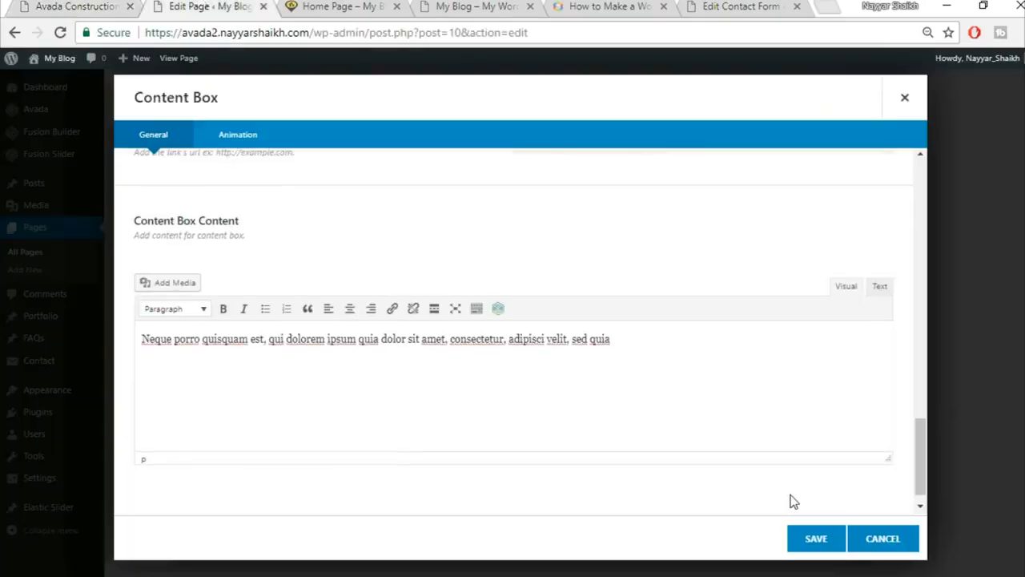
click(823, 548)
click(317, 240)
click(318, 240)
click(318, 241)
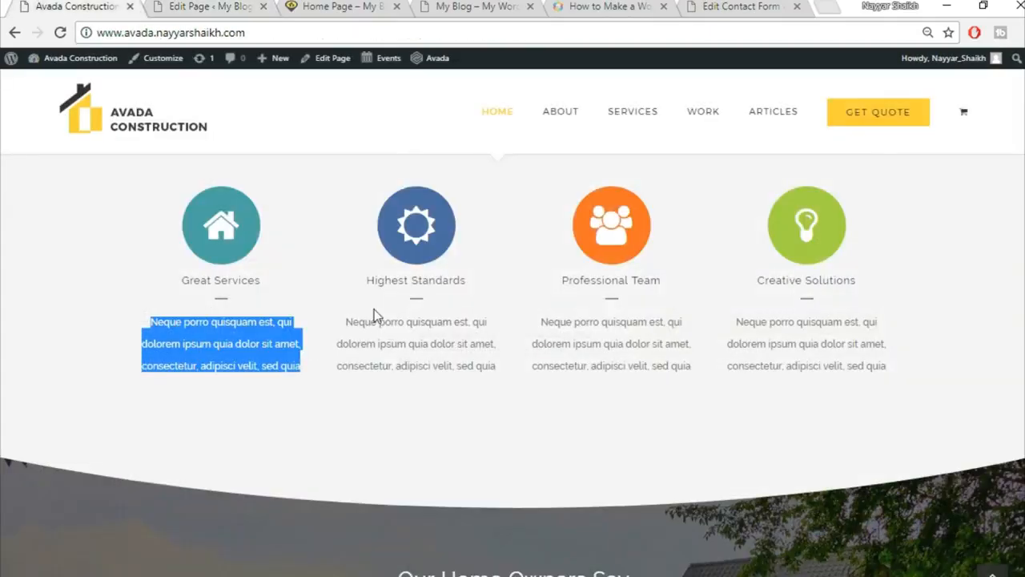
Save the four Great Services content boxes and review the demo site's layout.
click(383, 377)
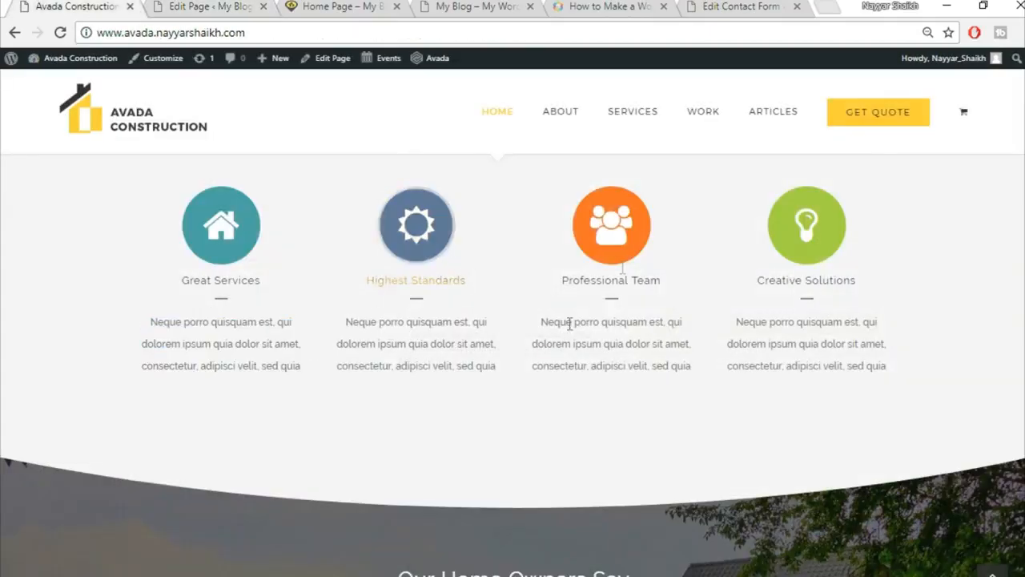
click(210, 8)
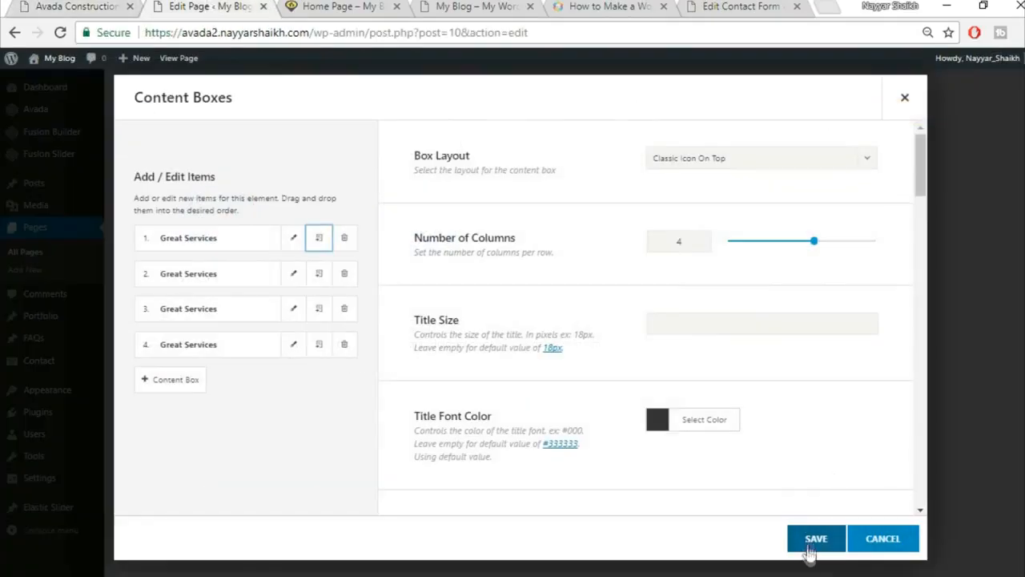
click(814, 539)
click(80, 6)
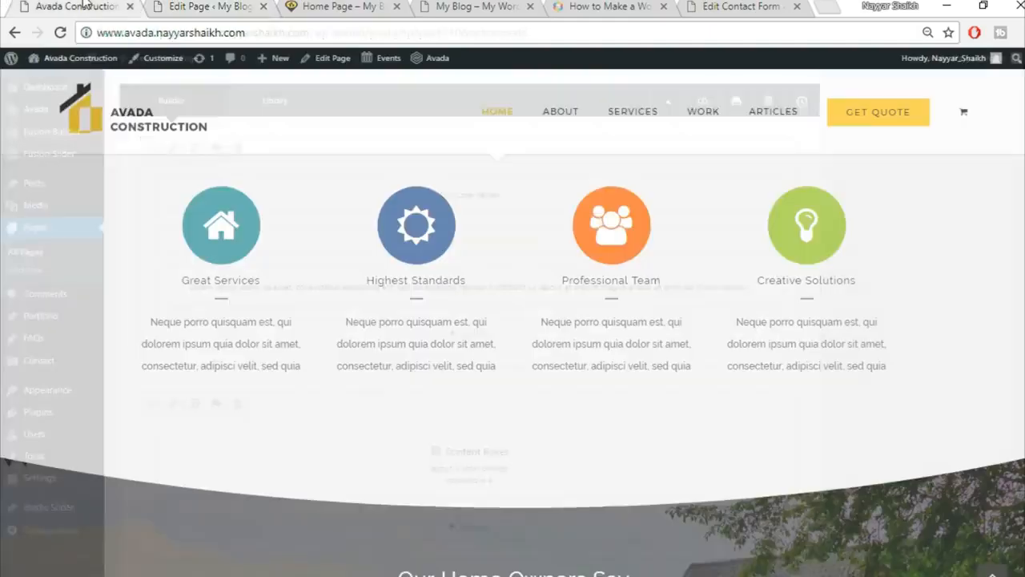
scroll(852, 443, up, 2)
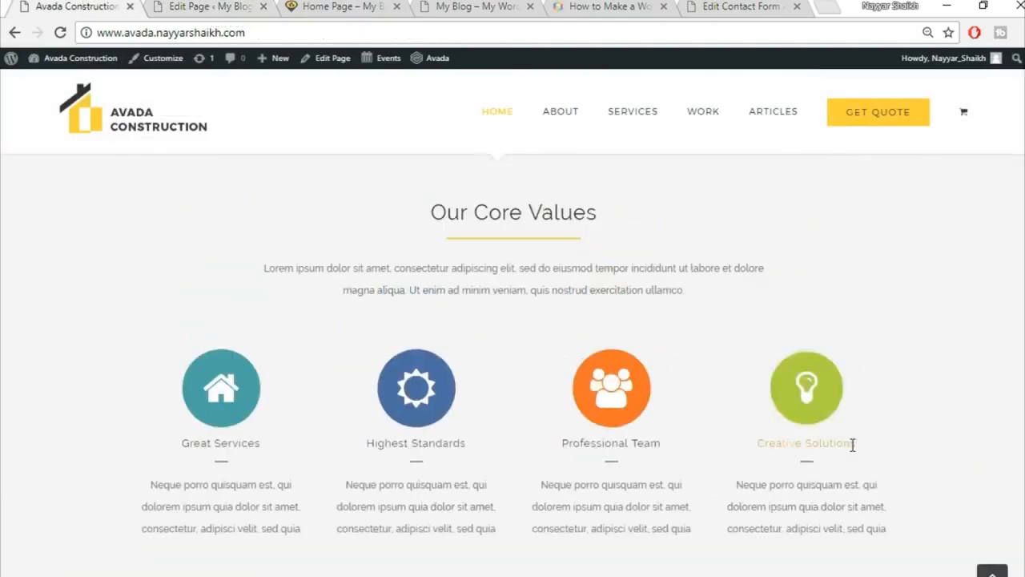
scroll(954, 370, up, 3)
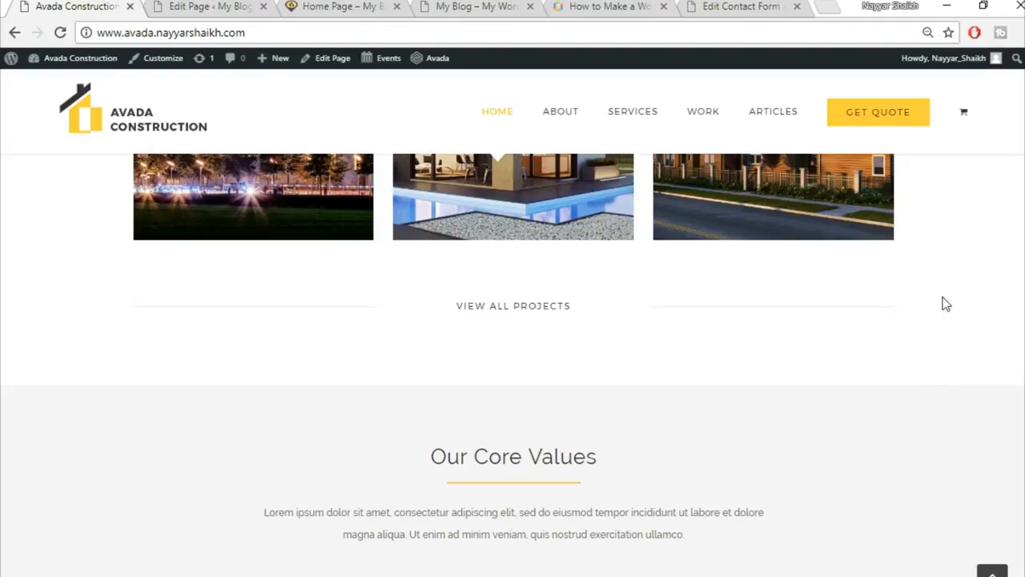
scroll(954, 426, down, 1)
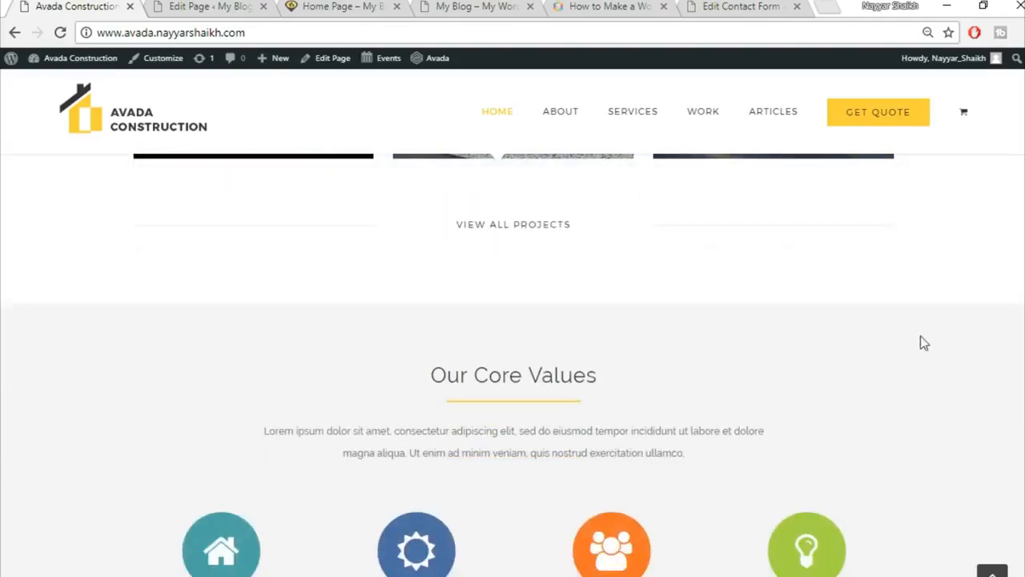
scroll(769, 362, up, 2)
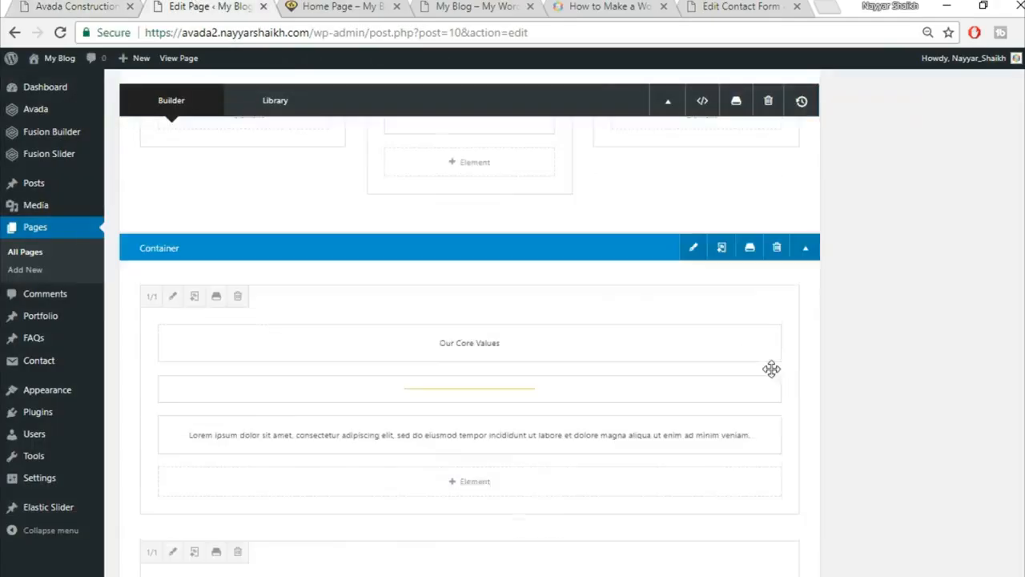
Set the Our Core Values container's background colour to f5f5f5 and save it.
click(695, 263)
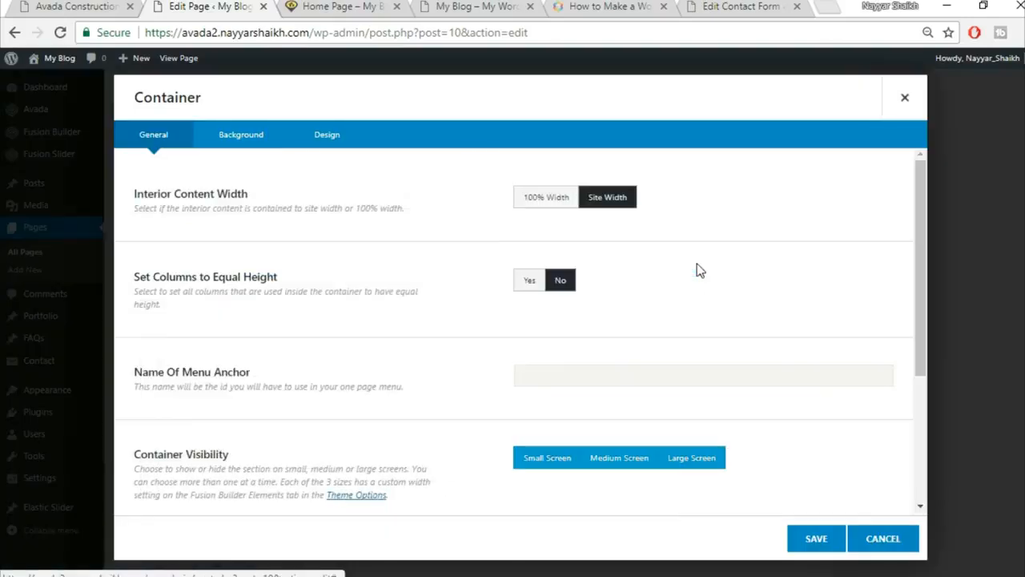
click(264, 138)
click(580, 200)
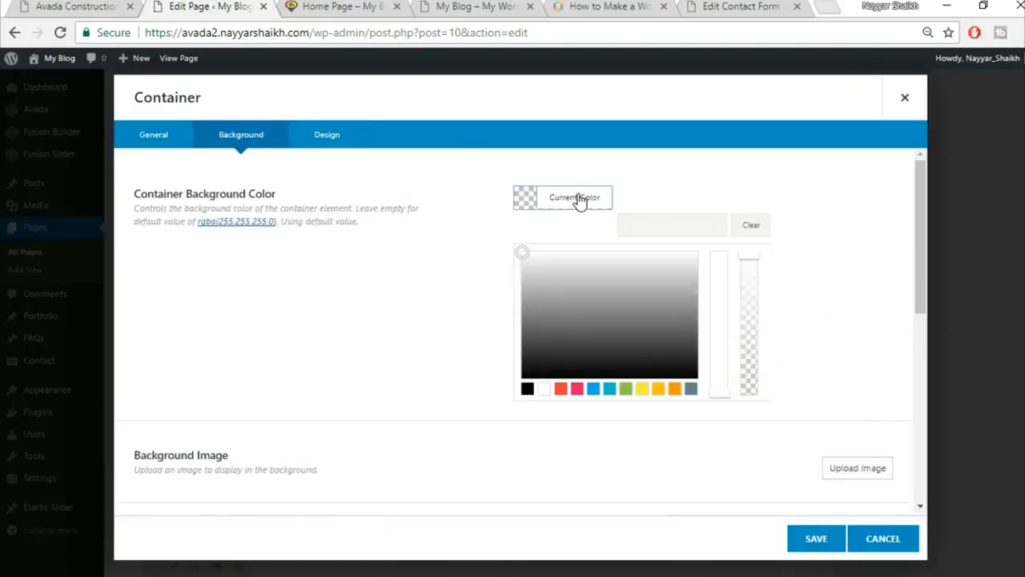
click(639, 221)
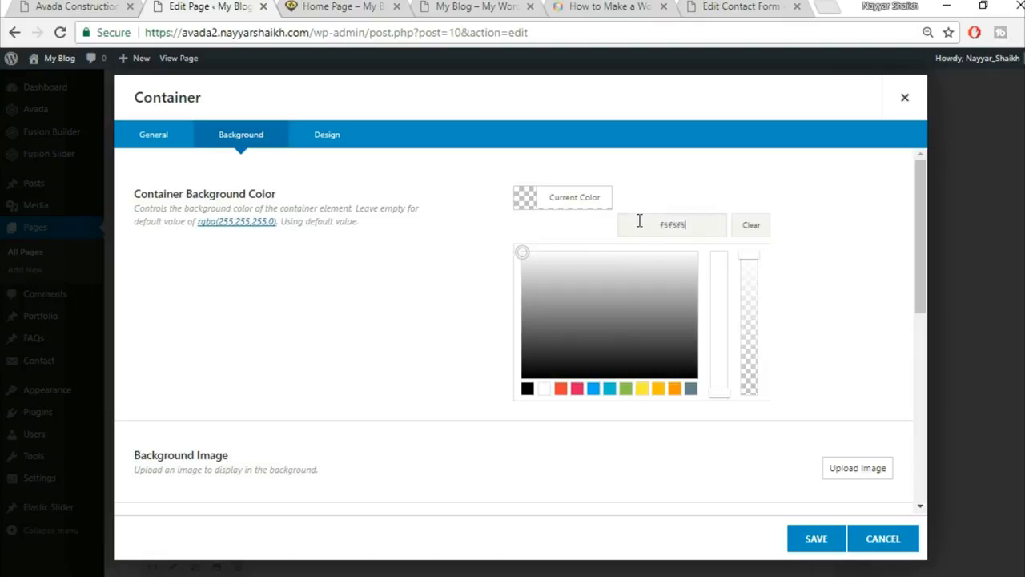
click(814, 547)
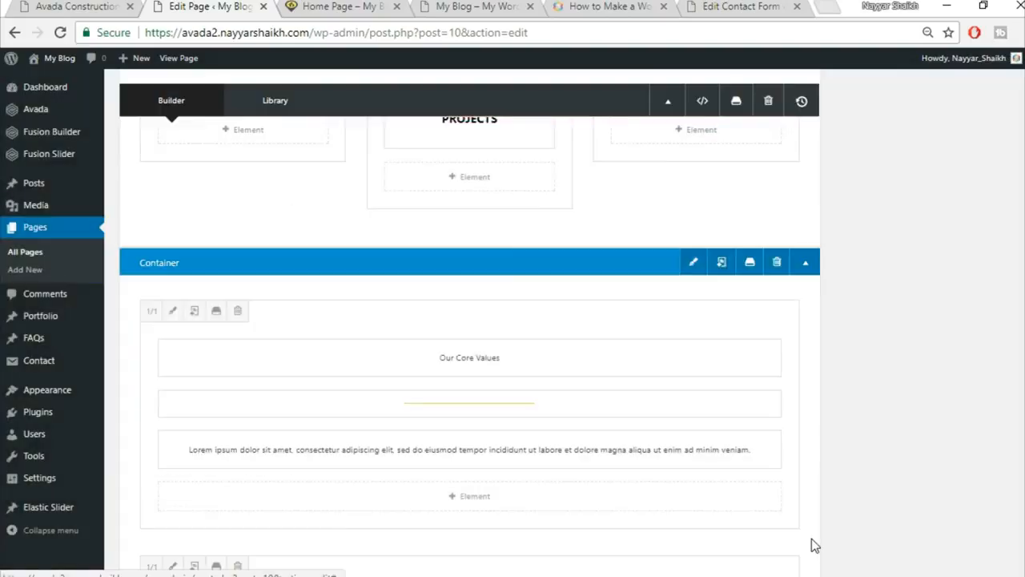
scroll(966, 232, up, 15)
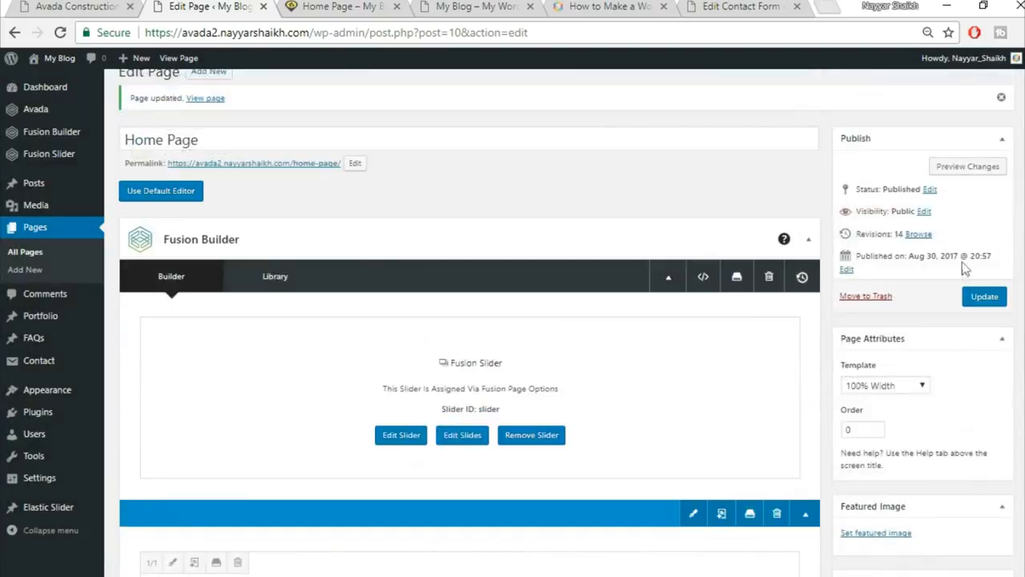
click(977, 301)
click(369, 6)
click(387, 32)
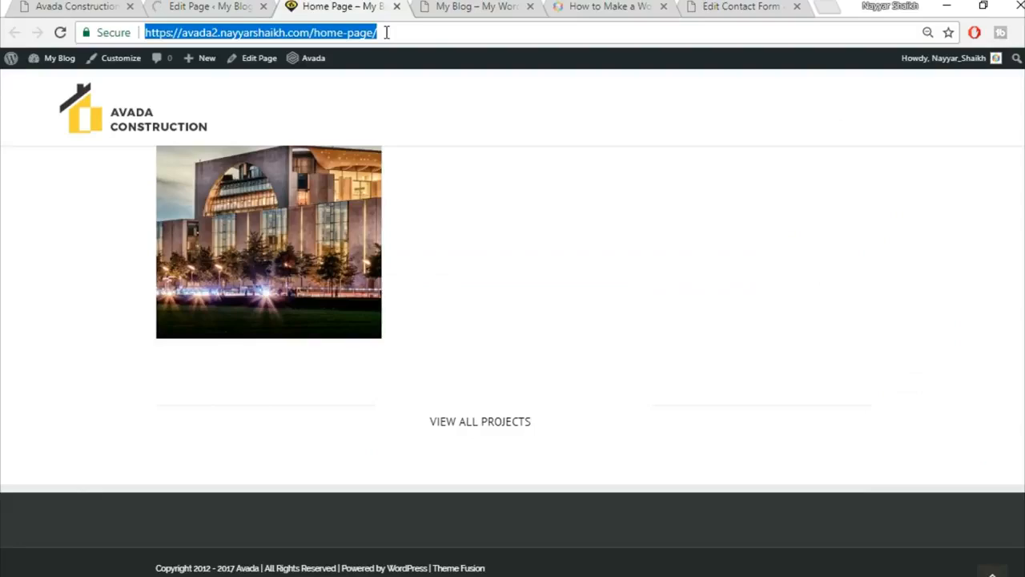
key(Return)
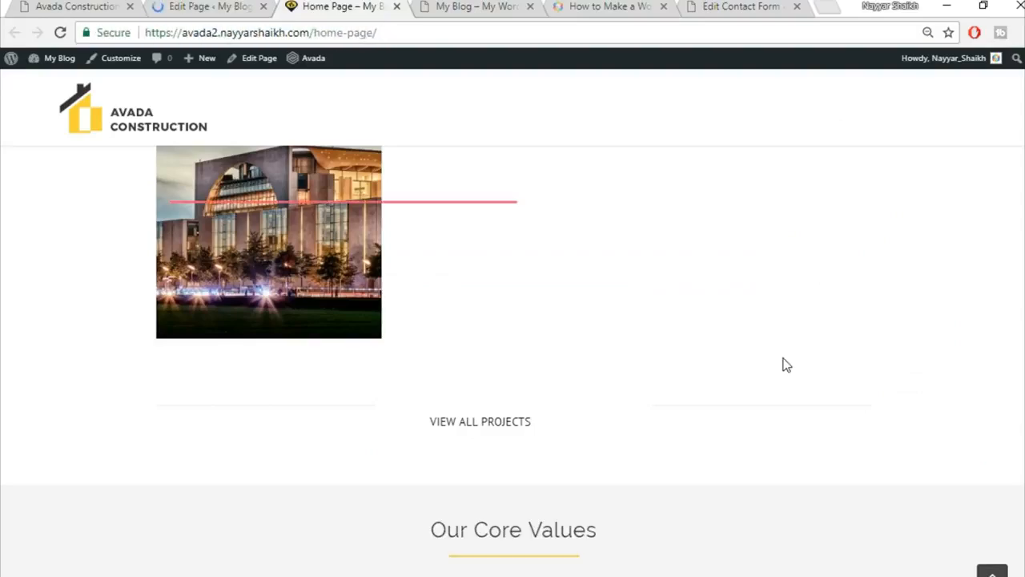
scroll(785, 364, down, 1)
scroll(785, 364, down, 3)
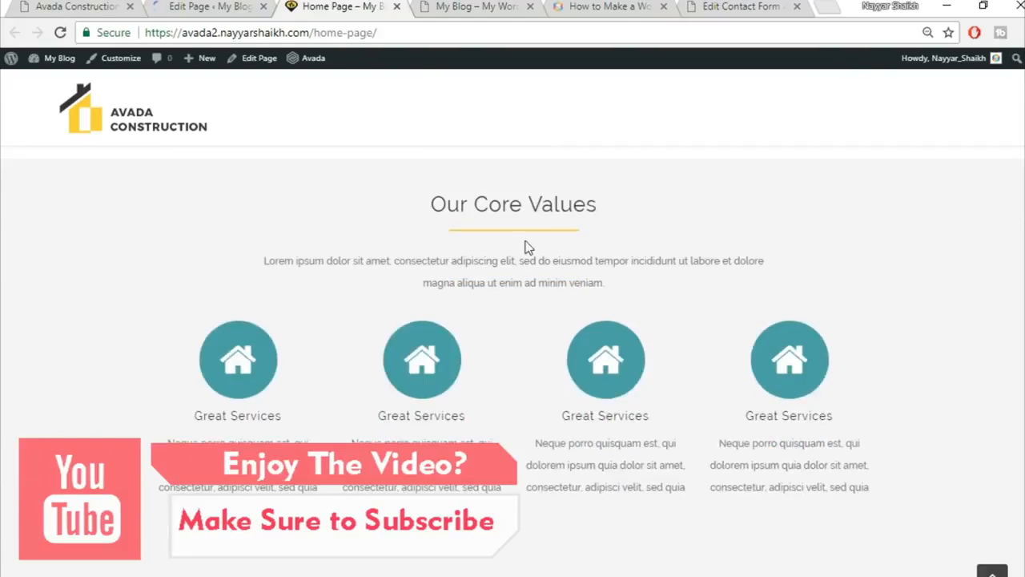
scroll(873, 201, up, 1)
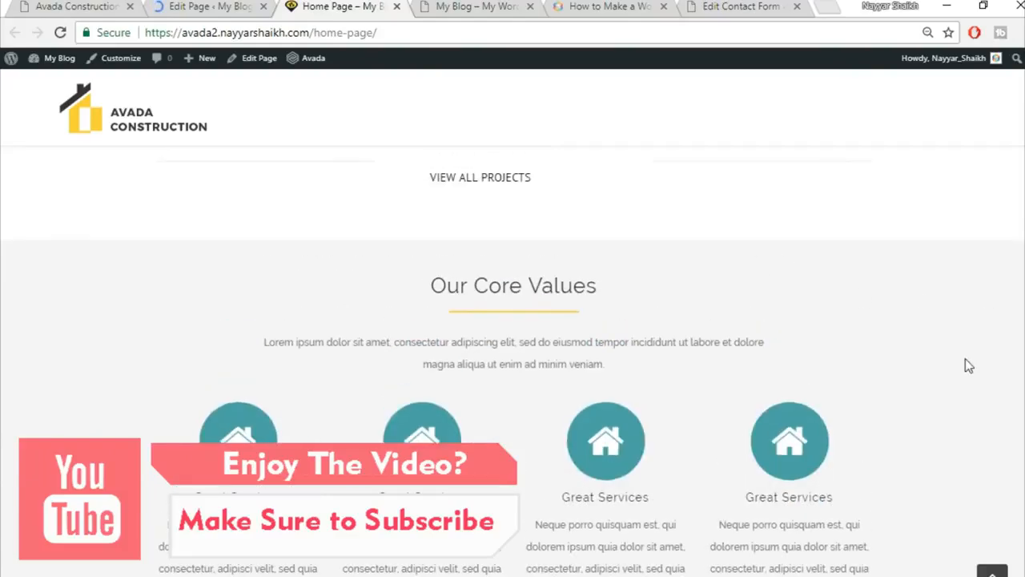
scroll(967, 365, down, 1)
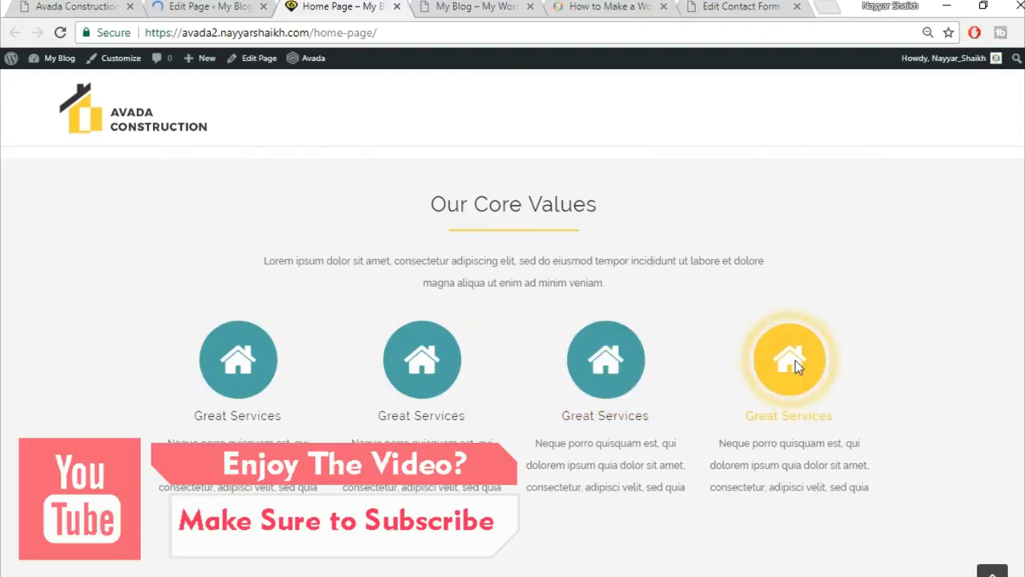
scroll(870, 363, down, 1)
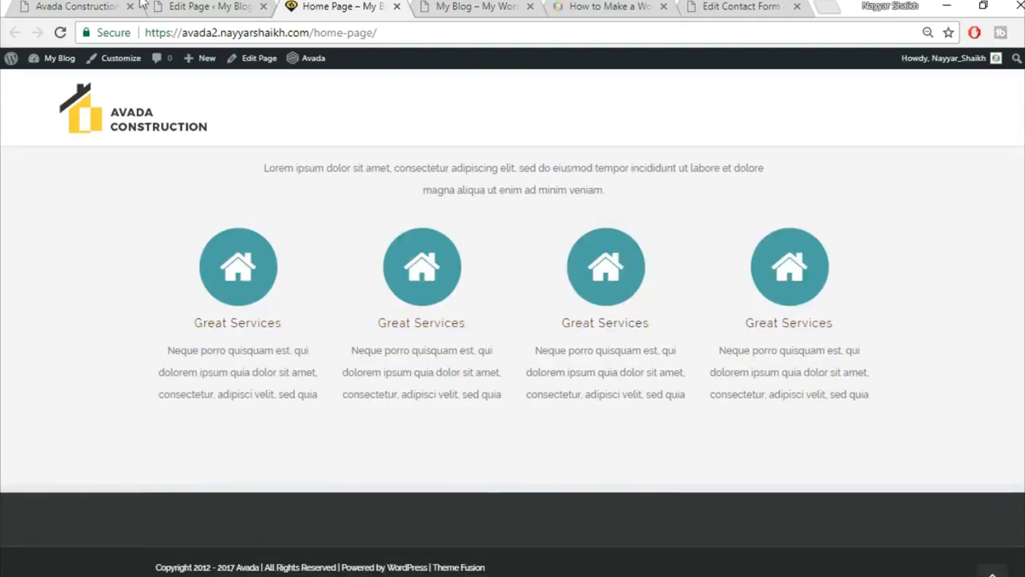
click(48, 5)
scroll(430, 366, down, 4)
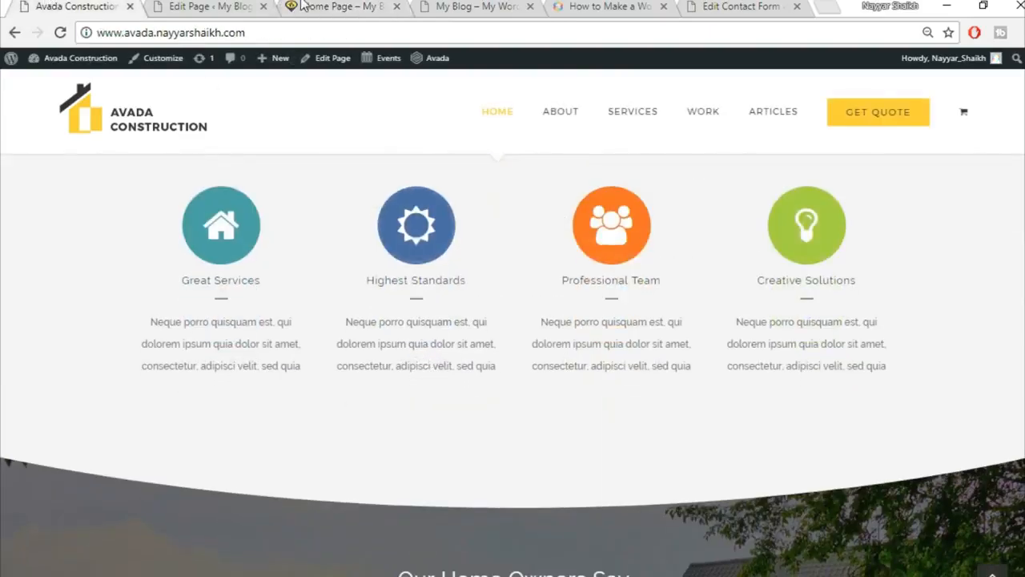
click(216, 6)
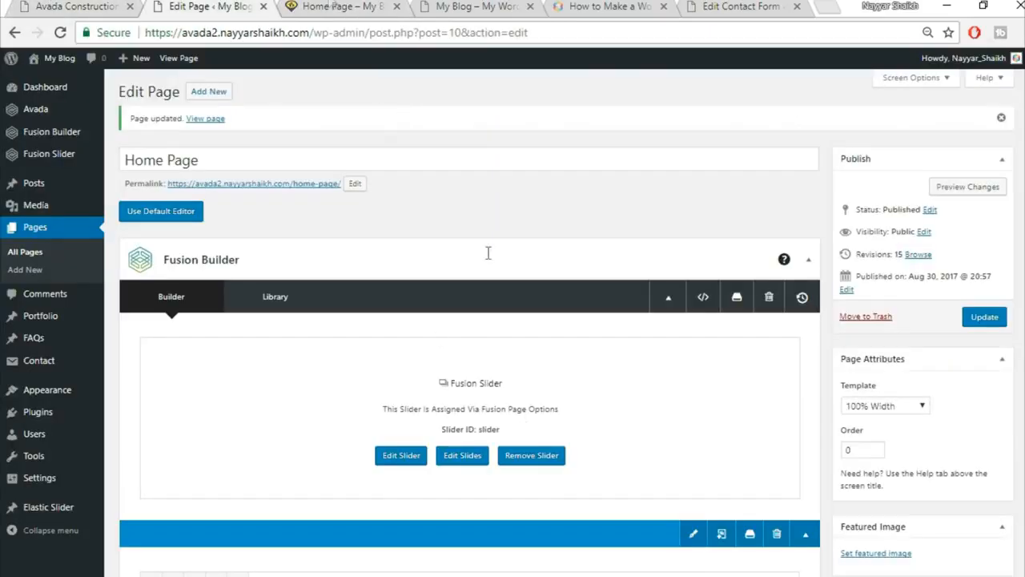
click(328, 6)
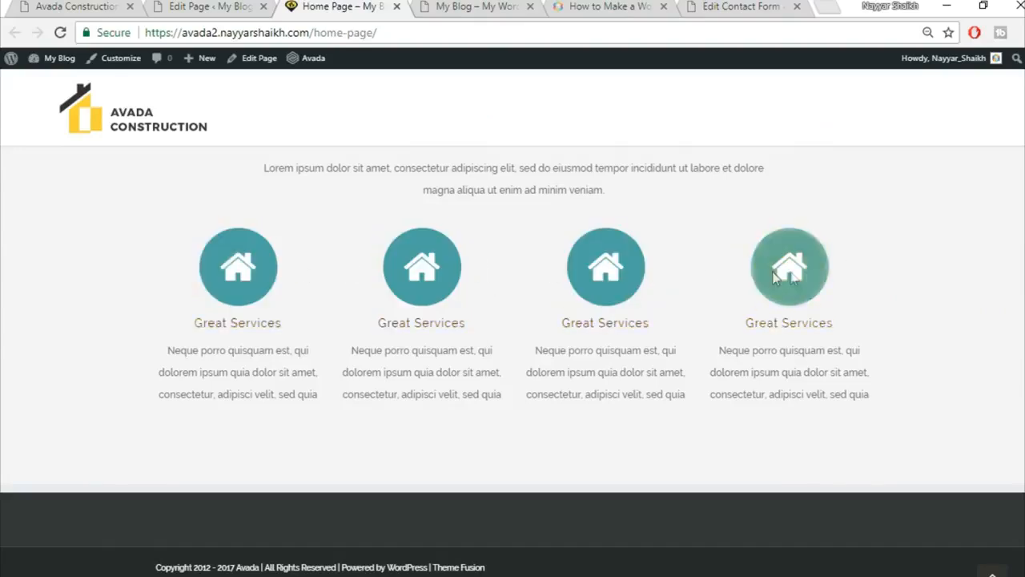
click(76, 7)
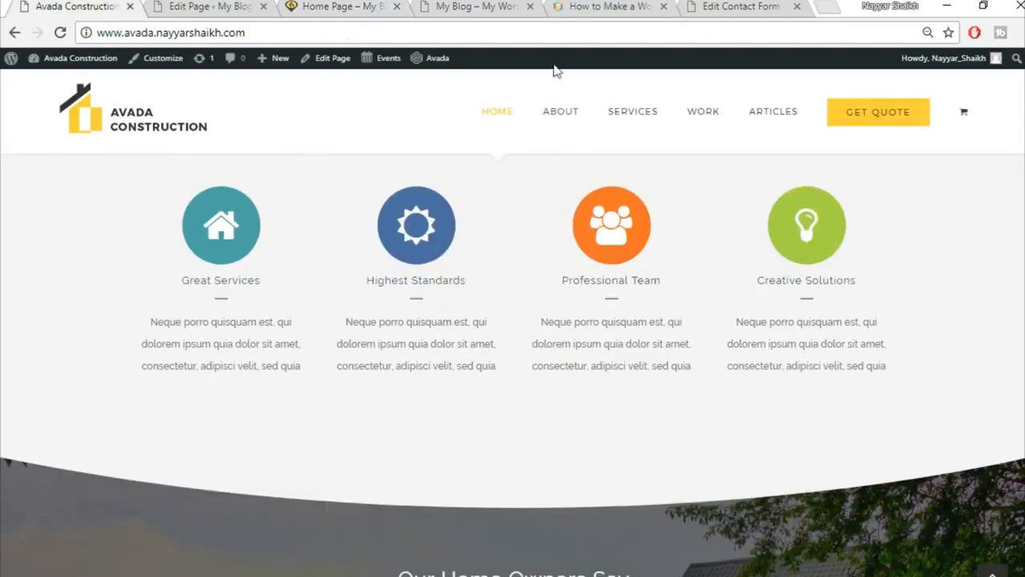
scroll(712, 410, down, 4)
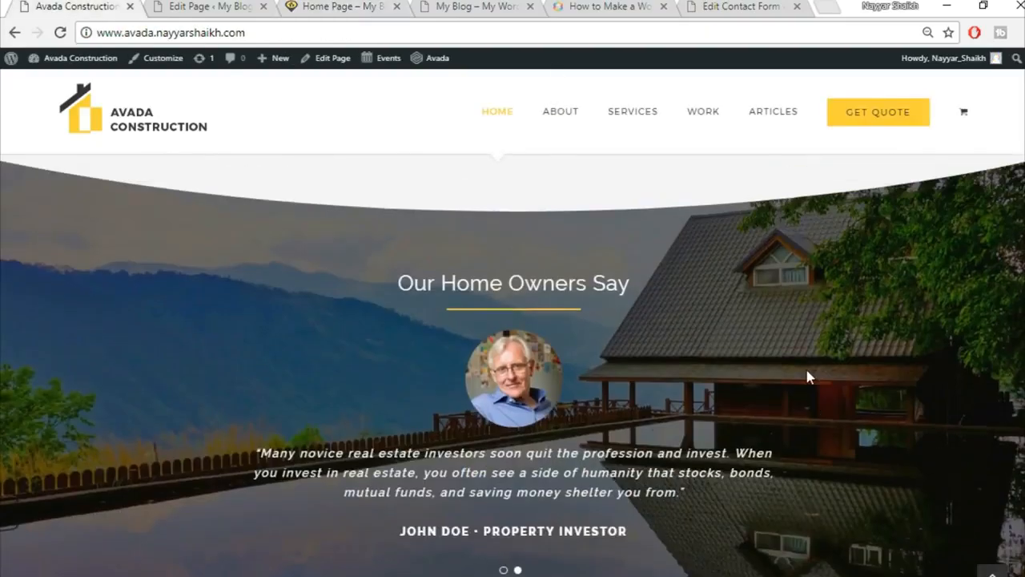
scroll(809, 377, up, 1)
click(209, 7)
drag(1022, 80, 1022, 144)
scroll(470, 320, down, 8)
scroll(929, 417, down, 4)
Add a new 1/1 container below the Content Boxes.
click(675, 283)
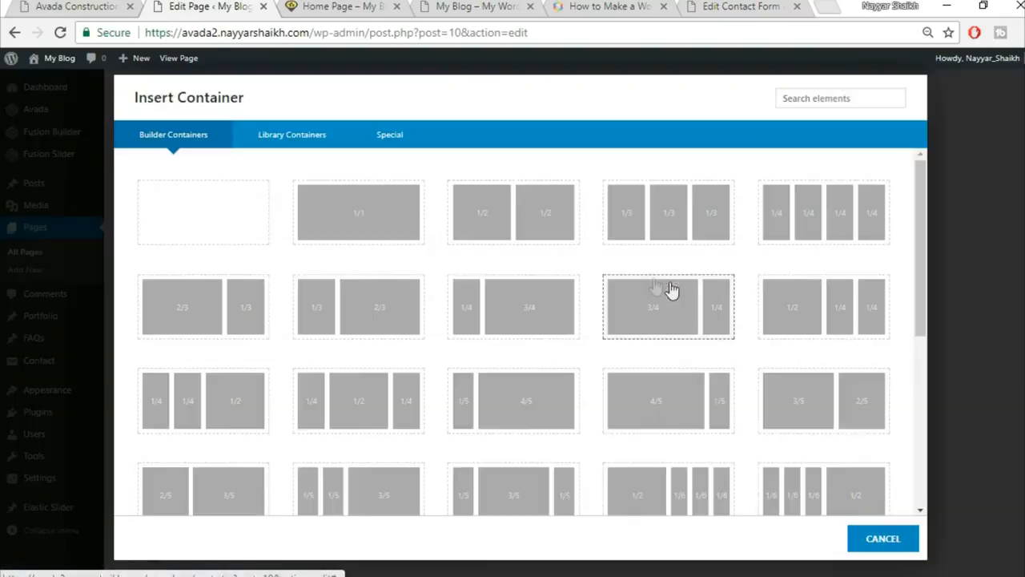
click(354, 215)
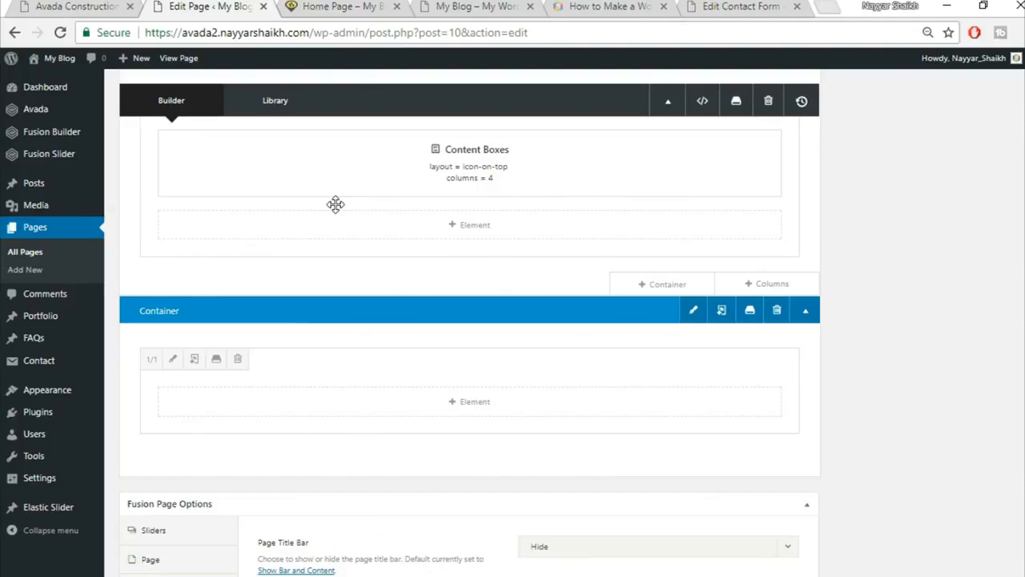
click(73, 6)
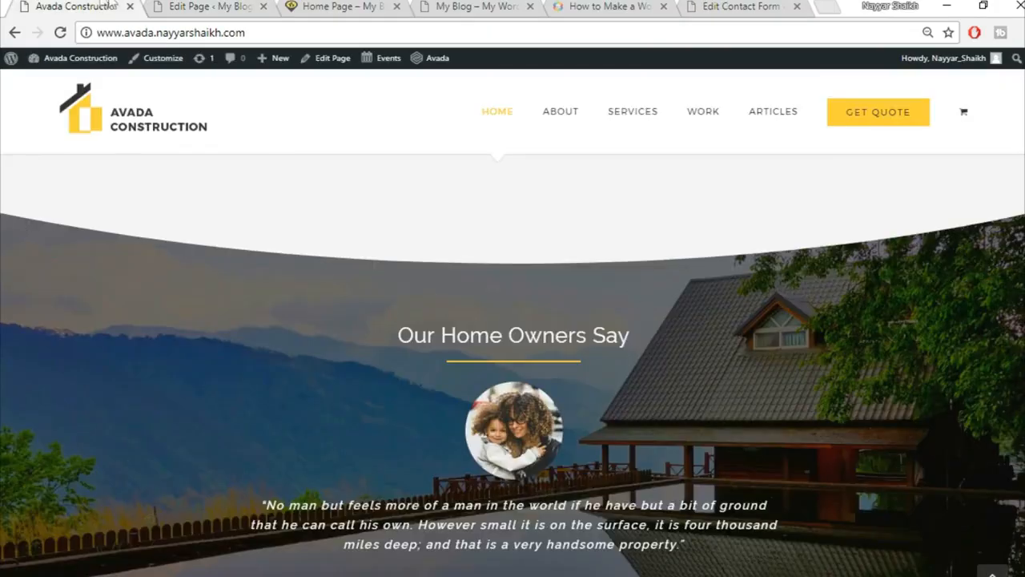
click(192, 6)
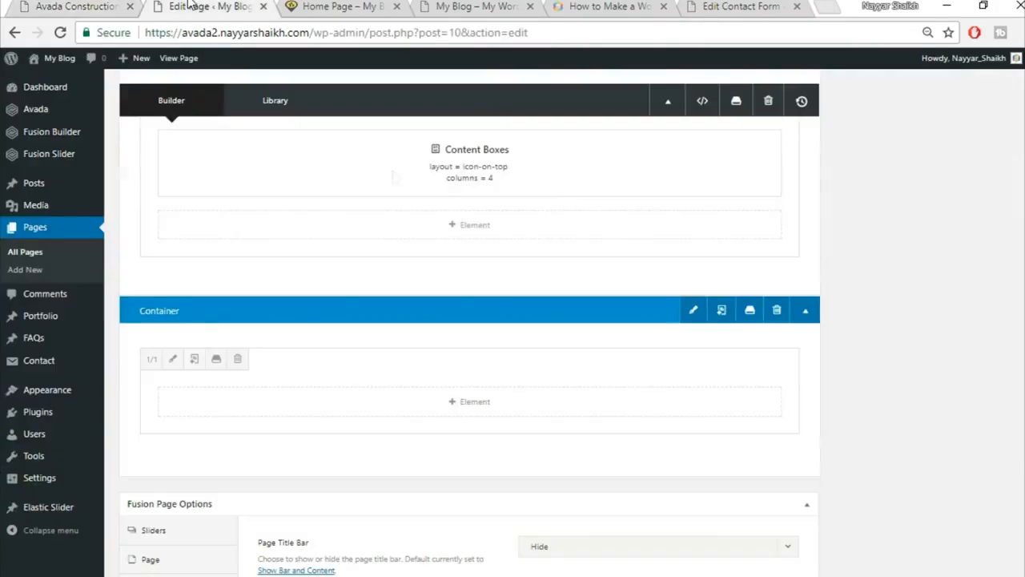
Insert a Section Separator with Big Half Circle style positioned at the bottom.
click(491, 409)
click(816, 97)
text(se)
text(x)
key(BackSpace)
text(c)
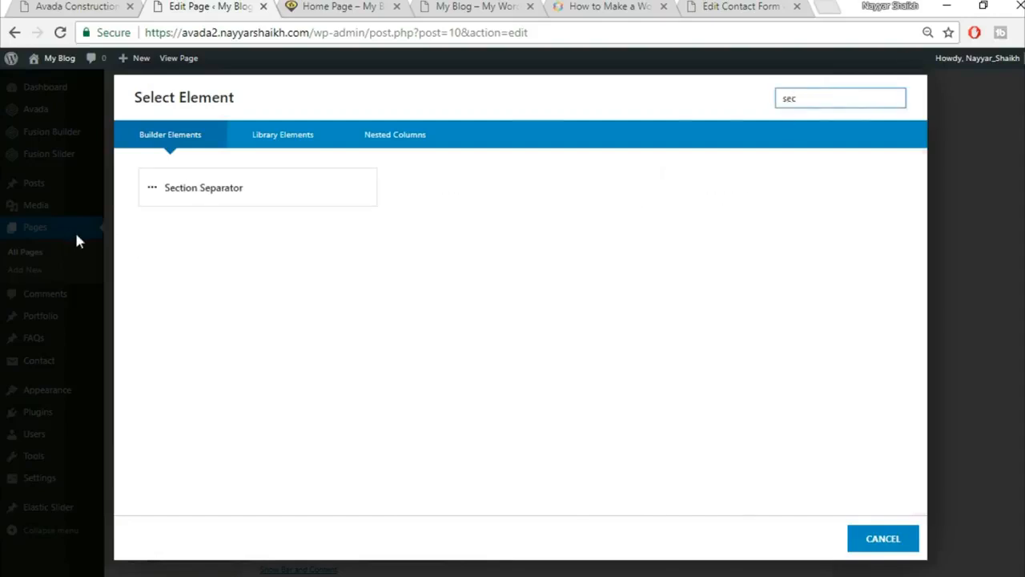
click(225, 203)
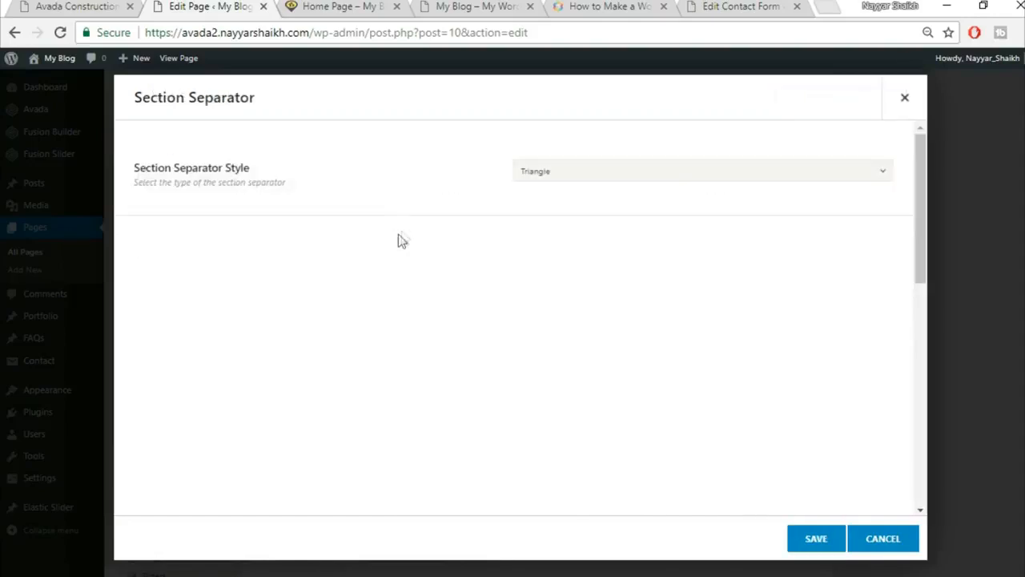
click(607, 172)
click(592, 310)
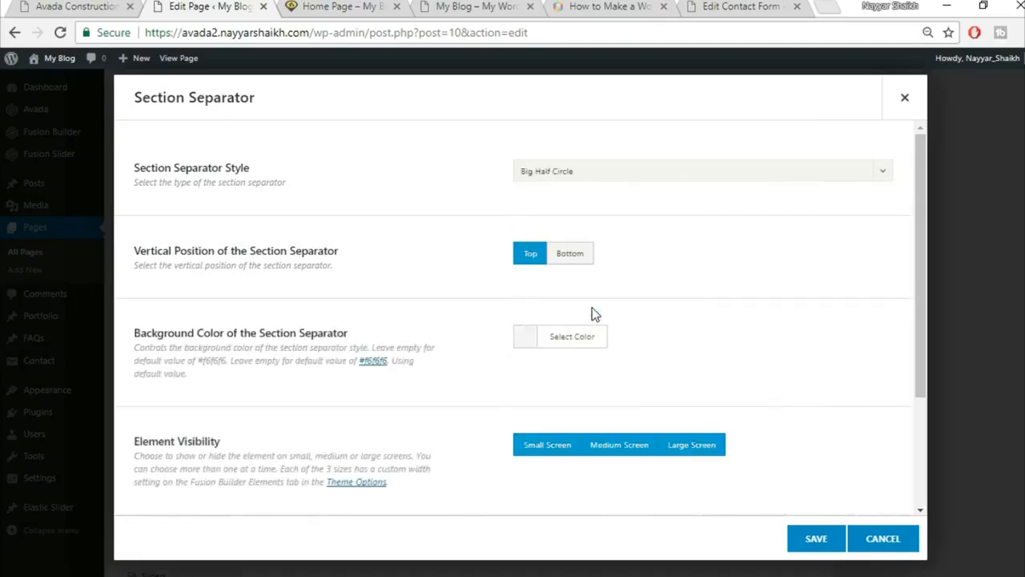
click(577, 261)
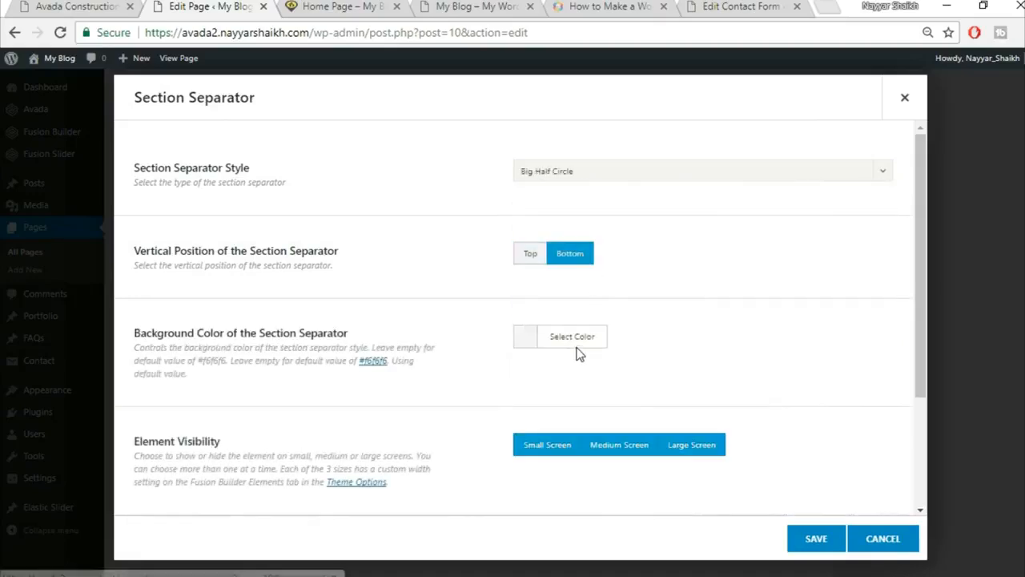
Keep the separator's default #F5F5F5 colour and save its settings.
click(80, 6)
scroll(486, 327, up, 3)
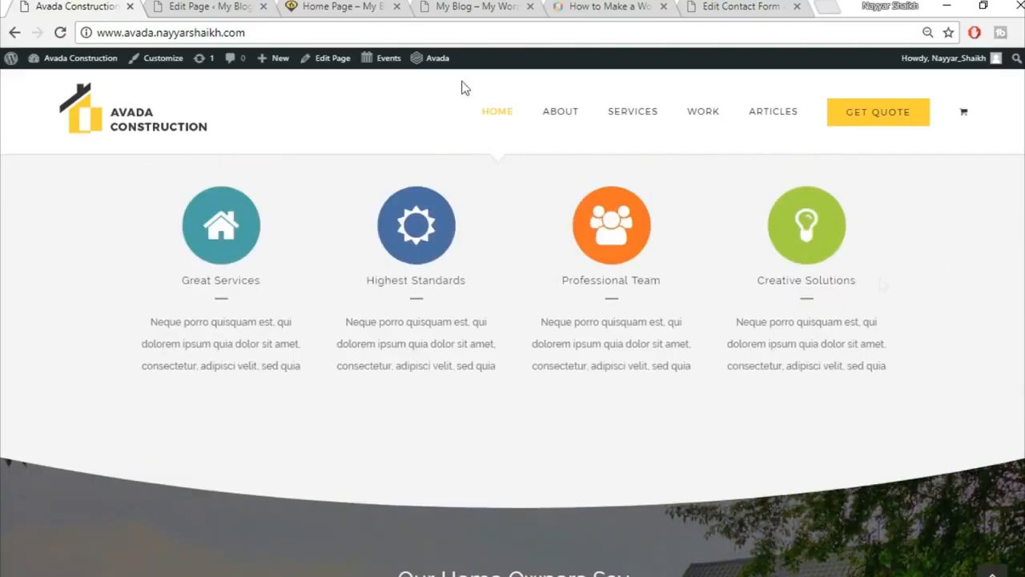
click(244, 5)
click(572, 346)
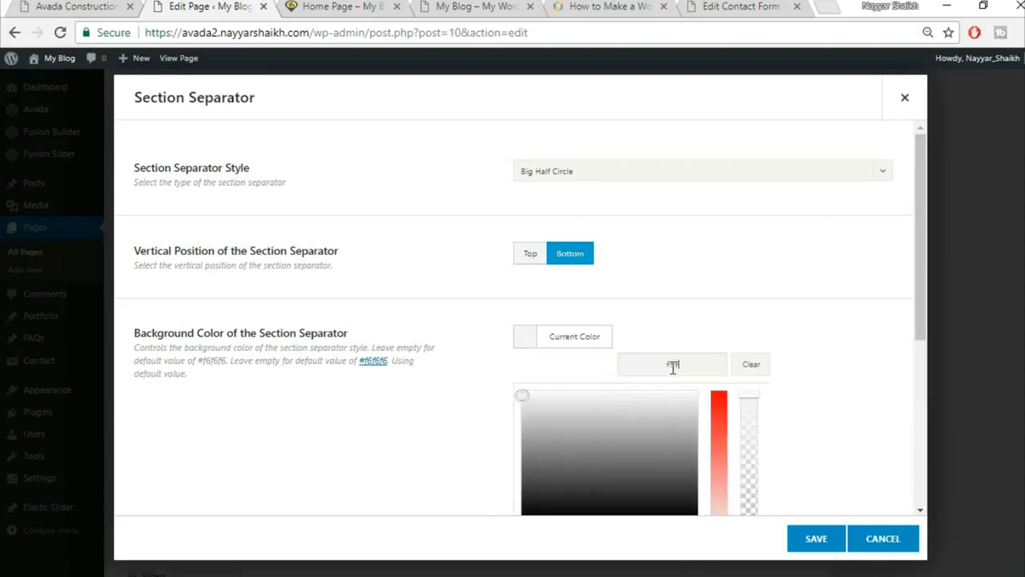
click(856, 410)
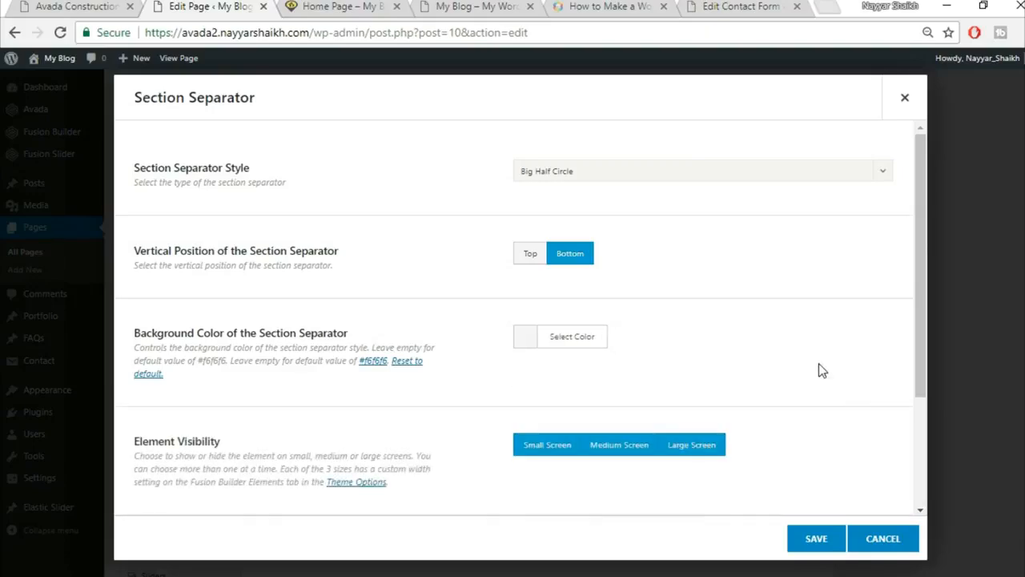
scroll(819, 369, down, 3)
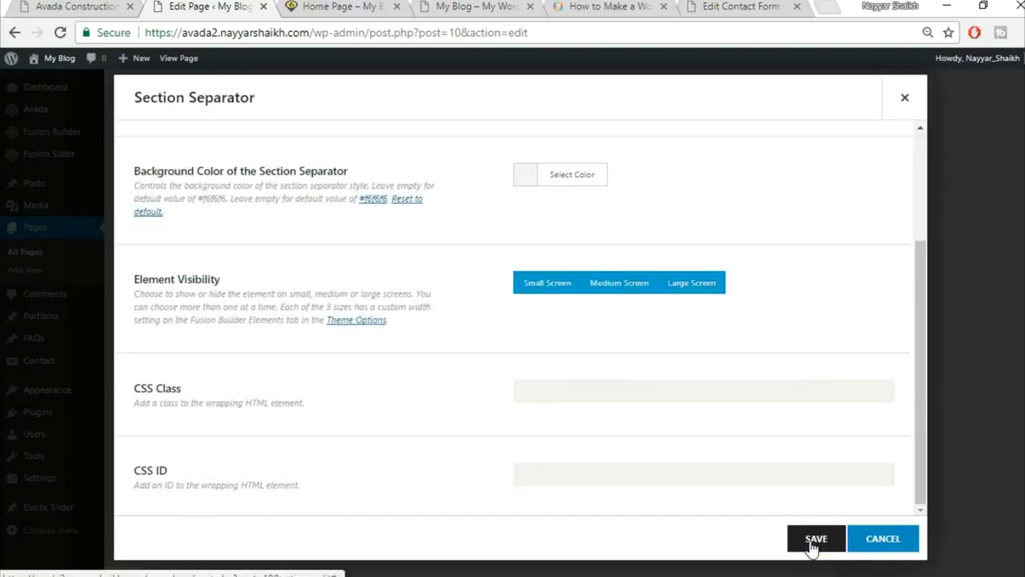
click(815, 541)
click(59, 5)
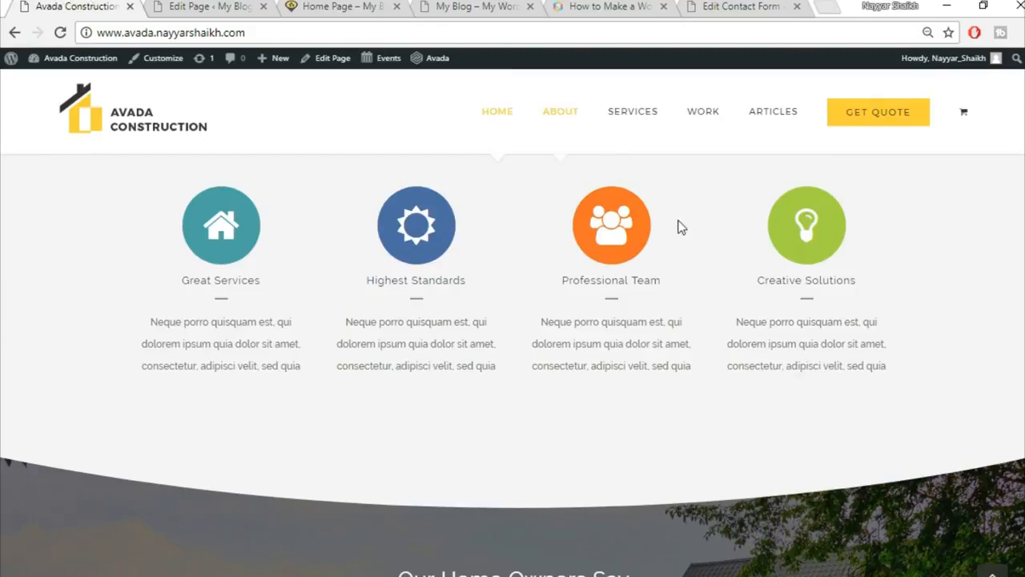
scroll(797, 401, up, 1)
Insert the saved Title container from the library.
scroll(798, 441, down, 4)
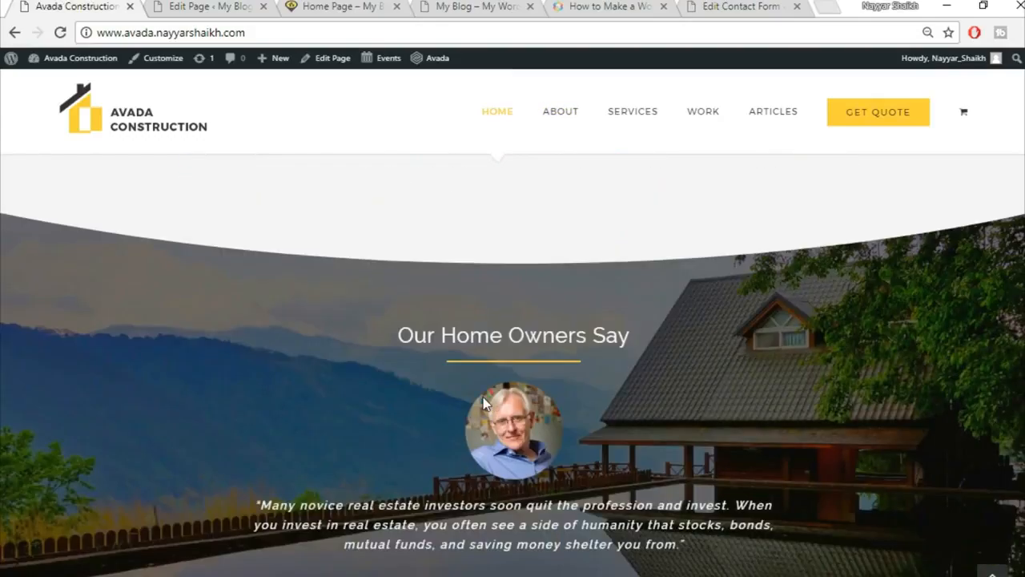
scroll(483, 405, down, 2)
scroll(531, 317, up, 1)
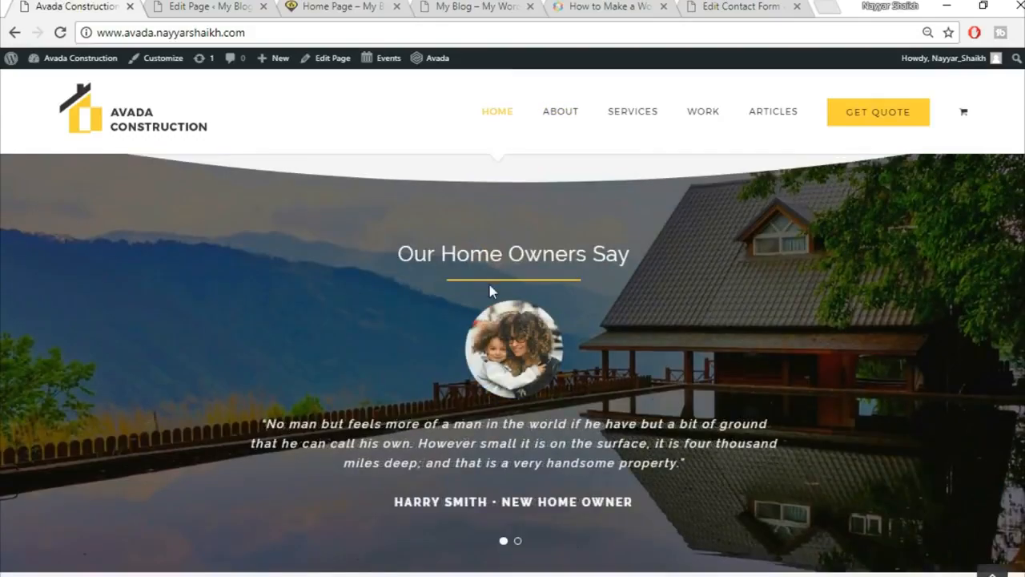
click(210, 6)
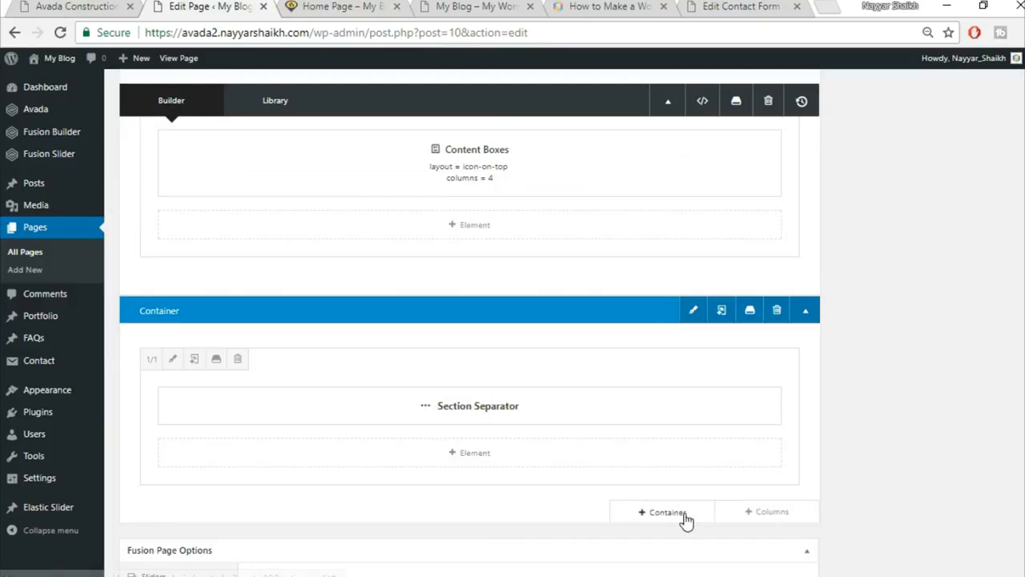
click(686, 518)
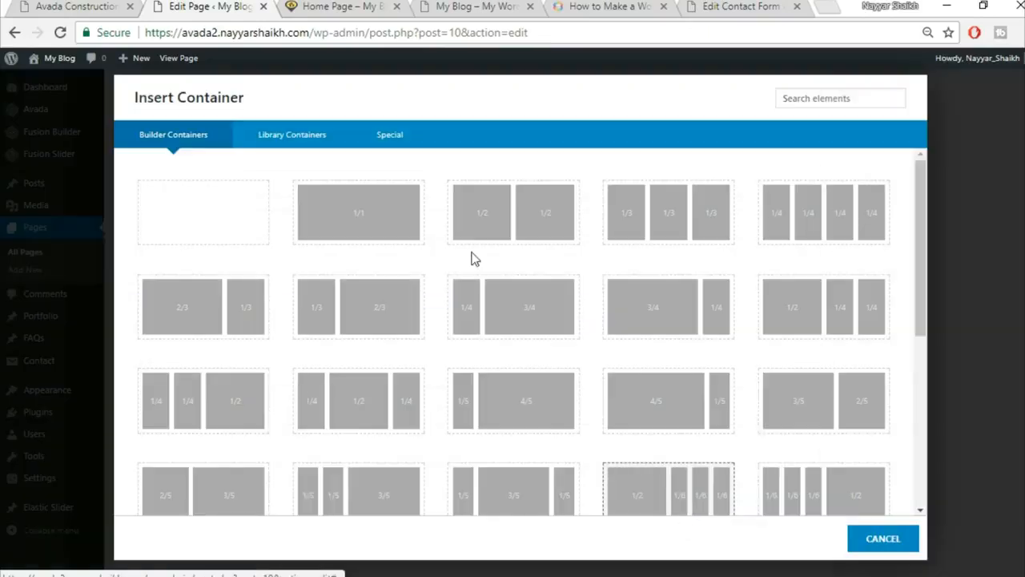
click(283, 144)
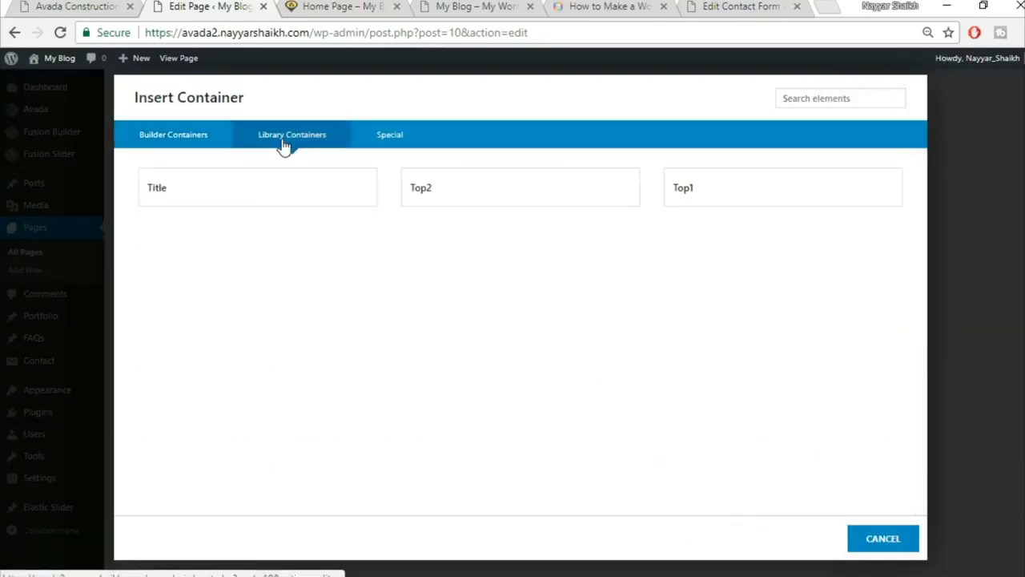
click(311, 208)
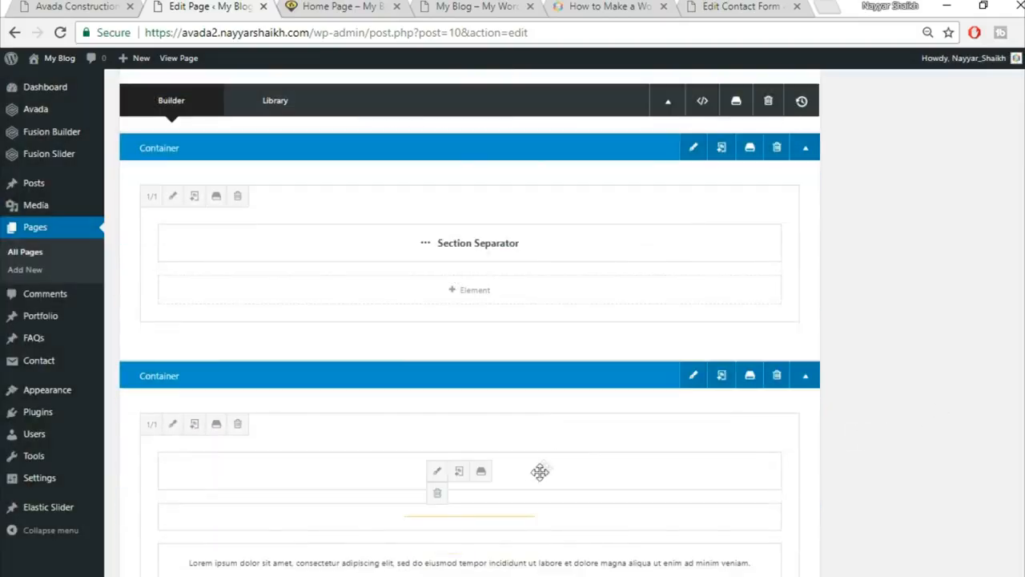
Add a 1/1 row and move the Specialists heading and separator line into the first container.
drag(546, 476, 527, 493)
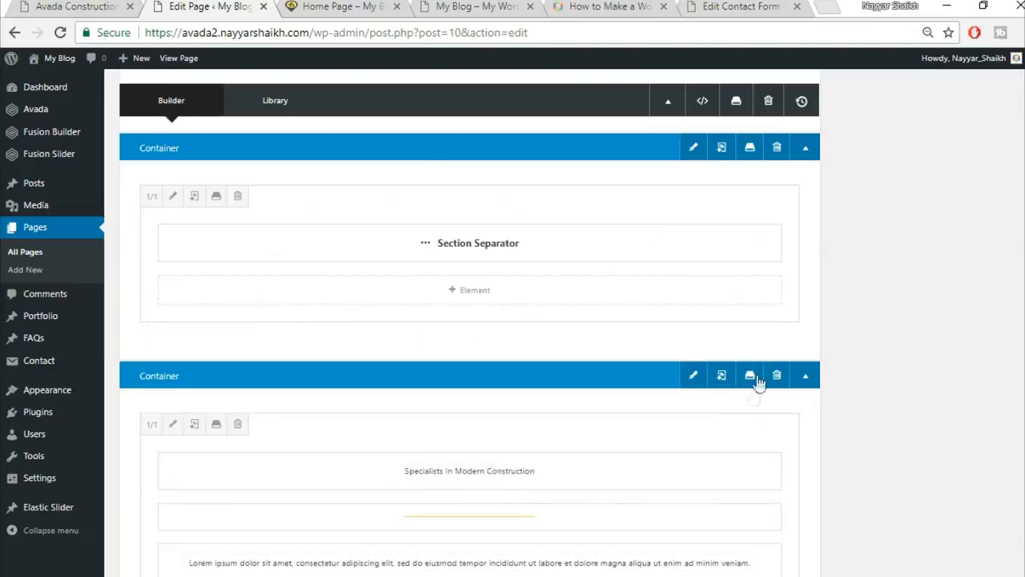
click(770, 349)
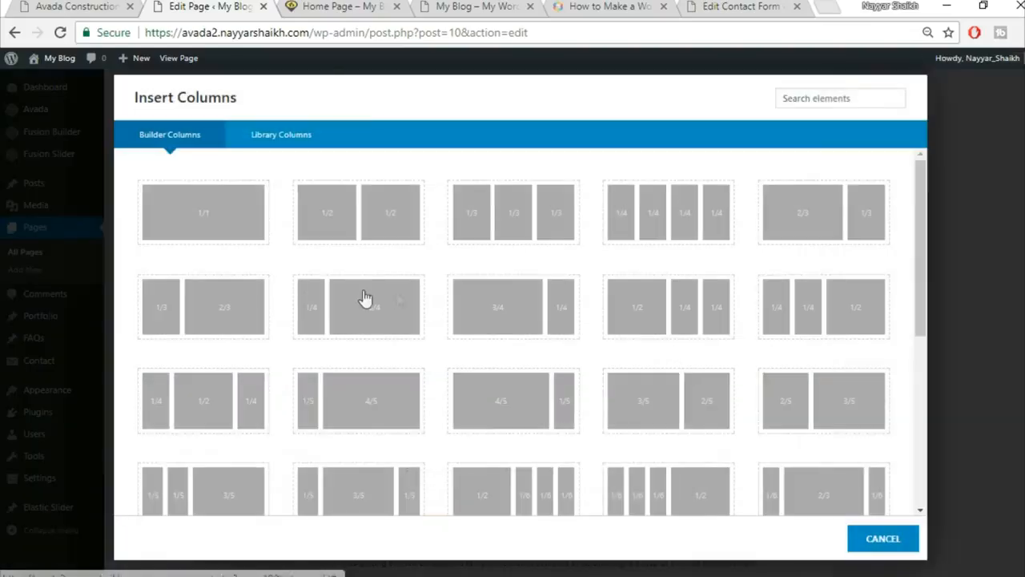
click(234, 226)
scroll(880, 376, down, 3)
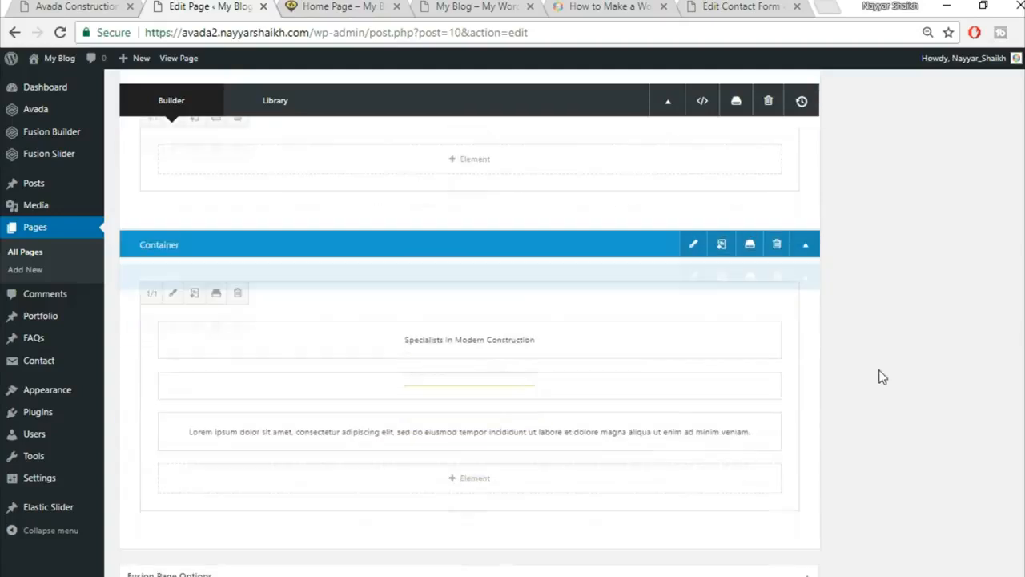
drag(557, 307, 553, 167)
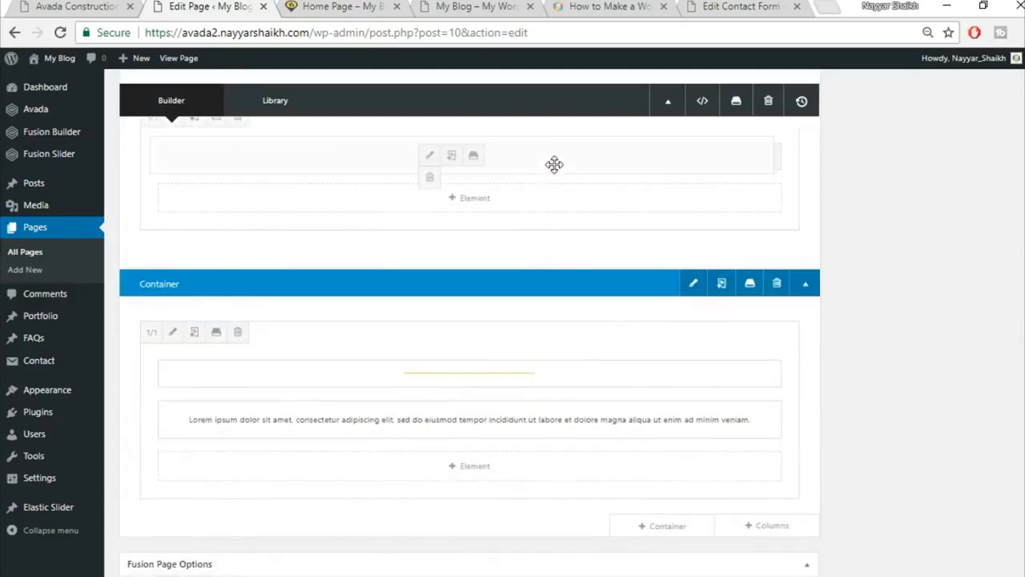
drag(495, 194, 492, 222)
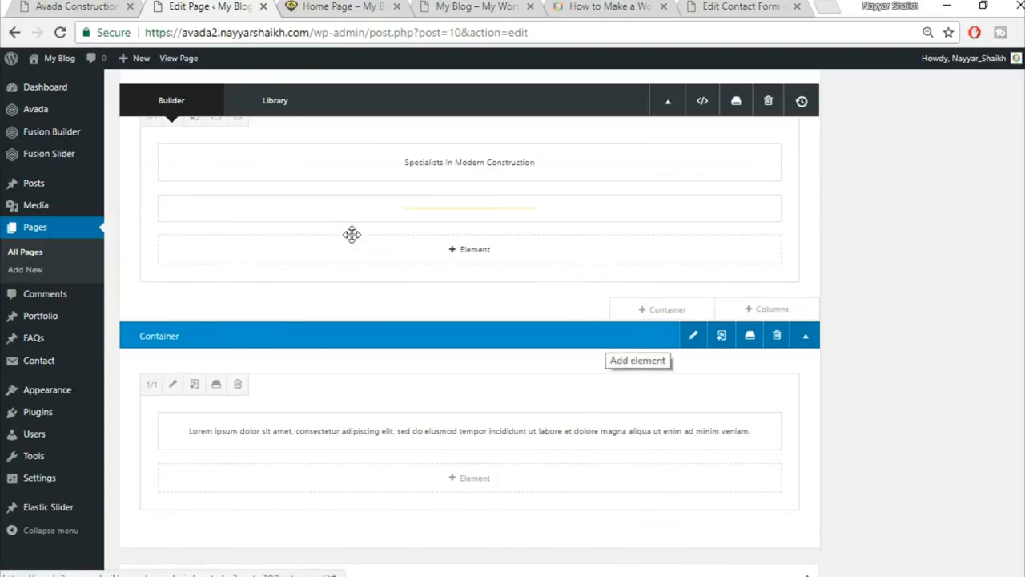
Delete the leftover lorem ipsum container after comparing with the demo.
click(76, 6)
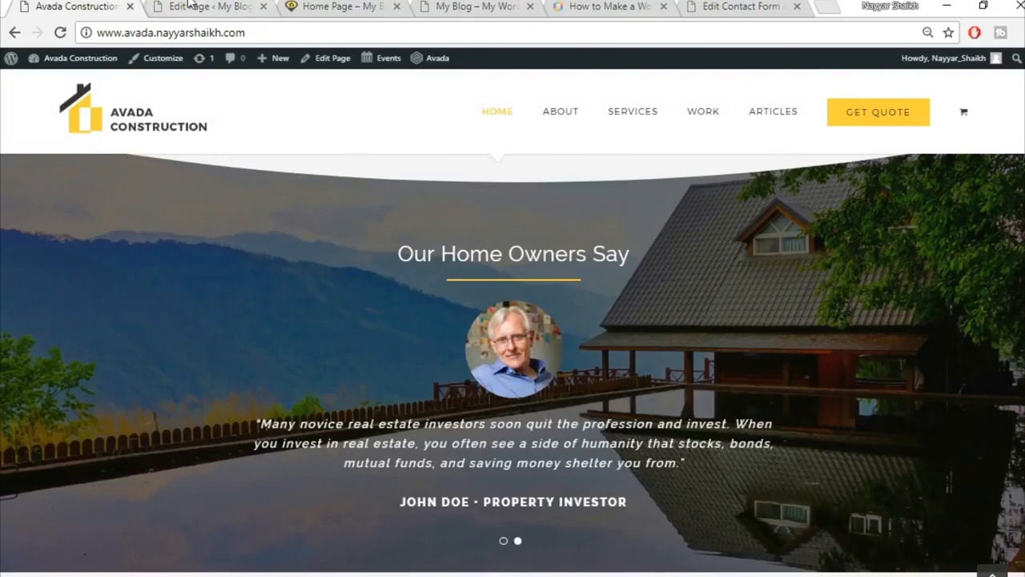
click(189, 6)
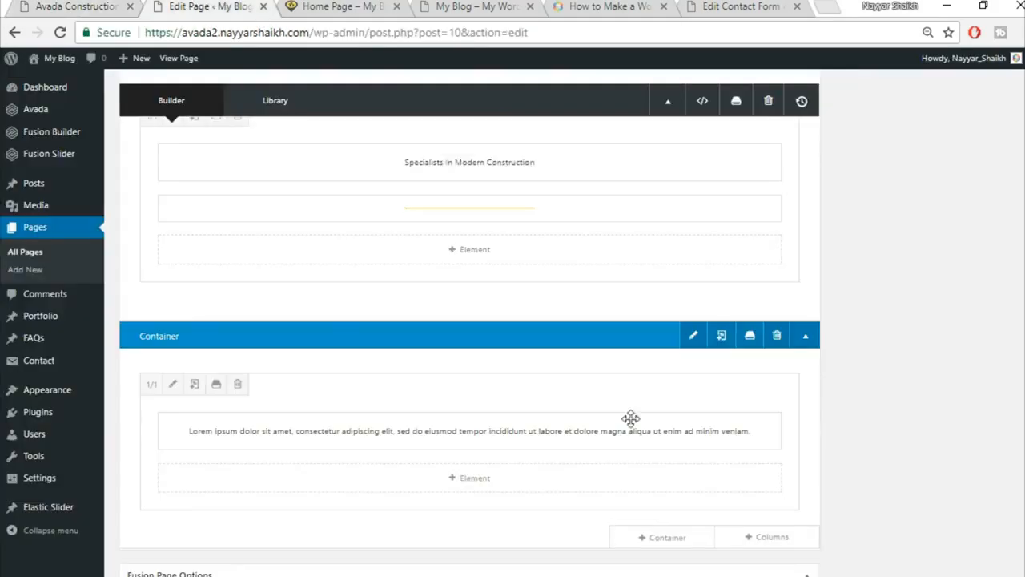
click(776, 338)
scroll(825, 401, up, 2)
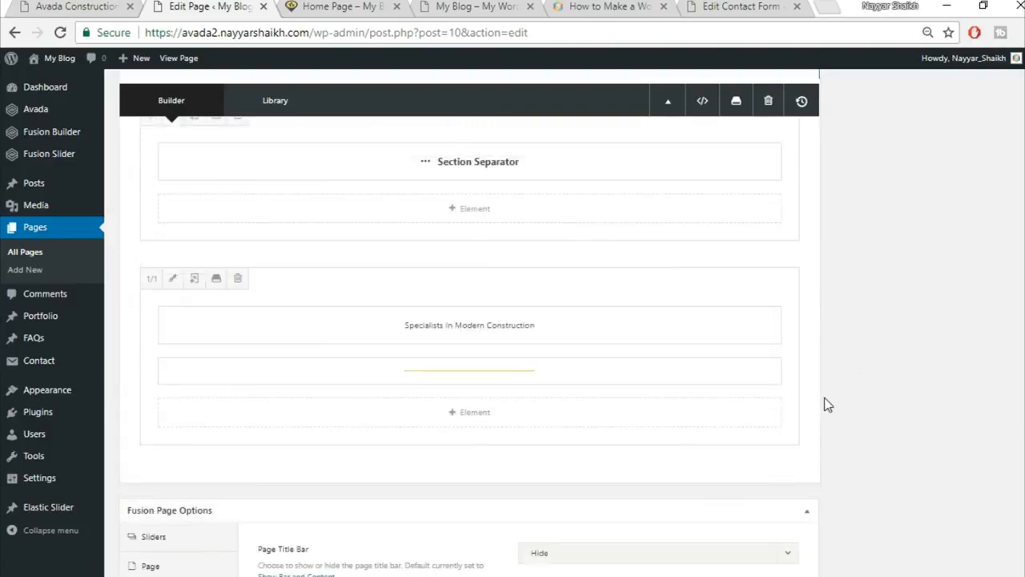
Place the separator under the Specialists In Modern Construction heading.
click(76, 6)
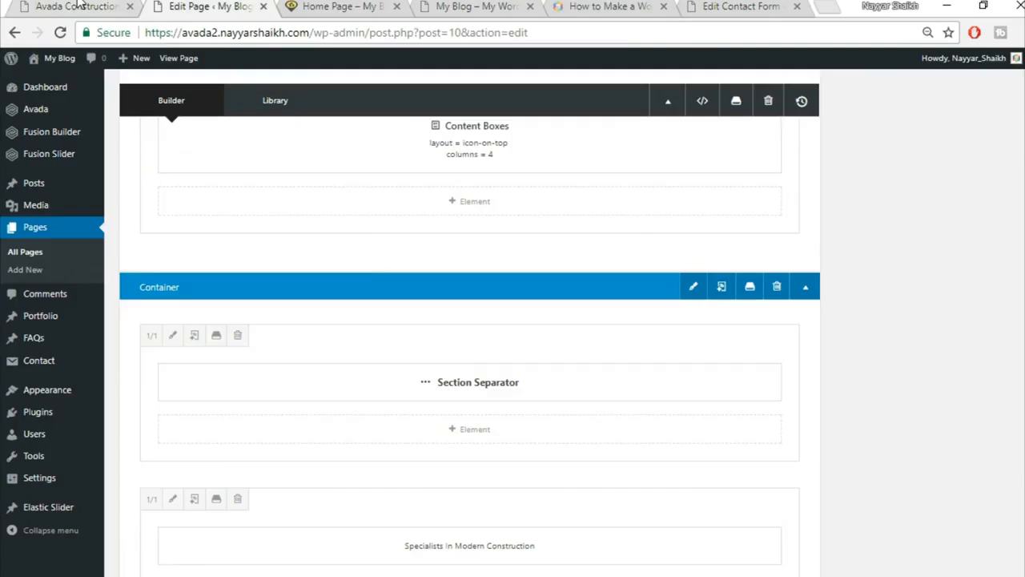
click(109, 5)
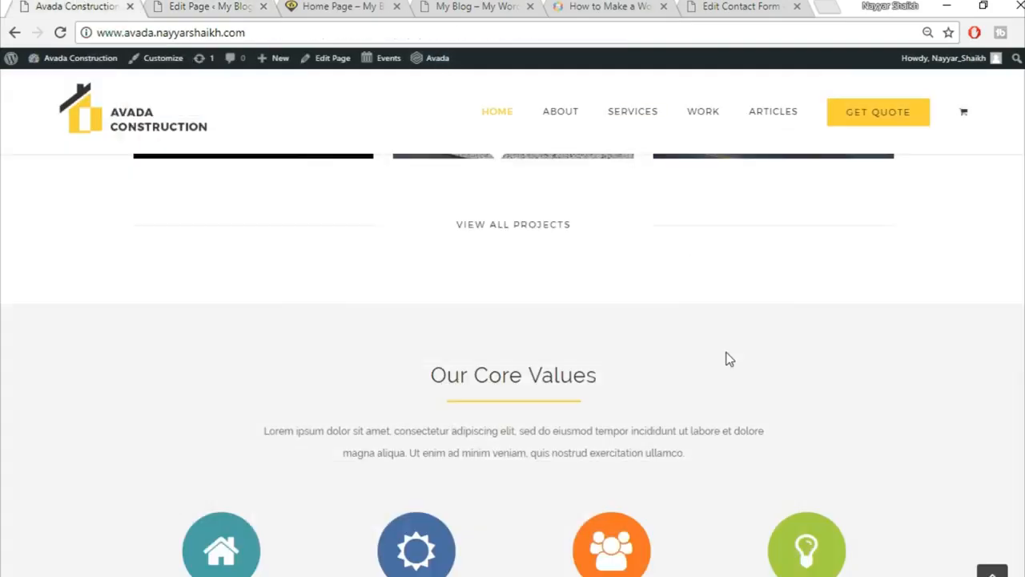
scroll(728, 359, down, 2)
scroll(713, 382, down, 5)
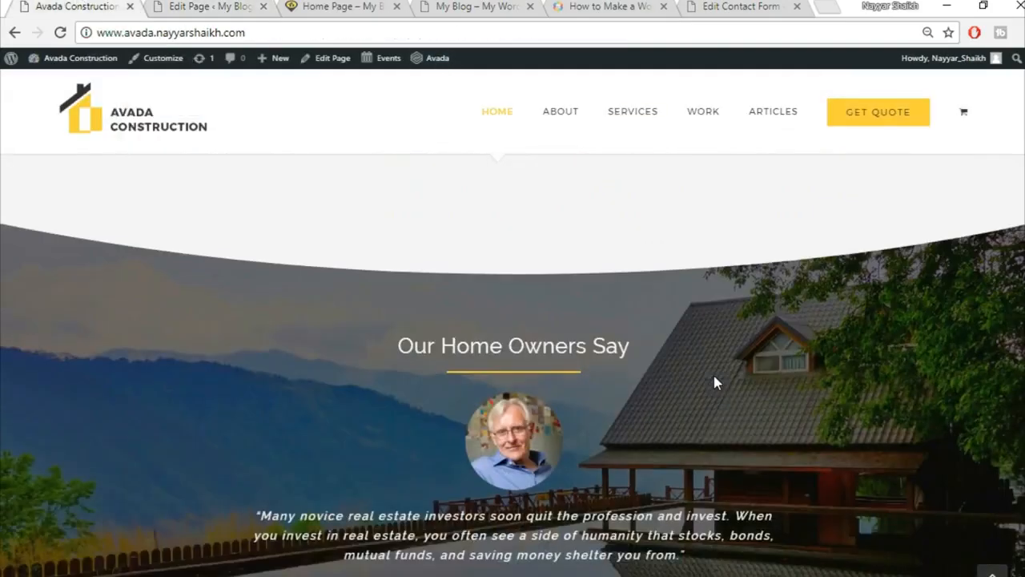
scroll(715, 382, down, 2)
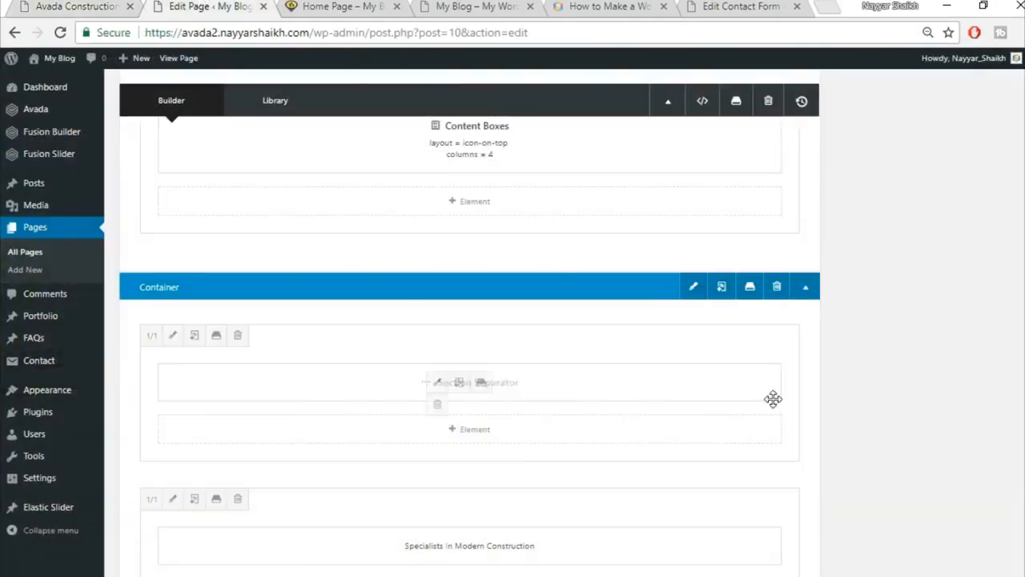
drag(773, 398, 773, 400)
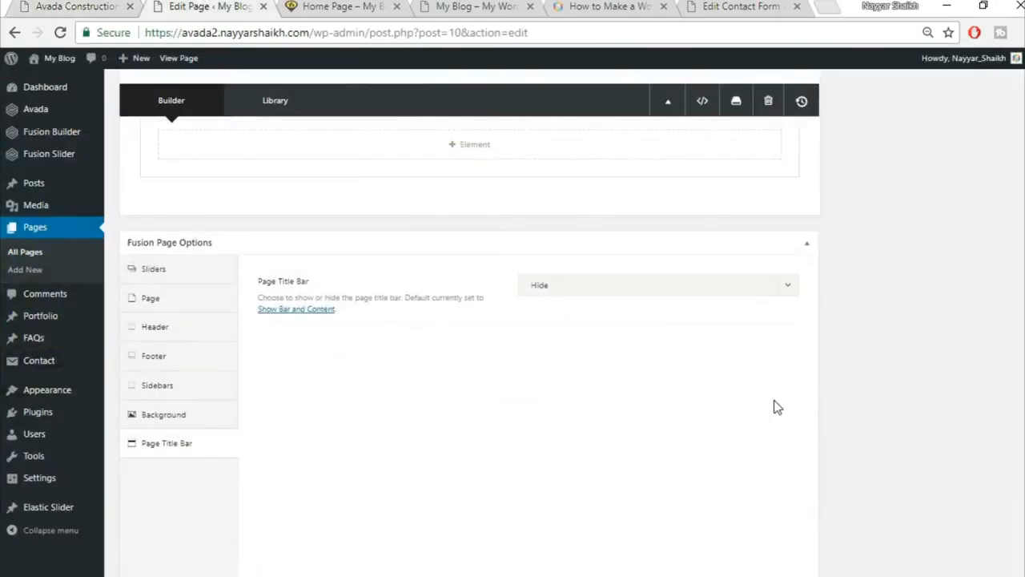
Add a Testimonials element in a new 1/1 column row.
click(785, 449)
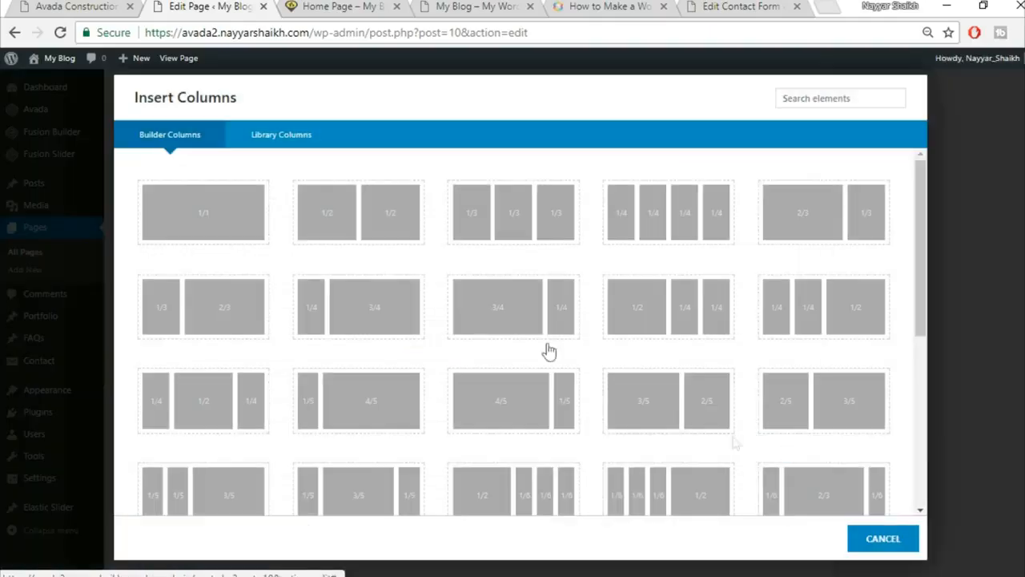
click(196, 211)
scroll(725, 400, down, 1)
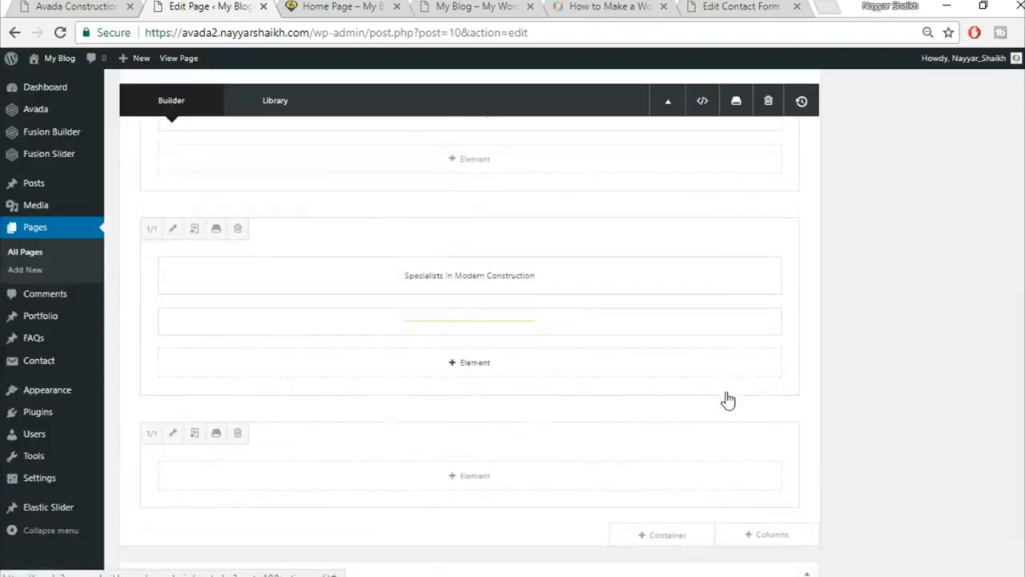
click(514, 430)
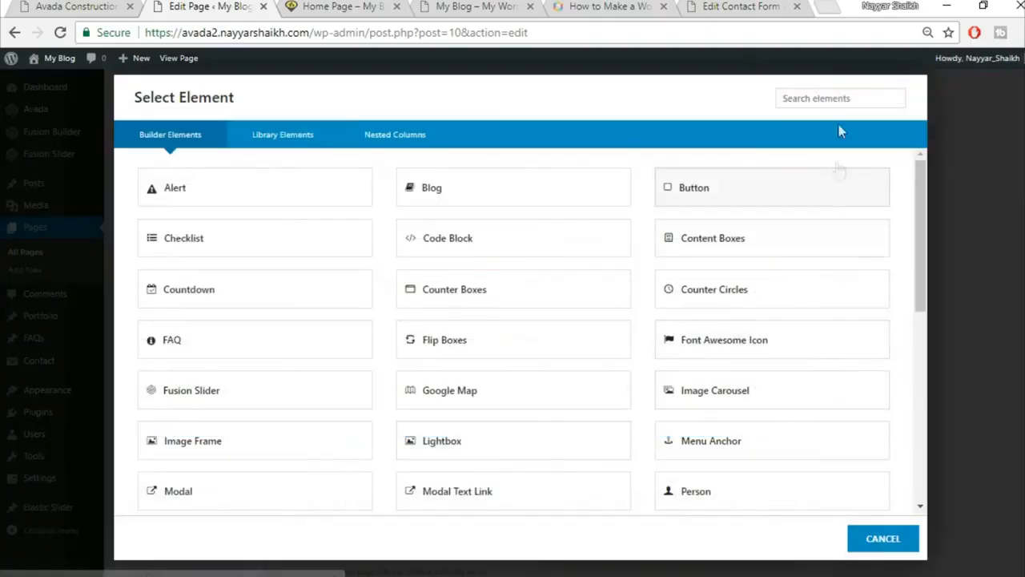
click(833, 101)
text(test)
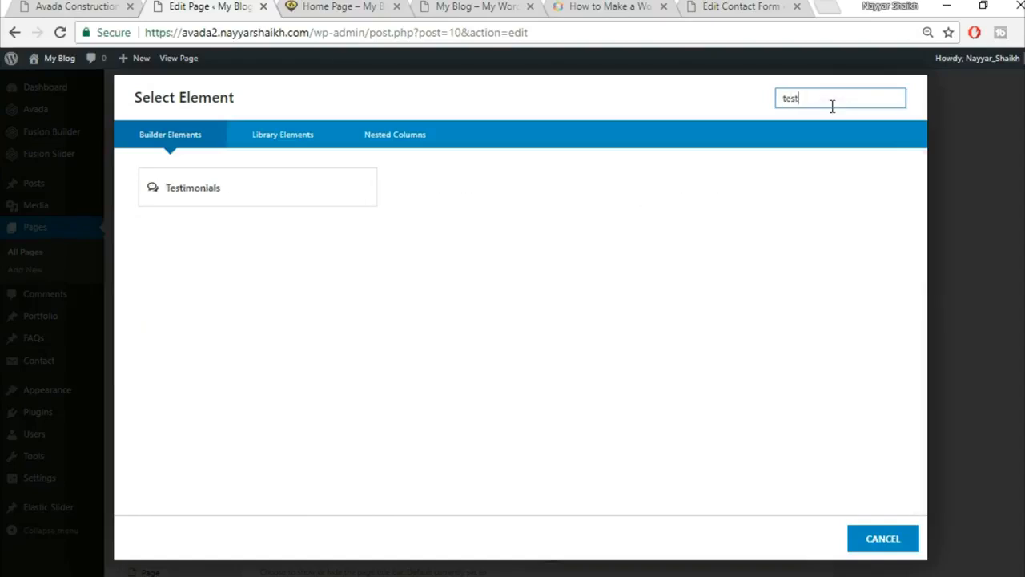
click(338, 194)
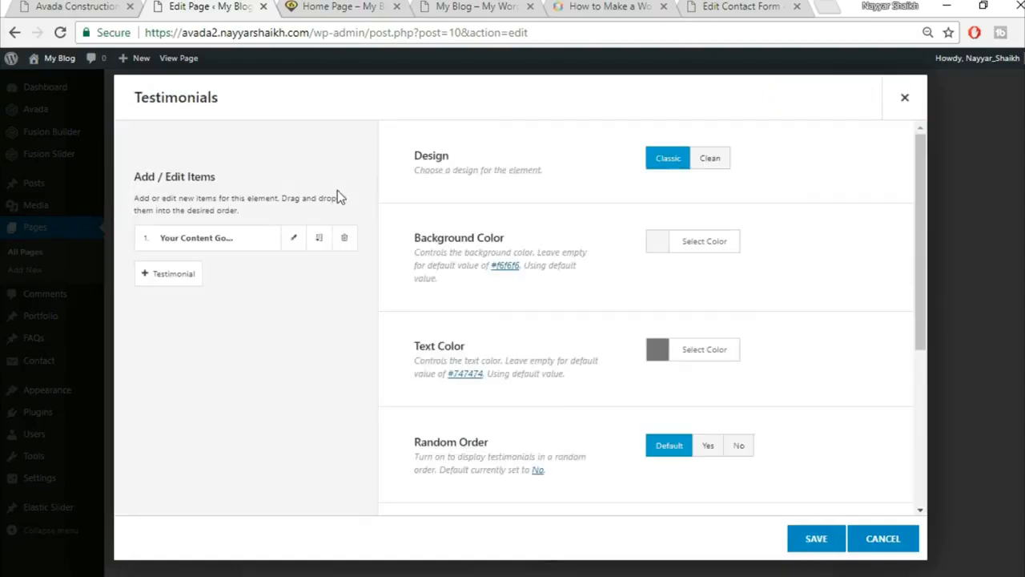
Switch the testimonials to the Clean design with a fully transparent background.
click(718, 172)
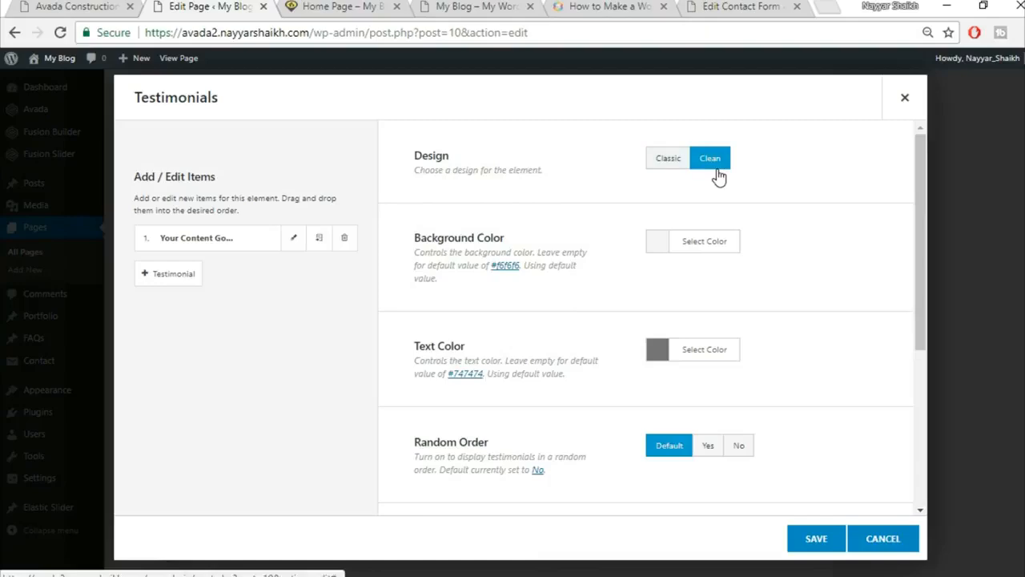
click(98, 6)
click(234, 5)
click(734, 244)
drag(886, 330, 886, 454)
click(601, 375)
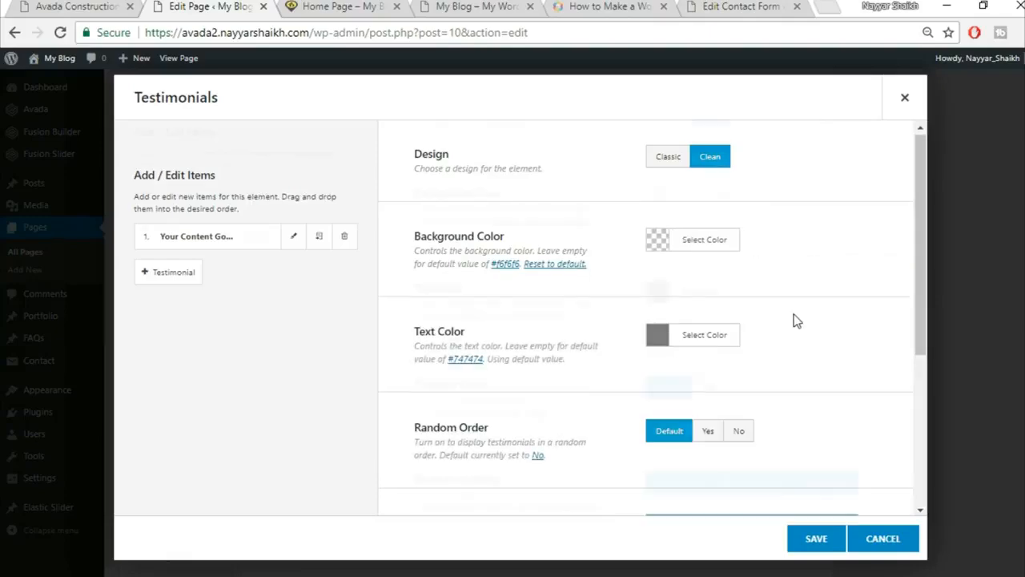
Set the testimonial text colour to white #ffffff.
scroll(781, 316, down, 1)
click(70, 5)
click(207, 6)
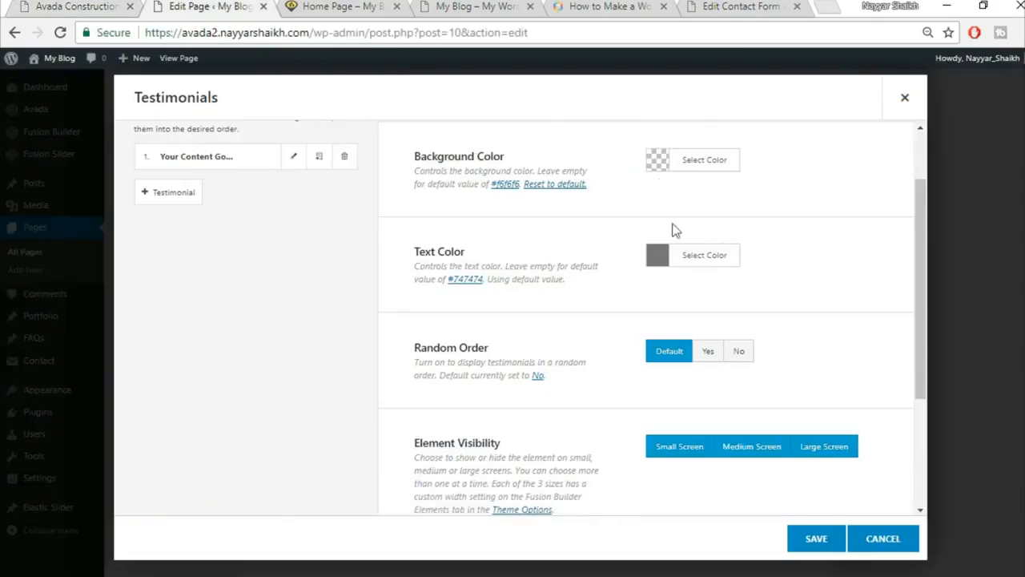
click(721, 256)
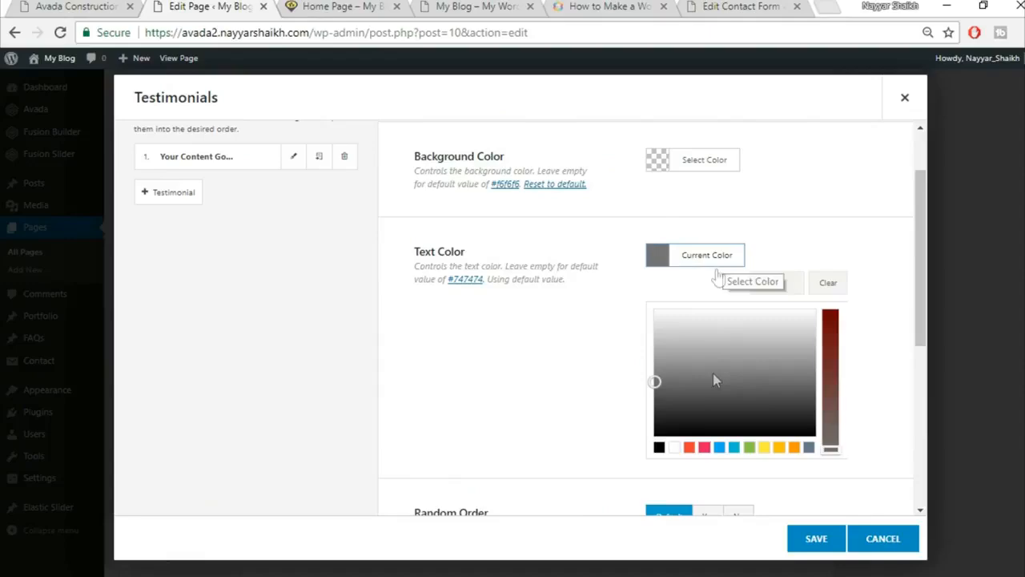
click(674, 447)
click(825, 189)
Open the first placeholder testimonial item for editing.
scroll(796, 216, down, 2)
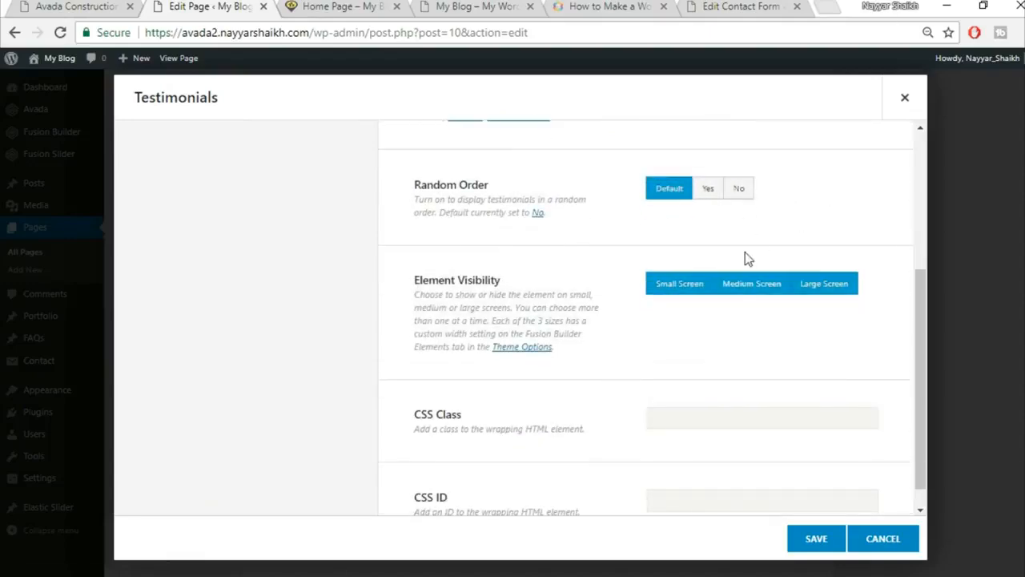
scroll(747, 258, down, 1)
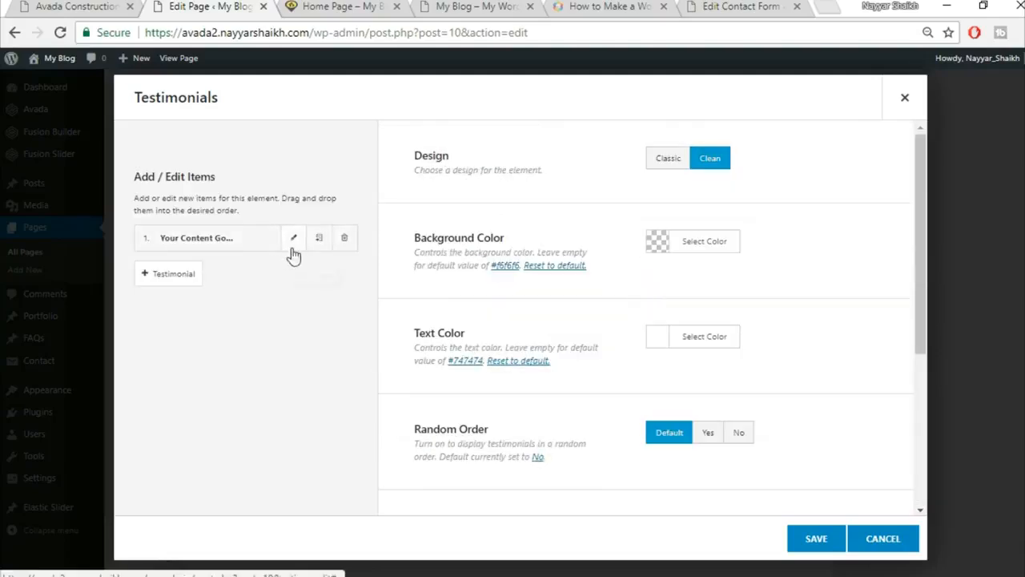
click(293, 248)
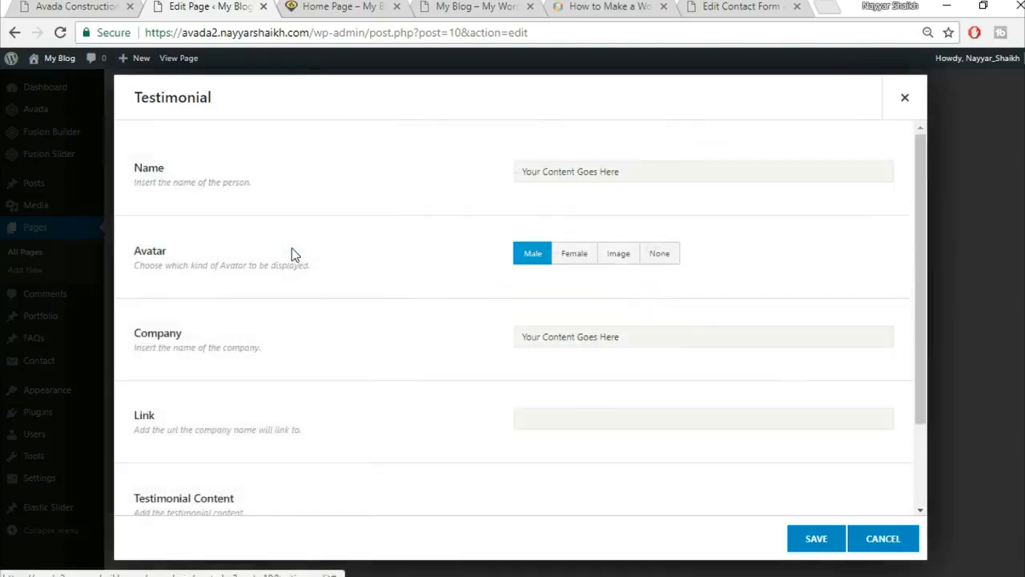
Copy the live testimonial's name and title line into the testimonial's name field.
click(57, 6)
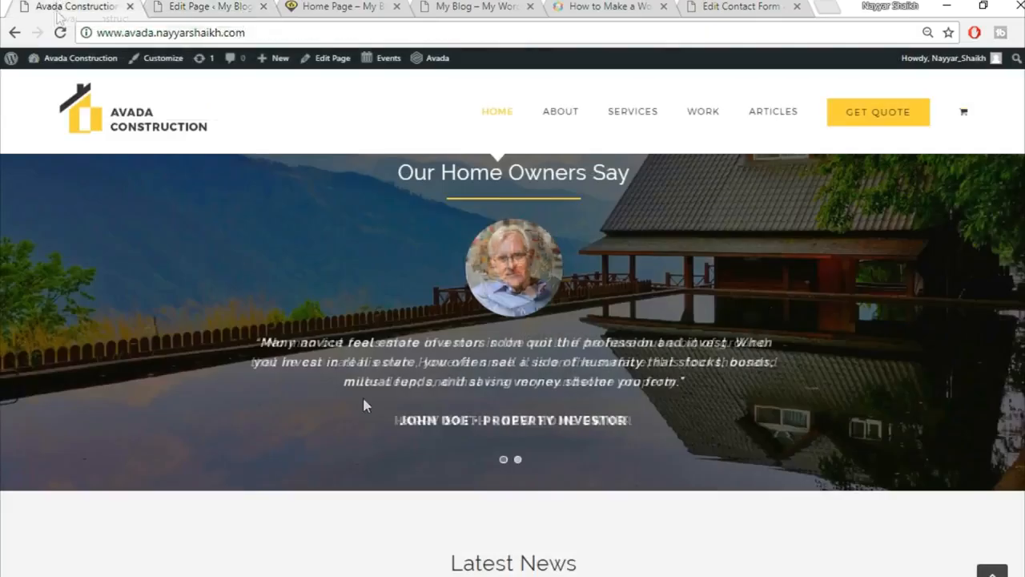
triple_click(503, 420)
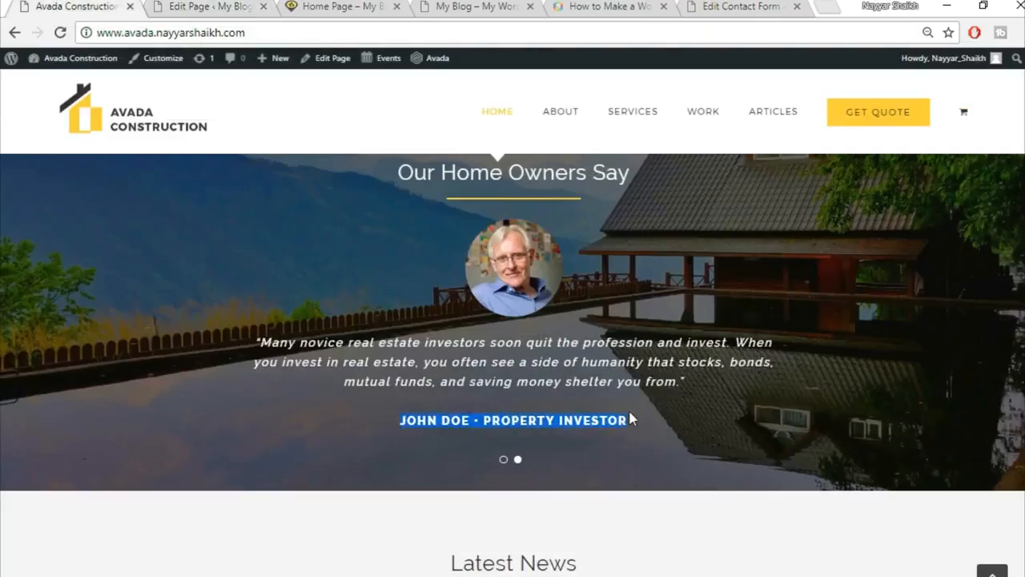
click(192, 6)
click(623, 164)
text(JOHN DOE • PROPERTY INVESTOR)
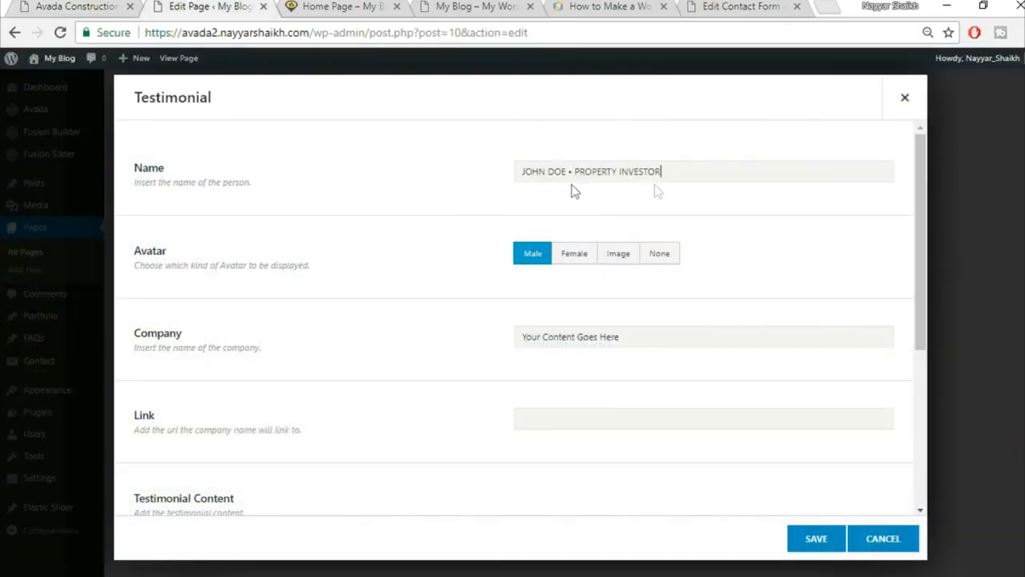
Switch the testimonial avatar to an uploaded custom image and begin uploading a portrait.
click(618, 260)
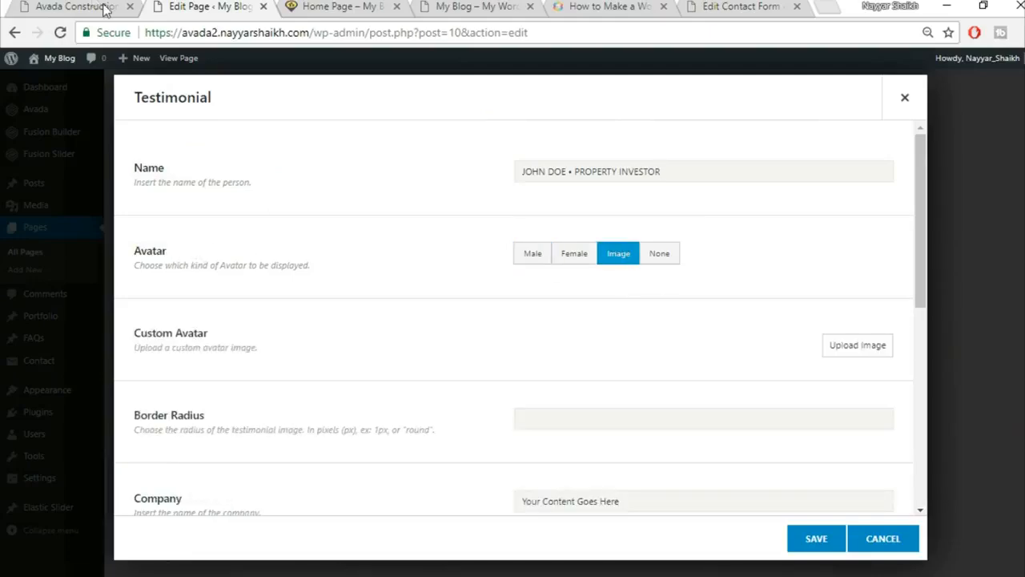
click(104, 10)
click(206, 5)
click(857, 345)
click(178, 117)
click(565, 317)
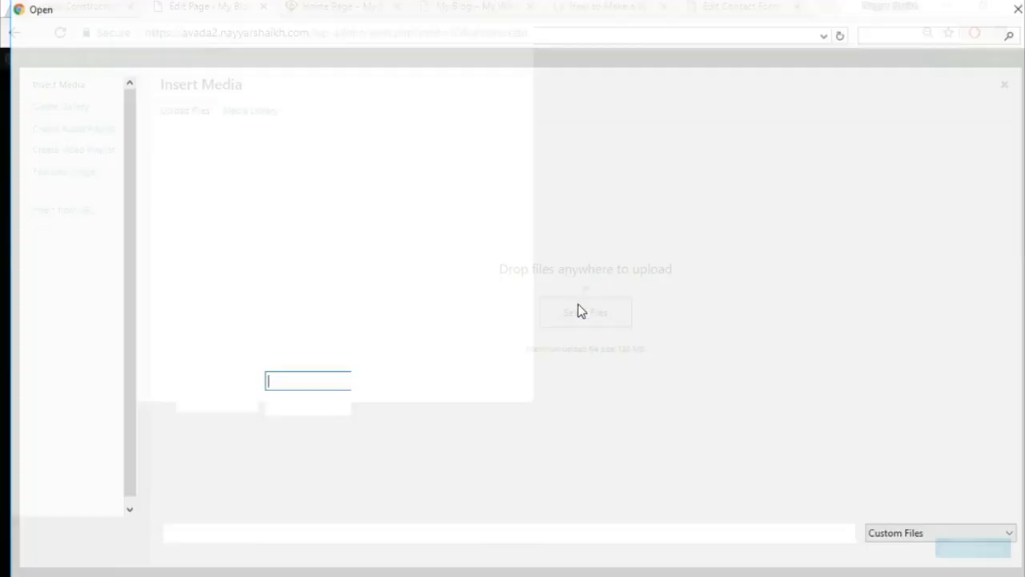
Upload the home-testimonial-84268399 portrait and insert it as the custom avatar.
scroll(711, 281, down, 3)
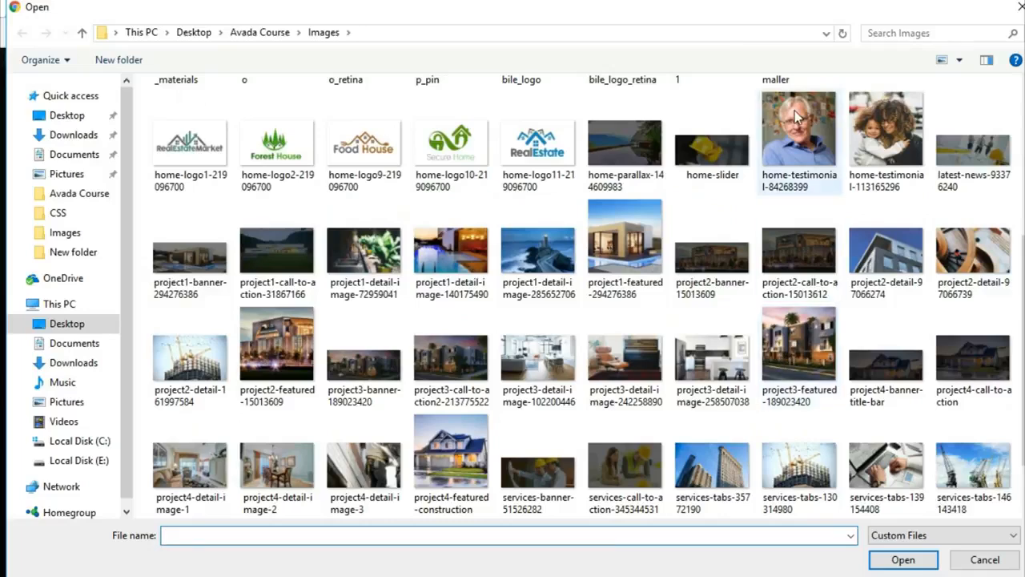
click(799, 140)
click(903, 560)
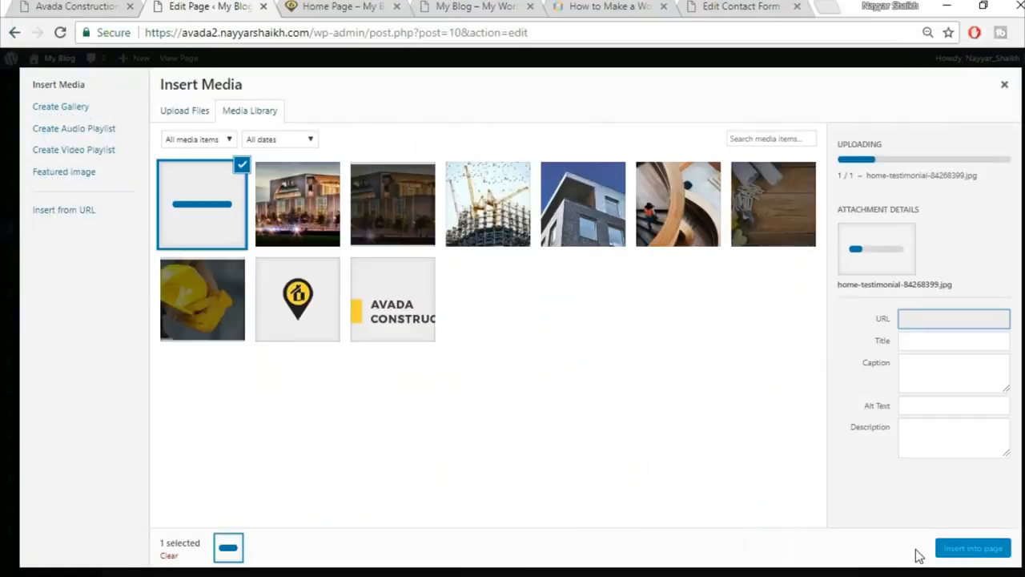
click(953, 549)
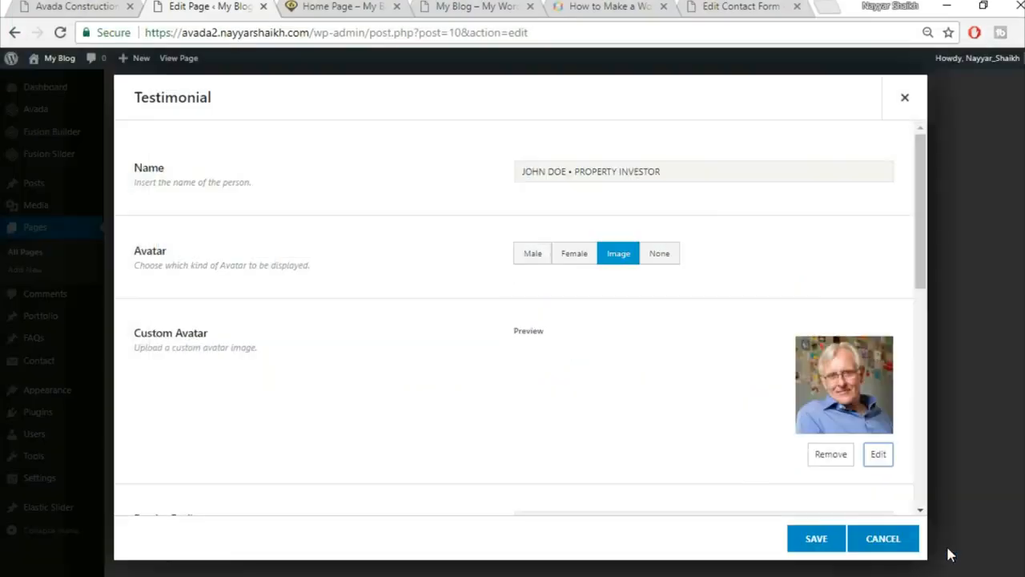
scroll(442, 373, down, 3)
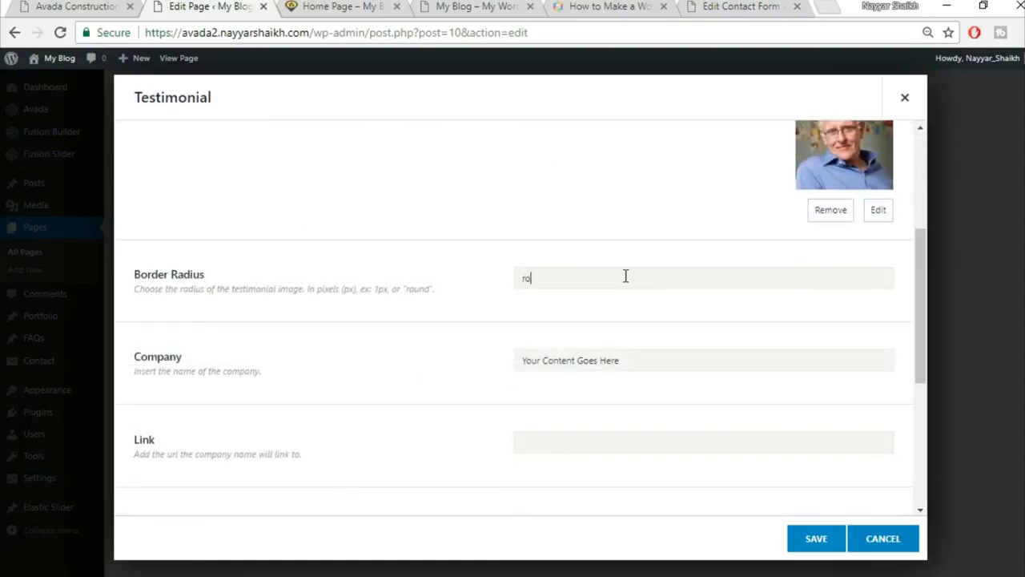
scroll(625, 275, up, 2)
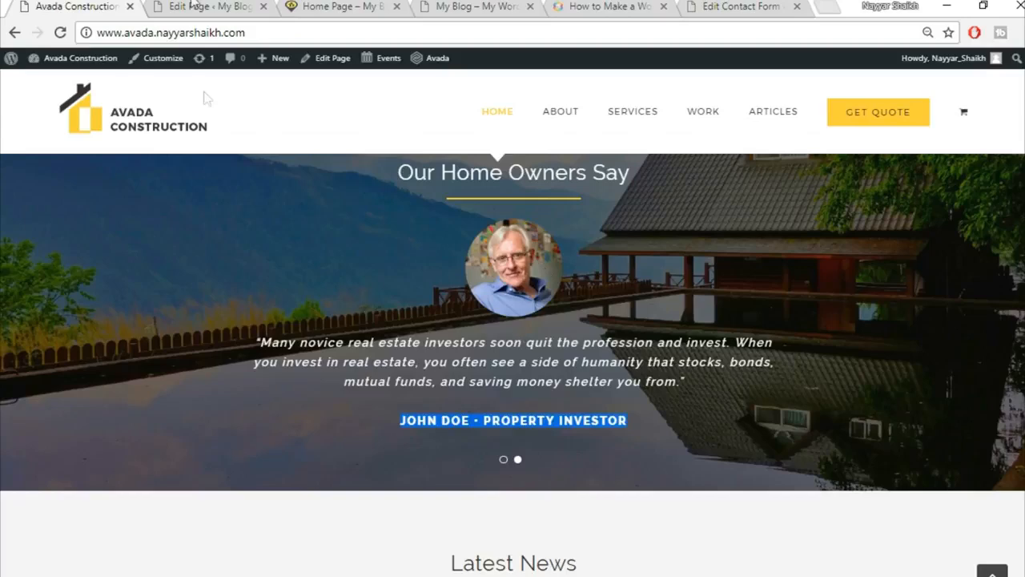
click(200, 6)
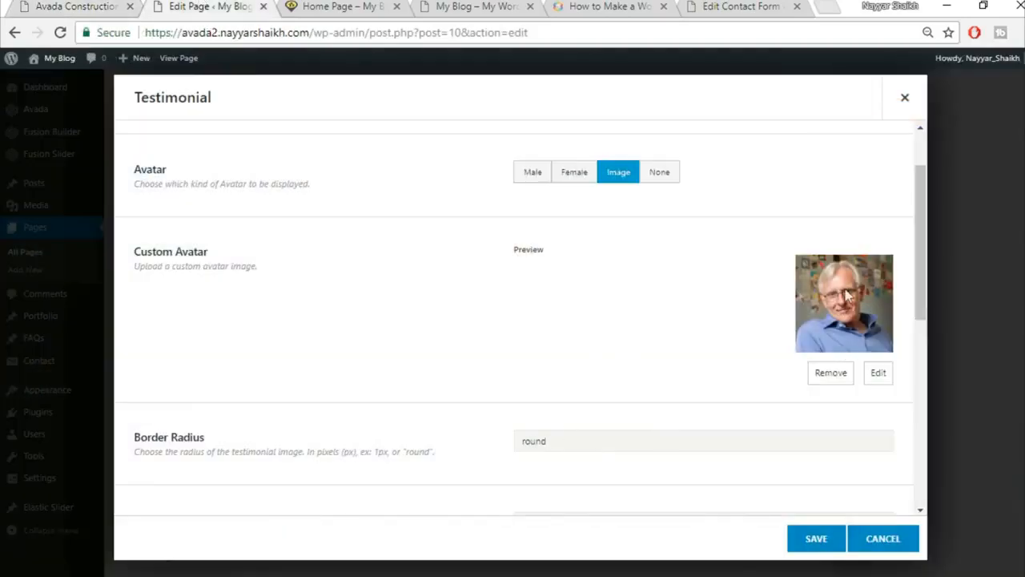
Paste the live homepage quote into the Testimonial Content.
scroll(454, 339, down, 3)
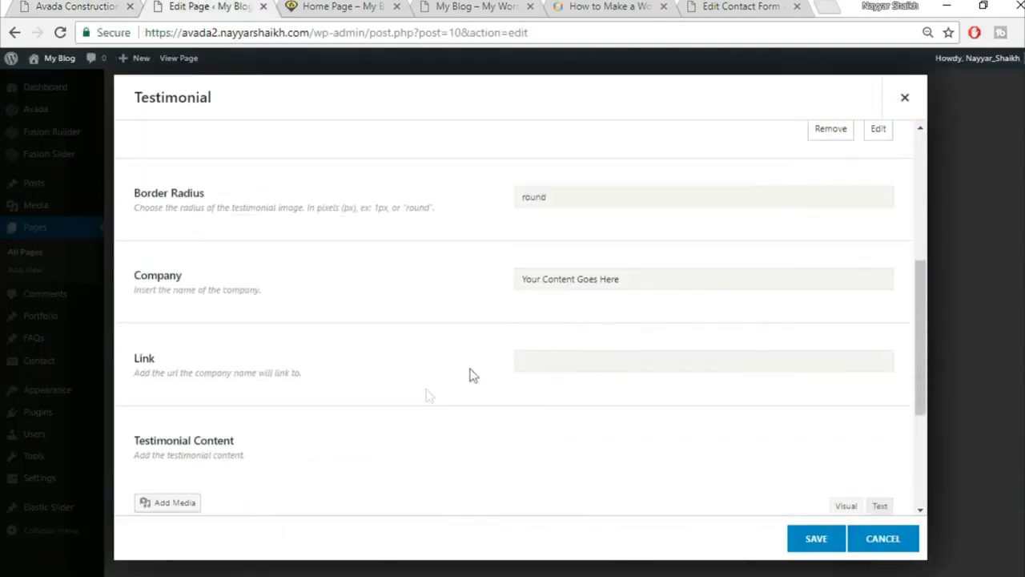
click(656, 276)
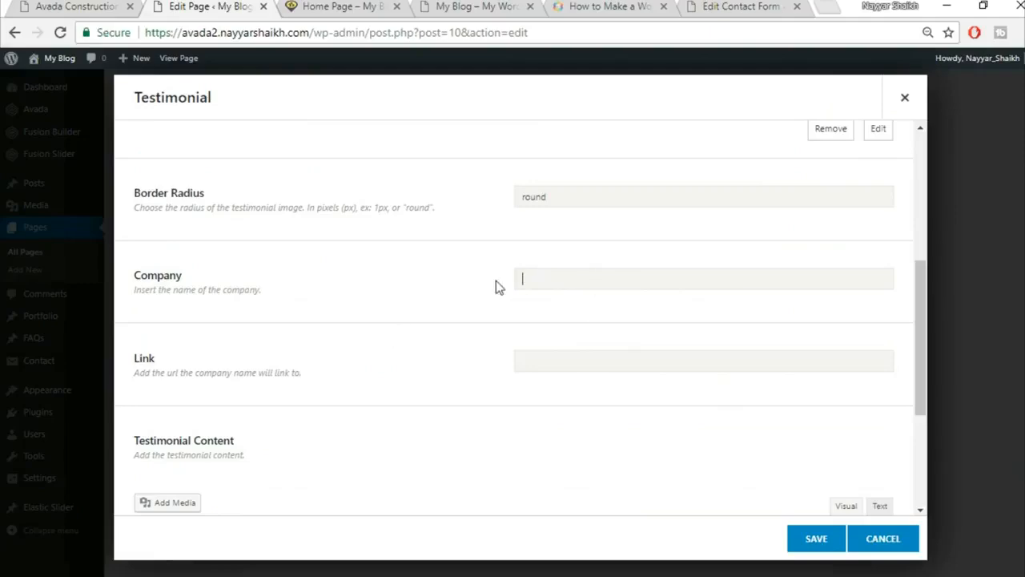
scroll(614, 328, down, 2)
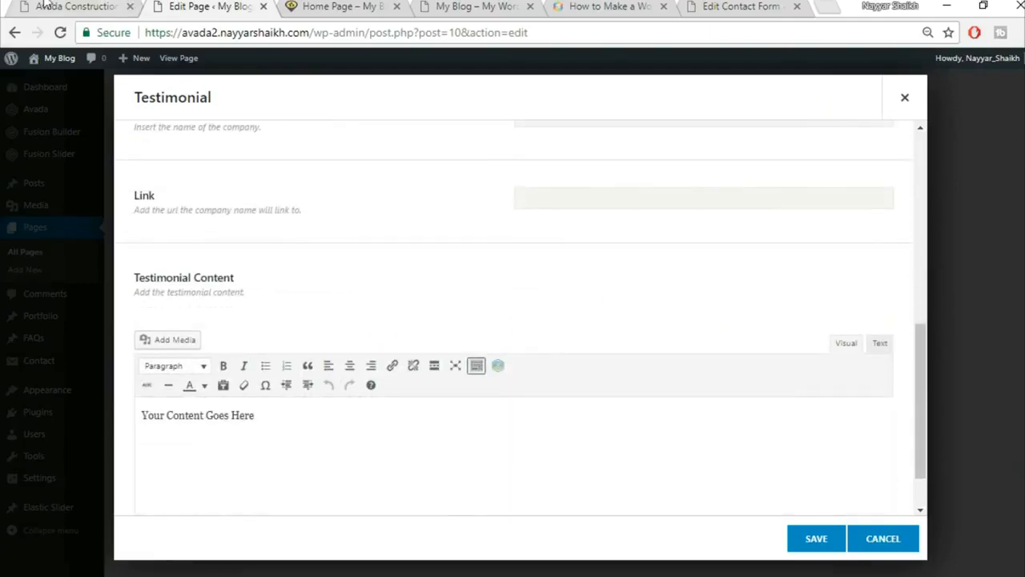
click(47, 6)
drag(257, 345, 673, 436)
key(ctrl+c)
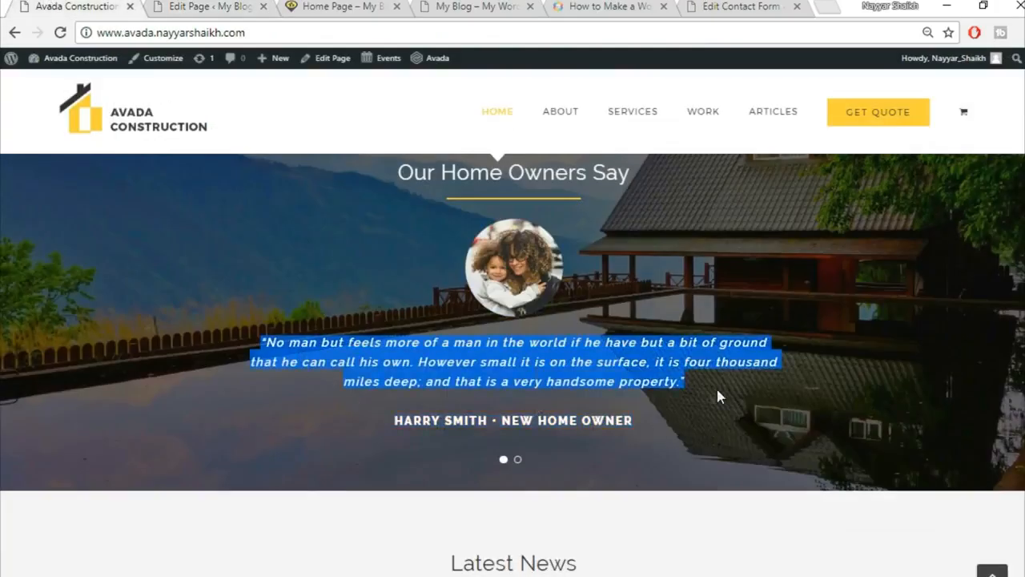
click(215, 5)
click(520, 441)
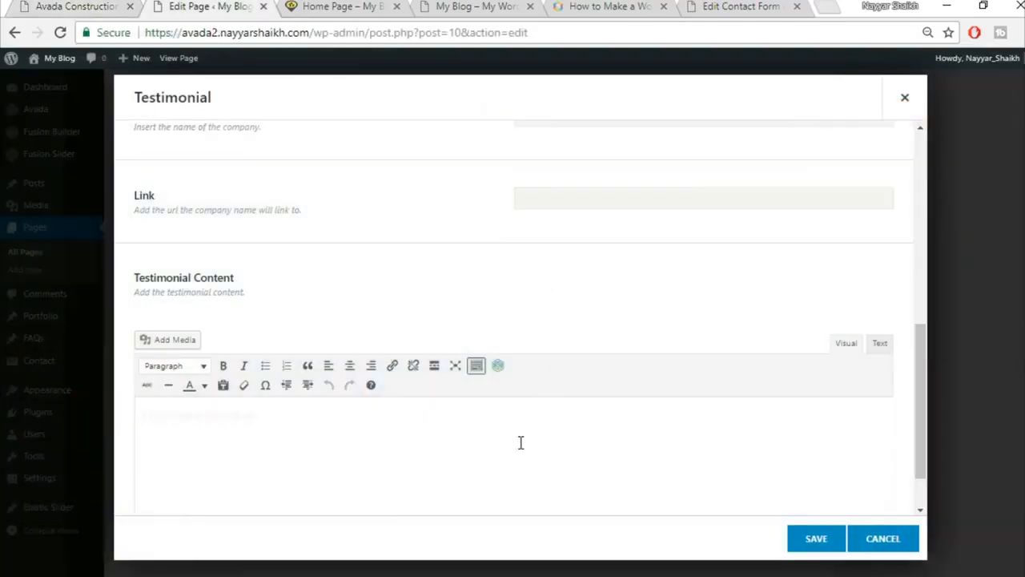
key(ctrl+v)
Centre-align the pasted testimonial quote.
scroll(710, 340, down, 1)
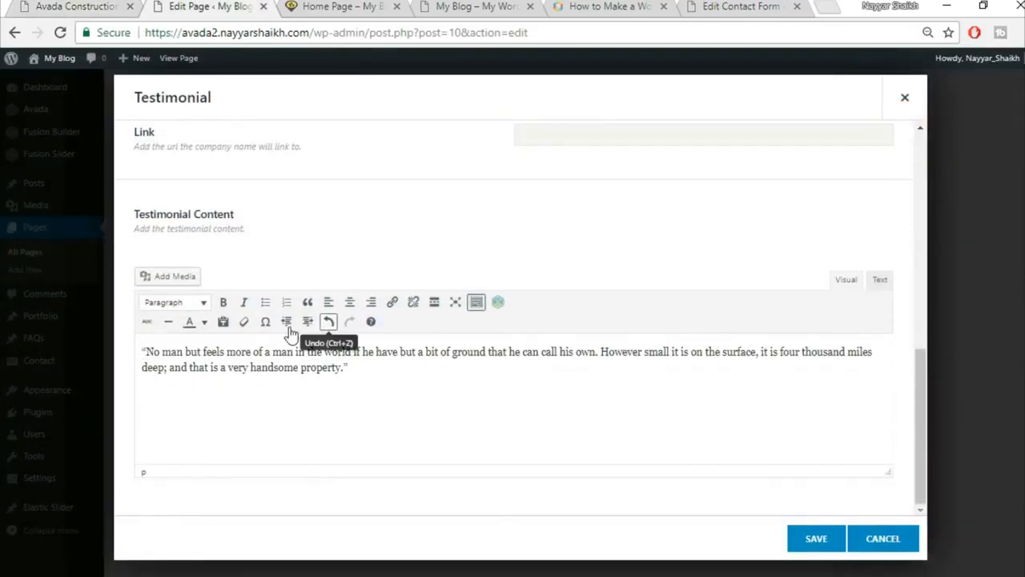
key(ctrl+a)
click(348, 303)
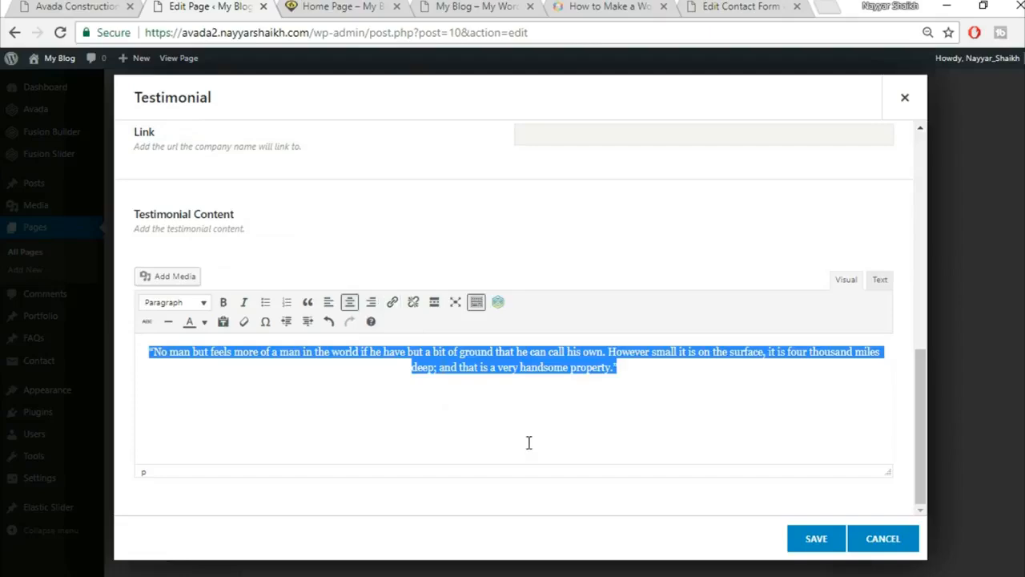
scroll(585, 418, up, 1)
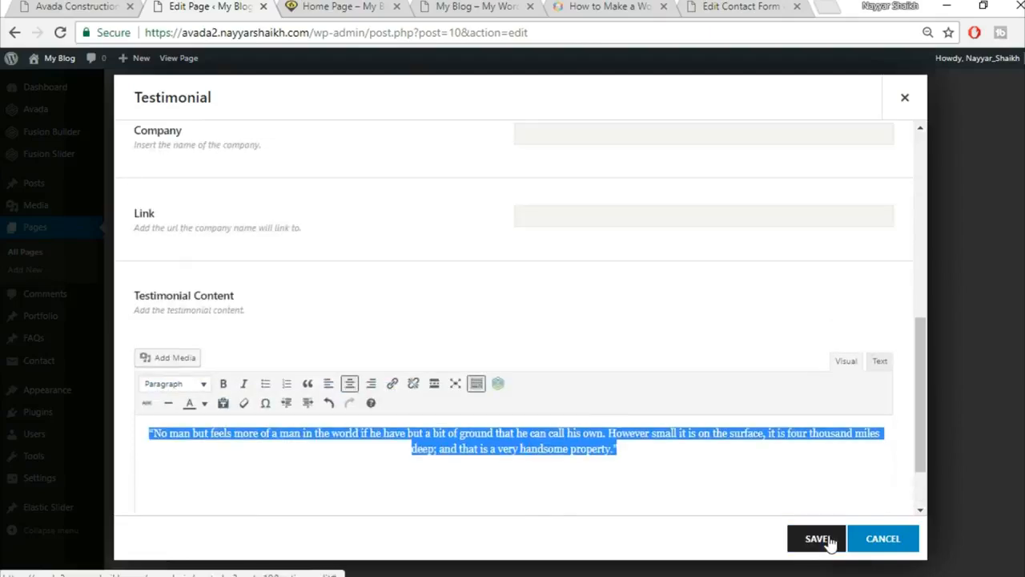
scroll(629, 419, up, 1)
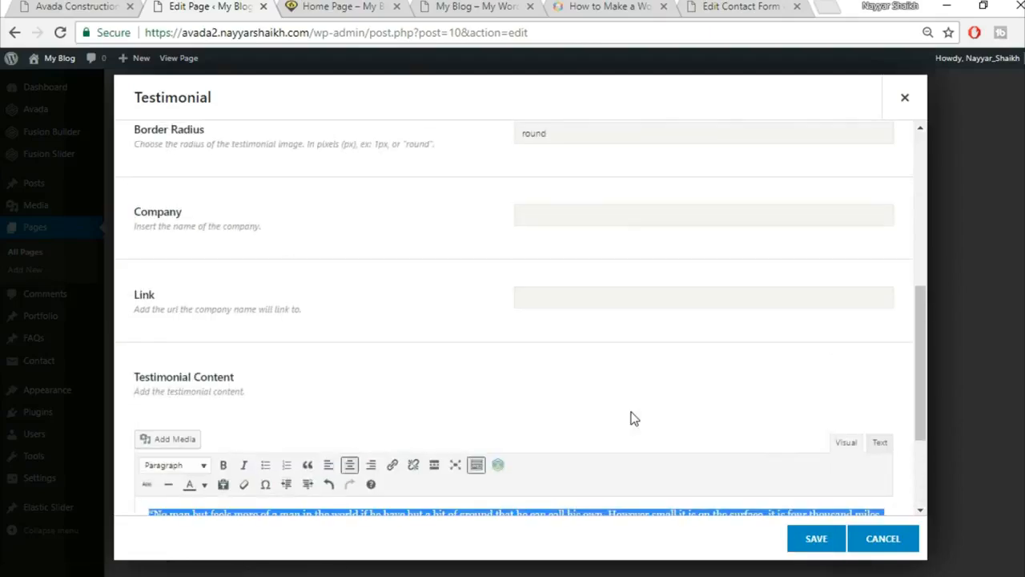
scroll(630, 417, down, 2)
Save the item, clone it into a second testimonial, and save the Testimonials element.
click(75, 6)
click(246, 4)
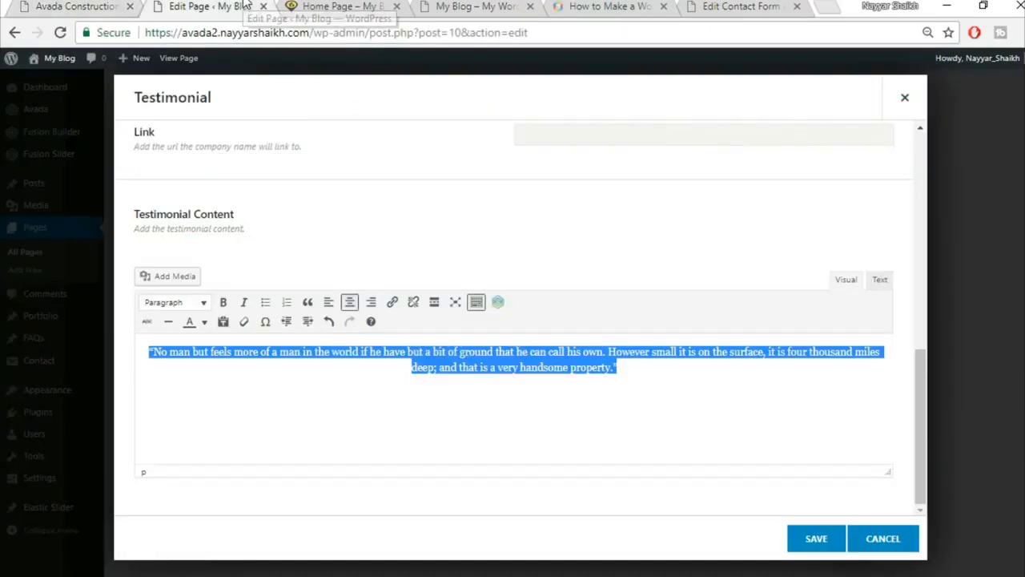
click(815, 540)
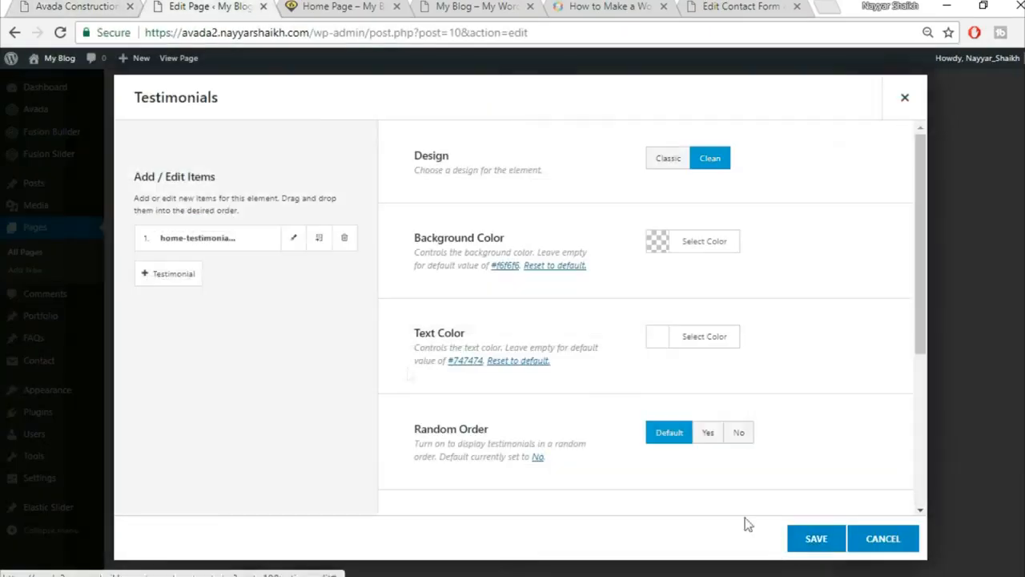
click(320, 244)
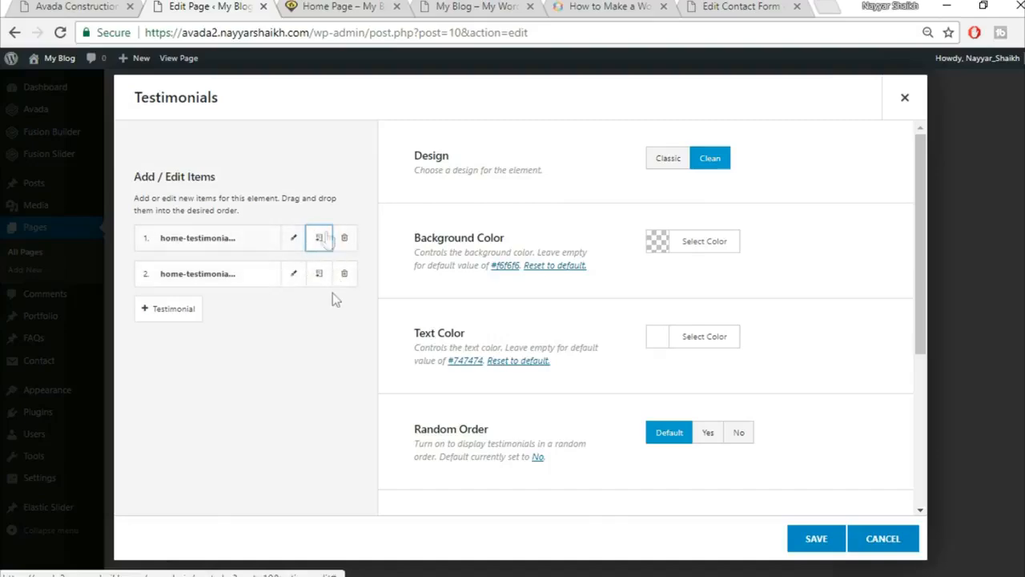
click(825, 542)
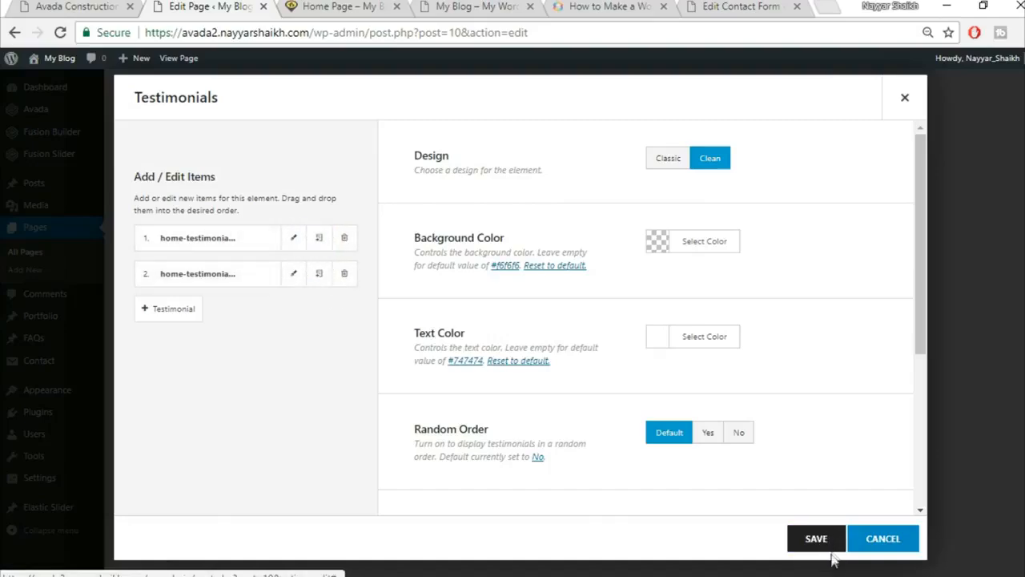
click(116, 5)
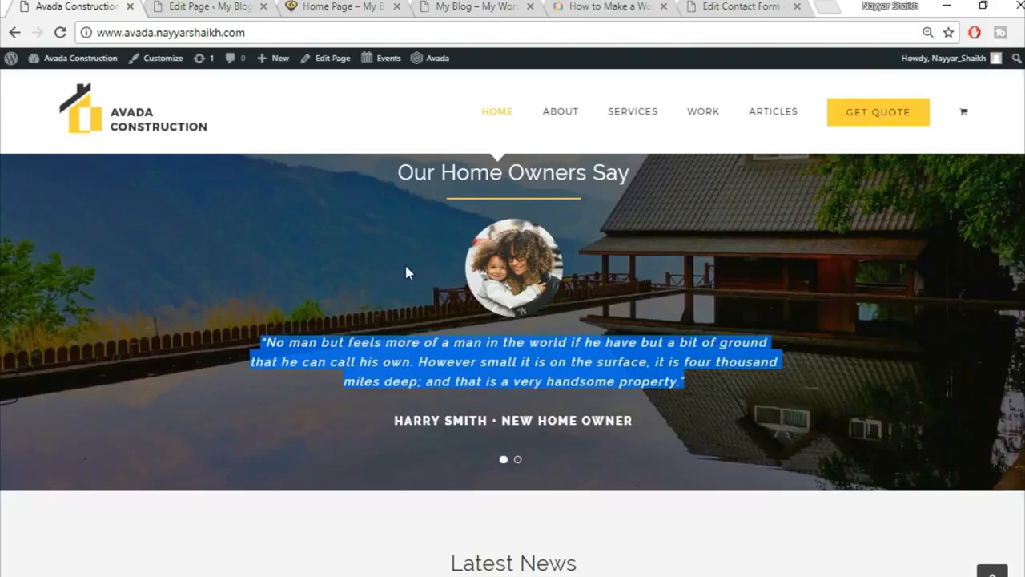
Upload home-parallax-144609983.jpg as the container's background image and save the container.
click(238, 6)
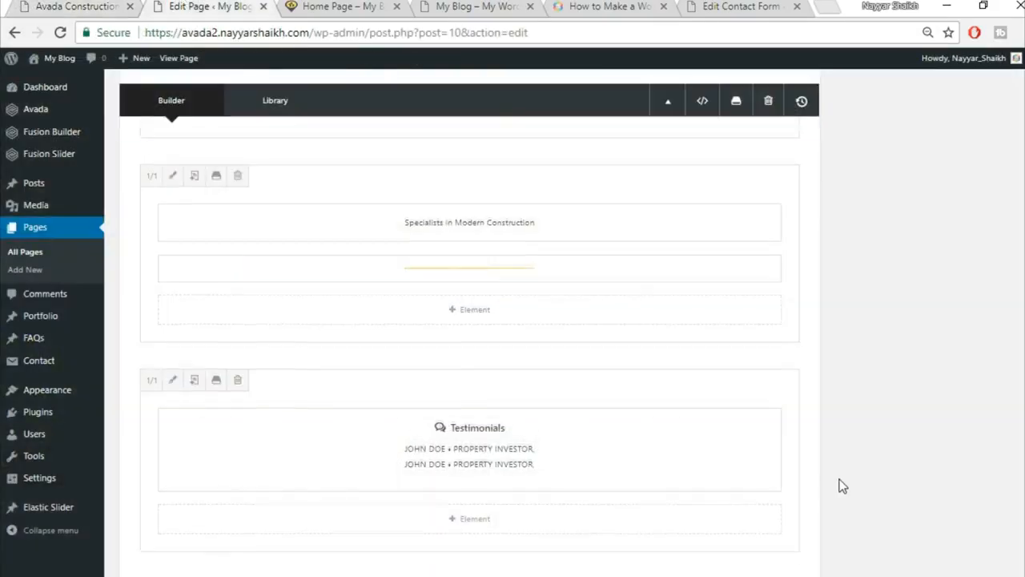
scroll(723, 341, up, 3)
click(691, 208)
click(265, 142)
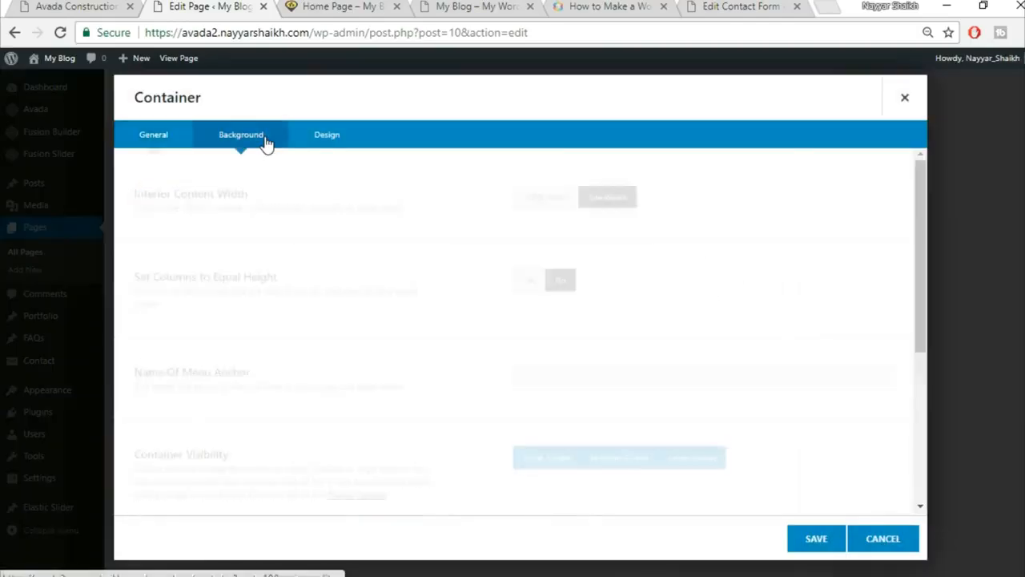
click(830, 303)
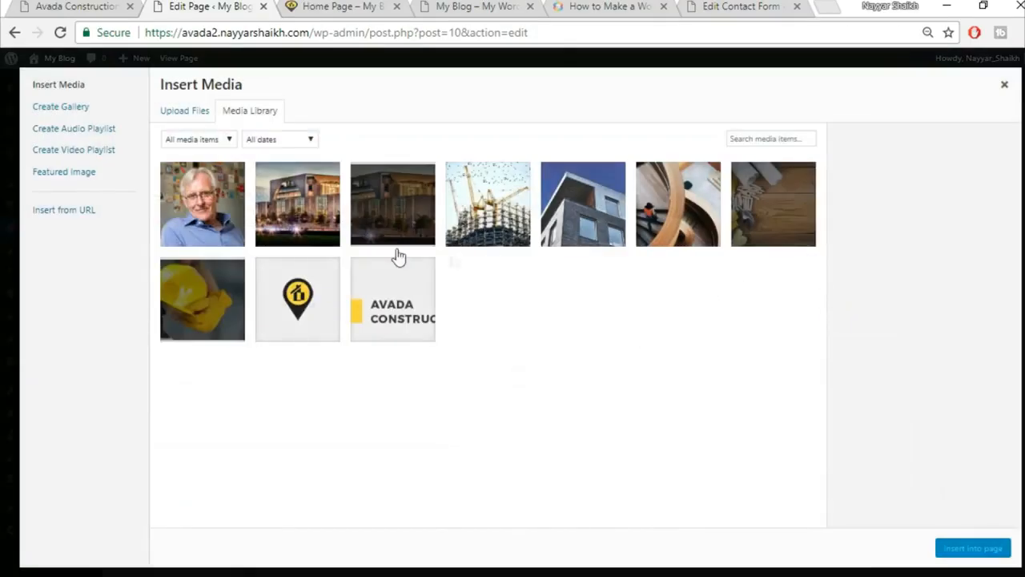
click(187, 113)
click(583, 321)
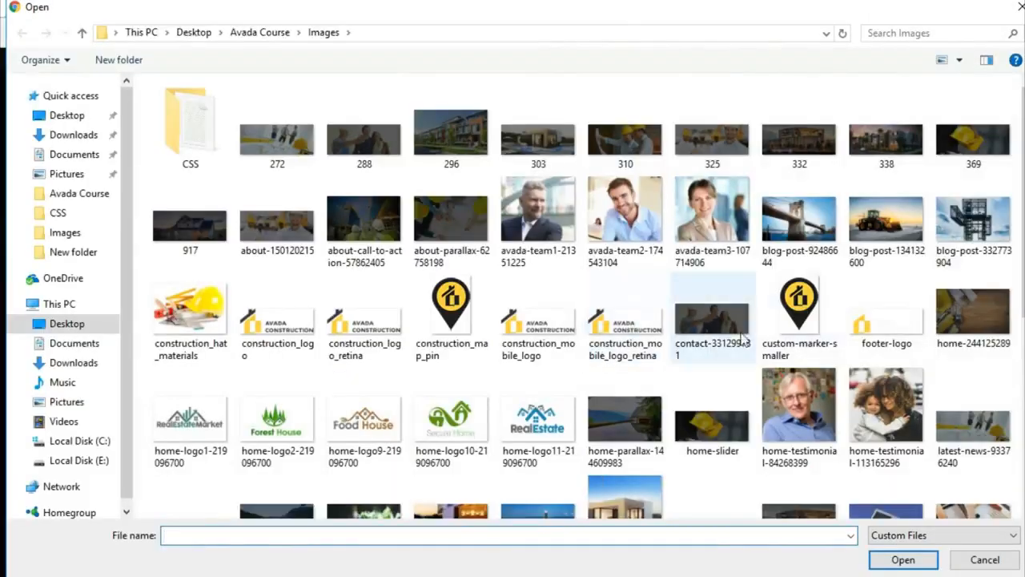
click(625, 414)
click(904, 559)
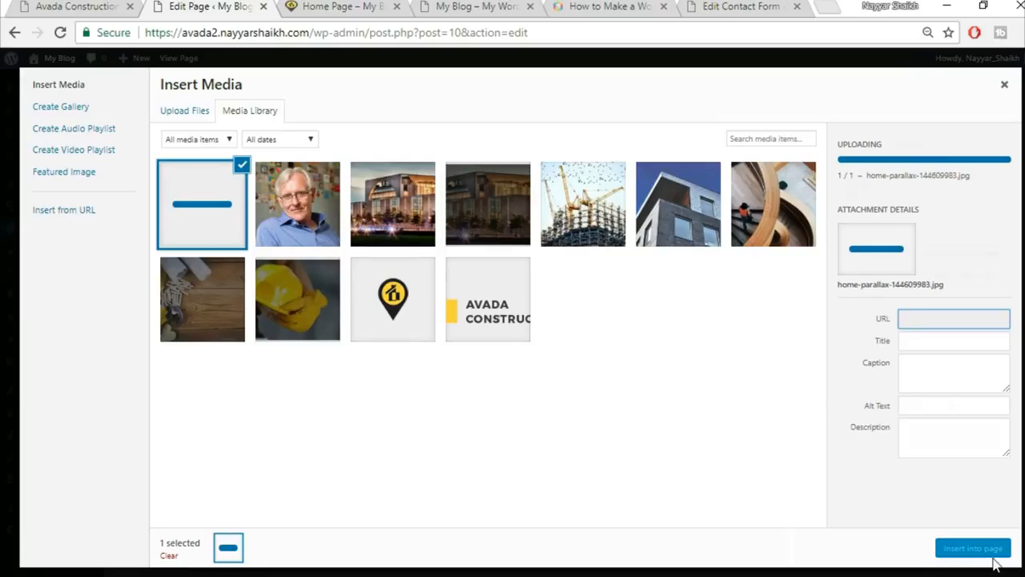
click(972, 548)
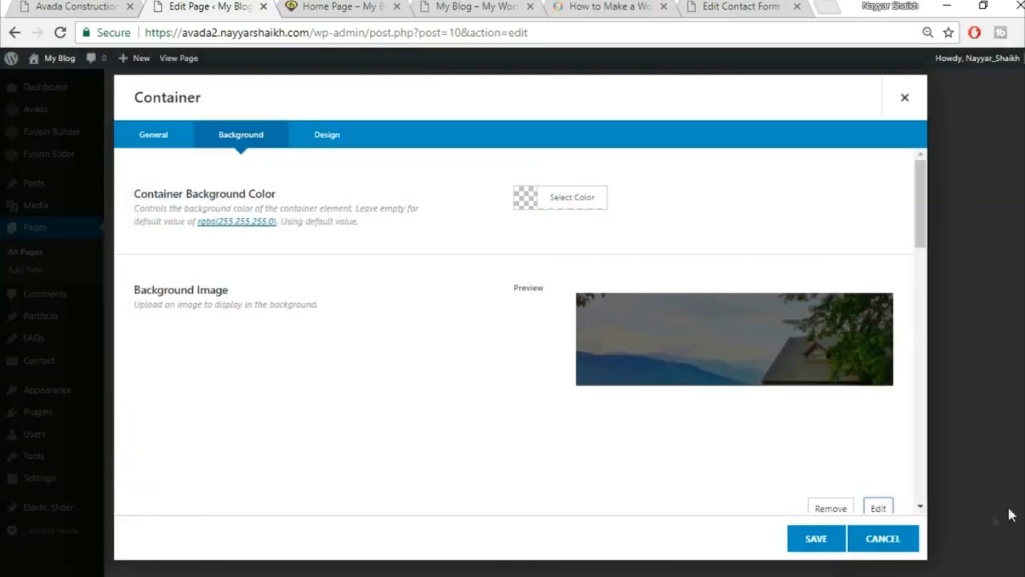
click(813, 542)
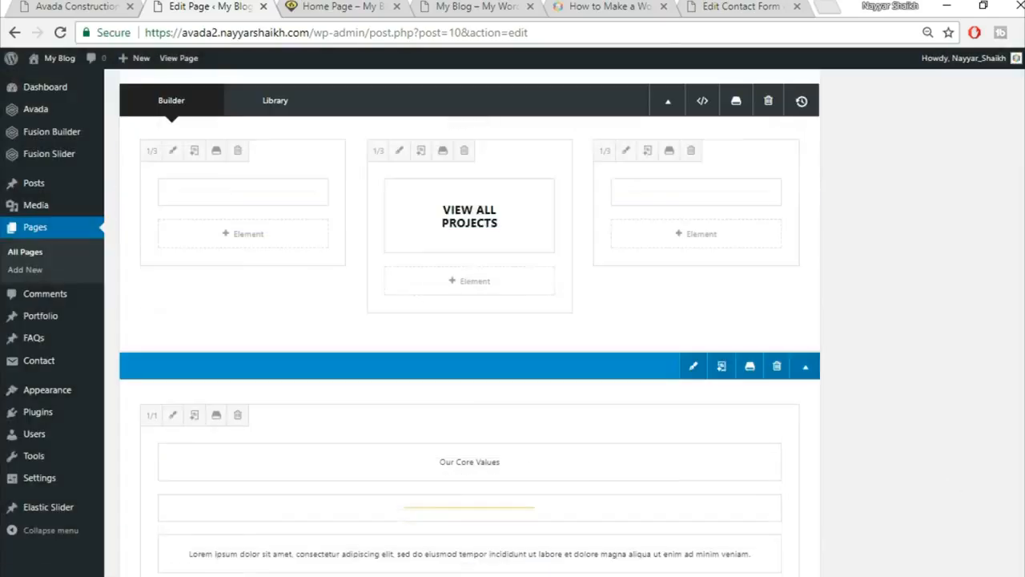
Update the page and reload the Home Page to check the new testimonial and background.
scroll(959, 347, up, 15)
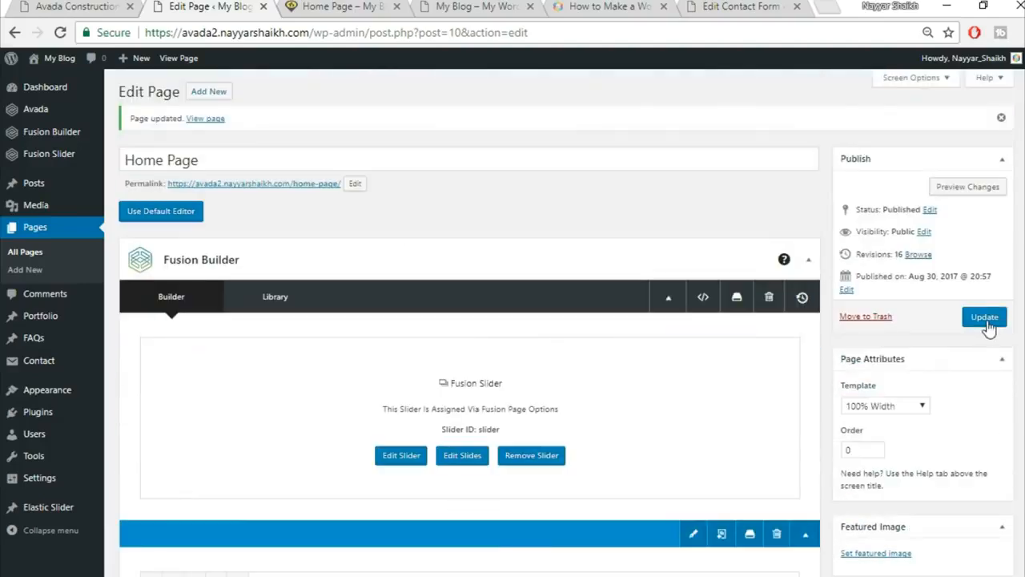
click(984, 317)
click(333, 6)
click(345, 32)
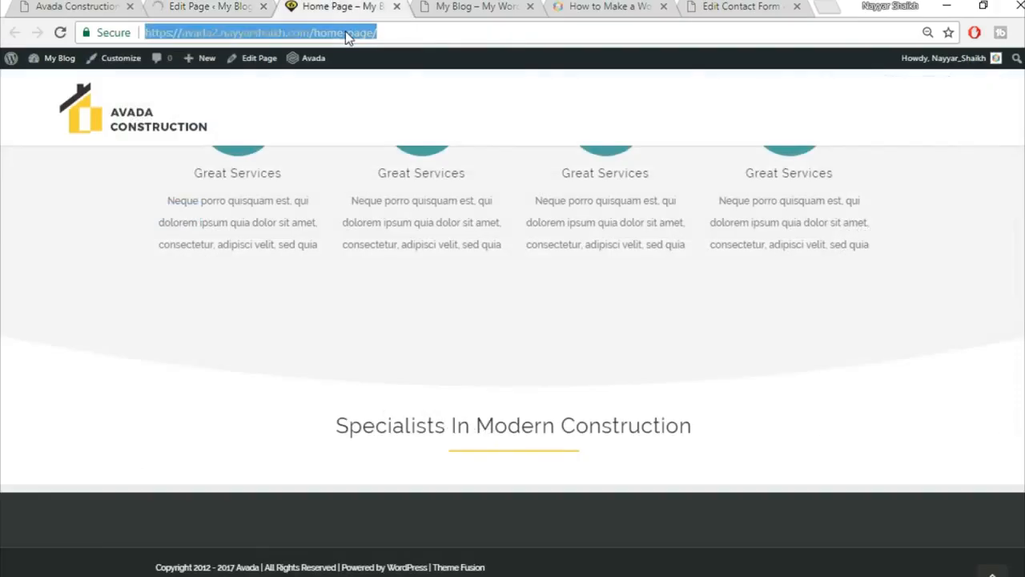
key(Return)
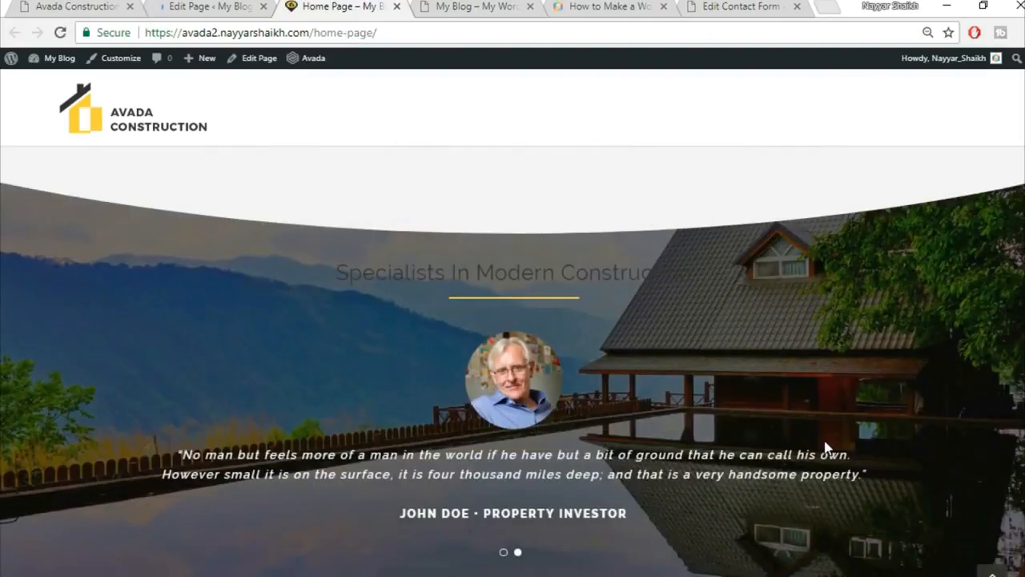
scroll(825, 447, down, 1)
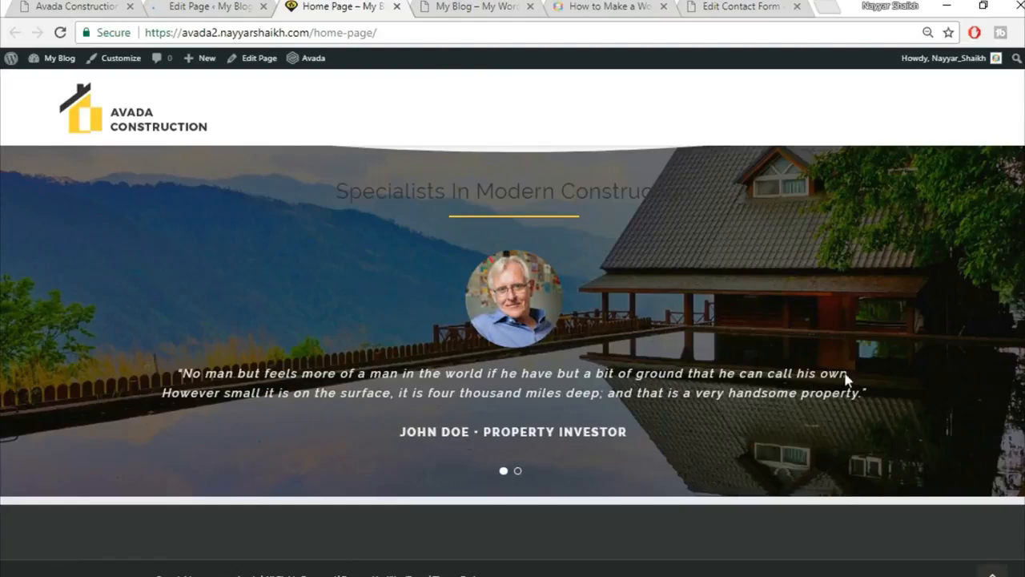
scroll(673, 331, up, 2)
scroll(753, 332, down, 2)
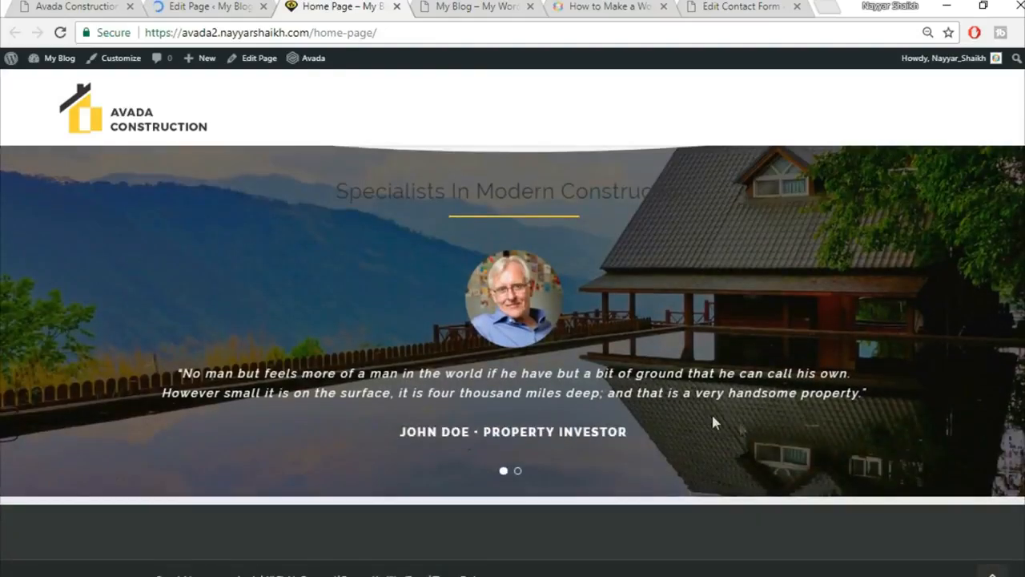
Compare the result with the live demo home page.
click(11, 5)
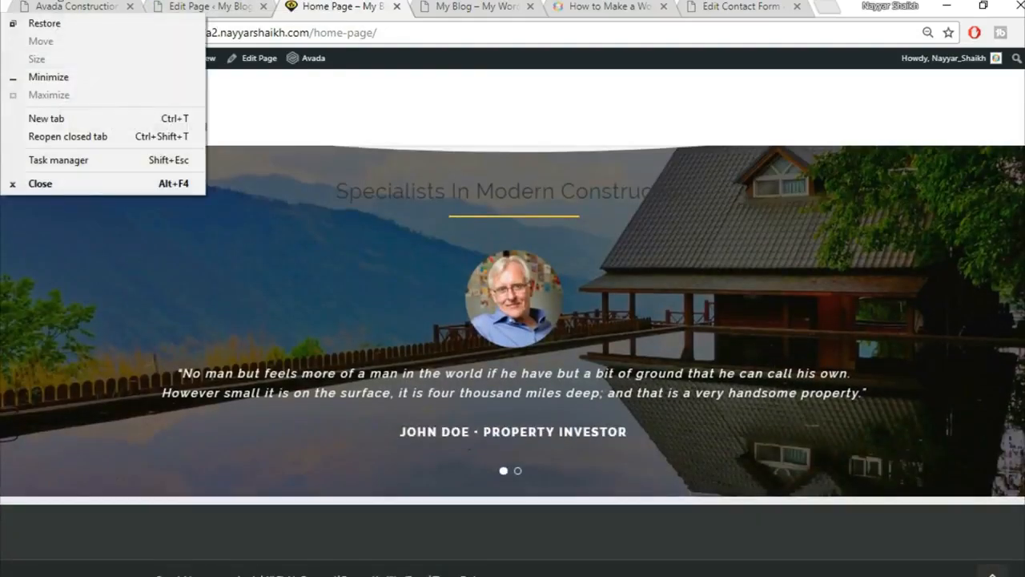
click(79, 7)
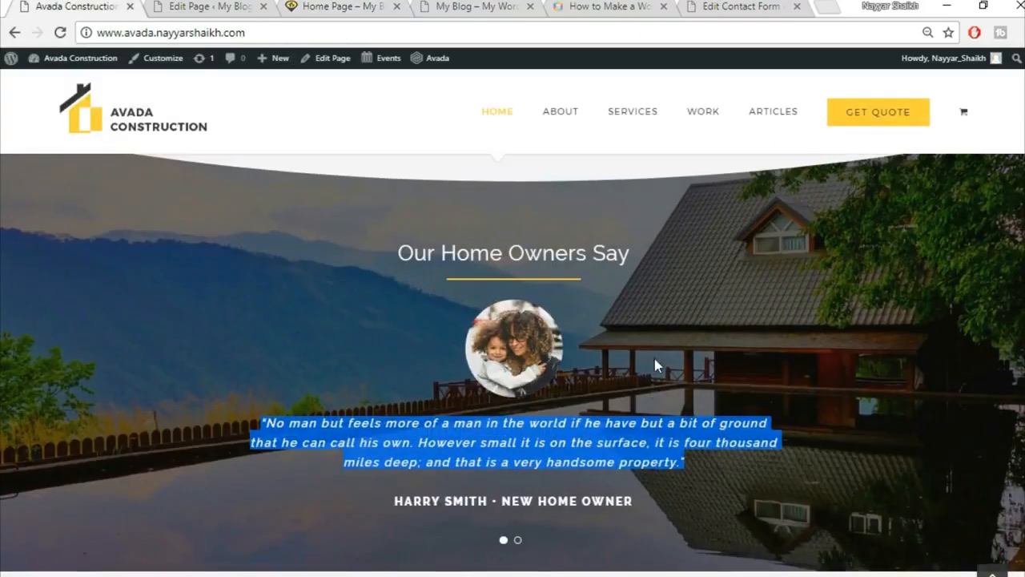
scroll(654, 358, down, 5)
scroll(650, 368, up, 2)
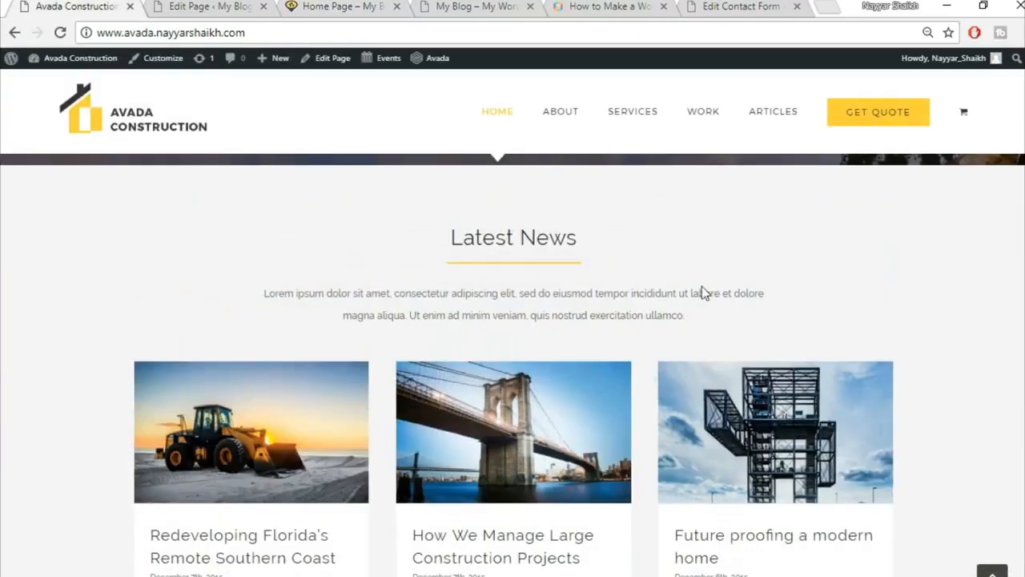
scroll(885, 436, down, 1)
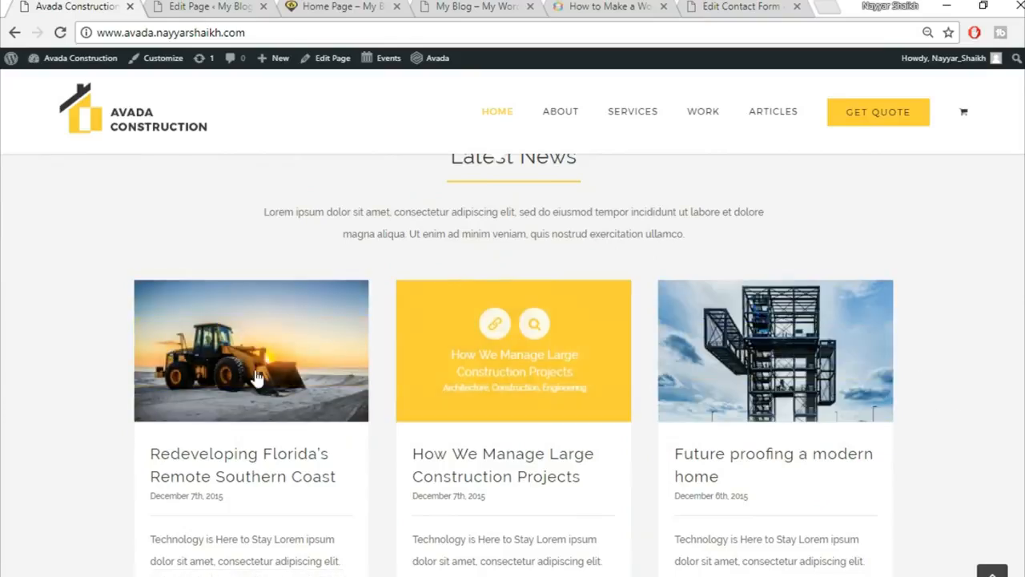
scroll(456, 300, up, 1)
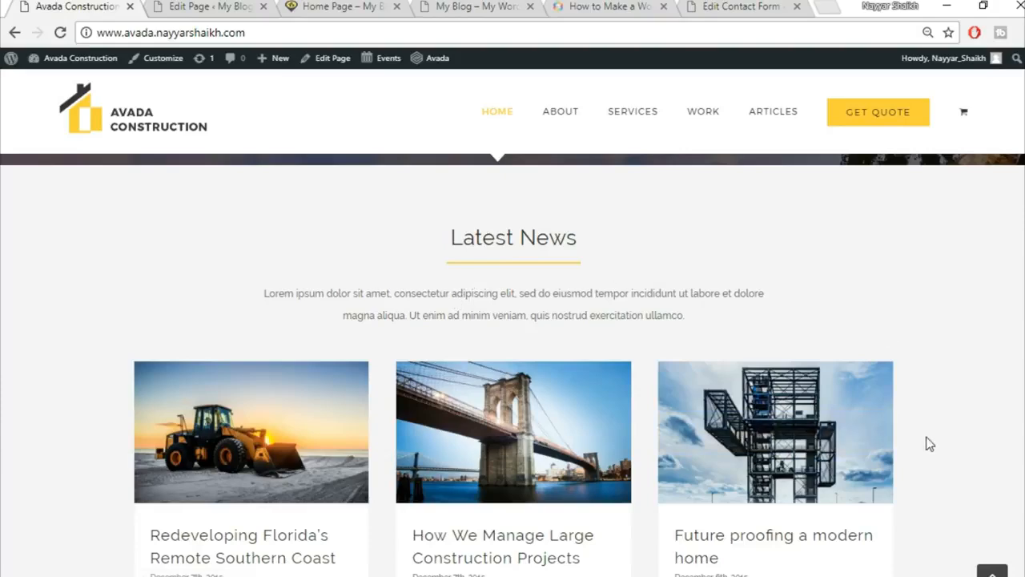
scroll(1018, 418, down, 7)
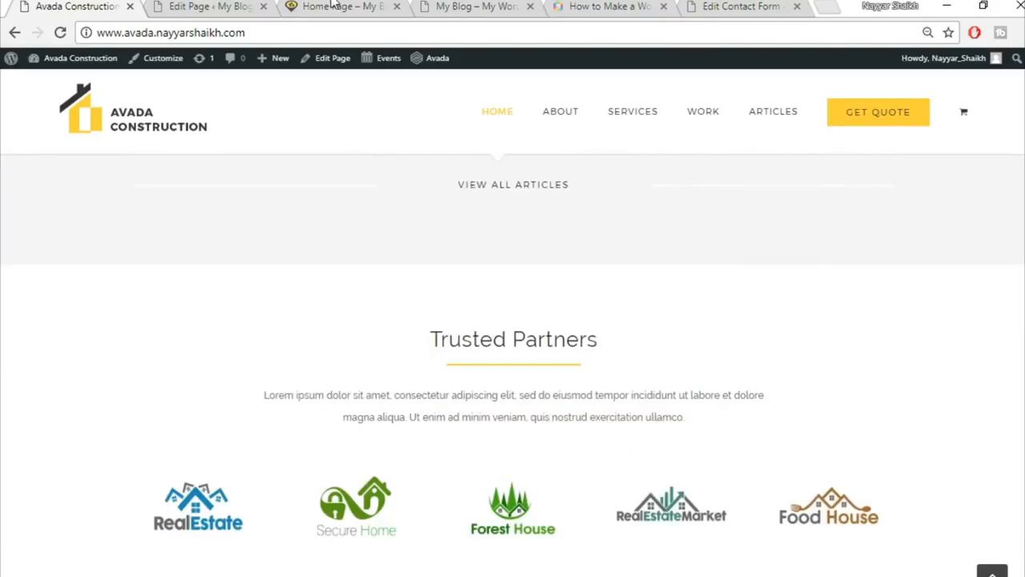
click(210, 6)
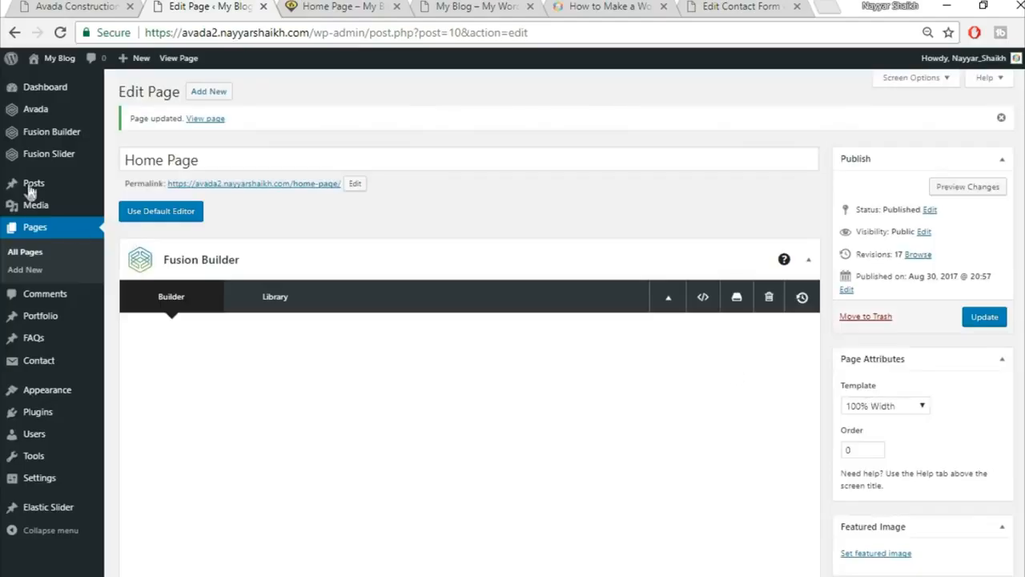
Open Posts > Add New in a new browser tab.
mouse_move(32, 186)
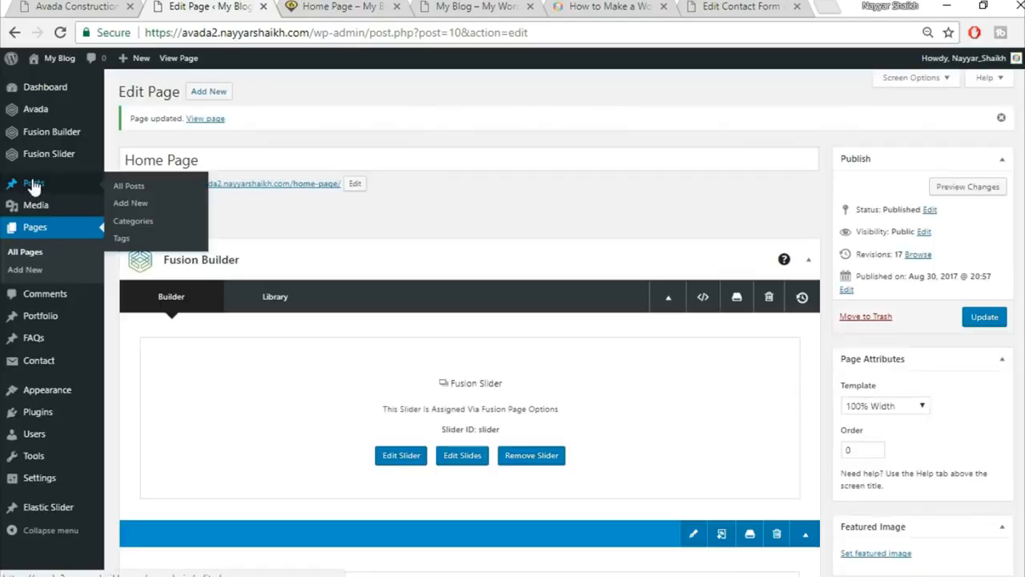
right_click(131, 212)
click(184, 218)
click(292, 6)
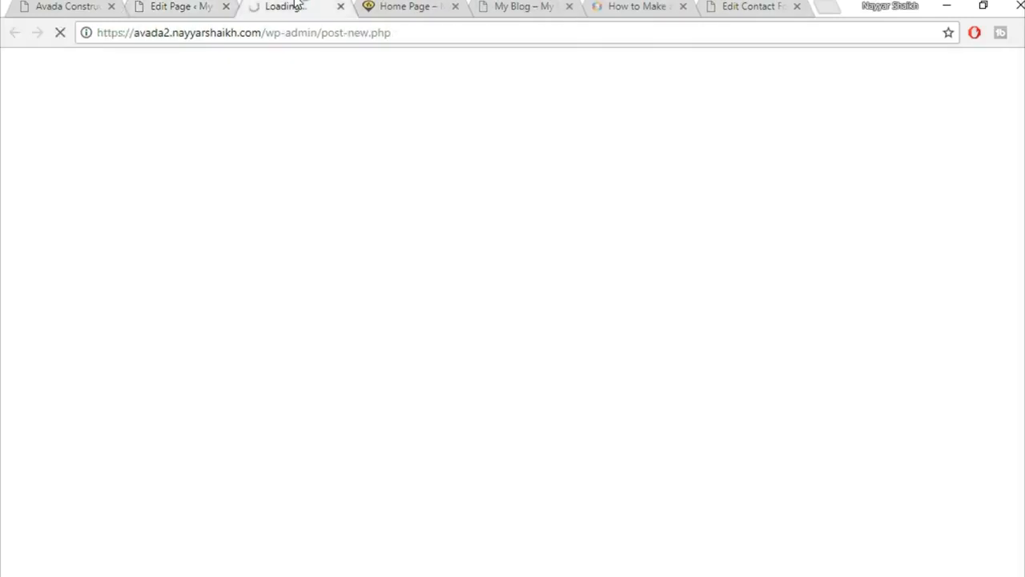
Review the demo's Redeveloping Florida's Remote Southern Coast post, then go to the blank post editor.
click(68, 7)
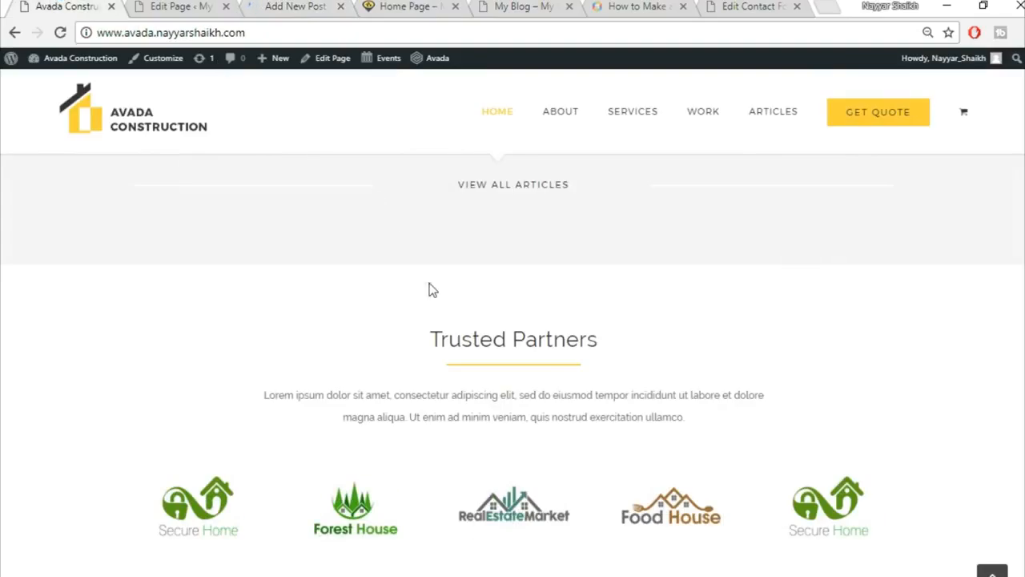
scroll(428, 290, up, 4)
scroll(429, 290, up, 1)
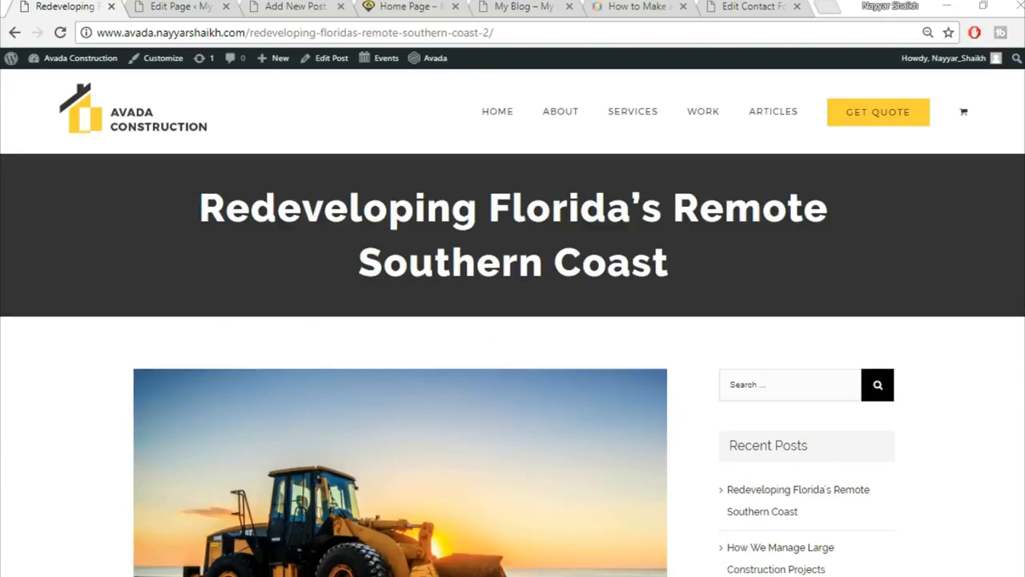
drag(196, 192, 714, 275)
click(714, 274)
drag(183, 213, 713, 276)
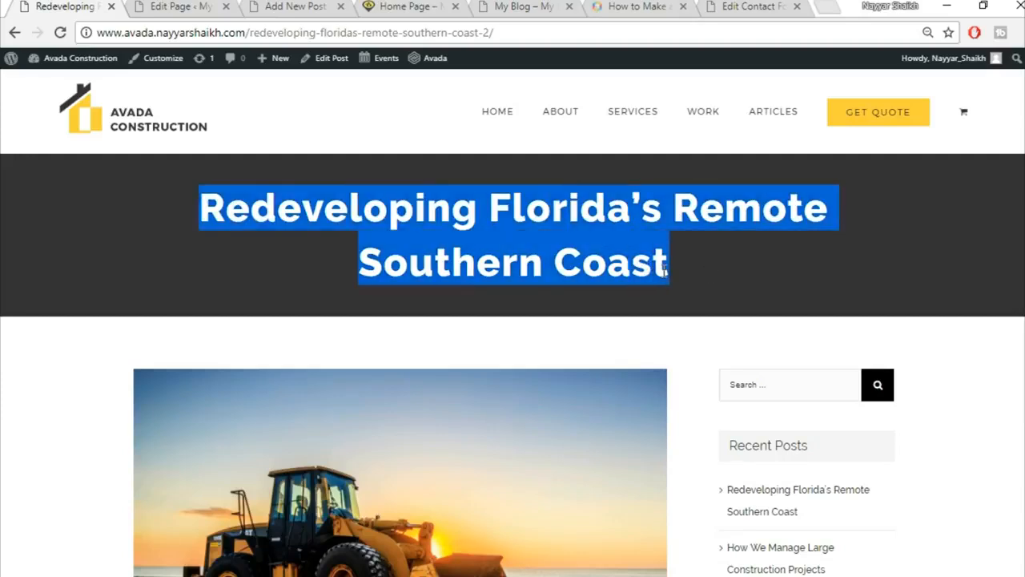
click(776, 244)
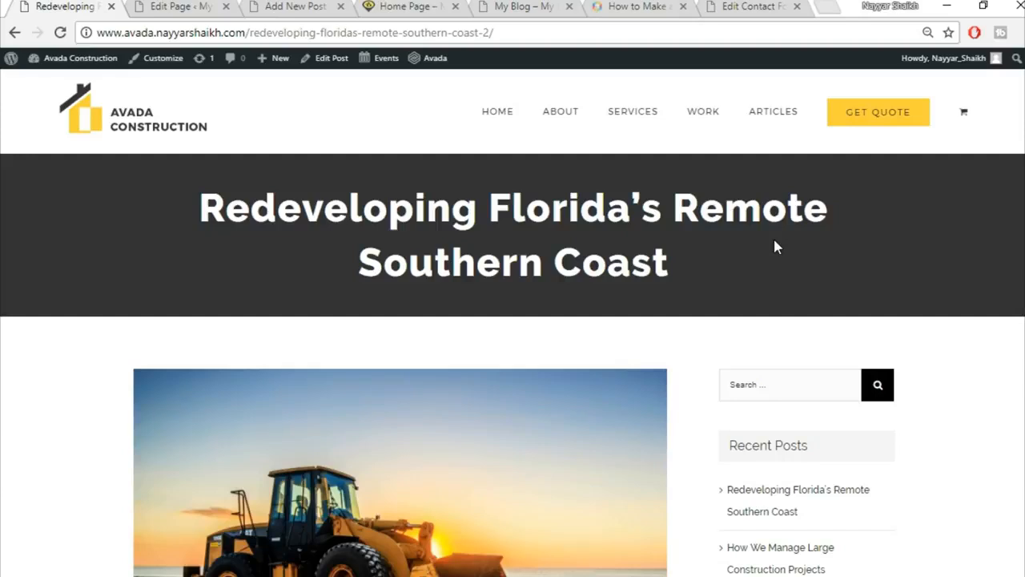
drag(188, 202, 695, 273)
click(695, 273)
scroll(403, 529, down, 6)
scroll(403, 527, up, 5)
scroll(843, 417, down, 15)
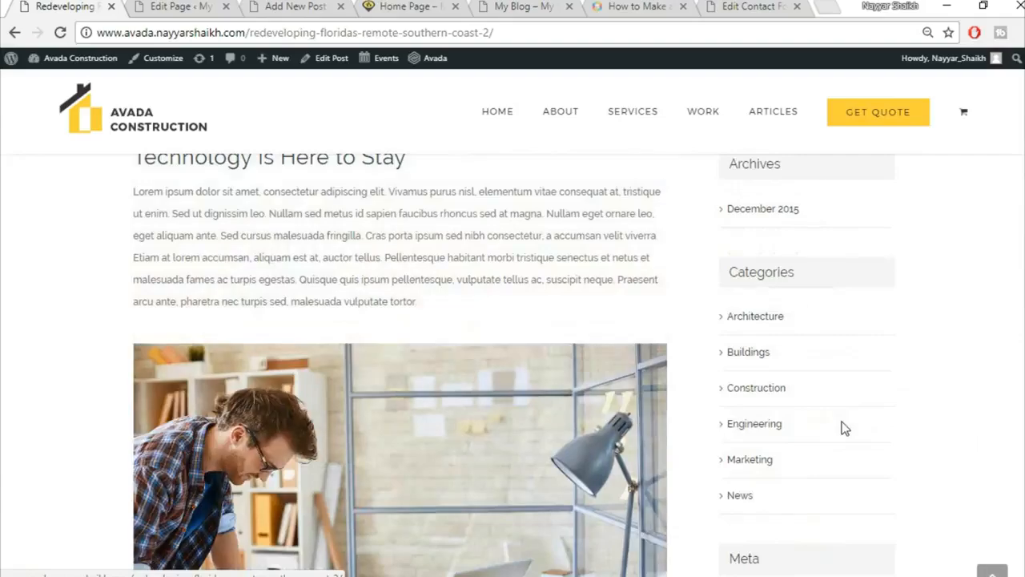
scroll(843, 431, up, 5)
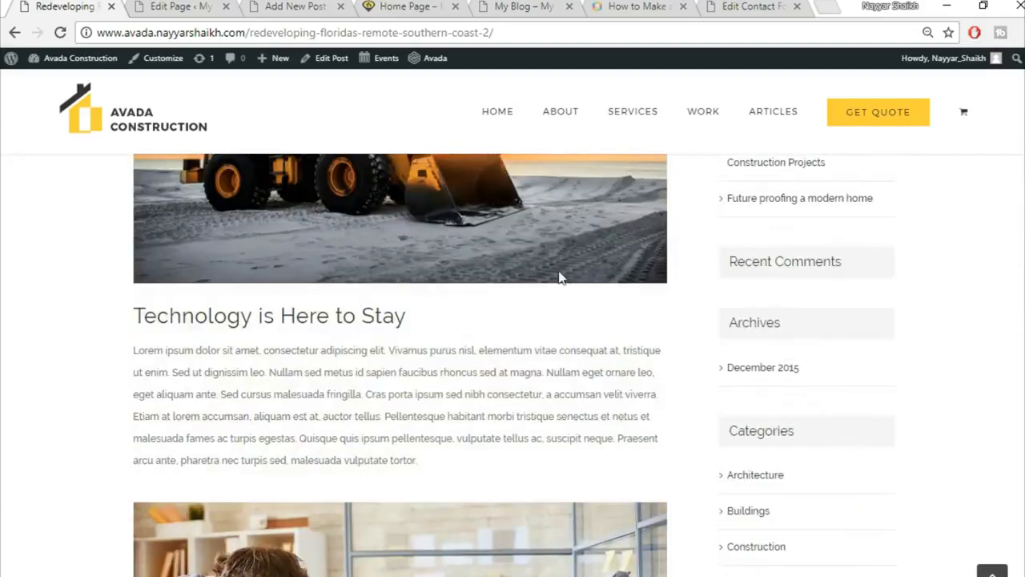
click(160, 6)
click(342, 5)
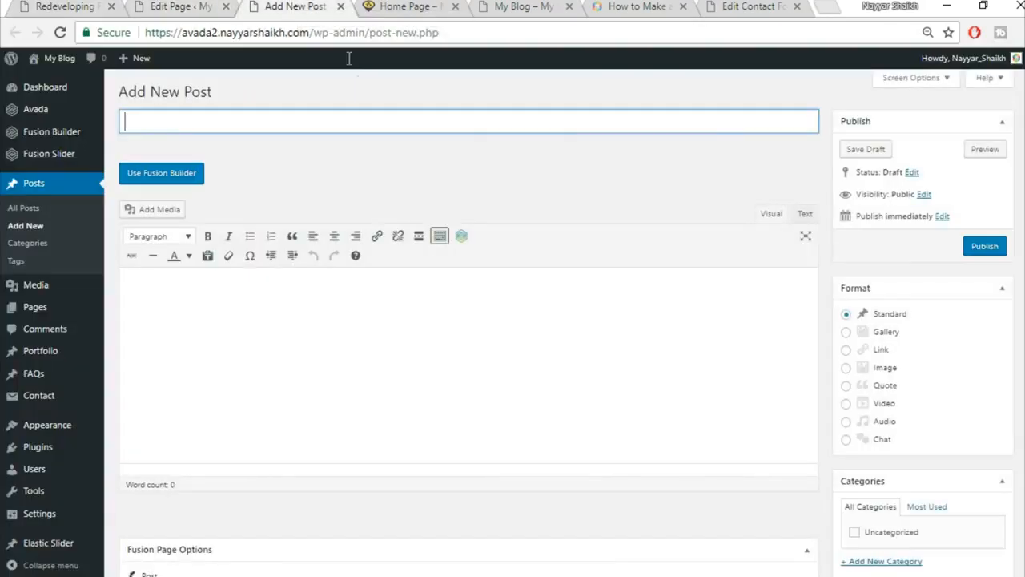
Title the post 'Redeveloping Florida’s Remote Southern Coast', copied from the reference post.
click(38, 4)
scroll(393, 389, up, 5)
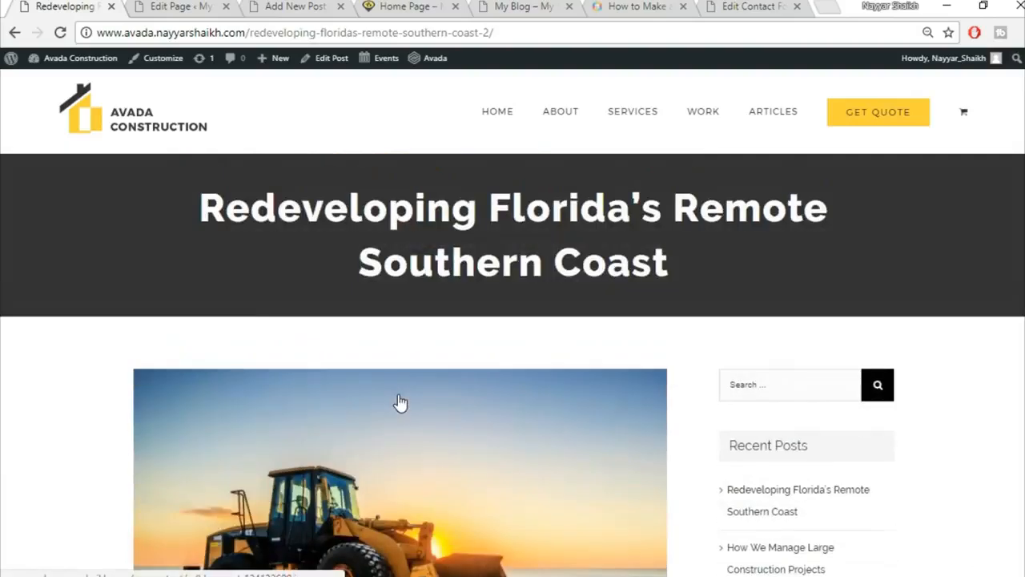
drag(190, 195, 723, 266)
key(ctrl+c)
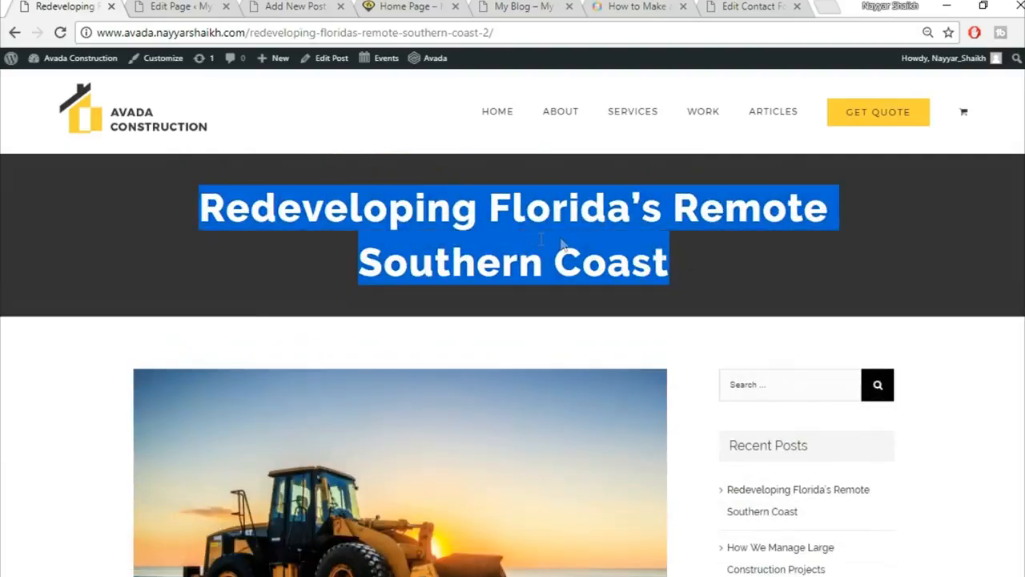
click(288, 6)
click(261, 124)
key(ctrl+v)
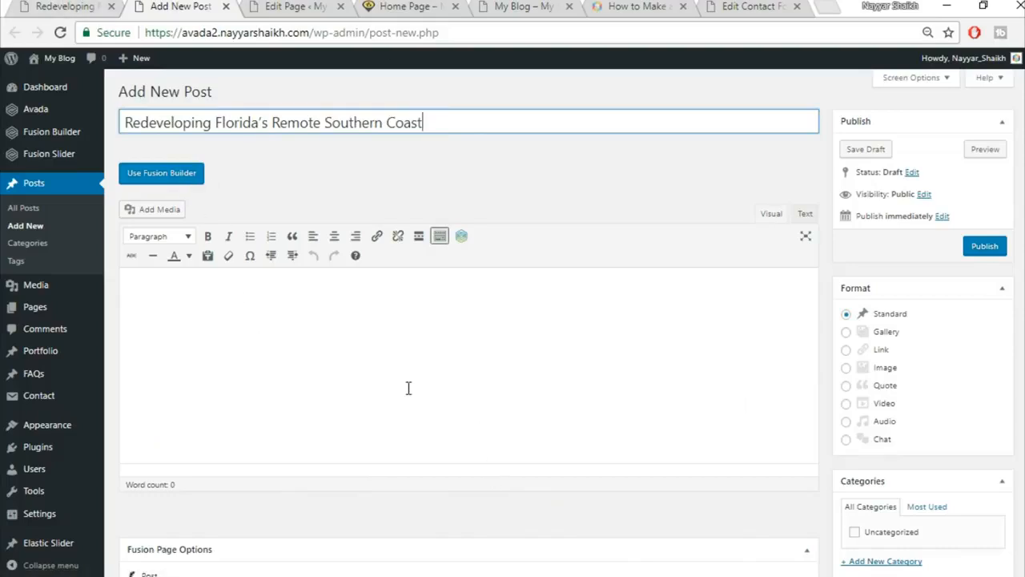
Add and tick a new Commercial category for the post.
scroll(865, 239, down, 1)
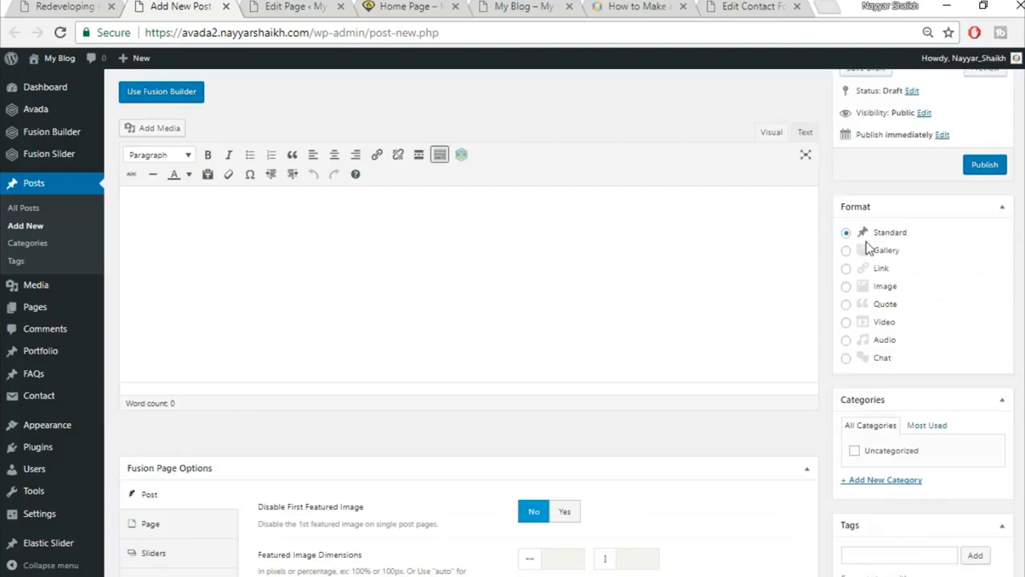
scroll(877, 236, down, 2)
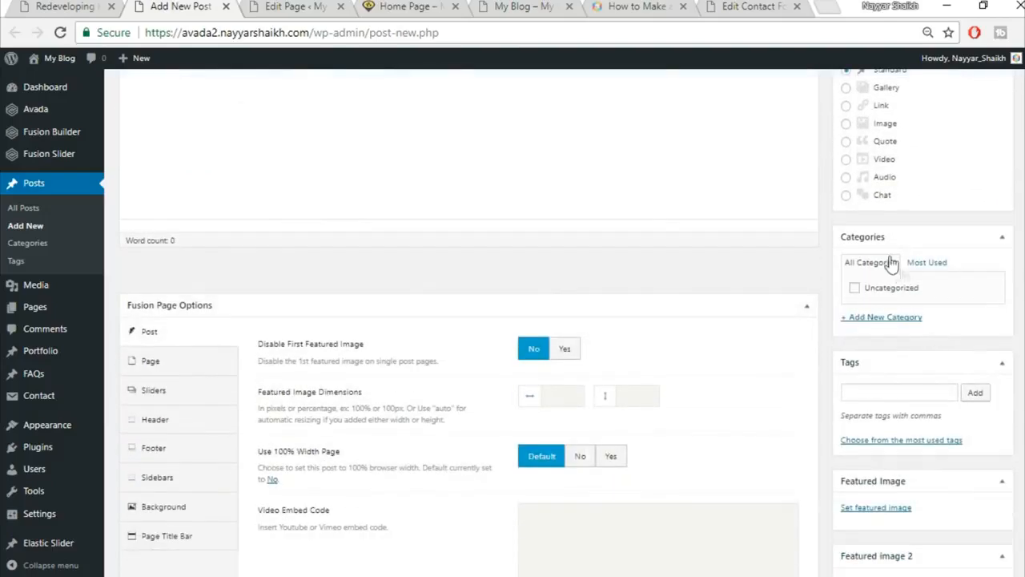
click(894, 320)
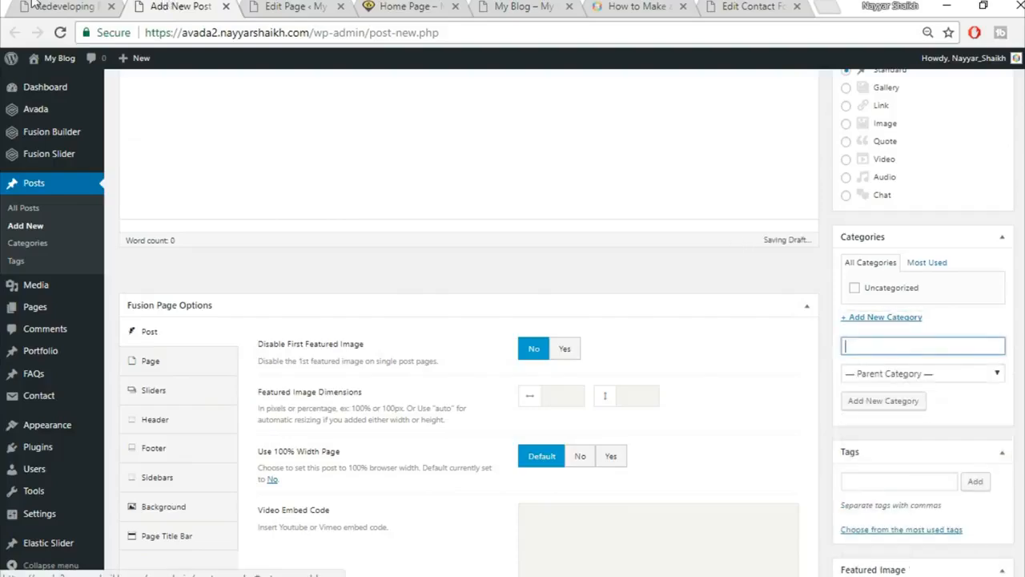
click(72, 7)
click(379, 286)
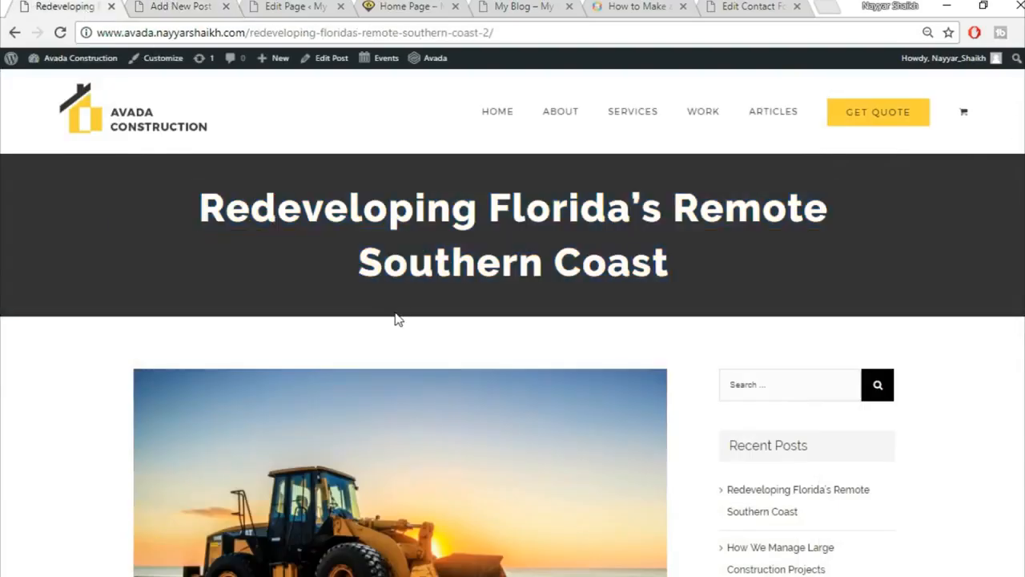
scroll(396, 318, down, 6)
scroll(408, 372, up, 8)
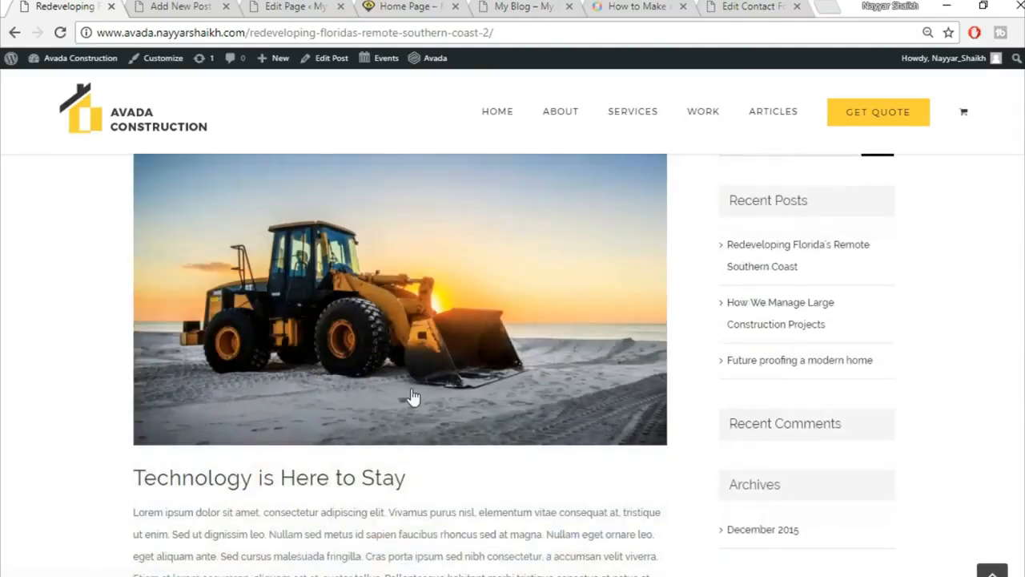
key(ctrl+Tab)
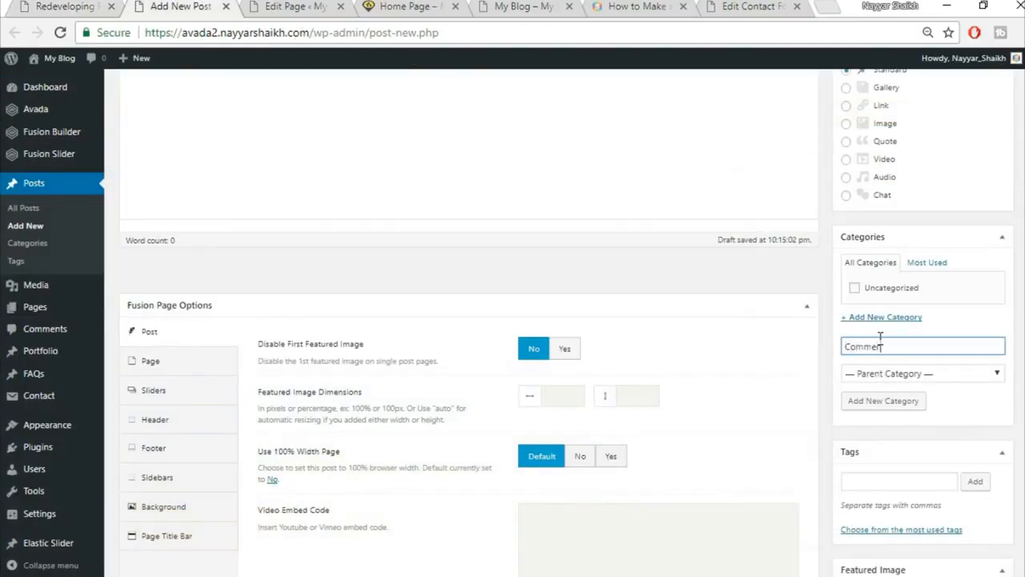
text(Commercial)
click(913, 399)
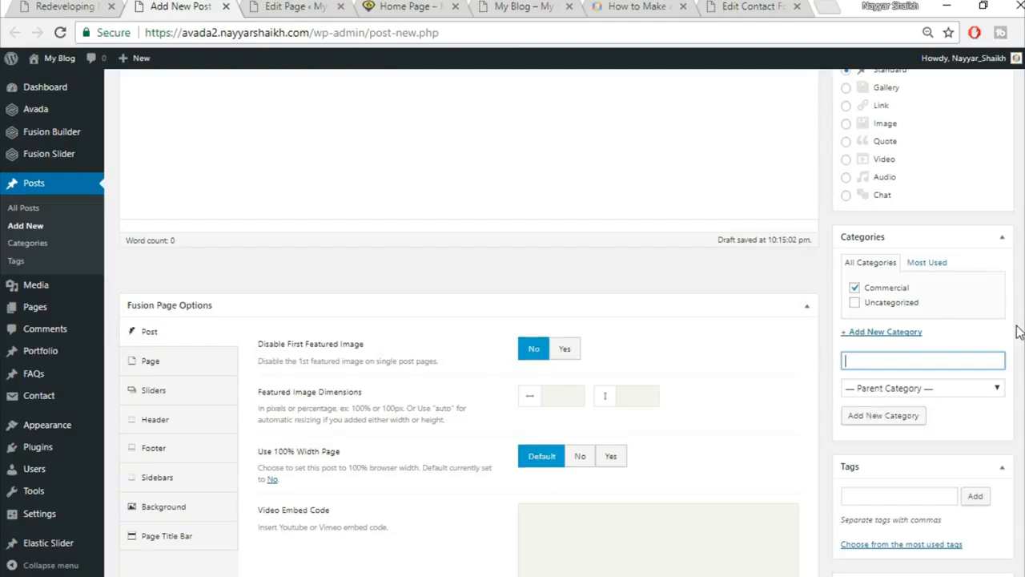
Set Disable First Featured Image to Yes.
scroll(1019, 331, up, 1)
scroll(1015, 328, down, 2)
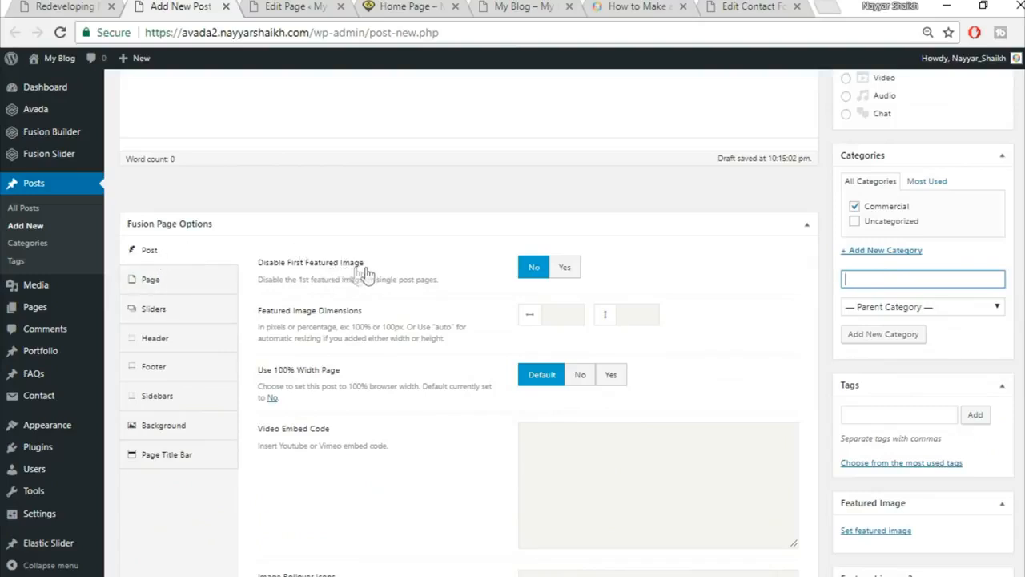
click(573, 272)
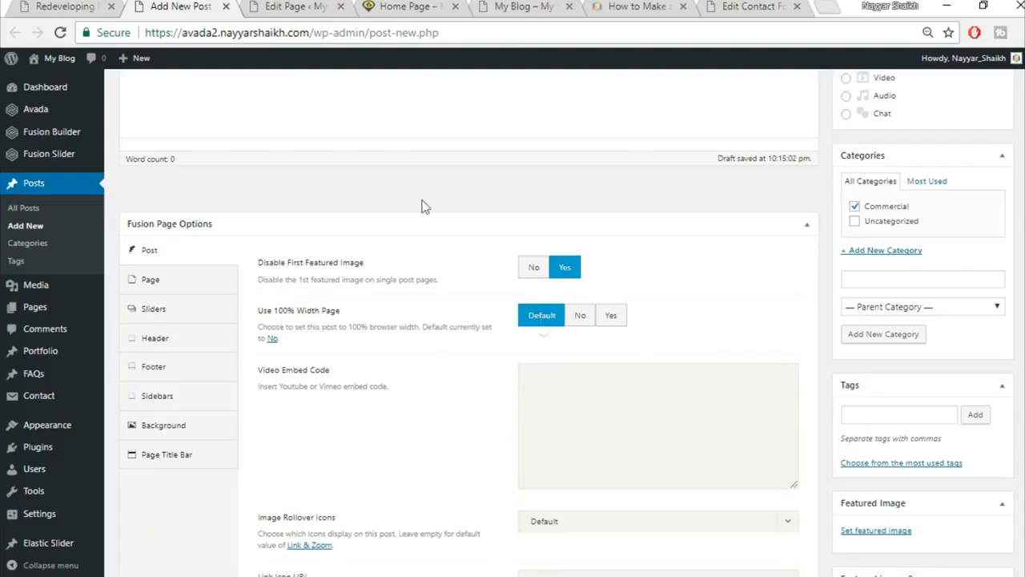
Turn off the post's 100% width and hide related posts.
click(86, 5)
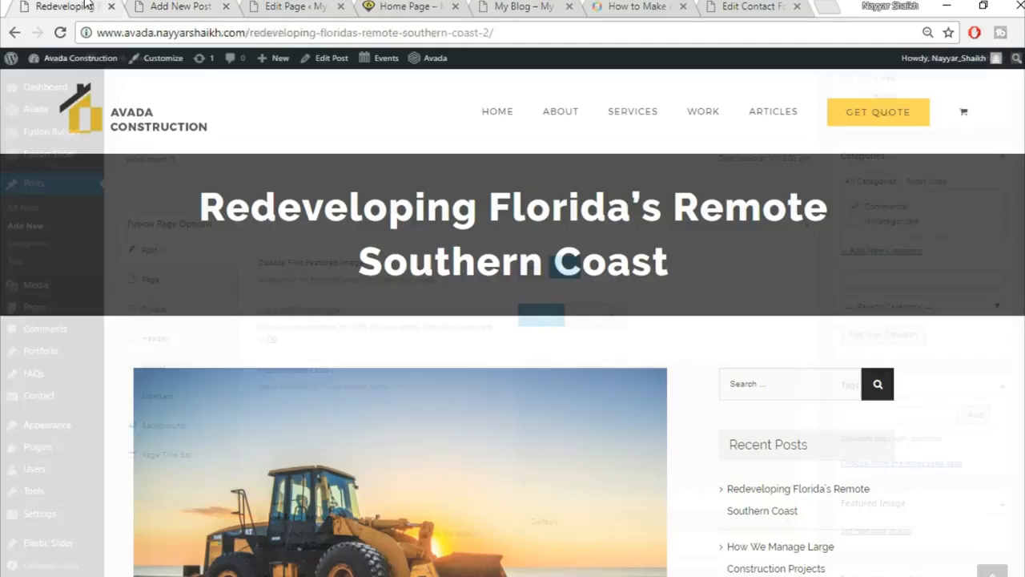
scroll(801, 393, down, 4)
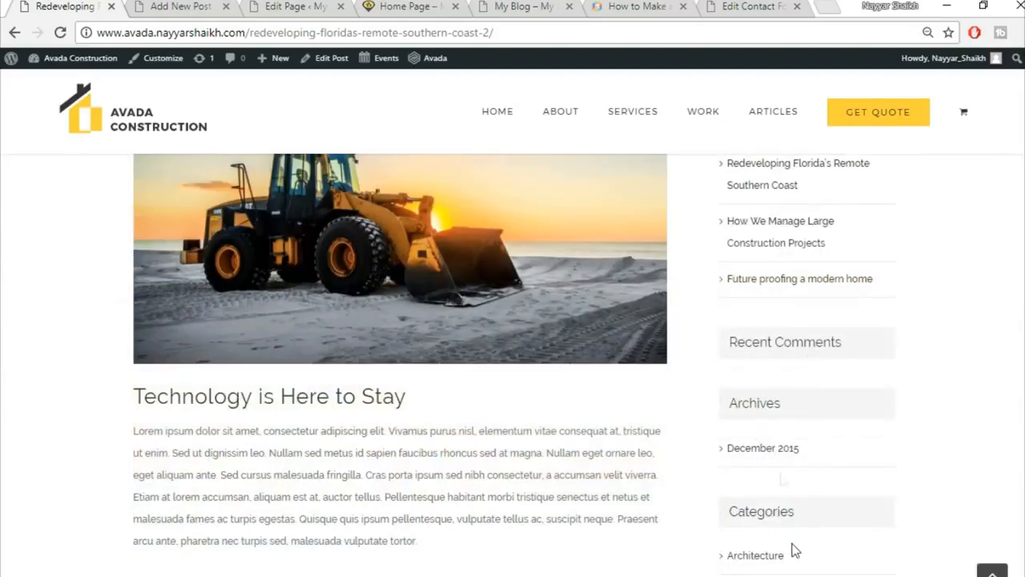
scroll(783, 476, up, 3)
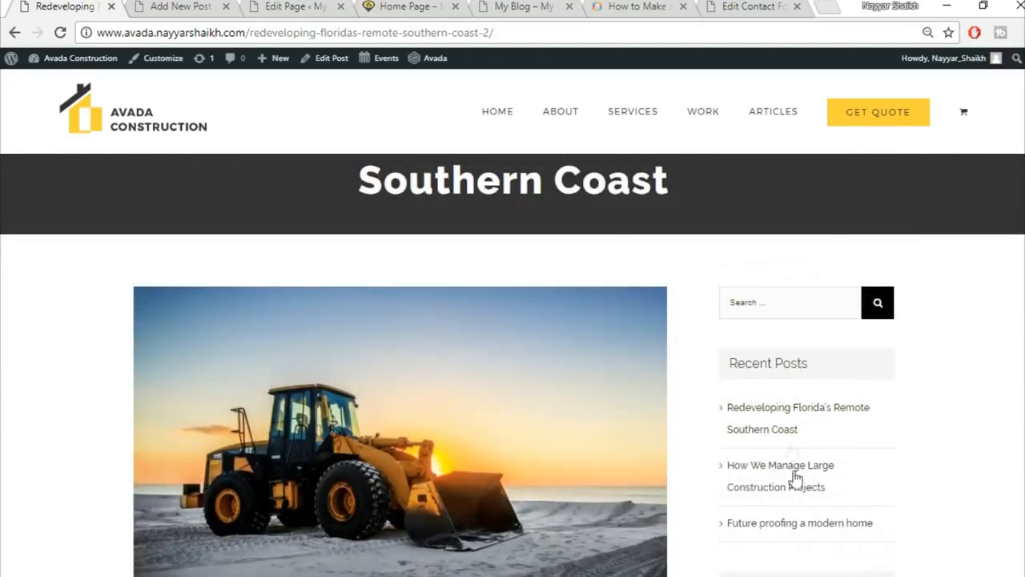
click(204, 6)
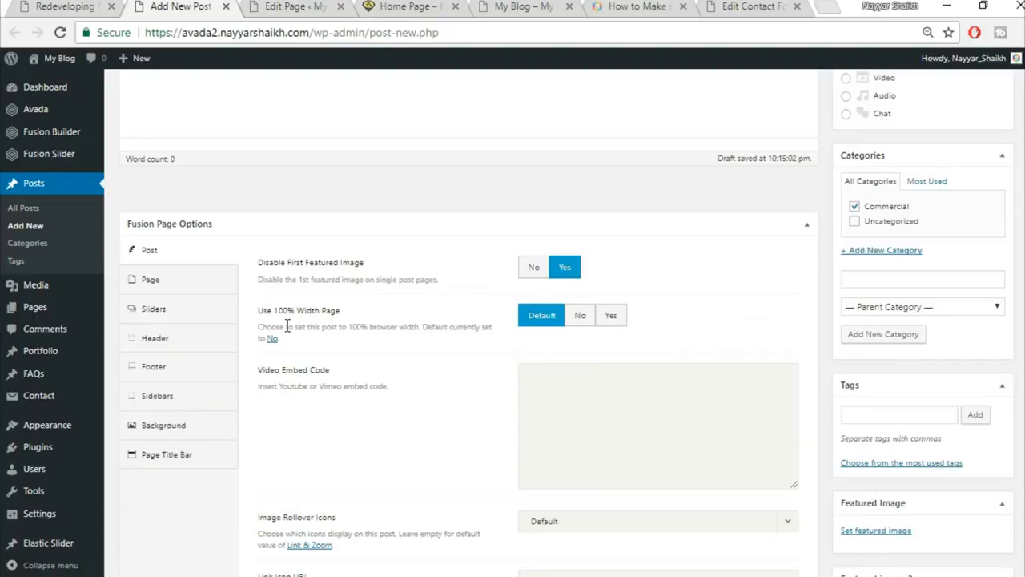
click(582, 317)
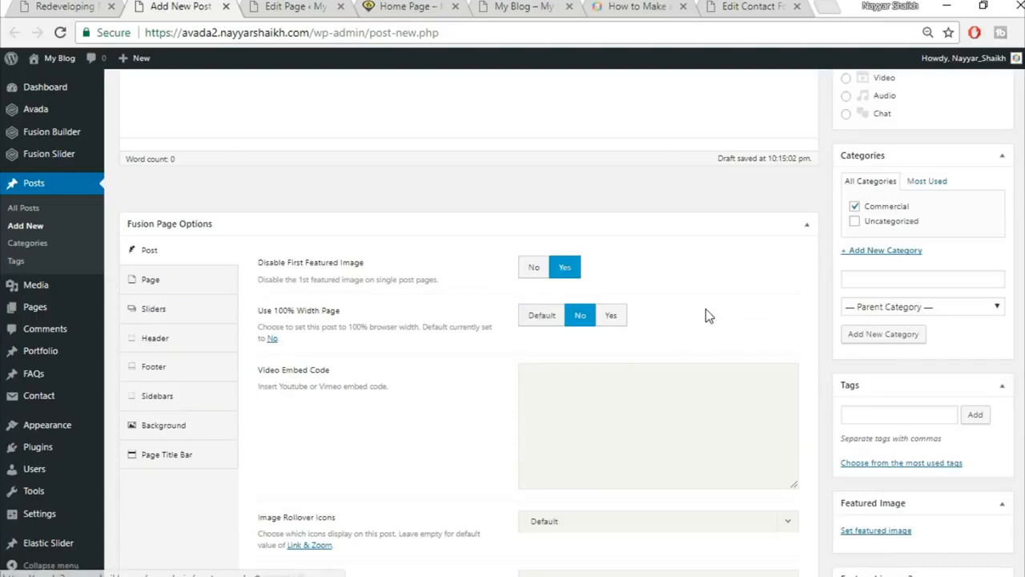
scroll(706, 315, down, 4)
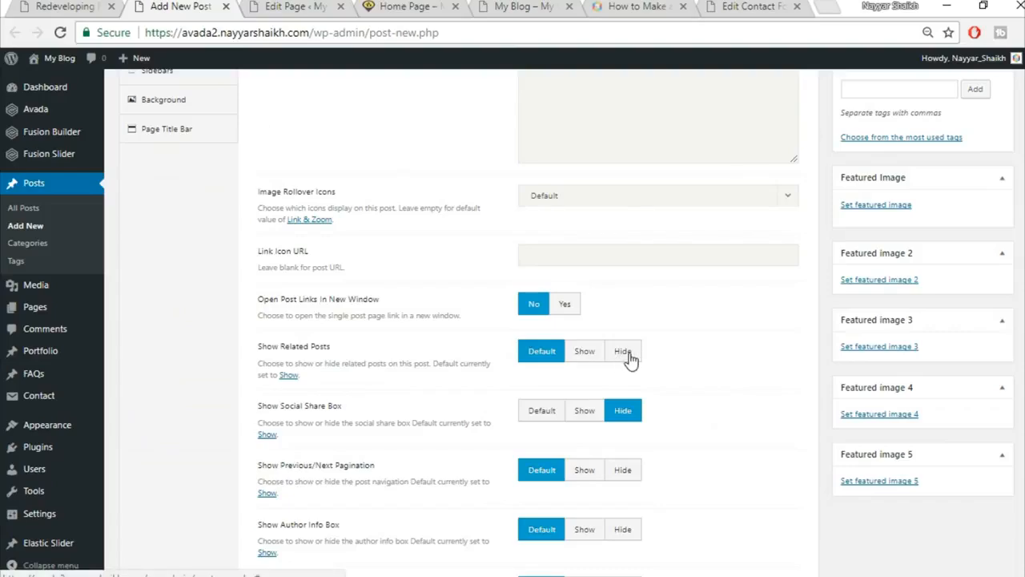
click(624, 352)
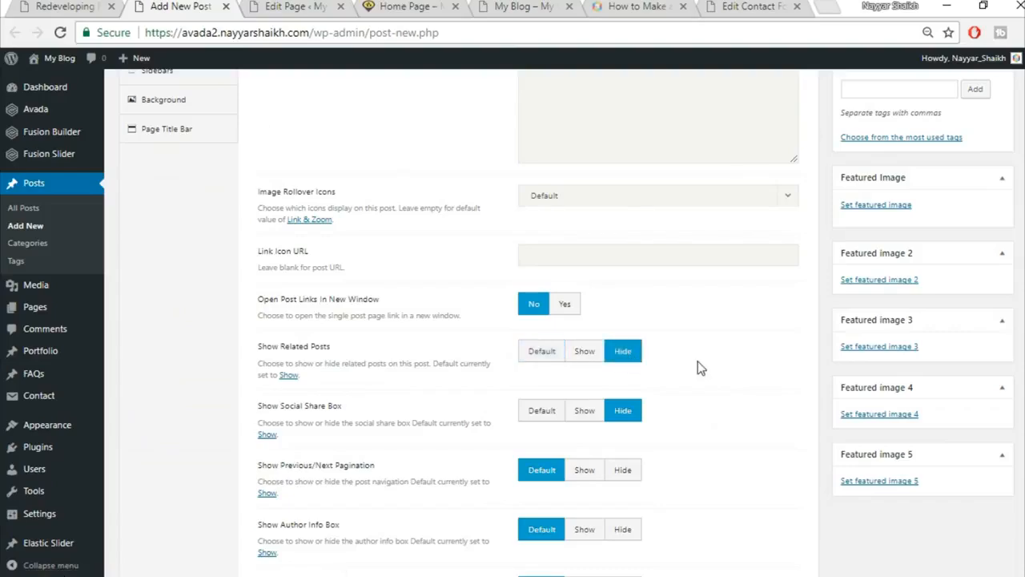
Set Show Related Posts and Show Social Share Box back to Default.
click(99, 4)
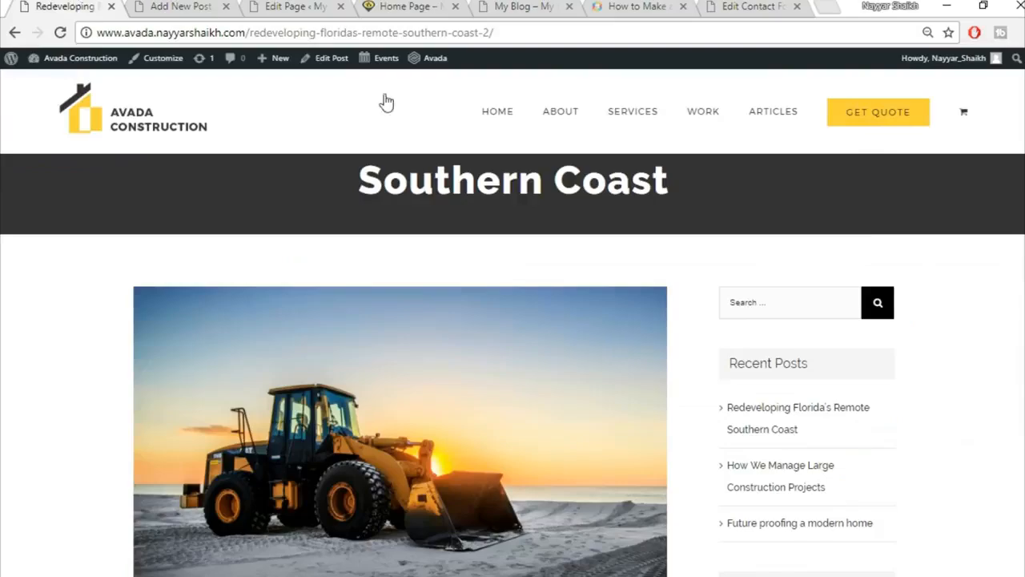
scroll(512, 364, down, 20)
scroll(513, 365, up, 6)
scroll(270, 304, down, 2)
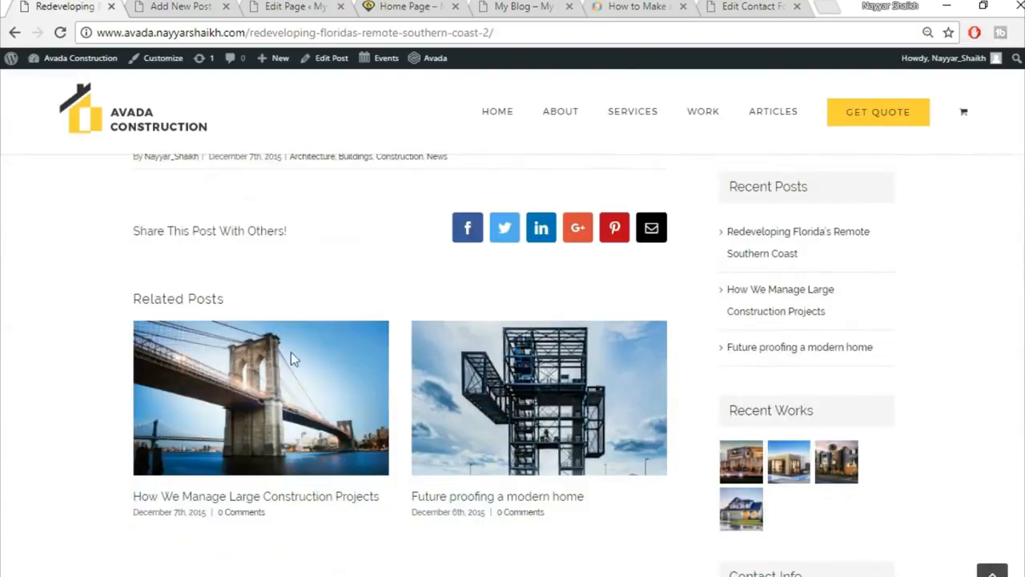
scroll(292, 360, down, 2)
scroll(296, 371, down, 6)
scroll(304, 407, up, 8)
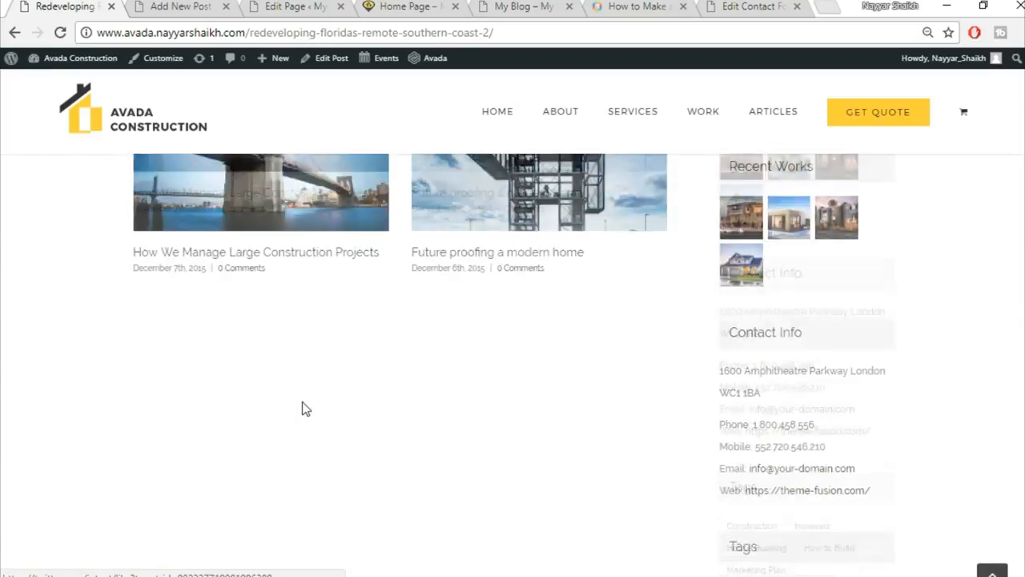
scroll(302, 407, up, 2)
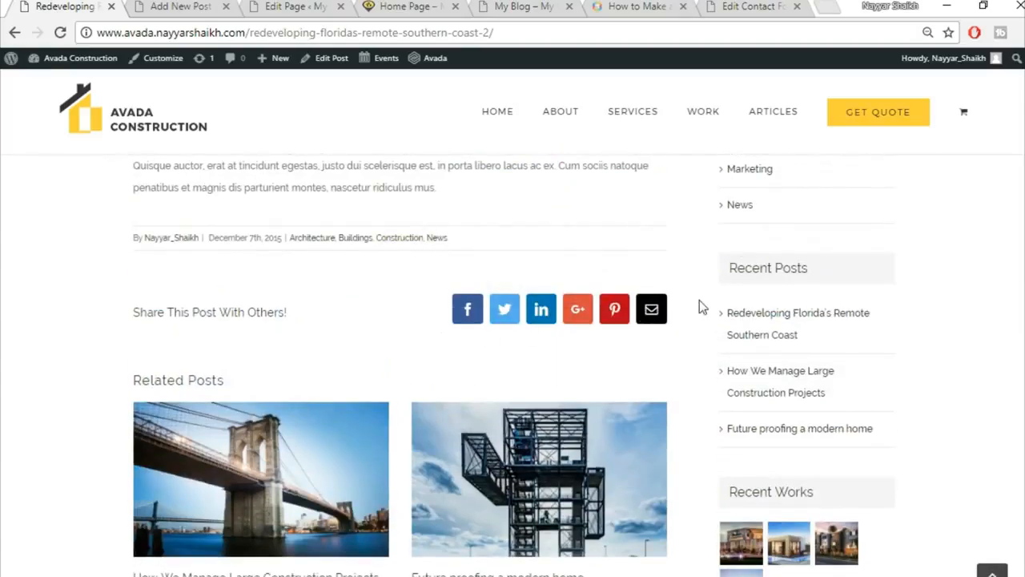
click(183, 6)
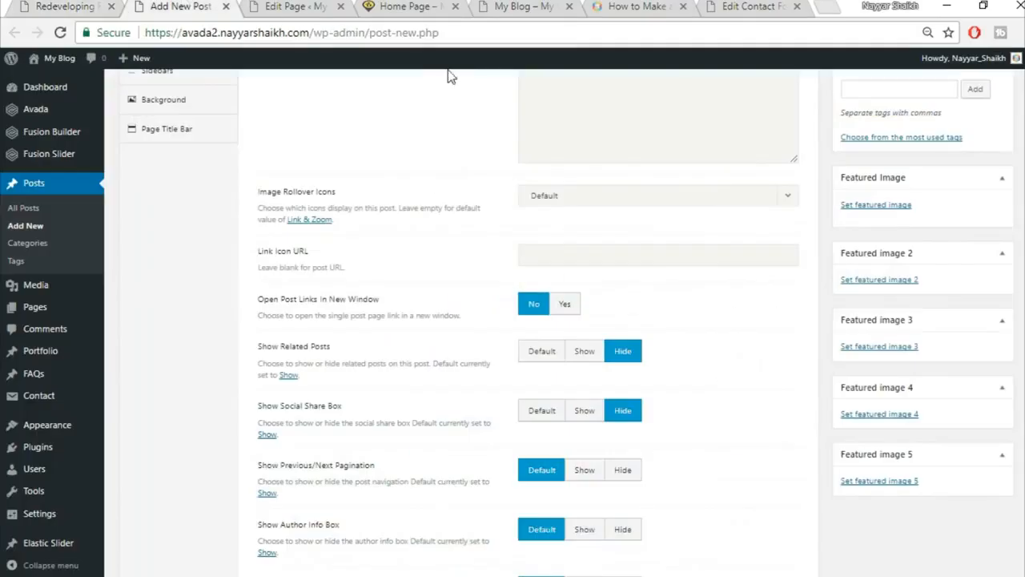
click(535, 354)
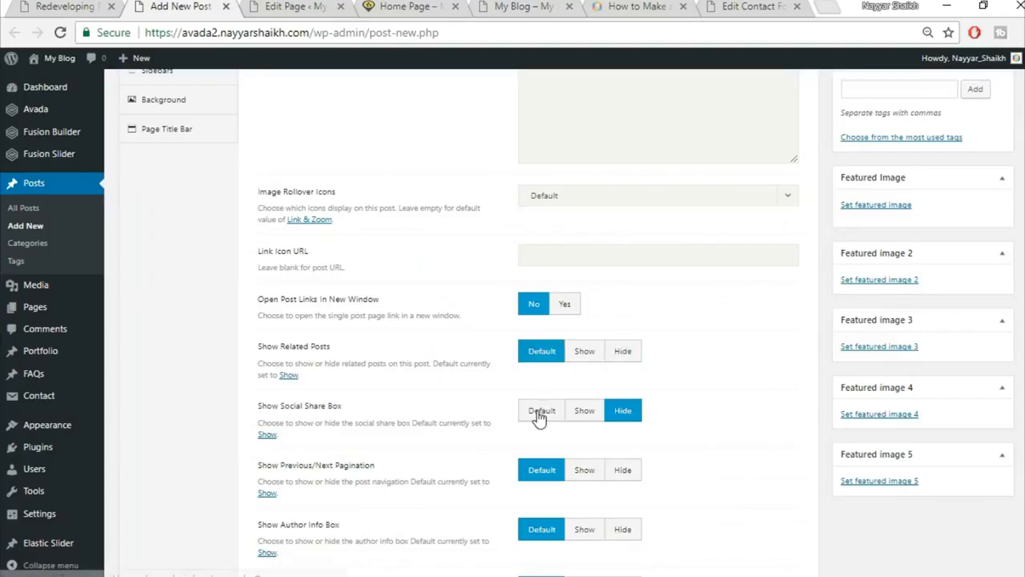
click(537, 412)
Set Disable First Featured Image to No, revealing the Featured Image Dimensions fields.
scroll(721, 425, down, 3)
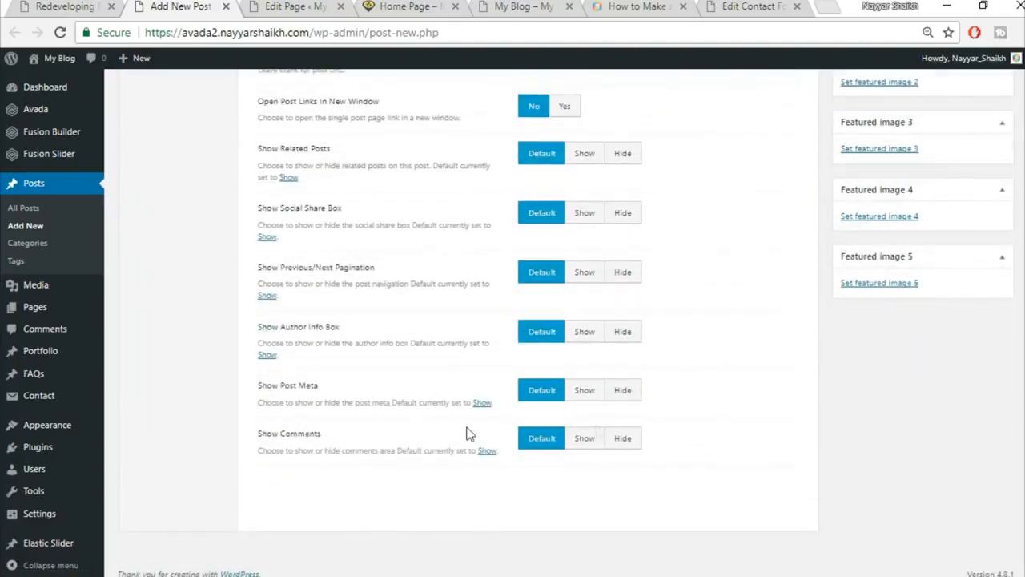
scroll(749, 439, up, 6)
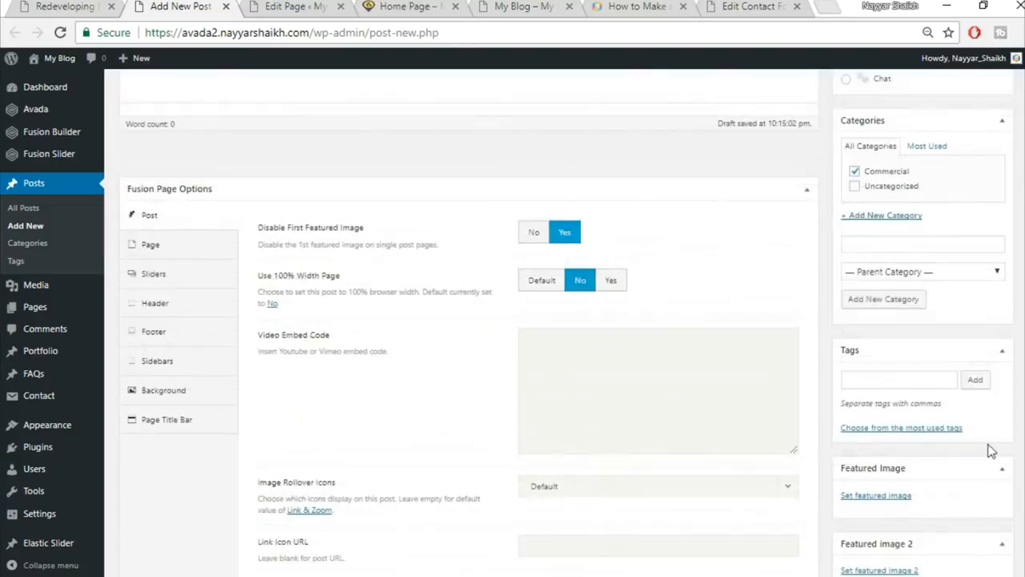
click(102, 4)
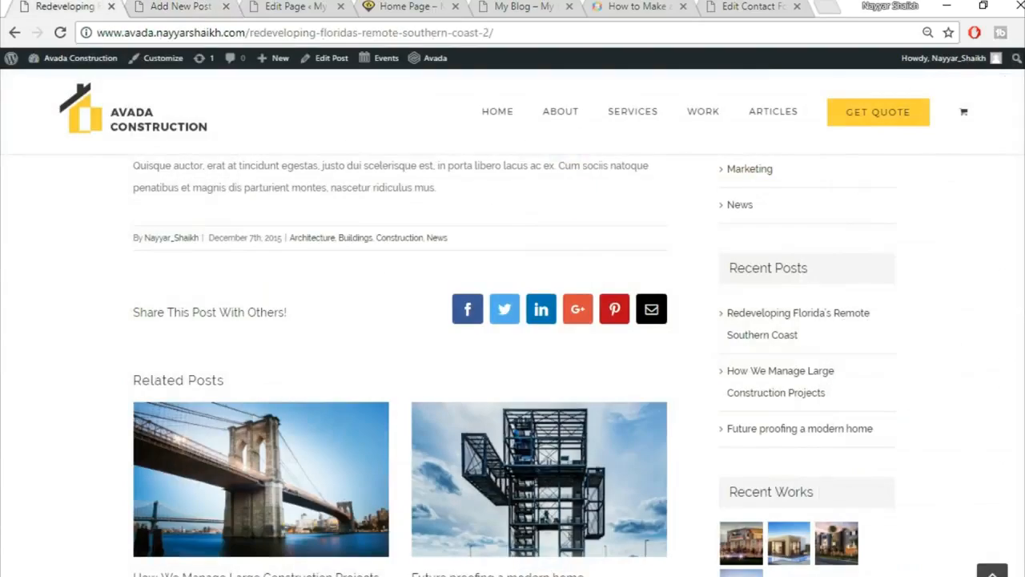
scroll(646, 414, up, 15)
scroll(644, 415, down, 3)
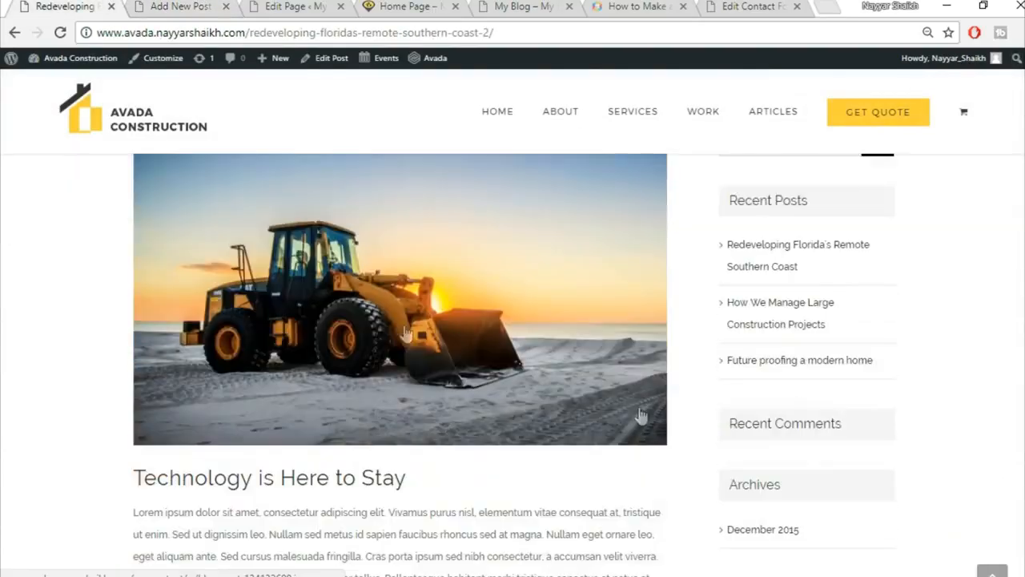
click(161, 6)
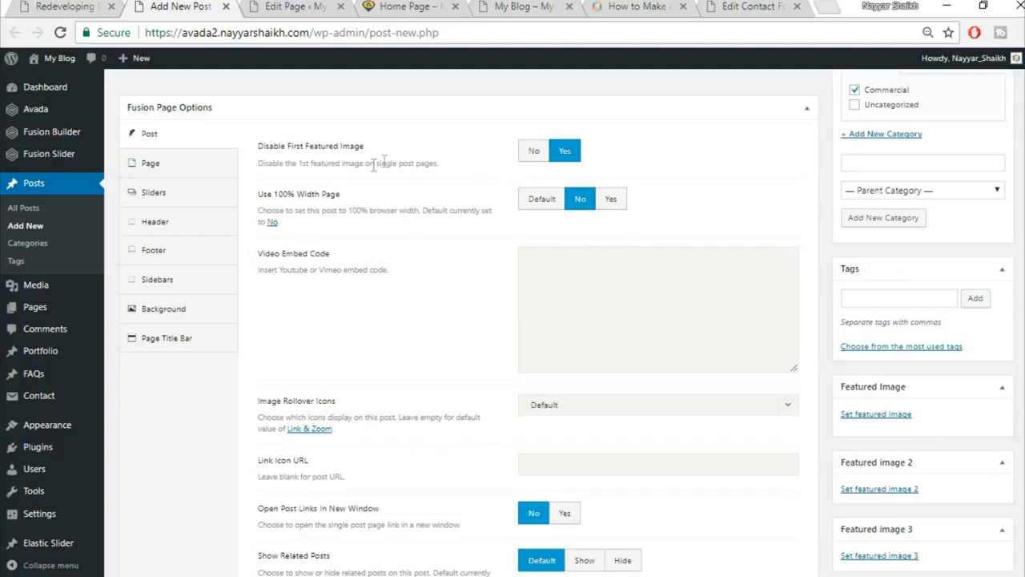
click(533, 153)
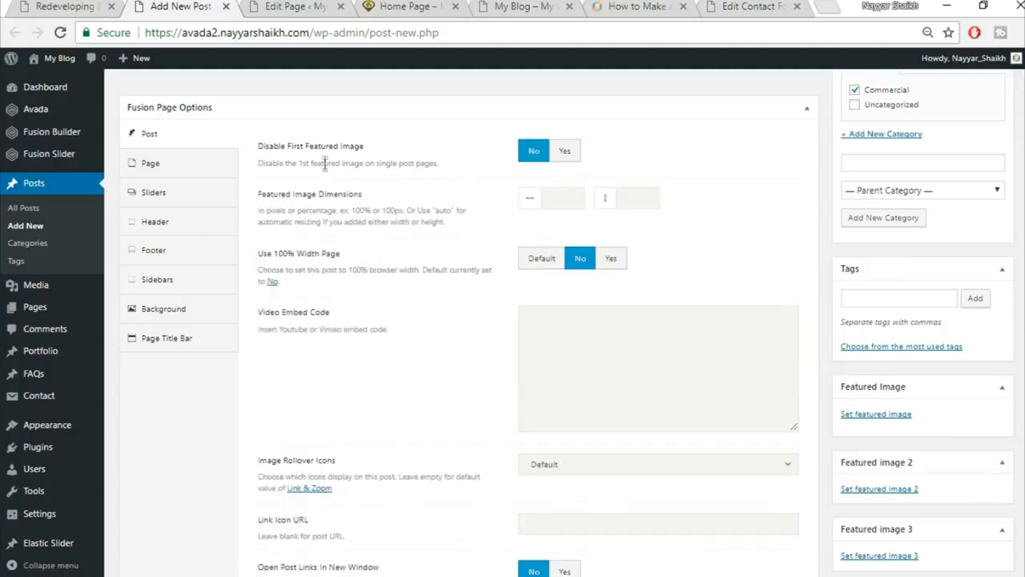
click(565, 153)
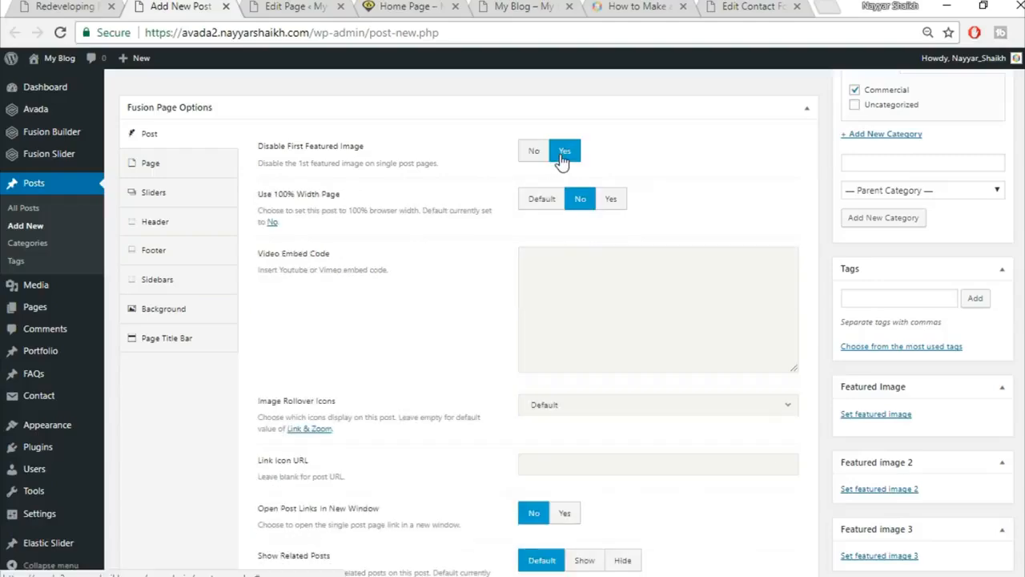
click(534, 154)
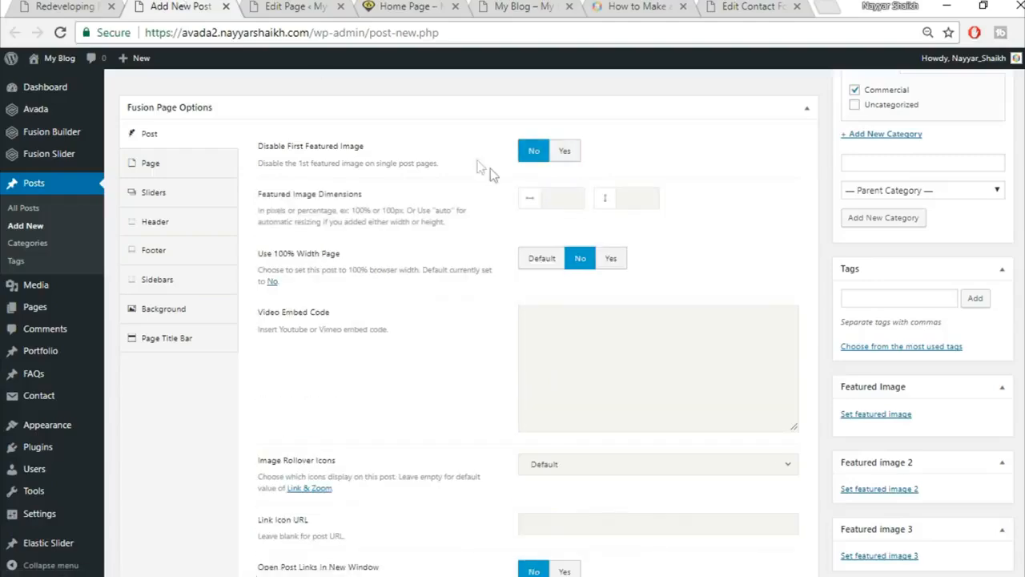
click(64, 5)
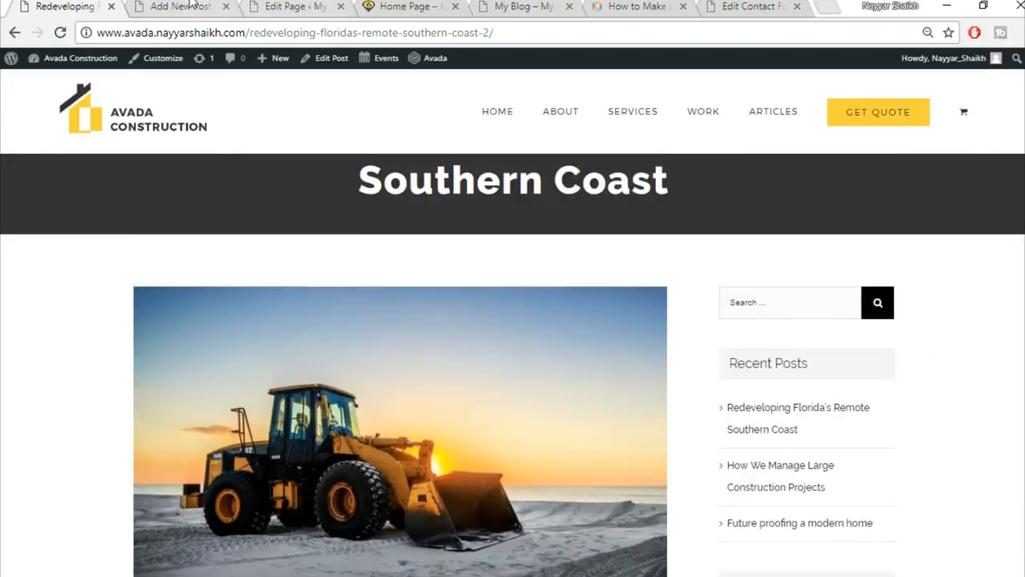
click(204, 6)
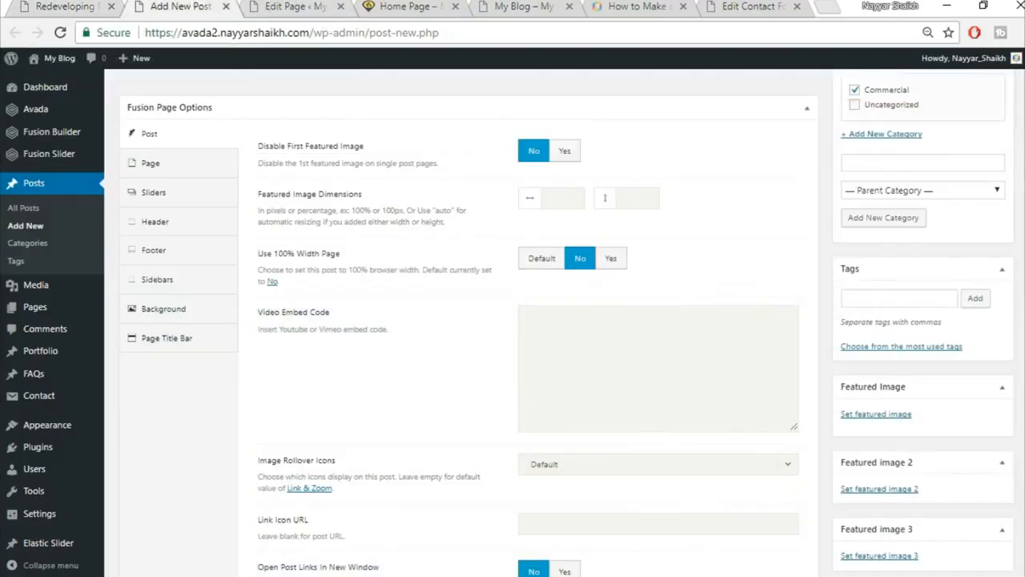
scroll(889, 344, down, 2)
Upload the bulldozer photo blog-post-134132600 and set it as the post's featured image.
click(877, 335)
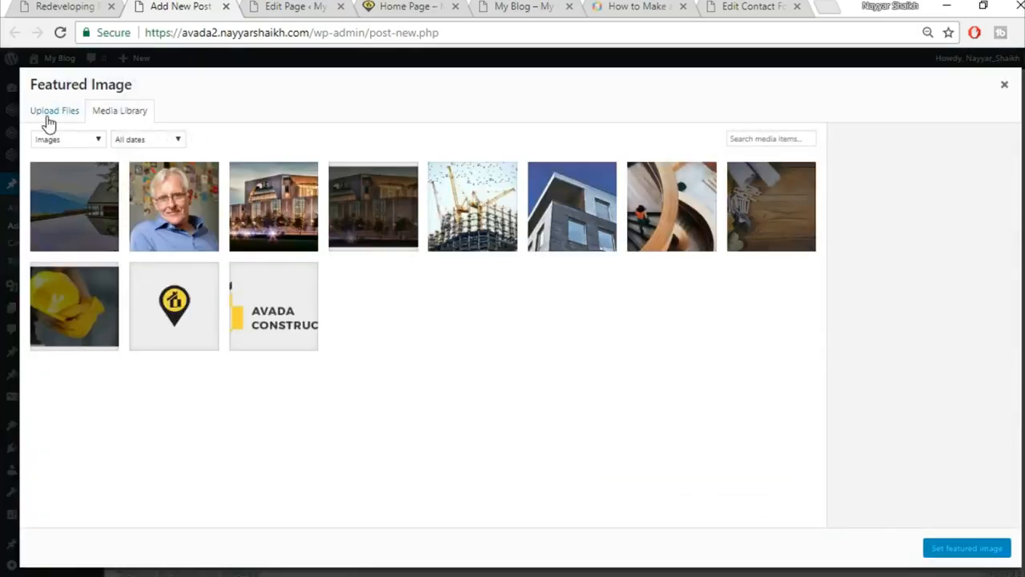
click(49, 113)
click(512, 322)
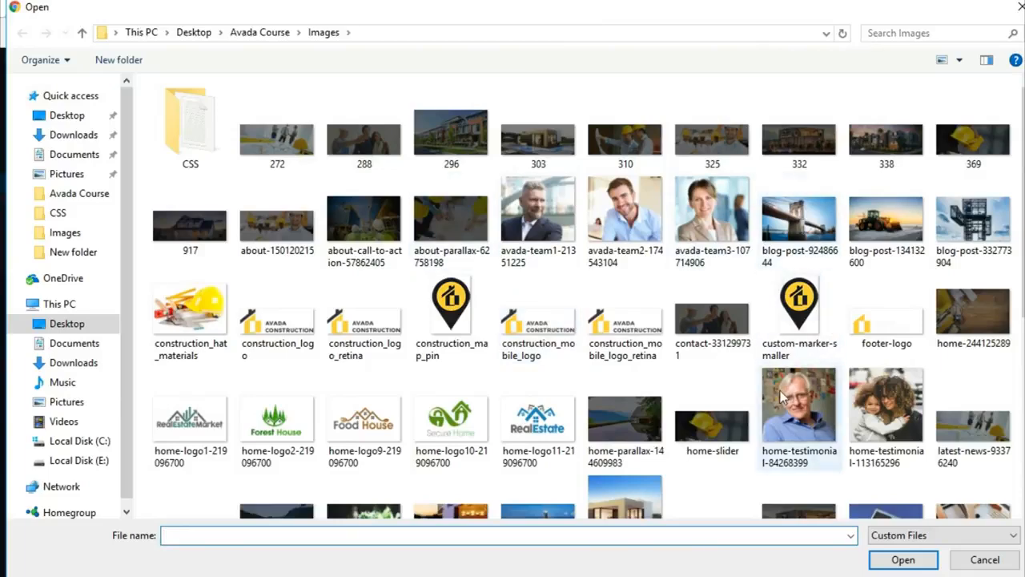
click(907, 258)
click(900, 561)
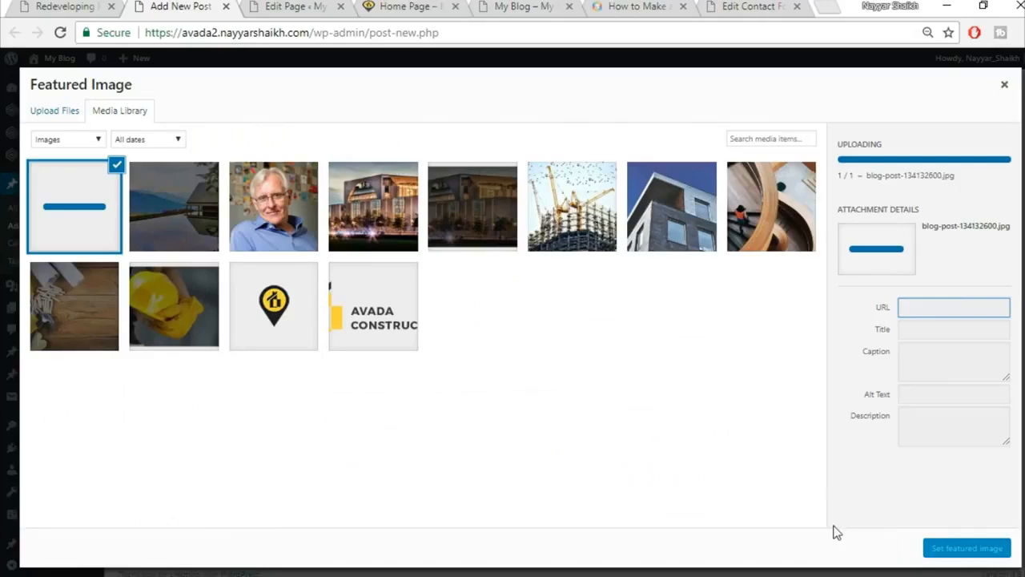
click(967, 548)
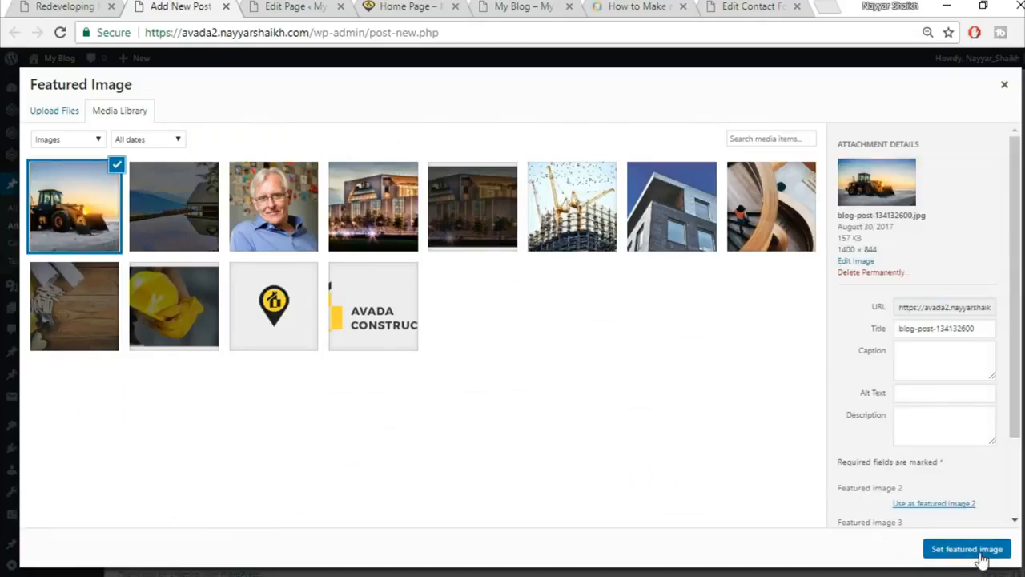
Set the post's Page Content Padding to 0 in the Page options.
scroll(627, 347, up, 1)
scroll(627, 347, up, 1)
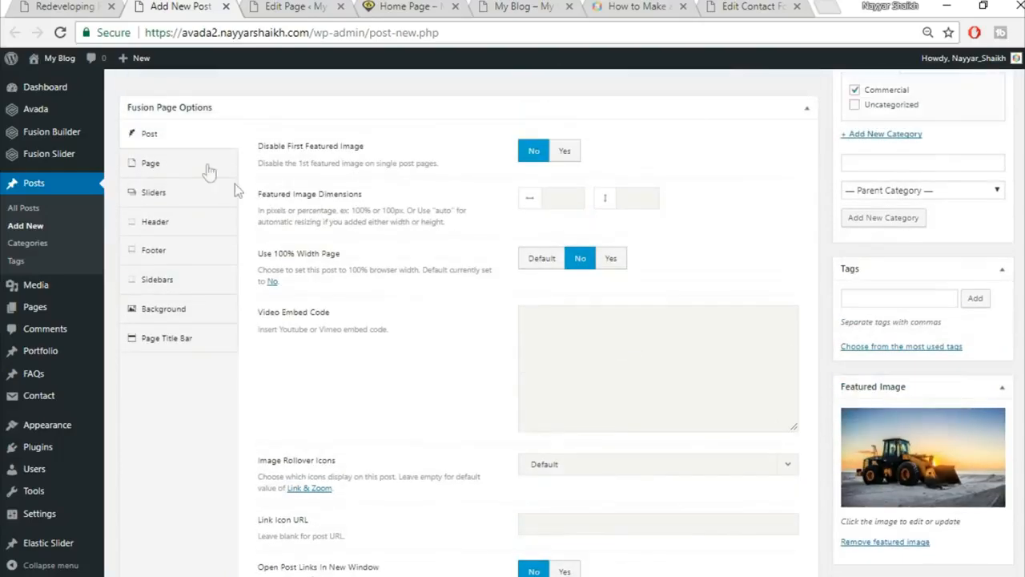
click(184, 167)
click(564, 150)
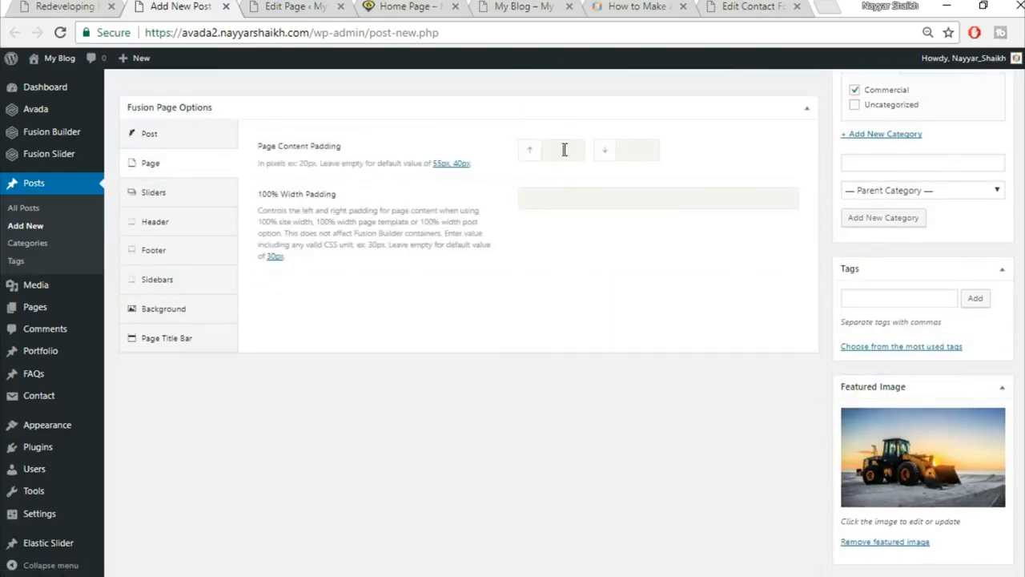
text(0)
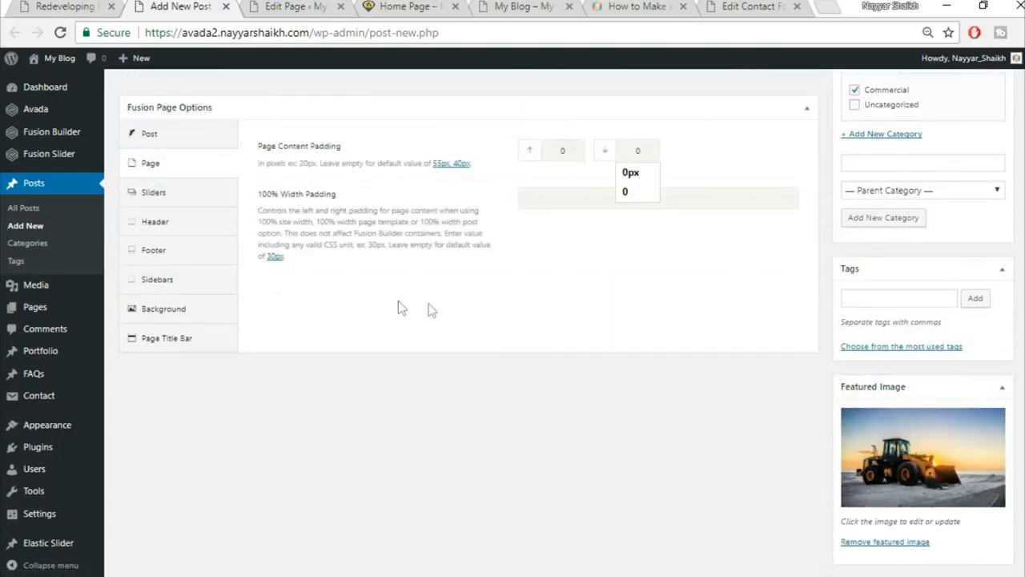
click(185, 337)
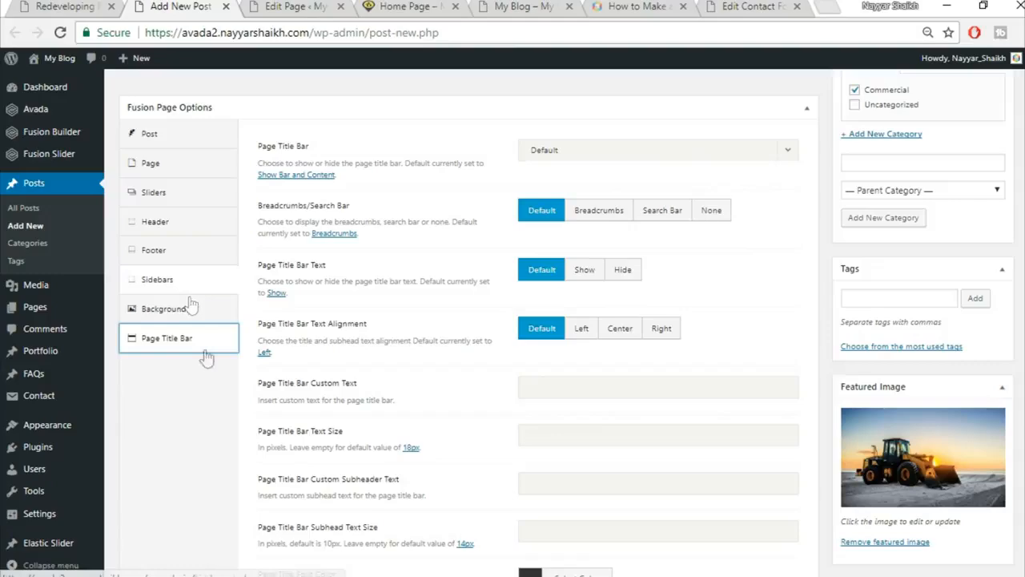
scroll(196, 424, up, 5)
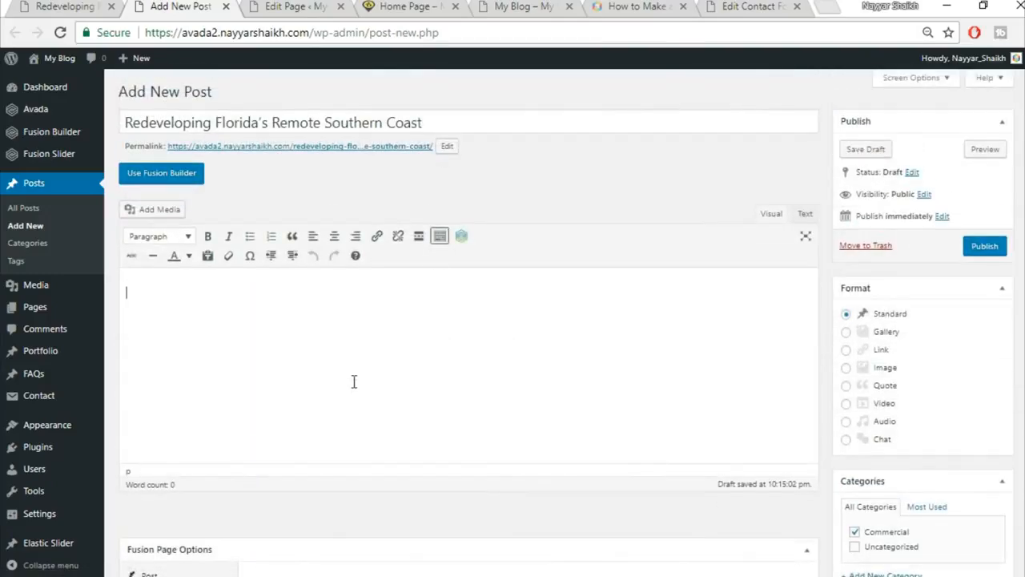
Paste the live post's 'Technology is Here to Stay' paragraph into the editor, splitting off its first sentence.
click(90, 4)
scroll(563, 381, down, 5)
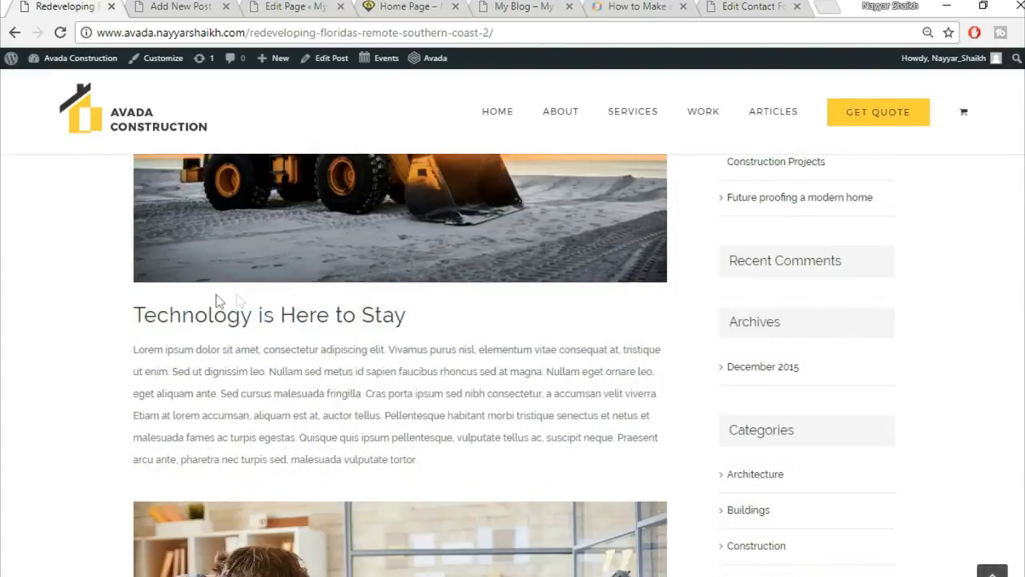
drag(130, 320, 333, 306)
click(151, 286)
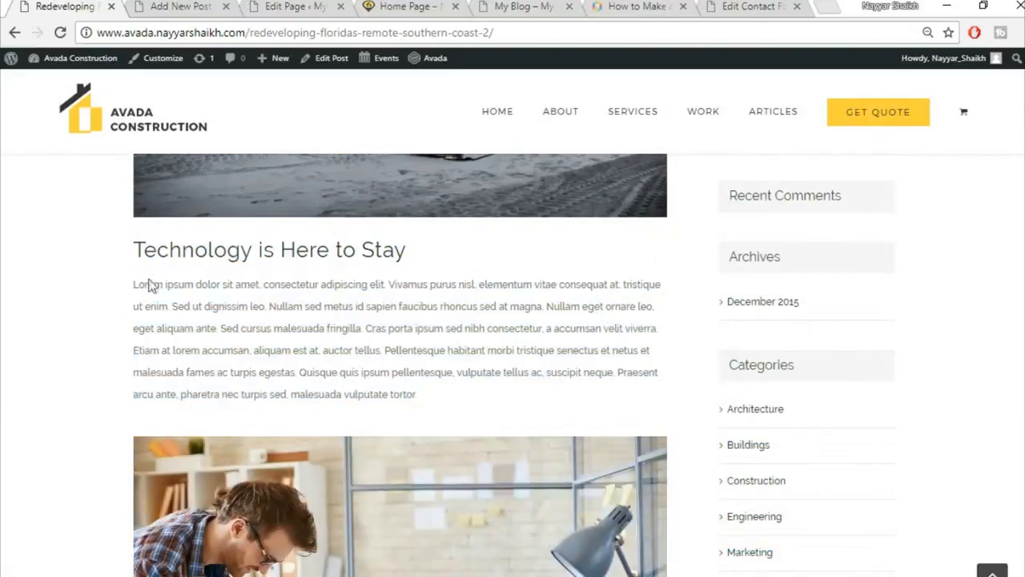
drag(132, 285, 469, 393)
key(ctrl+c)
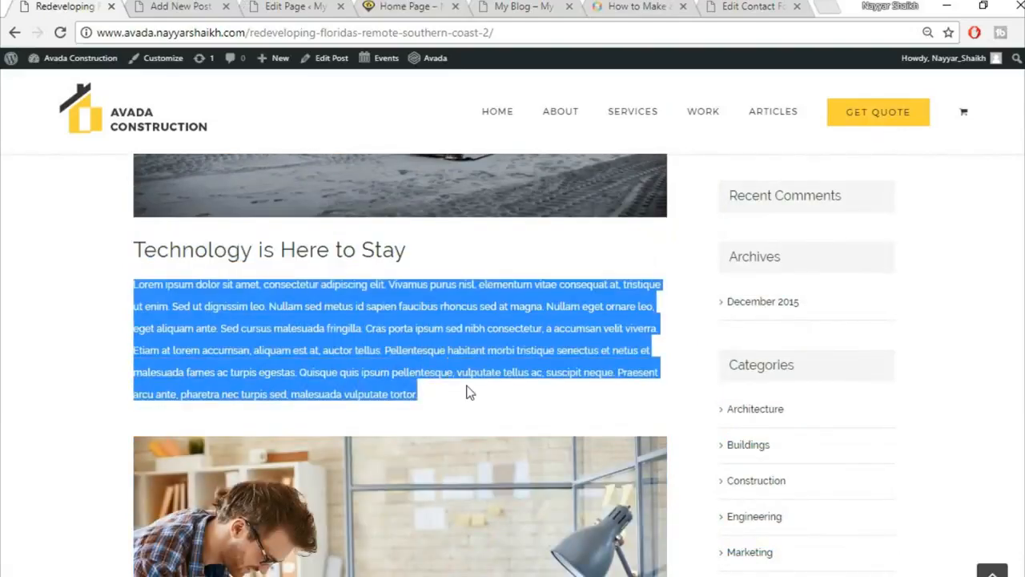
click(184, 7)
key(ctrl+v)
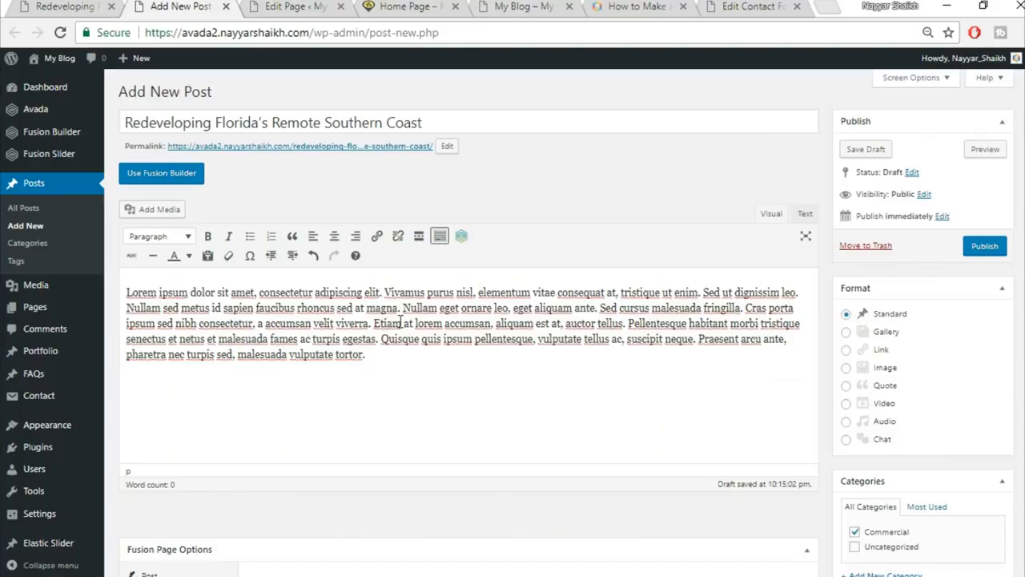
key(Return)
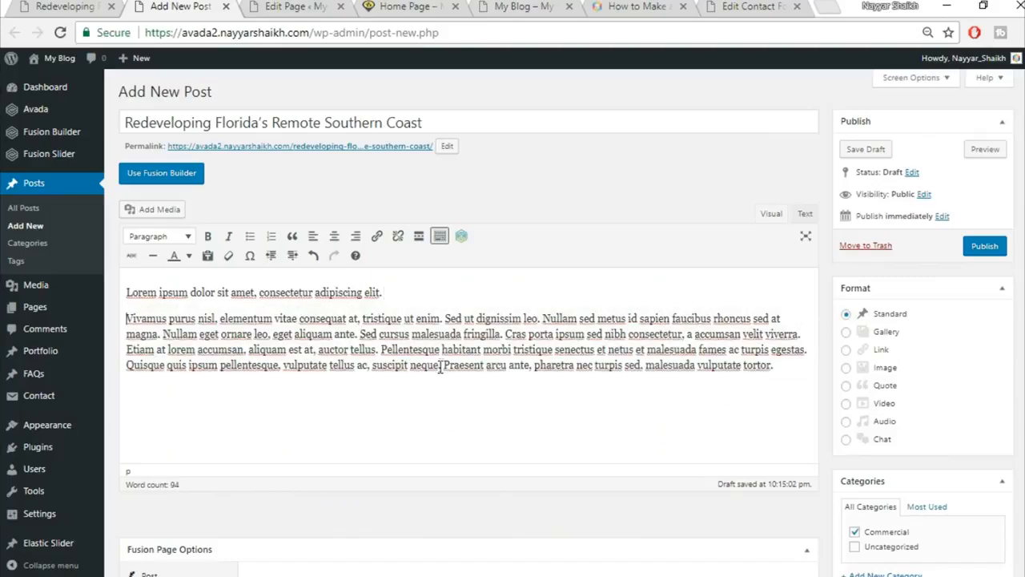
Format the opening line 'Lorem ipsum dolor sit amet, consectetur adipiscing elit.' as Heading 2.
drag(387, 302, 125, 293)
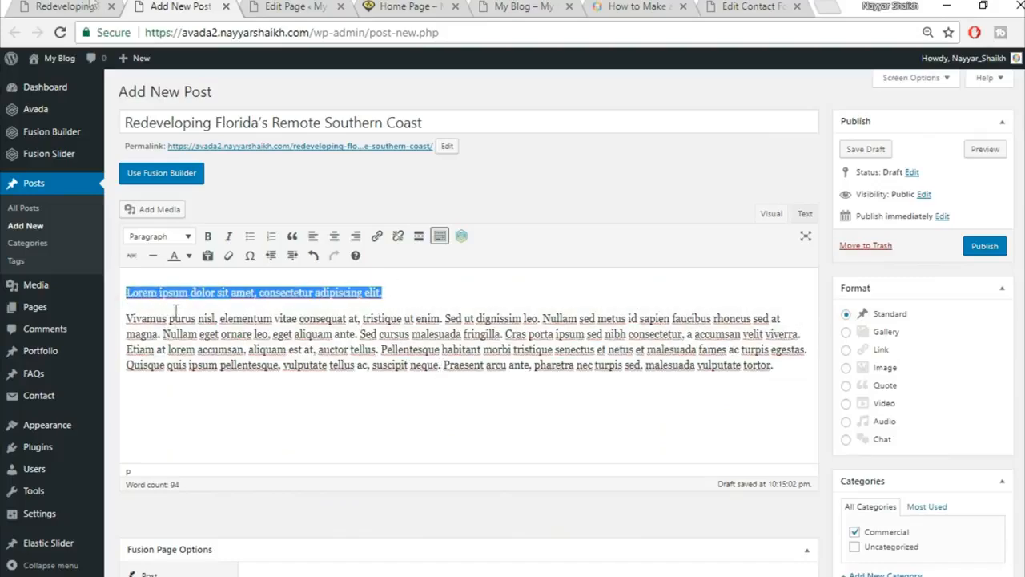
click(64, 7)
click(422, 278)
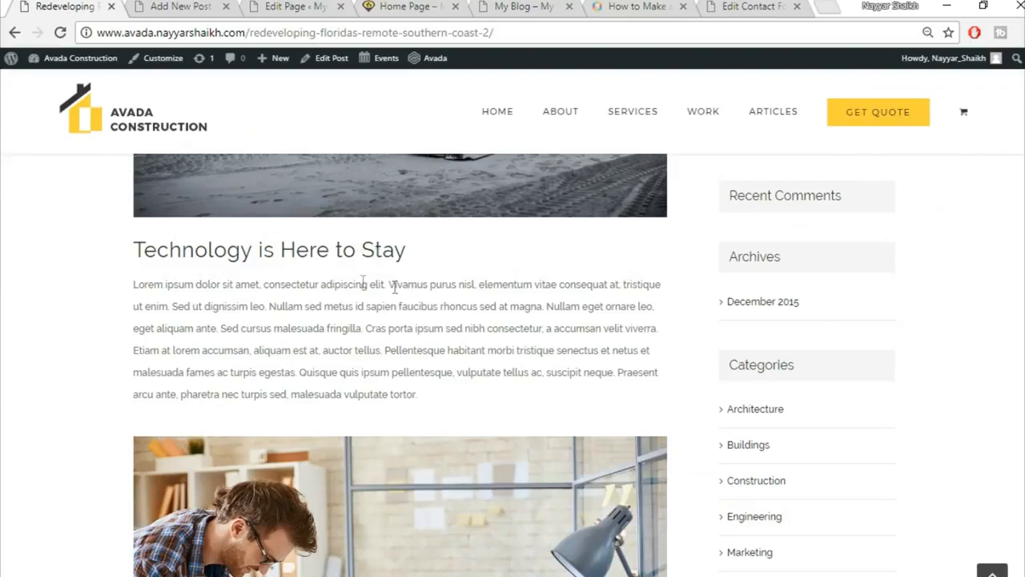
drag(141, 246, 377, 250)
click(371, 309)
click(175, 7)
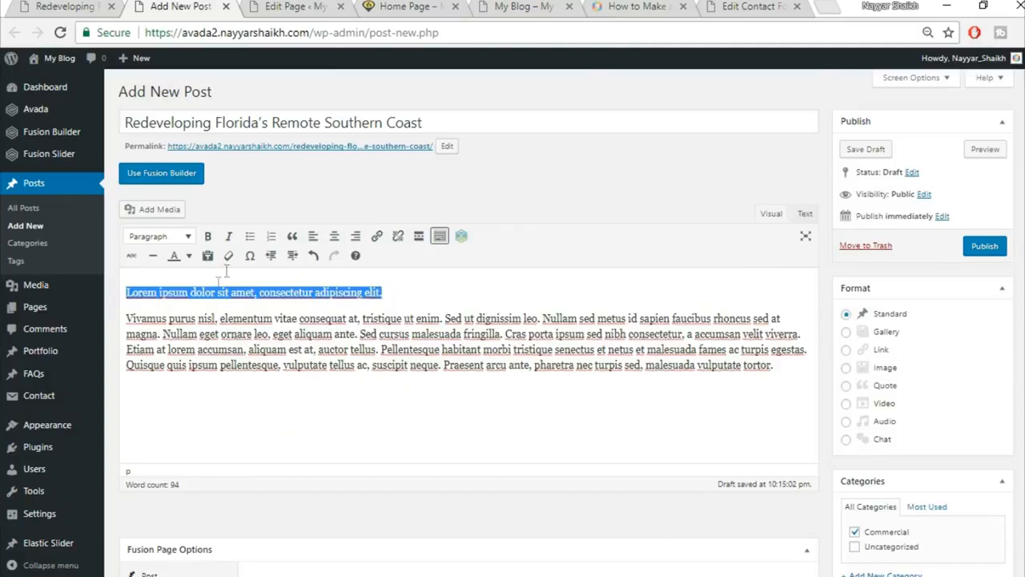
click(164, 237)
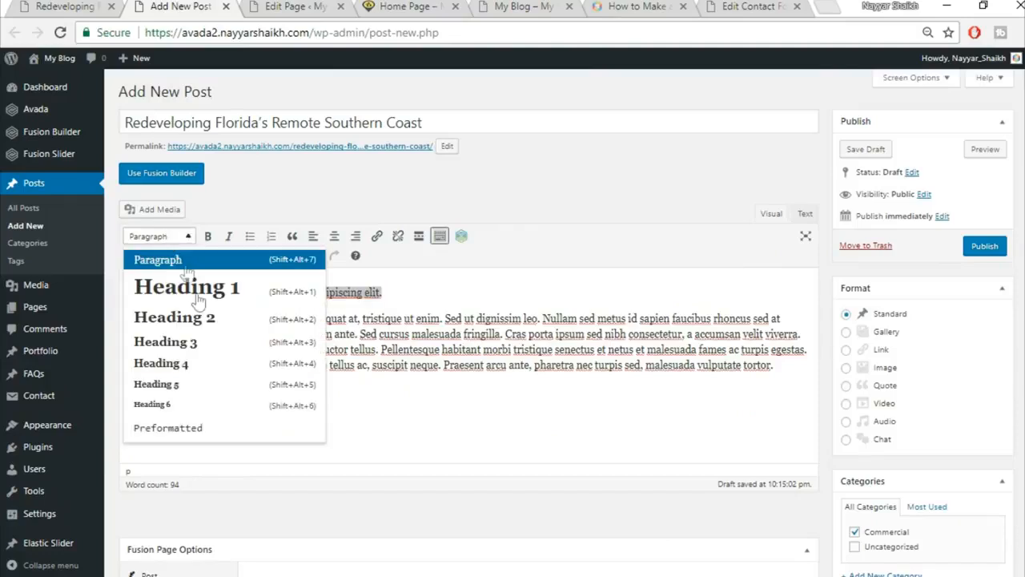
click(204, 320)
click(284, 316)
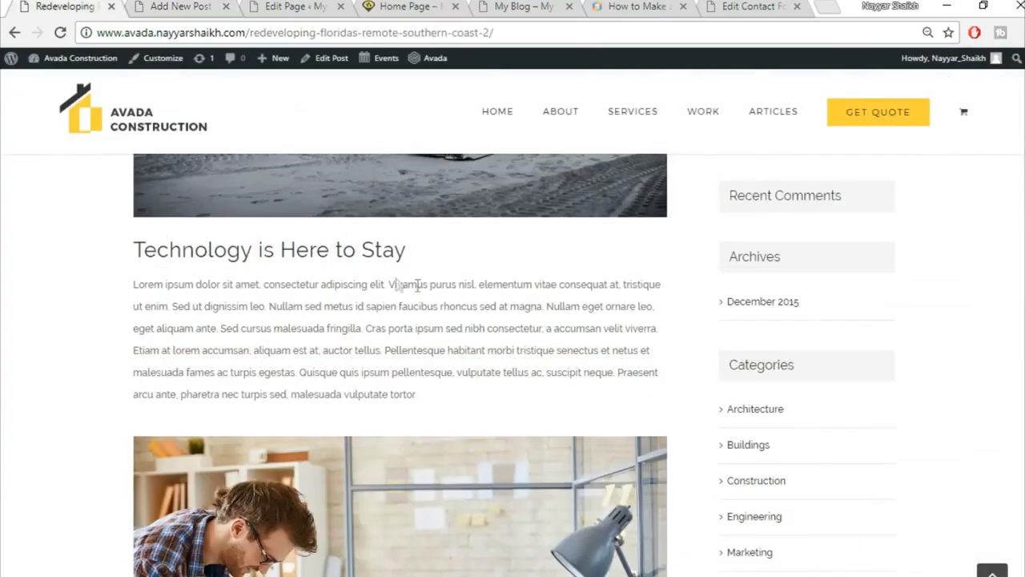
scroll(417, 321, down, 3)
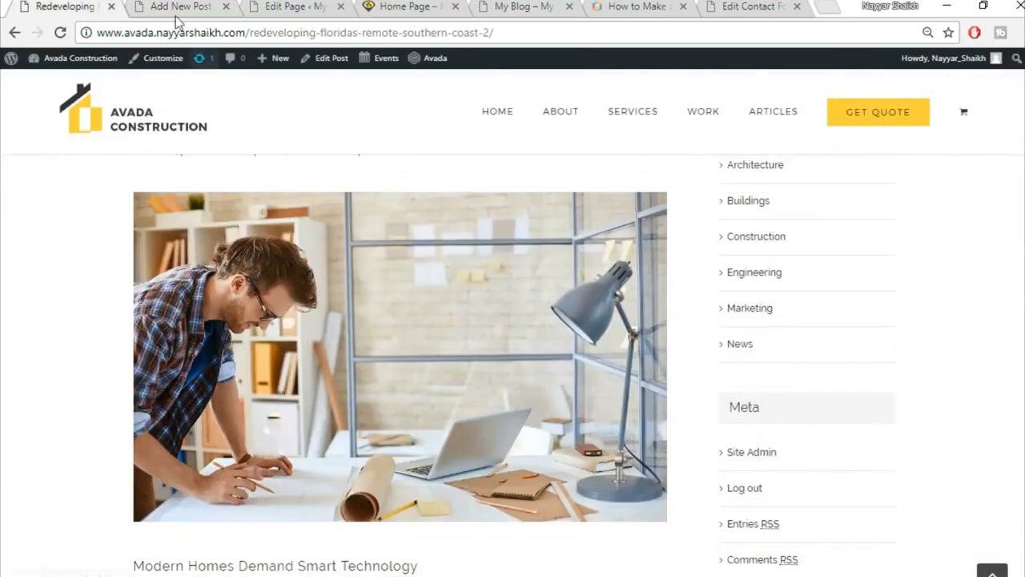
click(179, 8)
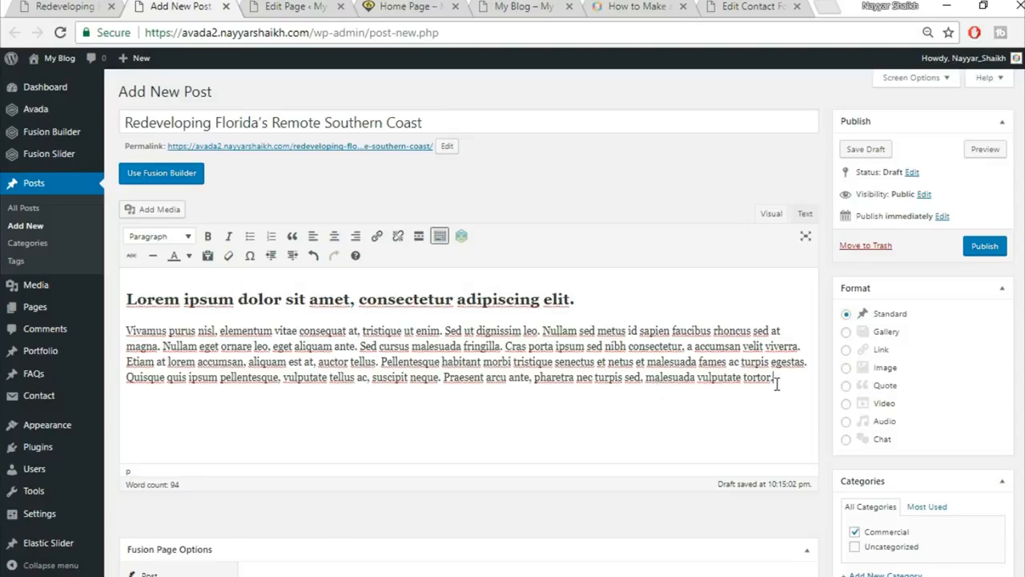
Insert the wooden spiral staircase photo project2-detail-97066739.jpg from the Media Library into the post.
click(164, 210)
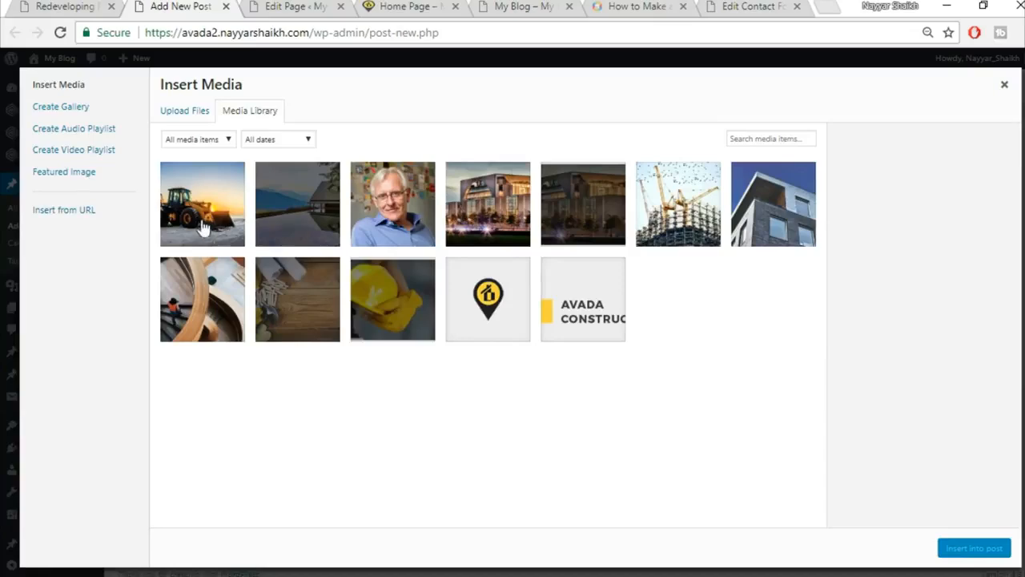
click(219, 308)
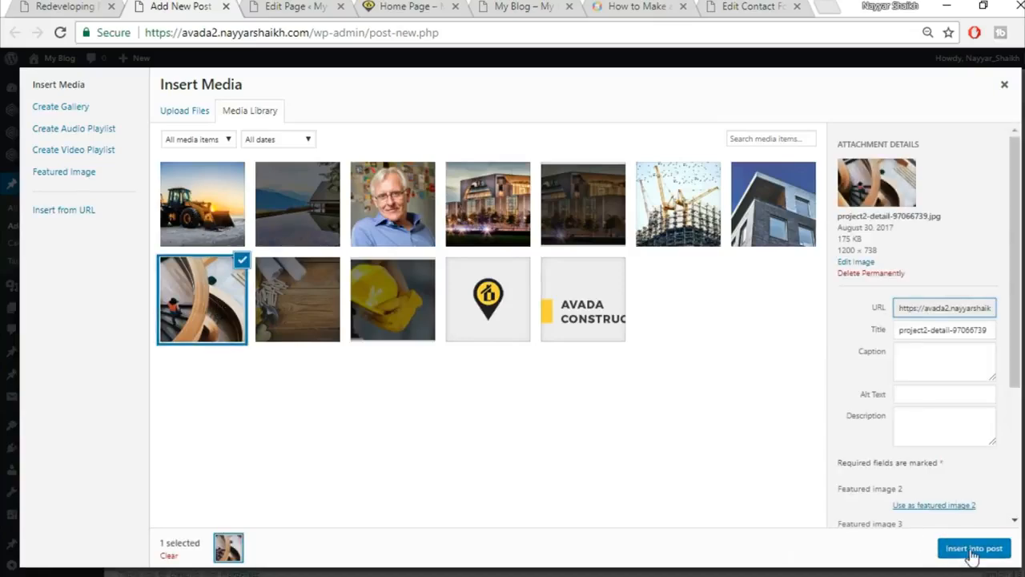
click(965, 548)
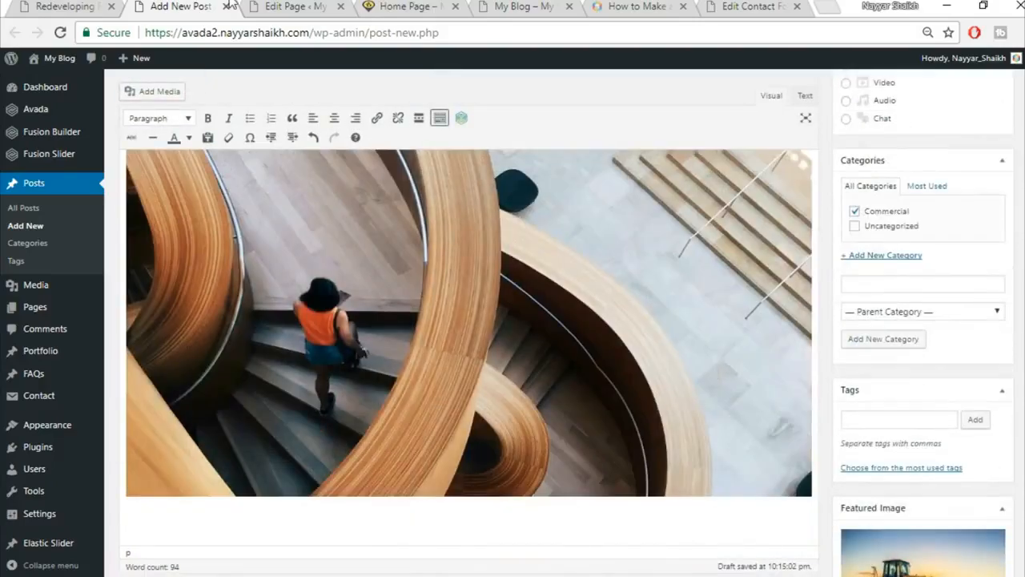
Paste the paragraph under 'Modern Homes Demand Smart Technology' from the live post below the photo.
click(94, 6)
scroll(424, 300, down, 4)
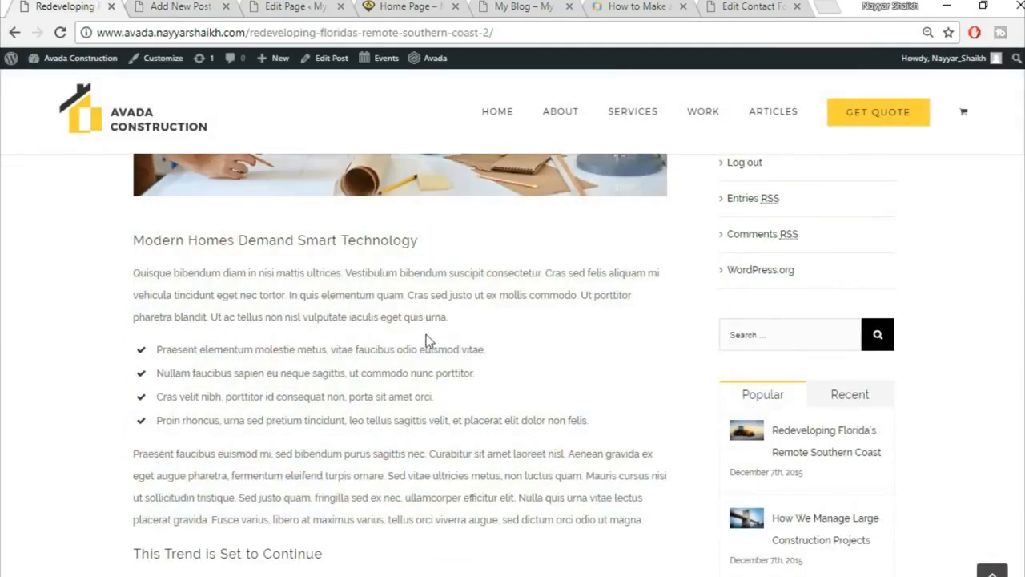
scroll(425, 339, down, 1)
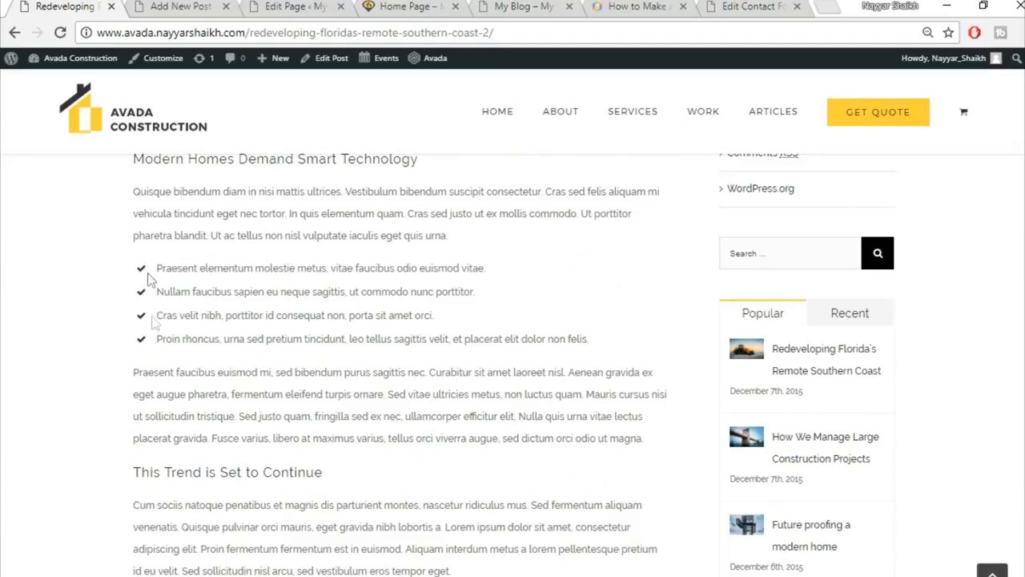
click(165, 6)
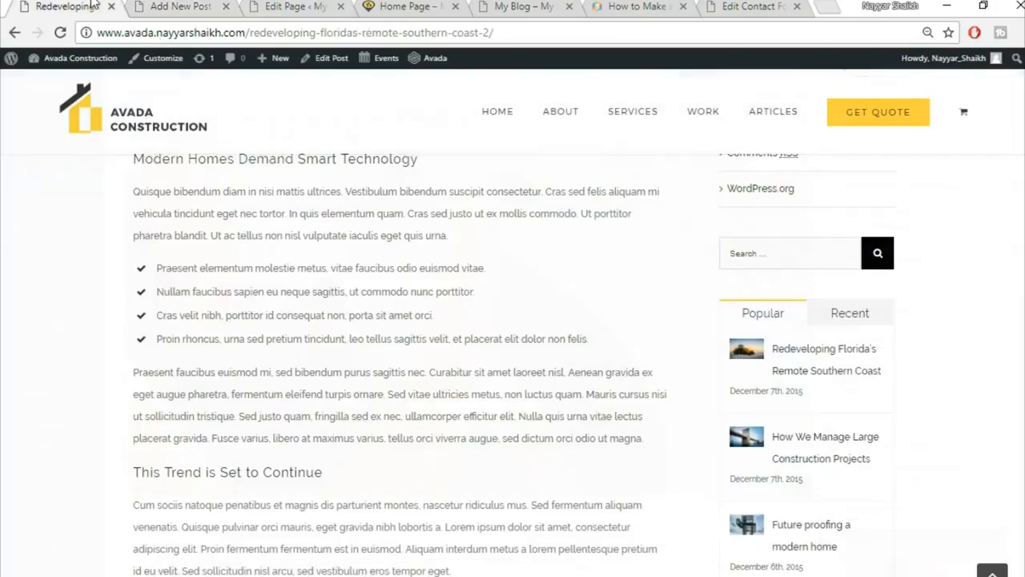
click(94, 6)
drag(134, 195, 490, 232)
key(ctrl+c)
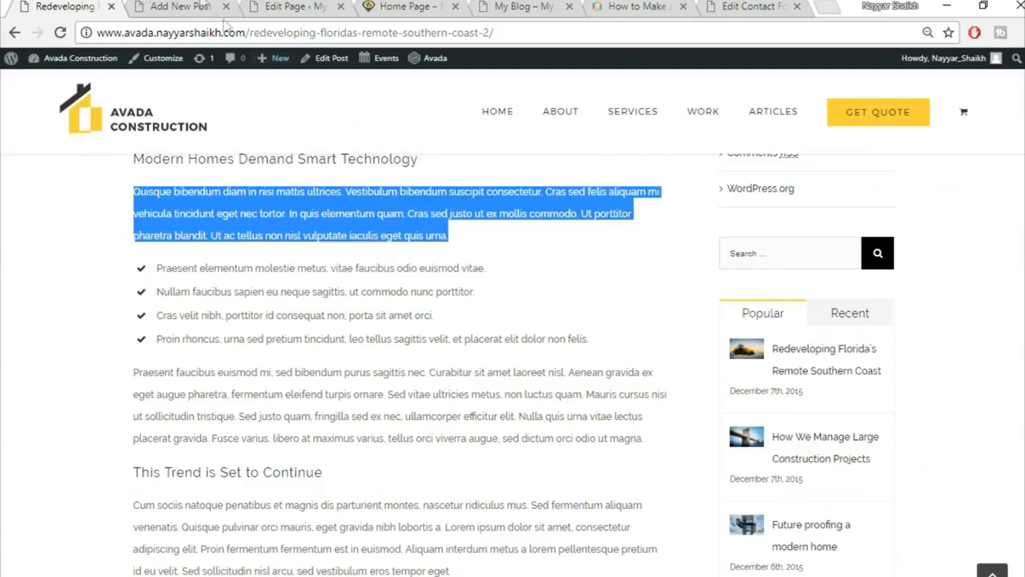
click(198, 5)
key(ctrl+v)
scroll(440, 501, down, 2)
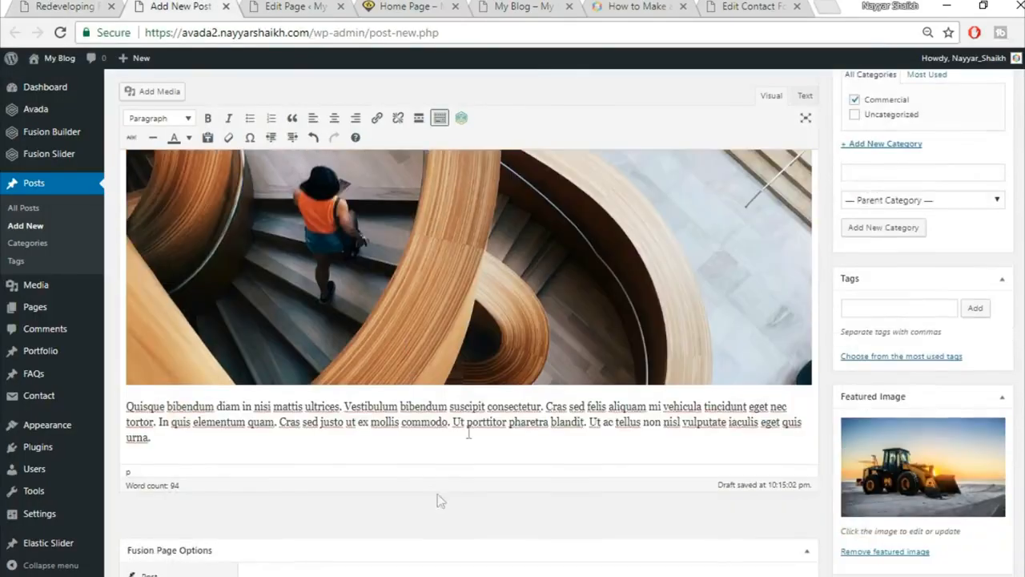
Break the pasted text into four lines and format them as a bulleted list.
click(450, 406)
key(Return)
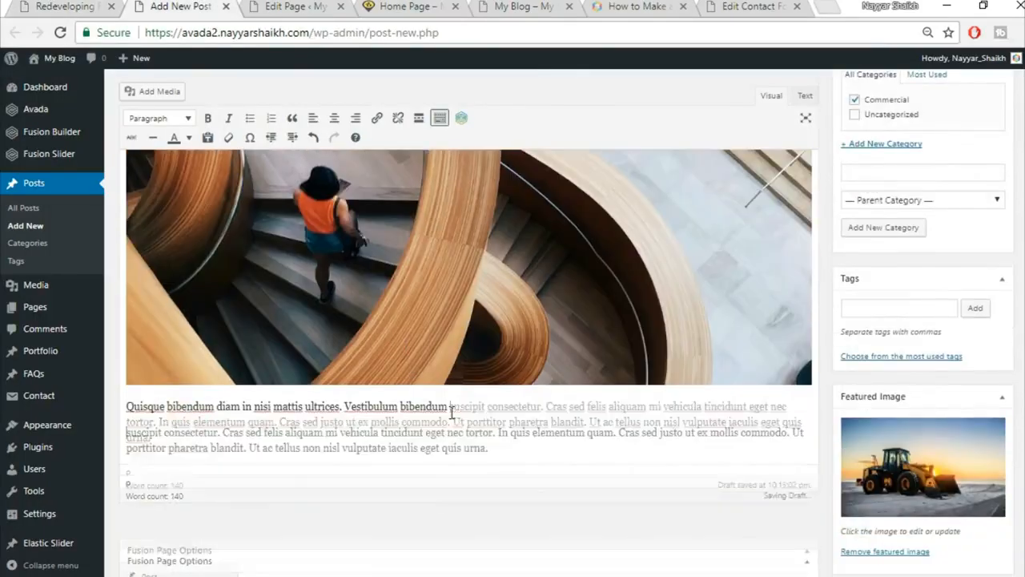
click(498, 432)
key(ctrl+shift+End)
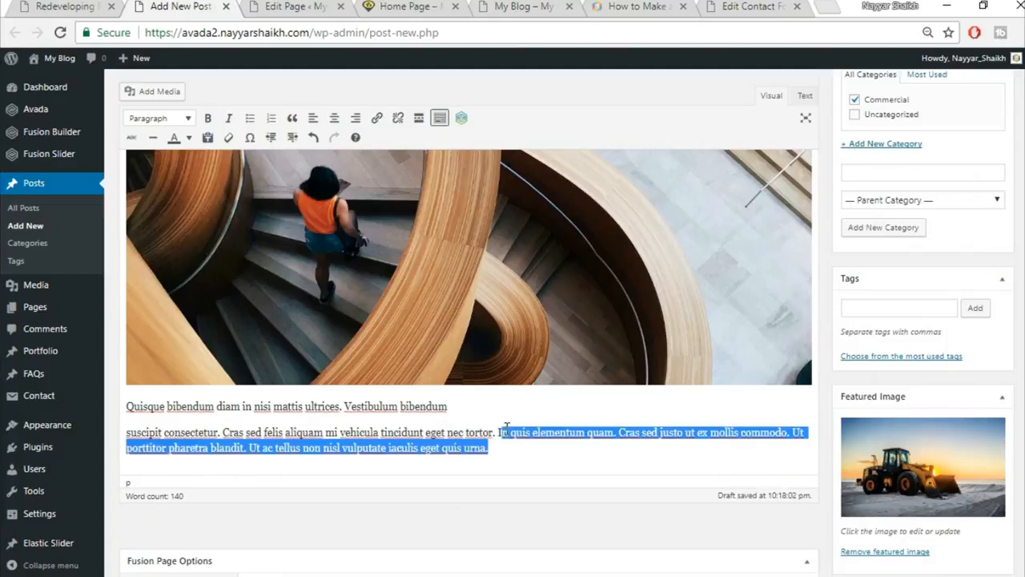
click(506, 429)
key(Return)
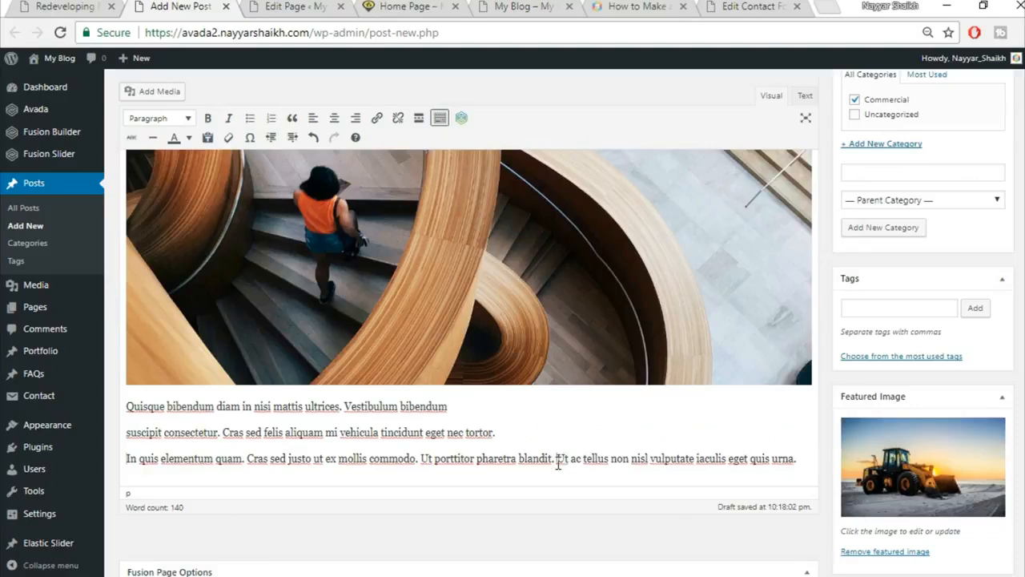
key(Return)
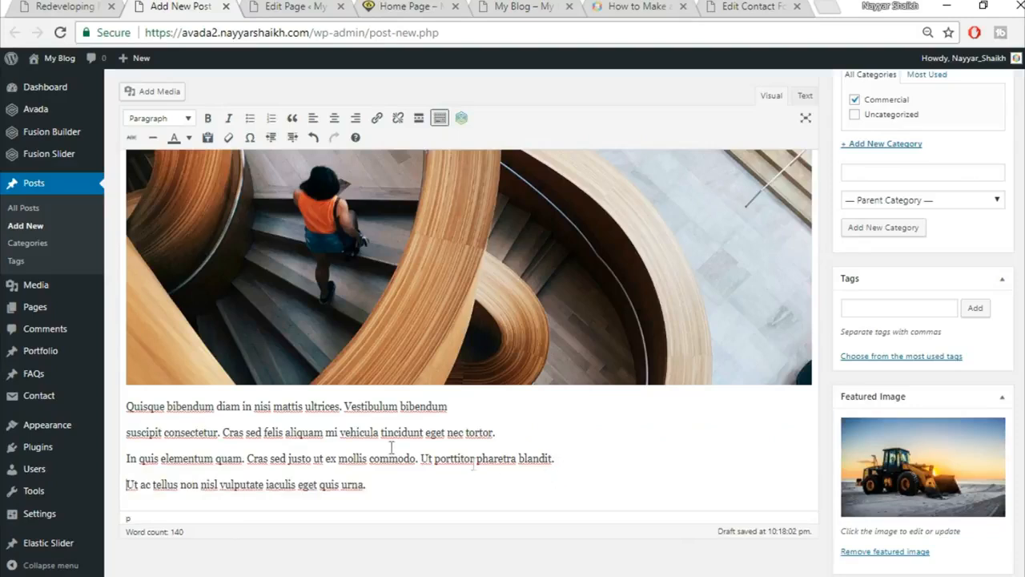
drag(128, 406, 436, 475)
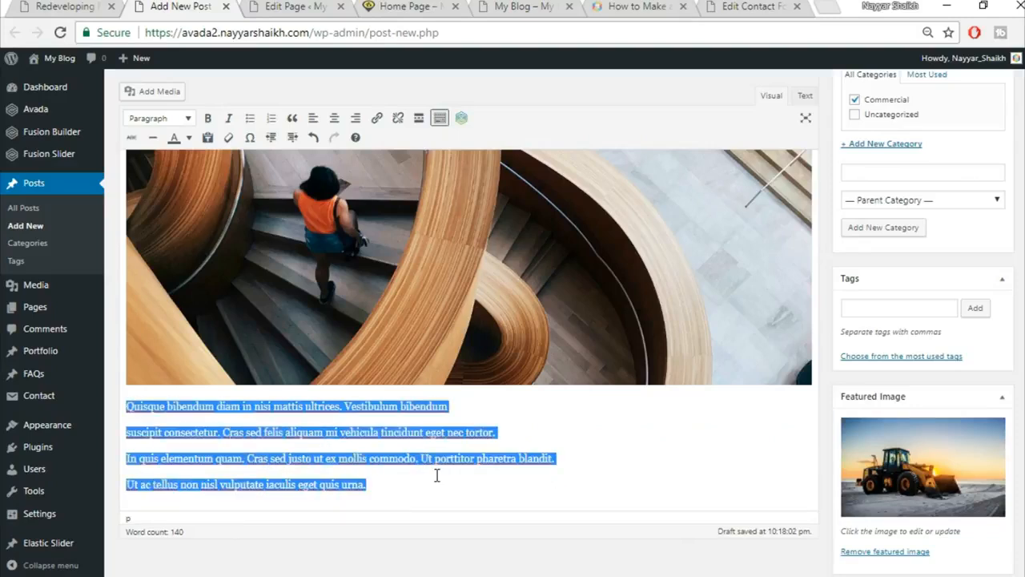
click(251, 120)
click(148, 421)
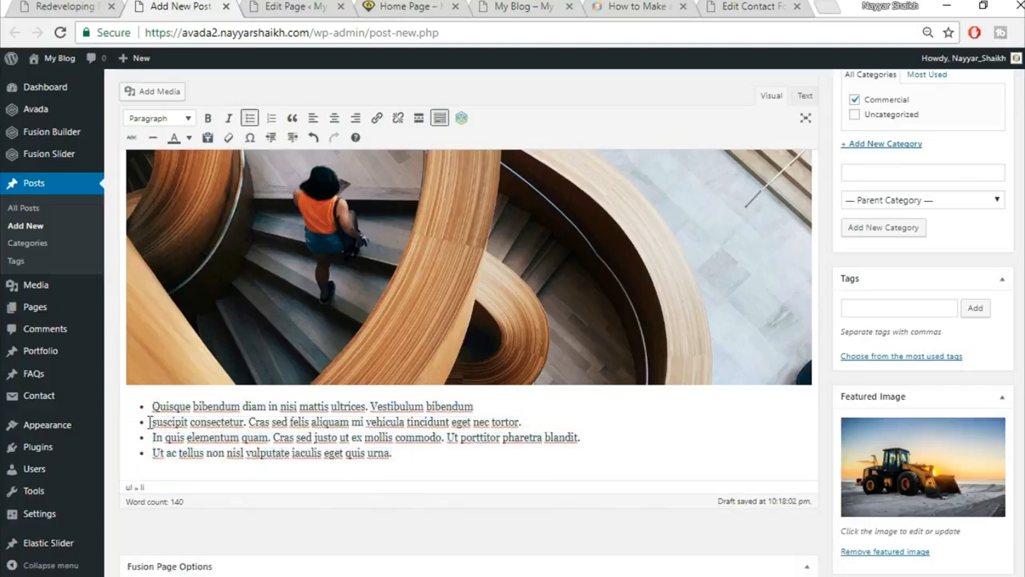
End the bulleted list and paste the 'Cum sociis natoque…' paragraph from the live post below it.
click(79, 7)
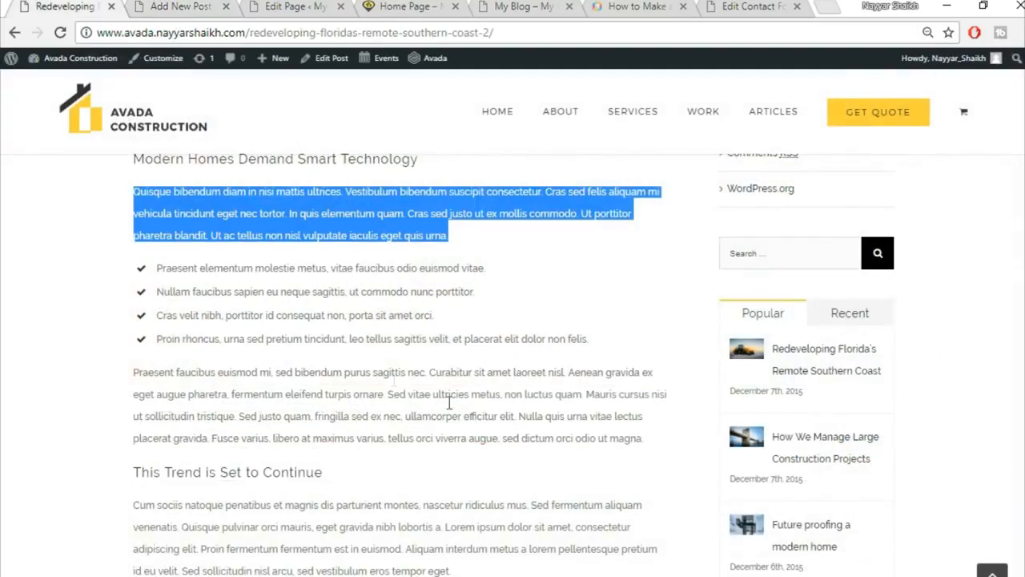
scroll(450, 404, down, 4)
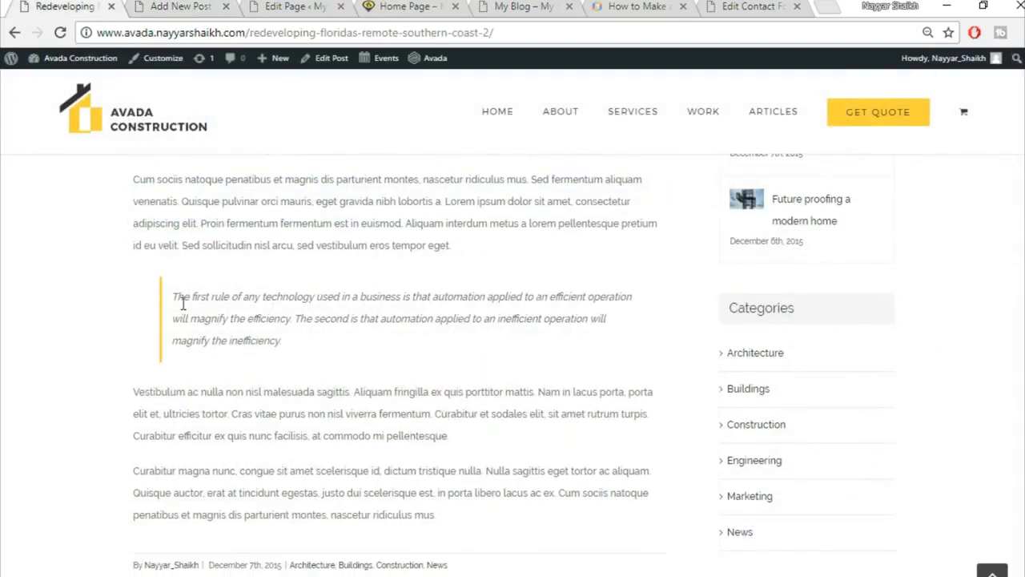
scroll(401, 275, up, 1)
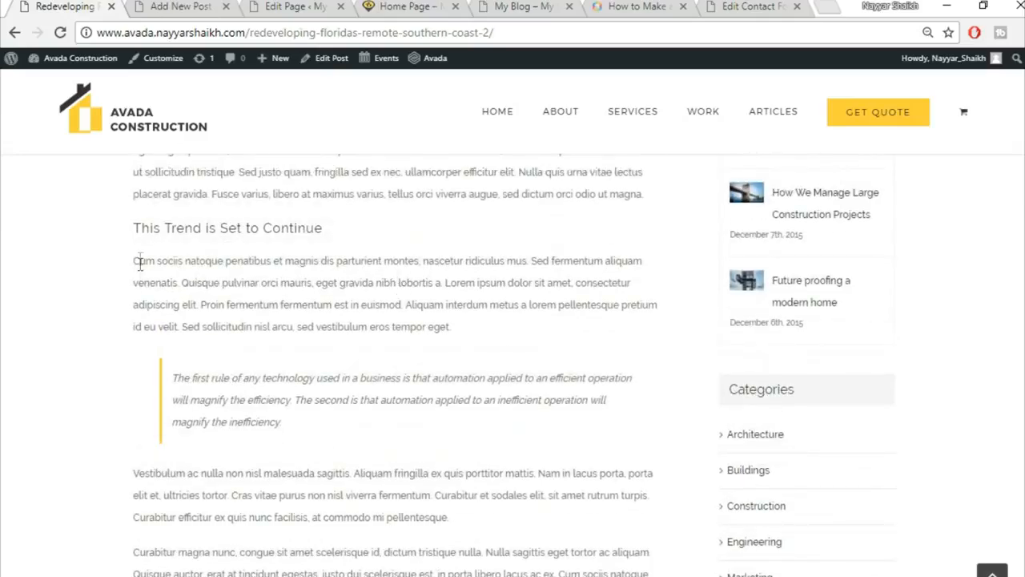
drag(133, 262, 541, 350)
drag(461, 330, 101, 254)
key(ctrl+c)
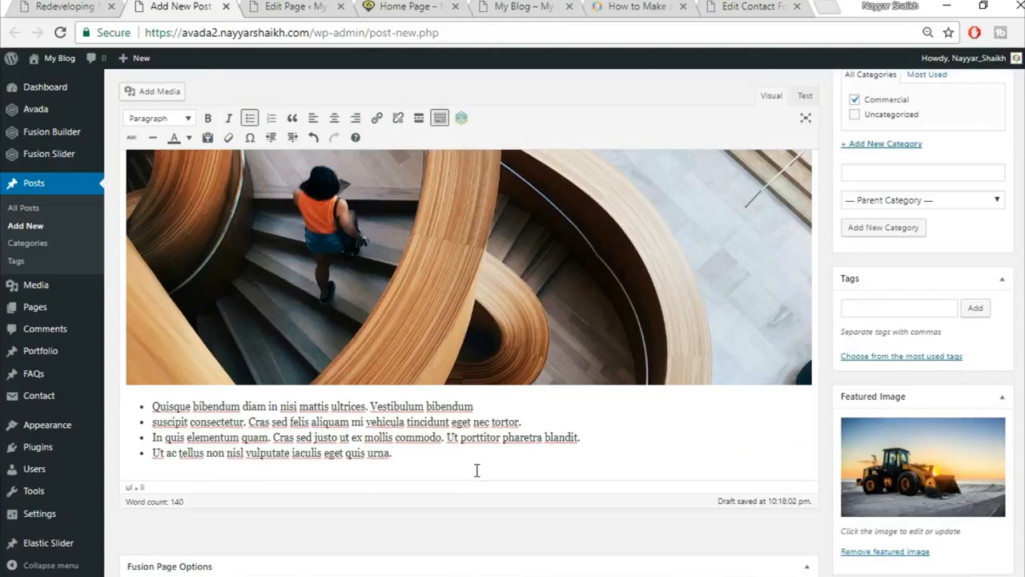
key(Return)
key(Return)
key(ctrl+v)
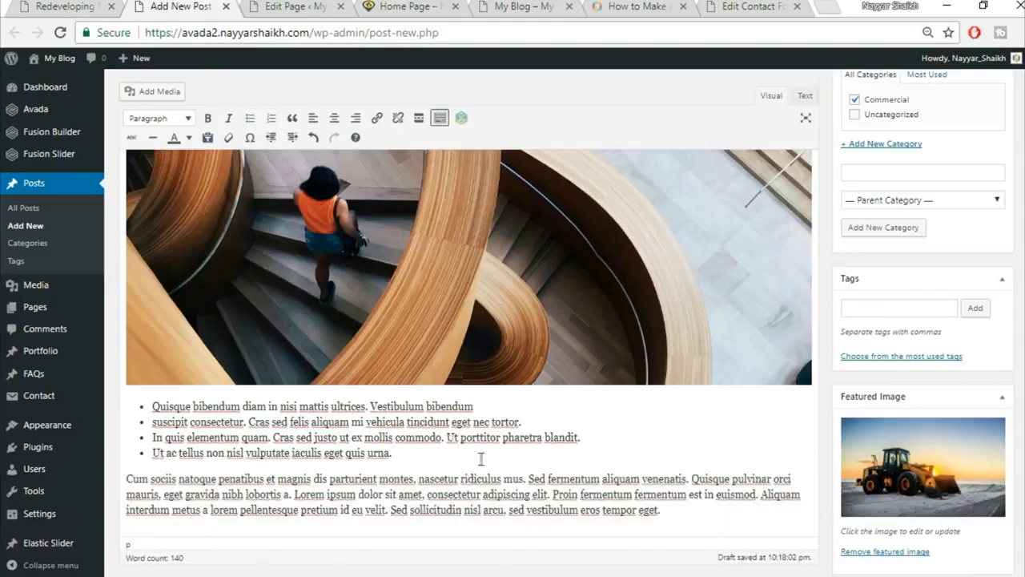
scroll(480, 458, down, 1)
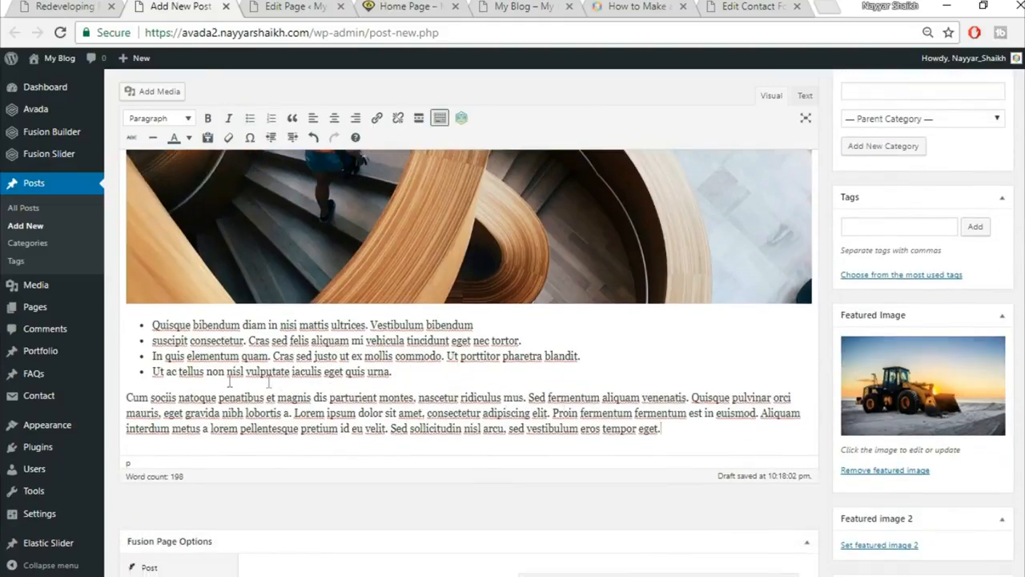
Format the 'Cum sociis natoque…' paragraph as a blockquote and compare it with the reference post.
click(80, 6)
click(244, 394)
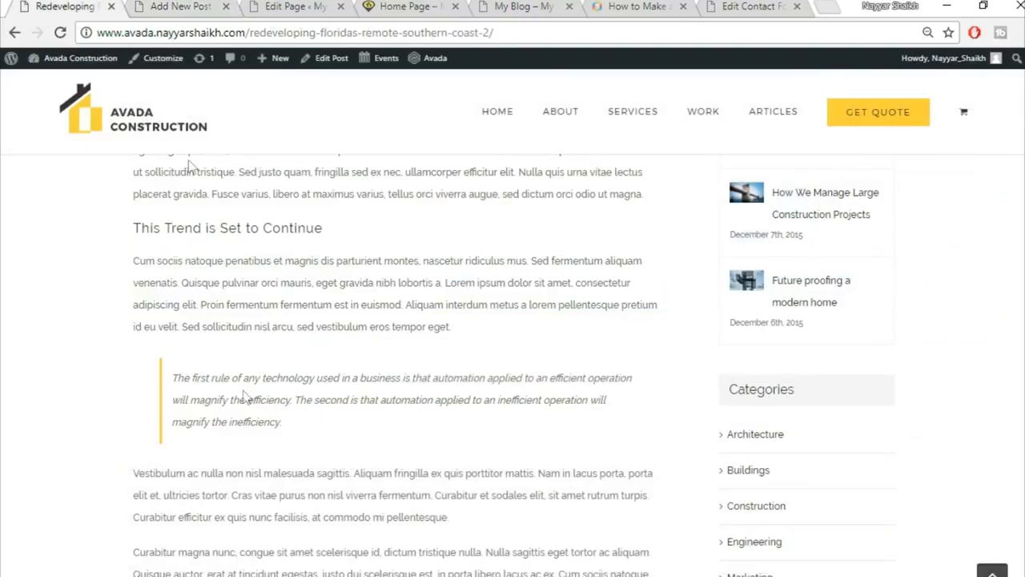
click(170, 6)
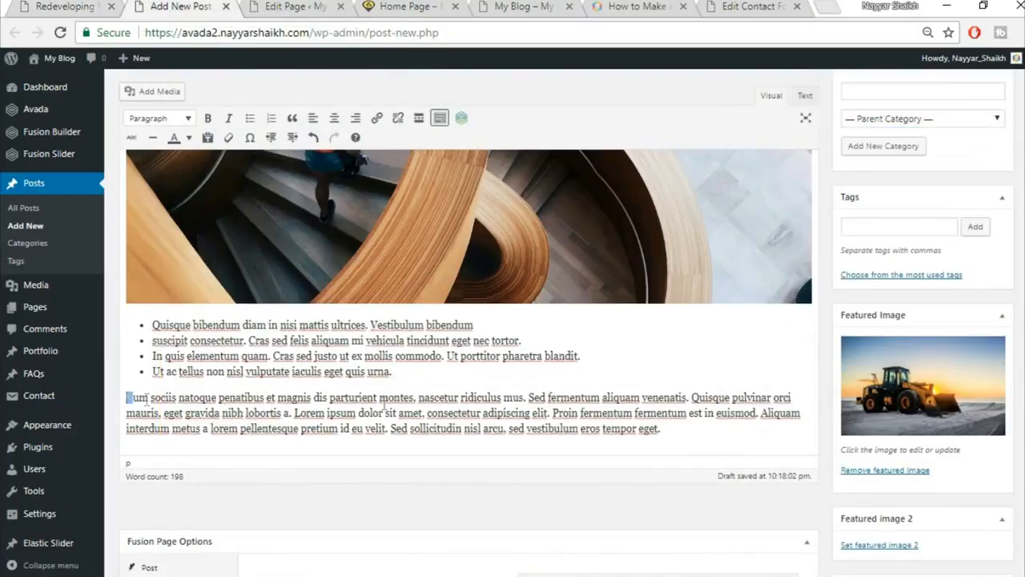
drag(147, 397, 750, 425)
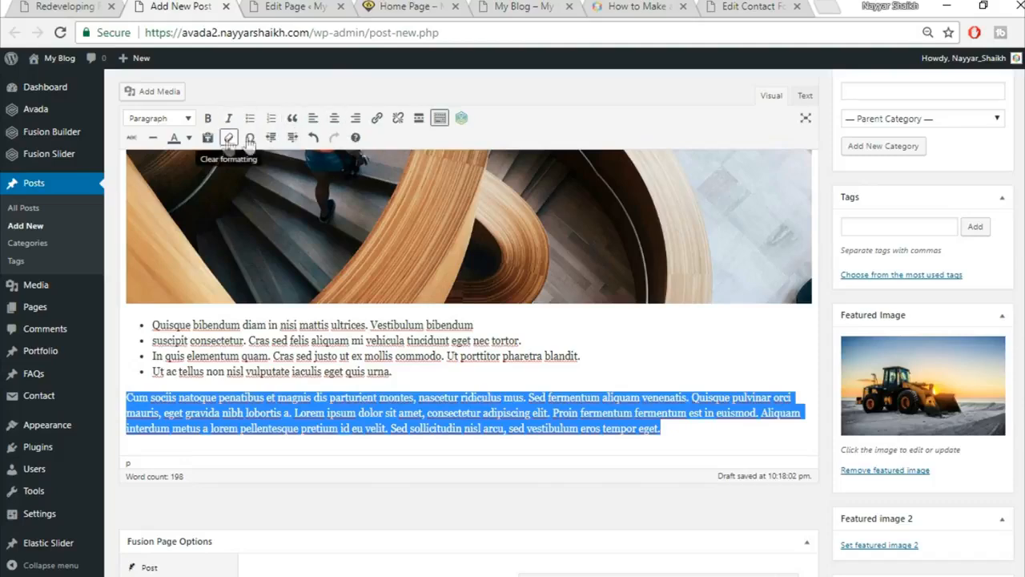
click(292, 118)
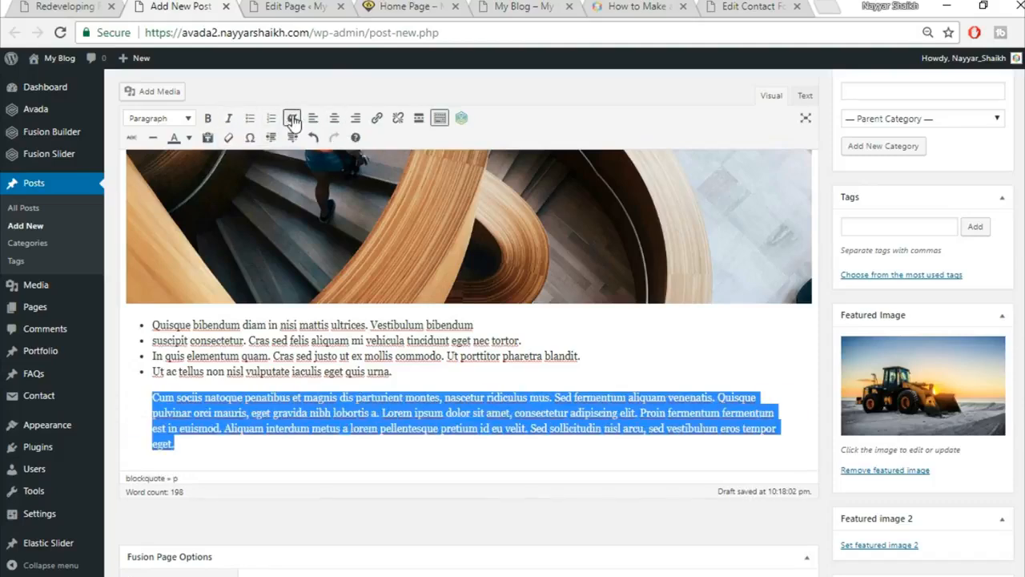
click(38, 5)
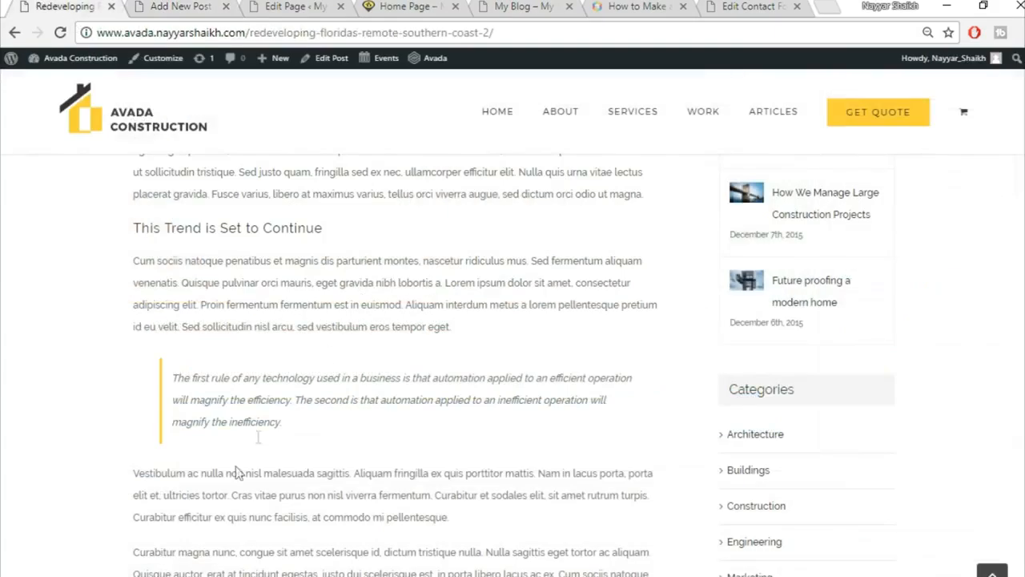
scroll(379, 448, down, 4)
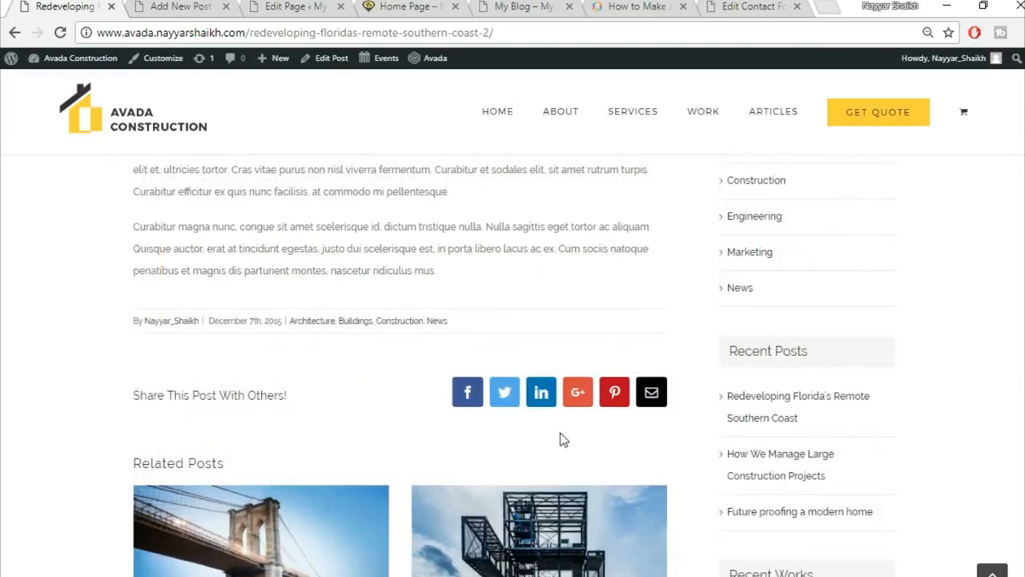
click(184, 6)
scroll(790, 371, down, 2)
scroll(787, 389, up, 4)
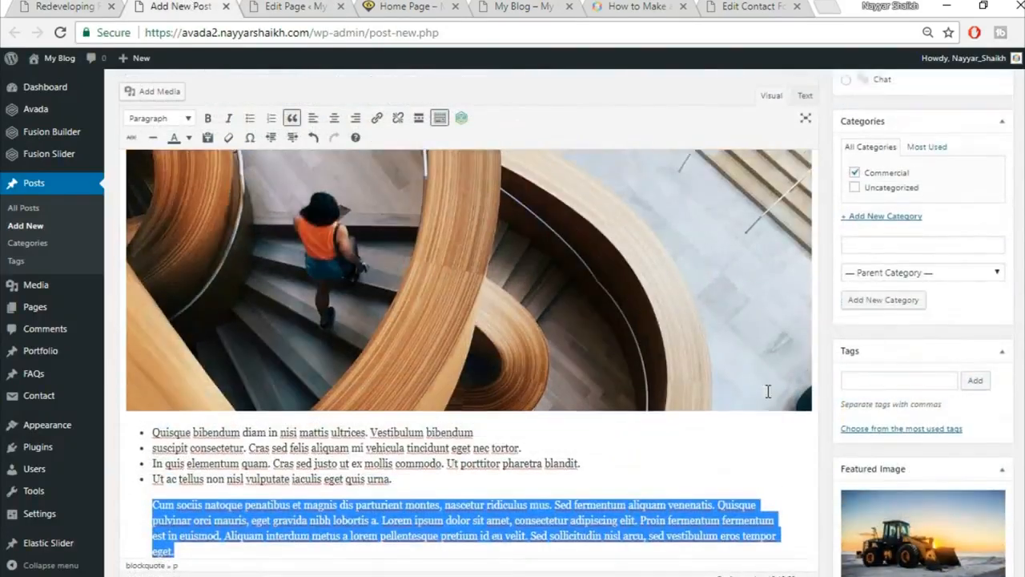
scroll(767, 391, up, 5)
Publish the post and open the published version in a new tab.
scroll(767, 391, up, 1)
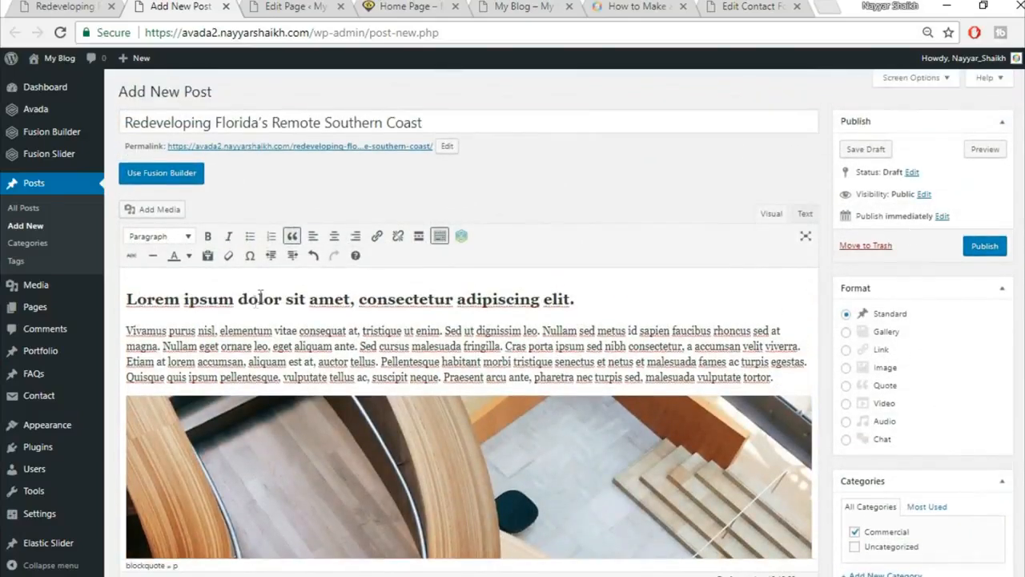
click(992, 249)
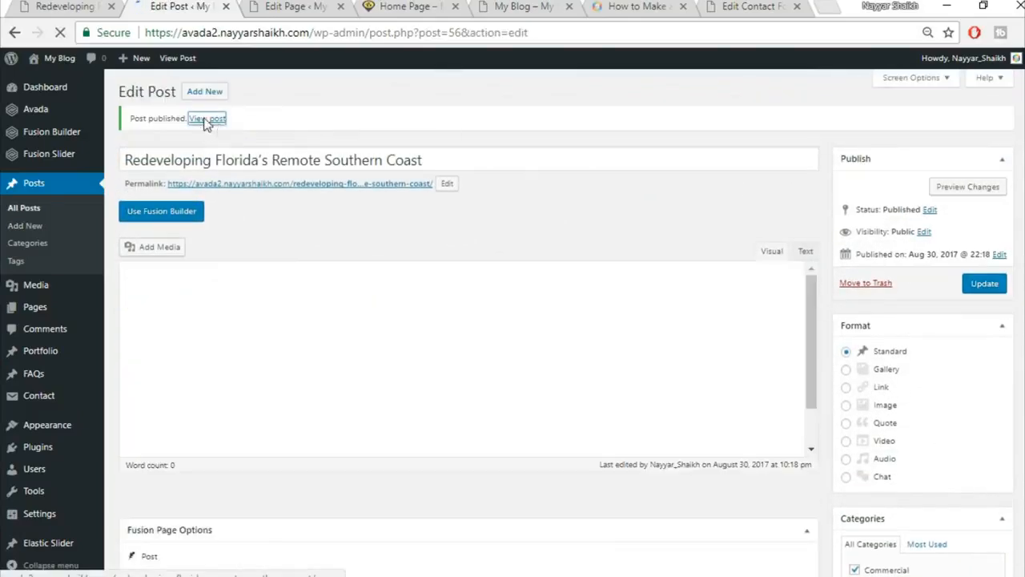
right_click(210, 119)
click(226, 131)
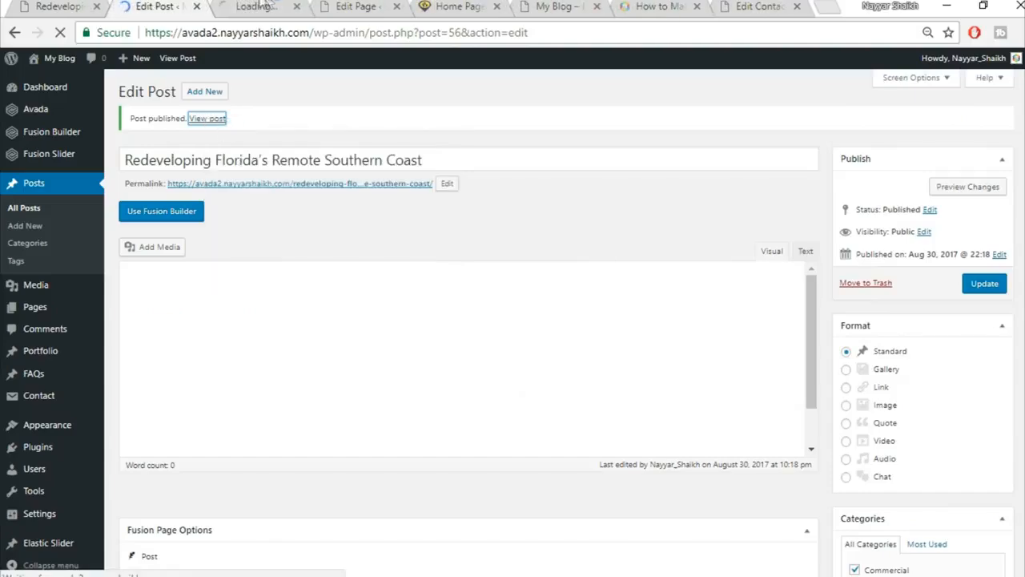
click(262, 6)
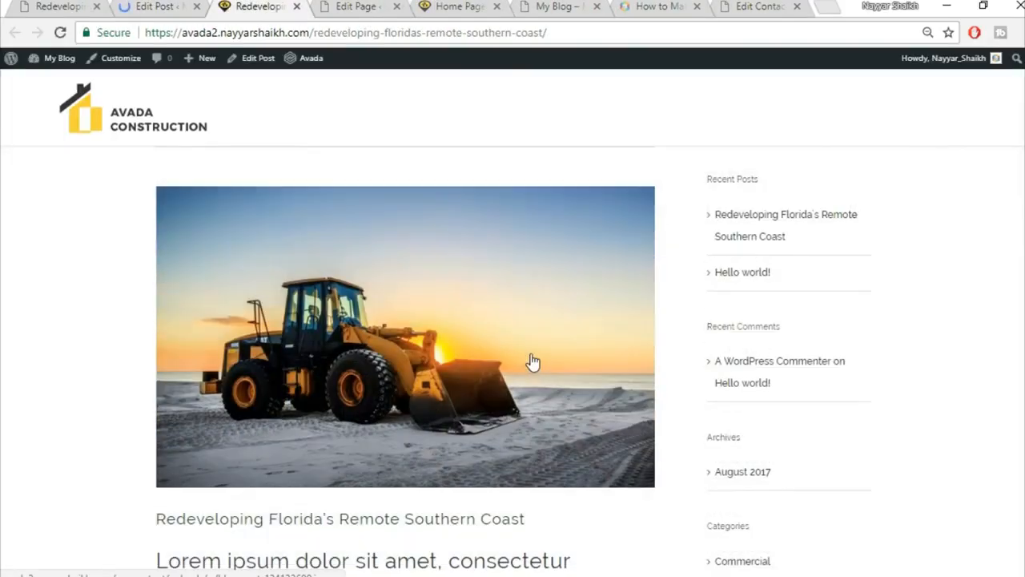
Review the live post's heading, photo, bulleted list and blockquote, then return to the editor.
scroll(531, 359, down, 2)
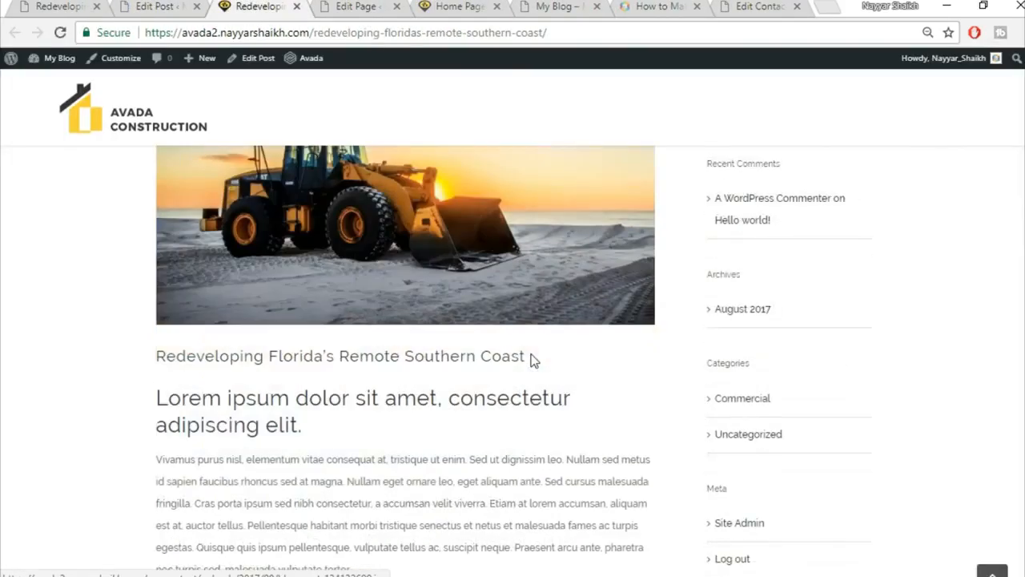
scroll(362, 249, down, 3)
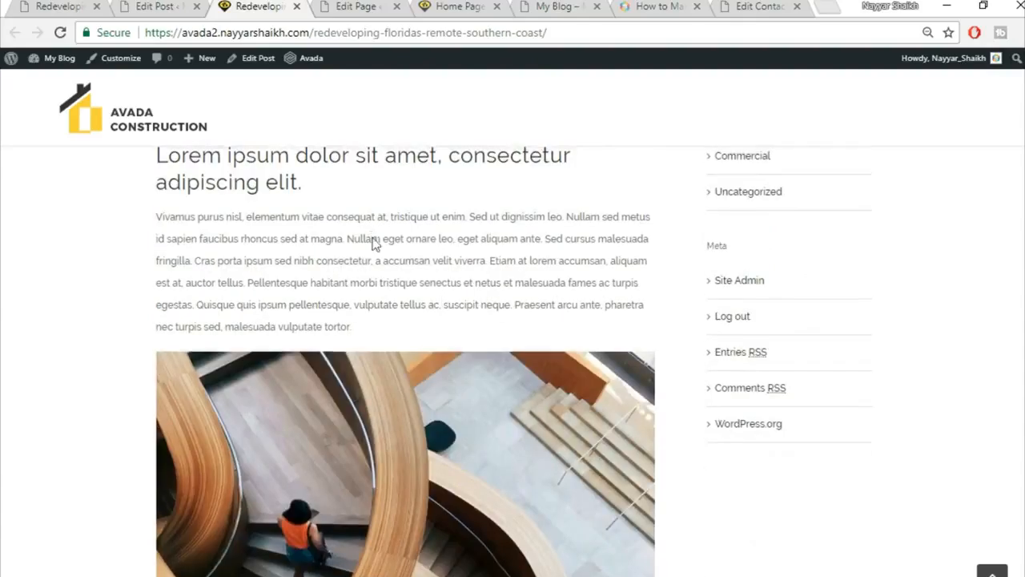
scroll(191, 277, up, 2)
scroll(312, 342, down, 2)
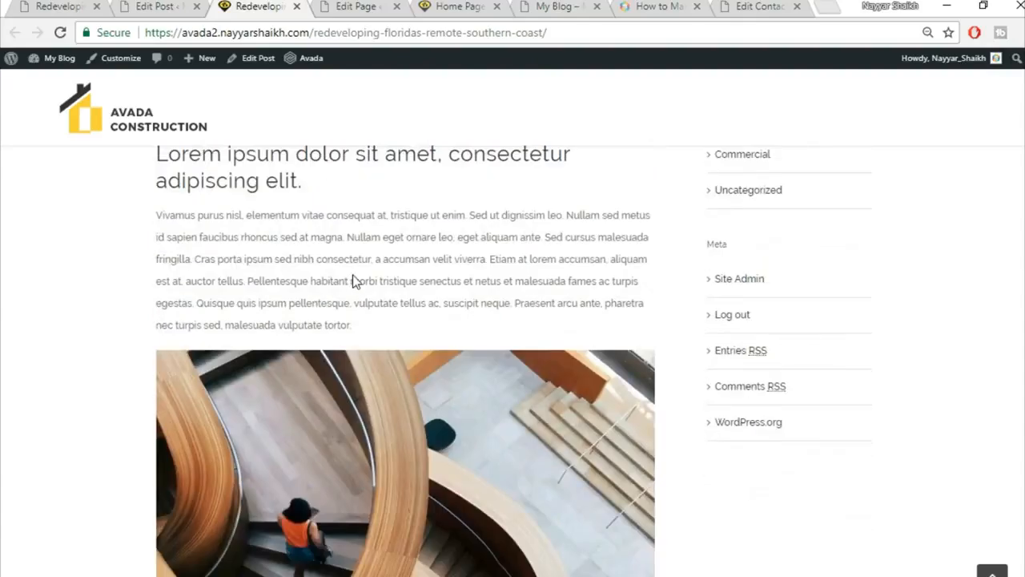
scroll(244, 215, up, 1)
drag(319, 267, 155, 233)
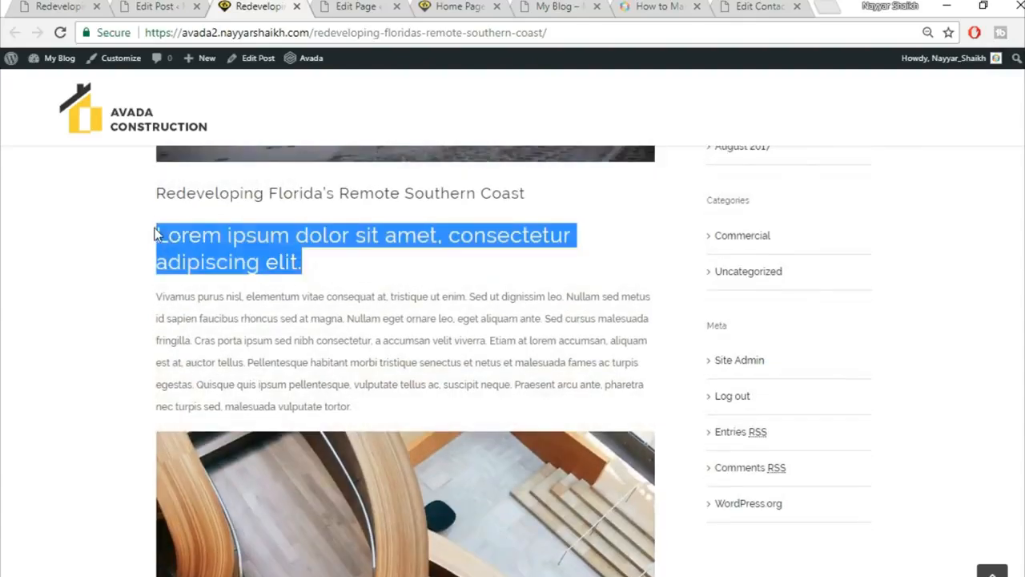
click(227, 235)
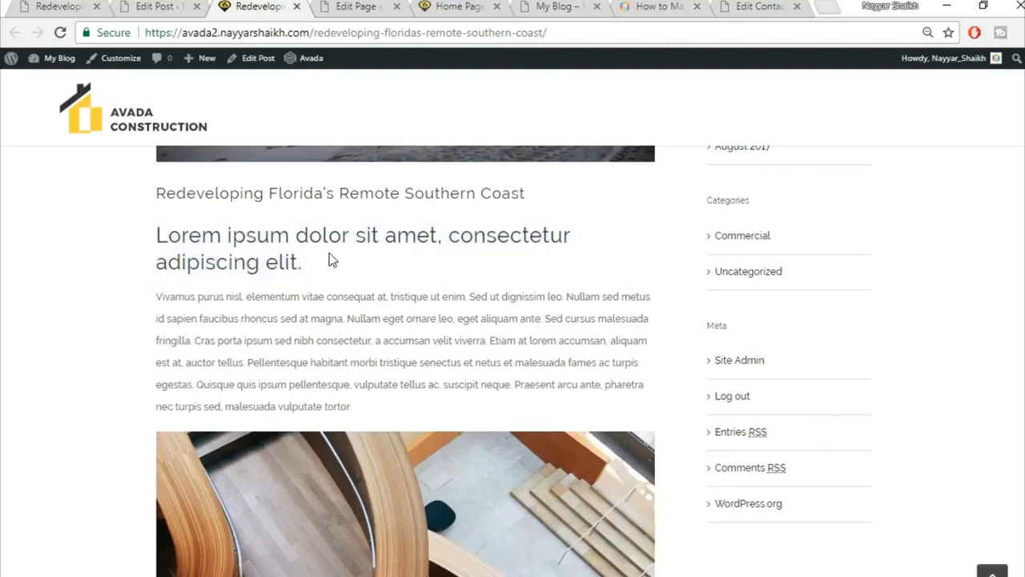
scroll(333, 261, down, 7)
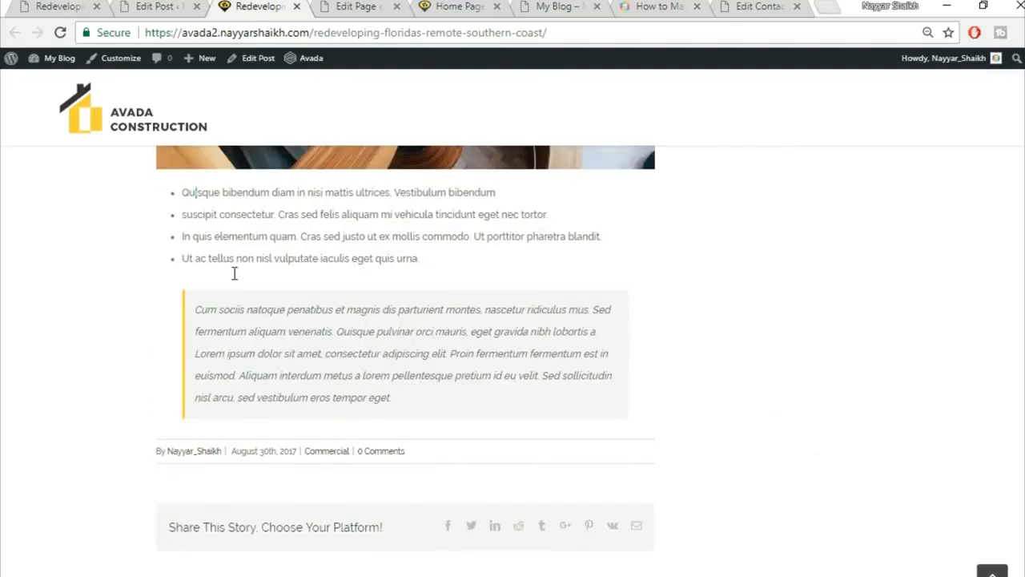
scroll(505, 422, up, 7)
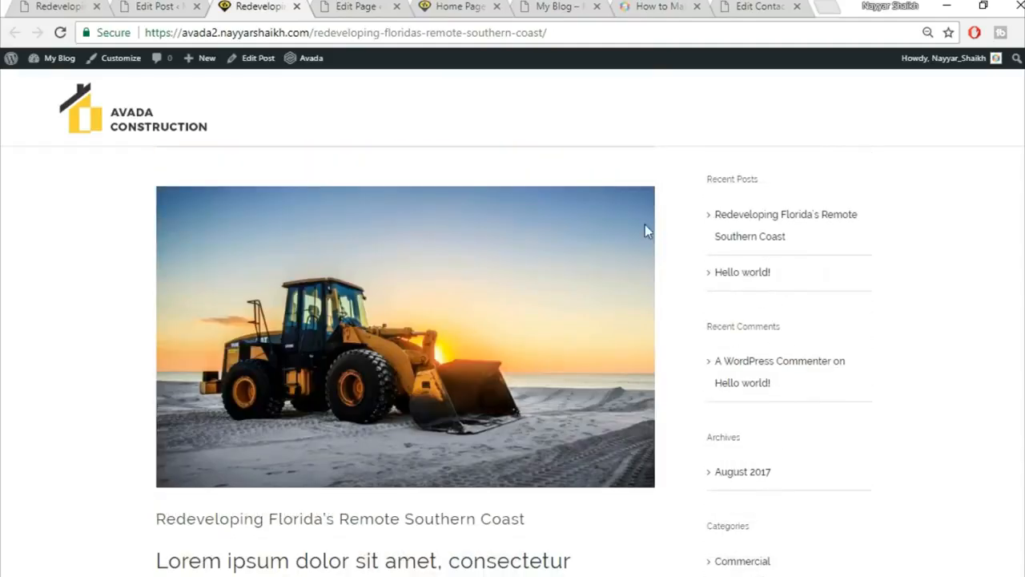
click(170, 6)
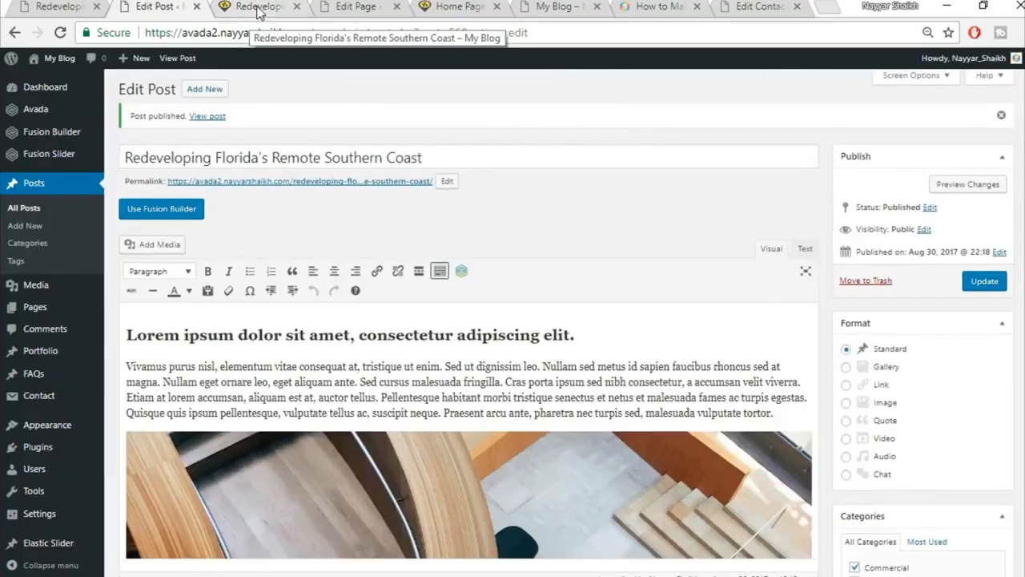
scroll(179, 217, down, 2)
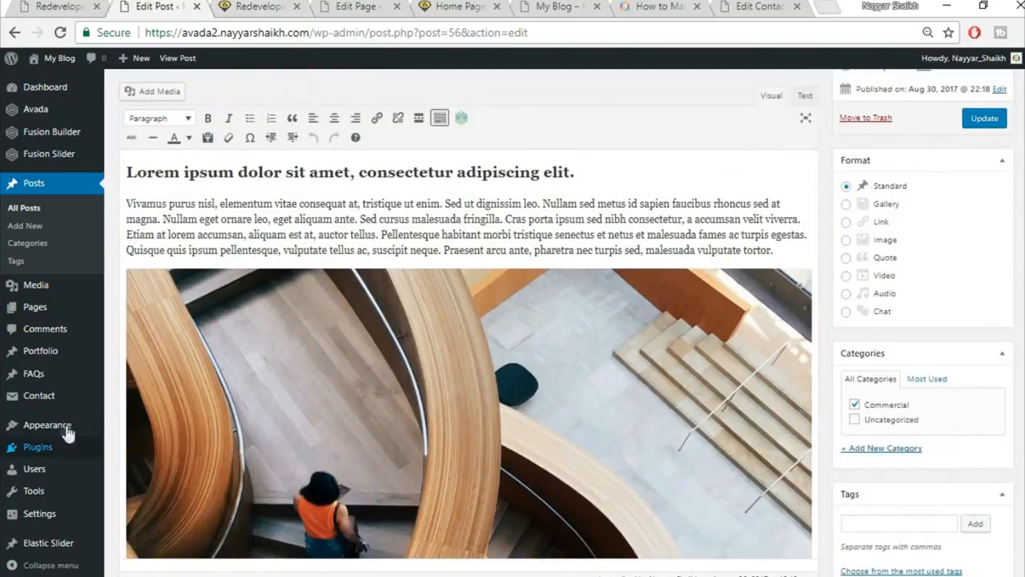
Delete the Recent Posts widget from the Blog Sidebar and add a Calendar widget below Search.
mouse_move(69, 430)
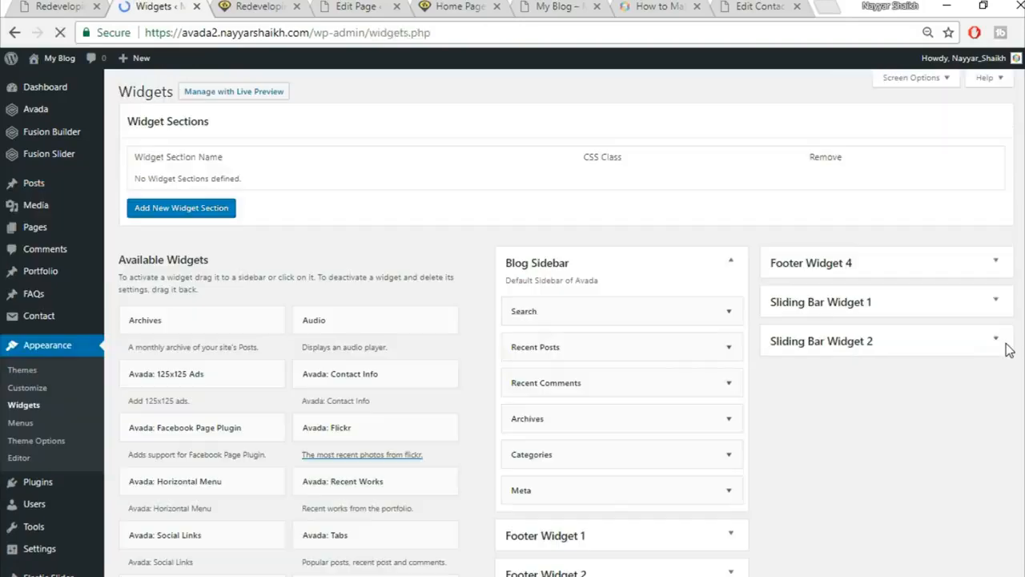
scroll(664, 188, down, 2)
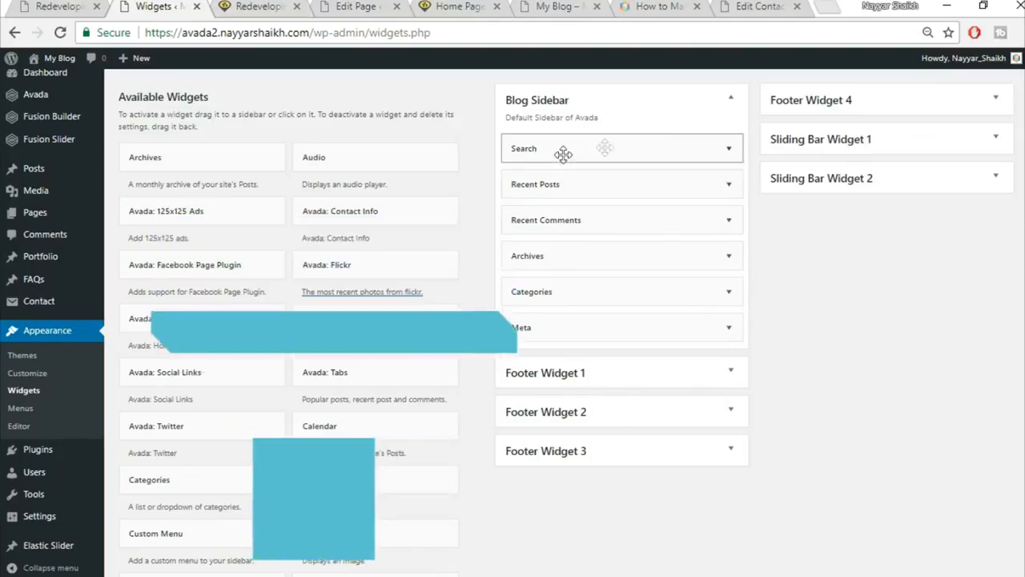
click(282, 6)
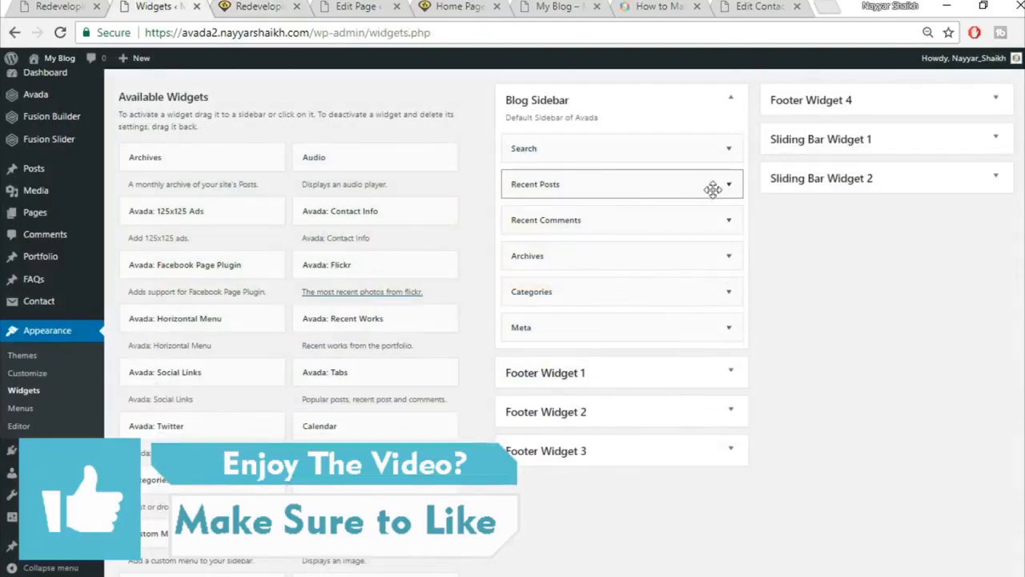
click(729, 185)
click(522, 303)
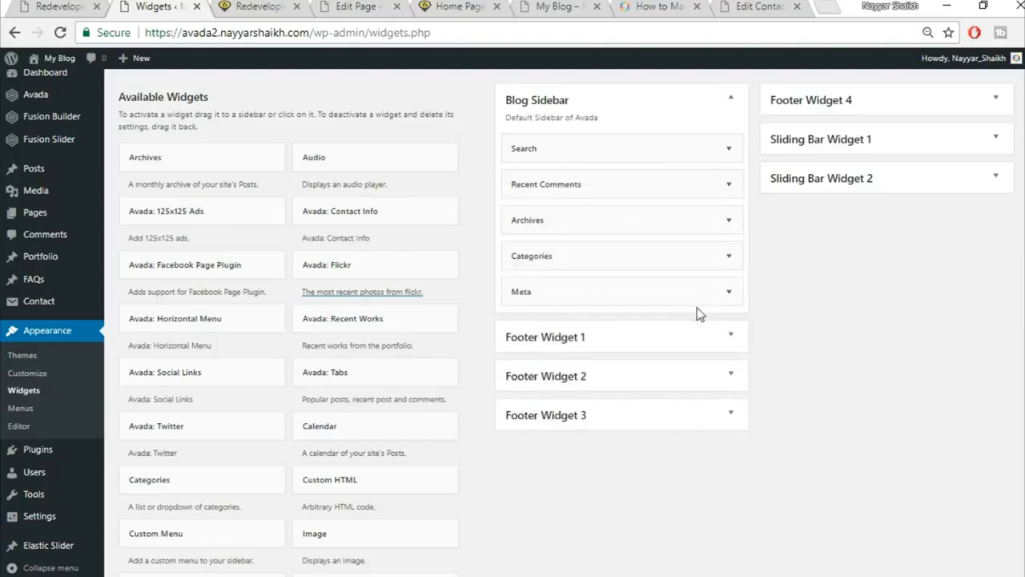
drag(401, 431, 619, 172)
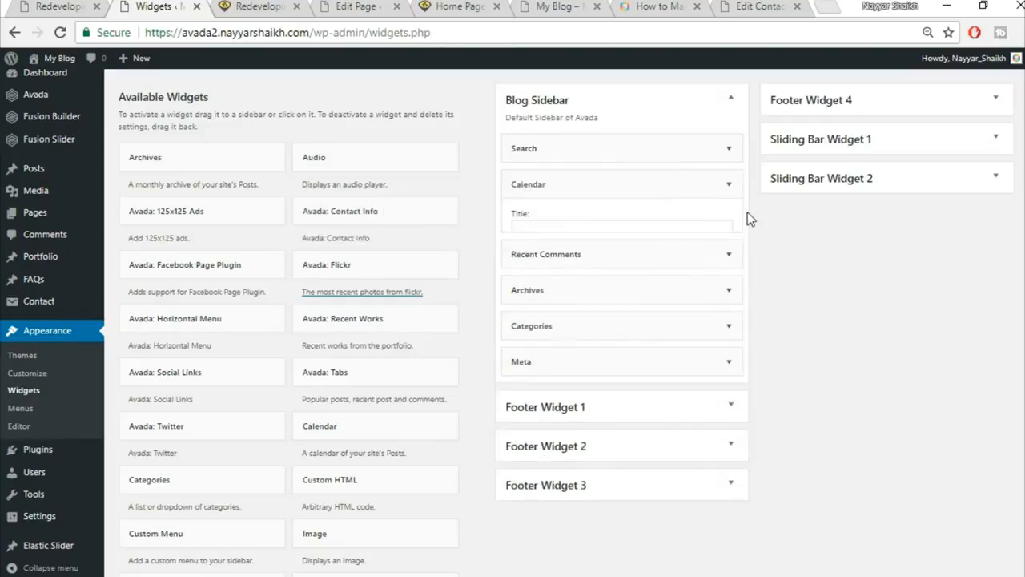
Reload the live post page to see the August 2017 calendar in the sidebar.
click(258, 7)
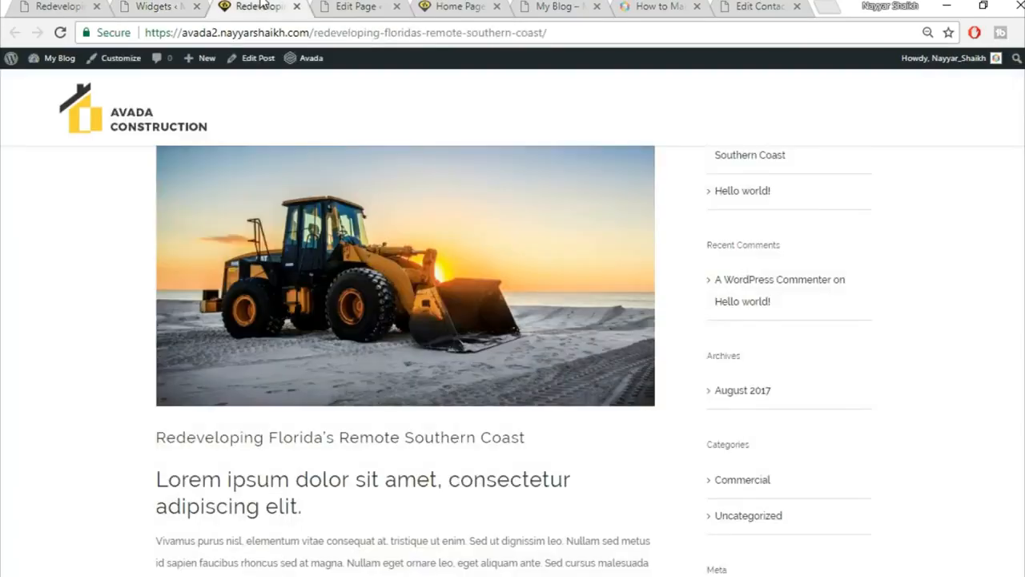
click(289, 33)
key(Return)
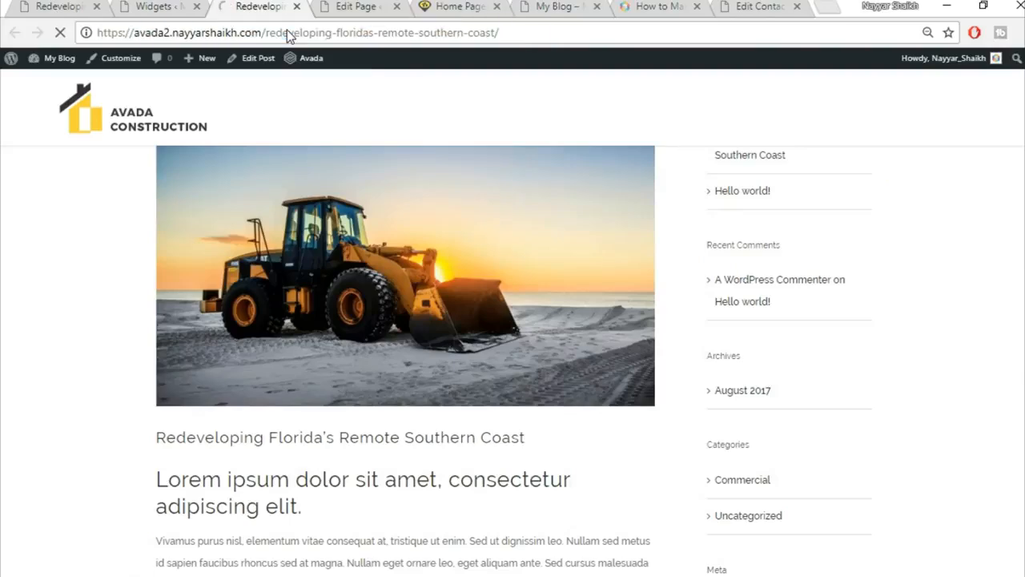
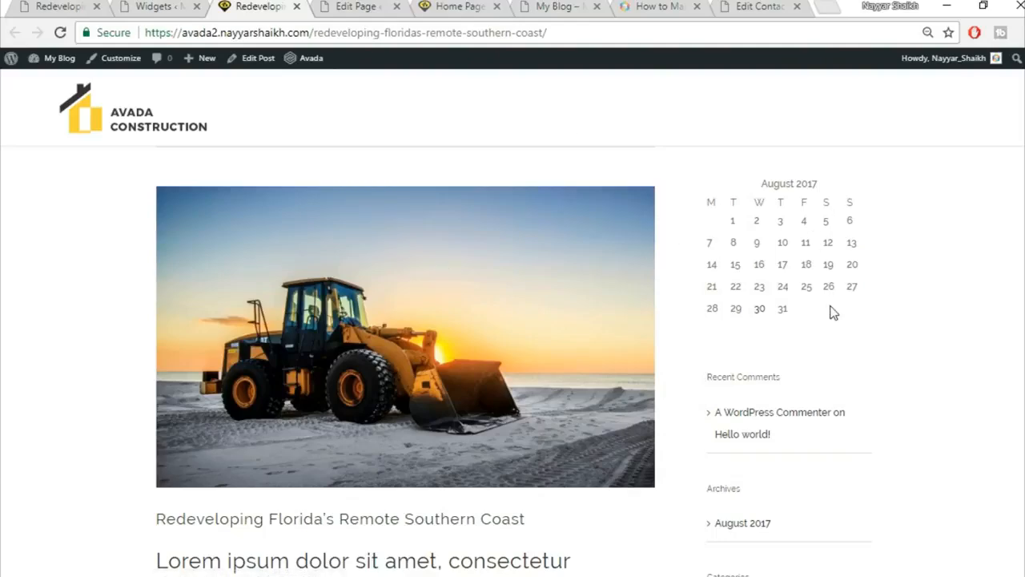
Open the Avada demo site's homepage and scroll through it.
click(82, 4)
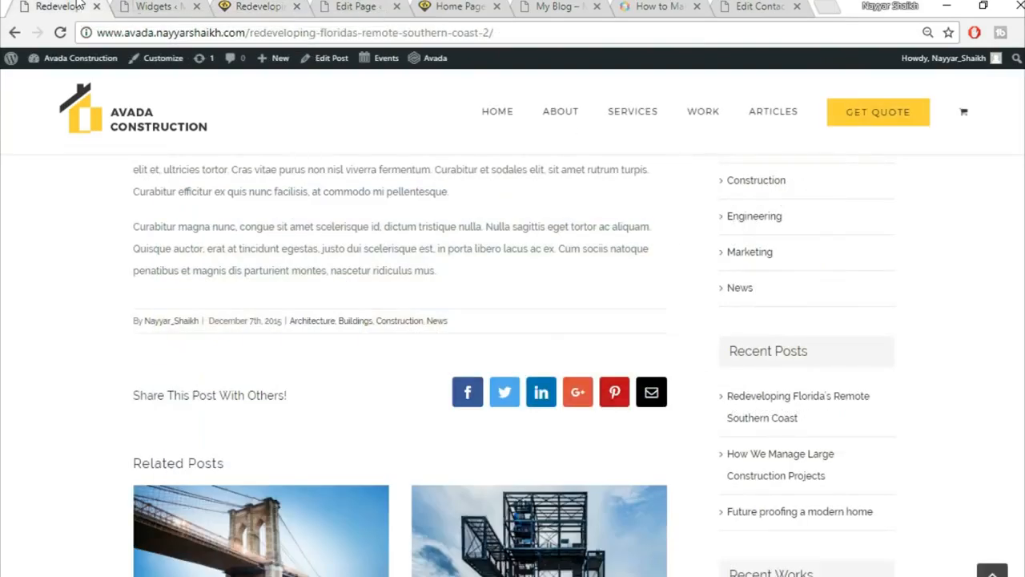
click(160, 127)
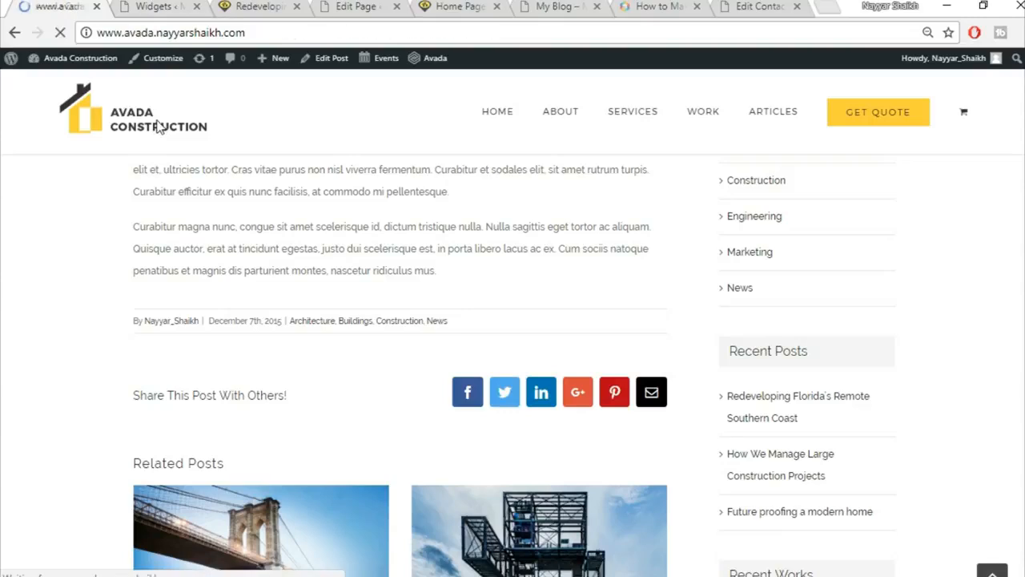
scroll(405, 277, down, 10)
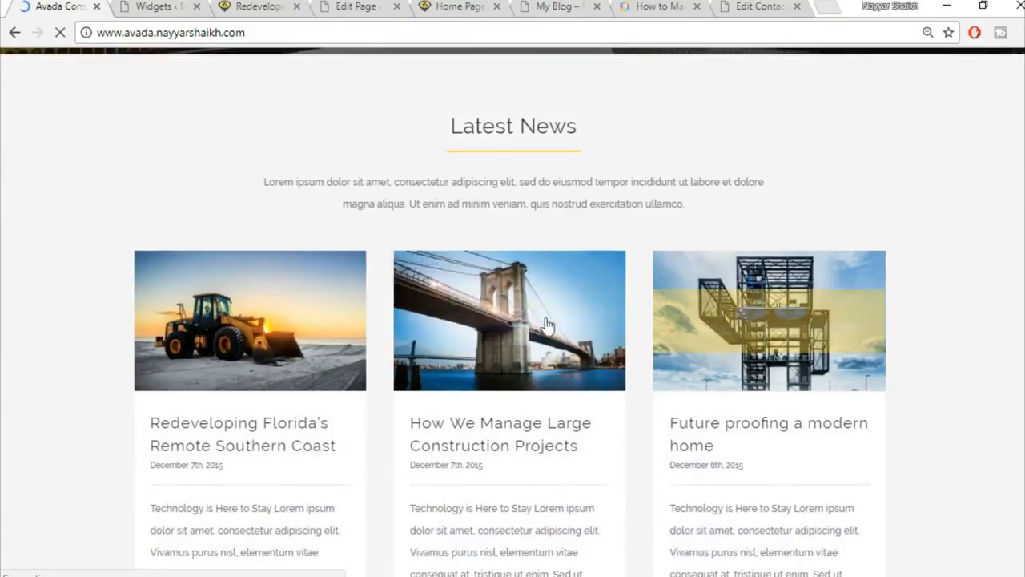
scroll(634, 334, down, 2)
Close the Widgets and blog post tabs and scroll the Home Page builder to Fusion Page Options.
click(163, 5)
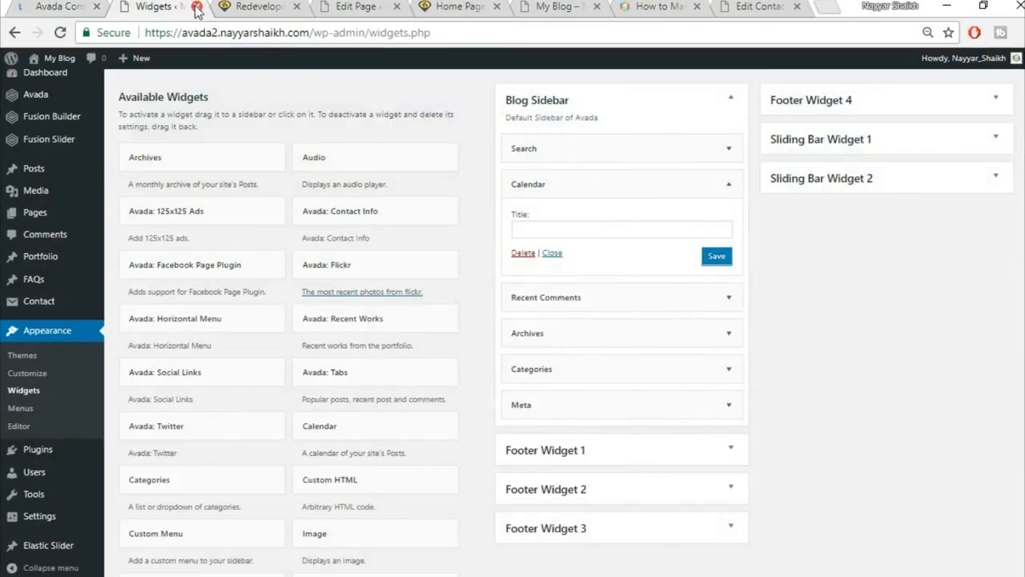
click(196, 6)
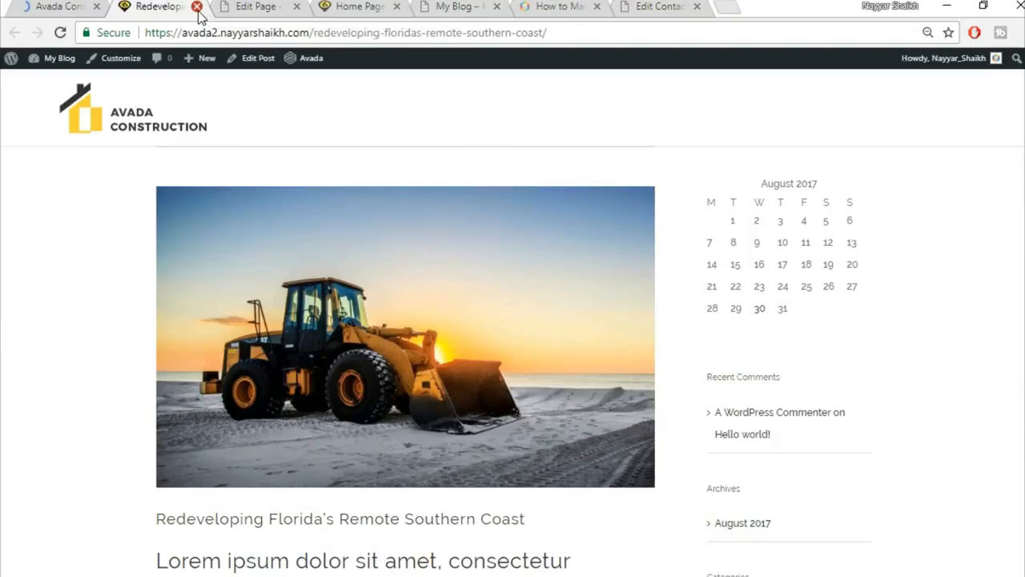
click(196, 7)
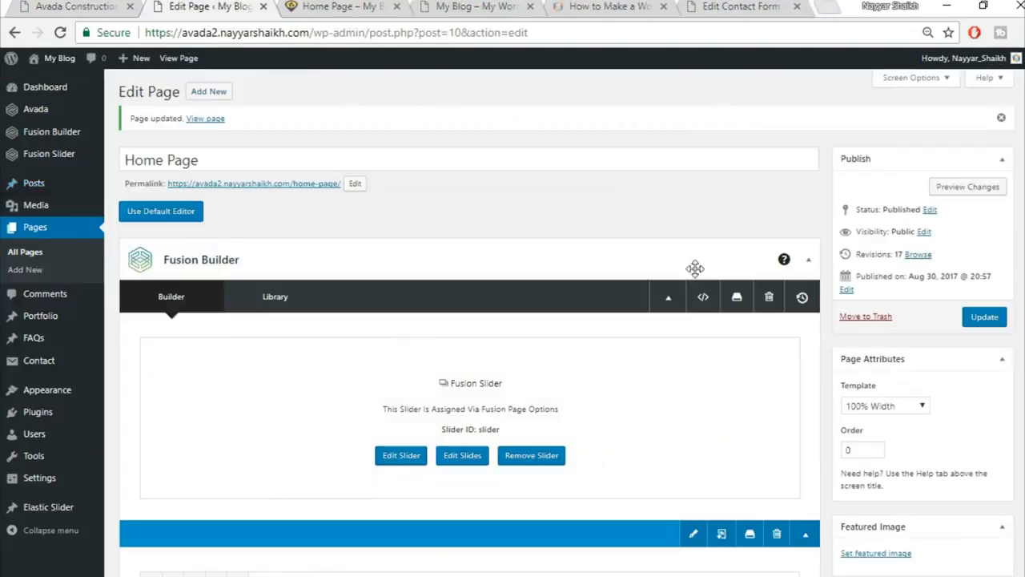
scroll(599, 225, down, 20)
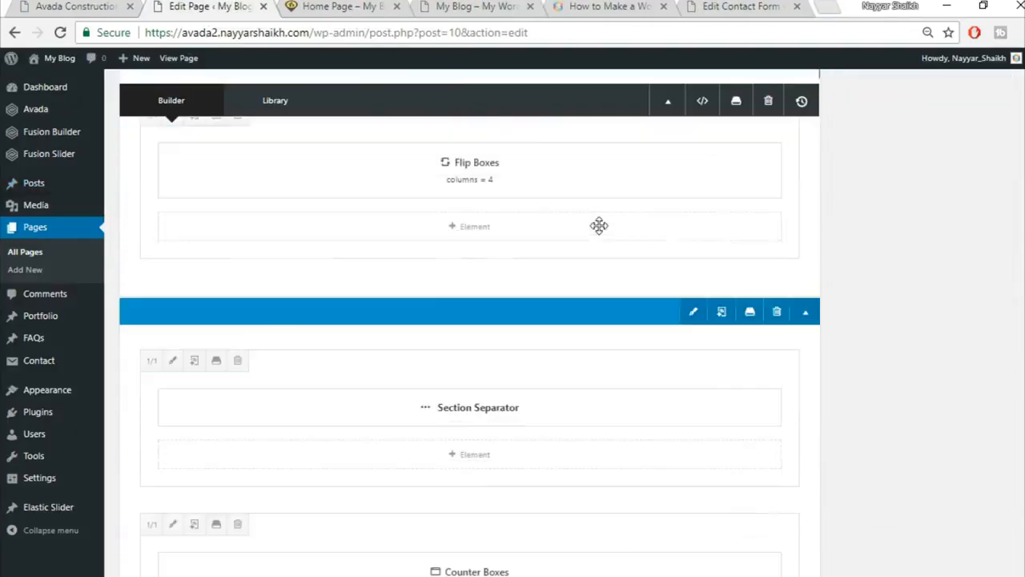
scroll(599, 226, down, 20)
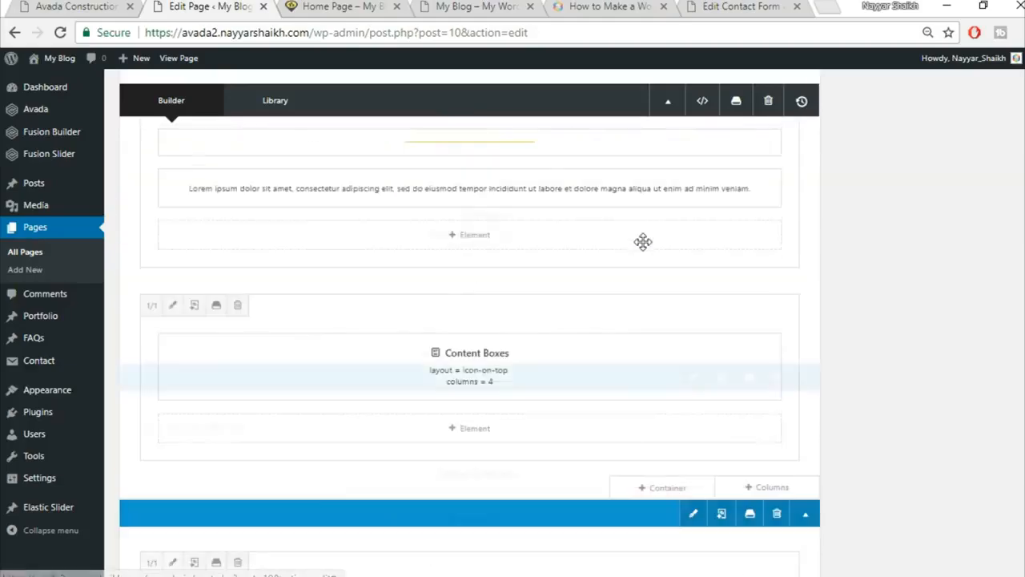
scroll(643, 242, down, 5)
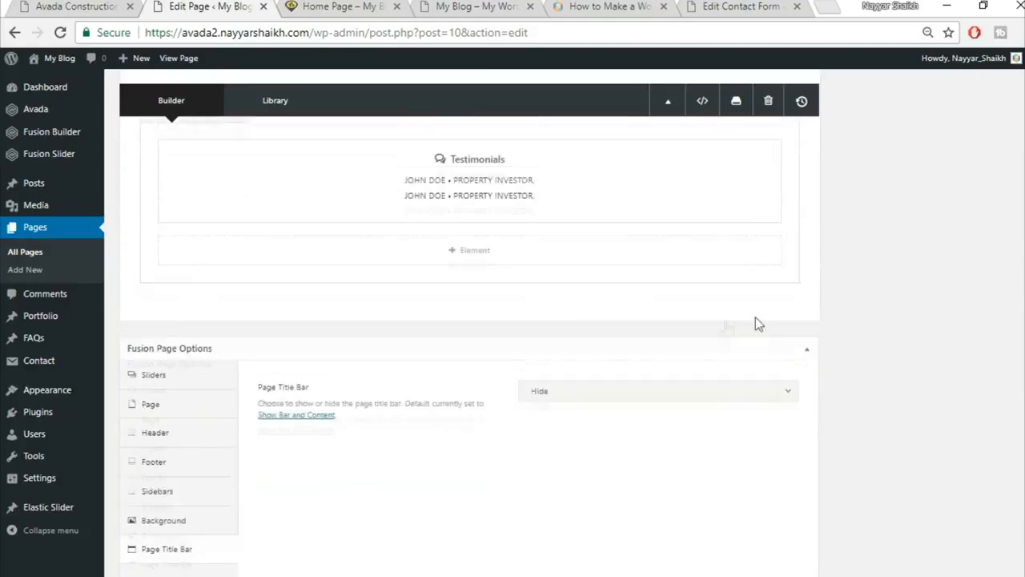
Add the saved Title library container to the end of the Home Page.
click(668, 344)
click(284, 135)
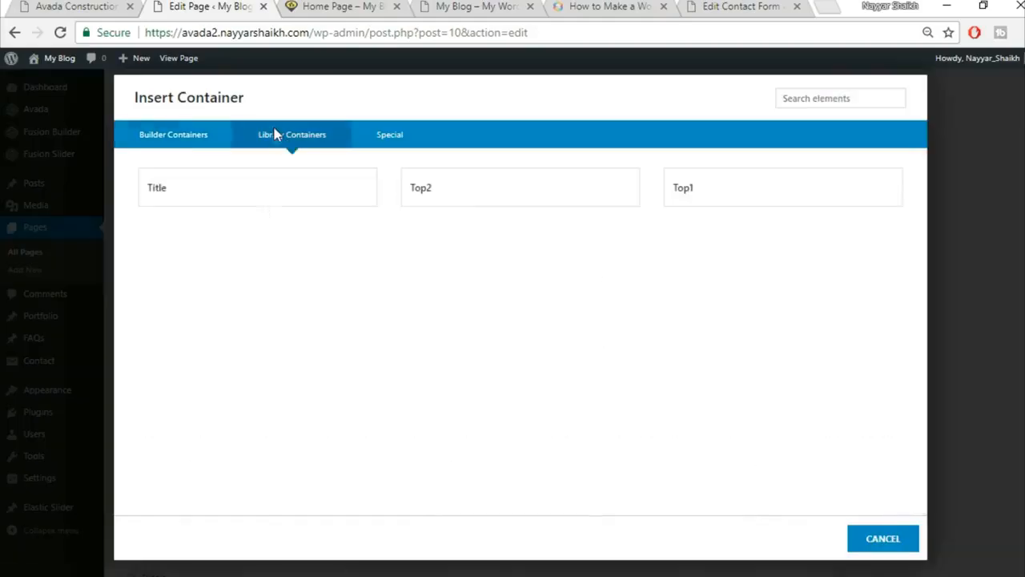
click(178, 206)
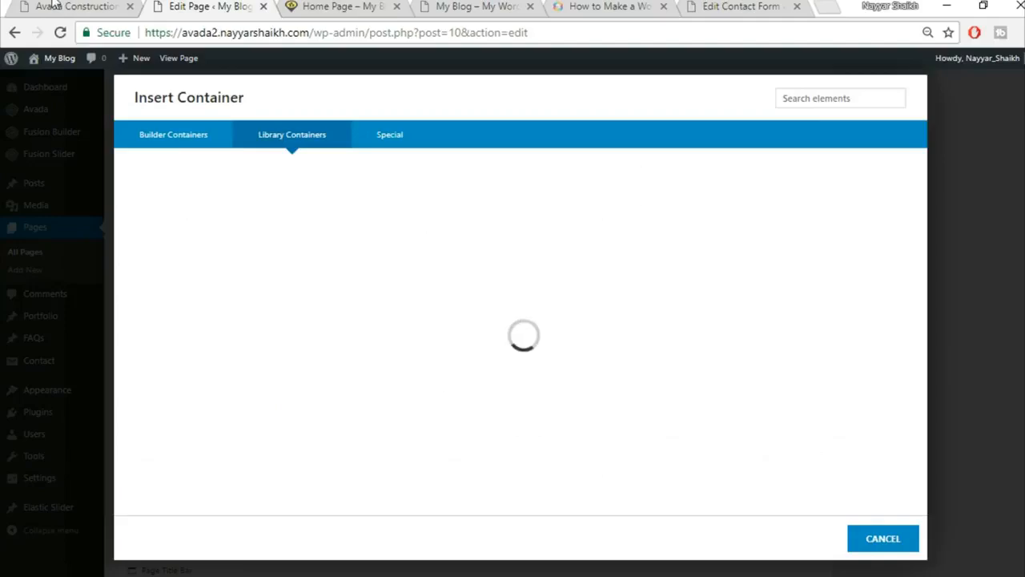
click(53, 6)
scroll(436, 340, up, 5)
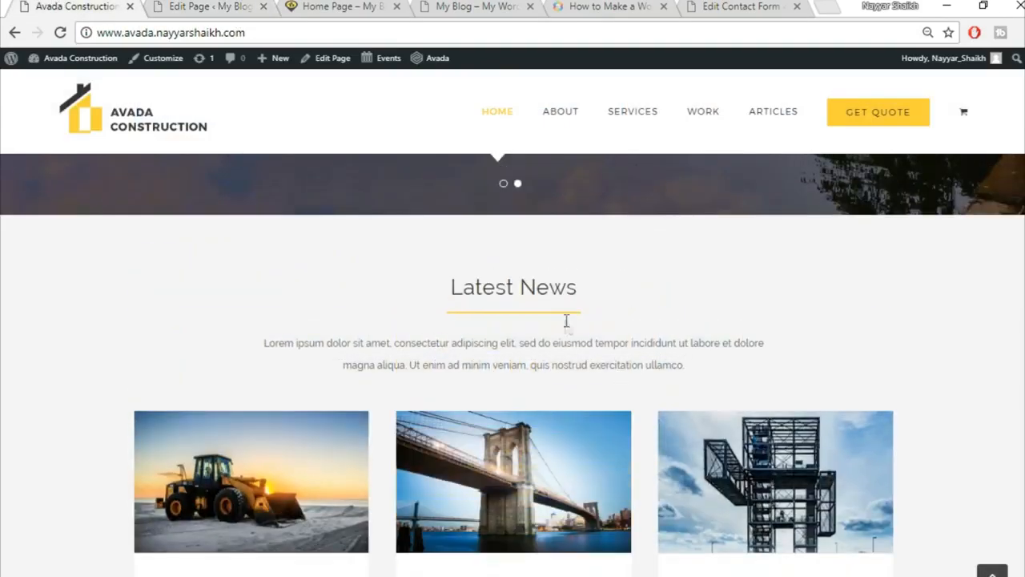
click(168, 6)
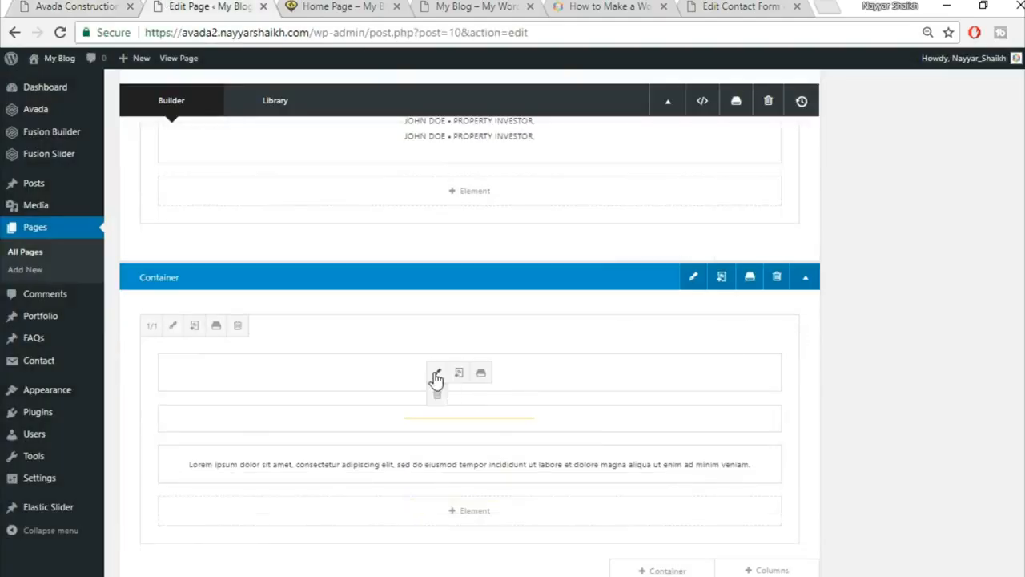
Replace 'Specialists In Modern Construction' with a centred 'Latest News' heading copied from the demo, and save.
click(434, 373)
triple_click(519, 313)
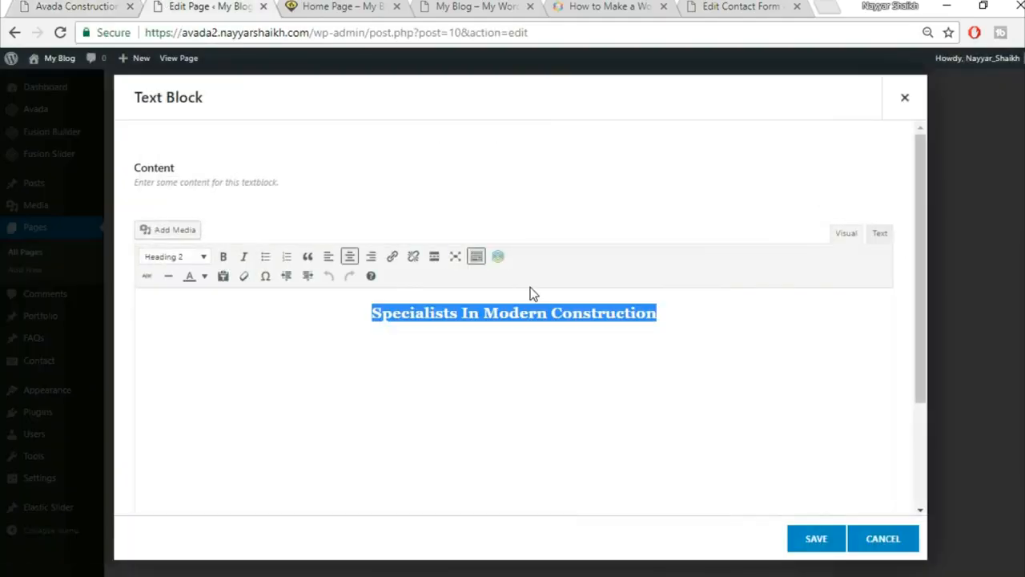
click(34, 6)
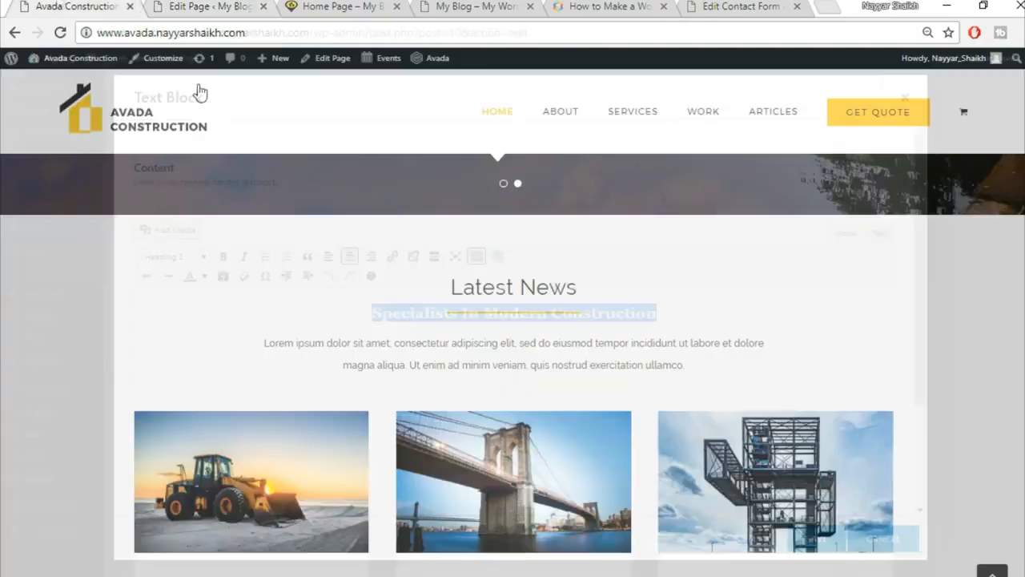
triple_click(471, 286)
key(ctrl+c)
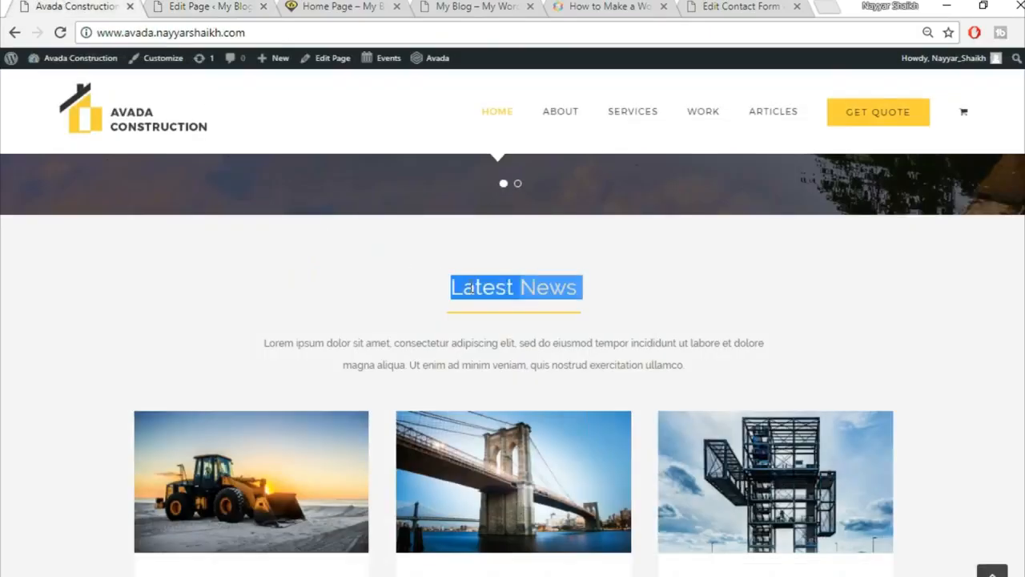
click(212, 5)
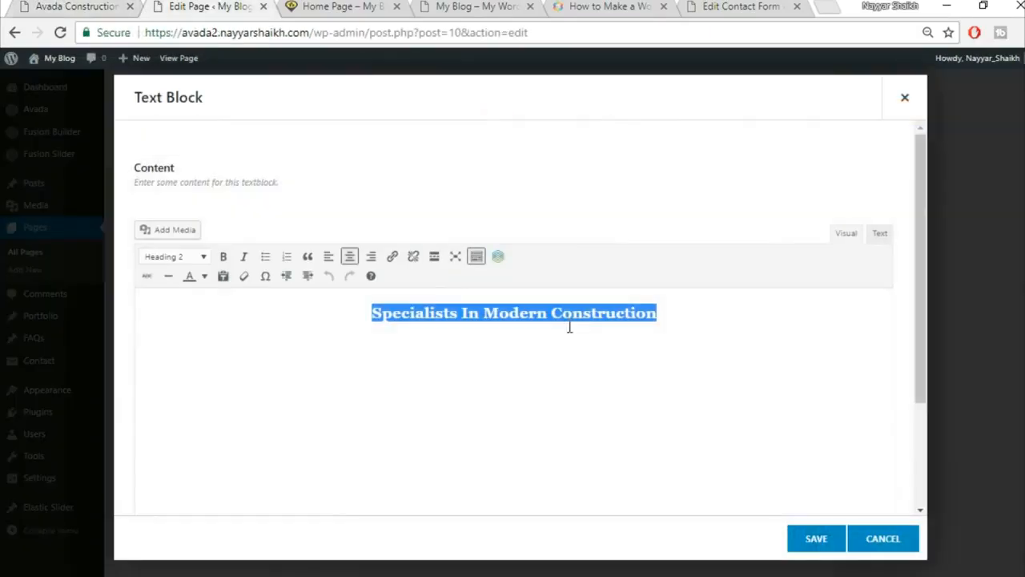
key(ctrl+v)
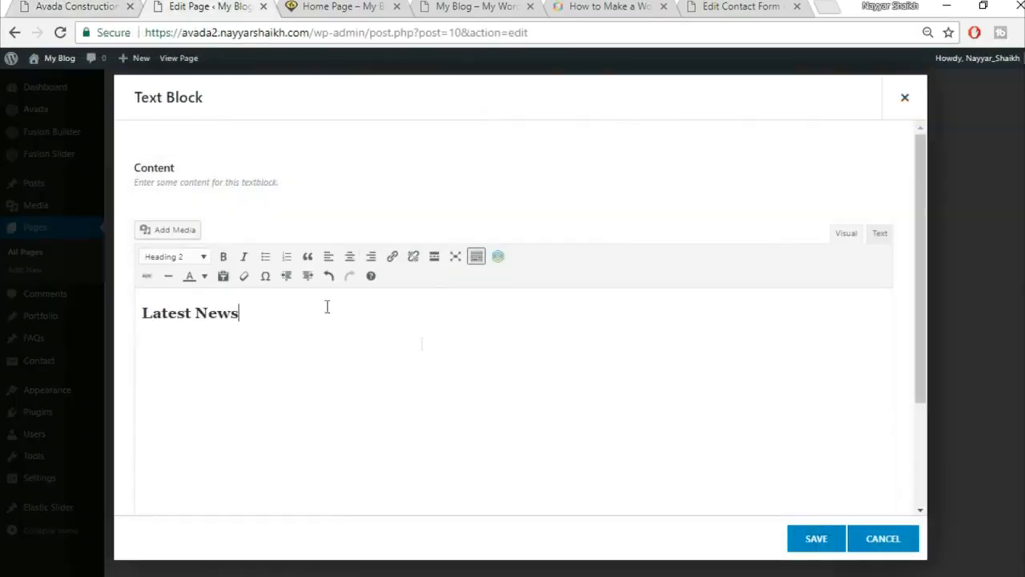
click(349, 256)
click(828, 541)
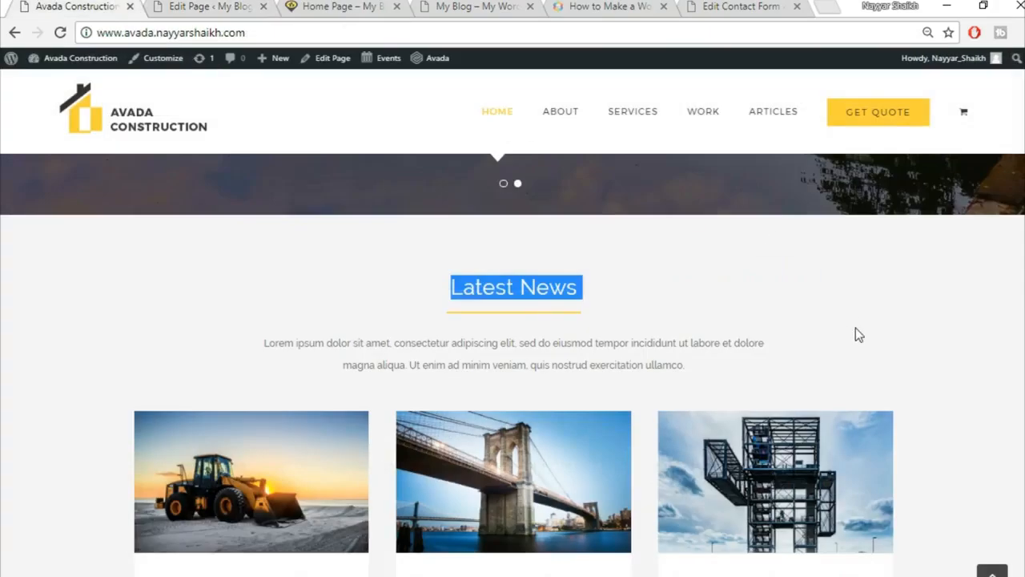
scroll(855, 328, down, 3)
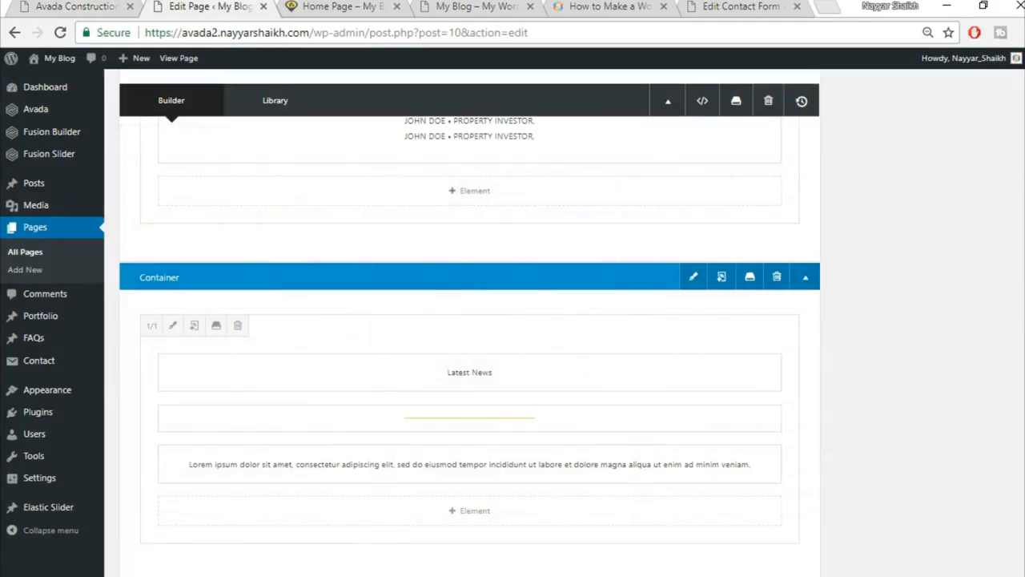
scroll(876, 441, down, 3)
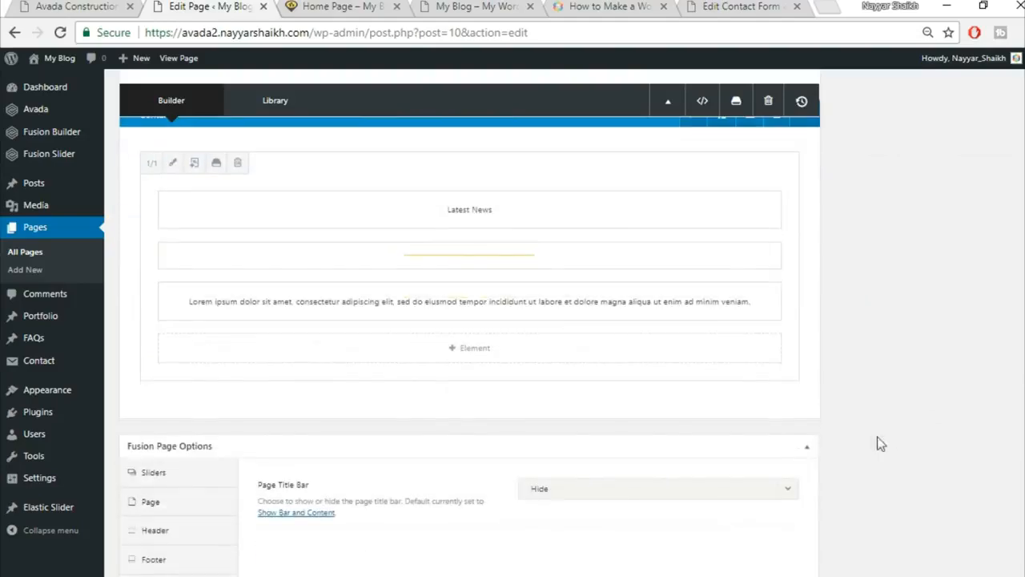
Add a single full-width column row containing a Blog element.
click(770, 406)
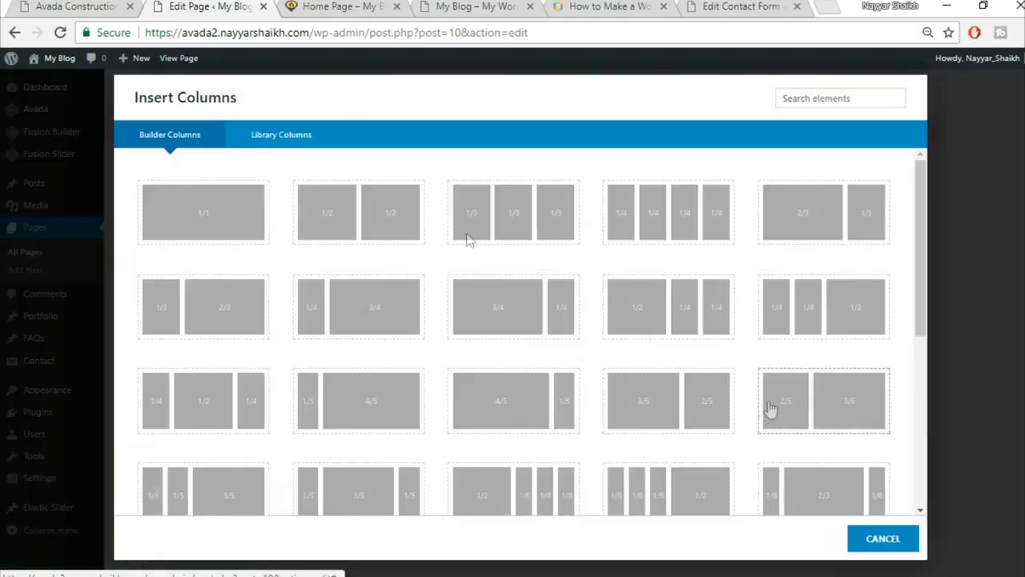
click(210, 201)
click(517, 469)
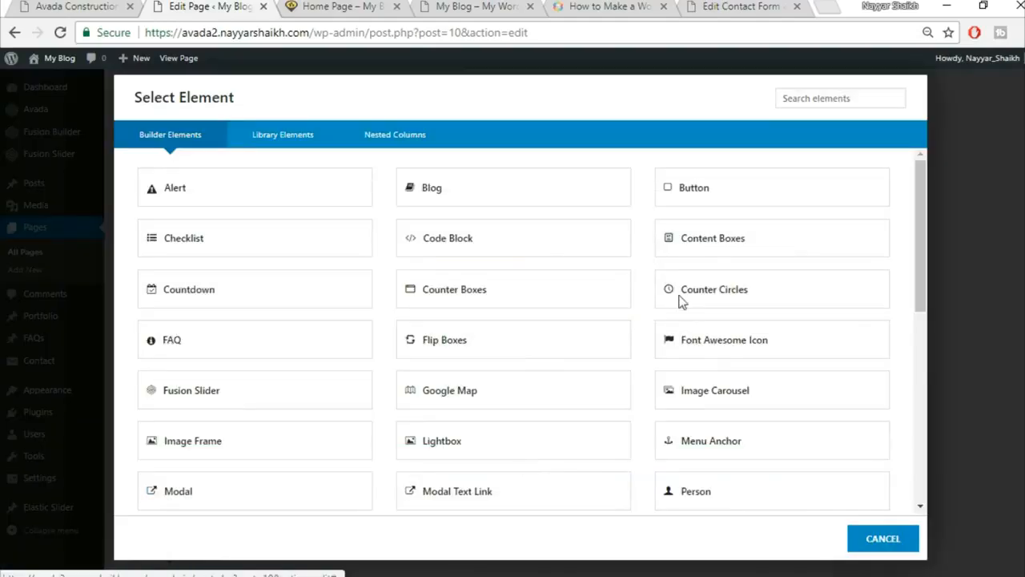
click(814, 97)
text(blo)
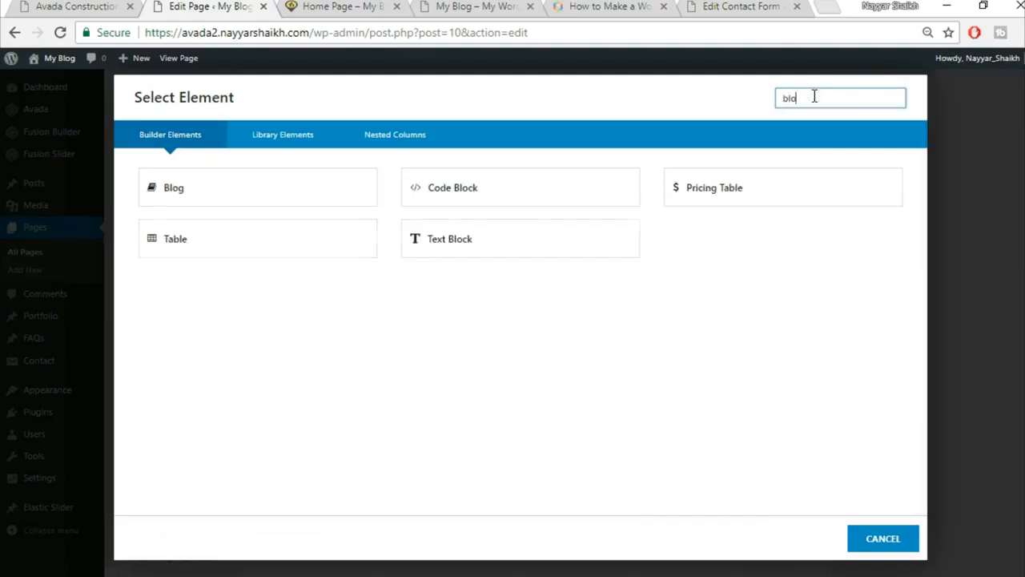
click(228, 190)
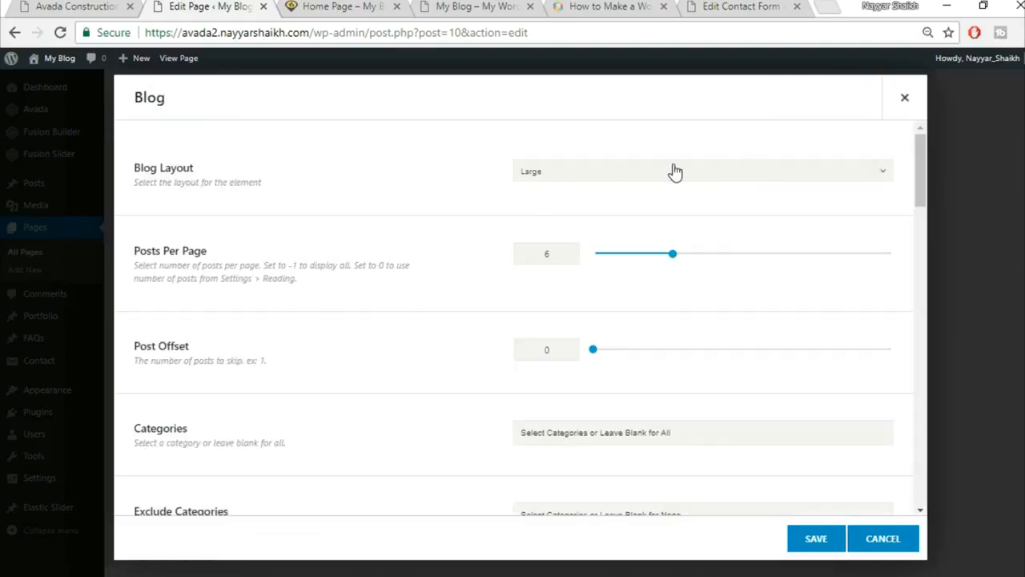
Set the Blog layout to Grid and check the demo post's excerpt length.
click(675, 173)
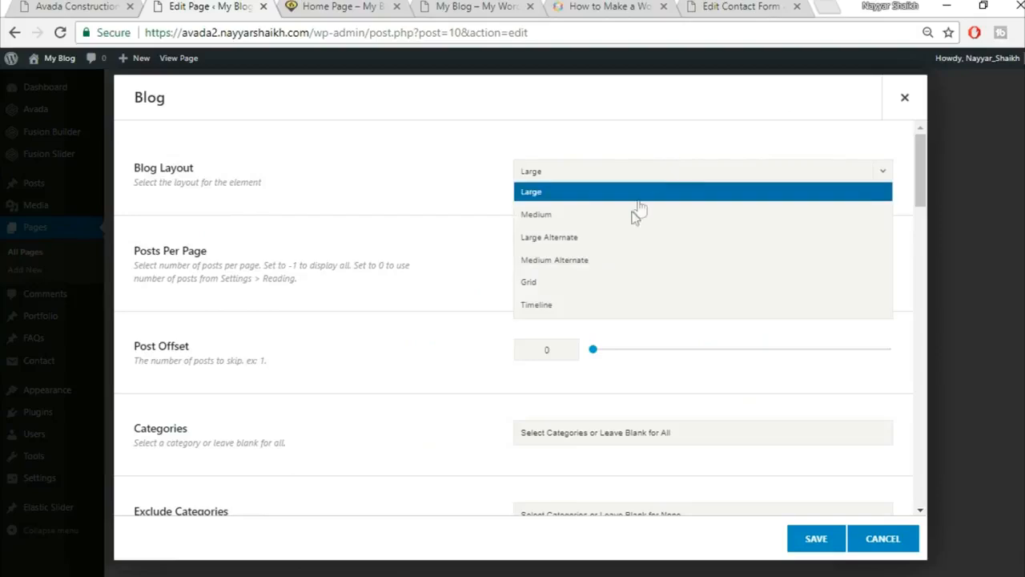
click(607, 284)
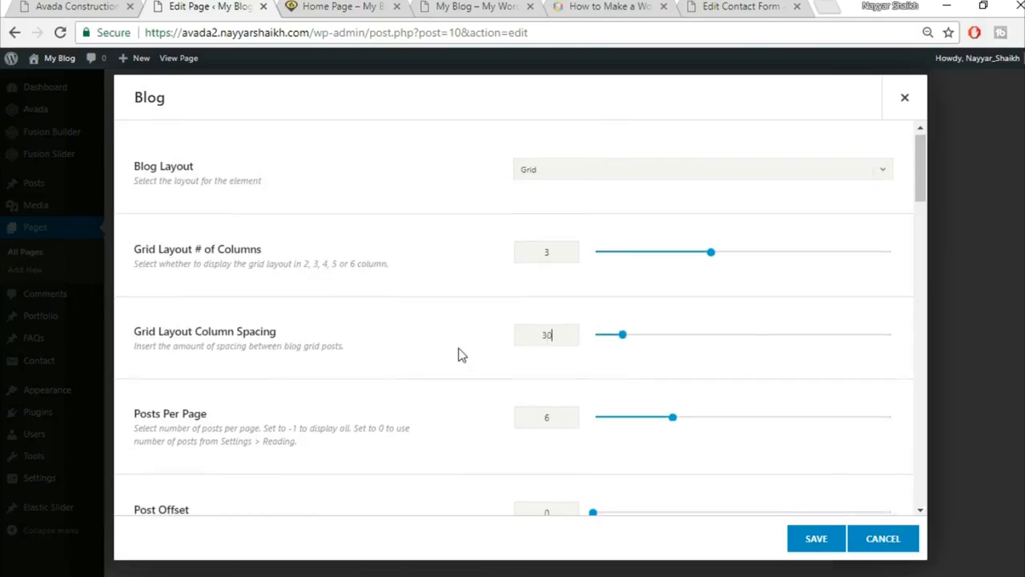
scroll(578, 384, down, 1)
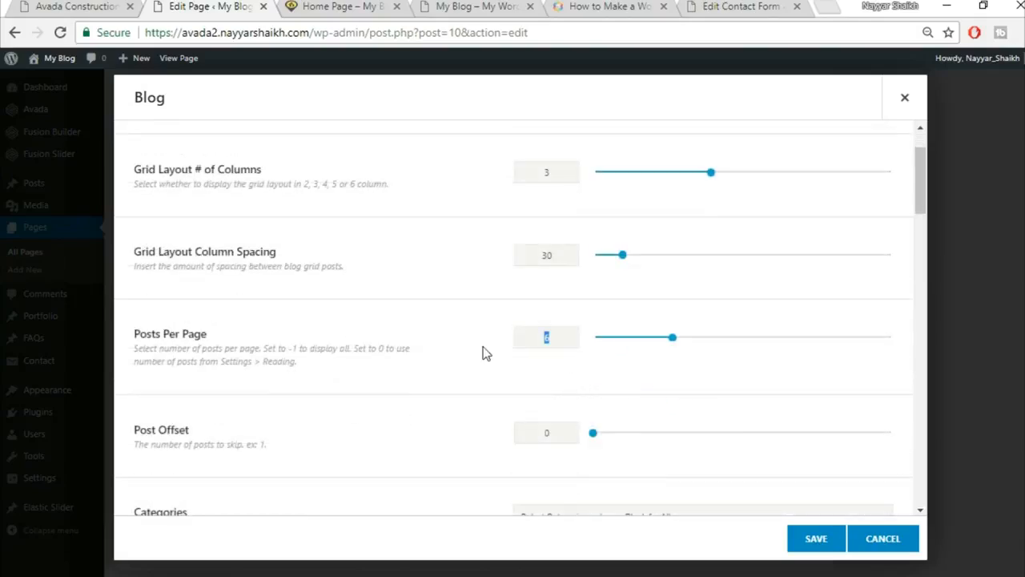
scroll(484, 361, down, 2)
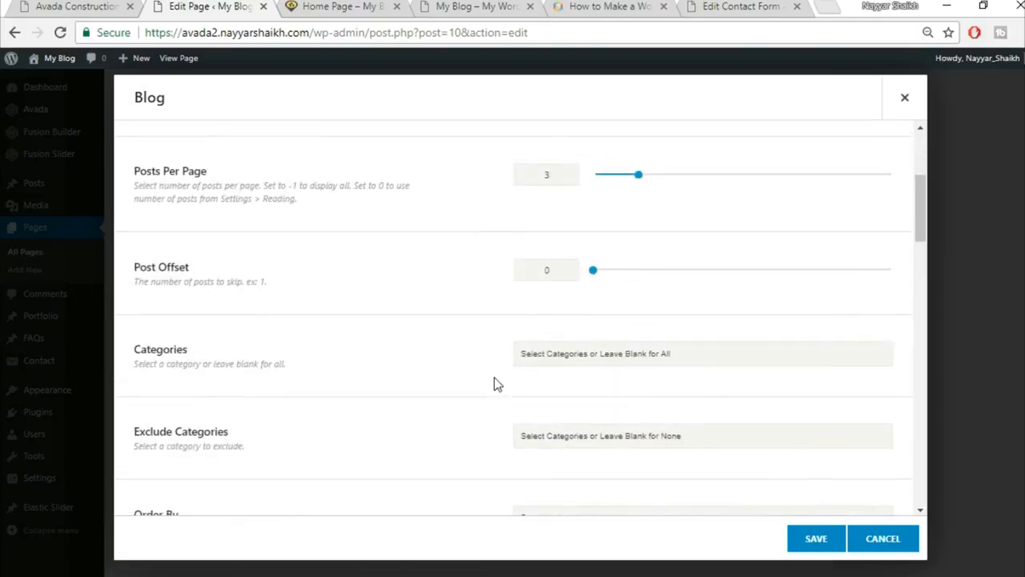
scroll(494, 379, down, 5)
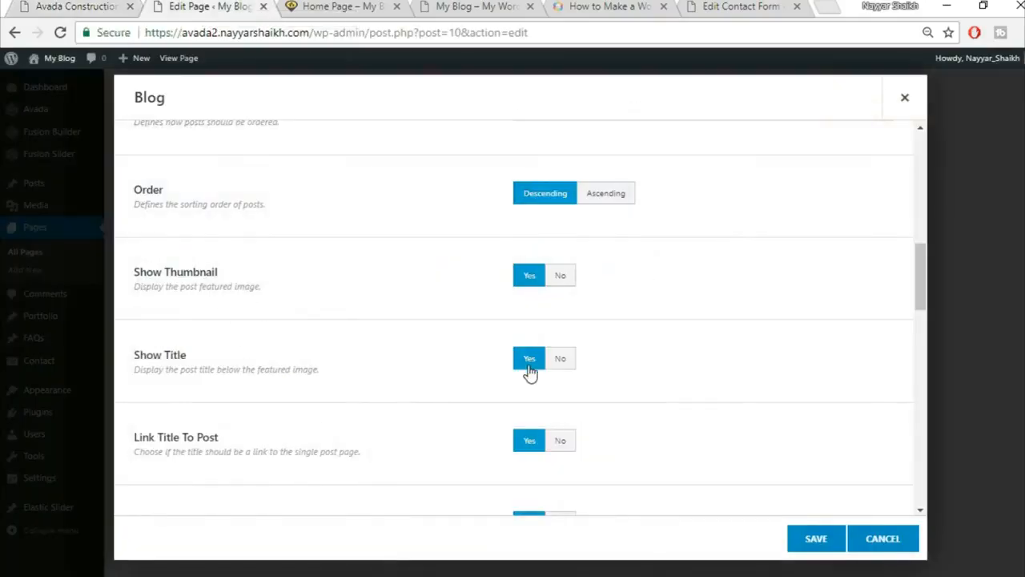
scroll(528, 371, down, 1)
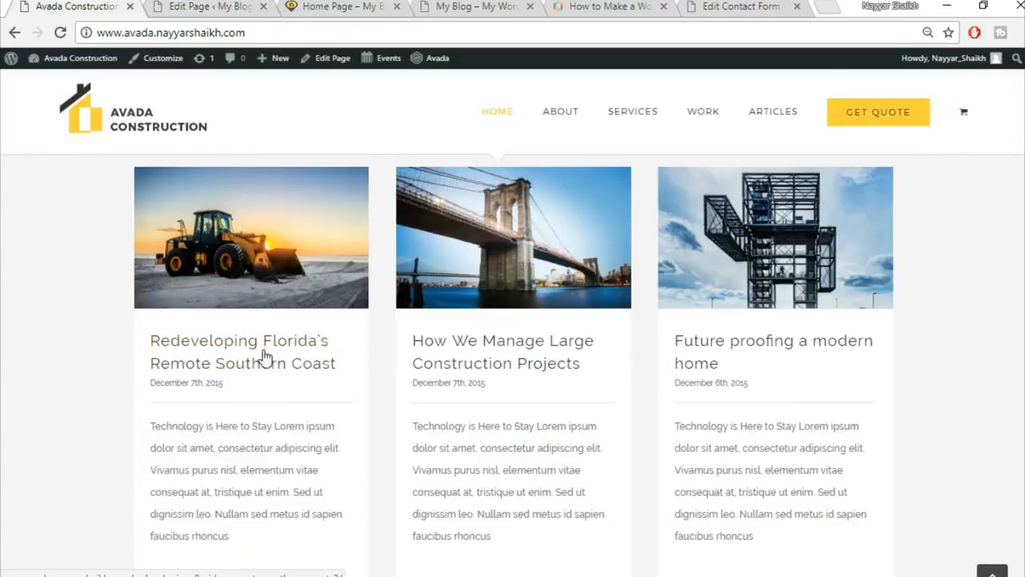
click(210, 7)
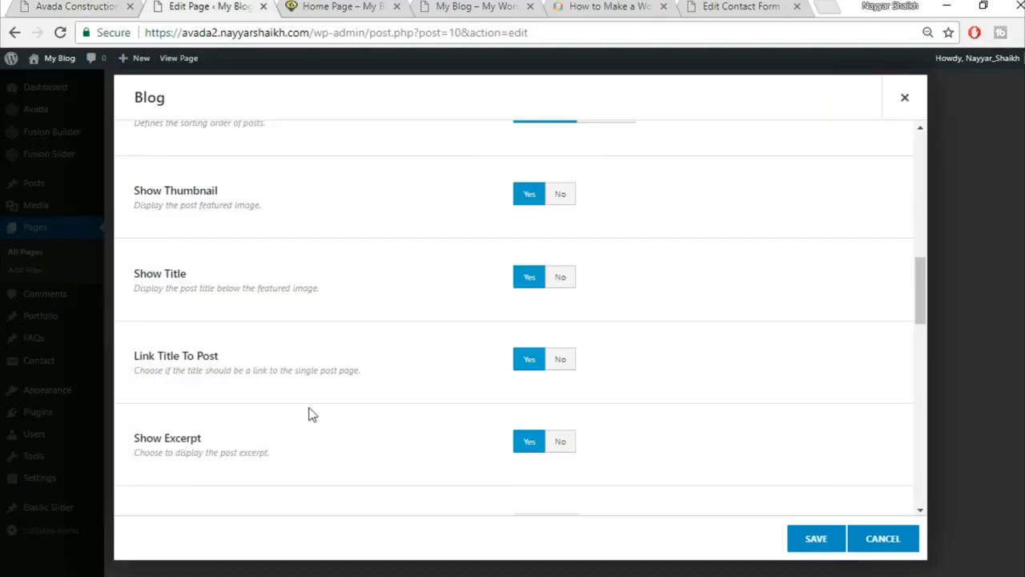
scroll(271, 404, down, 1)
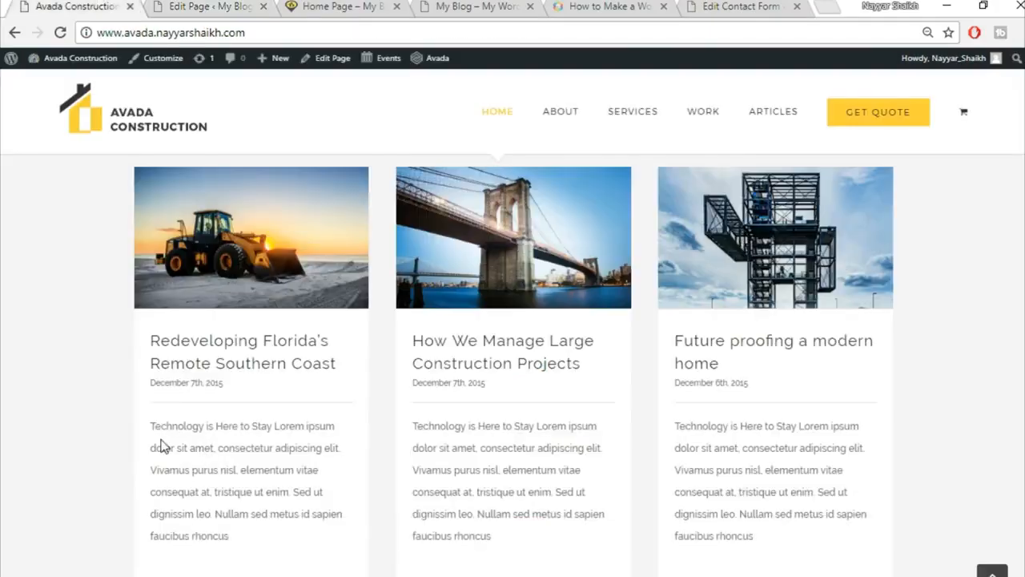
drag(149, 426, 270, 553)
click(280, 455)
Set Show Comment Count, Show Categories and Show Author Name to No.
click(189, 6)
scroll(670, 391, down, 2)
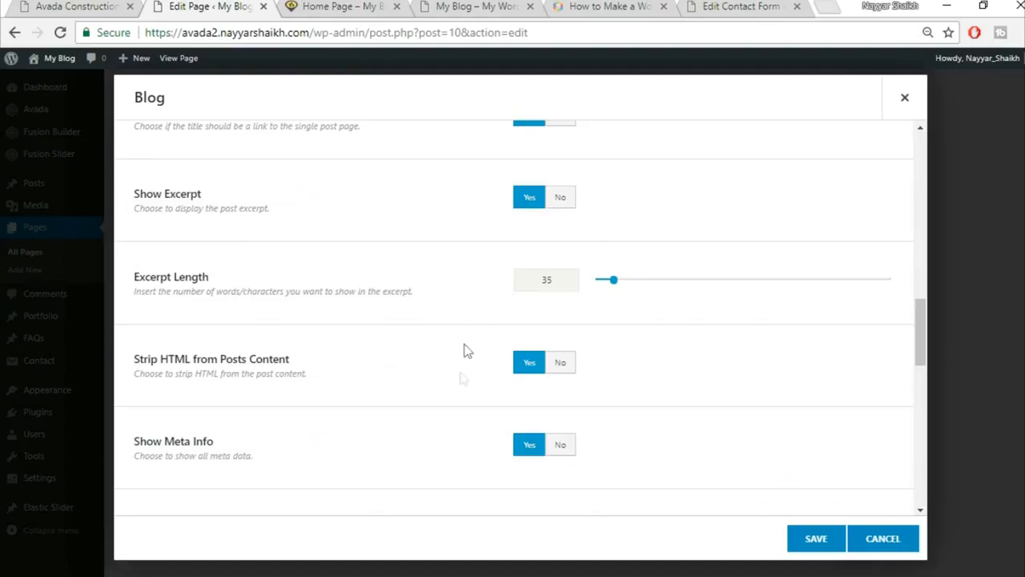
scroll(433, 420, down, 3)
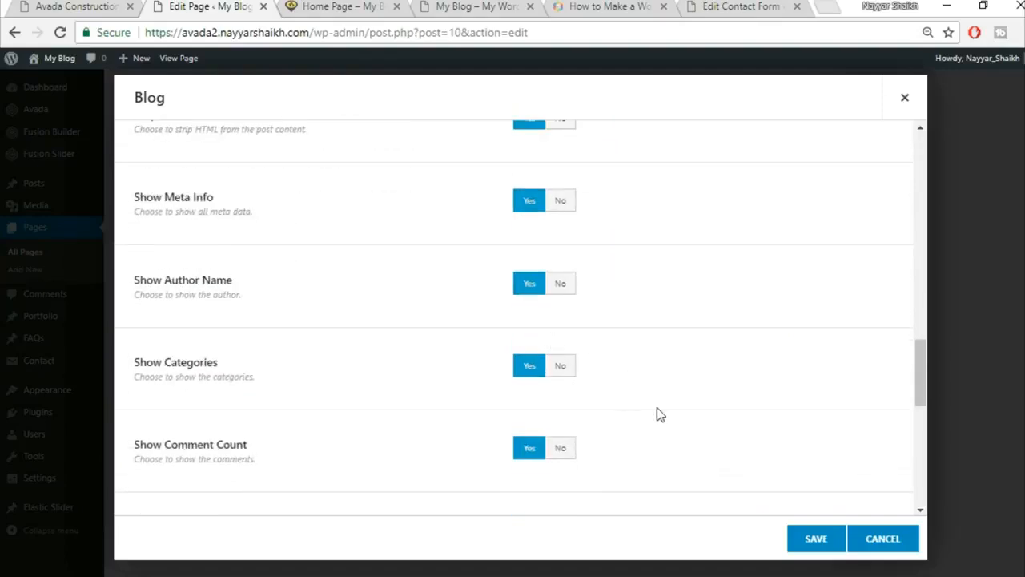
scroll(657, 414, down, 1)
click(567, 366)
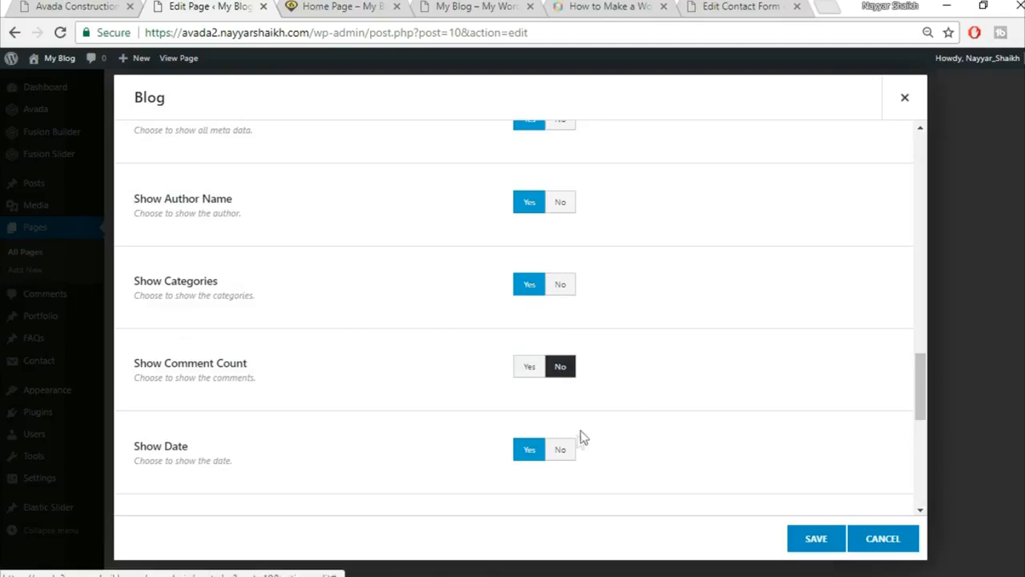
click(562, 284)
click(562, 203)
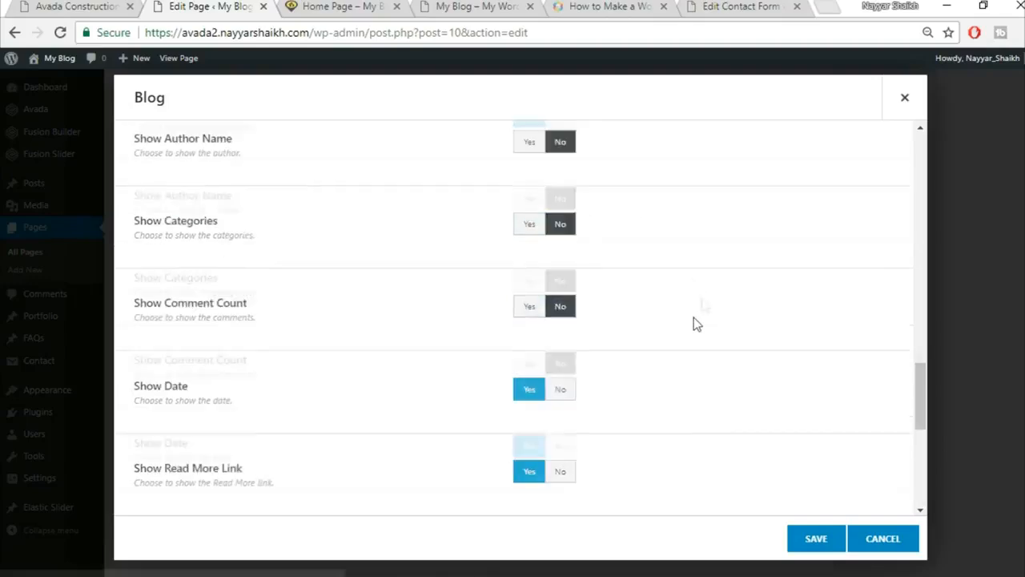
Set Show Tags to No and Pagination Type to No Pagination.
scroll(694, 320, down, 2)
scroll(609, 320, down, 1)
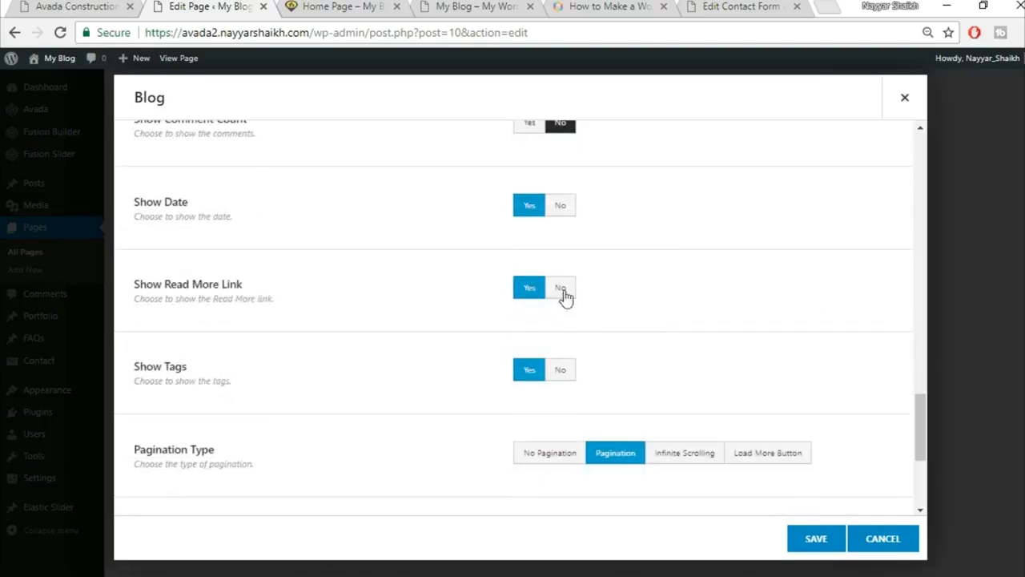
scroll(545, 334, down, 1)
click(561, 289)
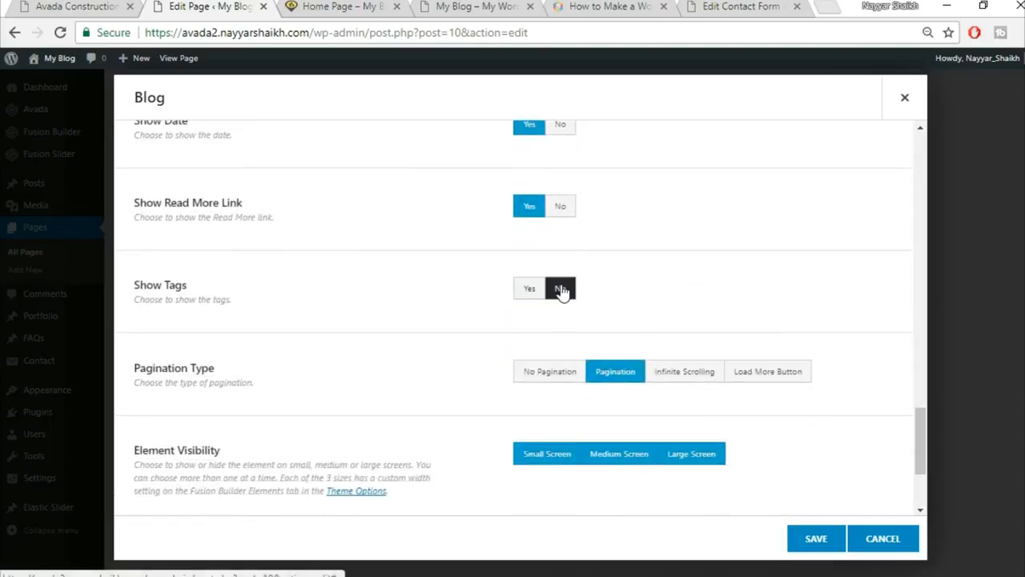
scroll(630, 338, down, 1)
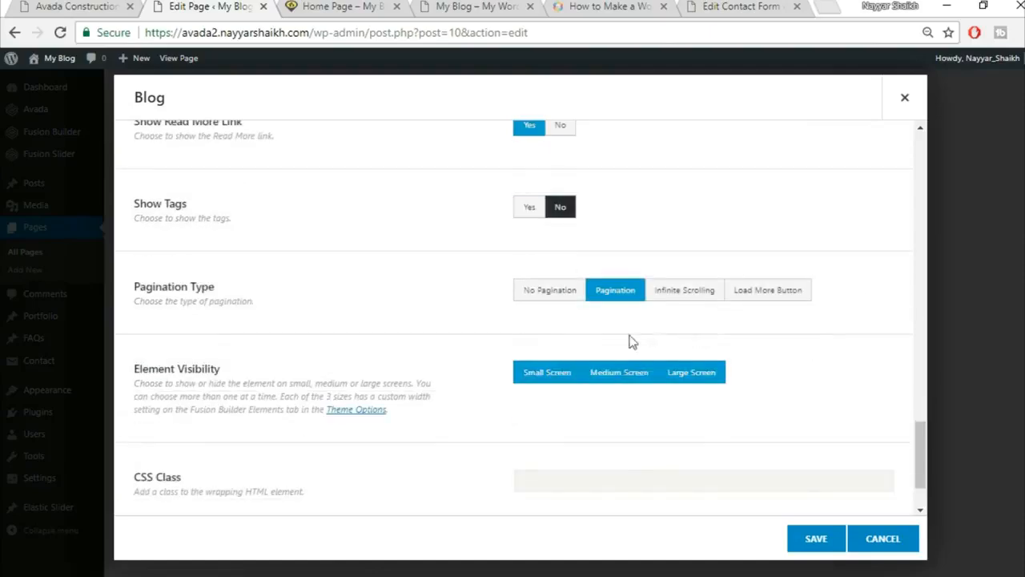
click(569, 303)
Save the Blog element and compare it with the demo's blog grid.
scroll(407, 376, down, 1)
scroll(419, 389, up, 12)
scroll(419, 393, up, 4)
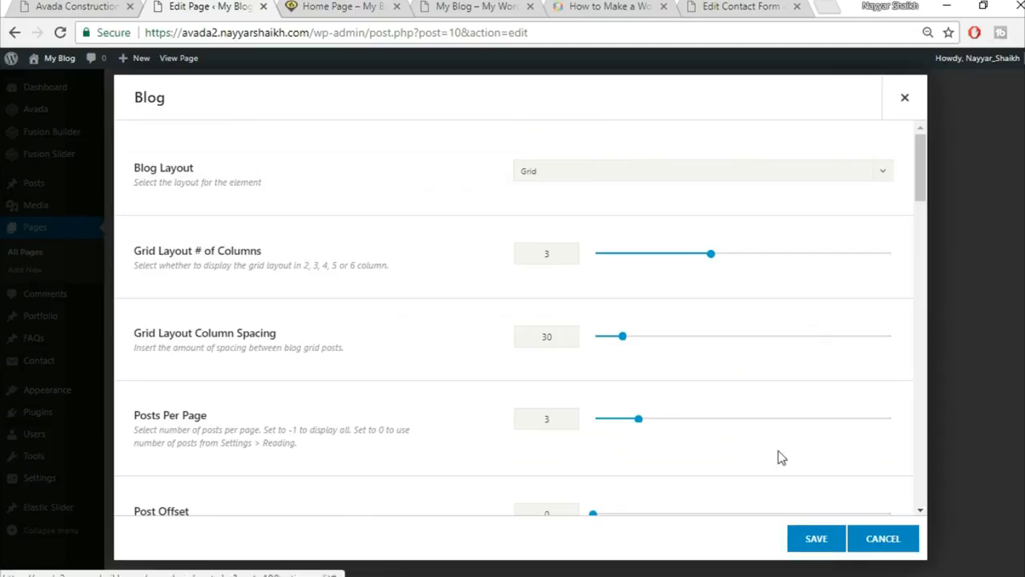
scroll(781, 457, down, 2)
scroll(781, 457, down, 10)
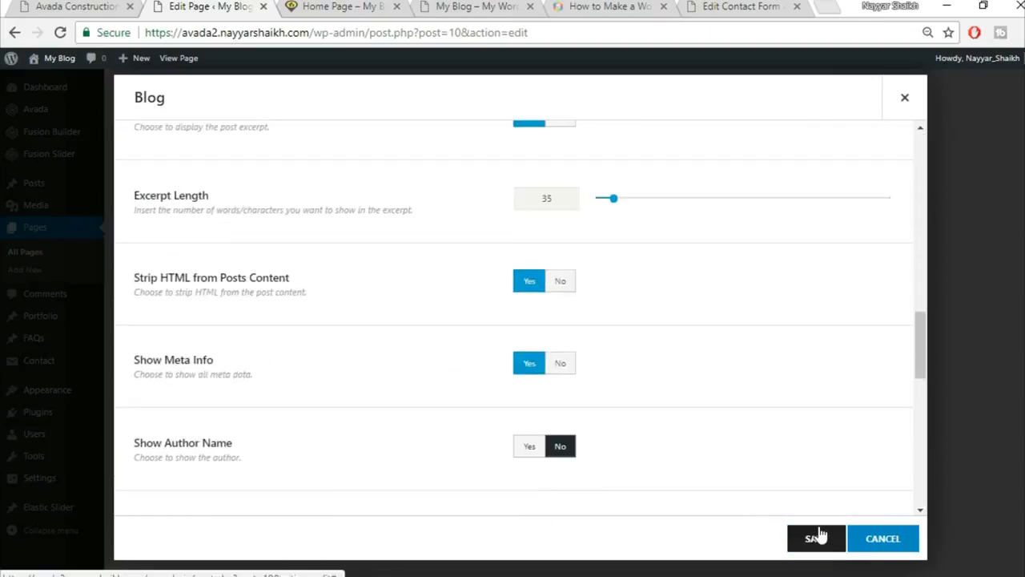
click(814, 537)
scroll(661, 428, down, 2)
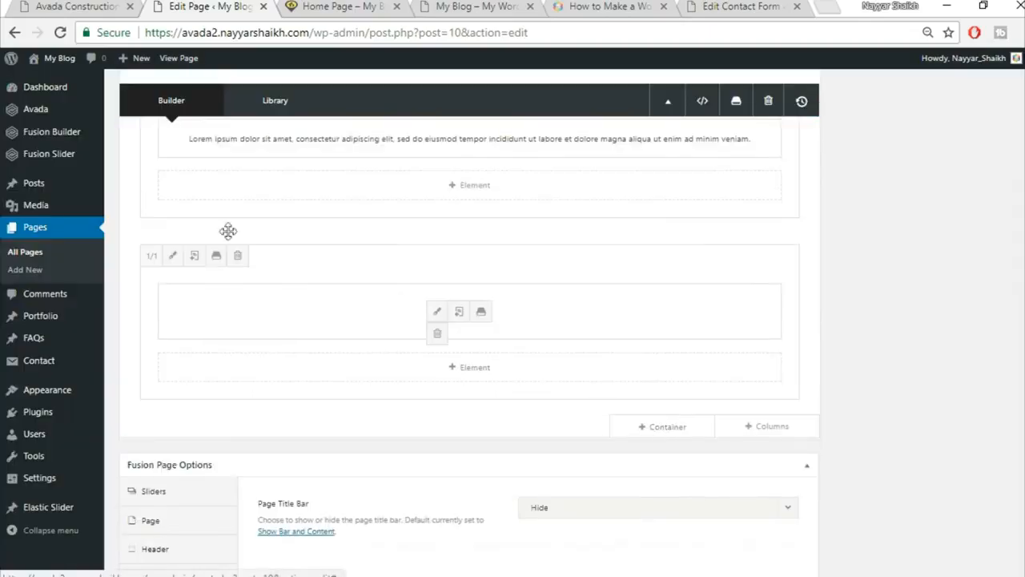
click(51, 5)
scroll(288, 316, up, 1)
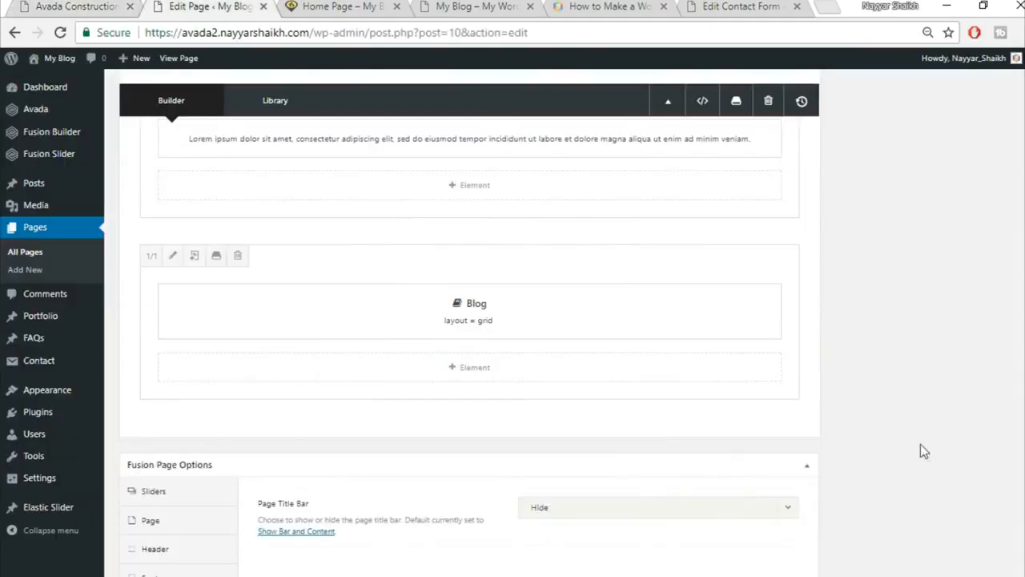
scroll(1005, 303, up, 10)
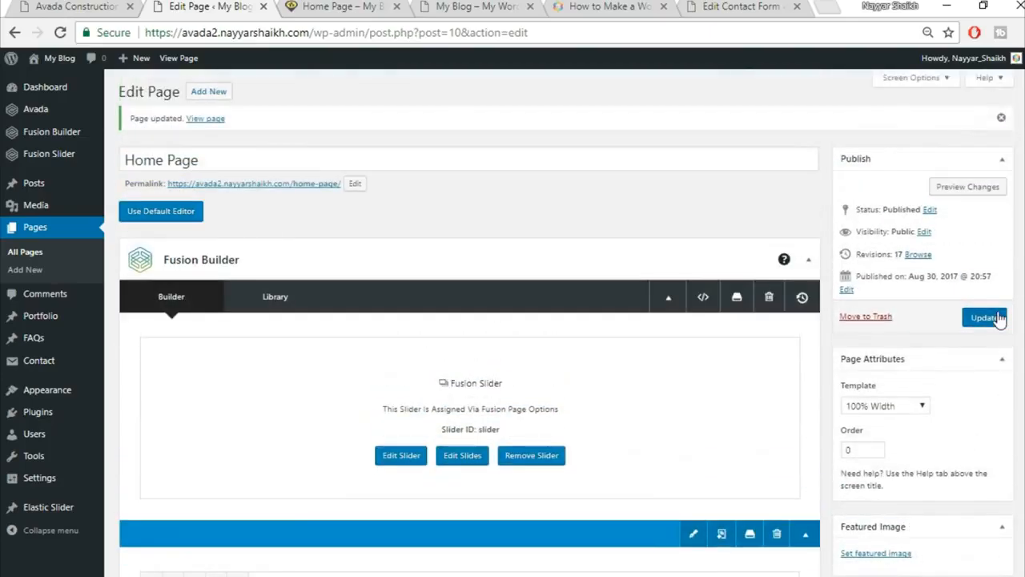
Update the Home Page and reload the live home page to check its post grid.
click(999, 319)
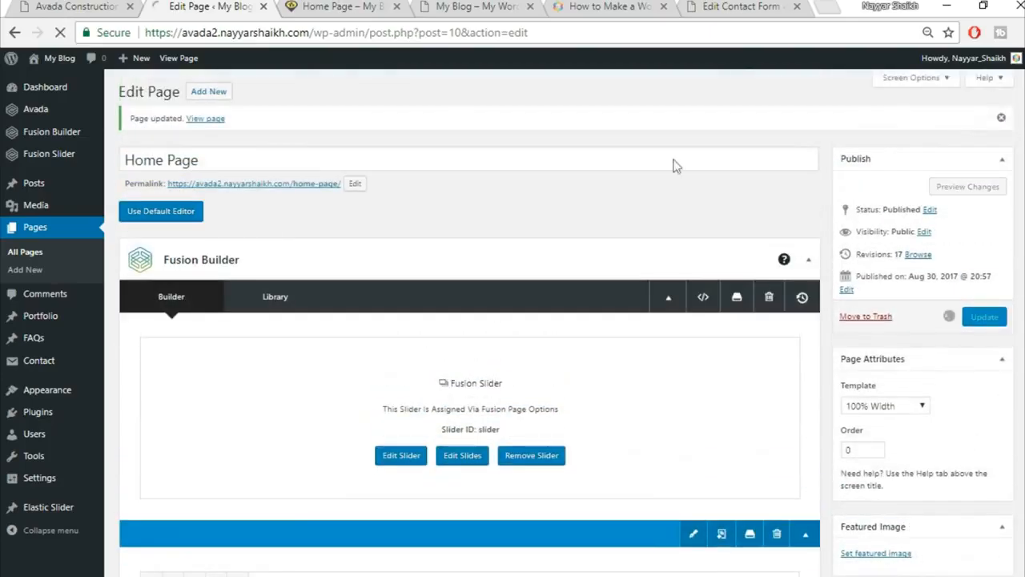
click(340, 8)
click(379, 30)
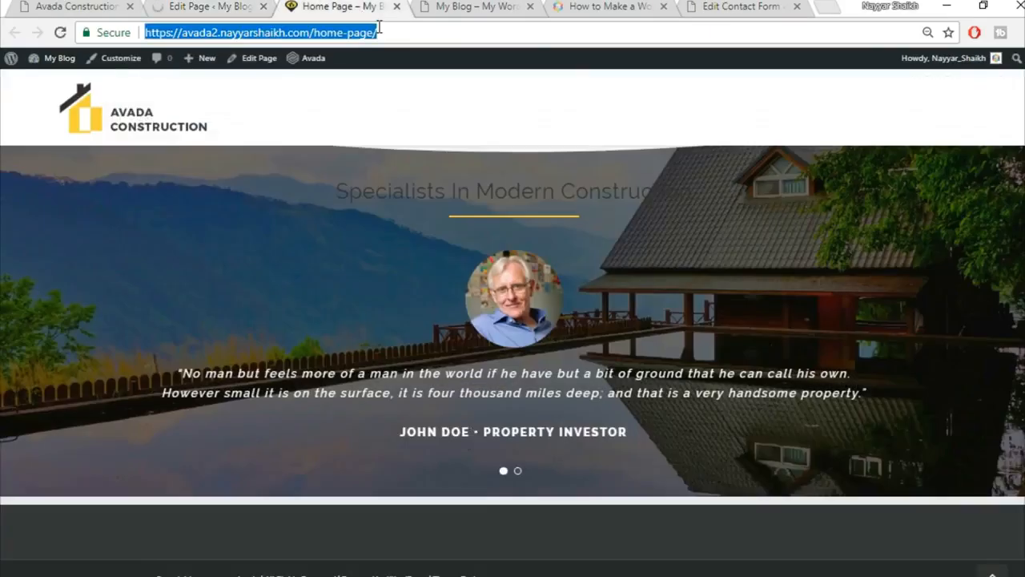
key(Return)
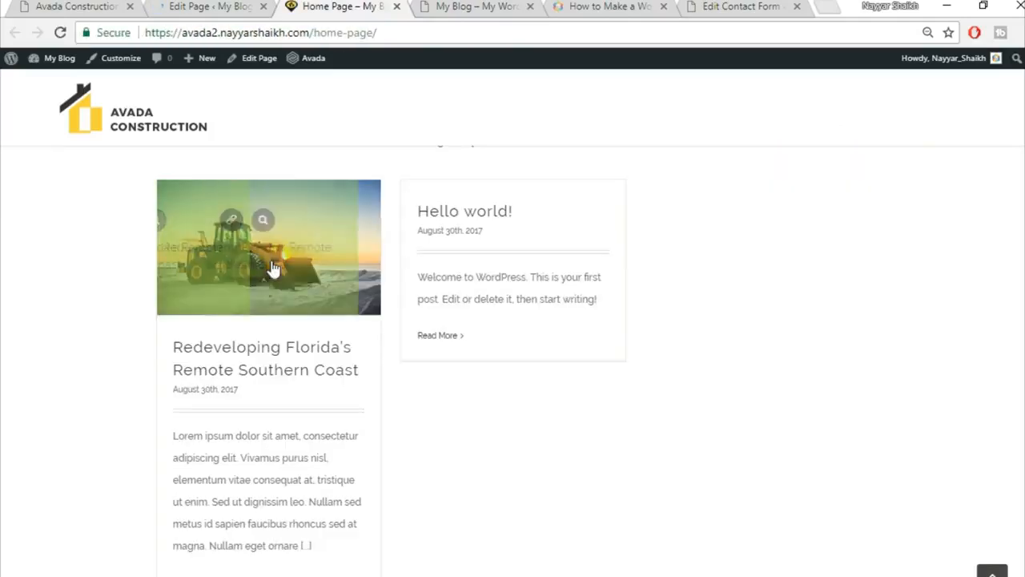
scroll(274, 304, down, 1)
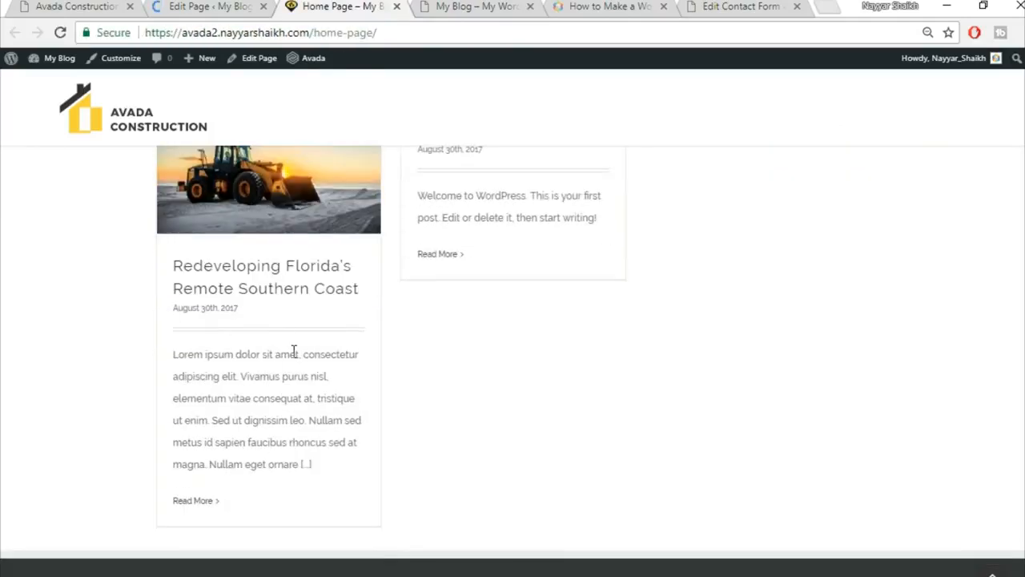
scroll(439, 240, up, 1)
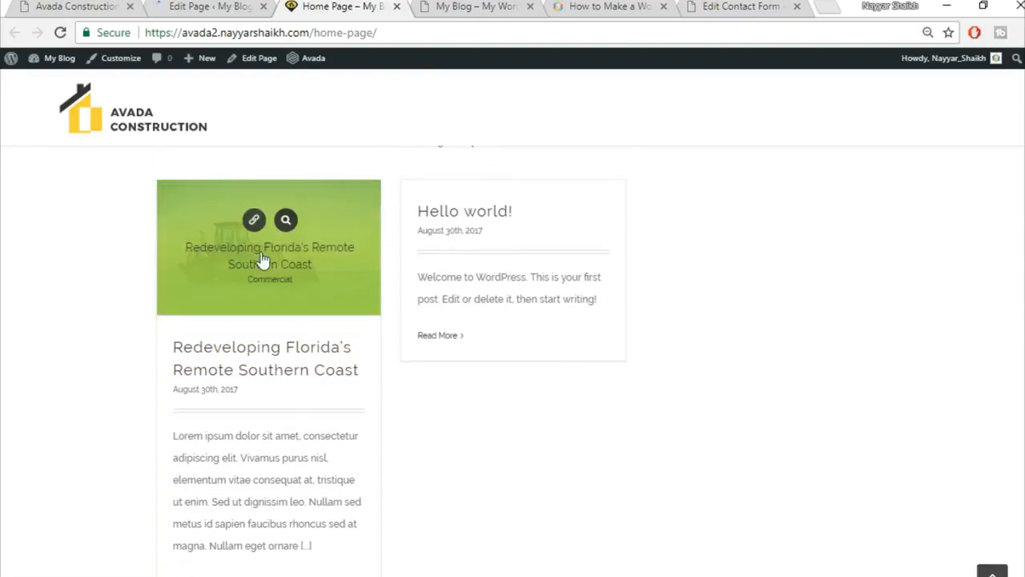
mouse_move(243, 258)
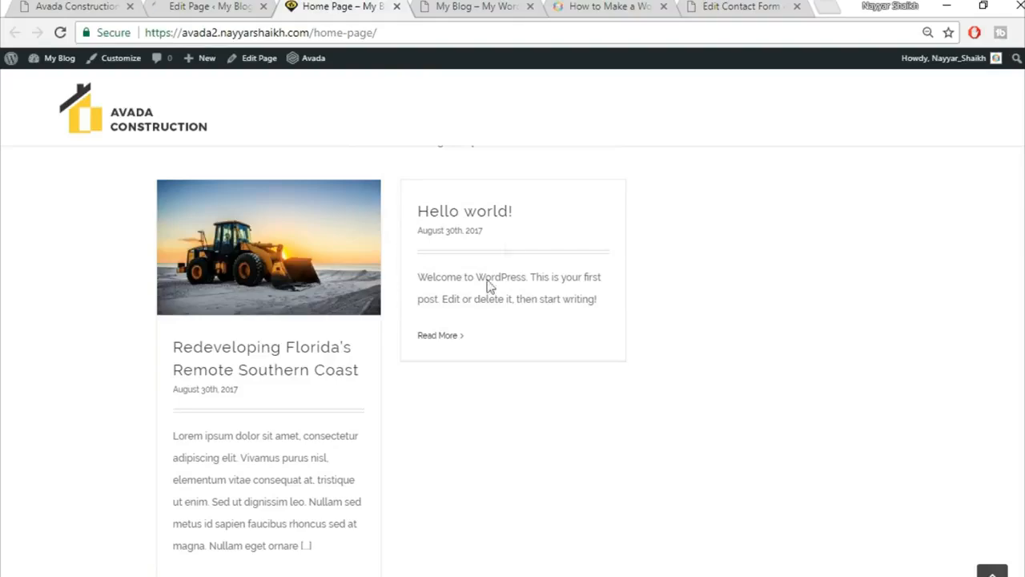
scroll(757, 348, up, 2)
scroll(767, 361, down, 2)
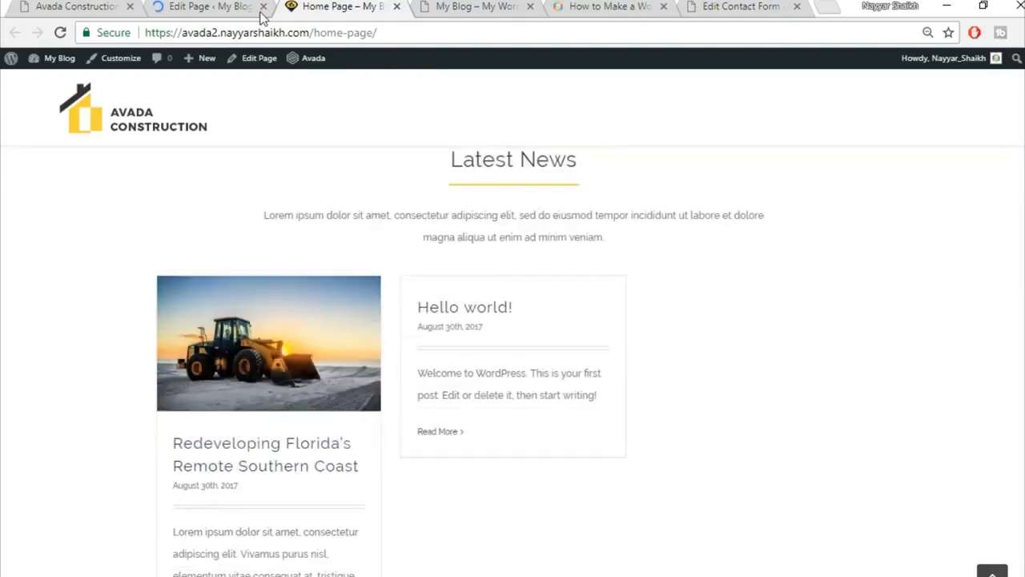
Scroll through the Avada Construction demo homepage to compare its article grid and Trusted Partners.
click(97, 5)
scroll(891, 333, down, 8)
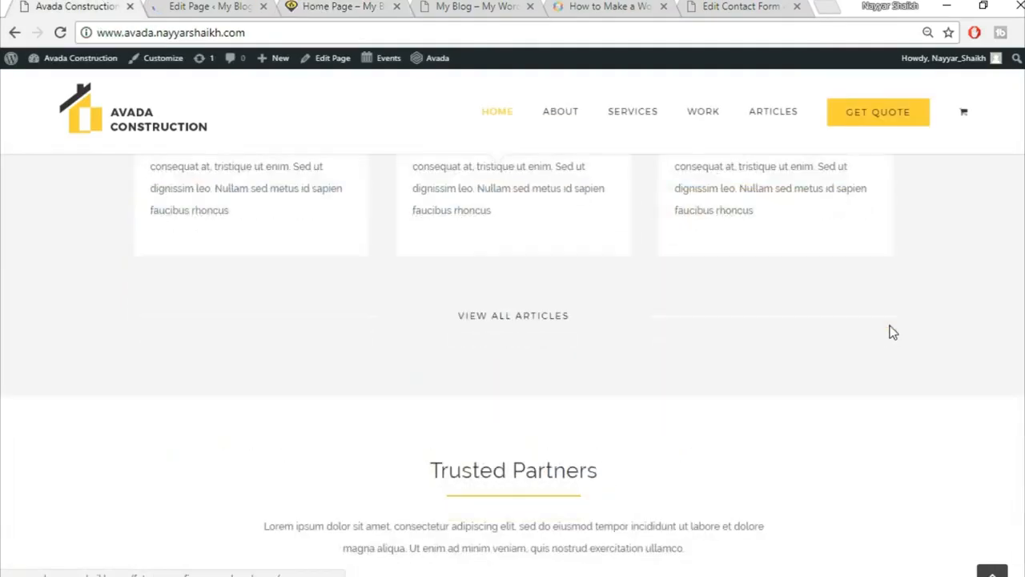
scroll(891, 333, up, 3)
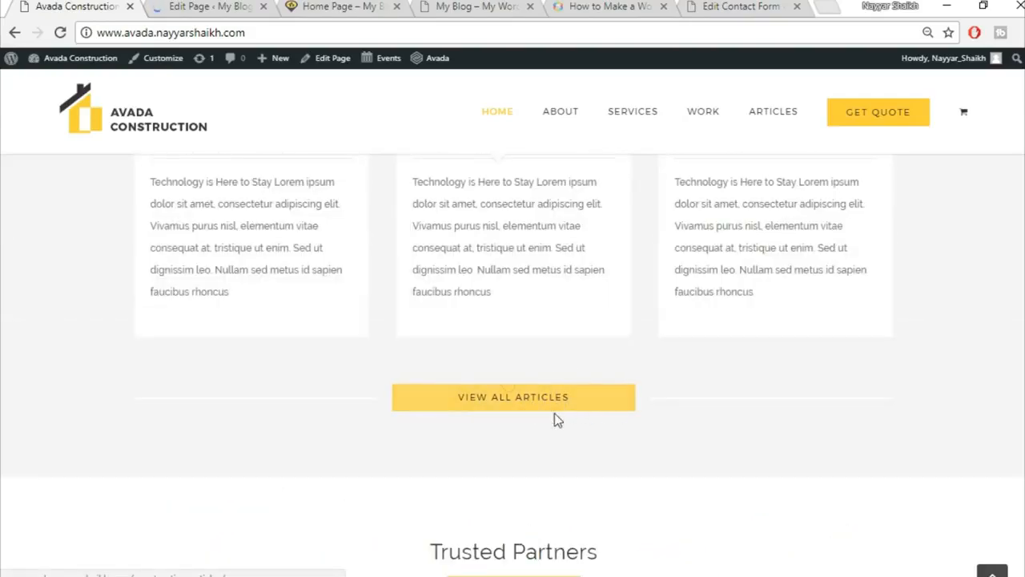
scroll(622, 448, up, 6)
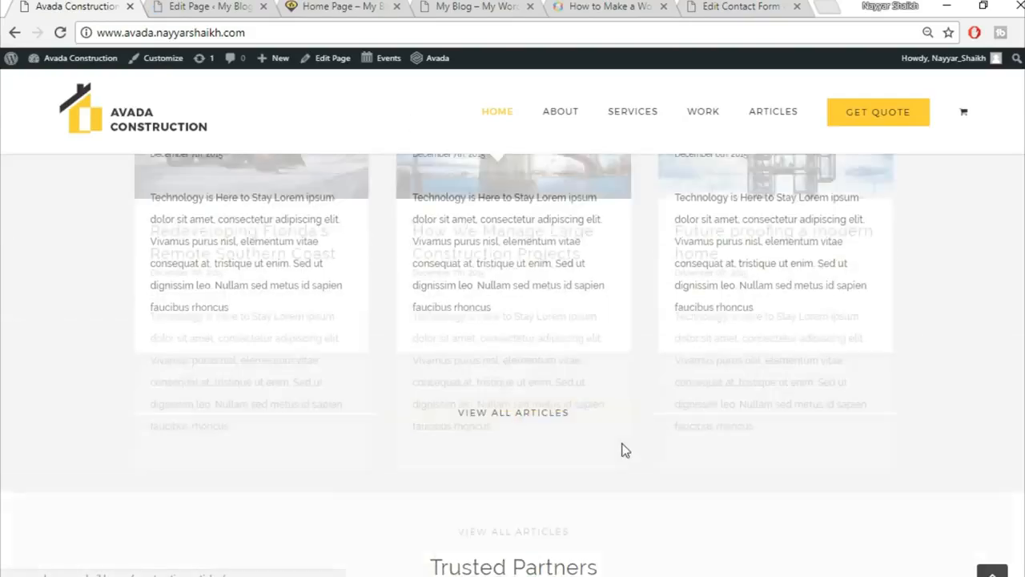
scroll(574, 392, up, 6)
scroll(571, 389, up, 10)
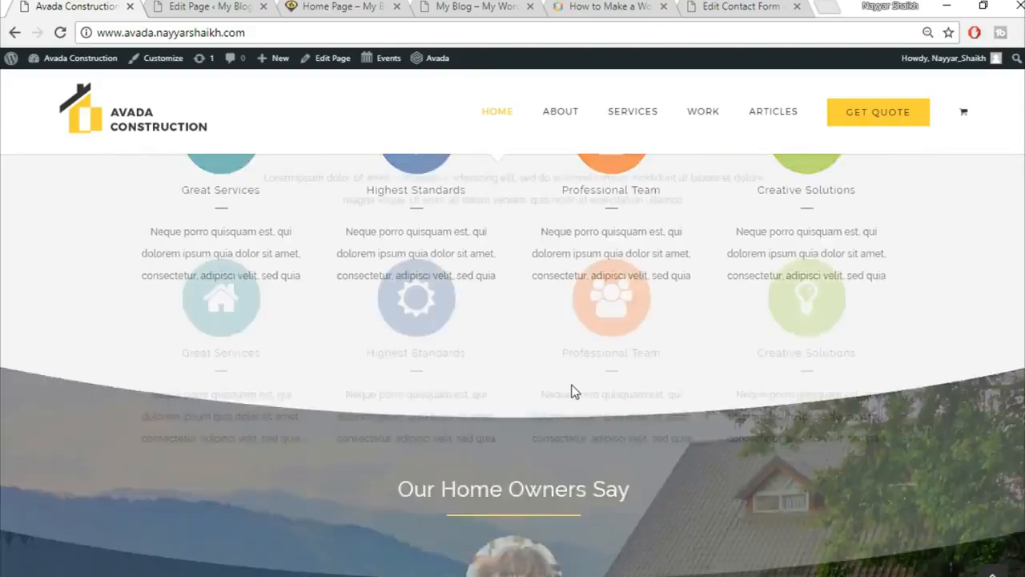
scroll(603, 454, down, 20)
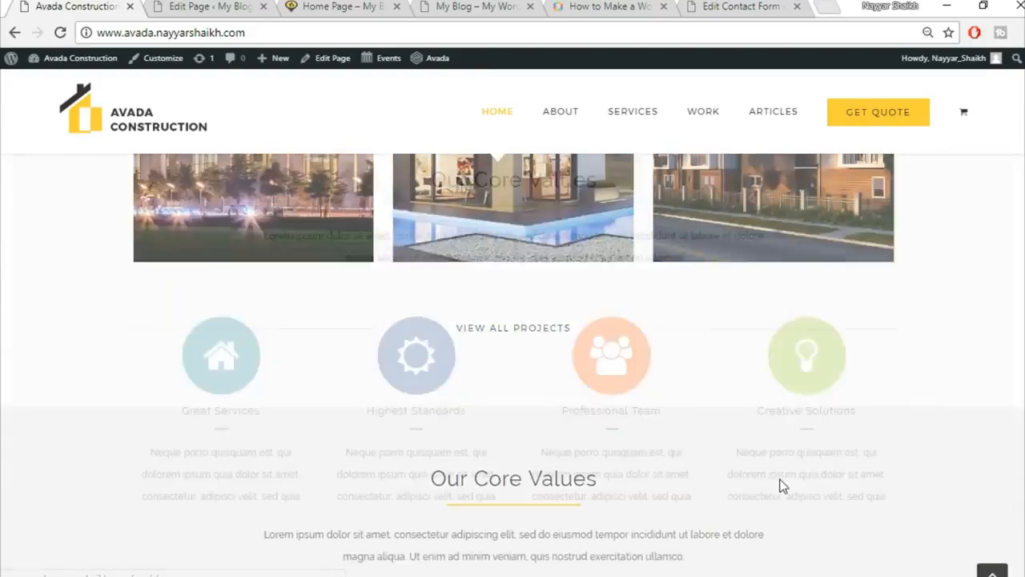
scroll(723, 396, down, 2)
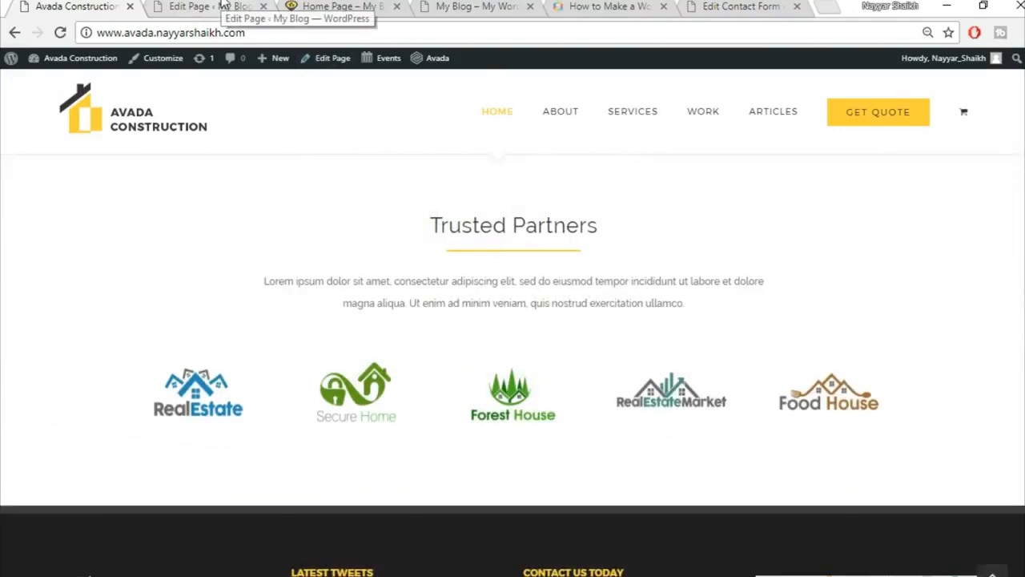
click(222, 6)
Add a full-width single-column container below the blog row, then delete it.
scroll(854, 392, down, 15)
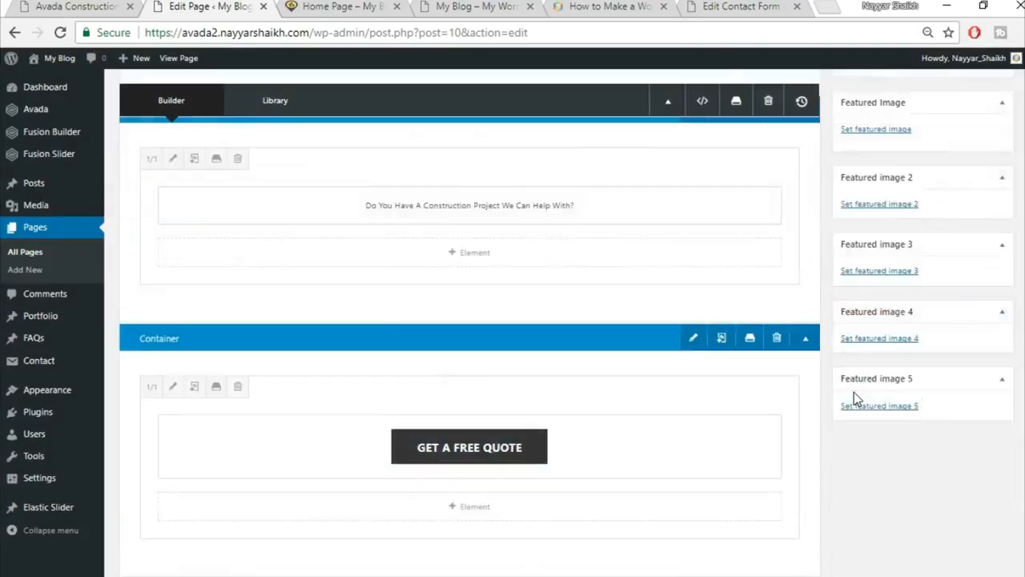
scroll(853, 392, down, 15)
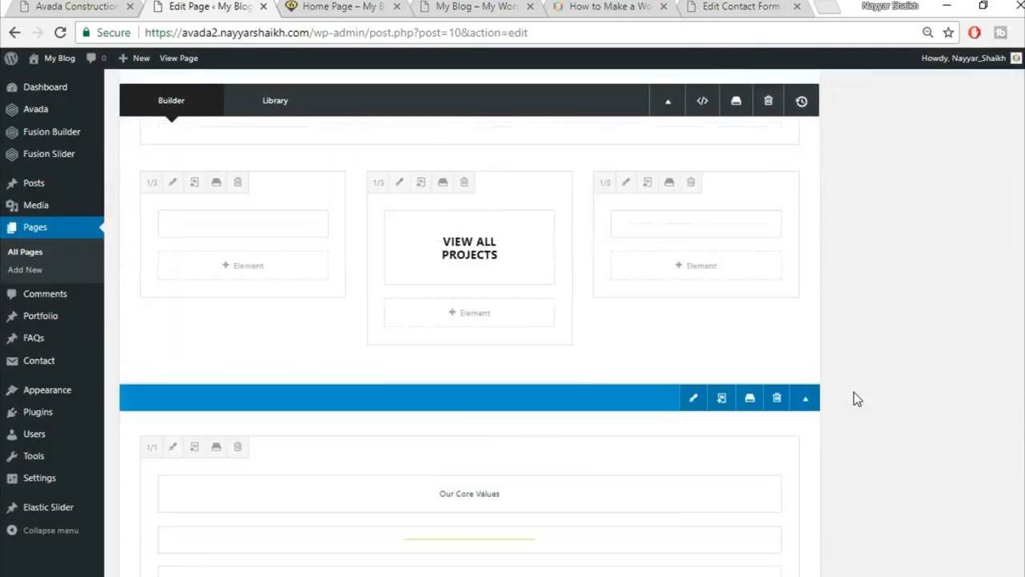
scroll(854, 391, down, 8)
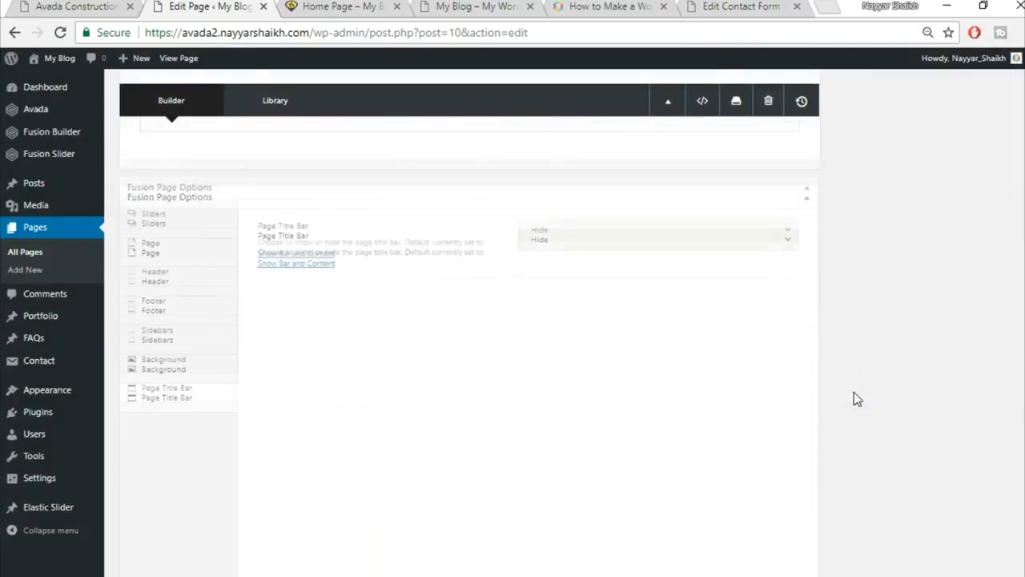
scroll(854, 392, up, 4)
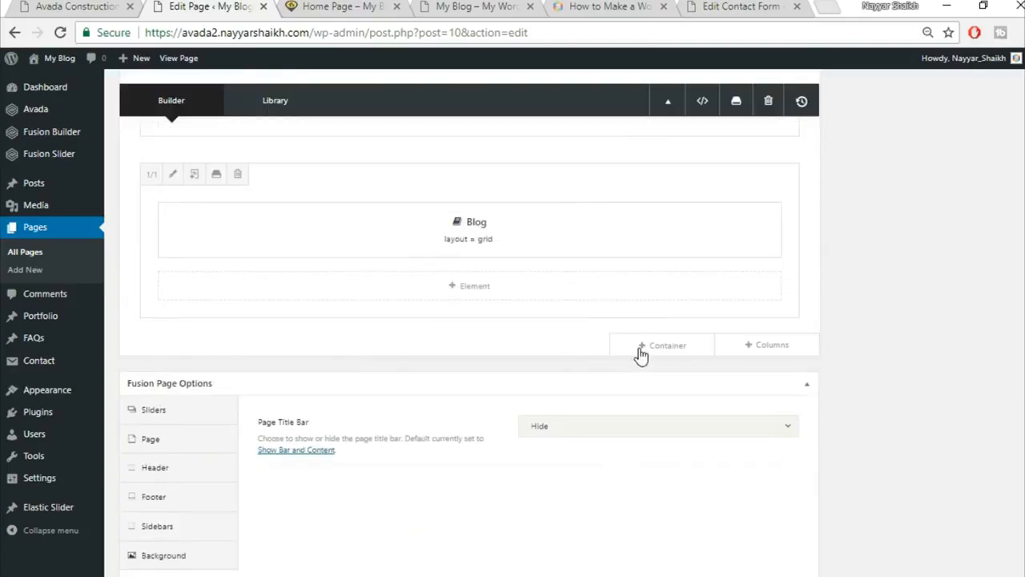
click(655, 346)
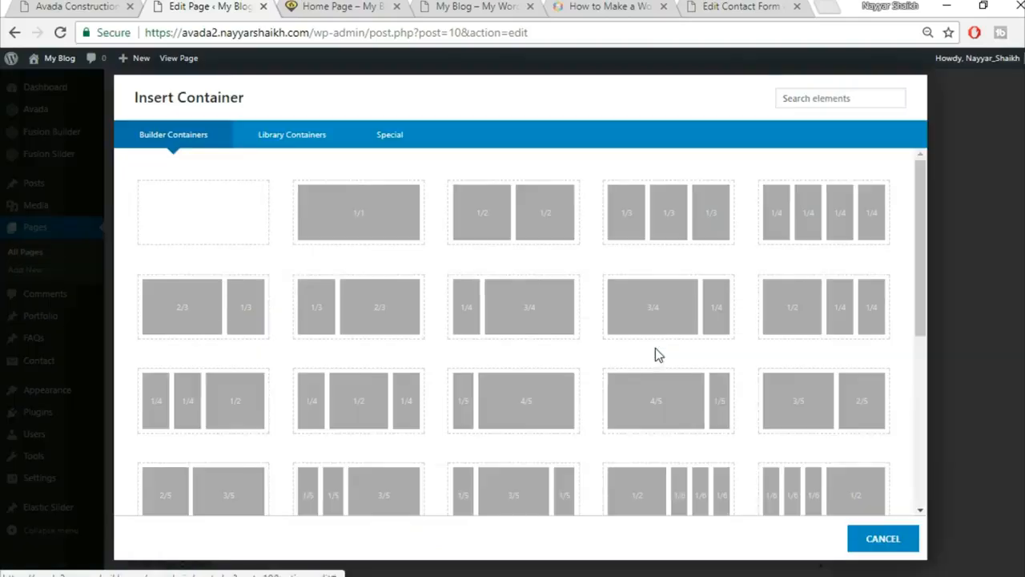
click(360, 222)
scroll(601, 424, up, 1)
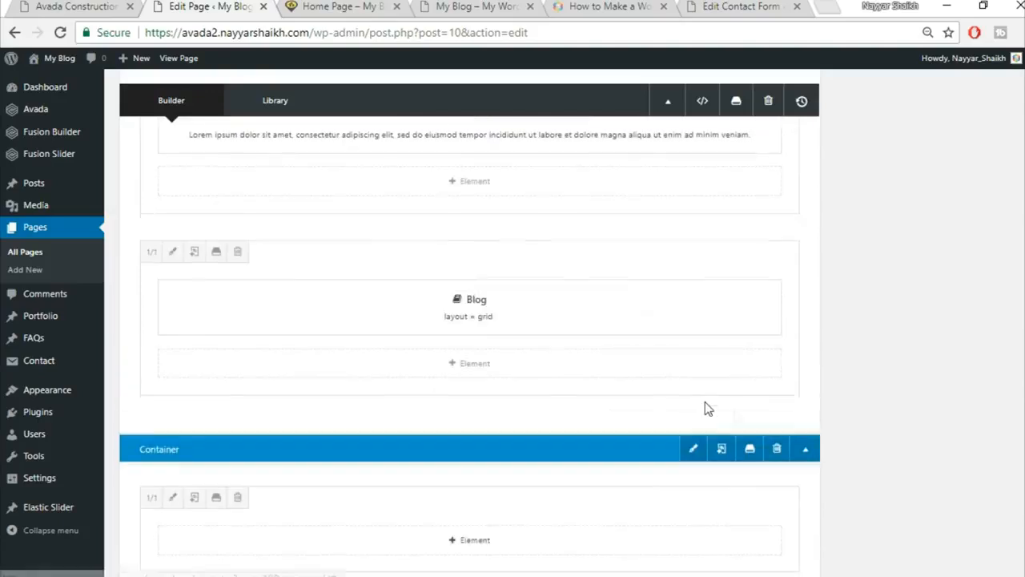
scroll(917, 442, down, 1)
click(780, 374)
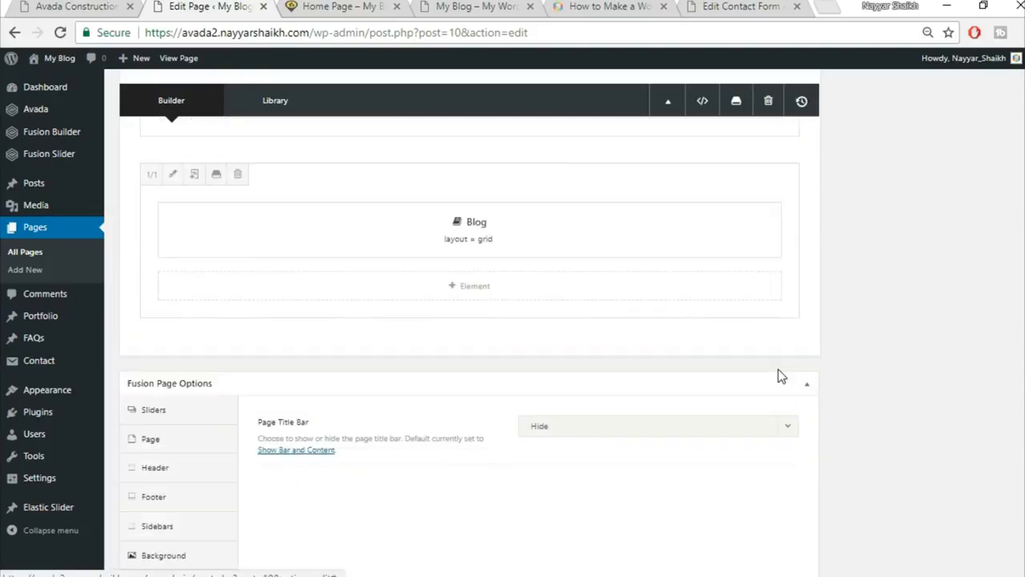
Insert the saved Title library container and copy 'Trusted Partners' from the demo.
click(680, 350)
click(303, 142)
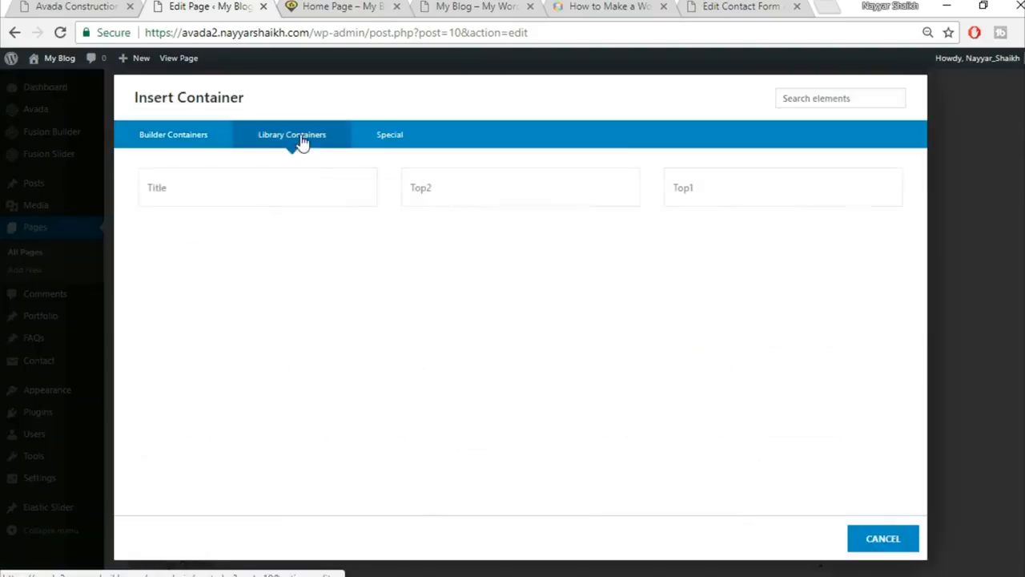
click(215, 195)
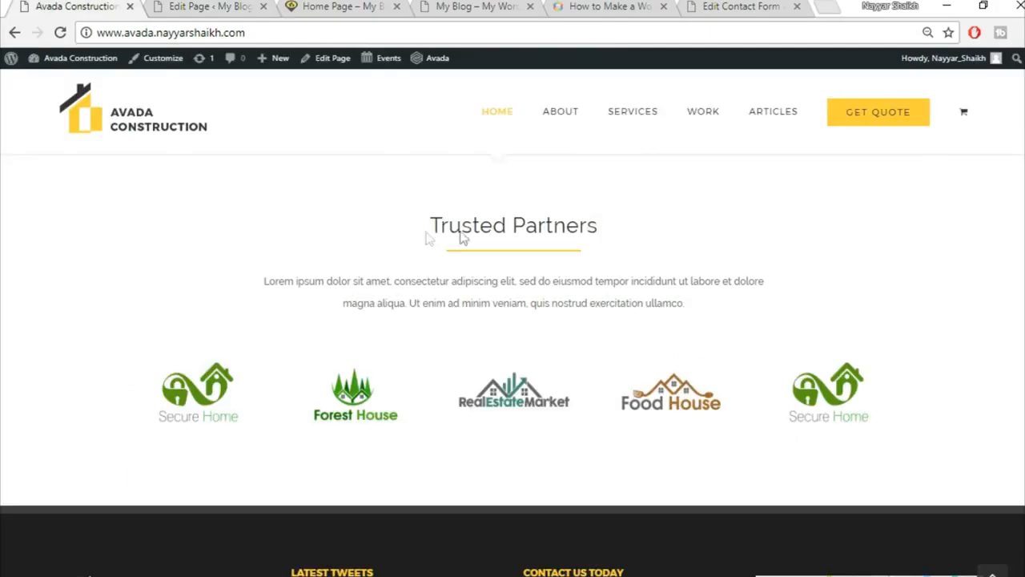
drag(428, 233, 653, 231)
key(ctrl+c)
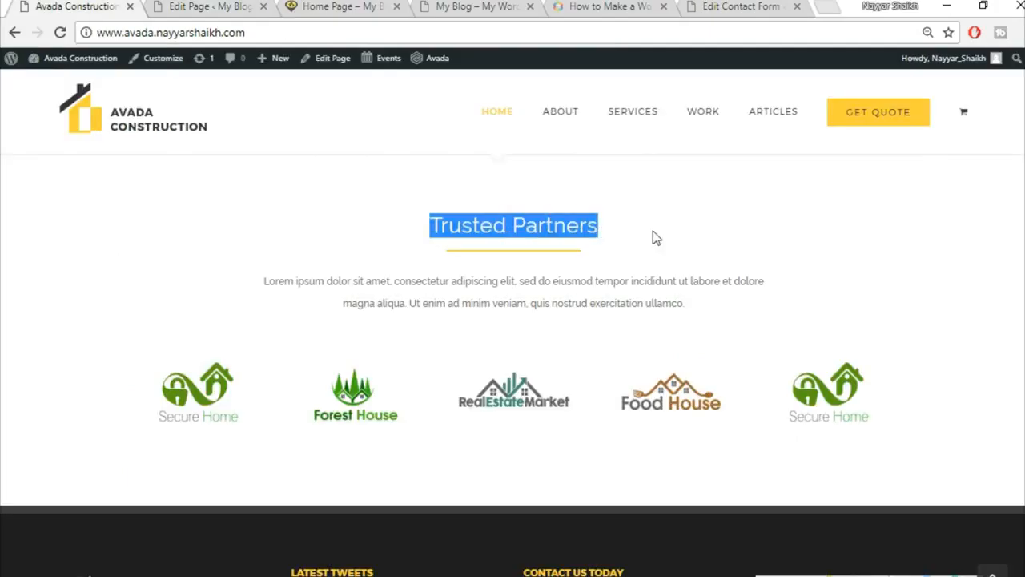
click(224, 6)
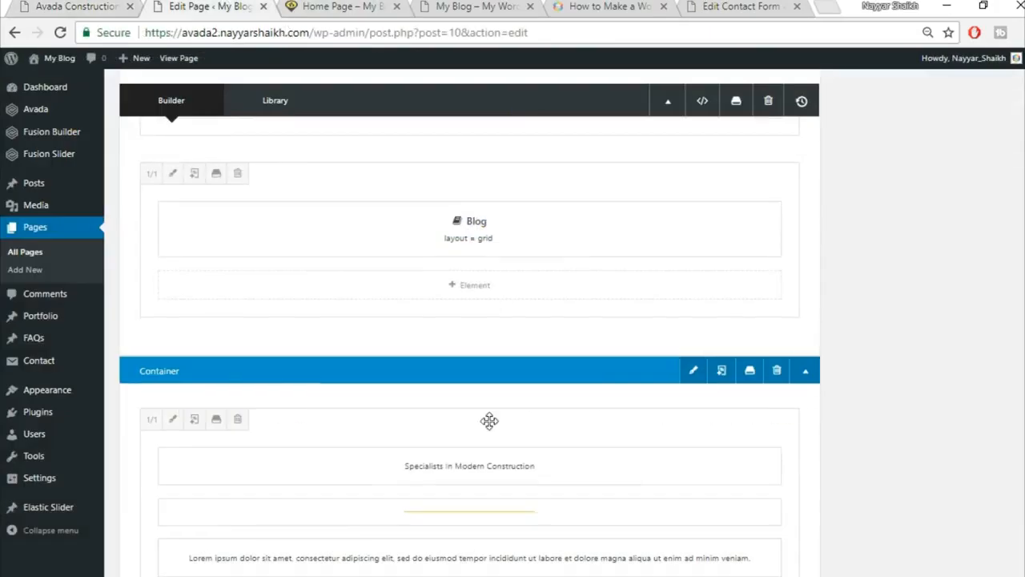
Replace the new heading with a centred 'Trusted Partners' and save the text block.
scroll(488, 419, down, 2)
click(439, 306)
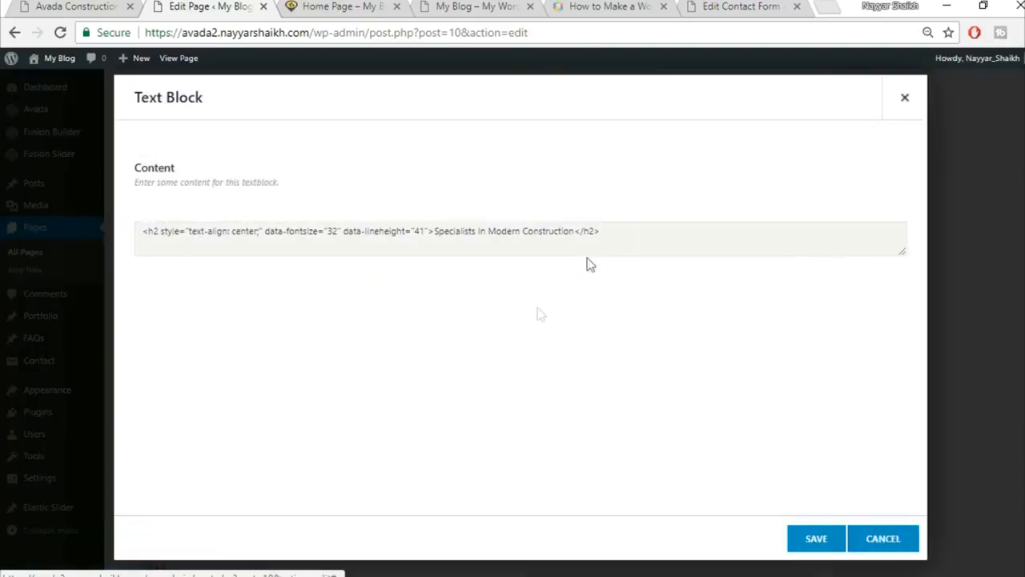
triple_click(510, 325)
key(ctrl+v)
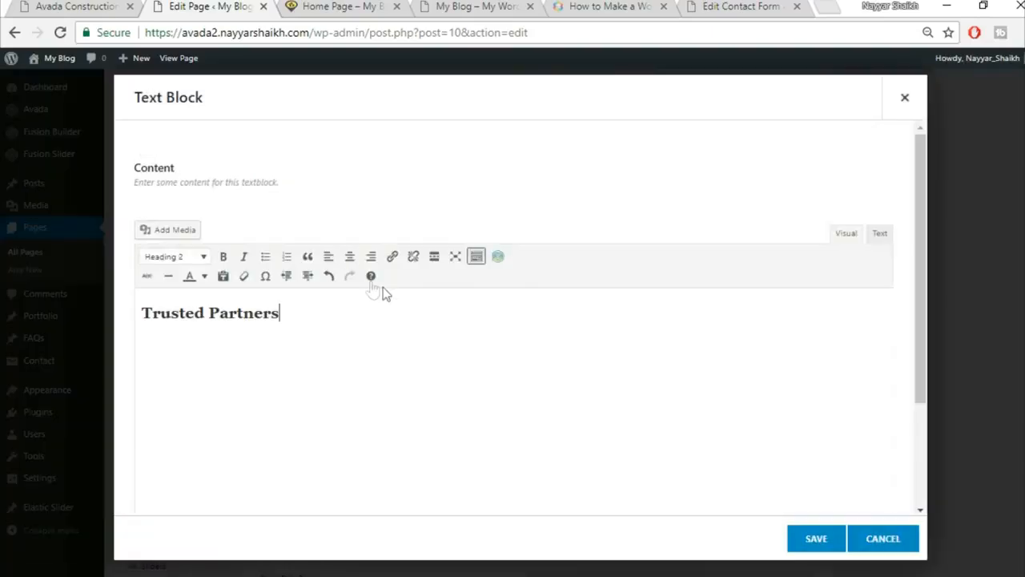
click(350, 257)
key(ctrl+a)
click(813, 540)
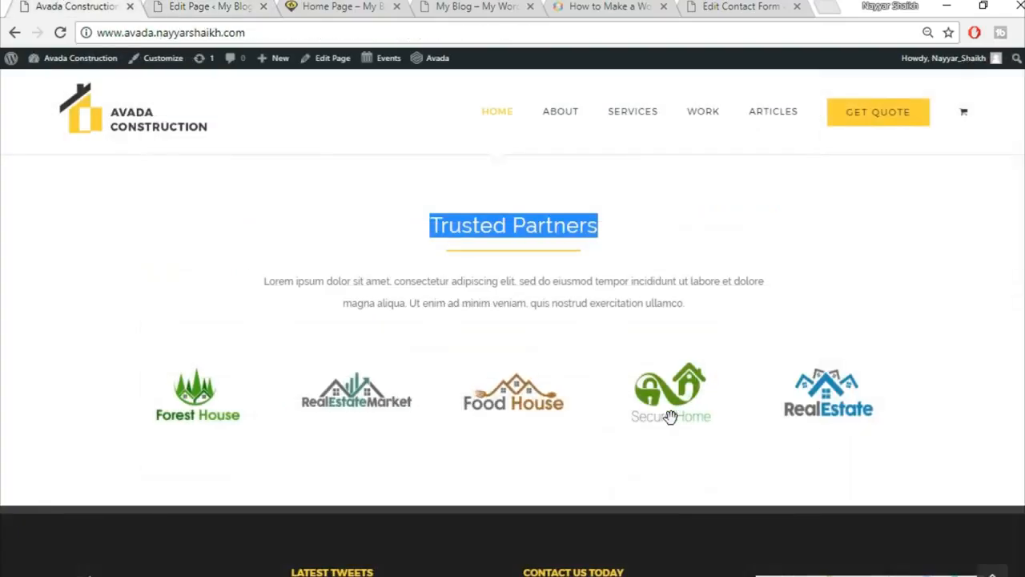
scroll(670, 416, down, 1)
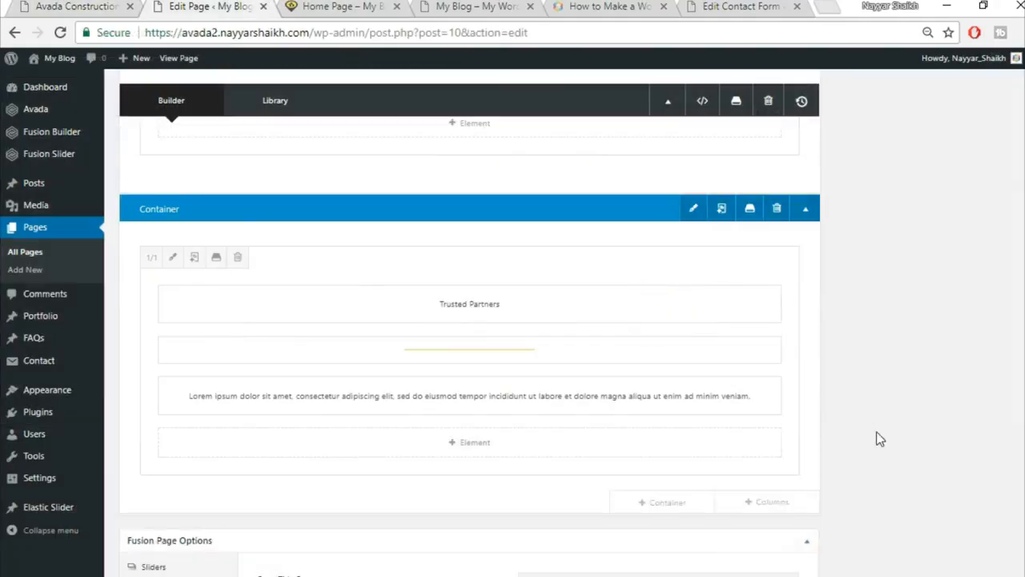
scroll(801, 428, down, 2)
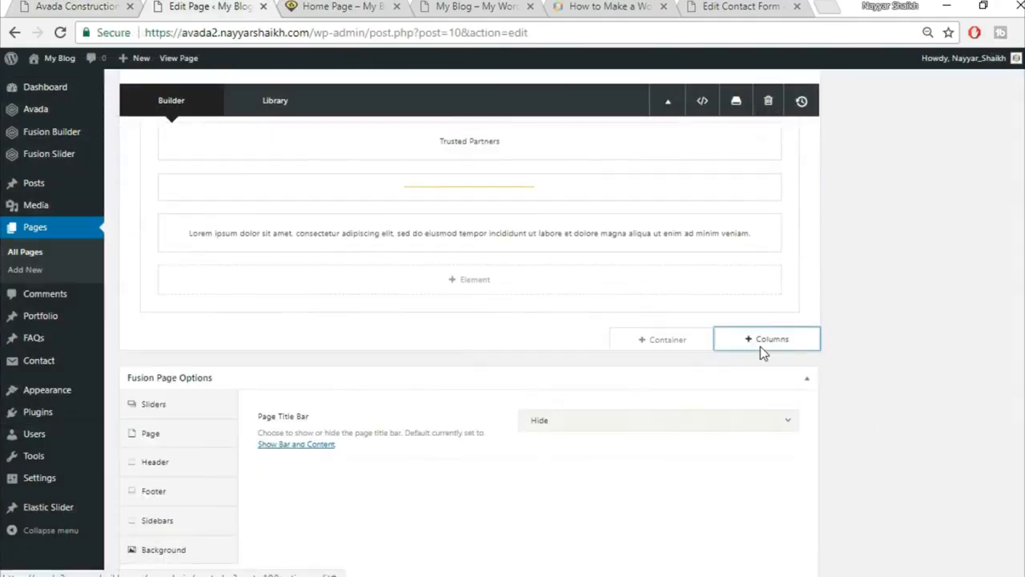
Add a single full-width column row containing an Image Carousel element.
click(760, 343)
click(200, 231)
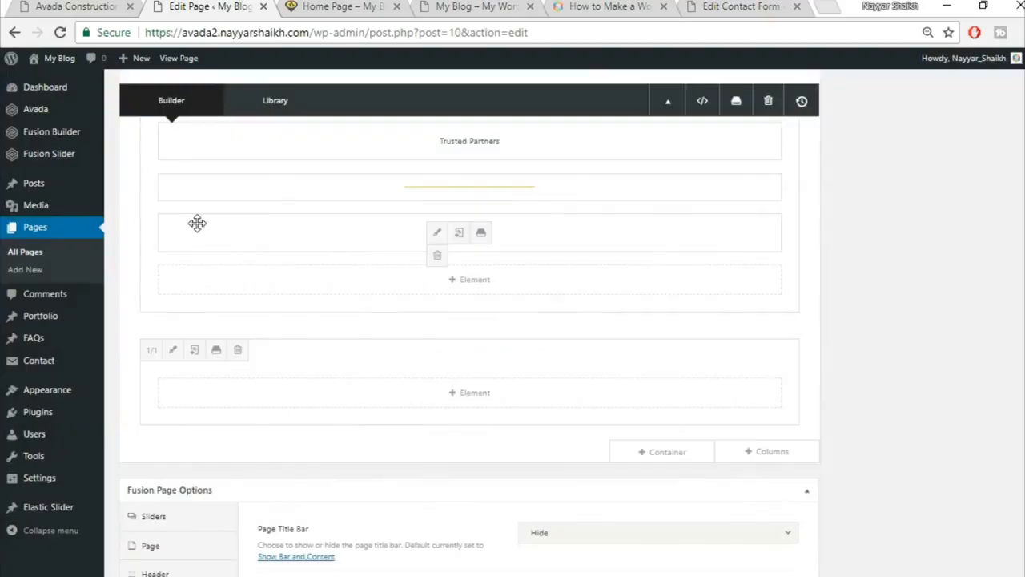
click(475, 392)
click(801, 106)
text(ima)
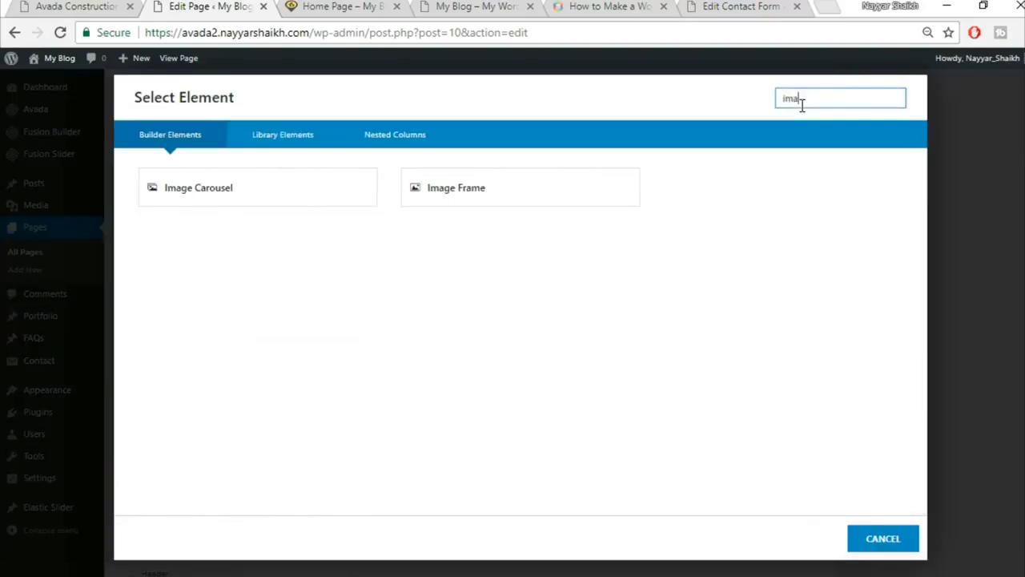
click(311, 192)
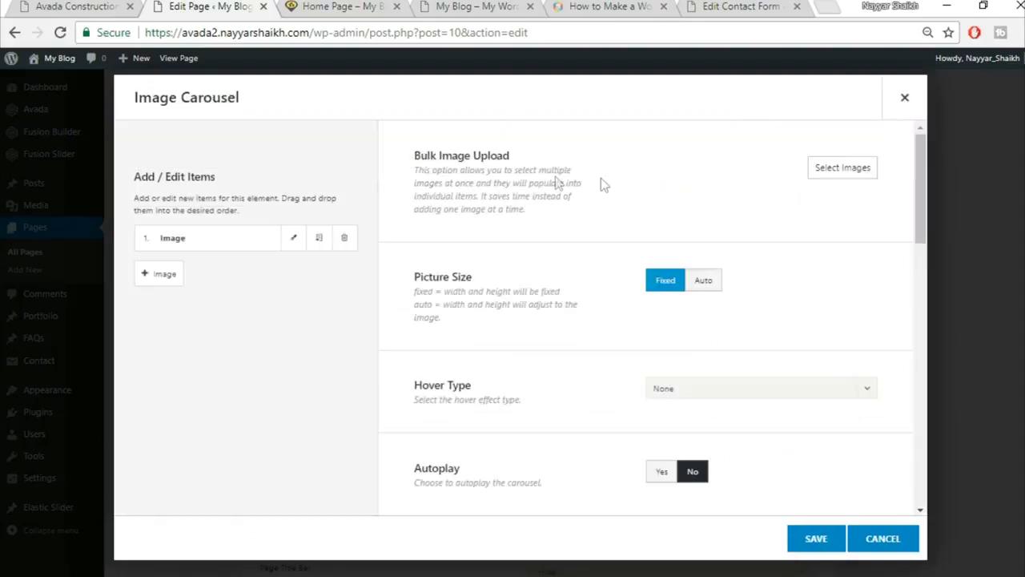
Upload partner logos home-logo1, 2, 9, 10 and 11 and insert them into the carousel.
click(841, 170)
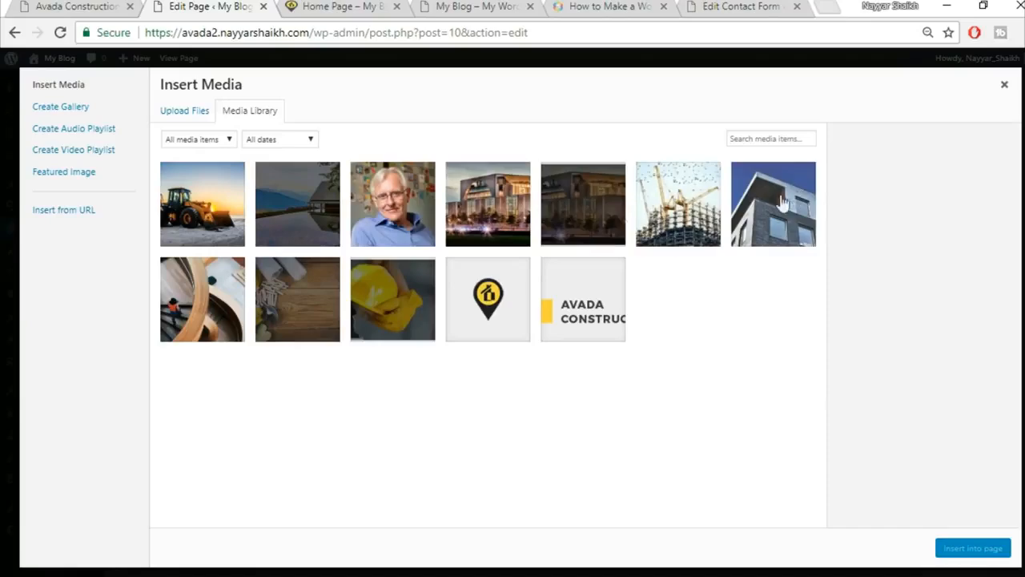
click(183, 111)
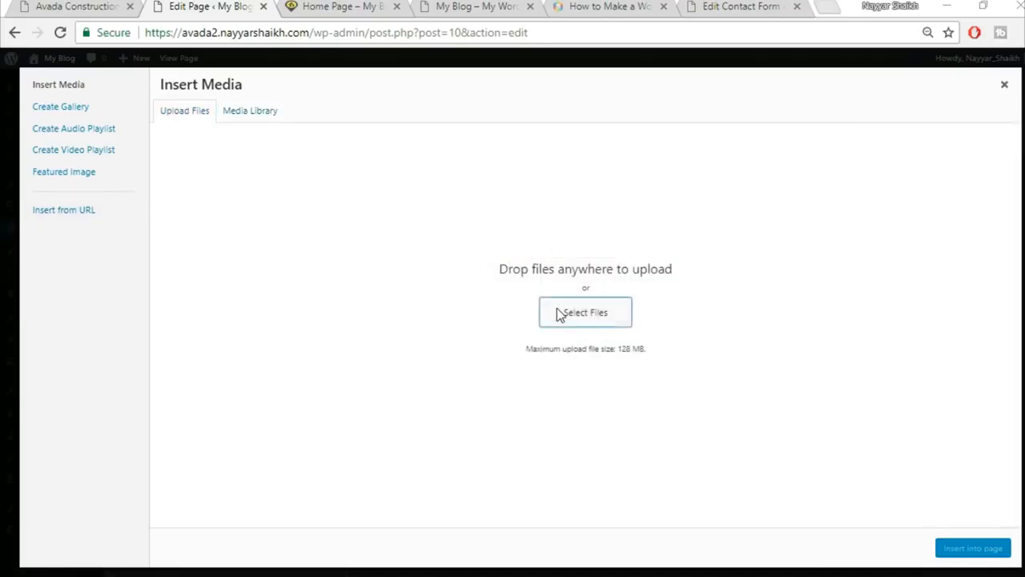
click(556, 311)
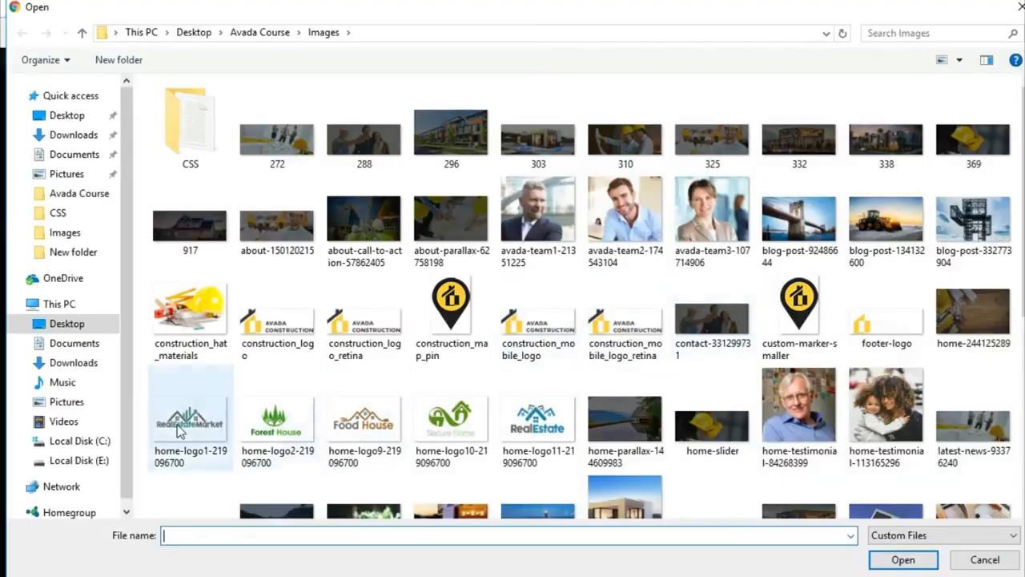
click(190, 418)
ctrl+click(264, 429)
ctrl+click(390, 432)
ctrl+click(457, 429)
ctrl+click(546, 430)
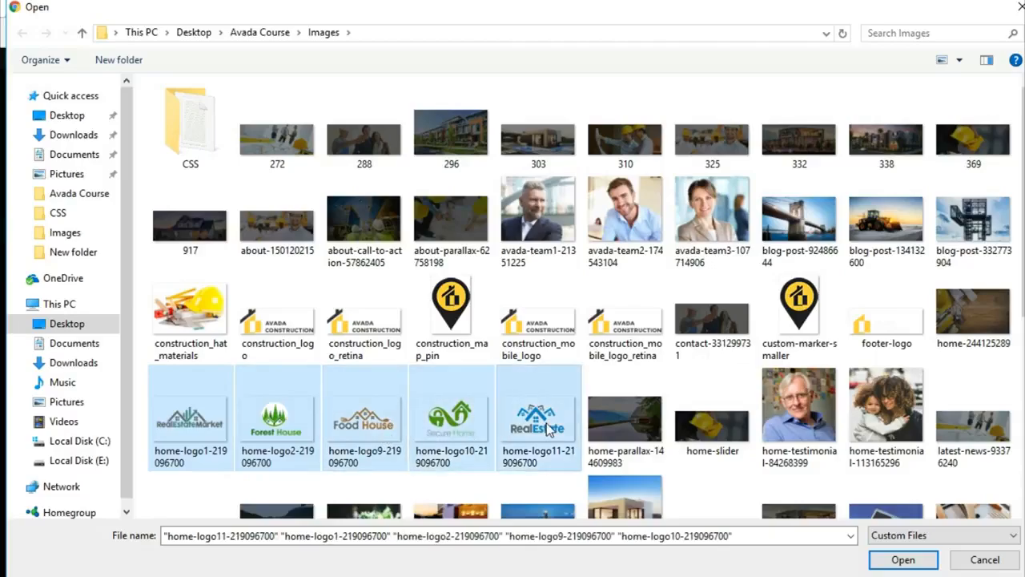
click(903, 559)
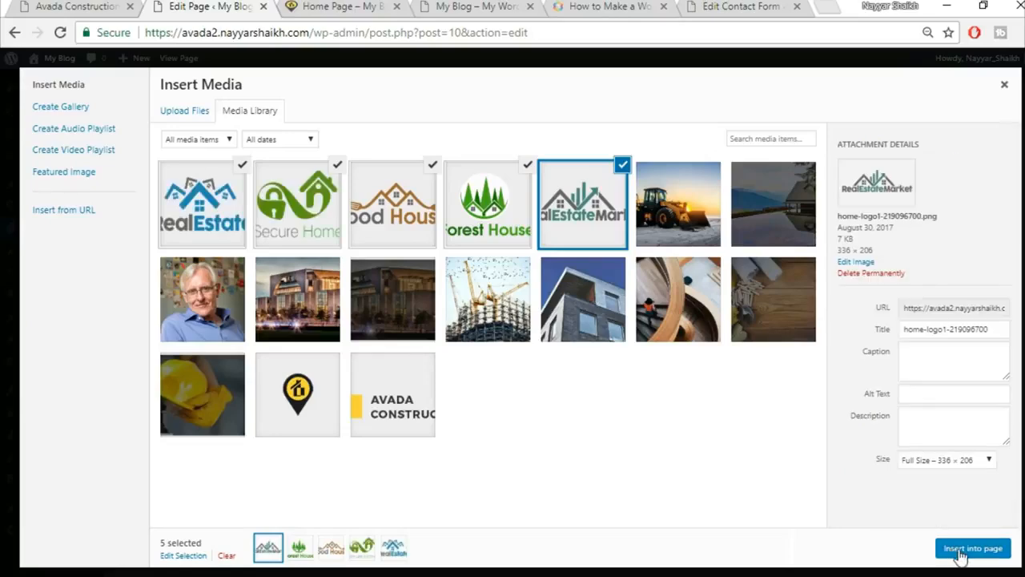
click(963, 551)
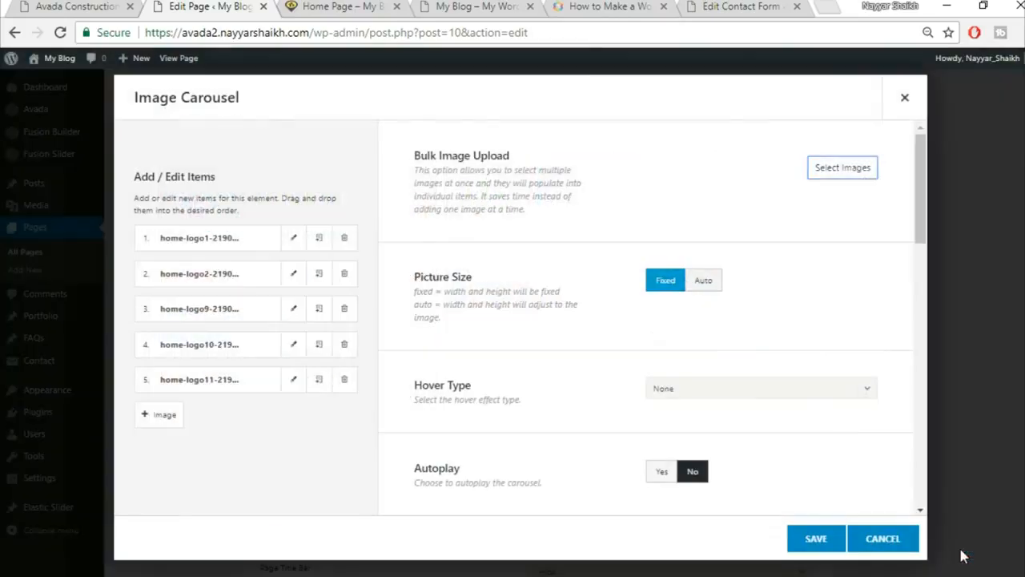
Upload another logo, then add RealEstate, Secure Home, Food House, Forest House and RealEstateMarket logos.
click(847, 172)
click(184, 112)
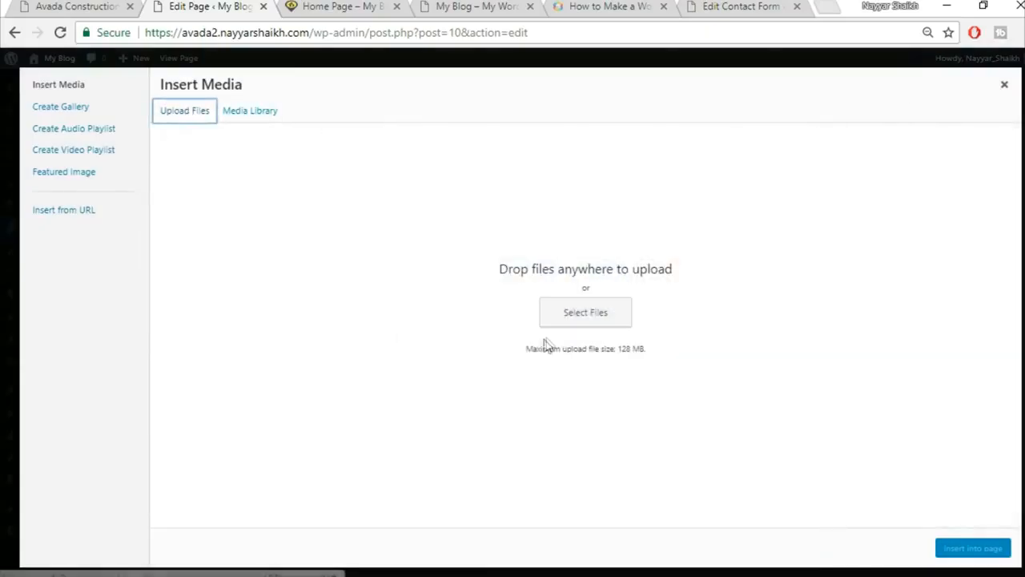
click(573, 314)
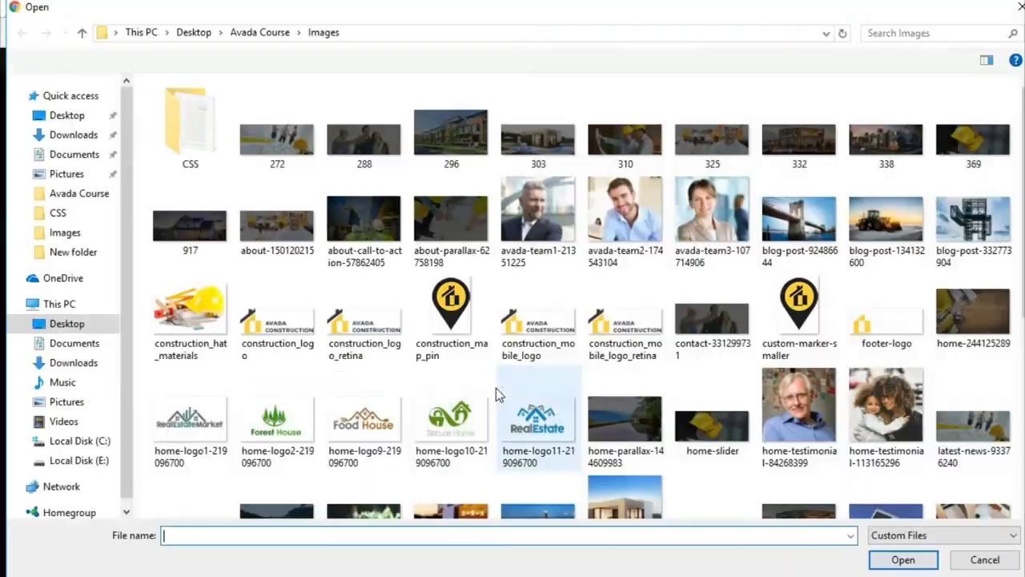
click(372, 415)
click(903, 559)
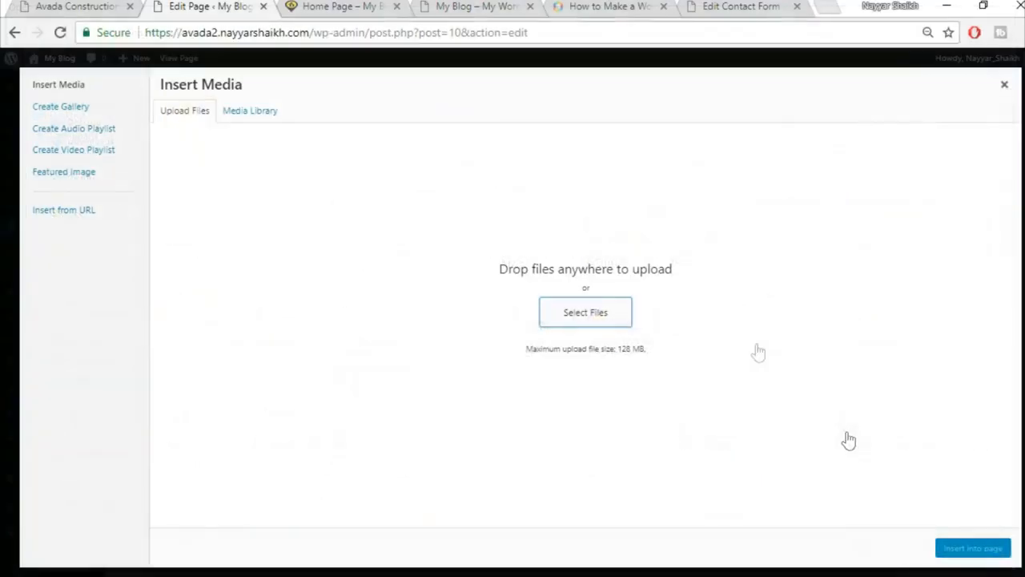
click(297, 204)
click(392, 204)
click(488, 204)
click(583, 204)
click(678, 201)
click(966, 551)
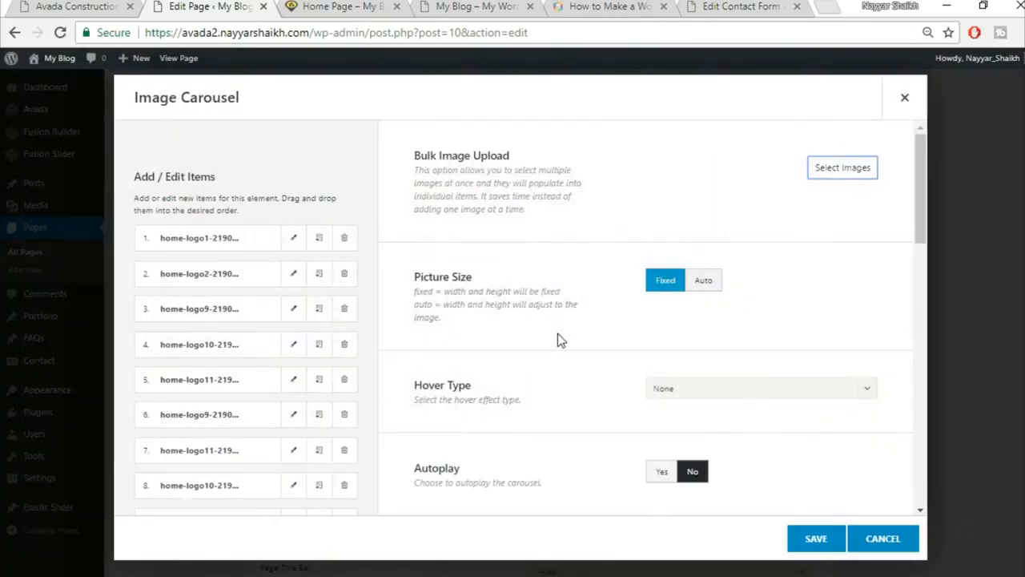
Turn on carousel autoplay, checking the demo site's logo carousel.
scroll(557, 333, down, 1)
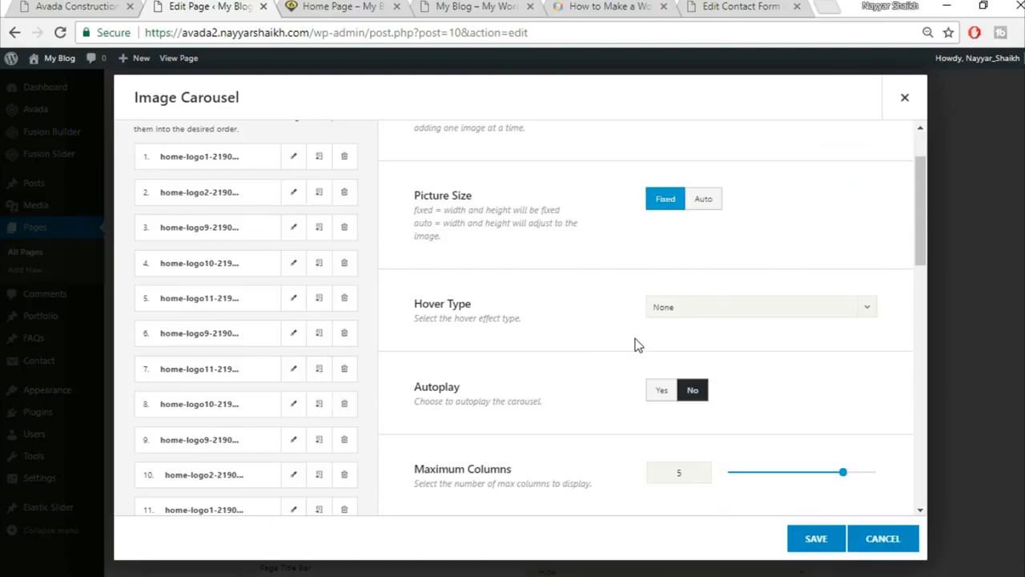
scroll(638, 344, down, 2)
click(673, 230)
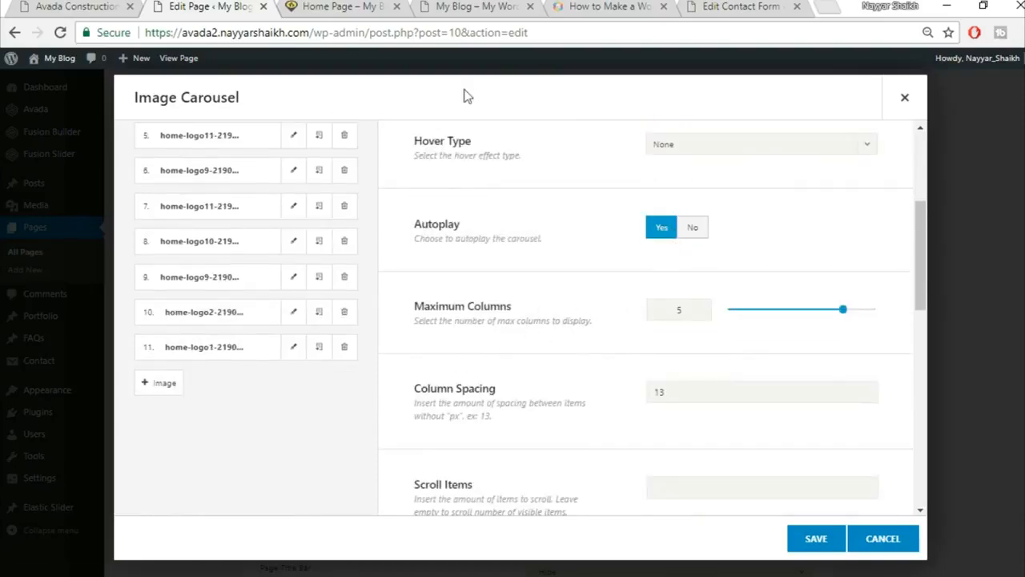
click(44, 6)
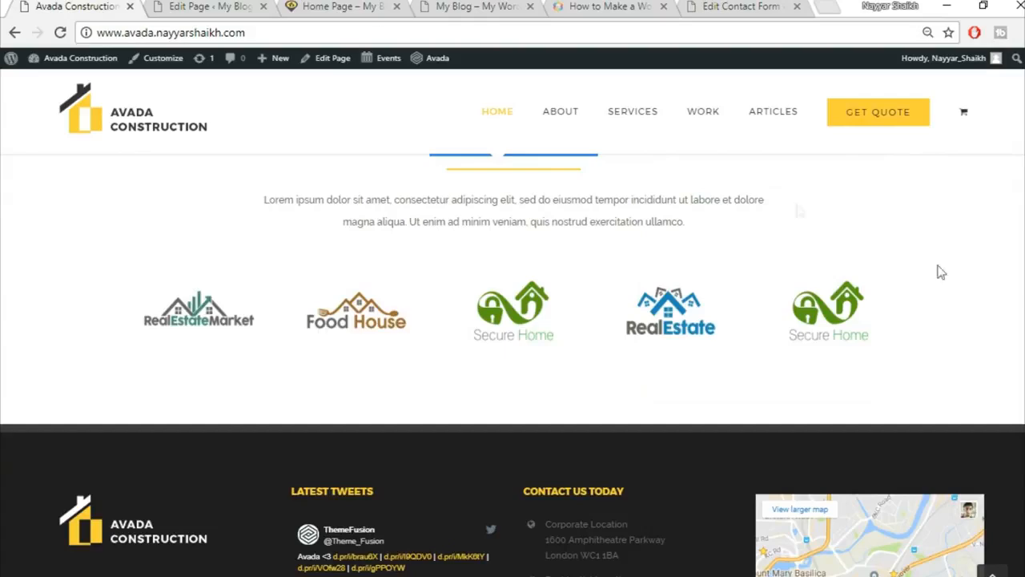
click(193, 6)
Set the carousel's Show Navigation to No, matching the demo carousel.
scroll(718, 344, down, 1)
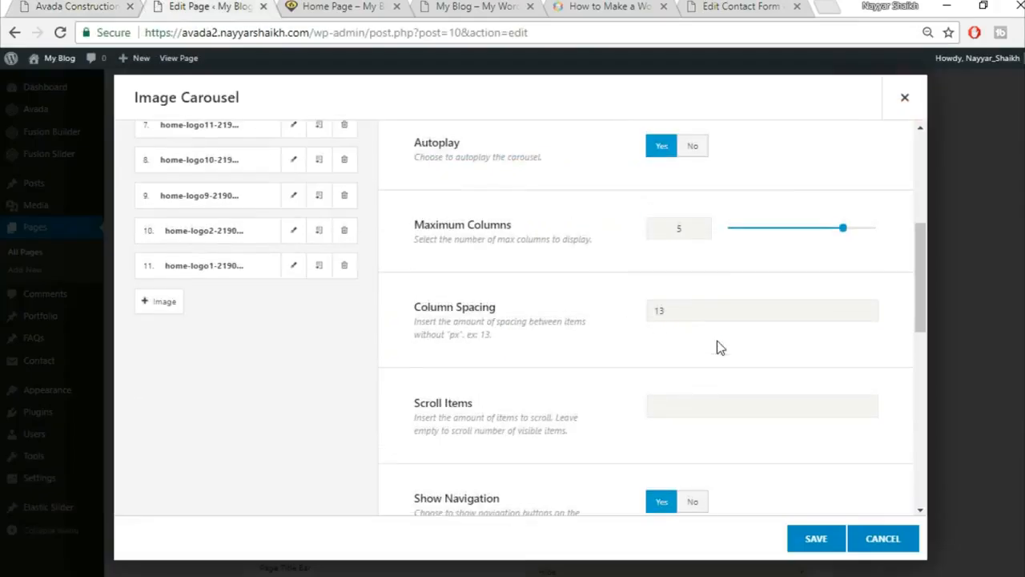
scroll(647, 395, down, 2)
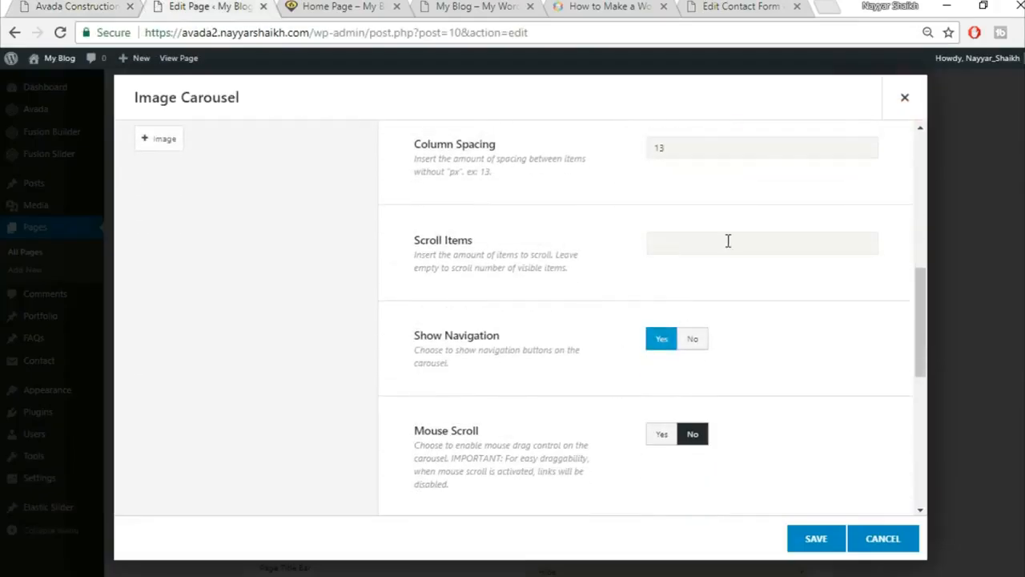
click(116, 6)
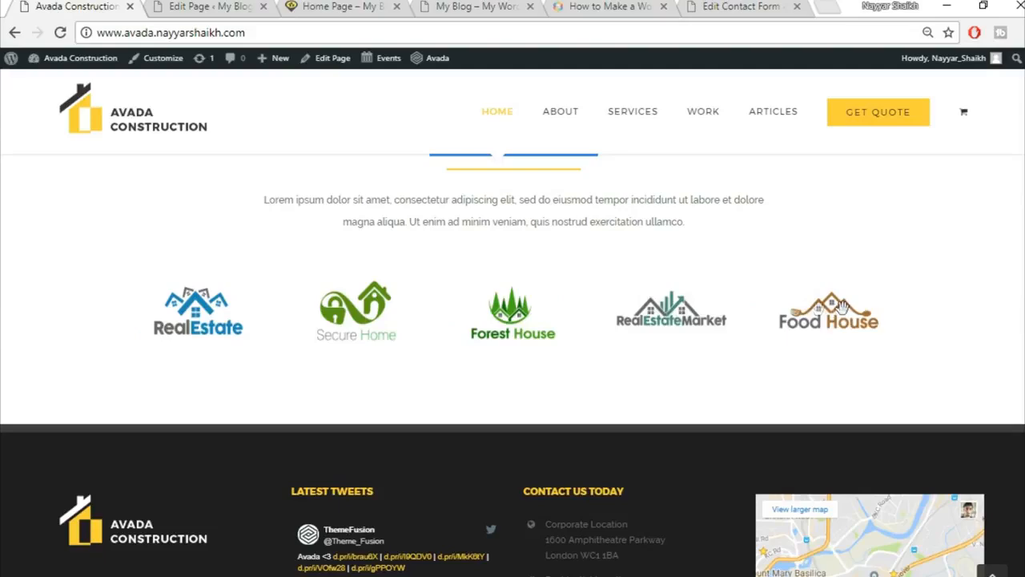
click(193, 6)
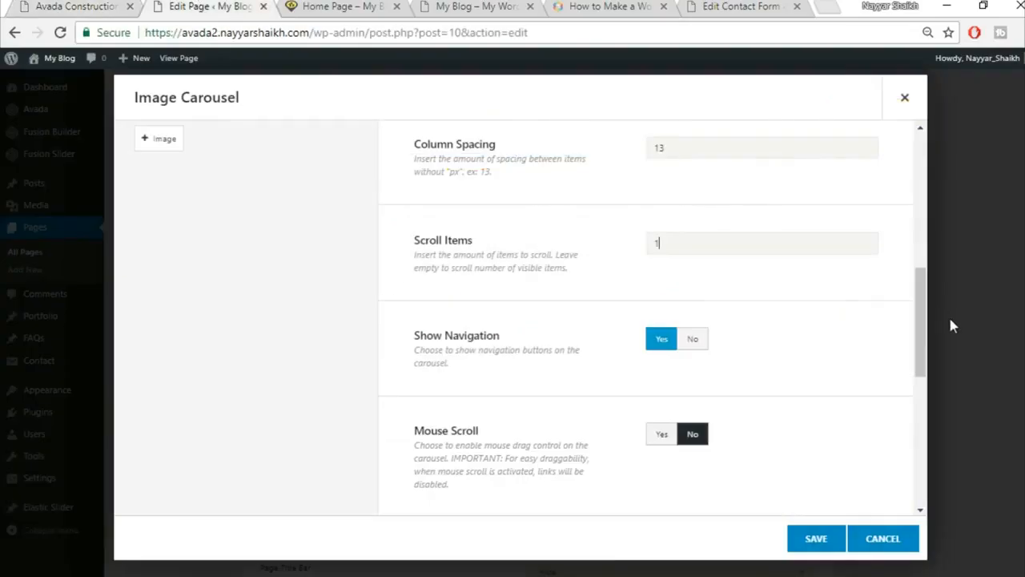
scroll(890, 369, down, 1)
click(688, 258)
click(112, 5)
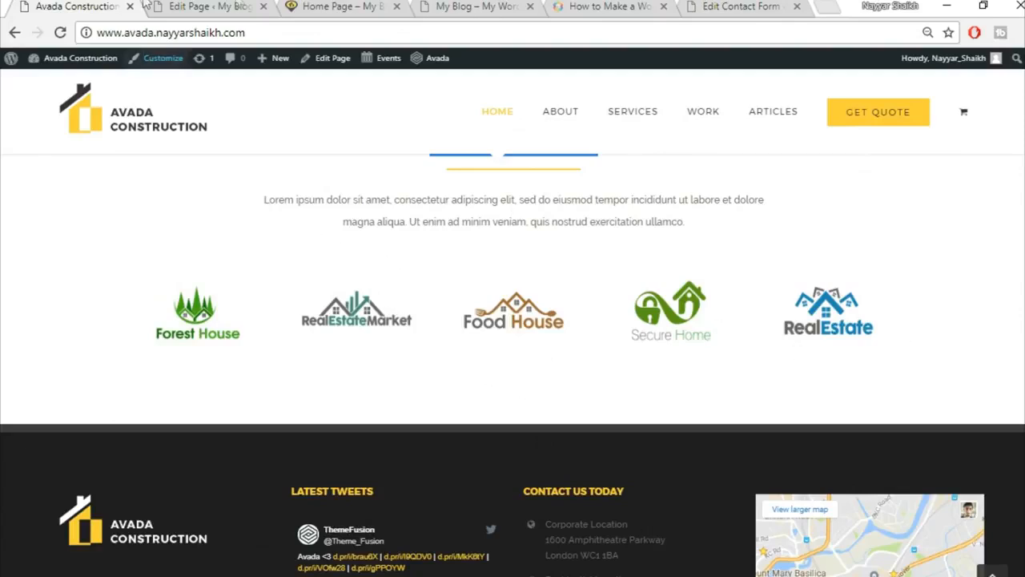
click(240, 6)
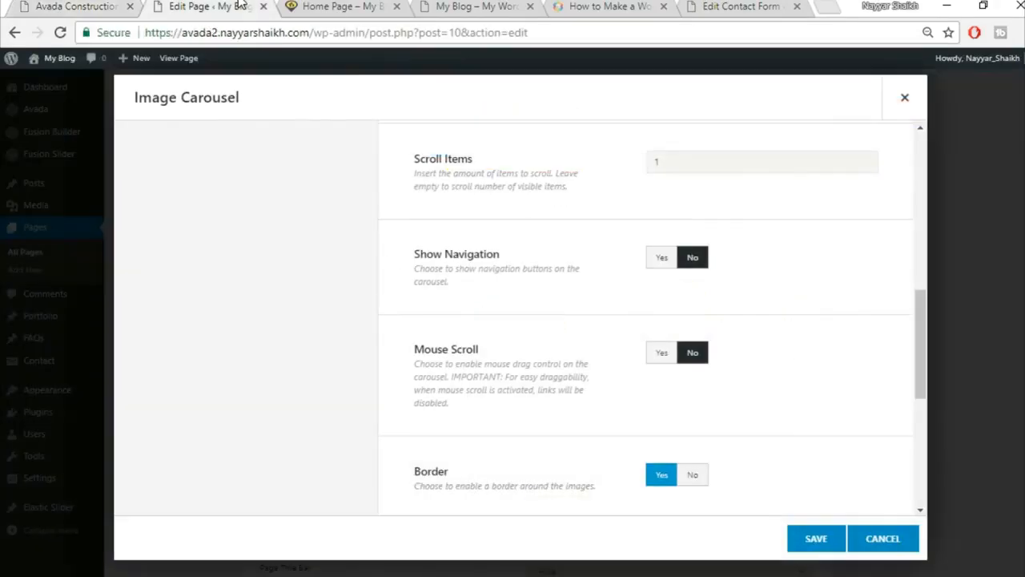
Set Mouse Scroll to Yes after testing how the demo carousel drags.
click(662, 352)
click(76, 6)
drag(484, 287, 780, 312)
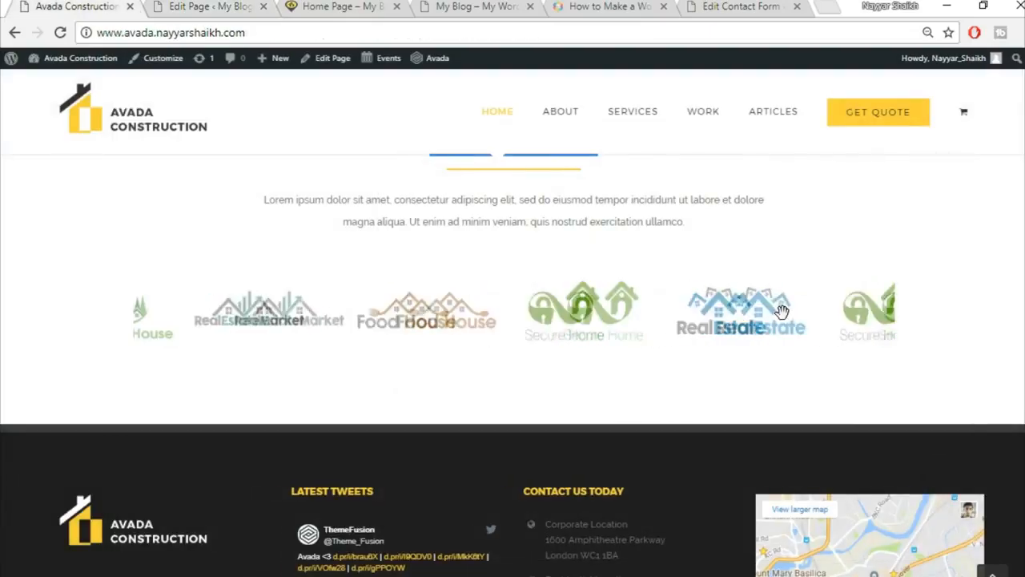
click(235, 5)
Set the carousel image Border to No and save the element.
scroll(873, 360, down, 3)
click(693, 312)
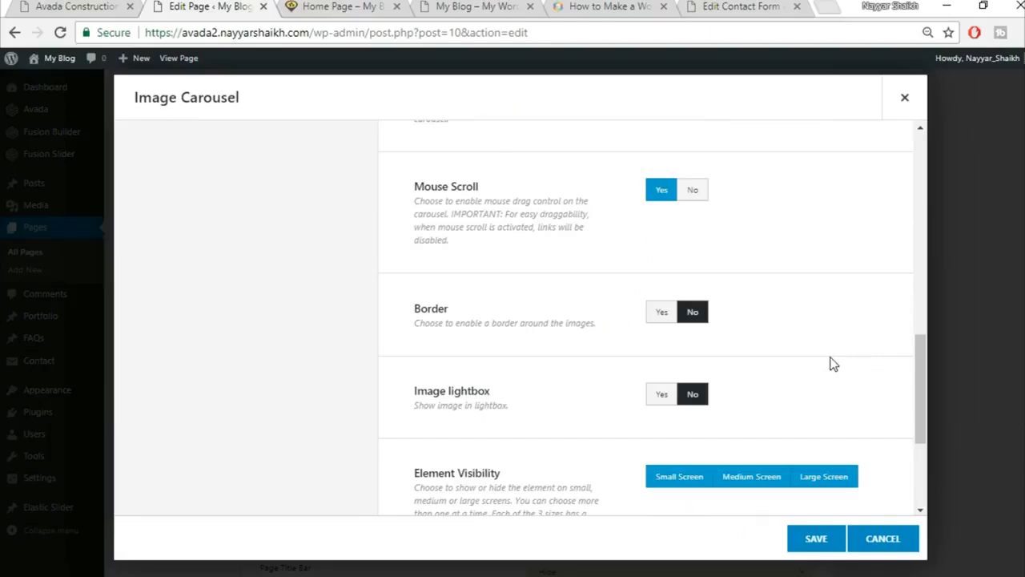
scroll(831, 361, down, 2)
scroll(797, 490, down, 1)
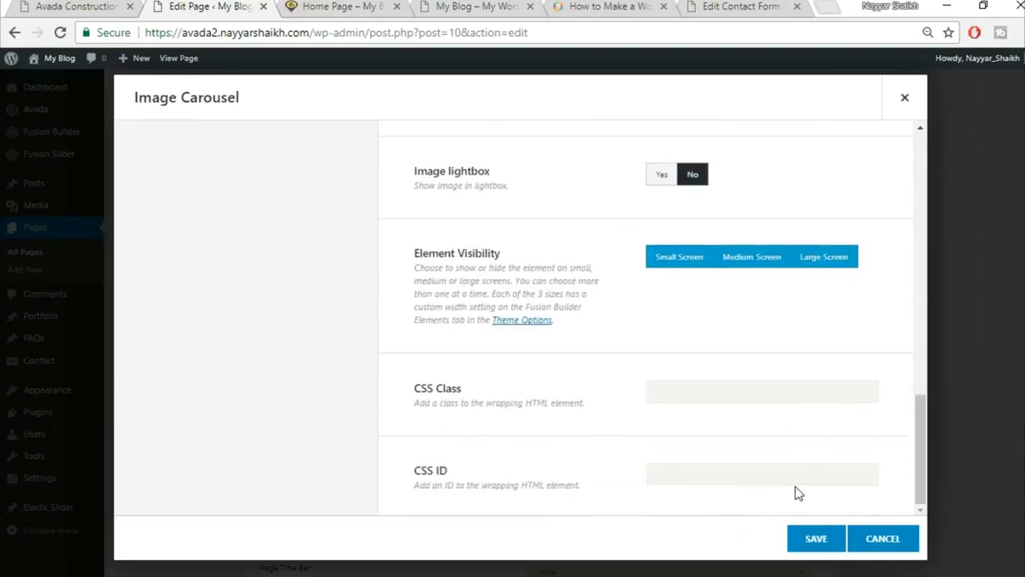
click(812, 550)
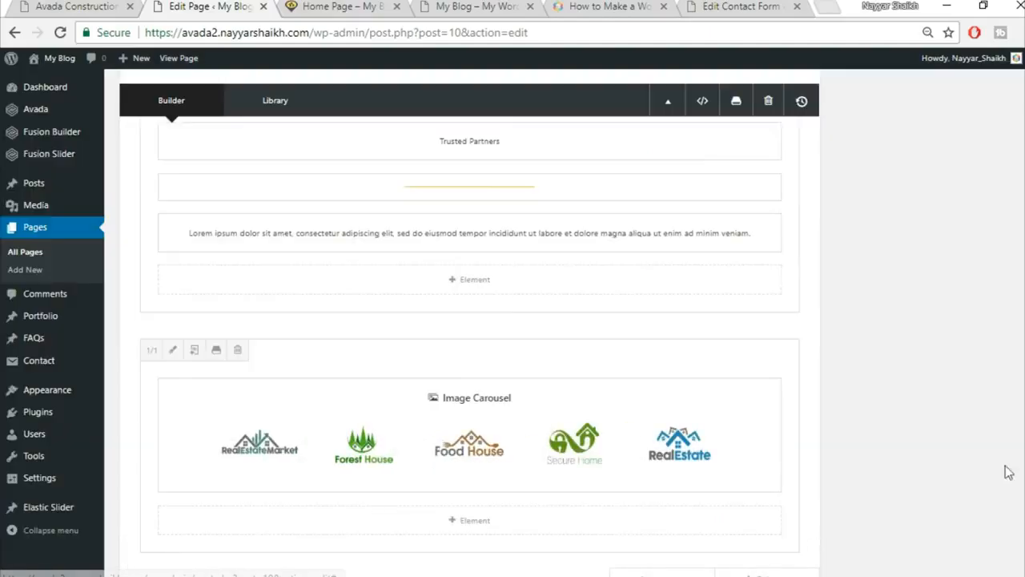
Update the Home Page and view it live.
scroll(1007, 469, down, 5)
scroll(984, 320, up, 10)
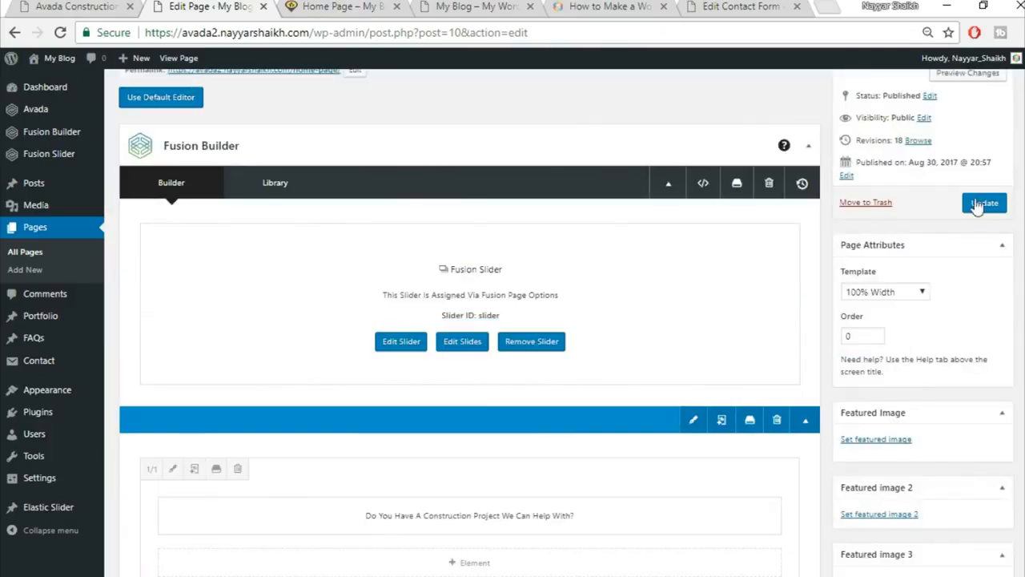
click(985, 202)
click(328, 7)
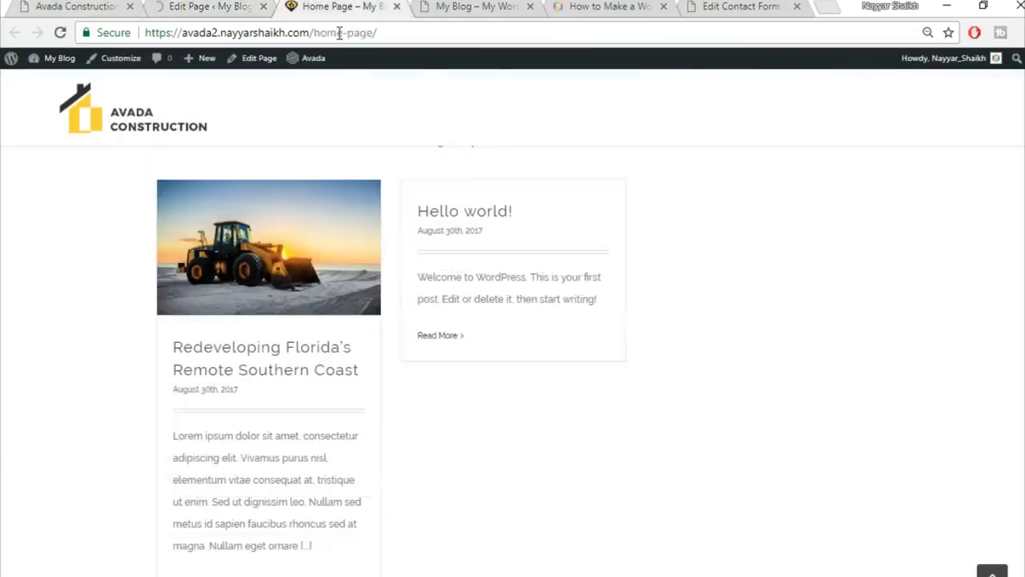
click(340, 36)
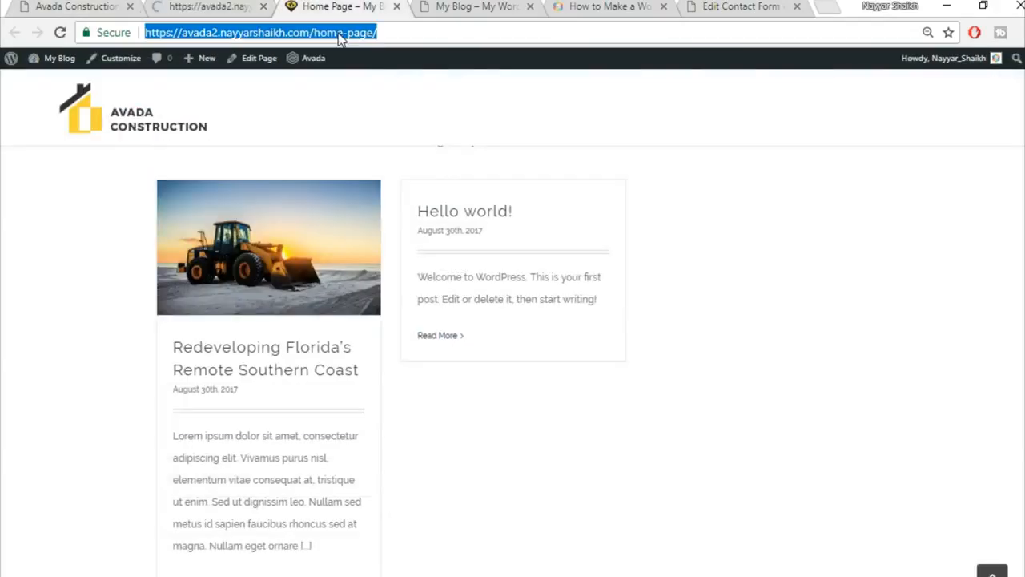
scroll(733, 328, down, 5)
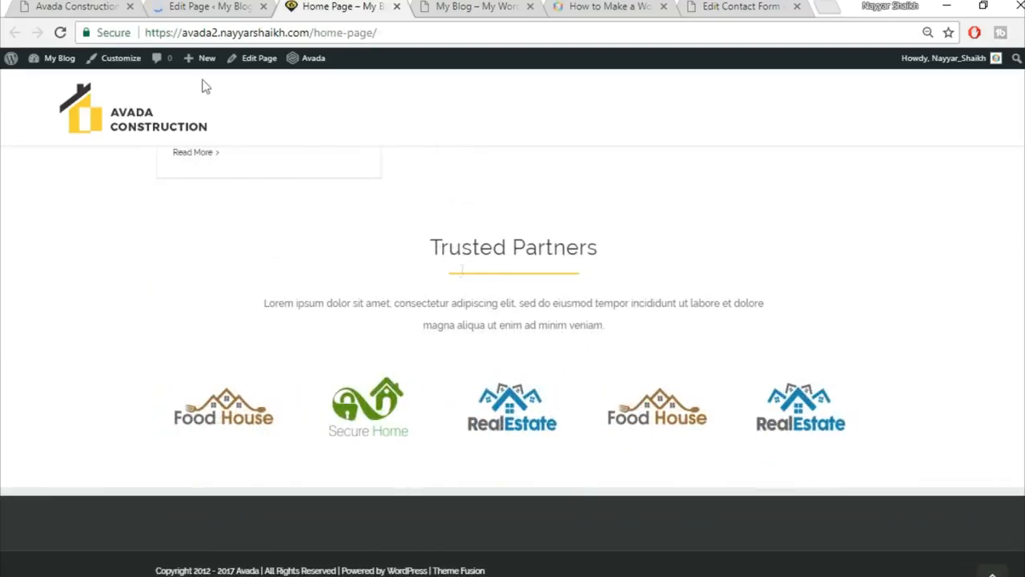
Compare the live Trusted Partners carousel against the Avada demo's carousel.
click(104, 5)
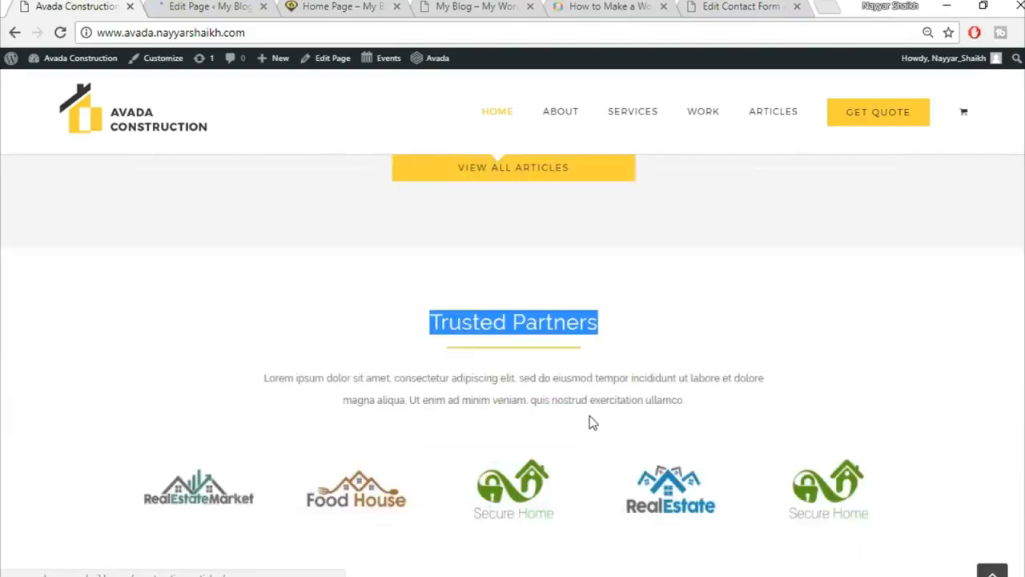
scroll(590, 423, down, 2)
click(207, 6)
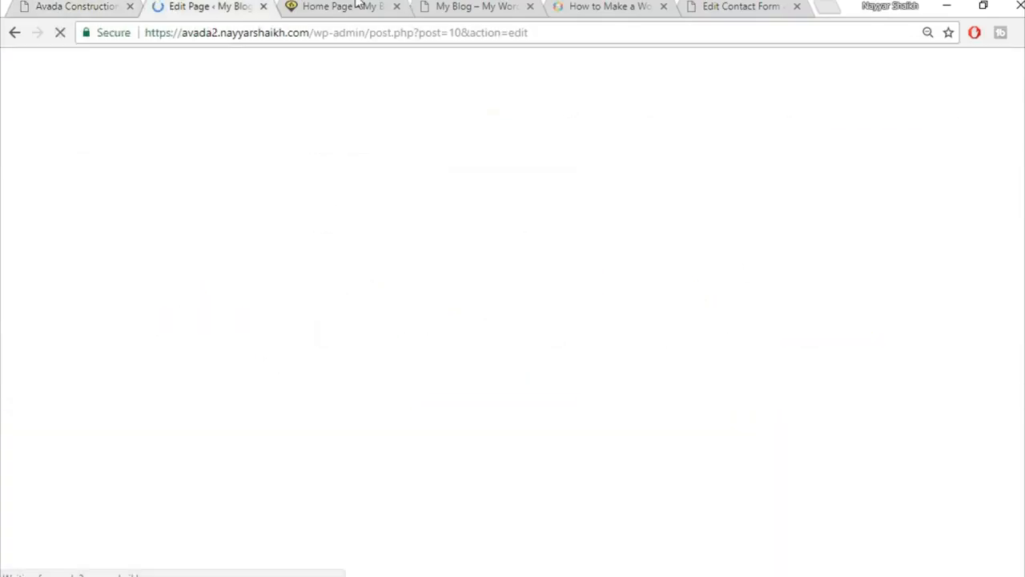
click(351, 5)
scroll(512, 360, up, 15)
scroll(513, 360, up, 1)
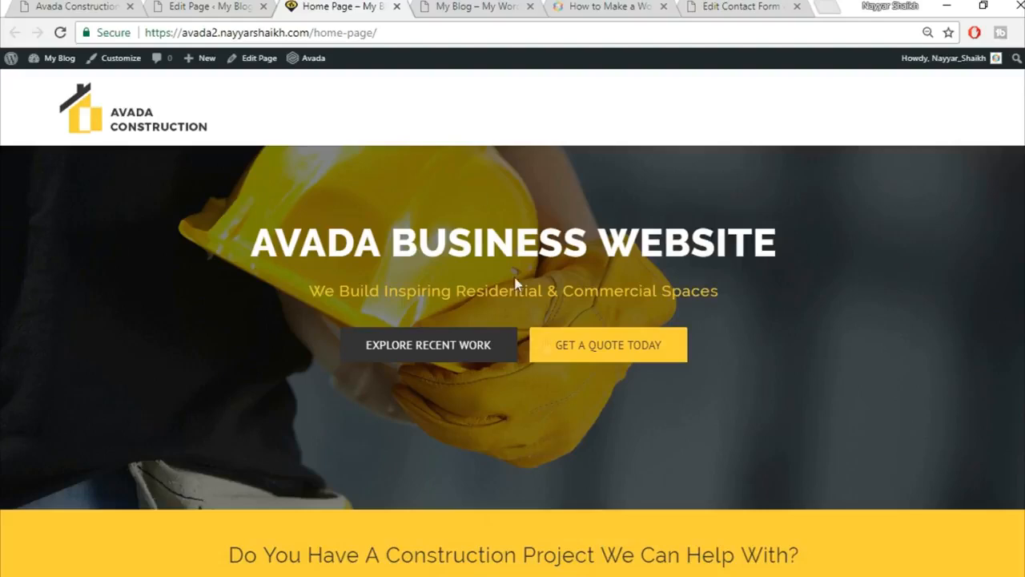
scroll(601, 481, down, 2)
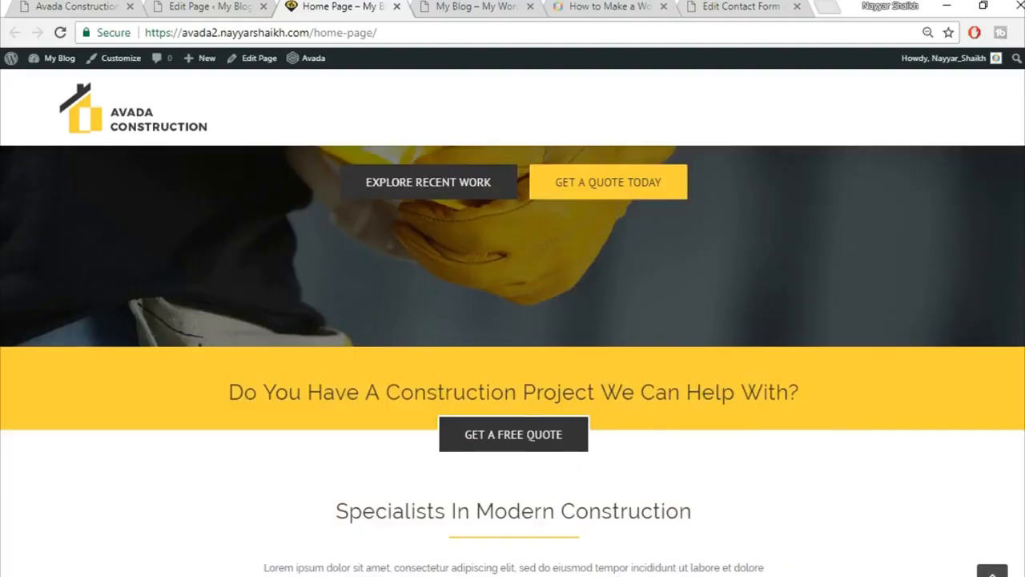
scroll(513, 360, up, 2)
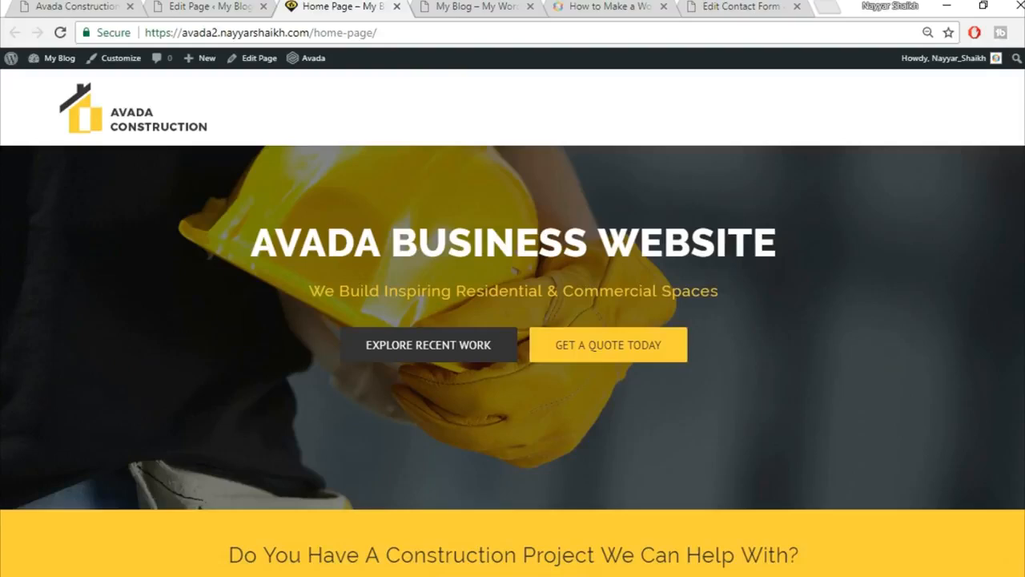
Open the Avada demo's About page for reference.
click(78, 4)
scroll(801, 361, up, 15)
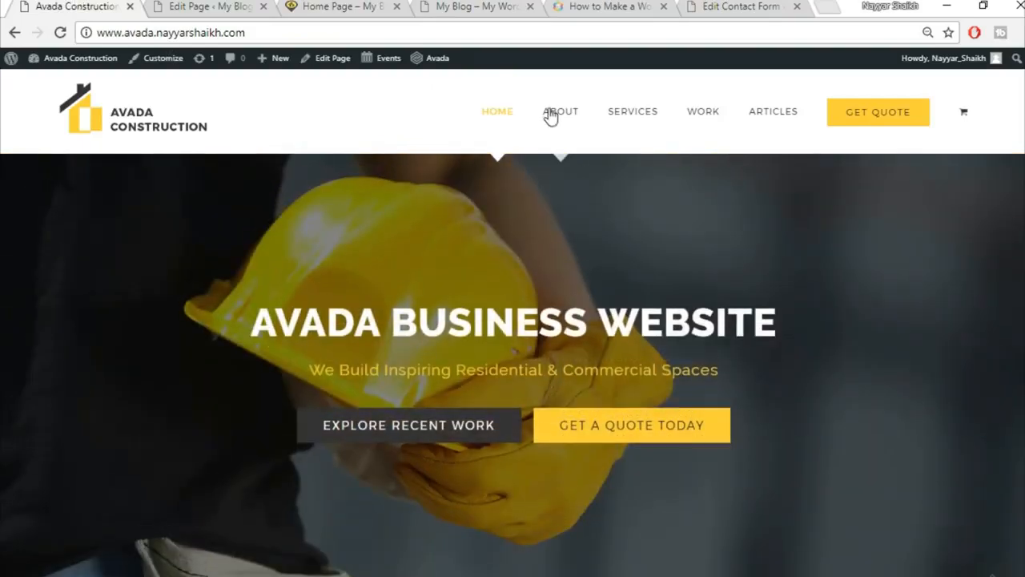
click(552, 115)
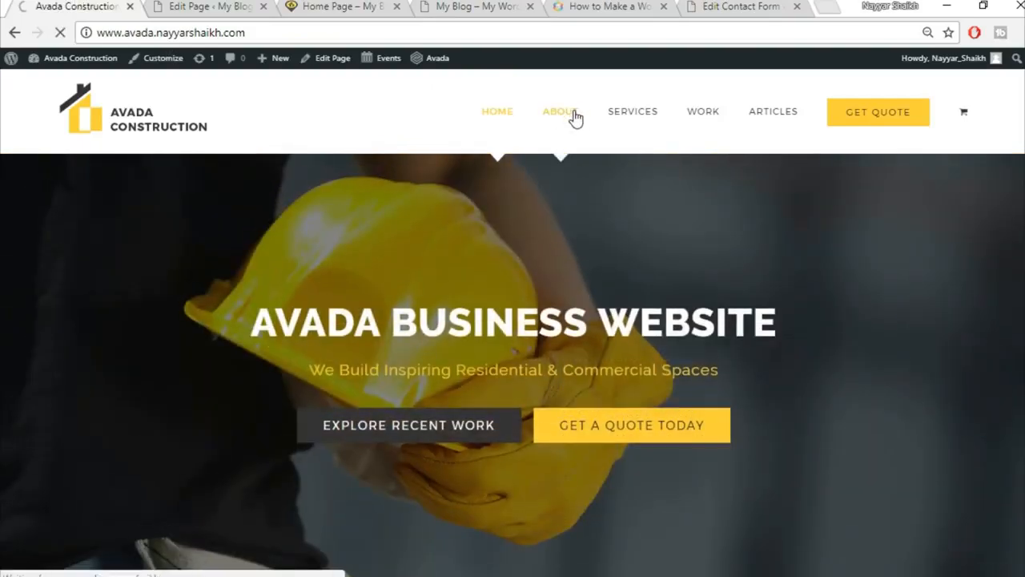
click(205, 8)
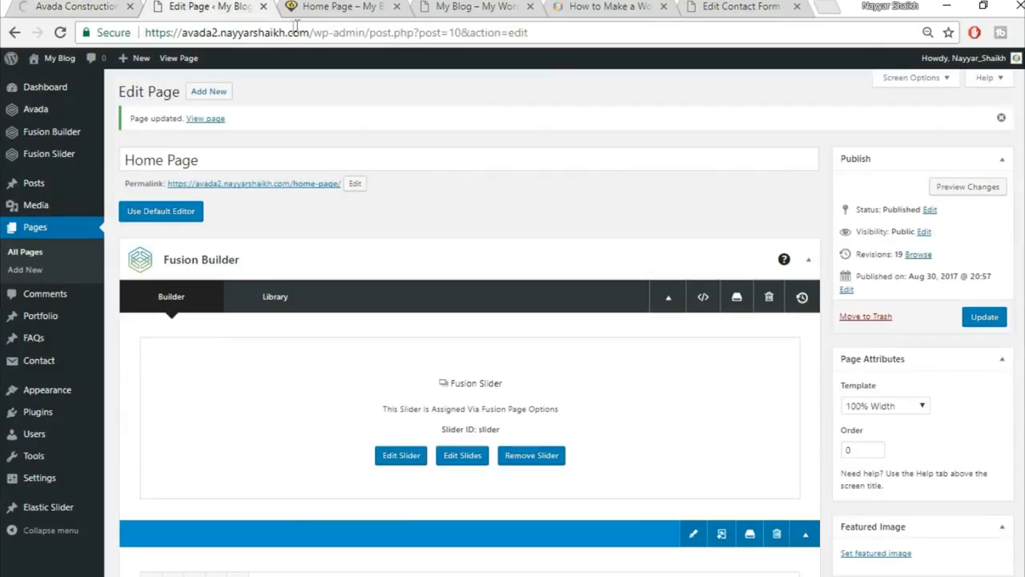
Create a new page titled 'About' using the 100% Width template.
click(210, 93)
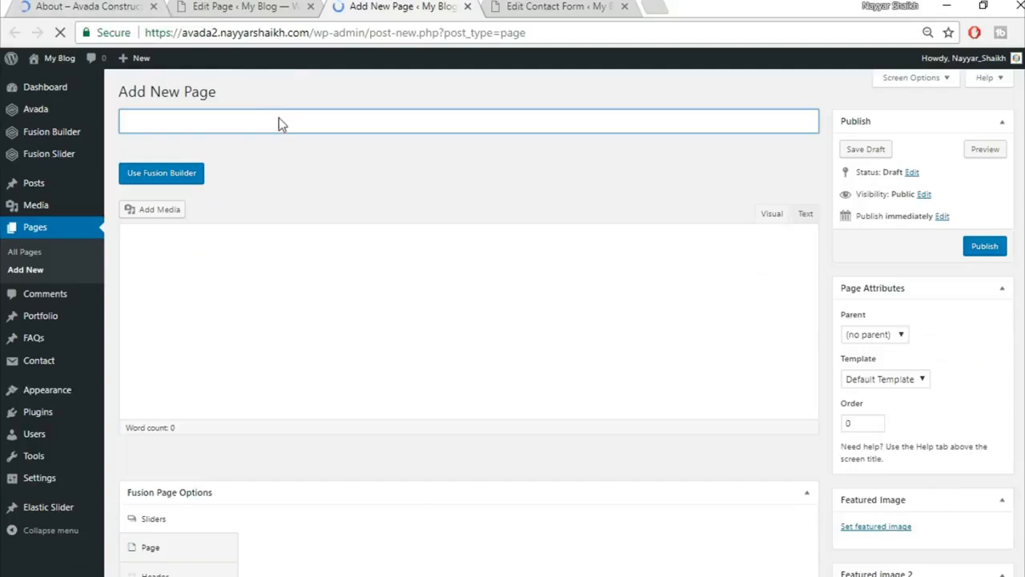
click(286, 126)
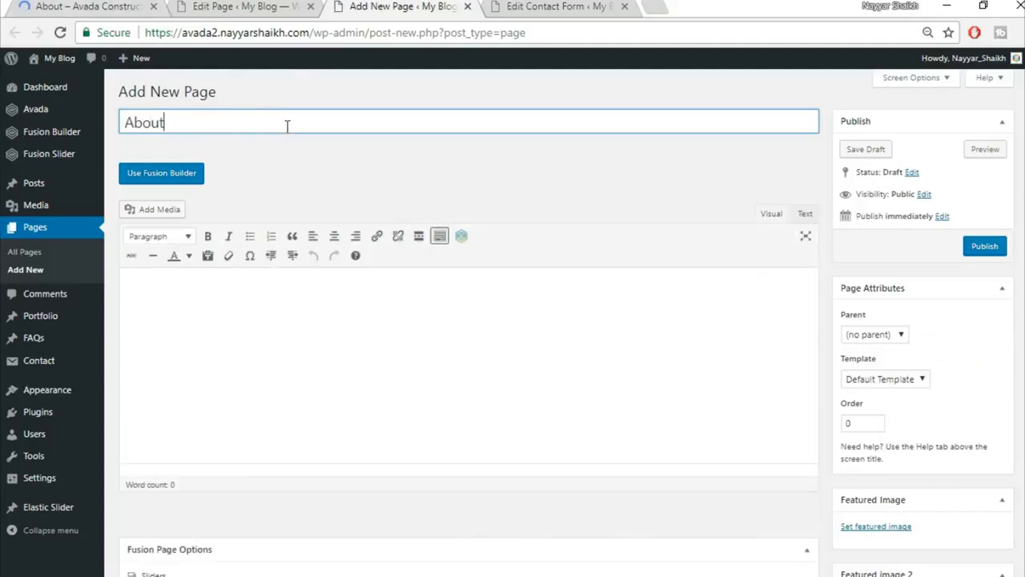
click(904, 383)
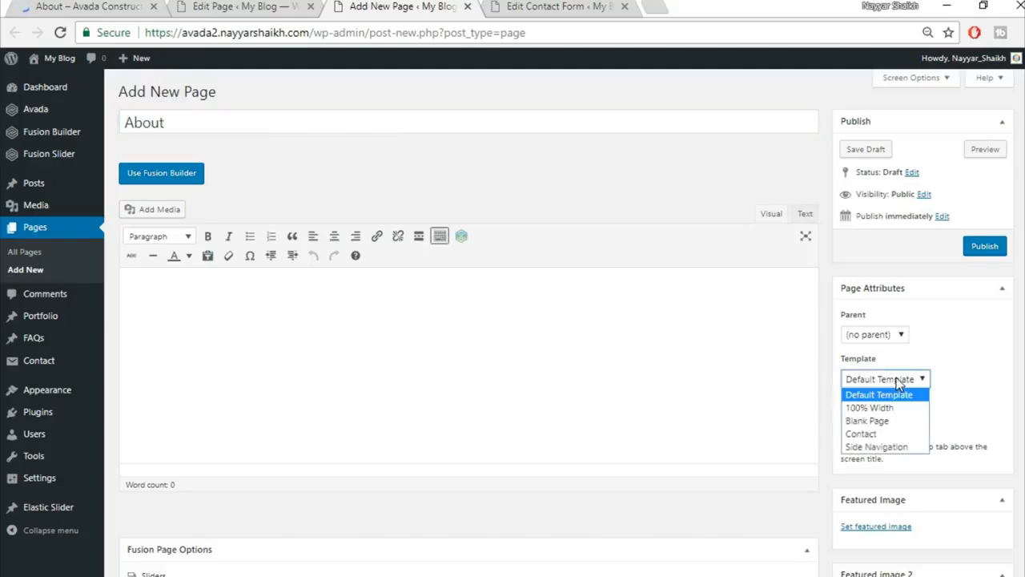
click(872, 405)
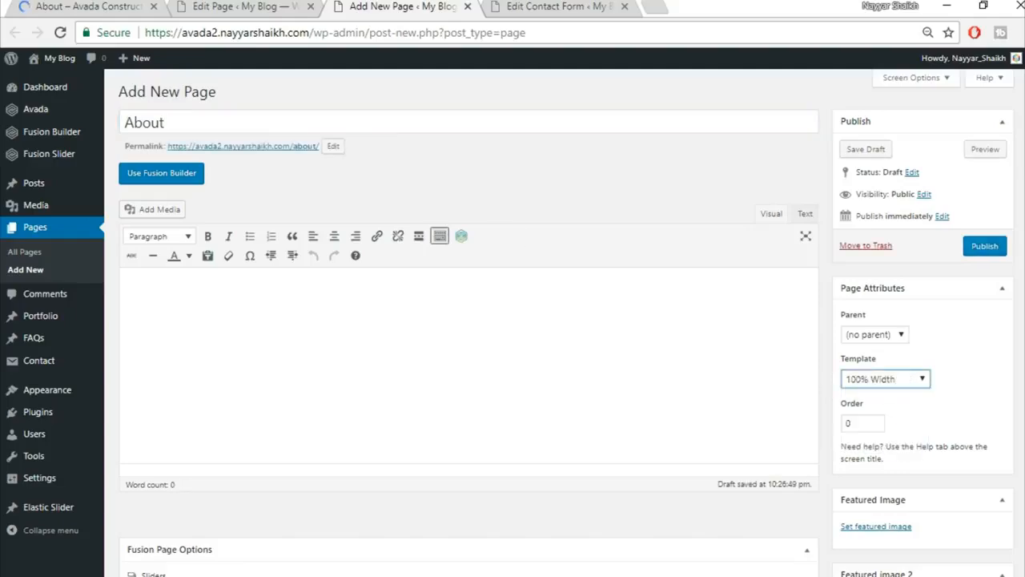
Select the Fusion slider named 'Slider' for the About page.
scroll(190, 408, down, 3)
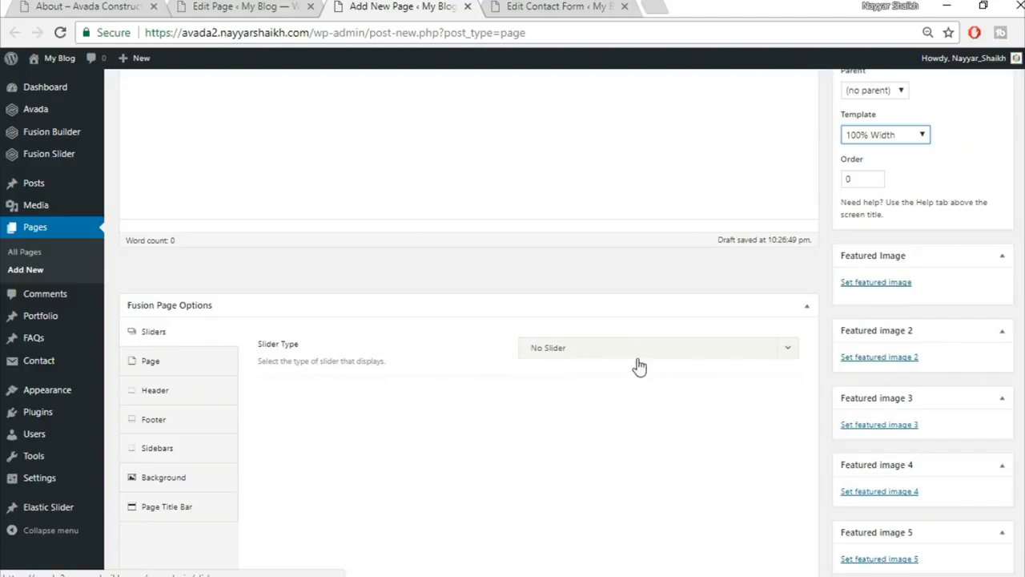
click(639, 352)
click(56, 4)
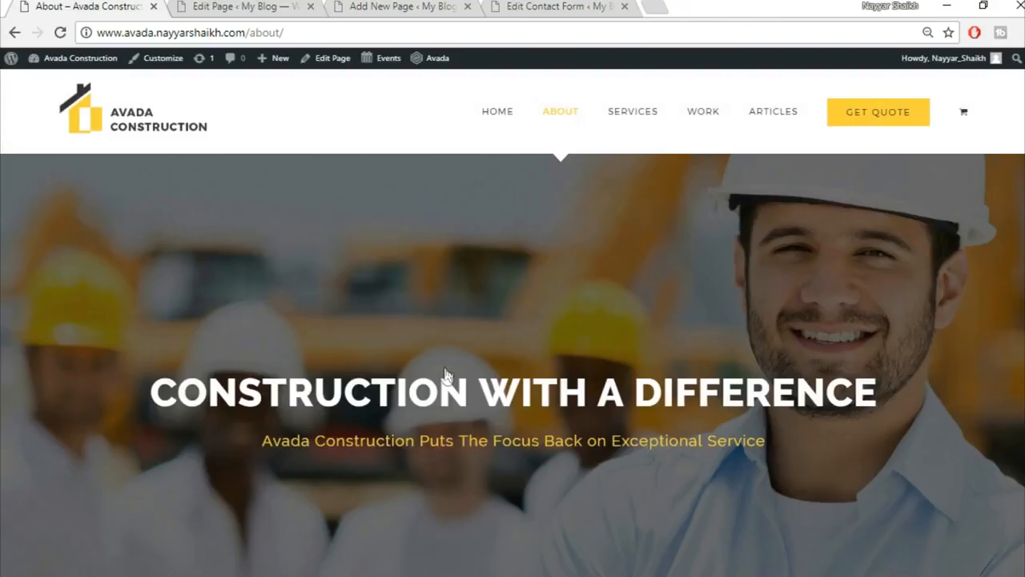
scroll(539, 411, down, 1)
scroll(217, 52, up, 3)
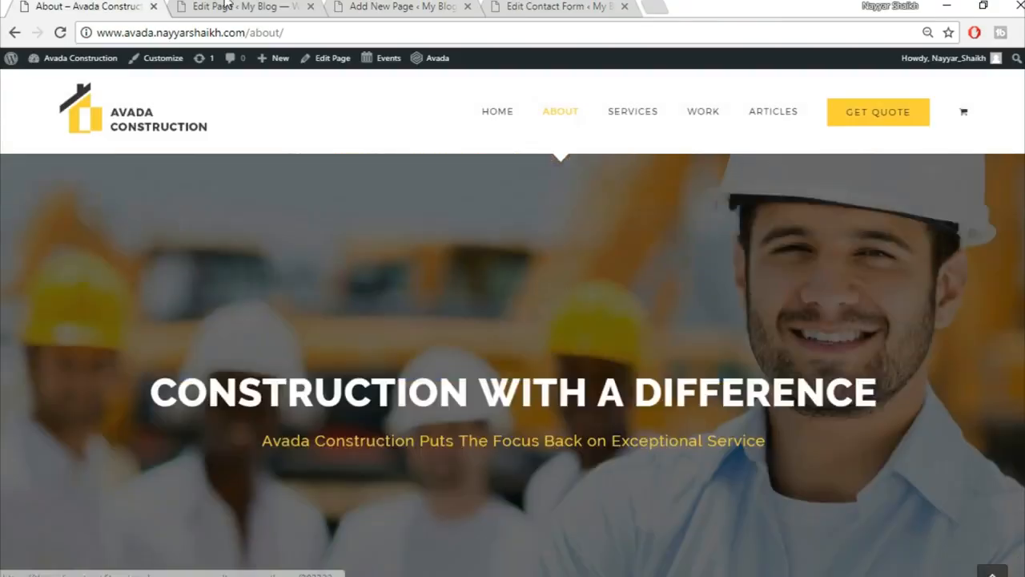
click(227, 6)
scroll(590, 430, down, 1)
scroll(565, 337, down, 5)
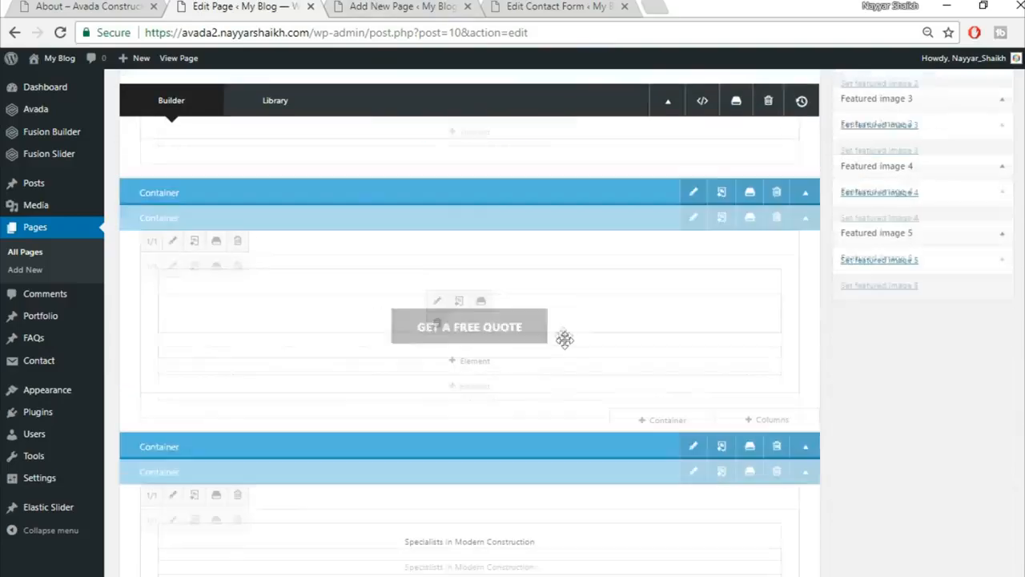
click(418, 6)
drag(409, 3, 177, 6)
mouse_move(576, 3)
mouse_down()
mouse_move(382, 6)
mouse_move(576, 6)
mouse_up()
click(246, 6)
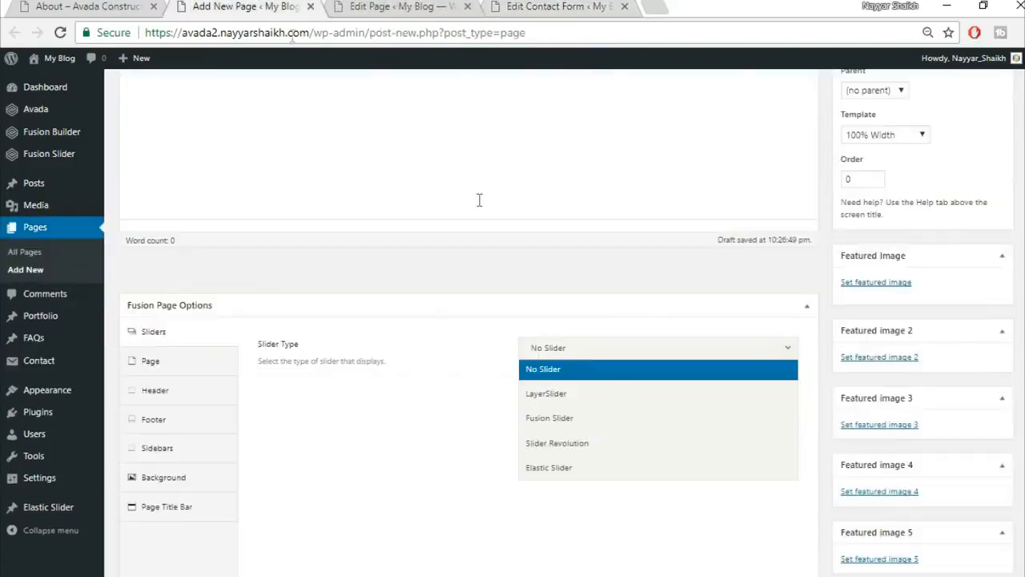
click(606, 412)
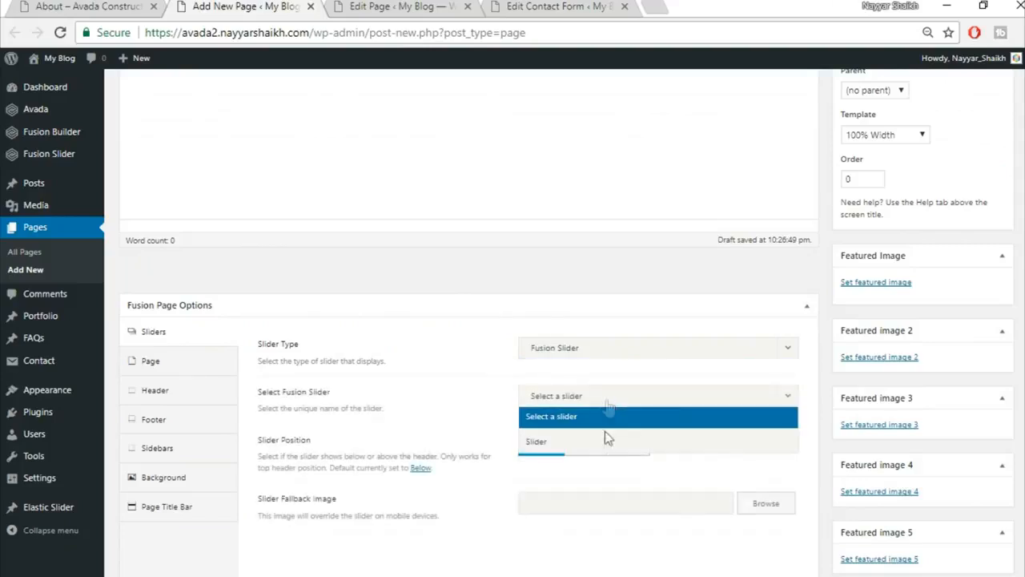
click(606, 442)
Set the Page Title Bar option to Hide.
click(133, 370)
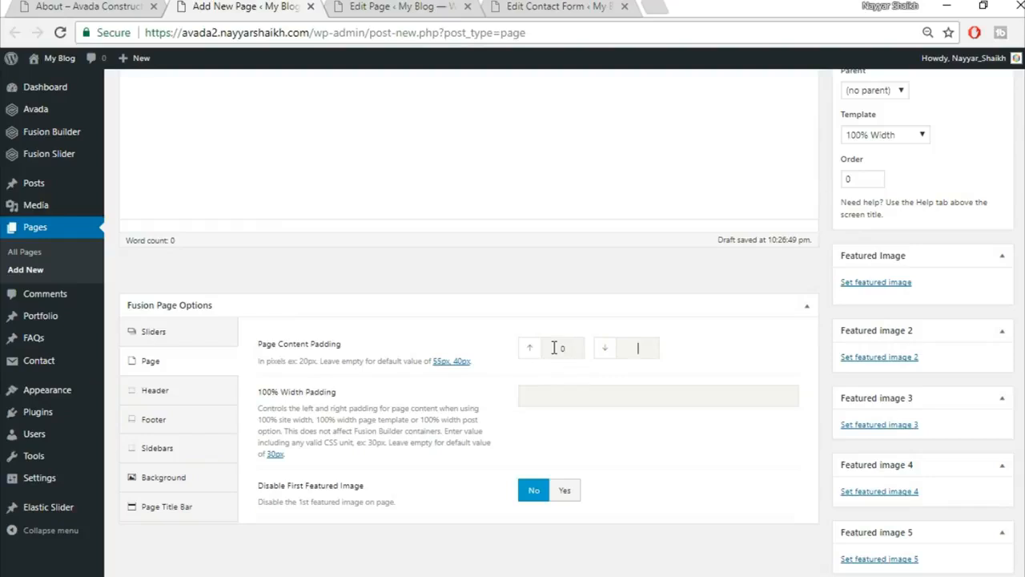
click(564, 305)
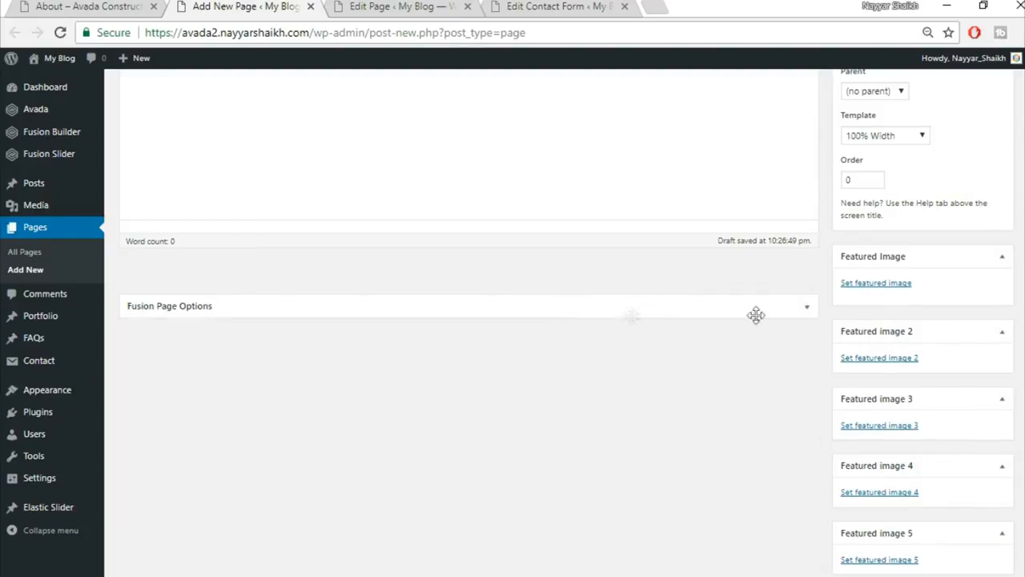
click(809, 308)
click(200, 517)
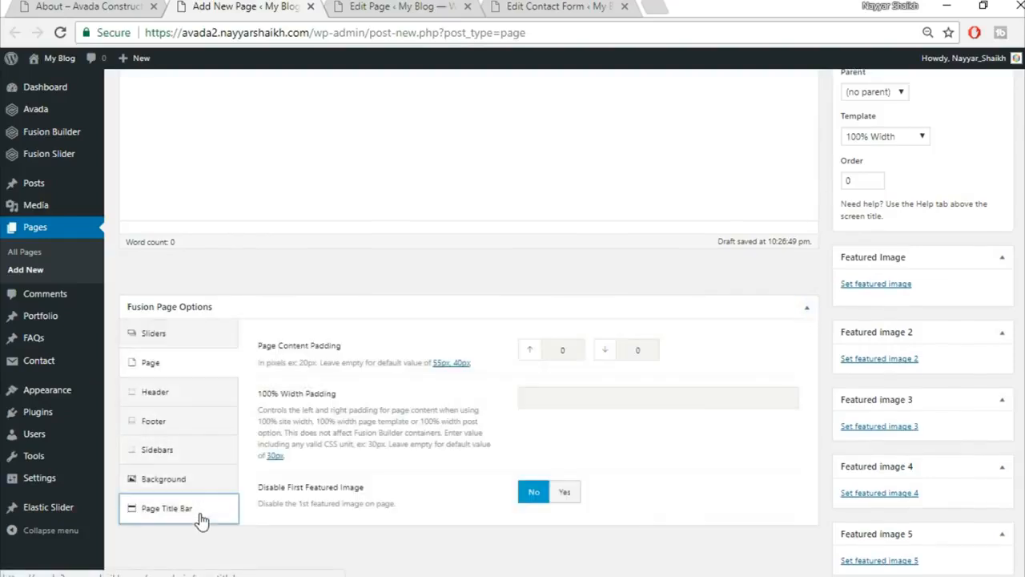
click(630, 341)
click(573, 443)
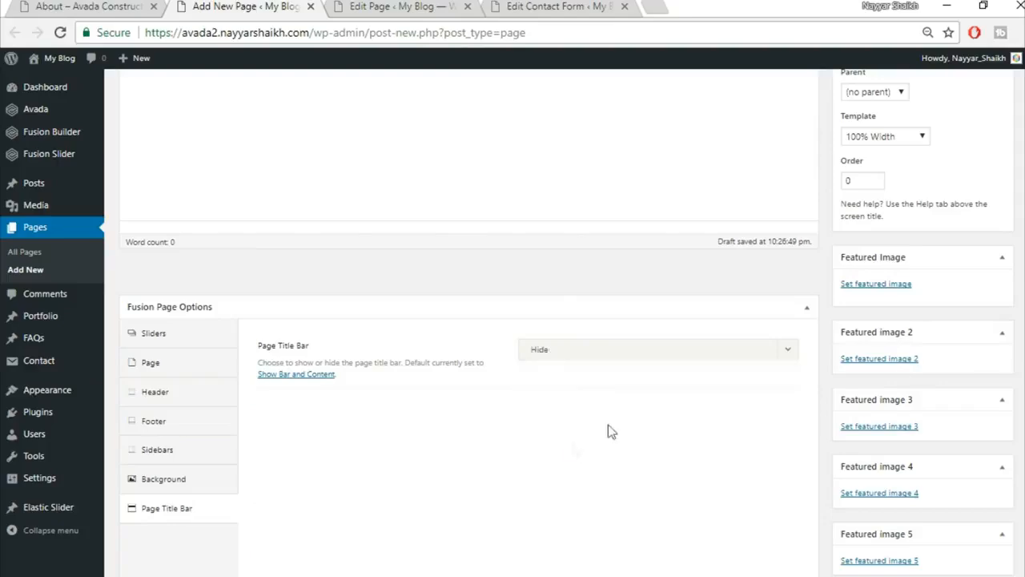
scroll(189, 186, up, 3)
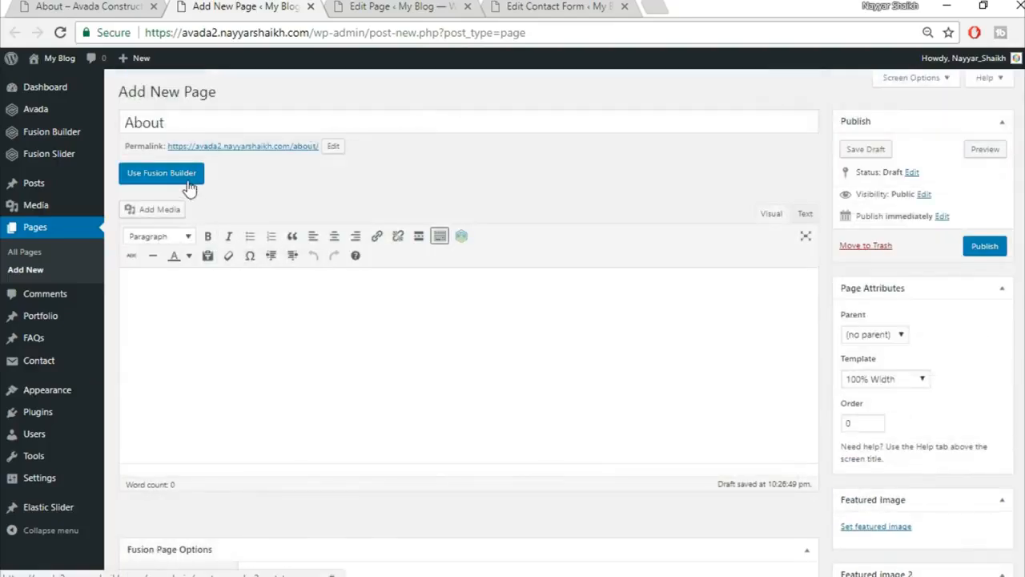
Switch the page to Fusion Builder and insert the saved Top1 library container.
click(196, 178)
click(84, 6)
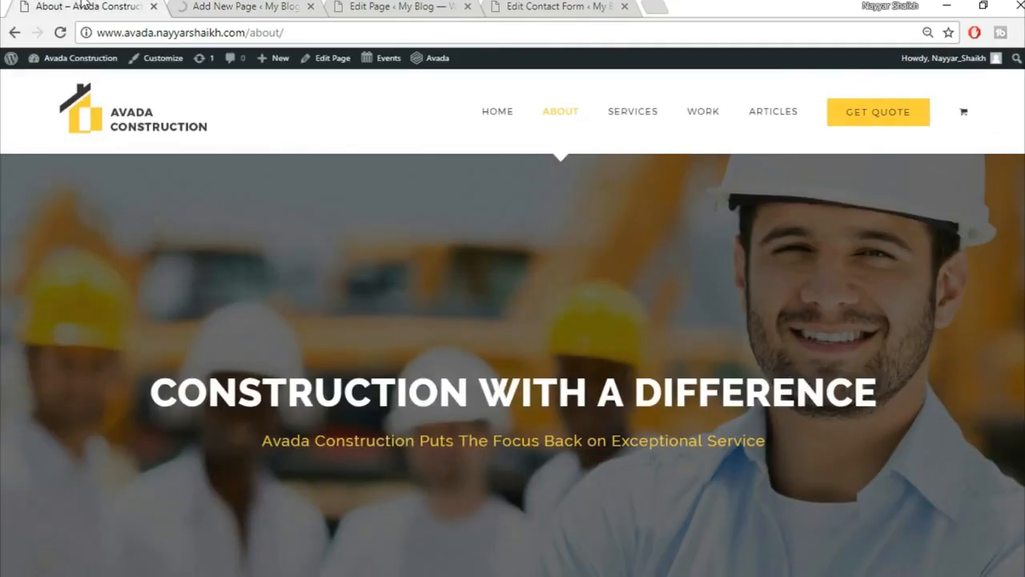
click(247, 4)
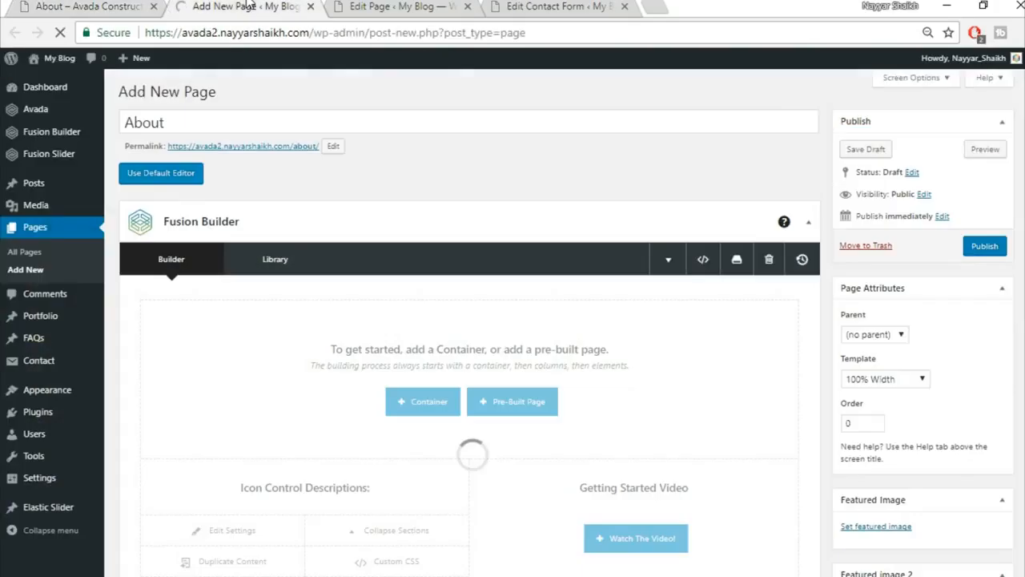
click(2, 2)
click(60, 4)
scroll(620, 338, down, 5)
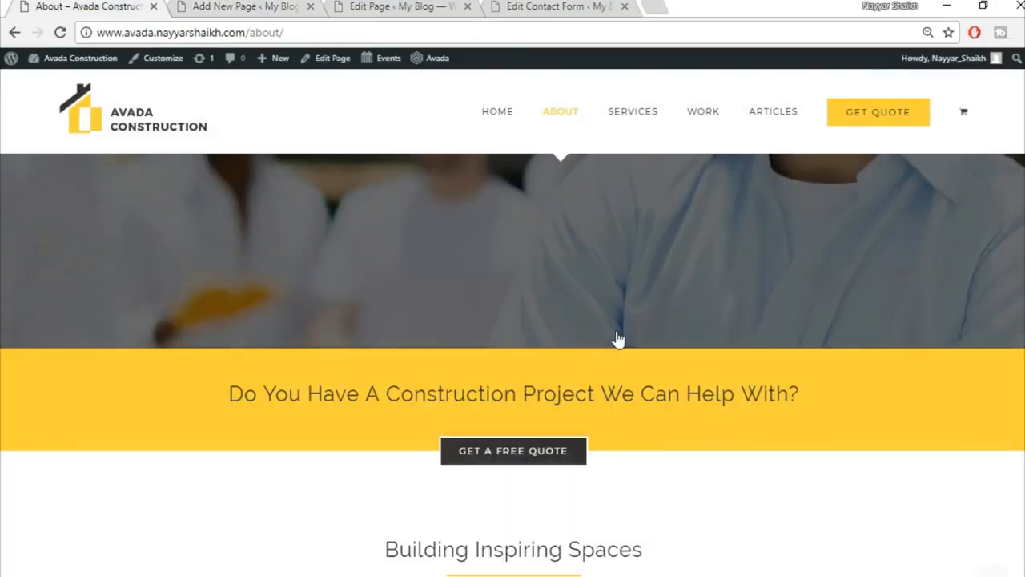
click(273, 6)
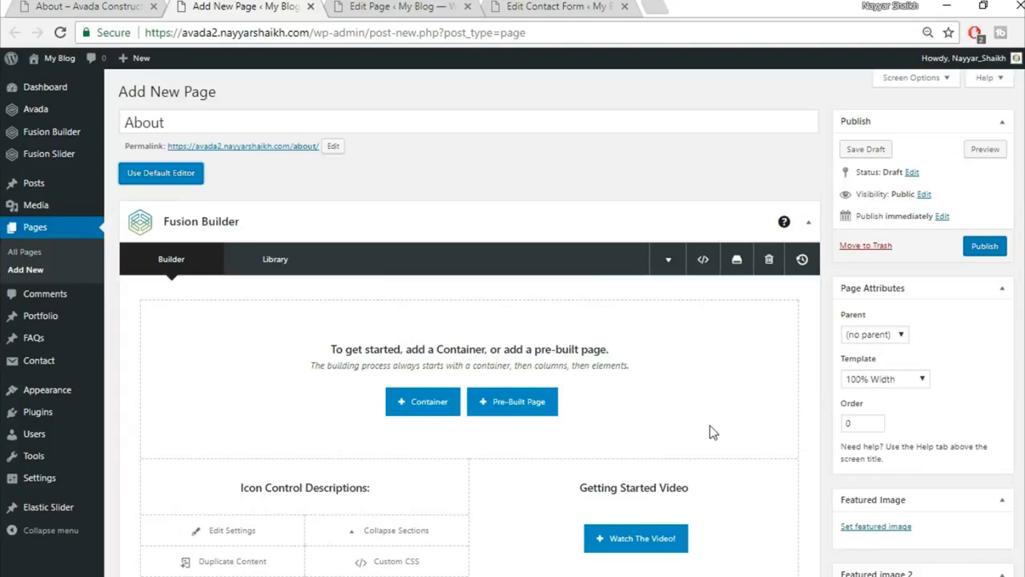
scroll(713, 432, down, 2)
click(441, 243)
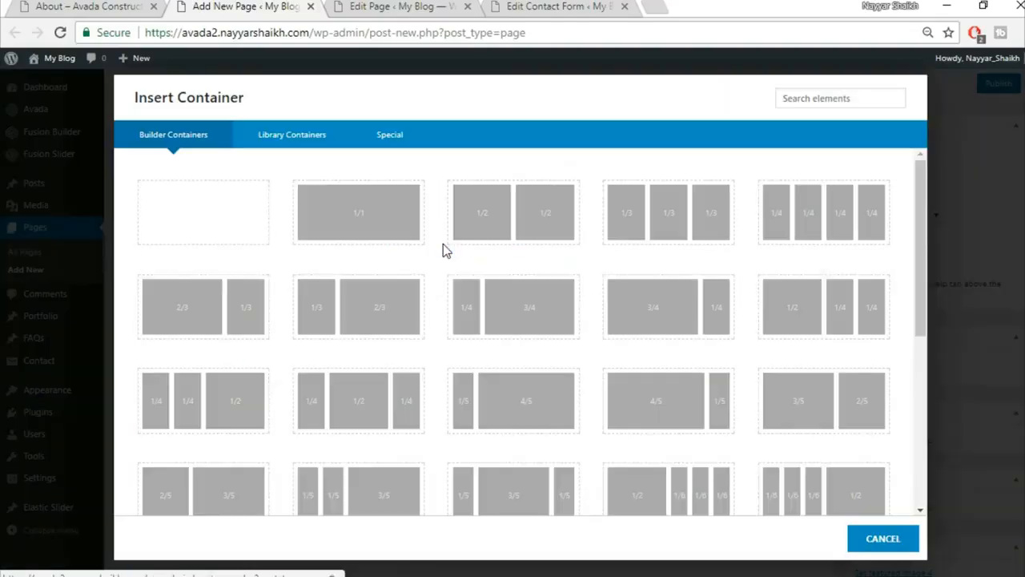
click(318, 142)
click(749, 202)
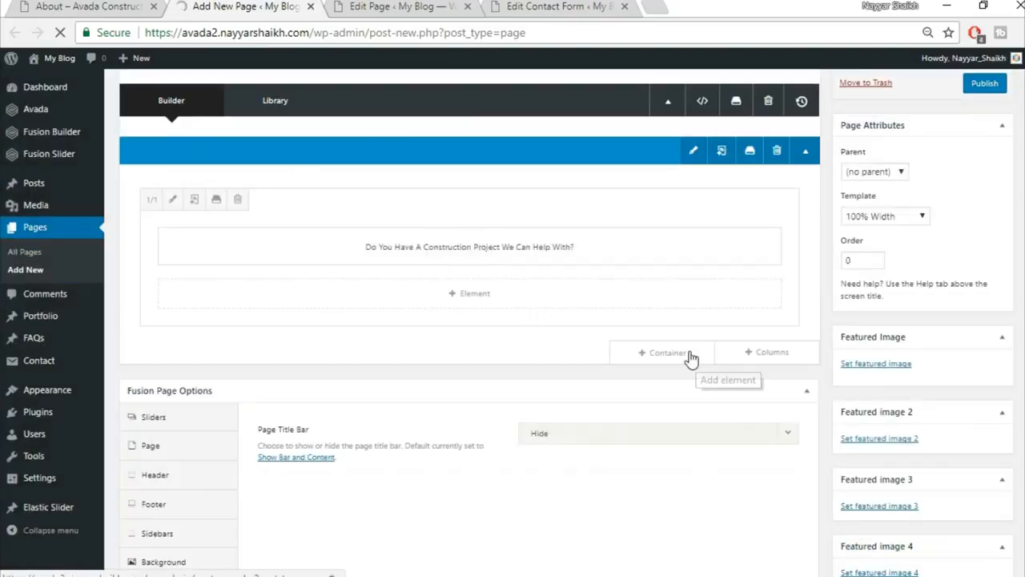
Insert the saved Title container from the library below it.
click(650, 367)
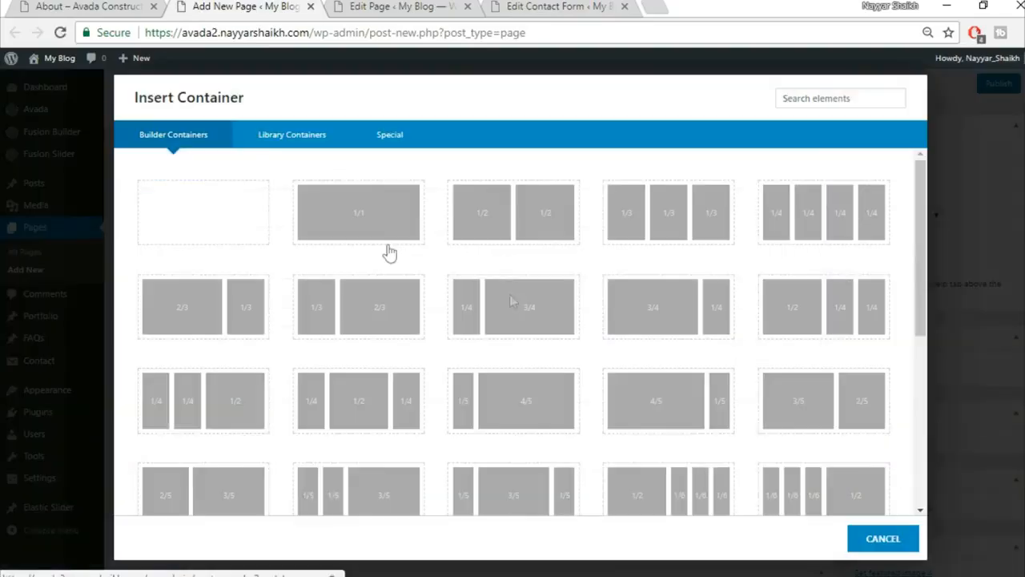
click(335, 138)
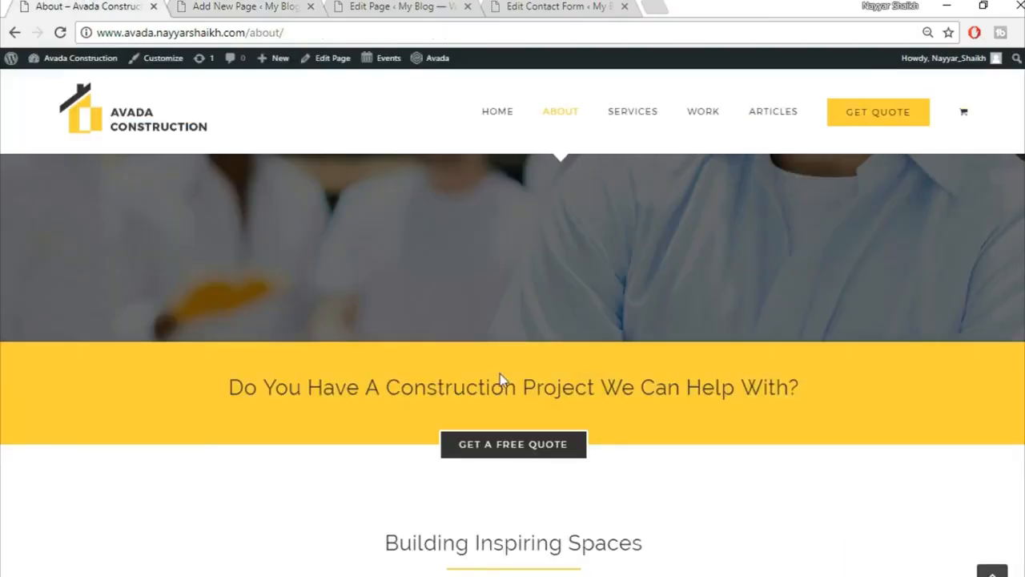
scroll(517, 451, down, 4)
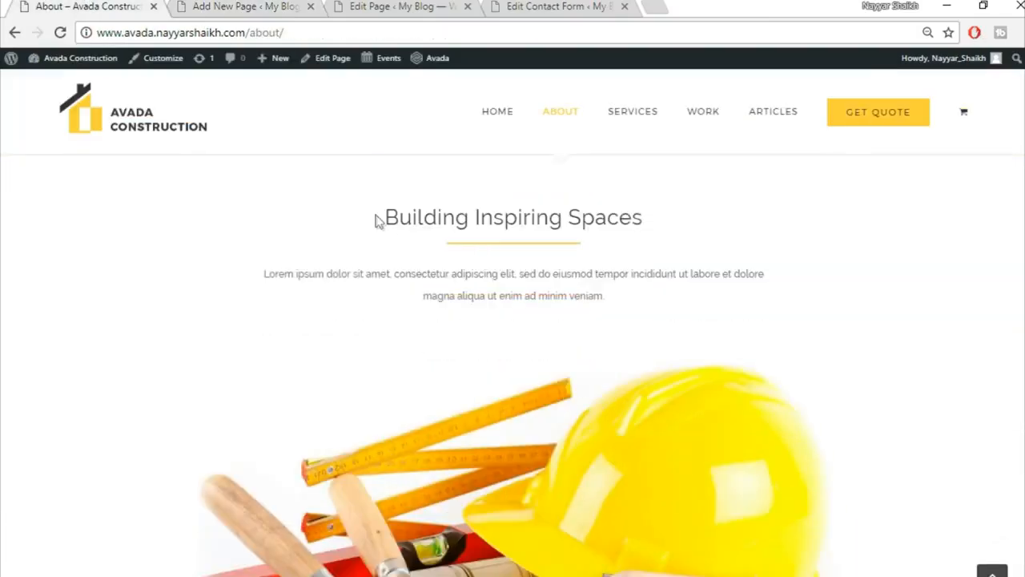
click(214, 5)
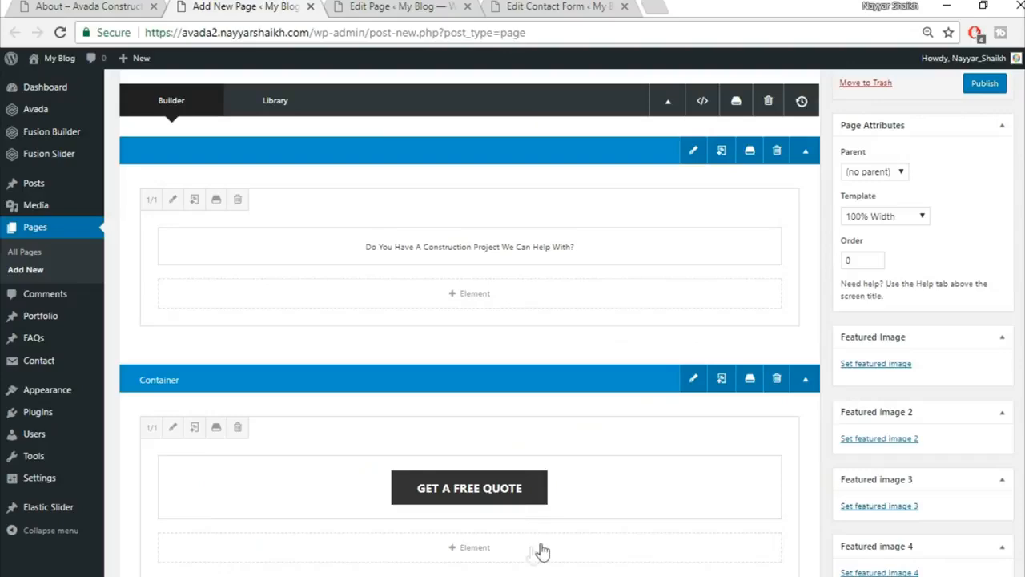
scroll(694, 485, down, 3)
click(691, 371)
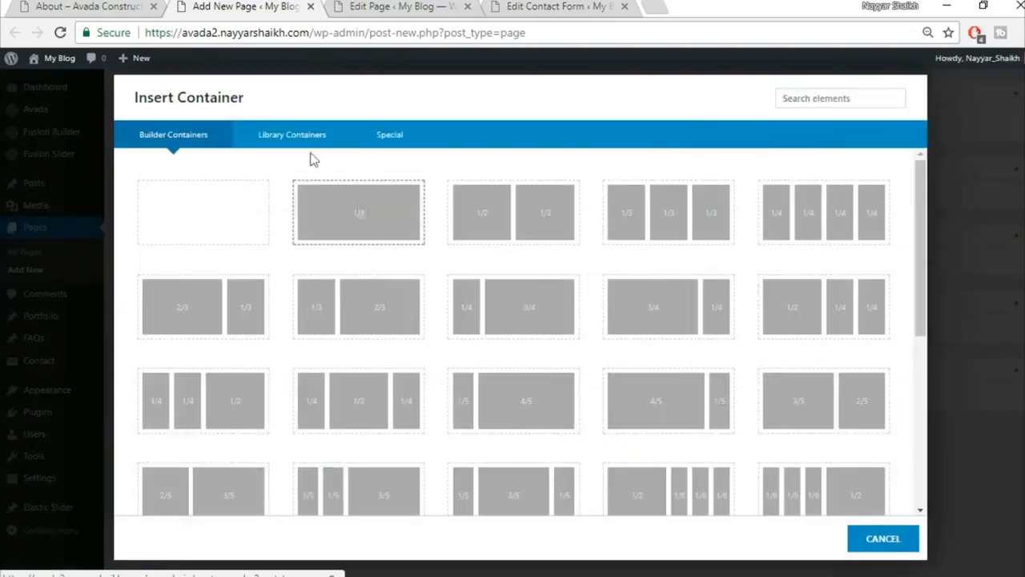
click(292, 141)
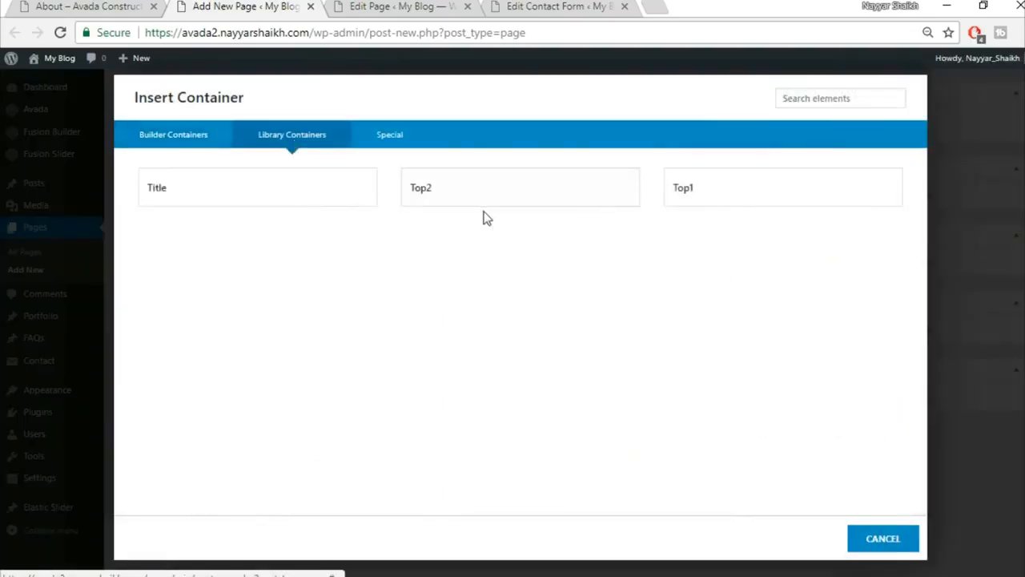
click(242, 188)
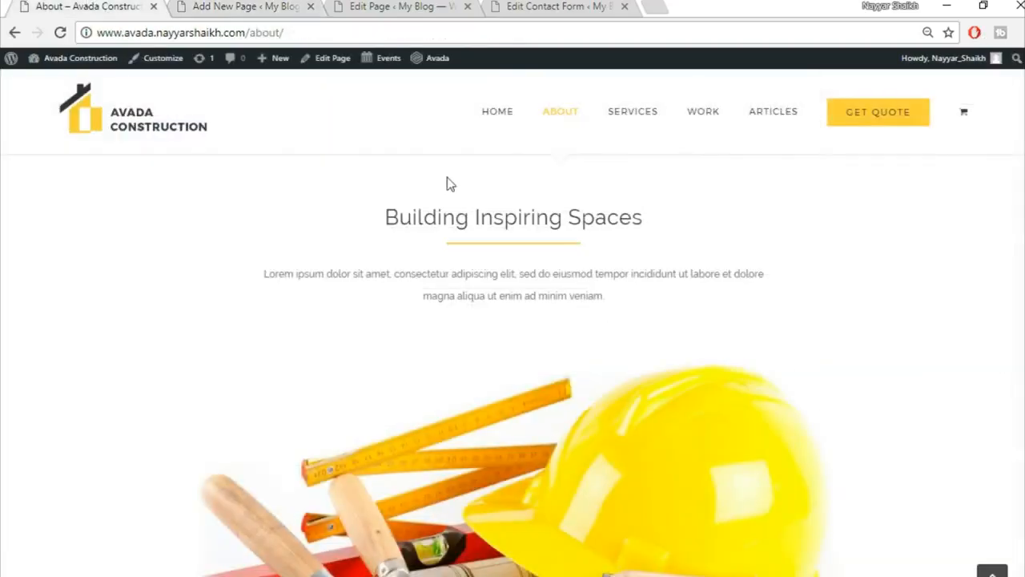
Replace the Text Block heading with 'Building Inspiring Spaces', centred, and save it.
drag(381, 219, 738, 227)
key(ctrl+c)
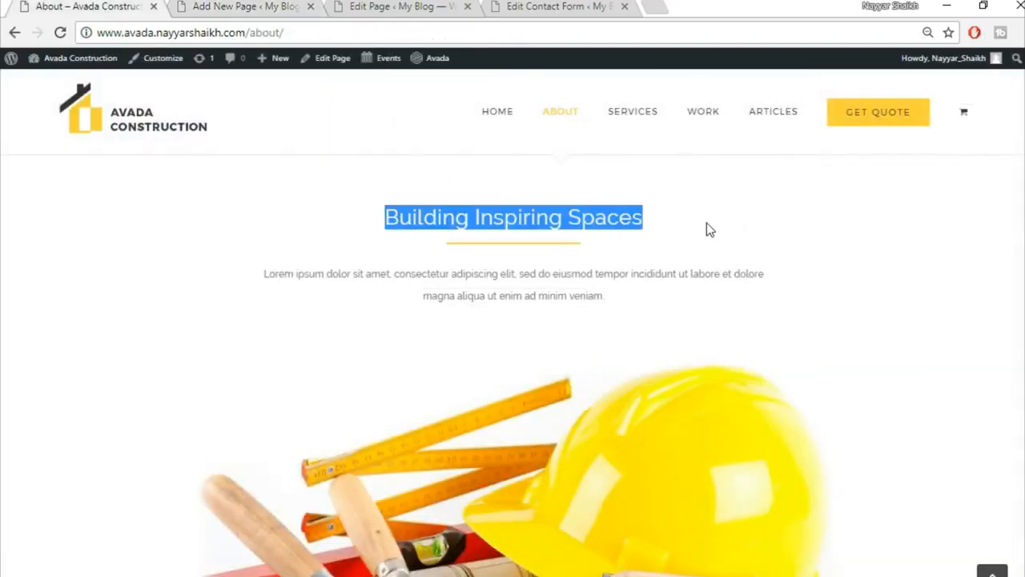
click(230, 6)
scroll(533, 396, down, 2)
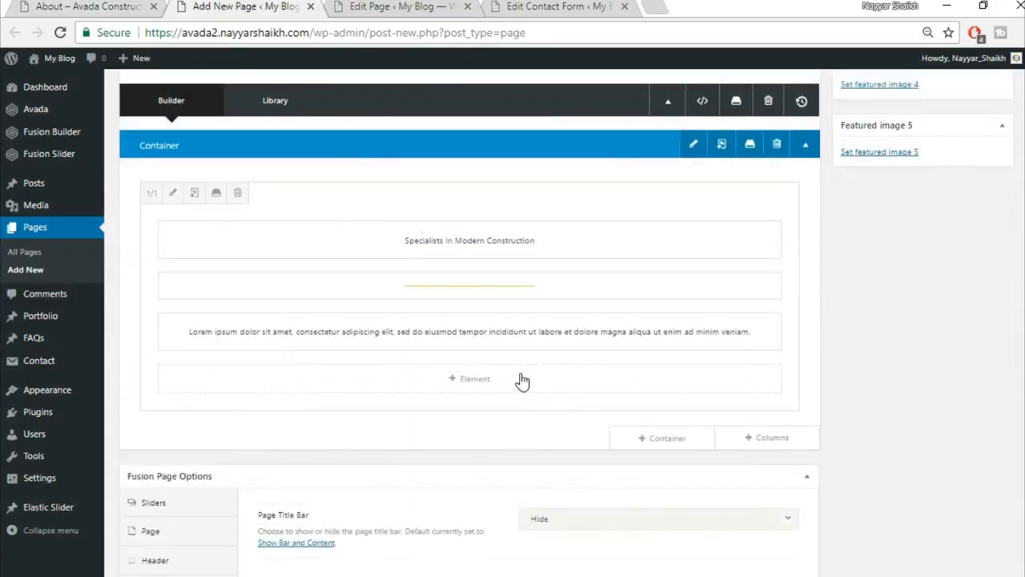
click(438, 239)
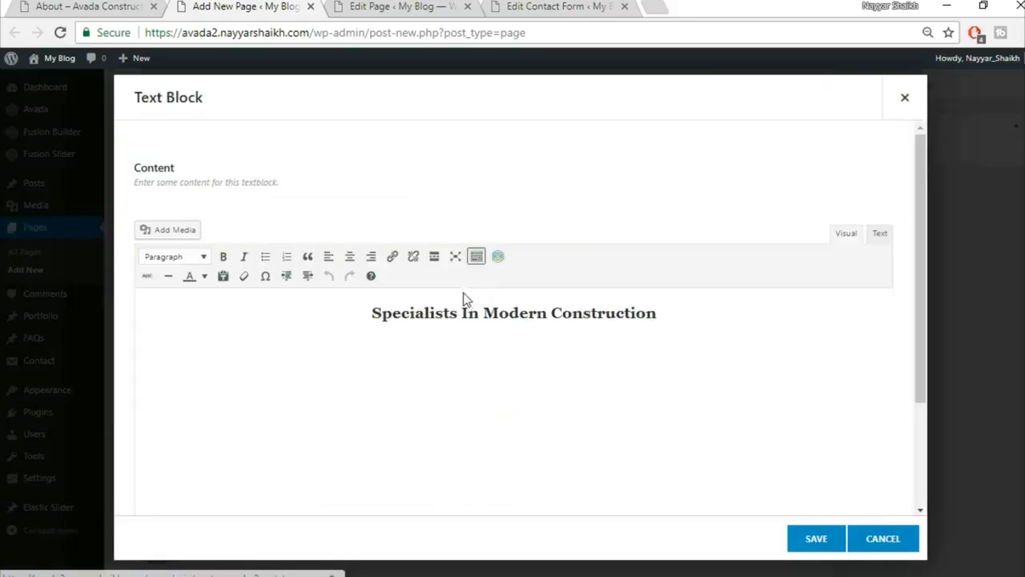
key(ctrl+a)
key(ctrl+v)
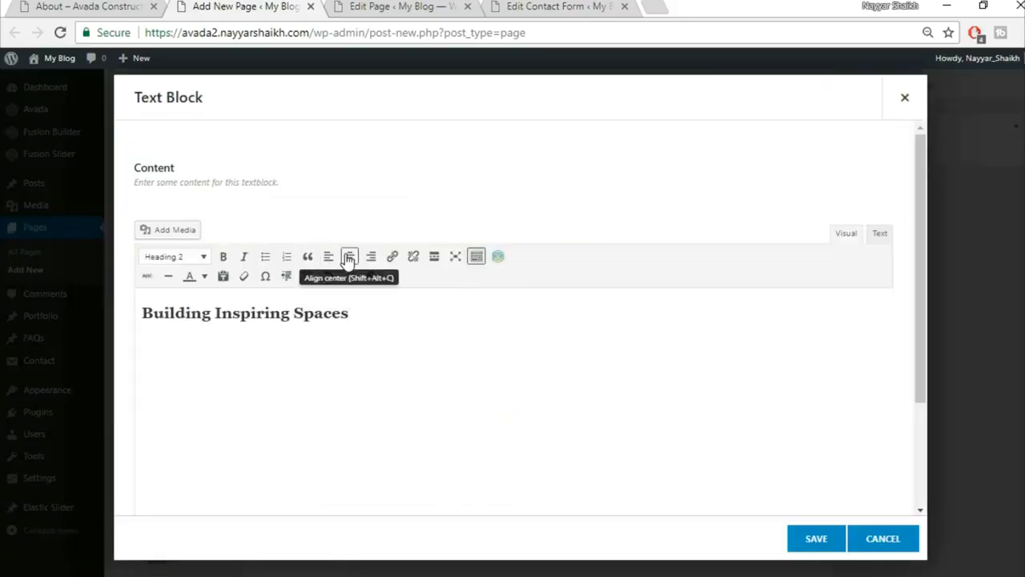
click(350, 256)
click(815, 539)
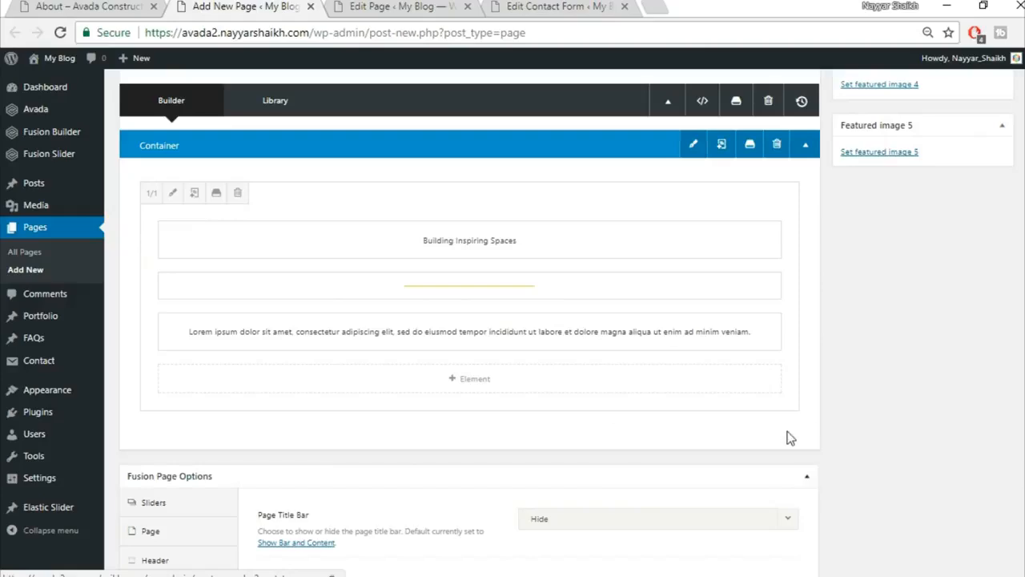
Compare the edited page against the demo About page.
click(35, 5)
scroll(520, 389, down, 2)
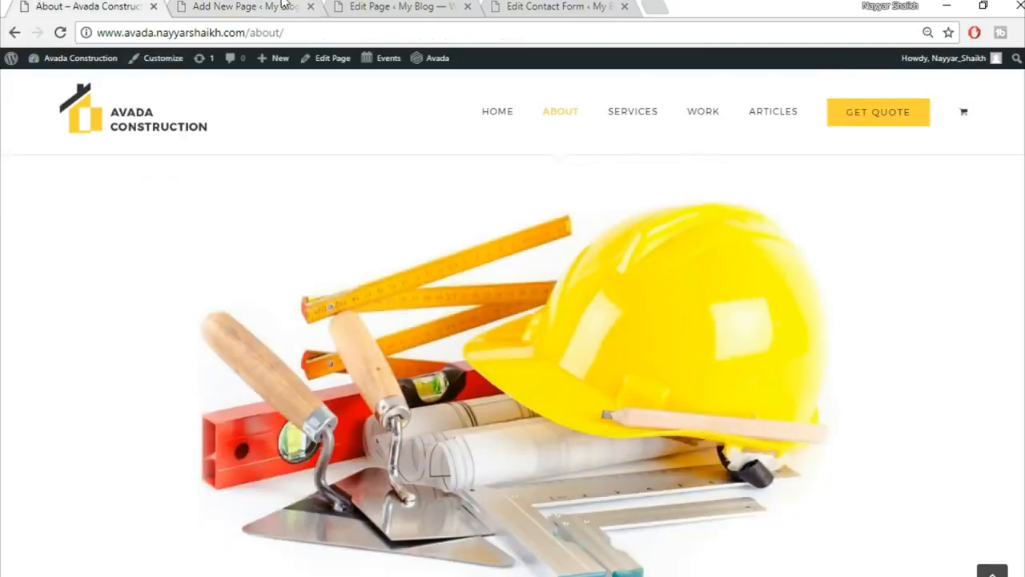
click(240, 6)
mouse_move(735, 438)
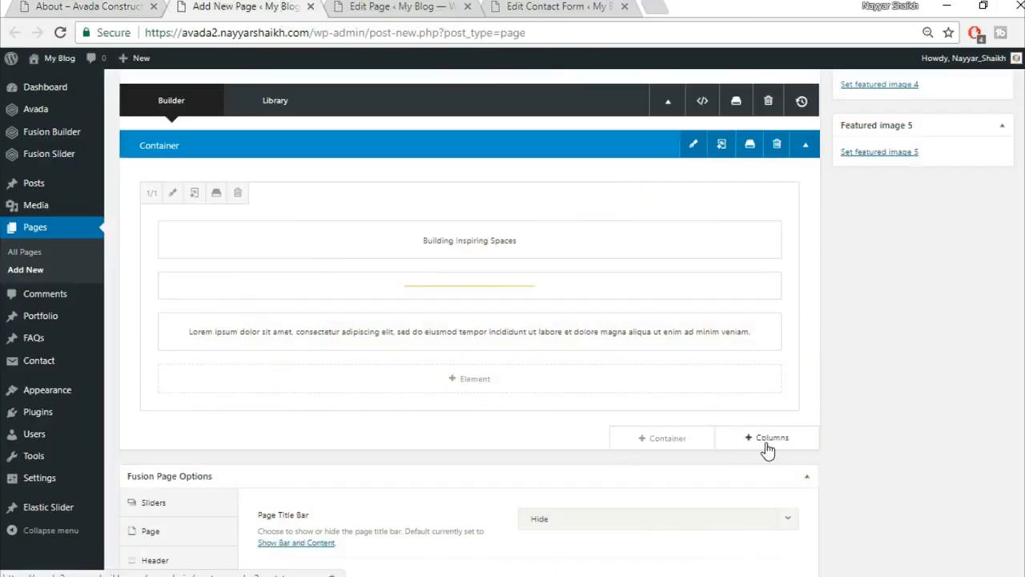
Add a full-width one-column row holding an Image Frame element.
click(765, 442)
click(241, 222)
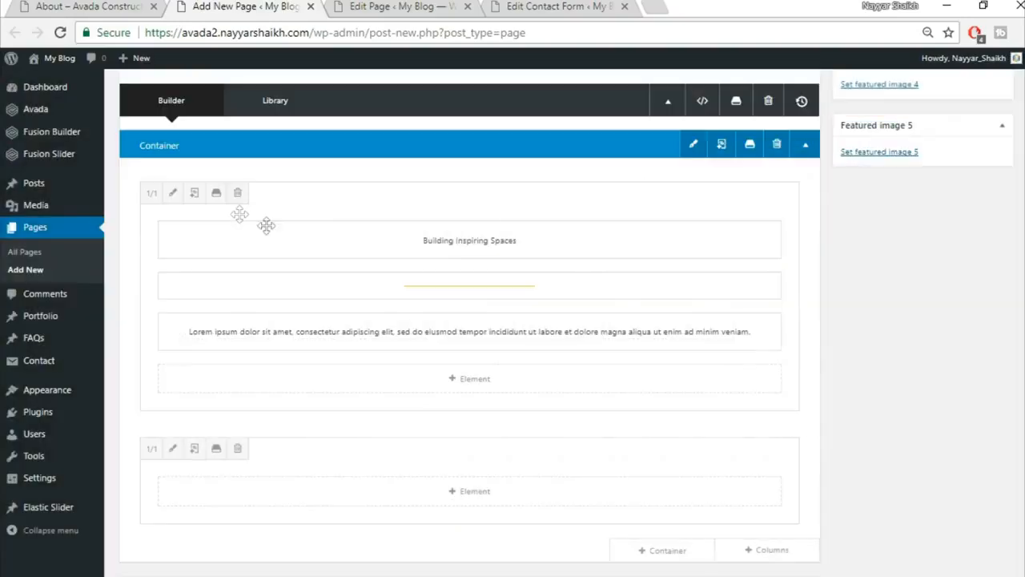
scroll(562, 468, down, 1)
click(470, 408)
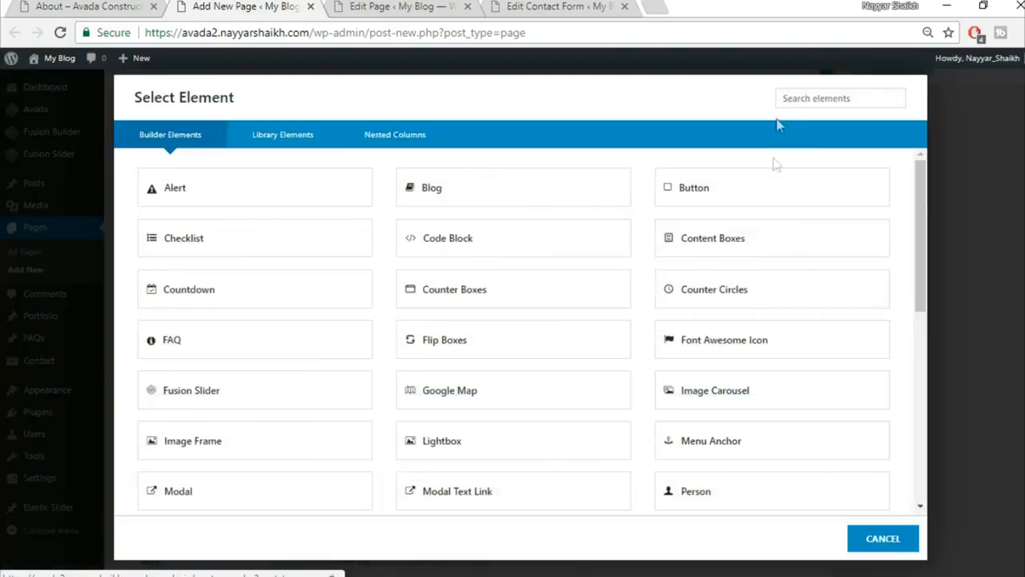
text(ima)
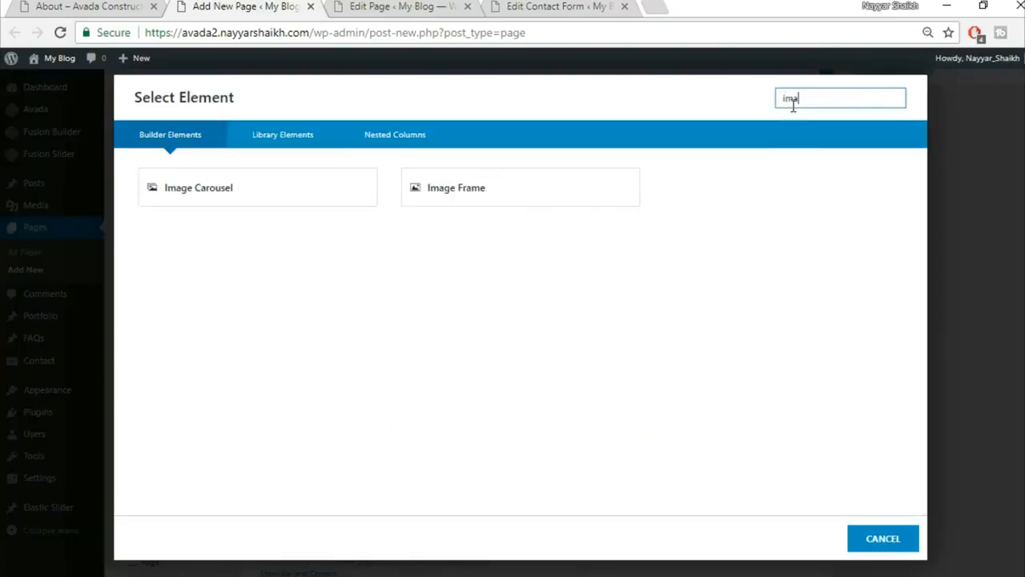
click(487, 189)
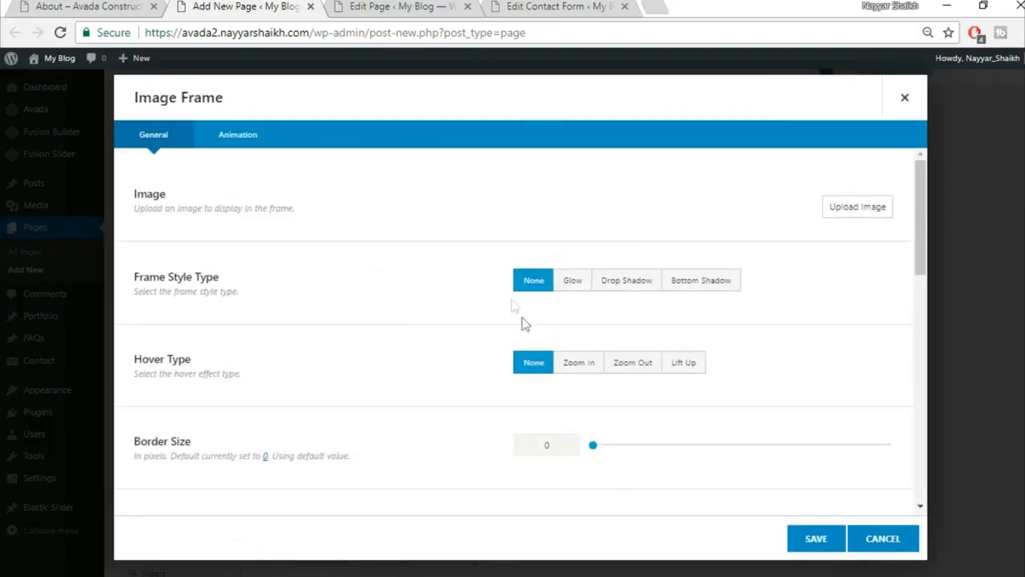
Upload construction_hat_materials and insert it into the Image Frame.
click(859, 208)
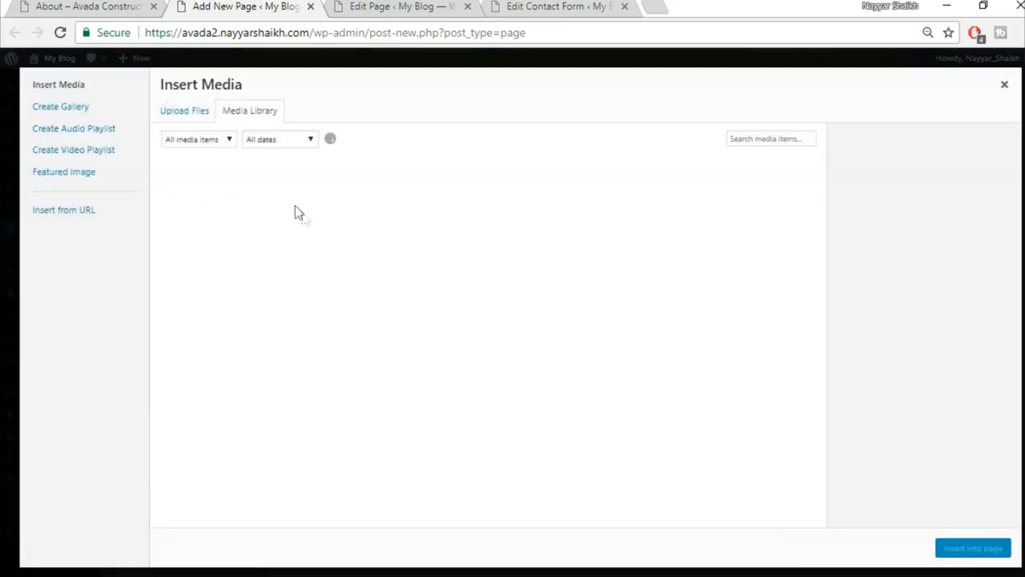
click(186, 113)
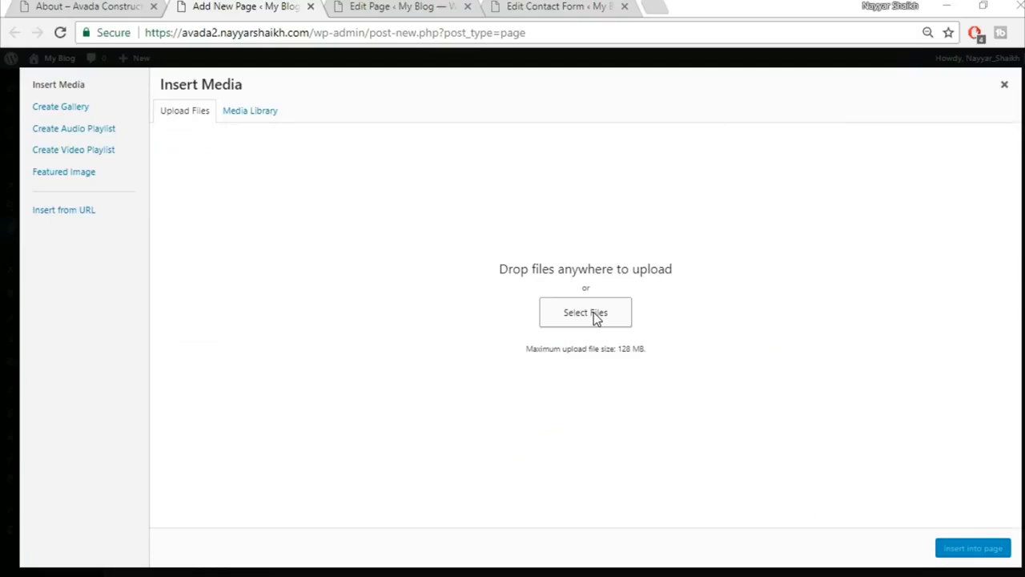
click(594, 312)
click(200, 307)
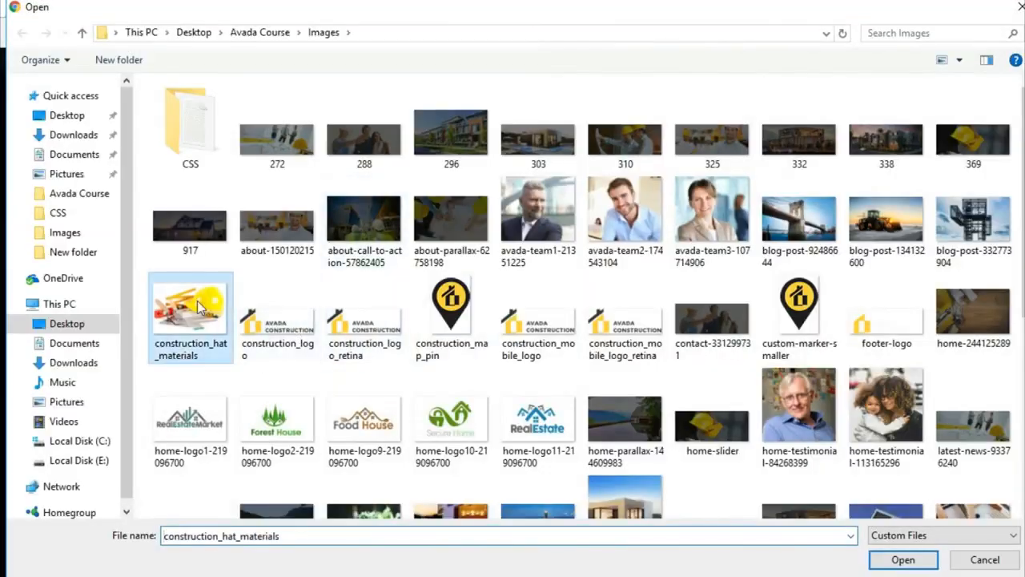
click(903, 558)
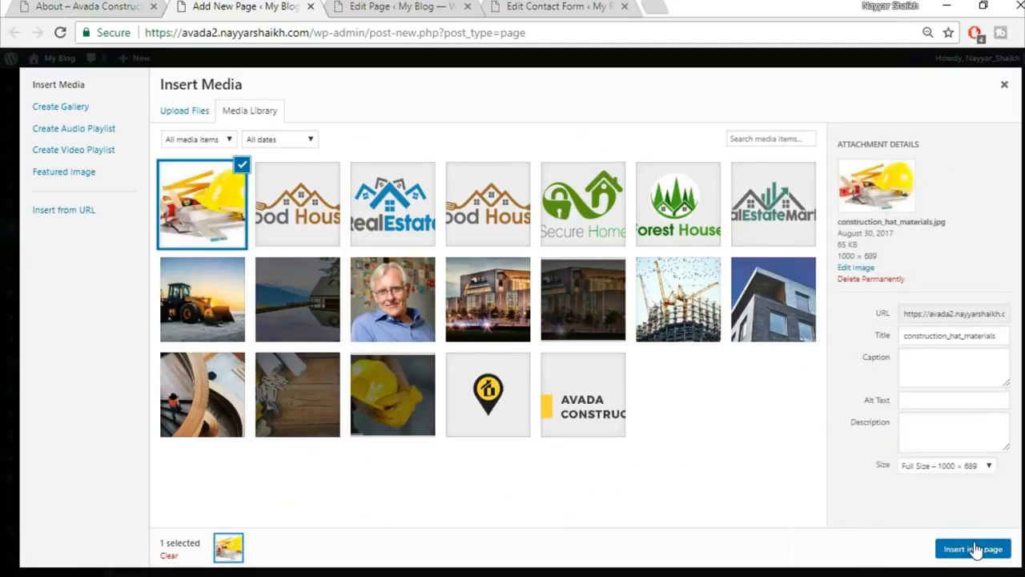
click(974, 549)
Centre-align the image and save the Image Frame settings.
scroll(739, 453, down, 5)
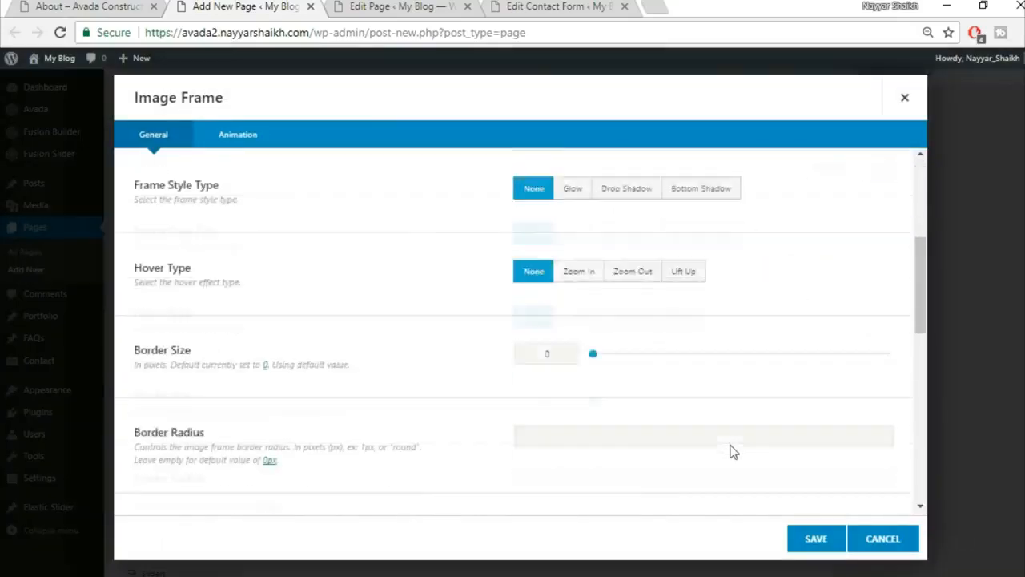
click(662, 417)
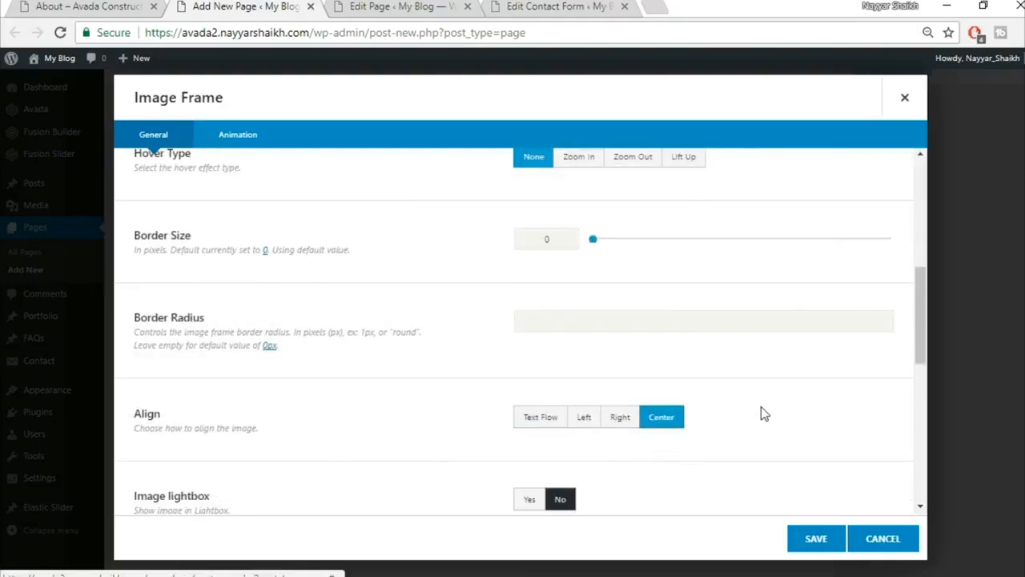
scroll(761, 409, down, 3)
scroll(761, 410, down, 5)
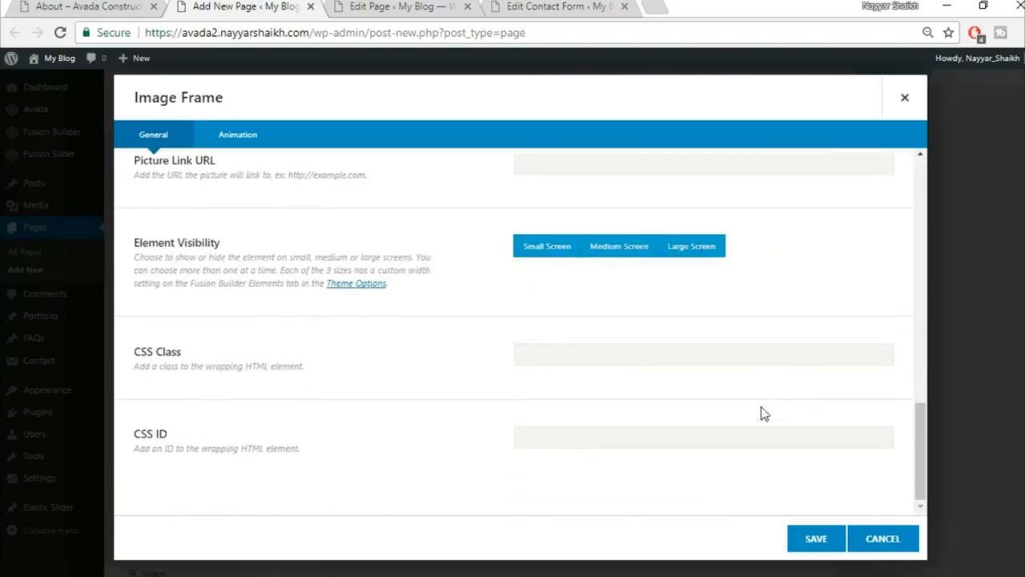
click(815, 538)
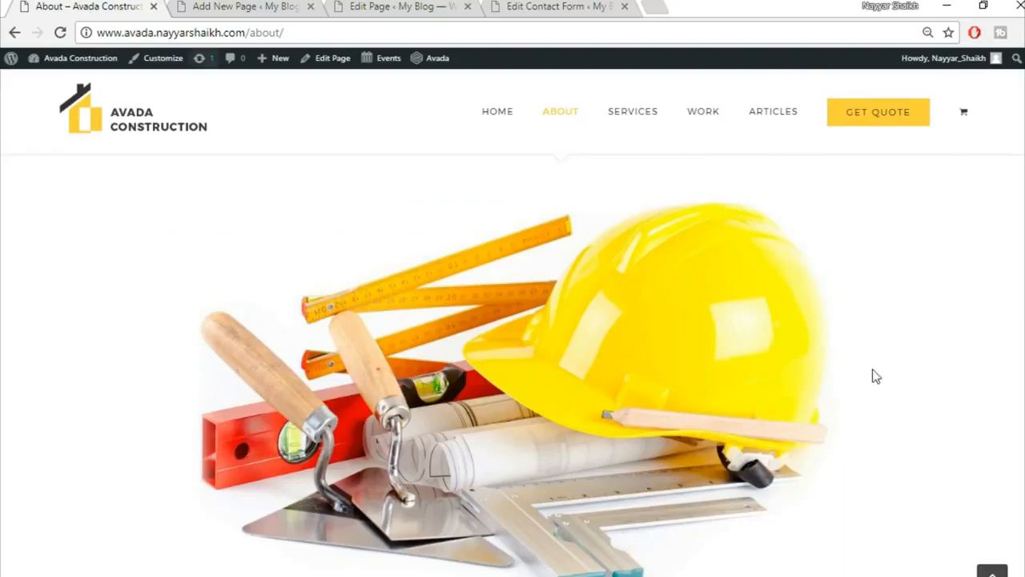
scroll(892, 391, down, 7)
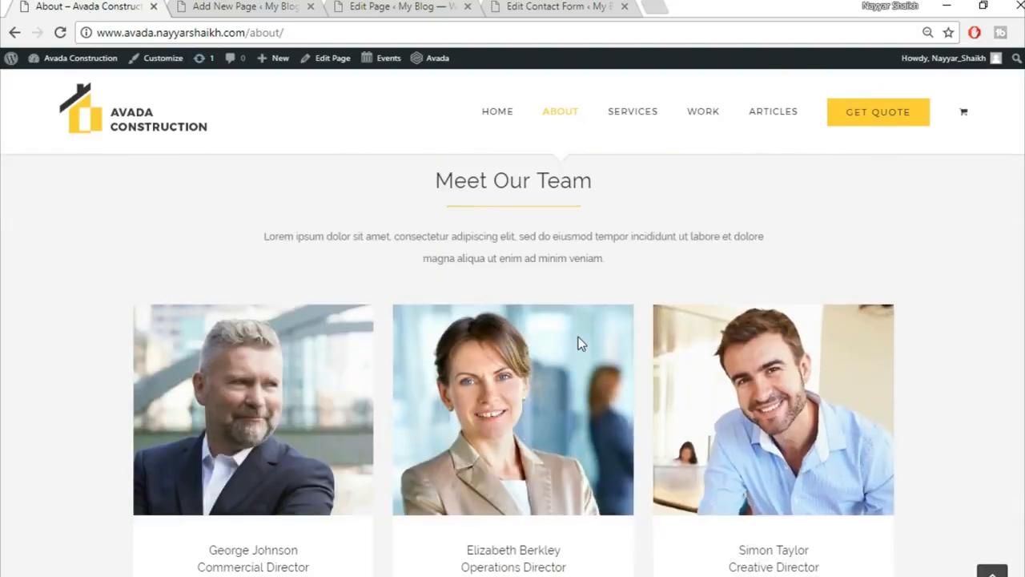
scroll(520, 277, up, 2)
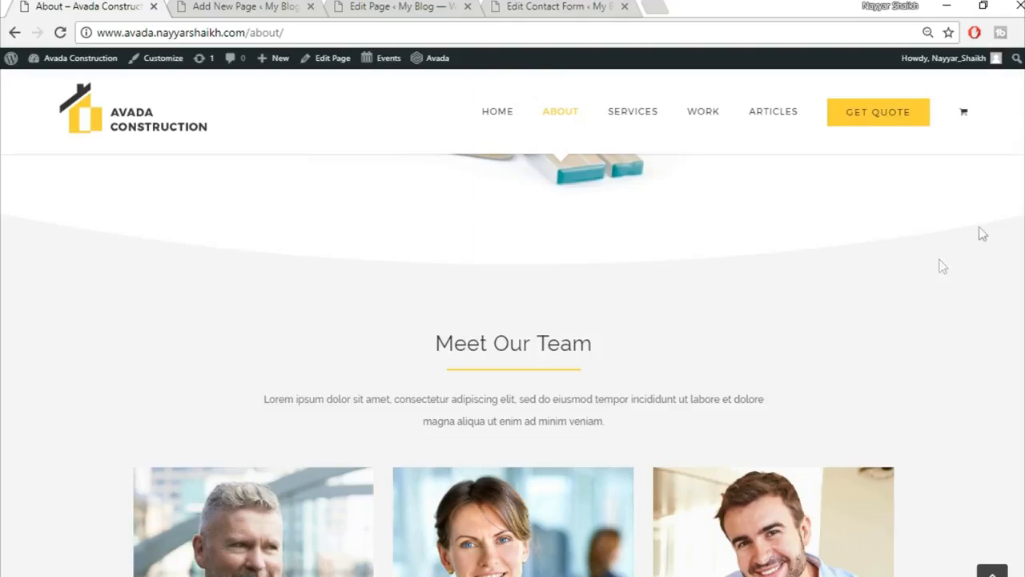
click(297, 8)
scroll(781, 365, down, 2)
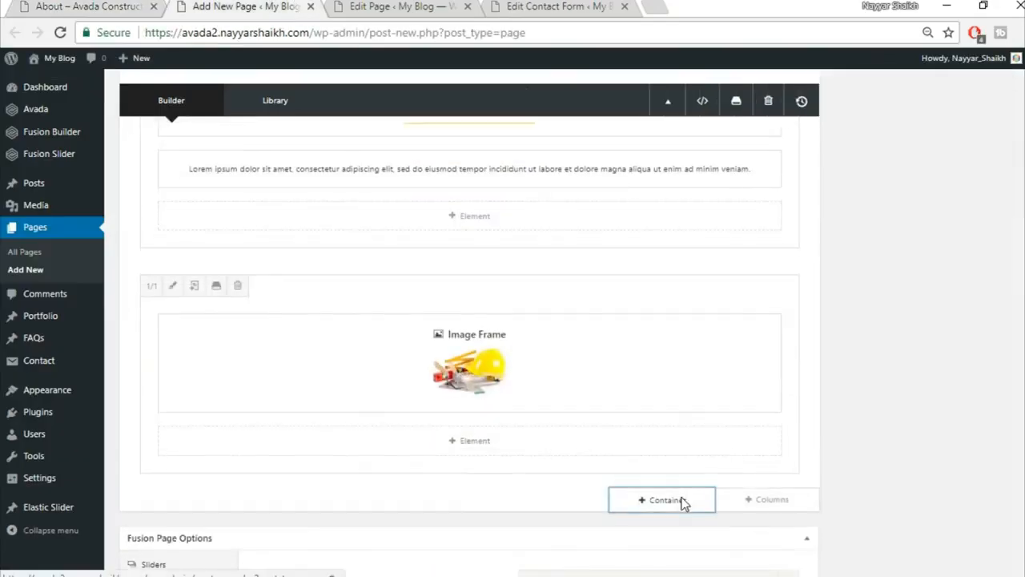
Add a 1/1 container holding a Section Separator element.
click(682, 500)
click(354, 208)
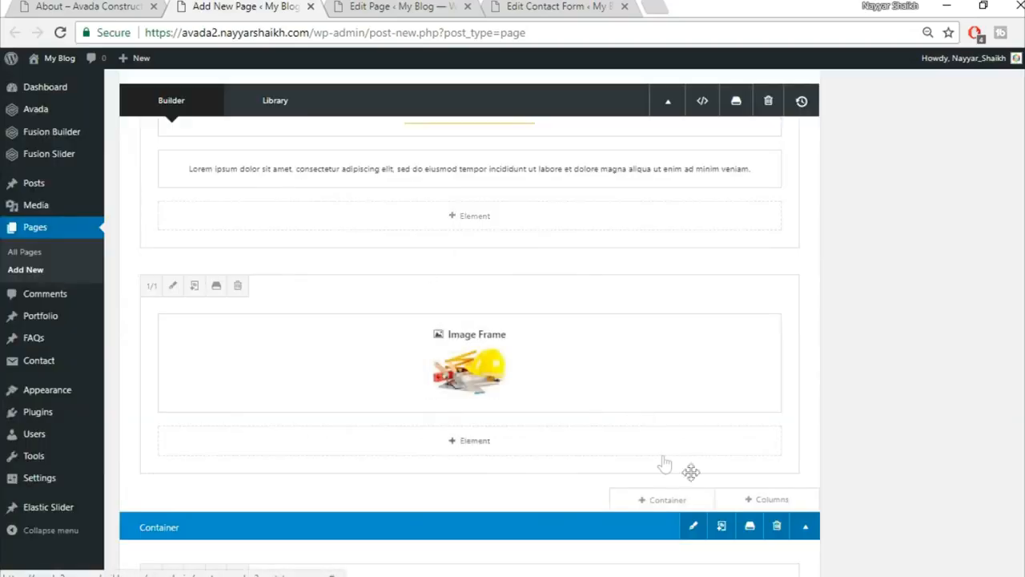
click(488, 461)
click(813, 101)
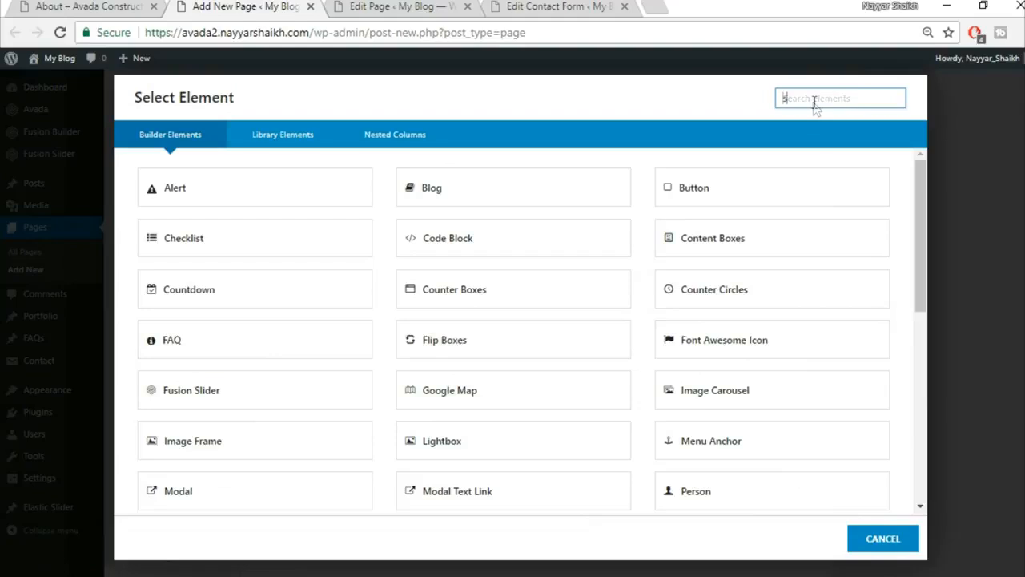
text(sec)
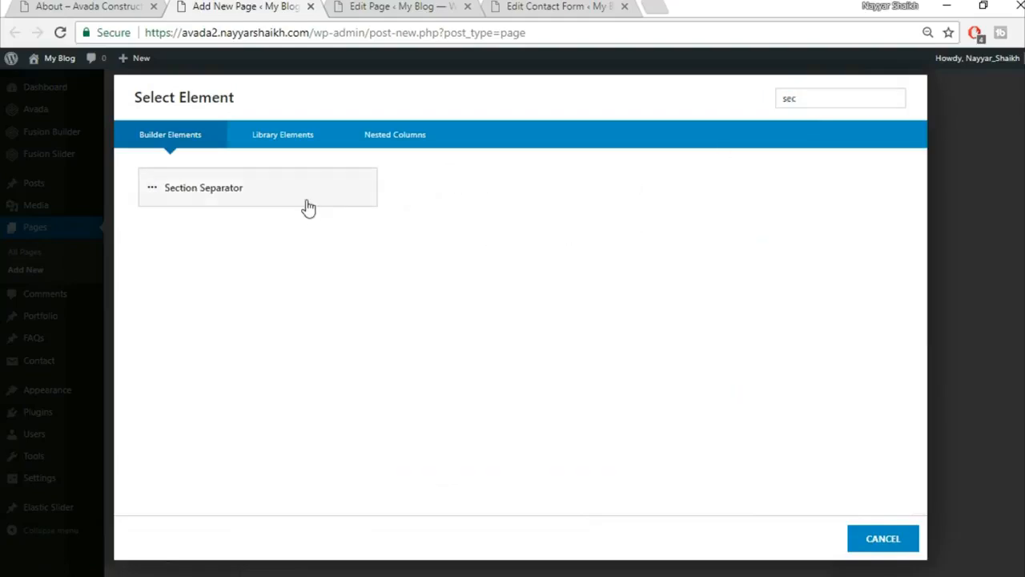
click(309, 200)
Set the separator style to Big Half Circle, positioned at the bottom.
click(604, 173)
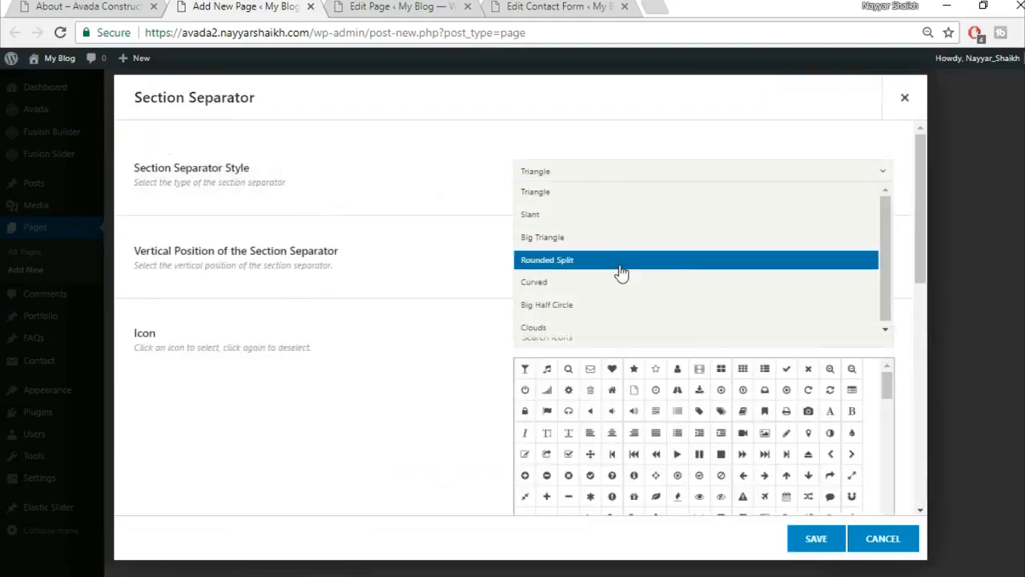
click(622, 305)
click(587, 255)
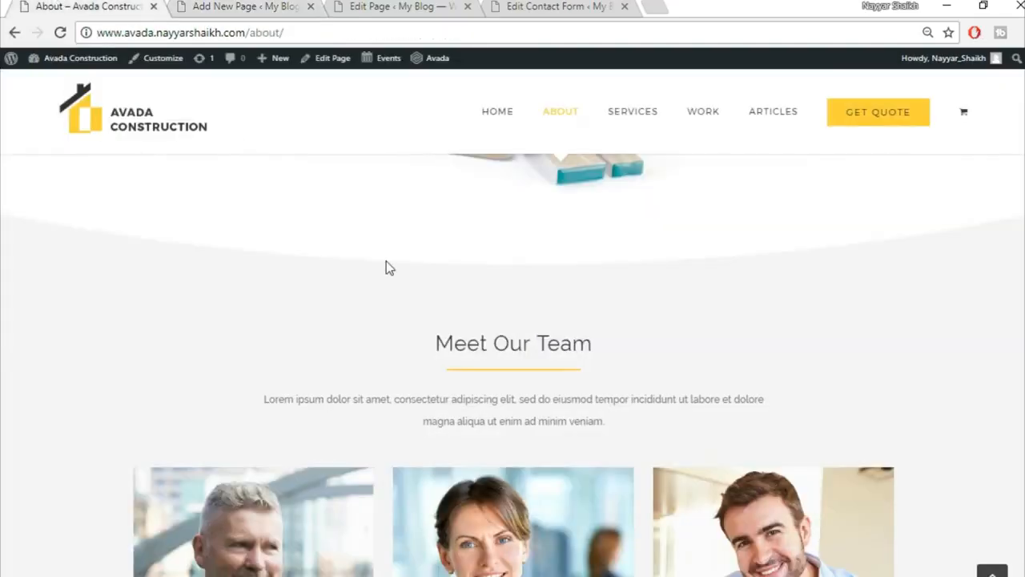
scroll(386, 261, up, 1)
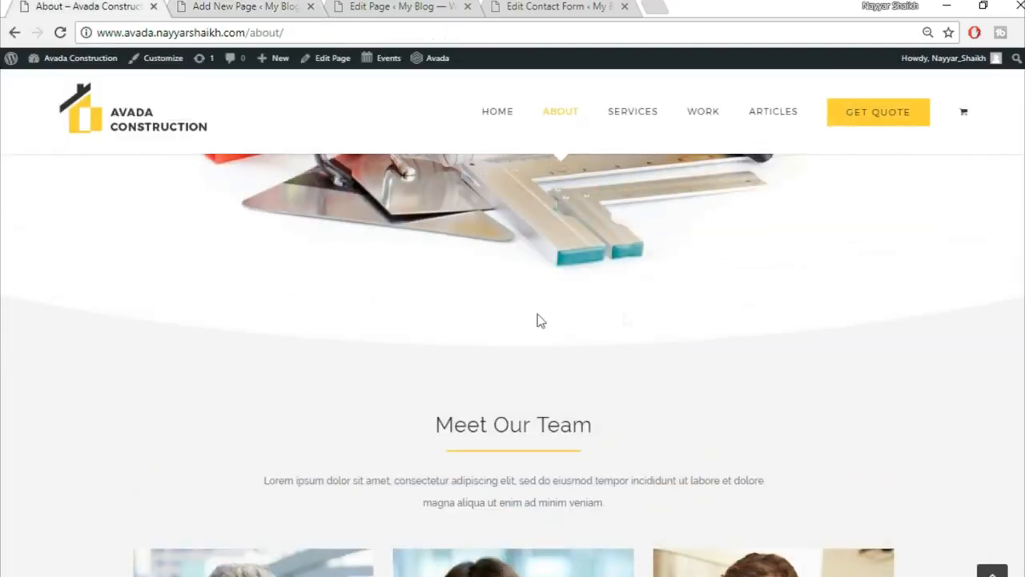
Give the separator a white background and save it.
click(270, 5)
click(573, 340)
scroll(596, 412, down, 1)
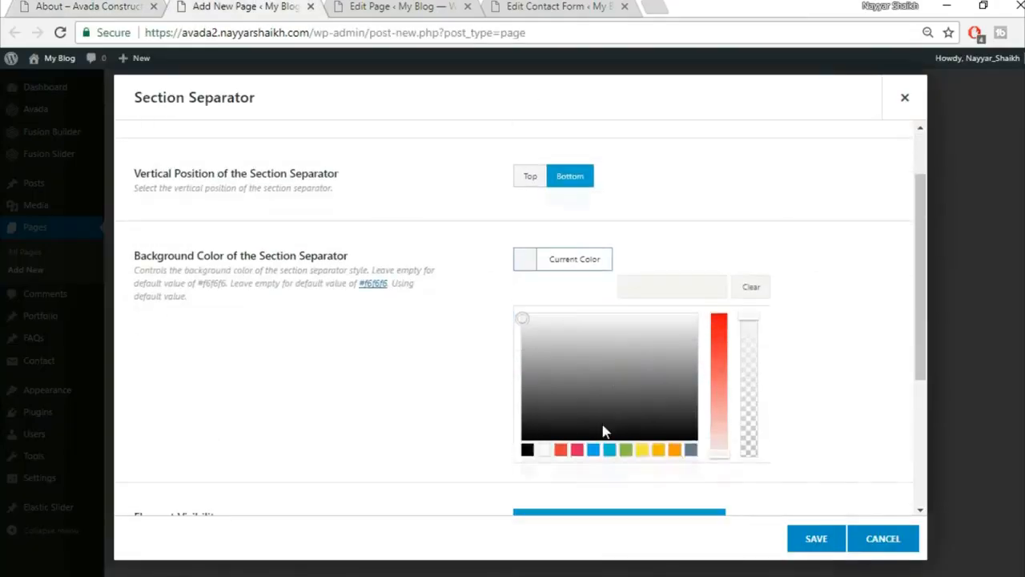
click(544, 447)
click(435, 393)
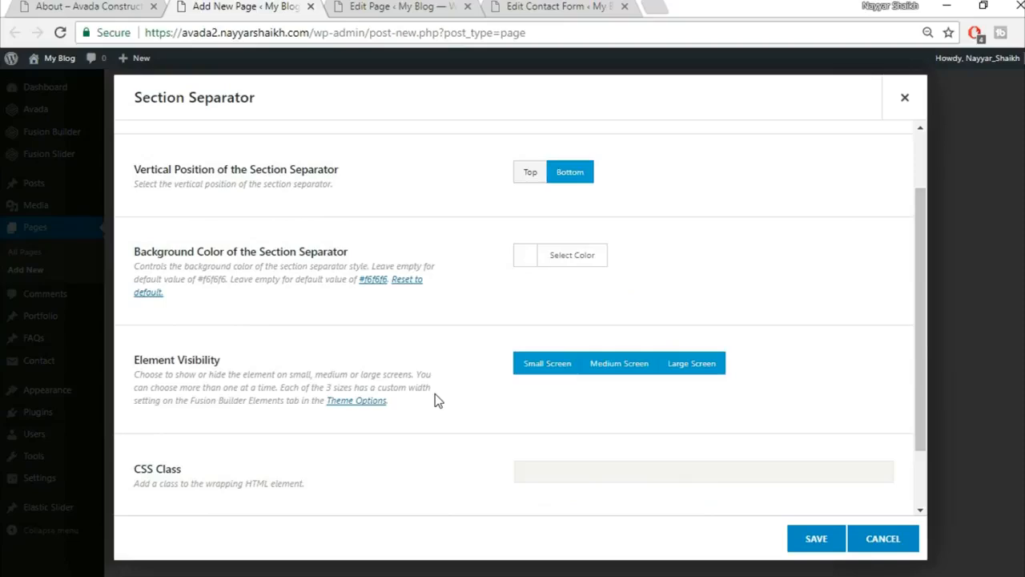
scroll(435, 394, down, 1)
scroll(435, 393, up, 2)
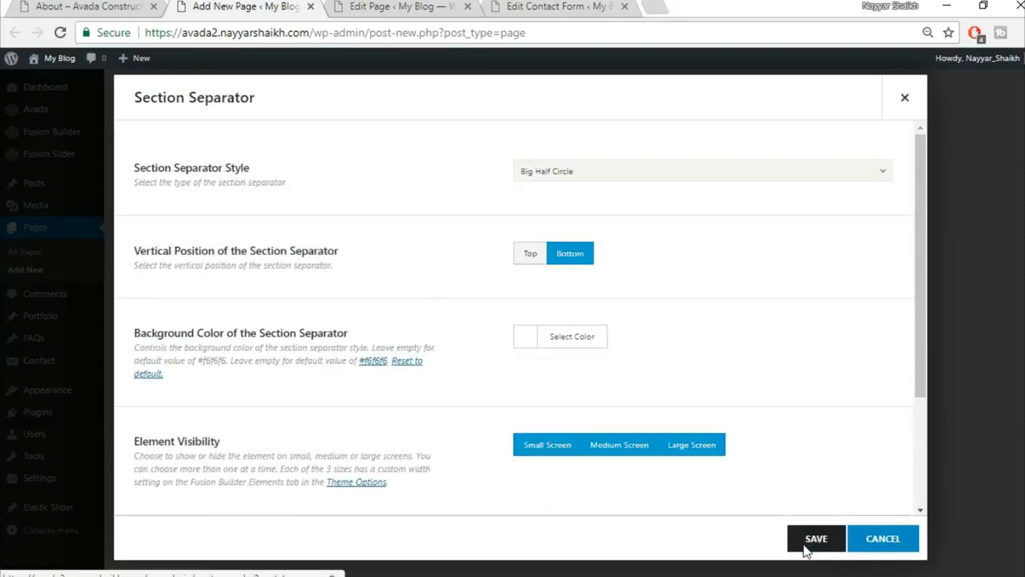
click(816, 538)
Compare the separator against the demo About page.
click(128, 5)
scroll(533, 346, down, 1)
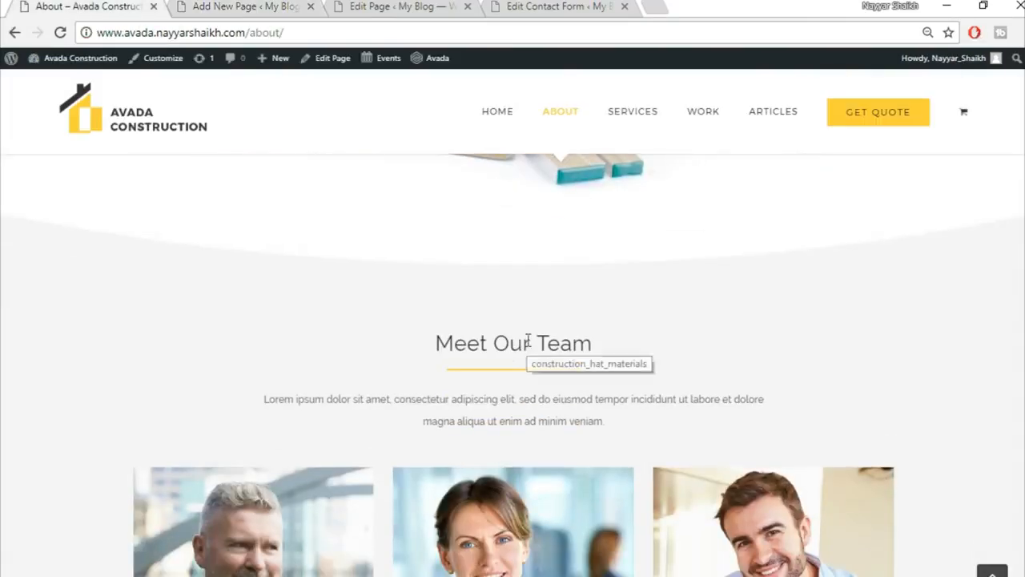
click(218, 5)
scroll(817, 344, down, 3)
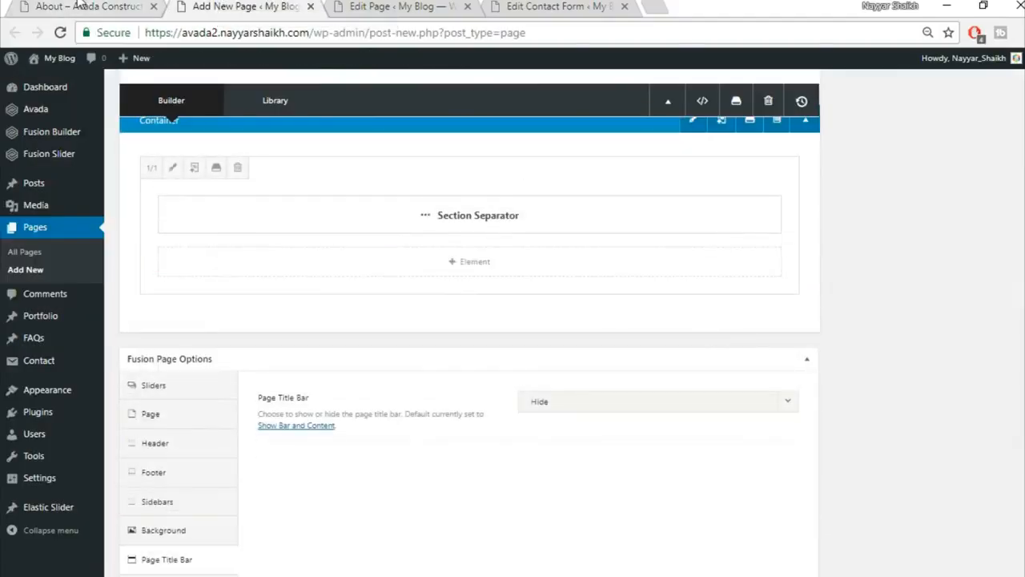
click(120, 6)
click(236, 6)
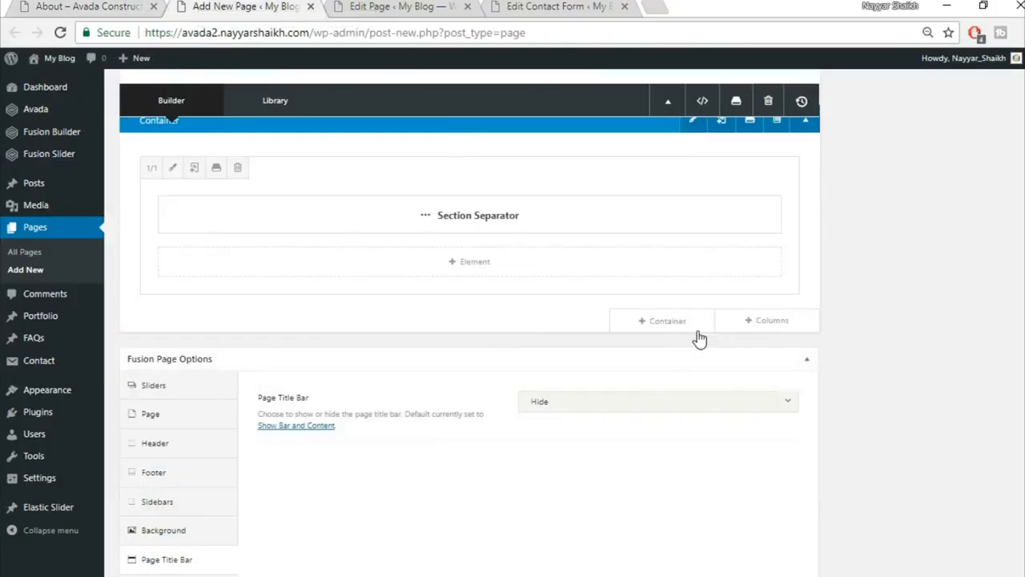
Insert the saved Title container from the library below the separator.
click(682, 332)
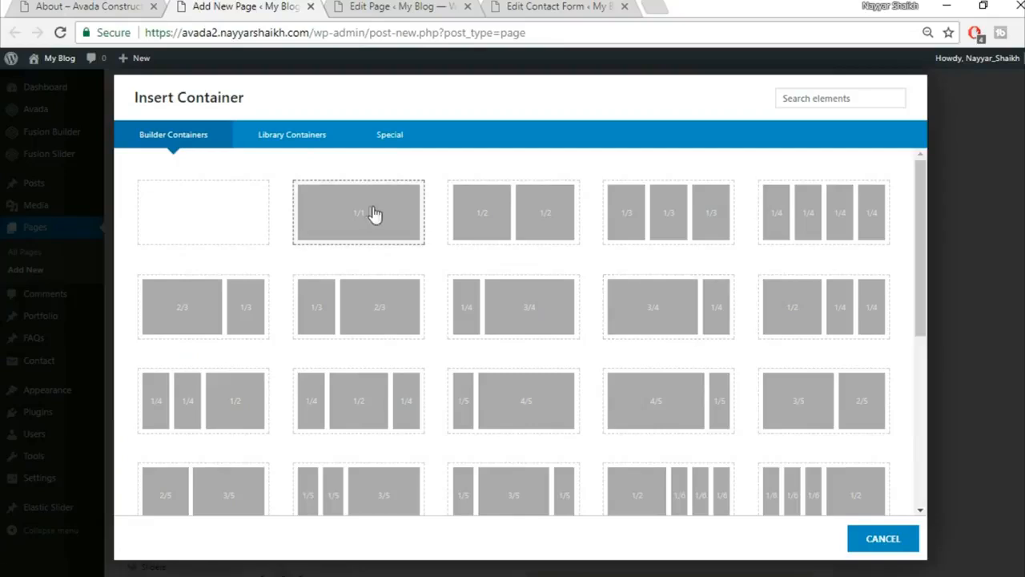
click(311, 136)
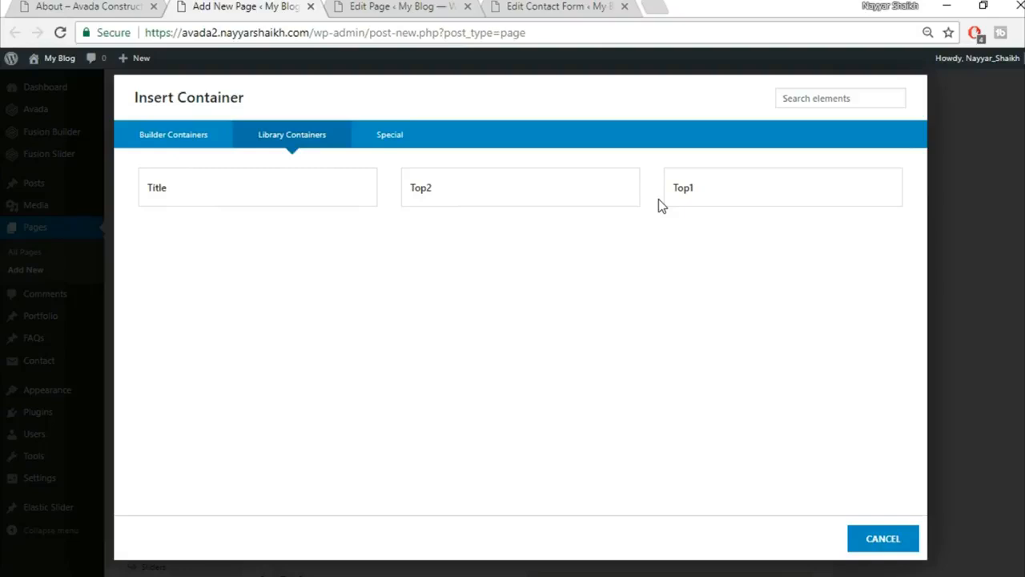
click(268, 204)
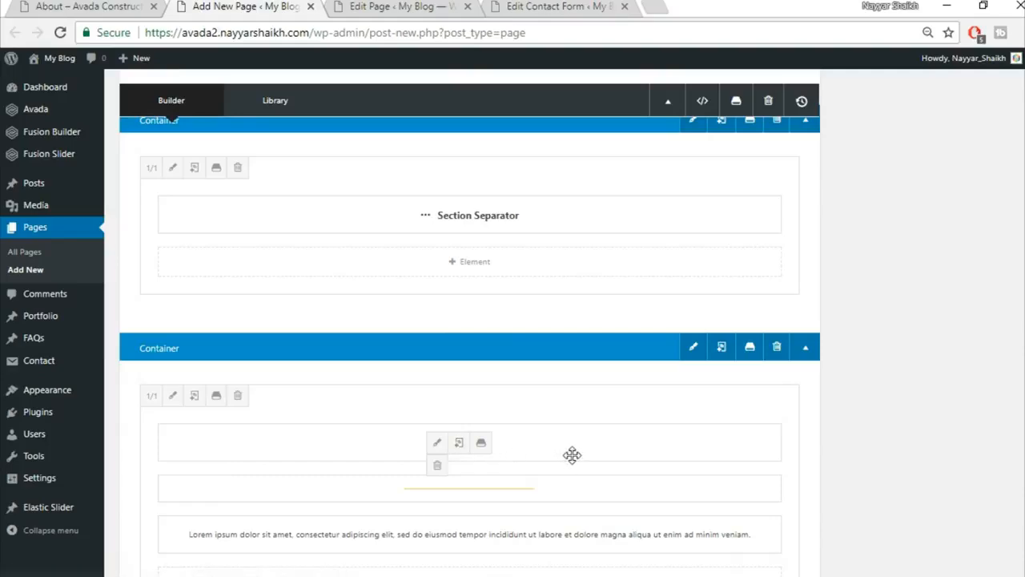
Move the heading, yellow divider and lorem text into a new 1/1 row, deleting the empty Title container.
click(774, 323)
click(233, 212)
drag(573, 523, 570, 290)
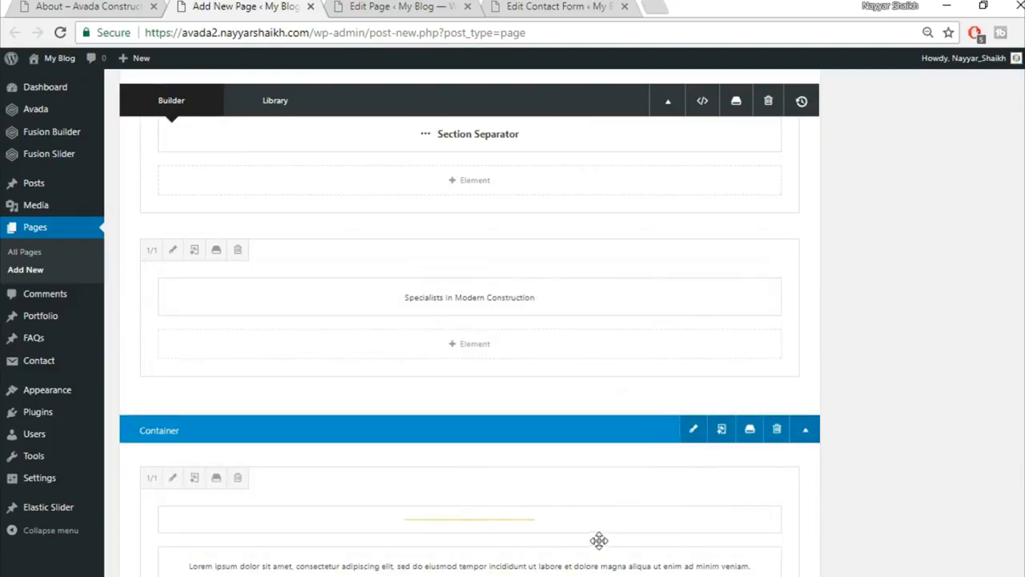
drag(597, 536, 563, 350)
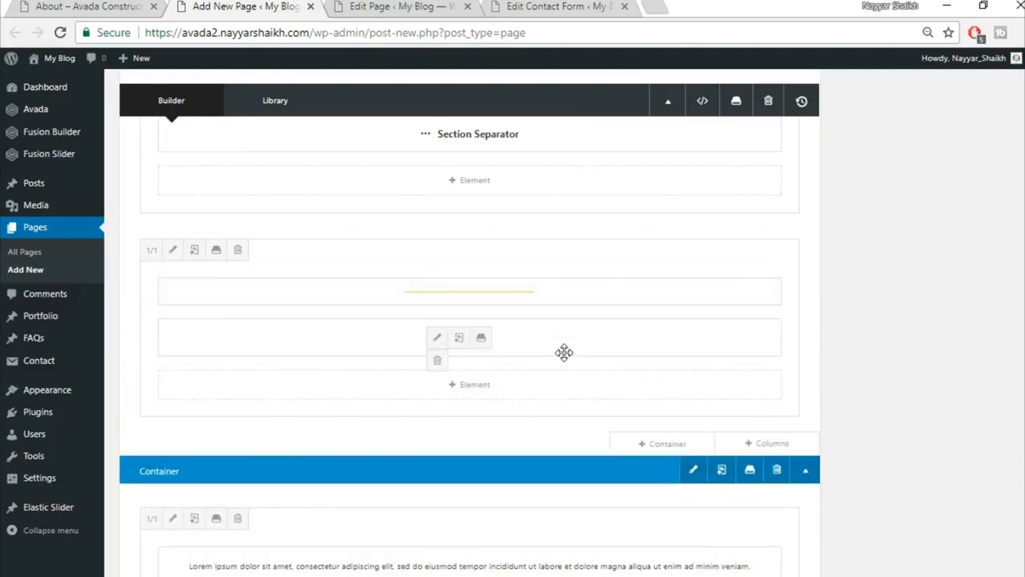
drag(563, 290, 558, 341)
drag(590, 556, 583, 403)
scroll(842, 501, down, 3)
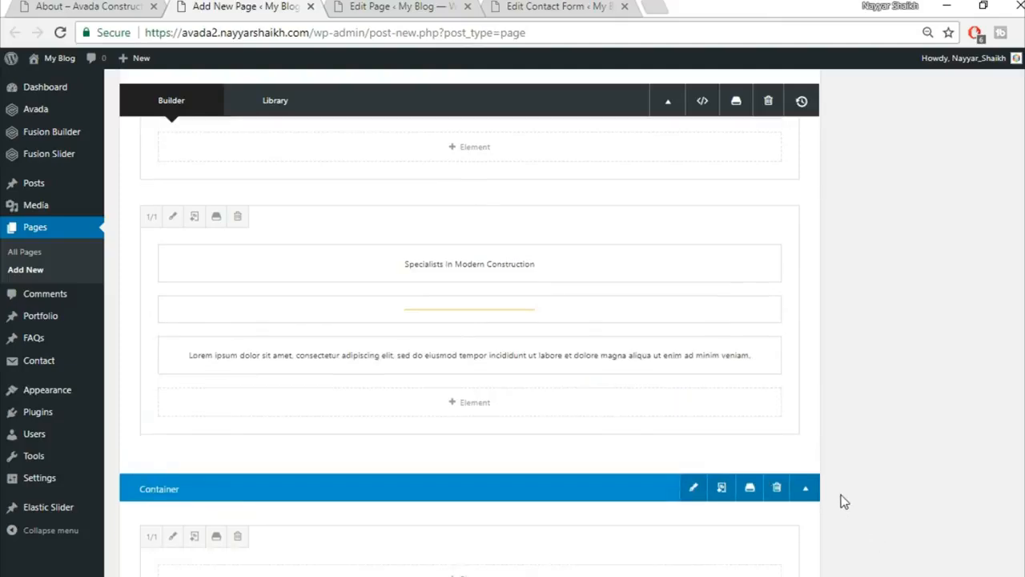
click(776, 358)
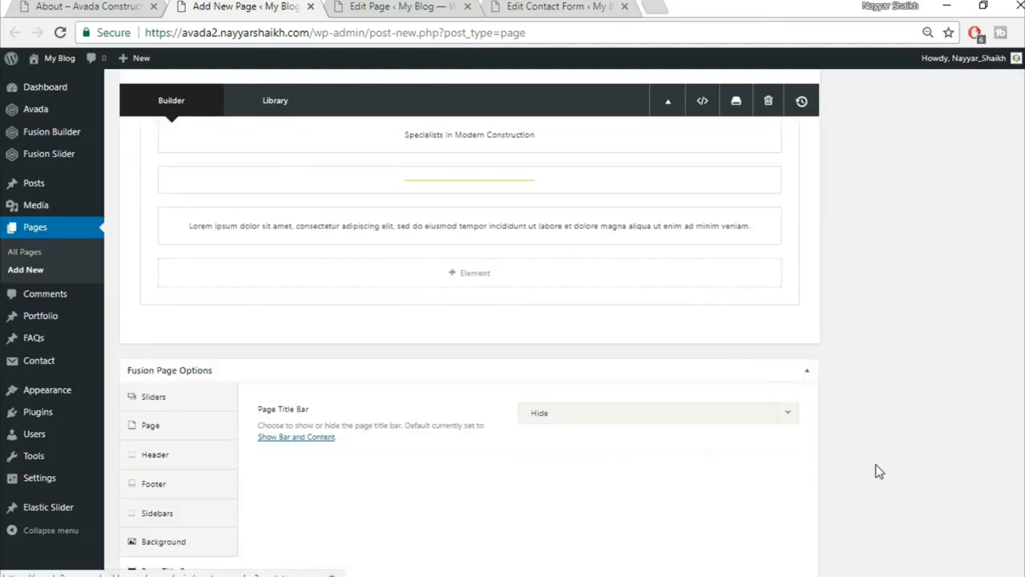
scroll(481, 264, up, 3)
Review the team section on the demo About page.
click(126, 7)
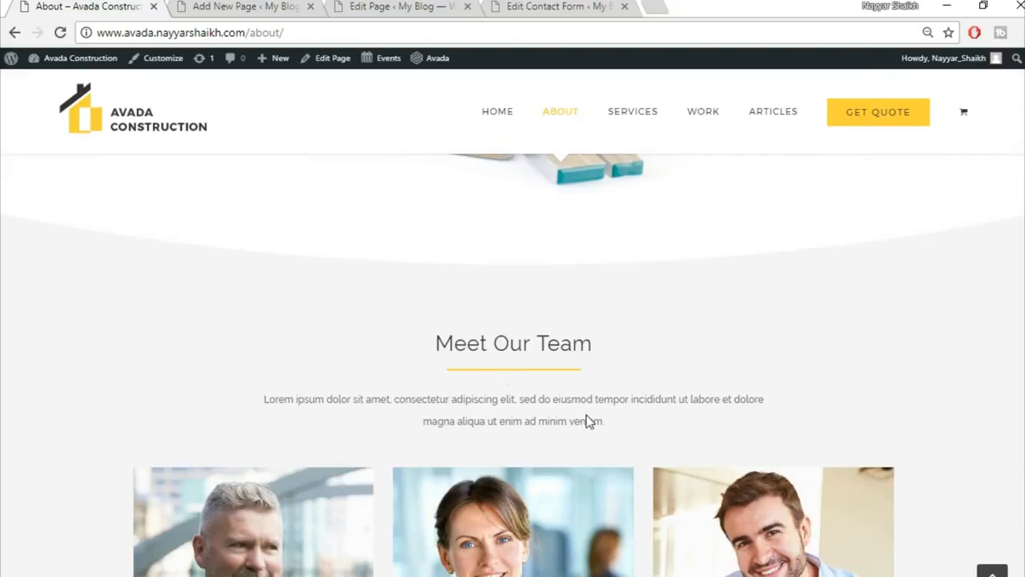
scroll(589, 422, down, 2)
scroll(895, 390, down, 1)
click(232, 7)
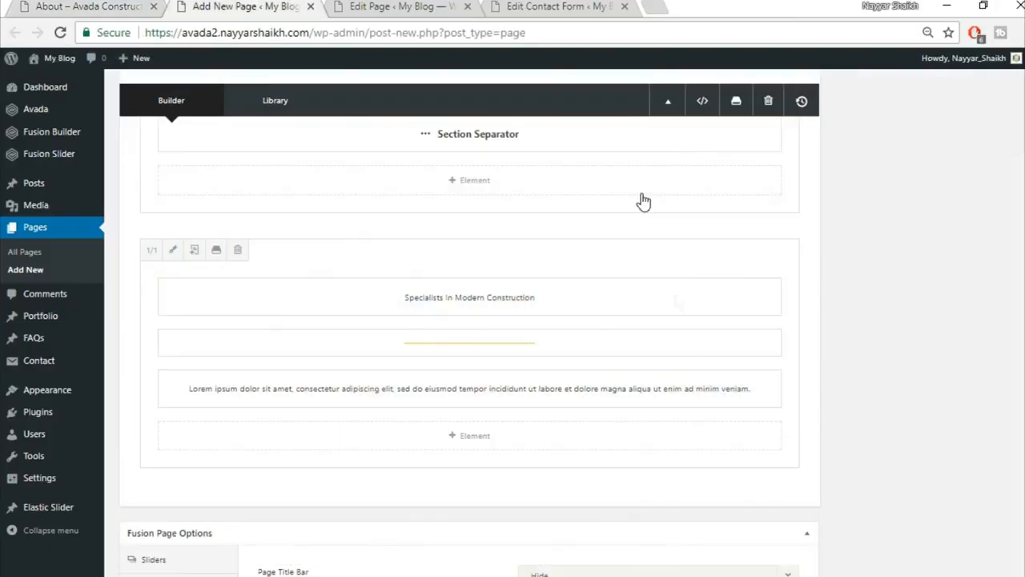
Add a 1/3 1/3 1/3 column row beneath the team heading.
click(765, 496)
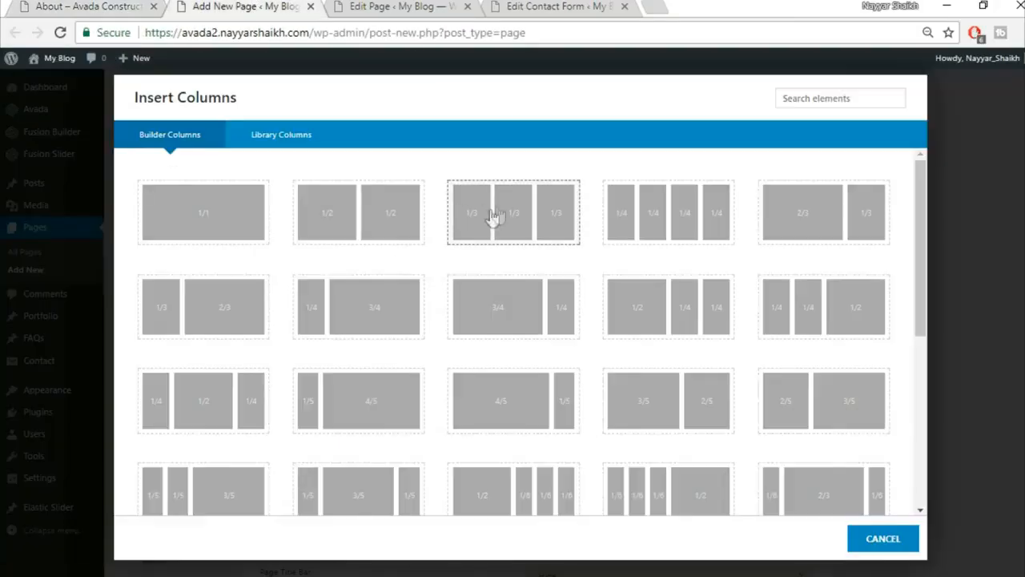
click(530, 210)
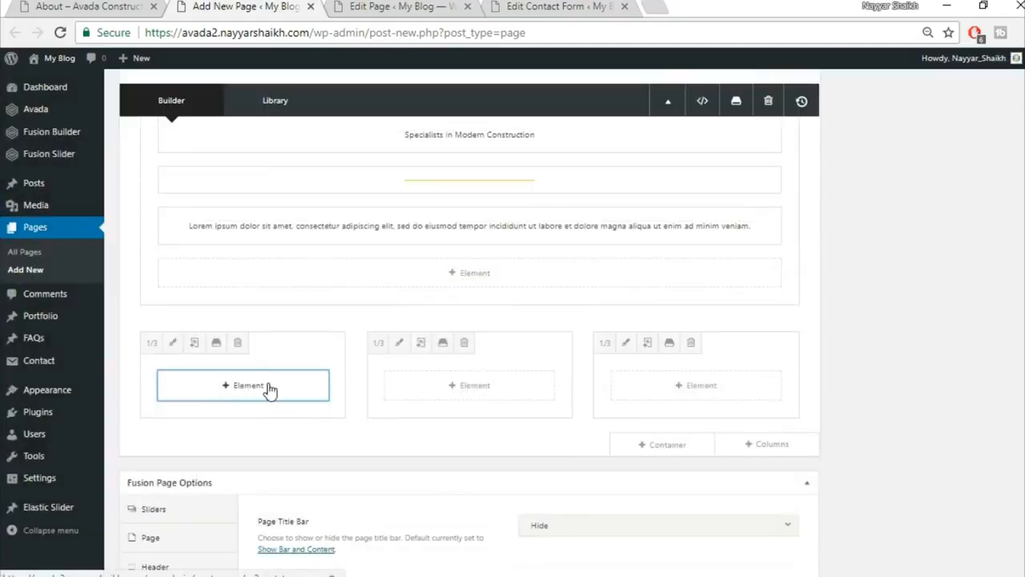
click(270, 387)
Add a Person element and copy the Commercial Director job title from the demo.
text(p)
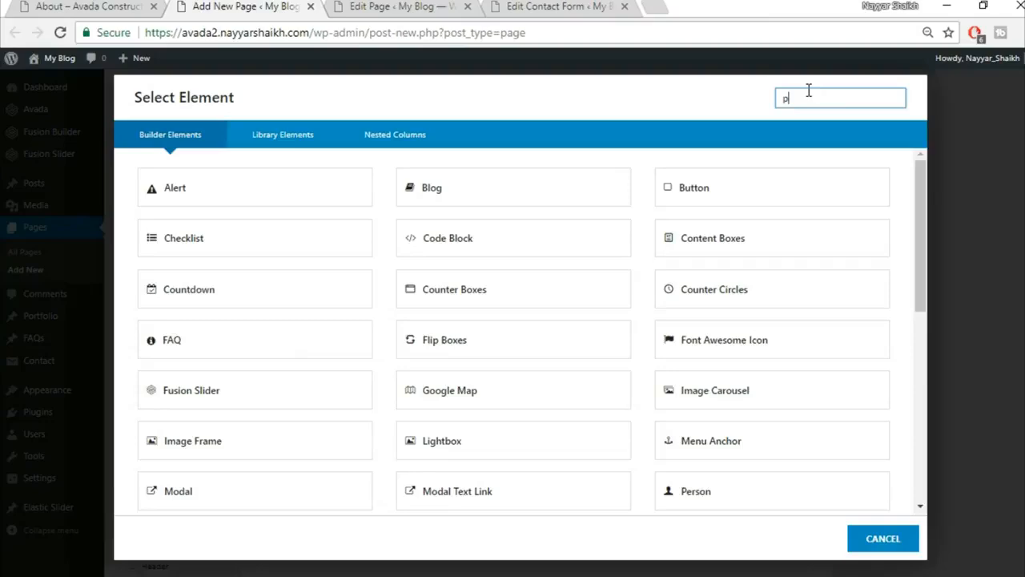
text(er)
click(281, 206)
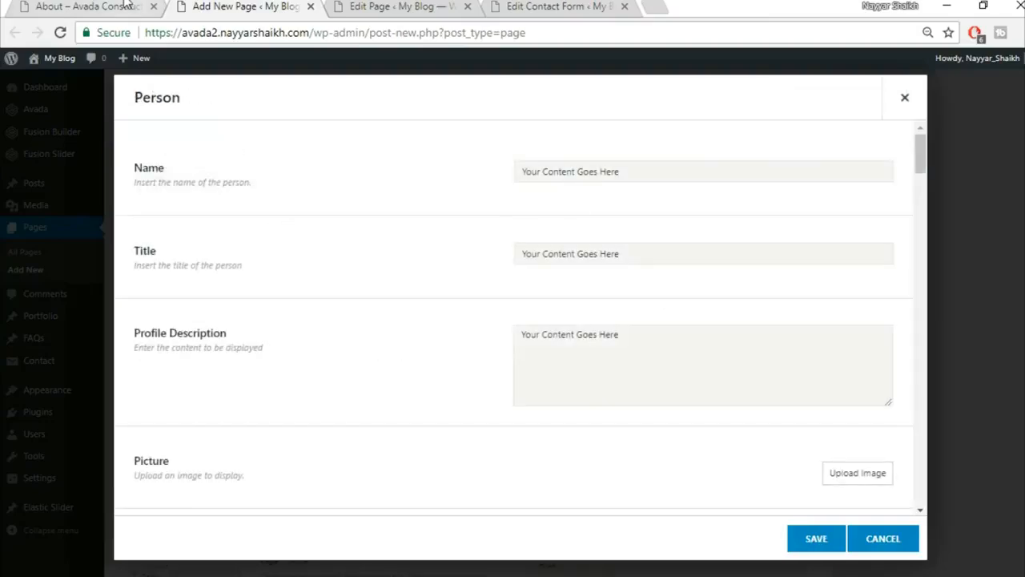
click(126, 6)
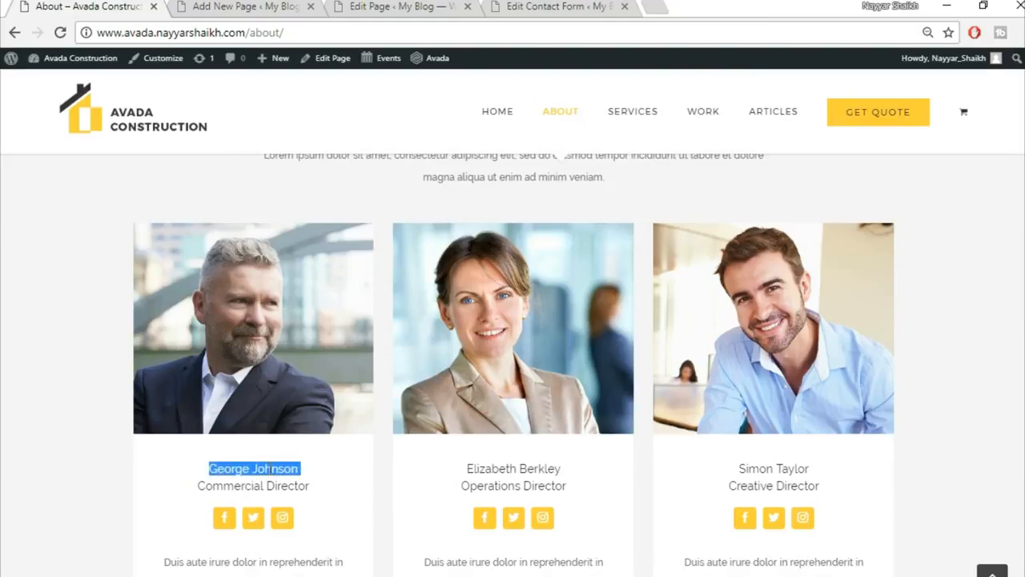
click(259, 5)
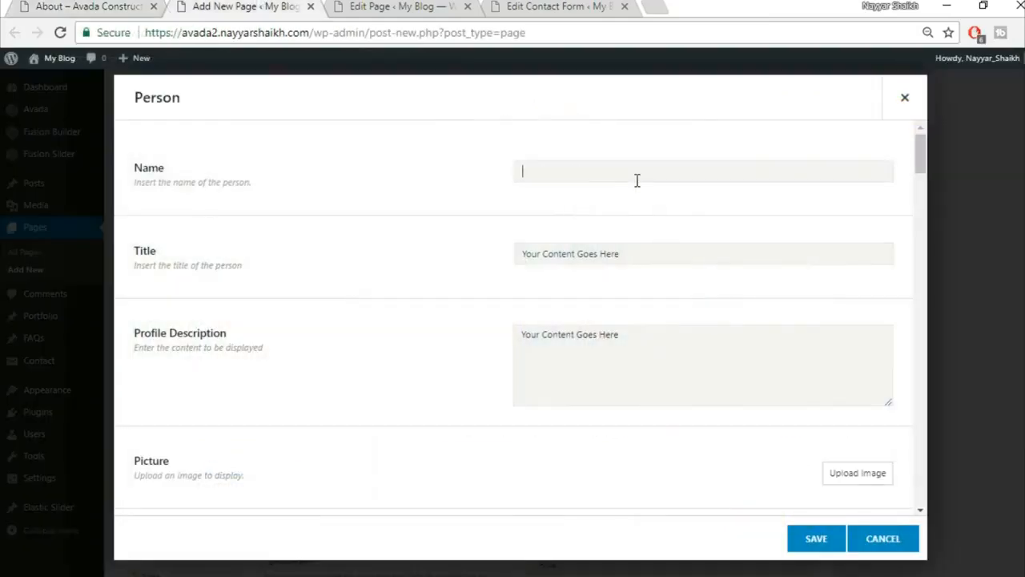
click(140, 4)
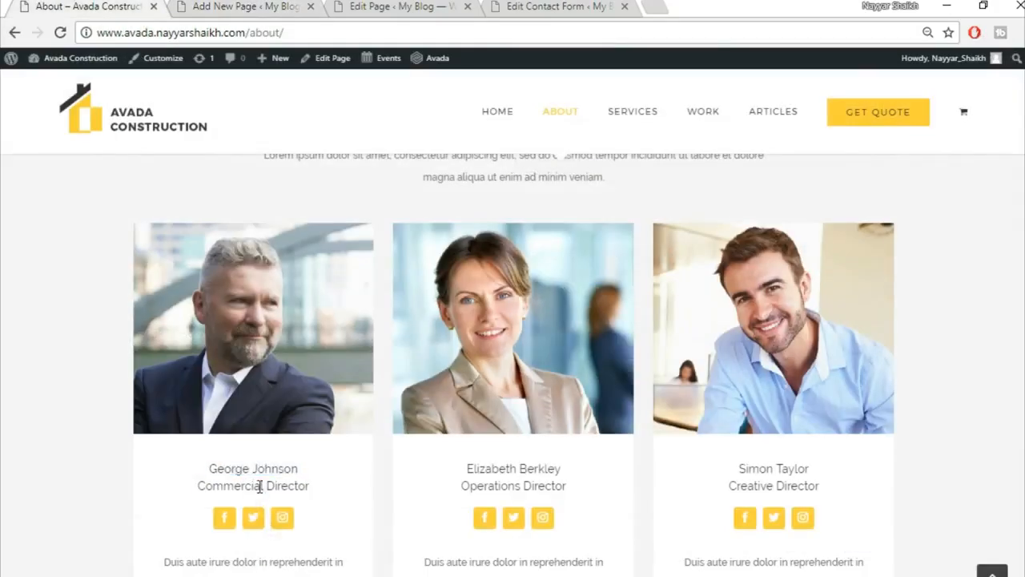
triple_click(259, 486)
click(259, 5)
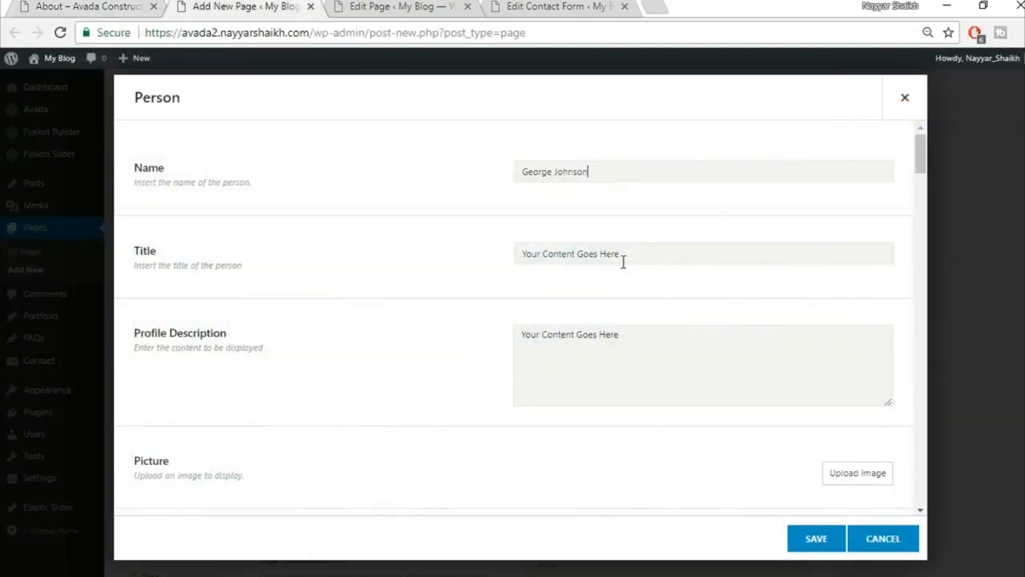
Paste the demo's first member description into the Profile Description.
click(35, 4)
scroll(337, 480, down, 3)
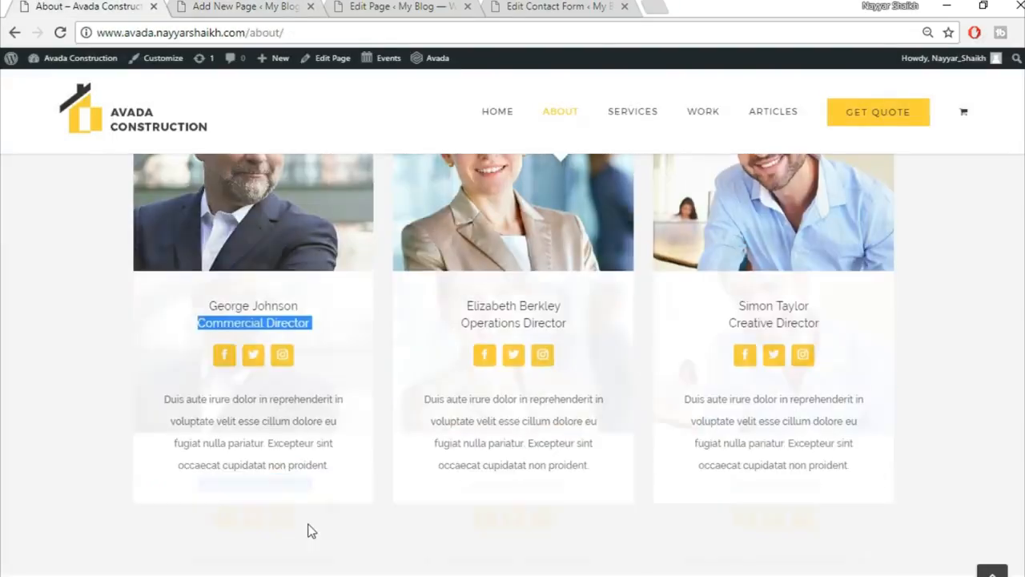
drag(160, 318, 367, 385)
key(ctrl+c)
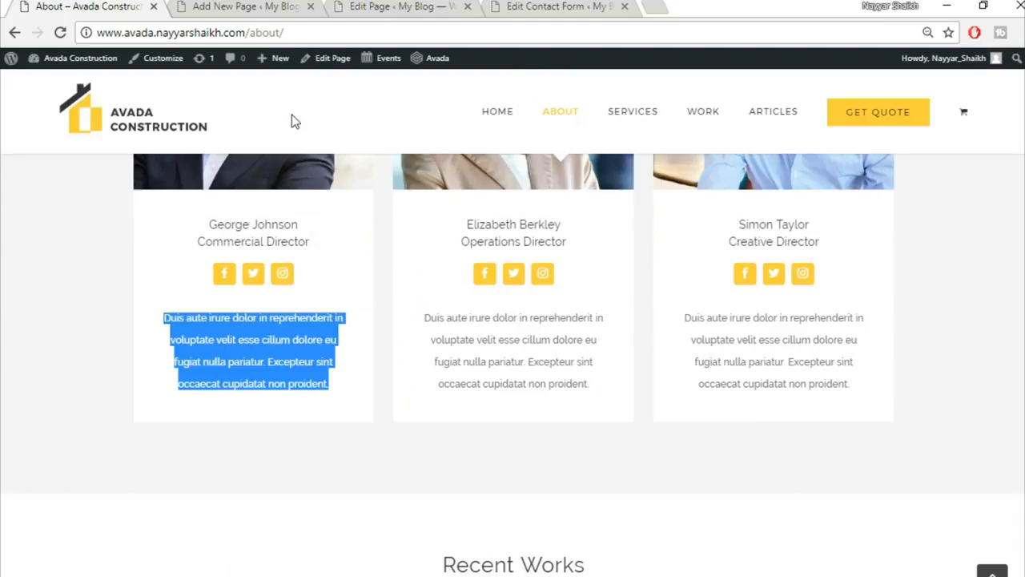
click(272, 5)
click(604, 382)
key(ctrl+a)
key(ctrl+v)
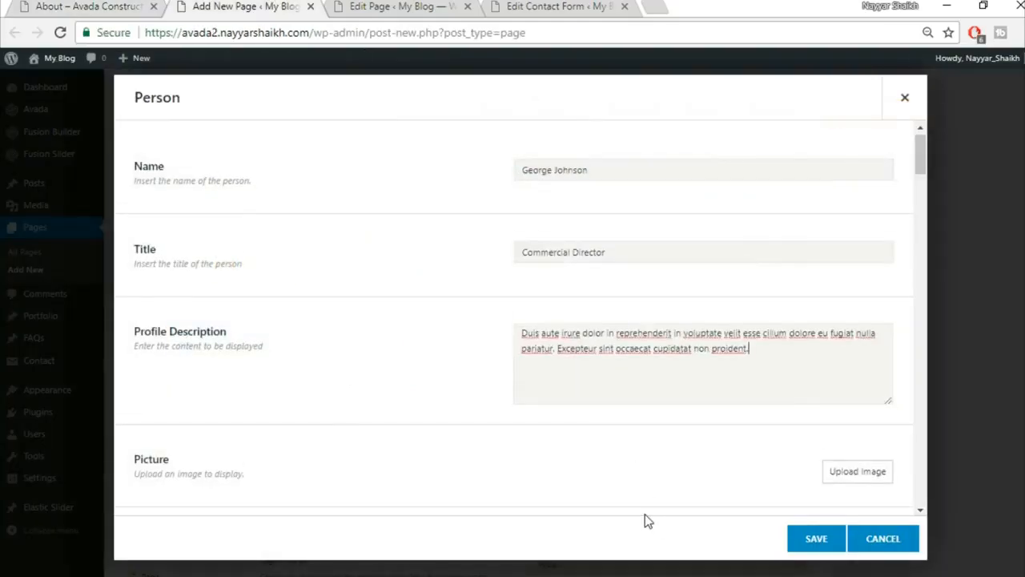
Upload the avada-team1-21351225 photo as the person's picture.
scroll(805, 388, down, 2)
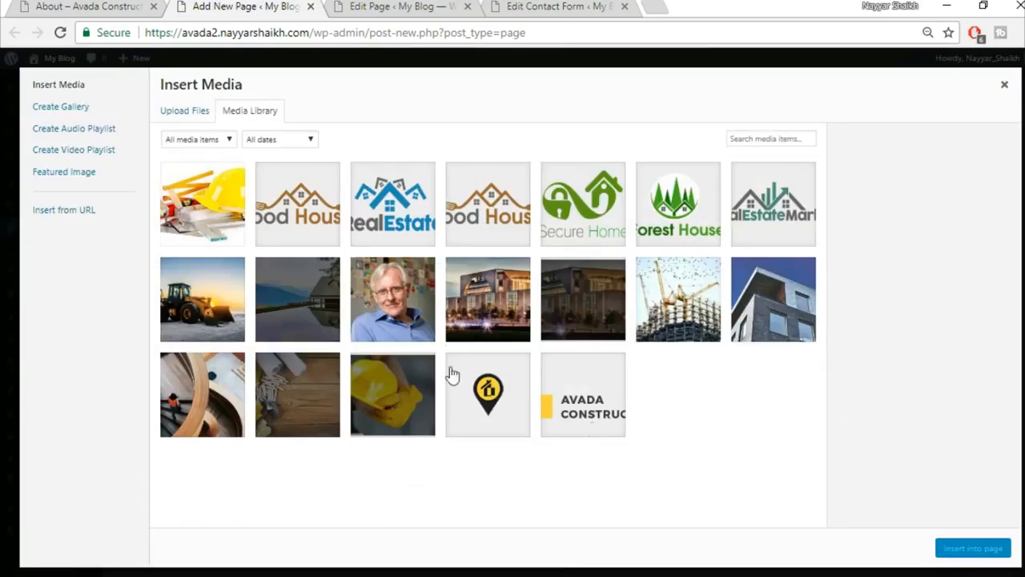
click(193, 112)
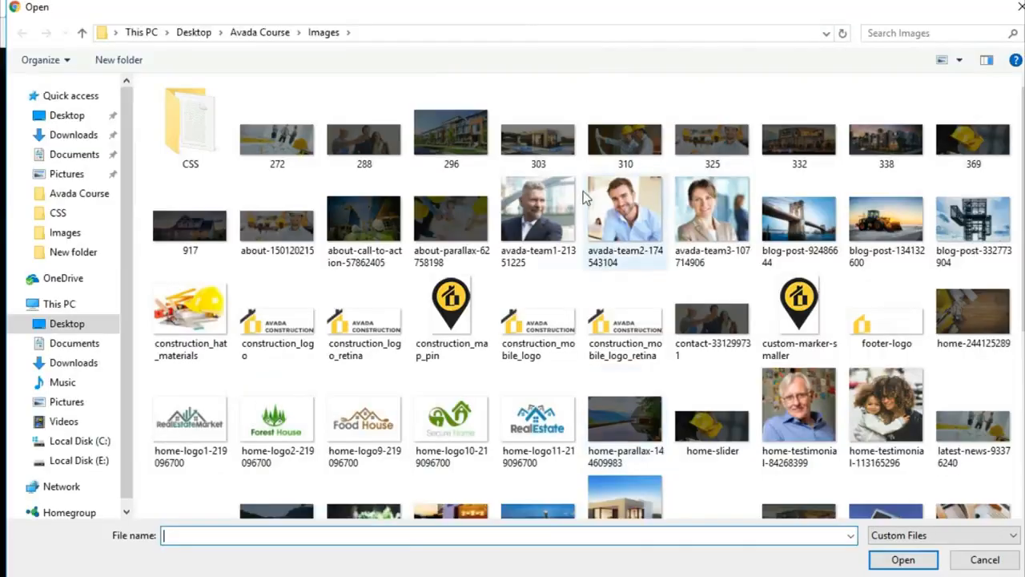
click(538, 215)
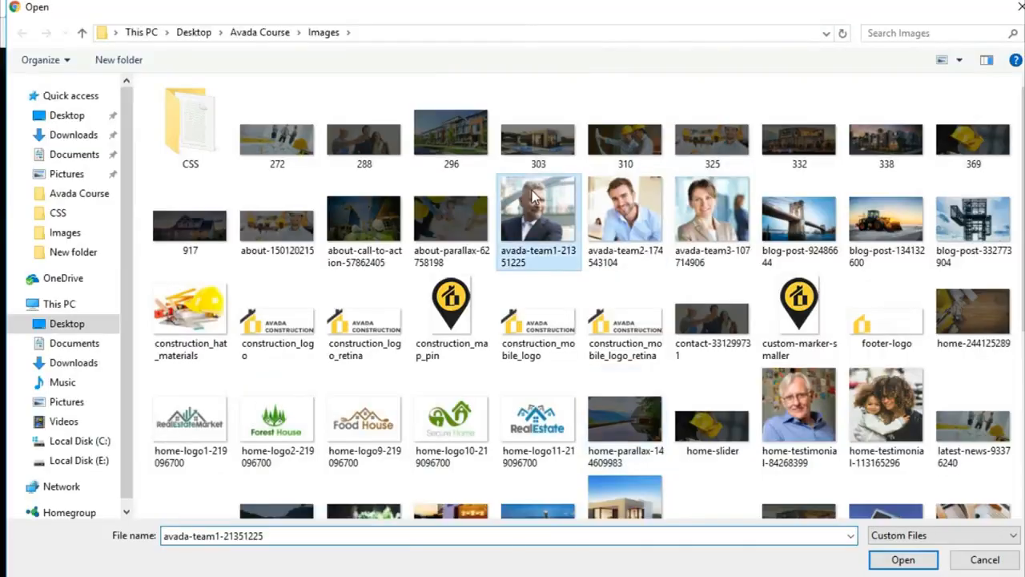
click(903, 559)
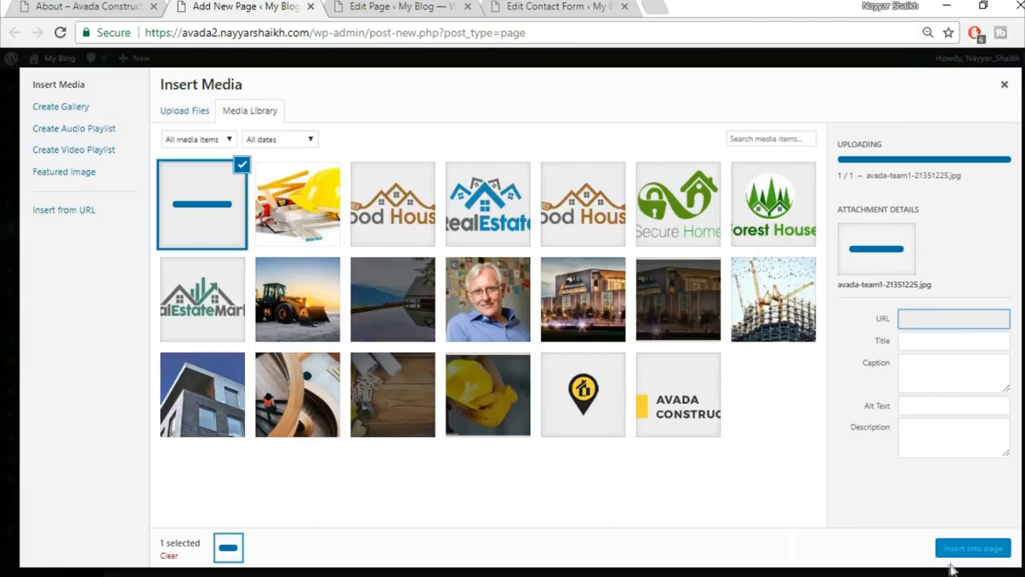
click(963, 553)
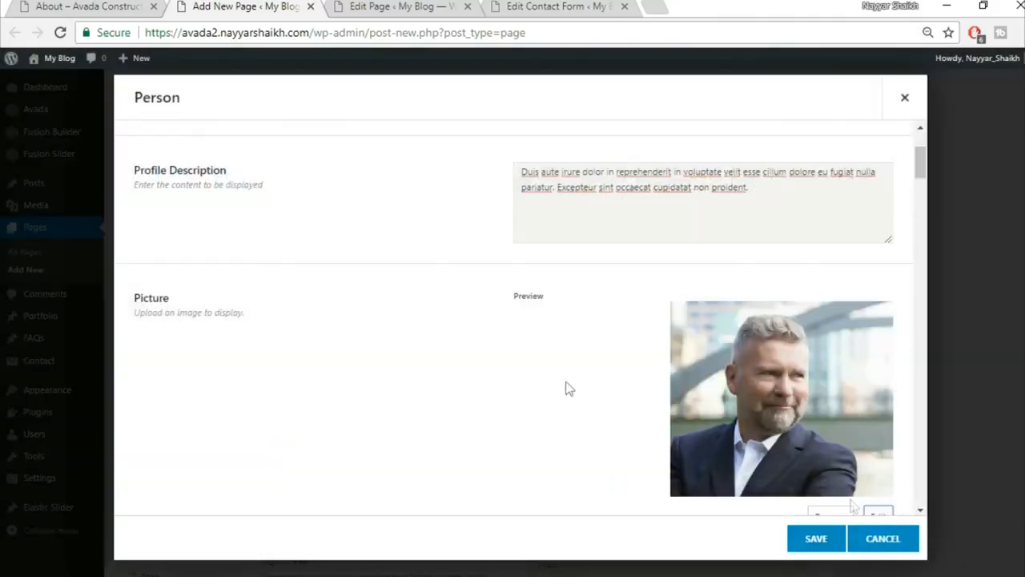
Set the Person picture's hover effect to Zoom Out.
scroll(450, 350, down, 3)
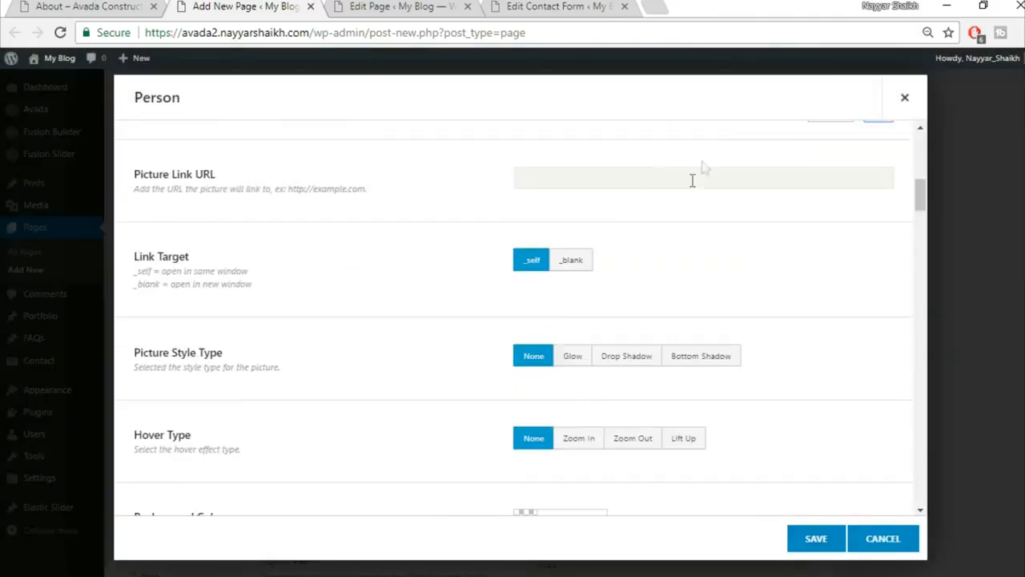
scroll(808, 226, down, 1)
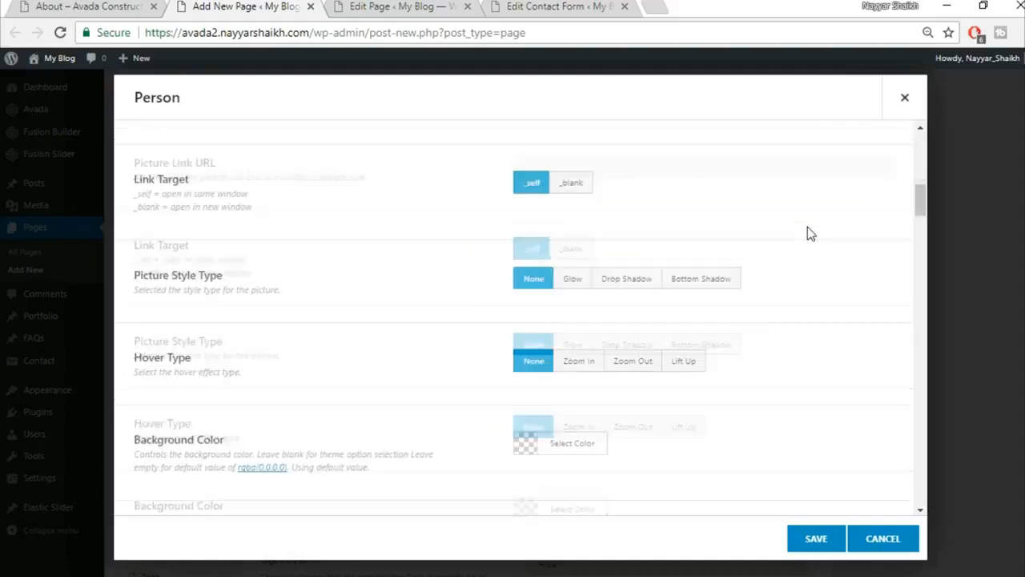
click(695, 361)
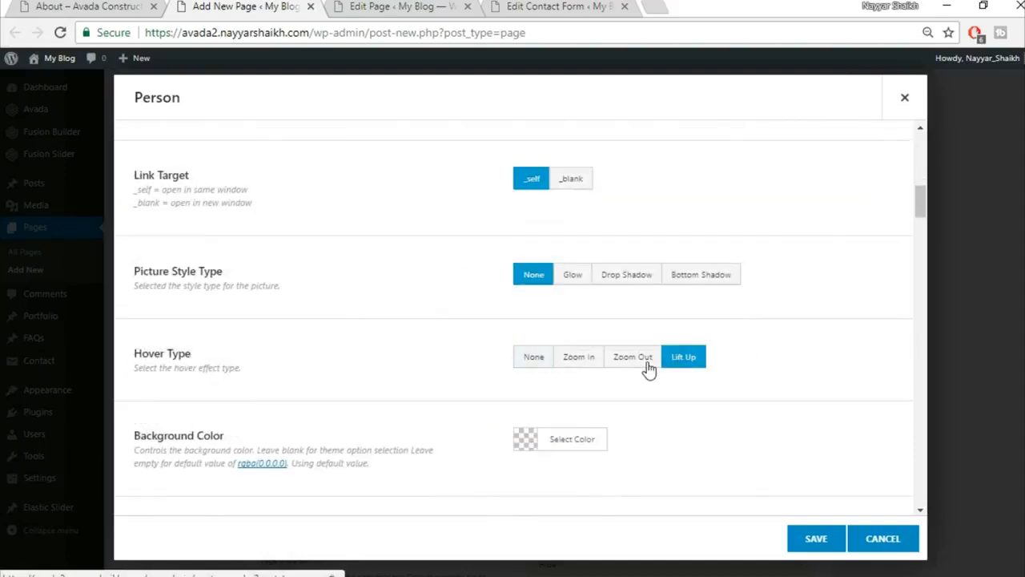
click(647, 361)
scroll(833, 337, down, 2)
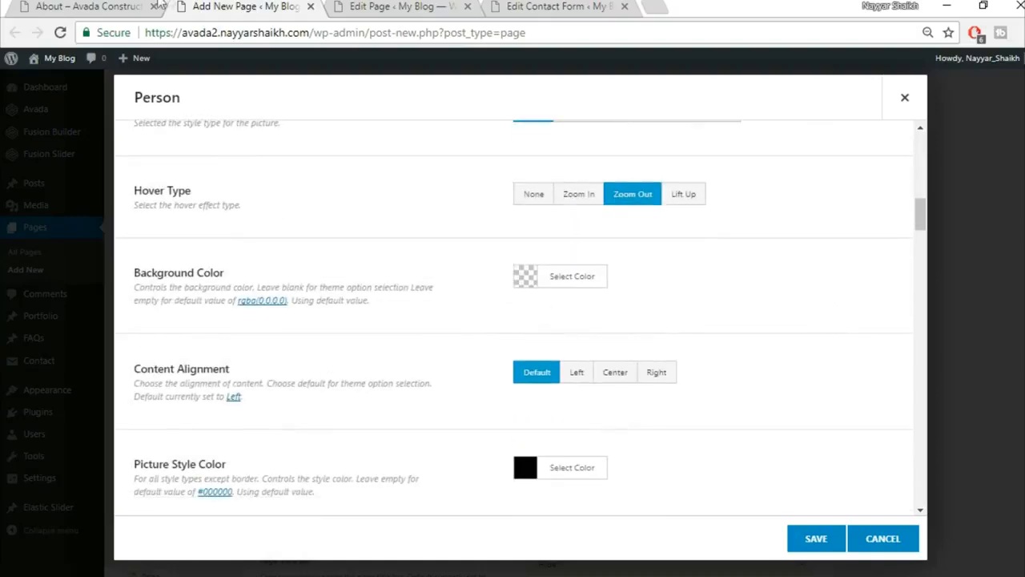
Give the Person a fully opaque white (#ffffff) background colour.
click(125, 7)
scroll(289, 281, up, 2)
click(362, 490)
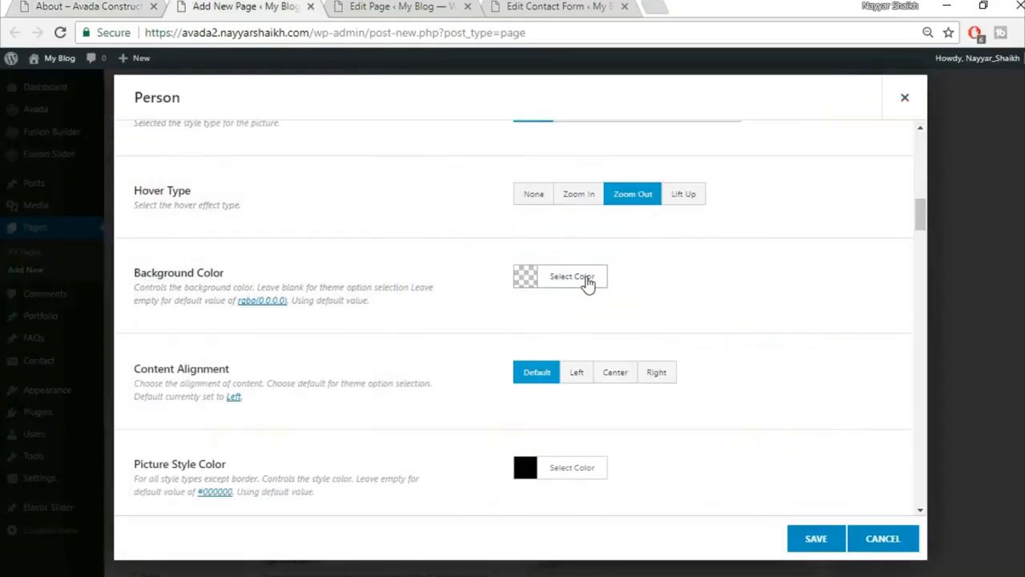
click(587, 279)
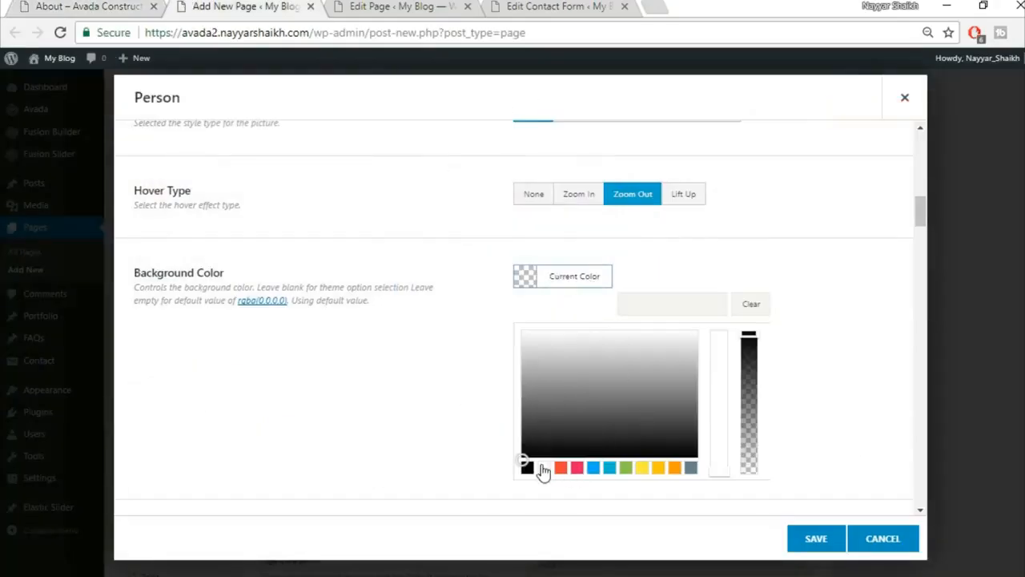
click(544, 467)
click(740, 272)
click(599, 274)
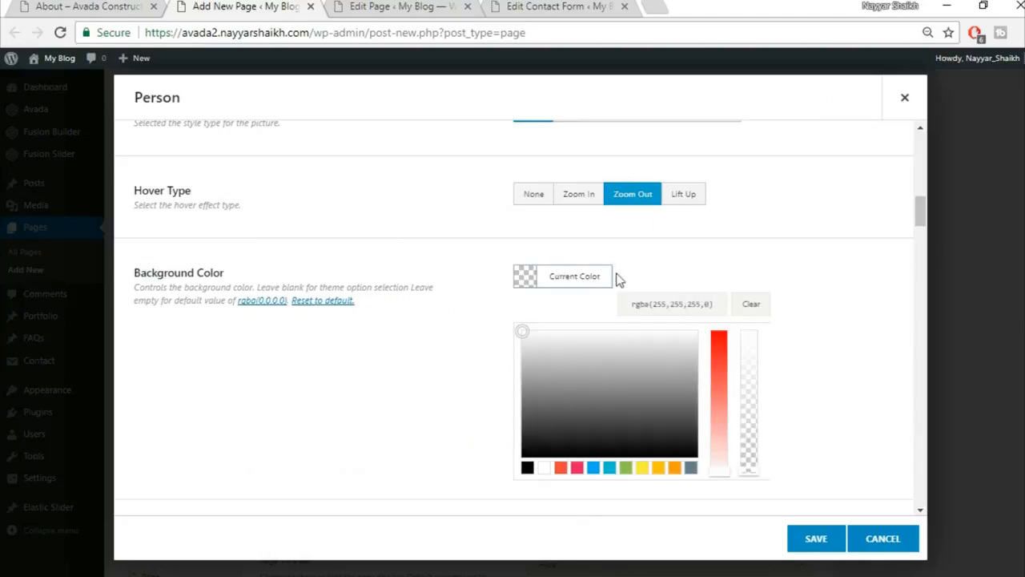
drag(752, 470, 766, 301)
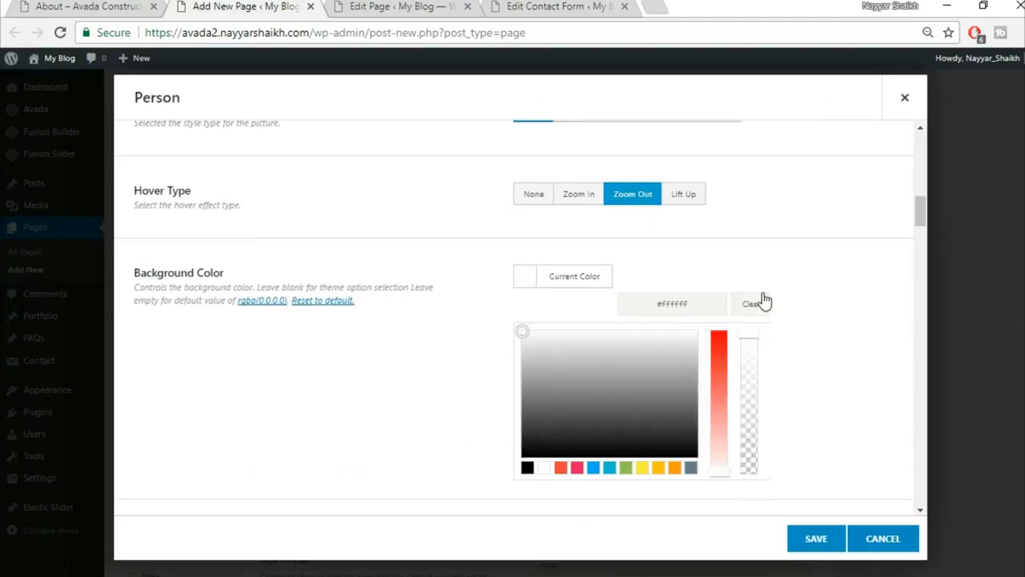
click(820, 280)
scroll(825, 308, down, 1)
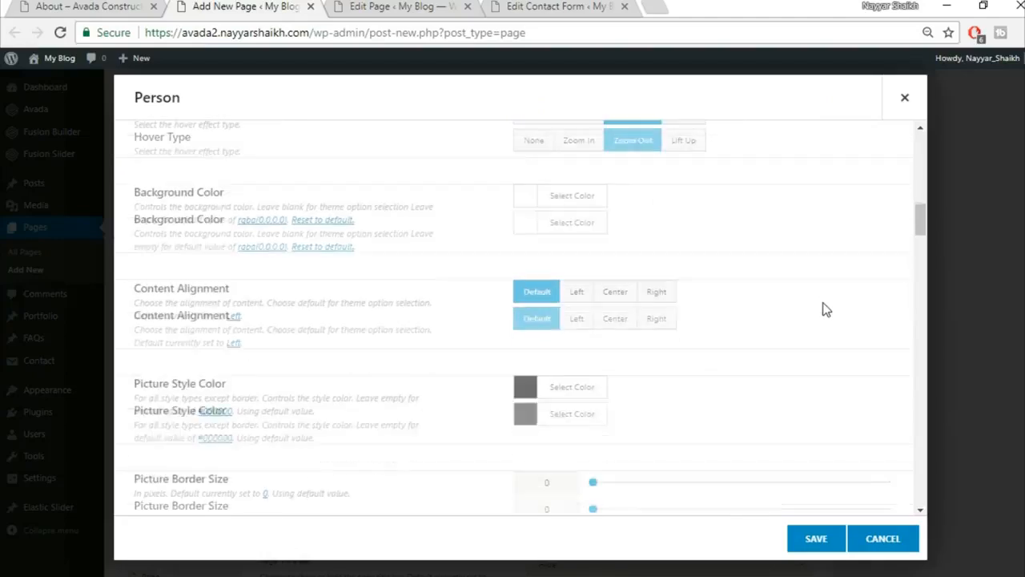
Centre-align the Person's content.
click(610, 303)
scroll(530, 346, down, 1)
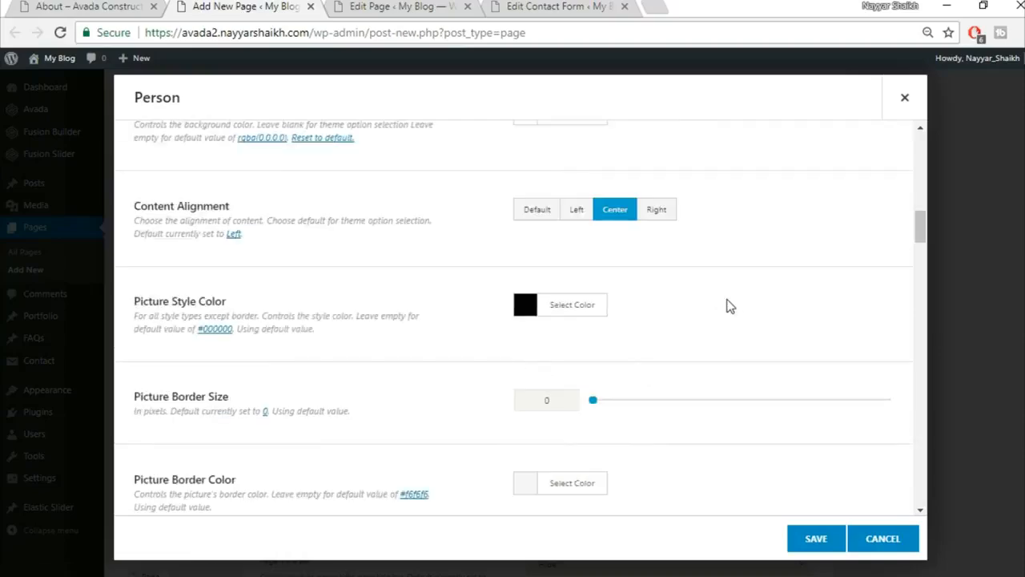
scroll(727, 308, down, 2)
scroll(341, 411, down, 3)
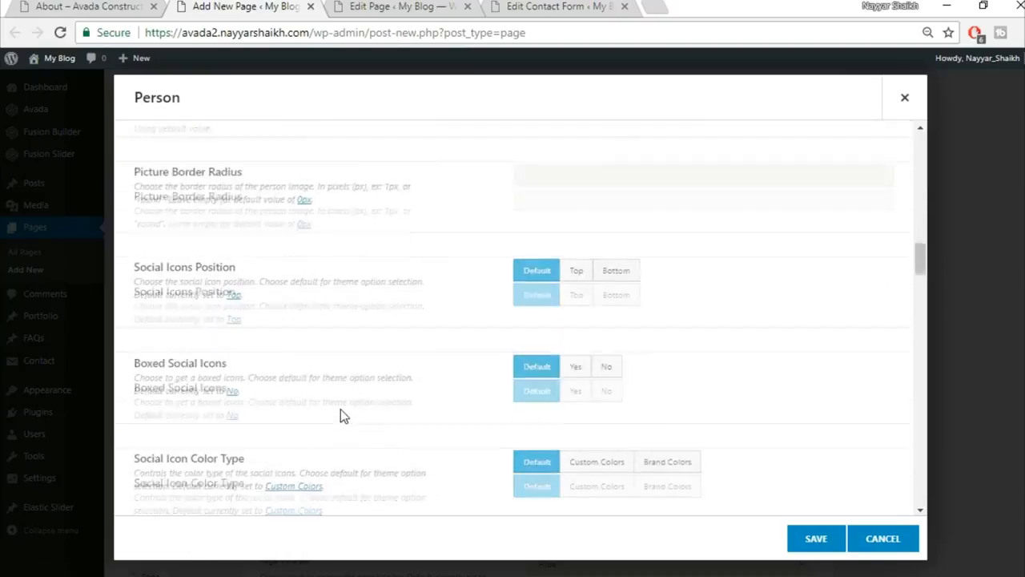
scroll(657, 296, down, 1)
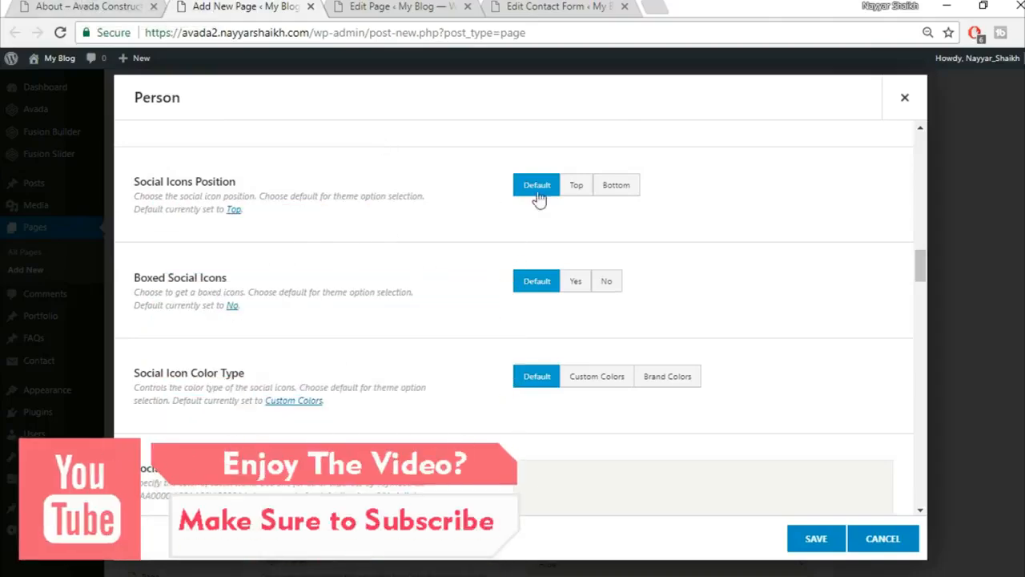
Set Boxed Social Icons to Yes after checking the demo team section.
click(93, 5)
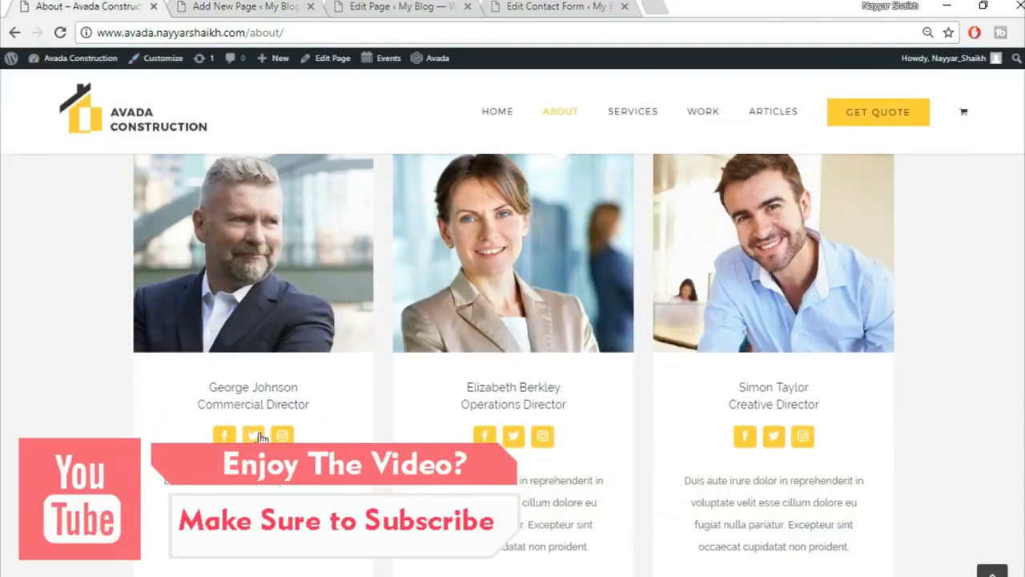
click(195, 5)
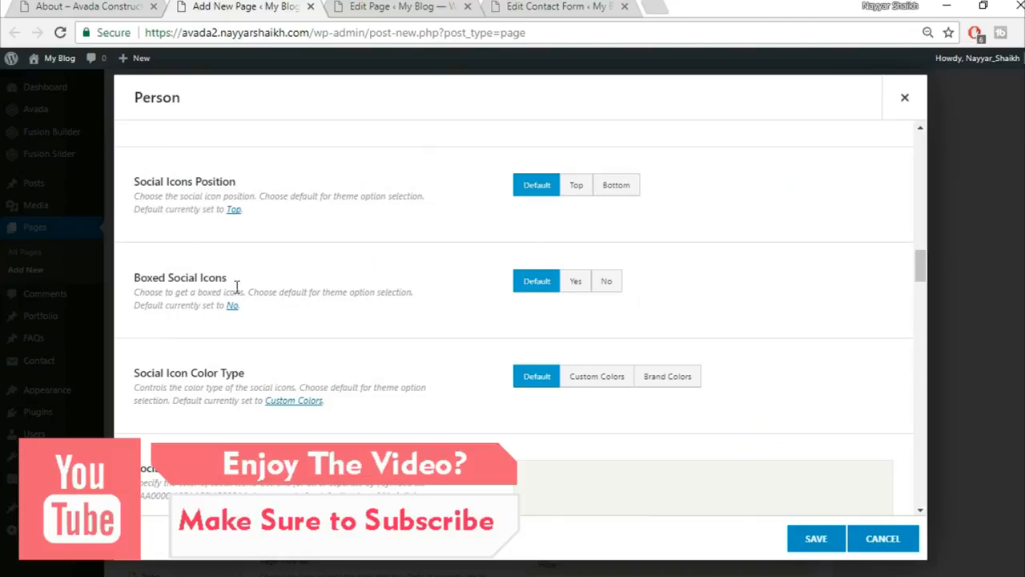
click(577, 281)
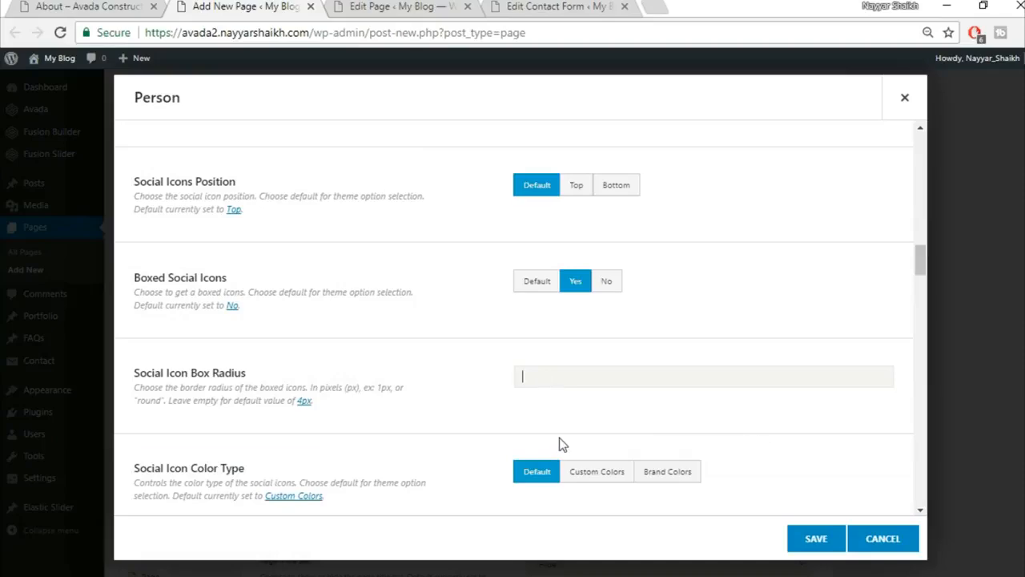
scroll(482, 424, down, 1)
scroll(481, 424, down, 3)
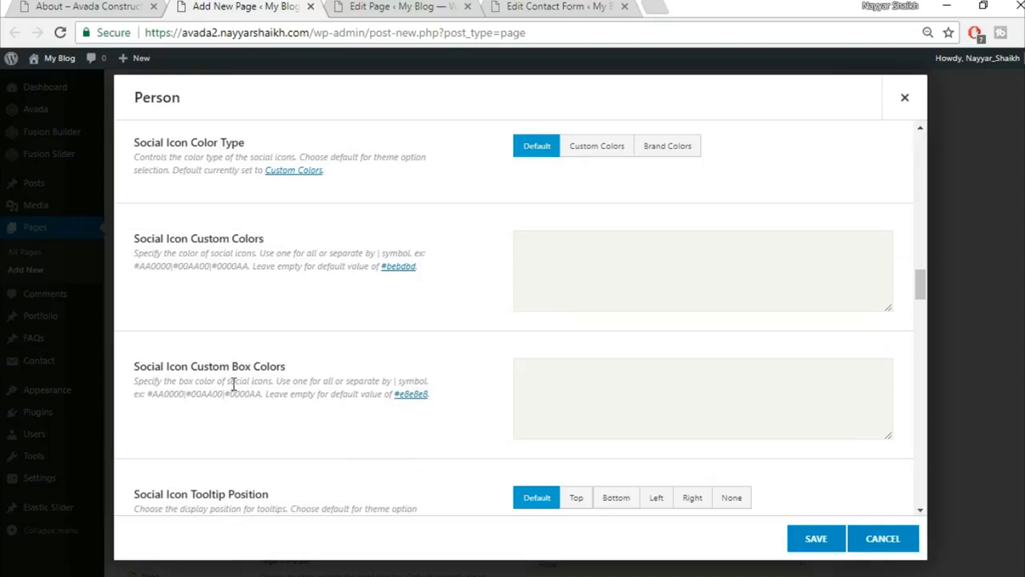
Check the demo team's social icon and box colours.
click(64, 6)
click(152, 6)
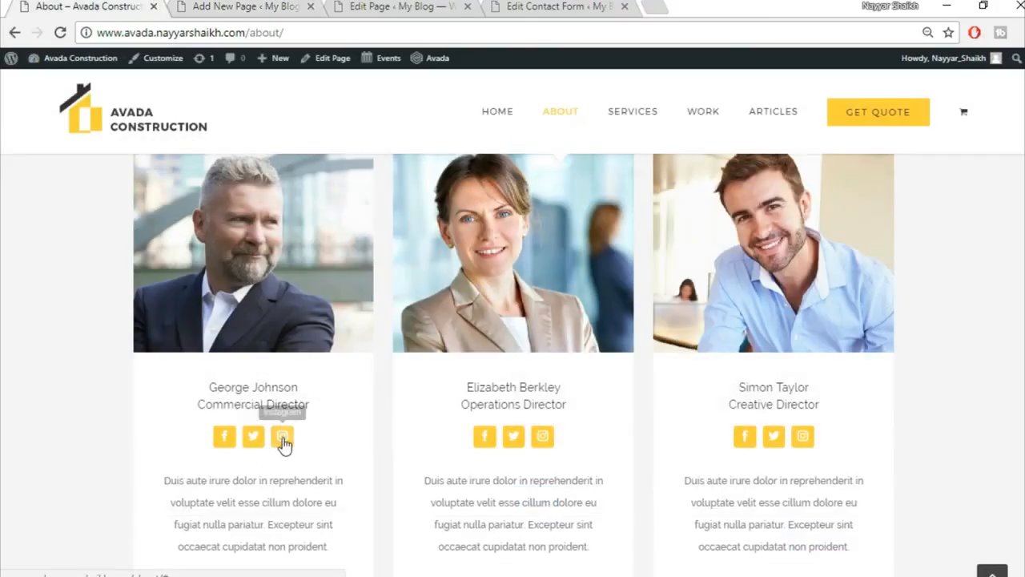
click(240, 6)
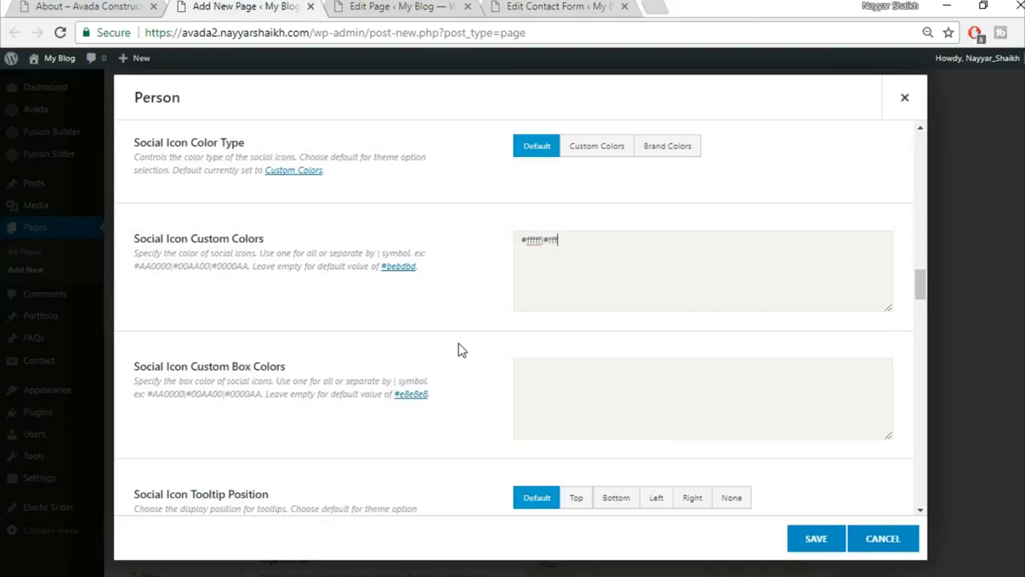
scroll(638, 323, down, 7)
scroll(645, 341, up, 5)
scroll(636, 345, up, 3)
click(73, 7)
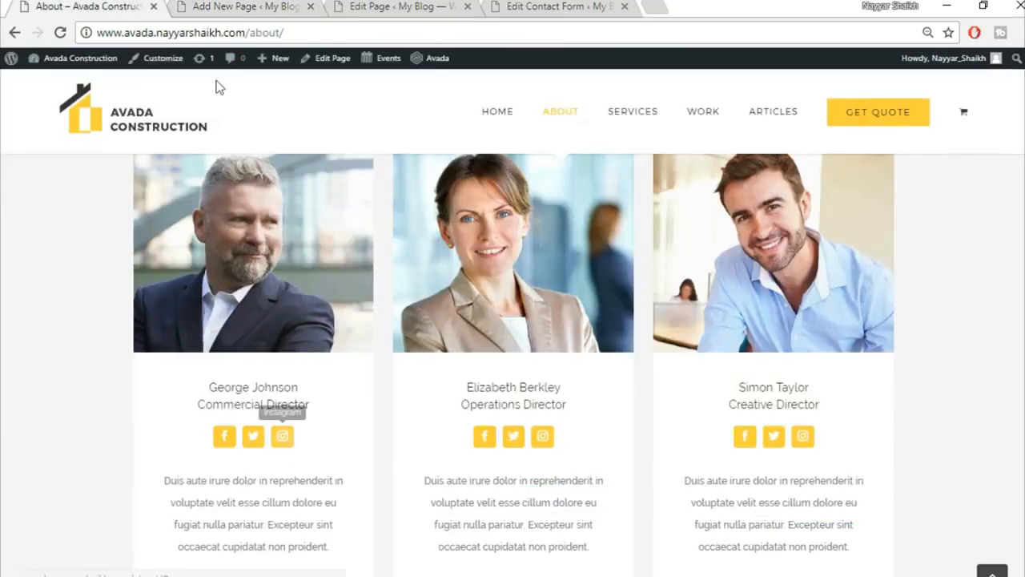
click(246, 7)
Set icon colours #ffffff|#ffffff and box colours #fed03d|#fed03d, then save the Person.
click(525, 395)
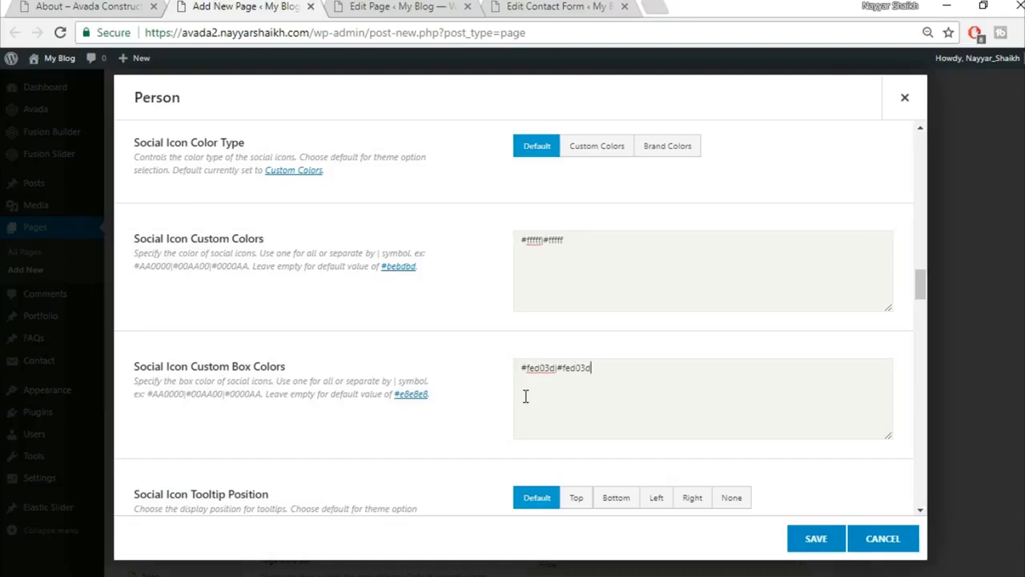
scroll(599, 412, down, 1)
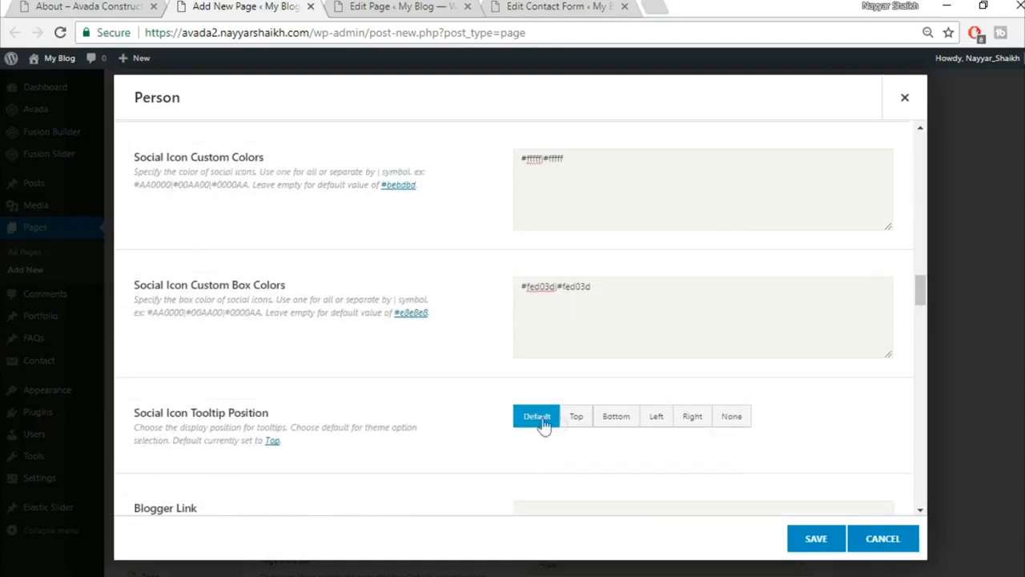
scroll(380, 437, down, 1)
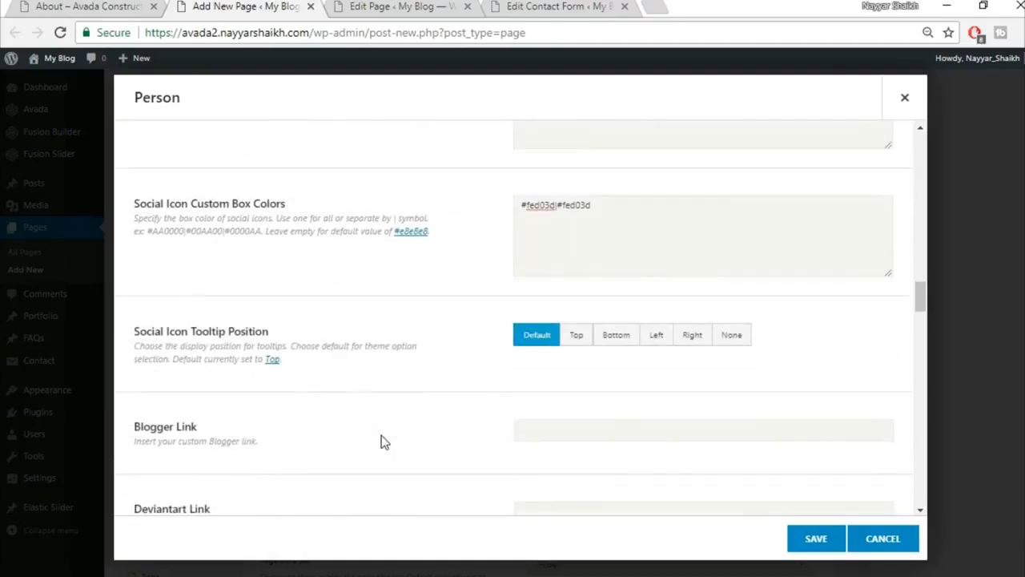
scroll(694, 365, down, 1)
scroll(695, 376, down, 1)
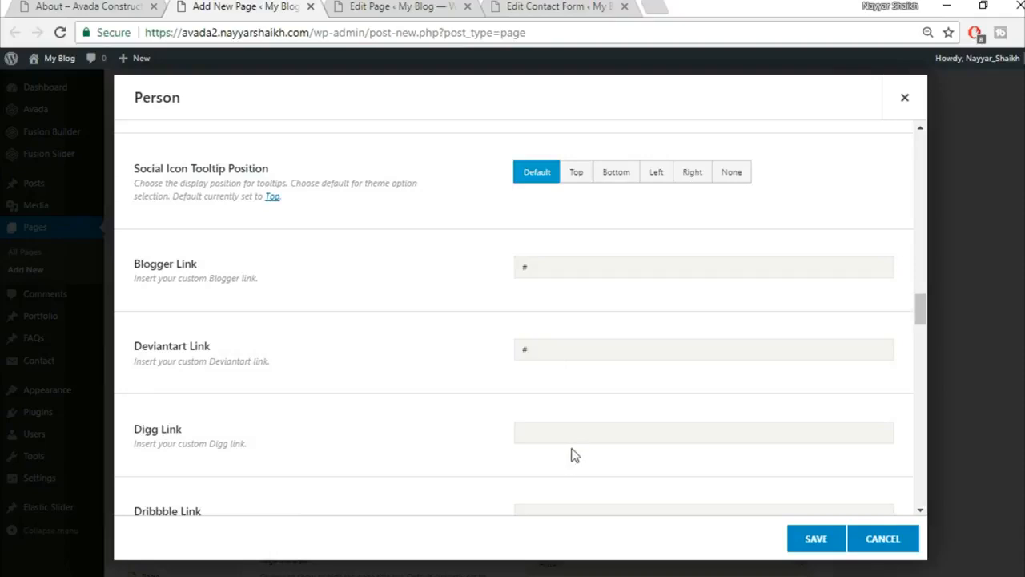
scroll(337, 269, down, 7)
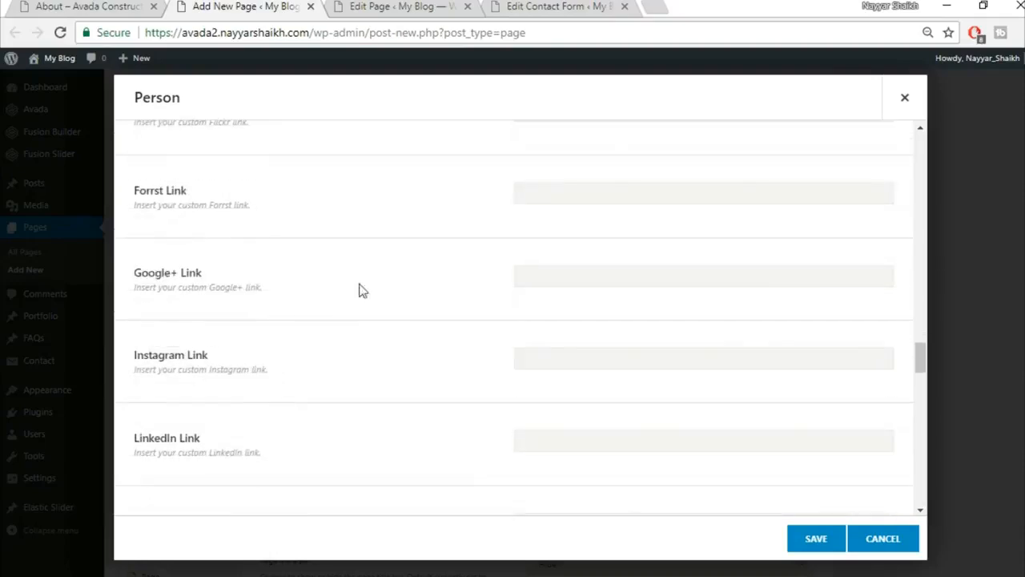
scroll(446, 361, down, 5)
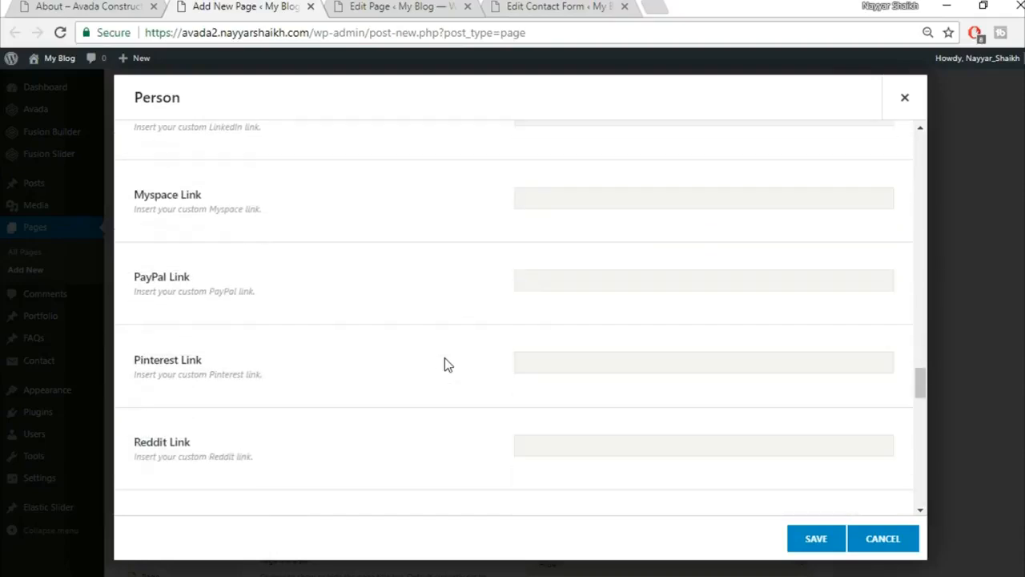
scroll(487, 347, down, 9)
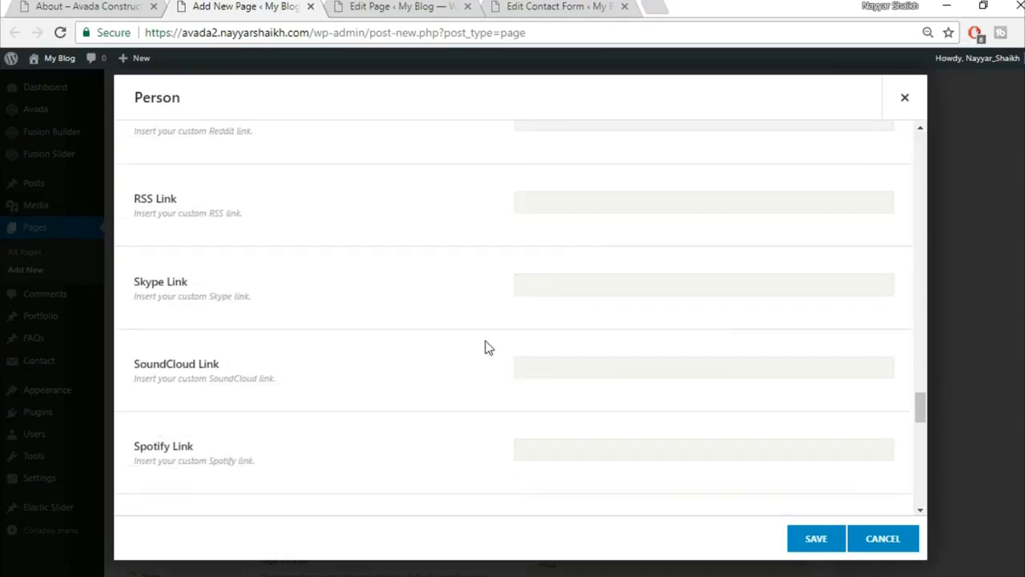
scroll(488, 348, down, 3)
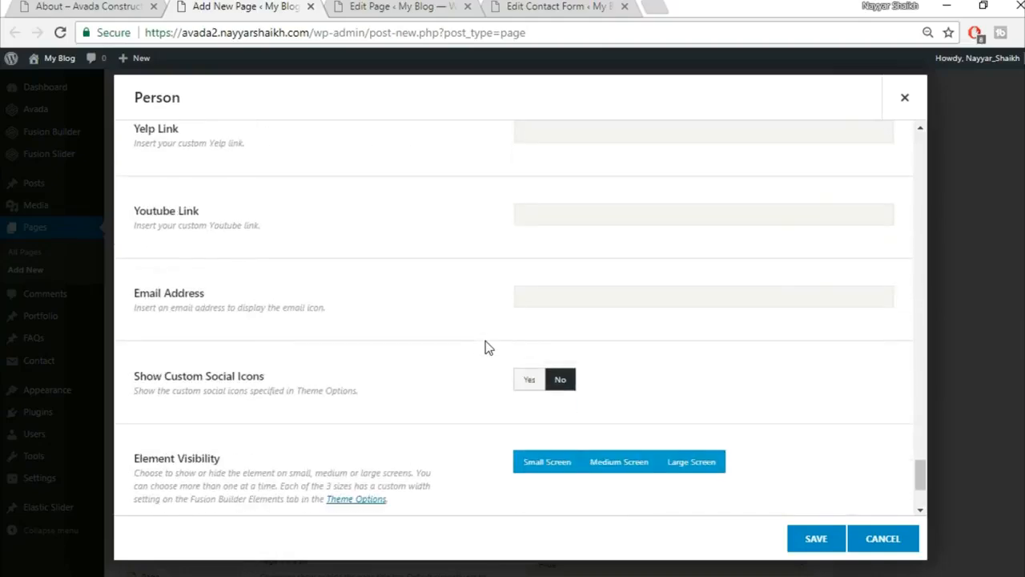
scroll(418, 355, down, 1)
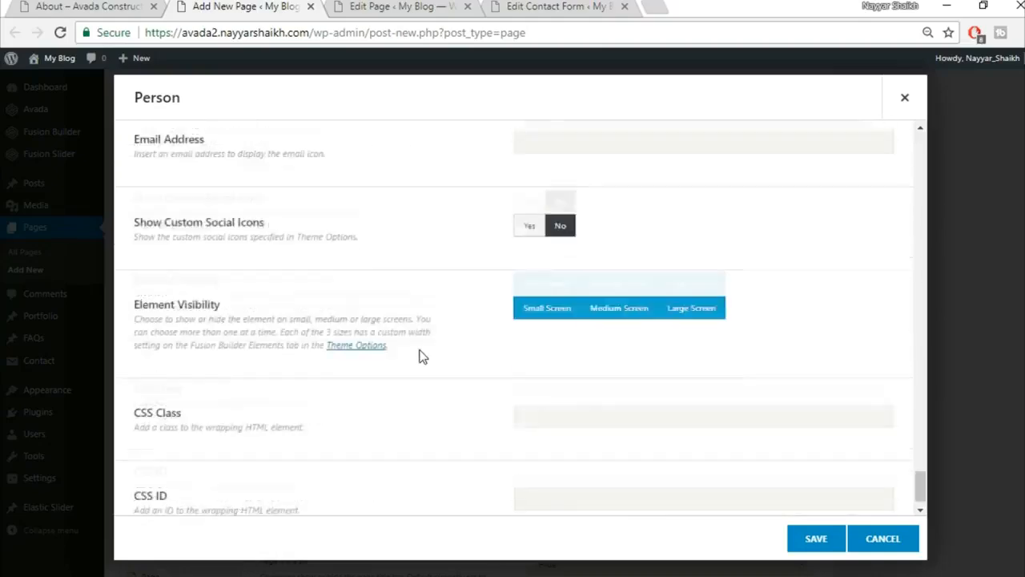
click(810, 540)
Clone the Person and move the copies into the second and third columns.
mouse_move(274, 419)
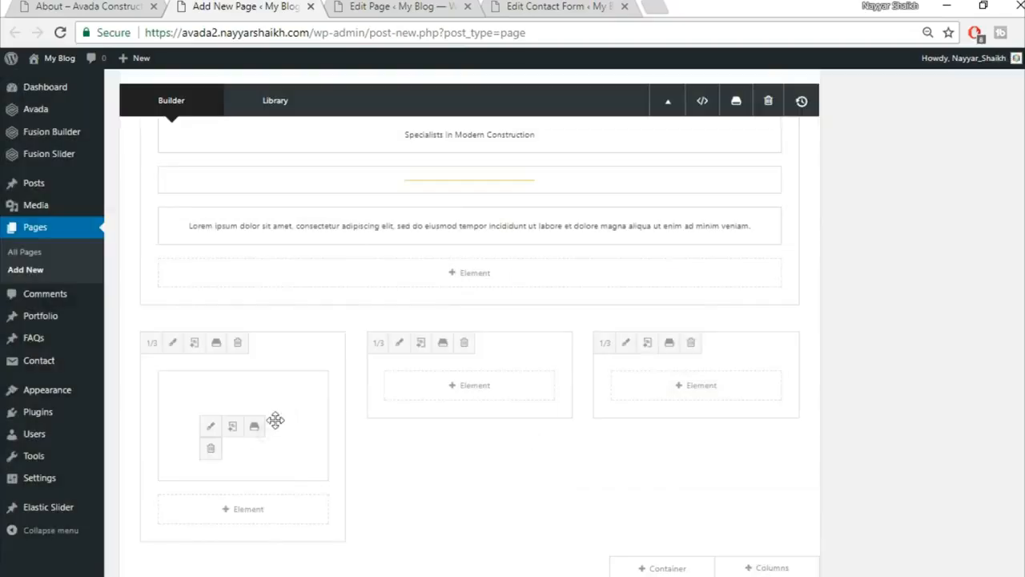
click(232, 427)
drag(210, 393, 464, 383)
drag(286, 375, 830, 401)
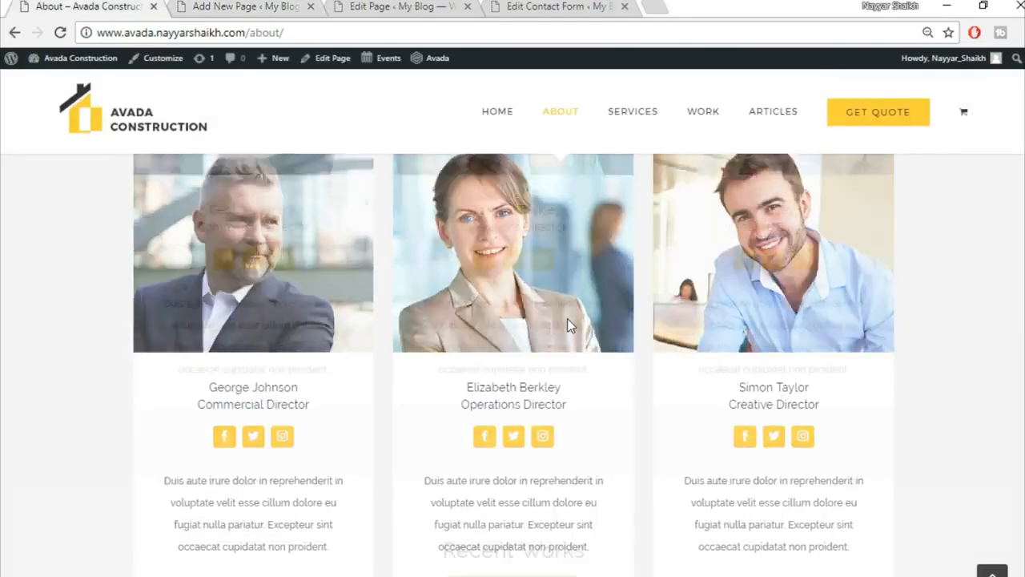
Review the Avada demo About page down to the footer, then return to the About page editor.
scroll(566, 324, down, 4)
scroll(566, 324, down, 3)
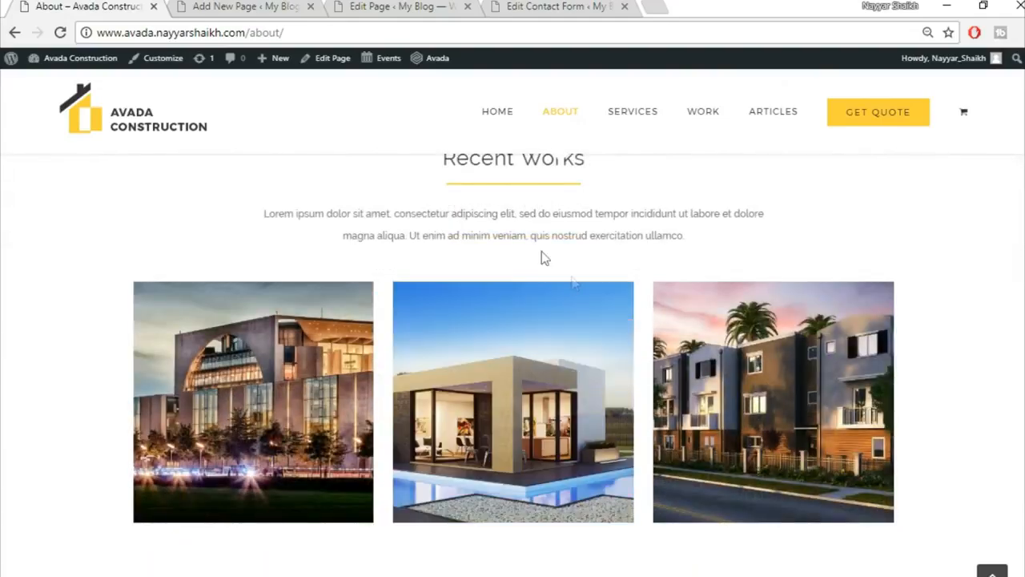
scroll(566, 295, up, 1)
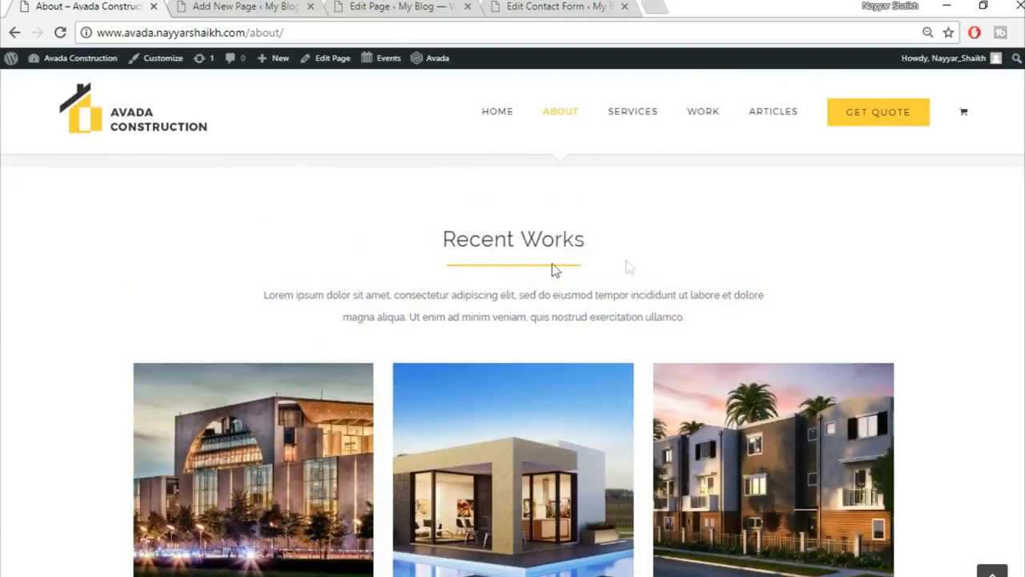
scroll(751, 344, down, 7)
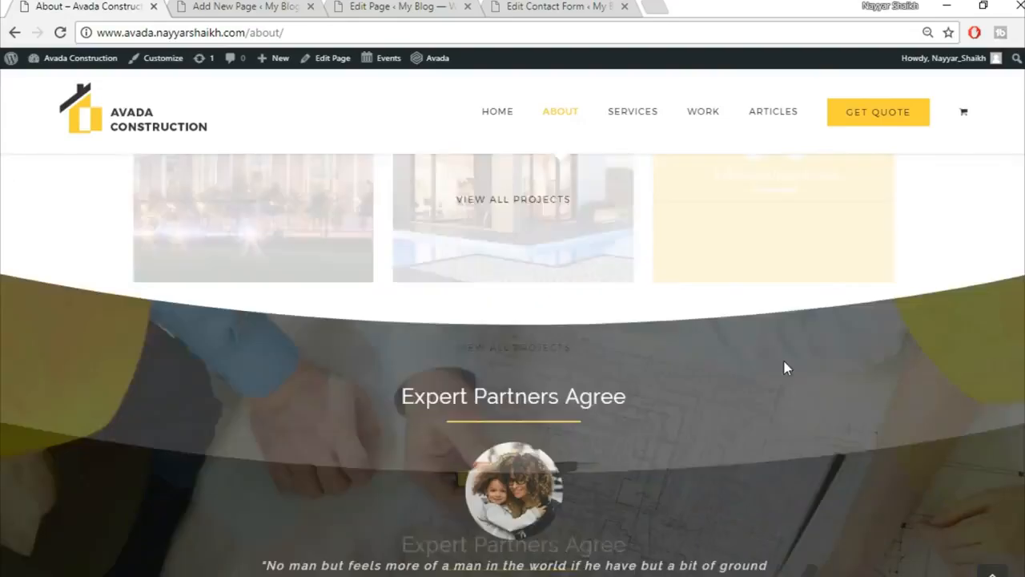
scroll(852, 508, down, 1)
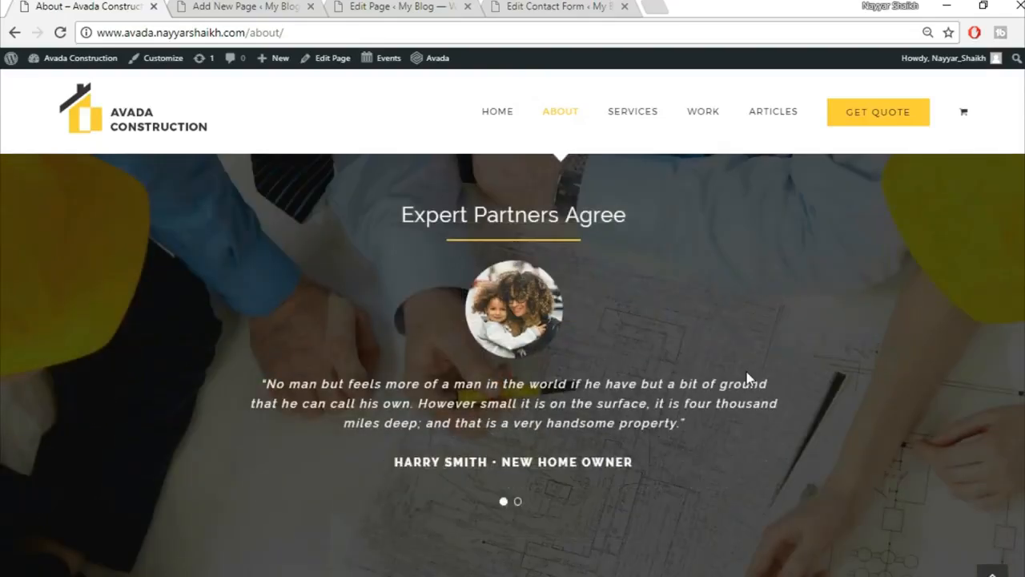
scroll(746, 376, down, 6)
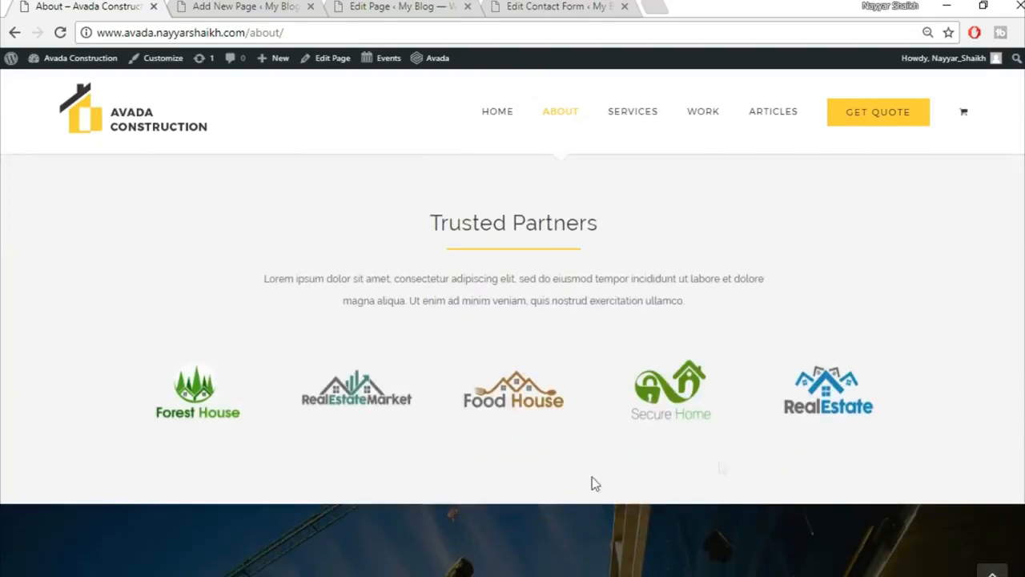
scroll(745, 307, down, 5)
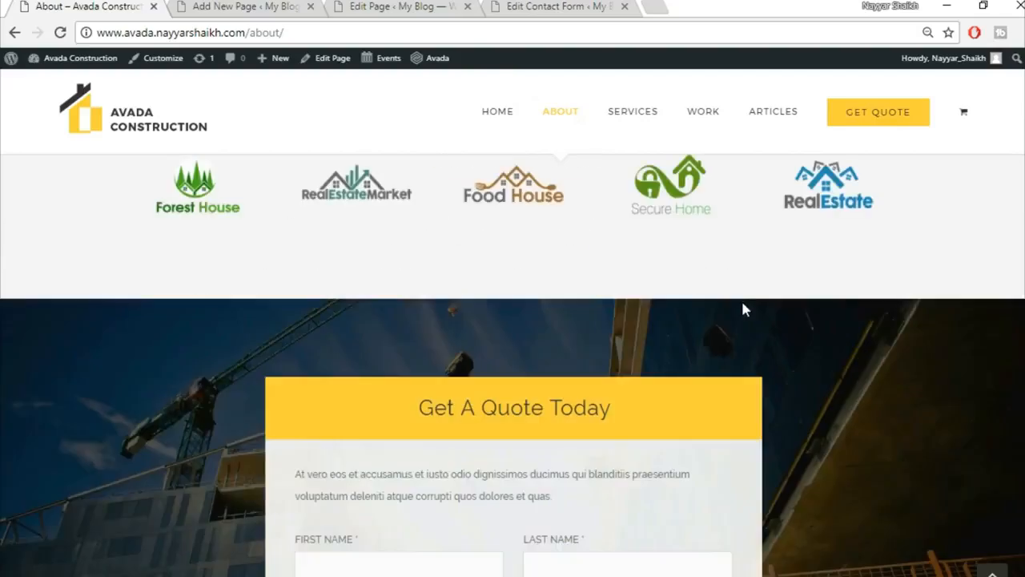
scroll(756, 289, up, 1)
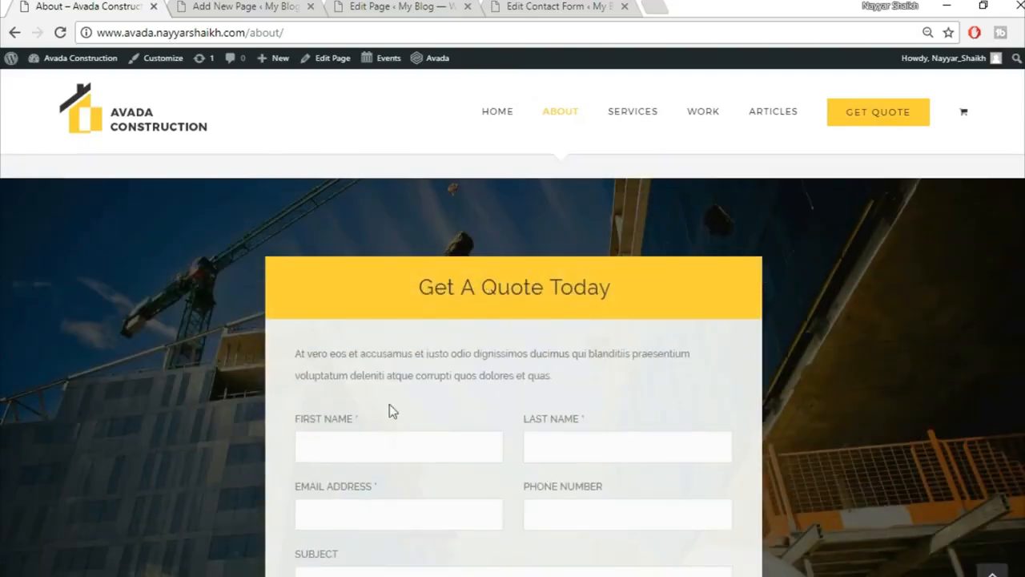
scroll(635, 230, up, 2)
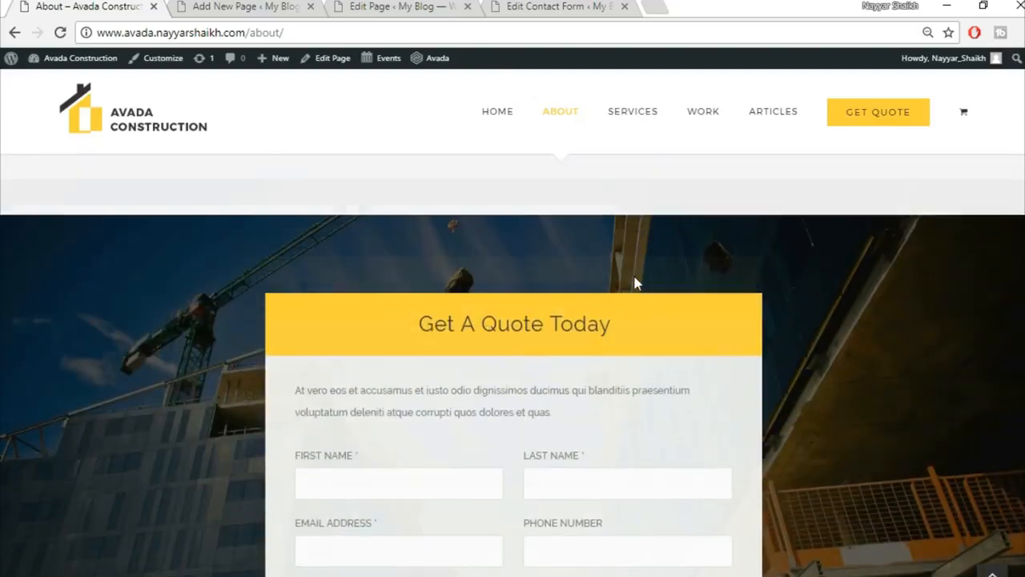
scroll(682, 462, down, 8)
scroll(875, 495, down, 3)
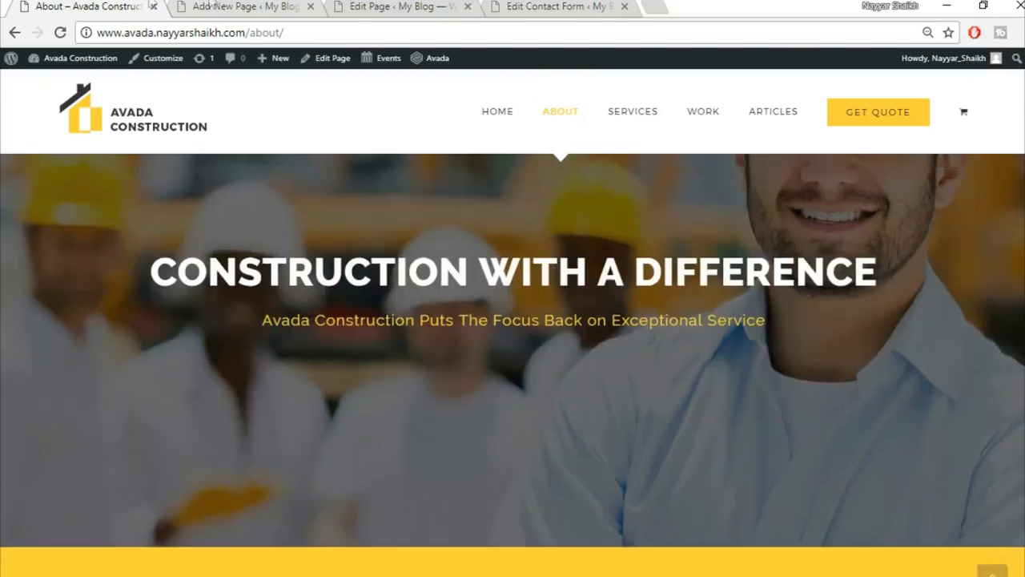
click(216, 6)
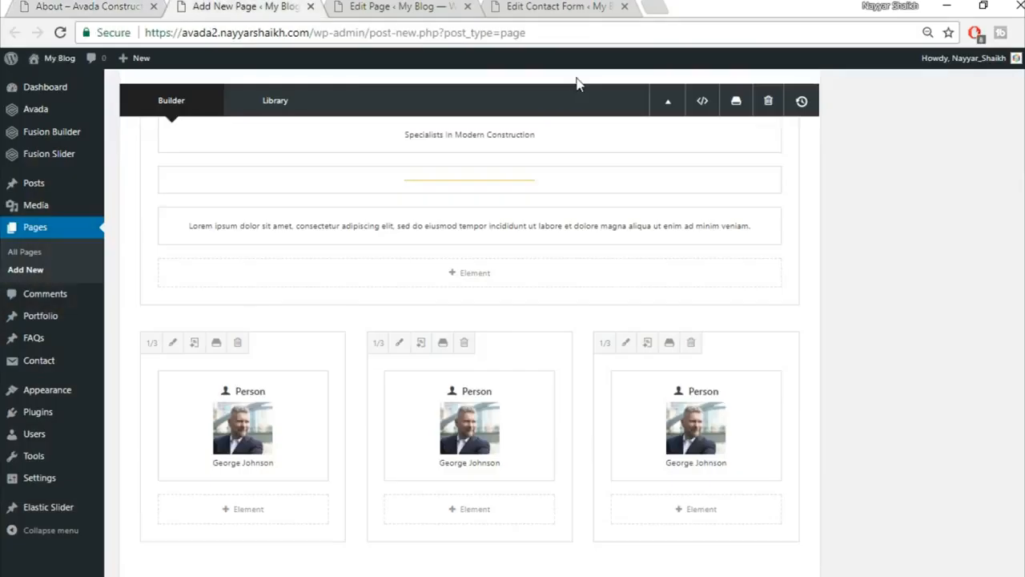
Publish the About page and open its live version in a new tab.
scroll(469, 320, up, 10)
click(973, 247)
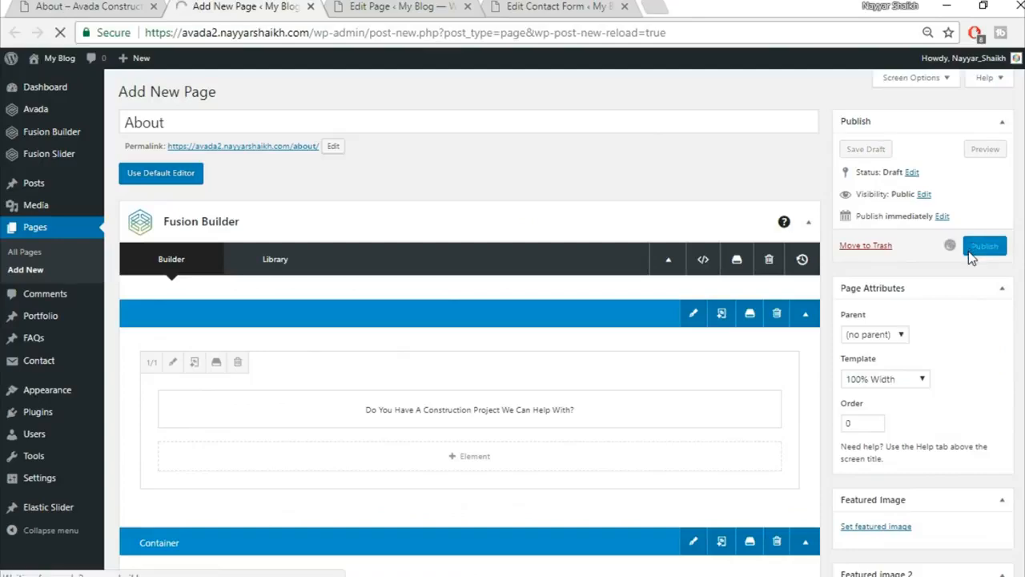
right_click(213, 119)
click(272, 133)
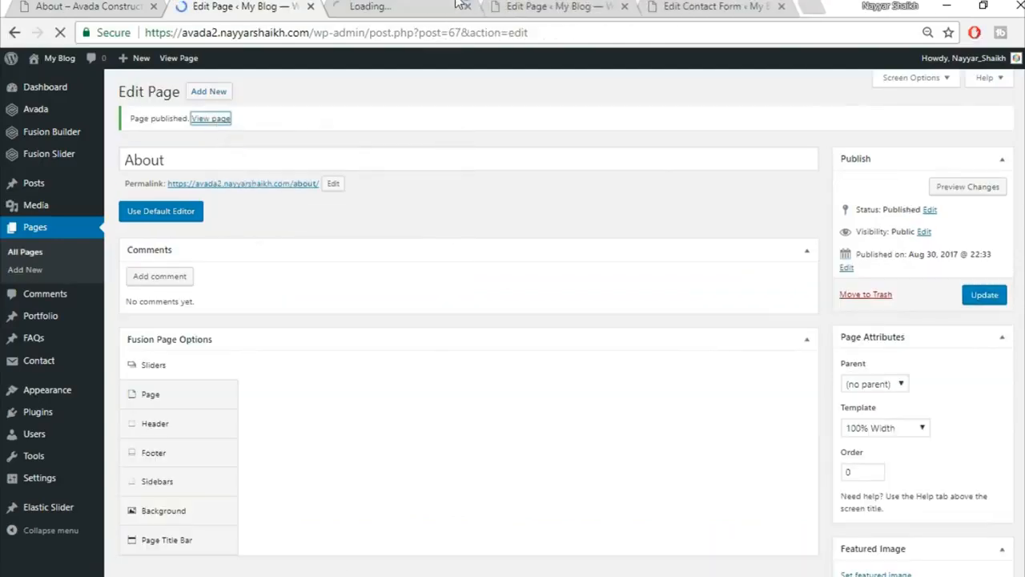
key(ctrl+Tab)
Compare the live team cards with the demo's grey Meet Our Team section, then return to the editor.
scroll(807, 331, down, 5)
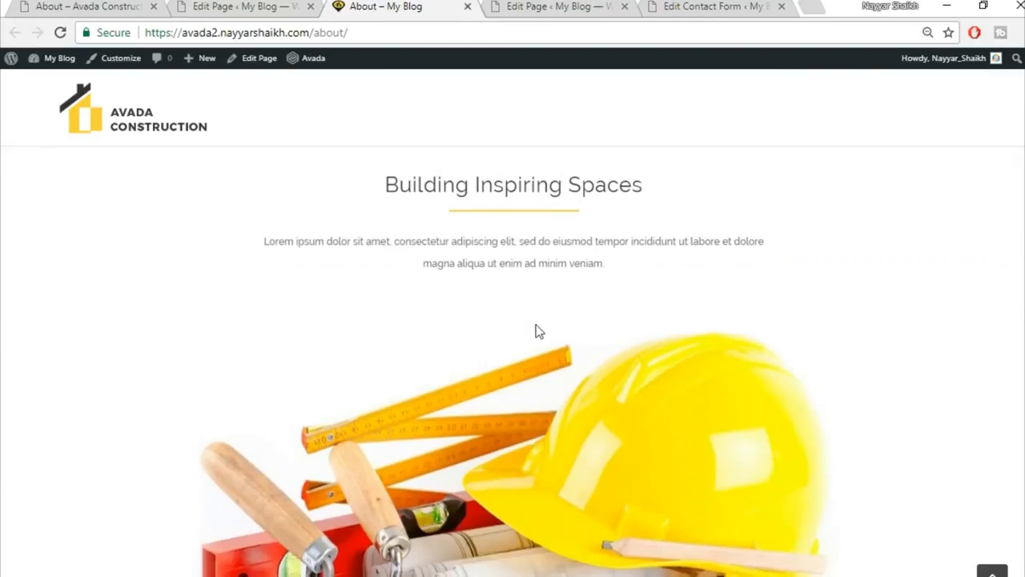
scroll(536, 329, down, 5)
scroll(701, 404, up, 2)
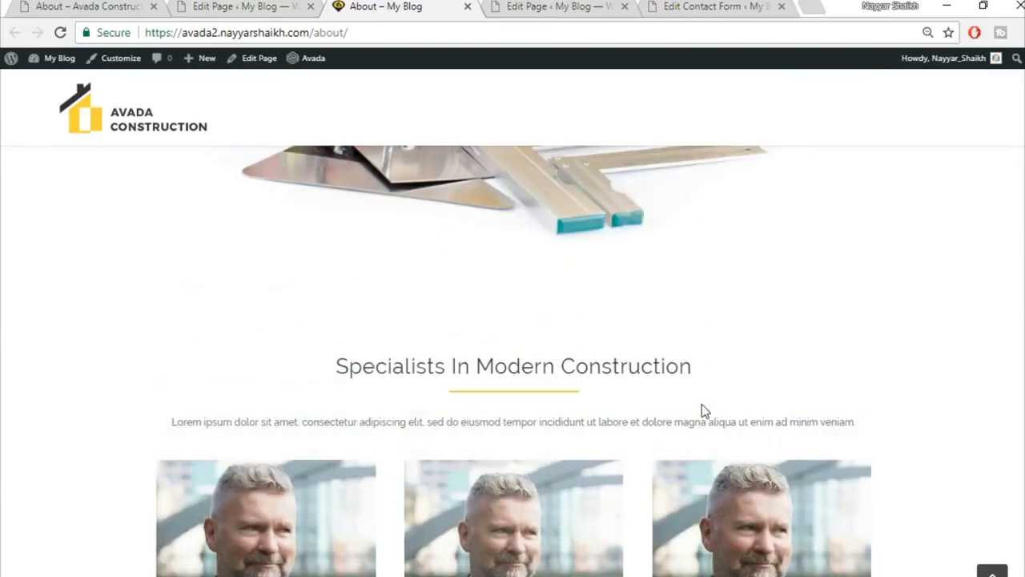
click(98, 6)
scroll(754, 531, down, 10)
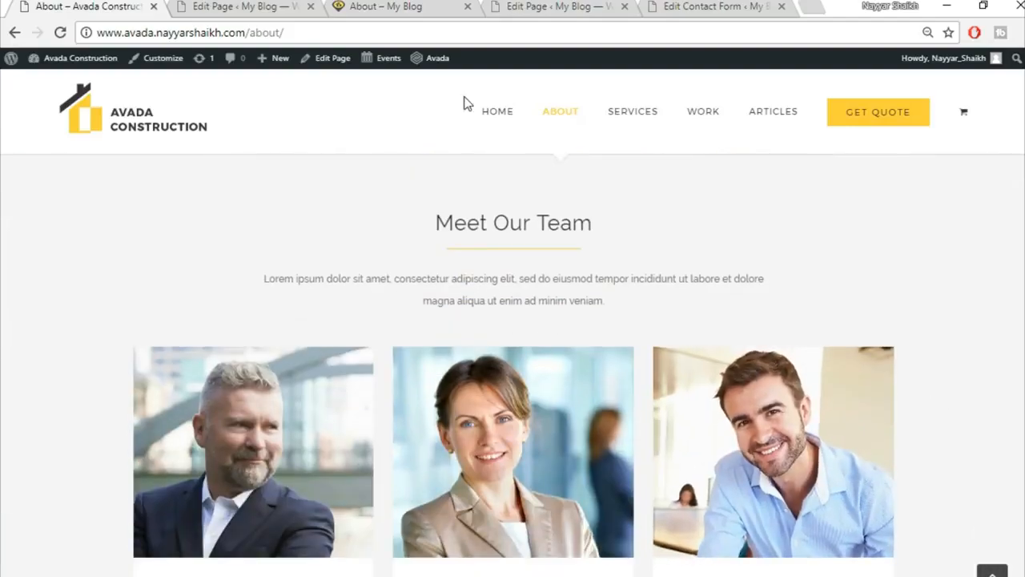
click(252, 8)
Give the team section container a #F5F5F5 background colour, save it, and update the page.
scroll(712, 315, down, 10)
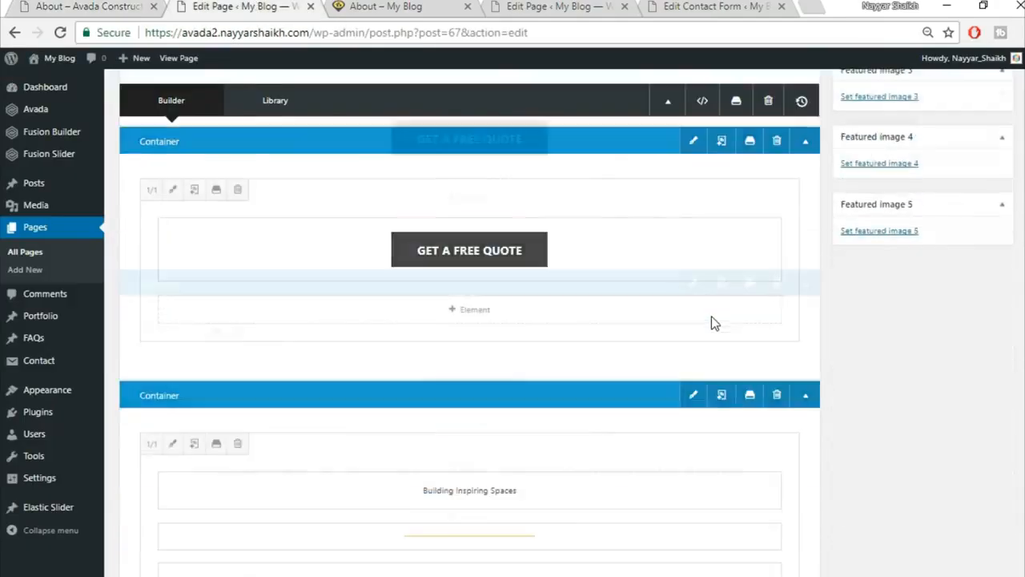
scroll(711, 315, down, 3)
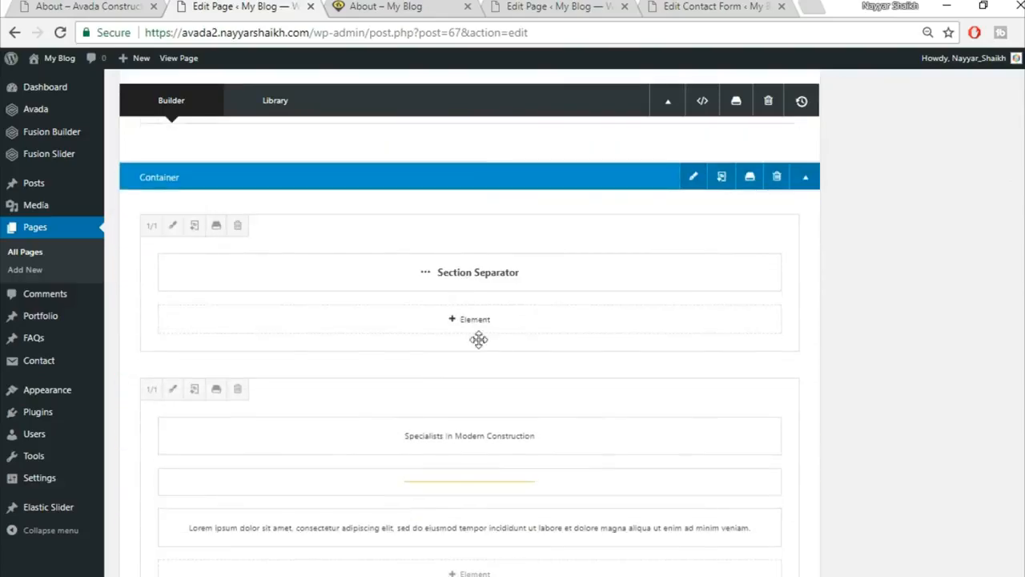
click(696, 180)
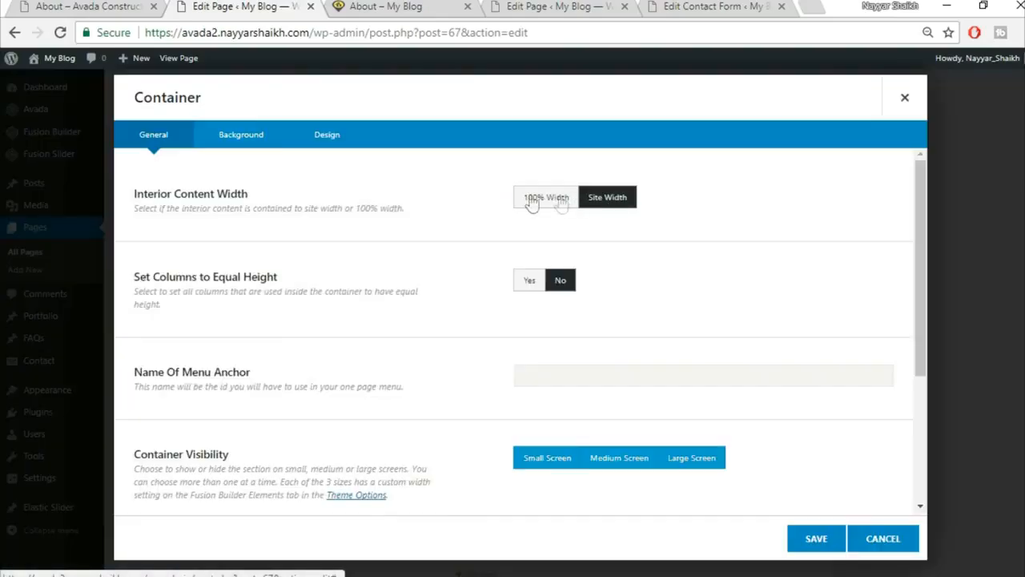
click(243, 142)
click(569, 205)
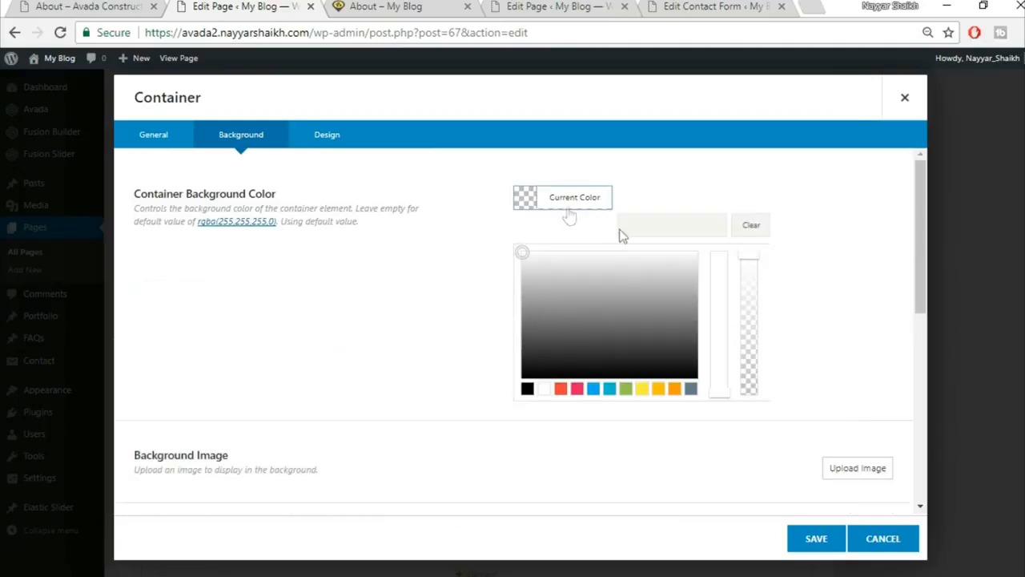
click(675, 225)
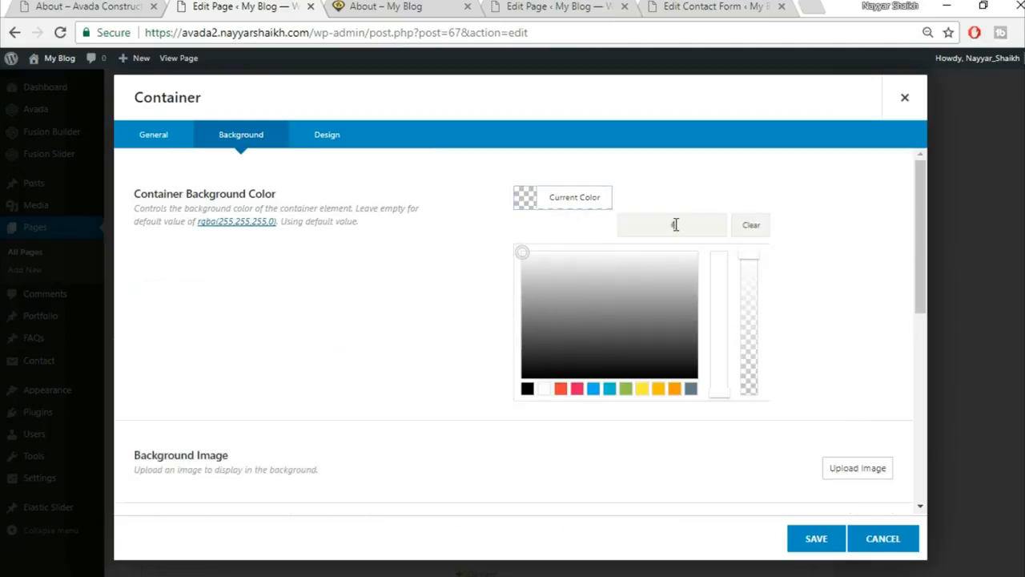
click(814, 539)
scroll(1014, 328, up, 3)
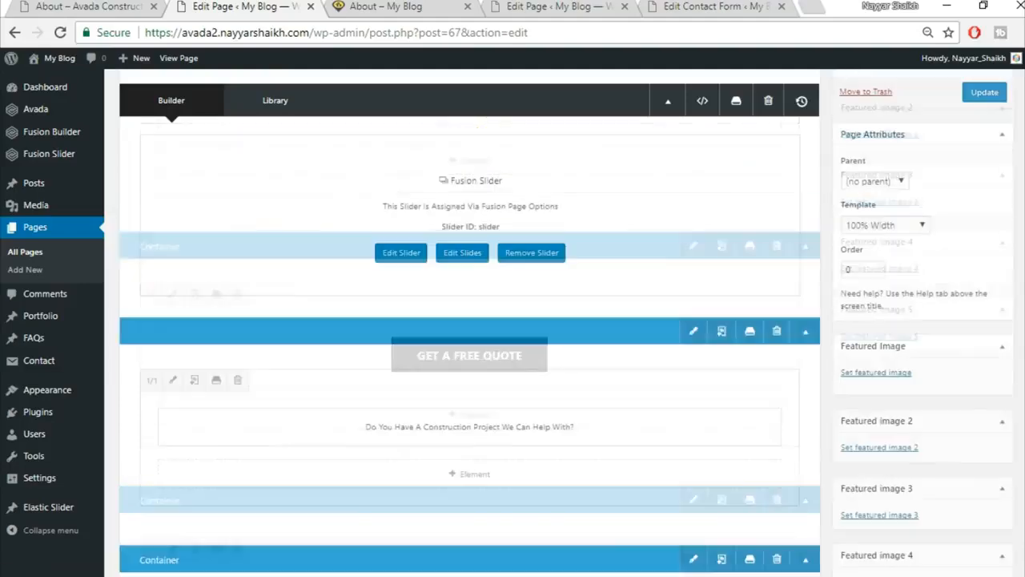
click(990, 227)
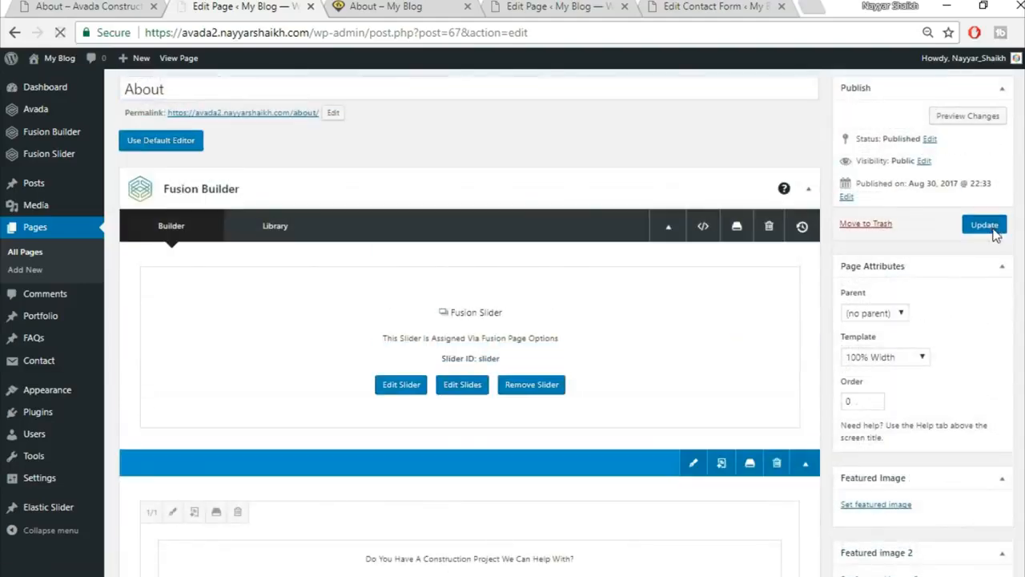
Reload the live About page and check the team cards on the new light-grey background.
click(390, 6)
click(396, 24)
key(Return)
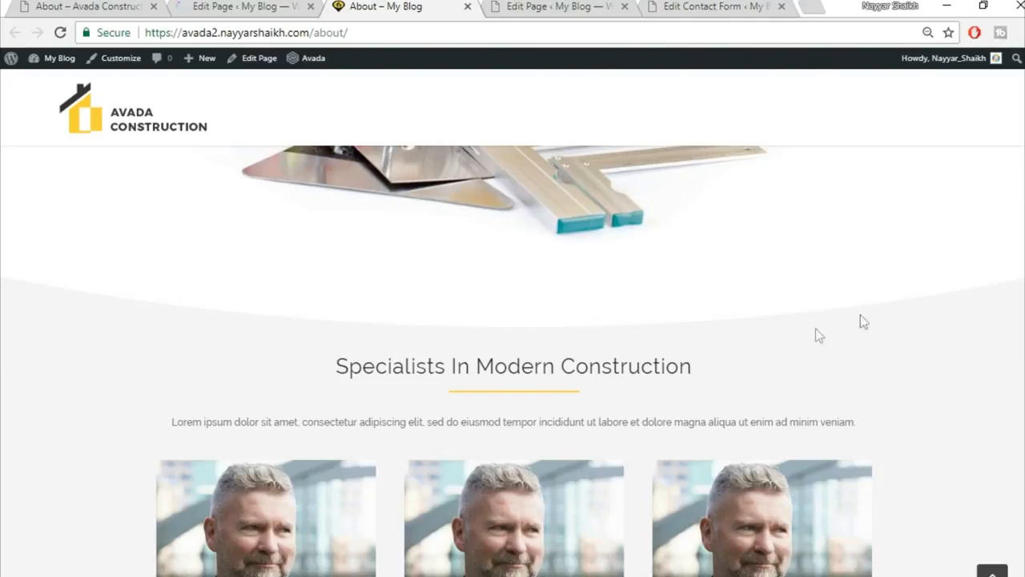
scroll(922, 378, down, 4)
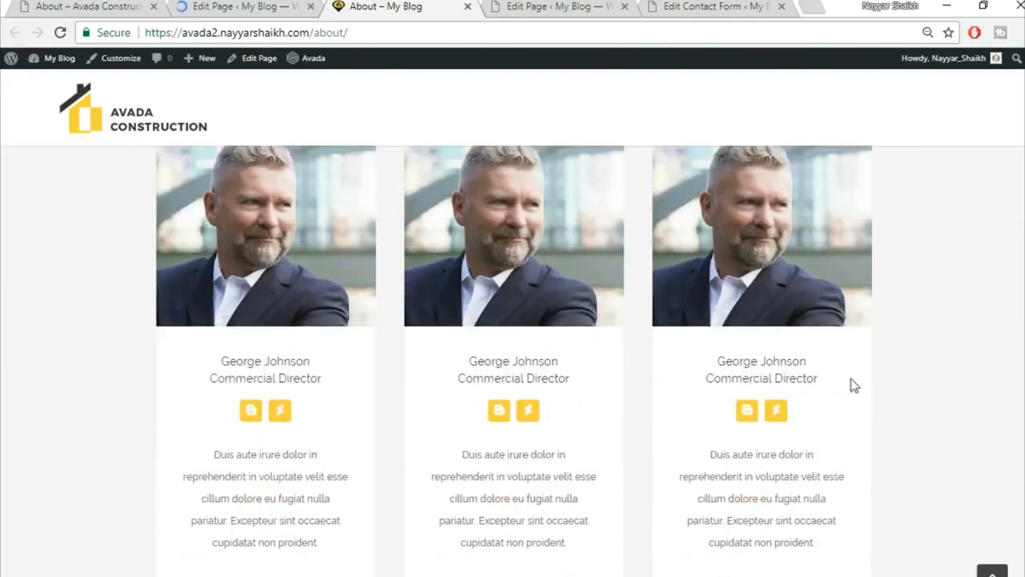
scroll(957, 354, down, 2)
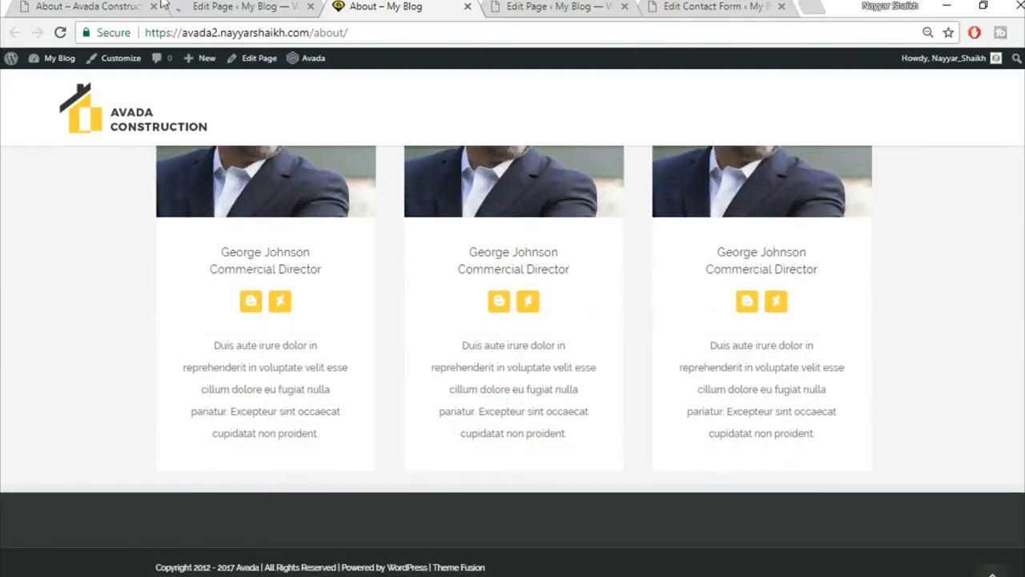
Compare the team section against the Avada demo's About page.
click(88, 4)
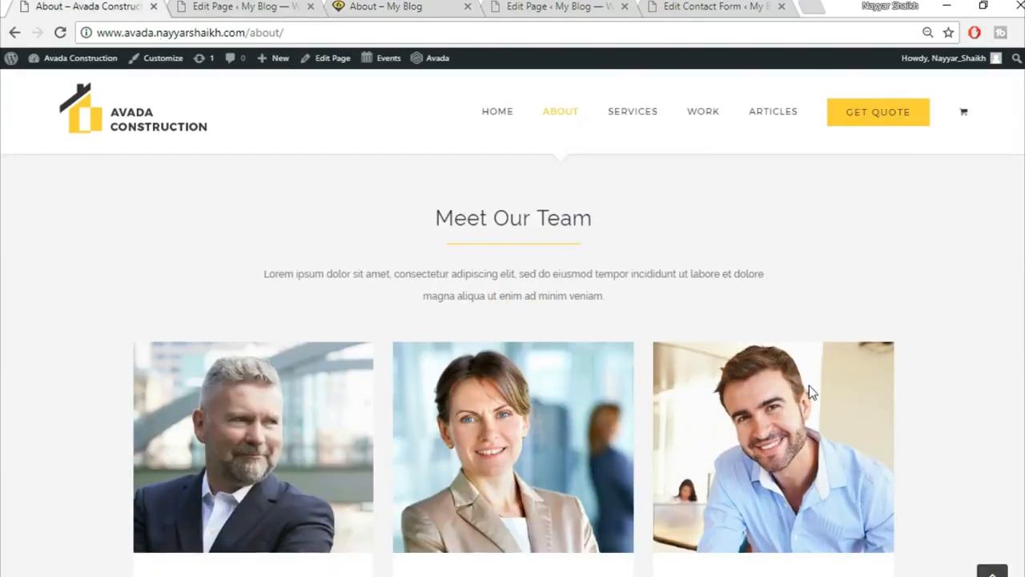
scroll(809, 385, down, 8)
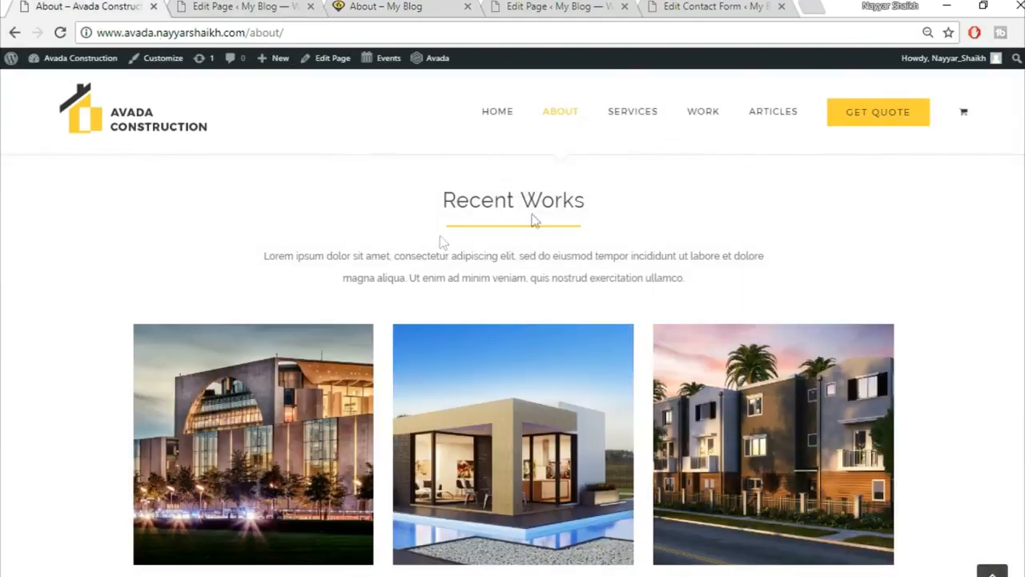
scroll(532, 259, up, 1)
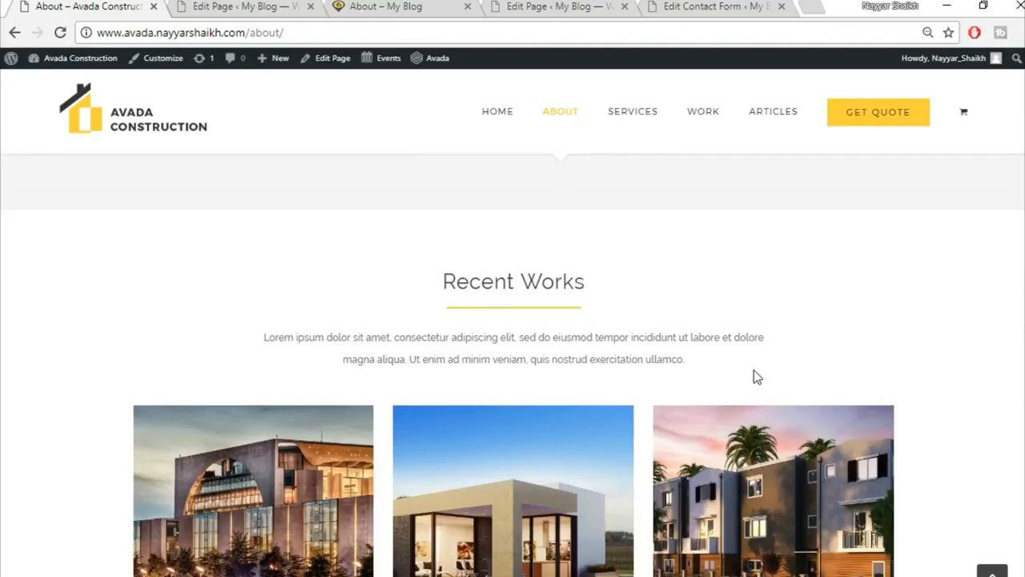
scroll(754, 374, down, 1)
scroll(754, 376, down, 9)
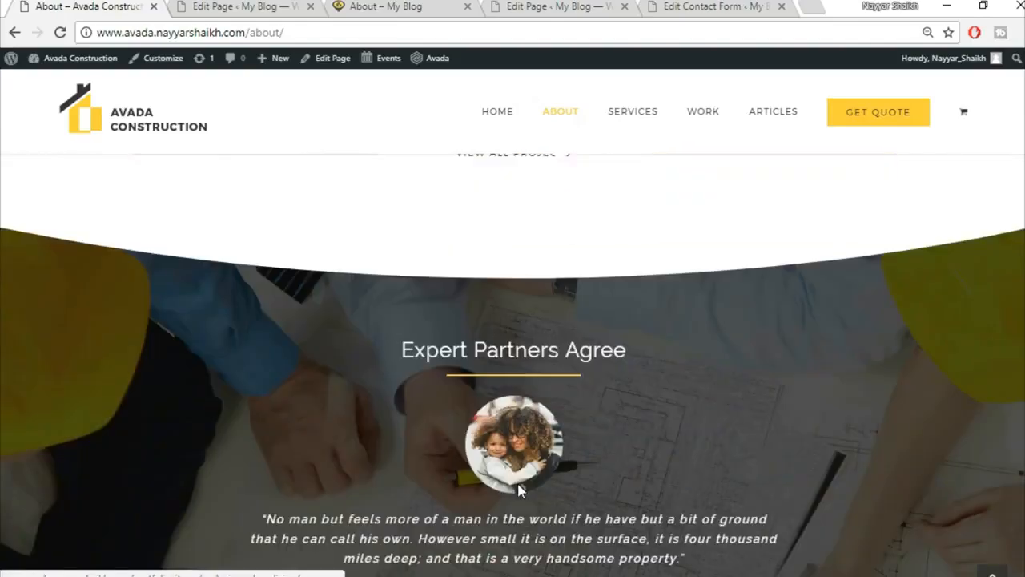
scroll(439, 346, up, 2)
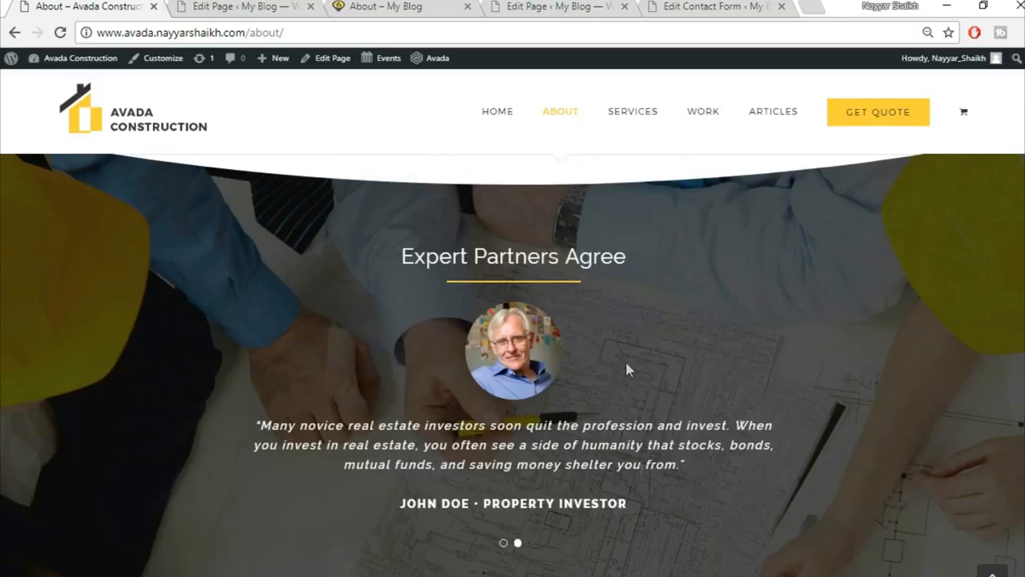
scroll(641, 472, down, 5)
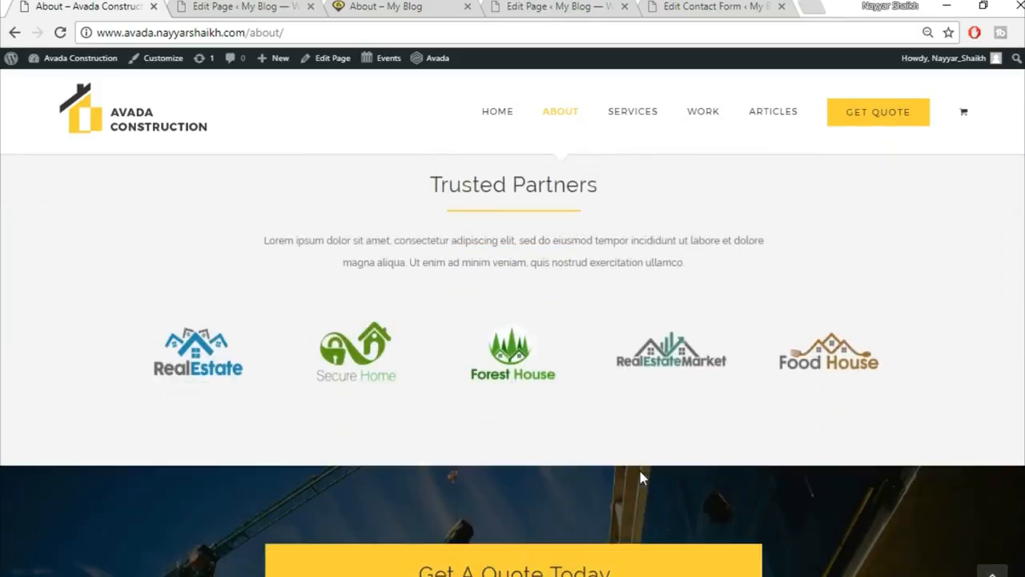
scroll(512, 364, up, 4)
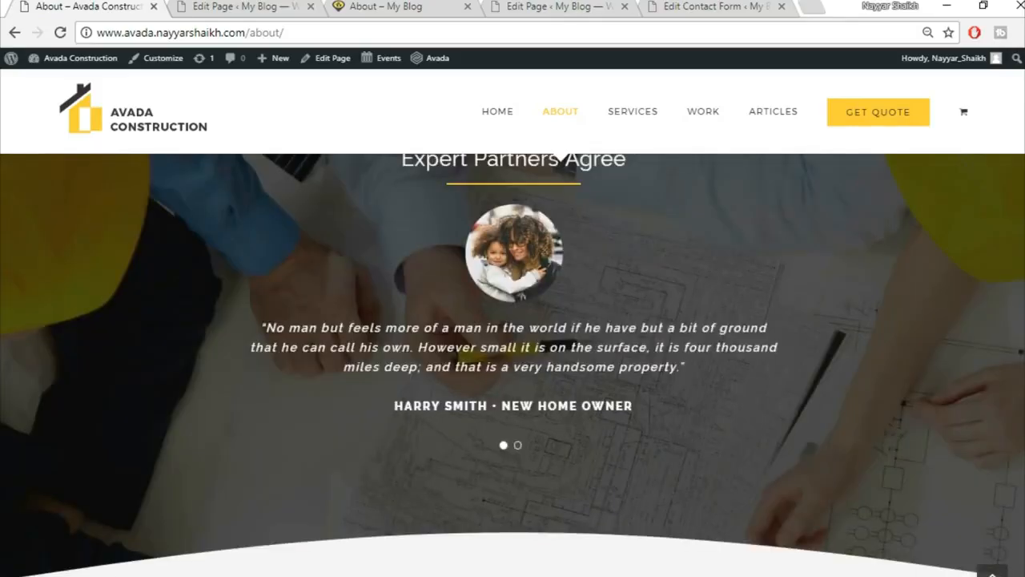
scroll(512, 364, up, 5)
scroll(525, 433, up, 5)
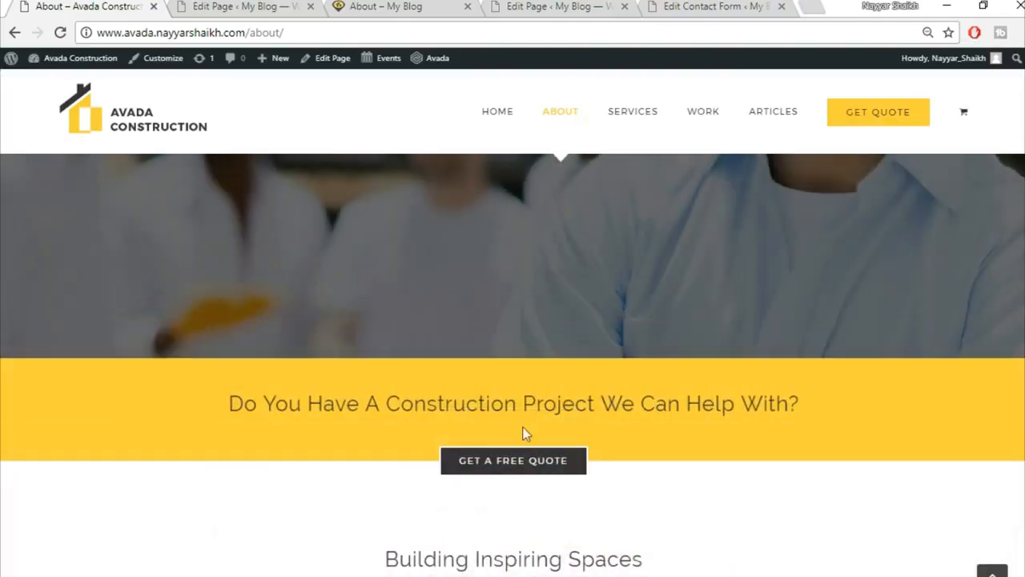
Return to the top of the live About page, then switch back to the demo's About page.
click(276, 7)
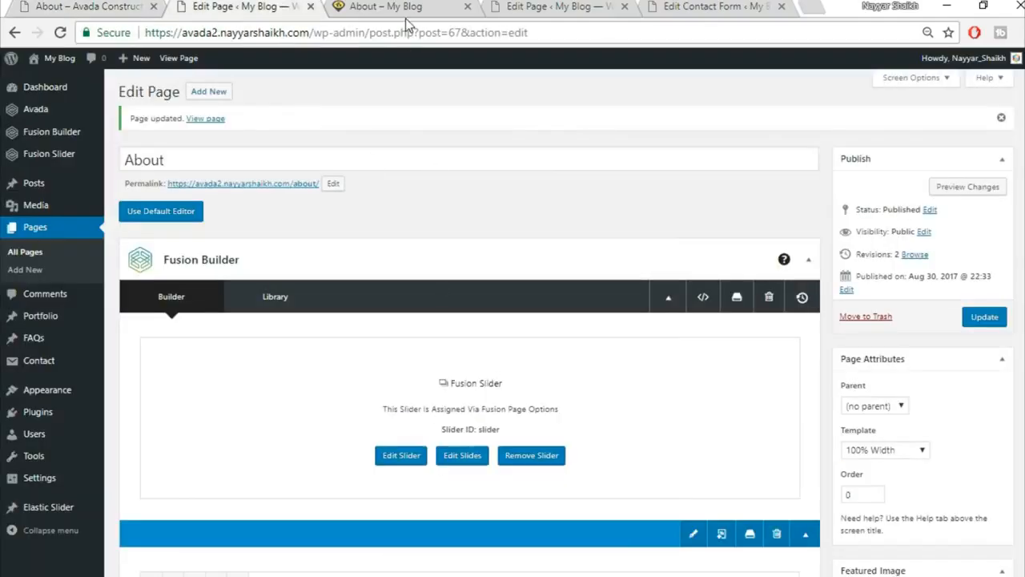
click(400, 7)
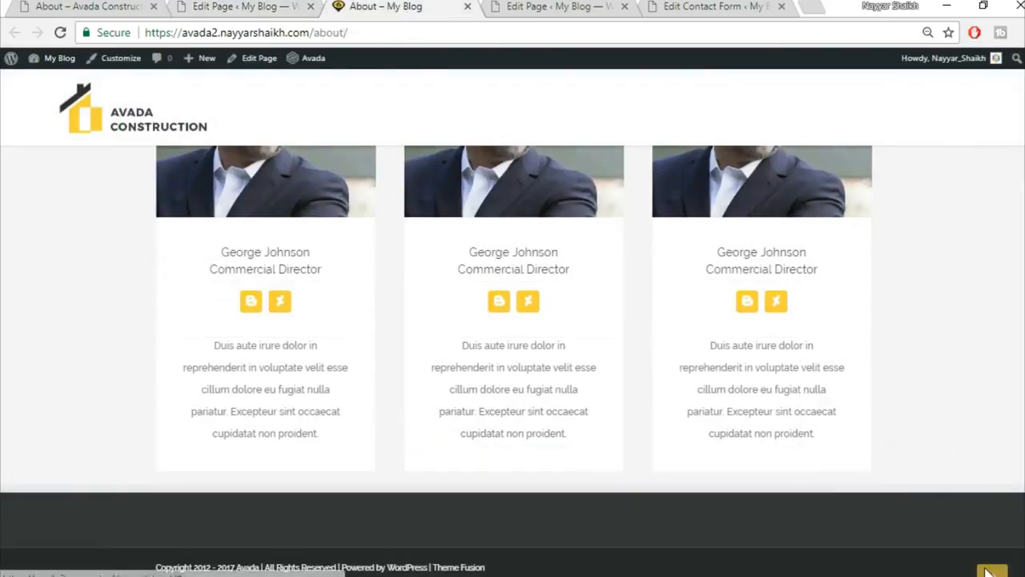
click(990, 570)
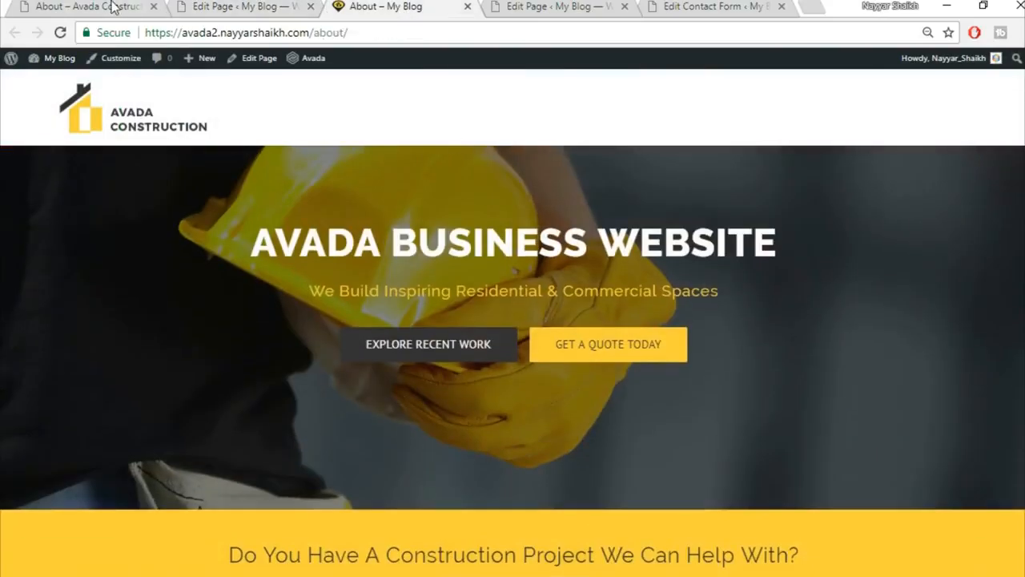
click(112, 7)
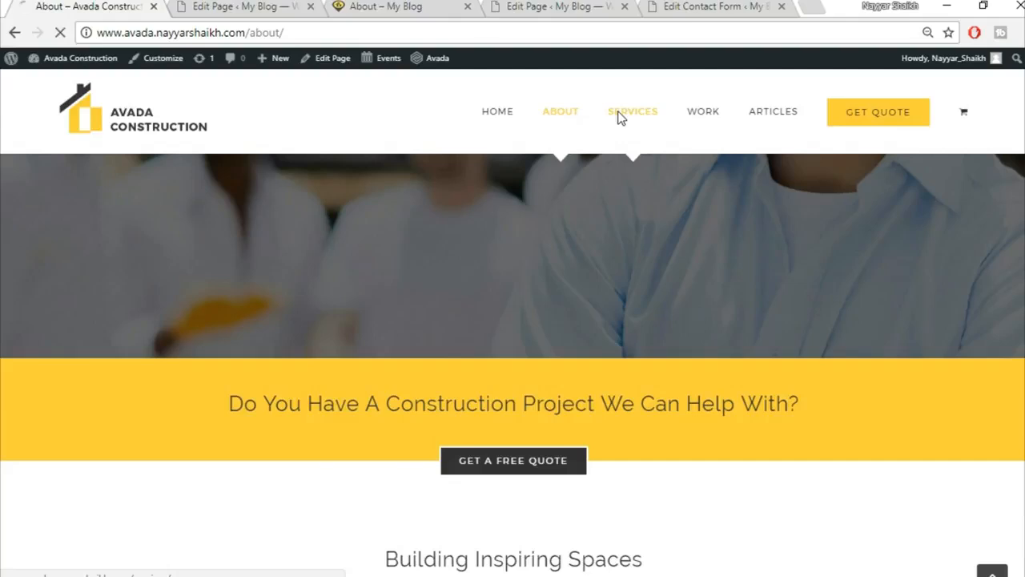
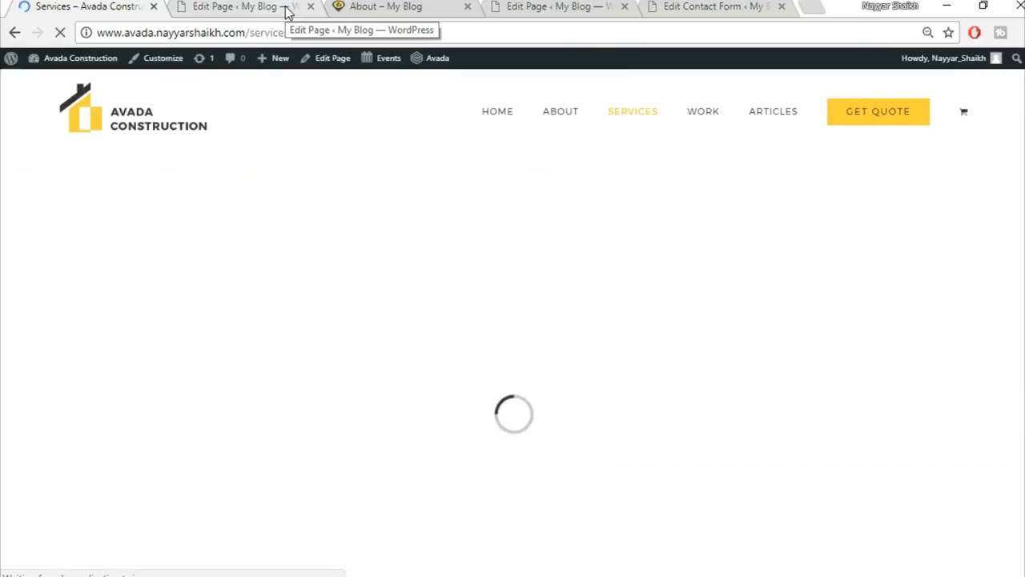
Leave the About page editor and start a new page with Add New.
click(286, 12)
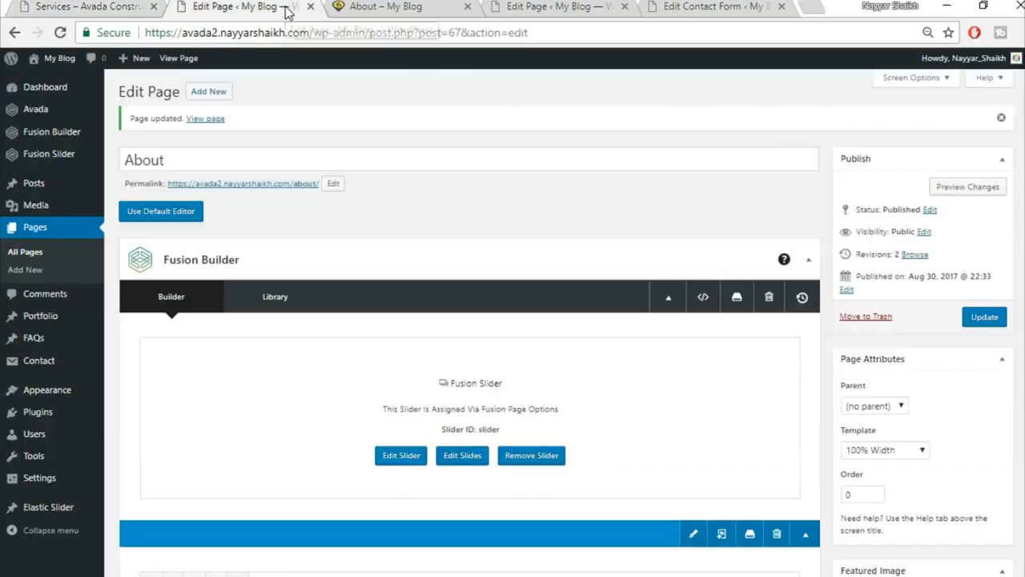
click(210, 93)
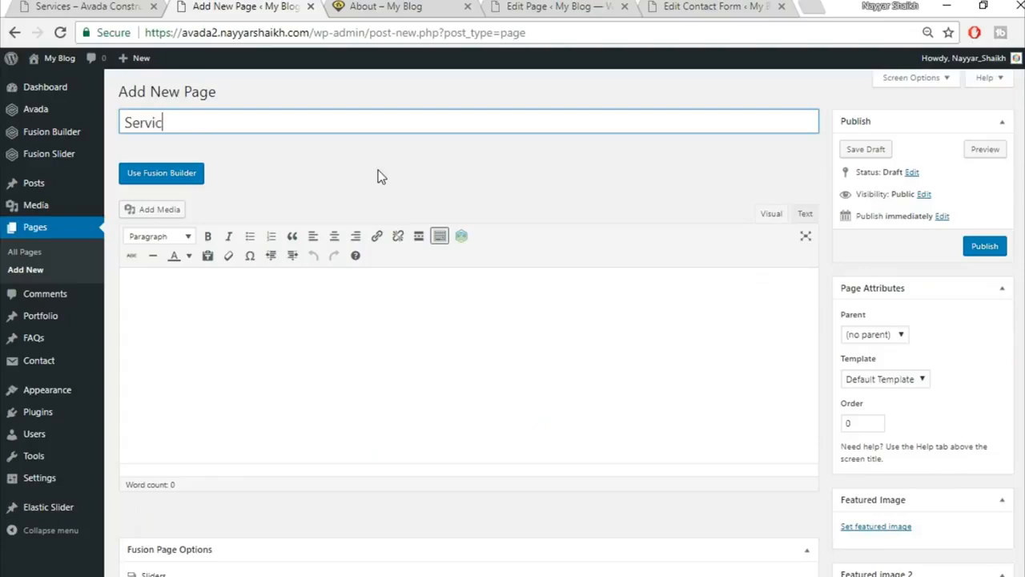
Title the new page 'Services' and set its template to 100% Width.
text(Services)
click(854, 248)
scroll(849, 280, down, 1)
click(909, 301)
click(870, 326)
Set the slider type to Fusion Slider and select the slider named 'Slider'.
scroll(716, 502, down, 3)
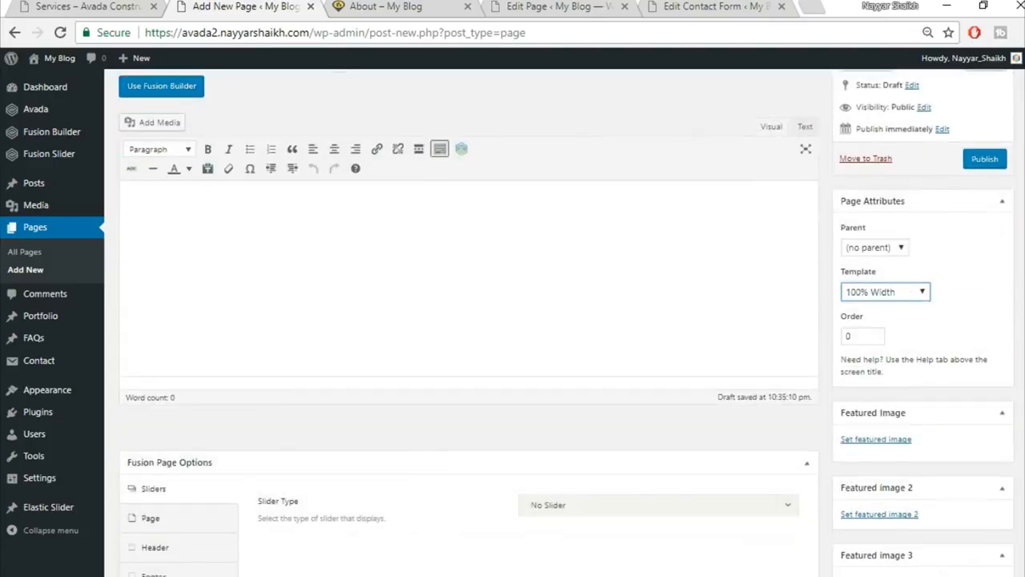
click(580, 269)
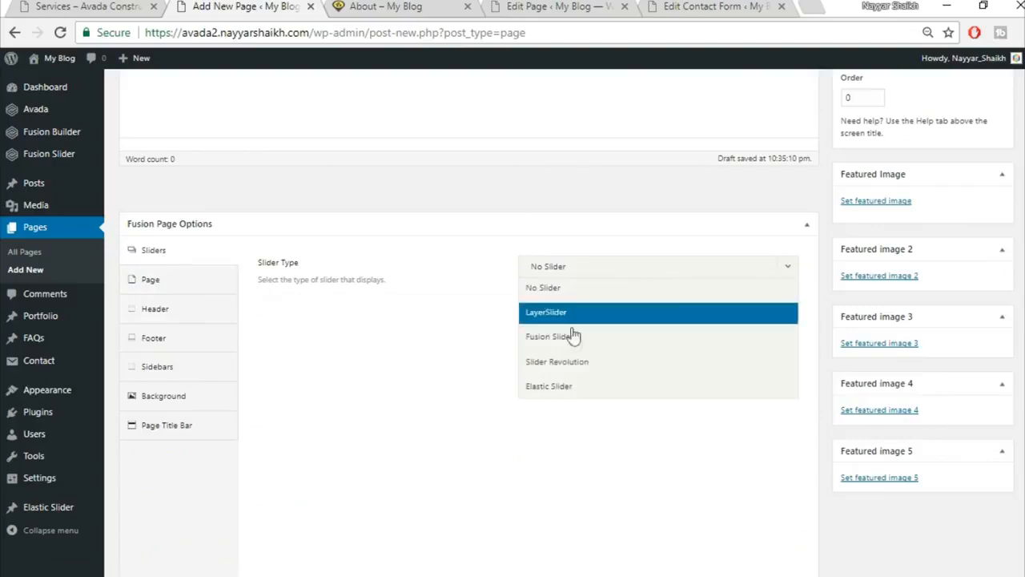
click(575, 336)
click(590, 317)
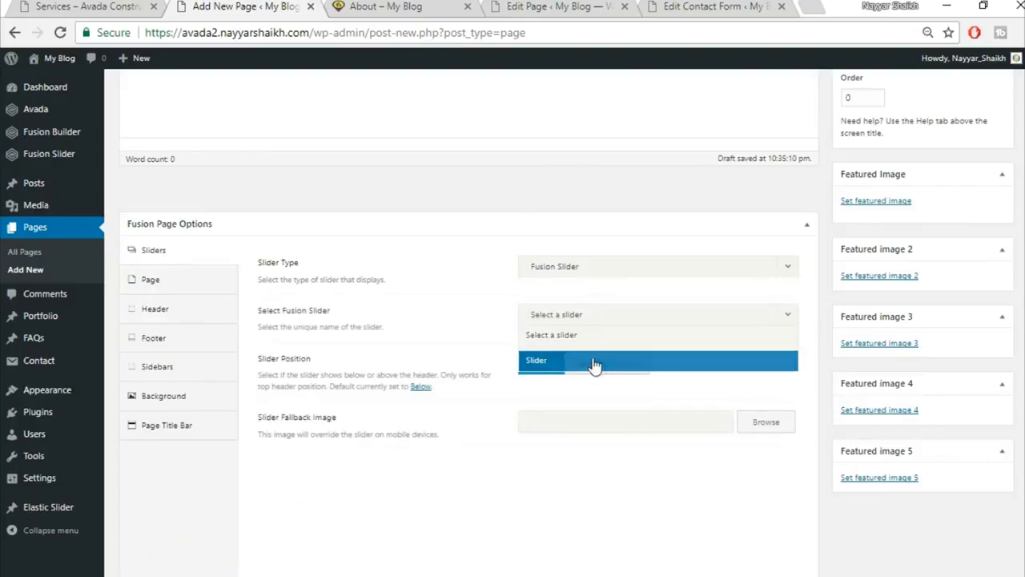
click(593, 365)
Set the page content padding to 0 top and 0 bottom.
click(167, 282)
click(559, 307)
text(0)
key(Tab)
text(0)
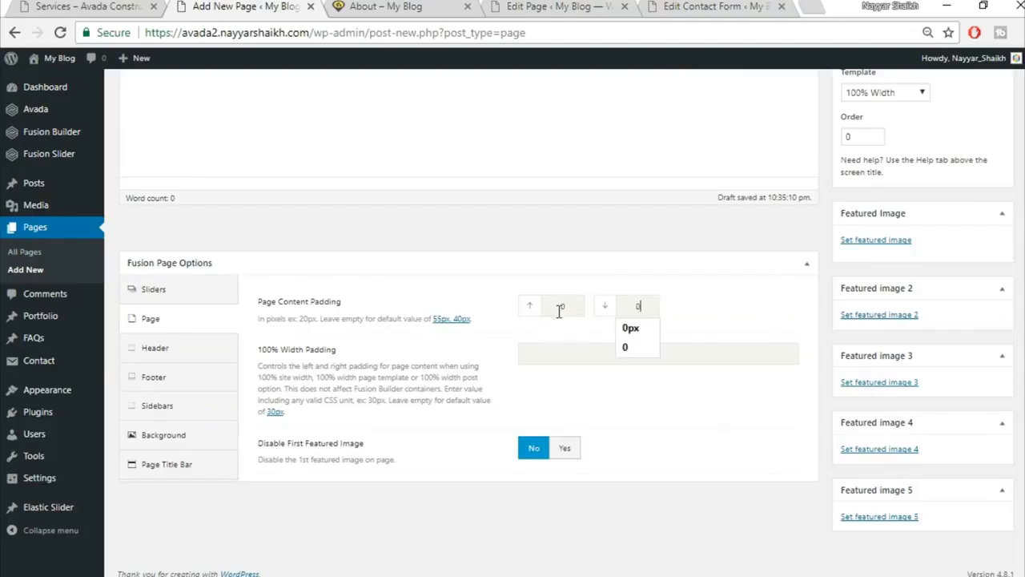
click(807, 263)
click(806, 265)
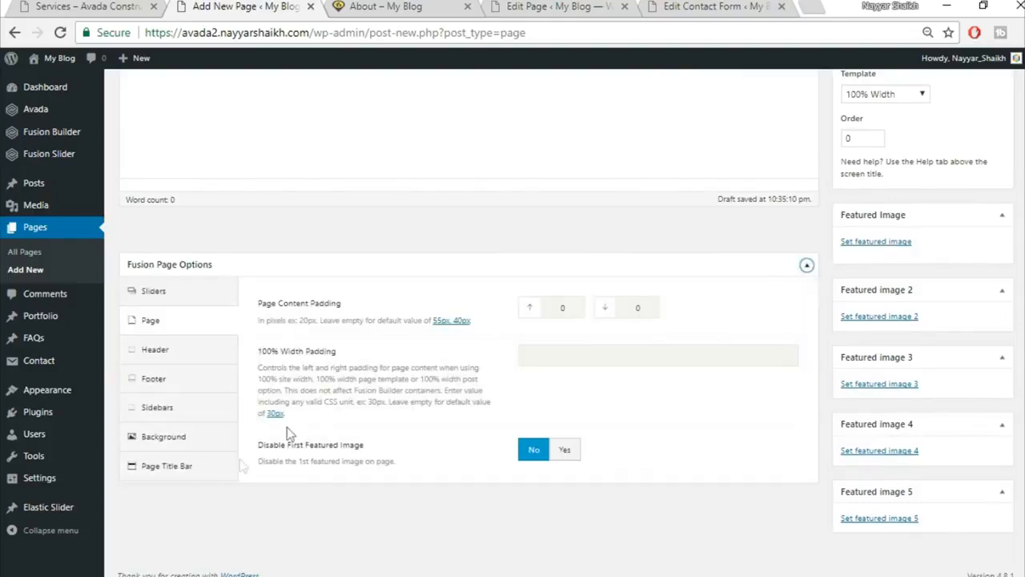
Set the Page Title Bar option to Hide.
click(218, 469)
click(565, 316)
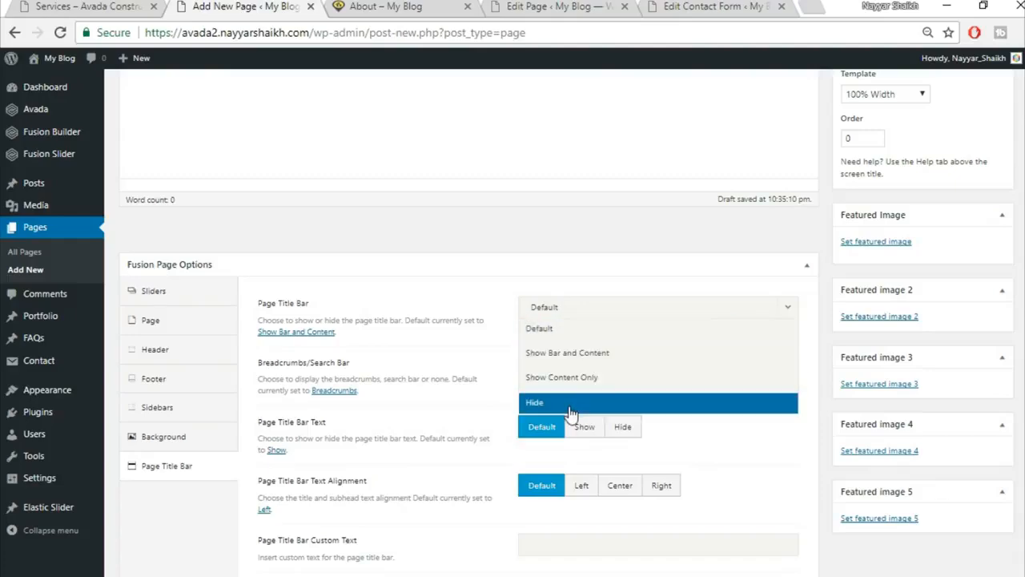
click(570, 410)
Check the reference Services page, then come back to the new page editor.
click(102, 7)
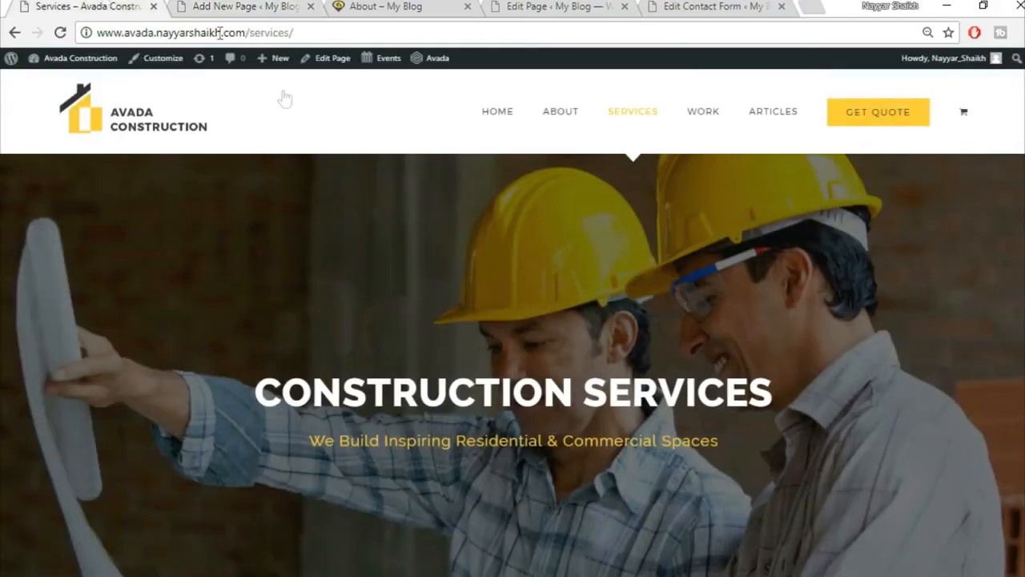
scroll(293, 273, down, 5)
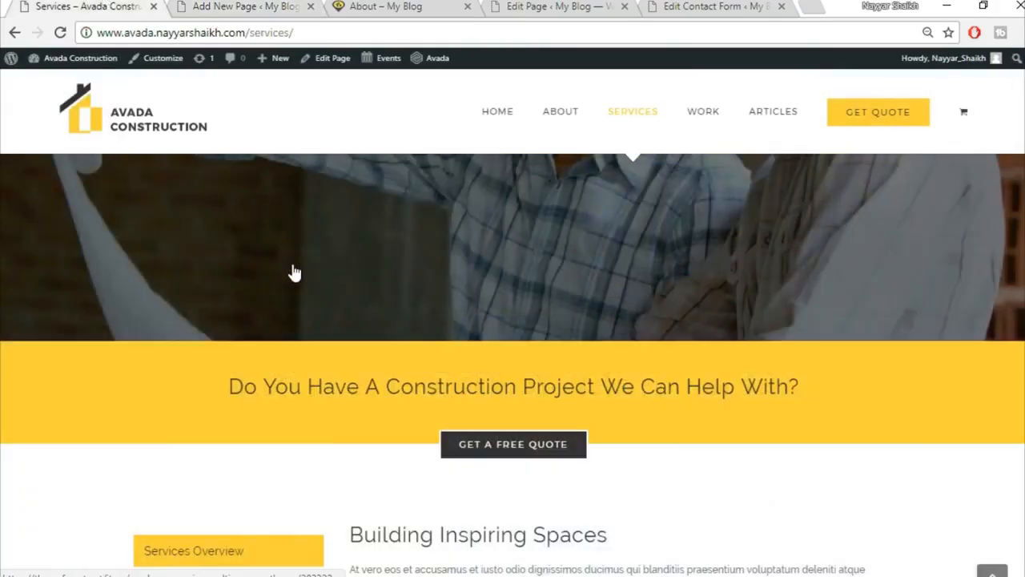
scroll(513, 283, up, 2)
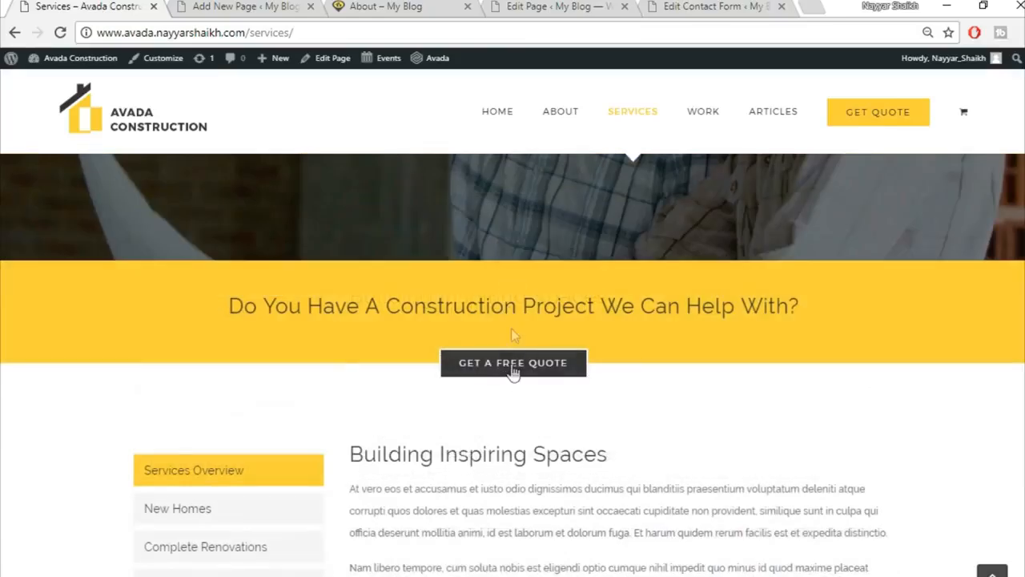
click(223, 5)
scroll(542, 346, up, 4)
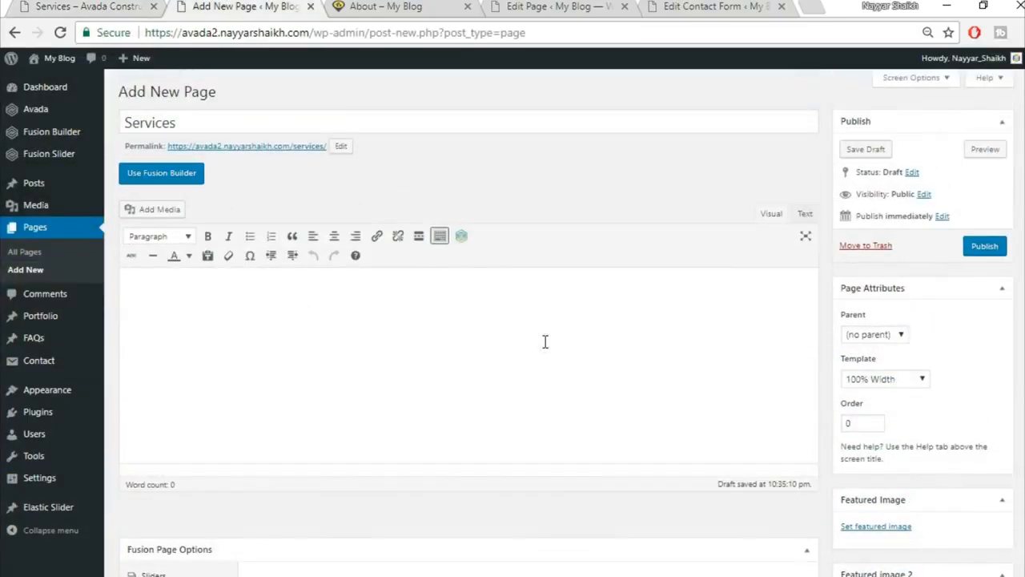
Enable Fusion Builder and insert the saved Top1 heading container from the library.
click(163, 171)
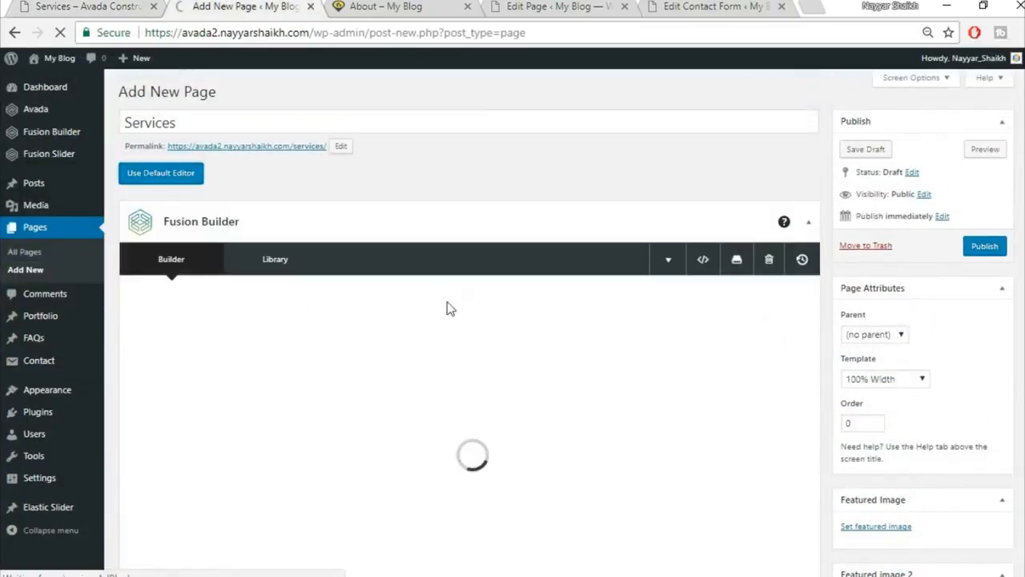
scroll(462, 388, down, 1)
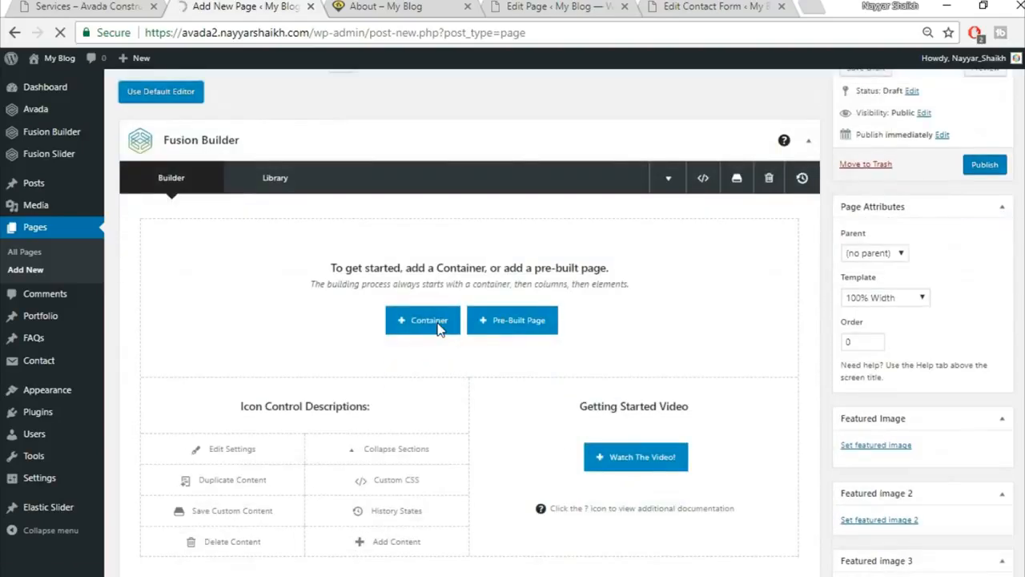
scroll(448, 264, down, 1)
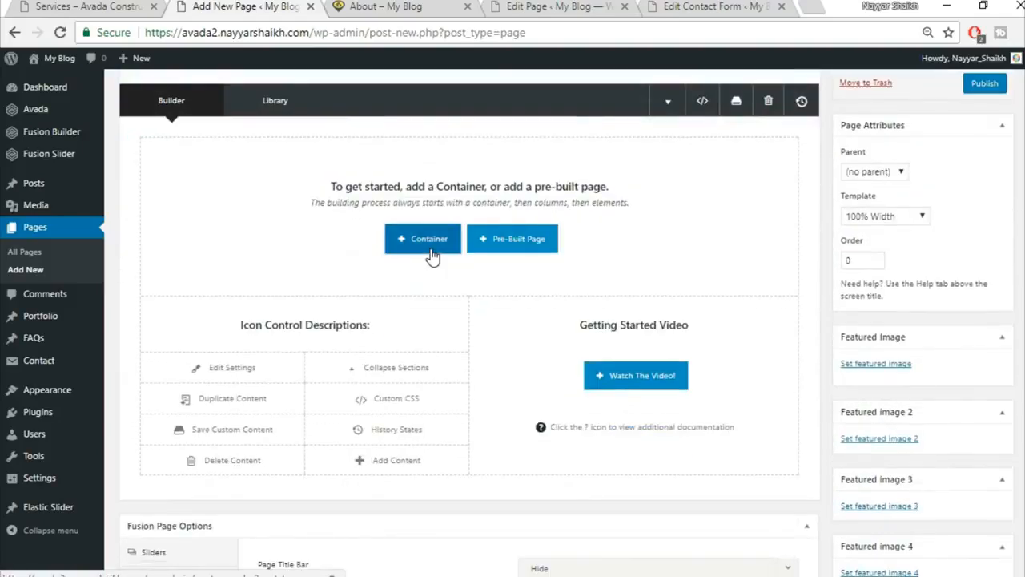
click(429, 240)
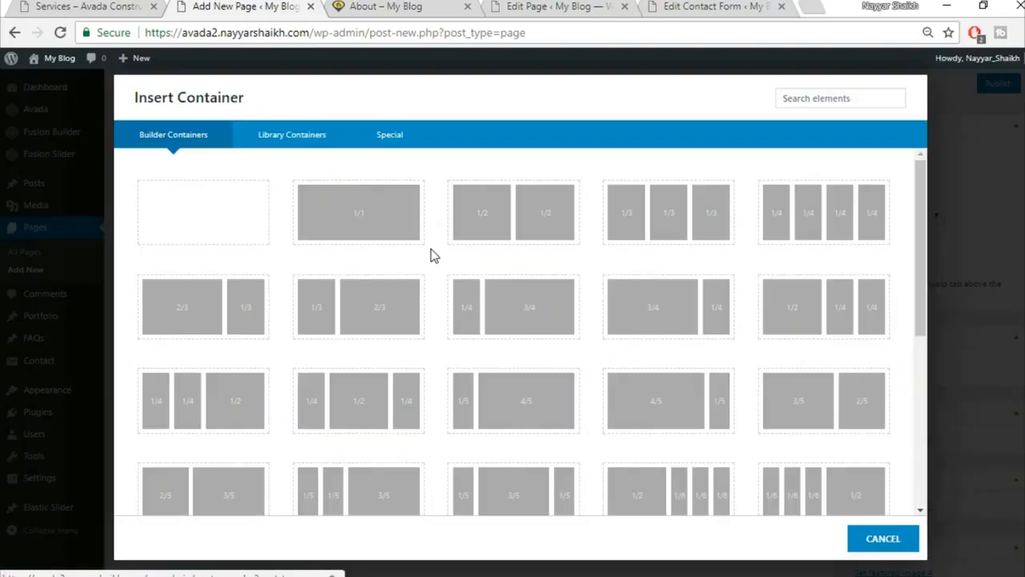
click(380, 242)
click(777, 161)
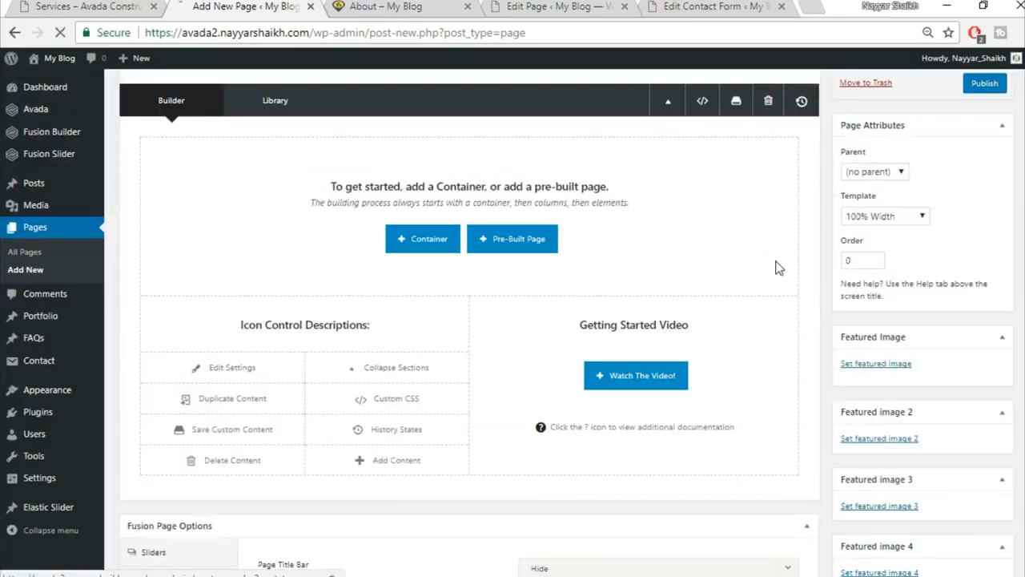
scroll(777, 269, up, 2)
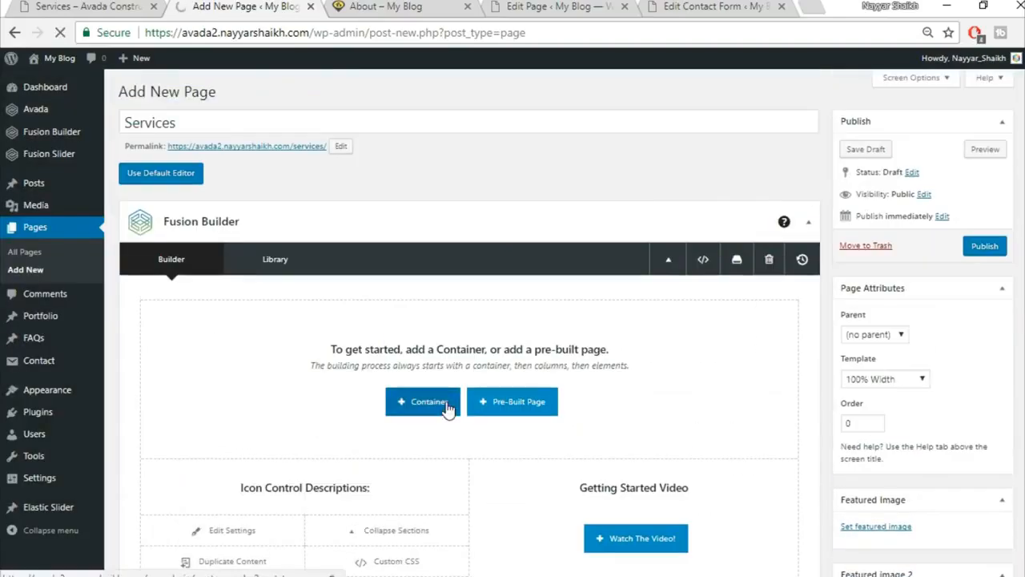
click(423, 401)
click(288, 134)
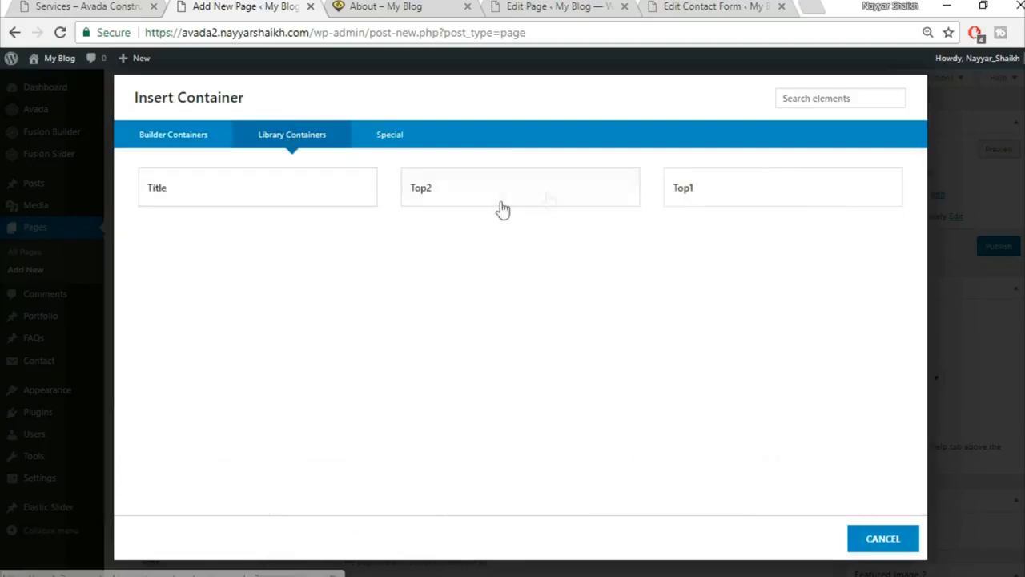
click(726, 202)
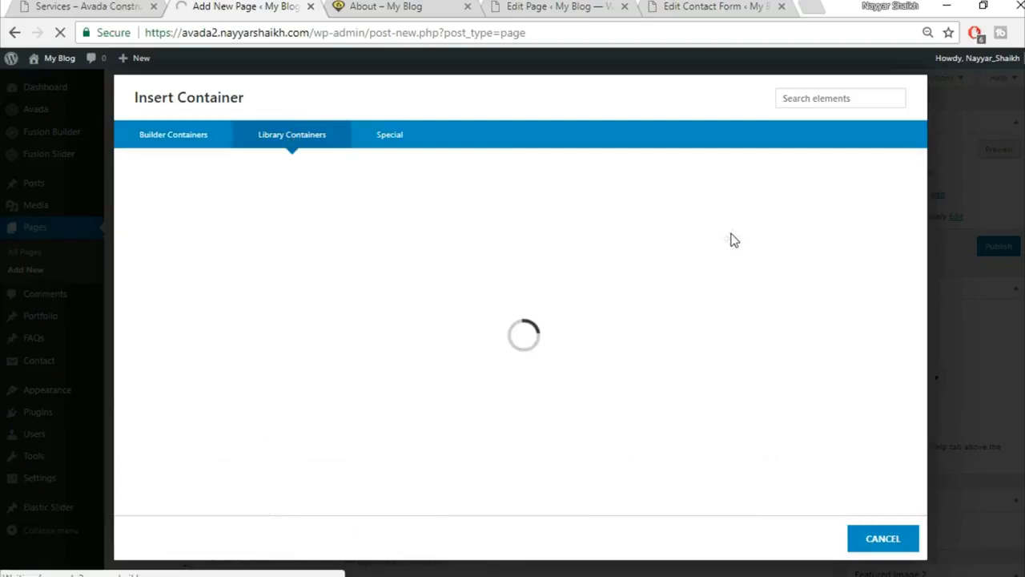
Insert the saved Top2 'GET A FREE QUOTE' container below it.
scroll(716, 369, down, 2)
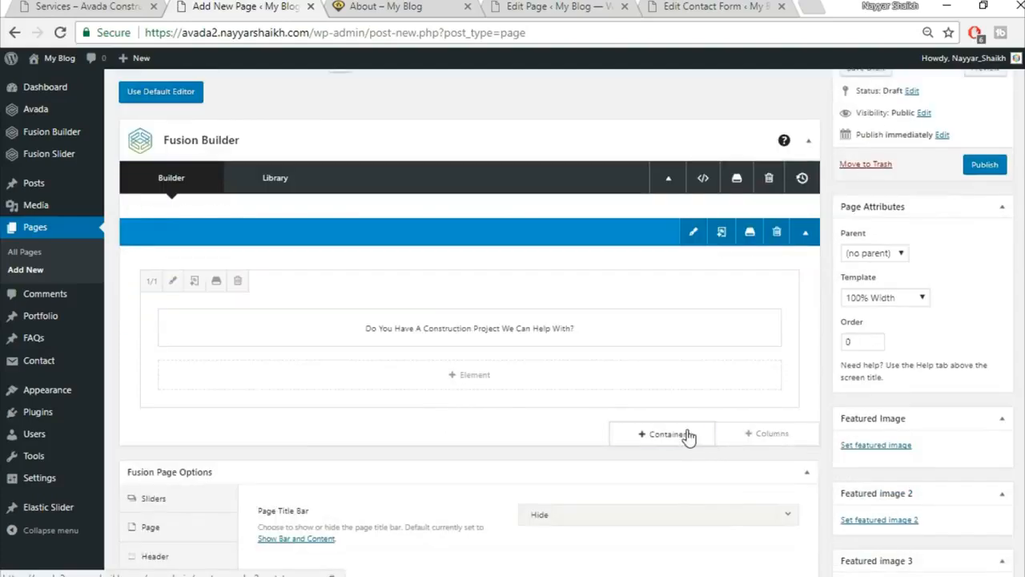
click(687, 435)
click(328, 137)
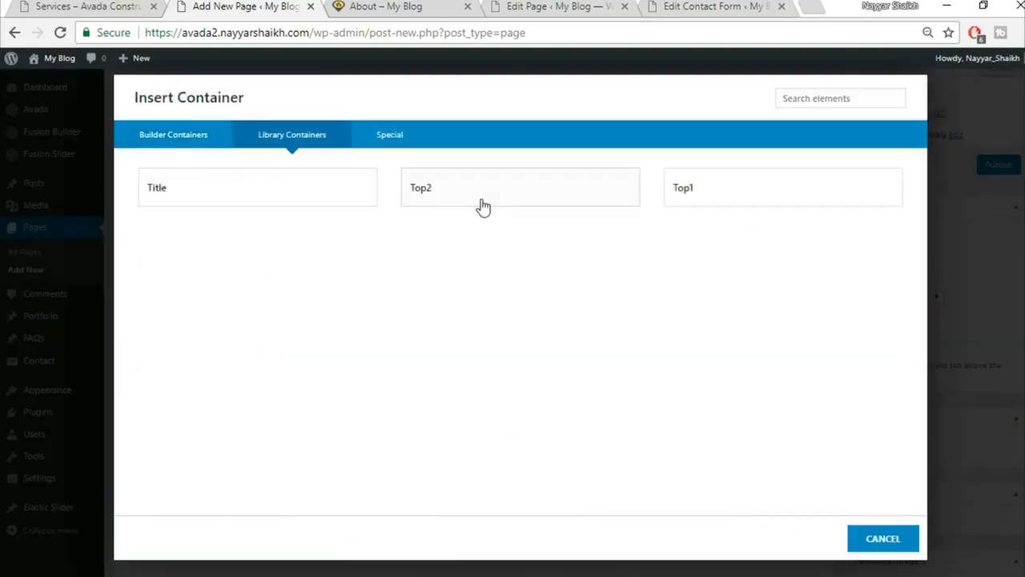
click(483, 205)
Compare the builder layout against the live Services page.
click(118, 6)
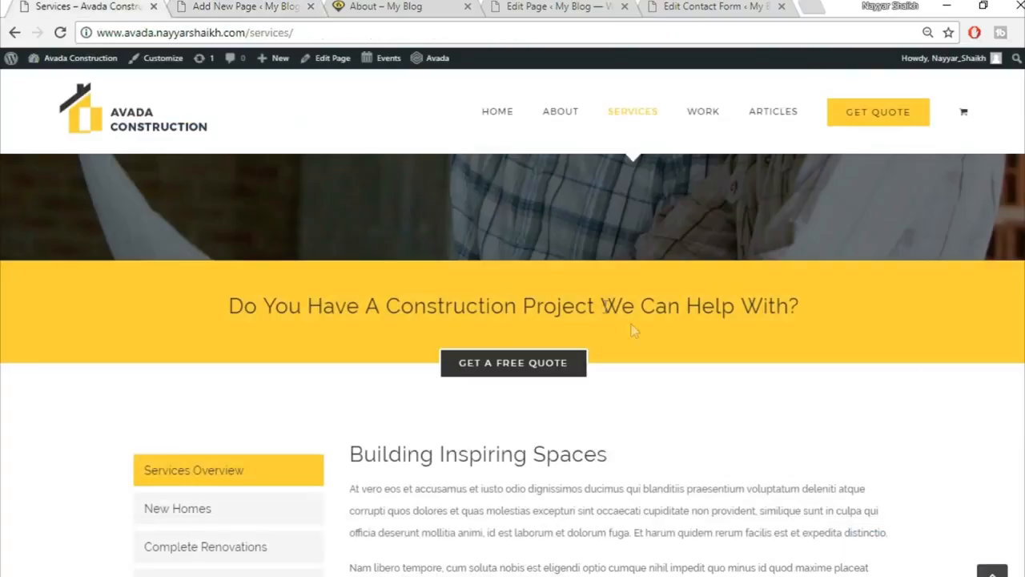
scroll(659, 346, down, 3)
scroll(633, 323, up, 1)
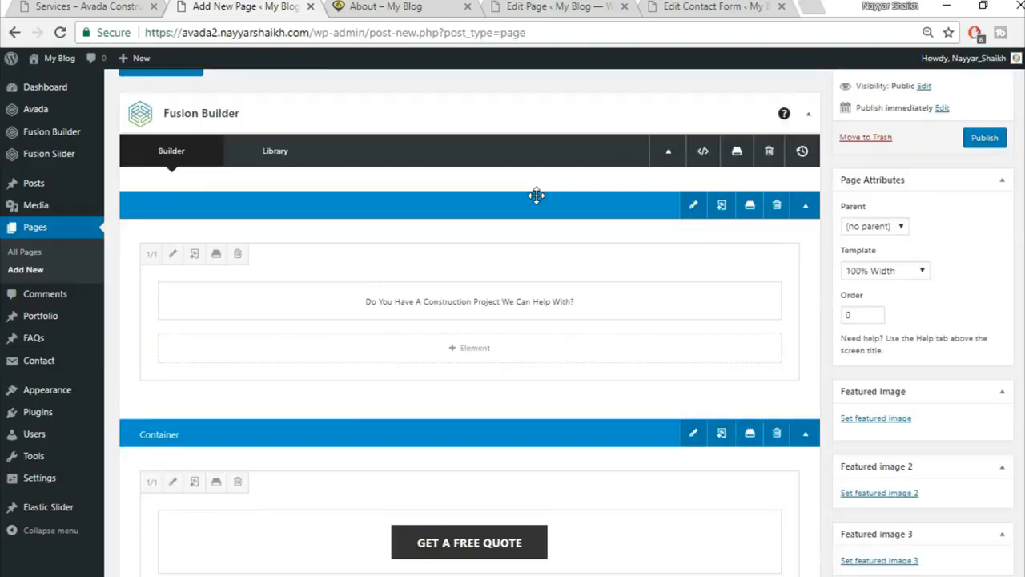
scroll(553, 205, down, 2)
scroll(574, 210, down, 1)
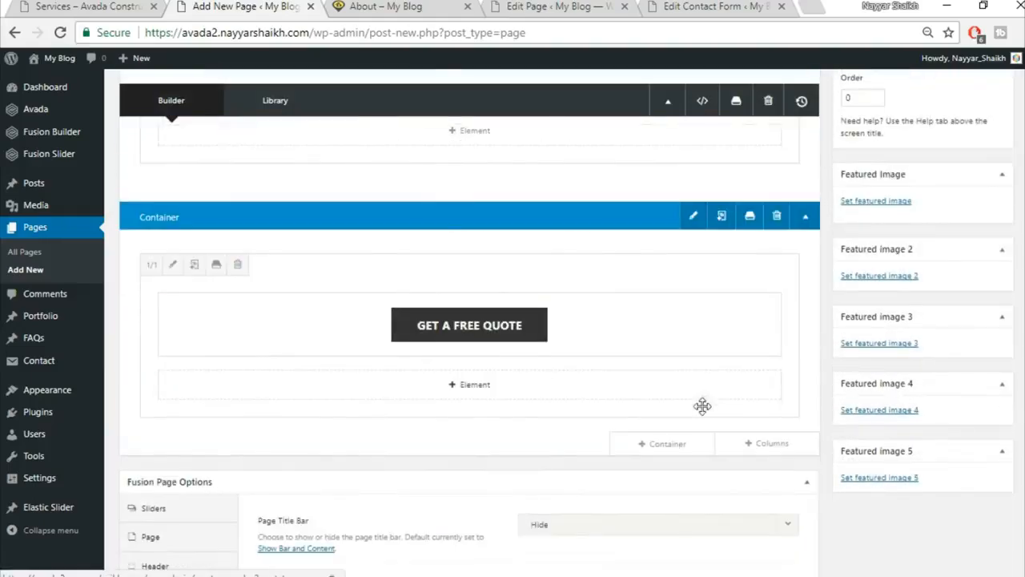
click(664, 452)
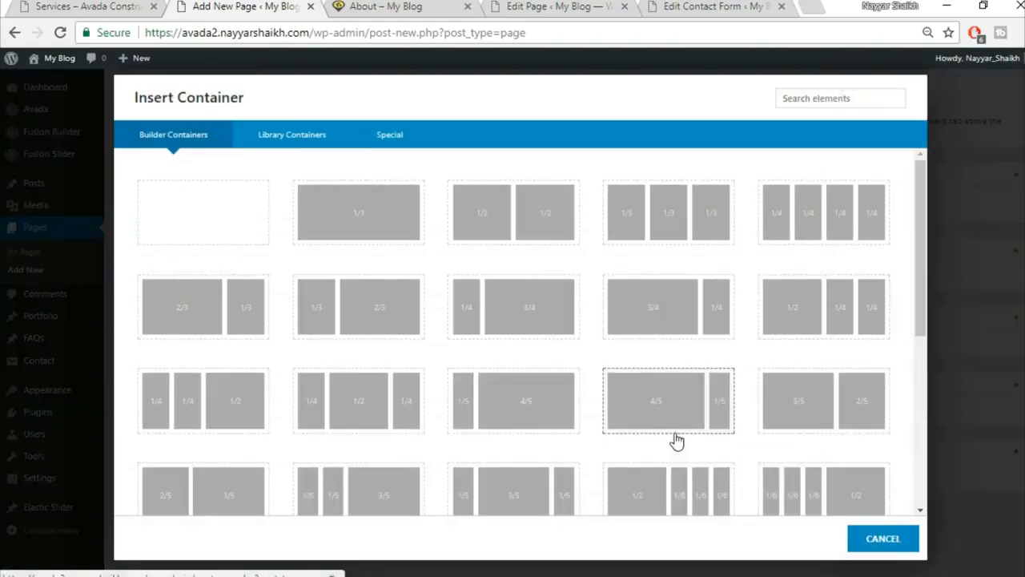
Add a full-width container holding a Tabs element.
click(350, 221)
scroll(697, 494, down, 3)
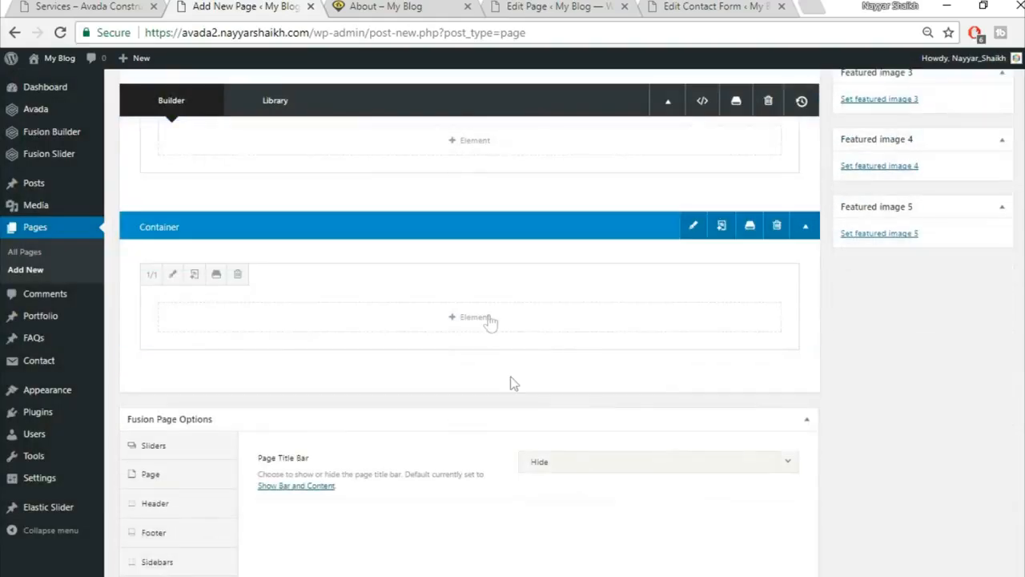
click(489, 317)
click(806, 97)
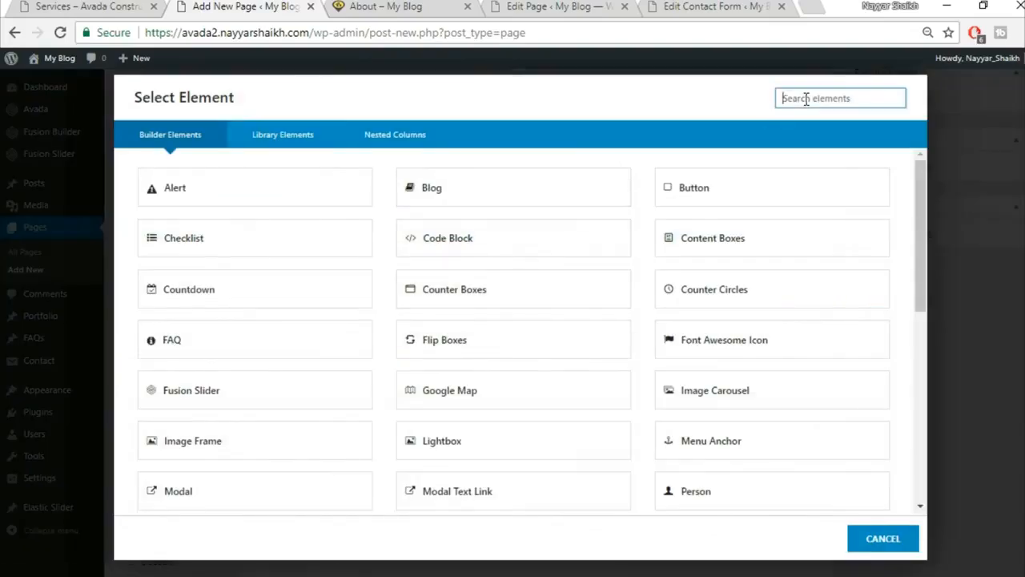
text(tabs)
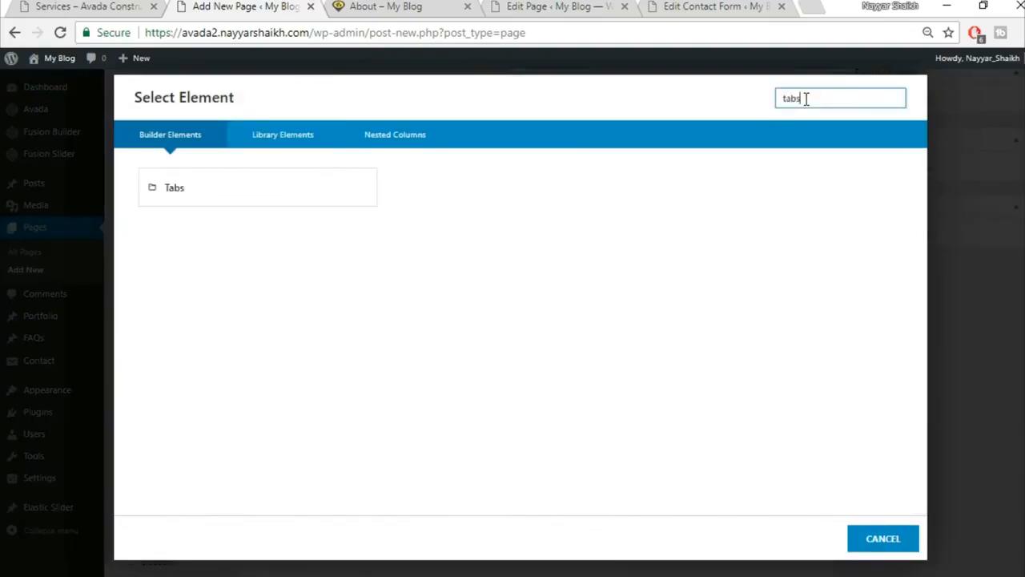
click(316, 202)
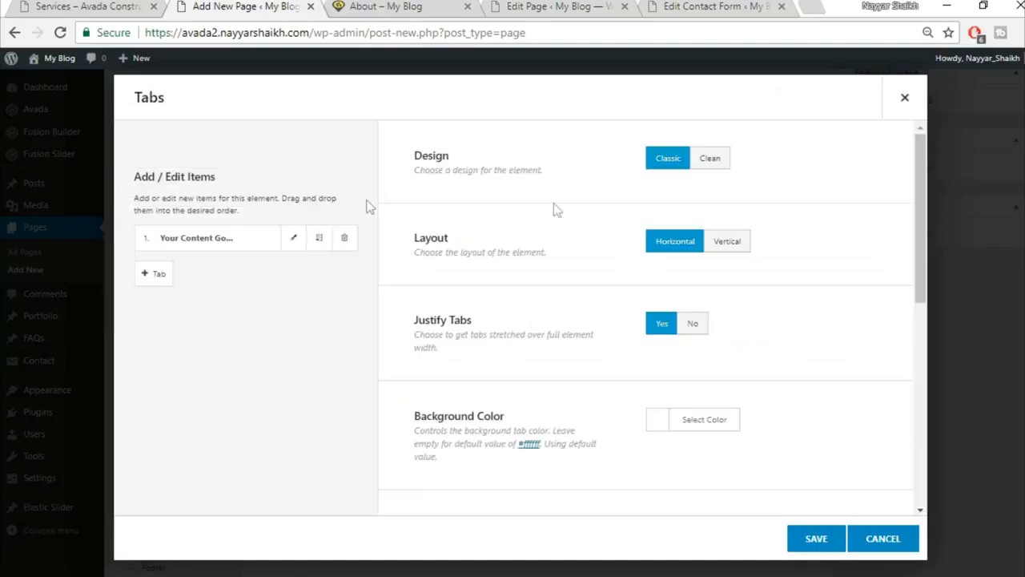
Switch the tabs to the Clean design with a Vertical layout.
click(717, 160)
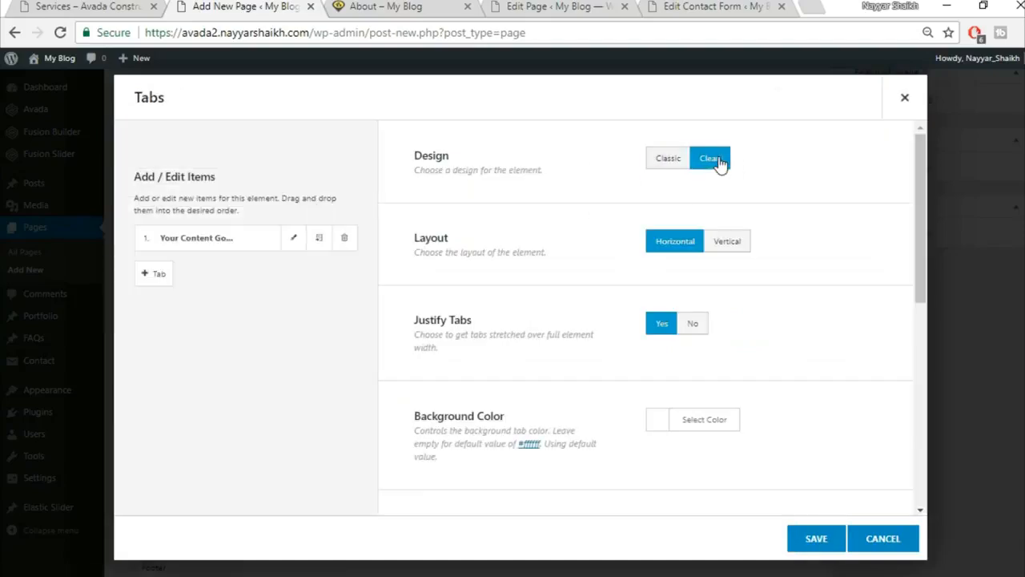
click(729, 242)
scroll(759, 287, down, 1)
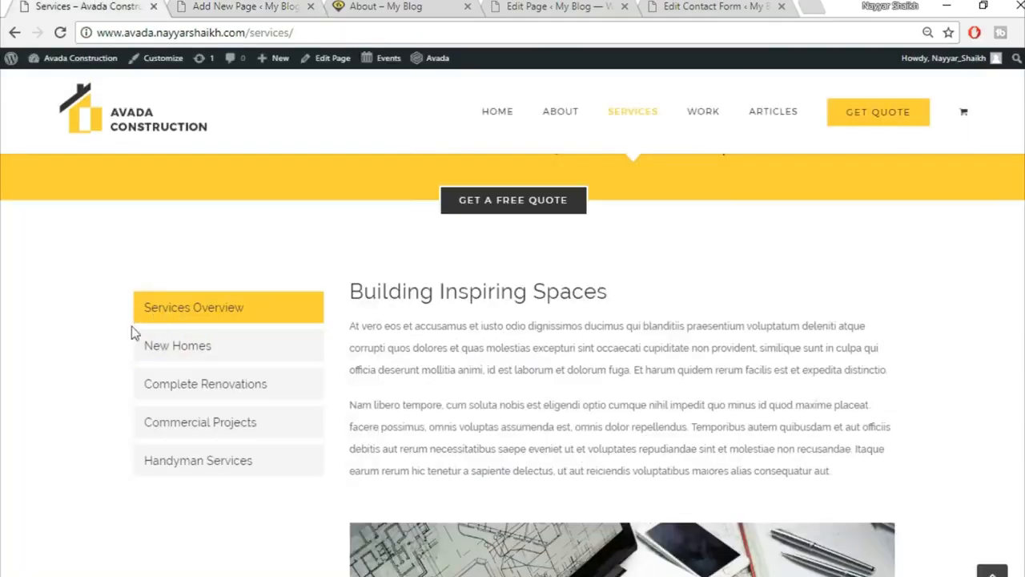
click(244, 7)
scroll(741, 338, down, 1)
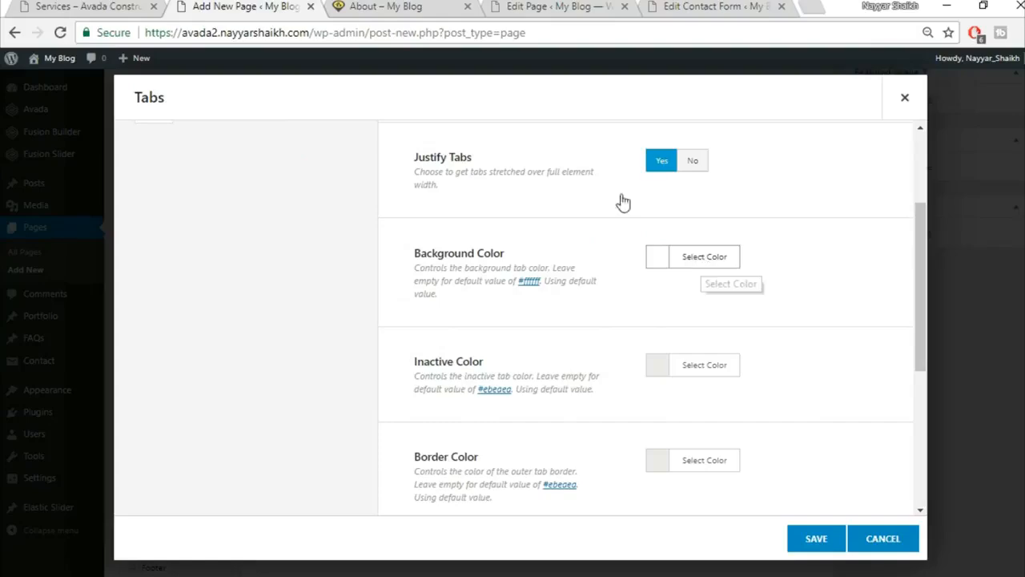
click(84, 6)
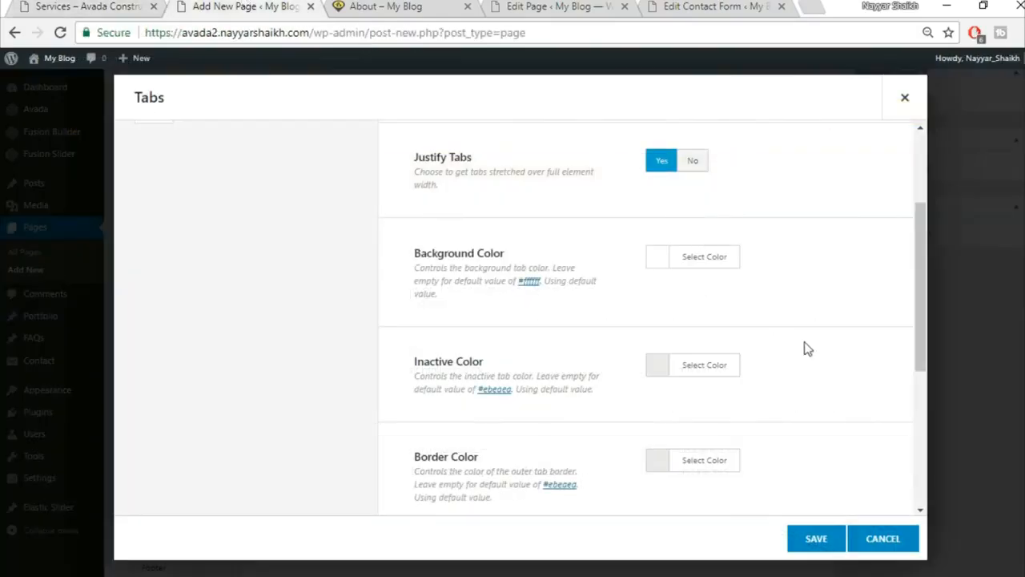
Set the tab background colour to yellow and change the inactive tab colour.
click(728, 256)
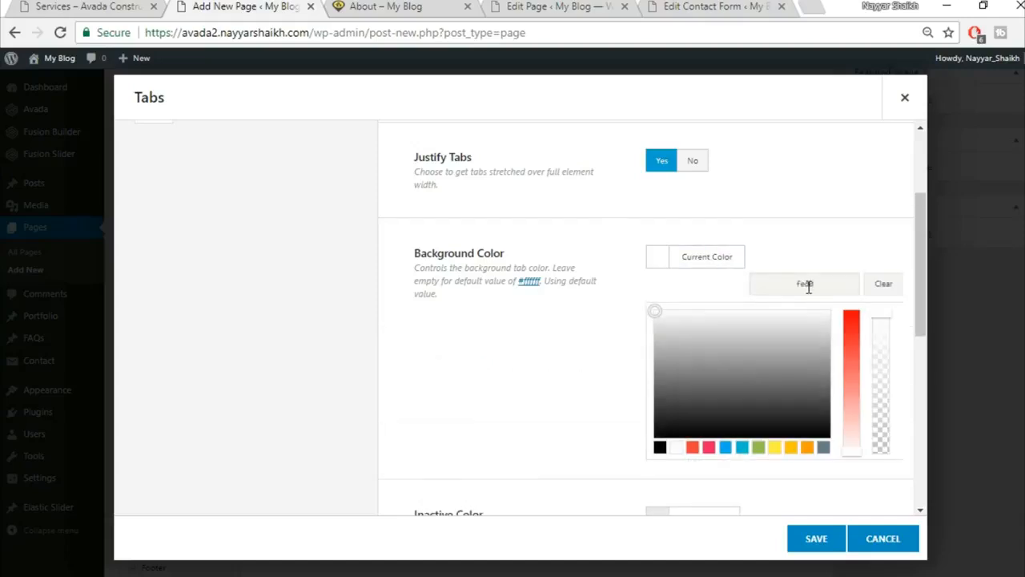
click(828, 231)
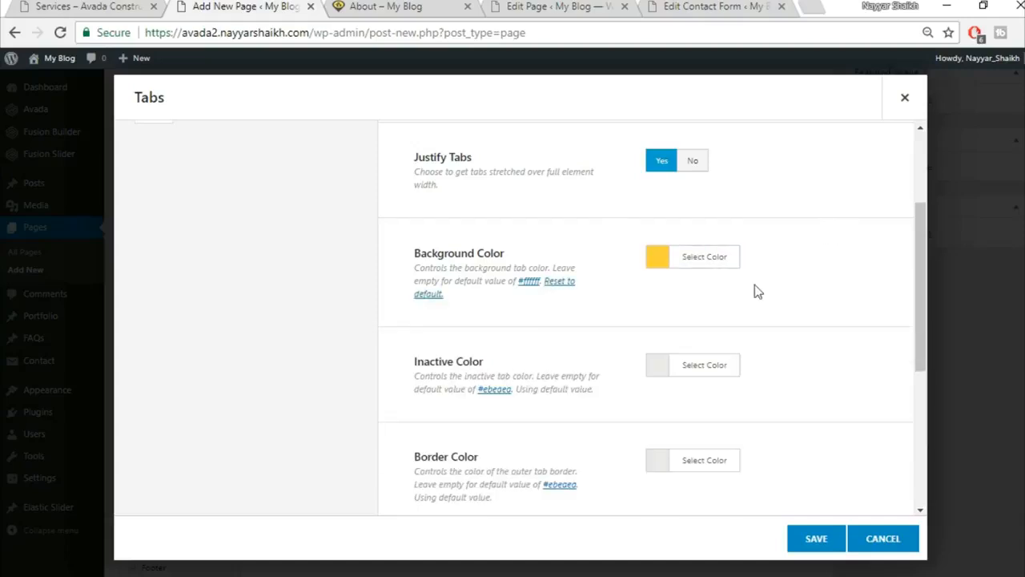
click(694, 370)
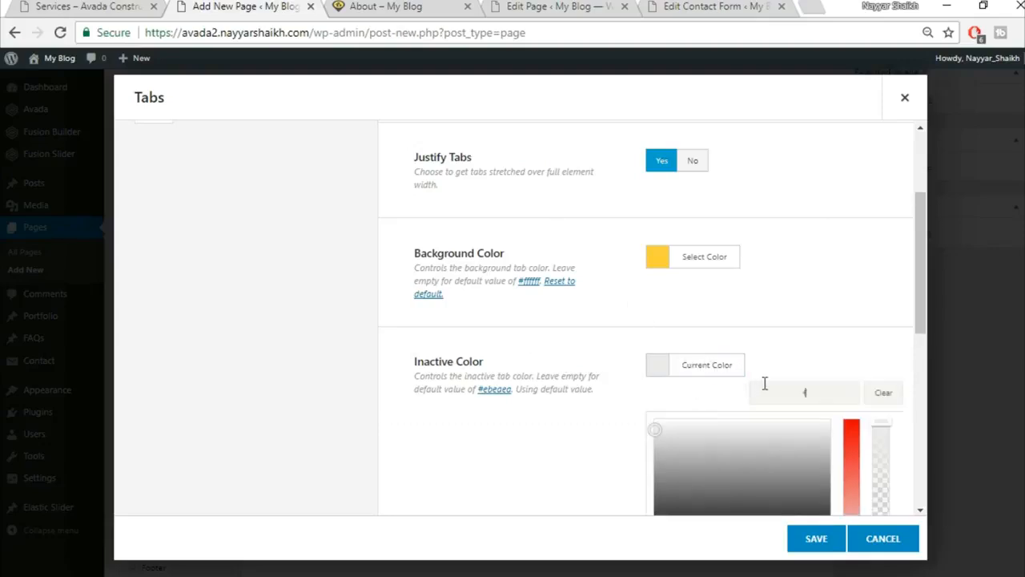
click(797, 323)
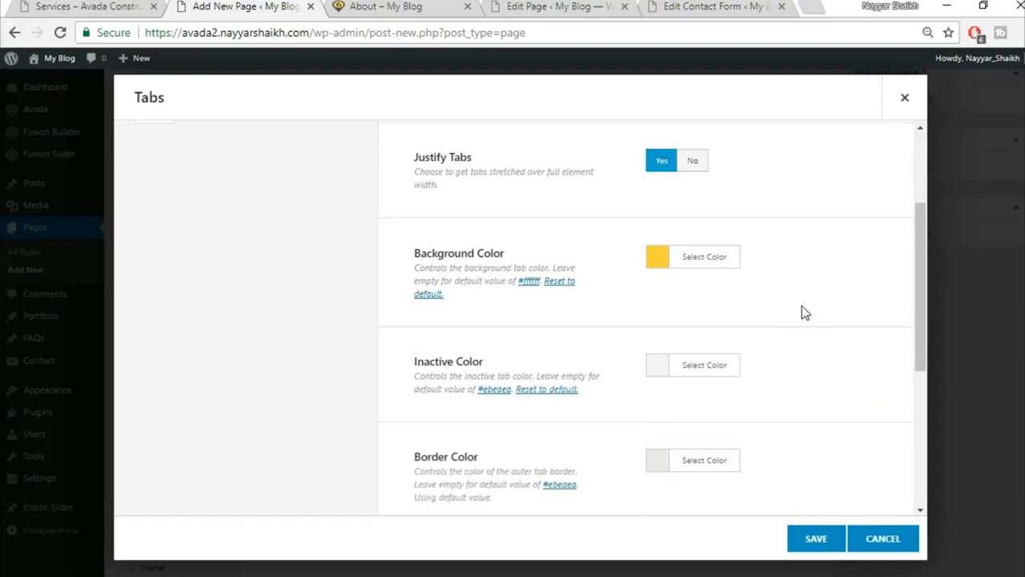
Drag the tab border colour's alpha to zero and compare with the reference page.
scroll(799, 312, down, 2)
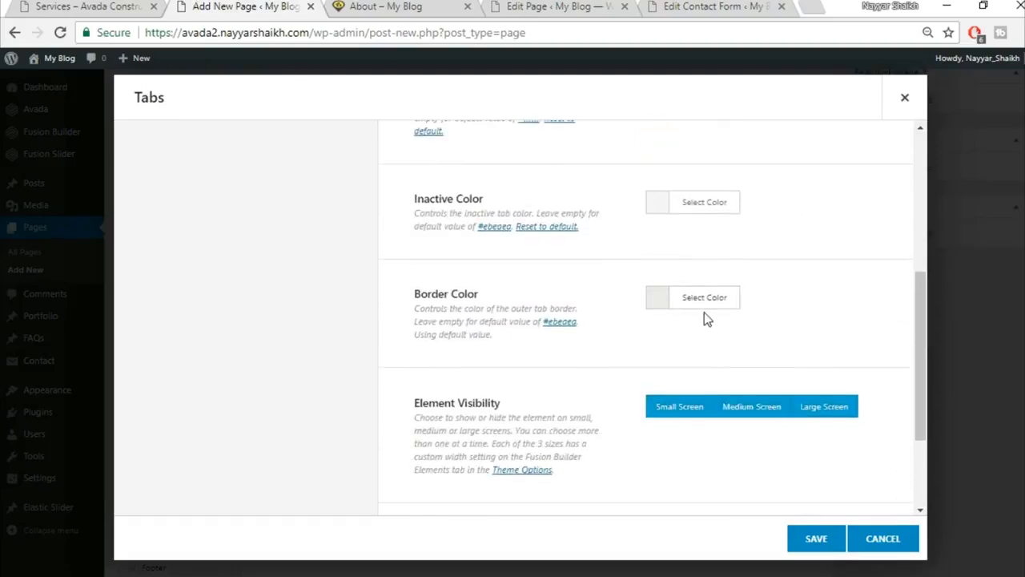
click(705, 301)
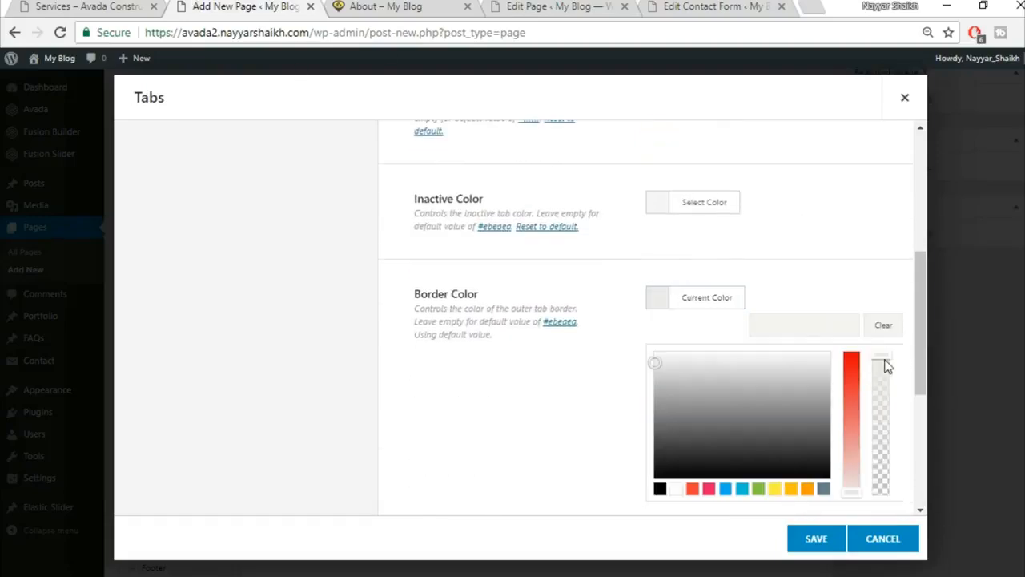
drag(881, 456, 885, 508)
click(843, 258)
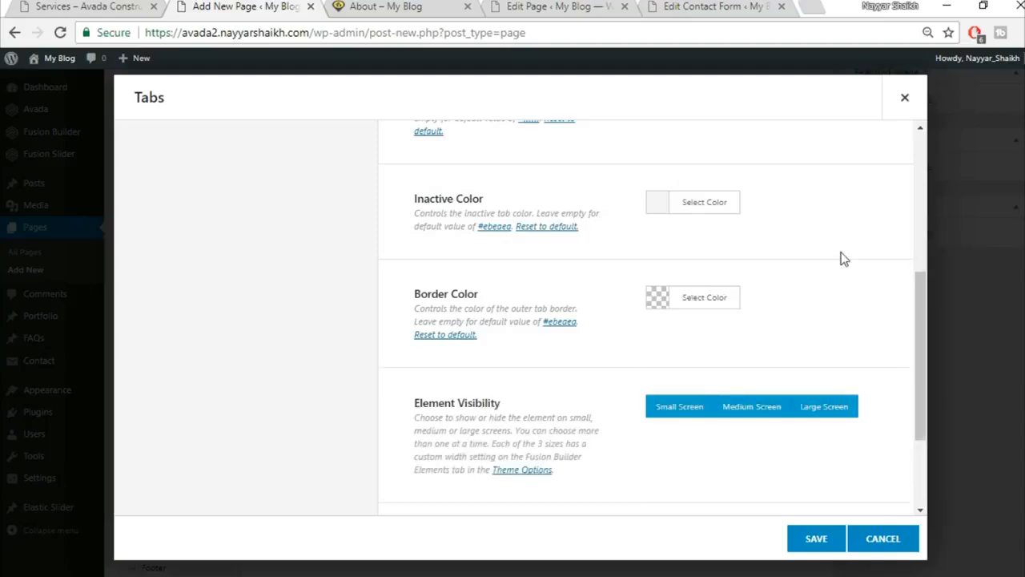
scroll(842, 256, down, 2)
scroll(825, 324, up, 10)
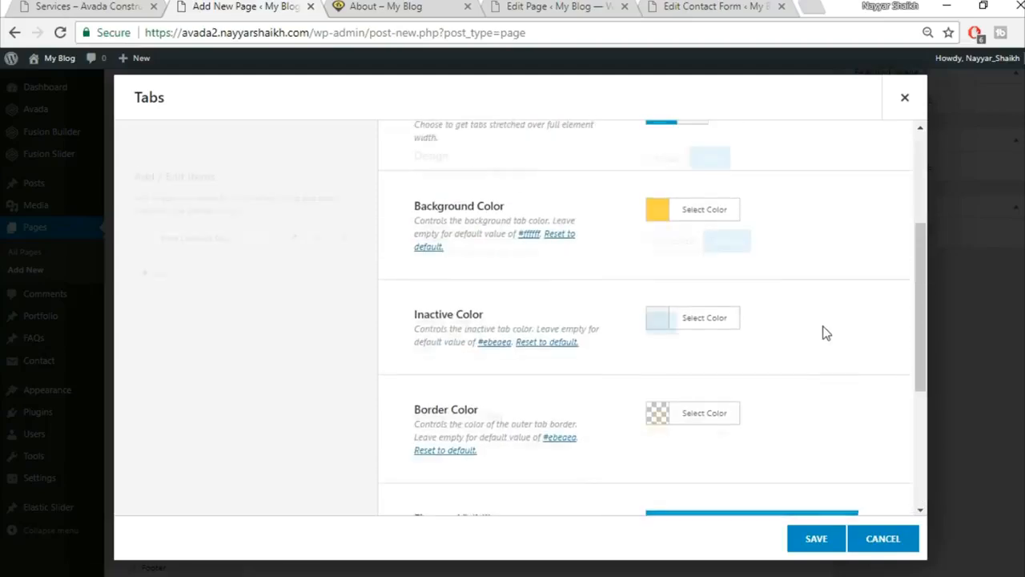
click(46, 6)
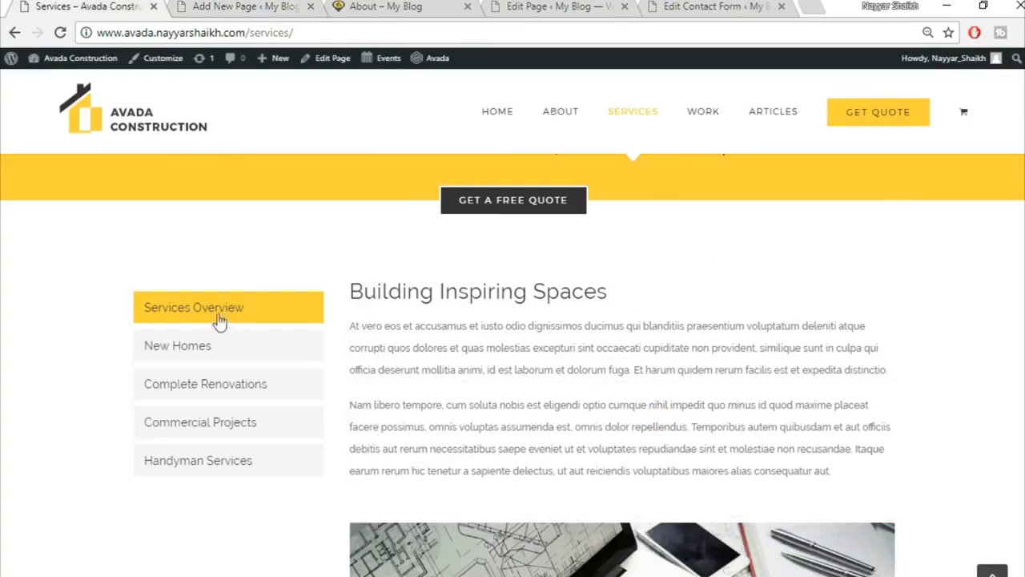
click(191, 6)
click(293, 240)
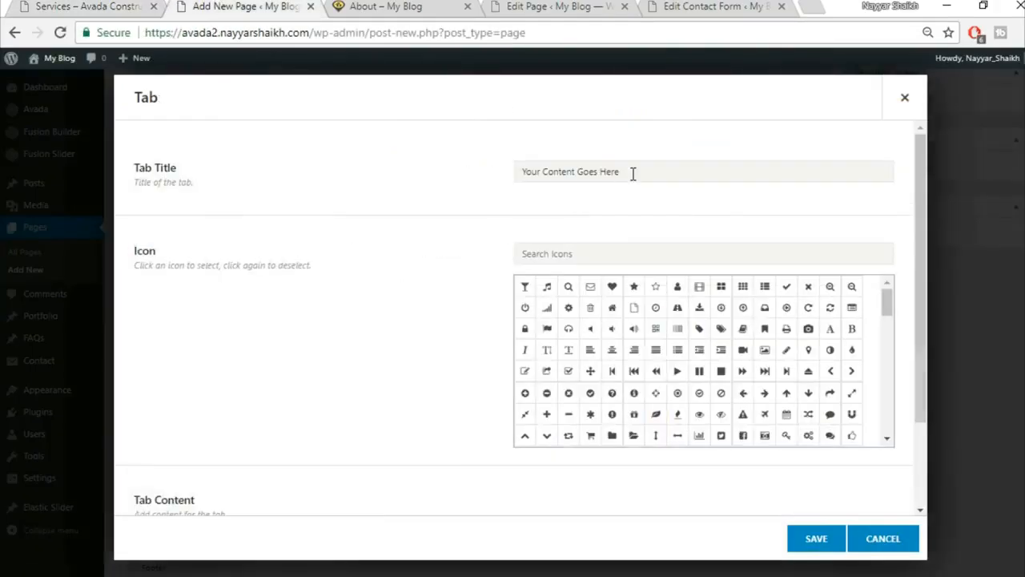
Title the first tab 'Services Overview' and paste the copied service description as its content.
click(633, 174)
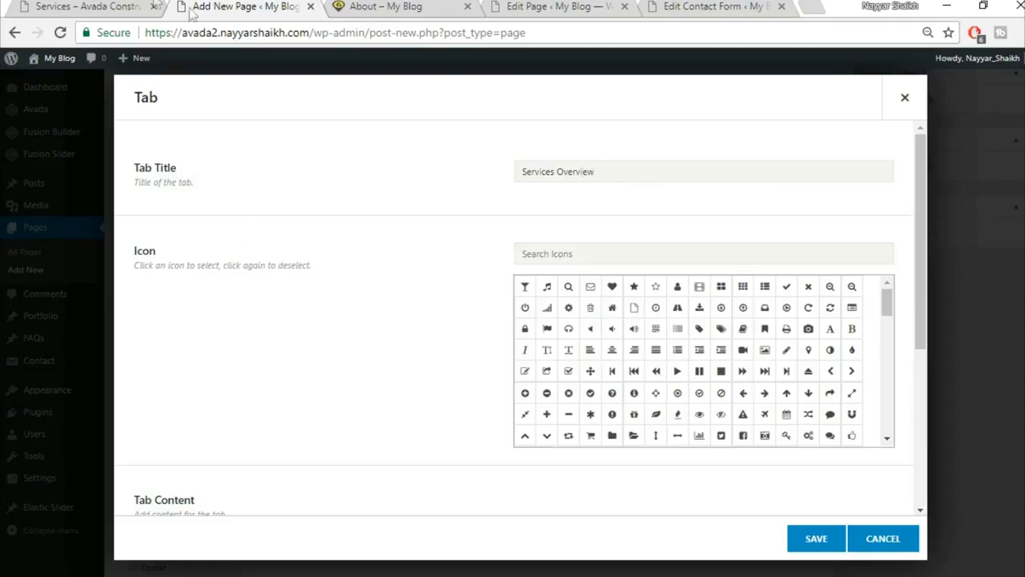
click(122, 5)
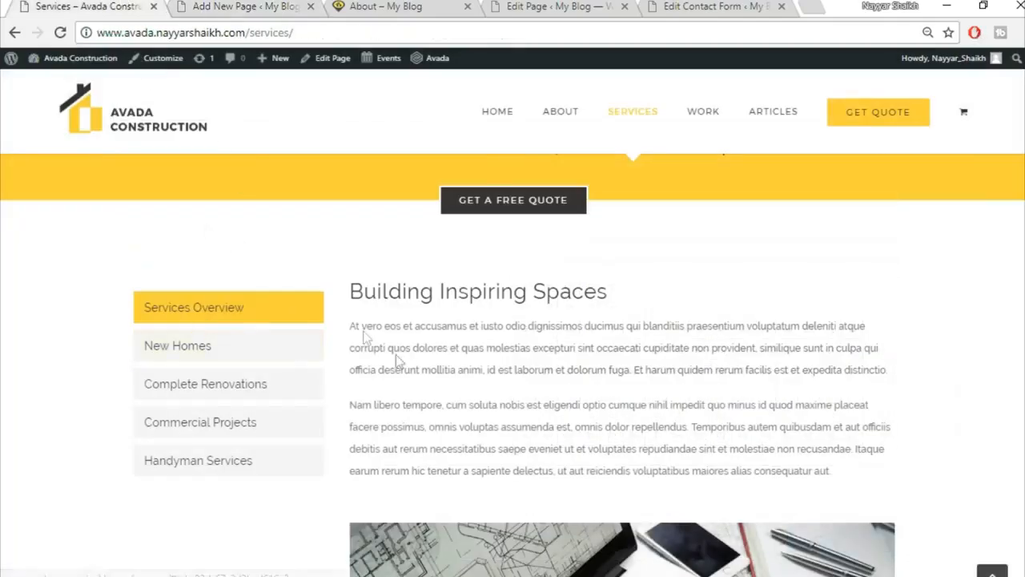
drag(350, 290, 833, 185)
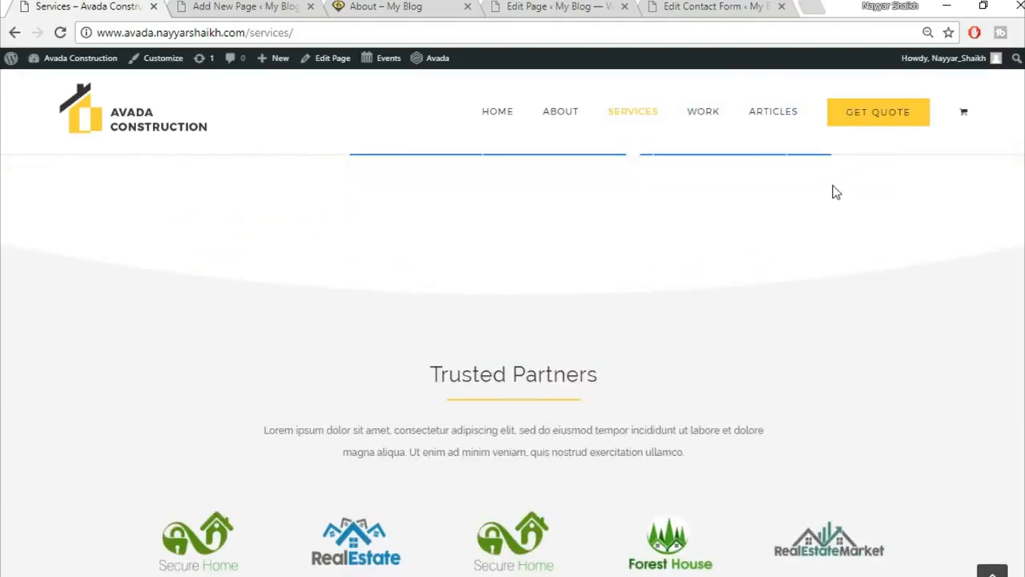
click(250, 5)
scroll(252, 349, down, 5)
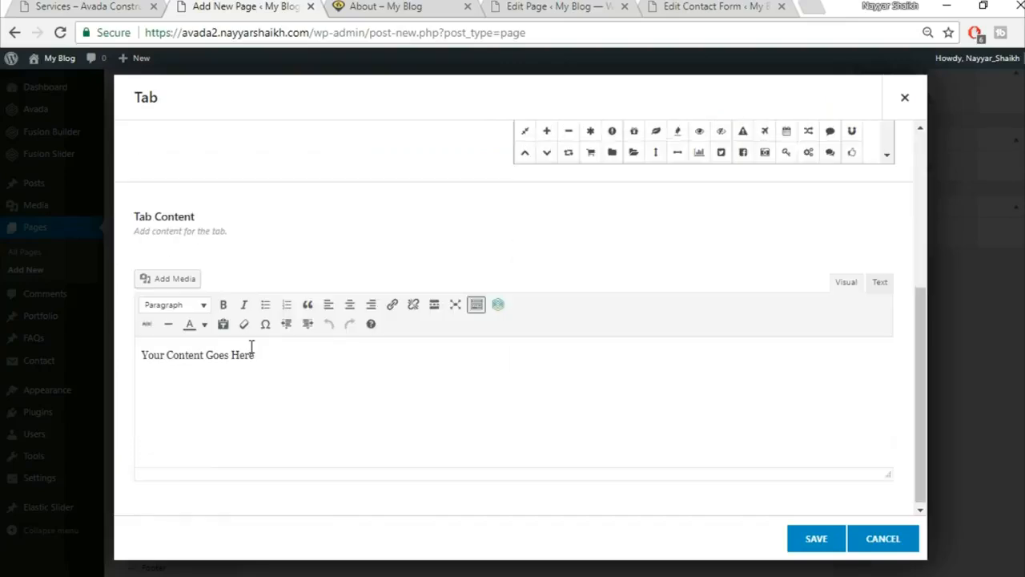
click(375, 396)
key(ctrl+v)
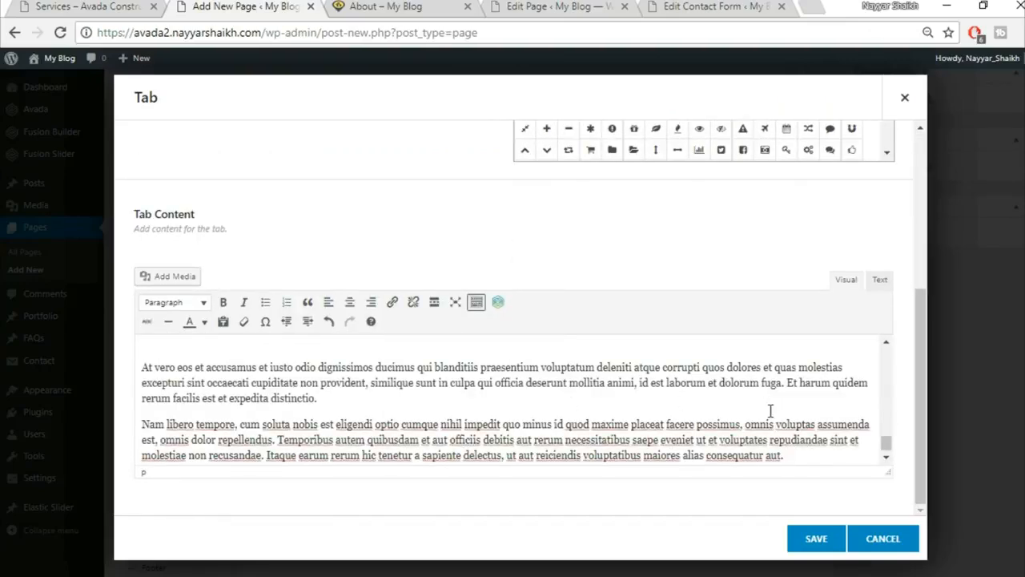
click(816, 538)
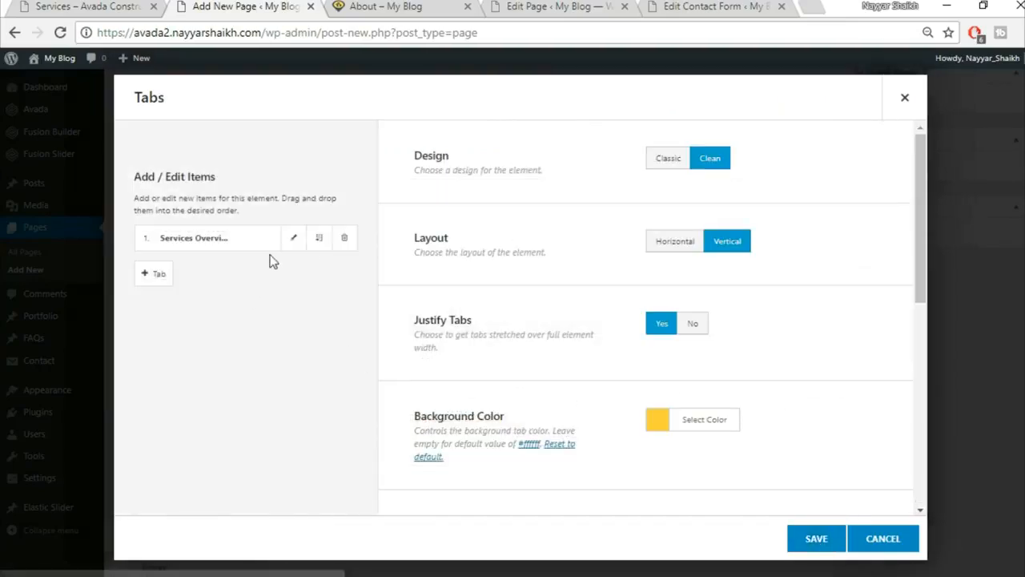
Clone the tab to make four Services Overview tabs and save the Tabs element.
click(319, 237)
click(319, 237)
click(318, 237)
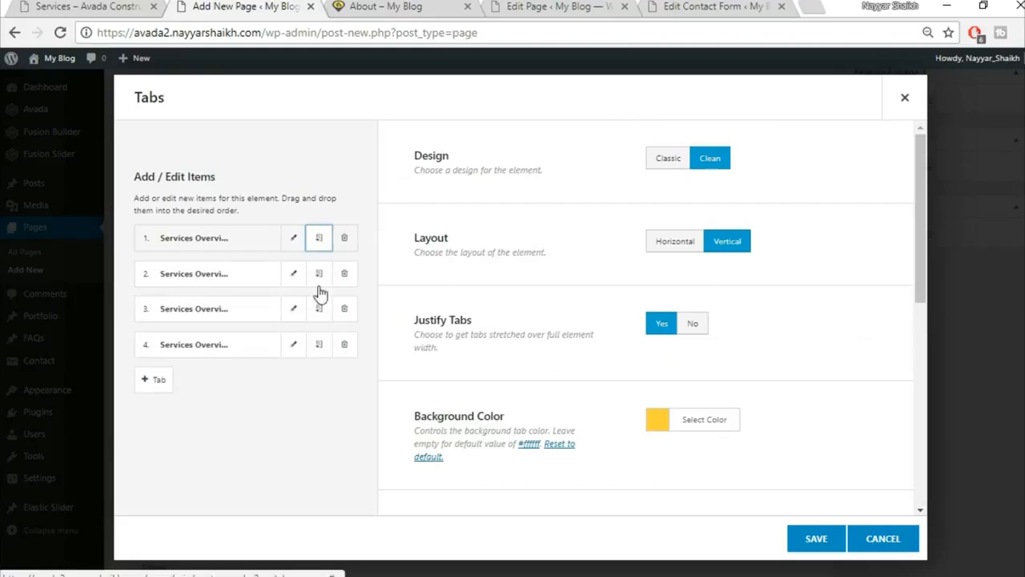
click(817, 539)
scroll(818, 537, up, 4)
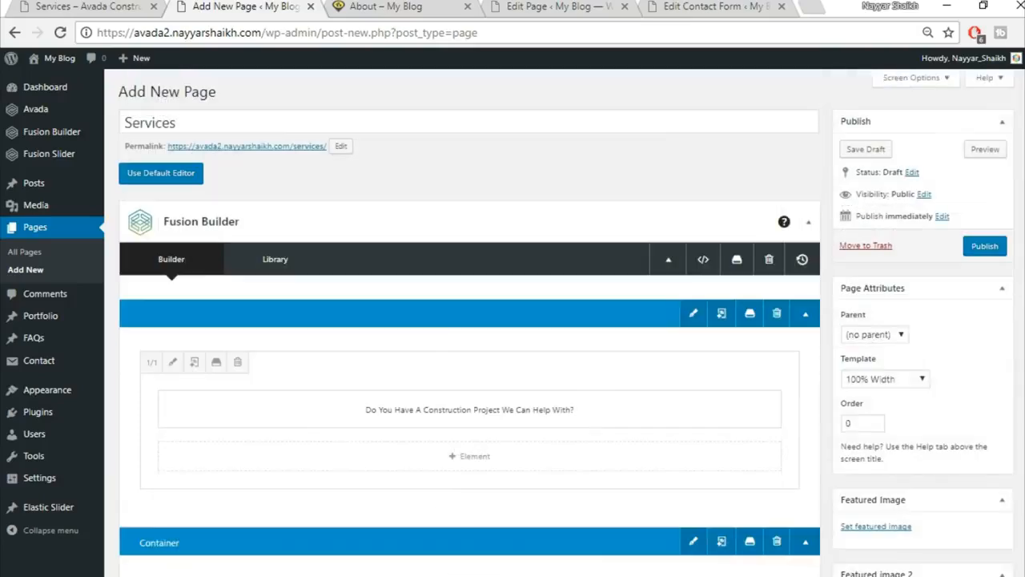
Publish the Services page and glance at the reference Services page.
click(974, 253)
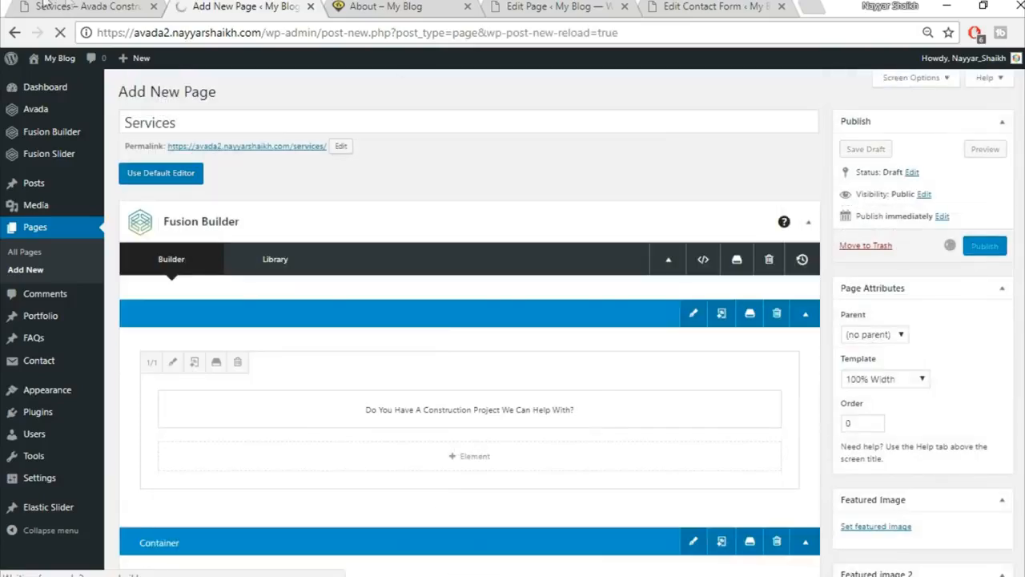
click(70, 6)
scroll(290, 414, up, 7)
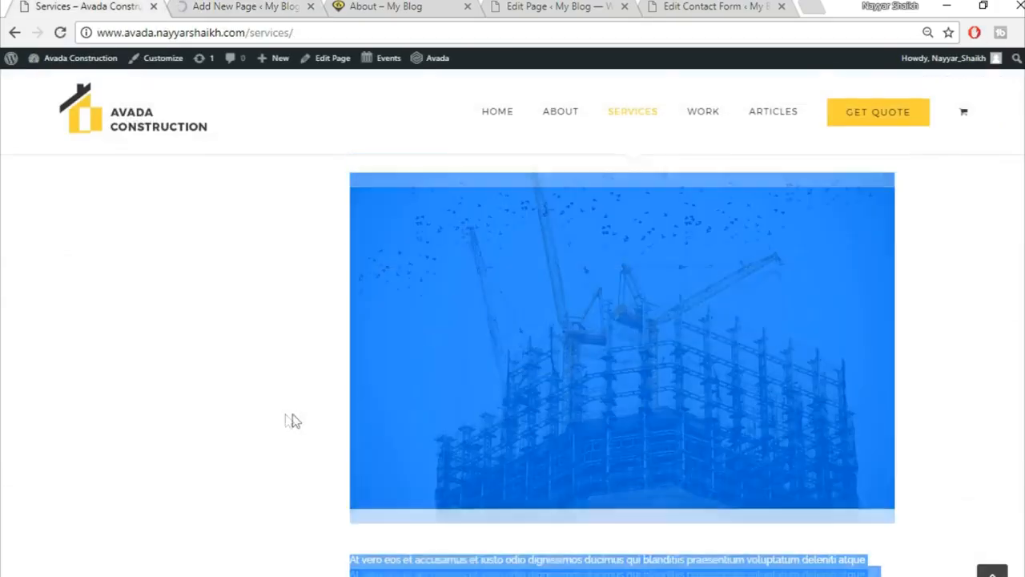
scroll(224, 424, up, 10)
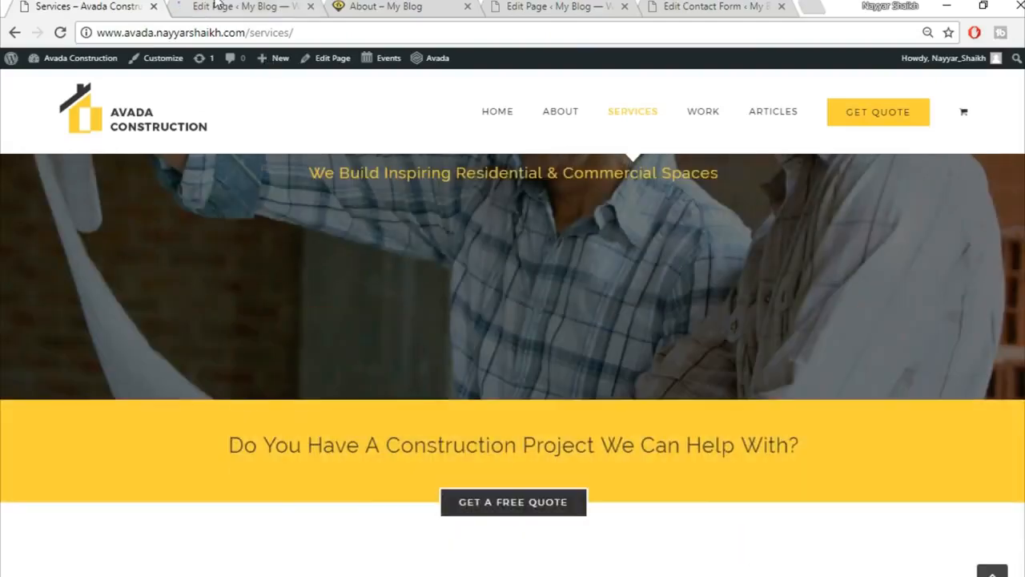
click(215, 6)
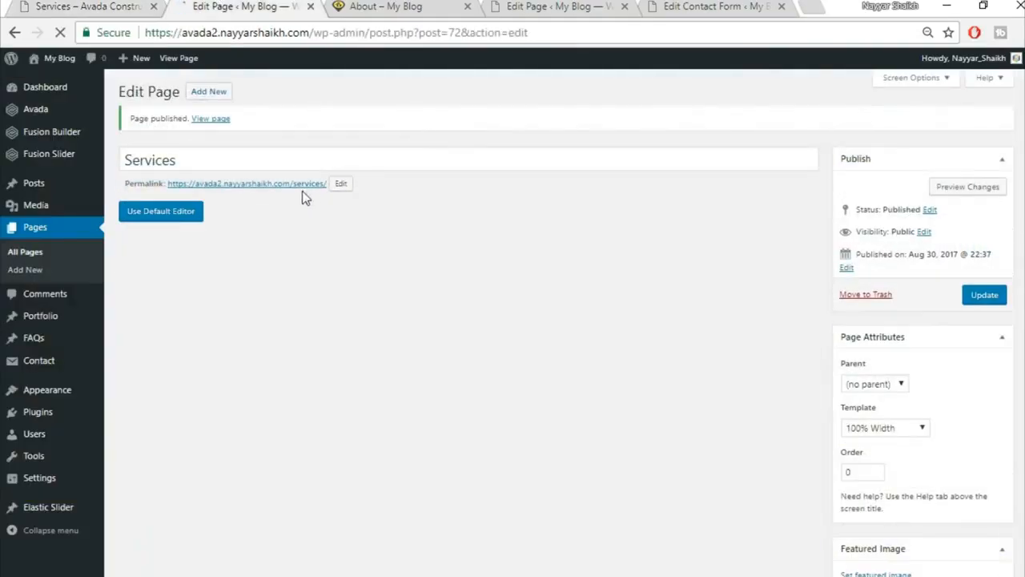
Open the published Services page in a new browser tab.
right_click(304, 184)
click(344, 197)
click(381, 6)
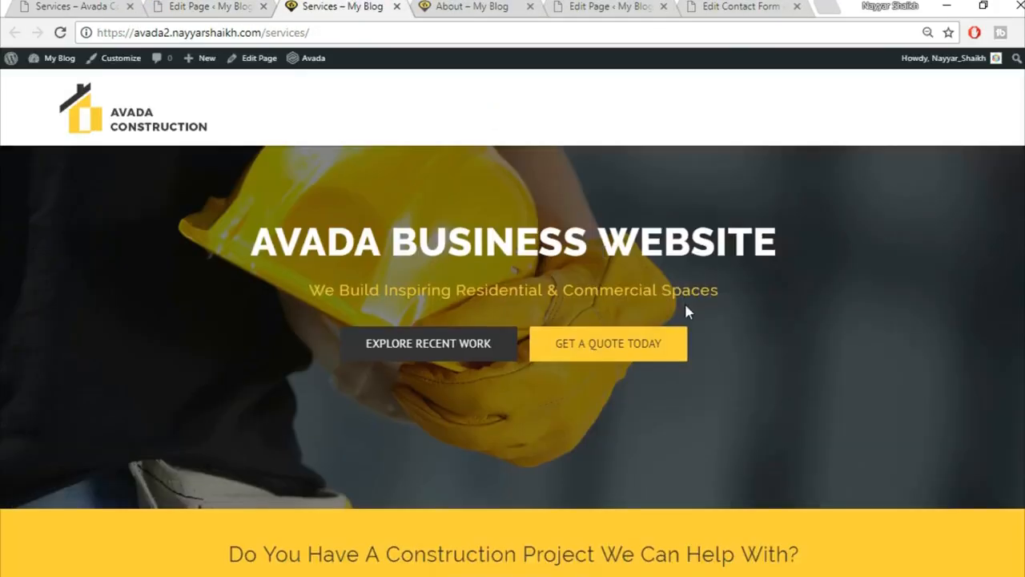
Click through the four Services Overview tabs on the live page, then return to the editor.
scroll(684, 301, down, 5)
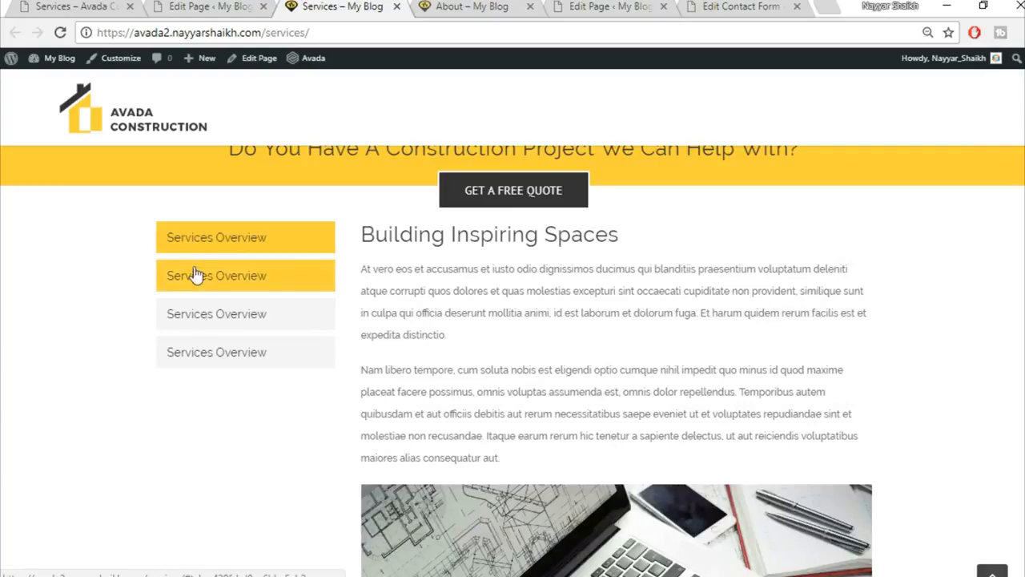
click(197, 275)
click(210, 320)
click(215, 346)
click(218, 314)
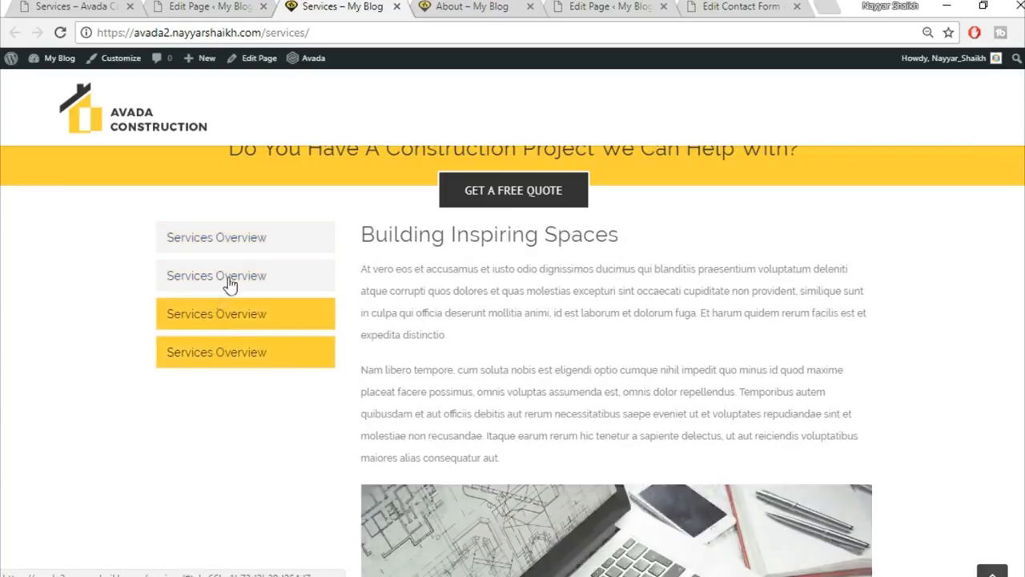
click(226, 282)
click(251, 241)
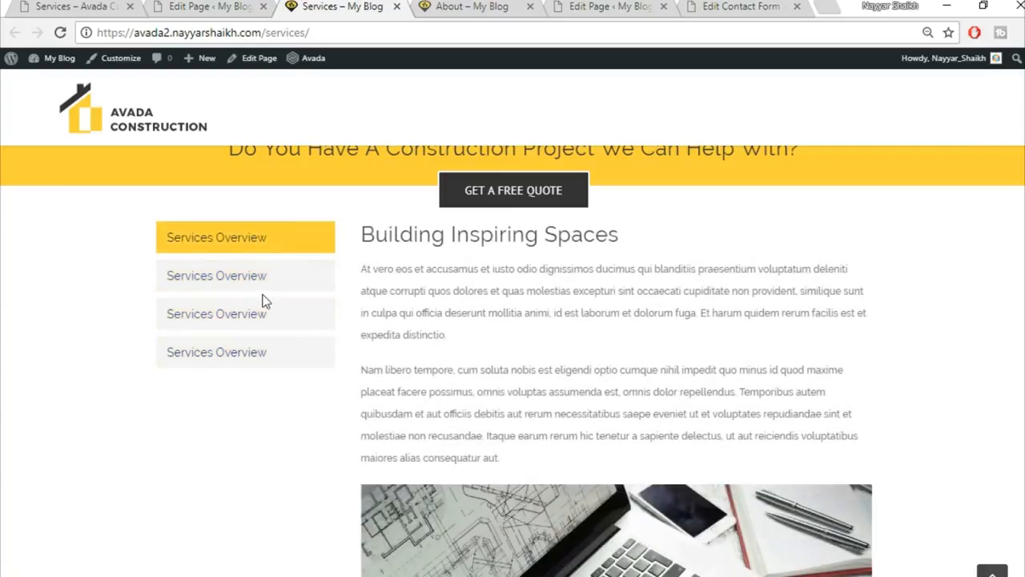
click(264, 280)
click(259, 312)
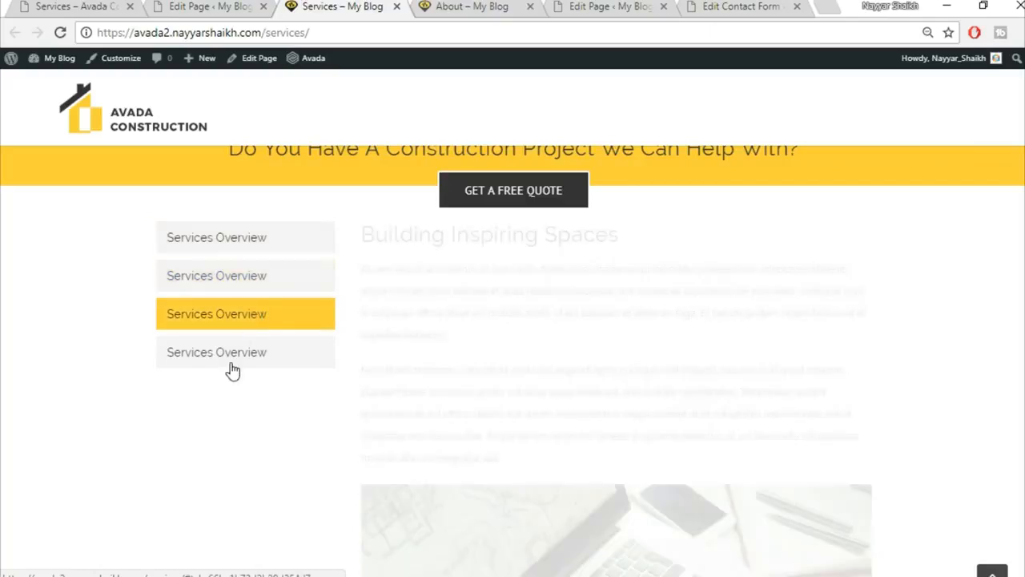
click(234, 352)
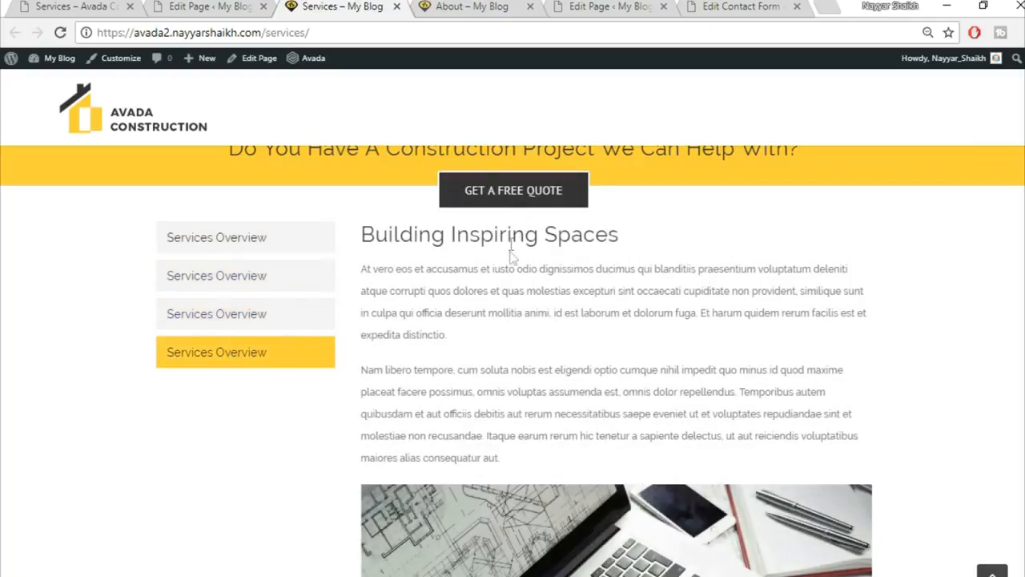
click(177, 6)
Give the Tabs container a top padding of 40.
scroll(795, 375, down, 3)
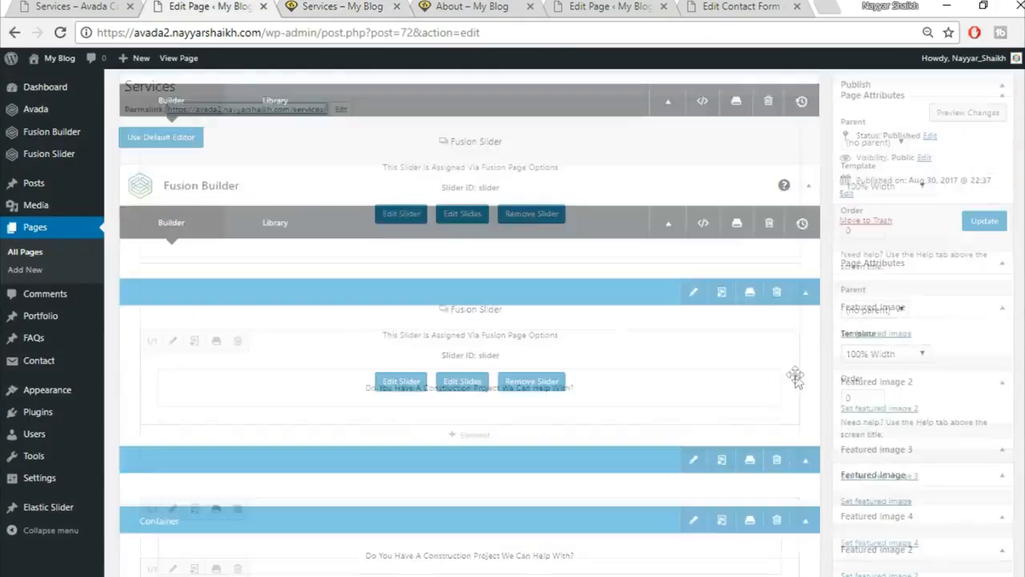
scroll(797, 378, down, 5)
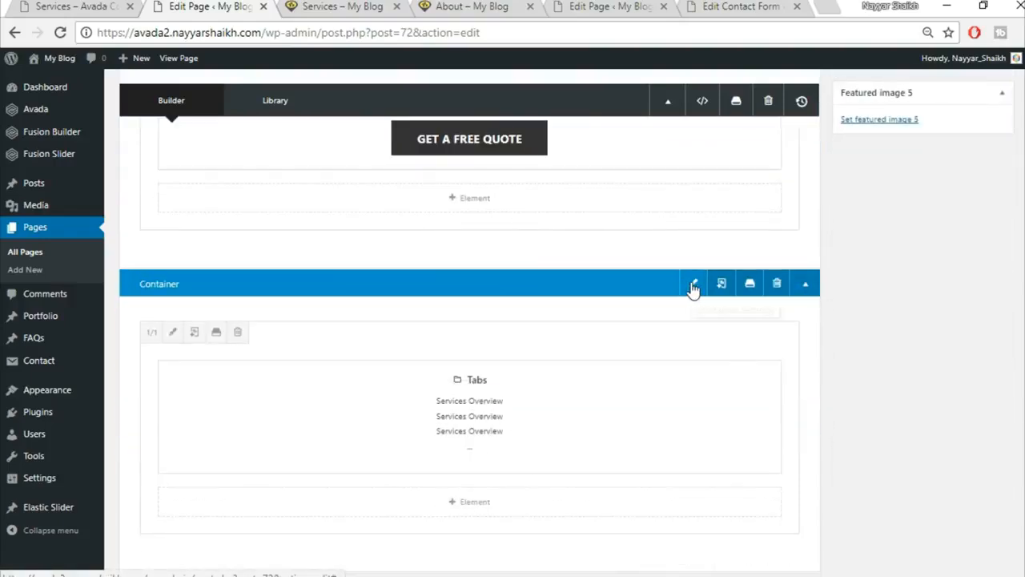
click(693, 285)
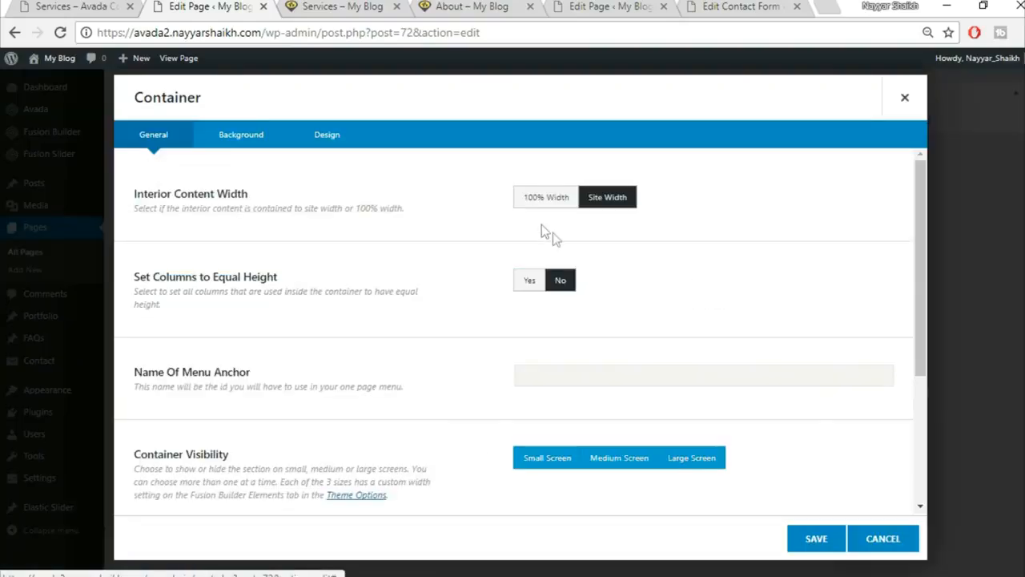
click(336, 138)
click(564, 378)
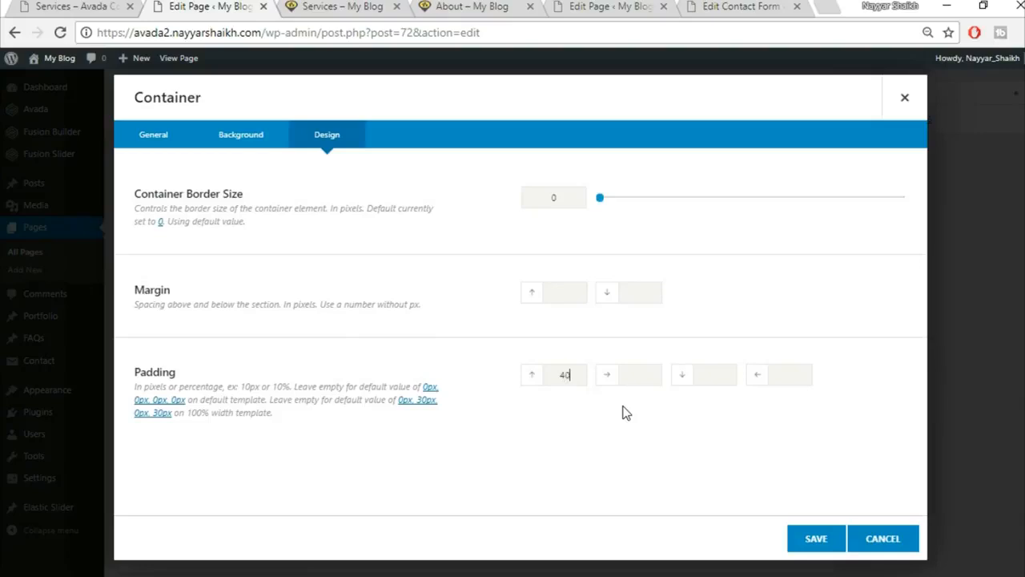
click(826, 540)
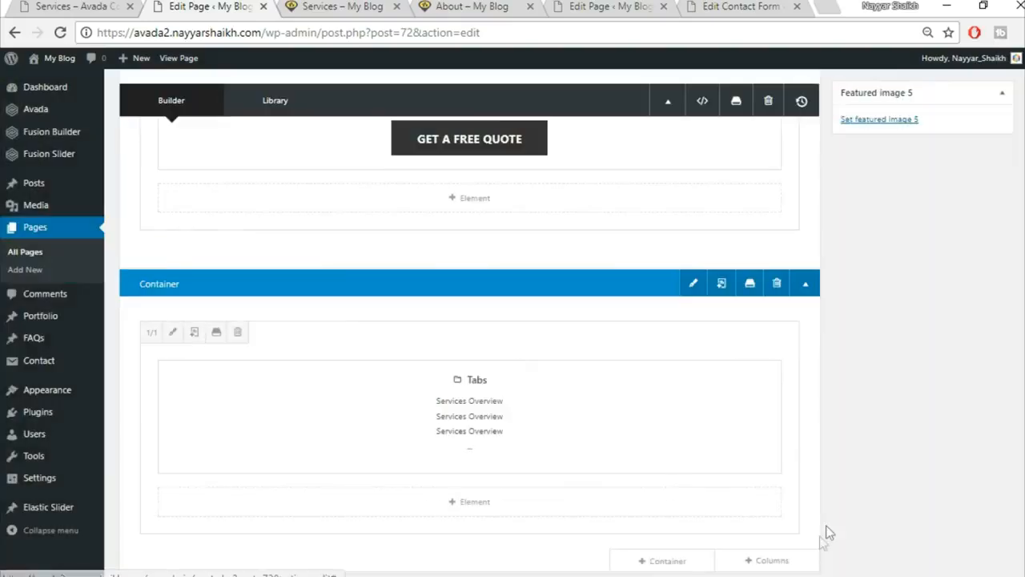
Update the Services page and reload the live page to check the spacing.
scroll(902, 519, up, 6)
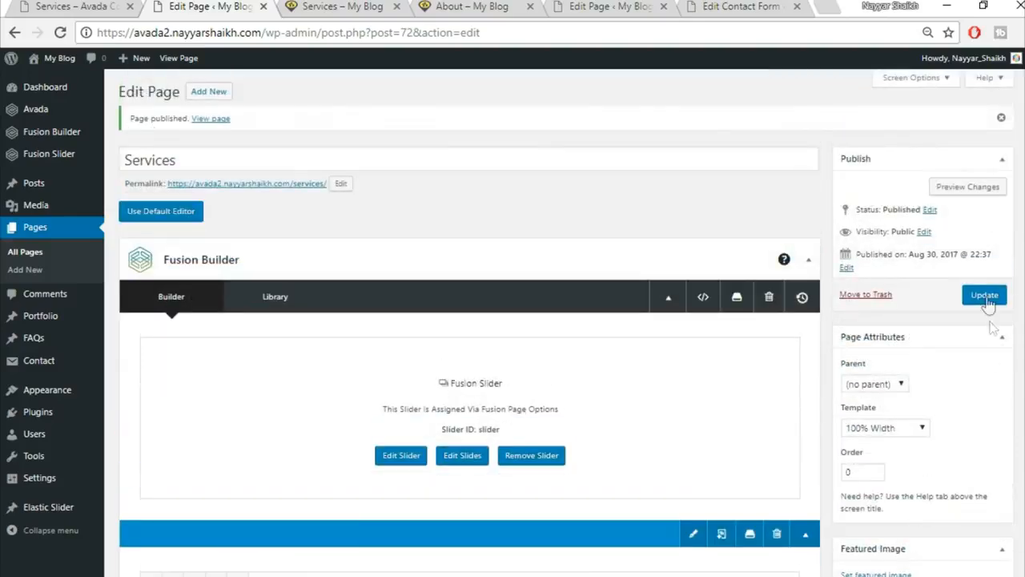
click(985, 296)
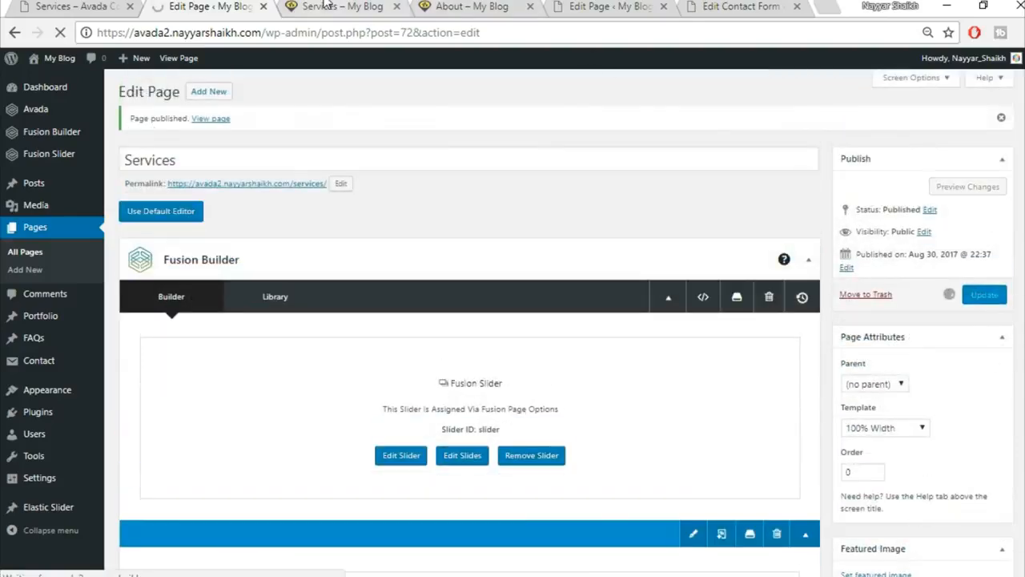
click(327, 5)
click(60, 32)
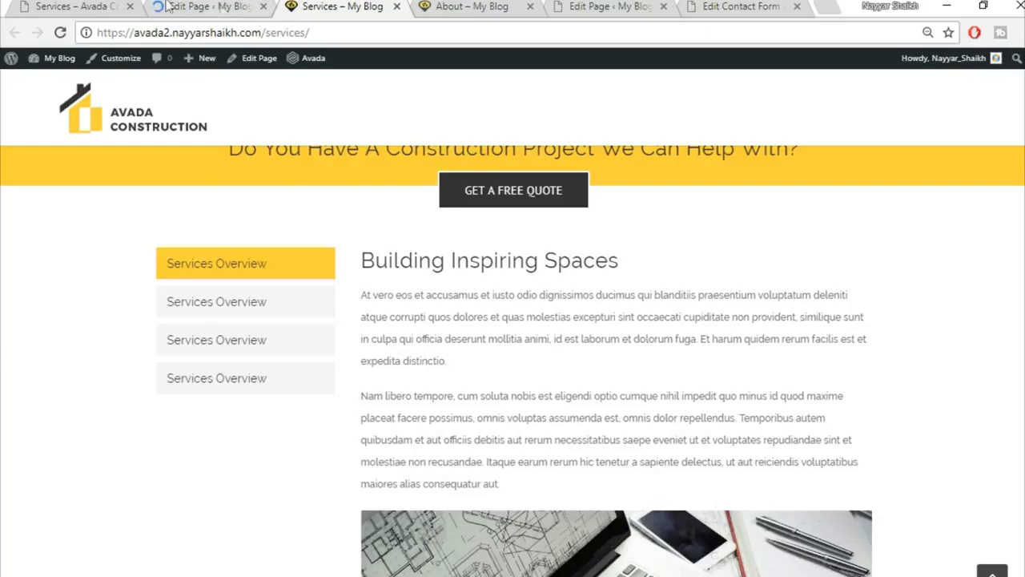
Review the demo site's Services page, then return to the Services page editor.
click(92, 6)
scroll(513, 360, down, 15)
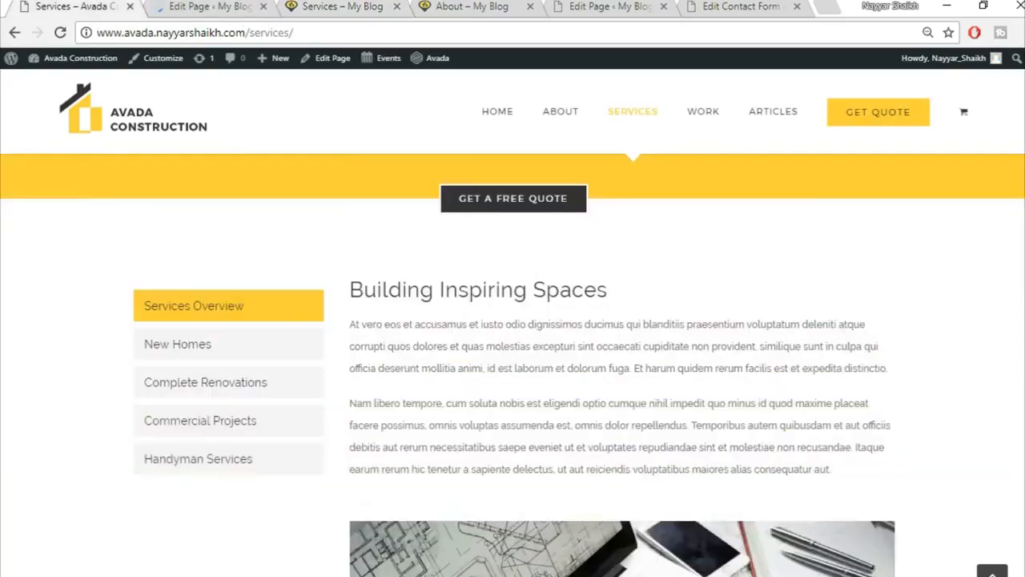
scroll(512, 360, down, 10)
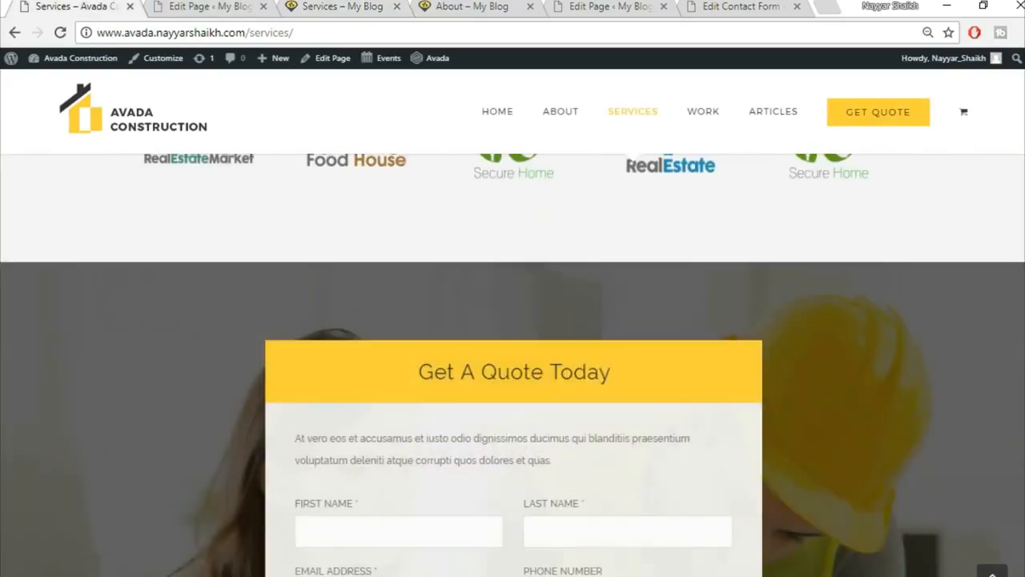
scroll(513, 361, up, 6)
scroll(1014, 160, up, 10)
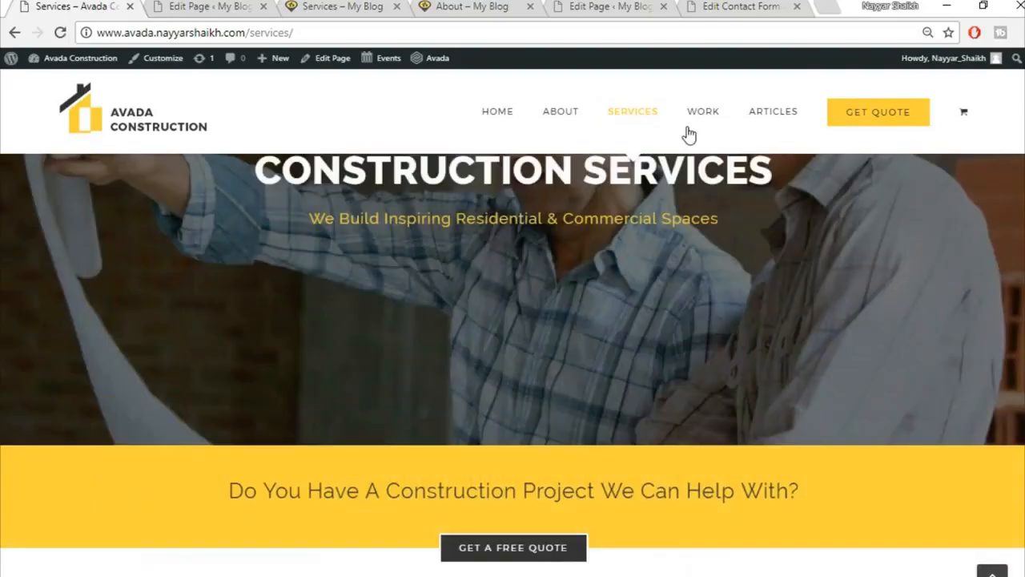
mouse_move(702, 113)
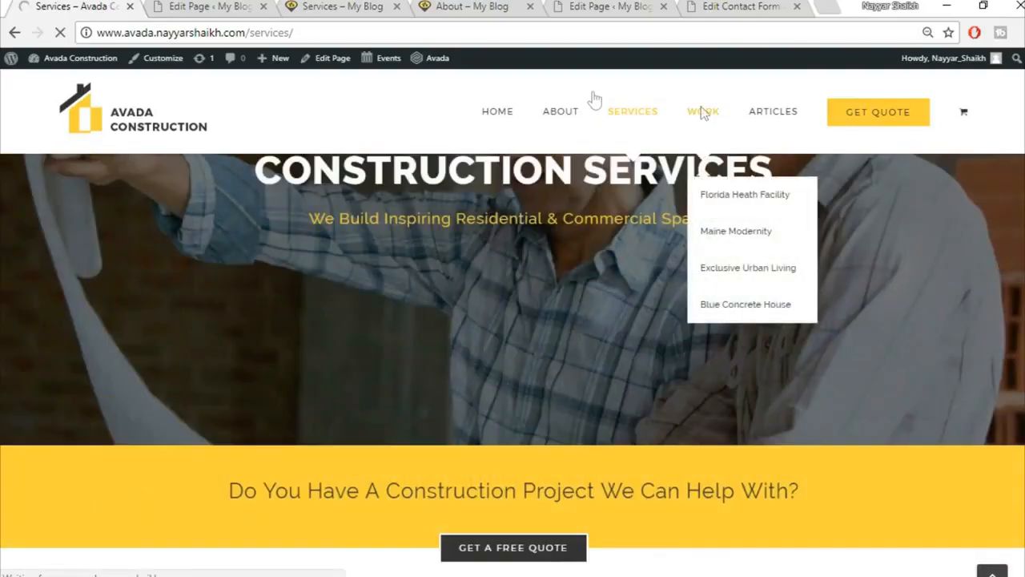
click(170, 6)
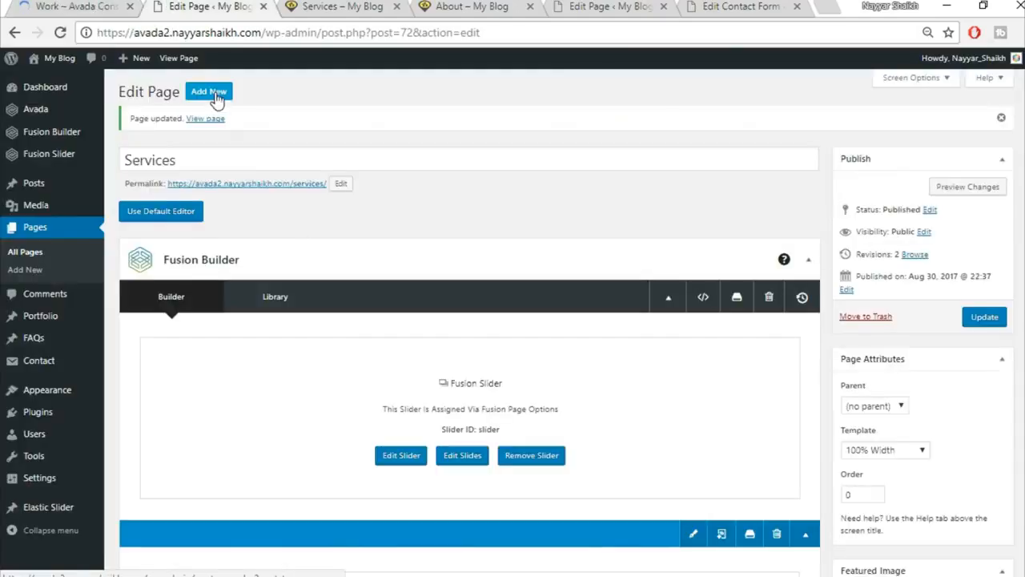
Close the extra Services and About tabs and go to the blank Add New Page screen.
click(381, 10)
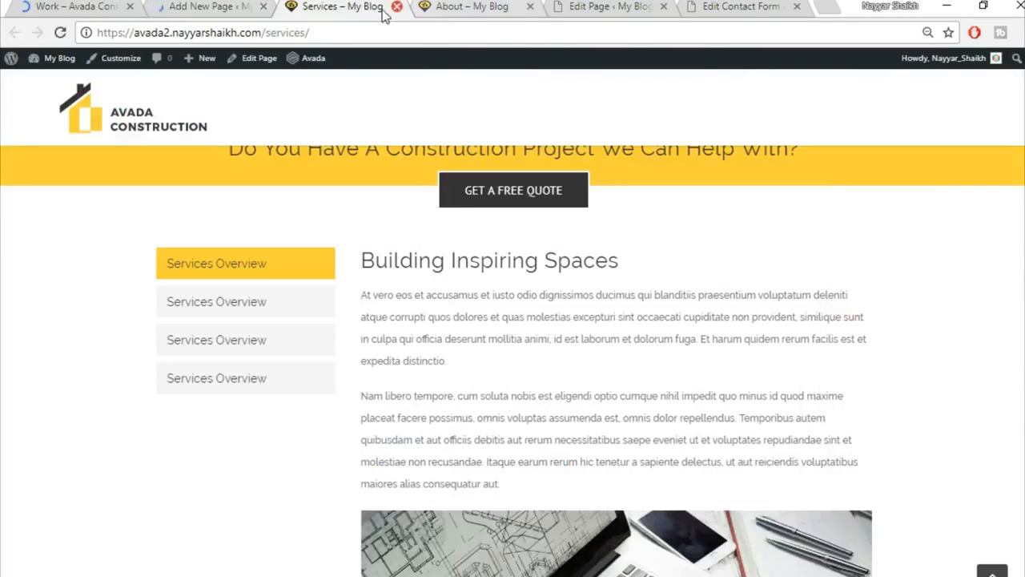
click(398, 7)
click(395, 7)
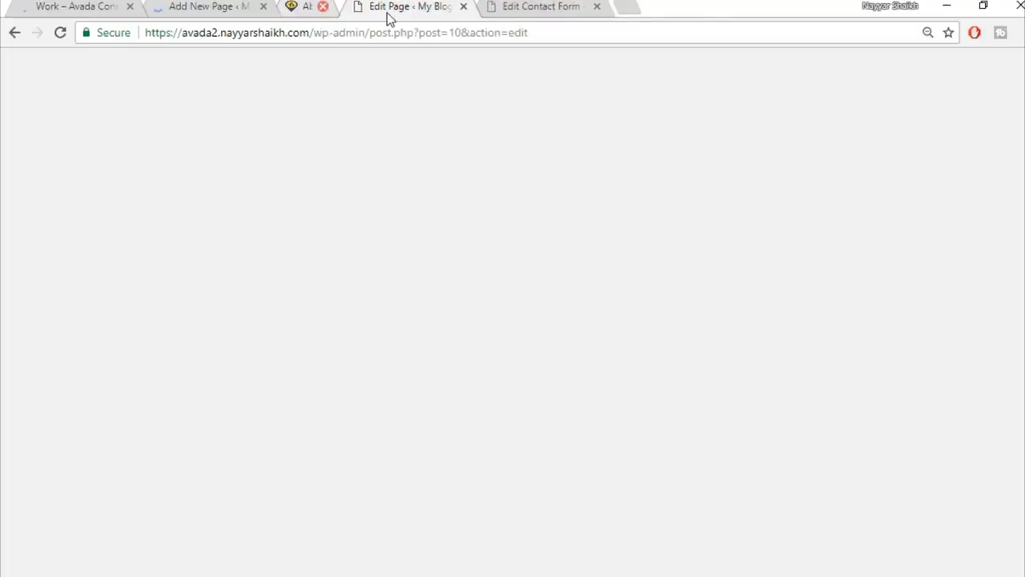
click(78, 5)
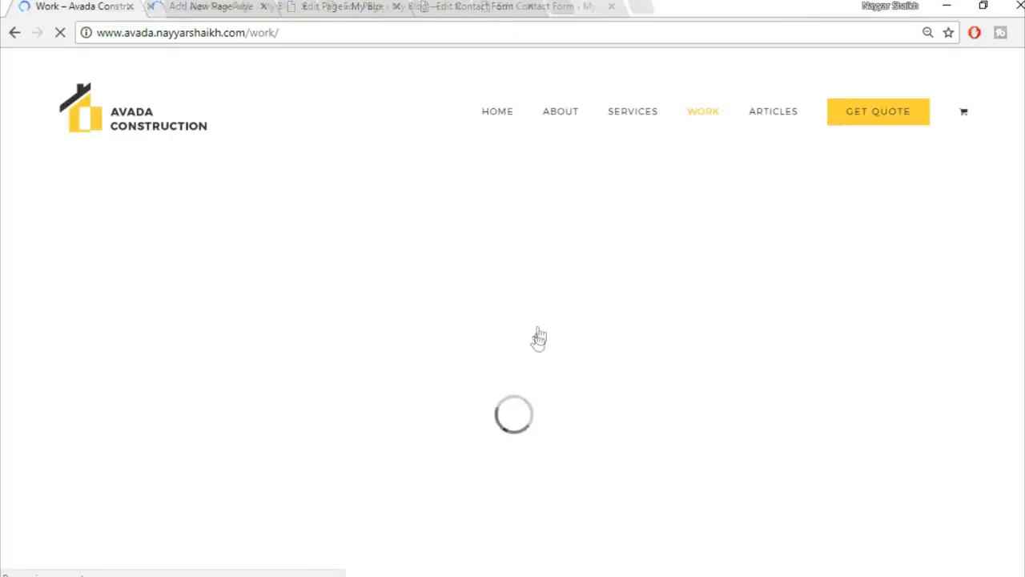
click(256, 5)
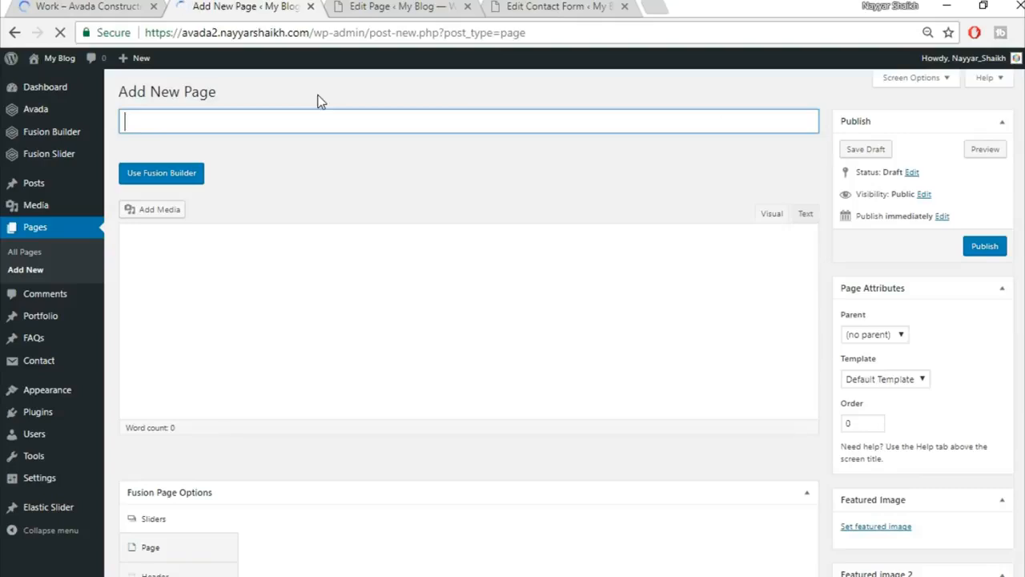
Title the new page 'Work' and give it the 100% Width template.
text(Work)
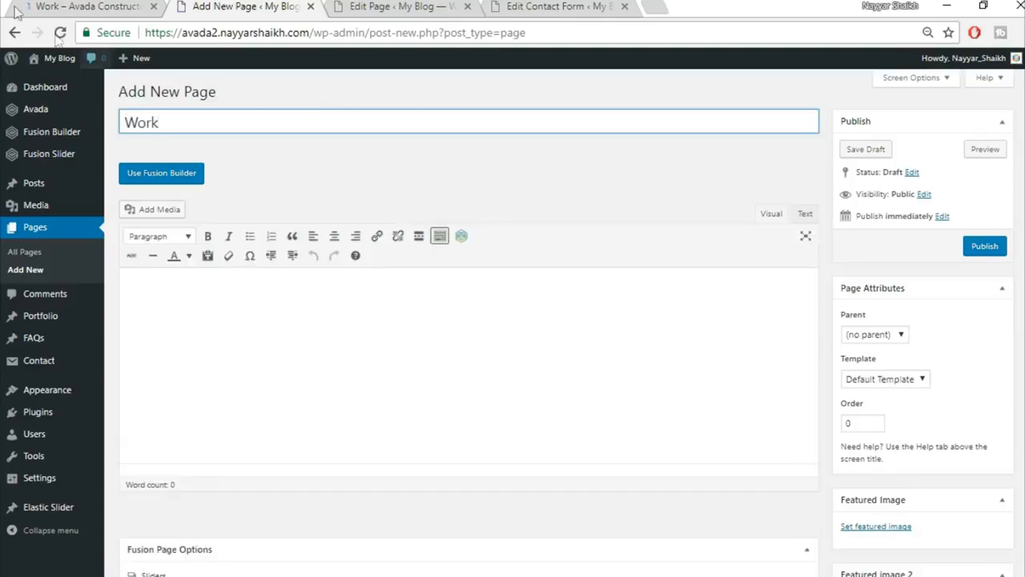
scroll(991, 354, down, 2)
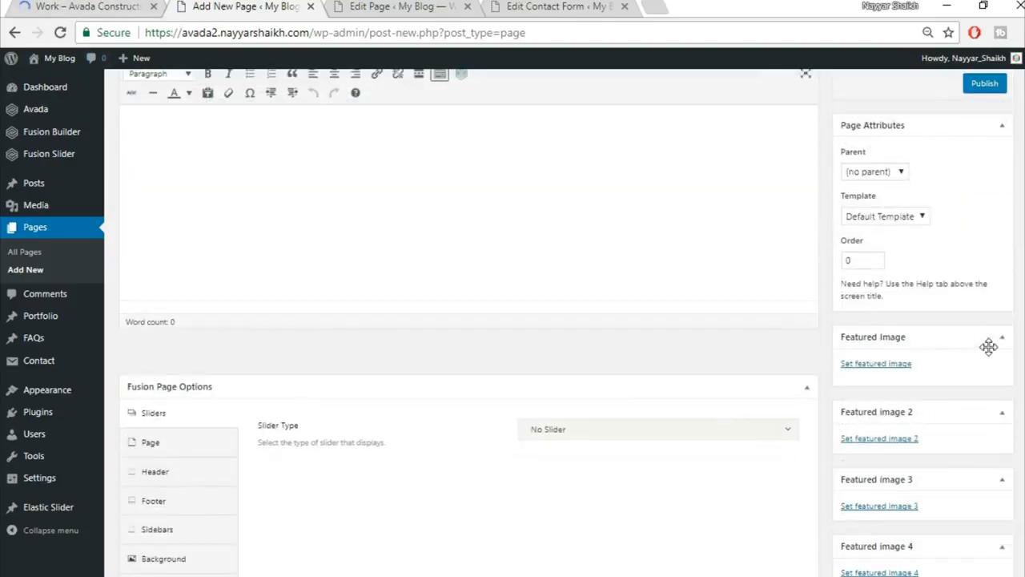
click(917, 216)
click(881, 243)
Set the slider type to Fusion Slider, using the slider named Slider.
scroll(370, 370, down, 2)
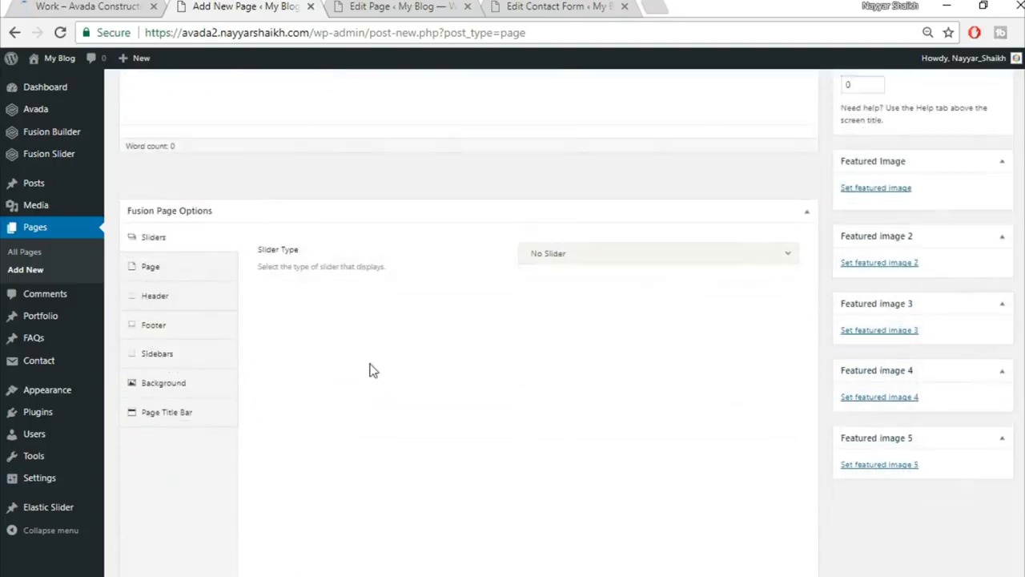
scroll(370, 370, down, 1)
click(577, 185)
click(584, 254)
click(585, 240)
click(584, 277)
Set the page's top and bottom content padding to 0.
click(144, 199)
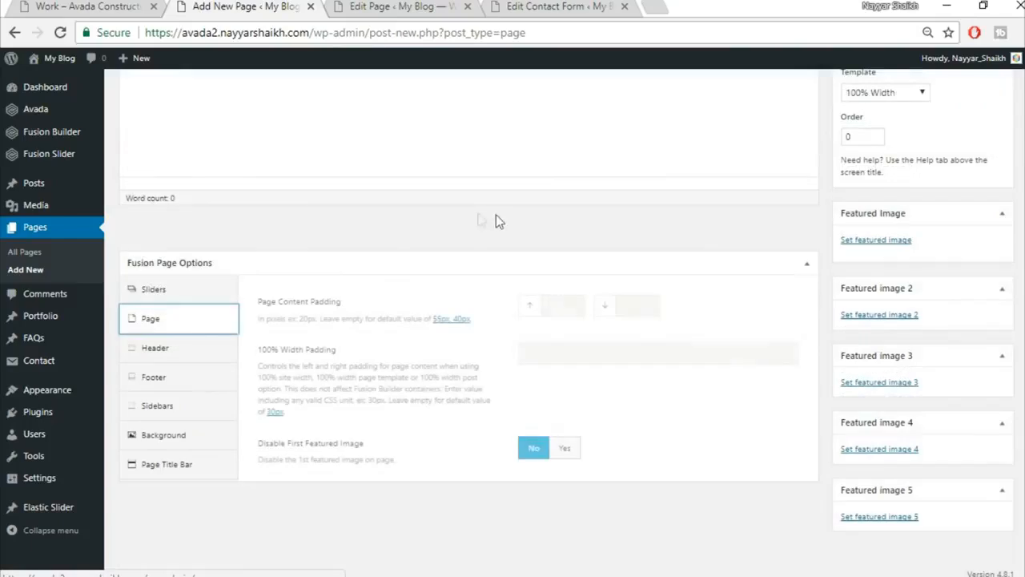
click(561, 304)
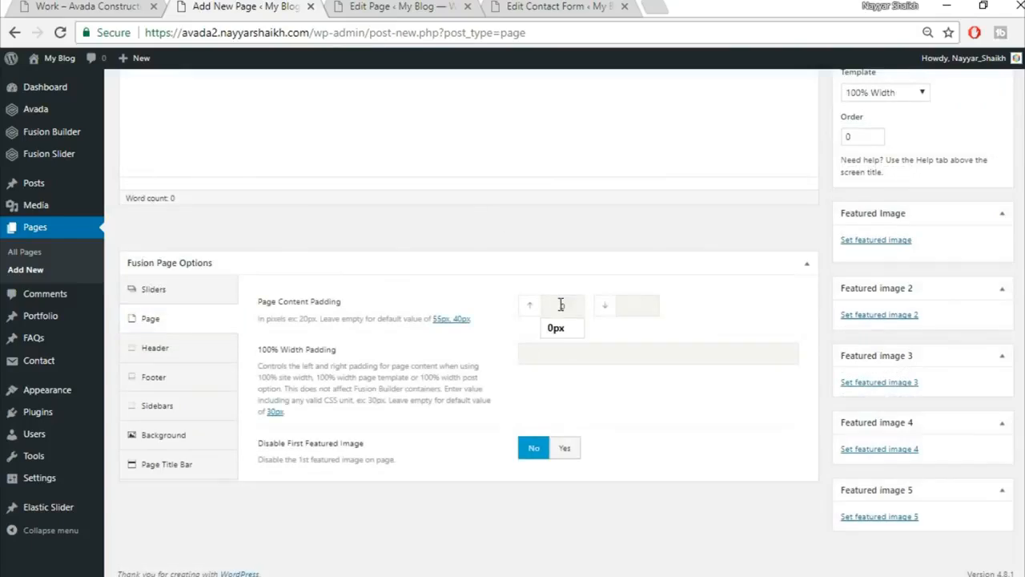
key(Tab)
text(0)
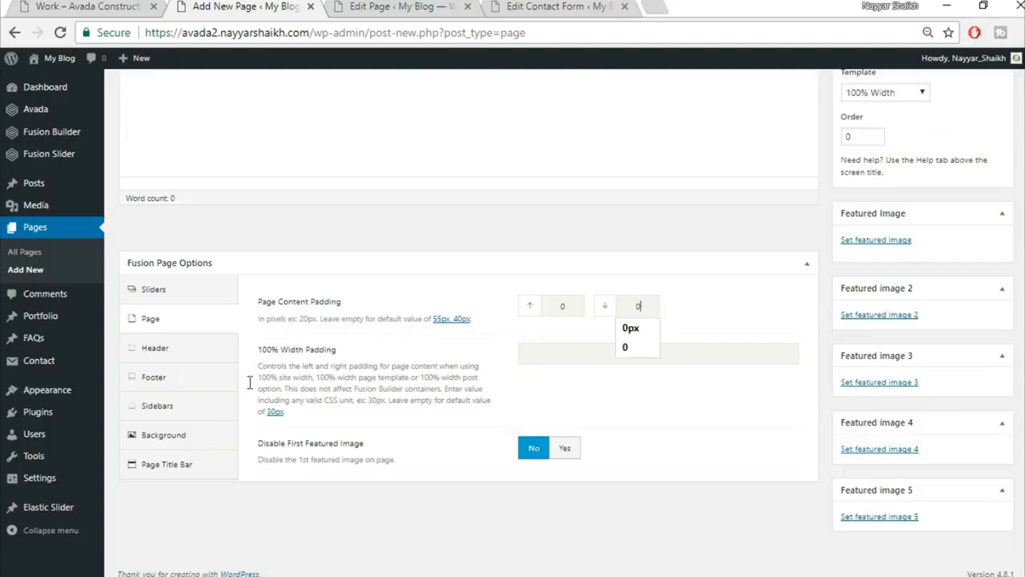
Hide the page title bar on the Work page.
click(168, 465)
scroll(181, 468, down, 2)
click(590, 189)
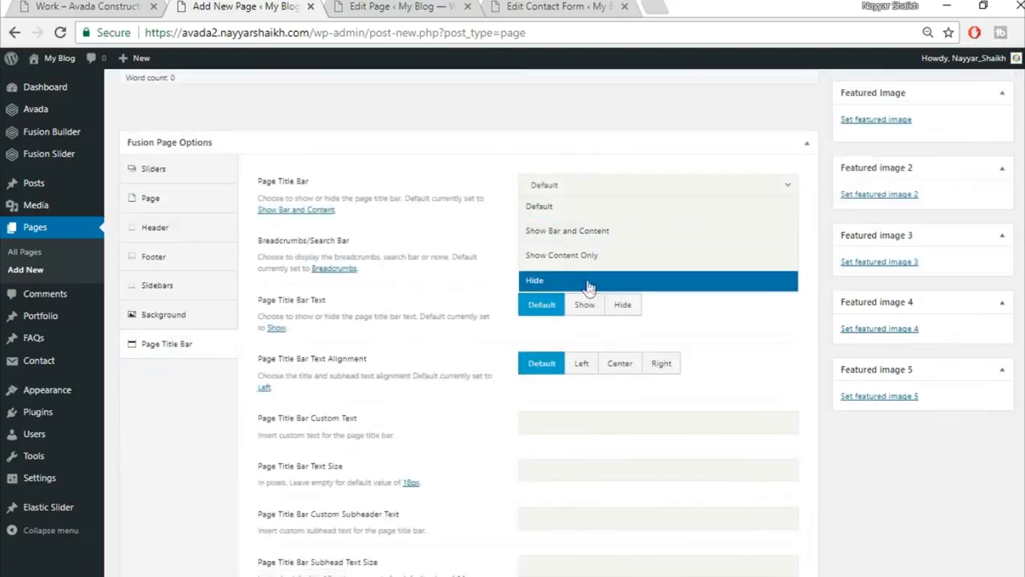
click(591, 282)
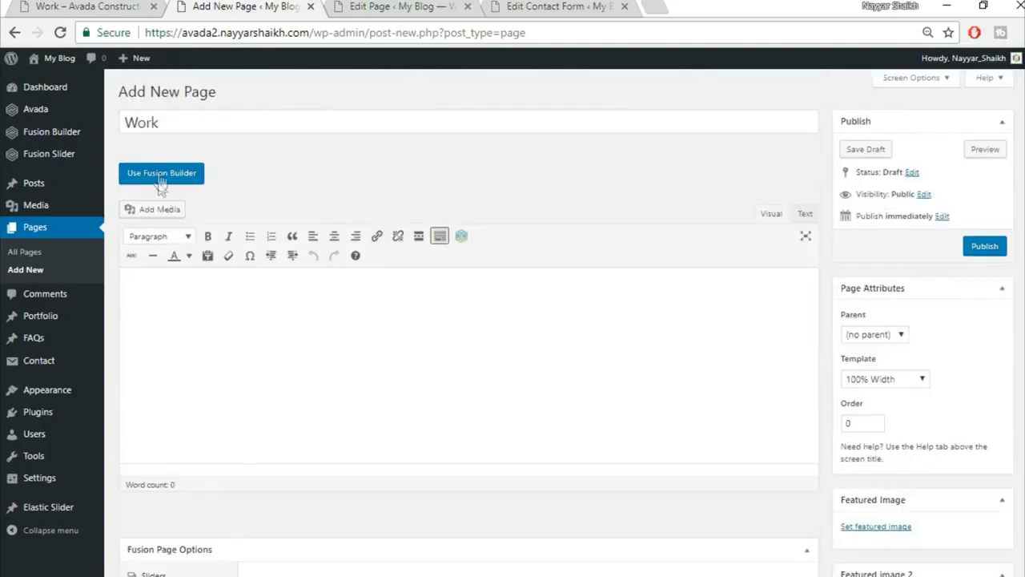
Switch the Work page to Fusion Builder, checking the demo Work page for reference.
click(160, 174)
click(88, 6)
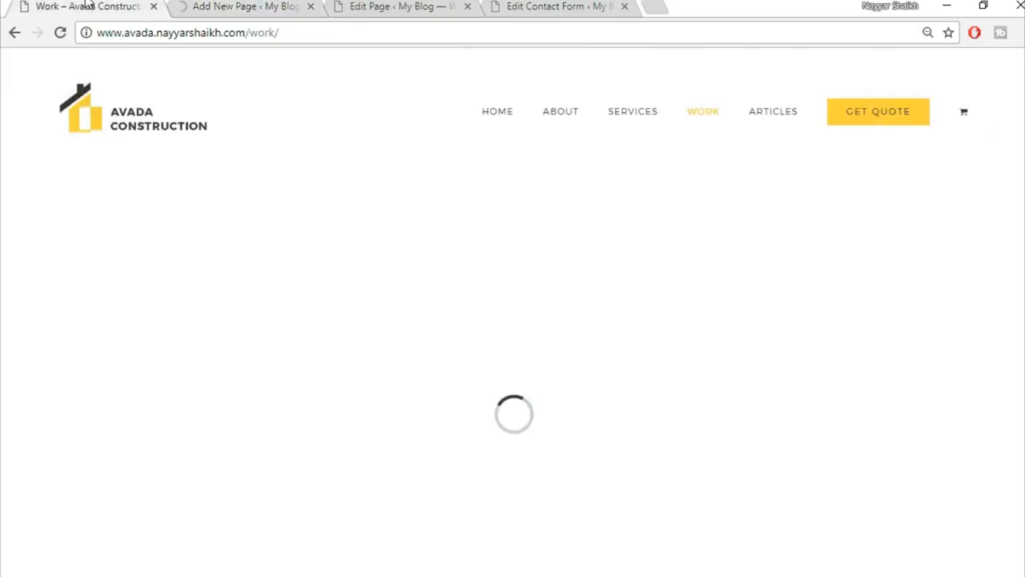
scroll(526, 322, down, 5)
scroll(526, 323, up, 3)
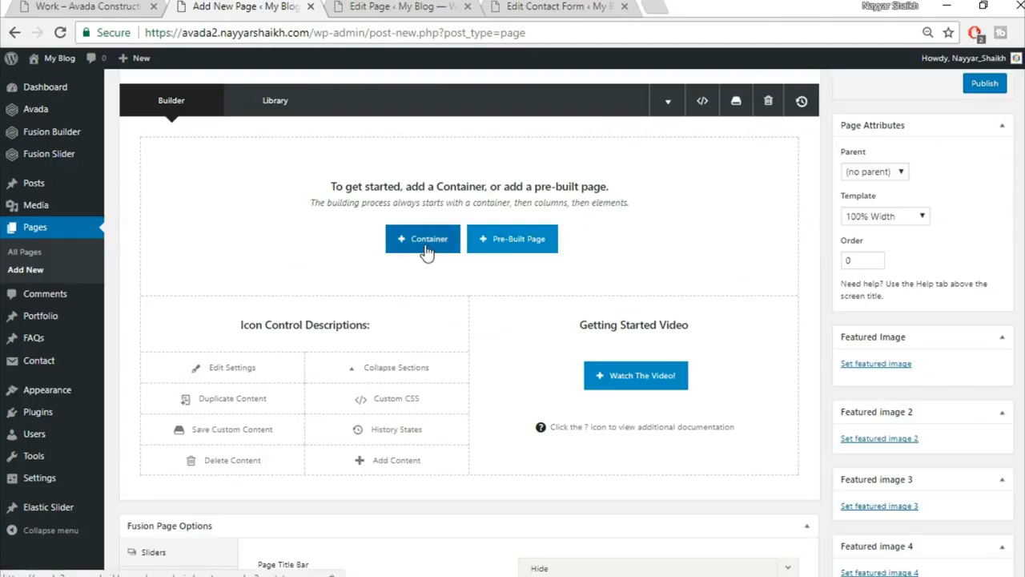
Insert the saved Top1 container from the library as the first container.
click(426, 251)
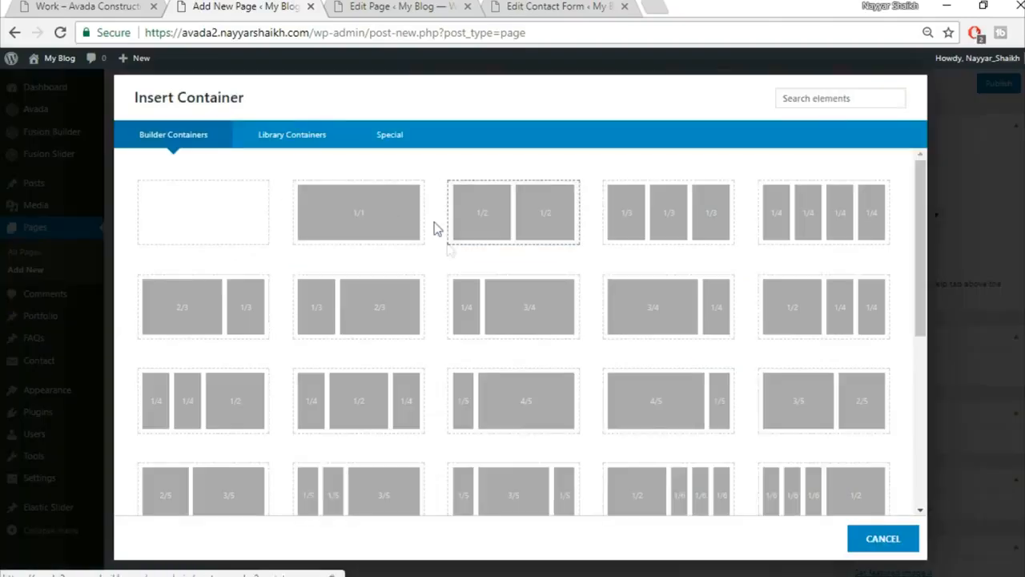
click(312, 136)
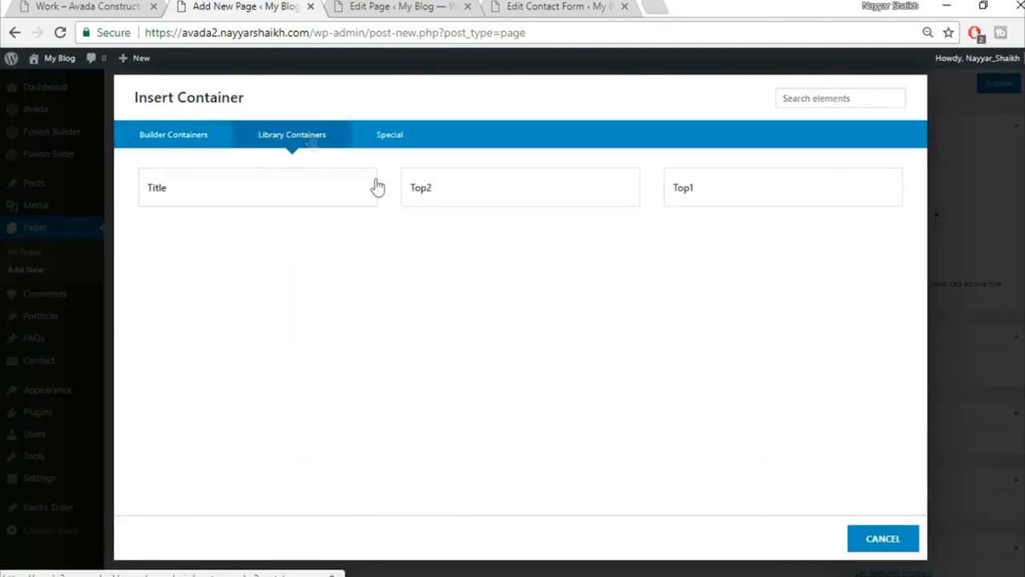
click(744, 185)
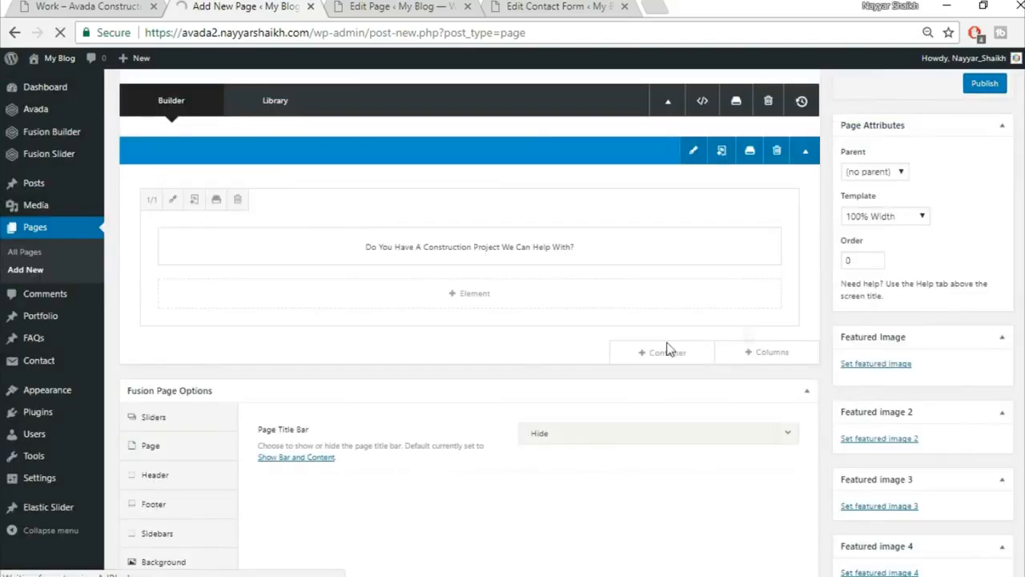
Insert the saved Top2 library container below Top1.
click(647, 350)
click(298, 136)
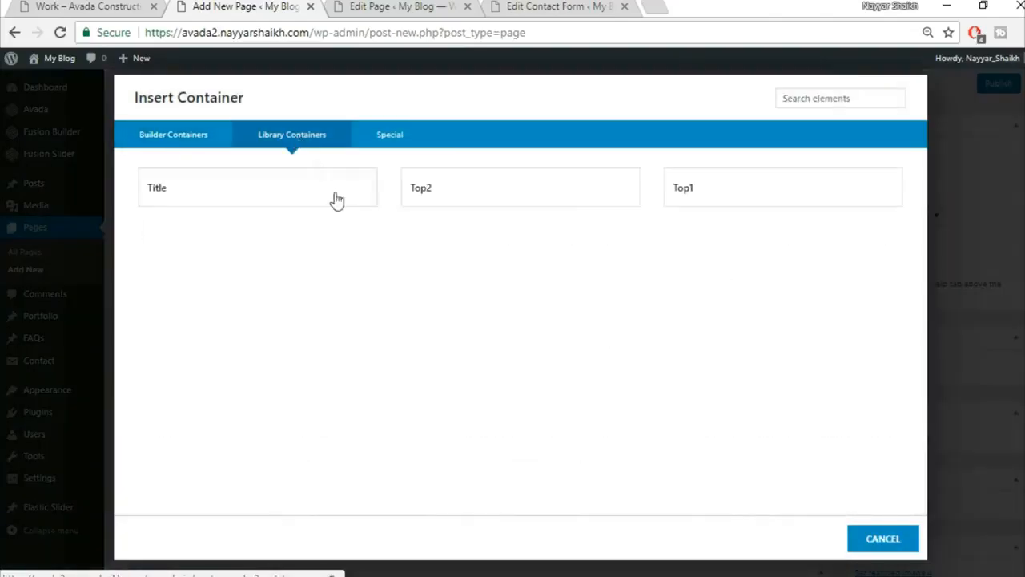
click(439, 194)
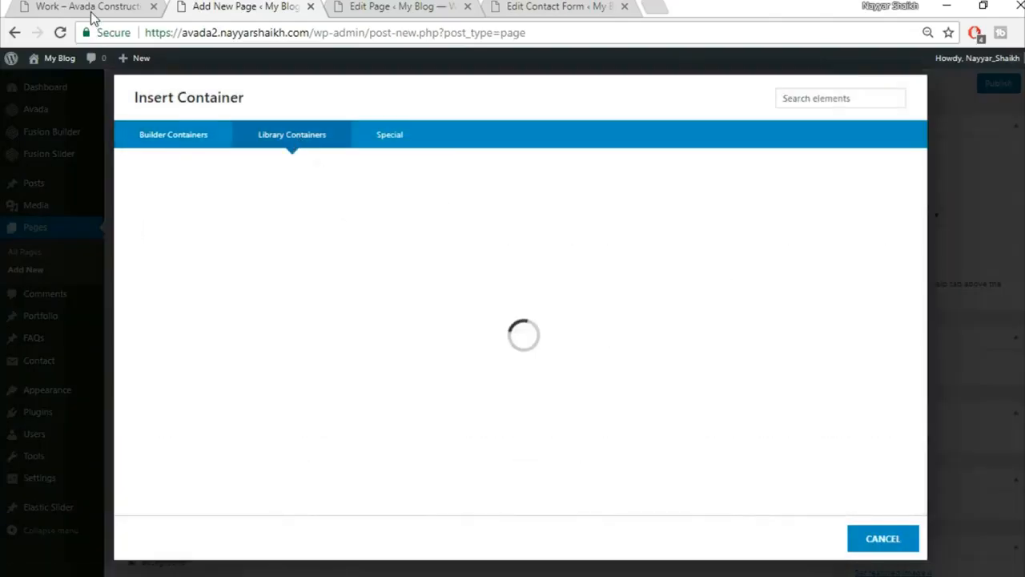
Add an empty full-width 1/1 container below the quote button section.
click(27, 9)
scroll(497, 480, down, 5)
scroll(494, 510, down, 4)
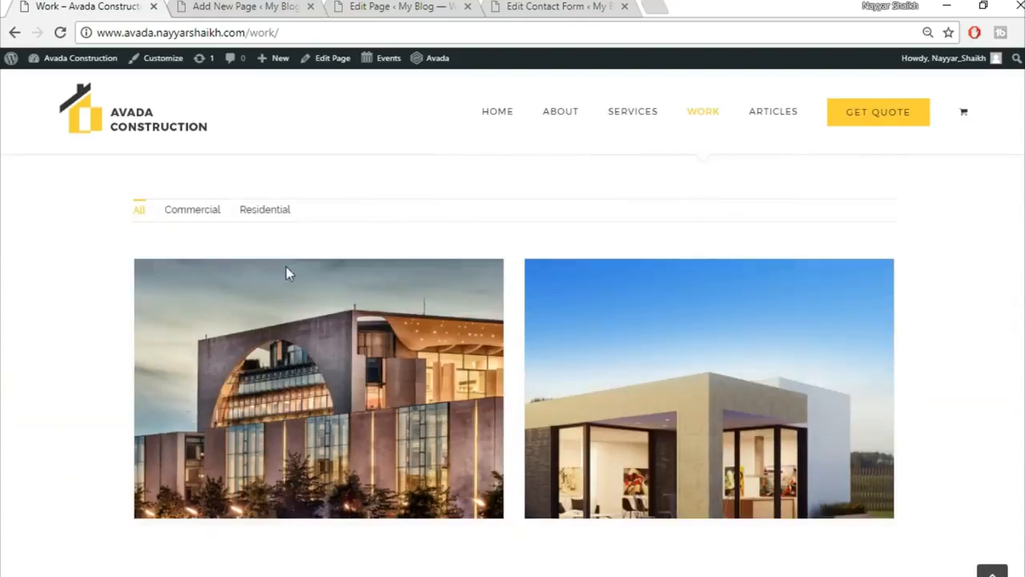
click(220, 6)
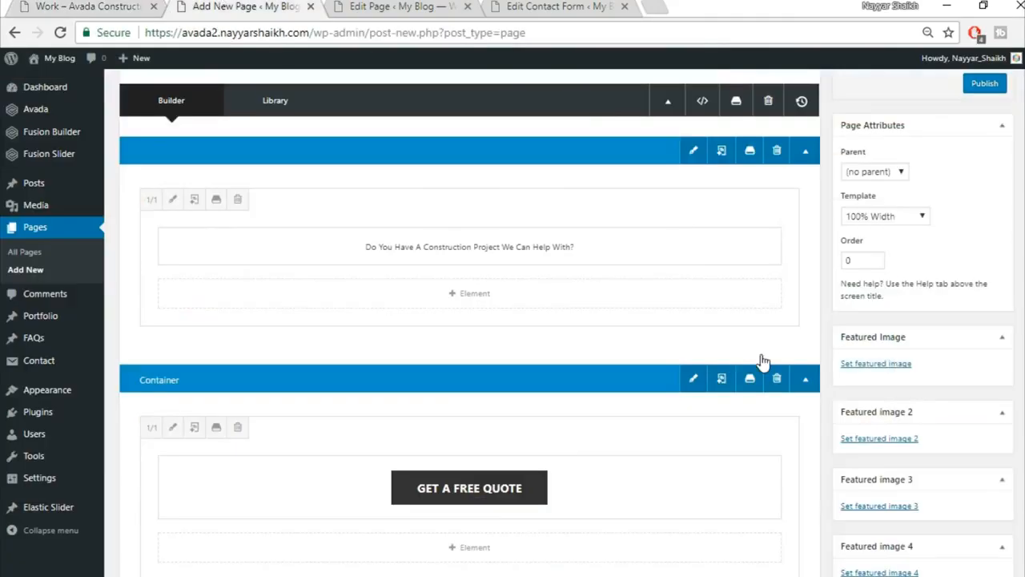
scroll(760, 320, down, 4)
click(667, 282)
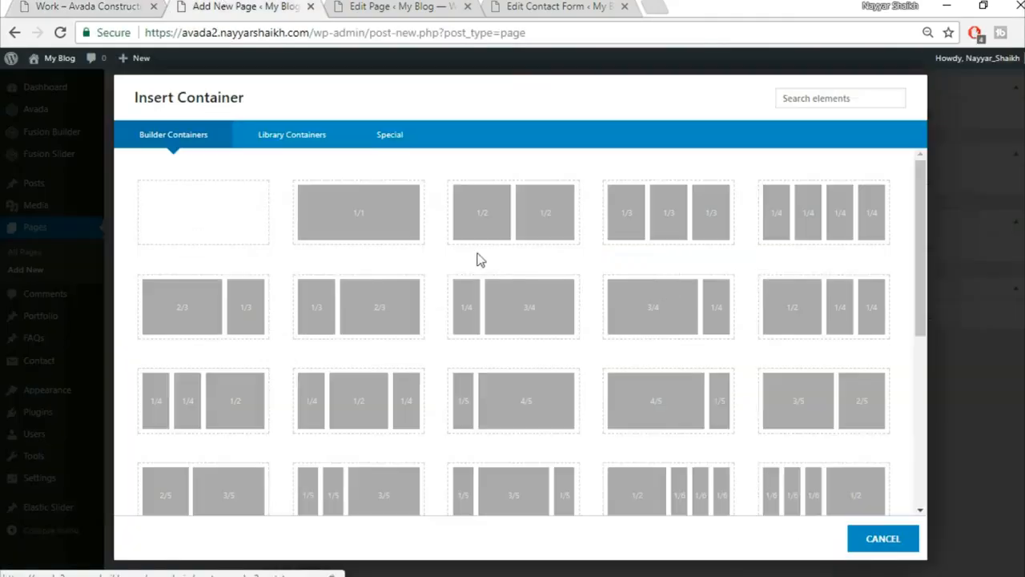
click(354, 231)
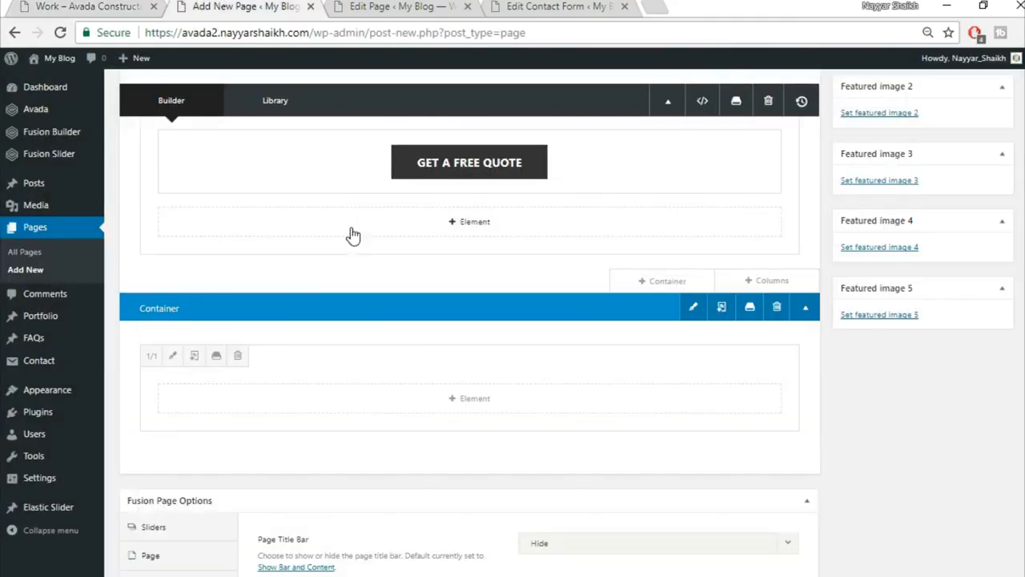
Add a Portfolio element to the new container, found by searching 'por'.
click(483, 412)
click(835, 100)
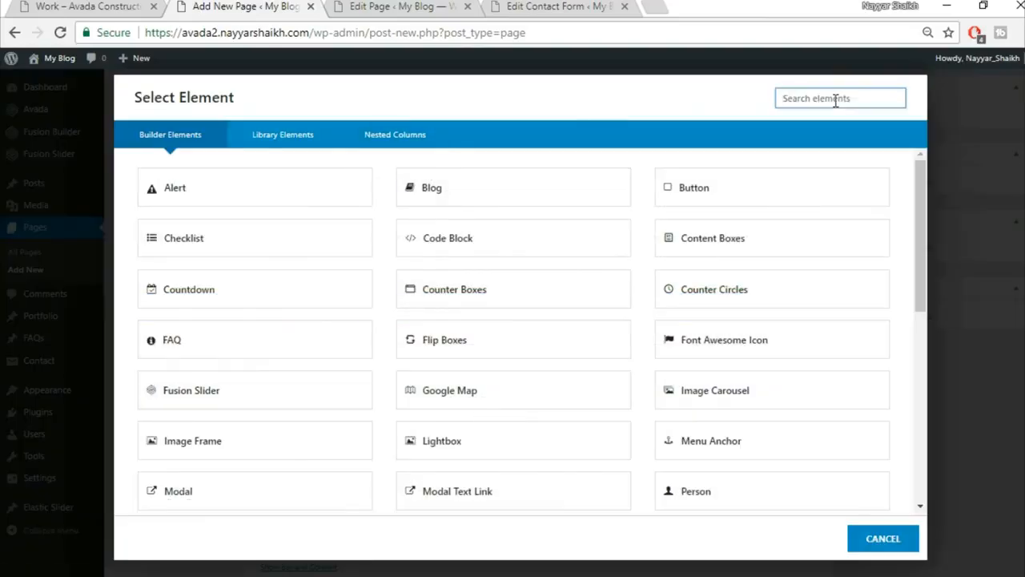
text(por)
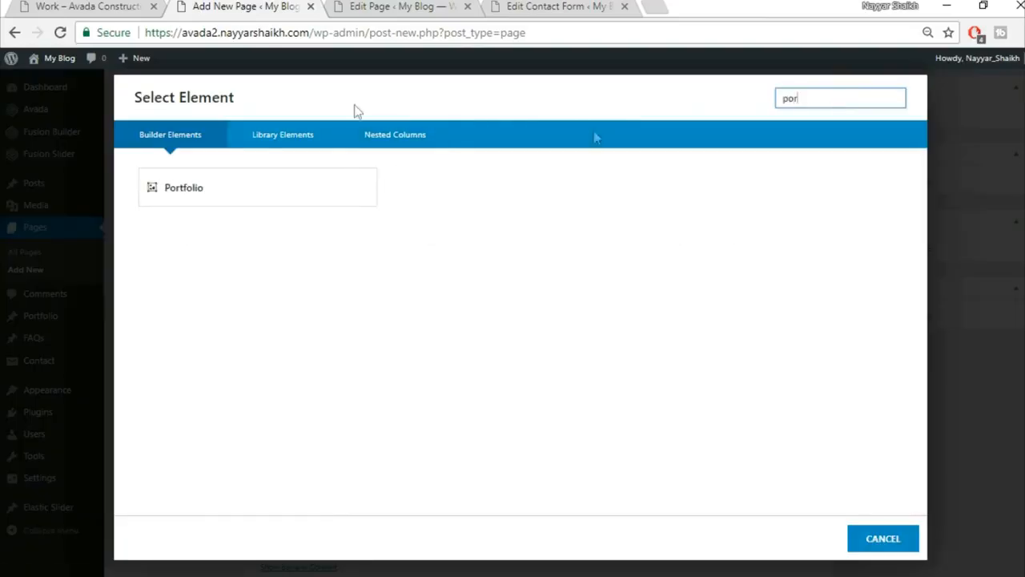
click(270, 190)
click(120, 7)
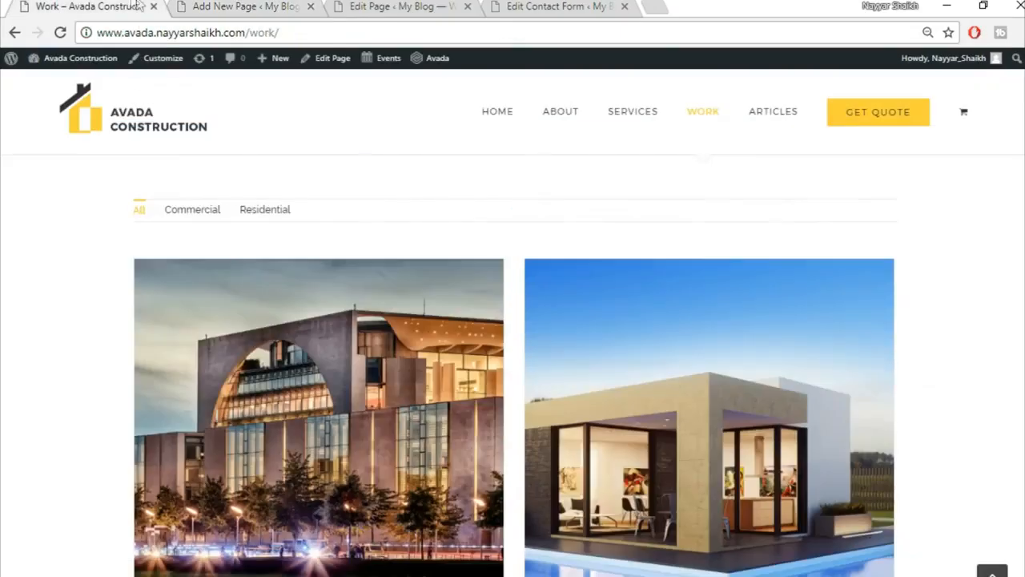
click(245, 6)
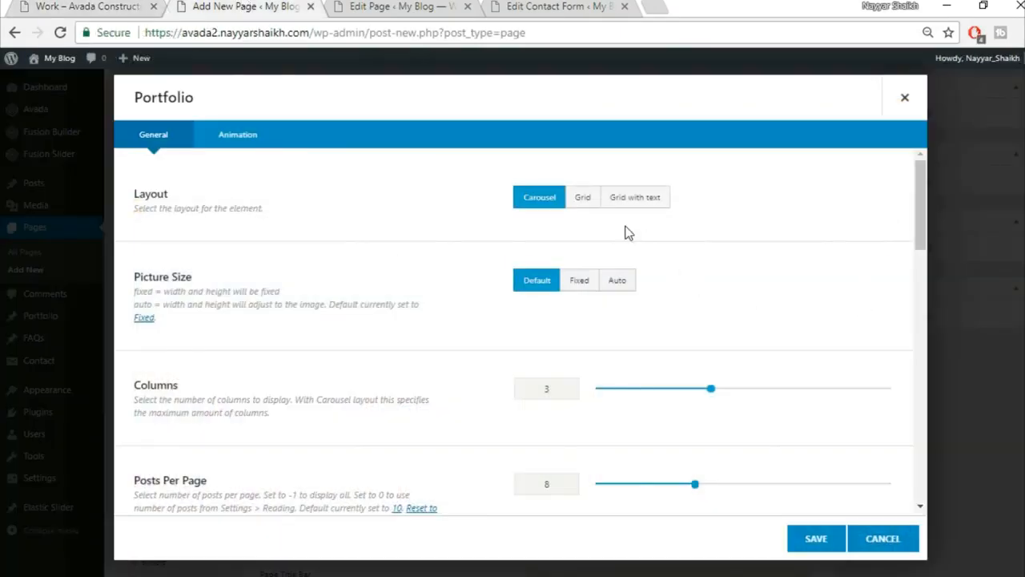
Set the Portfolio to Grid layout, Auto picture size and 30 px column spacing.
click(581, 202)
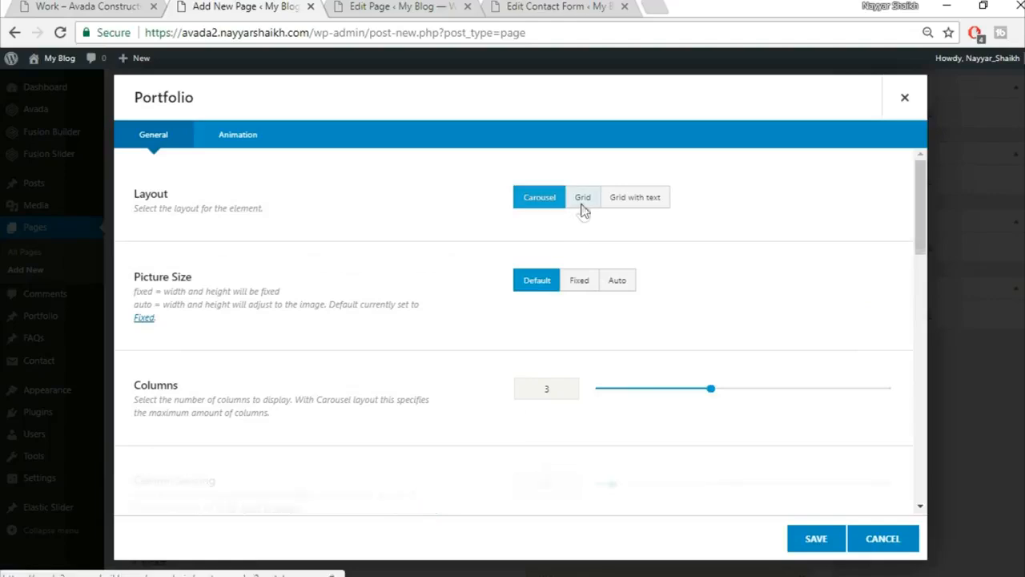
click(618, 282)
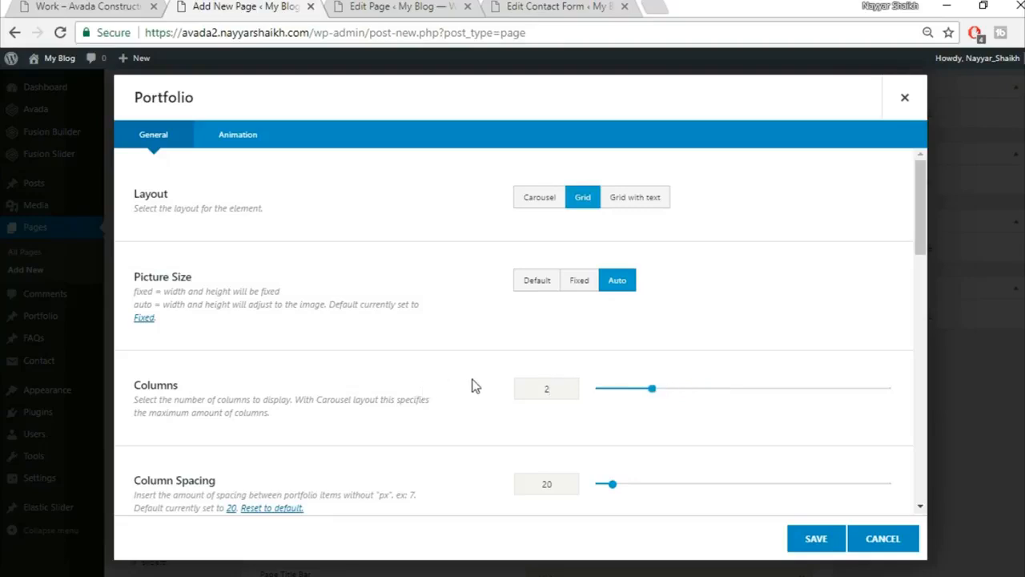
scroll(481, 391, down, 2)
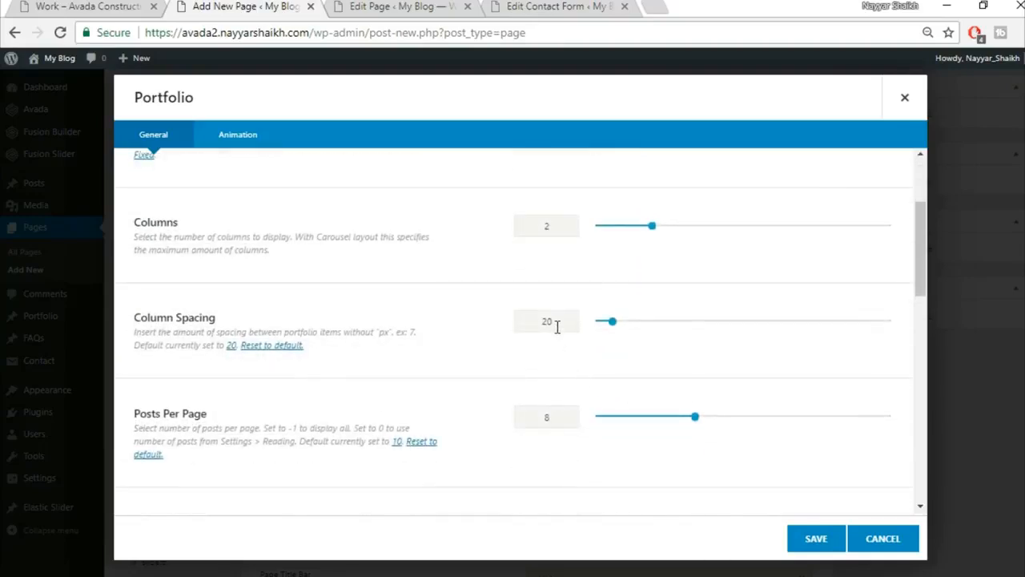
text(30)
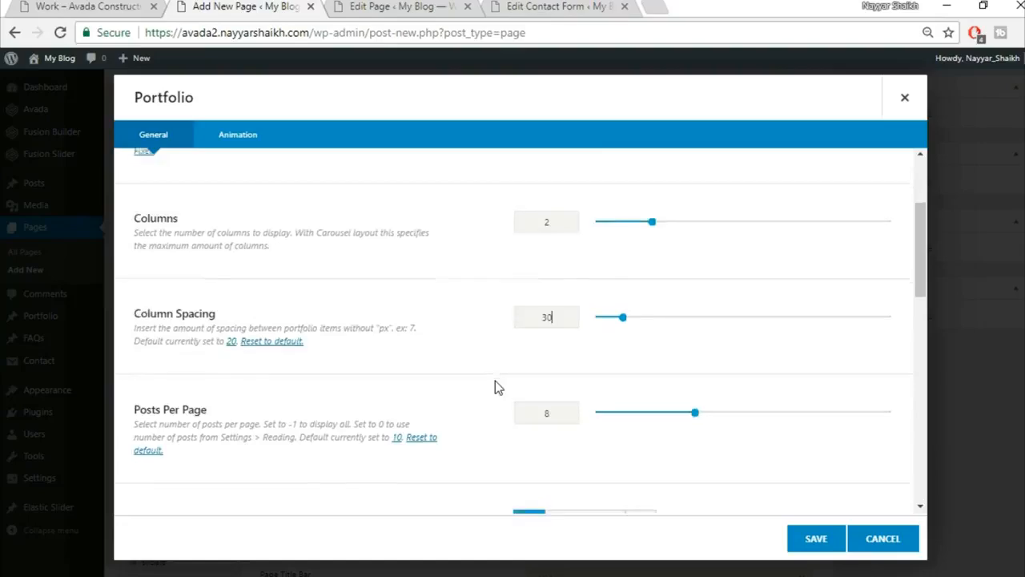
scroll(496, 387, down, 3)
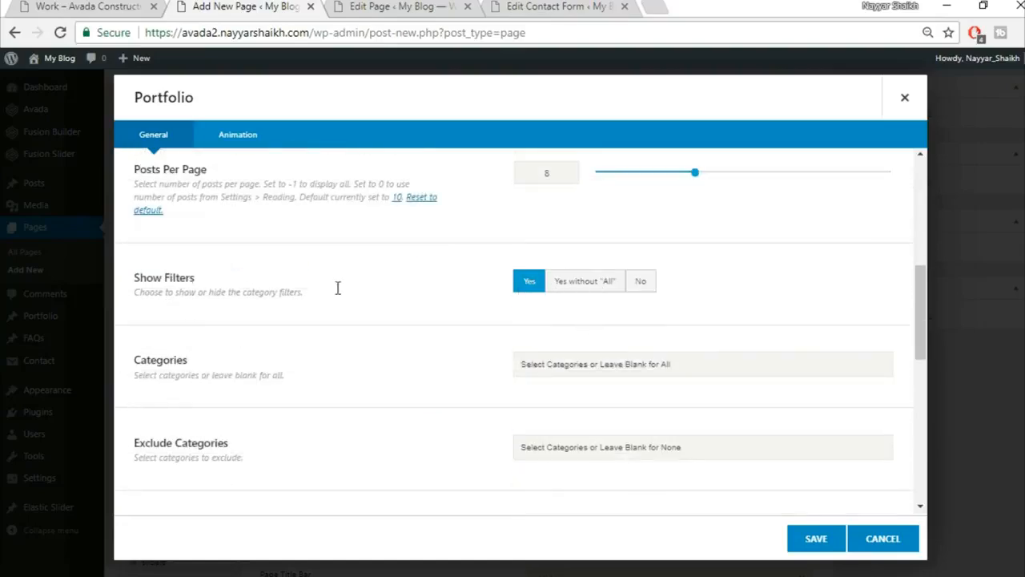
Choose numbered Pagination for the Portfolio and save the element.
click(84, 7)
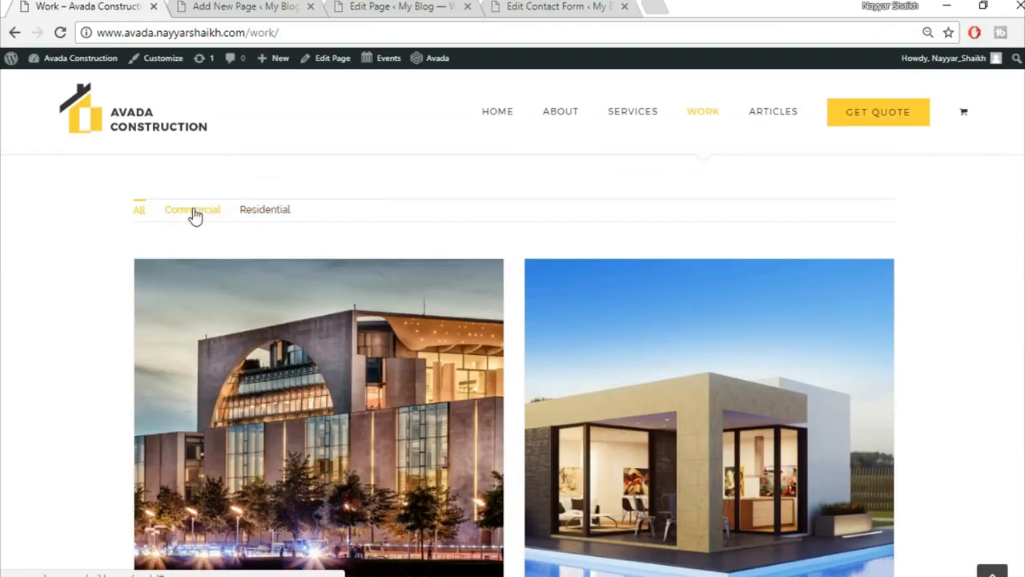
click(259, 13)
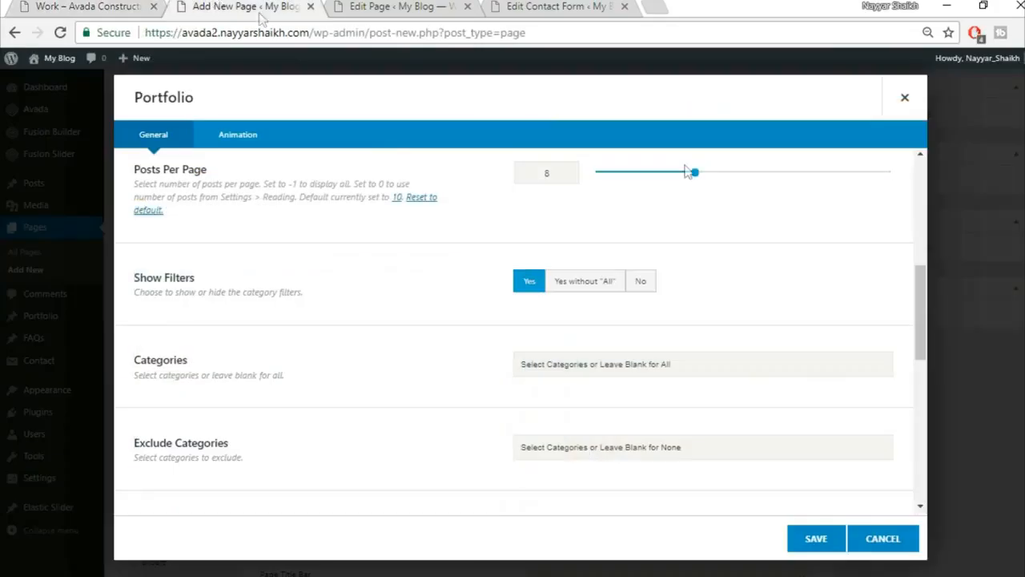
scroll(777, 393, down, 3)
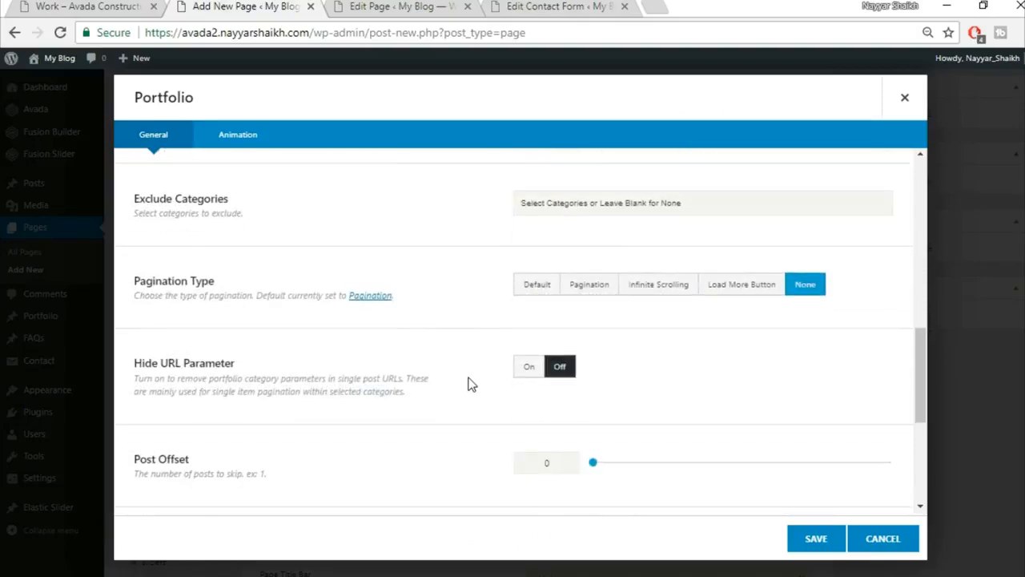
click(585, 293)
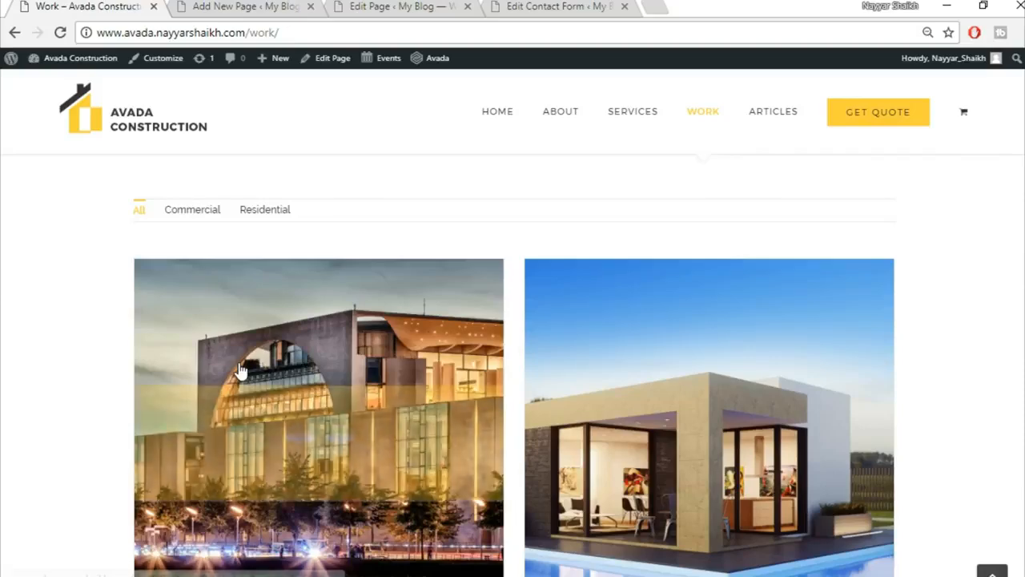
scroll(250, 380, up, 3)
scroll(341, 457, down, 1)
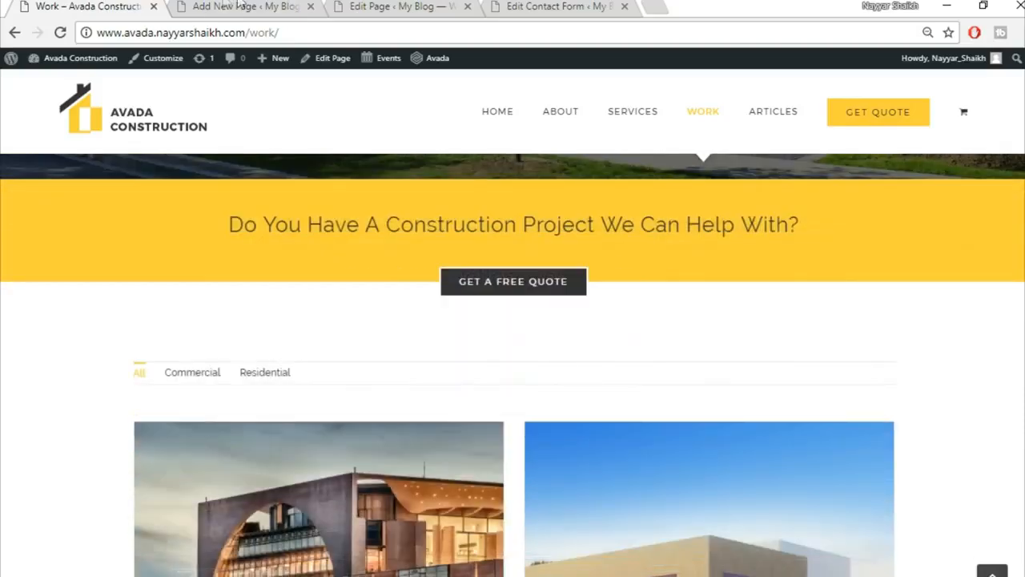
click(229, 5)
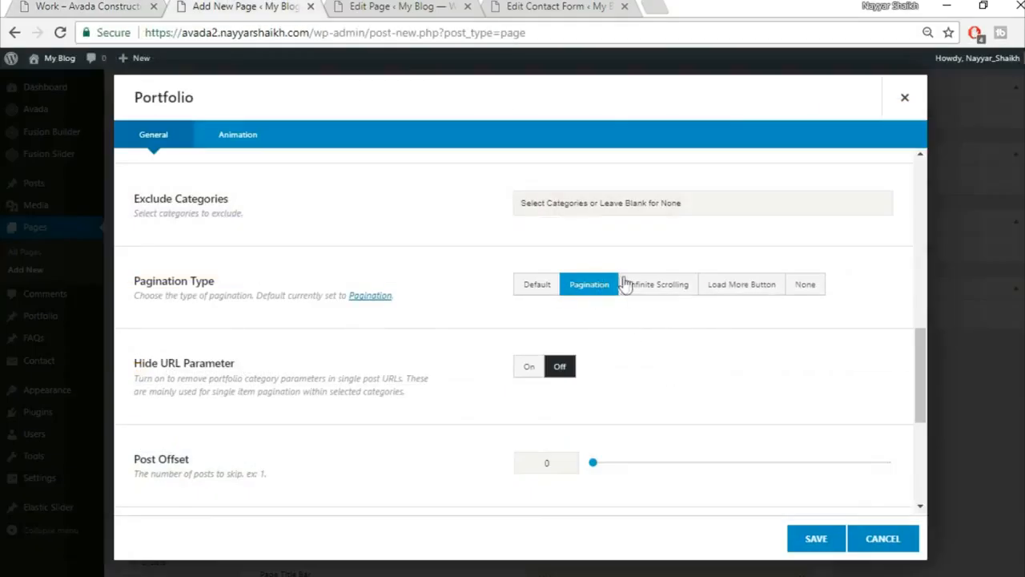
scroll(355, 447, down, 2)
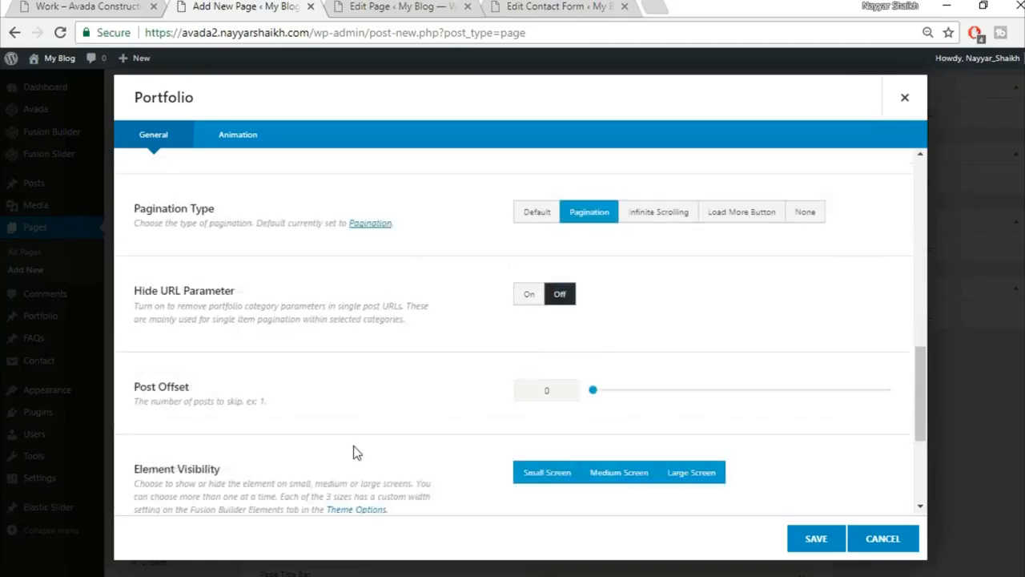
scroll(355, 451, down, 2)
scroll(608, 478, down, 1)
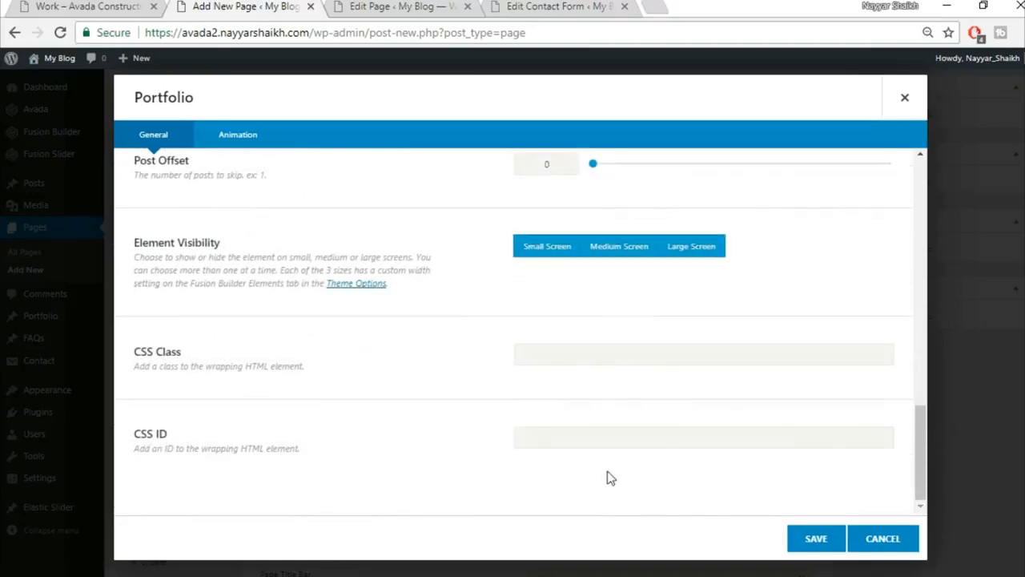
click(813, 540)
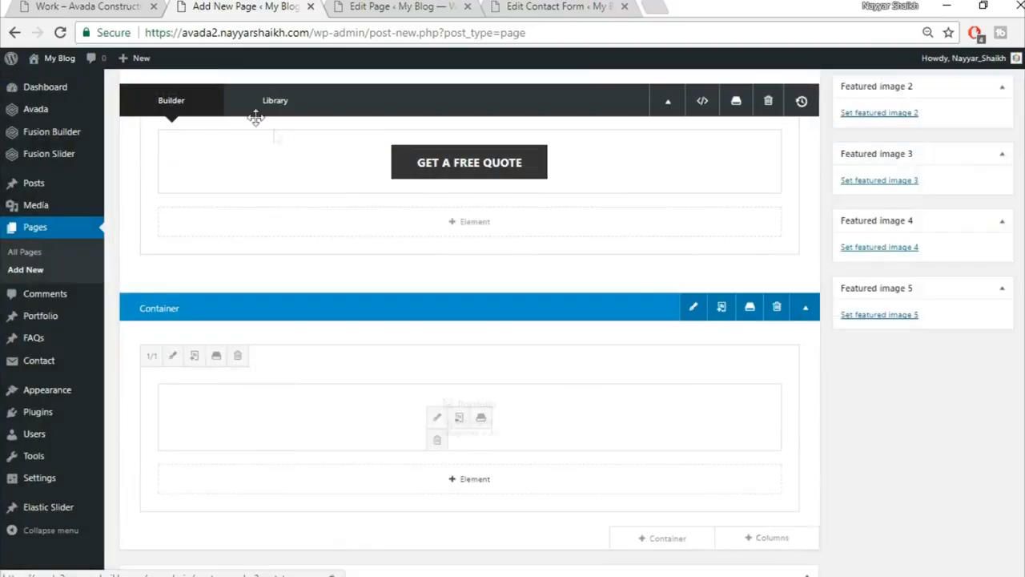
Publish the Work page and view it live.
scroll(470, 321, up, 10)
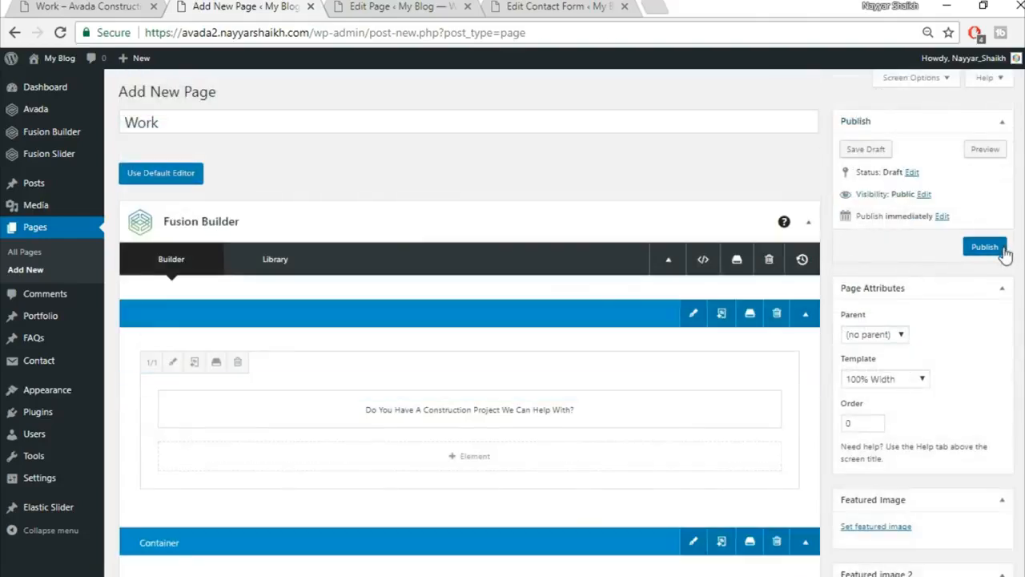
click(984, 246)
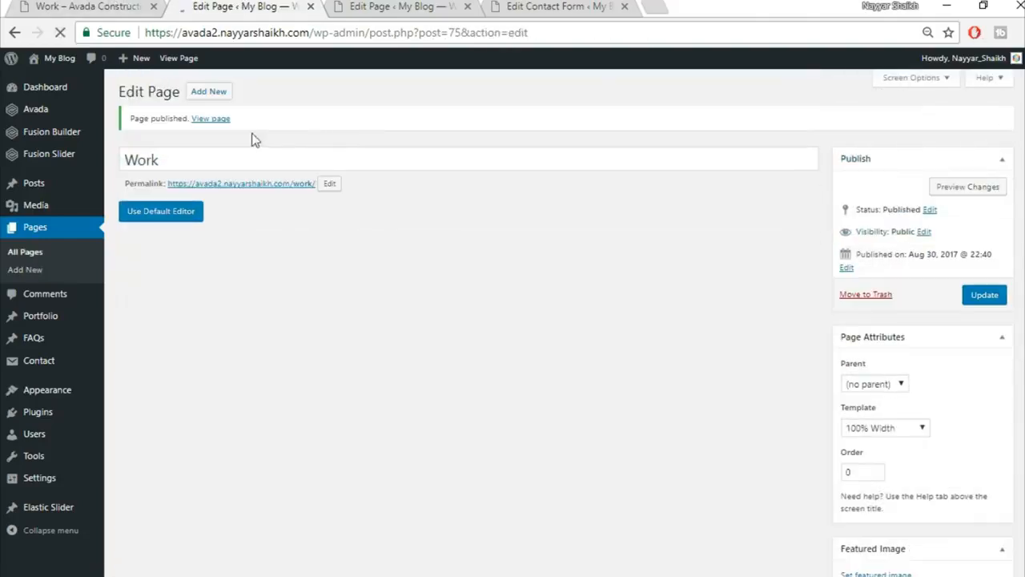
ctrl+click(210, 118)
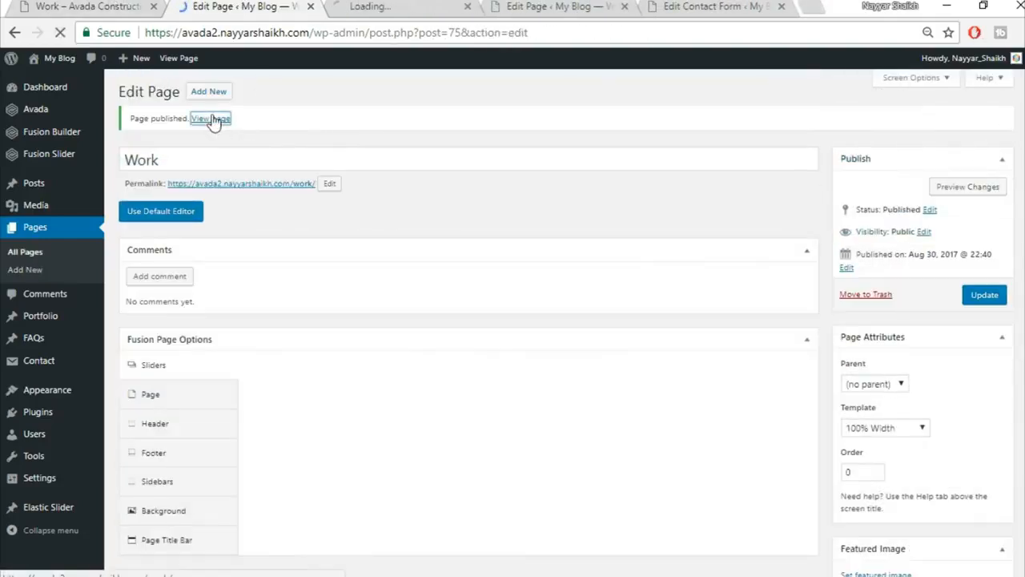
click(362, 6)
scroll(618, 240, down, 5)
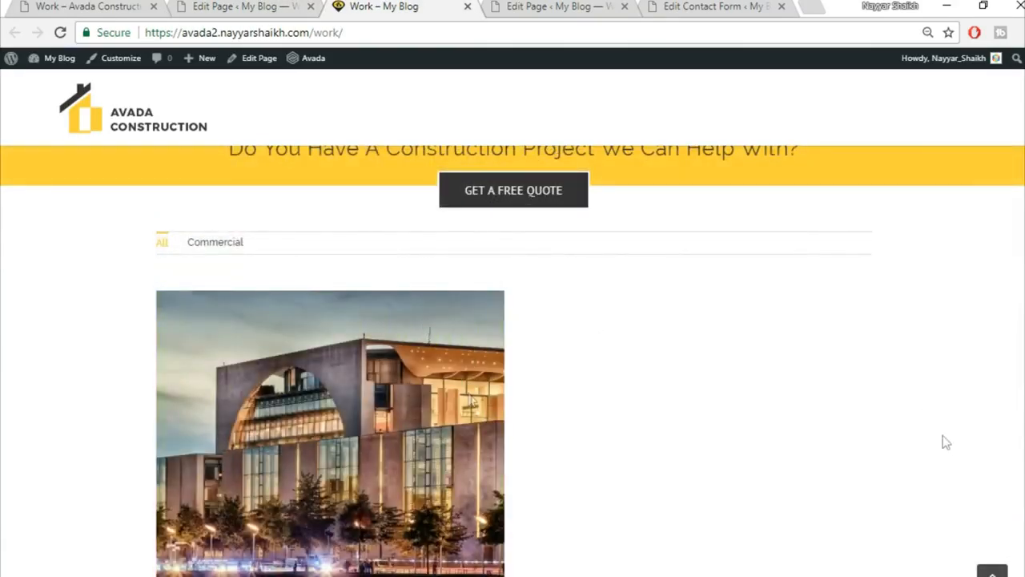
scroll(648, 453, down, 3)
scroll(648, 448, up, 8)
Compare it with the reference Work page, then go back to the Work page editor.
click(147, 3)
scroll(513, 321, down, 5)
scroll(415, 245, down, 5)
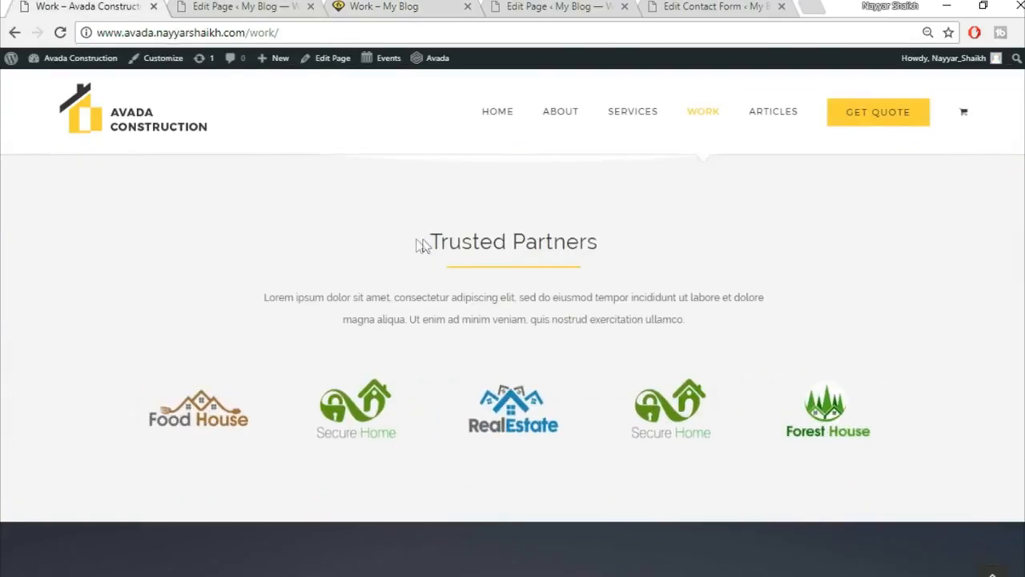
scroll(355, 390, down, 3)
scroll(749, 404, down, 3)
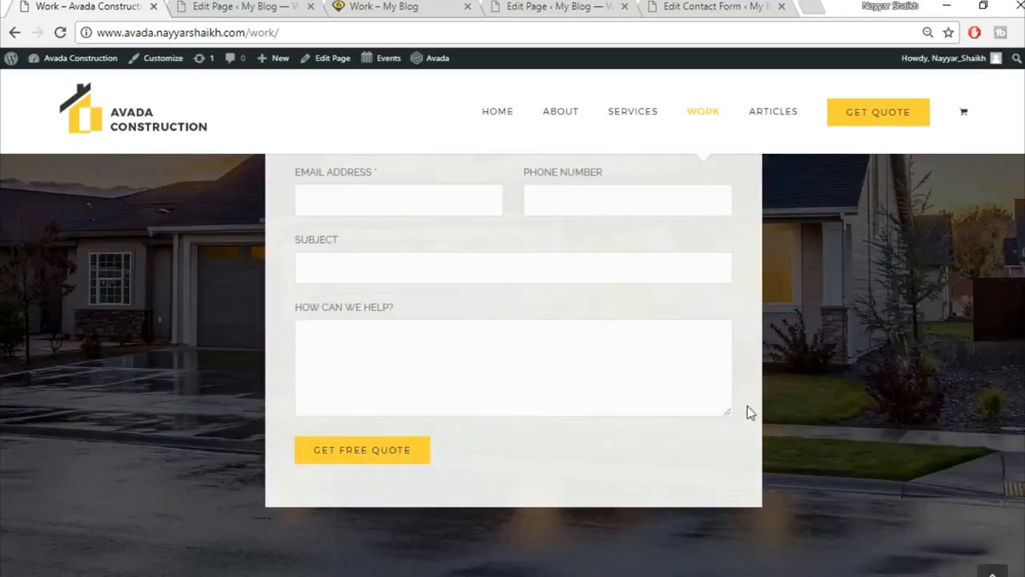
scroll(751, 413, down, 5)
click(992, 571)
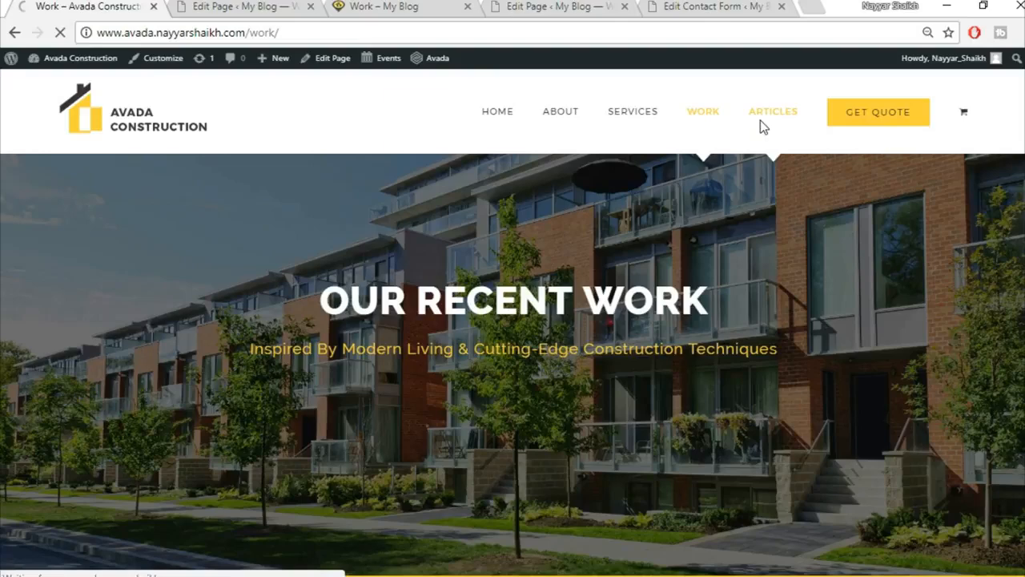
click(282, 10)
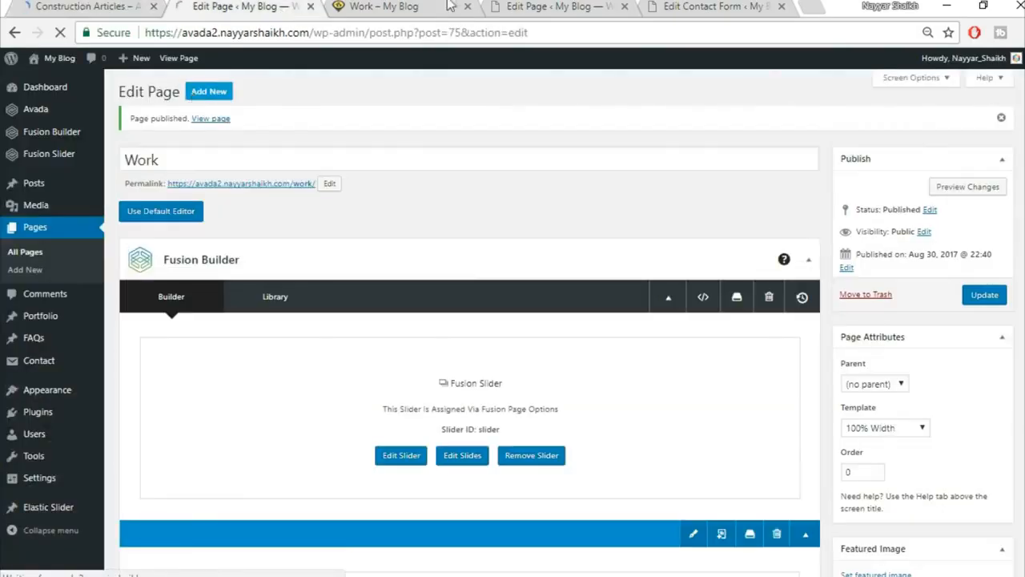
Close the live Work page and go to the blank new page editor.
click(449, 6)
click(468, 7)
click(260, 7)
click(119, 4)
click(248, 6)
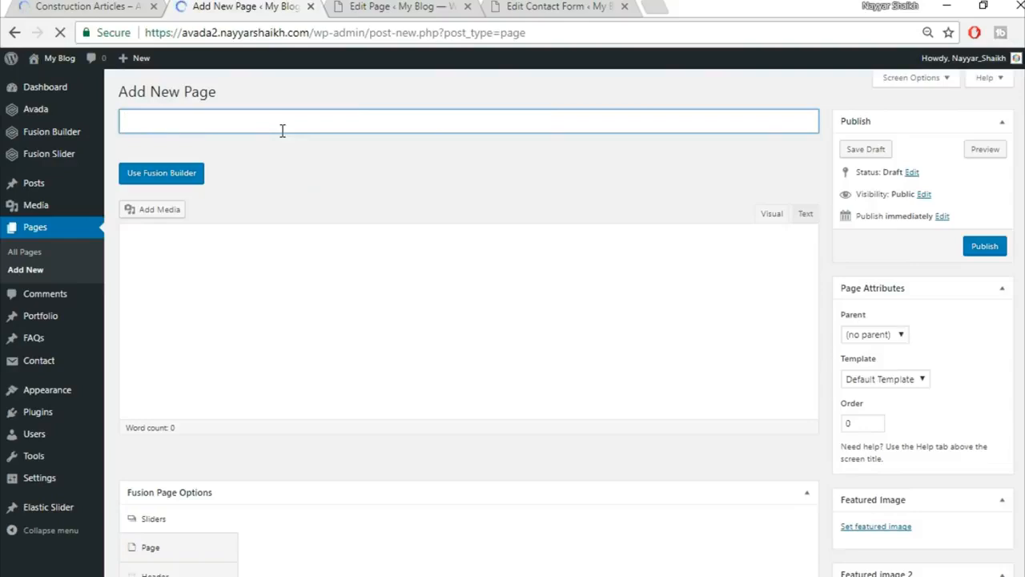
Title the new page 'Articles', with the Construction Articles page as reference.
text(A)
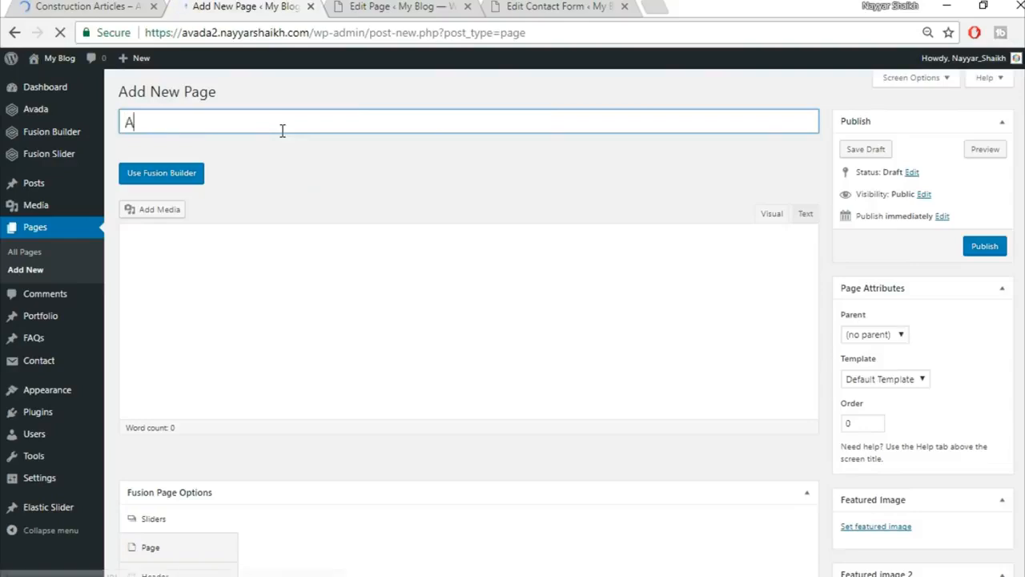
text(rtcle)
key(BackSpace)
key(BackSpace)
key(BackSpace)
text(icles)
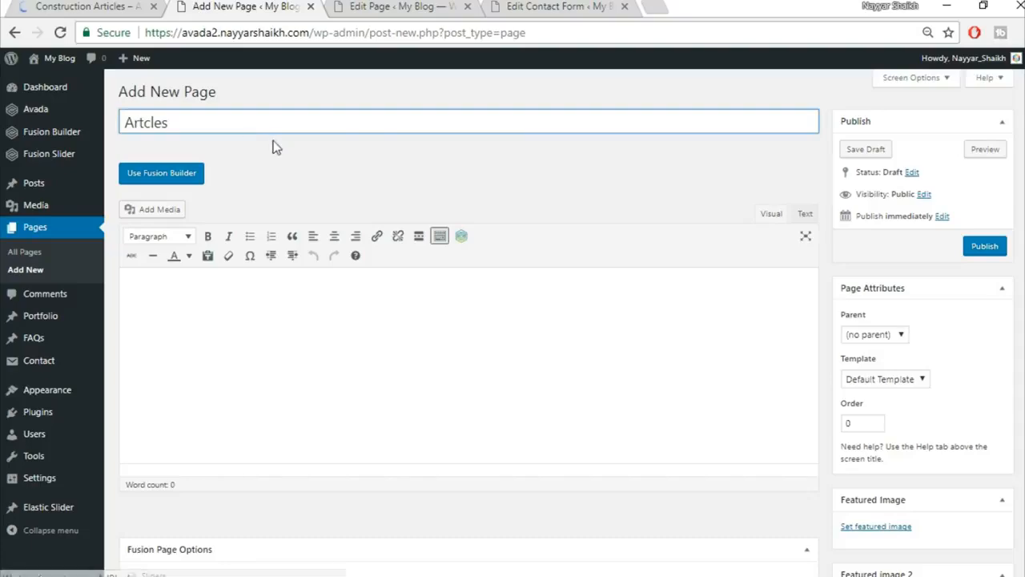
click(107, 5)
click(196, 6)
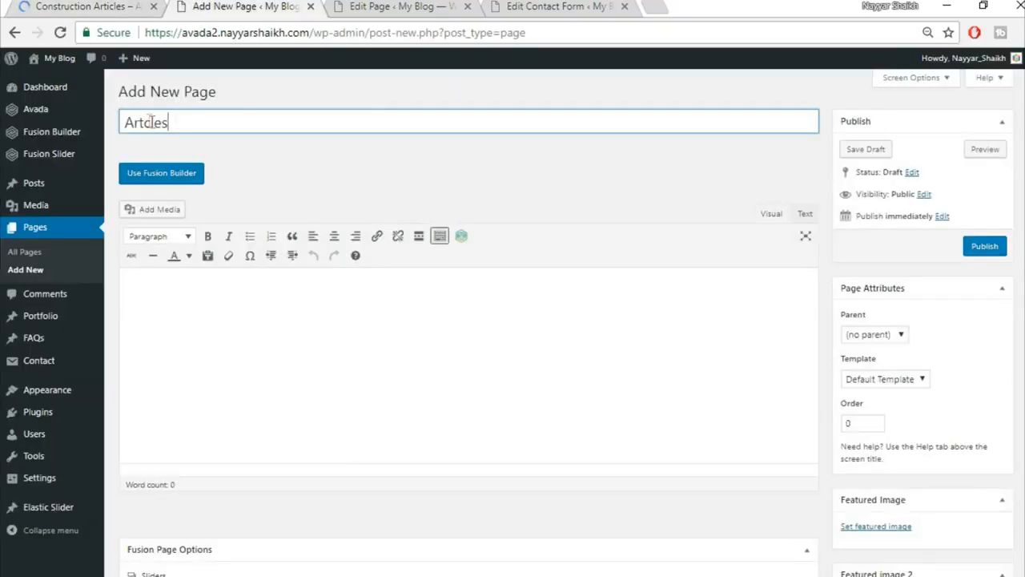
click(229, 164)
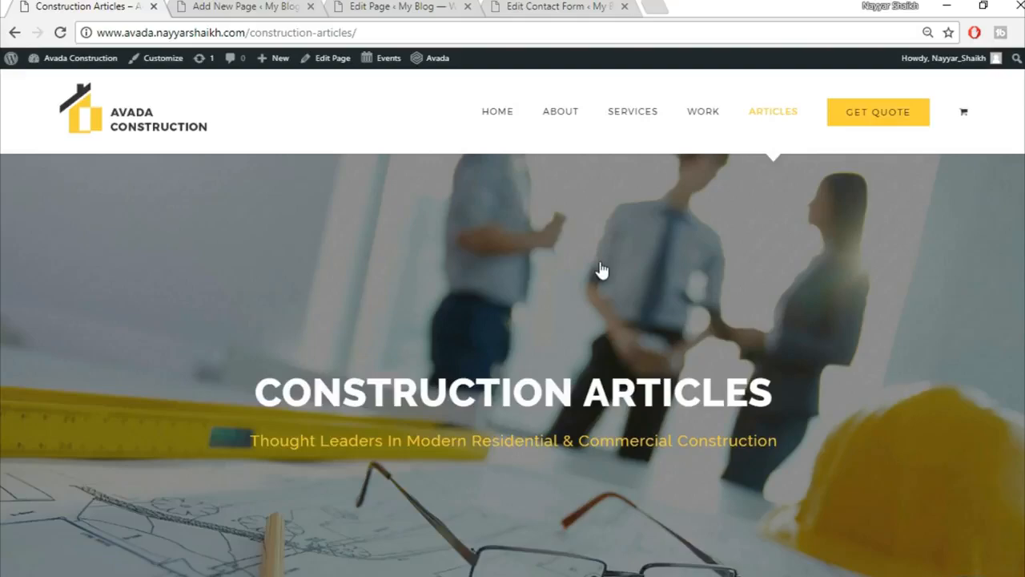
scroll(601, 271, down, 7)
scroll(601, 307, up, 4)
scroll(600, 302, up, 2)
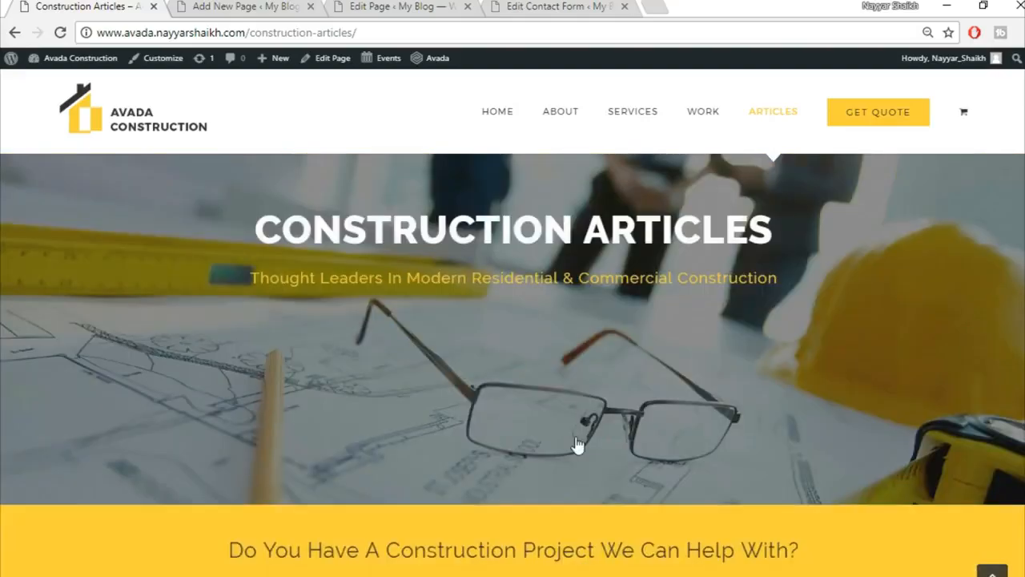
scroll(574, 441, down, 9)
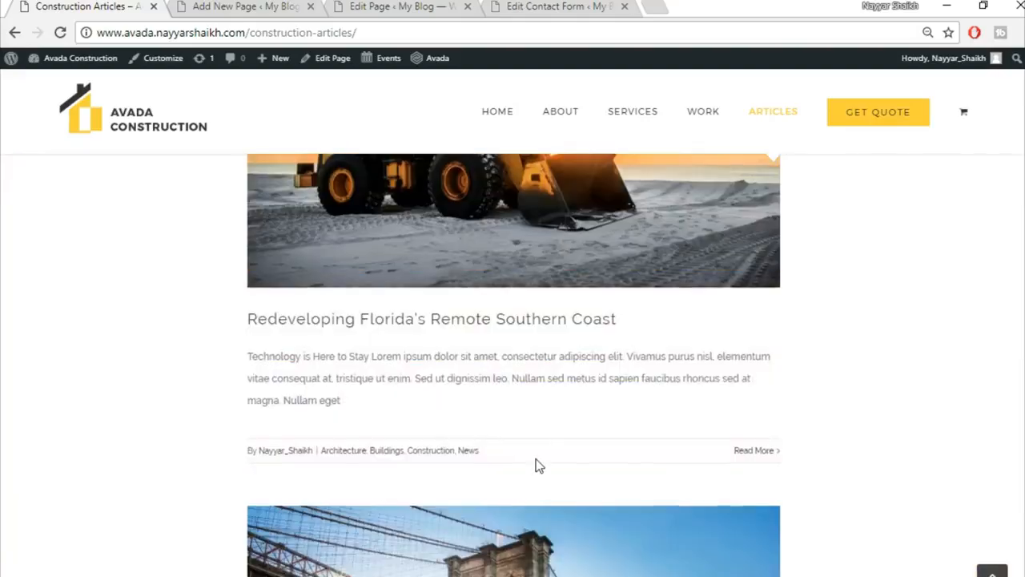
scroll(536, 464, up, 3)
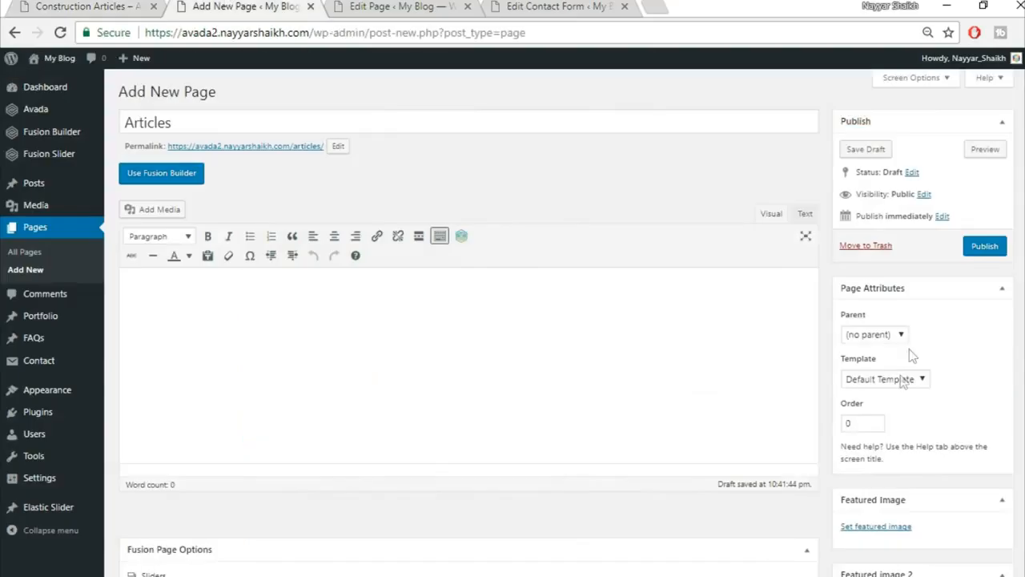
Give the Articles page the 100% Width template and the Fusion slider named Slider.
click(895, 380)
click(876, 407)
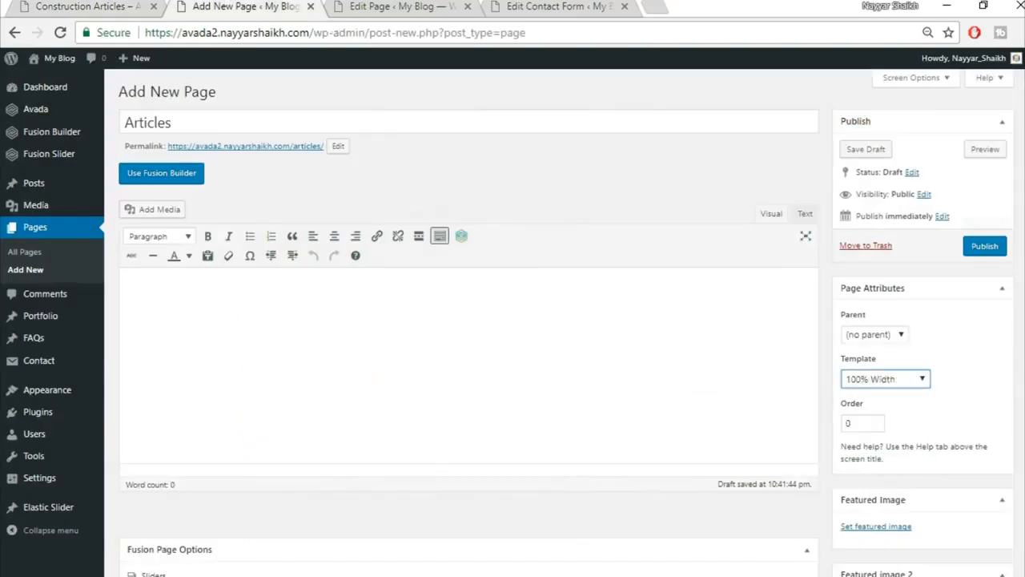
scroll(458, 347, down, 4)
click(579, 277)
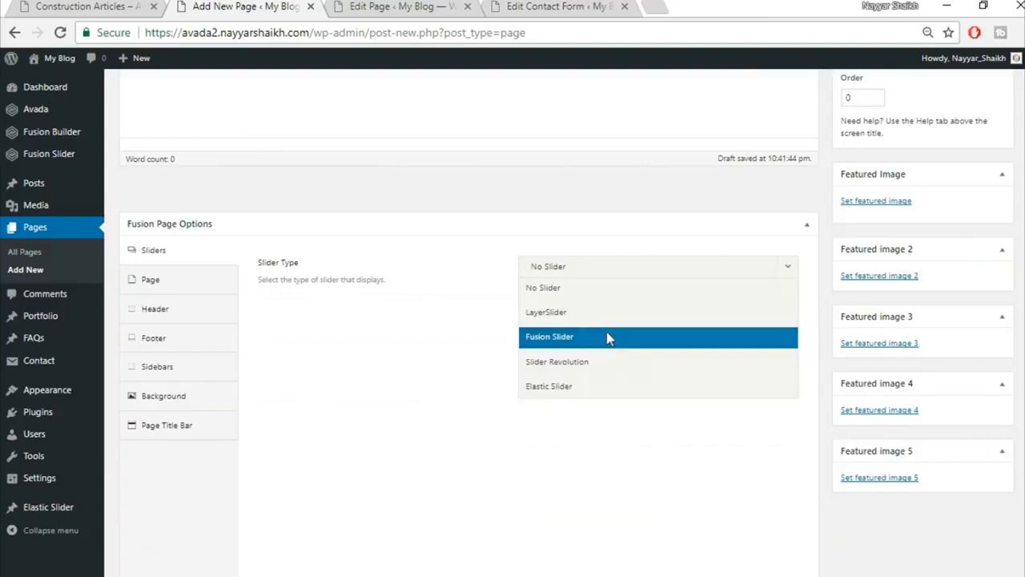
click(607, 336)
click(600, 314)
click(600, 360)
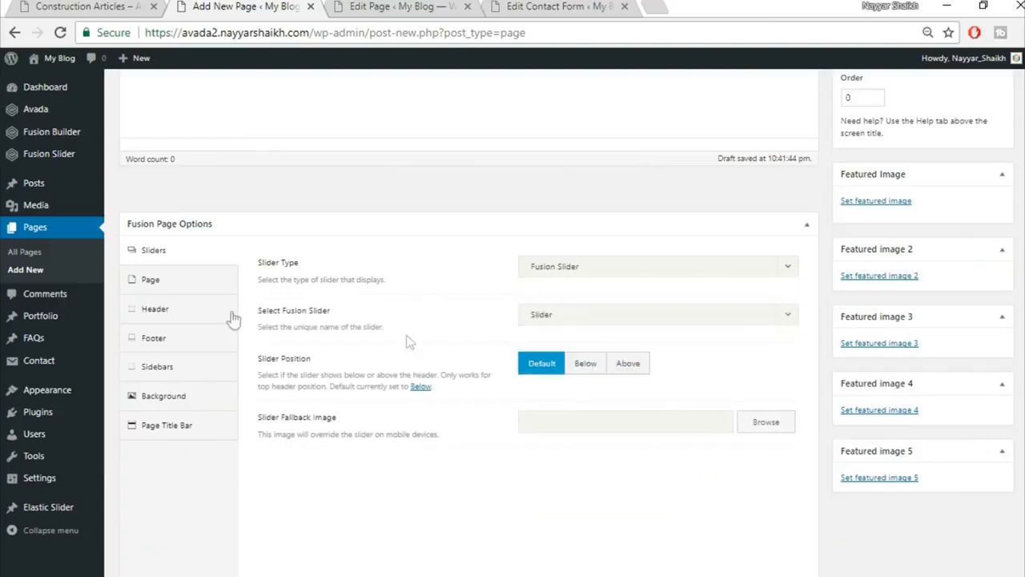
Set the bottom padding to 0 and hide the page title bar.
click(174, 285)
text(0)
click(198, 462)
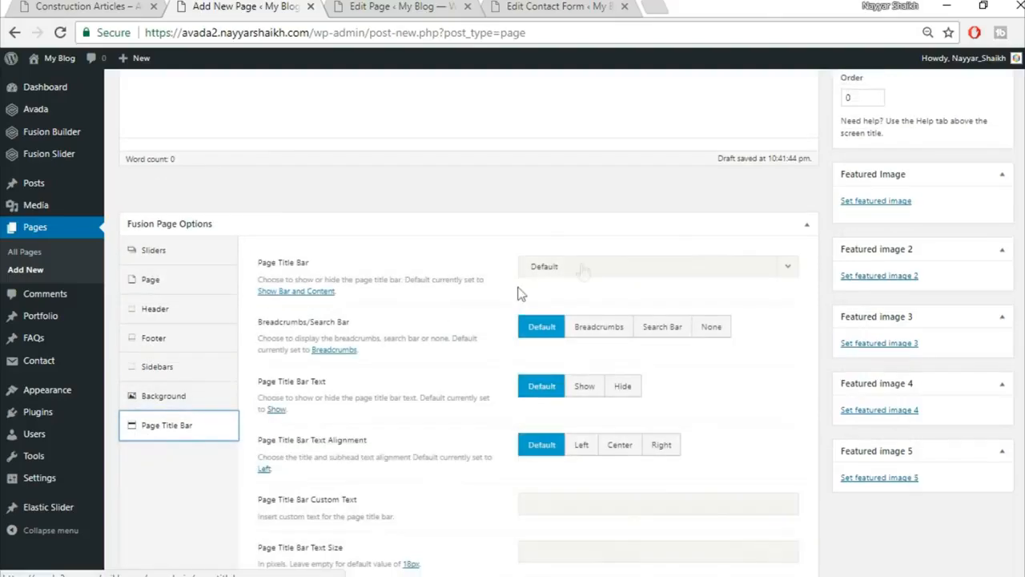
click(583, 268)
click(584, 361)
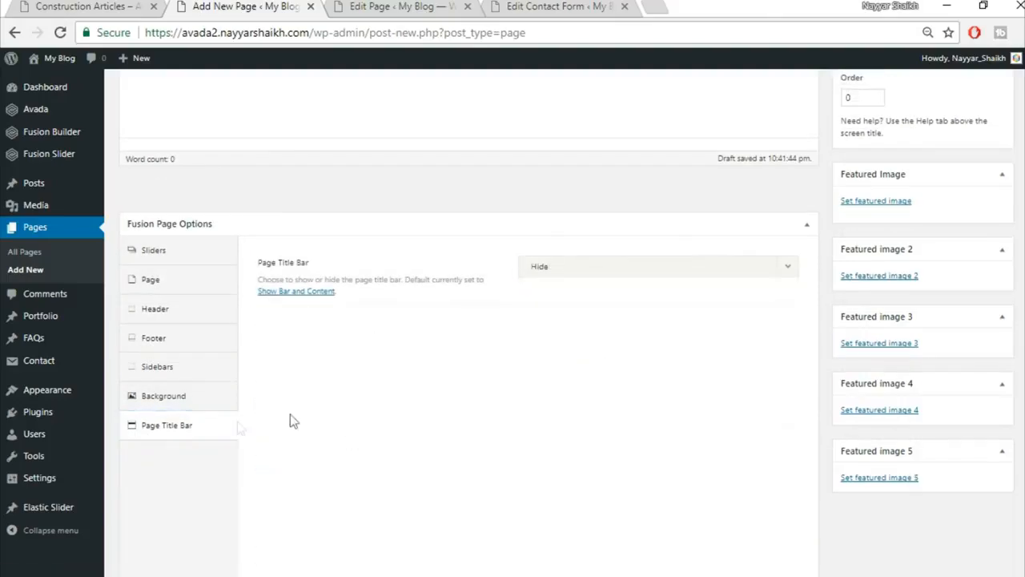
scroll(437, 483, up, 5)
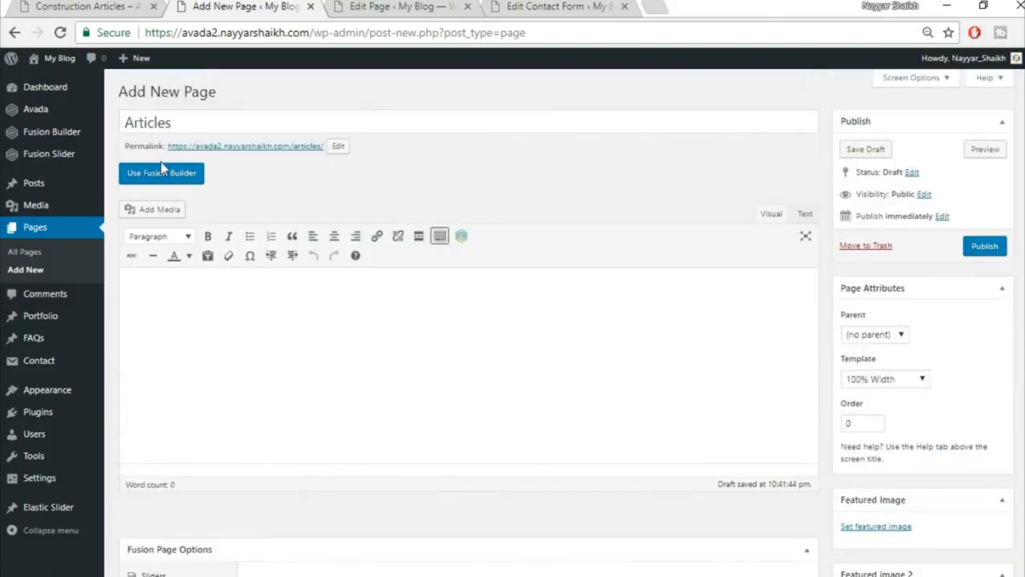
Switch the Articles page to Fusion Builder and insert the saved Top1 and Top2 containers.
click(162, 171)
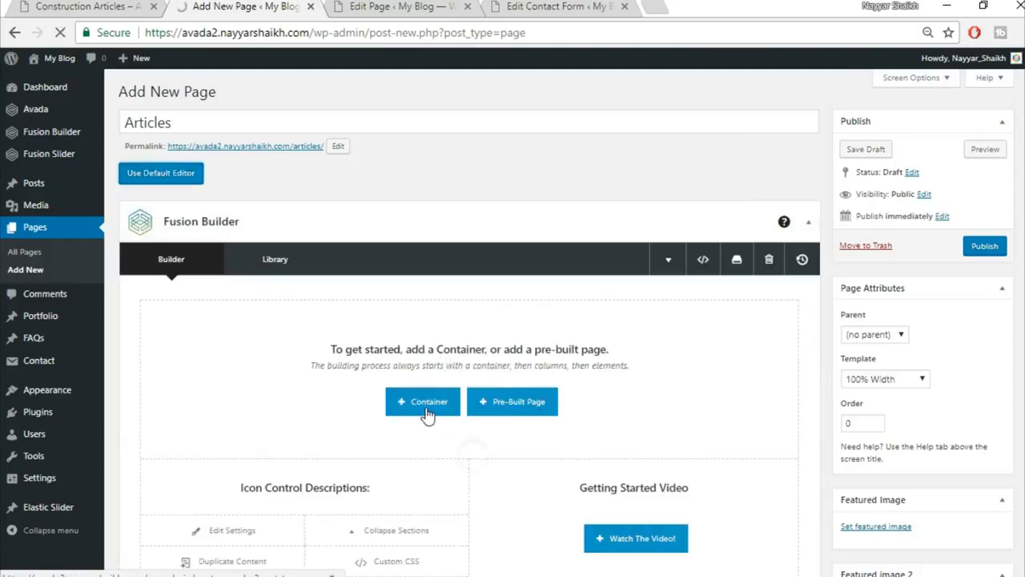
click(427, 413)
click(313, 147)
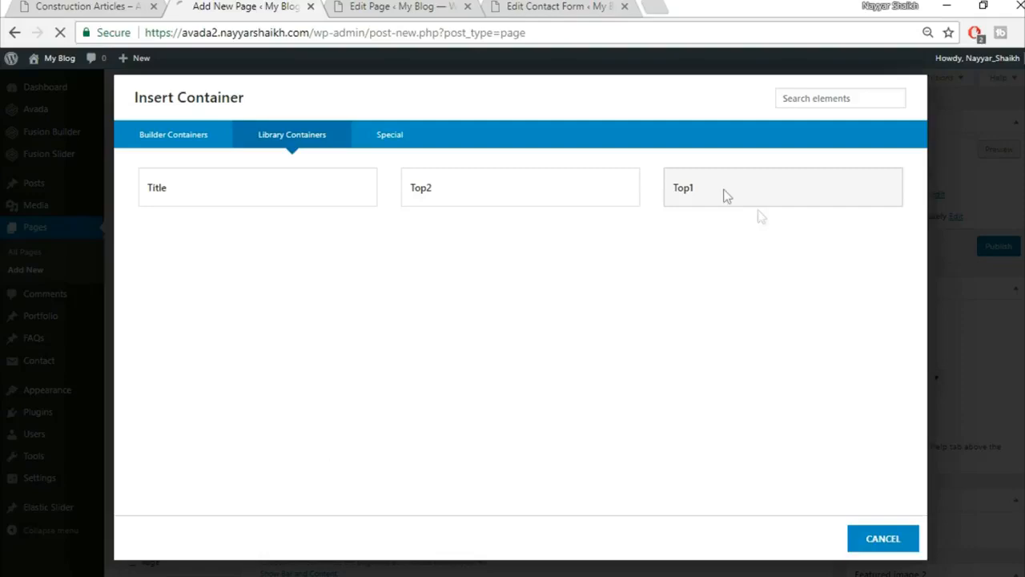
click(726, 196)
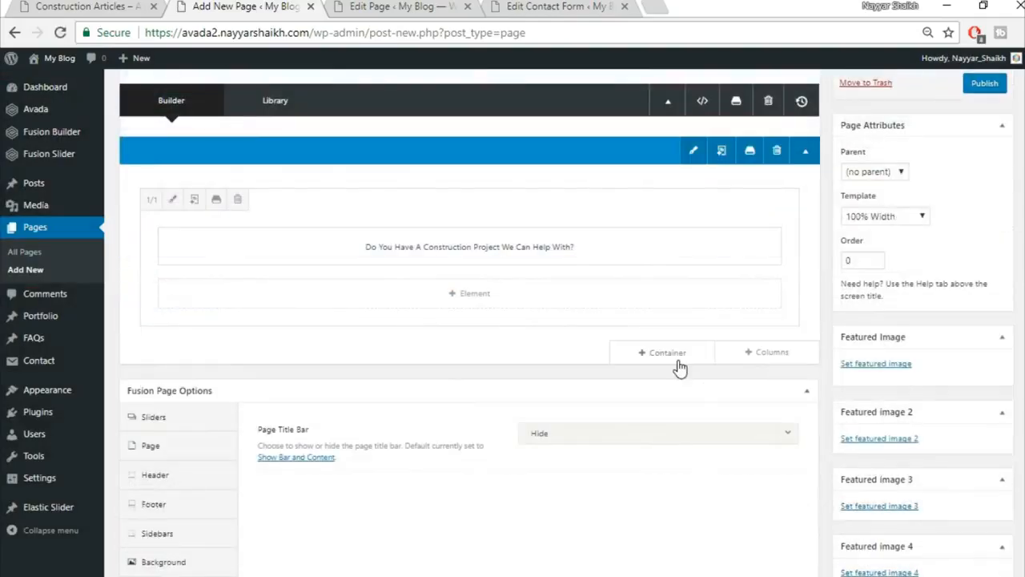
click(679, 352)
click(282, 133)
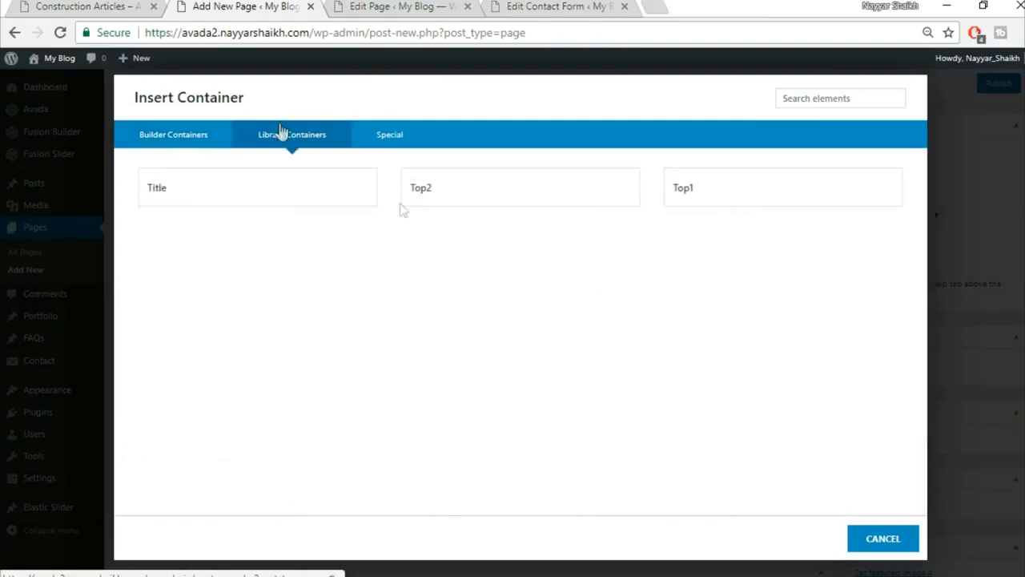
click(487, 195)
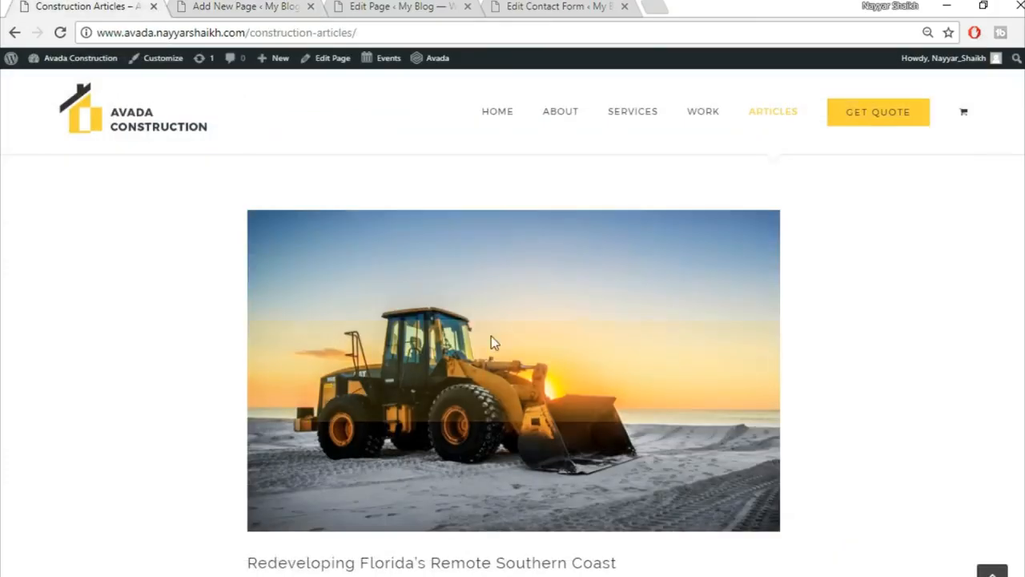
Add an empty one-column 1/1 container below the quote button.
scroll(490, 335, up, 2)
click(270, 5)
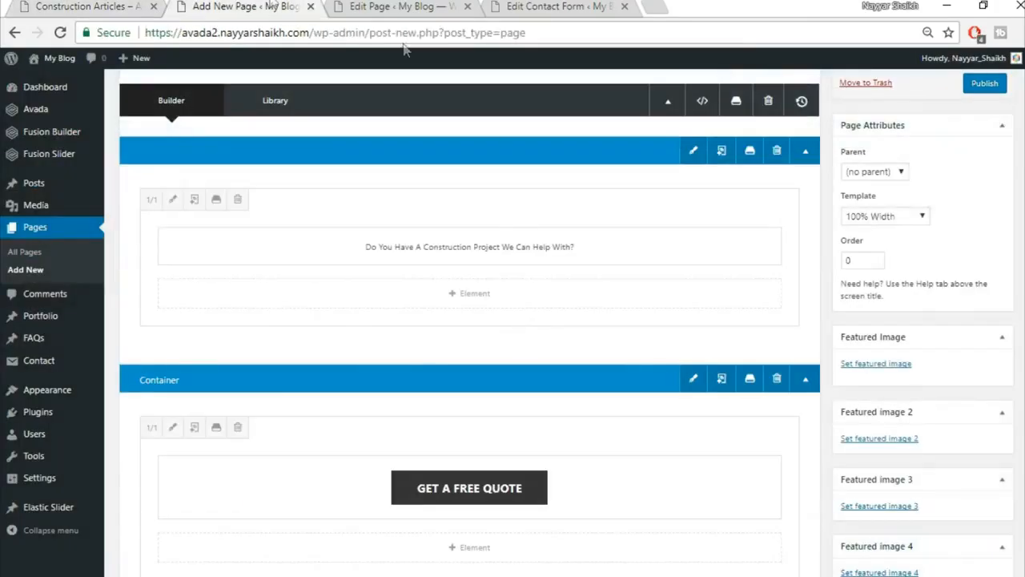
scroll(647, 414, down, 4)
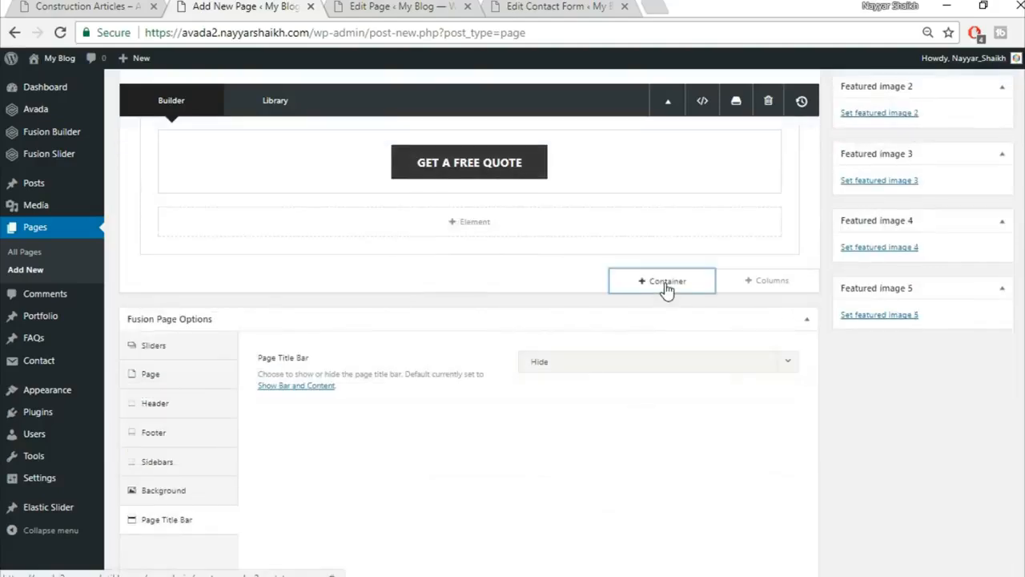
click(667, 282)
click(365, 219)
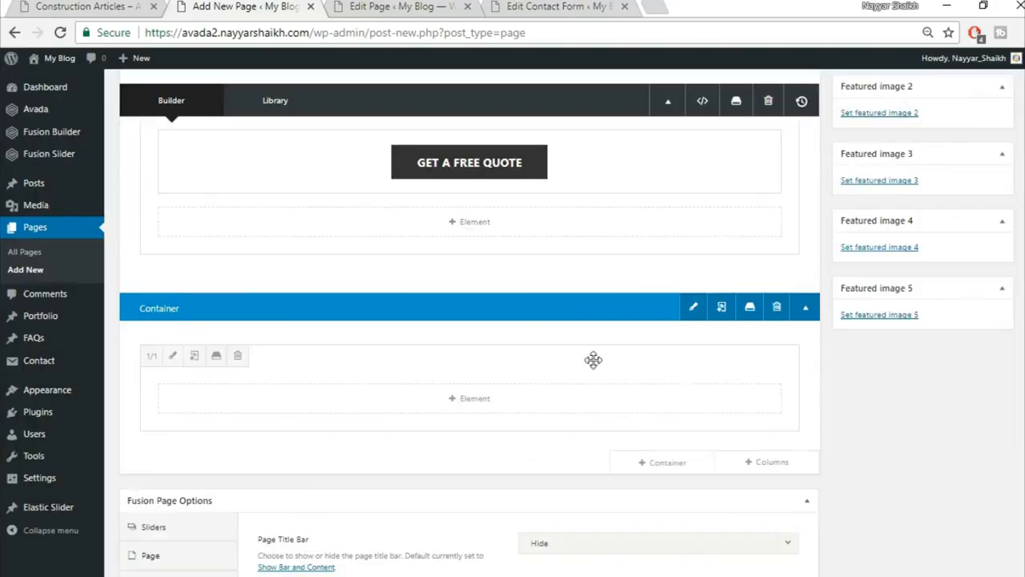
Add a Blog element to the new container and look through its settings.
click(470, 403)
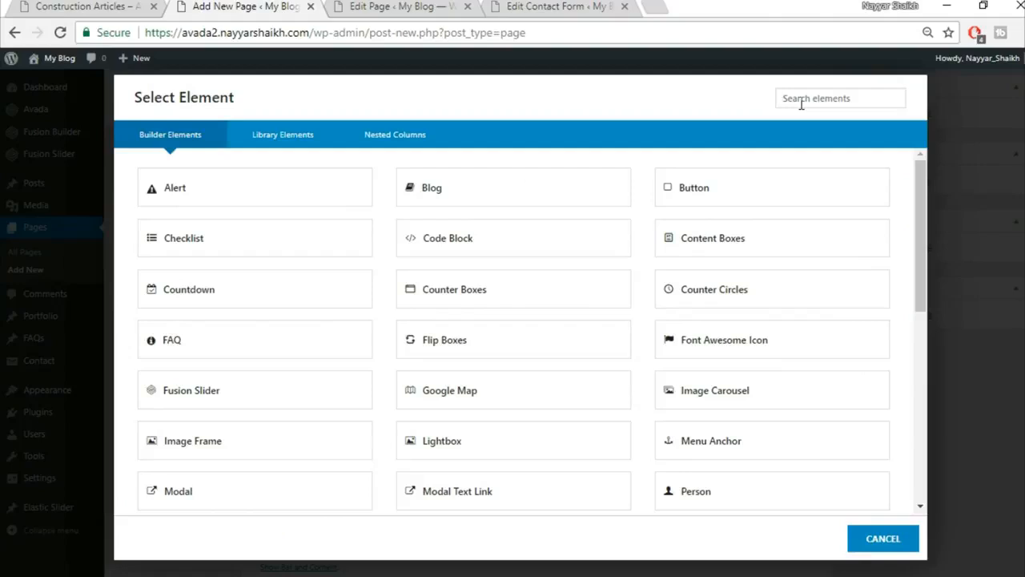
click(474, 204)
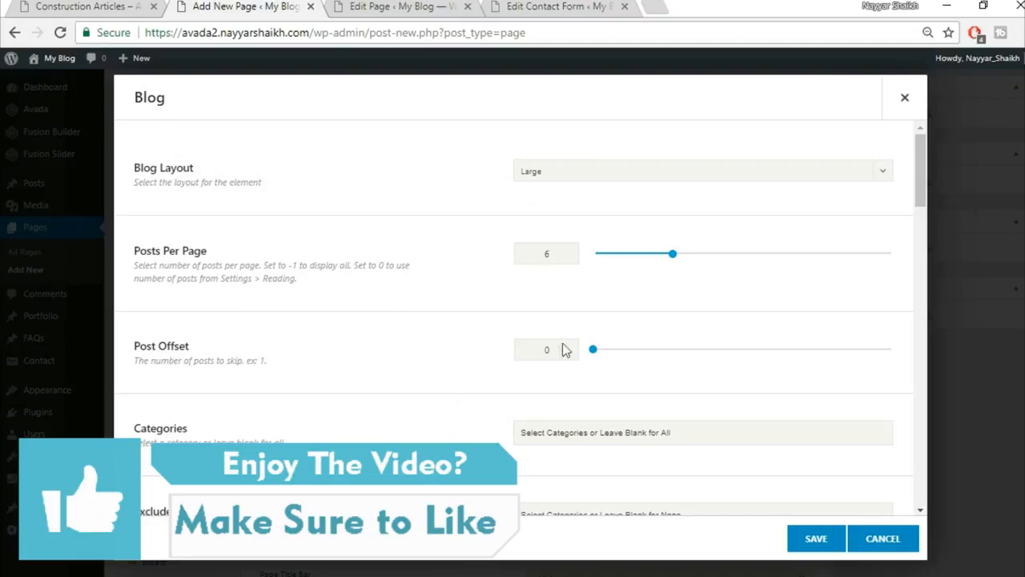
scroll(547, 361, down, 3)
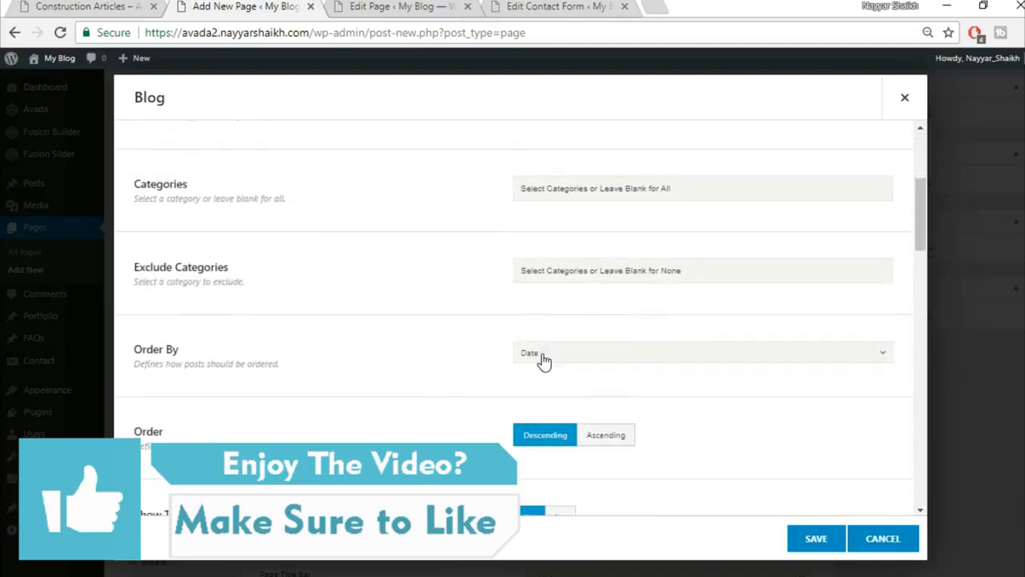
scroll(543, 360, down, 1)
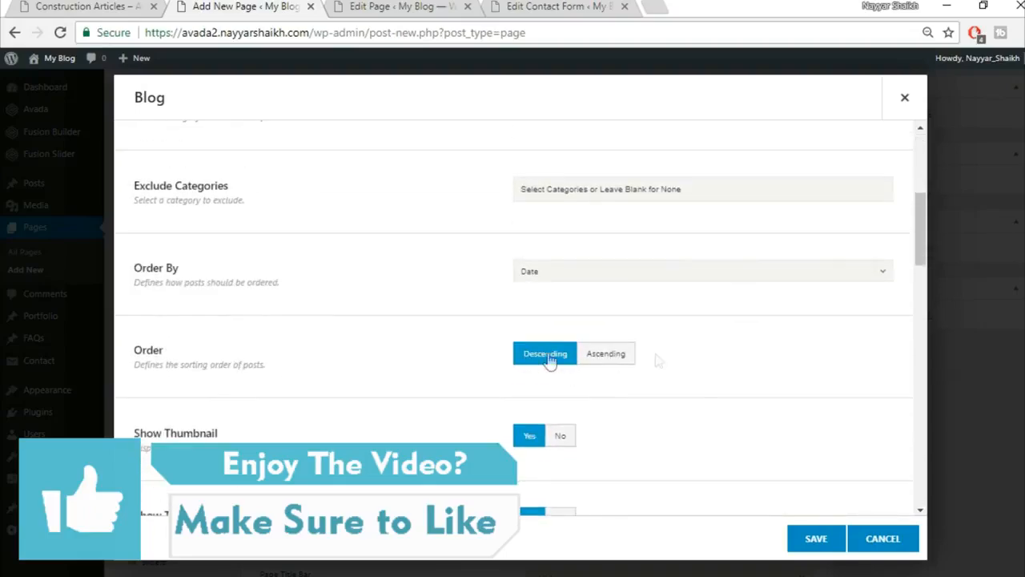
scroll(491, 361, down, 2)
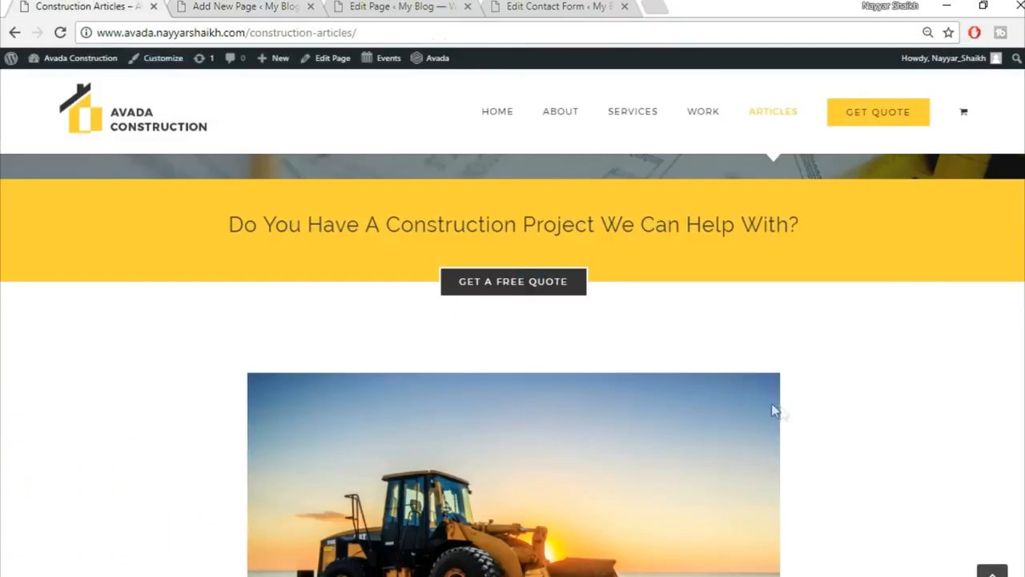
scroll(772, 404, down, 3)
scroll(652, 291, down, 1)
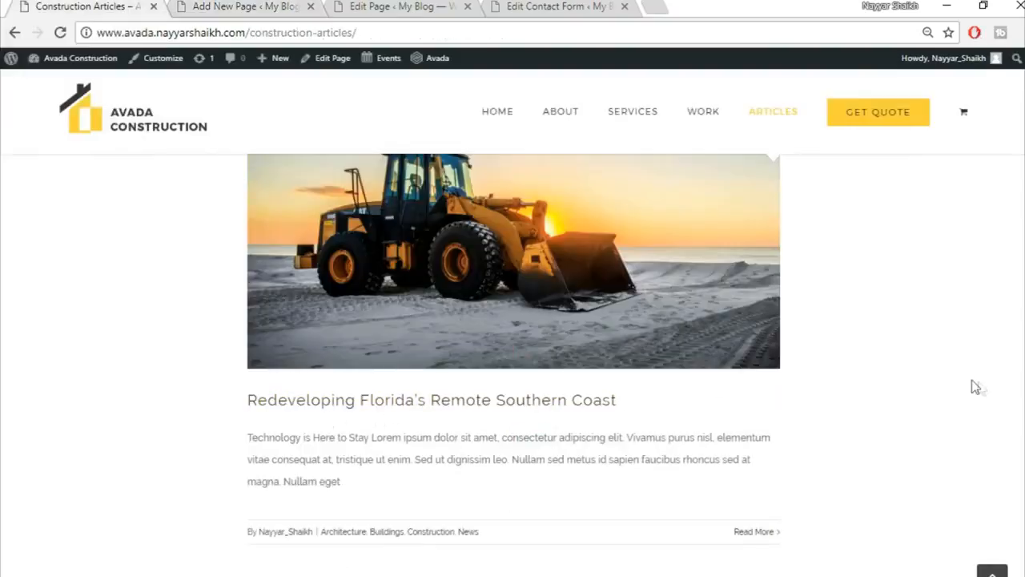
scroll(976, 387, down, 2)
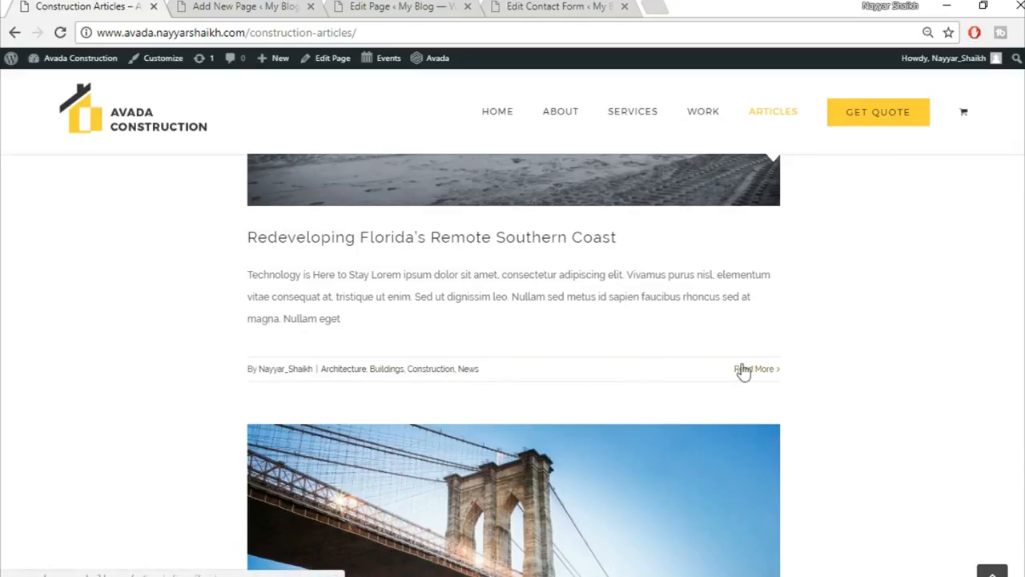
Set Show Author Name to No in the Blog element.
click(282, 6)
scroll(801, 337, down, 2)
scroll(517, 374, down, 3)
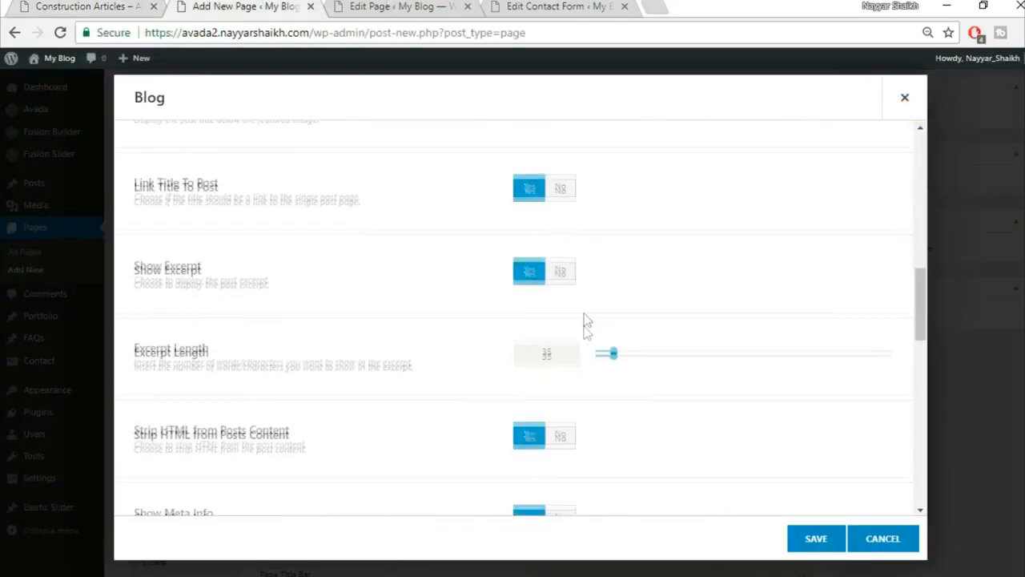
scroll(329, 342, down, 2)
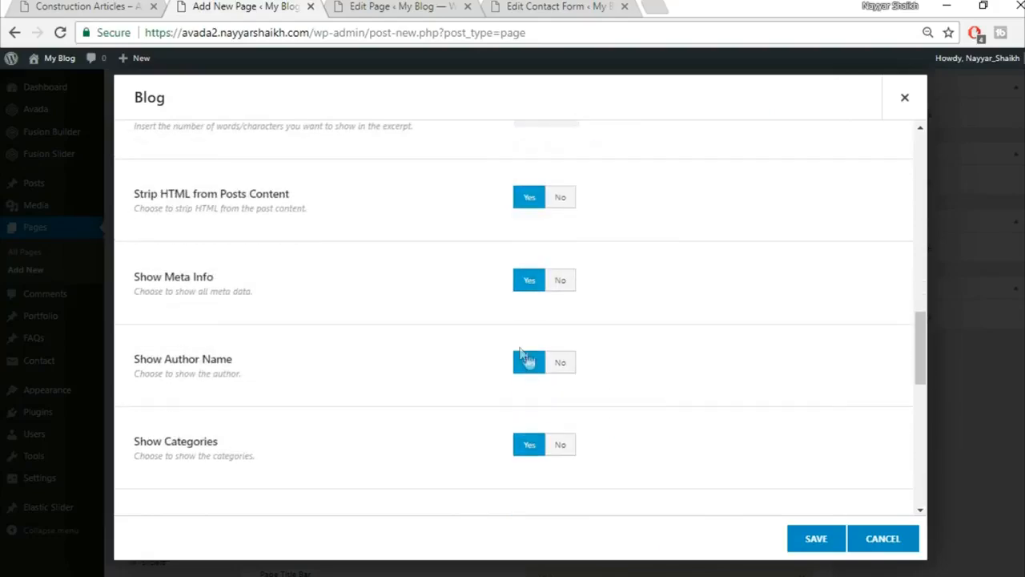
click(569, 370)
Compare against the Construction Articles page and save the Blog element.
click(91, 6)
scroll(764, 380, down, 4)
scroll(764, 383, down, 3)
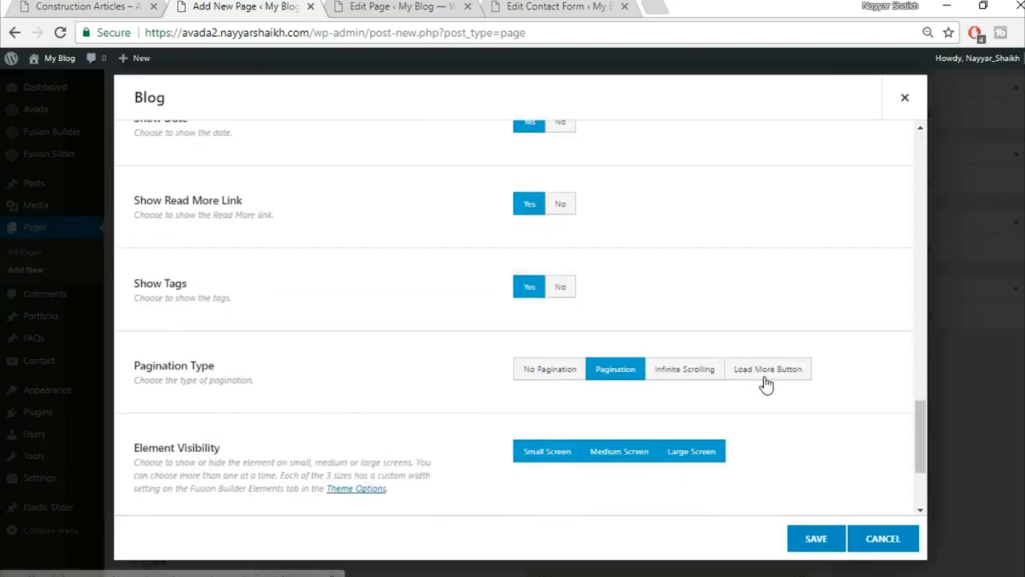
scroll(835, 451, down, 2)
scroll(835, 460, up, 15)
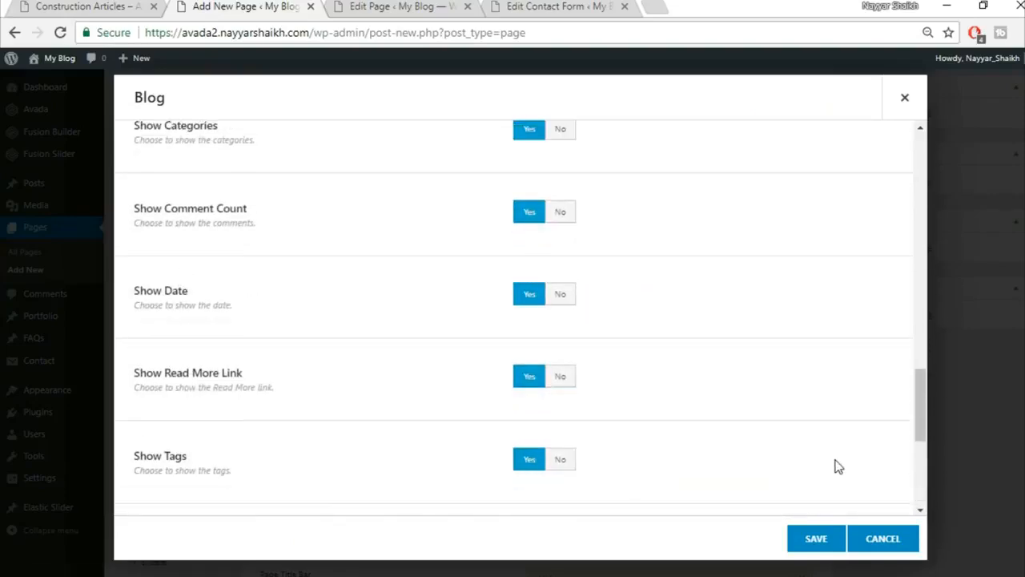
click(816, 538)
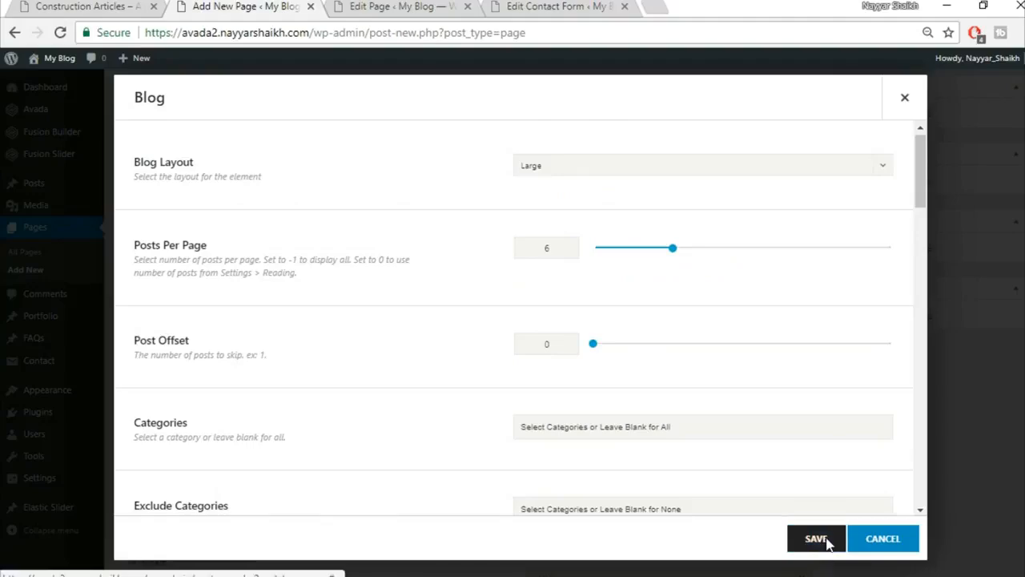
Check the Construction Articles reference page again, then return to the builder.
click(91, 6)
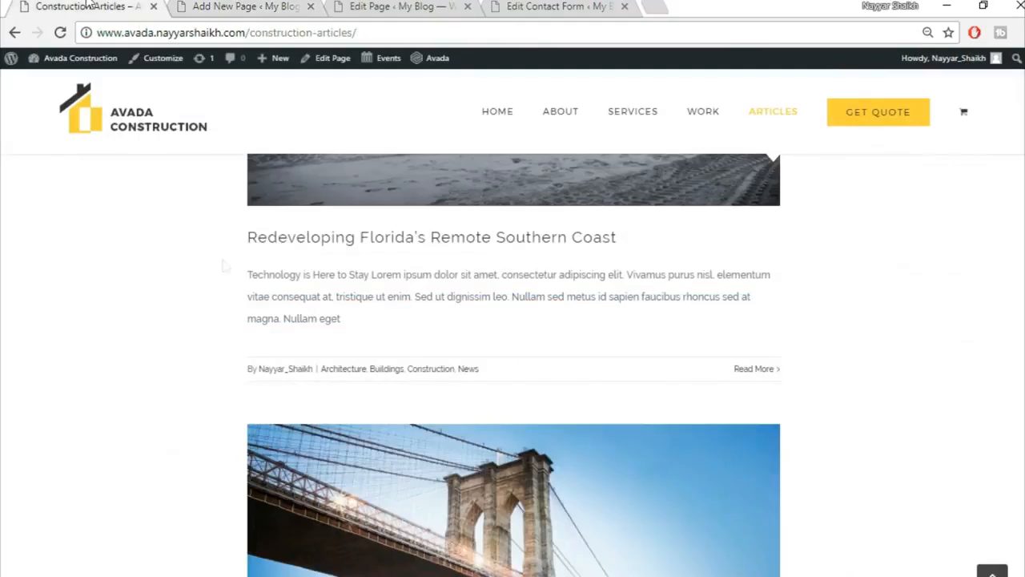
scroll(226, 296, down, 10)
scroll(494, 437, down, 1)
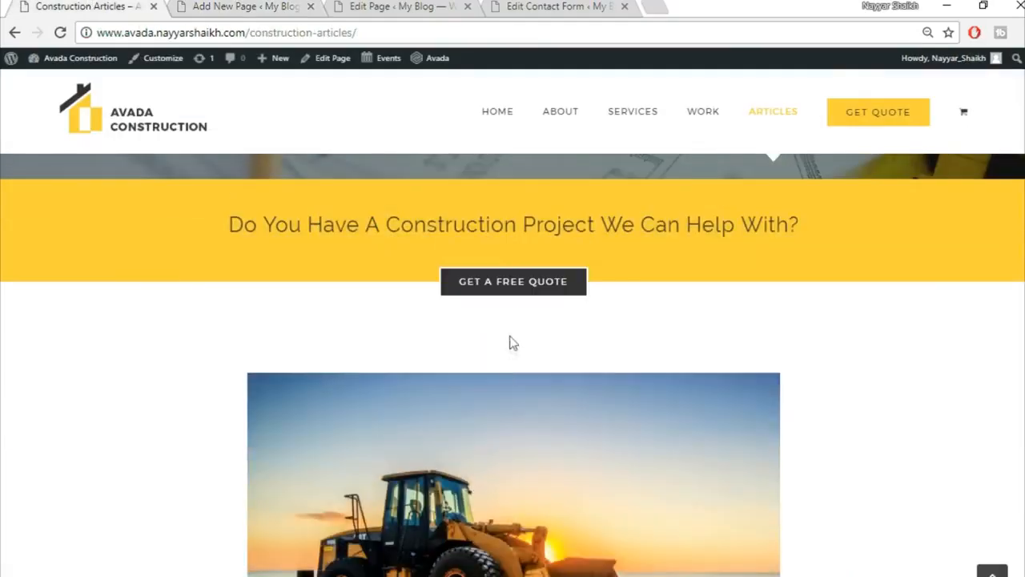
click(236, 6)
Give the Blog column a top padding of 50 and save.
click(168, 360)
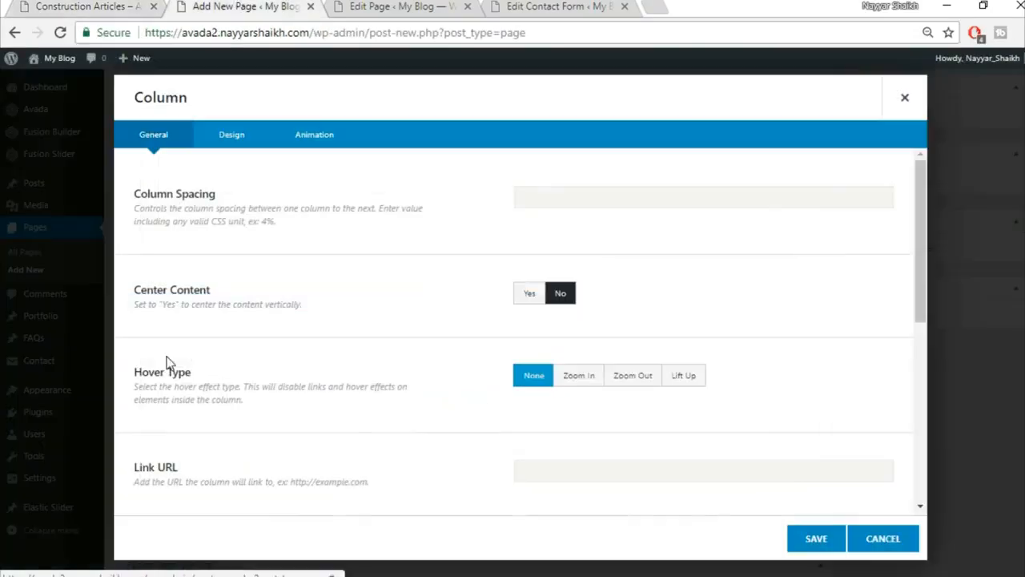
click(905, 98)
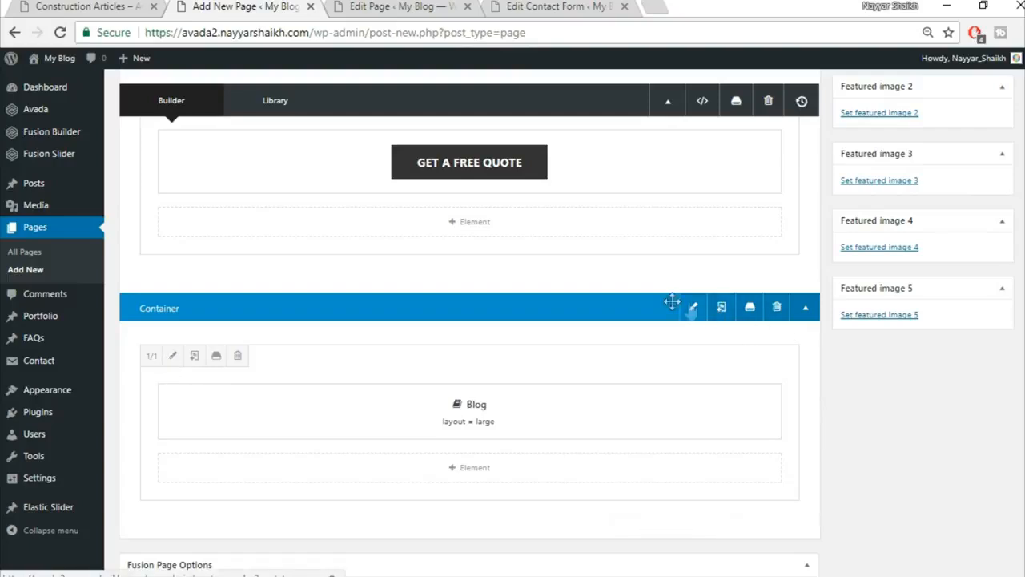
click(170, 357)
click(225, 141)
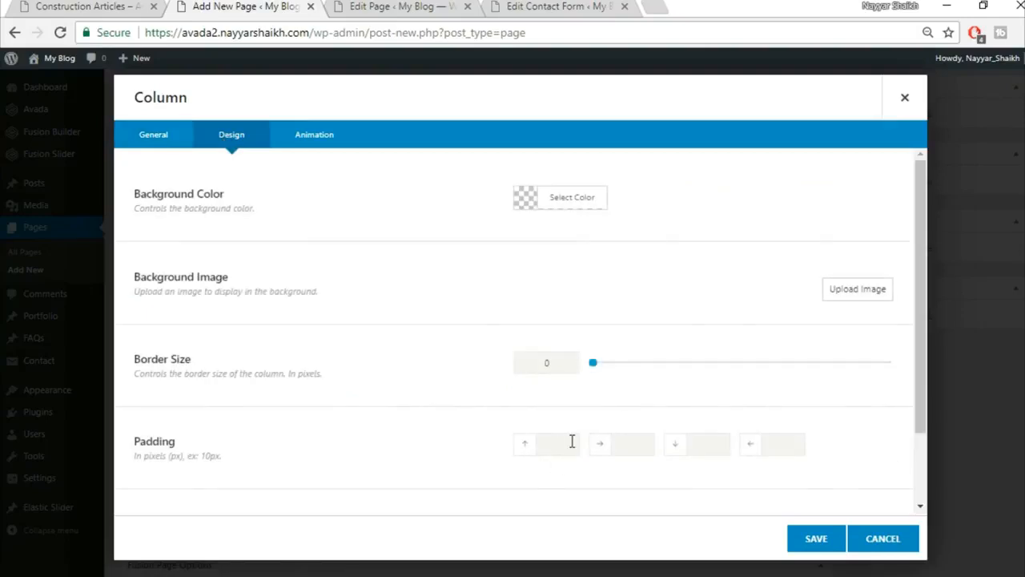
click(816, 538)
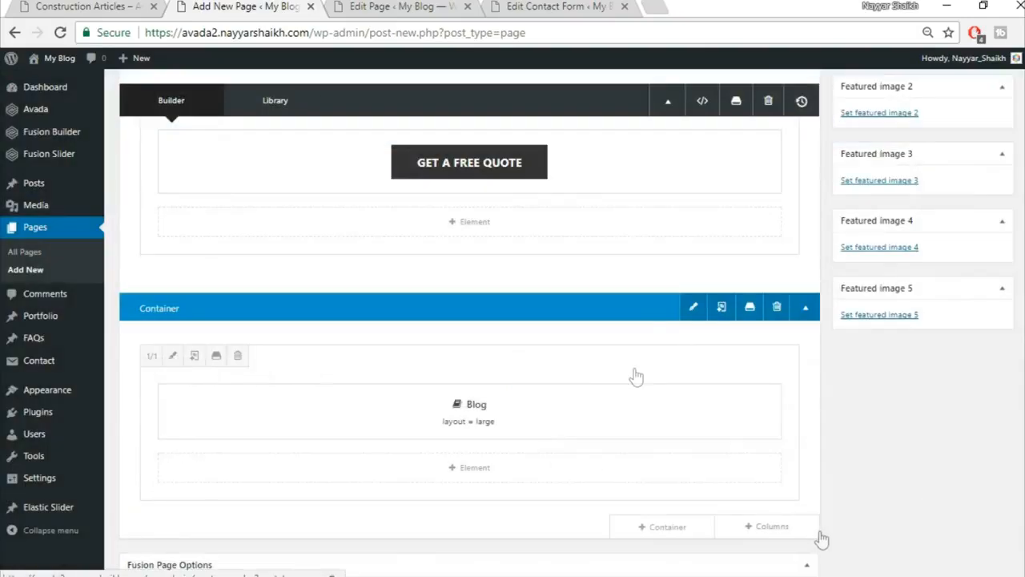
Review the Construction Articles reference page to check the column spacing.
click(46, 5)
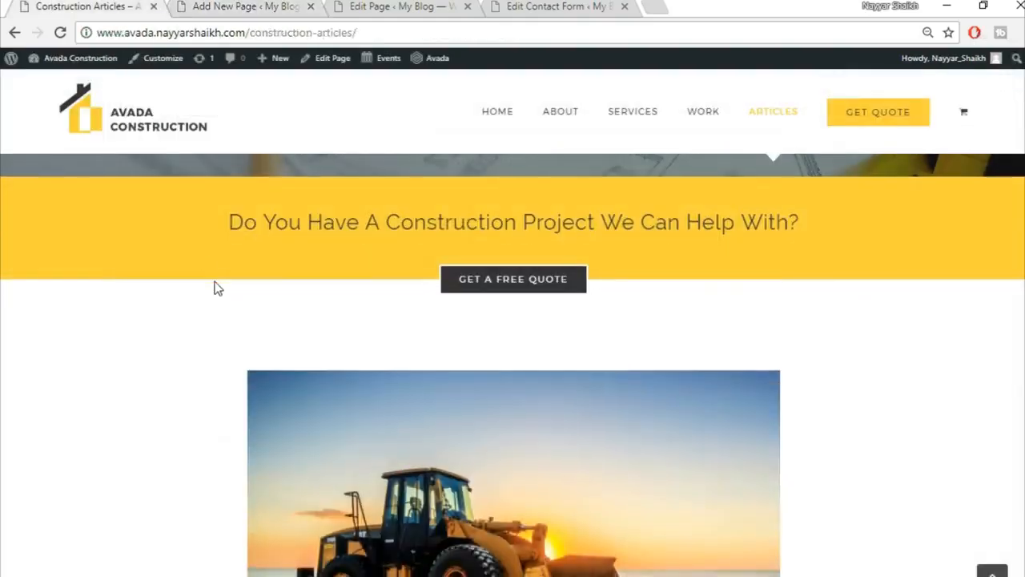
scroll(112, 356, down, 3)
scroll(953, 328, up, 2)
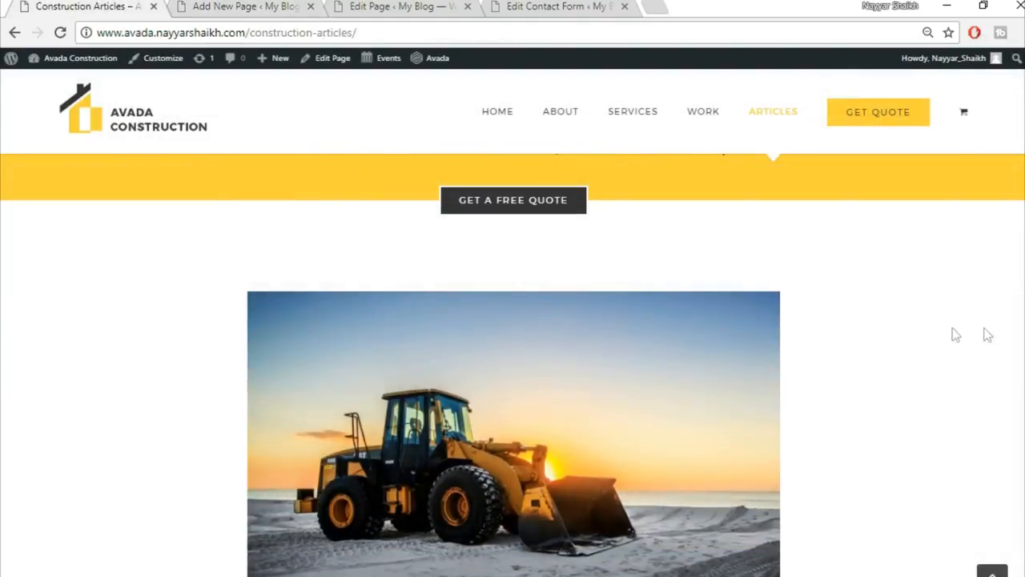
scroll(736, 349, down, 2)
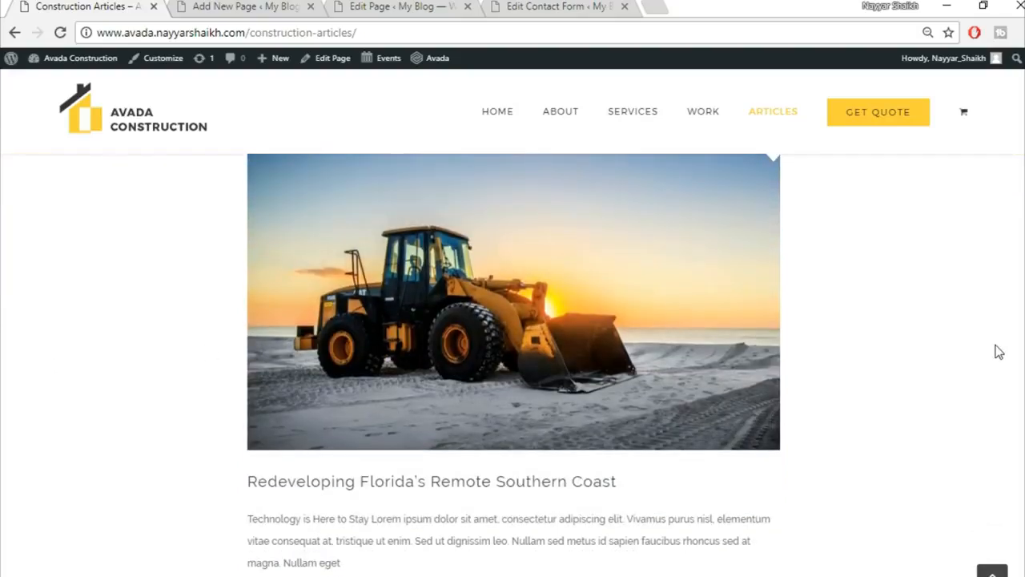
scroll(993, 370, up, 2)
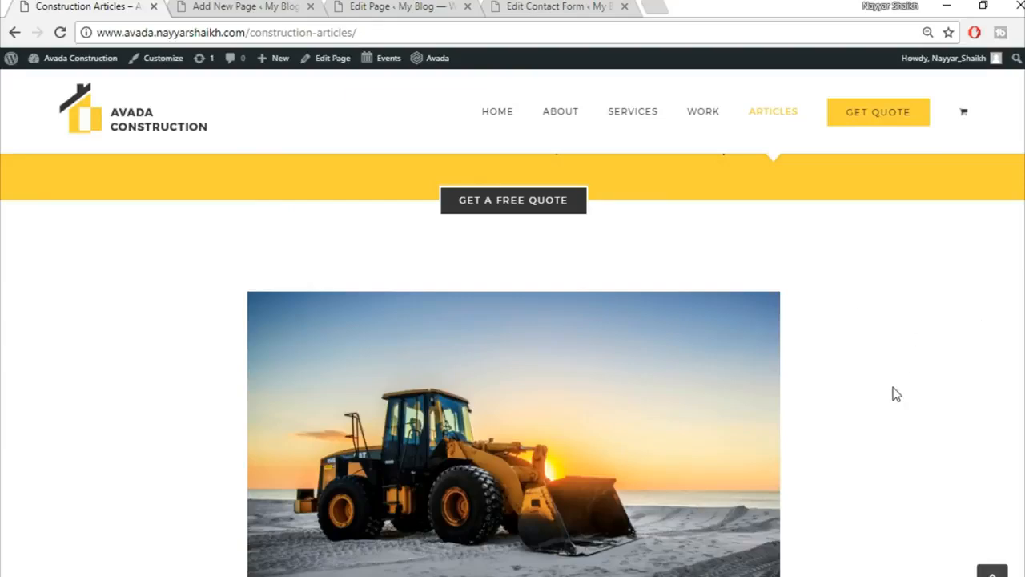
scroll(896, 394, down, 2)
Set the column's left and right padding to 15% and save.
click(228, 4)
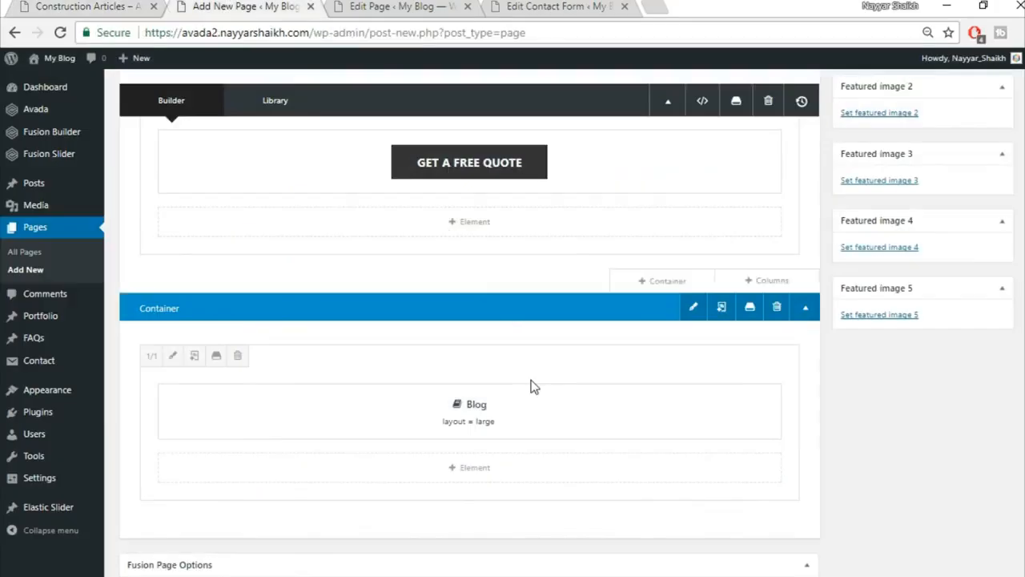
click(172, 358)
click(236, 137)
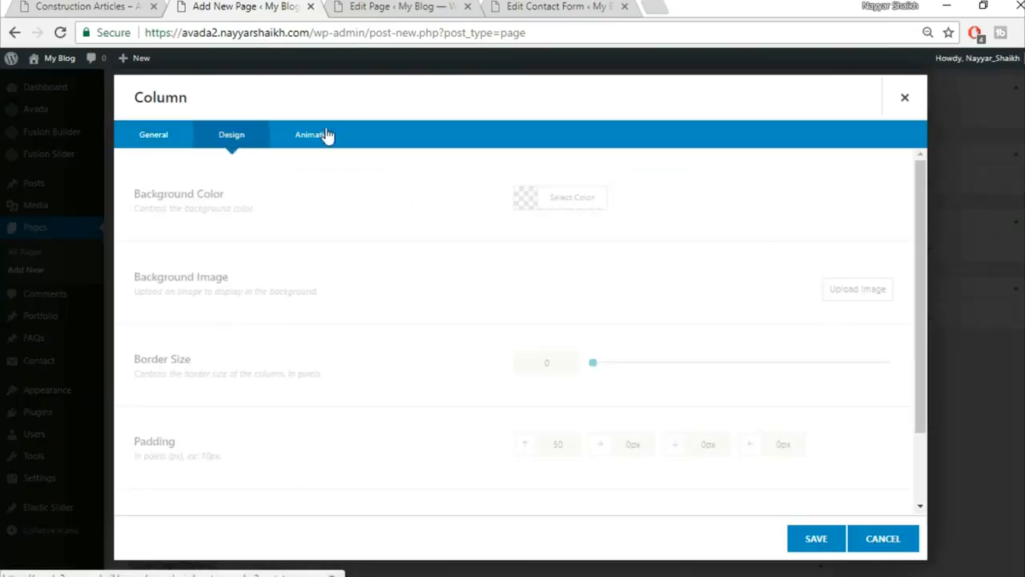
scroll(572, 309, down, 2)
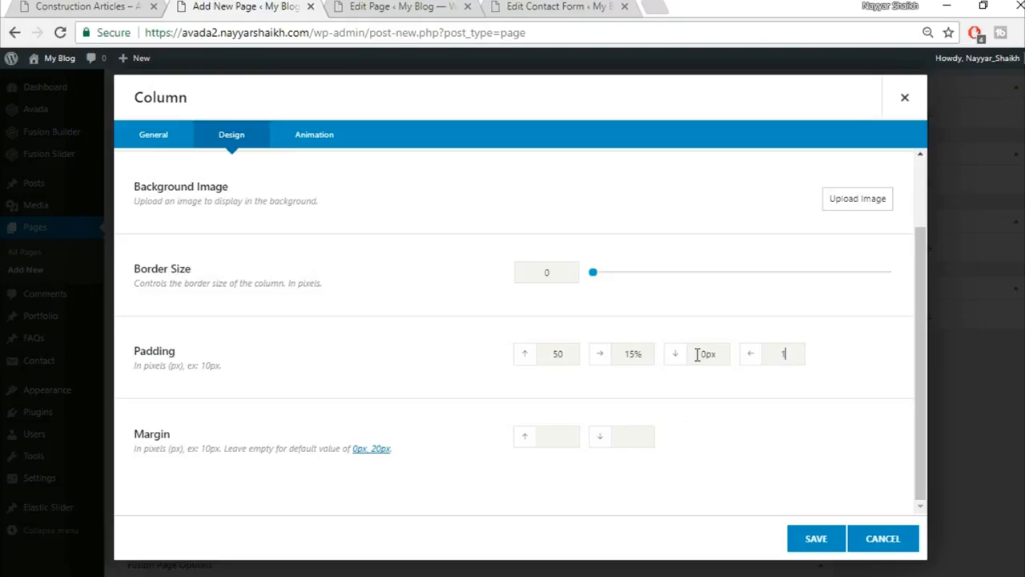
click(835, 538)
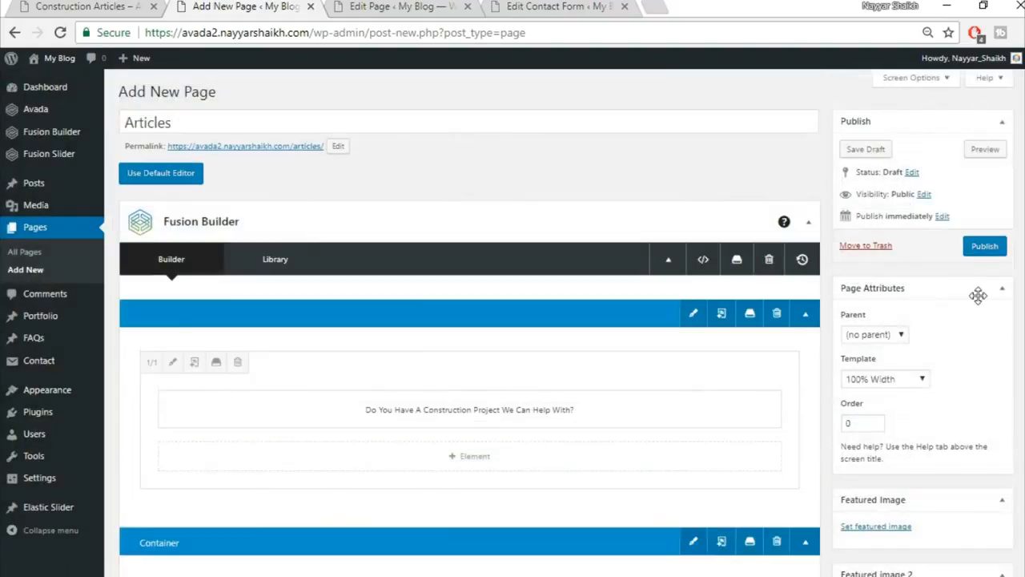
Publish the Articles page and review the live page in a new tab.
click(986, 248)
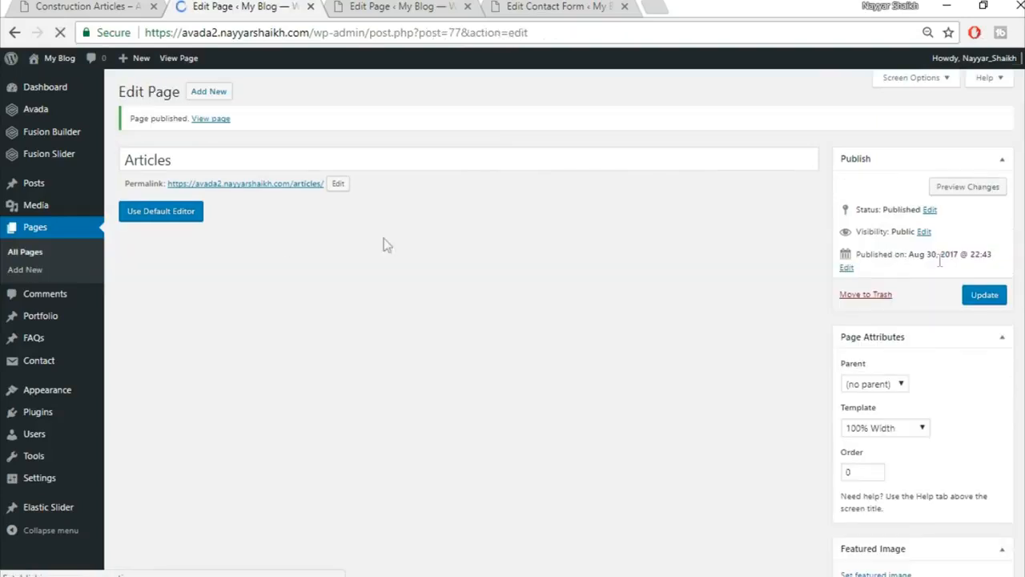
right_click(215, 120)
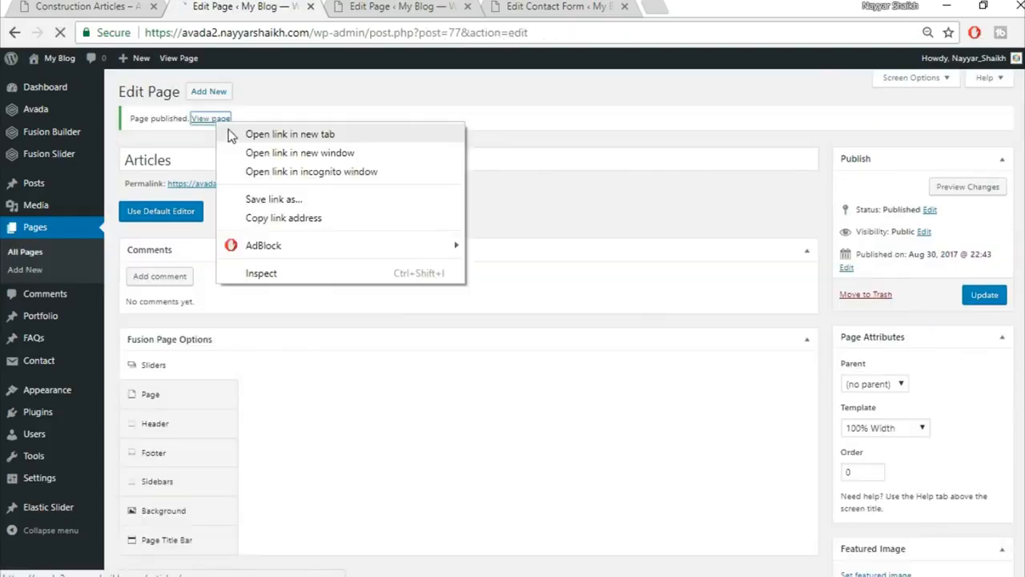
click(231, 136)
click(392, 6)
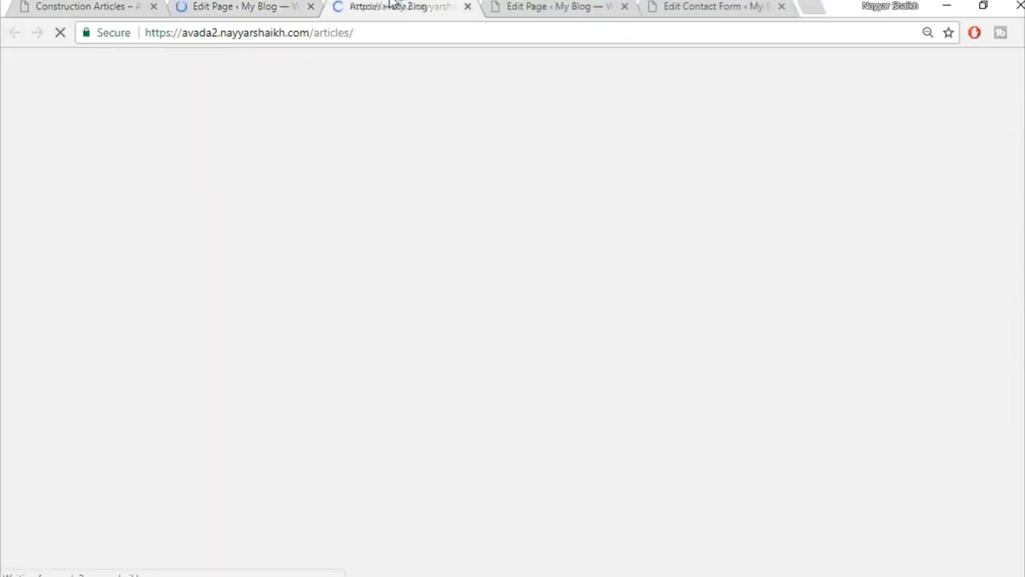
scroll(774, 247, down, 5)
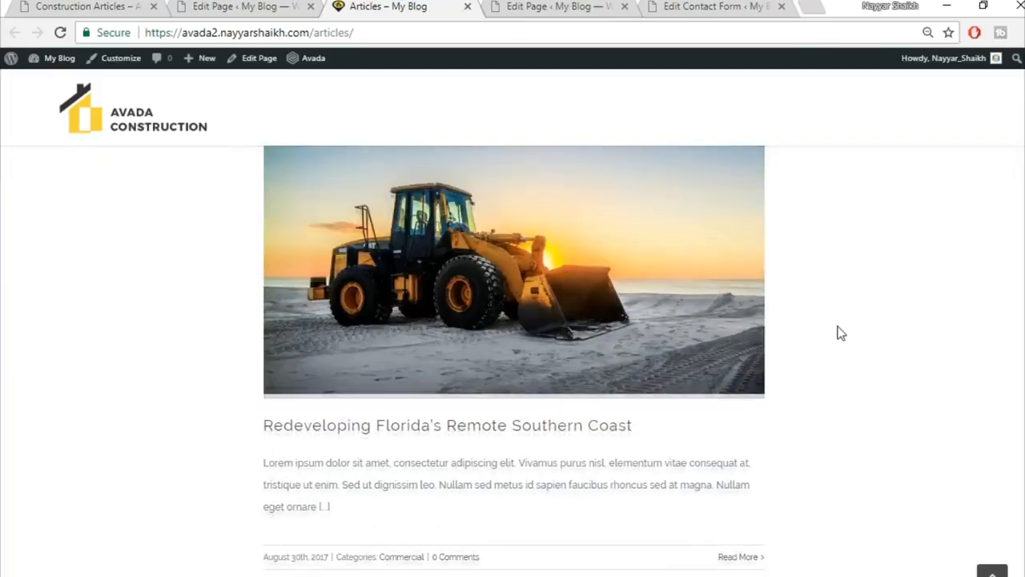
scroll(840, 332, up, 1)
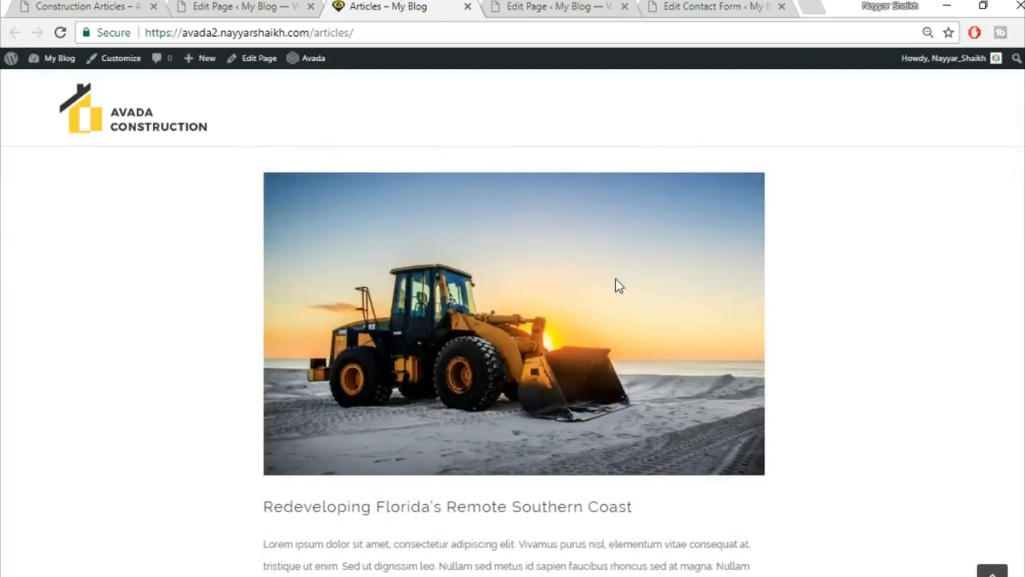
scroll(96, 325, up, 2)
scroll(88, 328, down, 1)
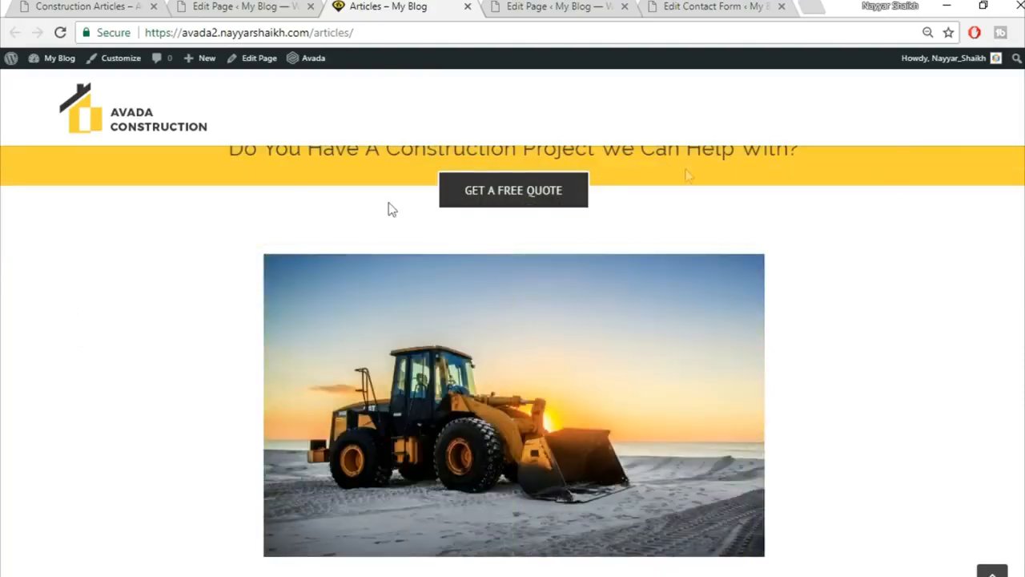
scroll(923, 401, down, 5)
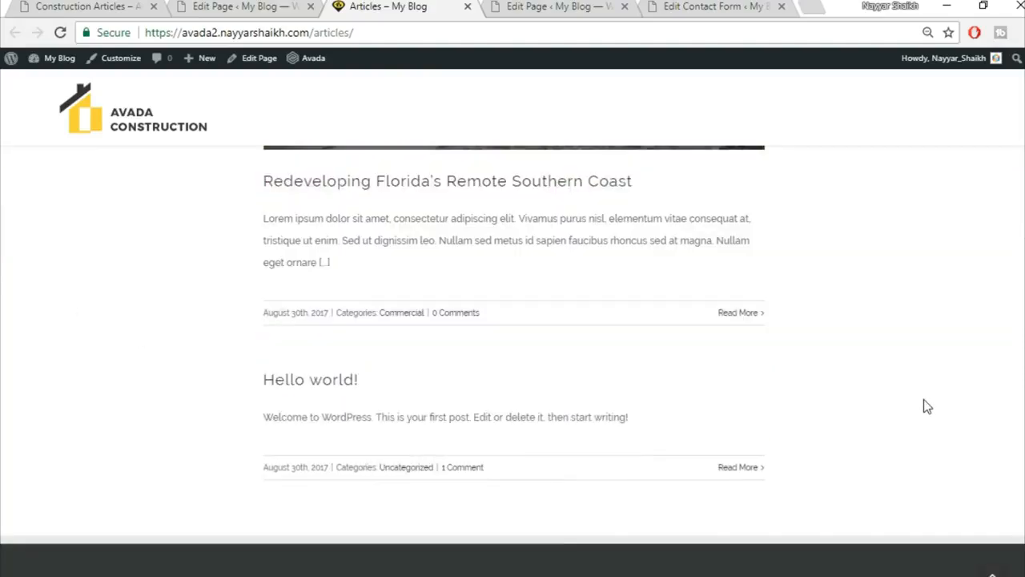
scroll(923, 399, up, 10)
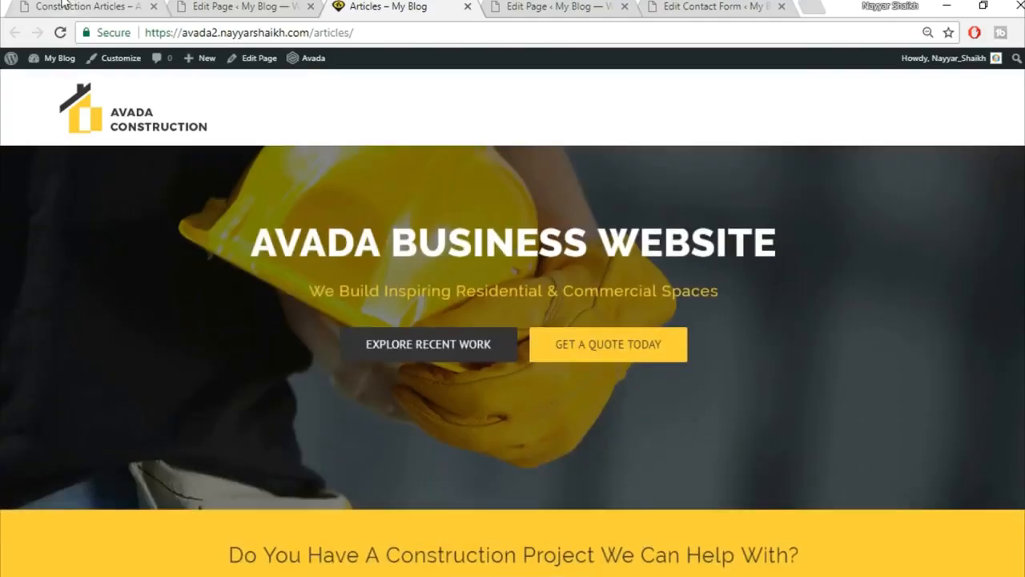
Compare the result against the Construction Articles reference page.
click(64, 6)
scroll(433, 449, down, 10)
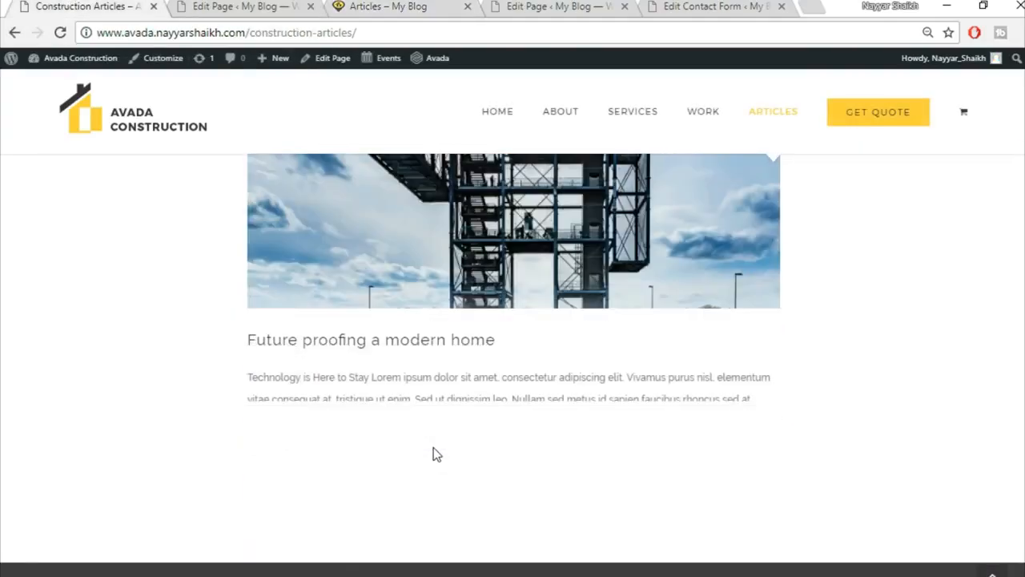
scroll(433, 454, down, 5)
scroll(433, 448, up, 10)
scroll(434, 448, up, 10)
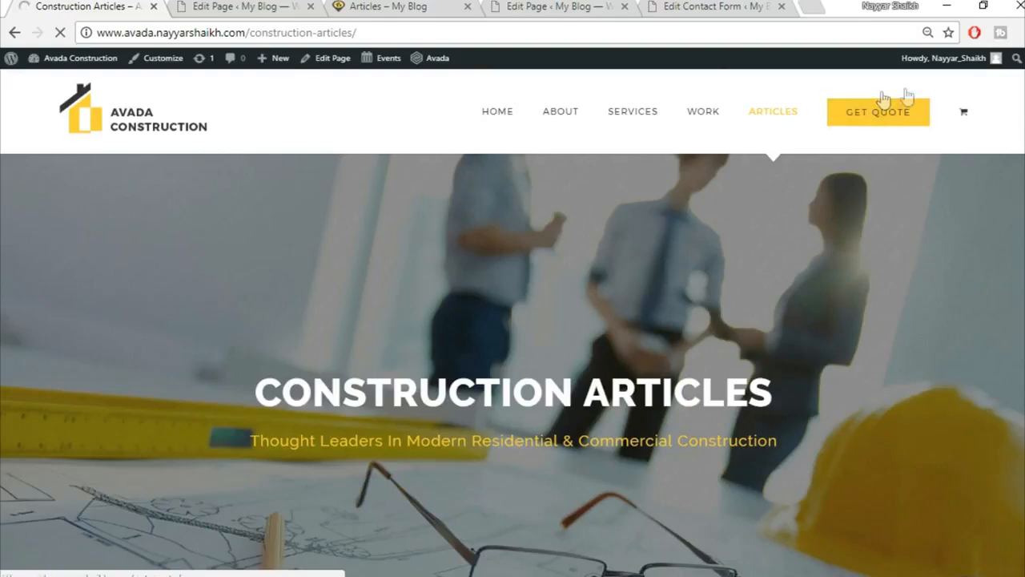
Title the new page Get Quote and give it the 100% Width template.
click(230, 7)
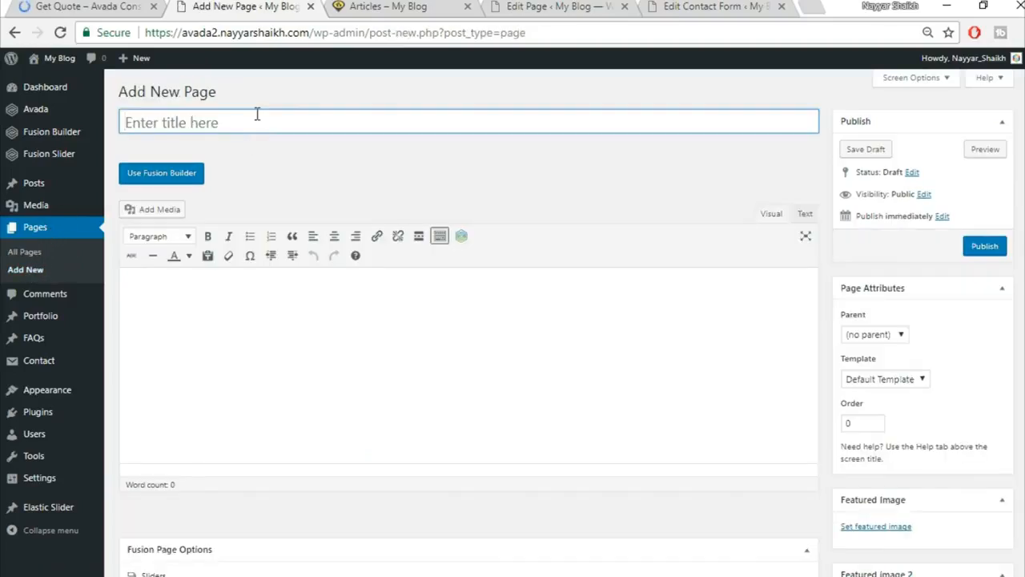
text(Get Quote)
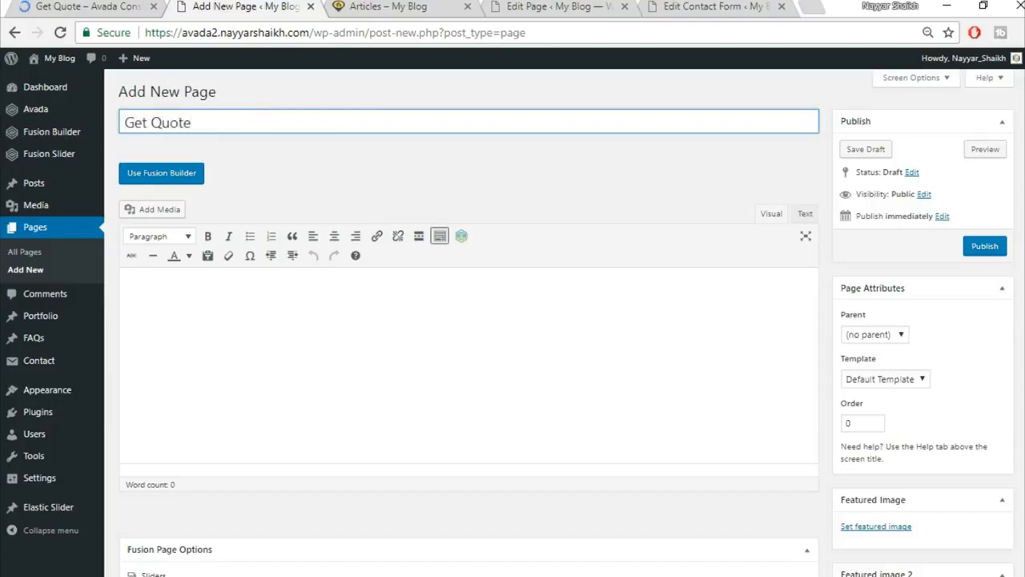
click(885, 379)
click(879, 405)
Use a Fusion Slider for the page and choose the slider named Slider.
scroll(513, 393, down, 5)
click(596, 188)
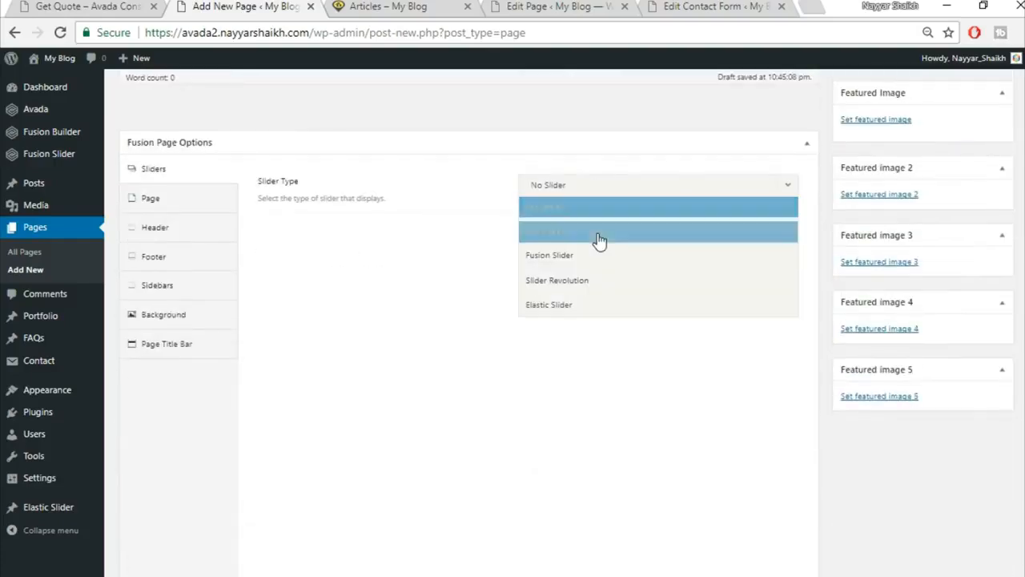
click(600, 263)
click(622, 233)
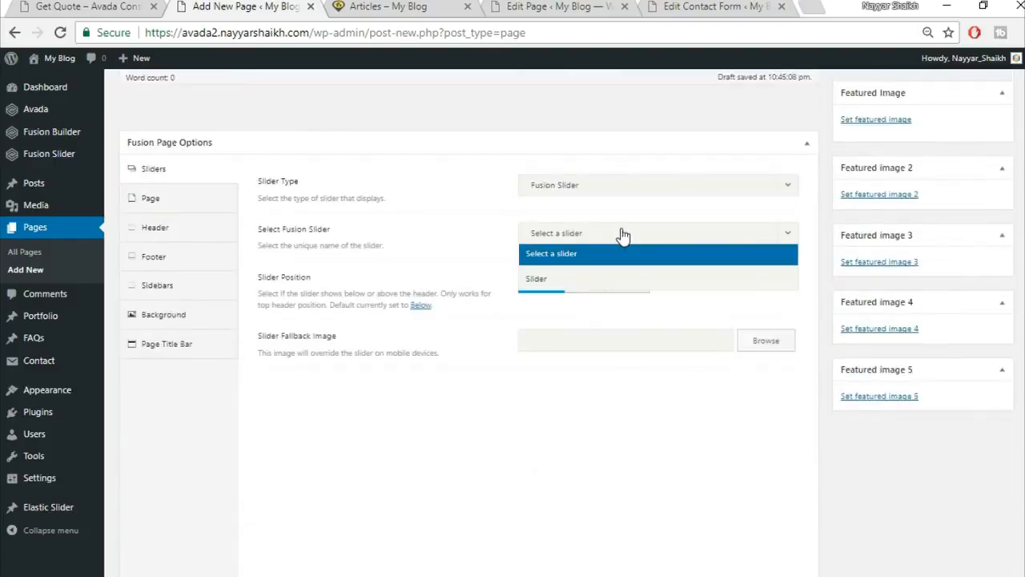
click(589, 278)
Set 0 content padding, hide the page title bar, and switch to Fusion Builder.
click(209, 200)
click(551, 312)
click(167, 464)
click(555, 186)
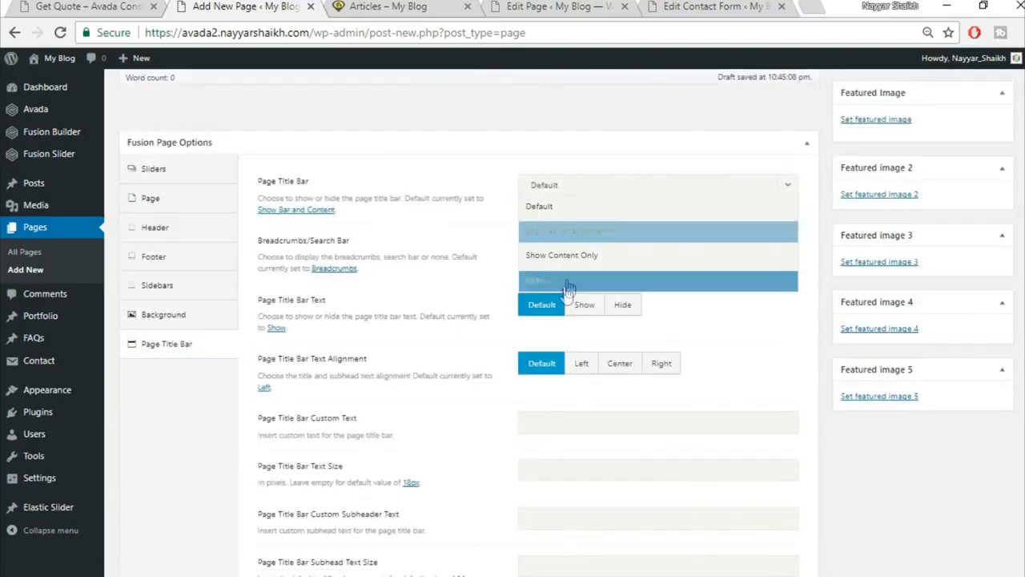
click(567, 282)
scroll(660, 430, up, 5)
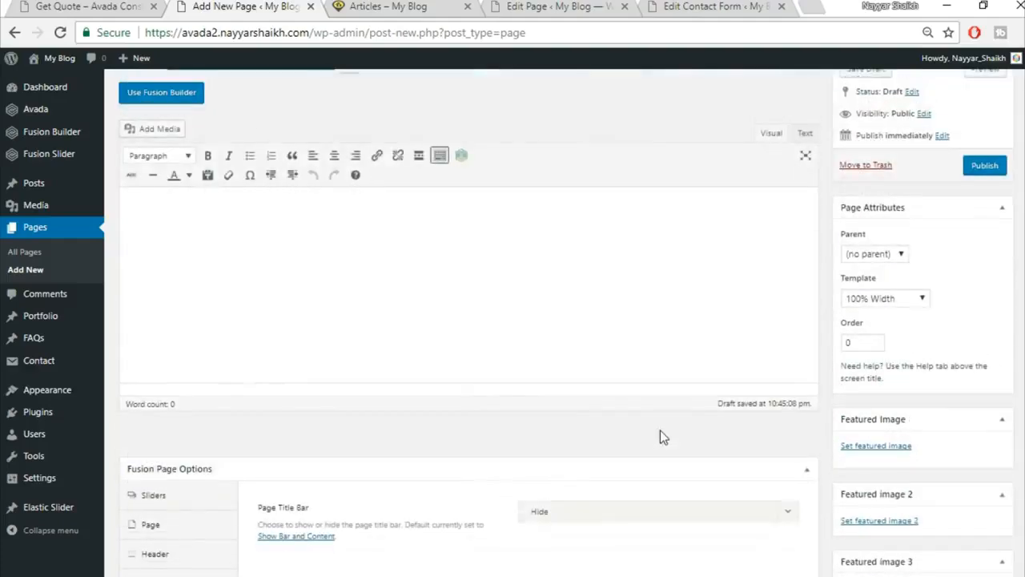
scroll(660, 436, up, 1)
click(162, 174)
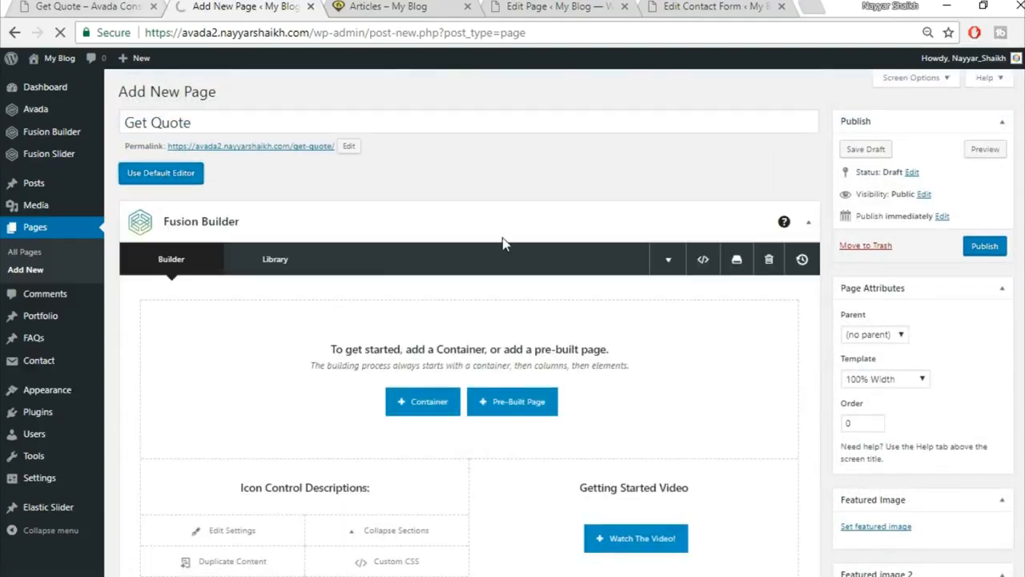
click(112, 5)
scroll(550, 286, down, 4)
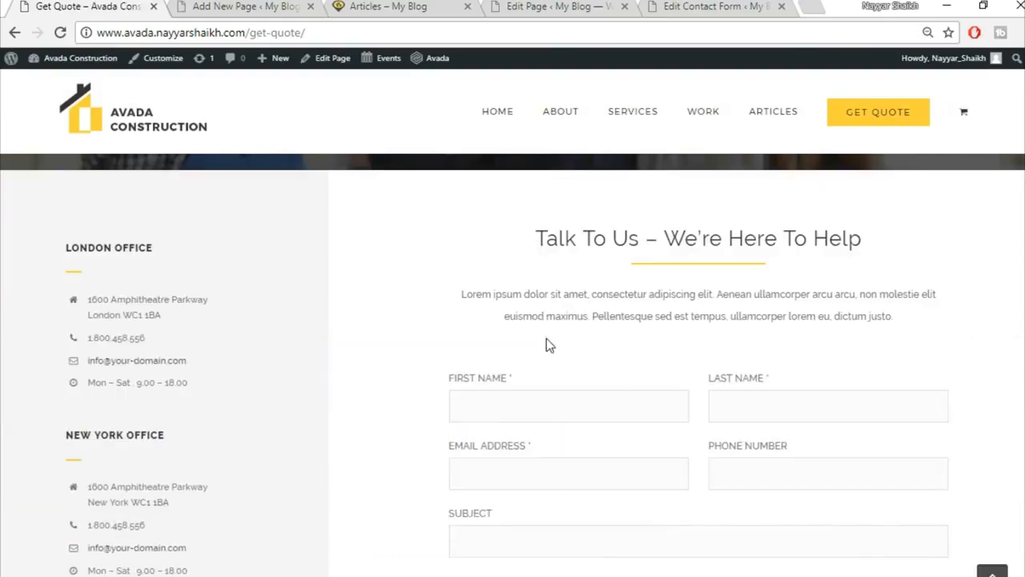
scroll(546, 338, up, 3)
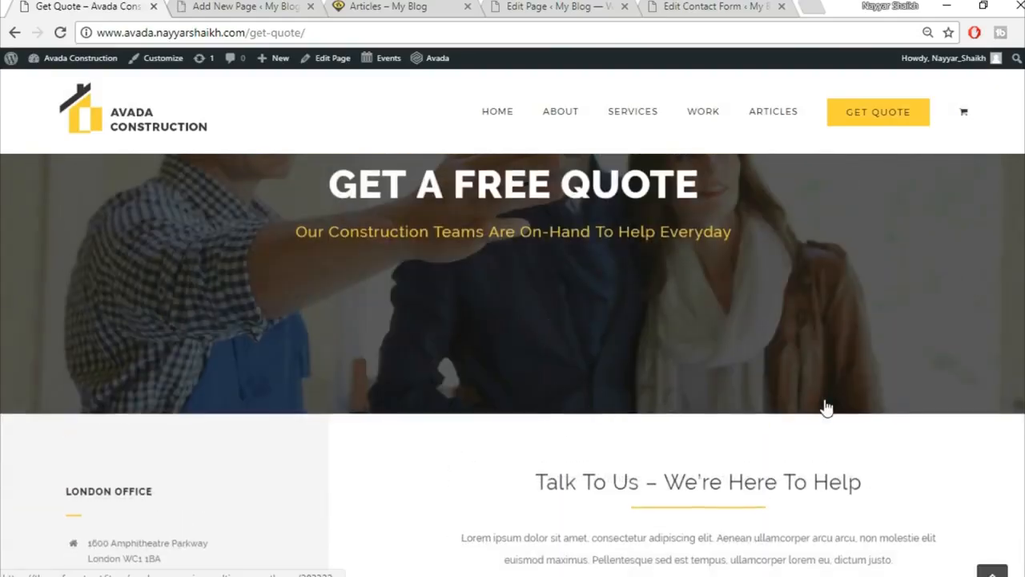
scroll(824, 408, down, 3)
scroll(609, 346, up, 1)
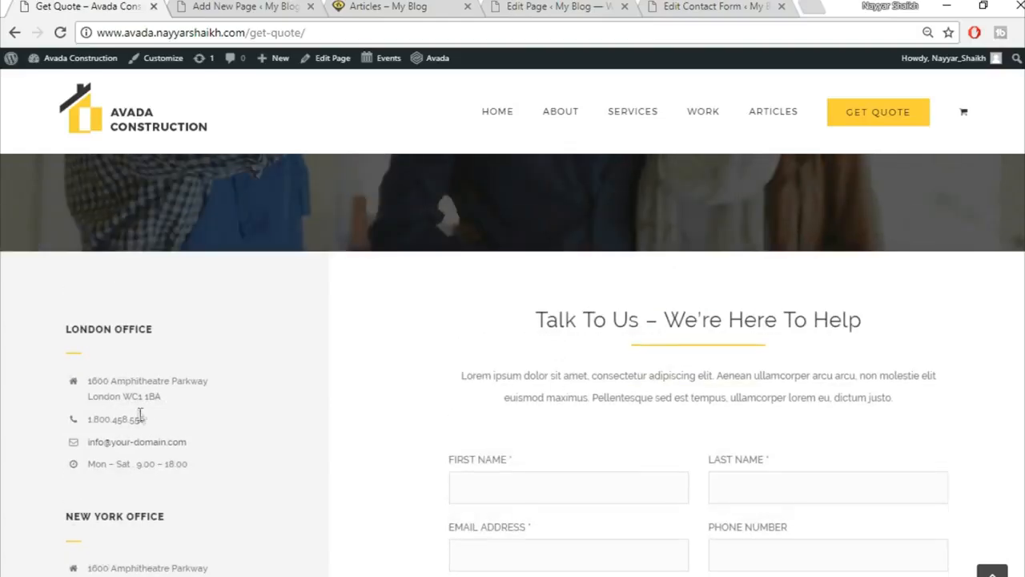
scroll(492, 301, down, 2)
scroll(581, 476, up, 2)
click(298, 6)
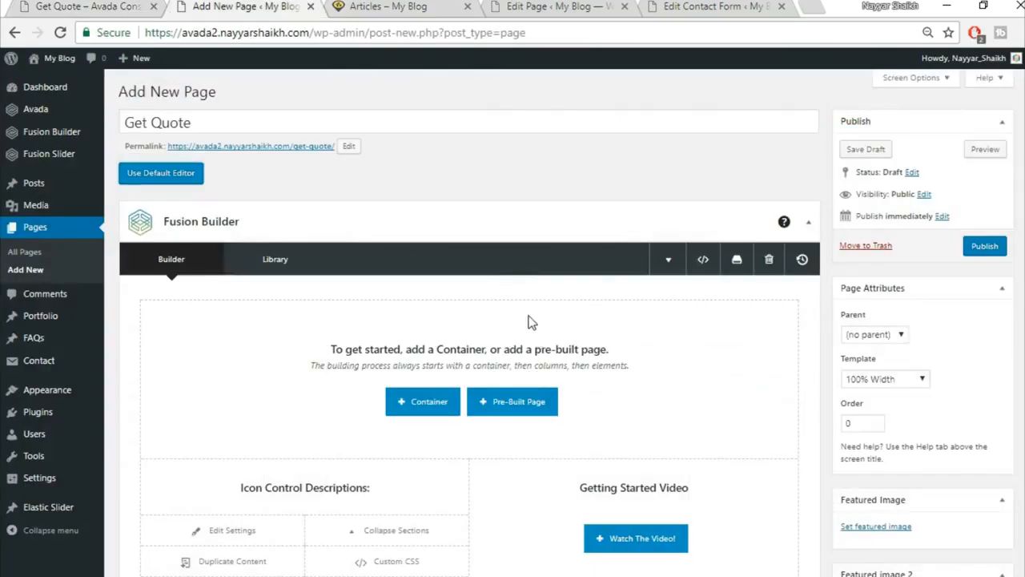
scroll(537, 336, down, 5)
Add a 1/3–2/3 container and copy the LONDON OFFICE heading from the live page.
click(416, 322)
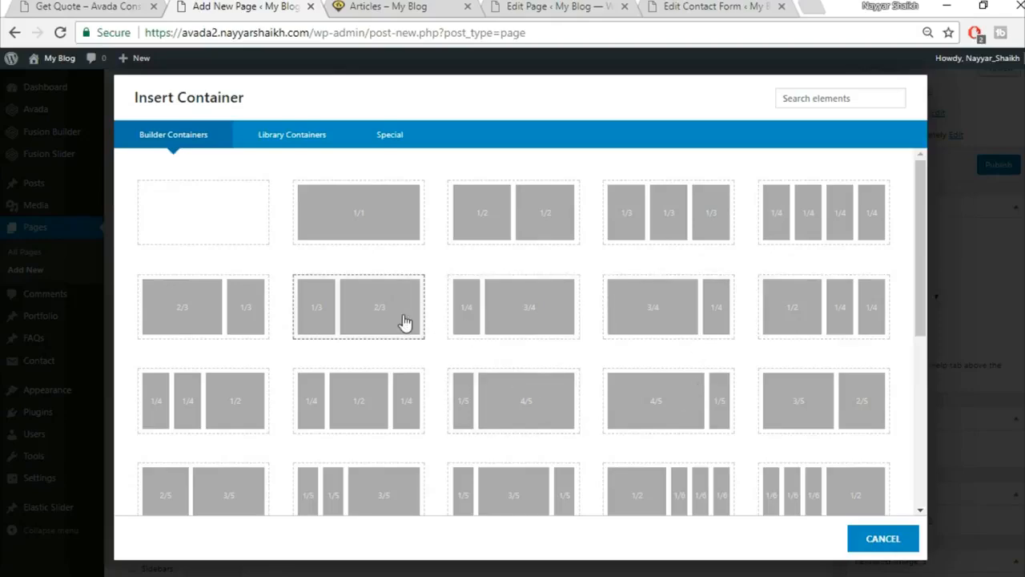
click(401, 321)
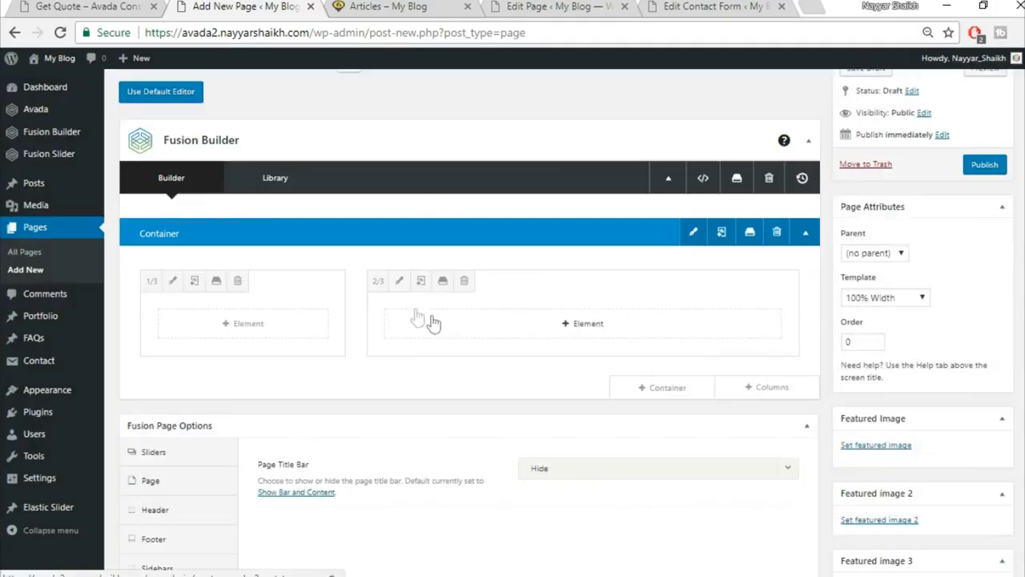
key(ctrl+shift+Tab)
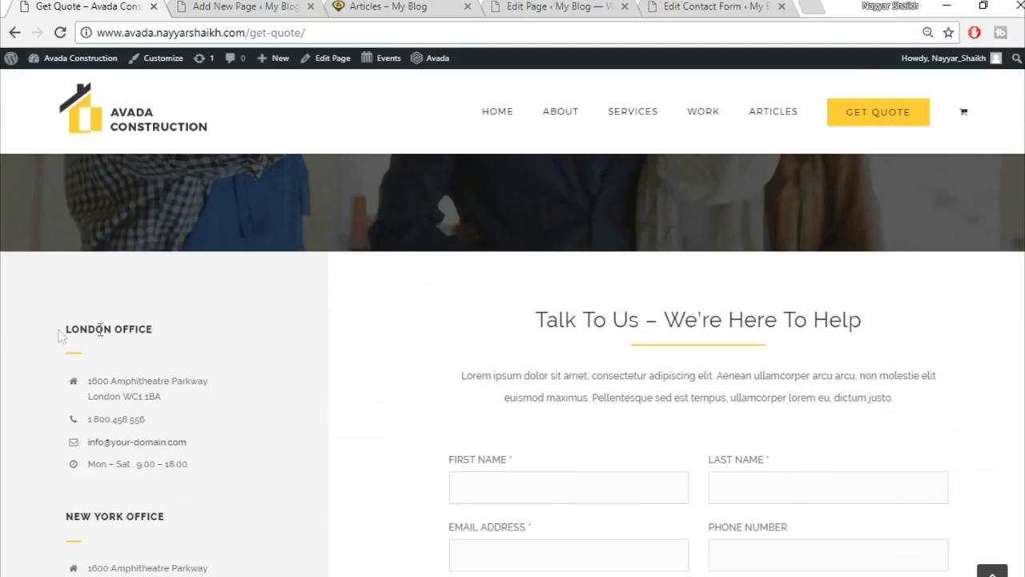
drag(64, 327, 210, 336)
key(ctrl+c)
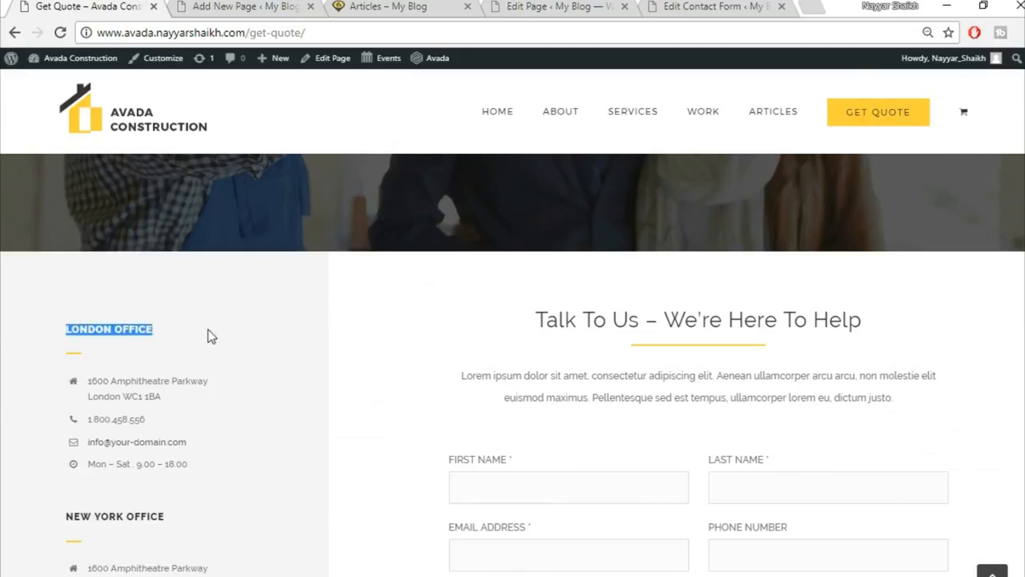
click(215, 5)
Add a Text Block in the 1/3 column containing the pasted LONDON OFFICE heading.
click(256, 328)
click(815, 101)
text(text)
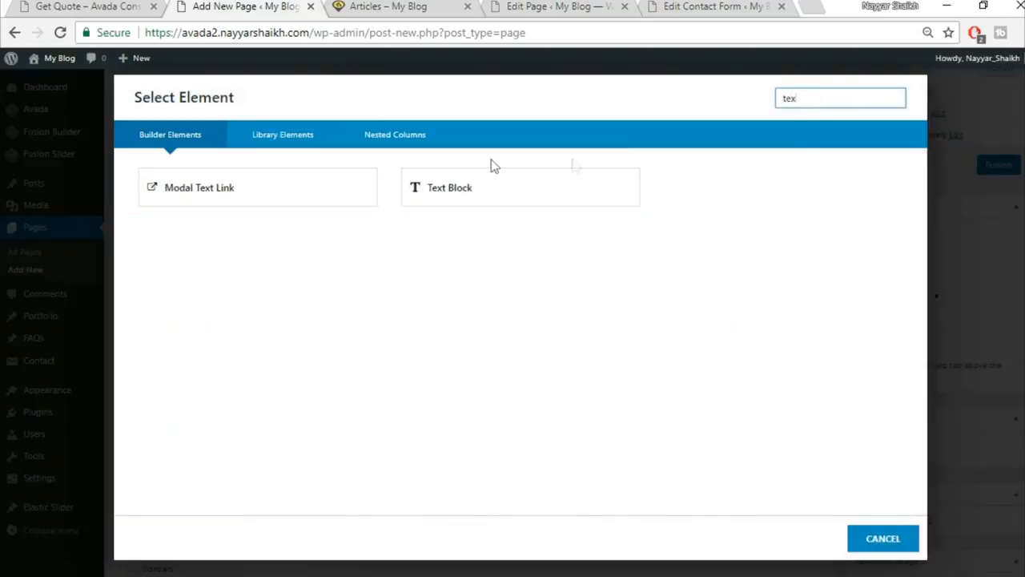
click(479, 178)
click(385, 401)
key(ctrl+a)
key(BackSpace)
key(ctrl+v)
click(814, 538)
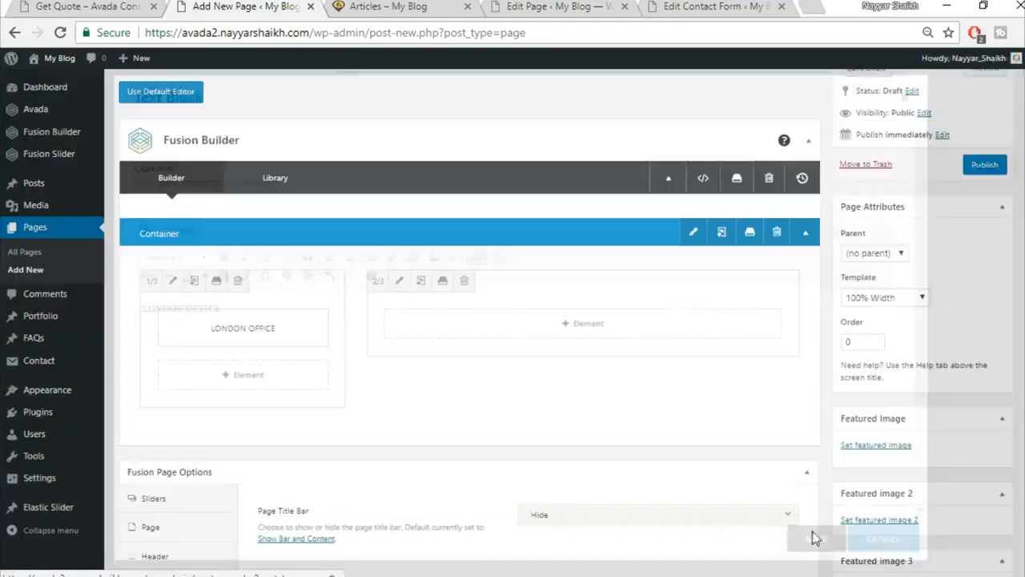
click(118, 5)
click(100, 358)
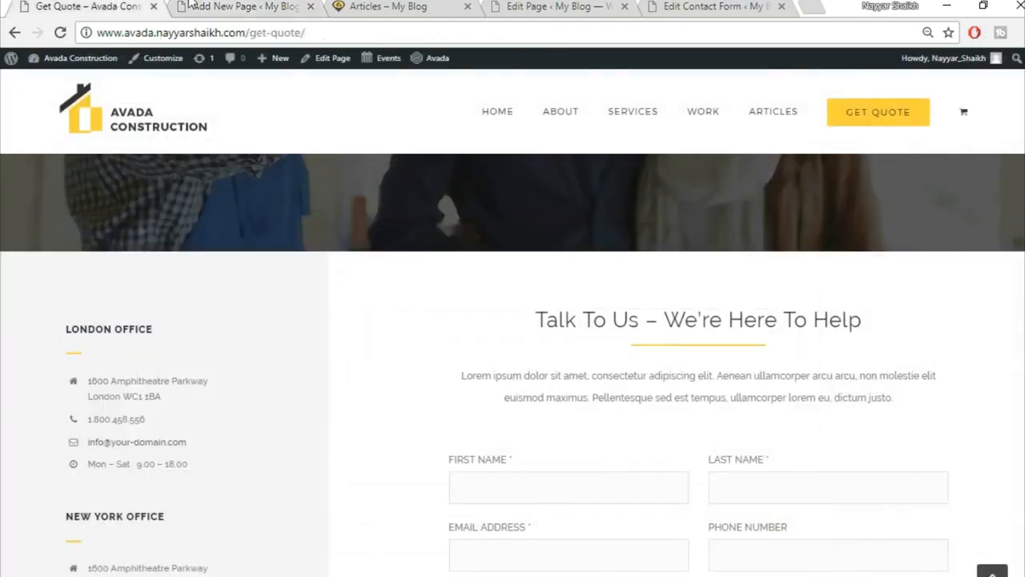
key(ctrl+Tab)
Add a Separator below the heading with the Single Border Solid style.
click(224, 378)
click(816, 99)
text(sepa)
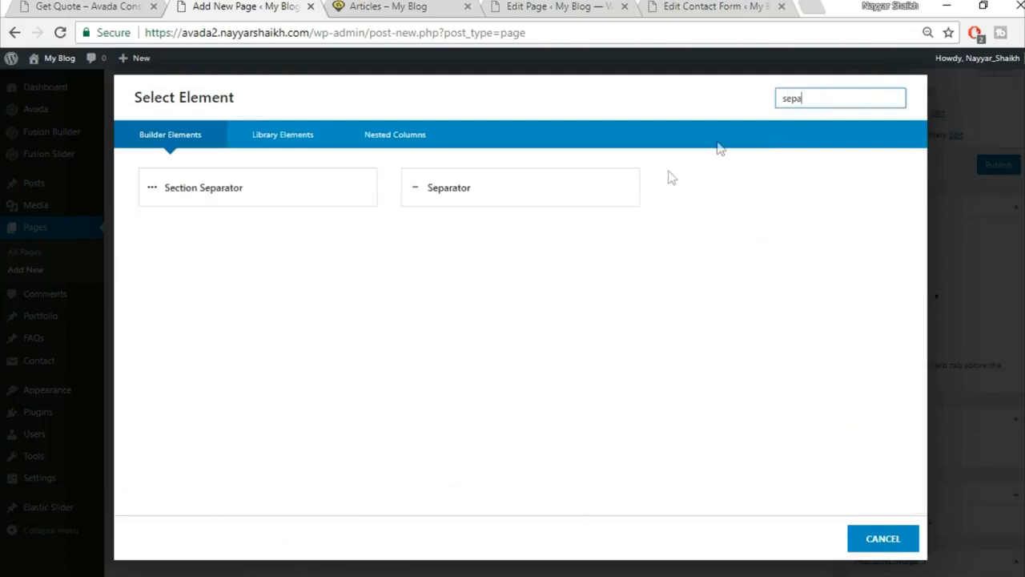
click(590, 195)
click(589, 199)
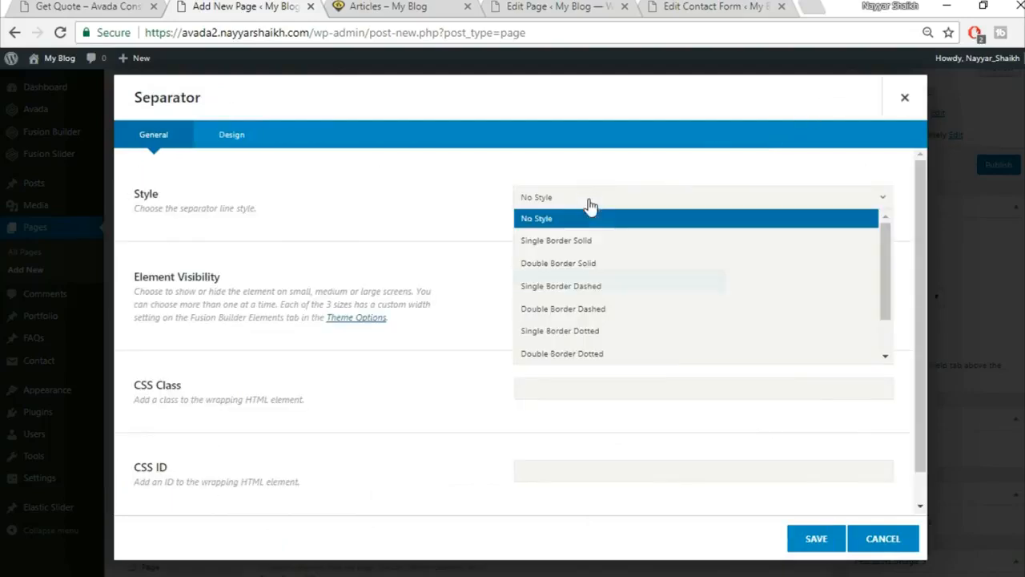
click(591, 240)
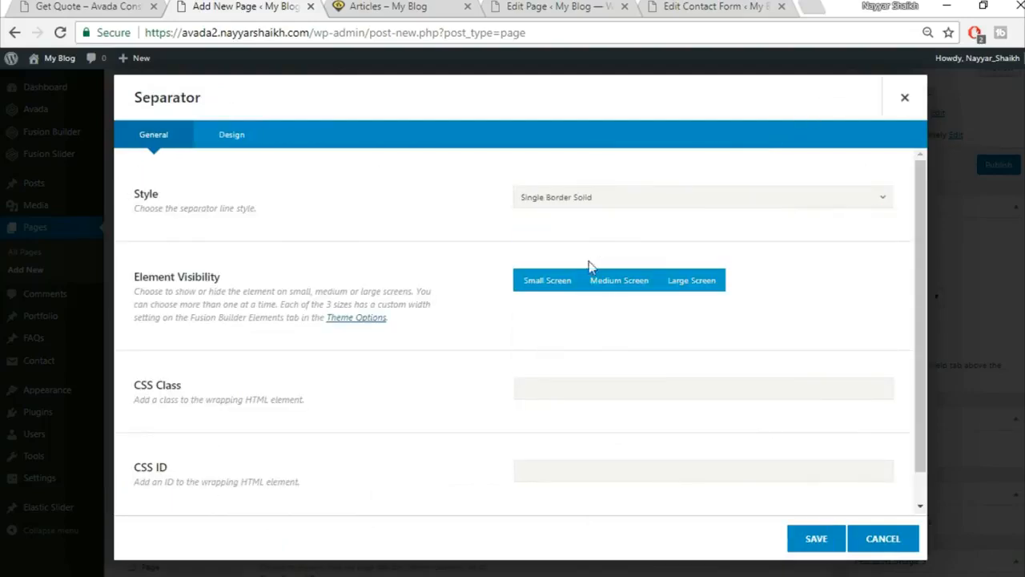
Make the separator yellow, border size 2, 20 bottom margin, 30px wide, left-aligned, and save.
click(248, 135)
click(590, 199)
click(715, 225)
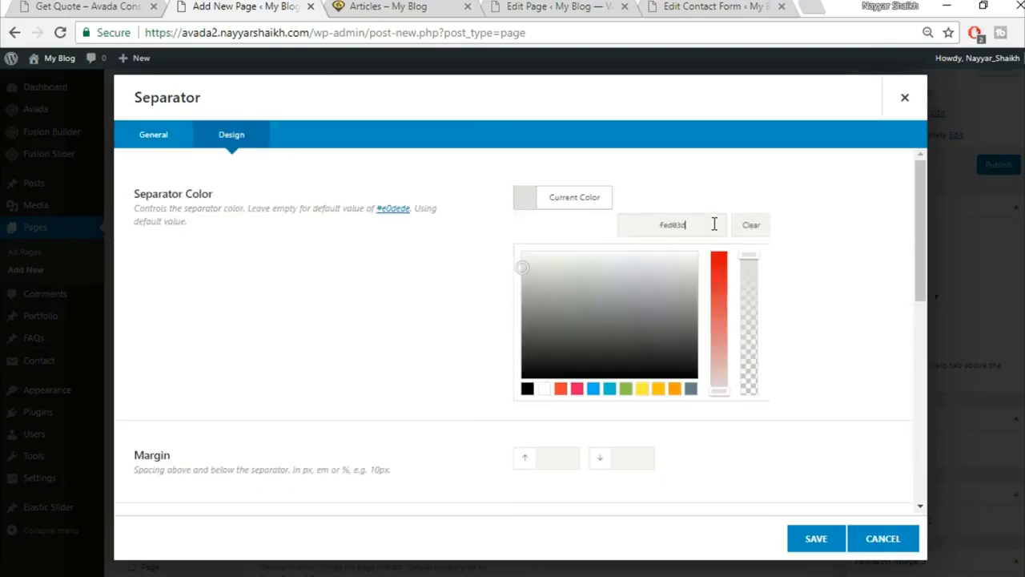
scroll(829, 268, down, 3)
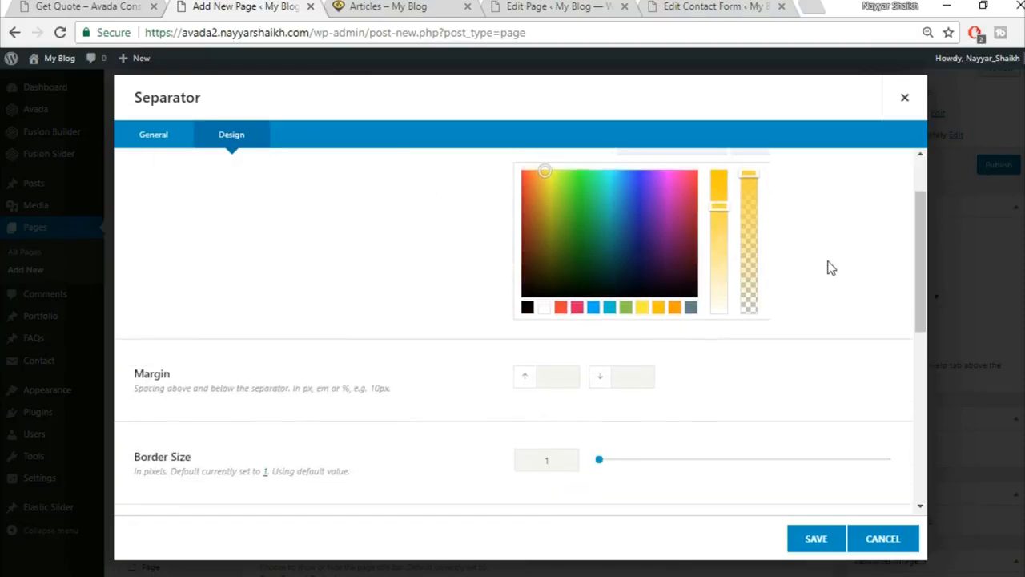
text(20)
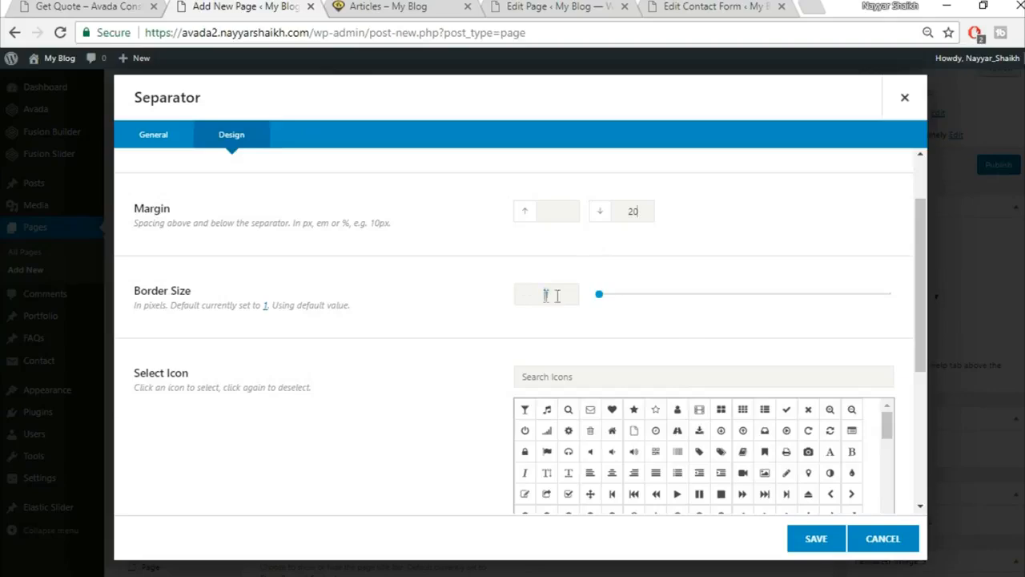
text(21)
key(BackSpace)
scroll(375, 380, down, 3)
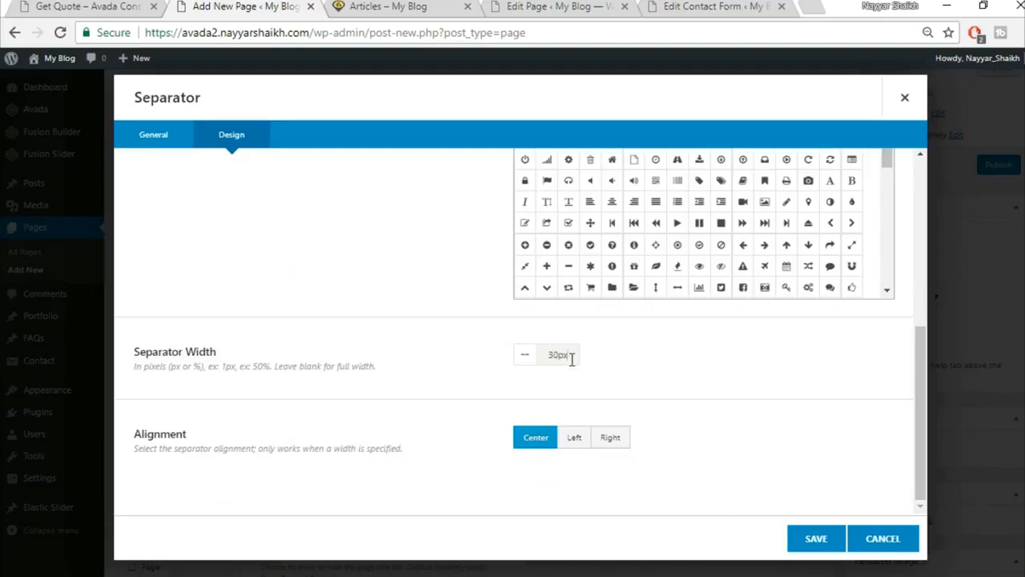
click(120, 7)
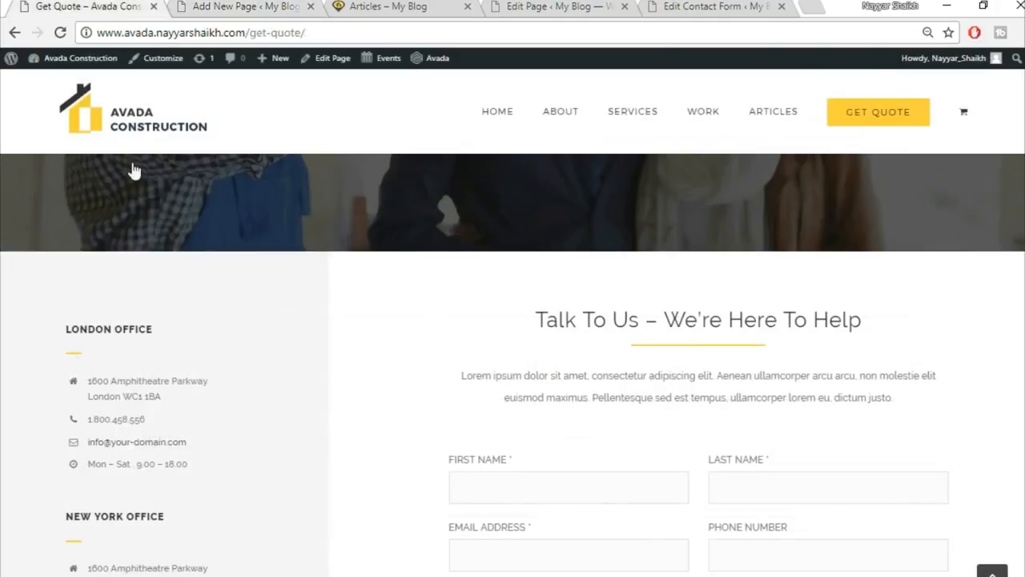
click(236, 6)
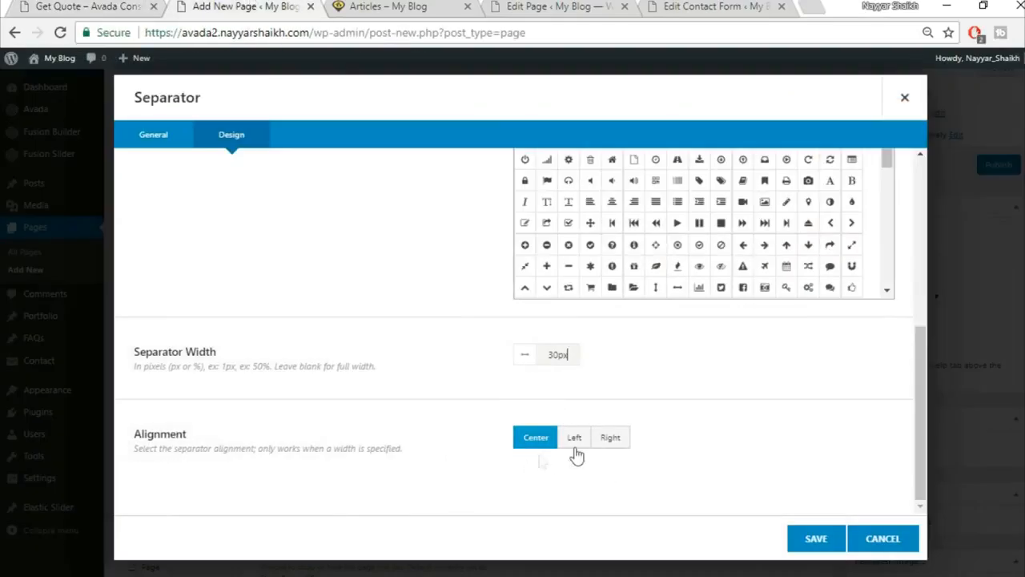
click(574, 437)
click(88, 6)
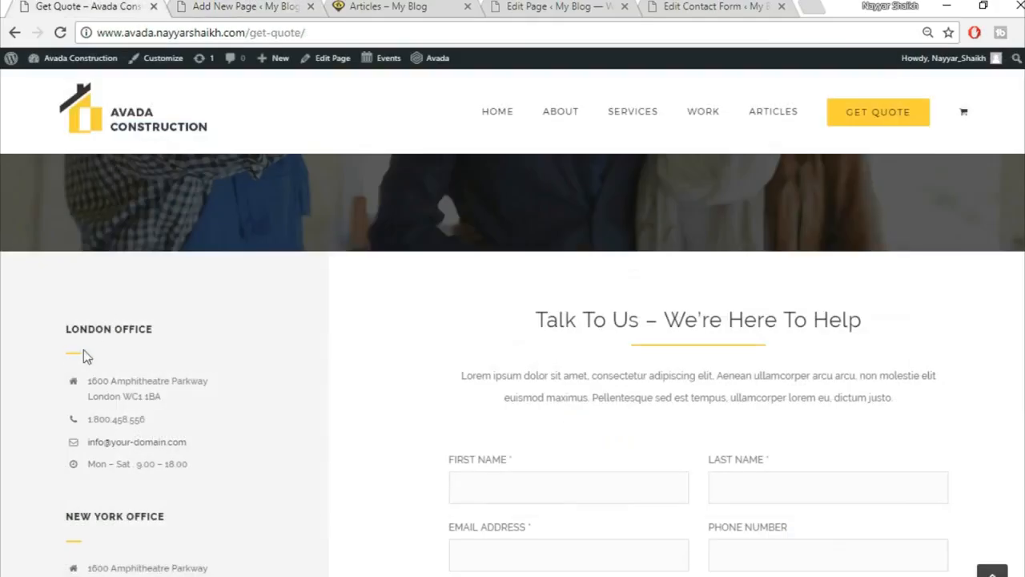
click(232, 7)
click(812, 539)
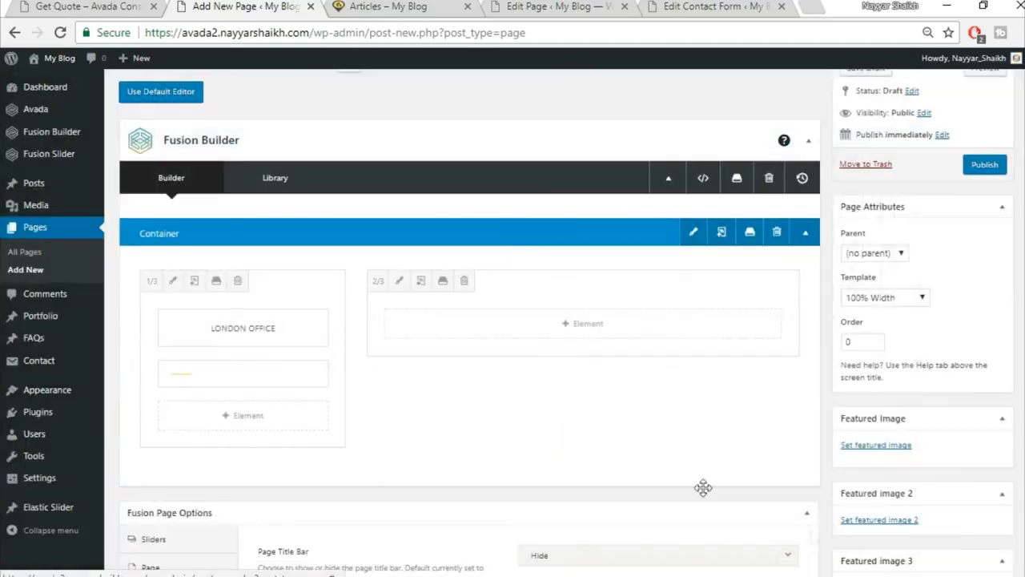
Add a Checklist element under the separator.
click(80, 6)
scroll(355, 446, down, 1)
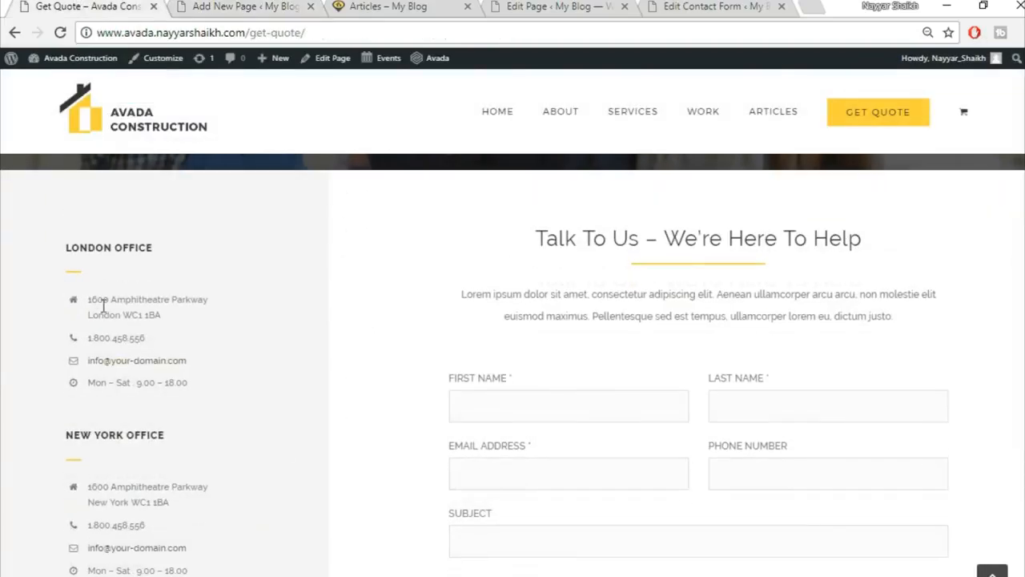
click(201, 6)
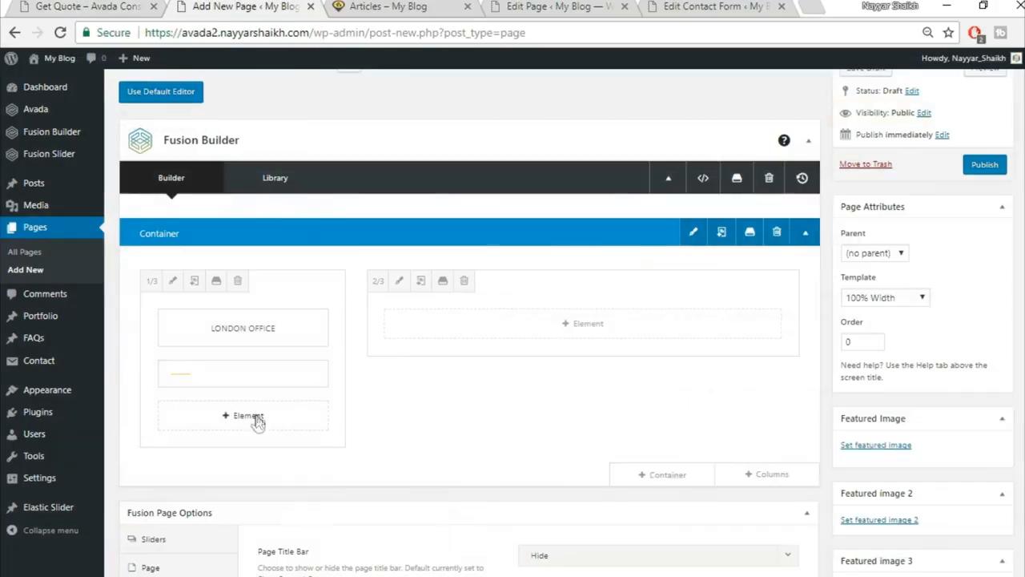
click(256, 421)
click(799, 103)
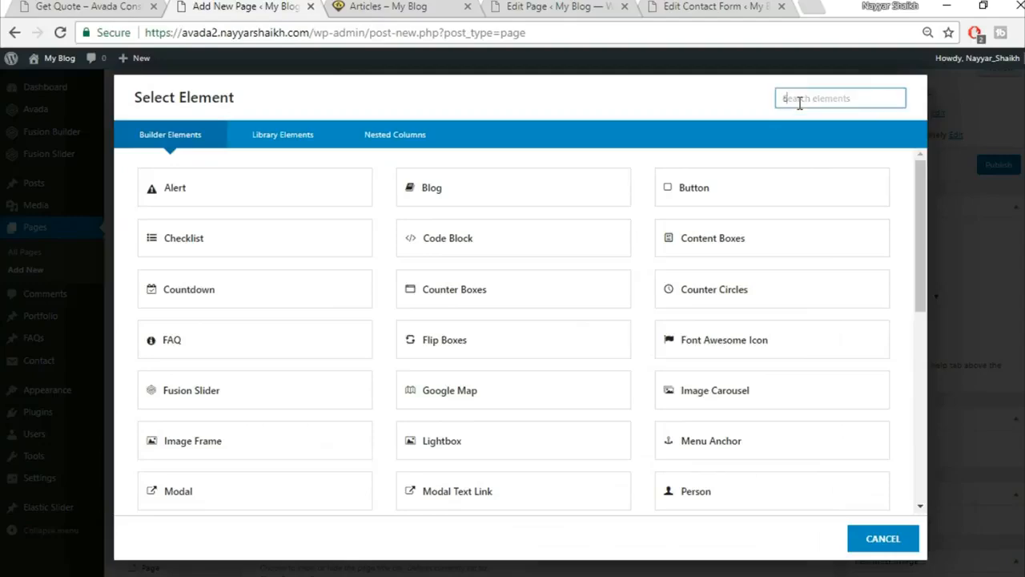
text(chec)
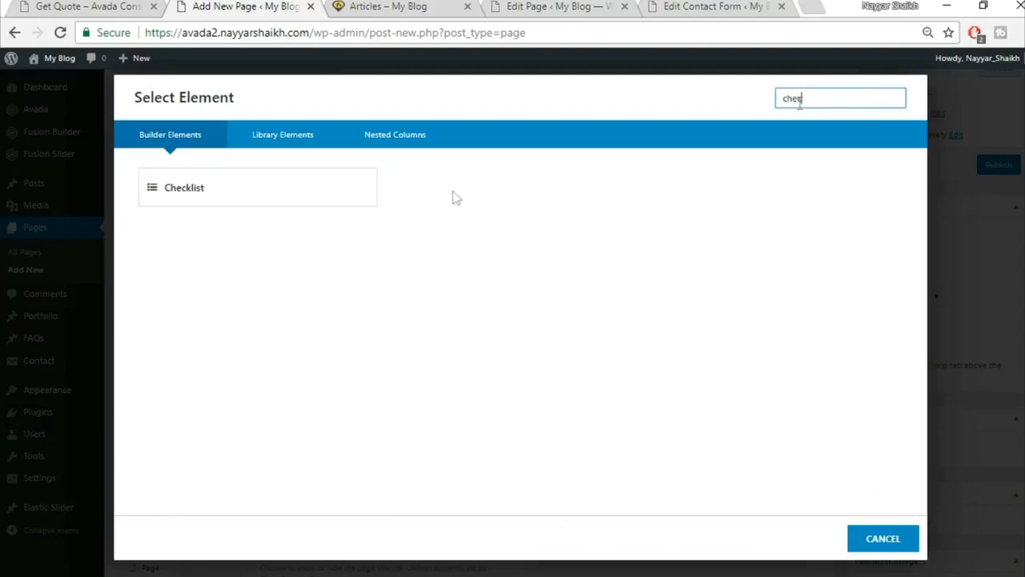
click(259, 187)
Turn off the checklist icon circles and set the item size to 15px.
scroll(449, 234, down, 1)
click(67, 7)
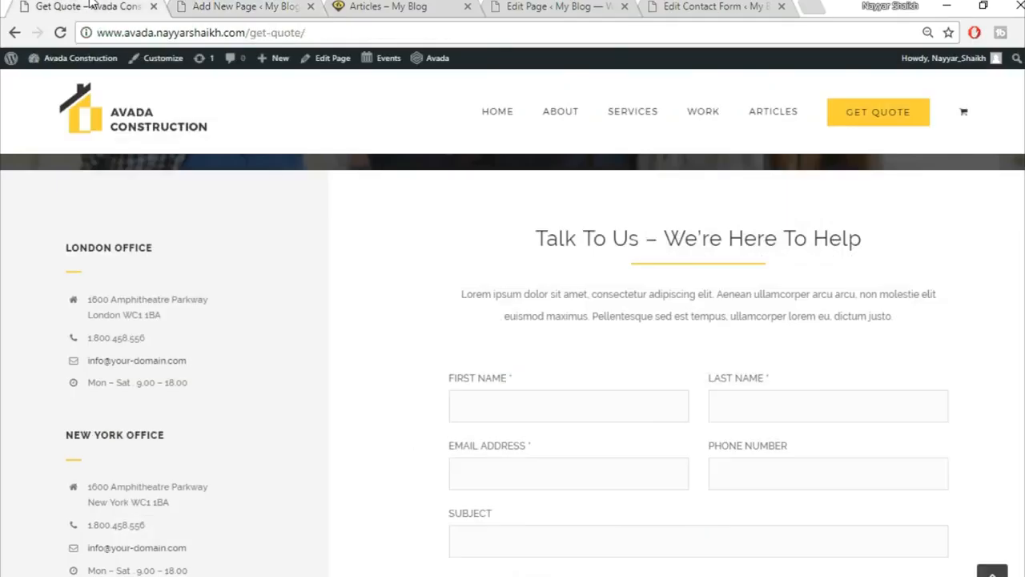
click(222, 7)
click(831, 321)
scroll(872, 393, down, 3)
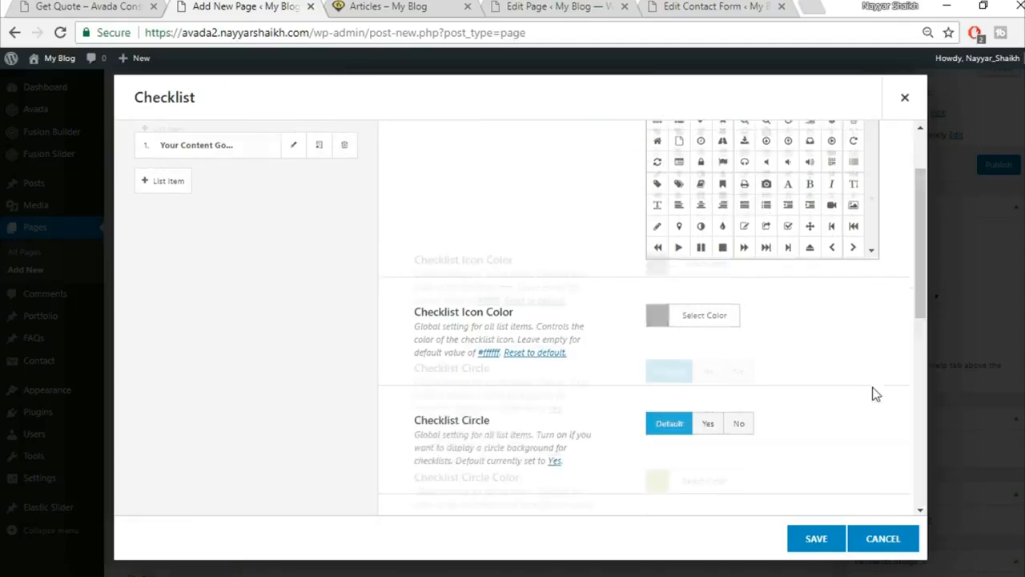
click(732, 280)
click(138, 6)
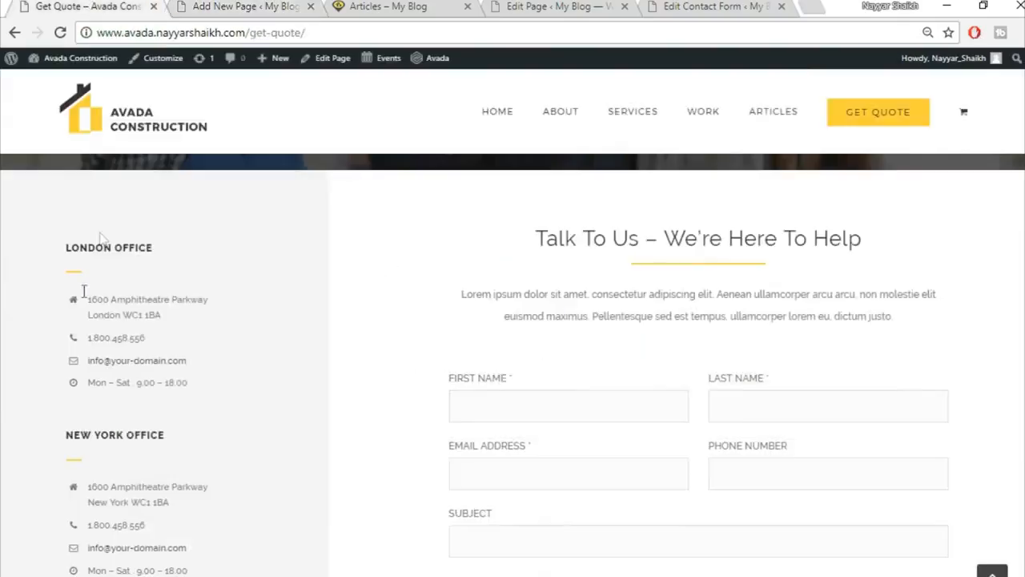
click(196, 7)
scroll(721, 336, down, 1)
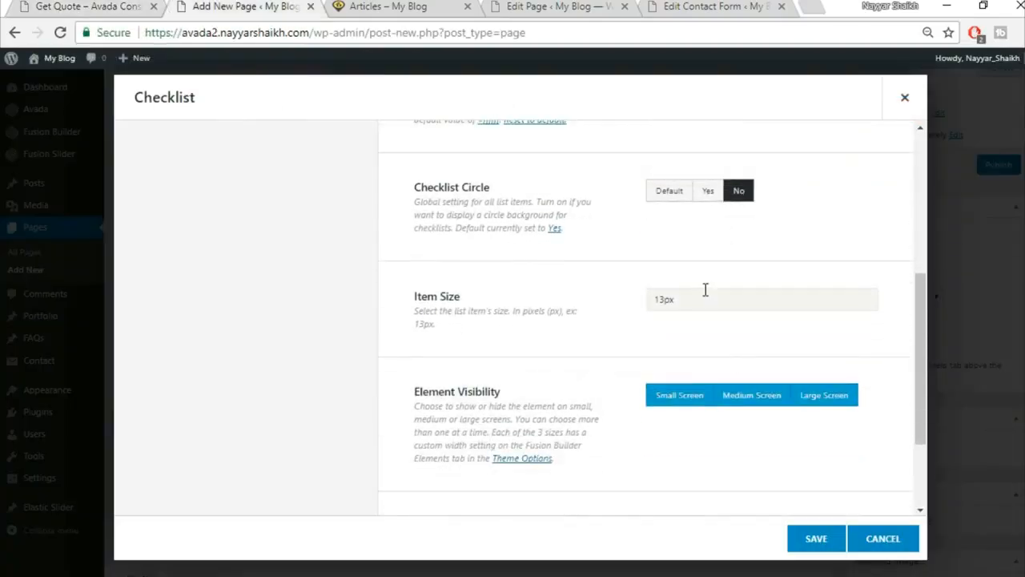
drag(703, 294, 606, 303)
text(15px)
scroll(553, 332, down, 2)
scroll(582, 400, up, 5)
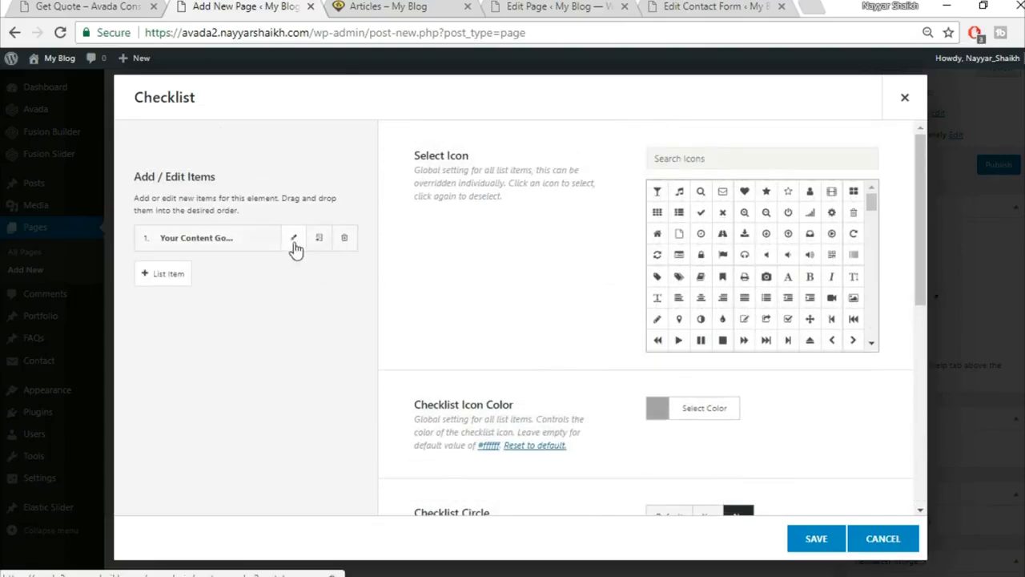
Give the first item the home icon and London office address, then clone it three times.
click(294, 242)
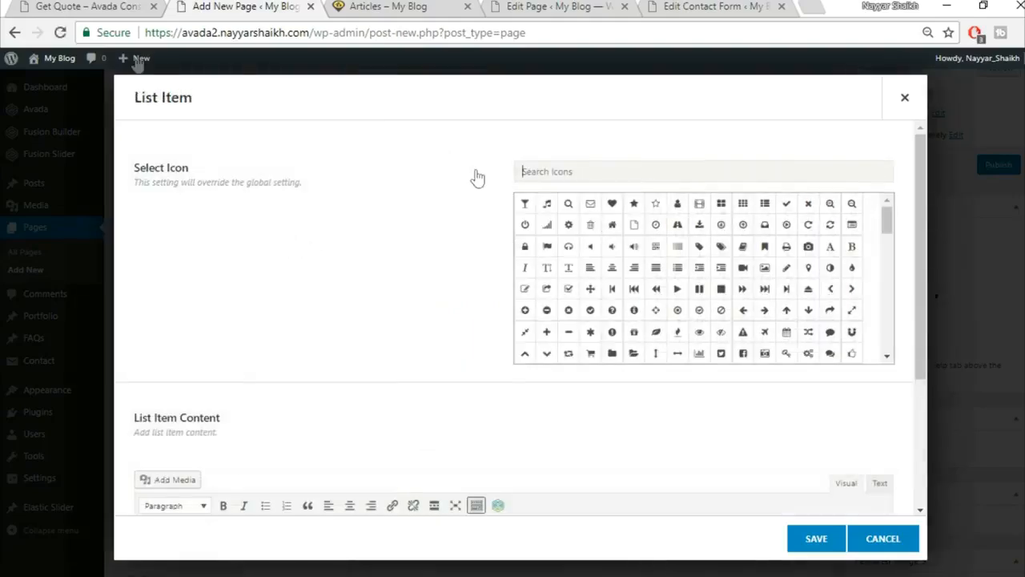
click(60, 6)
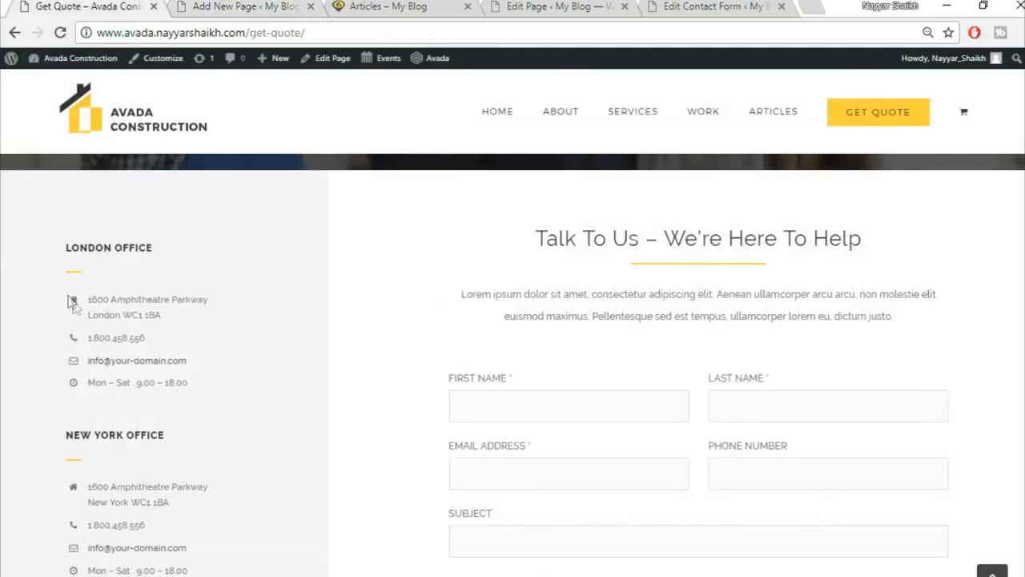
drag(142, 296, 224, 324)
key(ctrl+c)
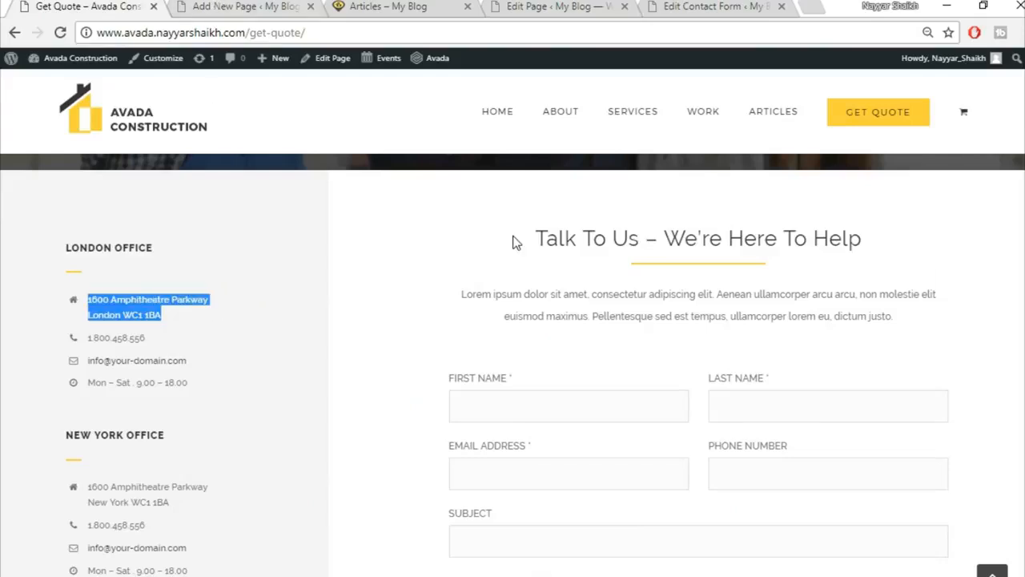
key(ctrl+Tab)
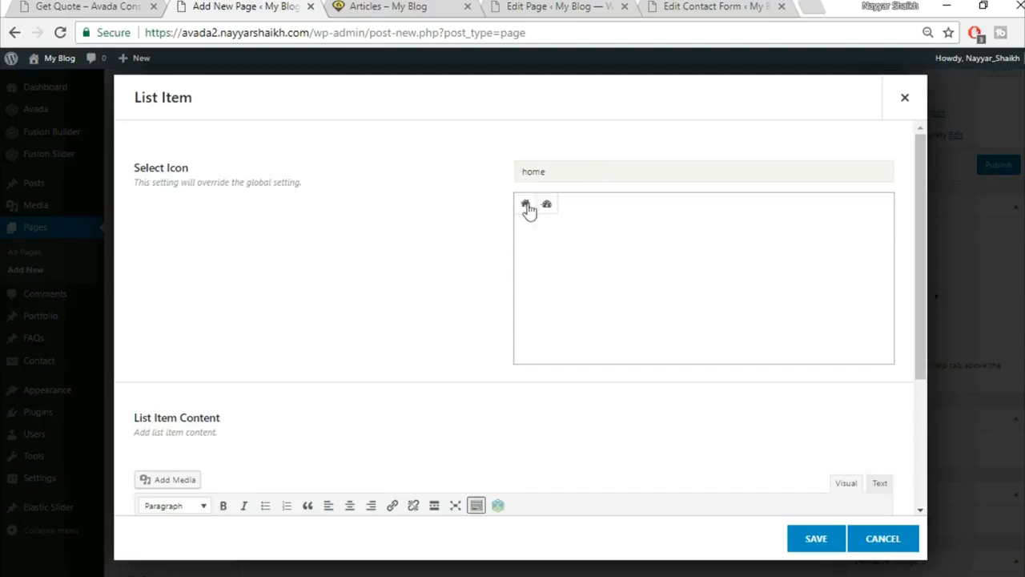
click(526, 206)
scroll(392, 314, down, 1)
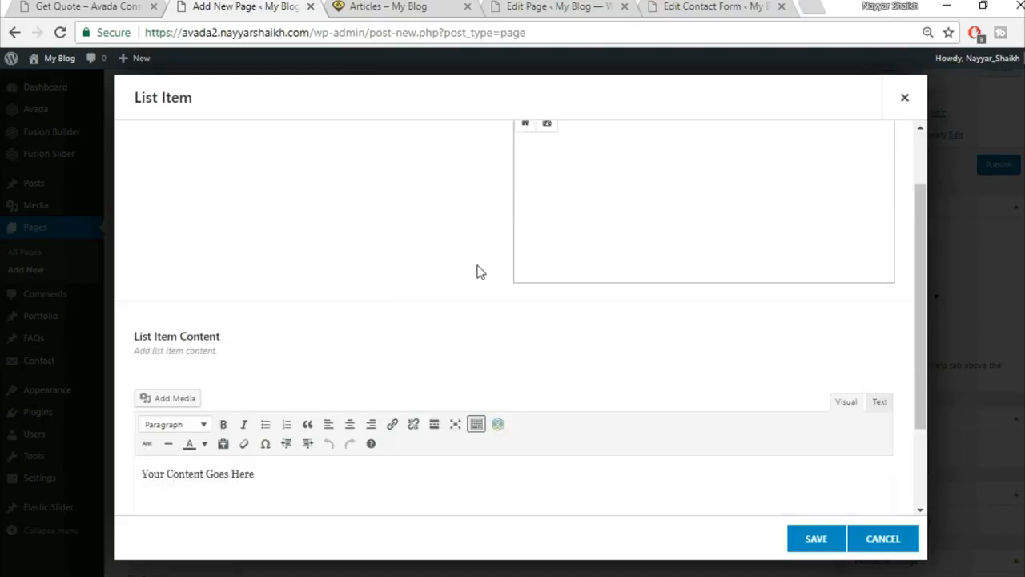
scroll(481, 264, up, 1)
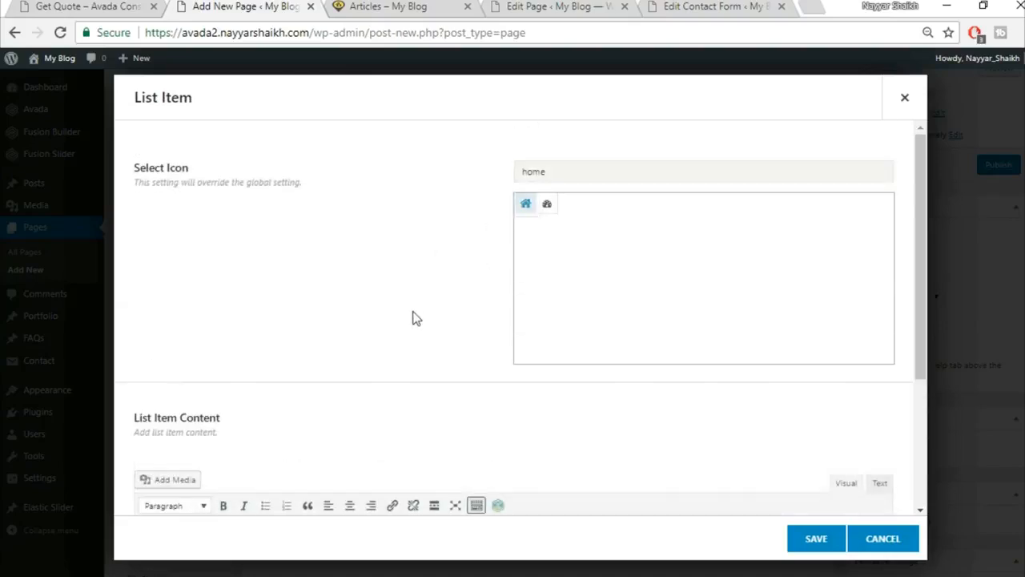
scroll(414, 318, down, 2)
click(413, 428)
key(ctrl+v)
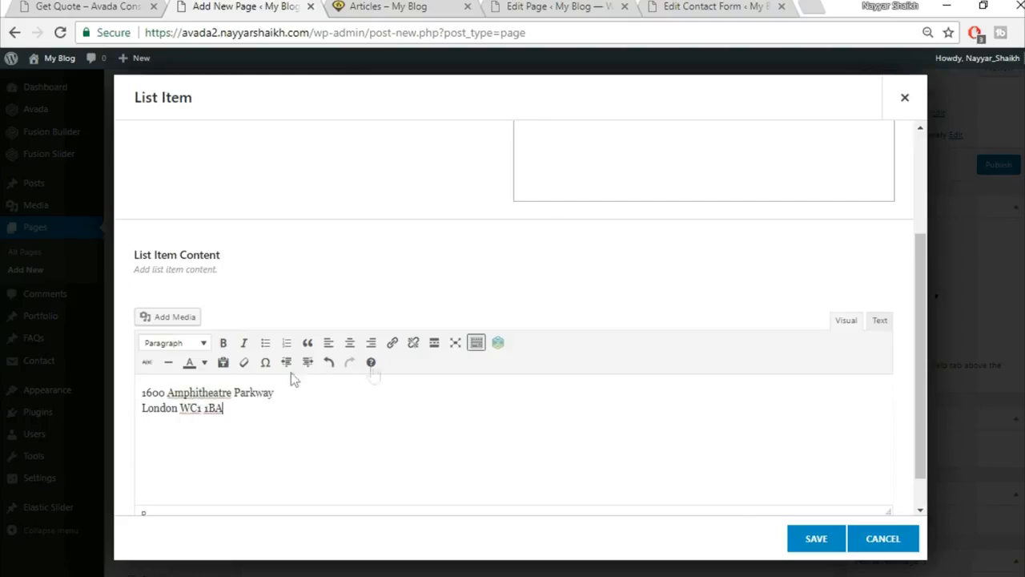
click(815, 539)
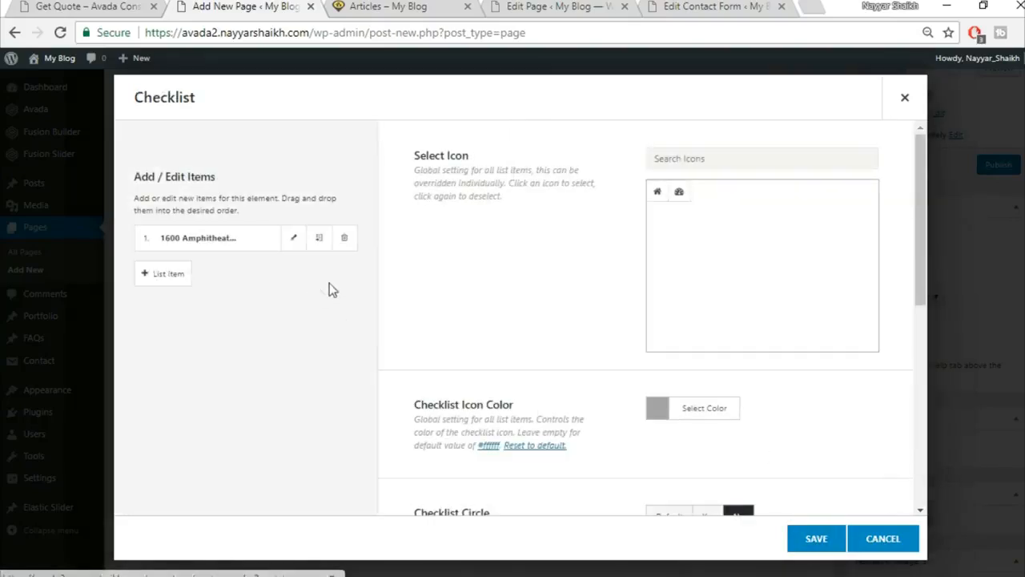
click(319, 239)
click(319, 239)
click(320, 238)
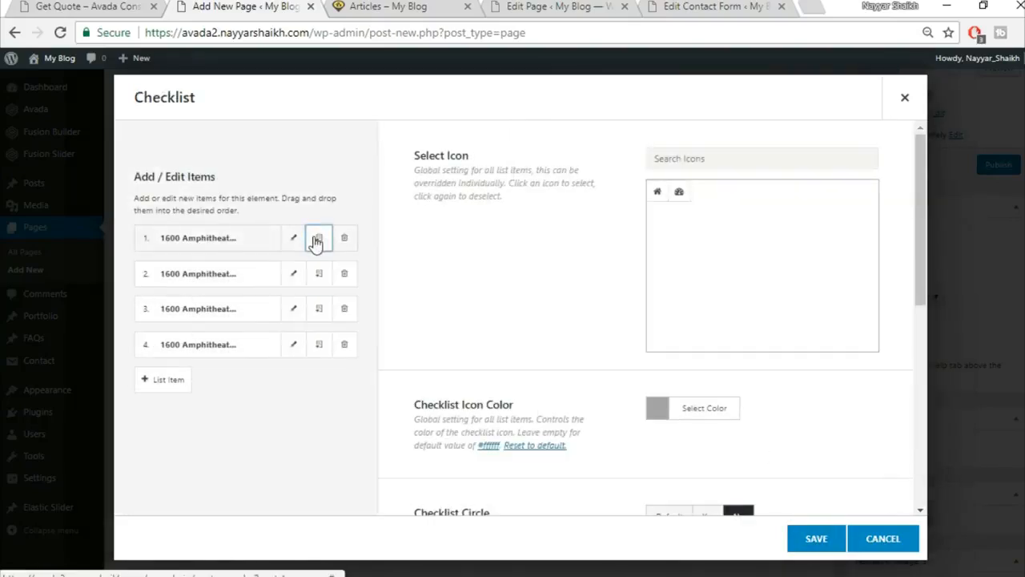
Save the checklist and compare the builder with the live Get Quote page.
click(817, 546)
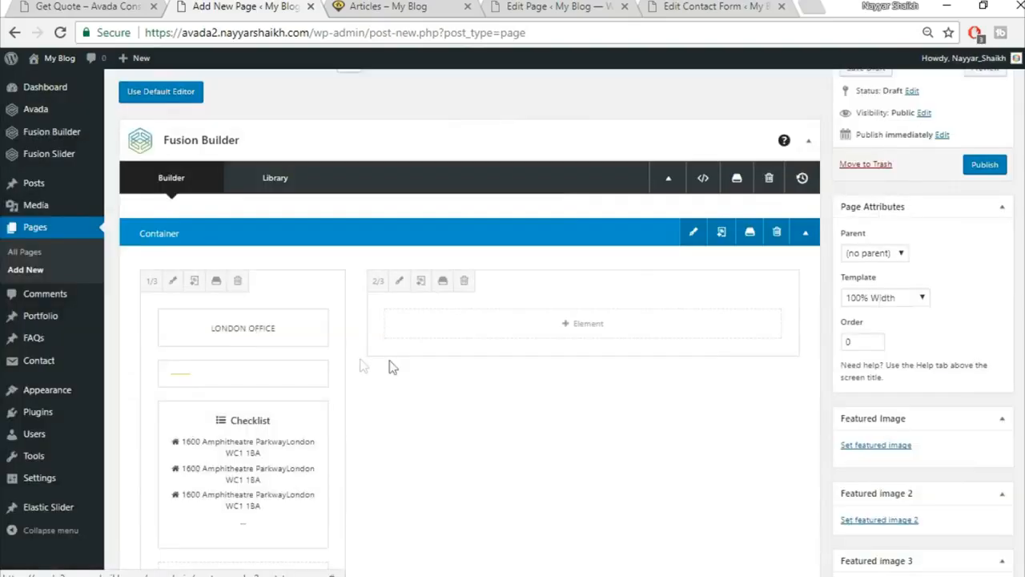
scroll(423, 366, down, 2)
scroll(408, 359, up, 1)
click(80, 6)
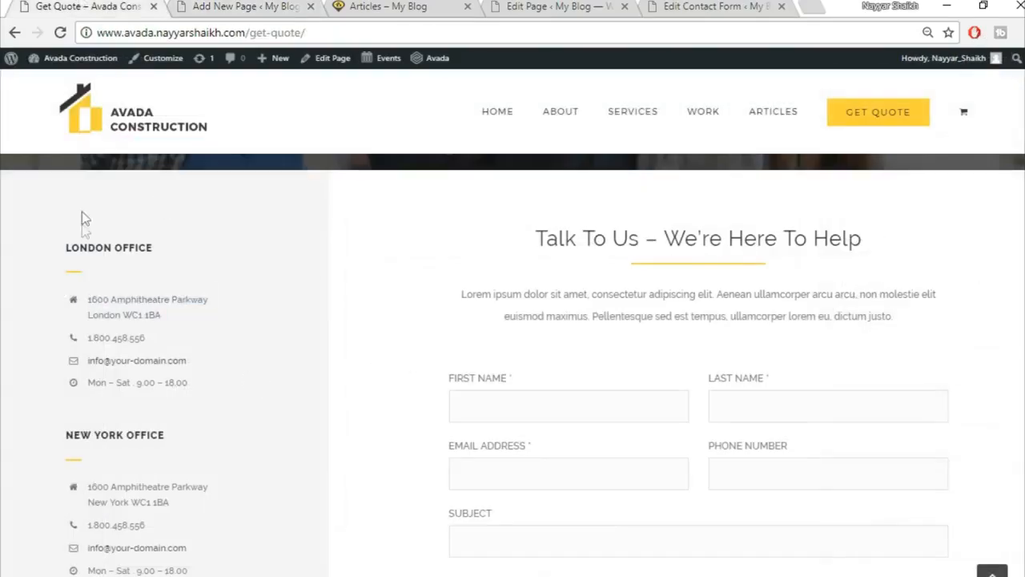
click(216, 6)
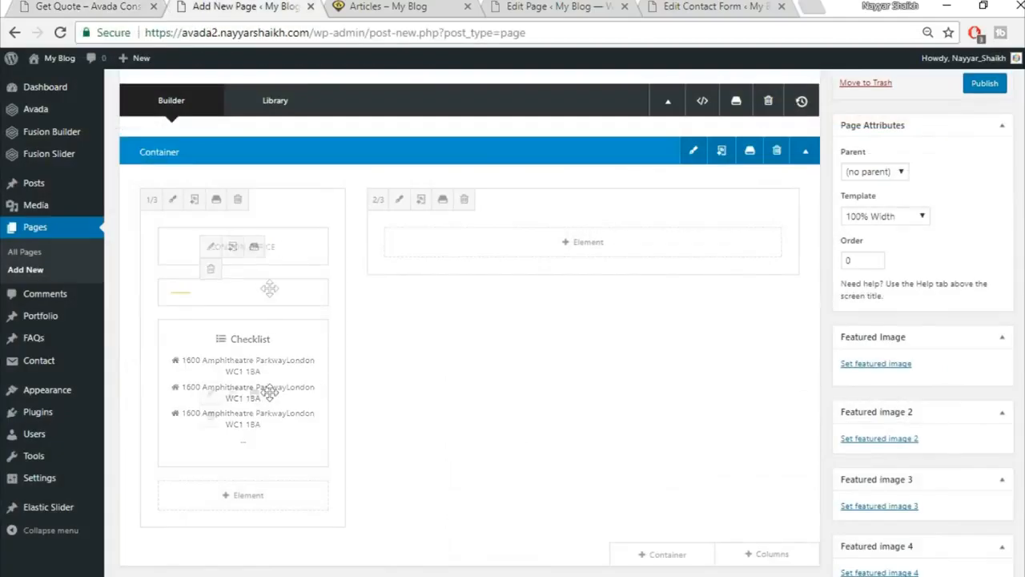
scroll(326, 252, down, 1)
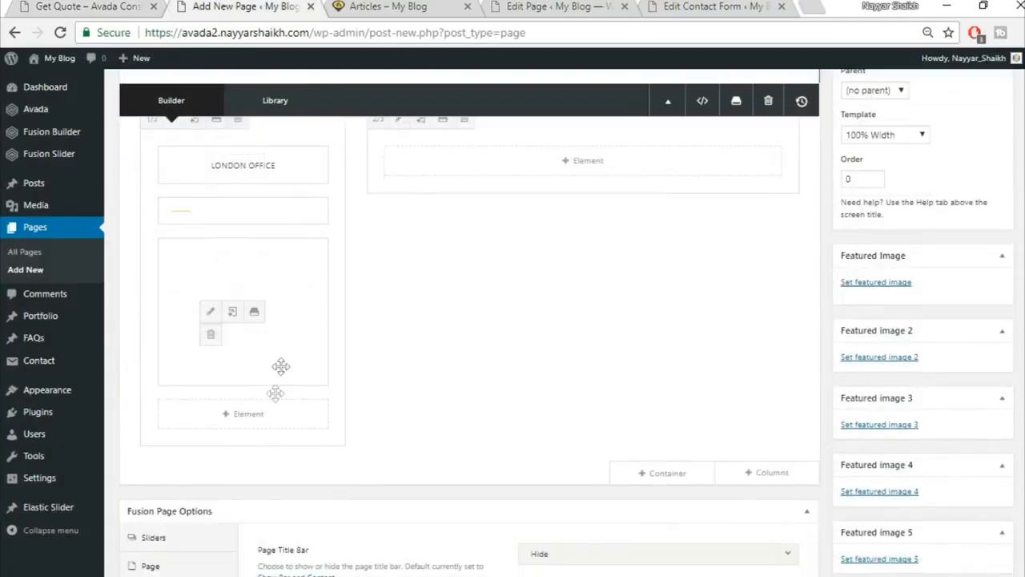
click(61, 6)
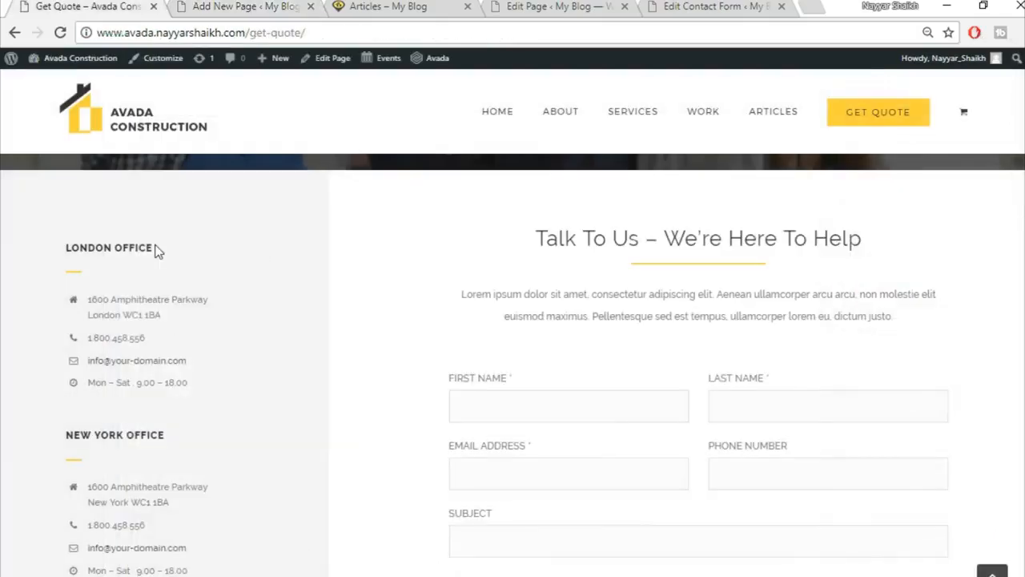
scroll(121, 345, down, 2)
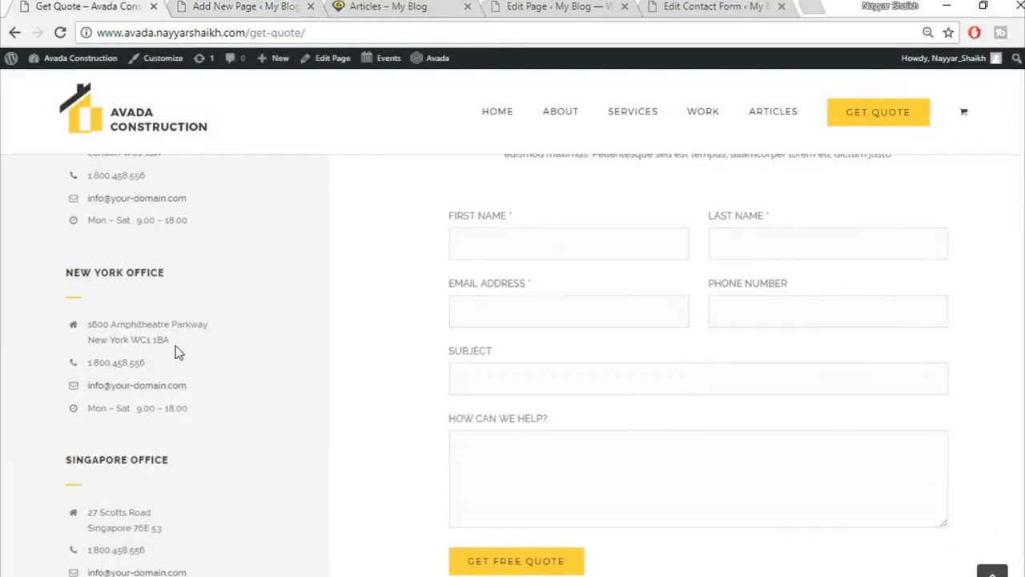
scroll(176, 350, up, 2)
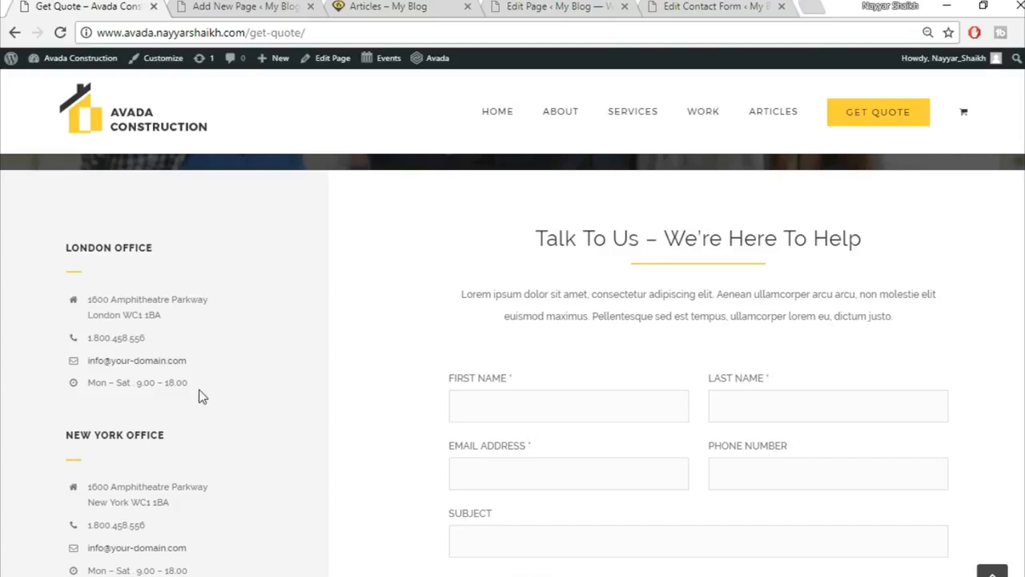
scroll(200, 396, down, 3)
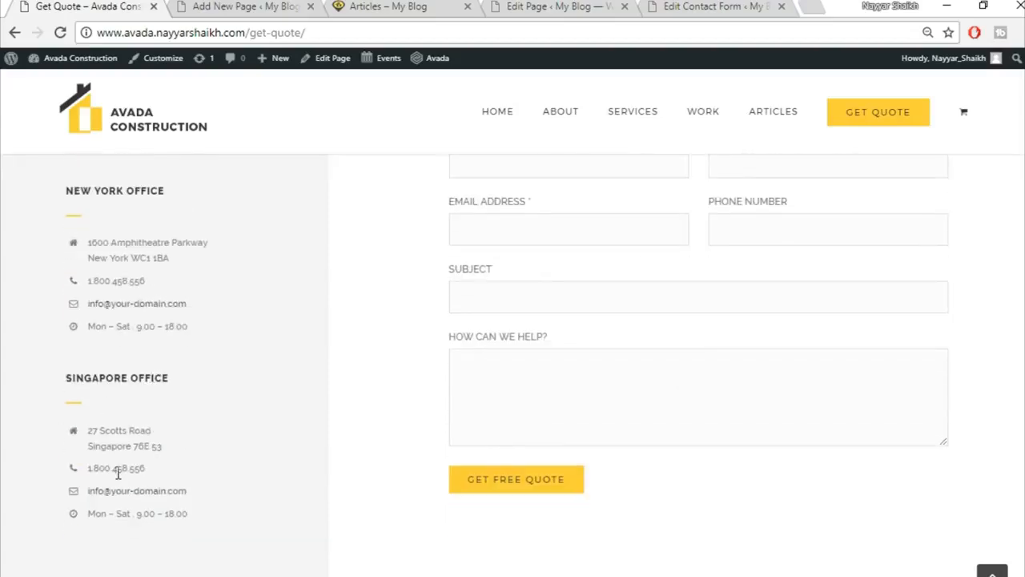
scroll(461, 434, up, 4)
click(245, 7)
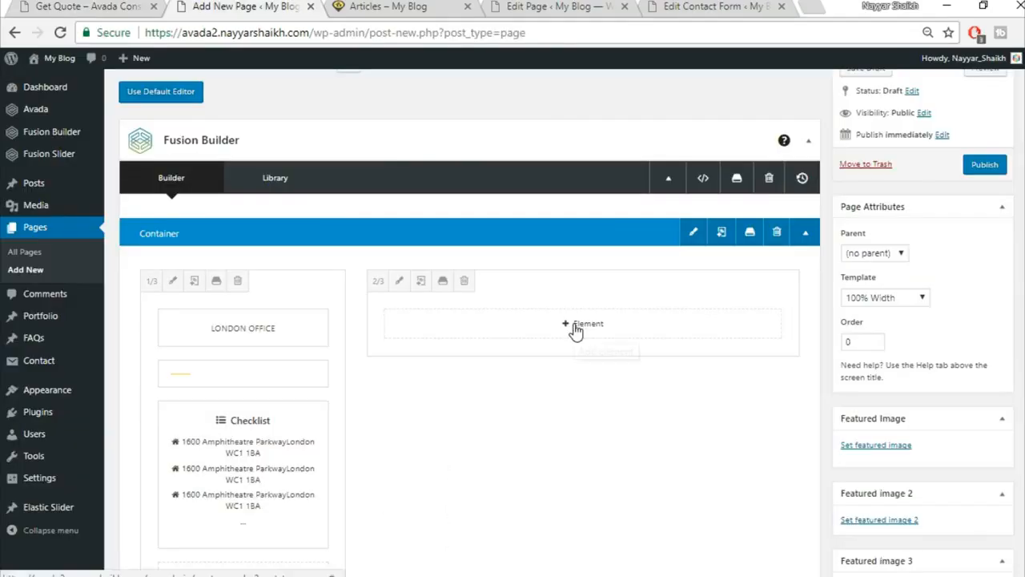
Open the element chooser for the 2/3 right column.
click(580, 323)
click(48, 6)
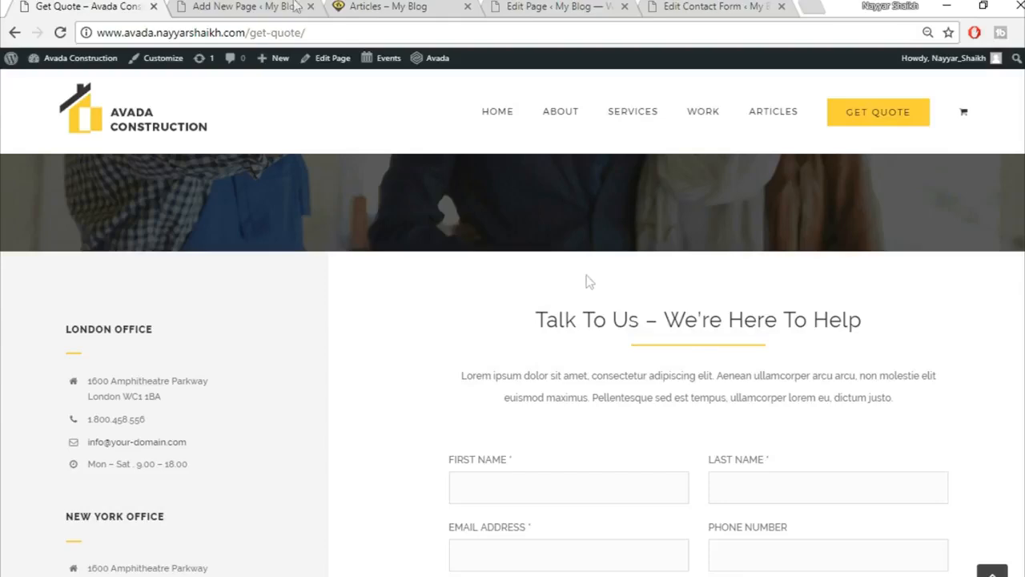
click(295, 6)
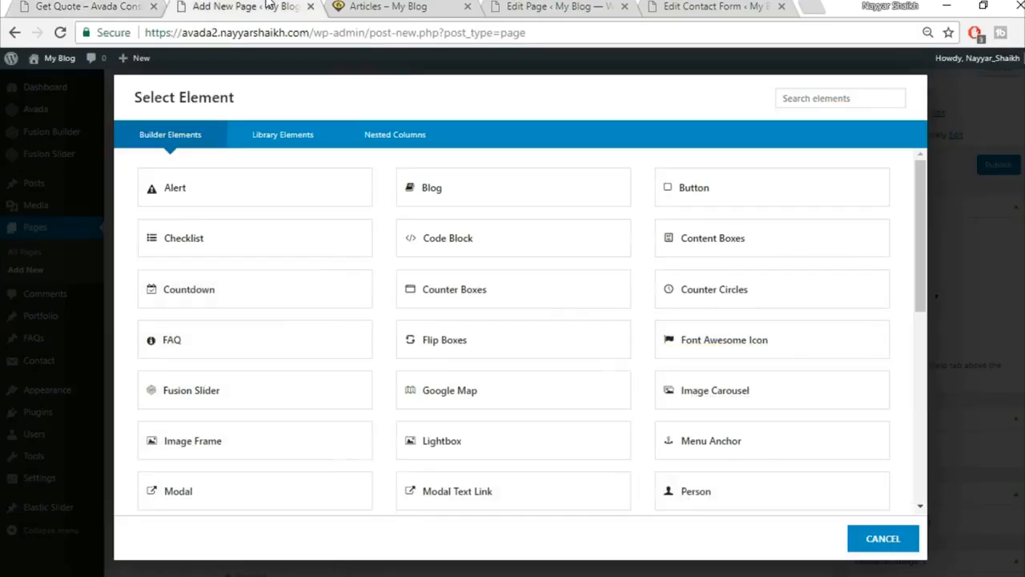
Insert the saved Title container from the library below the office checklist.
click(881, 538)
scroll(774, 370, down, 3)
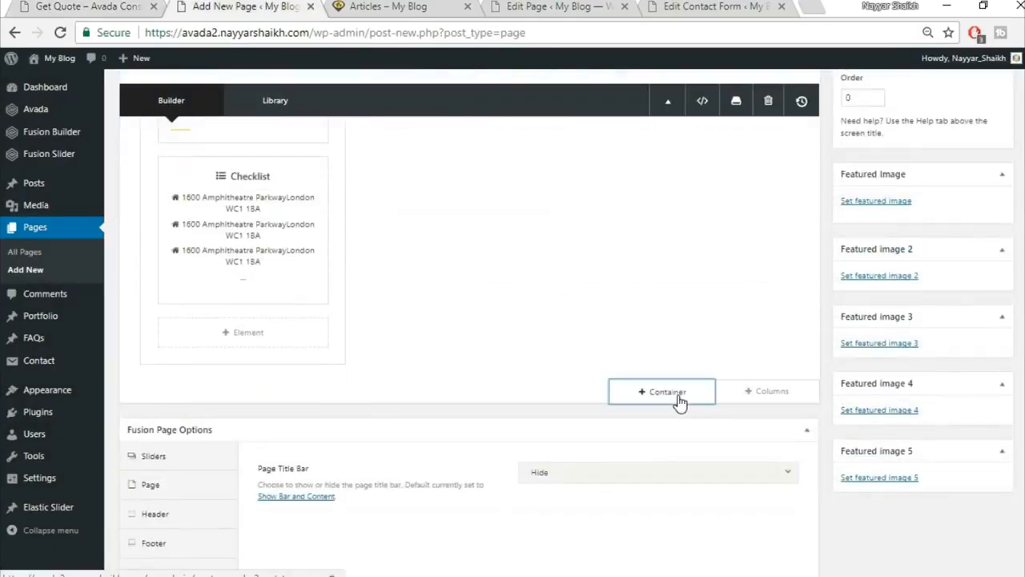
click(679, 392)
click(290, 135)
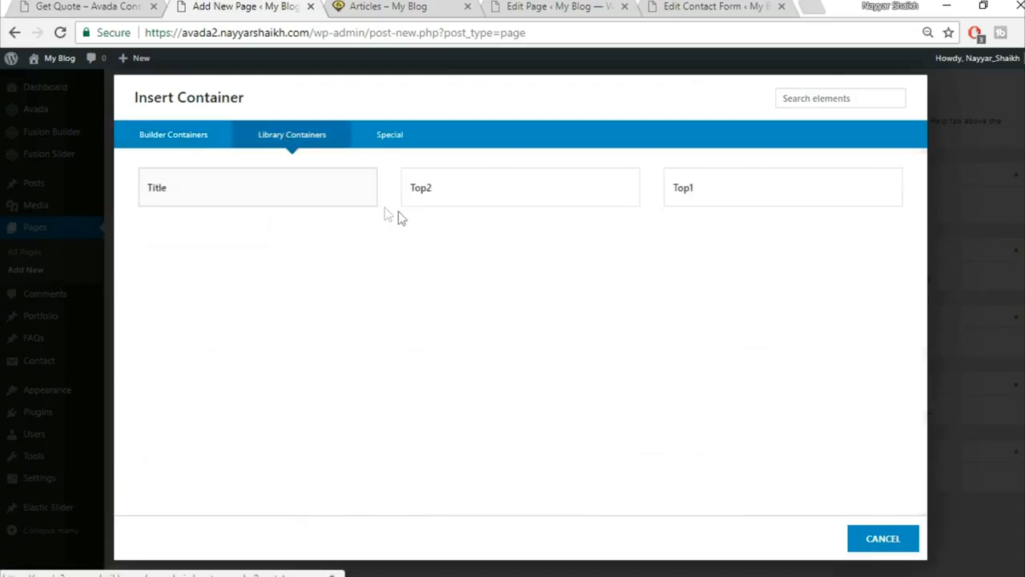
click(327, 197)
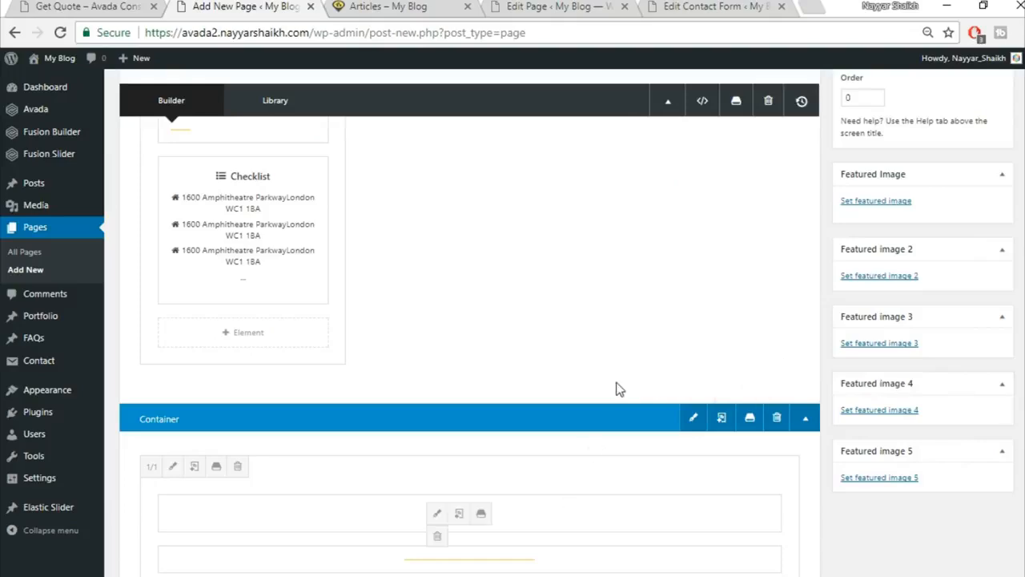
Move the heading, separator and intro text into the 2/3 right column, then delete the empty container.
drag(617, 383, 649, 201)
scroll(521, 552, down, 2)
drag(508, 427, 604, 158)
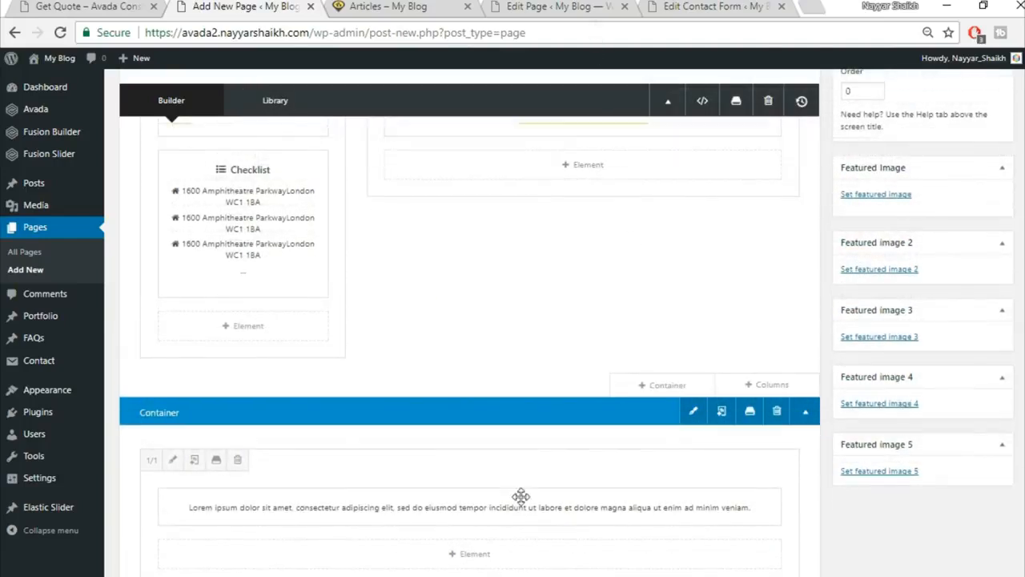
drag(520, 517, 601, 194)
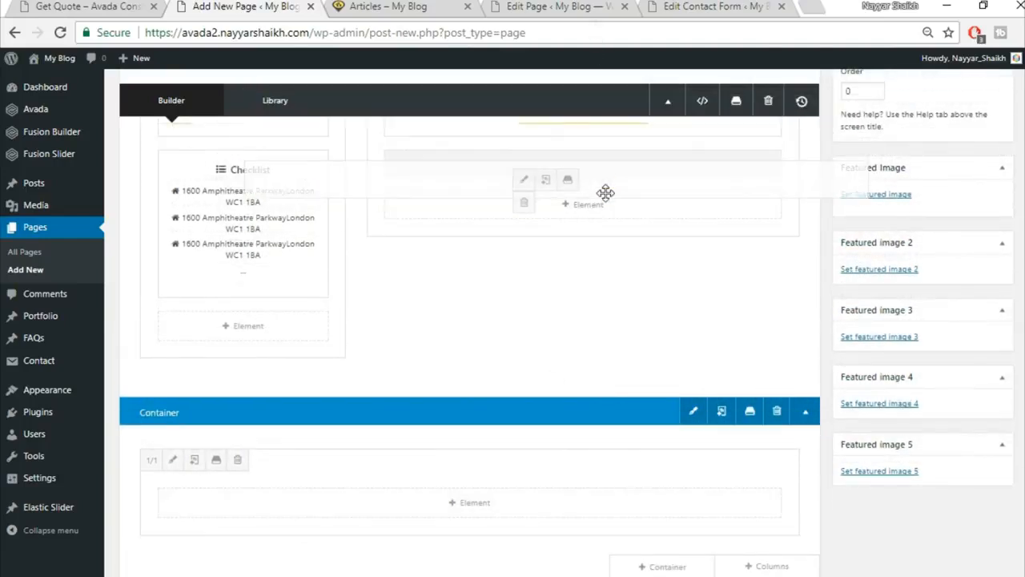
click(775, 417)
scroll(632, 320, up, 2)
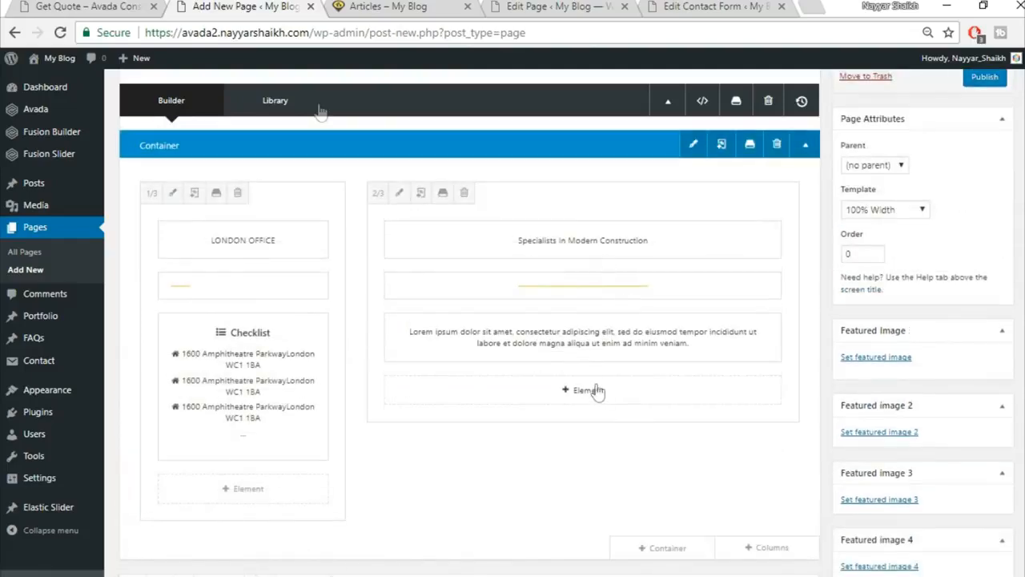
After checking the demo Get Quote page, add a Code Block element under the Lorem text.
click(120, 7)
scroll(461, 312, down, 2)
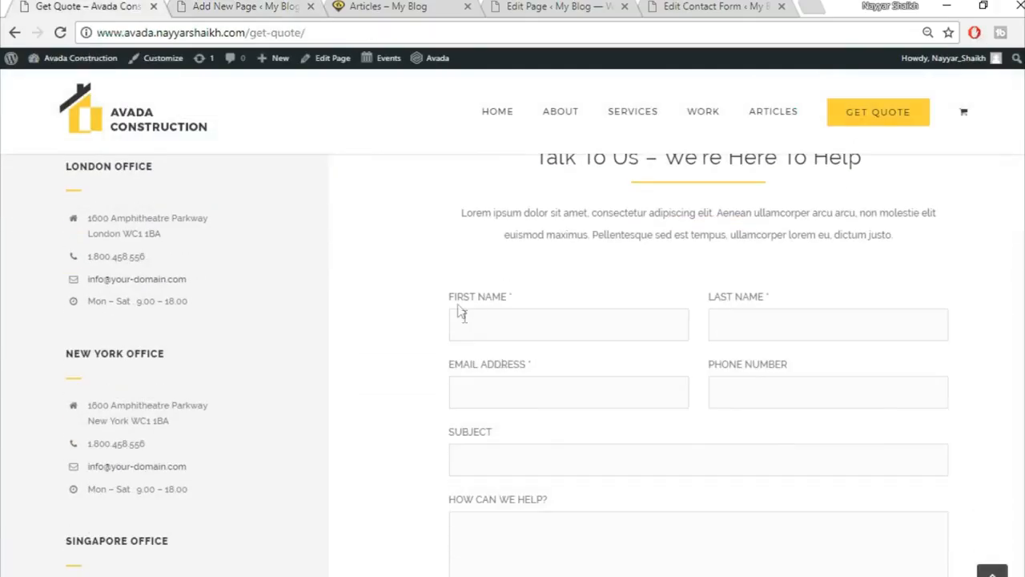
click(257, 8)
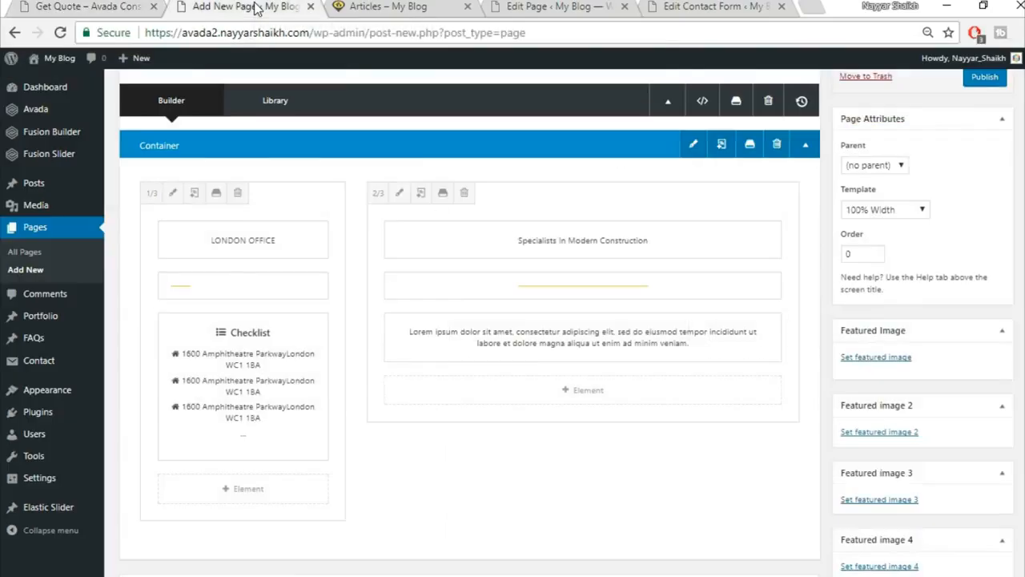
click(592, 401)
click(848, 97)
text(cod)
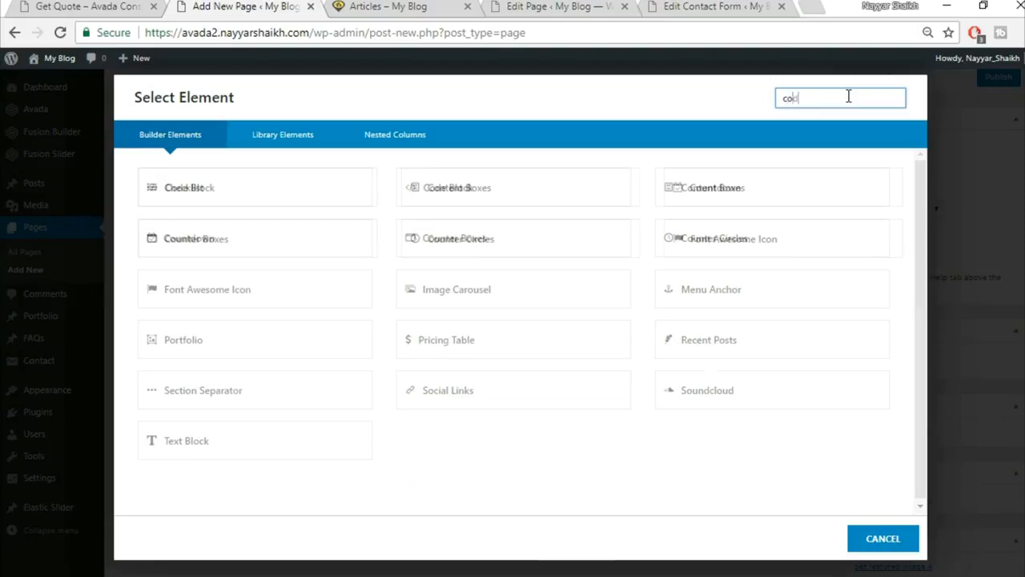
click(296, 186)
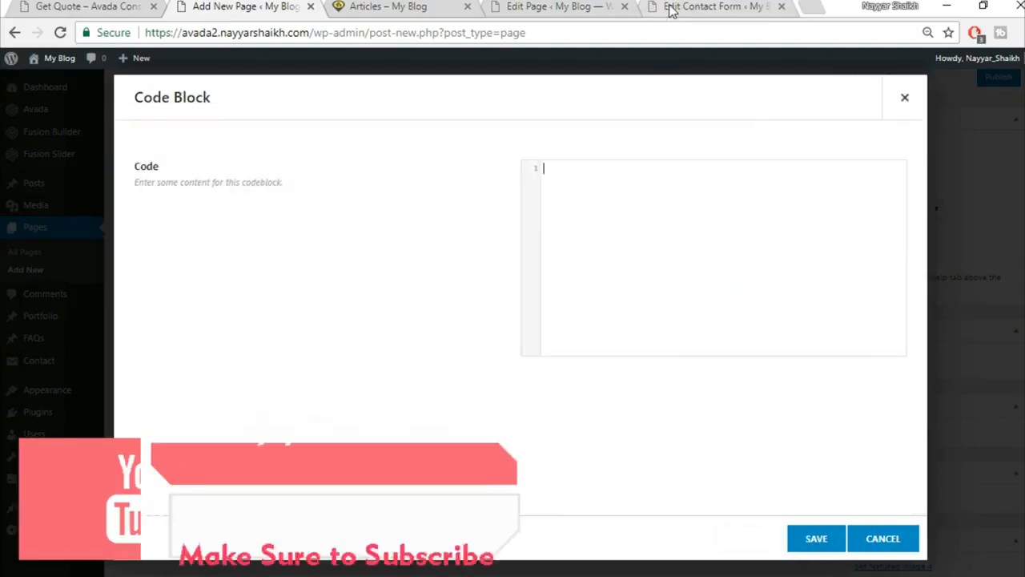
Paste the CF1 contact form shortcode into the code block and save it.
click(671, 10)
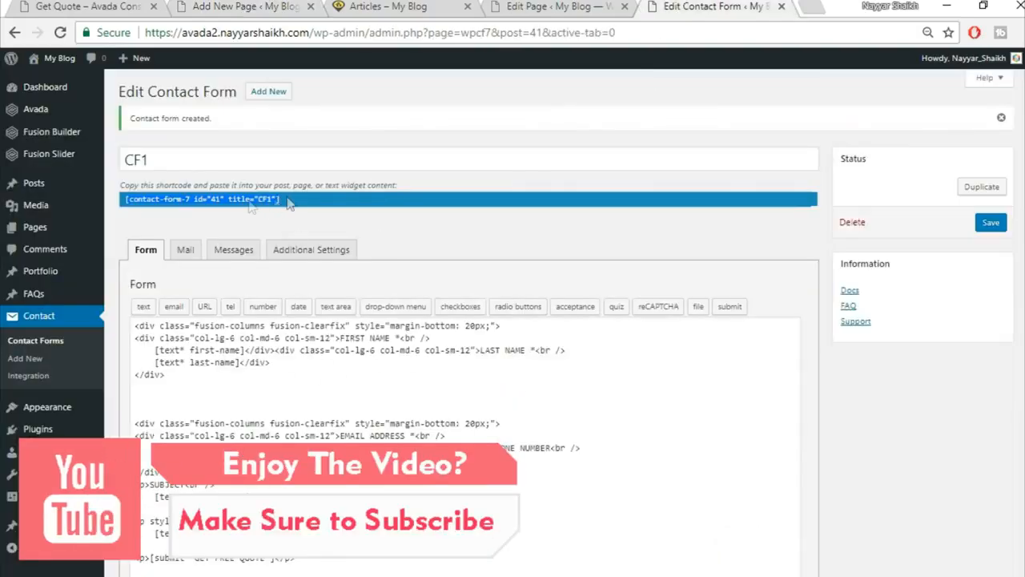
click(210, 7)
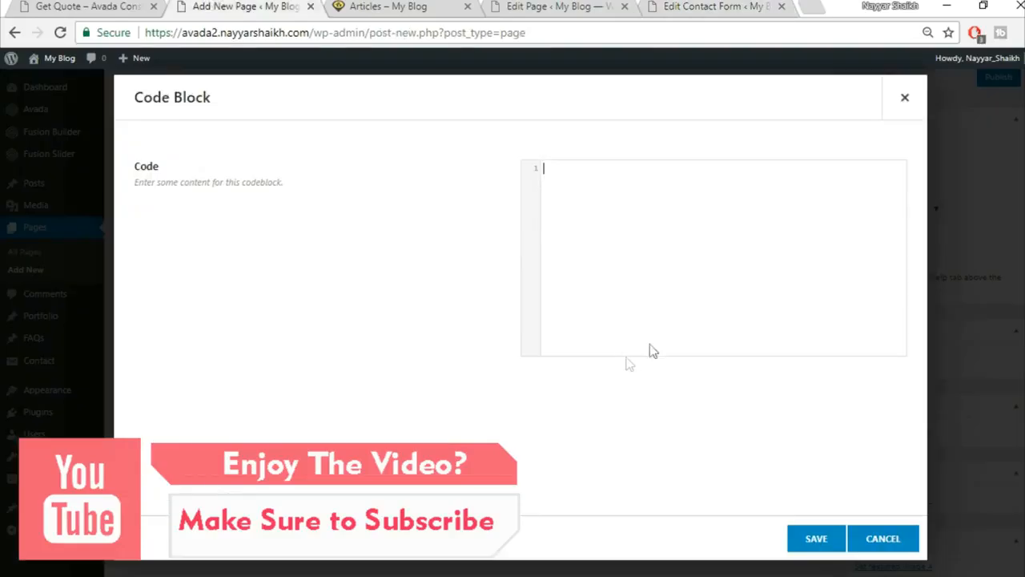
text([contact-form-7 id="41" title="CF1"])
click(816, 538)
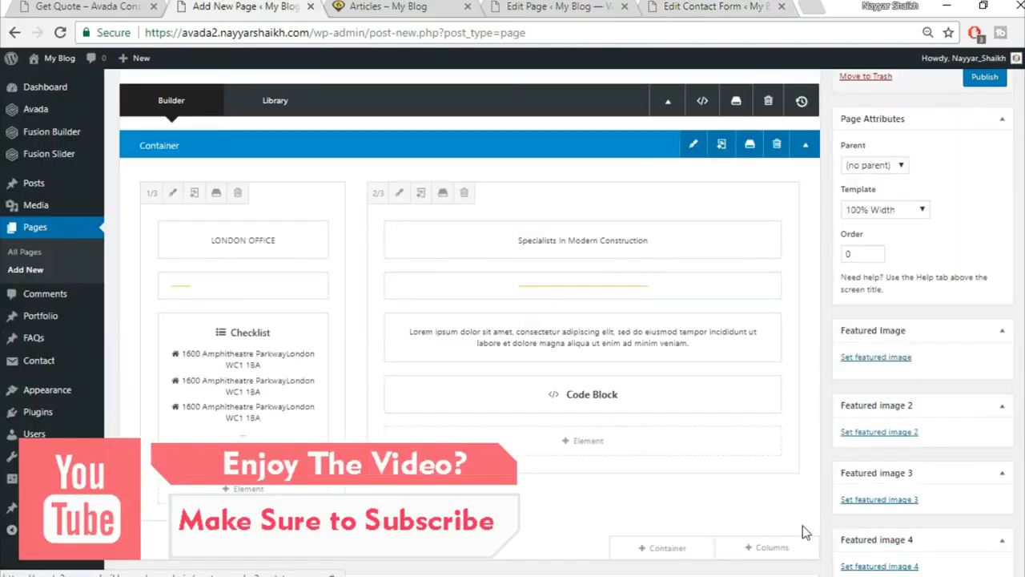
key(ctrl+1)
scroll(1005, 336, up, 2)
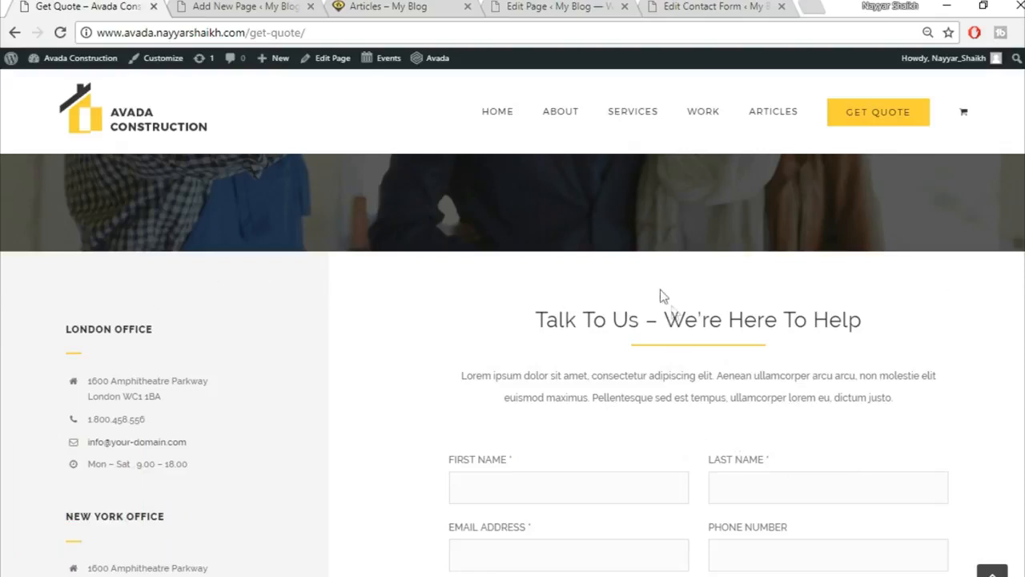
Give the office-and-form container 60 top padding in its Design settings.
click(216, 8)
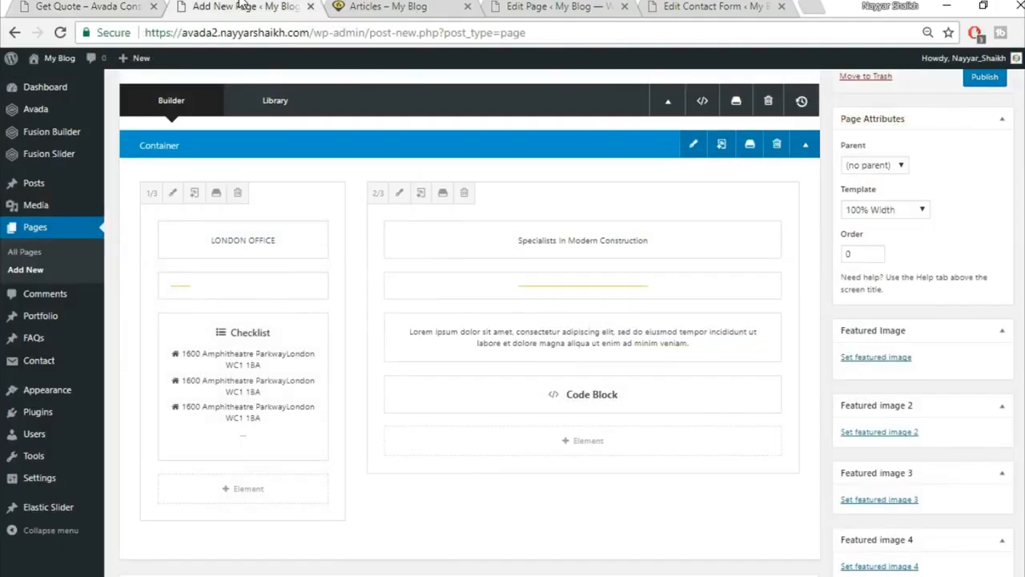
click(694, 145)
click(346, 138)
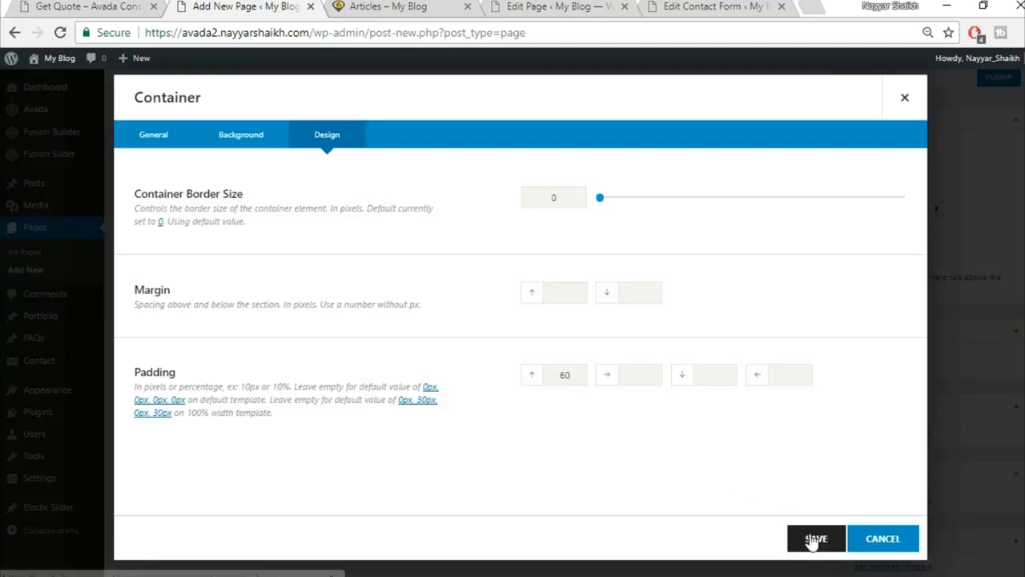
click(815, 538)
Publish the Get Quote page and open the live page in a new browser tab.
click(70, 6)
scroll(441, 418, down, 3)
scroll(448, 515, up, 4)
click(276, 7)
scroll(728, 488, up, 3)
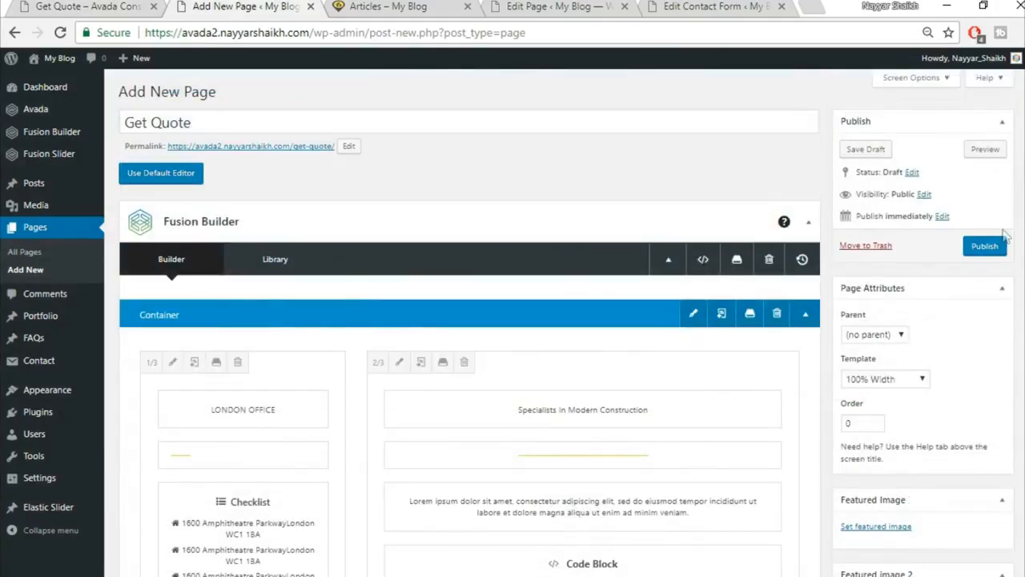
click(987, 248)
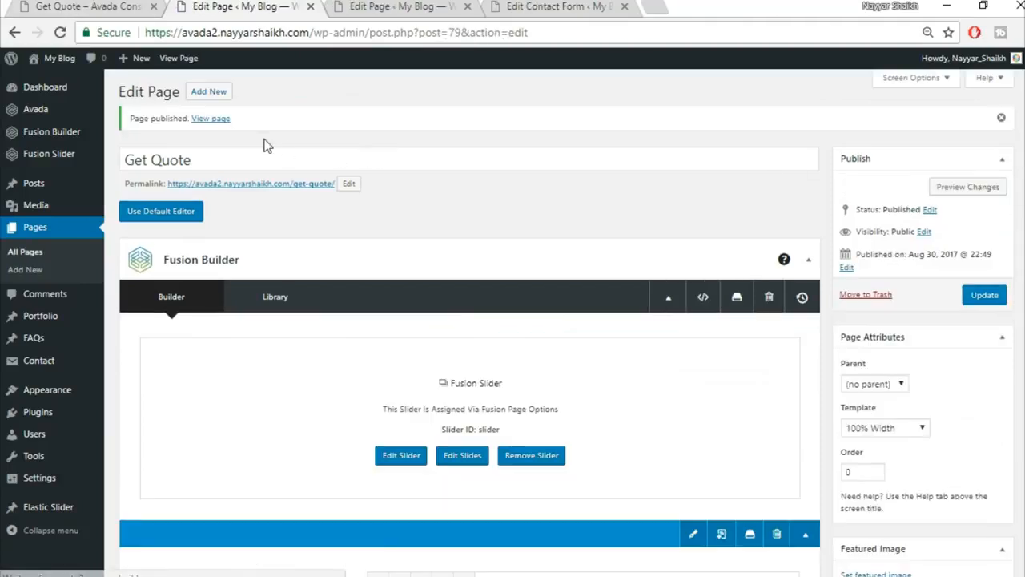
right_click(218, 119)
click(276, 131)
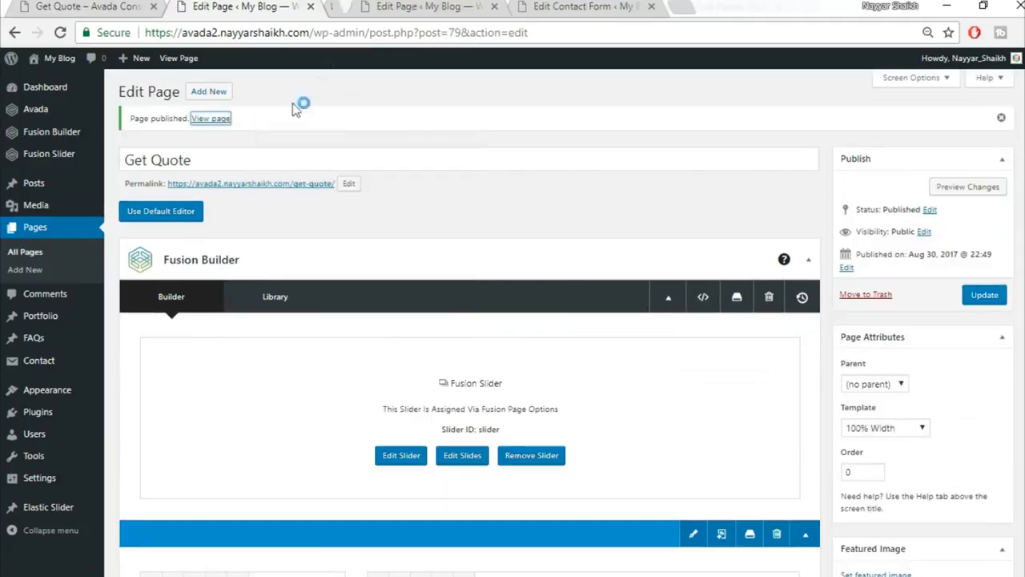
Review the live Get Quote page and close the extra editor tab.
click(388, 13)
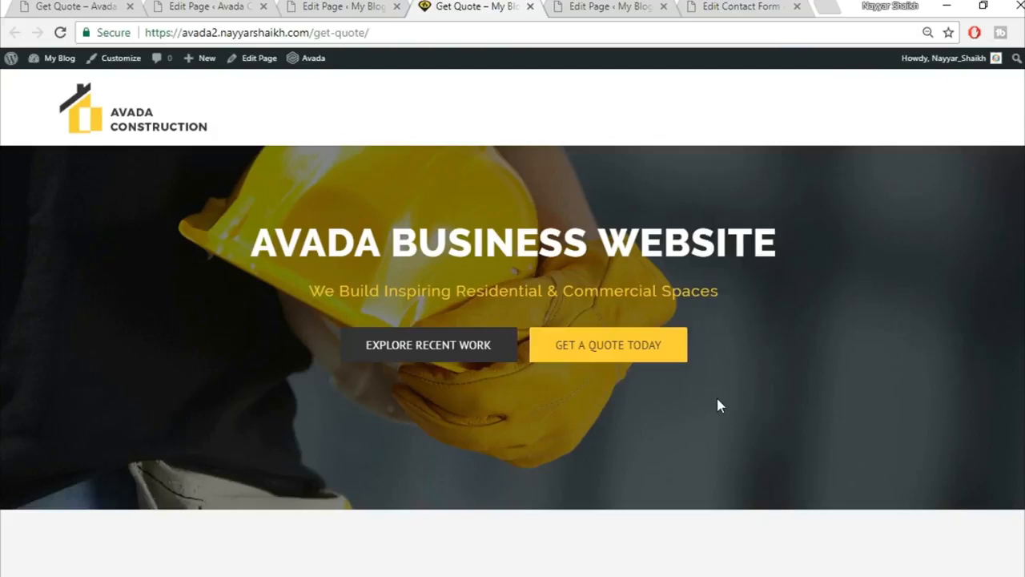
scroll(513, 321, down, 10)
scroll(513, 320, up, 10)
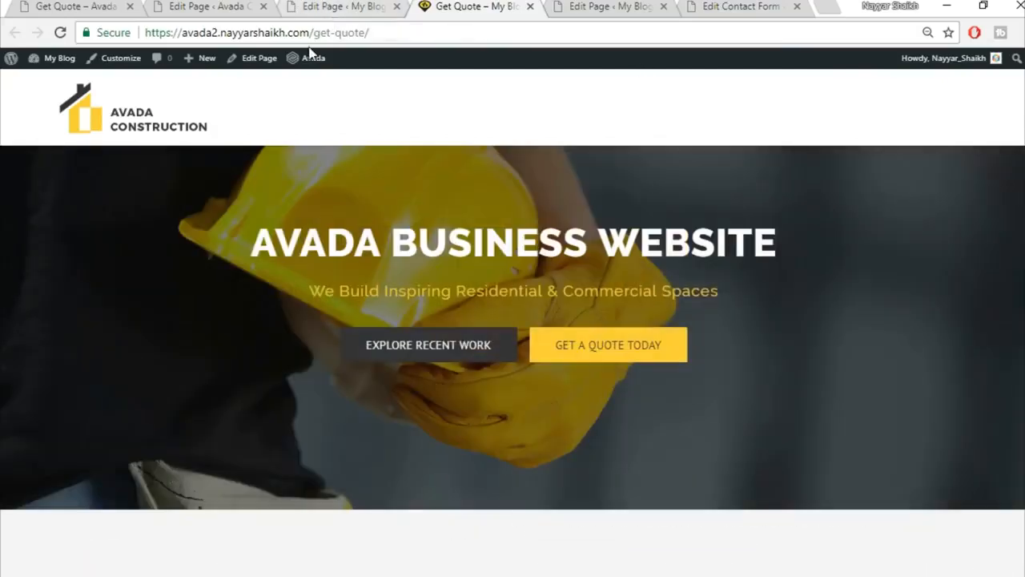
click(263, 6)
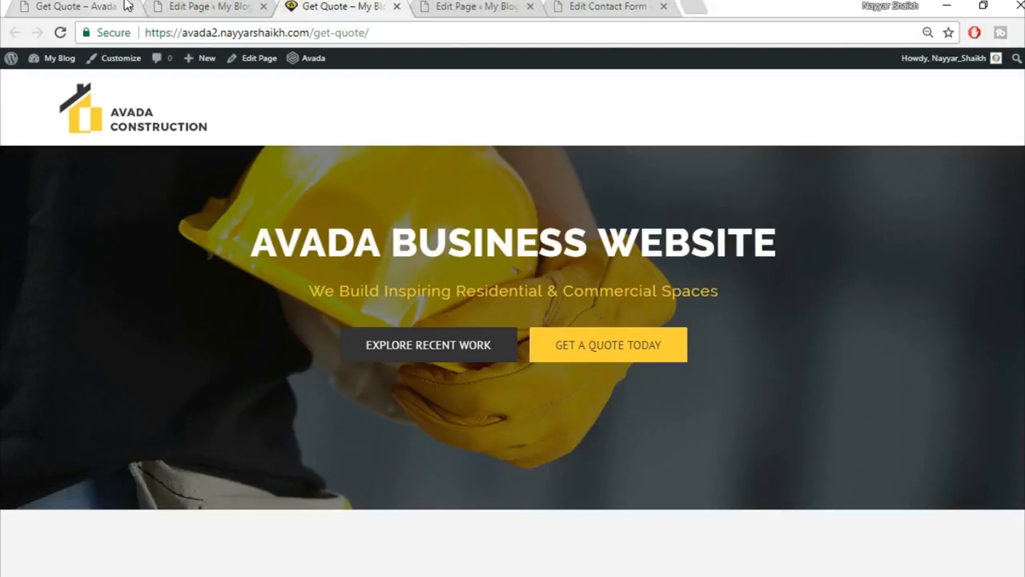
Visit the site's home page, which still lists blog posts.
click(124, 6)
click(209, 7)
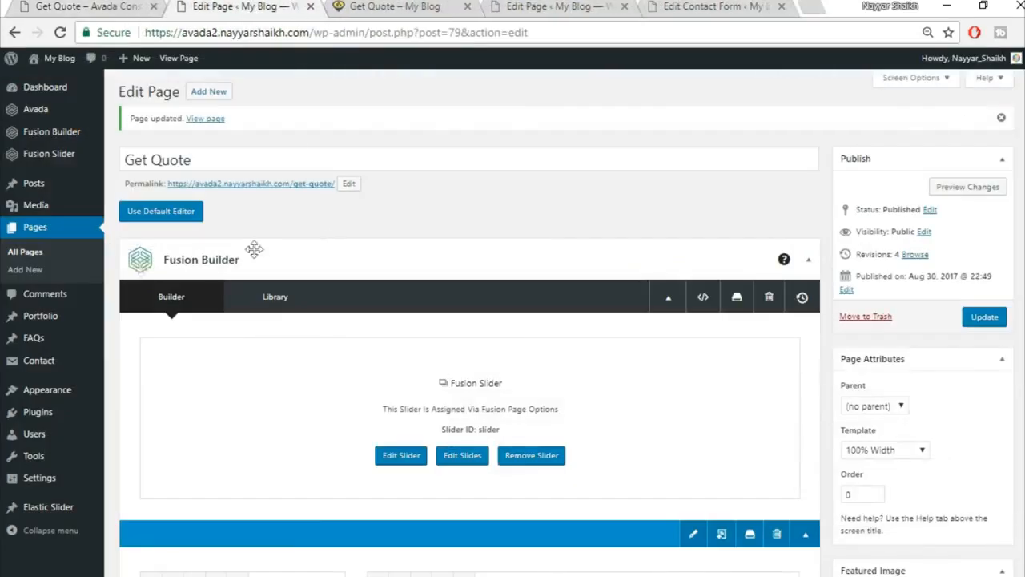
mouse_move(70, 398)
click(141, 447)
click(424, 5)
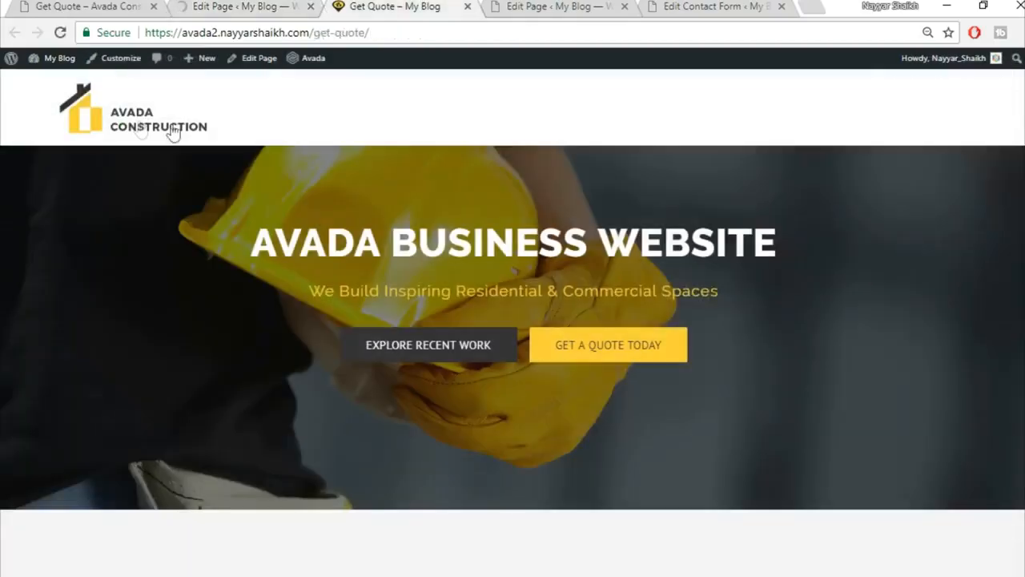
click(143, 128)
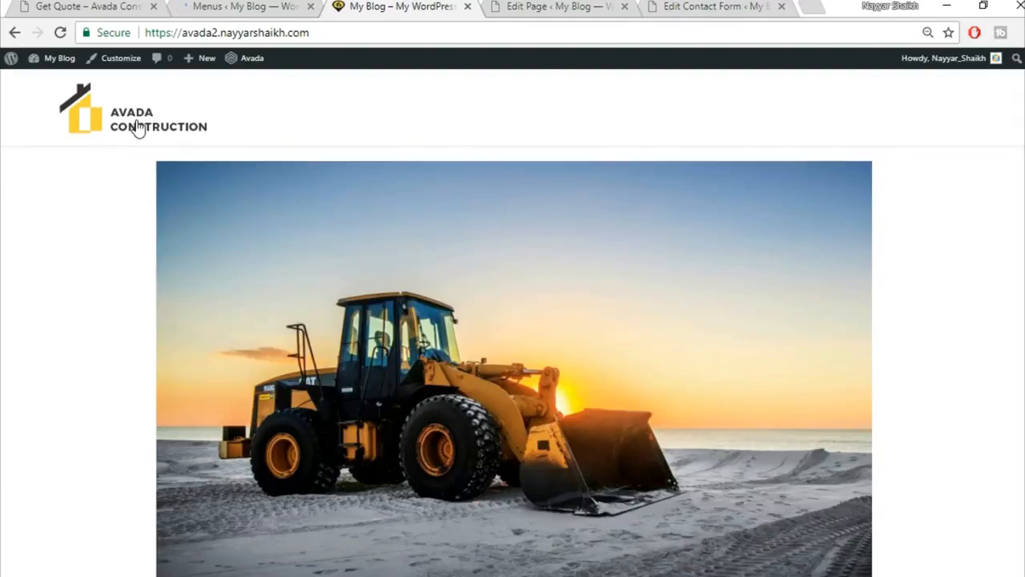
scroll(970, 245, down, 6)
scroll(970, 245, up, 6)
scroll(971, 245, up, 1)
In the Customizer, set Home Page as static front page and Articles as posts page, then publish.
click(115, 67)
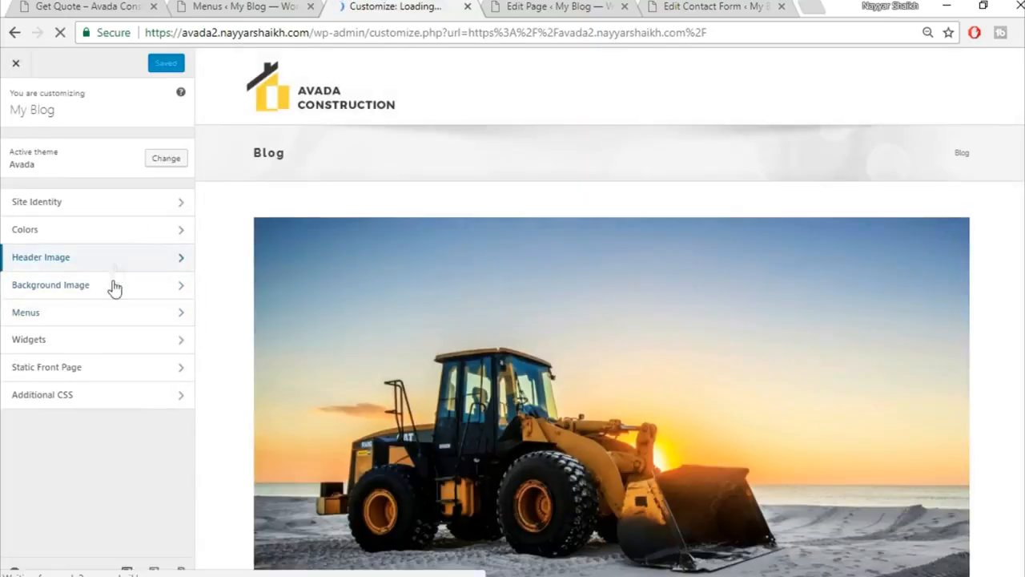
click(102, 365)
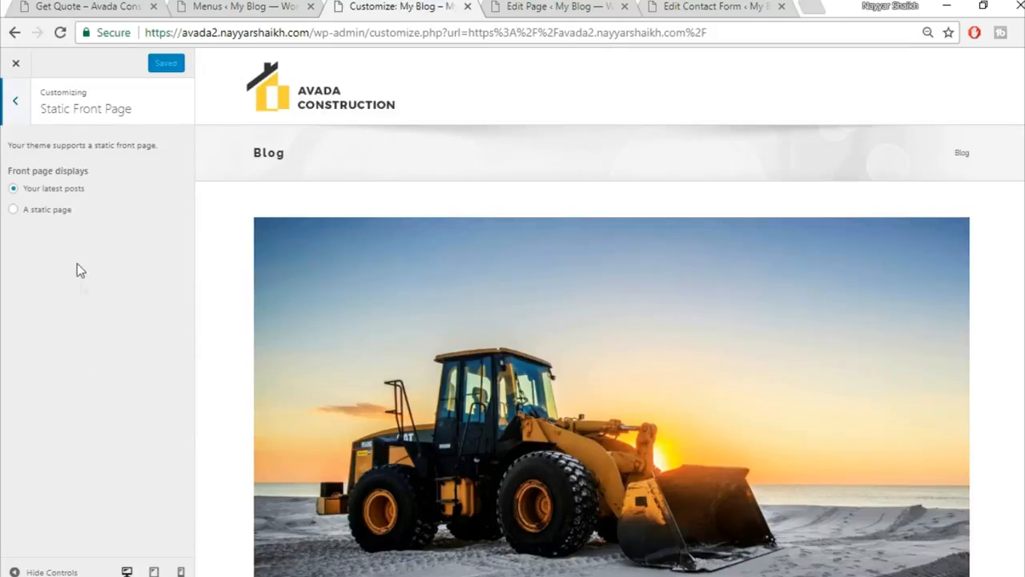
click(57, 213)
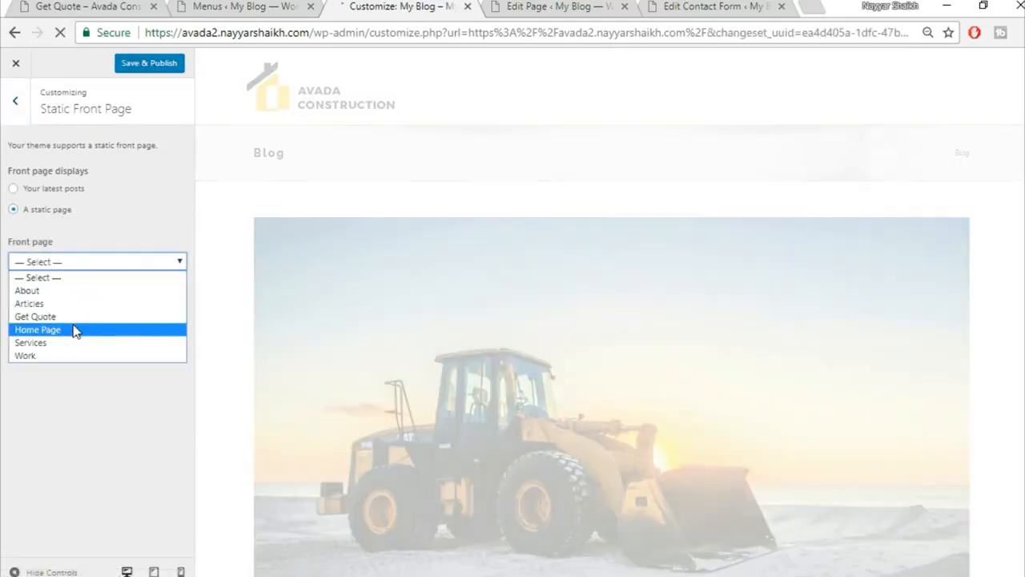
click(74, 327)
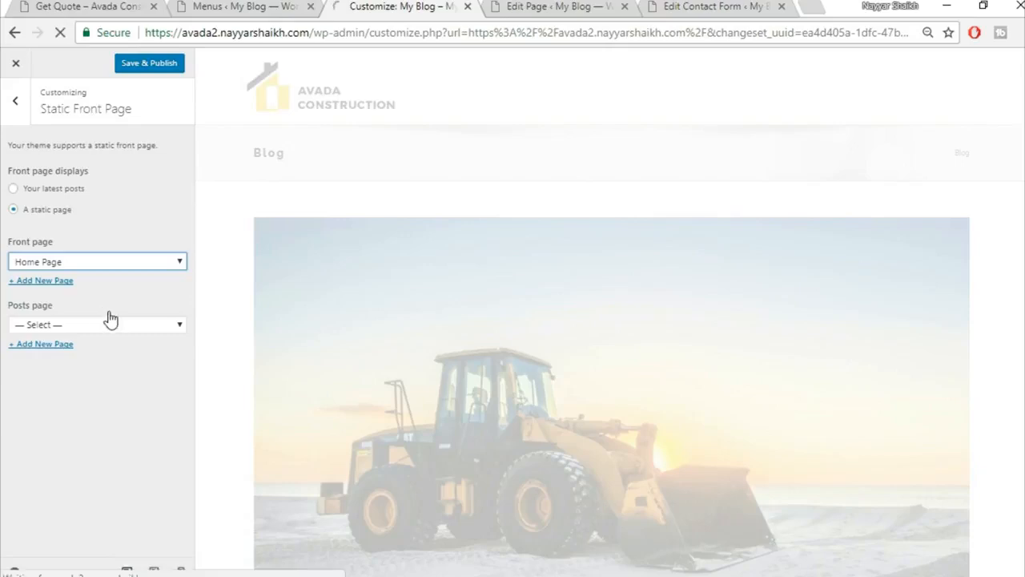
click(93, 323)
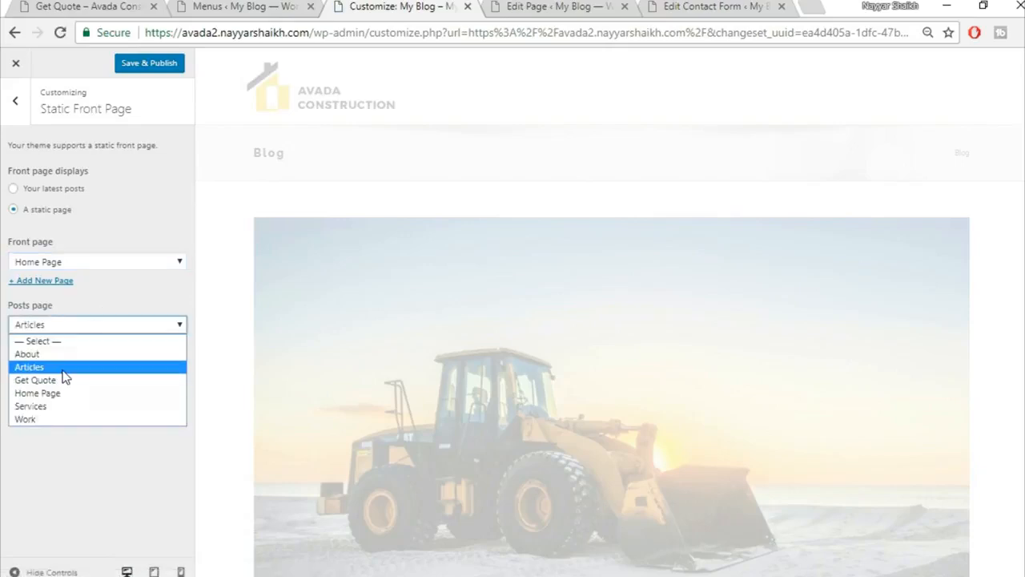
click(63, 370)
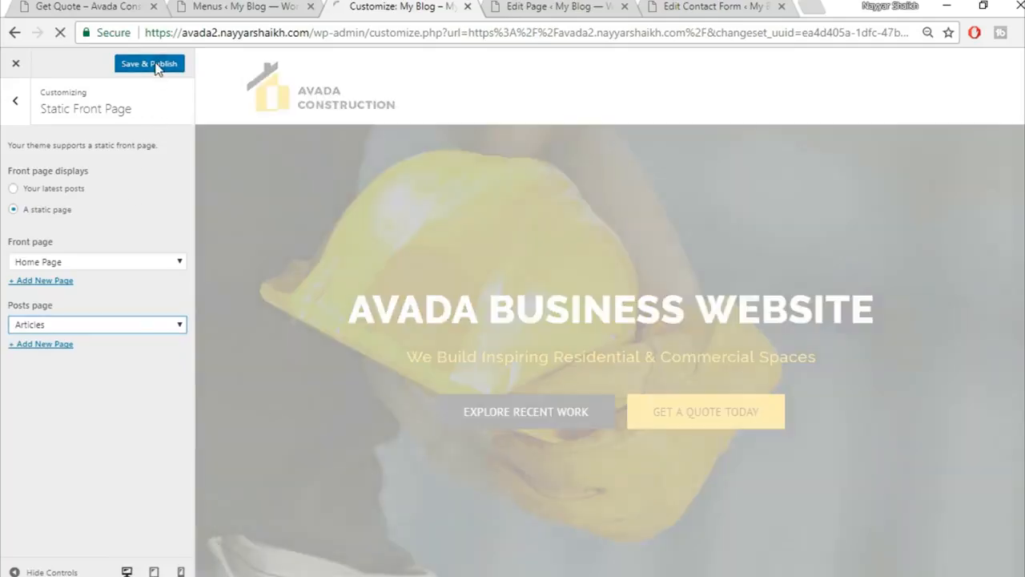
click(157, 69)
Open Site Identity and select the 'My Blog' site title.
click(14, 106)
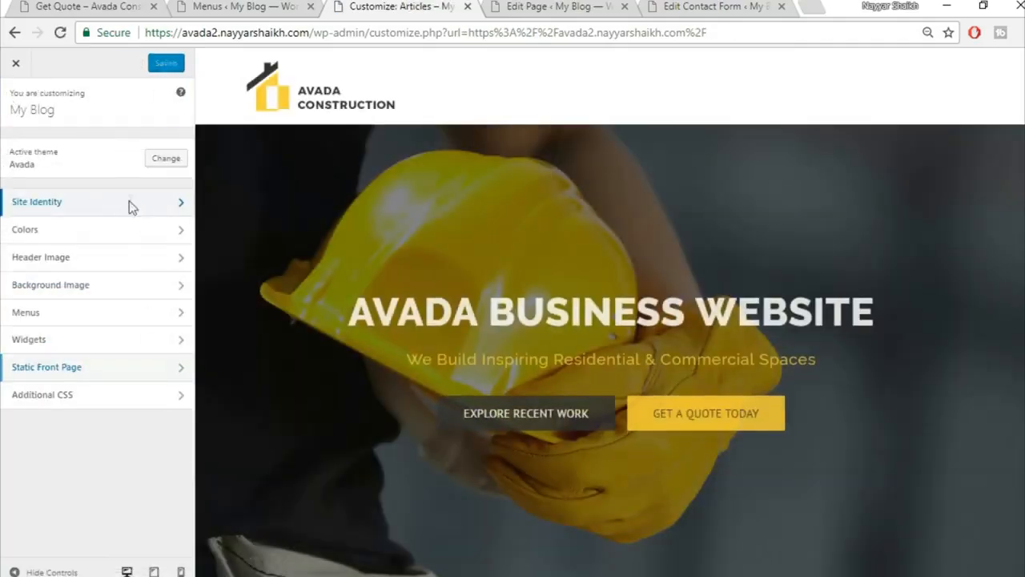
click(129, 201)
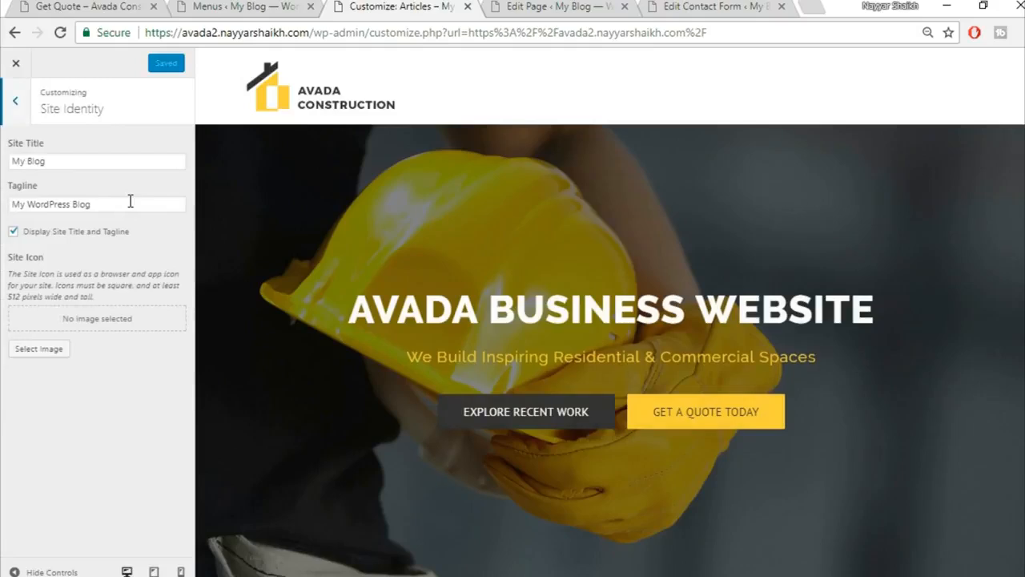
drag(99, 162, 4, 161)
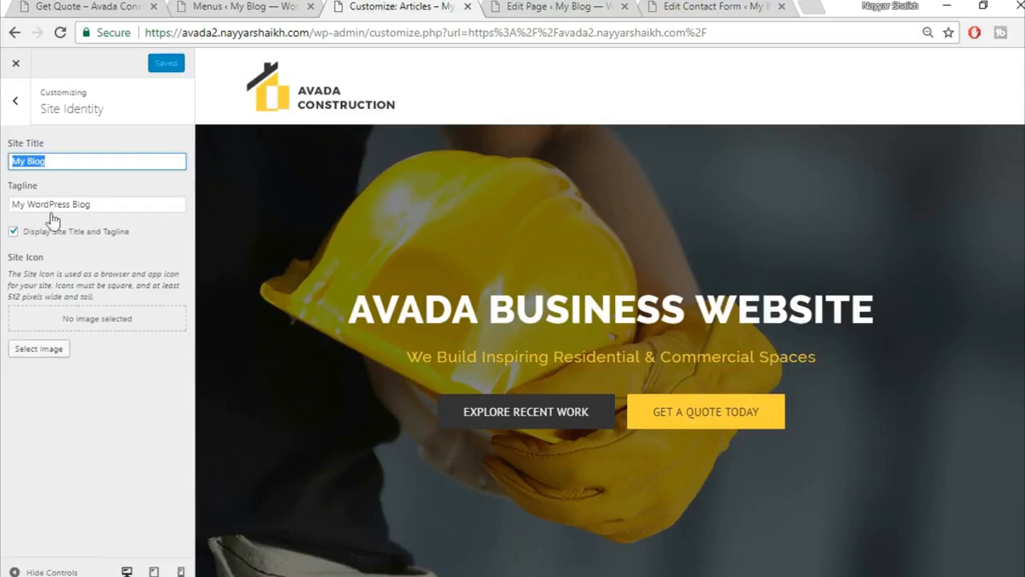
Exit the Customizer to the live Avada Construction home page with its hero banner.
click(16, 64)
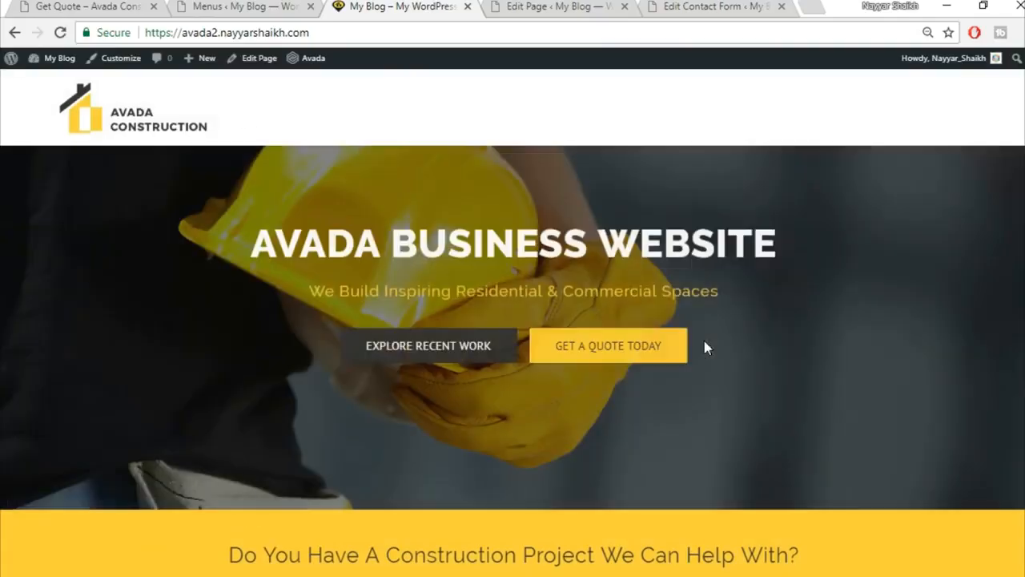
Create a new menu named 'Main' assigned to the Main Navigation location.
click(238, 5)
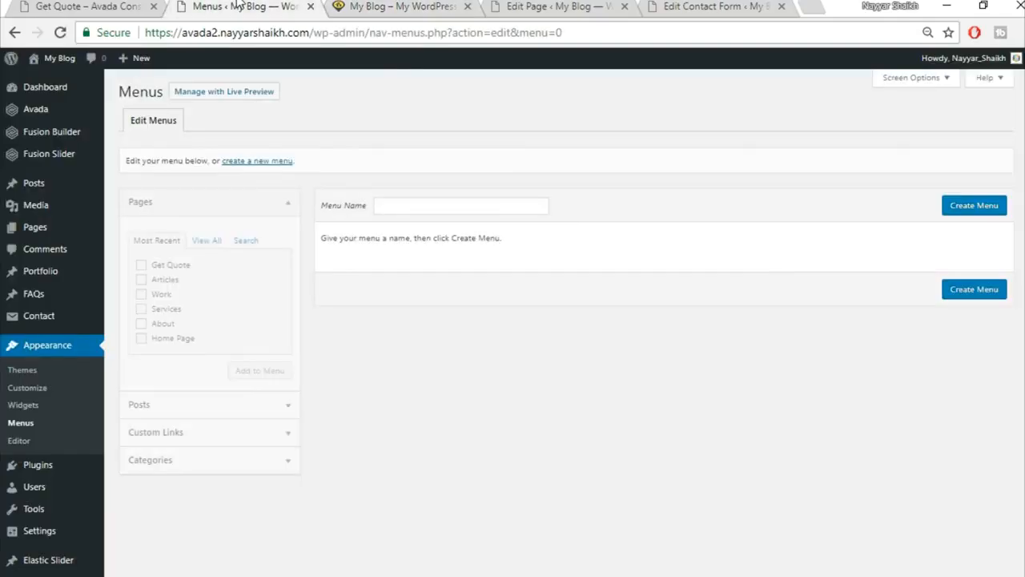
click(457, 206)
text(Main)
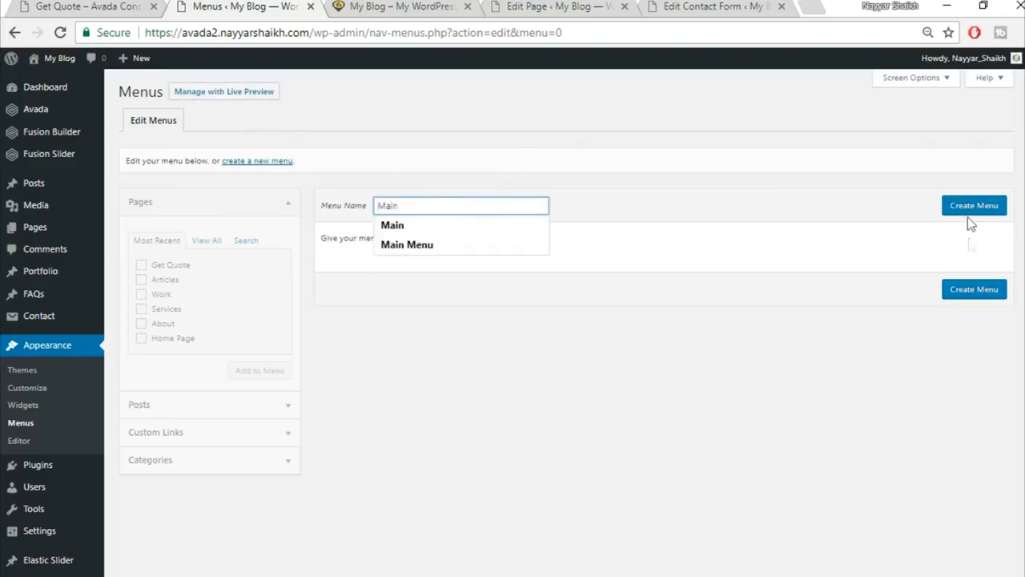
click(961, 206)
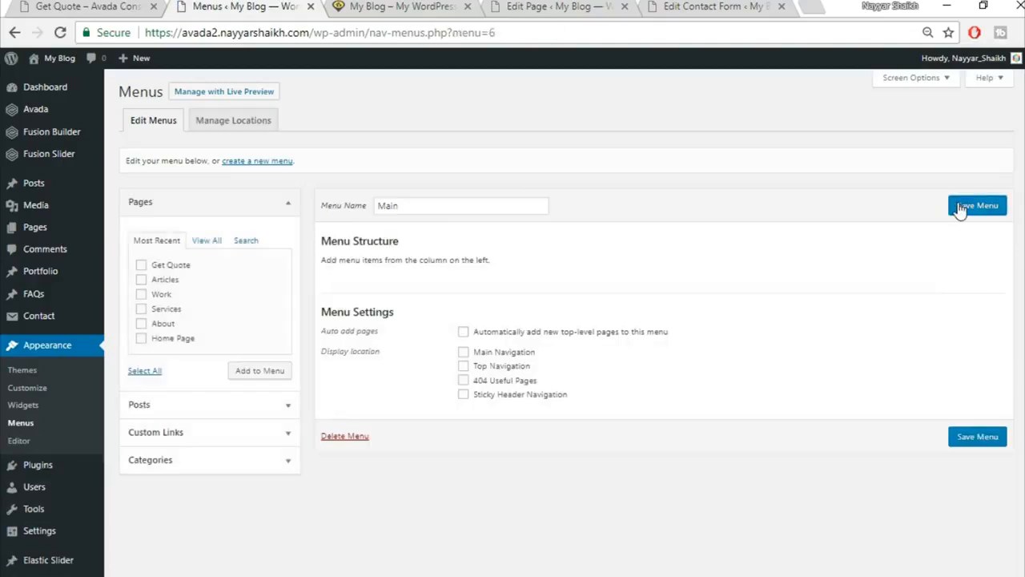
click(504, 353)
Add all site pages, including Home Page, Services, Work and Get Quote, to the Main menu.
click(409, 4)
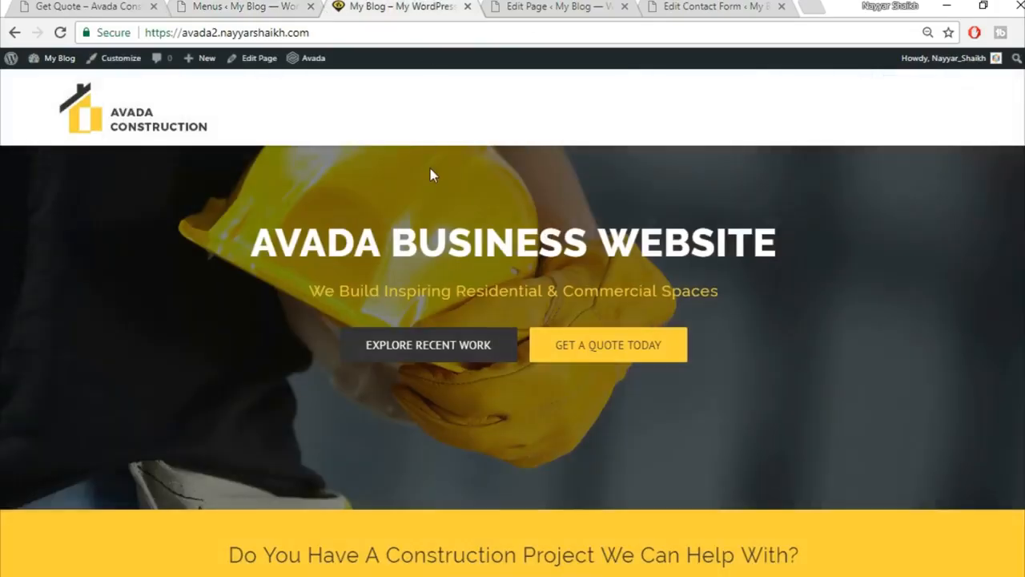
click(93, 5)
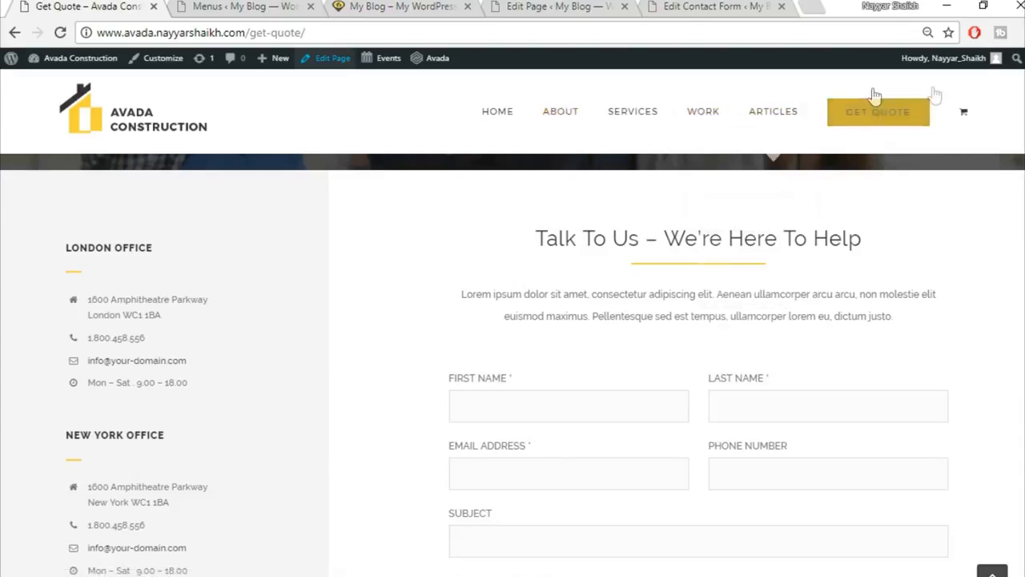
click(248, 6)
click(206, 240)
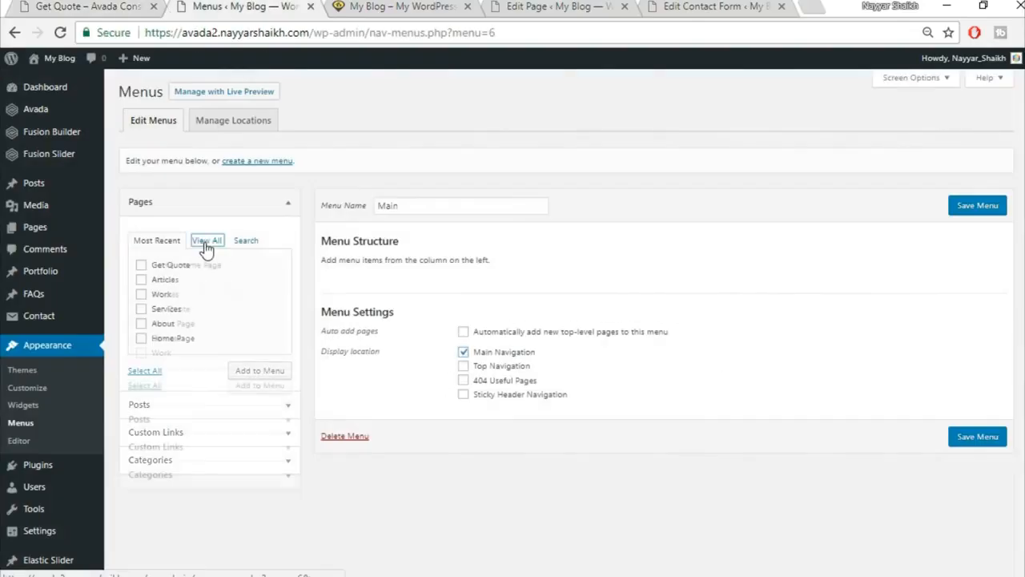
click(176, 282)
click(167, 294)
click(168, 324)
click(167, 338)
click(164, 352)
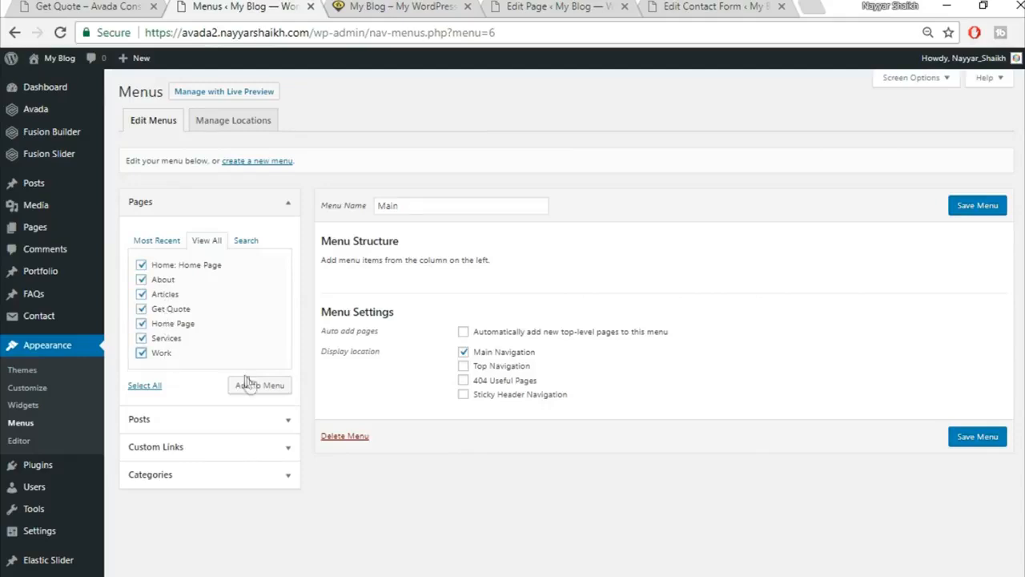
click(253, 386)
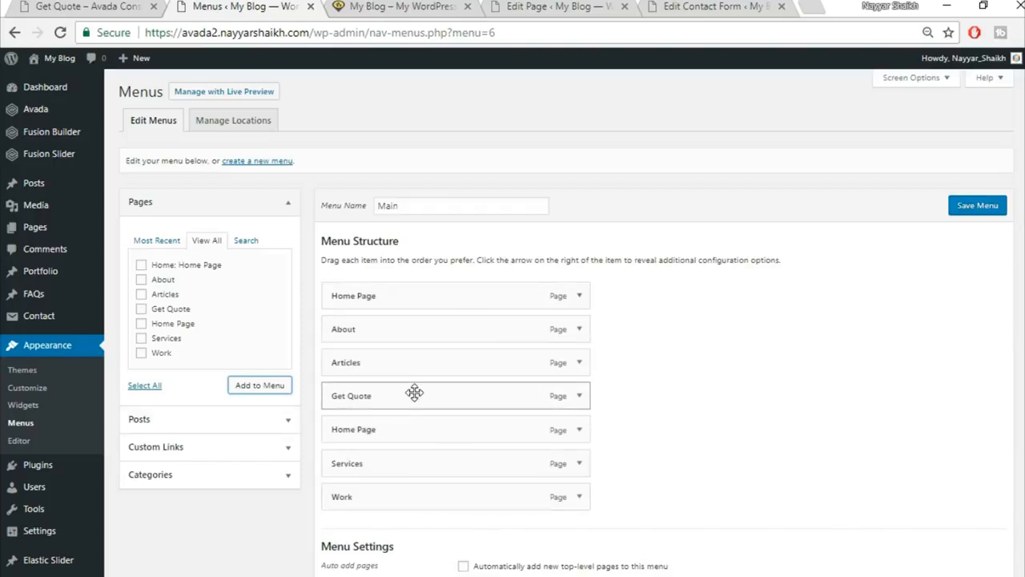
Move Get Quote to the end of the menu and give it Avada's Button Large style.
drag(413, 453, 411, 500)
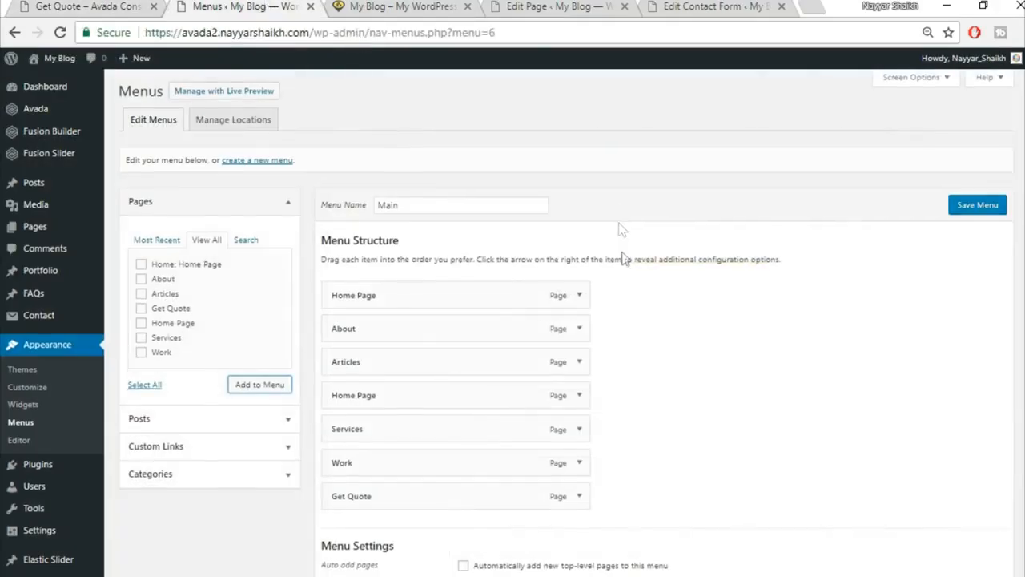
scroll(592, 320, down, 1)
click(579, 416)
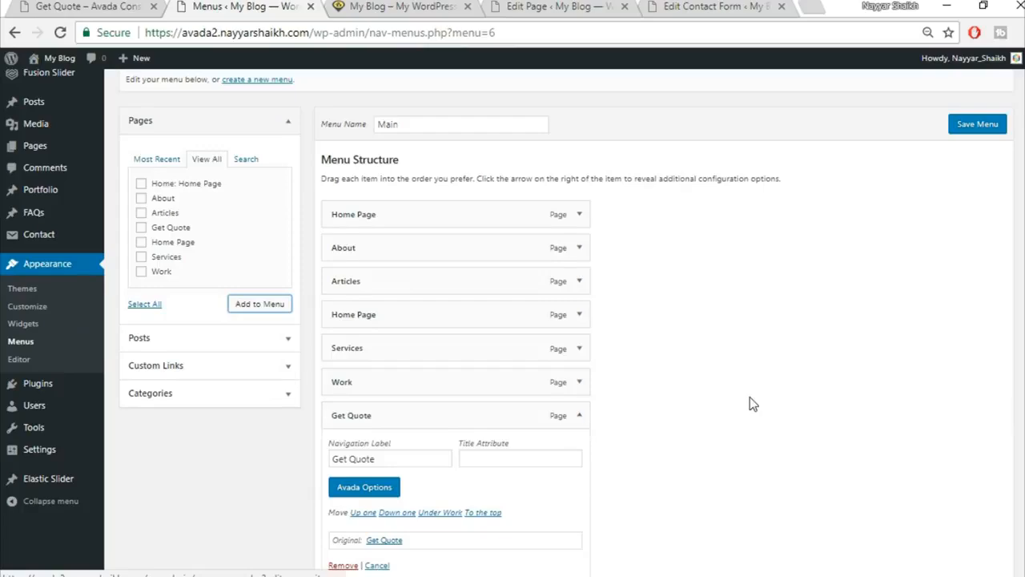
scroll(748, 403, down, 1)
click(381, 326)
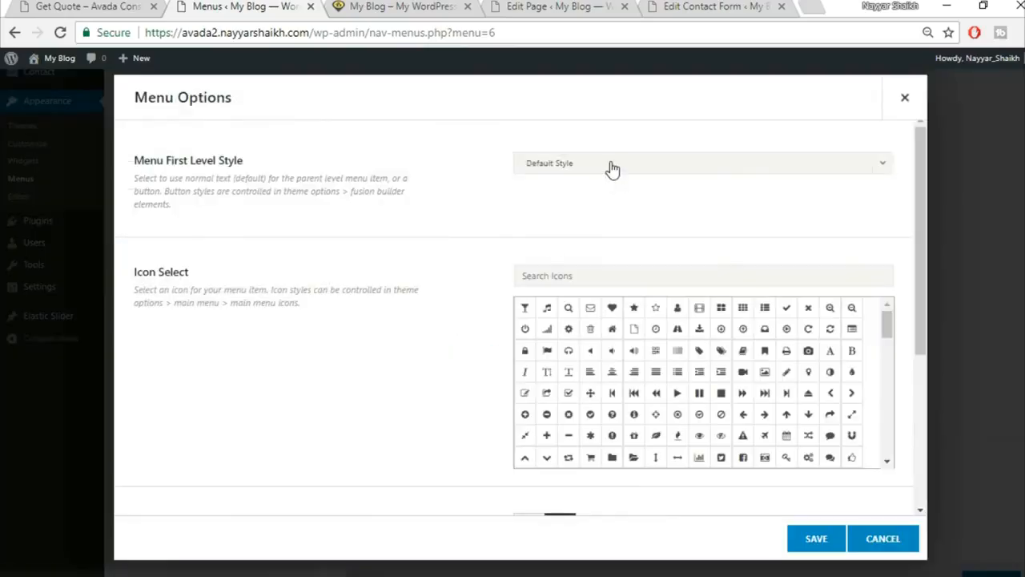
click(610, 165)
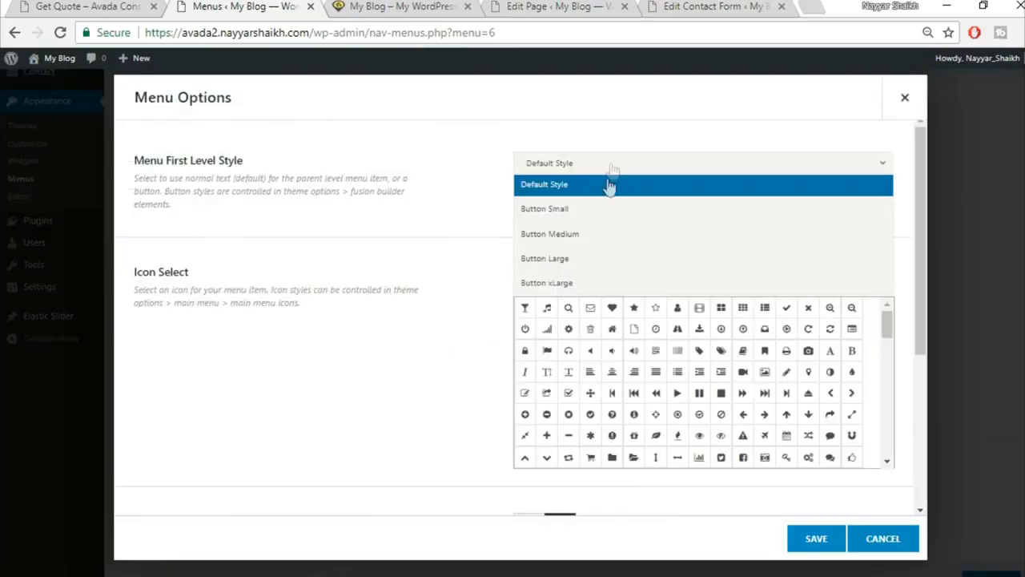
click(588, 259)
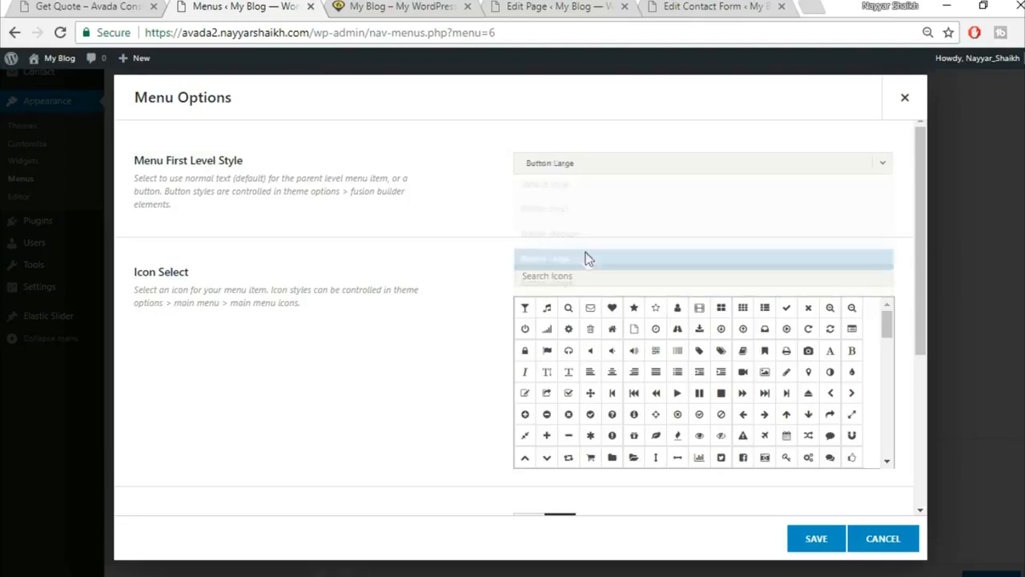
click(825, 545)
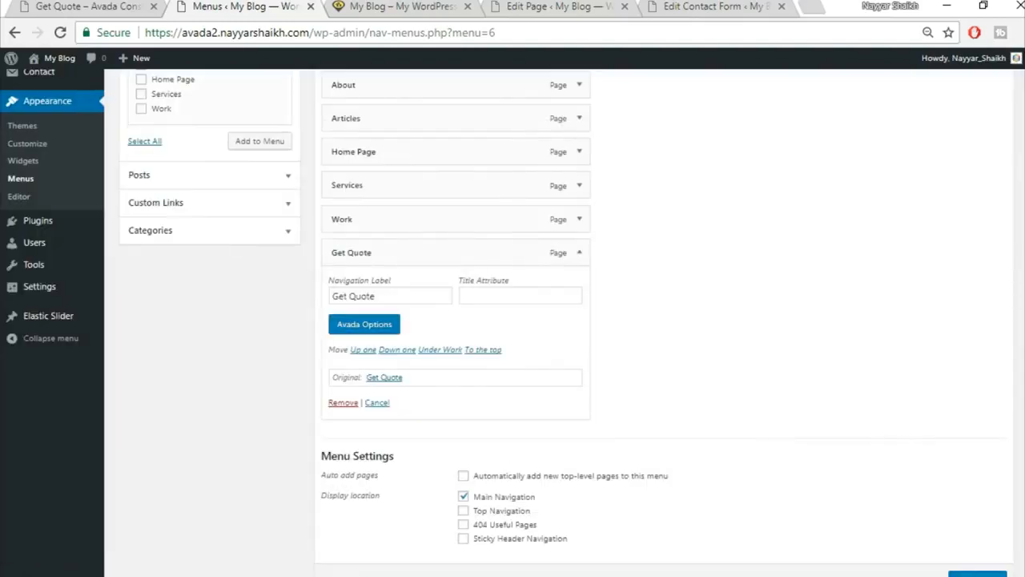
scroll(899, 556, down, 2)
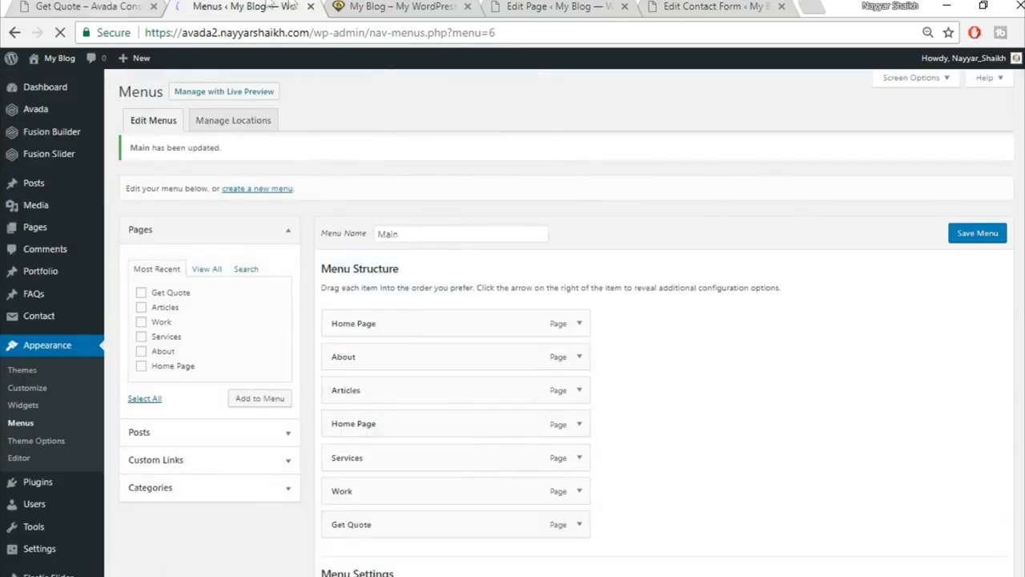
click(371, 5)
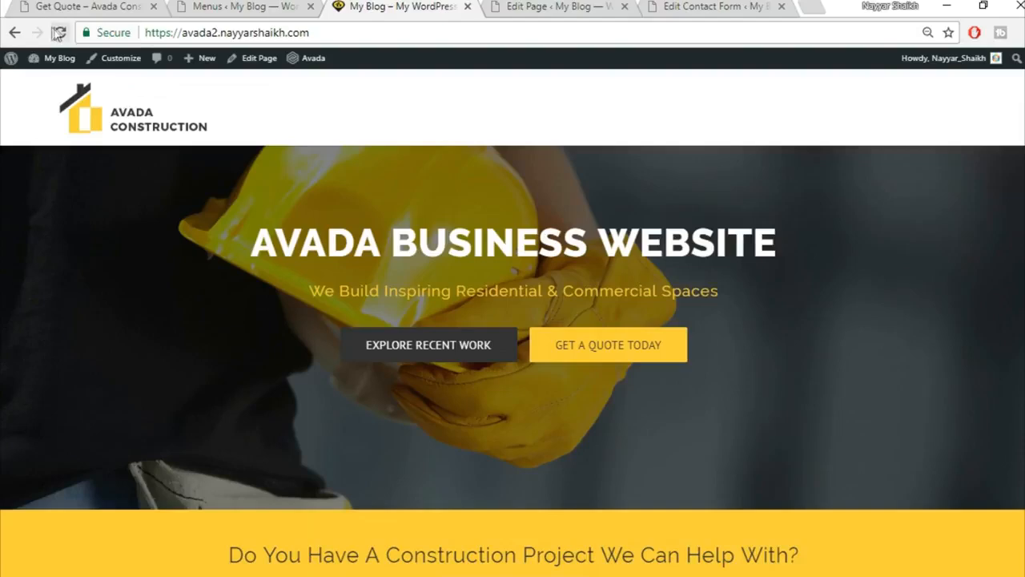
Remove the duplicate Home Page item from the Main menu and save it.
click(59, 33)
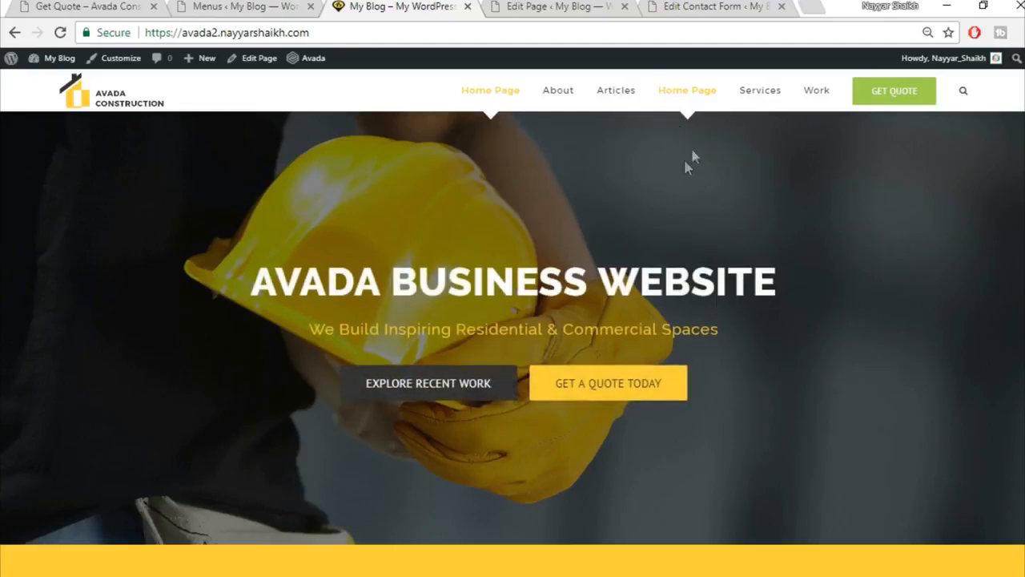
click(196, 6)
click(582, 433)
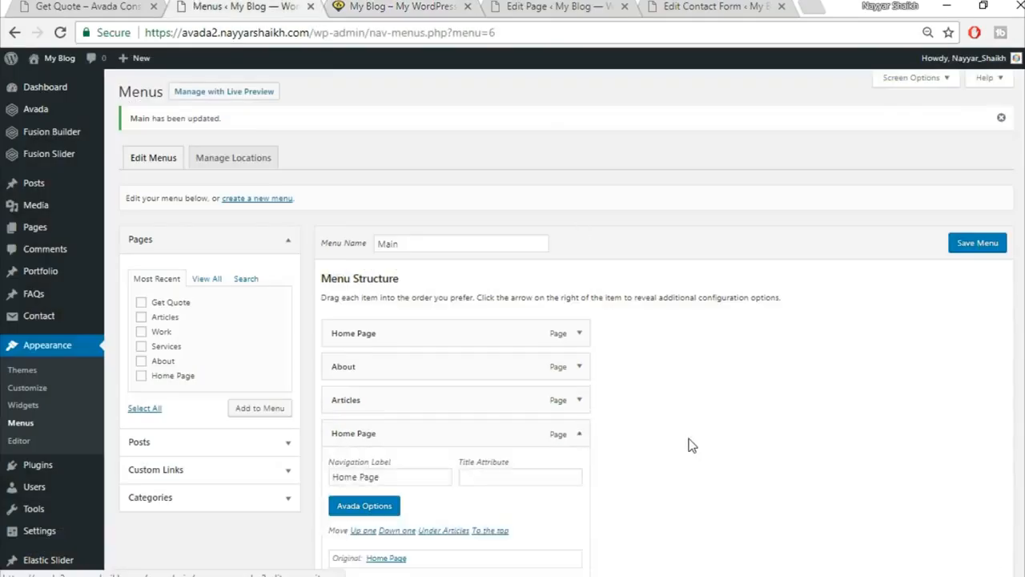
scroll(561, 438, down, 2)
click(343, 422)
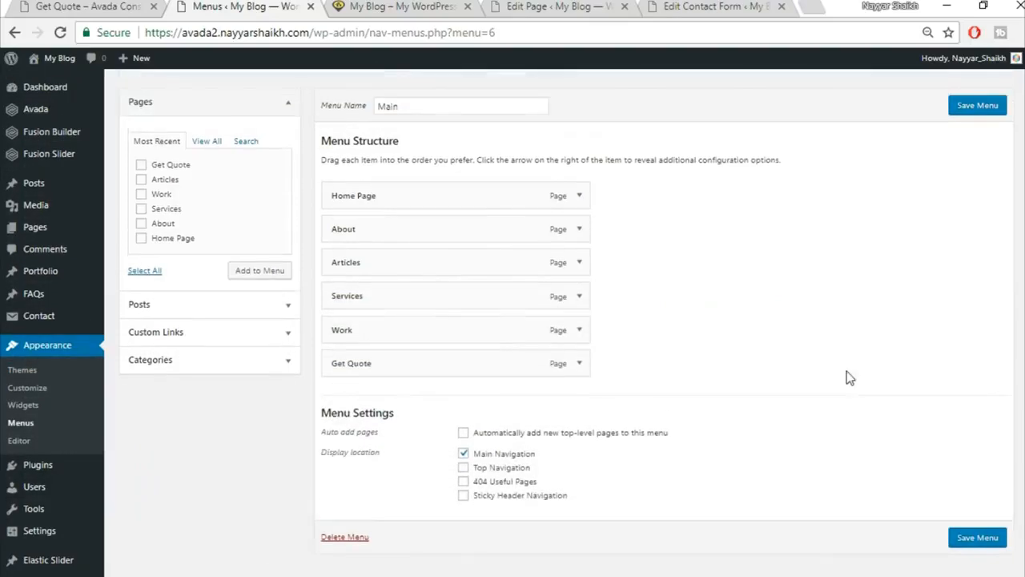
click(977, 105)
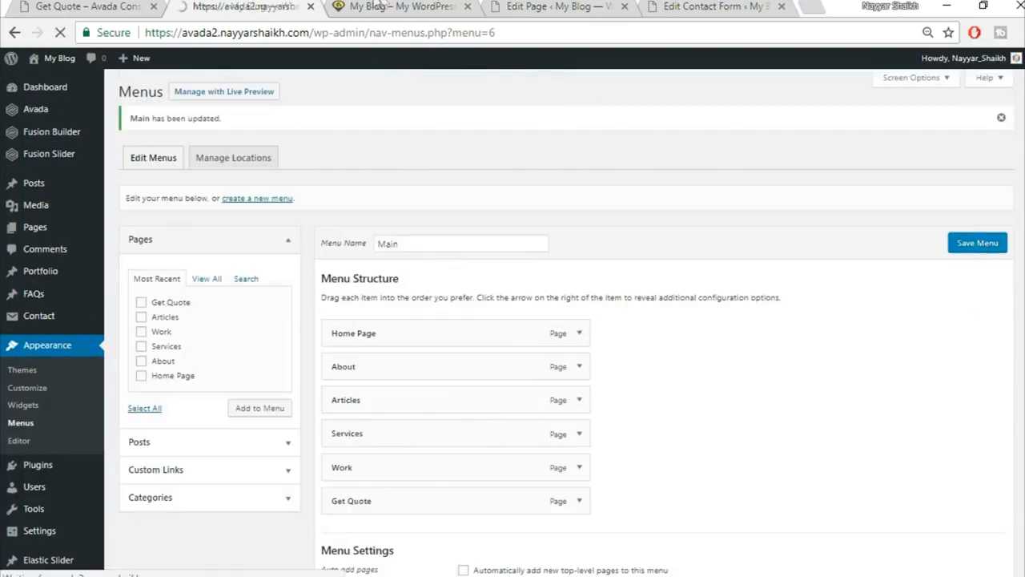
Reload the live site to verify the menu, then bring up the Widgets admin page.
click(385, 5)
click(394, 34)
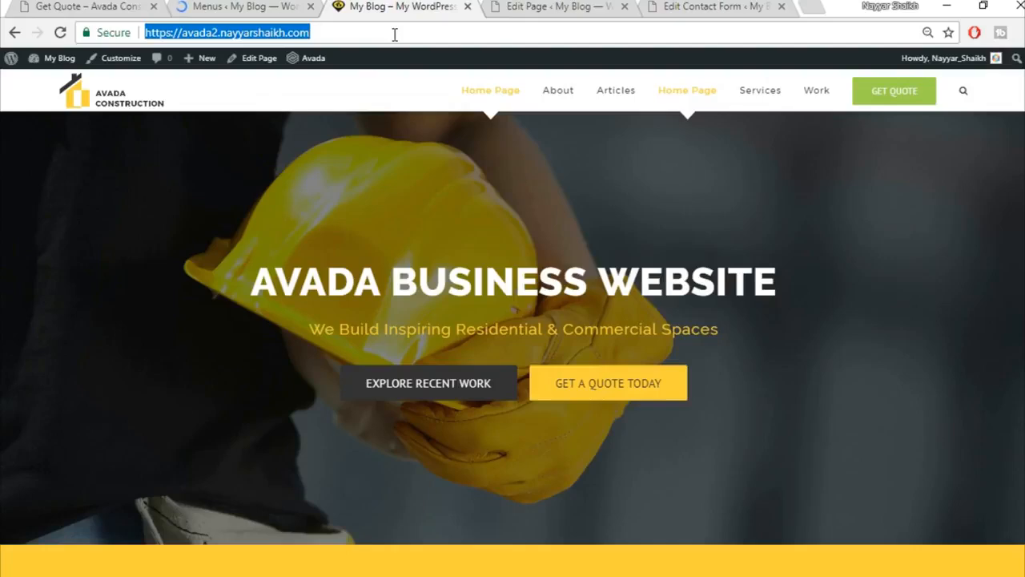
key(Return)
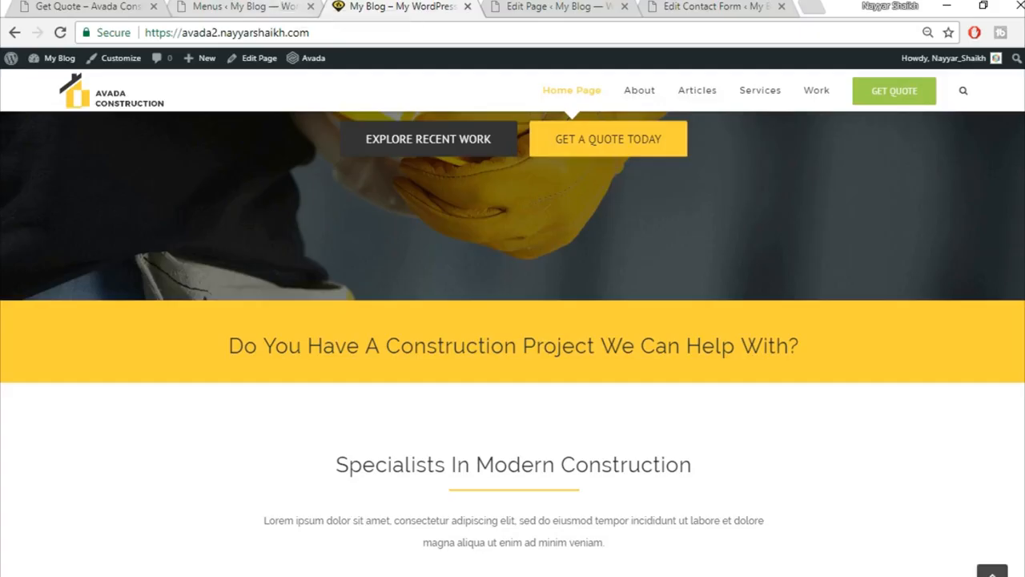
scroll(921, 384, down, 15)
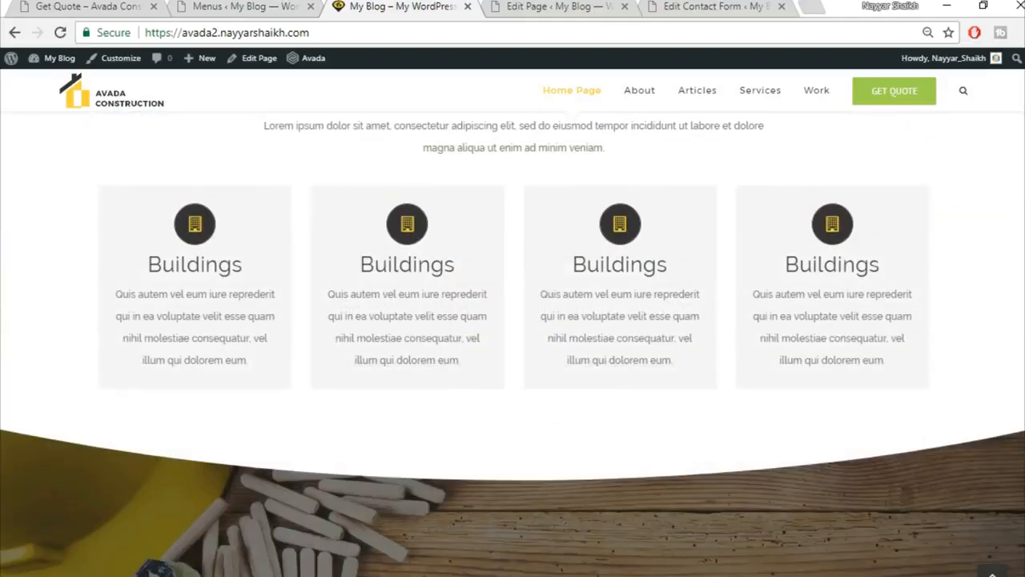
scroll(921, 384, down, 6)
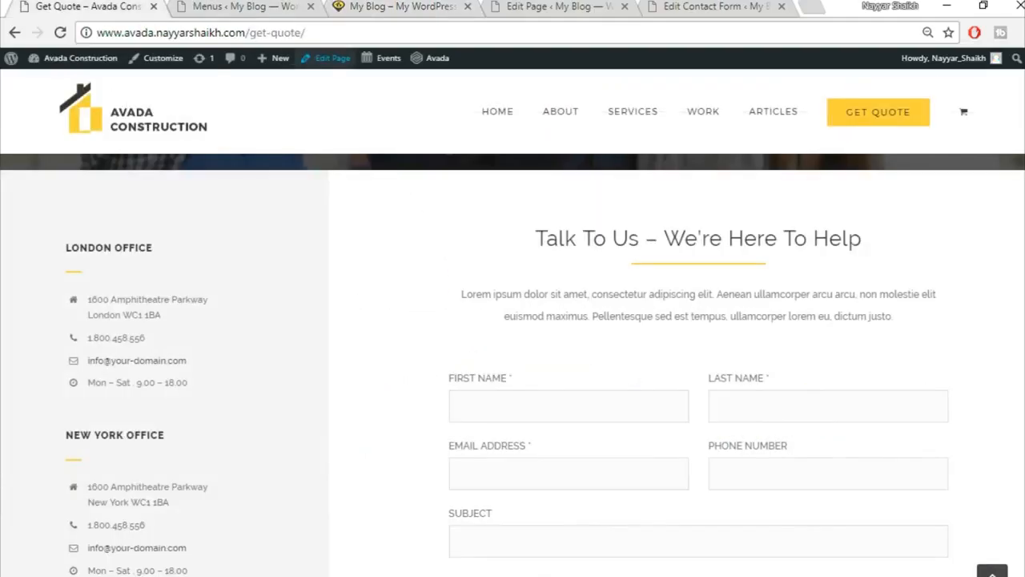
scroll(311, 519, down, 10)
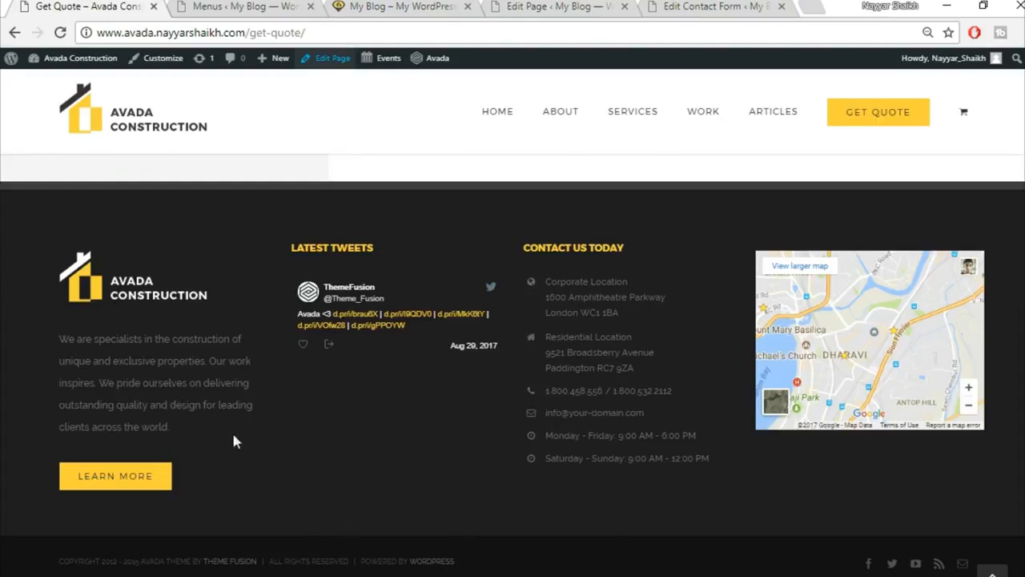
click(245, 6)
scroll(227, 158, down, 2)
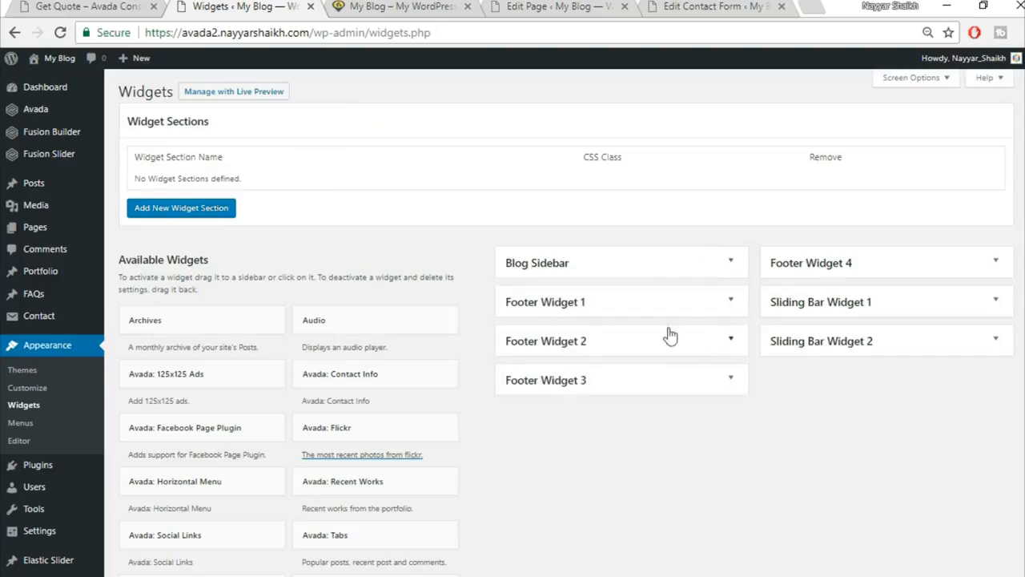
Place an empty Text widget into the Footer Widget 1 area.
click(731, 303)
click(732, 304)
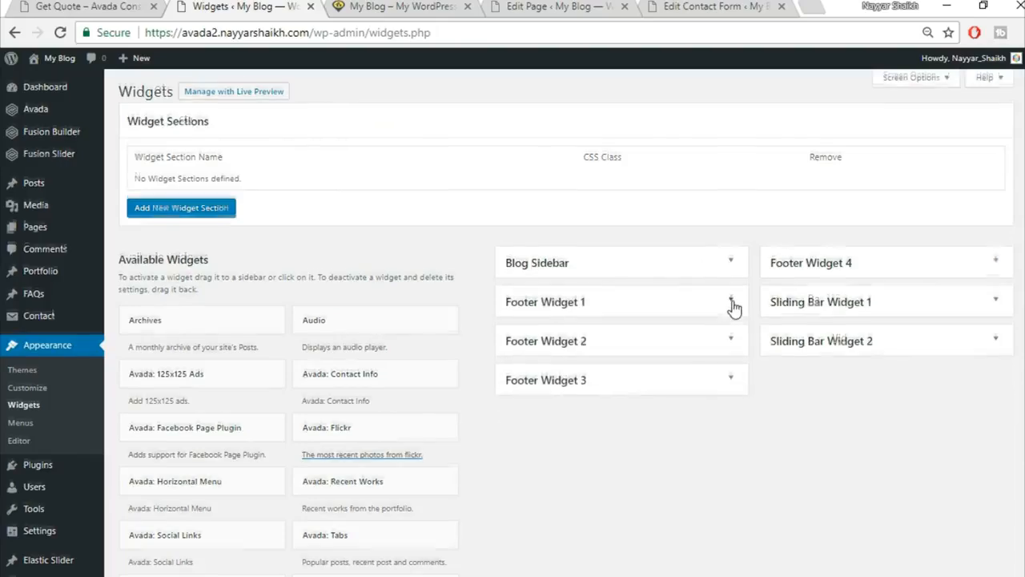
scroll(636, 464, down, 8)
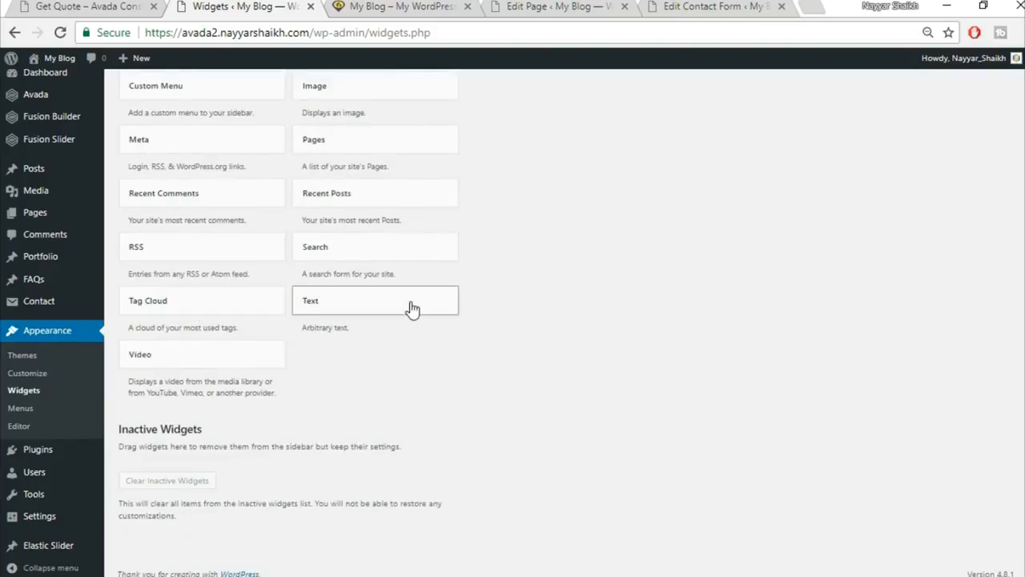
click(411, 308)
click(386, 379)
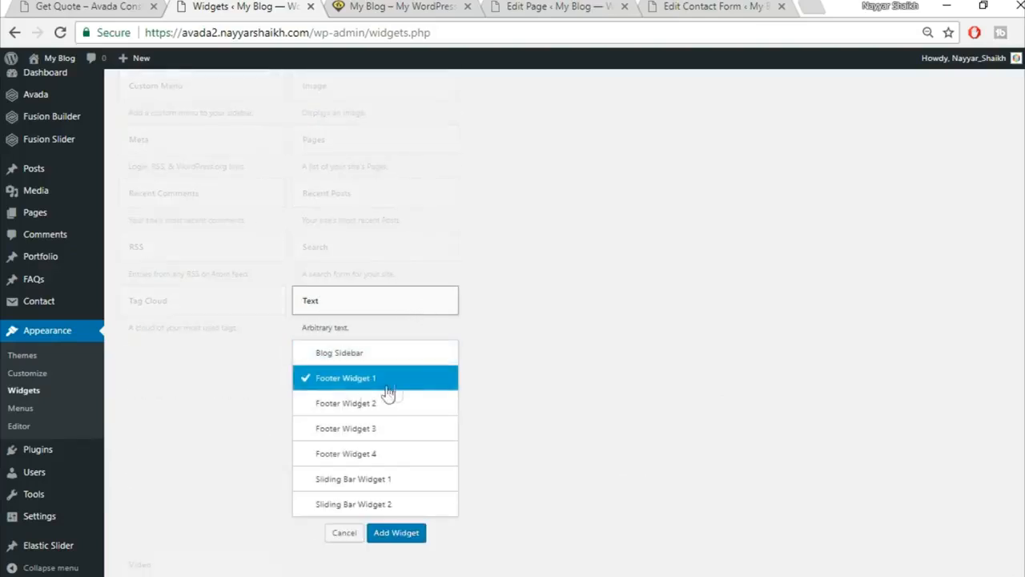
click(409, 542)
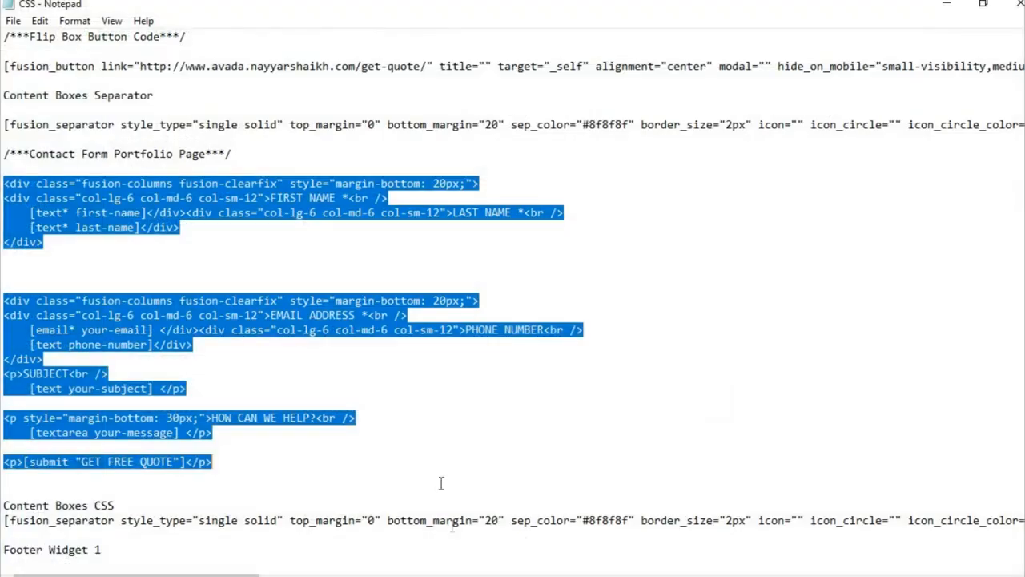
Copy the Footer Widget 1 code block, logo through Learn More button, from the Notepad notes.
click(410, 348)
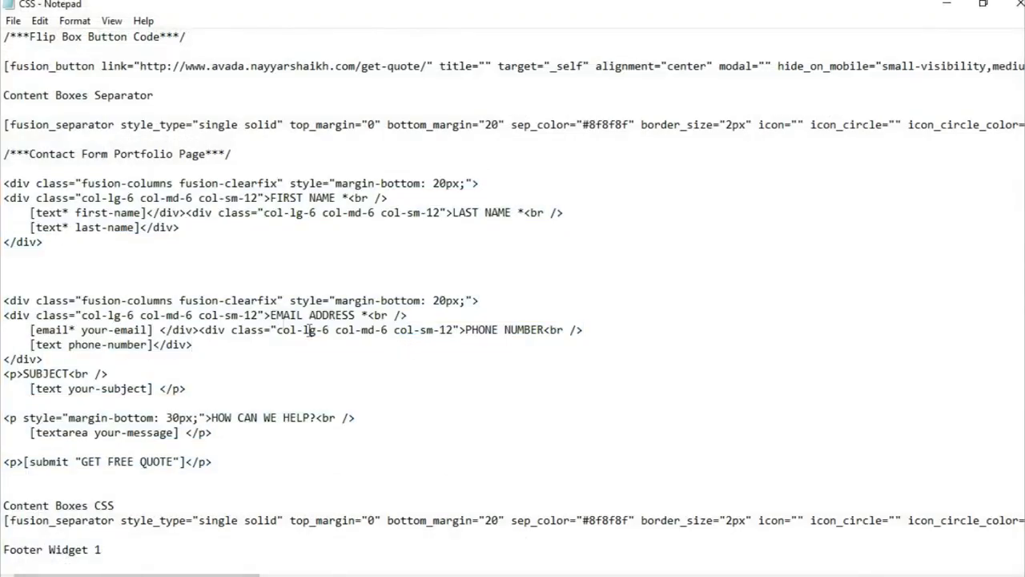
scroll(275, 326, down, 10)
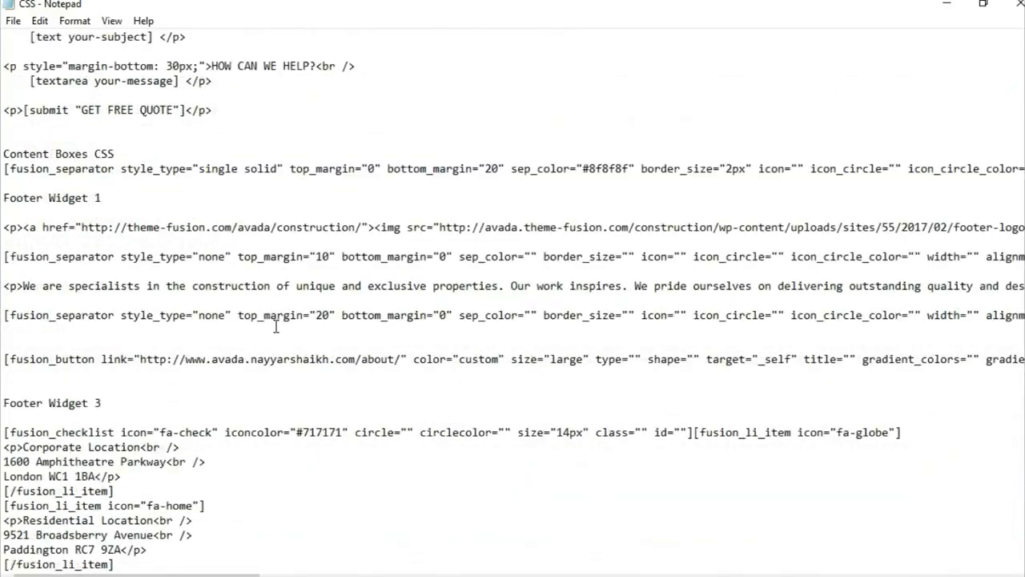
scroll(95, 319, up, 1)
drag(2, 185, 113, 361)
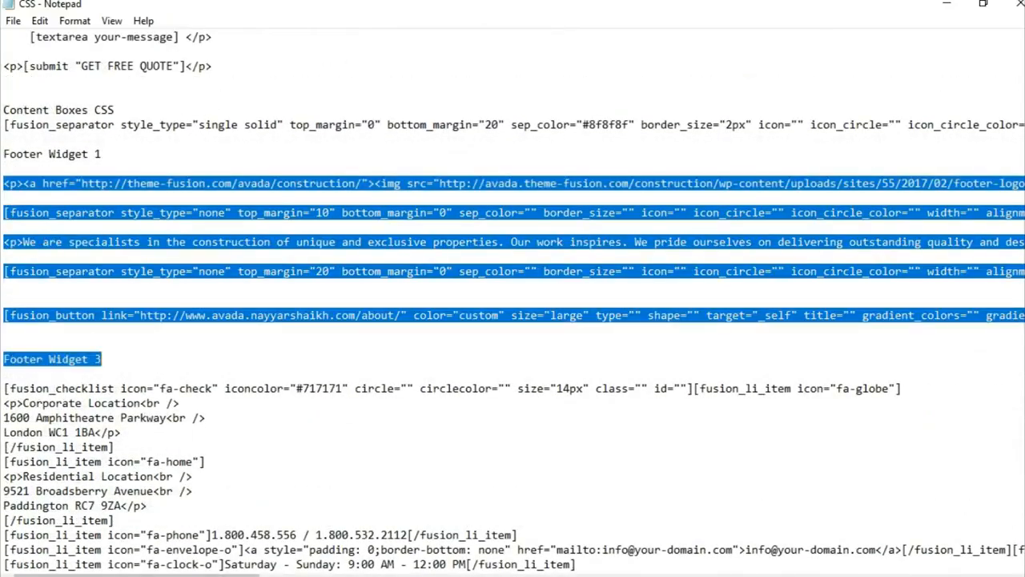
key(alt+Tab)
Paste the footer code into the widget's Text view, delete the stray 'Footer Widget 3' line, and save.
click(719, 256)
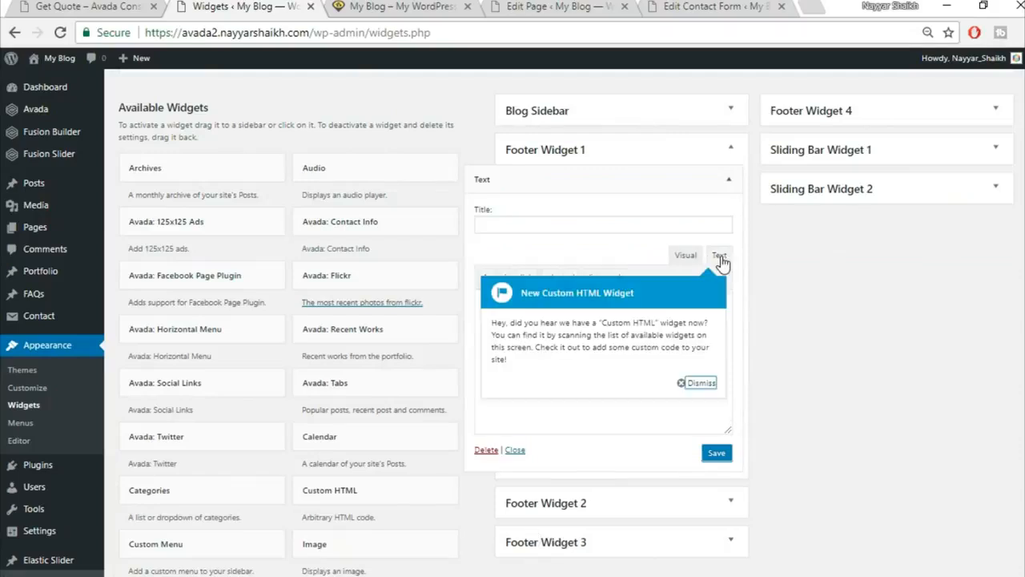
click(696, 383)
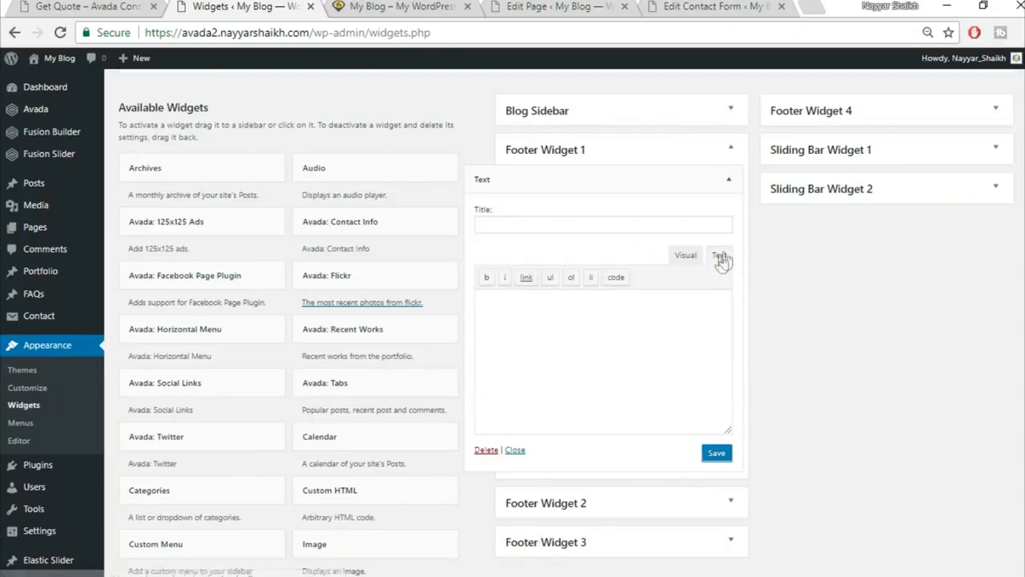
key(ctrl+v)
drag(552, 420, 450, 419)
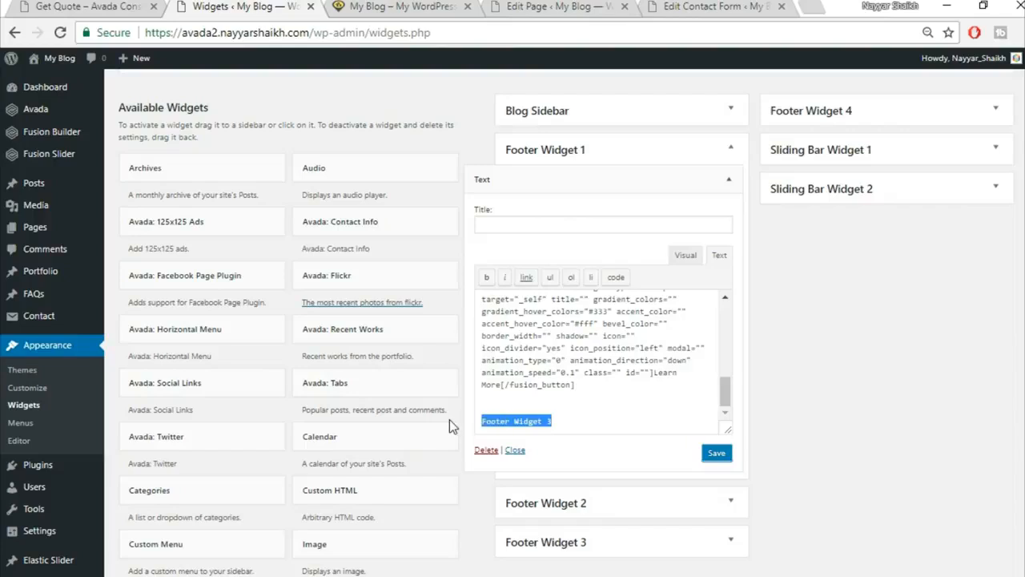
key(BackSpace)
key(BackSpace)
key(BackSpace)
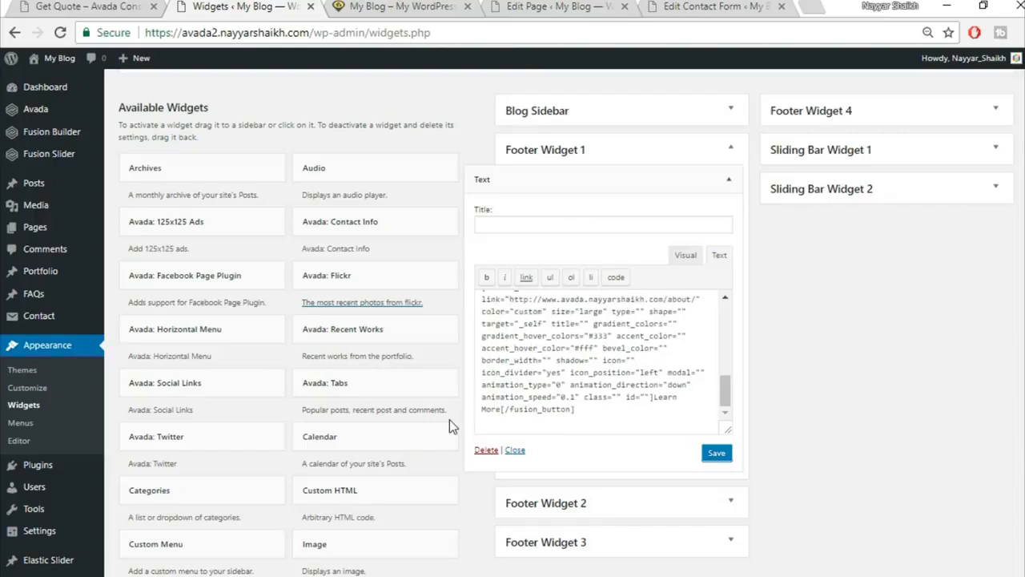
scroll(533, 353, up, 5)
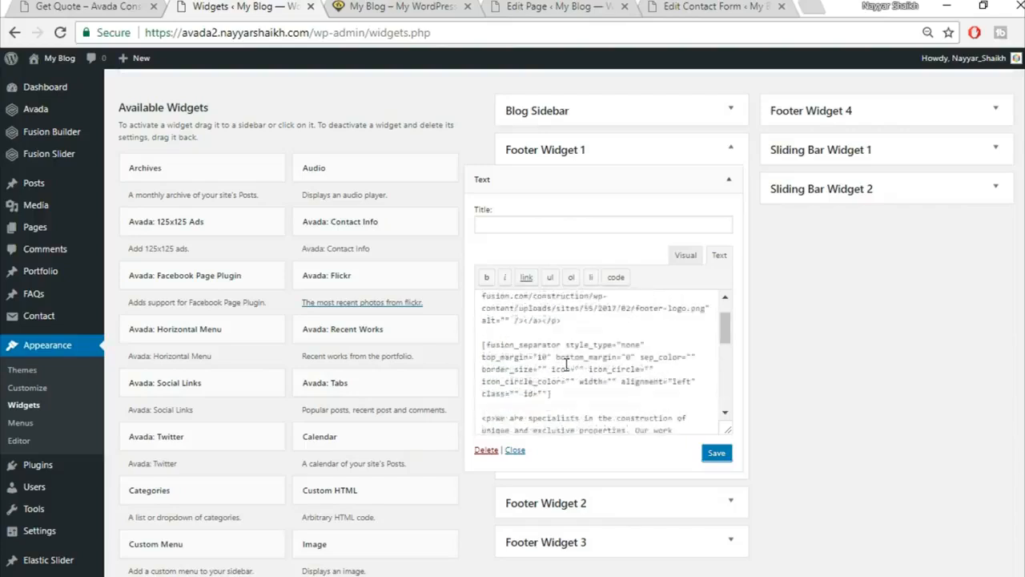
click(715, 454)
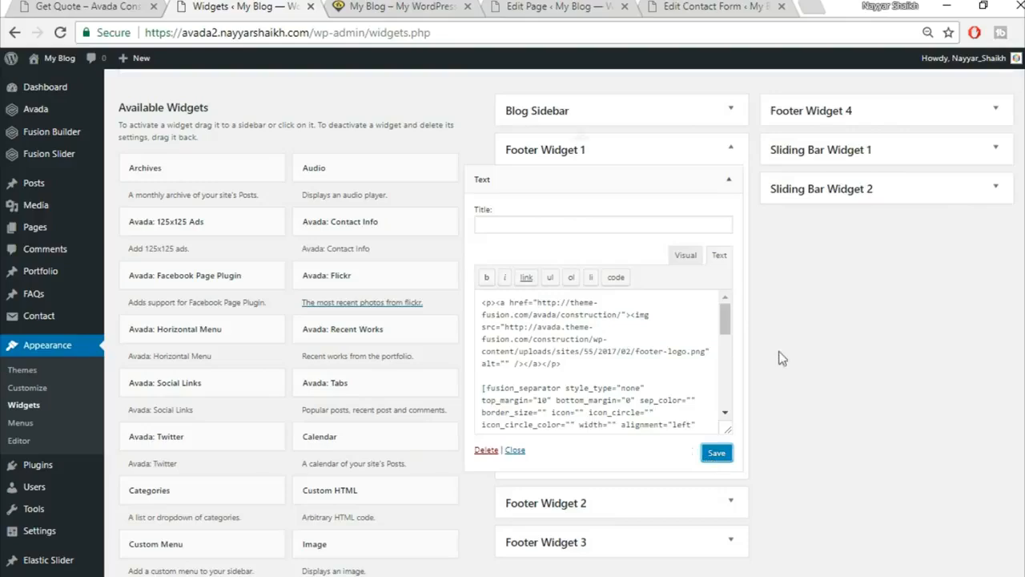
Compare the live footer's specialists paragraph with the widget content, then save Footer Widget 1 again.
click(70, 6)
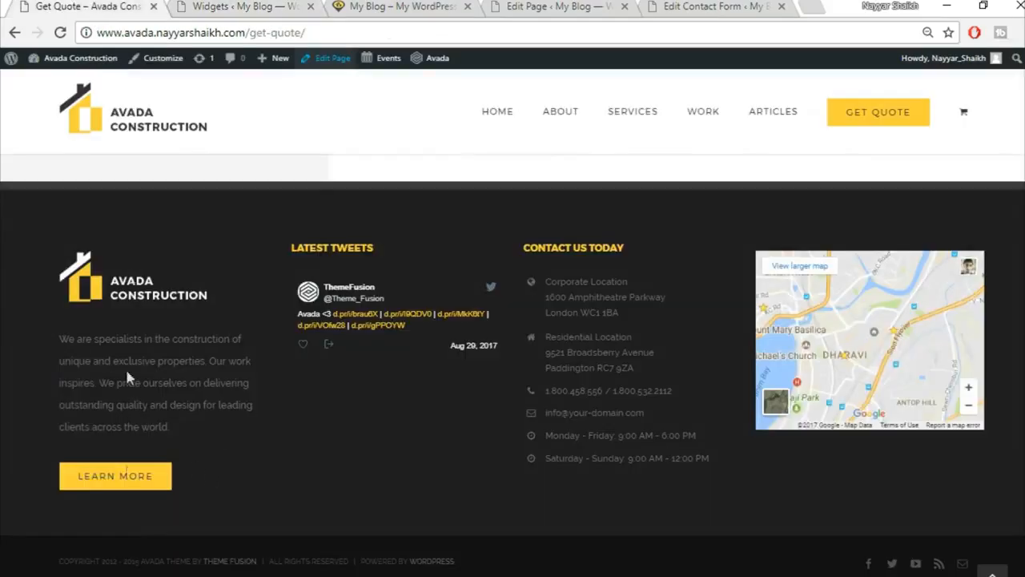
drag(57, 340, 204, 426)
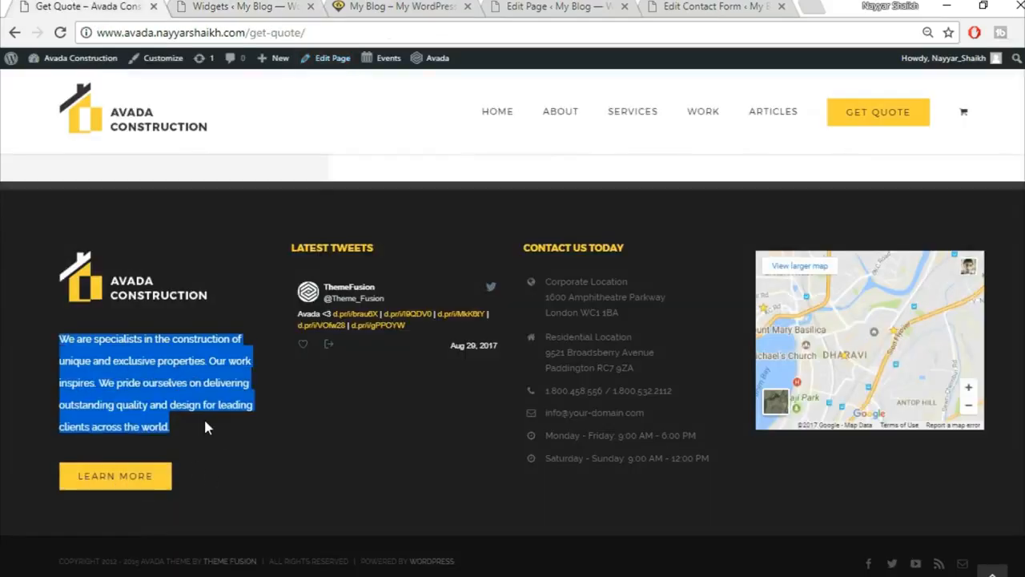
click(245, 7)
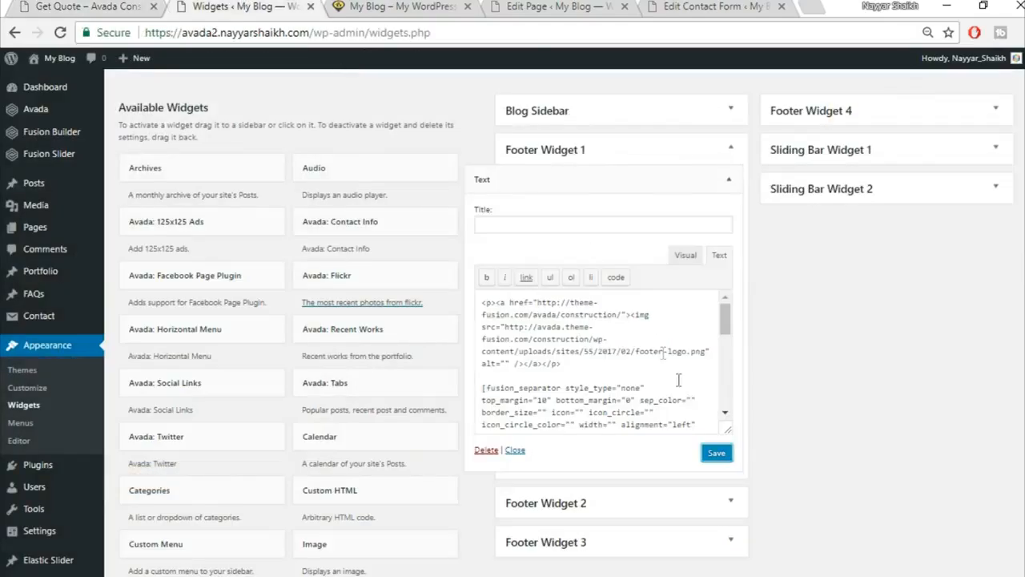
click(685, 255)
scroll(542, 344, down, 3)
scroll(542, 344, up, 2)
scroll(542, 388, up, 1)
drag(481, 377, 645, 398)
scroll(646, 386, down, 2)
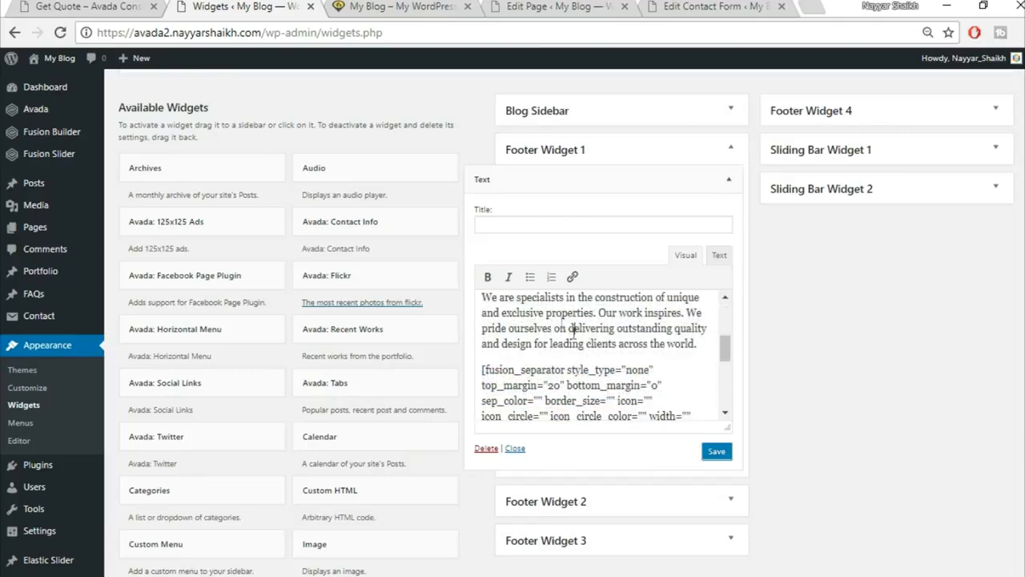
click(88, 6)
click(145, 339)
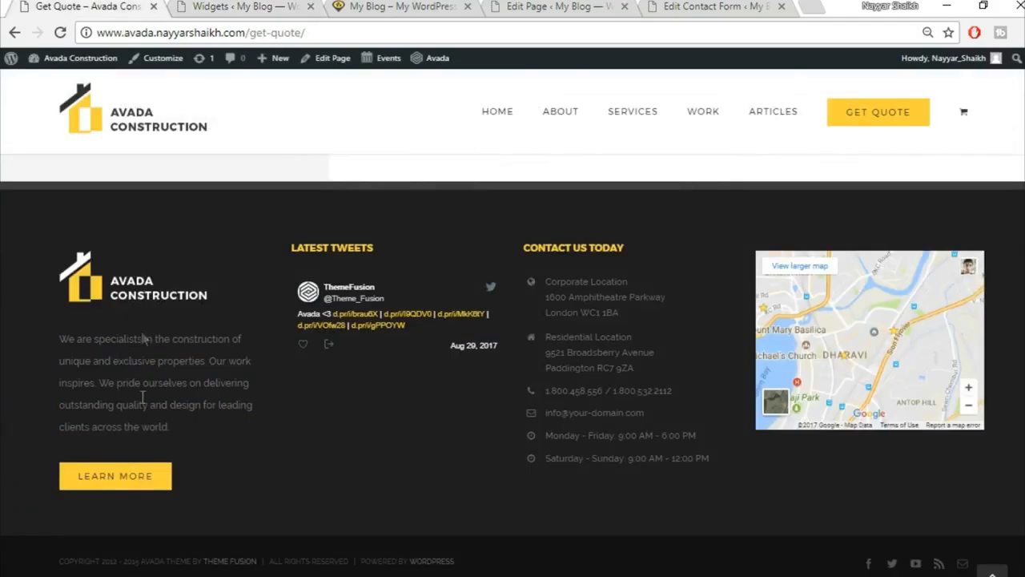
click(243, 6)
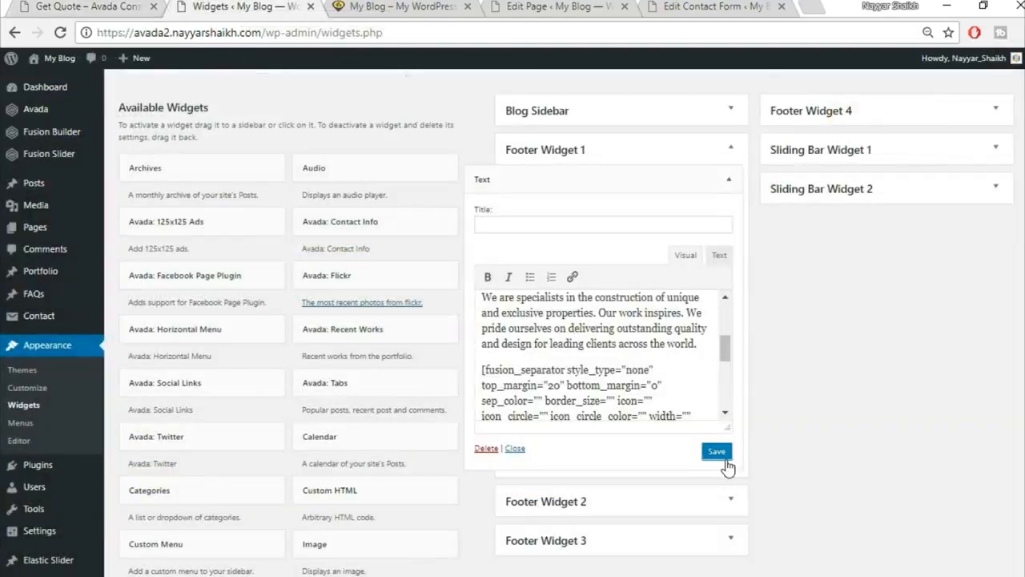
click(728, 184)
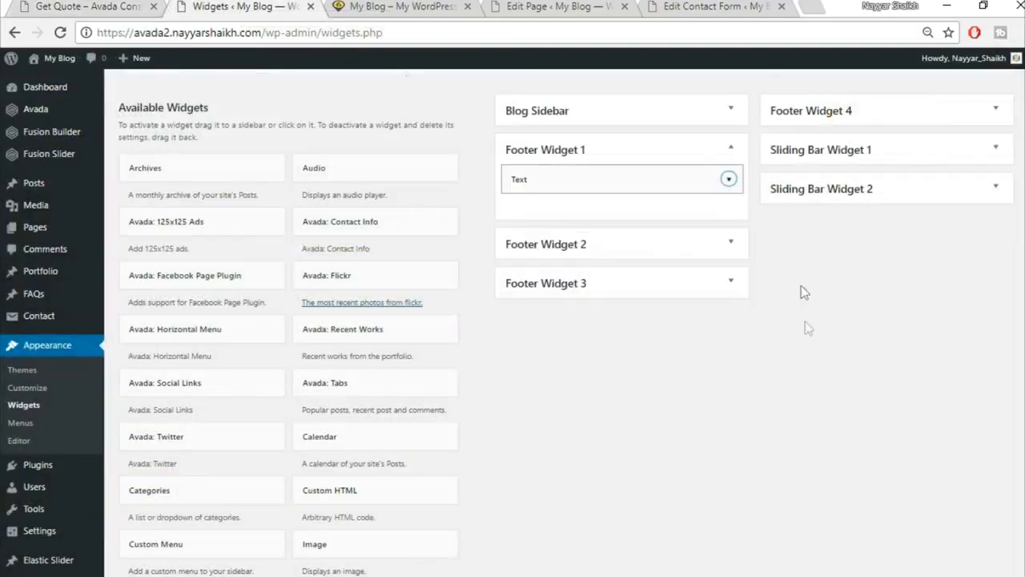
Add an Avada: Twitter widget titled Recent Tweets to Footer Widget 2 and collapse it.
scroll(832, 344, down, 6)
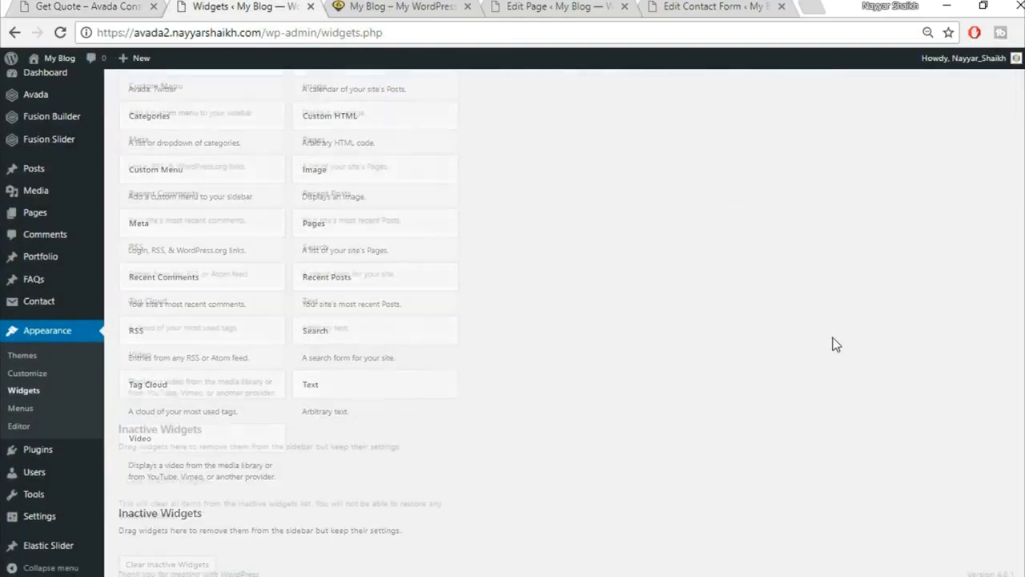
scroll(833, 344, up, 4)
scroll(833, 344, up, 1)
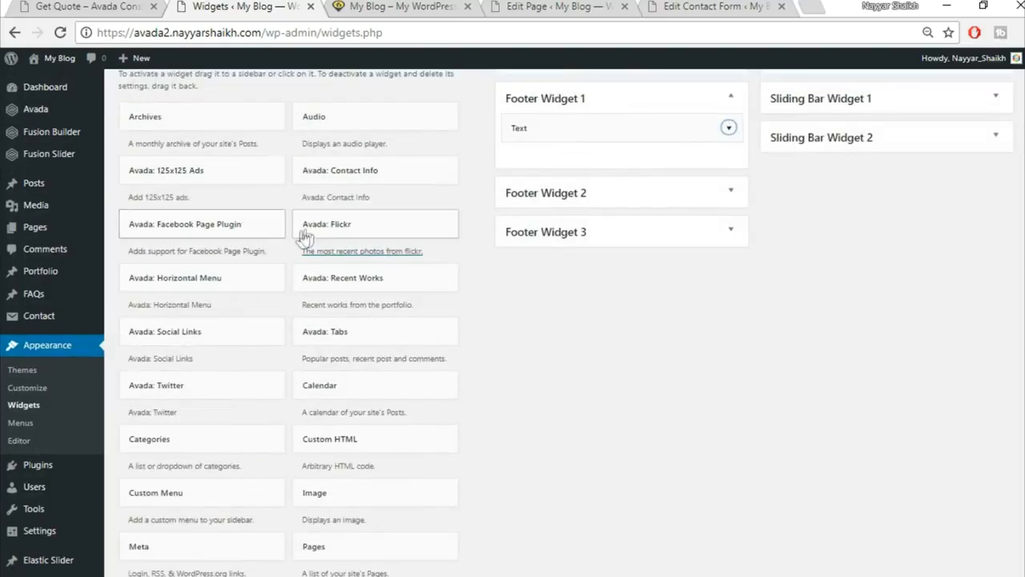
scroll(299, 235, up, 3)
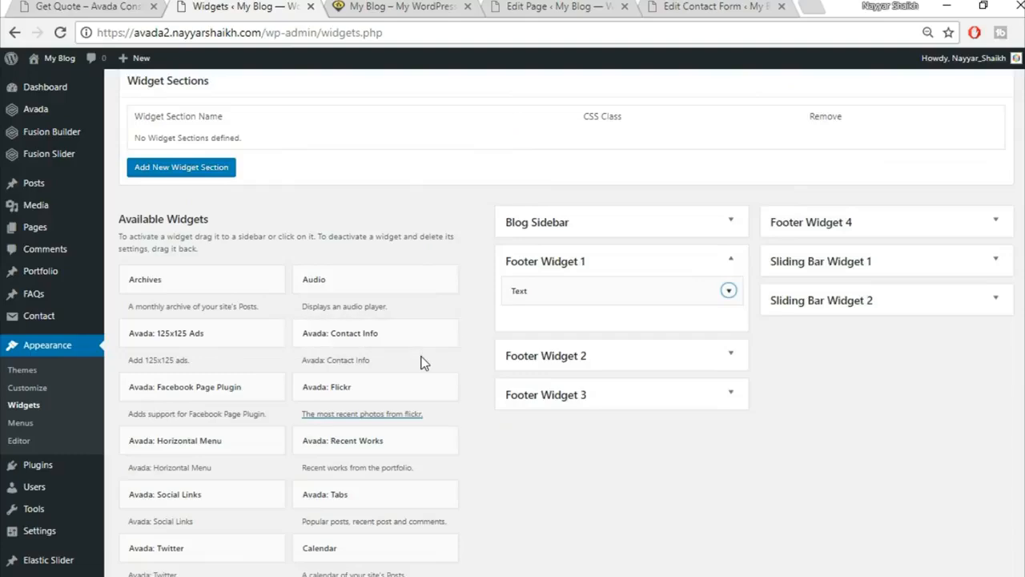
scroll(422, 359, down, 1)
scroll(512, 383, down, 2)
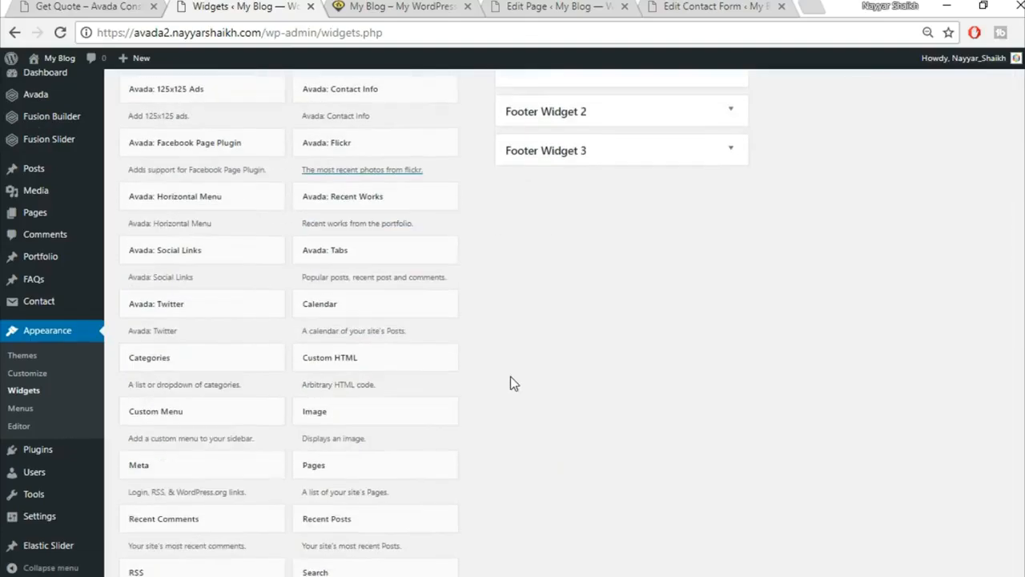
click(225, 302)
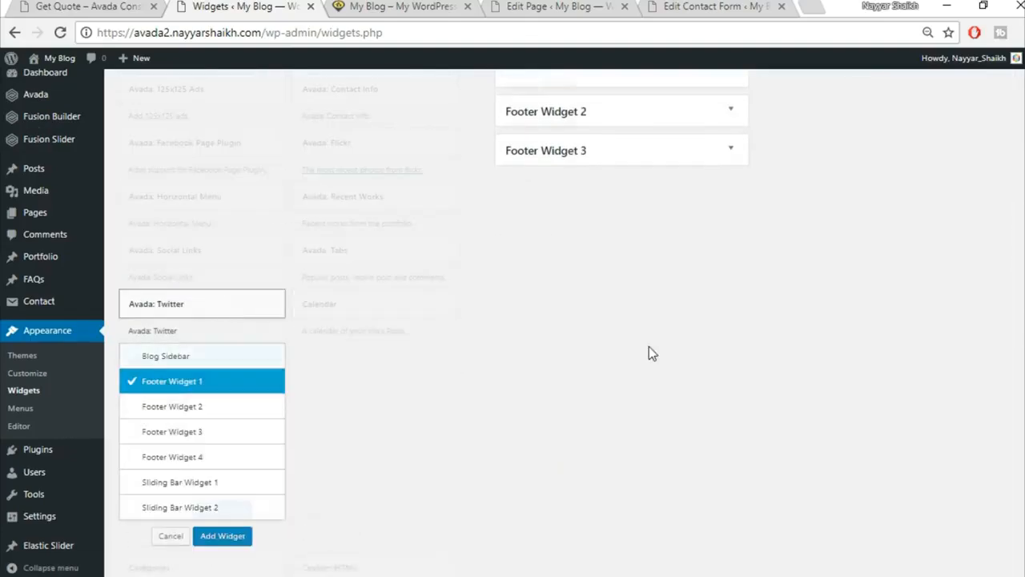
click(222, 245)
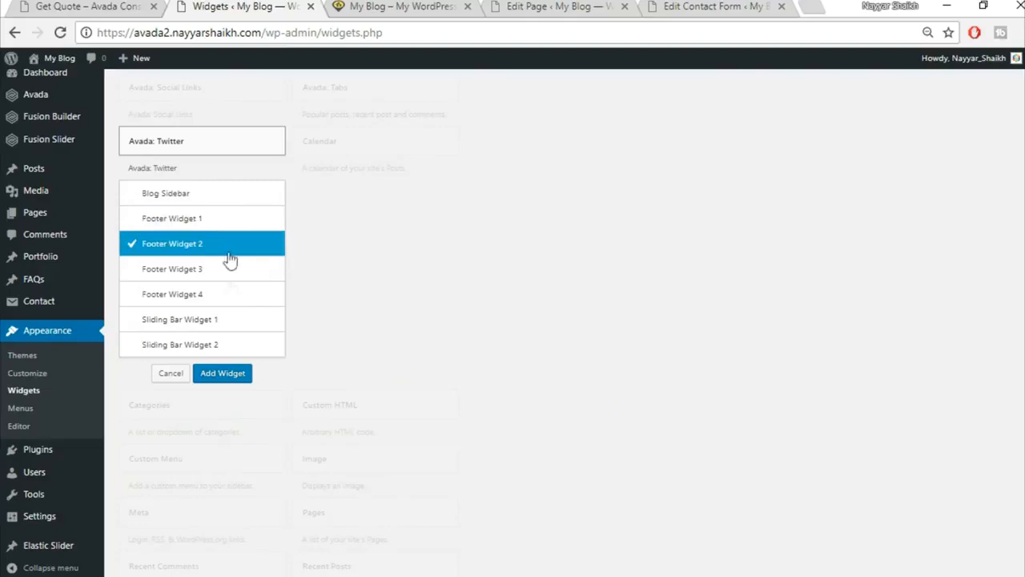
click(226, 375)
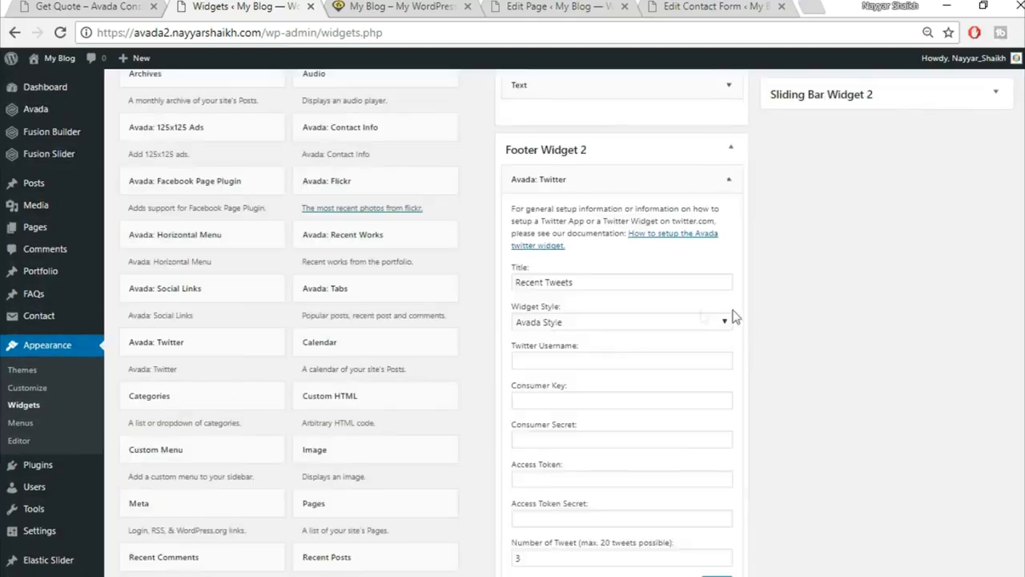
scroll(750, 315, down, 1)
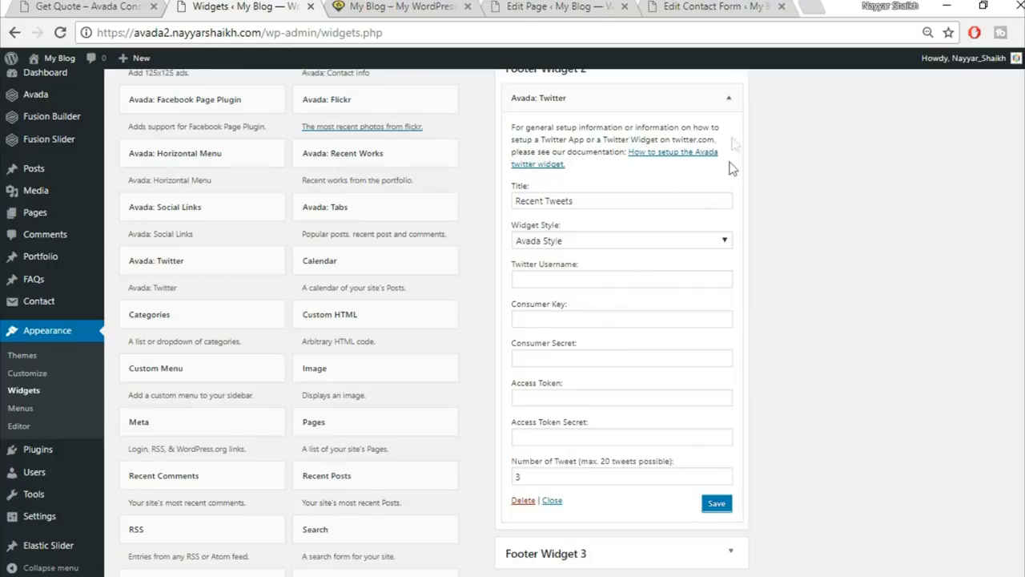
click(729, 98)
scroll(825, 304, up, 2)
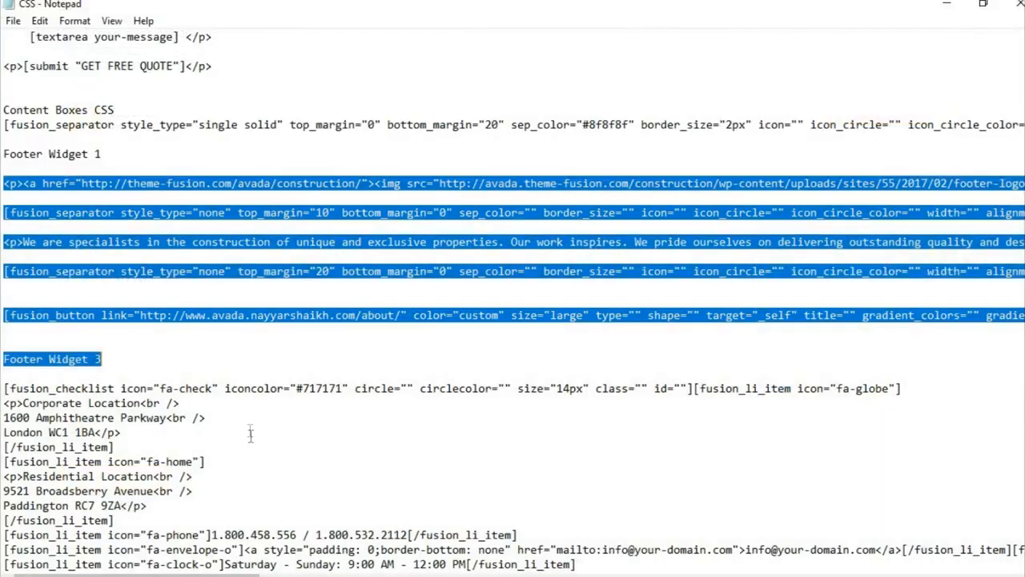
Select the Footer Widget 3 contact checklist code in Notepad, then return to the WordPress Widgets page.
scroll(190, 432, down, 1)
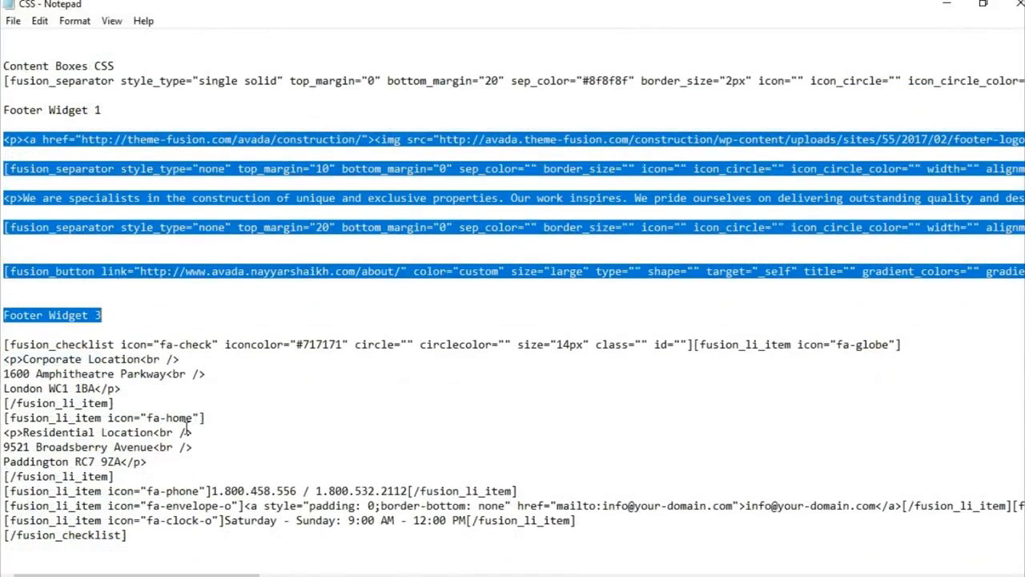
click(49, 345)
drag(6, 346, 204, 566)
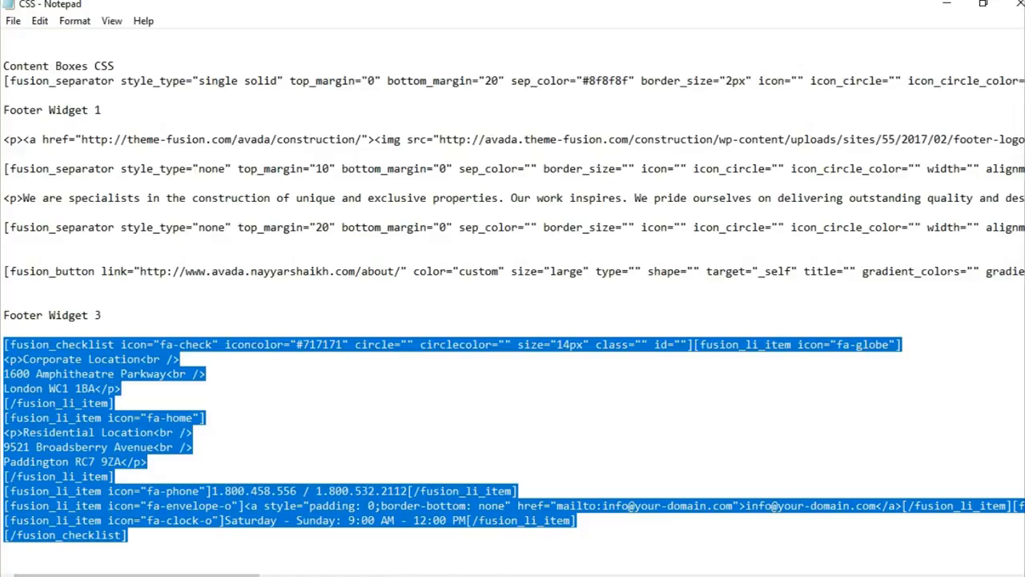
click(471, 573)
click(517, 4)
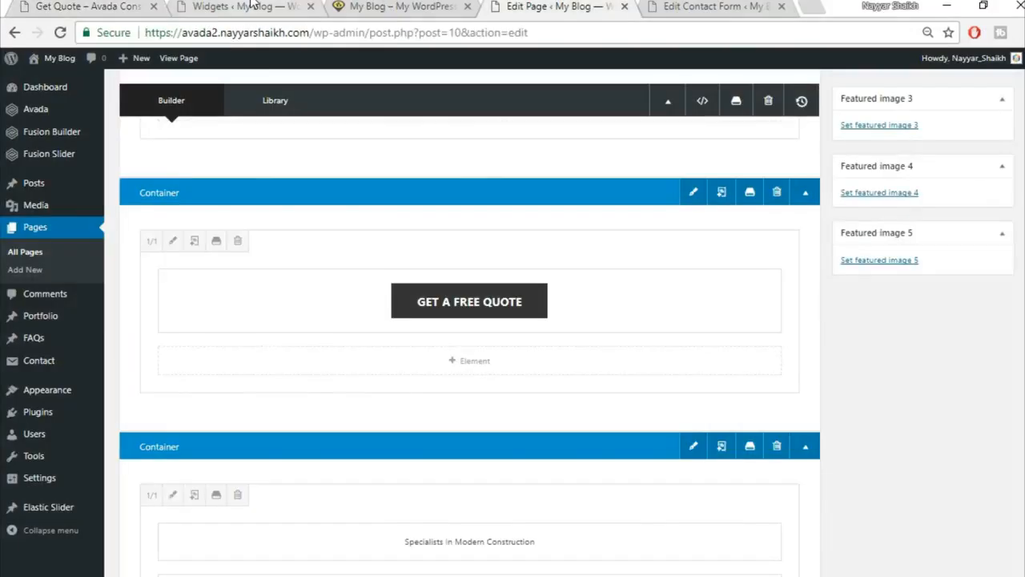
click(251, 6)
scroll(581, 432, down, 5)
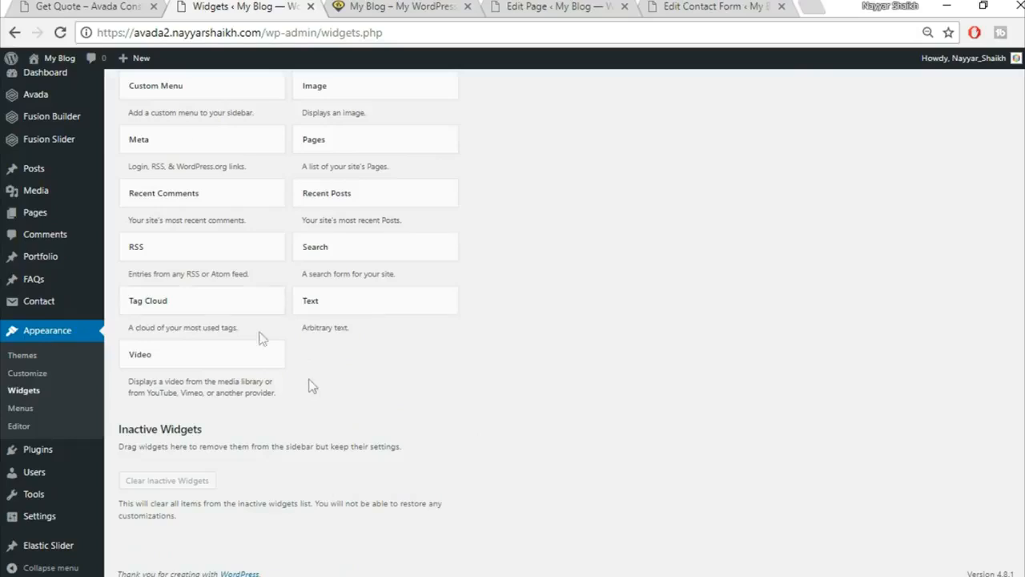
Add a Text widget to Footer Widget 3 and paste the contact checklist code in Text mode.
click(355, 300)
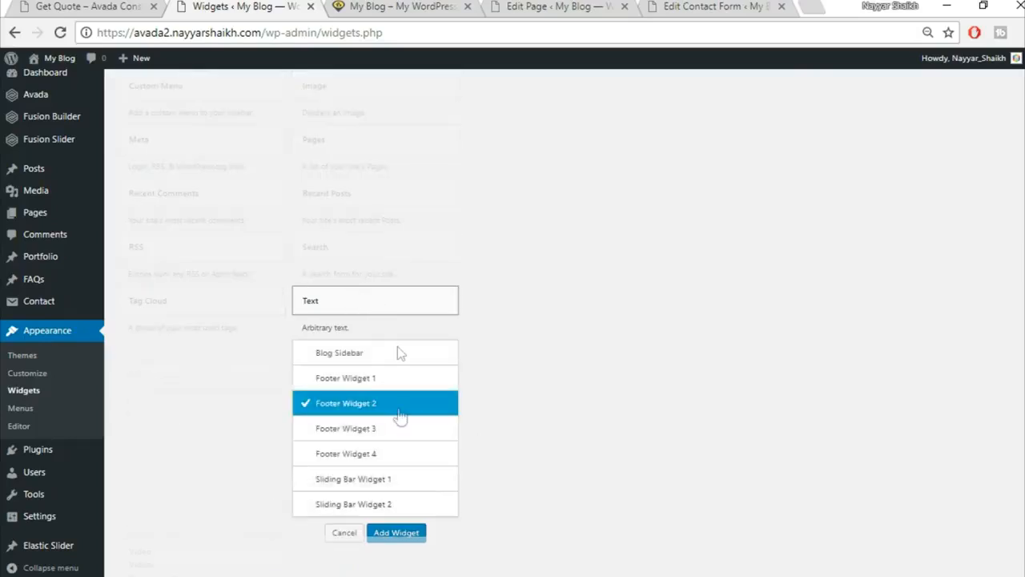
click(383, 428)
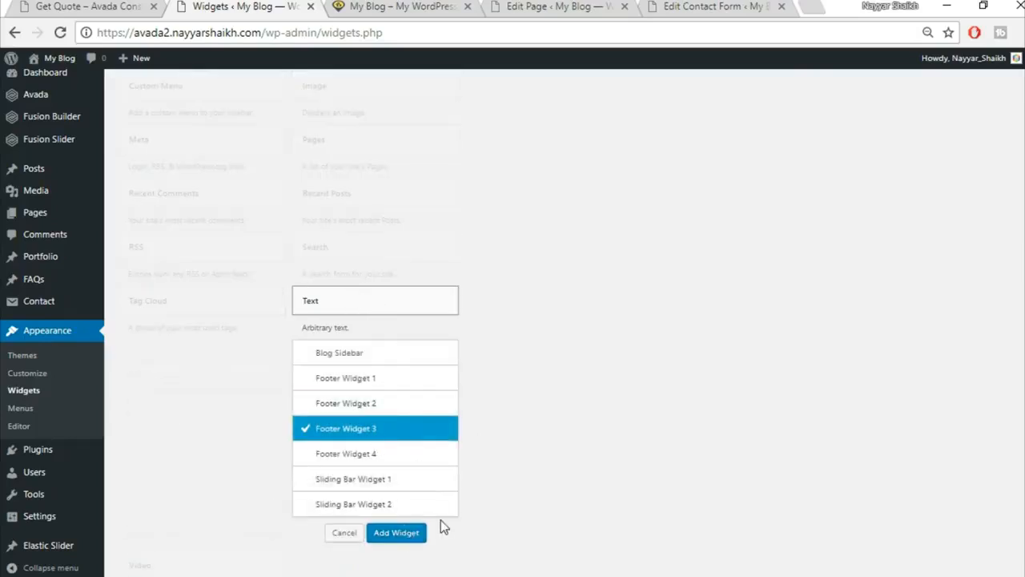
click(395, 532)
click(719, 255)
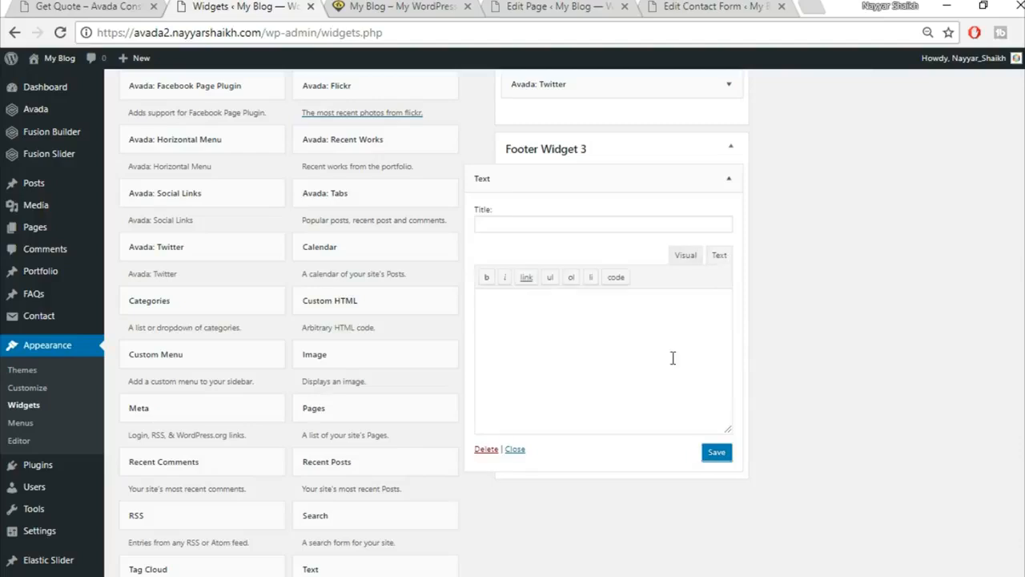
key(ctrl+v)
Review the locations, phone, email and opening hours in visual mode, then save the widget.
click(685, 254)
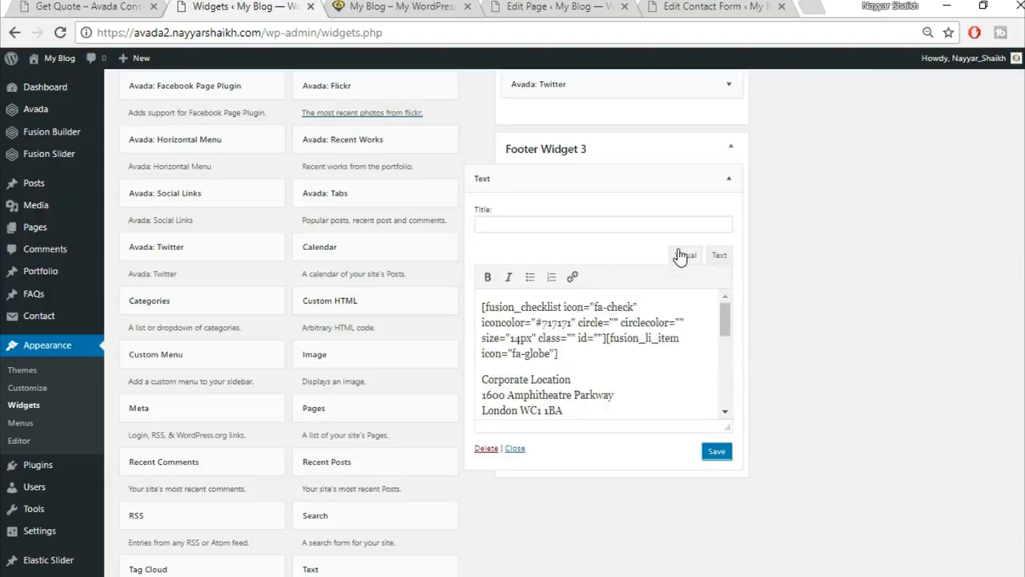
scroll(587, 356, down, 2)
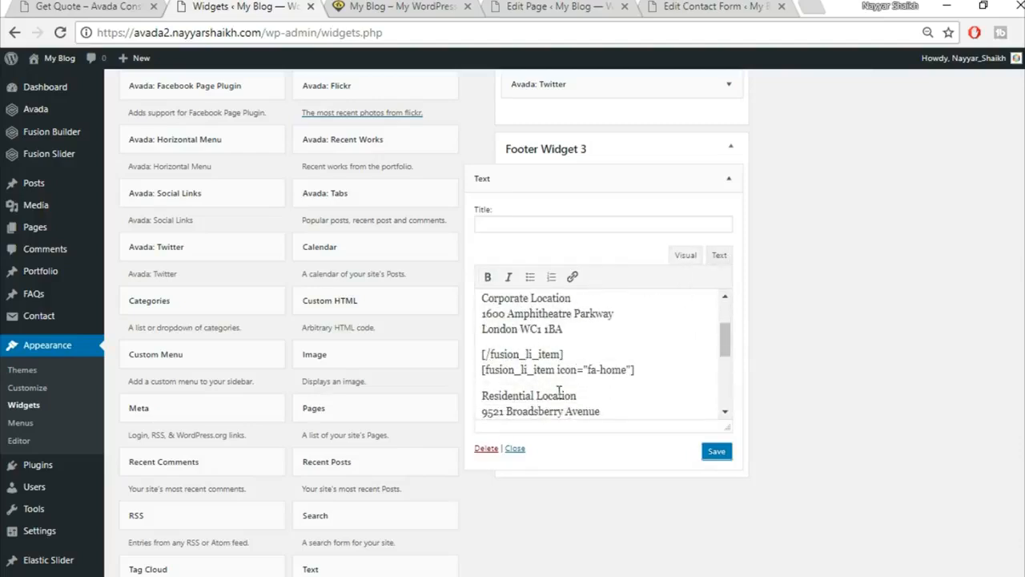
scroll(531, 391, down, 2)
drag(482, 311, 607, 341)
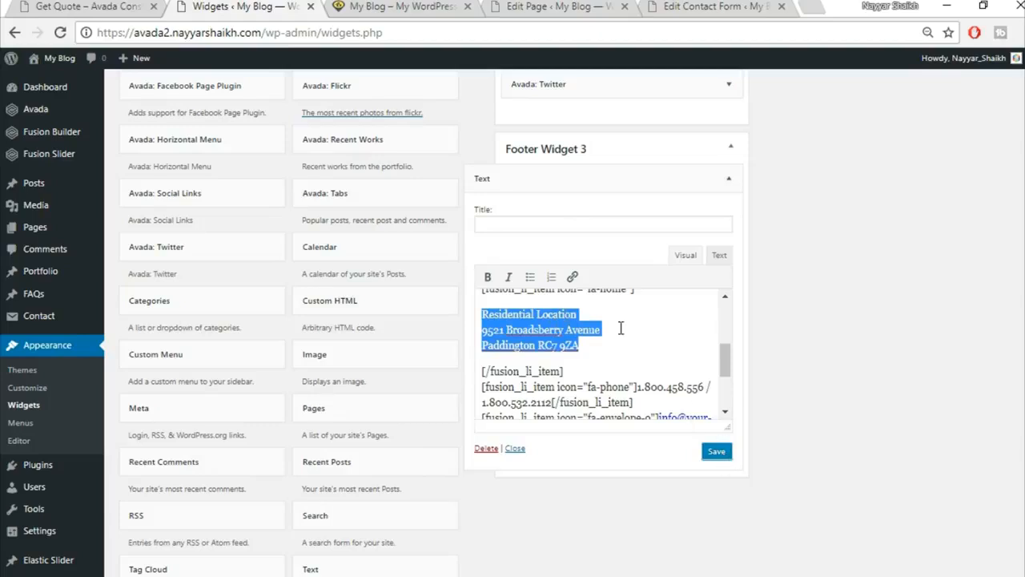
scroll(633, 341, down, 2)
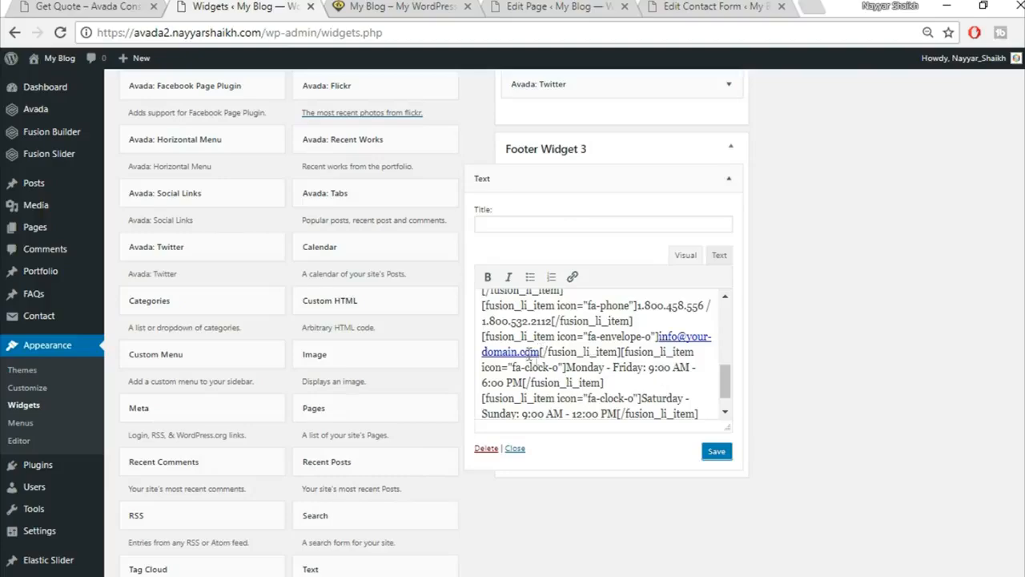
click(719, 456)
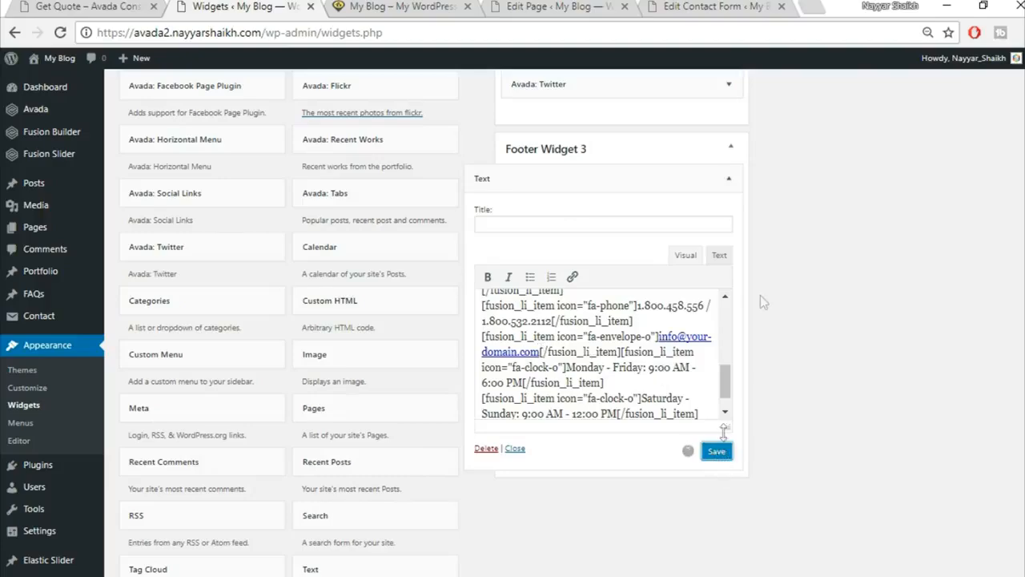
click(728, 180)
scroll(771, 272, up, 2)
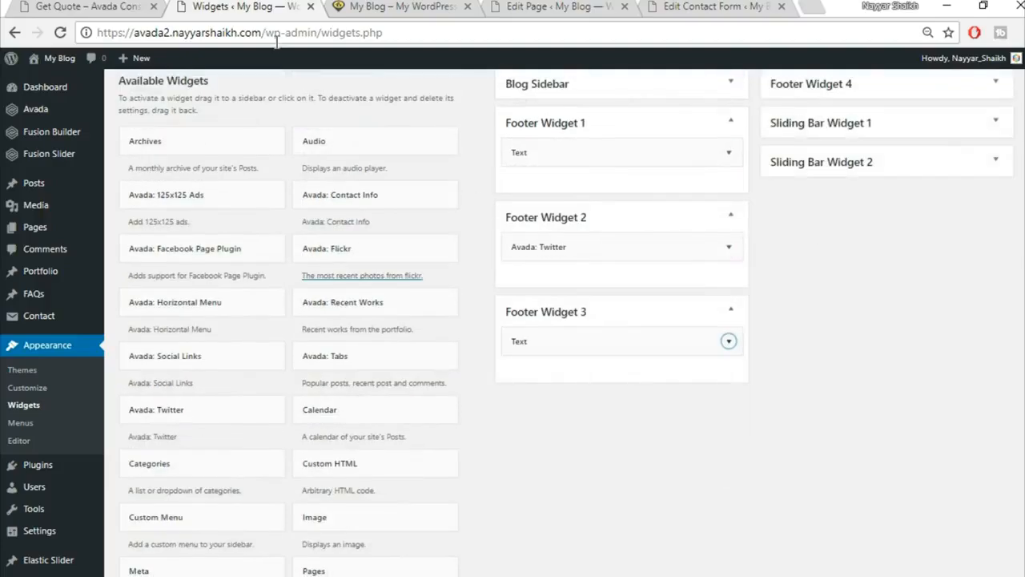
click(132, 6)
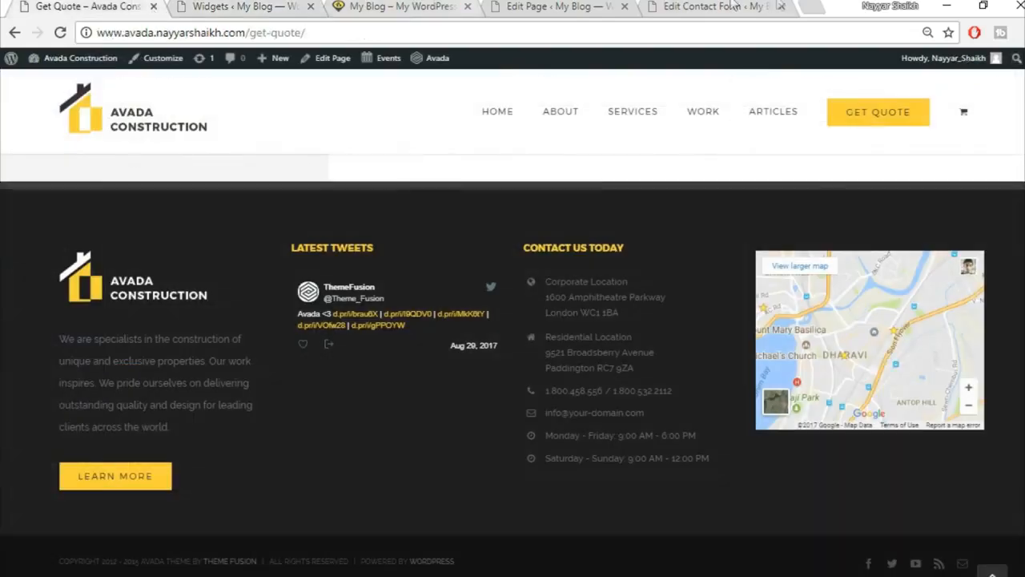
Get the medium-size embed code for the Mumbai map from Google Maps, then return to Widgets.
click(805, 6)
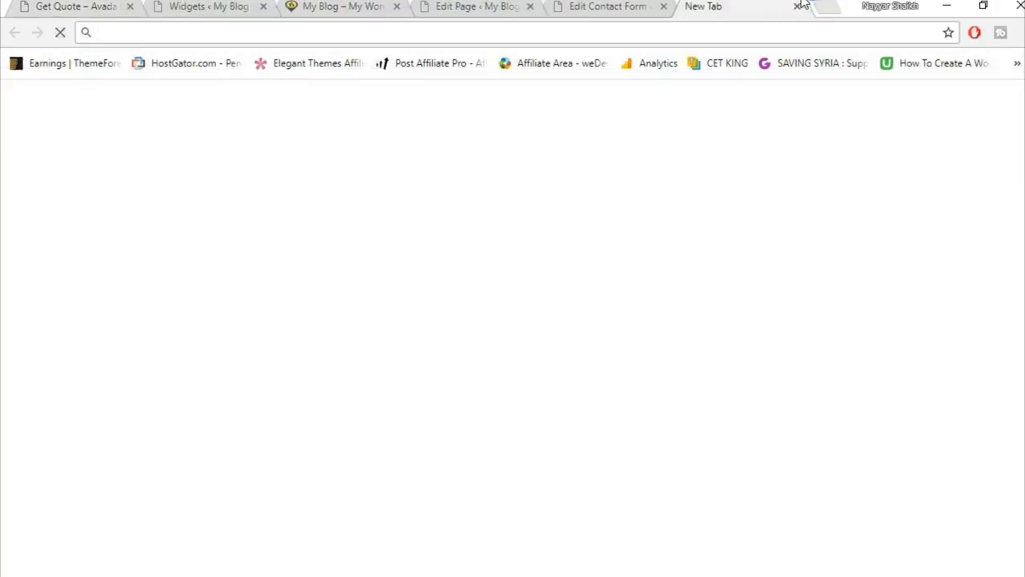
text(map)
key(Return)
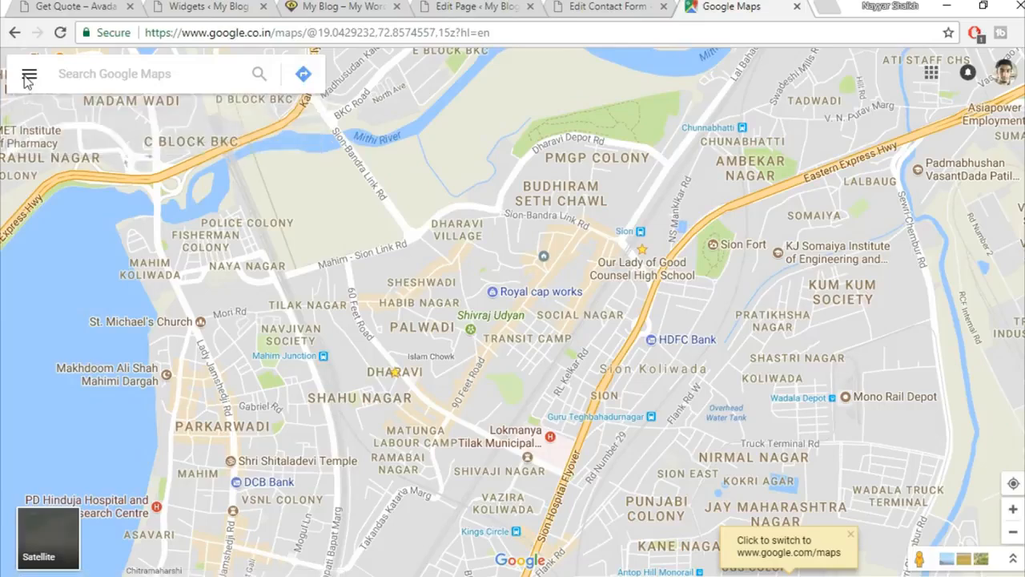
click(28, 77)
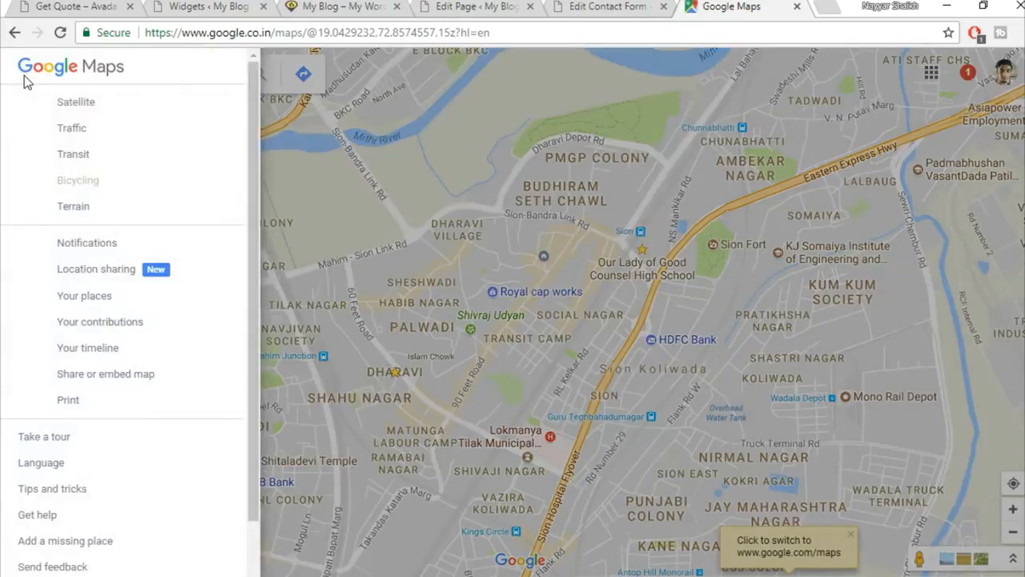
click(152, 382)
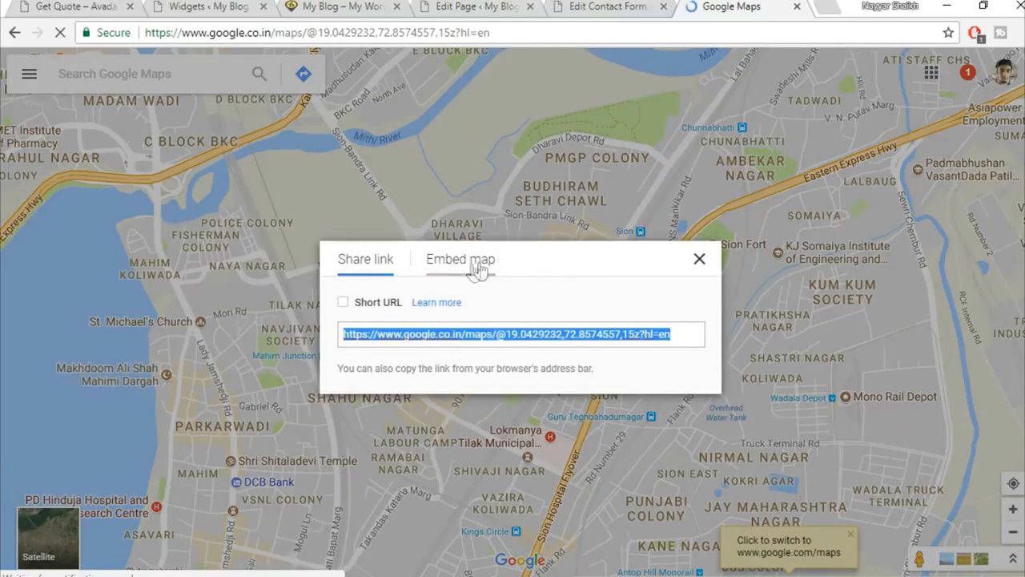
click(478, 265)
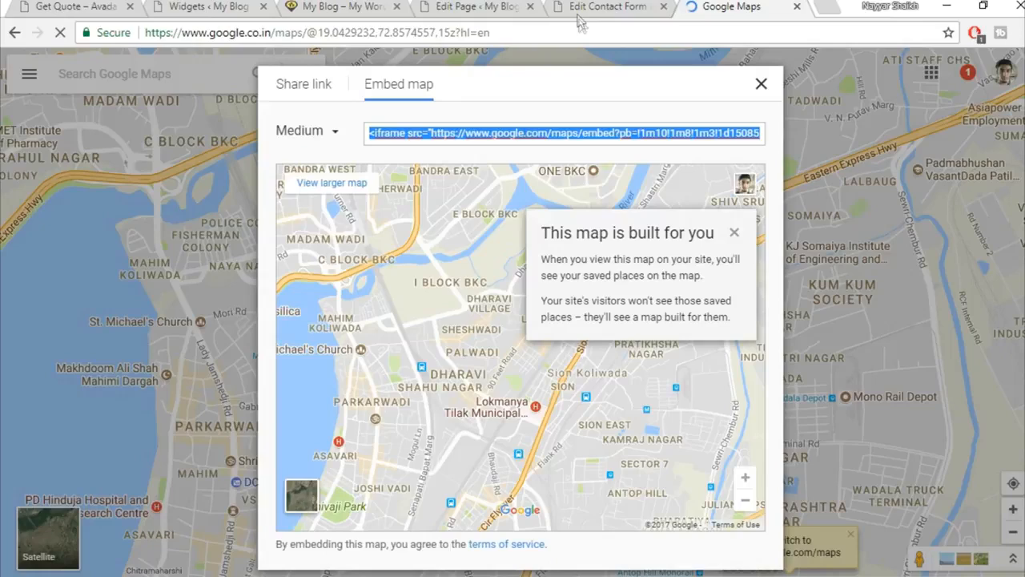
click(480, 6)
click(597, 5)
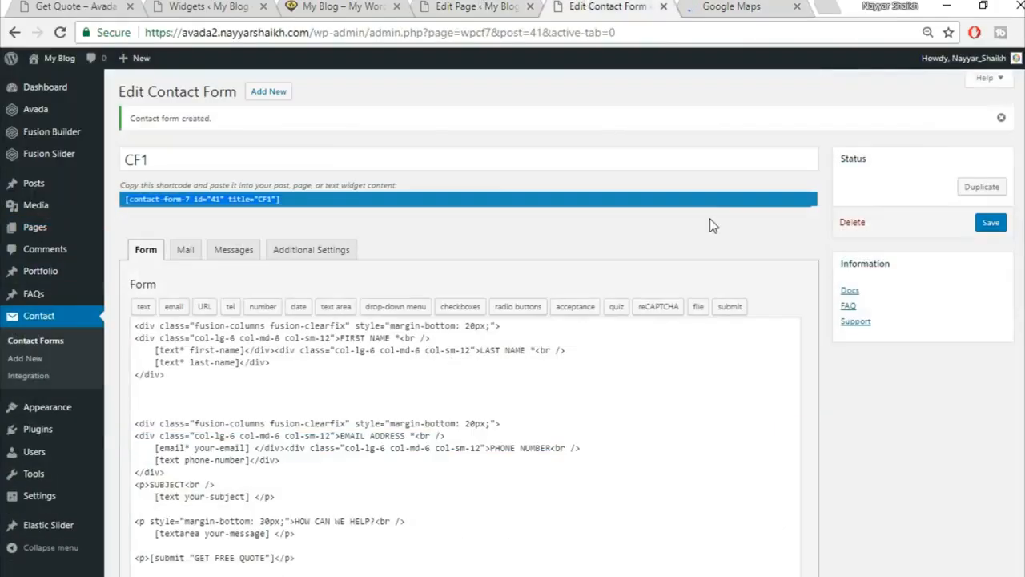
click(228, 6)
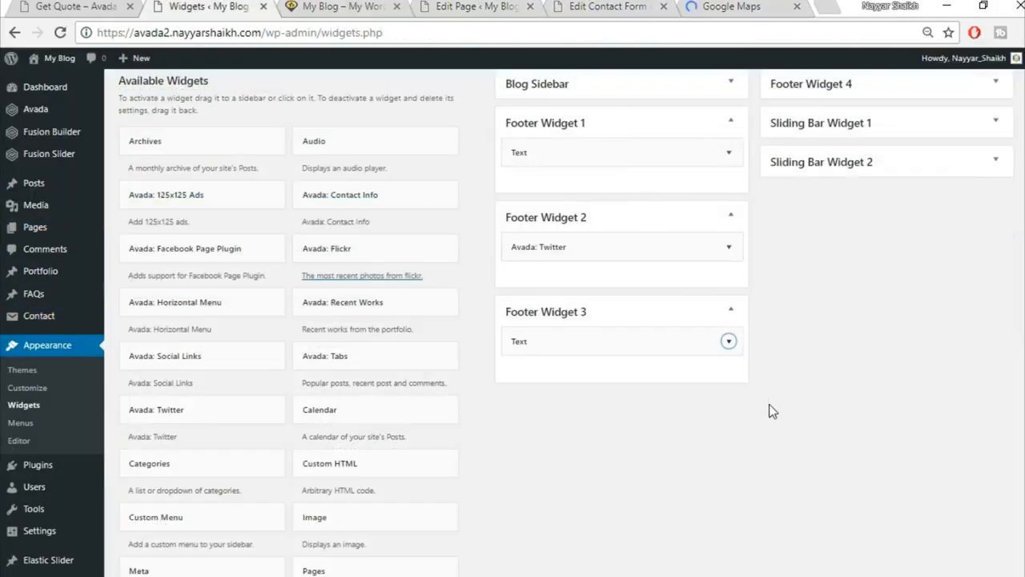
Add a Text widget to Footer Widget 4 holding the Google Maps iframe with height 275.
scroll(770, 409, down, 3)
click(404, 301)
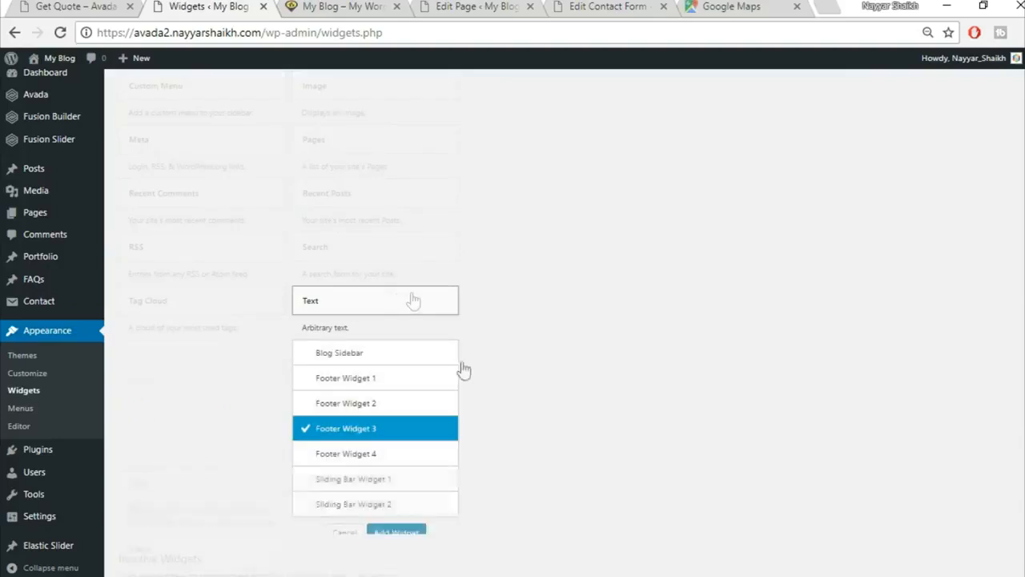
click(395, 455)
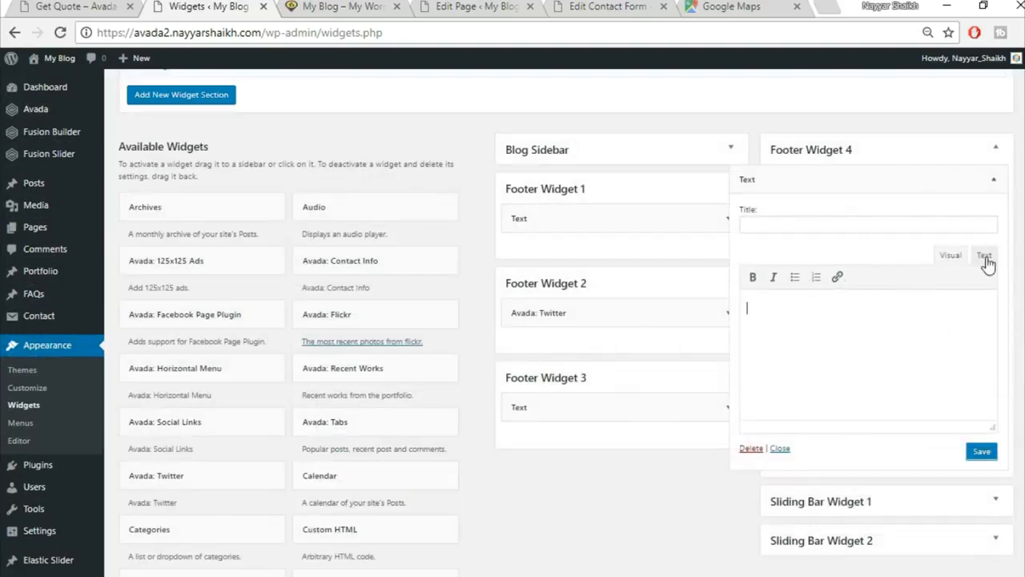
click(984, 256)
click(938, 316)
key(ctrl+v)
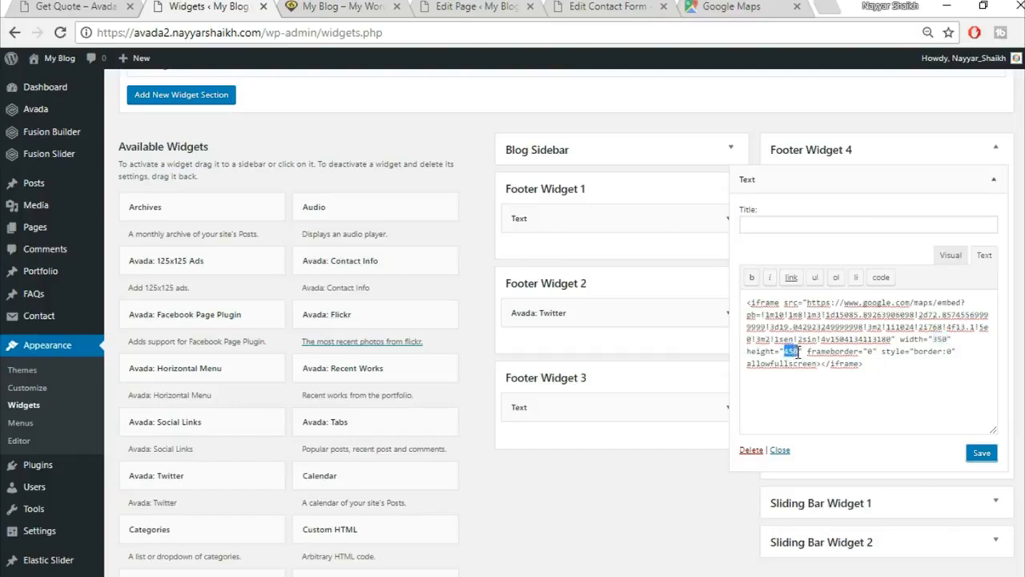
text(275)
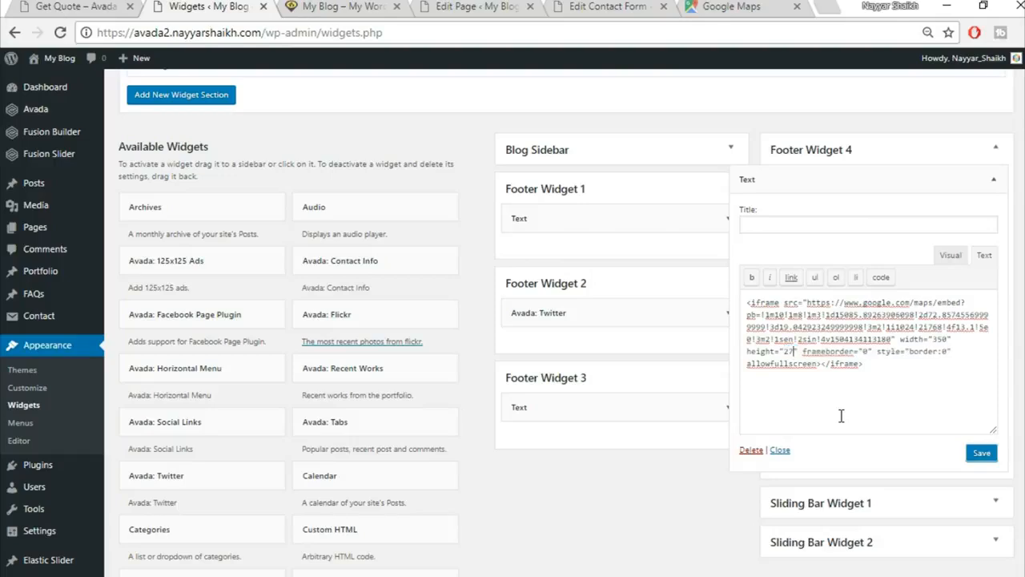
Compare the map size with the Get Quote footer, then collapse the saved map widget.
click(90, 6)
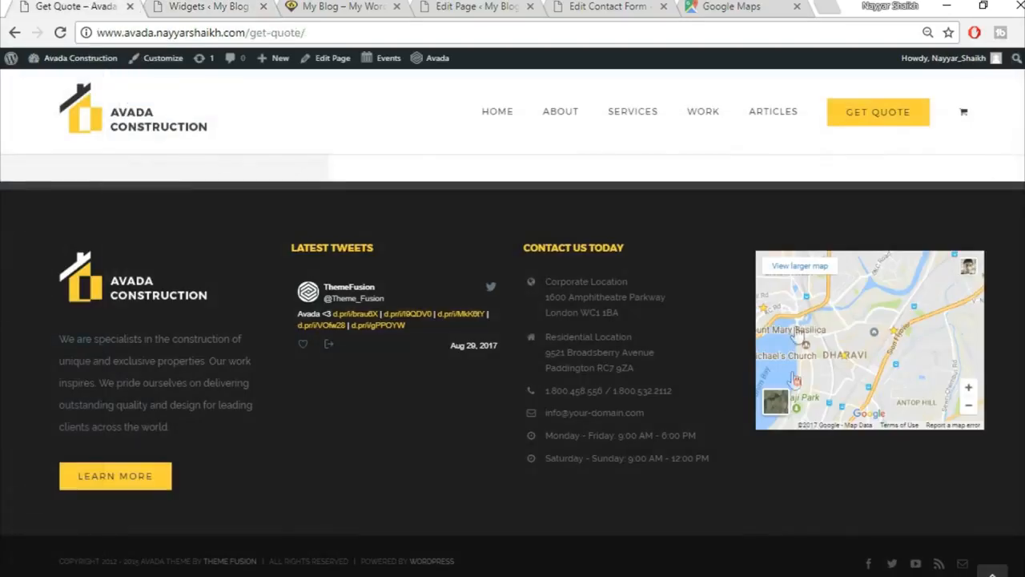
click(237, 6)
click(94, 10)
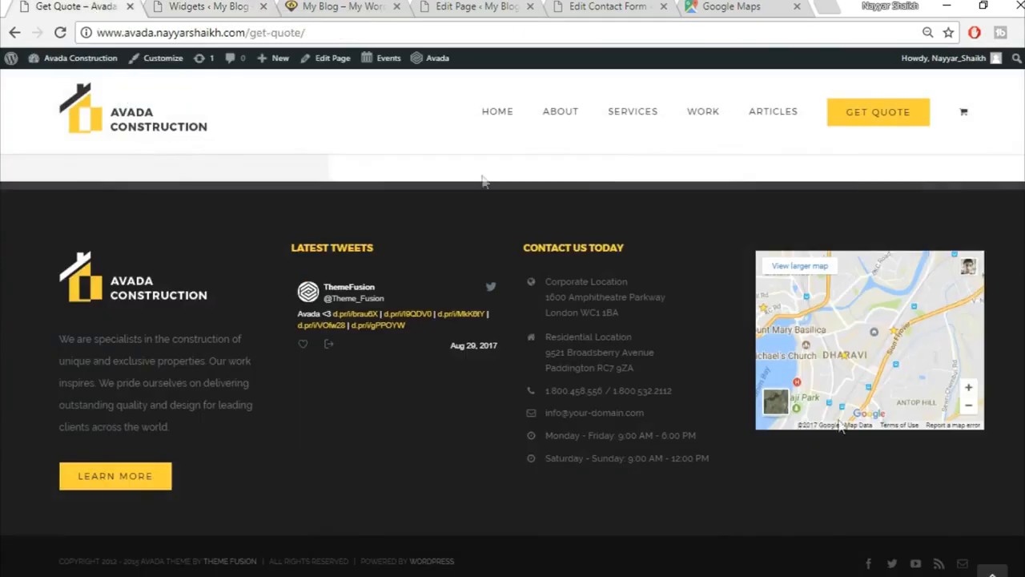
click(214, 5)
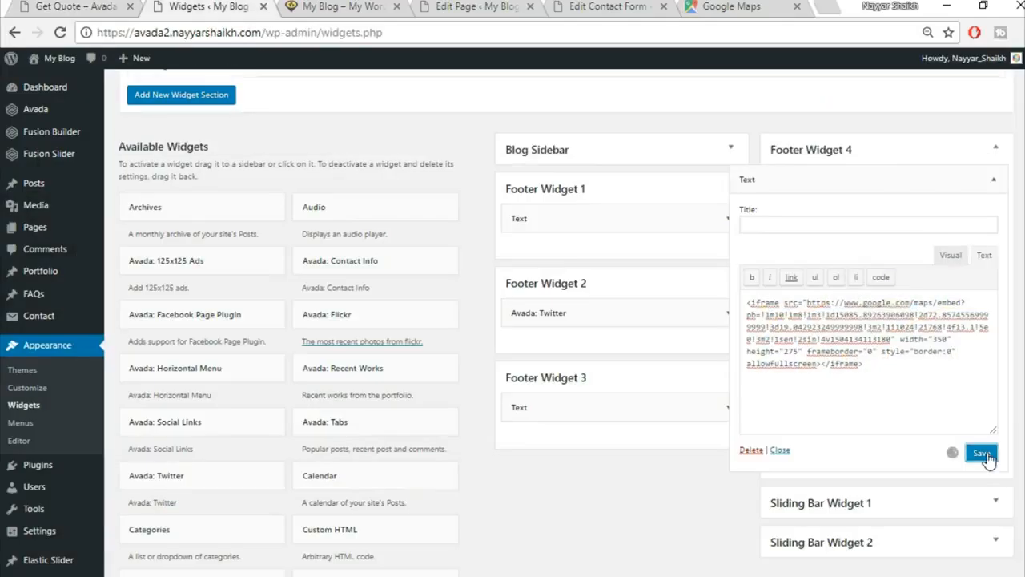
click(993, 178)
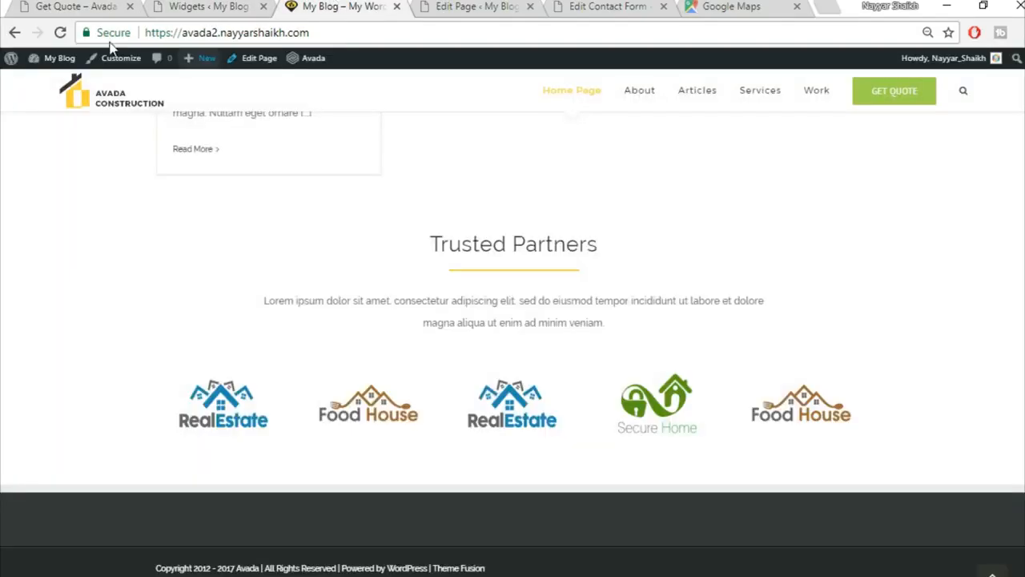
Compare the demo footer's LATEST TWEETS heading with the Footer Widget 2 Twitter widget.
click(60, 33)
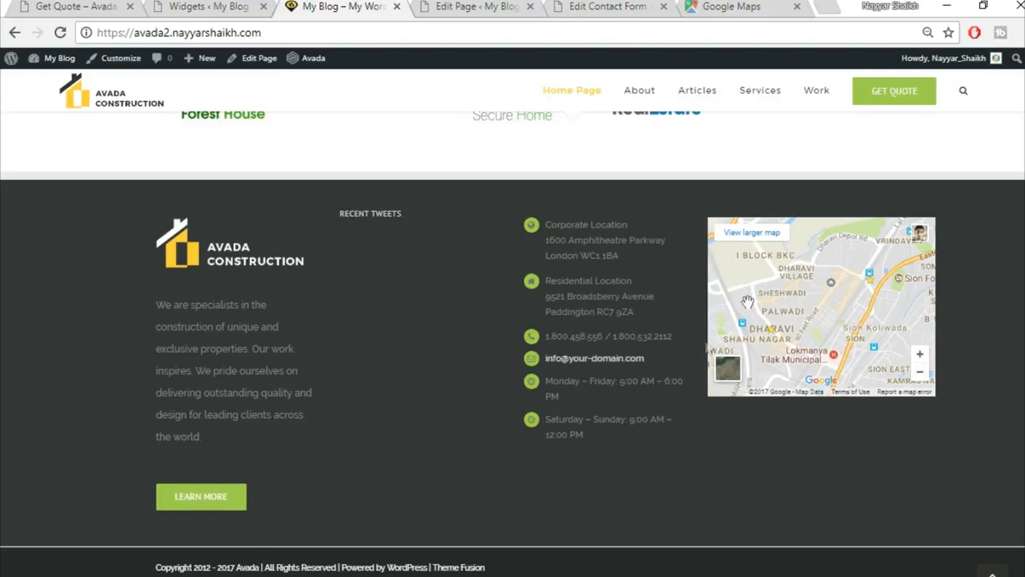
click(52, 5)
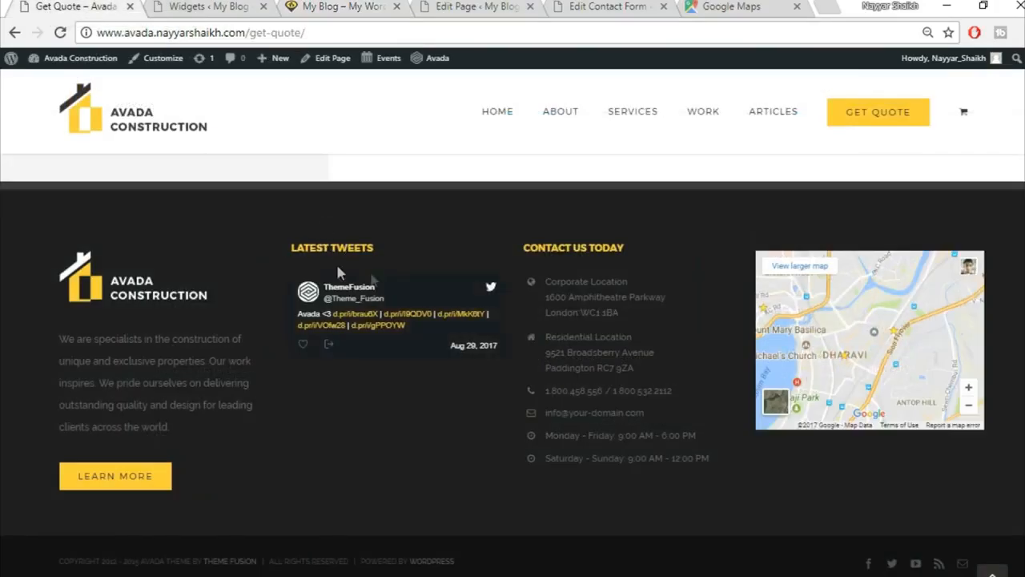
drag(395, 253, 277, 237)
drag(393, 249, 294, 250)
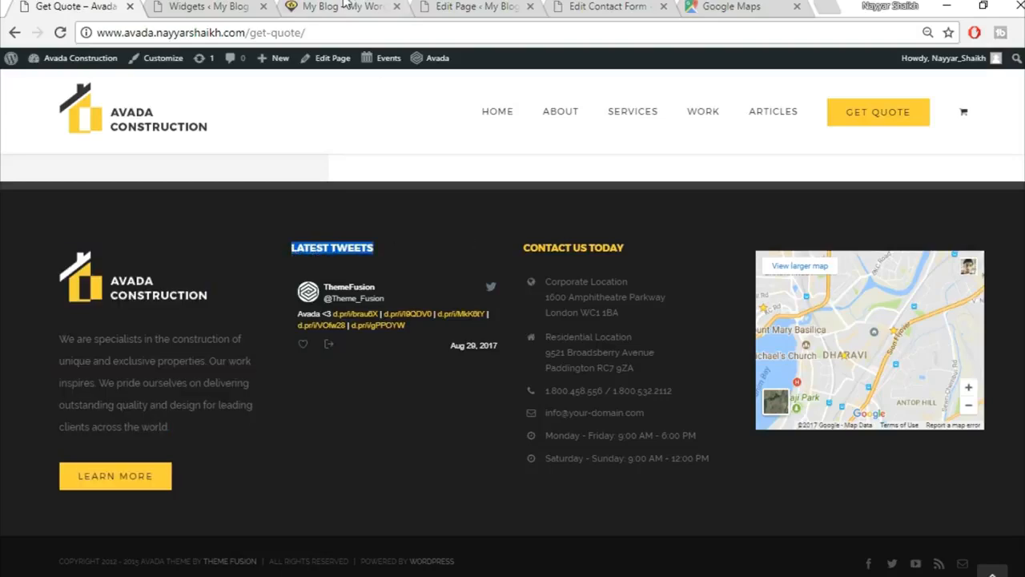
click(346, 6)
click(204, 6)
click(729, 313)
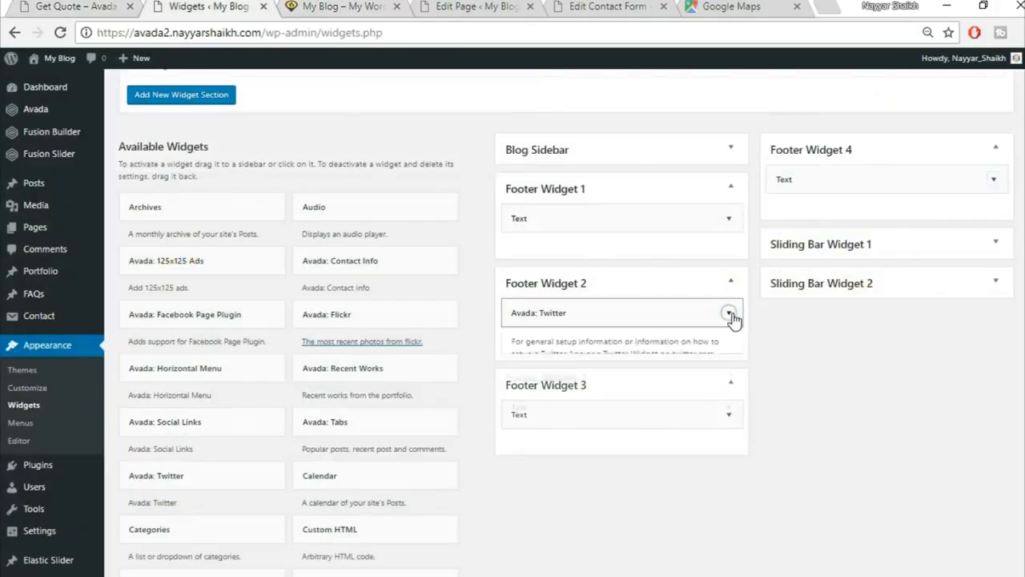
scroll(626, 432, down, 1)
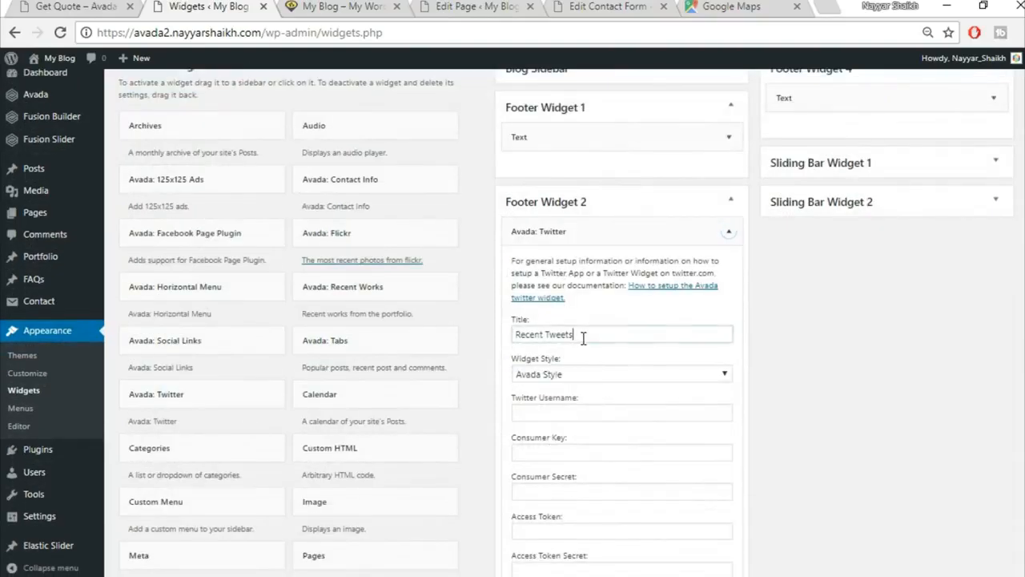
click(728, 231)
click(728, 326)
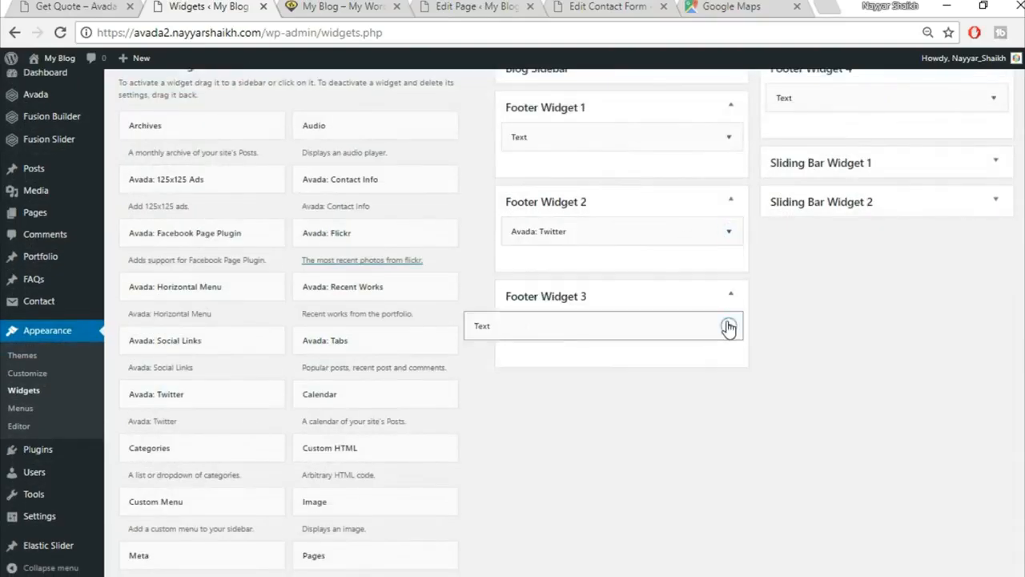
Copy CONTACT US TODAY from the demo footer into the Footer Widget 3 Text widget's title.
click(107, 6)
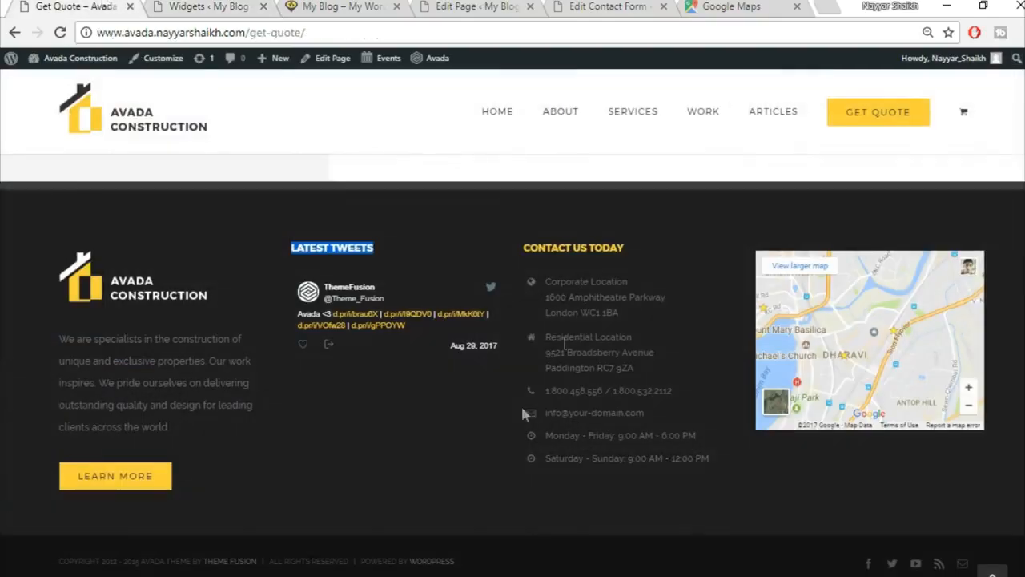
drag(631, 270, 517, 240)
key(ctrl+c)
click(334, 4)
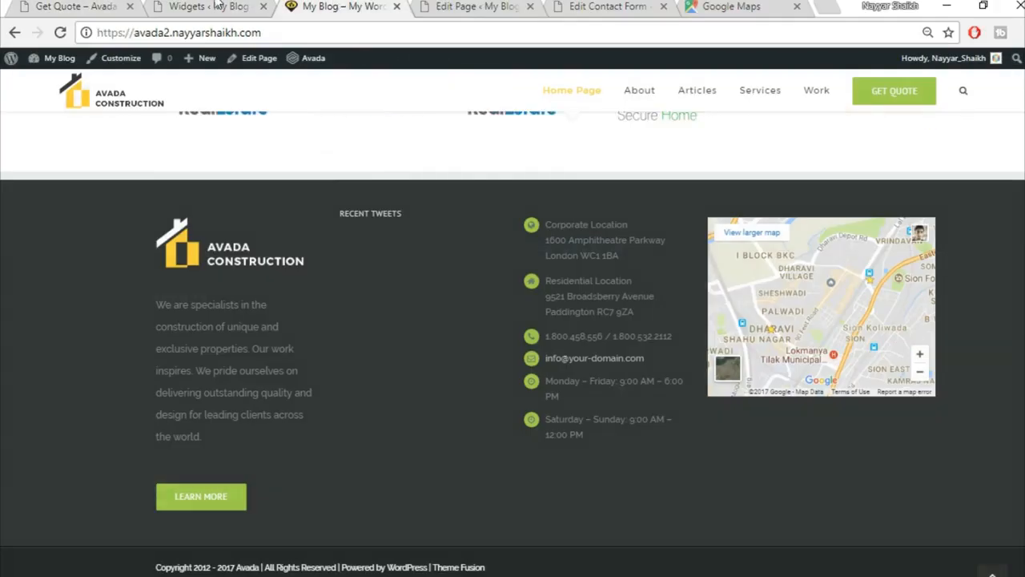
click(217, 5)
click(669, 366)
key(ctrl+v)
click(728, 327)
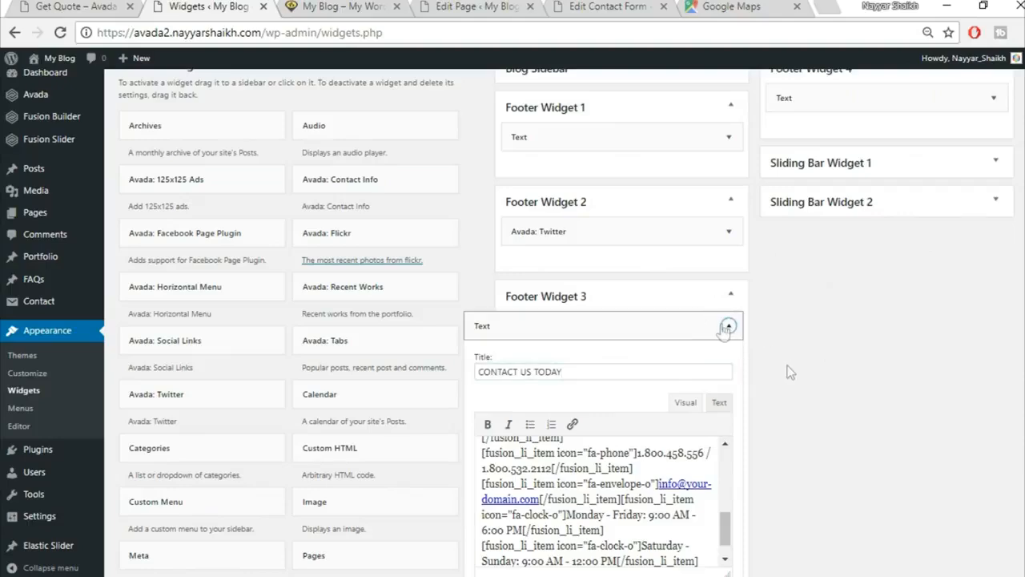
Compare the current site's footer columns against the demo Get Quote footer.
click(53, 4)
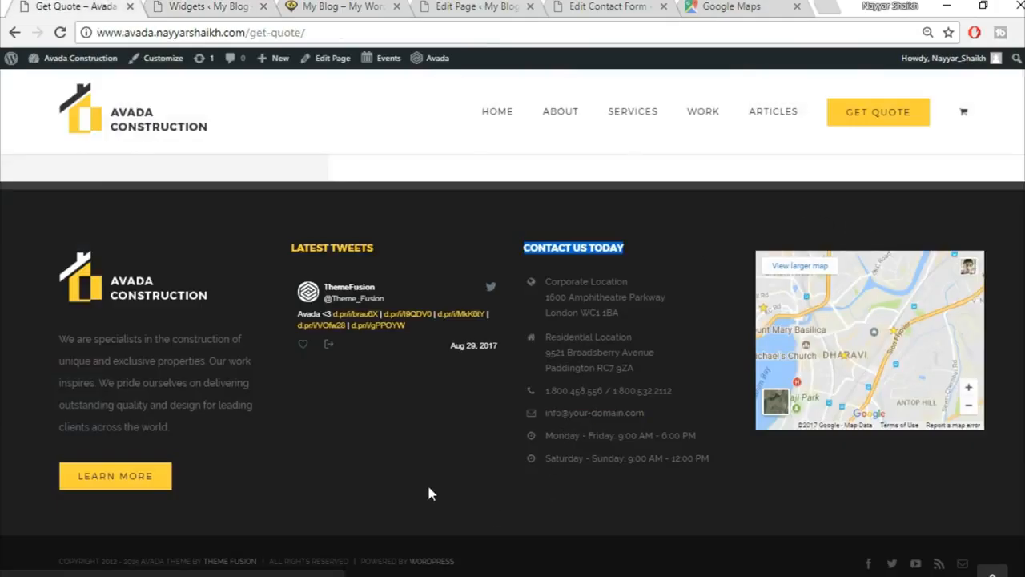
click(240, 6)
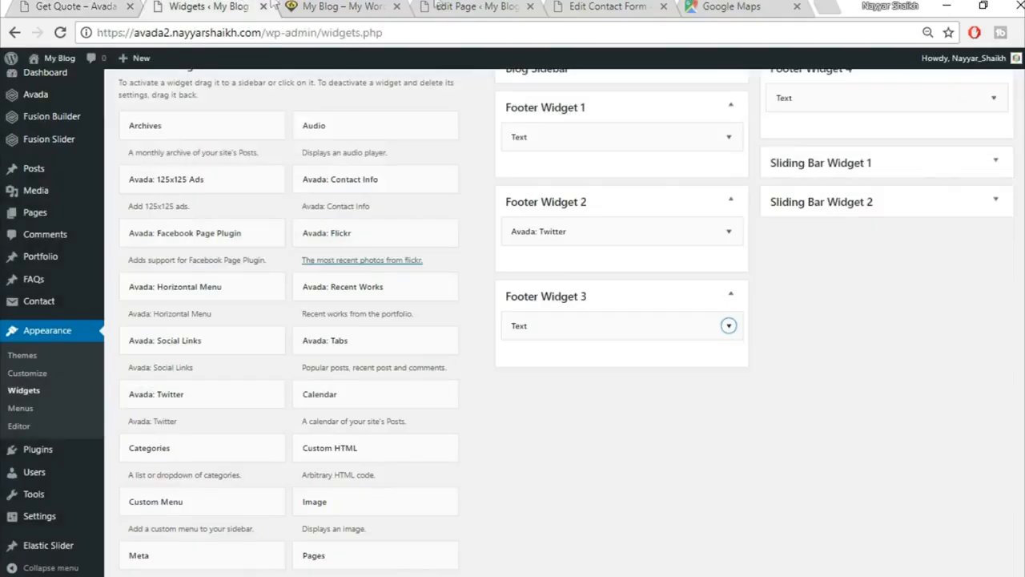
click(355, 7)
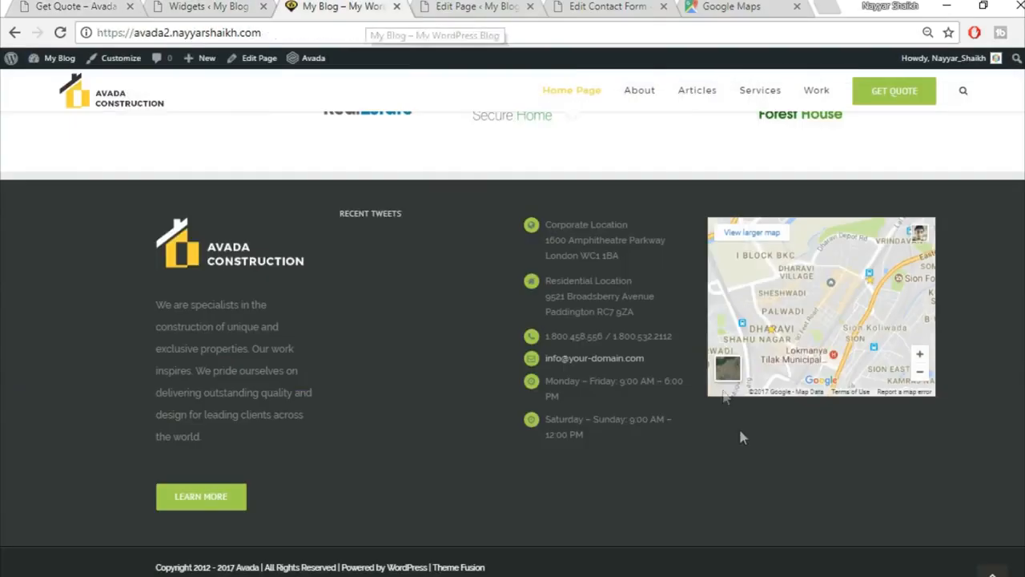
drag(366, 210, 433, 210)
click(402, 210)
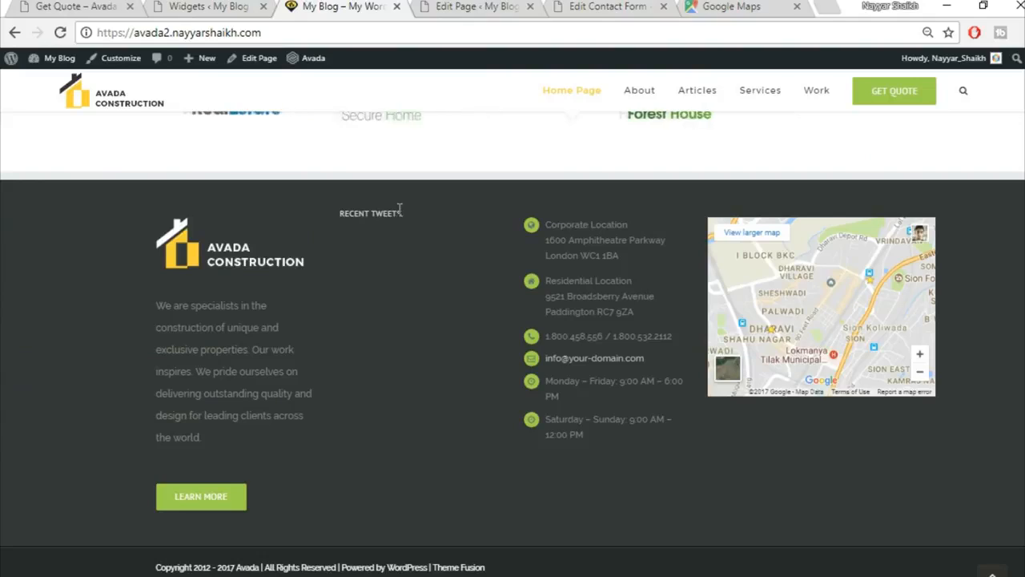
click(107, 6)
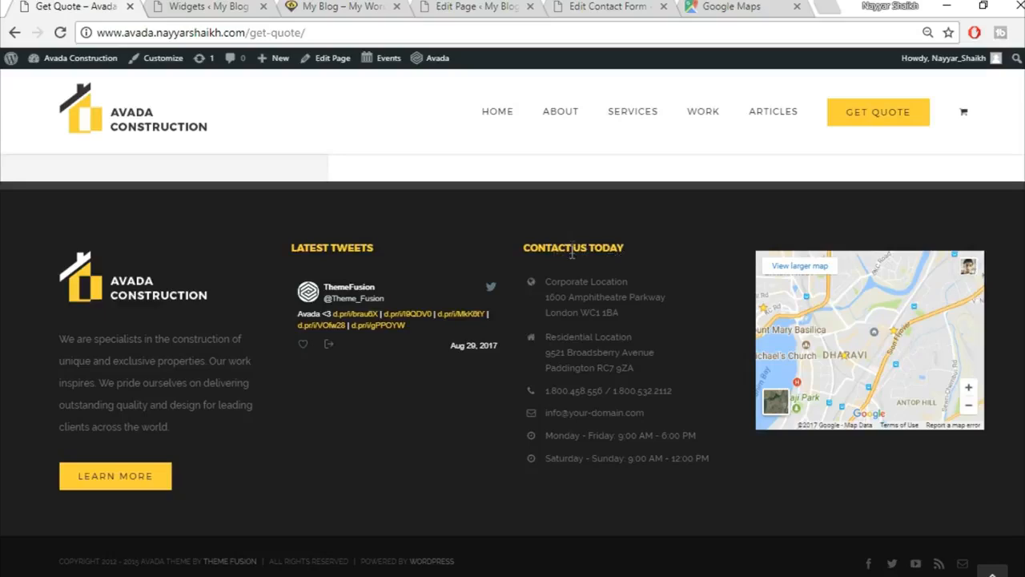
click(205, 6)
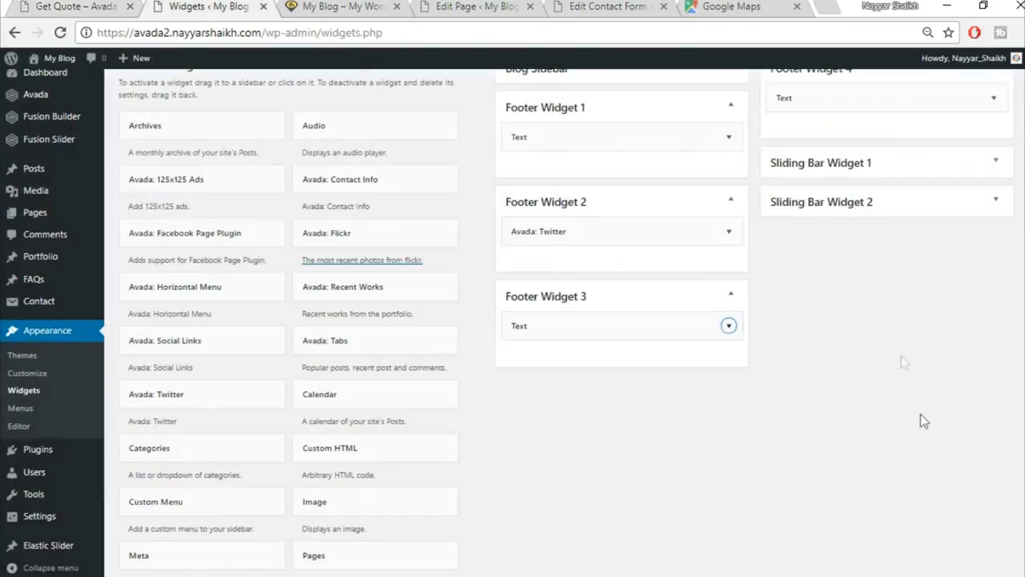
scroll(476, 55, up, 5)
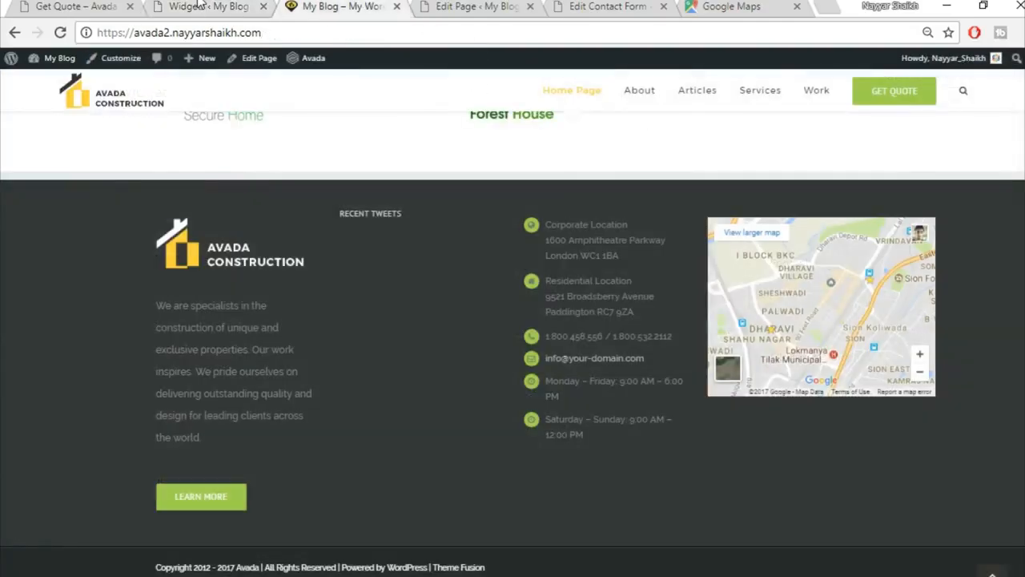
click(200, 6)
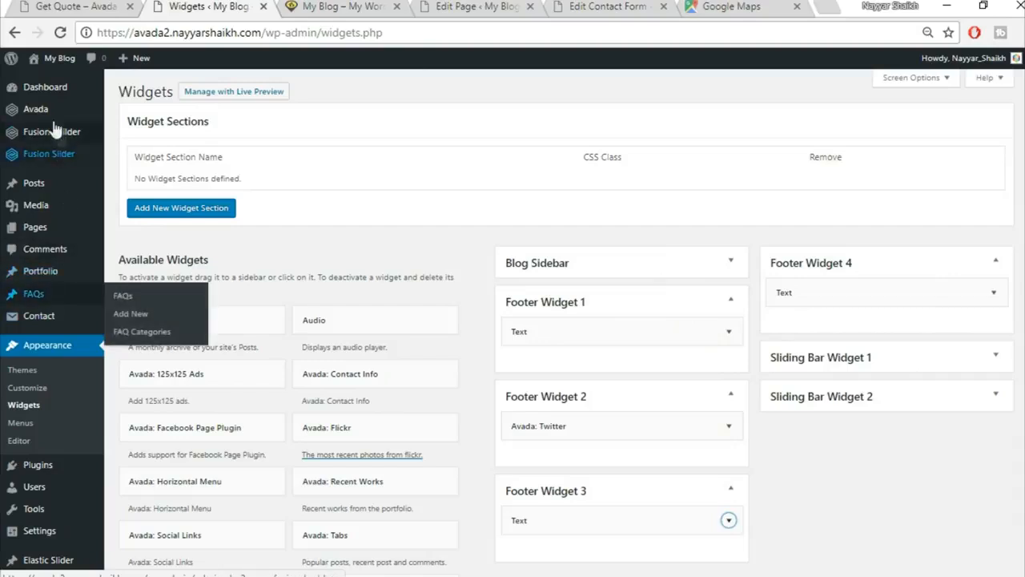
mouse_move(50, 116)
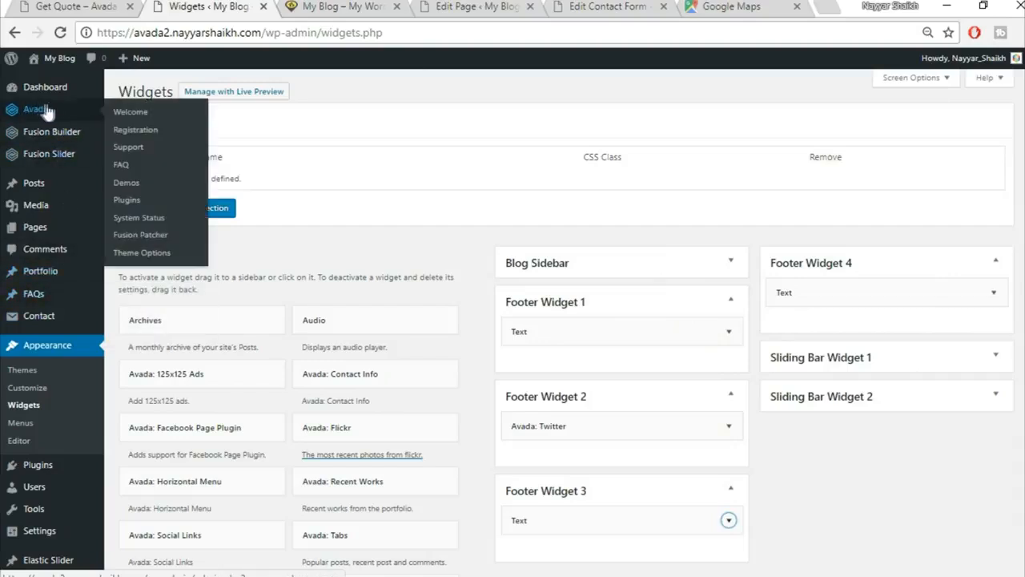
In Avada Footer Styling options, turn 100% Footer Width on.
click(150, 254)
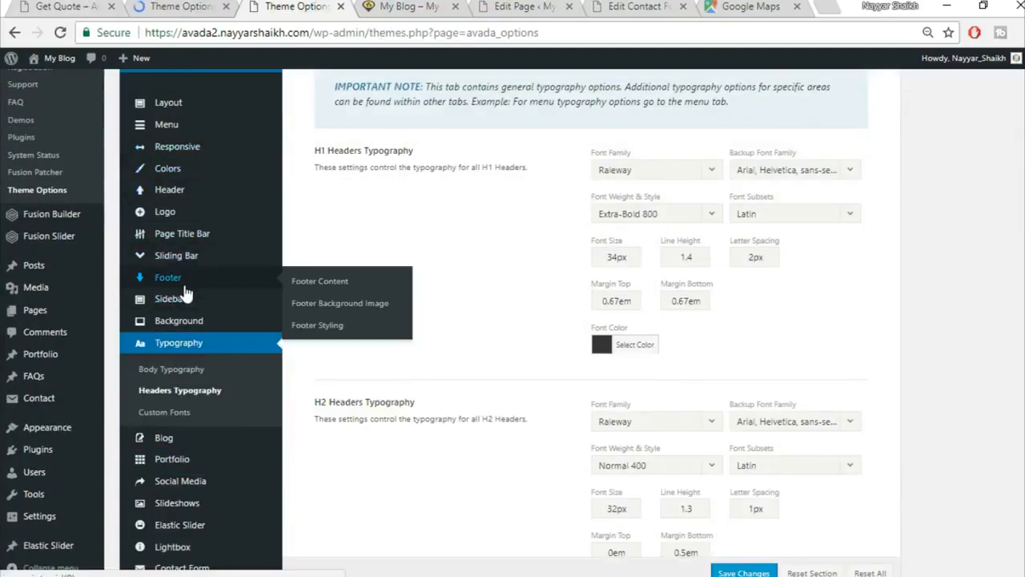
click(335, 330)
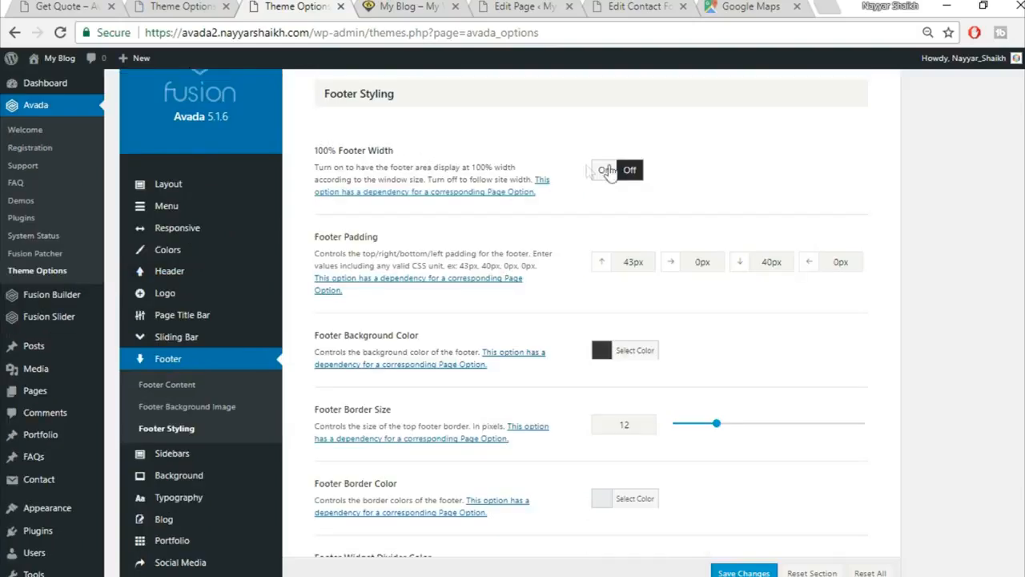
click(604, 172)
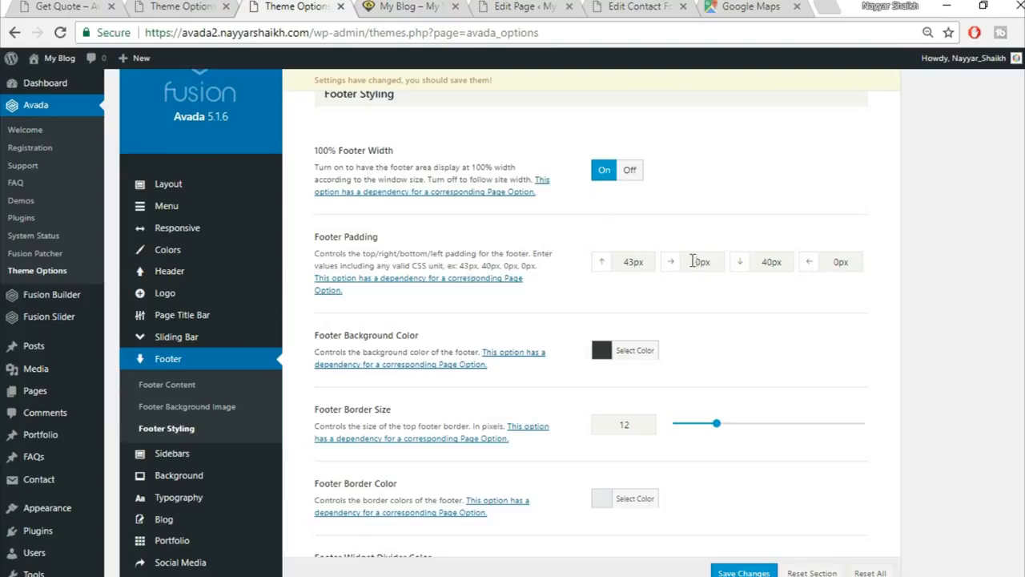
Set footer padding to 80 top, 4% right, 70 bottom and 4% left.
drag(650, 262, 586, 265)
text(80)
key(Tab)
text(4)
key(Tab)
text(70)
key(Tab)
text(4)
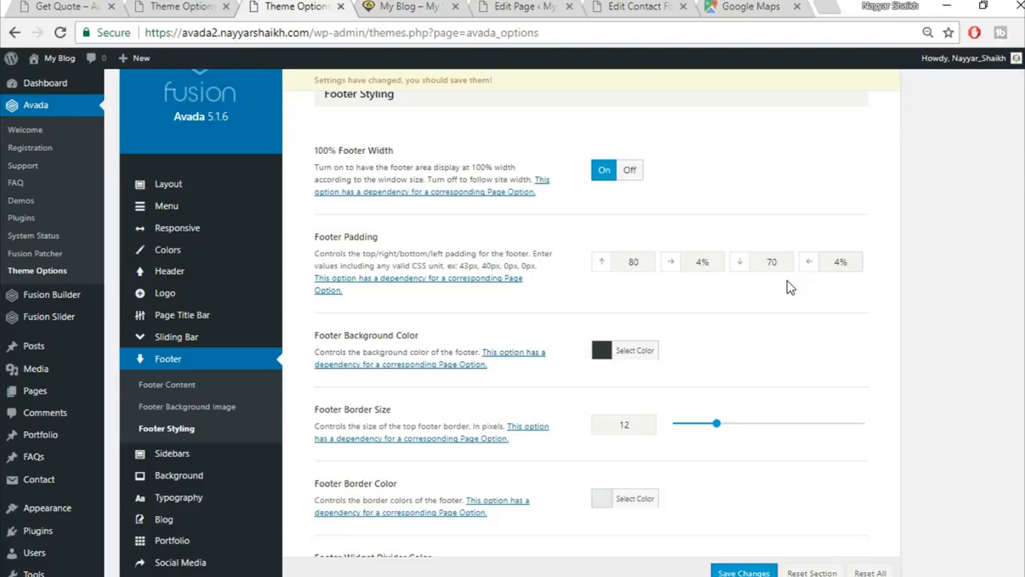
scroll(874, 355, down, 5)
scroll(872, 355, down, 6)
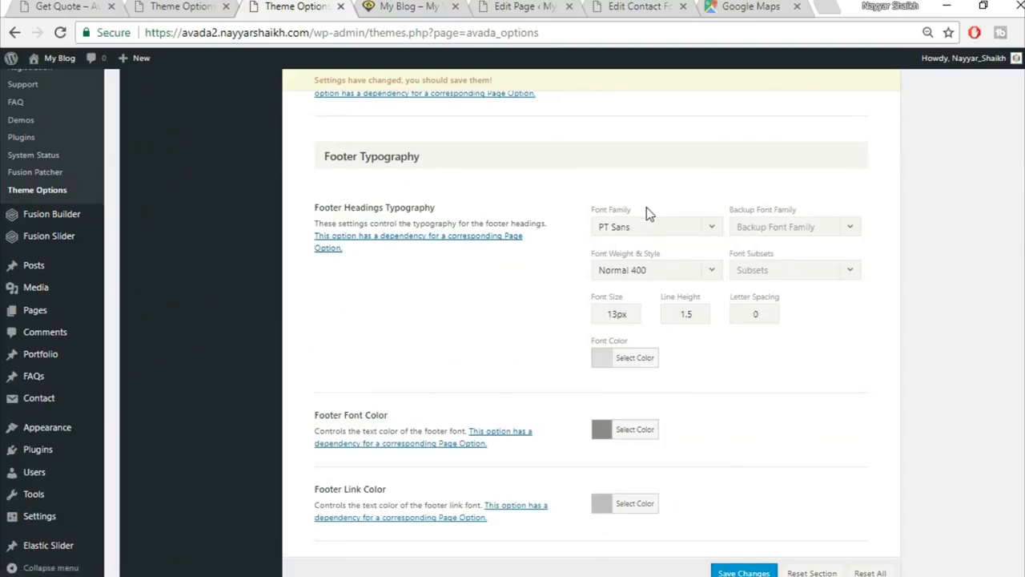
Set footer headings to Montserrat Bold 700 with Arial, Helvetica, sans-serif as backup font.
scroll(649, 192, down, 1)
click(650, 176)
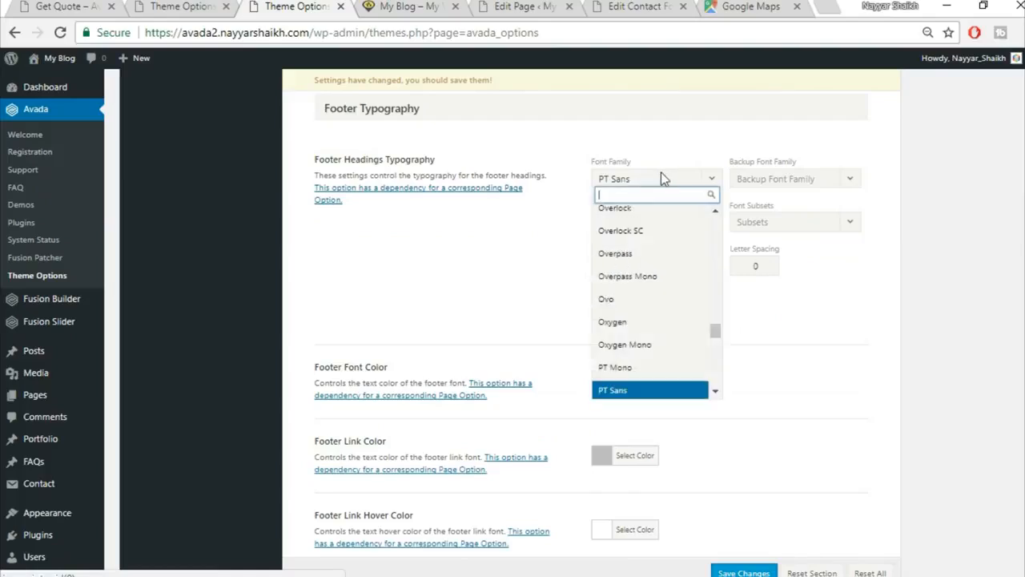
text(montse)
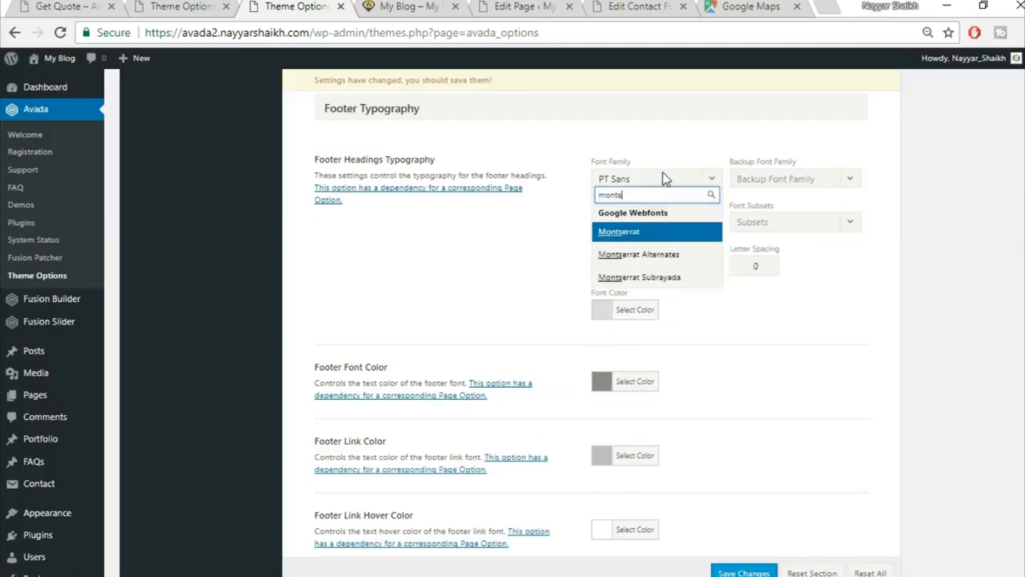
click(665, 235)
click(793, 181)
click(783, 197)
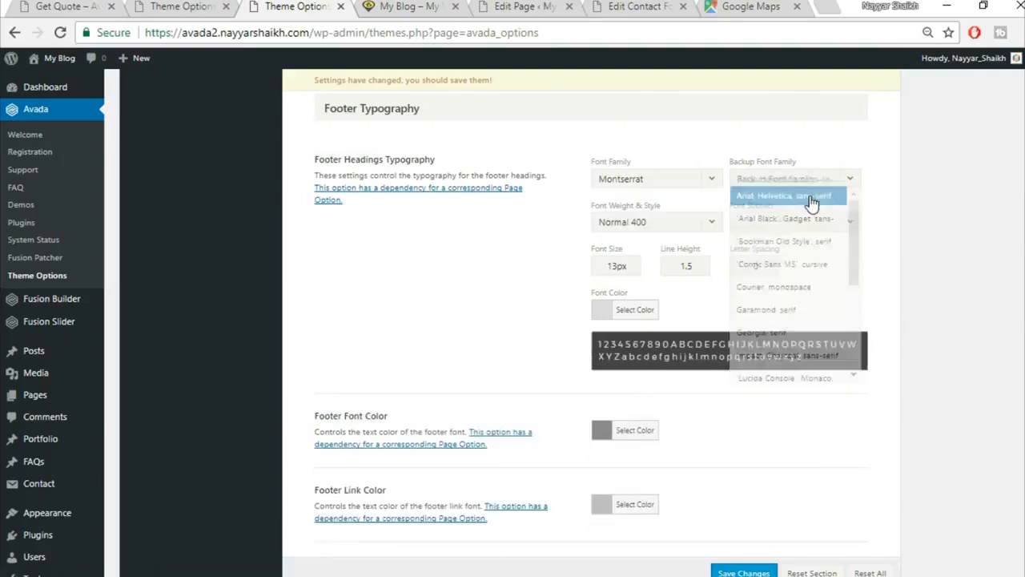
click(687, 225)
scroll(646, 384, down, 2)
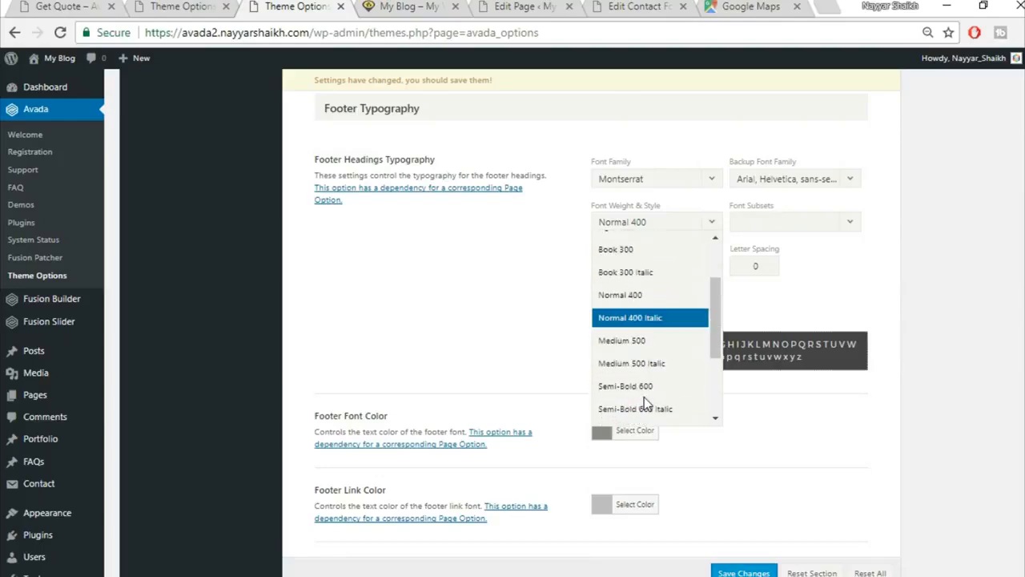
scroll(646, 398, down, 3)
click(645, 303)
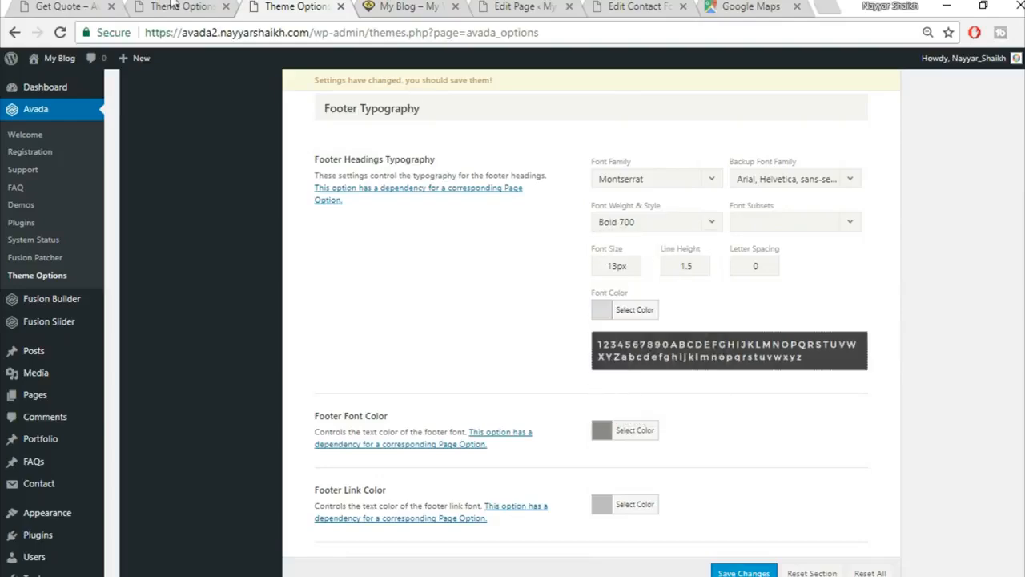
Check the demo Get Quote footer, then set footer heading font size to 15px.
click(170, 5)
click(36, 5)
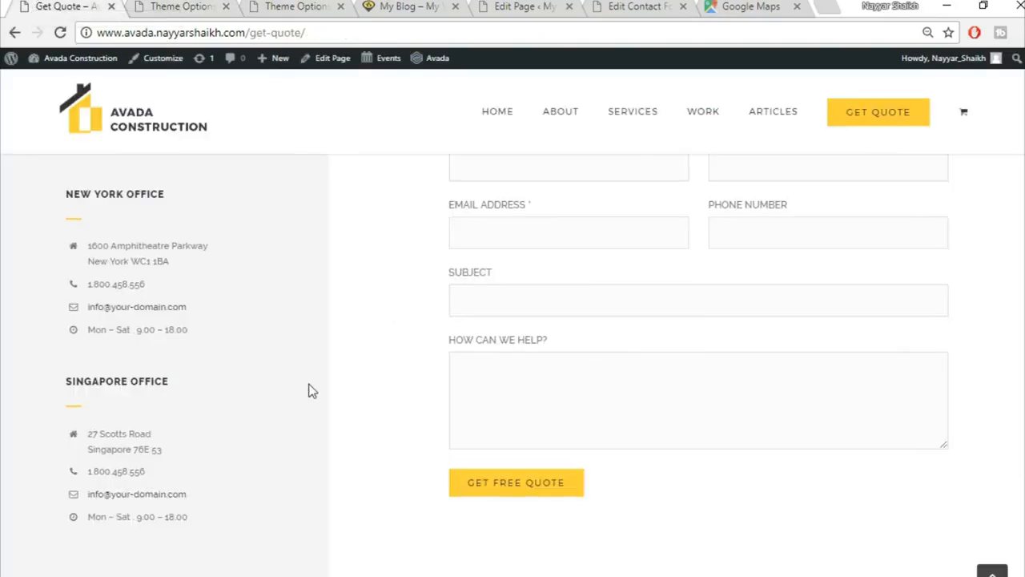
scroll(312, 390, down, 5)
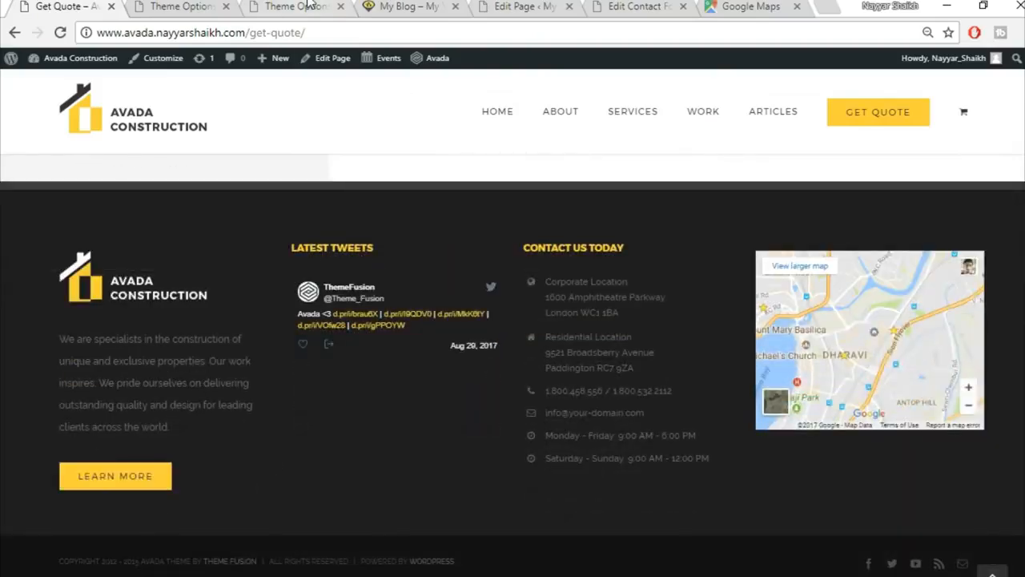
click(307, 5)
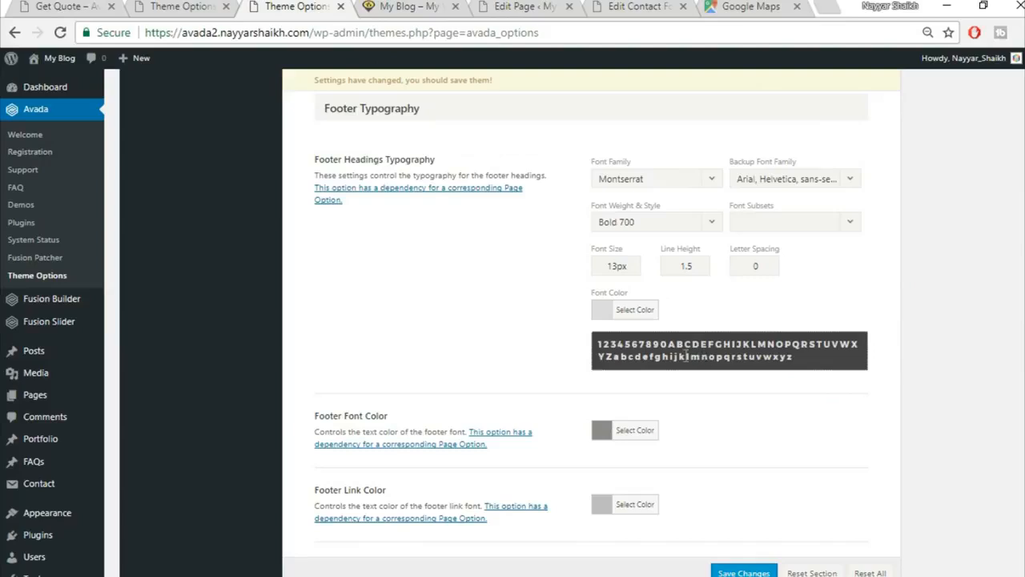
drag(617, 265, 545, 260)
text(15)
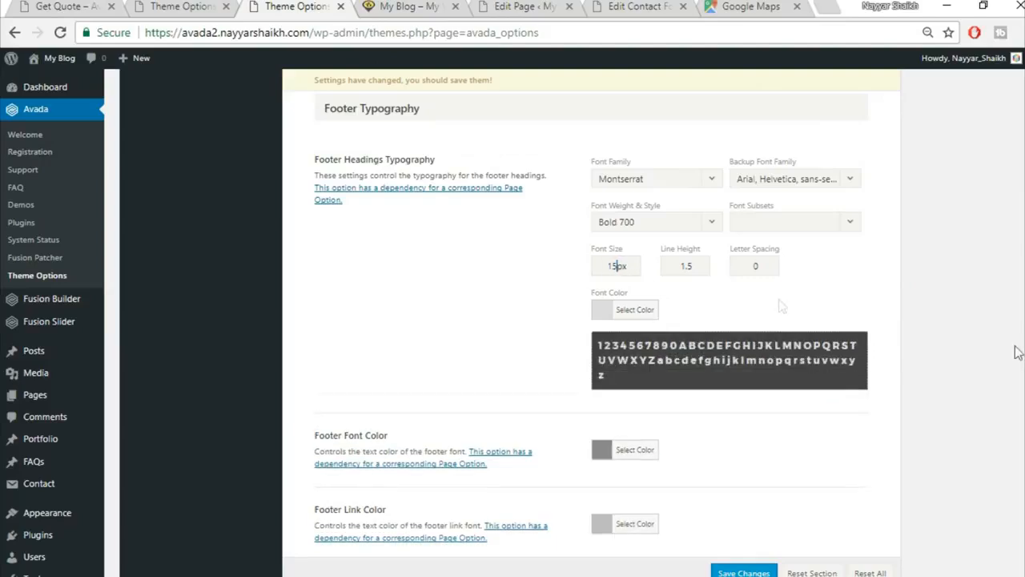
Change the footer heading font colour from #dddddd to yellow fed03d.
click(647, 315)
drag(705, 310, 584, 296)
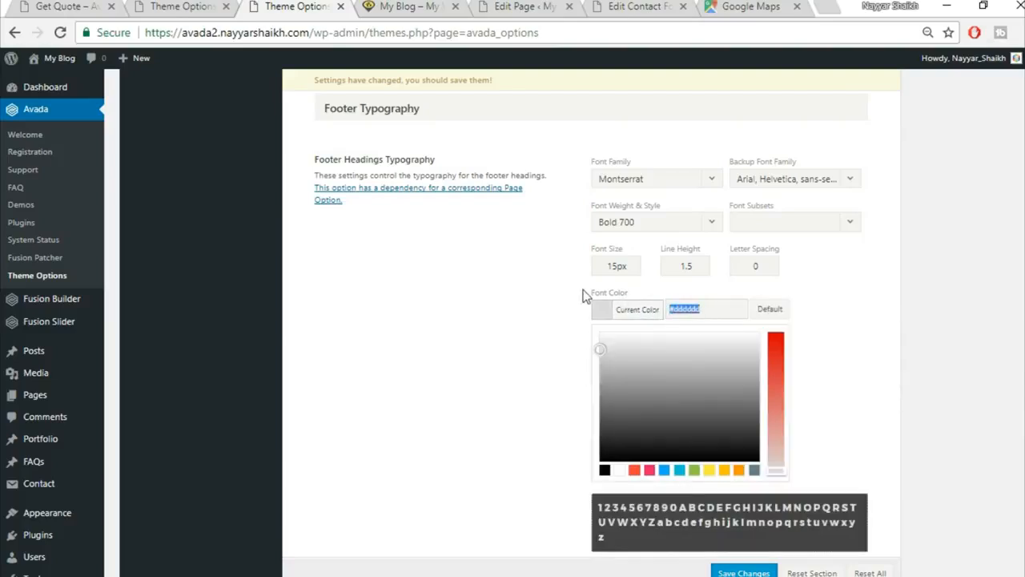
text(fed83d)
click(885, 346)
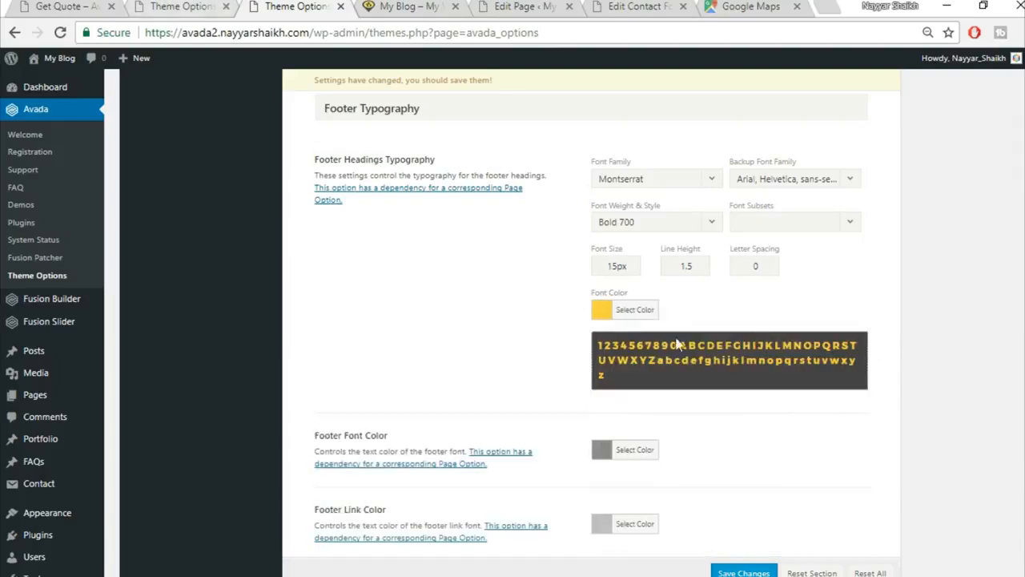
scroll(833, 467, down, 2)
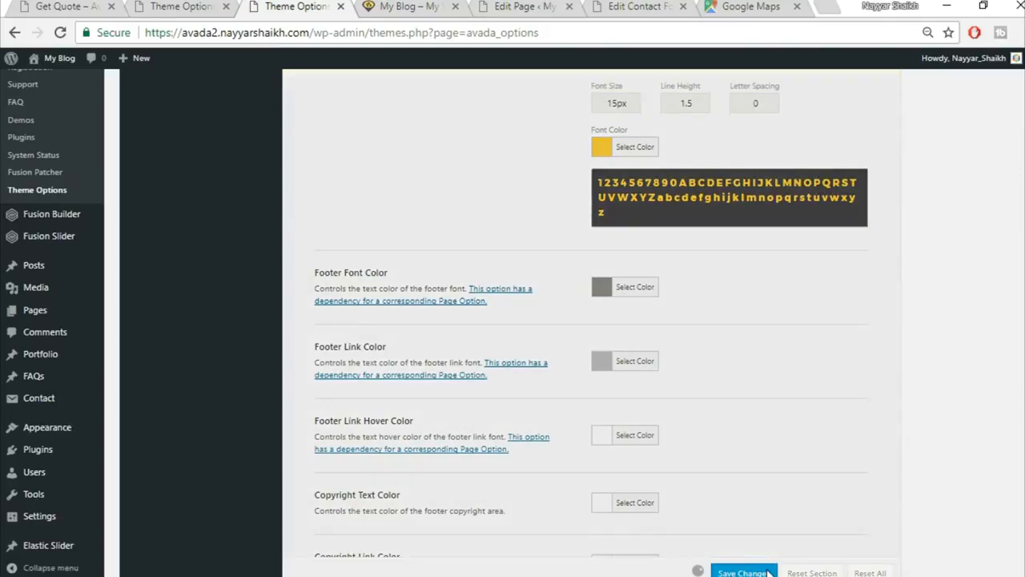
click(392, 7)
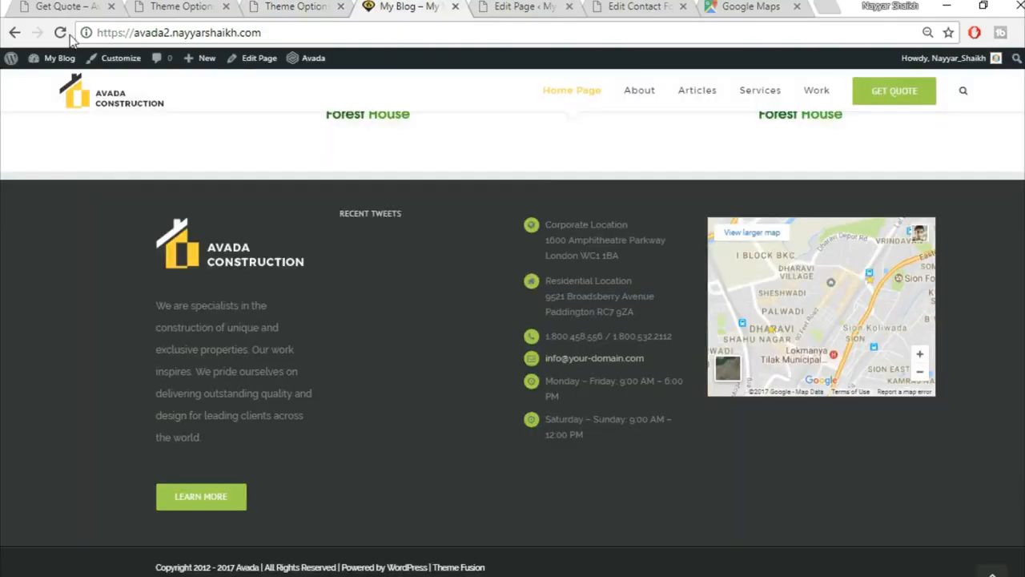
click(66, 37)
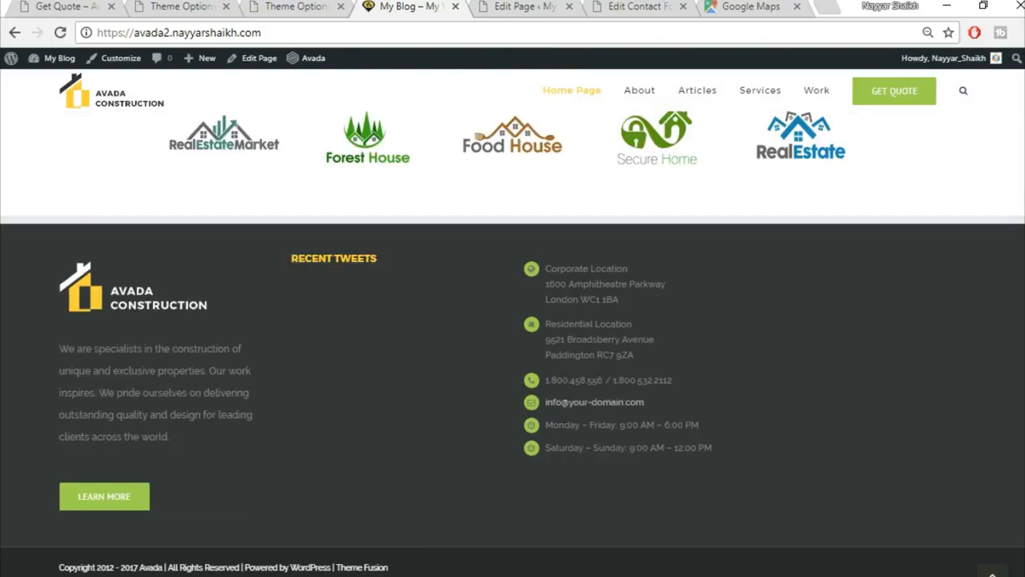
drag(292, 258, 392, 271)
click(393, 269)
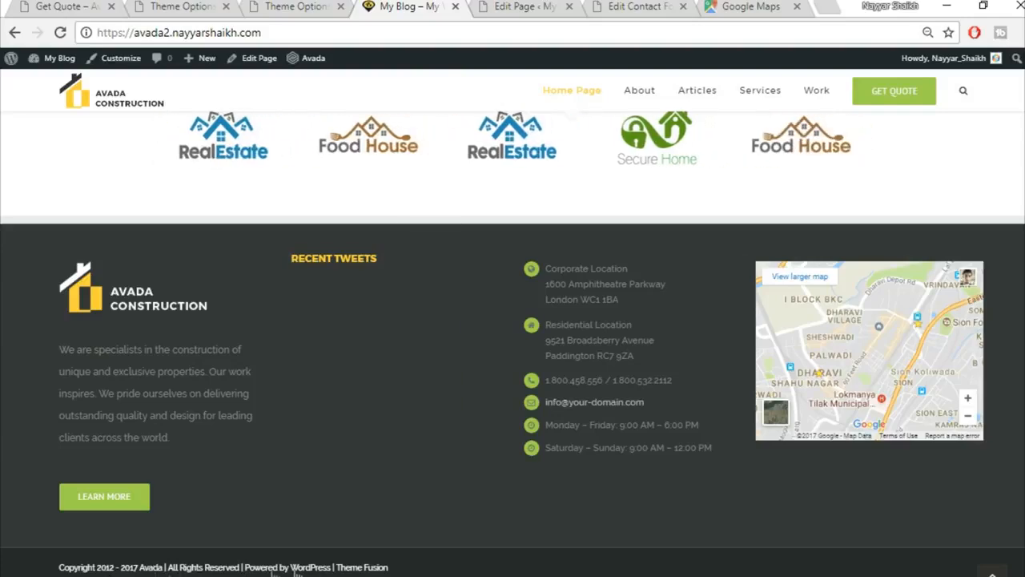
click(305, 9)
scroll(632, 442, up, 6)
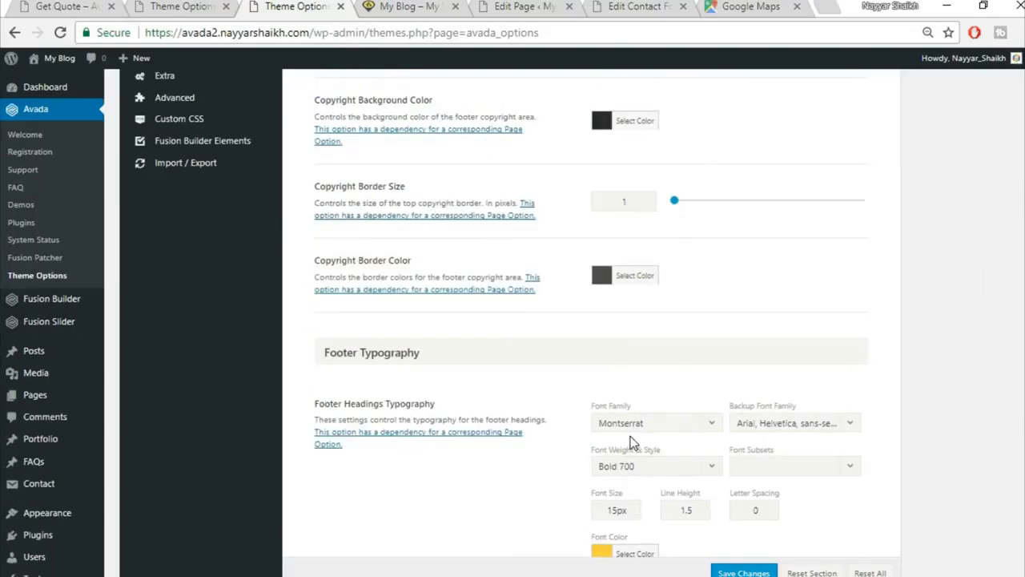
In Footer Content, delete the starting year 2012 from the copyright text.
scroll(631, 442, up, 5)
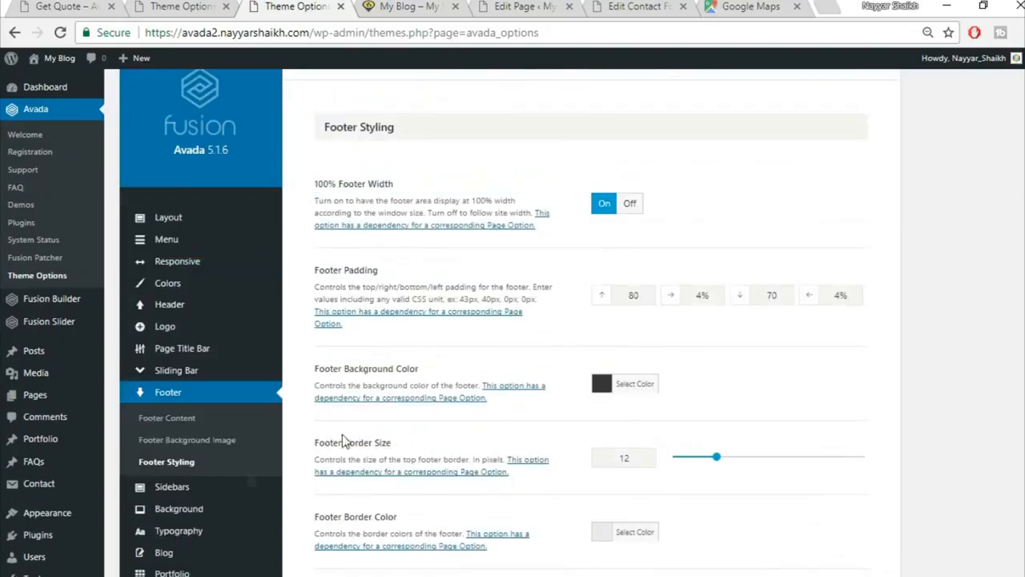
click(169, 419)
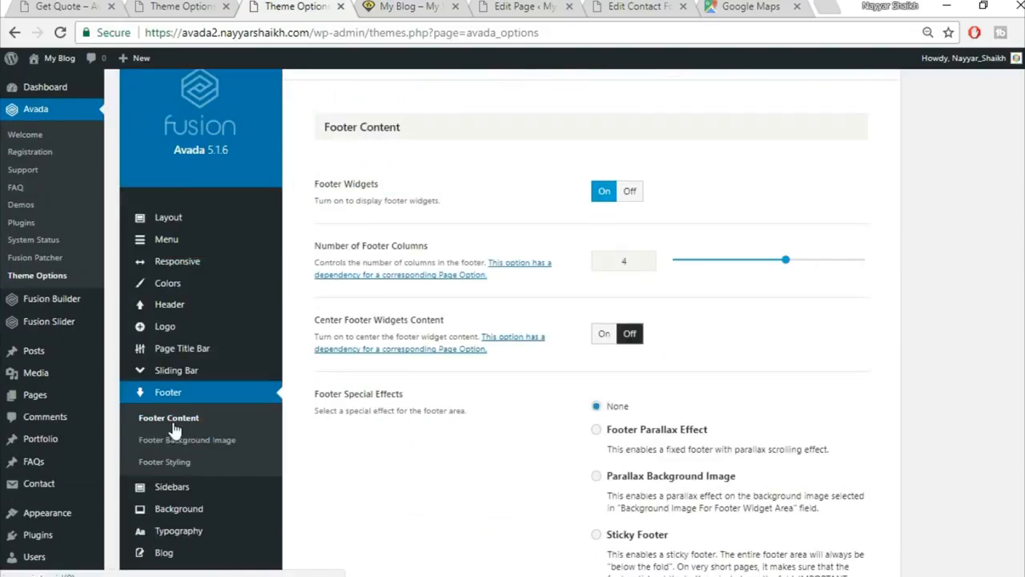
scroll(518, 216, down, 6)
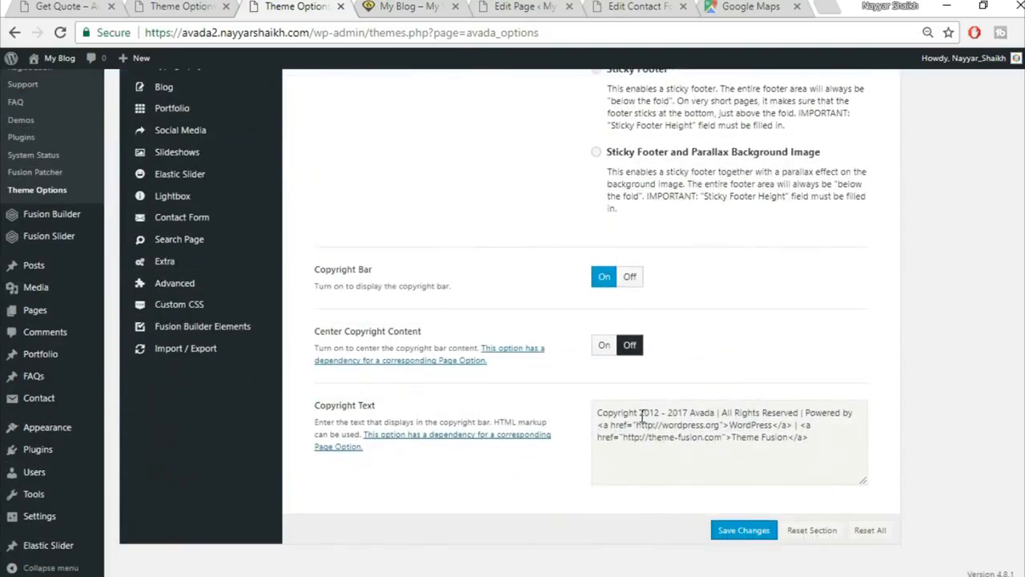
drag(641, 414, 660, 415)
key(Delete)
key(Delete)
key(Delete)
key(Delete)
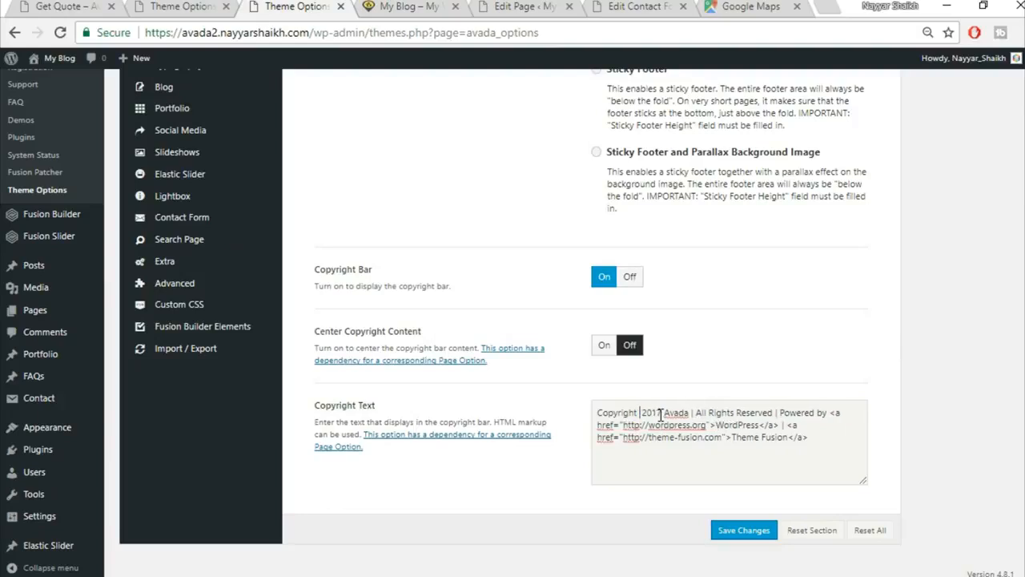
Replace Avada with BloggDude in the copyright text.
drag(689, 412, 667, 407)
key(ctrl+shift+End)
text(BloggDude)
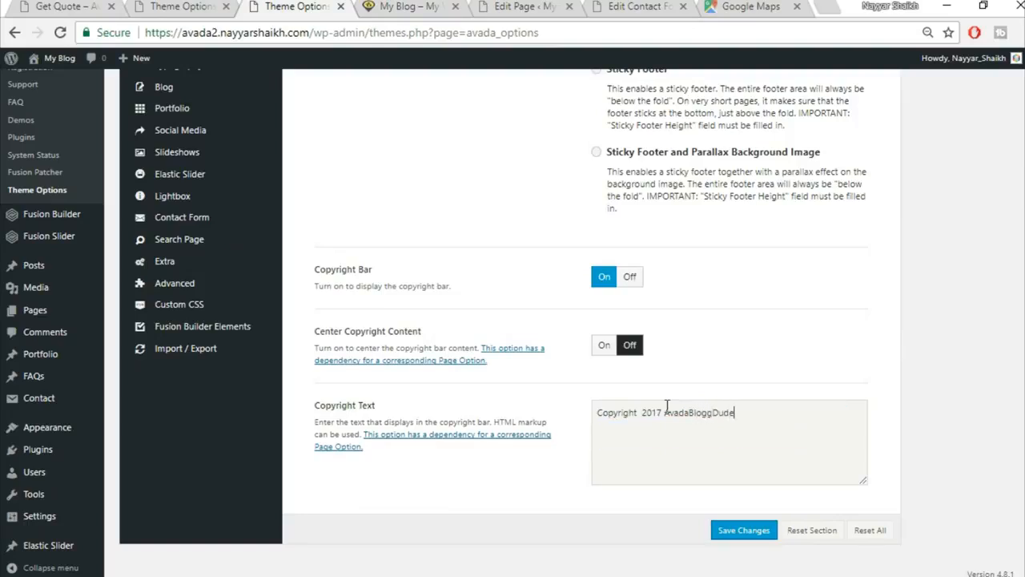
key(ctrl+z)
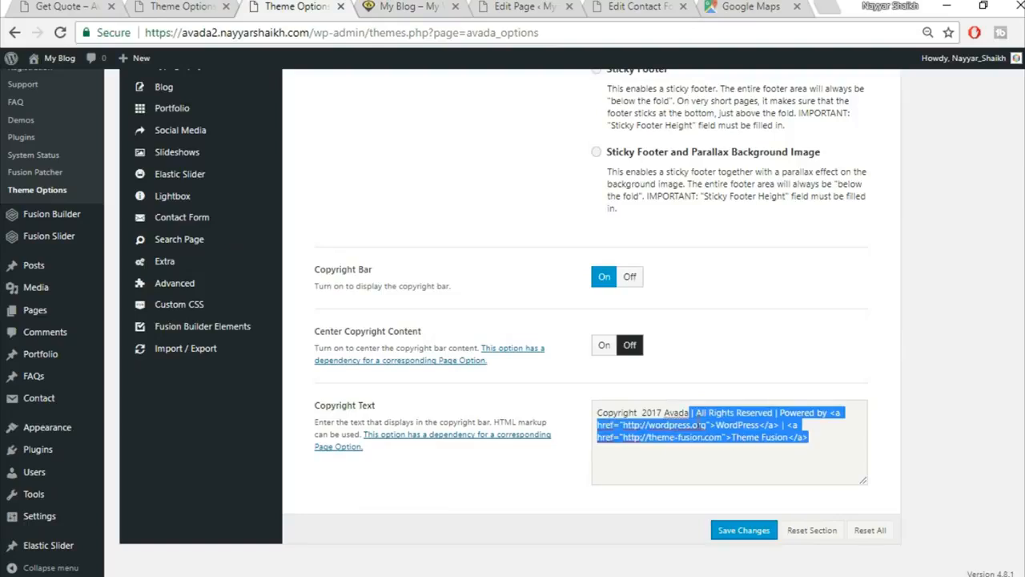
click(690, 411)
double_click(667, 412)
text(BloggDud)
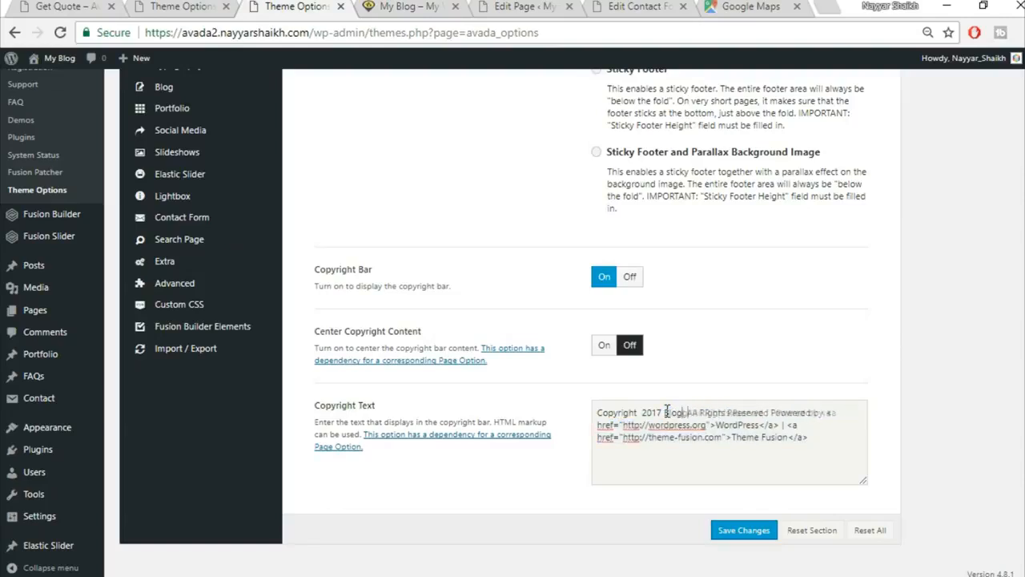
text(e)
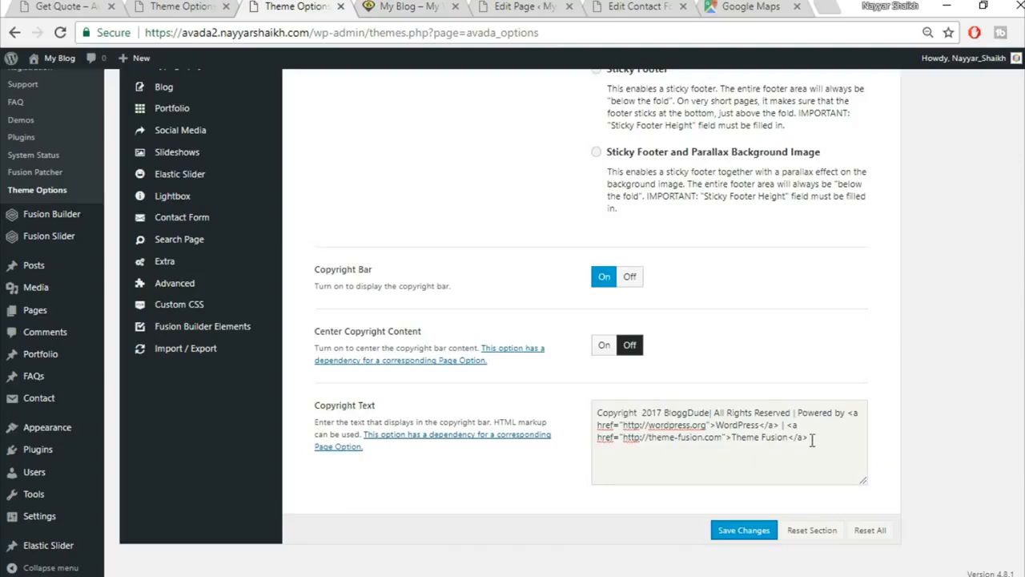
Delete the Powered by WordPress and Theme Fusion credit links from the copyright.
click(719, 426)
drag(719, 425, 756, 416)
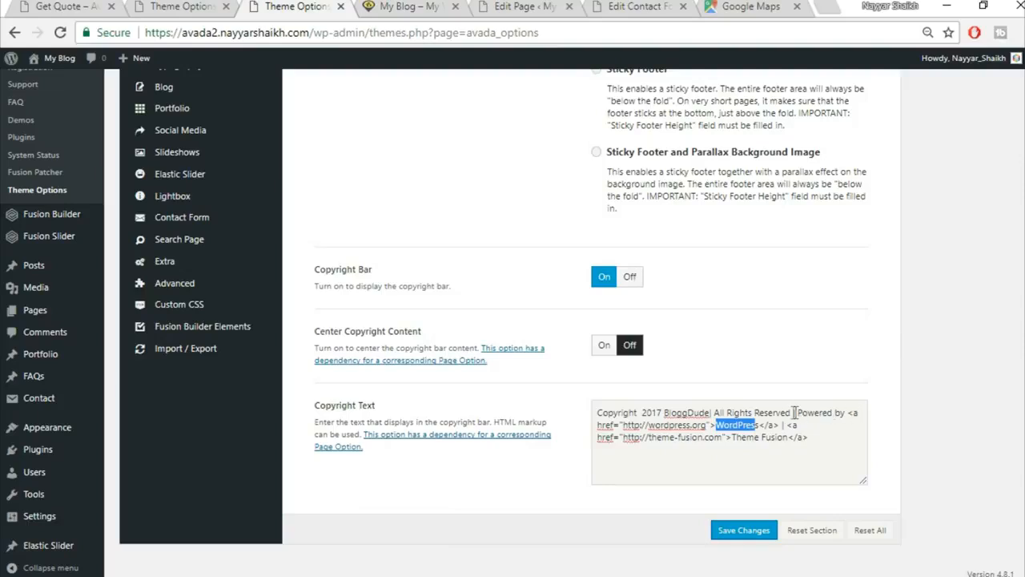
drag(797, 413, 781, 425)
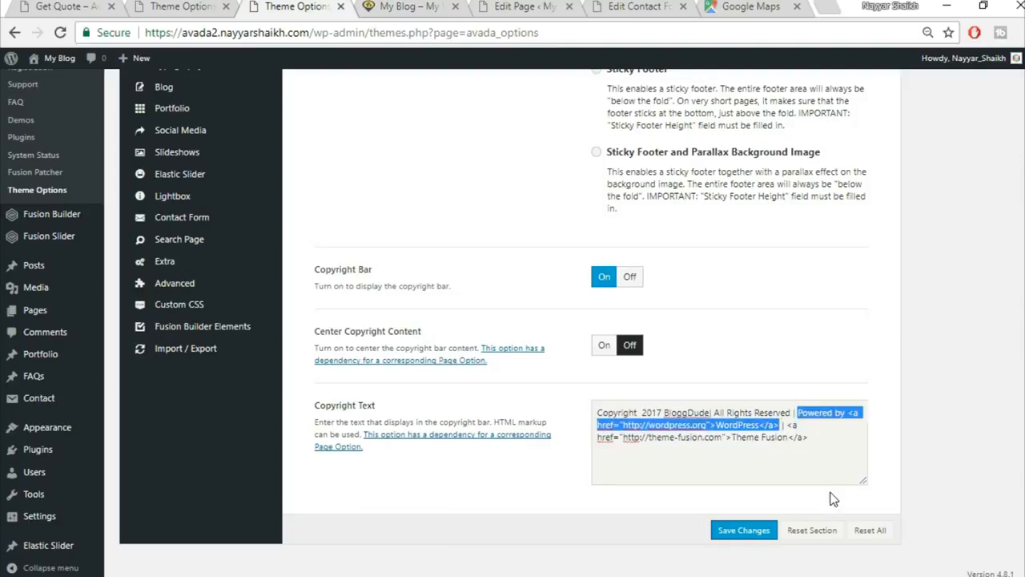
key(Delete)
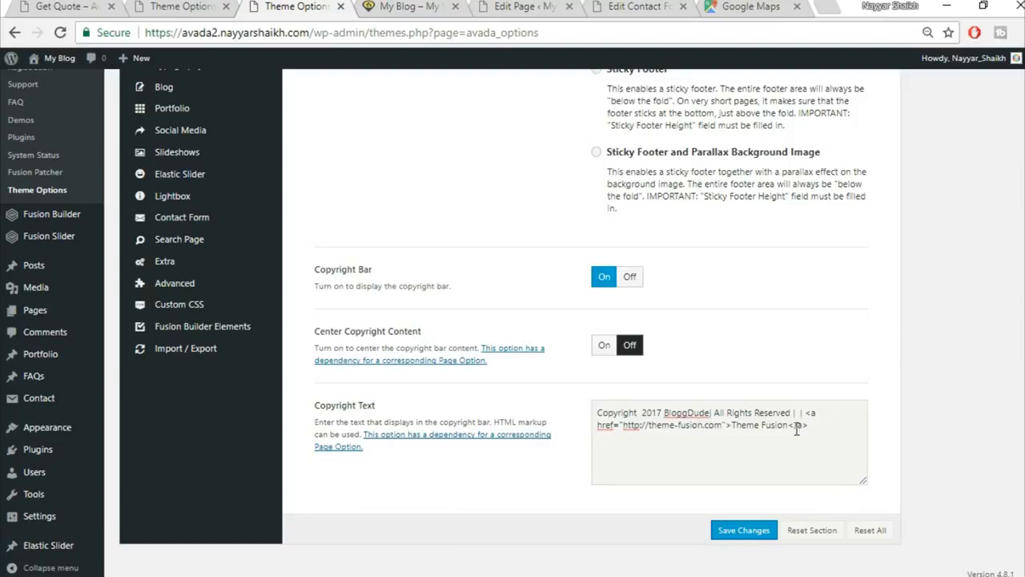
drag(732, 426, 836, 448)
key(Delete)
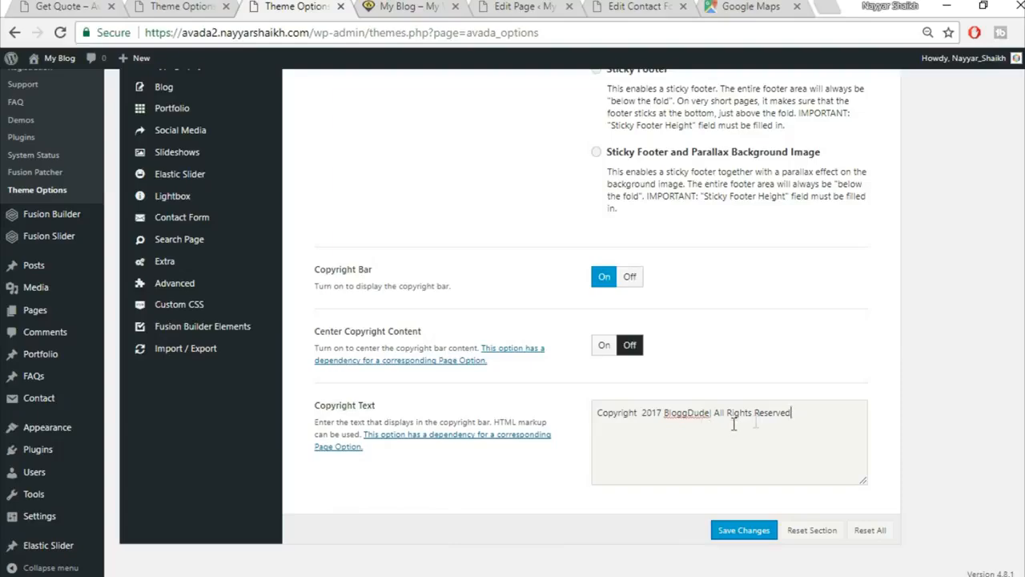
Save the theme options and reload the live site to confirm the BloggDude copyright footer.
click(749, 530)
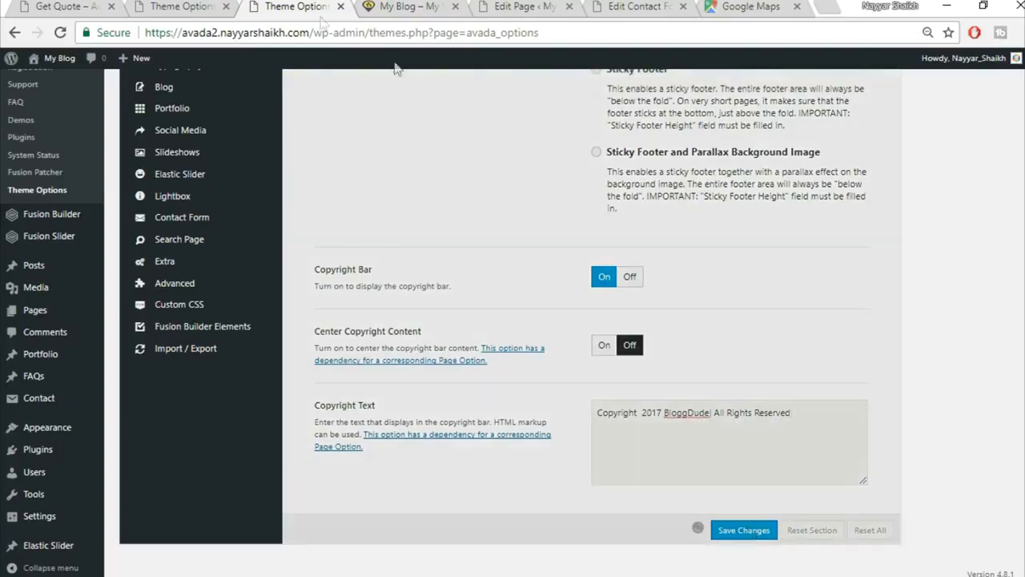
click(436, 6)
click(435, 29)
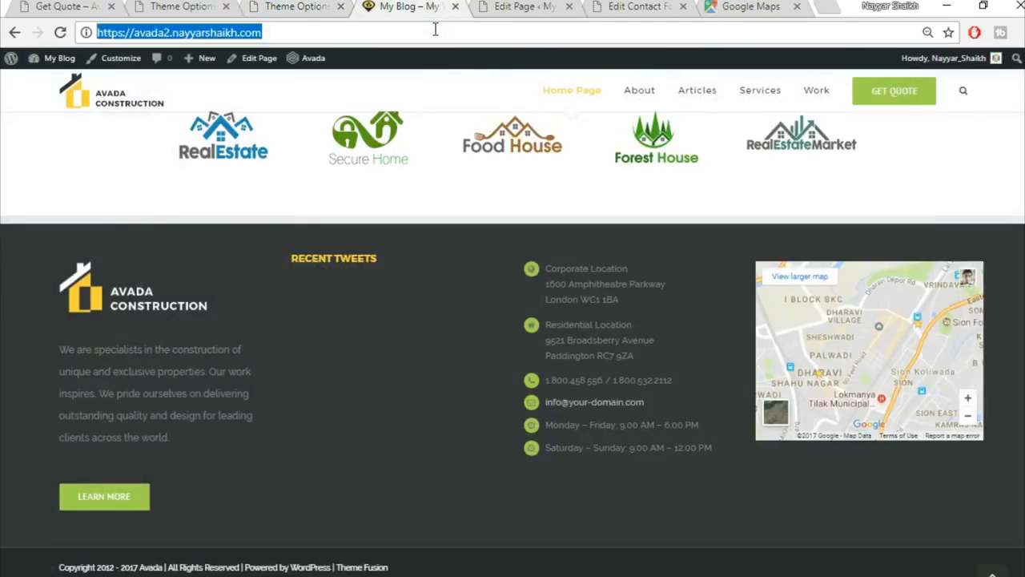
key(Return)
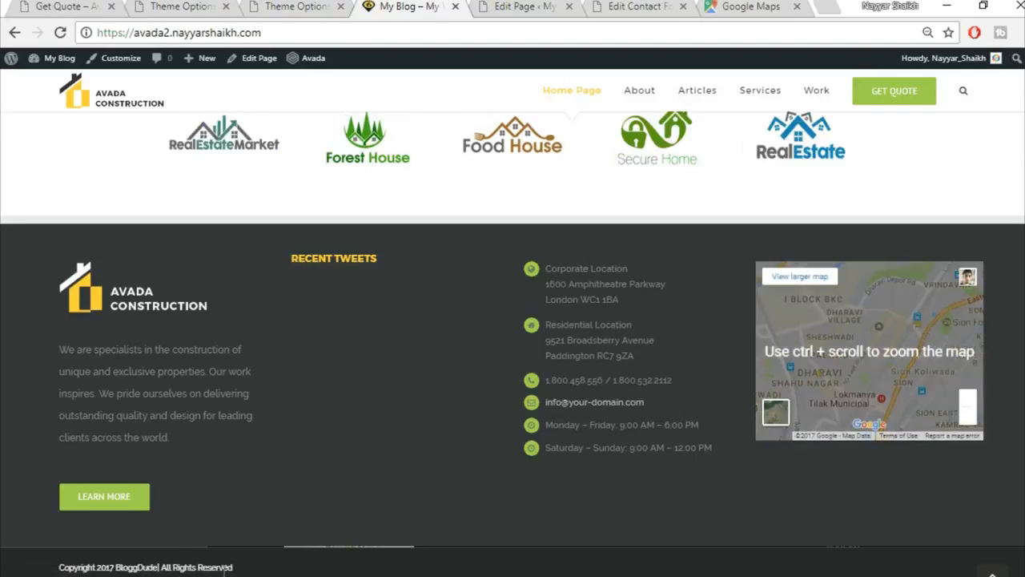
scroll(243, 572, up, 1)
scroll(243, 572, down, 1)
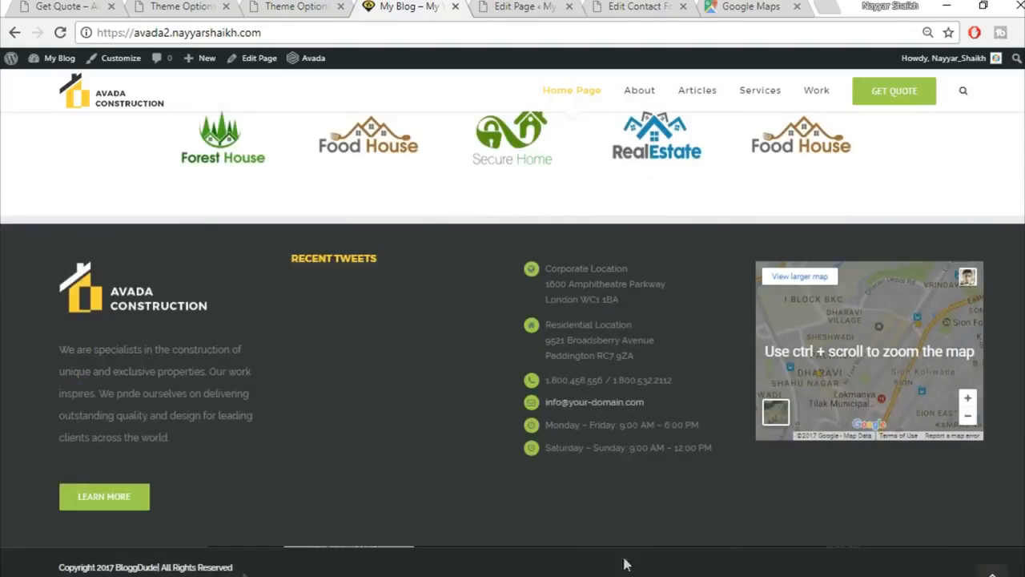
click(992, 573)
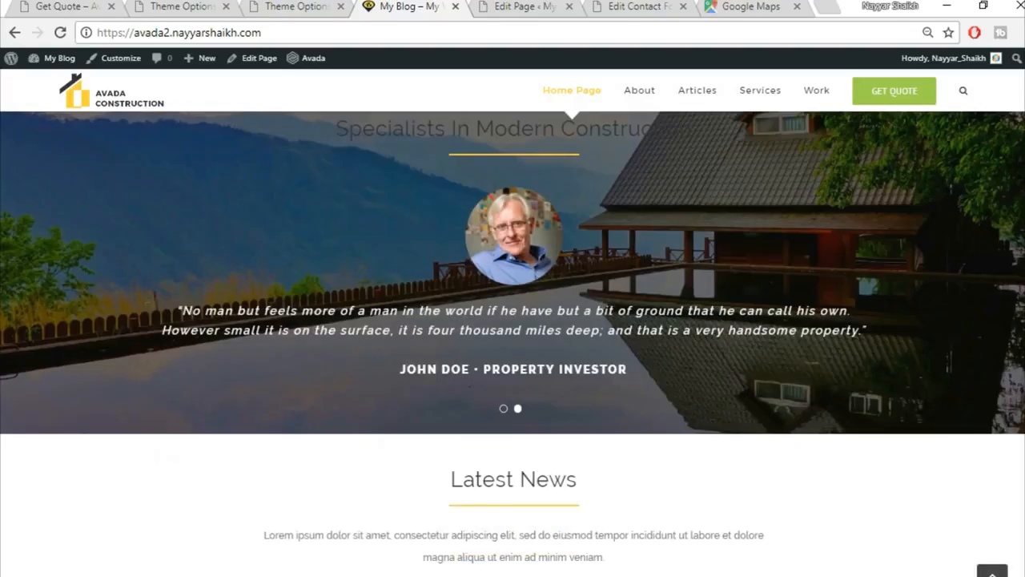